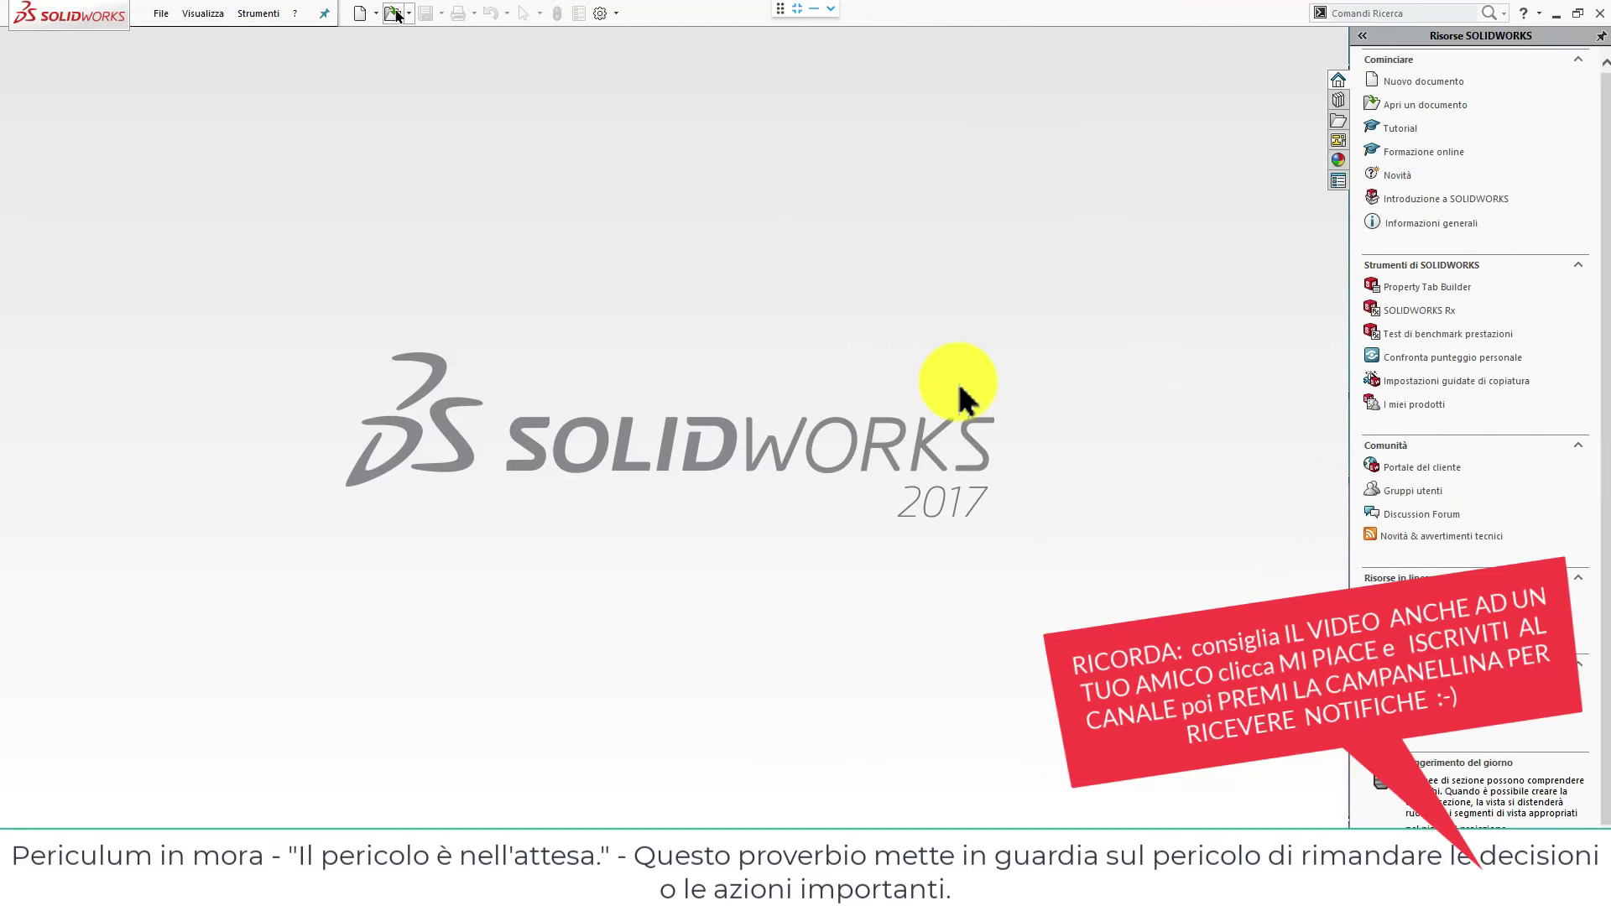
Import the 582988 STEP file as a four-component bracket assembly.
{"action": "left_click", "coordinate": [394, 14]}
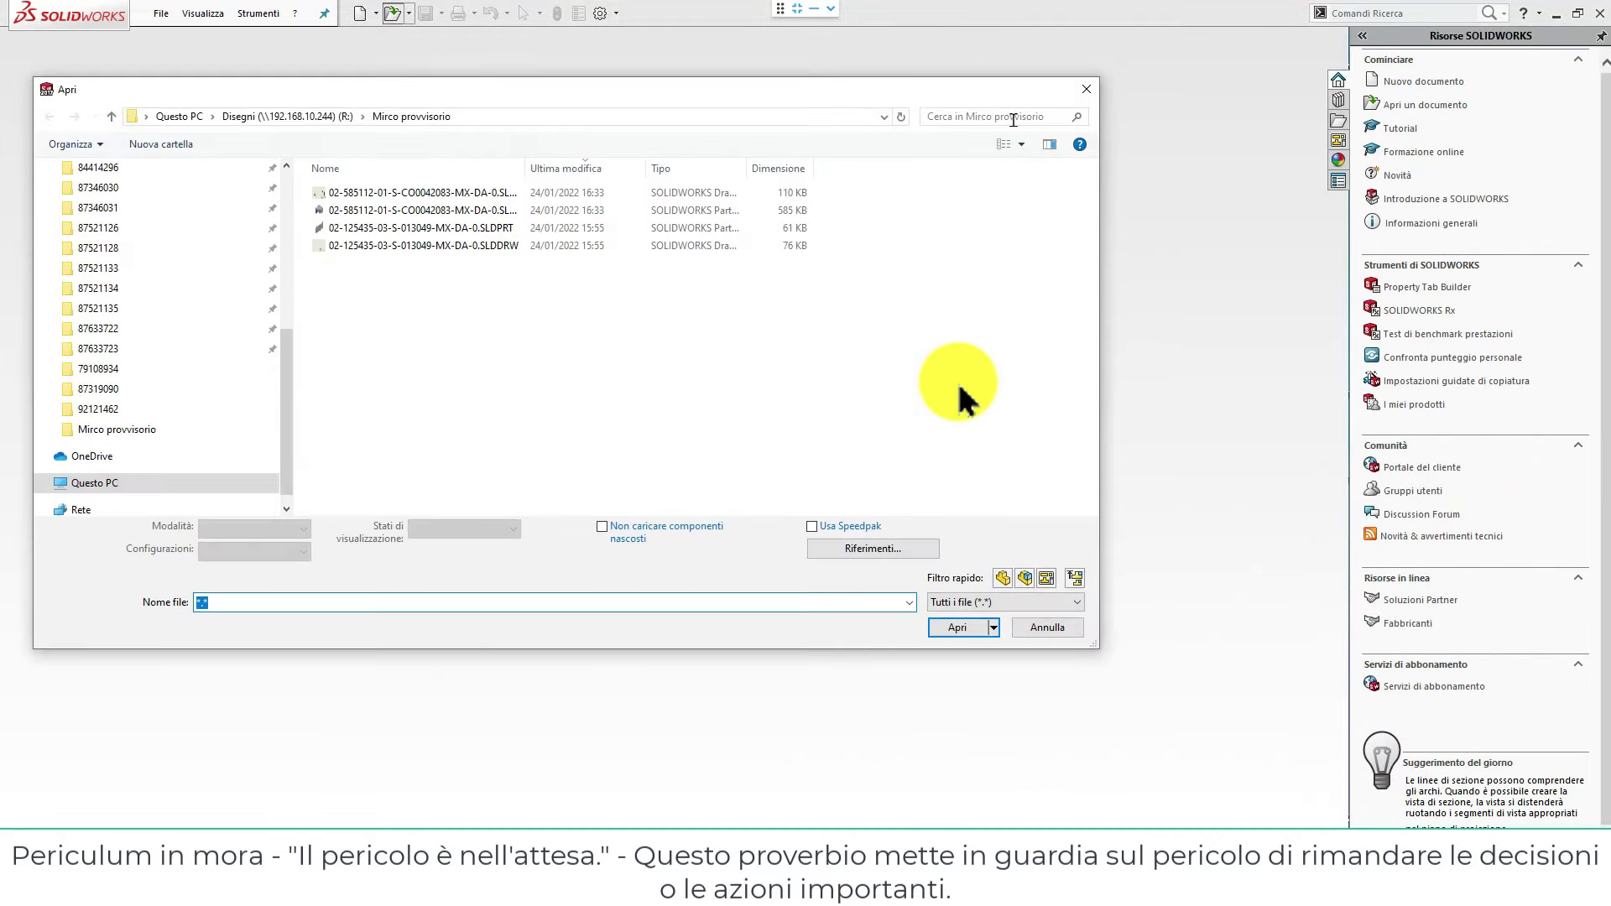
{"action": "left_click", "coordinate": [1077, 119]}
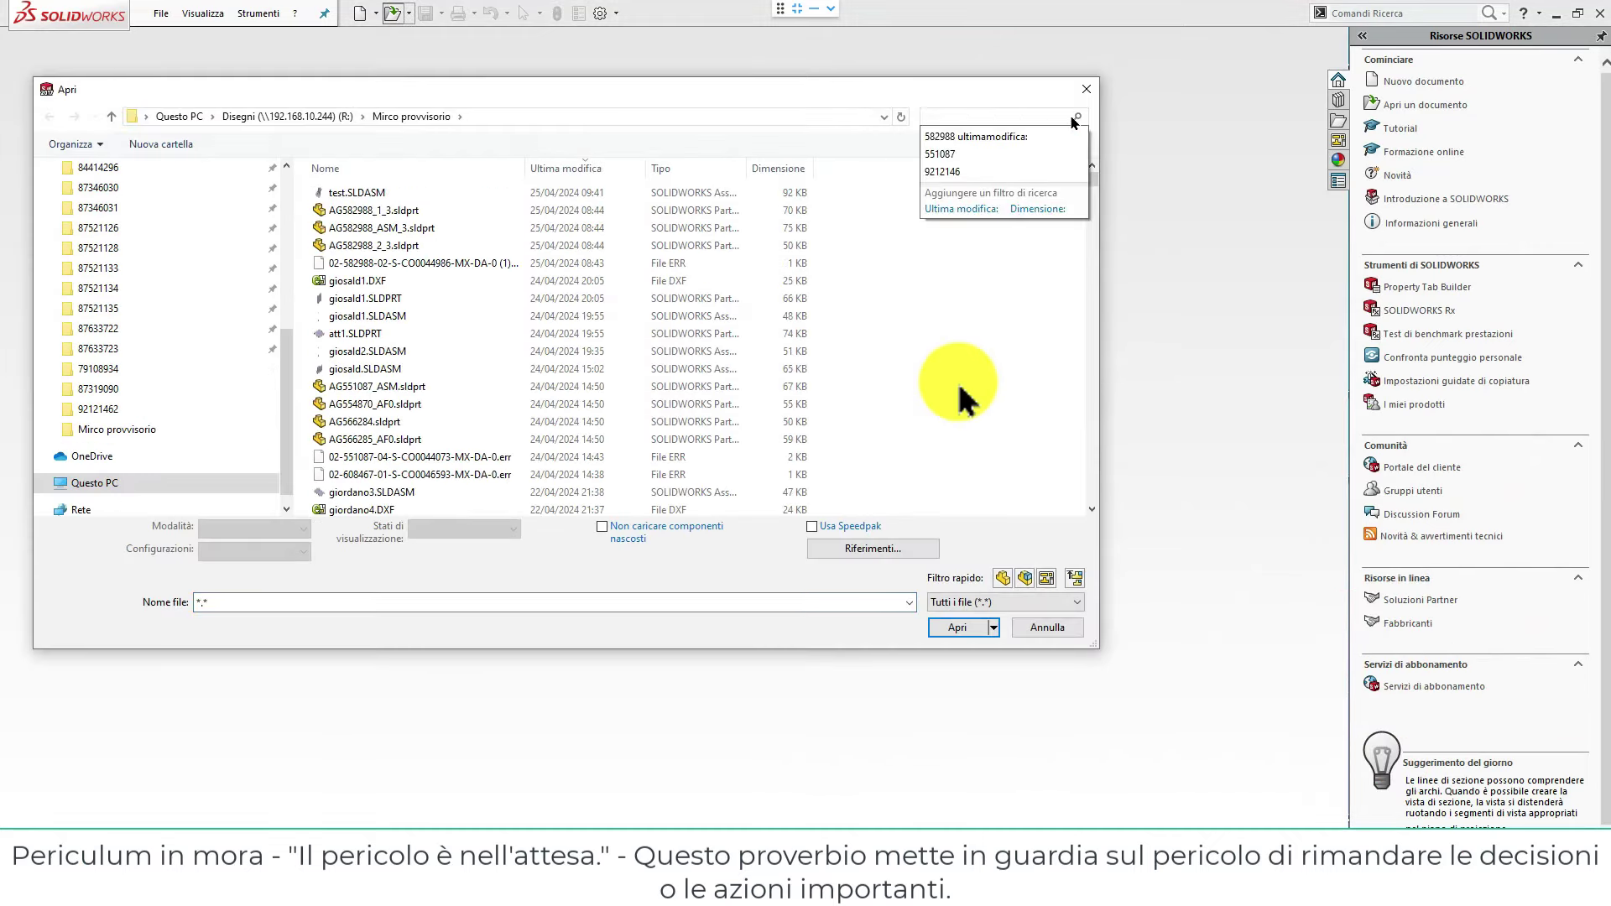
{"action": "left_click", "coordinate": [986, 137]}
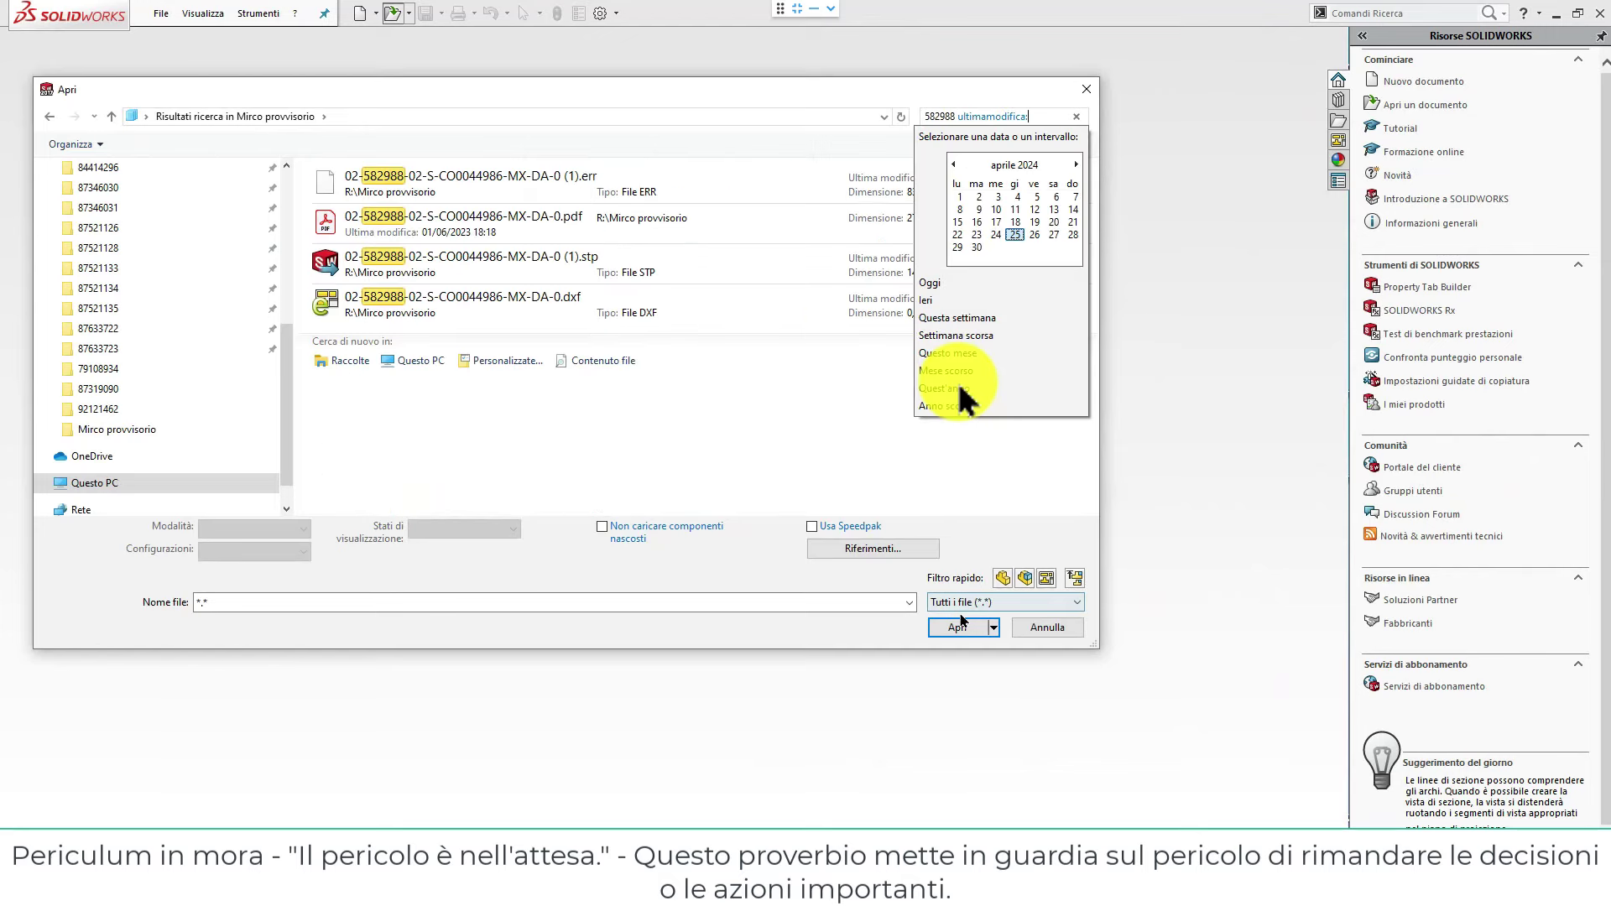
{"action": "double_click", "coordinate": [521, 265]}
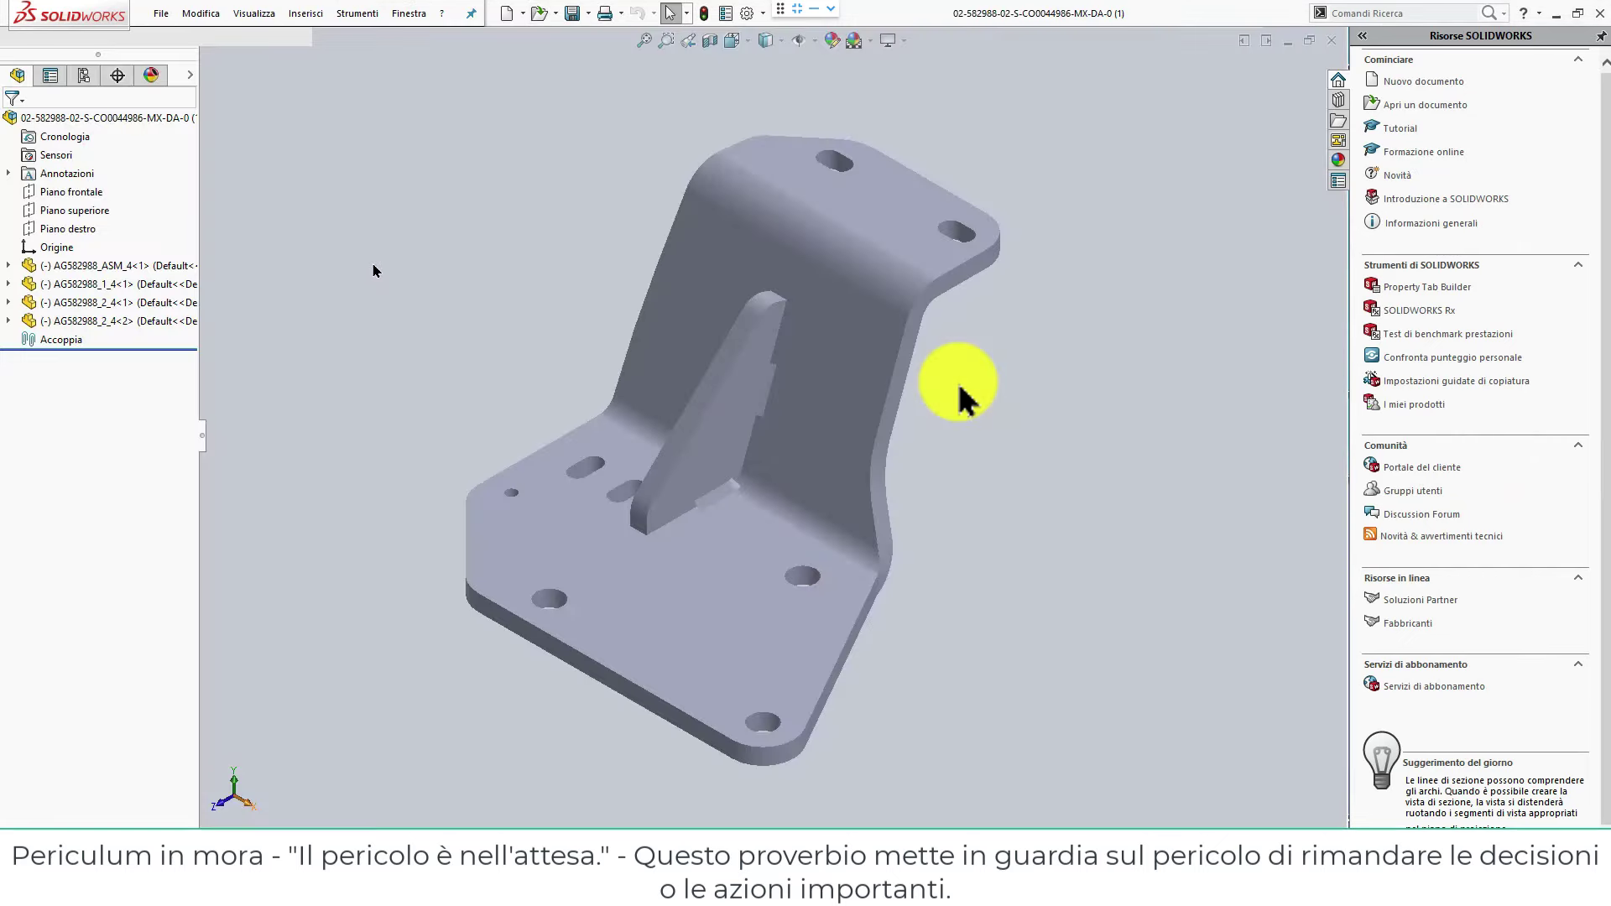
Save the imported assembly as test.SLDASM, replacing the existing file.
{"action": "left_click", "coordinate": [570, 13]}
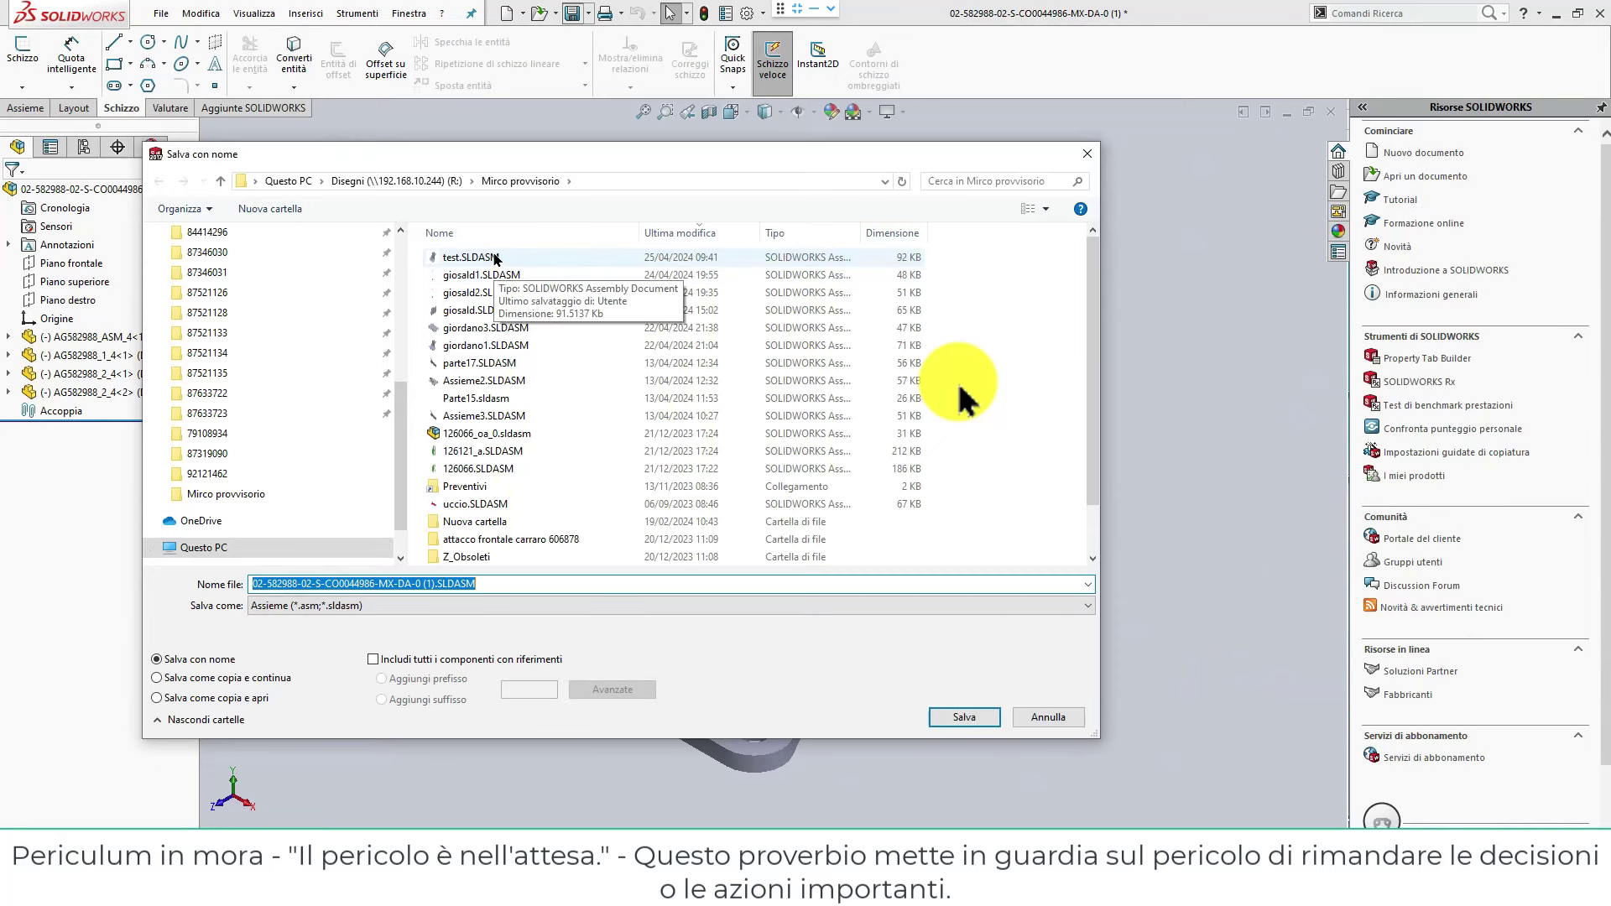
{"action": "left_click", "coordinate": [496, 258]}
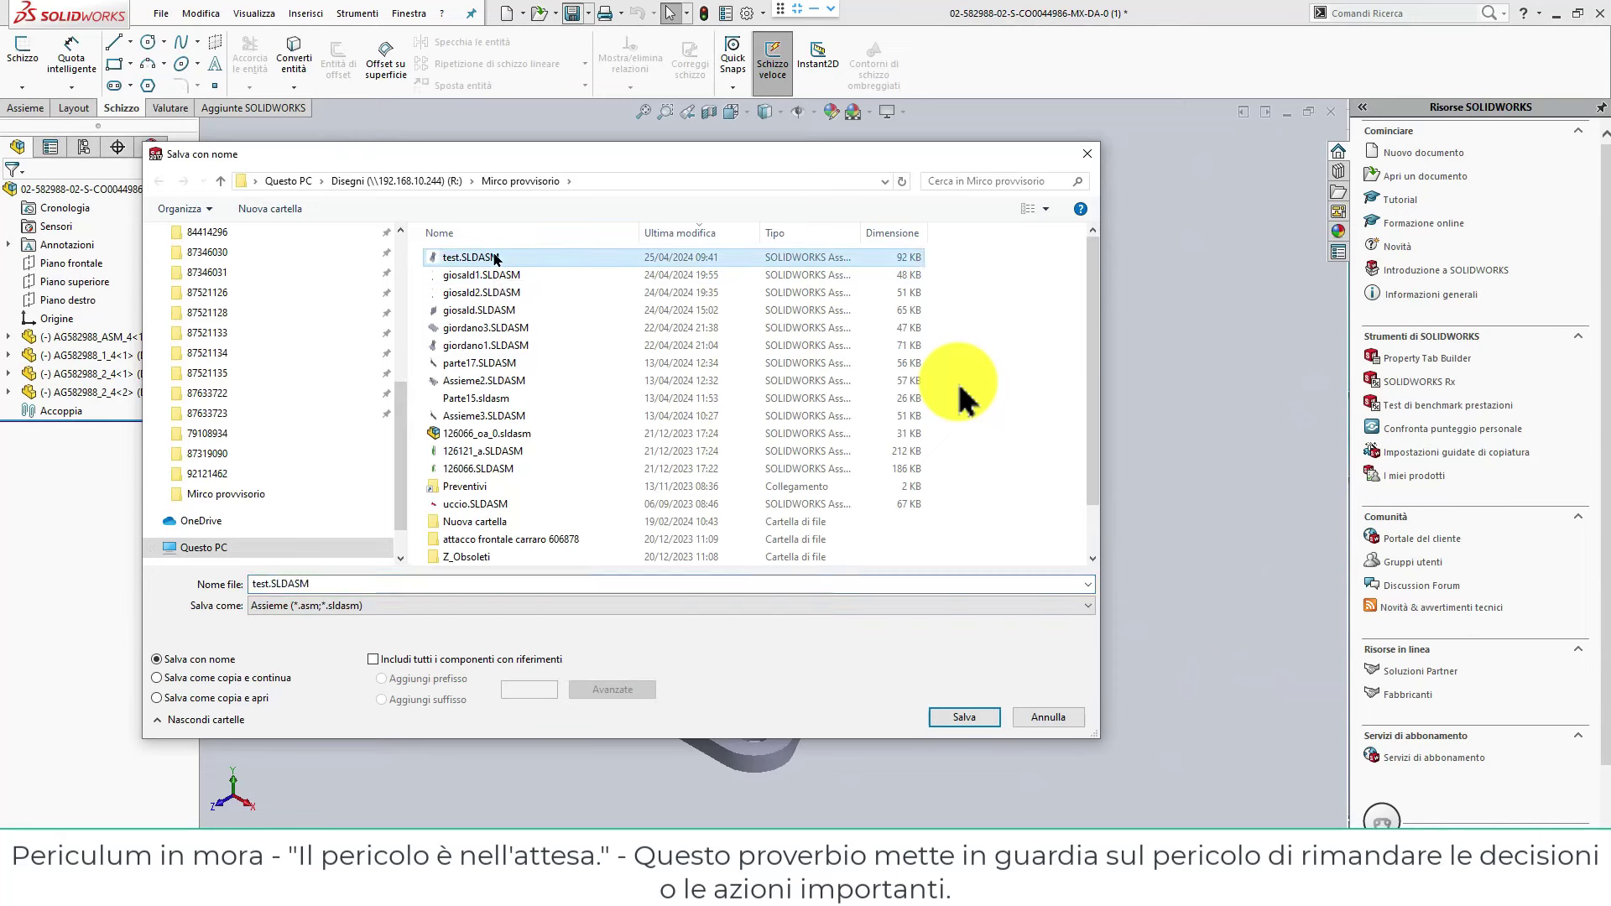
{"action": "left_click", "coordinate": [972, 720]}
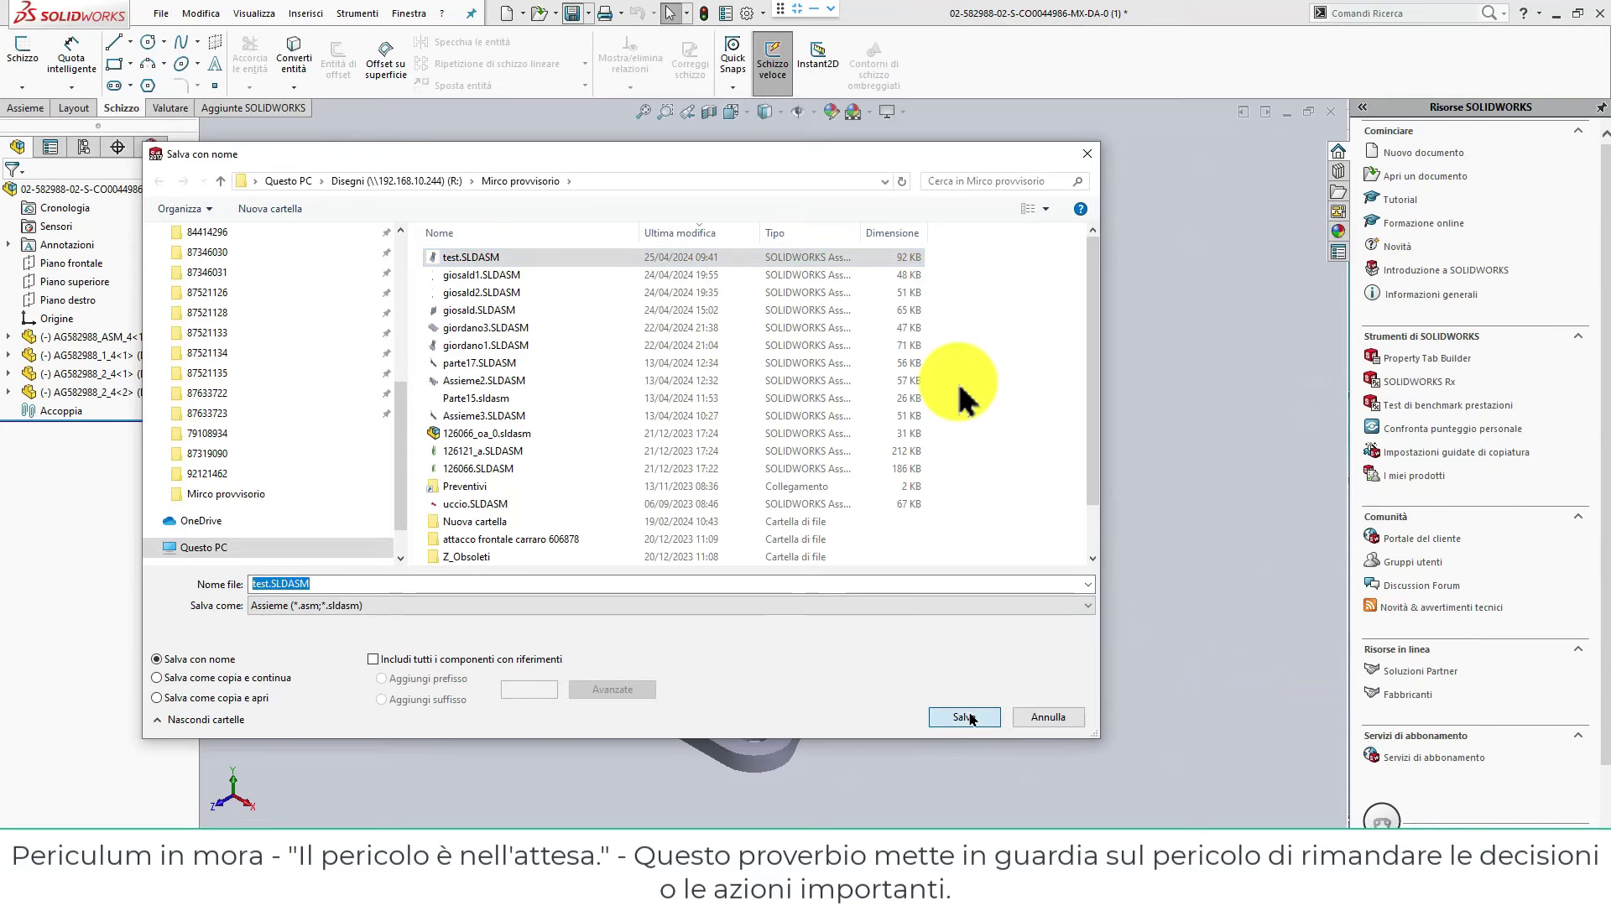
{"action": "left_click", "coordinate": [849, 445]}
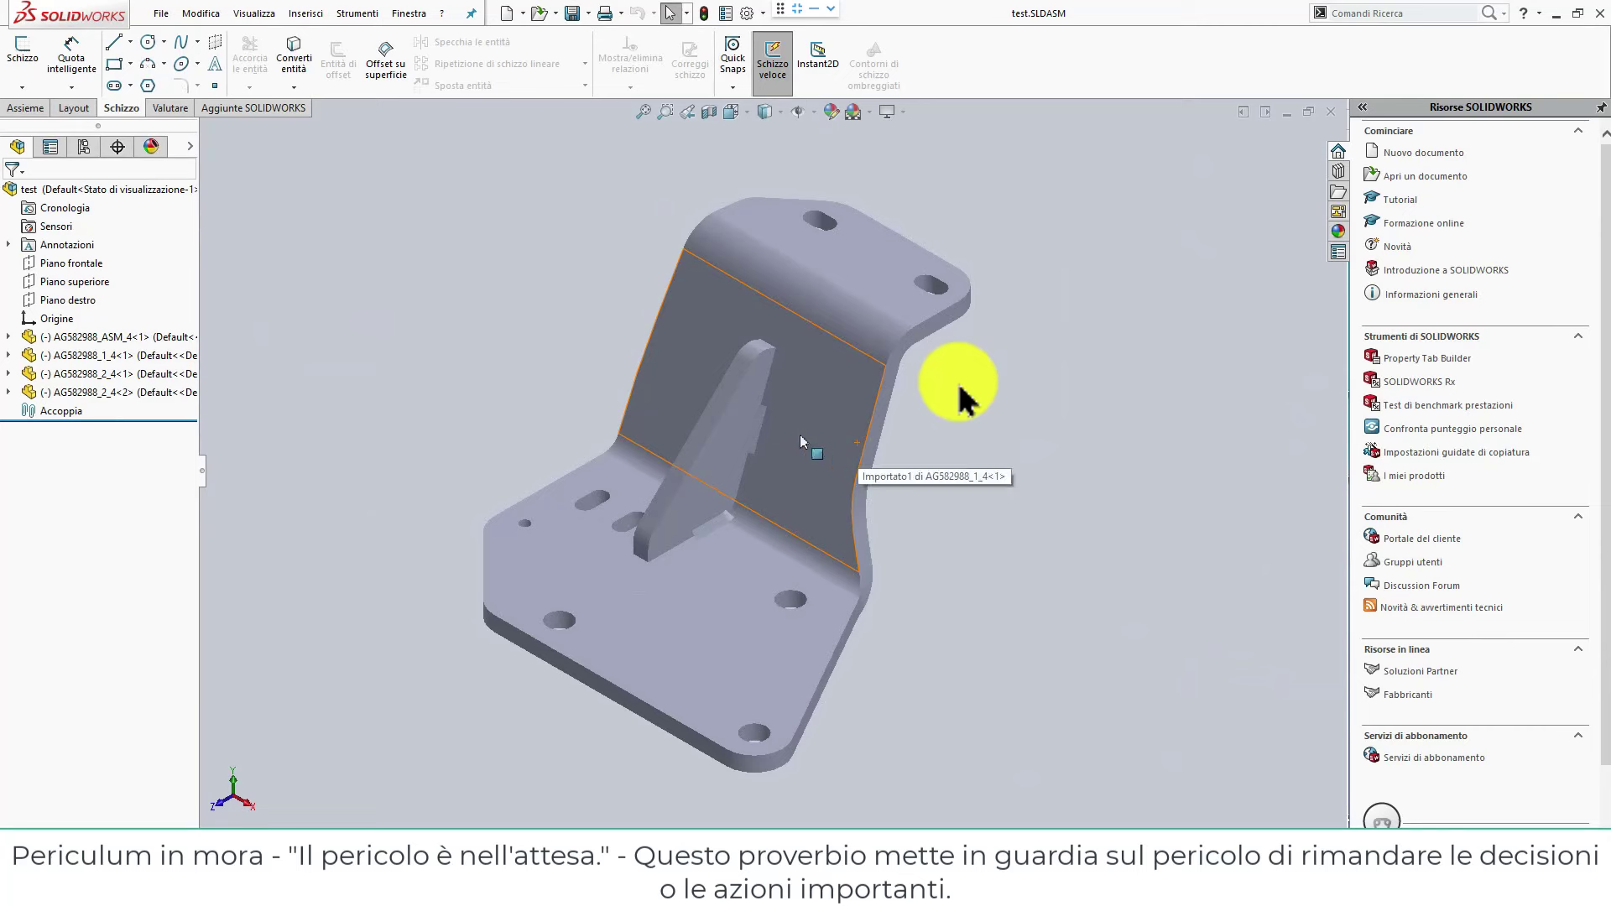
Box-select all four bracket components and set them to Fisso (fixed).
{"action": "mouse_move", "coordinate": [527, 132]}
{"action": "left_mouse_down"}
{"action": "mouse_move", "coordinate": [850, 400]}
{"action": "mouse_move", "coordinate": [882, 785]}
{"action": "mouse_move", "coordinate": [776, 164]}
{"action": "left_mouse_up"}
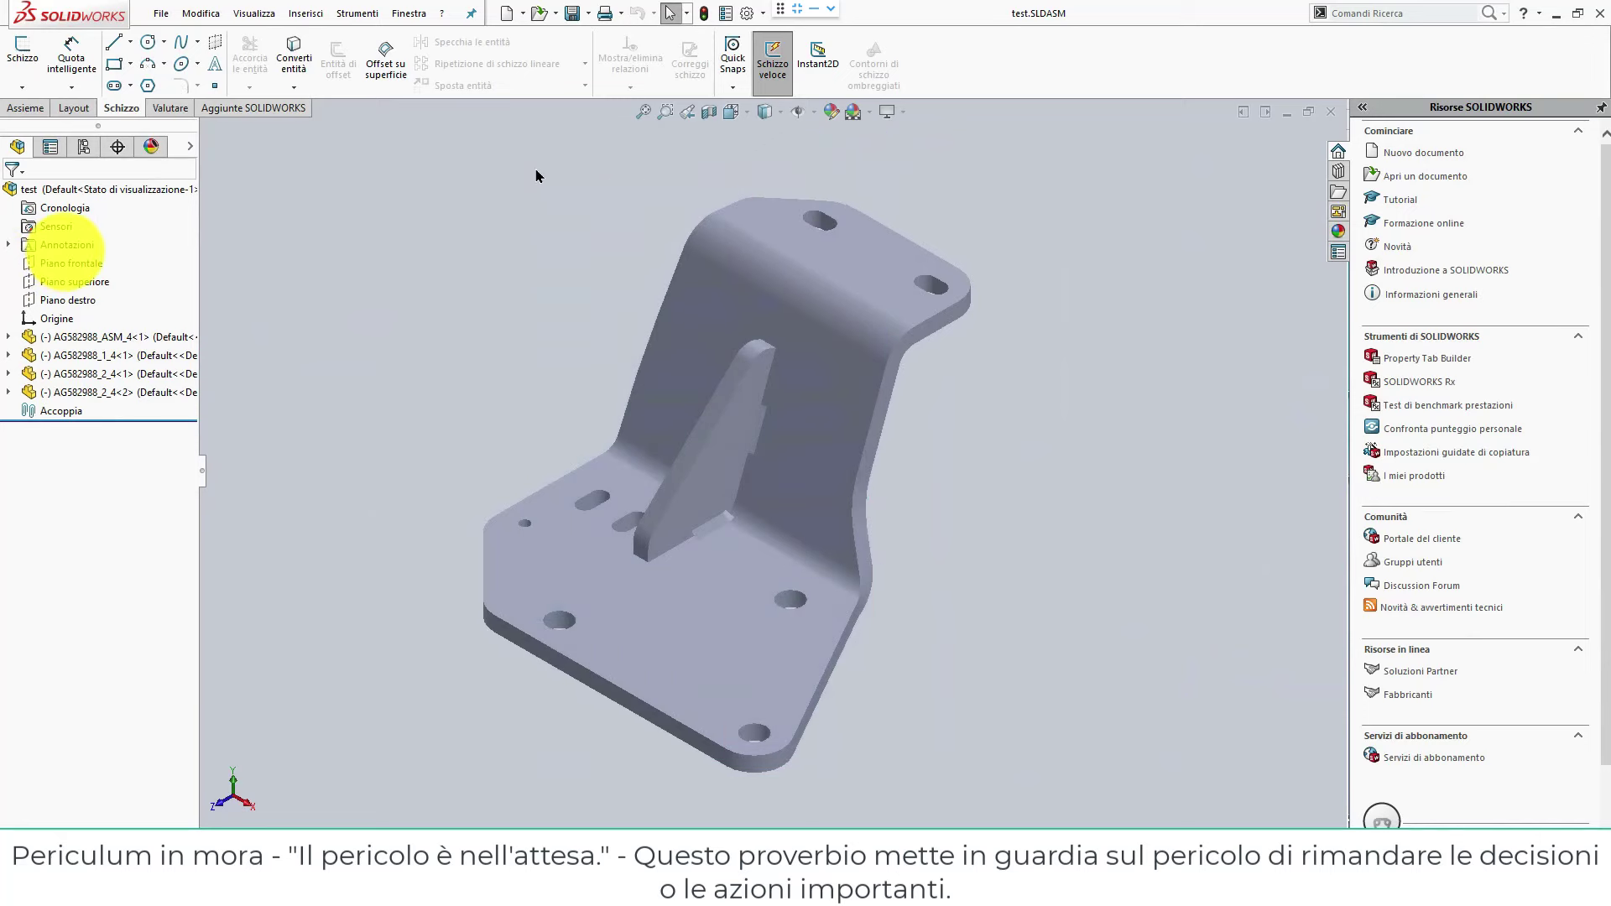
{"action": "left_click_drag", "start_coordinate": [432, 136], "coordinate": [948, 723]}
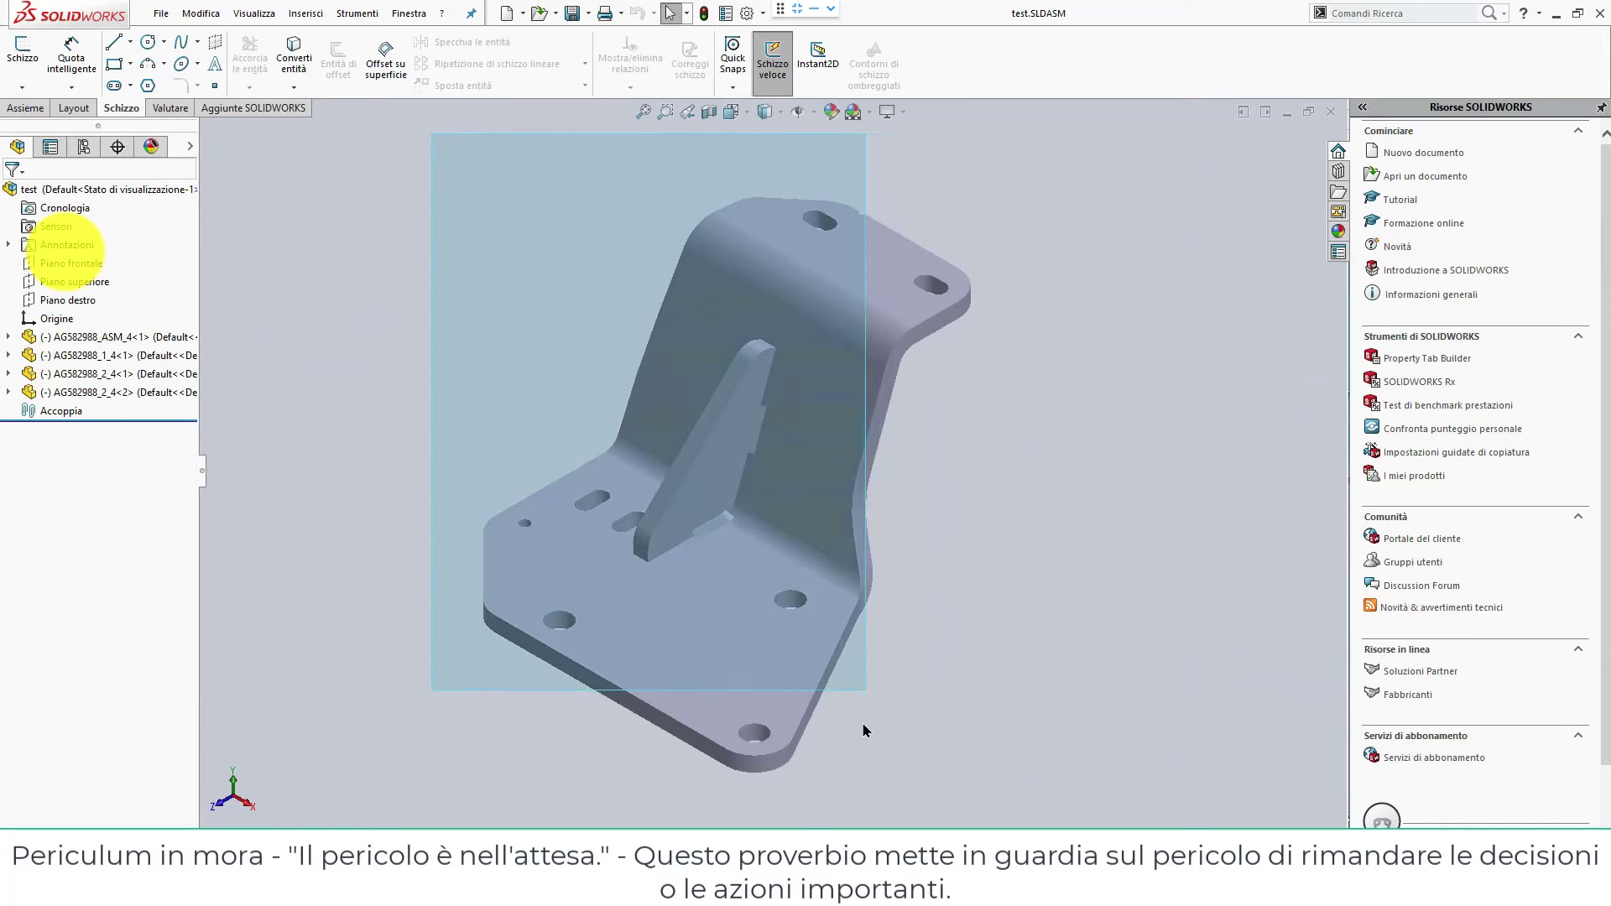
{"action": "left_click_drag", "start_coordinate": [949, 727], "coordinate": [1020, 818]}
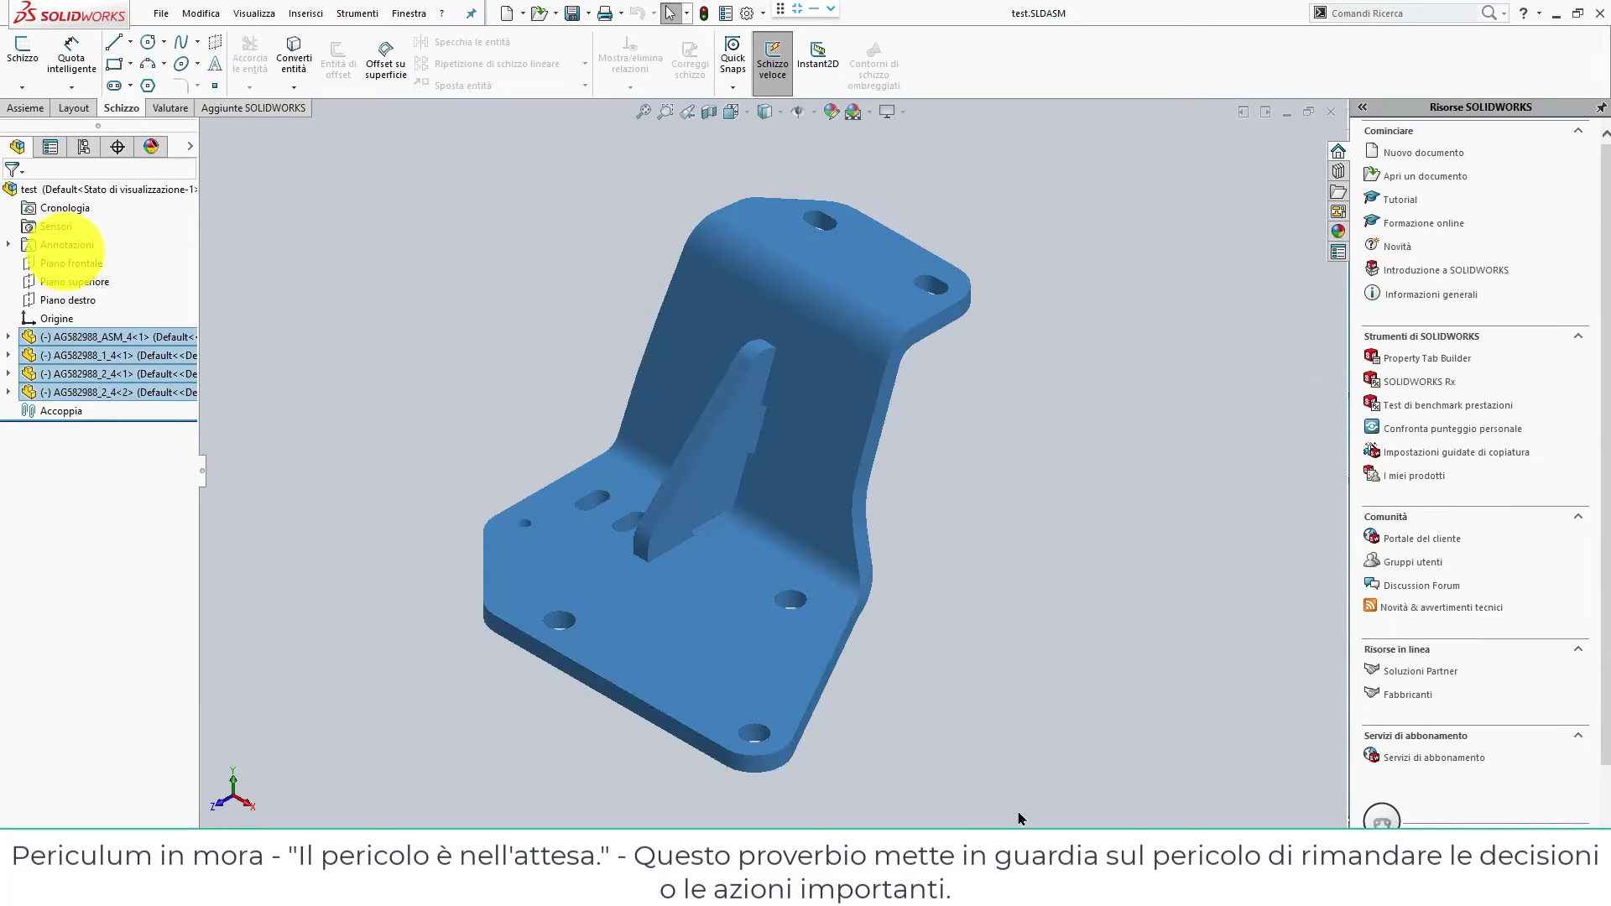
{"action": "right_click", "coordinate": [1085, 619]}
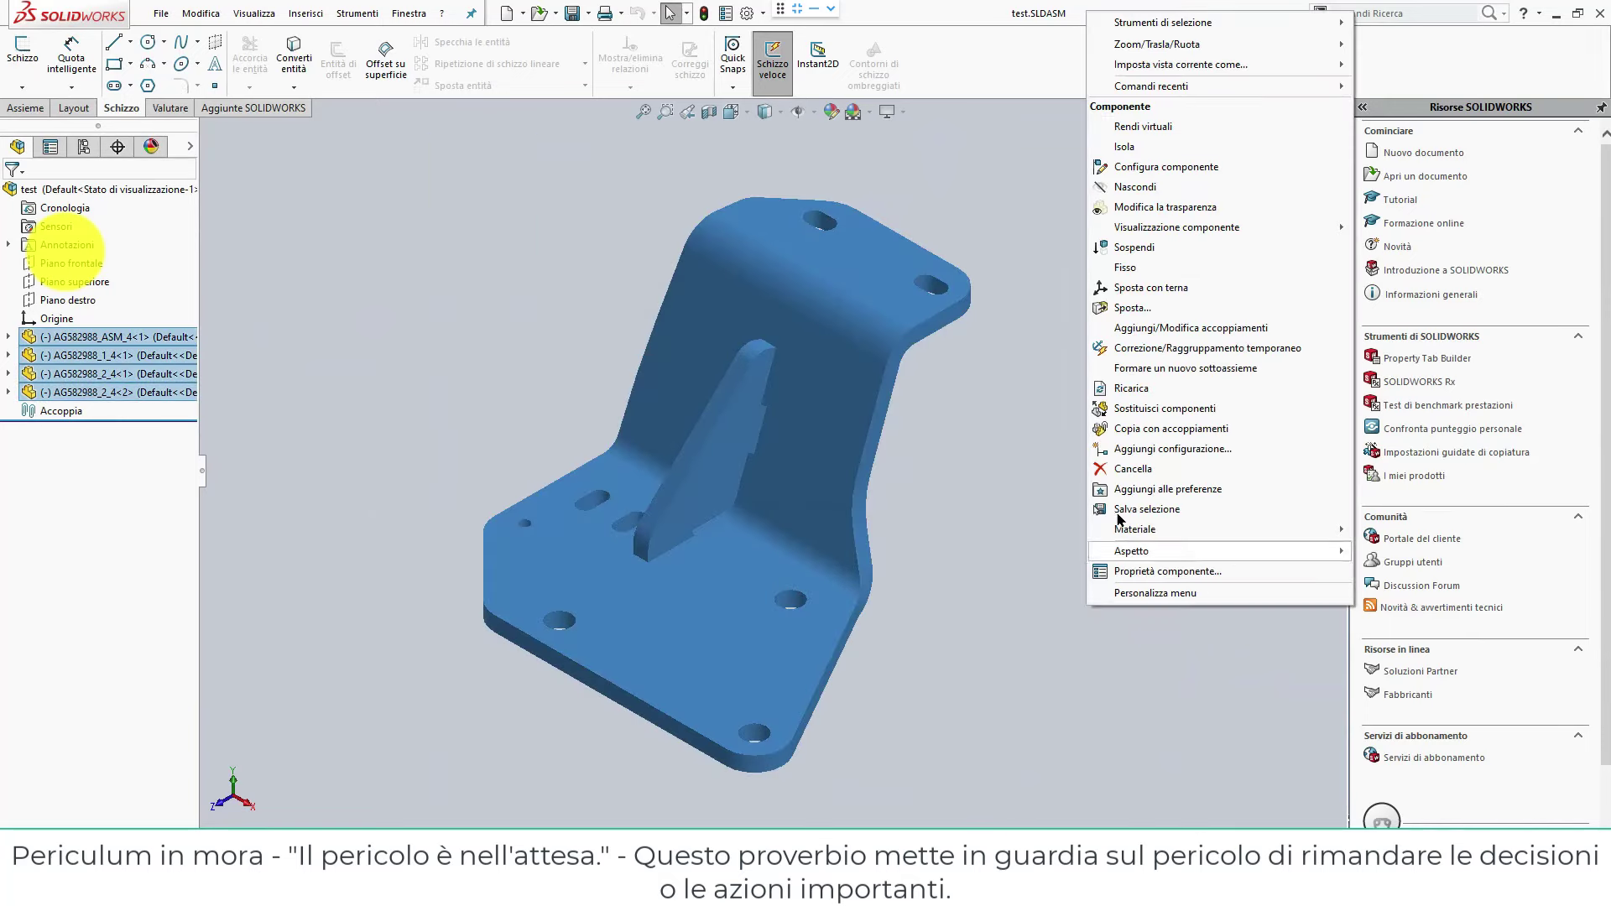
{"action": "left_click", "coordinate": [1124, 268]}
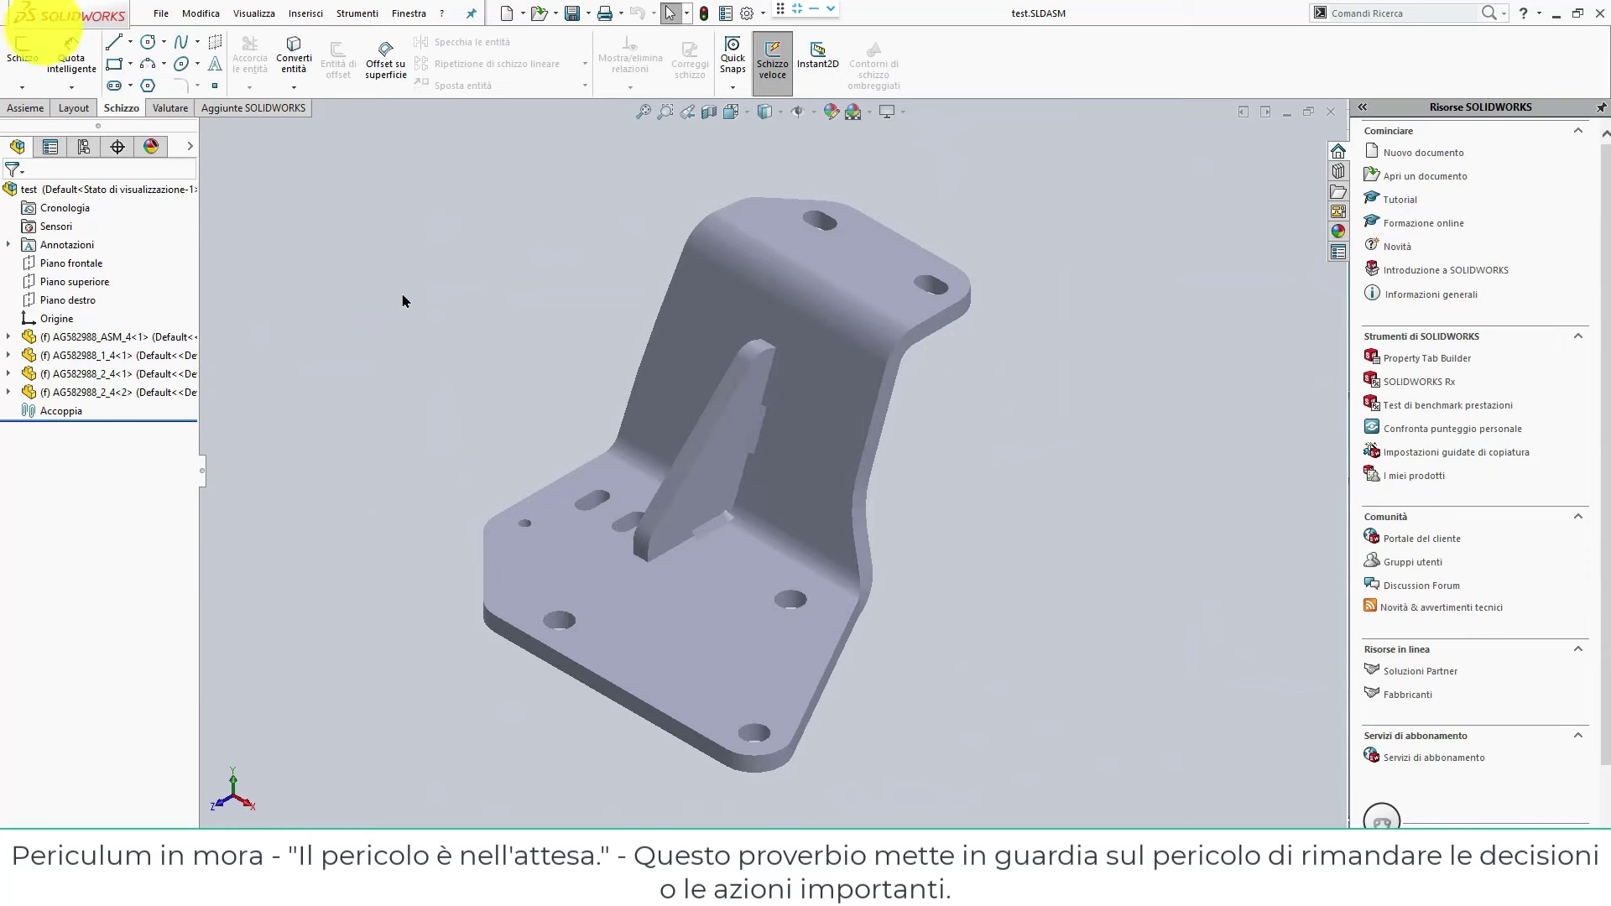
Select a face, the Piano superiore plane and AG582988_2_4<1>, then widen the design tree.
{"action": "left_click", "coordinate": [593, 457]}
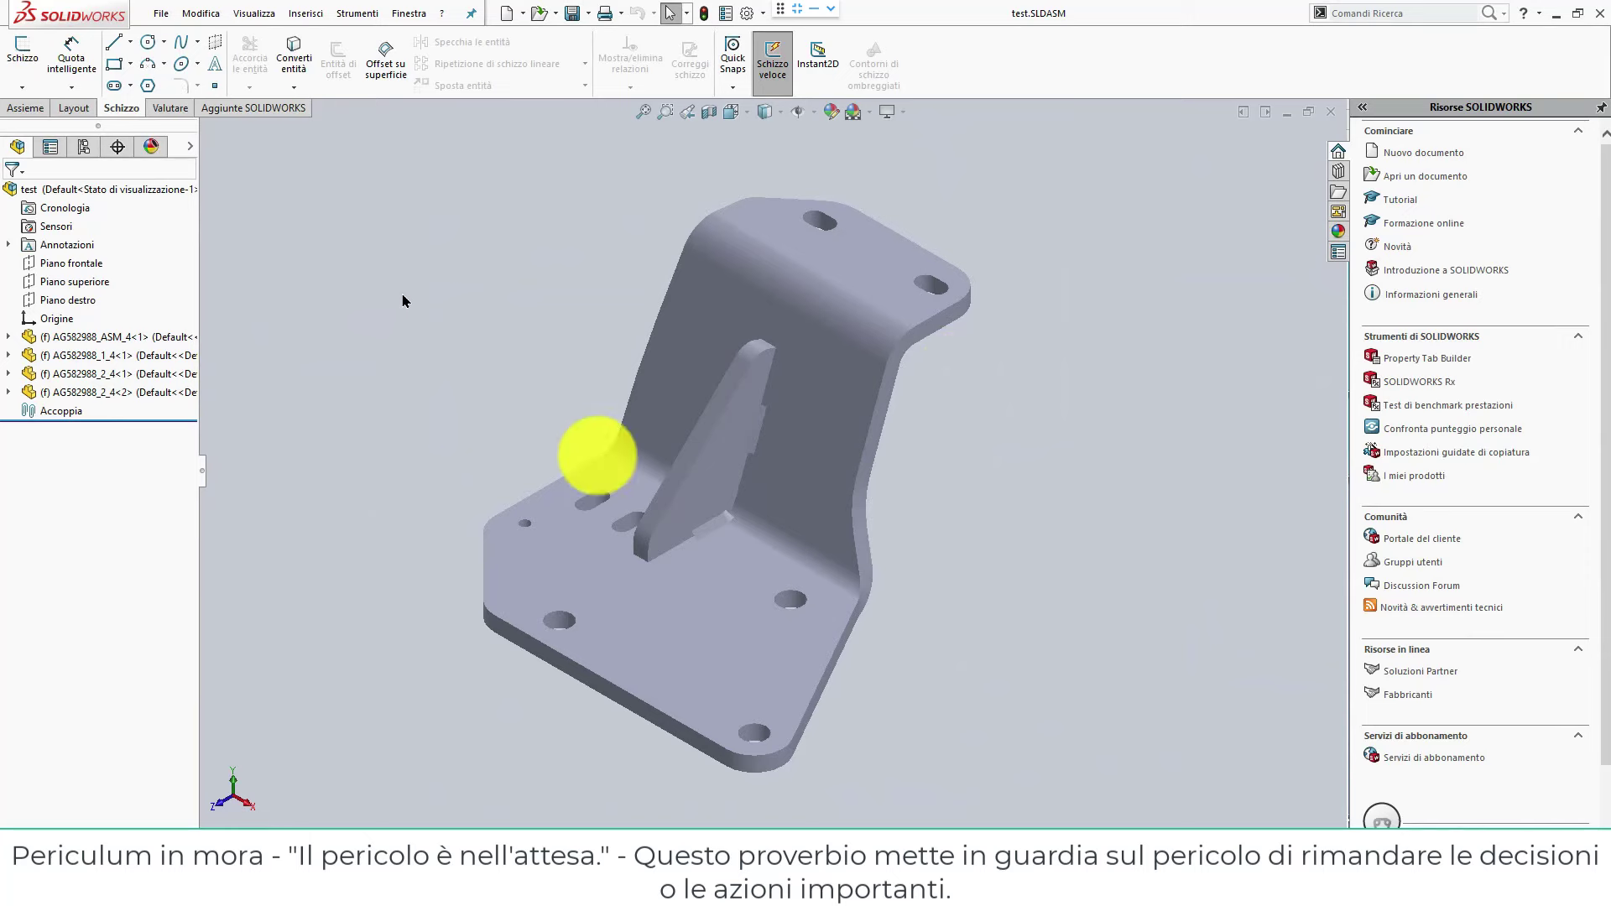
{"action": "left_click", "coordinate": [50, 281]}
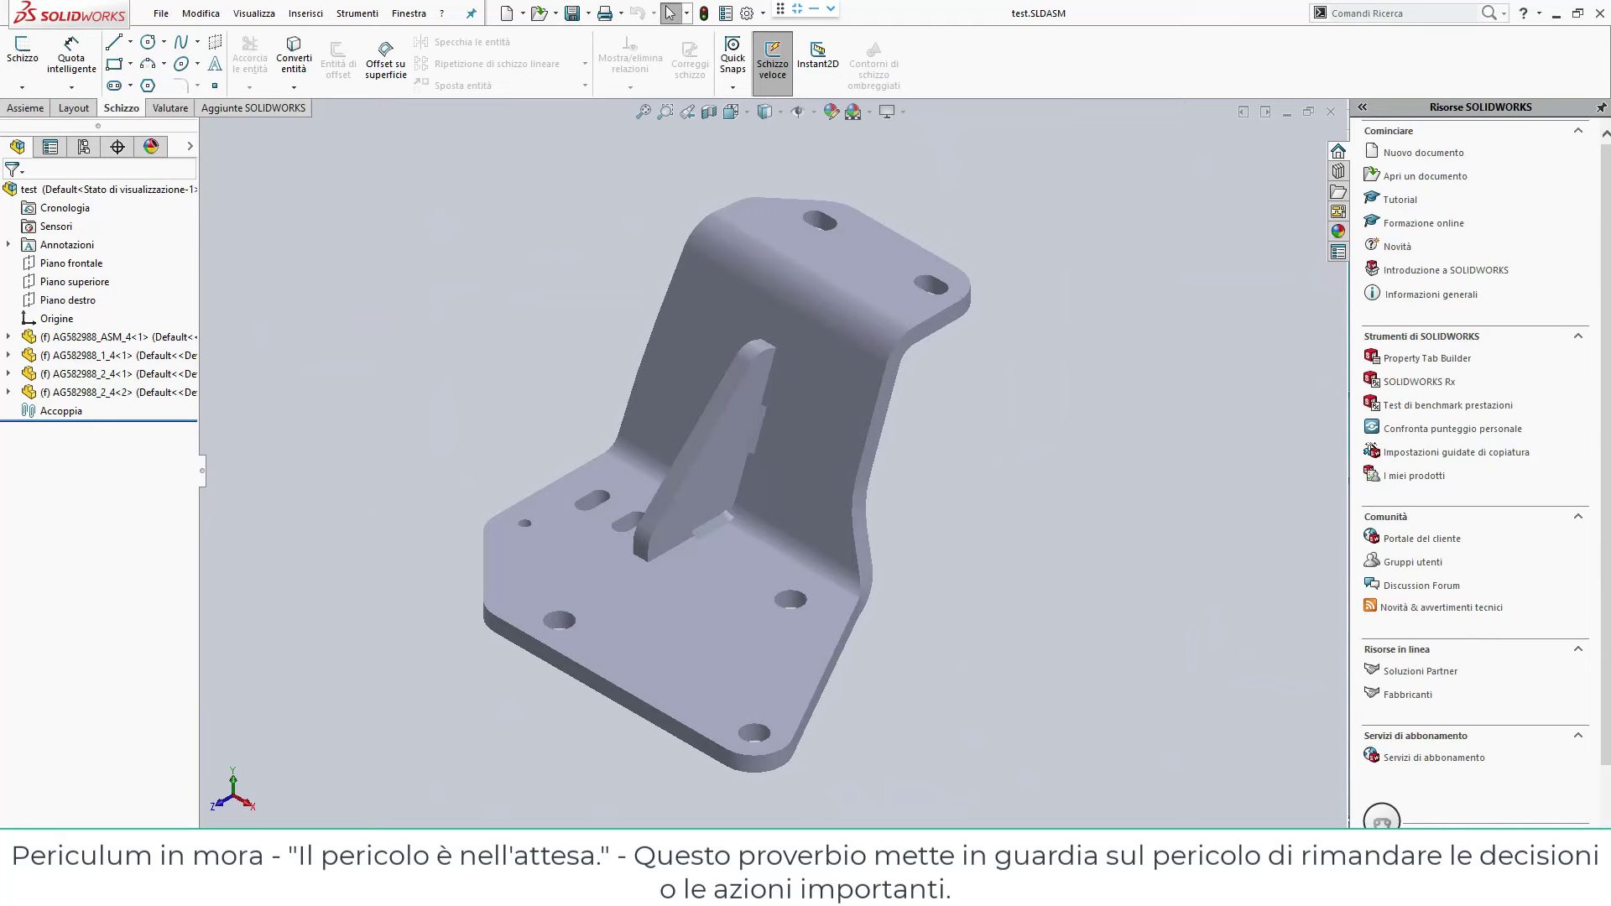
{"action": "left_click", "coordinate": [334, 361]}
{"action": "left_click", "coordinate": [139, 373]}
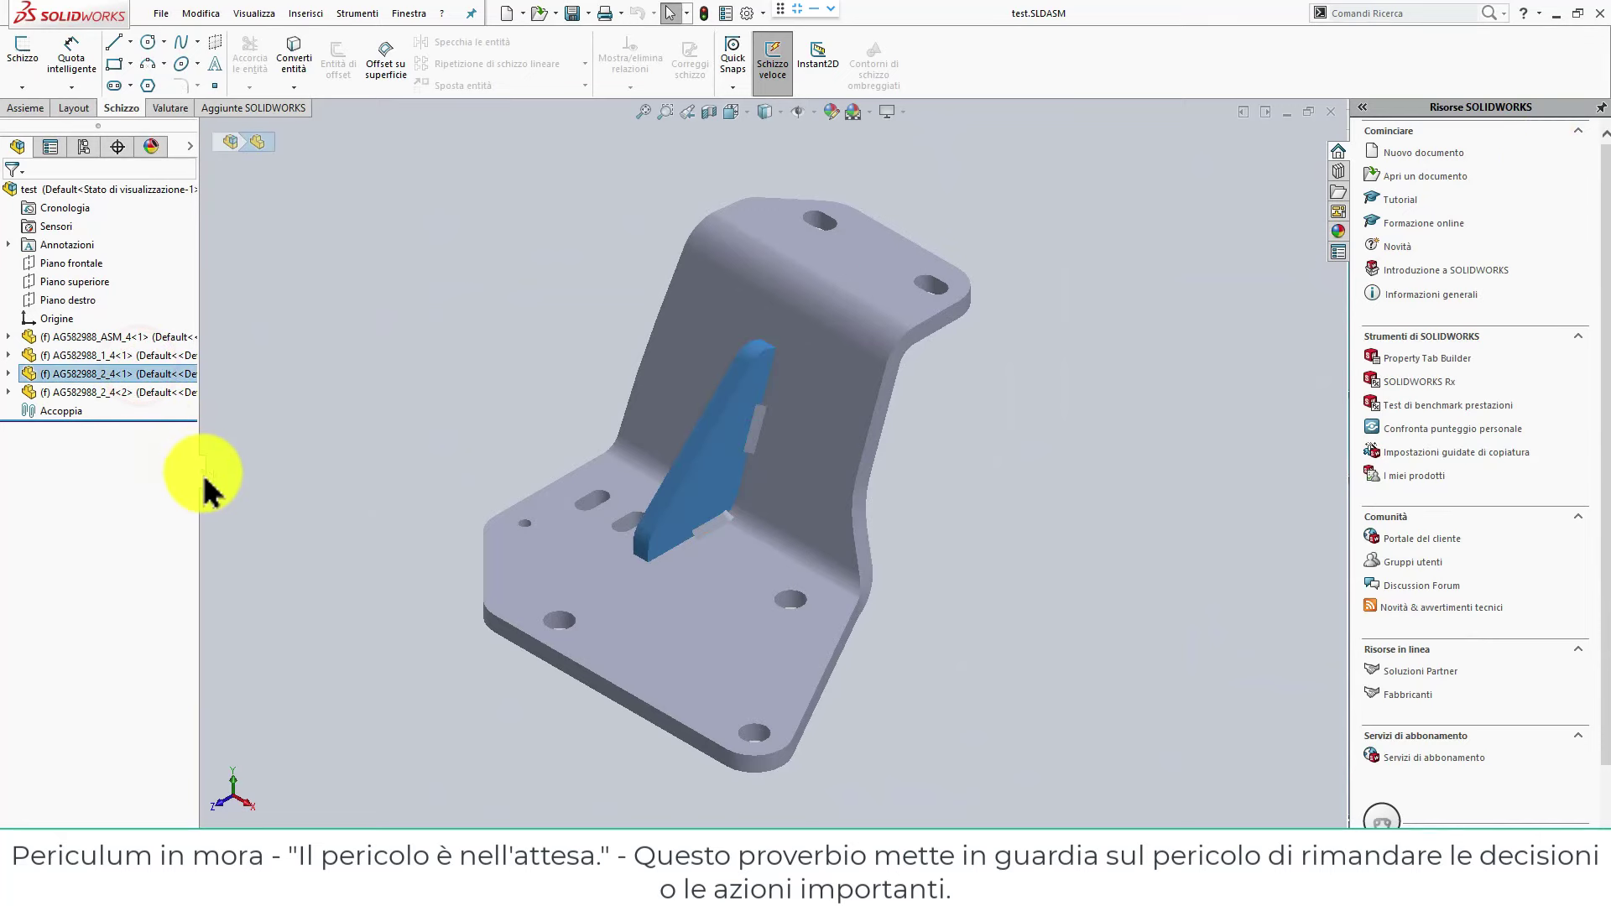
{"action": "left_click_drag", "start_coordinate": [204, 473], "coordinate": [370, 469]}
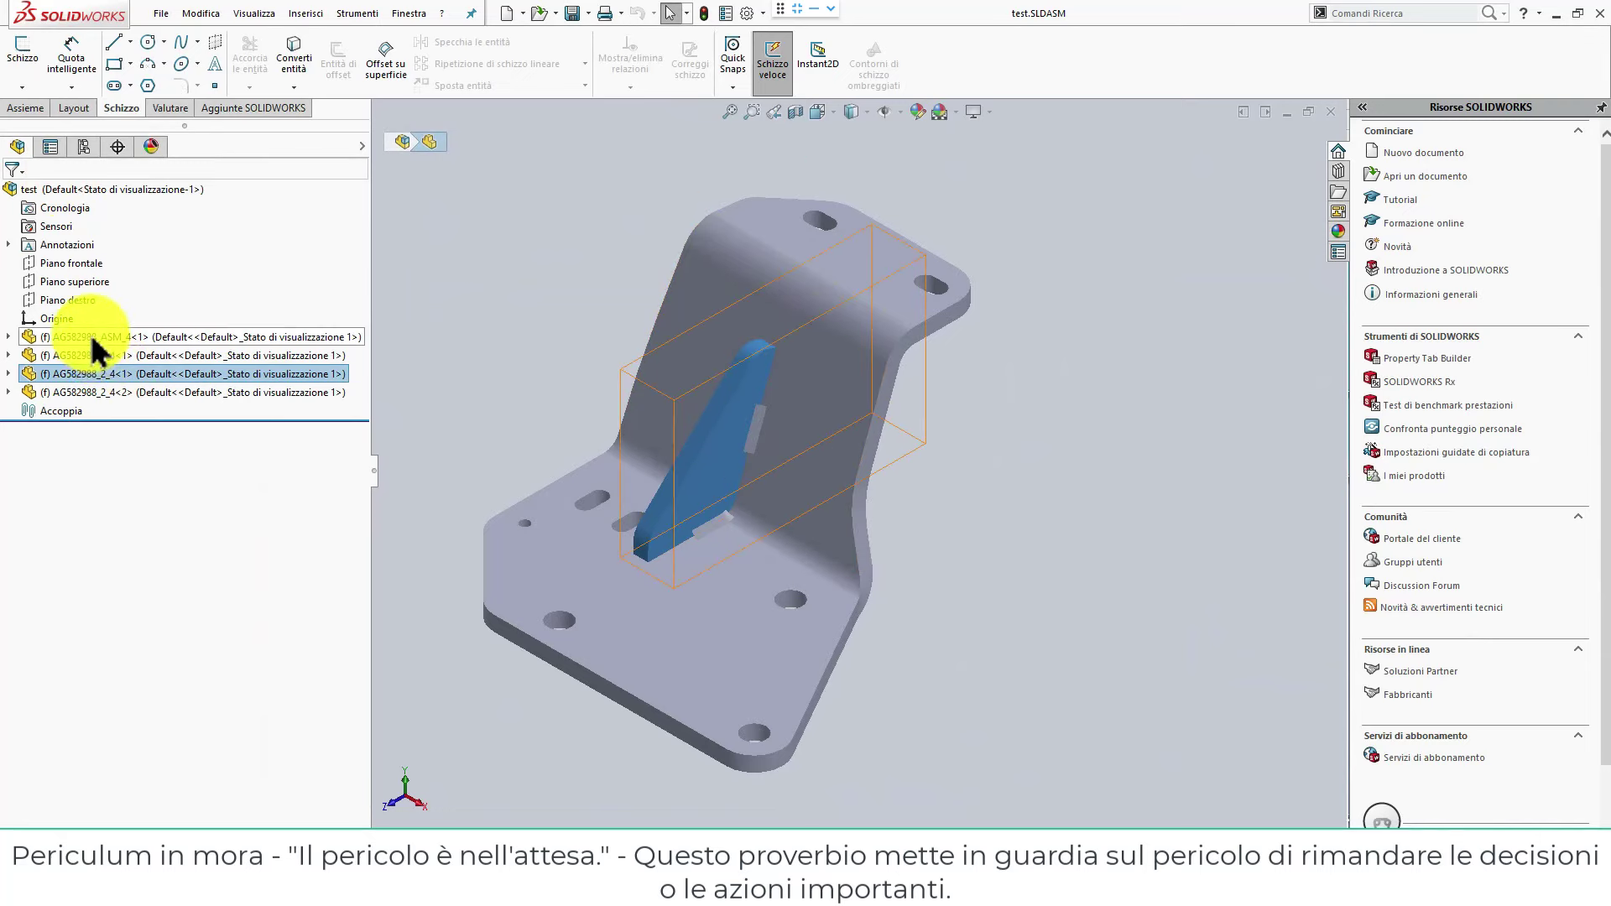
Display the bracket Shaded With Edges and orbit it to an edge-on view.
{"action": "left_click", "coordinate": [540, 338]}
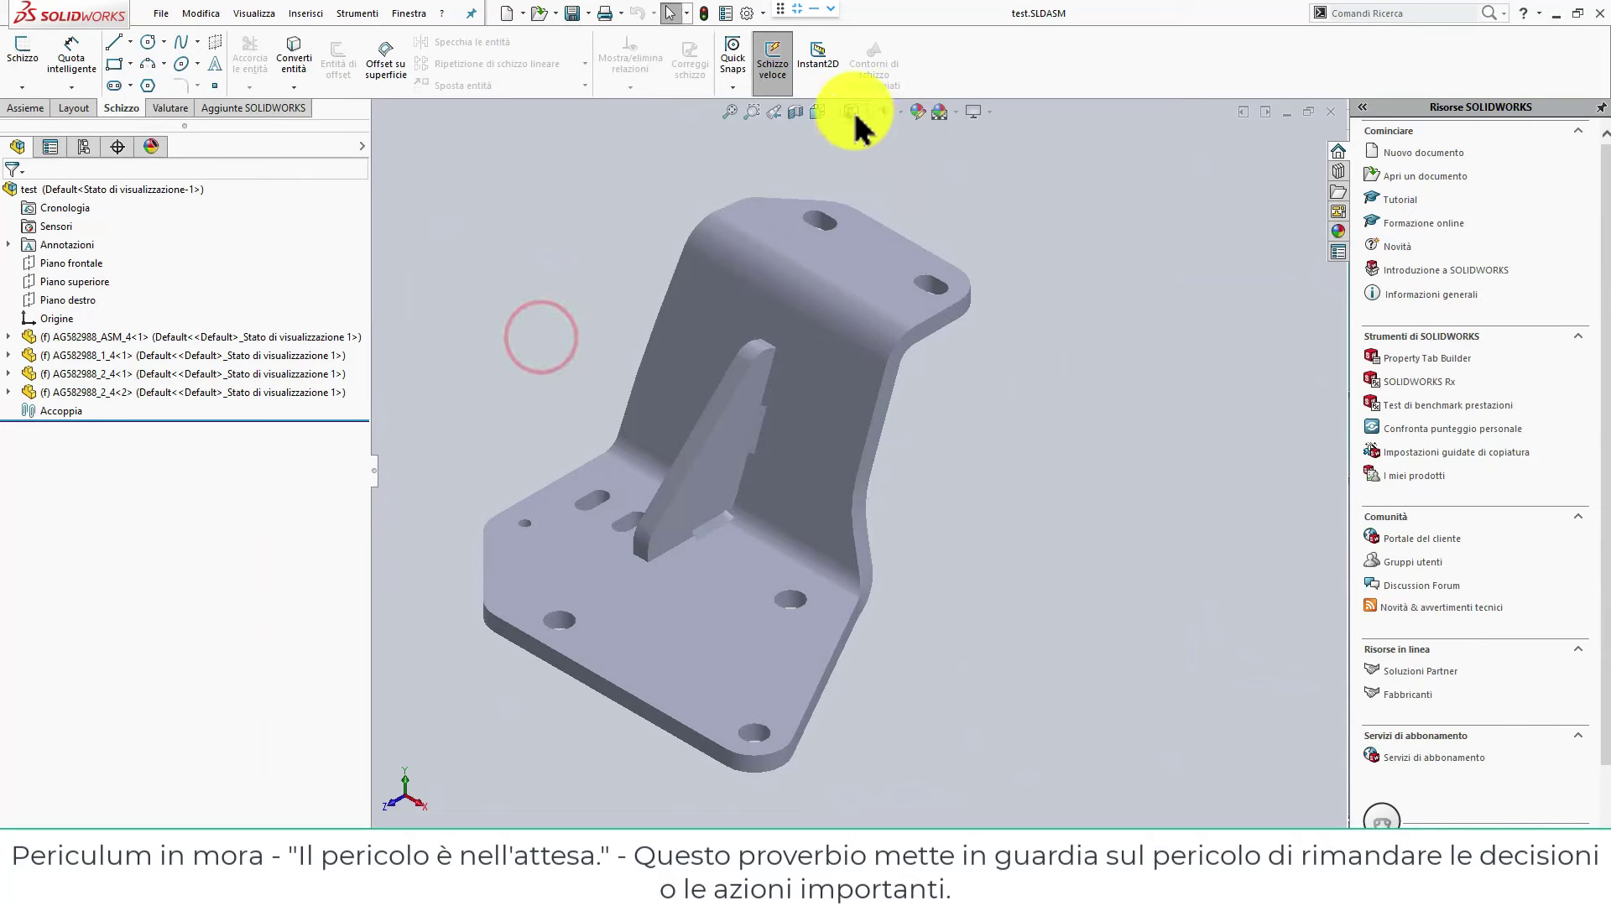
{"action": "left_click", "coordinate": [853, 111]}
{"action": "left_click", "coordinate": [849, 138]}
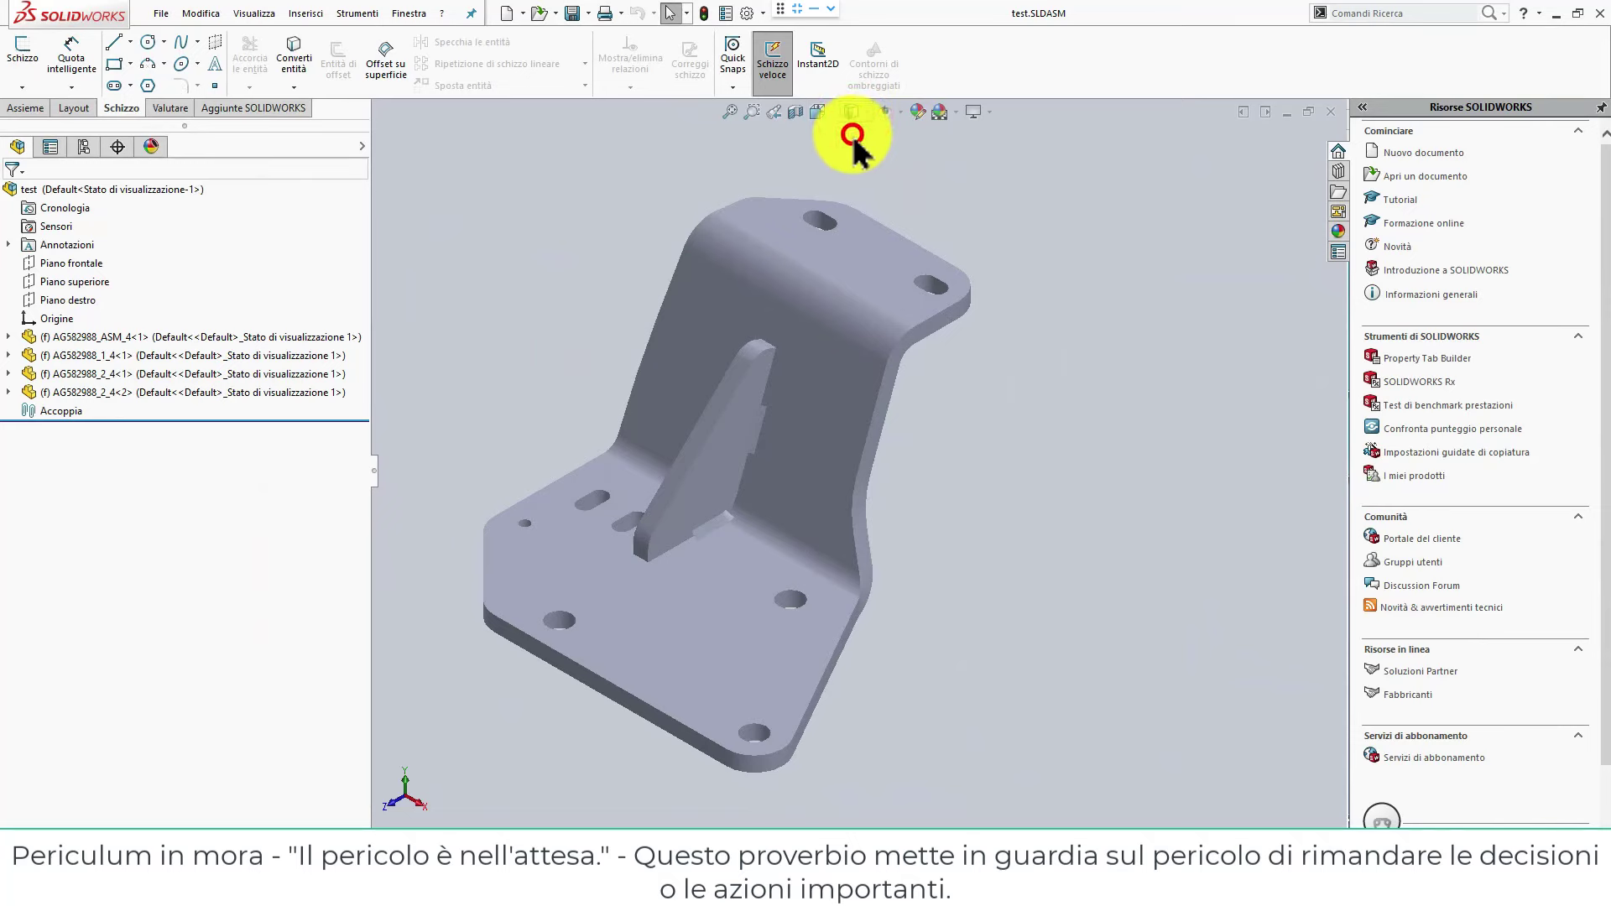
{"action": "left_click", "coordinate": [980, 252]}
{"action": "middle_click_drag", "start_coordinate": [923, 537], "coordinate": [583, 382]}
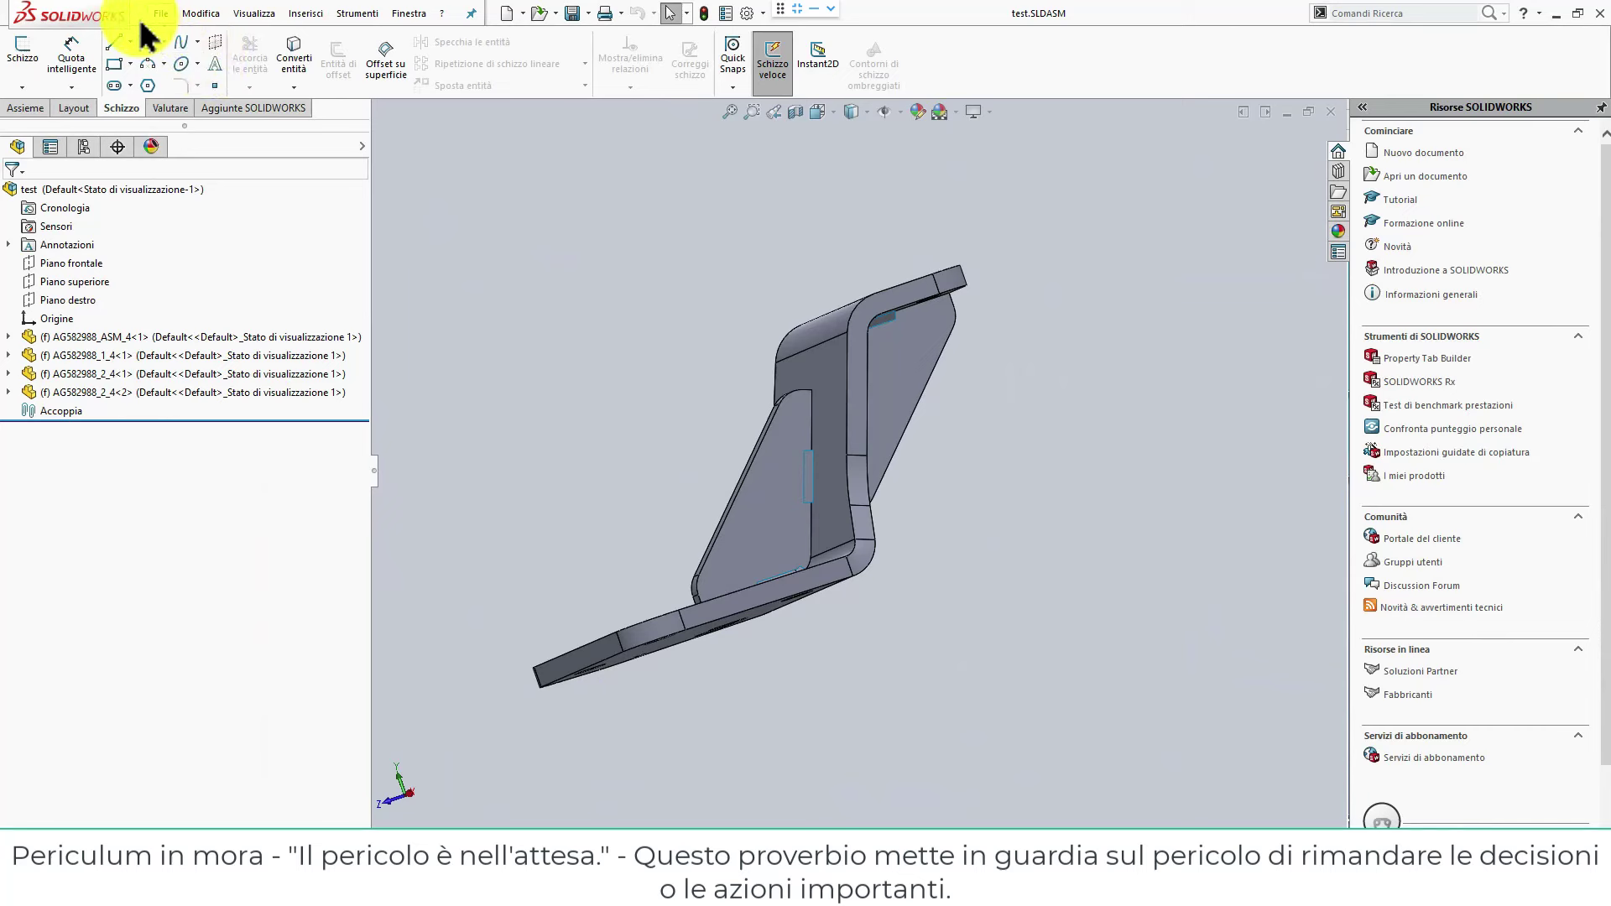
Hide display-state names in the design tree and orbit the bracket back to isometric.
{"action": "right_click", "coordinate": [160, 198]}
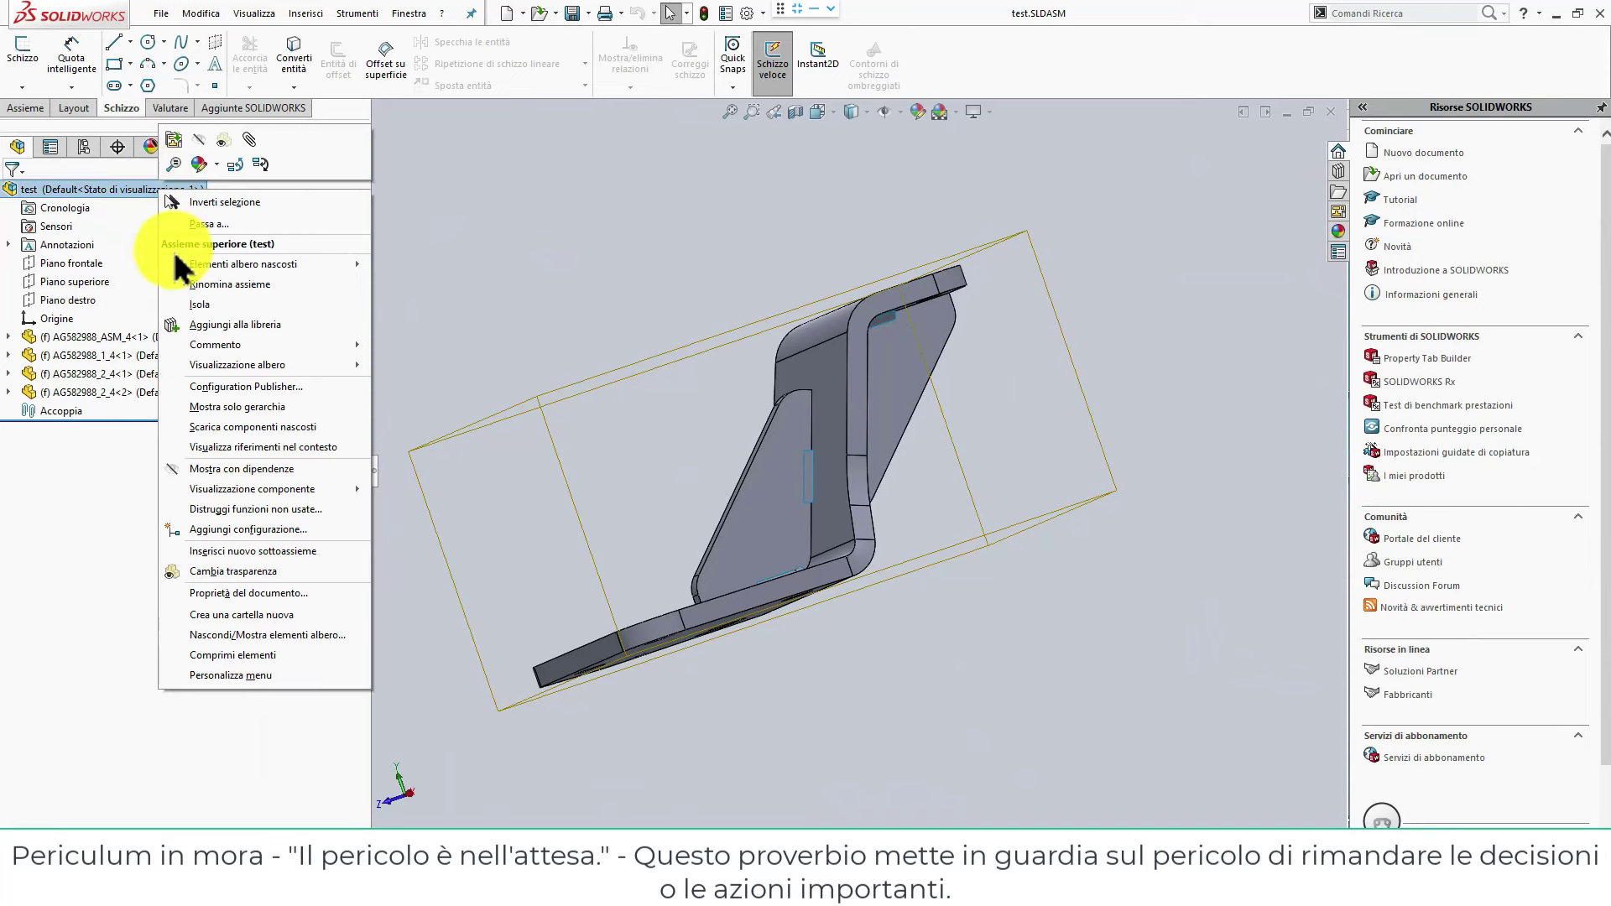
{"action": "left_click", "coordinate": [246, 369]}
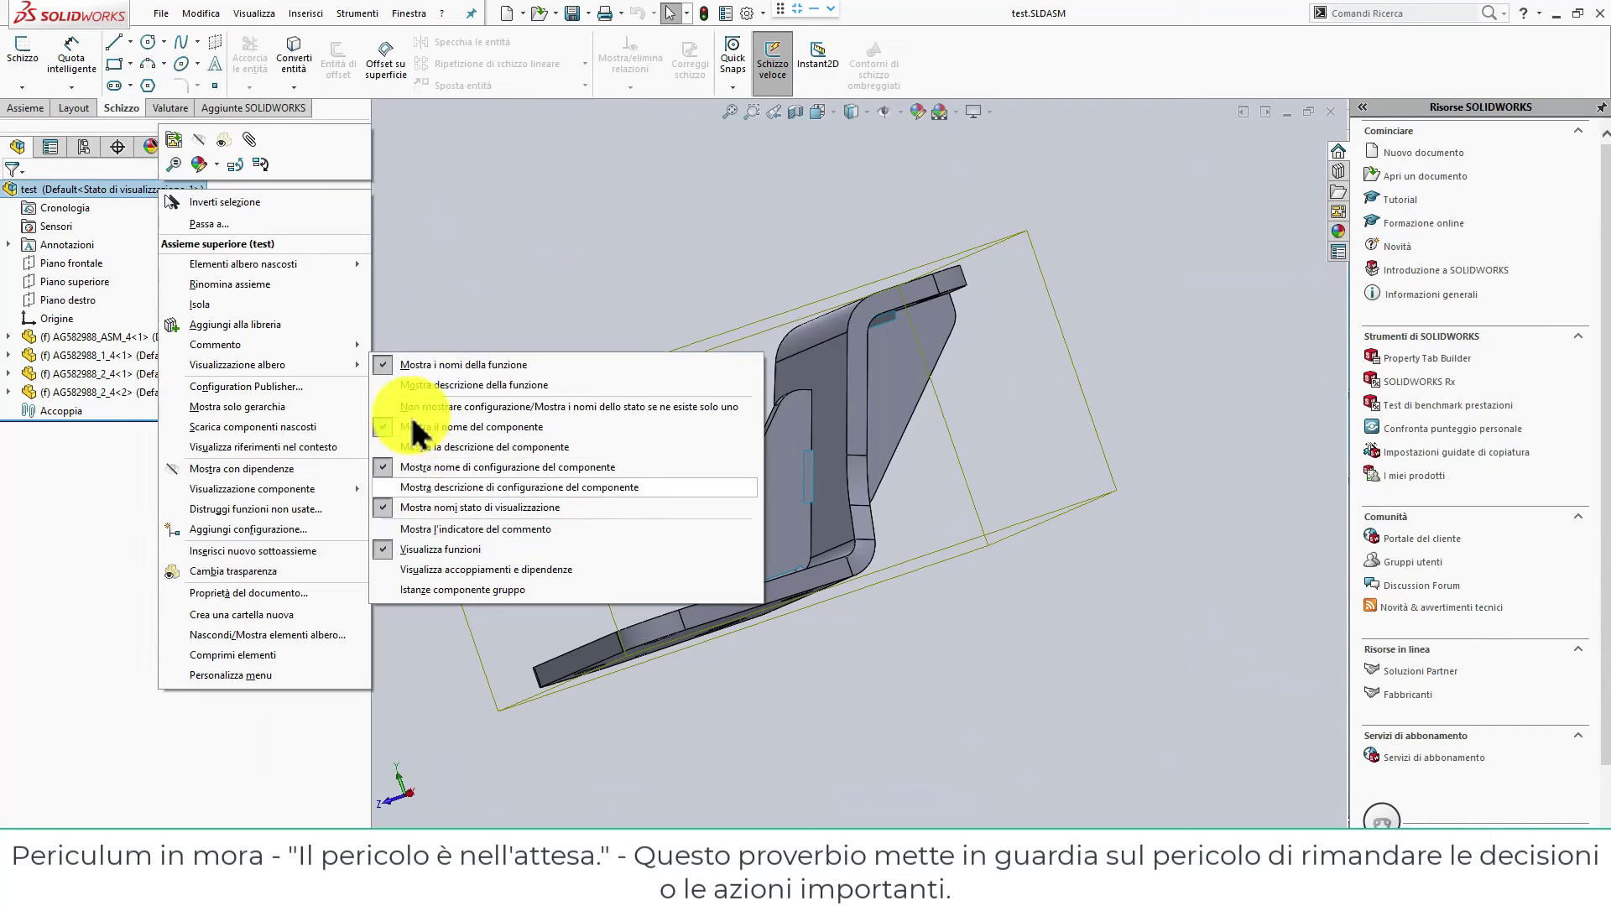
{"action": "left_click", "coordinate": [435, 507]}
{"action": "left_click", "coordinate": [504, 252]}
{"action": "left_click", "coordinate": [577, 430]}
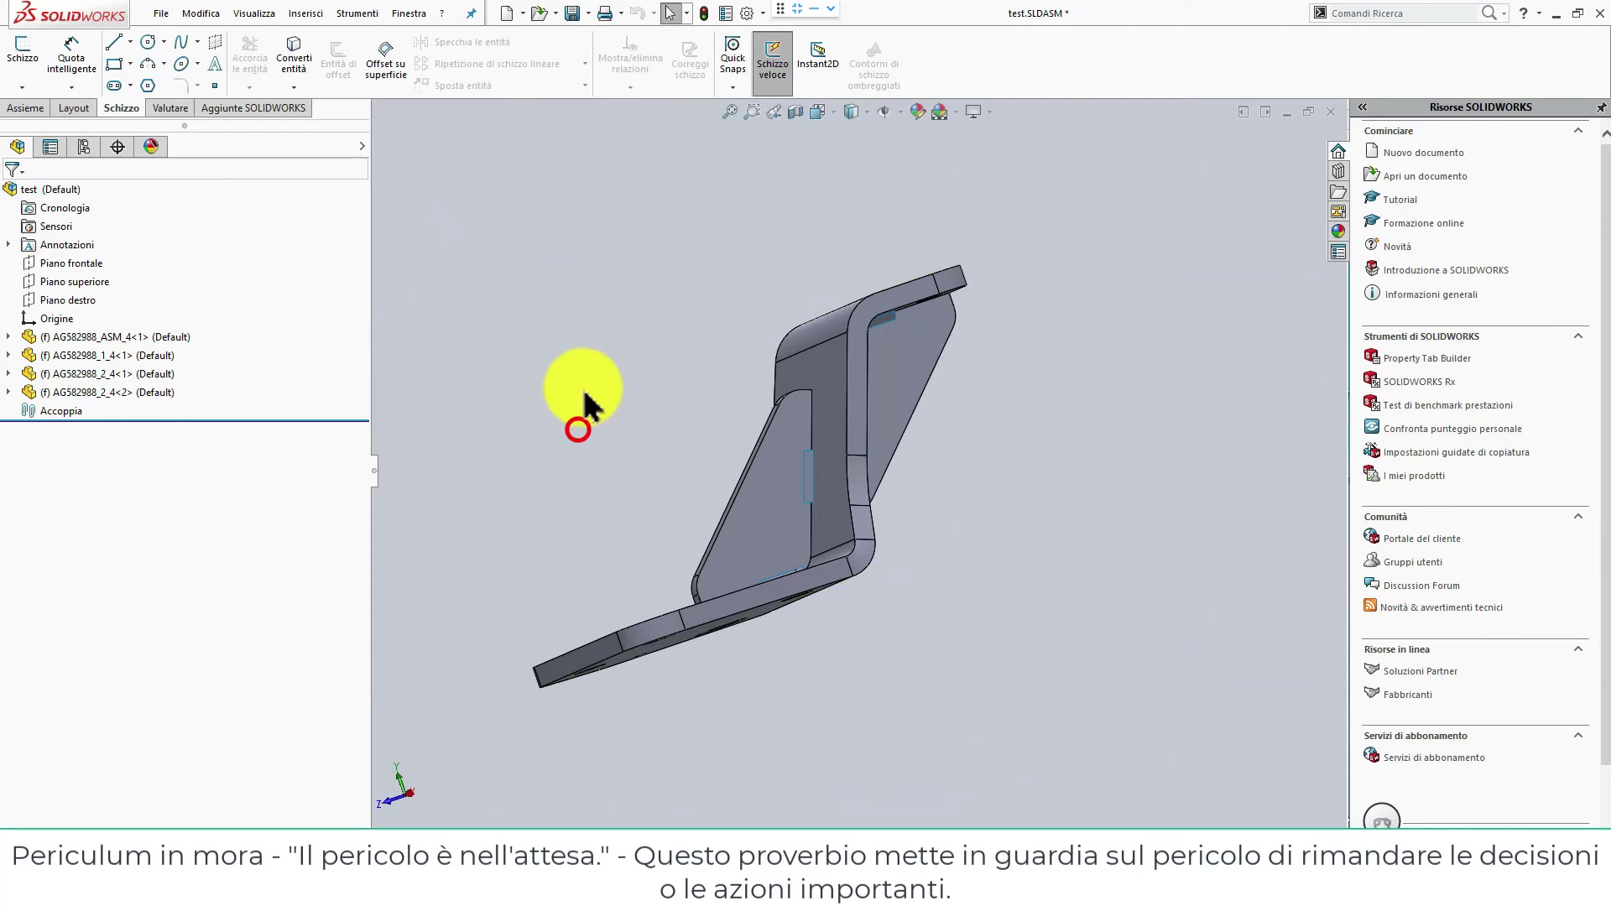
{"action": "middle_click_drag", "start_coordinate": [597, 424], "coordinate": [612, 439]}
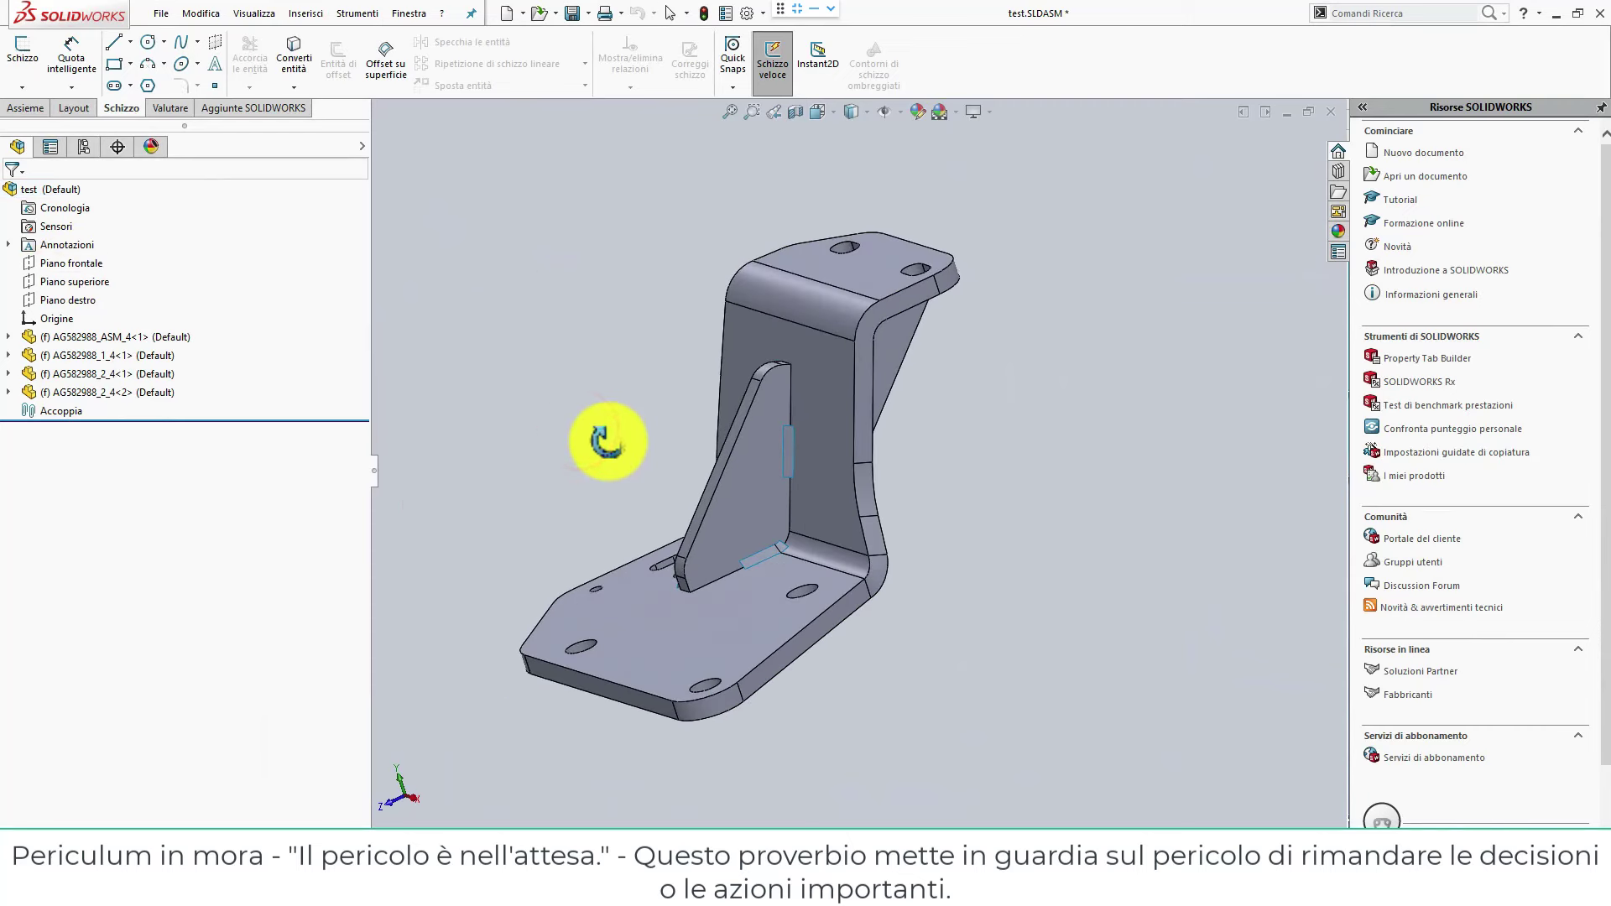
Set Pack and Go to add the -PR suffix to all four copied file names.
{"action": "left_click", "coordinate": [161, 14]}
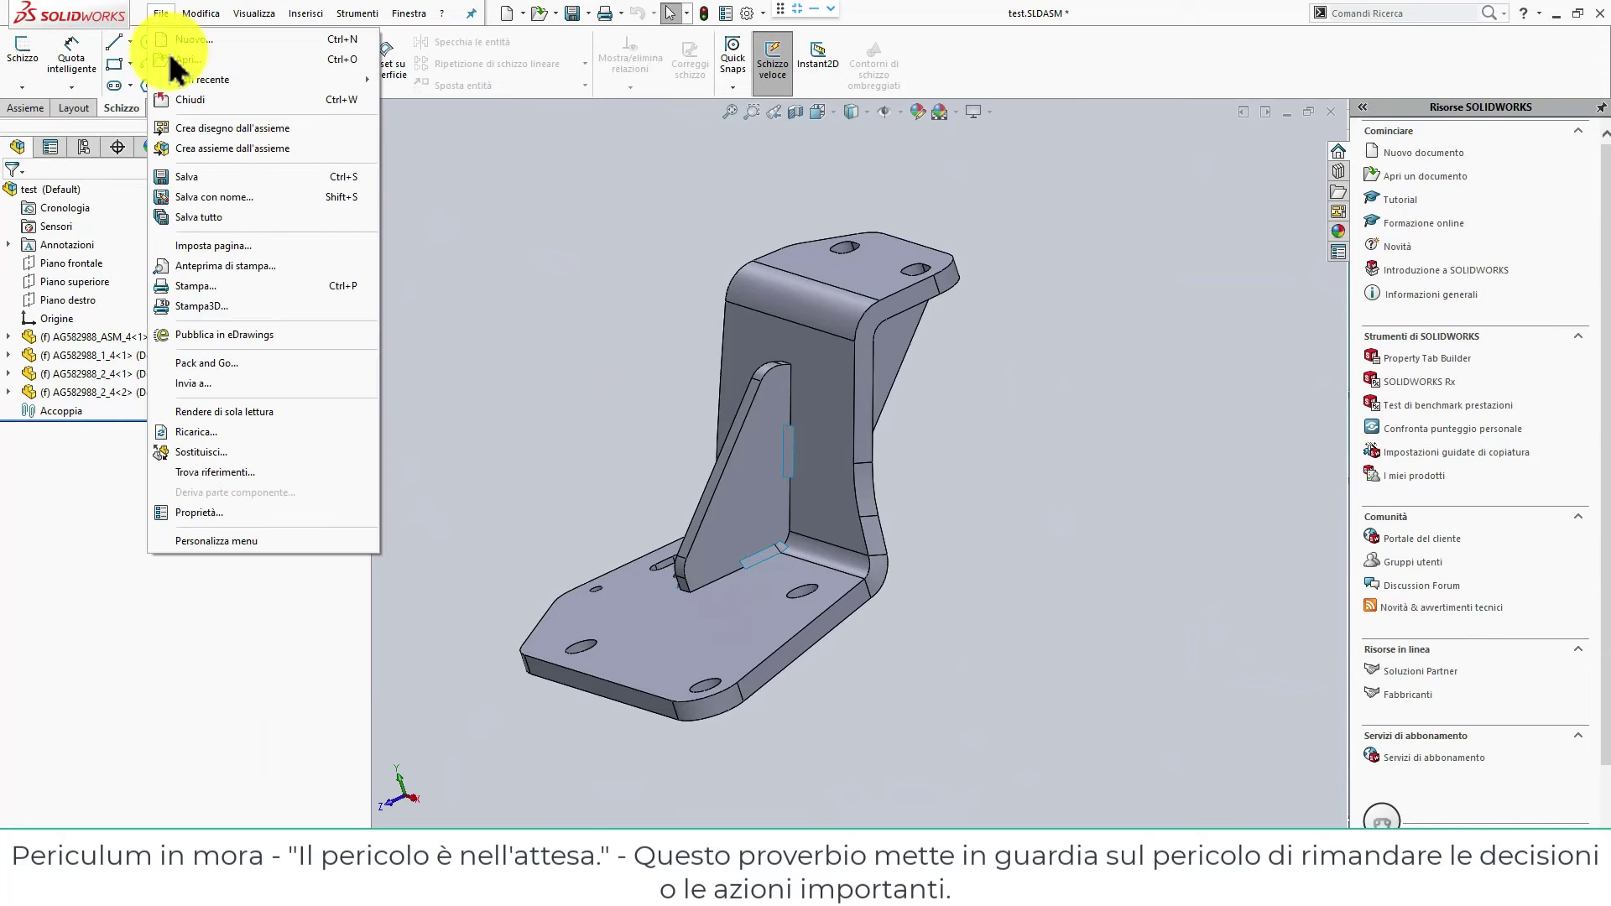
{"action": "left_click", "coordinate": [228, 362]}
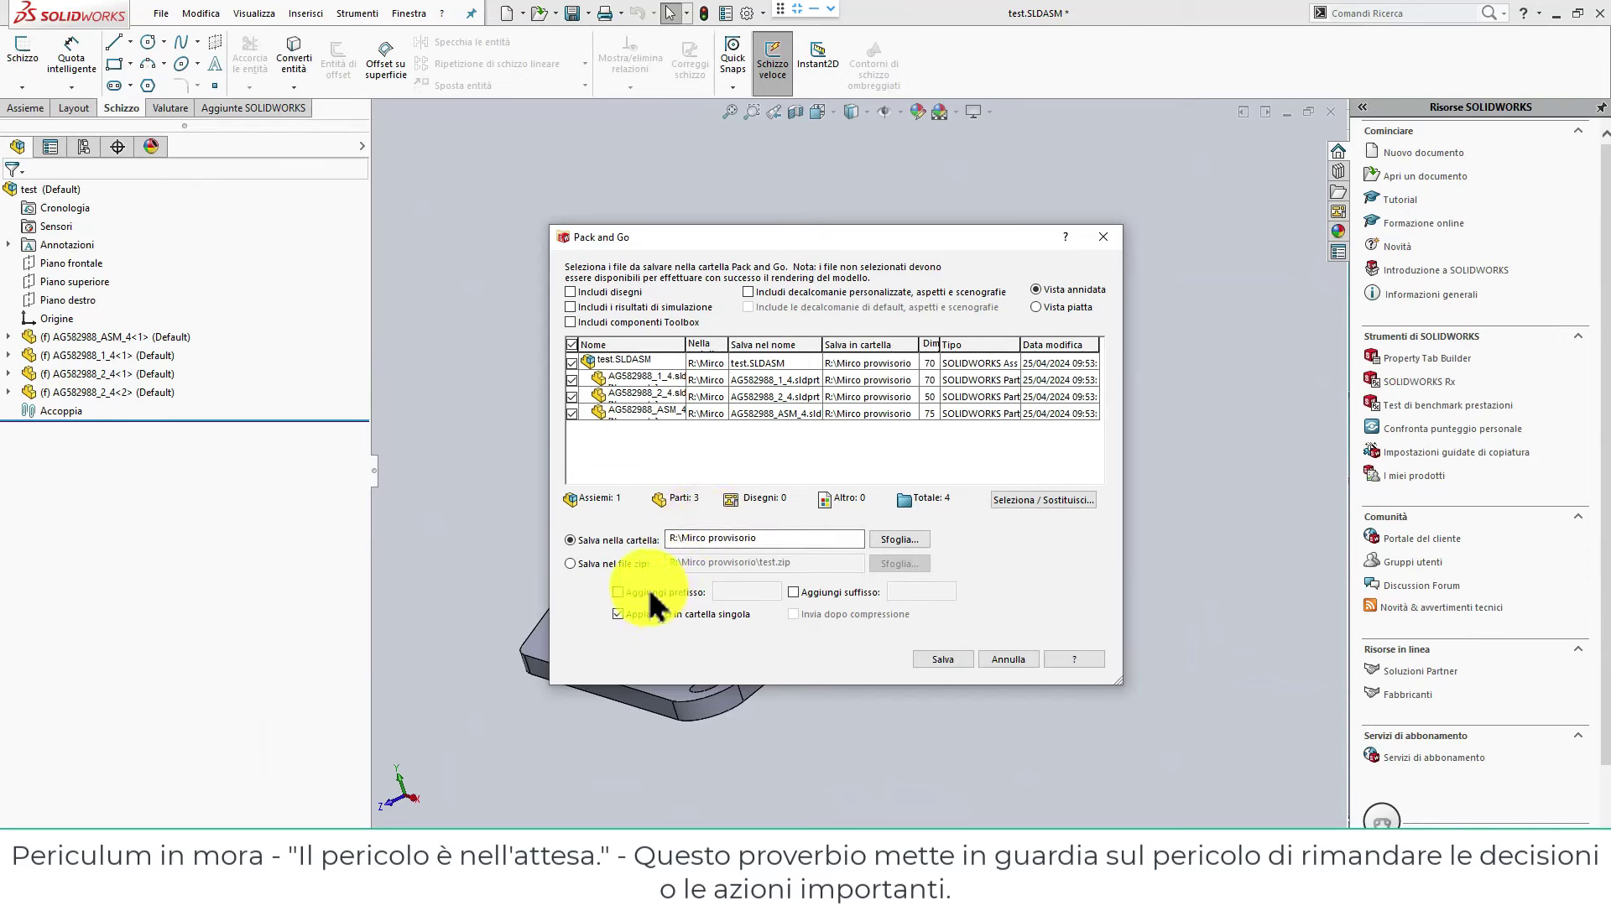
{"action": "left_click", "coordinate": [798, 590]}
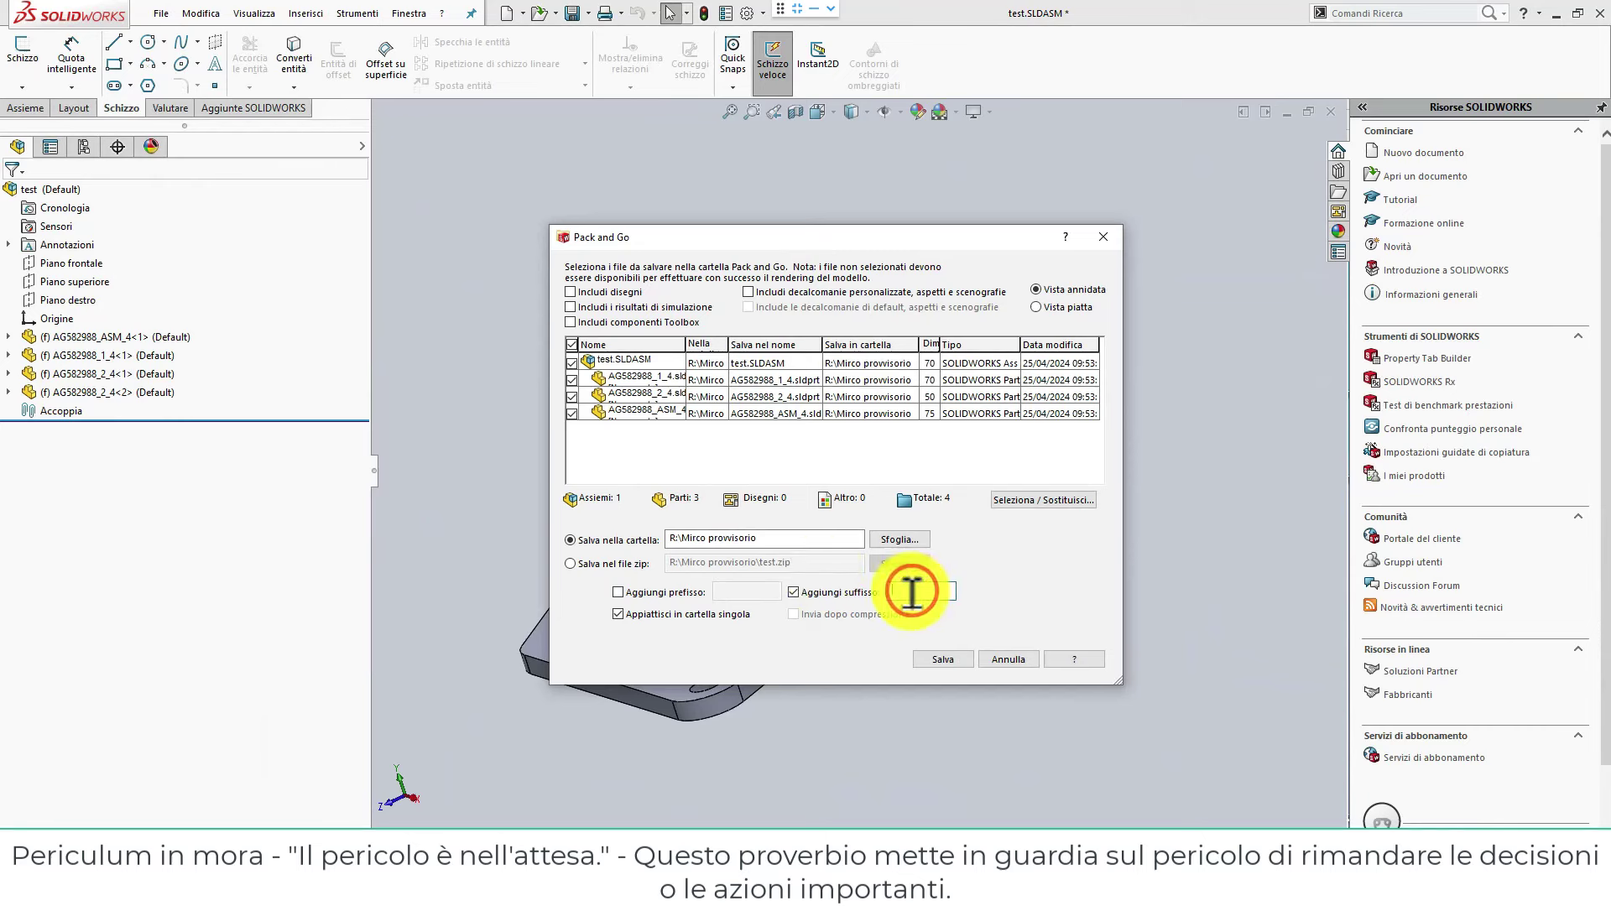
{"action": "type", "text": "-PR"}
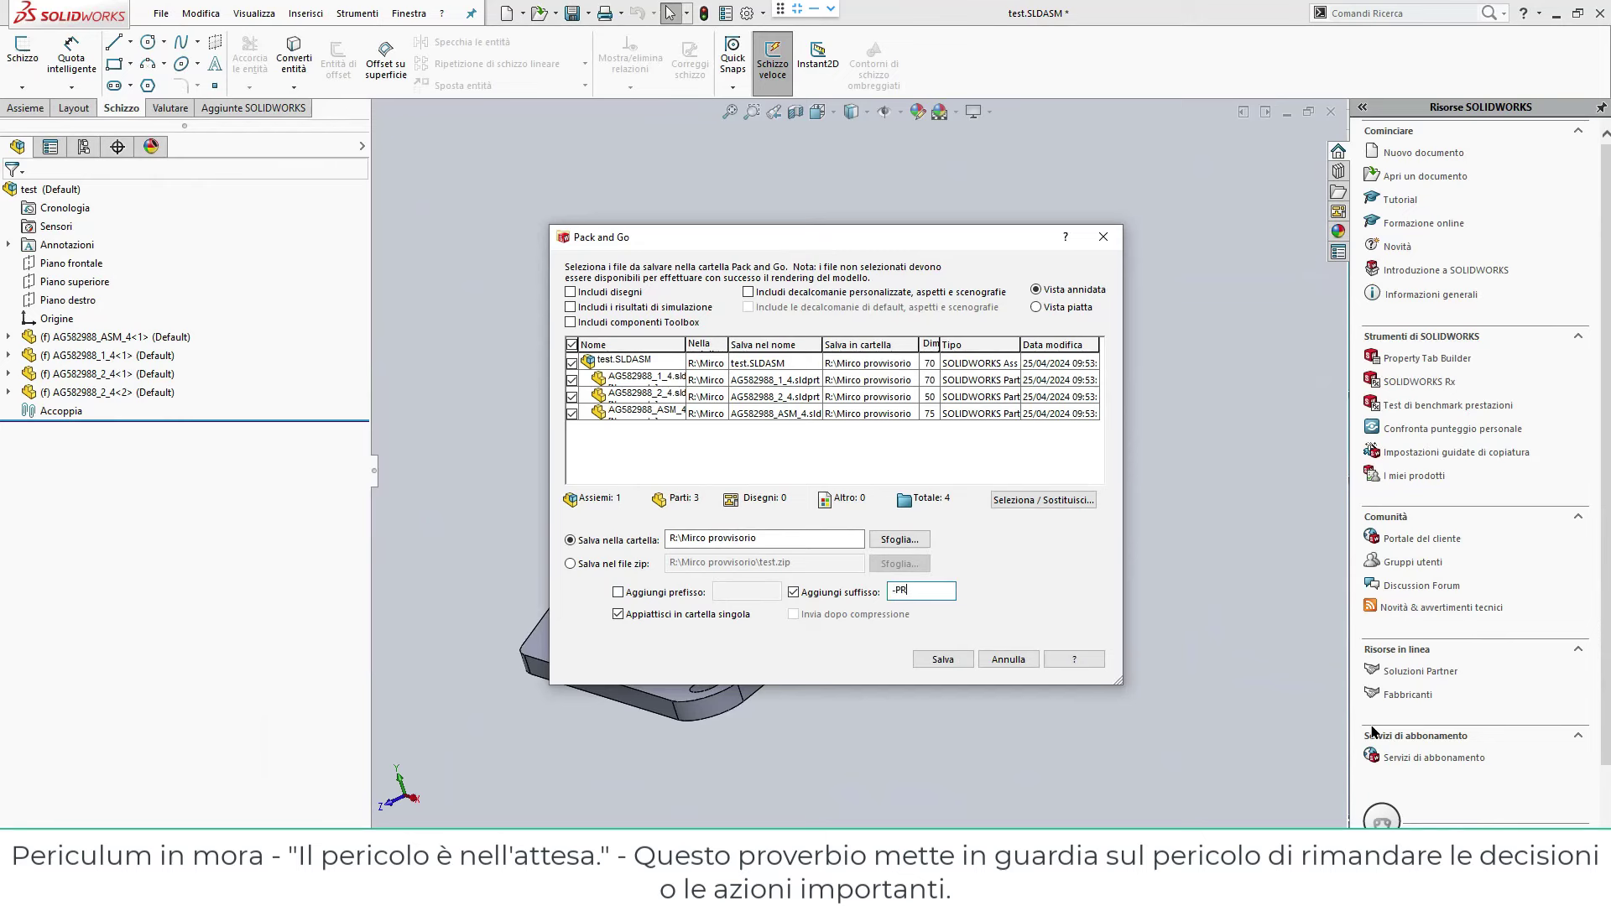
{"action": "left_click", "coordinate": [759, 369]}
{"action": "left_click_drag", "start_coordinate": [822, 344], "coordinate": [930, 344]}
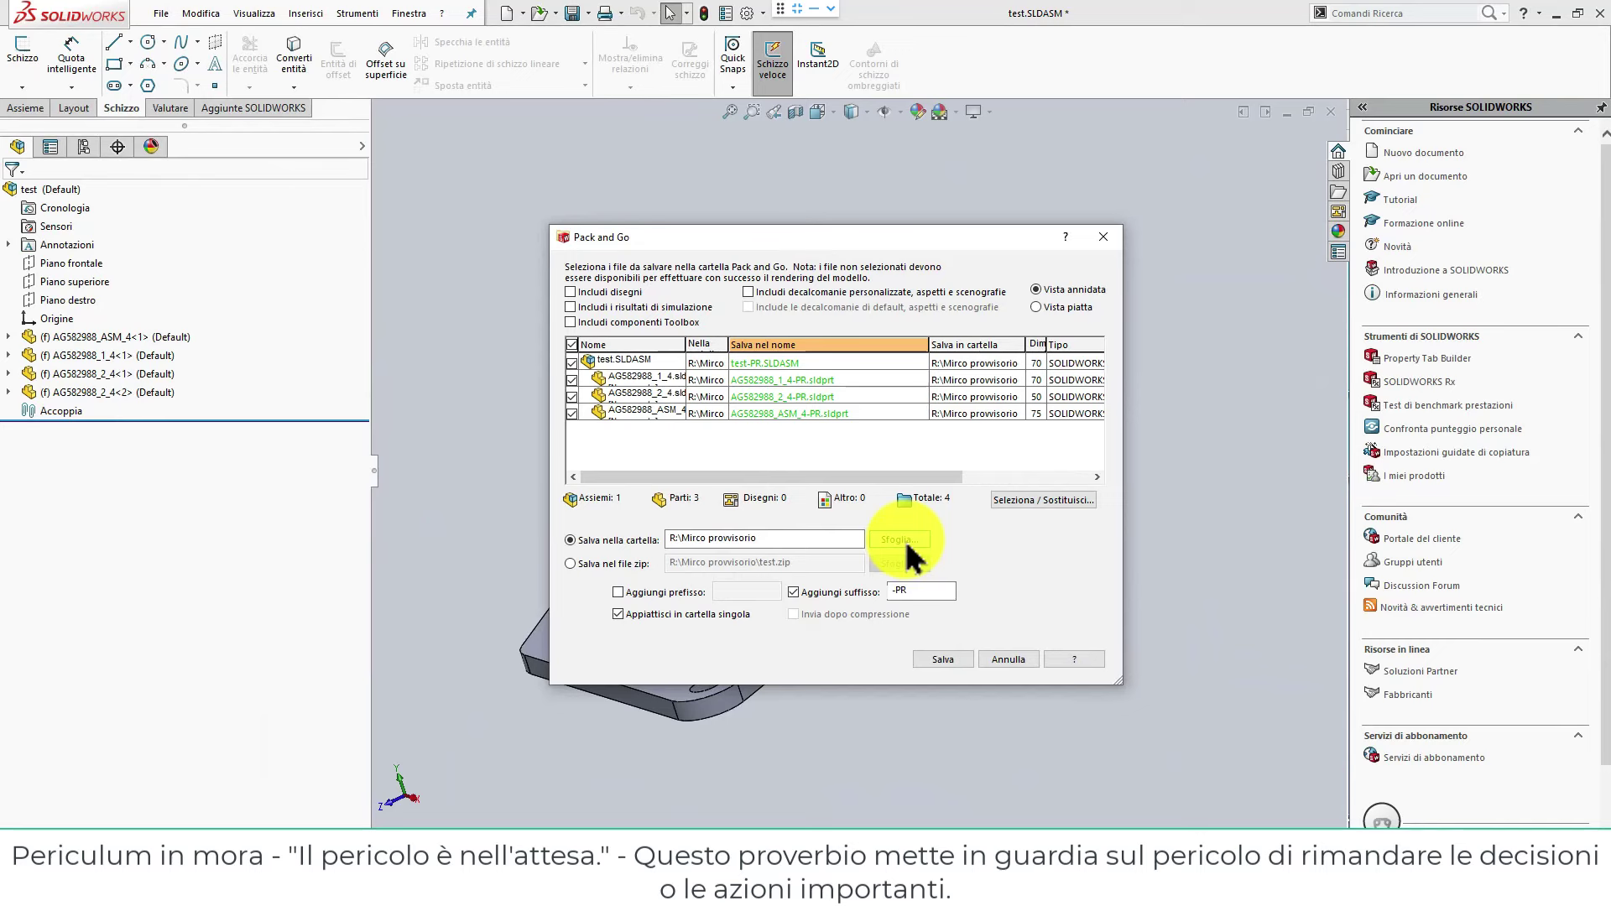
{"action": "left_click", "coordinate": [899, 540]}
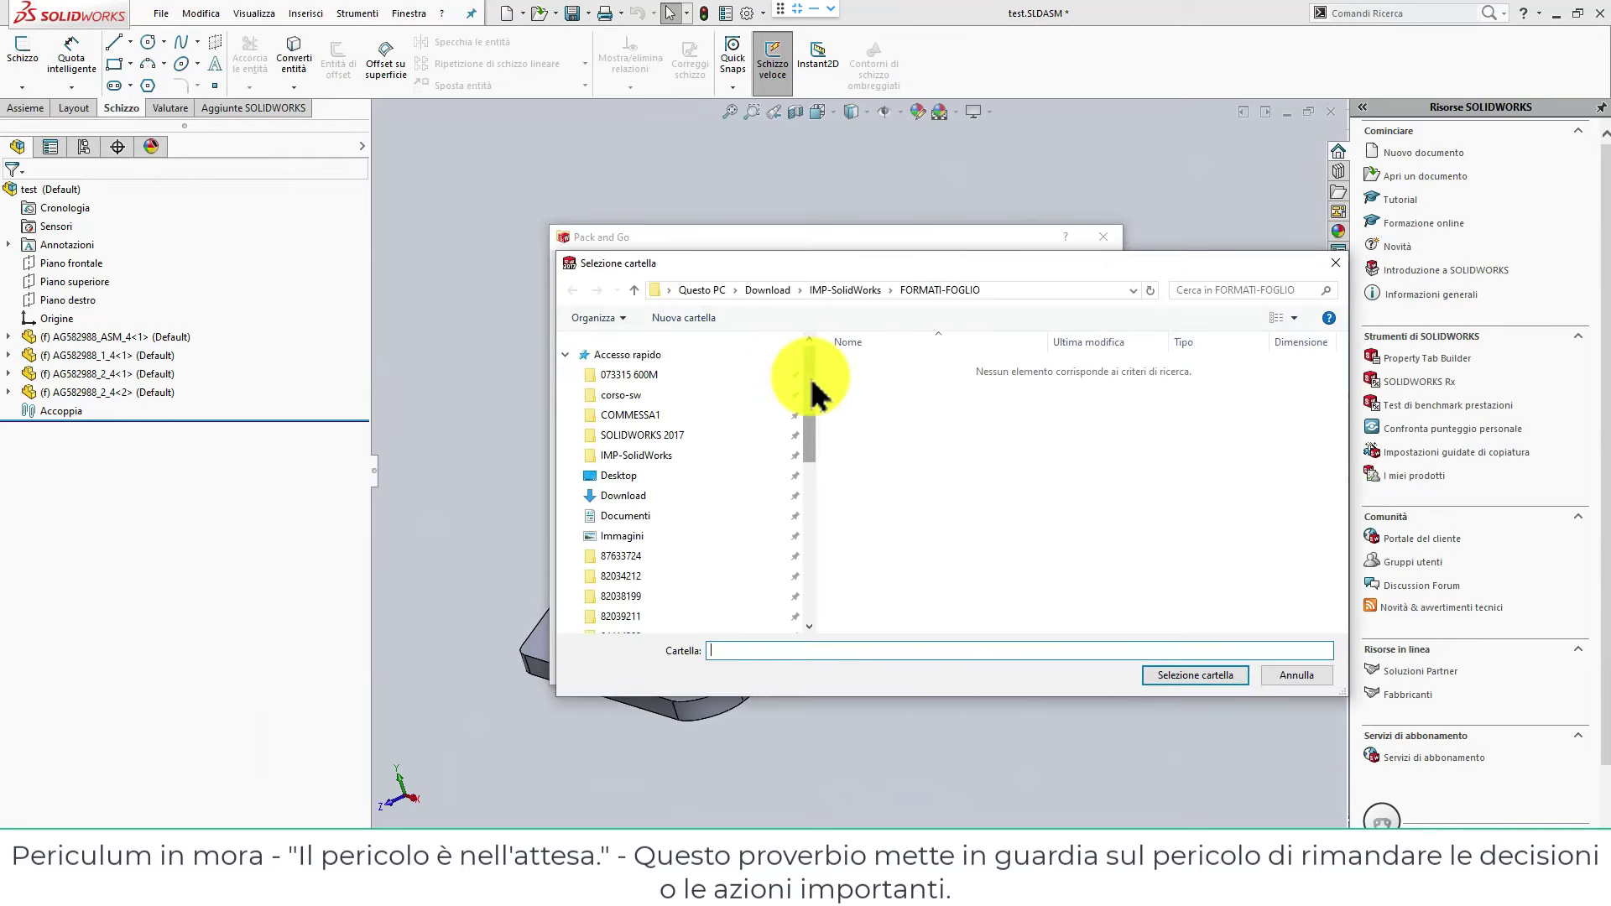
Browse to the Downloads folder in the destination folder chooser.
{"action": "scroll", "coordinate": [665, 504], "scroll_direction": "down", "scroll_amount": 10}
{"action": "left_click", "coordinate": [663, 503]}
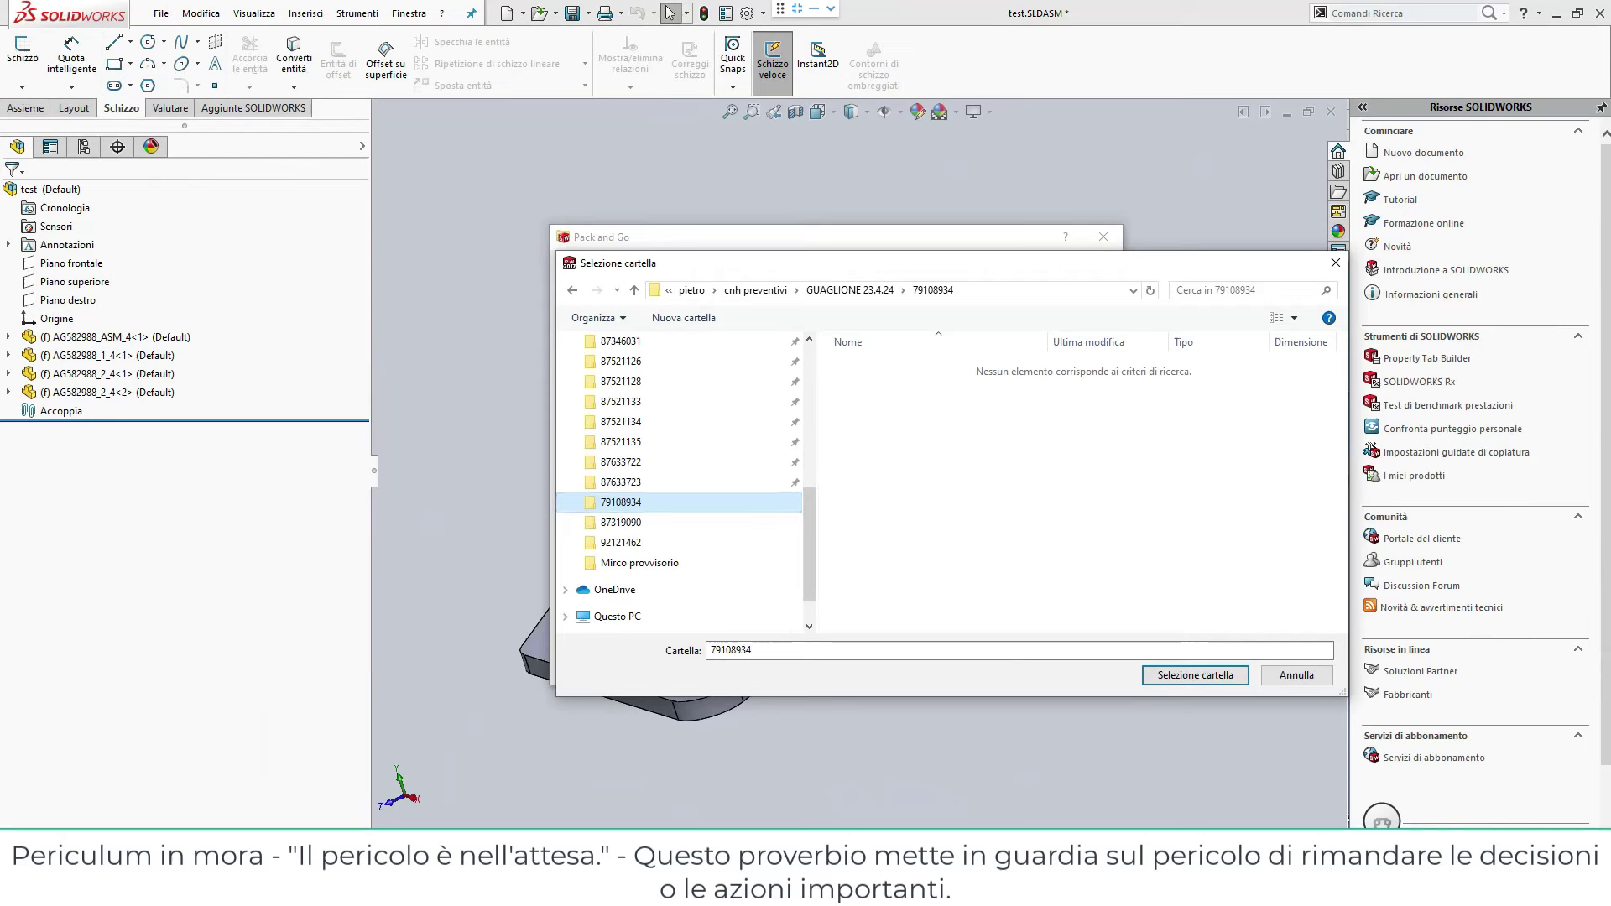
{"action": "left_click", "coordinate": [814, 351]}
{"action": "left_click", "coordinate": [819, 357]}
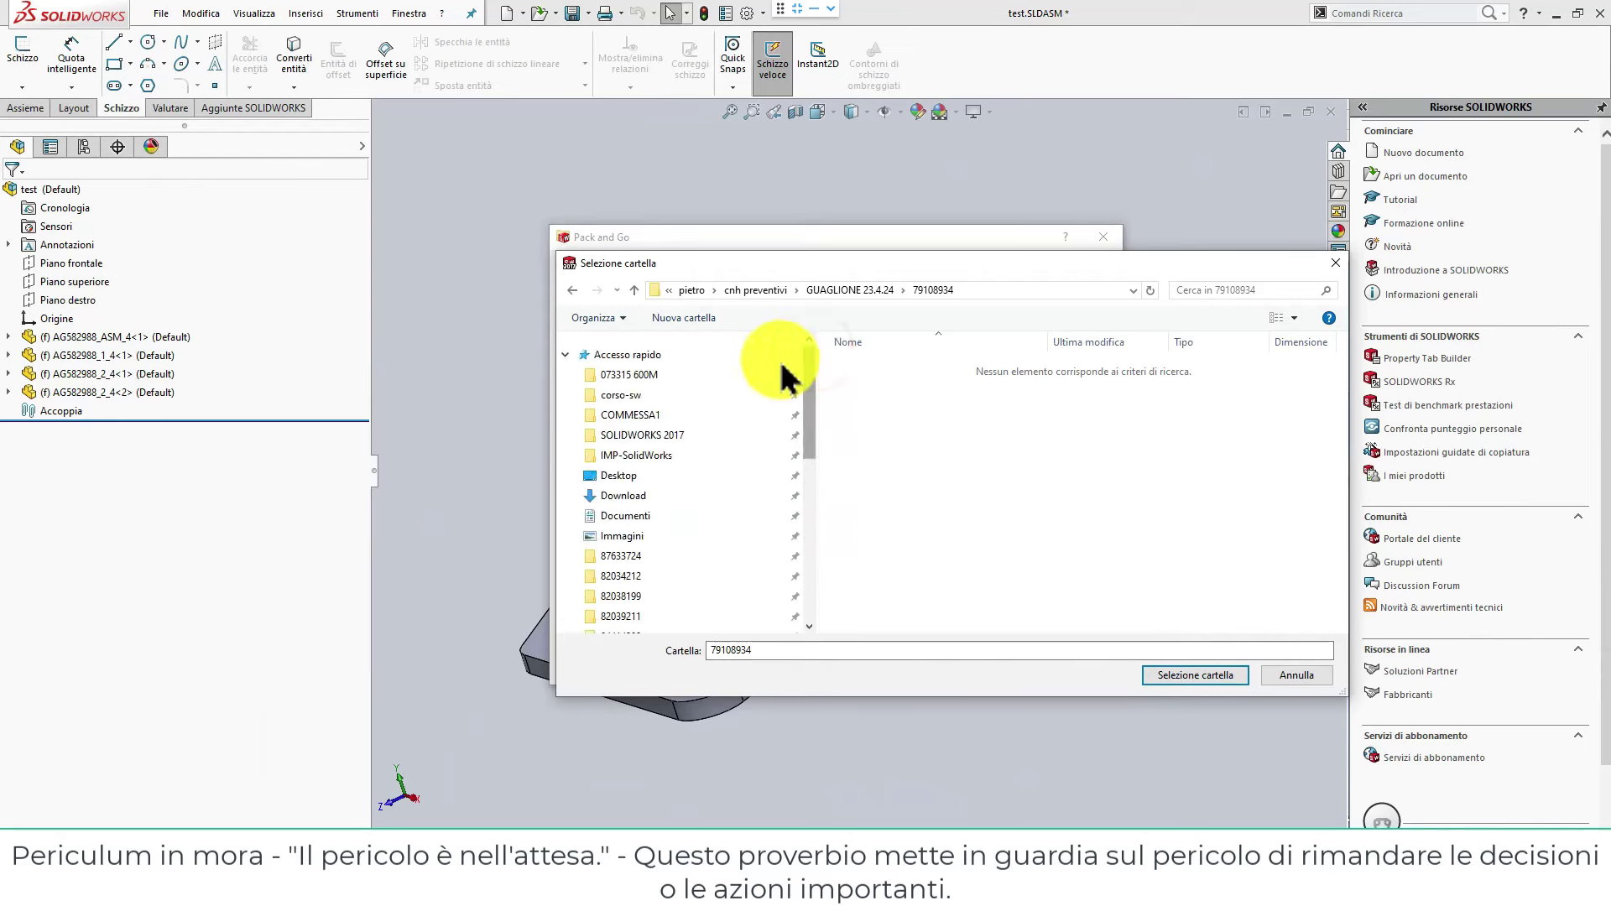
{"action": "left_click", "coordinate": [655, 496]}
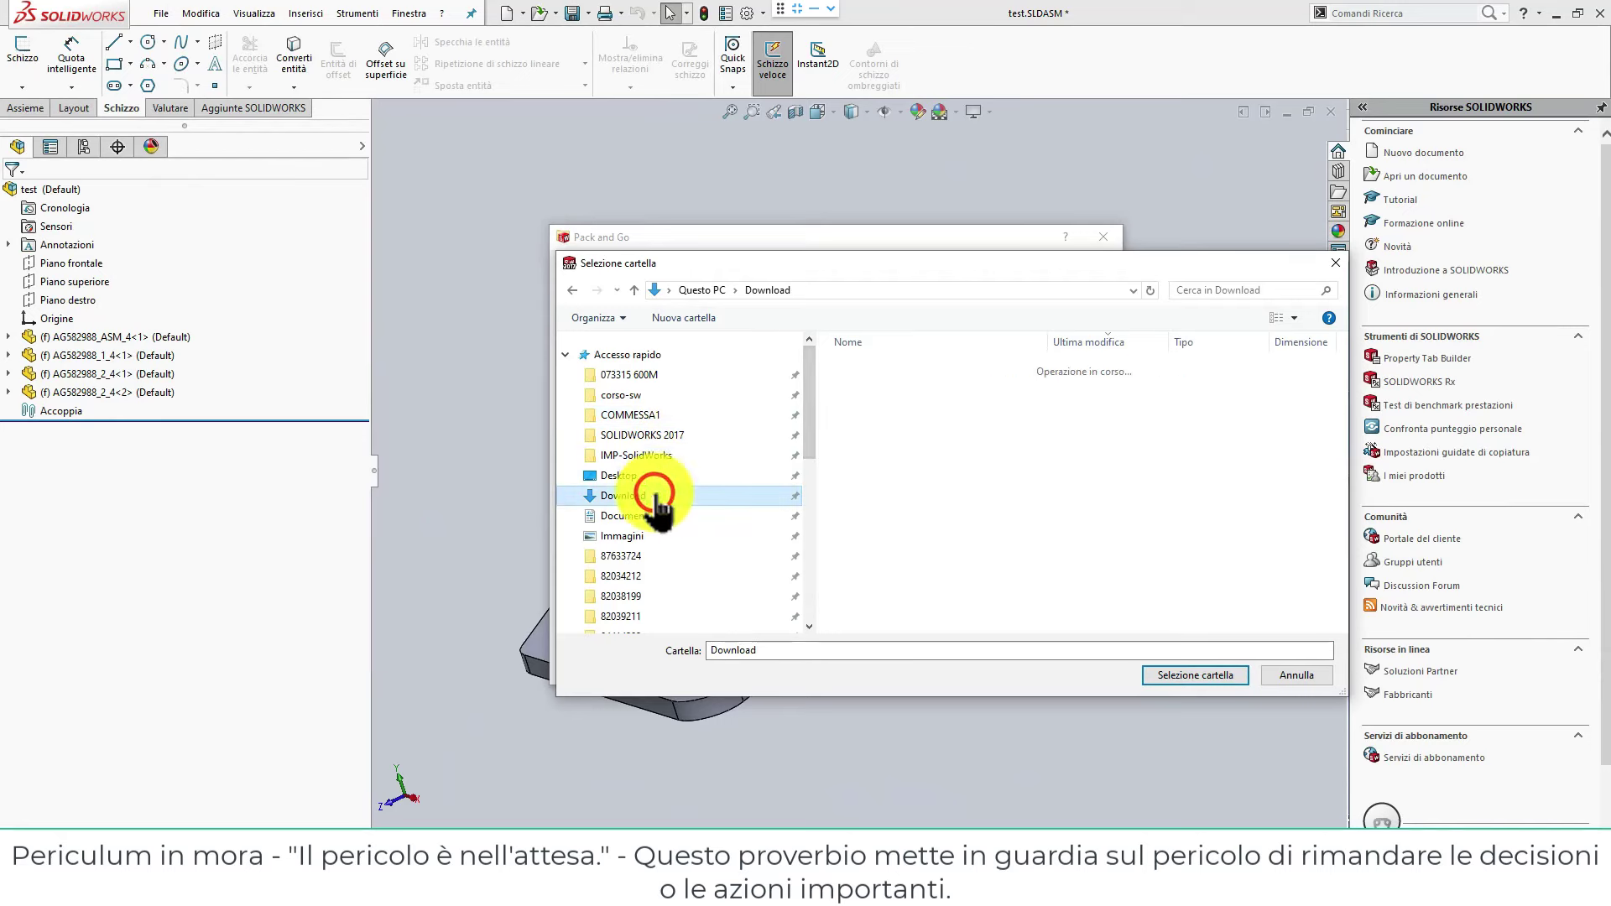
{"action": "right_click", "coordinate": [918, 545]}
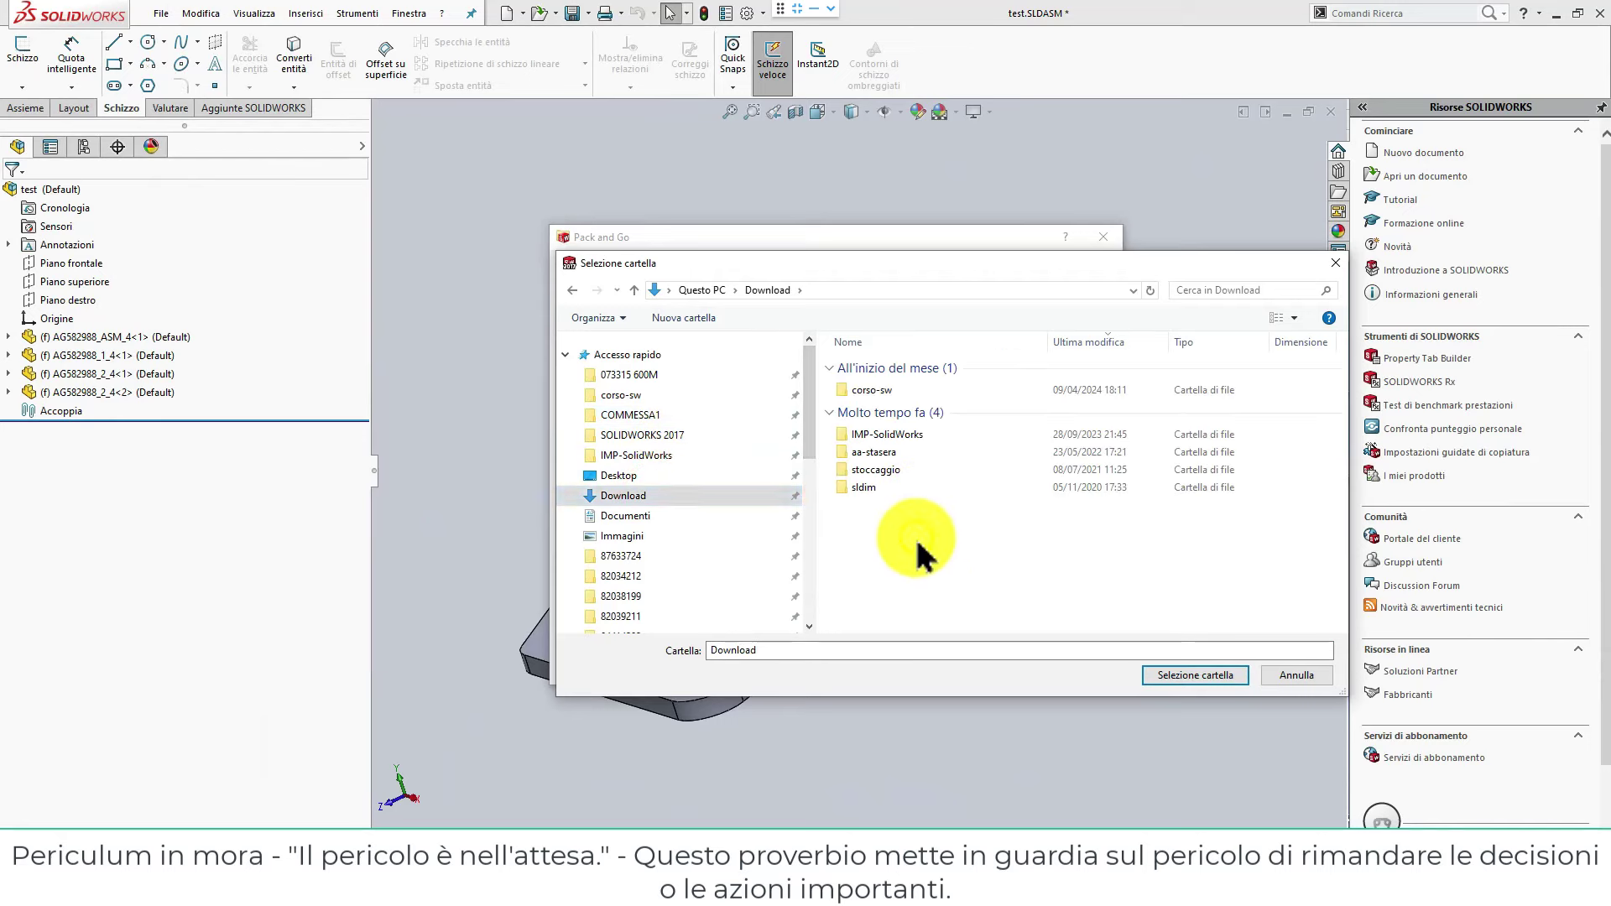
{"action": "left_click", "coordinate": [858, 534]}
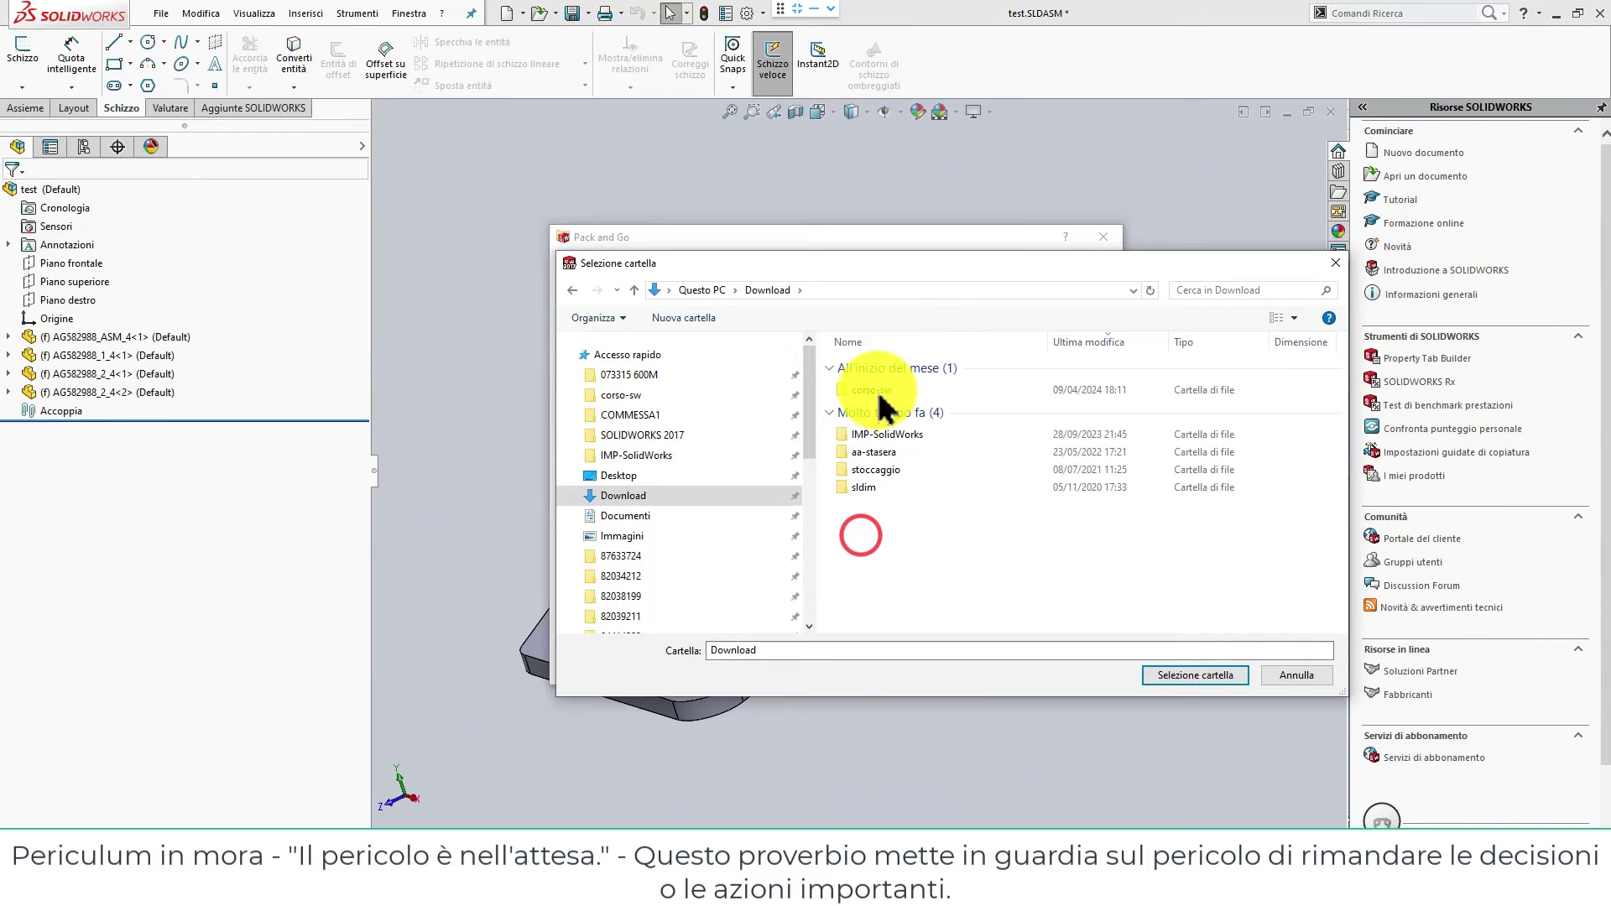
Create a new AGS folder in Downloads and make it the Pack and Go destination.
{"action": "right_click", "coordinate": [916, 570]}
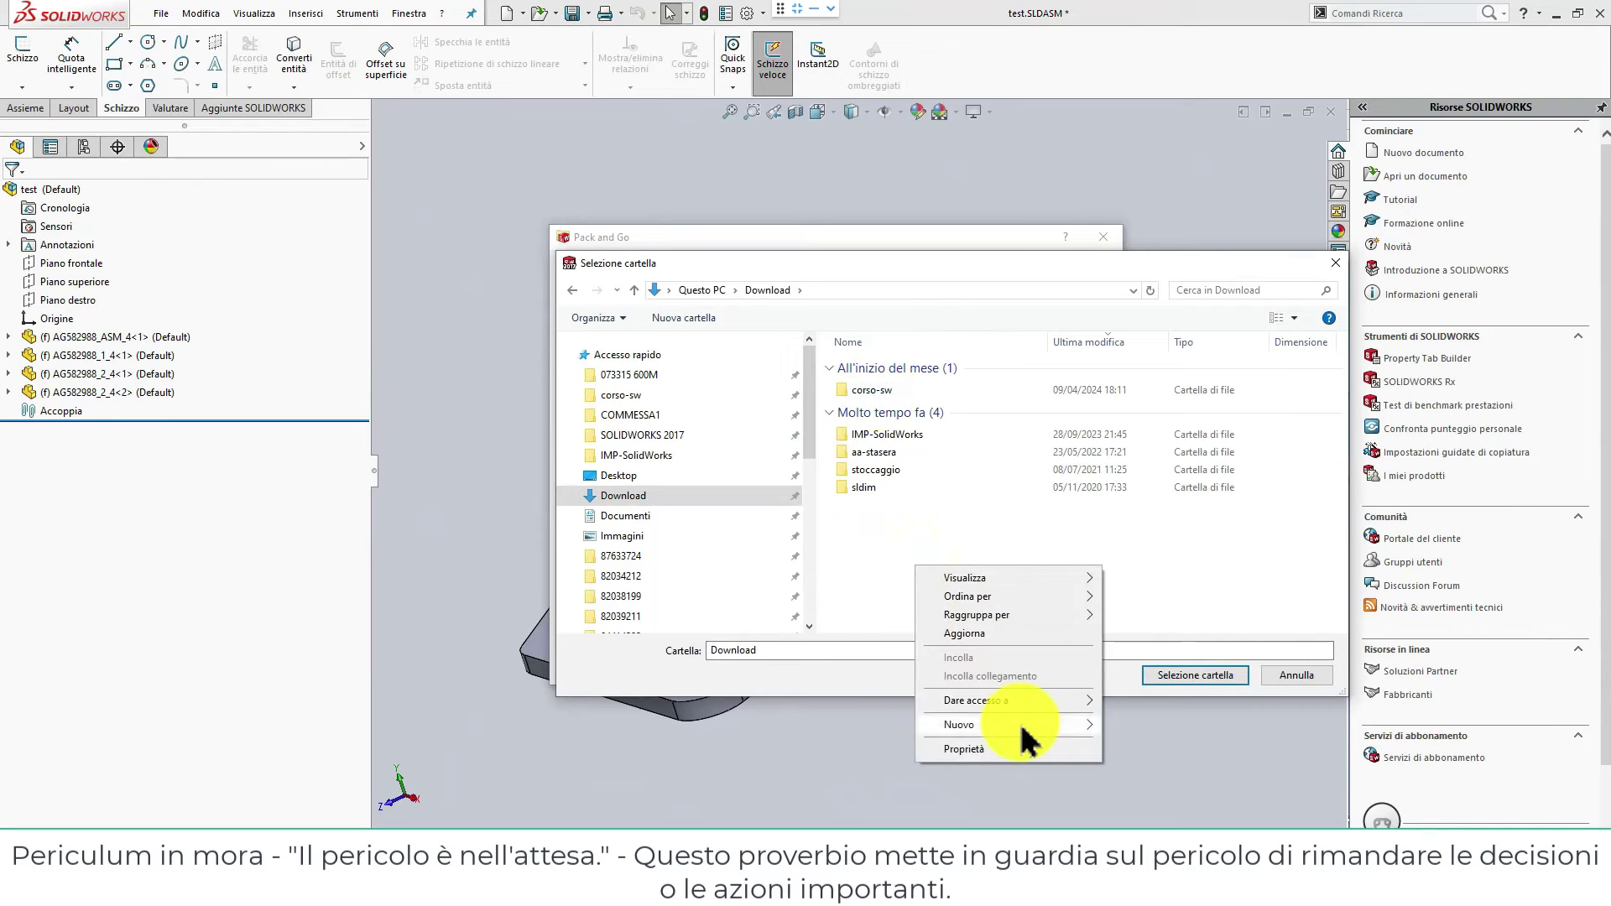
{"action": "mouse_move", "coordinate": [1007, 725]}
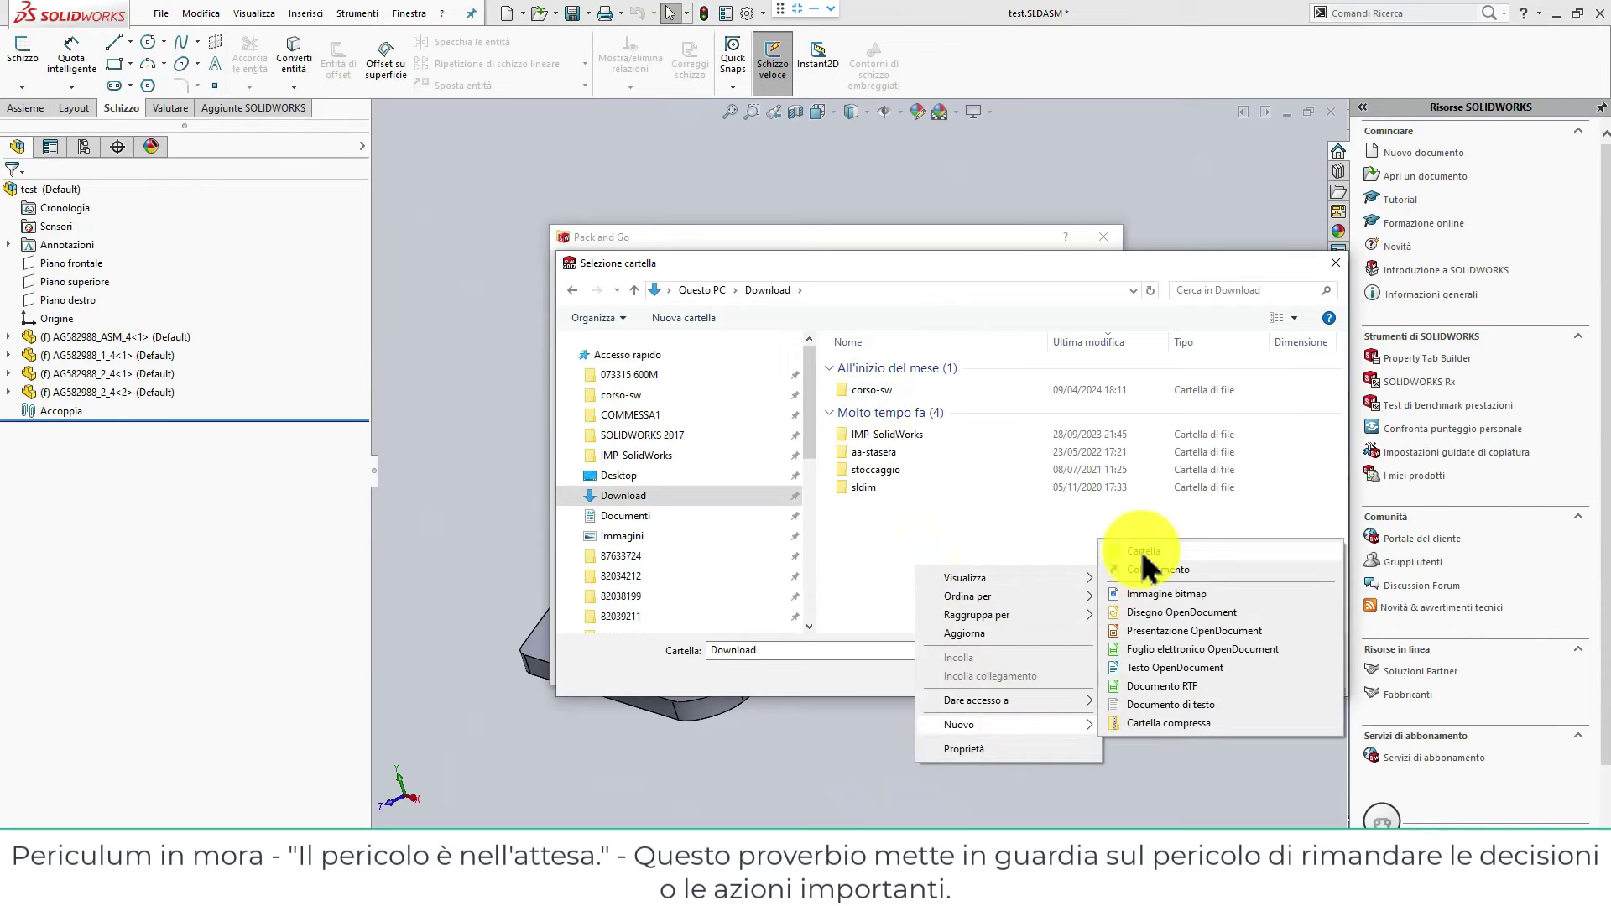
{"action": "left_click", "coordinate": [1141, 550]}
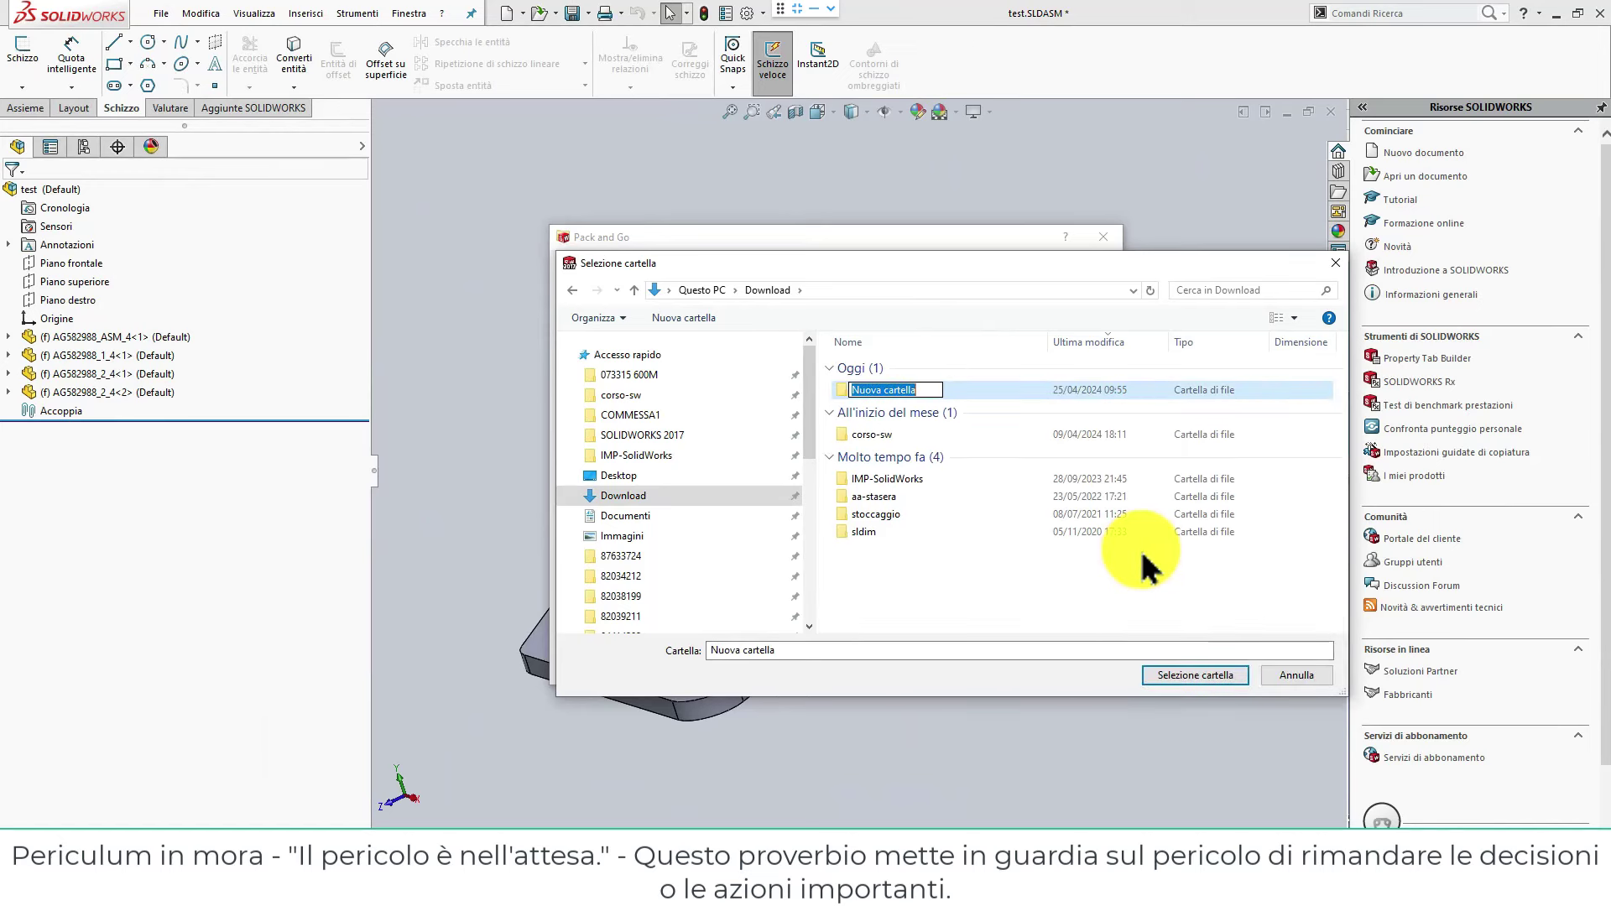
{"action": "type", "text": "A"}
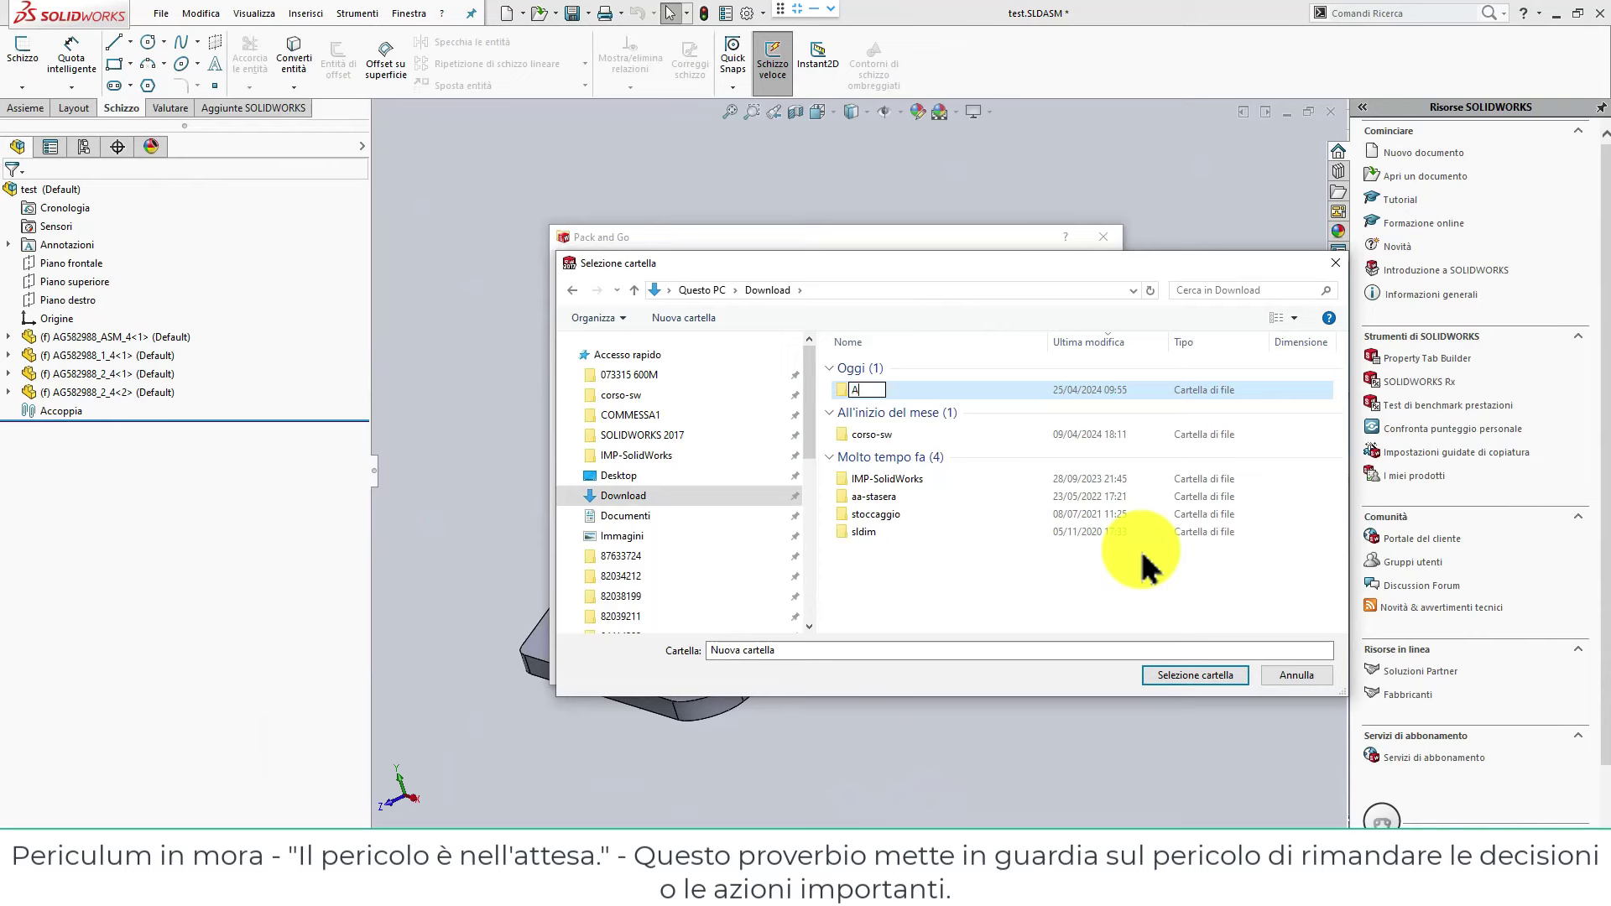
{"action": "type", "text": "GS"}
{"action": "double_click", "coordinate": [904, 396]}
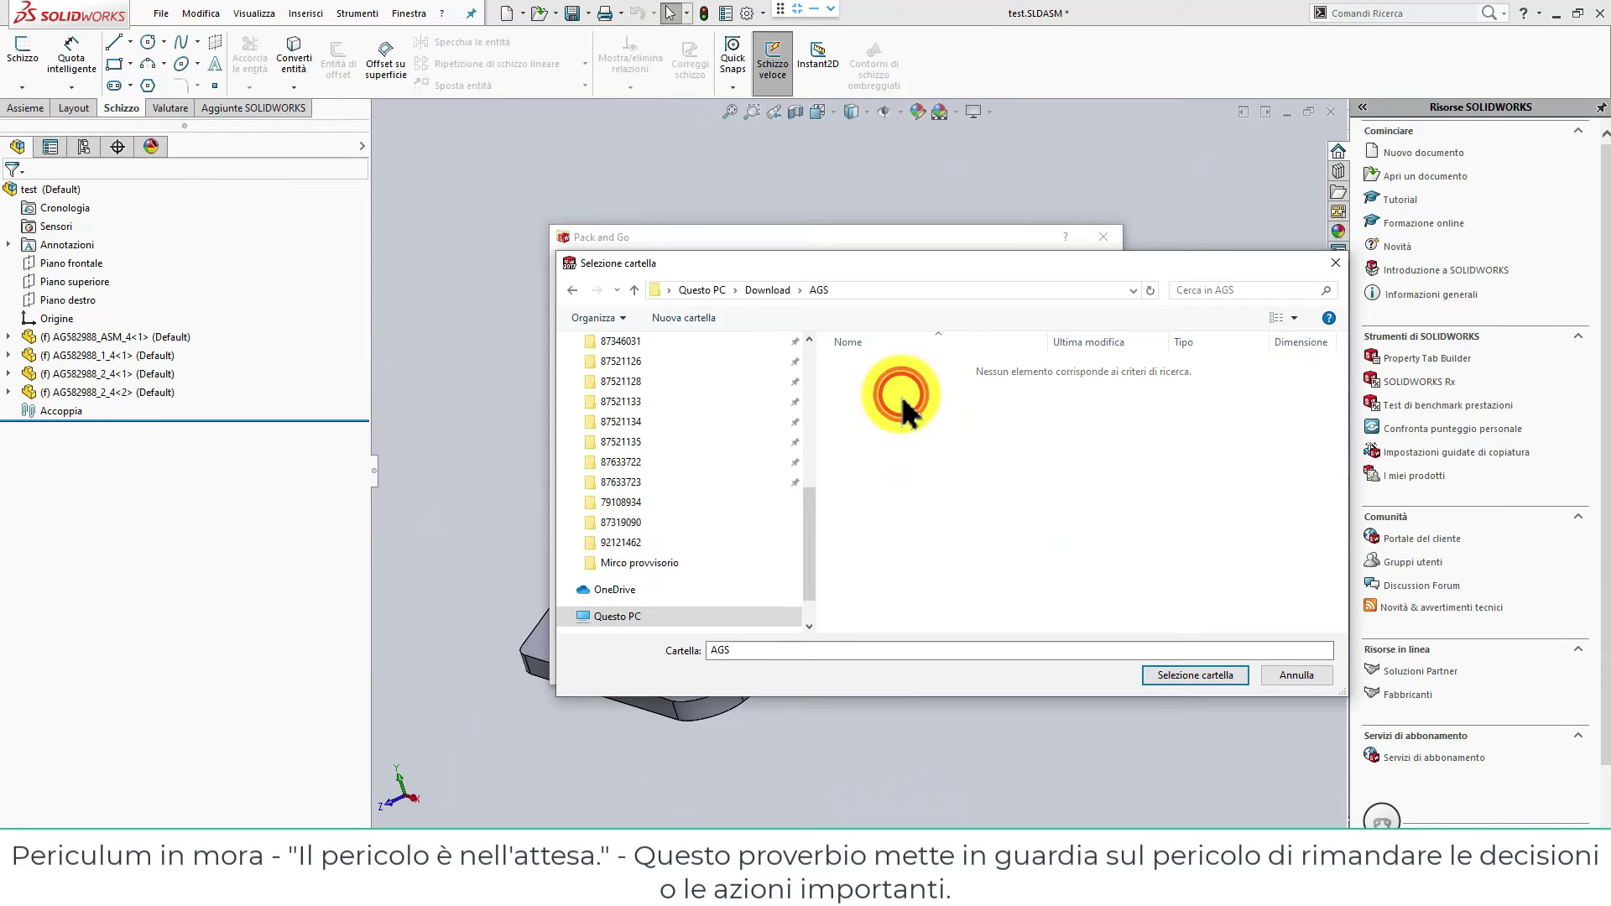
{"action": "left_click", "coordinate": [1185, 678]}
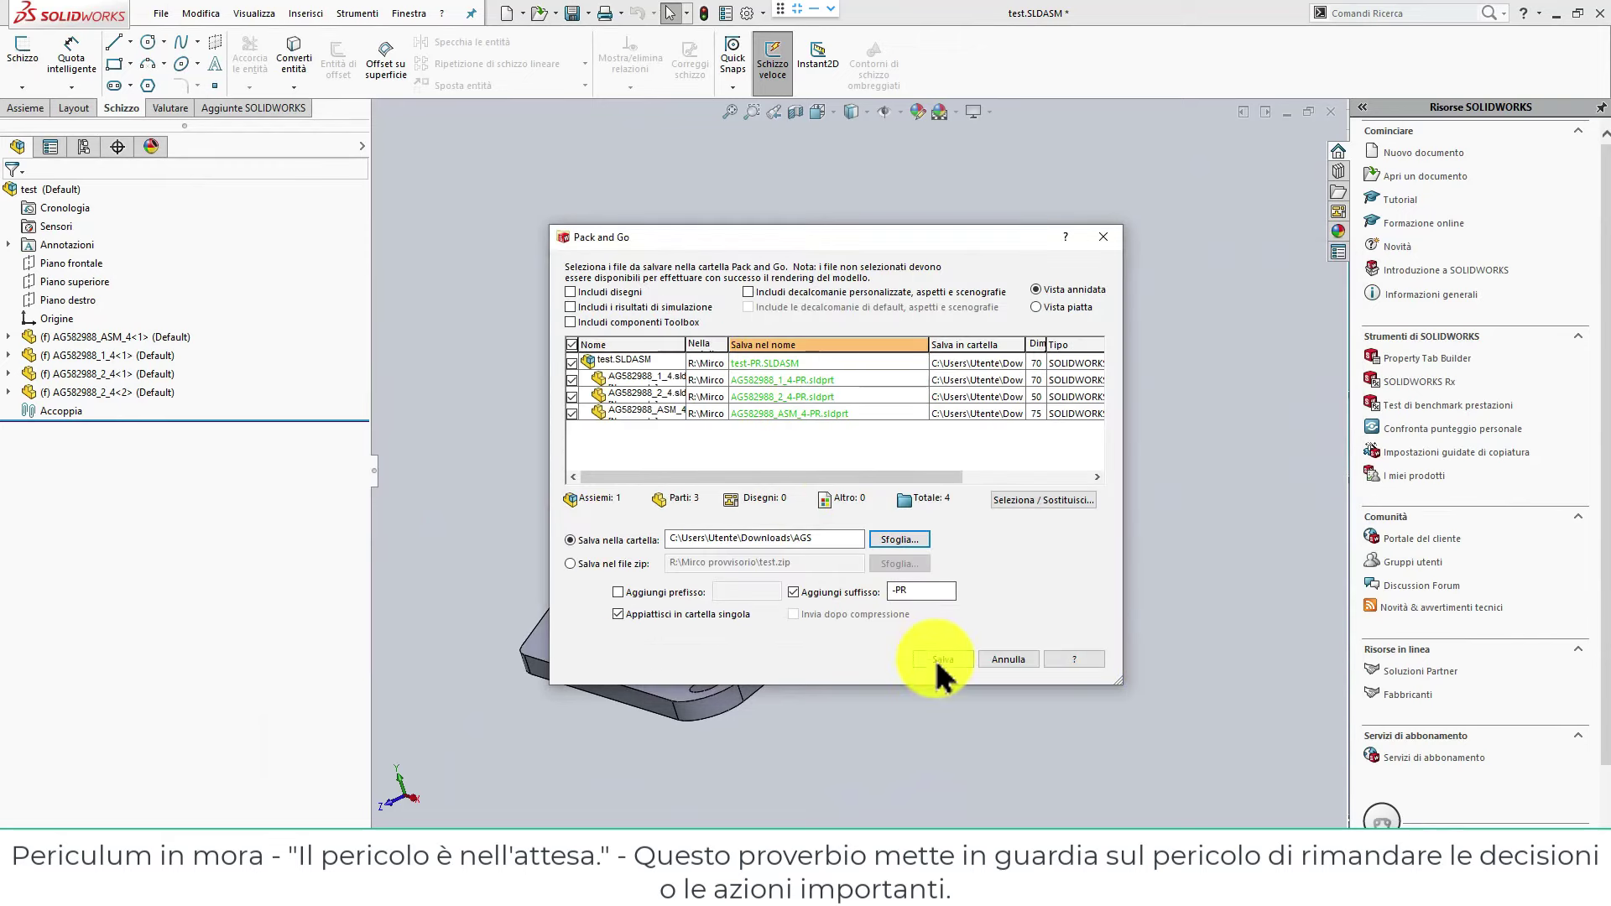
Pack the -PR copies into AGS, then close the test assembly, saving all documents.
{"action": "left_click", "coordinate": [941, 660]}
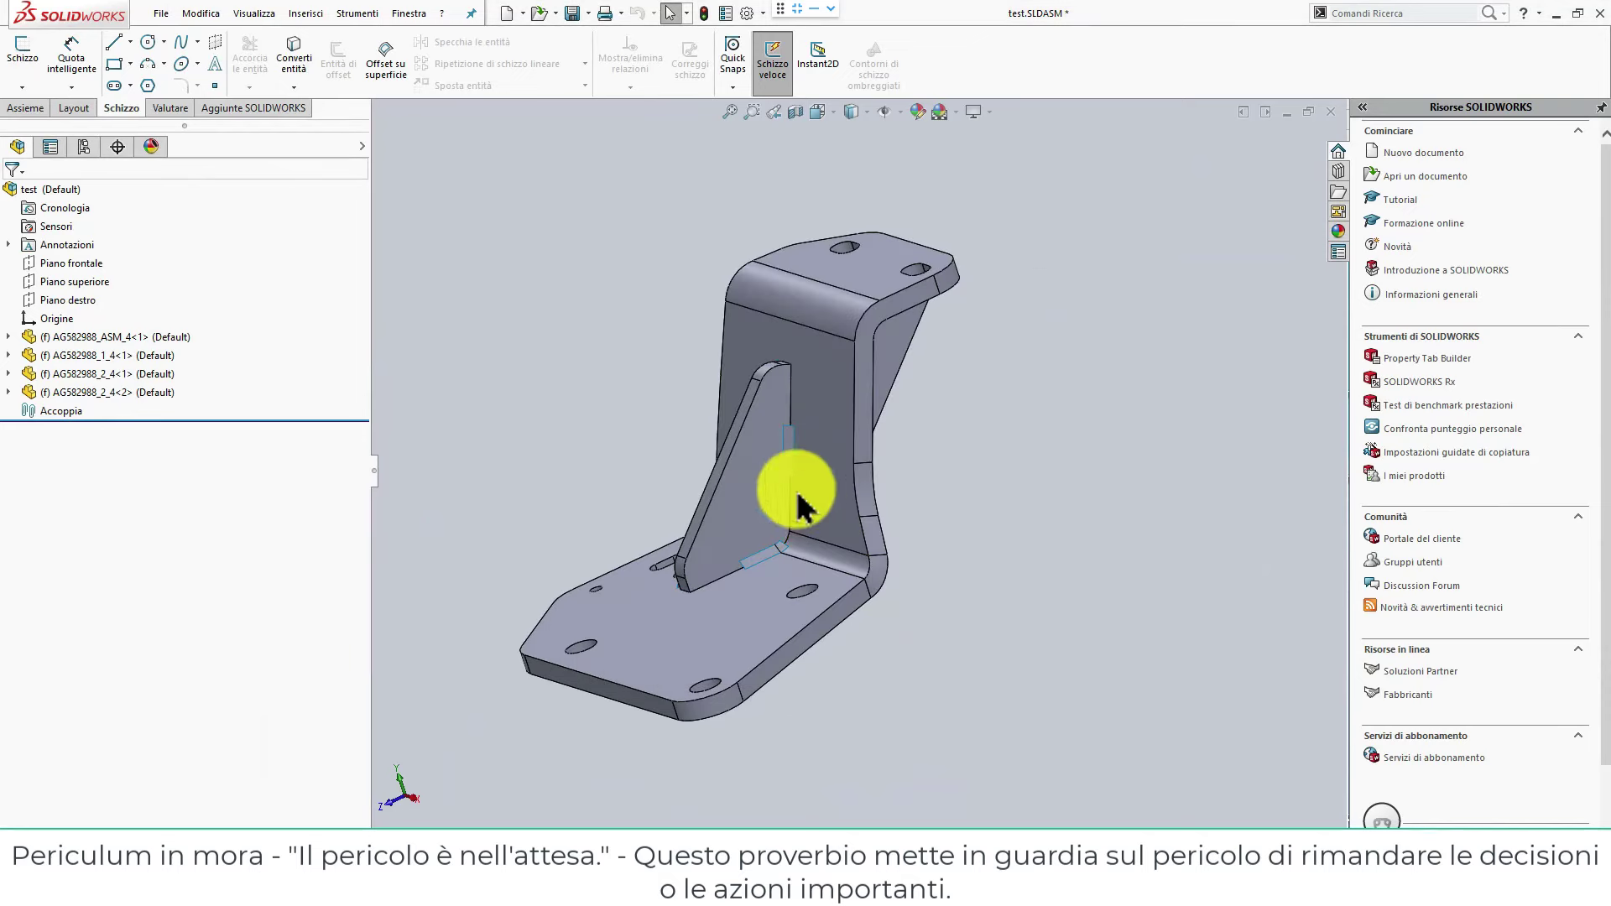
{"action": "left_click", "coordinate": [166, 15]}
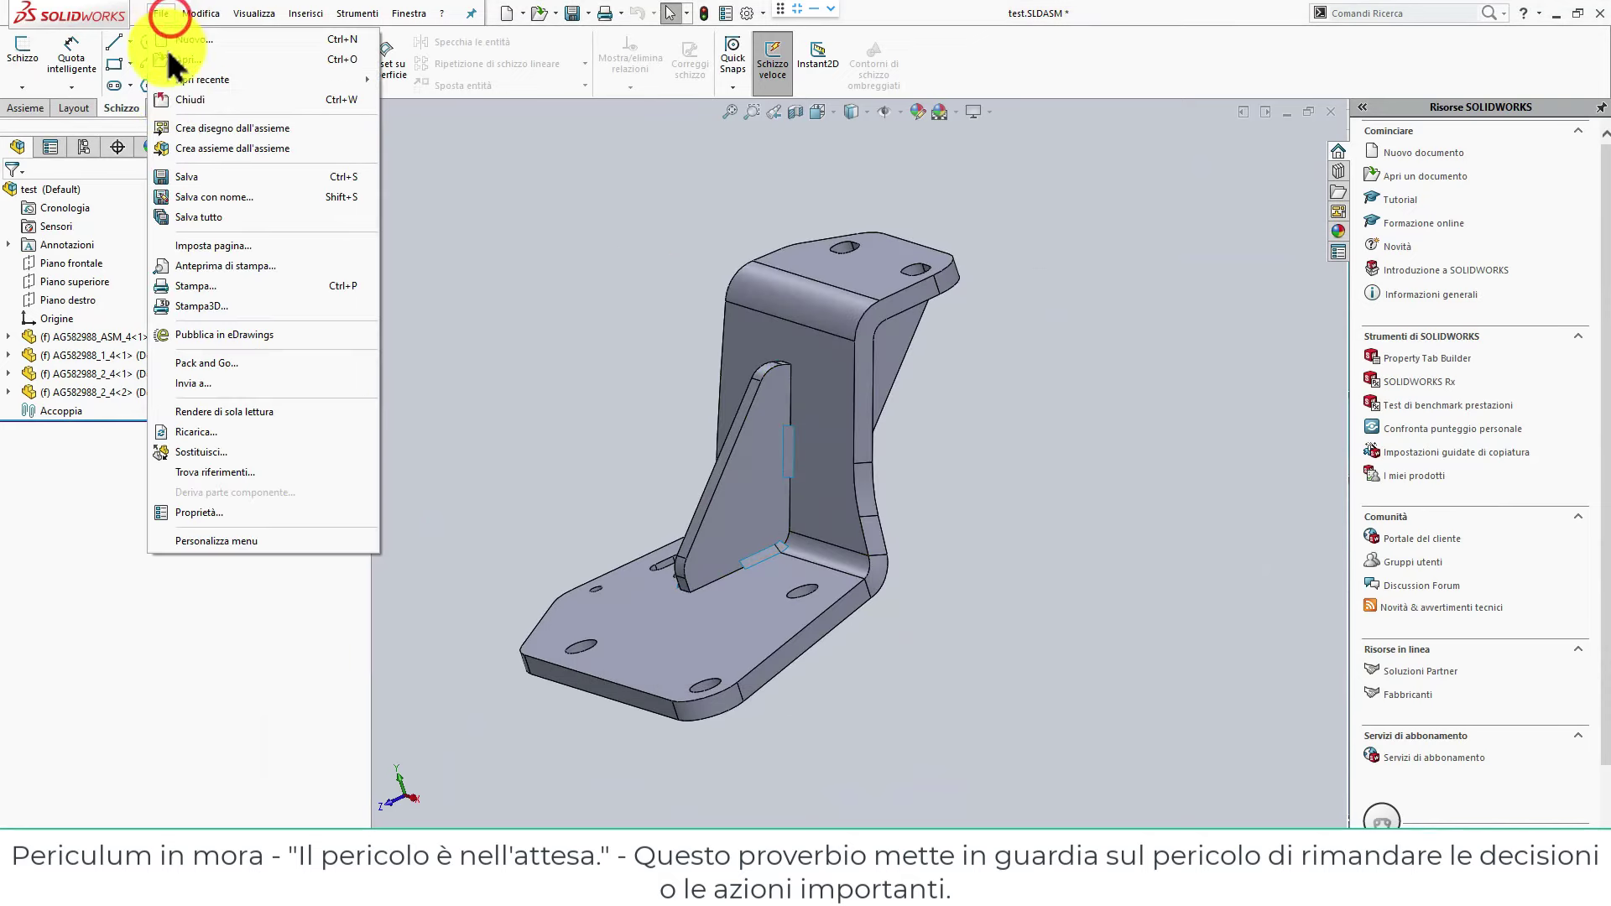
{"action": "left_click", "coordinate": [181, 99]}
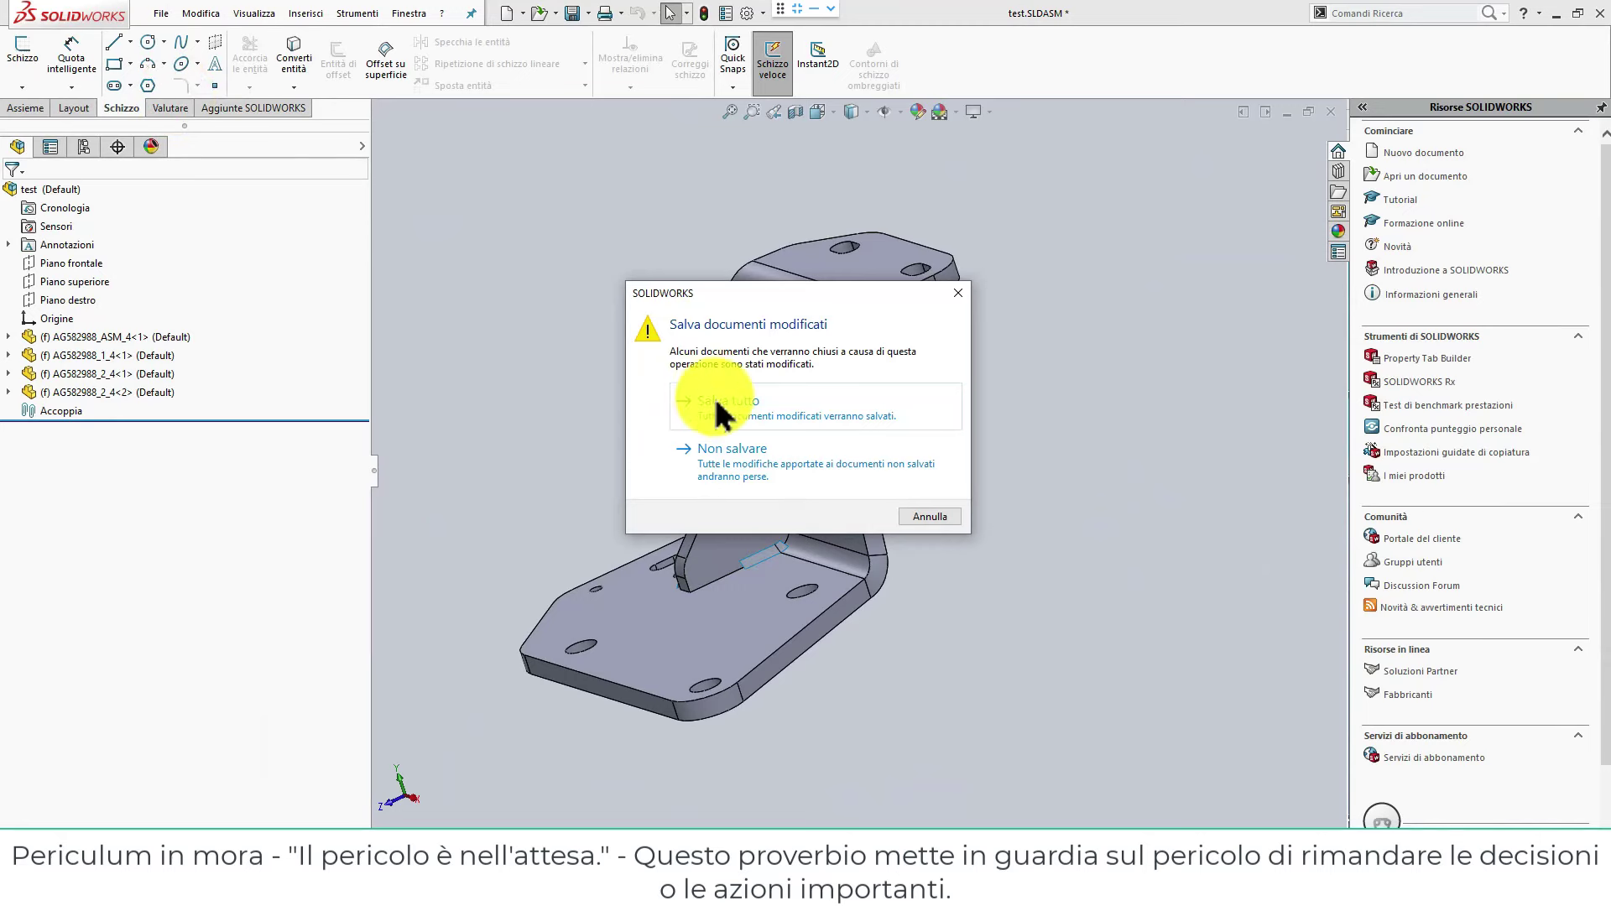
{"action": "left_click", "coordinate": [699, 415]}
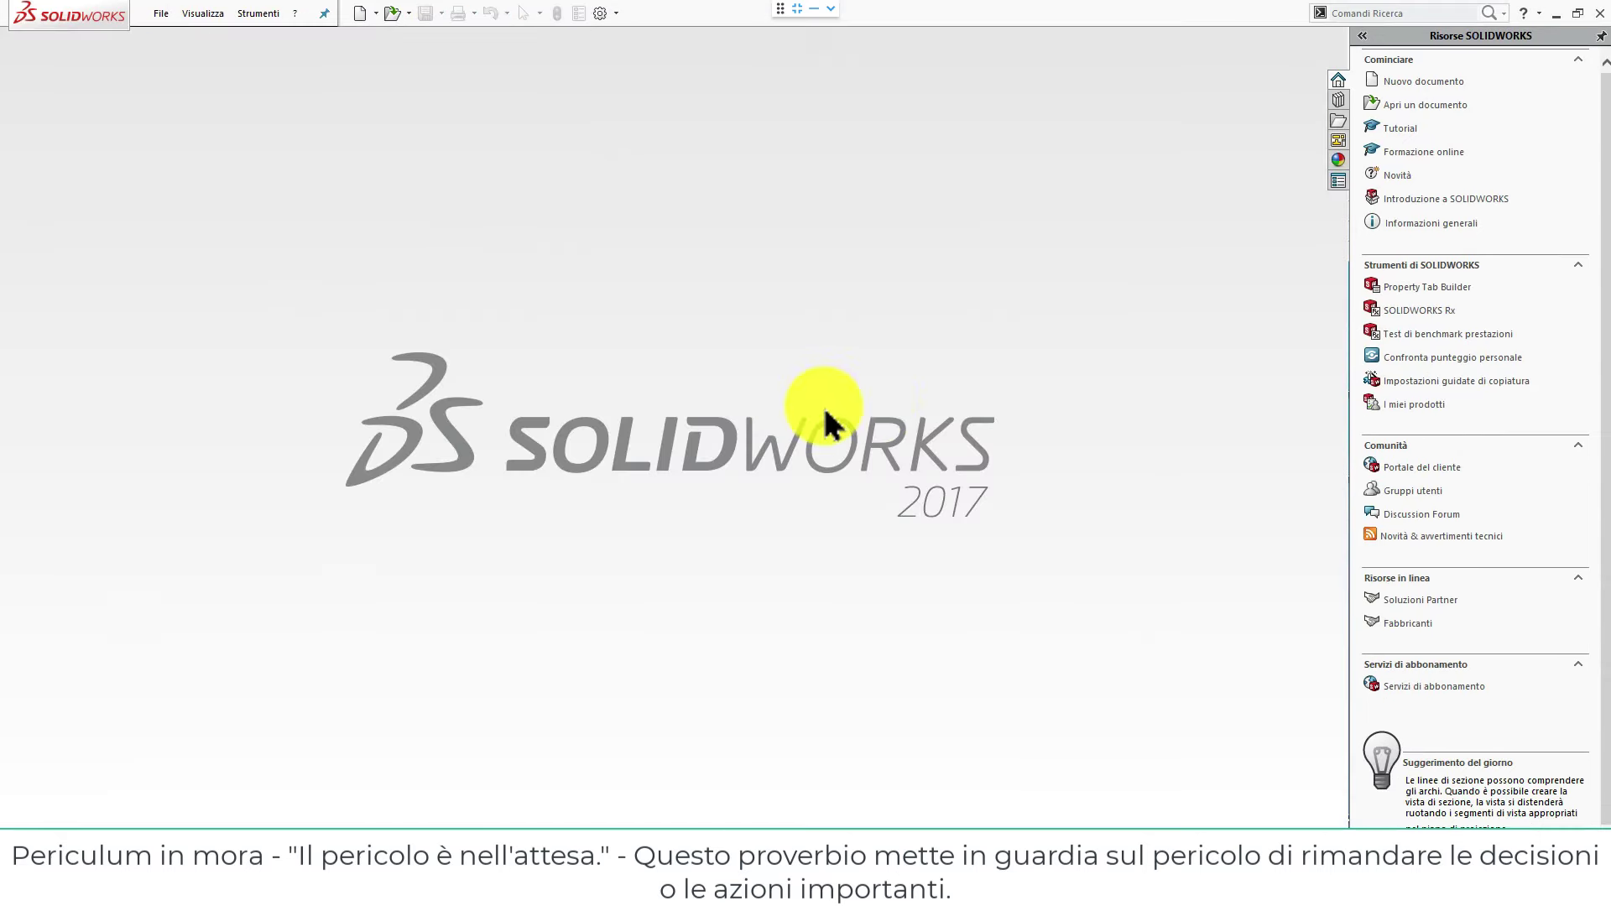
{"action": "left_click", "coordinate": [876, 400]}
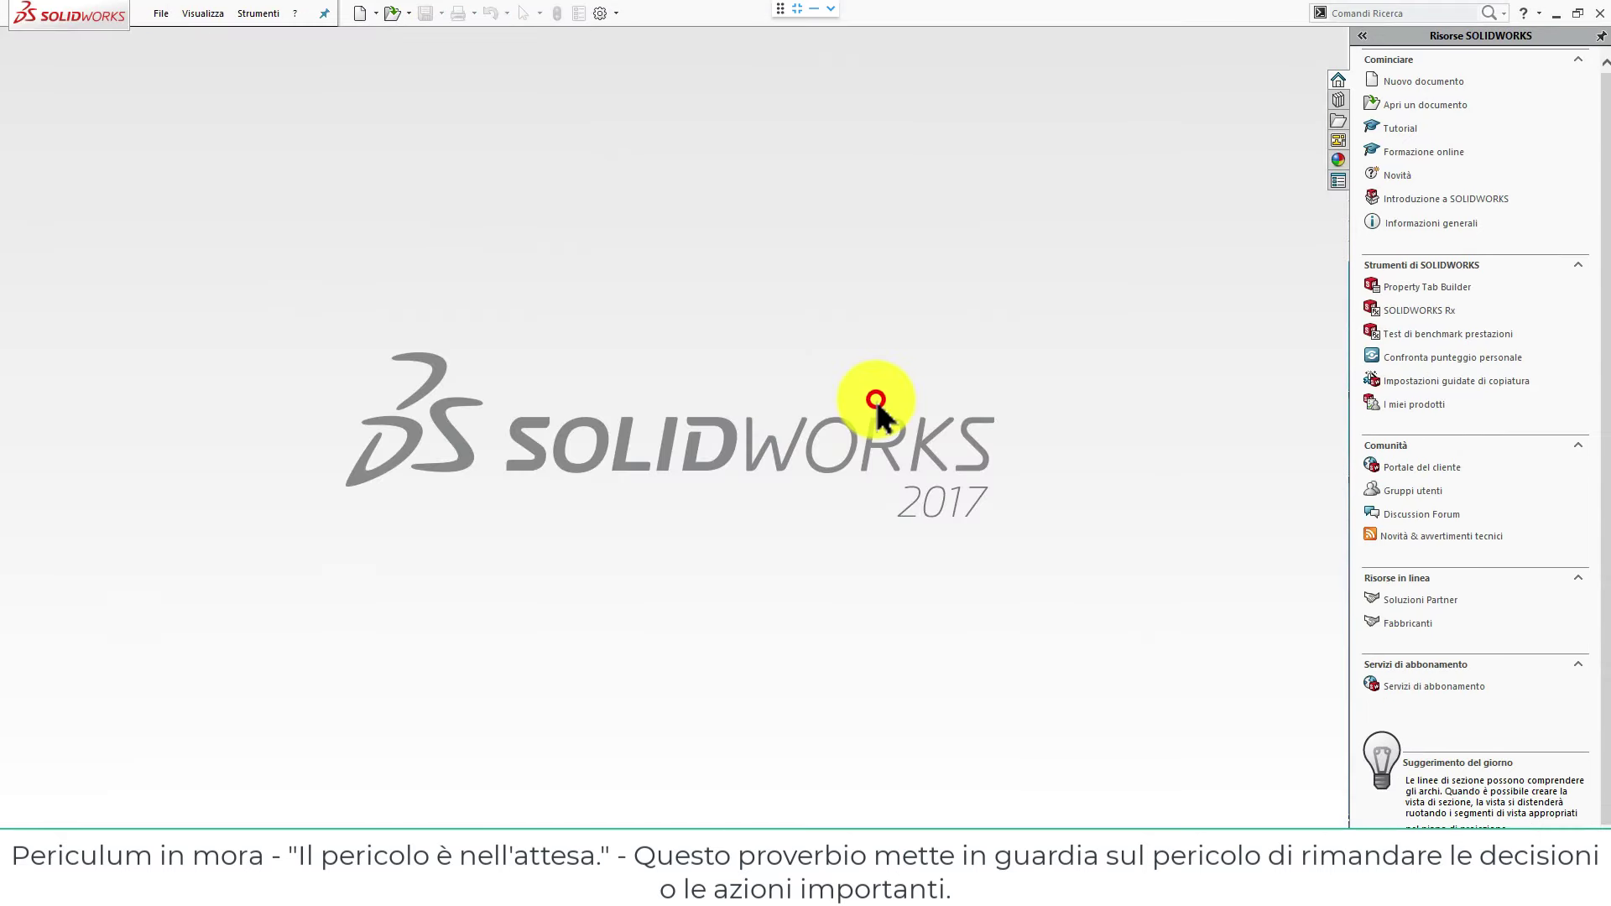
Open test-PR.SLDASM from the Downloads\AGS folder.
{"action": "key", "text": "ctrl+o"}
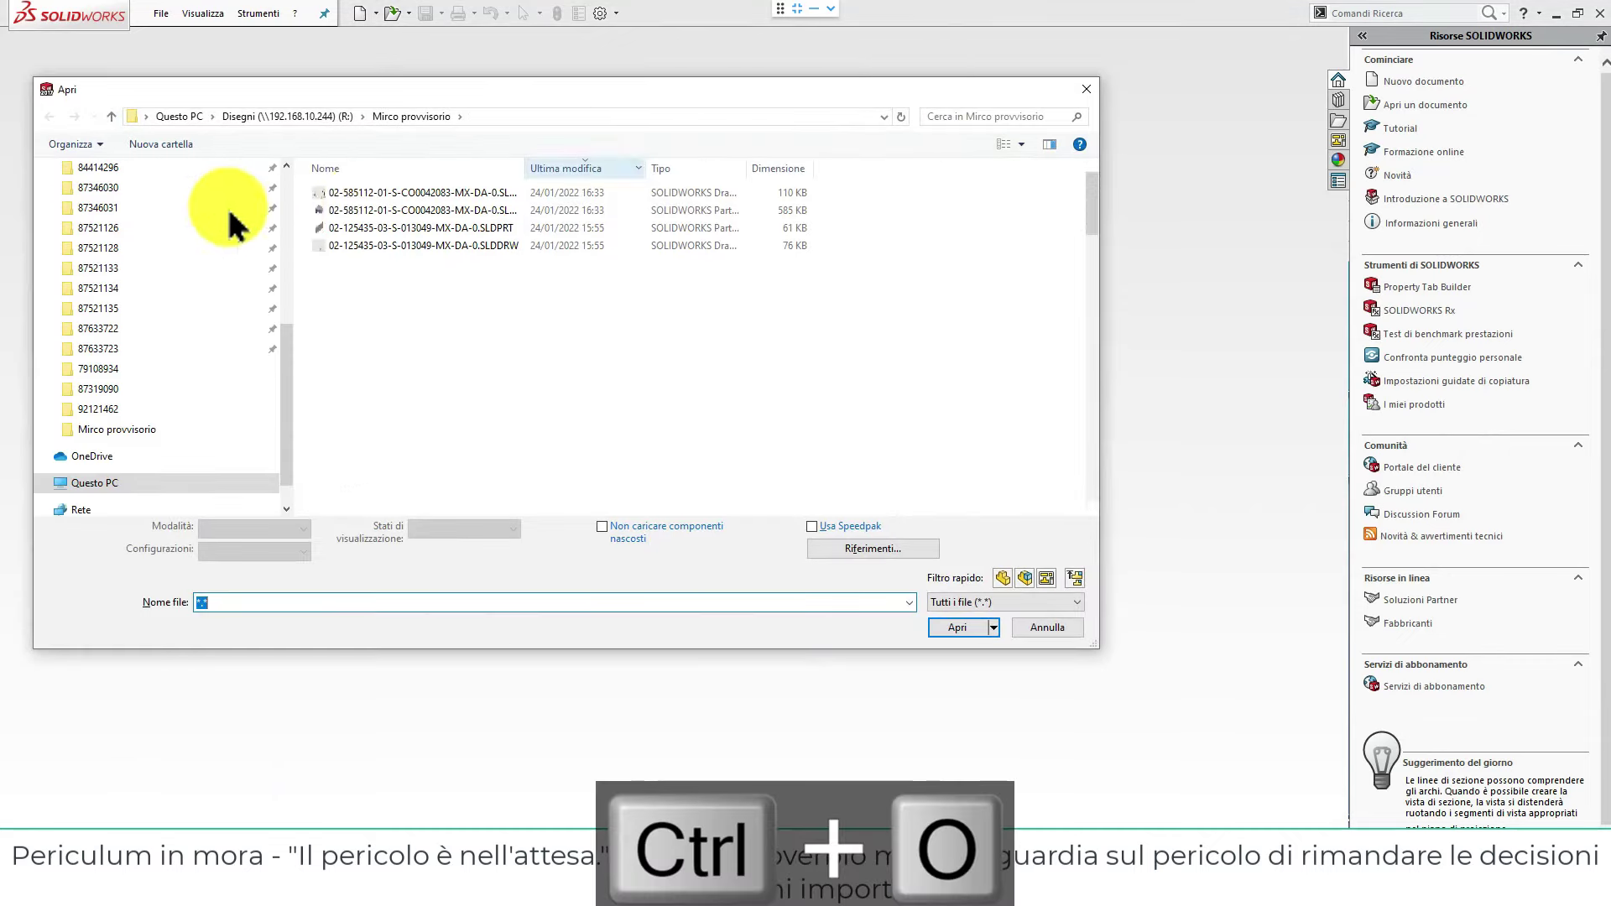
{"action": "left_click", "coordinate": [287, 202]}
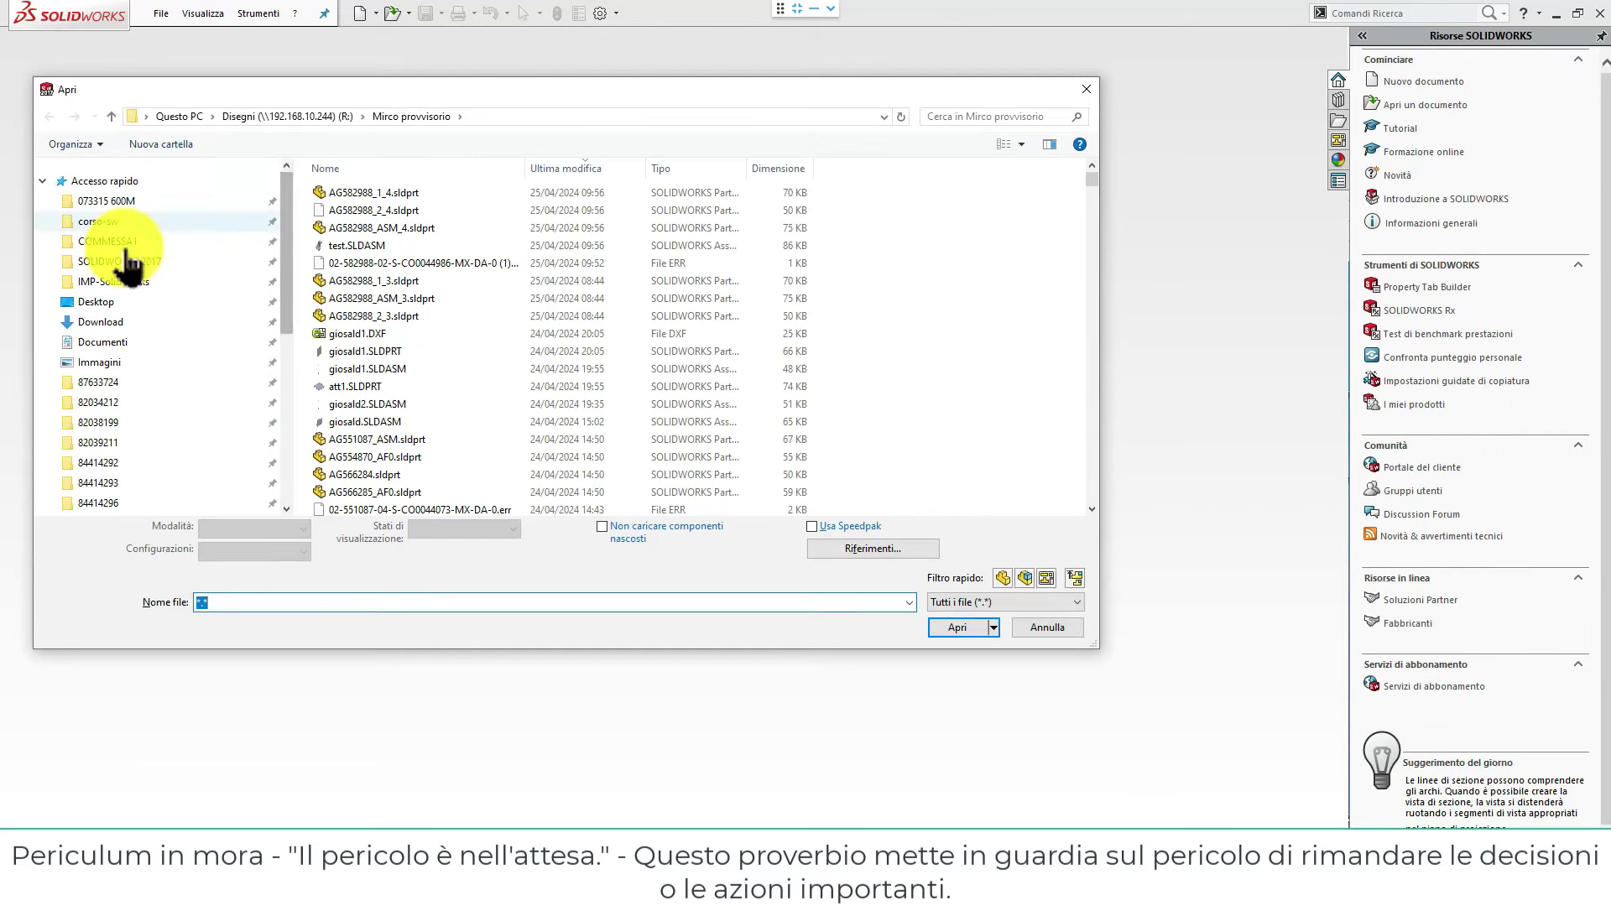
{"action": "left_click", "coordinate": [154, 328]}
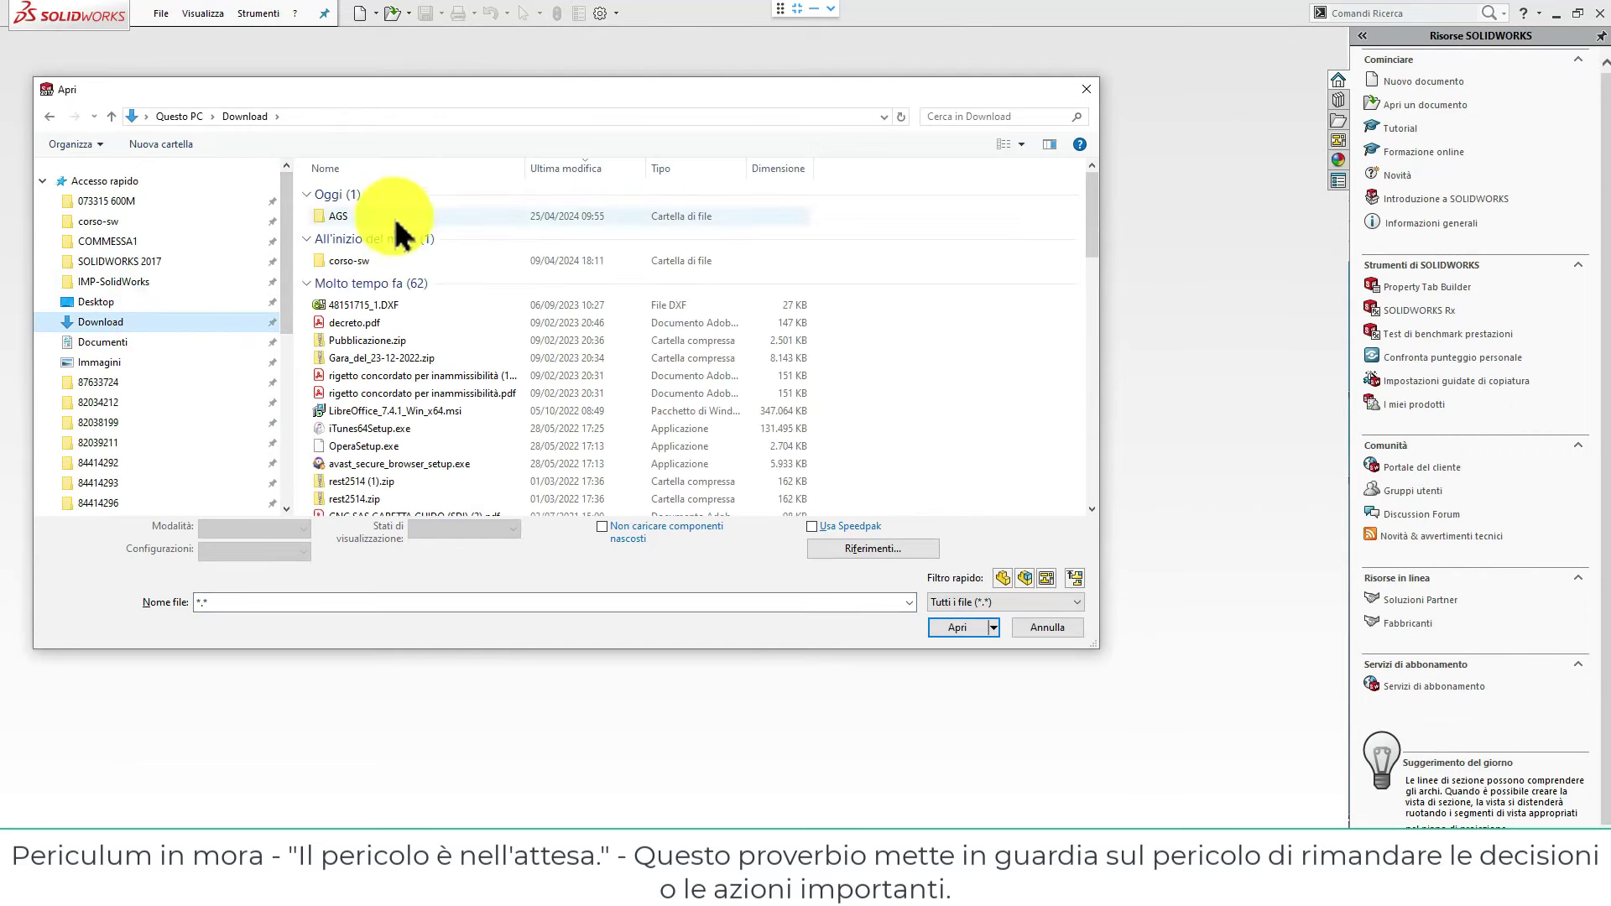
{"action": "double_click", "coordinate": [395, 216]}
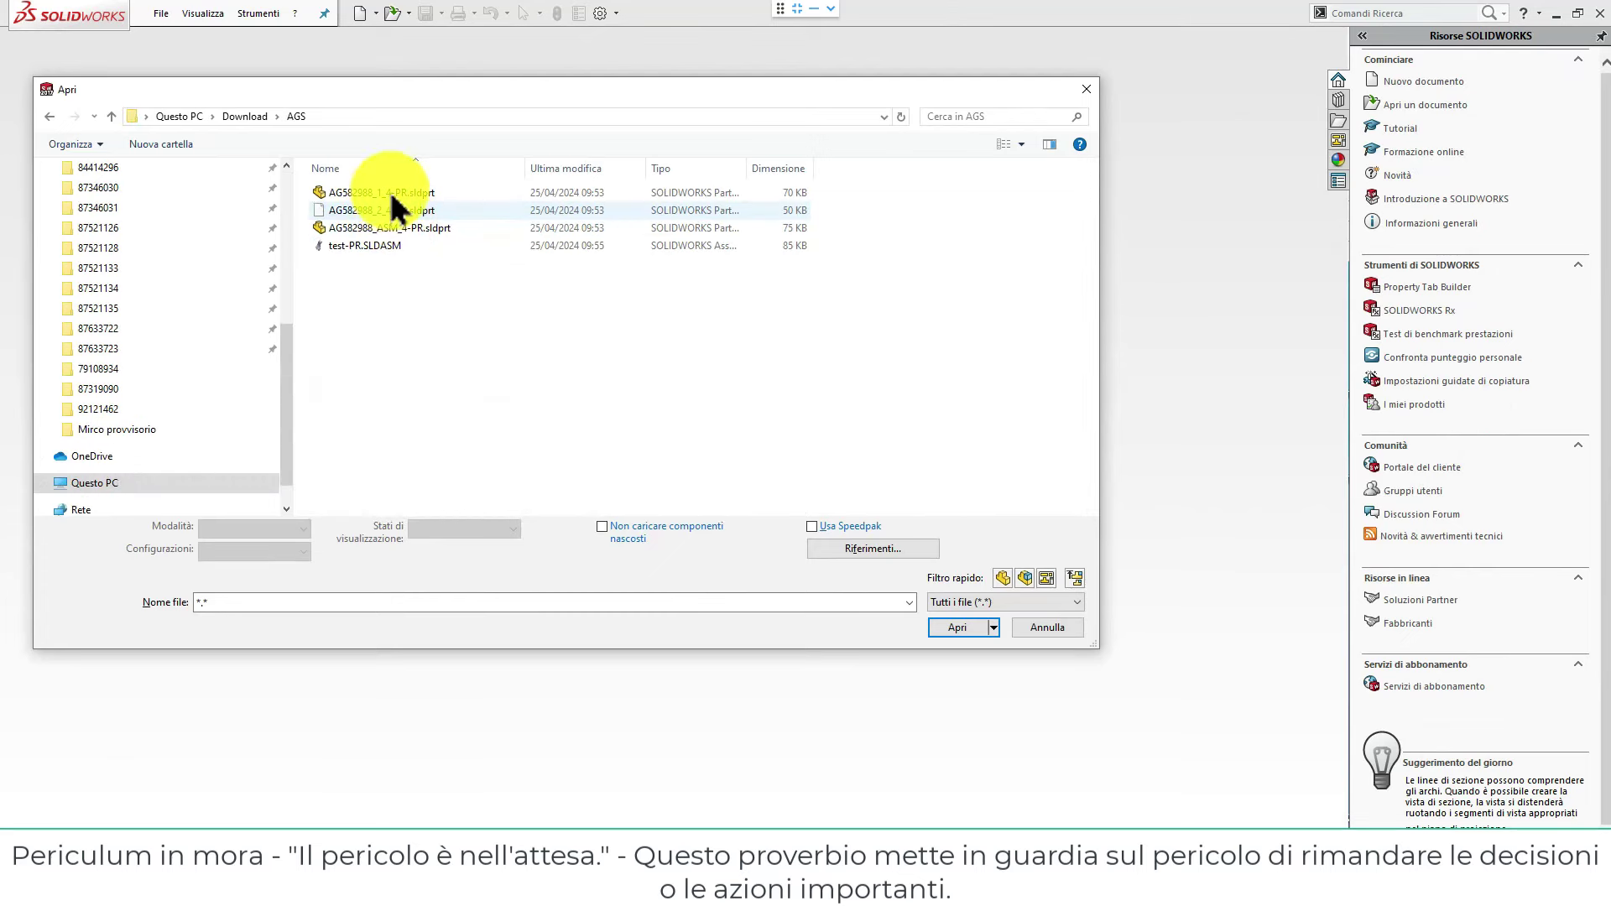
{"action": "left_click", "coordinate": [349, 252]}
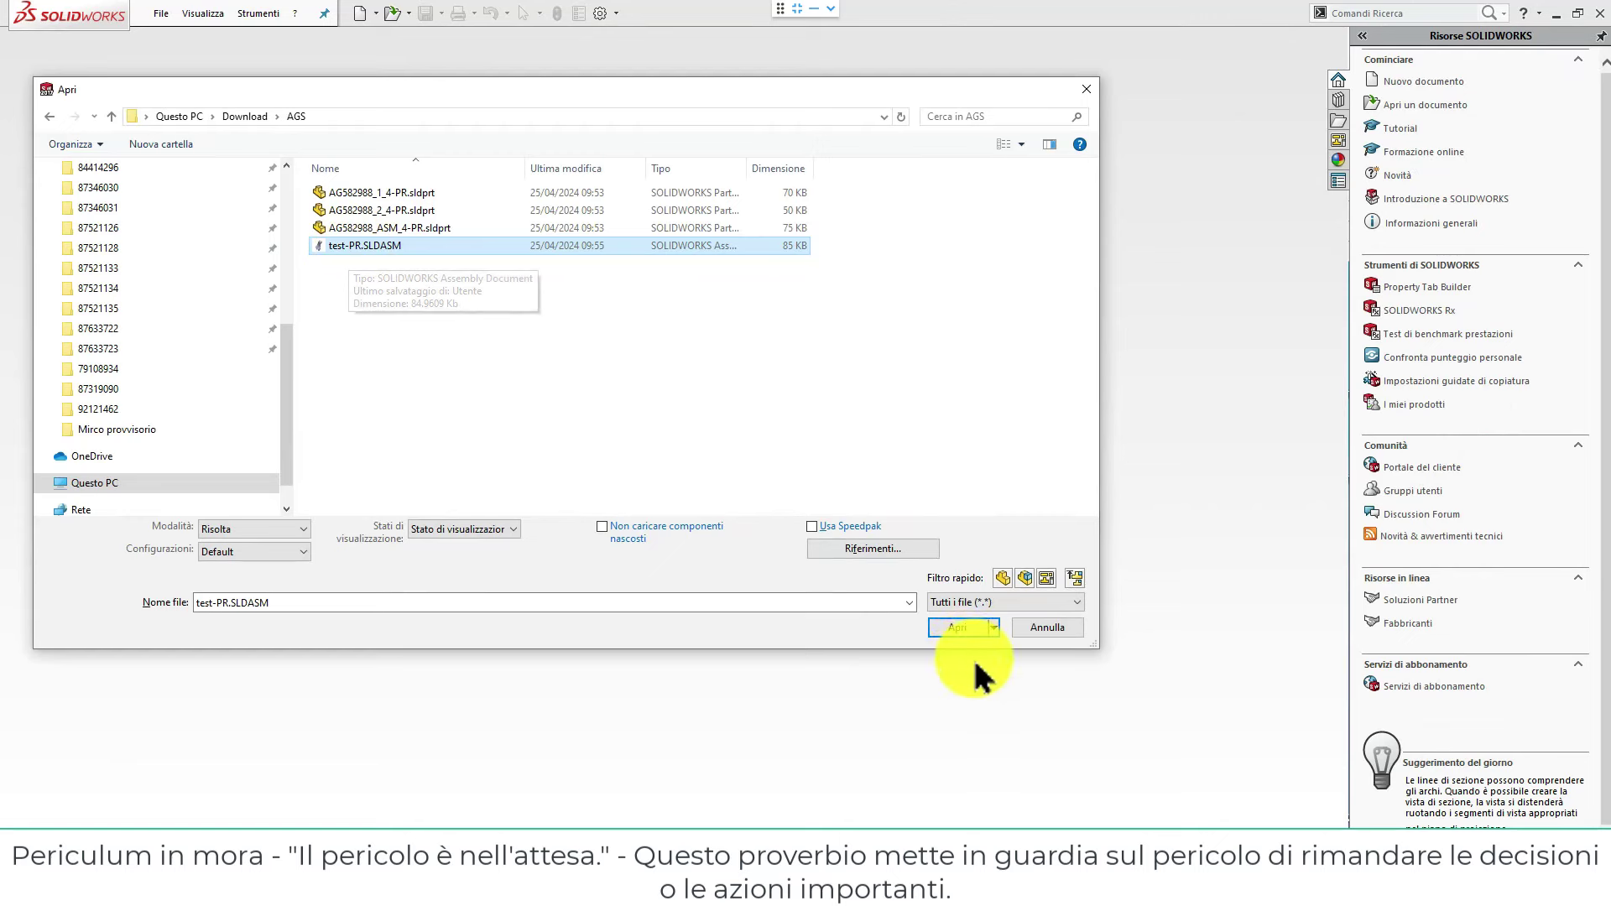
{"action": "left_click", "coordinate": [952, 629]}
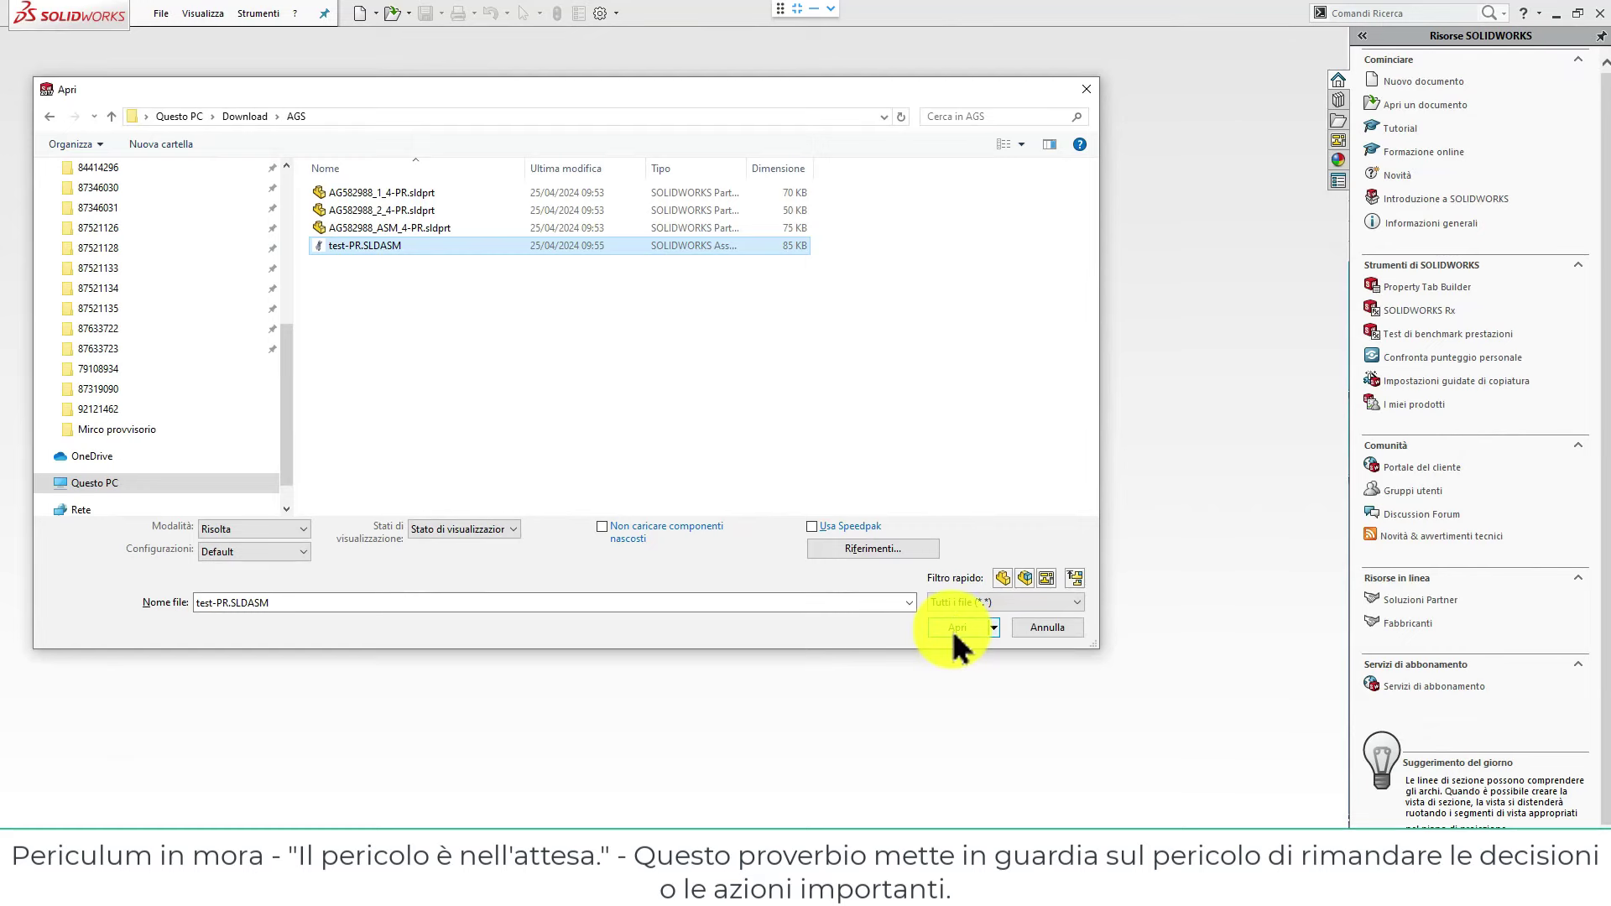
Load test-PR.SLDASM and orbit the bracket to view its underside.
{"action": "left_click", "coordinate": [952, 629]}
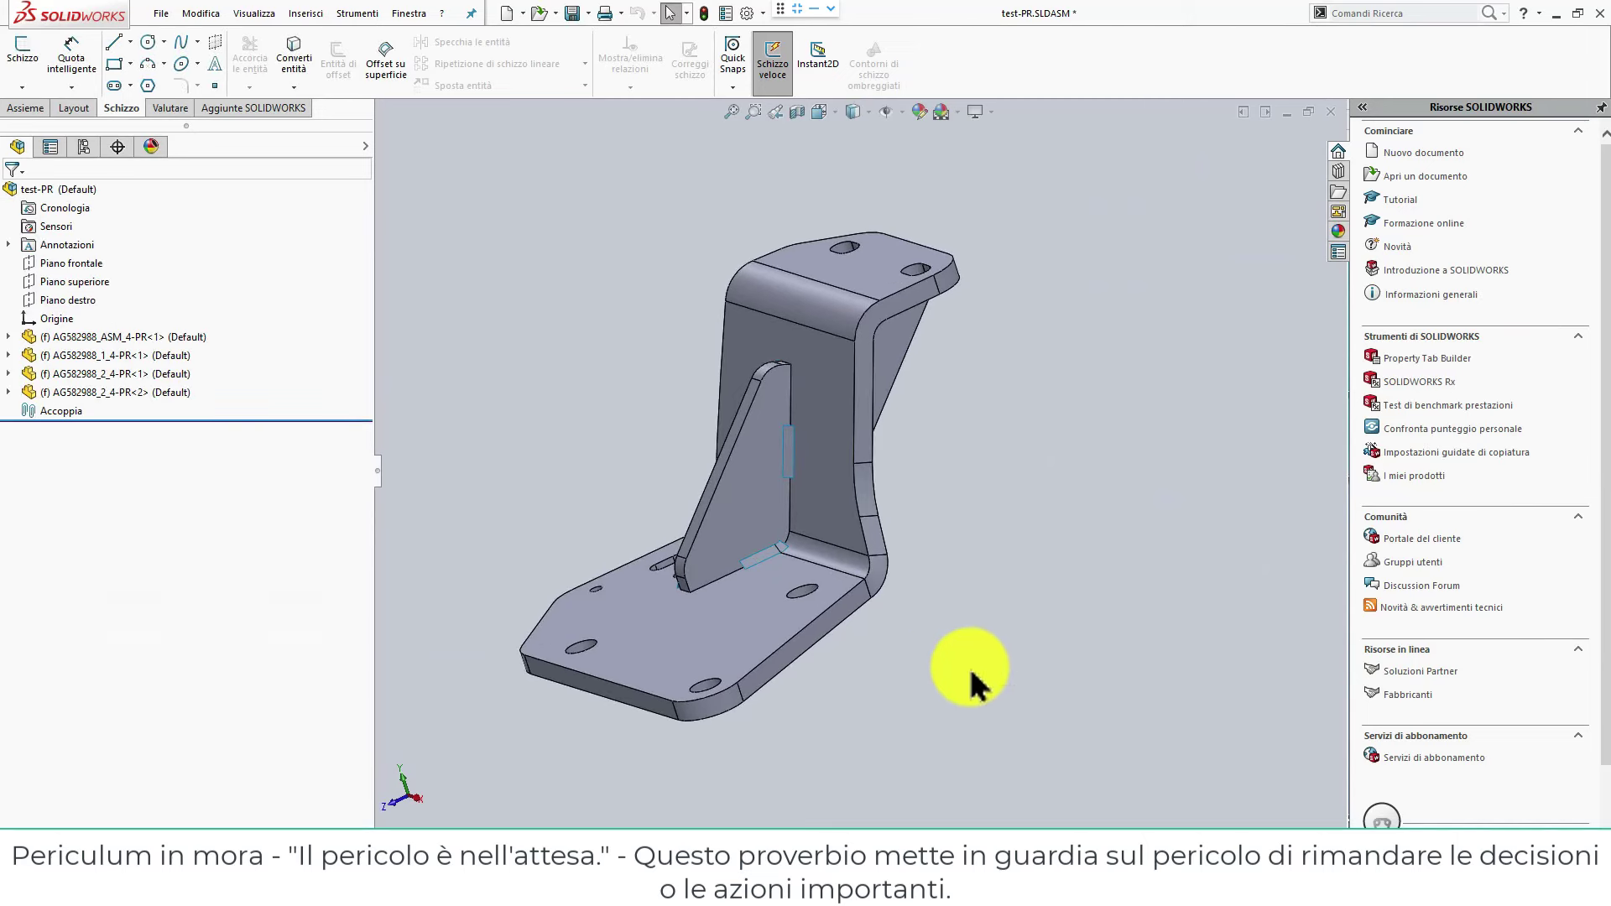
{"action": "left_click", "coordinate": [975, 655]}
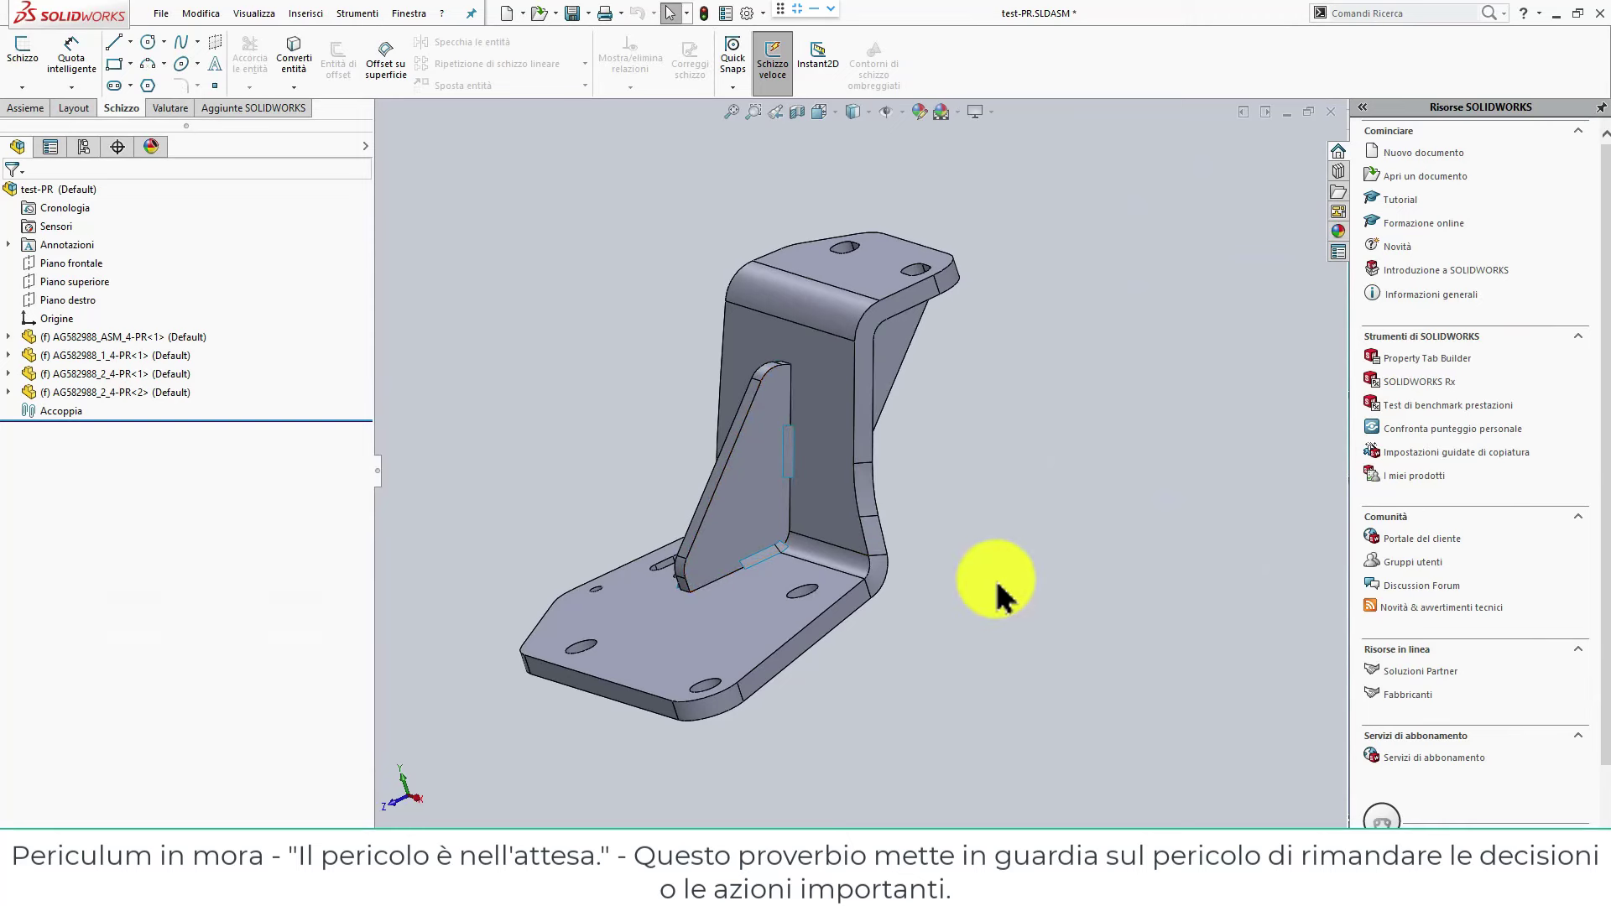
{"action": "middle_click_drag", "start_coordinate": [1007, 507], "coordinate": [1011, 470]}
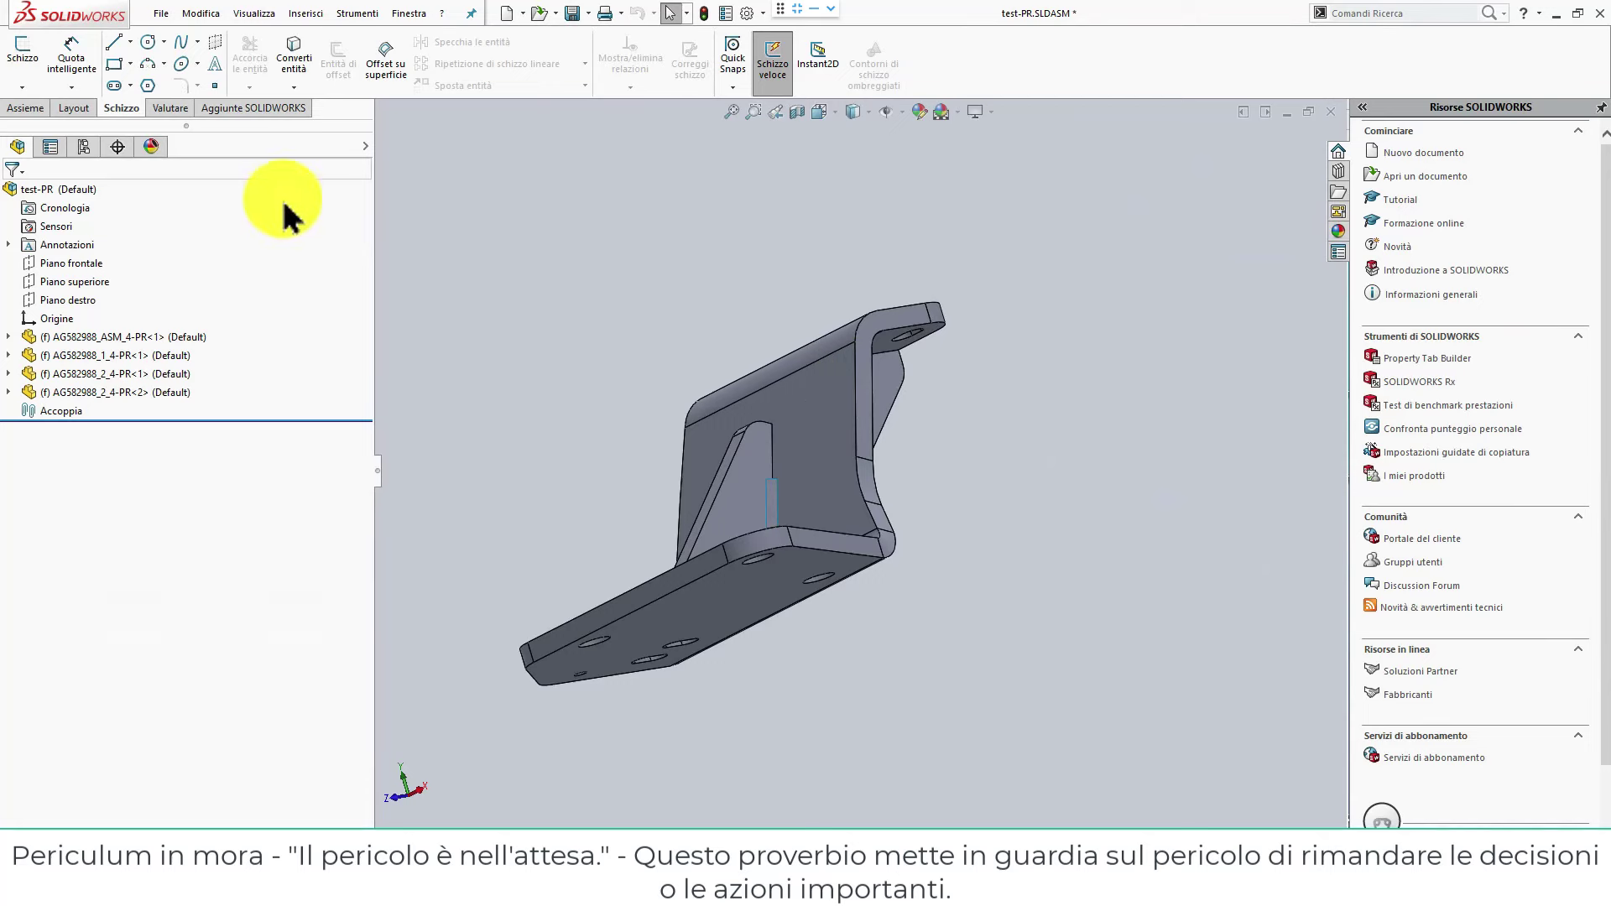
{"action": "left_click", "coordinate": [161, 14]}
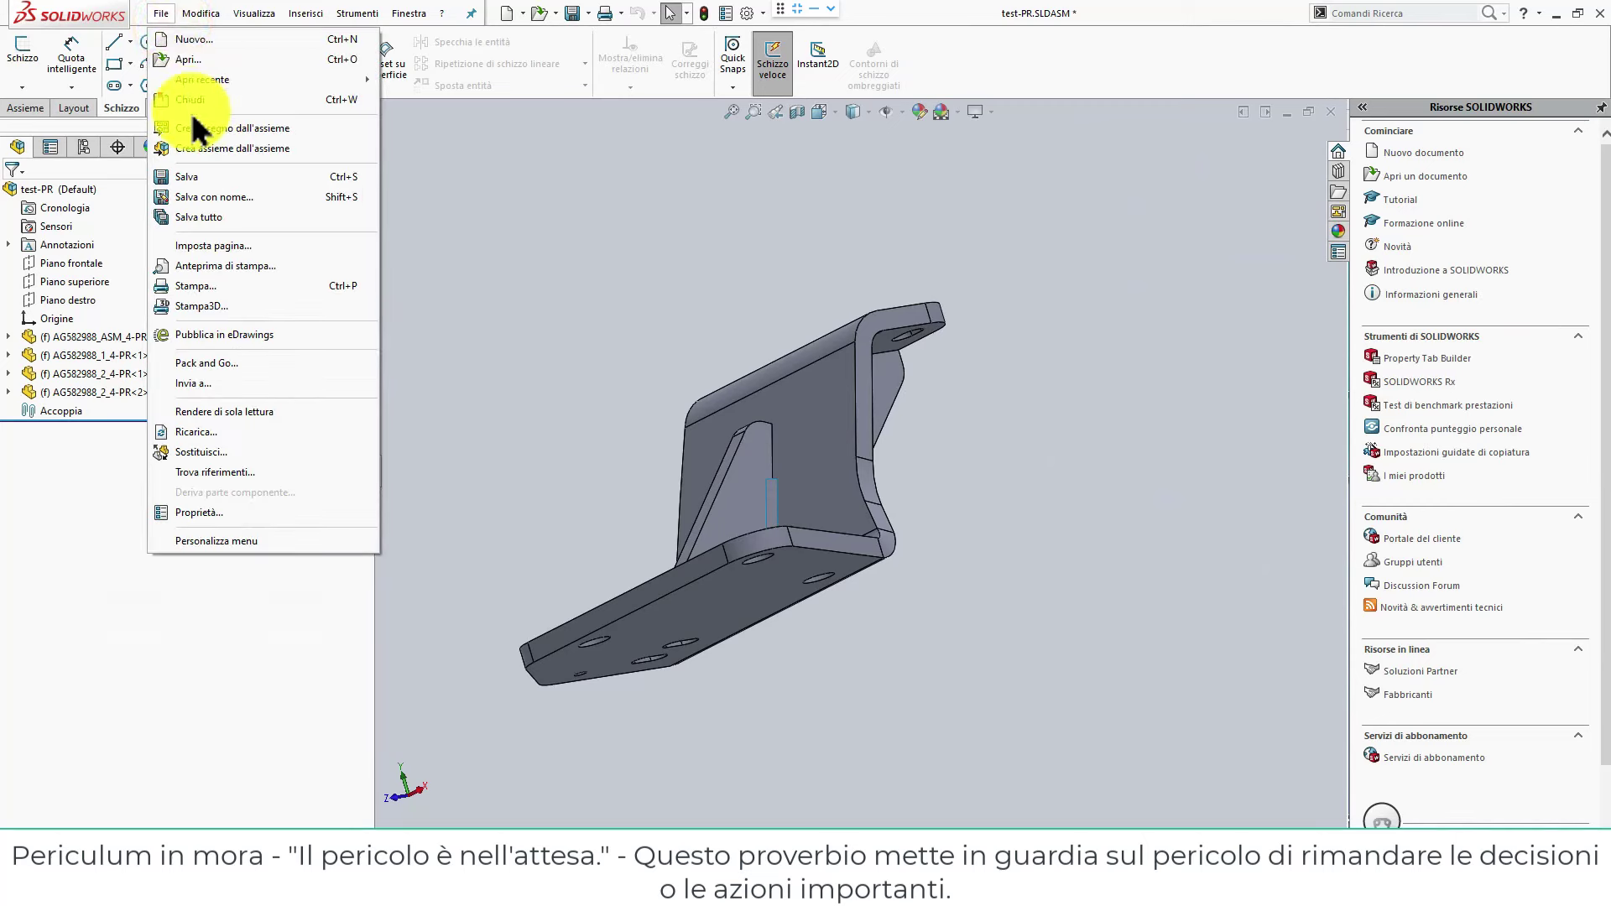
{"action": "left_click", "coordinate": [197, 141]}
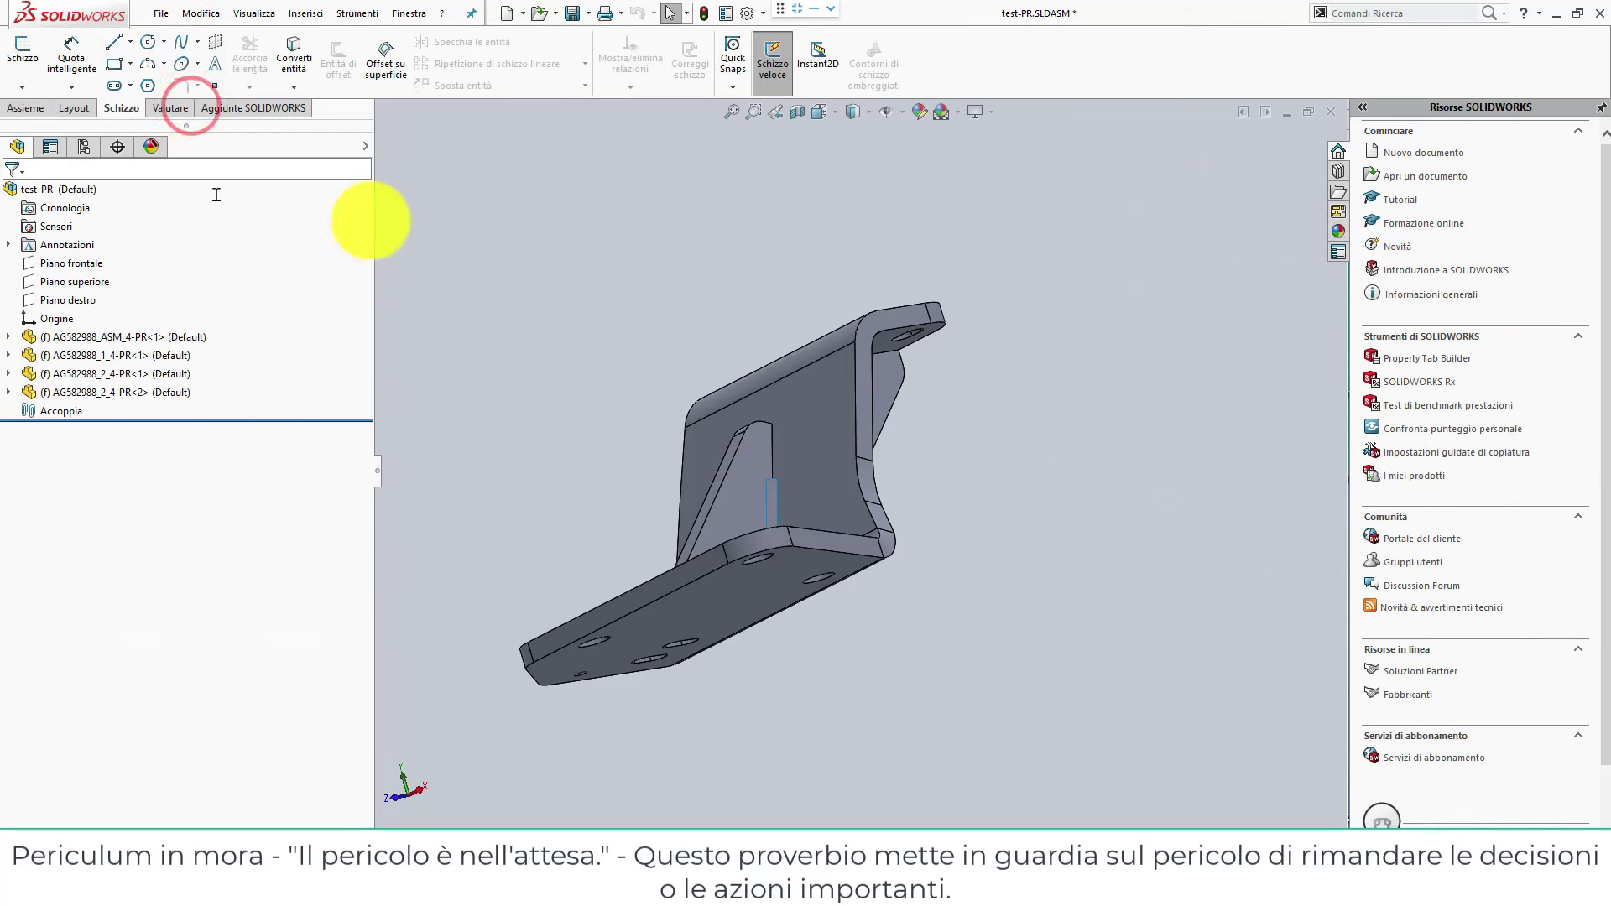
{"action": "left_click", "coordinate": [158, 13]}
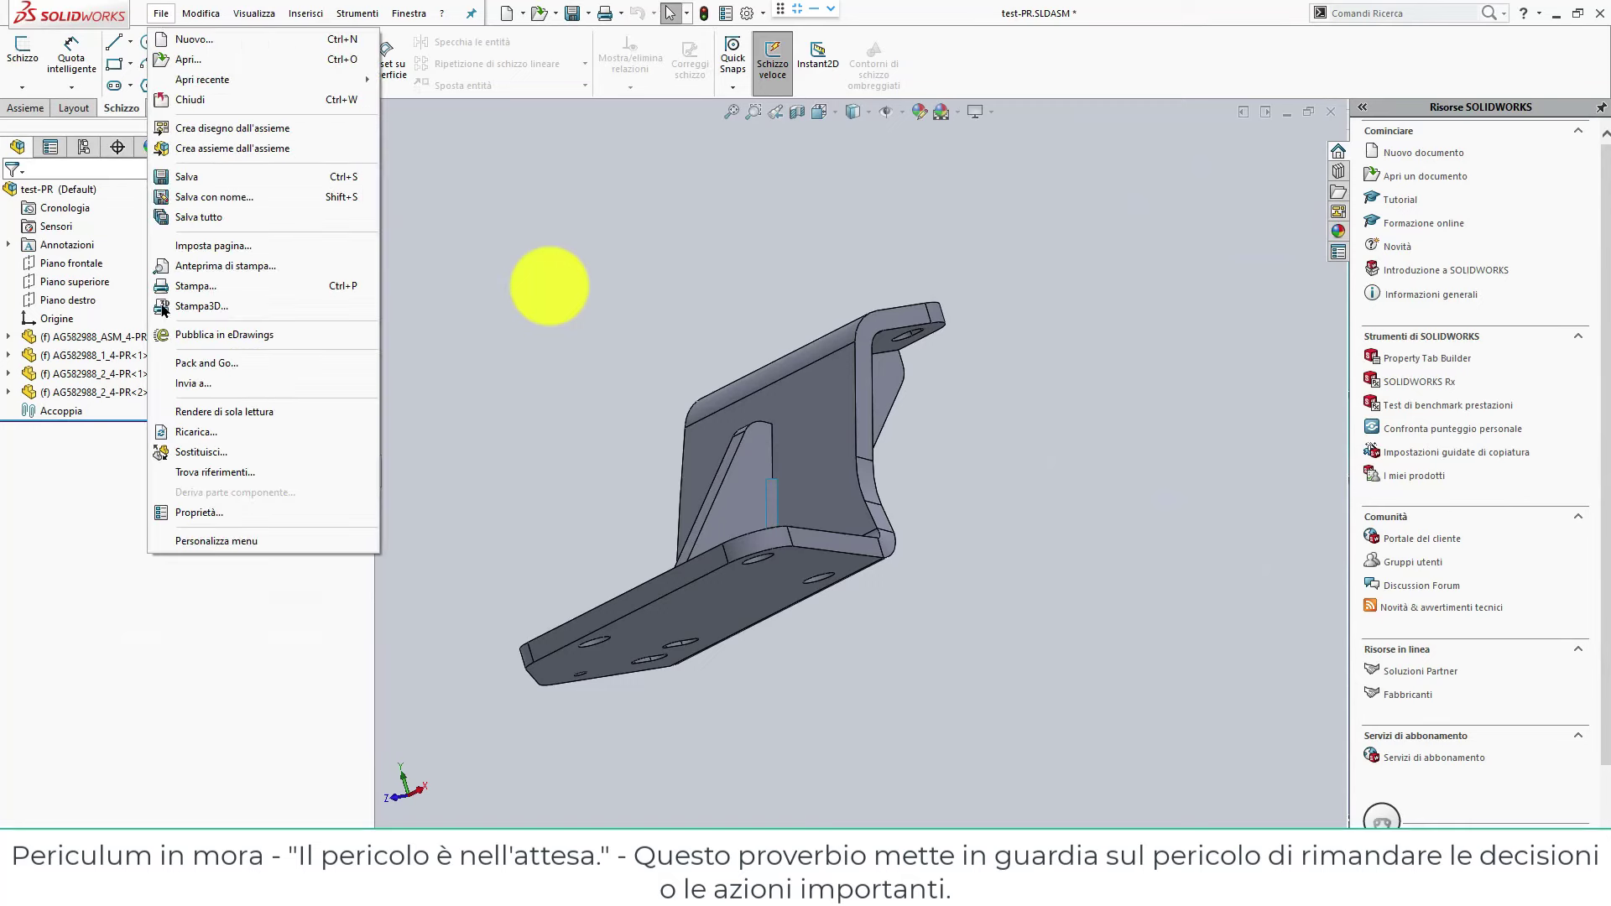
Reopen Pack and Go for test-PR with the suffix enabled and start editing the suffix.
{"action": "left_click", "coordinate": [225, 365]}
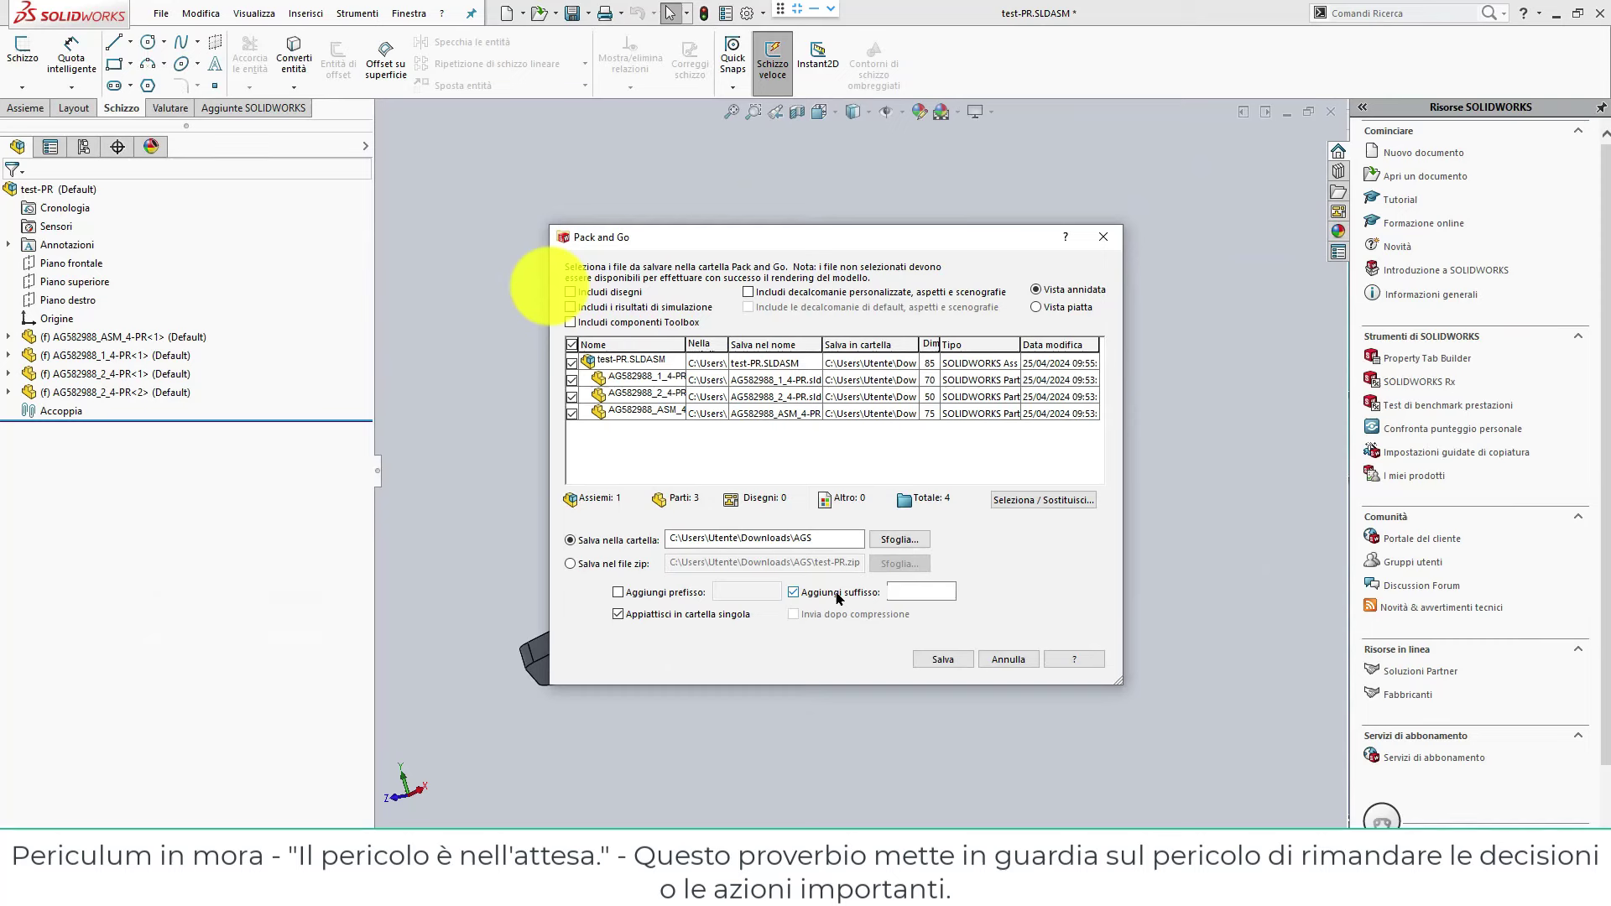
{"action": "left_click", "coordinate": [905, 589]}
{"action": "left_click", "coordinate": [905, 589]}
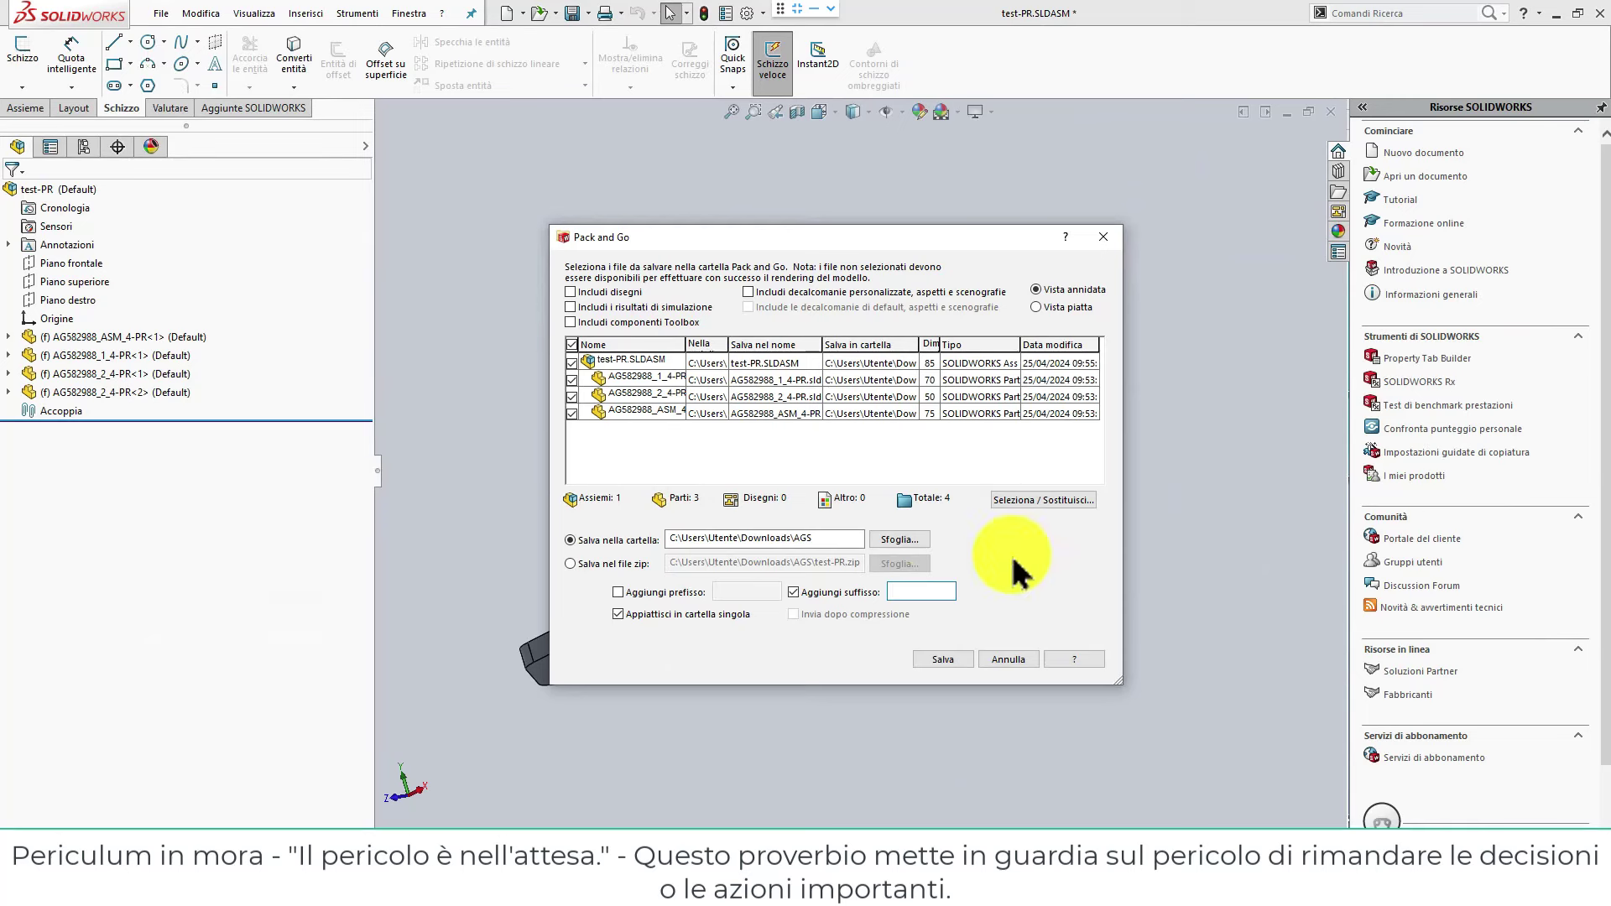
{"action": "left_click", "coordinate": [926, 587]}
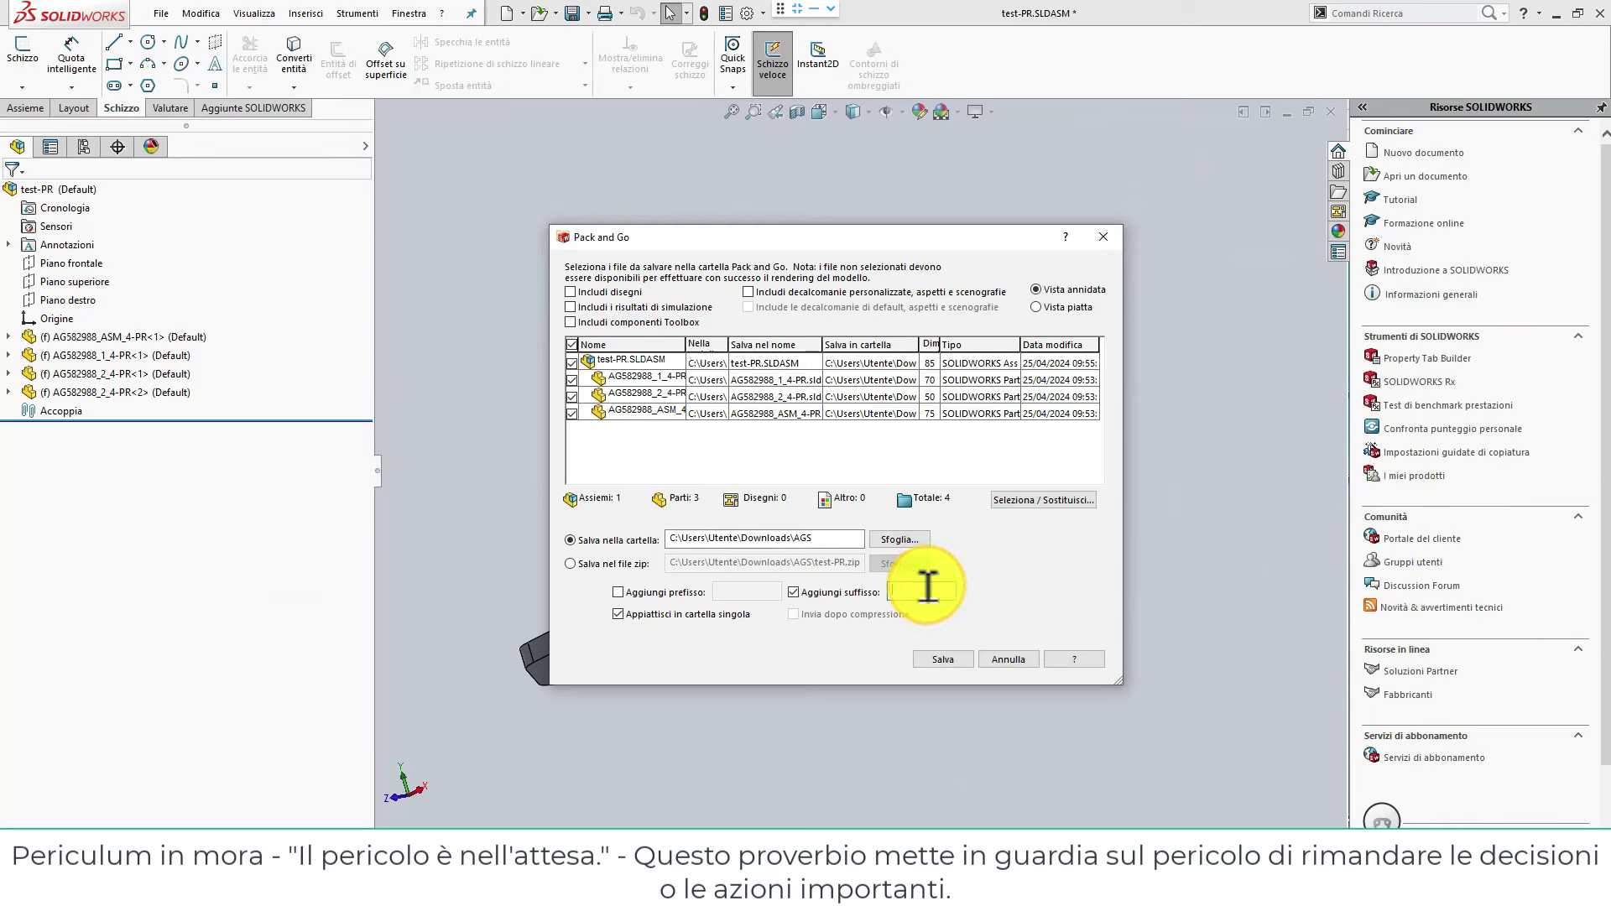
{"action": "left_click", "coordinate": [926, 587]}
{"action": "type", "text": "-"}
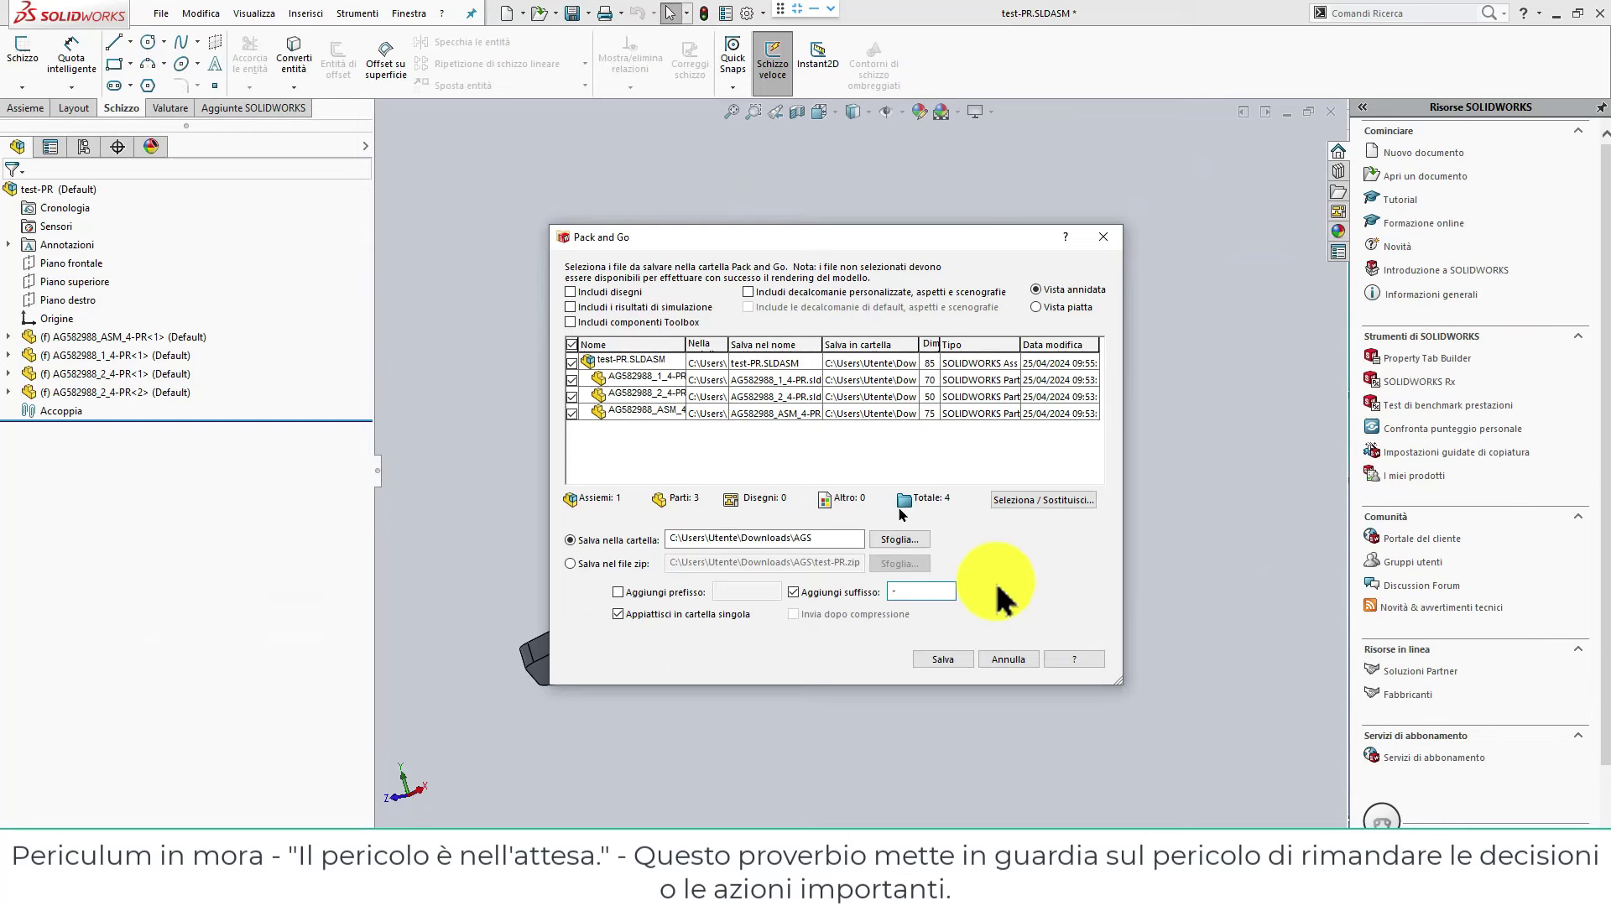
Set the Pack and Go suffix to -PS so copies are renamed like test-PR-PS.SLDASM.
{"action": "type", "text": "p"}
{"action": "key", "text": "BackSpace"}
{"action": "key", "text": "BackSpace"}
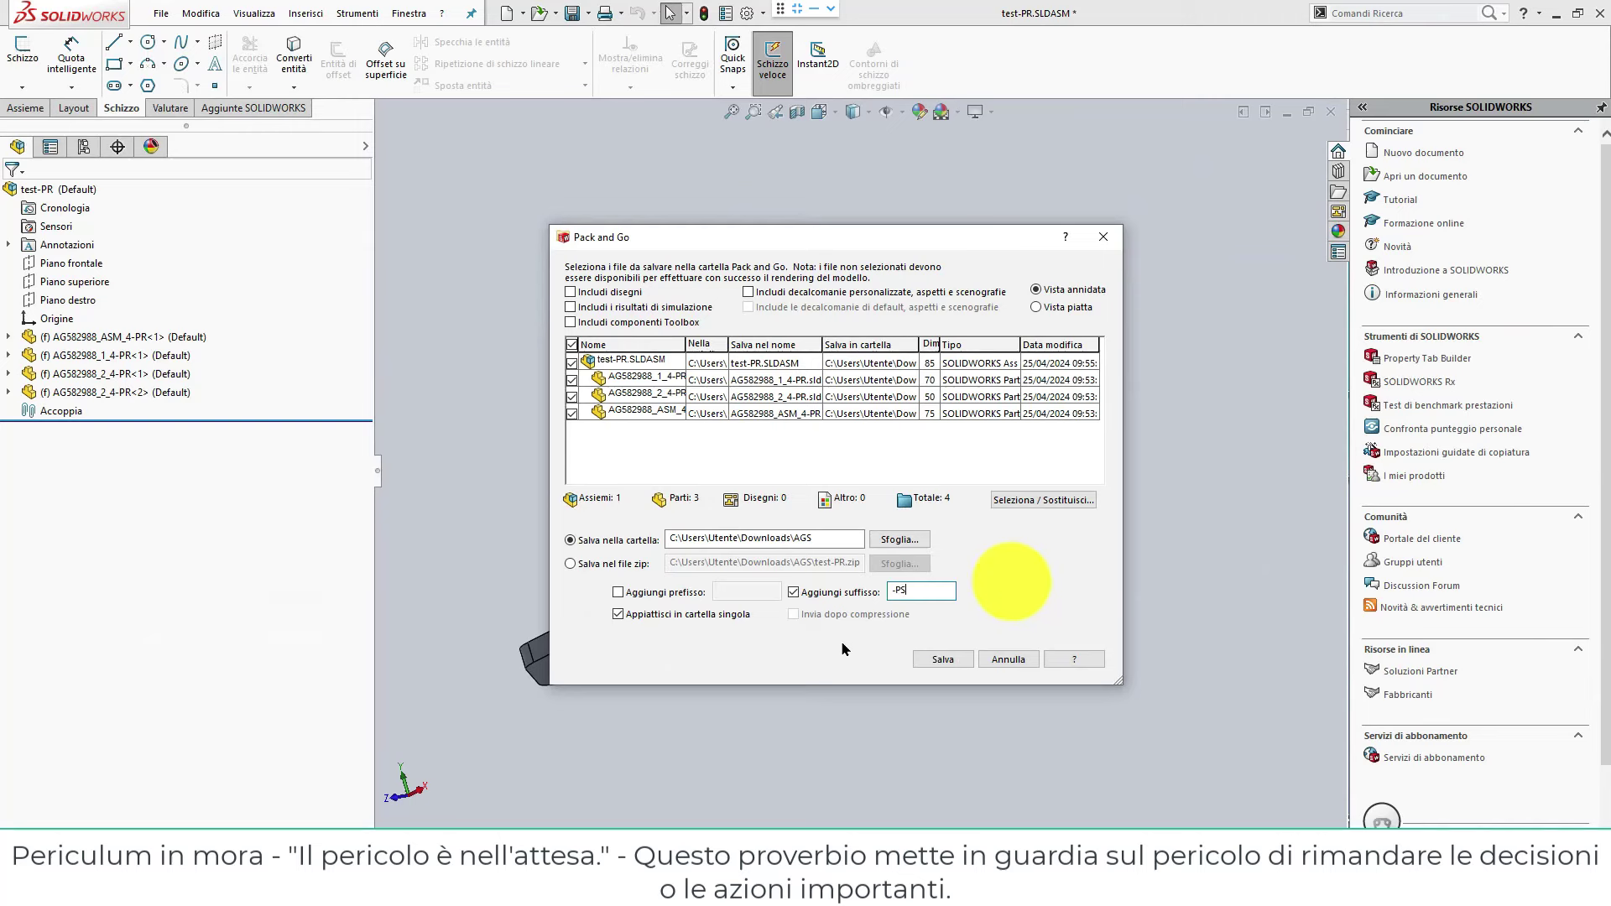
{"action": "left_click", "coordinate": [943, 660]}
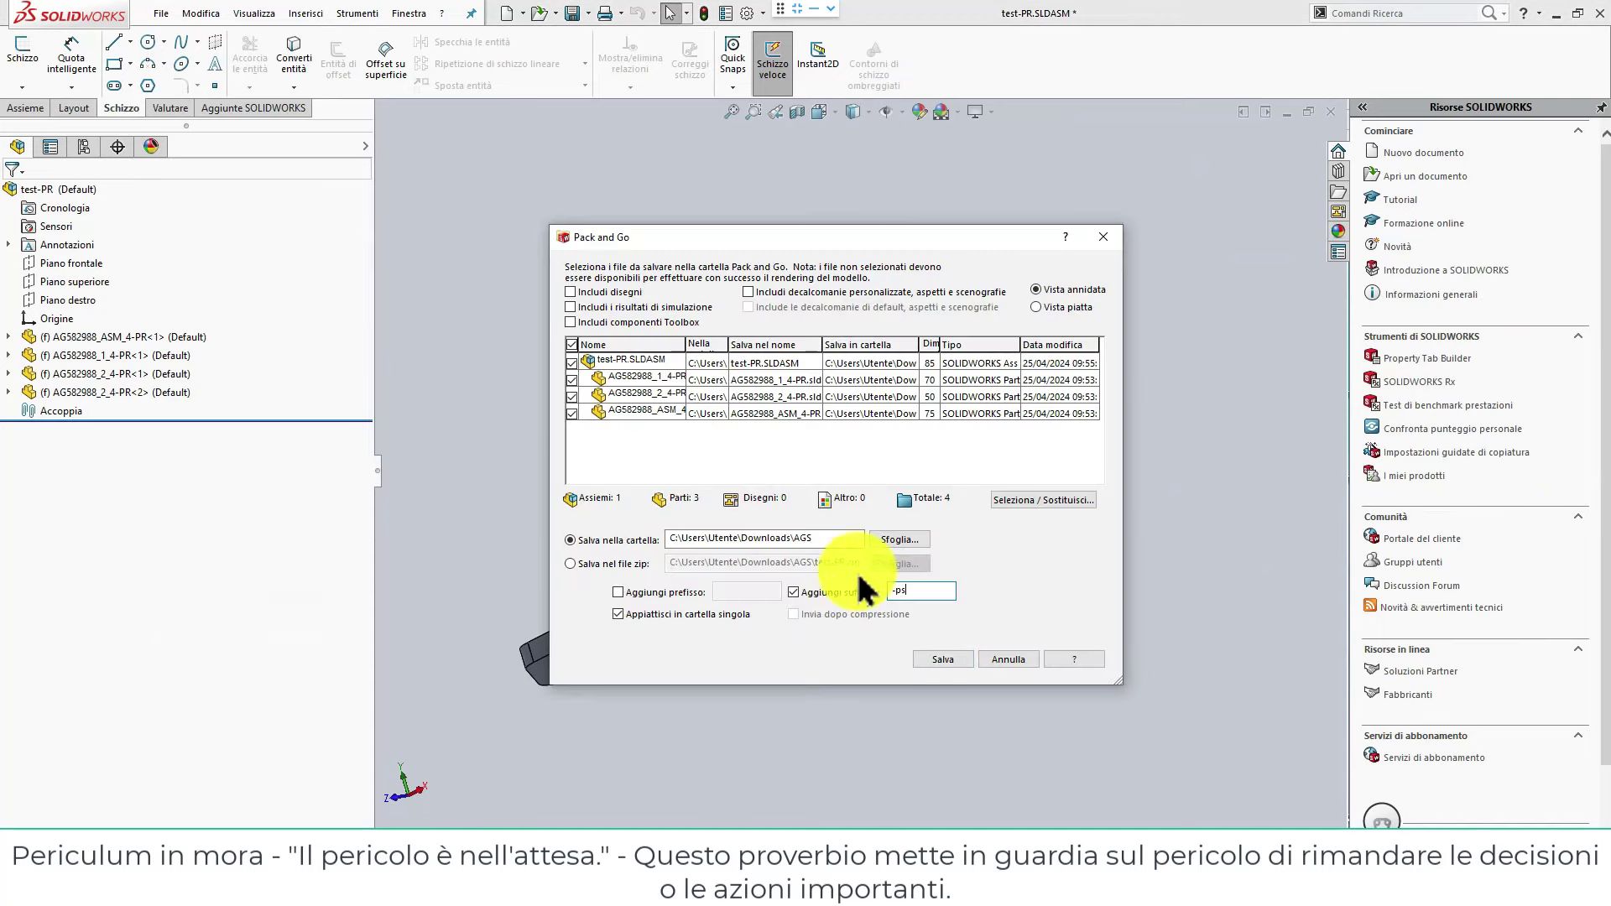
{"action": "left_click", "coordinate": [926, 593]}
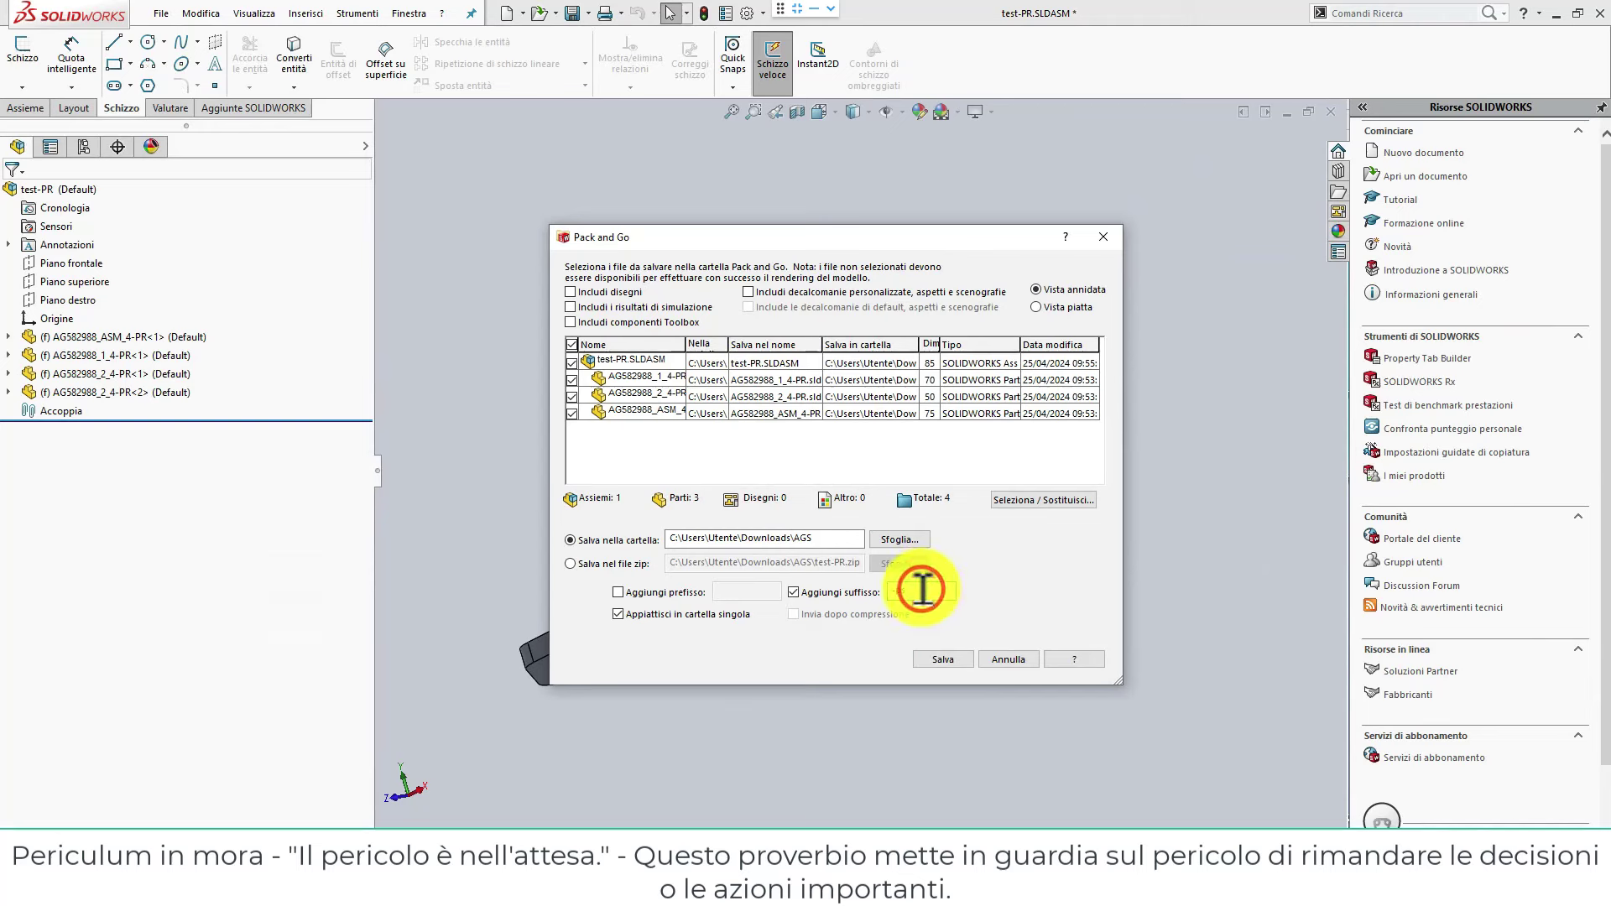
{"action": "key", "text": "BackSpace"}
{"action": "key", "text": "BackSpace"}
{"action": "type", "text": "-PS"}
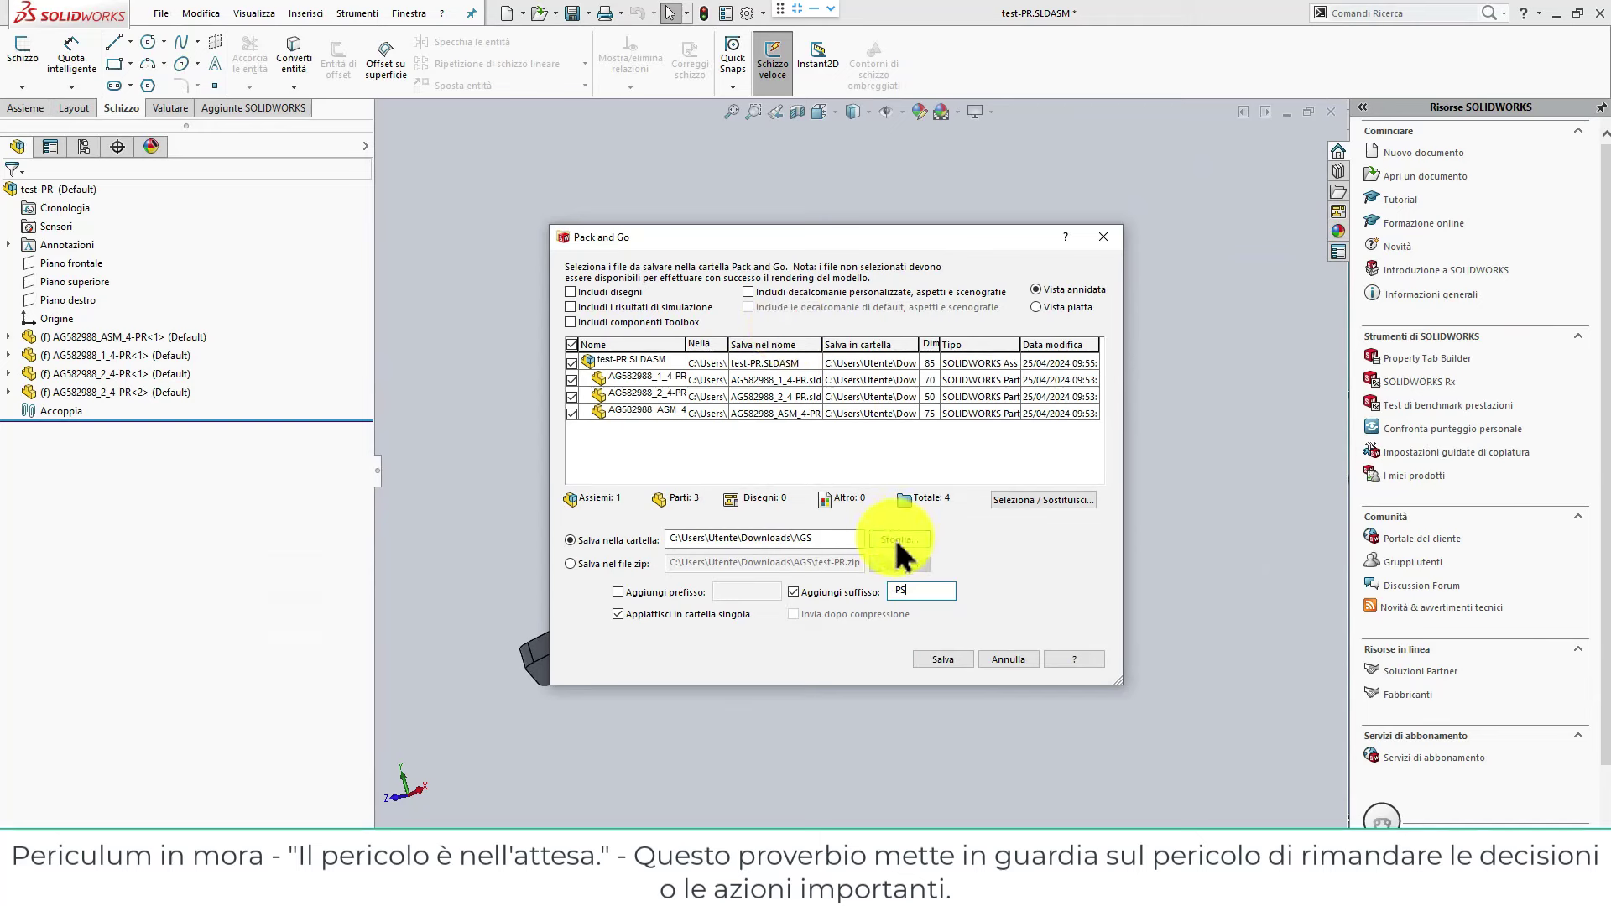
{"action": "double_click", "coordinate": [818, 539]}
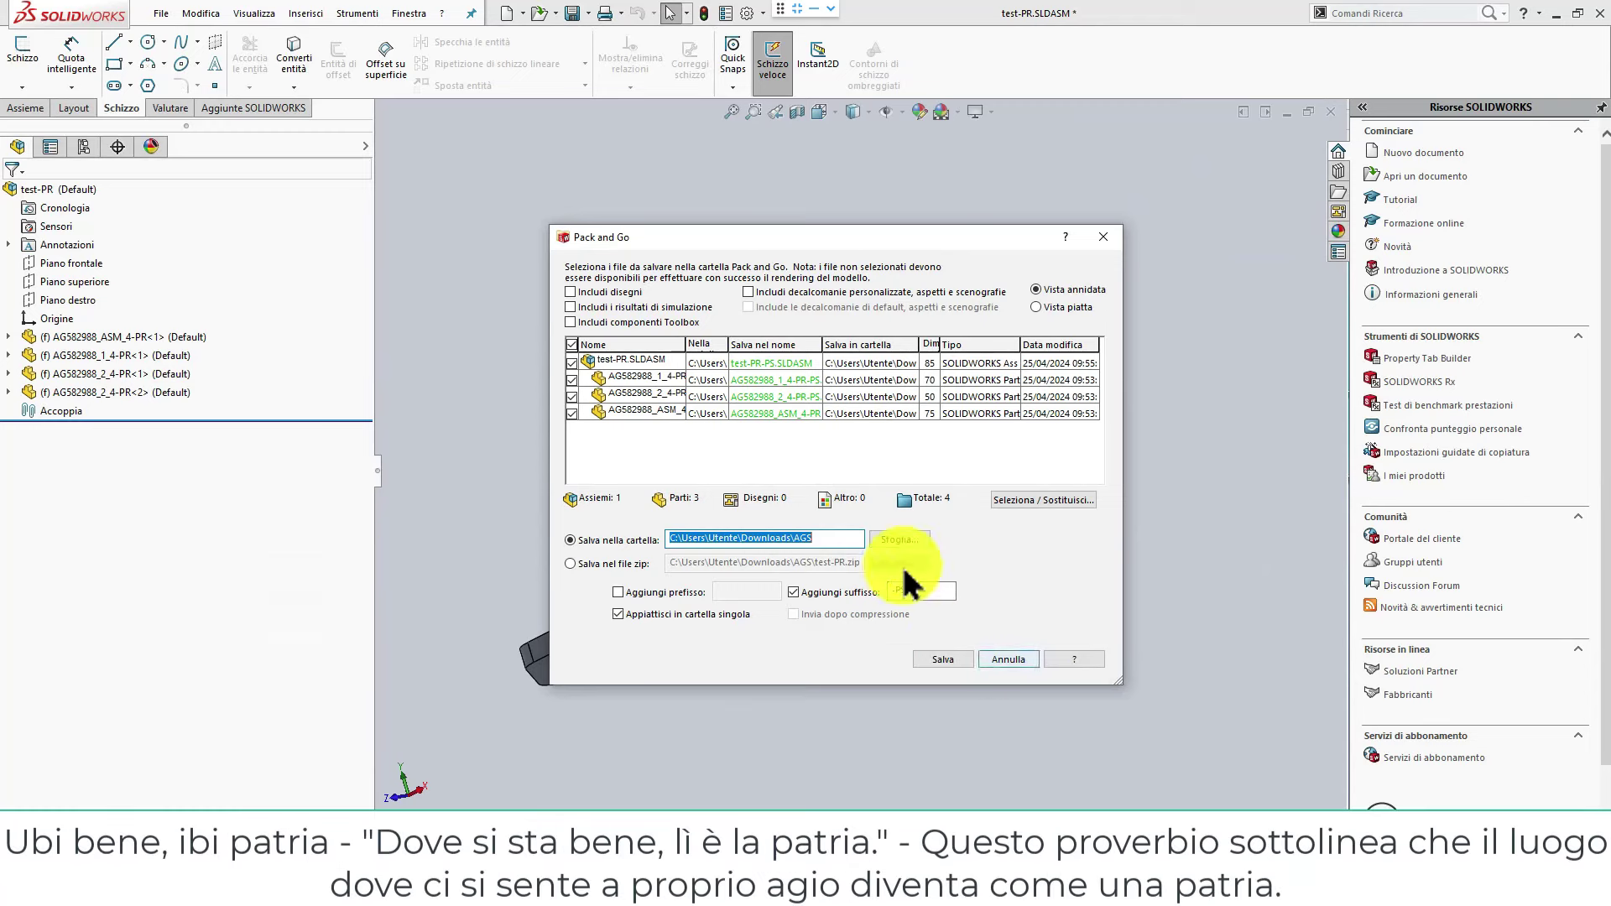
Create a new folder PIPPO in Downloads\AGS and make it the Pack and Go destination.
{"action": "left_click", "coordinate": [897, 542]}
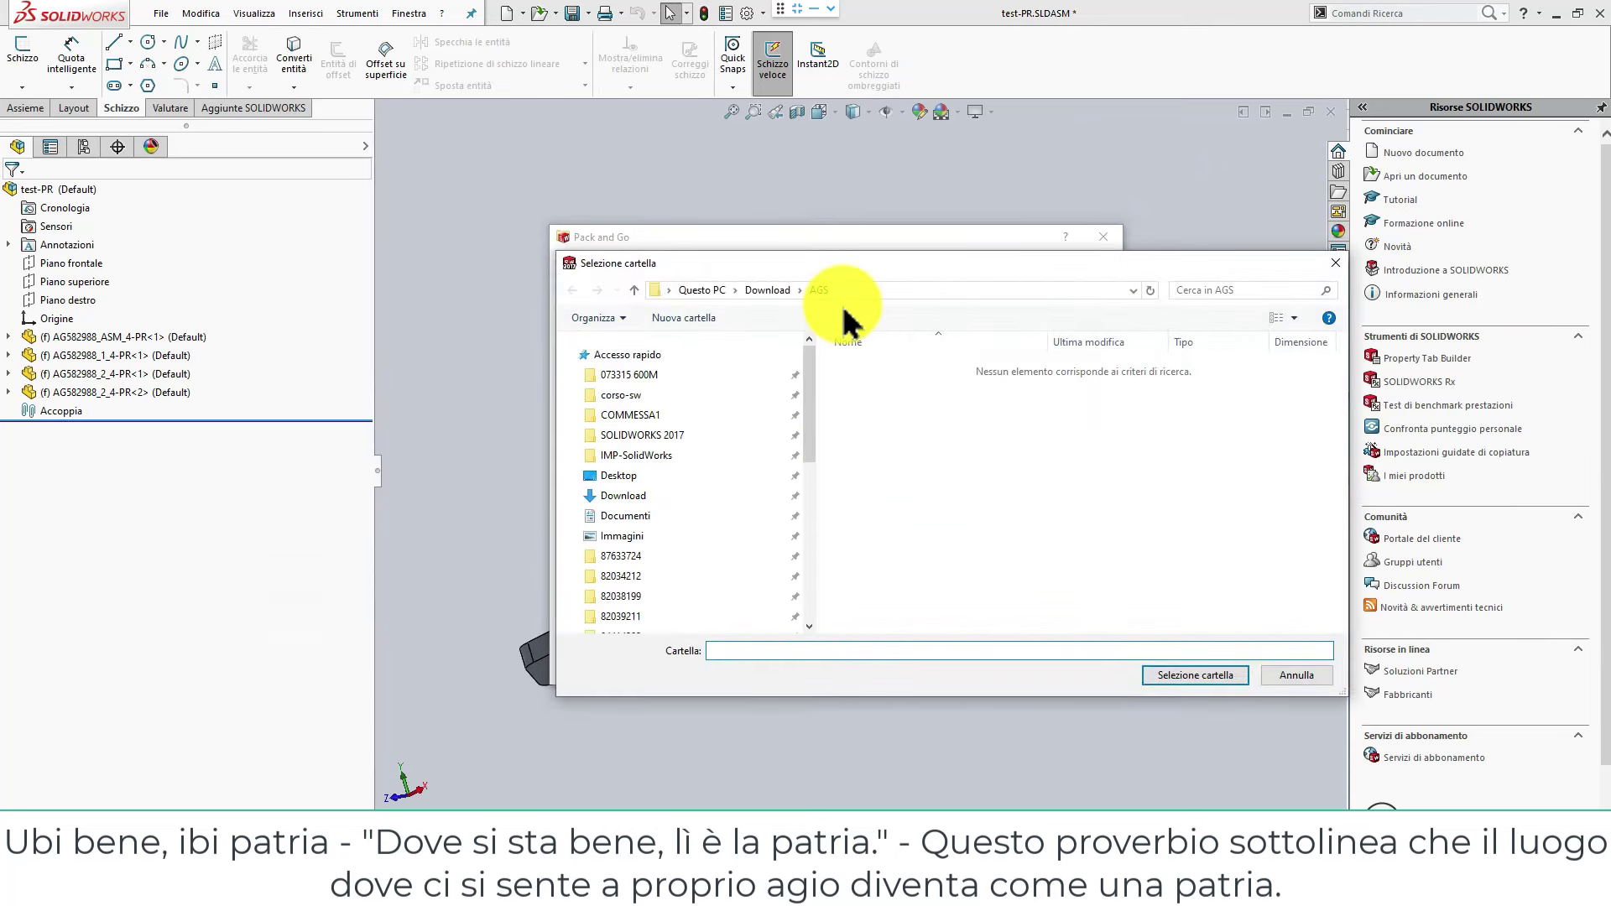
{"action": "right_click", "coordinate": [869, 405]}
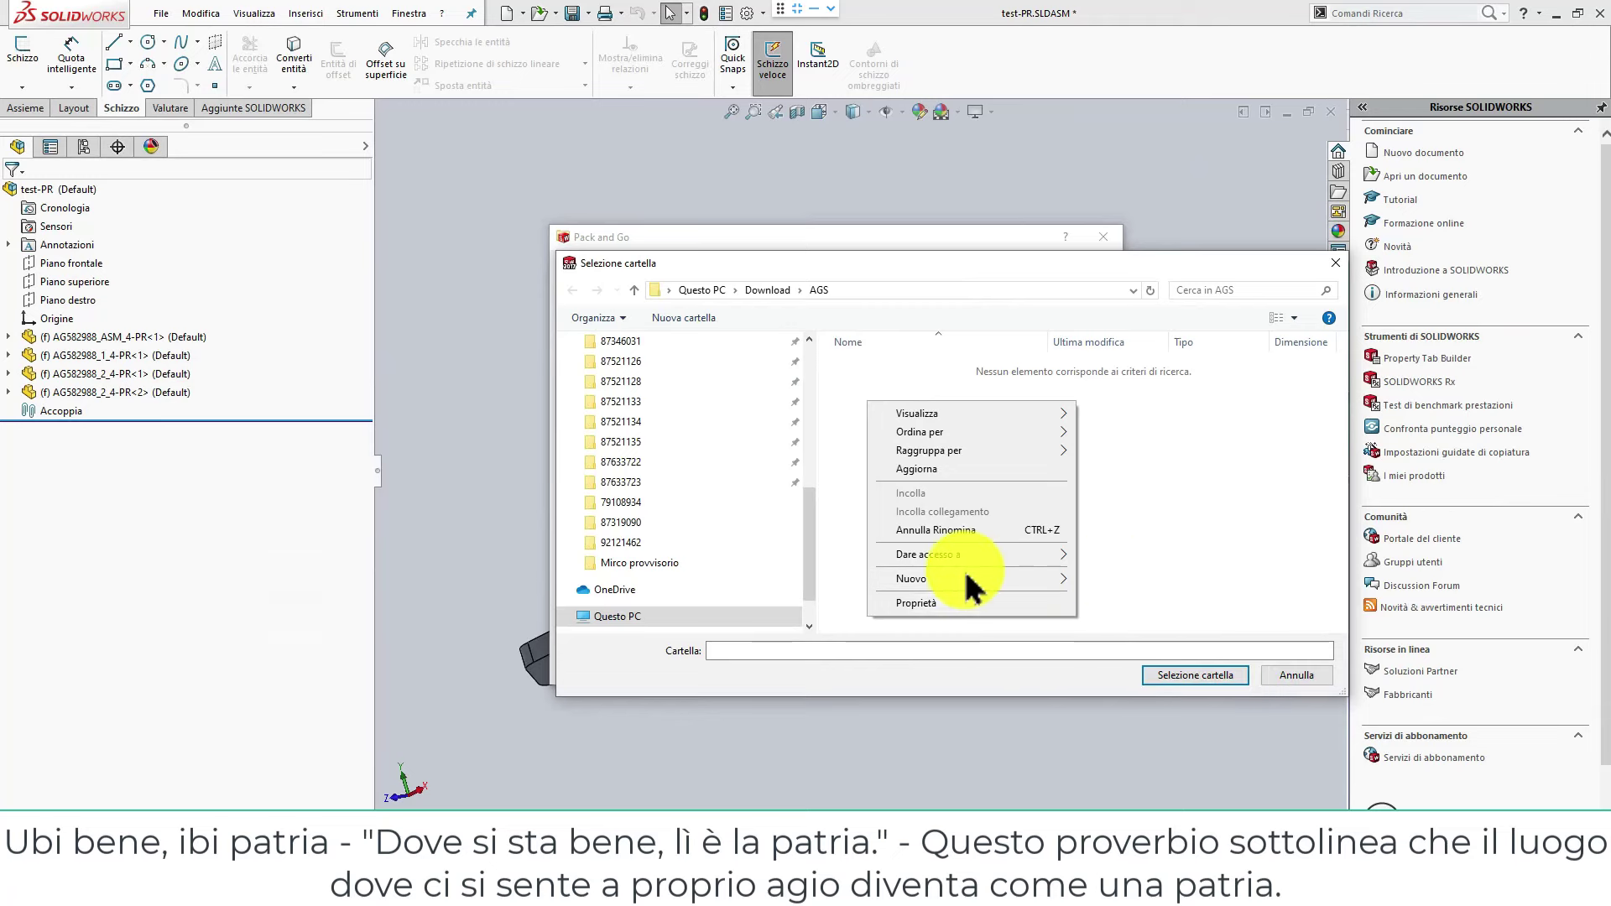
{"action": "mouse_move", "coordinate": [965, 579]}
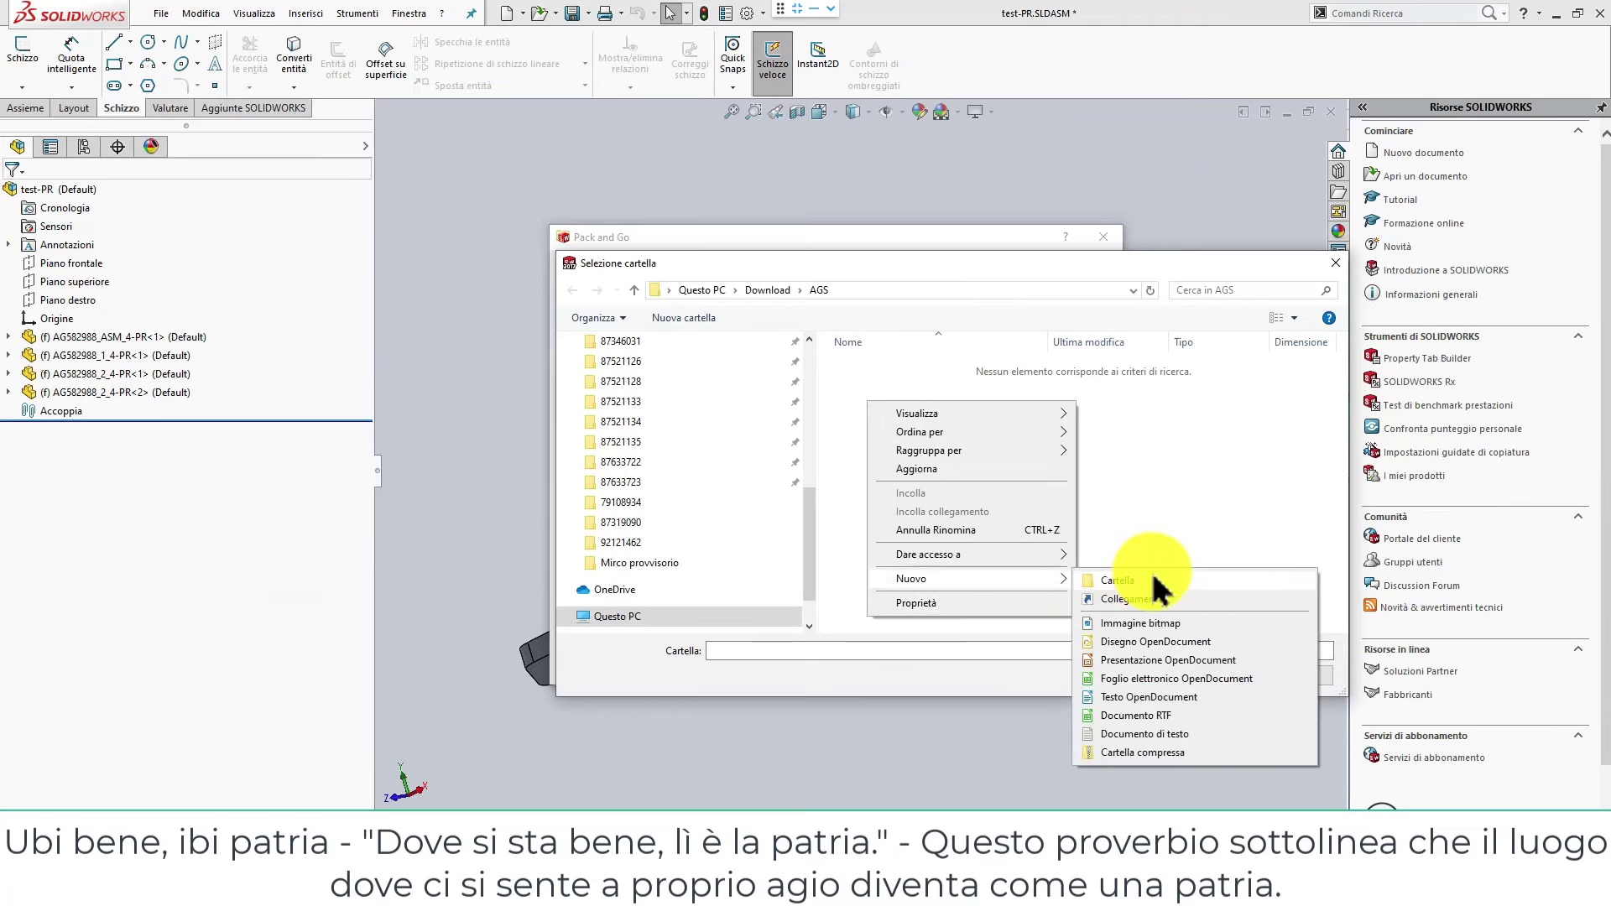
{"action": "left_click", "coordinate": [1152, 579]}
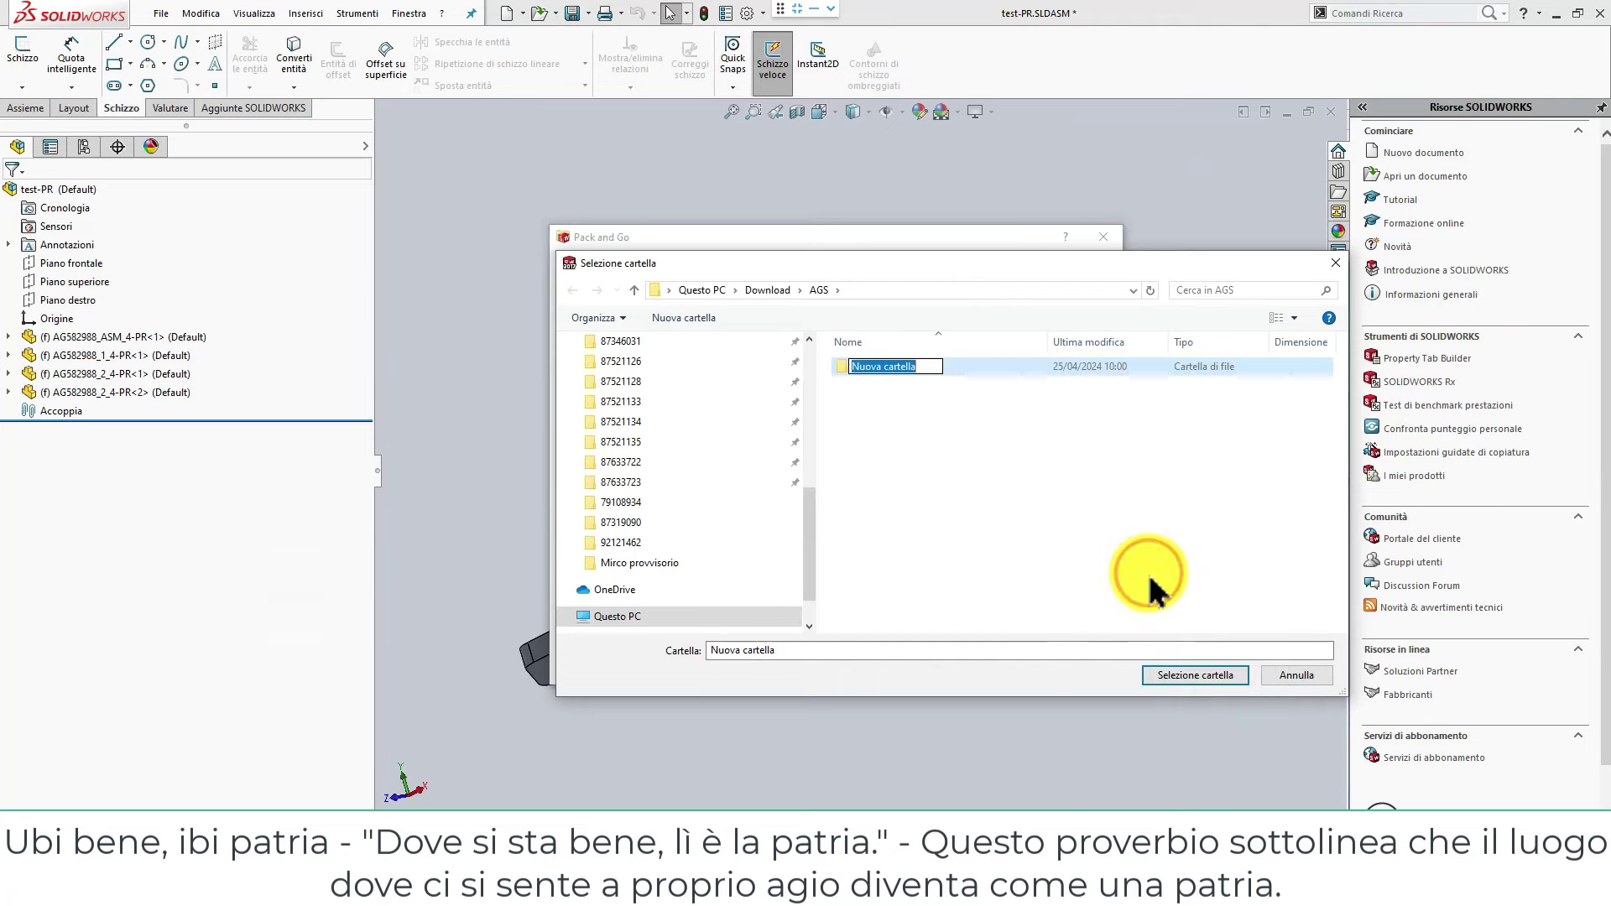
{"action": "type", "text": "PIPPO"}
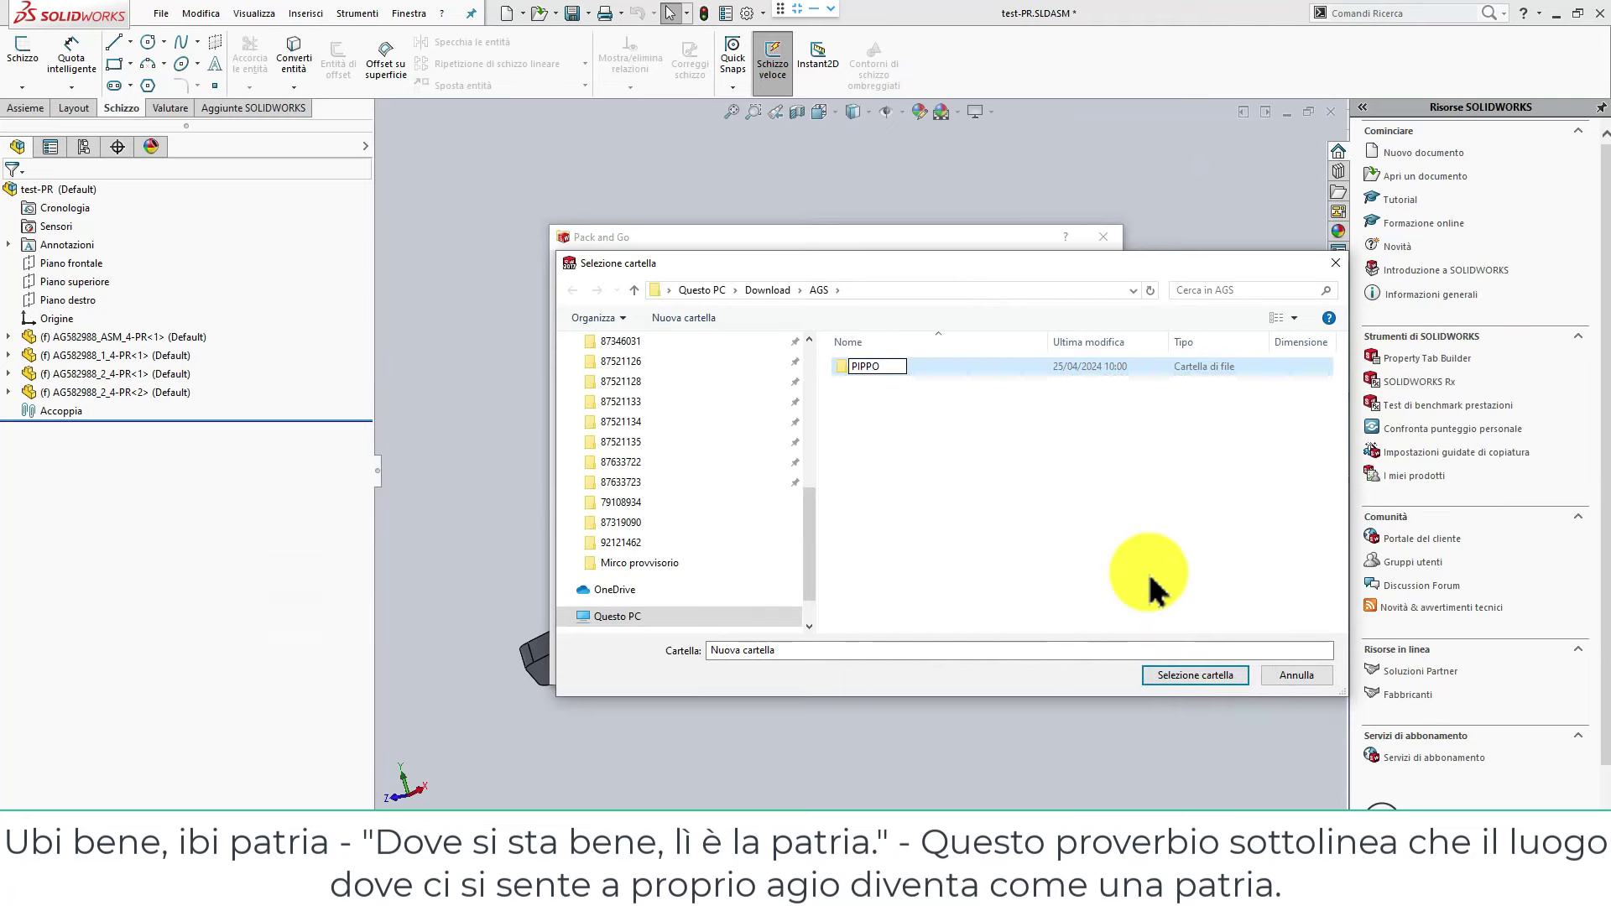
{"action": "left_click", "coordinate": [1151, 577]}
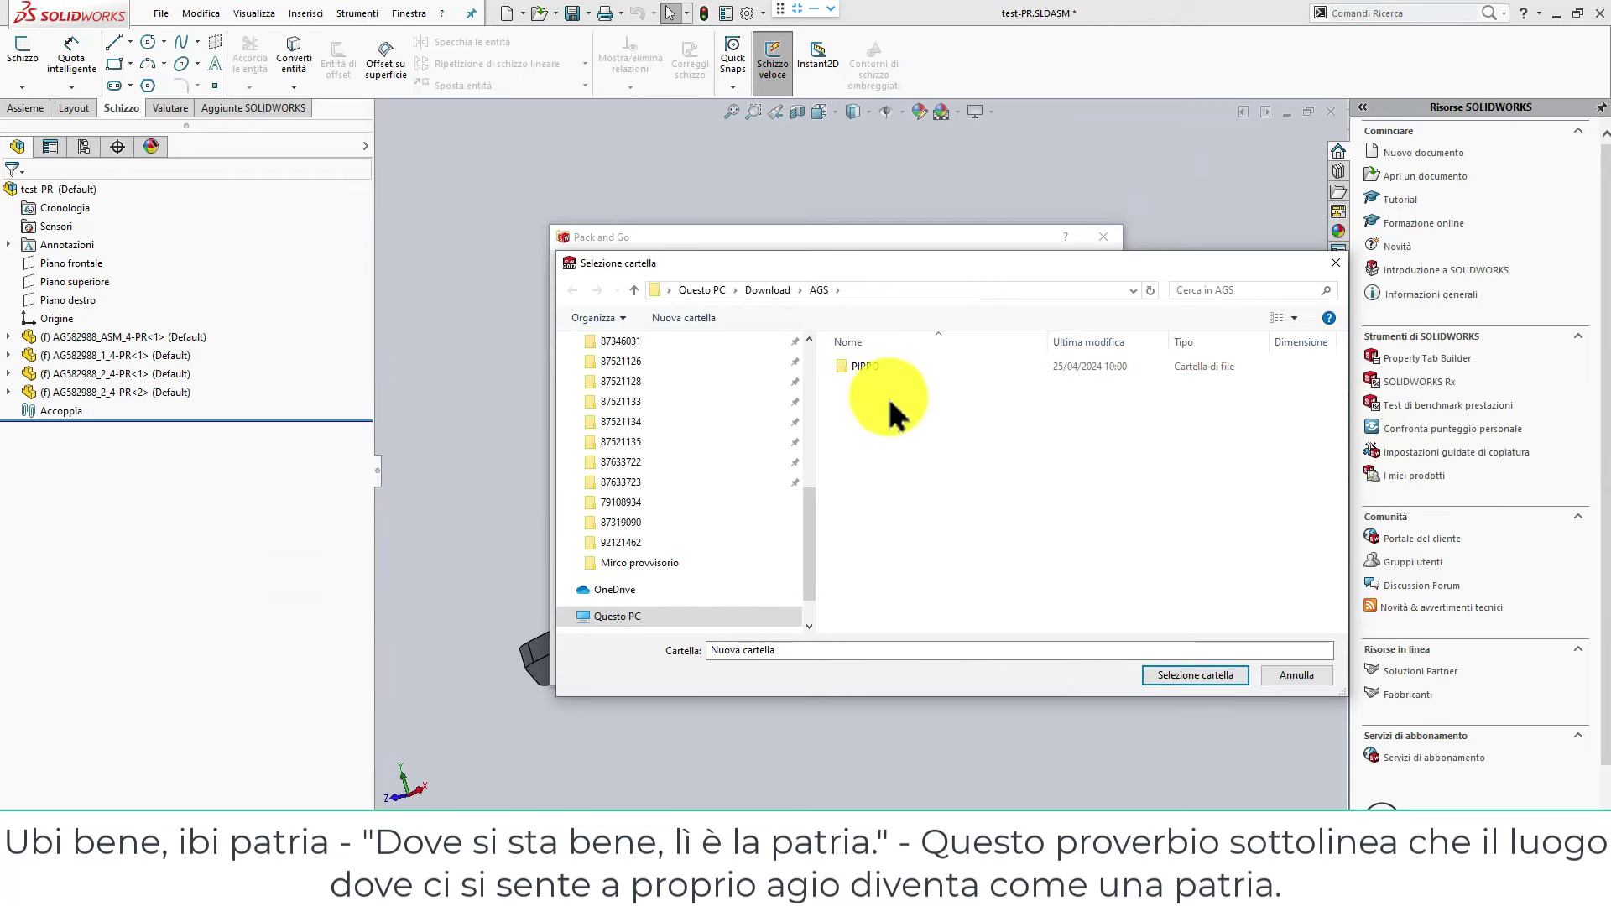
{"action": "left_click", "coordinate": [851, 363]}
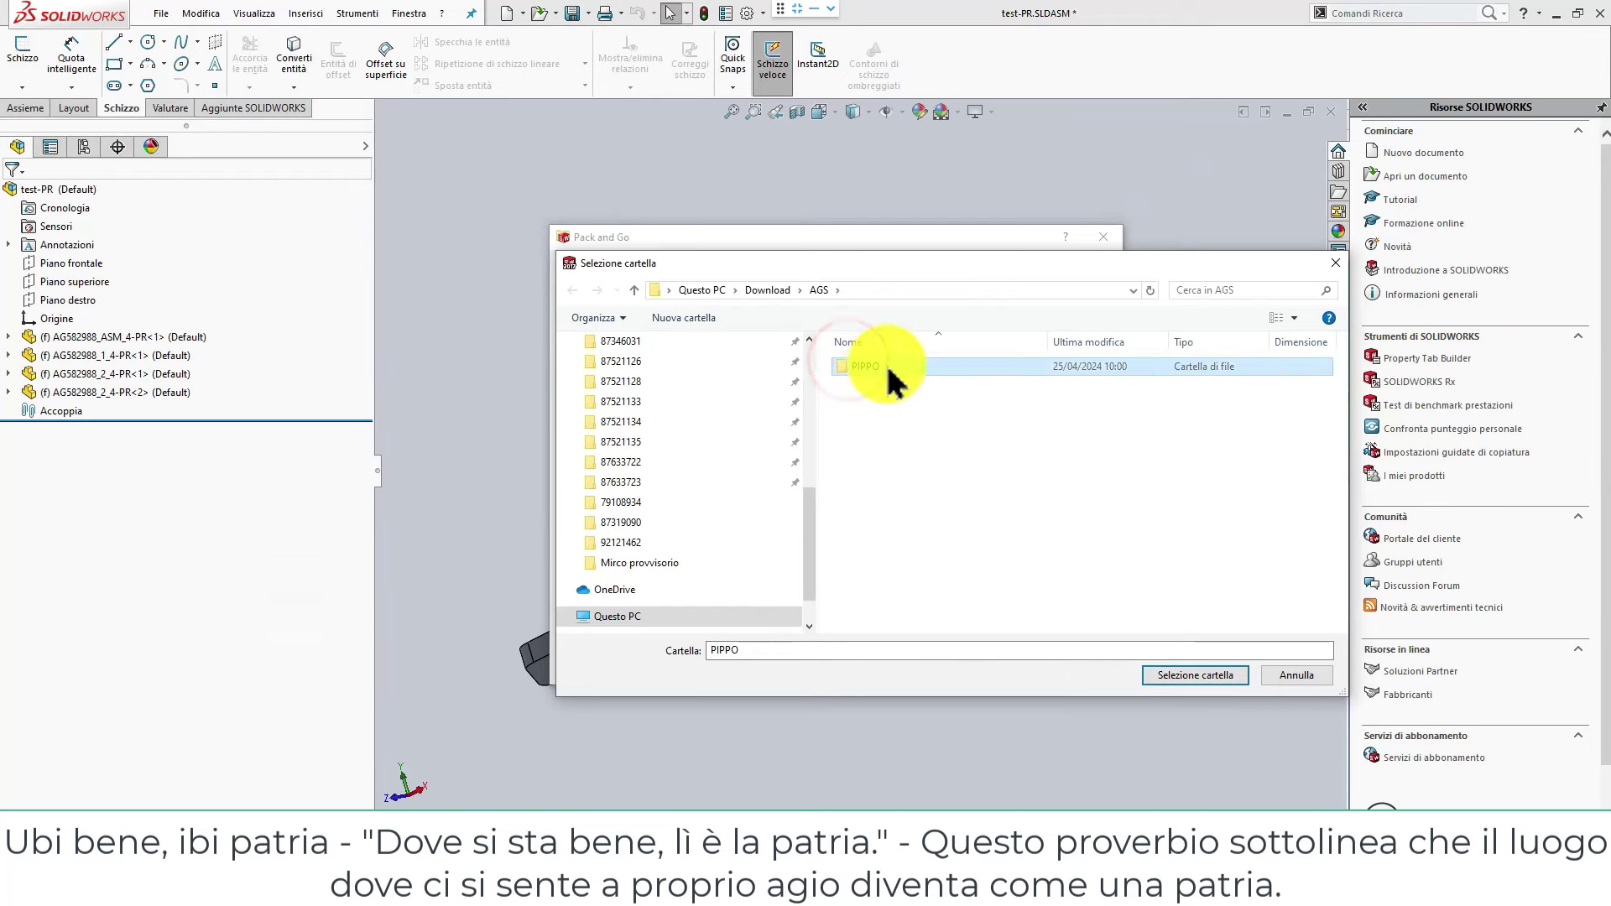
{"action": "double_click", "coordinate": [885, 372]}
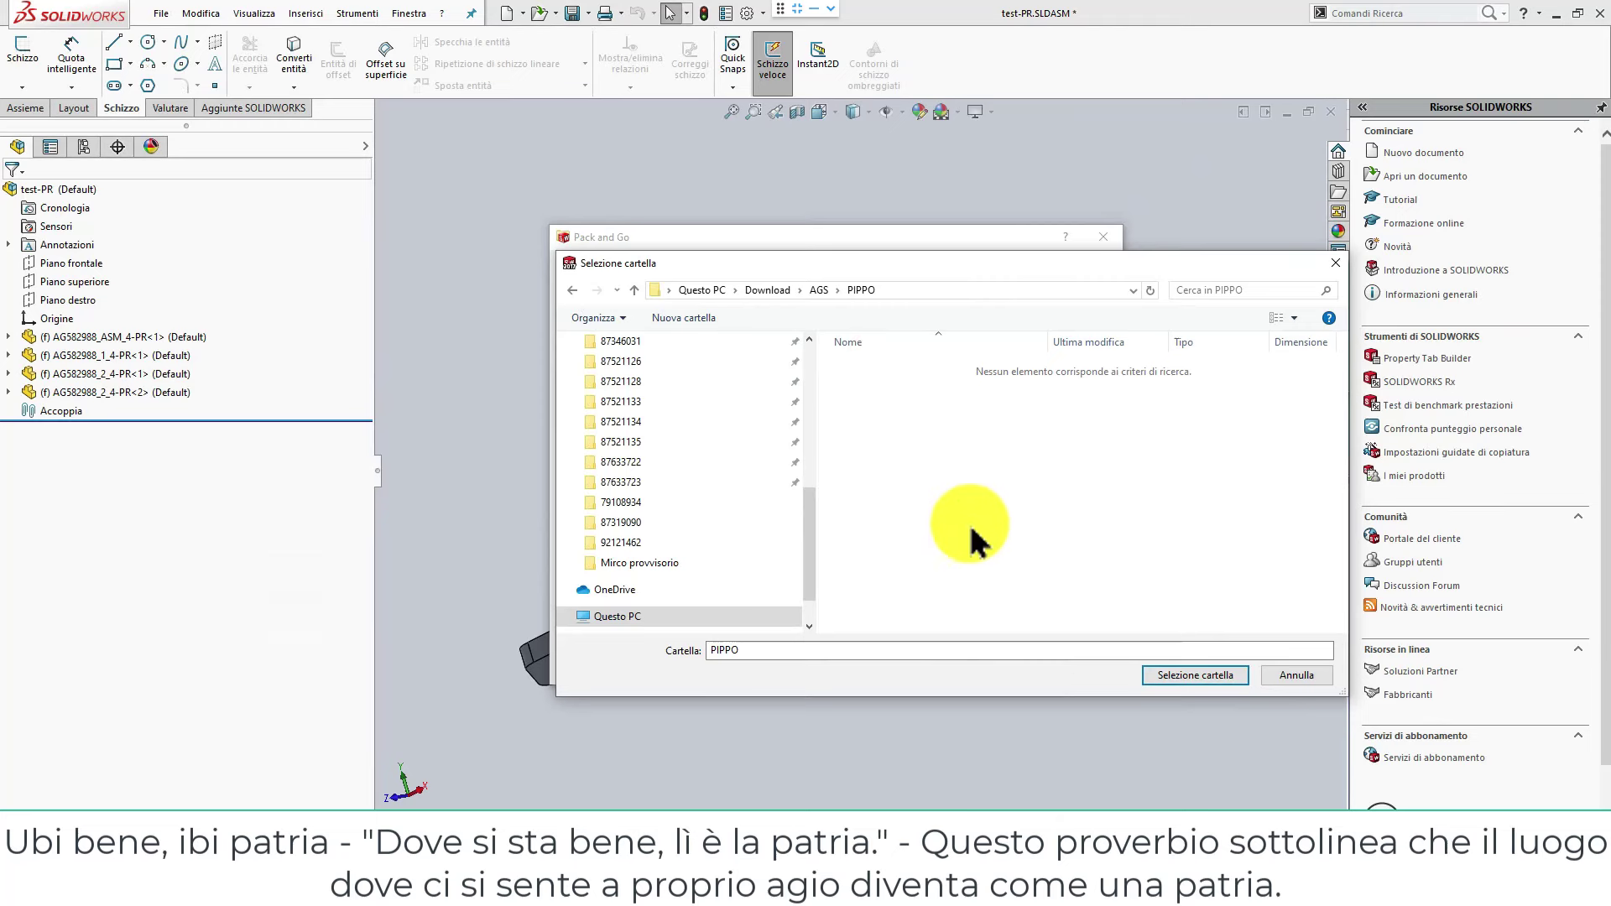
{"action": "left_click", "coordinate": [1181, 677]}
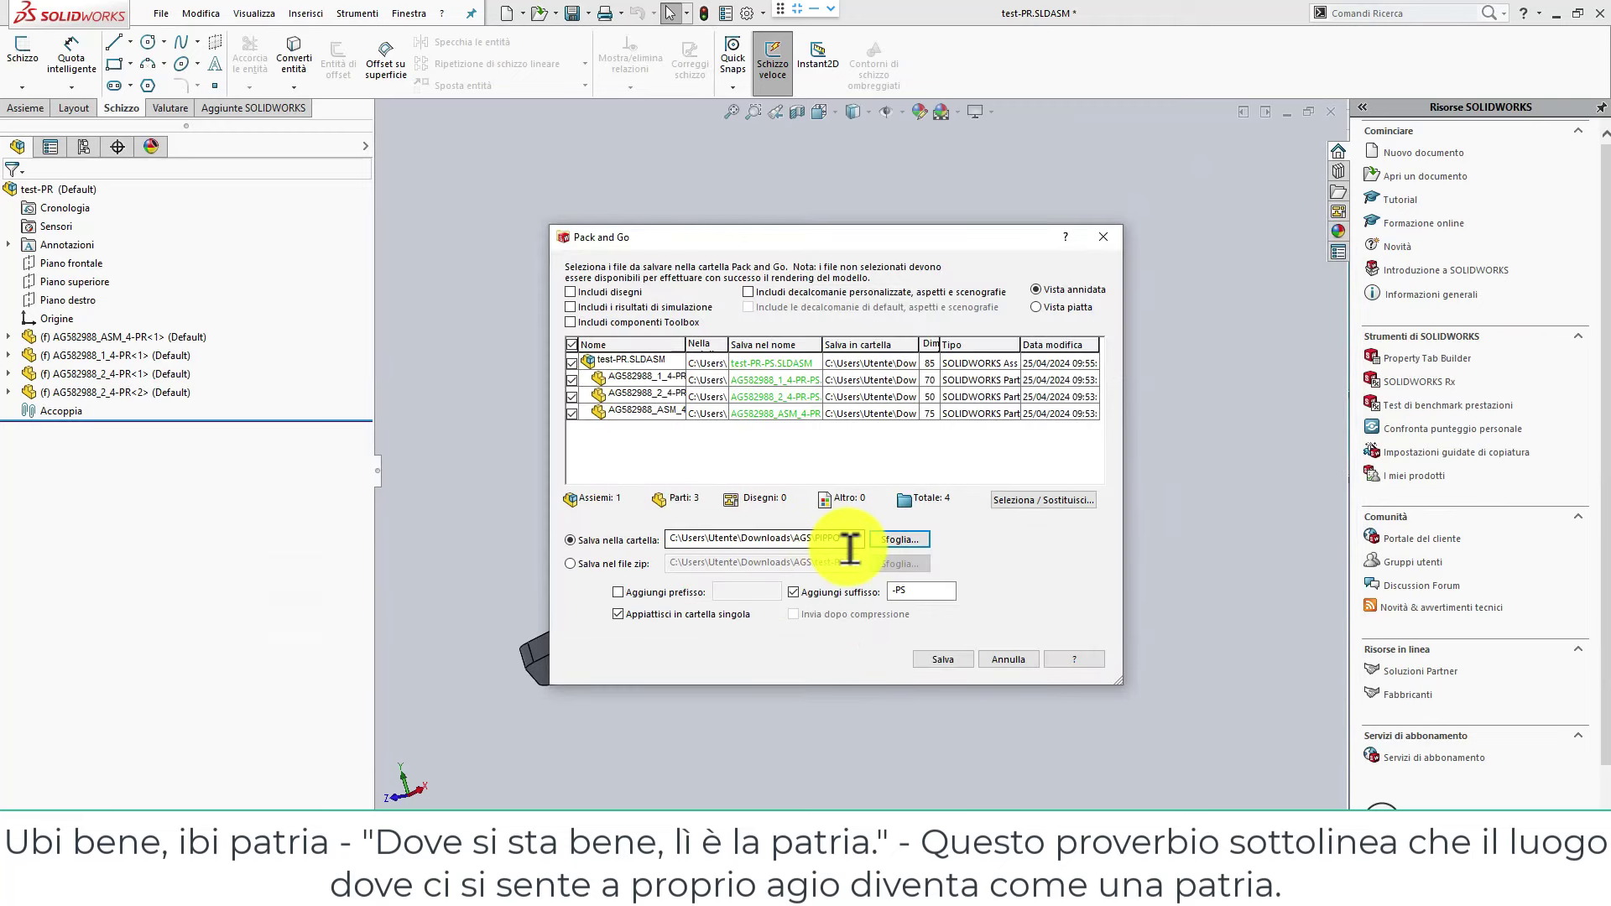
Save the four -PS copies into Downloads\AGS\PIPPO and close the current assembly.
{"action": "left_click", "coordinate": [948, 663]}
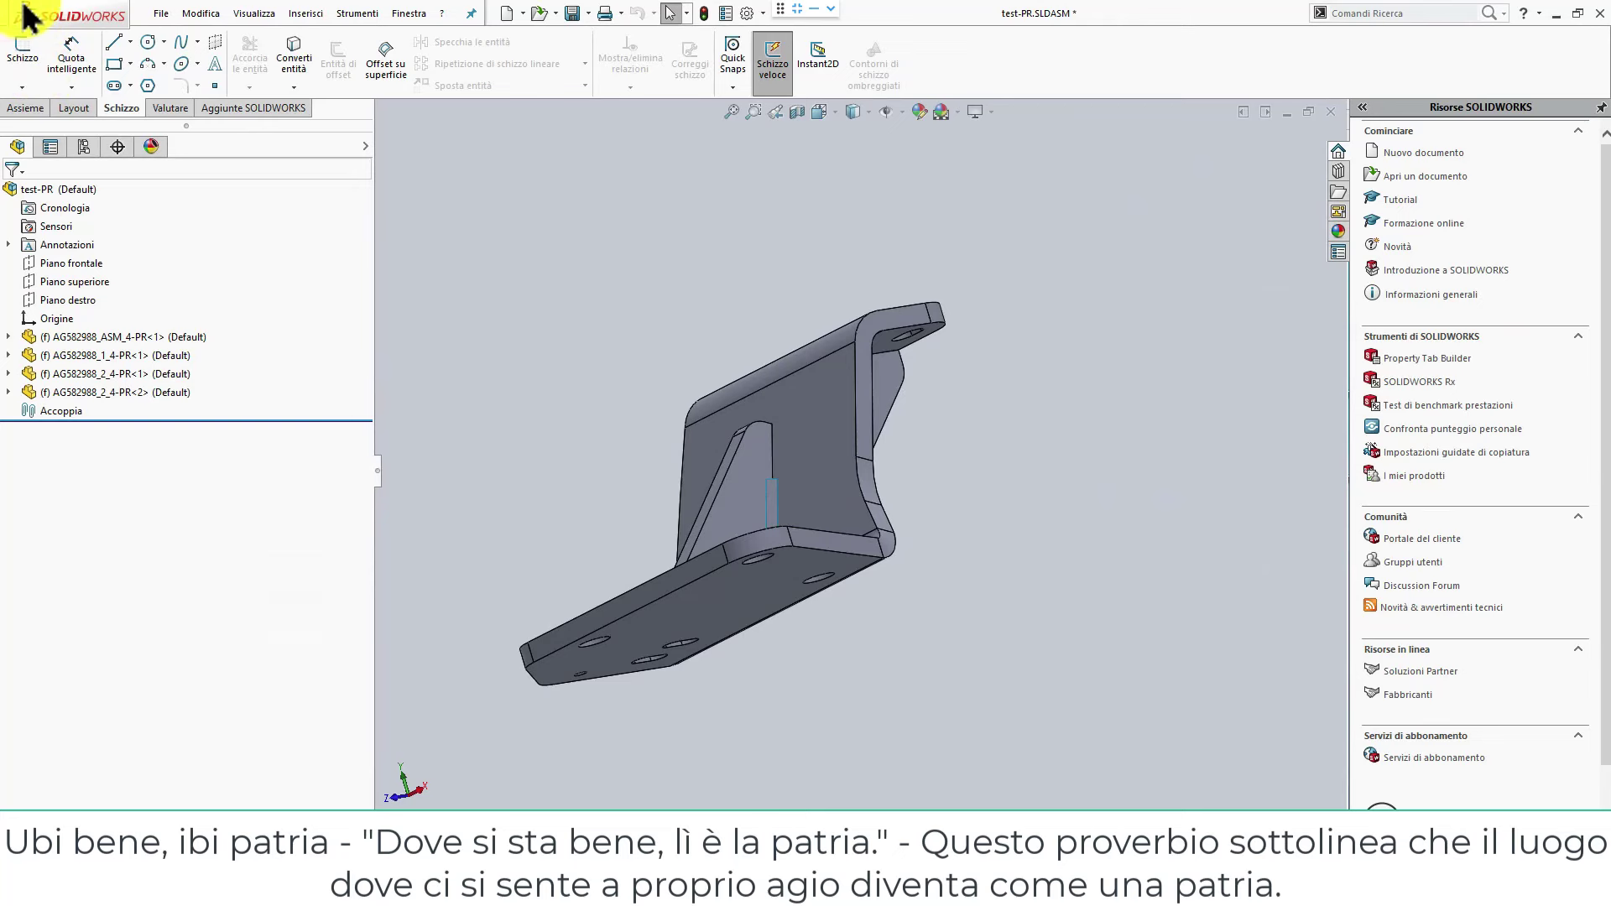
{"action": "left_click", "coordinate": [159, 14]}
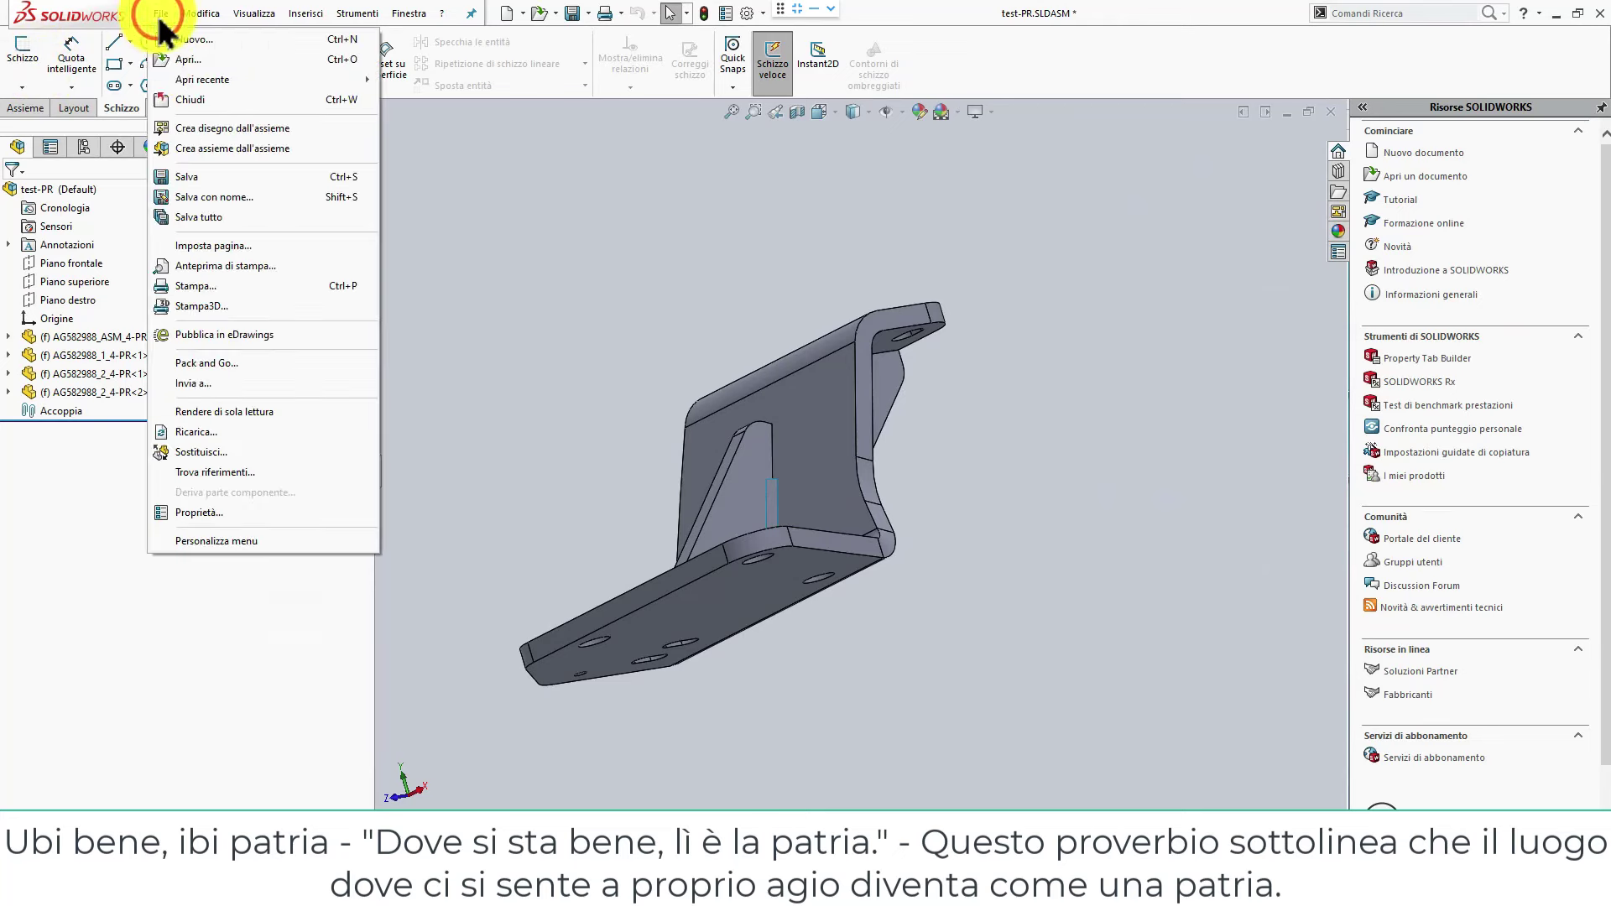
{"action": "left_click", "coordinate": [162, 97]}
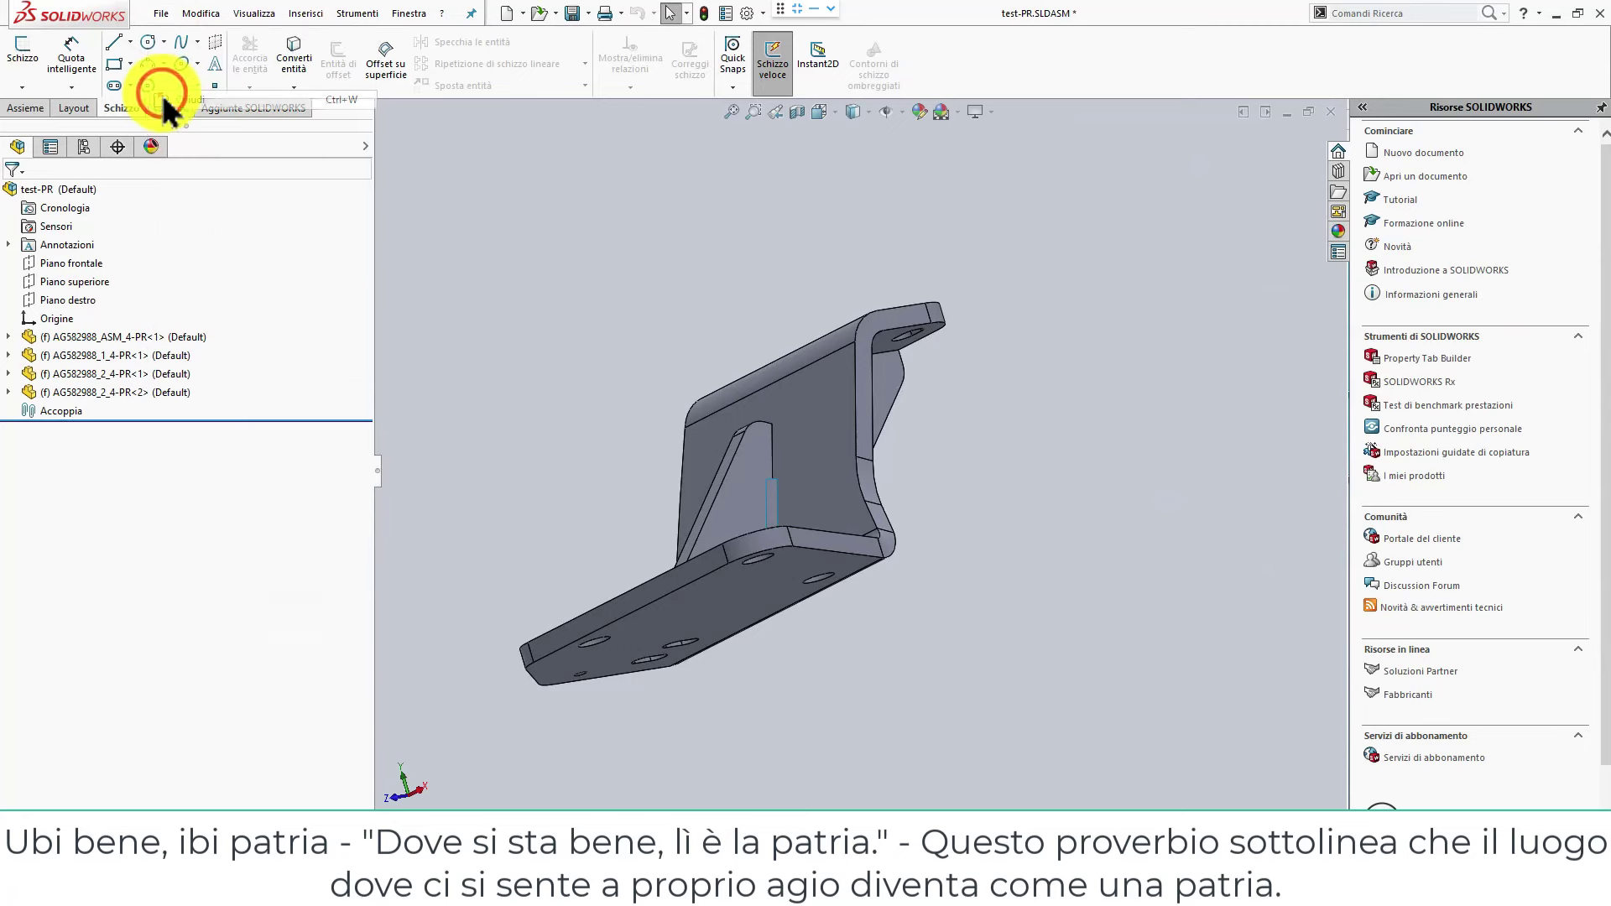
Save all changes, then open test-PR-PS.SLDASM from the AGS folder.
{"action": "left_click", "coordinate": [703, 404]}
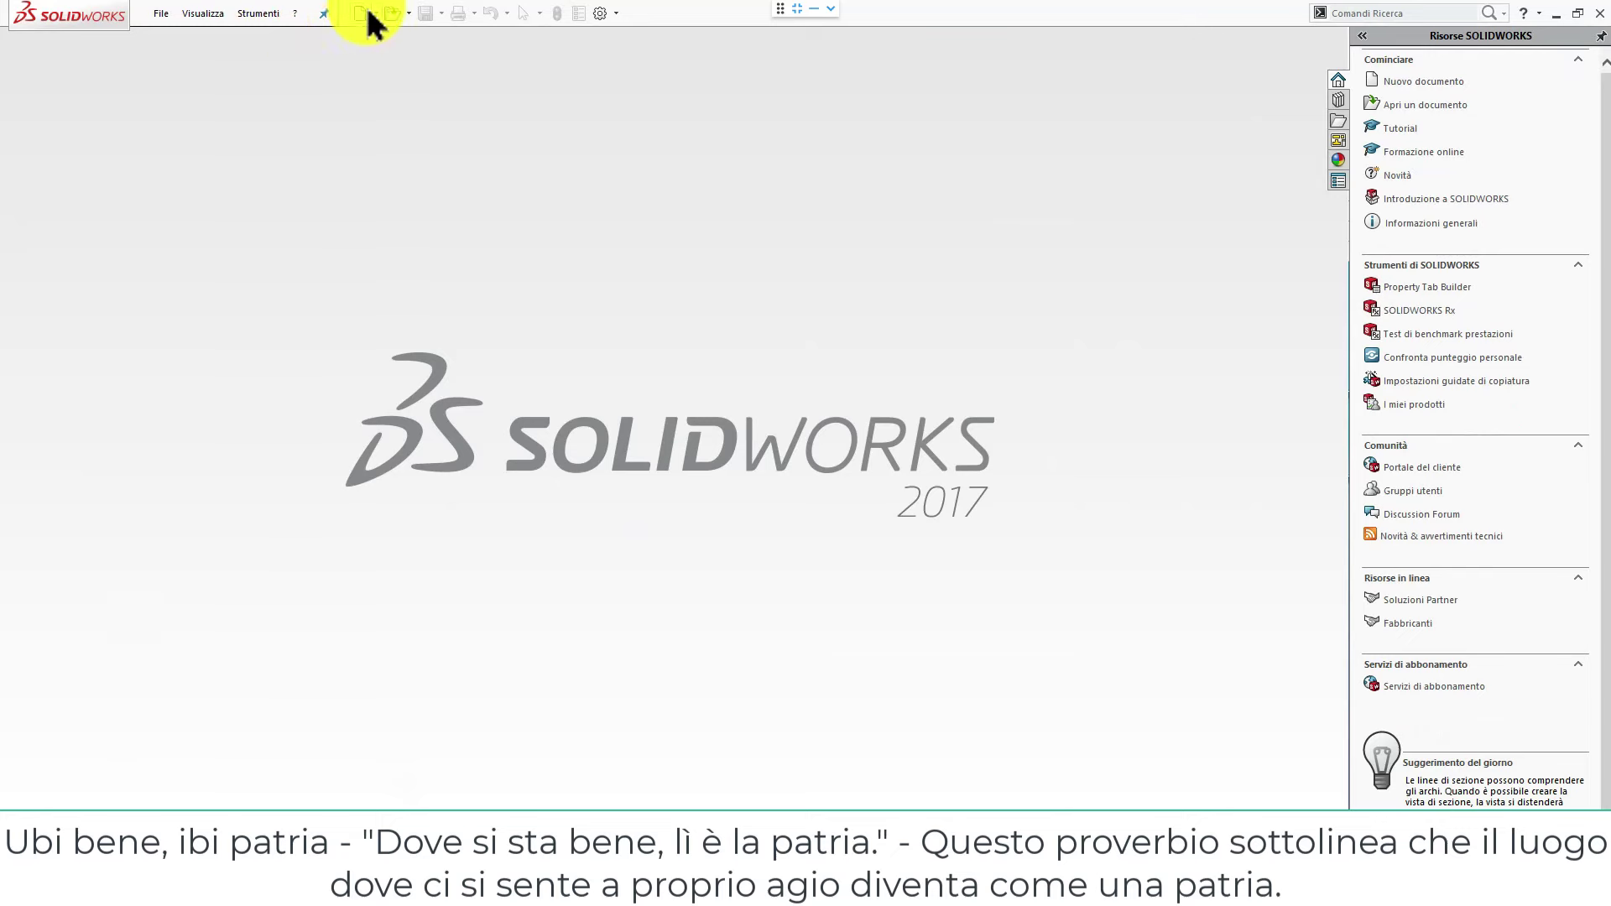
{"action": "left_click", "coordinate": [392, 13]}
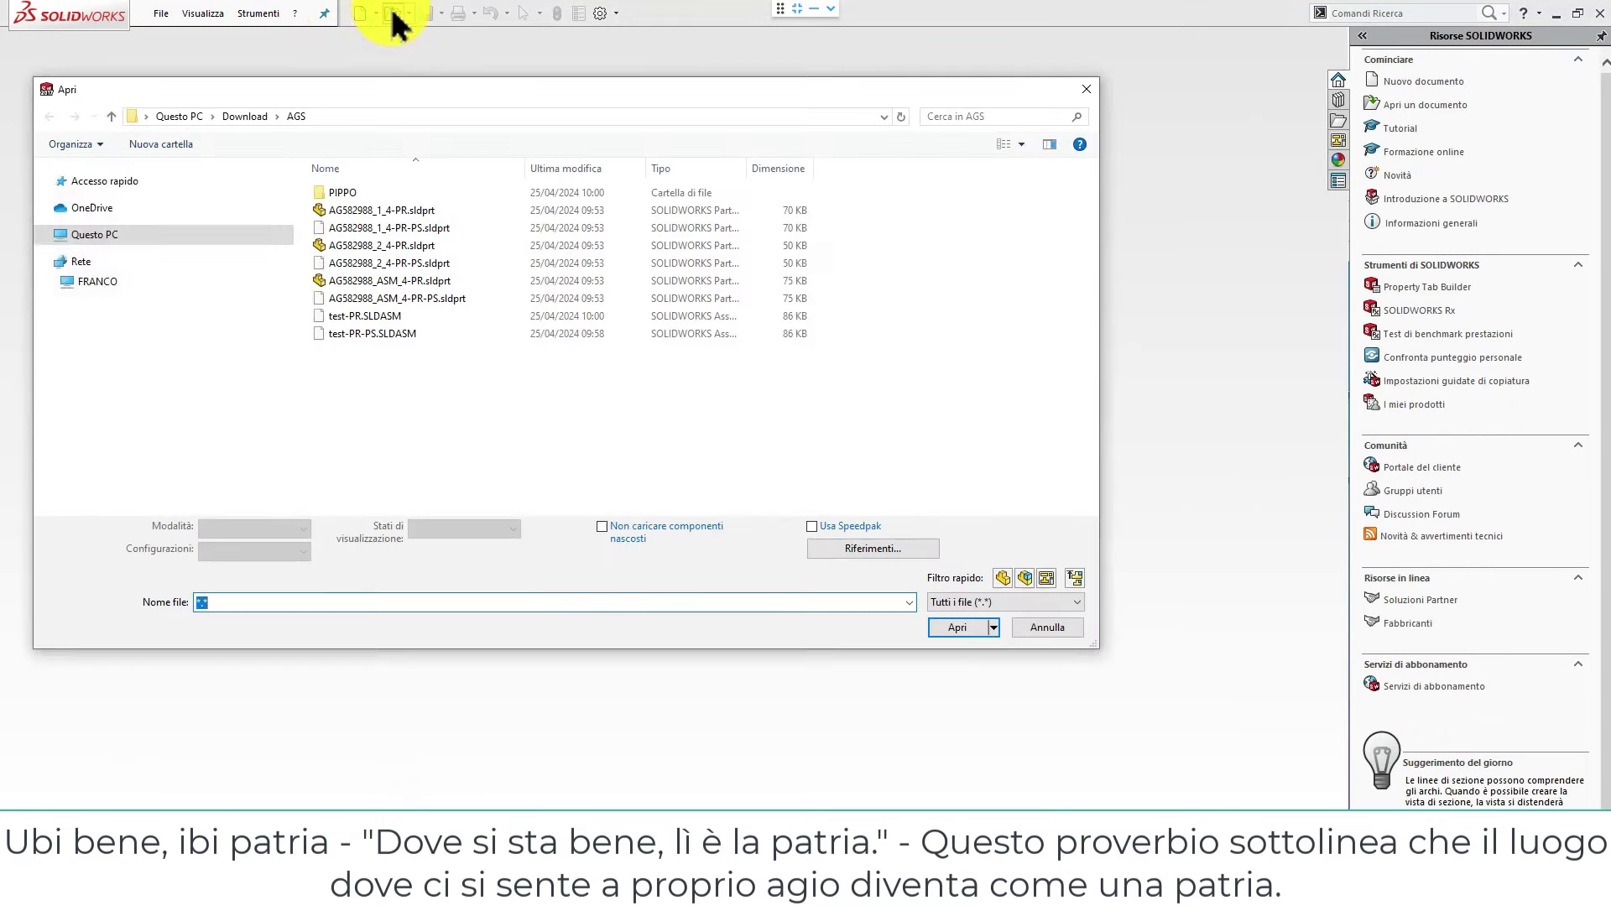
{"action": "double_click", "coordinate": [386, 192]}
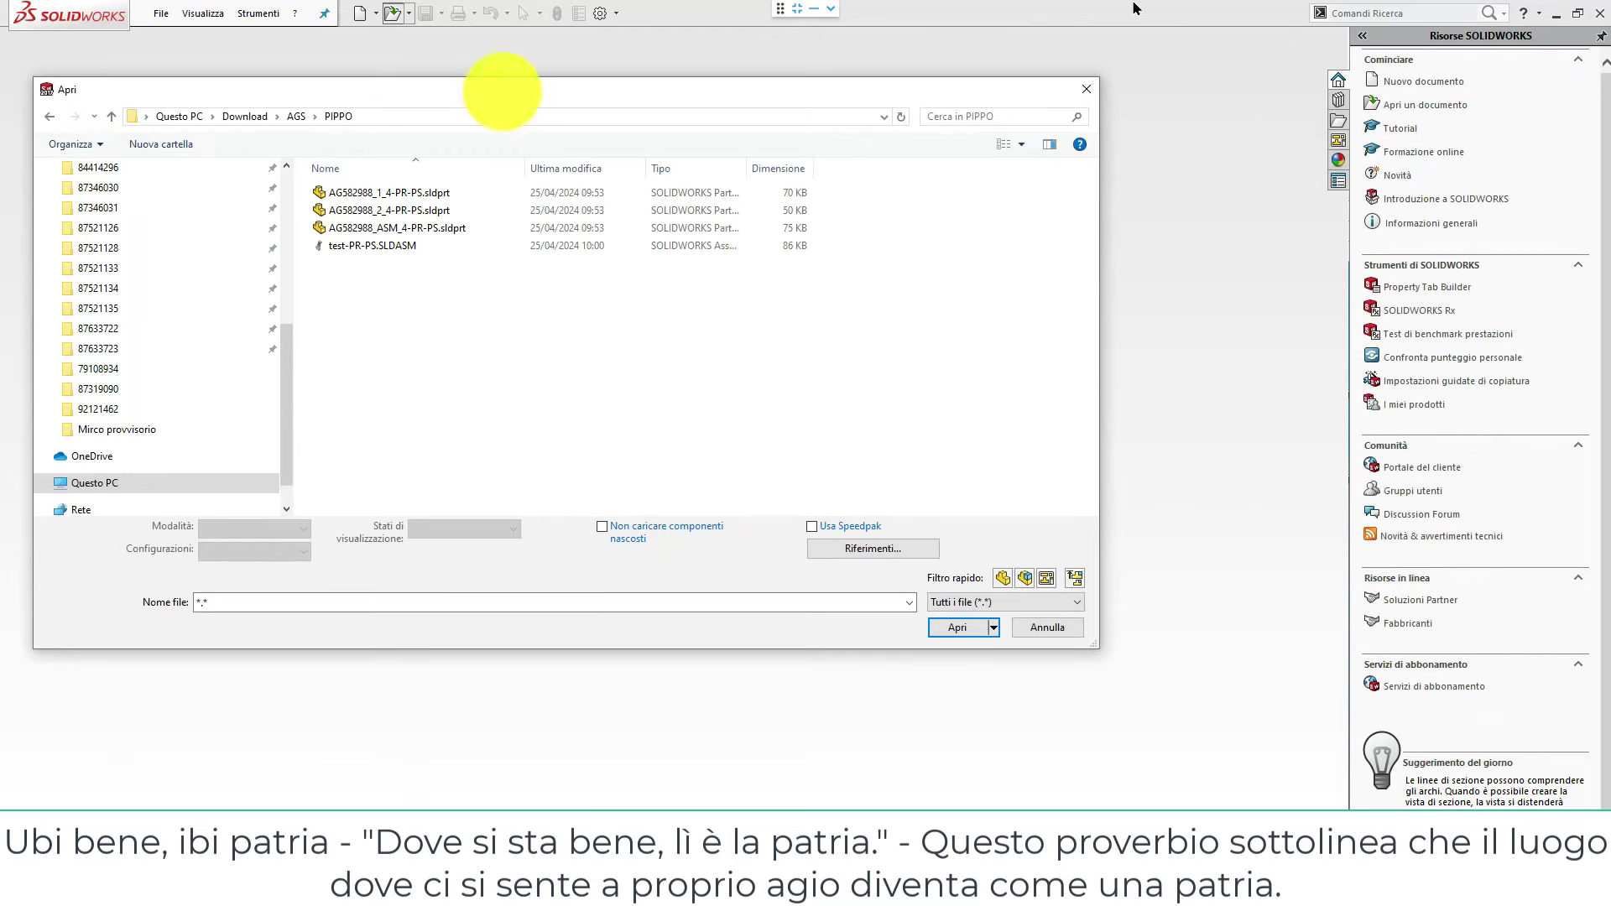
{"action": "left_click", "coordinate": [296, 117]}
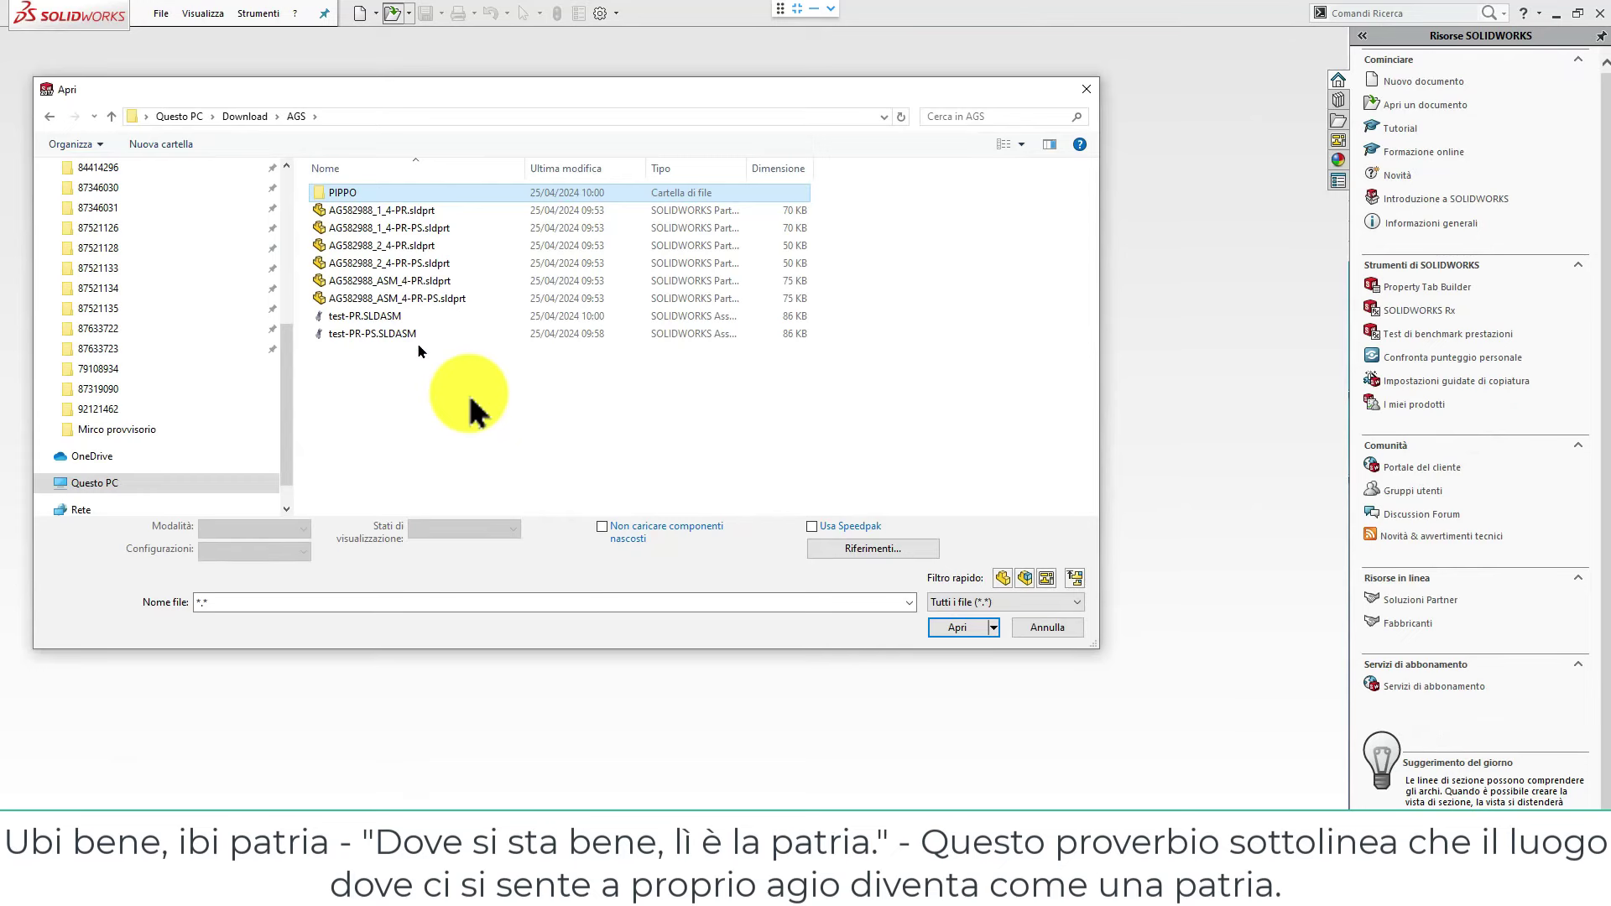
{"action": "left_click", "coordinate": [405, 337]}
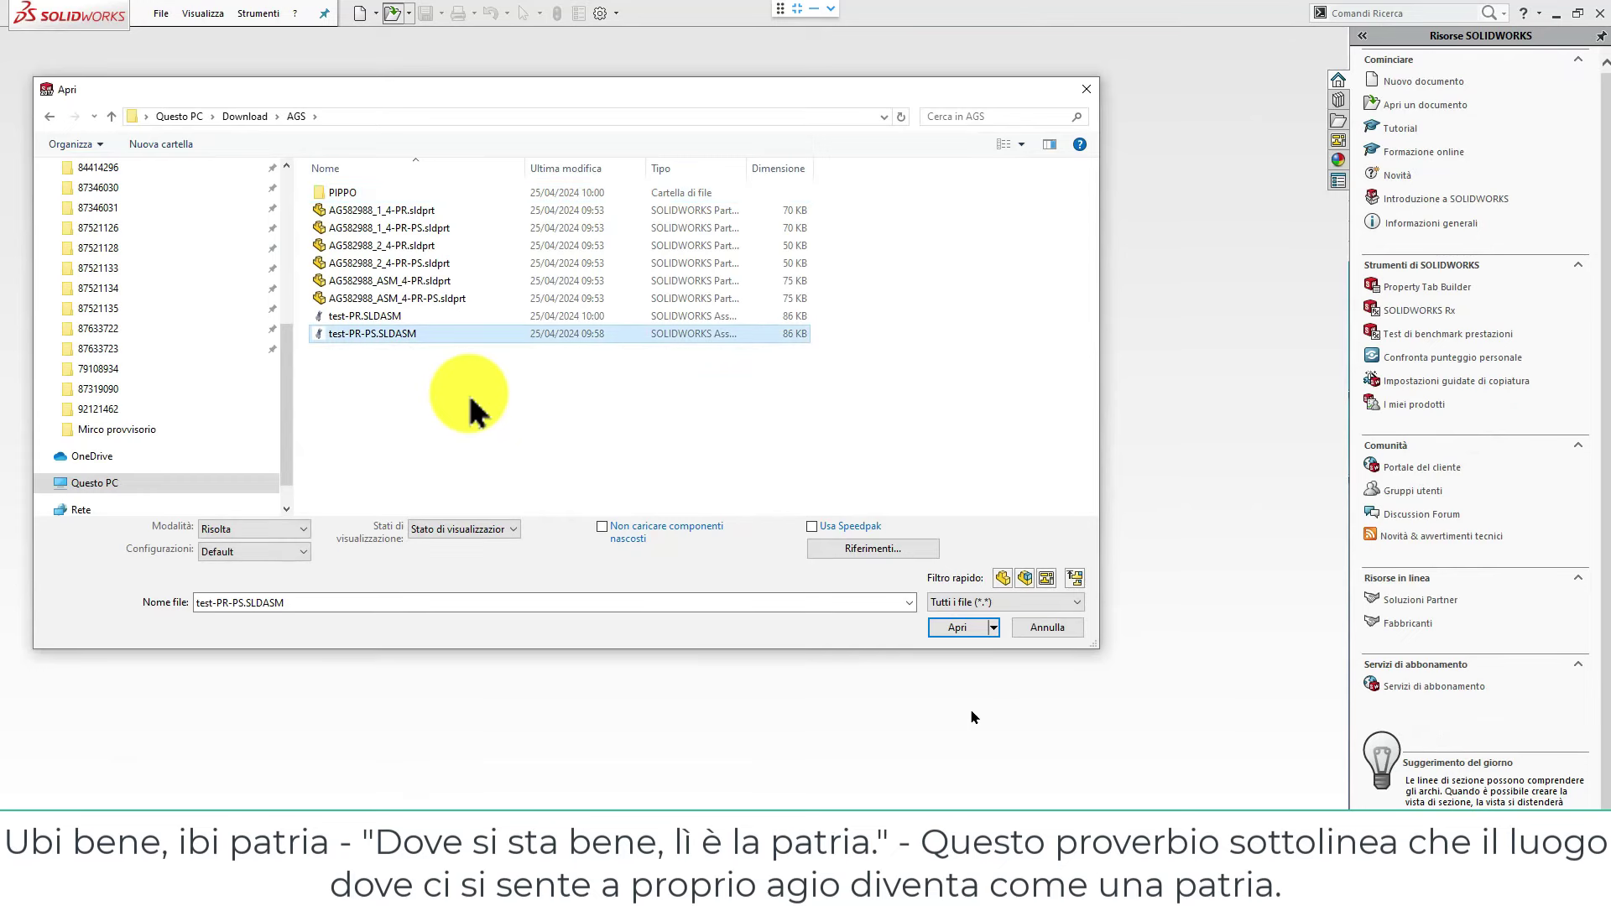
{"action": "left_click", "coordinate": [958, 630]}
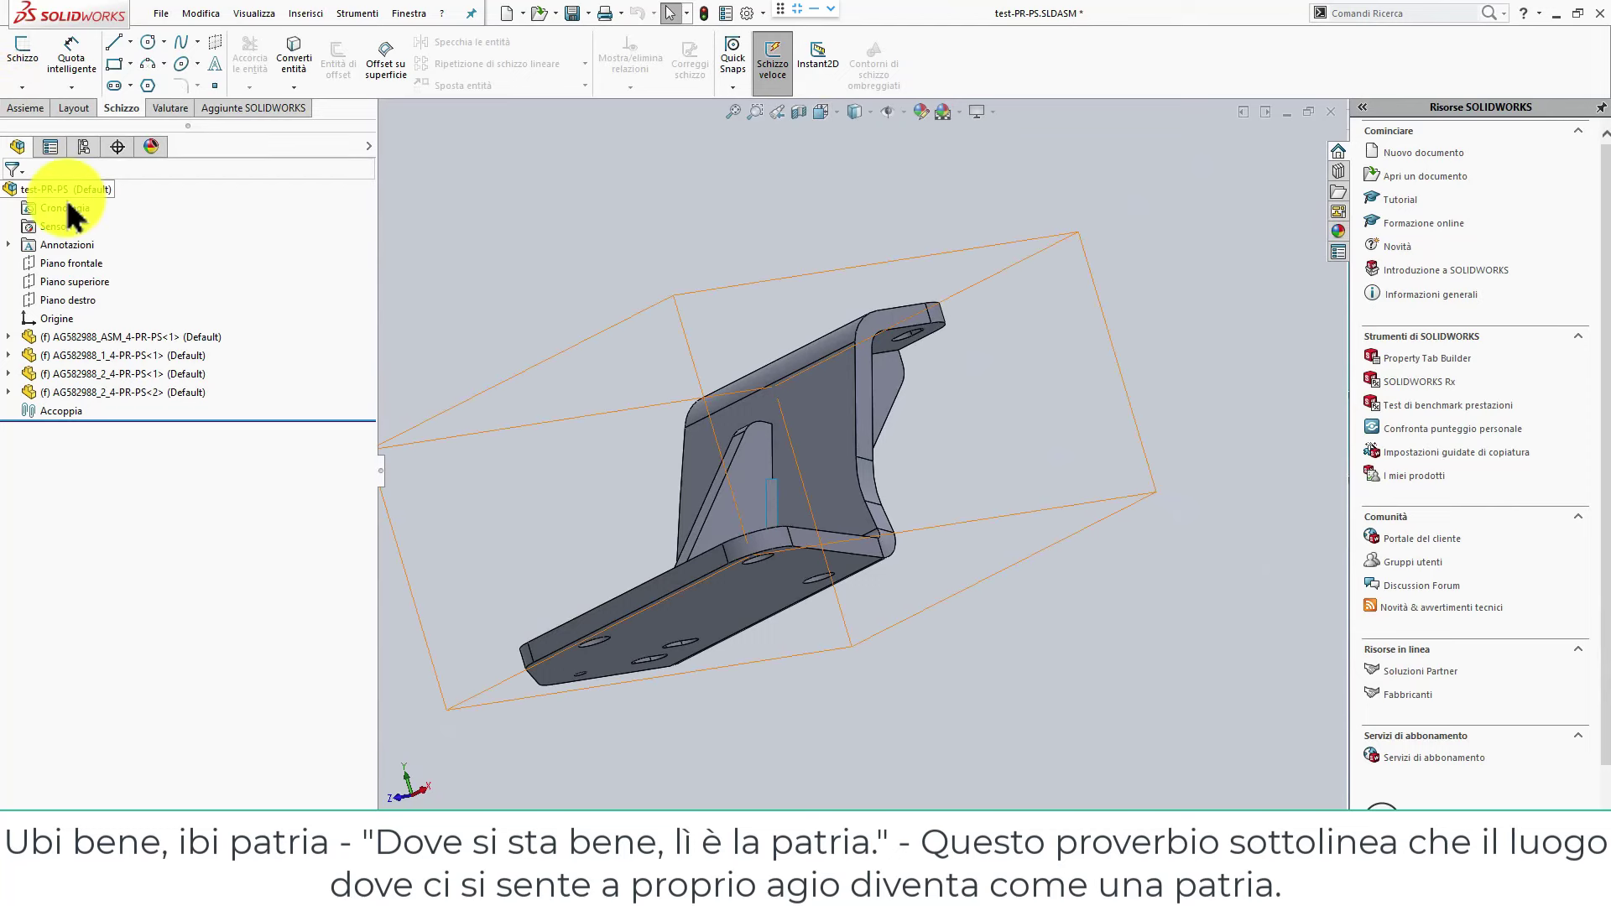
Switch to the Inferiore (bottom) view and select the bracket's flat plate face.
{"action": "left_click", "coordinate": [568, 288]}
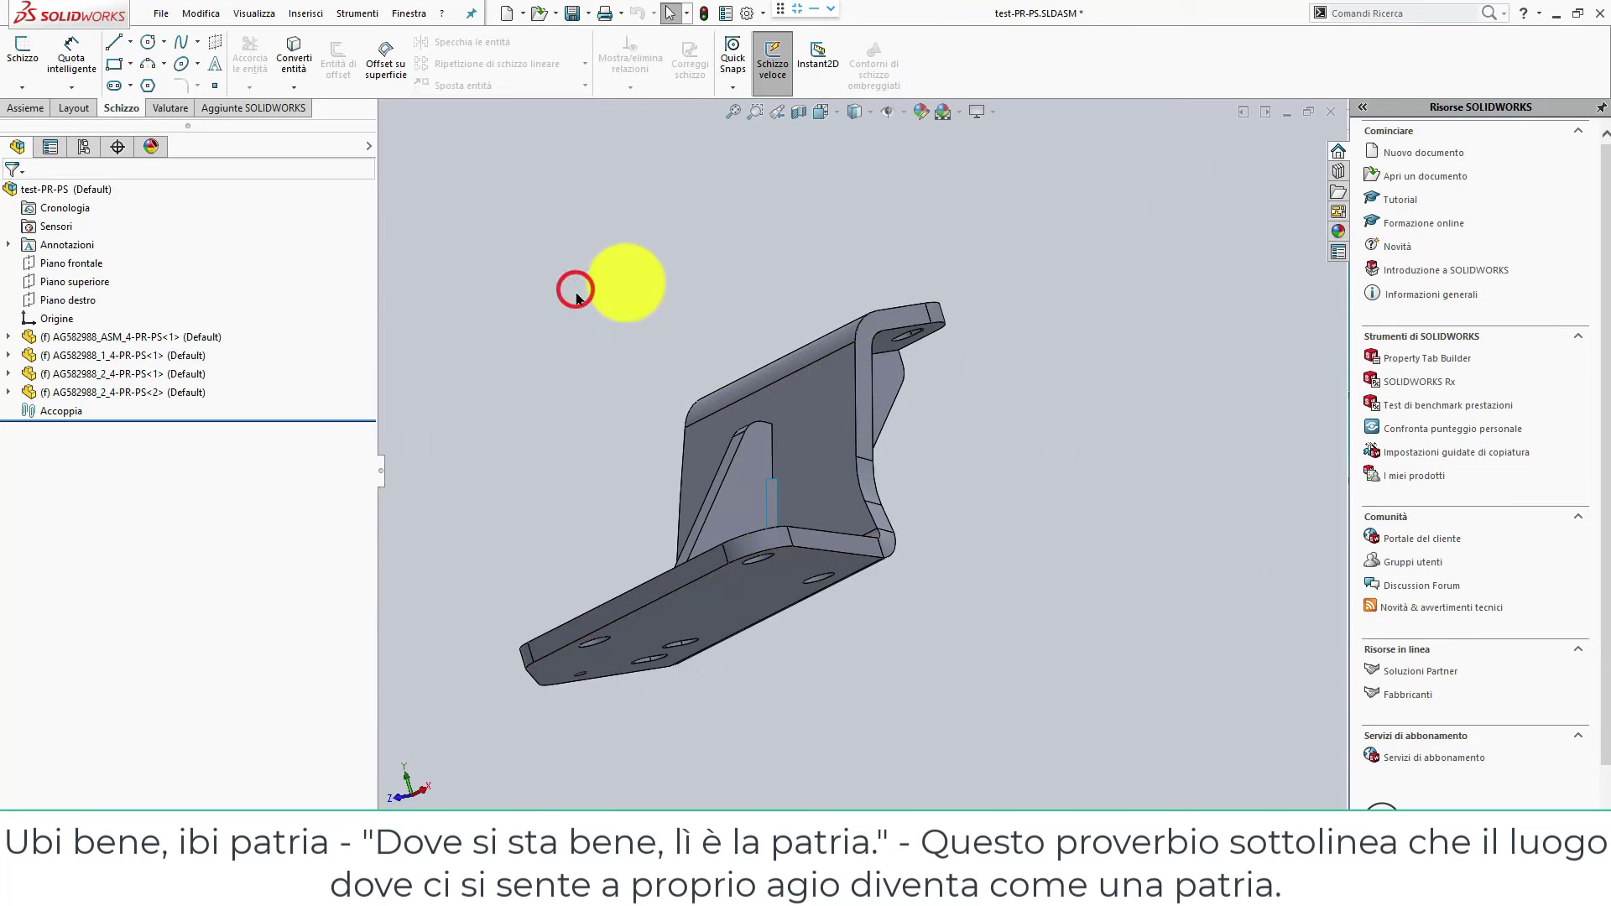
{"action": "left_click", "coordinate": [820, 113]}
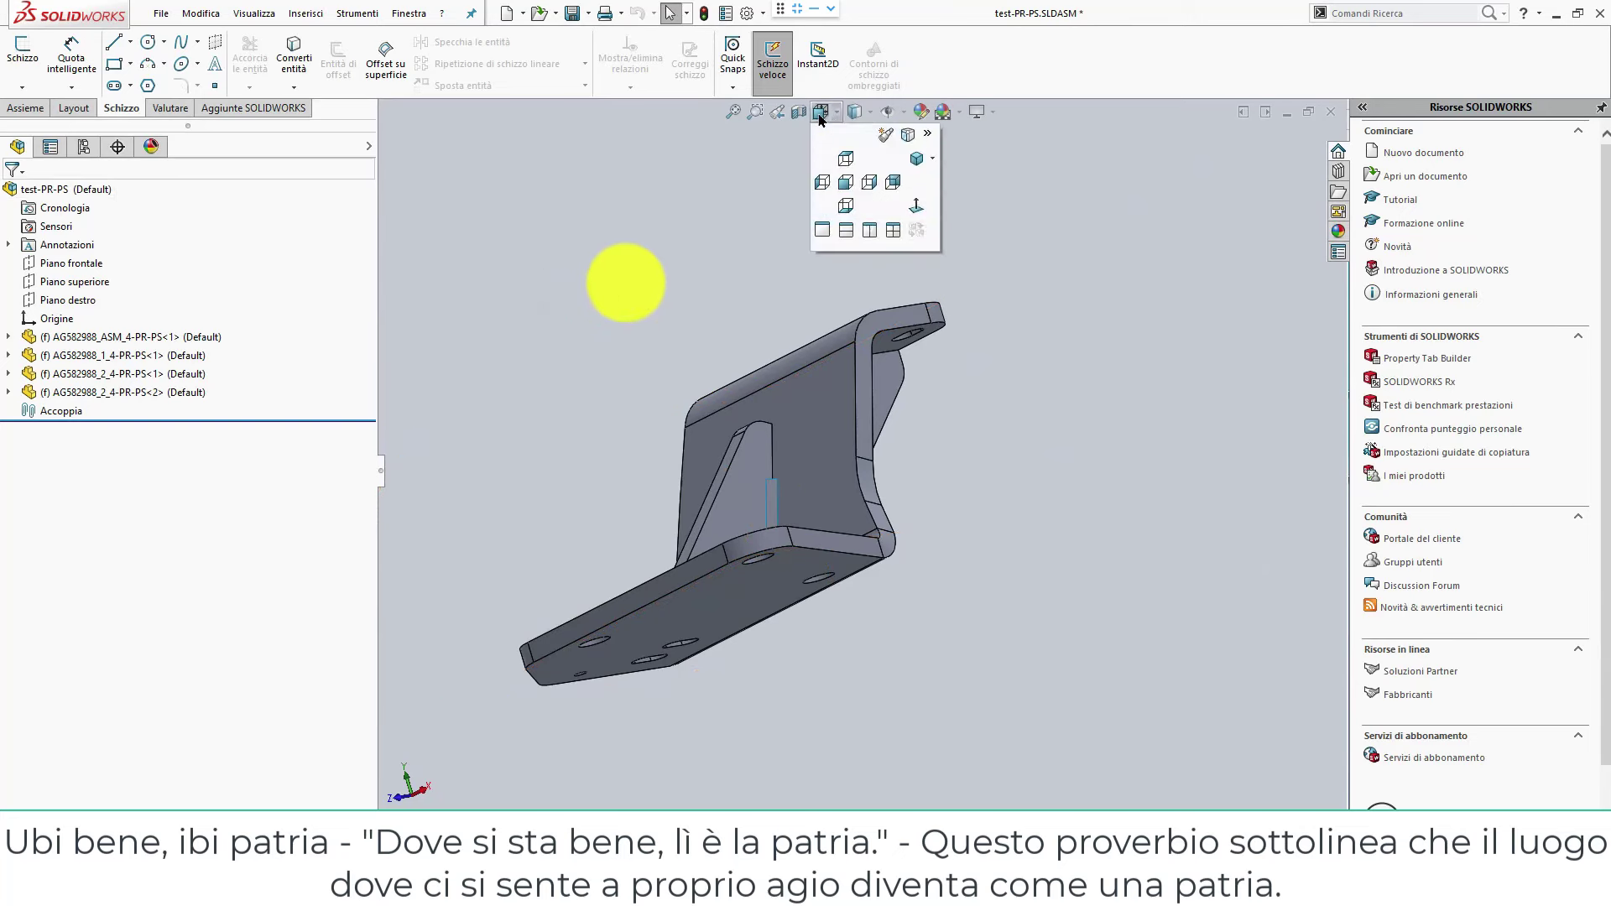
{"action": "left_click", "coordinate": [846, 207]}
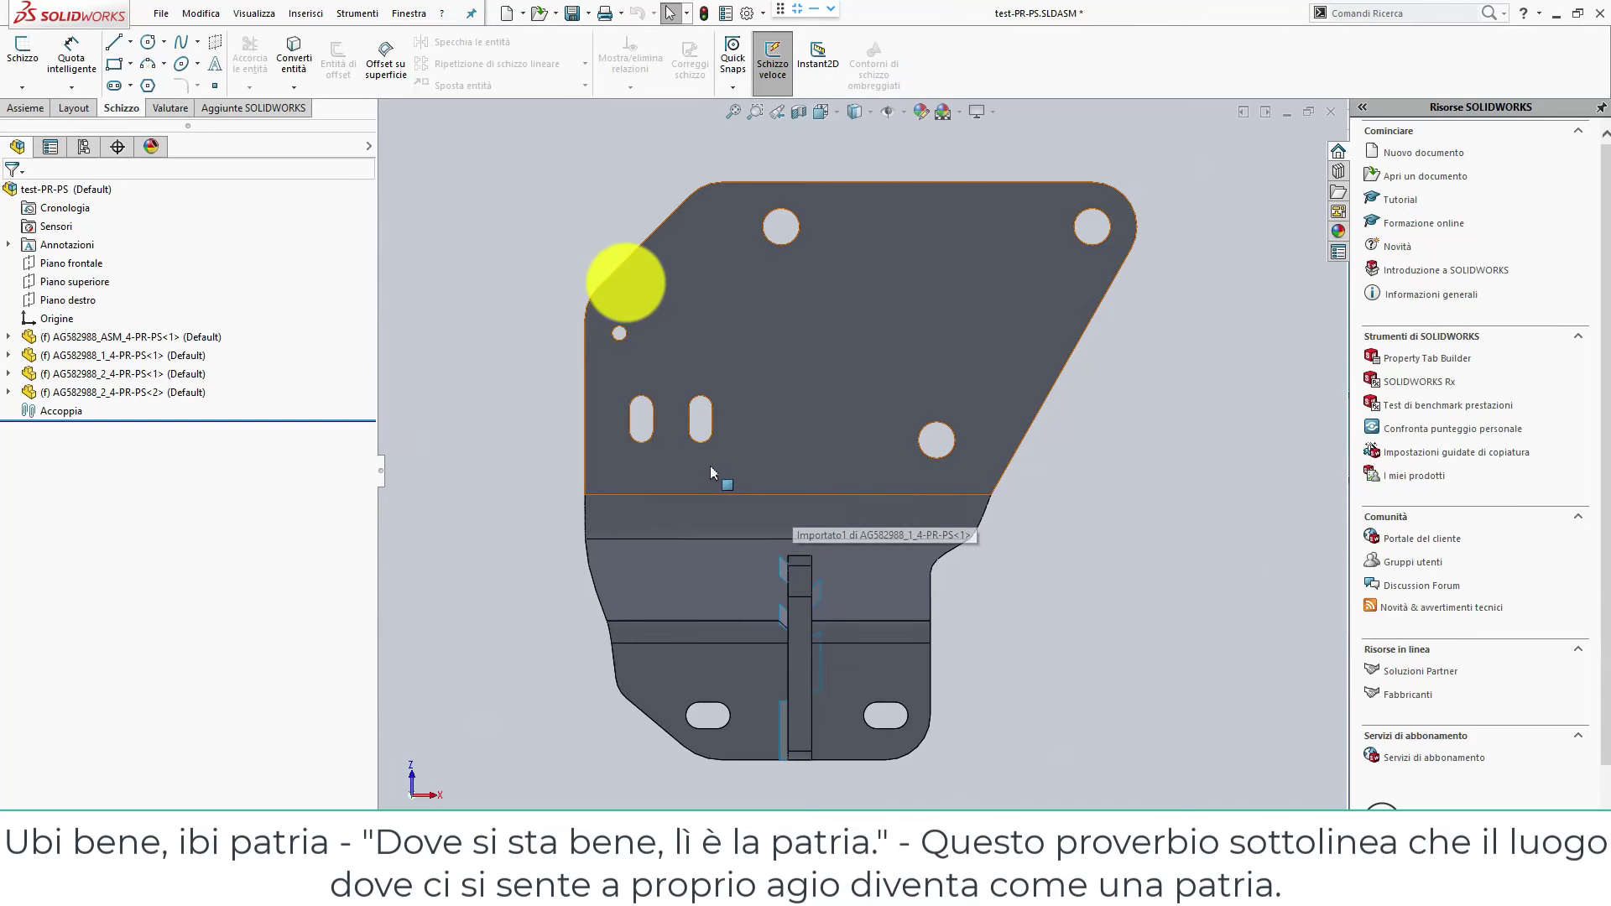
{"action": "left_click", "coordinate": [848, 322]}
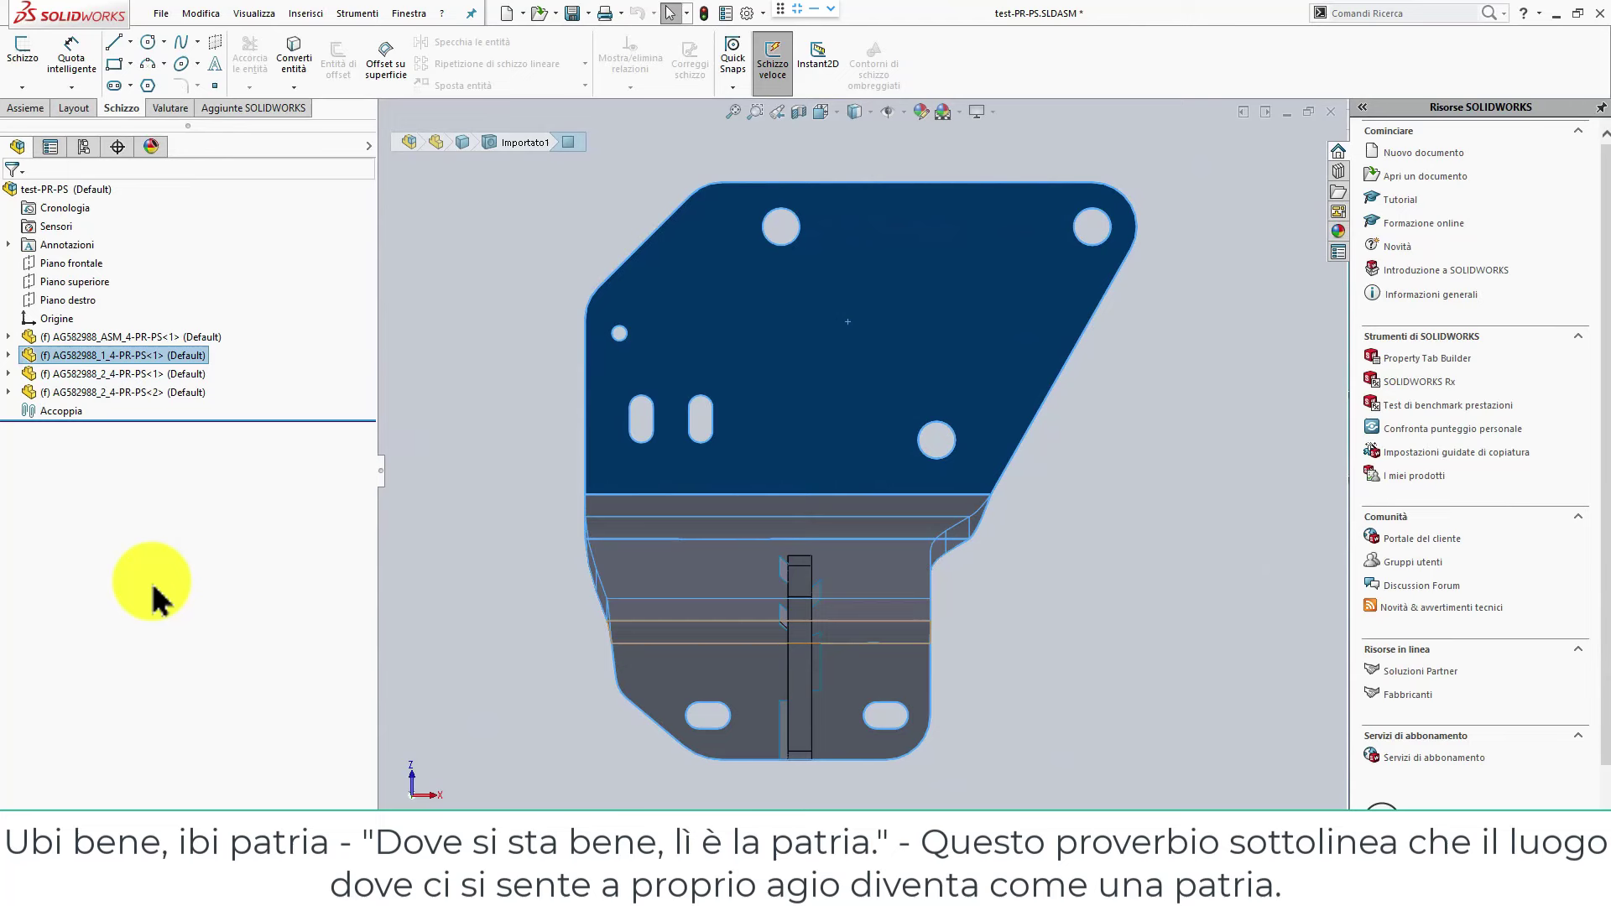
Start a sketch on the plate face and convert its outline into sketch lines.
{"action": "right_click", "coordinate": [766, 399]}
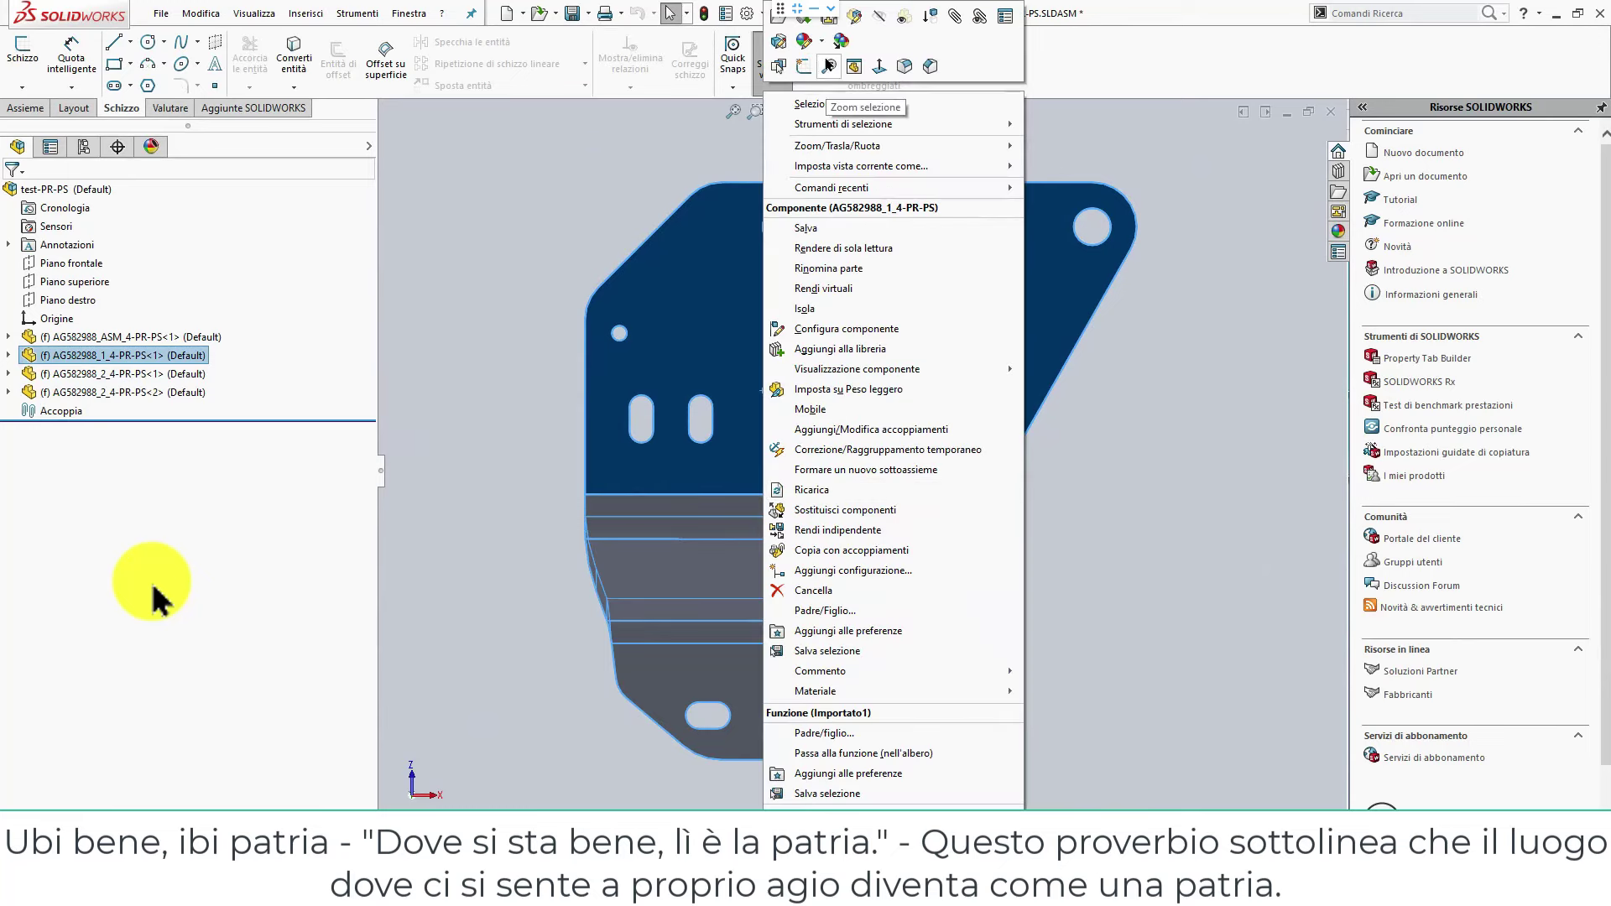
{"action": "left_click", "coordinate": [804, 68]}
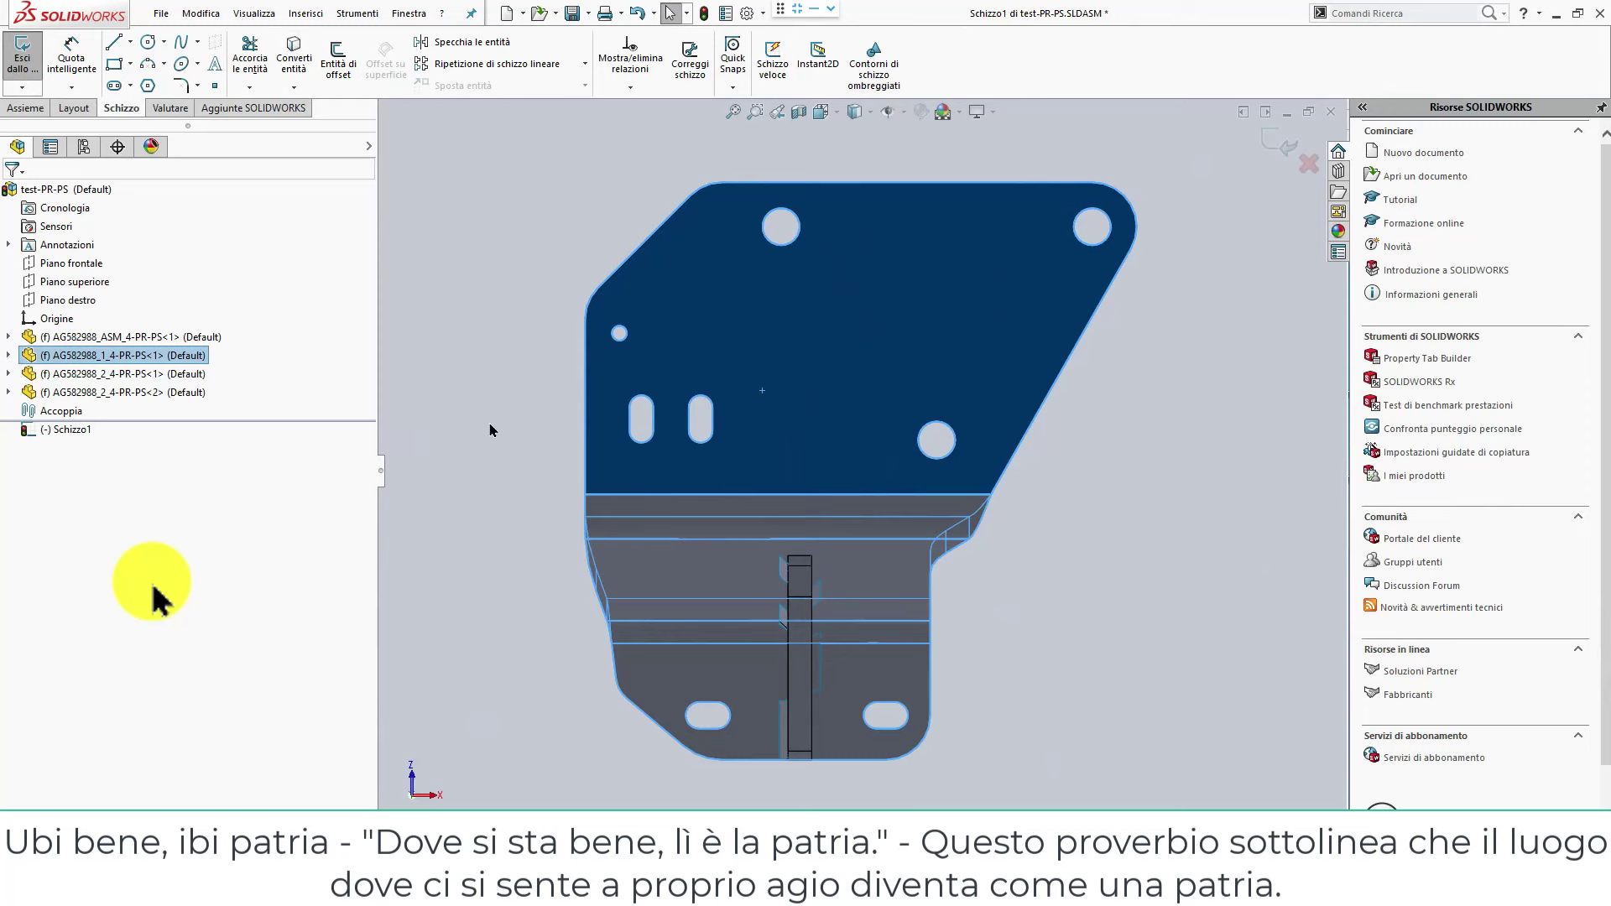
{"action": "left_click", "coordinate": [295, 61]}
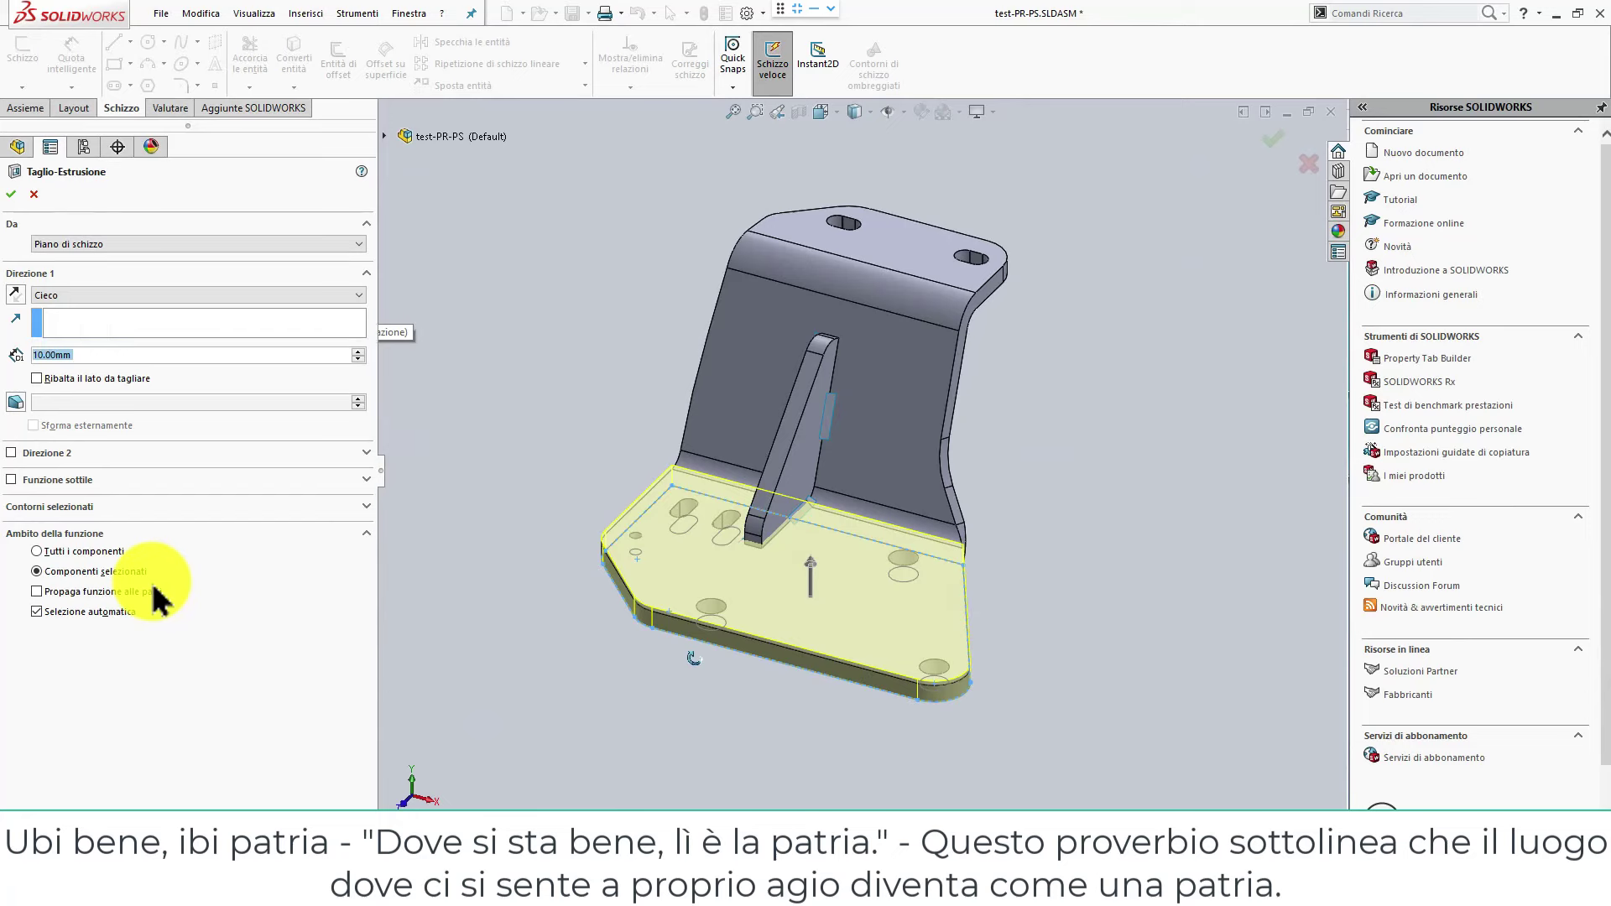
Orbit to a top-down view, deepen the trial cut to 121 mm, then cancel it.
{"action": "middle_click_drag", "start_coordinate": [698, 662], "coordinate": [713, 755]}
{"action": "middle_click_drag", "start_coordinate": [873, 503], "coordinate": [879, 451]}
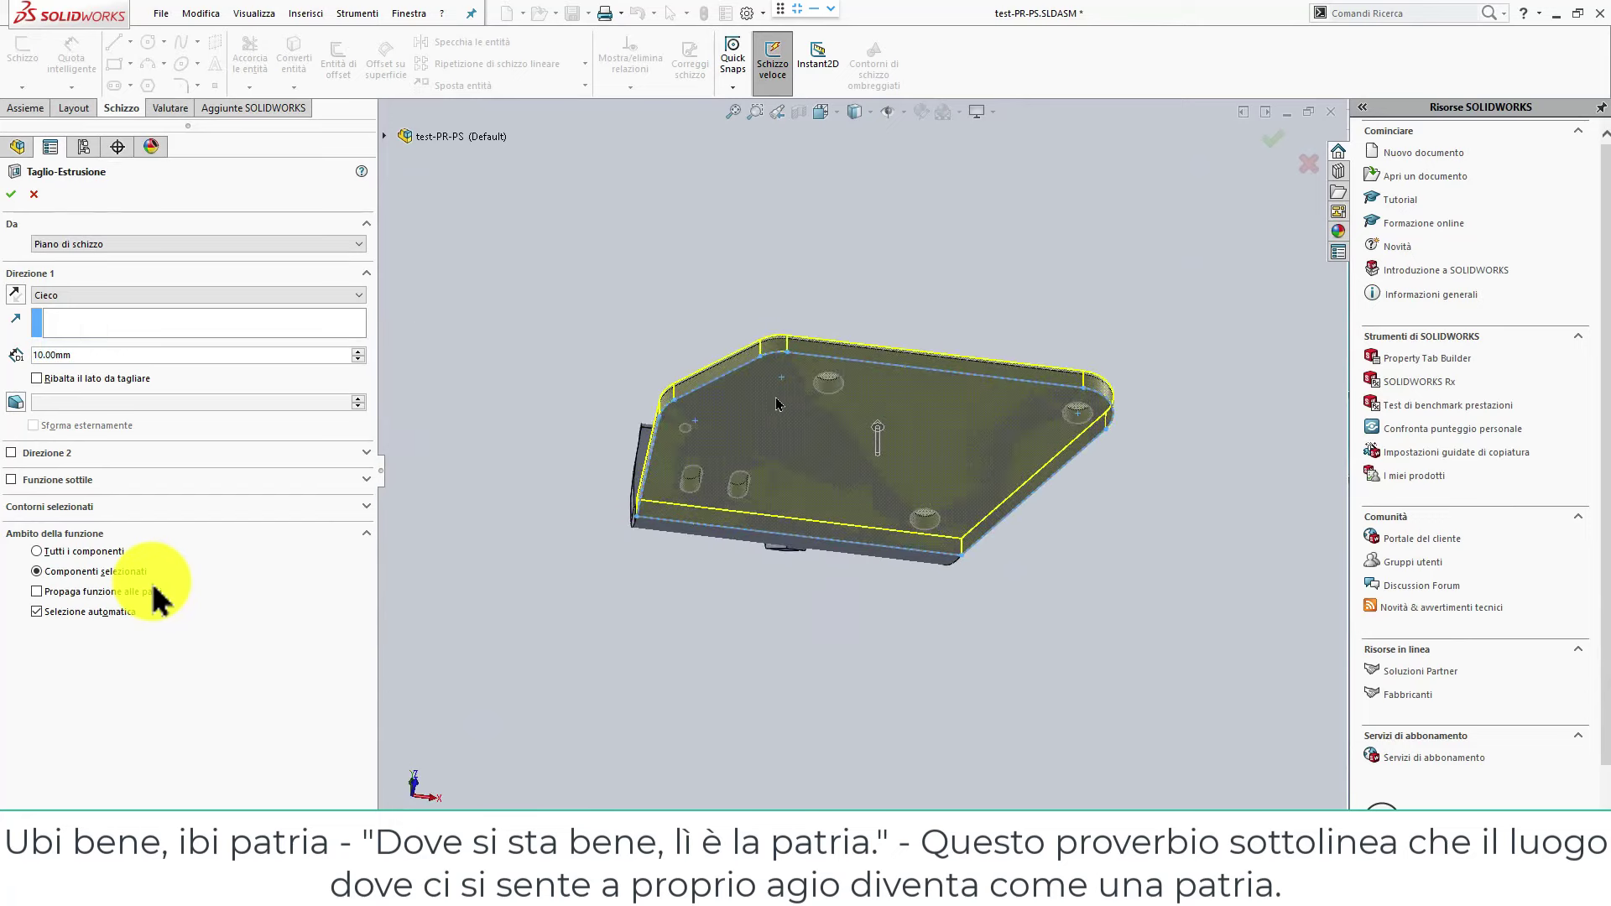
{"action": "left_click_drag", "start_coordinate": [879, 432], "coordinate": [848, 662]}
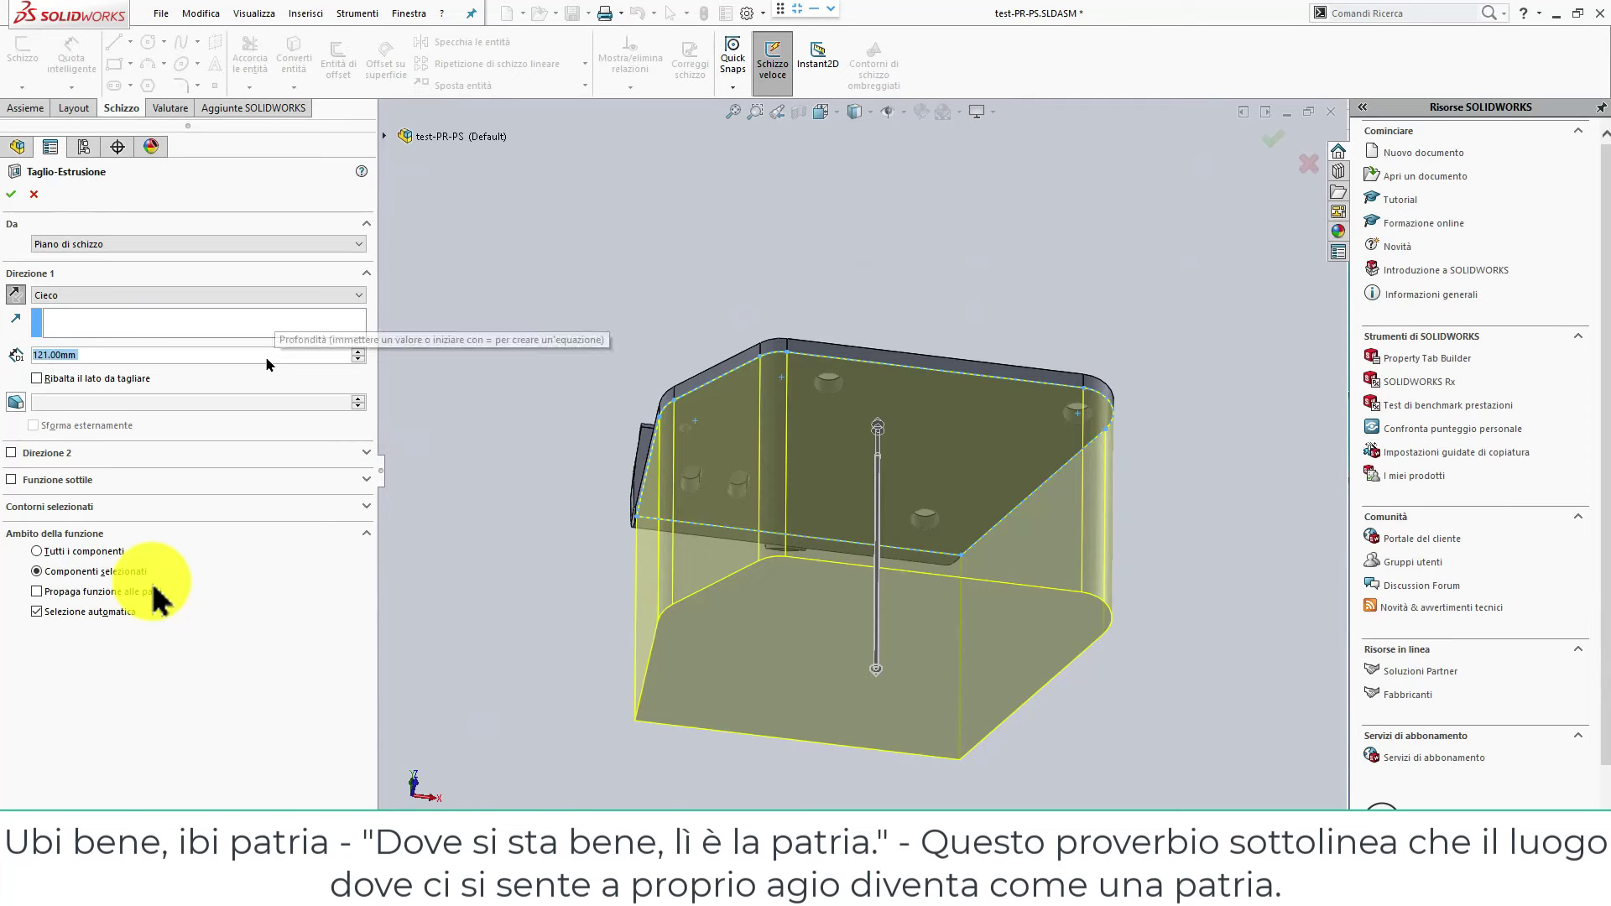
{"action": "left_click", "coordinate": [34, 194]}
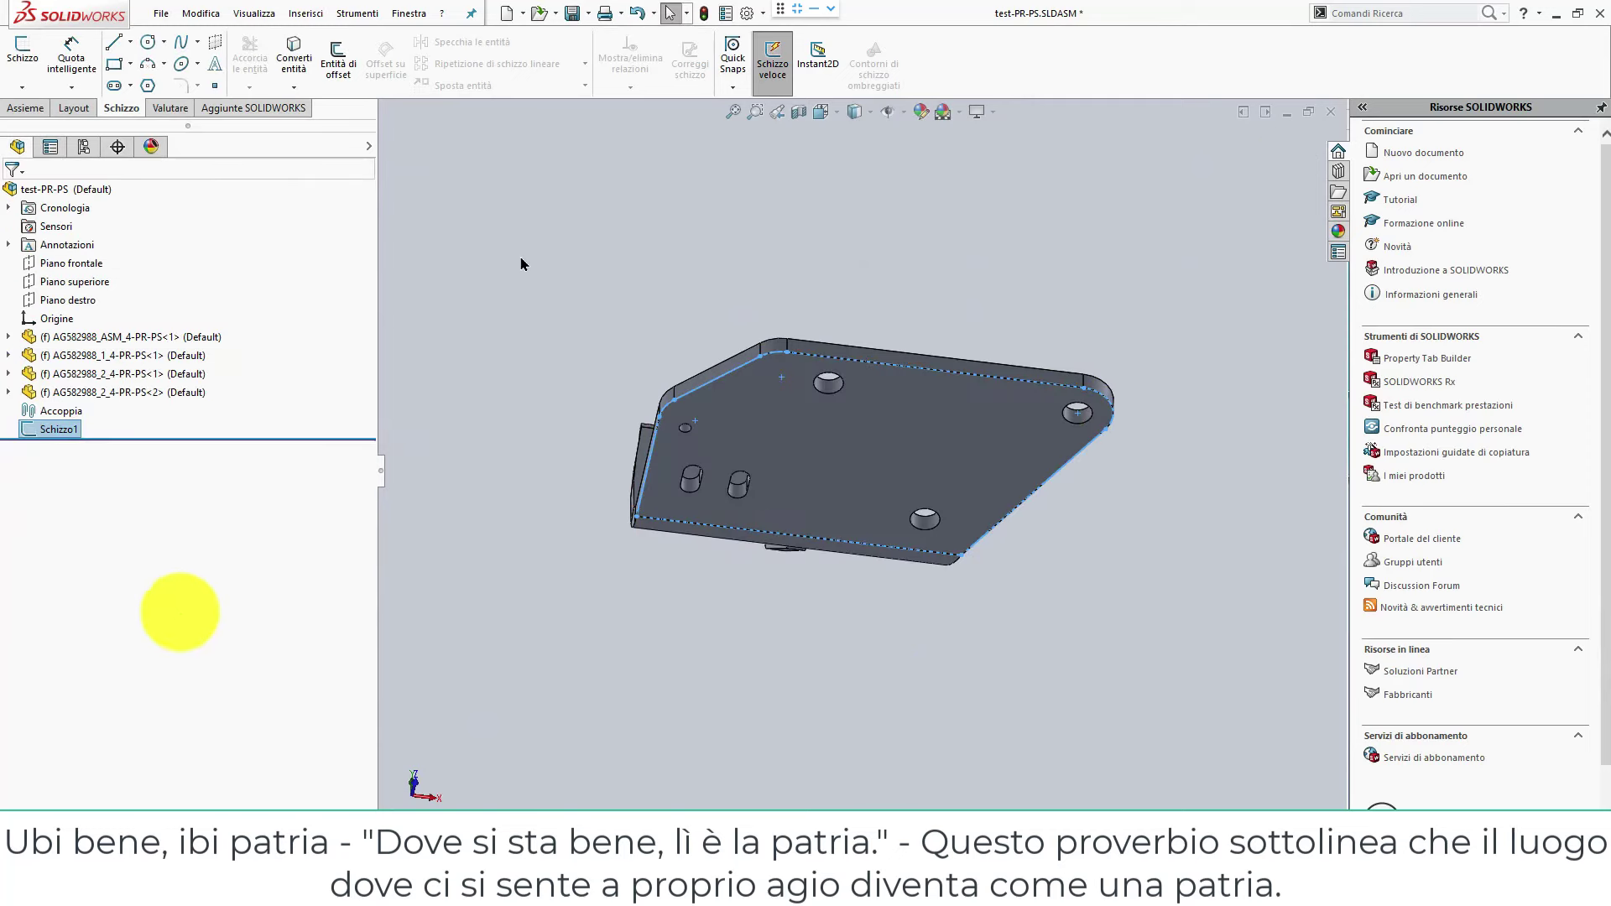
Delete the Schizzo1 plate outline sketch from the design tree.
{"action": "left_click", "coordinate": [467, 474]}
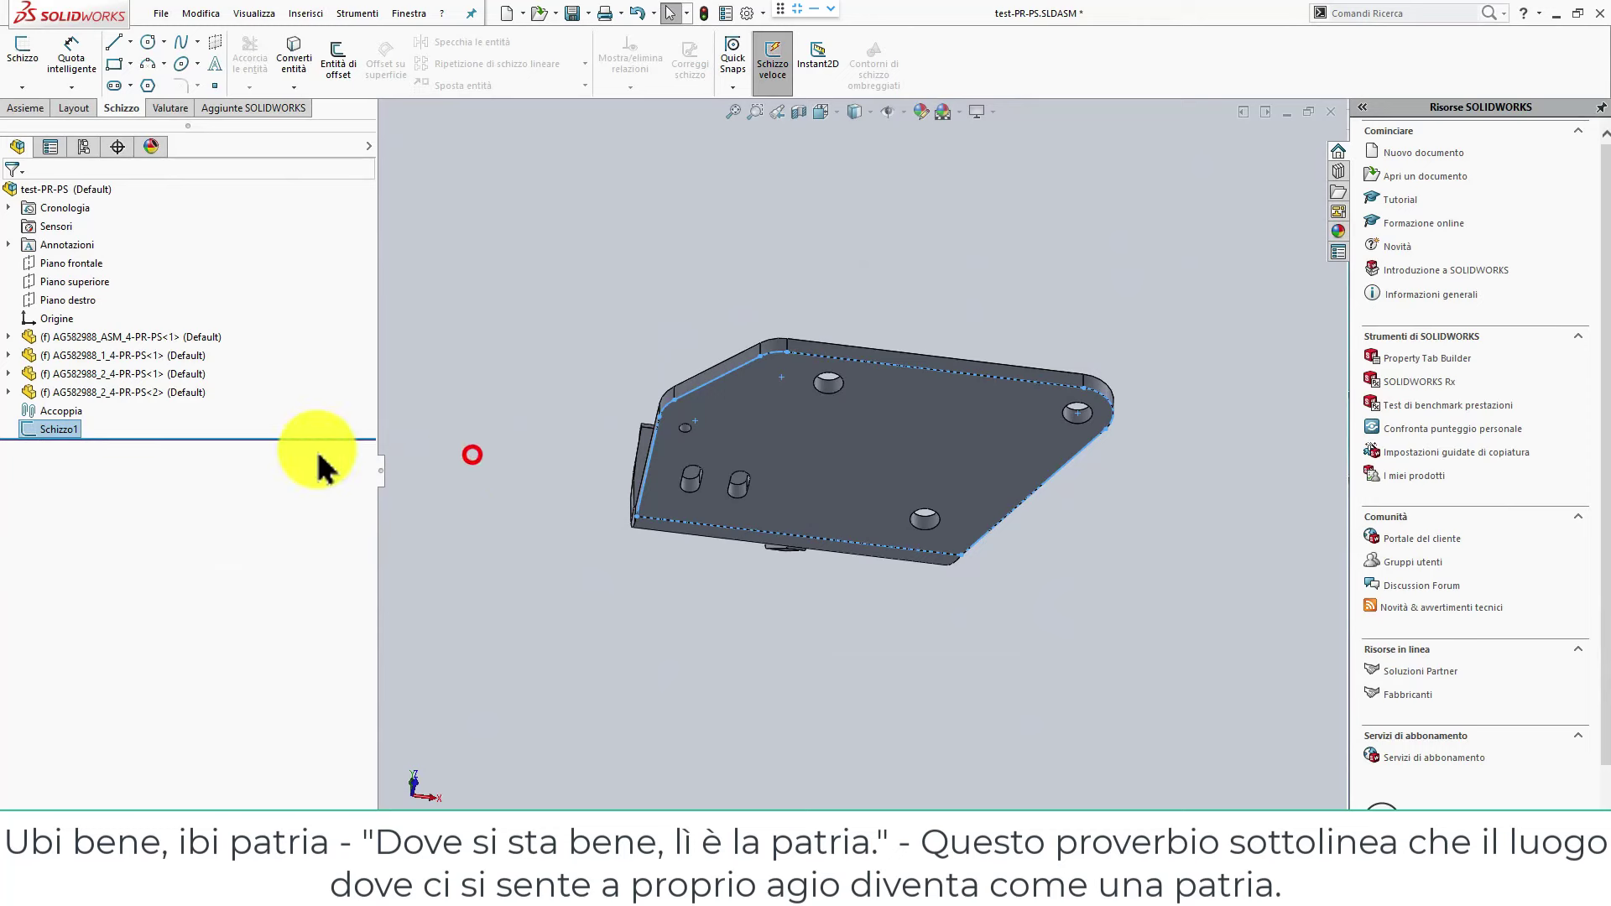
{"action": "left_click", "coordinate": [55, 430]}
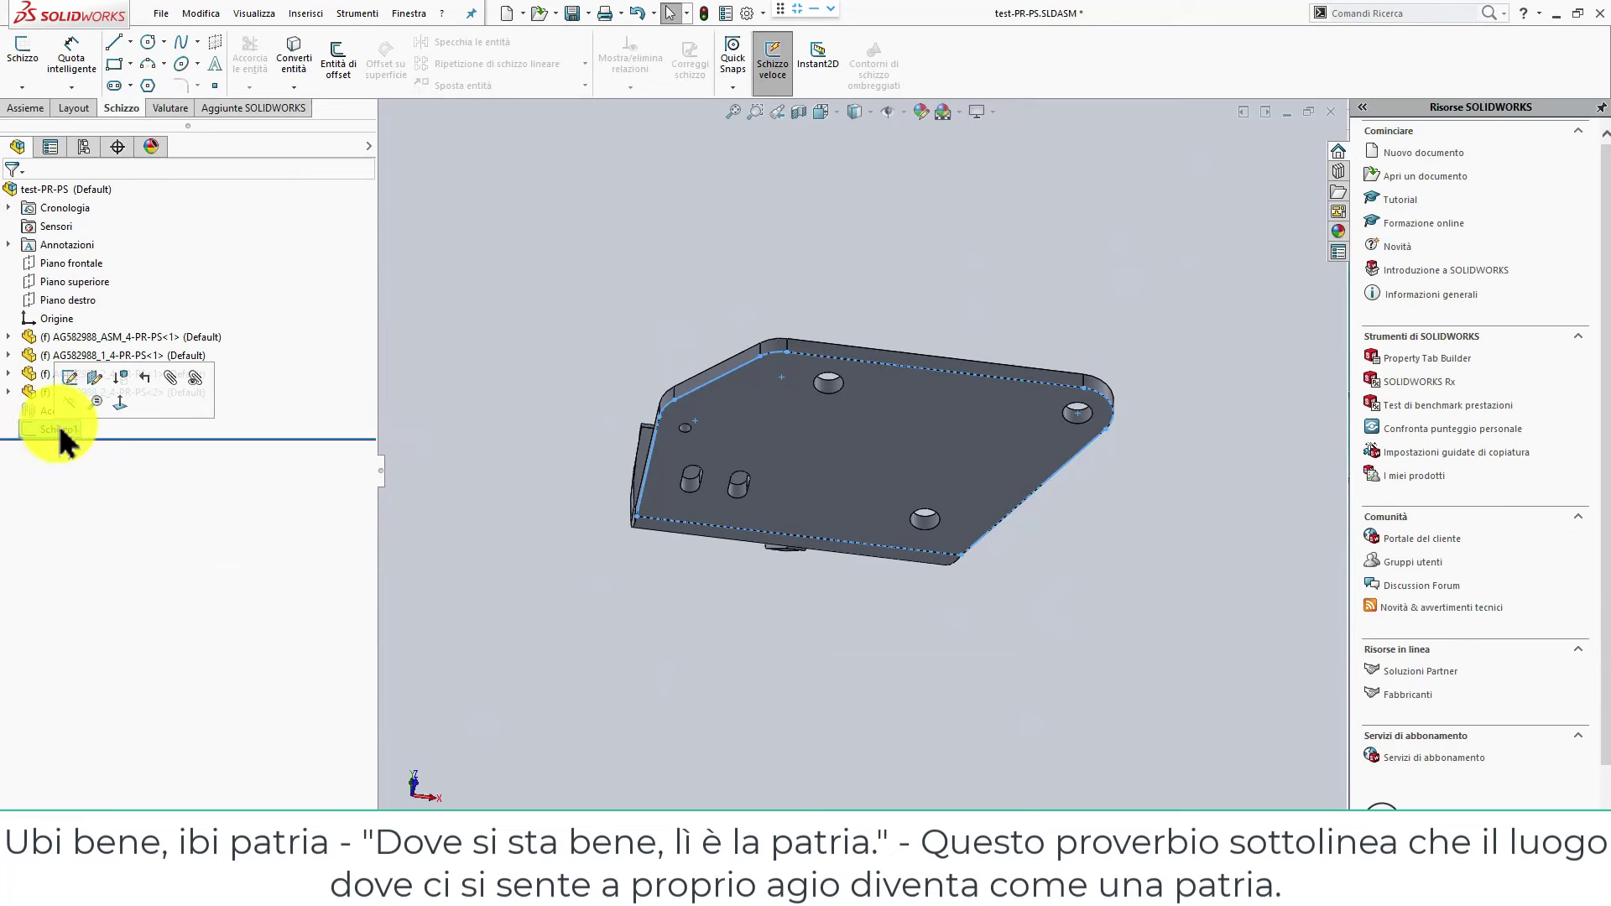
{"action": "key", "text": "Delete"}
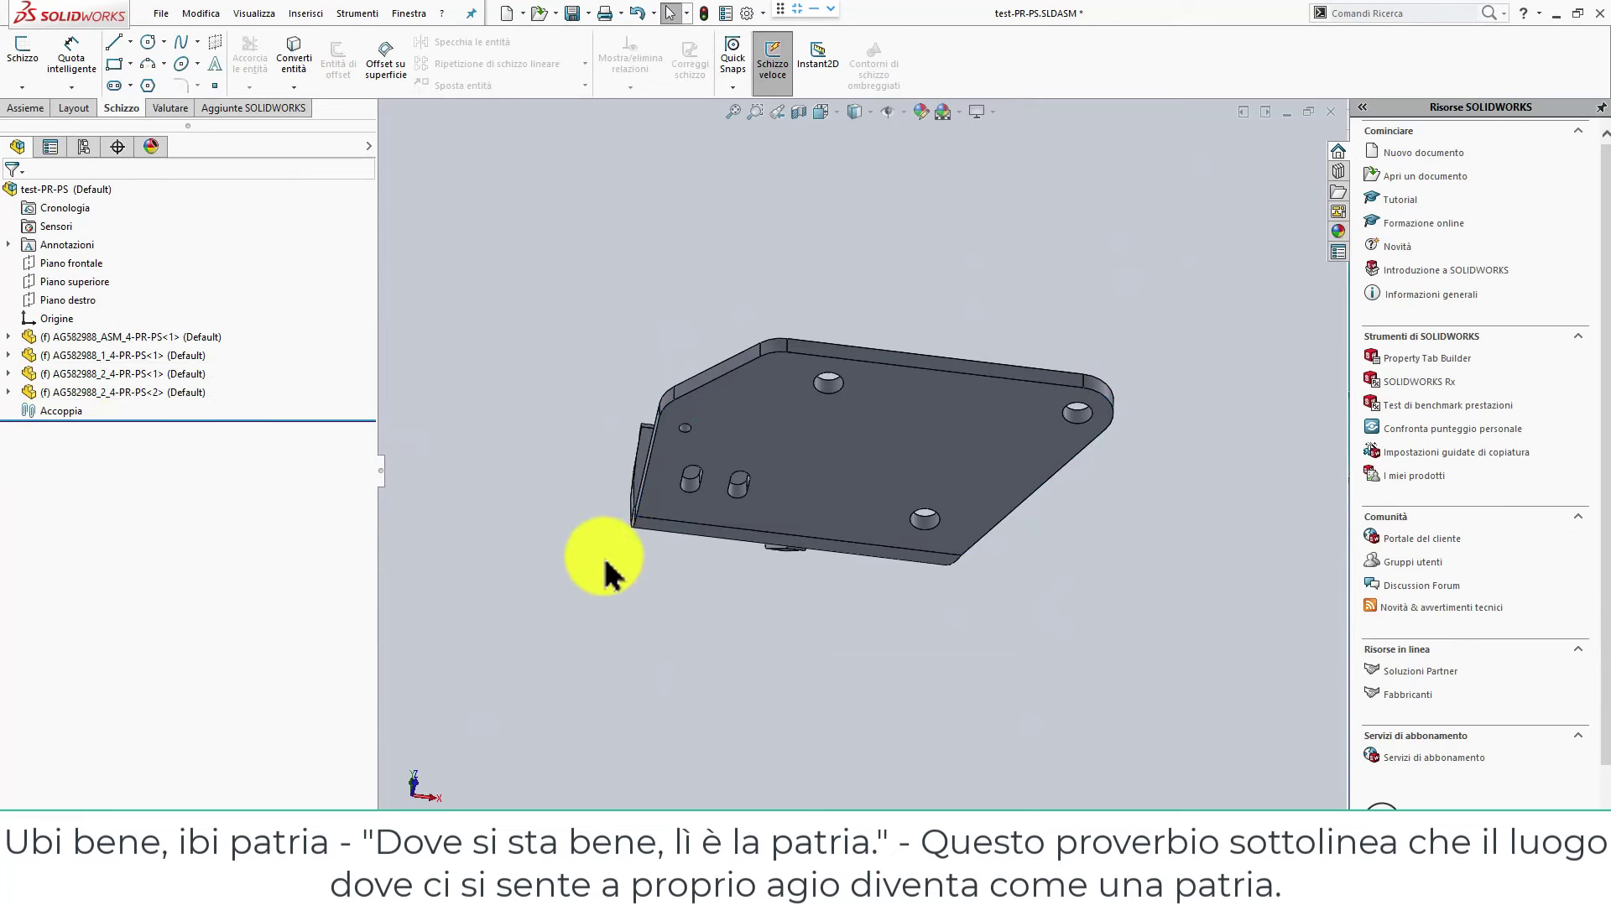
{"action": "left_click", "coordinate": [604, 556]}
Ctrl-drag the AG582988_1_4-PR-PS bracket to place a second instance beside the original.
{"action": "mouse_move", "coordinate": [665, 436]}
{"action": "middle_mouse_down"}
{"action": "mouse_move", "coordinate": [887, 577]}
{"action": "mouse_move", "coordinate": [932, 504]}
{"action": "middle_mouse_up"}
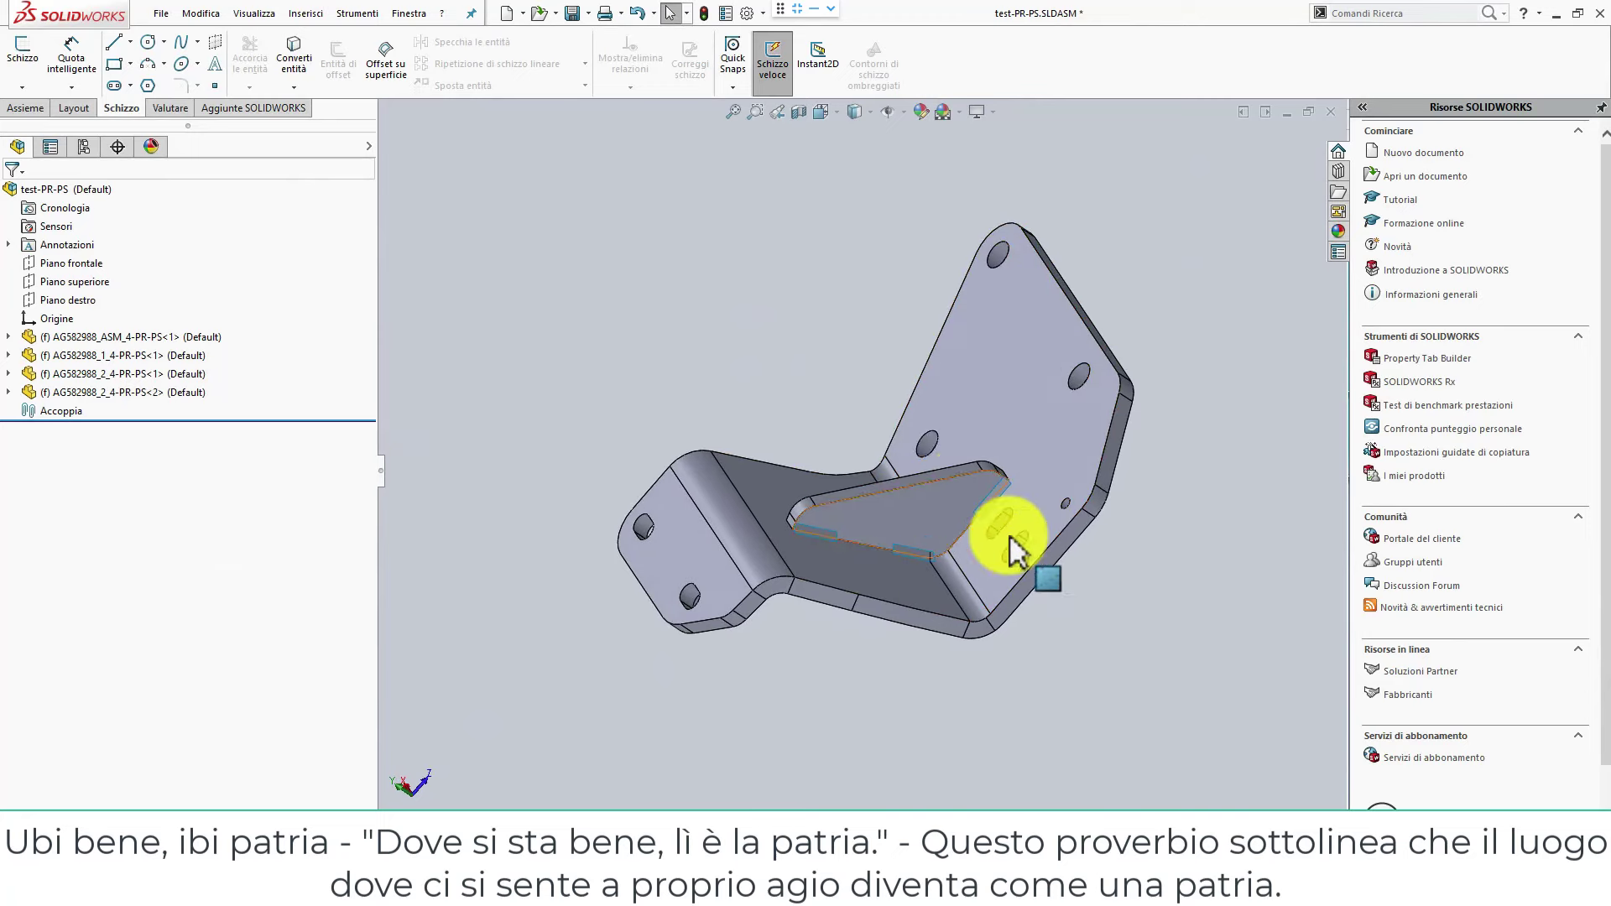
{"action": "left_click", "coordinate": [1009, 566]}
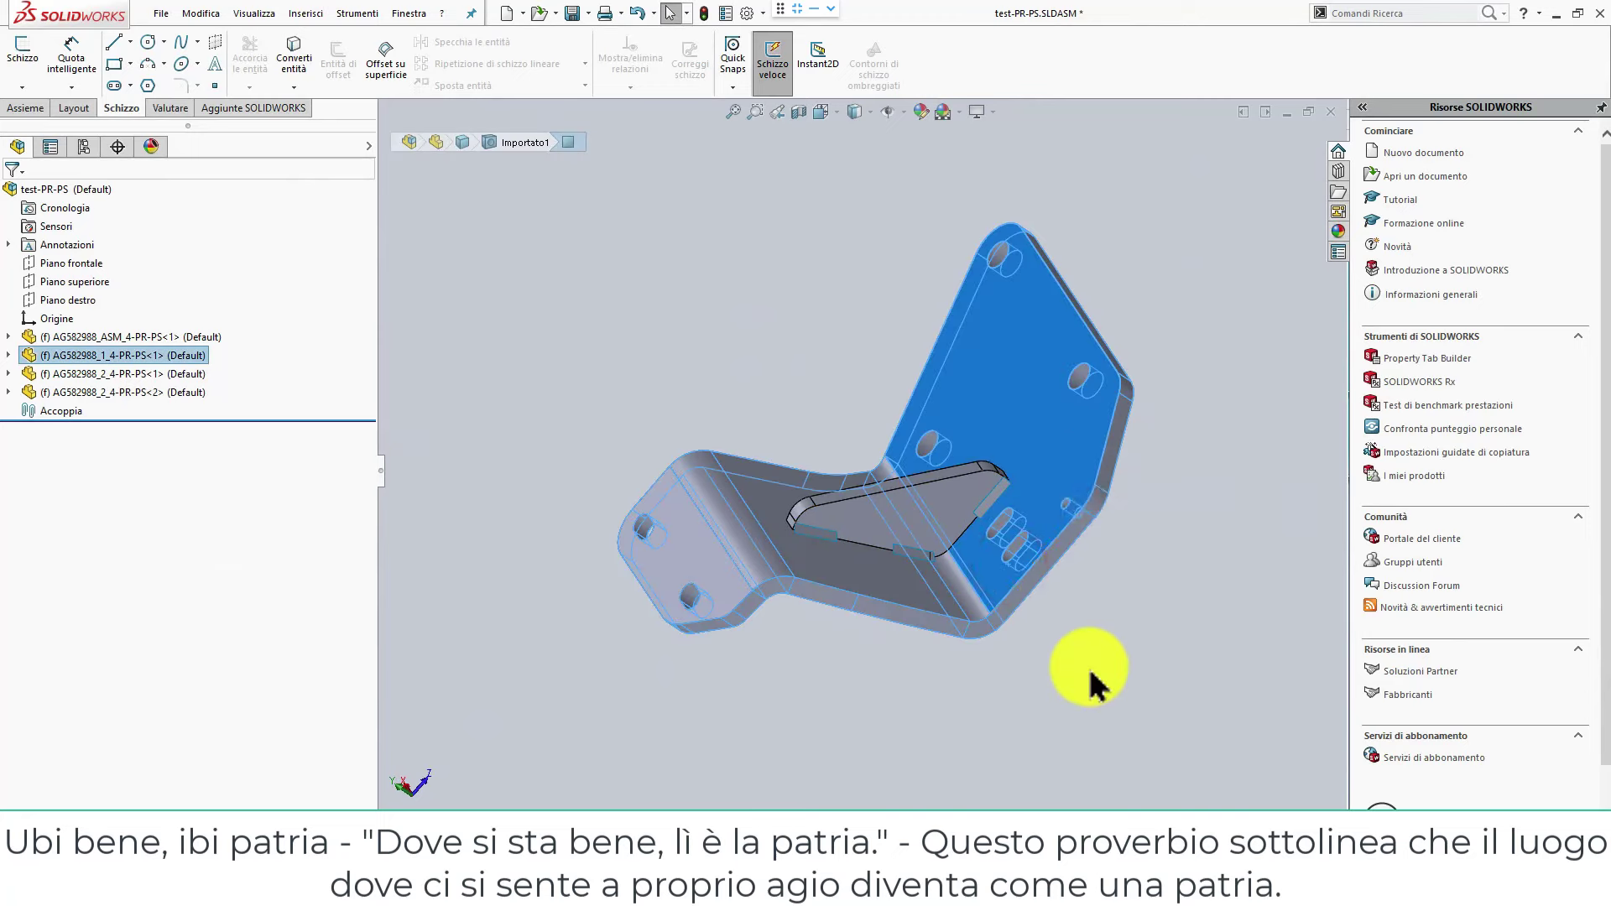
{"action": "mouse_move", "coordinate": [1091, 681]}
{"action": "middle_mouse_down"}
{"action": "mouse_move", "coordinate": [1253, 577]}
{"action": "mouse_move", "coordinate": [1293, 638]}
{"action": "middle_mouse_up"}
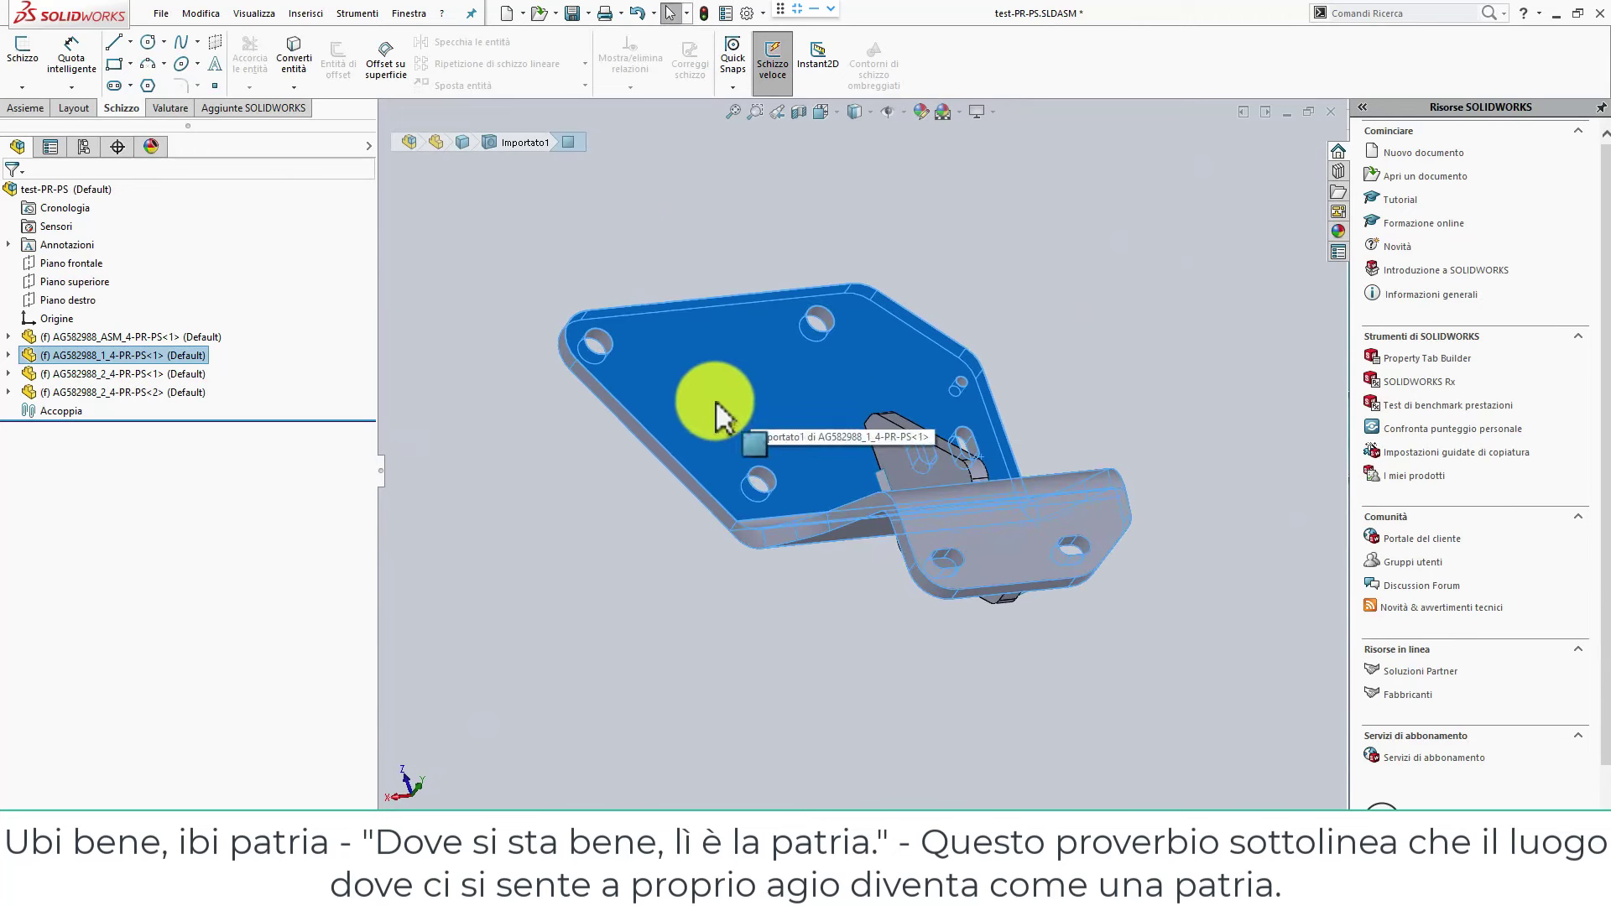
{"action": "scroll", "coordinate": [716, 403], "scroll_direction": "down", "scroll_amount": 3}
{"action": "scroll", "coordinate": [746, 479], "scroll_direction": "up", "scroll_amount": 5}
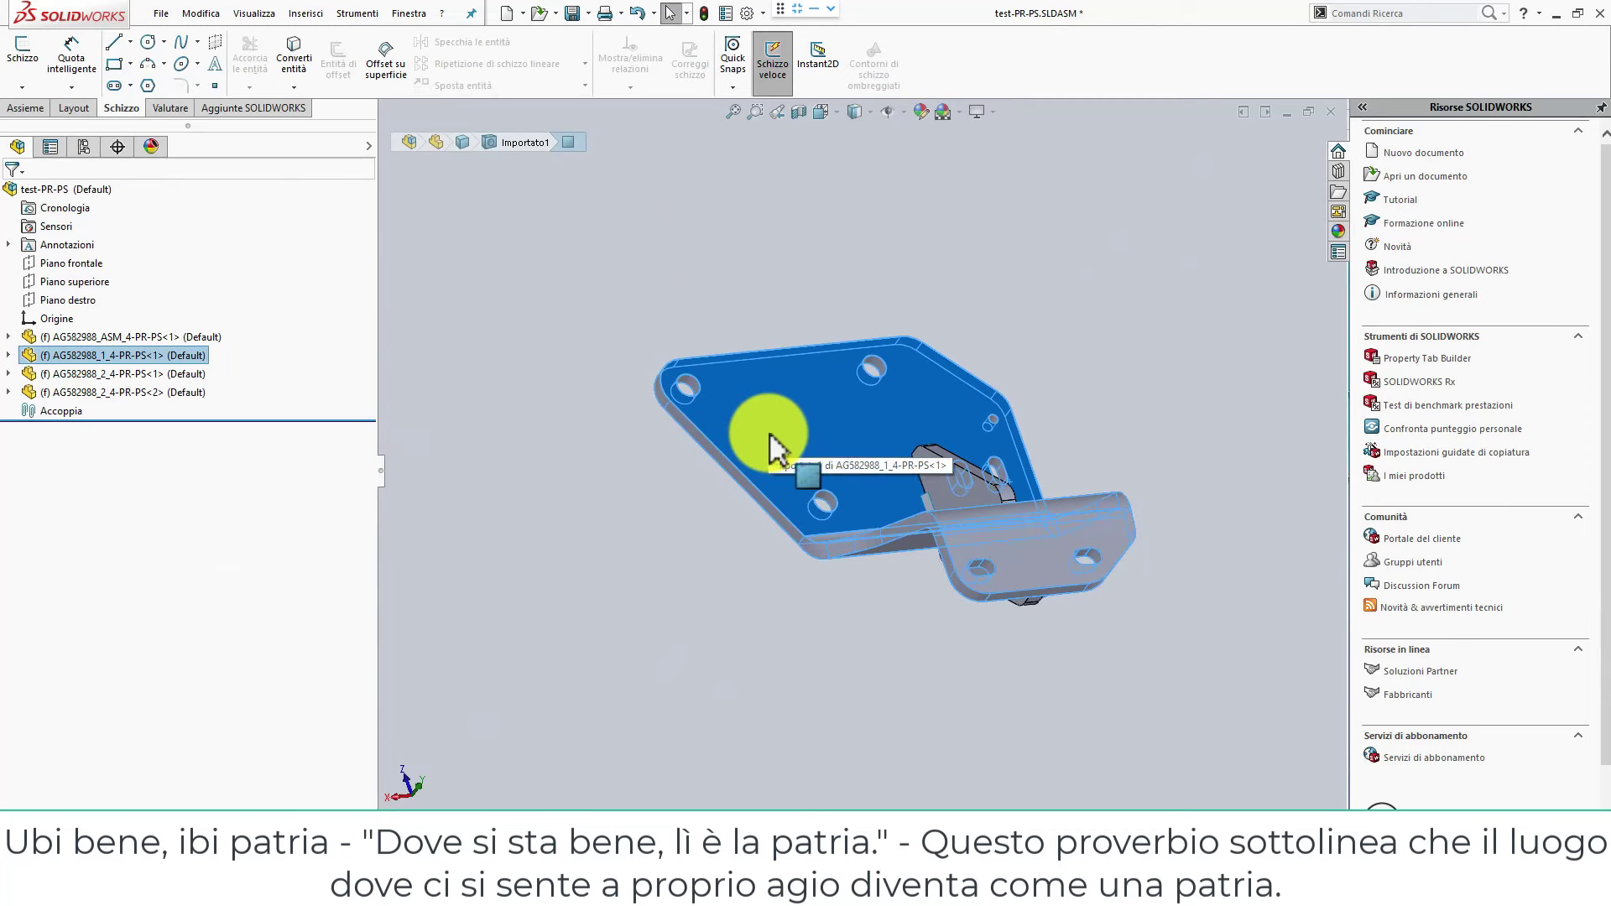
{"action": "left_click", "coordinate": [771, 435]}
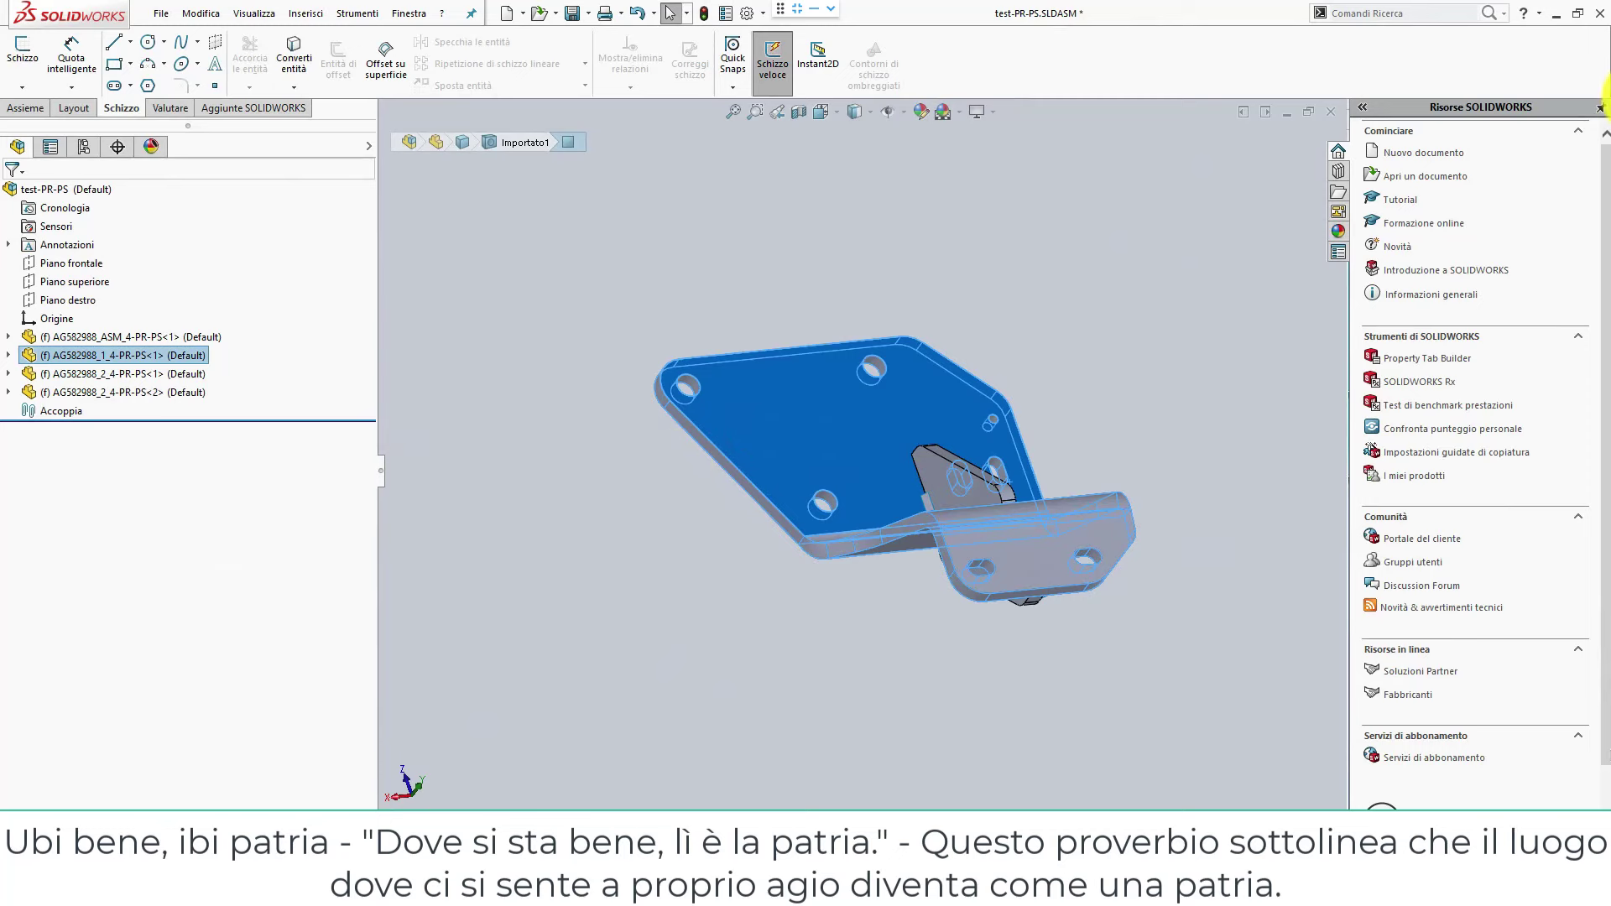
{"action": "left_click", "coordinate": [769, 344]}
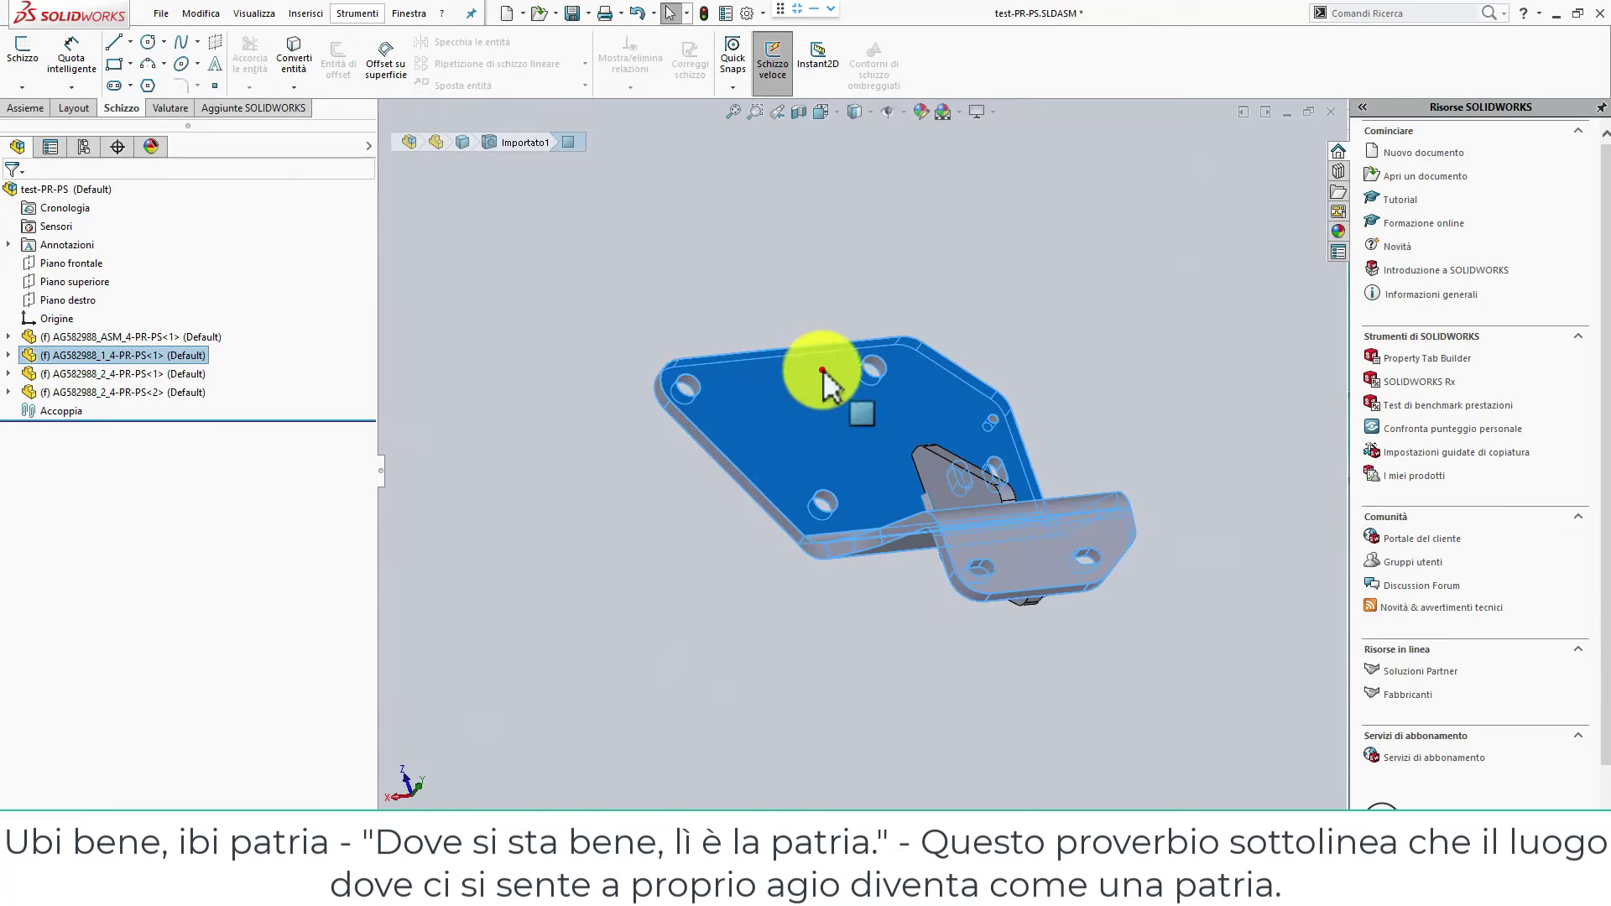
{"action": "mouse_move", "coordinate": [818, 374]}
{"action": "left_mouse_down", "text": "ctrl"}
{"action": "mouse_move", "coordinate": [531, 530]}
{"action": "mouse_move", "coordinate": [543, 523]}
{"action": "left_mouse_up", "text": "ctrl"}
{"action": "left_click", "coordinate": [944, 668]}
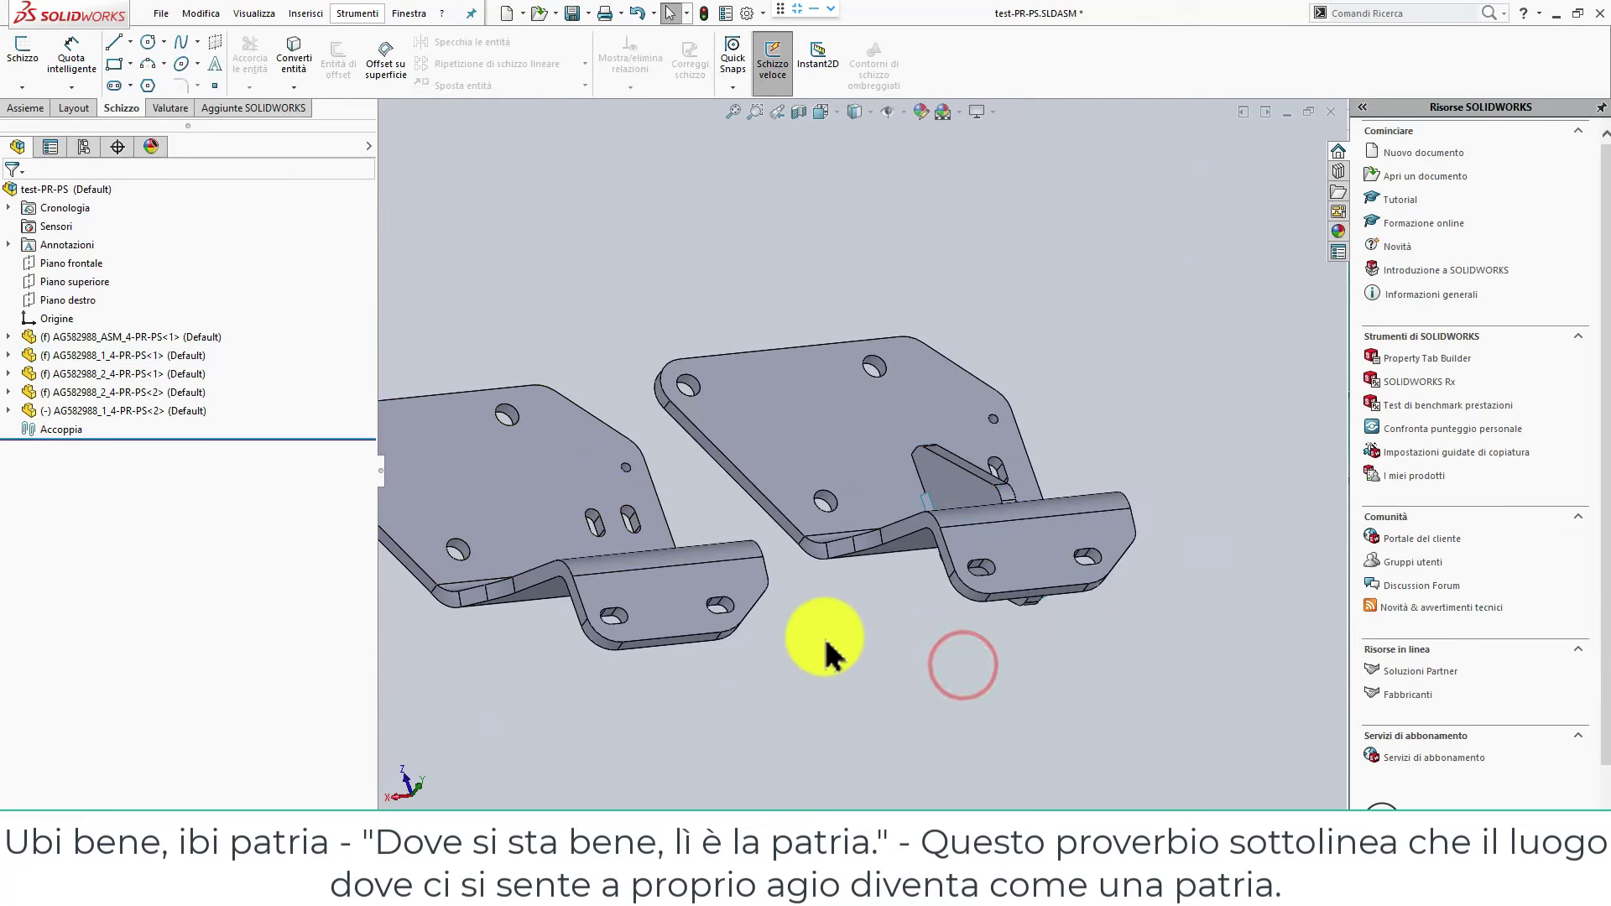
Select the left and right brackets and choose a coincident mate between them.
{"action": "mouse_move", "coordinate": [809, 565]}
{"action": "middle_mouse_down"}
{"action": "mouse_move", "coordinate": [868, 635]}
{"action": "mouse_move", "coordinate": [631, 494]}
{"action": "middle_mouse_up"}
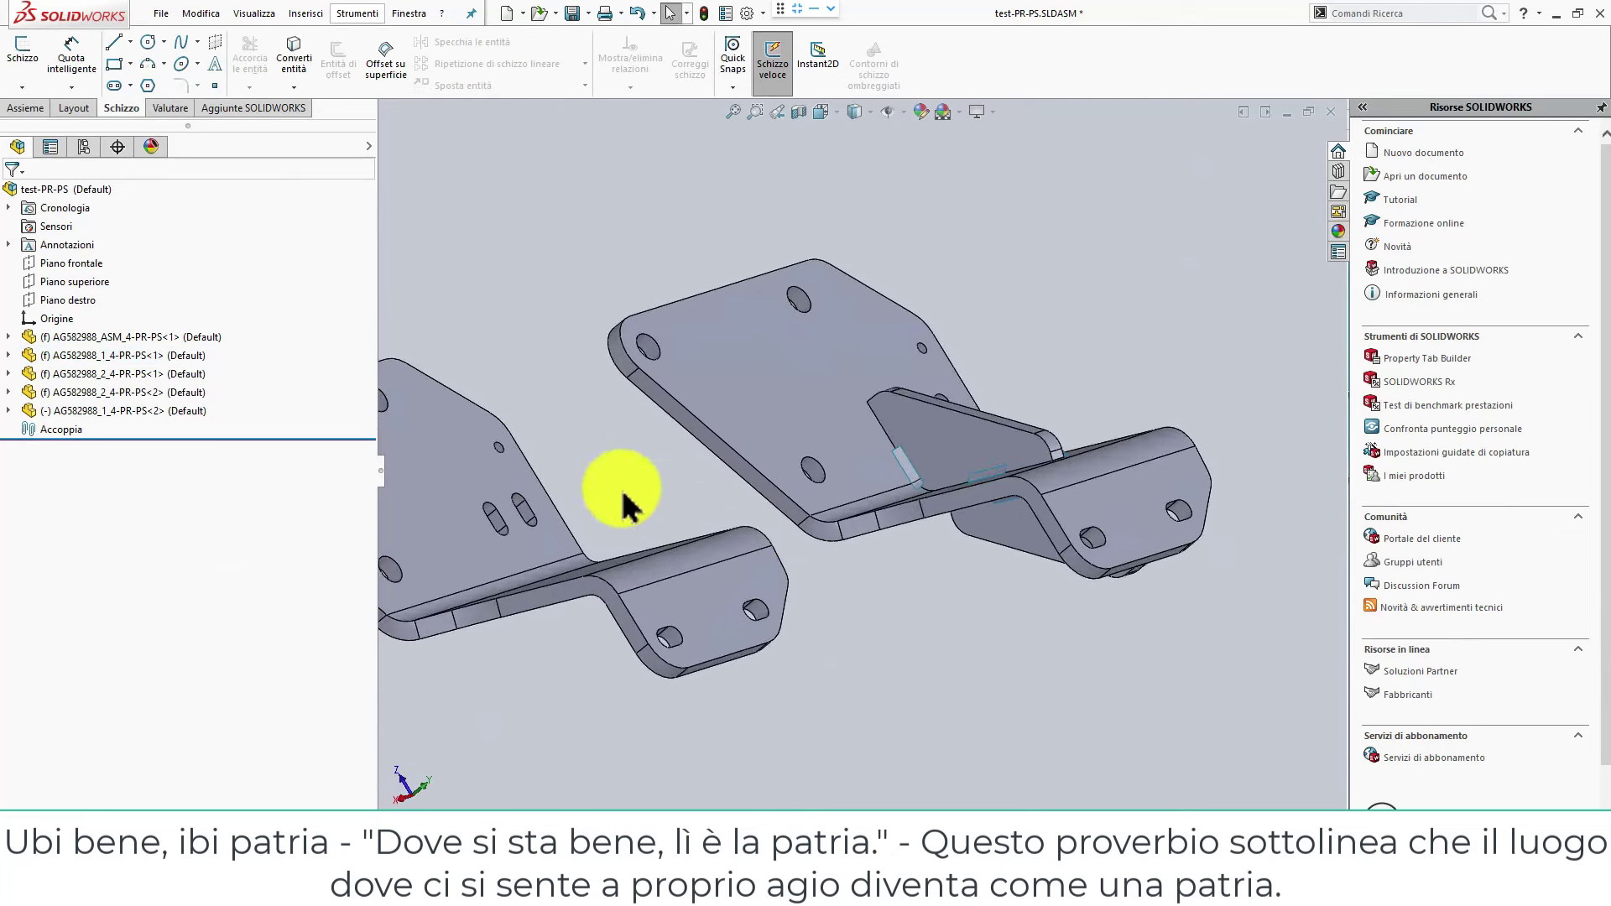
{"action": "left_click", "coordinate": [464, 454]}
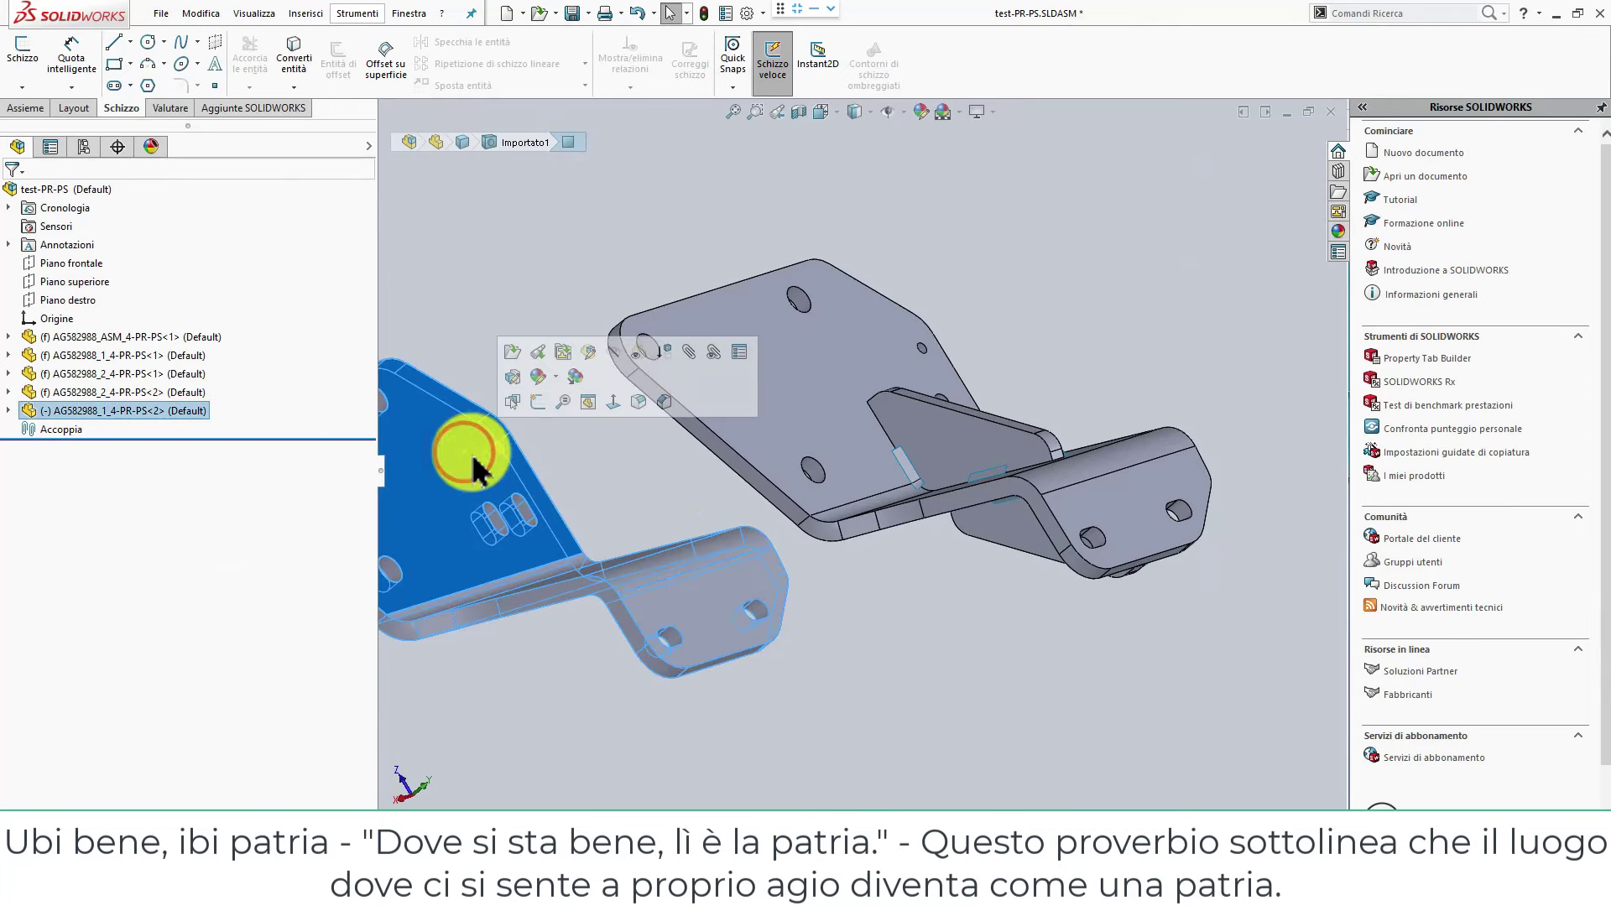
{"action": "left_click", "coordinate": [766, 446], "text": "ctrl"}
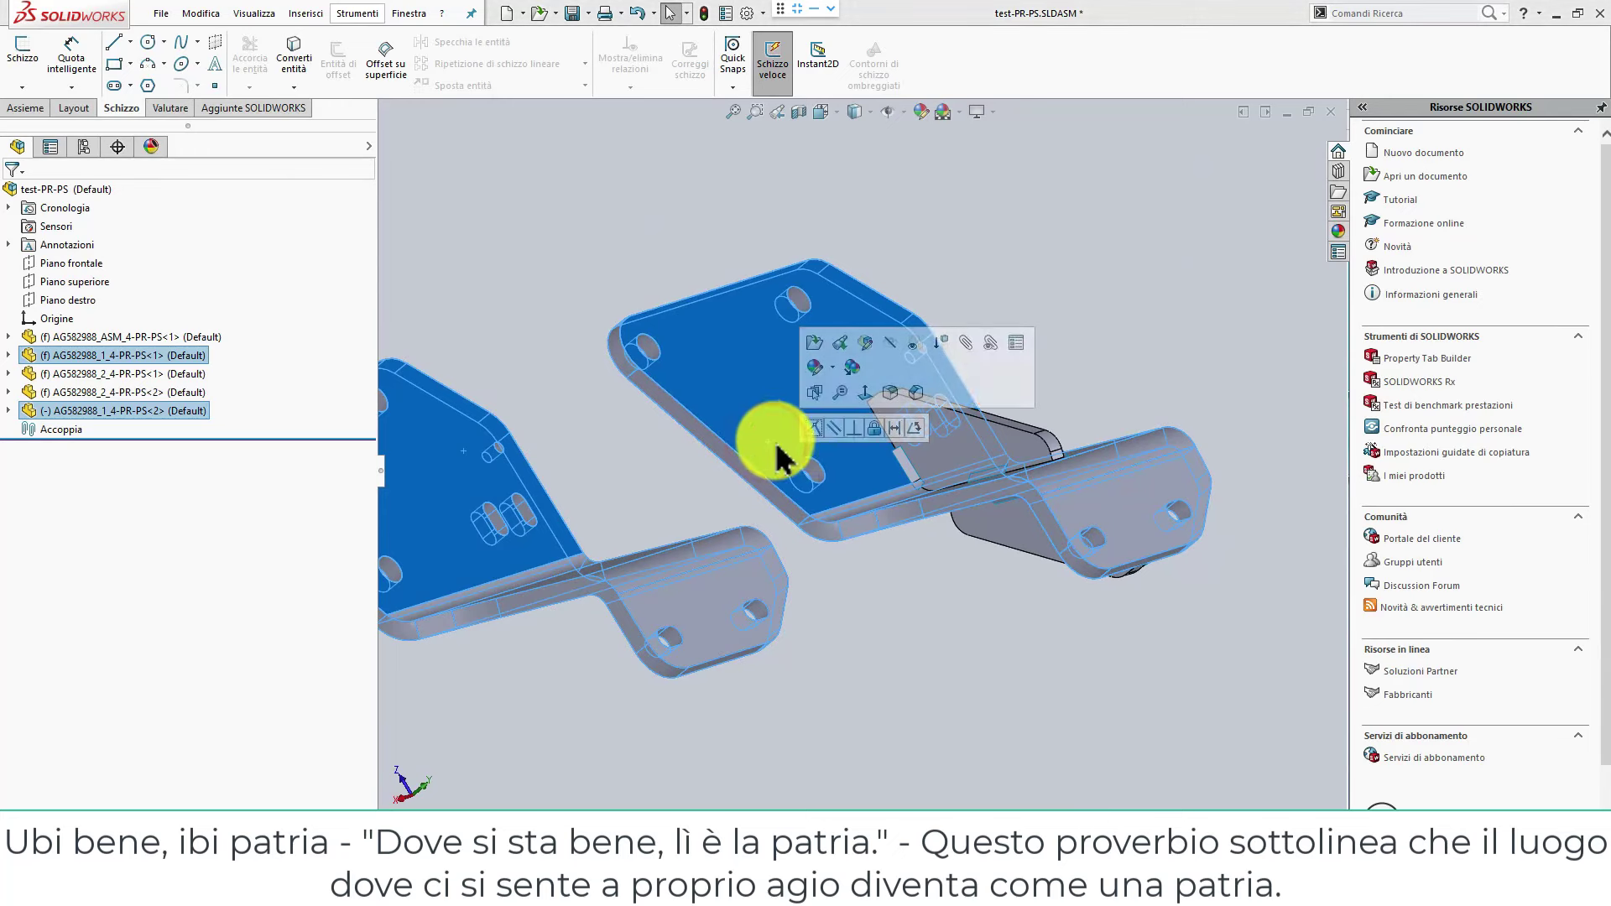
{"action": "left_click", "coordinate": [818, 430]}
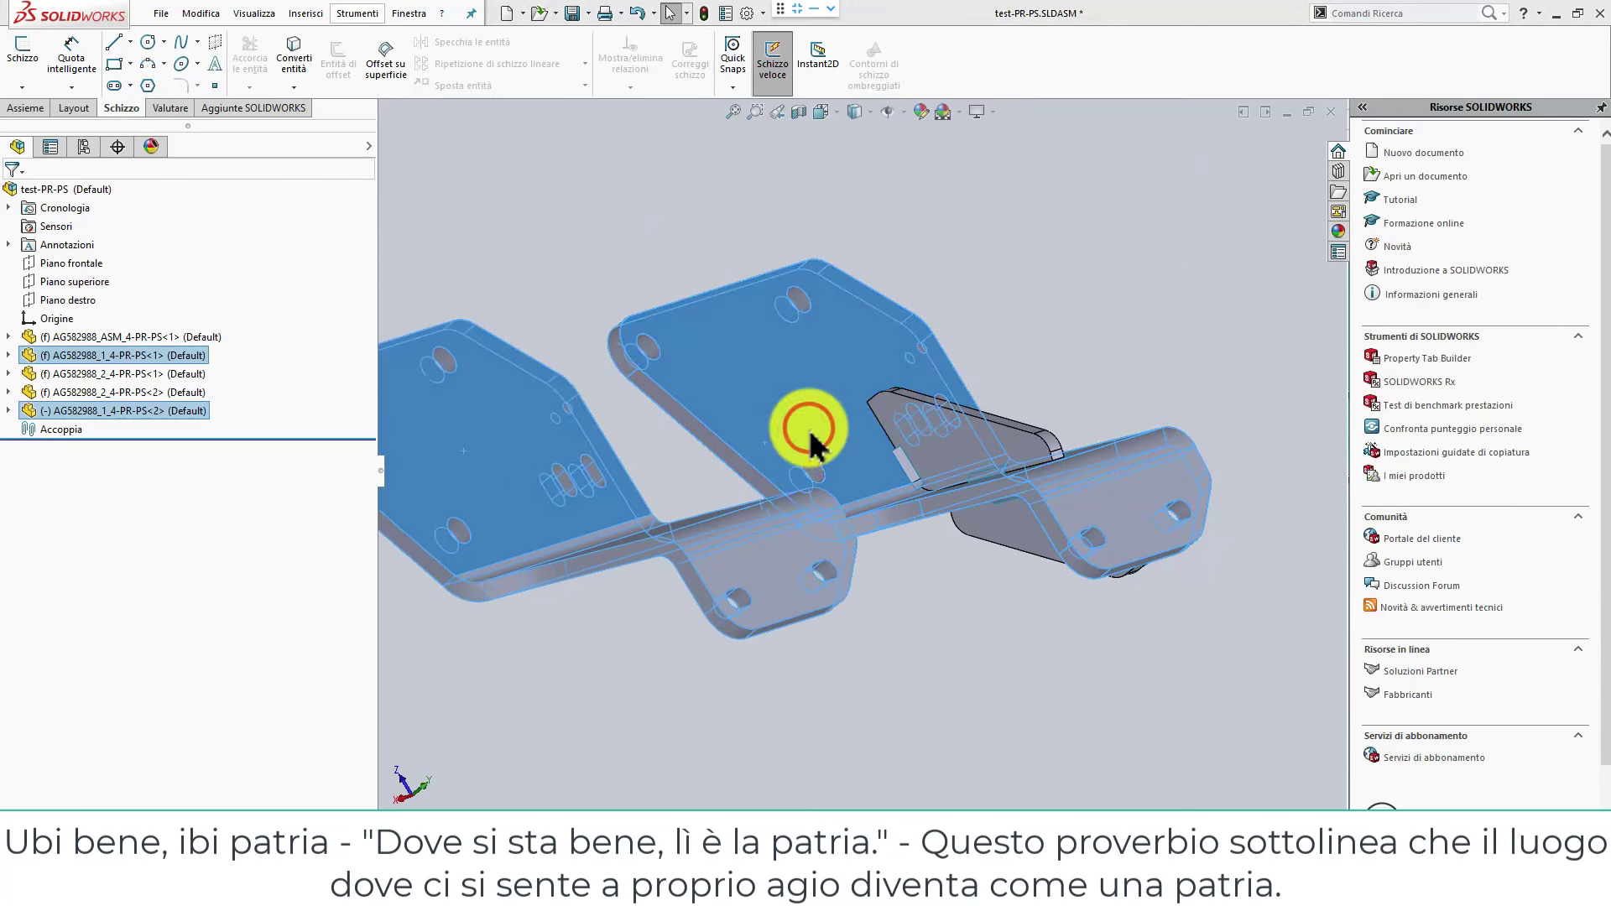
{"action": "left_click", "coordinate": [705, 201]}
Drag the left bracket lower, then confirm a coincident mate between upper and lower brackets.
{"action": "left_click_drag", "start_coordinate": [557, 342], "coordinate": [560, 458]}
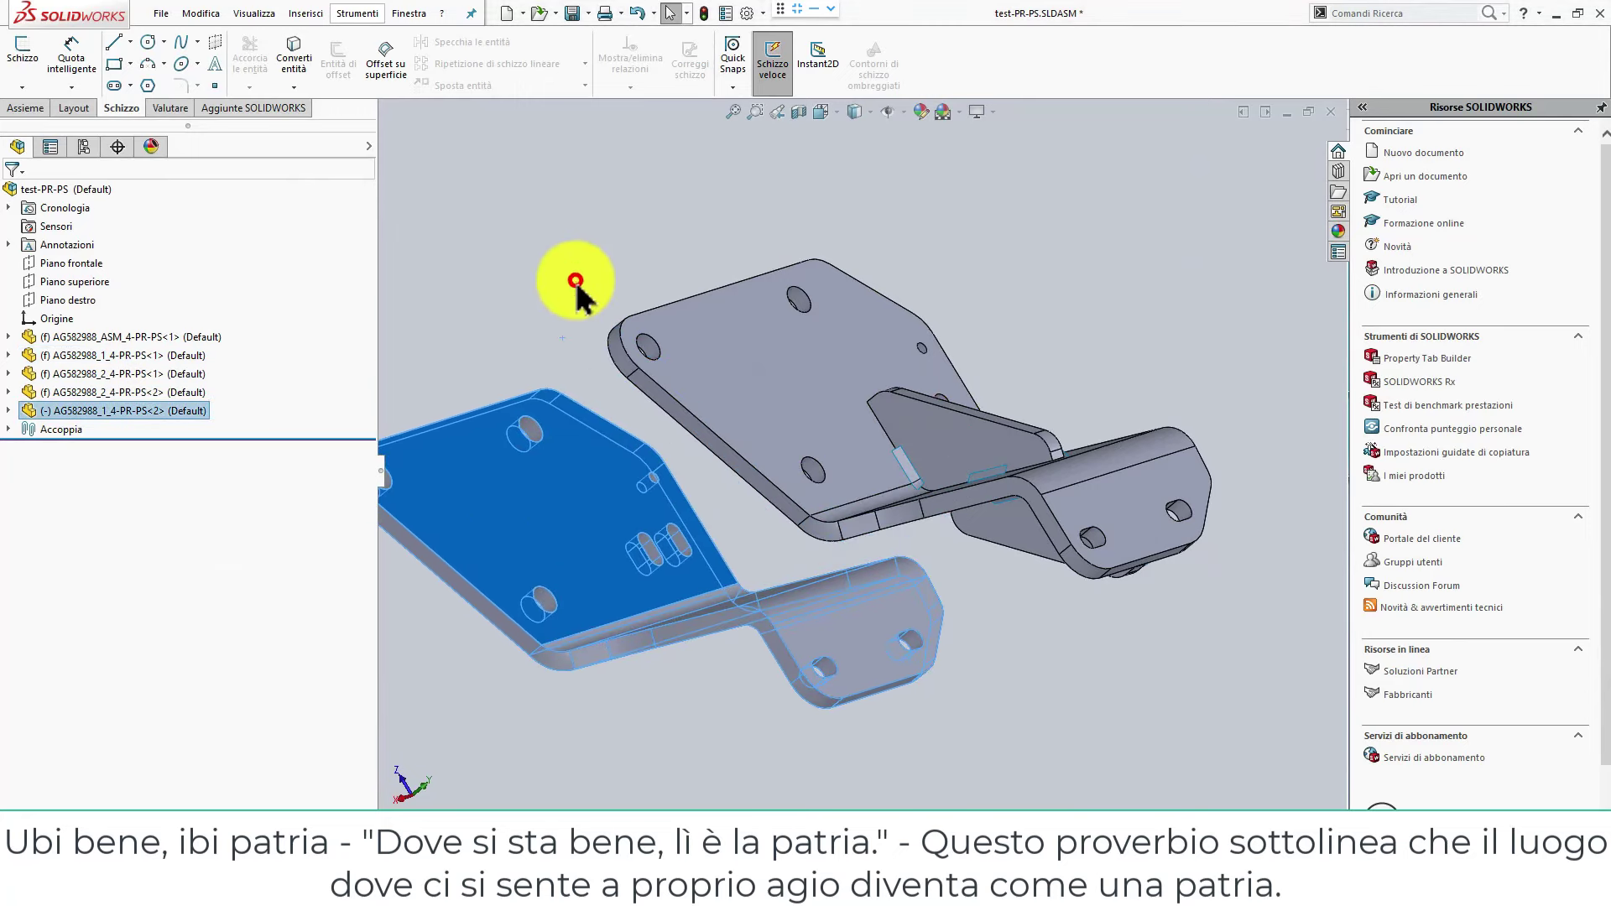
{"action": "left_click", "coordinate": [564, 288]}
{"action": "mouse_move", "coordinate": [565, 288]}
{"action": "middle_mouse_down"}
{"action": "mouse_move", "coordinate": [667, 352]}
{"action": "mouse_move", "coordinate": [521, 244]}
{"action": "middle_mouse_up"}
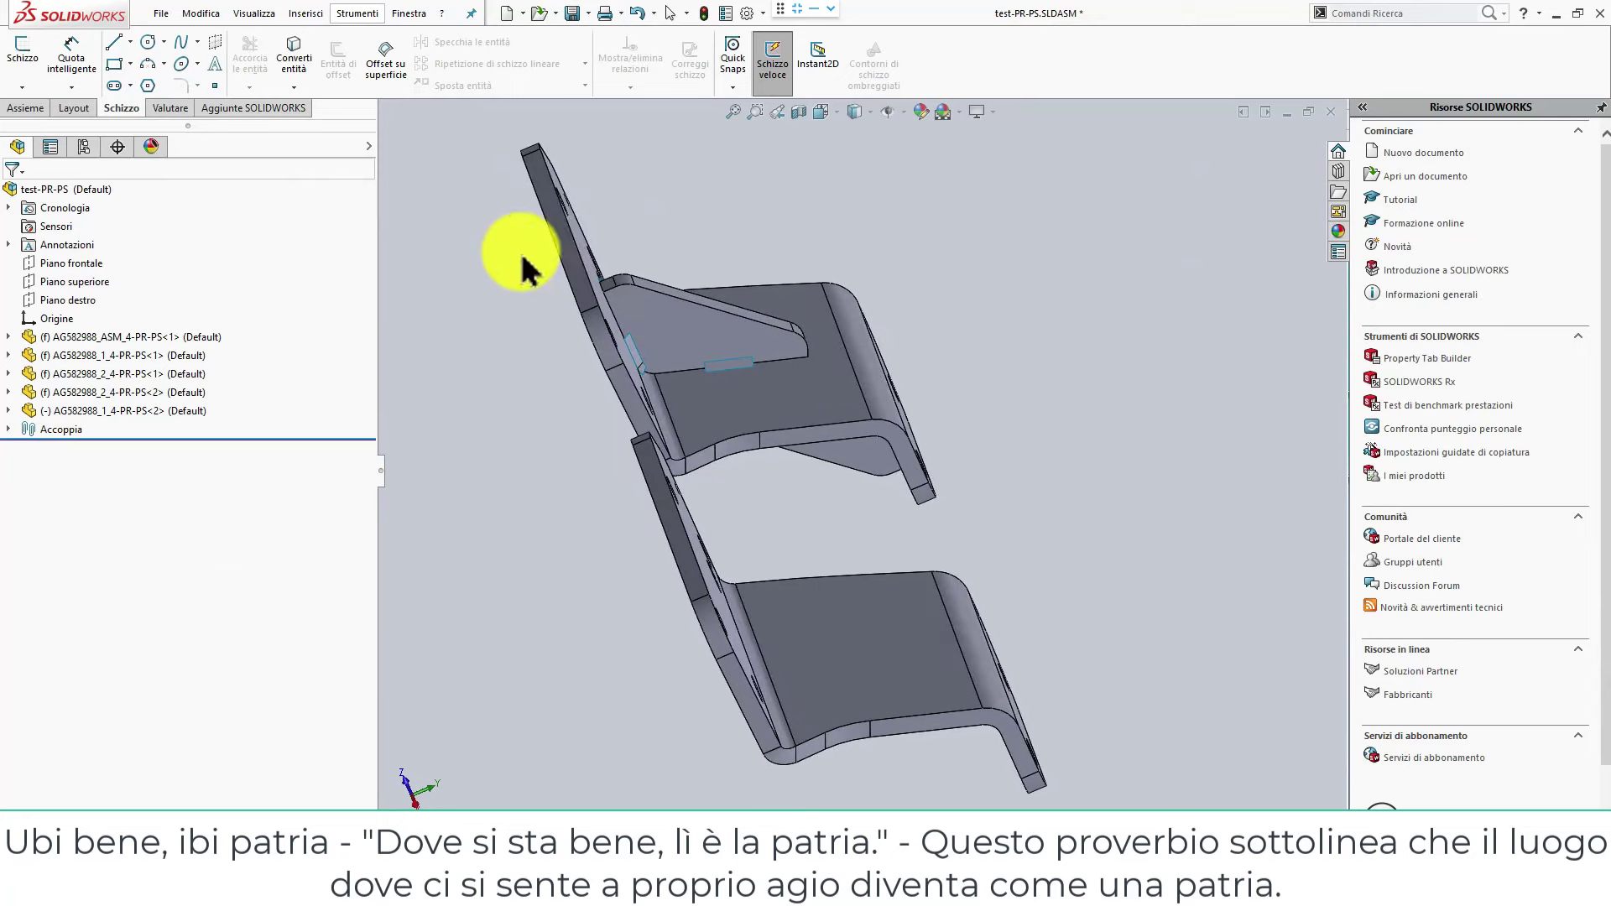
{"action": "left_click", "coordinate": [570, 249]}
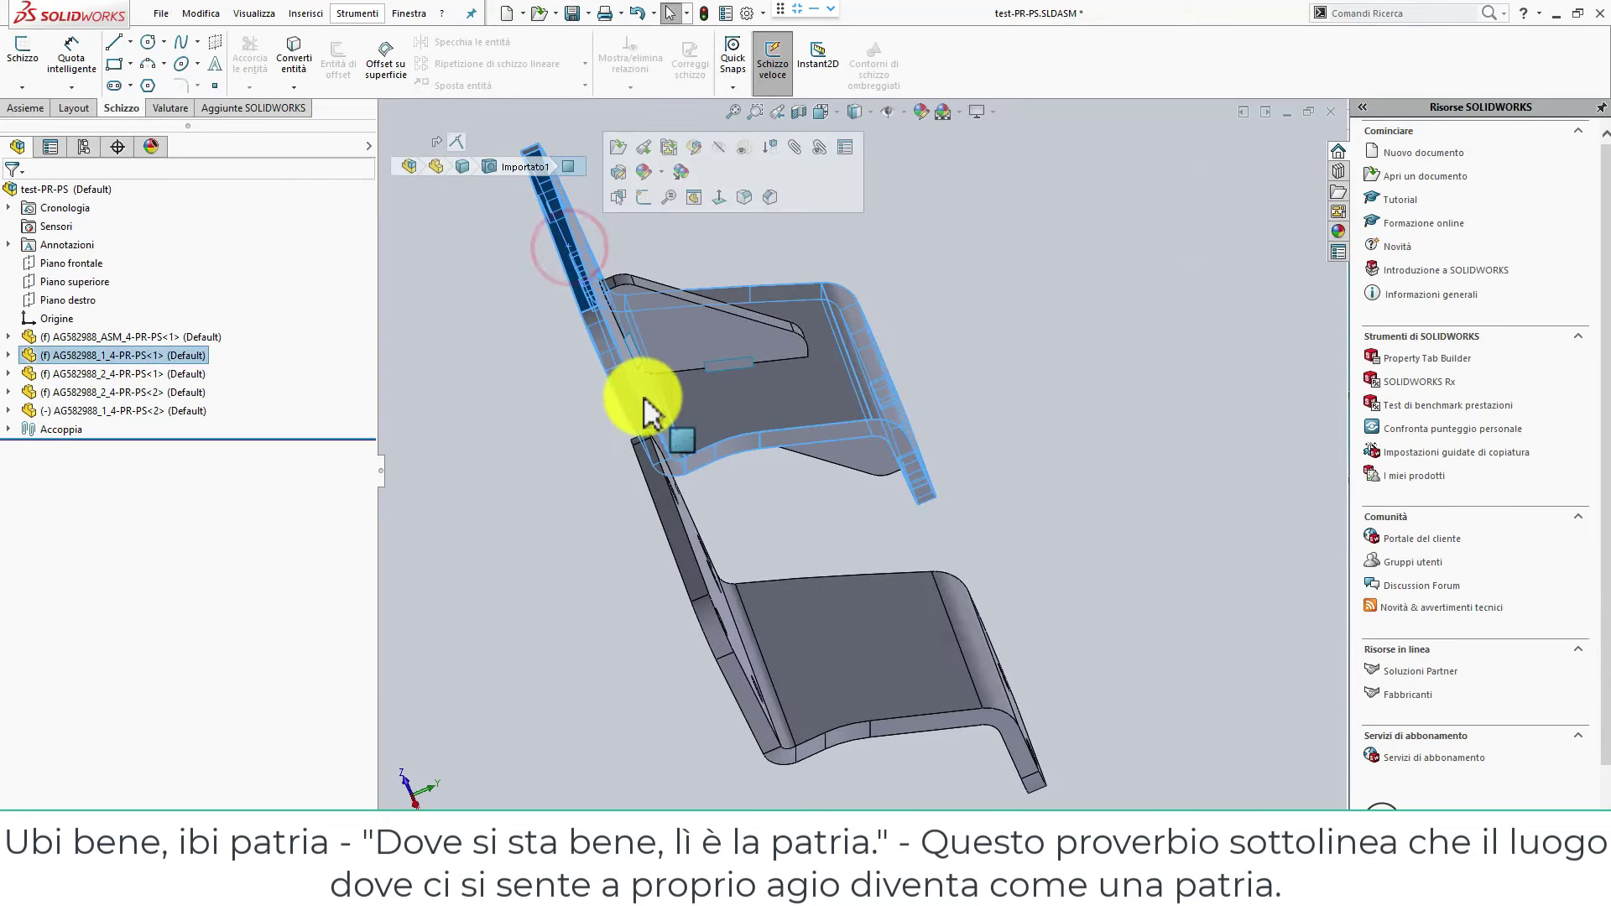
{"action": "left_click", "coordinate": [664, 501], "text": "ctrl"}
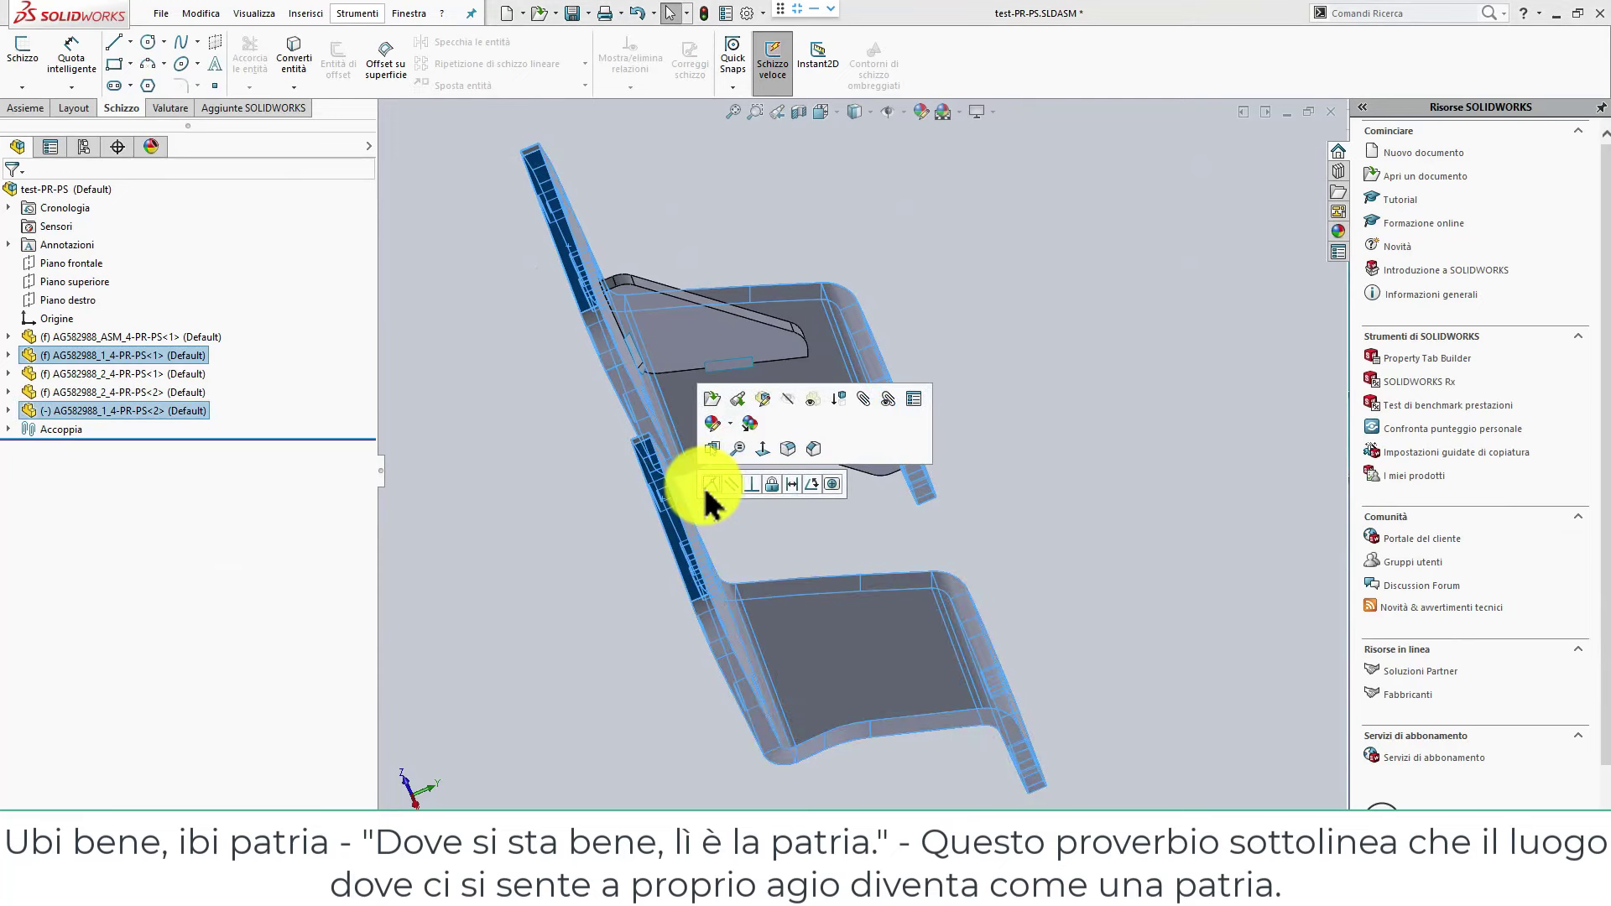
{"action": "left_click", "coordinate": [710, 484]}
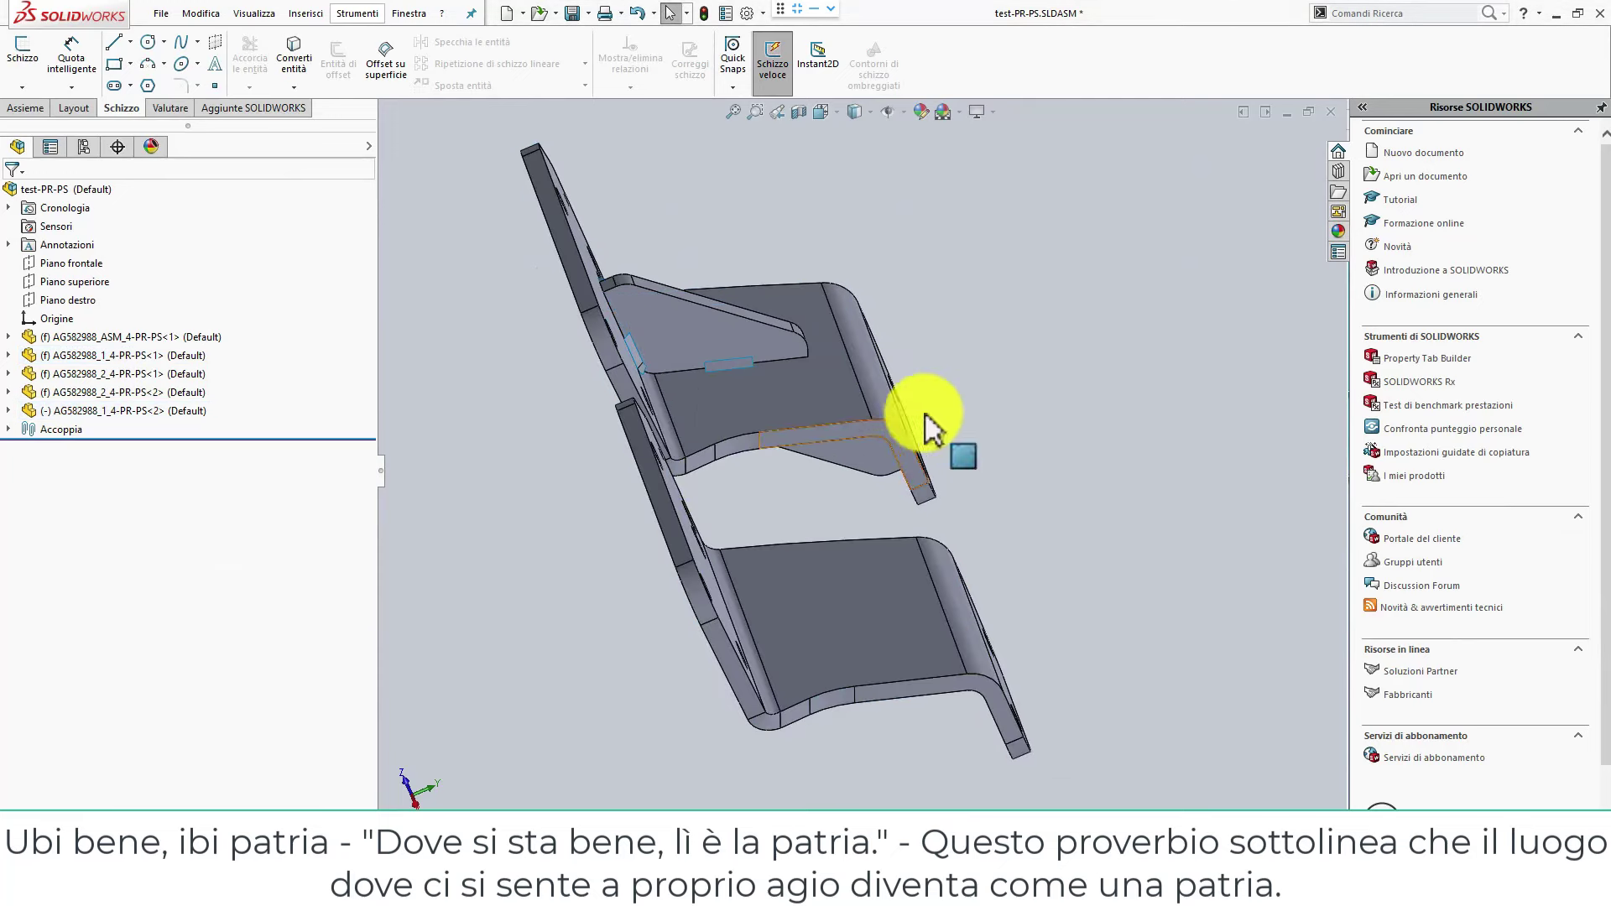
{"action": "left_click", "coordinate": [958, 409]}
Orbit below the brackets, try selecting each bracket, then clear the selection.
{"action": "mouse_move", "coordinate": [957, 408]}
{"action": "middle_mouse_down"}
{"action": "mouse_move", "coordinate": [730, 350]}
{"action": "mouse_move", "coordinate": [748, 386]}
{"action": "middle_mouse_up"}
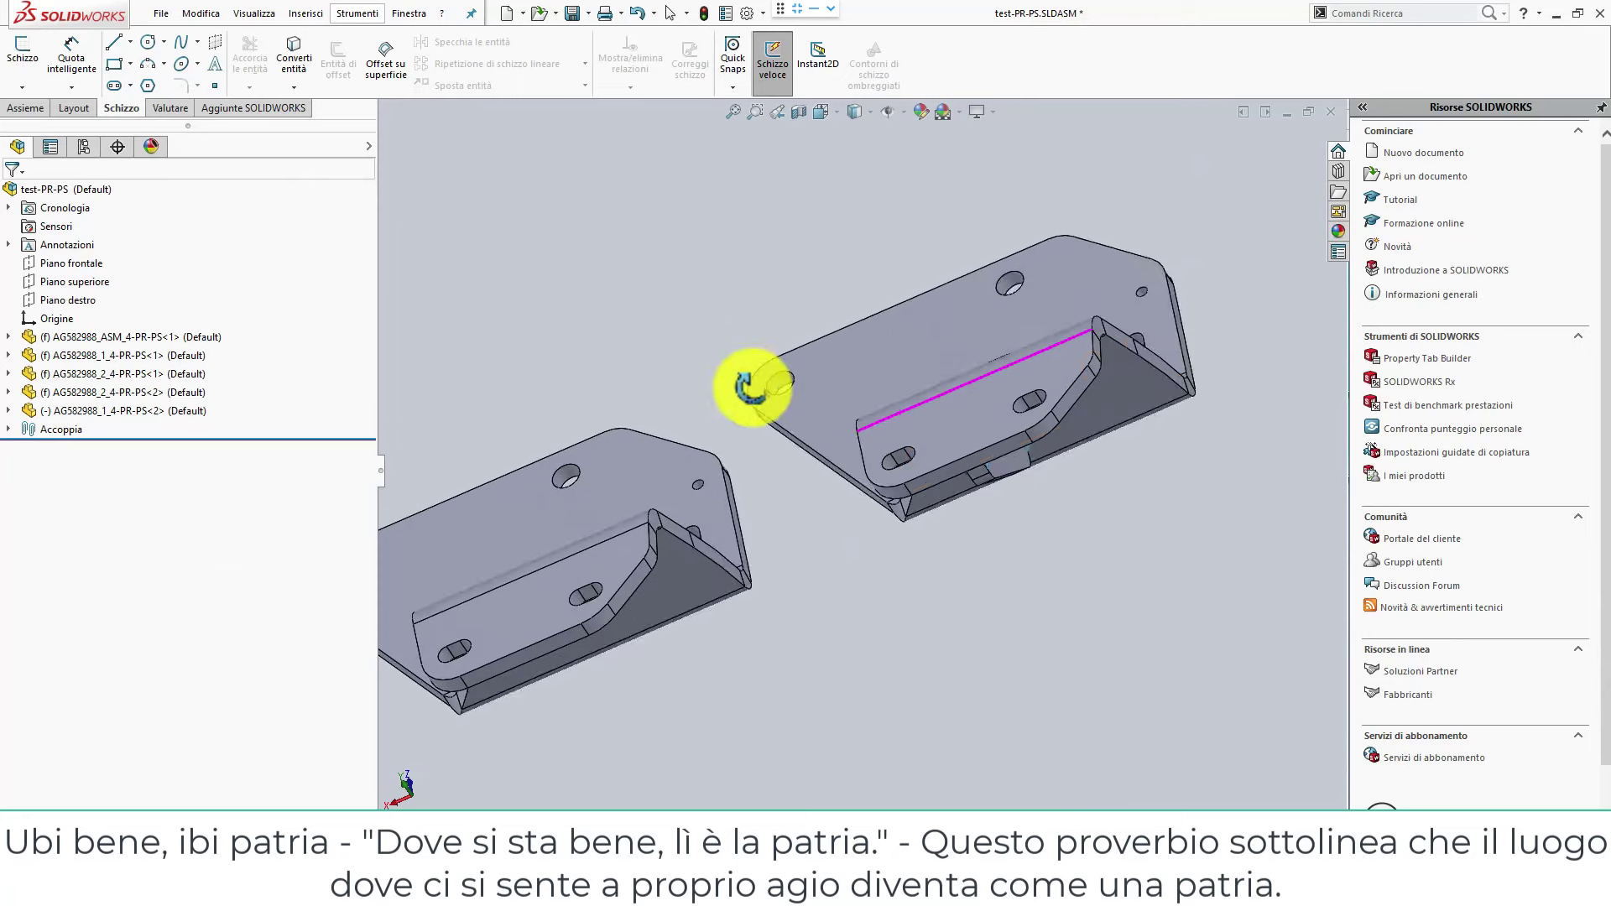
{"action": "scroll", "coordinate": [749, 643], "scroll_direction": "down", "scroll_amount": 2}
{"action": "scroll", "coordinate": [645, 504], "scroll_direction": "down", "scroll_amount": 2}
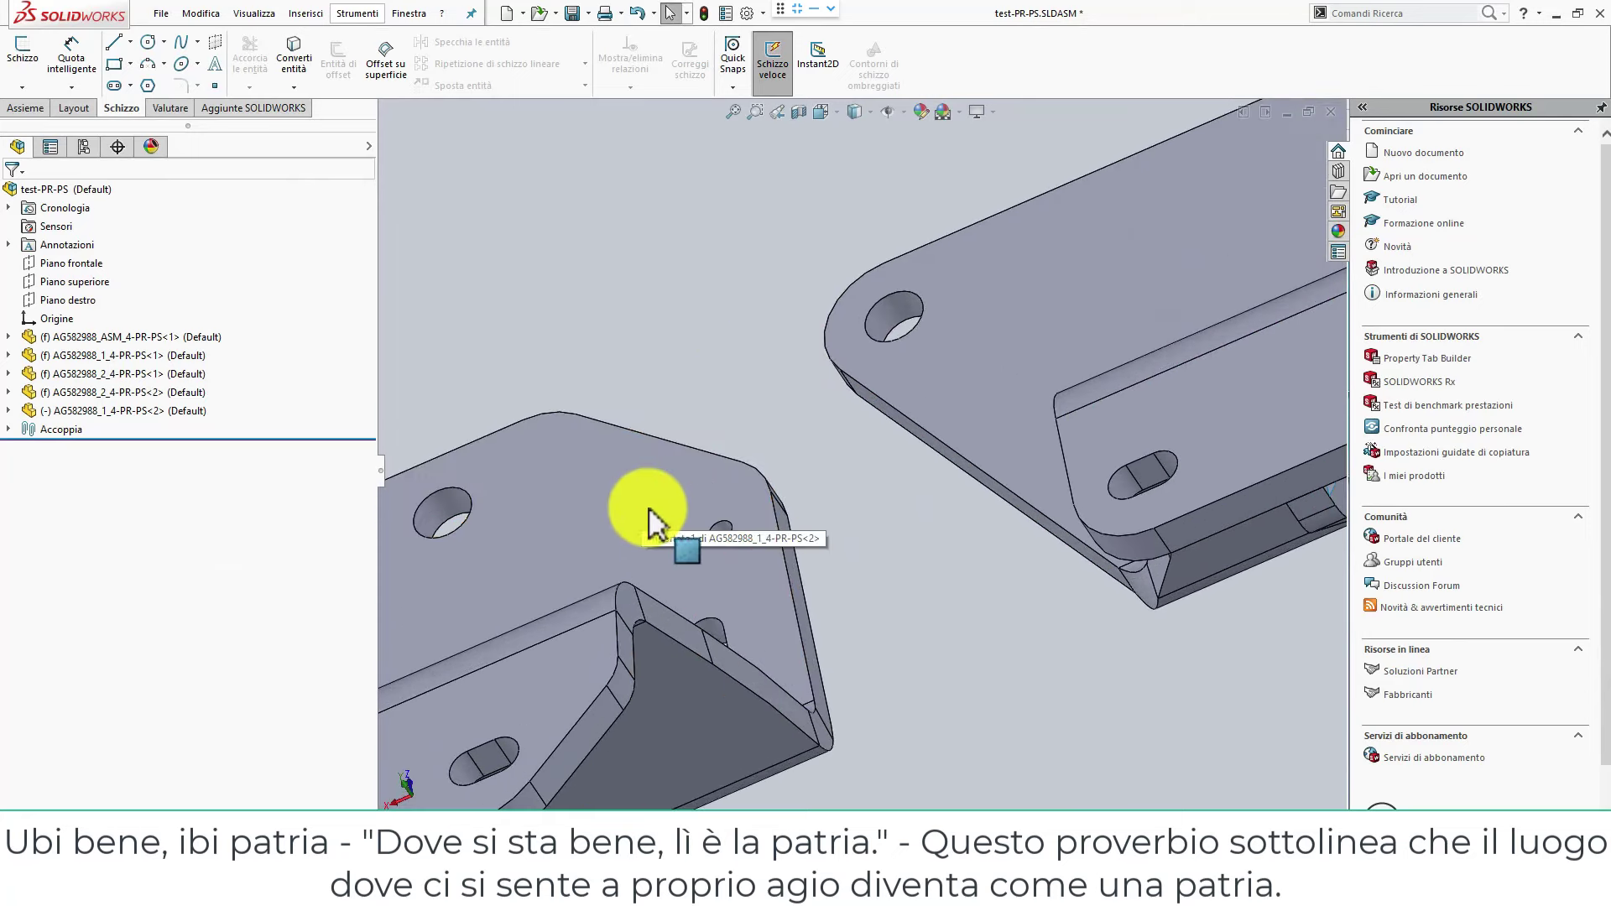
{"action": "left_click", "coordinate": [638, 510]}
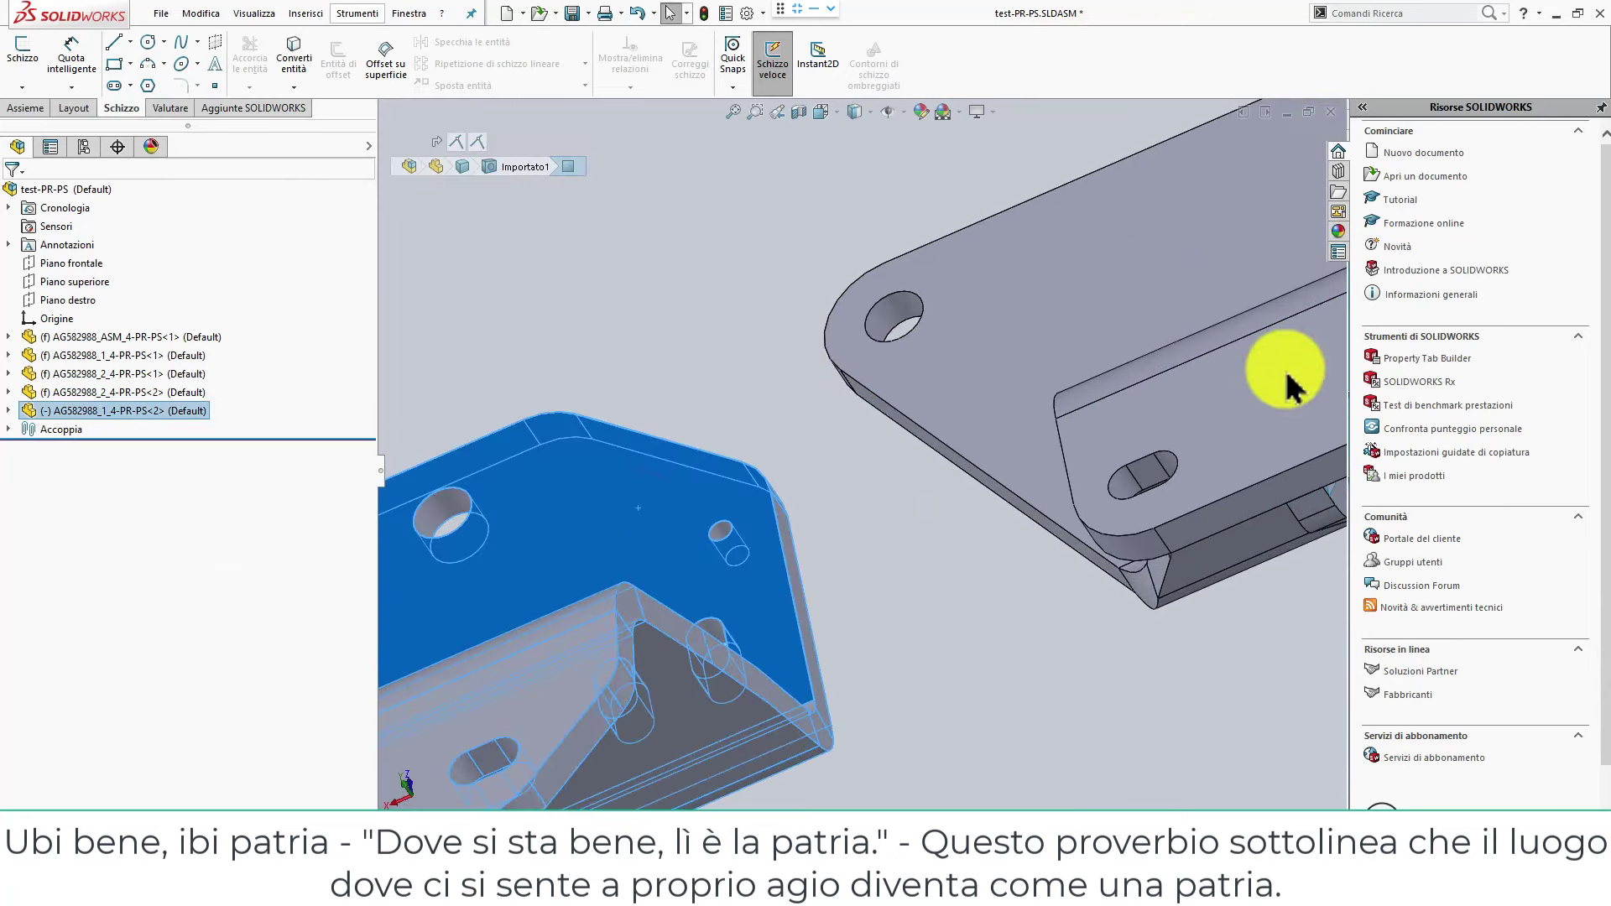
{"action": "left_click", "coordinate": [1125, 323]}
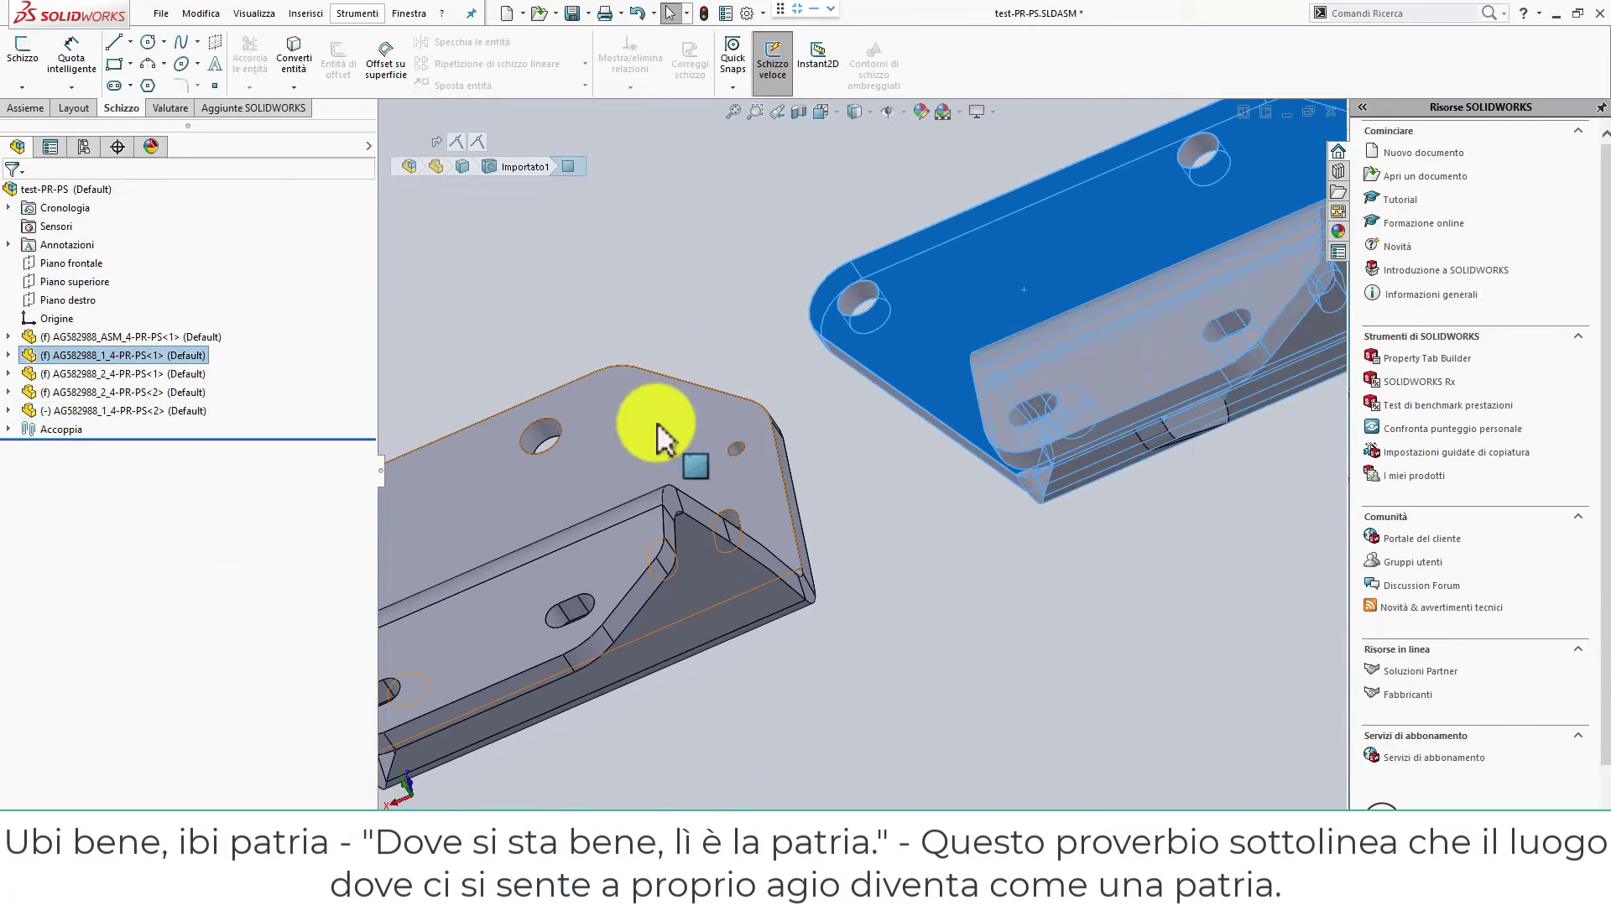
{"action": "left_click", "coordinate": [657, 424]}
{"action": "left_click", "coordinate": [975, 285]}
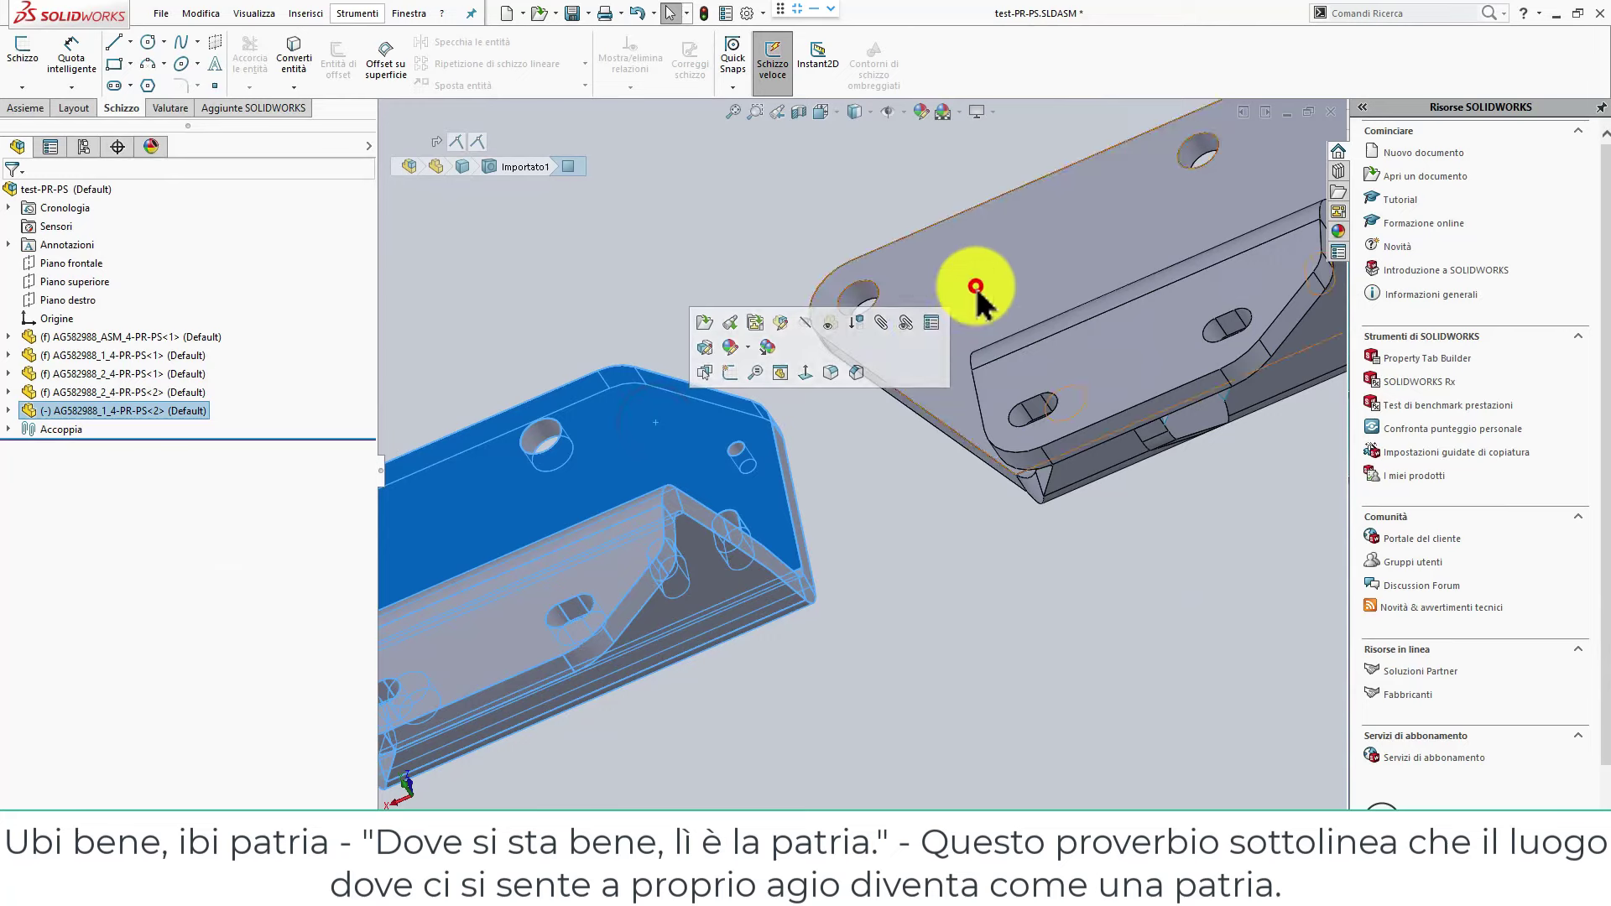
{"action": "left_click", "coordinate": [1064, 597]}
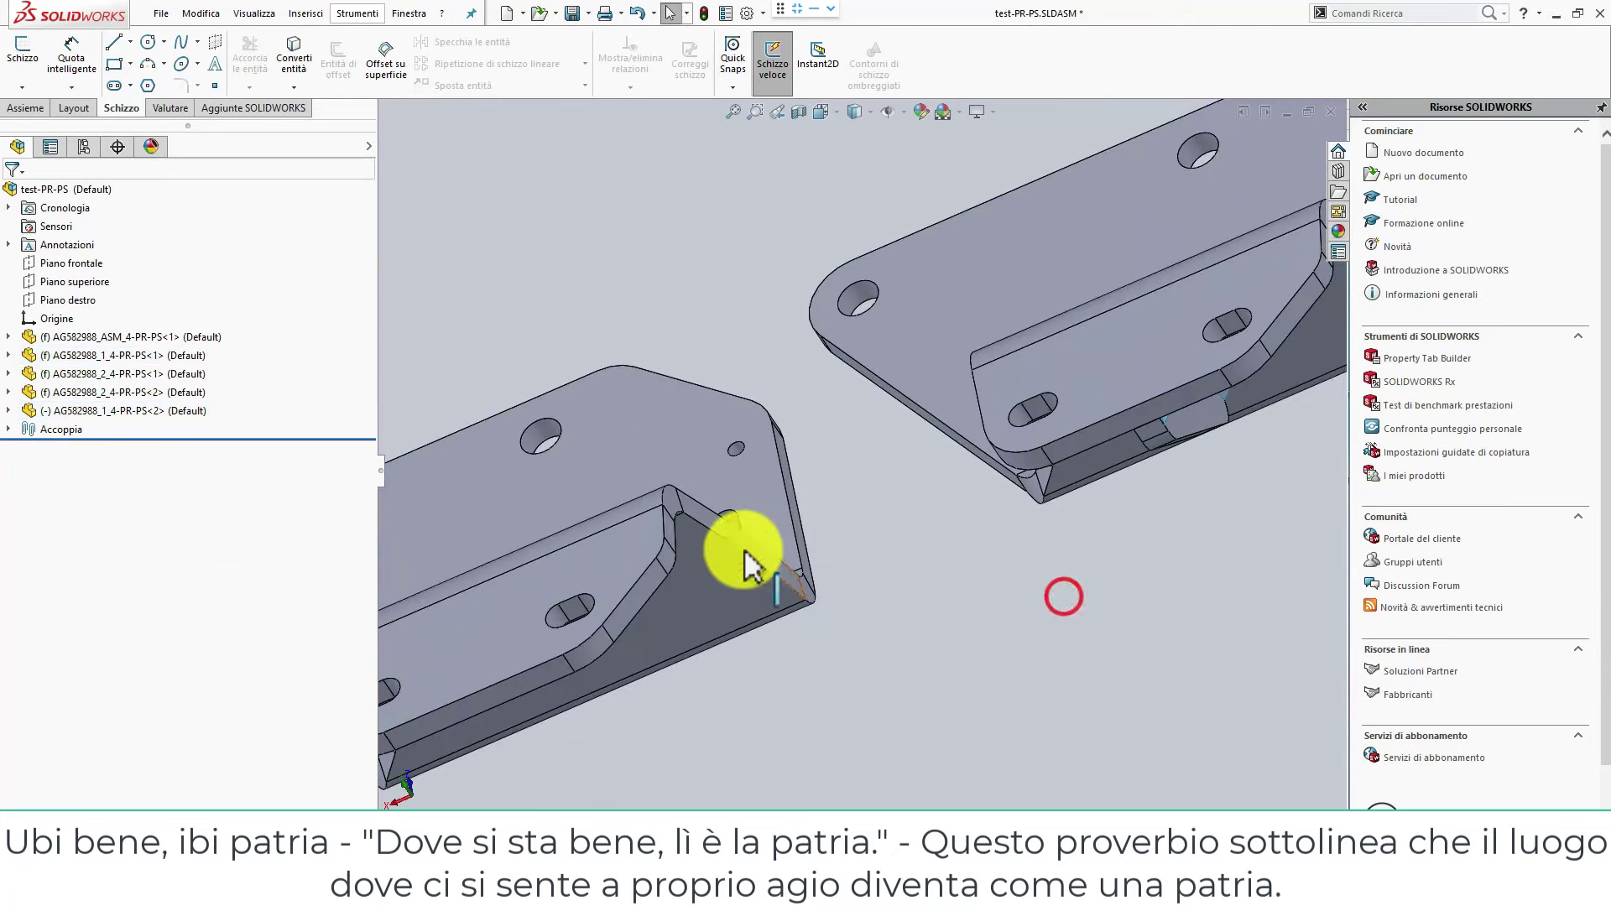
Zoom to fit both brackets and select the lower-left component AG582988_1_4-PR-PS<2>.
{"action": "mouse_move", "coordinate": [744, 546]}
{"action": "middle_mouse_down"}
{"action": "mouse_move", "coordinate": [779, 618]}
{"action": "mouse_move", "coordinate": [502, 369]}
{"action": "middle_mouse_up"}
{"action": "scroll", "coordinate": [784, 634], "scroll_direction": "down", "scroll_amount": 3}
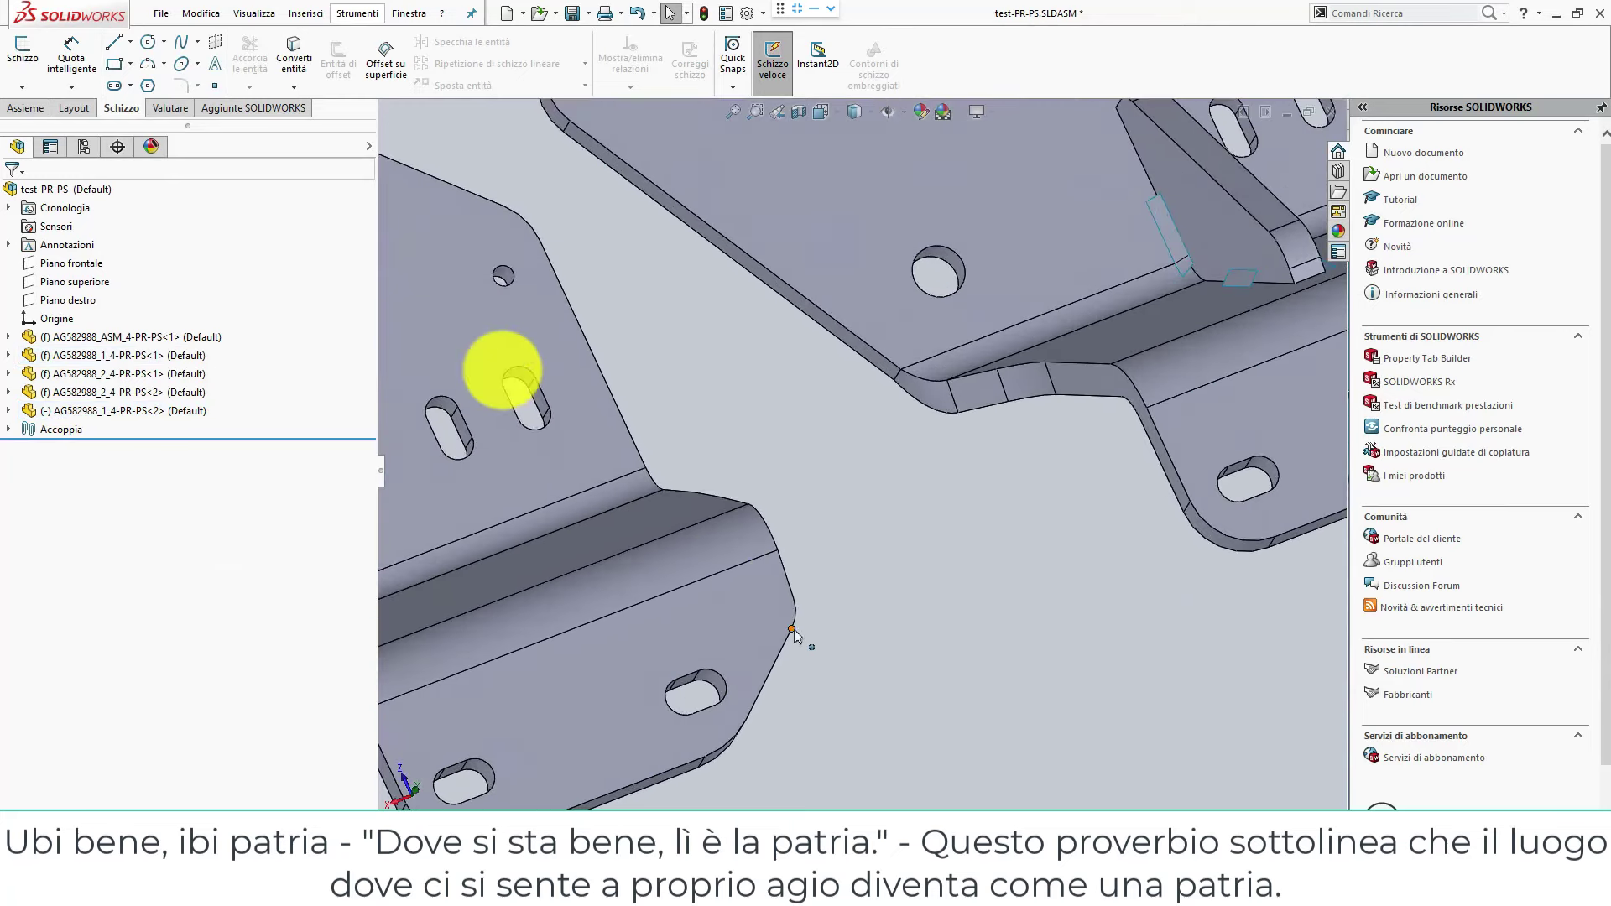
{"action": "key", "text": "f"}
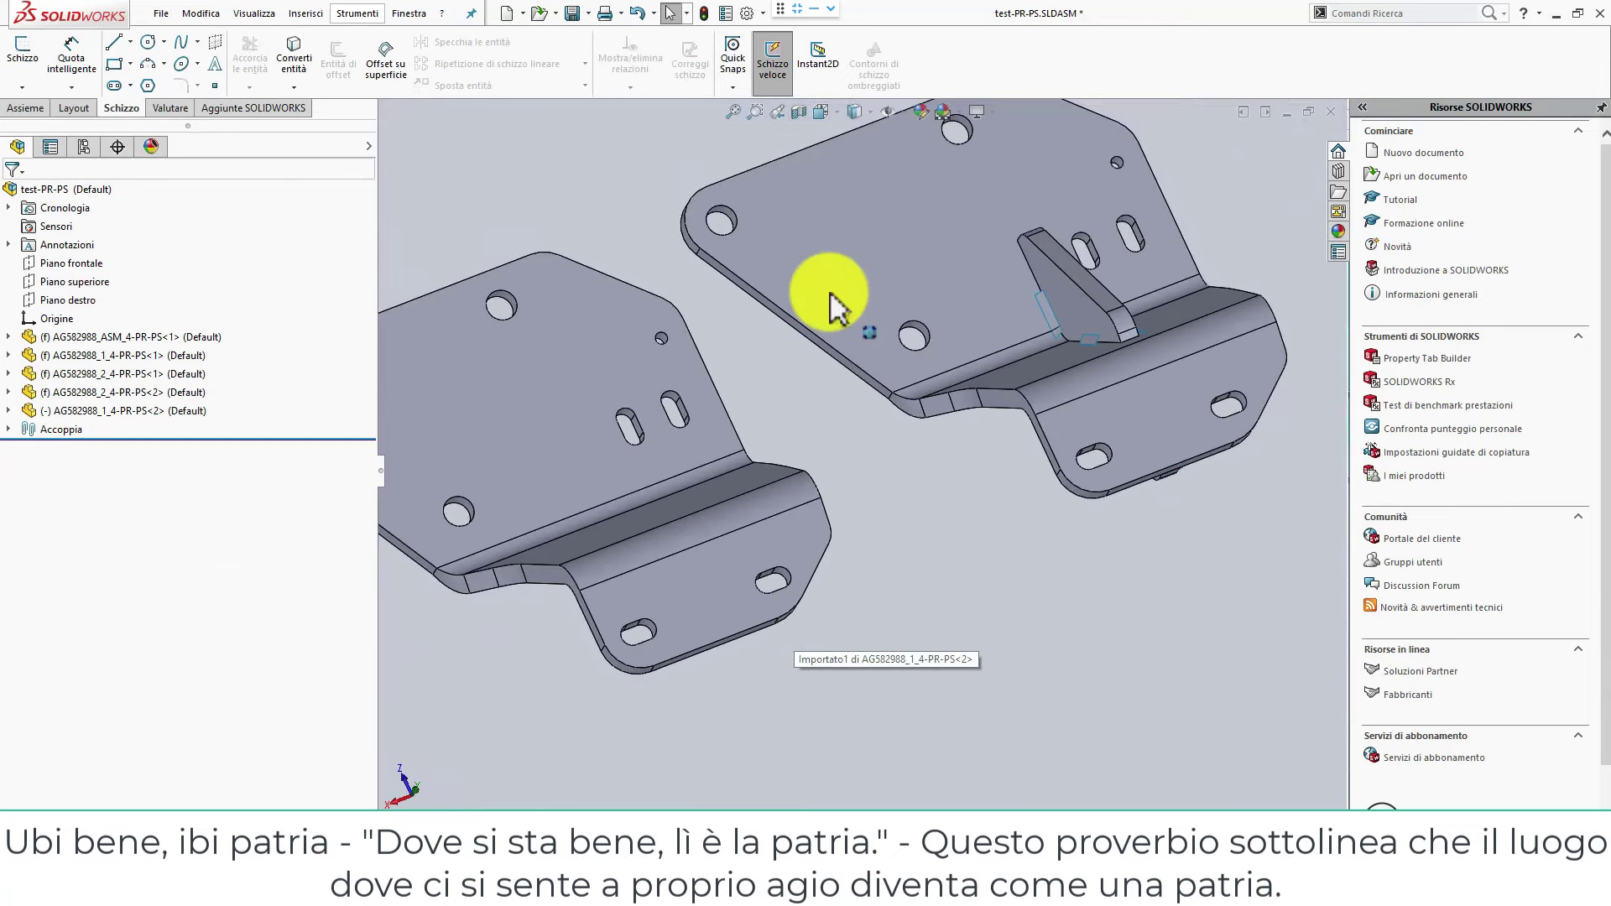
{"action": "left_click", "coordinate": [516, 369]}
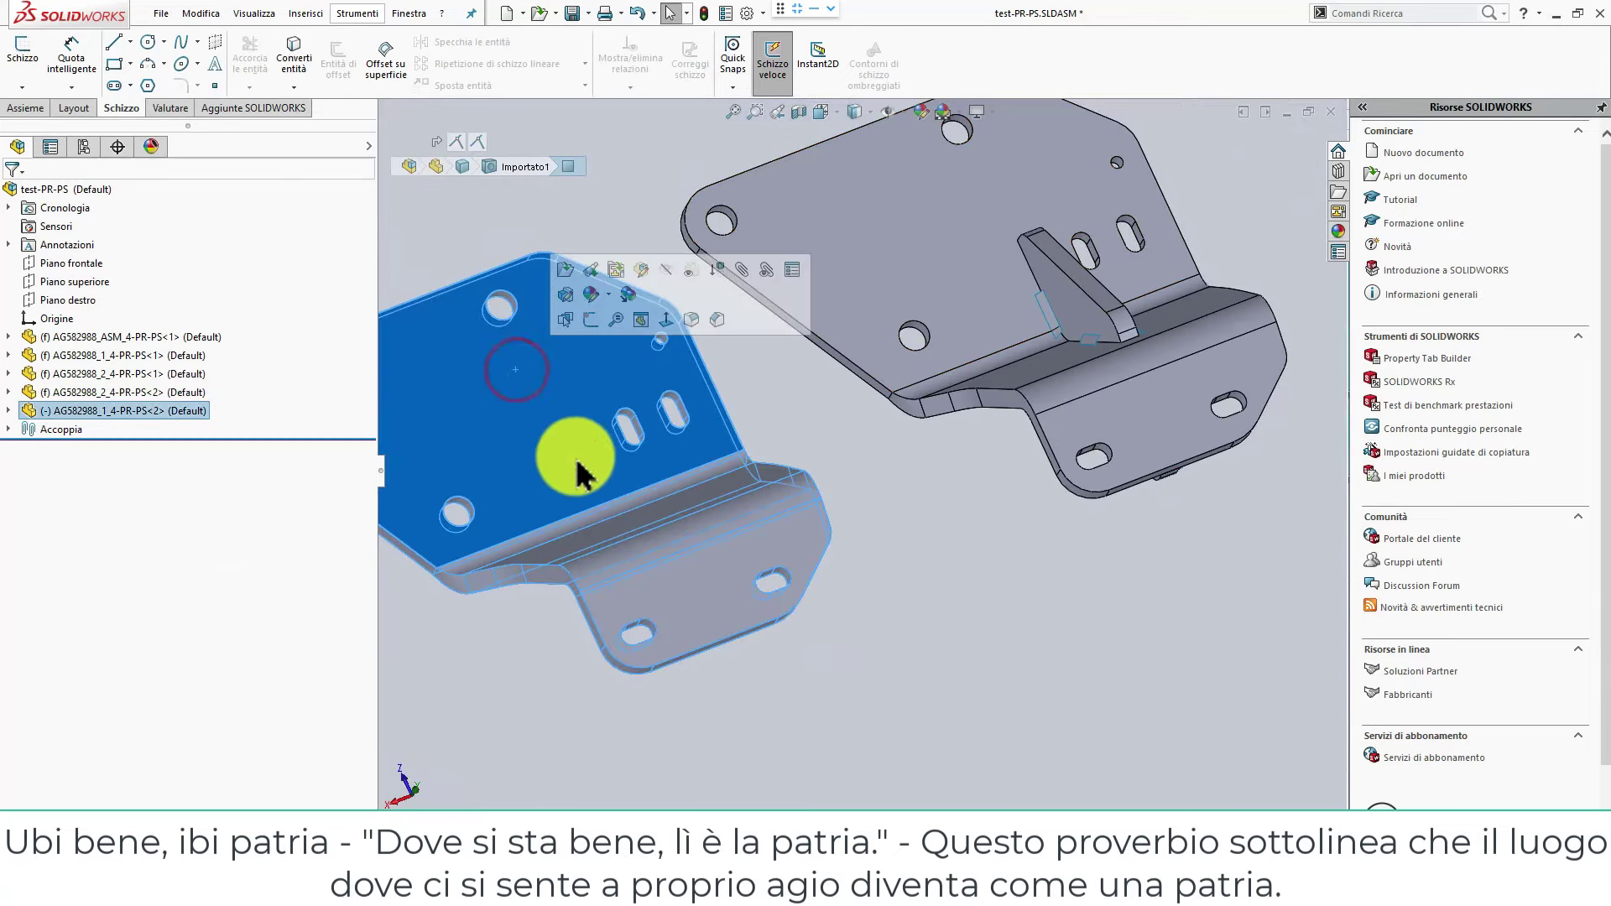
{"action": "left_click", "coordinate": [696, 463]}
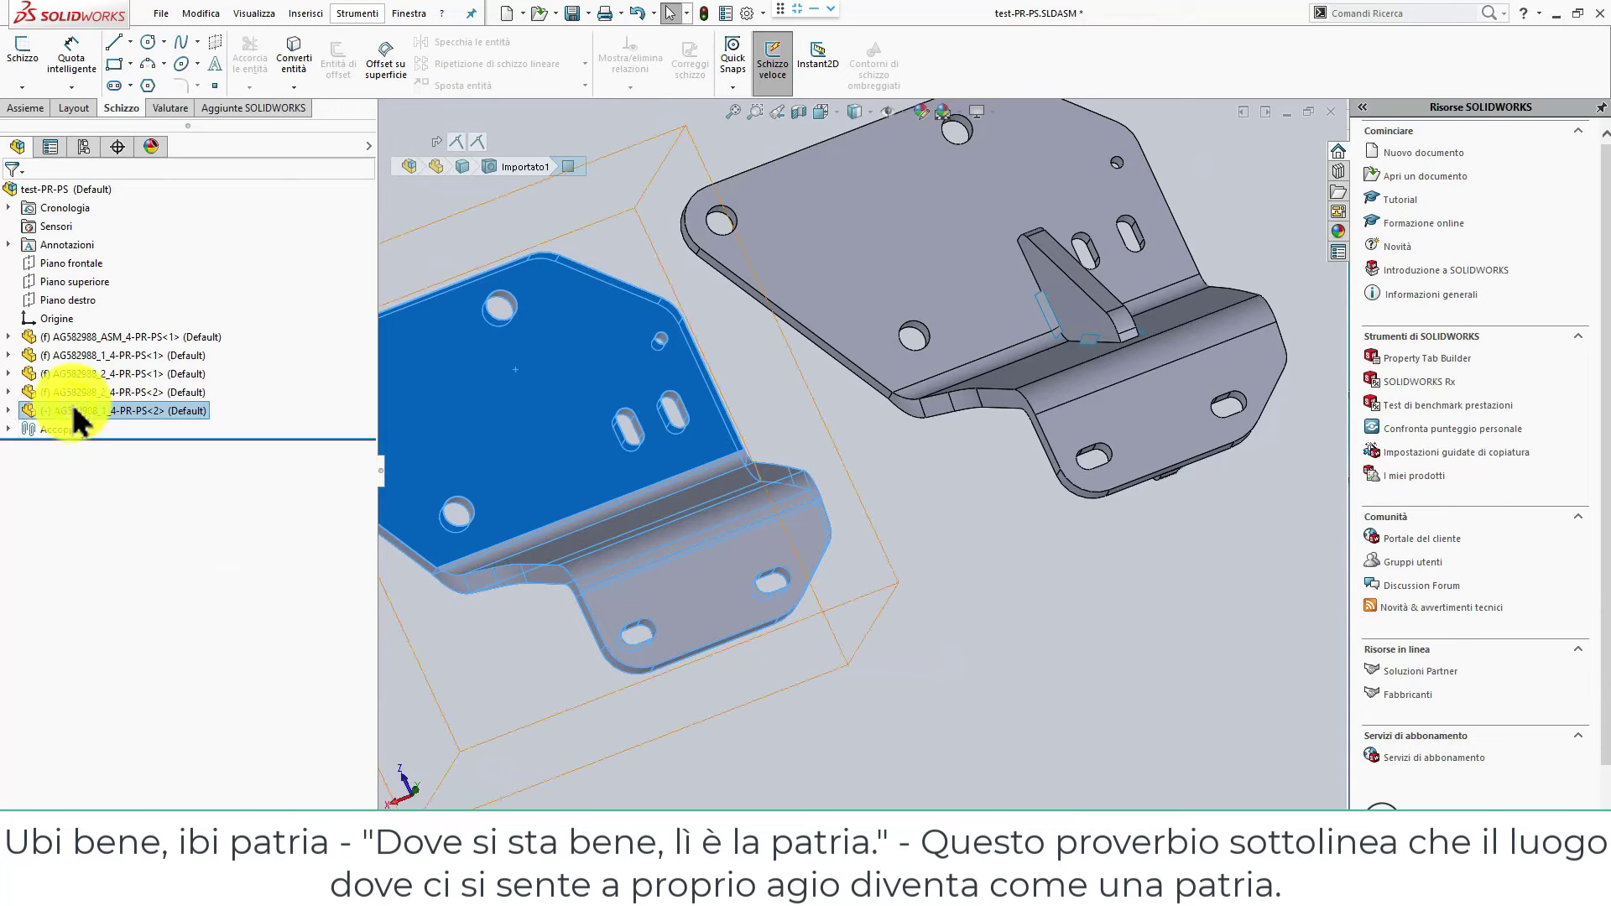
Make the lower-left bracket independent, saved as AG582988_1_4-PR-PS-01.sldprt.
{"action": "right_click", "coordinate": [73, 407]}
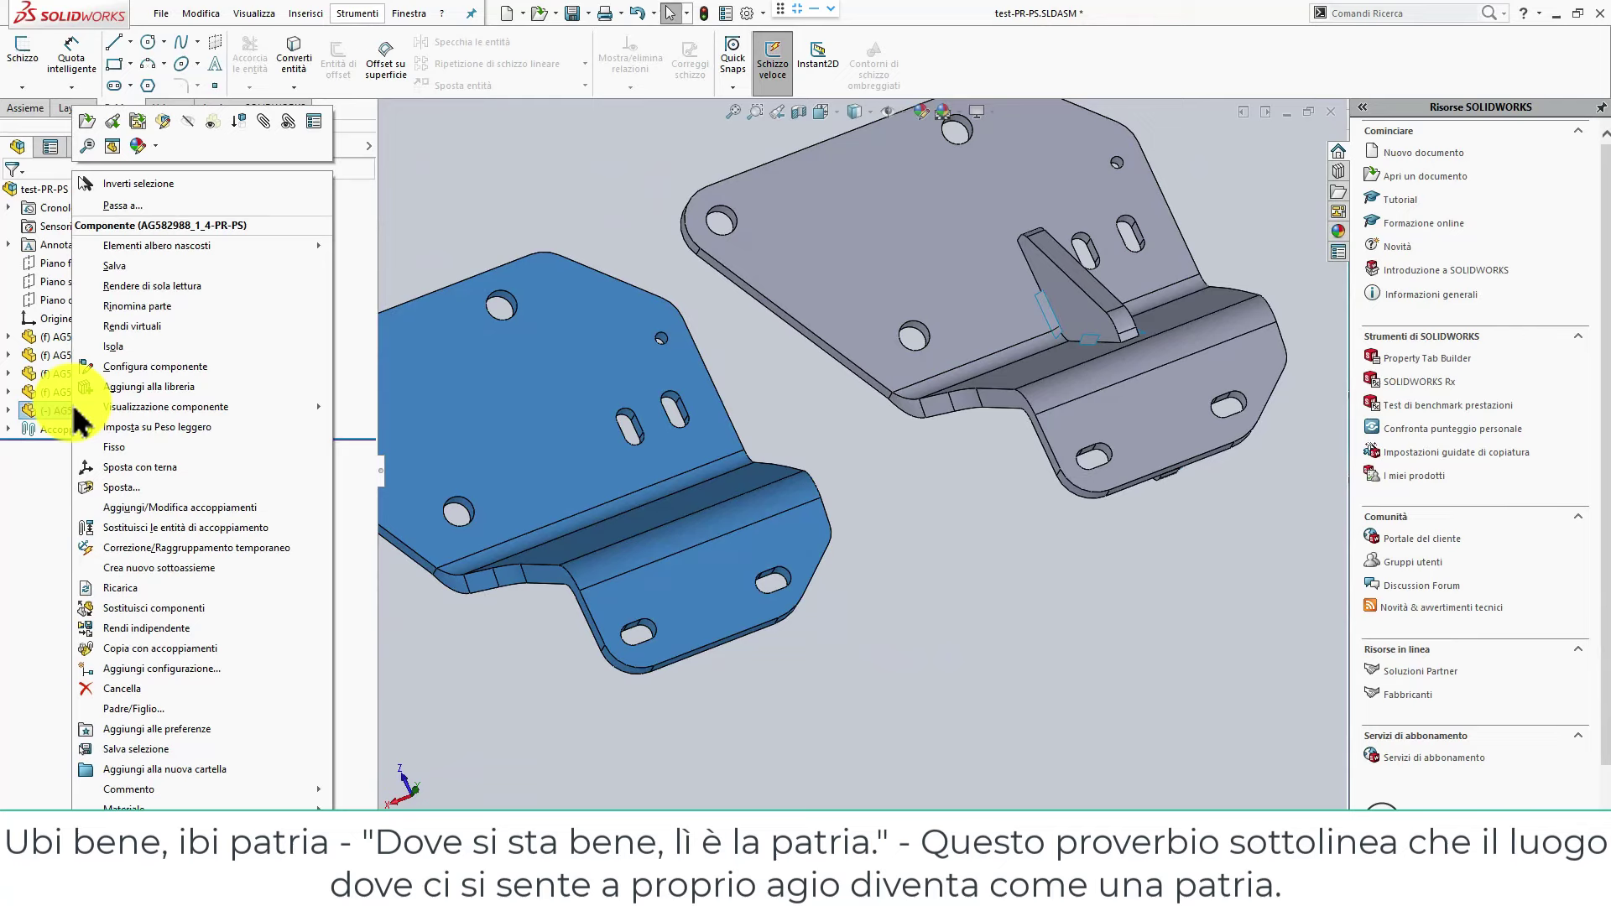
{"action": "left_click", "coordinate": [148, 629]}
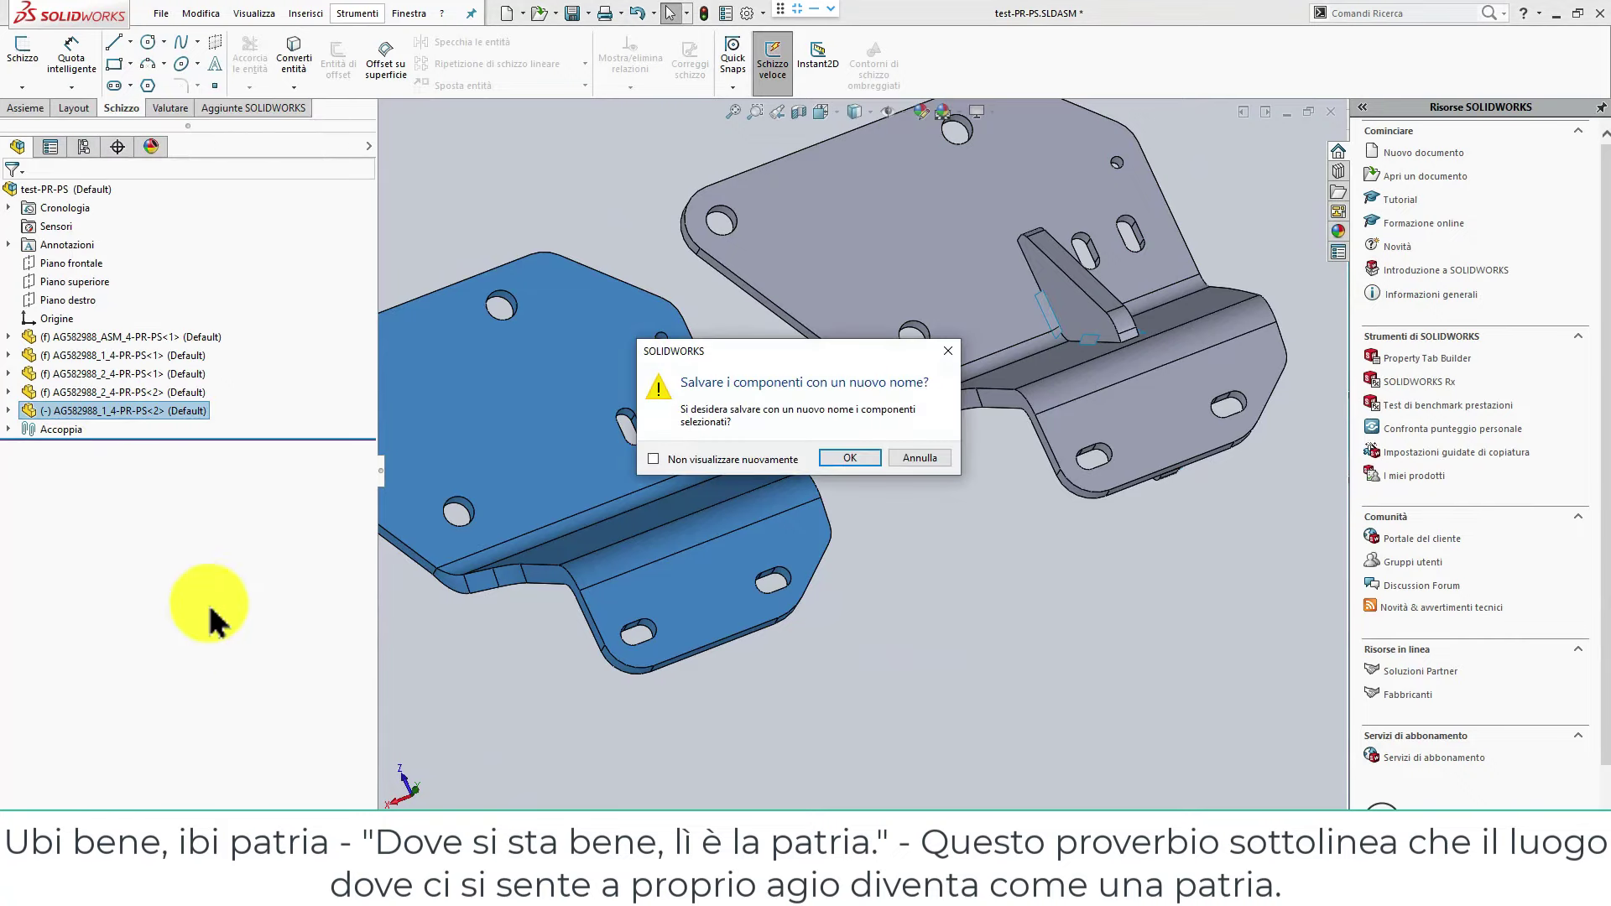
{"action": "left_click", "coordinate": [856, 455]}
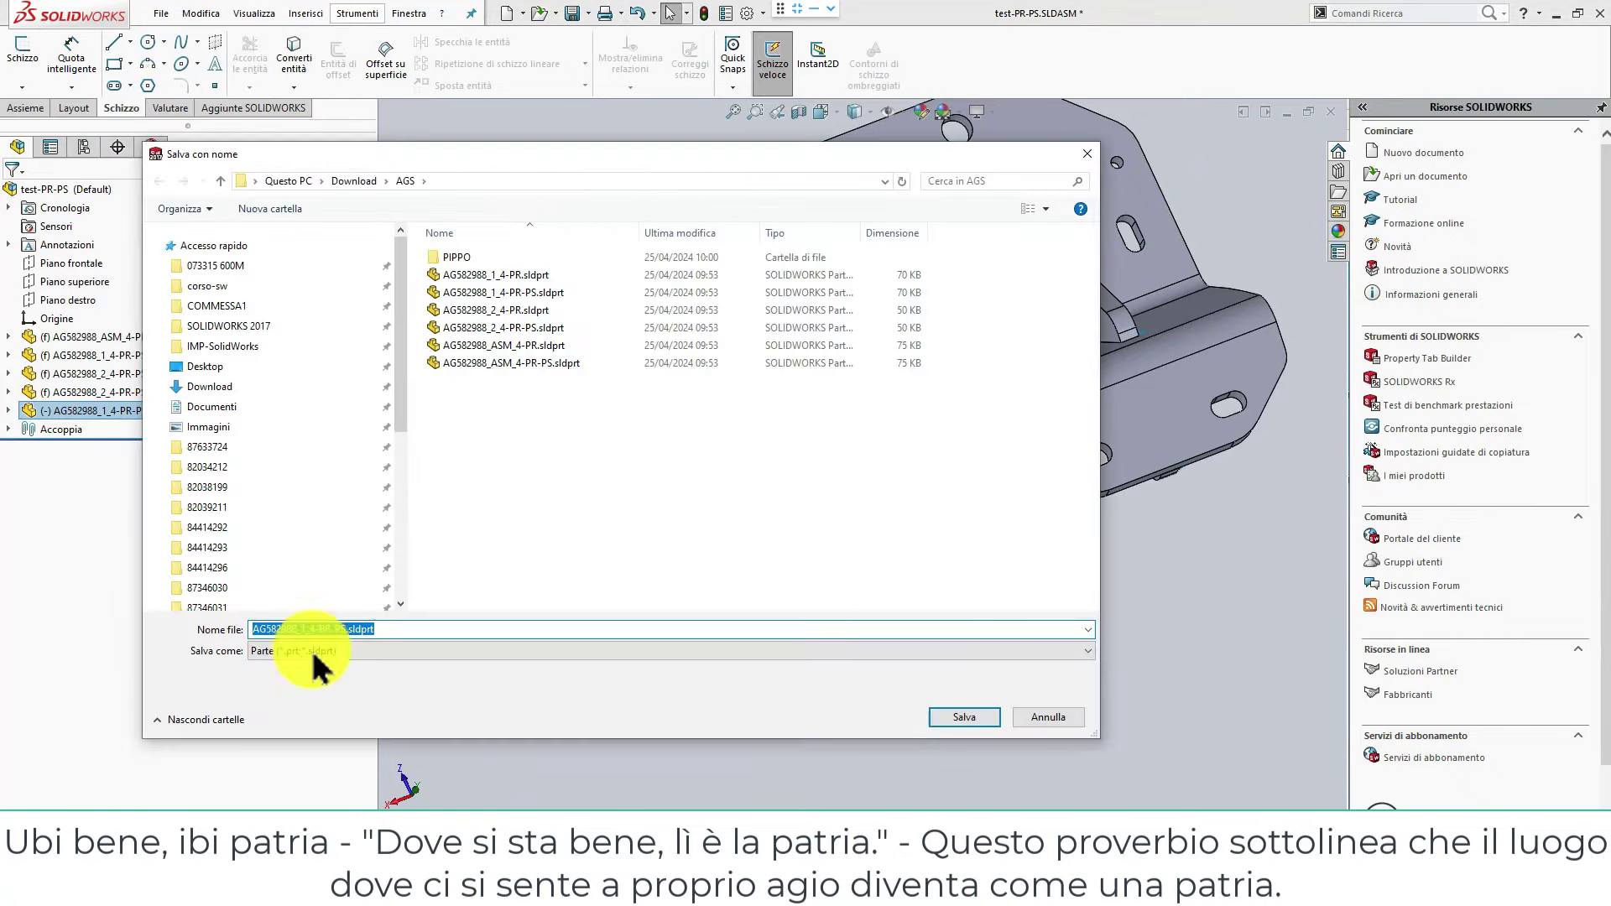
{"action": "left_click_drag", "start_coordinate": [339, 629], "coordinate": [373, 628]}
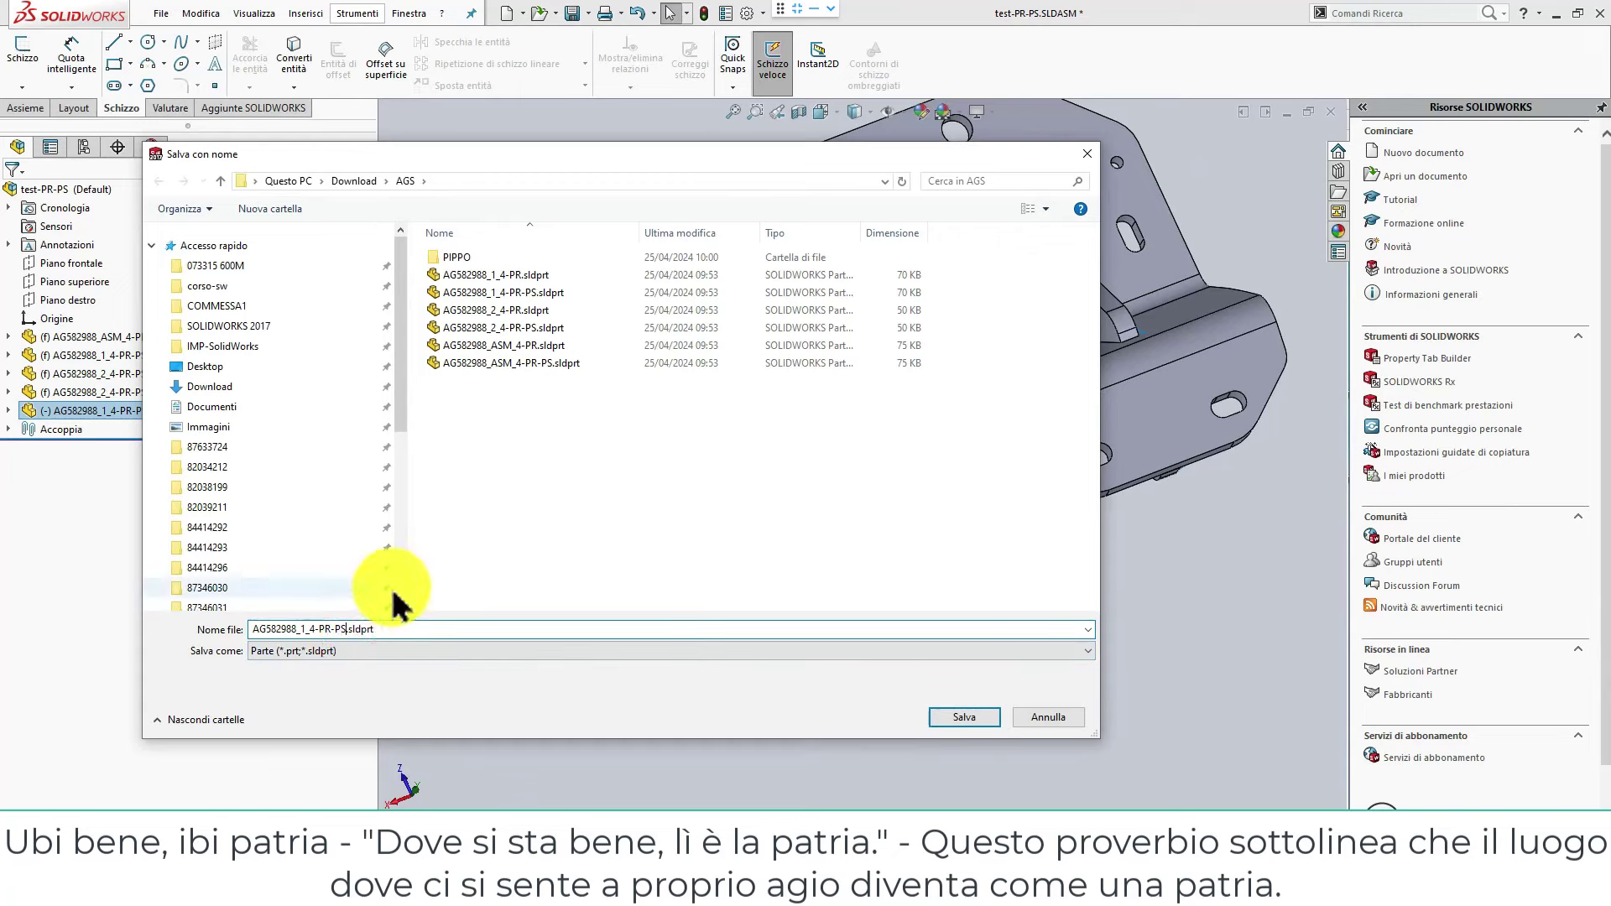
{"action": "type", "text": "-"}
{"action": "scroll", "coordinate": [411, 579], "scroll_direction": "down", "scroll_amount": 5}
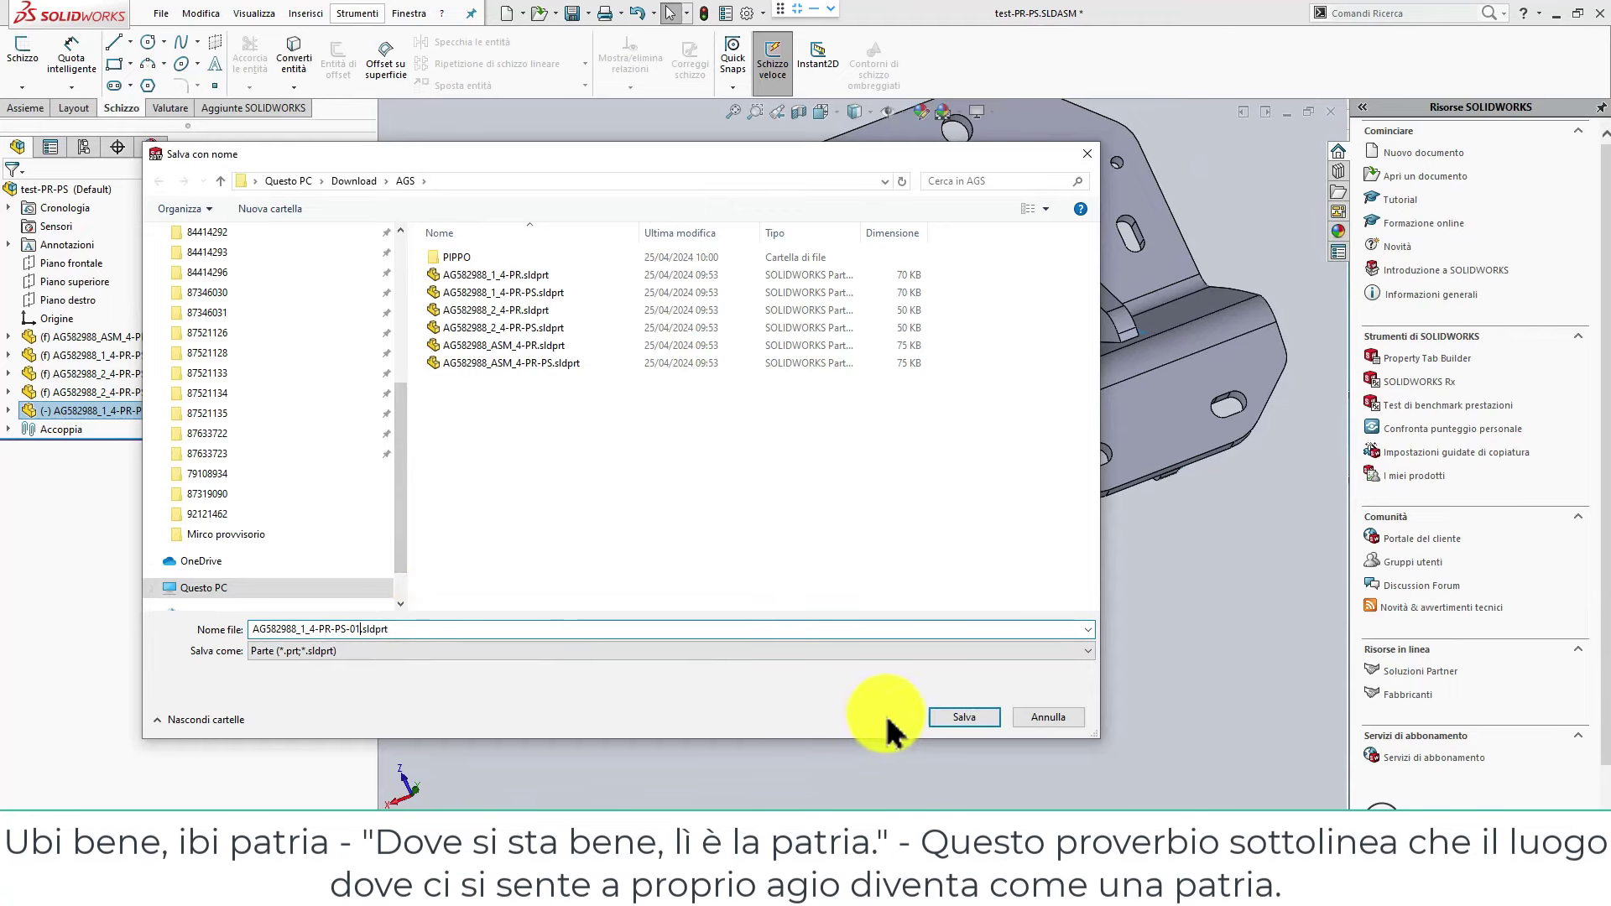
{"action": "left_click", "coordinate": [935, 720]}
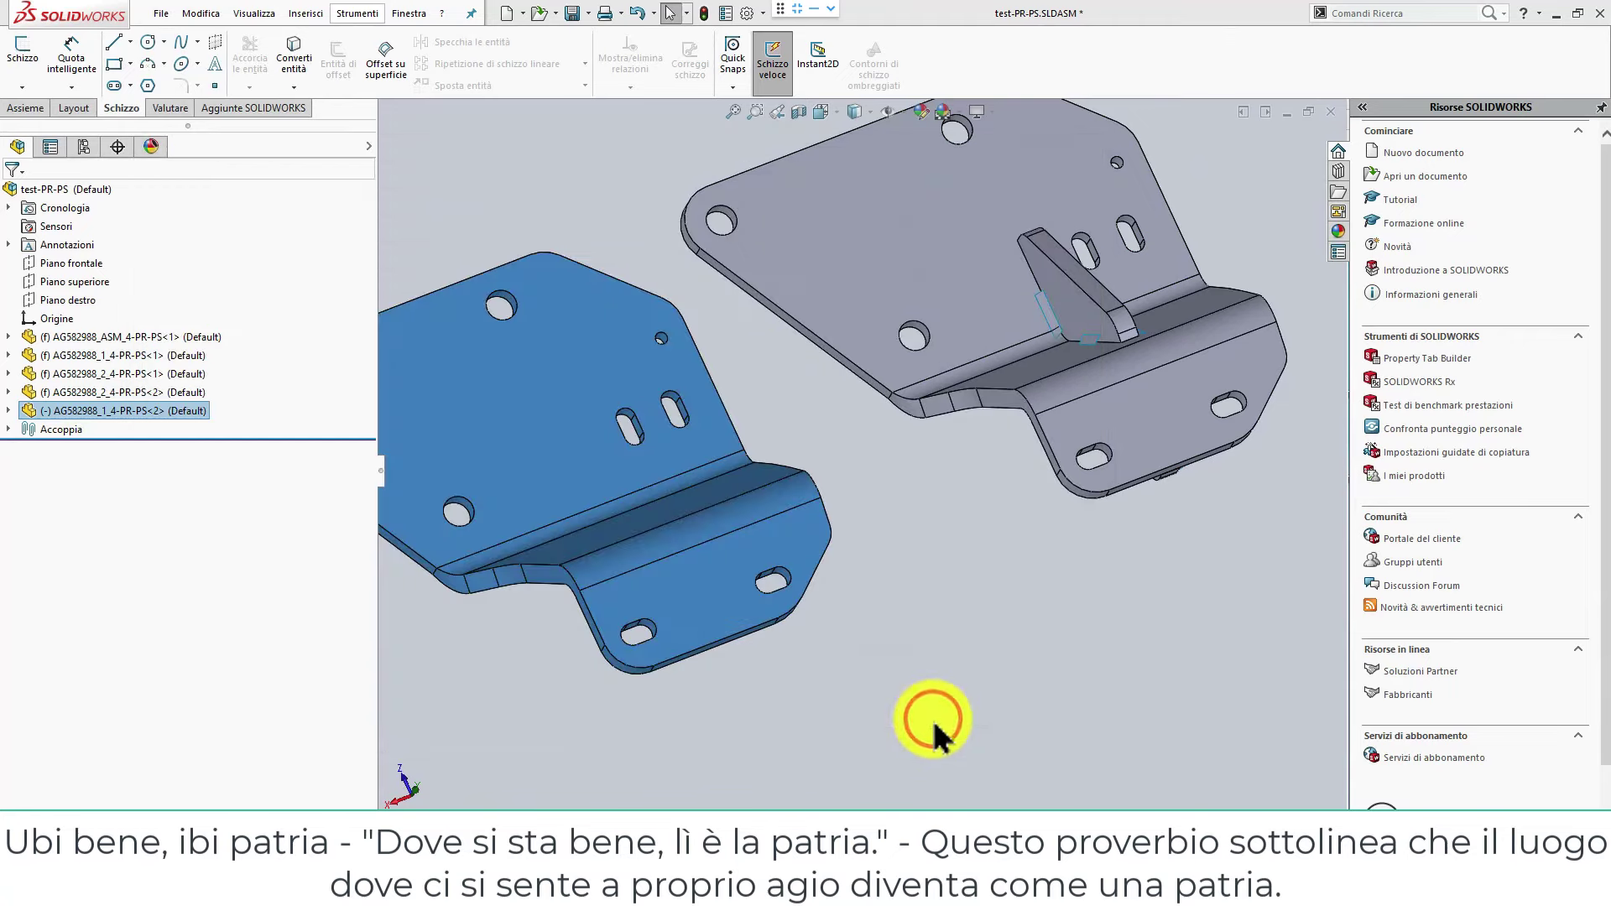
Give the AG582988_1_4-PR-PS-01 bracket a pure red (255, 0, 0) part-level appearance.
{"action": "left_click", "coordinate": [94, 411]}
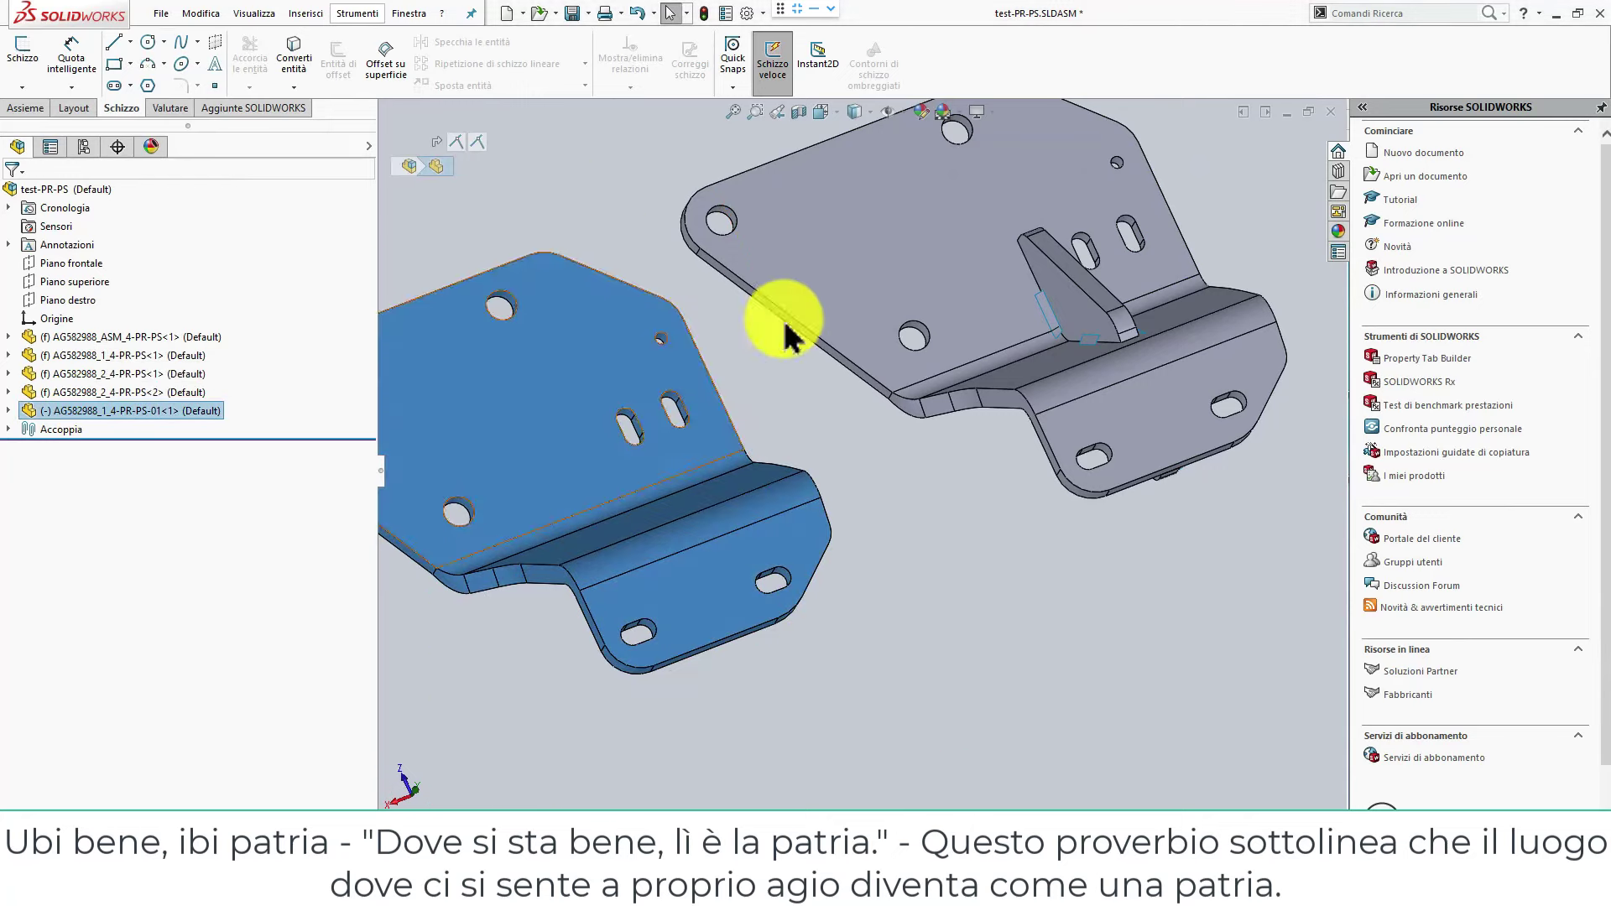
{"action": "left_click", "coordinate": [424, 260]}
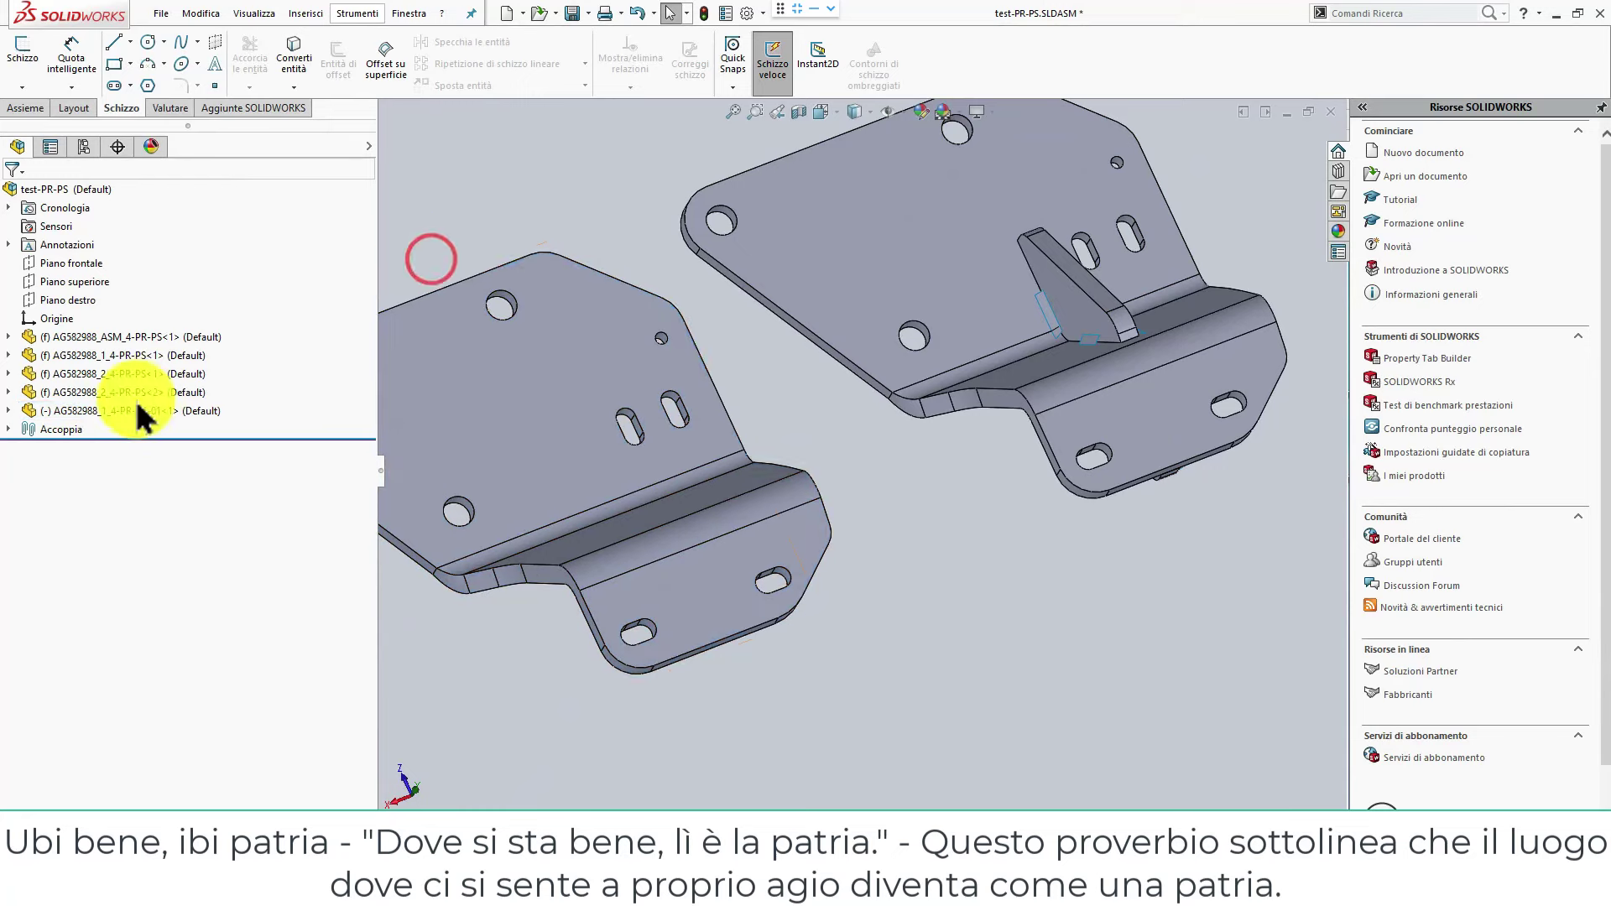
{"action": "left_click", "coordinate": [367, 142]}
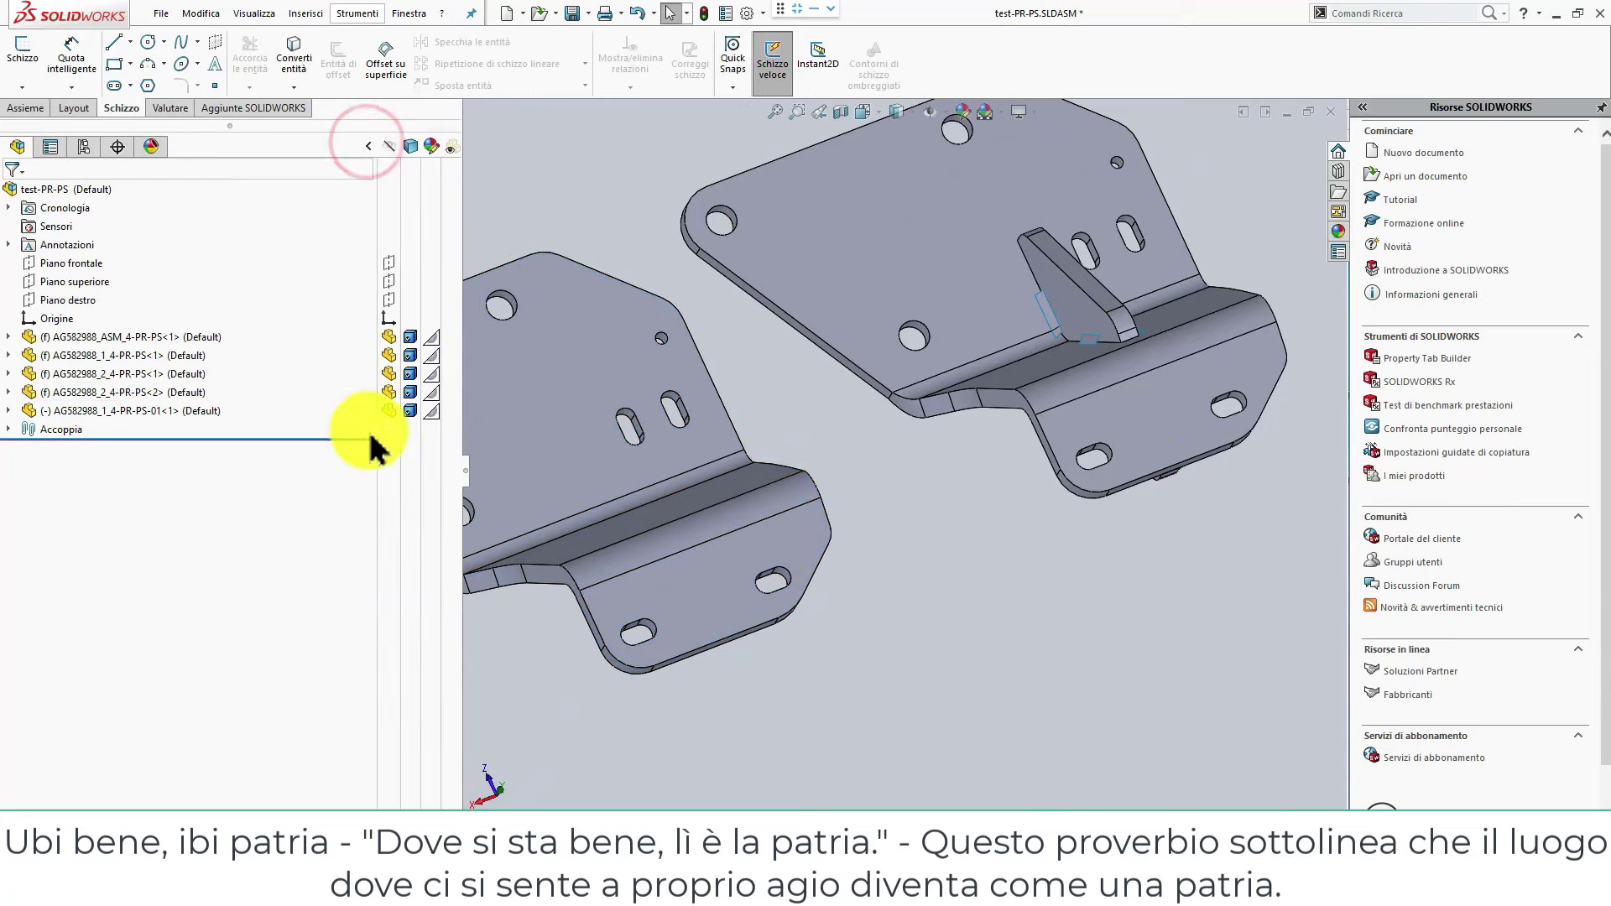
{"action": "left_click", "coordinate": [435, 410]}
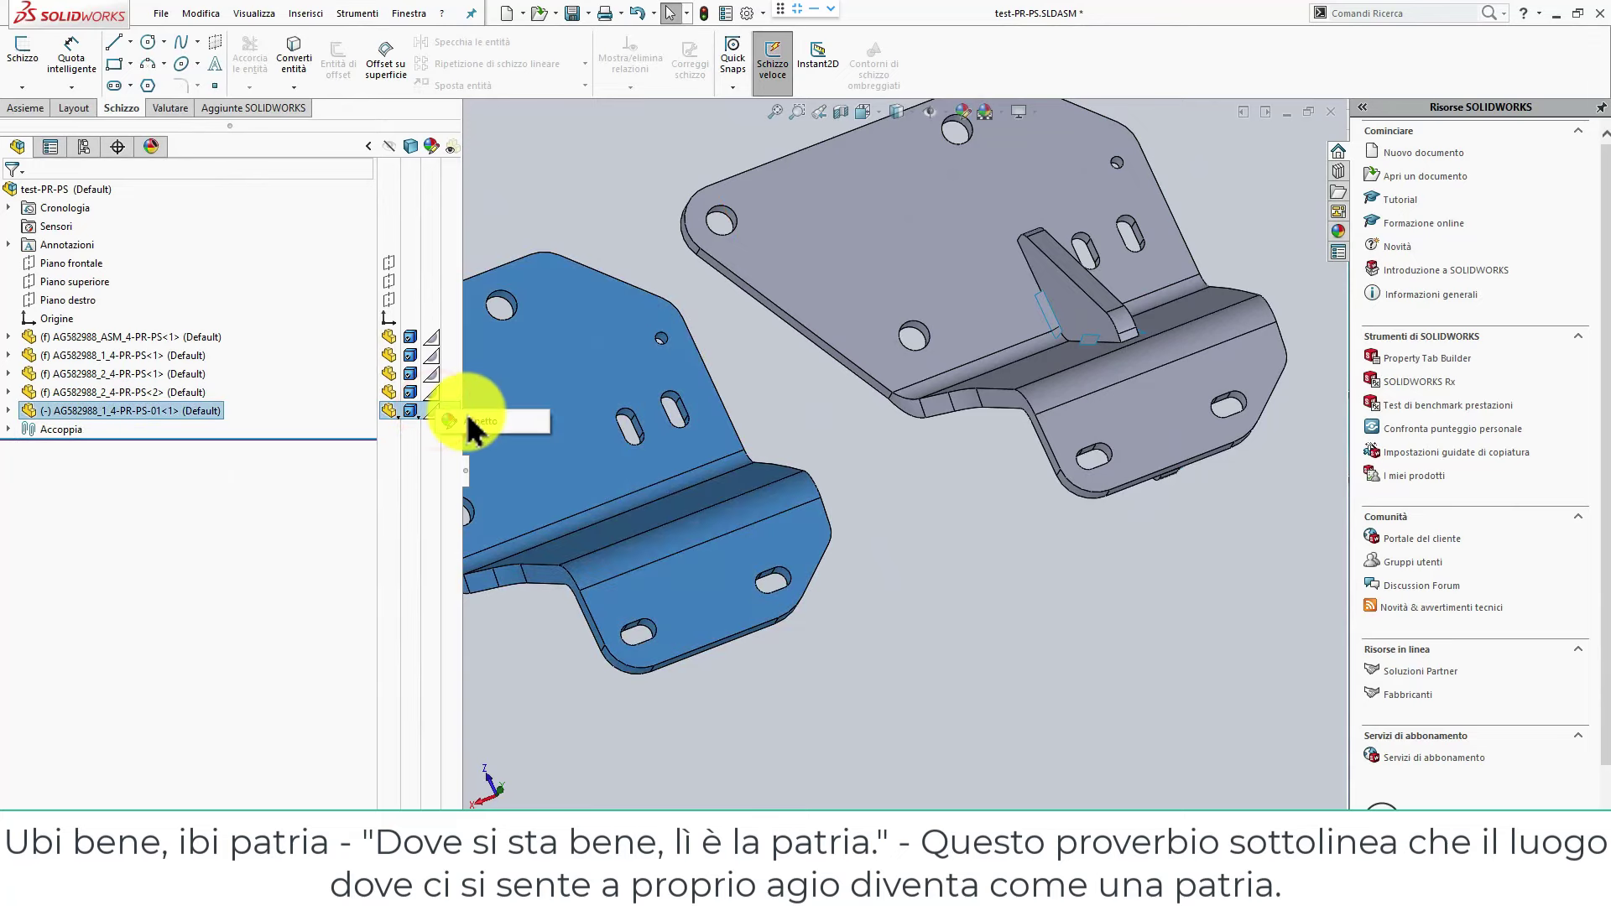
{"action": "left_click", "coordinate": [471, 423]}
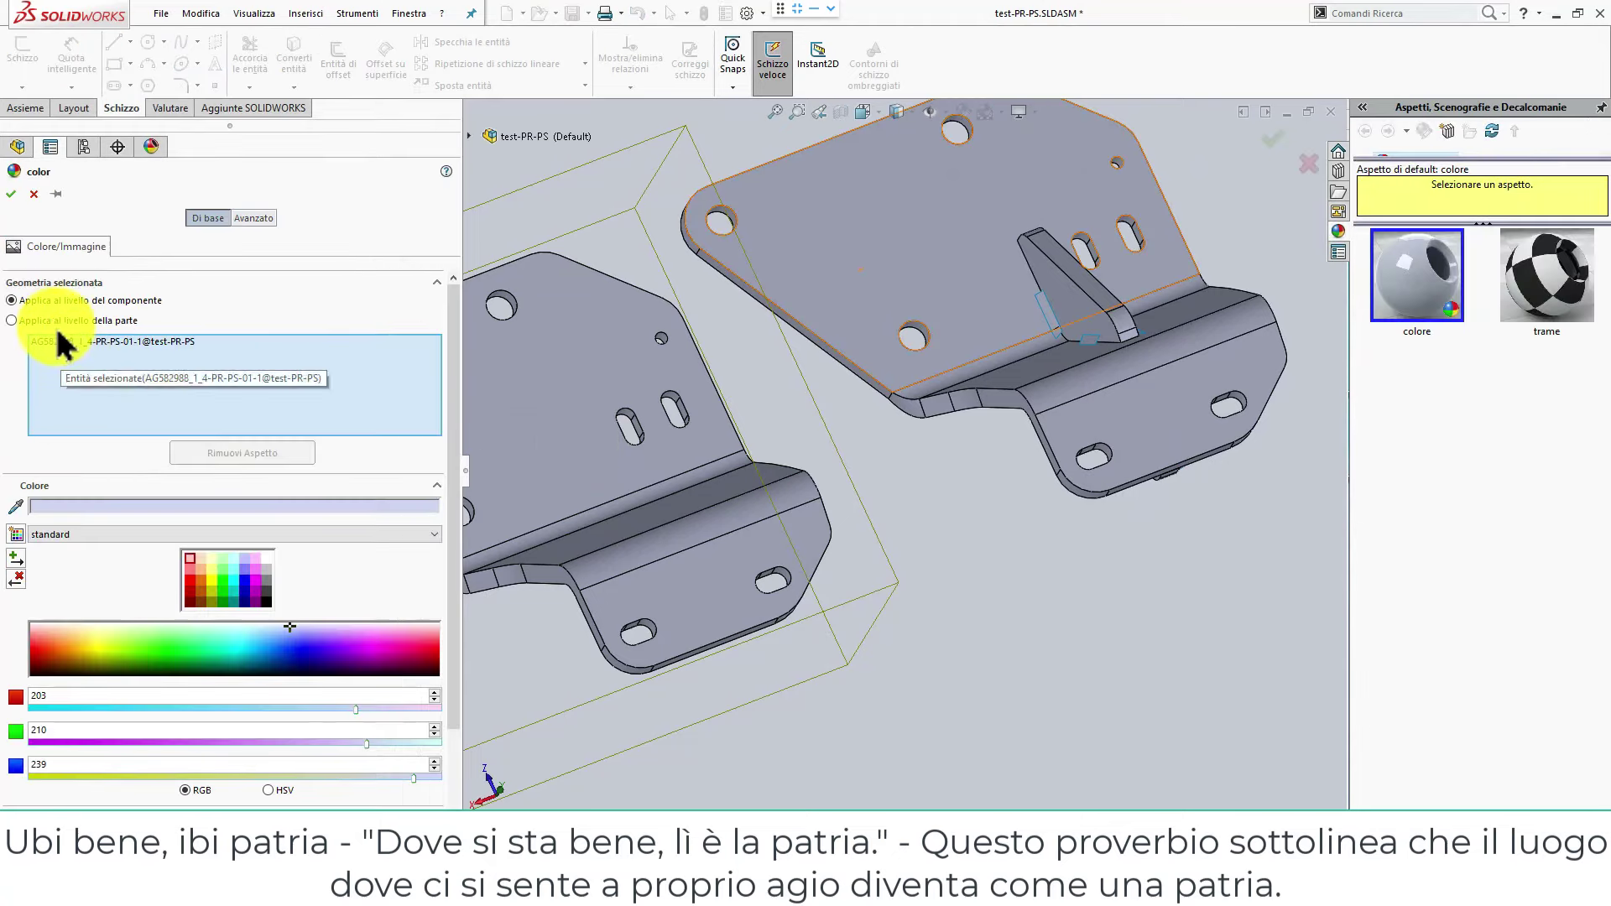
{"action": "left_click", "coordinate": [56, 323]}
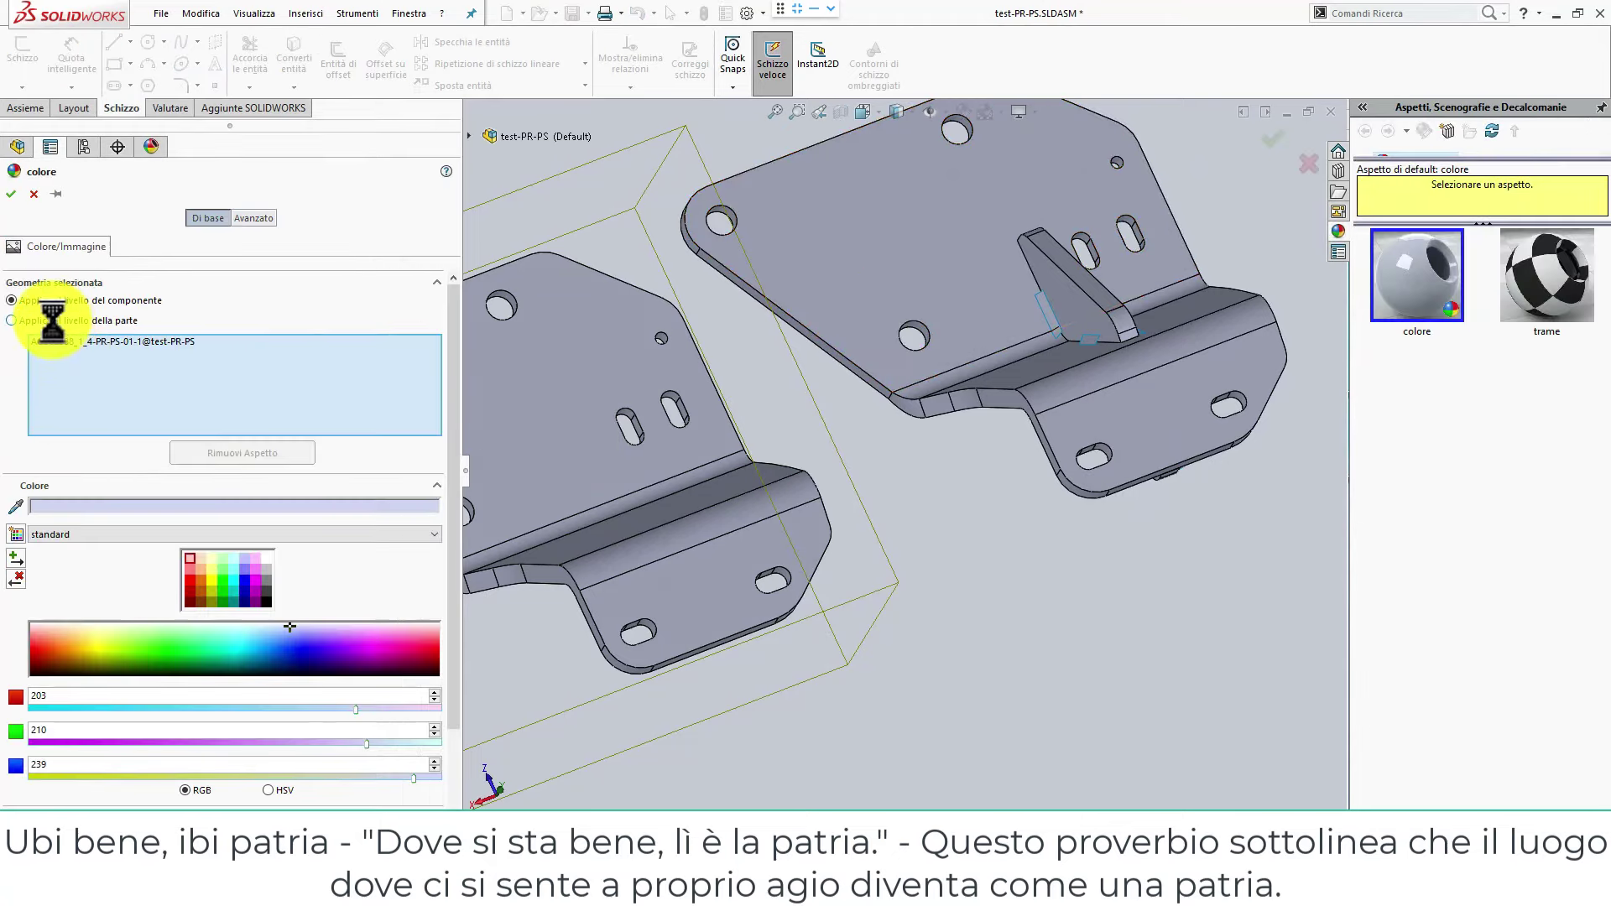
{"action": "left_click", "coordinate": [191, 579]}
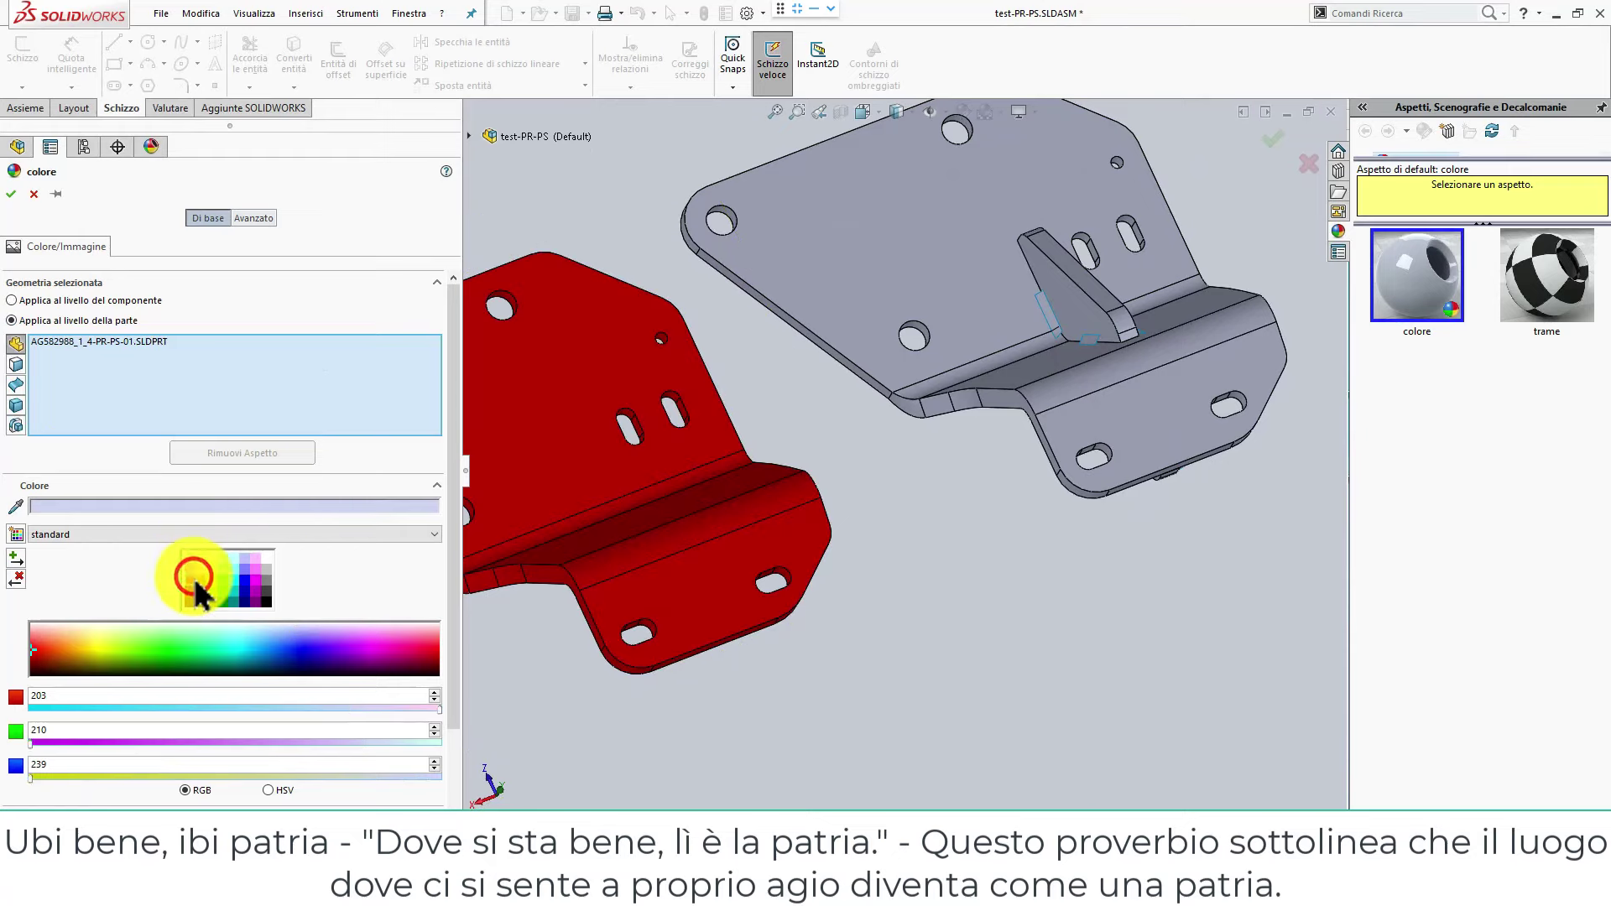
{"action": "left_click", "coordinate": [10, 195]}
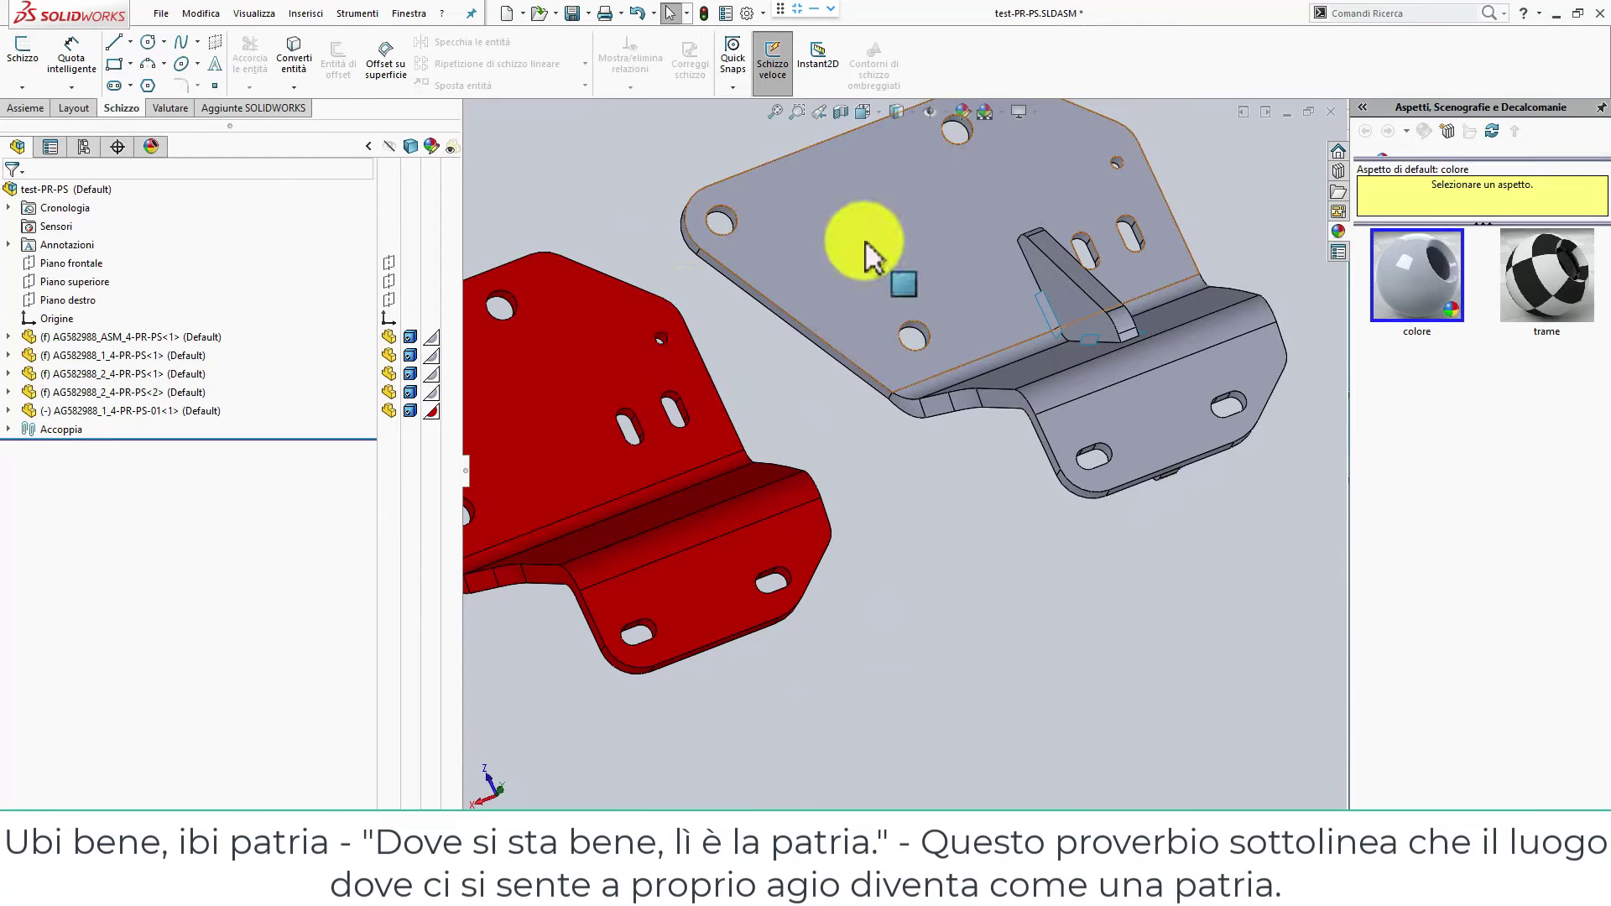
Open the red AG582988_1_4-PR-PS-01 bracket from the assembly with Apri parte.
{"action": "scroll", "coordinate": [894, 544], "scroll_direction": "down", "scroll_amount": 3}
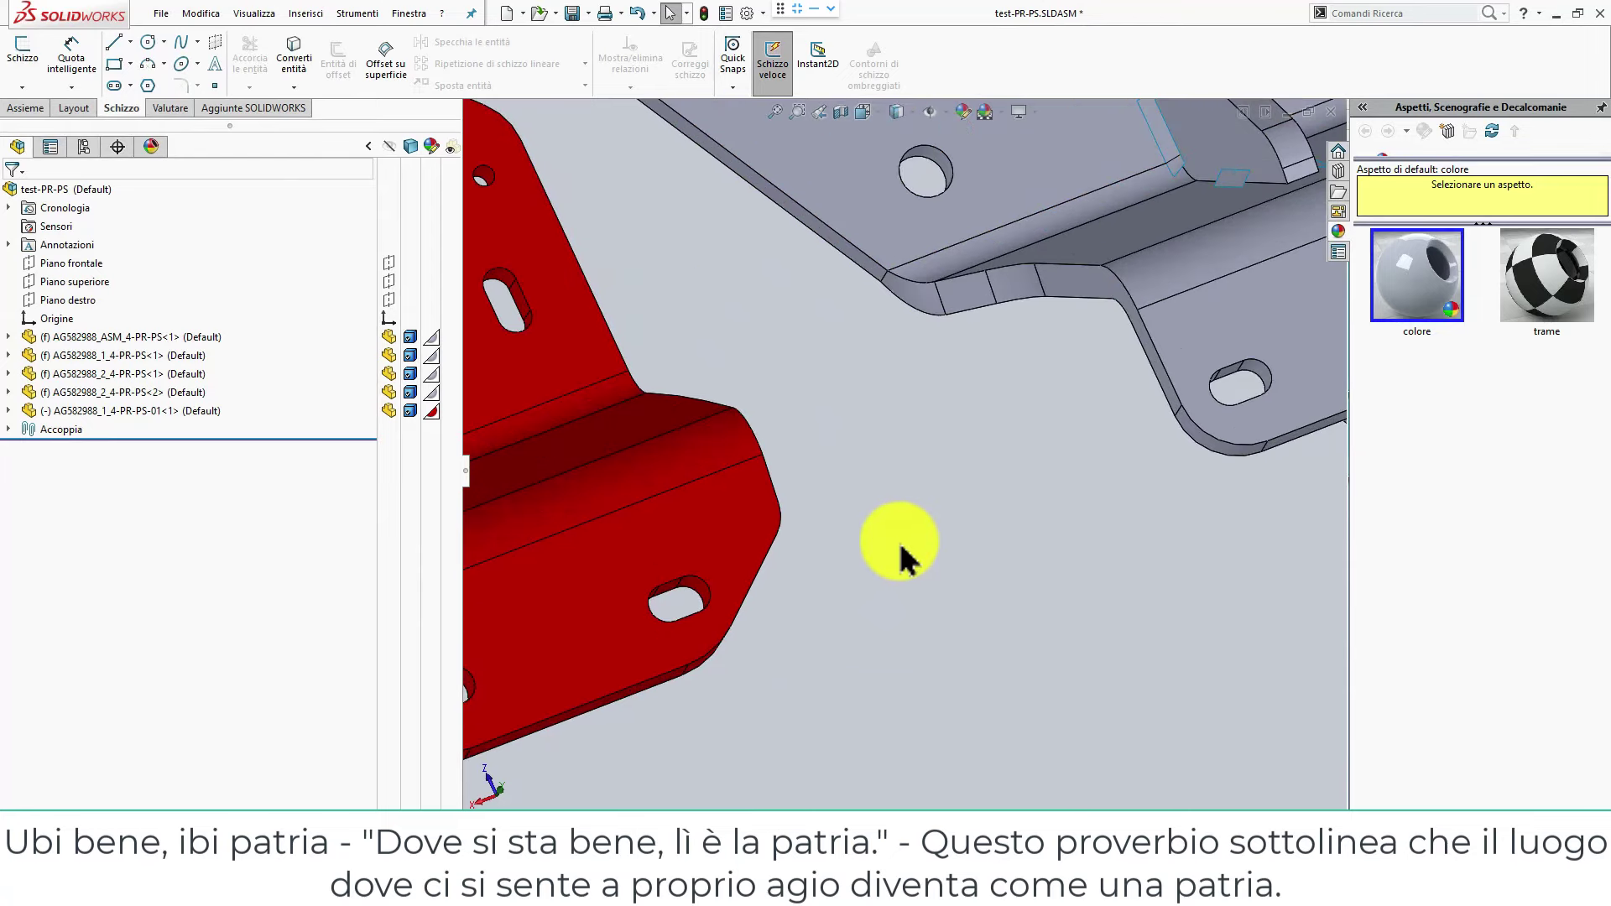
{"action": "scroll", "coordinate": [872, 512], "scroll_direction": "up", "scroll_amount": 2}
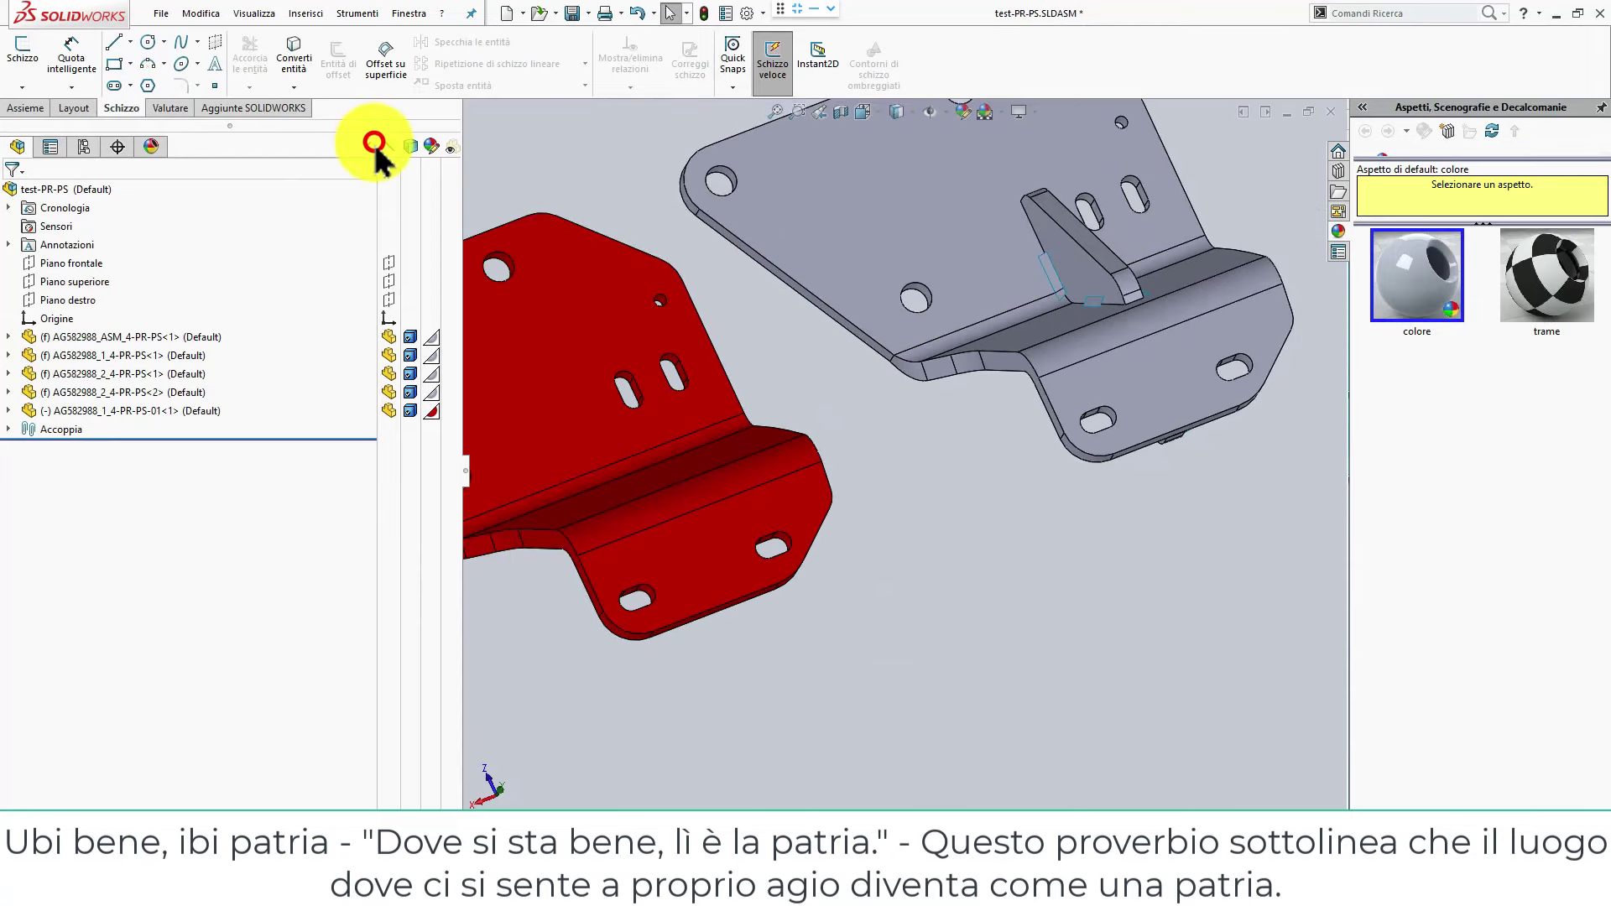
{"action": "left_click", "coordinate": [375, 146]}
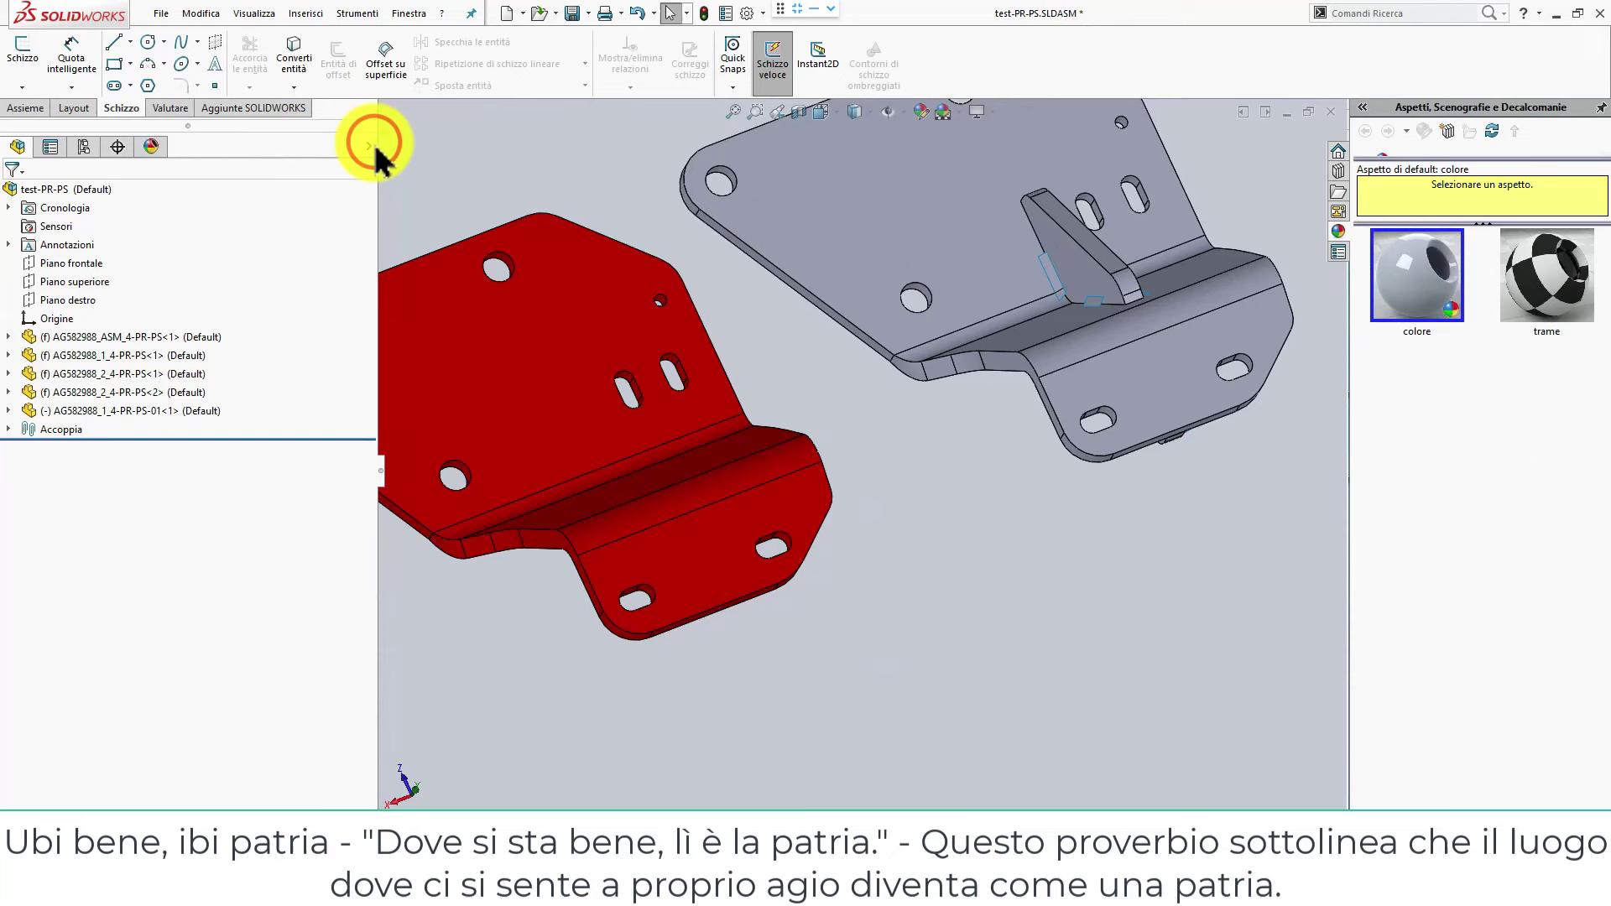
{"action": "right_click", "coordinate": [599, 384]}
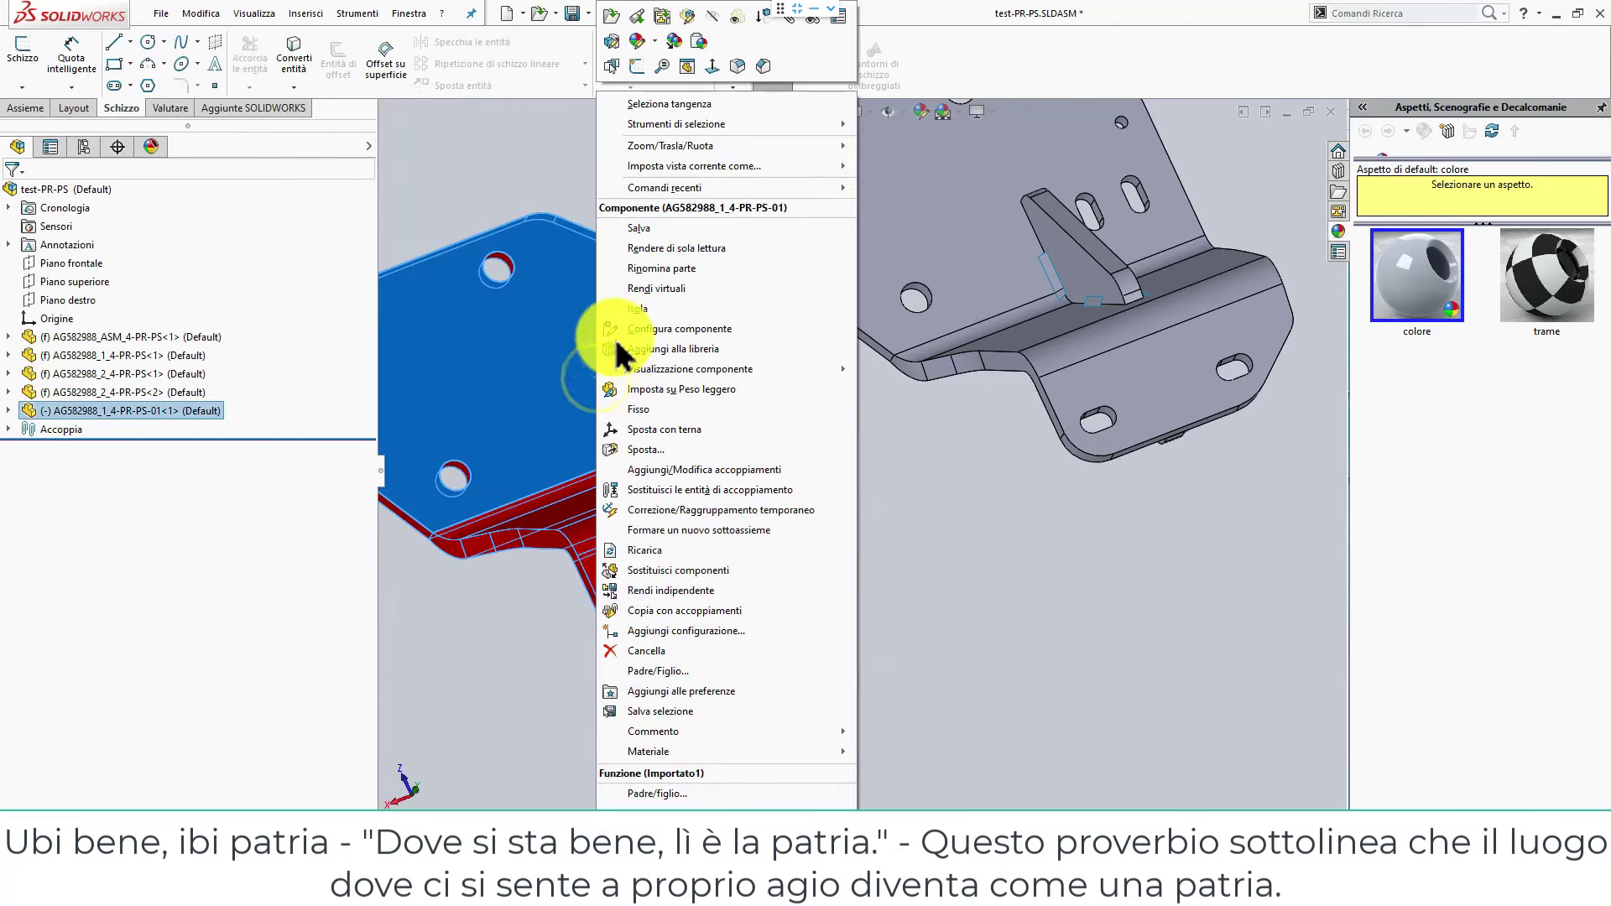
{"action": "left_click", "coordinate": [641, 22]}
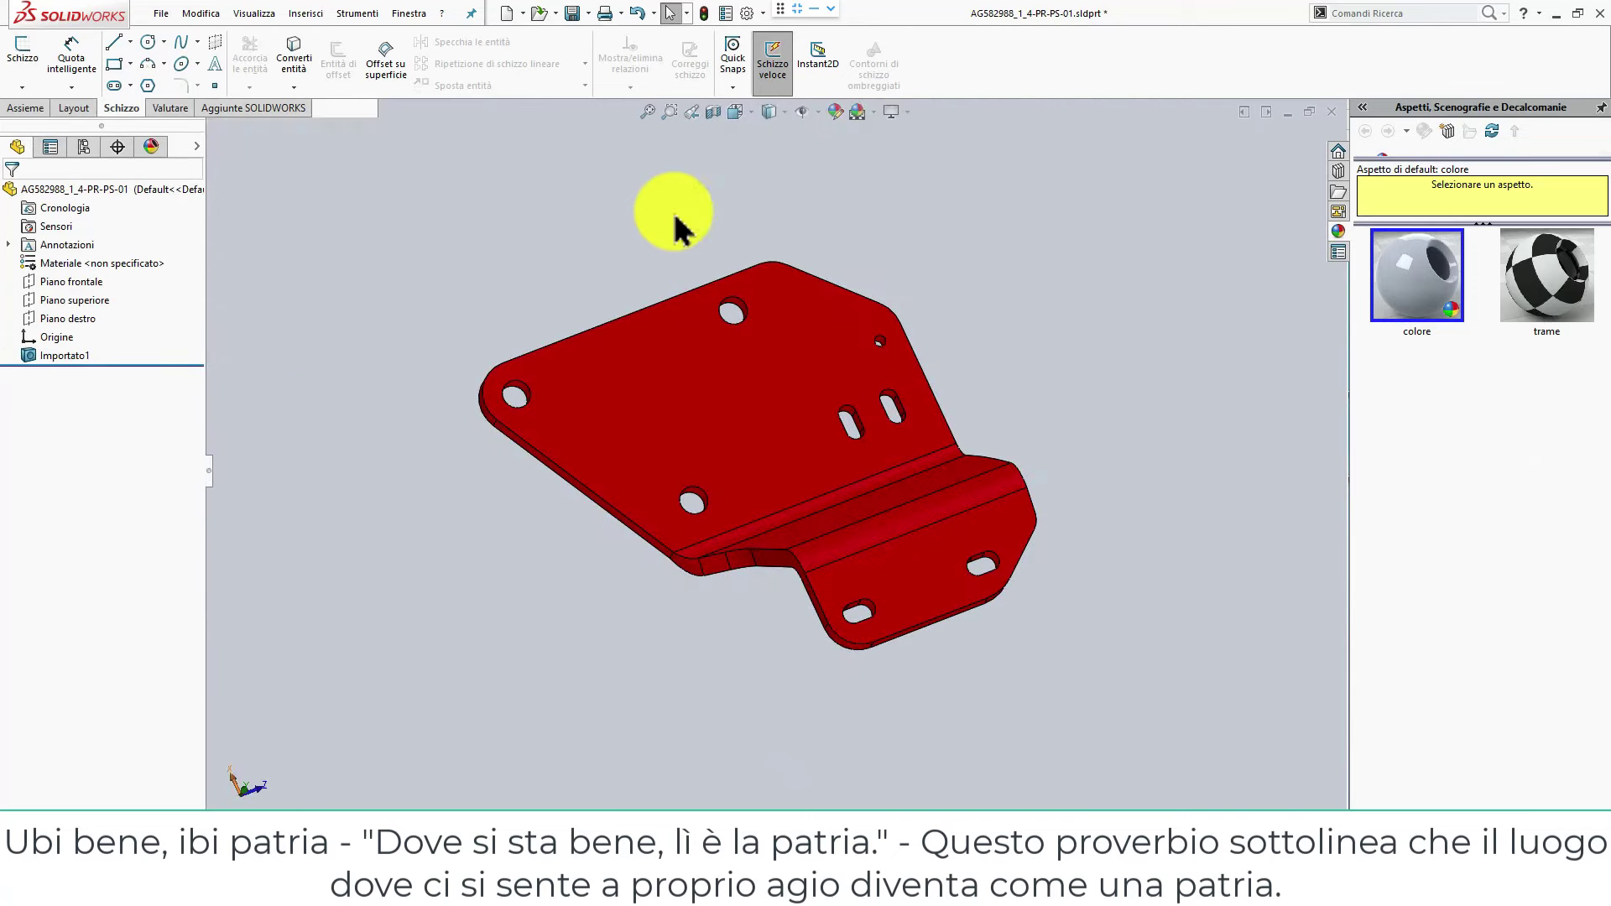
Start a sketch on the bracket's large flat face, viewed normal to it.
{"action": "left_click", "coordinate": [802, 348]}
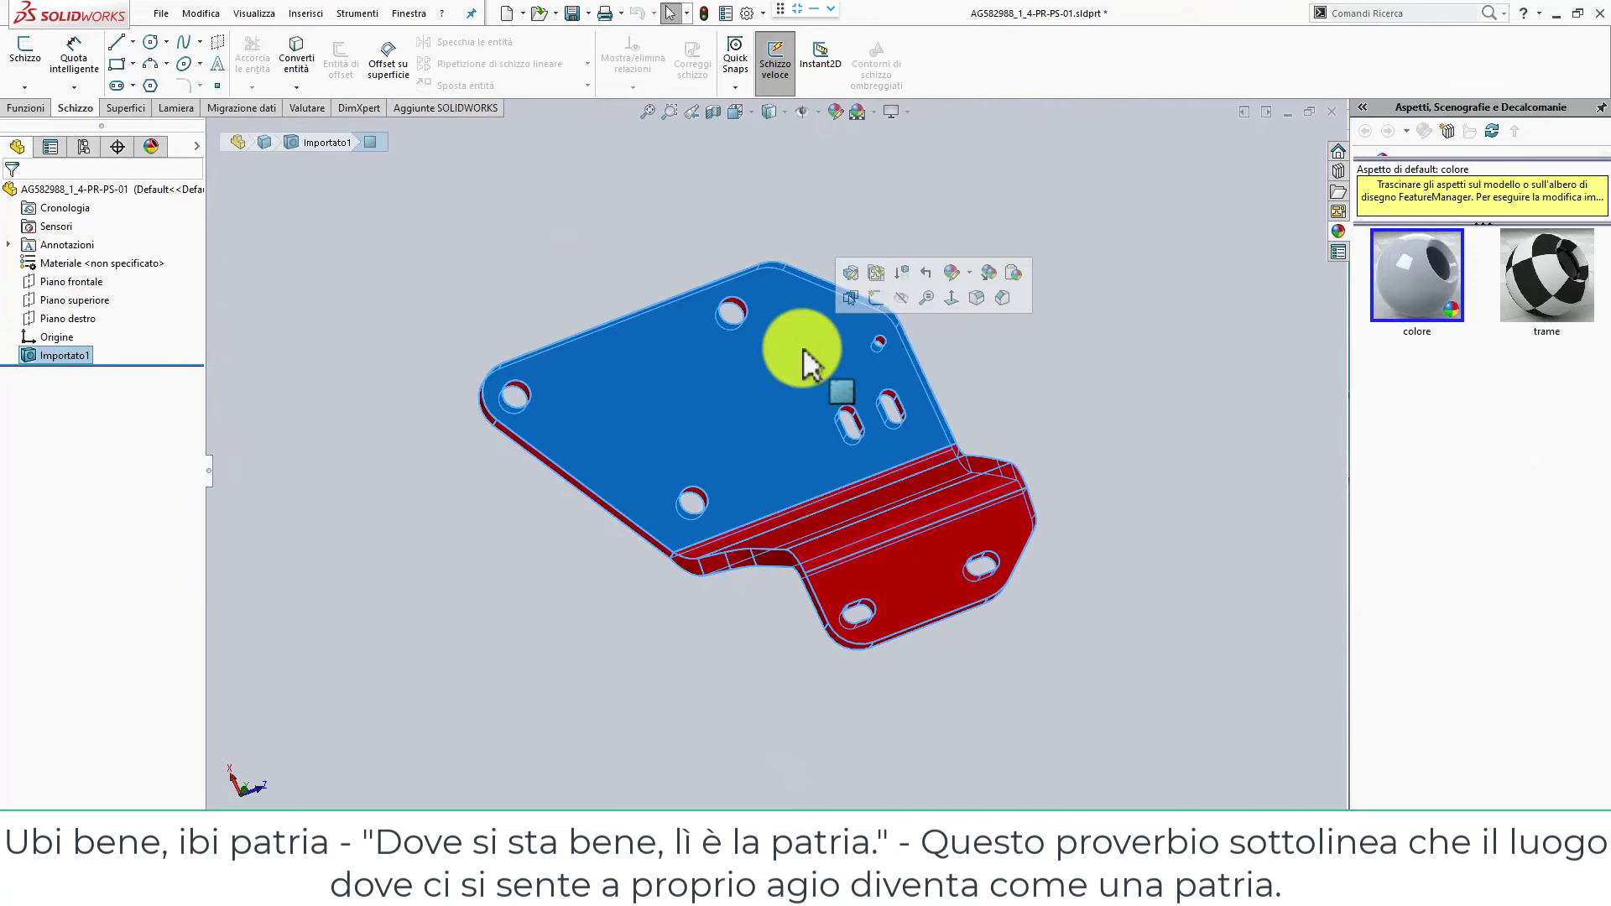
{"action": "key", "text": "ctrl+8"}
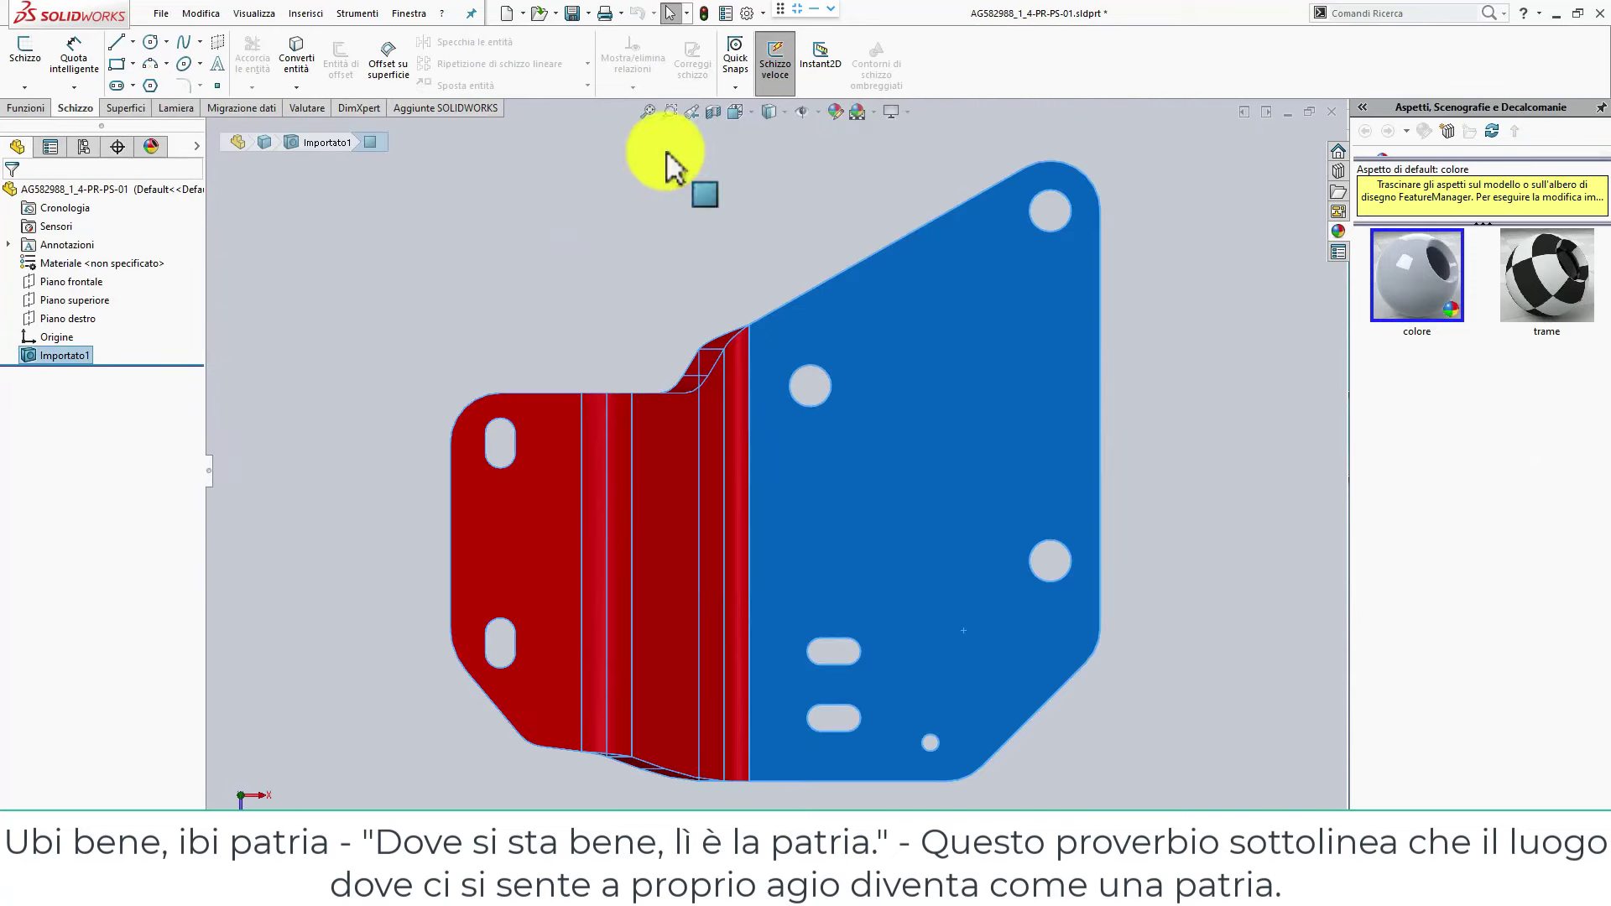
{"action": "left_click", "coordinate": [666, 153]}
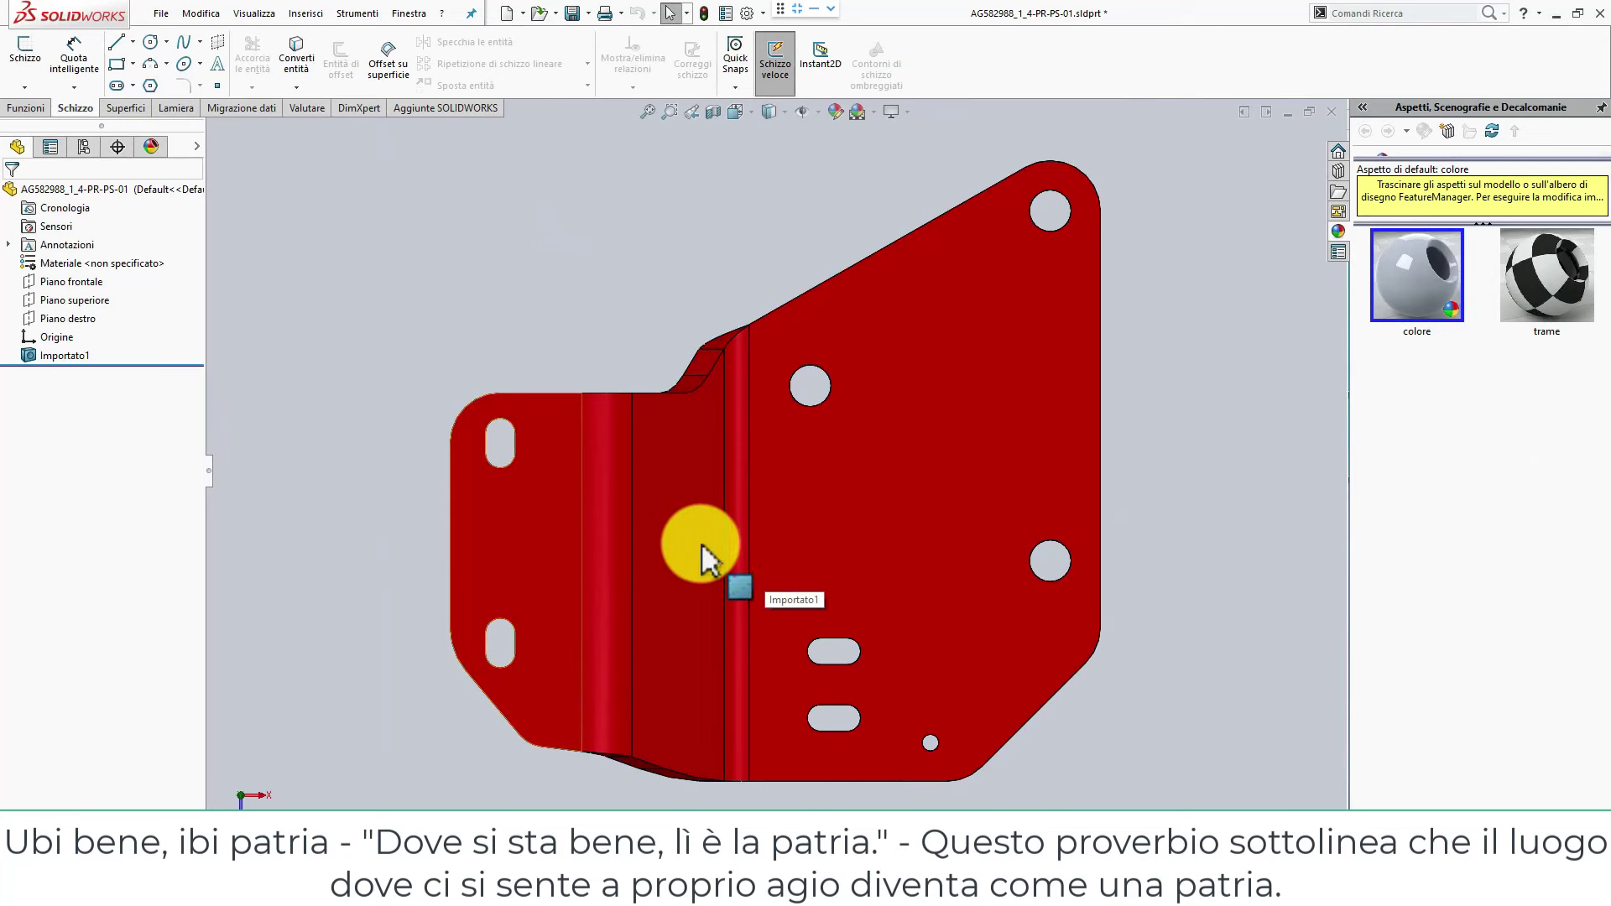
{"action": "scroll", "coordinate": [696, 522], "scroll_direction": "down", "scroll_amount": 2}
{"action": "scroll", "coordinate": [777, 491], "scroll_direction": "up", "scroll_amount": 2}
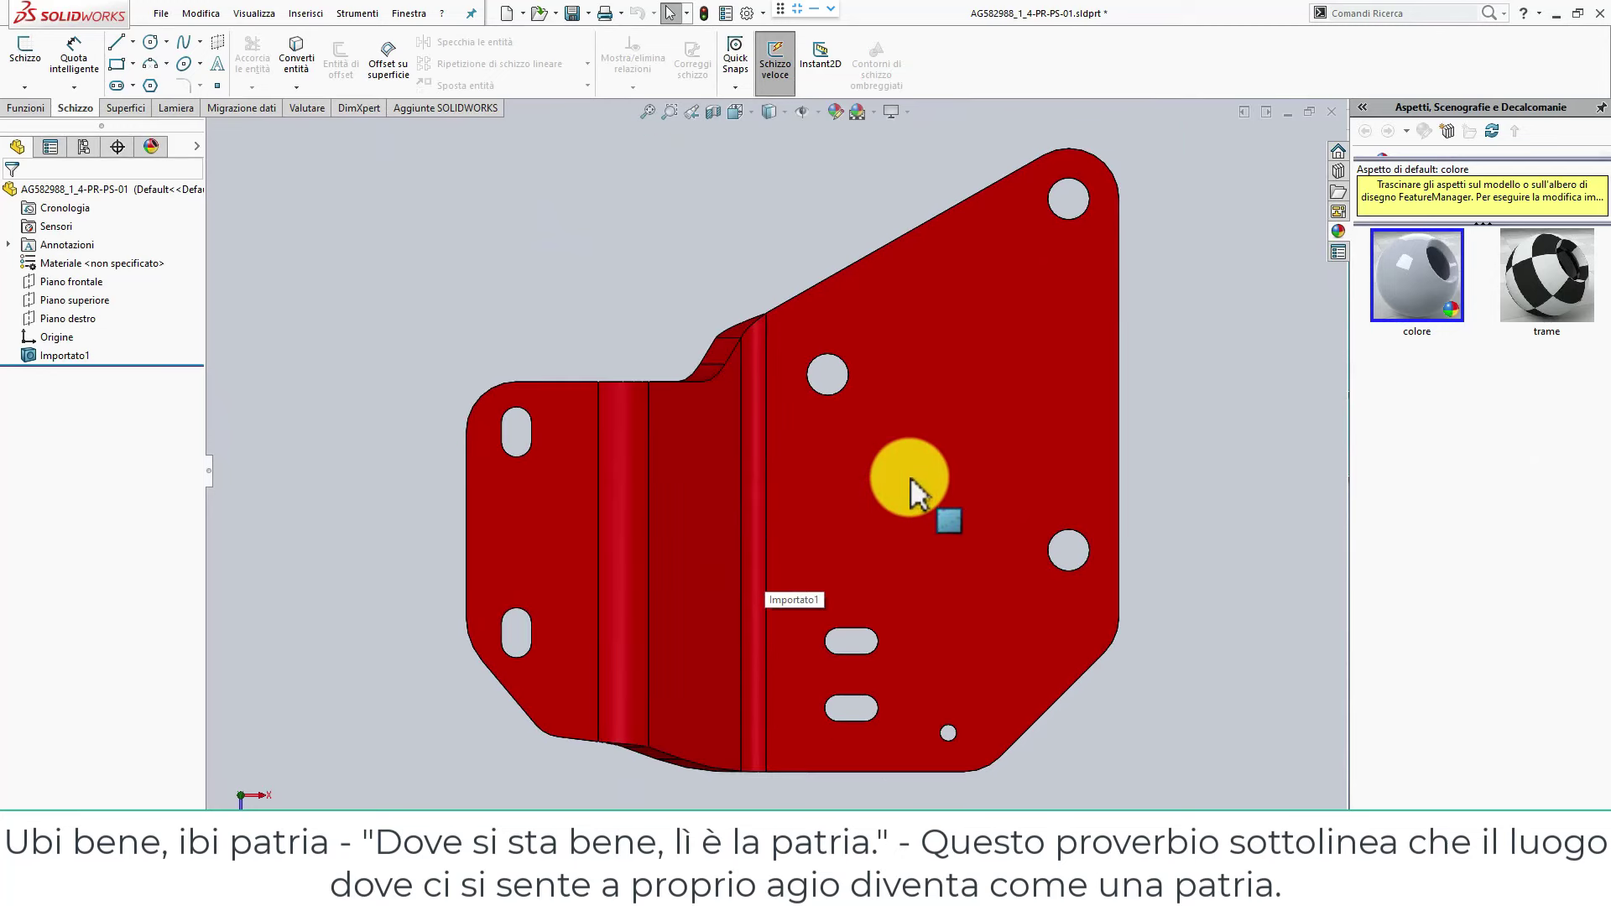
{"action": "left_click", "coordinate": [909, 476]}
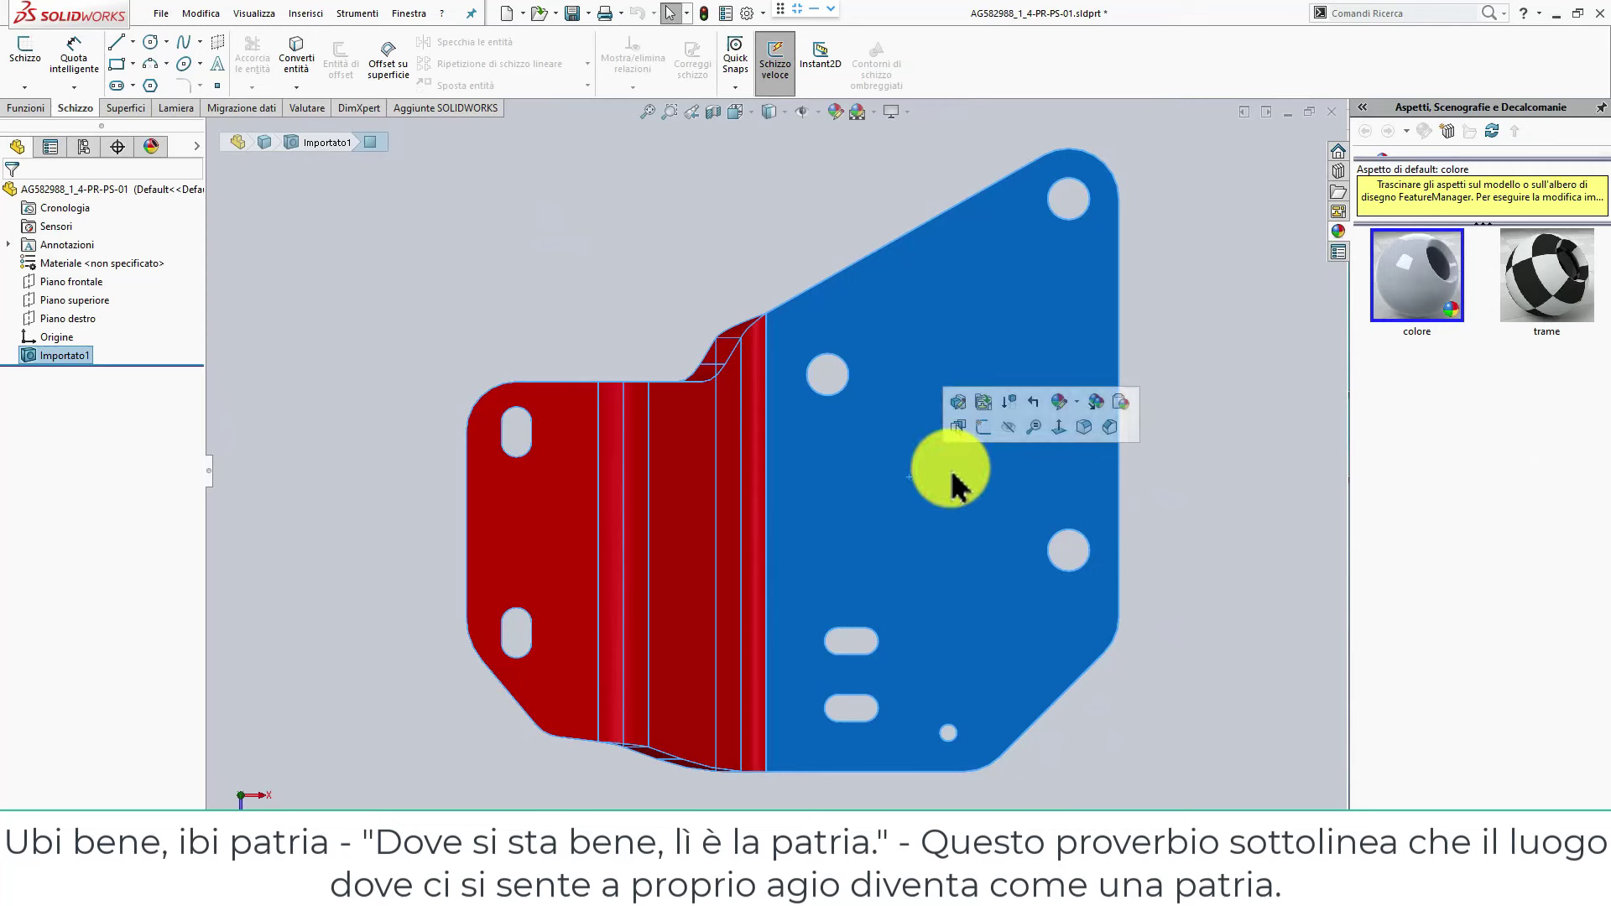
{"action": "left_click", "coordinate": [986, 432]}
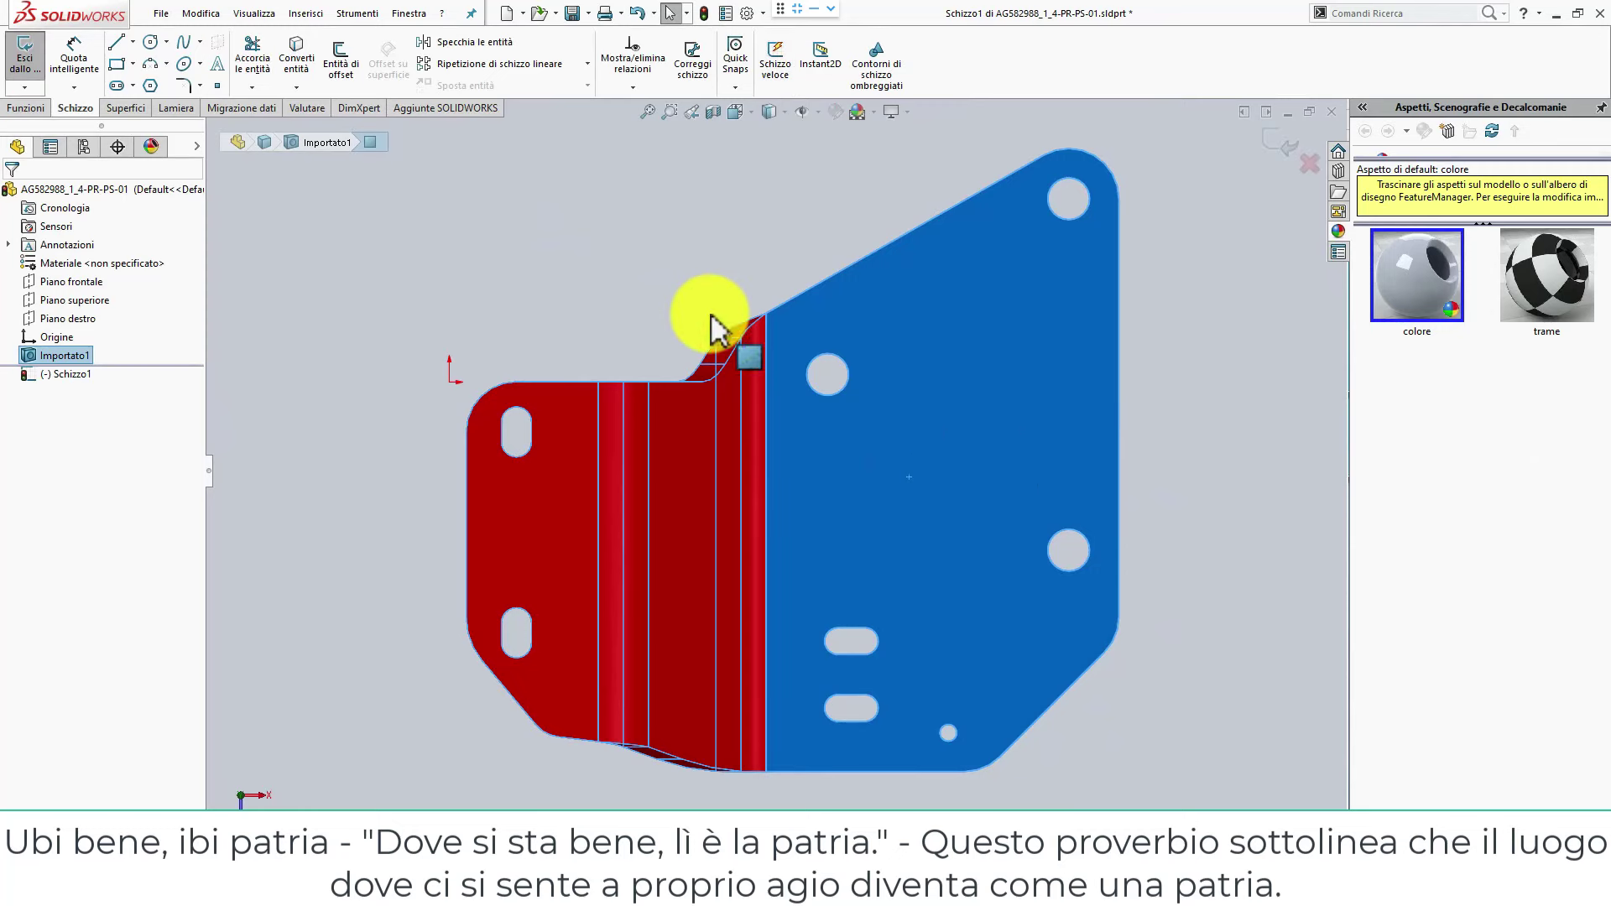
Draw a corner rectangle enclosing the bracket's left flange.
{"action": "left_click", "coordinate": [117, 64]}
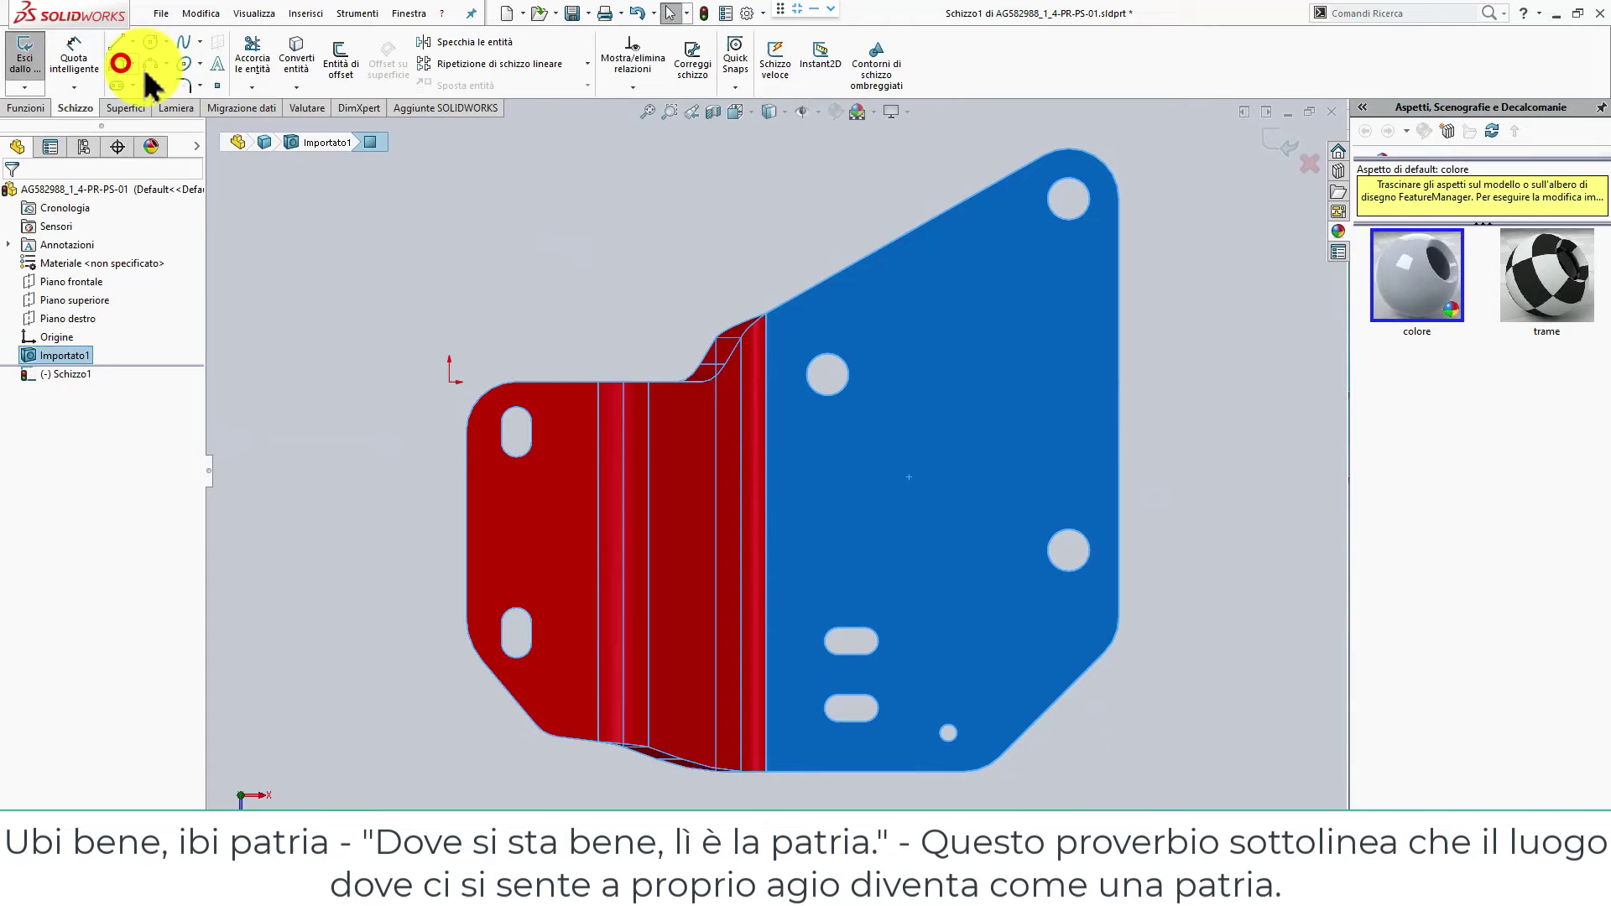
{"action": "left_click", "coordinate": [411, 194]}
{"action": "left_click", "coordinate": [694, 703]}
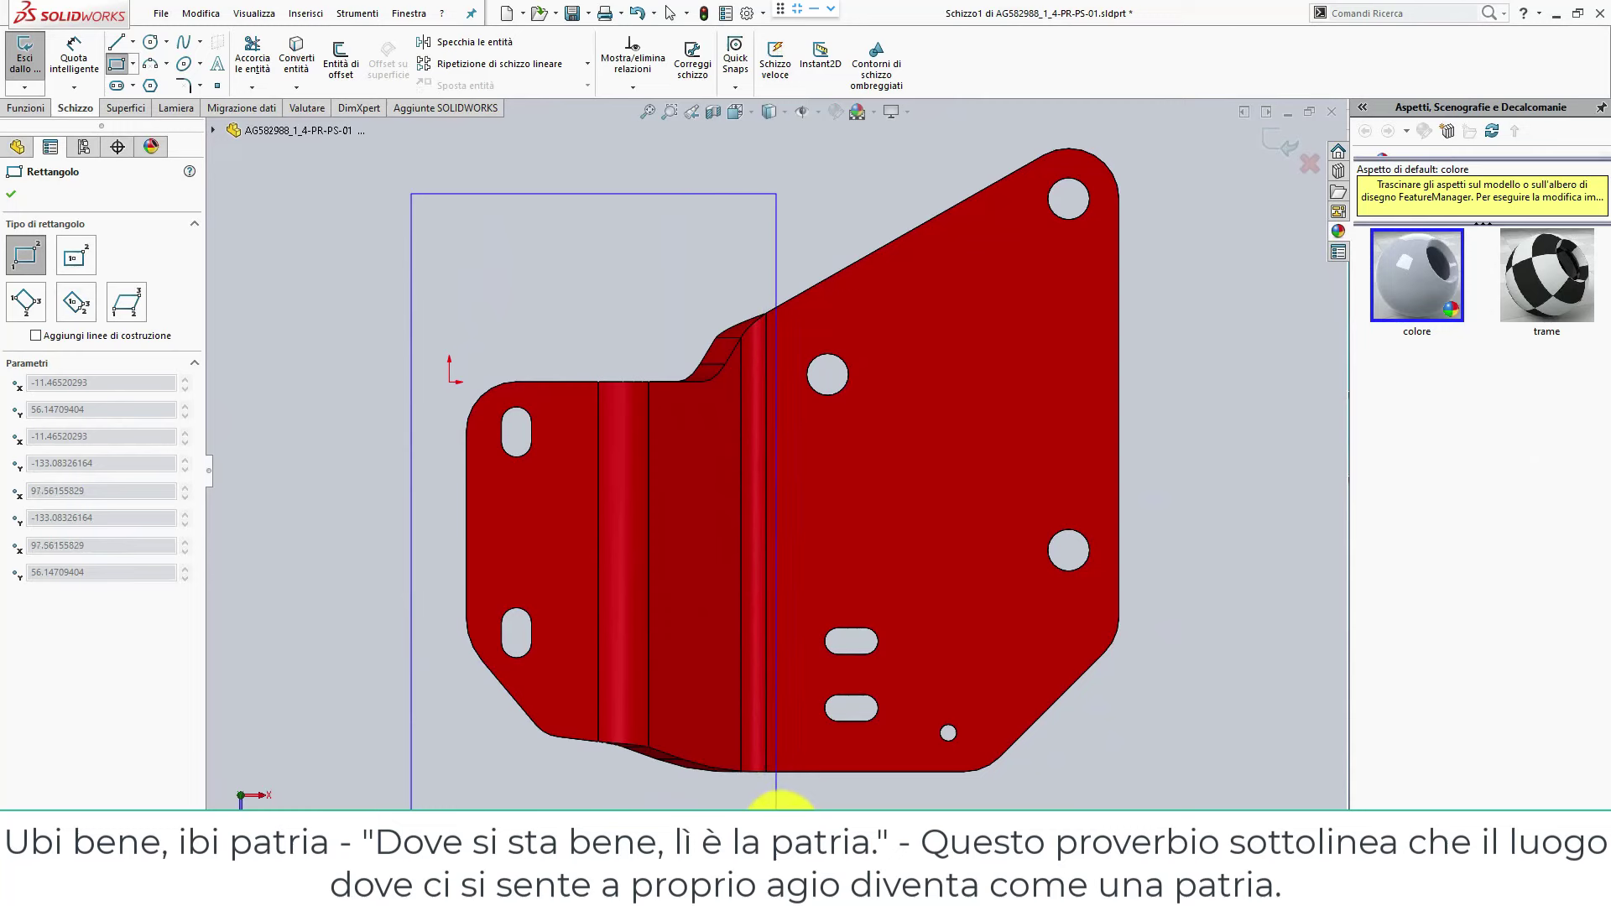
{"action": "left_click", "coordinate": [780, 804]}
{"action": "key", "text": "Escape"}
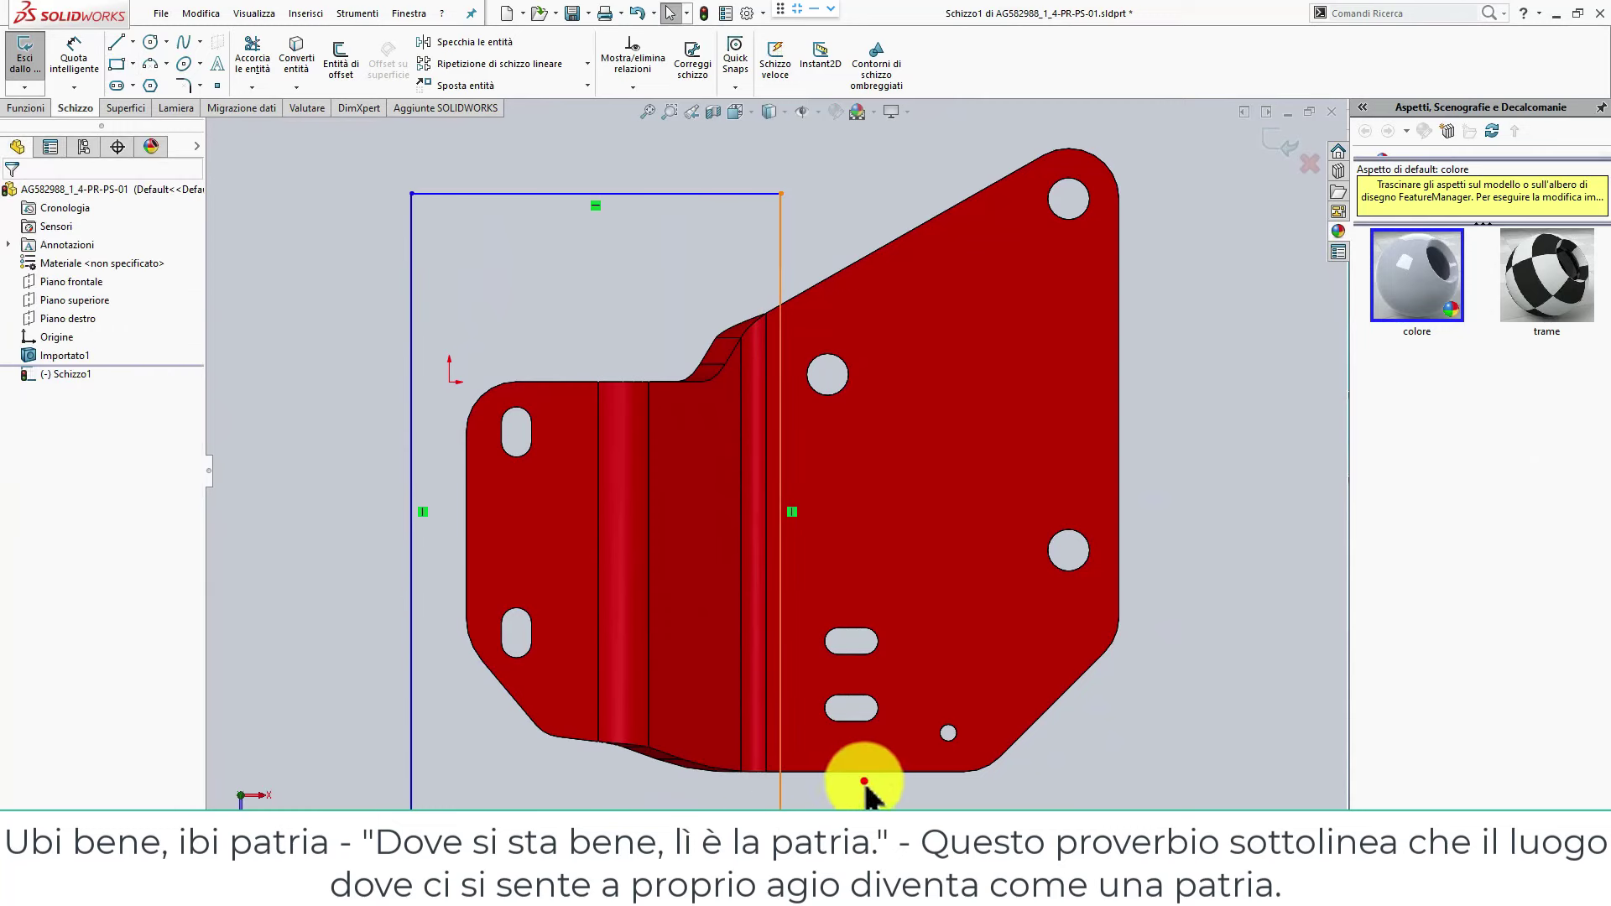
Make the rectangle's right side collinear with the bracket's bend edge.
{"action": "left_click", "coordinate": [782, 623]}
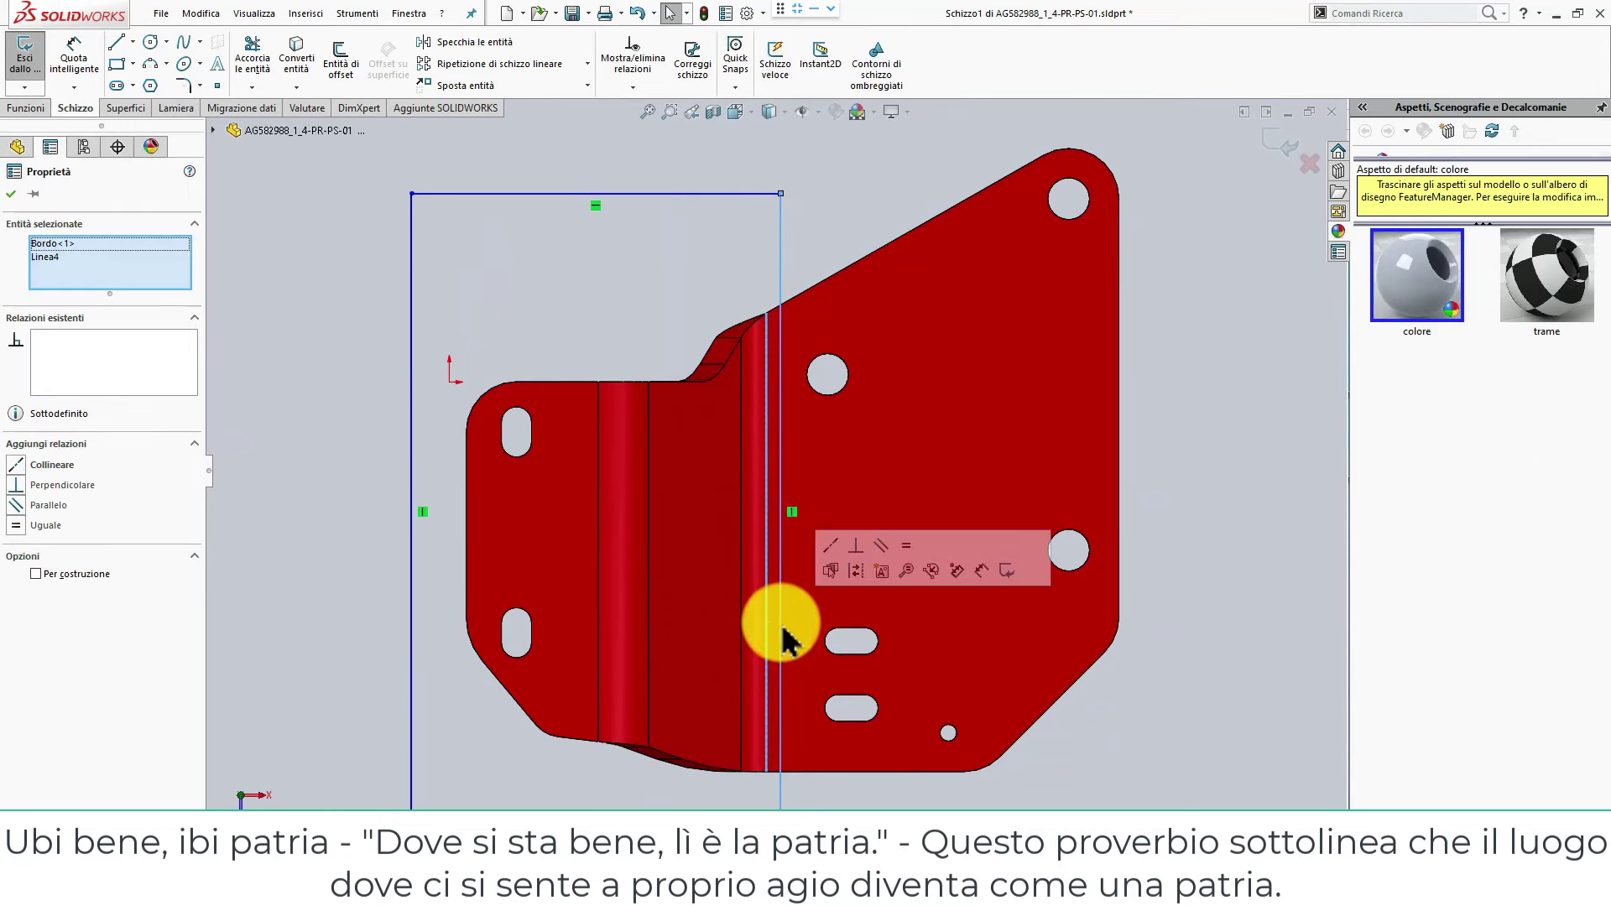
{"action": "left_click", "coordinate": [822, 543]}
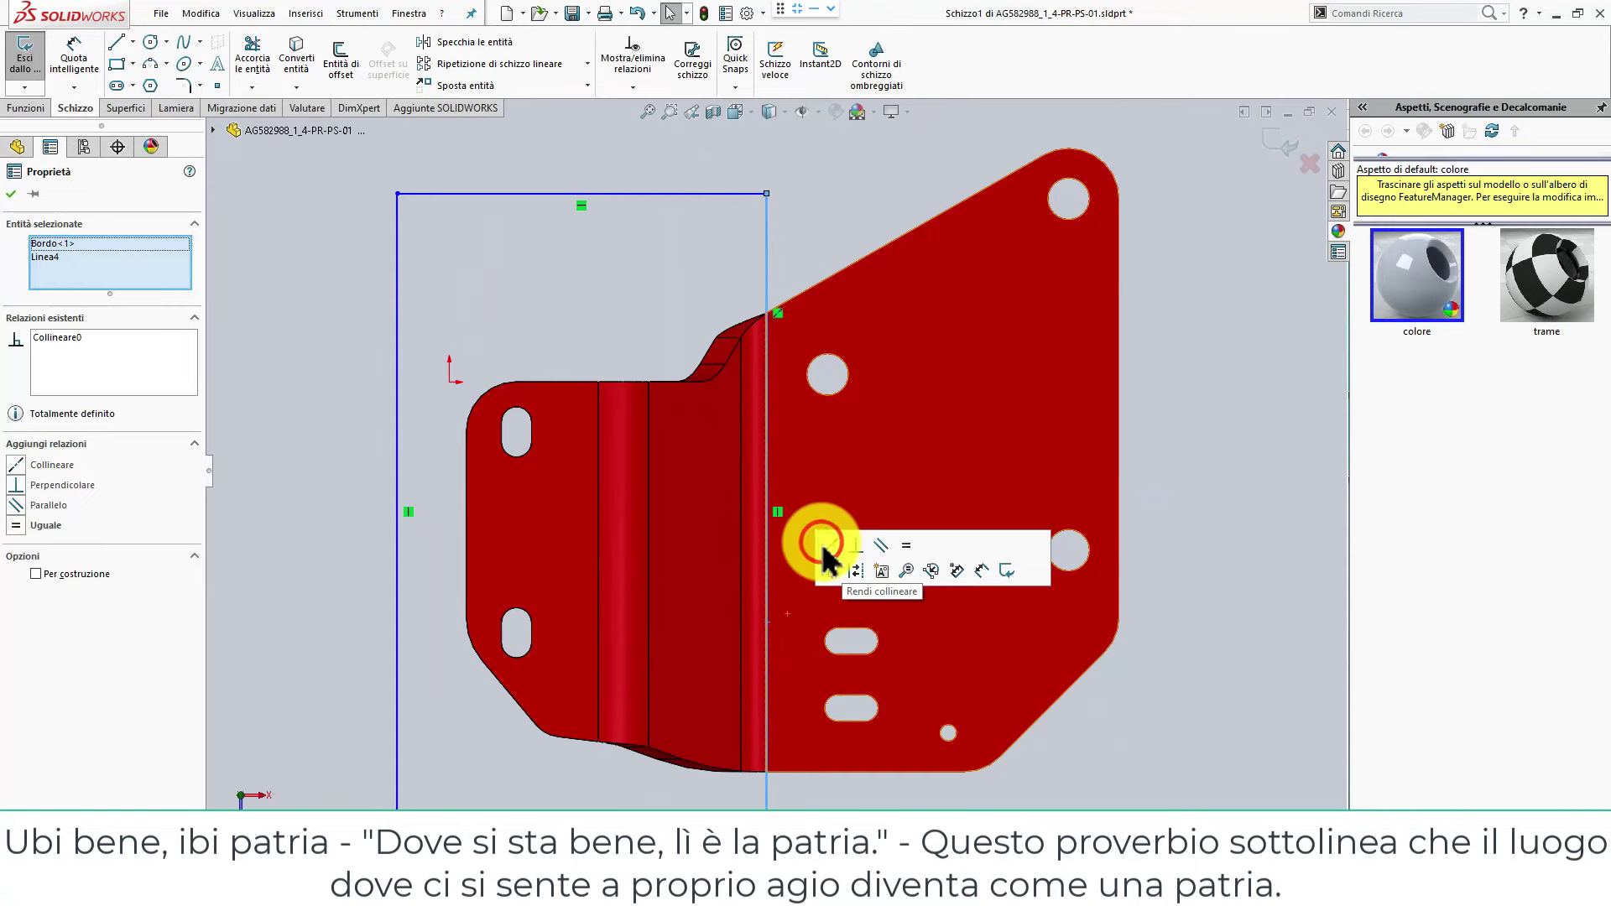
{"action": "left_click", "coordinate": [15, 193]}
{"action": "mouse_move", "coordinate": [683, 461]}
{"action": "middle_mouse_down"}
{"action": "mouse_move", "coordinate": [666, 180]}
{"action": "mouse_move", "coordinate": [736, 485]}
{"action": "middle_mouse_up"}
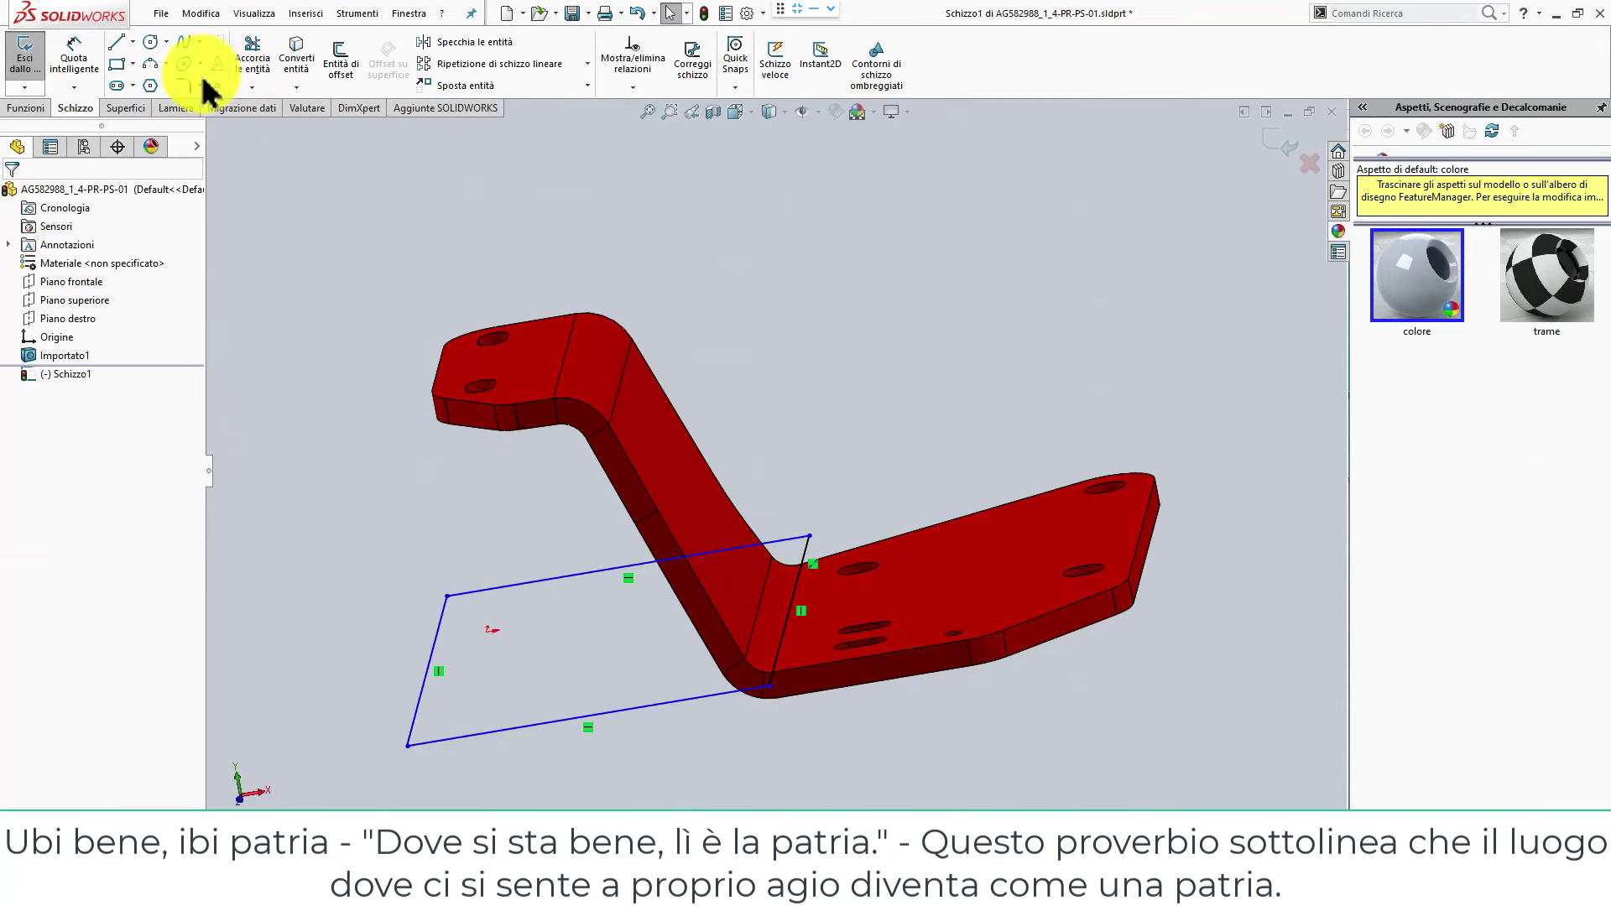
Cut-extrude the rectangle sketch Through All - Both to remove the bent section.
{"action": "left_click", "coordinate": [25, 109]}
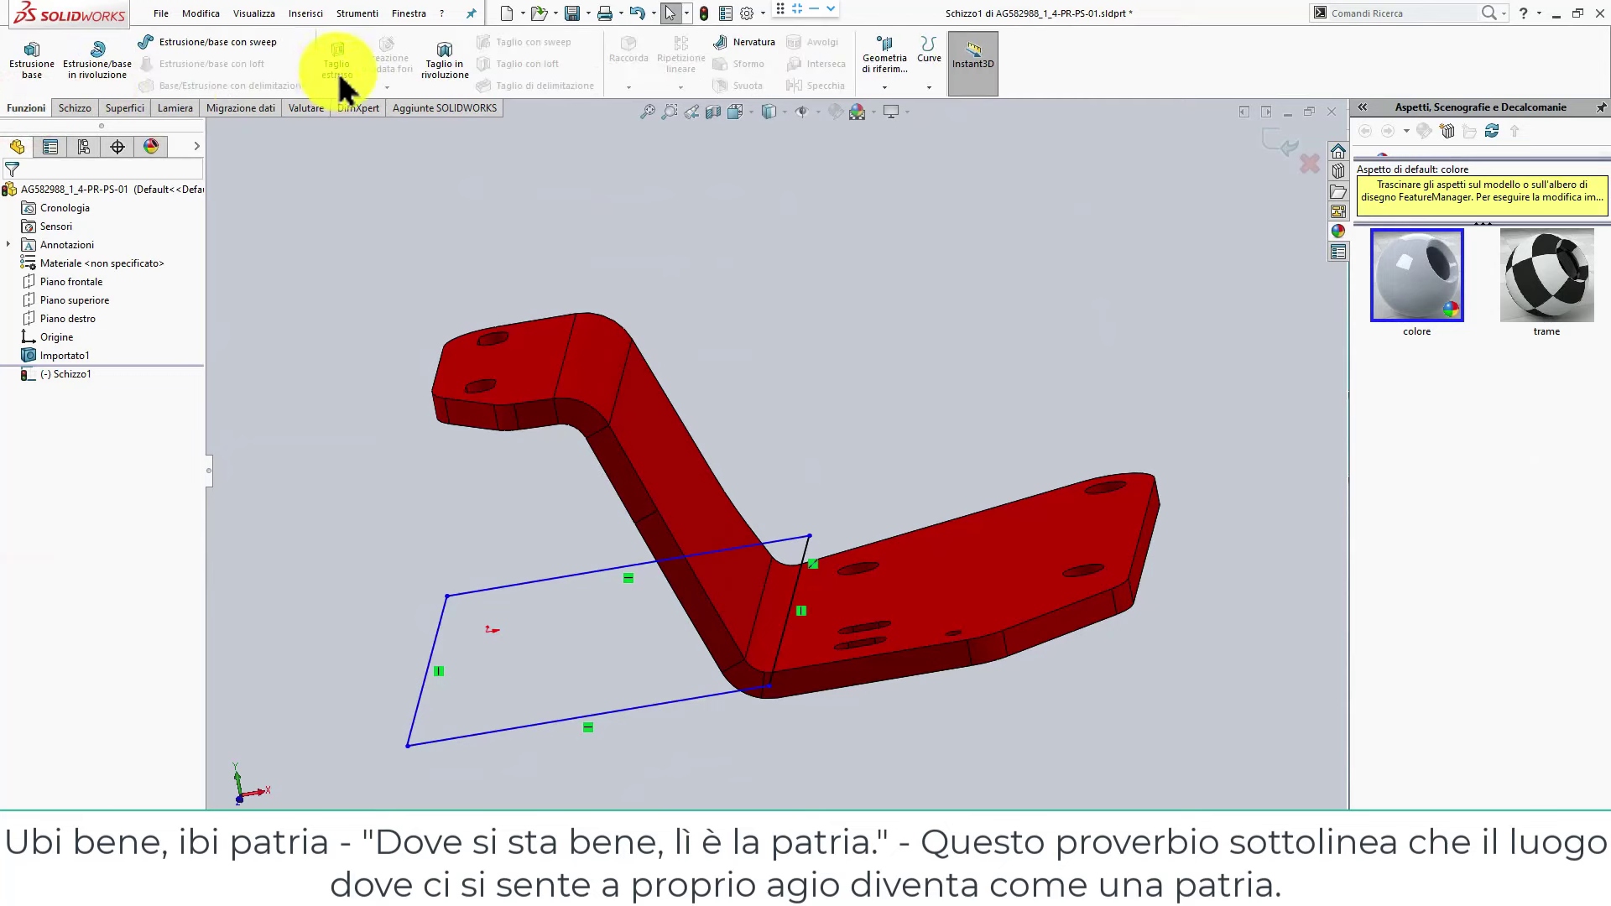
{"action": "left_click", "coordinate": [335, 68]}
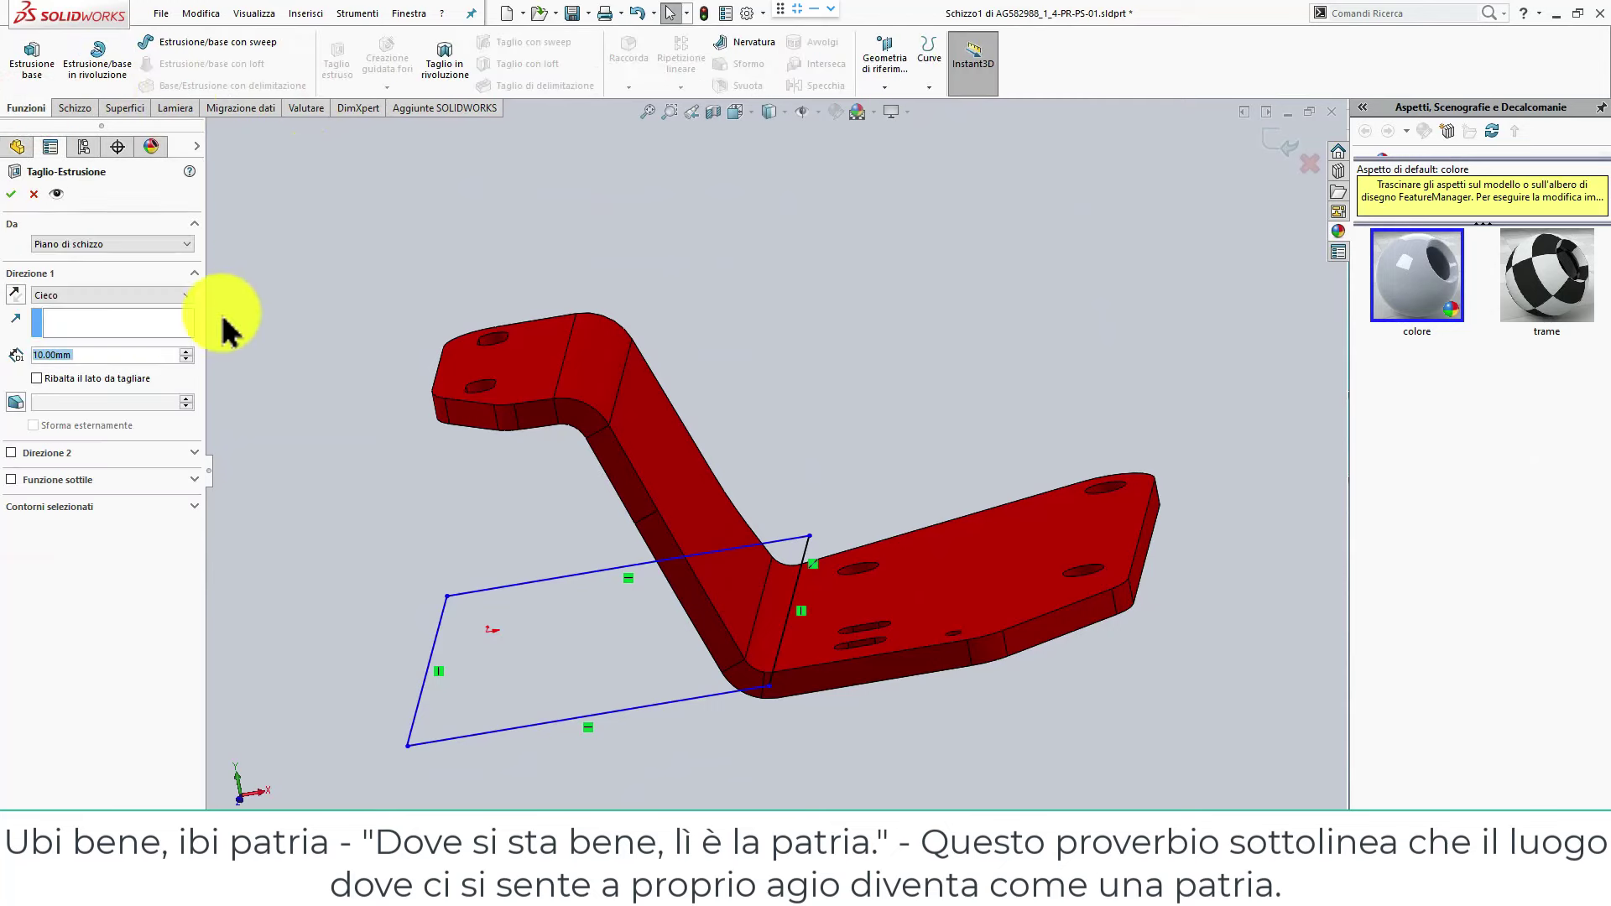
{"action": "left_click", "coordinate": [99, 295]}
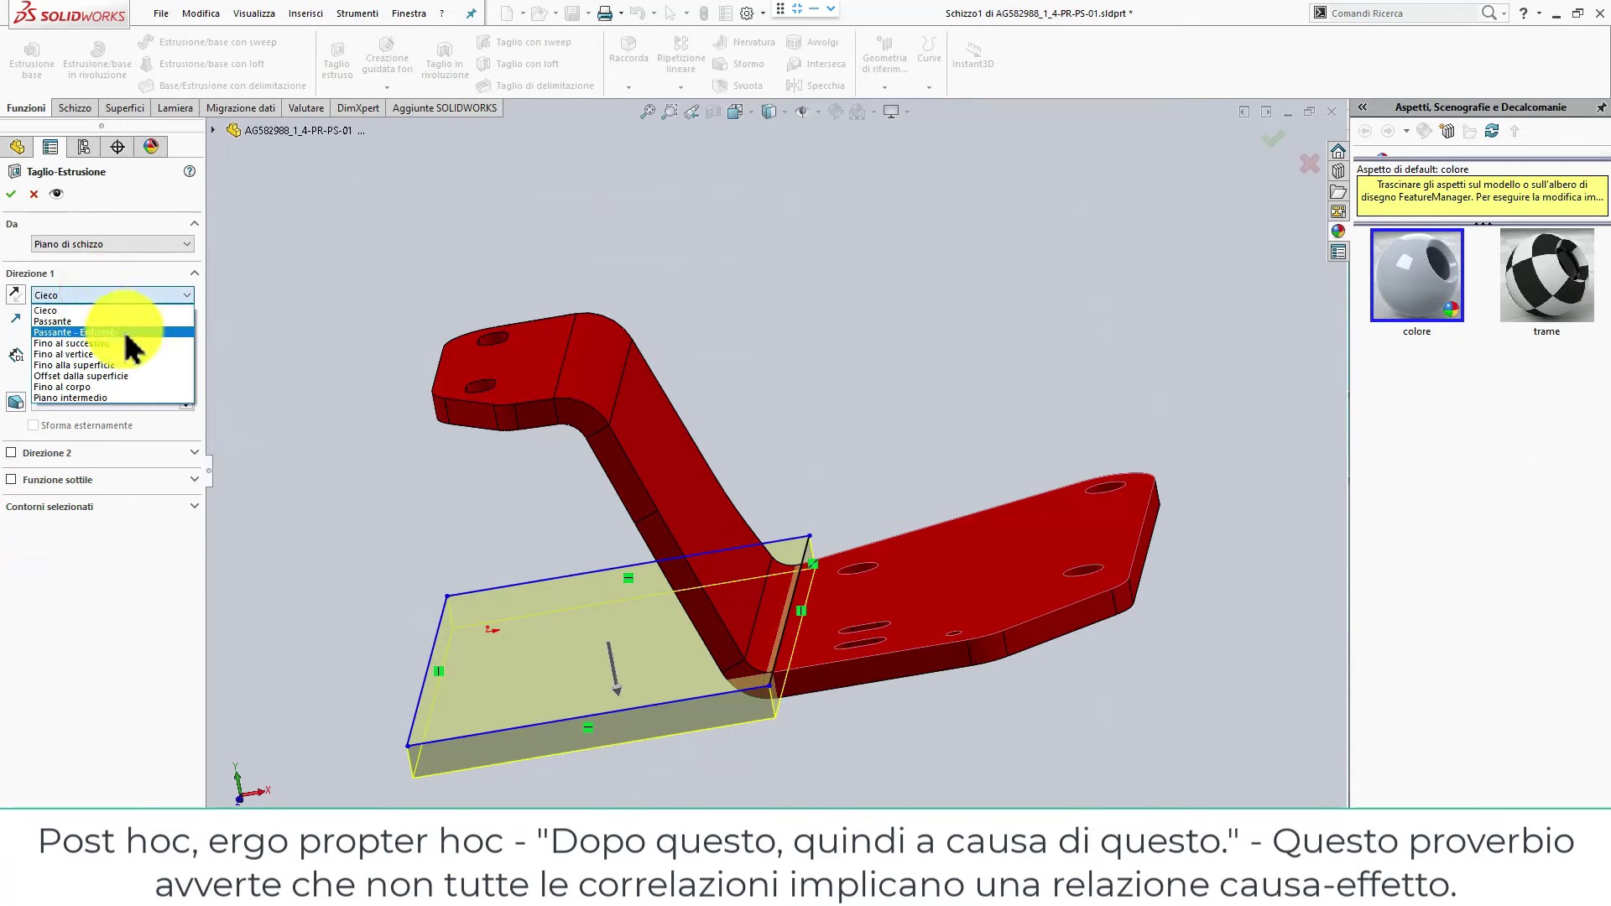
{"action": "left_click", "coordinate": [125, 333]}
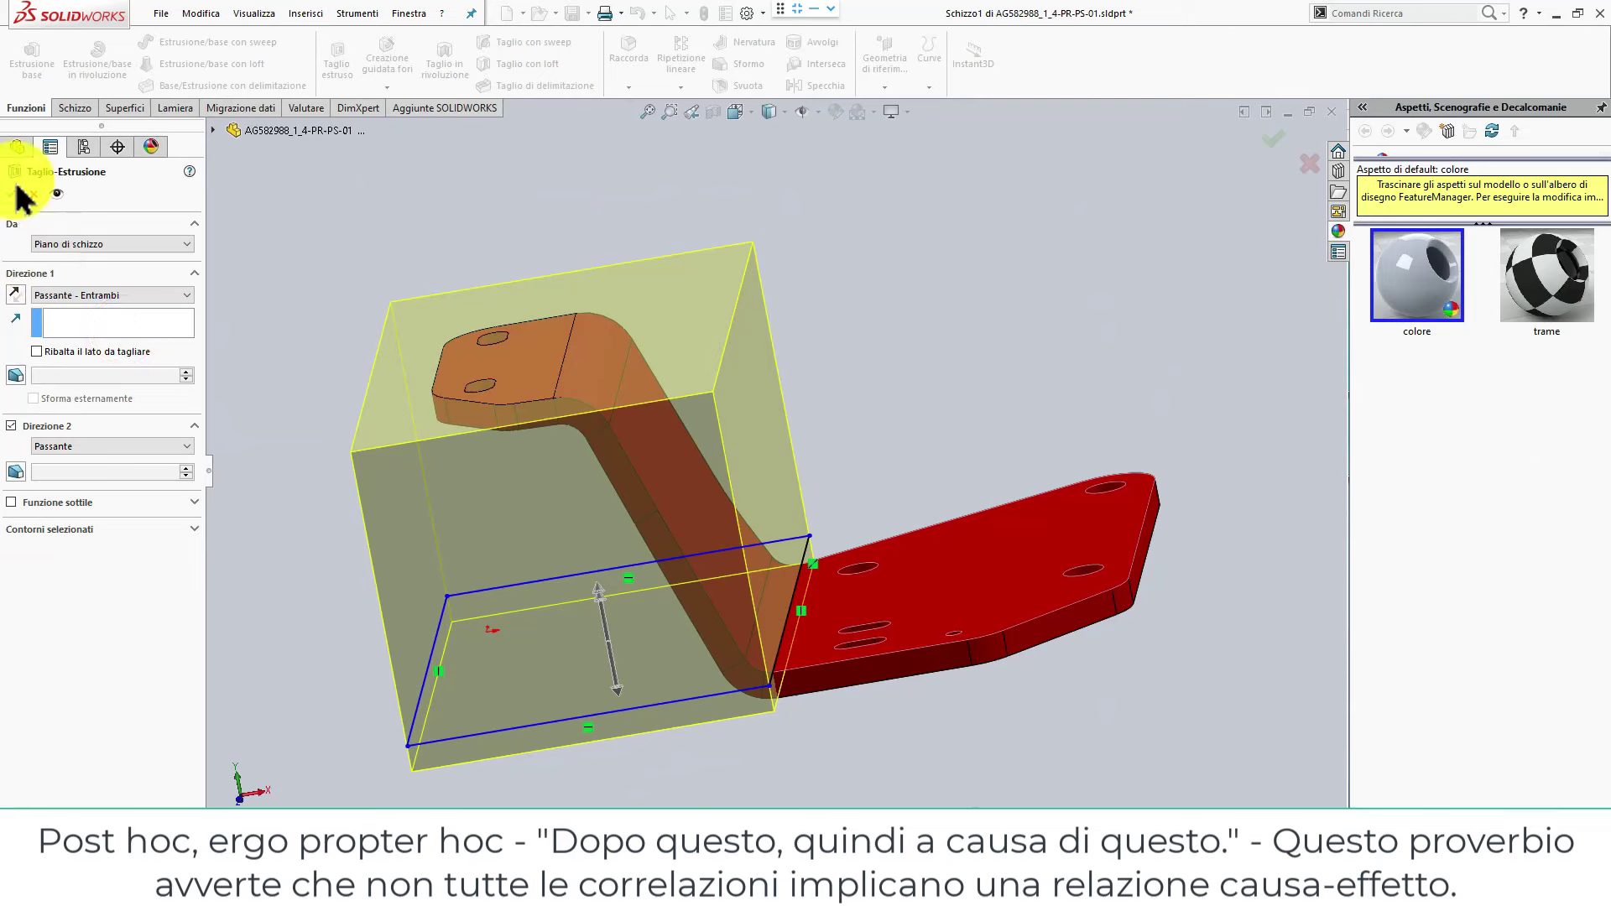
{"action": "left_click", "coordinate": [15, 192]}
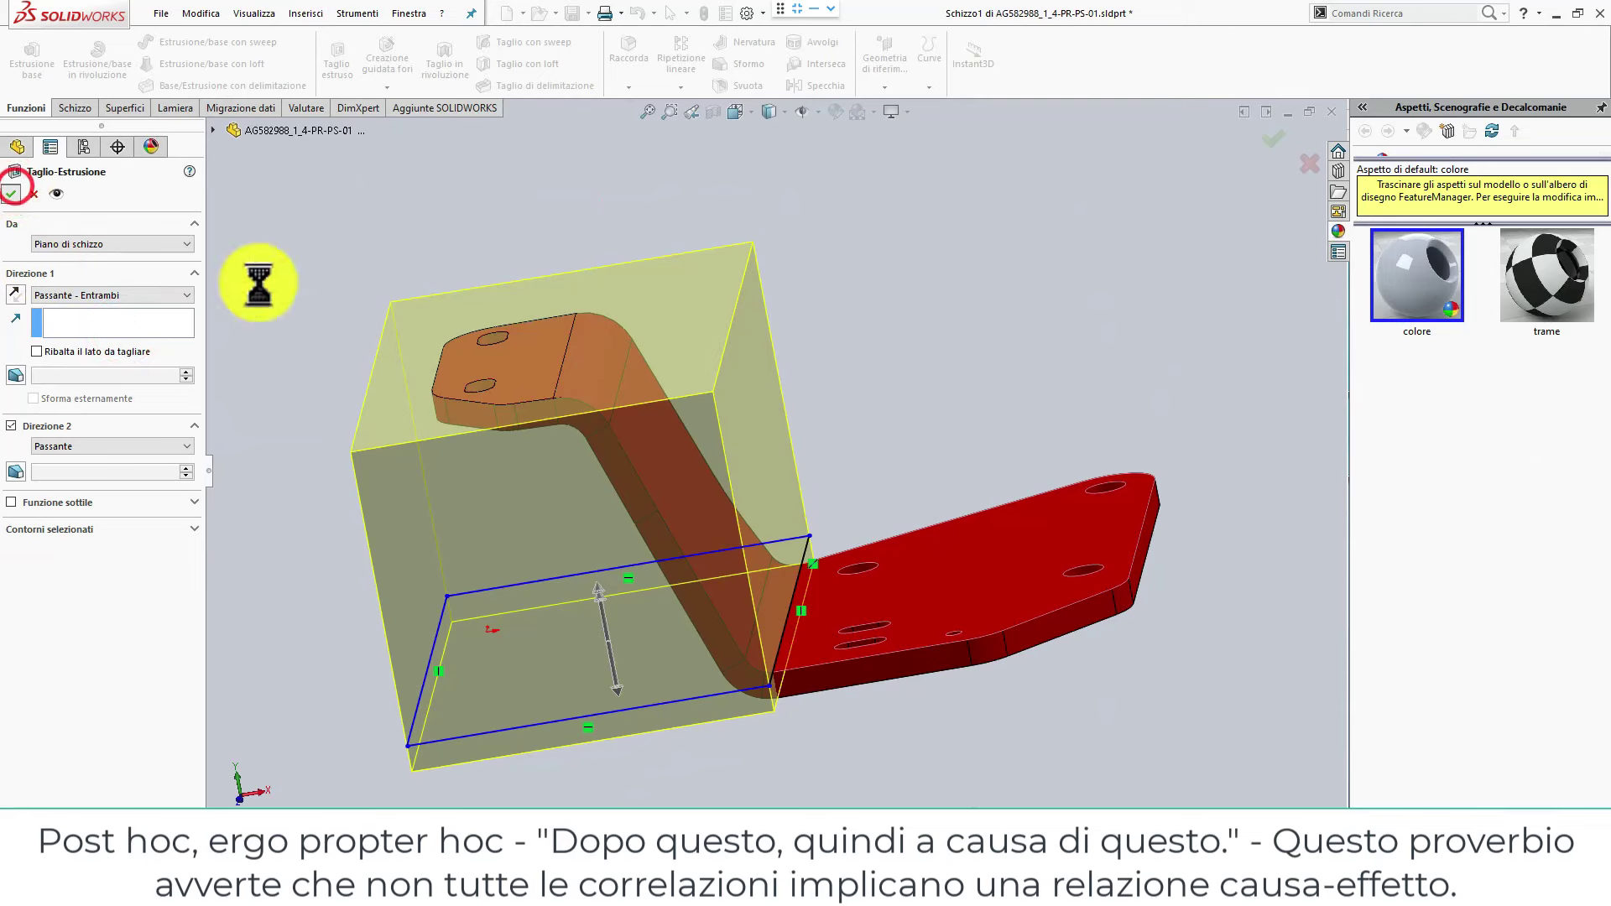
{"action": "left_click", "coordinate": [537, 382]}
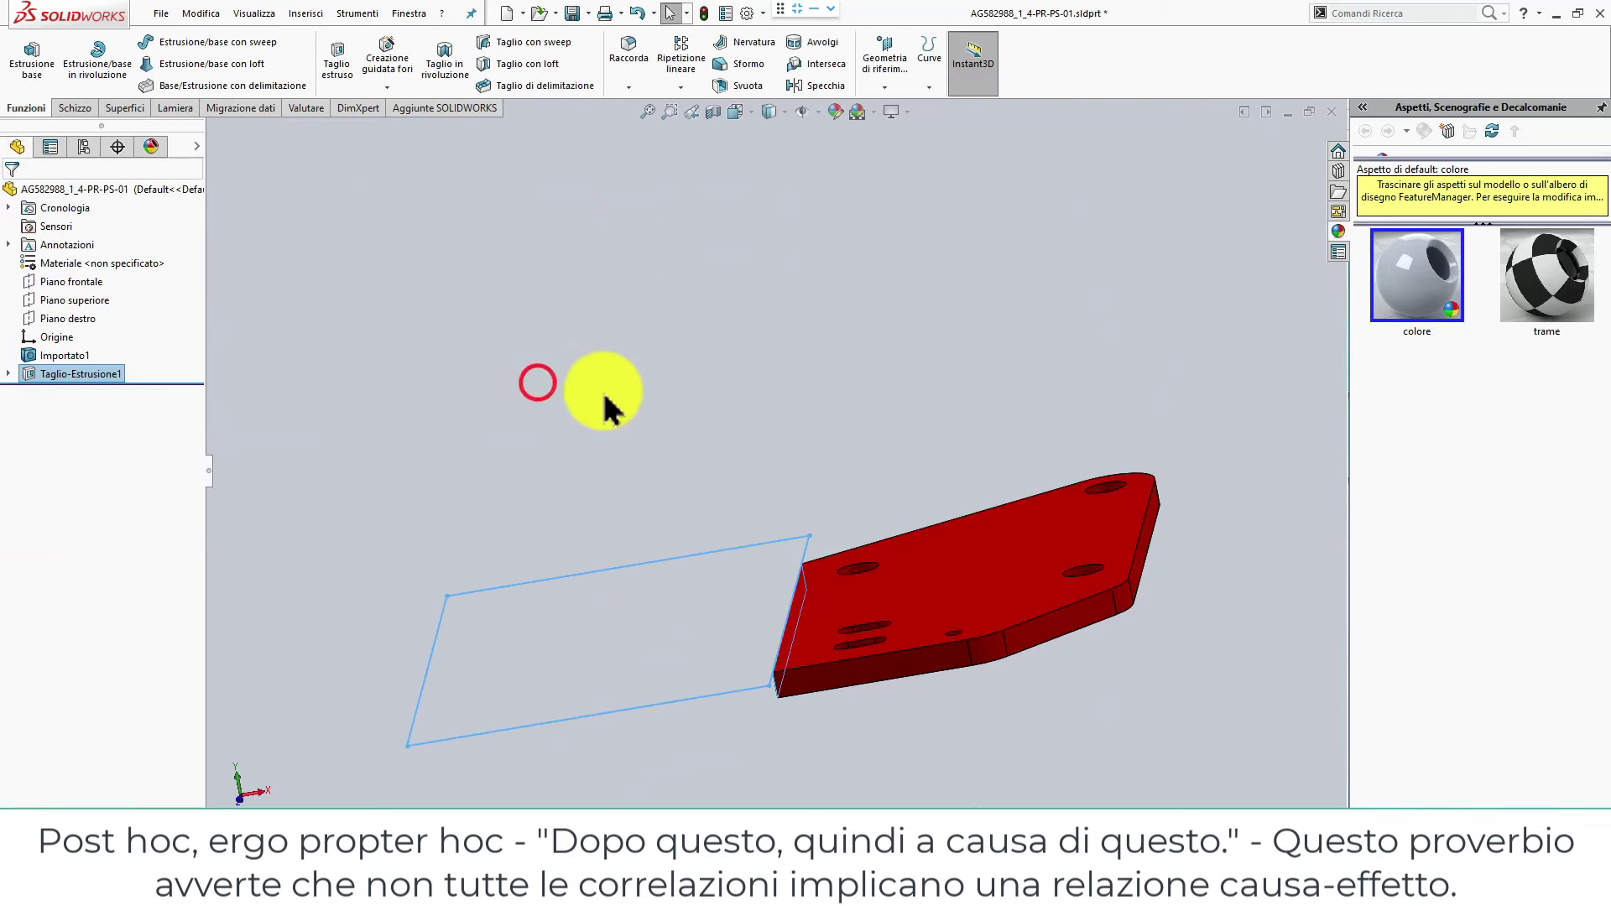
{"action": "left_click", "coordinate": [681, 418]}
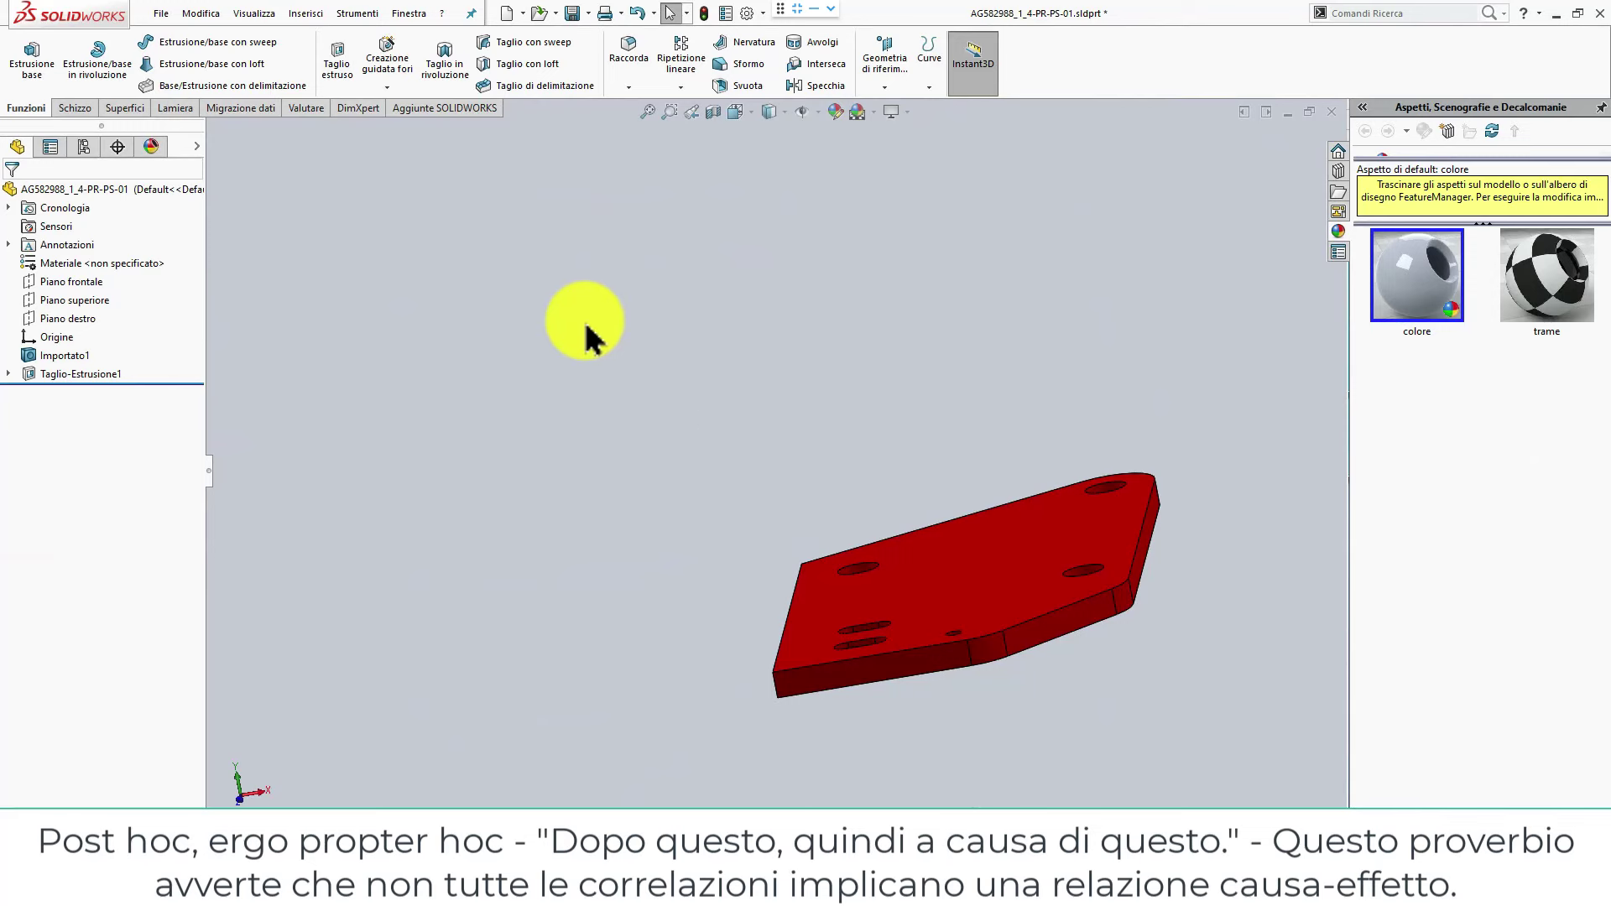
Save and close the cut plate part, then reopen it from the assembly.
{"action": "key", "text": "ctrl+w"}
{"action": "key", "text": "Return"}
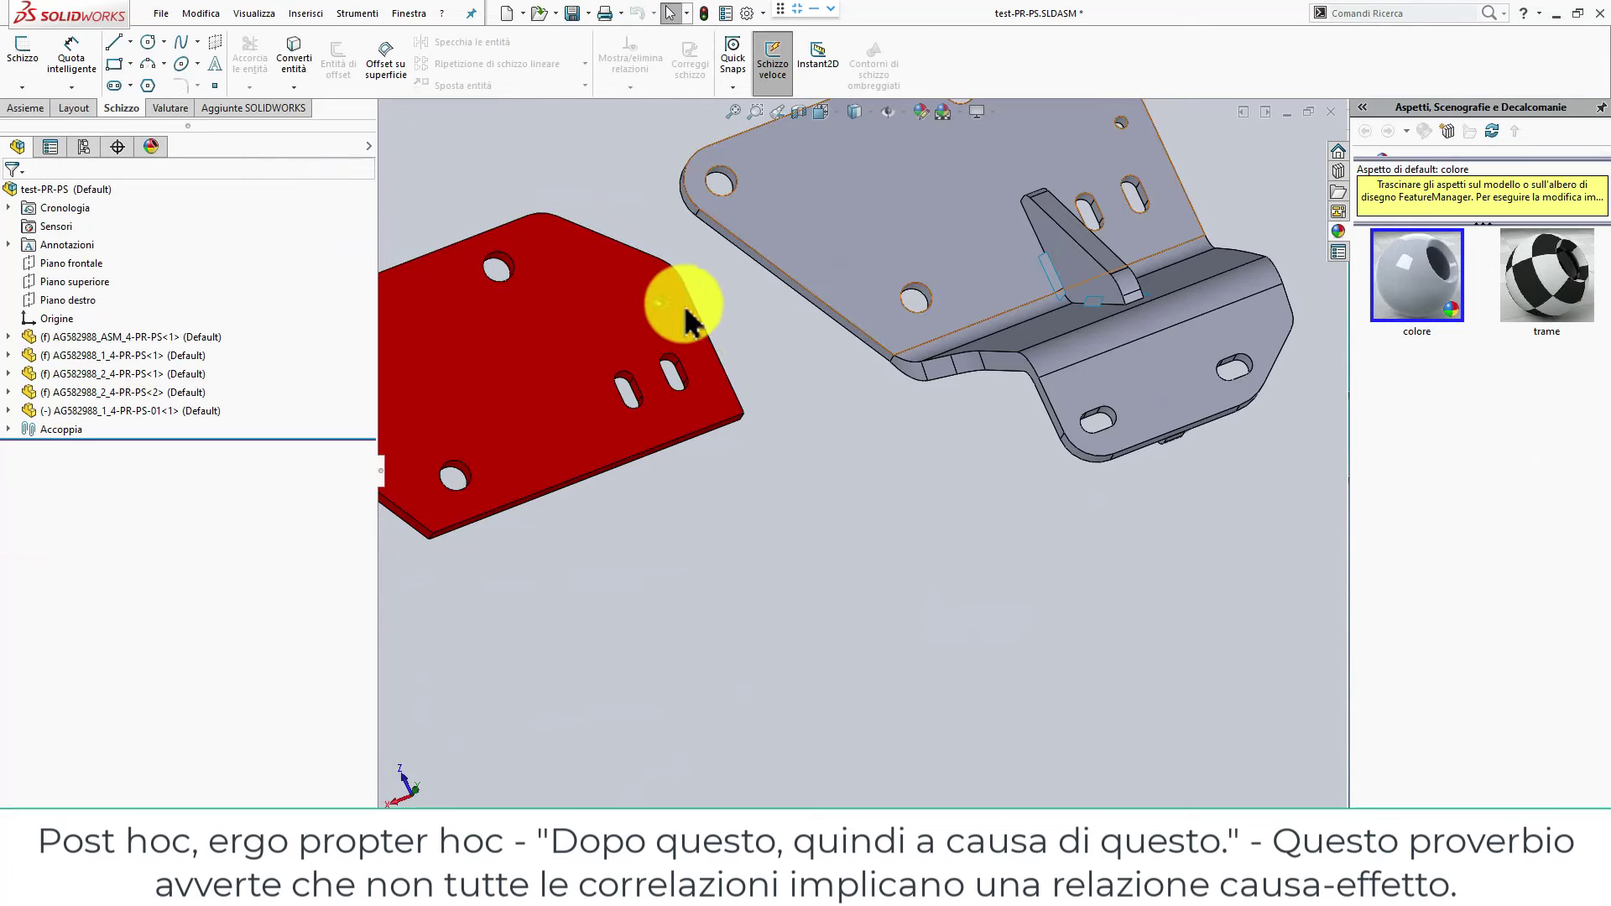
{"action": "left_click", "coordinate": [590, 347]}
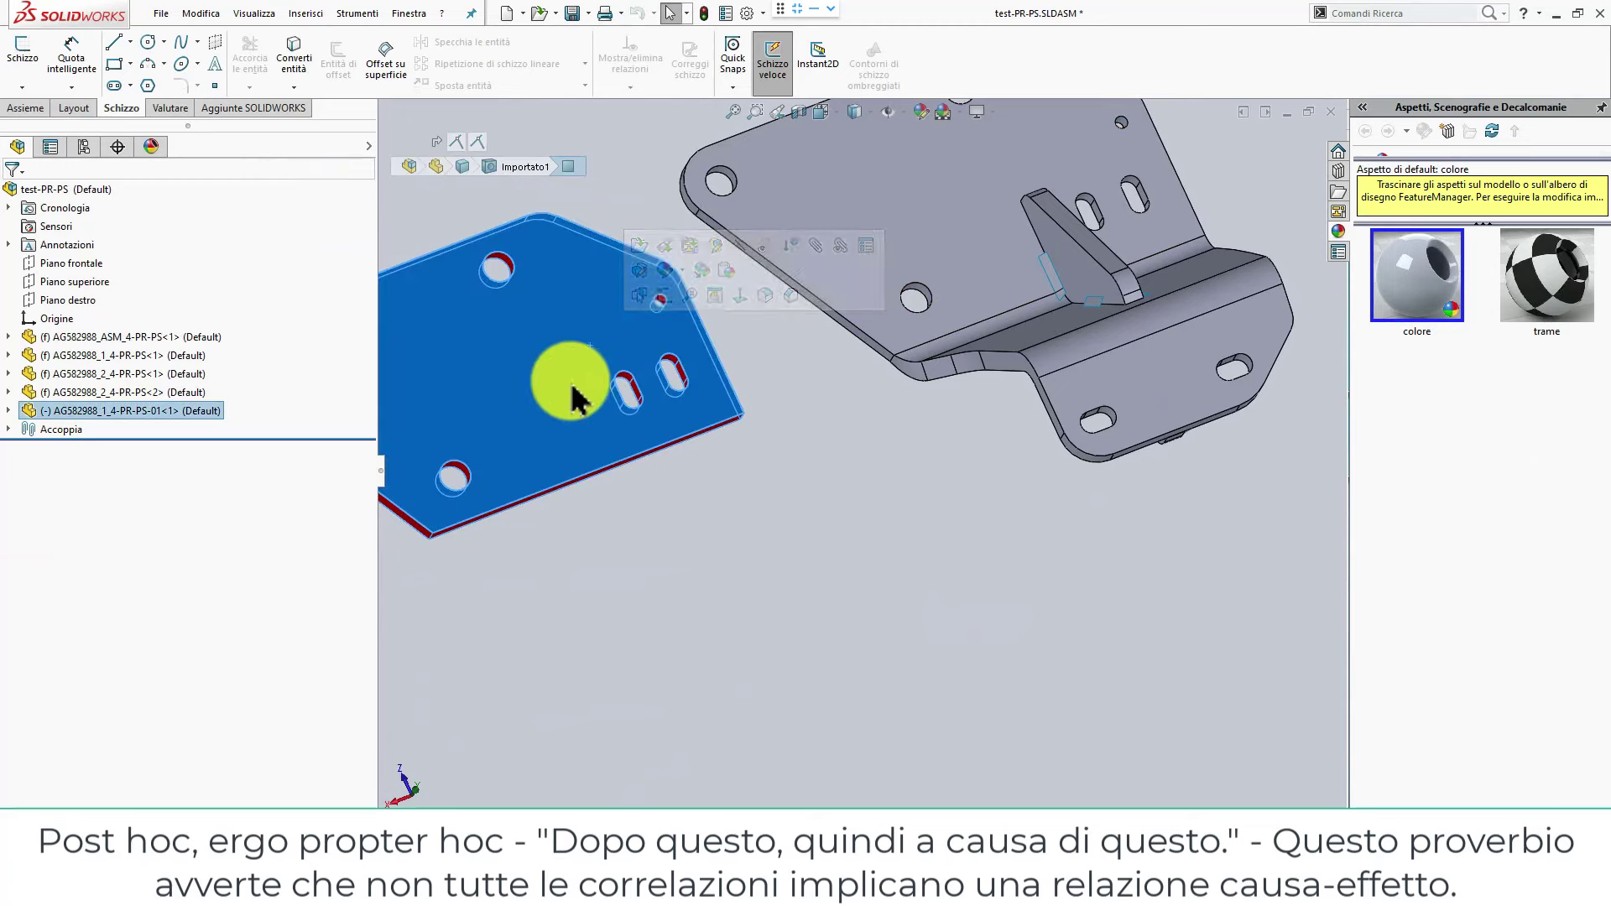
{"action": "left_click", "coordinate": [643, 245]}
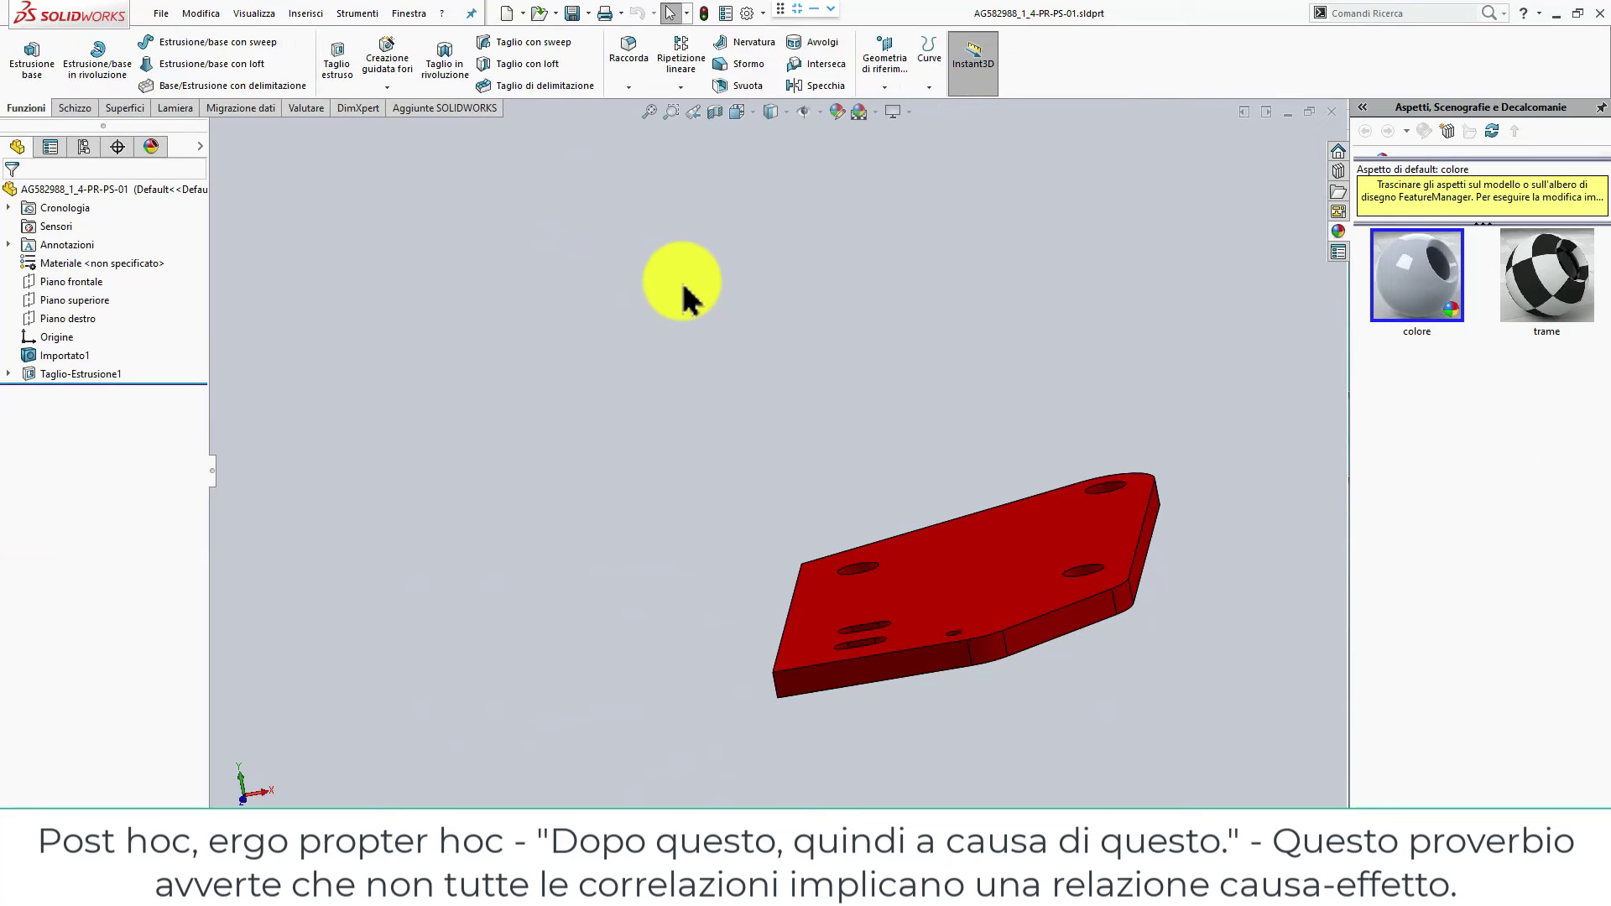
{"action": "left_click", "coordinate": [995, 552]}
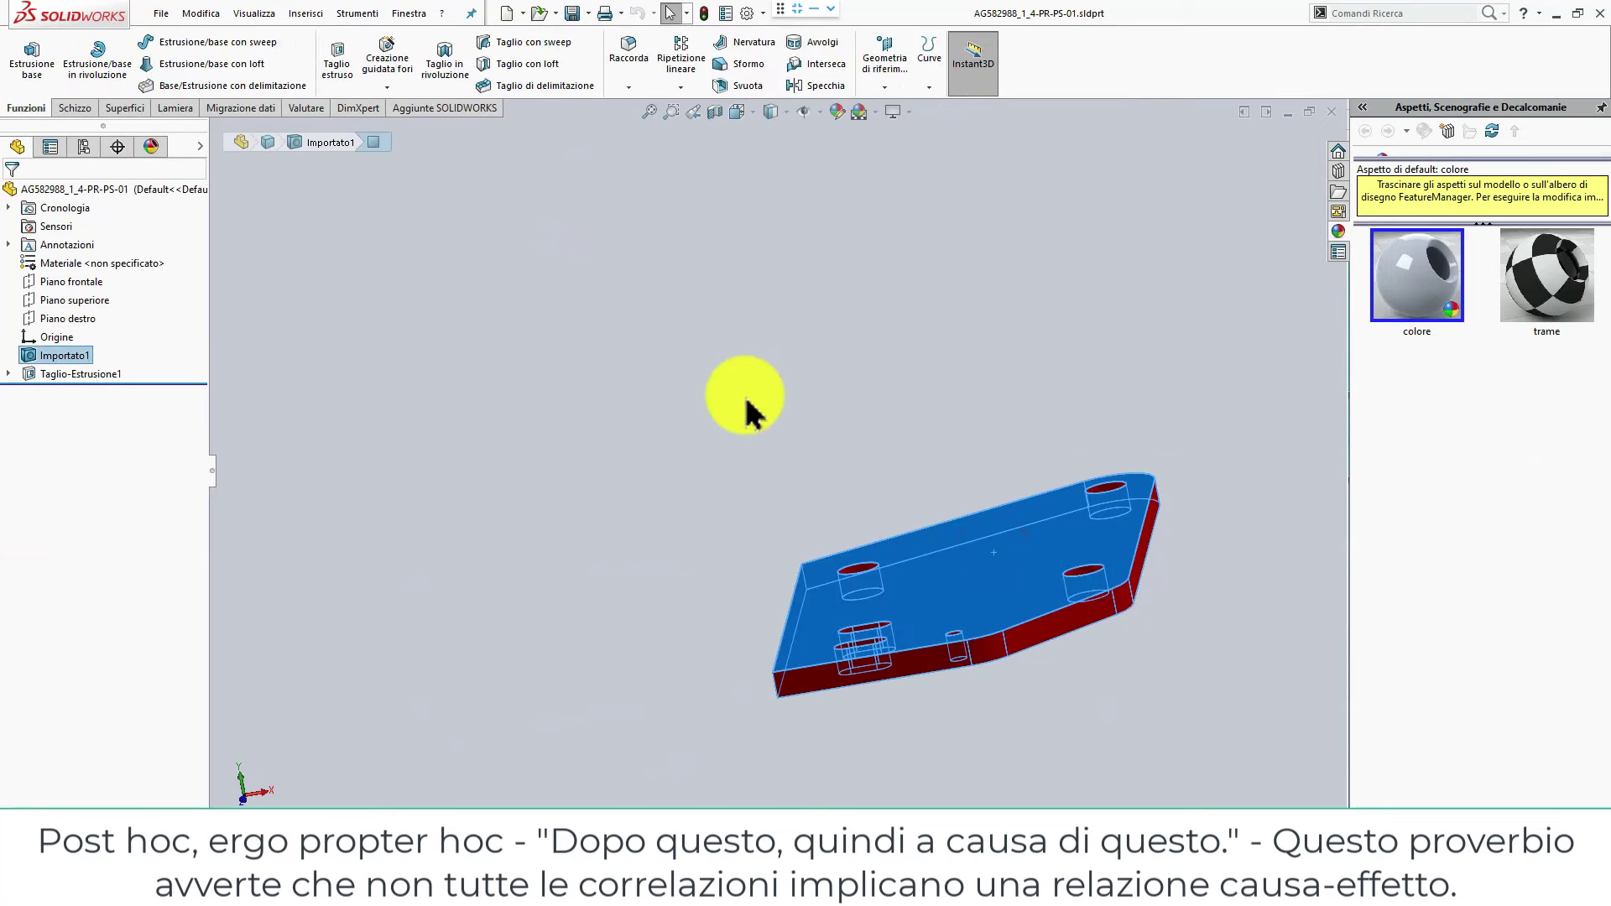
{"action": "mouse_move", "coordinate": [867, 554]}
{"action": "middle_mouse_down"}
{"action": "mouse_move", "coordinate": [1007, 651]}
{"action": "mouse_move", "coordinate": [1299, 613]}
{"action": "middle_mouse_up"}
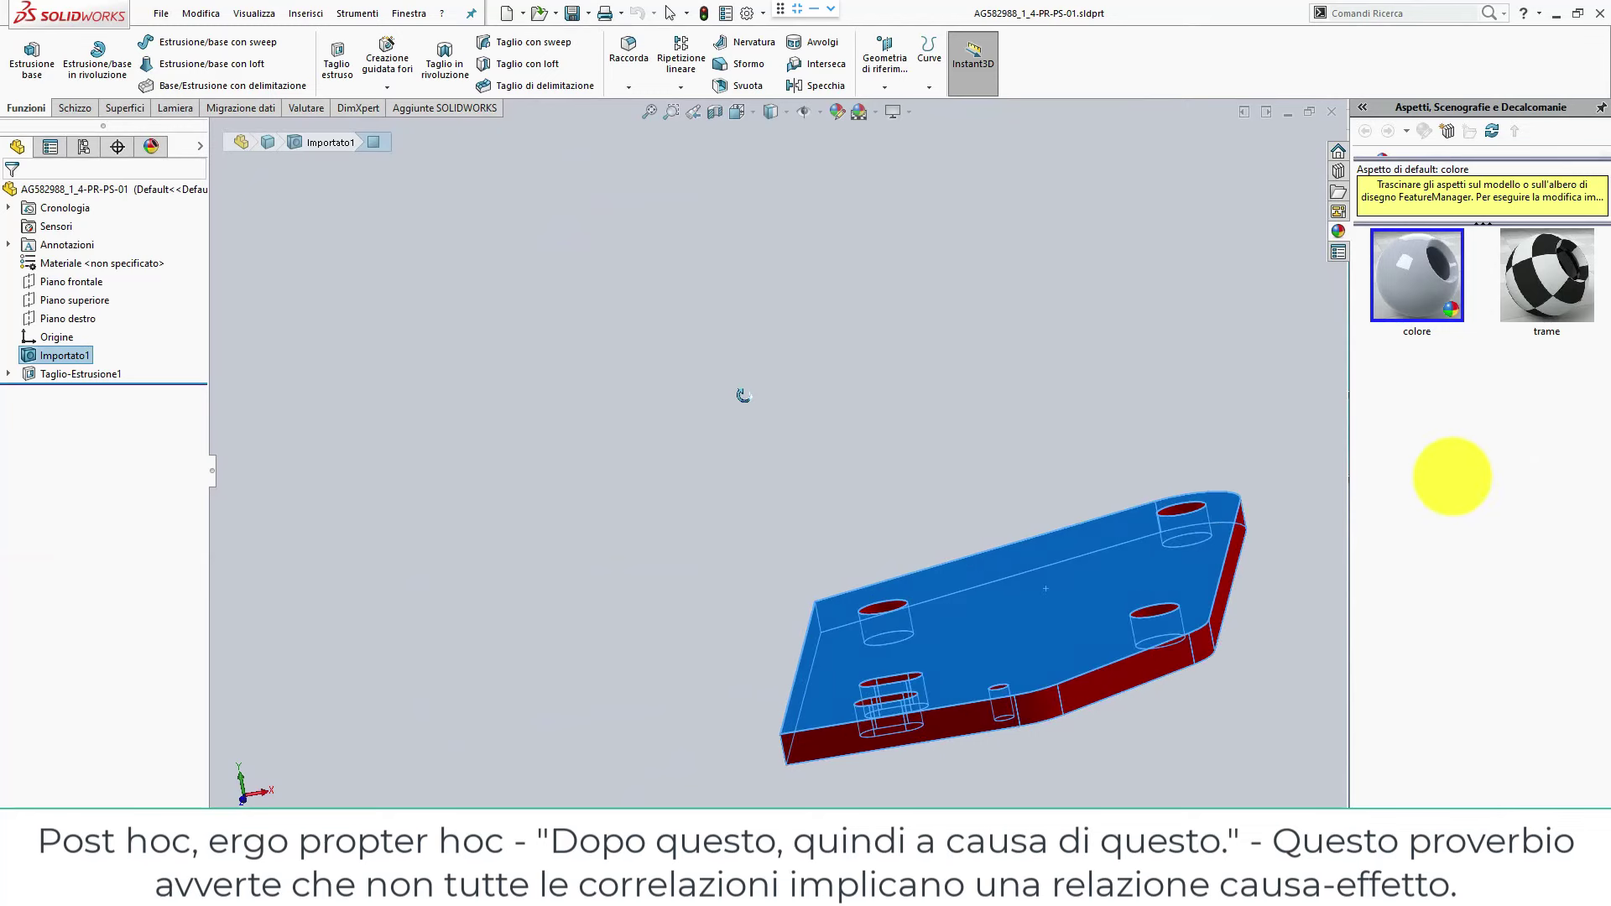
{"action": "middle_click_drag", "start_coordinate": [743, 395], "coordinate": [860, 236]}
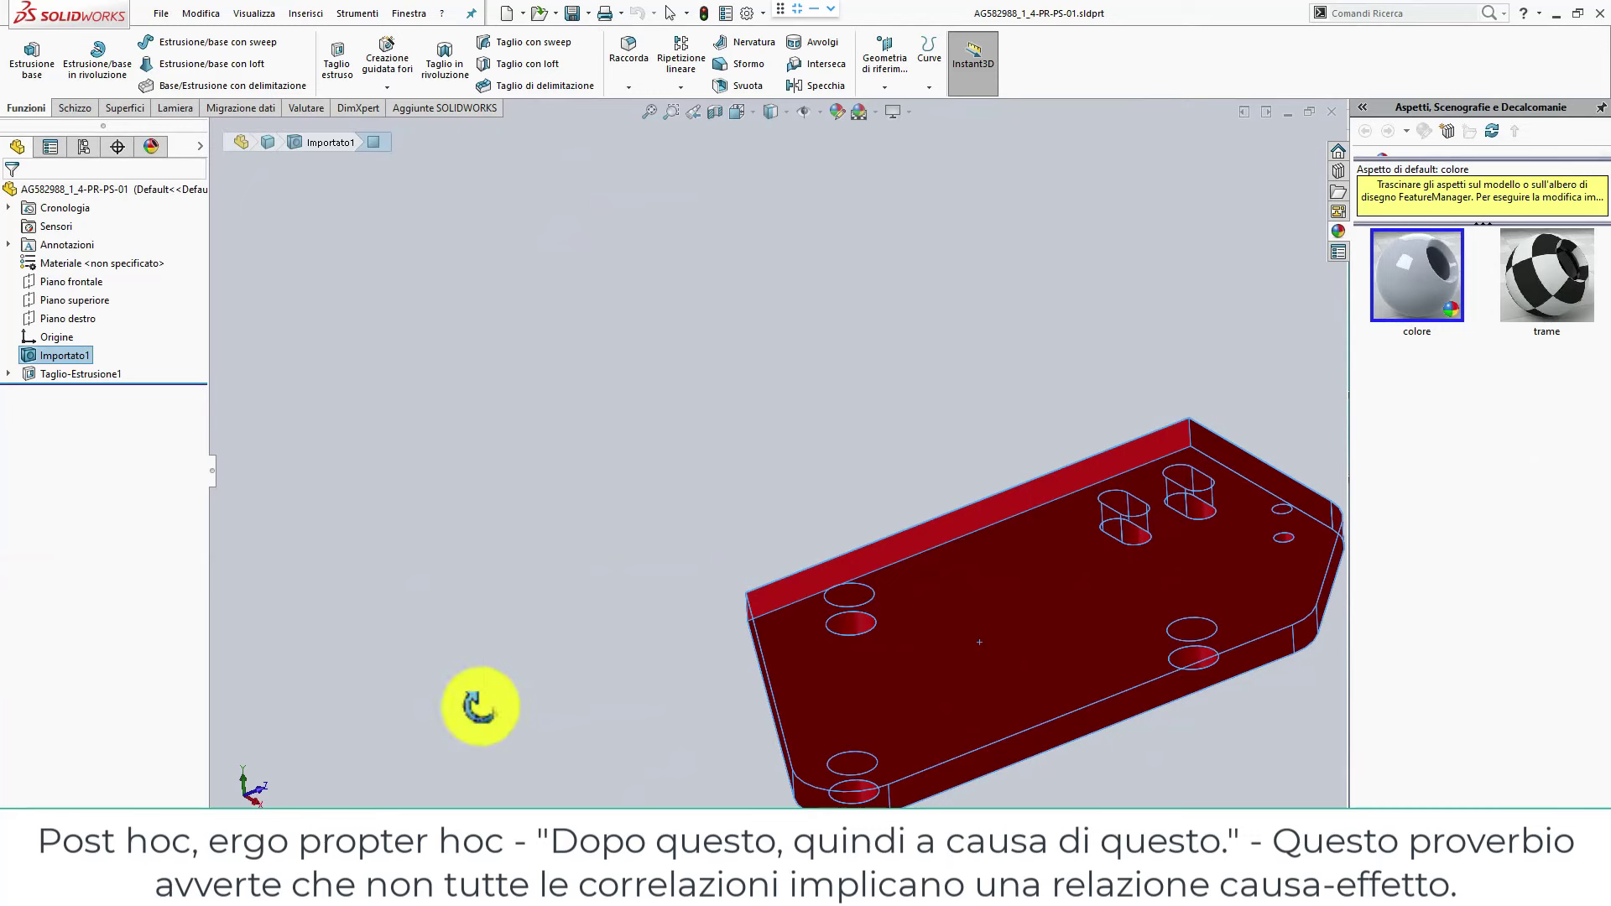
{"action": "mouse_move", "coordinate": [481, 707]}
{"action": "middle_mouse_down"}
{"action": "mouse_move", "coordinate": [757, 176]}
{"action": "mouse_move", "coordinate": [897, 295]}
{"action": "middle_mouse_up"}
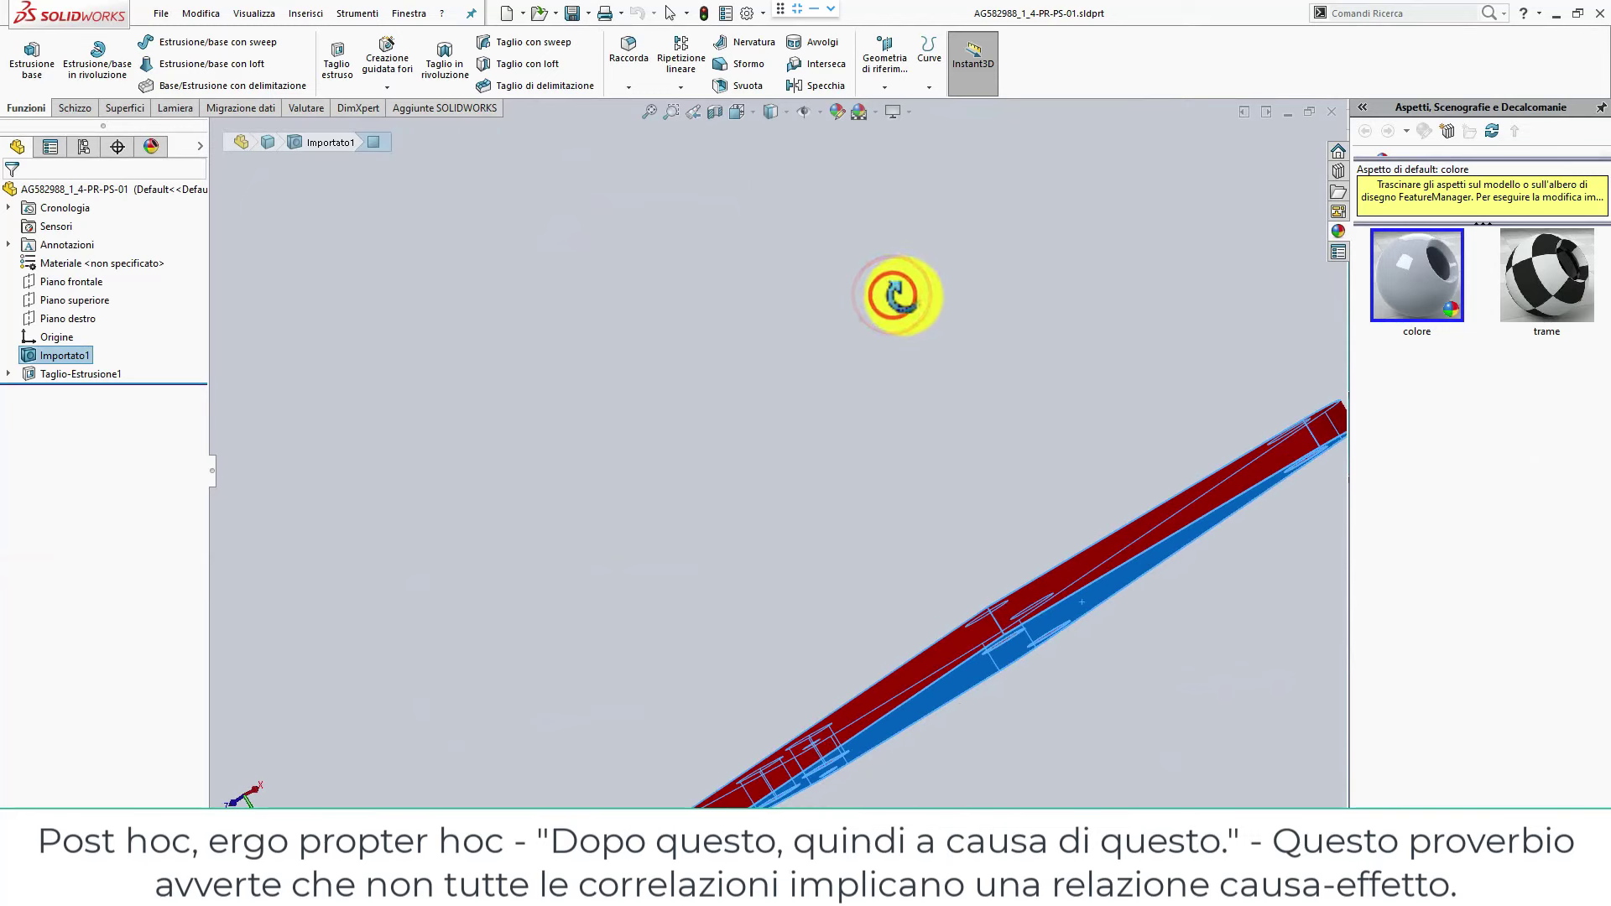
{"action": "left_click", "coordinate": [902, 295]}
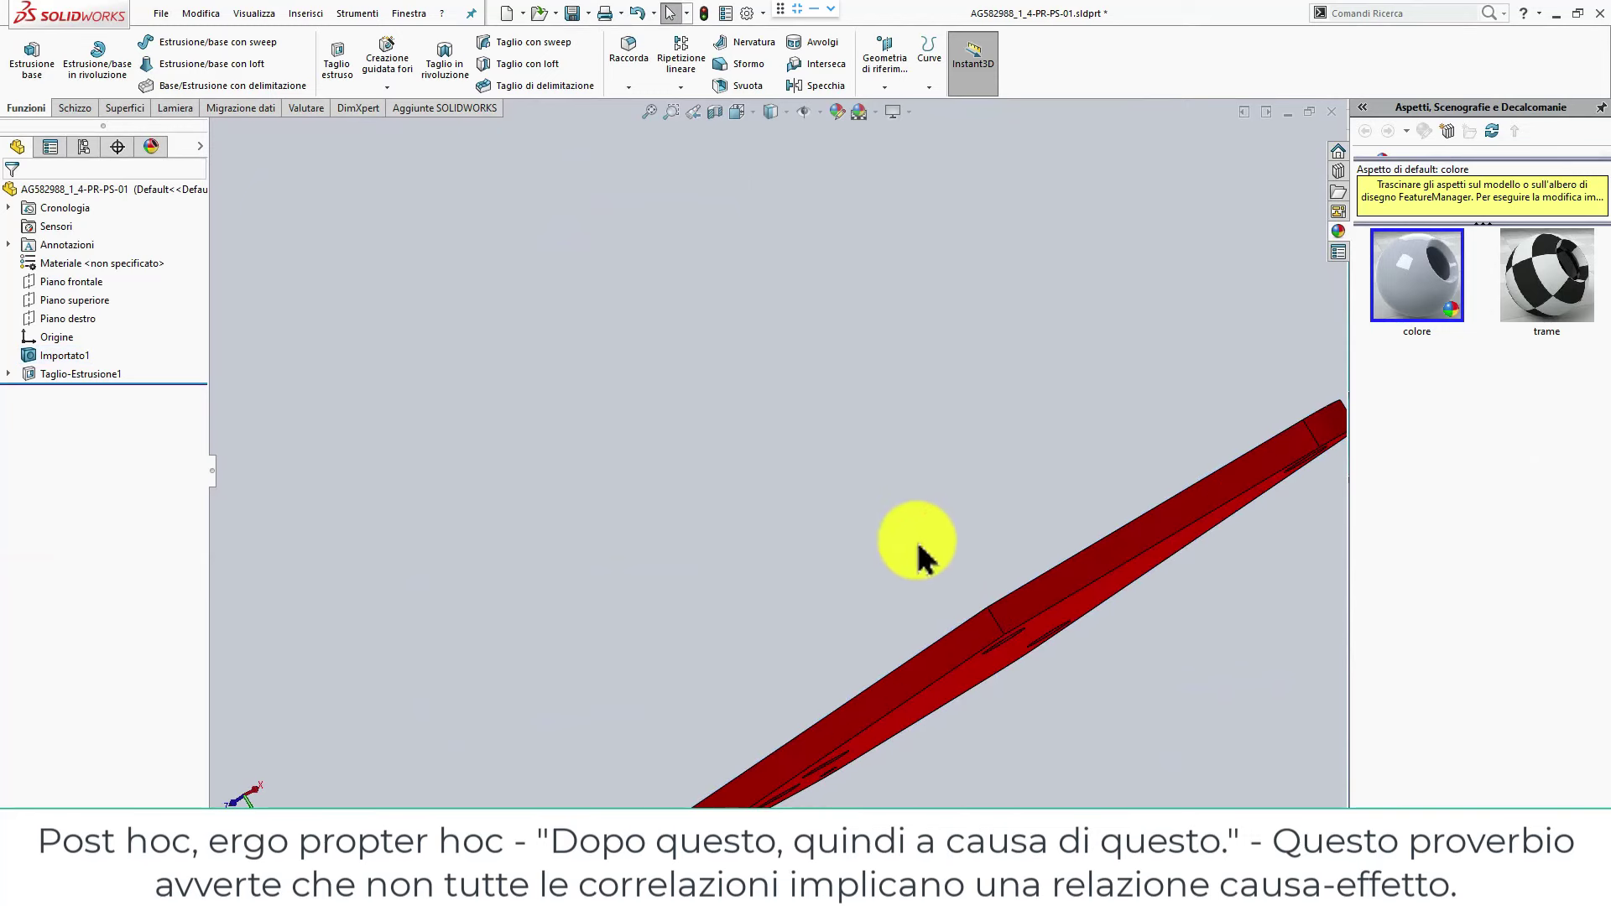
{"action": "mouse_move", "coordinate": [892, 431]}
{"action": "middle_mouse_down"}
{"action": "mouse_move", "coordinate": [827, 334]}
{"action": "mouse_move", "coordinate": [1038, 453]}
{"action": "mouse_move", "coordinate": [672, 663]}
{"action": "middle_mouse_up"}
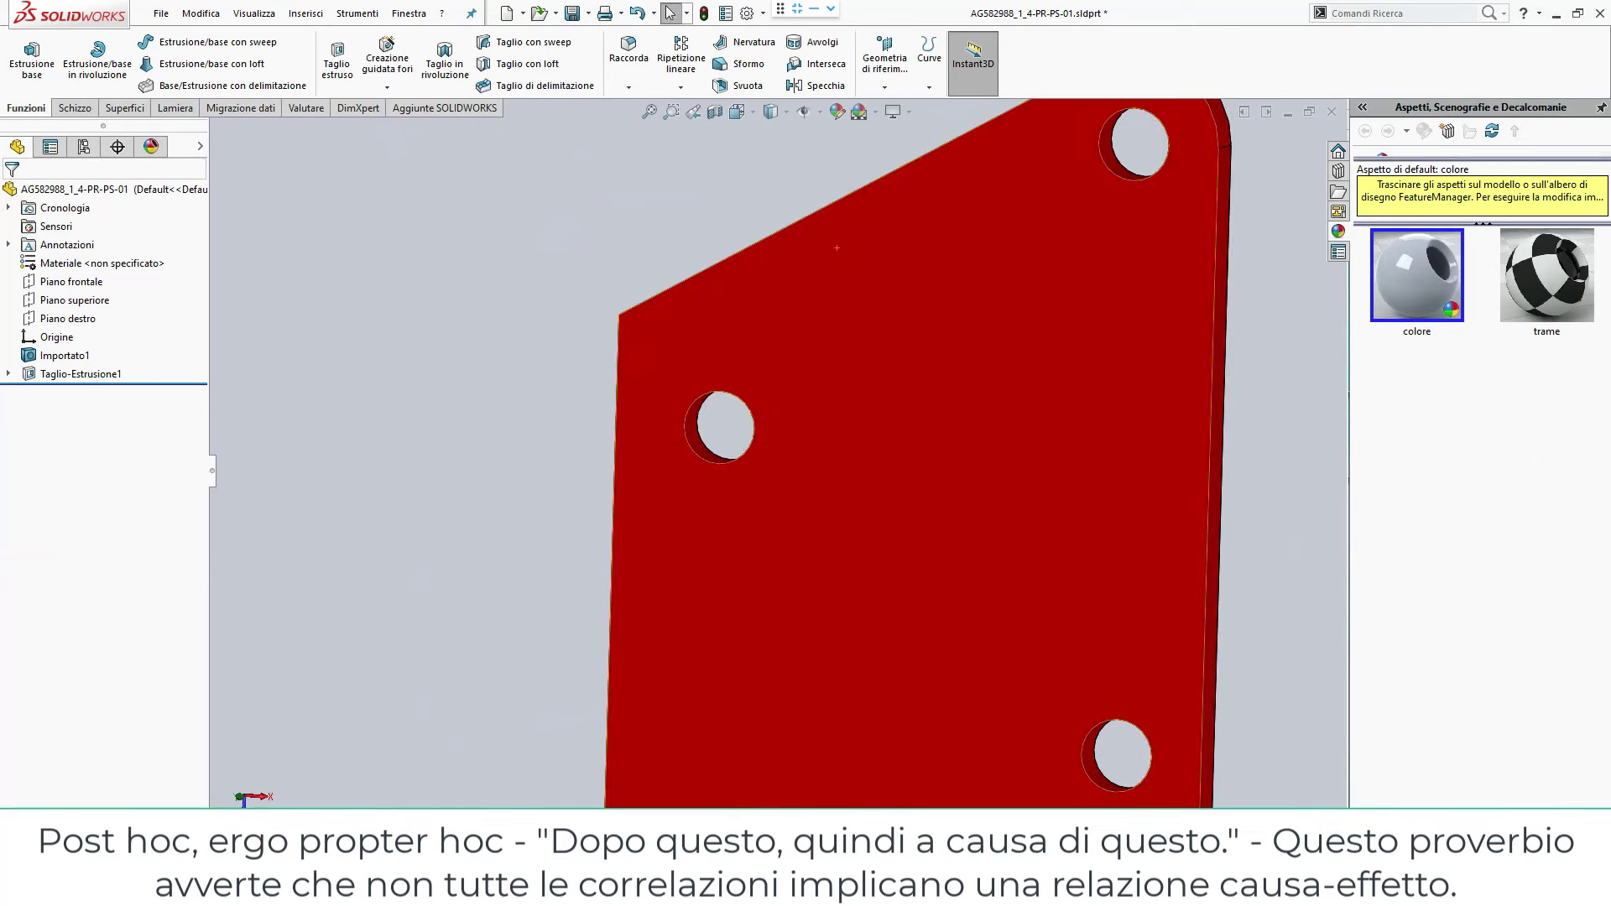
{"action": "scroll", "coordinate": [673, 663], "scroll_direction": "up", "scroll_amount": 3}
{"action": "scroll", "coordinate": [702, 647], "scroll_direction": "up", "scroll_amount": 3}
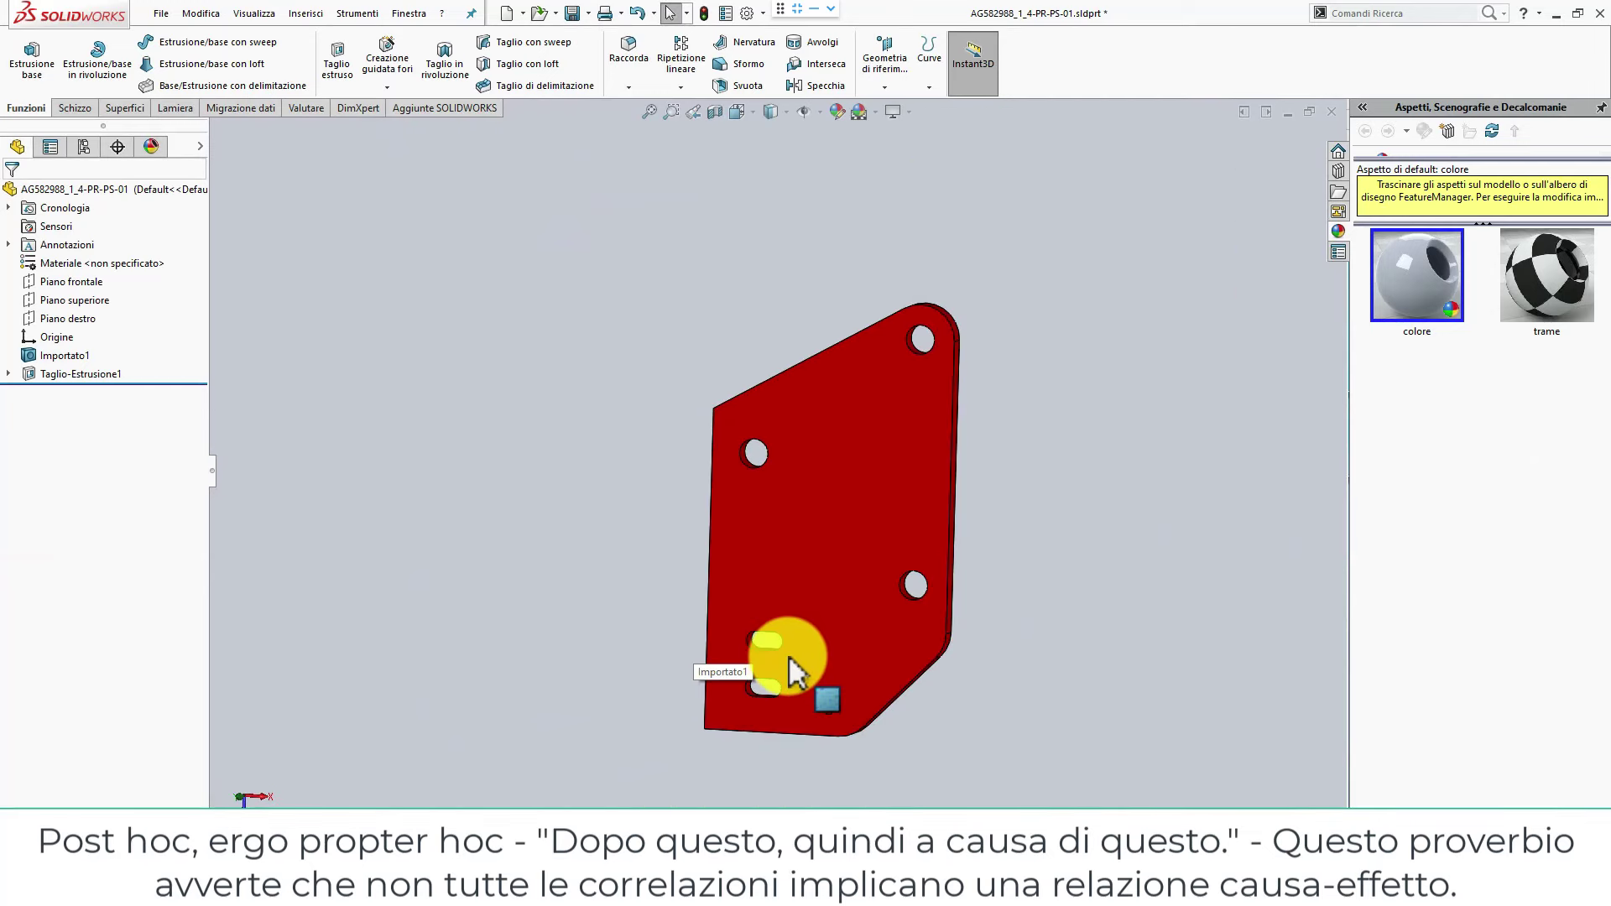
{"action": "scroll", "coordinate": [783, 665], "scroll_direction": "up", "scroll_amount": 3}
{"action": "scroll", "coordinate": [772, 642], "scroll_direction": "up", "scroll_amount": 1}
{"action": "scroll", "coordinate": [772, 634], "scroll_direction": "down", "scroll_amount": 4}
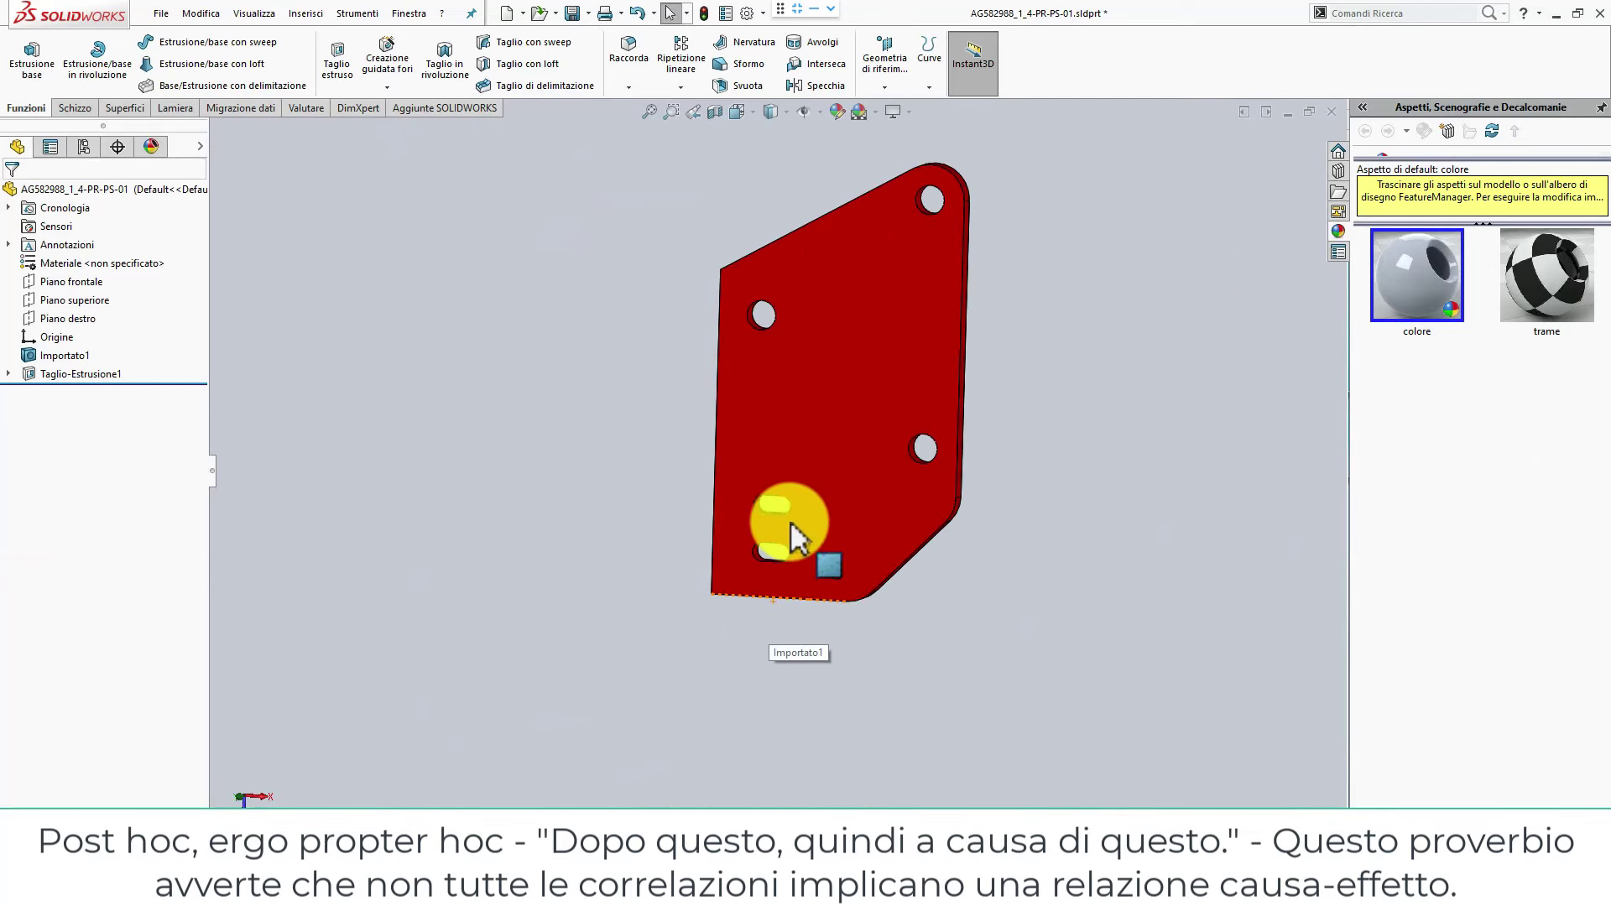
{"action": "mouse_move", "coordinate": [791, 522]}
{"action": "middle_mouse_down"}
{"action": "mouse_move", "coordinate": [783, 504]}
{"action": "mouse_move", "coordinate": [773, 532]}
{"action": "mouse_move", "coordinate": [817, 565]}
{"action": "middle_mouse_up"}
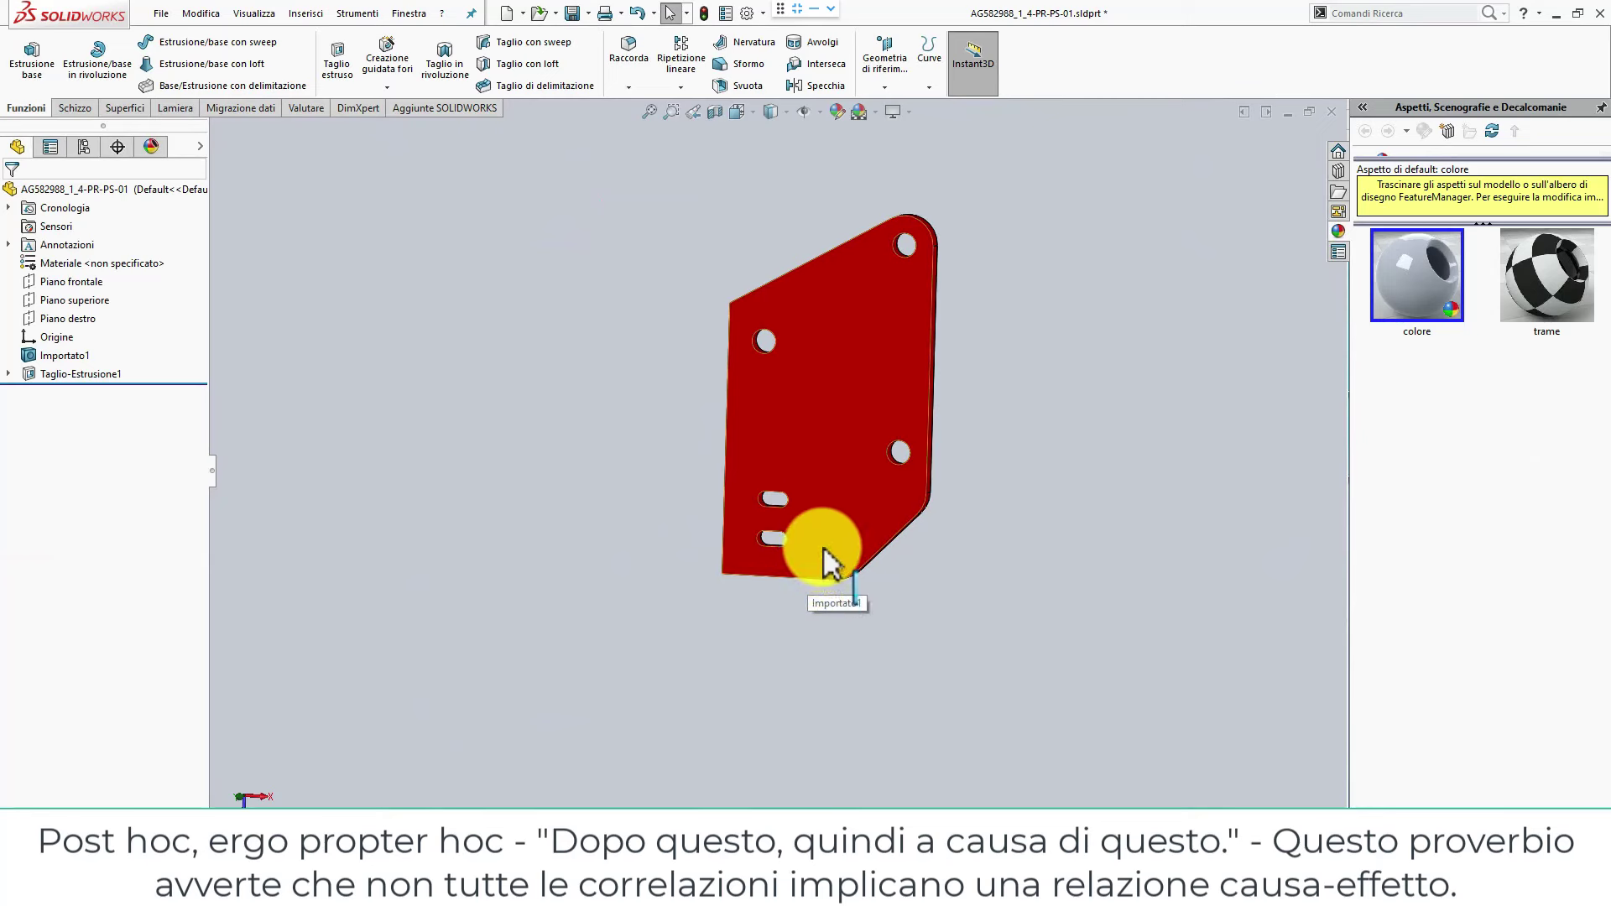
{"action": "left_click", "coordinate": [796, 440]}
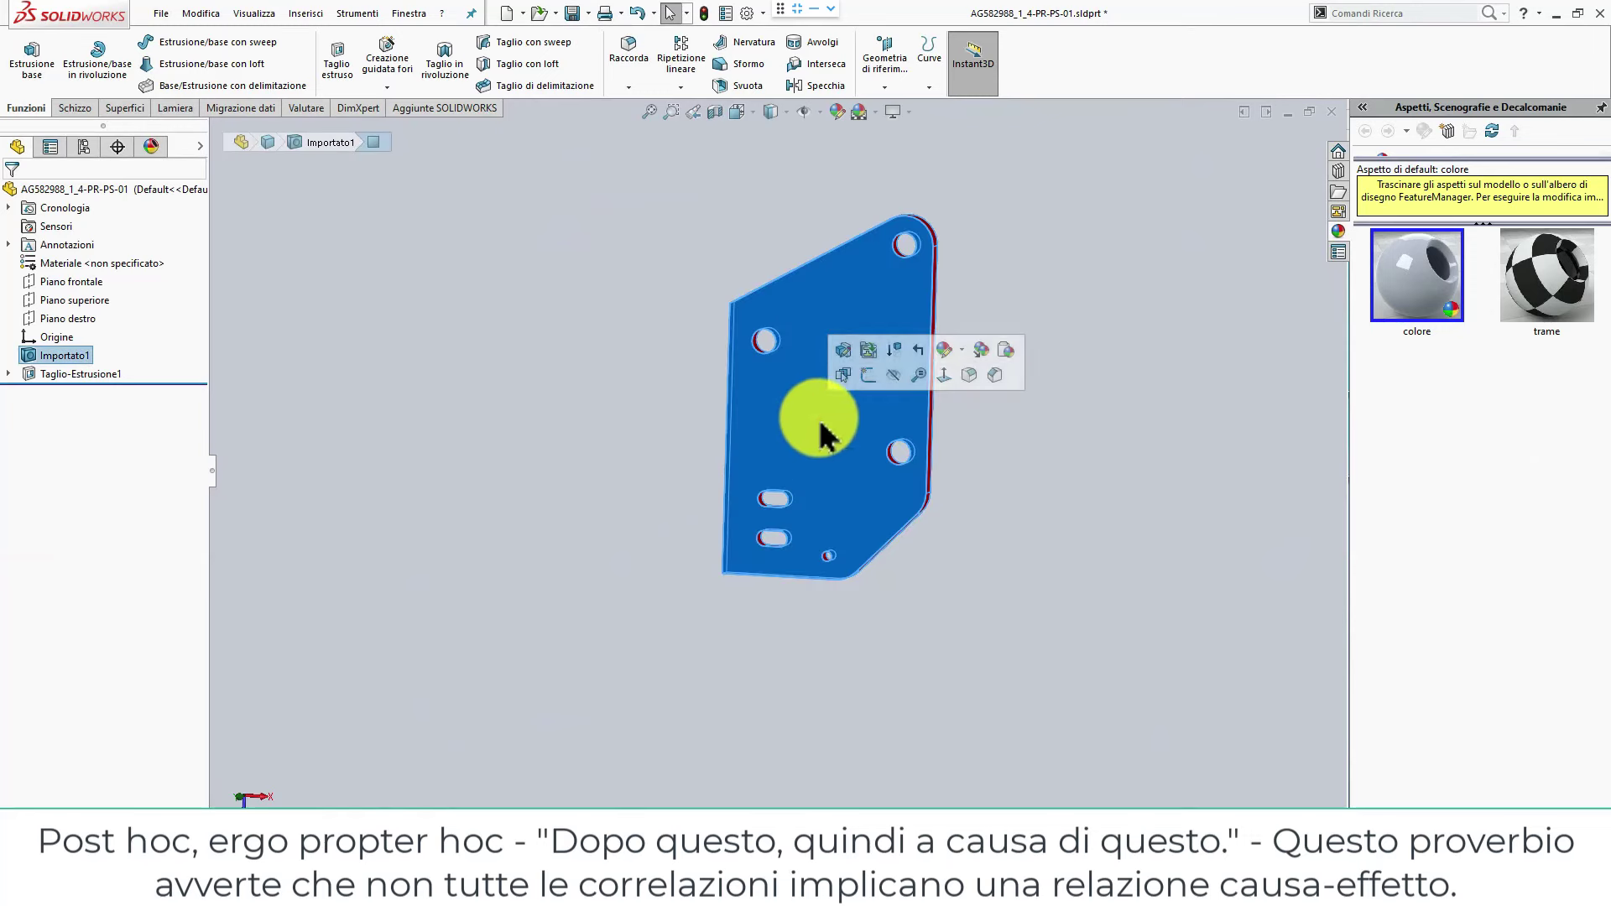
On the plate face, sketch a corner rectangle around the two slots and small hole.
{"action": "left_click", "coordinate": [863, 382]}
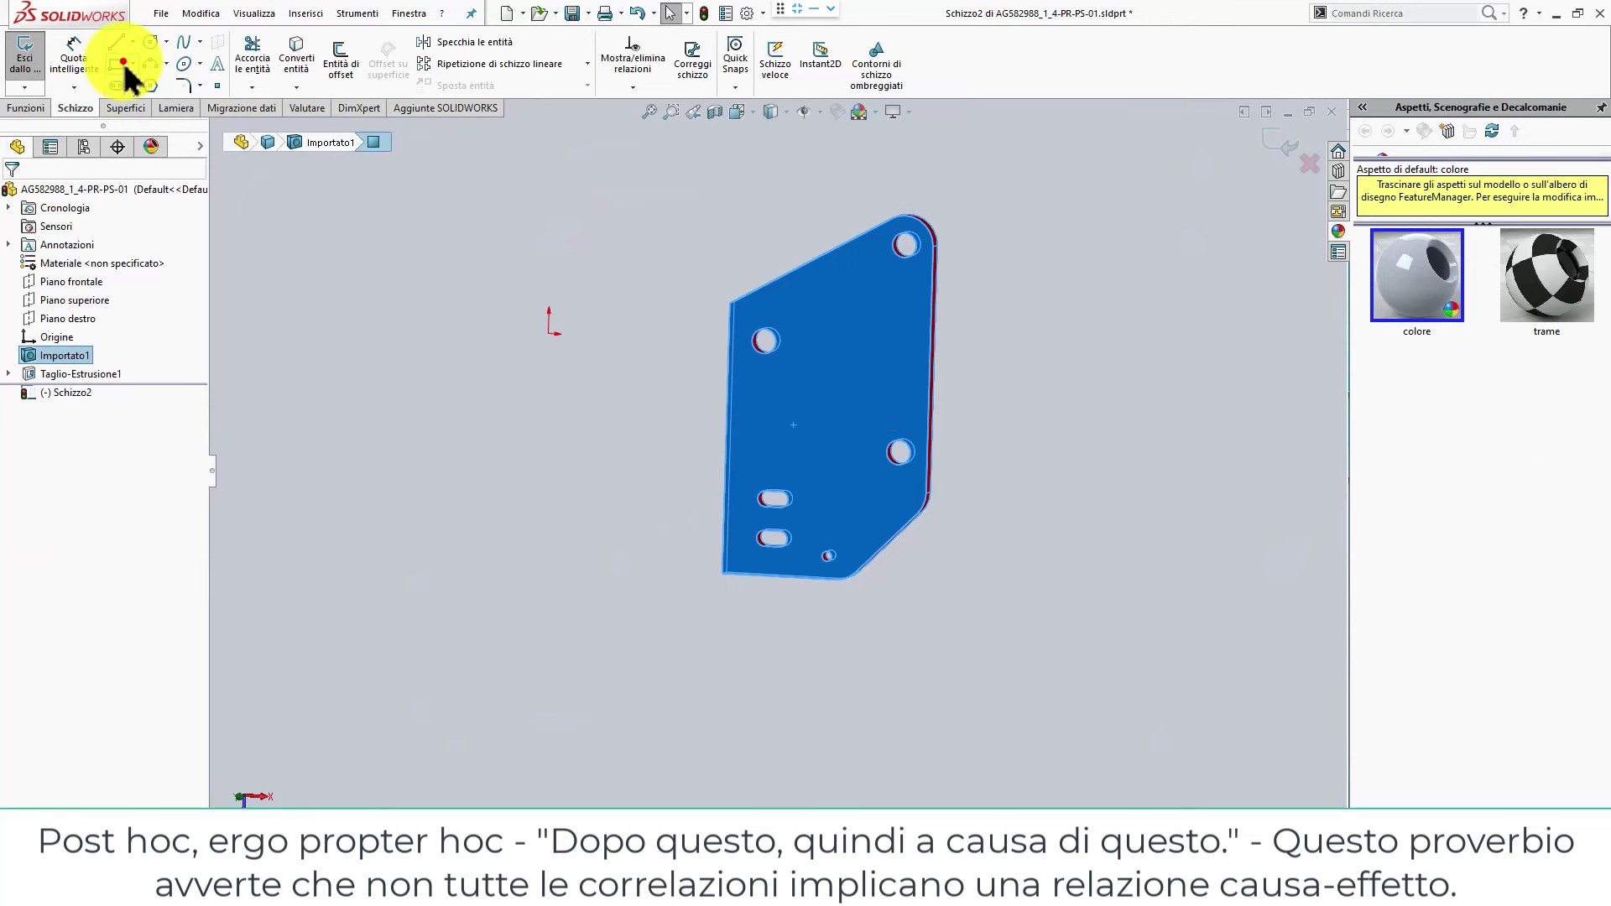
{"action": "left_click", "coordinate": [118, 63]}
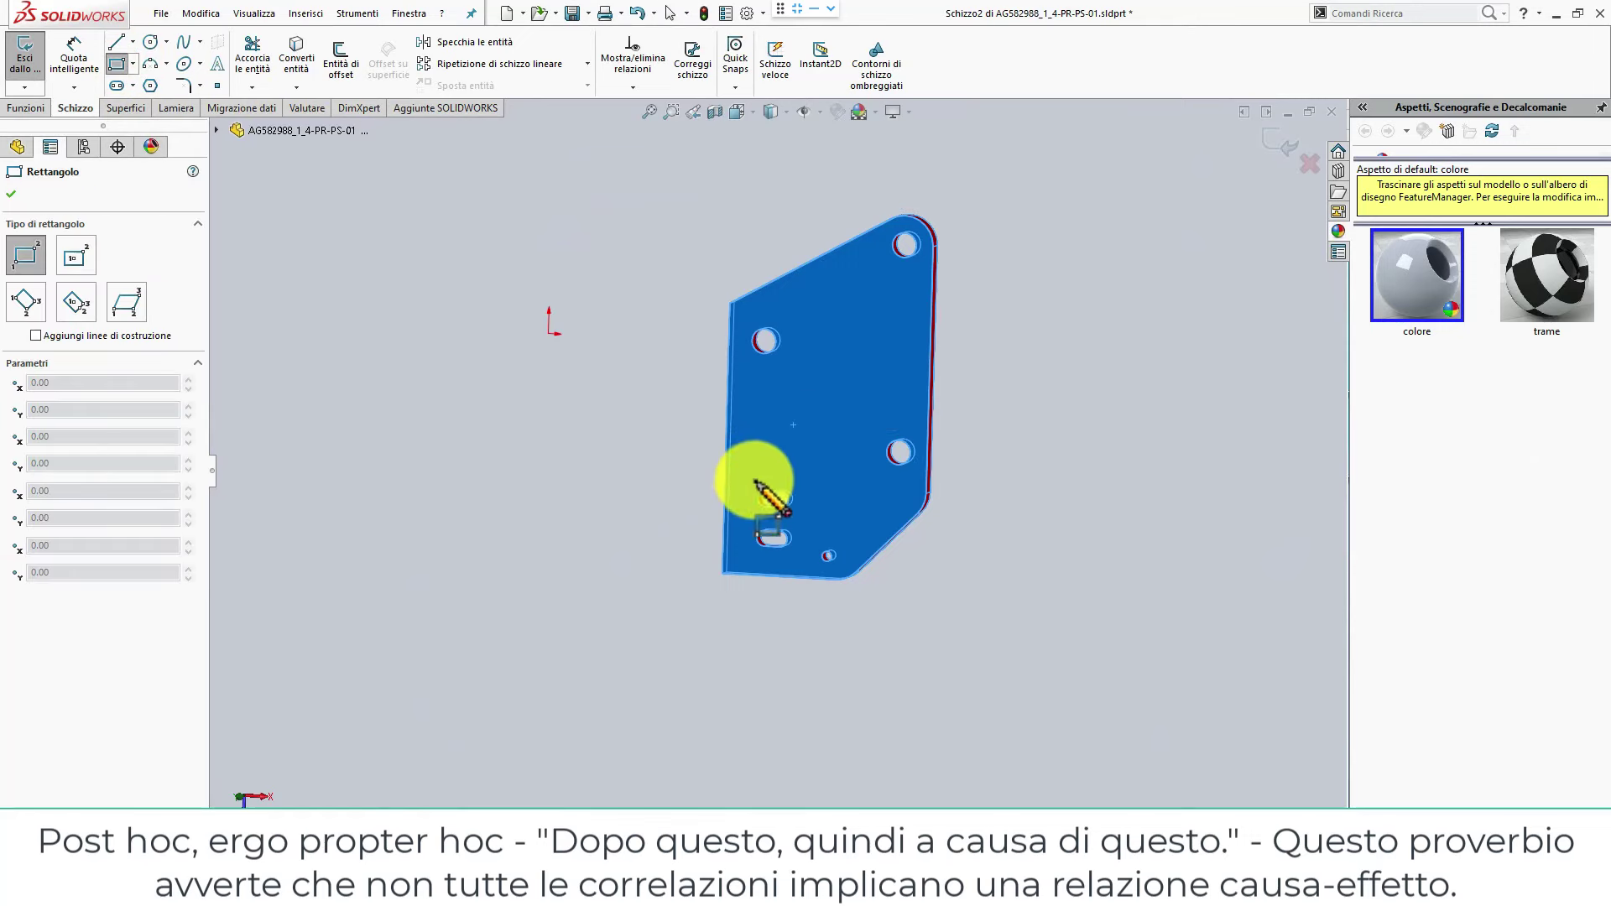
{"action": "scroll", "coordinate": [755, 485], "scroll_direction": "down", "scroll_amount": 1}
{"action": "scroll", "coordinate": [763, 488], "scroll_direction": "down", "scroll_amount": 3}
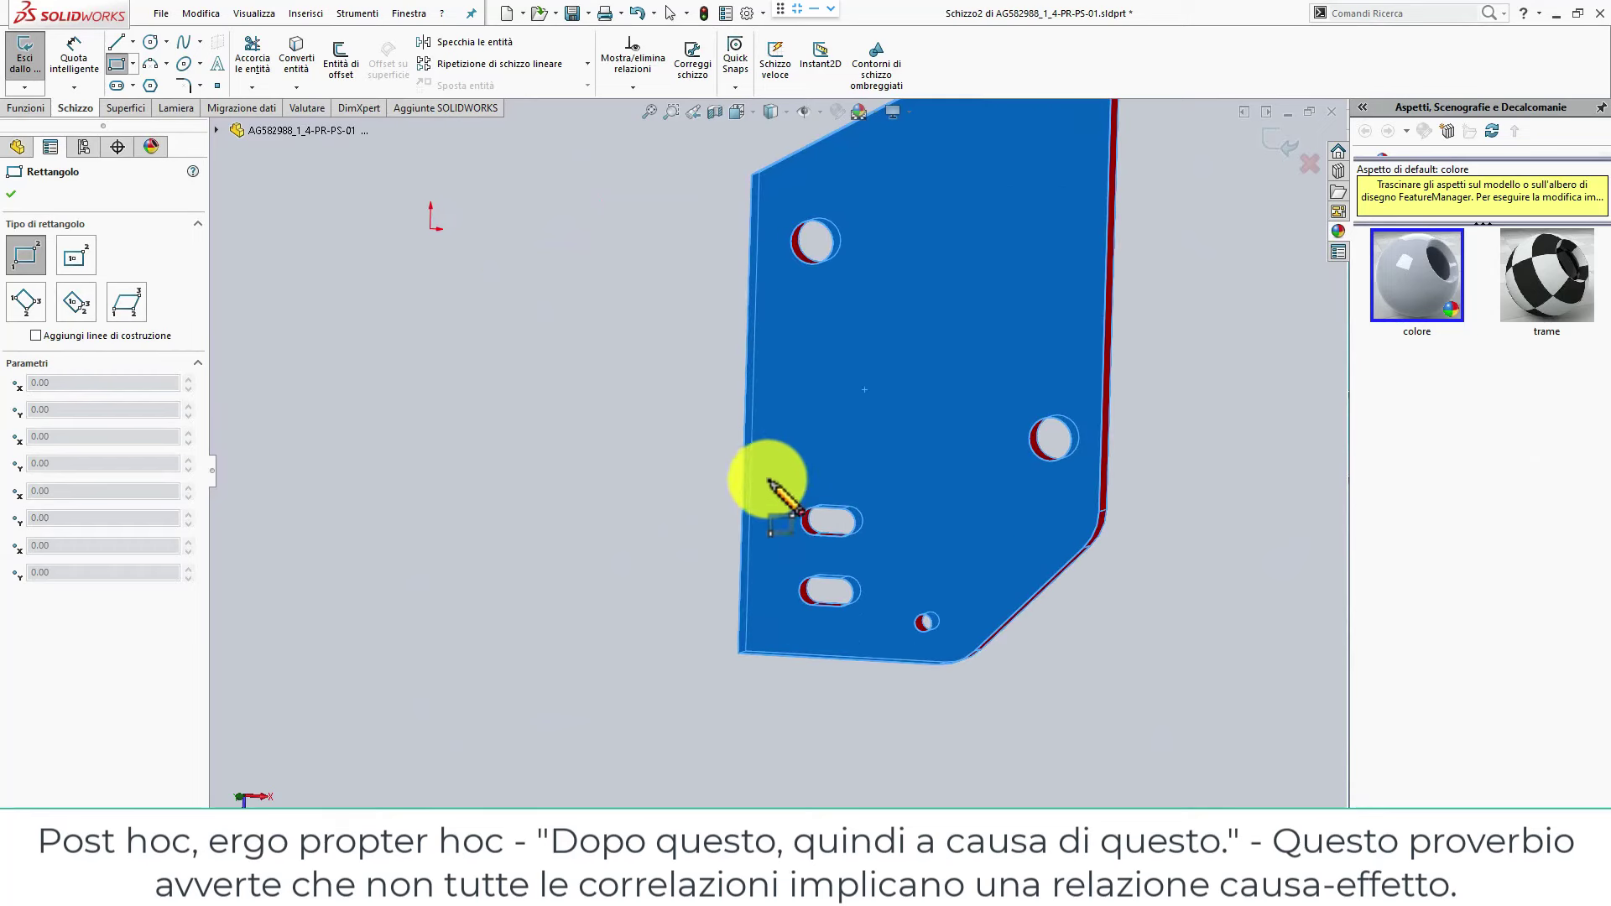
{"action": "left_click", "coordinate": [797, 472]}
{"action": "left_click", "coordinate": [826, 550]}
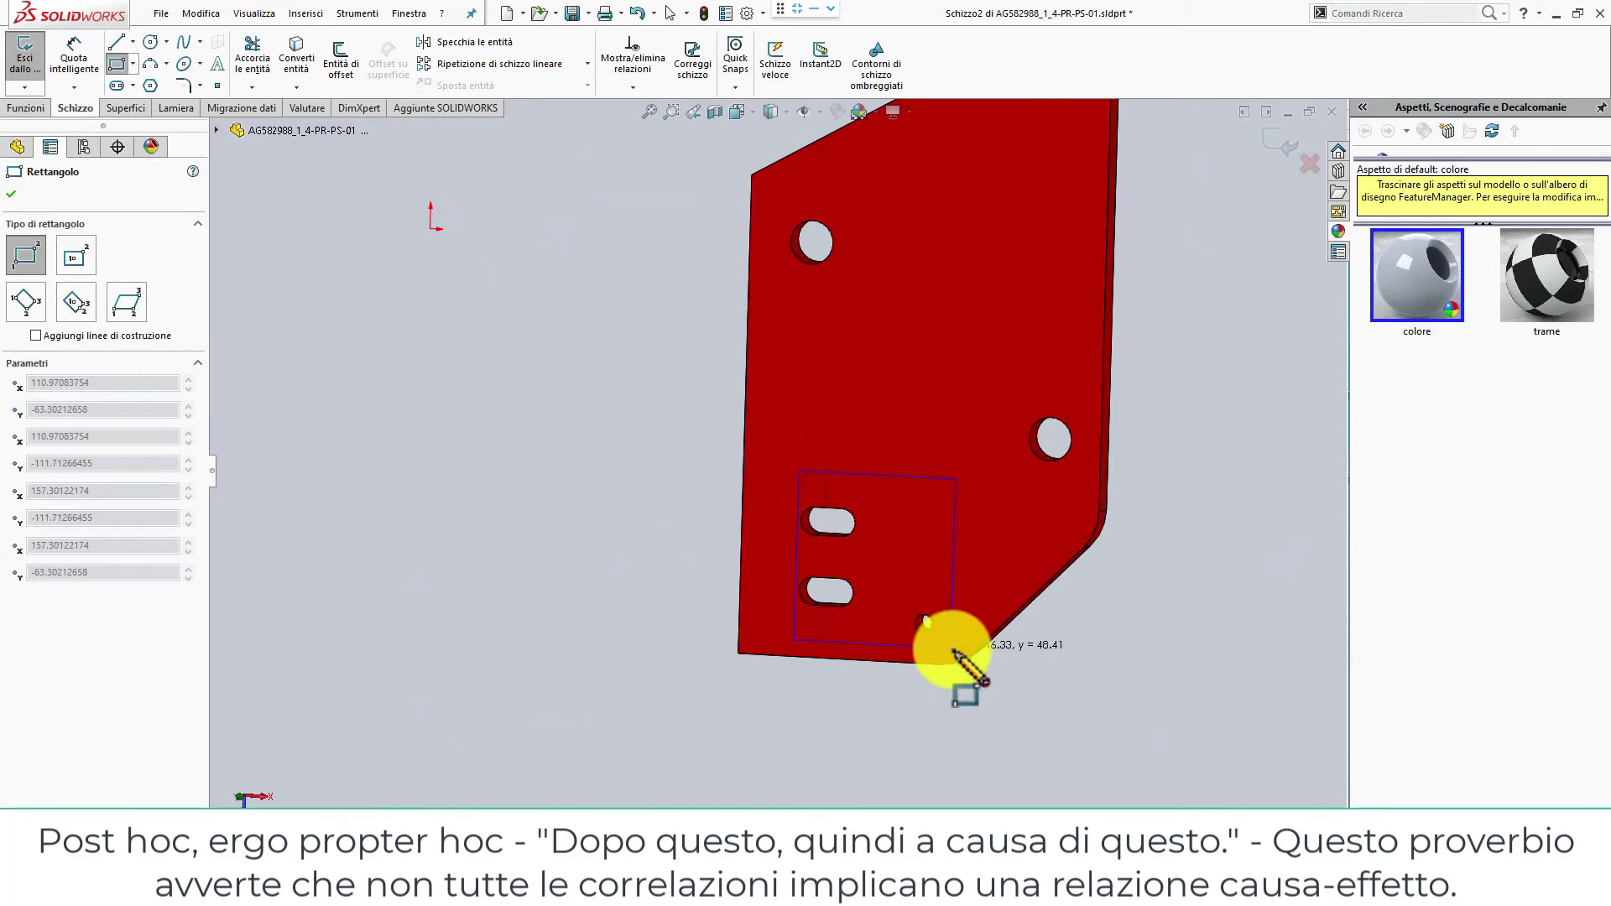
{"action": "left_click", "coordinate": [952, 648]}
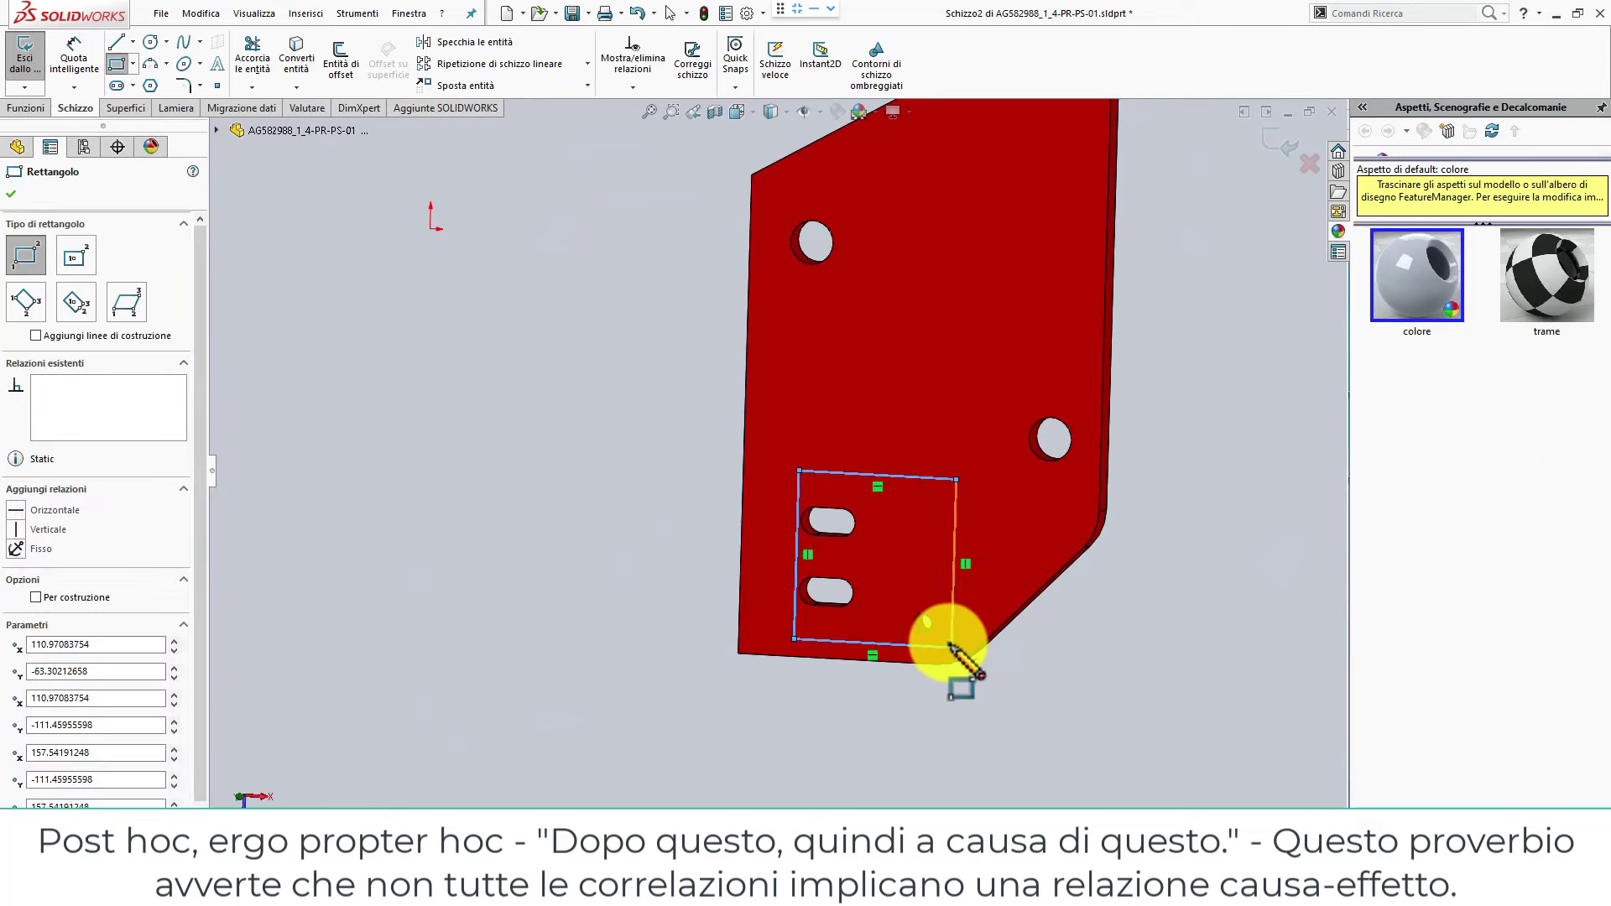
{"action": "key", "text": "Escape"}
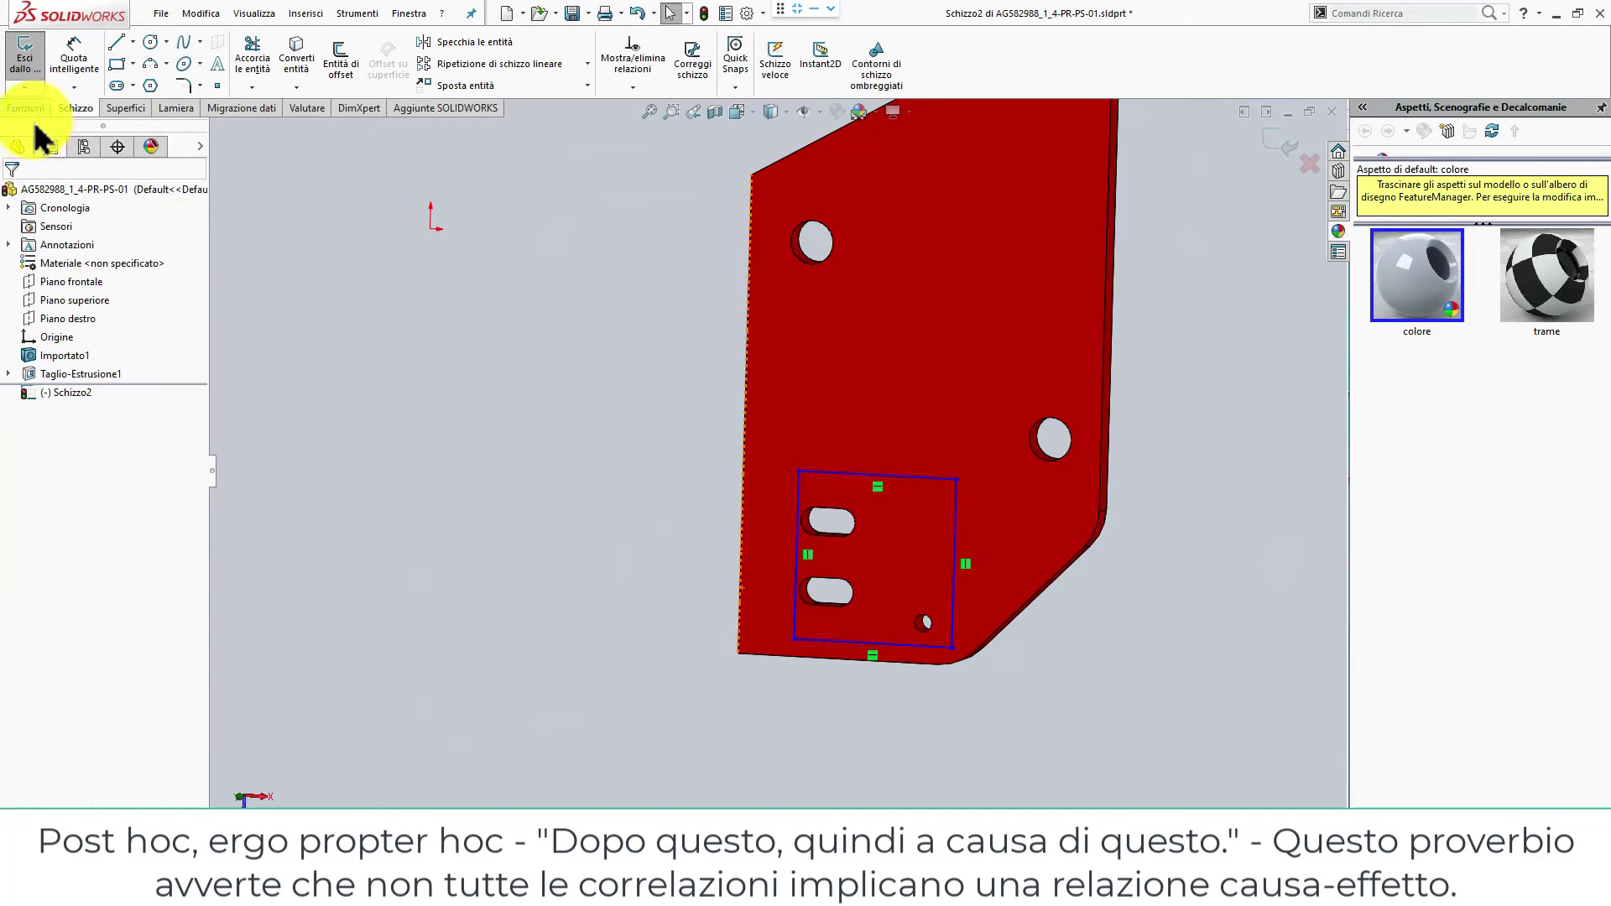
Boss-extrude Schizzo2 with end condition Fino alla superficie, up to the plate face.
{"action": "left_click", "coordinate": [27, 108]}
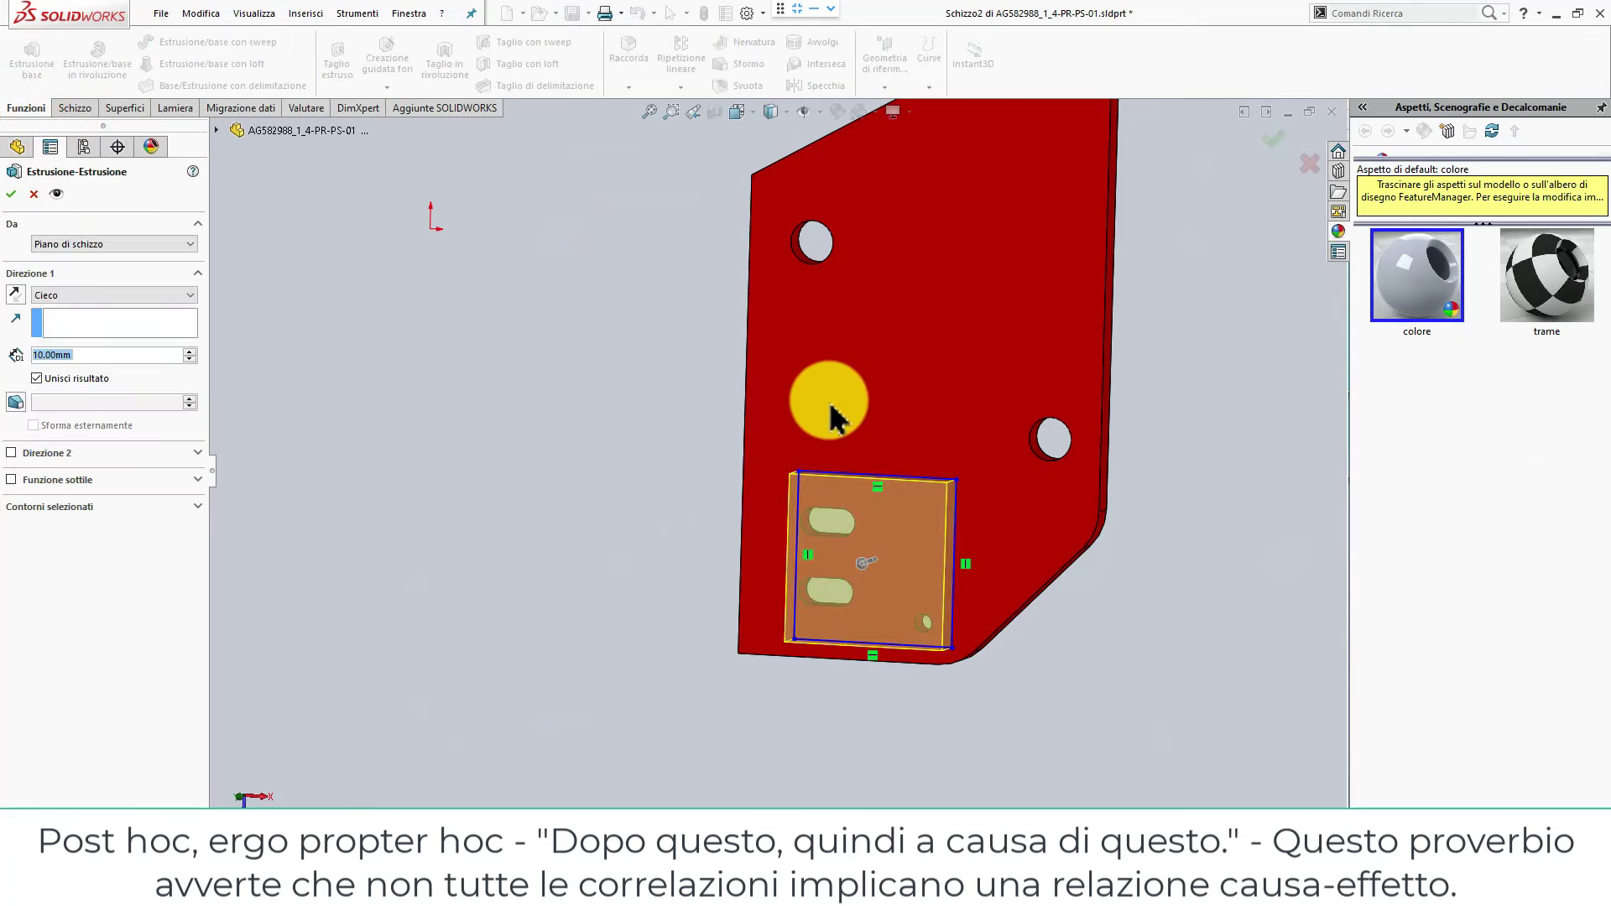
{"action": "mouse_move", "coordinate": [831, 407]}
{"action": "middle_mouse_down"}
{"action": "mouse_move", "coordinate": [863, 449]}
{"action": "mouse_move", "coordinate": [1040, 503]}
{"action": "mouse_move", "coordinate": [930, 466]}
{"action": "middle_mouse_up"}
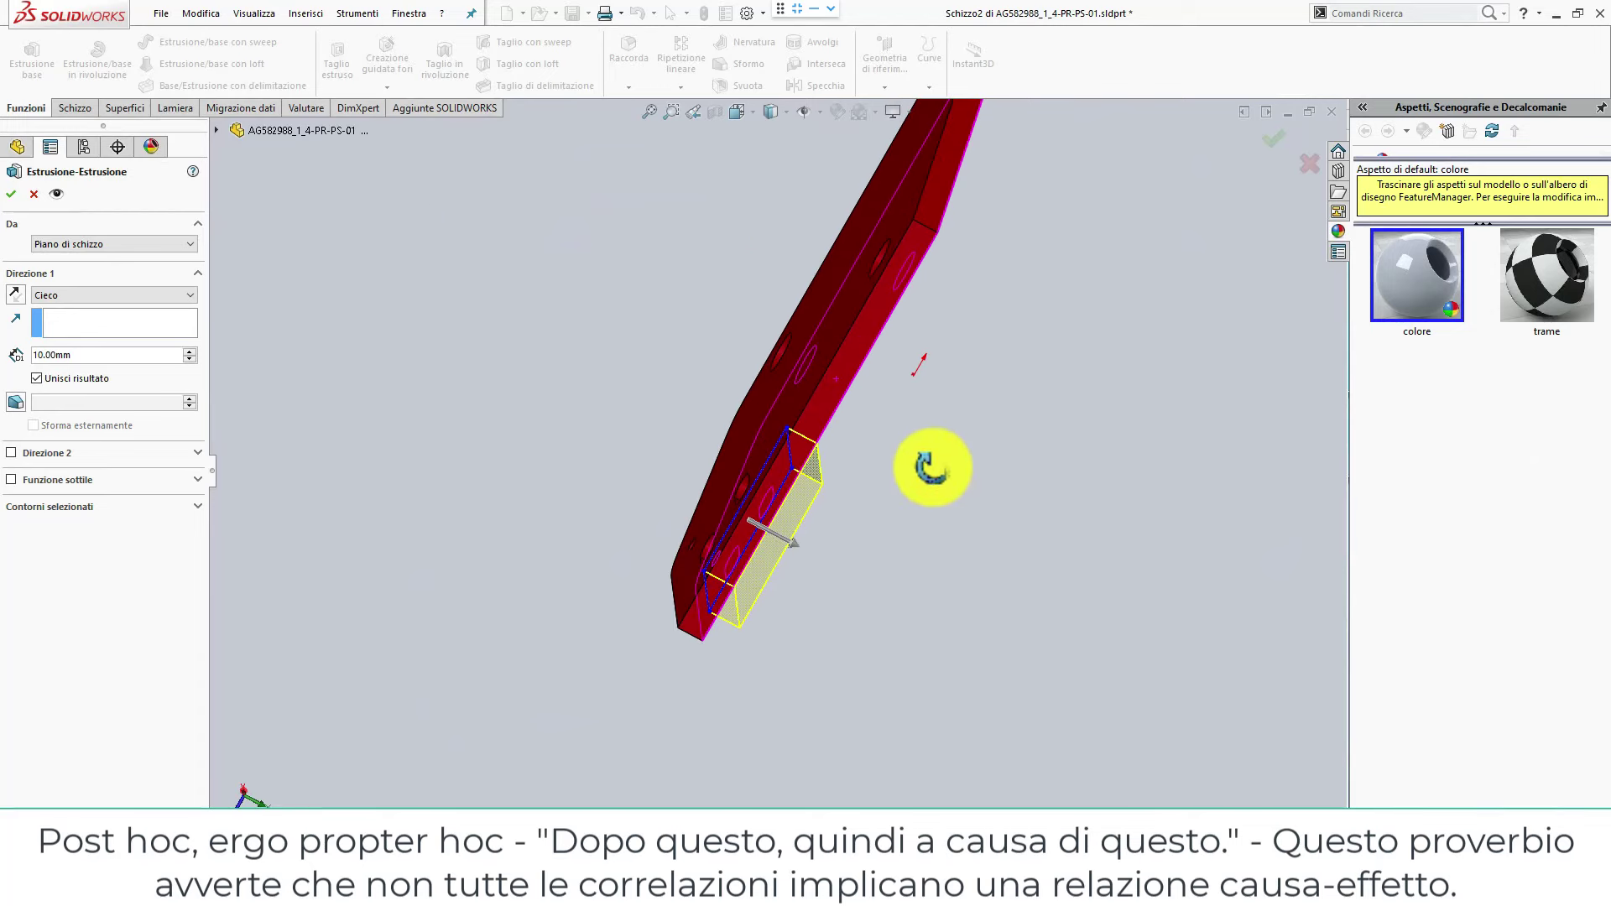
{"action": "left_click", "coordinate": [148, 294]}
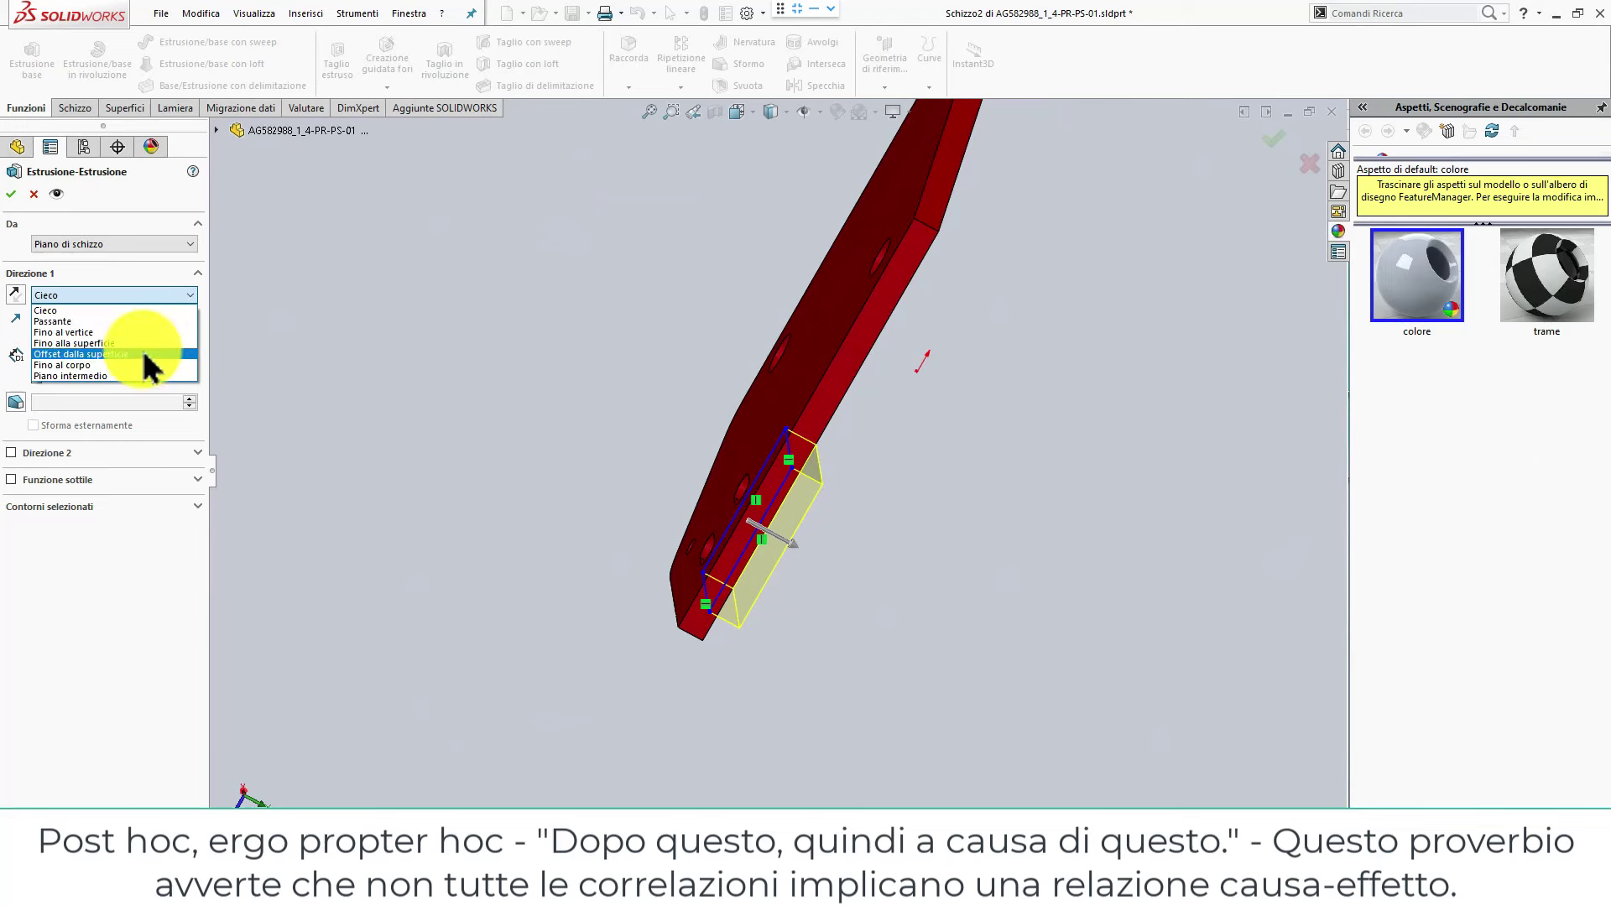
{"action": "left_click", "coordinate": [141, 344]}
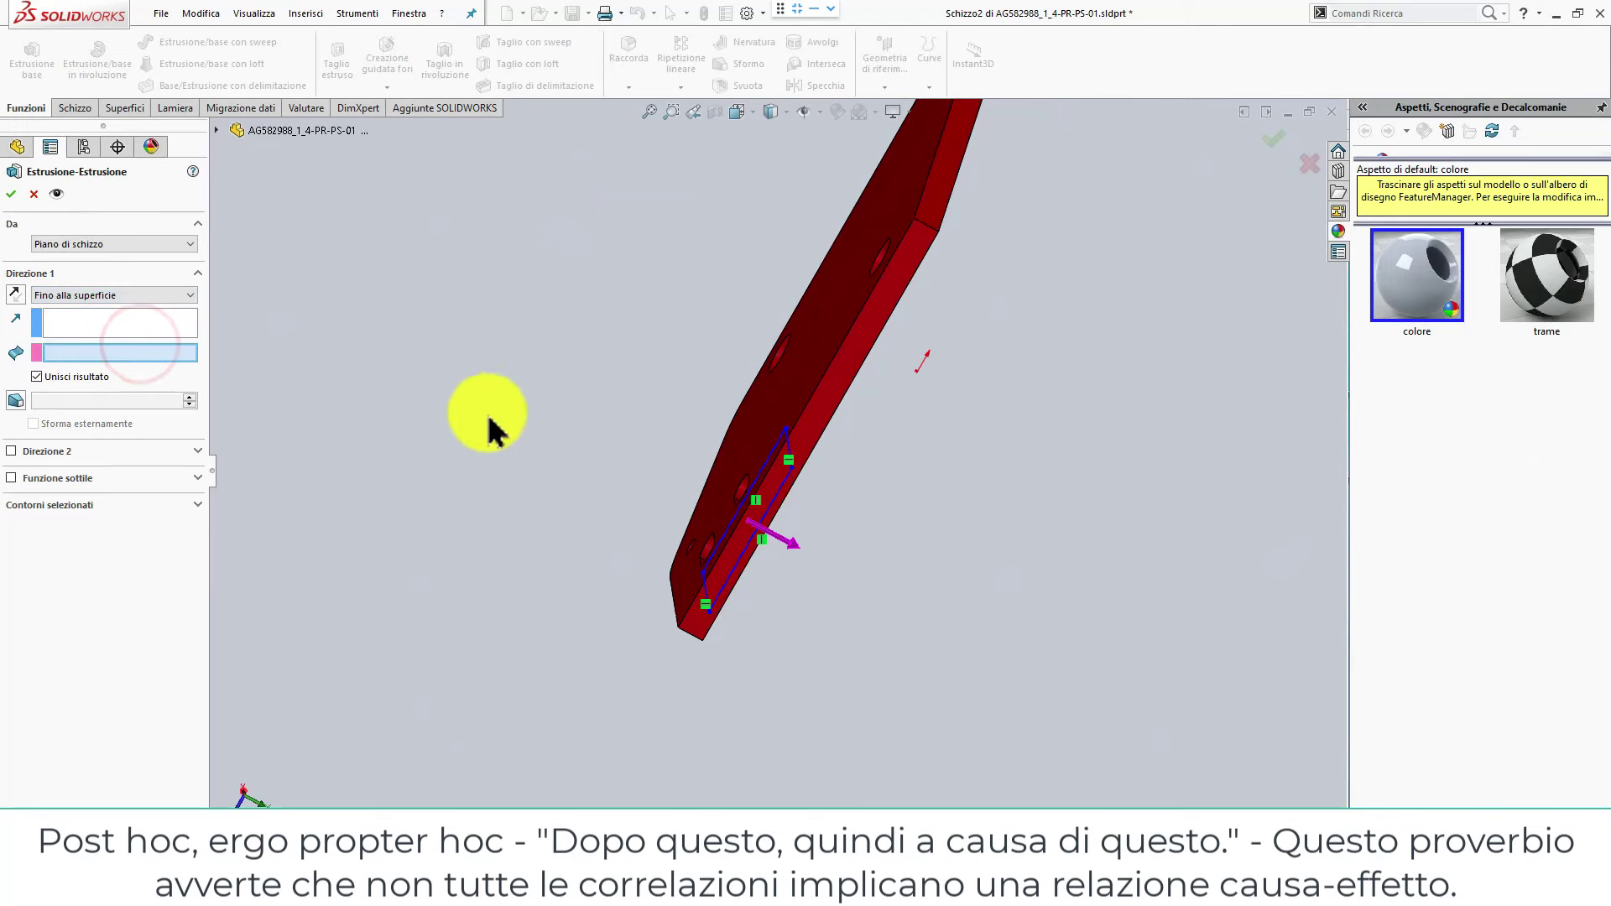
{"action": "left_click", "coordinate": [777, 424]}
{"action": "right_click", "coordinate": [777, 424]}
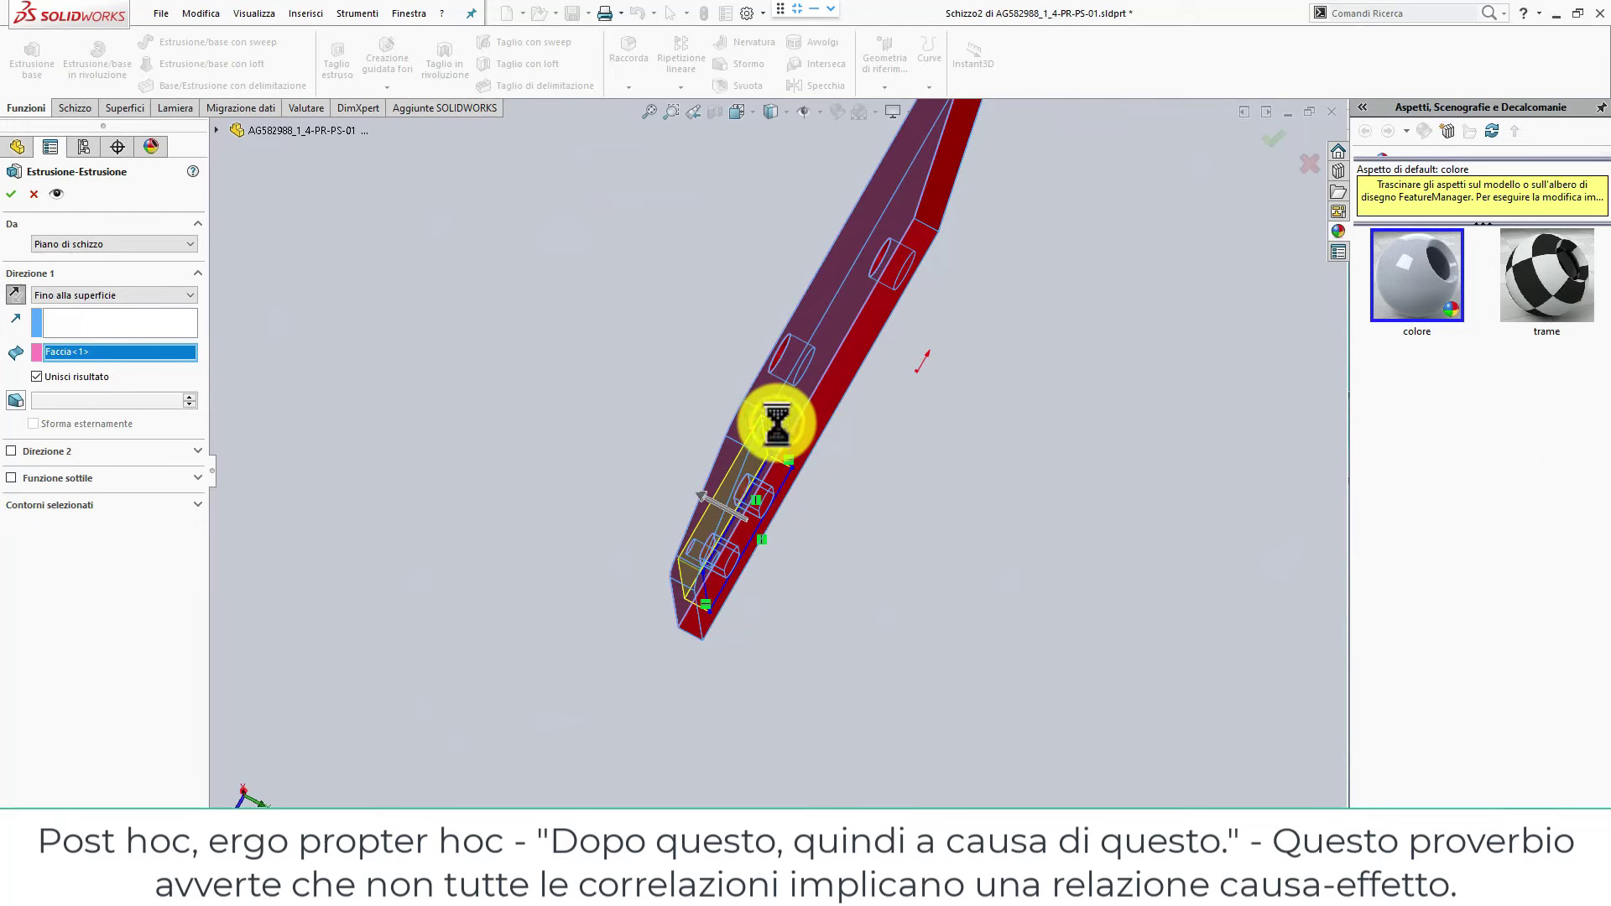
{"action": "left_click", "coordinate": [972, 490]}
{"action": "mouse_move", "coordinate": [994, 571]}
{"action": "middle_mouse_down"}
{"action": "mouse_move", "coordinate": [755, 450]}
{"action": "mouse_move", "coordinate": [738, 424]}
{"action": "middle_mouse_up"}
{"action": "scroll", "coordinate": [705, 437], "scroll_direction": "down", "scroll_amount": 1}
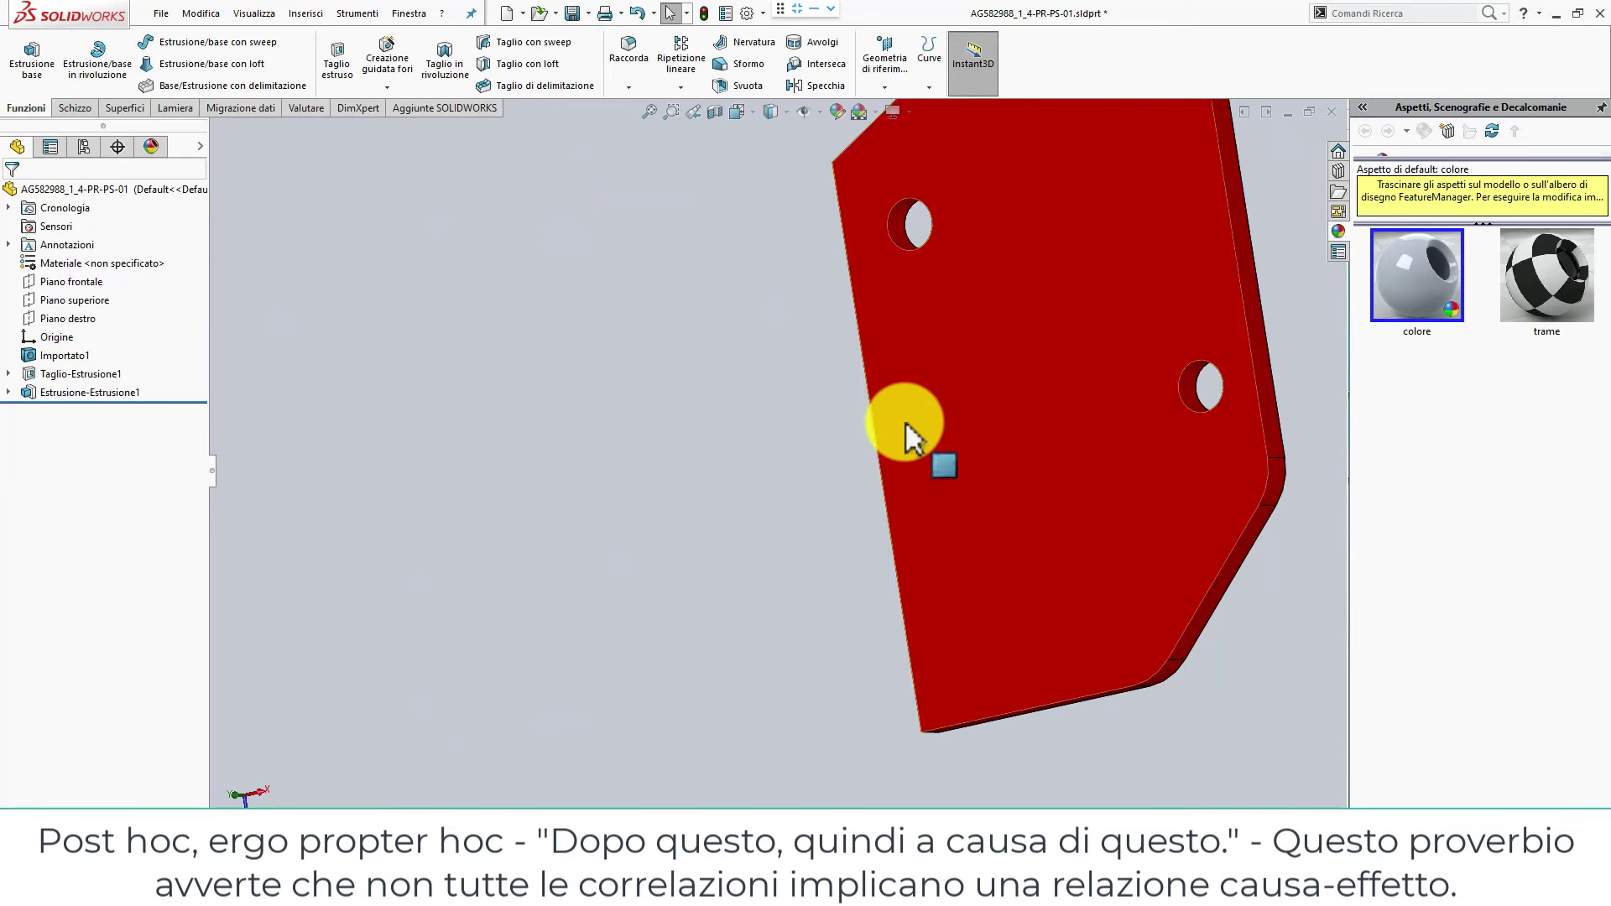
Save and close the plate part, returning to the test-PR-PS assembly.
{"action": "left_click", "coordinate": [710, 449]}
{"action": "key", "text": "ctrl+w"}
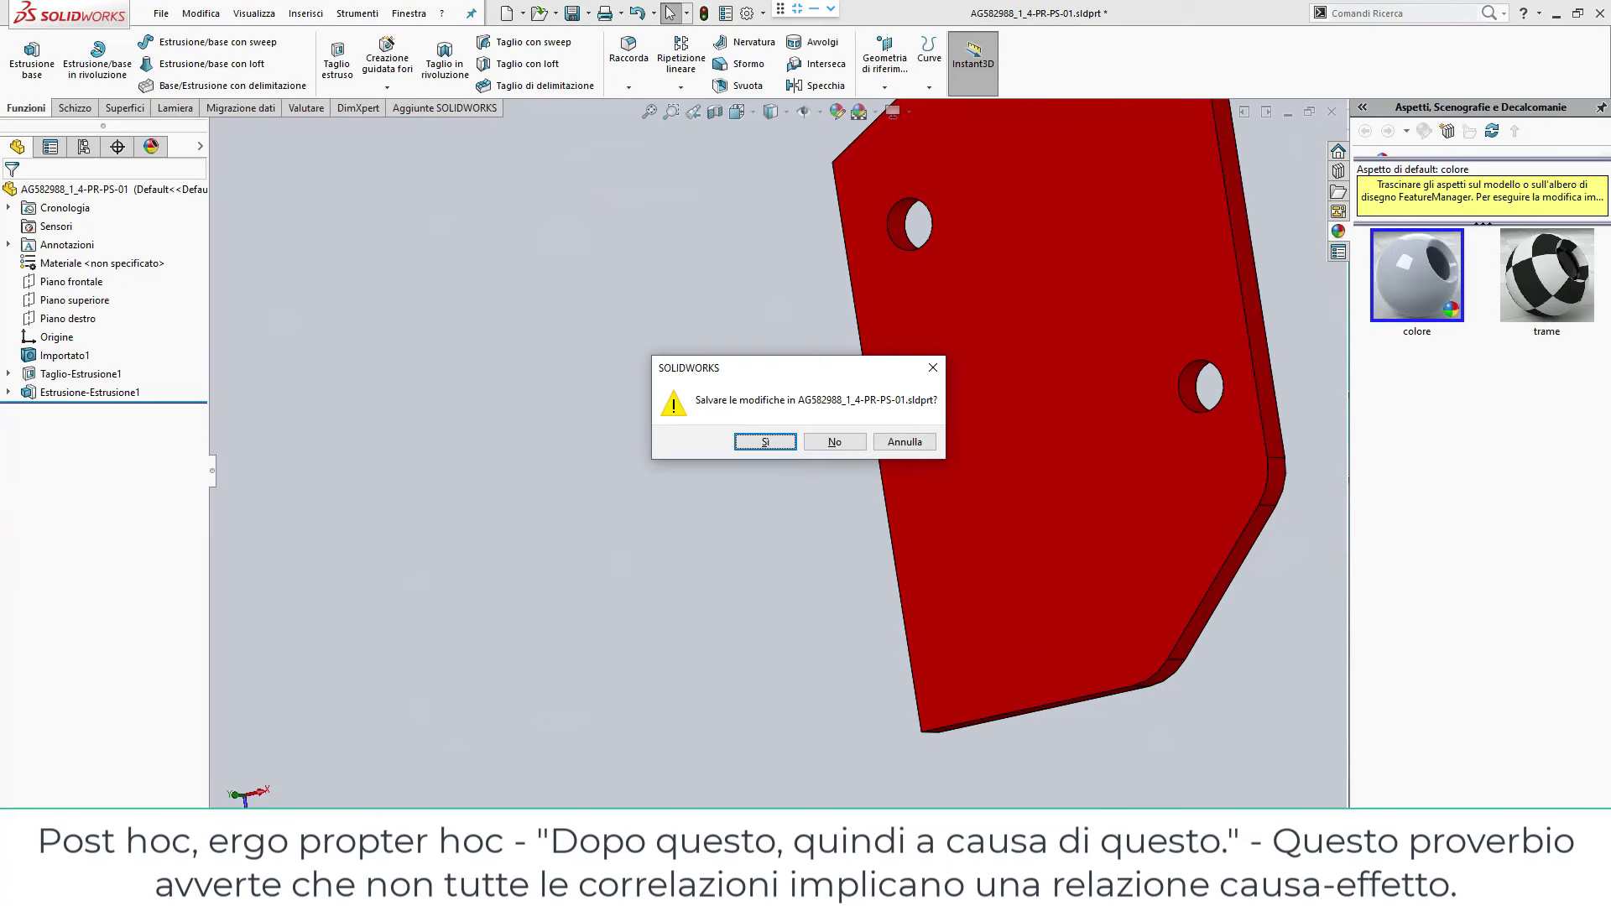
{"action": "left_click", "coordinate": [780, 448]}
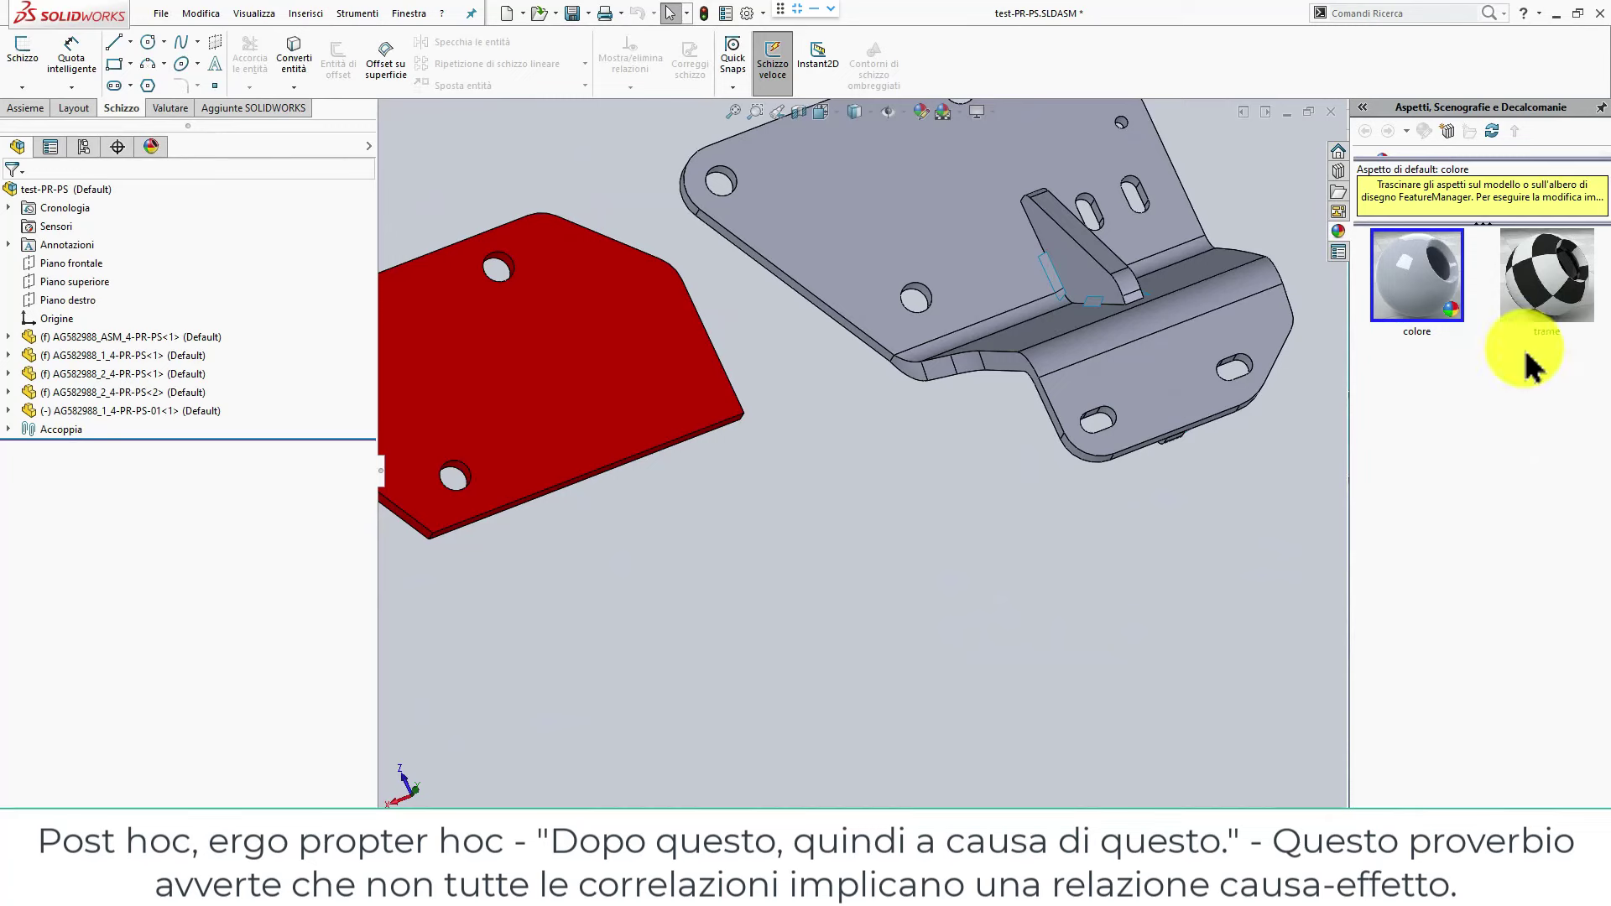
{"action": "left_click", "coordinate": [705, 630]}
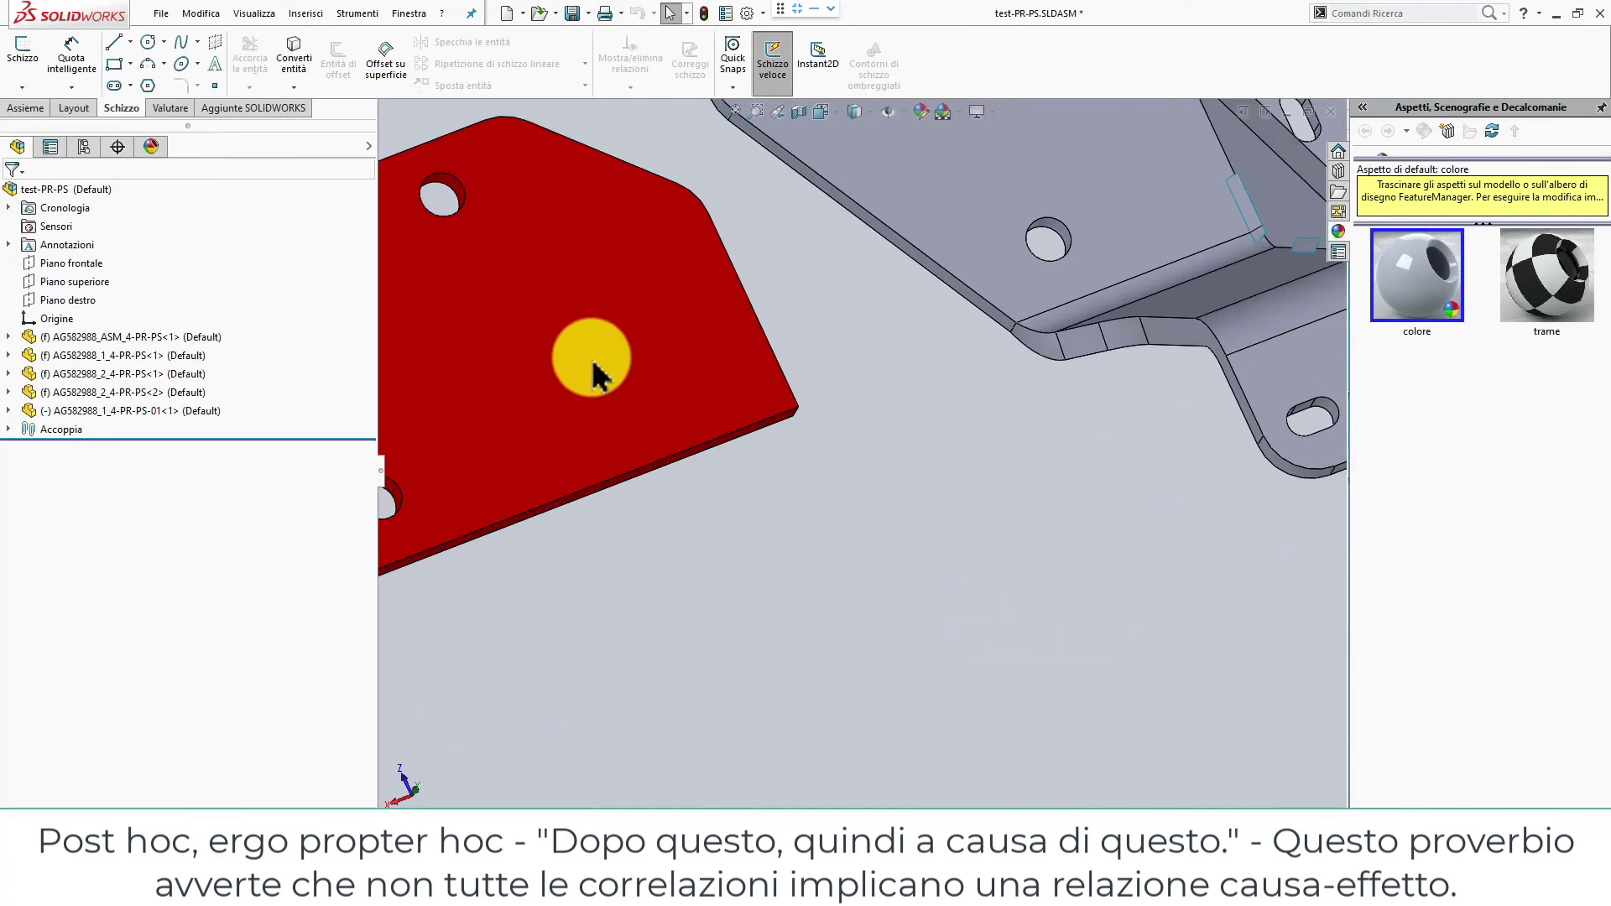
Zoom to fit and open the red plate AG582988_1_4-PR-PS-01 with Apri parte.
{"action": "key", "text": "f"}
{"action": "left_click", "coordinate": [732, 470]}
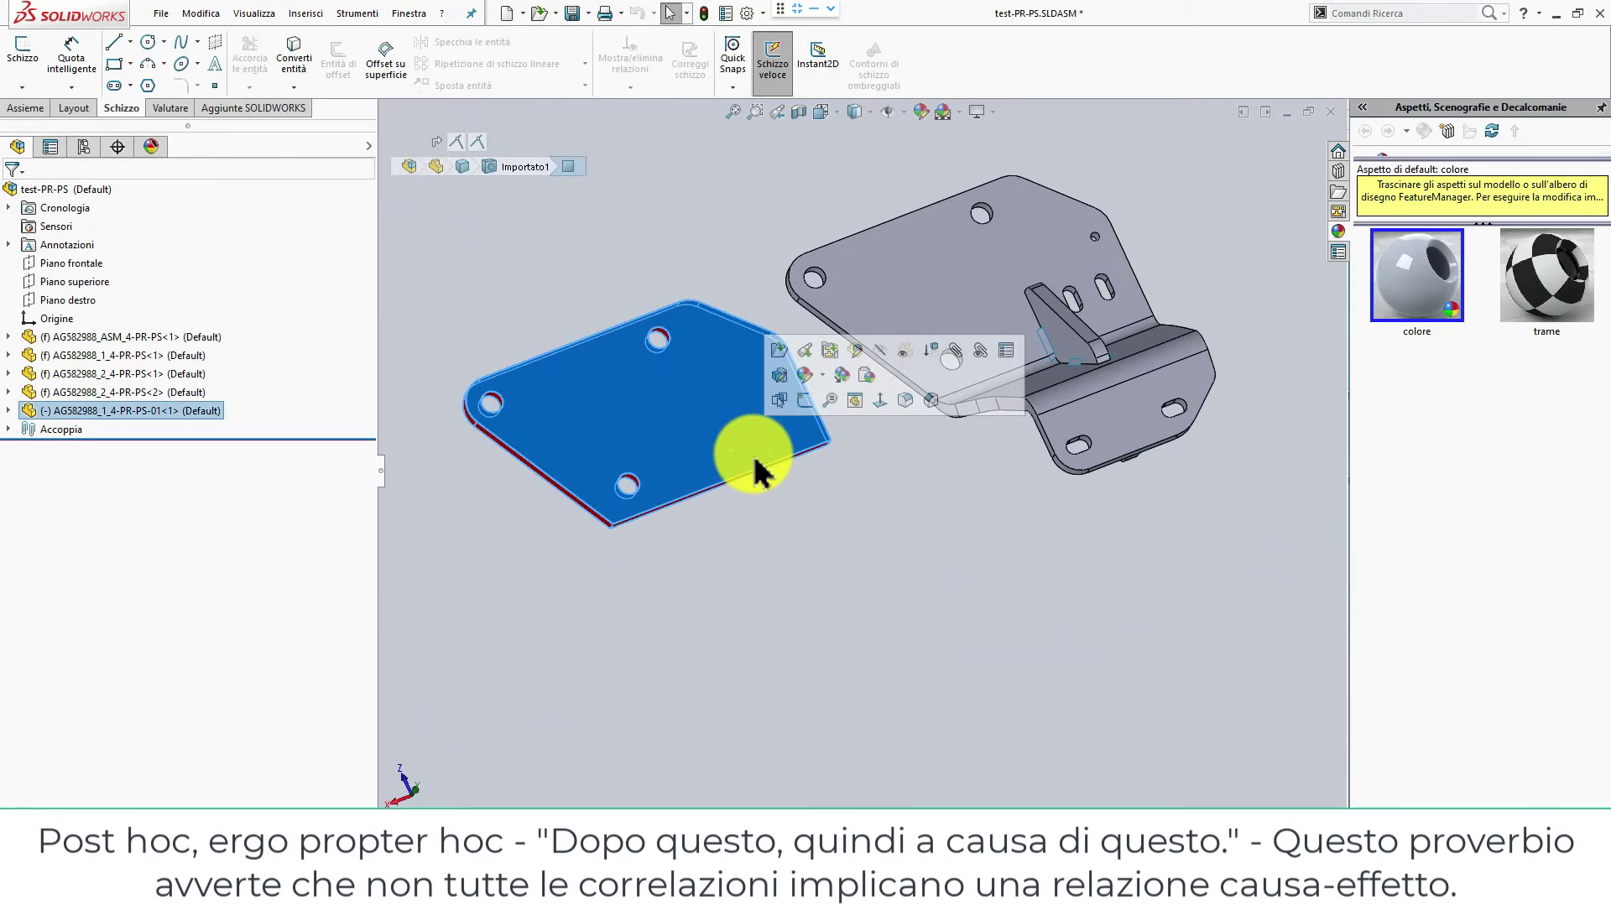
{"action": "left_click", "coordinate": [856, 524]}
{"action": "right_click", "coordinate": [705, 436]}
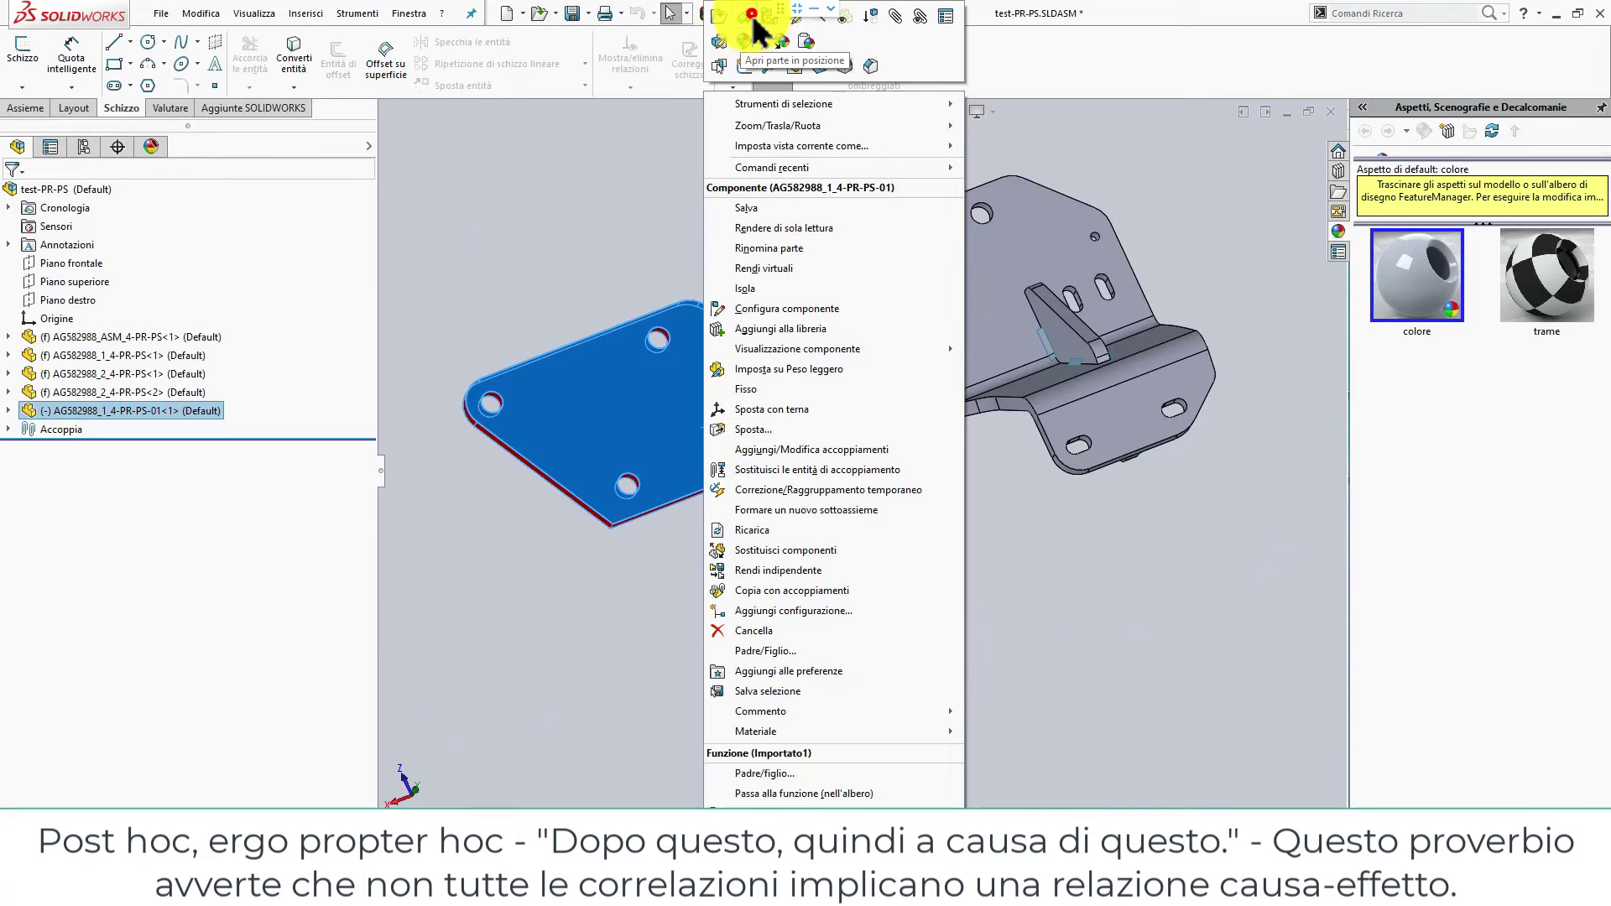
{"action": "left_click", "coordinate": [754, 20]}
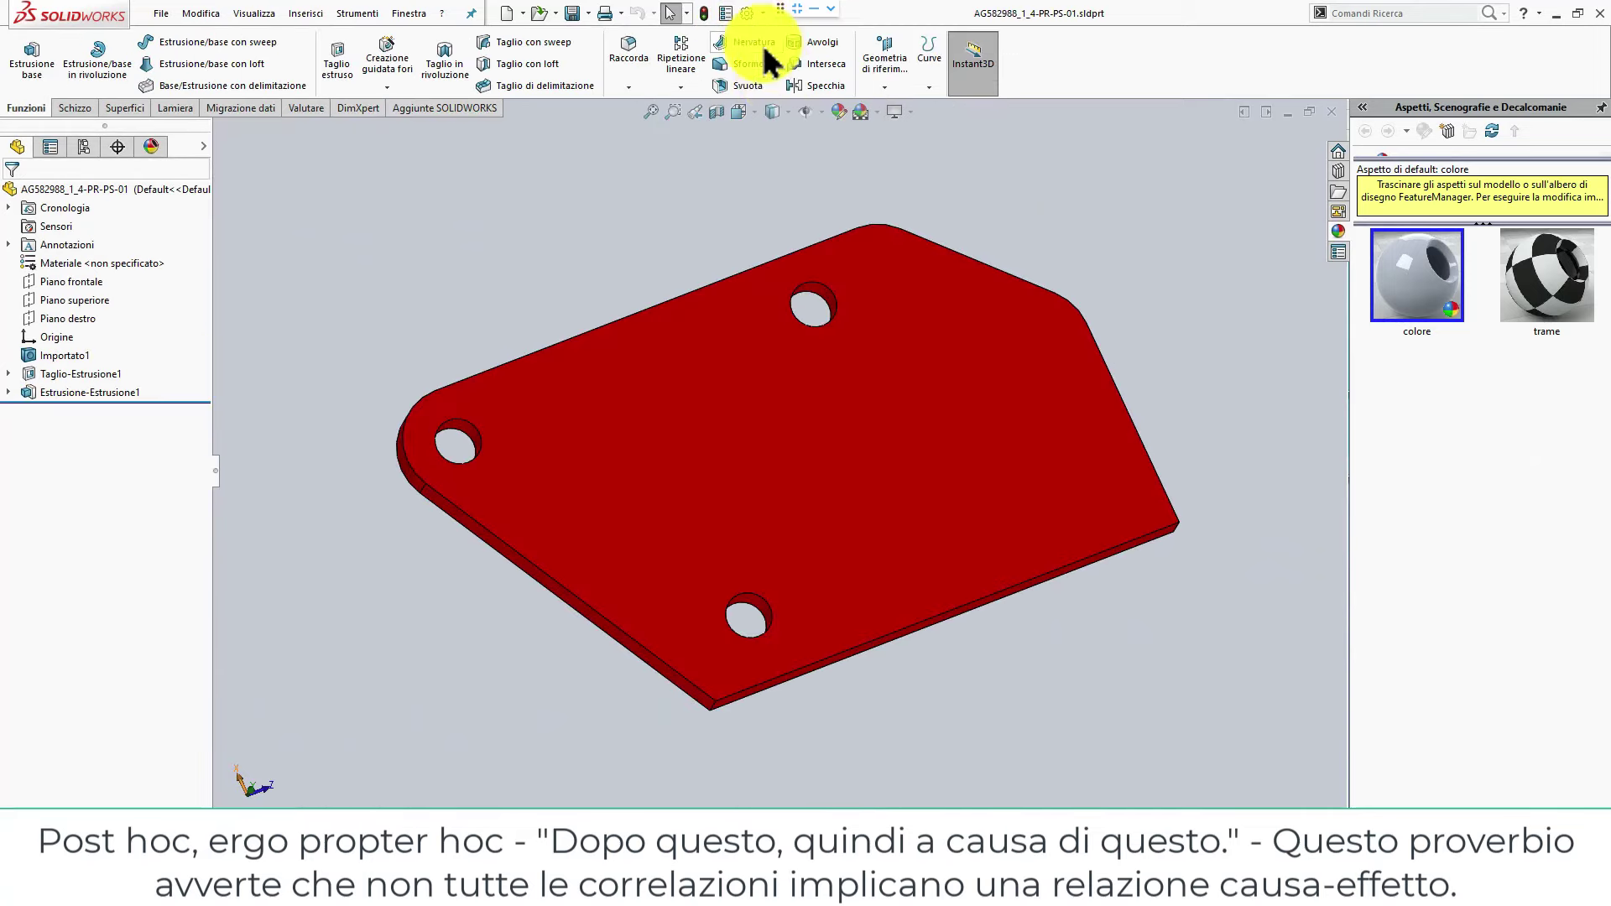
Select the plate's top face and bring up its context options.
{"action": "left_click", "coordinate": [884, 350]}
{"action": "right_click", "coordinate": [883, 350]}
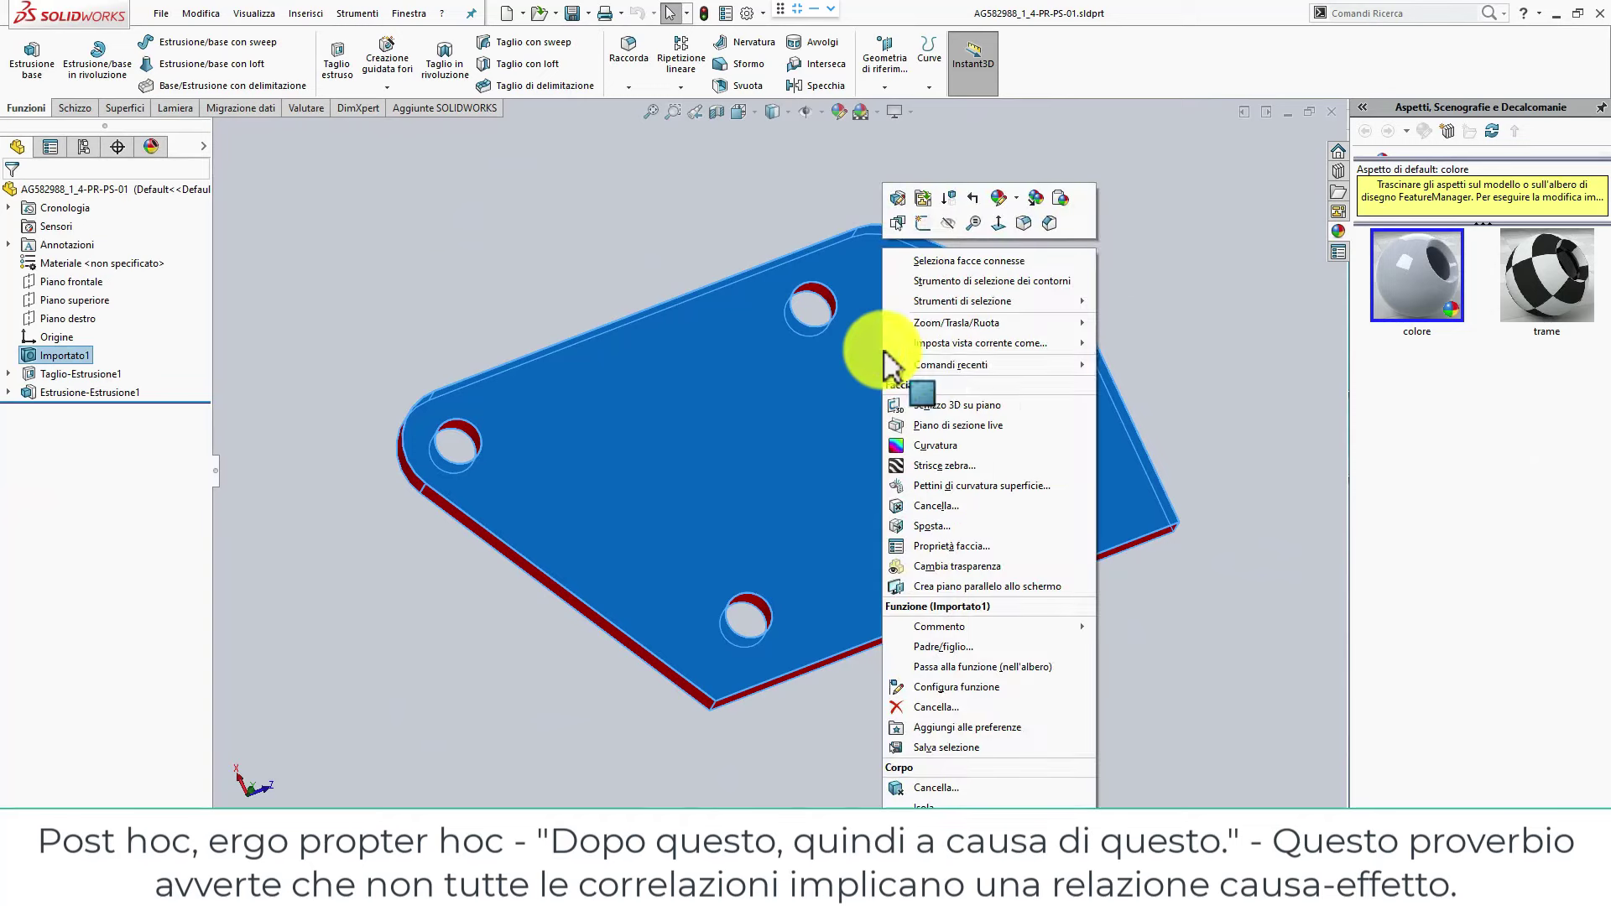
{"action": "left_click", "coordinate": [1200, 426]}
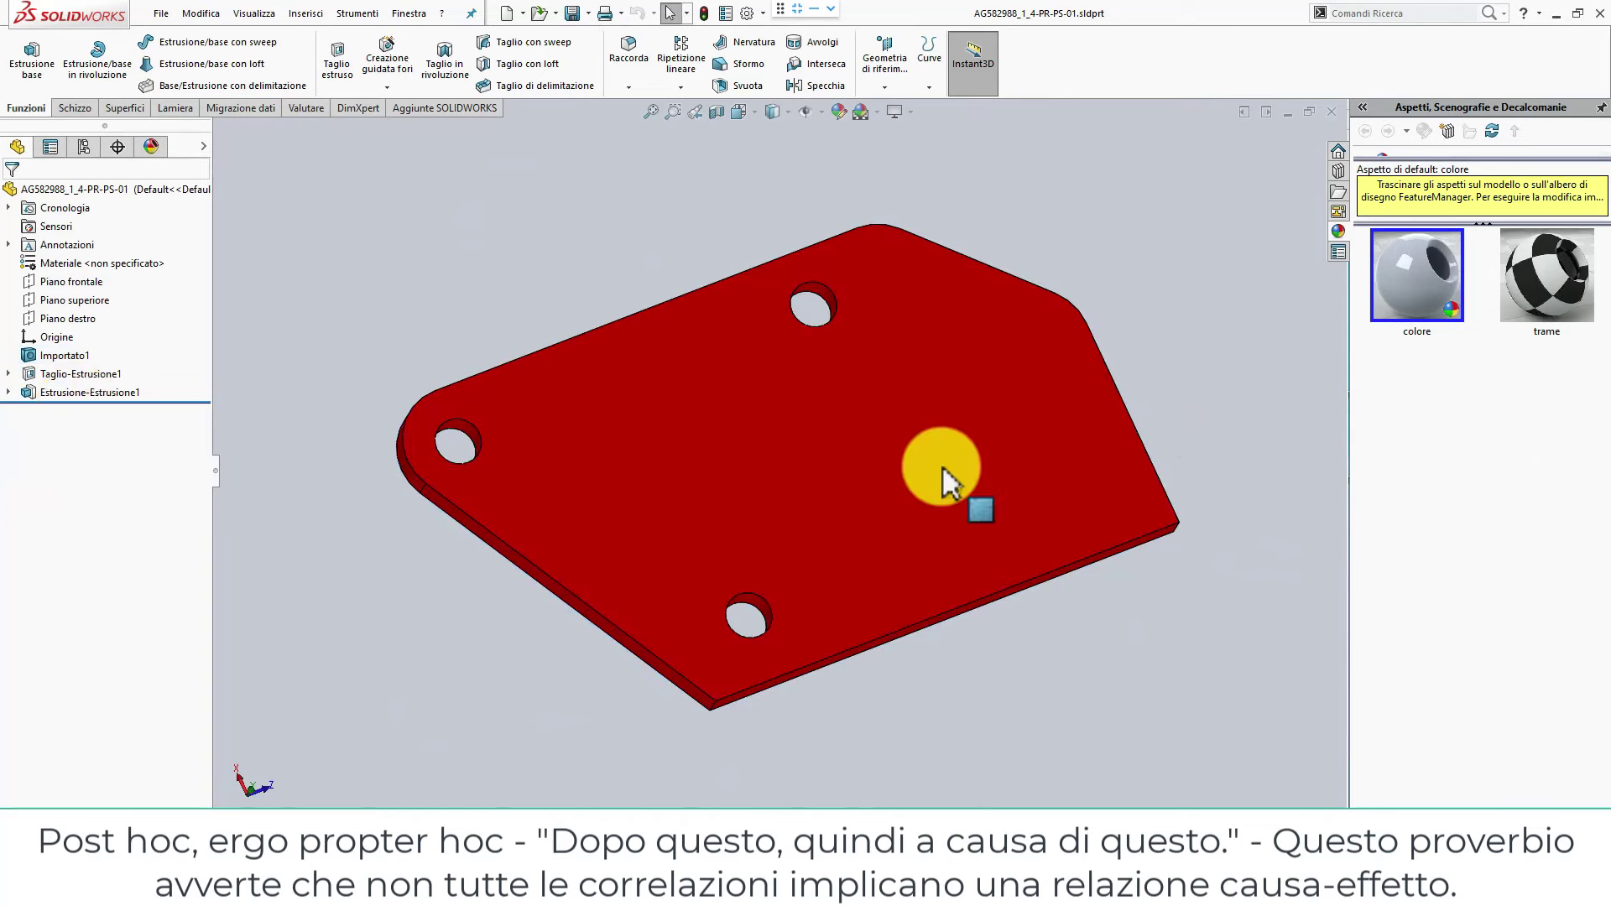
{"action": "right_click", "coordinate": [1024, 436]}
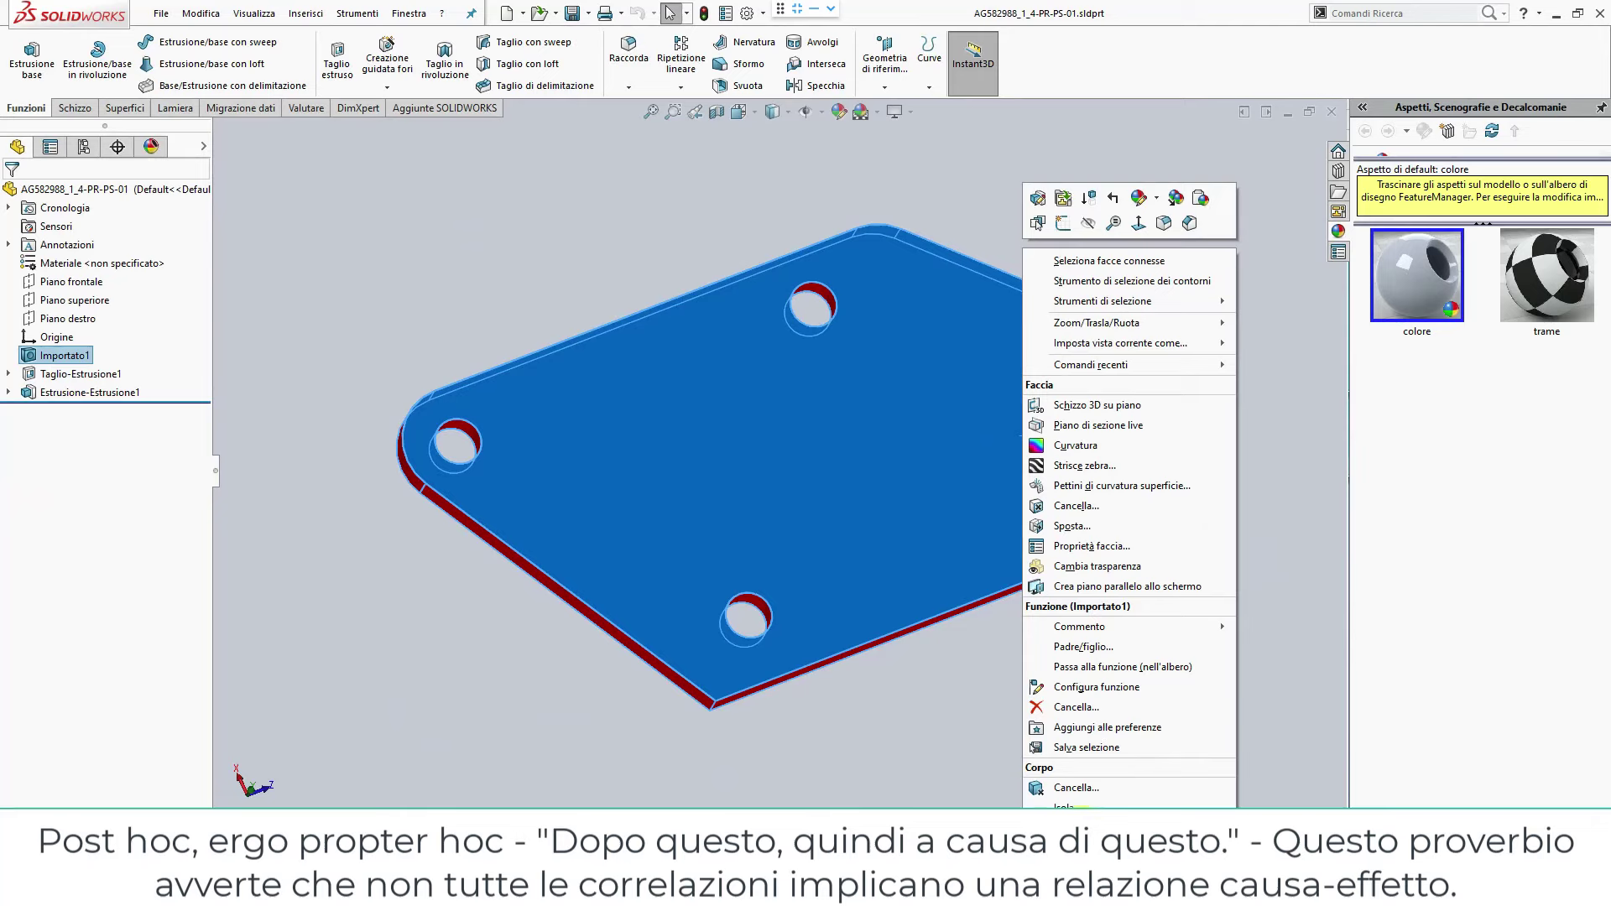
Export the plate face as AG582988_1_4-PR-PS-01.DXF into Downloads\AGS.
{"action": "key", "text": "ctrl+s"}
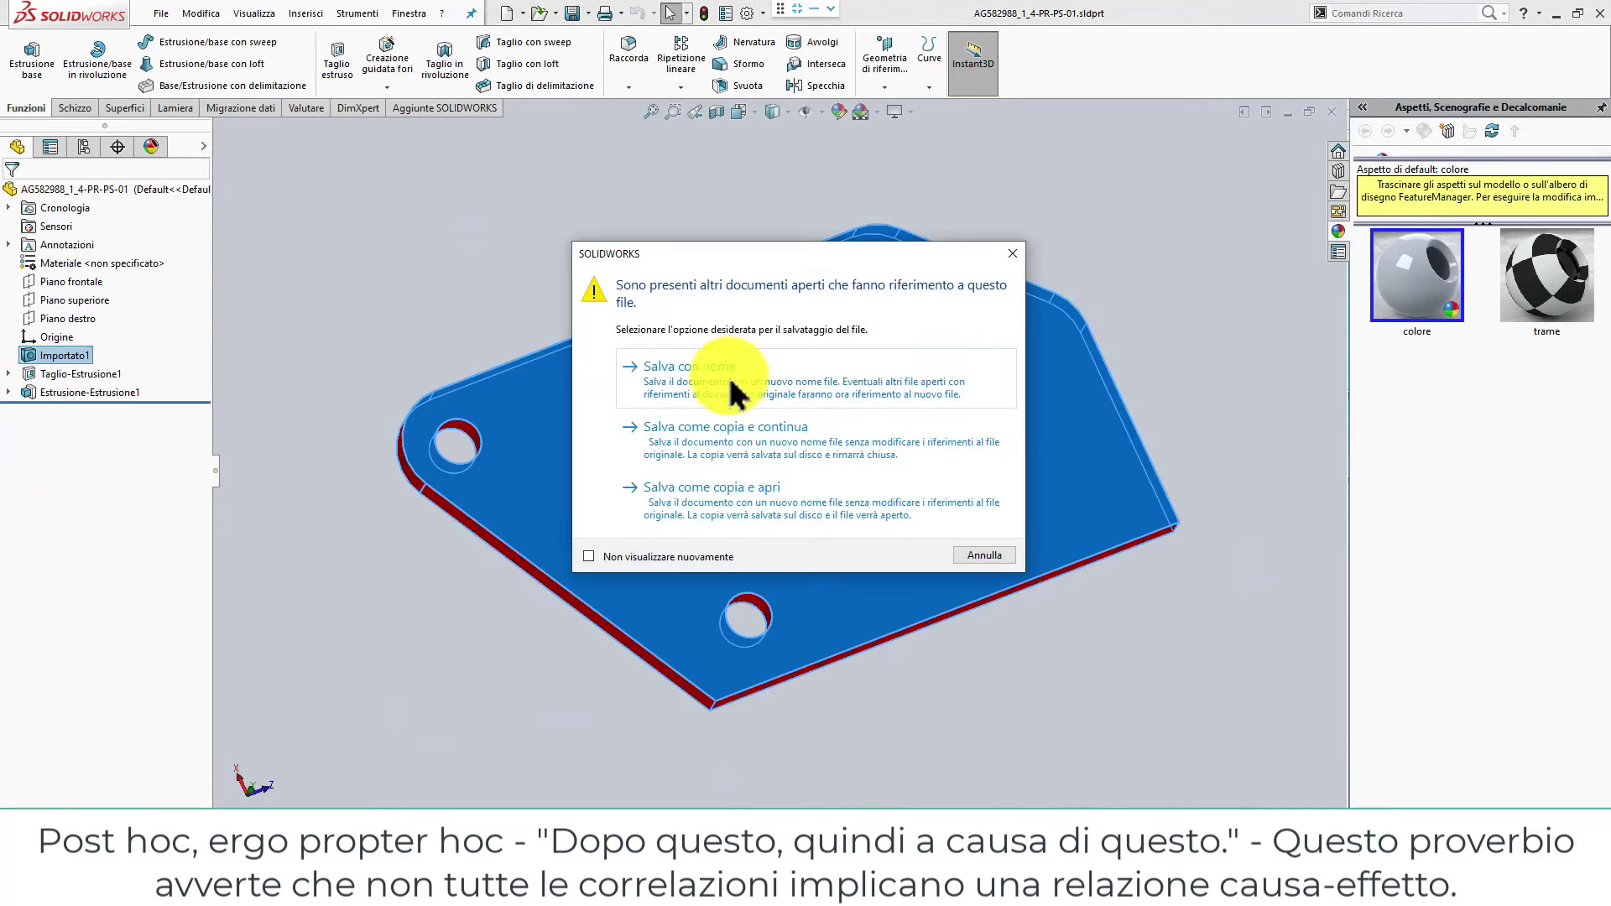
{"action": "left_click", "coordinate": [727, 383]}
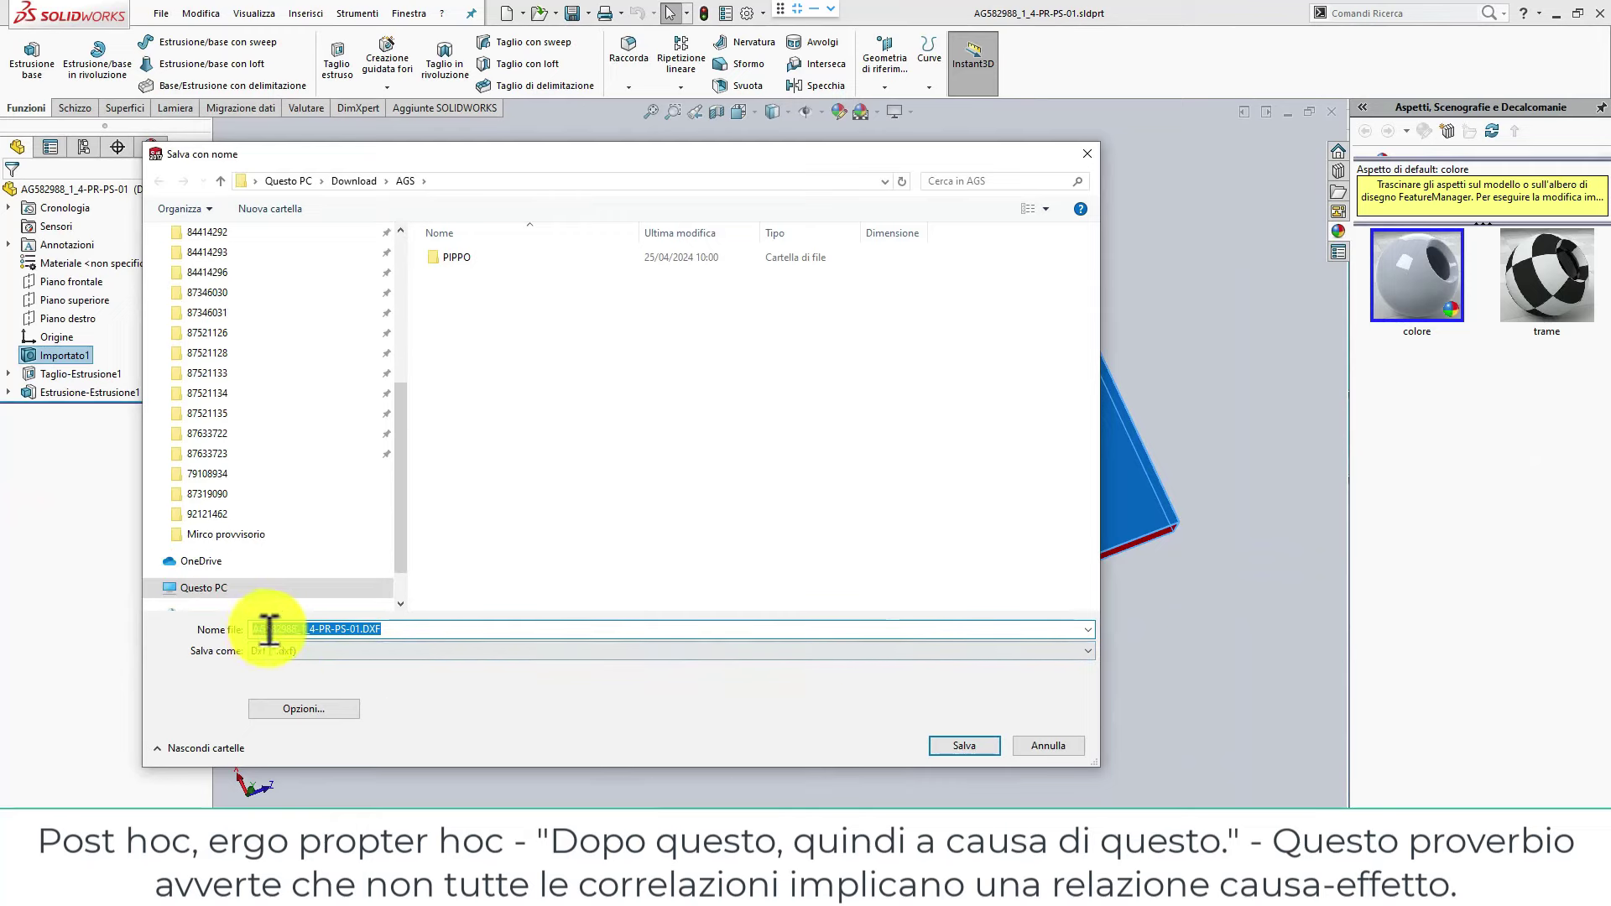
{"action": "left_click", "coordinate": [970, 744]}
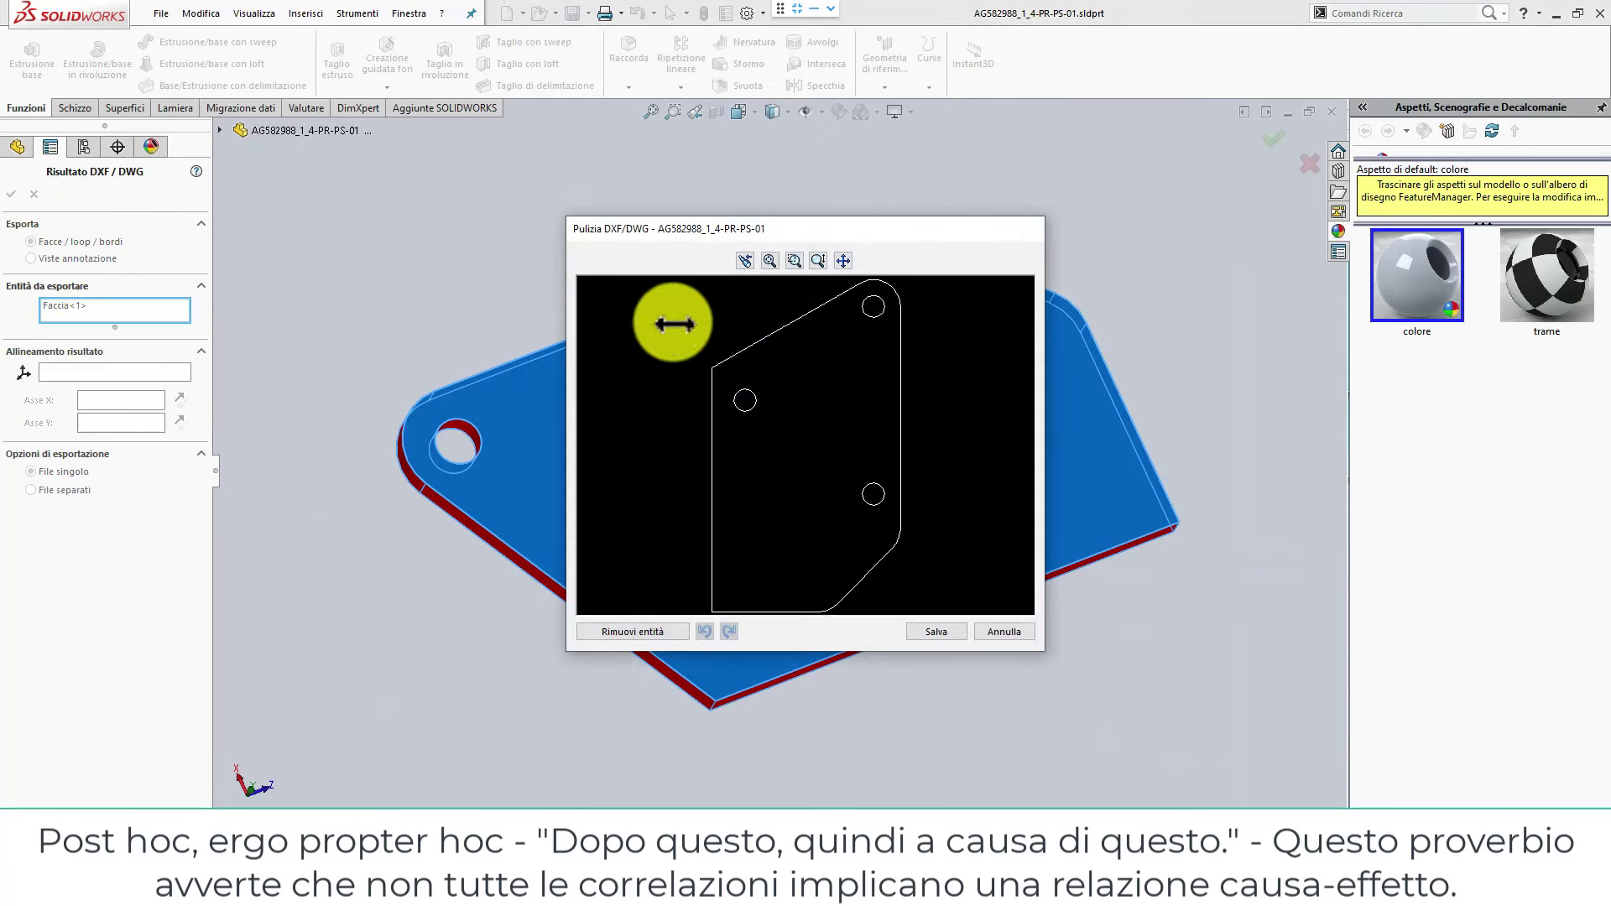
{"action": "left_click", "coordinate": [938, 639]}
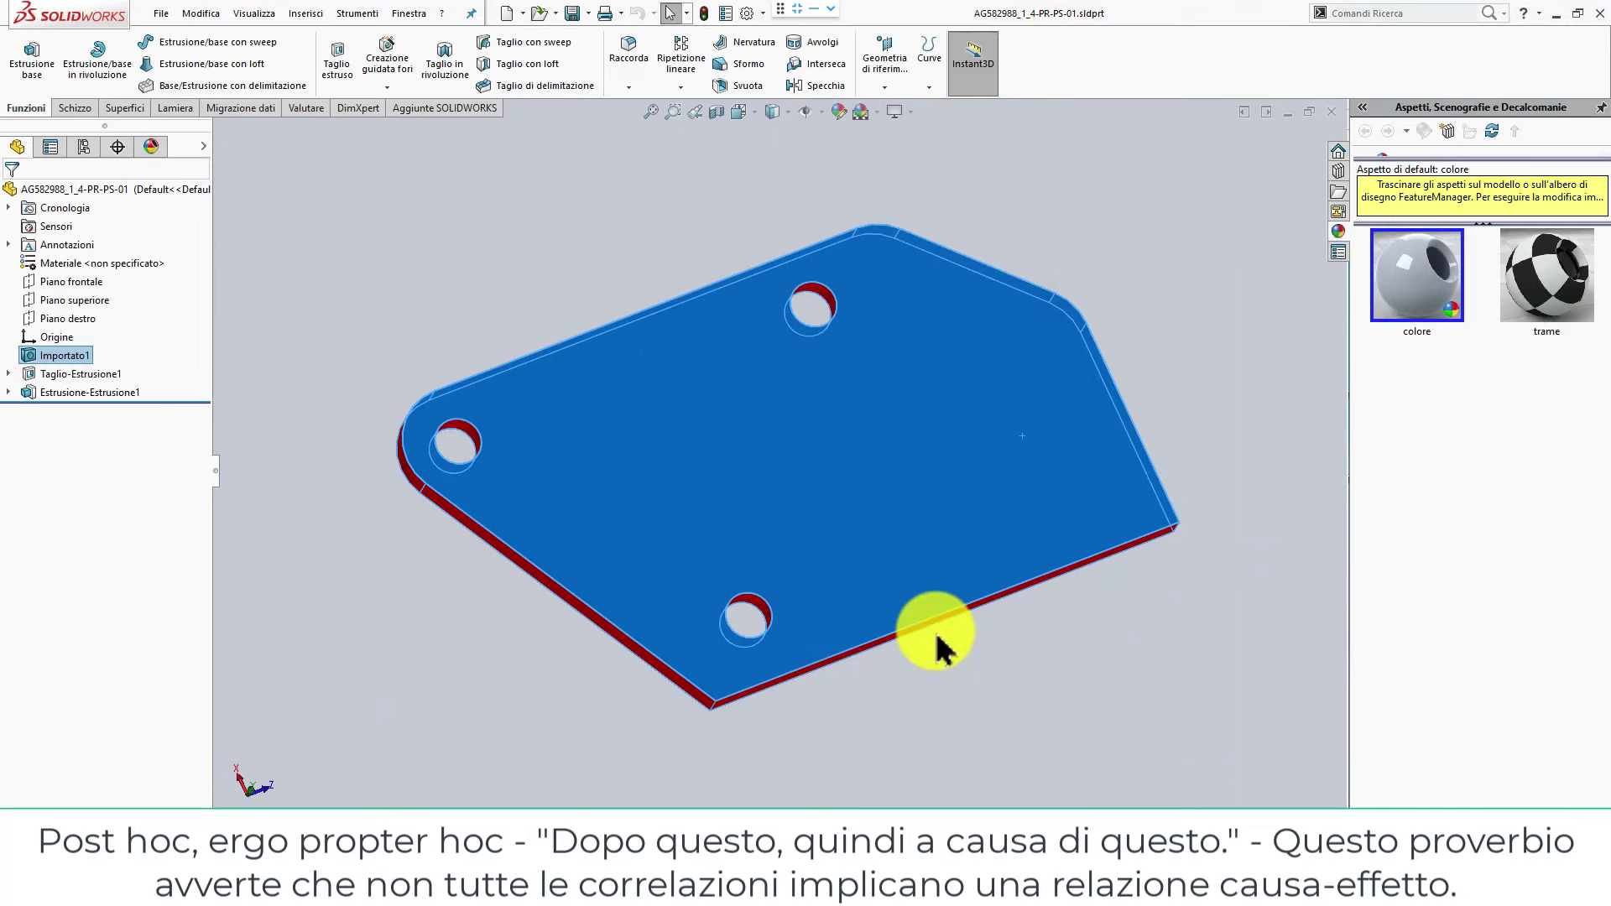
{"action": "left_click", "coordinate": [1059, 737]}
{"action": "scroll", "coordinate": [1059, 736], "scroll_direction": "down", "scroll_amount": 2}
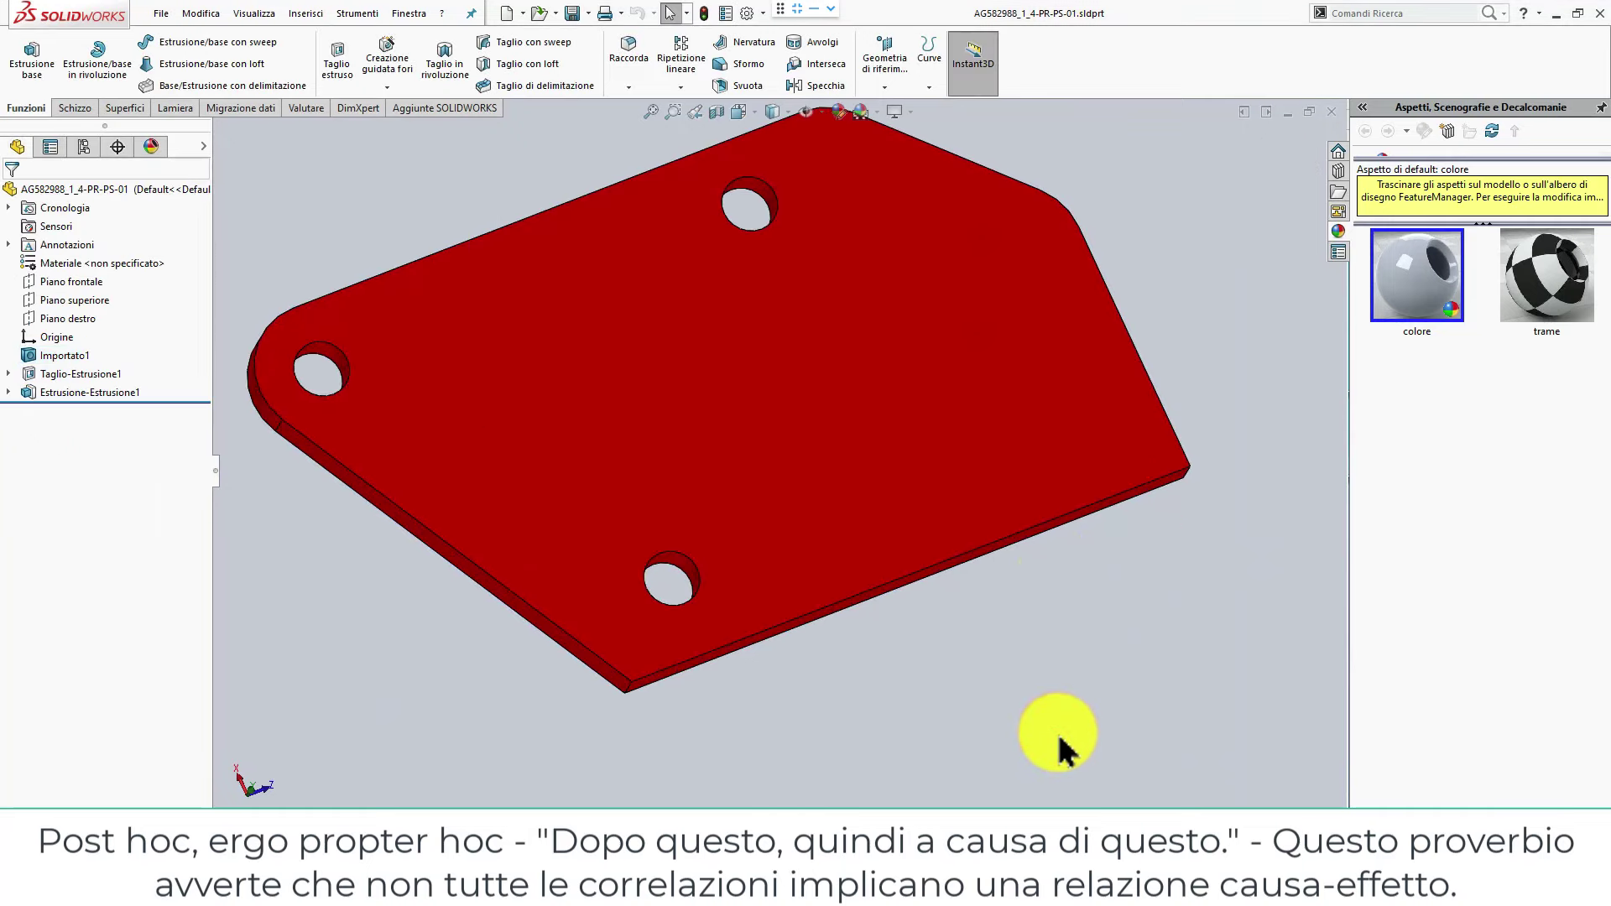
Close the plate part window and drag an appearance across the red plate in the assembly.
{"action": "key", "text": "ctrl+w"}
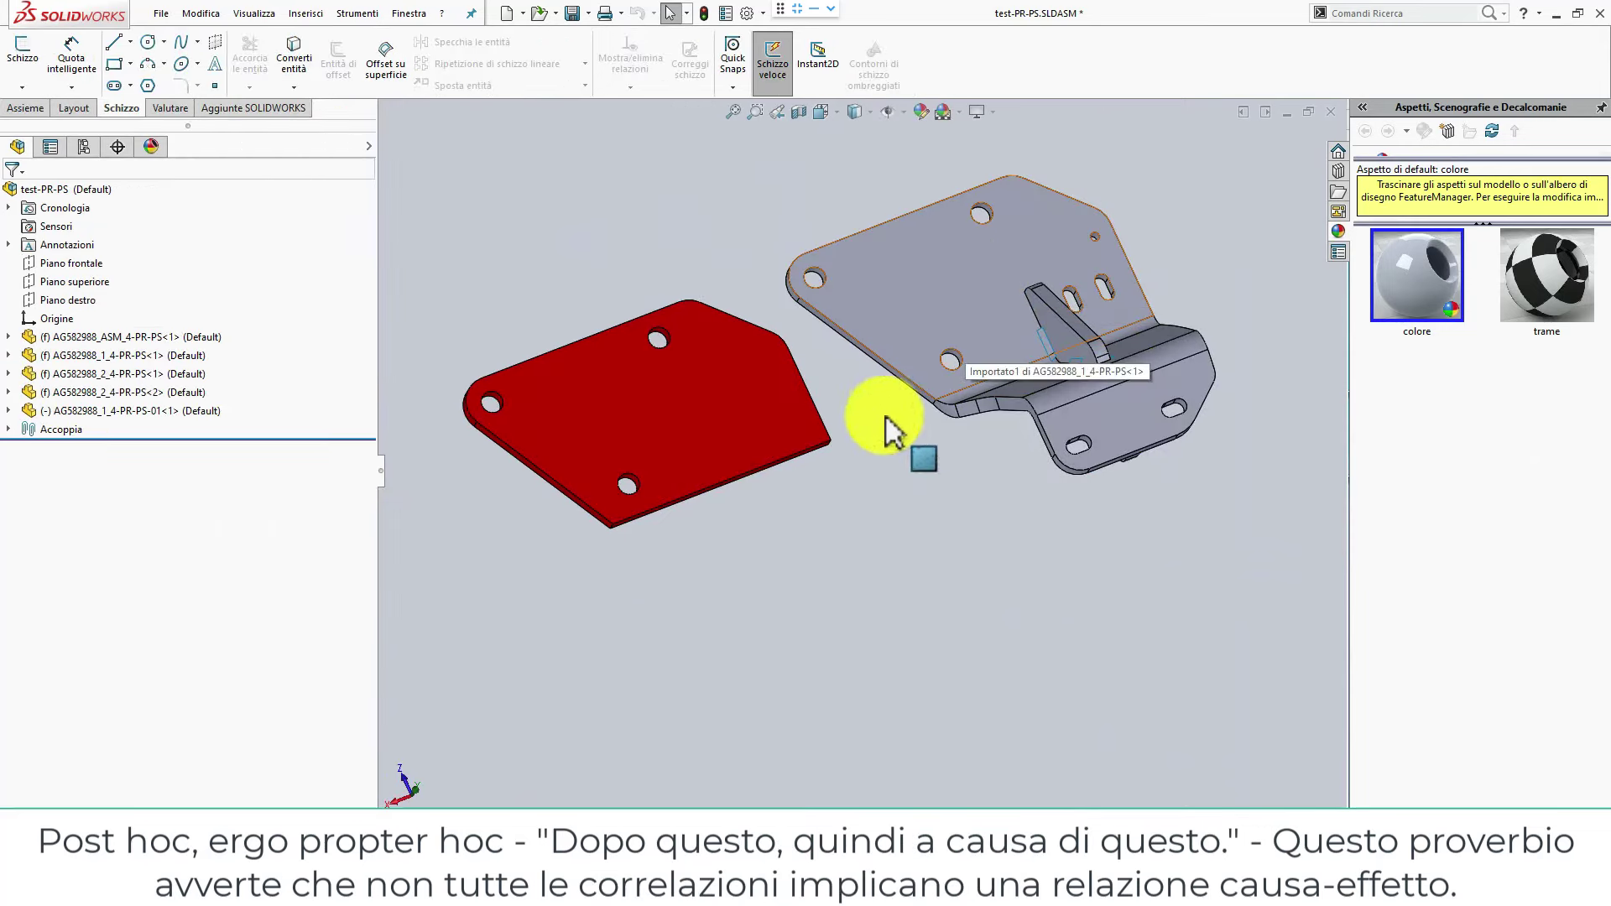
{"action": "left_click_drag", "start_coordinate": [585, 501], "coordinate": [691, 425]}
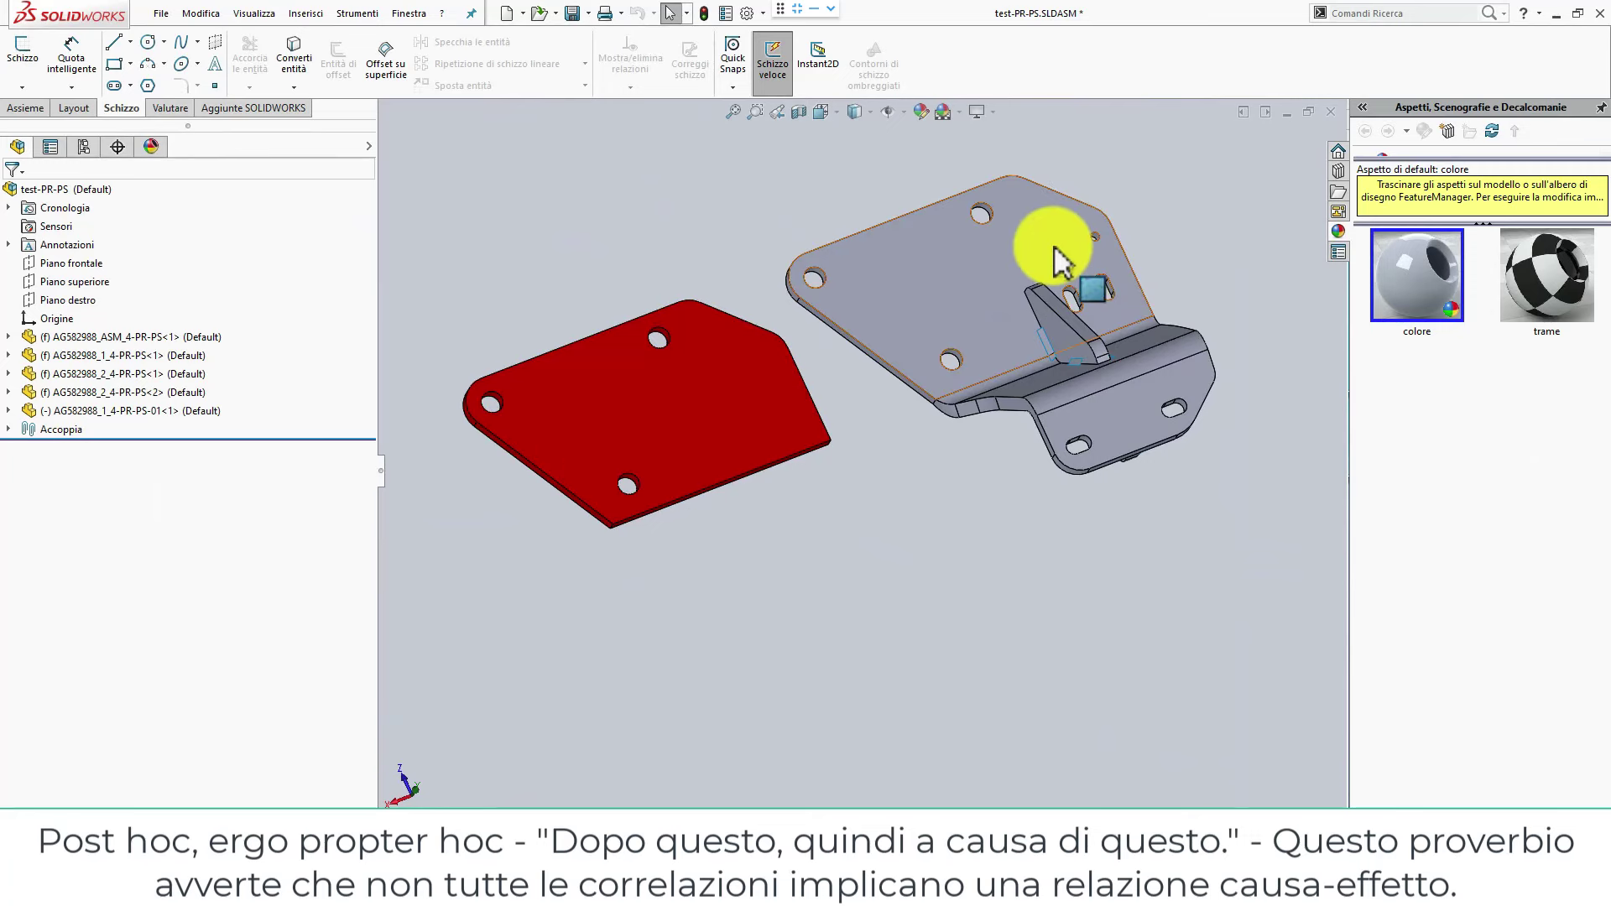
{"action": "mouse_move", "coordinate": [683, 459]}
{"action": "left_mouse_down"}
{"action": "mouse_move", "coordinate": [705, 457]}
{"action": "mouse_move", "coordinate": [625, 396]}
{"action": "left_mouse_up"}
{"action": "mouse_move", "coordinate": [736, 403]}
{"action": "left_mouse_down"}
{"action": "mouse_move", "coordinate": [718, 481]}
{"action": "mouse_move", "coordinate": [701, 403]}
{"action": "mouse_move", "coordinate": [665, 379]}
{"action": "mouse_move", "coordinate": [747, 342]}
{"action": "mouse_move", "coordinate": [733, 357]}
{"action": "left_mouse_up"}
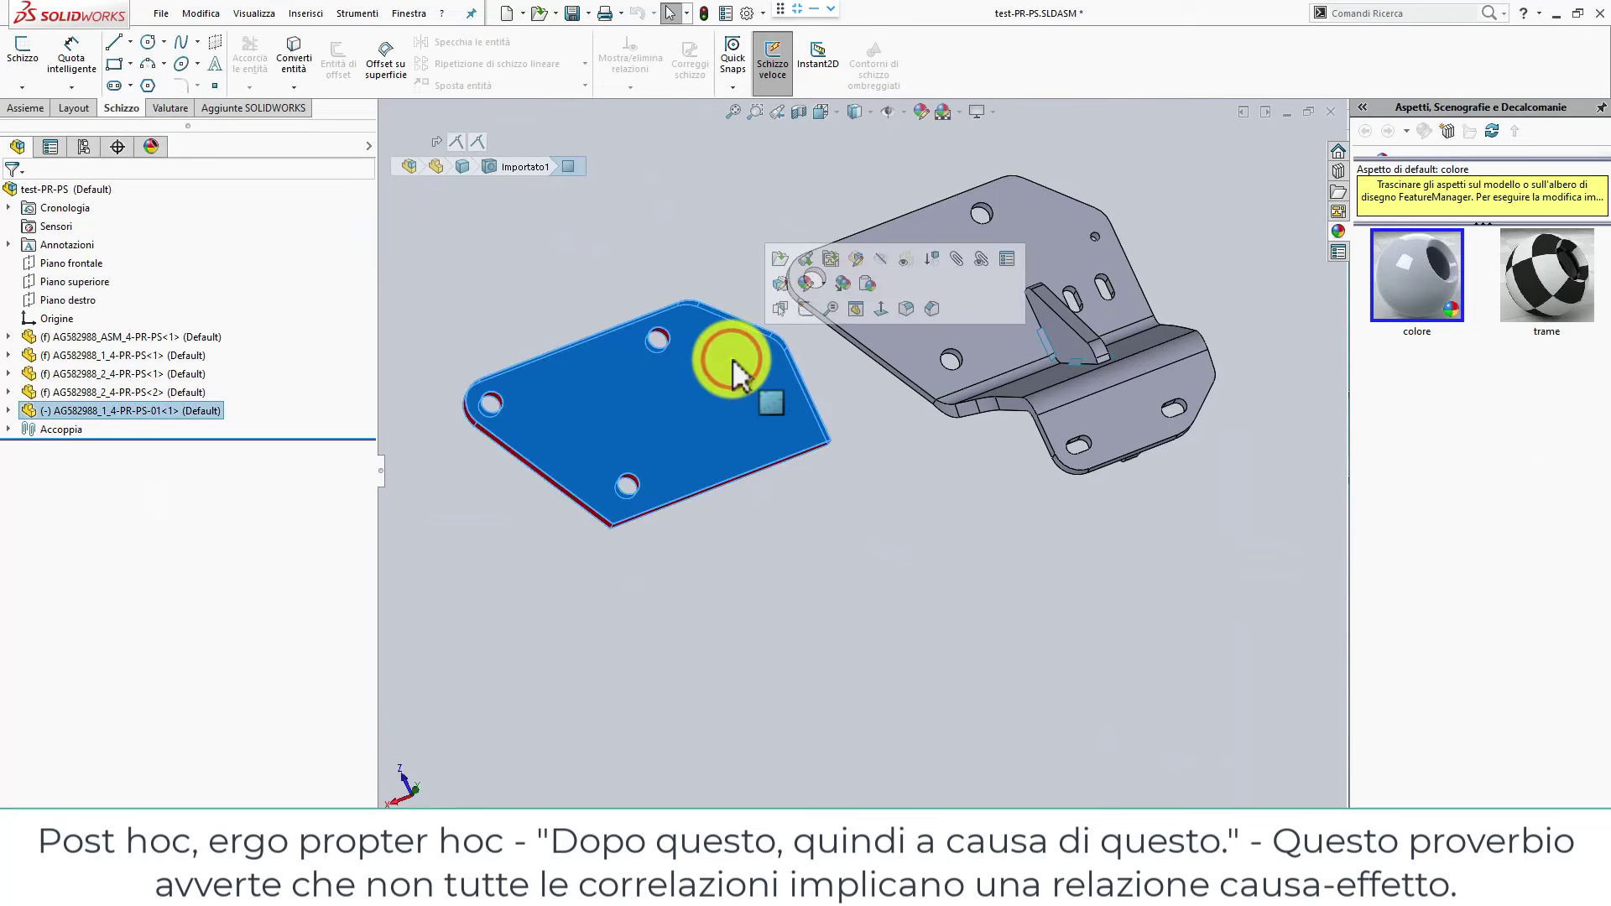
{"action": "left_click", "coordinate": [841, 517]}
Apply the grey bracket's appearance onto the red plate.
{"action": "left_click", "coordinate": [943, 326]}
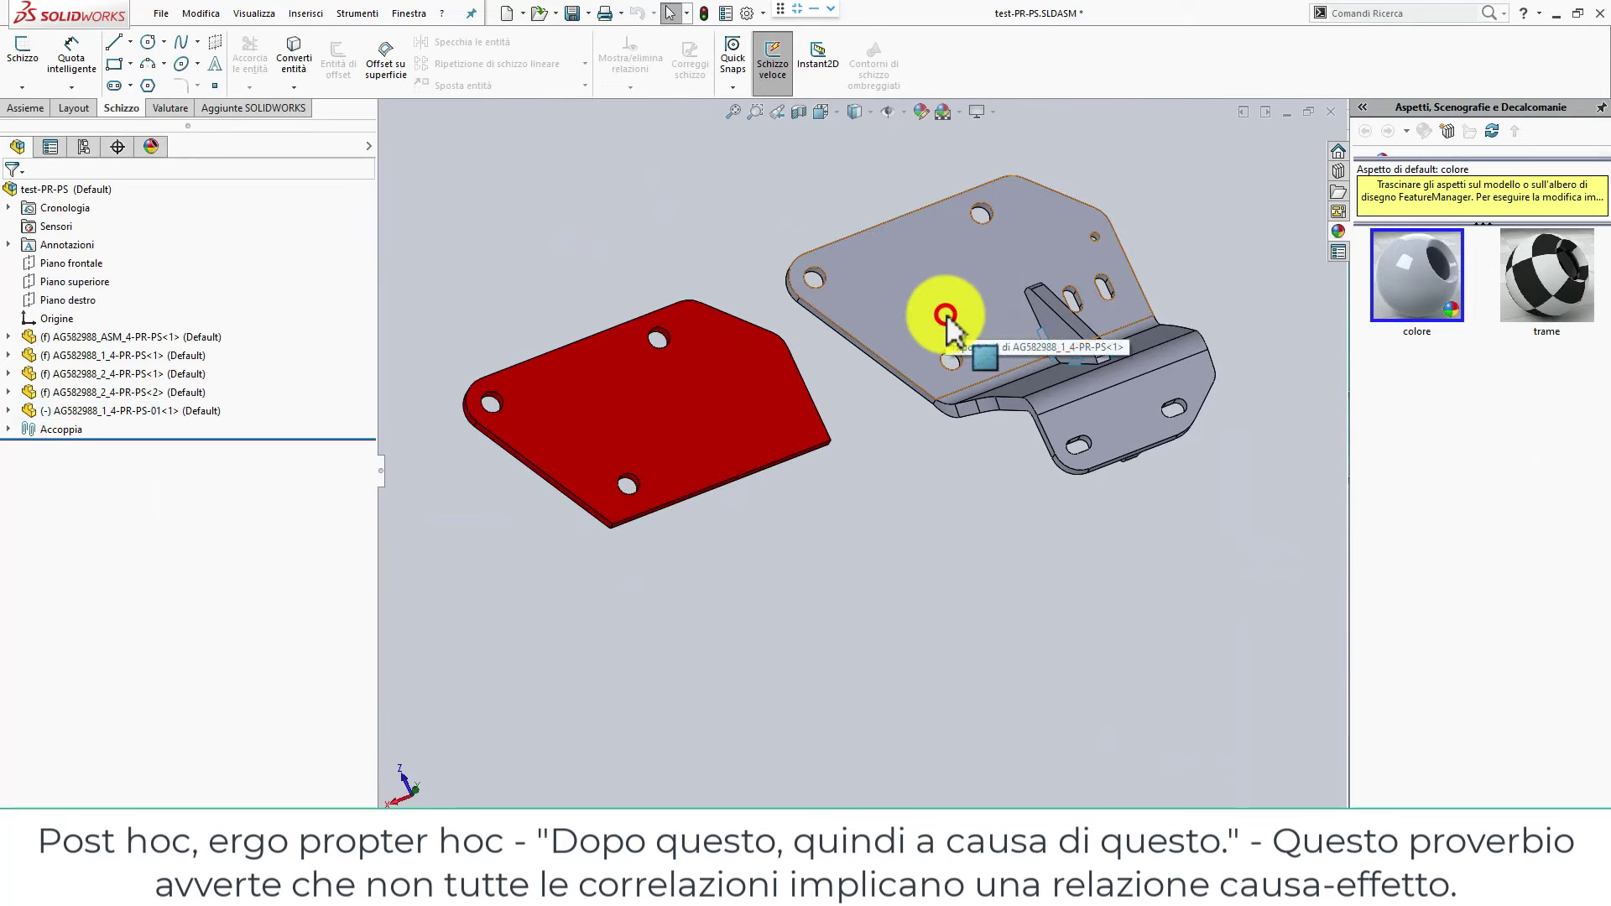
{"action": "left_click", "coordinate": [703, 396]}
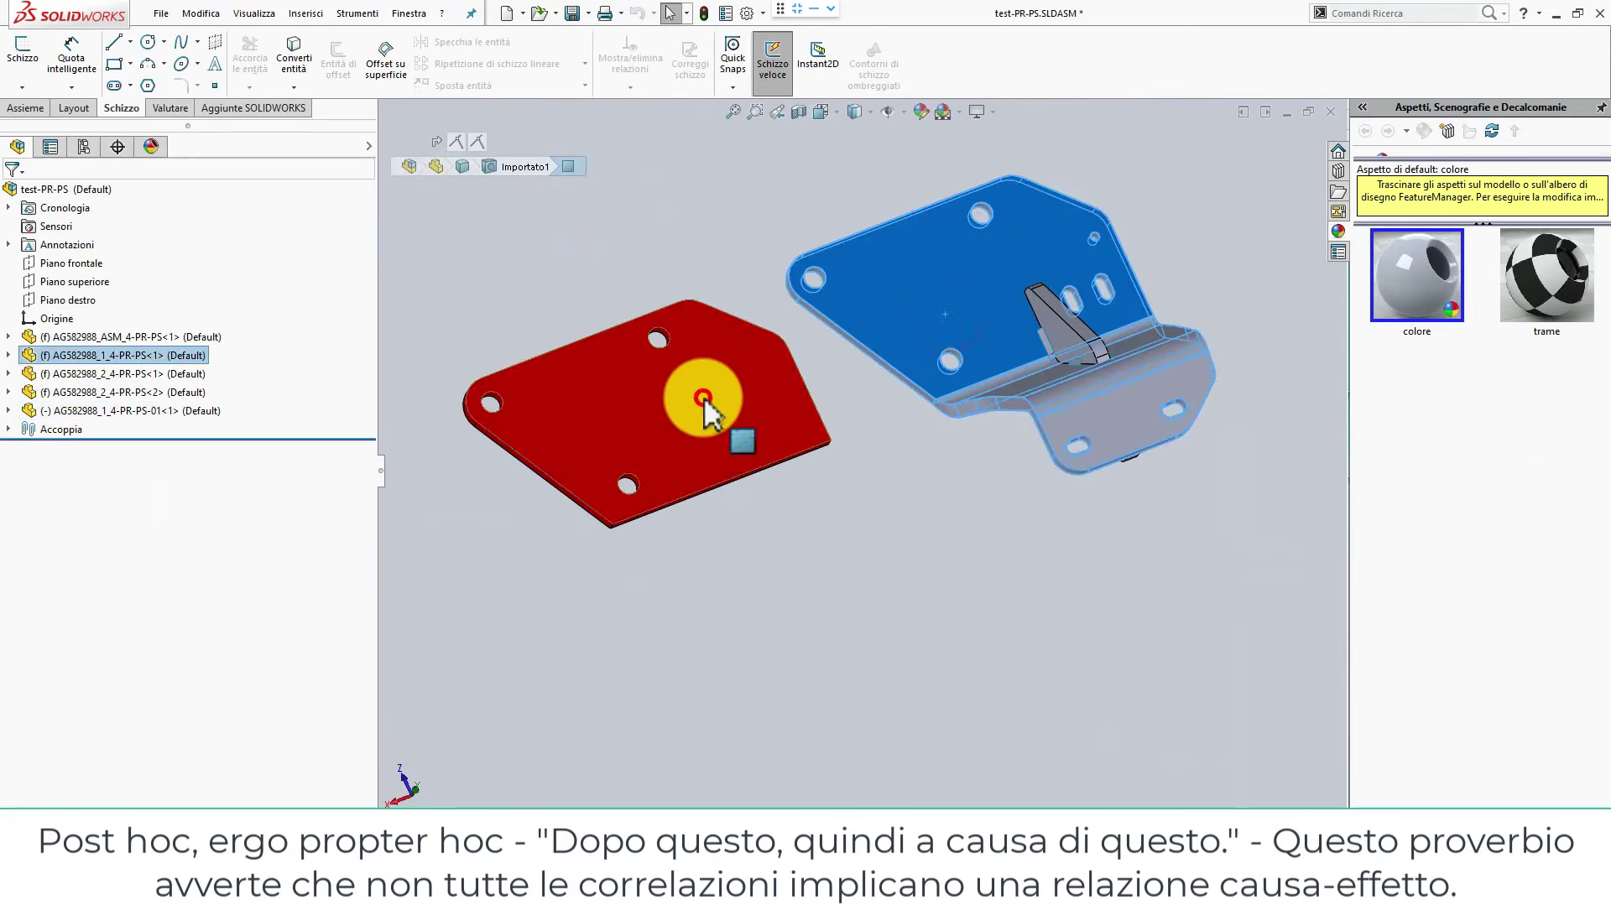
{"action": "left_click", "coordinate": [847, 277]}
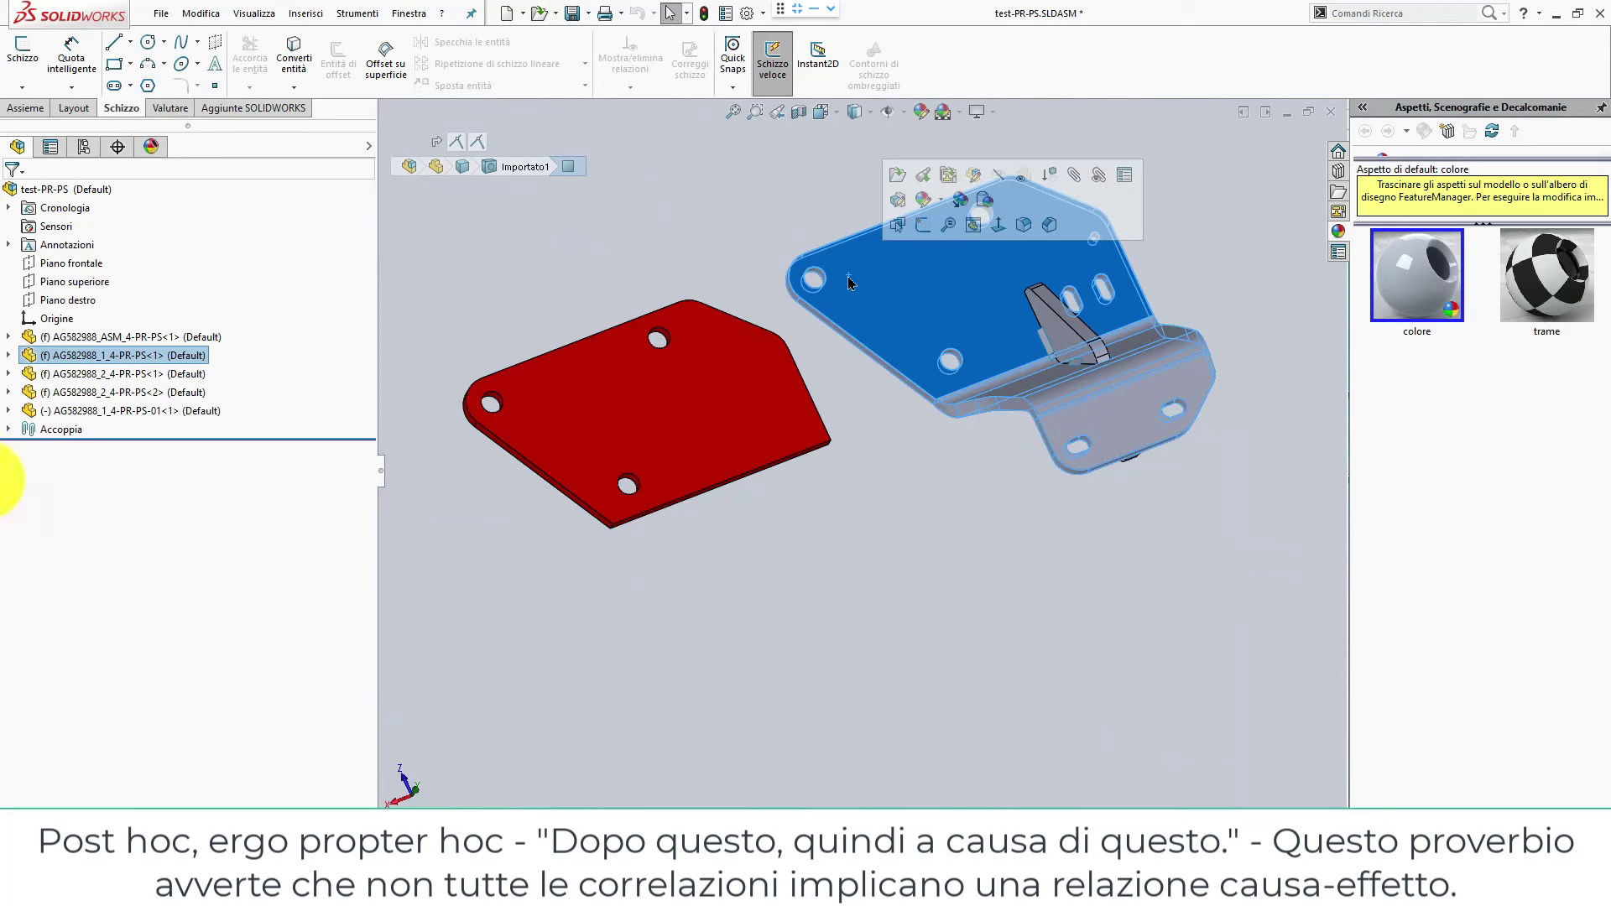
{"action": "left_click_drag", "start_coordinate": [848, 275], "coordinate": [741, 461]}
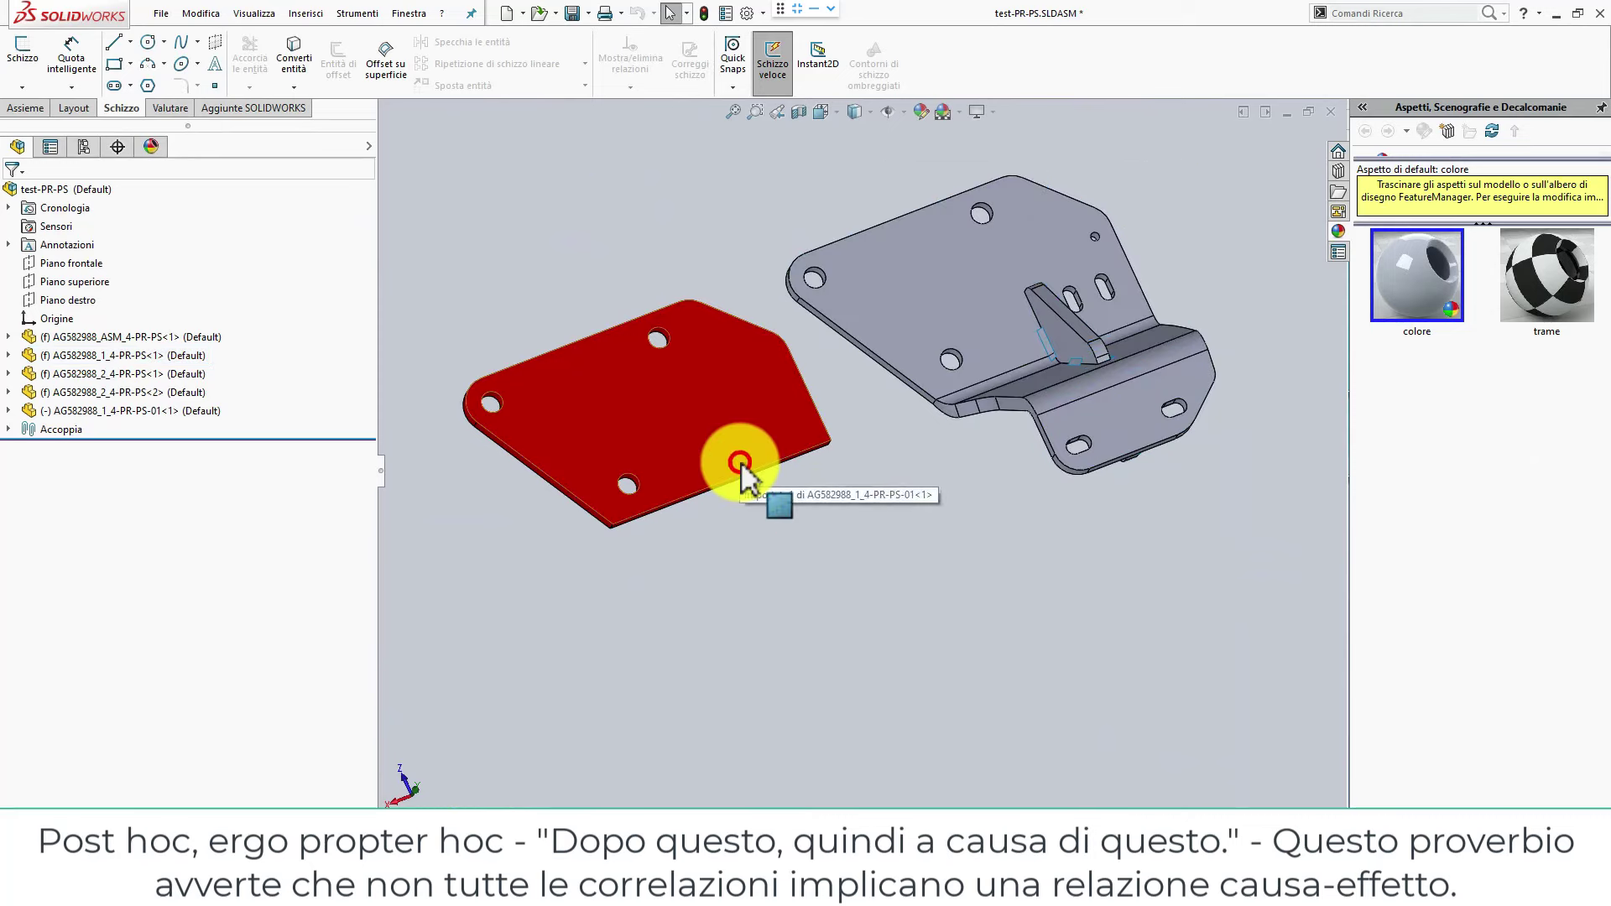
{"action": "left_click_drag", "start_coordinate": [742, 461], "coordinate": [741, 462]}
Select the red plate component in the FeatureManager tree.
{"action": "left_click", "coordinate": [927, 615]}
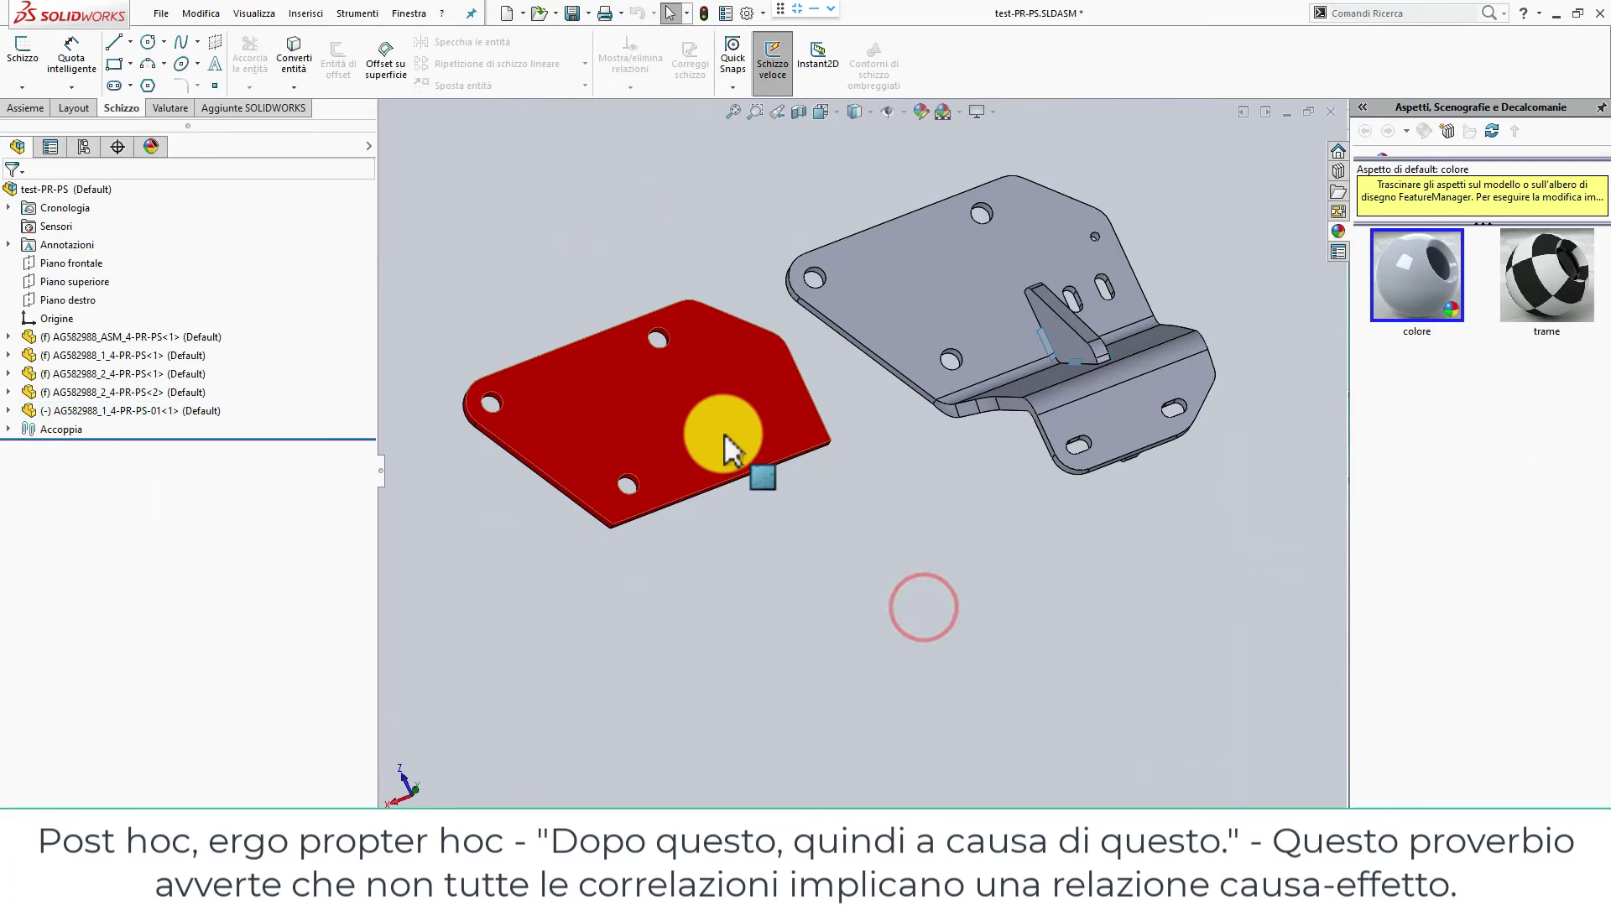
{"action": "left_click_drag", "start_coordinate": [765, 455], "coordinate": [767, 455]}
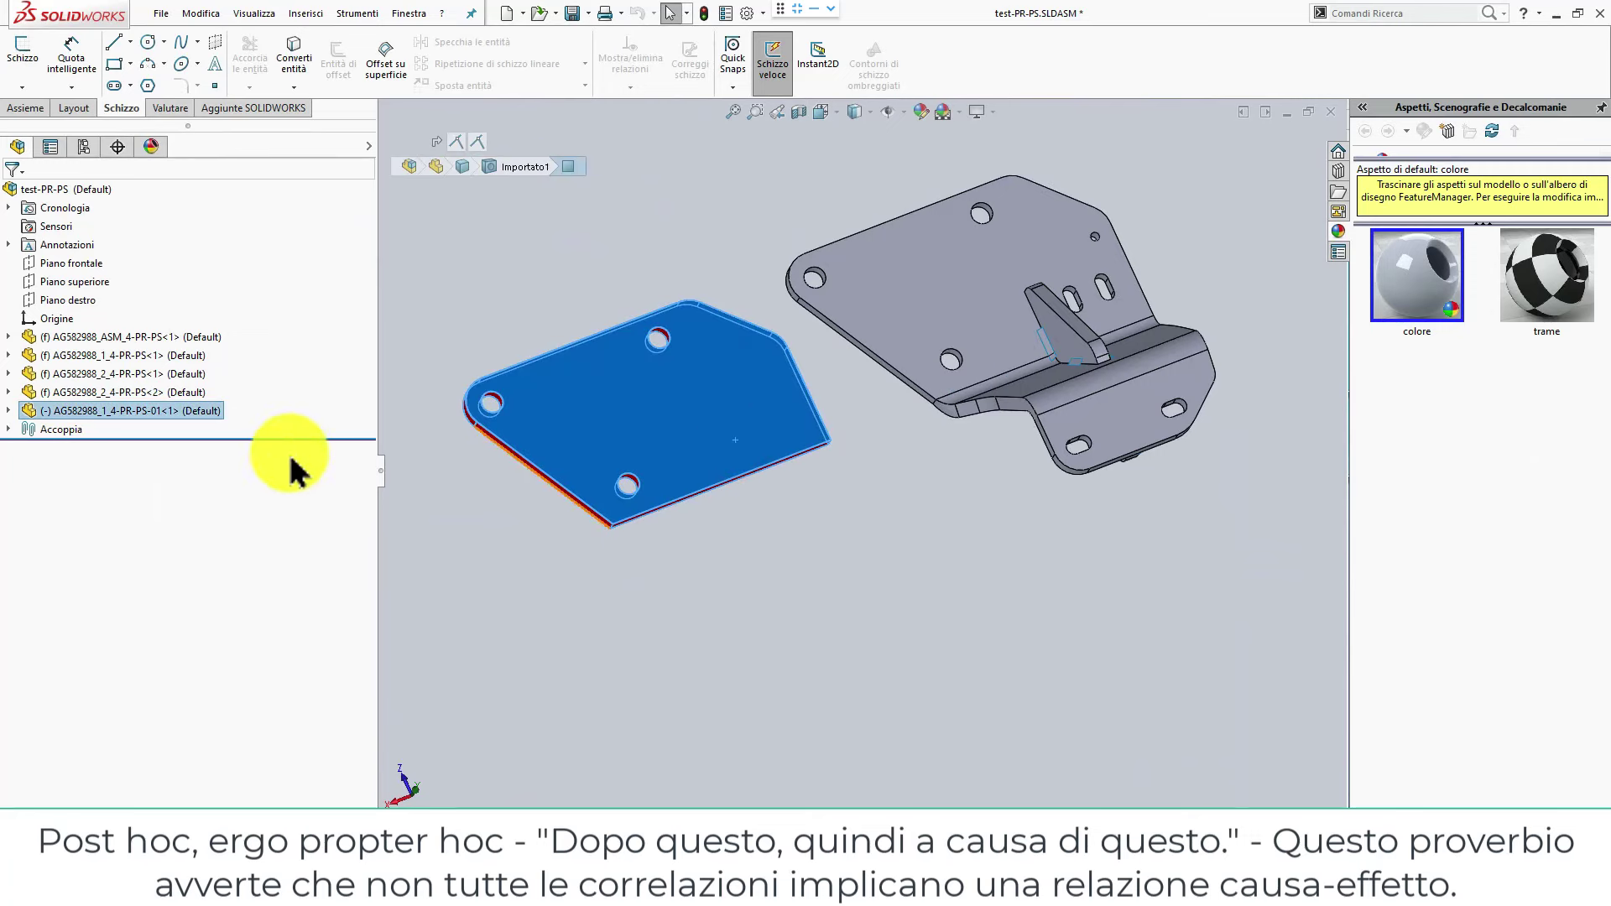
{"action": "left_click", "coordinate": [194, 411]}
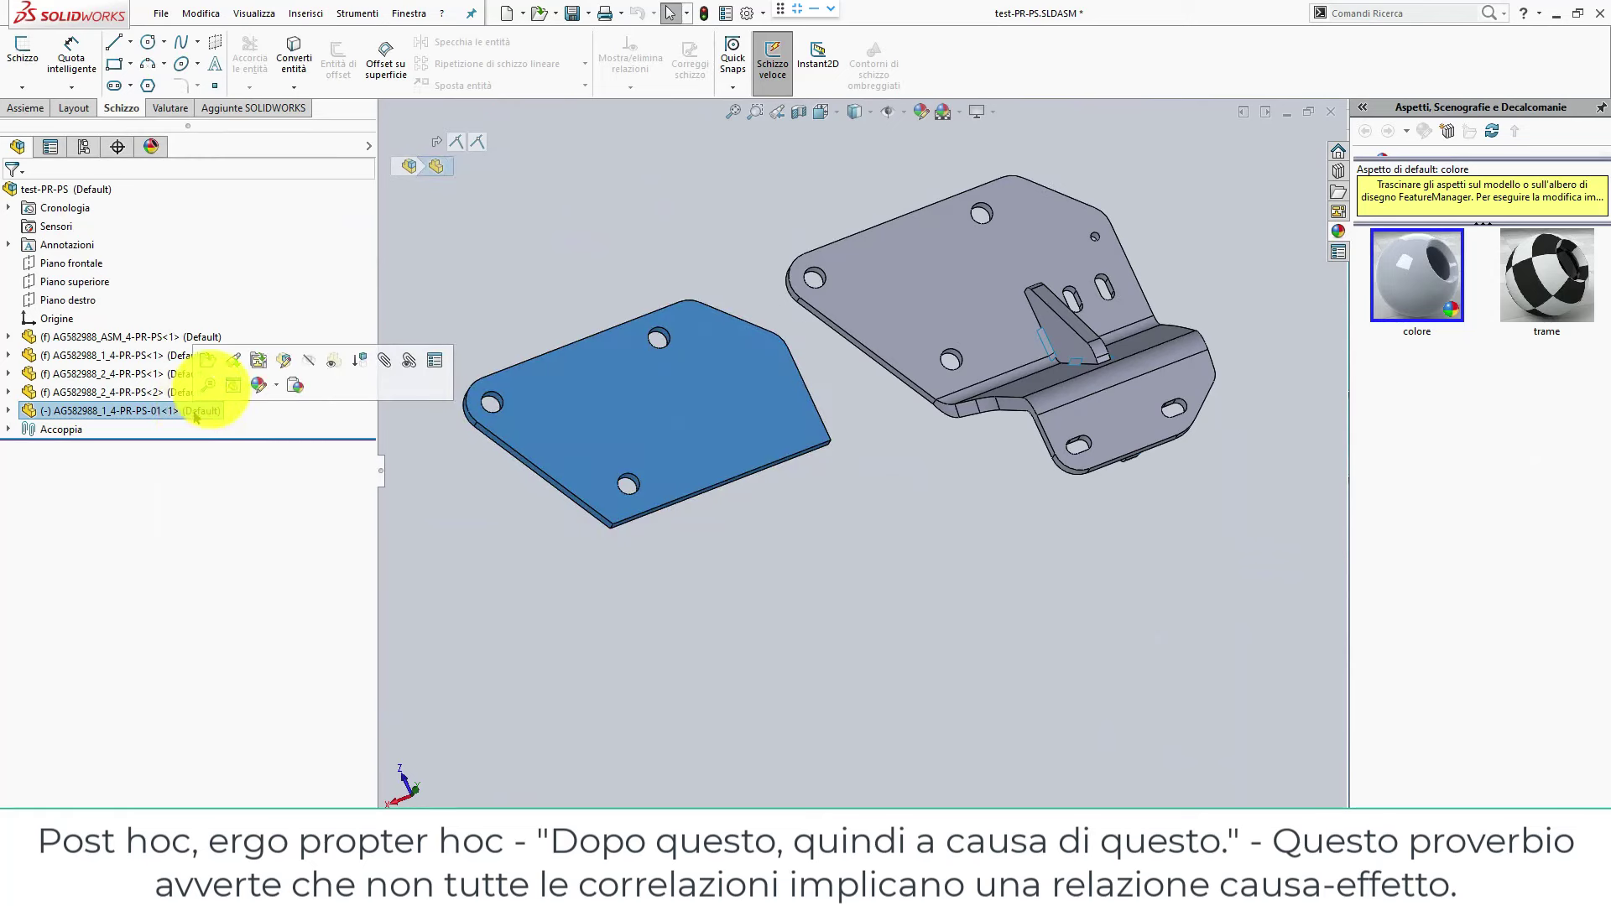
Delete the red plate from the assembly and show the bracket in the Bottom (Inferiore) view.
{"action": "key", "text": "Delete"}
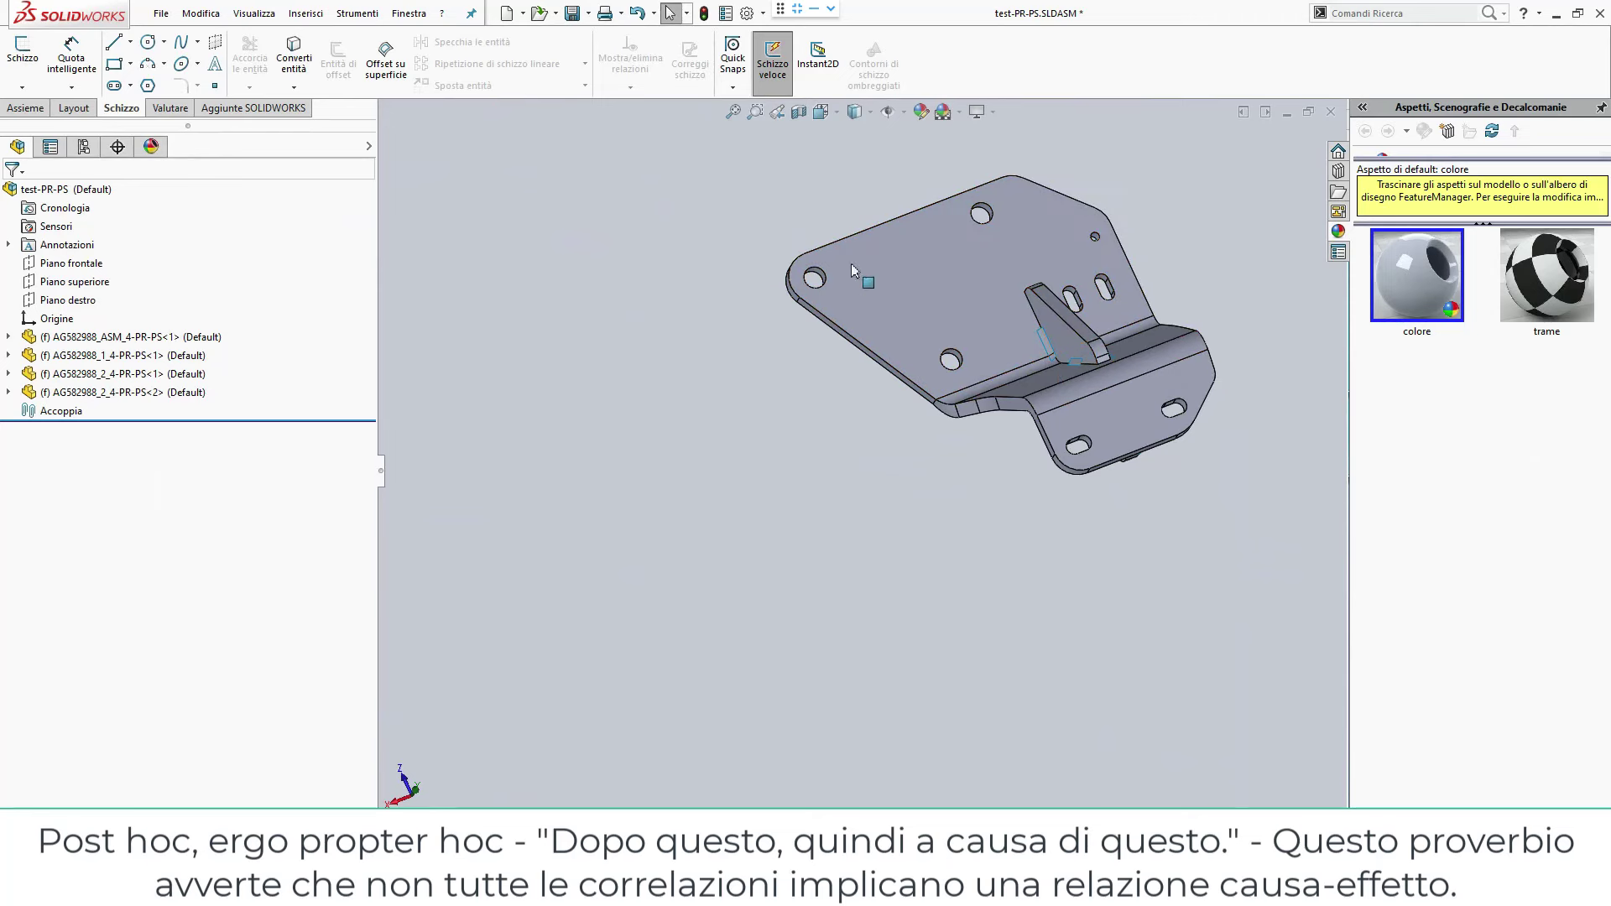
{"action": "left_click", "coordinate": [813, 114]}
{"action": "left_click", "coordinate": [818, 115]}
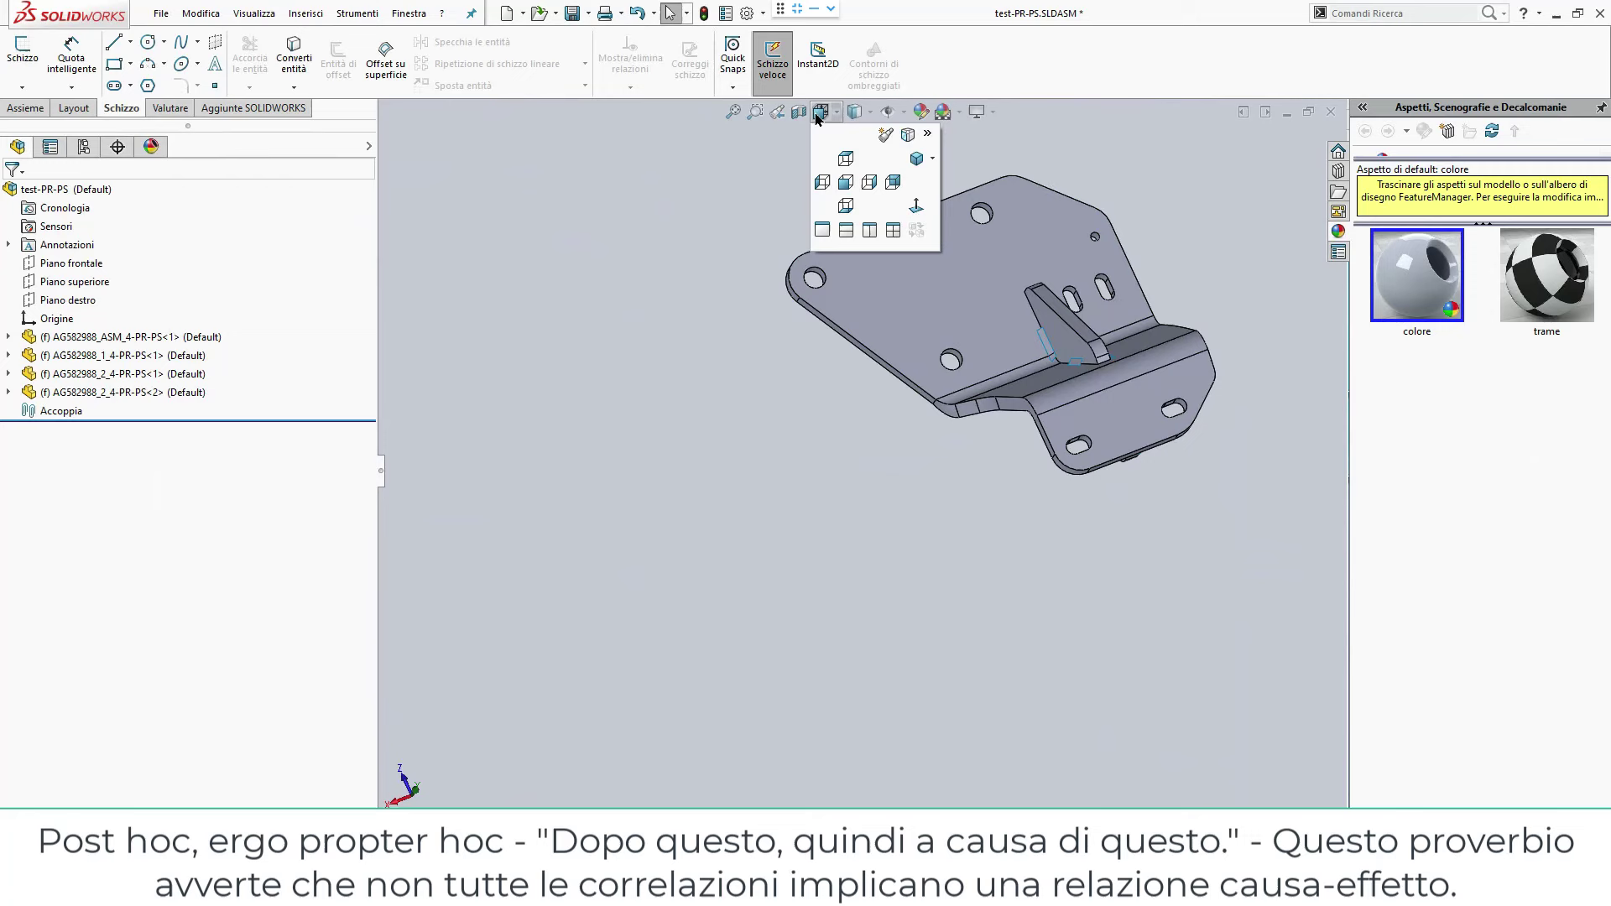
{"action": "left_click", "coordinate": [845, 205]}
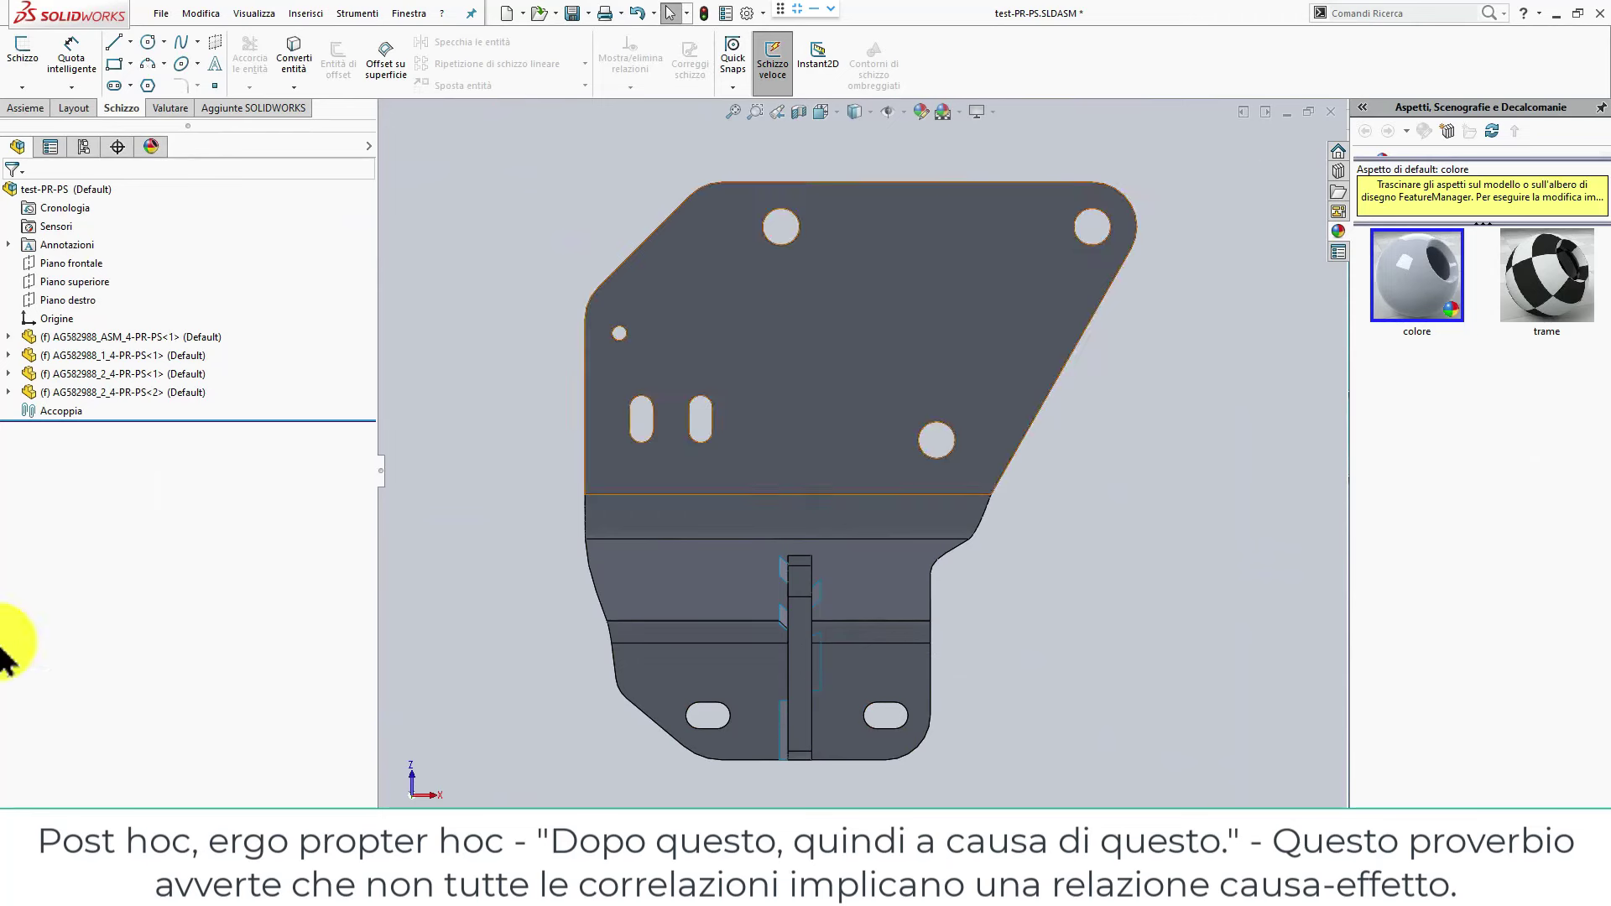
Delete the AG582988_ASM_4-PR-PS<1> component, confirm the removal, and orbit around the remaining bracket.
{"action": "mouse_move", "coordinate": [953, 575]}
{"action": "middle_mouse_down"}
{"action": "mouse_move", "coordinate": [1110, 502]}
{"action": "mouse_move", "coordinate": [1136, 431]}
{"action": "mouse_move", "coordinate": [862, 496]}
{"action": "mouse_move", "coordinate": [738, 546]}
{"action": "middle_mouse_up"}
{"action": "scroll", "coordinate": [849, 637], "scroll_direction": "down", "scroll_amount": 3}
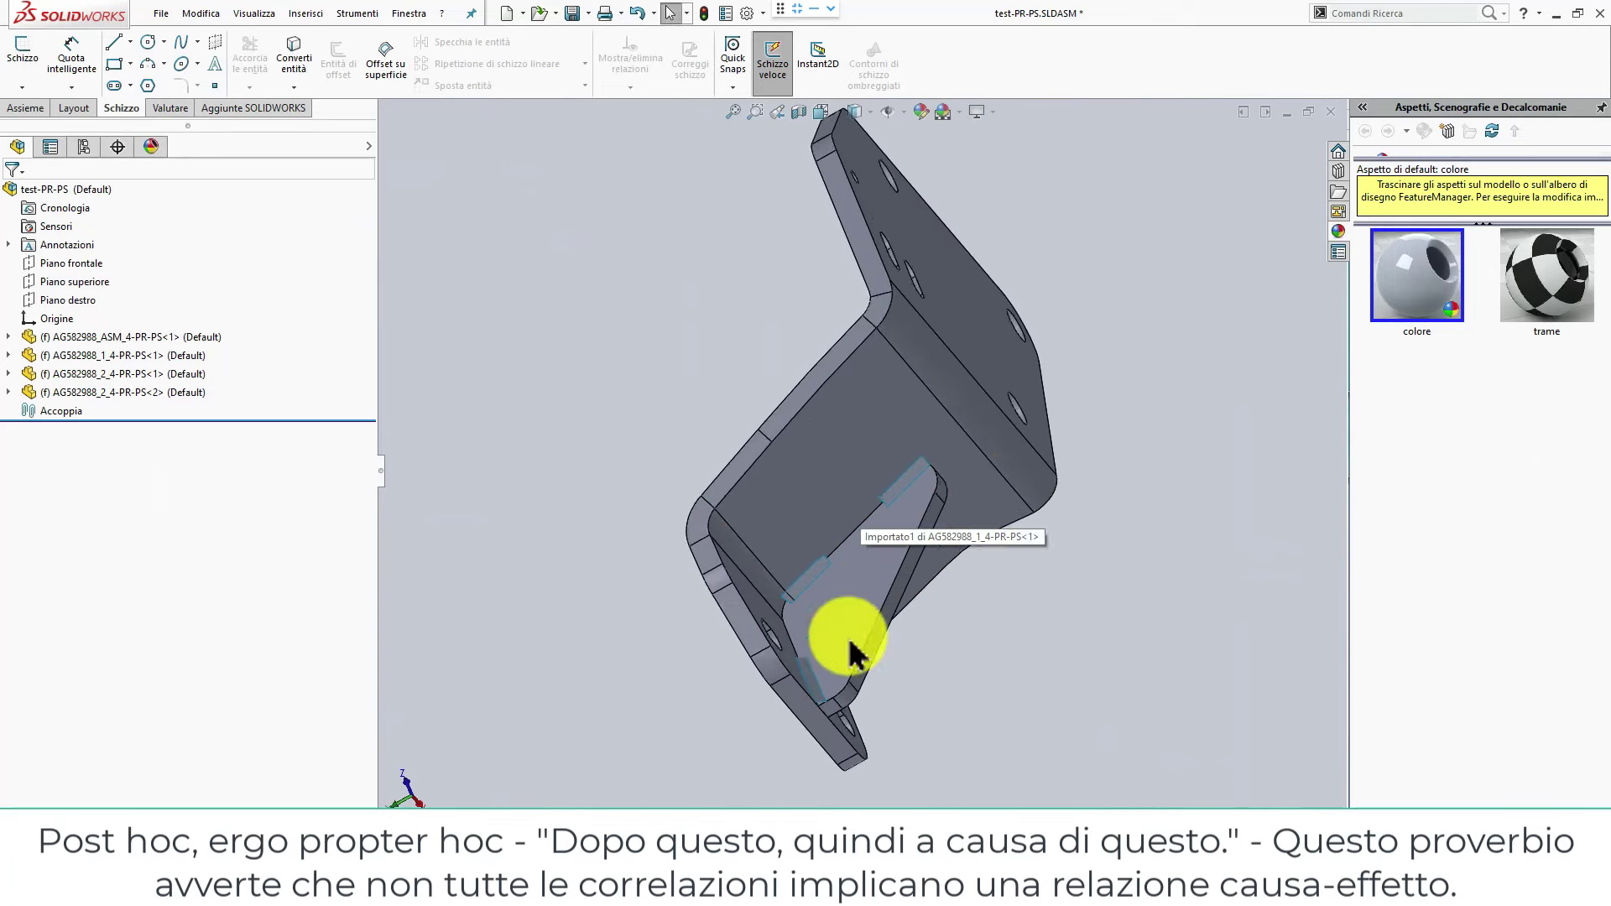
{"action": "scroll", "coordinate": [797, 609], "scroll_direction": "down", "scroll_amount": 4}
{"action": "left_click", "coordinate": [784, 610]}
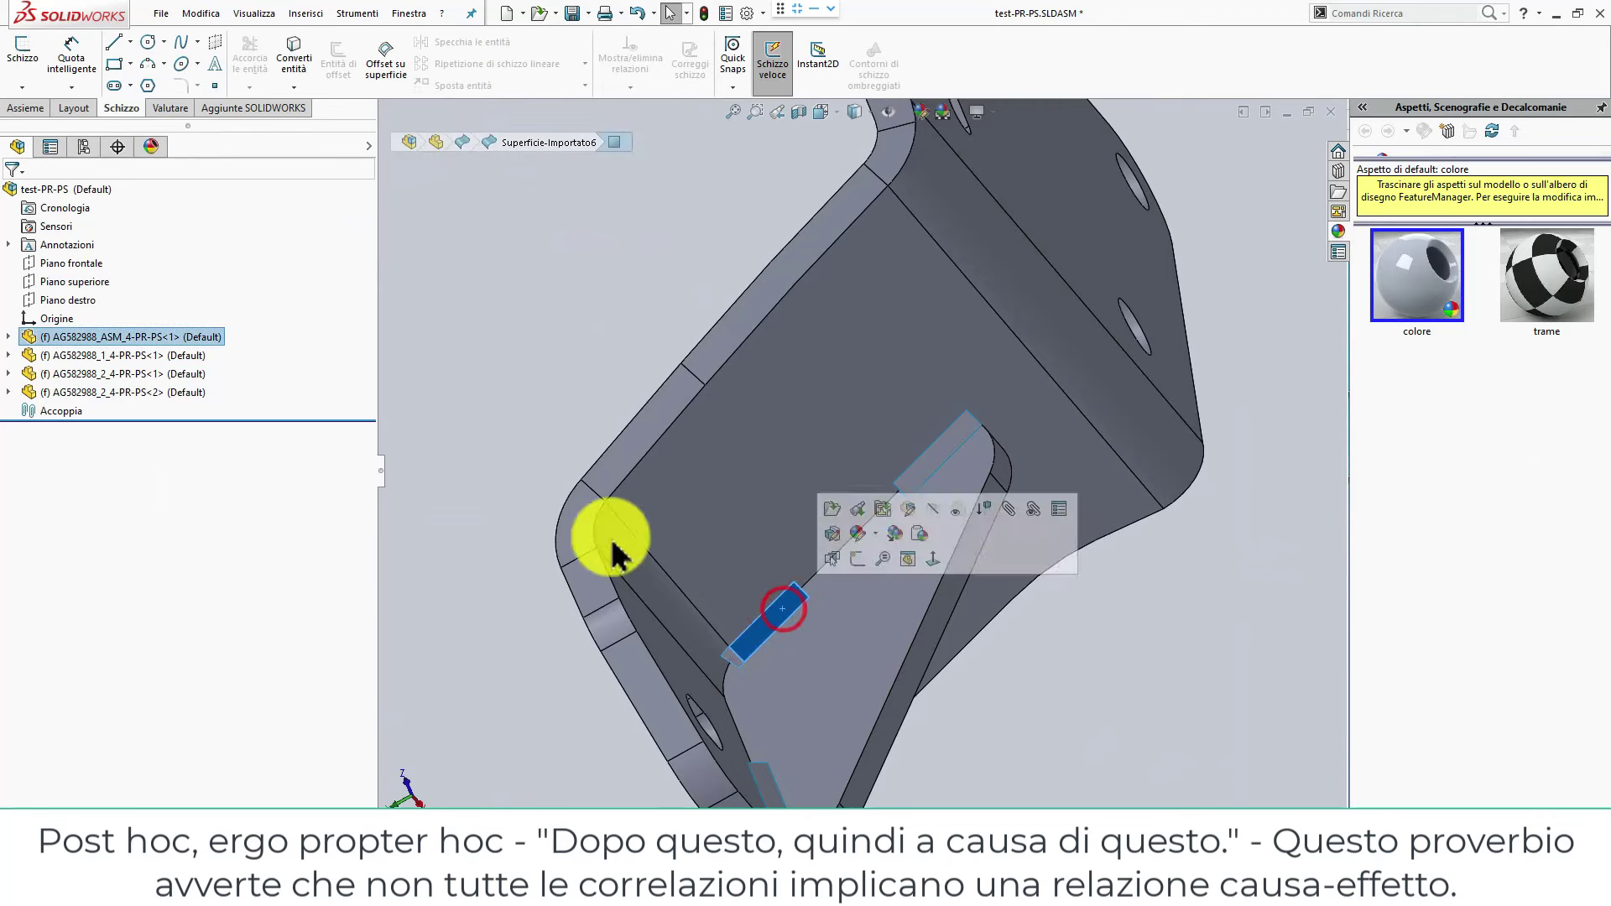
{"action": "left_click", "coordinate": [185, 337]}
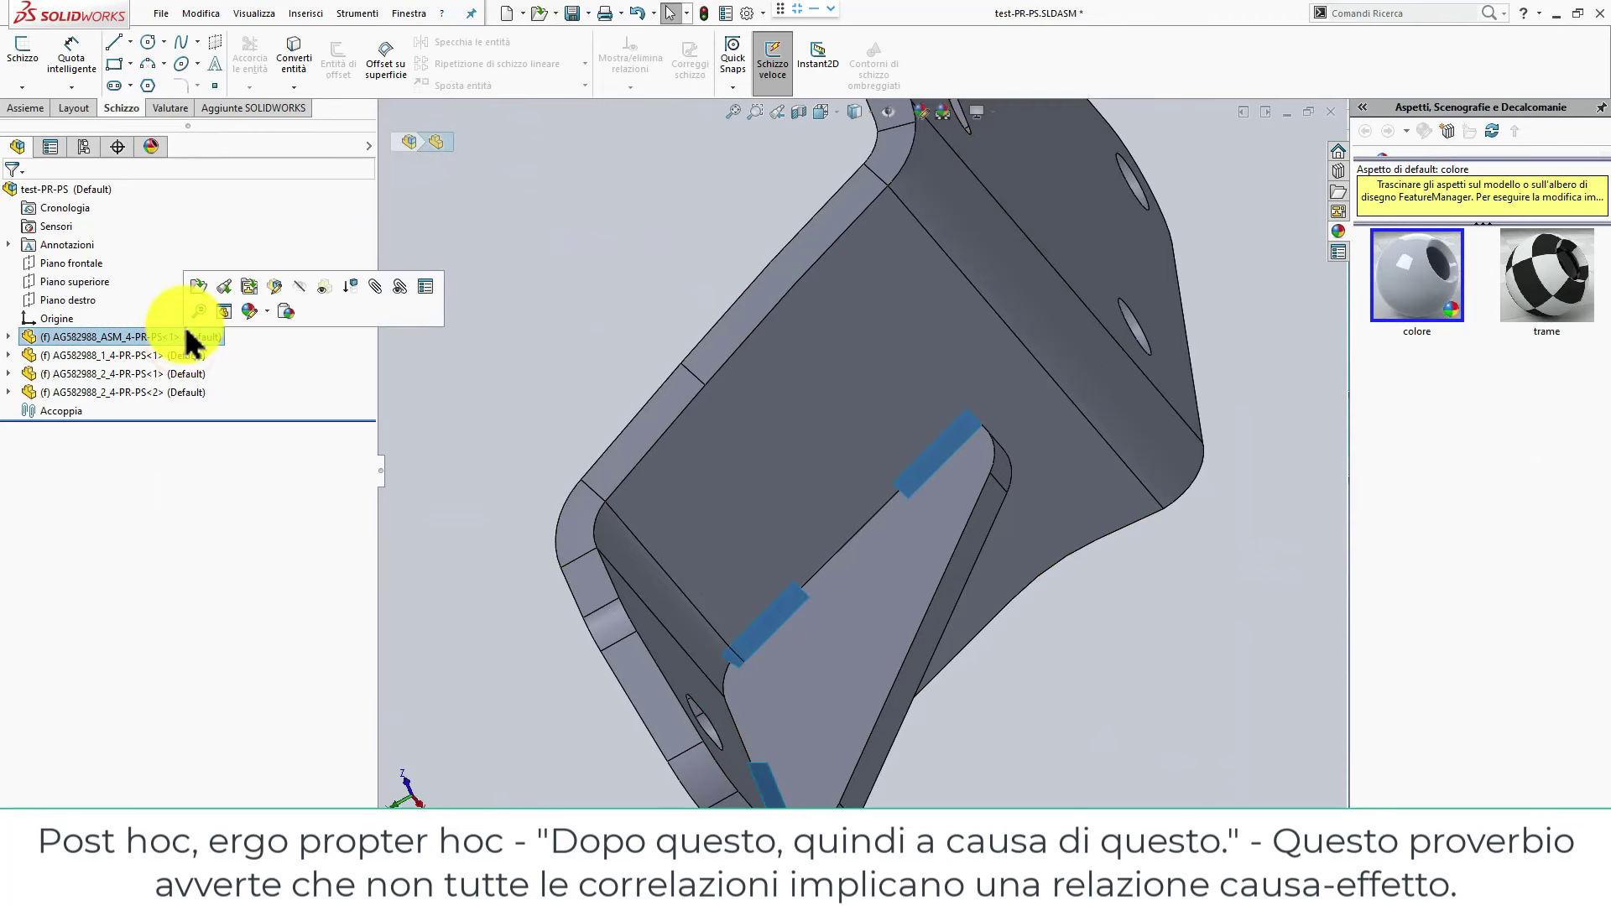
{"action": "key", "text": "Delete"}
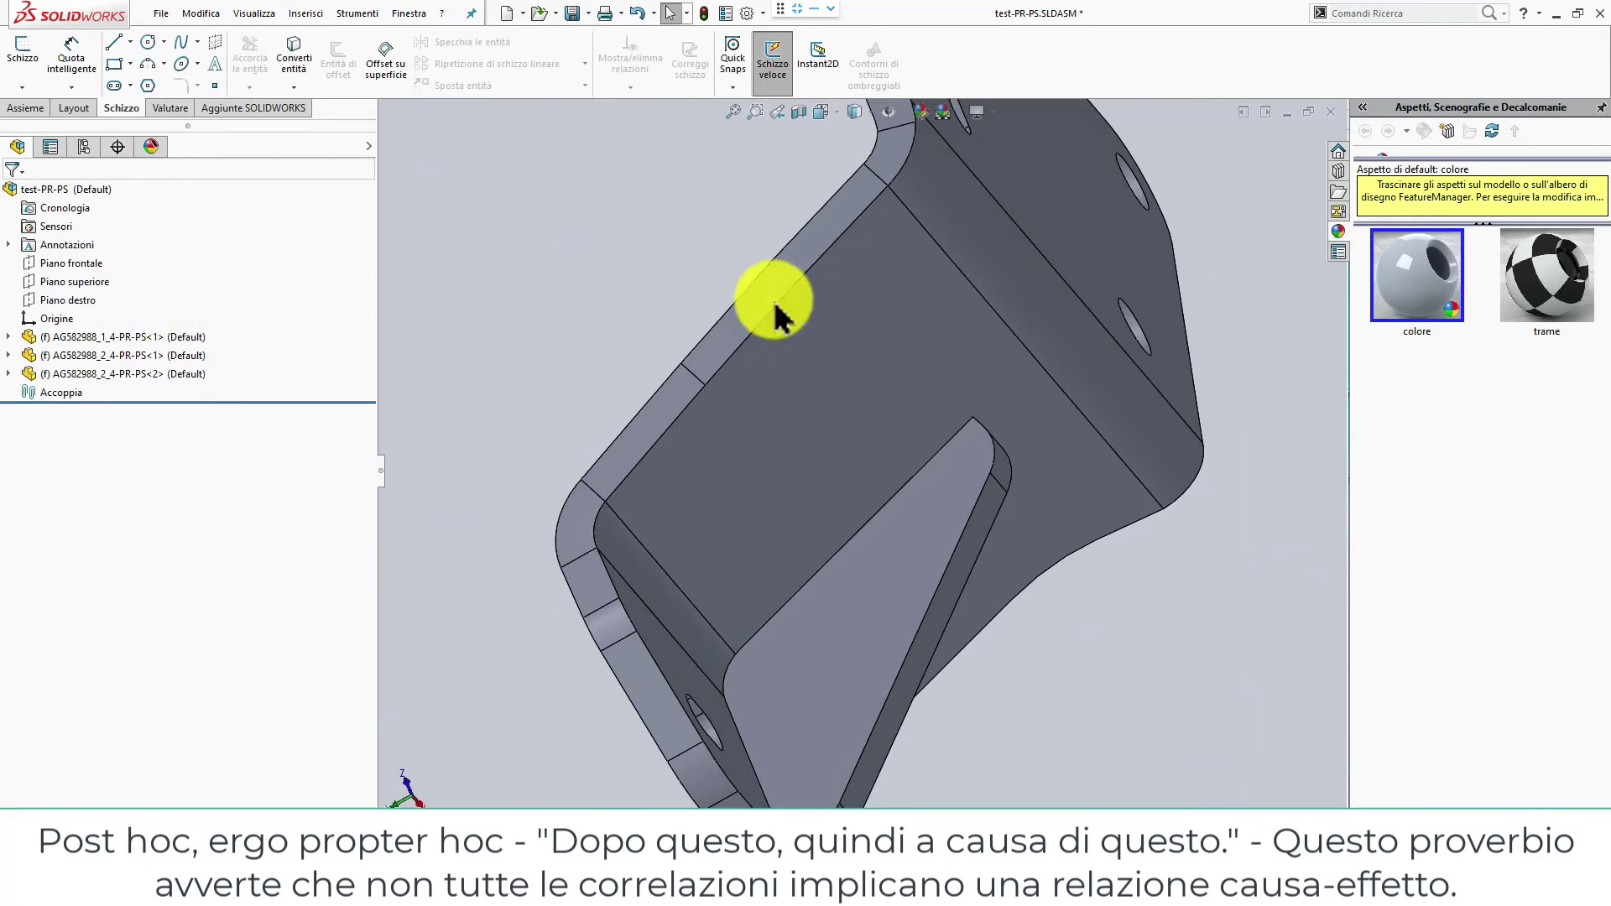
{"action": "left_click", "coordinate": [659, 291]}
{"action": "scroll", "coordinate": [845, 461], "scroll_direction": "down", "scroll_amount": 3}
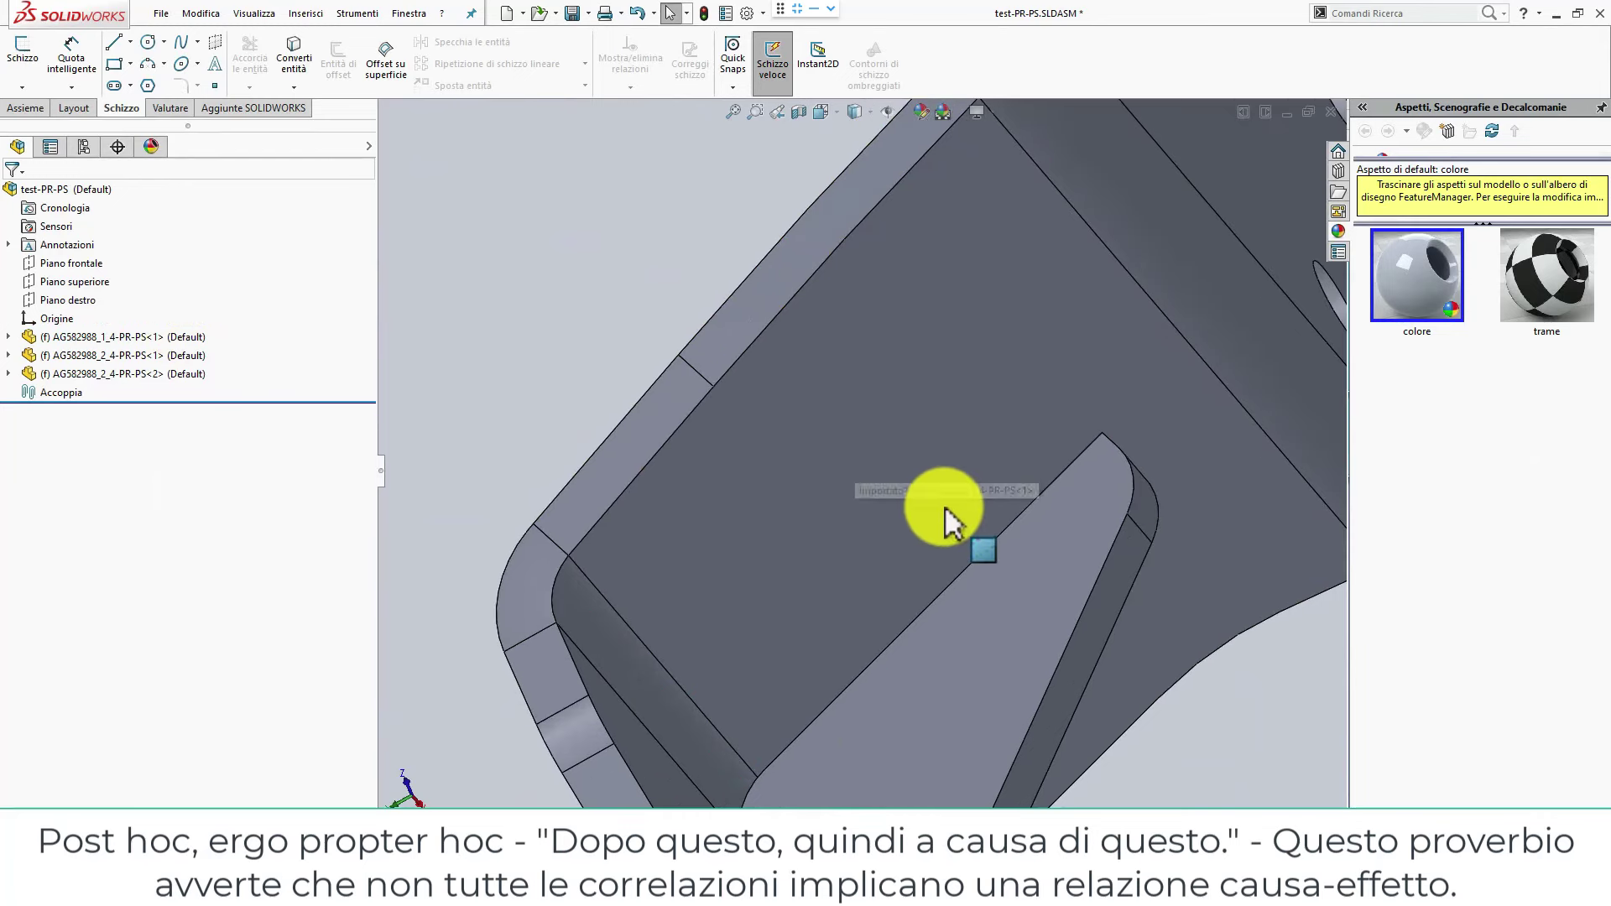
{"action": "scroll", "coordinate": [944, 507], "scroll_direction": "up", "scroll_amount": 4}
{"action": "mouse_move", "coordinate": [942, 507]}
{"action": "middle_mouse_down"}
{"action": "mouse_move", "coordinate": [694, 460]}
{"action": "mouse_move", "coordinate": [576, 413]}
{"action": "mouse_move", "coordinate": [719, 467]}
{"action": "mouse_move", "coordinate": [914, 377]}
{"action": "middle_mouse_up"}
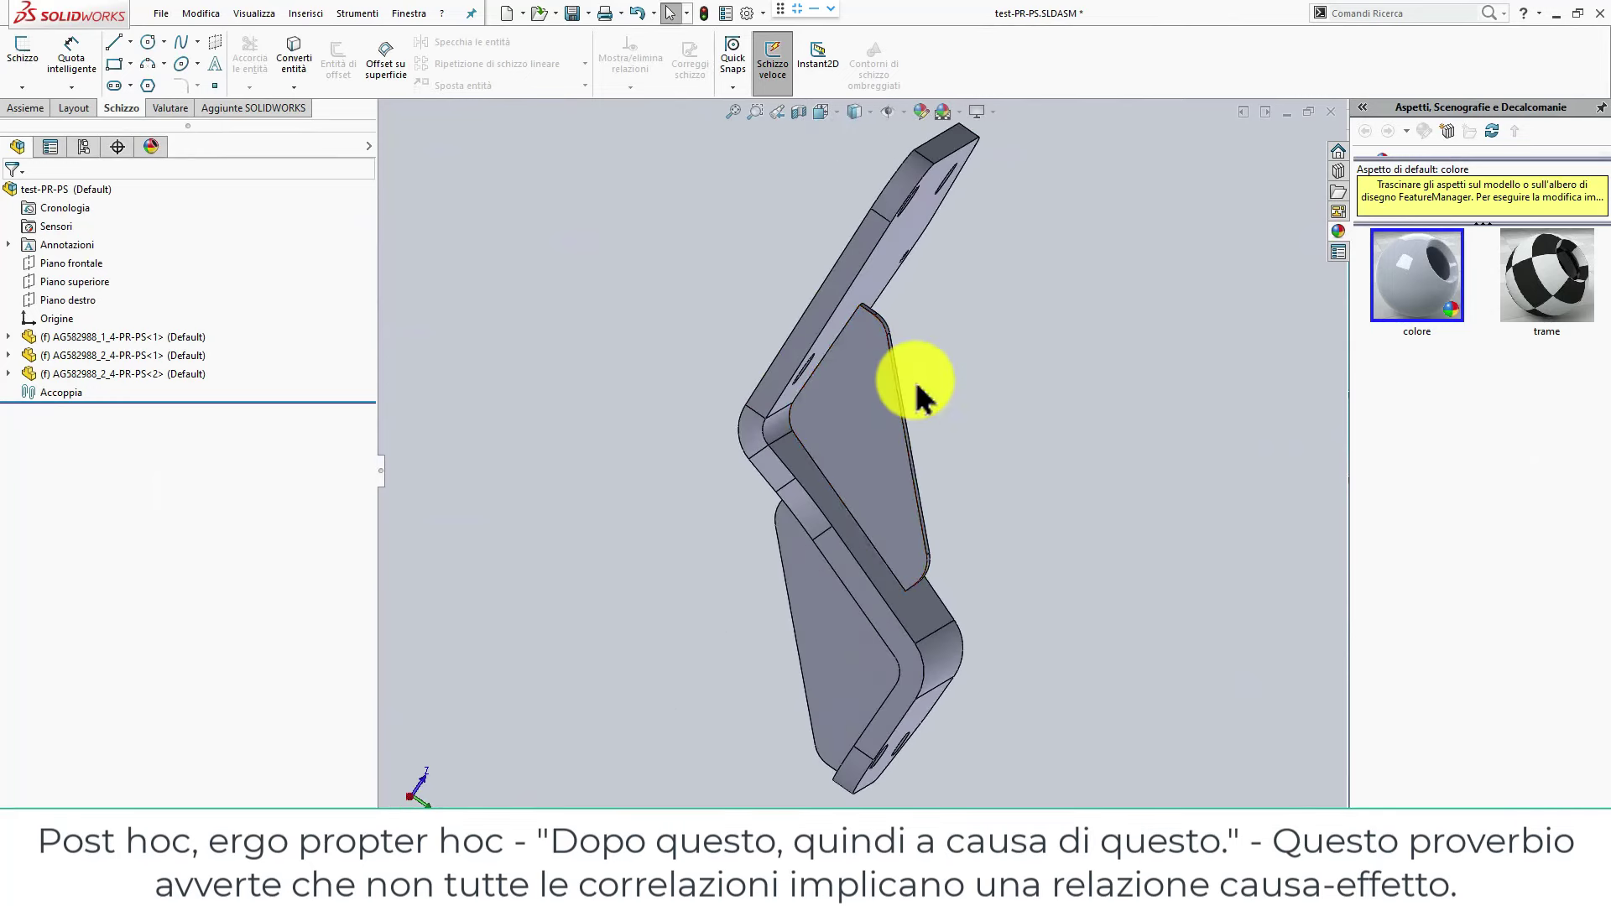
{"action": "left_click", "coordinate": [829, 402]}
{"action": "left_click", "coordinate": [1105, 561]}
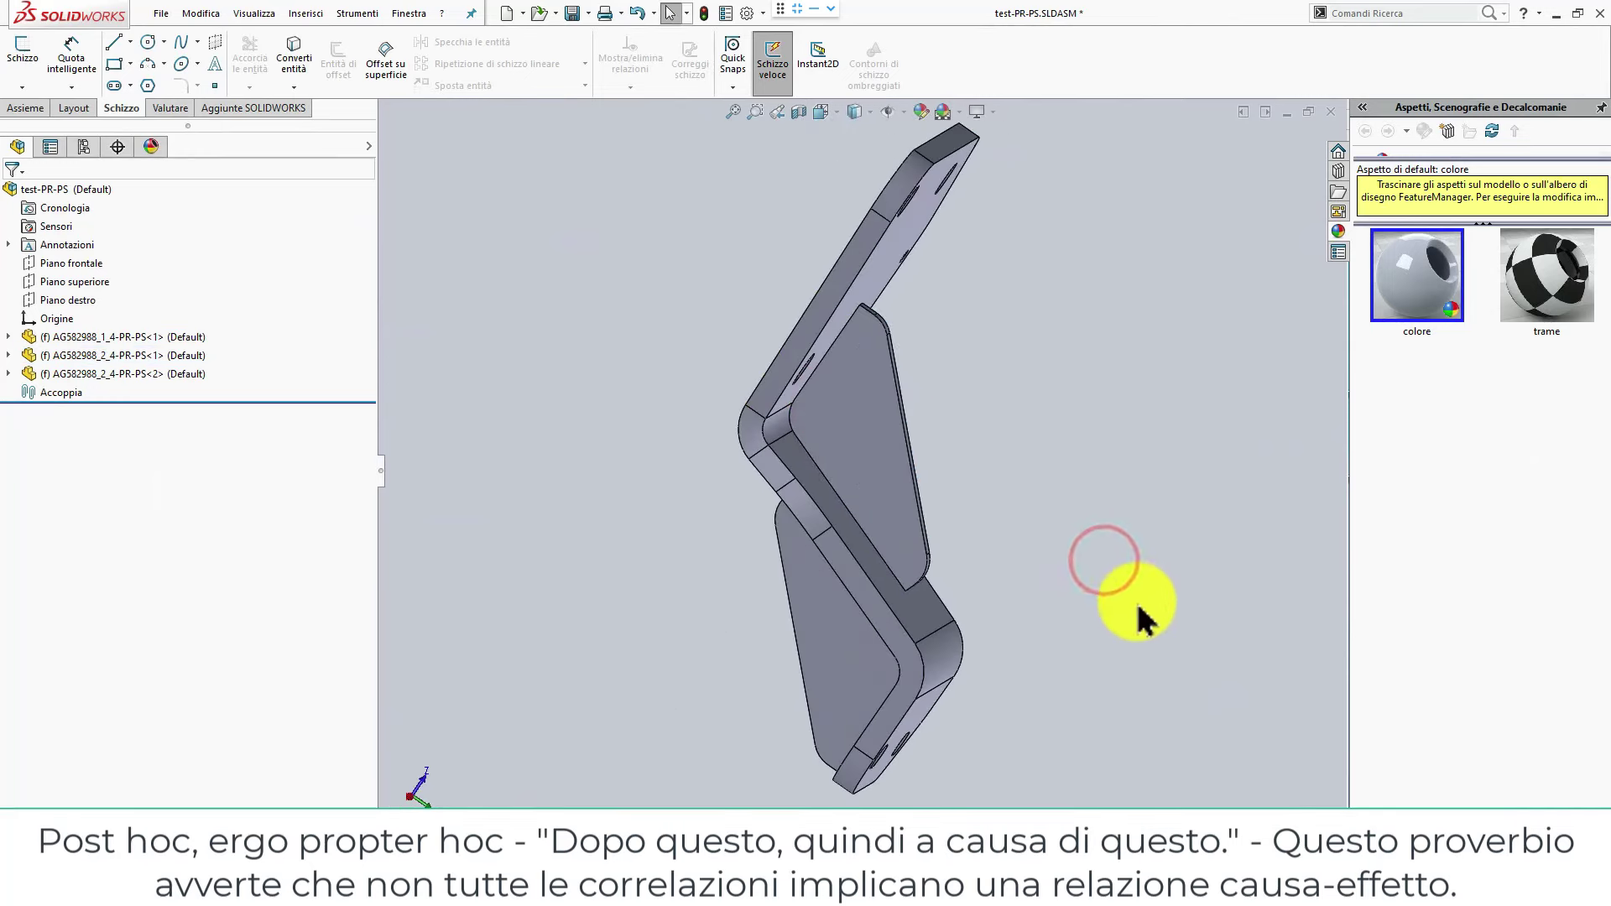
{"action": "mouse_move", "coordinate": [1143, 620]}
{"action": "middle_mouse_down"}
{"action": "mouse_move", "coordinate": [1266, 547]}
{"action": "mouse_move", "coordinate": [1205, 603]}
{"action": "middle_mouse_up"}
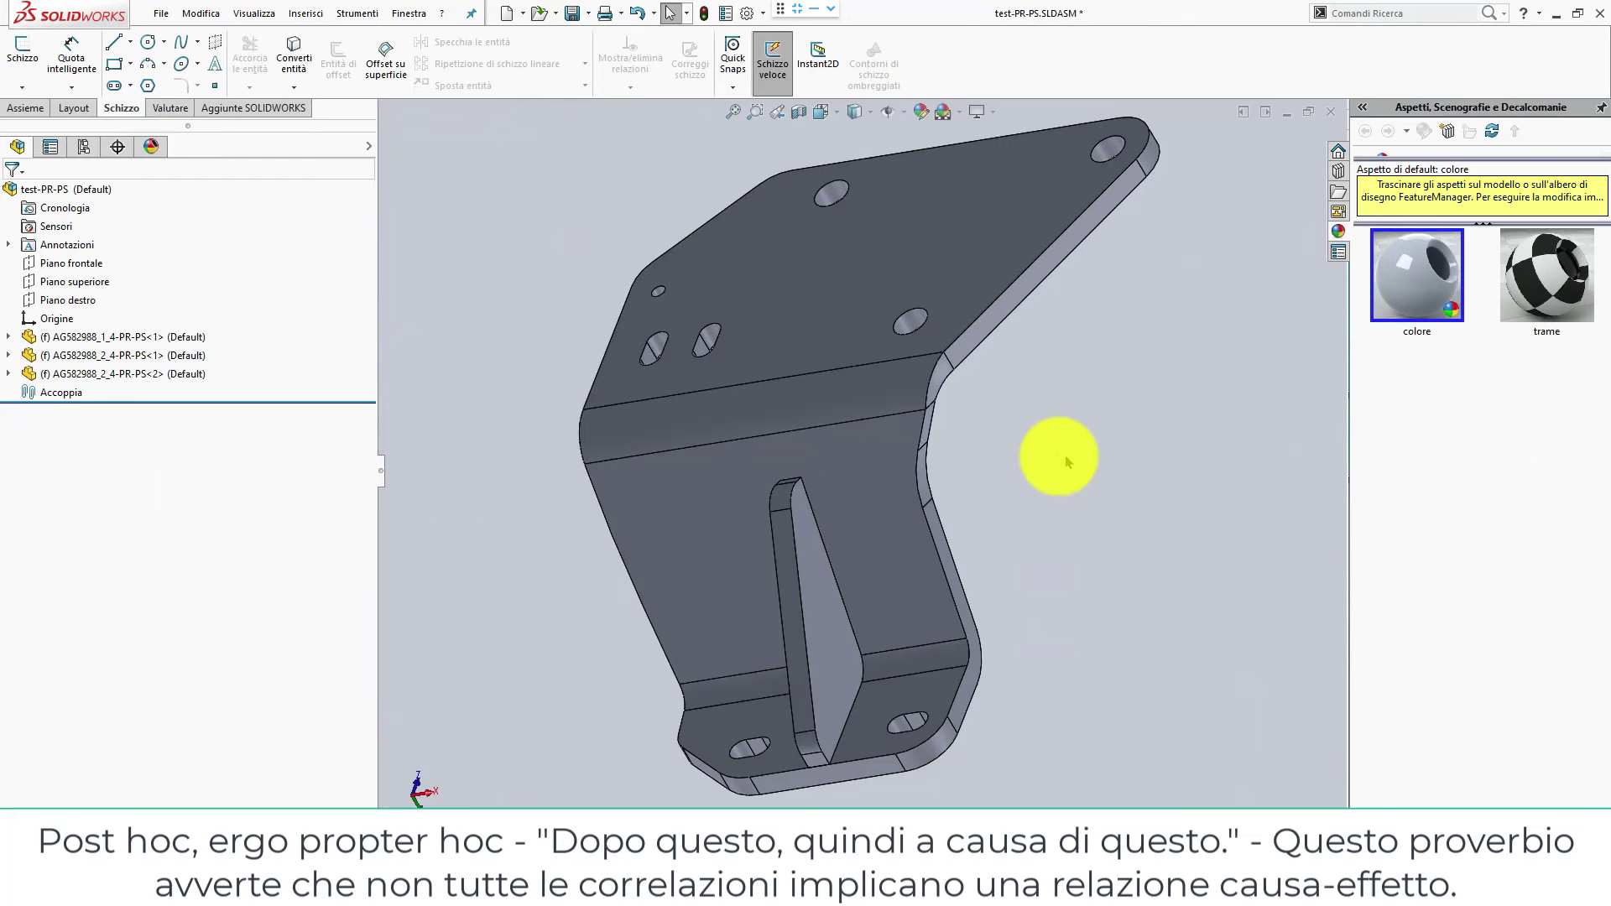
{"action": "left_click", "coordinate": [961, 700]}
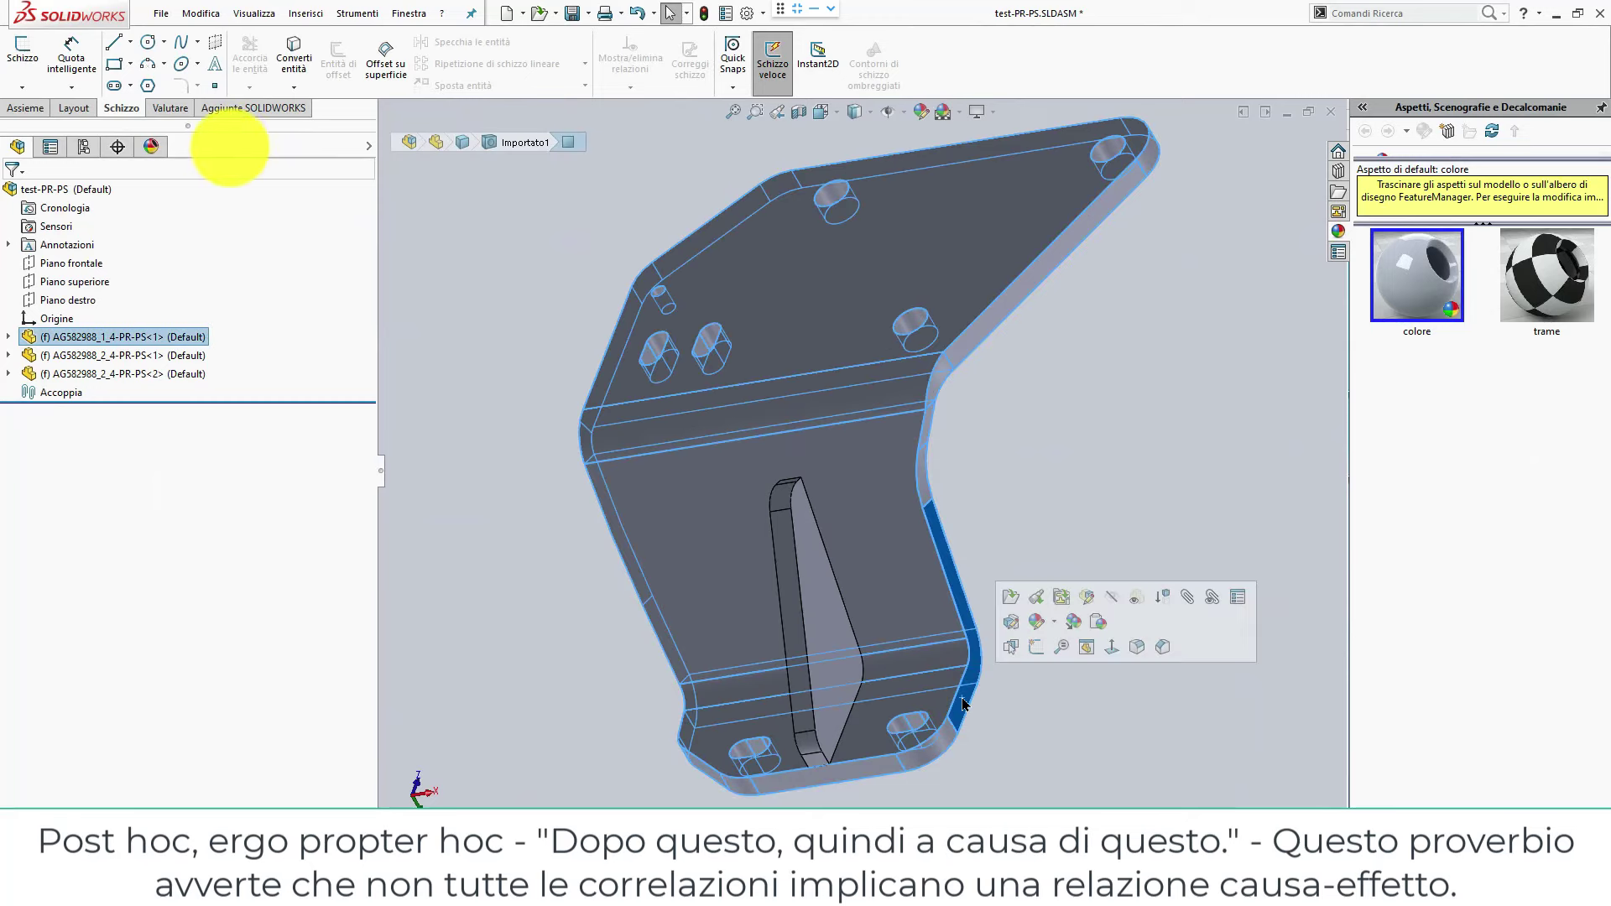
{"action": "left_click", "coordinate": [879, 762]}
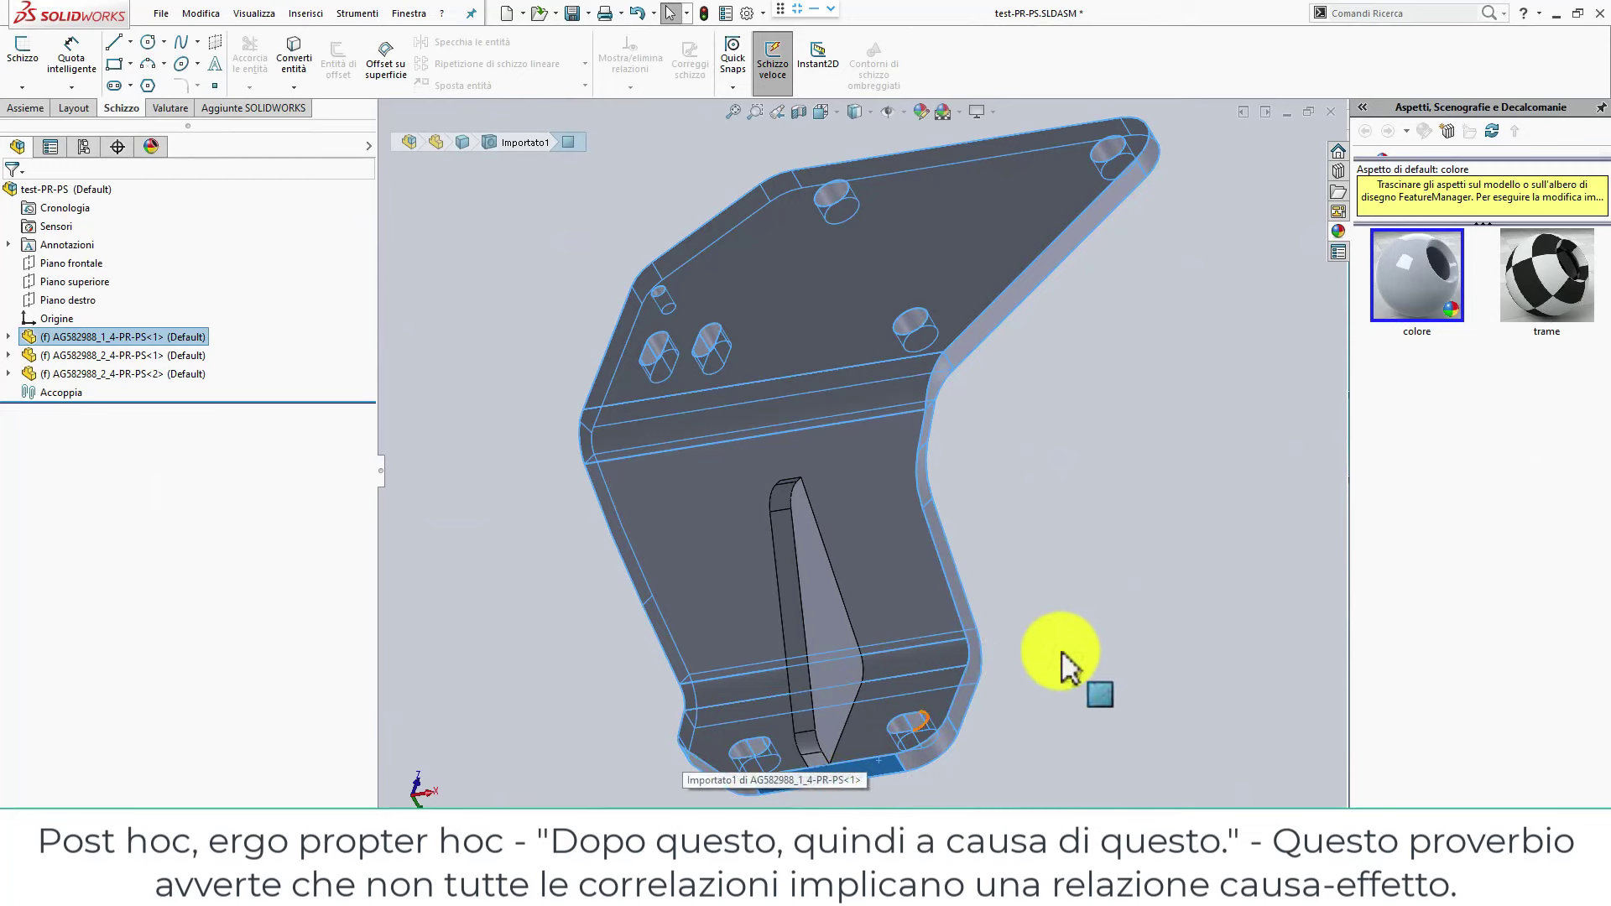
{"action": "middle_click_drag", "start_coordinate": [1043, 582], "coordinate": [1214, 537]}
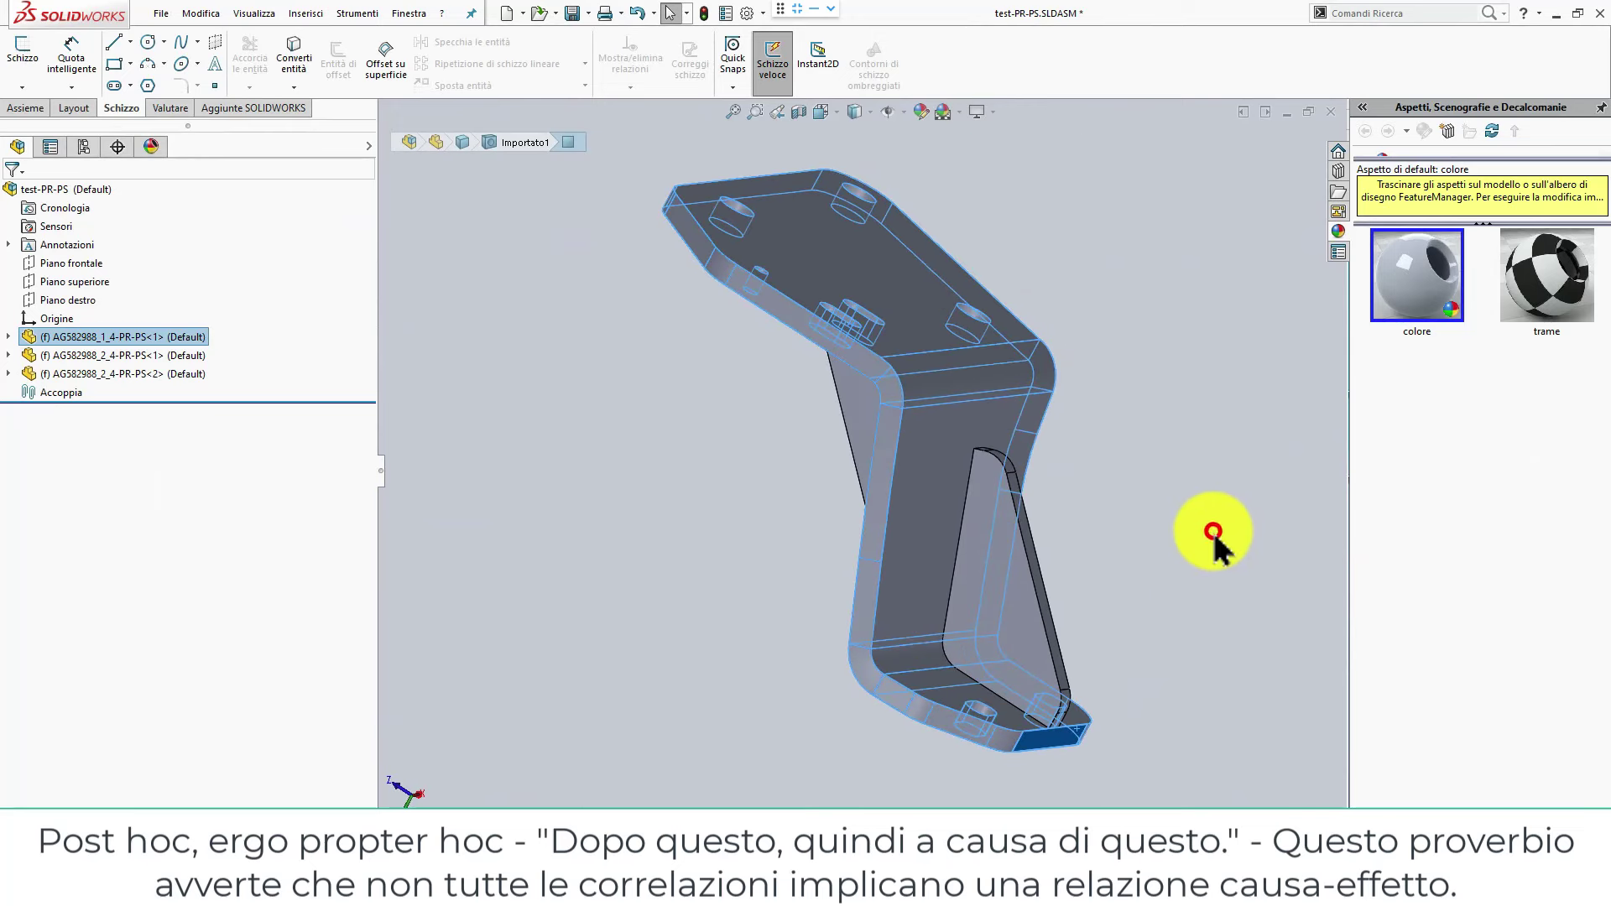
{"action": "left_click", "coordinate": [1214, 537]}
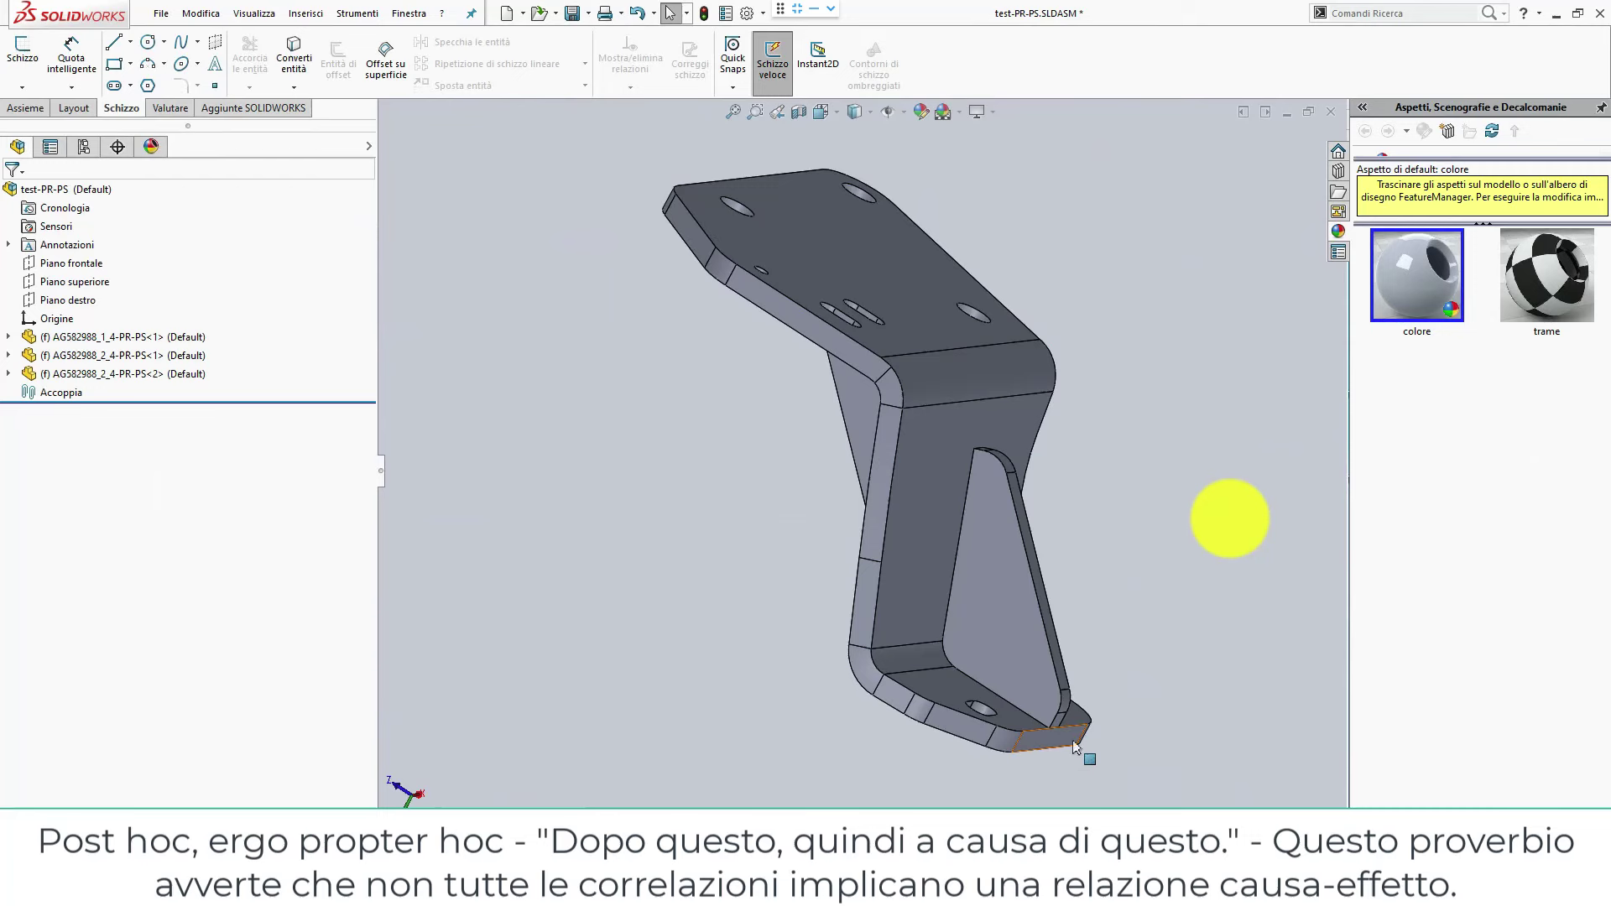
{"action": "middle_click_drag", "start_coordinate": [1075, 747], "coordinate": [856, 670]}
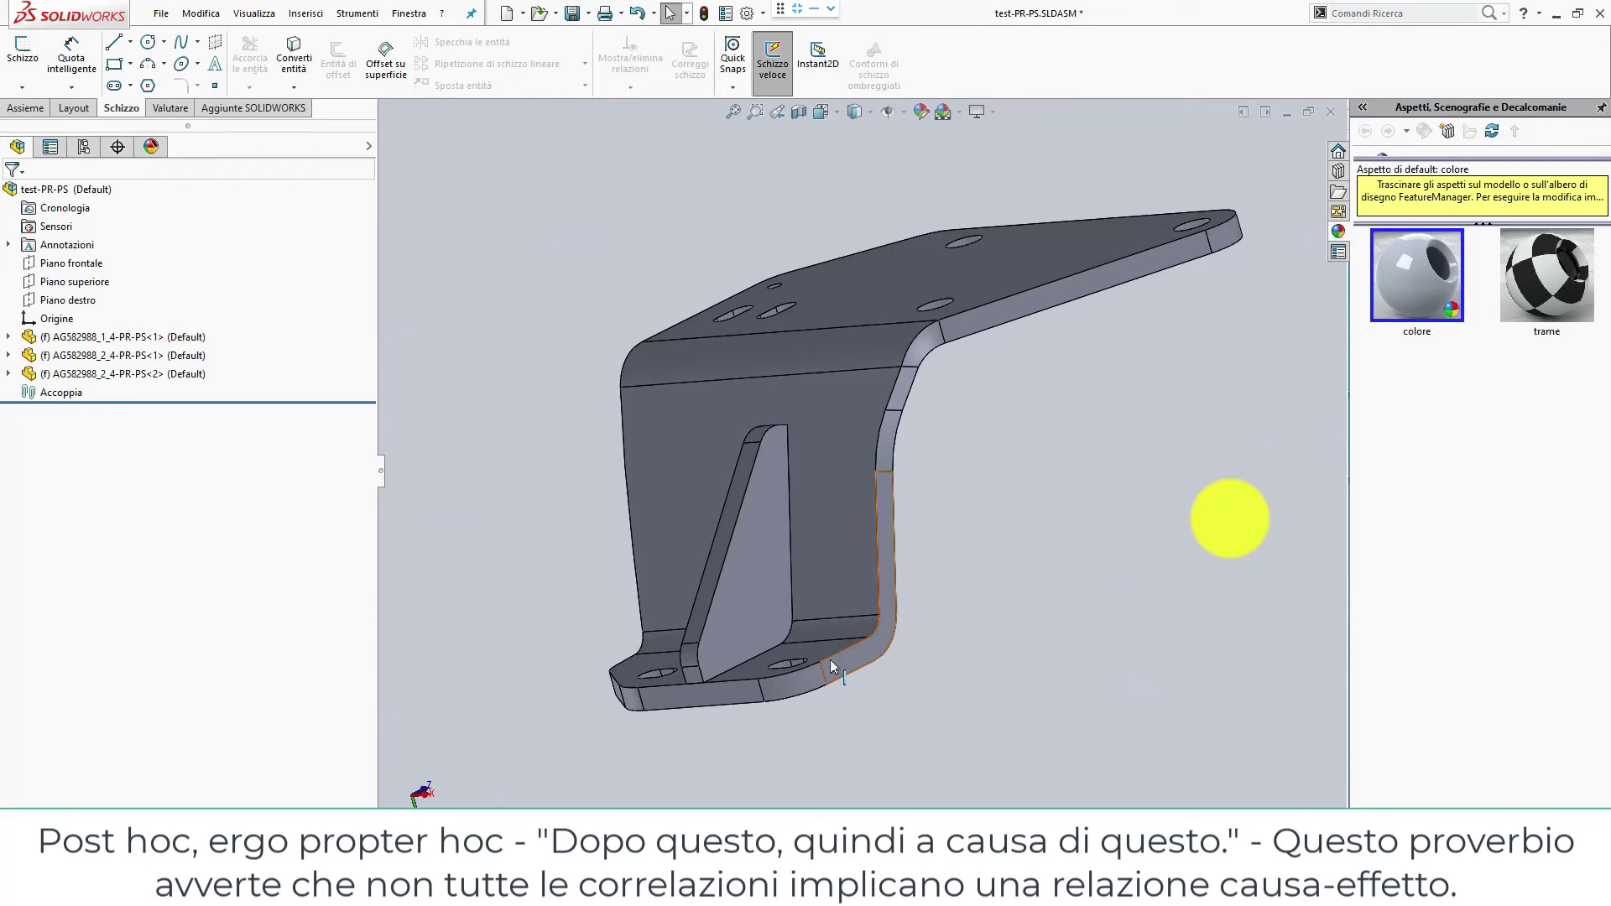
{"action": "middle_click_drag", "start_coordinate": [660, 714], "coordinate": [725, 741]}
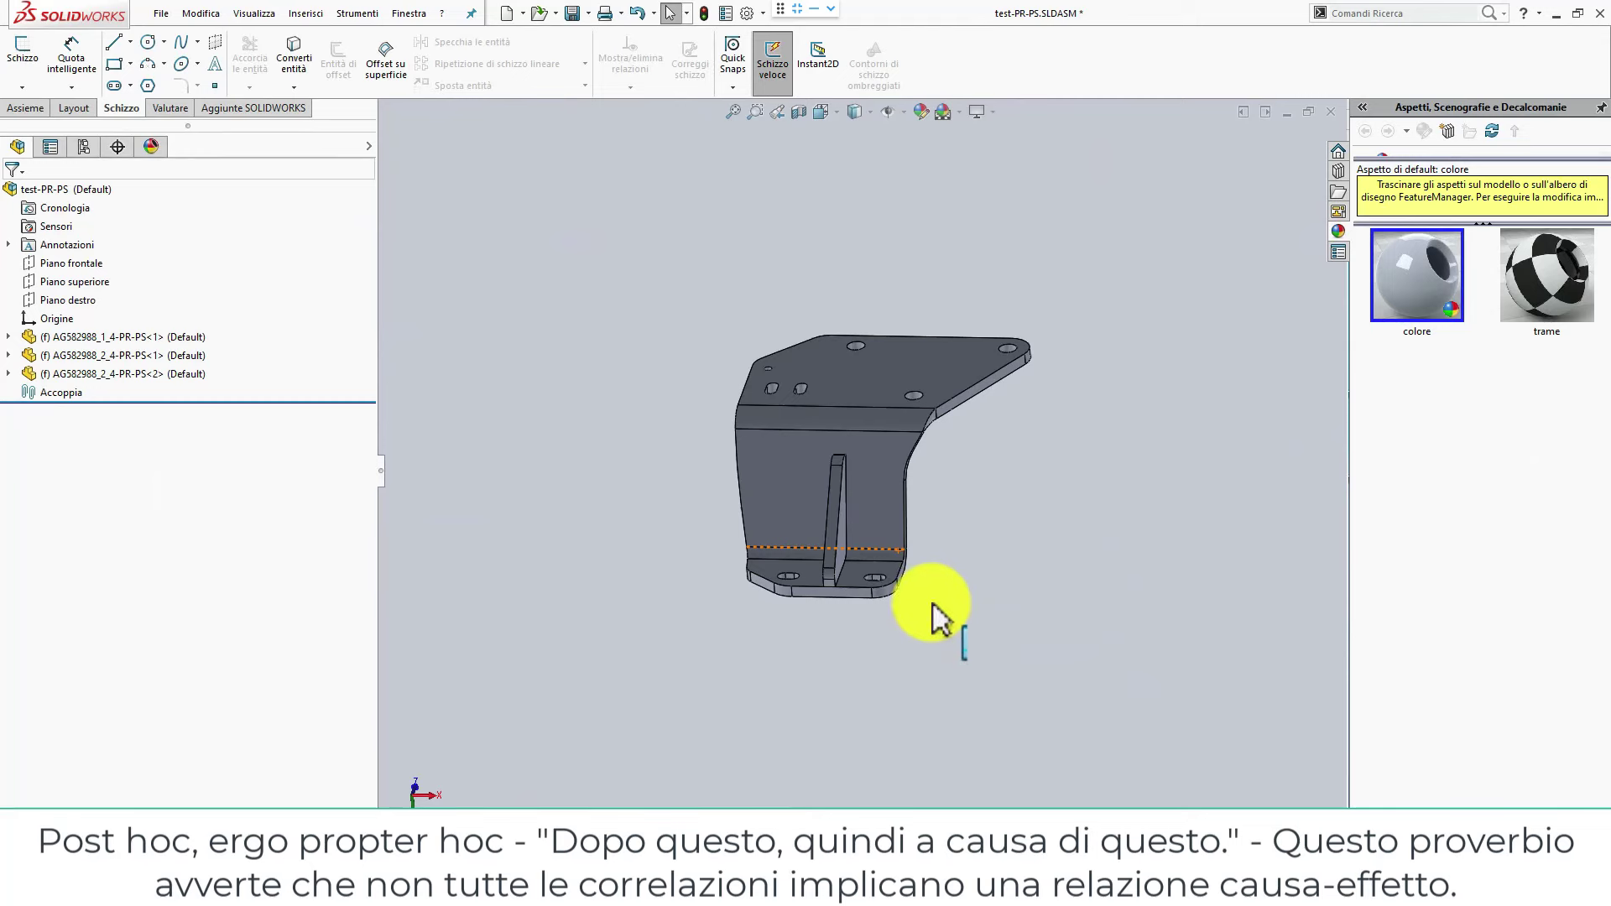
{"action": "middle_click_drag", "start_coordinate": [942, 611], "coordinate": [881, 529], "text": "ctrl"}
{"action": "scroll", "coordinate": [881, 528], "scroll_direction": "down", "scroll_amount": 2}
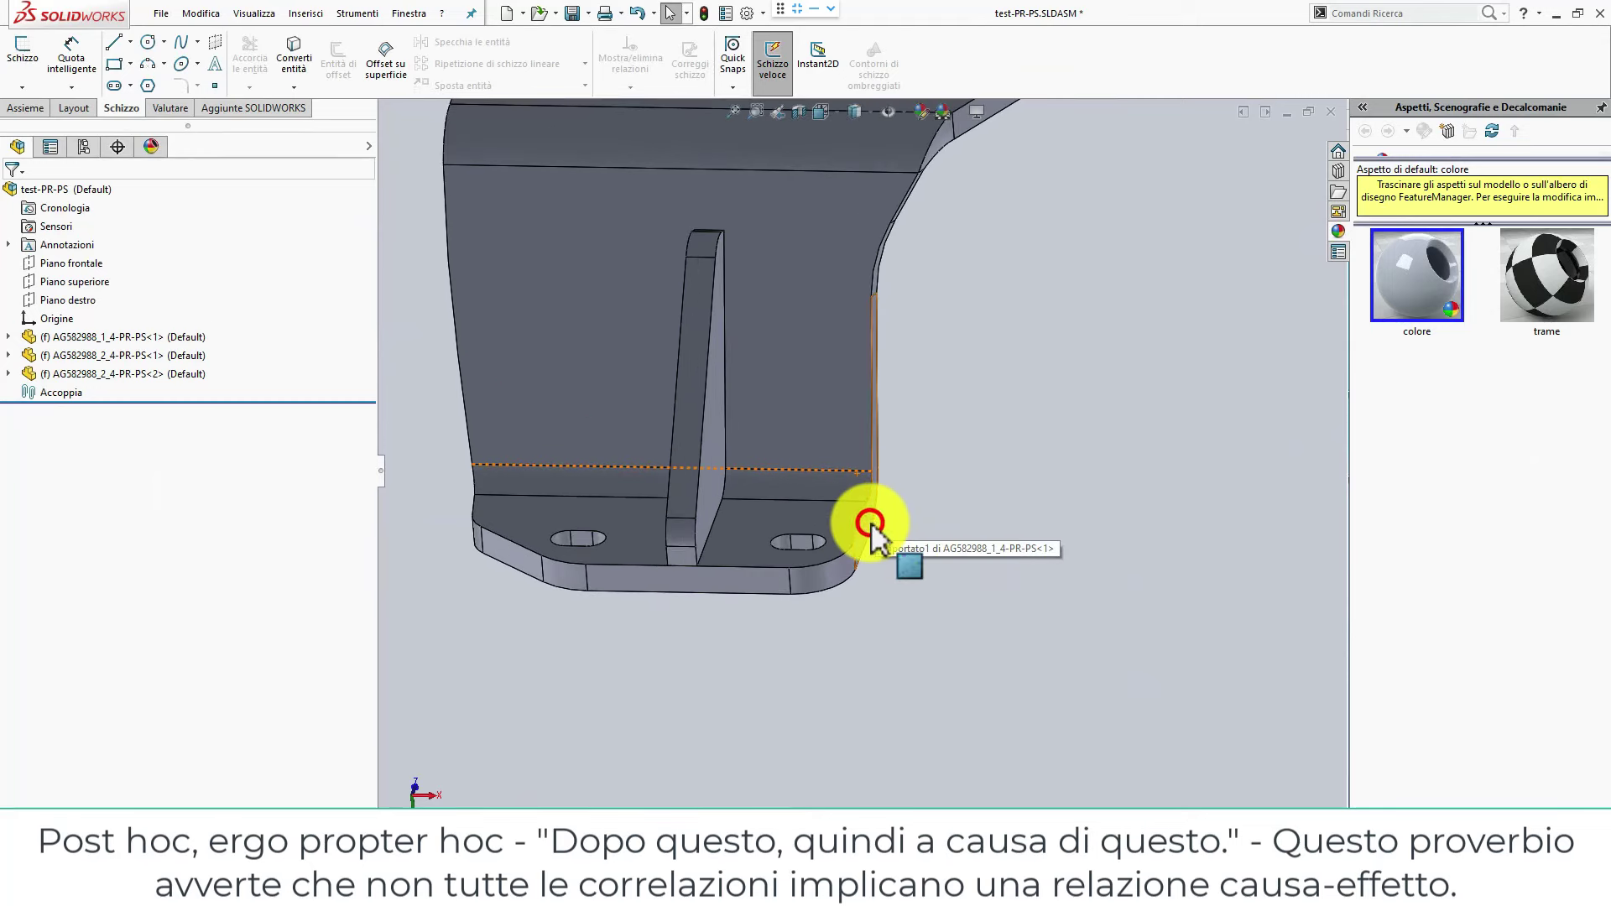
{"action": "left_click", "coordinate": [869, 525]}
{"action": "left_click", "coordinate": [748, 587]}
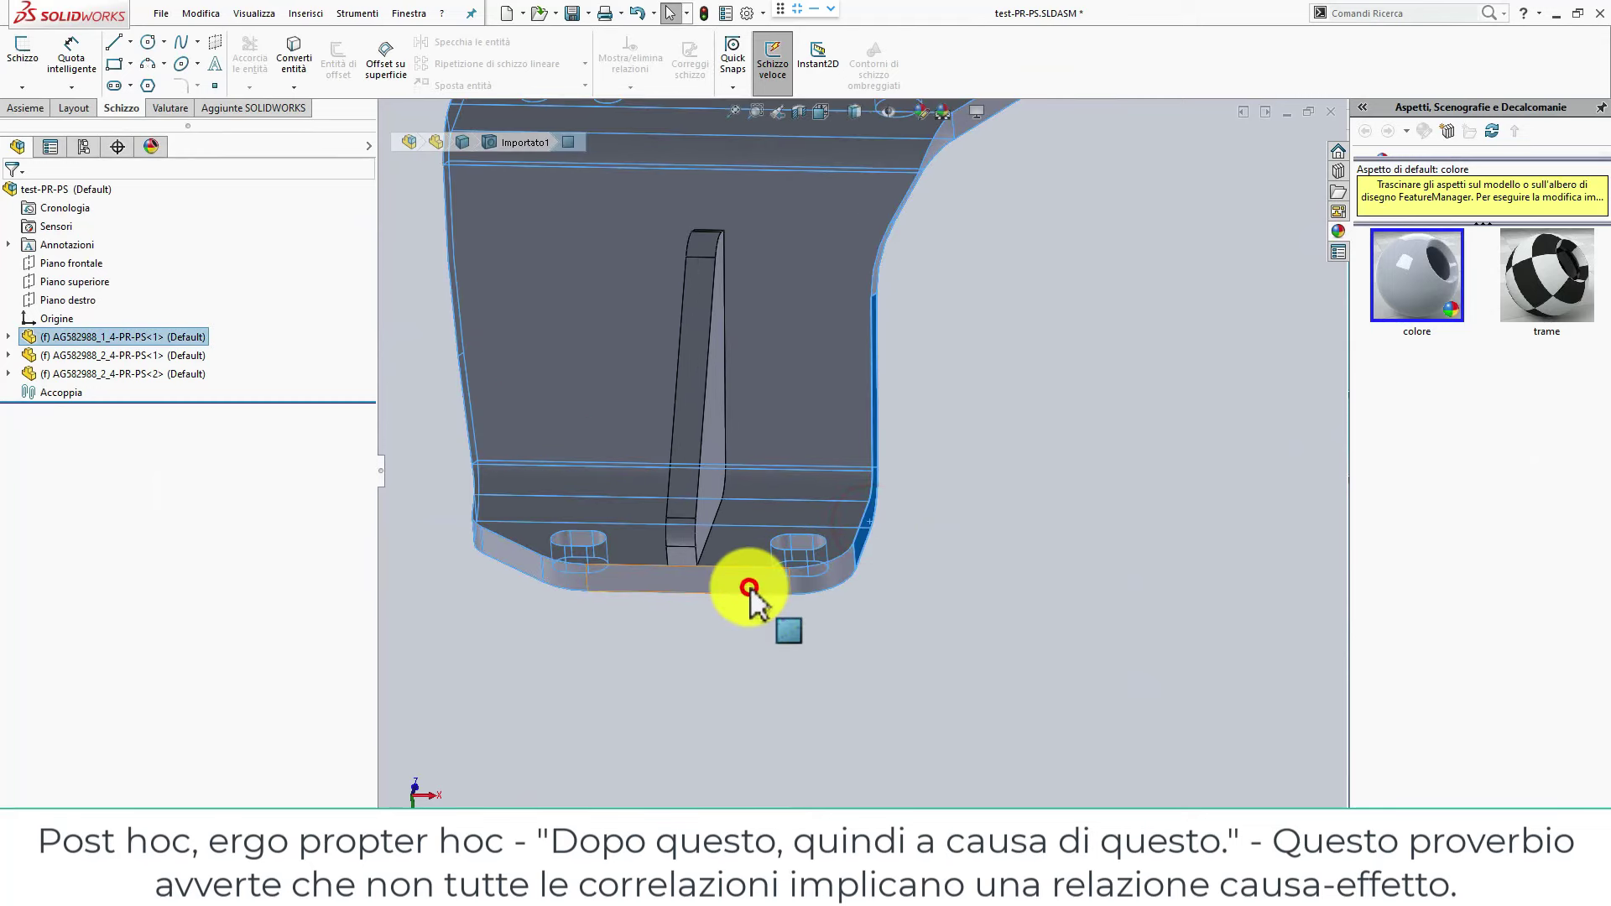
{"action": "left_click", "coordinate": [719, 415]}
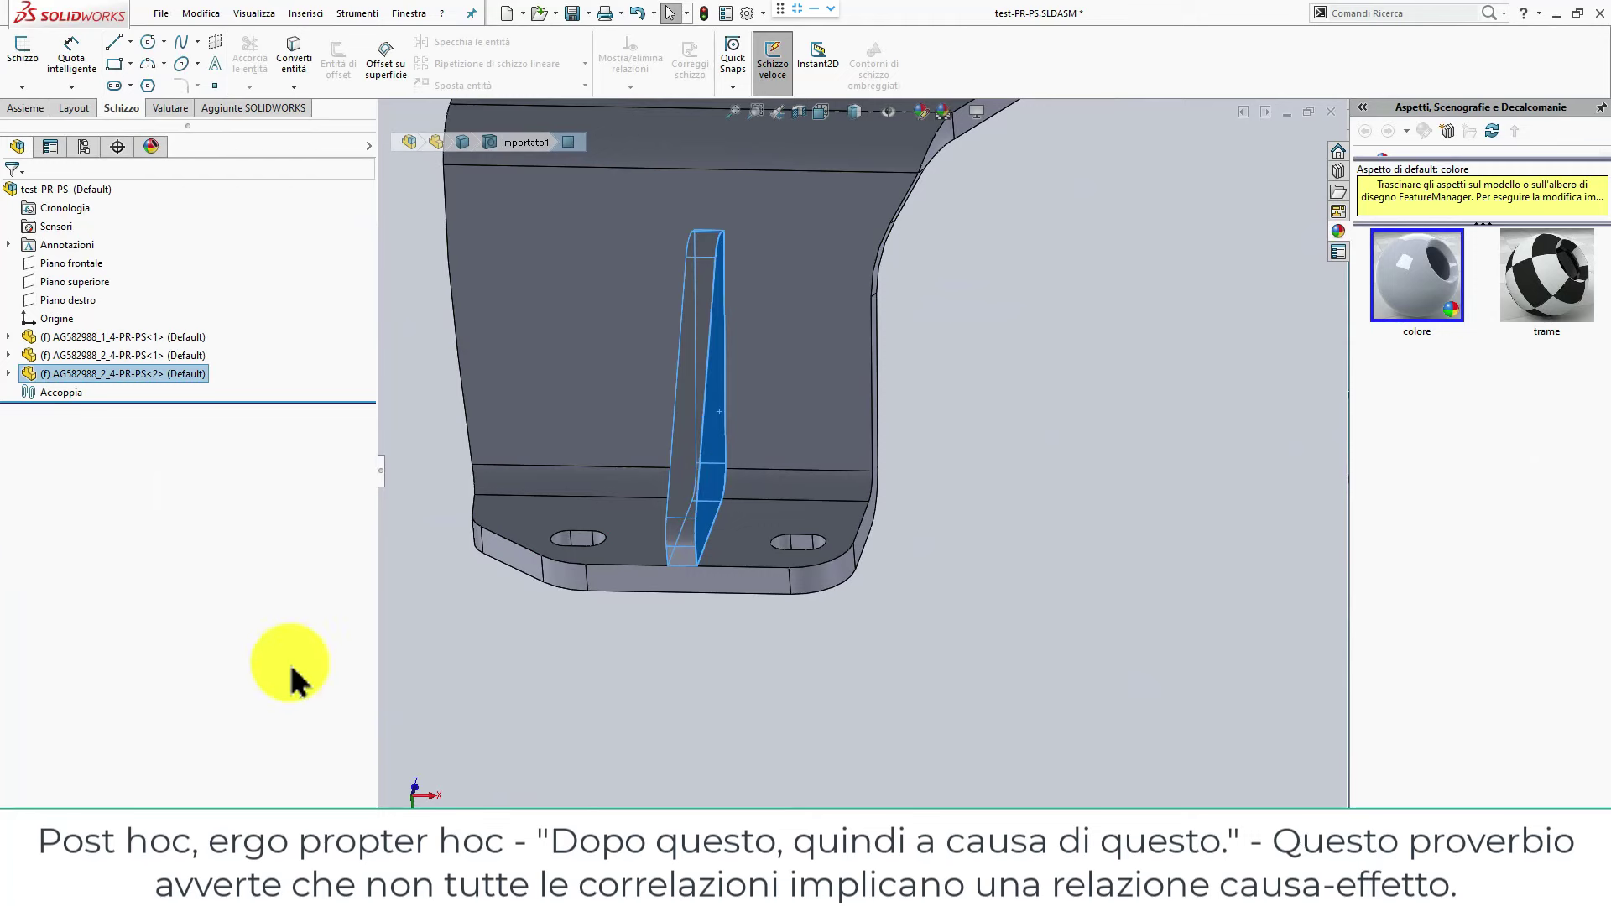
{"action": "left_click", "coordinate": [586, 655]}
{"action": "scroll", "coordinate": [699, 495], "scroll_direction": "up", "scroll_amount": 3}
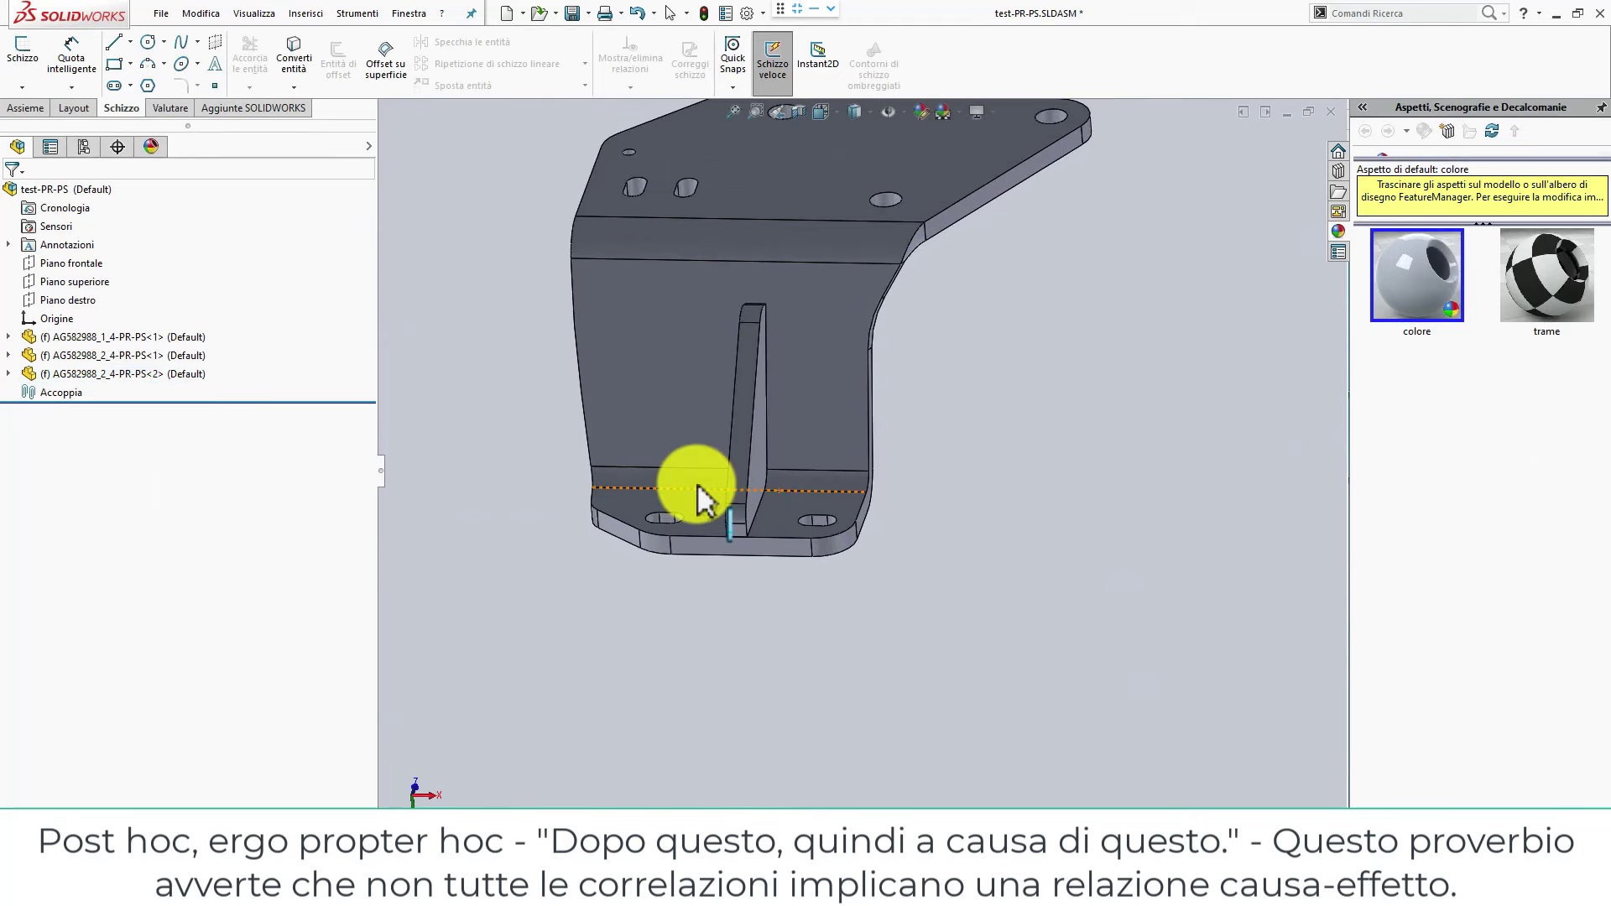
{"action": "middle_click_drag", "start_coordinate": [695, 478], "coordinate": [865, 460]}
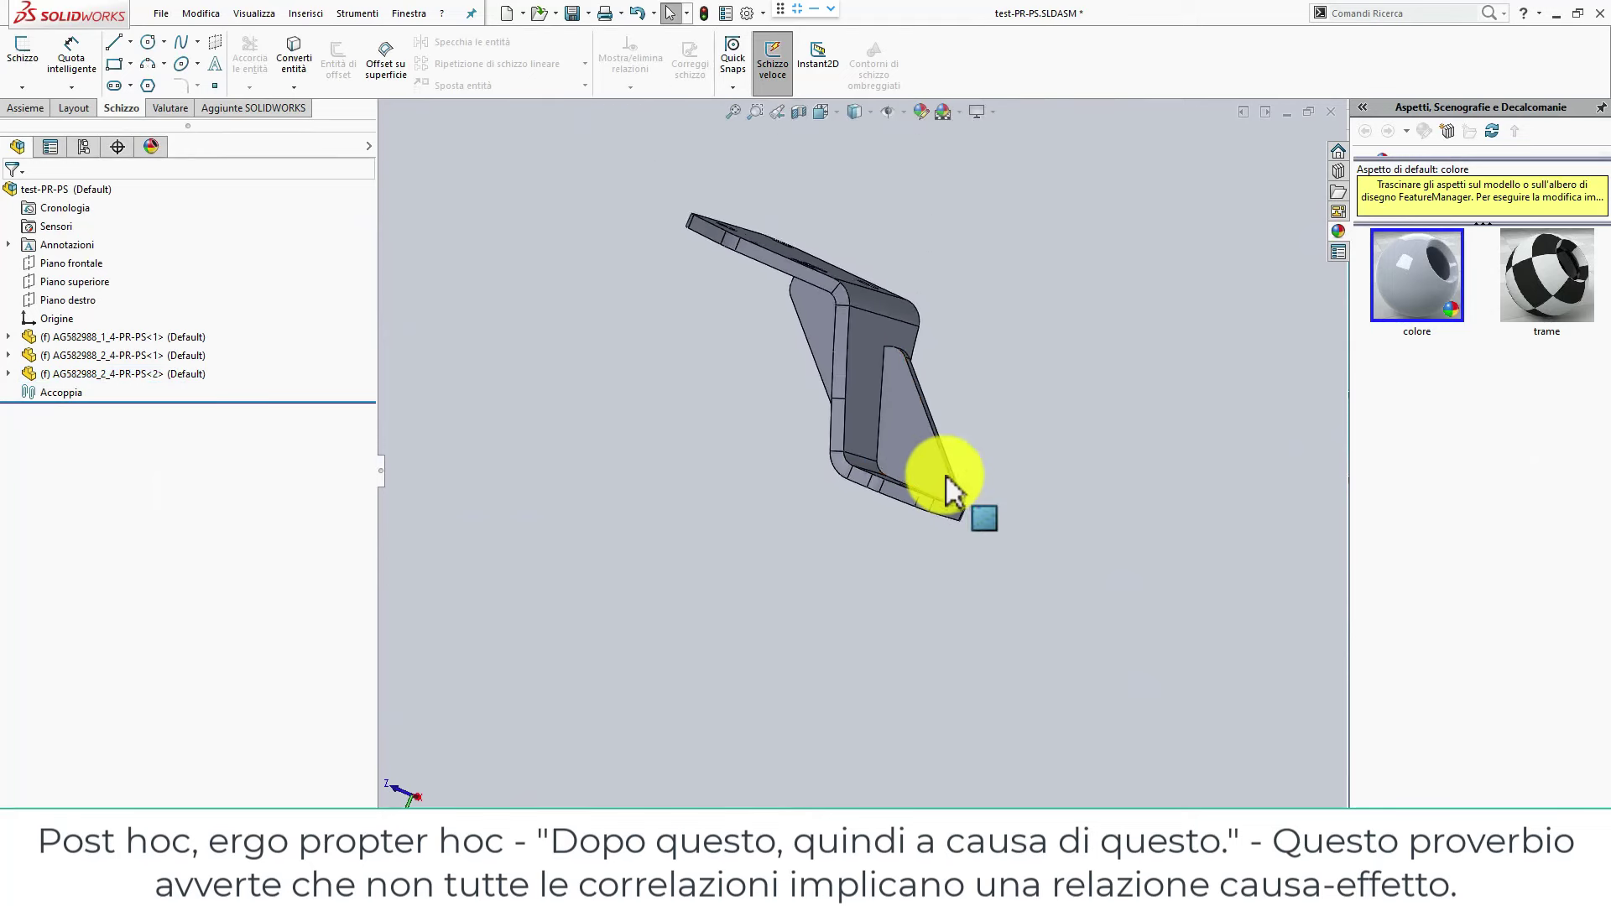
{"action": "scroll", "coordinate": [923, 487], "scroll_direction": "down", "scroll_amount": 3}
{"action": "scroll", "coordinate": [872, 493], "scroll_direction": "down", "scroll_amount": 3}
{"action": "mouse_move", "coordinate": [829, 520]}
{"action": "middle_mouse_down"}
{"action": "mouse_move", "coordinate": [838, 496]}
{"action": "mouse_move", "coordinate": [845, 550]}
{"action": "middle_mouse_up"}
{"action": "left_click", "coordinate": [785, 493]}
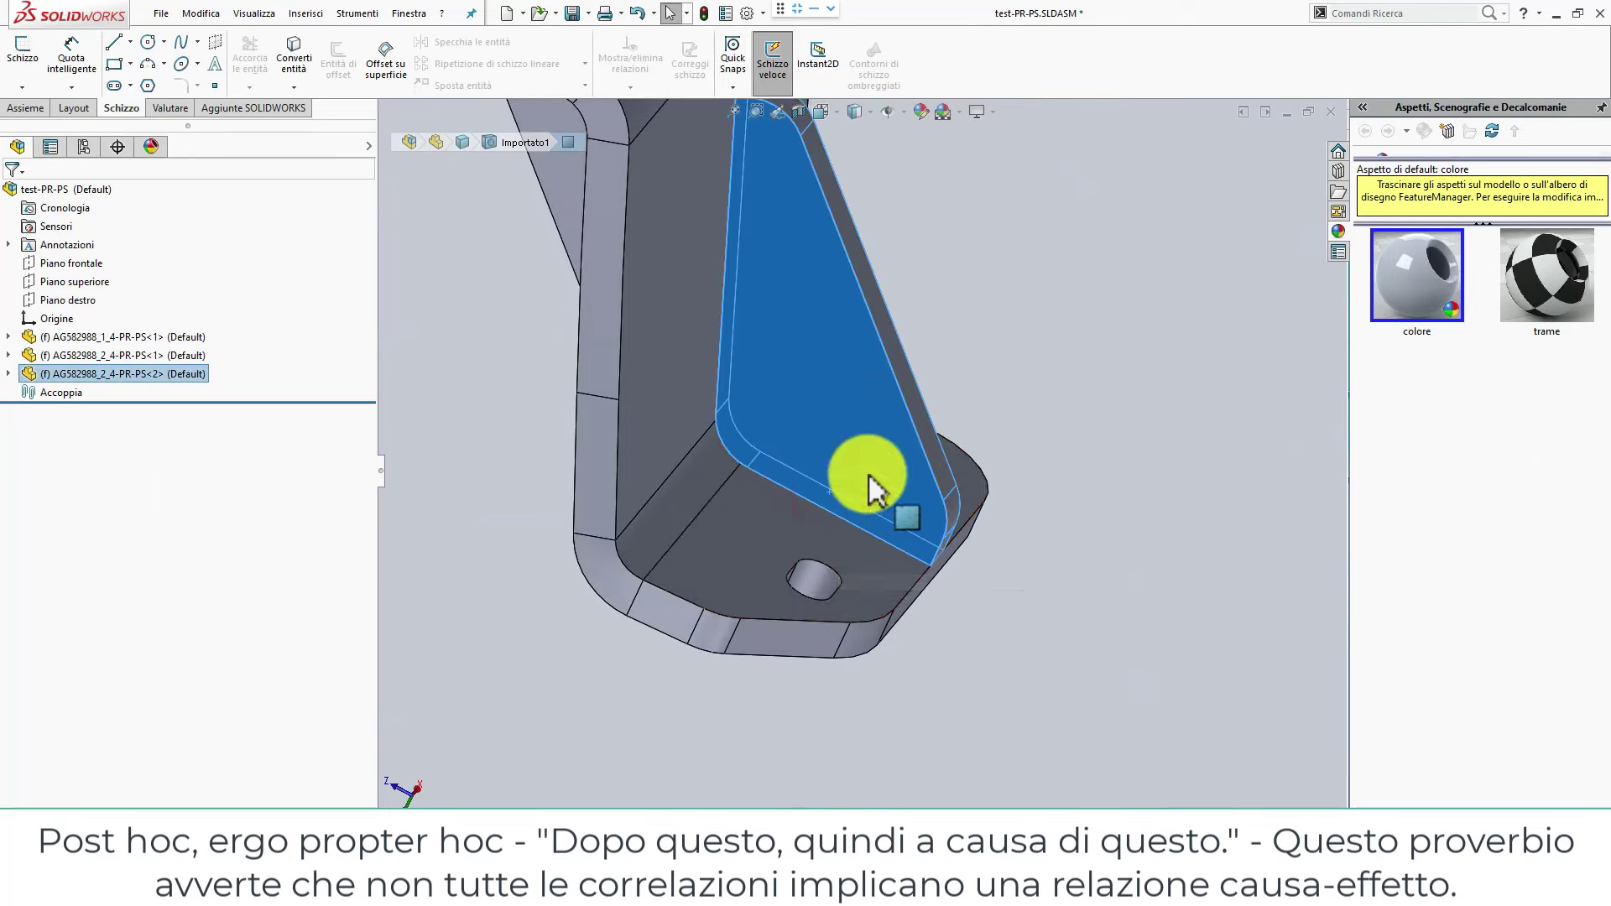
{"action": "left_click", "coordinate": [1010, 461]}
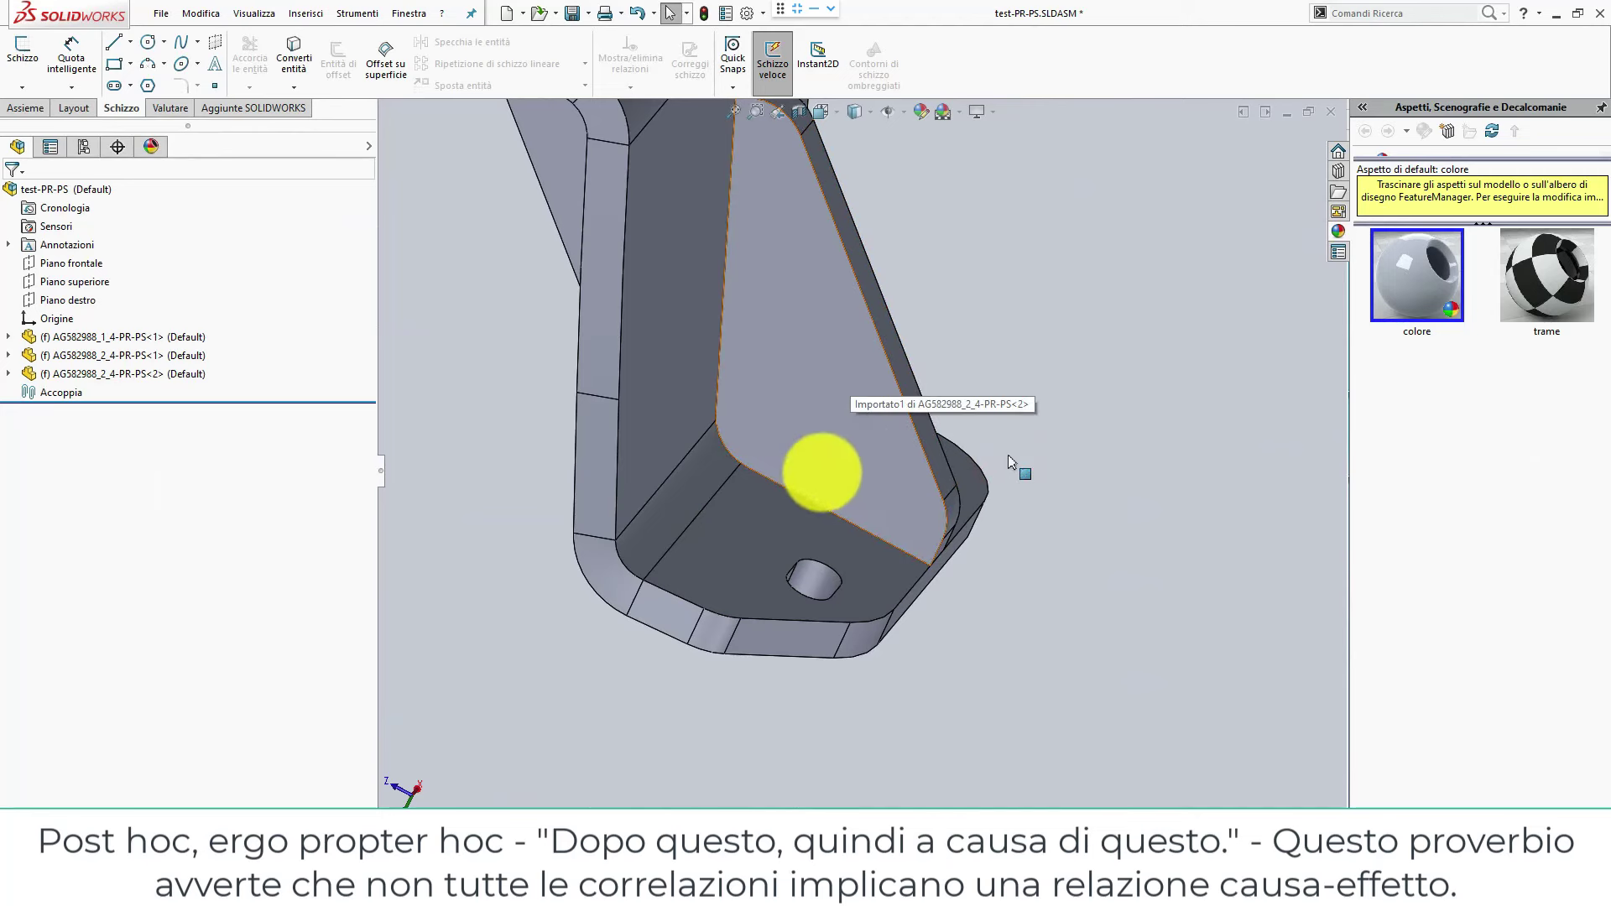
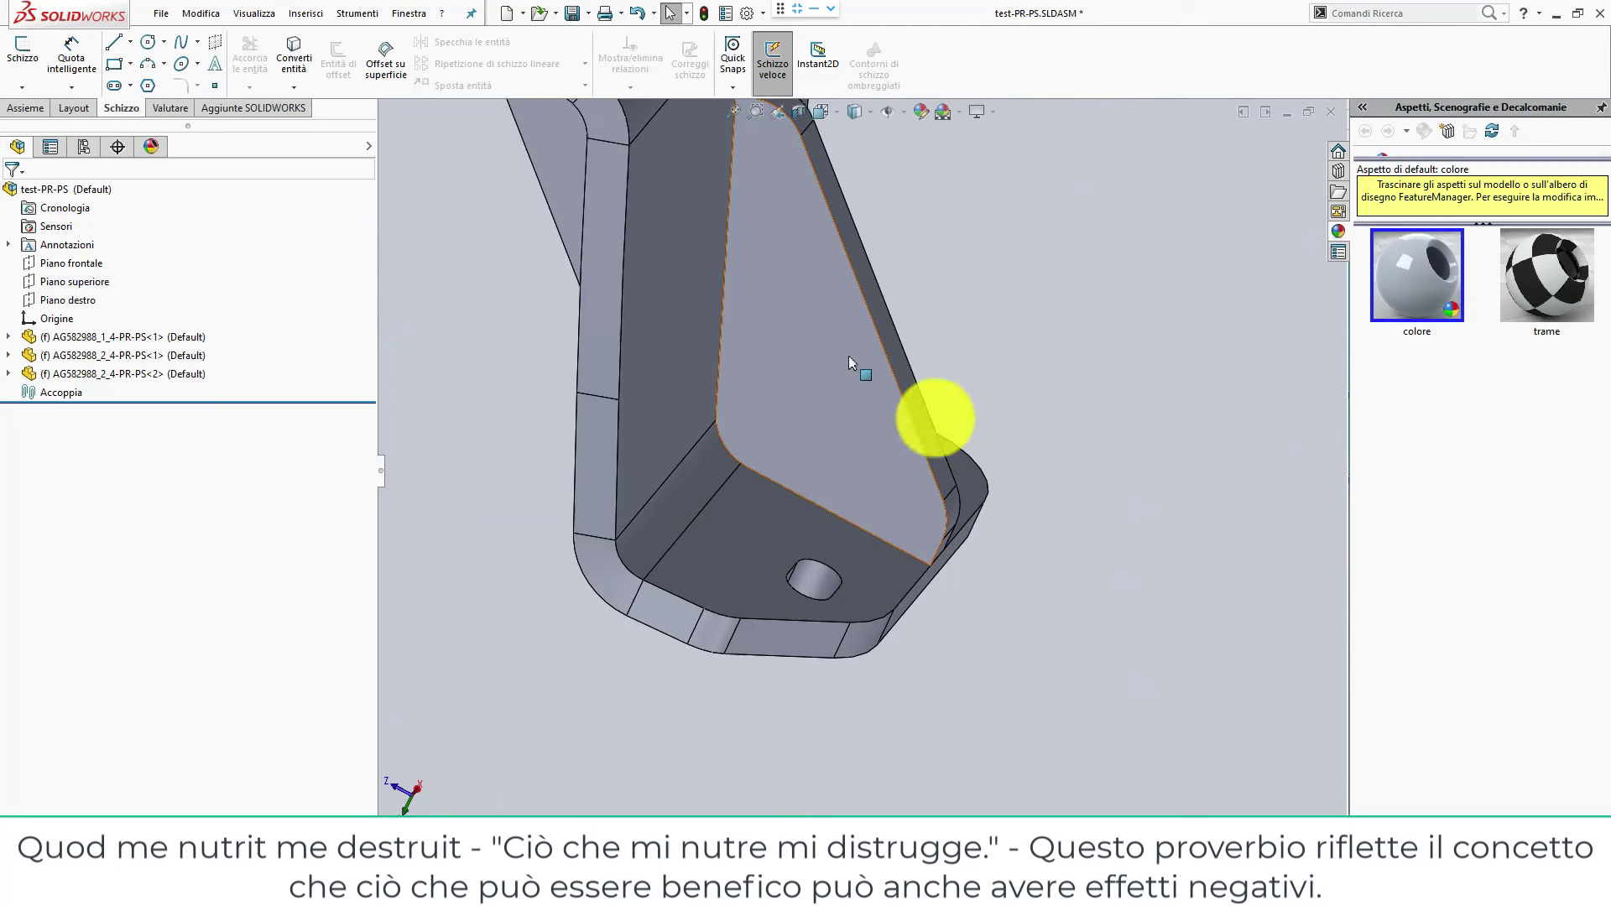
Open bracket part AG582988_2_4-PR-PS in its own window and select its narrow bottom face.
{"action": "left_click", "coordinate": [939, 436]}
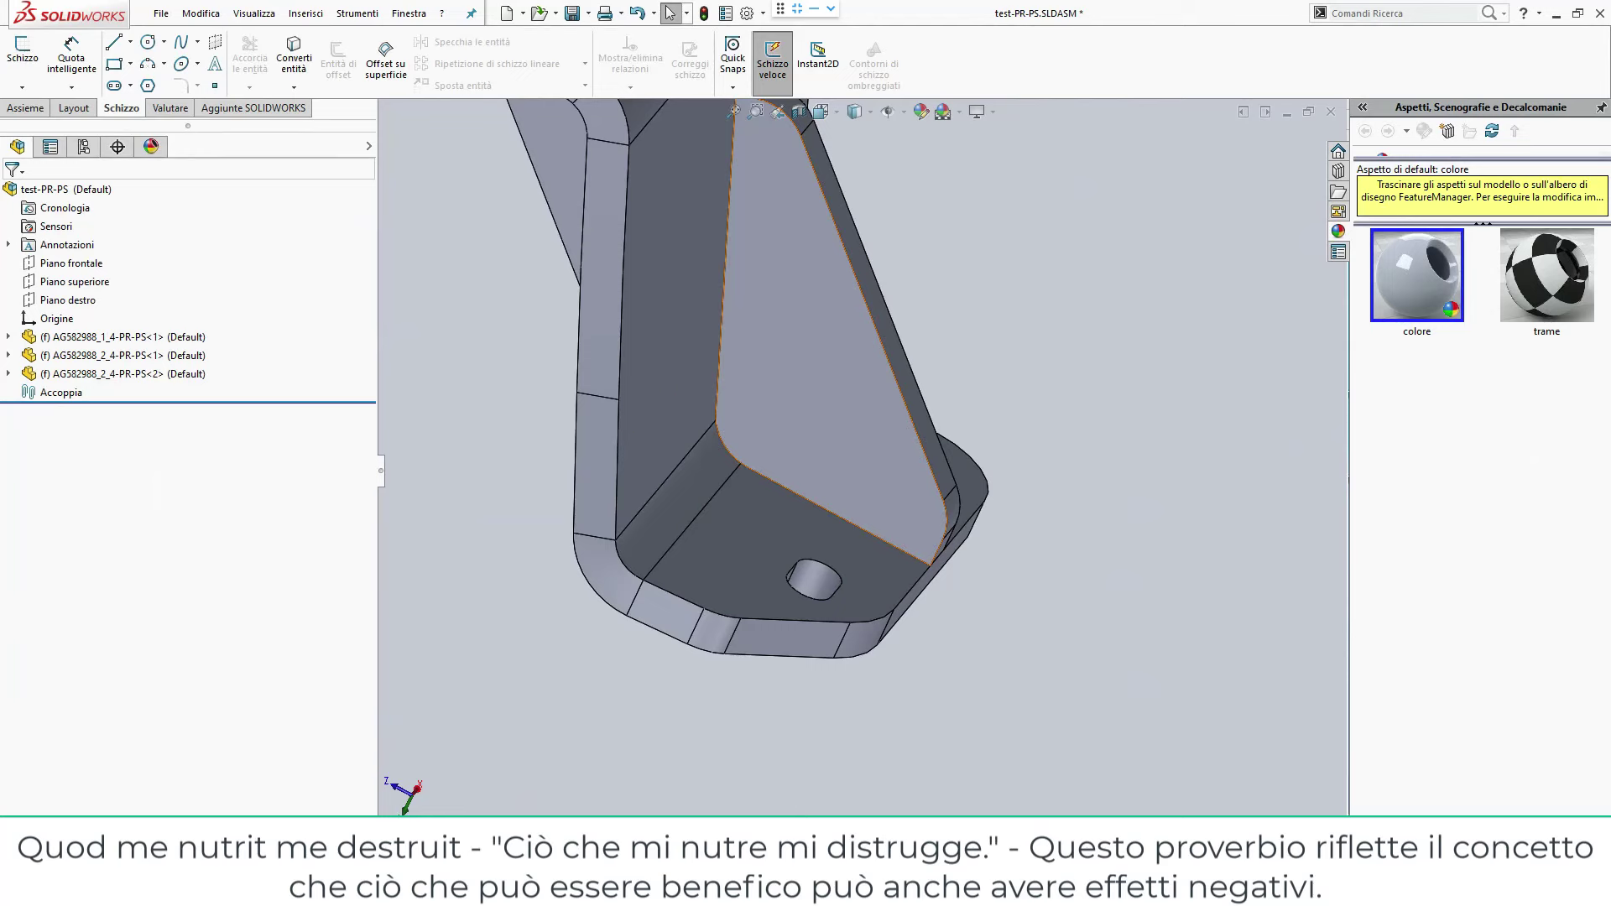
{"action": "left_click", "coordinate": [889, 373]}
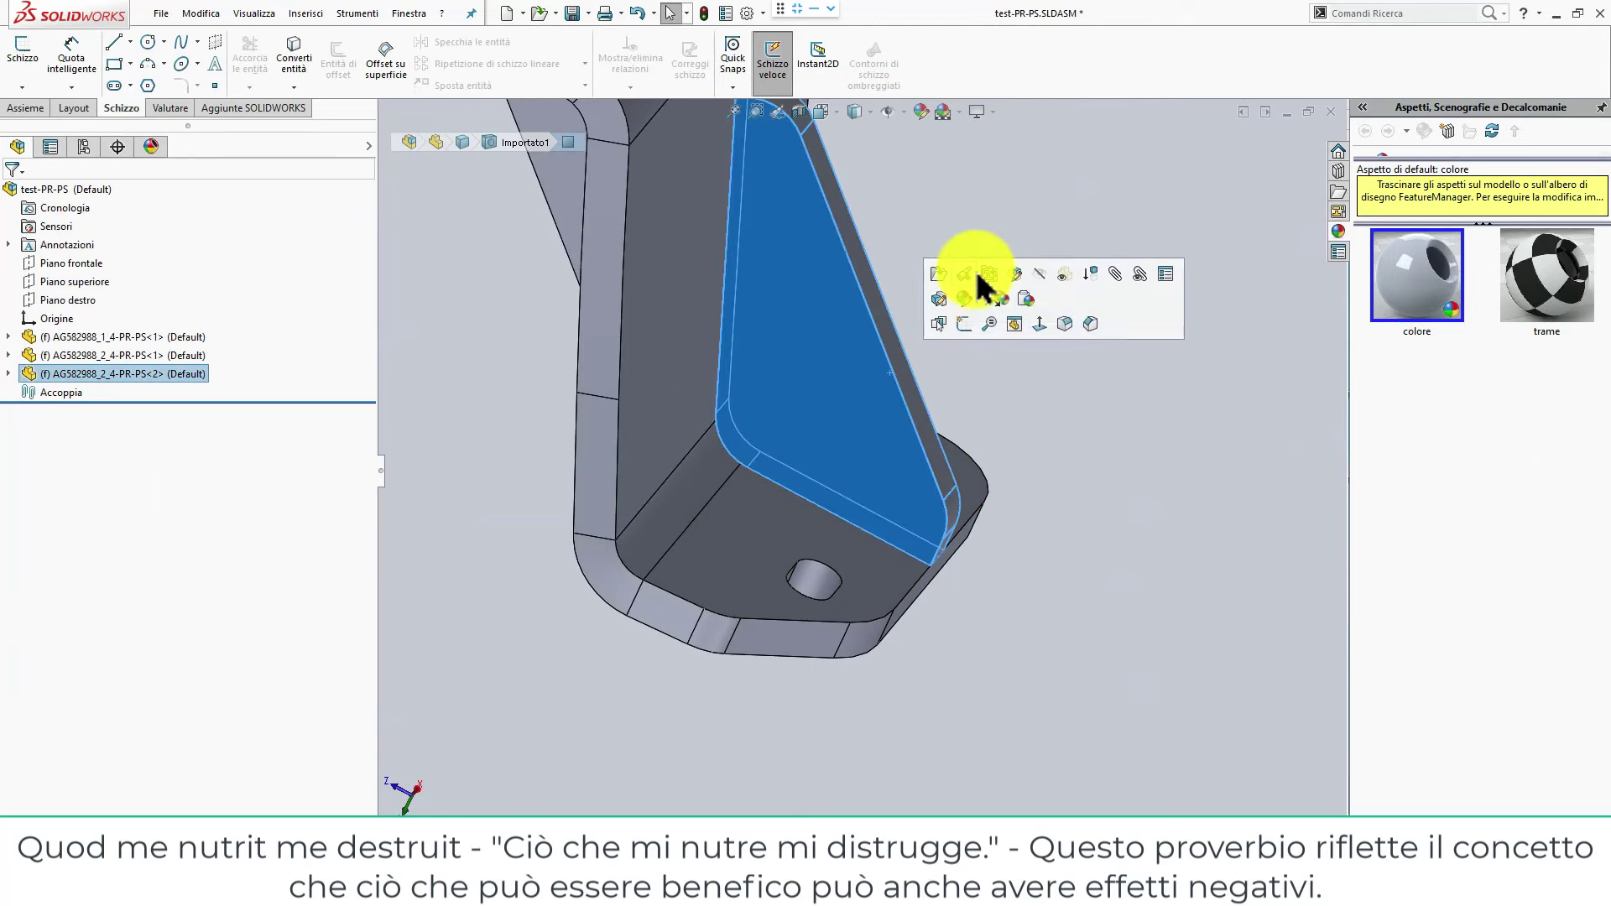
{"action": "left_click", "coordinate": [973, 273]}
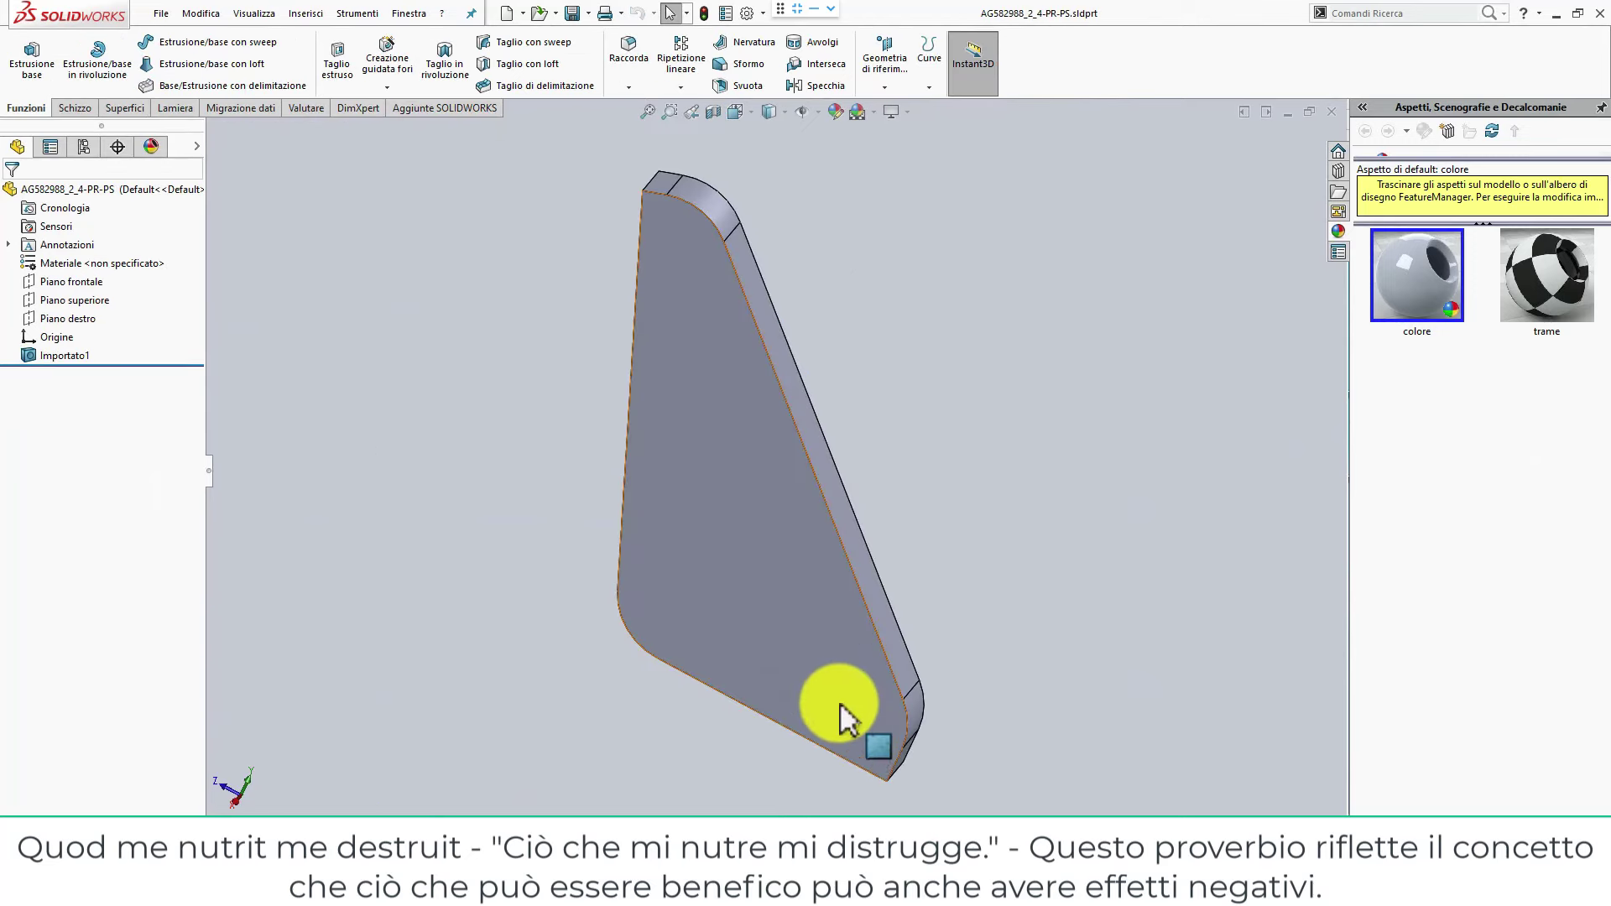
{"action": "middle_click_drag", "start_coordinate": [842, 718], "coordinate": [877, 578]}
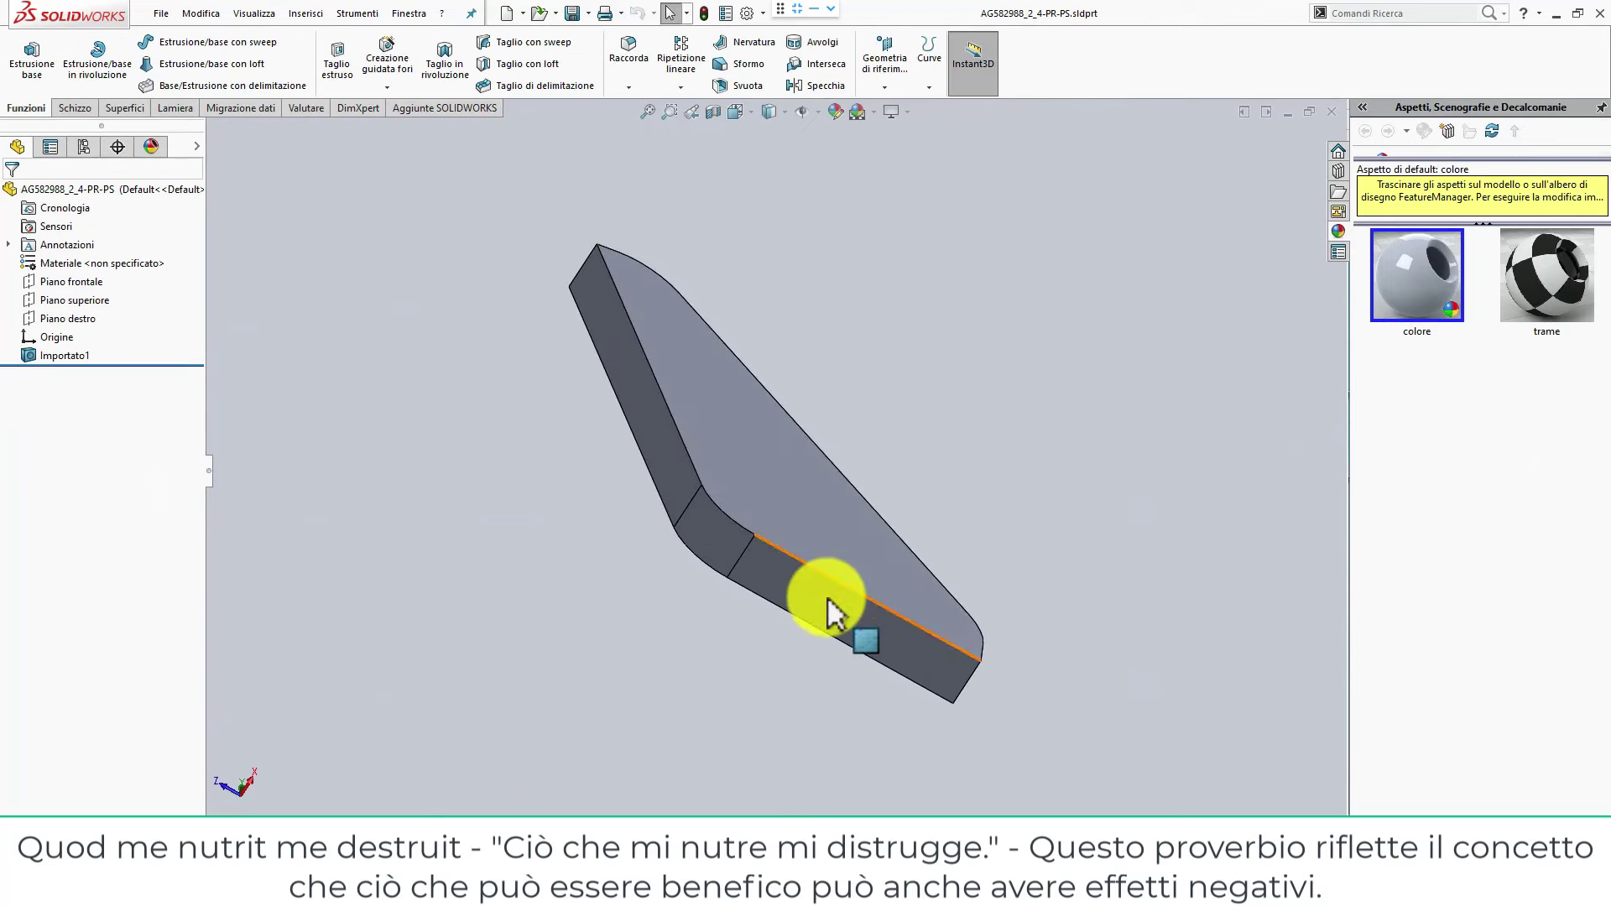
{"action": "left_click", "coordinate": [834, 592]}
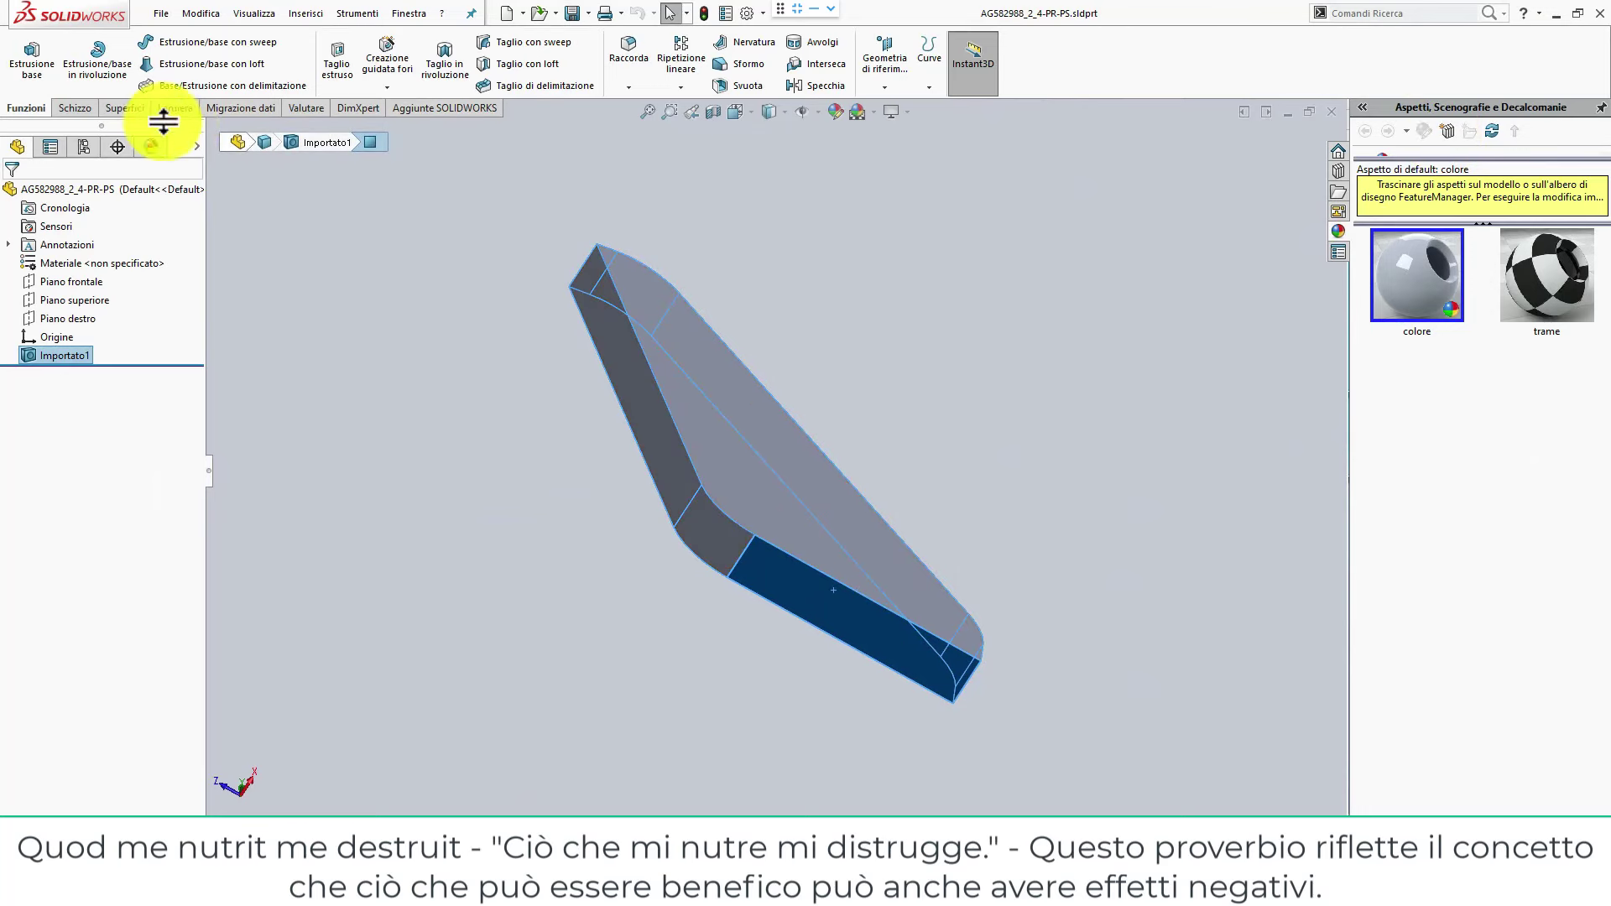
Draw a corner rectangle on the bracket's narrow bottom face.
{"action": "left_click", "coordinate": [75, 108]}
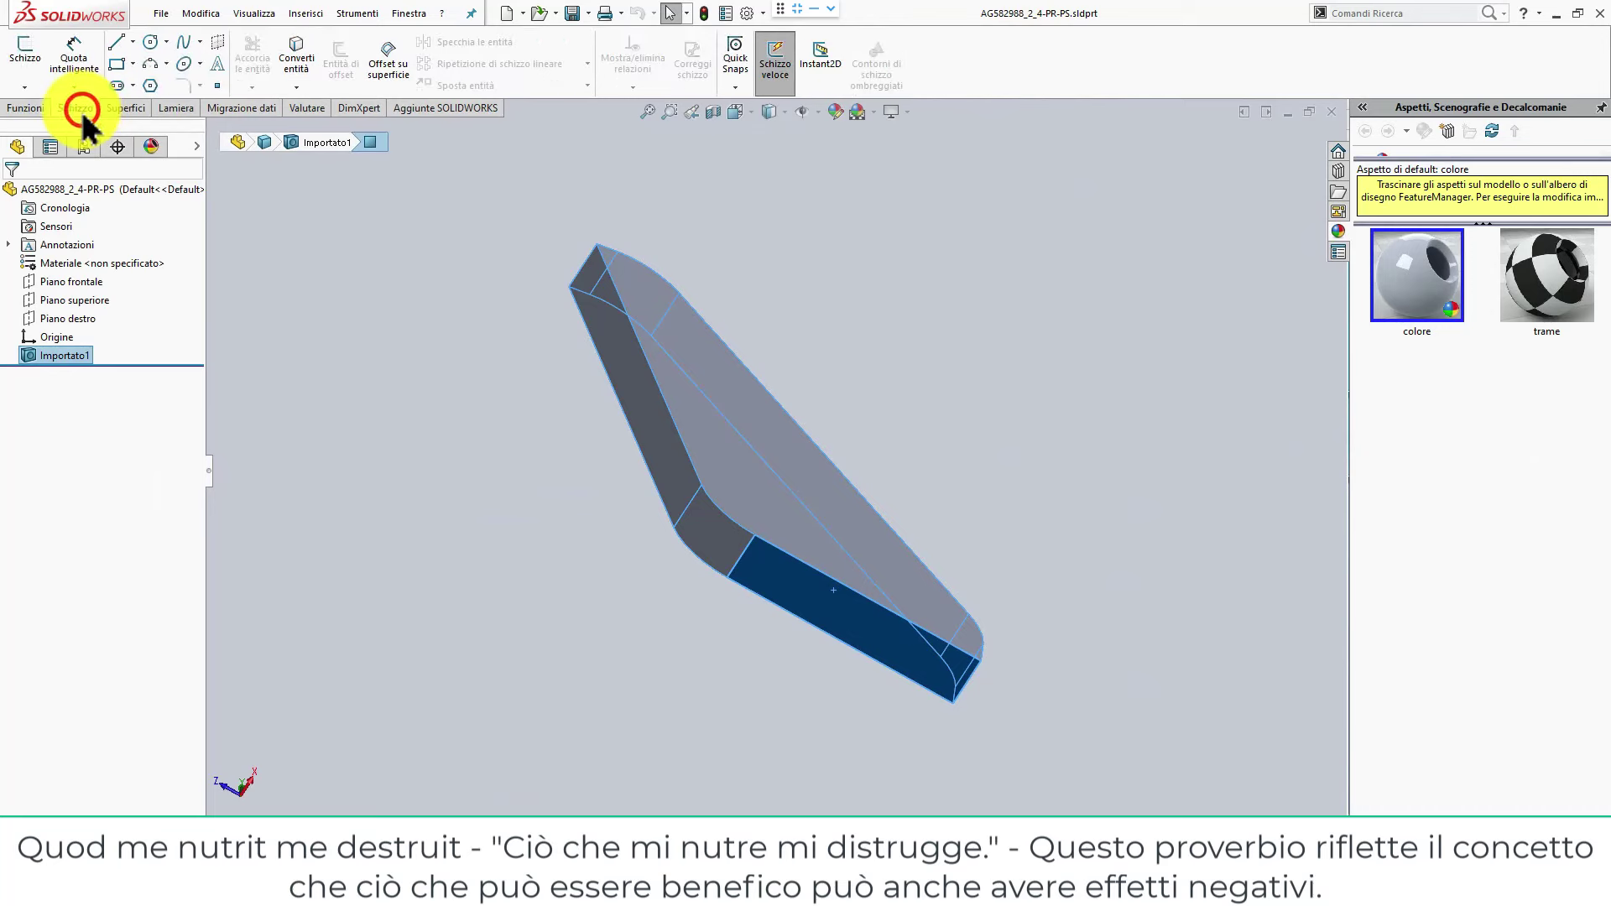
{"action": "left_click", "coordinate": [117, 64]}
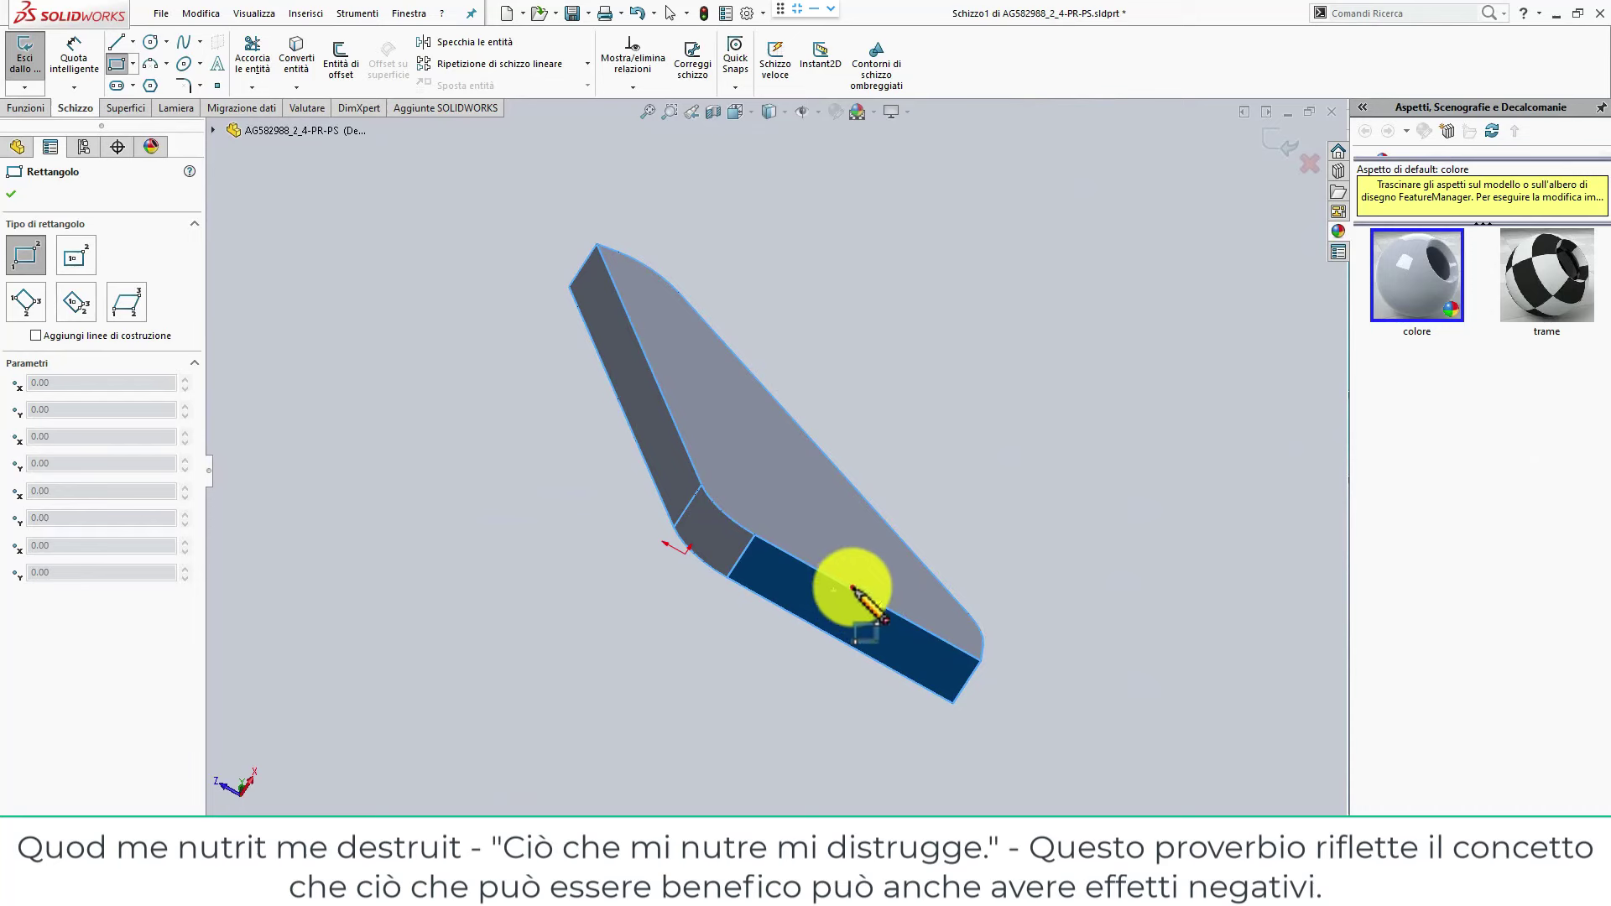
{"action": "left_click", "coordinate": [853, 587]}
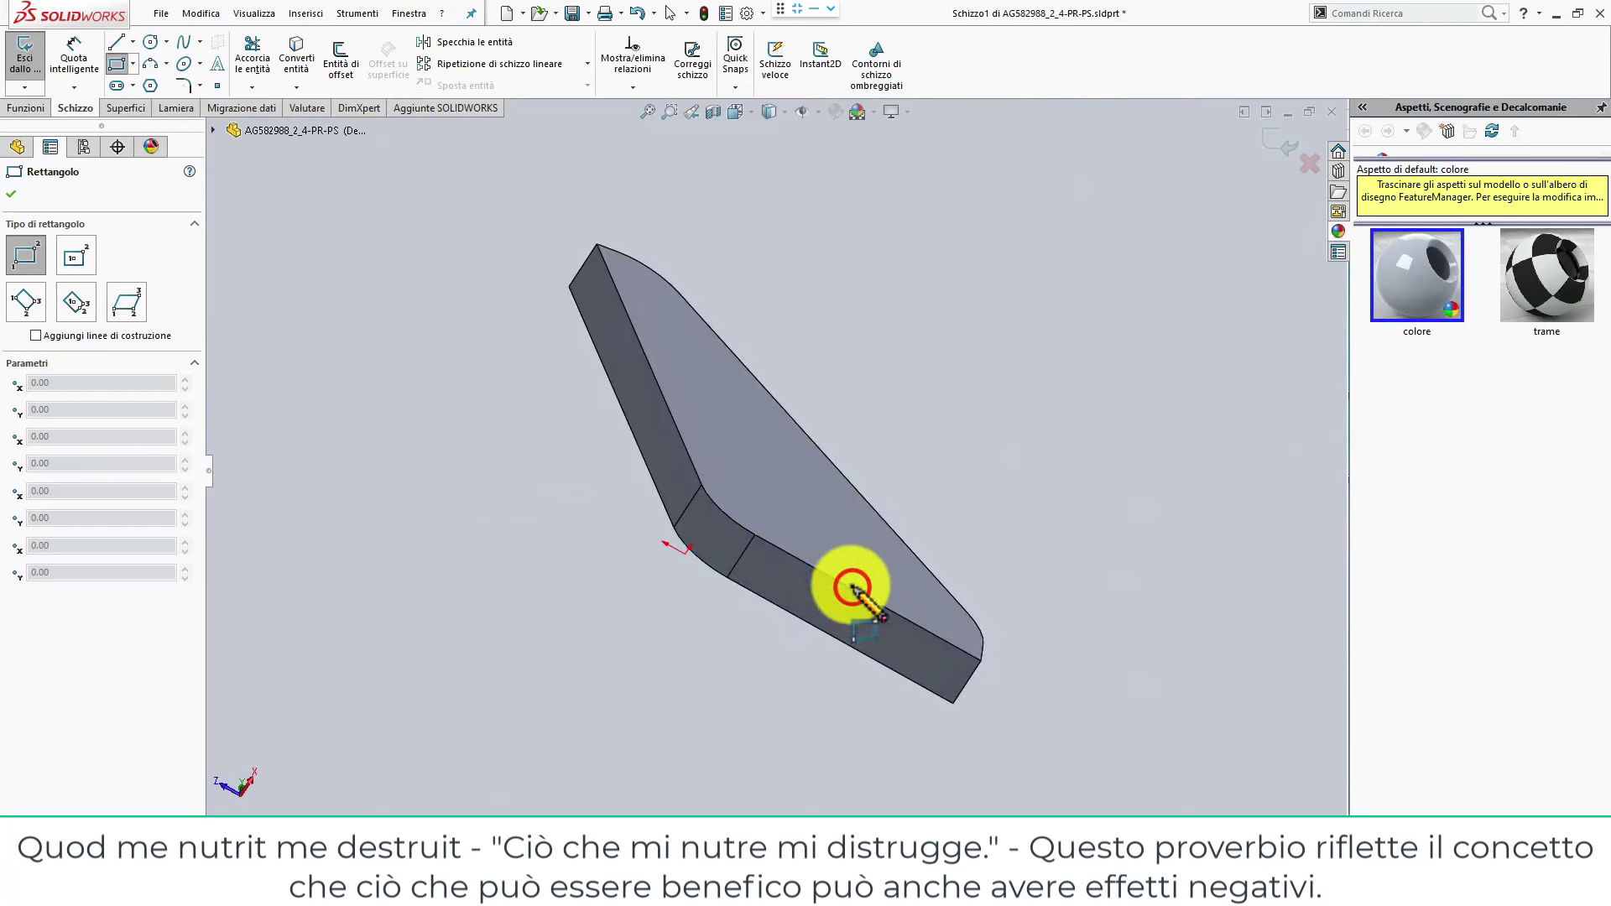
{"action": "left_click", "coordinate": [891, 667]}
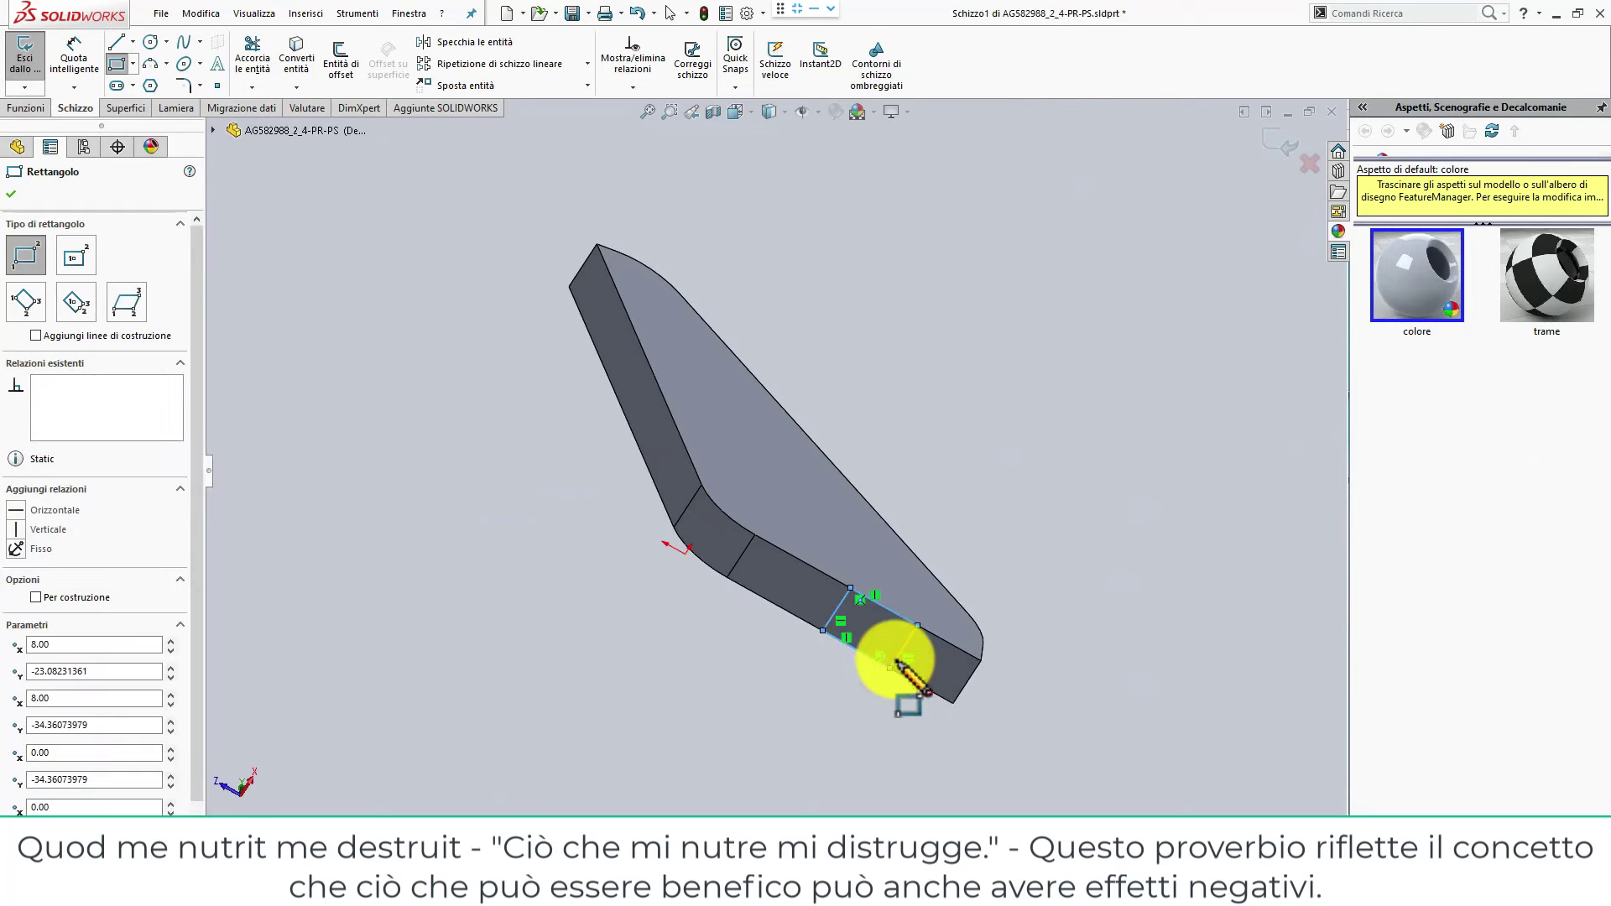
{"action": "key", "text": "Escape"}
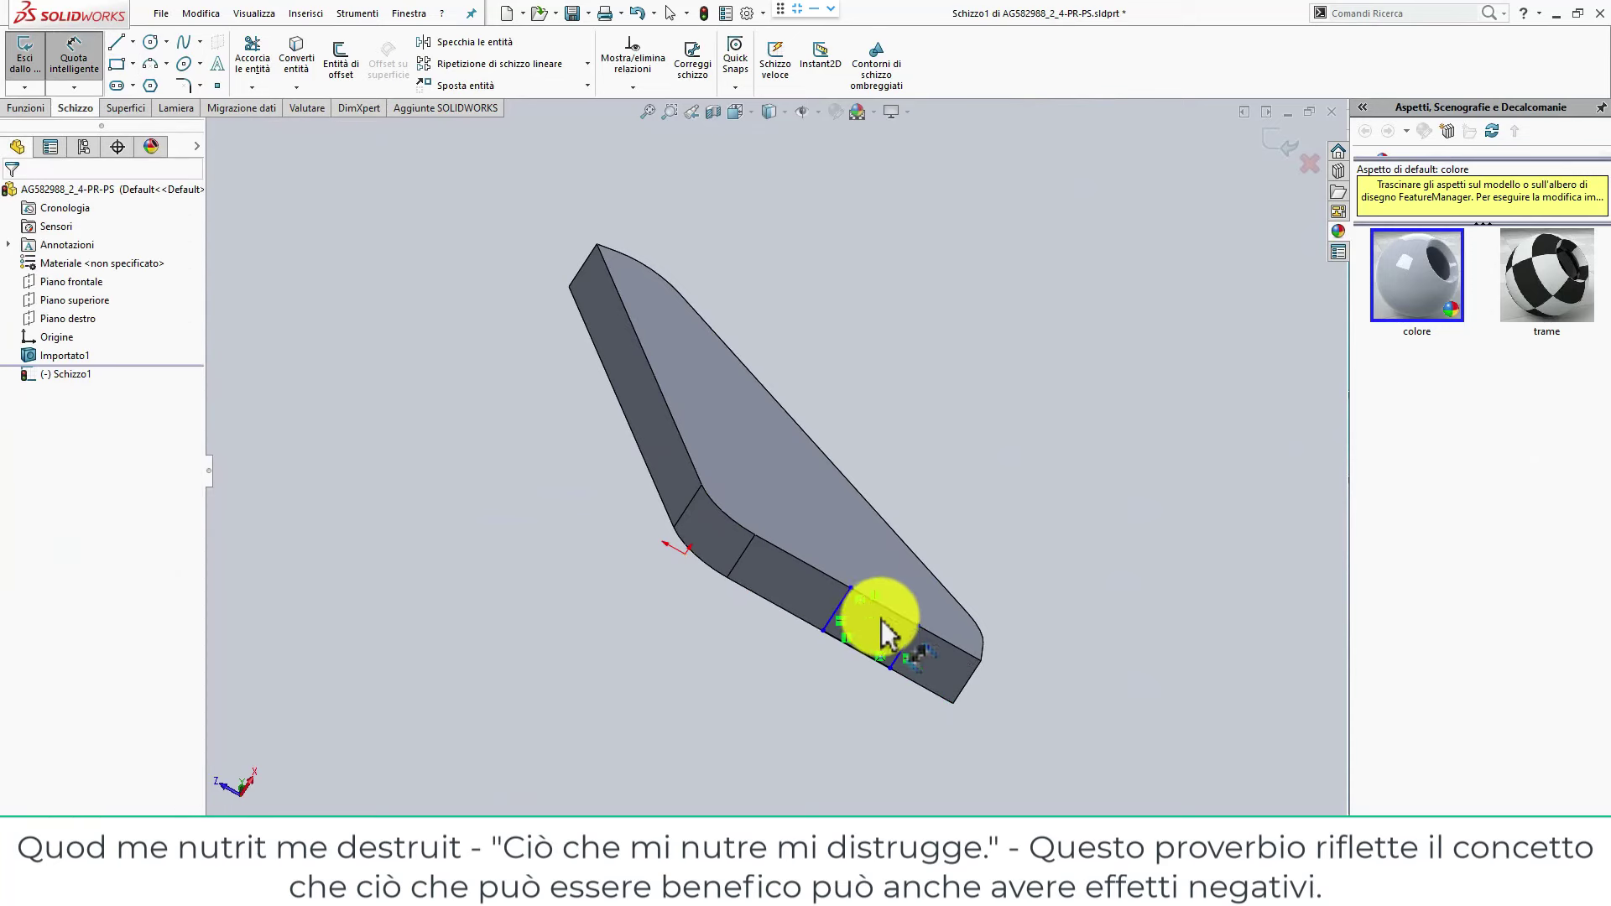
Dimension the rectangle's top edge to 12 mm.
{"action": "left_click", "coordinate": [905, 617]}
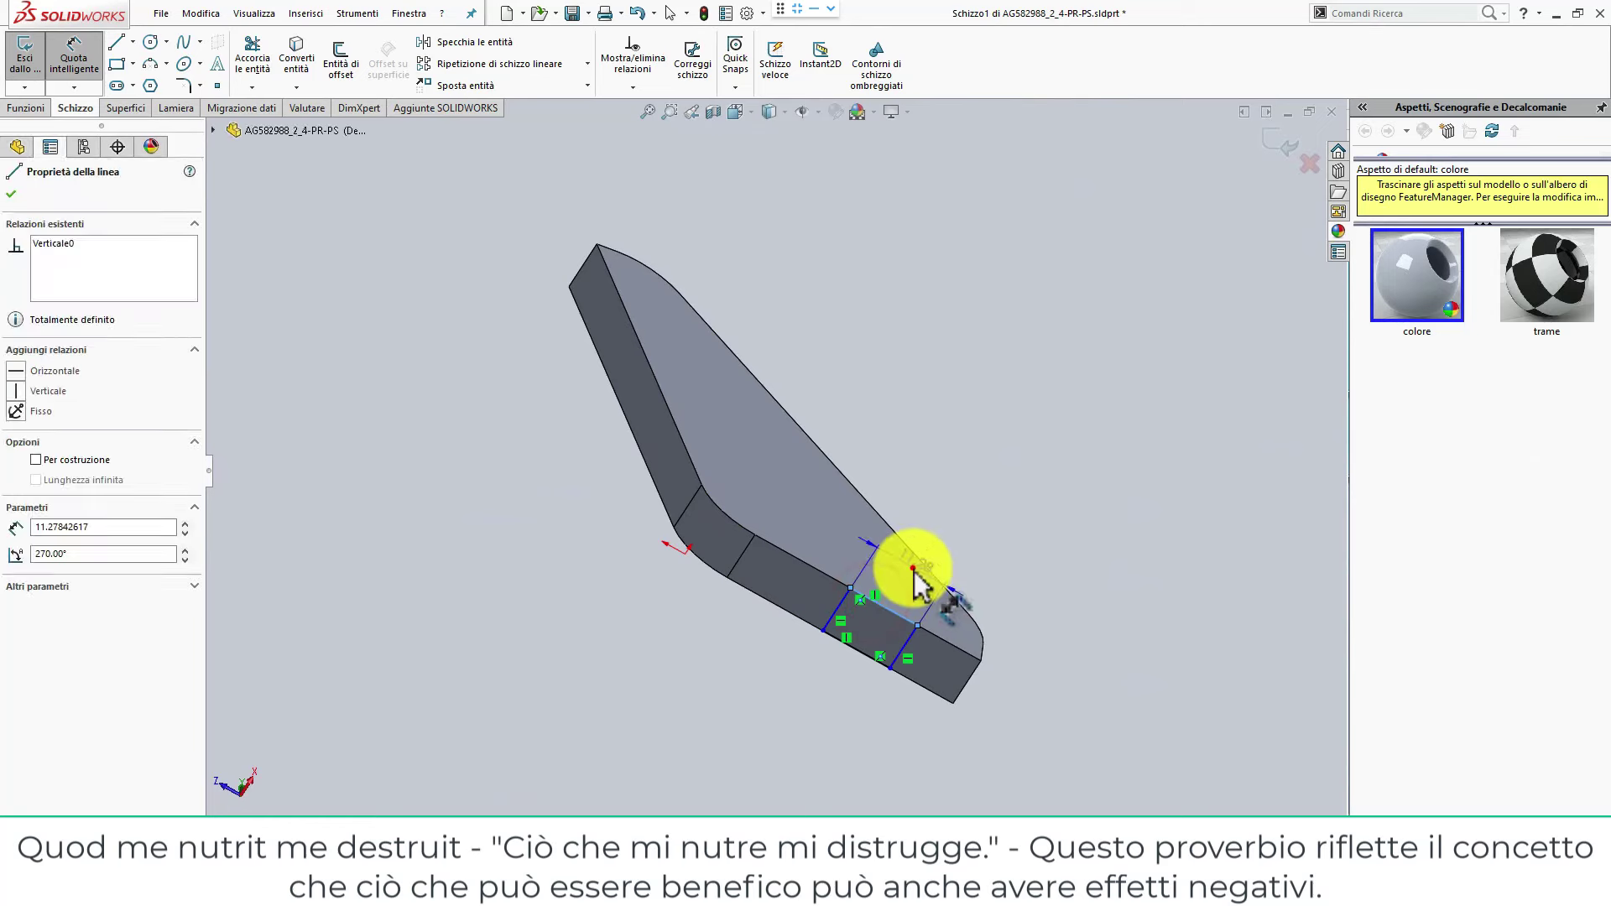
{"action": "left_click", "coordinate": [921, 586]}
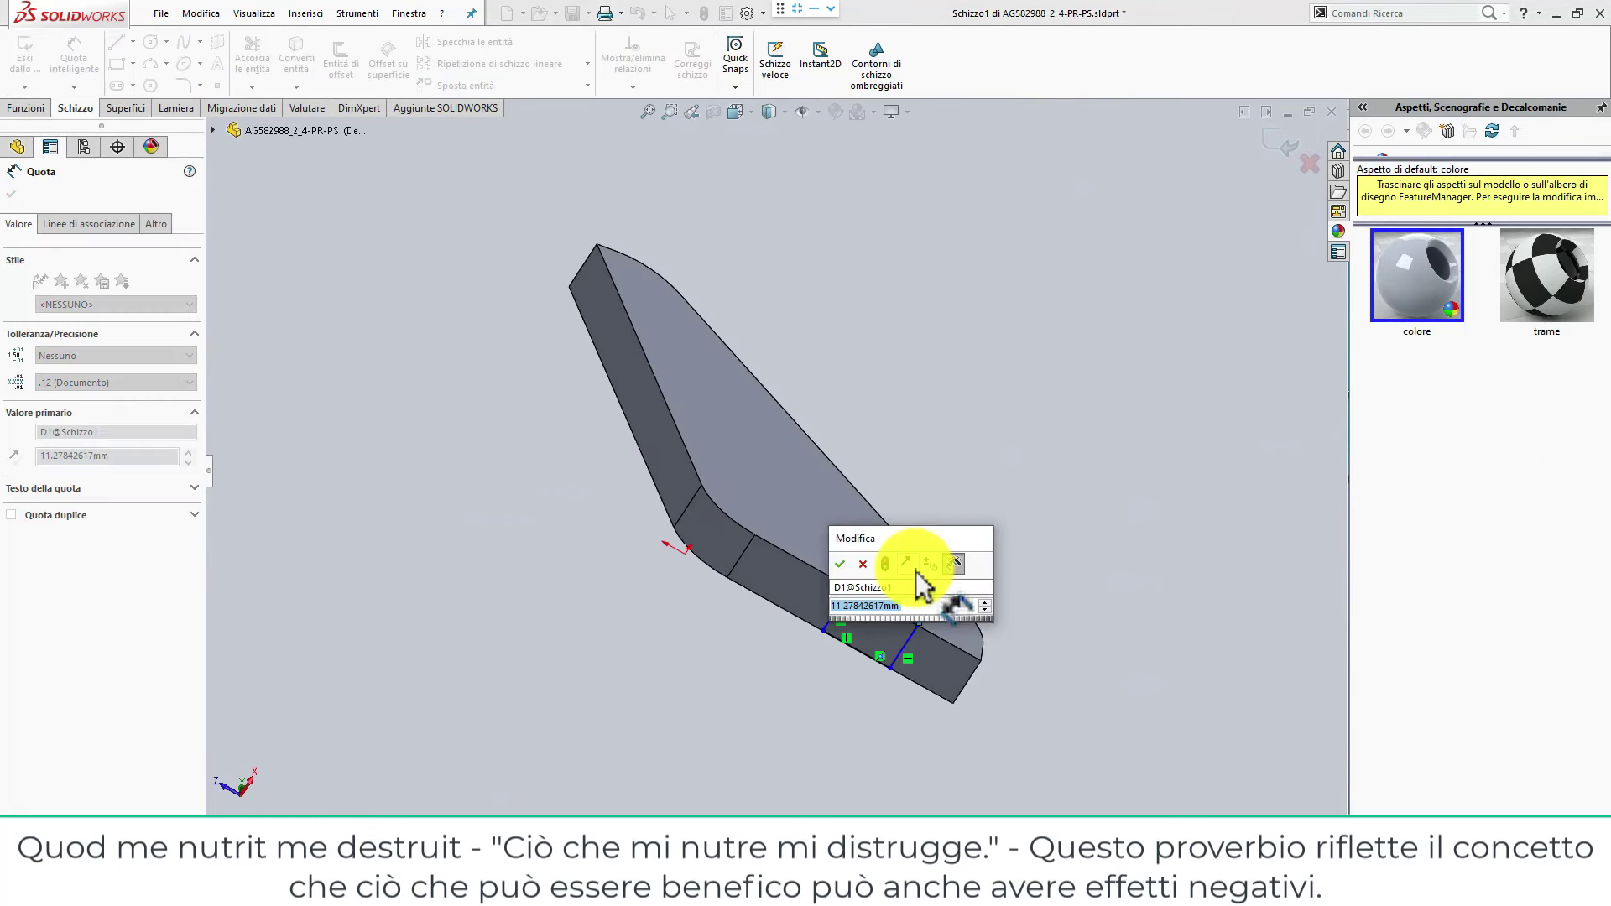
{"action": "type", "text": "12"}
{"action": "key", "text": "Return"}
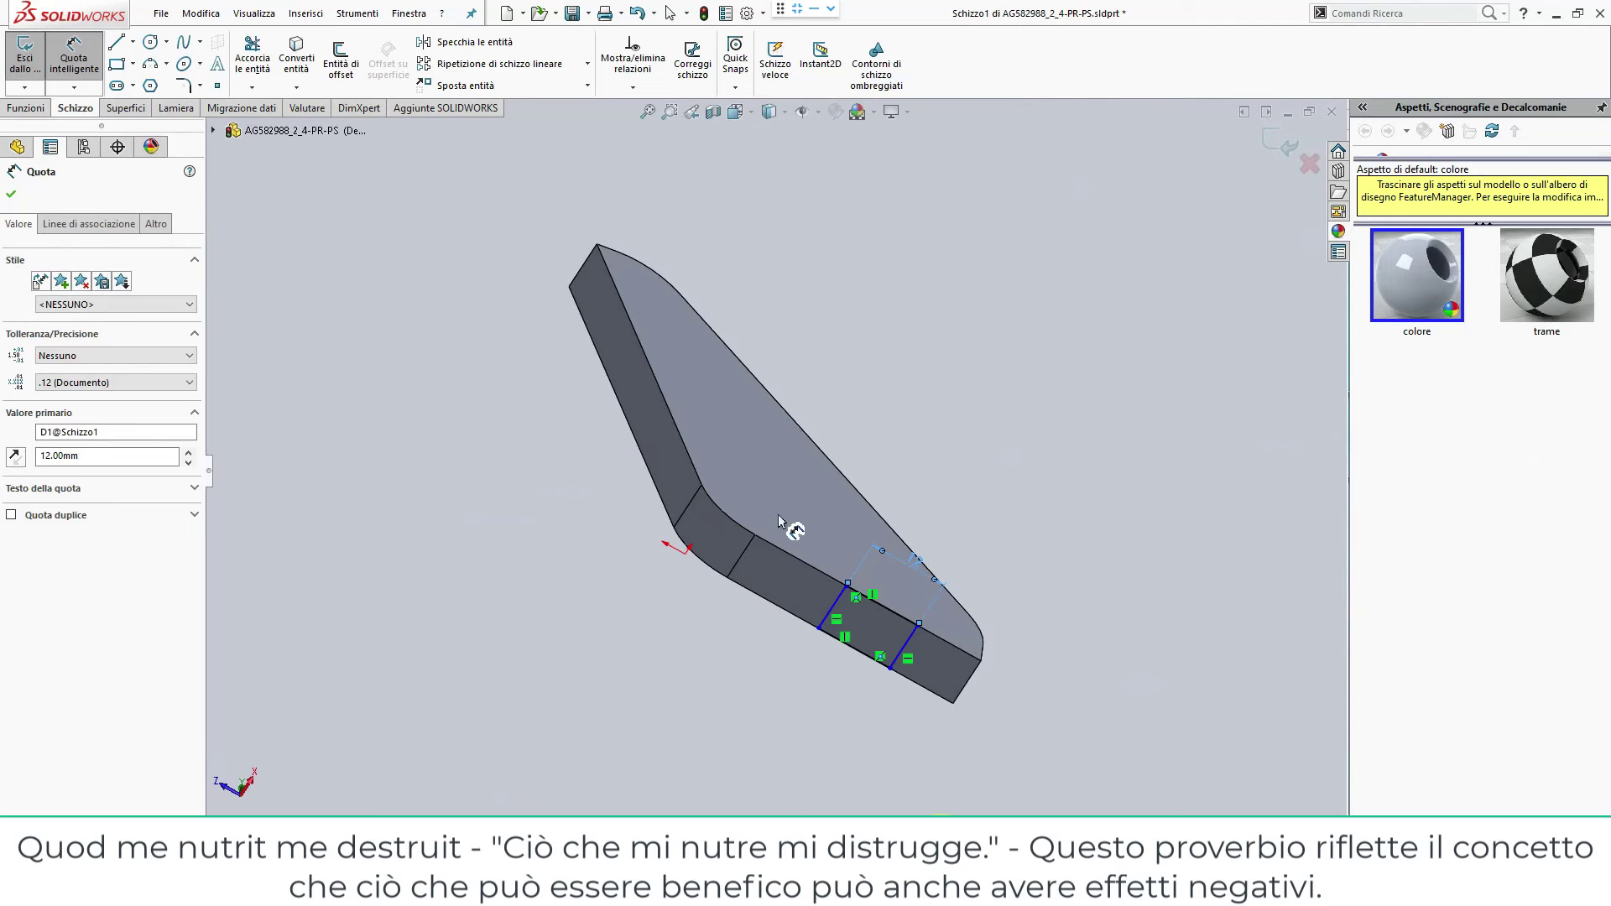
{"action": "left_click", "coordinate": [917, 641]}
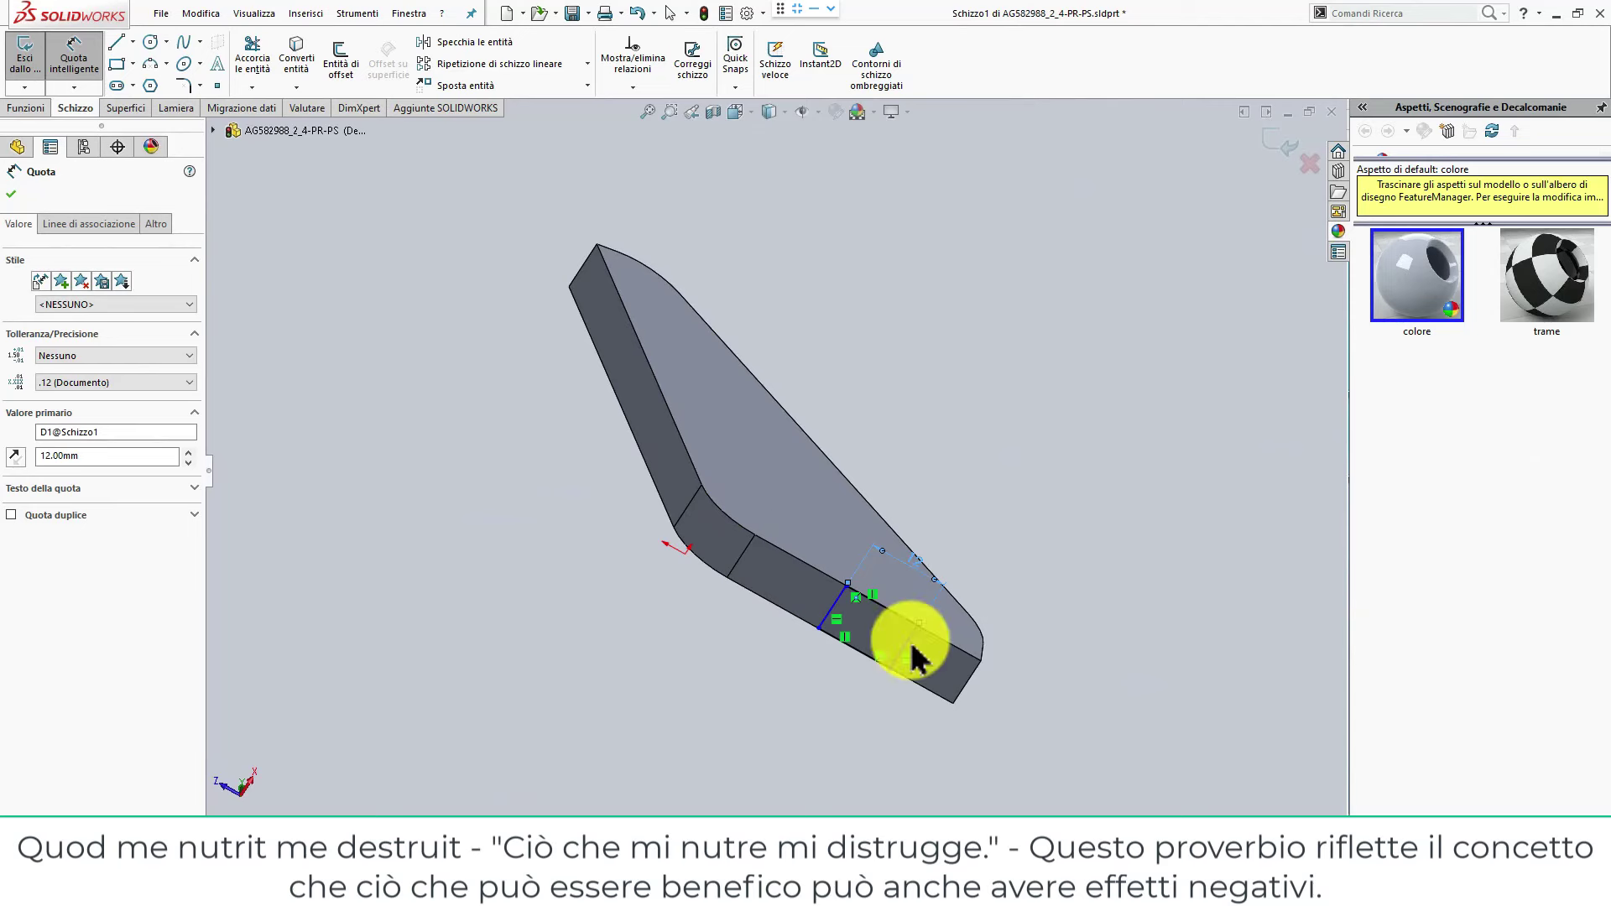
{"action": "left_click", "coordinate": [989, 506]}
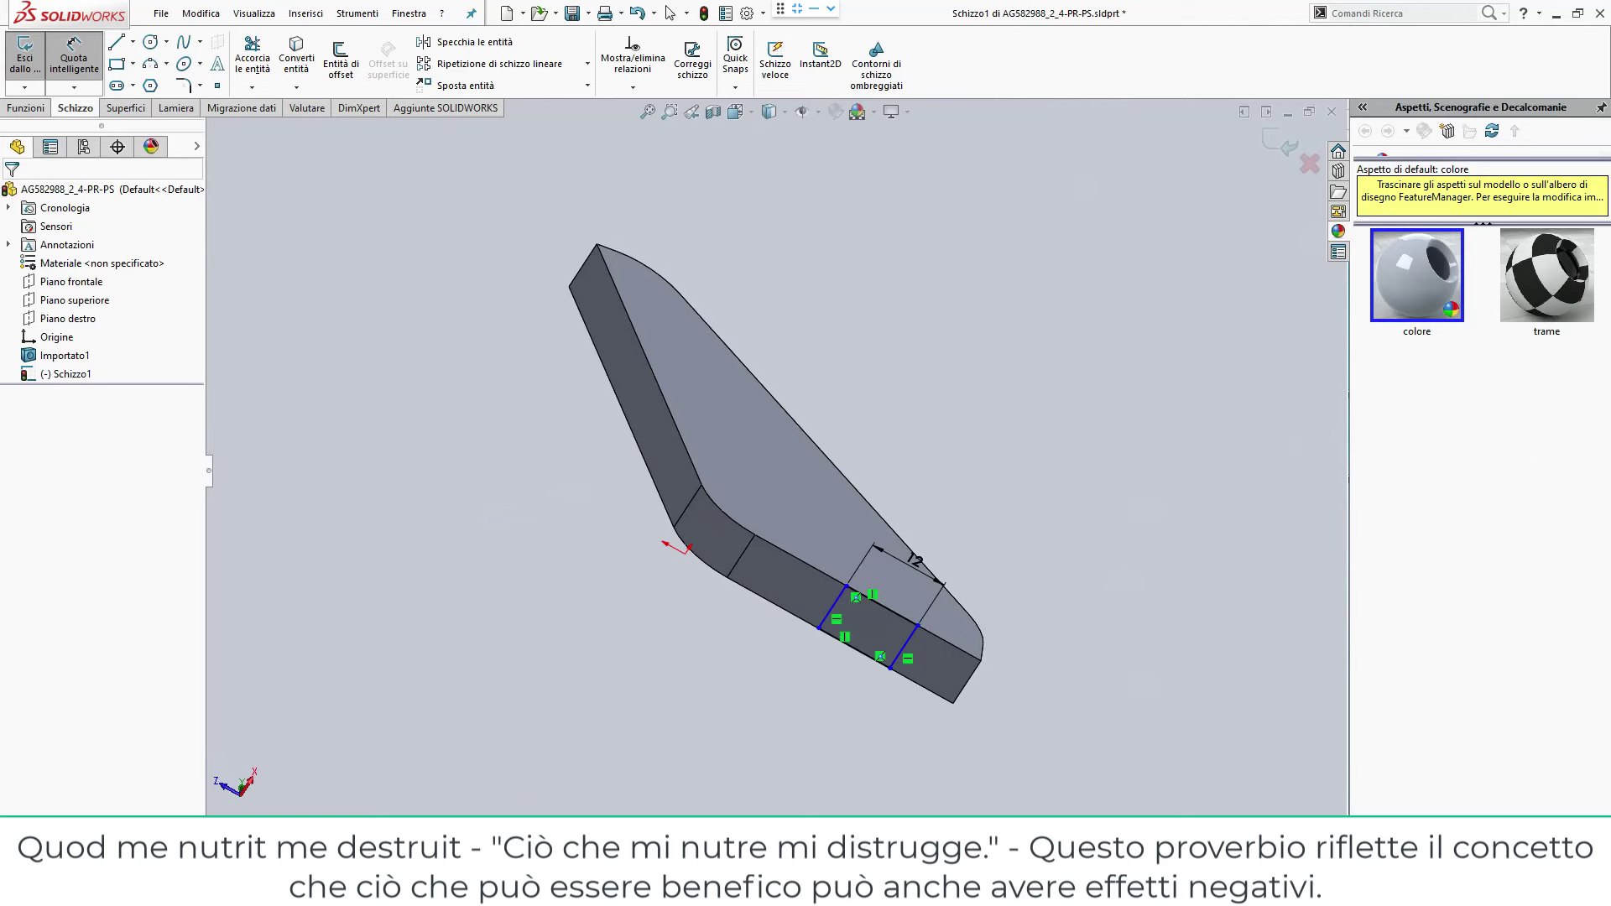
{"action": "left_click", "coordinate": [42, 107]}
{"action": "left_click", "coordinate": [42, 81]}
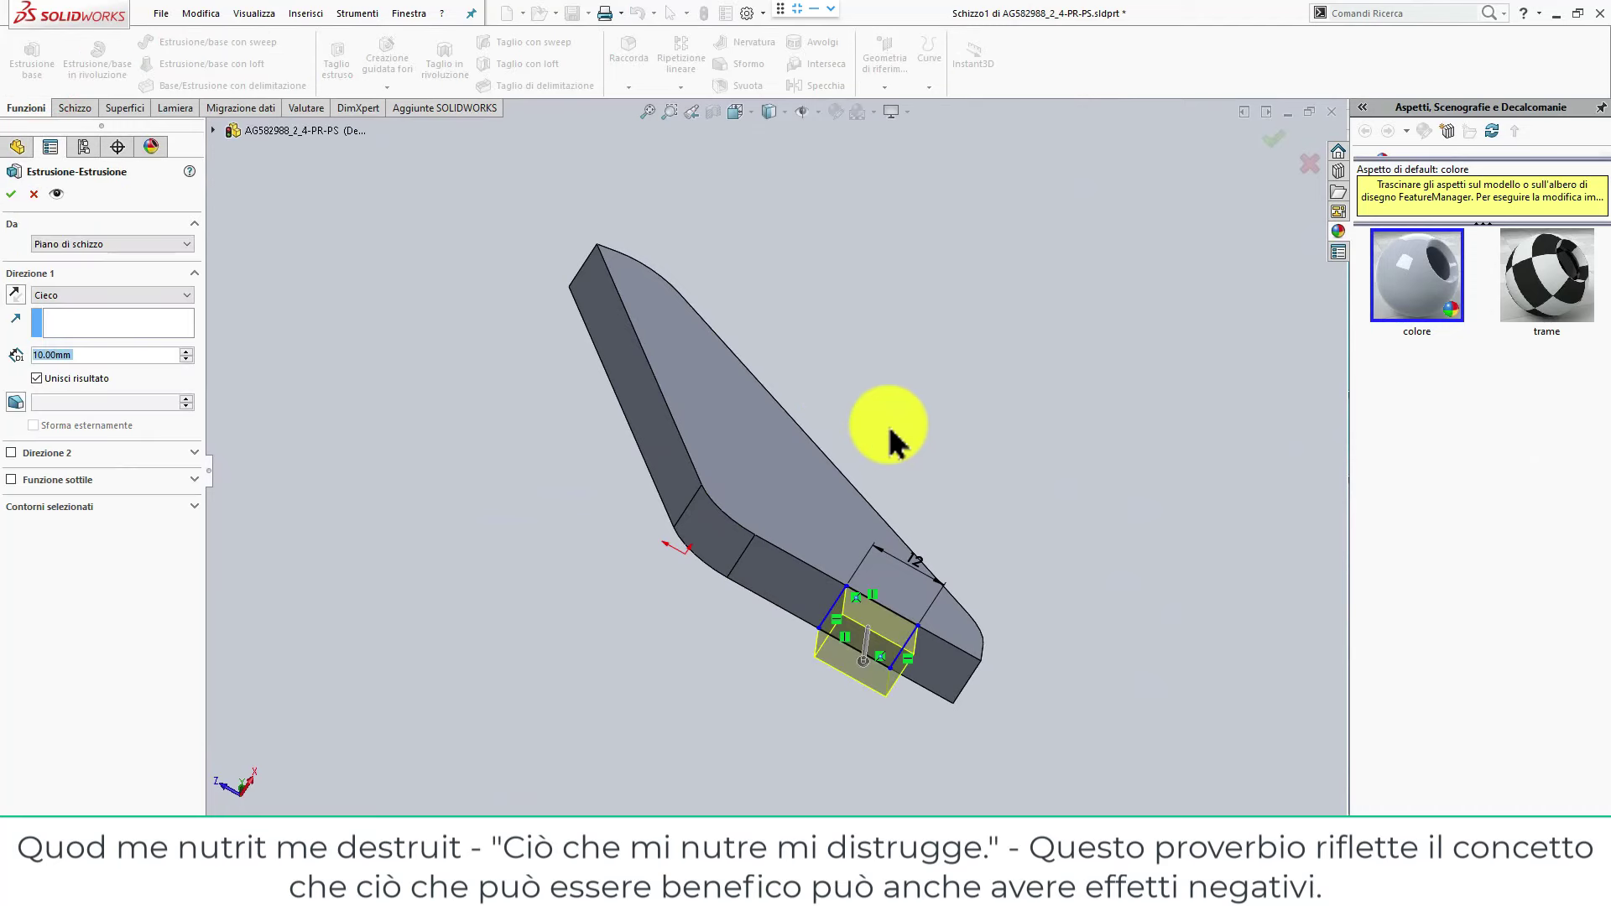
Extrude the rectangle sketch 15 mm into a tab.
{"action": "type", "text": "15"}
{"action": "key", "text": "Return"}
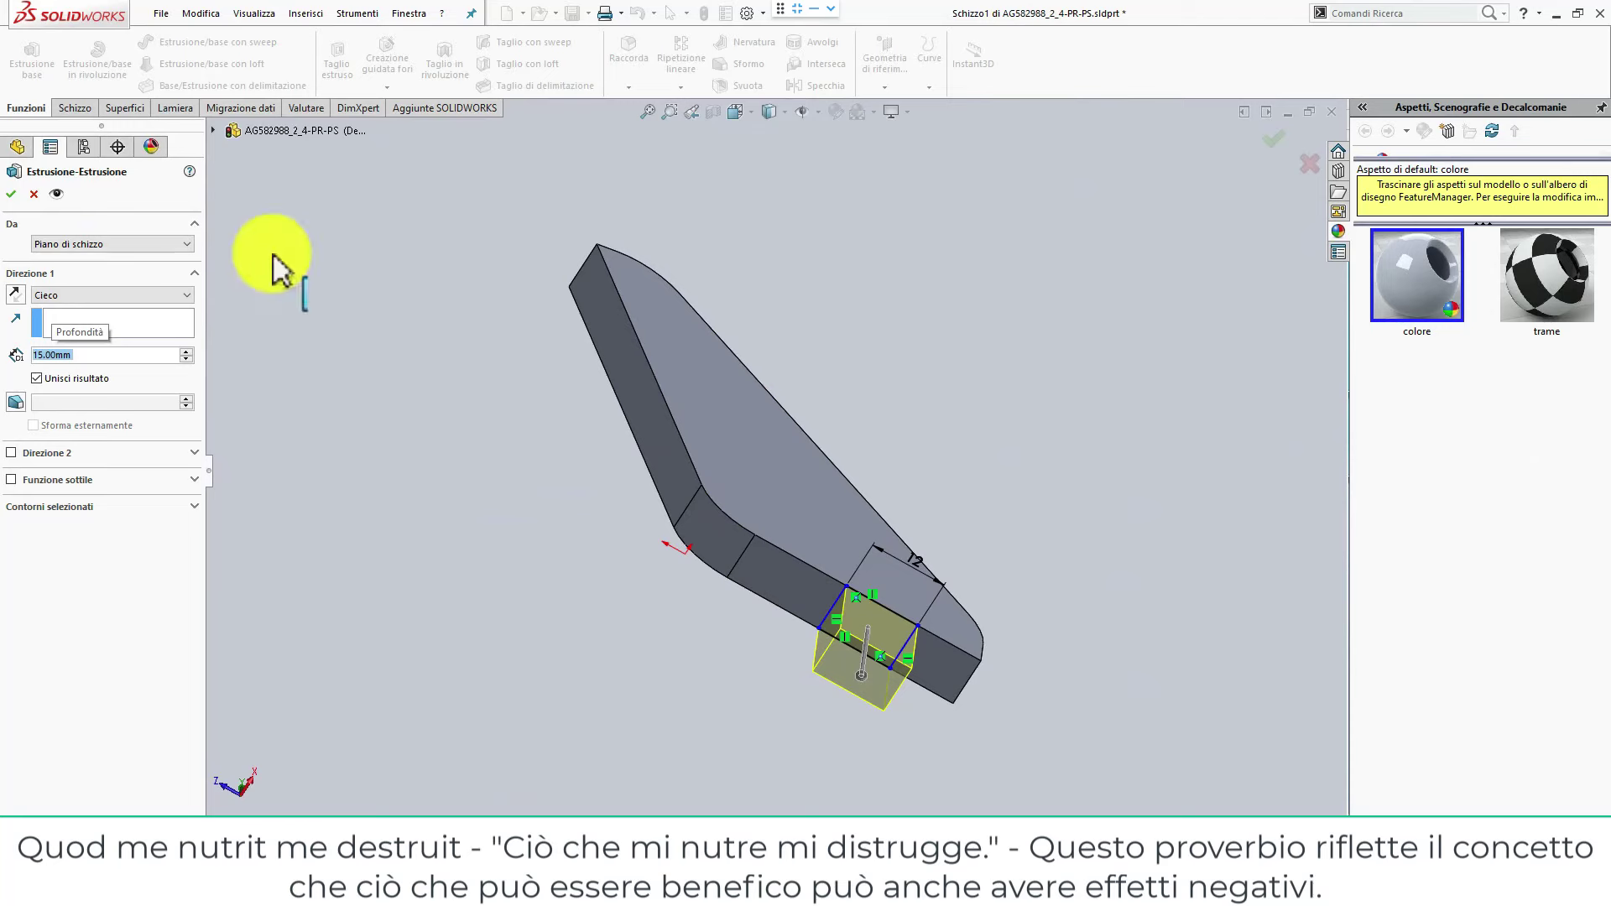
{"action": "left_click", "coordinate": [18, 193]}
{"action": "mouse_move", "coordinate": [316, 316]}
{"action": "middle_mouse_down"}
{"action": "mouse_move", "coordinate": [473, 448]}
{"action": "mouse_move", "coordinate": [424, 546]}
{"action": "mouse_move", "coordinate": [454, 460]}
{"action": "middle_mouse_up"}
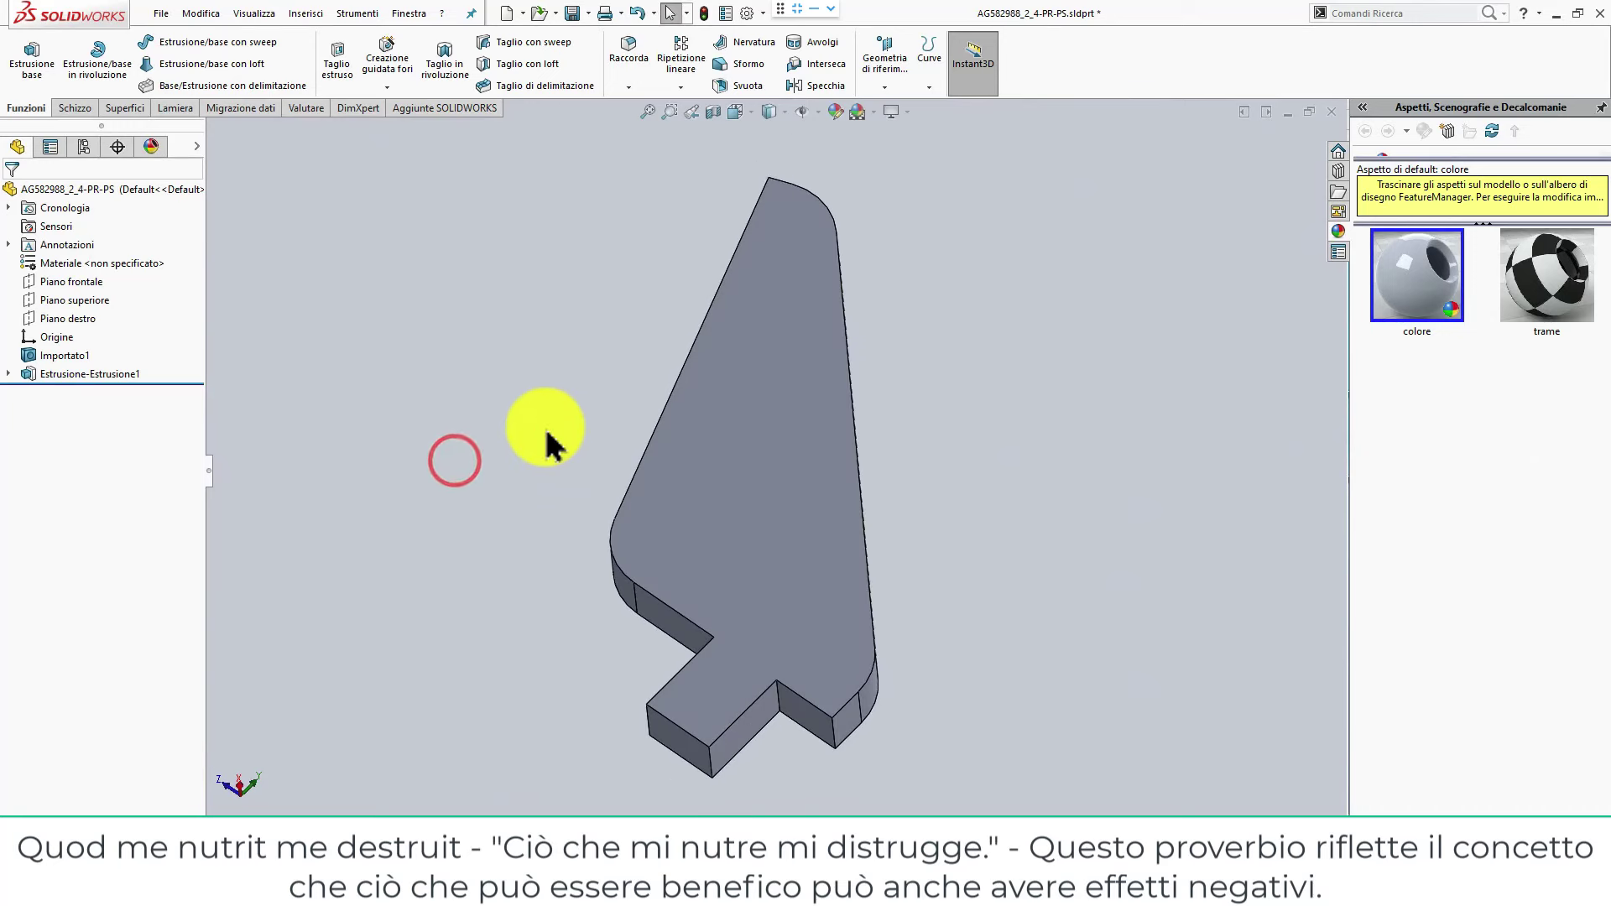
Close the bracket part, saving changes, and return to the test-PR-PS assembly.
{"action": "key", "text": "ctrl+w"}
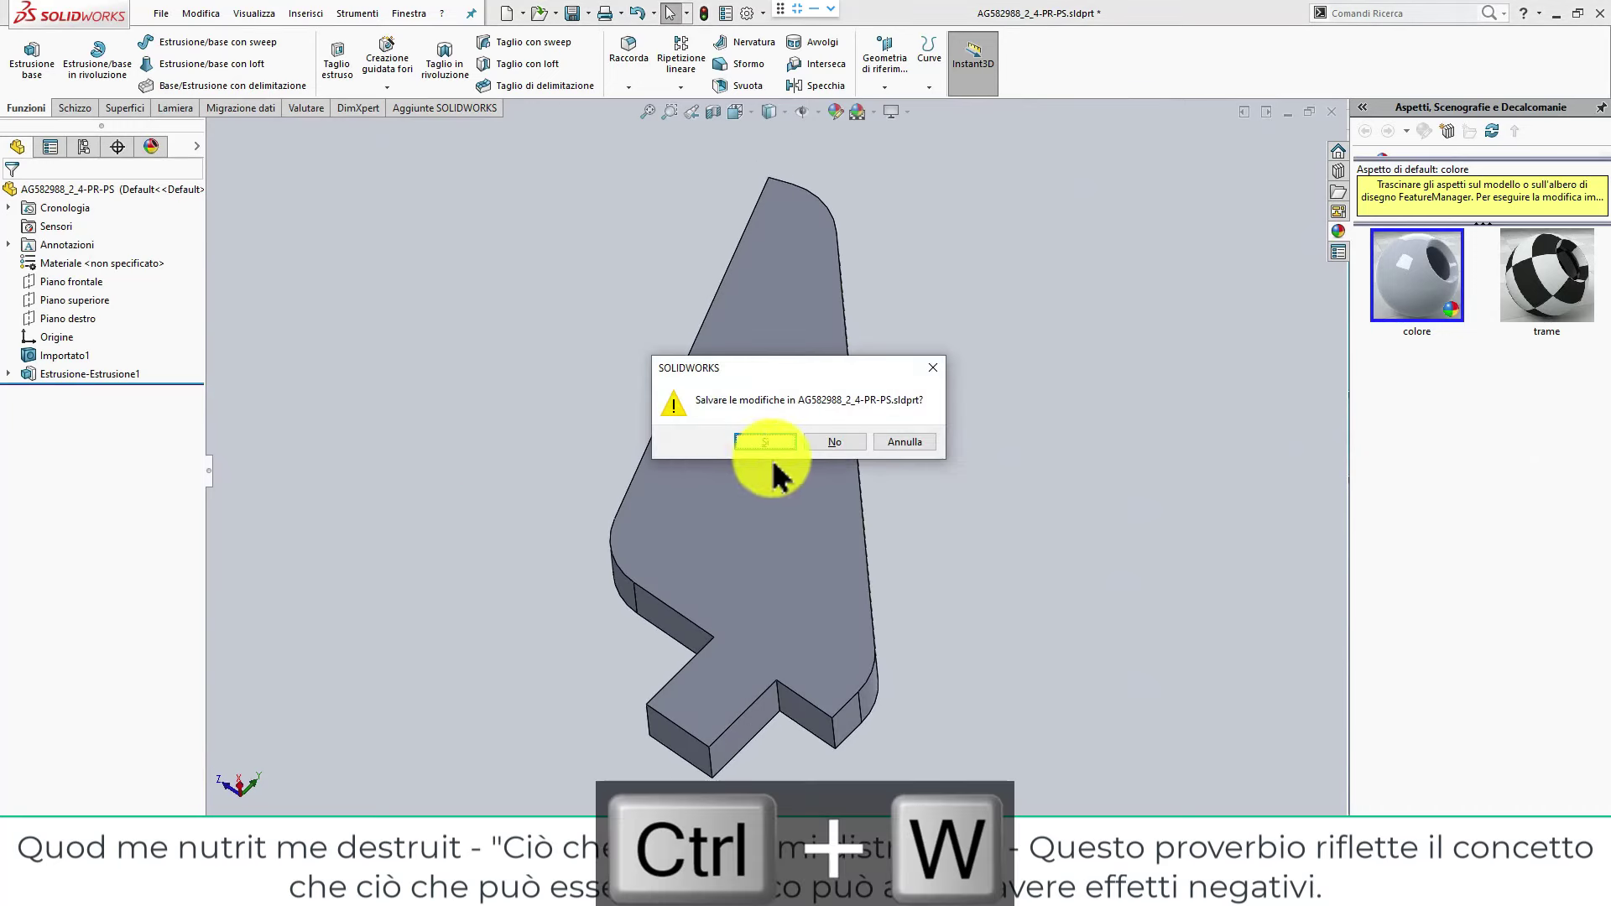
{"action": "left_click", "coordinate": [783, 443]}
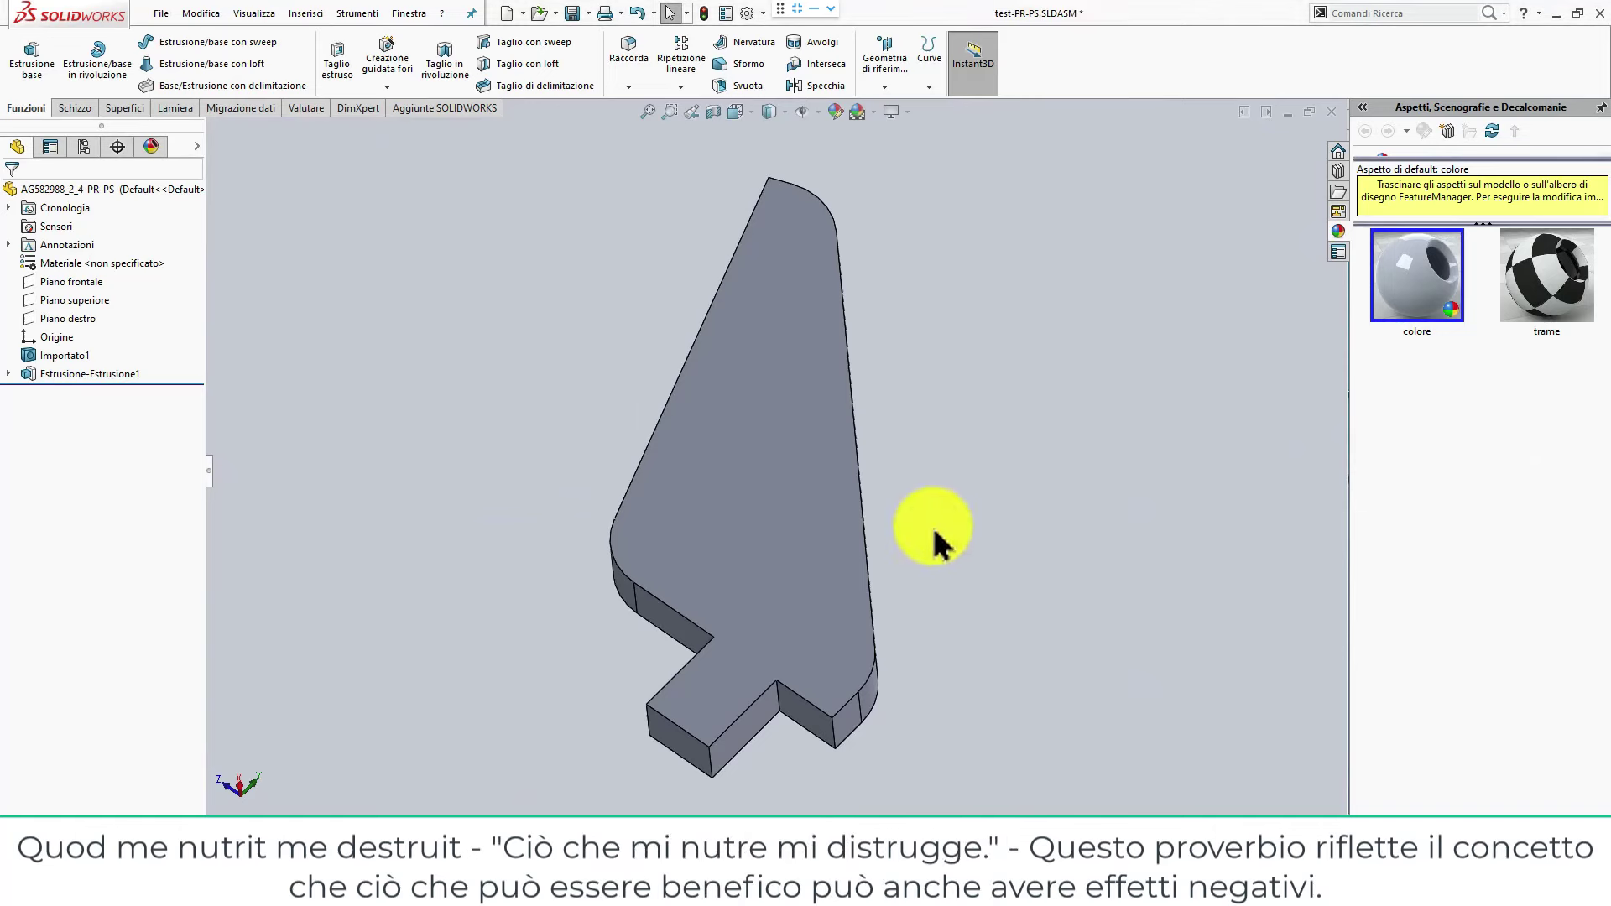
{"action": "mouse_move", "coordinate": [977, 701]}
{"action": "middle_mouse_down"}
{"action": "mouse_move", "coordinate": [1007, 370]}
{"action": "mouse_move", "coordinate": [964, 349]}
{"action": "mouse_move", "coordinate": [948, 361]}
{"action": "middle_mouse_up"}
Open the colour appearance settings for component AG582988_1_4-PR-PS-1 via the Display Pane.
{"action": "mouse_move", "coordinate": [873, 777]}
{"action": "middle_mouse_down"}
{"action": "mouse_move", "coordinate": [813, 521]}
{"action": "mouse_move", "coordinate": [852, 762]}
{"action": "mouse_move", "coordinate": [819, 780]}
{"action": "mouse_move", "coordinate": [798, 718]}
{"action": "mouse_move", "coordinate": [675, 719]}
{"action": "middle_mouse_up"}
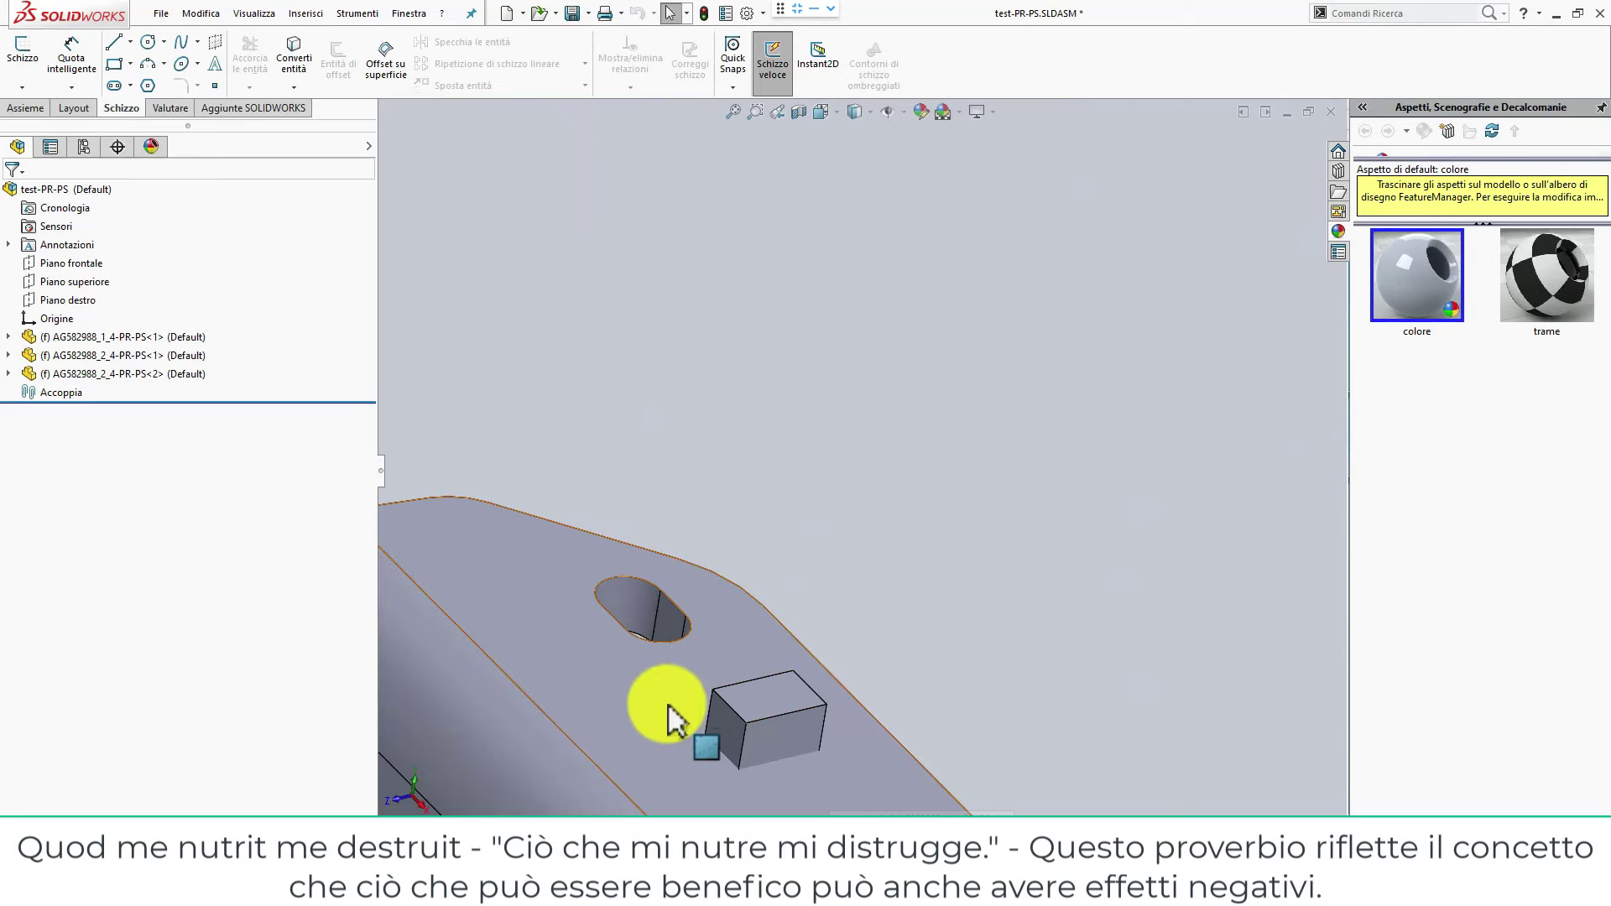
{"action": "mouse_move", "coordinate": [846, 770]}
{"action": "middle_mouse_down"}
{"action": "mouse_move", "coordinate": [781, 744]}
{"action": "mouse_move", "coordinate": [791, 647]}
{"action": "middle_mouse_up"}
{"action": "left_click", "coordinate": [812, 631]}
{"action": "left_click", "coordinate": [772, 406]}
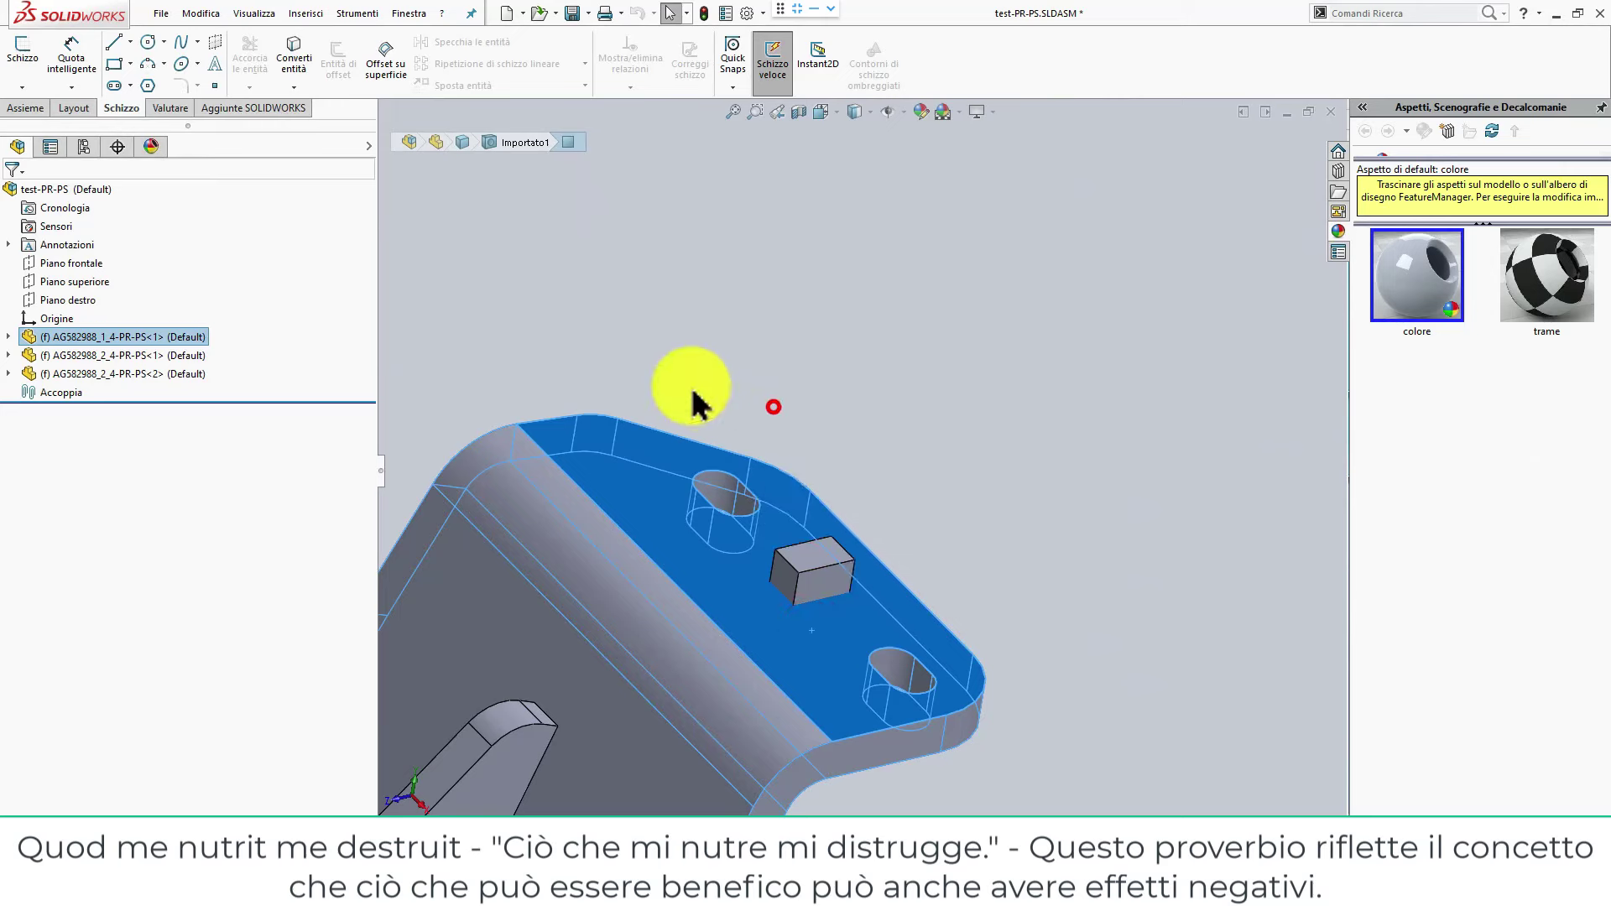
{"action": "left_click", "coordinate": [366, 142]}
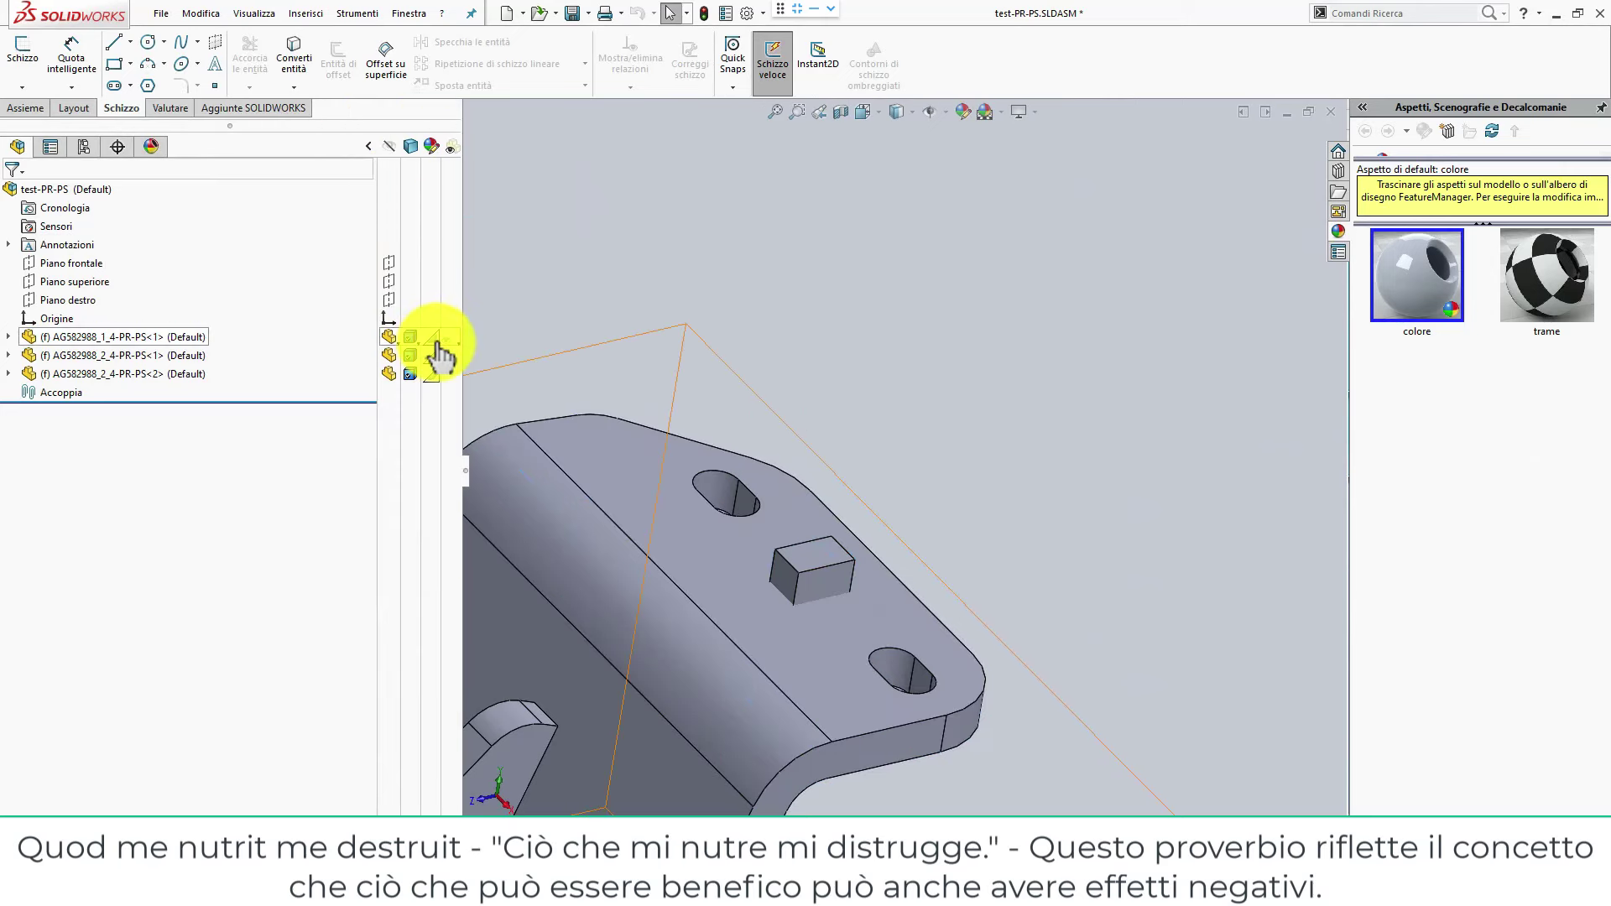
{"action": "left_click", "coordinate": [432, 344]}
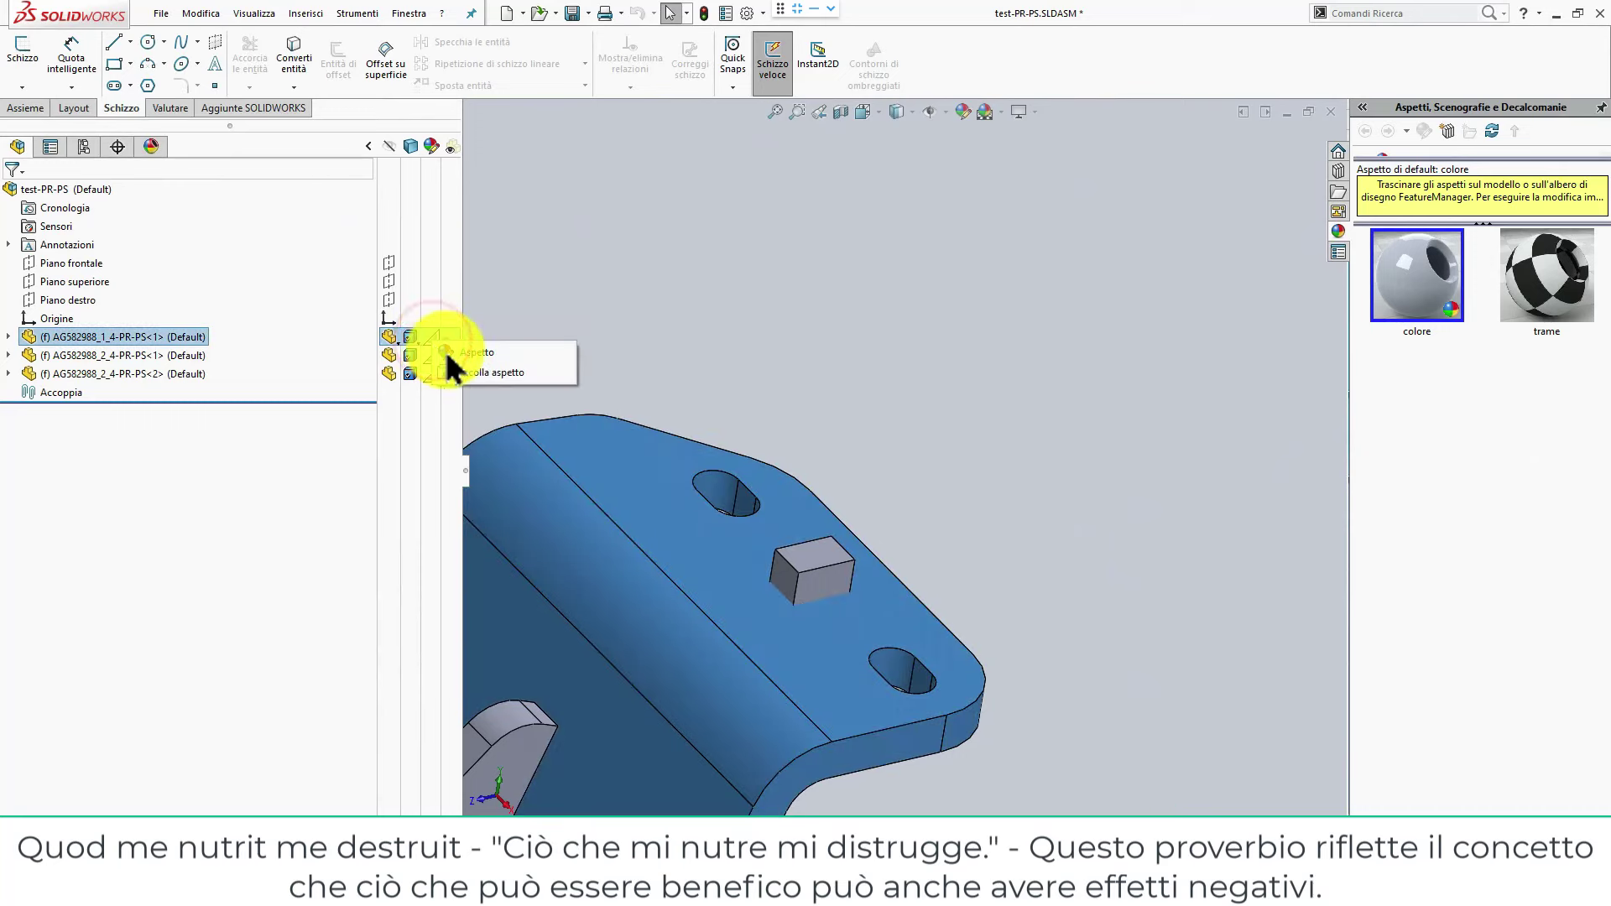
{"action": "left_click", "coordinate": [459, 353]}
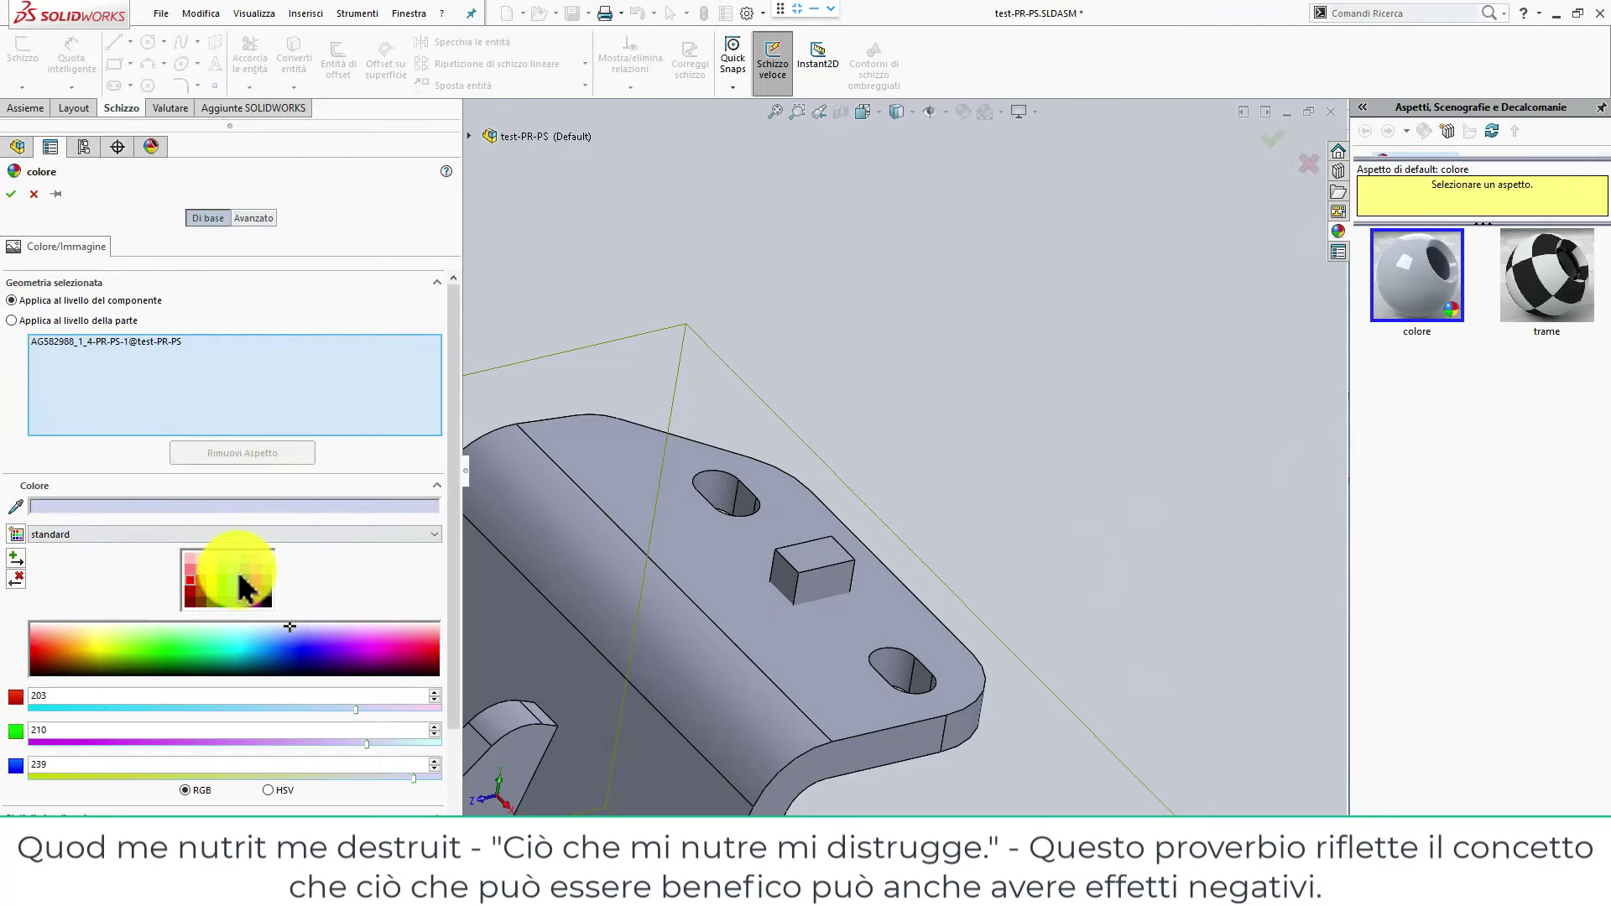
Colour the plate part cyan (RGB 128, 255, 255) at part level and close the appearance editor.
{"action": "left_click", "coordinate": [236, 570]}
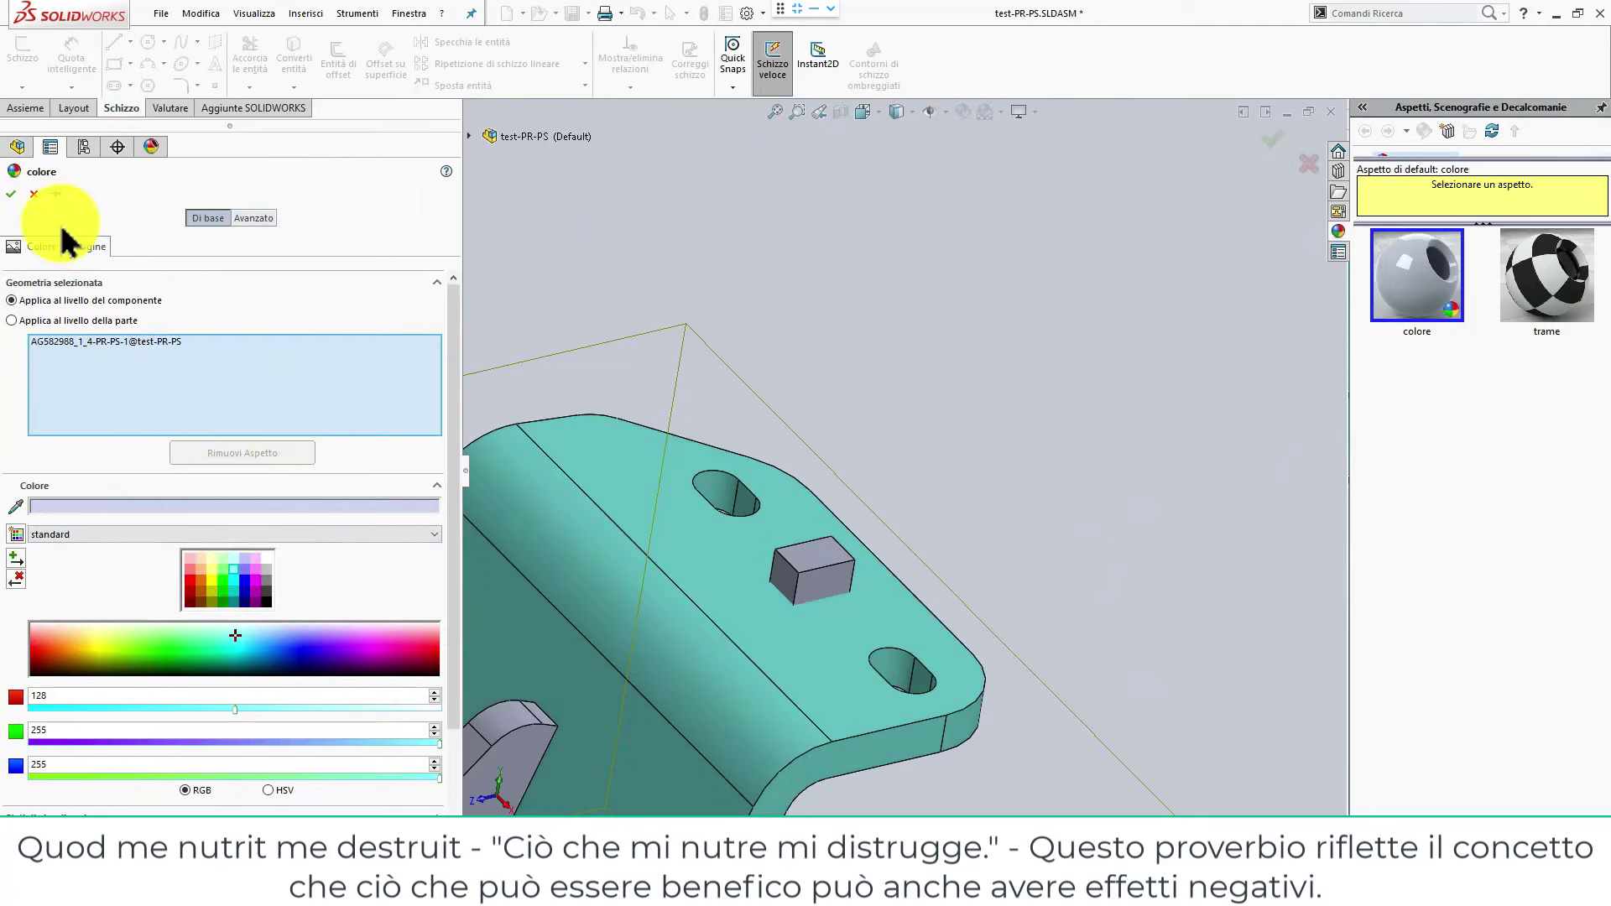
{"action": "left_click", "coordinate": [24, 329]}
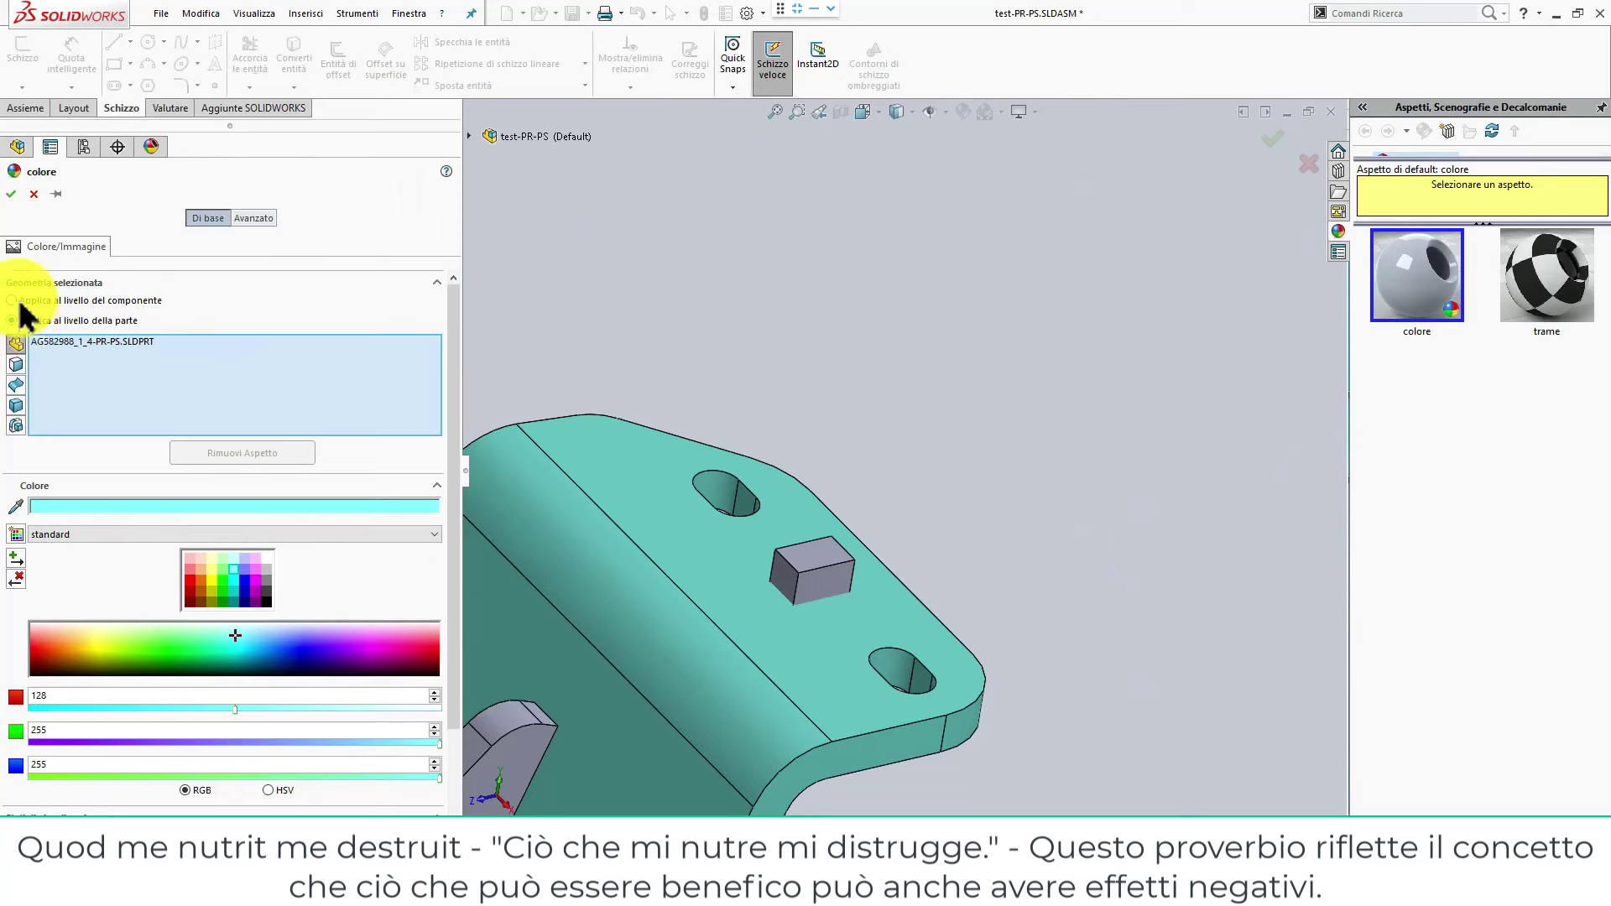
{"action": "left_click", "coordinate": [21, 305]}
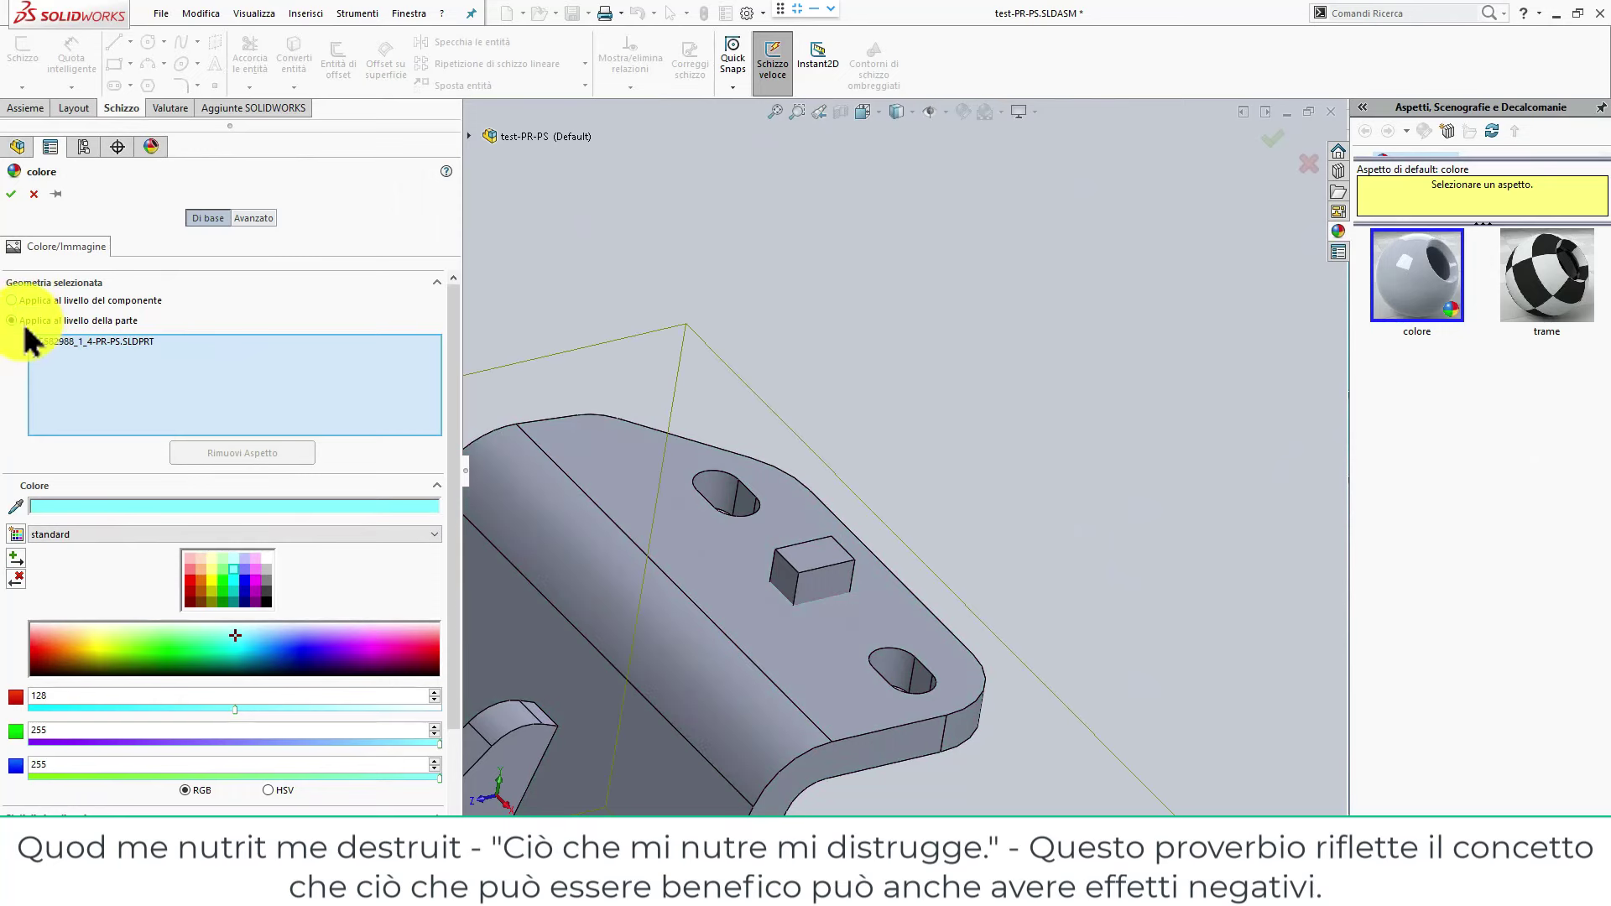
{"action": "left_click", "coordinate": [23, 322]}
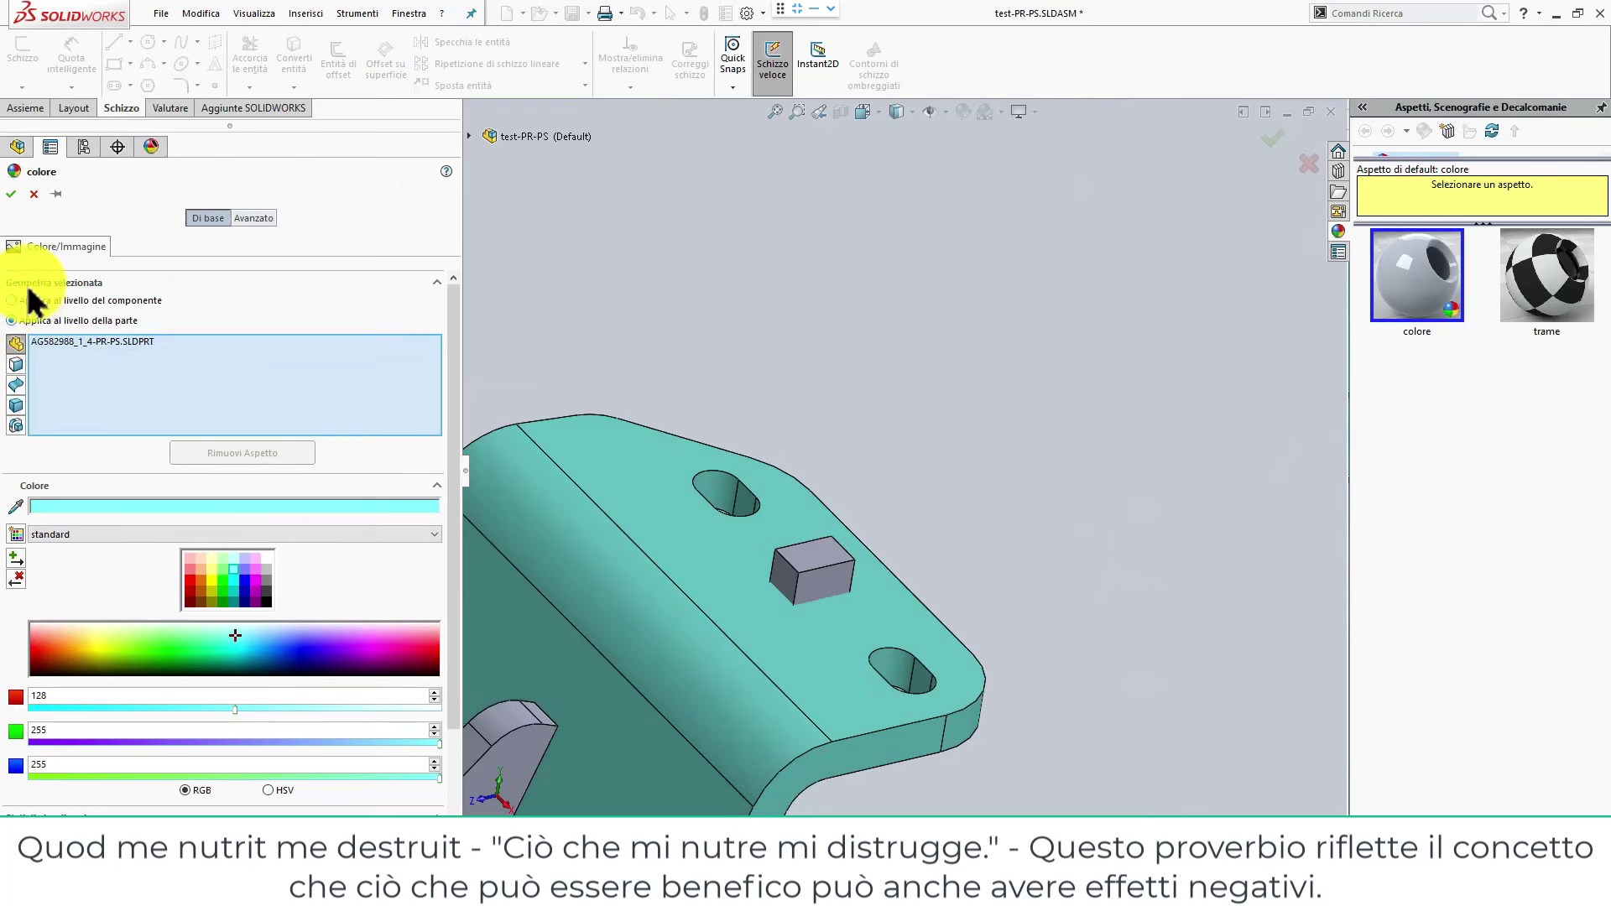
{"action": "left_click", "coordinate": [11, 195]}
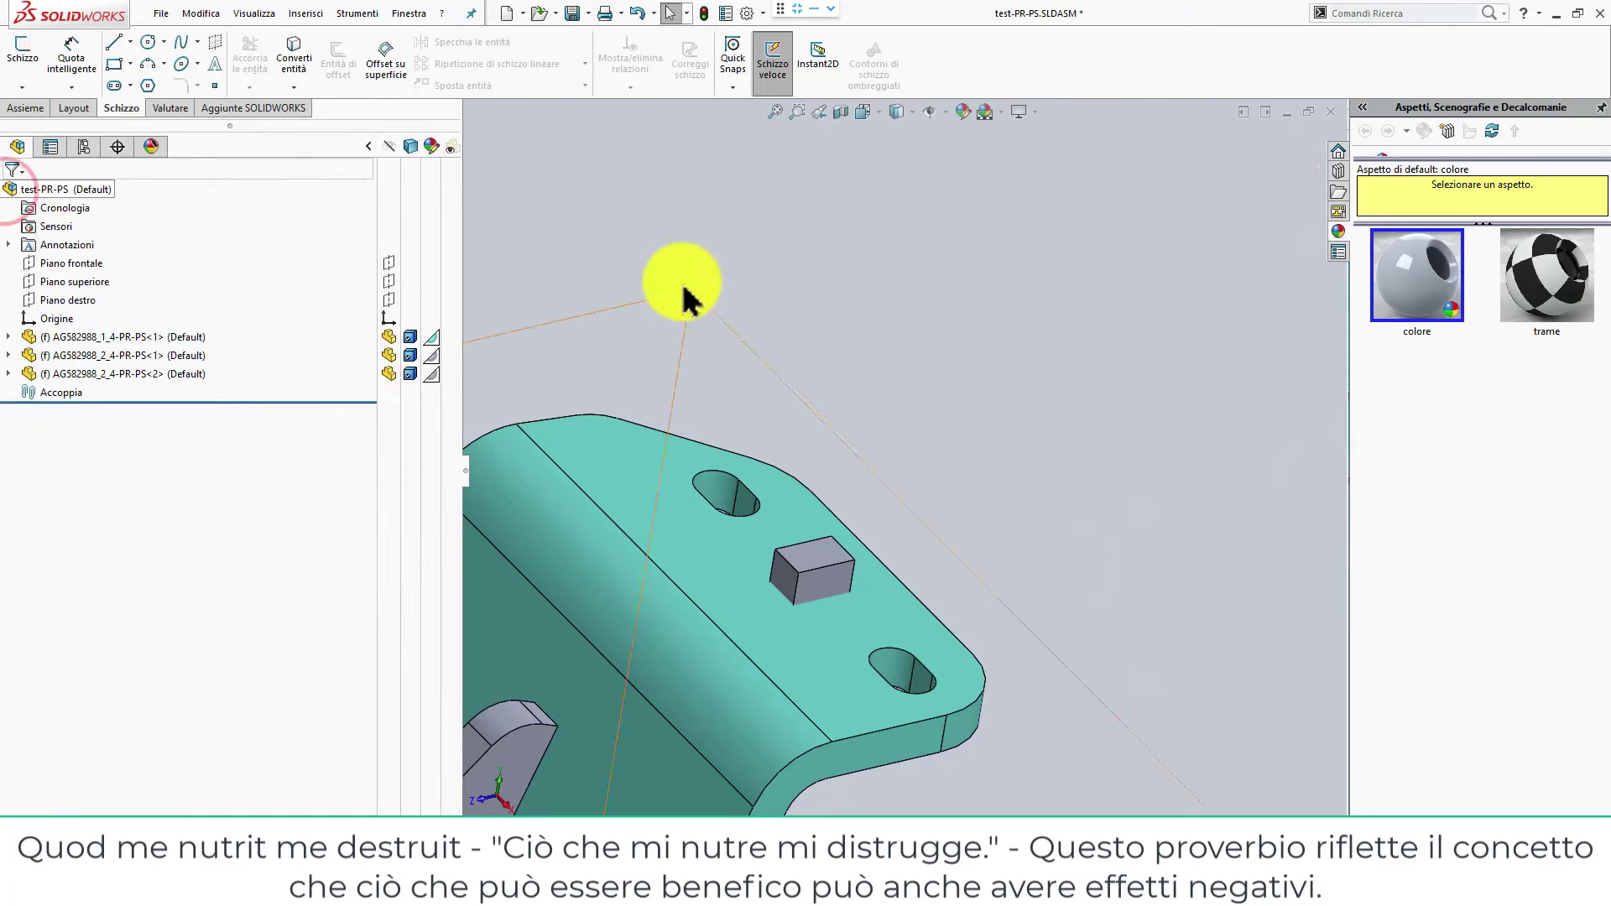
{"action": "left_click", "coordinate": [693, 283]}
View the flange top face-on and start editing plate AG582988_1_4-PR-PS in context.
{"action": "left_click", "coordinate": [370, 148]}
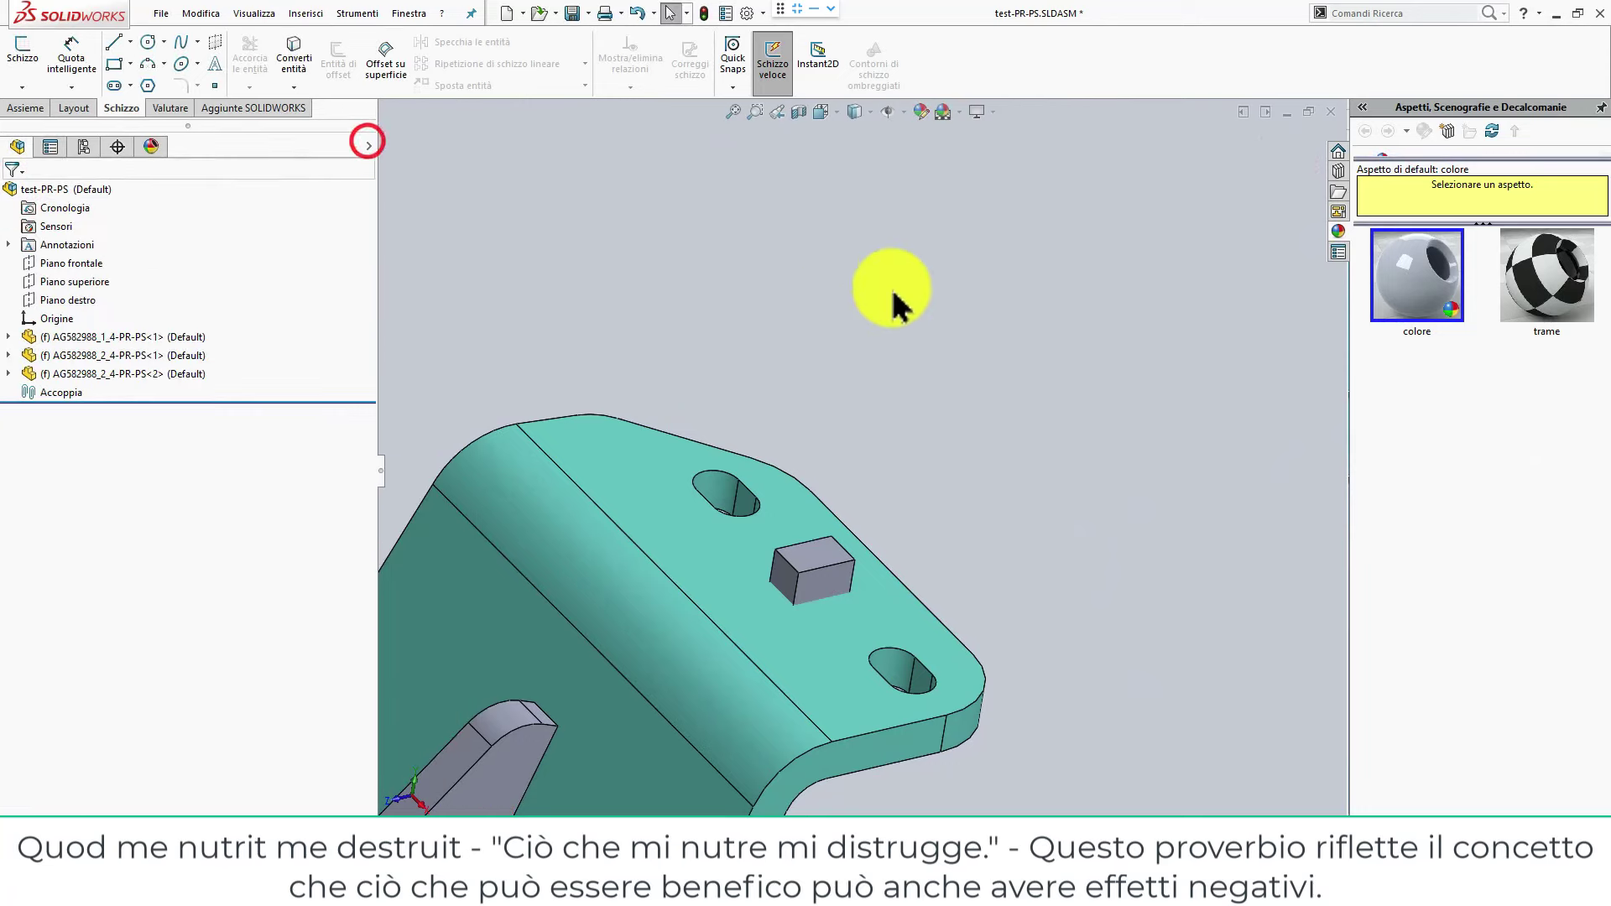
{"action": "mouse_move", "coordinate": [820, 568]}
{"action": "middle_mouse_down"}
{"action": "mouse_move", "coordinate": [795, 558]}
{"action": "mouse_move", "coordinate": [812, 541]}
{"action": "mouse_move", "coordinate": [860, 609]}
{"action": "mouse_move", "coordinate": [783, 546]}
{"action": "mouse_move", "coordinate": [898, 521]}
{"action": "middle_mouse_up"}
{"action": "left_click", "coordinate": [892, 516]}
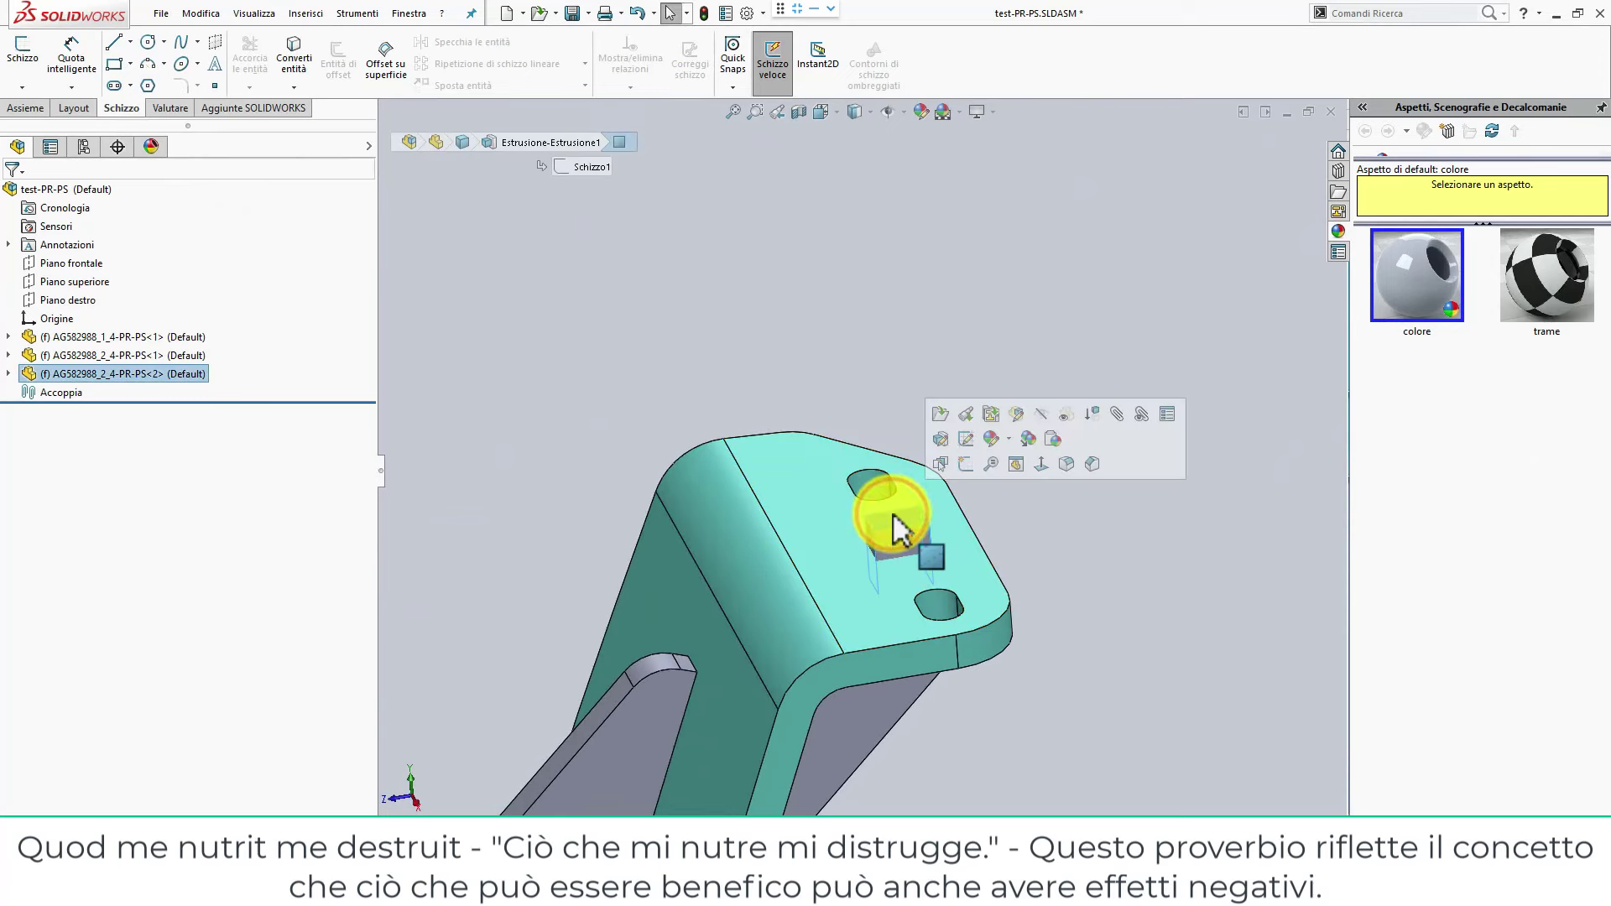
{"action": "key", "text": "ctrl+8"}
{"action": "left_click_drag", "start_coordinate": [1404, 335], "coordinate": [827, 227]}
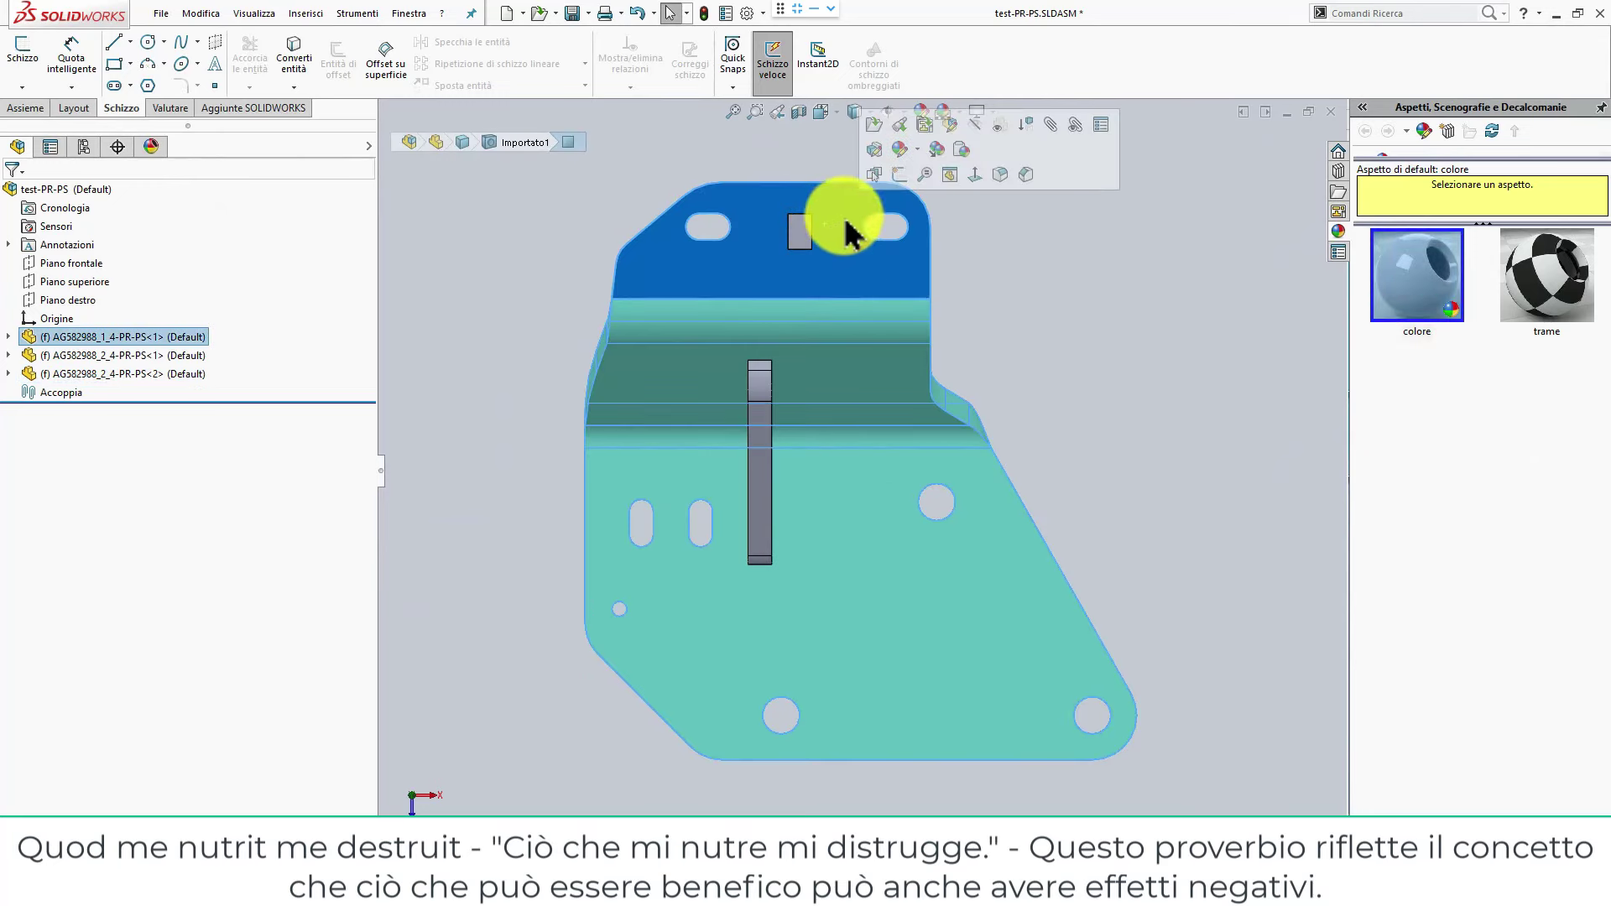
{"action": "left_click", "coordinate": [958, 127]}
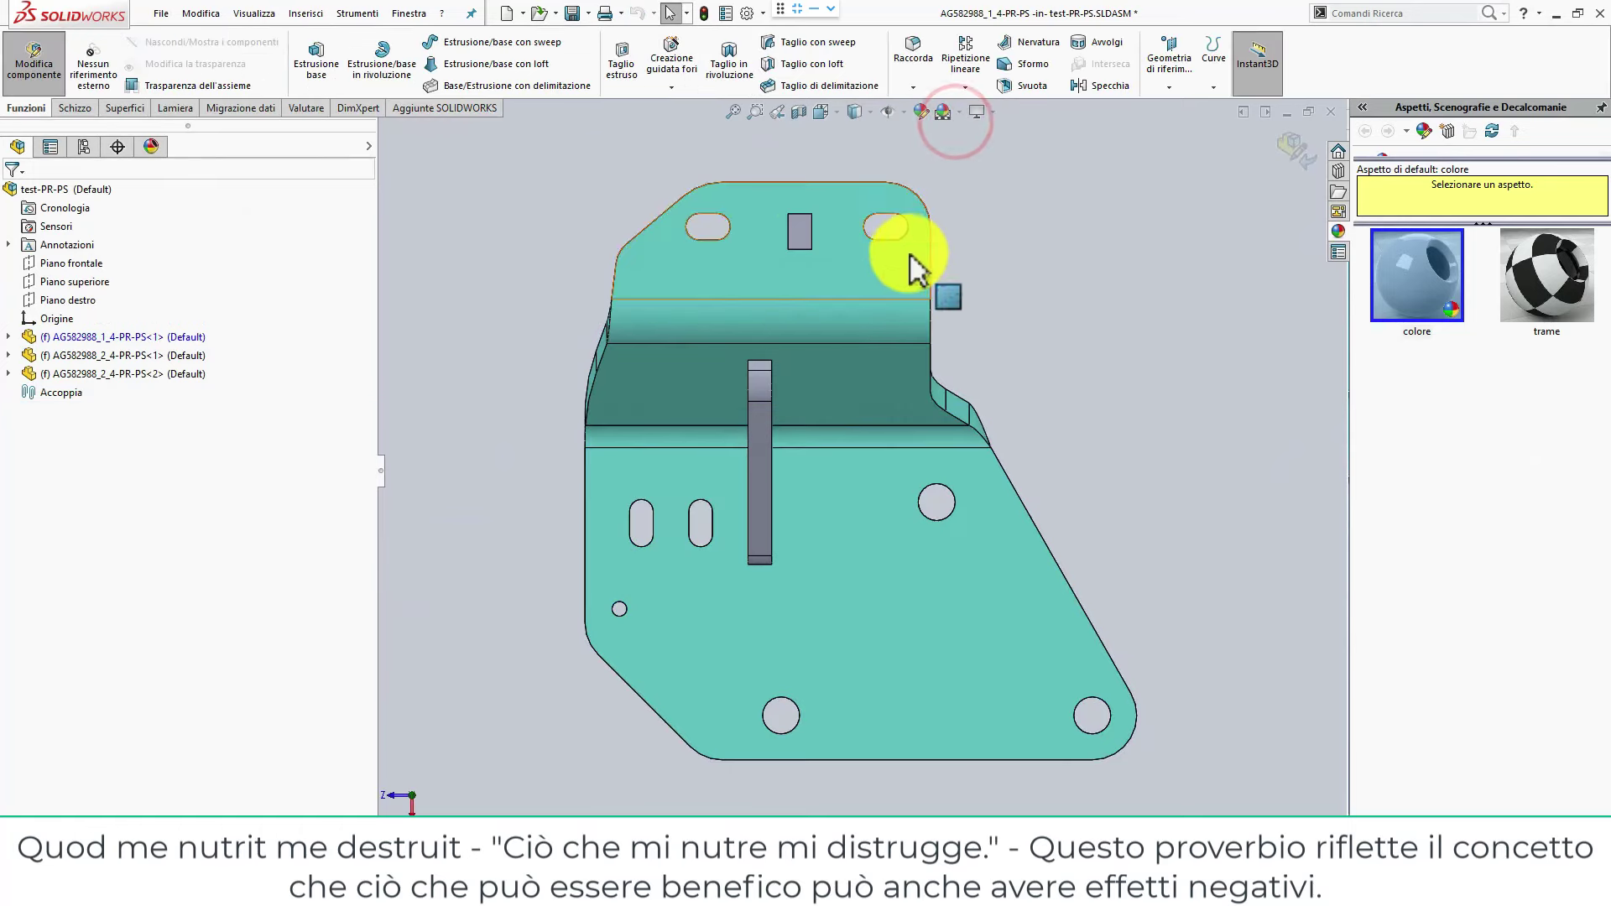
Start a new sketch, Schizzo1, on the plate's upper flange face.
{"action": "left_click", "coordinate": [7, 336]}
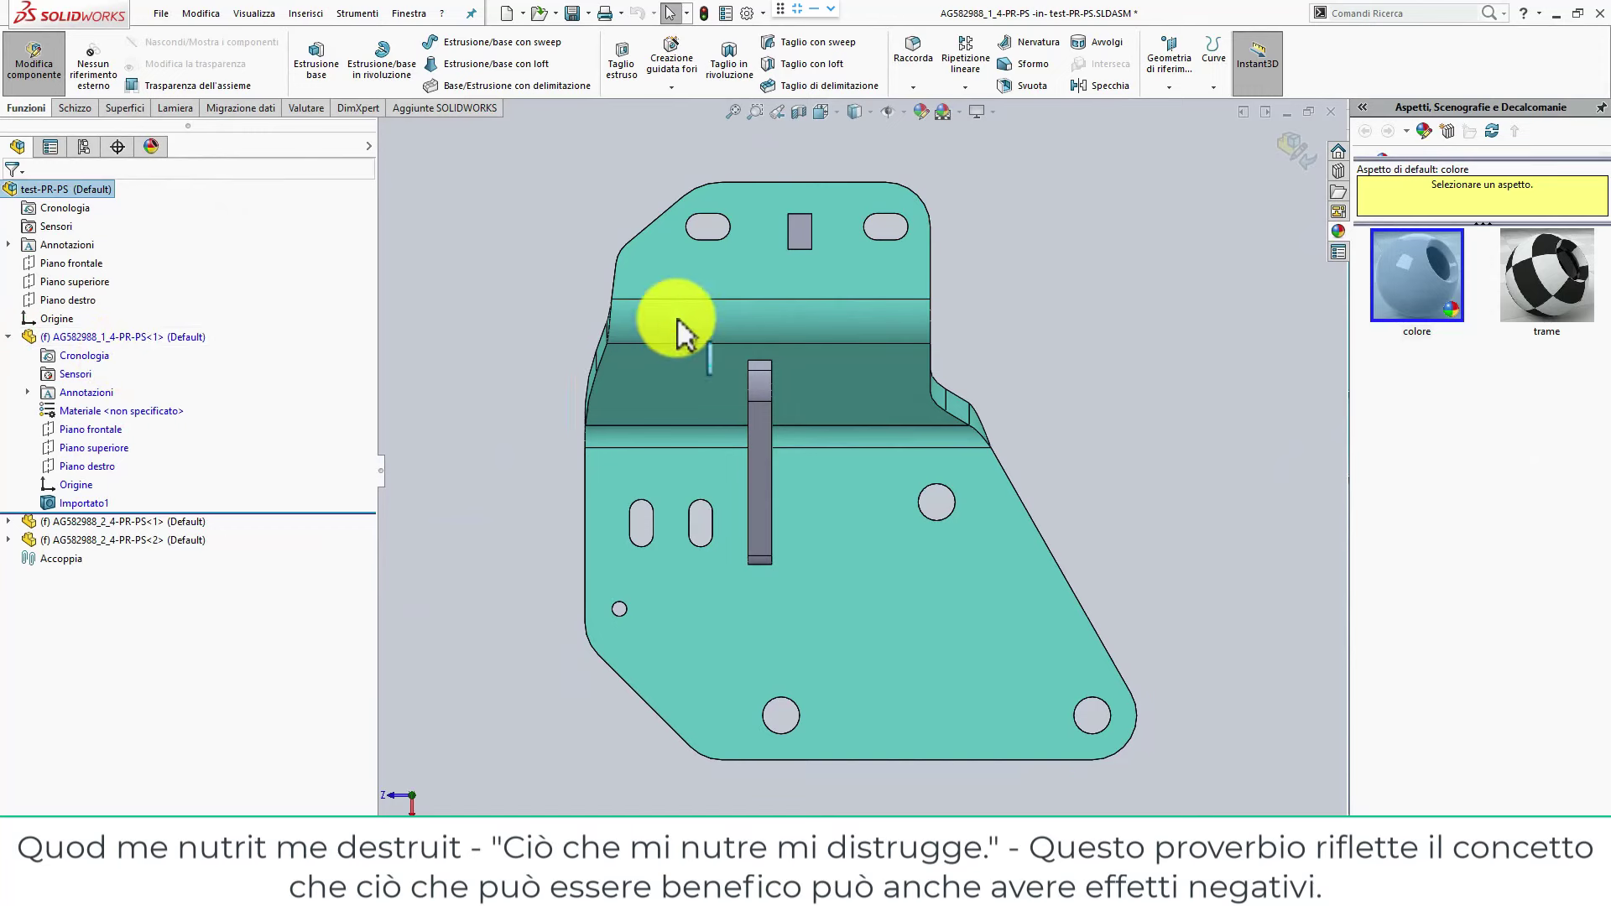
{"action": "scroll", "coordinate": [824, 277], "scroll_direction": "up", "scroll_amount": 1}
{"action": "scroll", "coordinate": [822, 319], "scroll_direction": "down", "scroll_amount": 1}
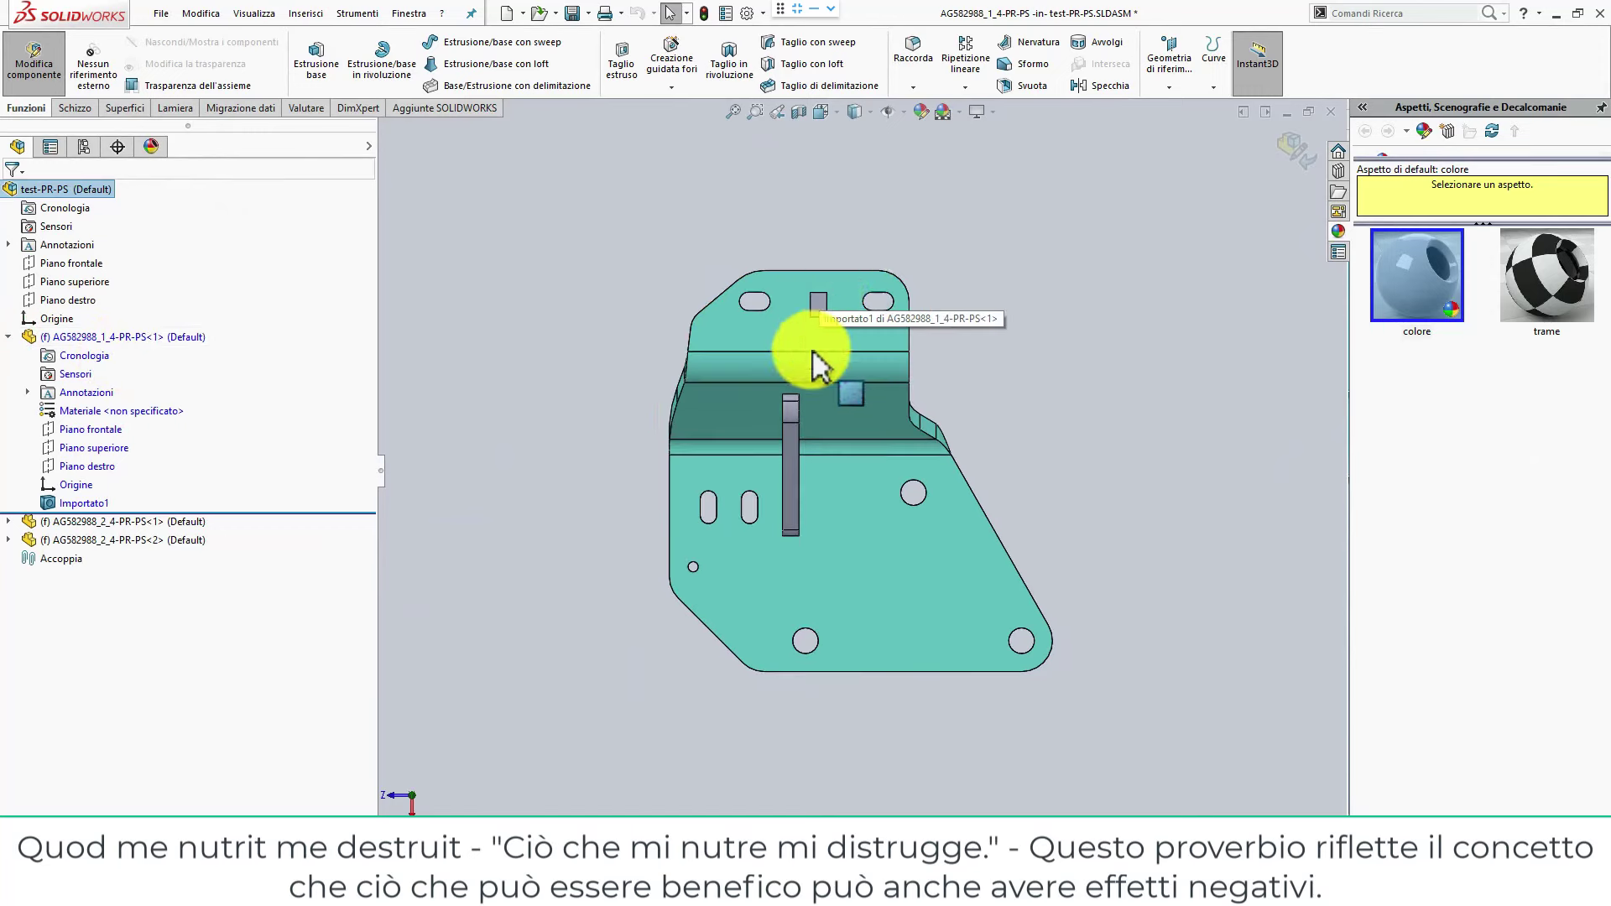
{"action": "scroll", "coordinate": [819, 370], "scroll_direction": "down", "scroll_amount": 1}
{"action": "scroll", "coordinate": [823, 428], "scroll_direction": "down", "scroll_amount": 2}
{"action": "scroll", "coordinate": [843, 445], "scroll_direction": "down", "scroll_amount": 2}
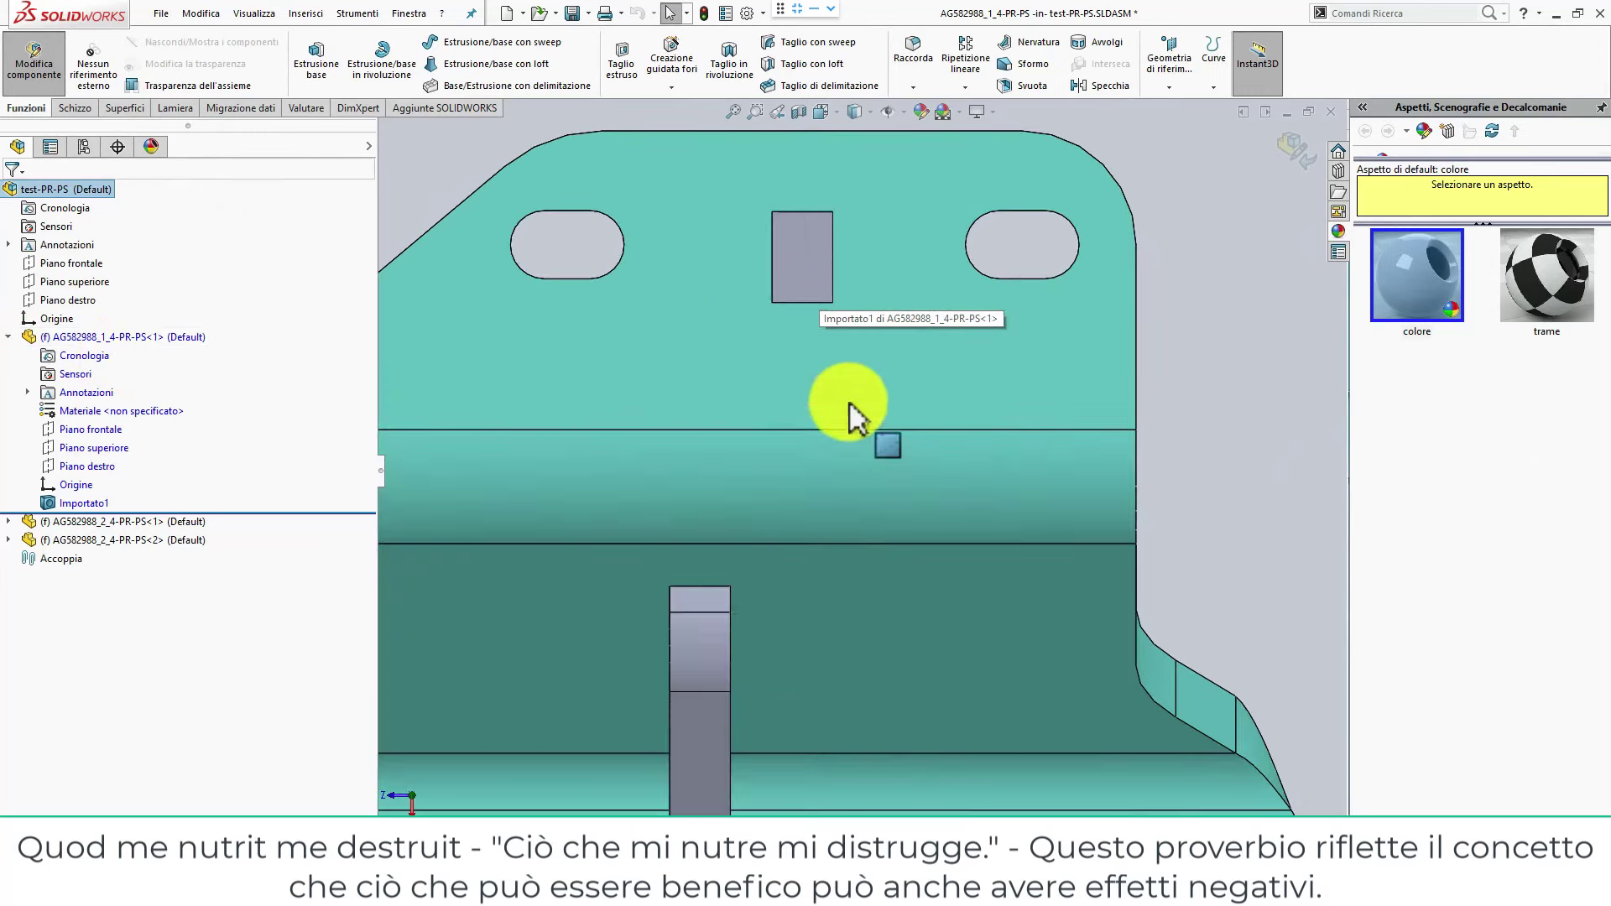
{"action": "left_click", "coordinate": [740, 270]}
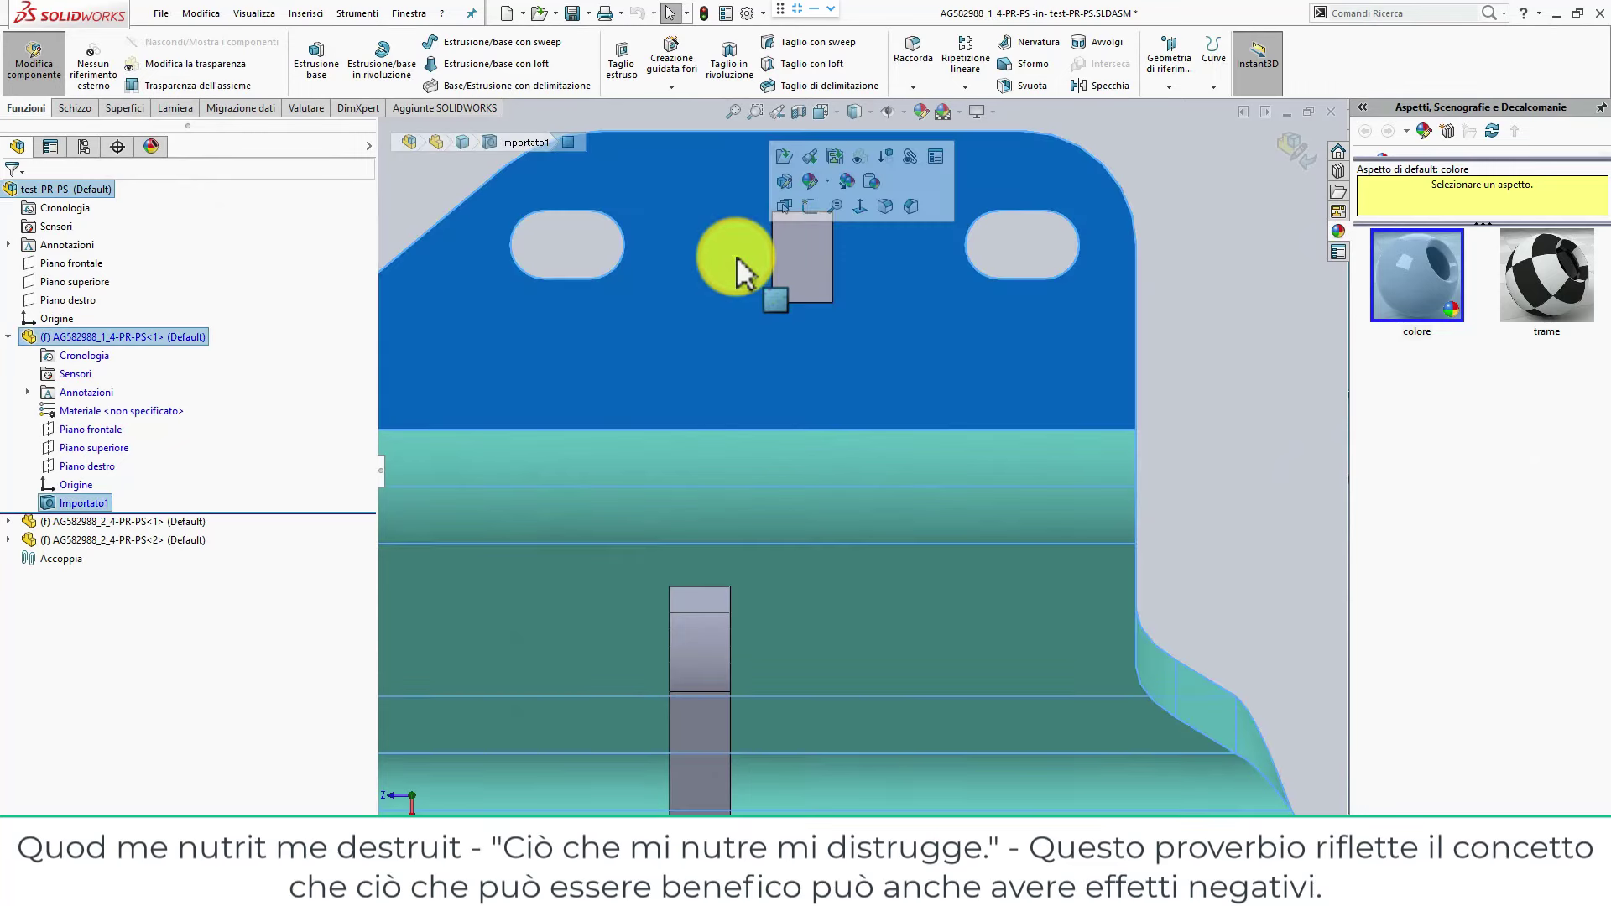
{"action": "left_click", "coordinate": [811, 218]}
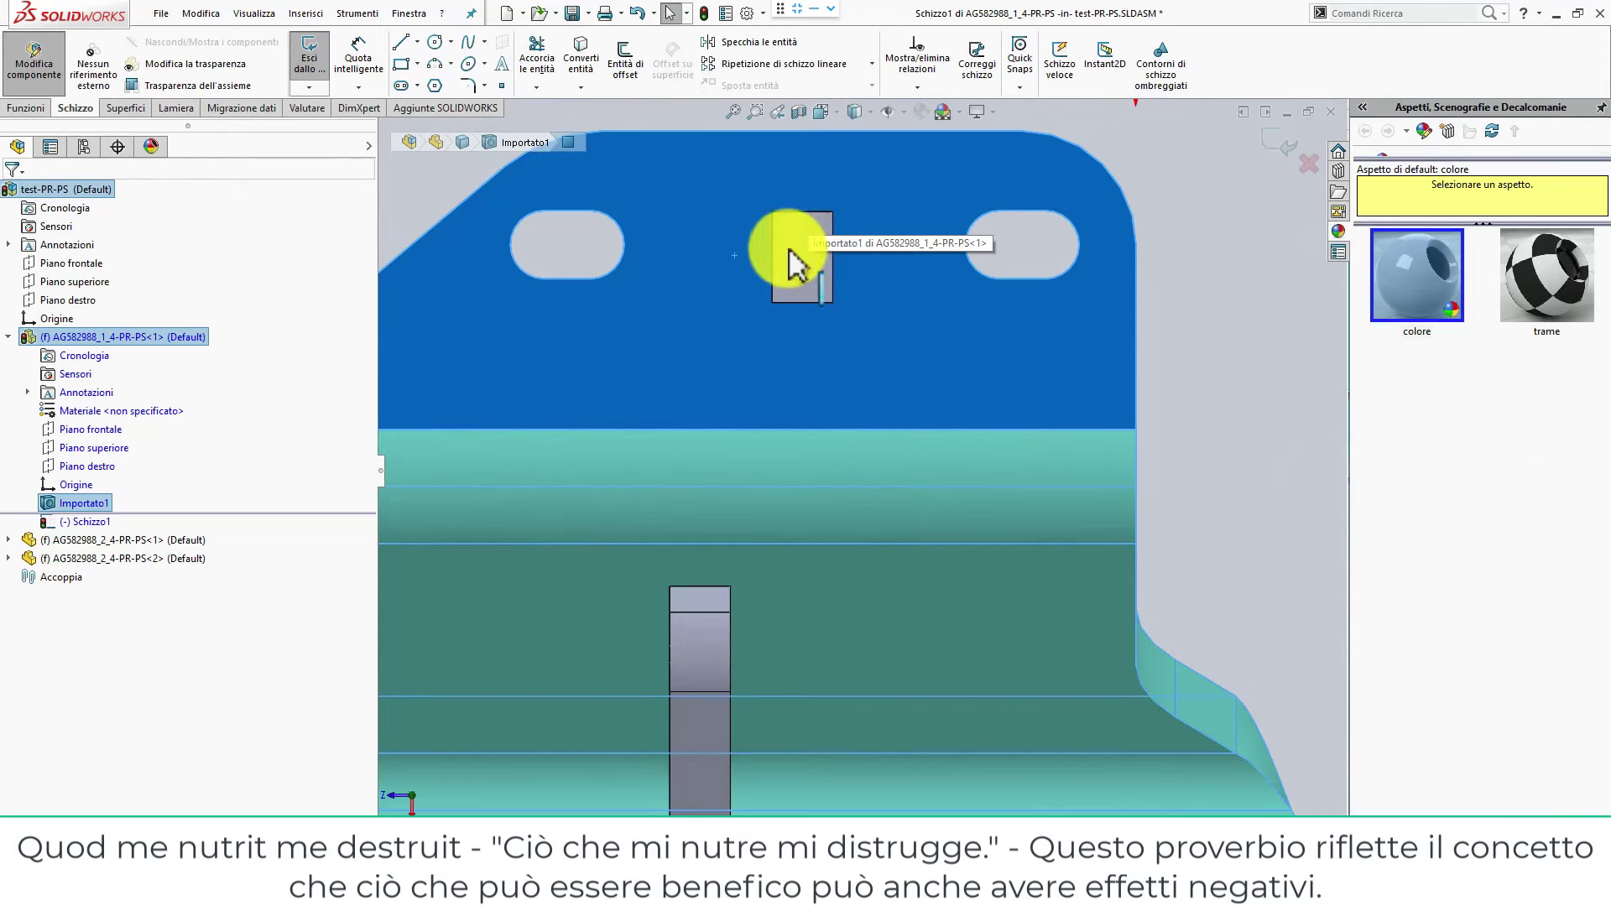
Clear the selection and pick the square end face of the AG582988_2_4-PR-PS block.
{"action": "left_click", "coordinate": [1151, 304]}
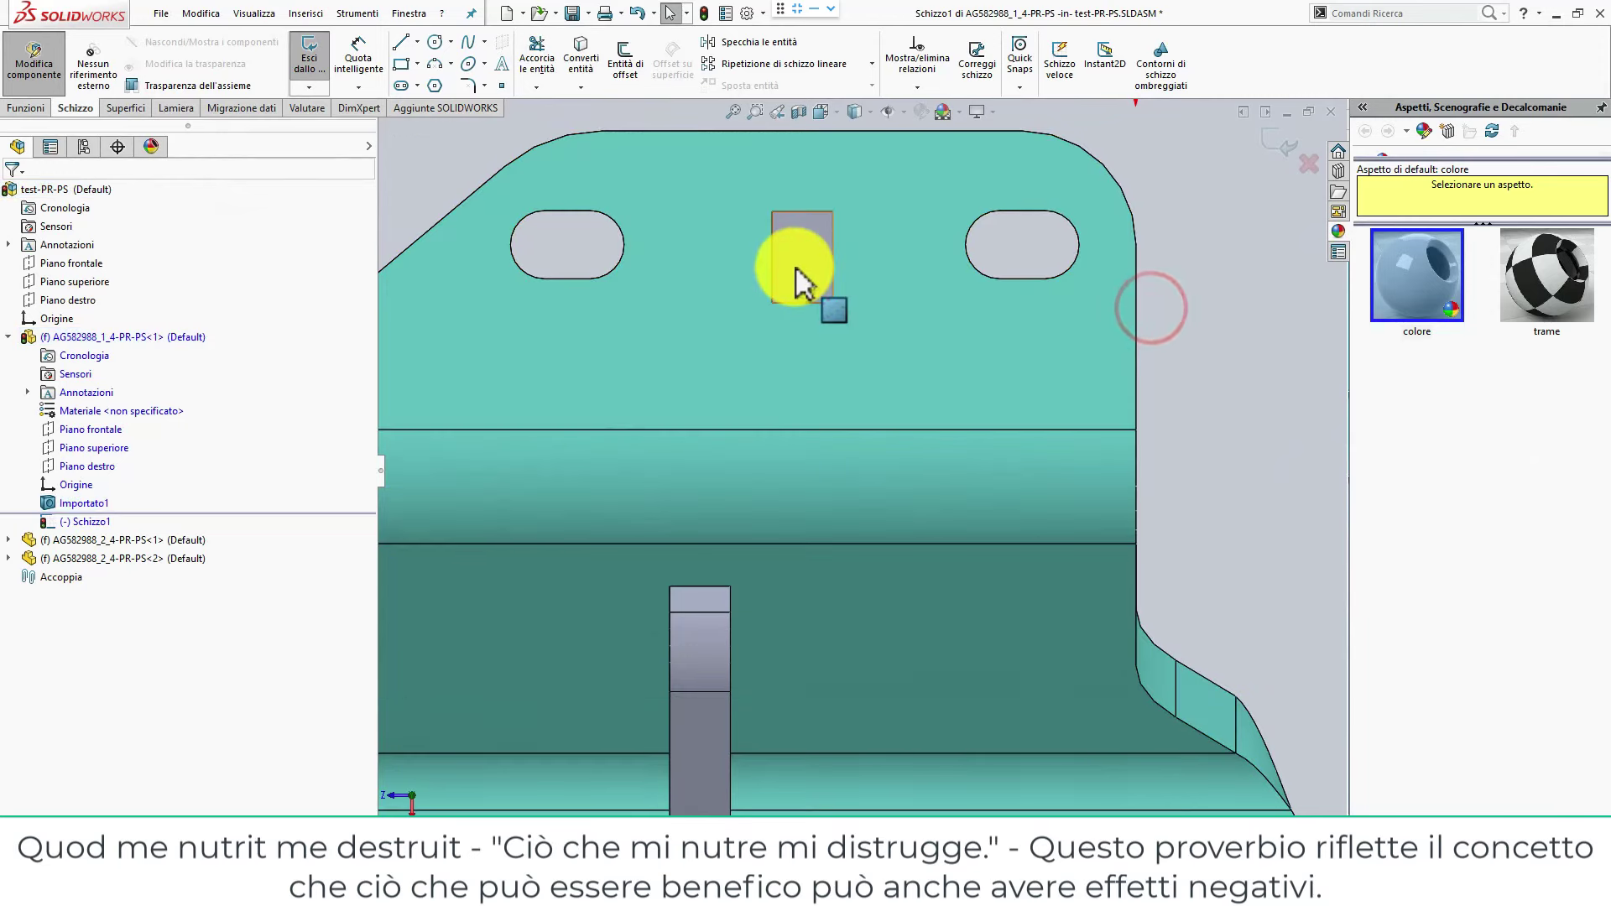
{"action": "left_click", "coordinate": [795, 268]}
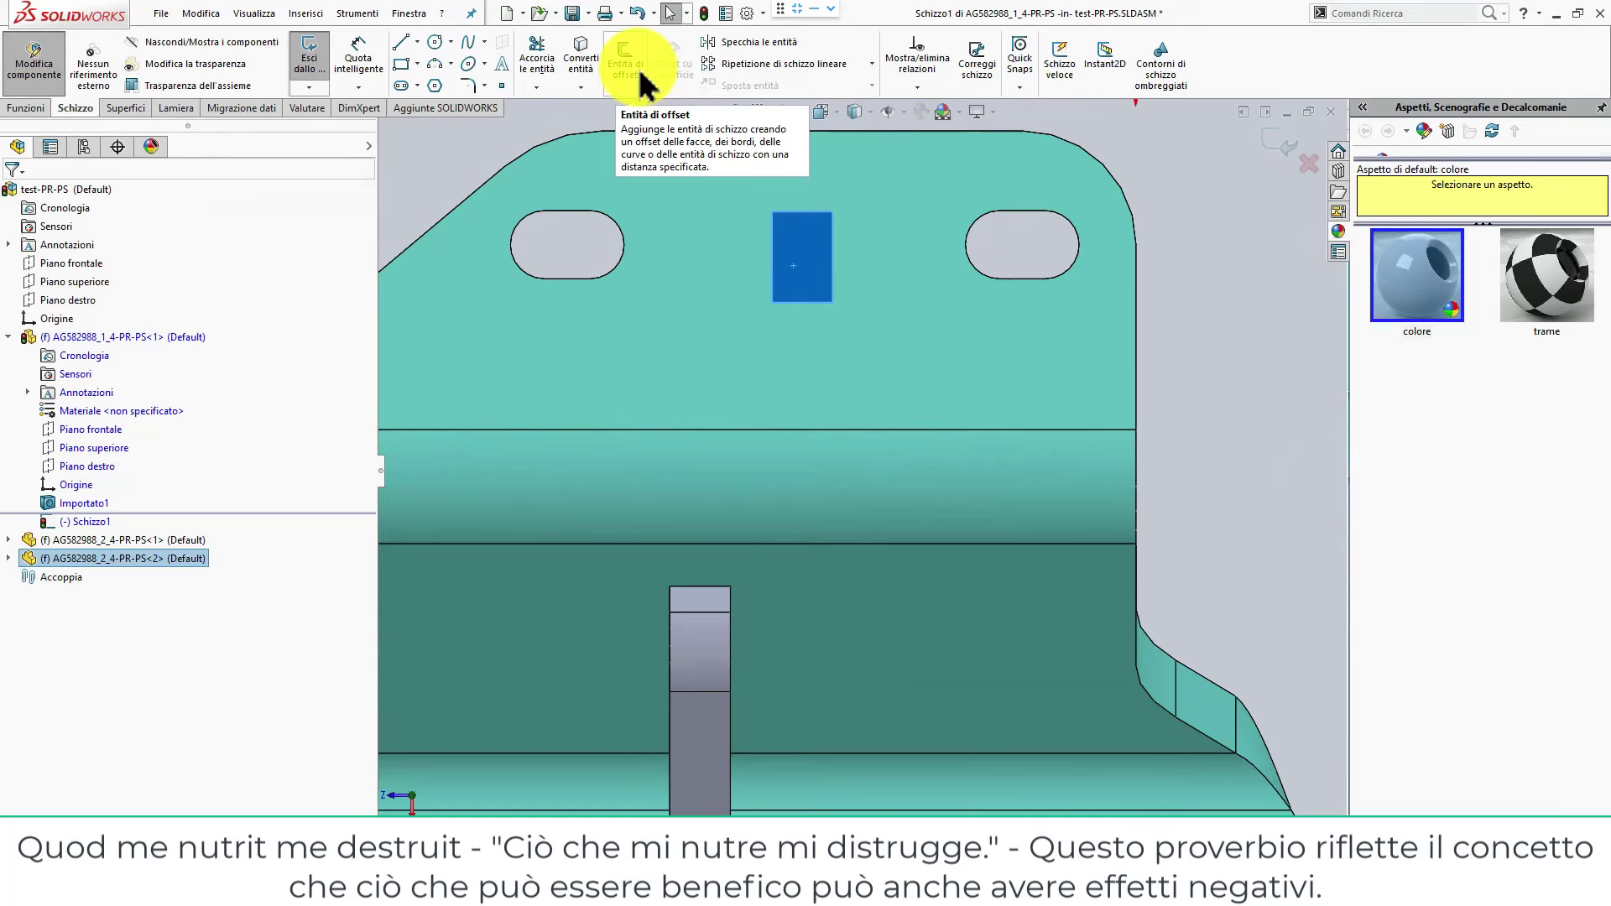
Offset the block's end-face outline by 0.25 mm into the sketch.
{"action": "left_click", "coordinate": [639, 68]}
{"action": "type", "text": "0.25"}
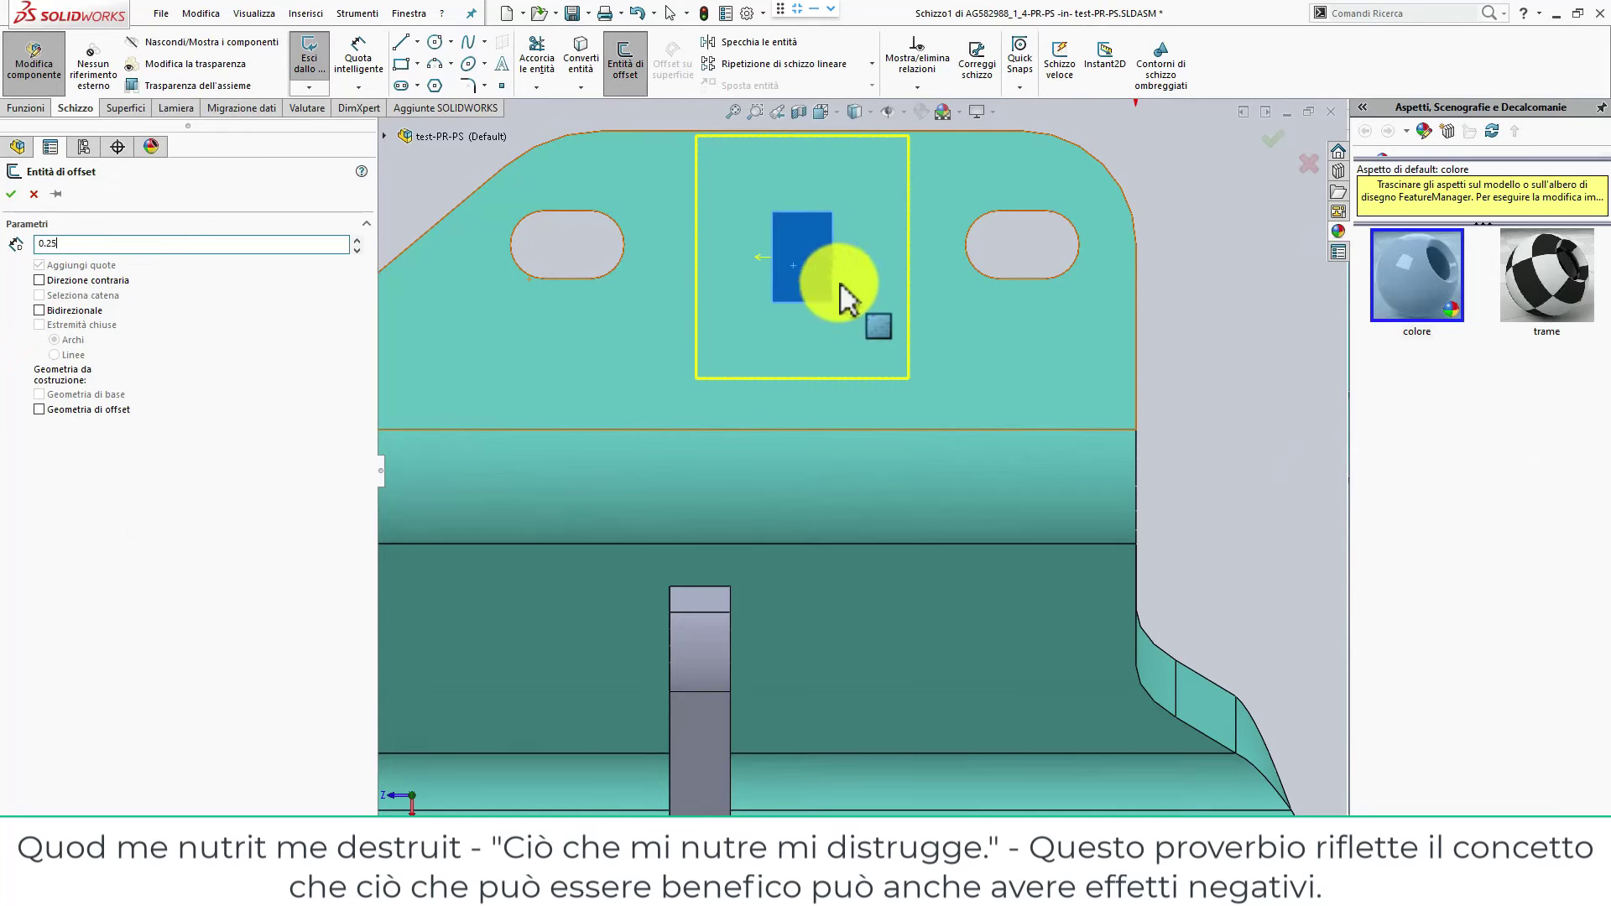
{"action": "left_click", "coordinate": [636, 290]}
{"action": "scroll", "coordinate": [767, 260], "scroll_direction": "up", "scroll_amount": 2}
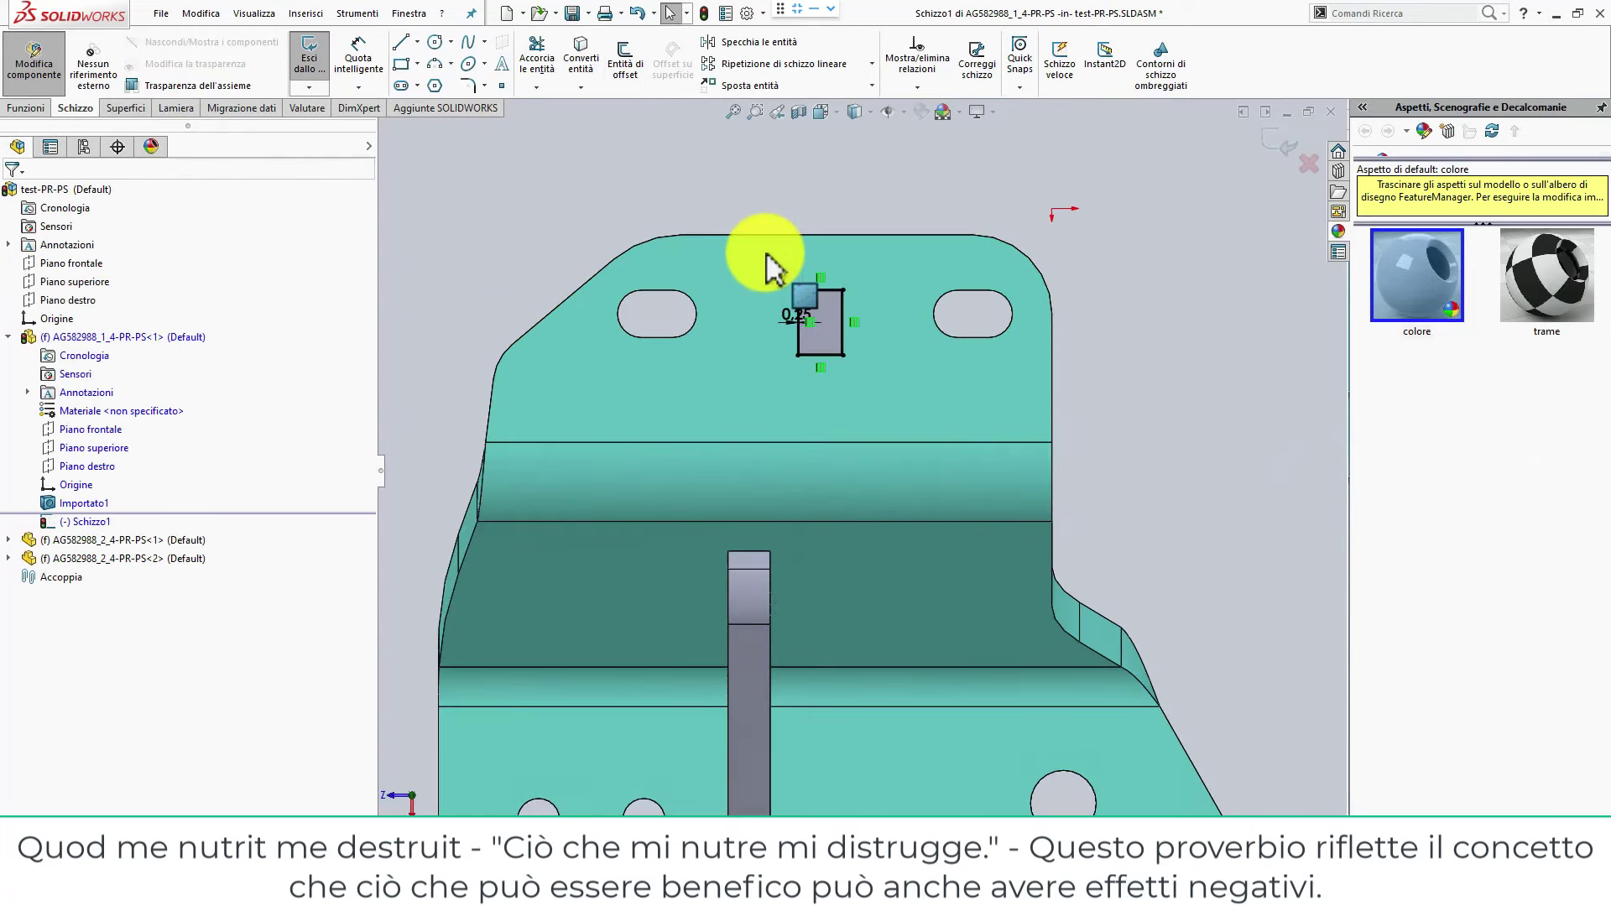
{"action": "scroll", "coordinate": [763, 336], "scroll_direction": "down", "scroll_amount": 2}
{"action": "scroll", "coordinate": [856, 419], "scroll_direction": "down", "scroll_amount": 2}
{"action": "scroll", "coordinate": [1124, 504], "scroll_direction": "down", "scroll_amount": 2}
{"action": "scroll", "coordinate": [965, 407], "scroll_direction": "down", "scroll_amount": 1}
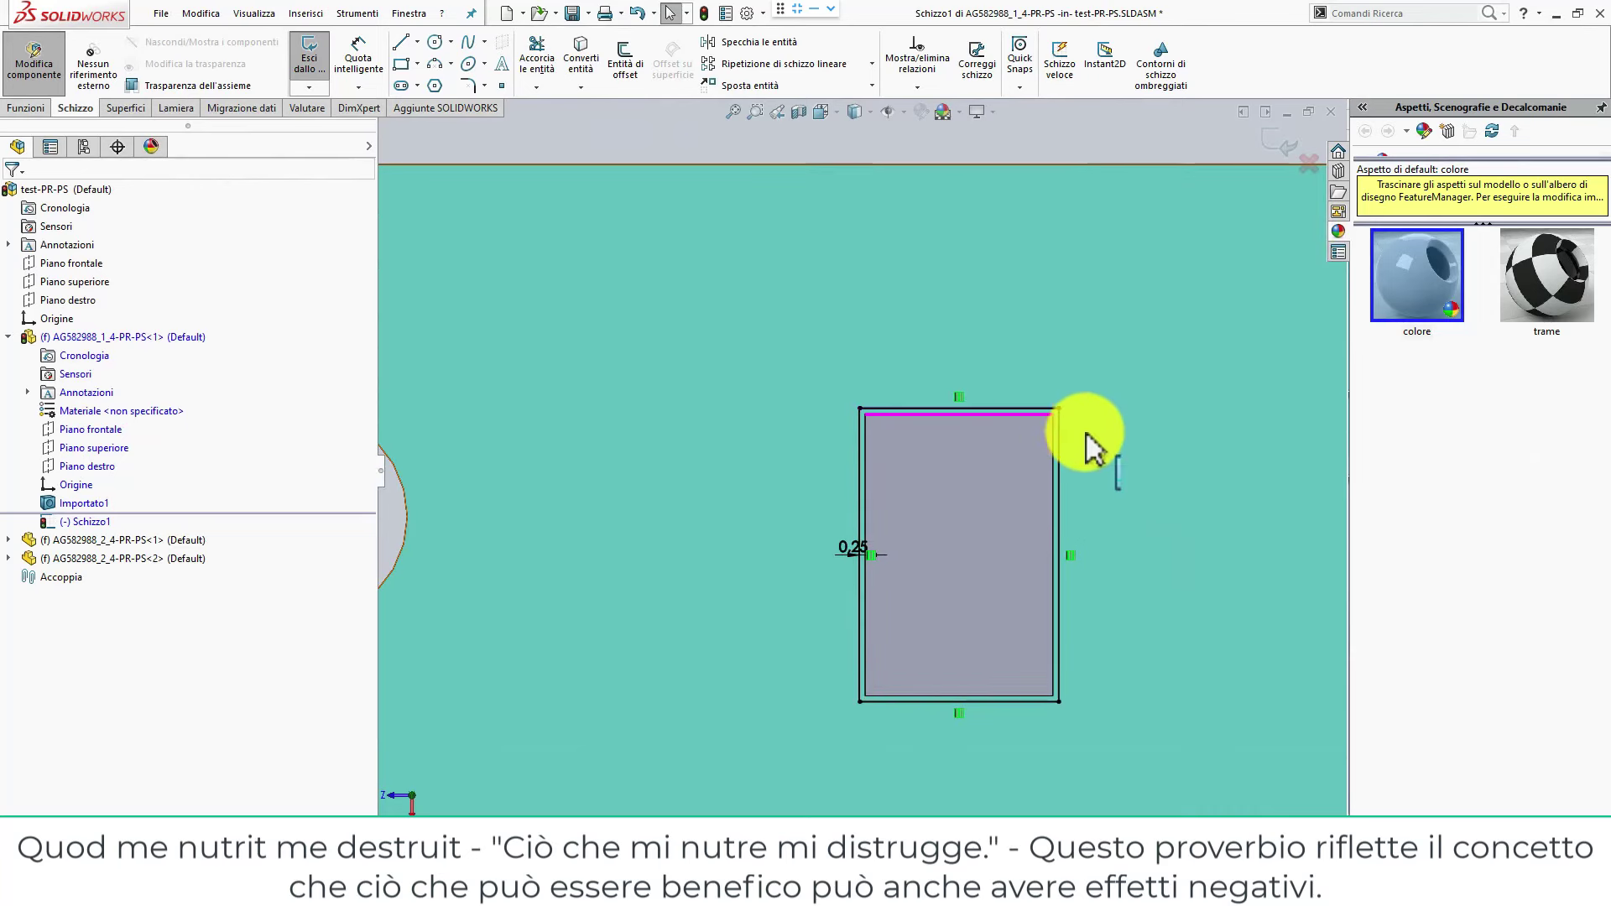
Zoom and orbit to an oblique 3D view of the offset rectangle.
{"action": "left_click_drag", "start_coordinate": [1088, 444], "coordinate": [899, 630]}
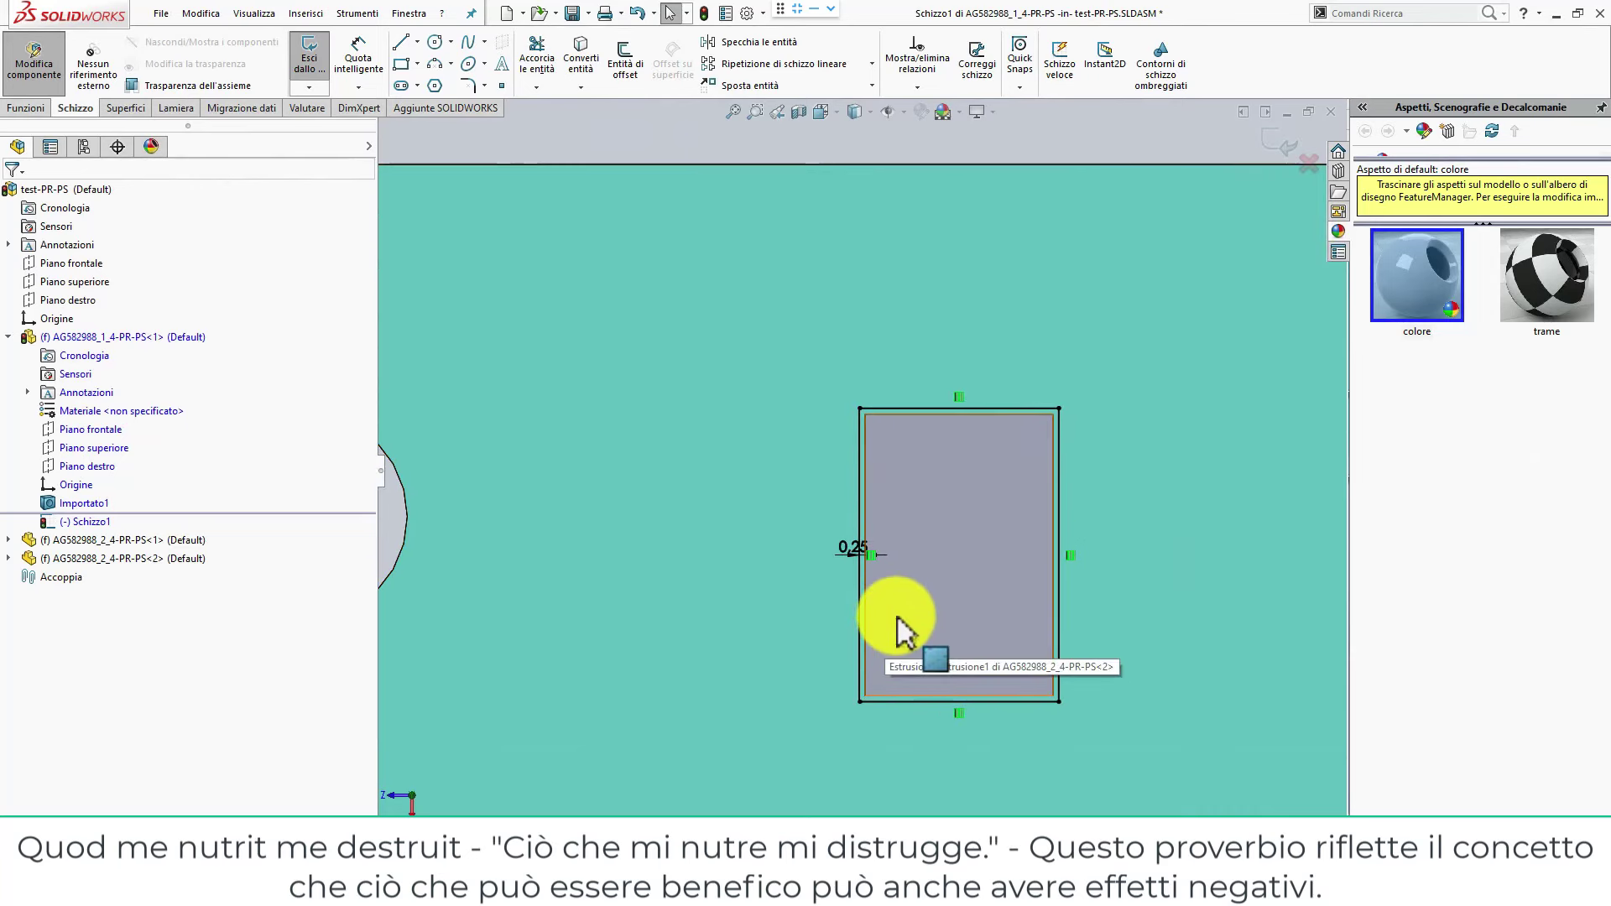
{"action": "scroll", "coordinate": [900, 629], "scroll_direction": "up", "scroll_amount": 2}
{"action": "scroll", "coordinate": [899, 609], "scroll_direction": "down", "scroll_amount": 2}
{"action": "scroll", "coordinate": [930, 572], "scroll_direction": "up", "scroll_amount": 2}
{"action": "left_click_drag", "start_coordinate": [899, 629], "coordinate": [944, 579]}
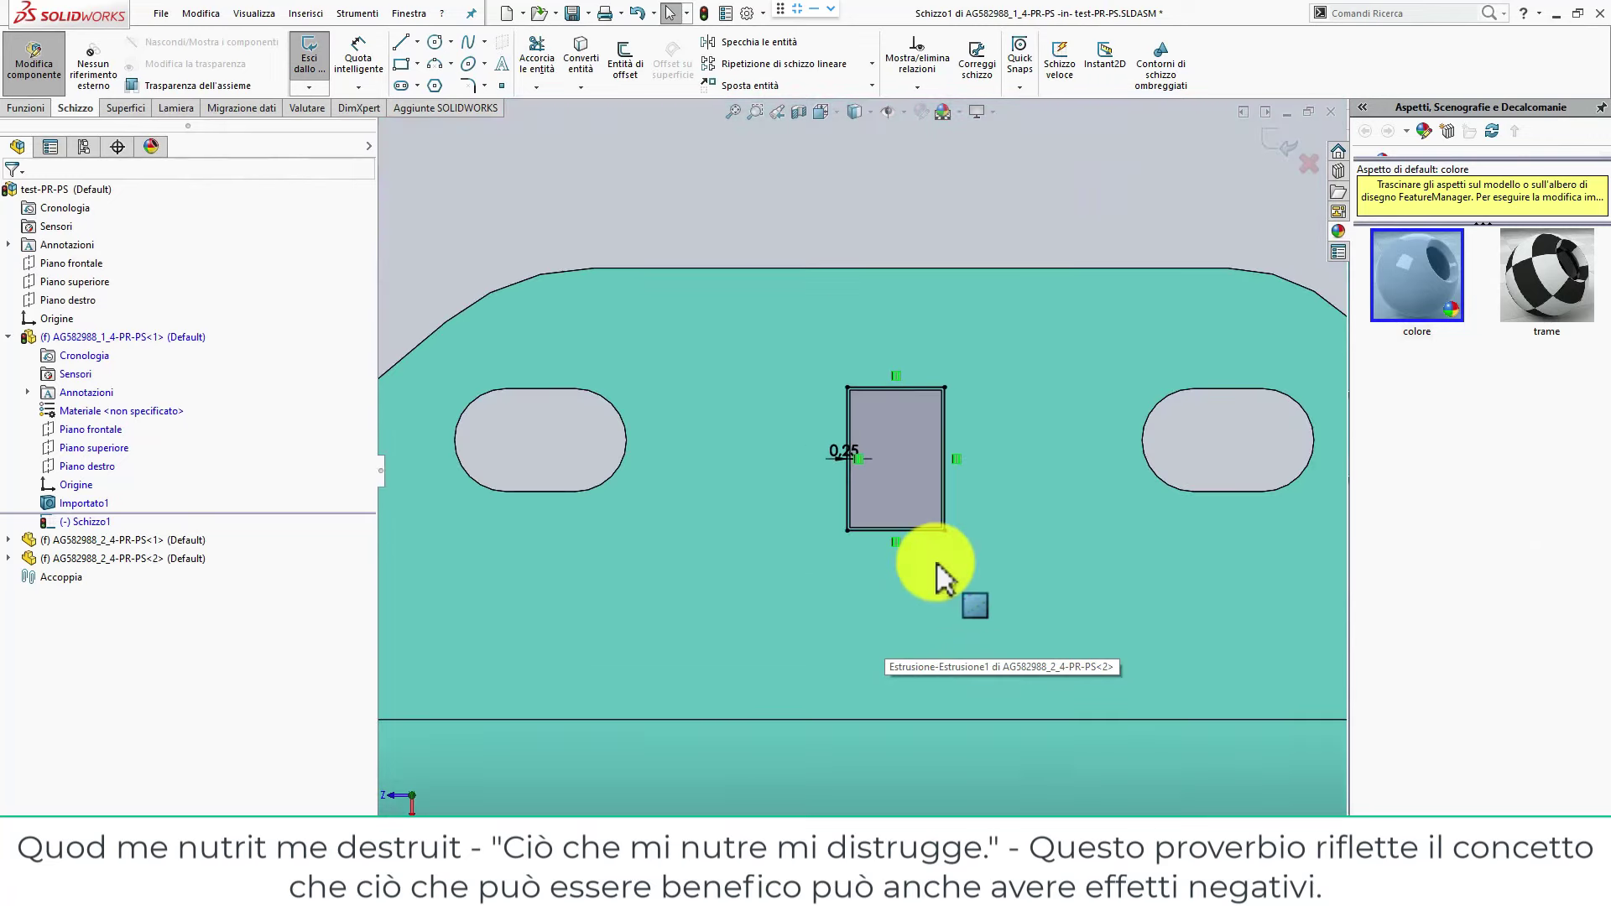
{"action": "scroll", "coordinate": [834, 419], "scroll_direction": "up", "scroll_amount": 2}
{"action": "middle_click_drag", "start_coordinate": [828, 386], "coordinate": [910, 476]}
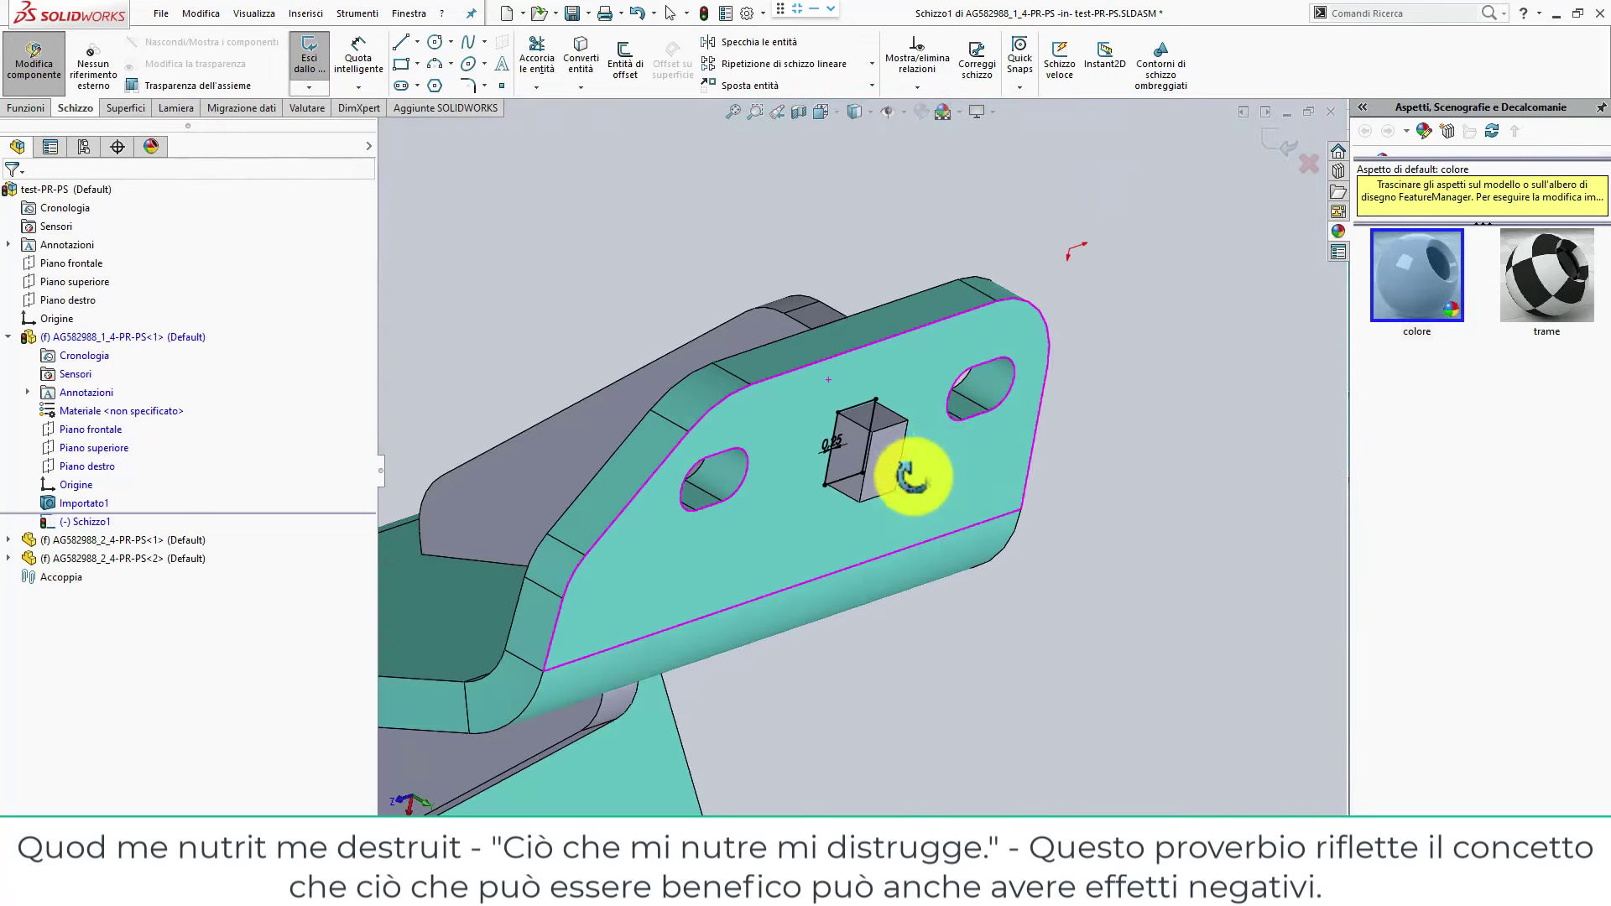
Cut the offset rectangle through all of the plate as Taglio-Estrusione1.
{"action": "left_click", "coordinate": [30, 112]}
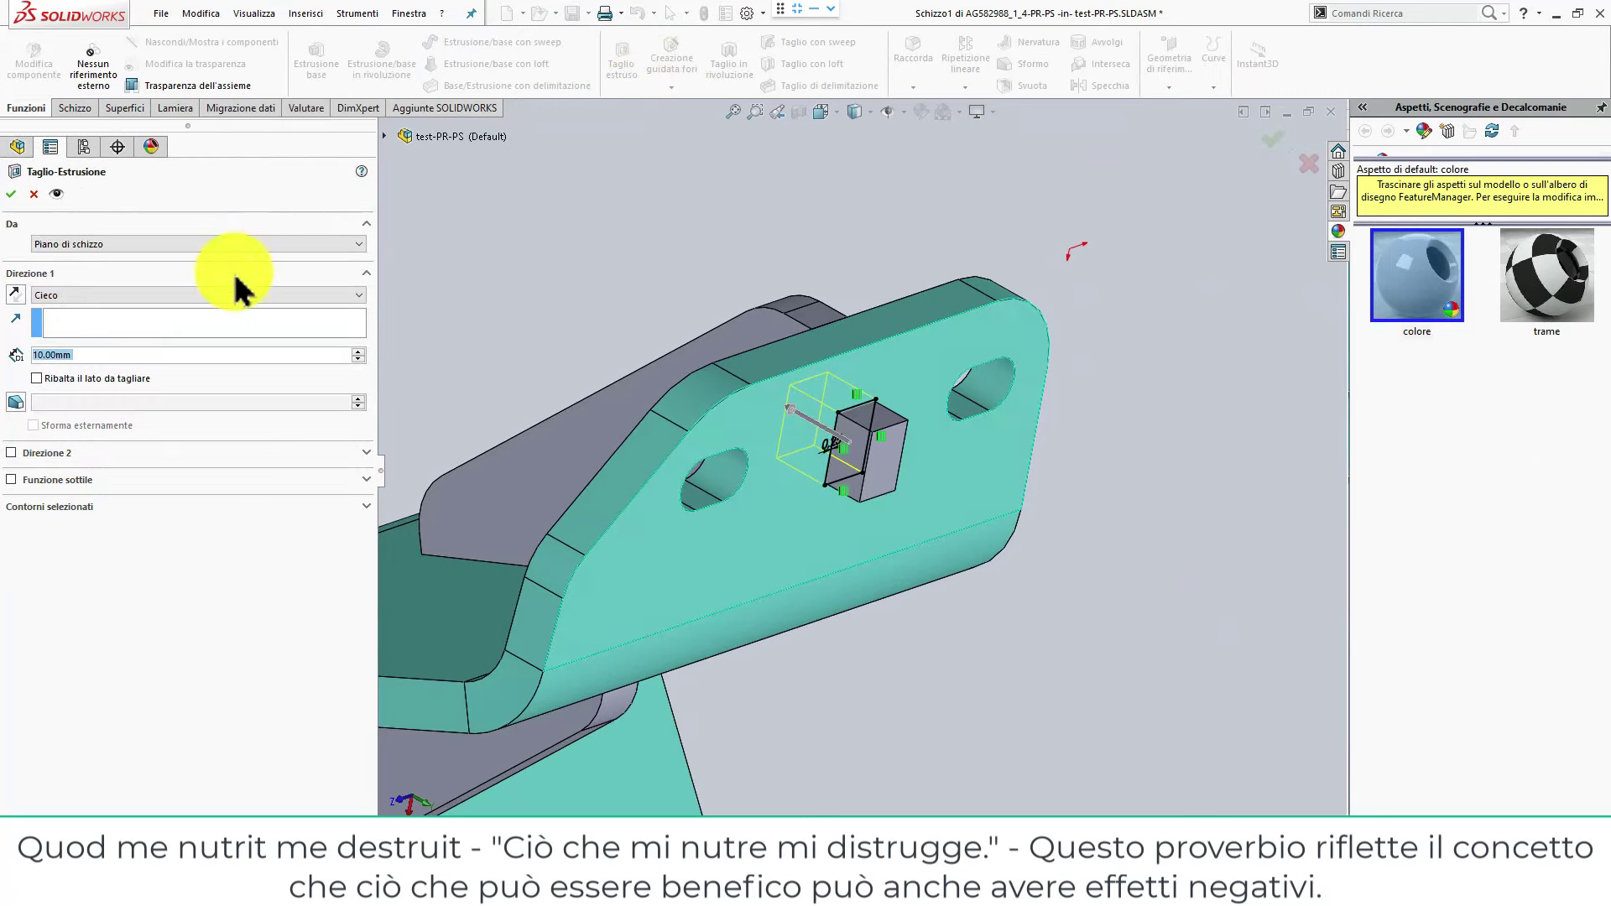
{"action": "left_click", "coordinate": [205, 289]}
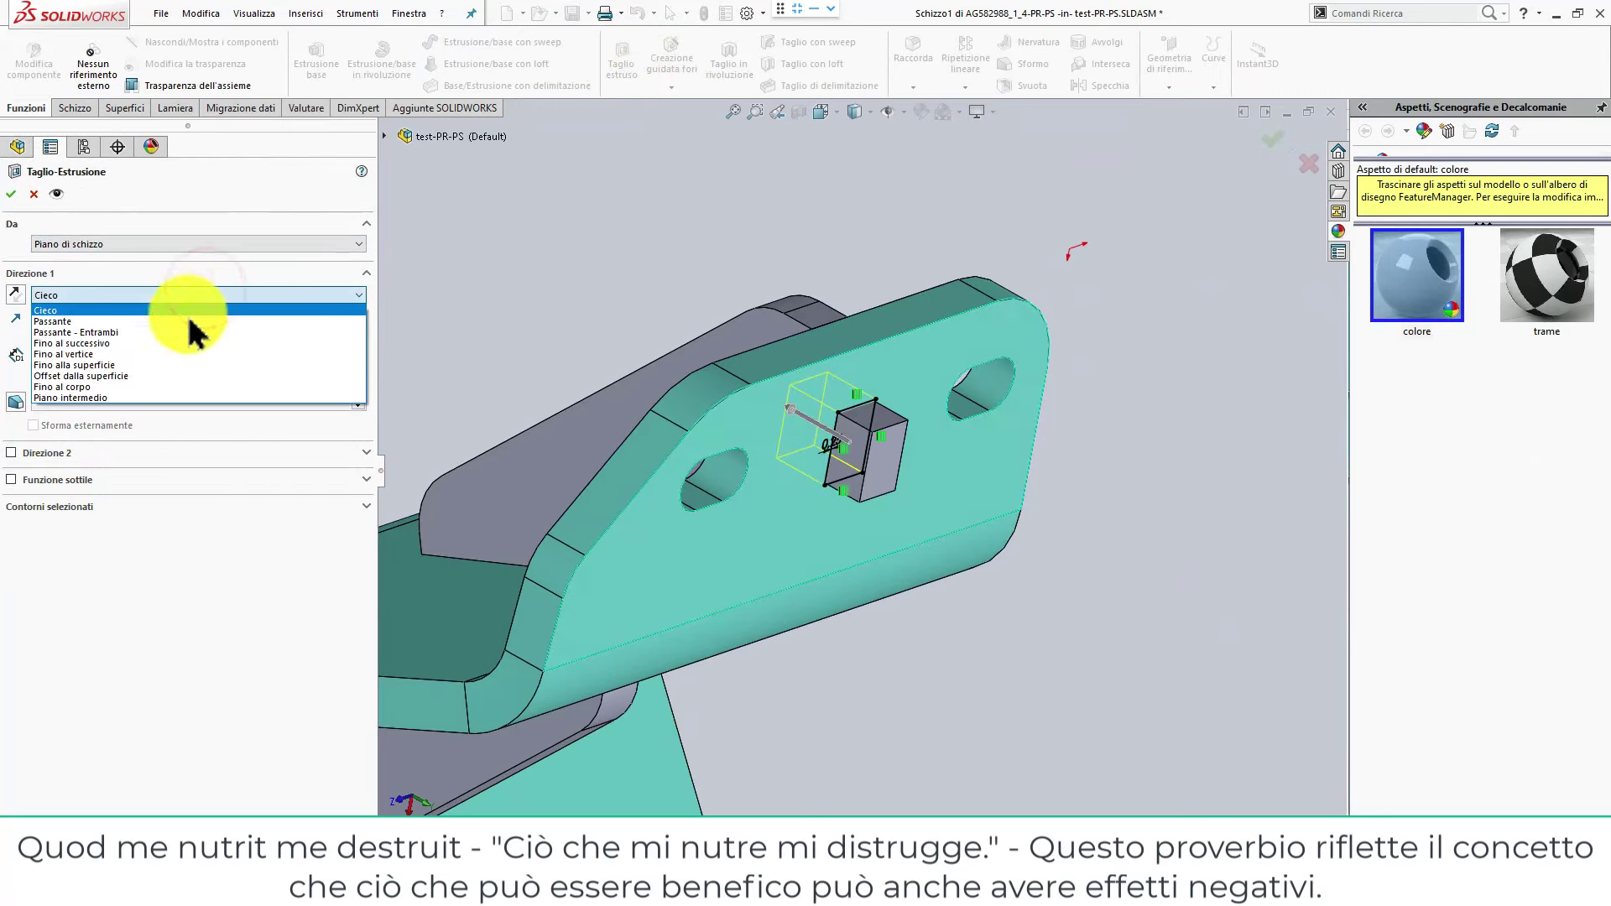
{"action": "left_click", "coordinate": [186, 324]}
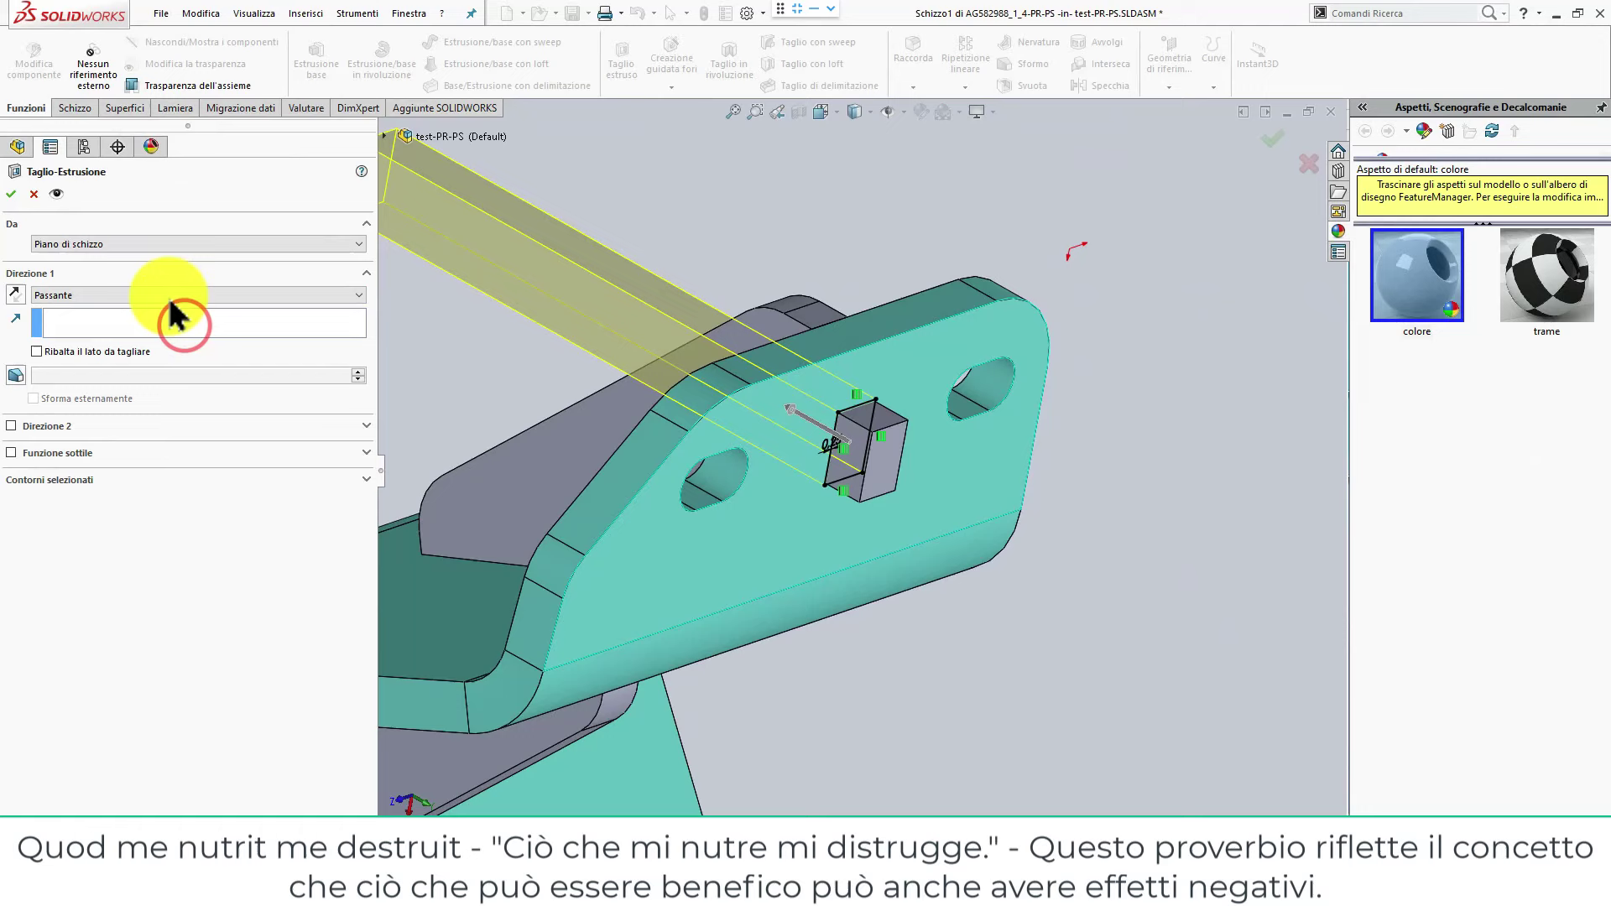
{"action": "left_click", "coordinate": [12, 193]}
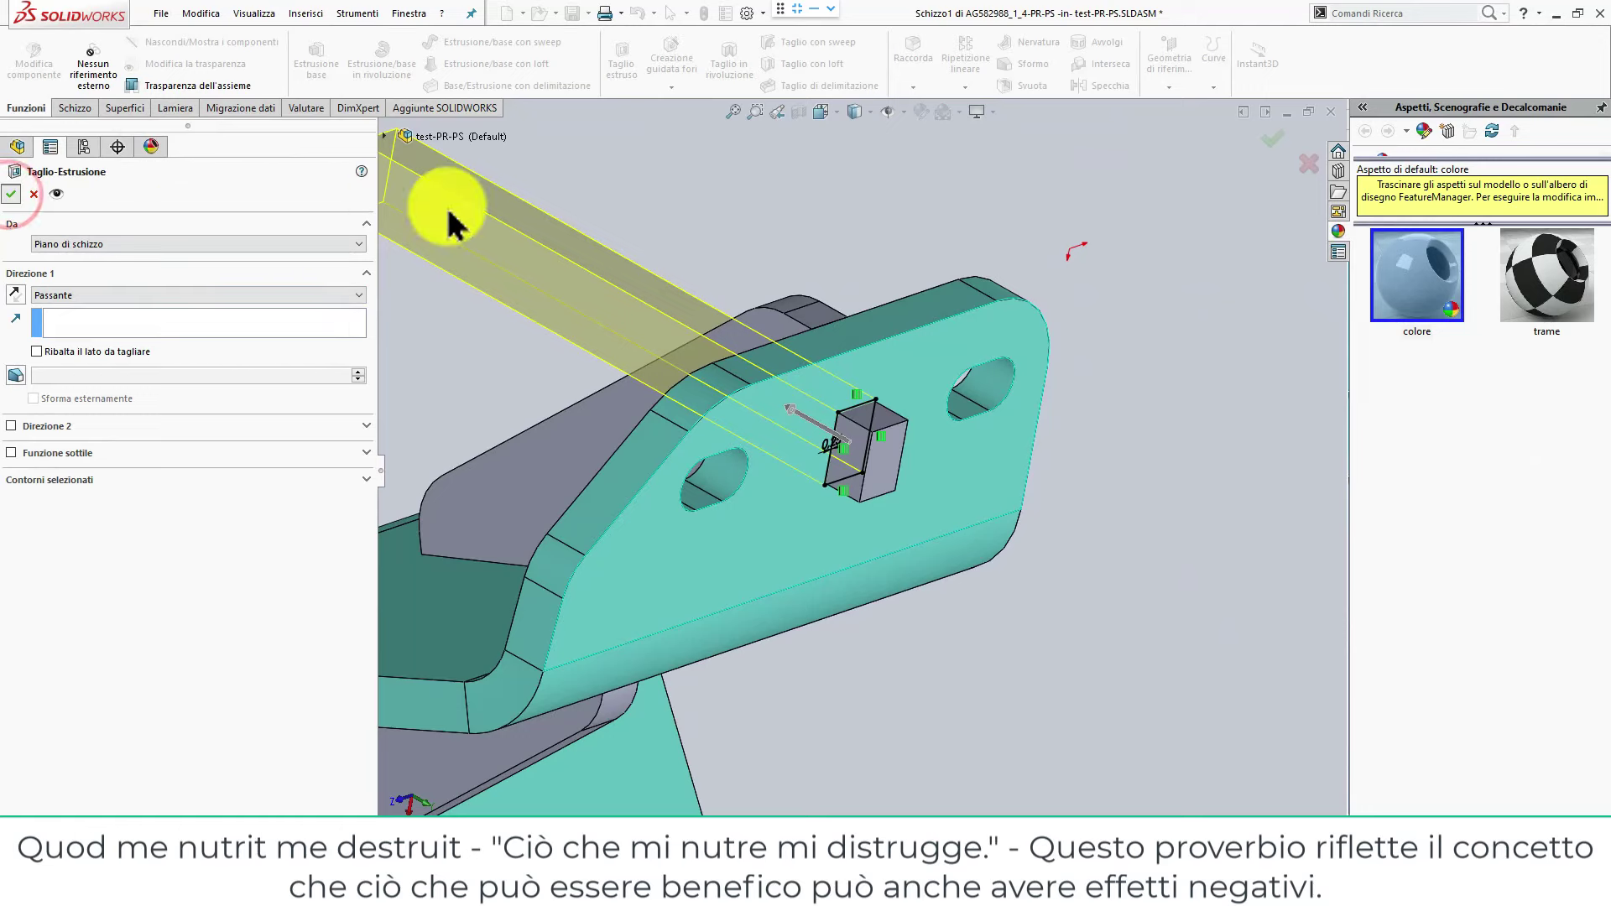
Exit in-context editing of the plate, back to the test-PR-PS assembly.
{"action": "left_click", "coordinate": [1283, 164]}
{"action": "left_click", "coordinate": [1227, 212]}
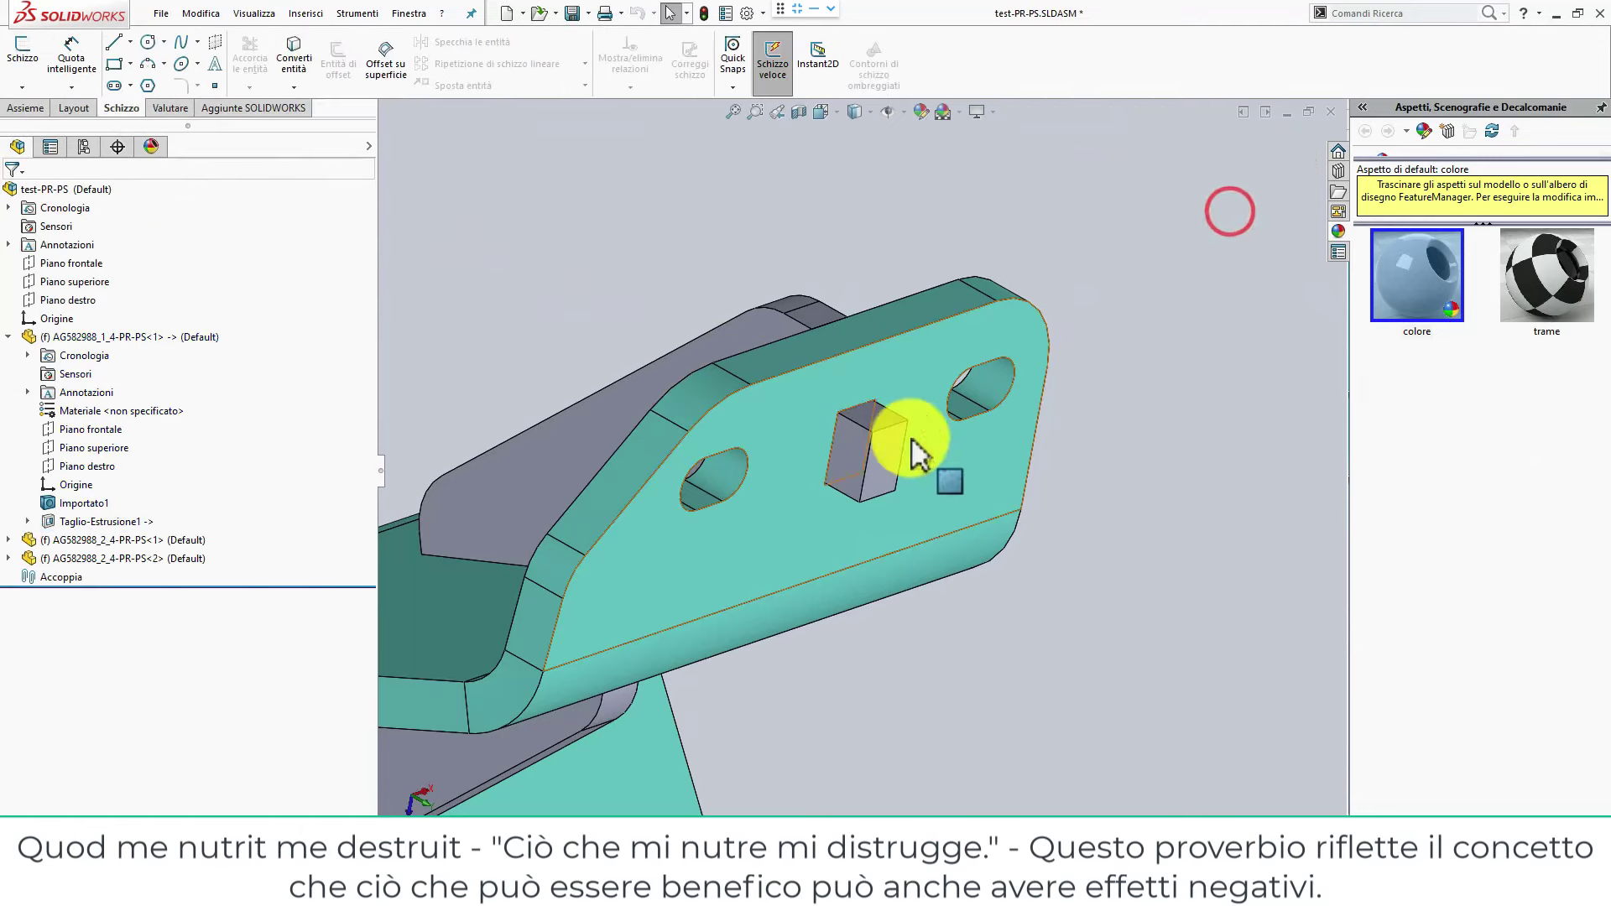
{"action": "middle_click_drag", "start_coordinate": [864, 453], "coordinate": [781, 310]}
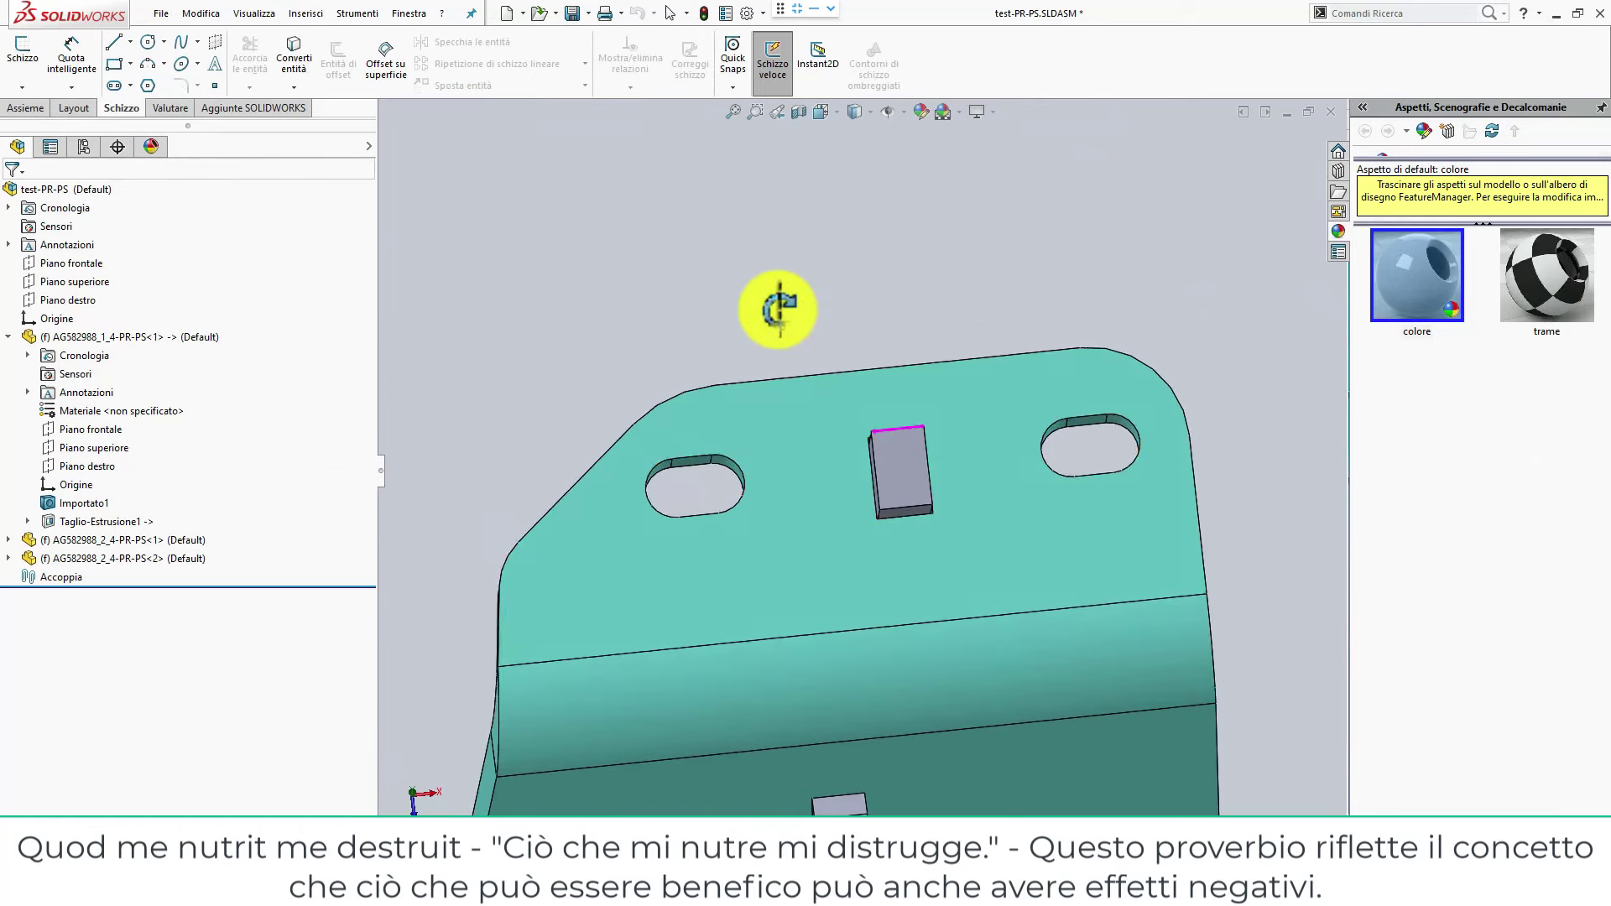
Open plate part AG582988_1_4-PR-PS alone to check the hole, then close it saving changes.
{"action": "left_click", "coordinate": [794, 421]}
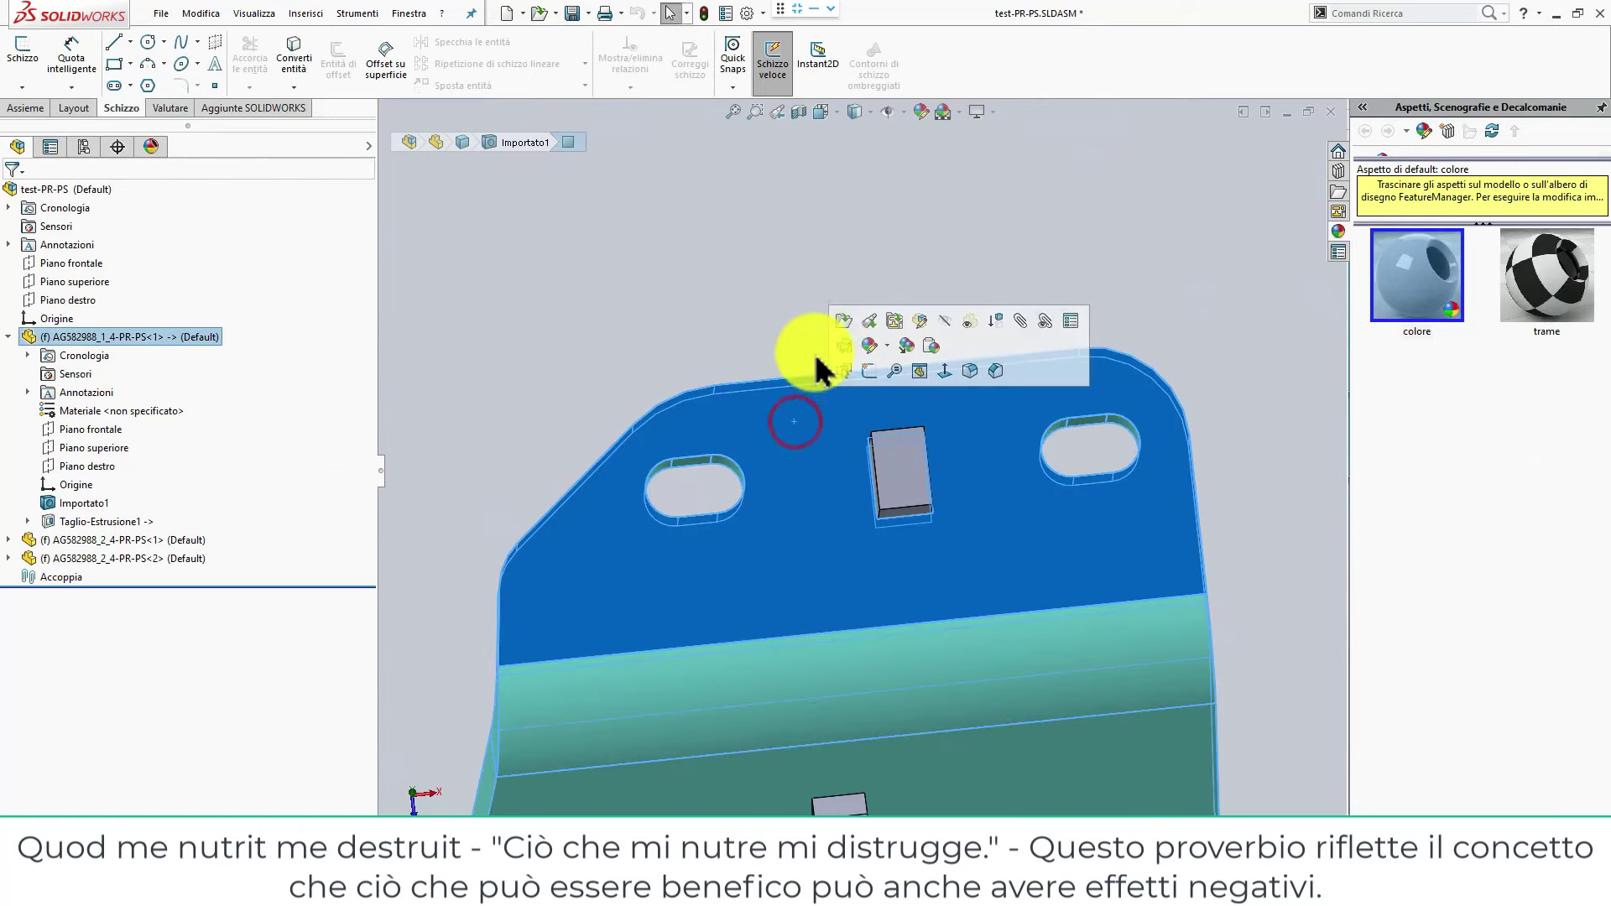
{"action": "left_click", "coordinate": [843, 322]}
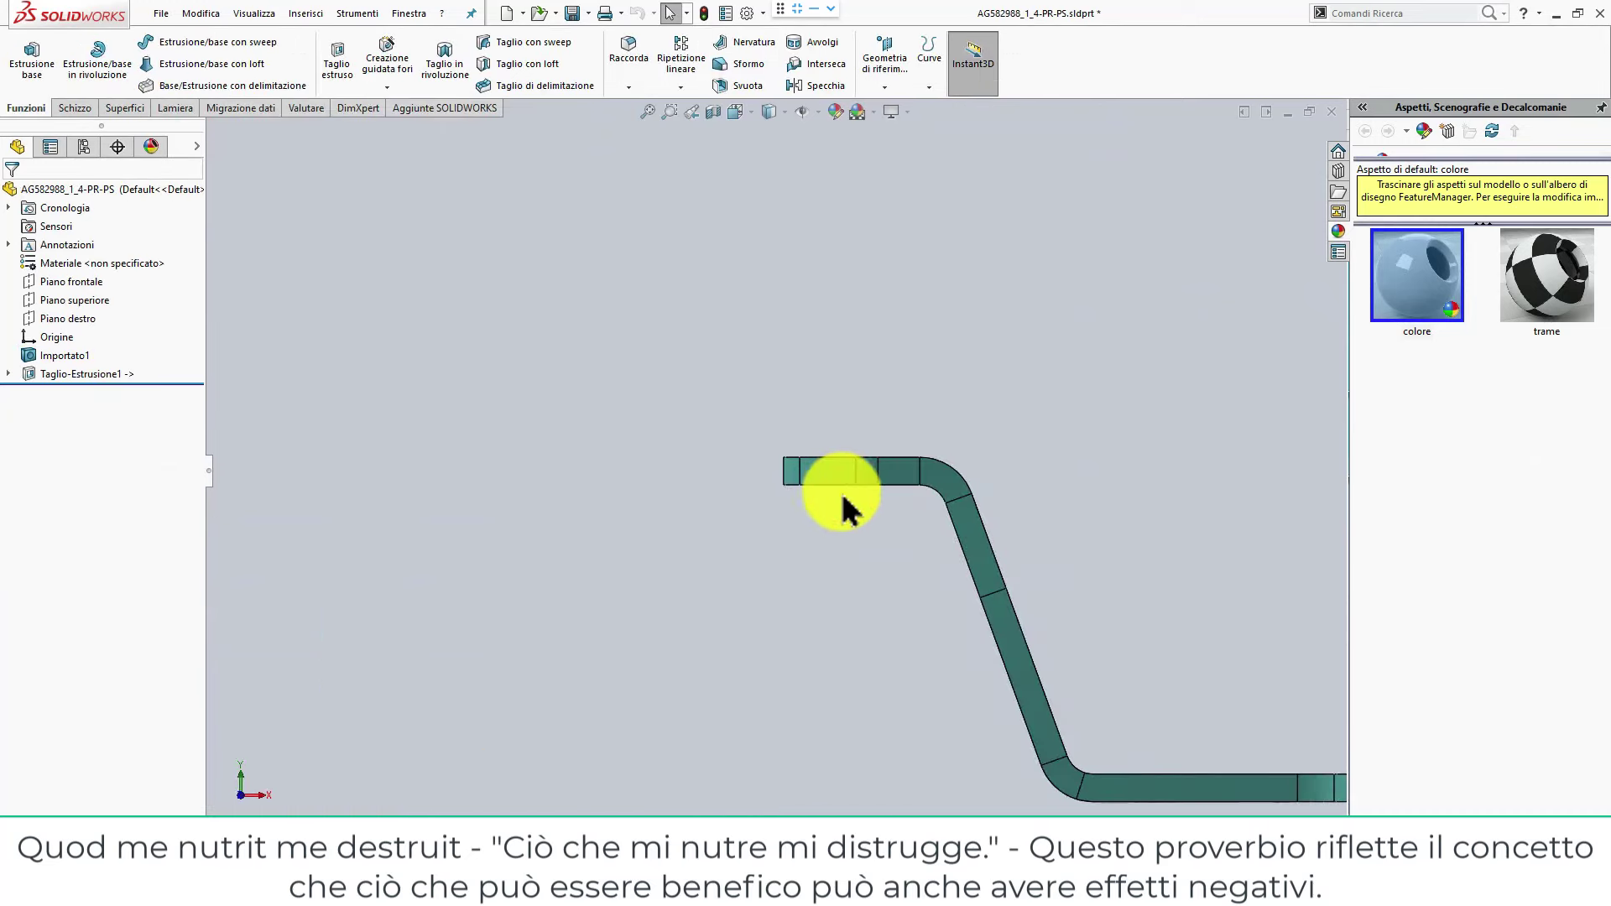
{"action": "mouse_move", "coordinate": [848, 504]}
{"action": "middle_mouse_down"}
{"action": "mouse_move", "coordinate": [878, 571]}
{"action": "mouse_move", "coordinate": [863, 551]}
{"action": "middle_mouse_up"}
{"action": "left_click", "coordinate": [510, 483]}
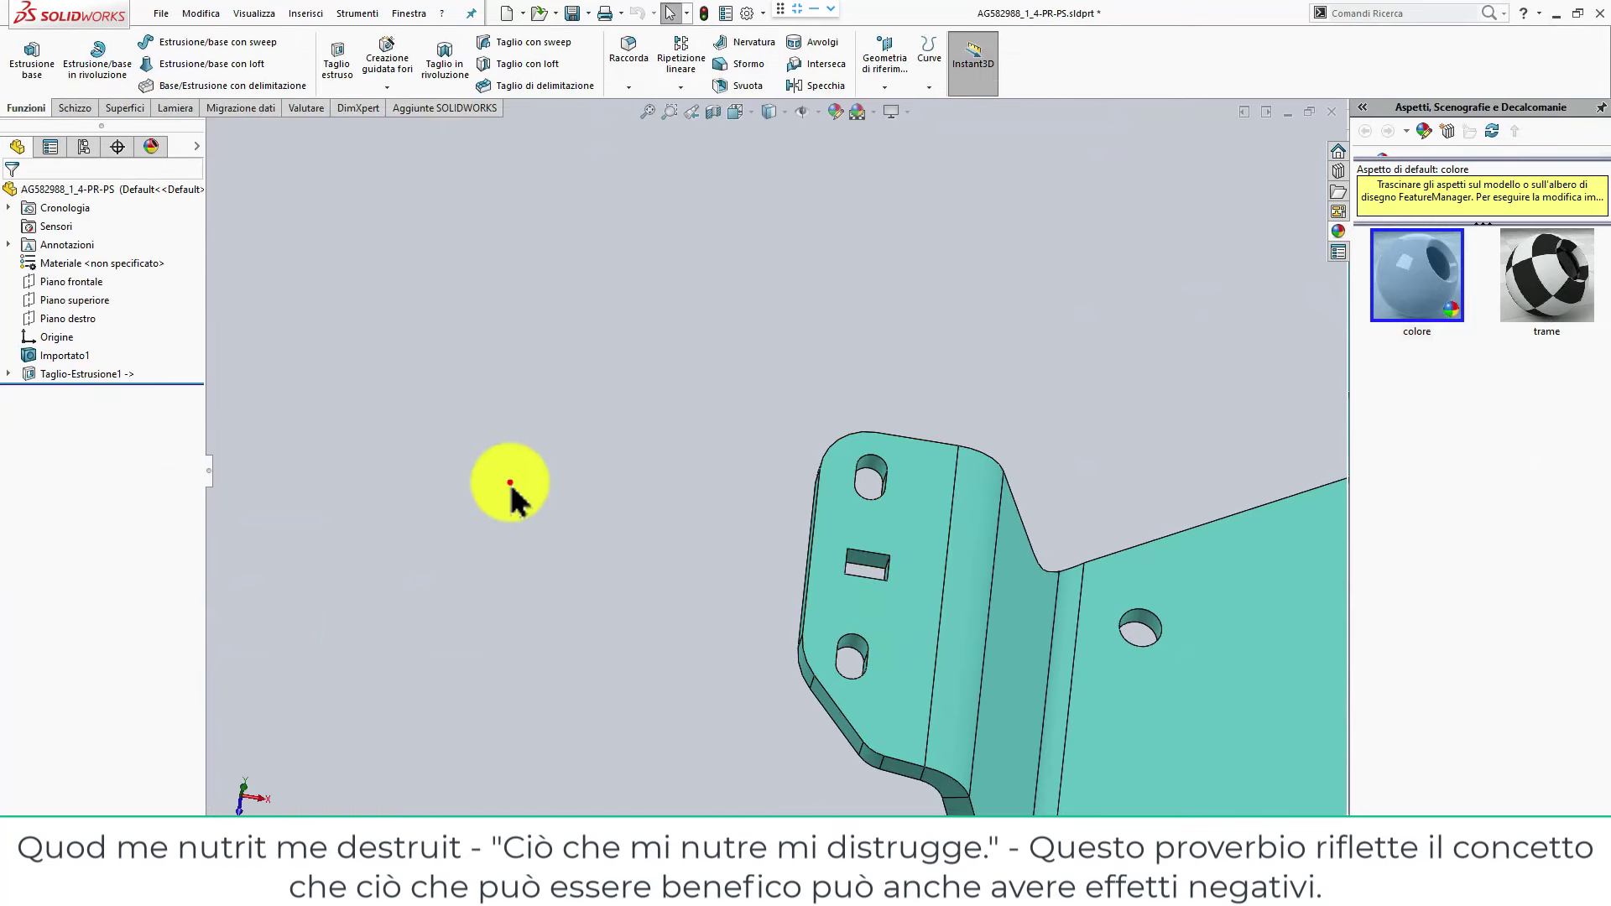
{"action": "key", "text": "ctrl+w"}
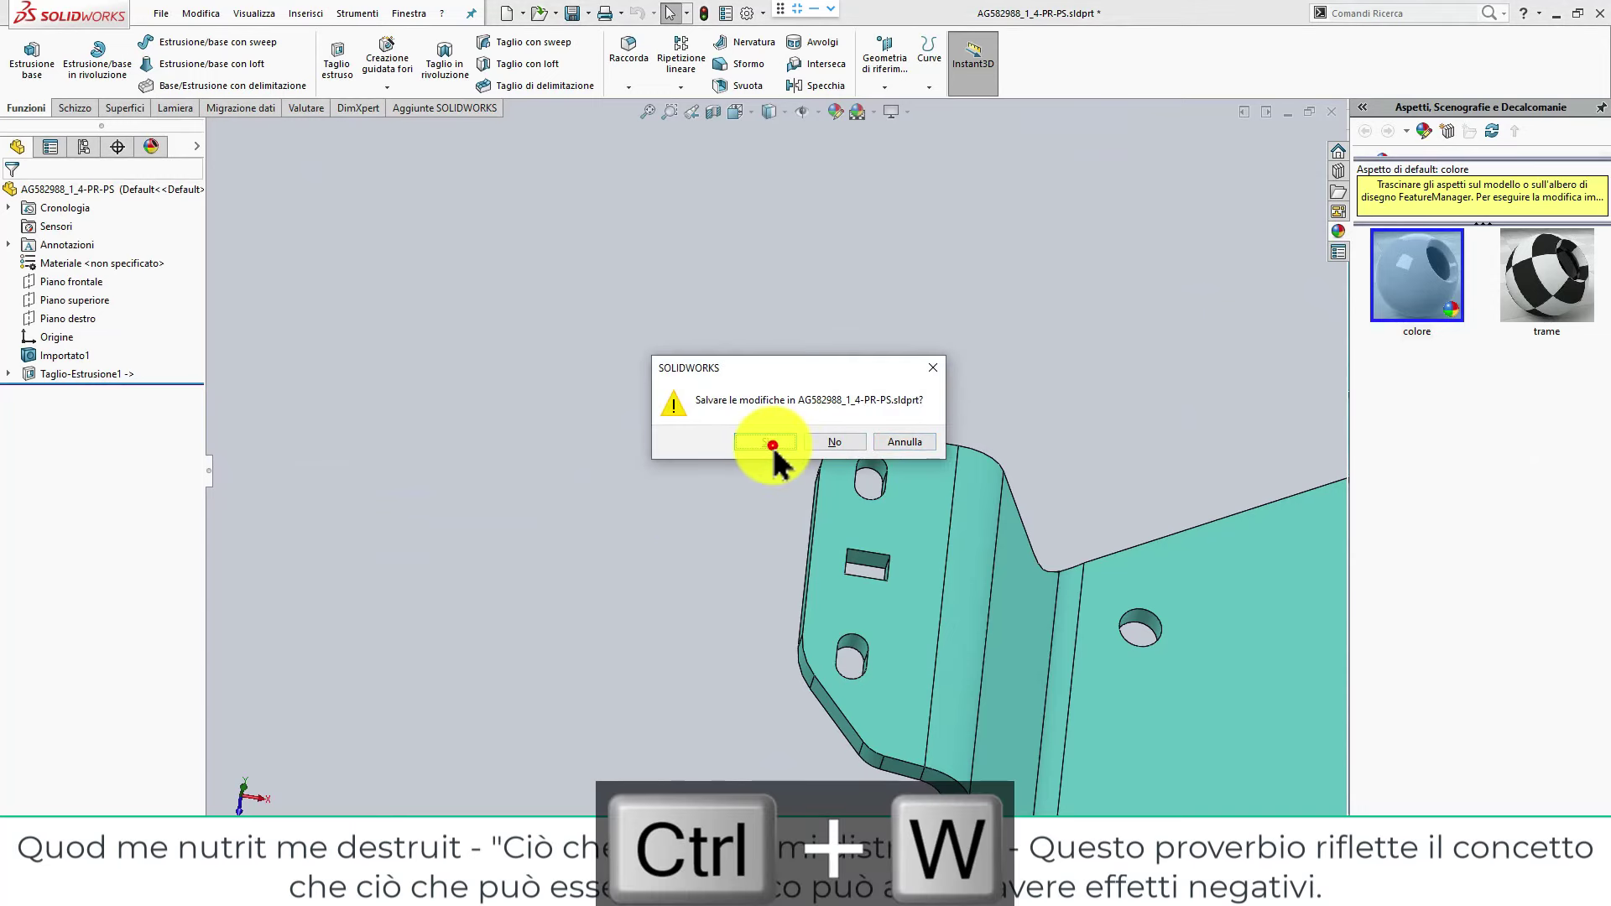
{"action": "left_click", "coordinate": [766, 445]}
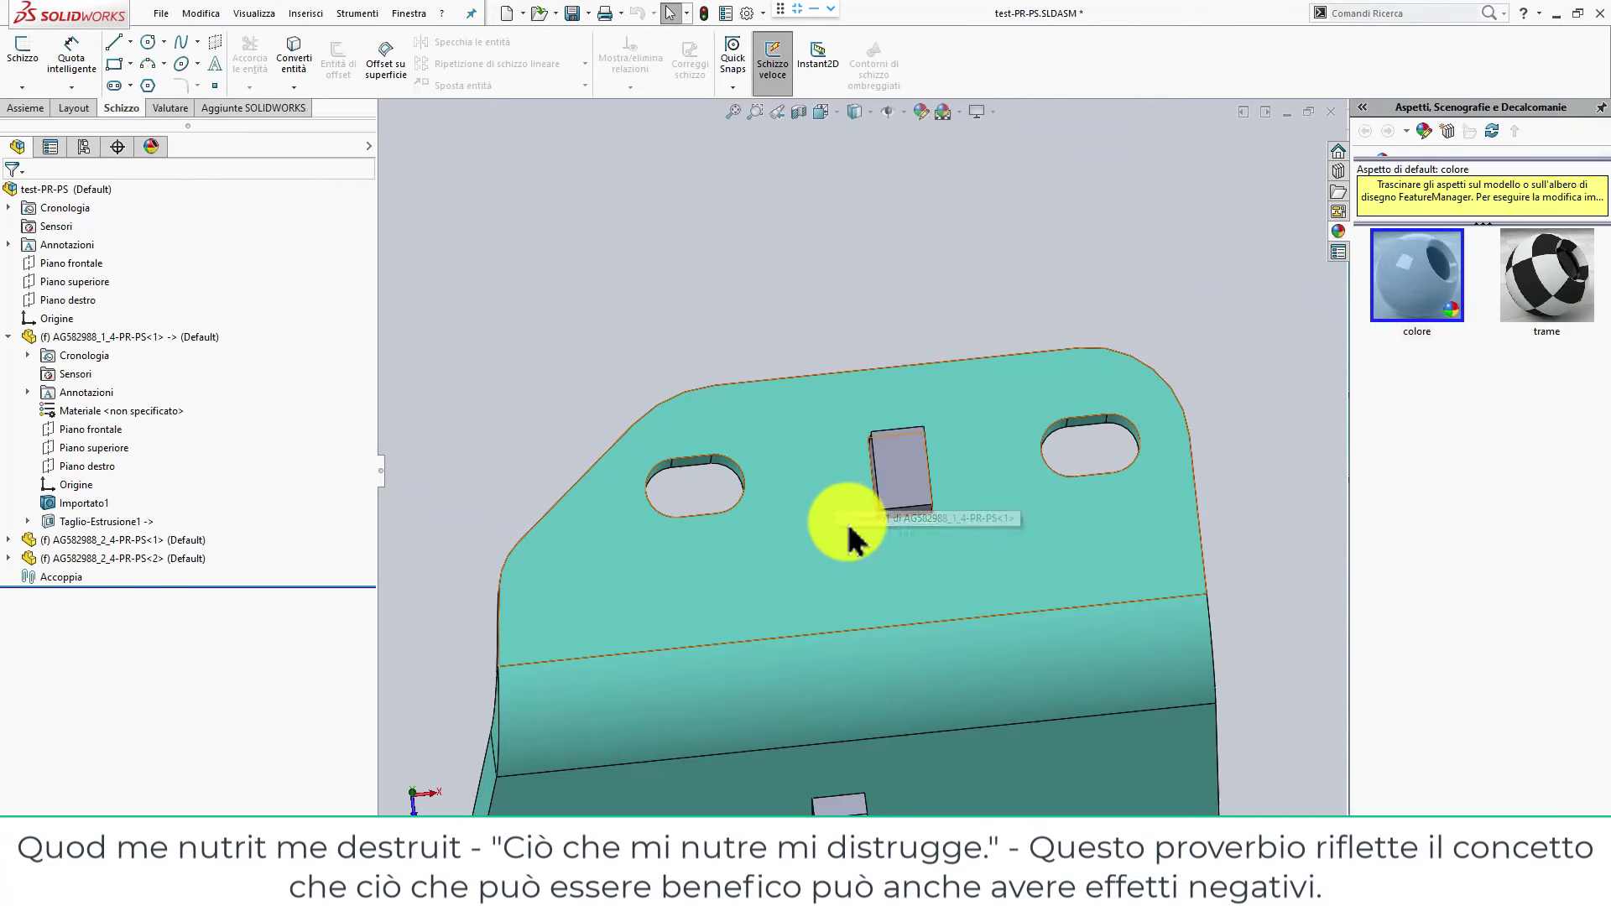
Measure the length of the plate's top edge from a side view.
{"action": "mouse_move", "coordinate": [849, 533]}
{"action": "middle_mouse_down"}
{"action": "mouse_move", "coordinate": [971, 568]}
{"action": "mouse_move", "coordinate": [1063, 672]}
{"action": "mouse_move", "coordinate": [973, 399]}
{"action": "mouse_move", "coordinate": [845, 403]}
{"action": "mouse_move", "coordinate": [939, 460]}
{"action": "mouse_move", "coordinate": [918, 604]}
{"action": "mouse_move", "coordinate": [948, 567]}
{"action": "mouse_move", "coordinate": [899, 521]}
{"action": "mouse_move", "coordinate": [927, 521]}
{"action": "mouse_move", "coordinate": [888, 511]}
{"action": "middle_mouse_up"}
{"action": "scroll", "coordinate": [864, 453], "scroll_direction": "down", "scroll_amount": 2}
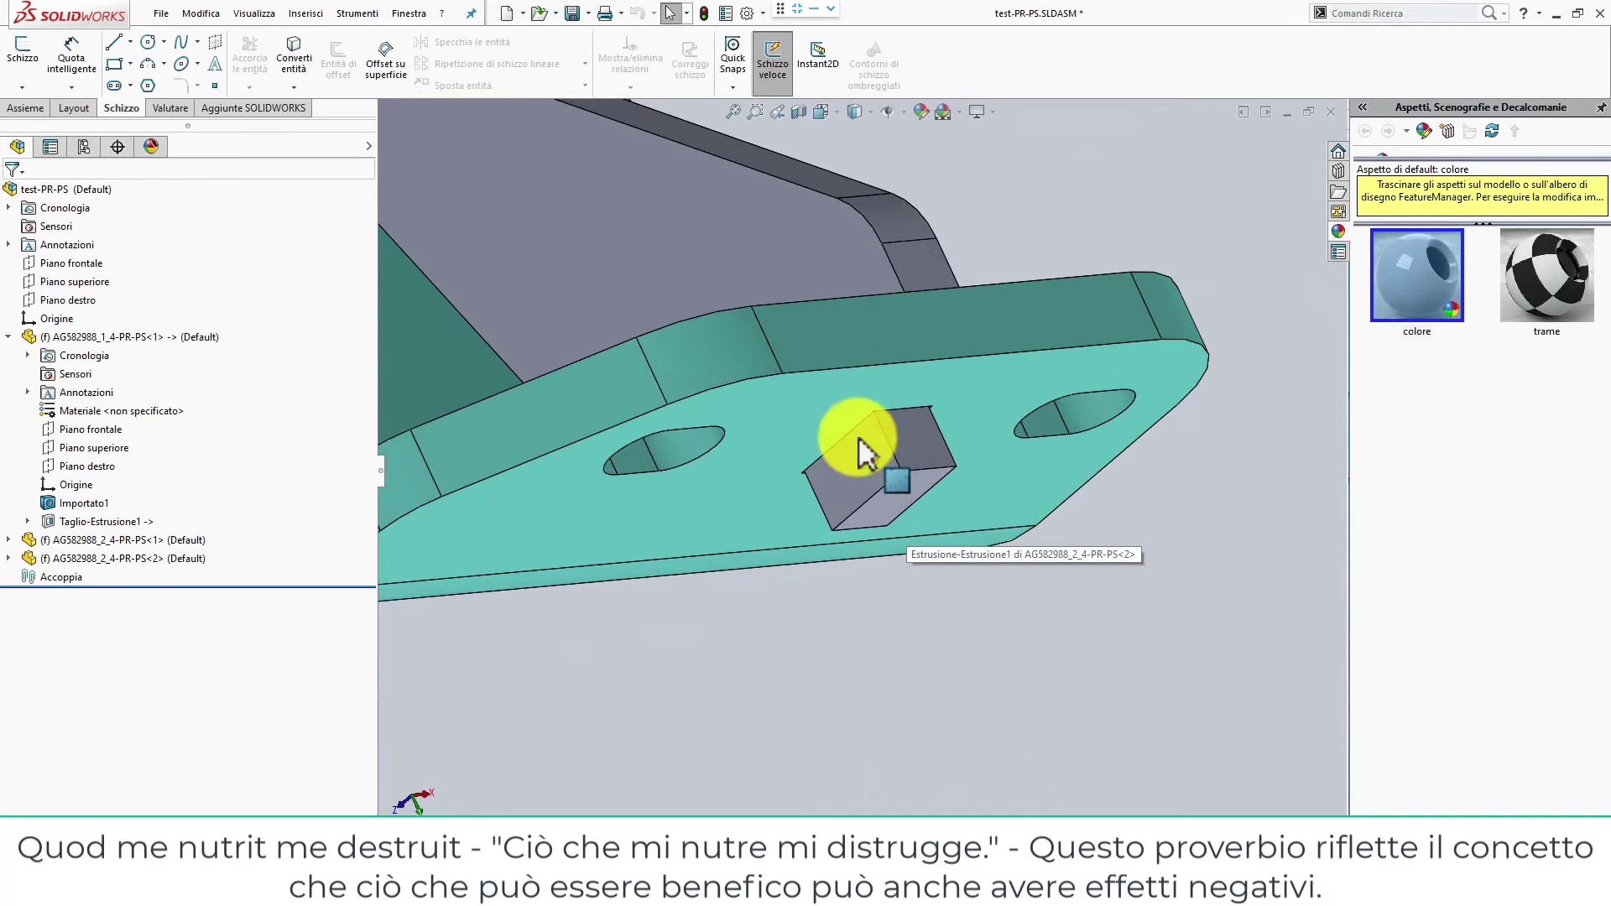
{"action": "left_click", "coordinate": [910, 500]}
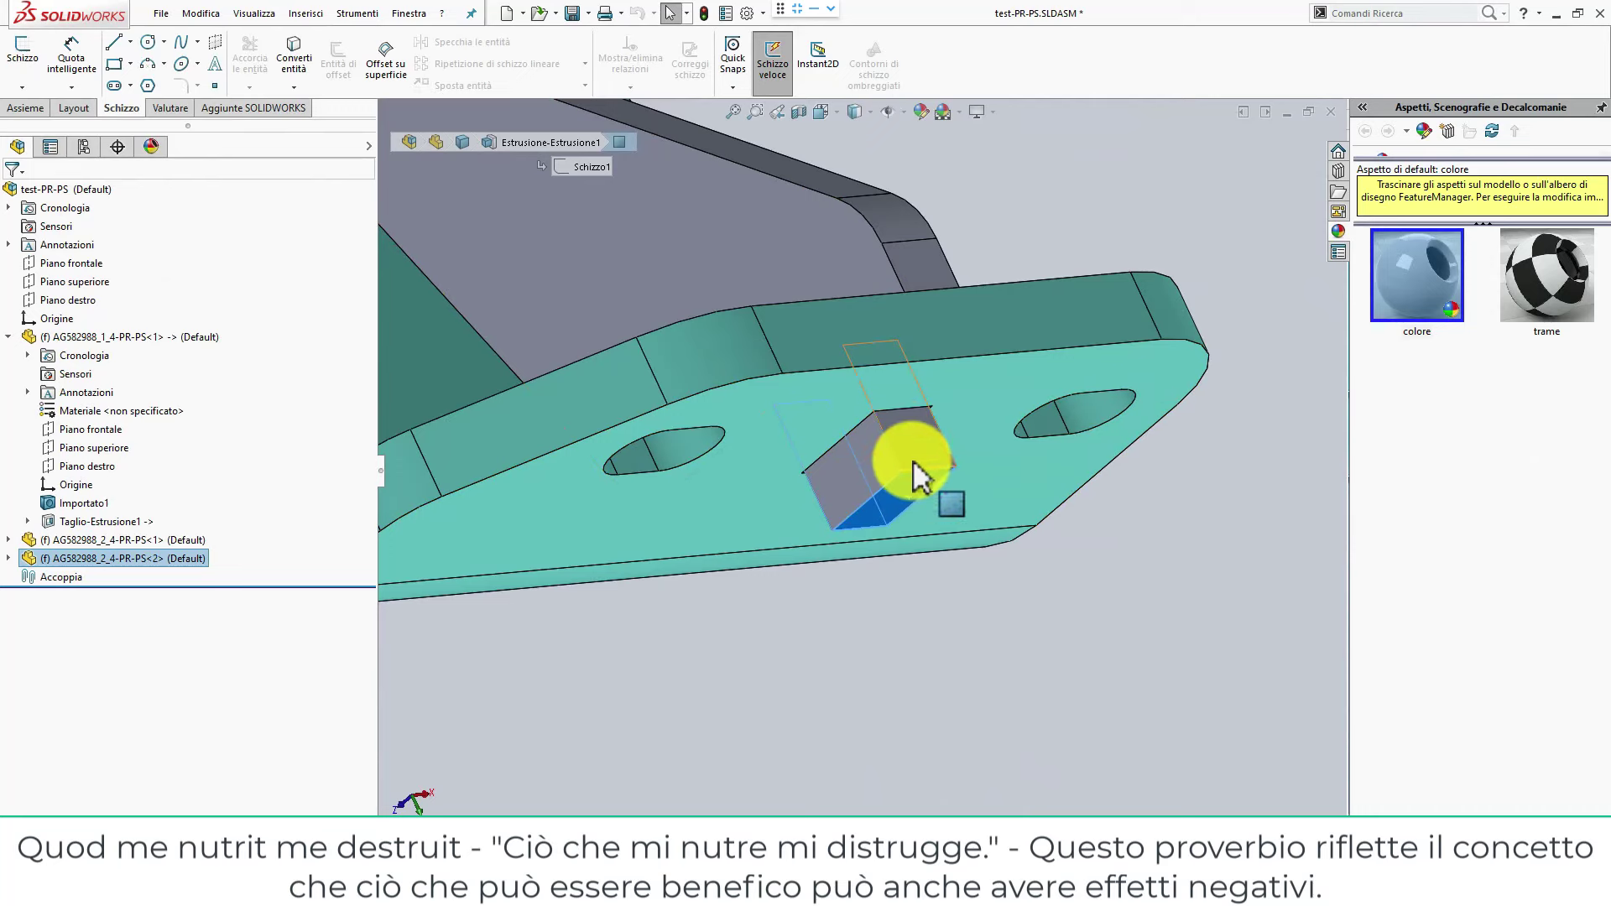
{"action": "left_click", "coordinate": [772, 354]}
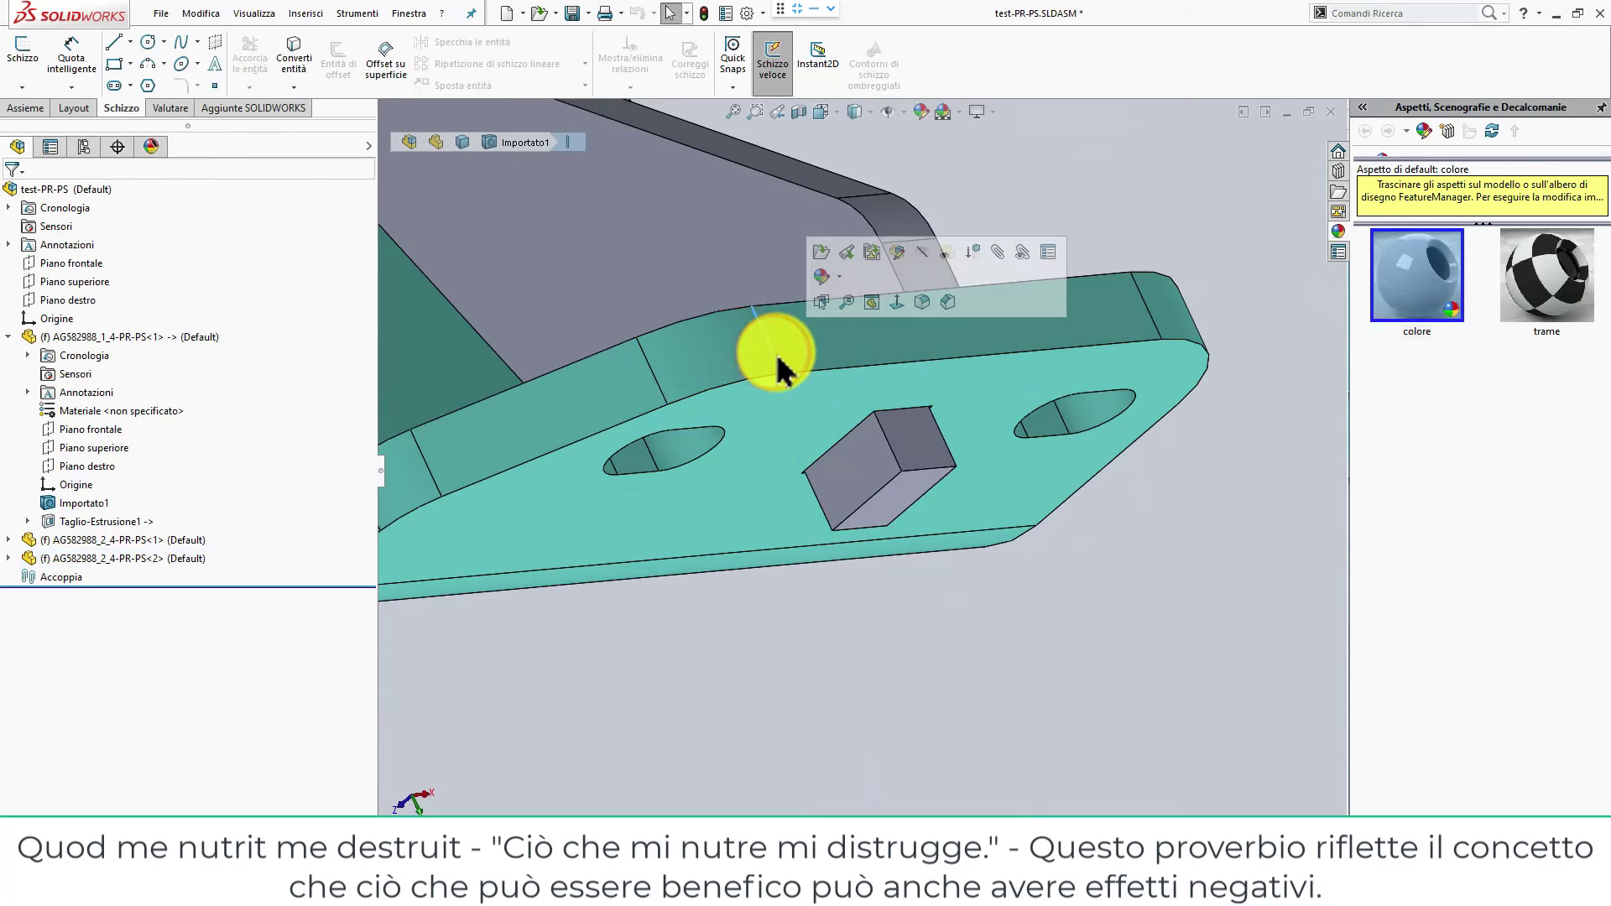
{"action": "key", "text": "m"}
{"action": "left_click", "coordinate": [782, 359]}
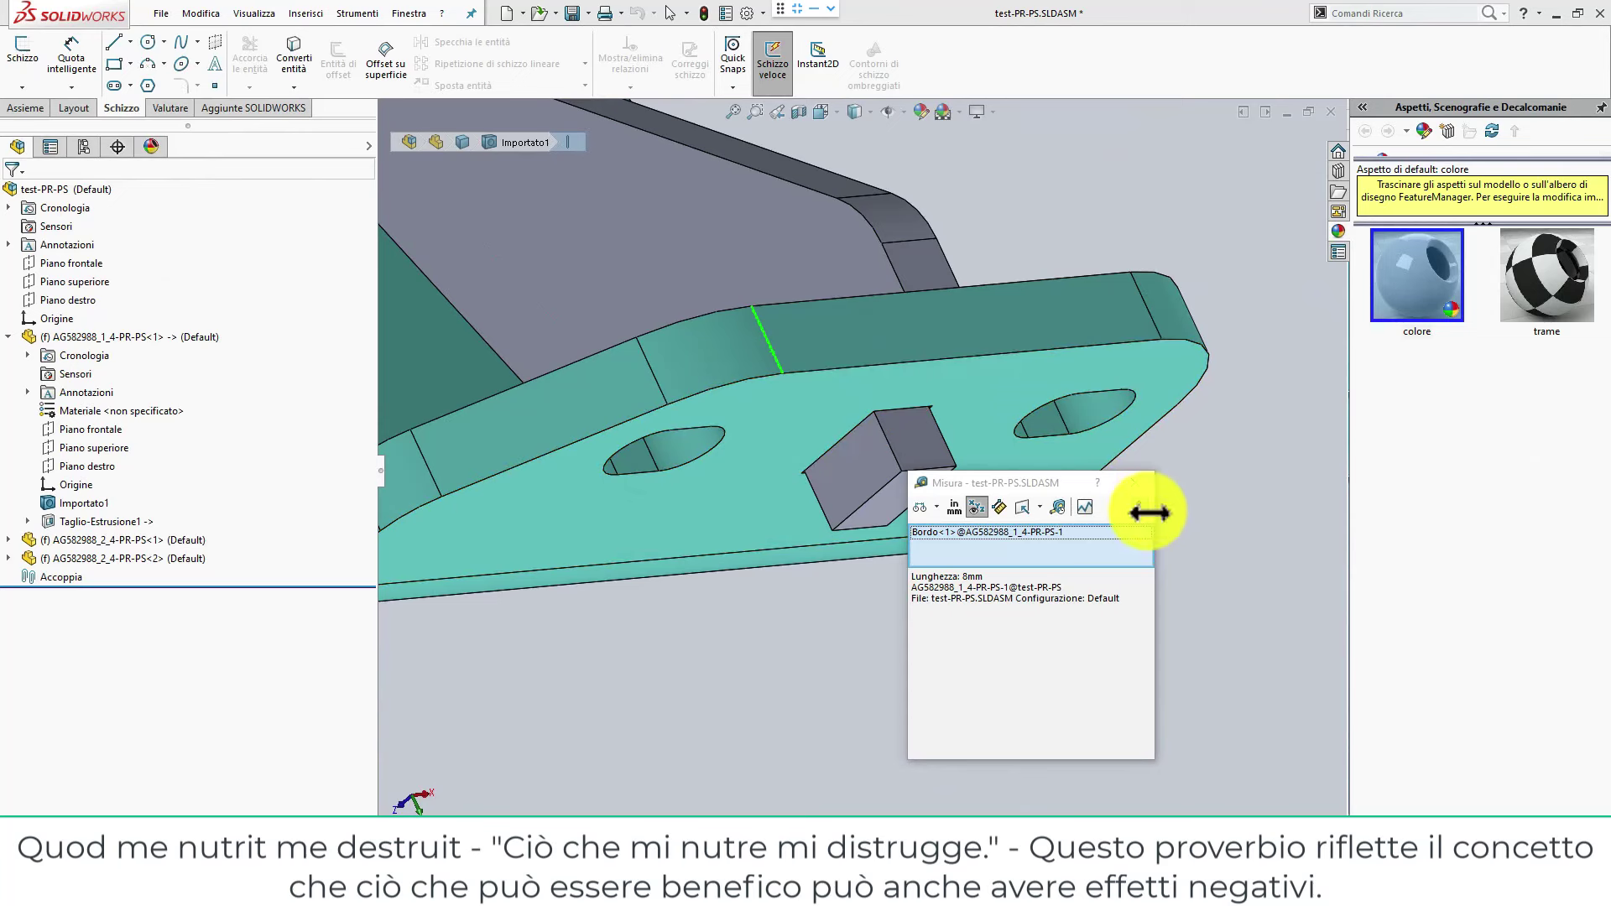
{"action": "left_click", "coordinate": [1135, 487]}
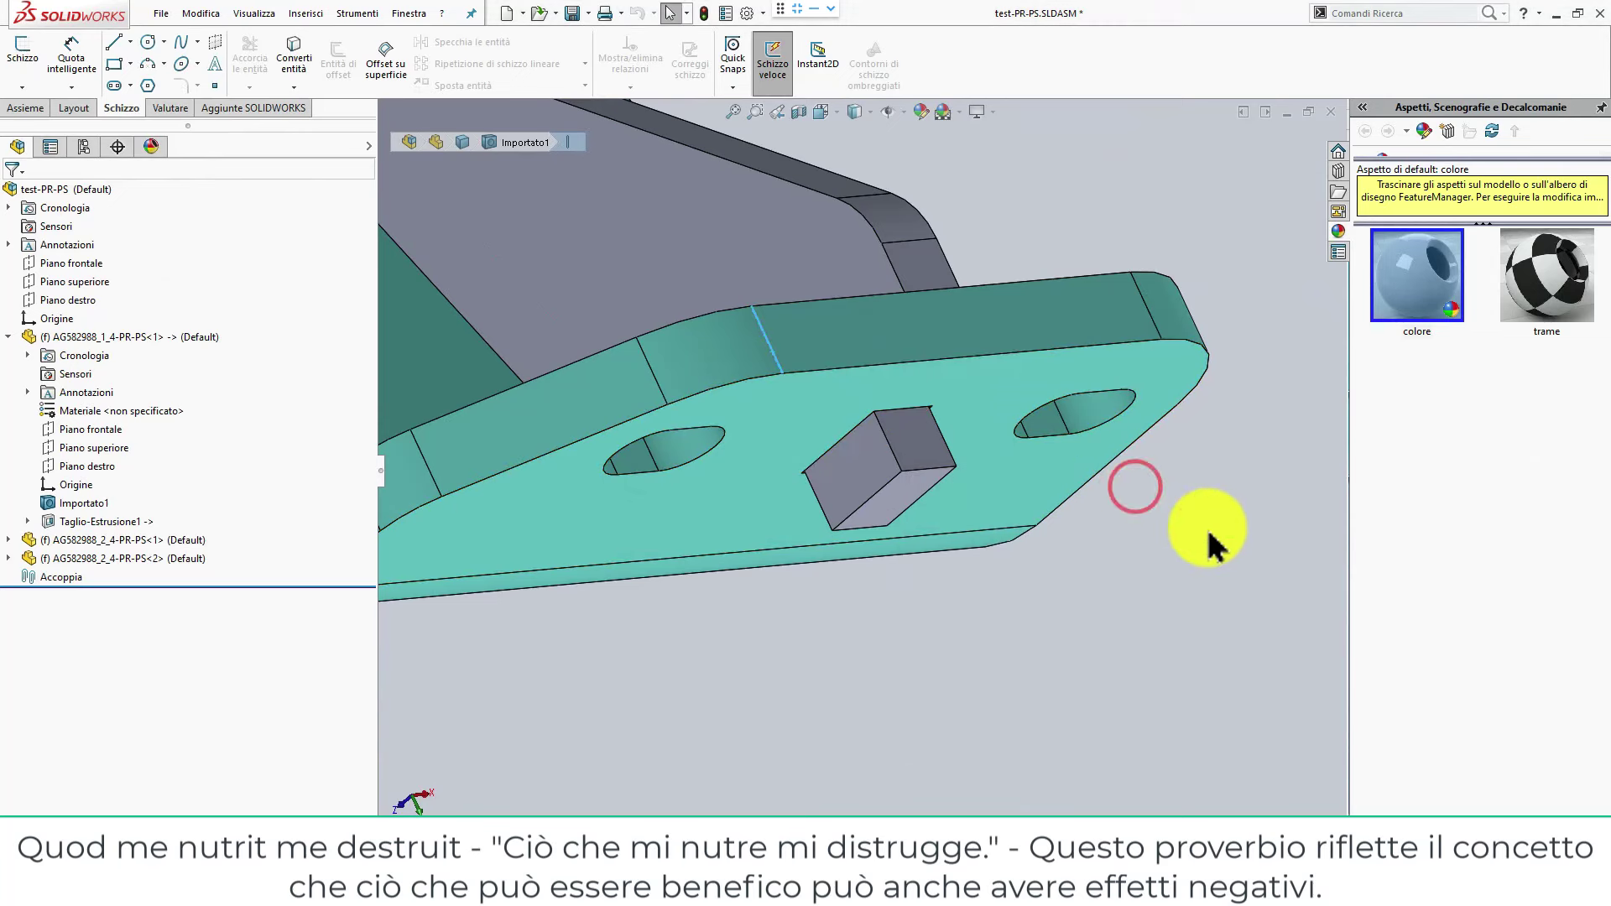
Change the small block's extrusion depth from 15 to 5 mm and rebuild the assembly.
{"action": "mouse_move", "coordinate": [908, 454]}
{"action": "left_mouse_down"}
{"action": "mouse_move", "coordinate": [835, 495]}
{"action": "mouse_move", "coordinate": [819, 472]}
{"action": "left_mouse_up"}
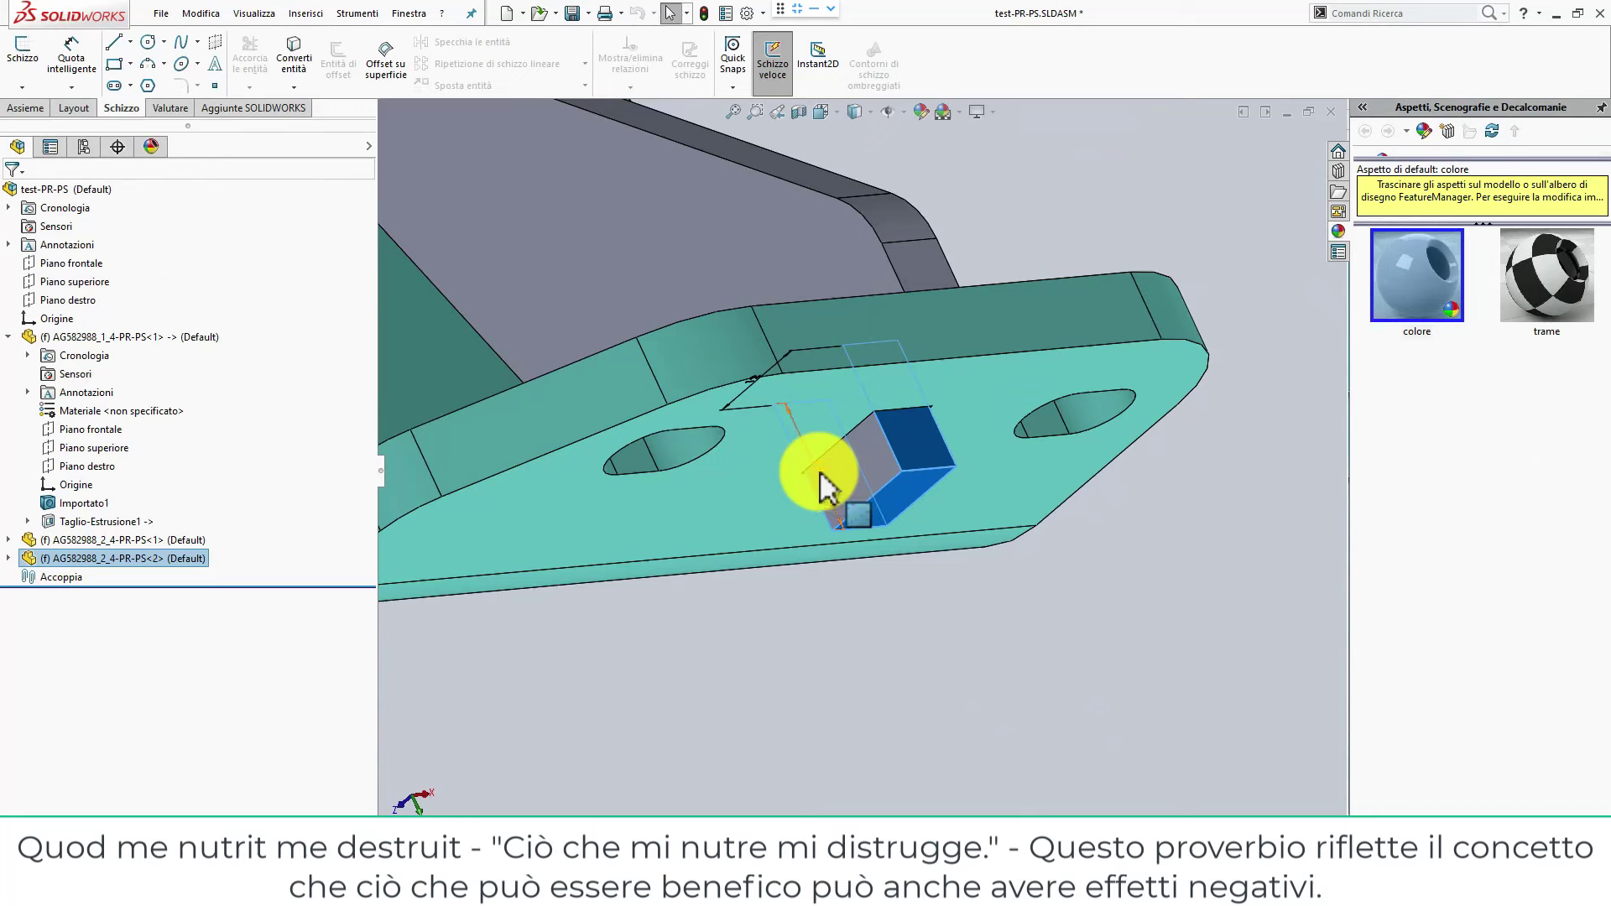
{"action": "double_click", "coordinate": [820, 472]}
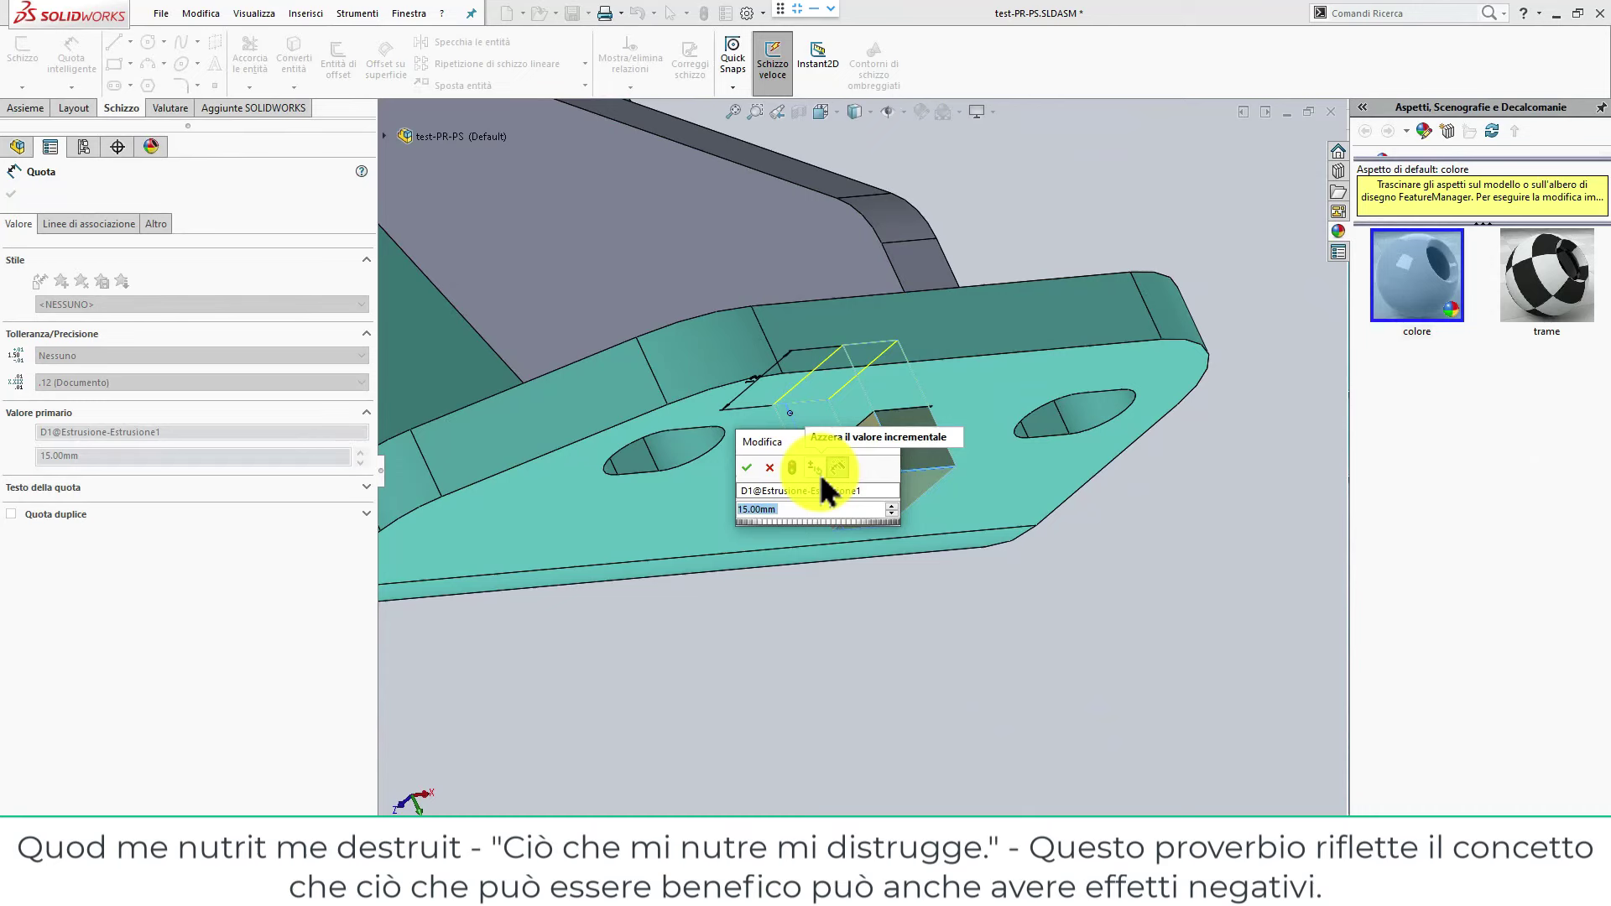
{"action": "type", "text": "5"}
{"action": "left_click", "coordinate": [745, 470]}
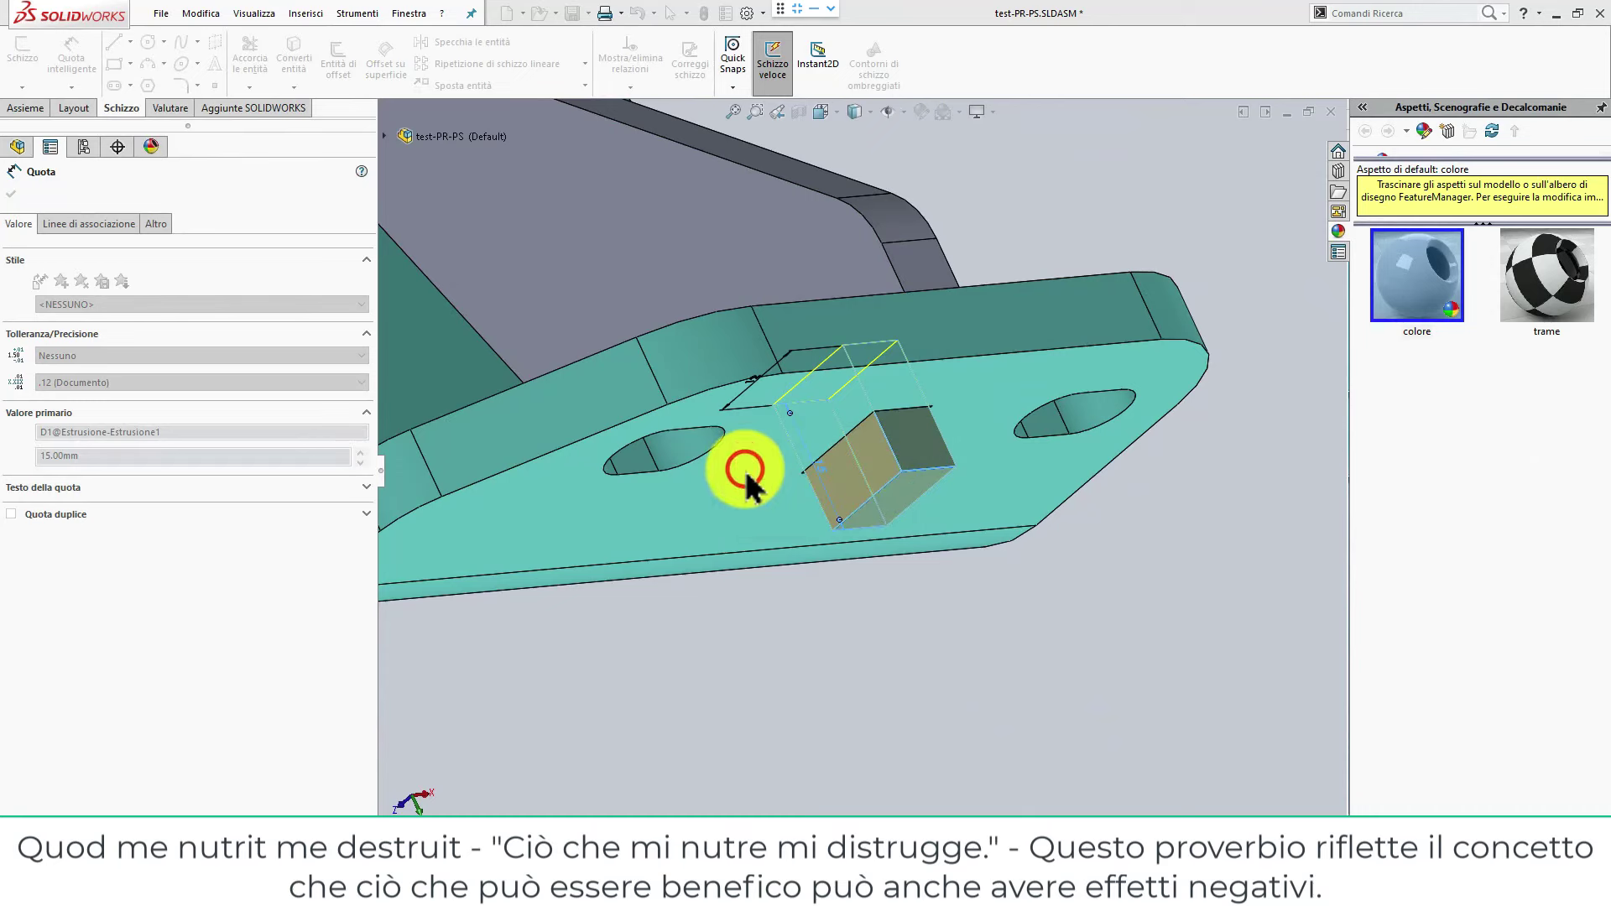
{"action": "left_click", "coordinate": [7, 192]}
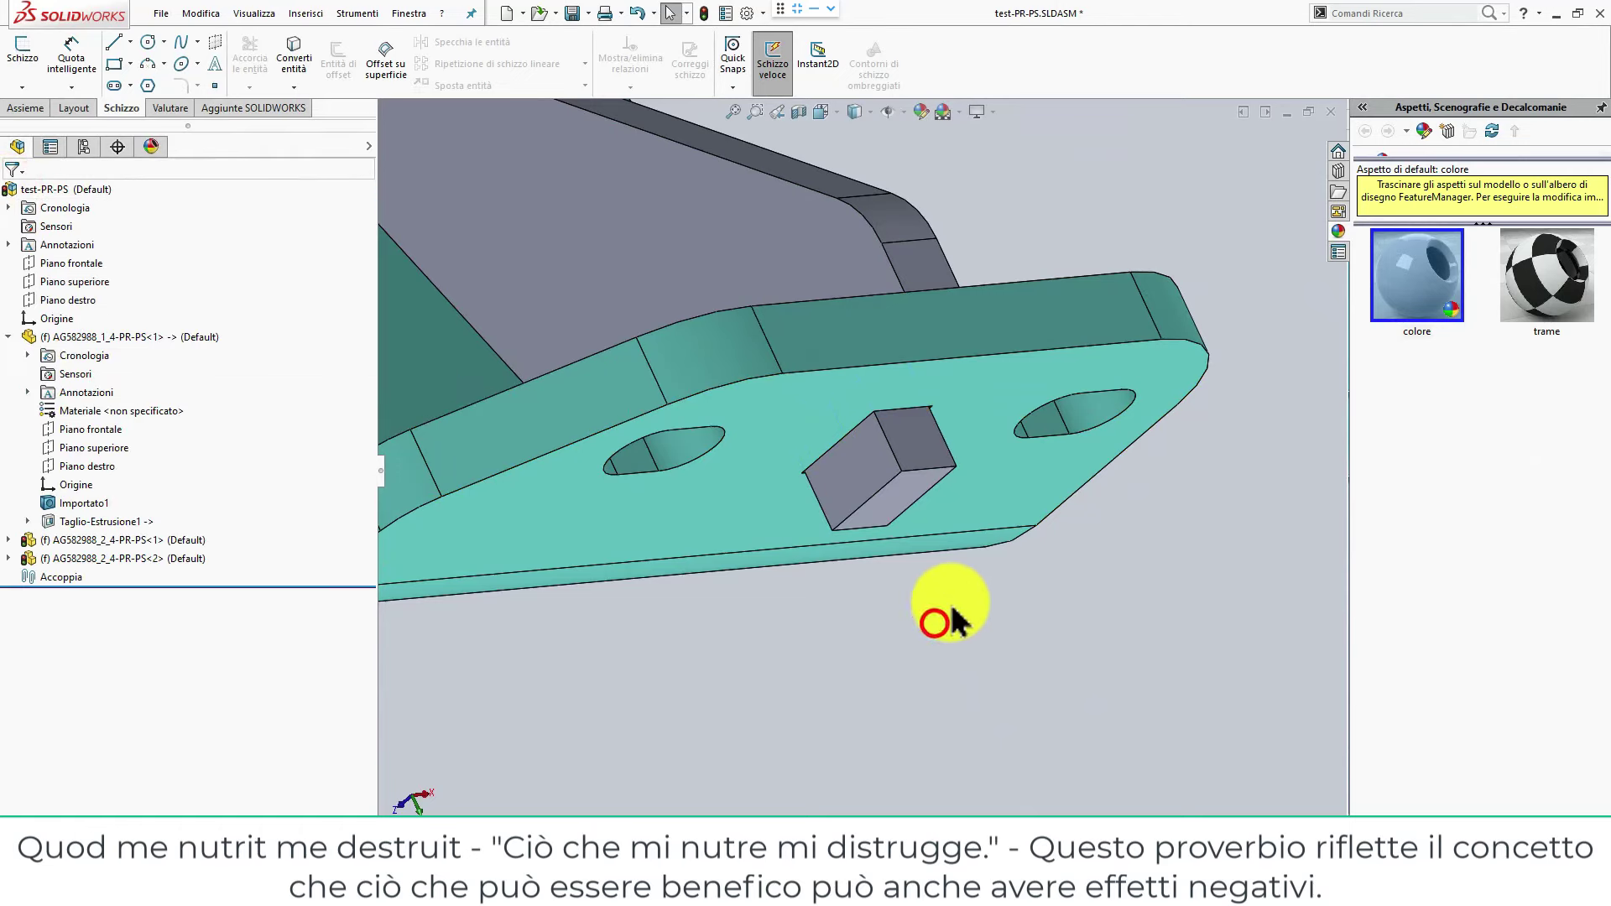
{"action": "key", "text": "ctrl+q"}
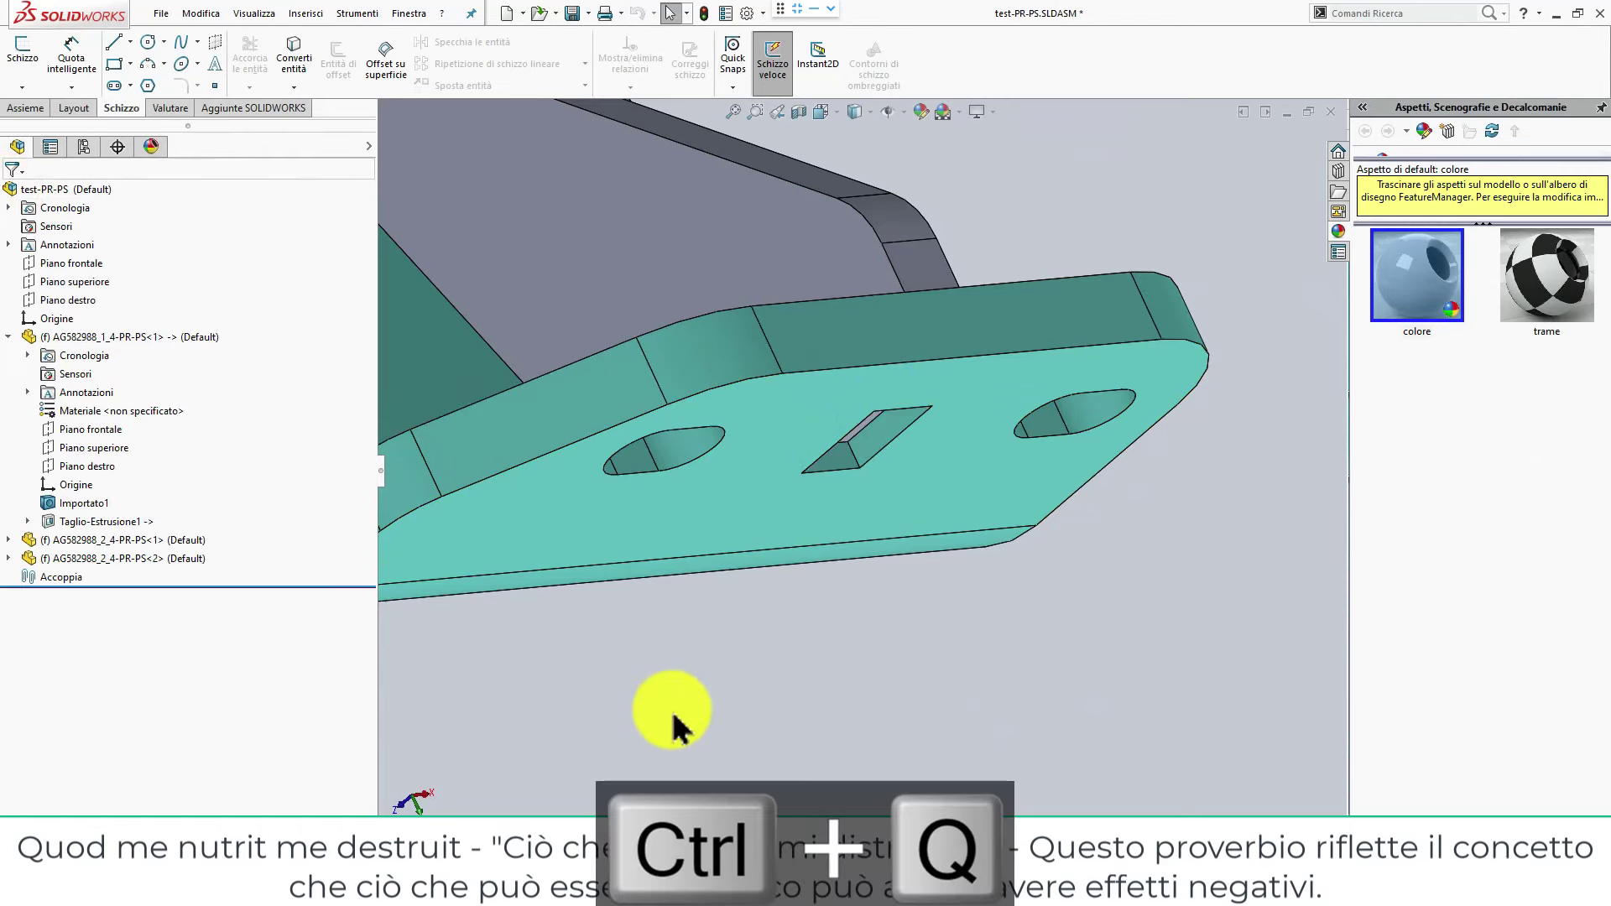
{"action": "mouse_move", "coordinate": [658, 708]}
{"action": "middle_mouse_down"}
{"action": "mouse_move", "coordinate": [687, 560]}
{"action": "mouse_move", "coordinate": [669, 640]}
{"action": "mouse_move", "coordinate": [866, 520]}
{"action": "mouse_move", "coordinate": [849, 546]}
{"action": "mouse_move", "coordinate": [972, 639]}
{"action": "middle_mouse_up"}
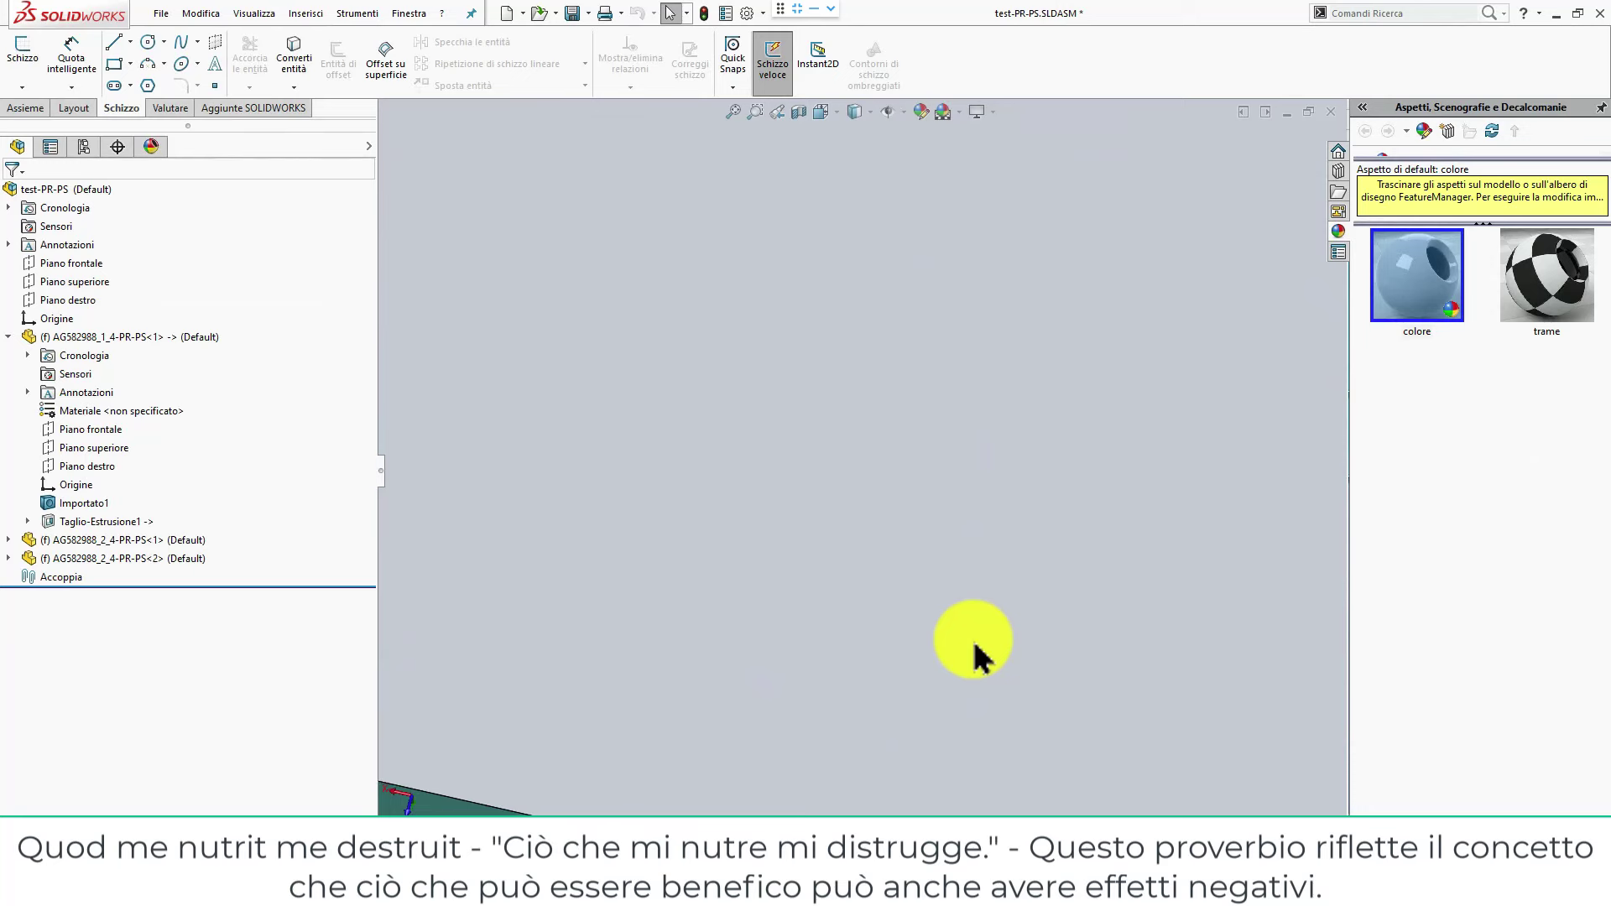
{"action": "key", "text": "Up"}
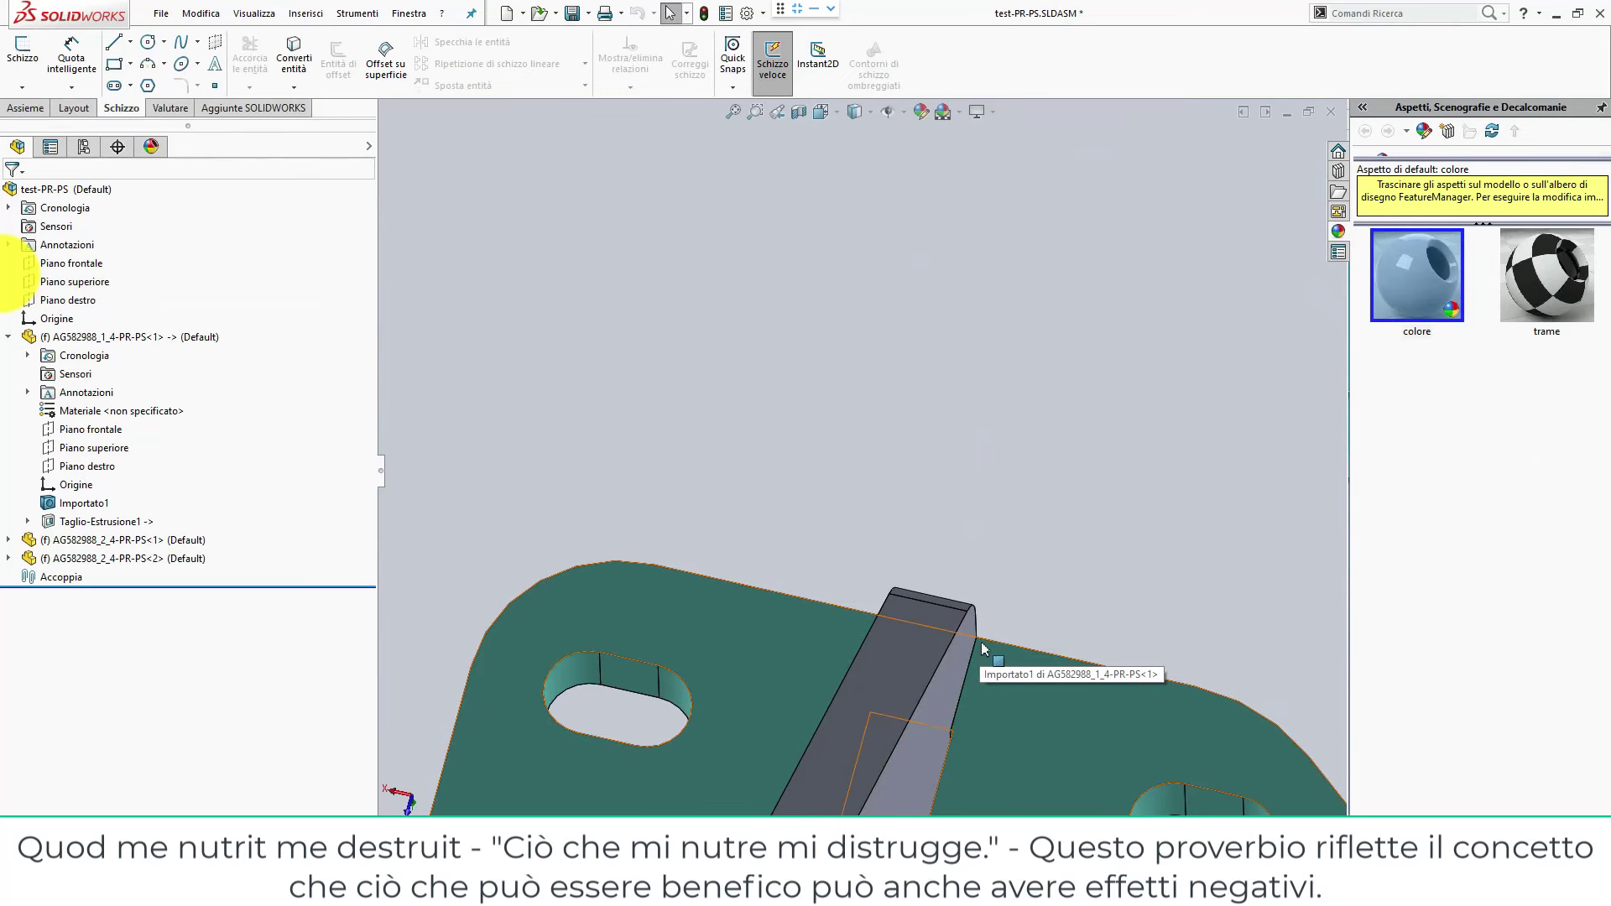
{"action": "left_click", "coordinate": [984, 292]}
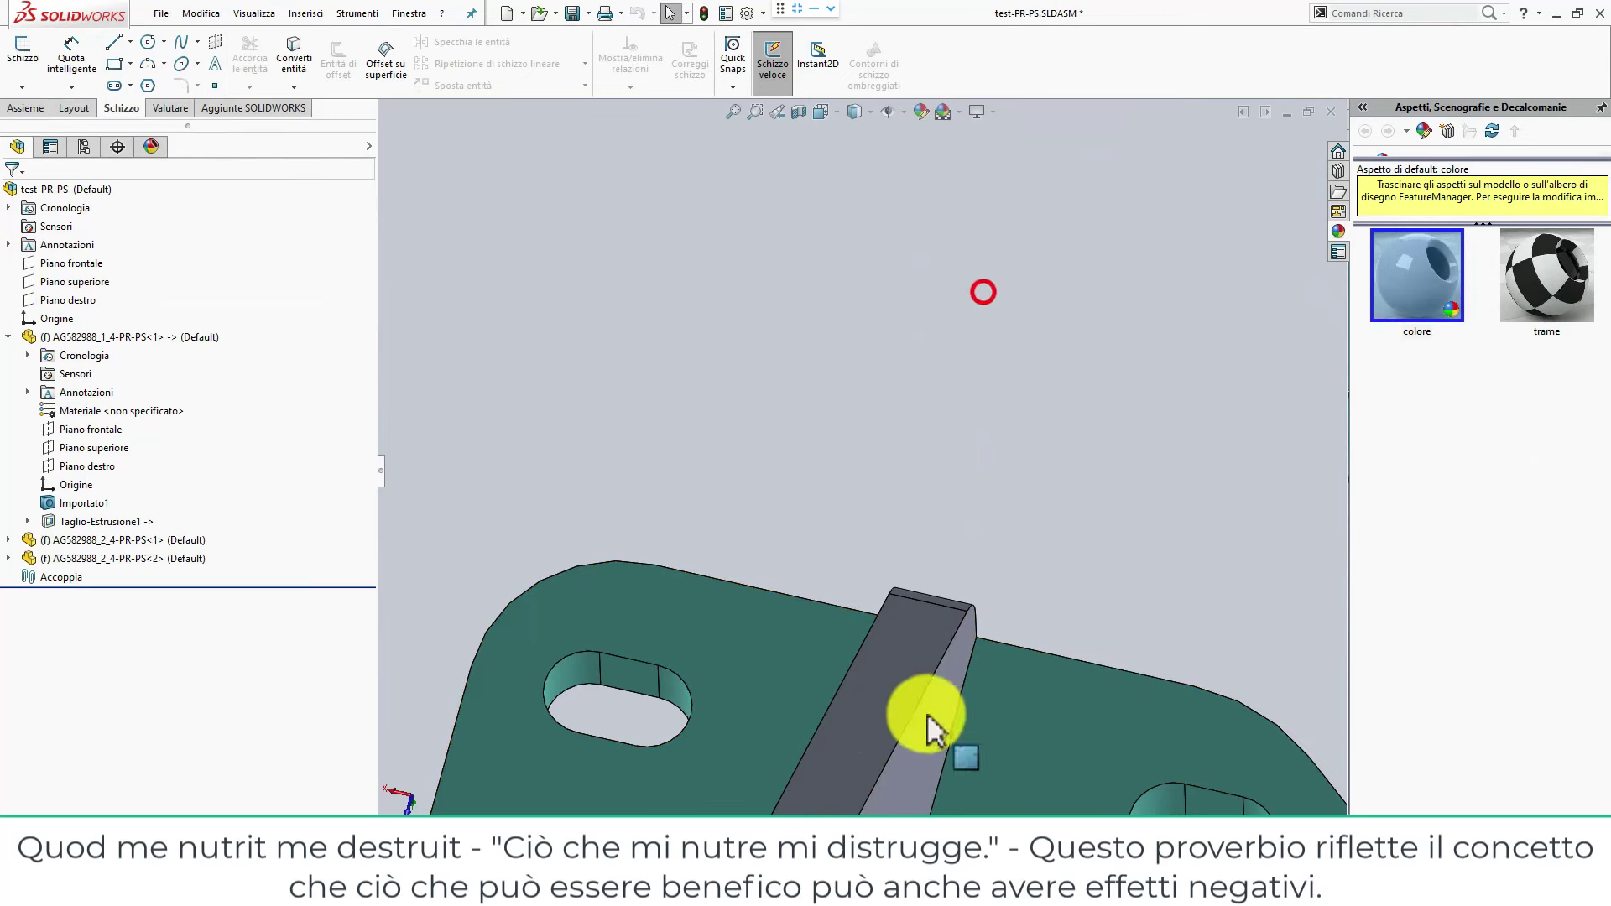
{"action": "mouse_move", "coordinate": [928, 718]}
{"action": "middle_mouse_down"}
{"action": "mouse_move", "coordinate": [930, 801]}
{"action": "mouse_move", "coordinate": [948, 715]}
{"action": "mouse_move", "coordinate": [883, 650]}
{"action": "mouse_move", "coordinate": [820, 647]}
{"action": "mouse_move", "coordinate": [611, 547]}
{"action": "middle_mouse_up"}
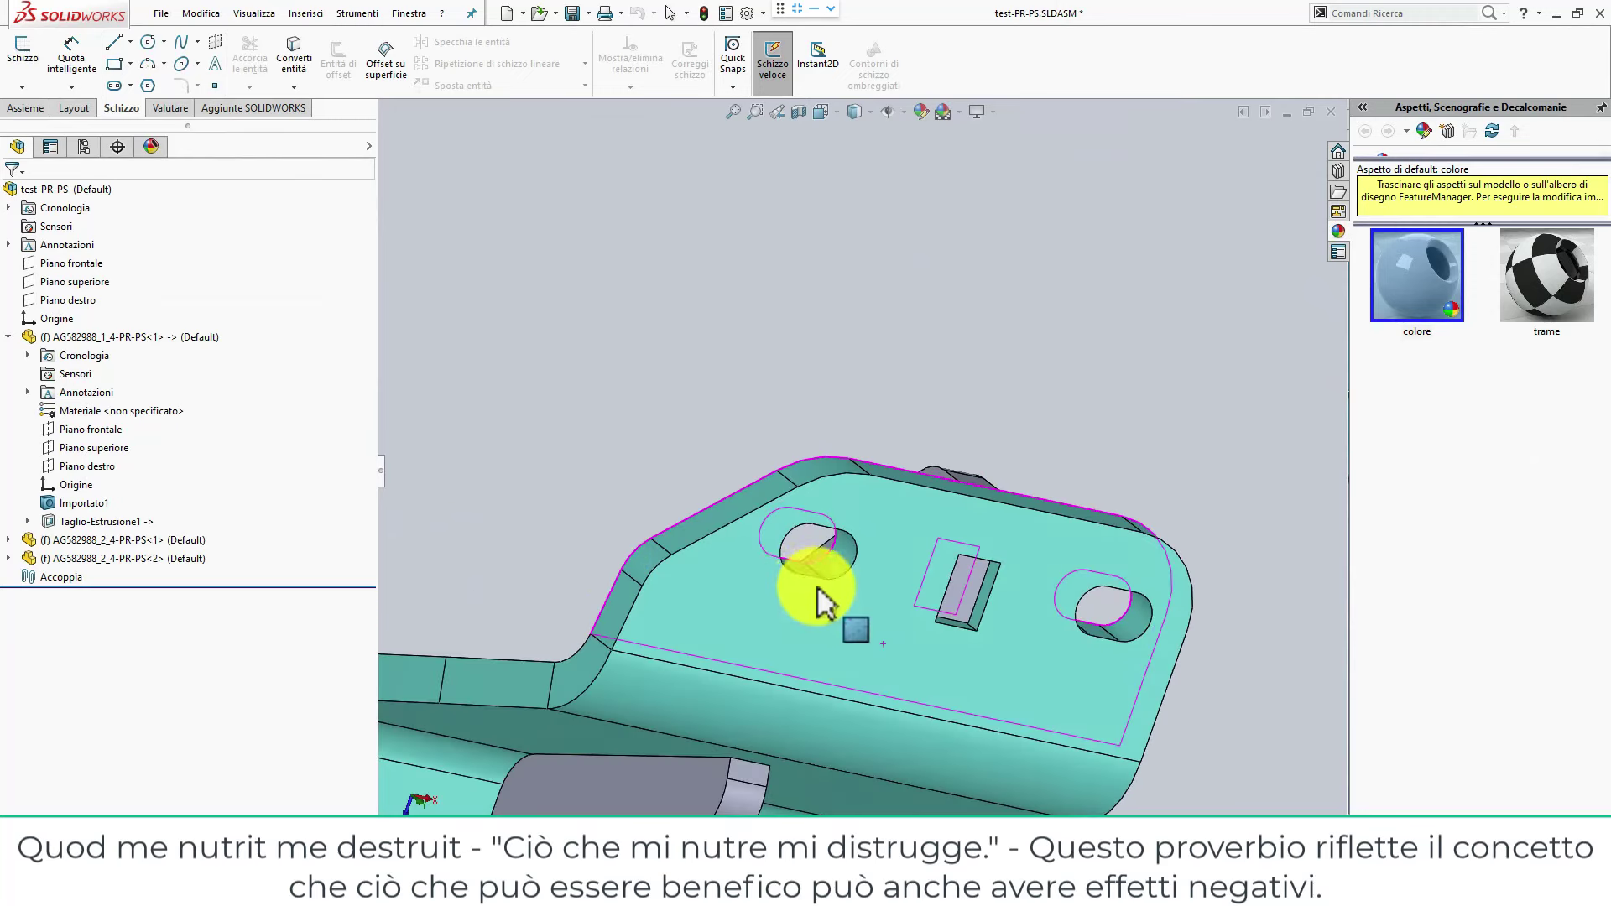
{"action": "middle_click_drag", "start_coordinate": [818, 600], "coordinate": [931, 634]}
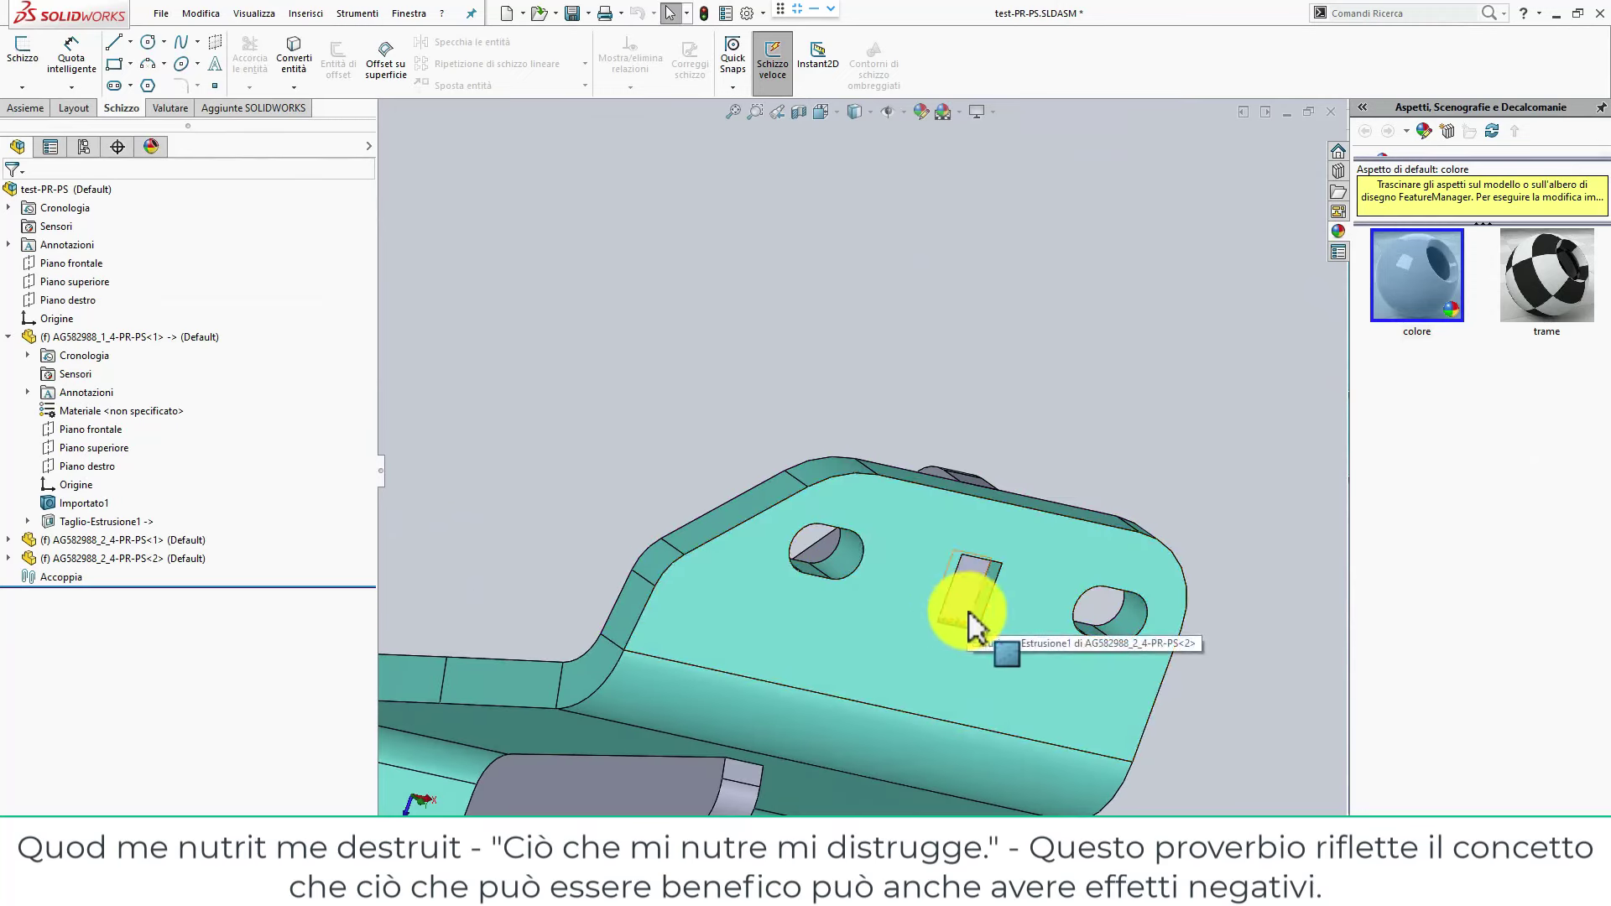
{"action": "mouse_move", "coordinate": [990, 638]}
{"action": "middle_mouse_down"}
{"action": "mouse_move", "coordinate": [1035, 683]}
{"action": "mouse_move", "coordinate": [1234, 683]}
{"action": "mouse_move", "coordinate": [1314, 652]}
{"action": "mouse_move", "coordinate": [1312, 744]}
{"action": "middle_mouse_up"}
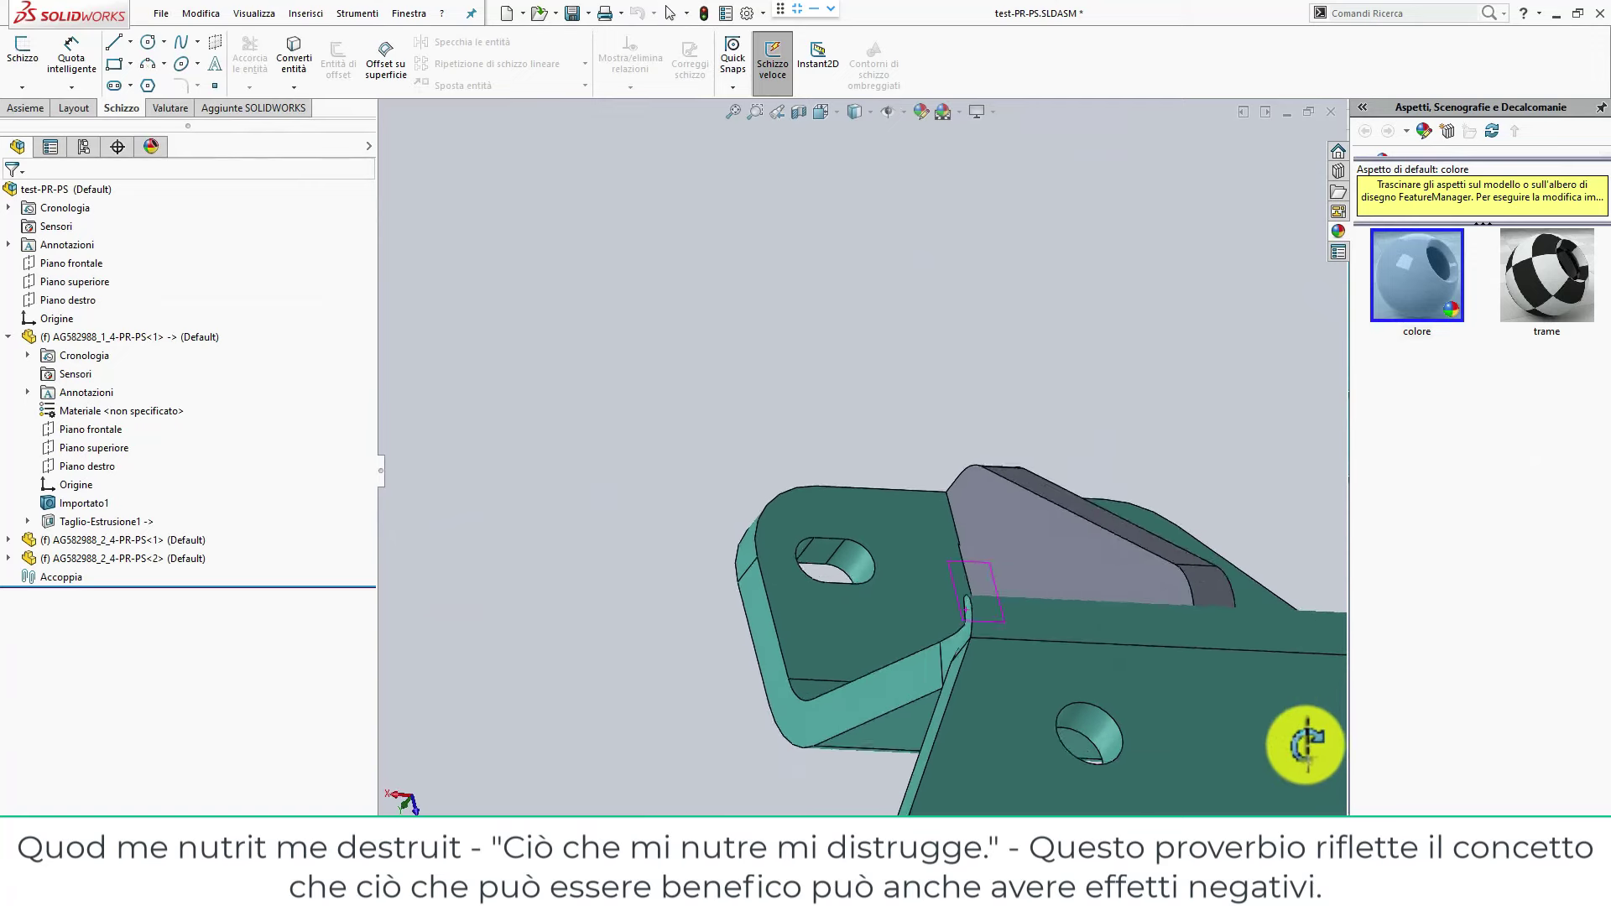
{"action": "left_click", "coordinate": [1062, 557]}
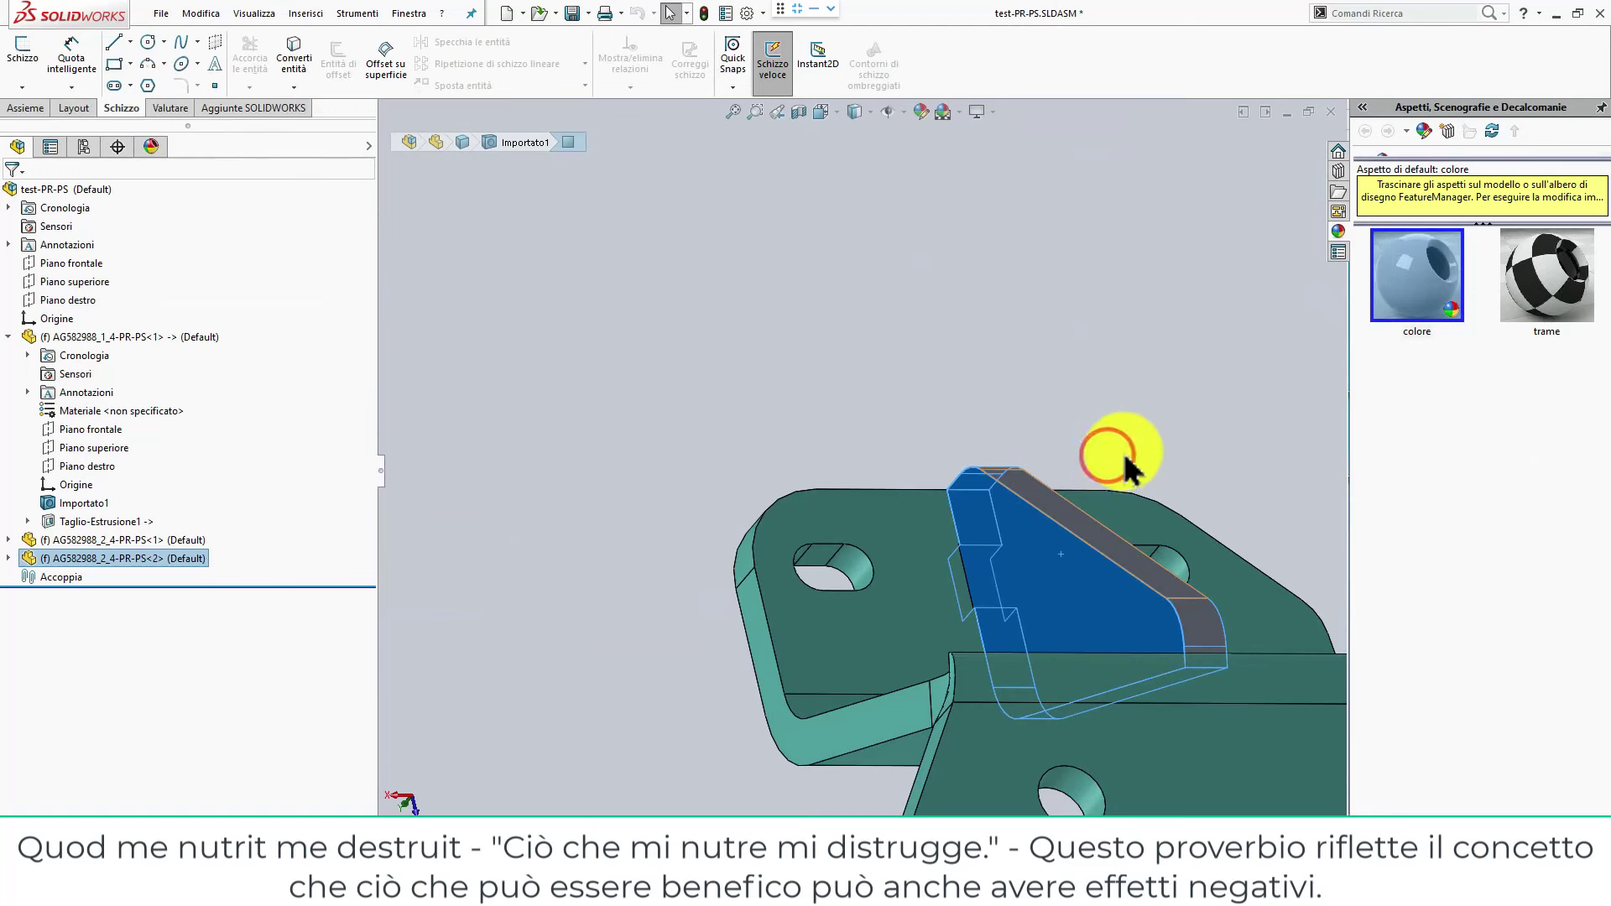
Delete Estrusione-Estrusione1 and Schizzo1 from bracket part AG582988_2_4-PR-PS, then close it.
{"action": "left_click", "coordinate": [837, 403]}
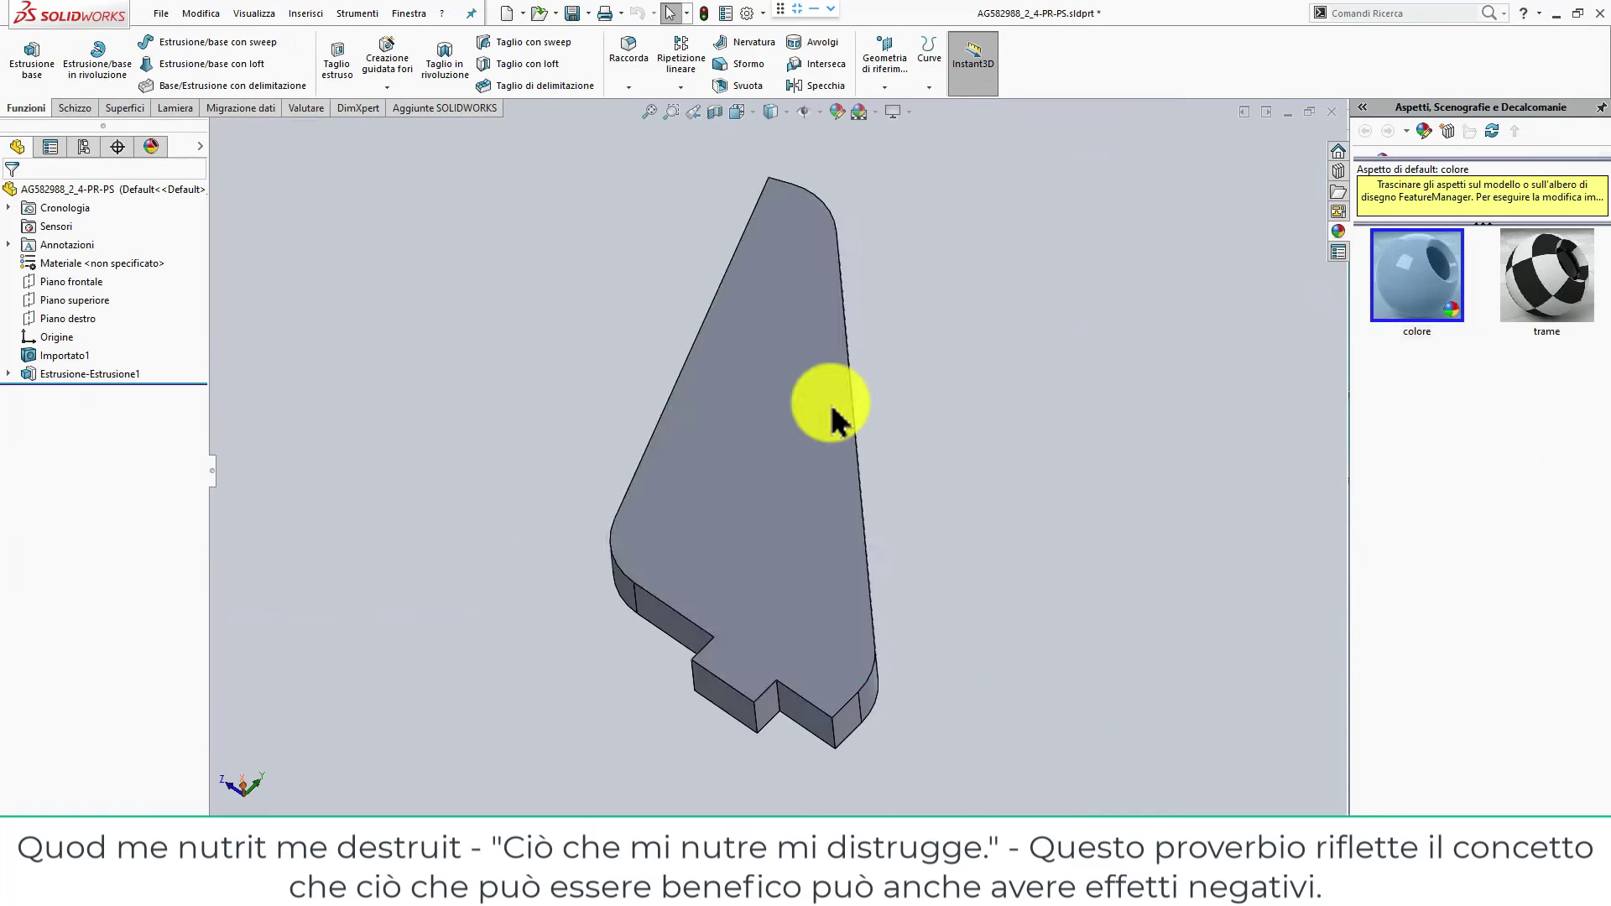
{"action": "left_click", "coordinate": [101, 375]}
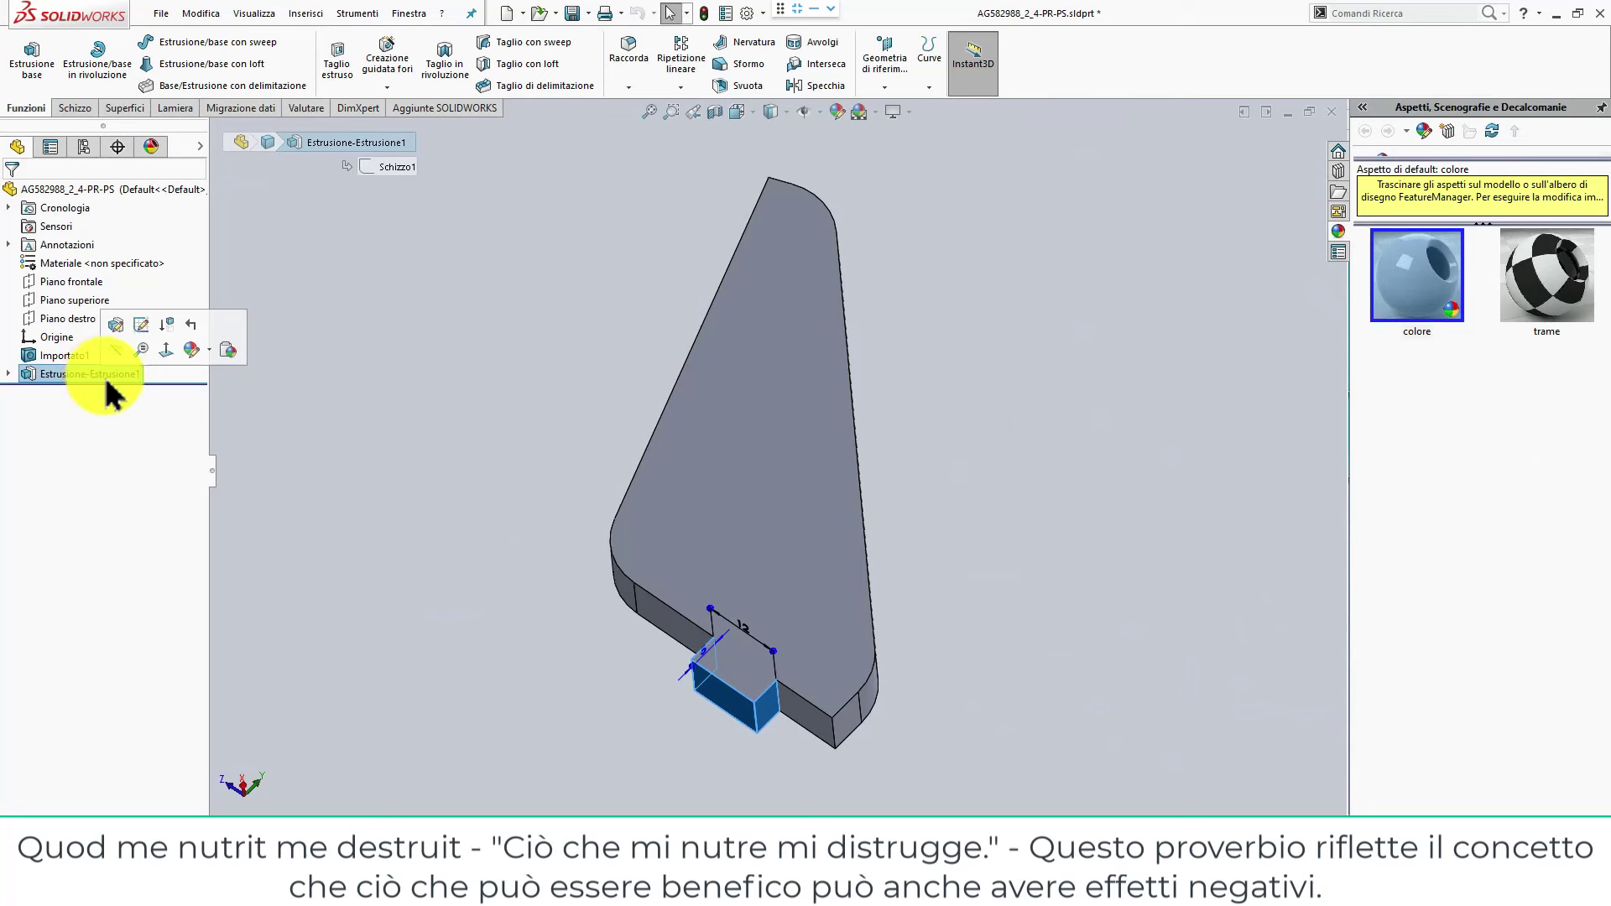
{"action": "key", "text": "Delete"}
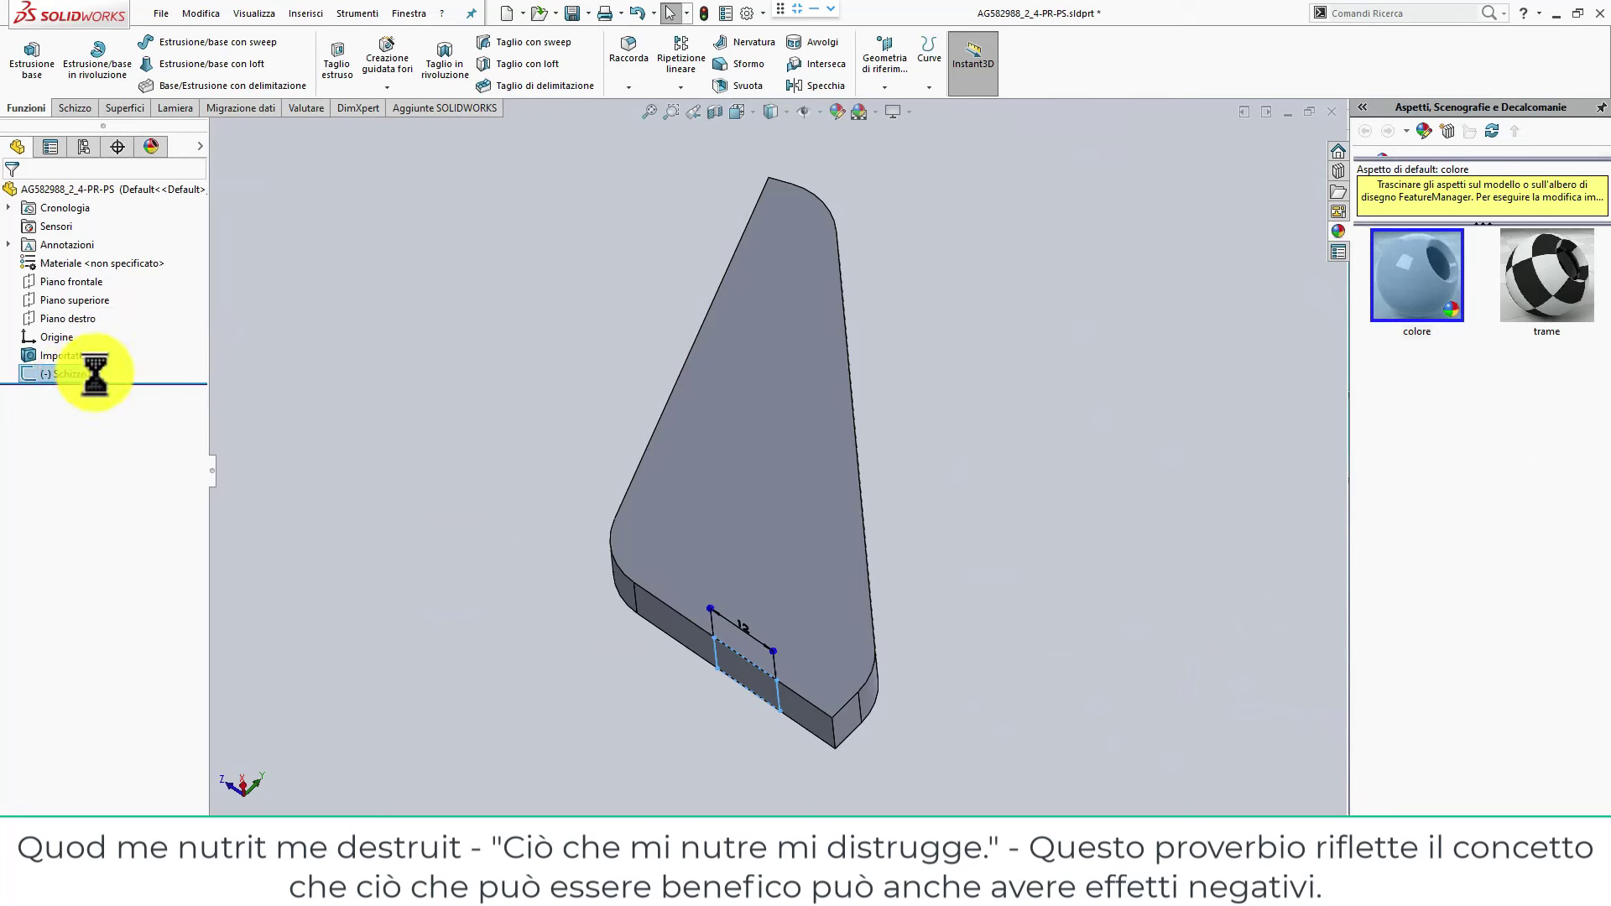
{"action": "key", "text": "Delete"}
{"action": "left_click", "coordinate": [277, 383]}
{"action": "key", "text": "ctrl+w"}
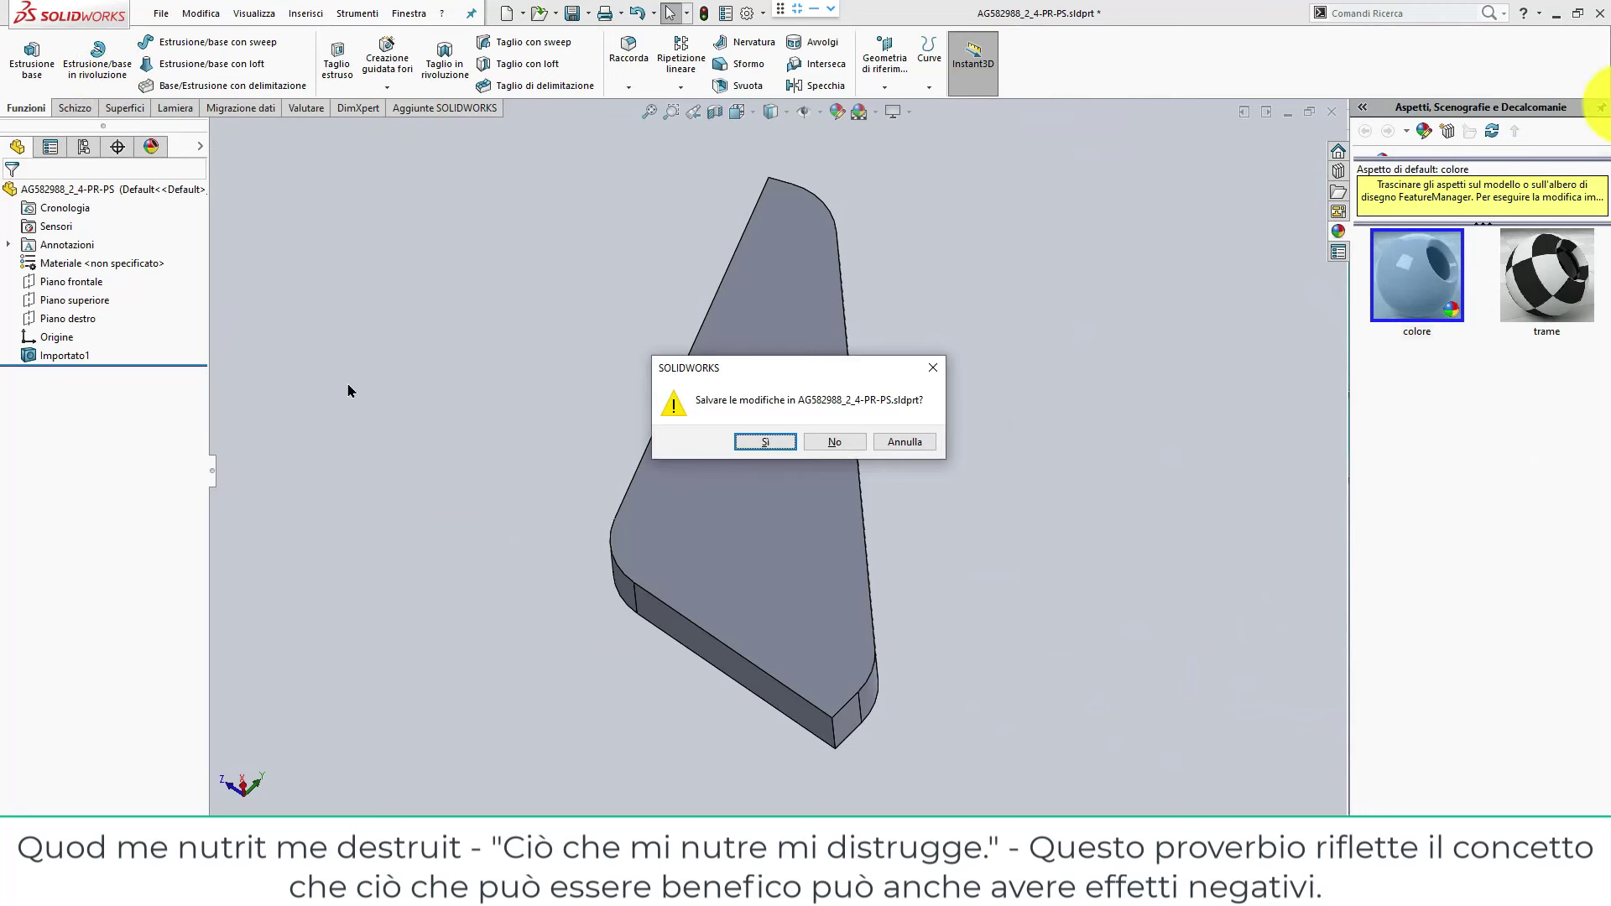
Save the bracket changes and dismiss the rebuild warnings.
{"action": "left_click", "coordinate": [743, 443]}
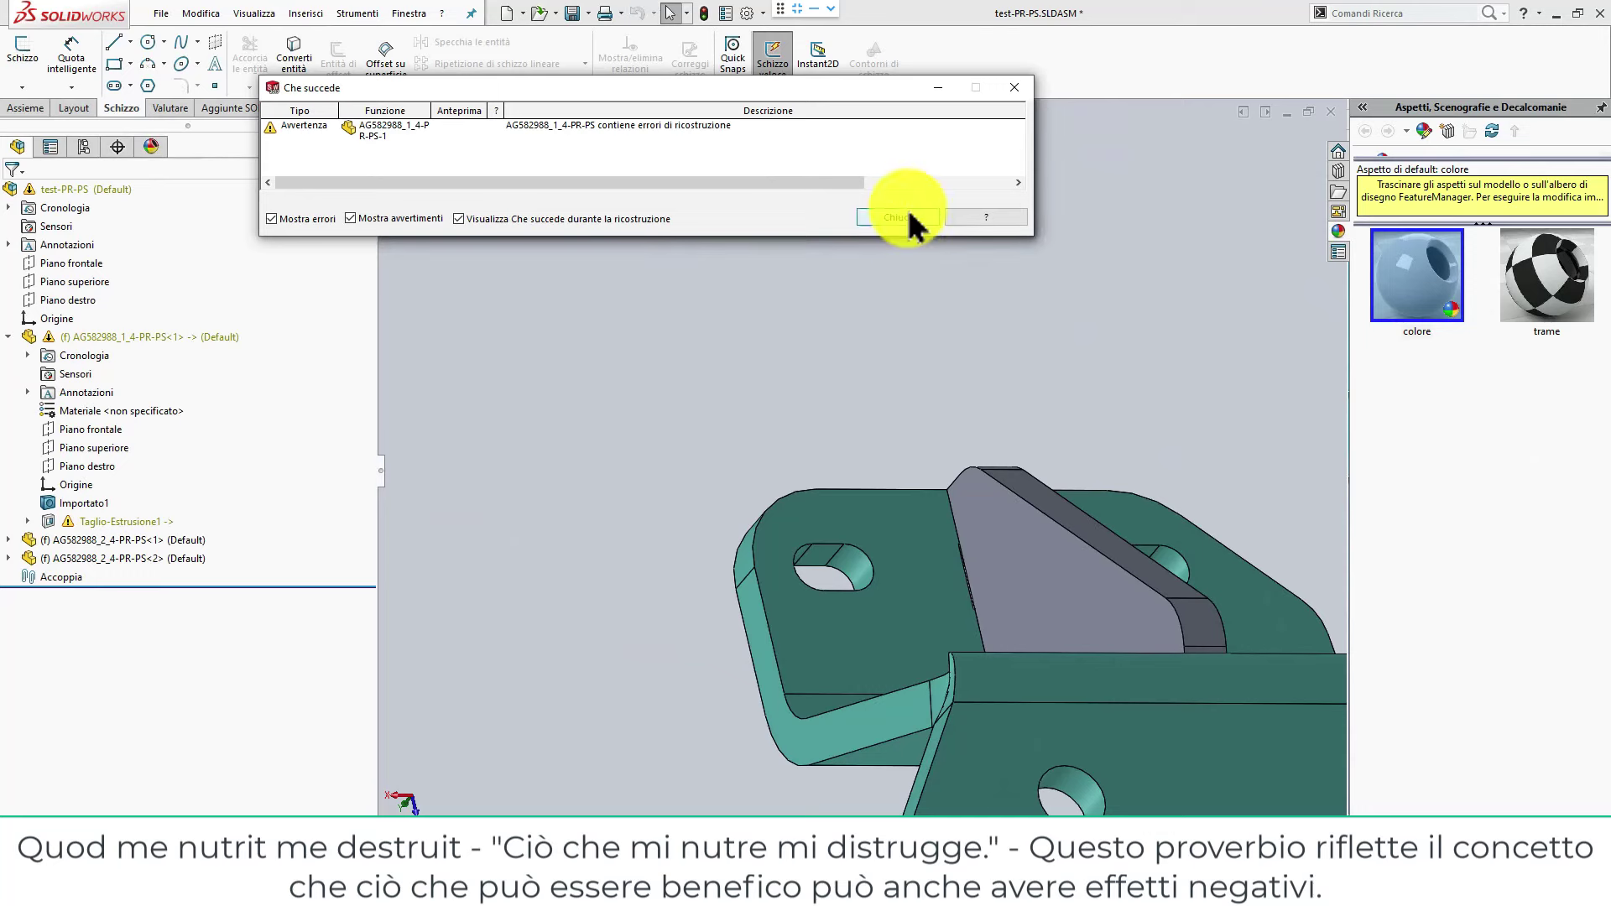
{"action": "left_click", "coordinate": [907, 217]}
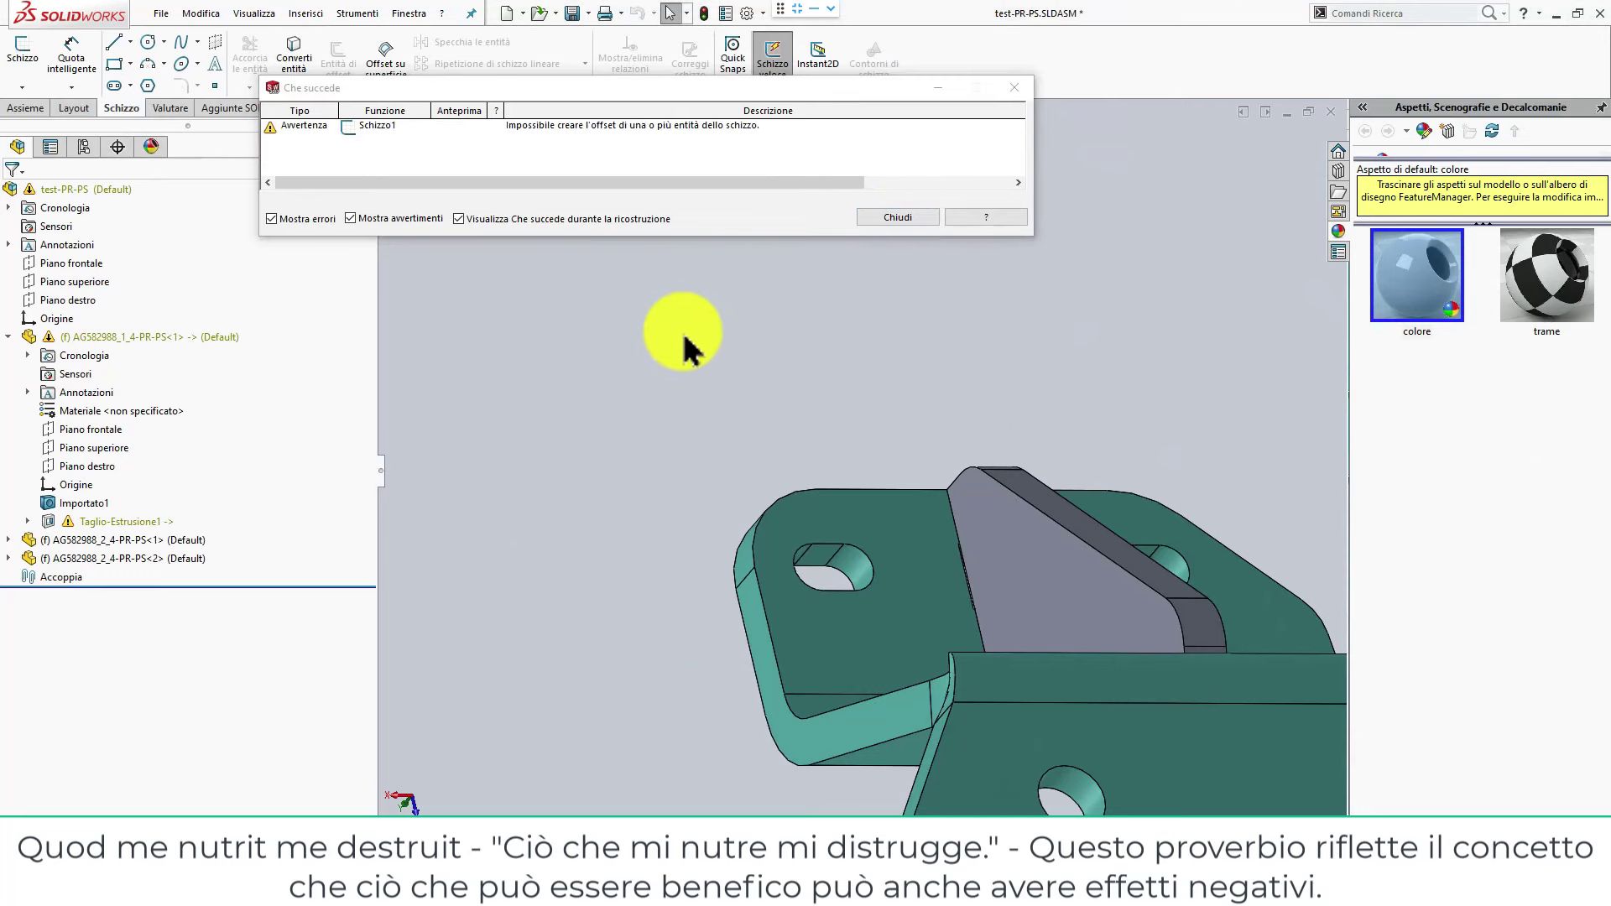
{"action": "left_click", "coordinate": [898, 222]}
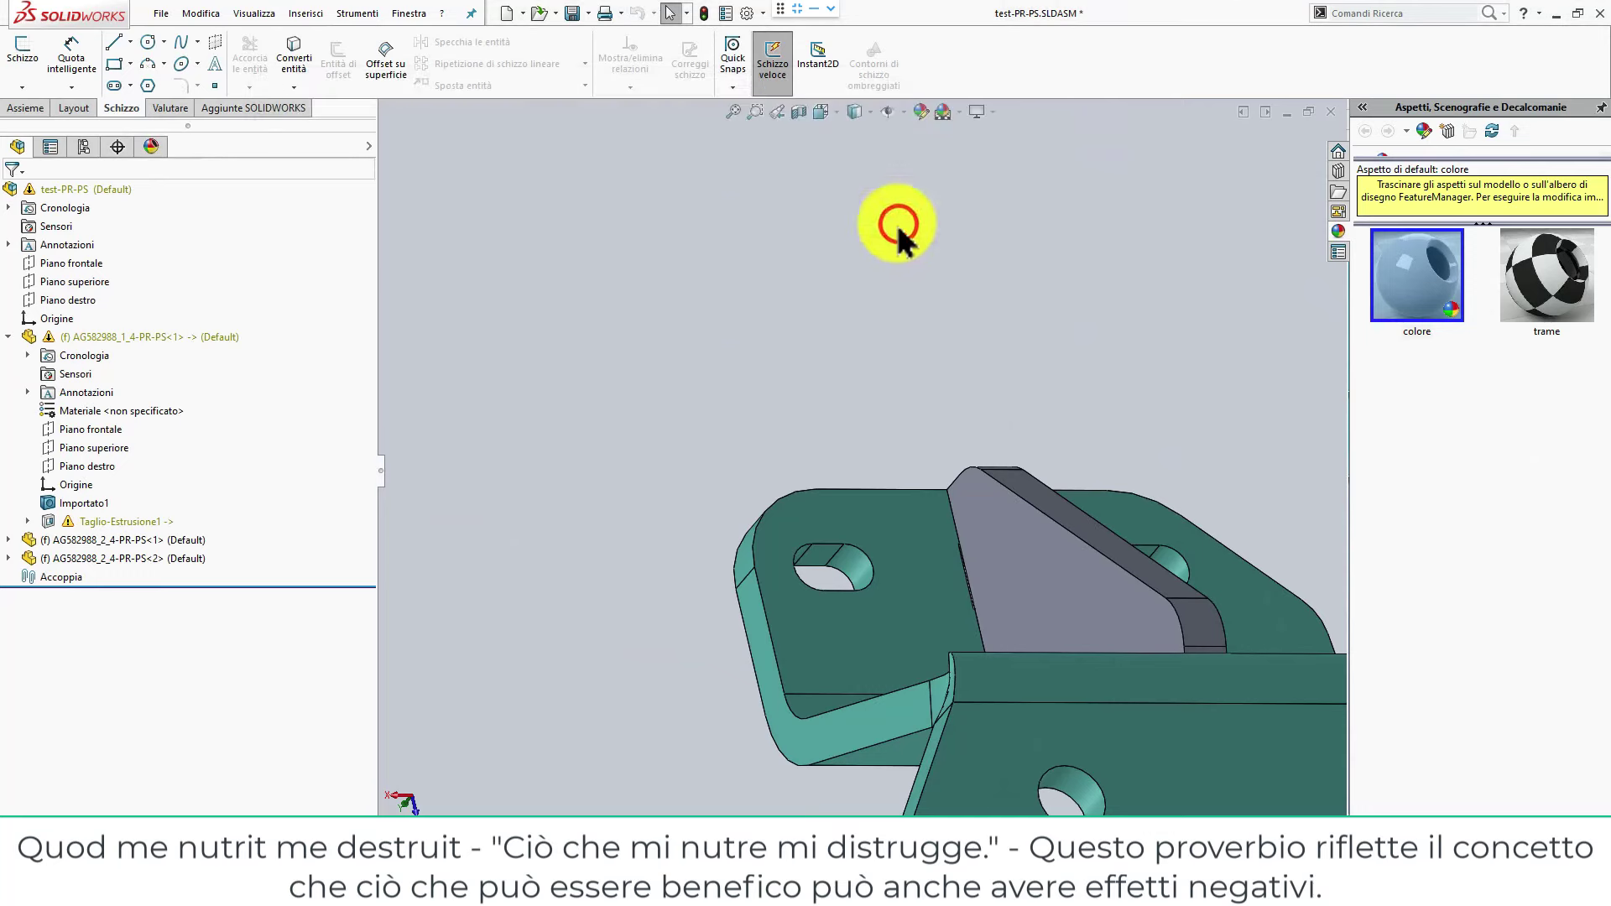
Delete Taglio-Estrusione1 and its orphaned Schizzo1 from AG582988_1_4-PR-PS, then collapse the component.
{"action": "left_click", "coordinate": [148, 524]}
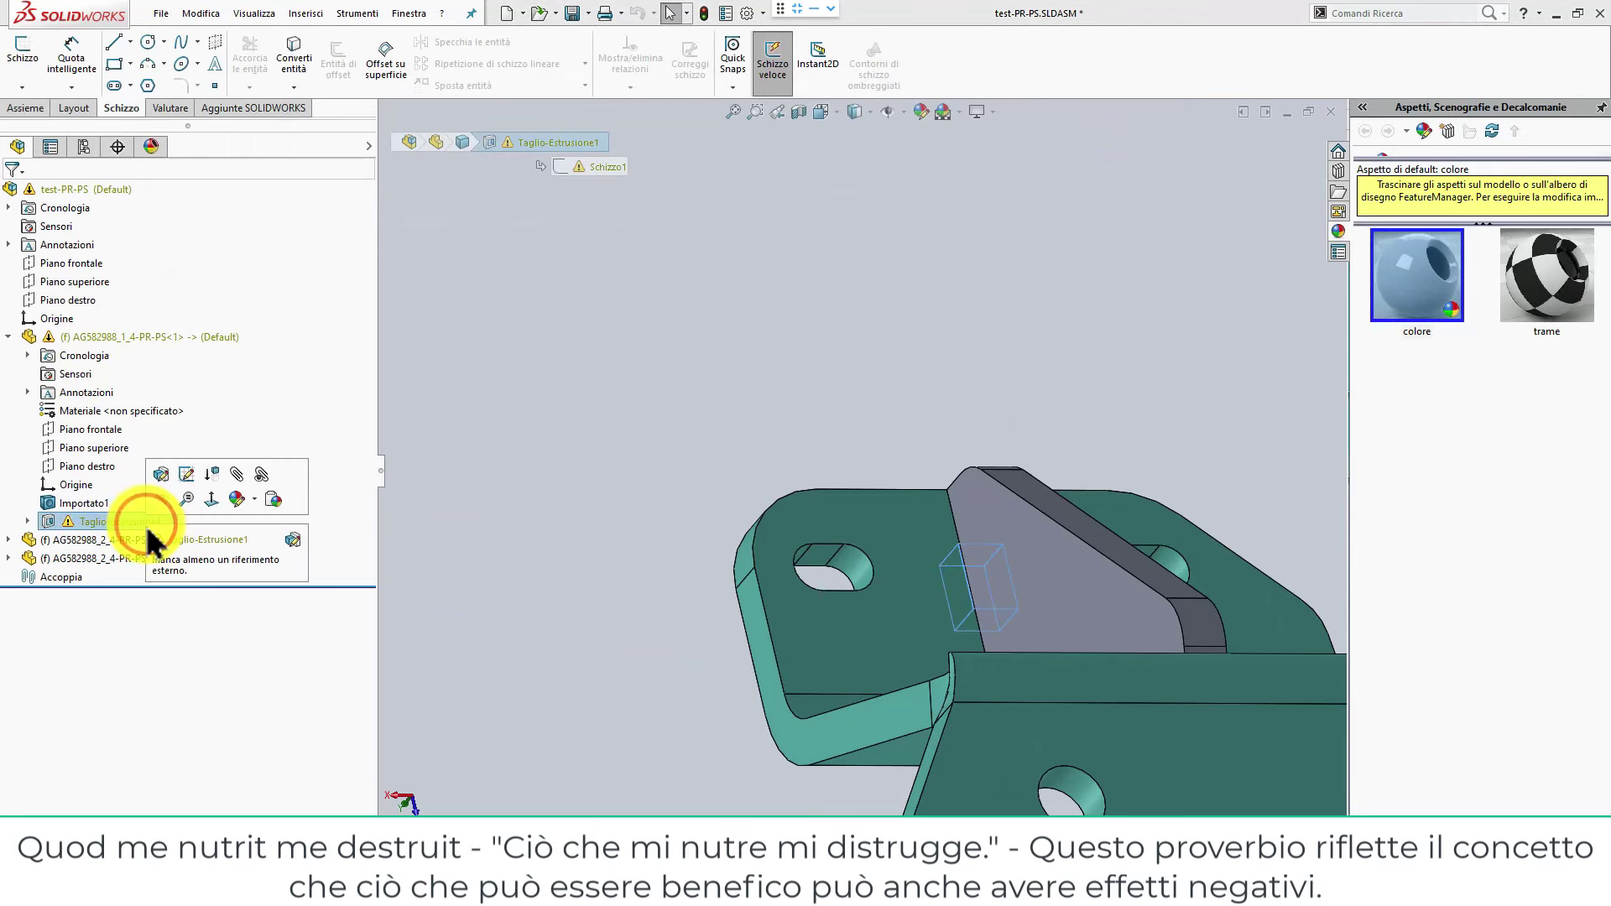
{"action": "key", "text": "Delete"}
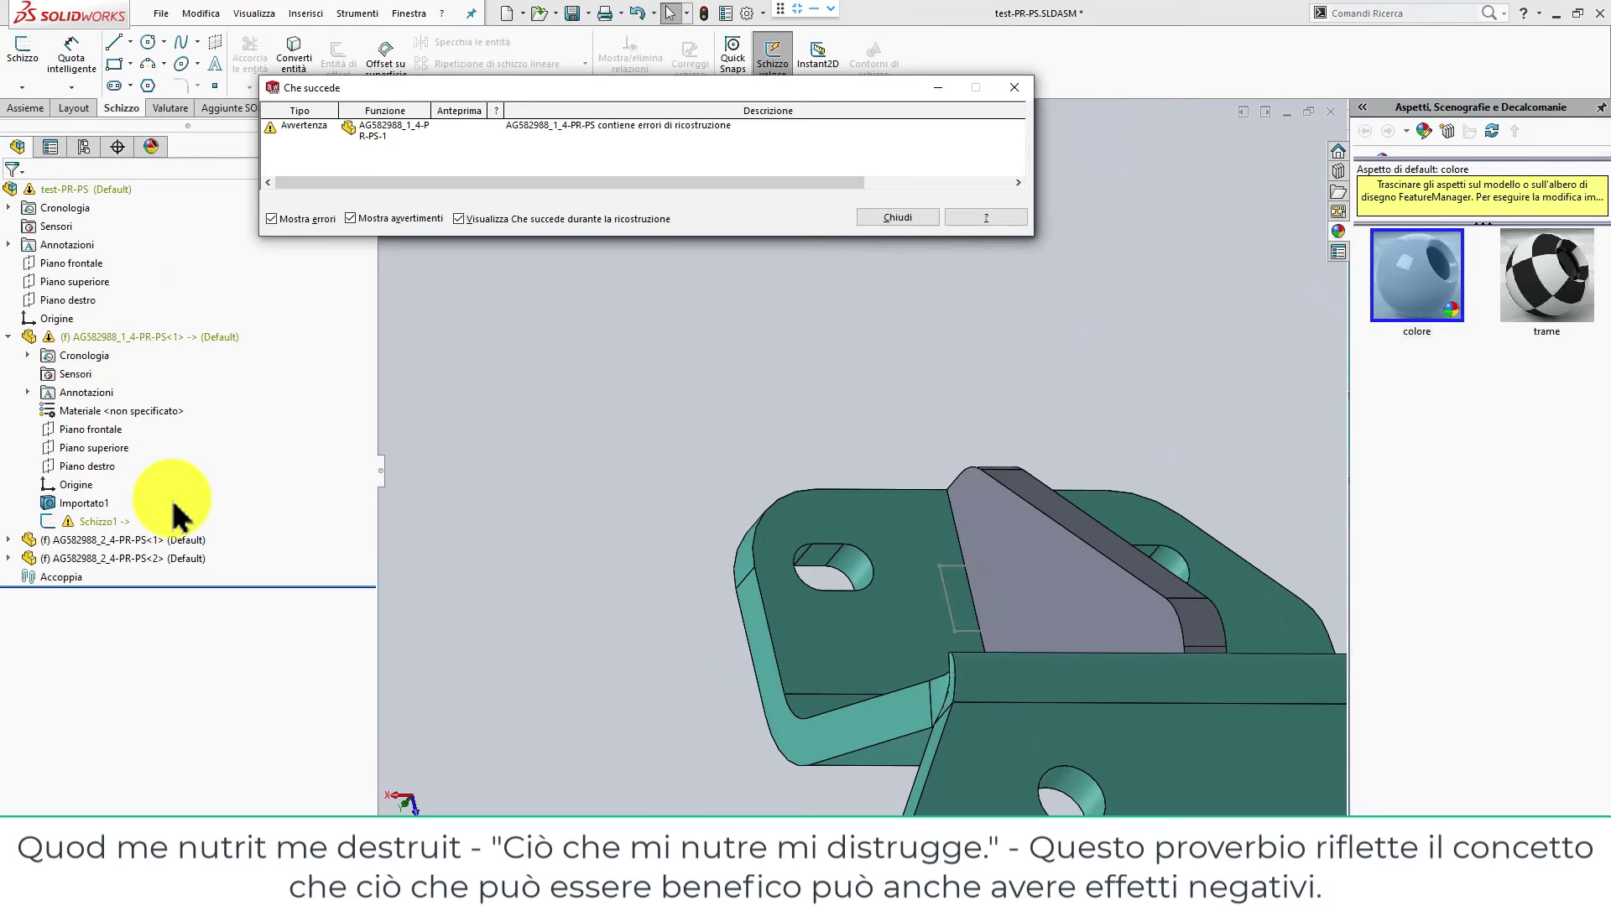
{"action": "left_click", "coordinate": [890, 215]}
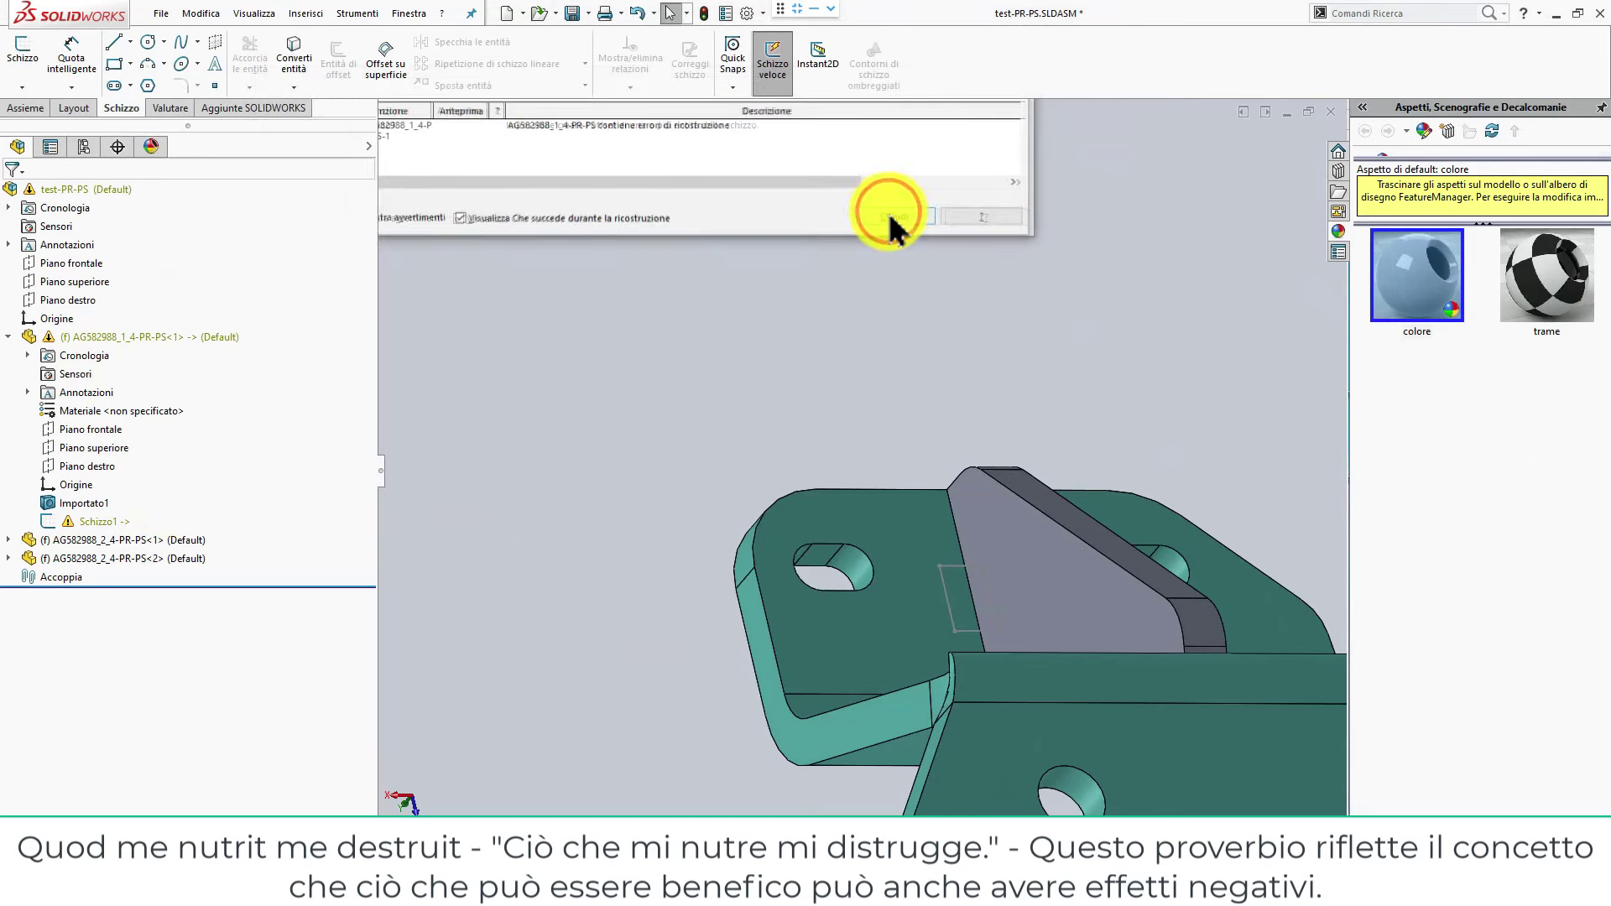
{"action": "left_click", "coordinate": [890, 215]}
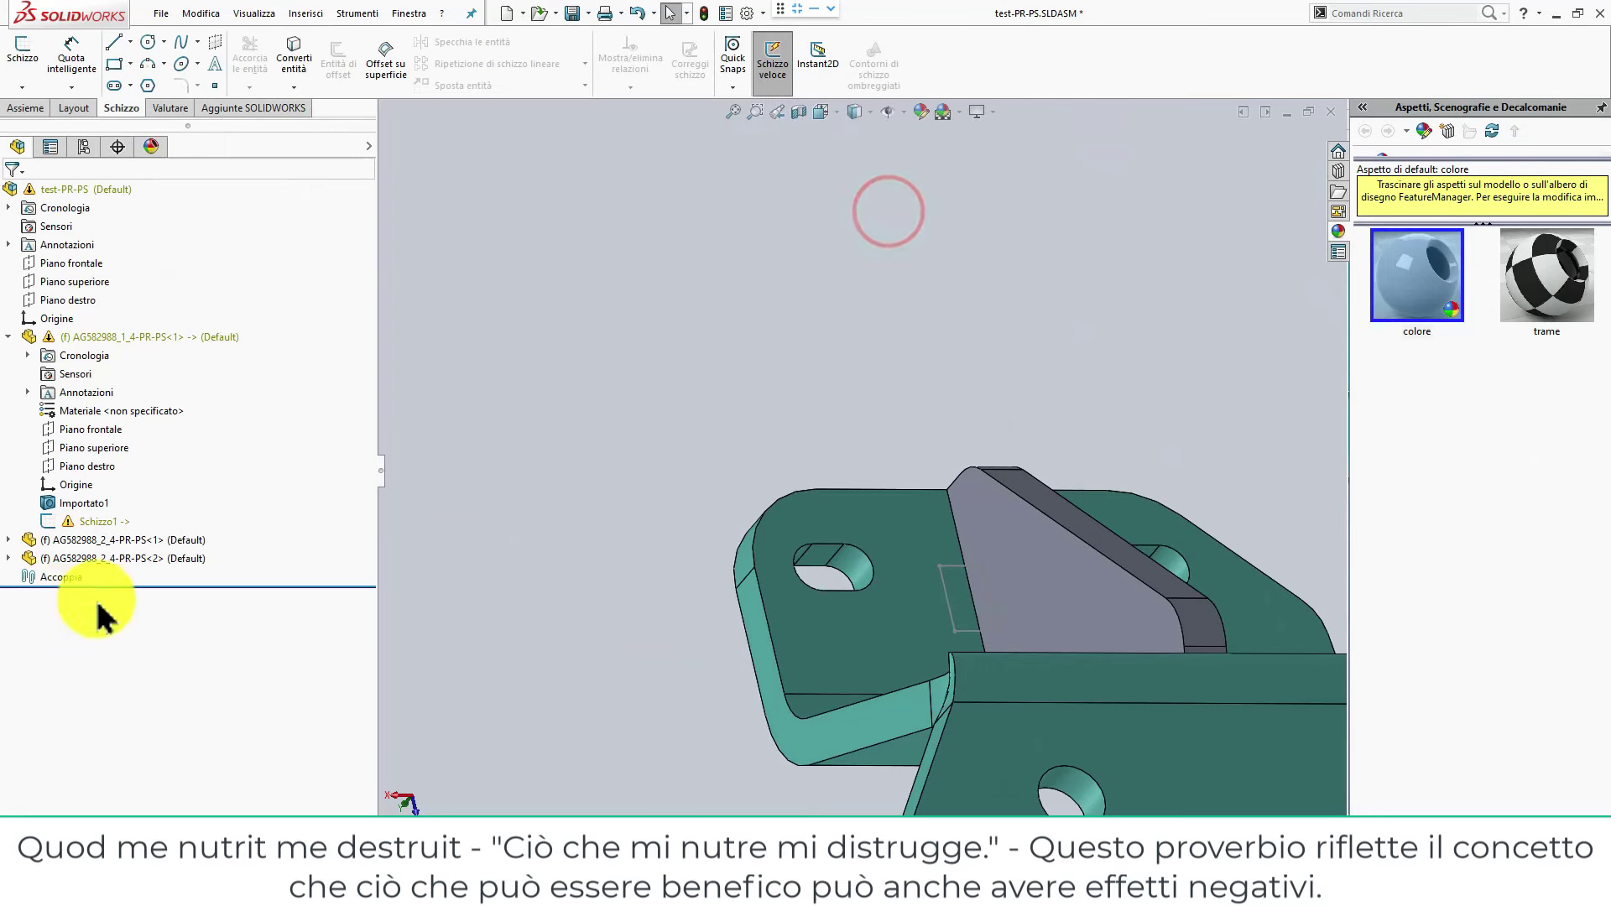
{"action": "left_click", "coordinate": [72, 522]}
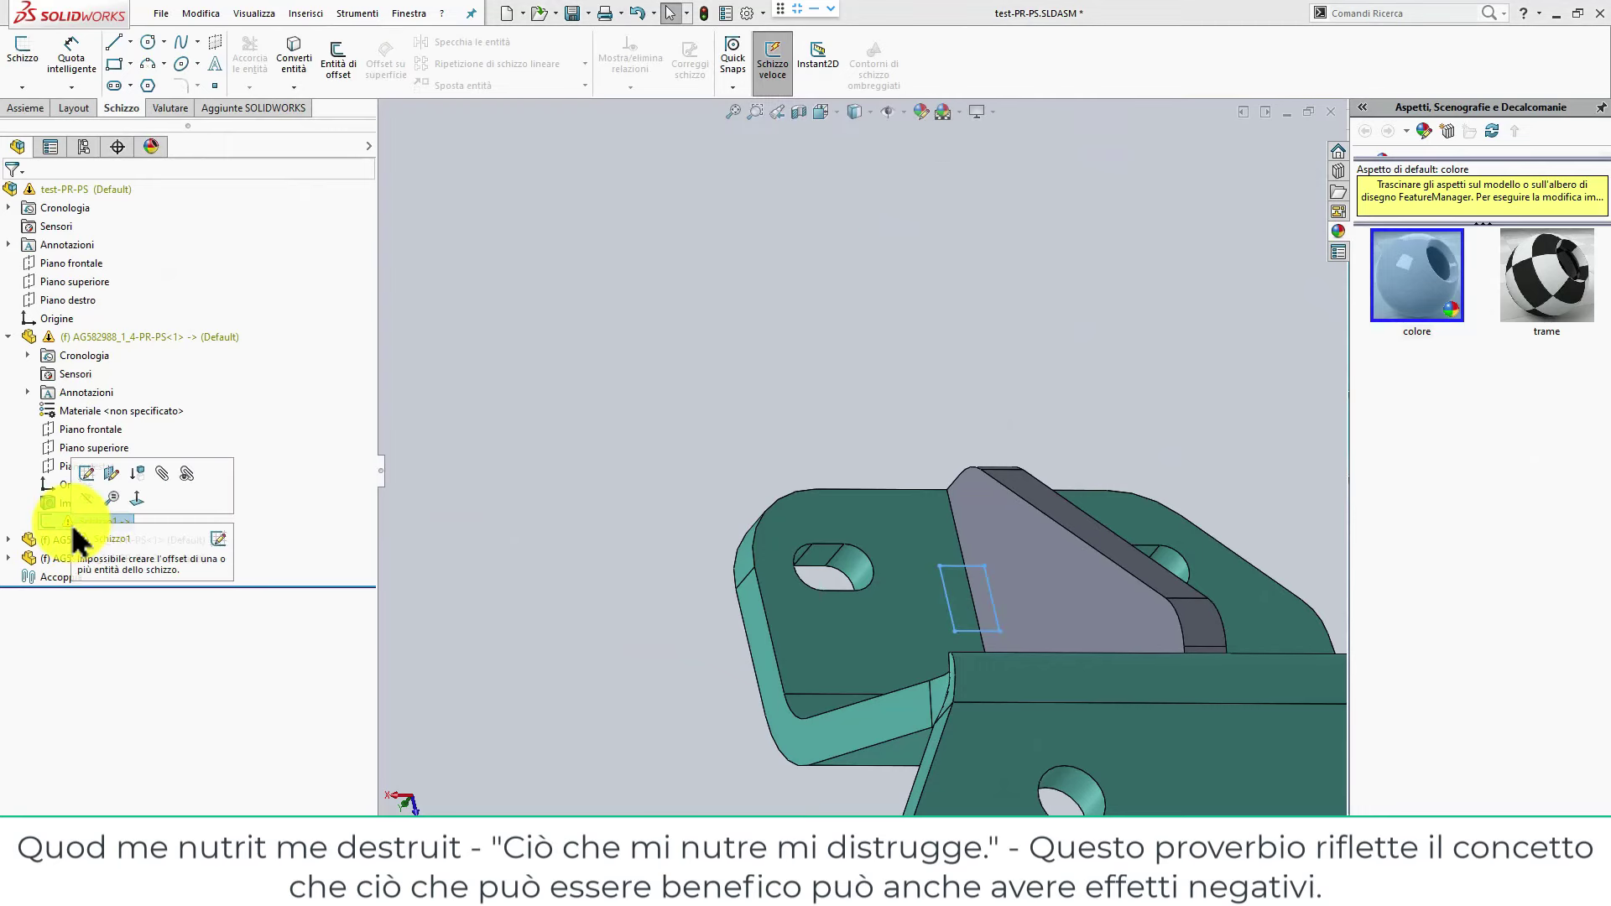
{"action": "key", "text": "Delete"}
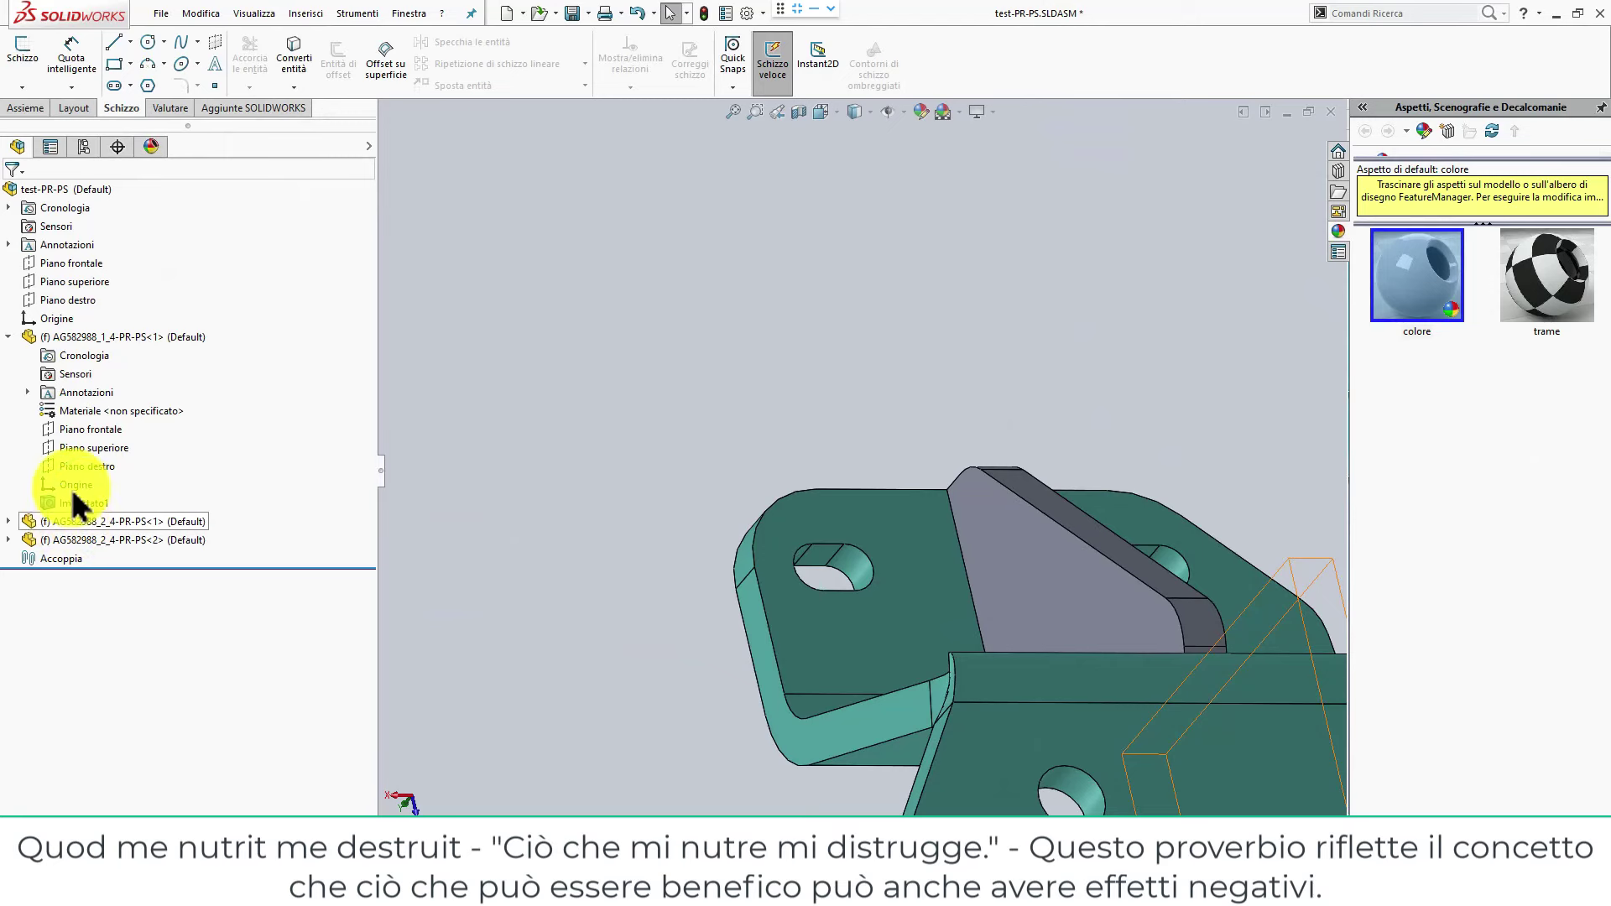
{"action": "left_click", "coordinate": [10, 336]}
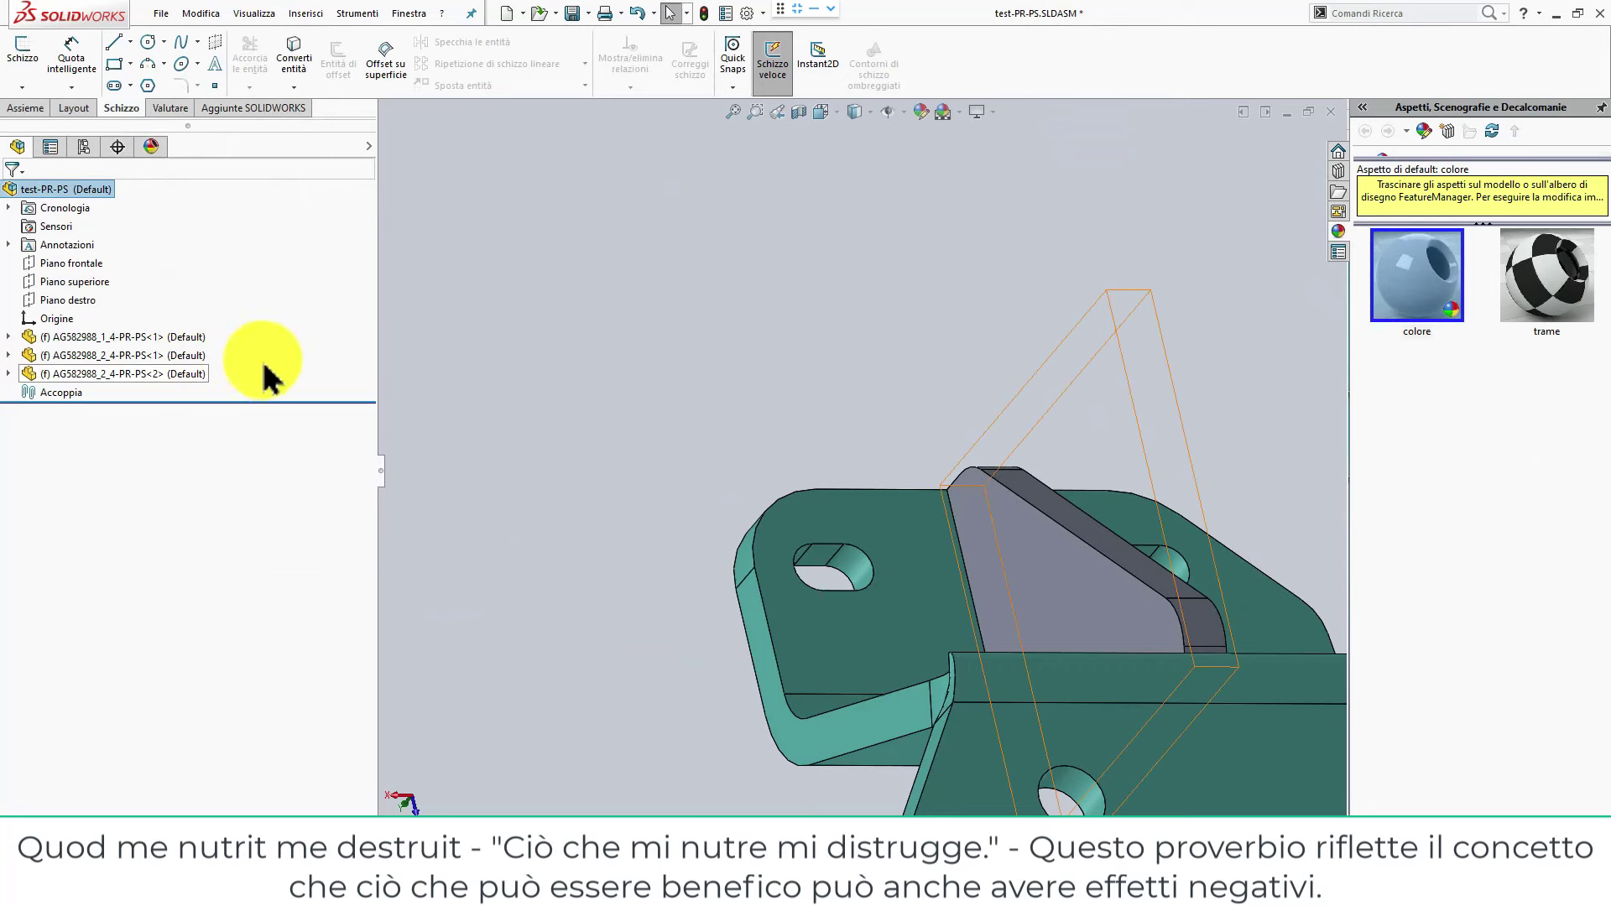
{"action": "scroll", "coordinate": [911, 444], "scroll_direction": "down", "scroll_amount": 2}
{"action": "scroll", "coordinate": [918, 474], "scroll_direction": "up", "scroll_amount": 1}
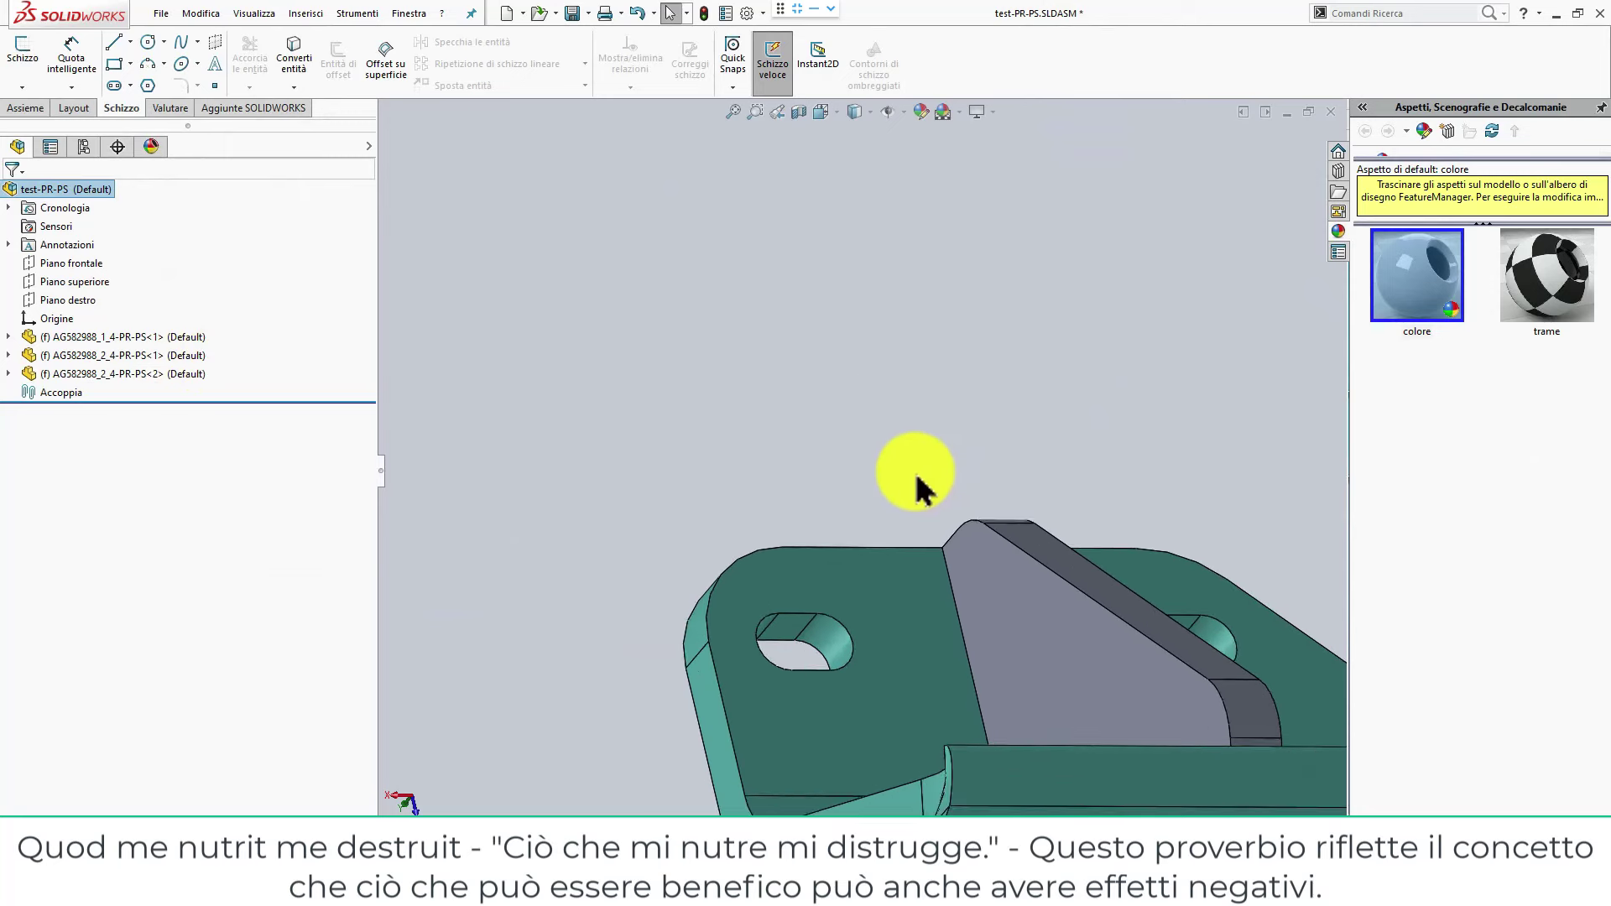
{"action": "scroll", "coordinate": [918, 468], "scroll_direction": "up", "scroll_amount": 1}
{"action": "scroll", "coordinate": [923, 504], "scroll_direction": "up", "scroll_amount": 1}
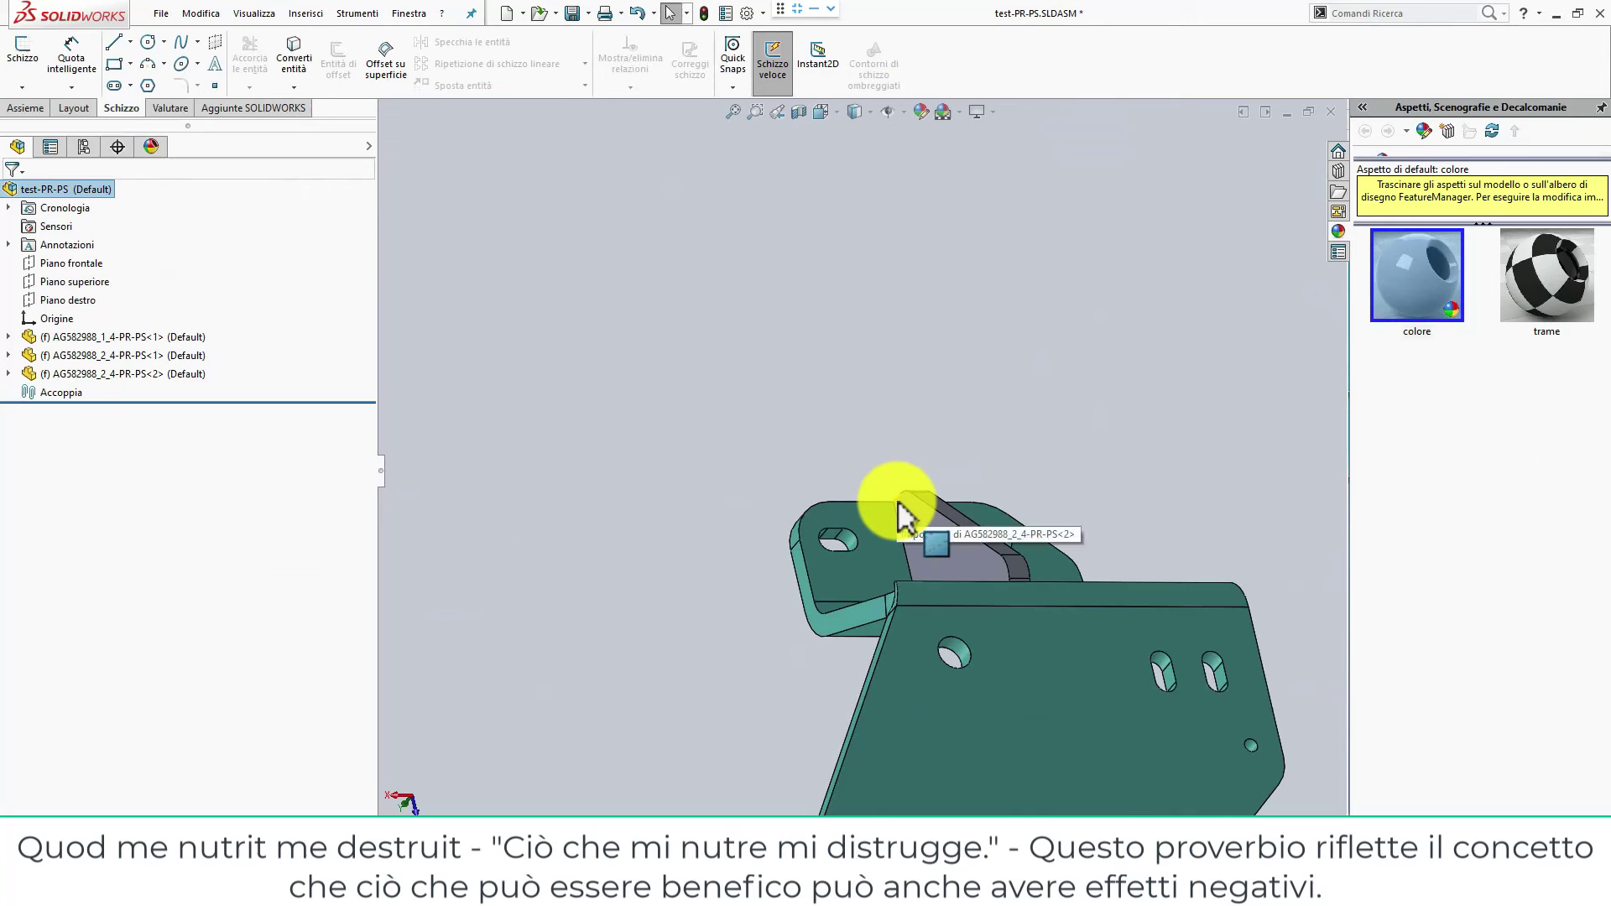
{"action": "left_click_drag", "start_coordinate": [900, 565], "coordinate": [928, 576]}
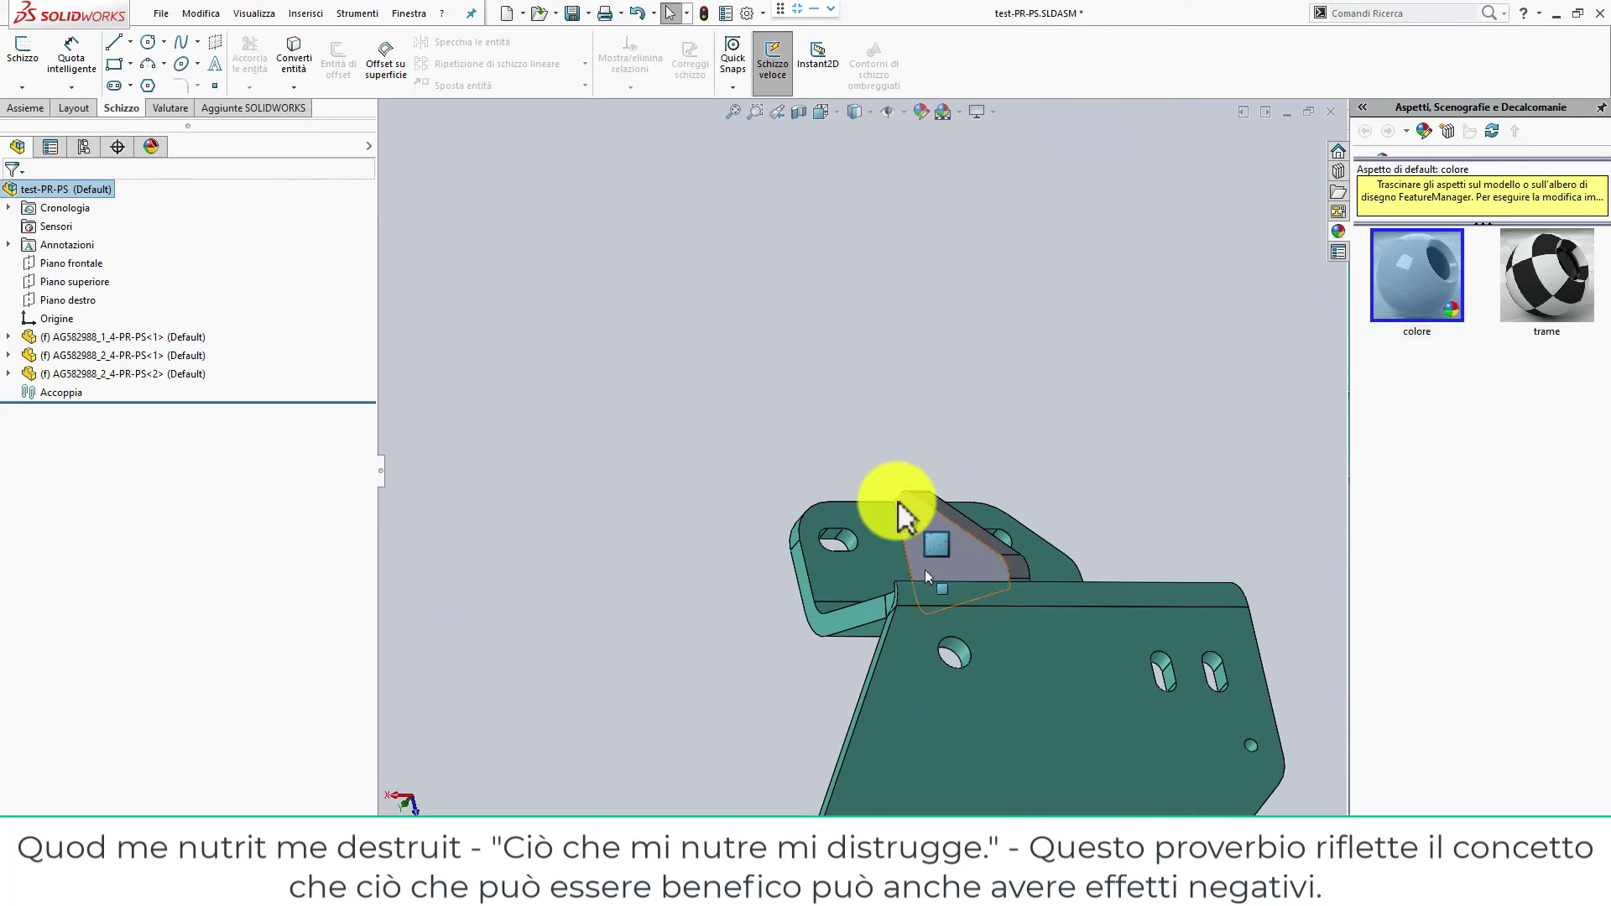
{"action": "mouse_move", "coordinate": [940, 672]}
{"action": "middle_mouse_down"}
{"action": "mouse_move", "coordinate": [1170, 734]}
{"action": "mouse_move", "coordinate": [635, 600]}
{"action": "middle_mouse_up"}
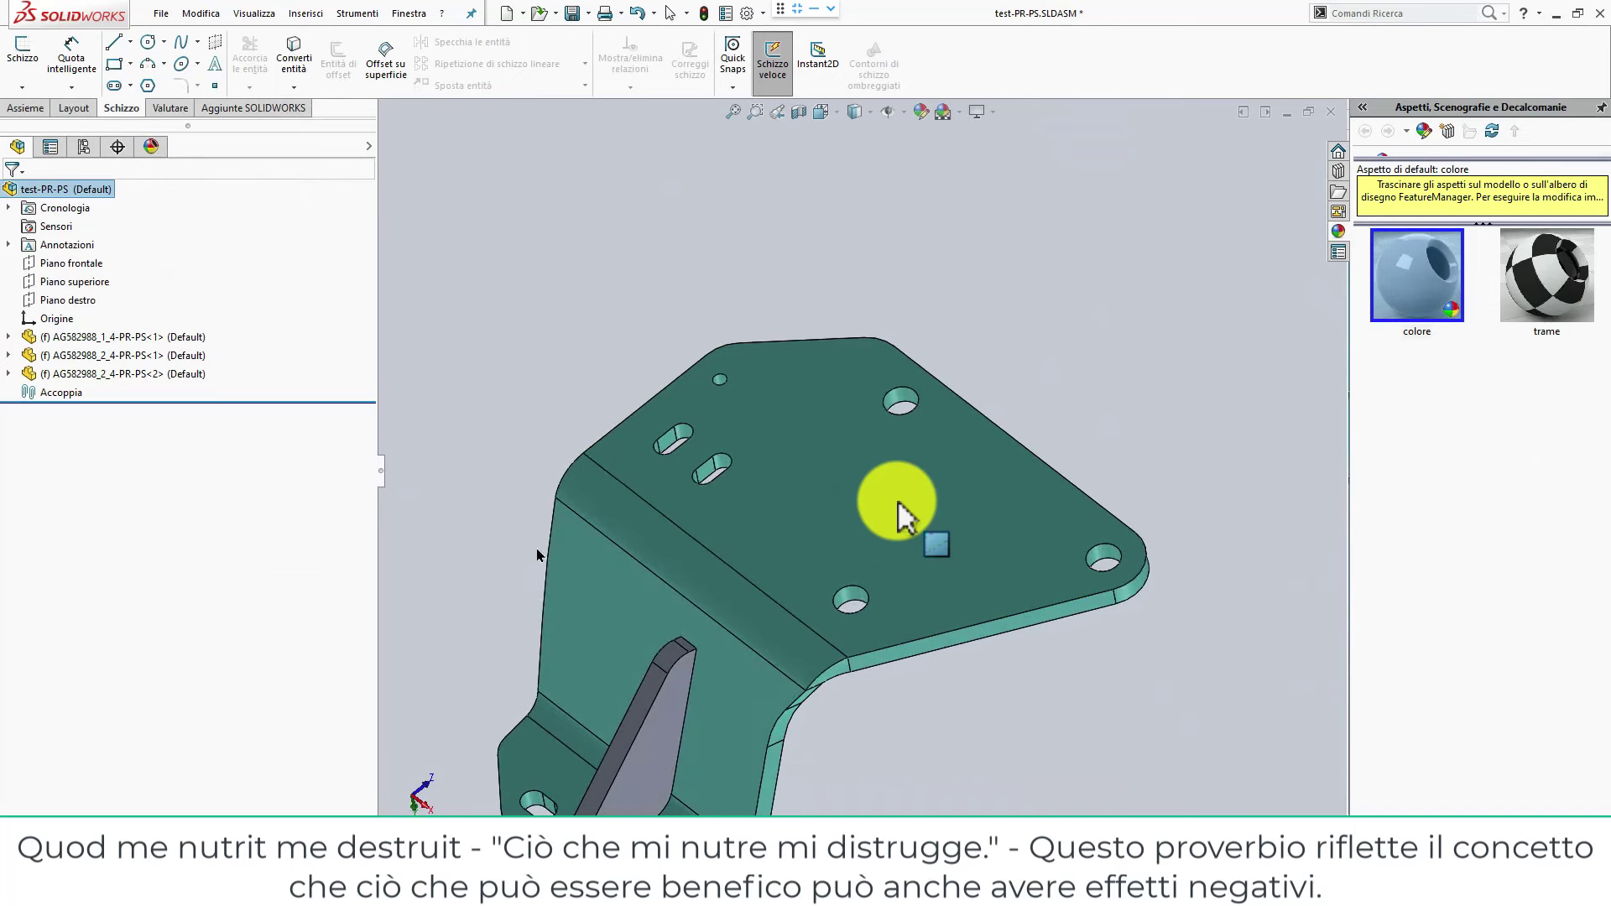
Turn the view Normal To the bracket and select its bottom edge.
{"action": "left_click", "coordinate": [818, 115]}
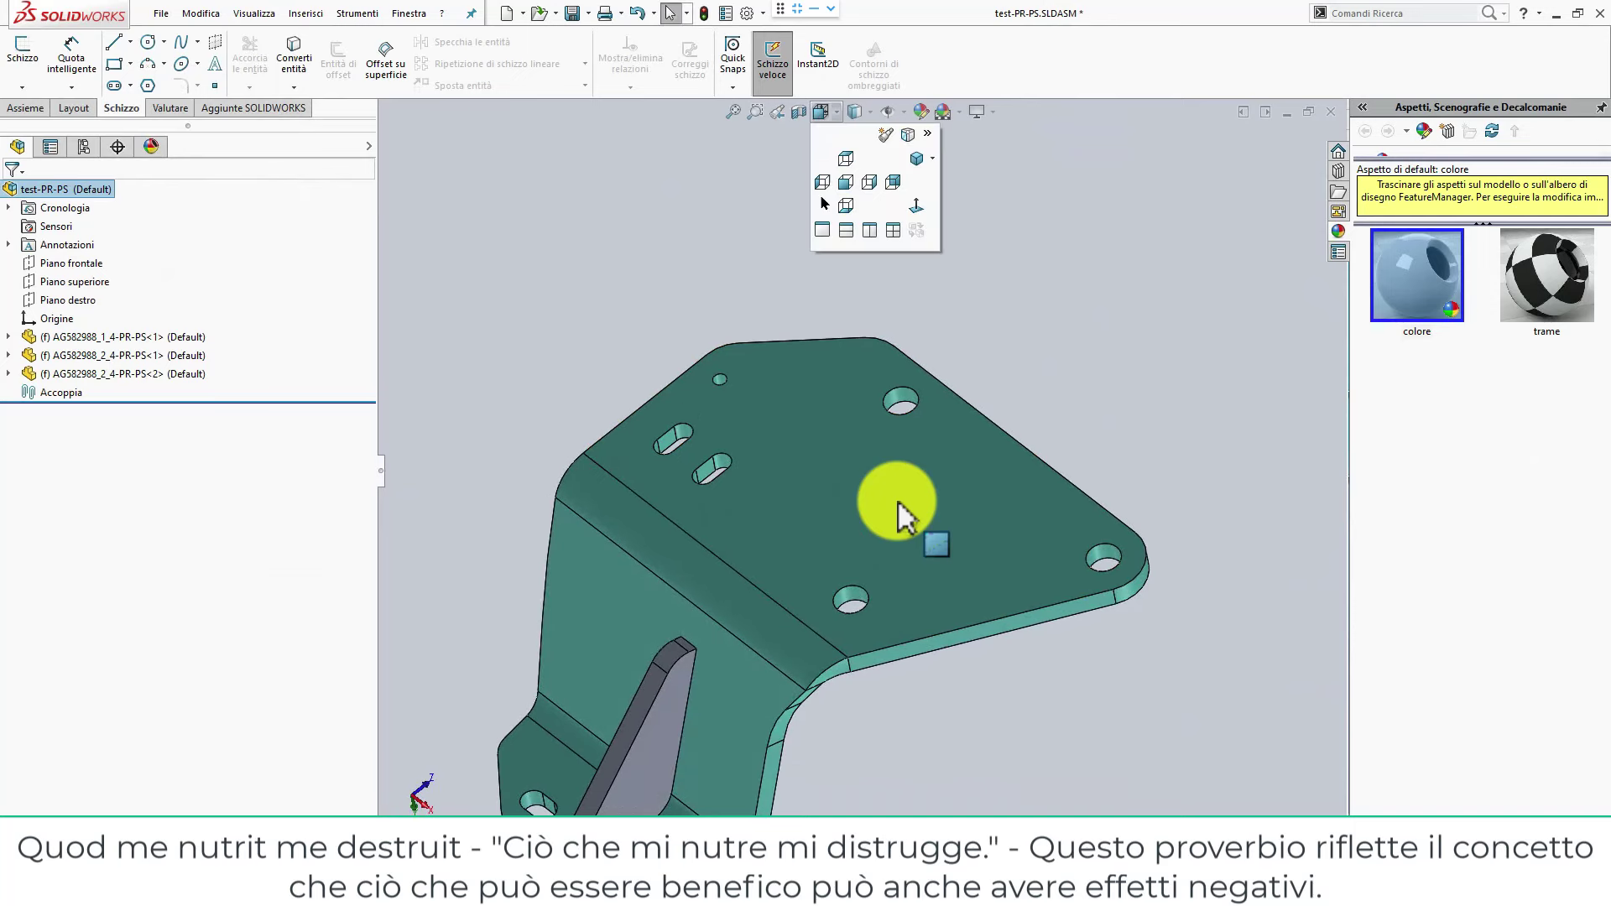
{"action": "left_click", "coordinate": [842, 205]}
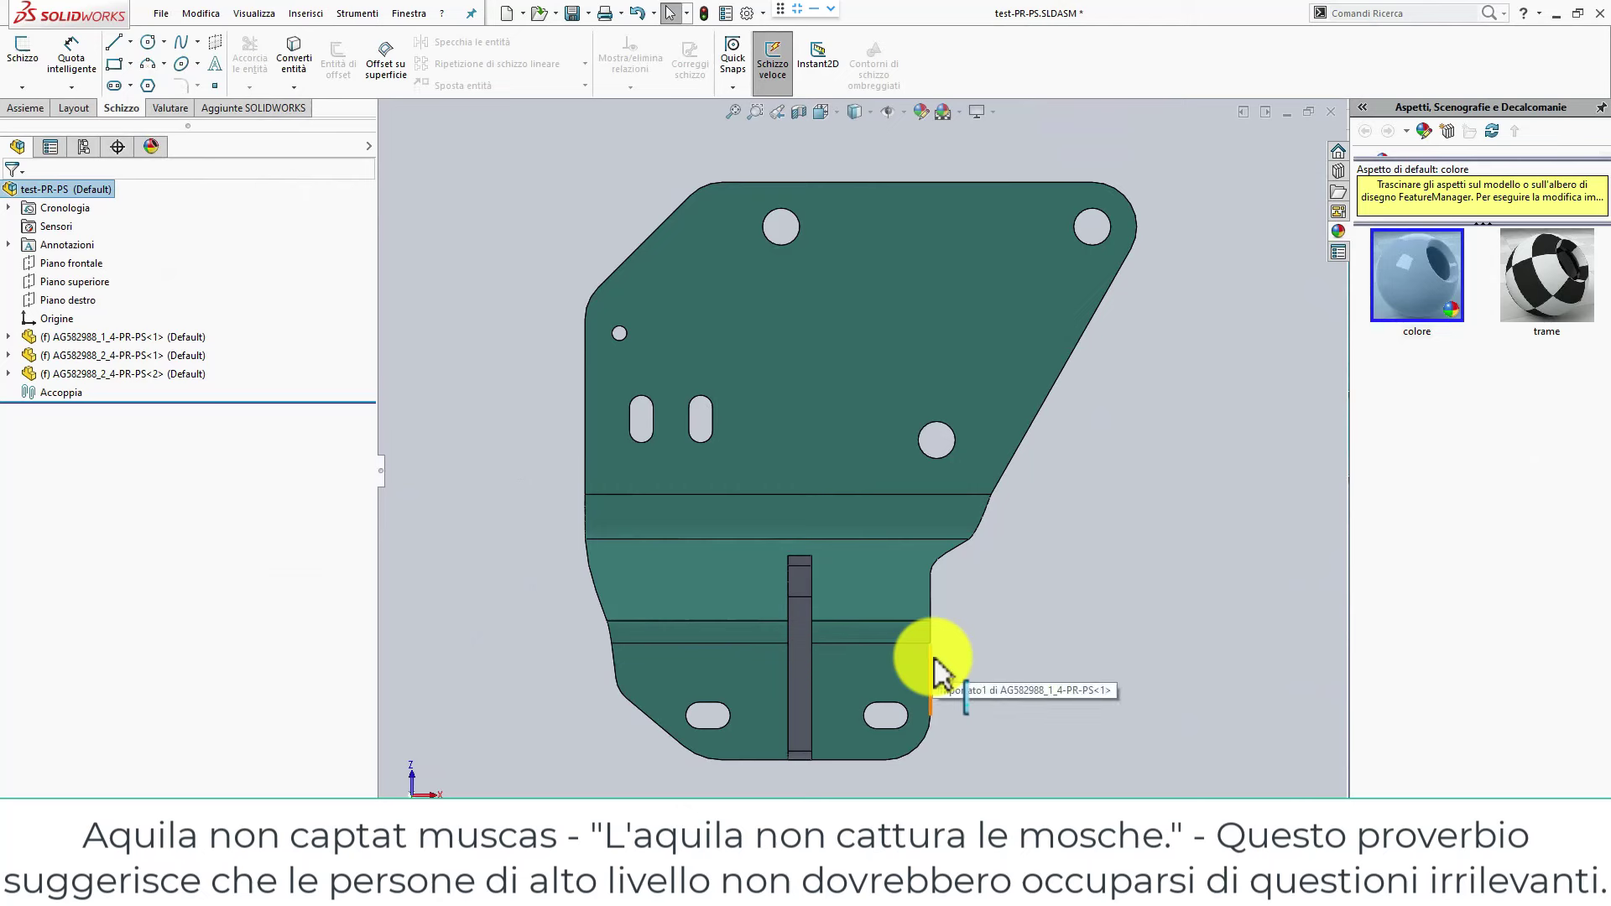
{"action": "left_click", "coordinate": [870, 755]}
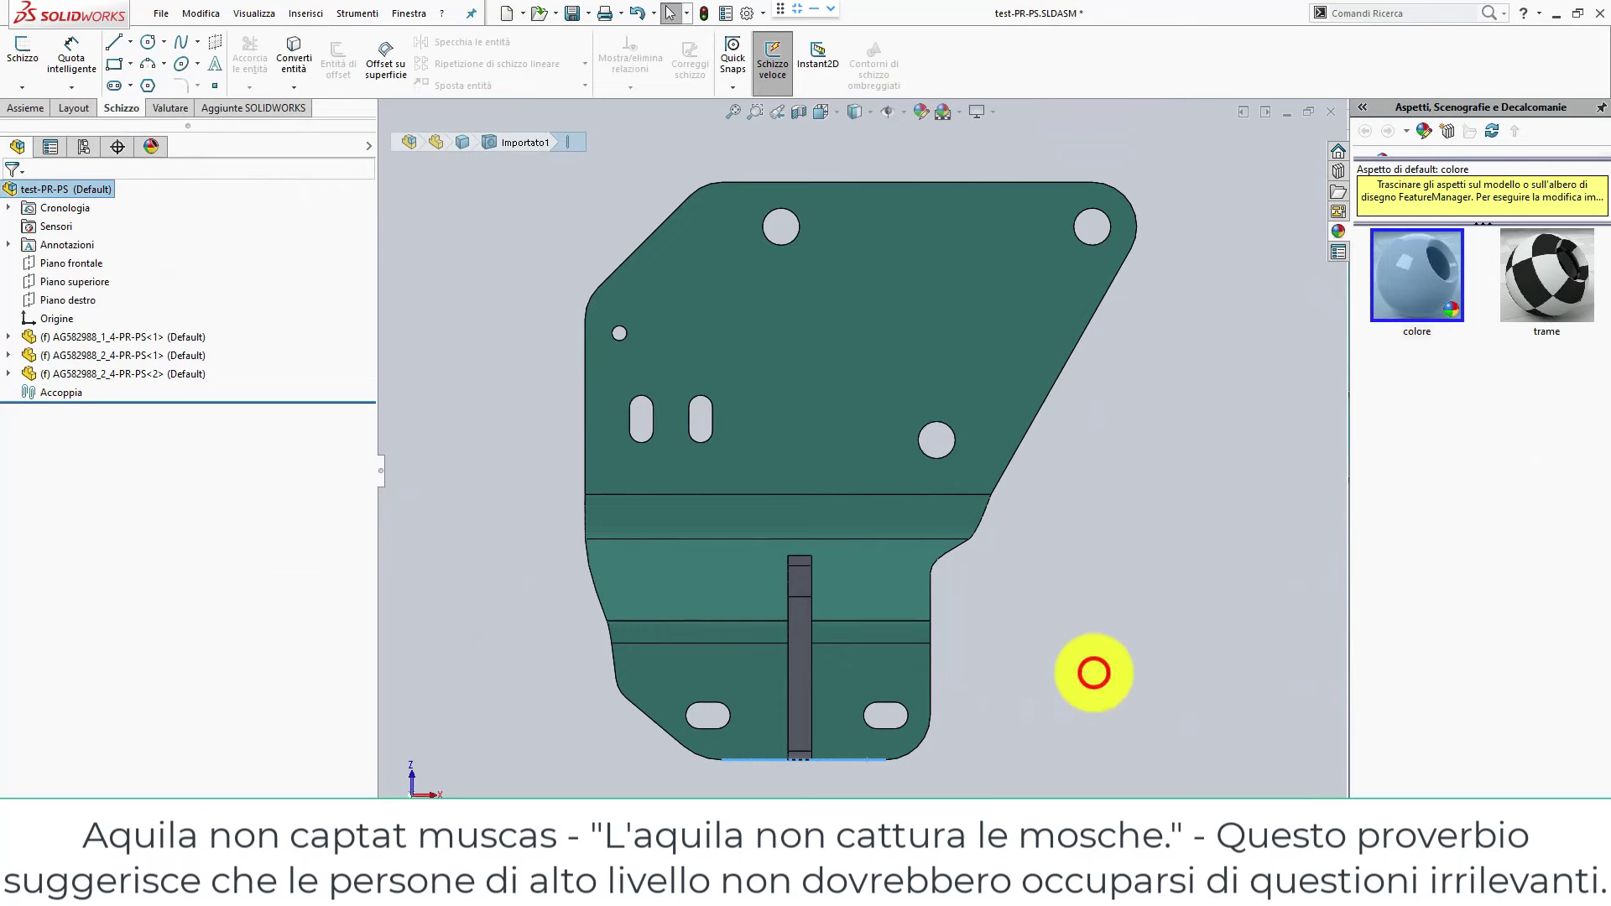
{"action": "scroll", "coordinate": [1091, 672], "scroll_direction": "down", "scroll_amount": 2}
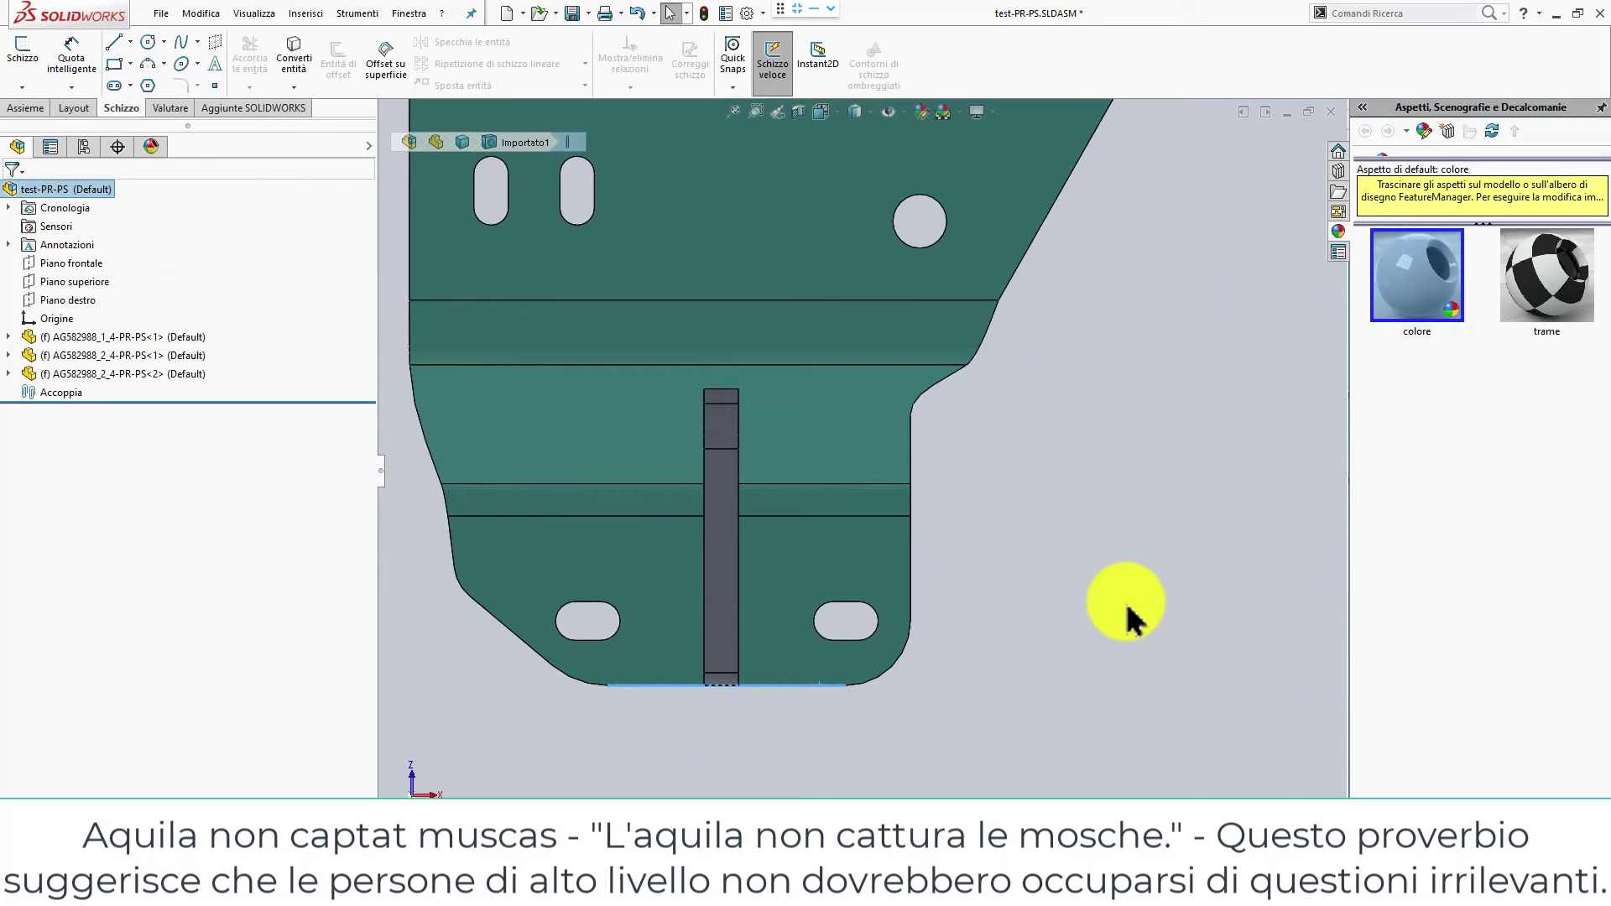
{"action": "left_click", "coordinate": [1220, 604]}
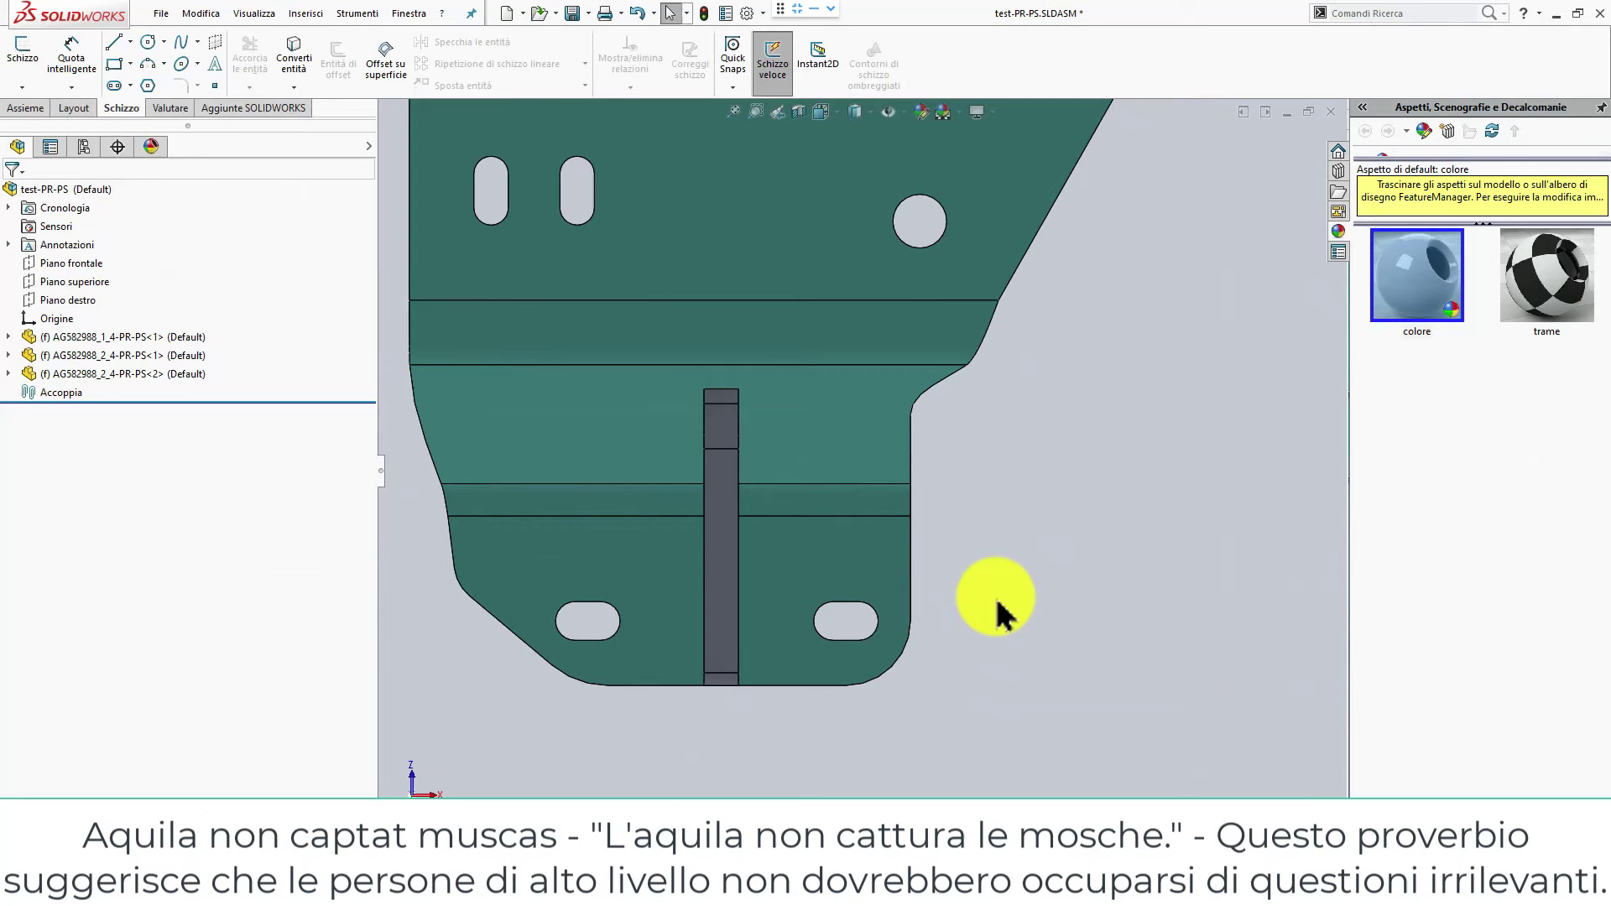
With the lower bracket component selected, insert a new in-context part, Parte6.
{"action": "left_click", "coordinate": [865, 560]}
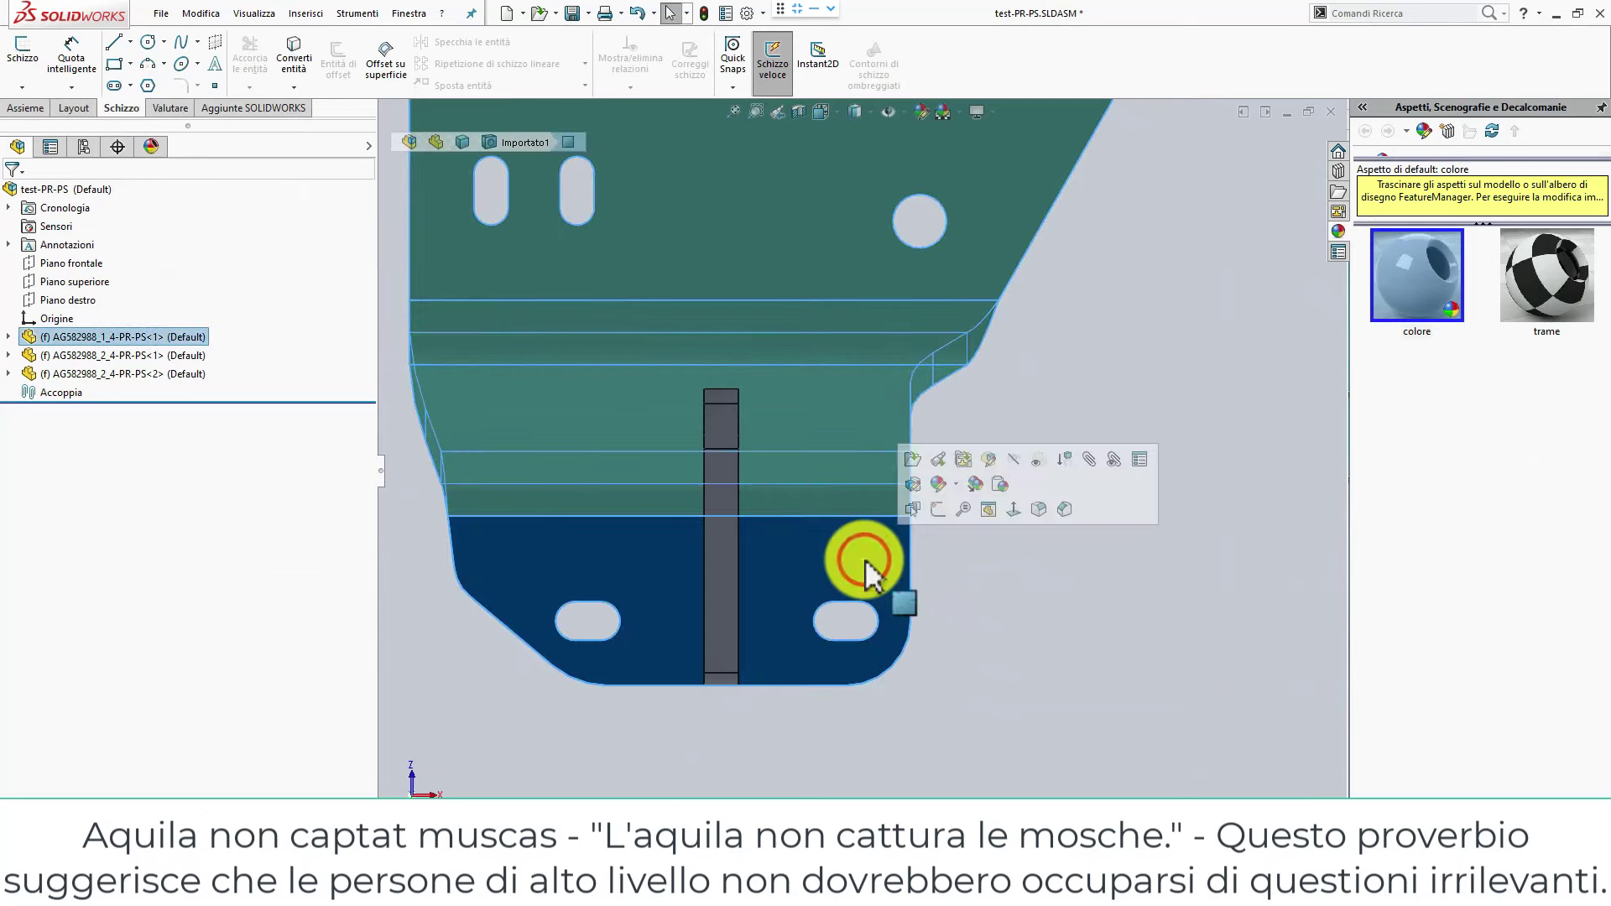
{"action": "left_click", "coordinate": [1047, 619]}
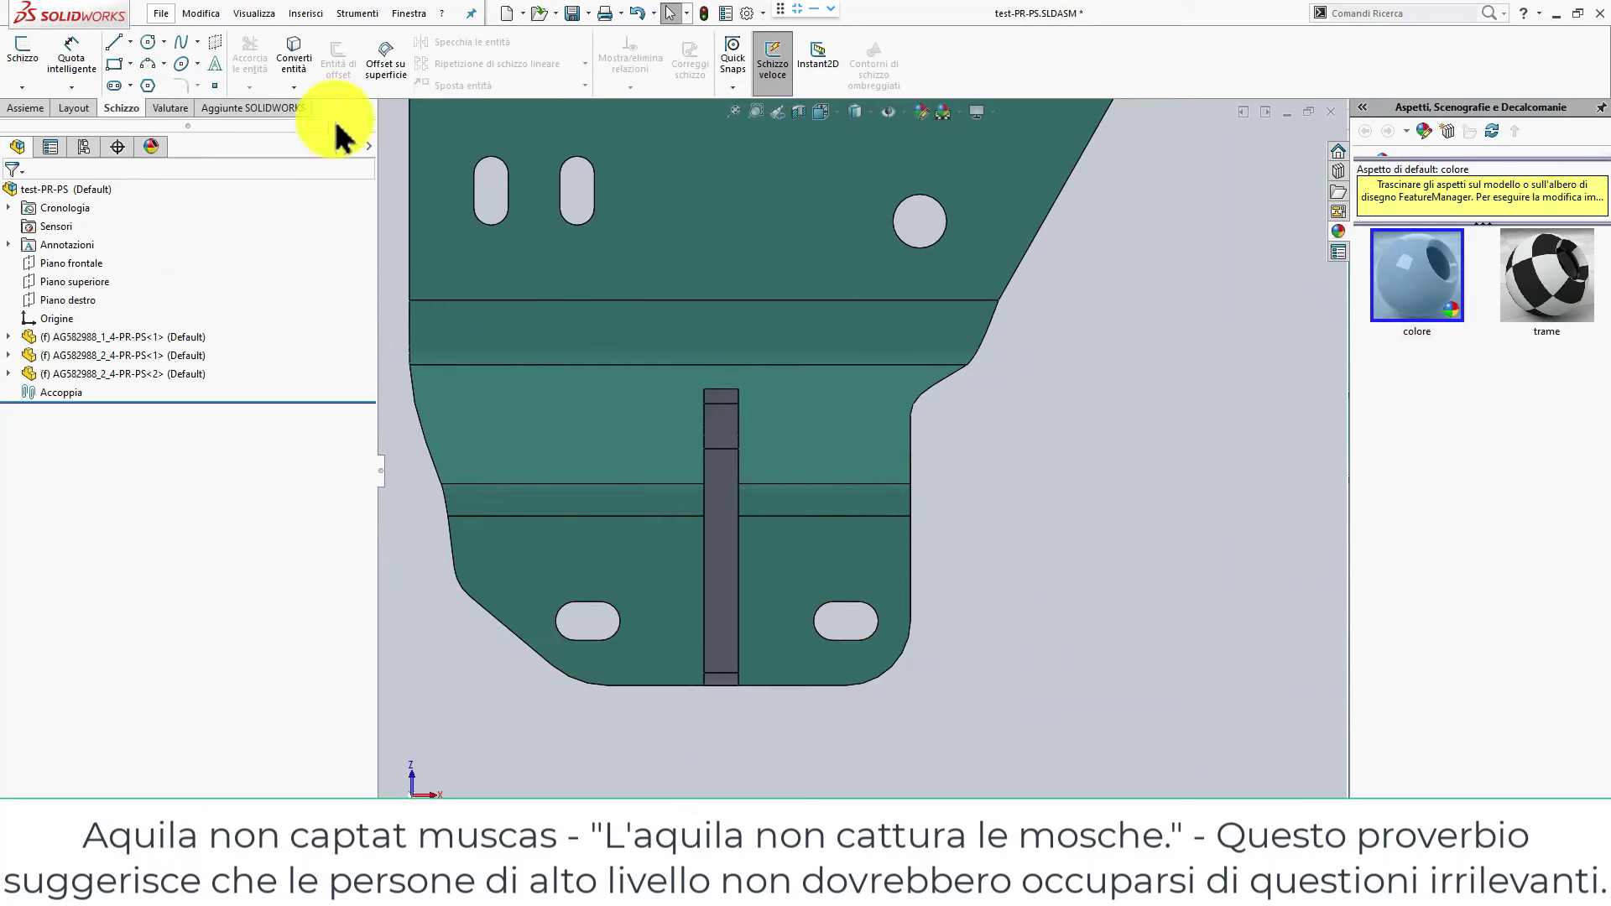
{"action": "left_click", "coordinate": [816, 549]}
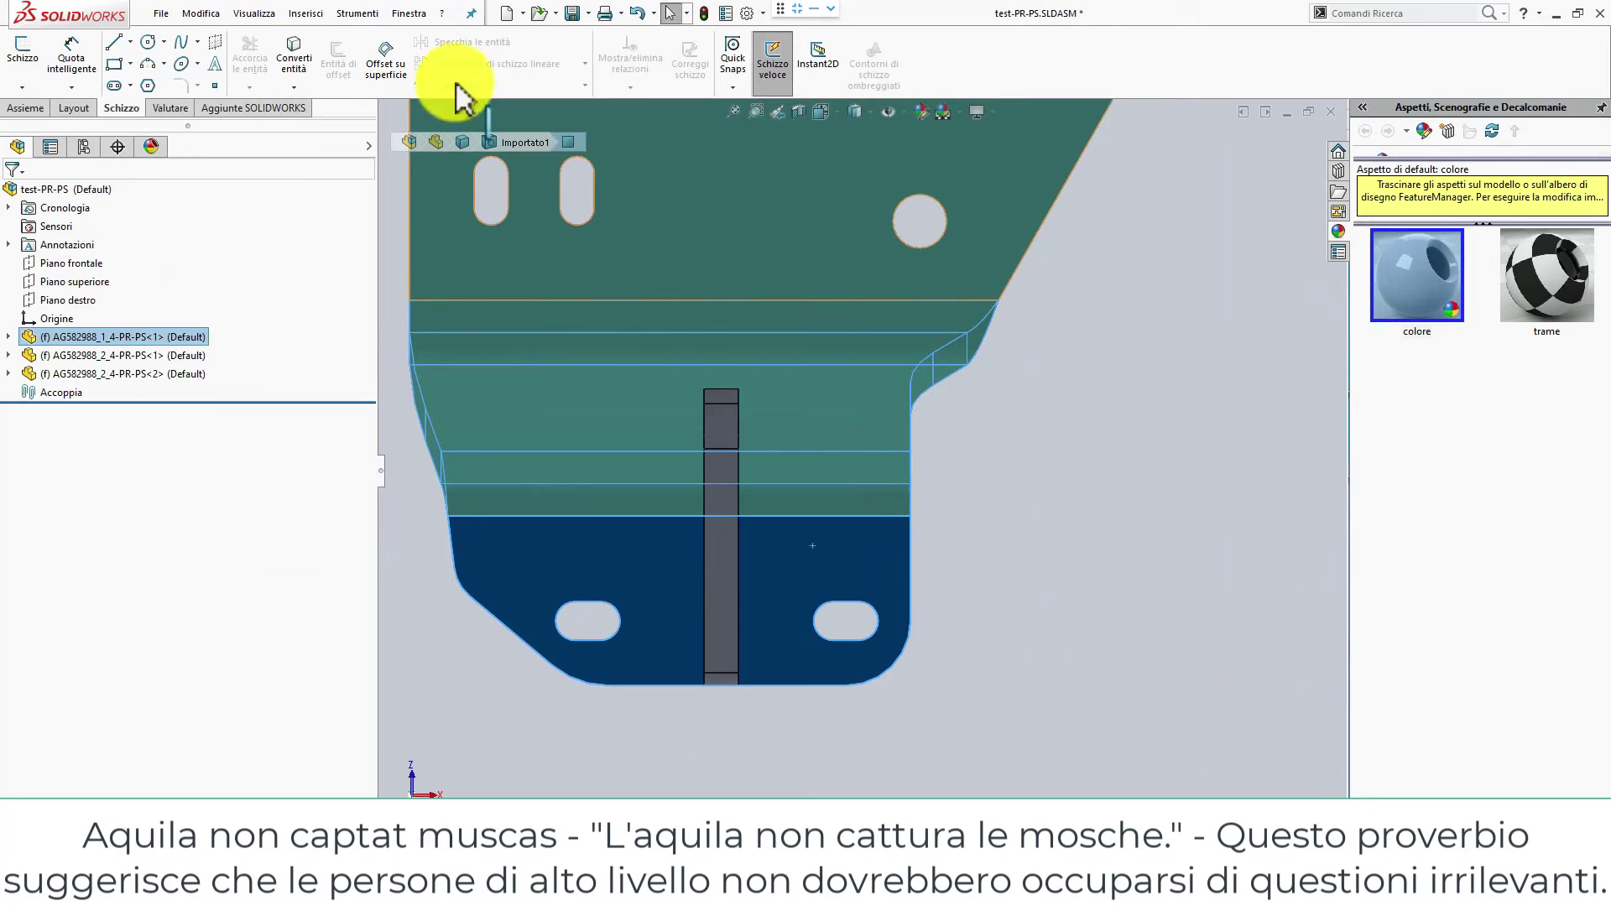
{"action": "left_click", "coordinate": [306, 13]}
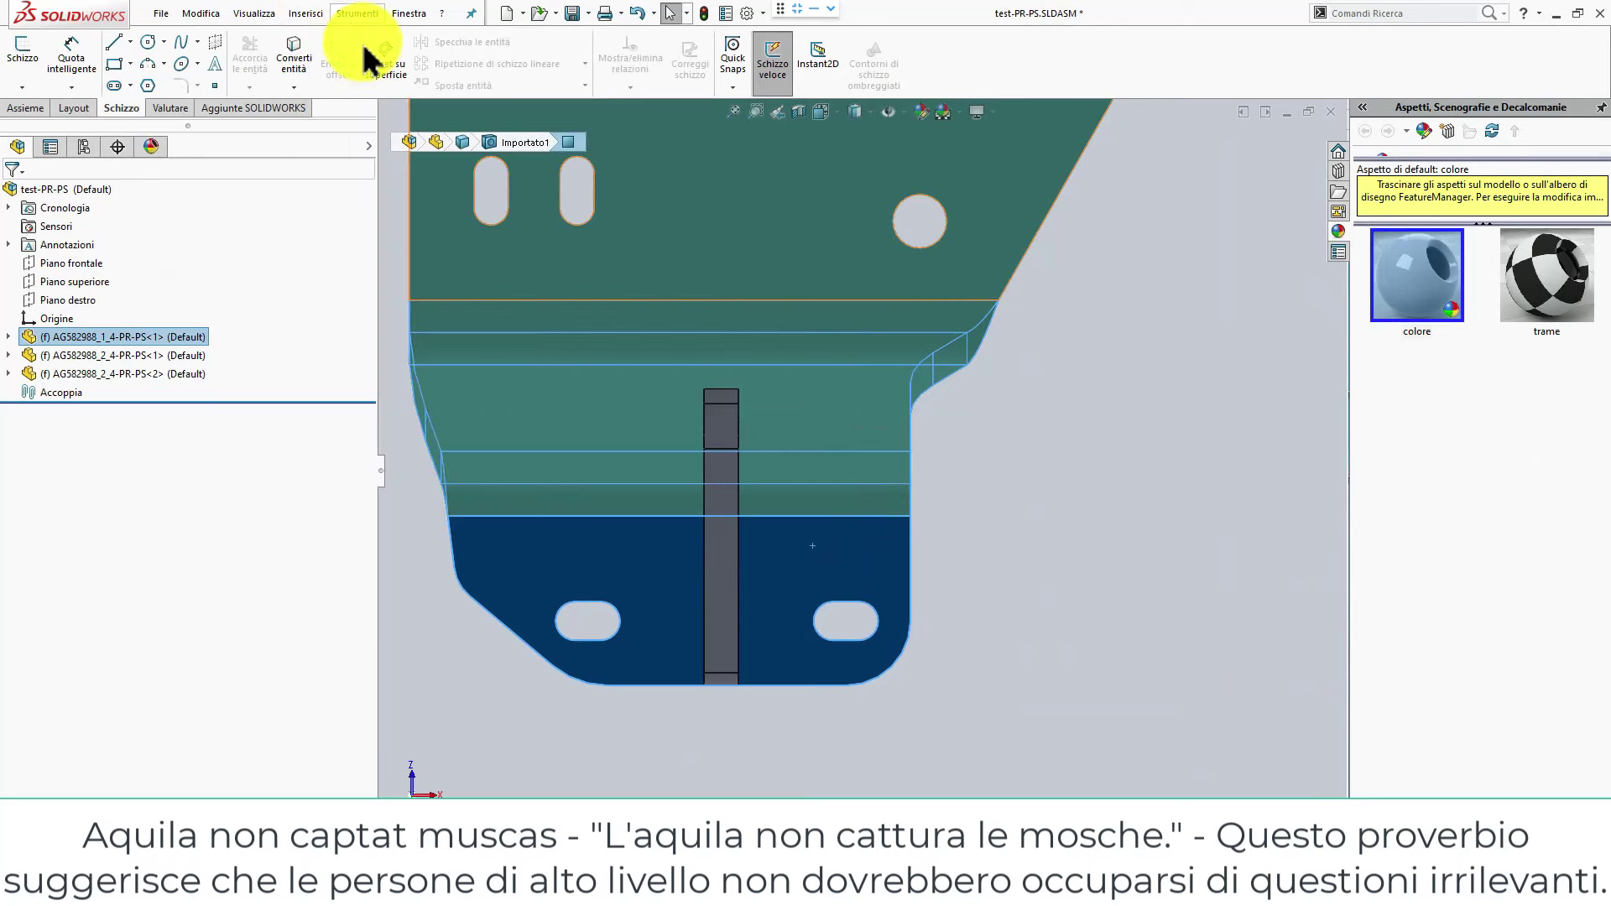
{"action": "left_click", "coordinate": [348, 12]}
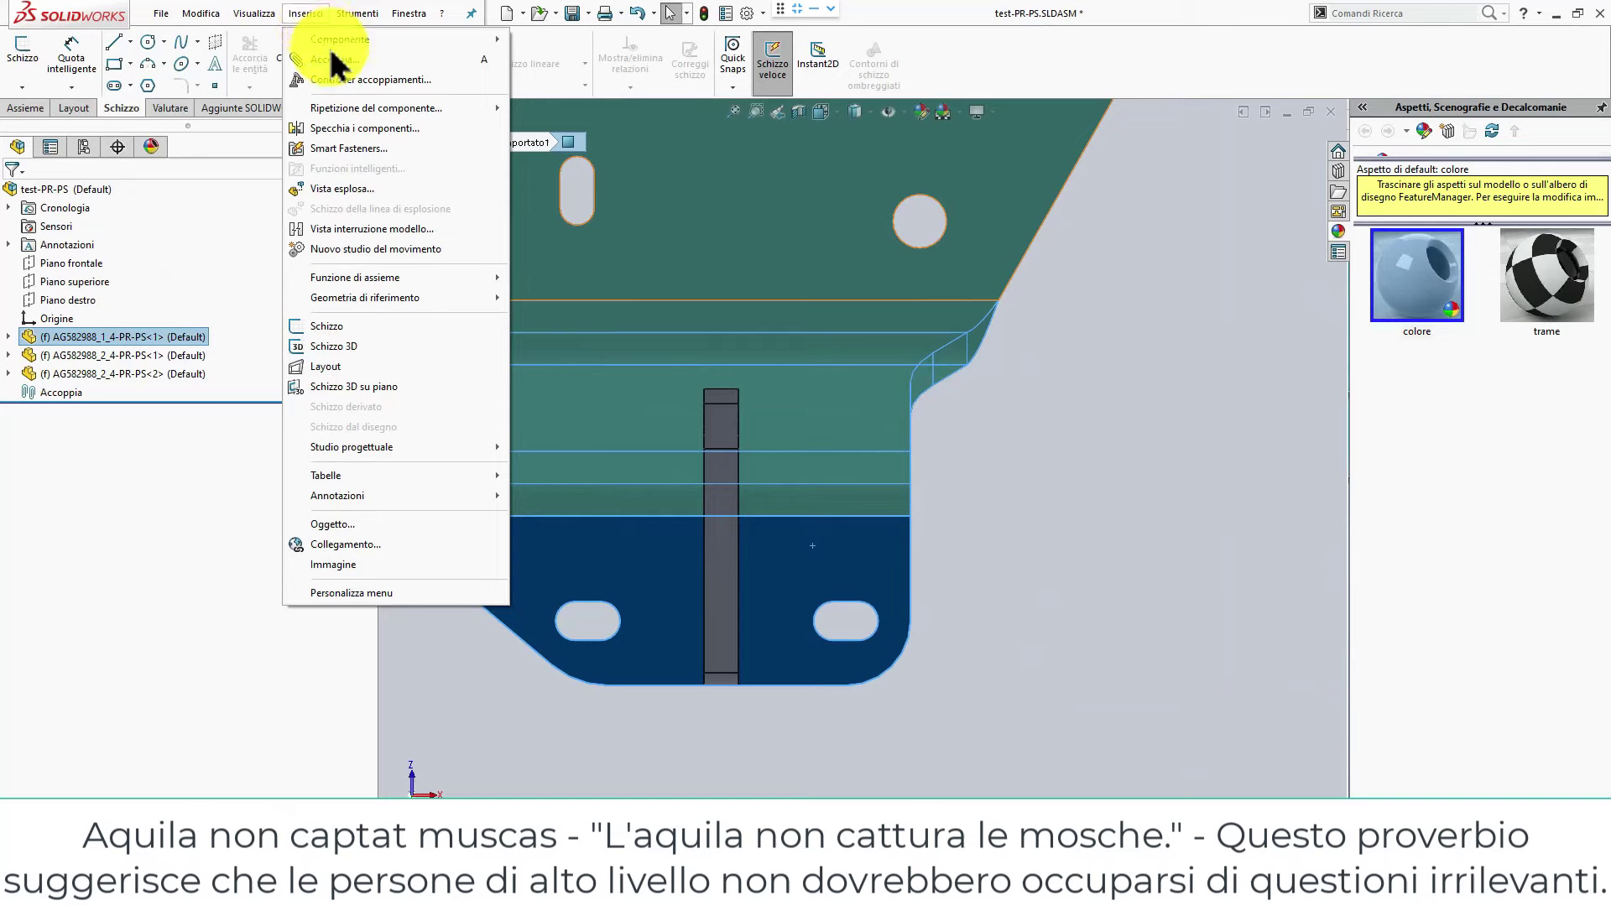
{"action": "mouse_move", "coordinate": [340, 38]}
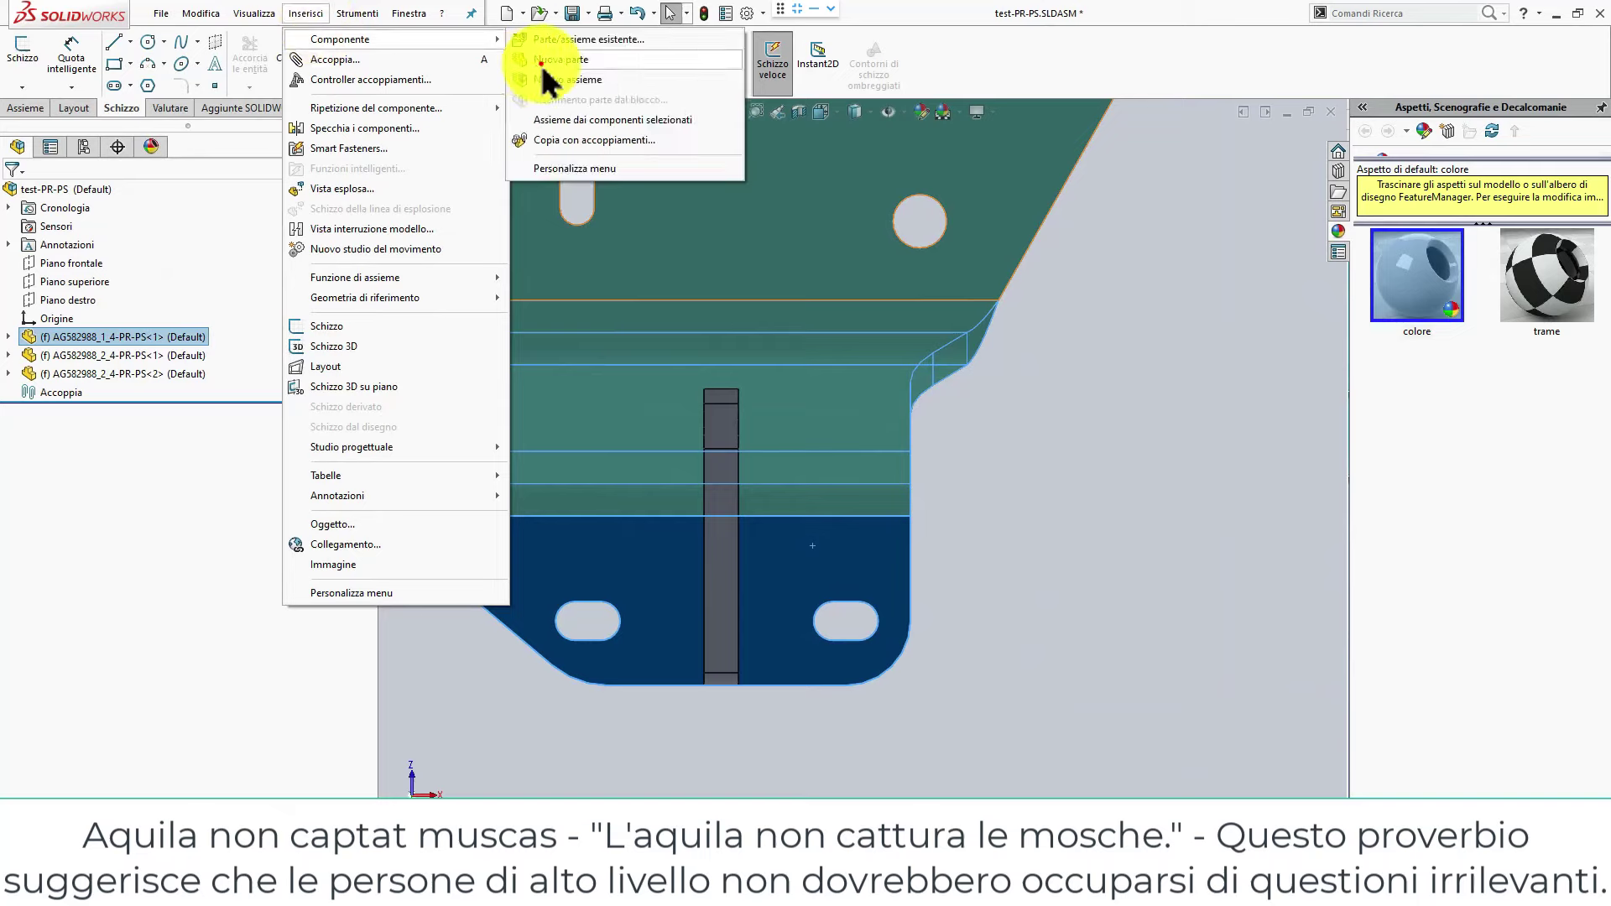
{"action": "left_click", "coordinate": [541, 65]}
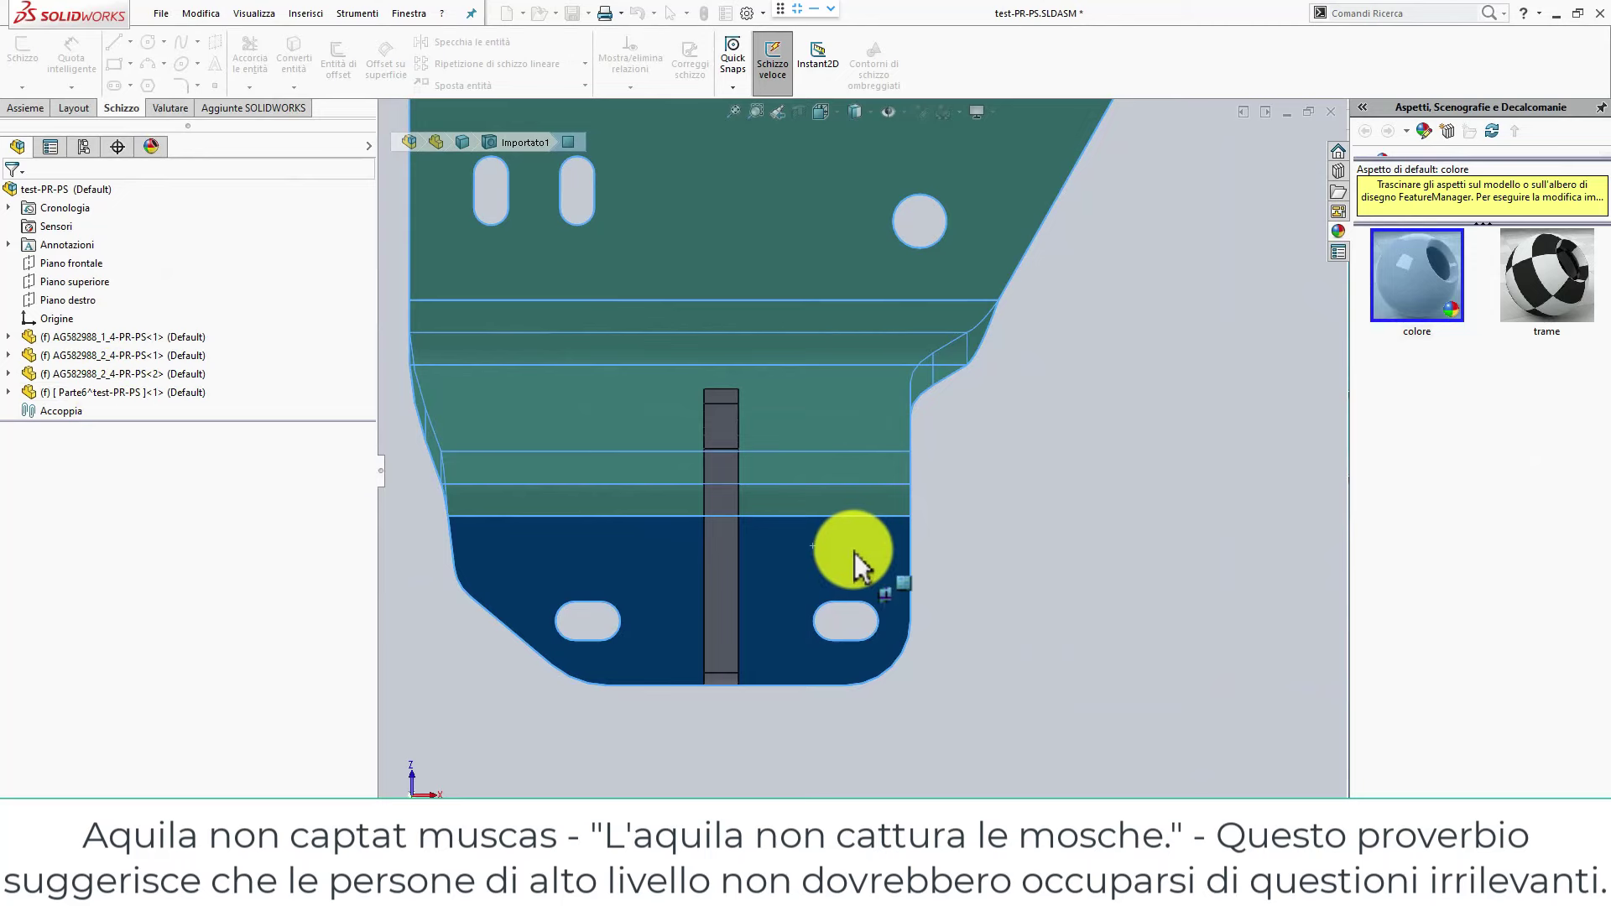
Place Parte6 on the lower bracket face and start drawing lines in its Schizzo1.
{"action": "left_click", "coordinate": [853, 555]}
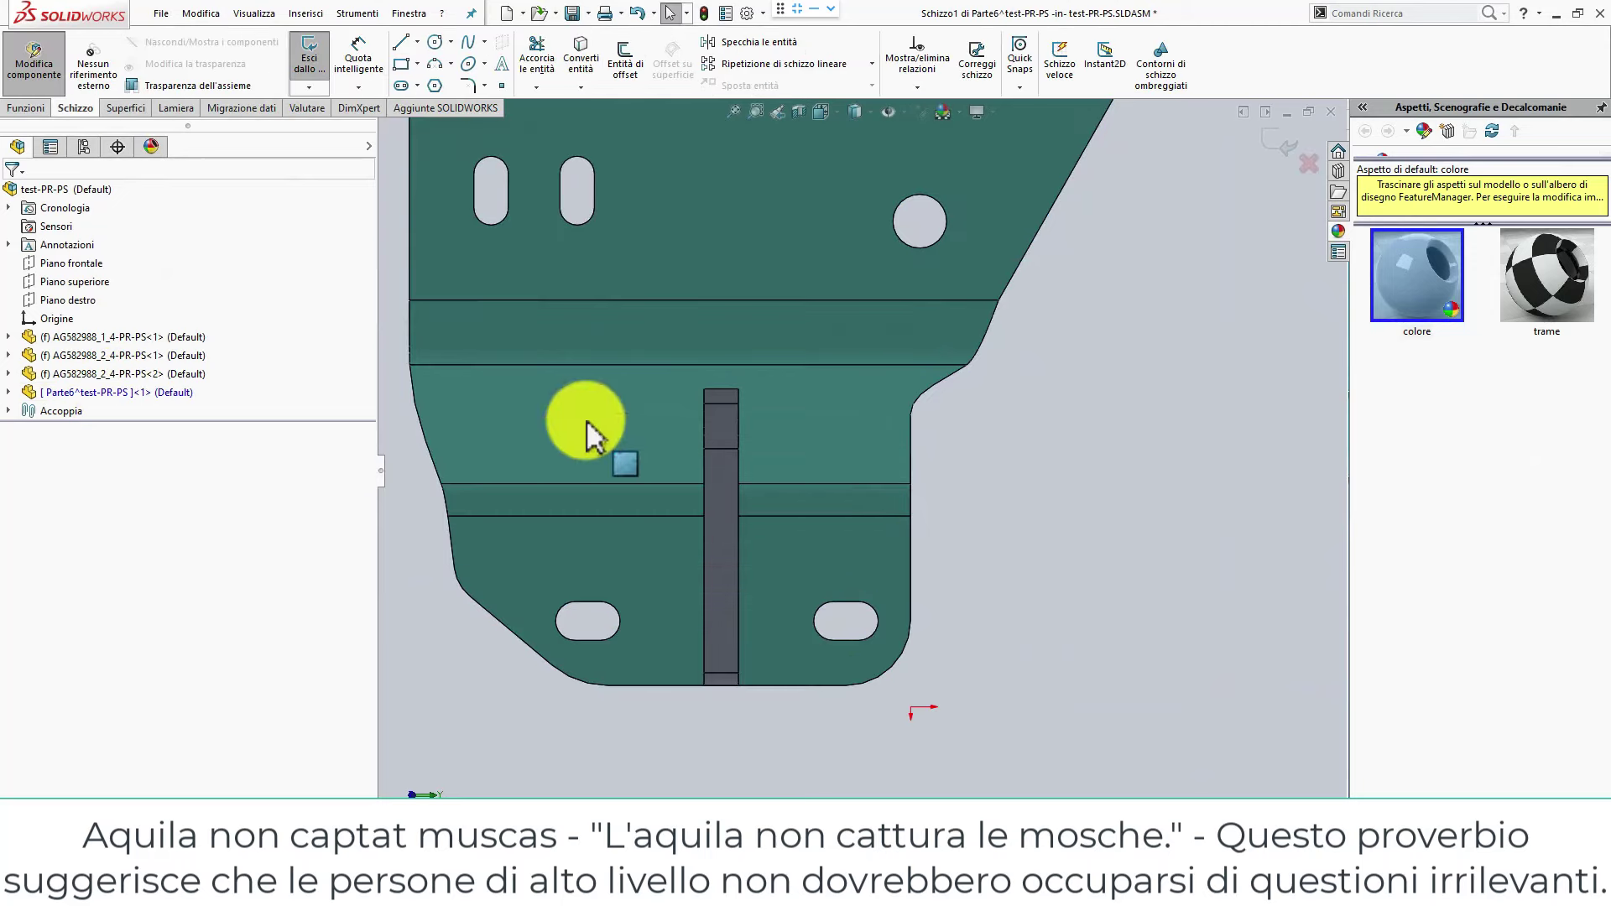
{"action": "left_click", "coordinate": [9, 392]}
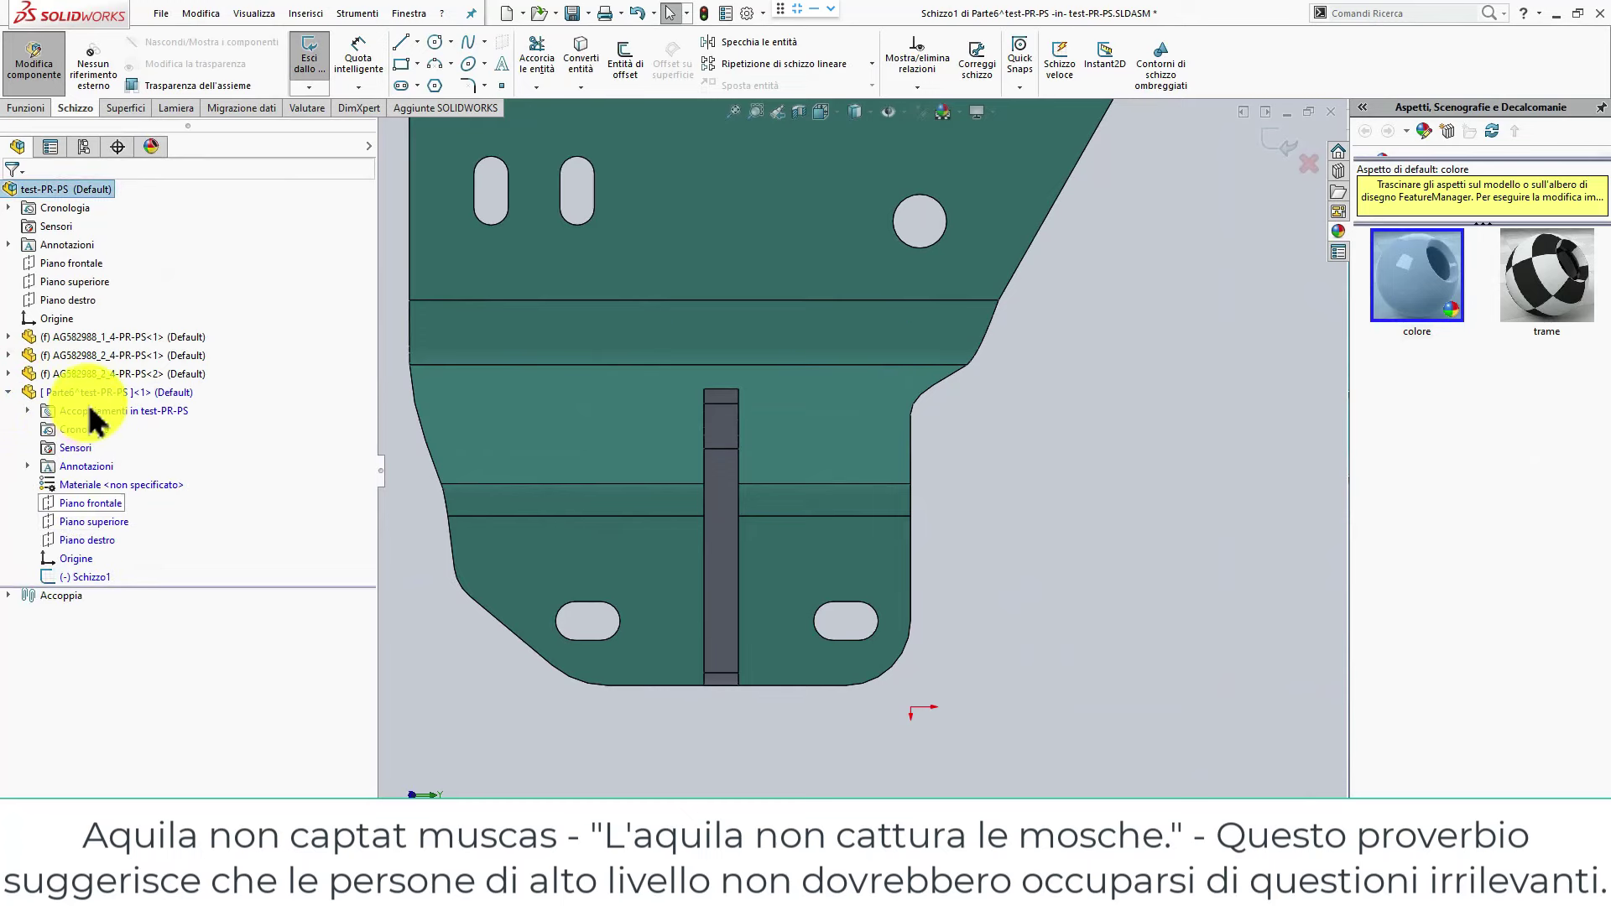
{"action": "left_click", "coordinate": [92, 579]}
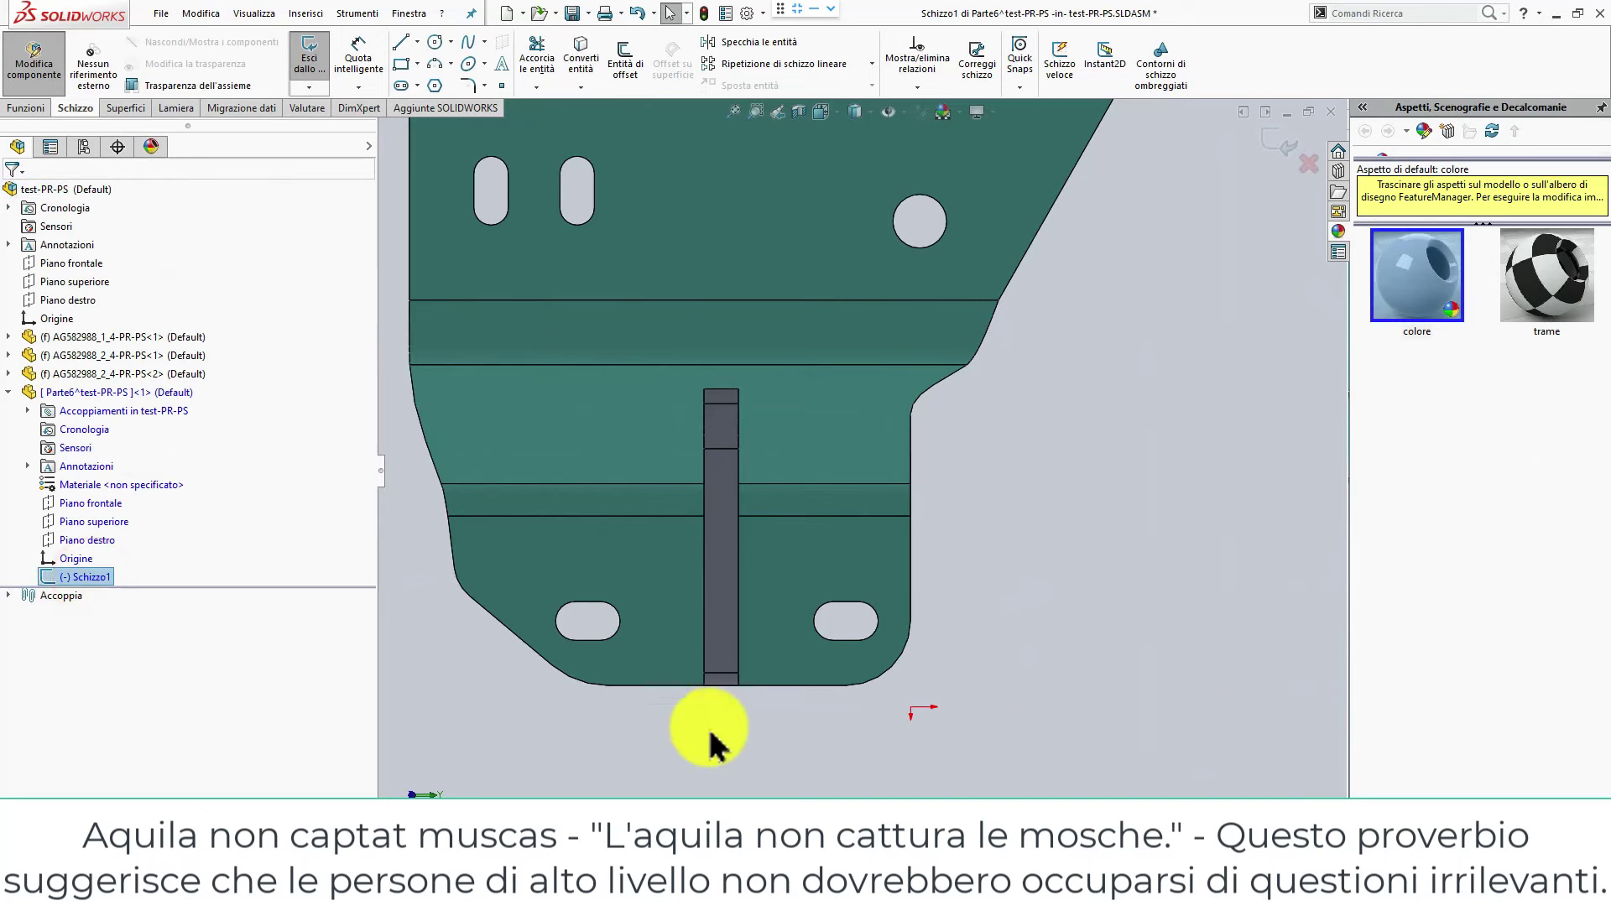
{"action": "left_click", "coordinate": [719, 773]}
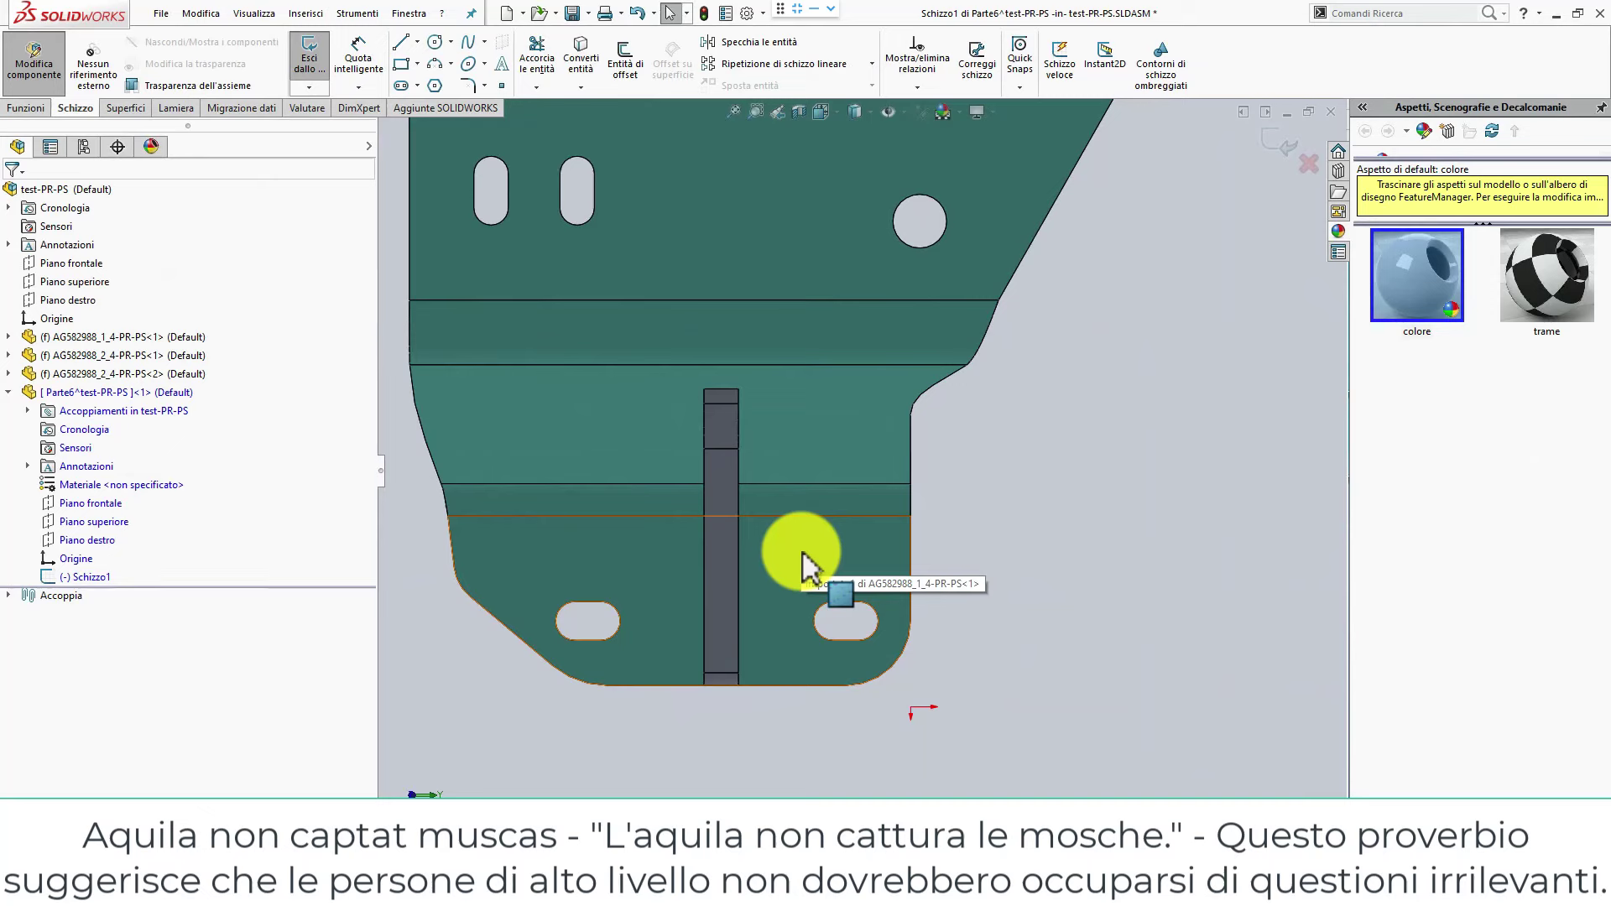
{"action": "left_click", "coordinate": [803, 551]}
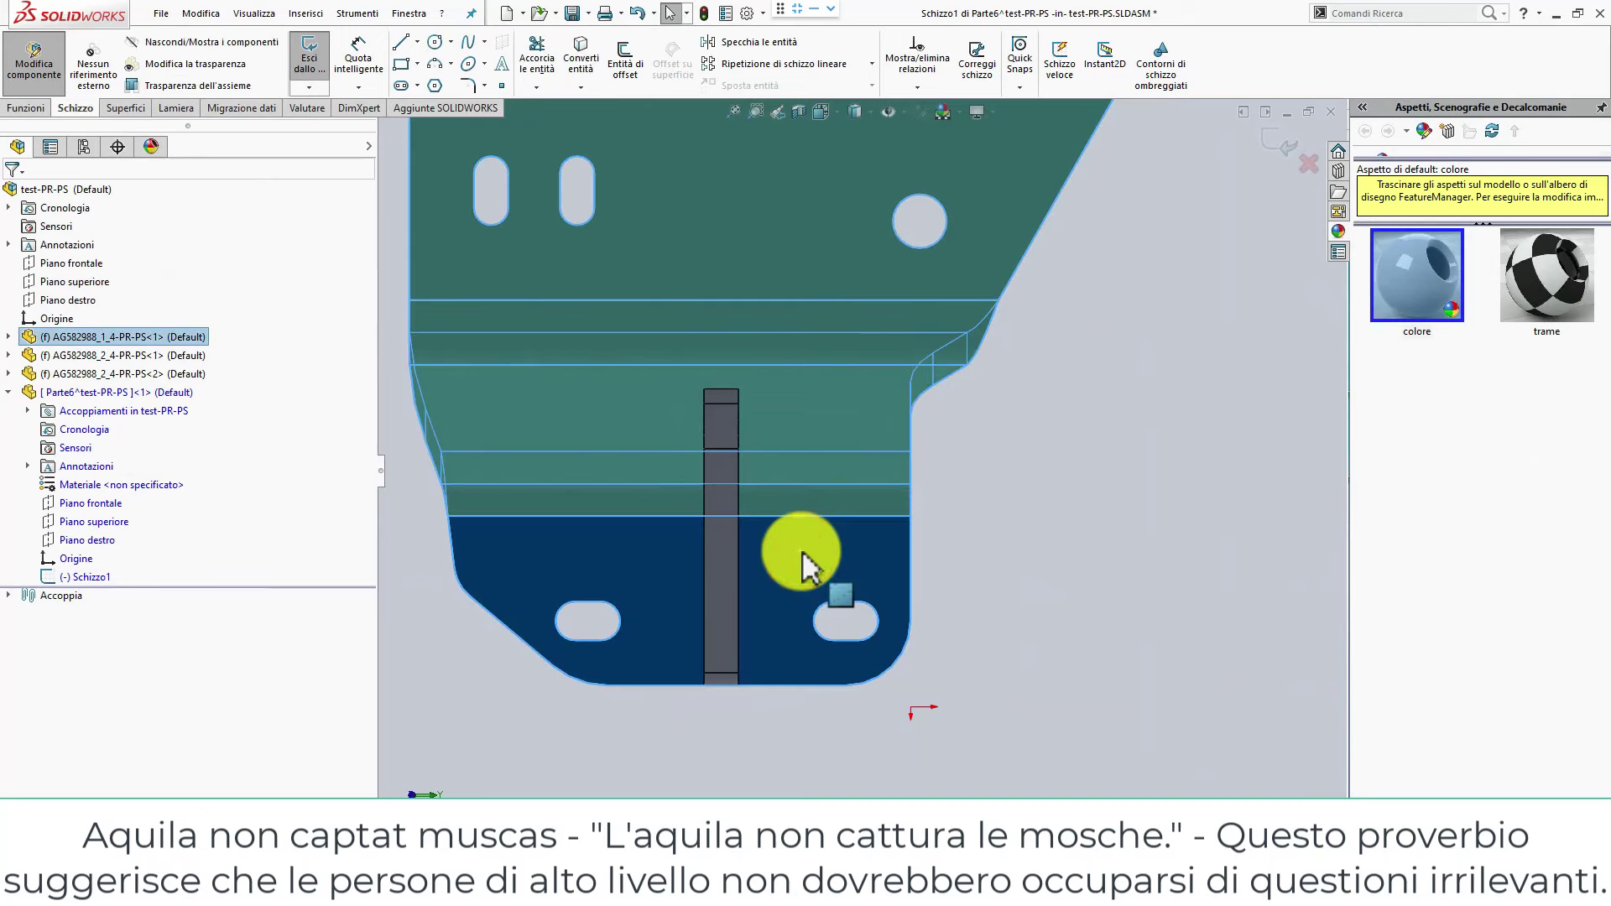
{"action": "key", "text": "l"}
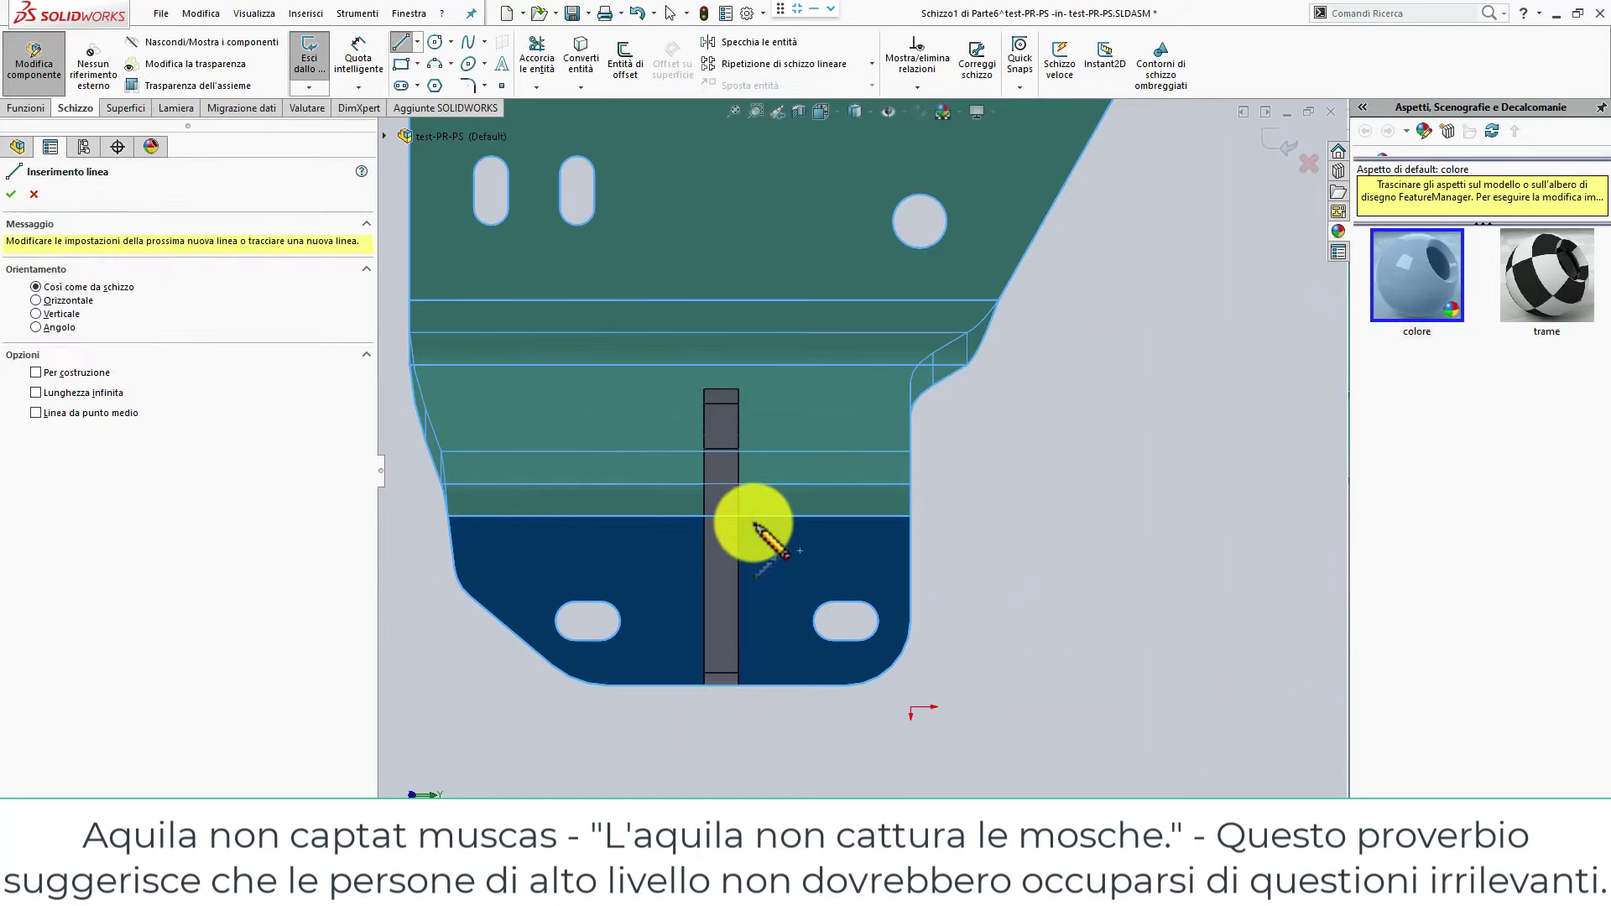
Draw a three-line U-shaped outline around the base of the grey rib.
{"action": "left_click", "coordinate": [749, 527]}
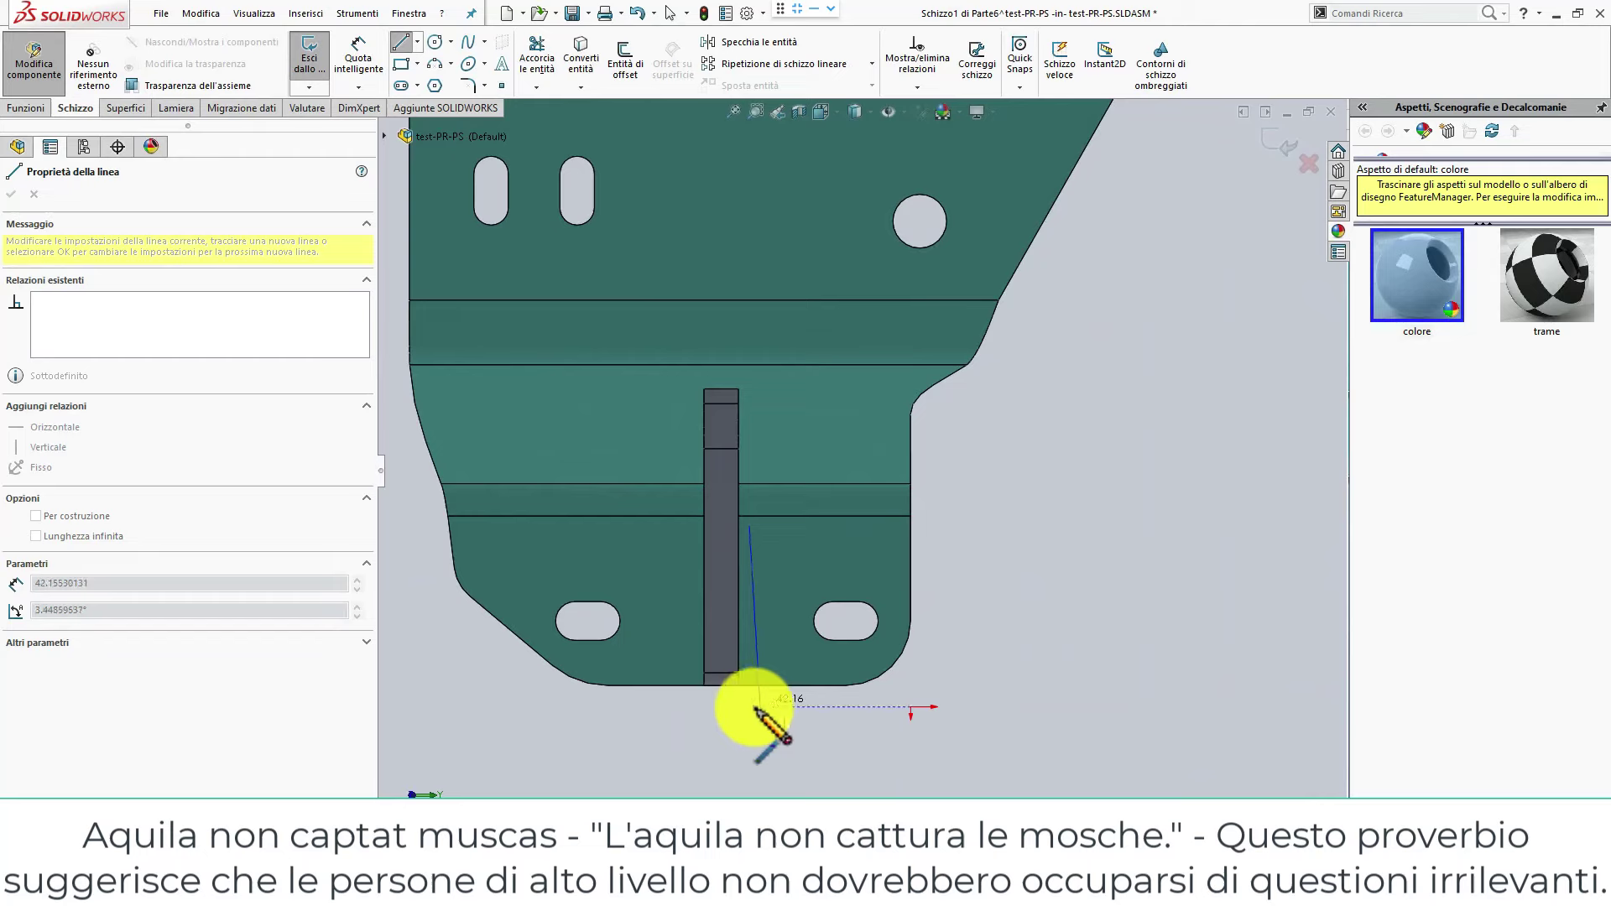
{"action": "left_click", "coordinate": [752, 706]}
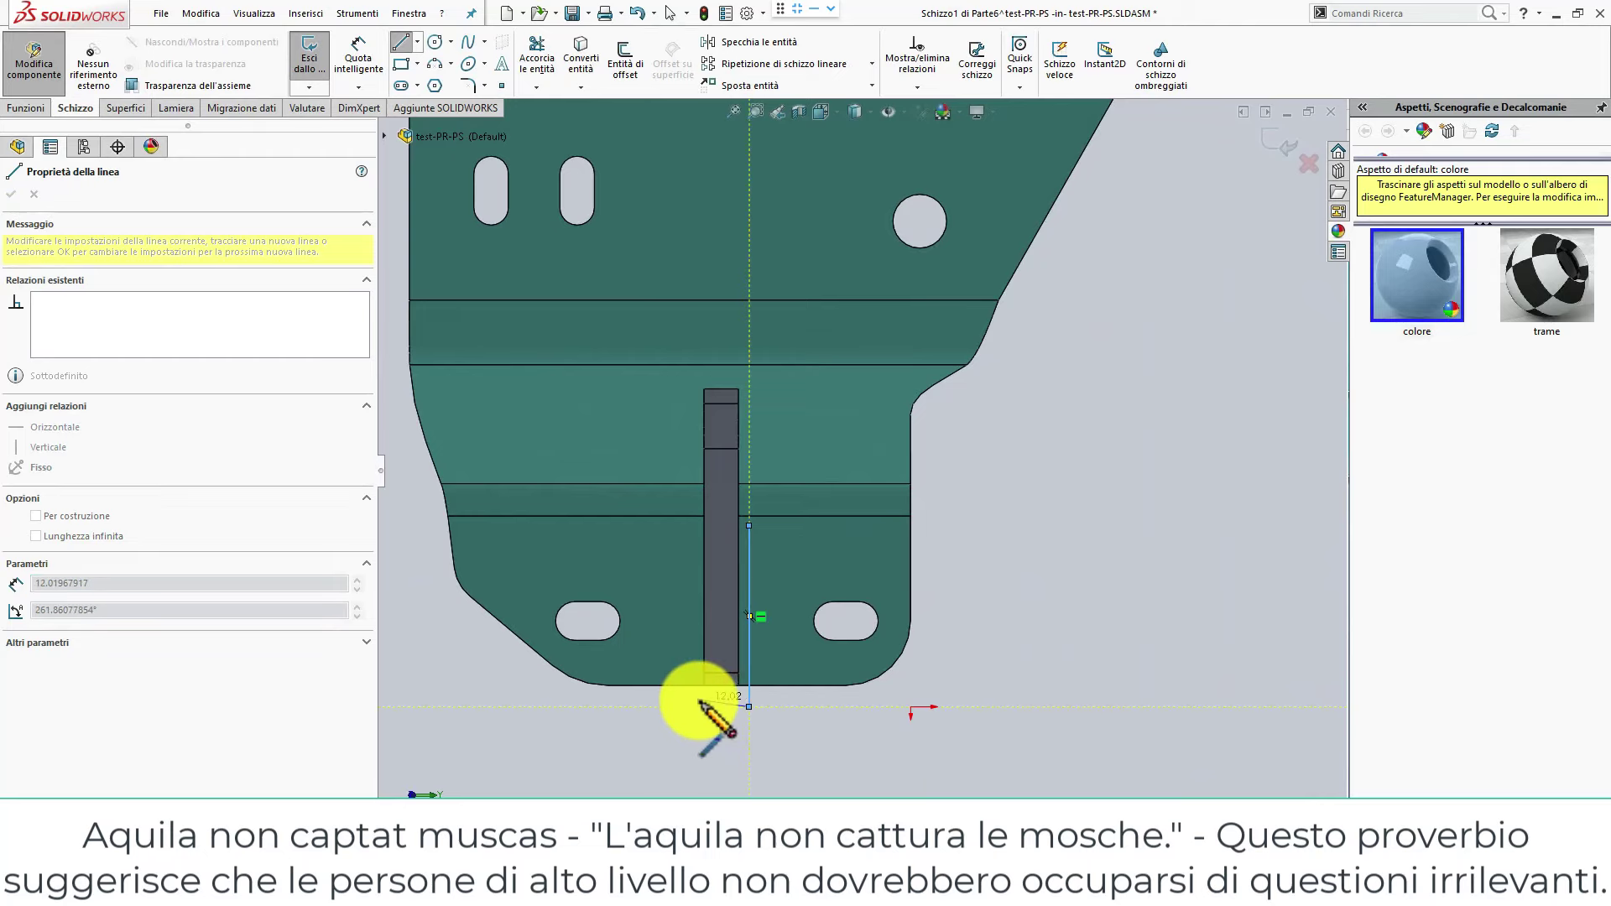
{"action": "left_click", "coordinate": [693, 707]}
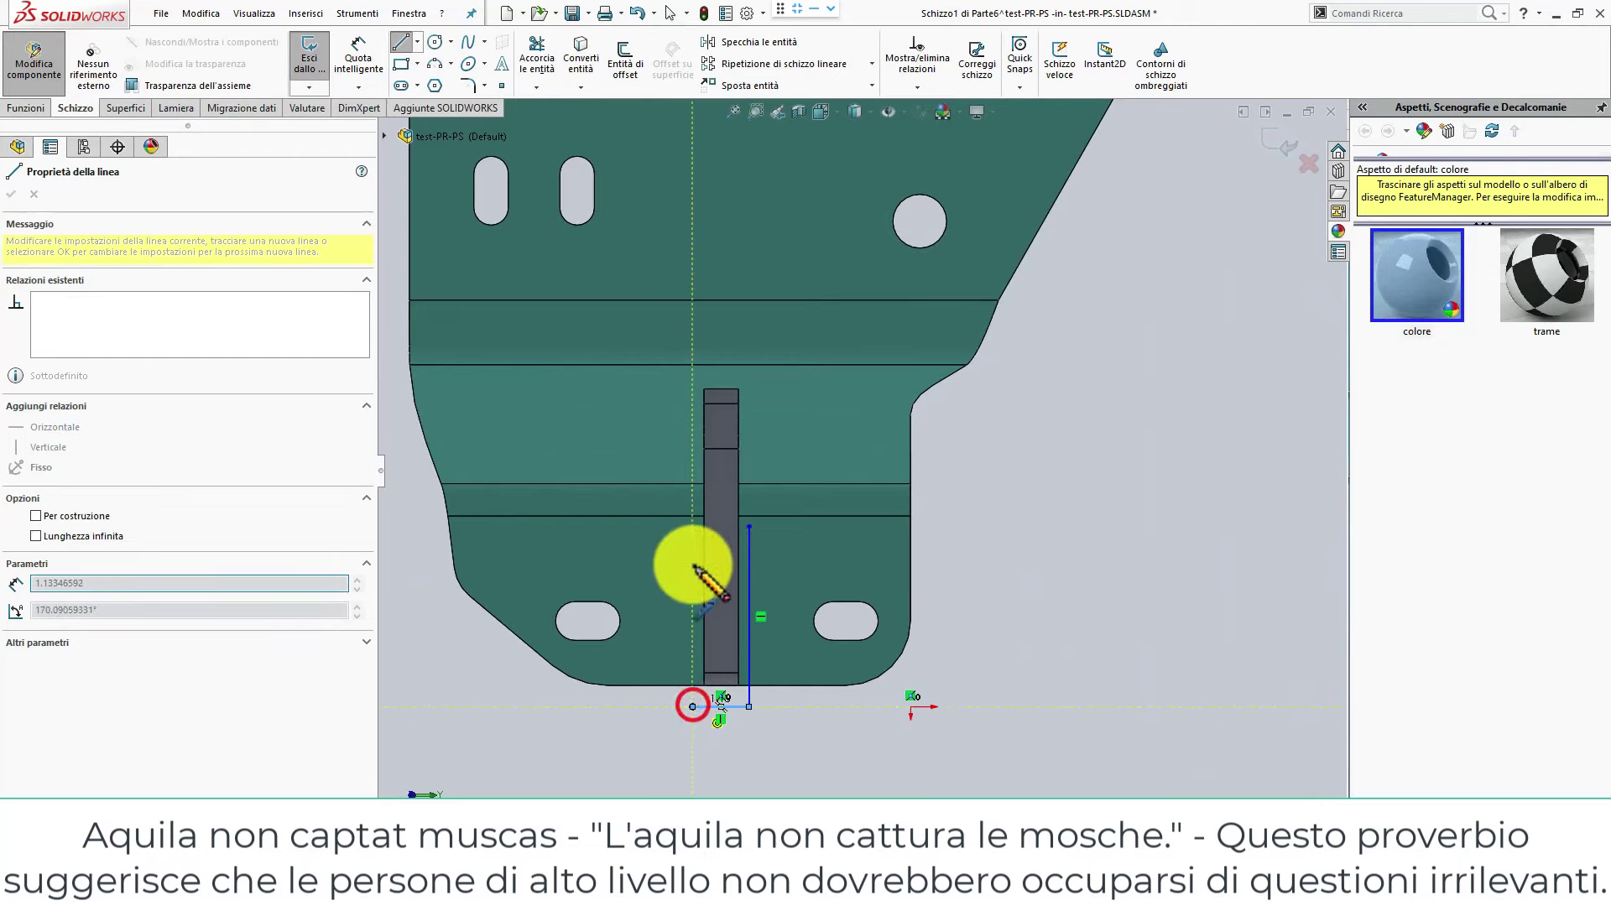
{"action": "left_click", "coordinate": [693, 531]}
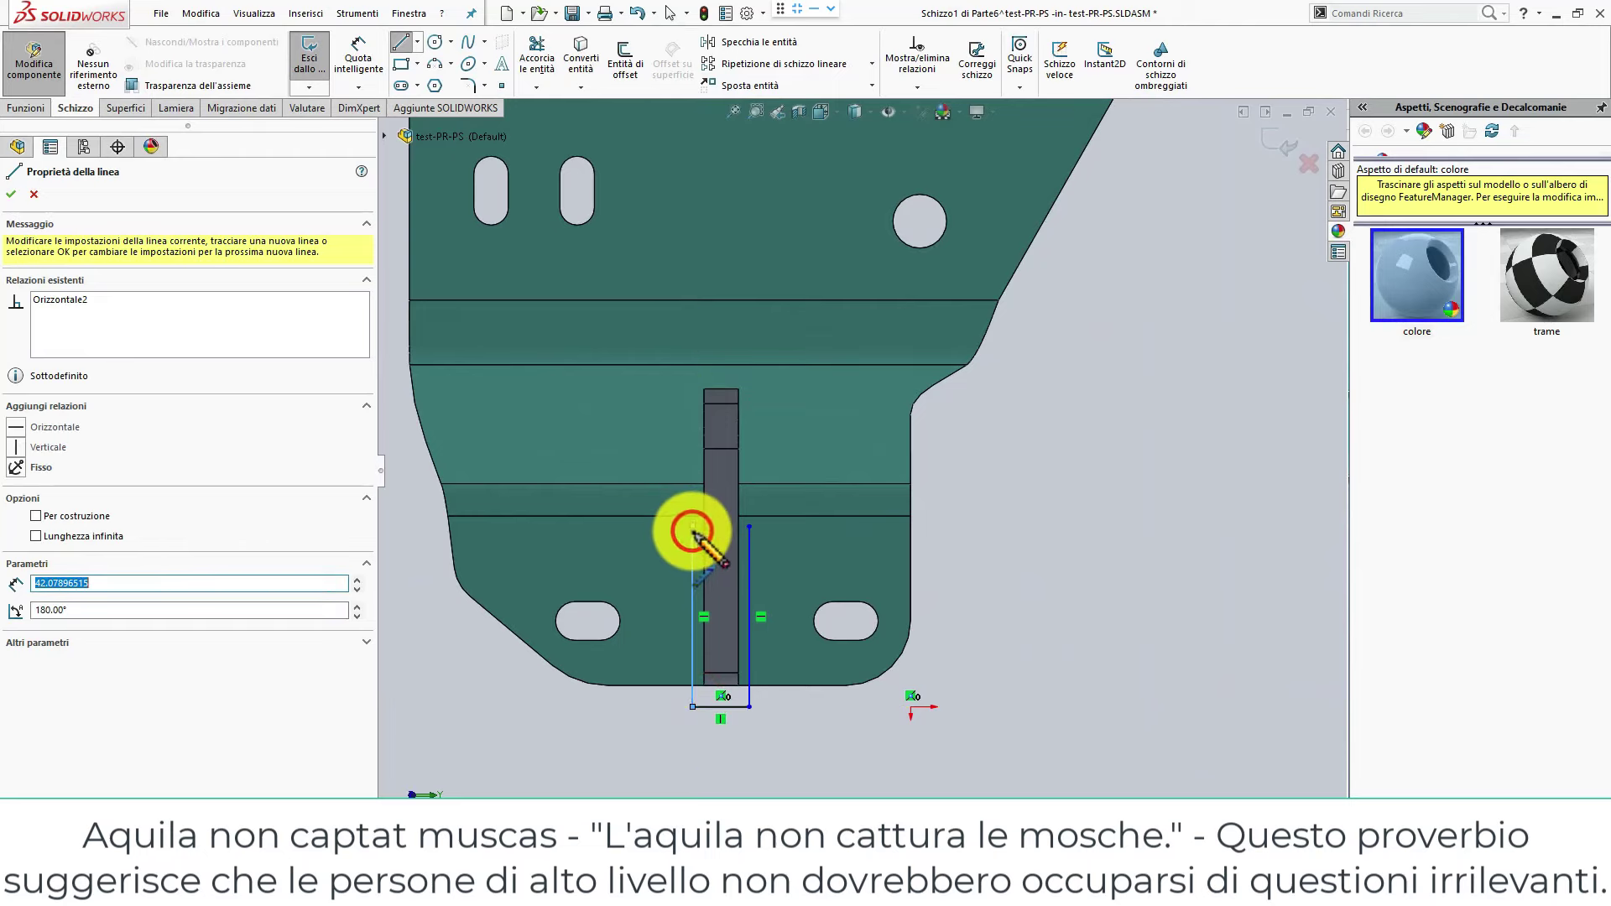
{"action": "key", "text": "Escape"}
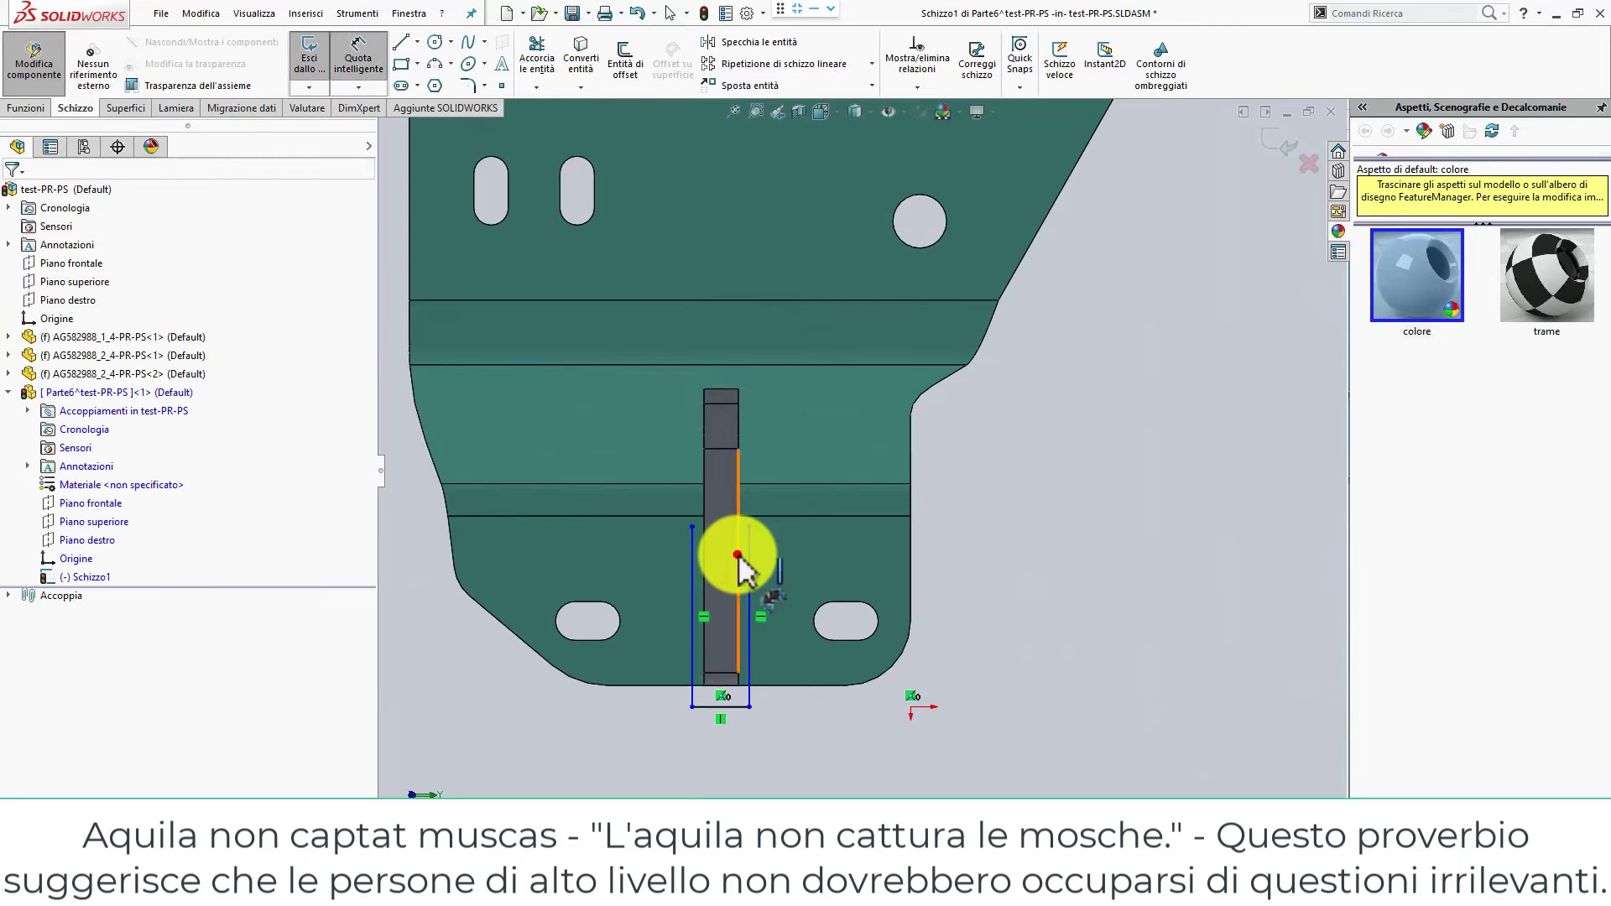
Dimension the outline's side line 0.2 mm from the rib's edge.
{"action": "left_click", "coordinate": [739, 556]}
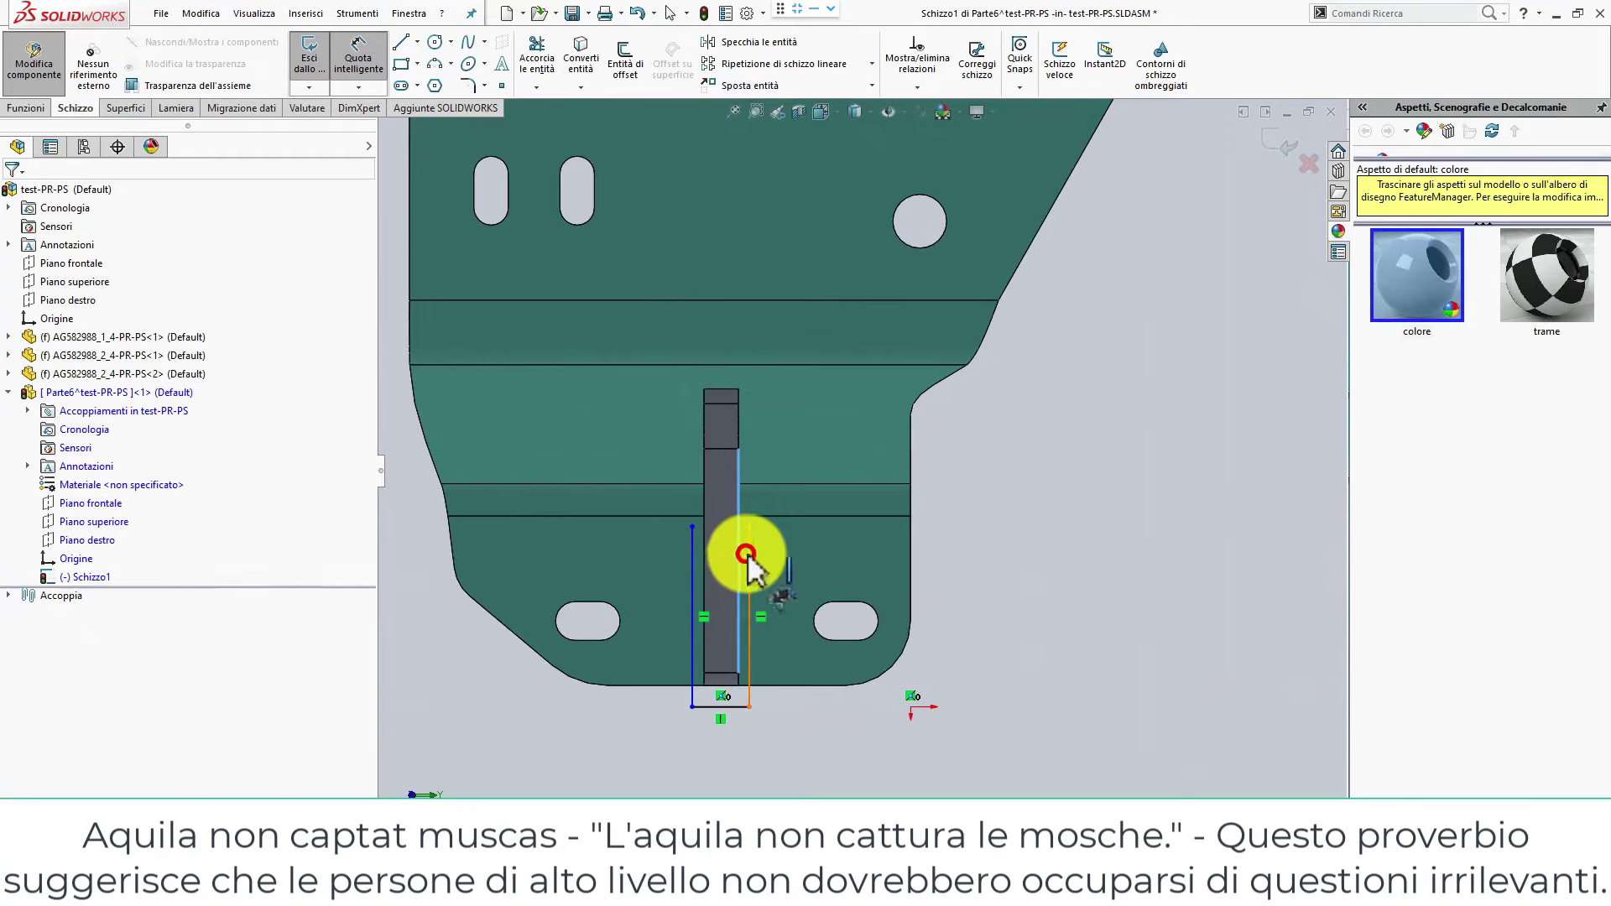
{"action": "left_click", "coordinate": [812, 566]}
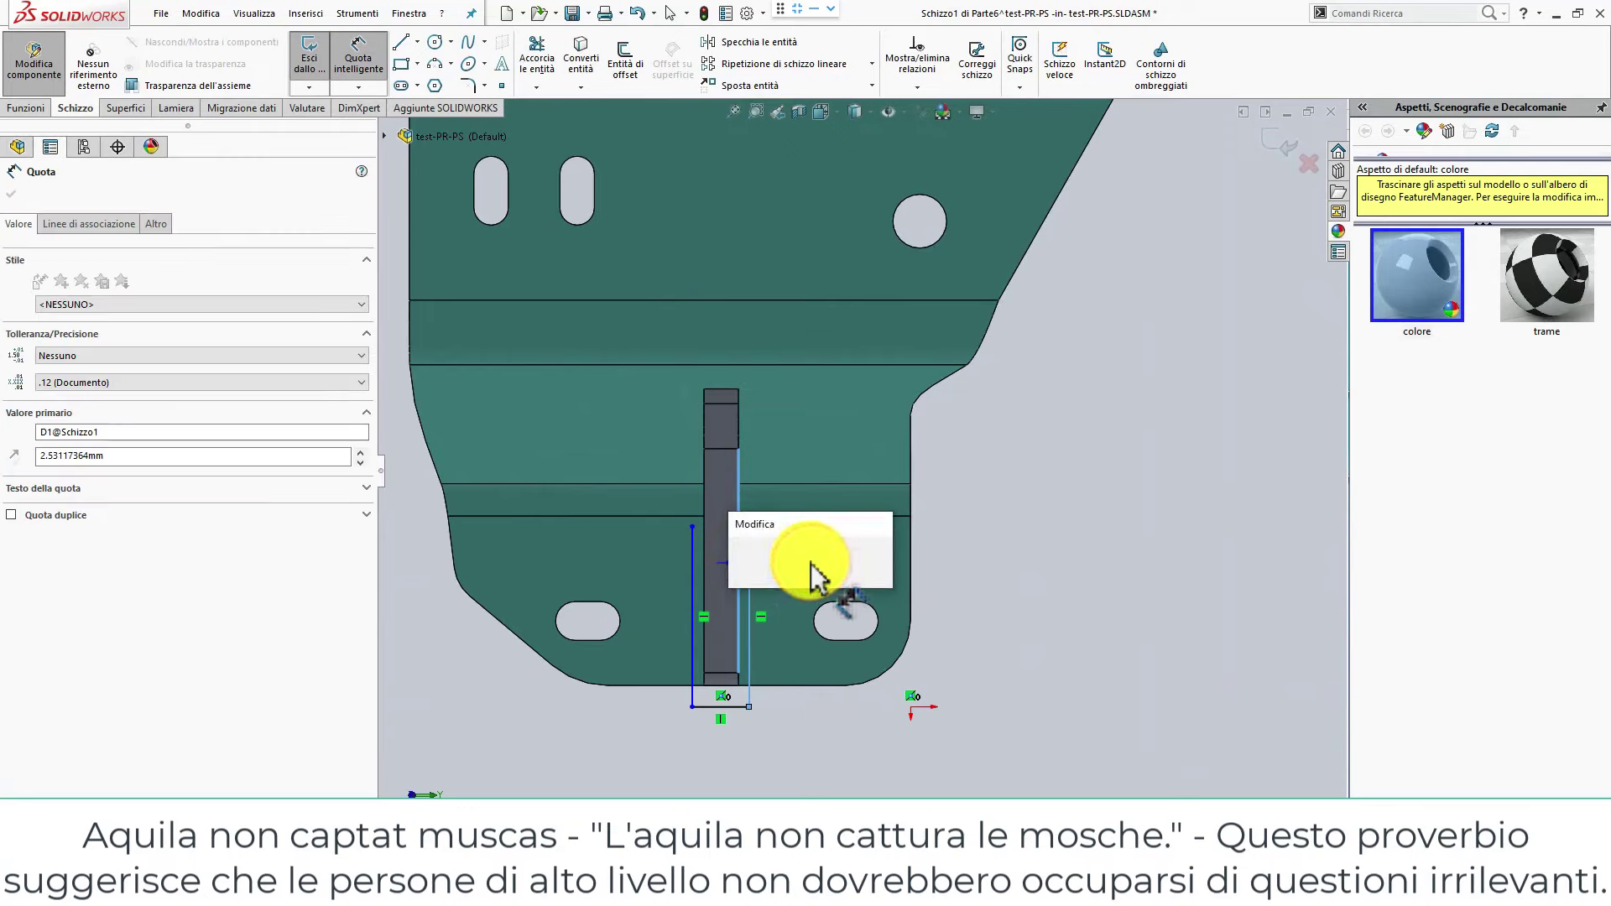
{"action": "type", "text": "0.2"}
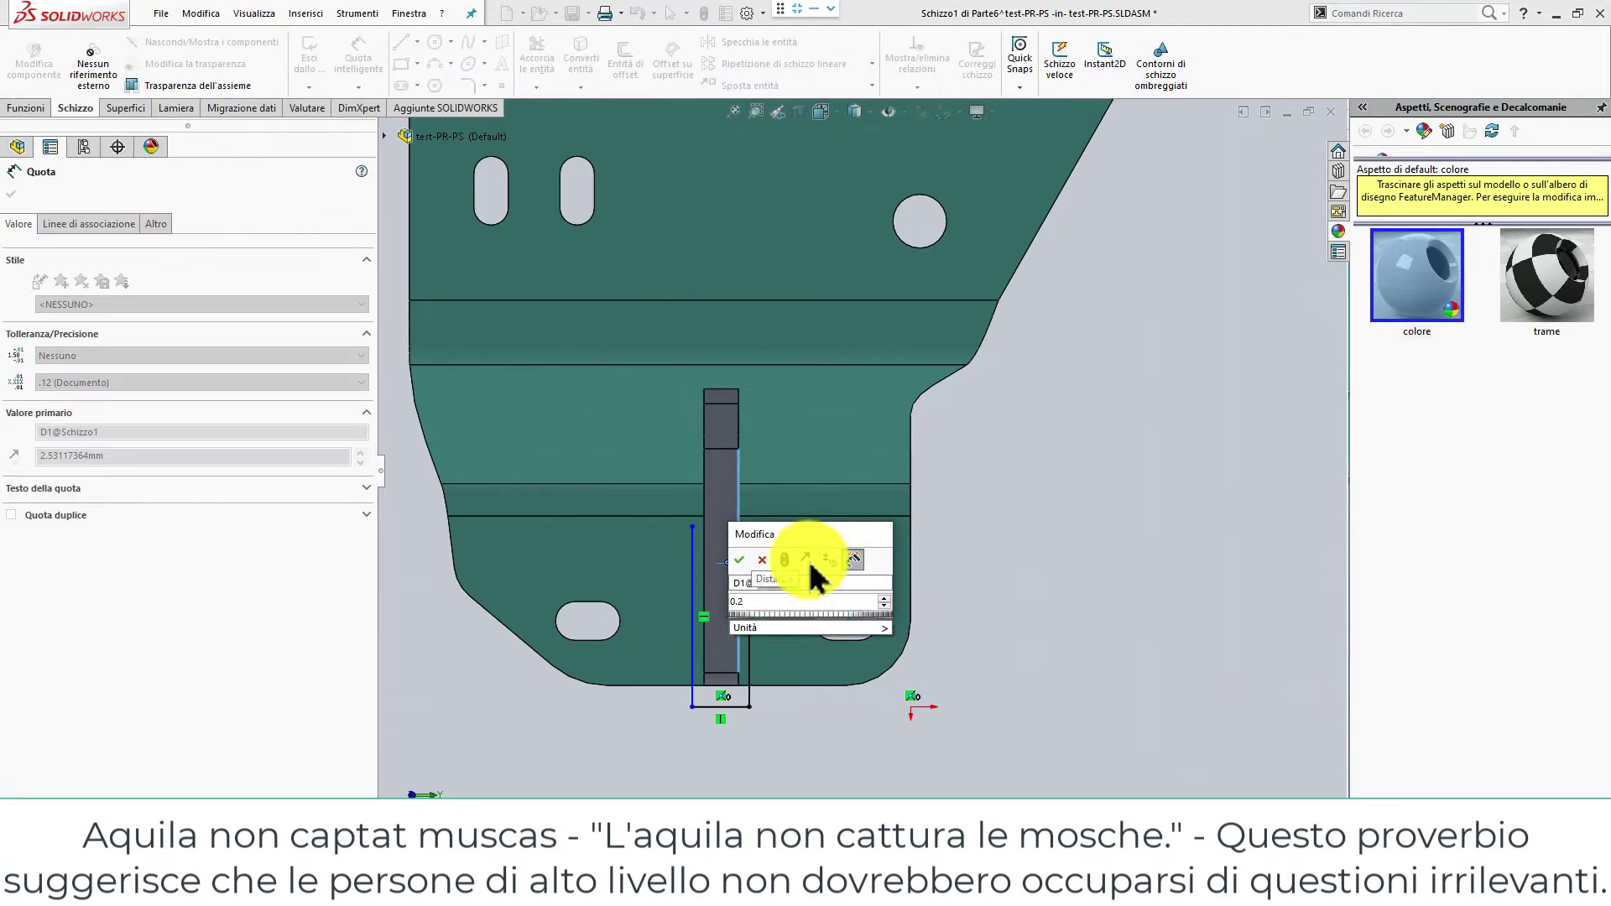
{"action": "left_click", "coordinate": [739, 559]}
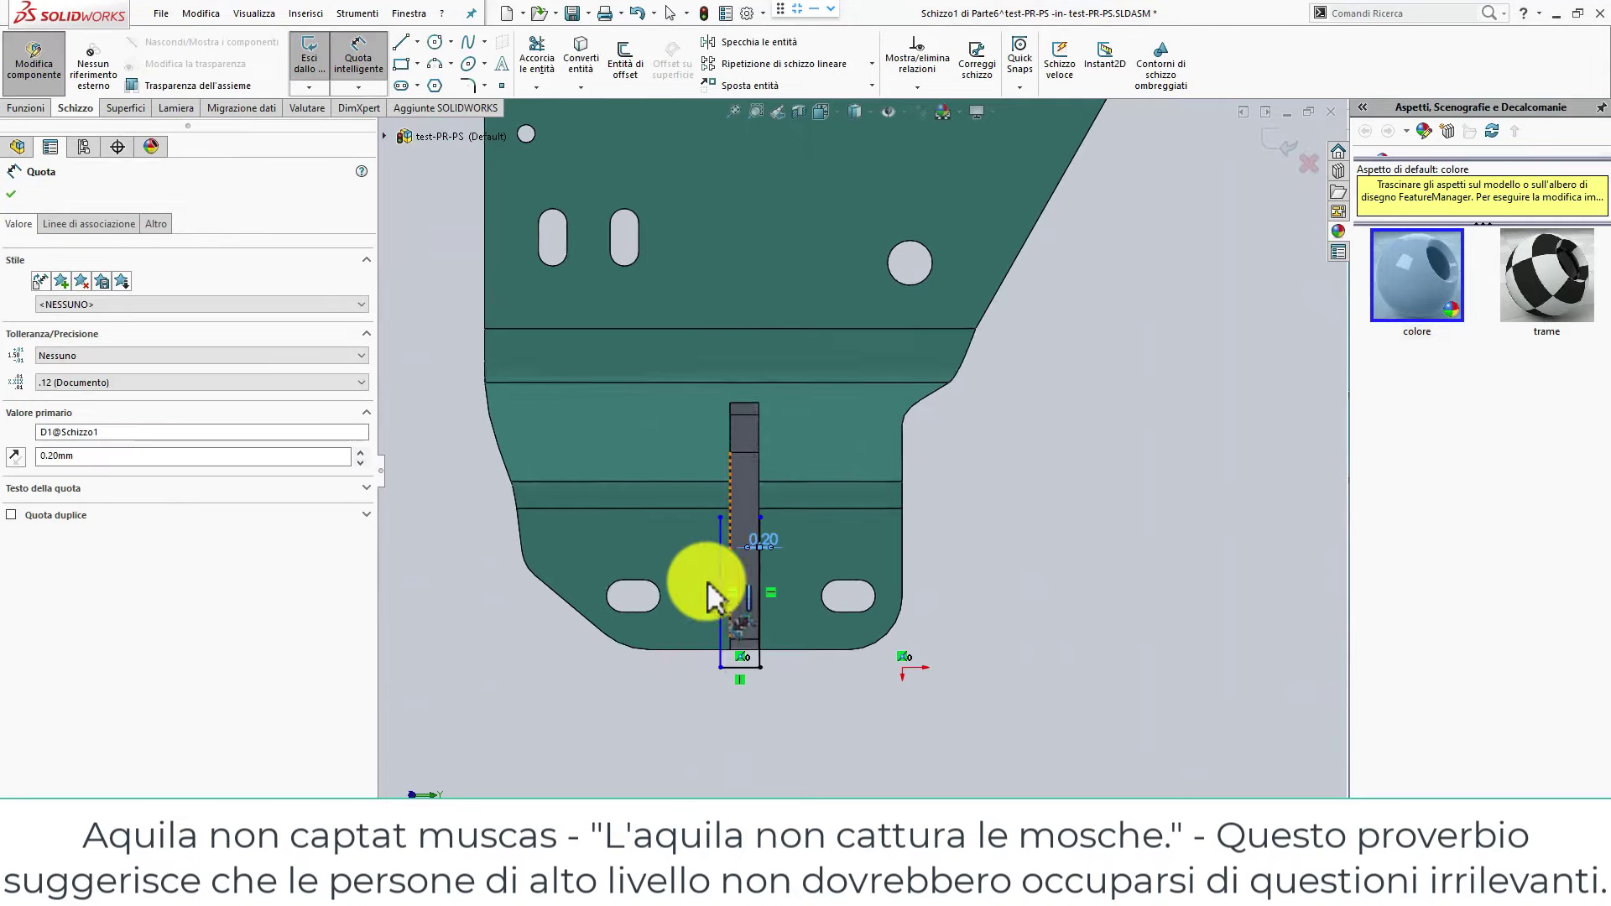
Dimension the left sketch line 0.20 from the grey bar's left edge.
{"action": "scroll", "coordinate": [707, 581], "scroll_direction": "up", "scroll_amount": 1}
{"action": "scroll", "coordinate": [751, 536], "scroll_direction": "up", "scroll_amount": 1}
{"action": "scroll", "coordinate": [779, 532], "scroll_direction": "down", "scroll_amount": 2}
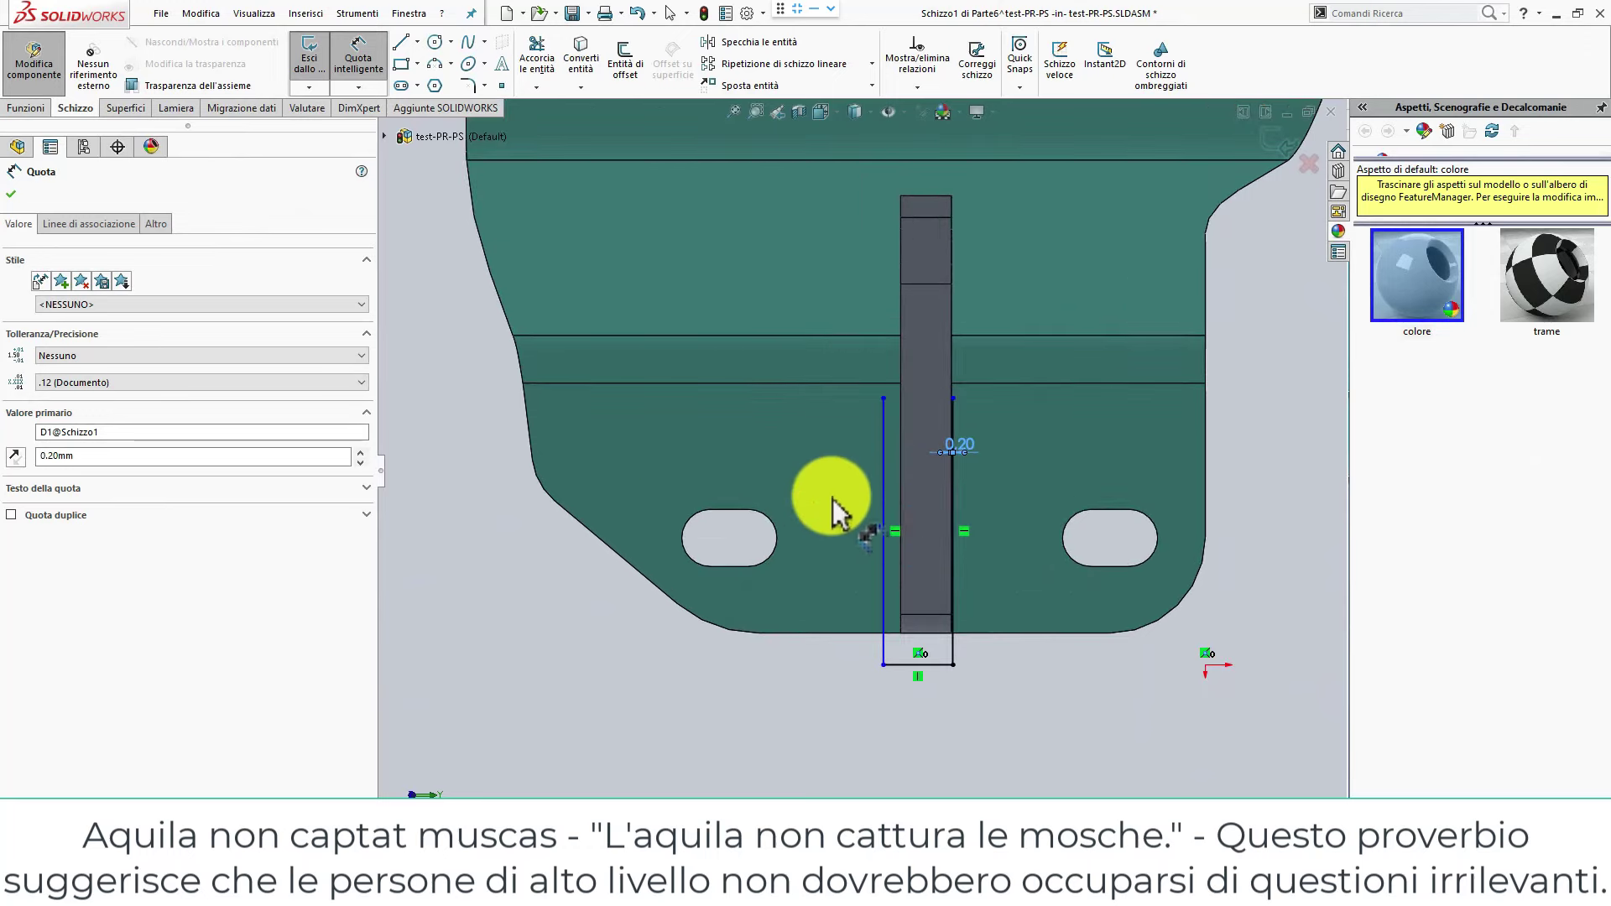
{"action": "scroll", "coordinate": [893, 482], "scroll_direction": "down", "scroll_amount": 1}
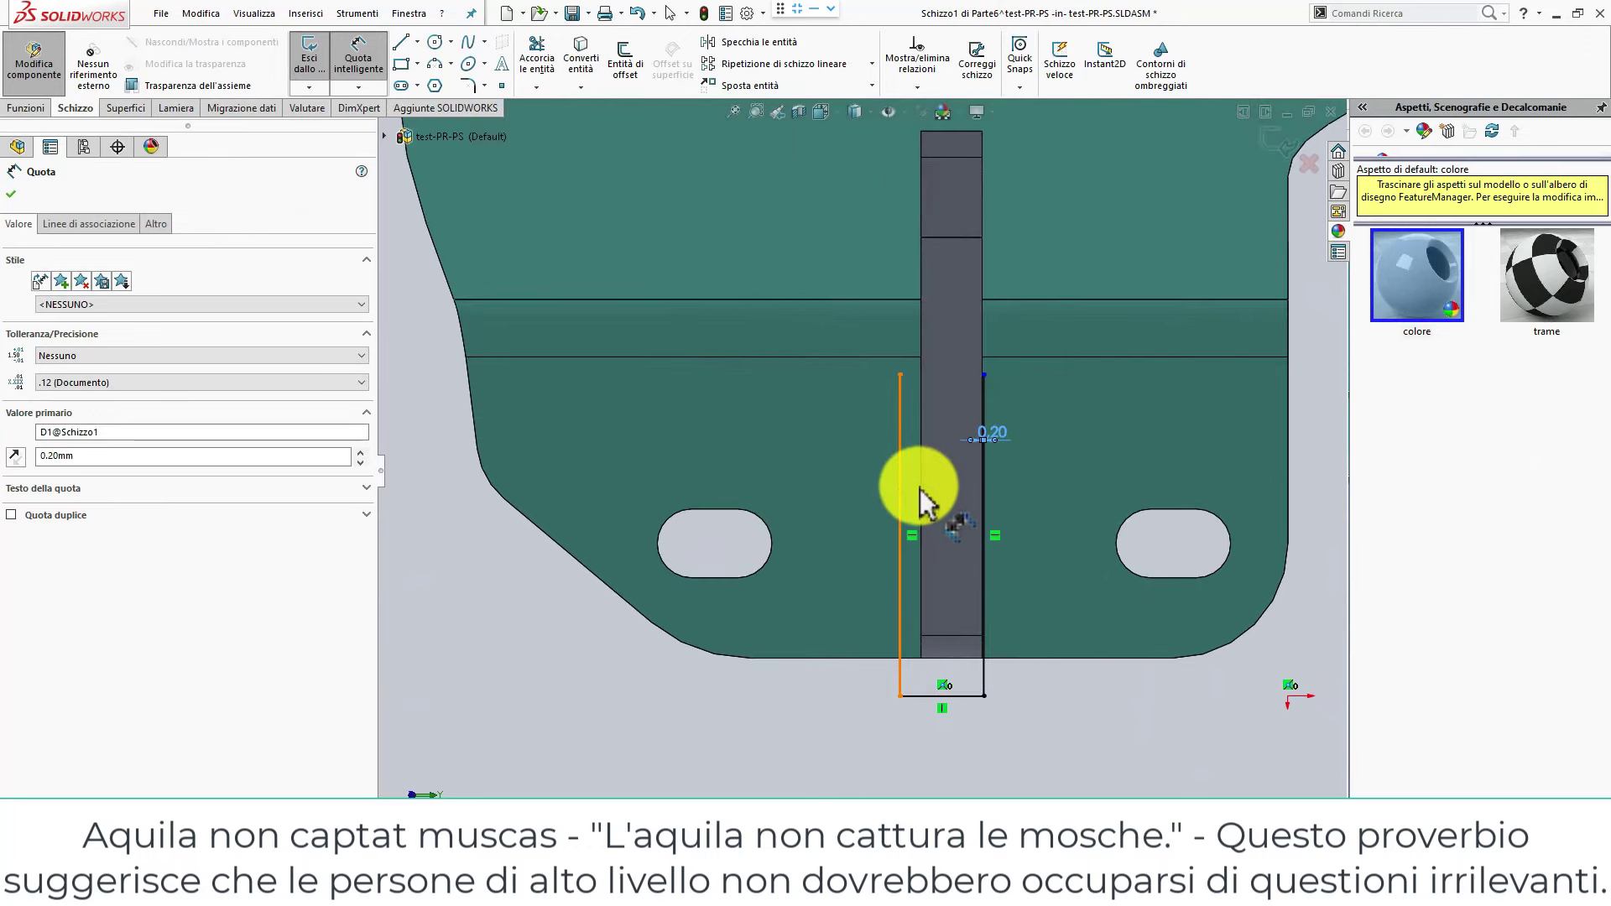
{"action": "left_click", "coordinate": [920, 495]}
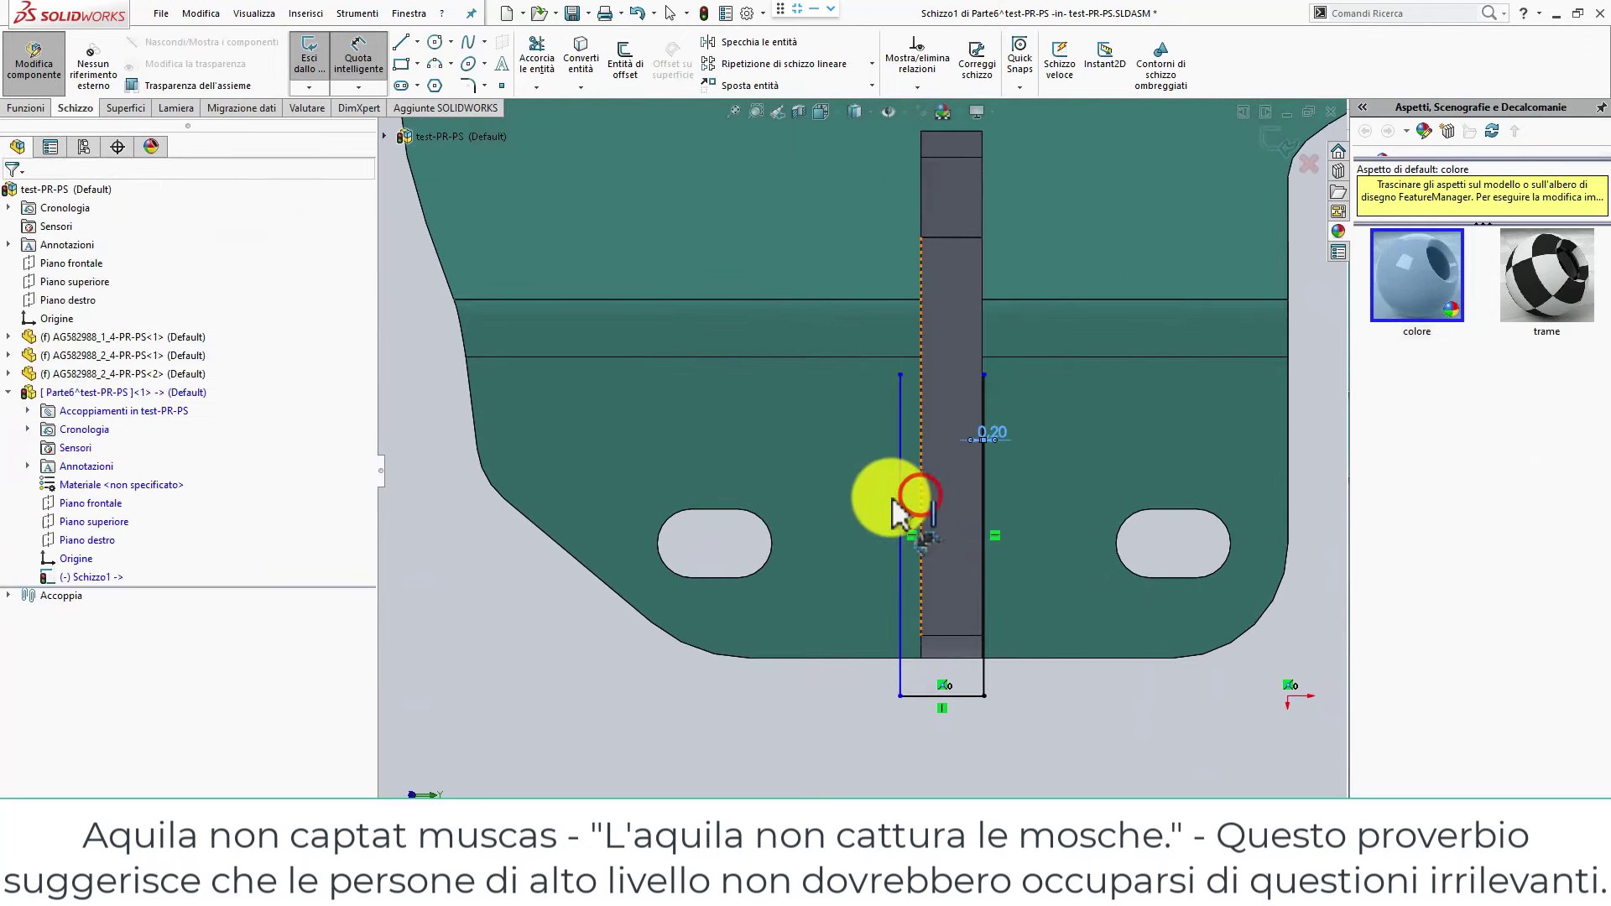
{"action": "left_click", "coordinate": [898, 498]}
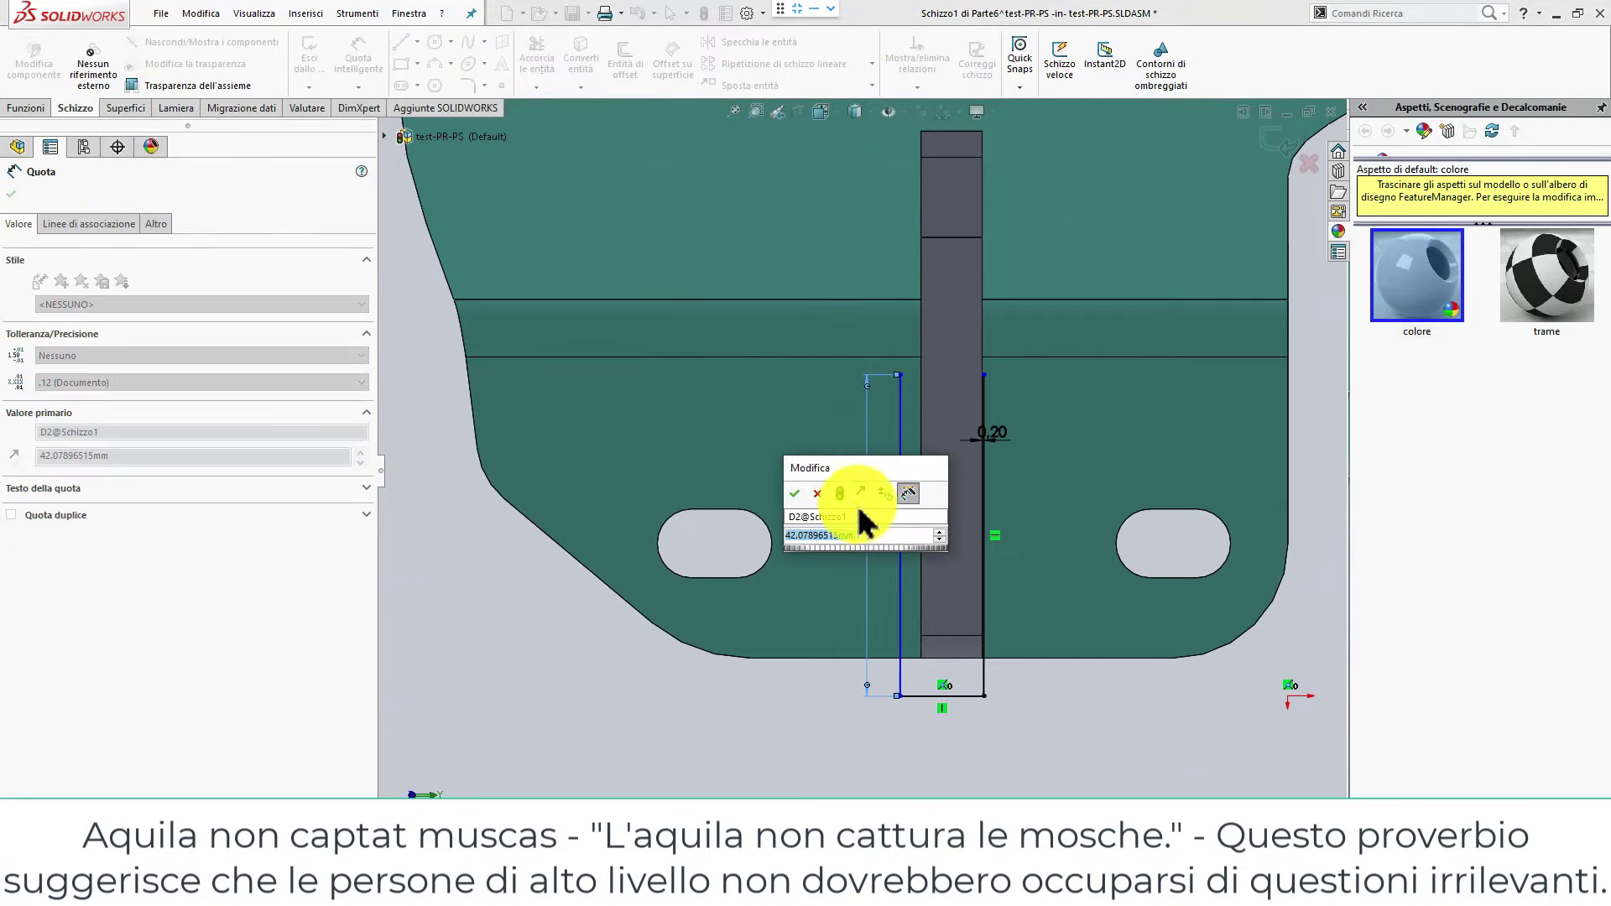
{"action": "key", "text": "Return"}
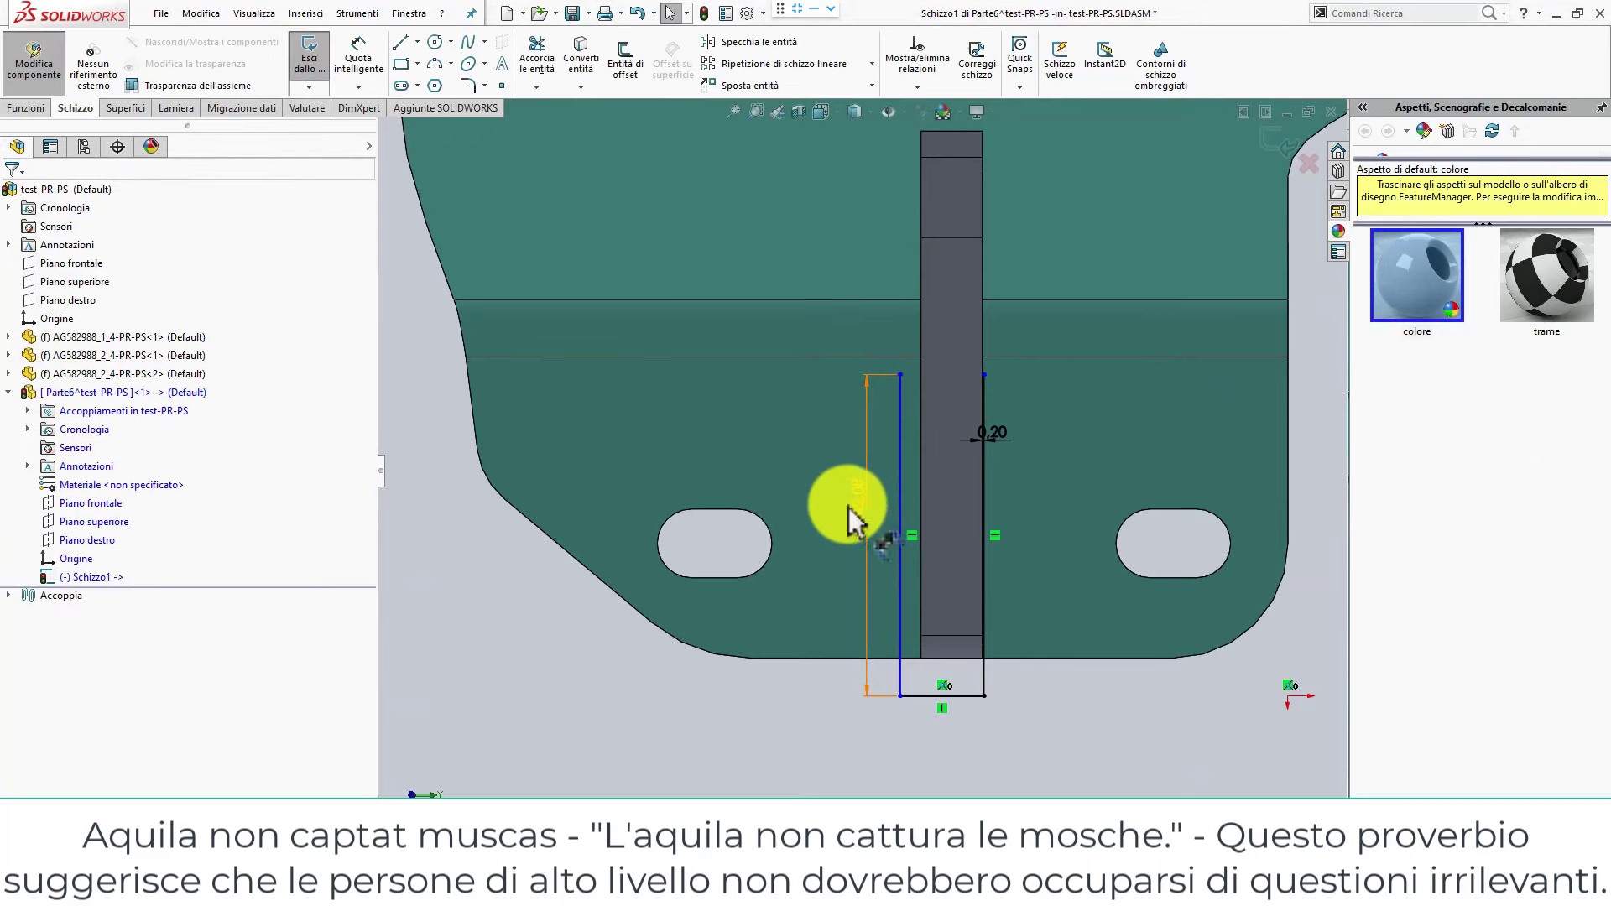
{"action": "left_click", "coordinate": [849, 506]}
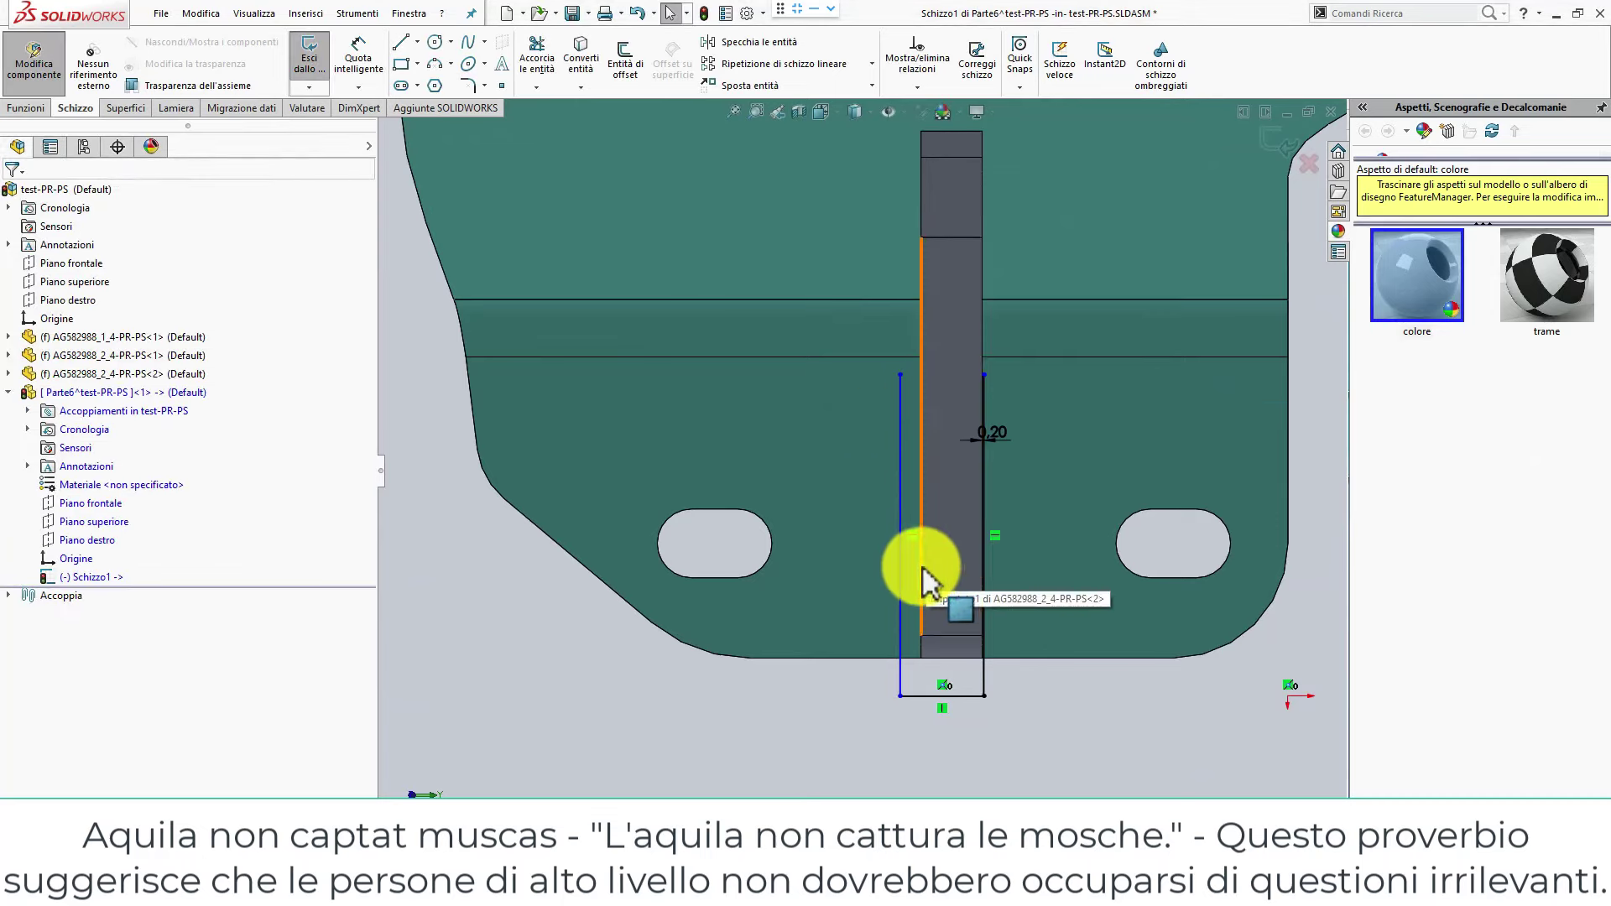
{"action": "key", "text": "d"}
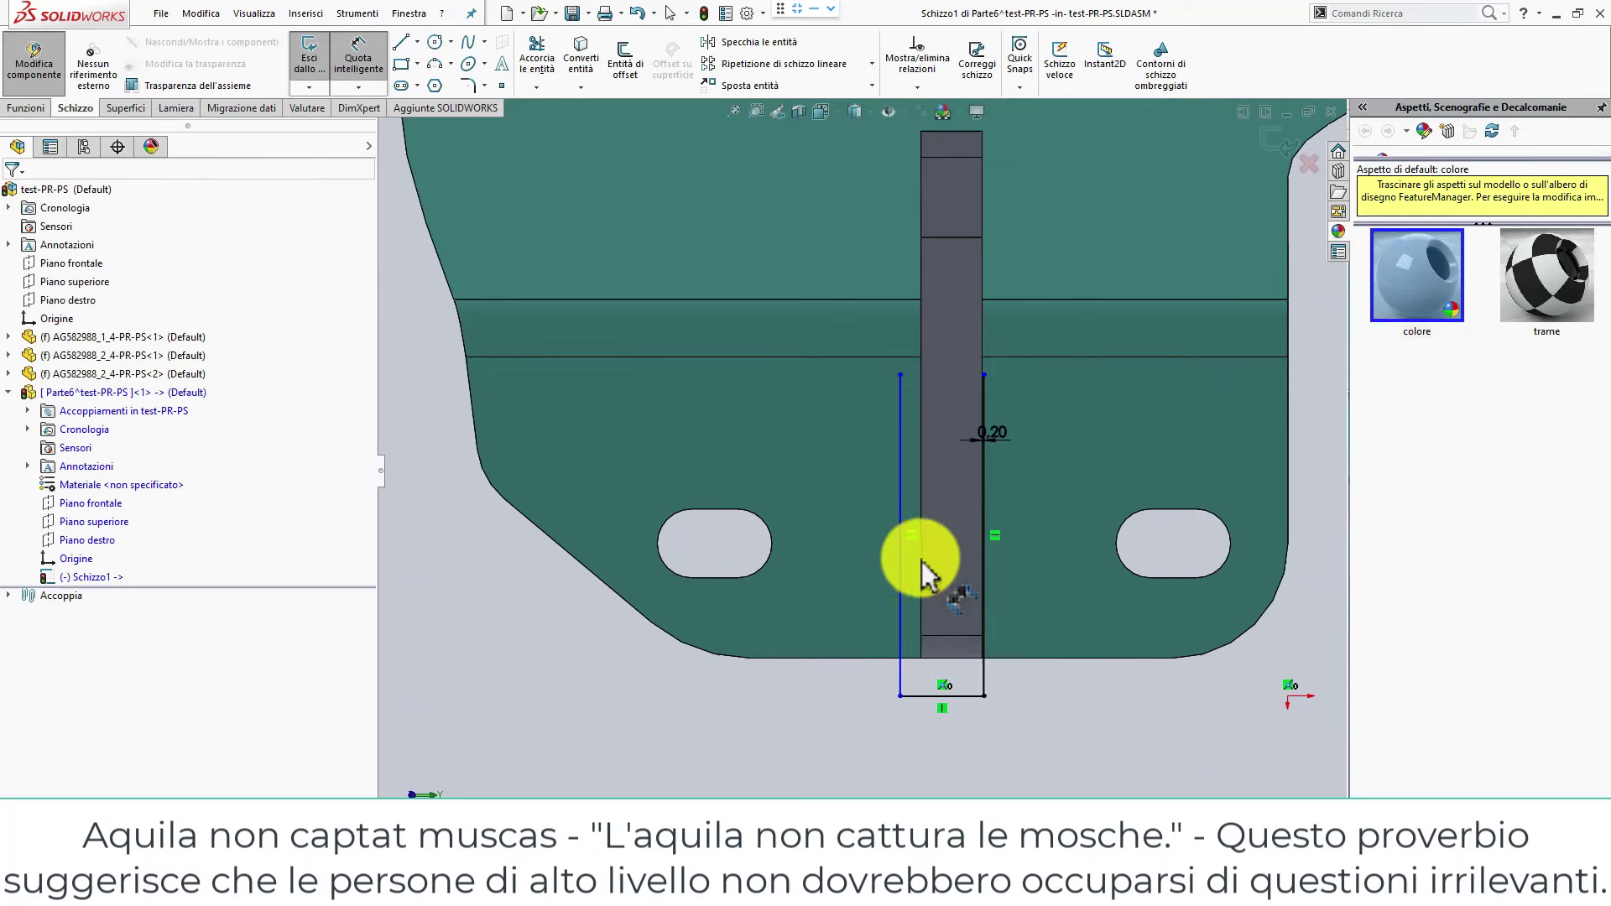
{"action": "left_click", "coordinate": [922, 558]}
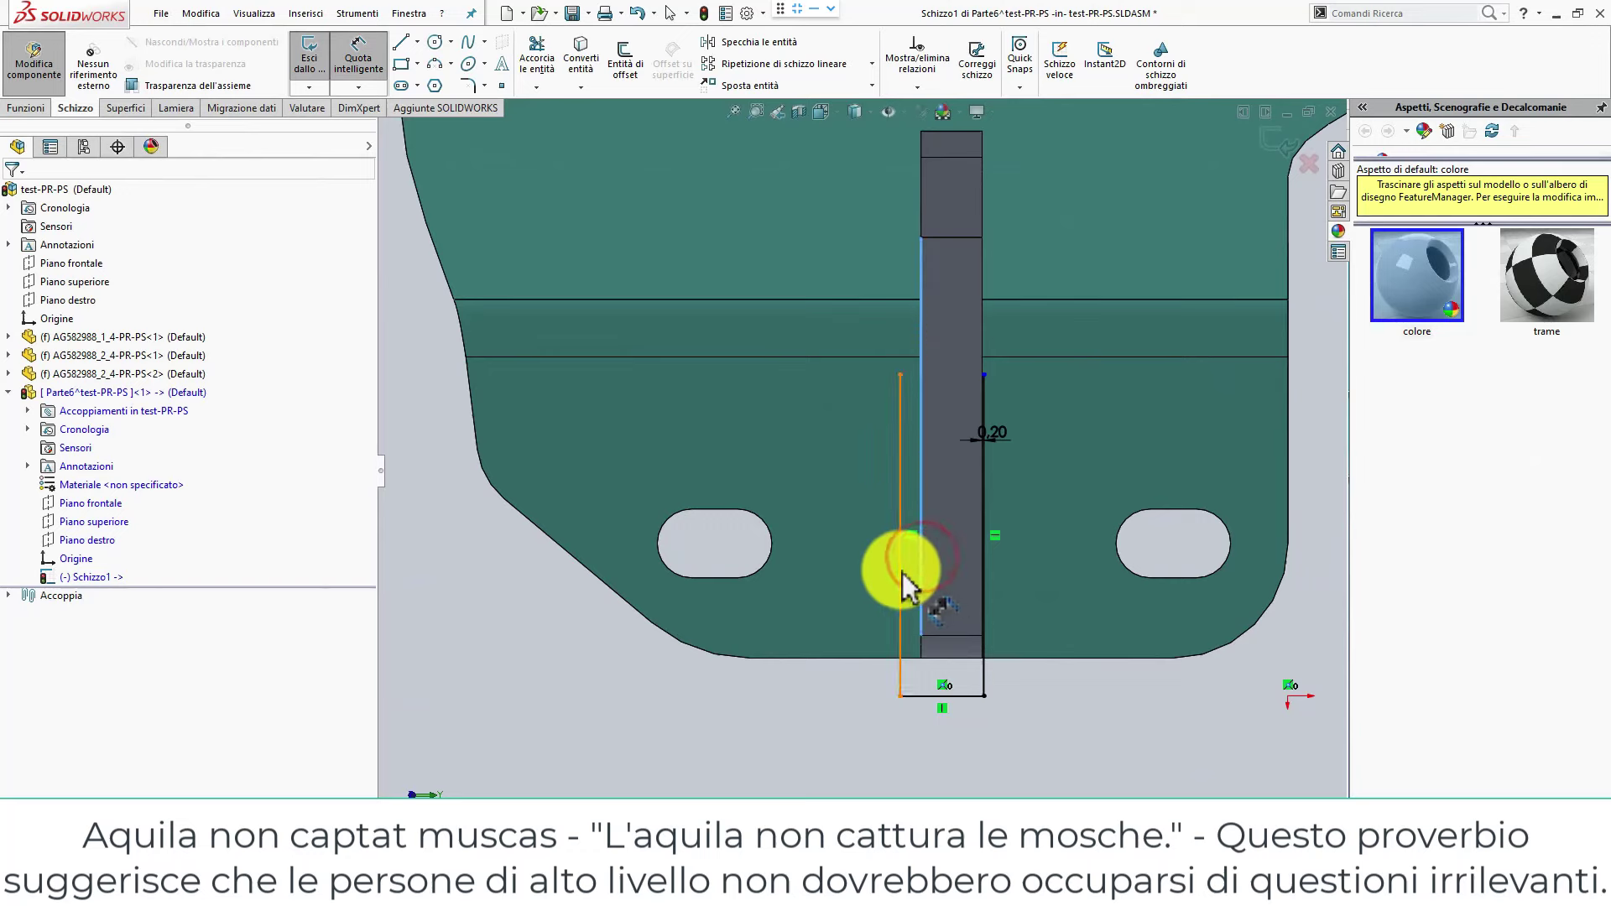
{"action": "left_click", "coordinate": [900, 570]}
{"action": "left_click", "coordinate": [849, 575]}
{"action": "type", "text": "0."}
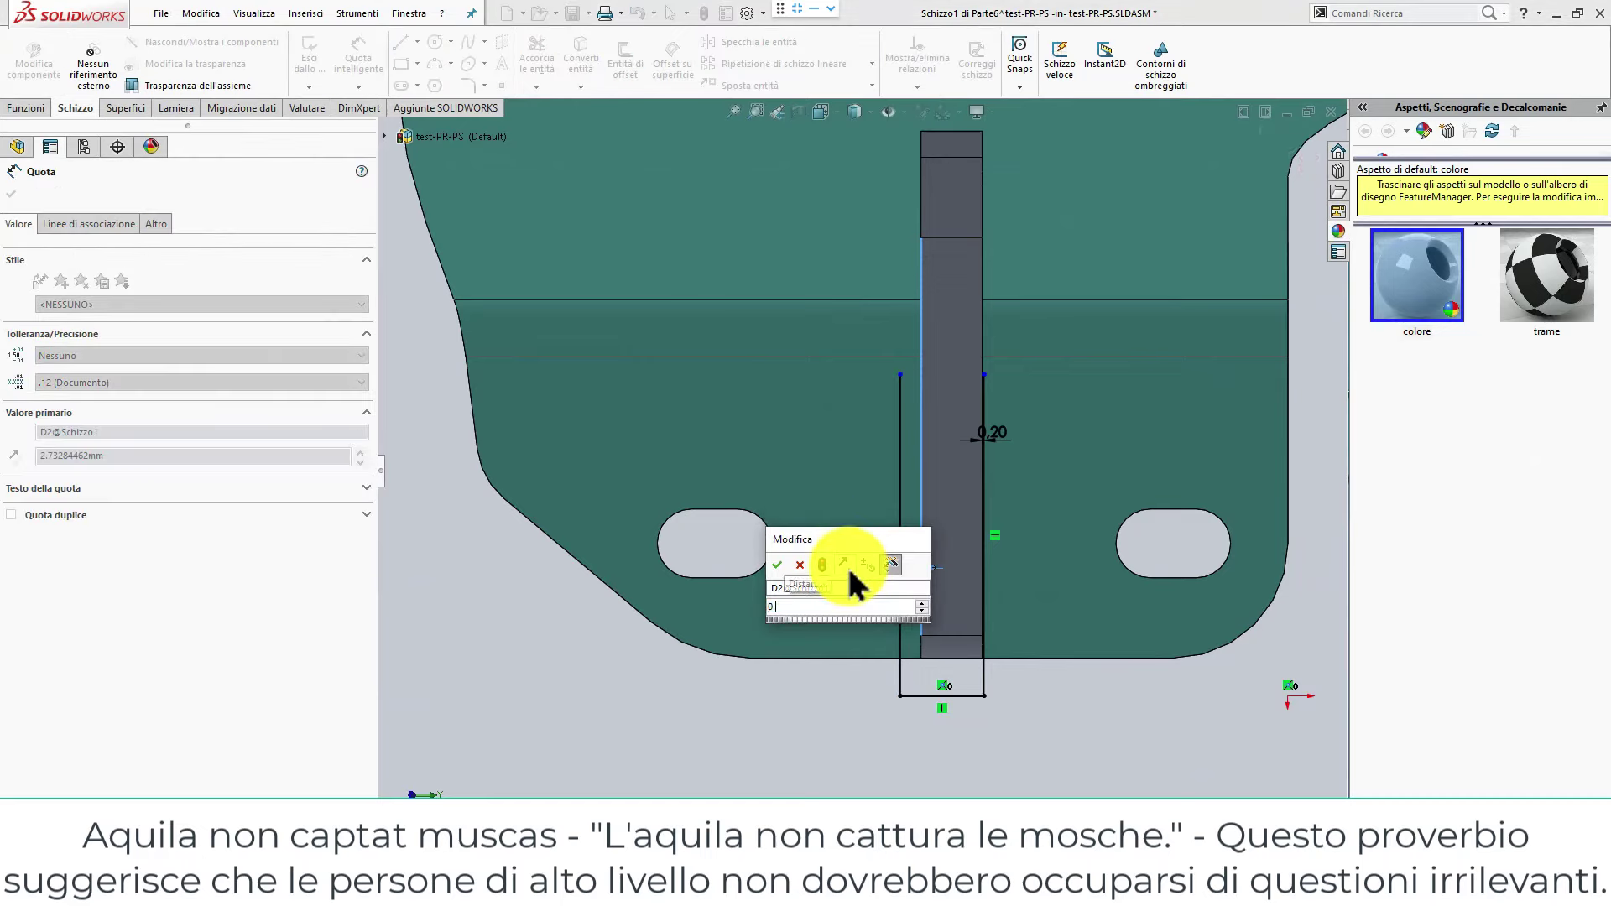
{"action": "key", "text": "Return"}
{"action": "left_click", "coordinate": [1167, 747]}
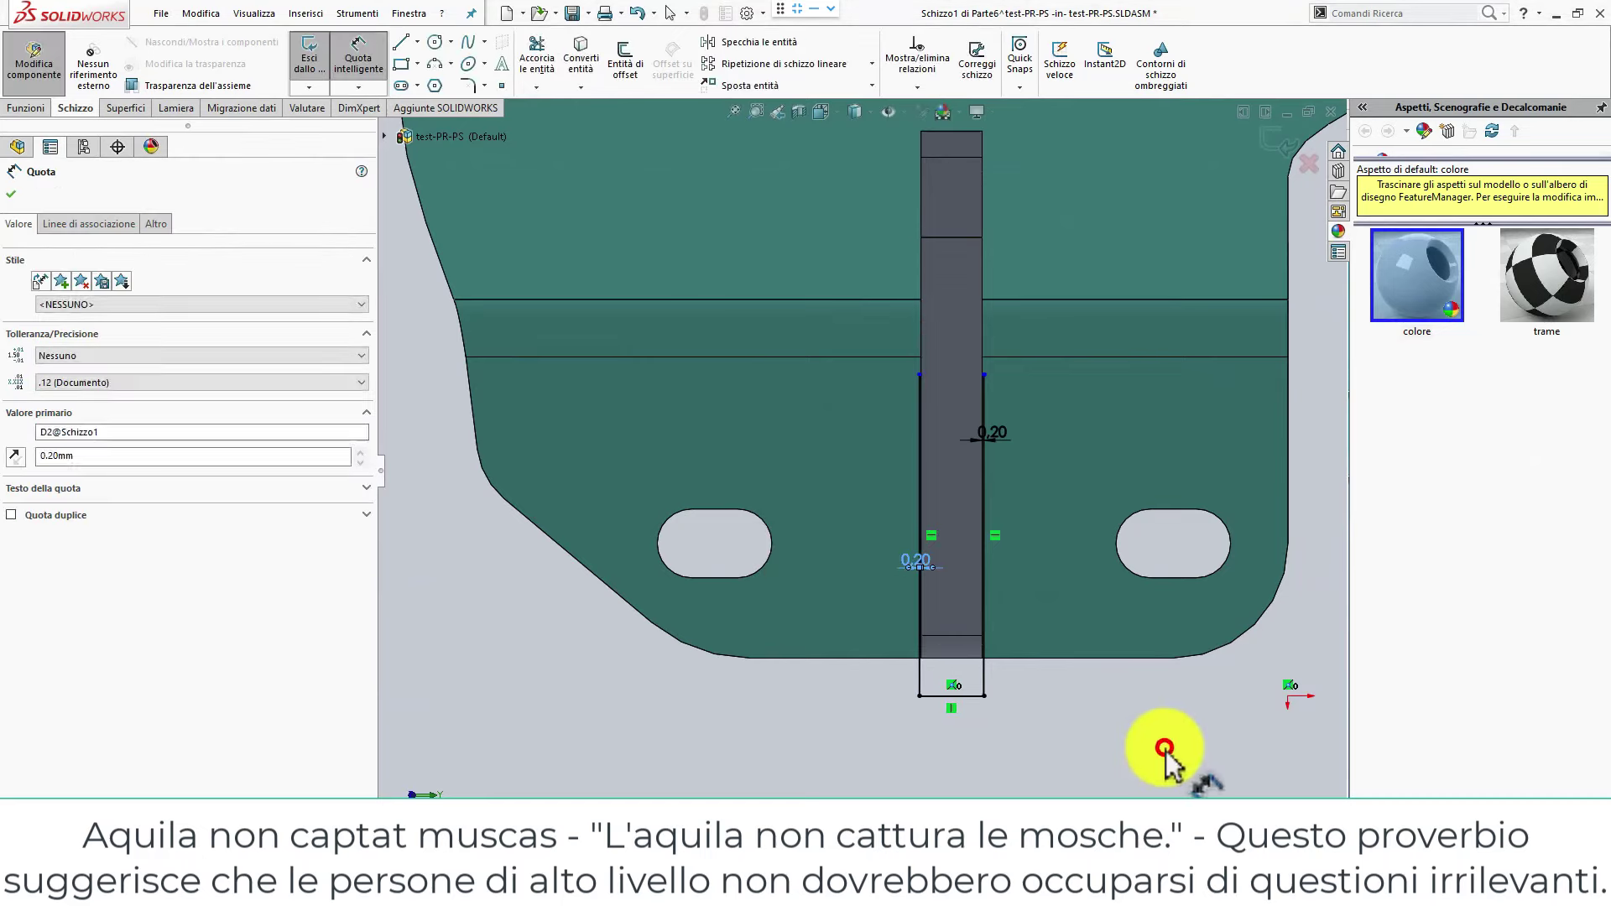
Try dimensioning the bottom line to the plate edge and dismiss the driven 5.00 mm dimension.
{"action": "scroll", "coordinate": [972, 663], "scroll_direction": "up", "scroll_amount": 2}
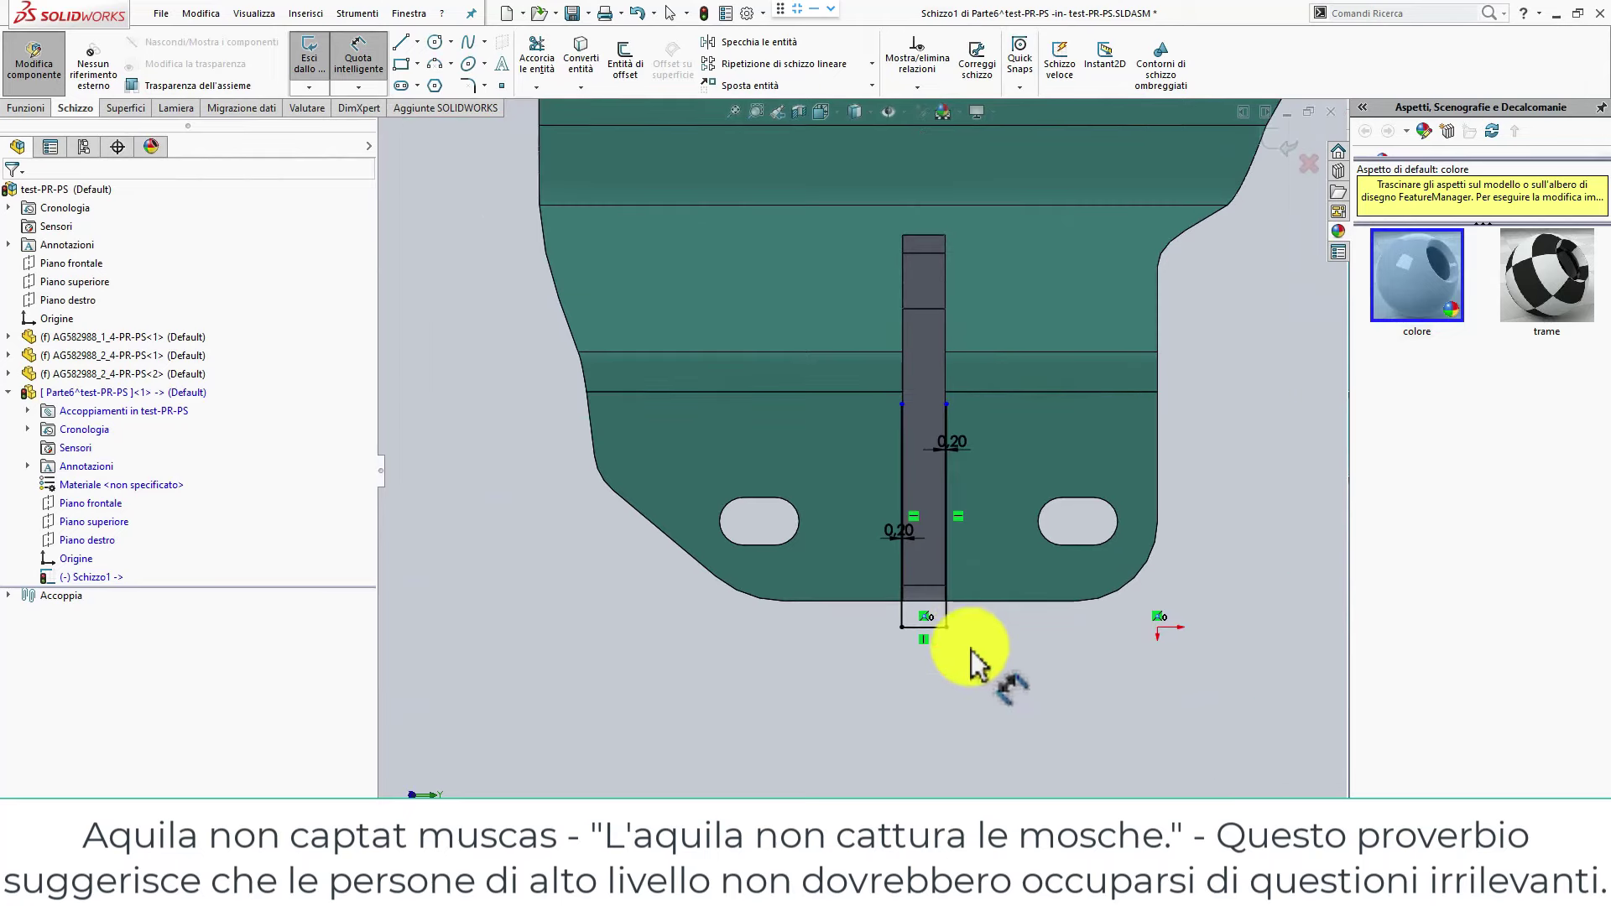
{"action": "scroll", "coordinate": [940, 587], "scroll_direction": "down", "scroll_amount": 1}
{"action": "scroll", "coordinate": [931, 571], "scroll_direction": "down", "scroll_amount": 1}
{"action": "scroll", "coordinate": [928, 566], "scroll_direction": "down", "scroll_amount": 2}
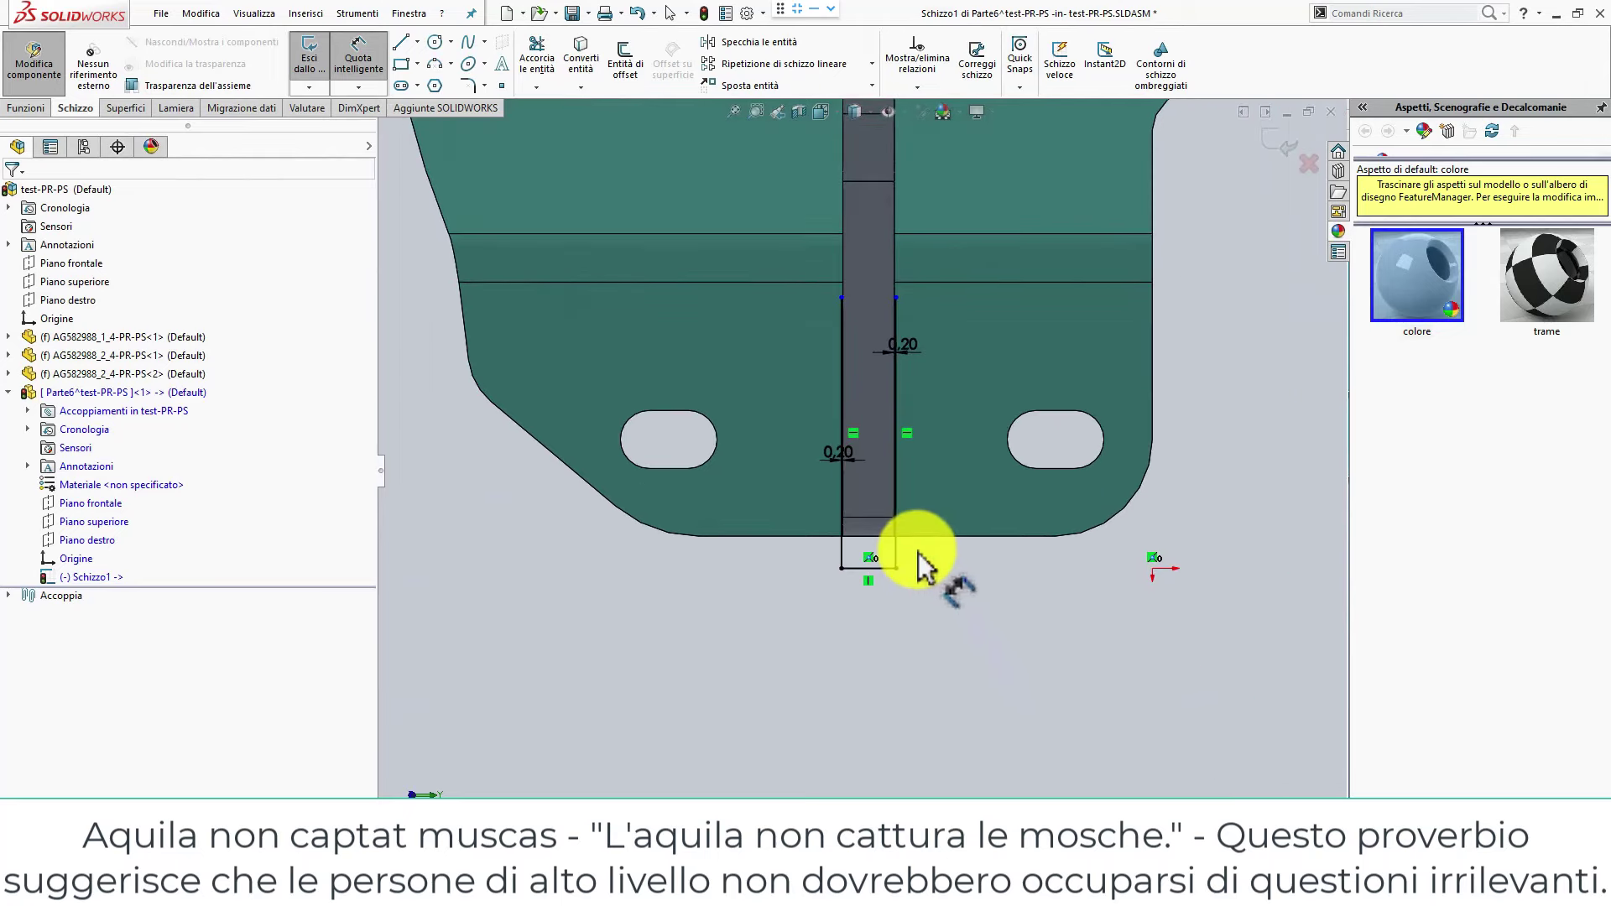
{"action": "scroll", "coordinate": [889, 537], "scroll_direction": "down", "scroll_amount": 1}
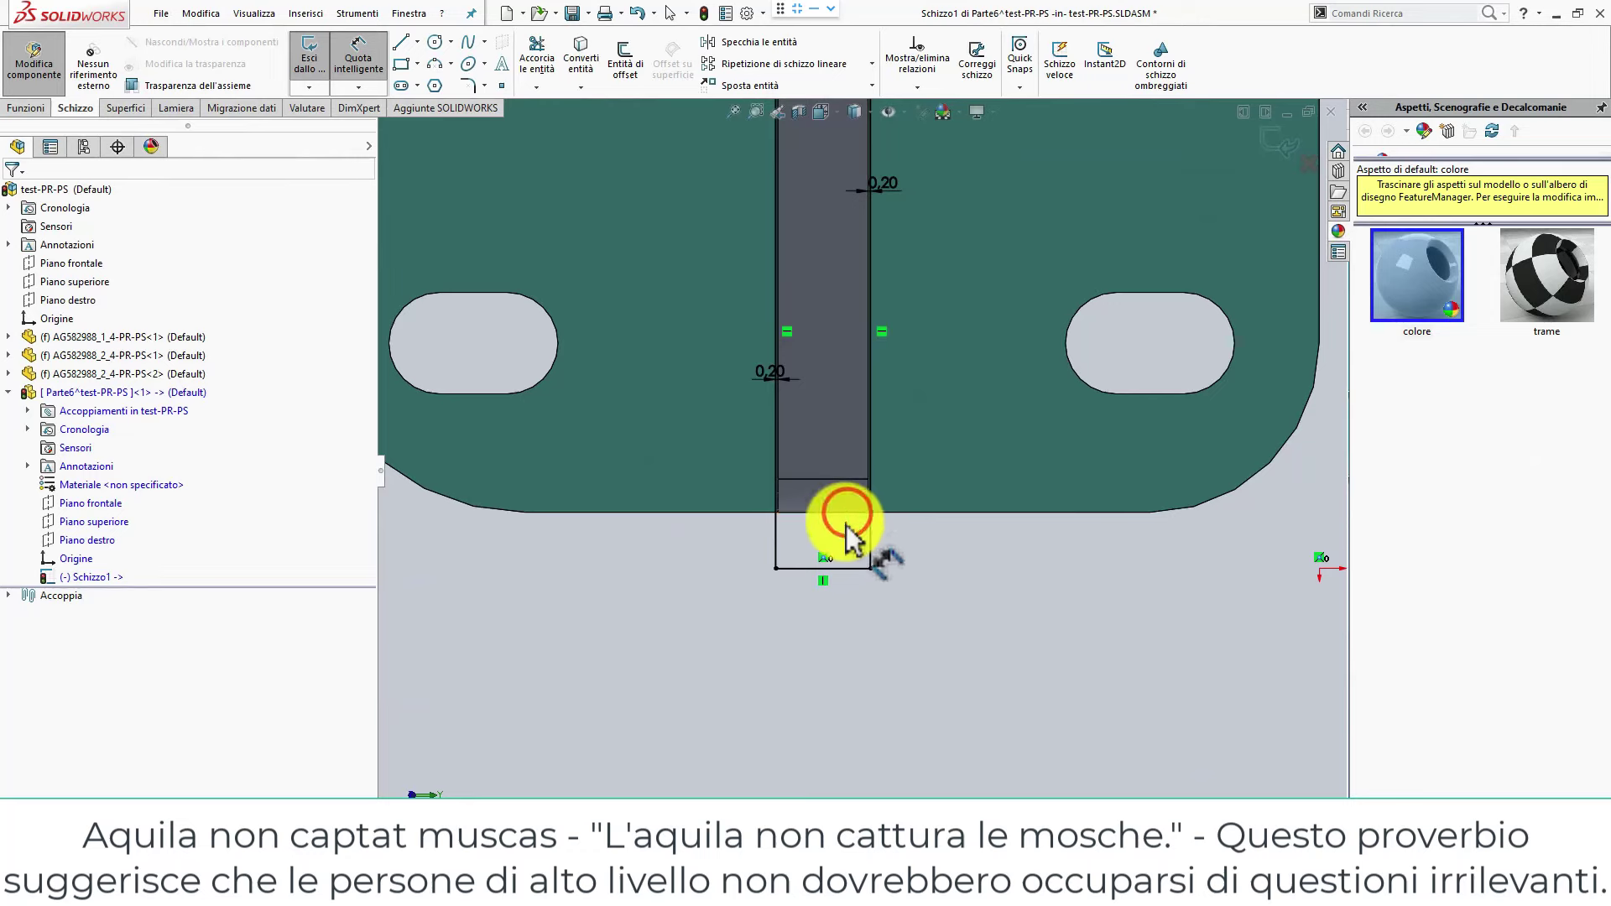
{"action": "left_click", "coordinate": [849, 568]}
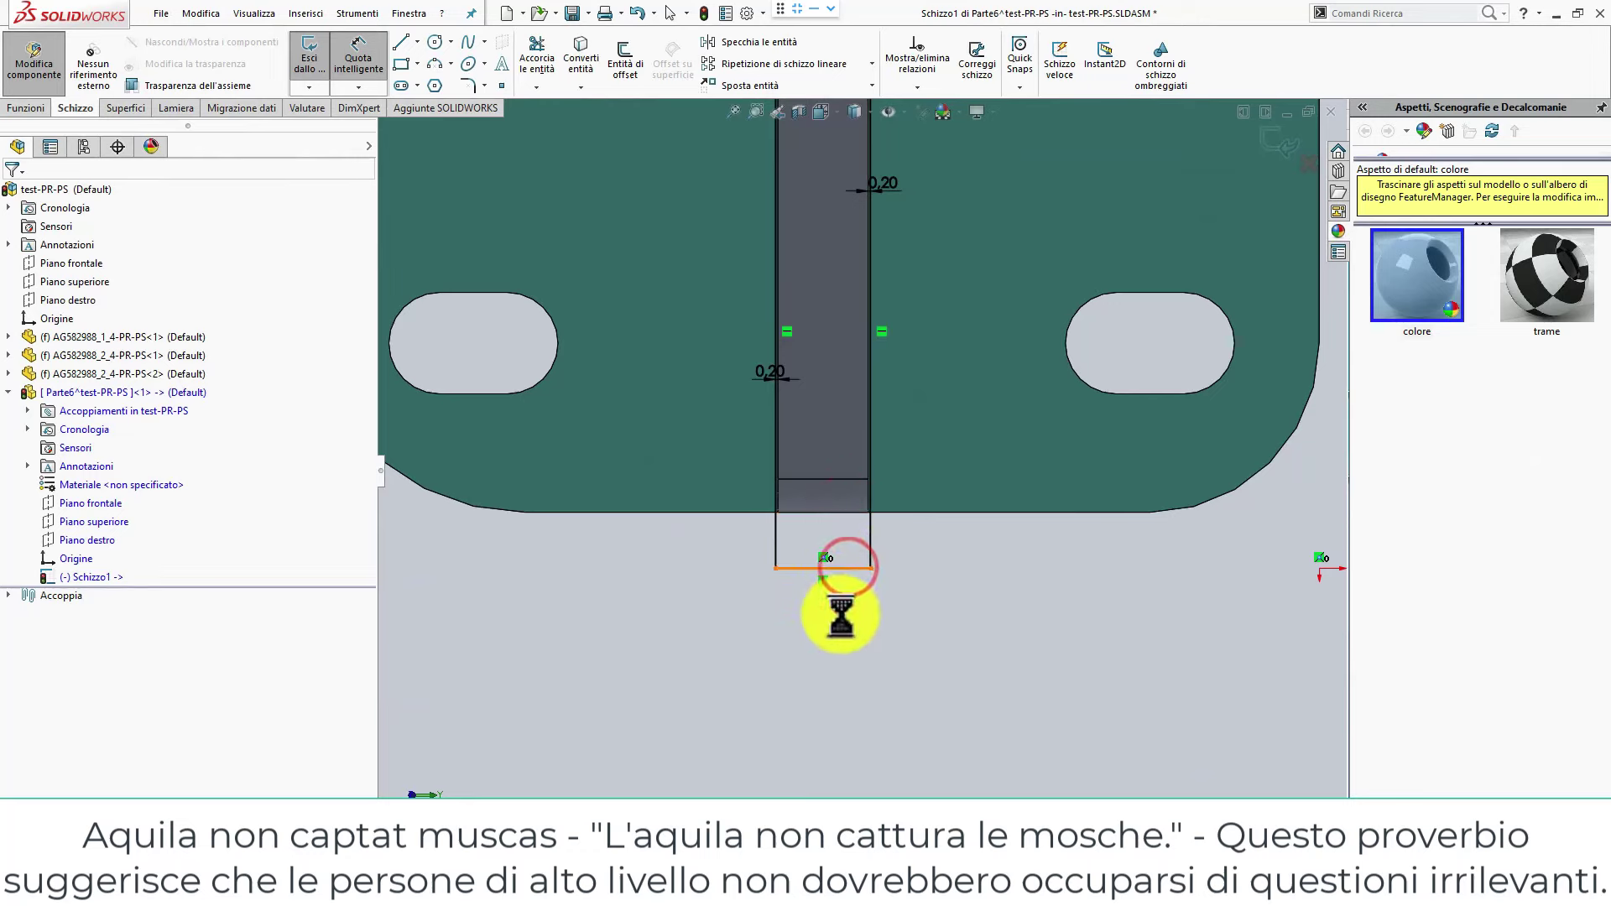
{"action": "left_click", "coordinate": [837, 516]}
{"action": "left_click", "coordinate": [837, 532]}
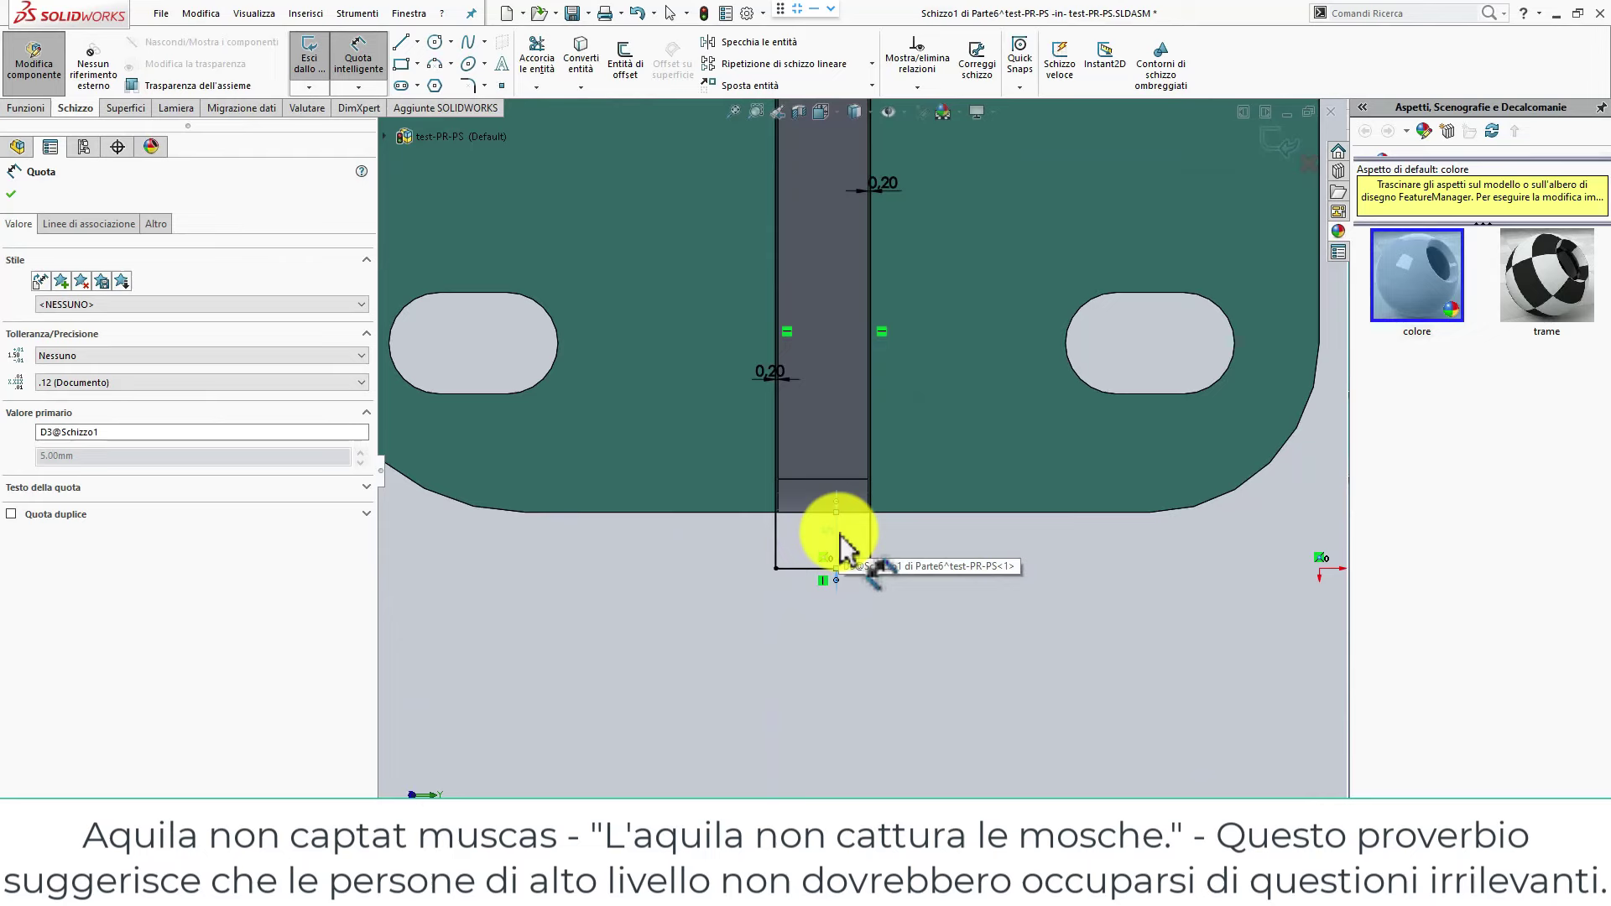
{"action": "left_click", "coordinate": [1053, 615]}
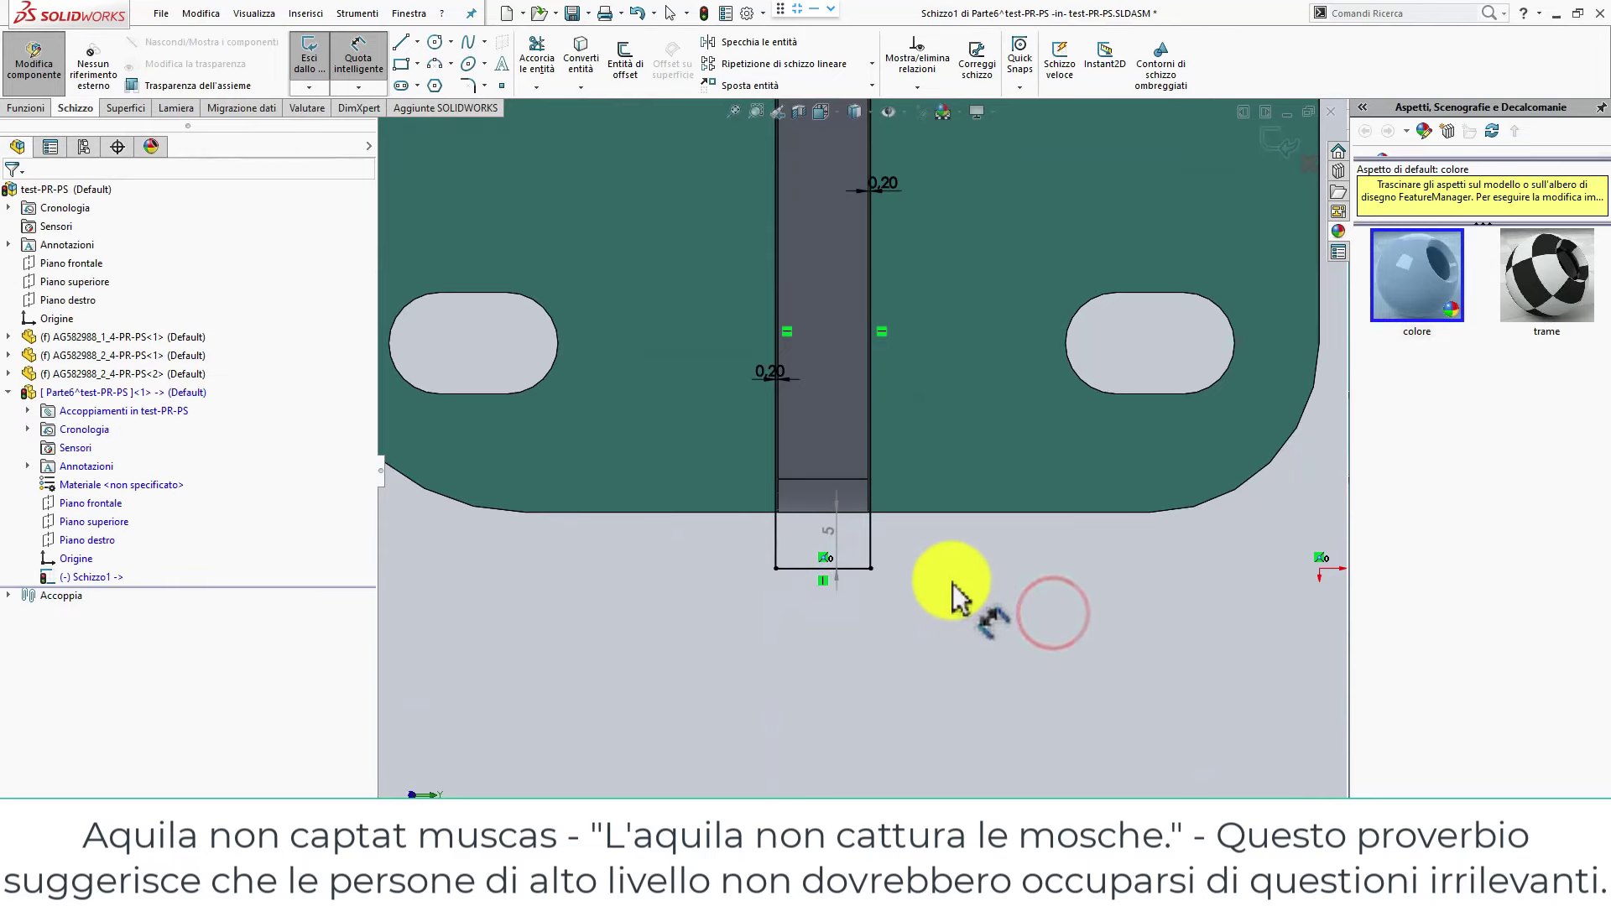
{"action": "left_click", "coordinate": [819, 526]}
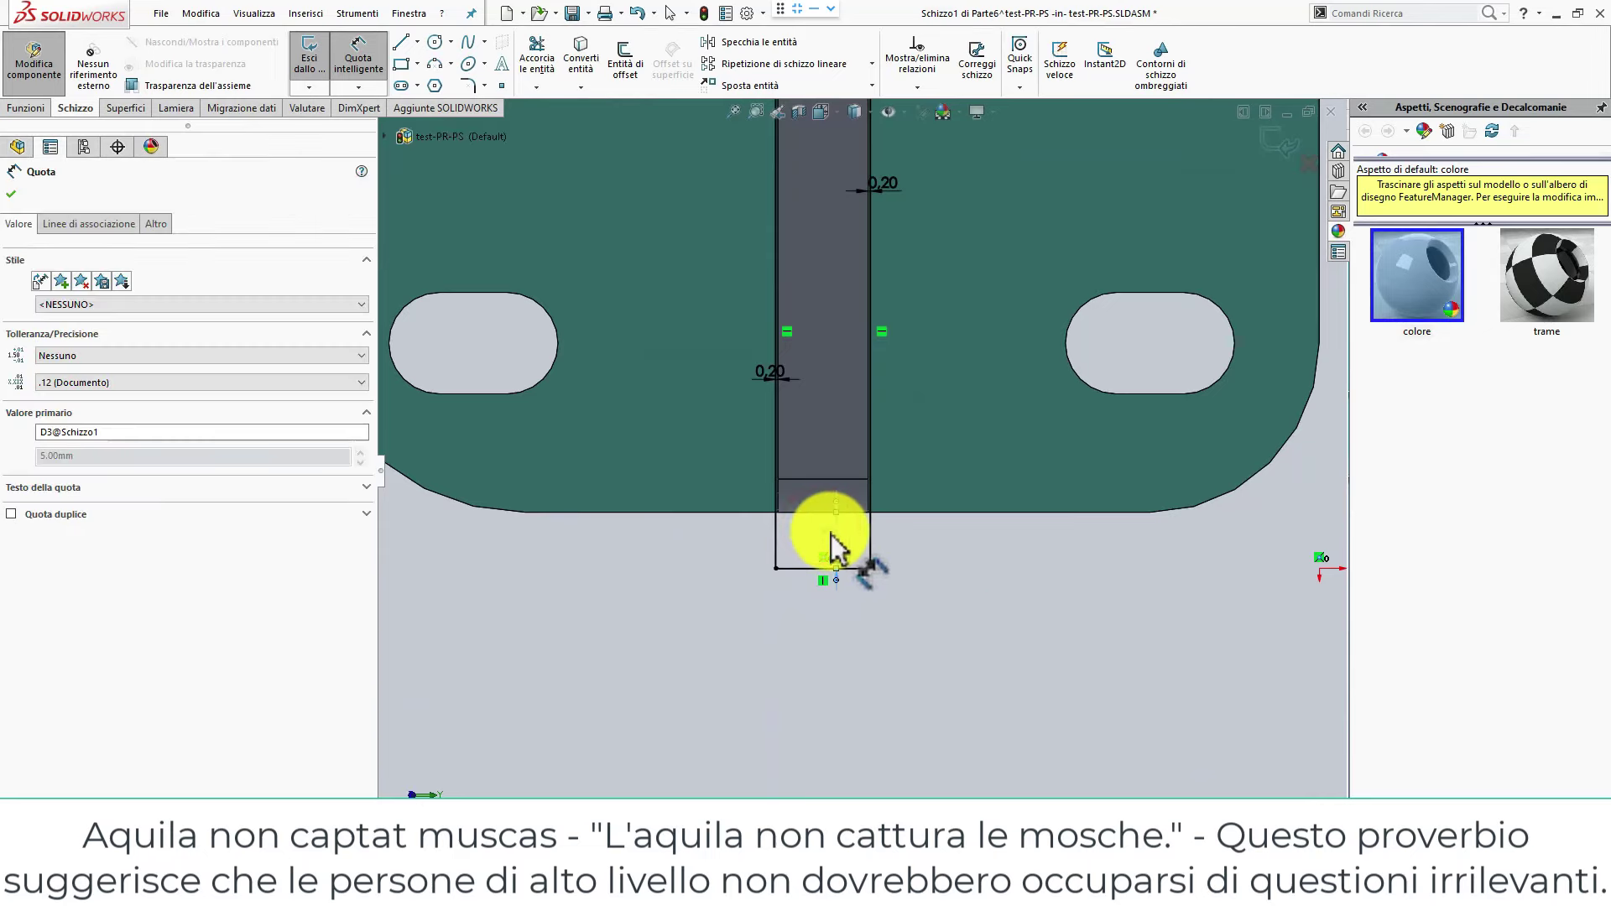
{"action": "left_click", "coordinate": [831, 546]}
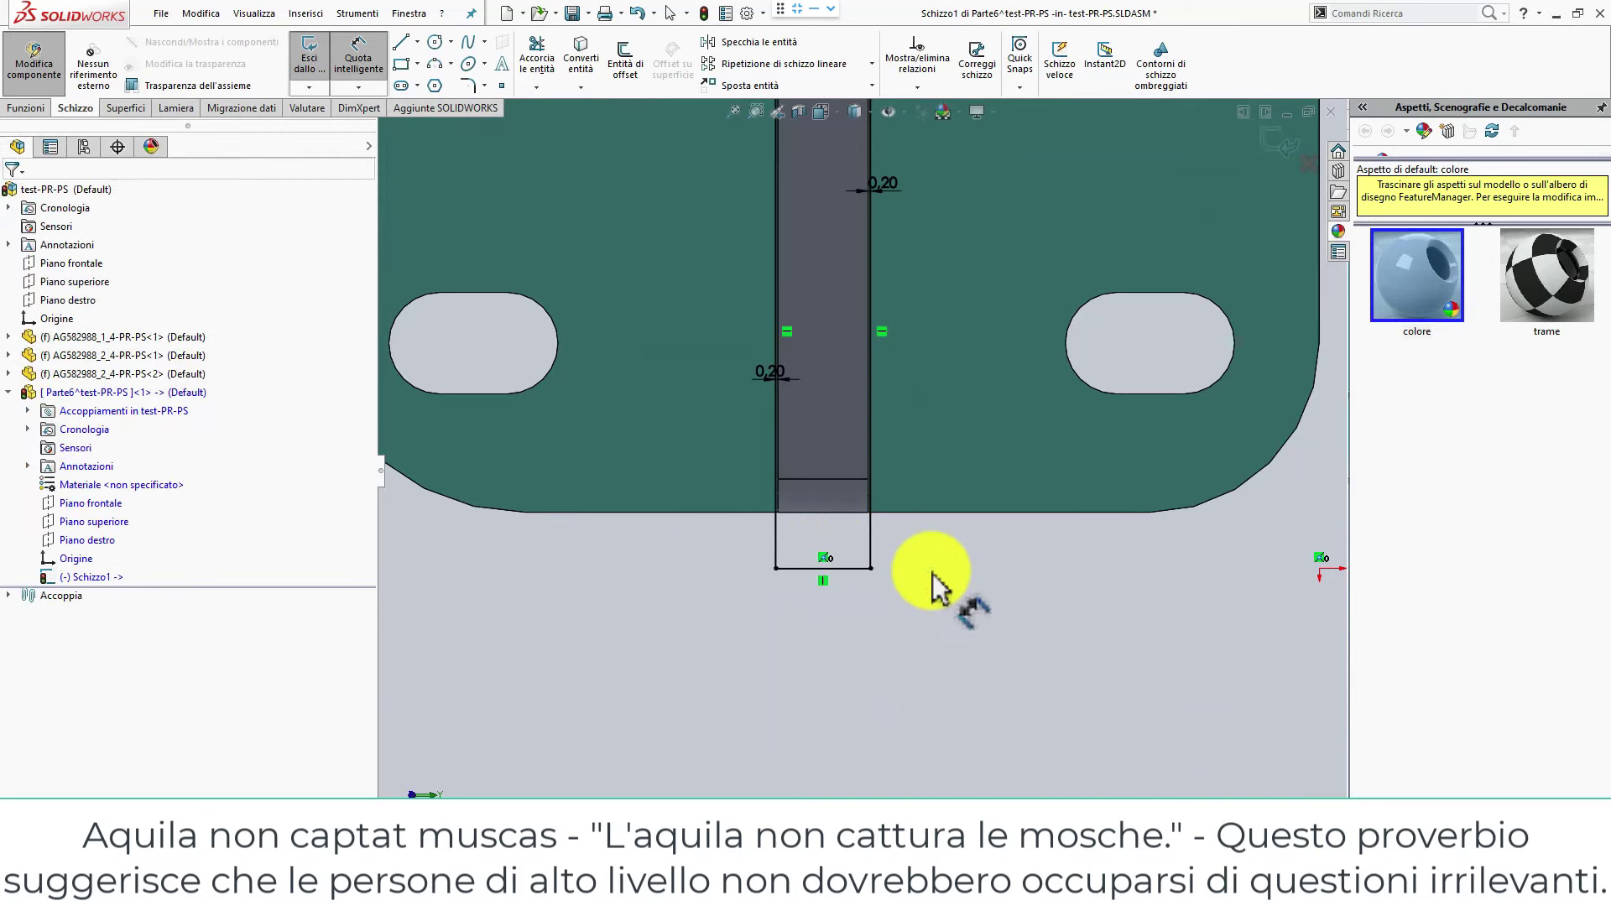
{"action": "key", "text": "Escape"}
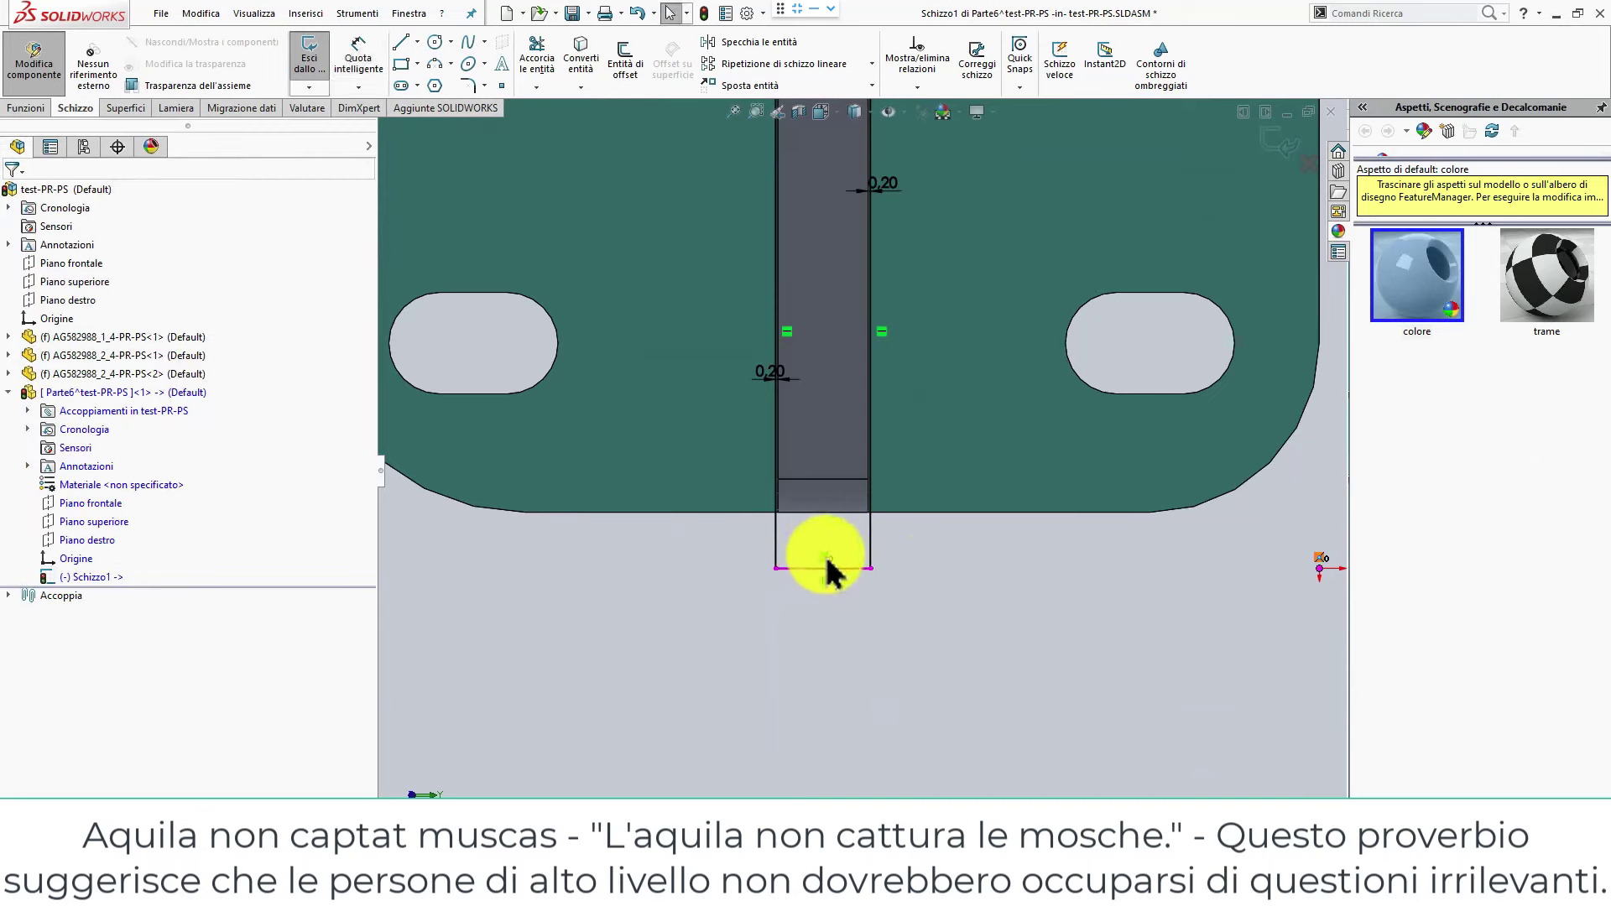
Drag the bottom line off the plate edge and dimension it 2 mm below.
{"action": "left_click", "coordinate": [829, 566]}
{"action": "mouse_move", "coordinate": [834, 560]}
{"action": "left_mouse_down"}
{"action": "mouse_move", "coordinate": [879, 581]}
{"action": "mouse_move", "coordinate": [875, 556]}
{"action": "left_mouse_up"}
{"action": "left_click", "coordinate": [911, 587]}
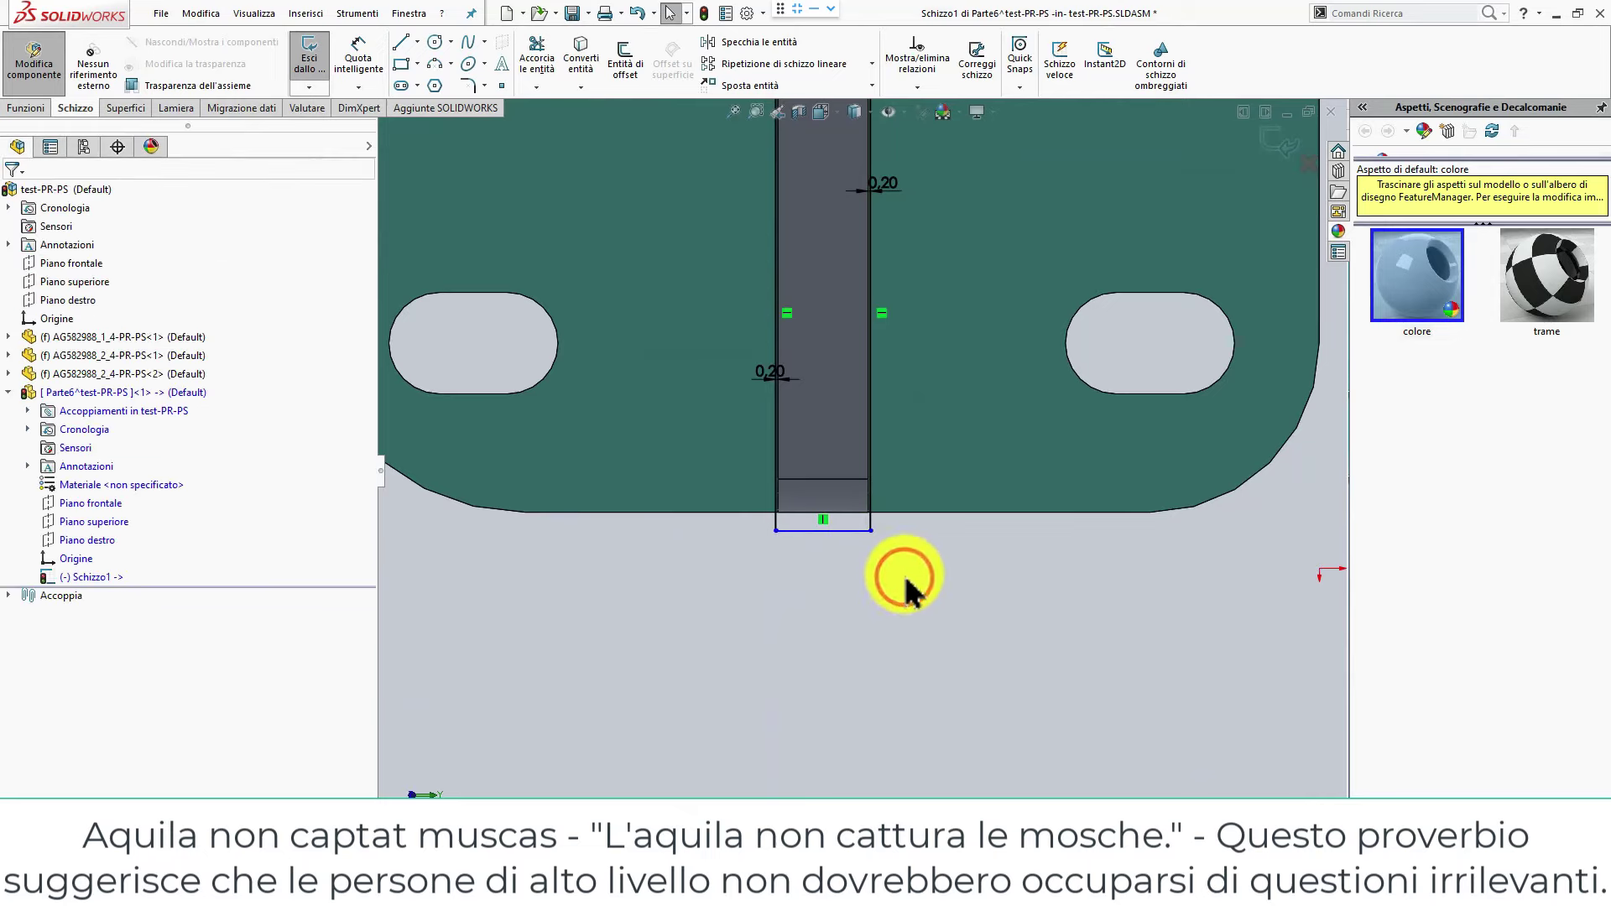
{"action": "key", "text": "d"}
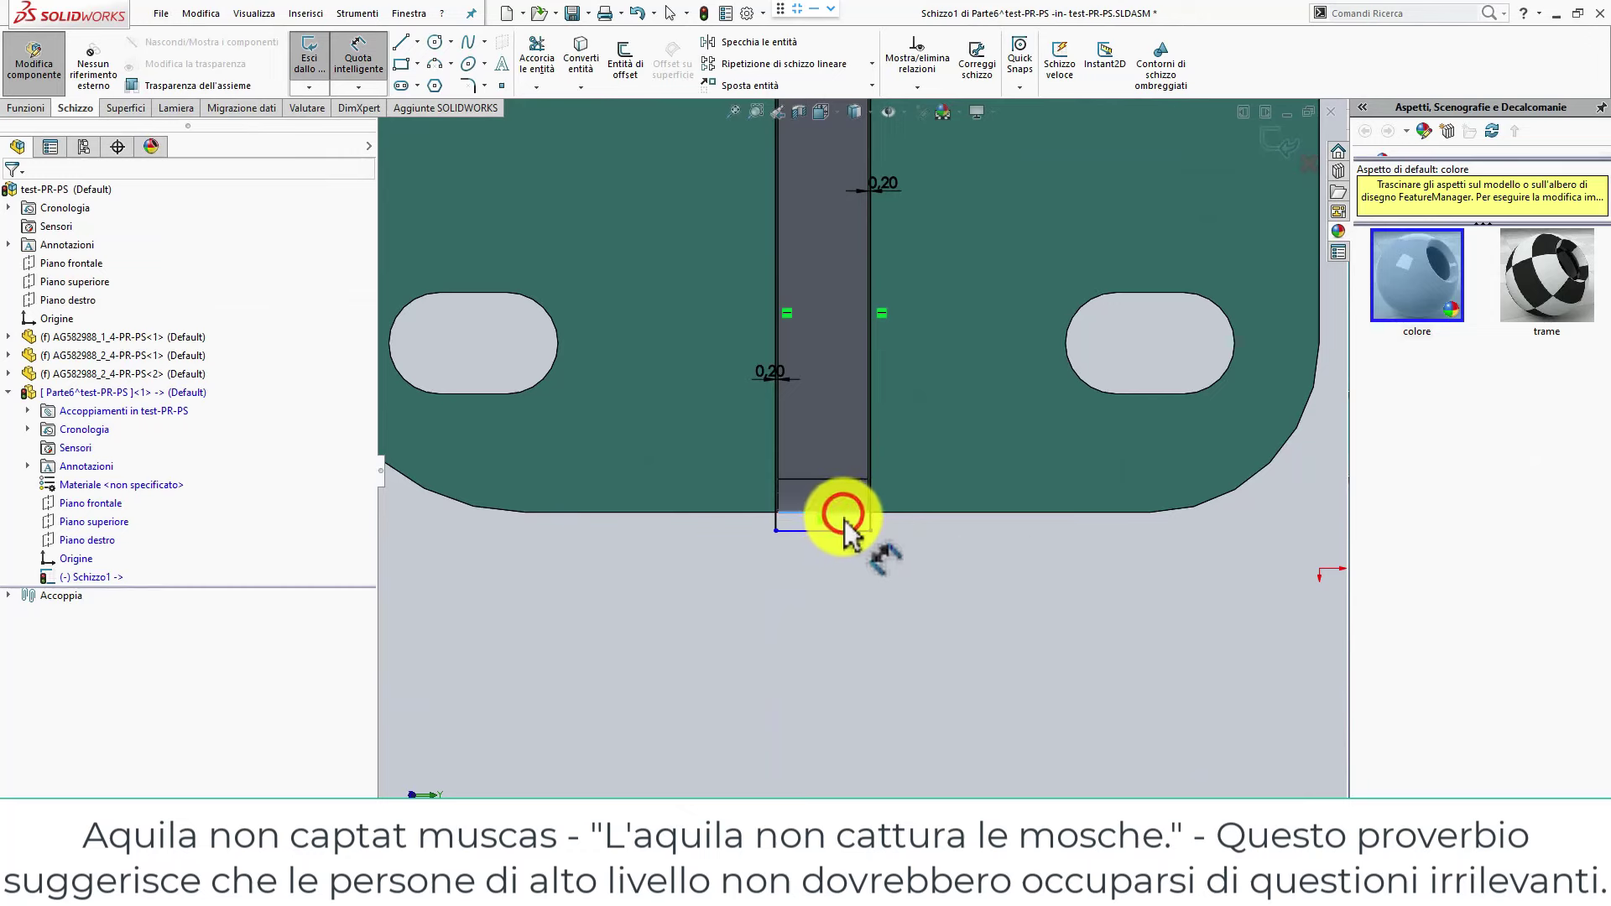
{"action": "left_click", "coordinate": [843, 529]}
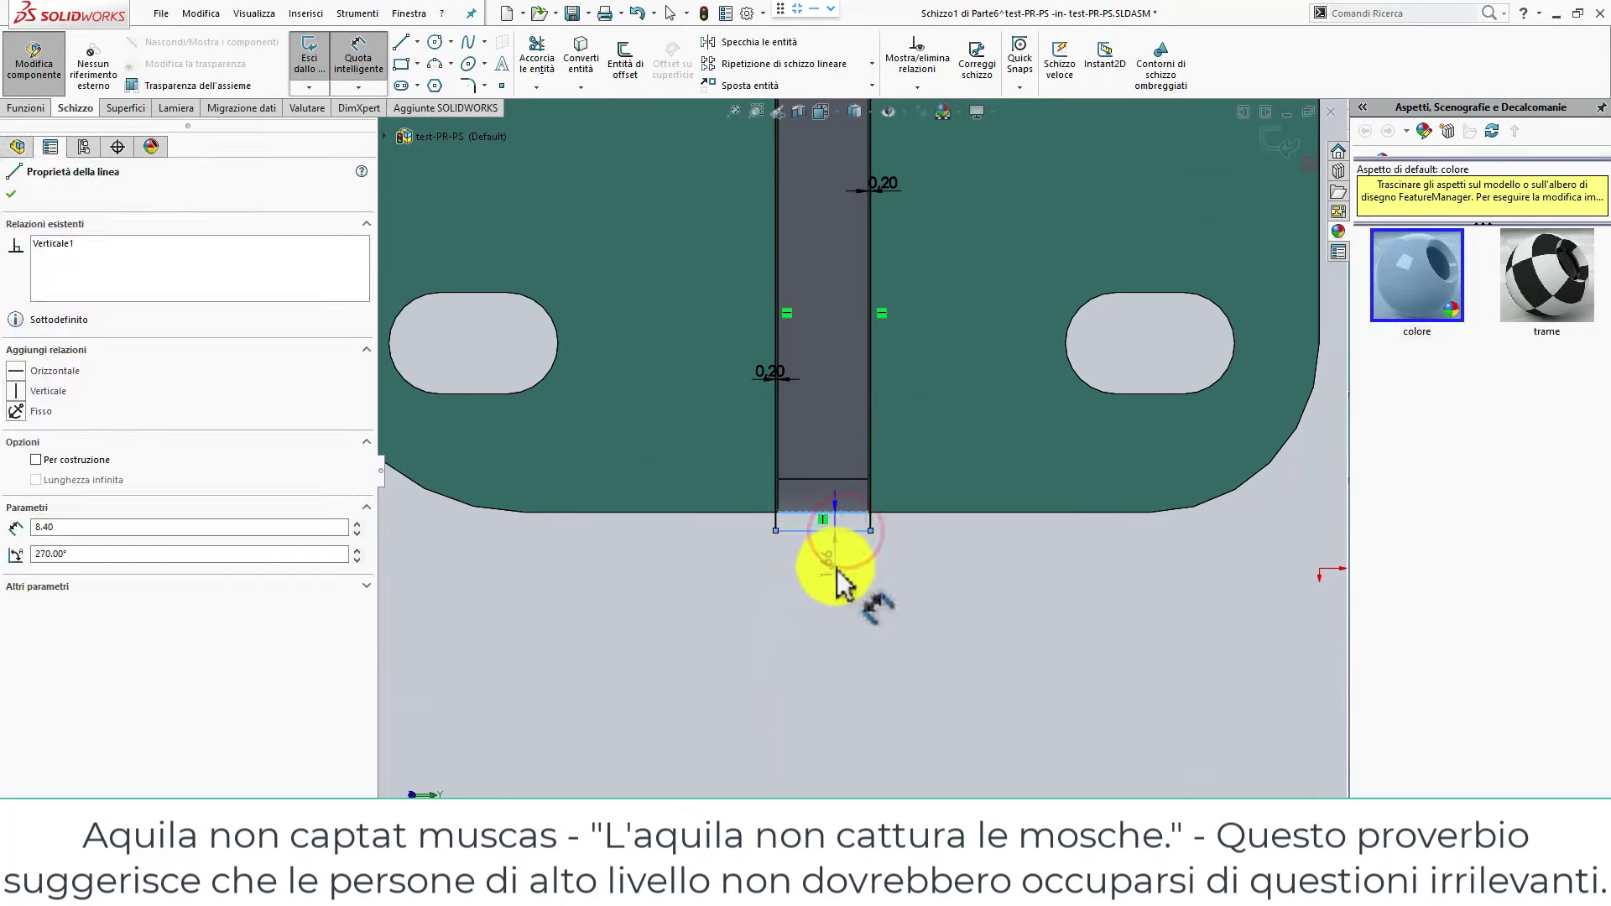
{"action": "left_click", "coordinate": [837, 570]}
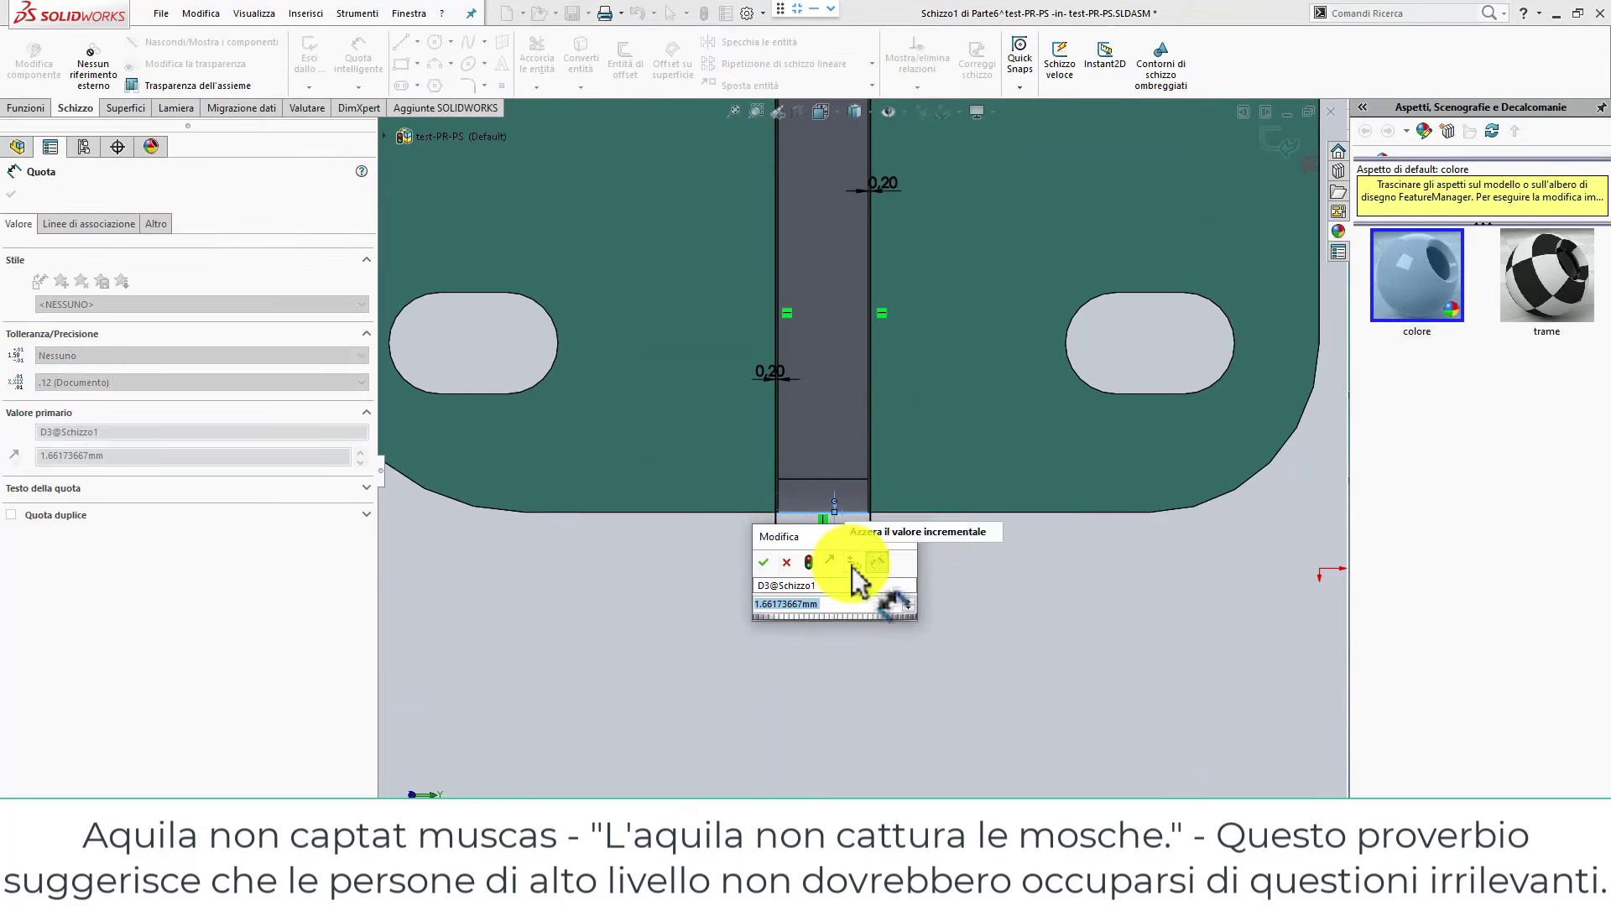
{"action": "type", "text": "2"}
{"action": "key", "text": "Return"}
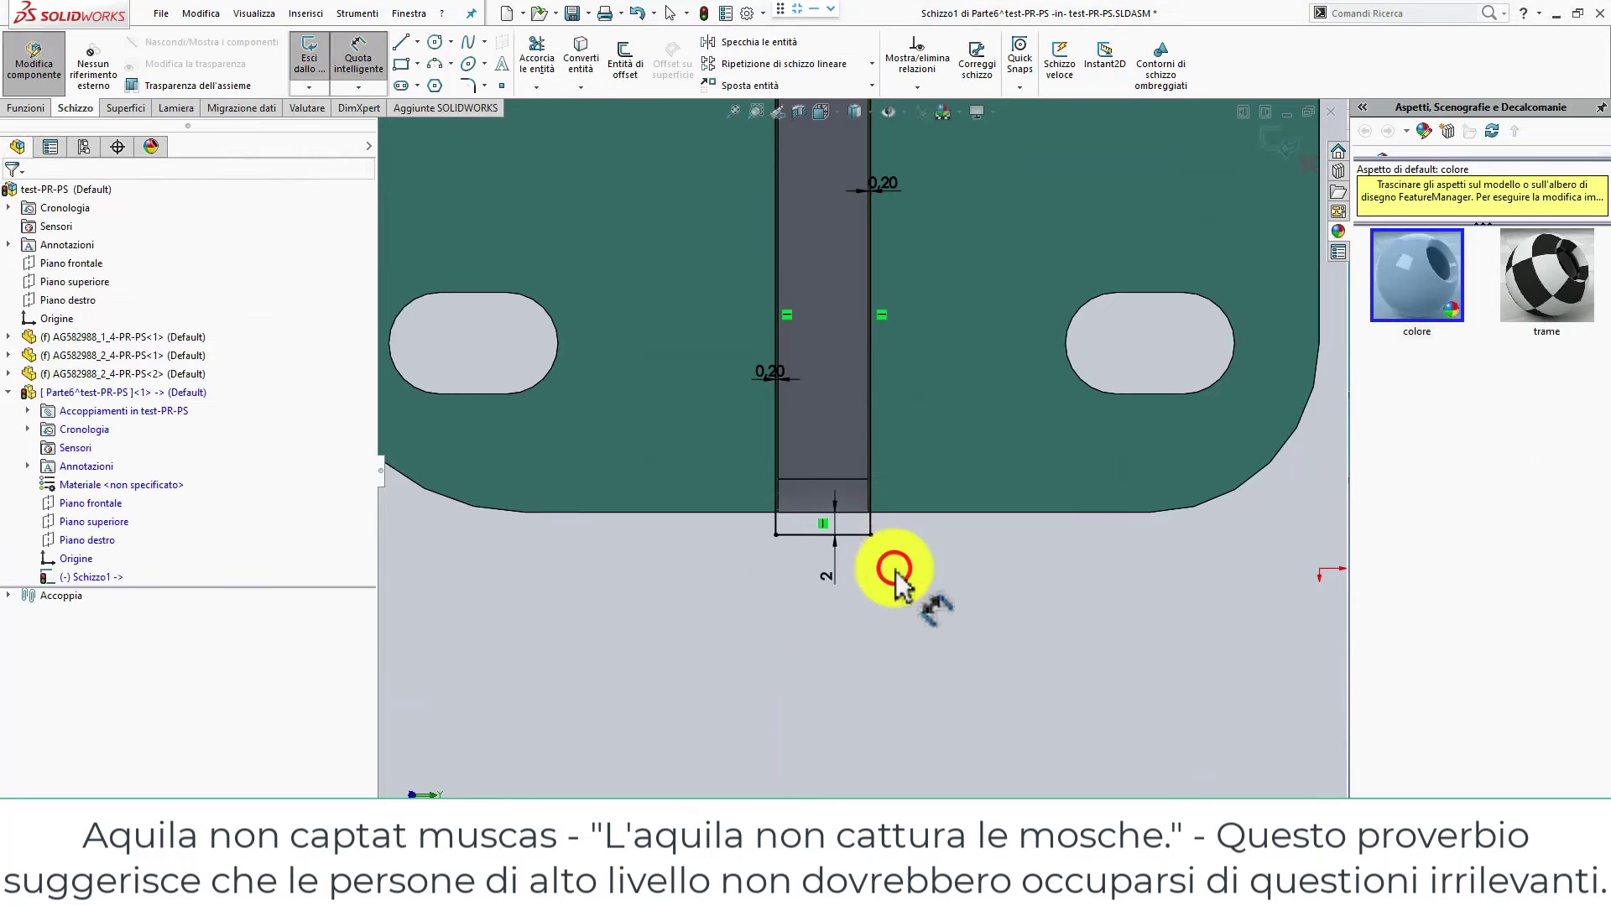
Draw a horizontal line from the rectangle's top-right corner to the plate's right edge.
{"action": "scroll", "coordinate": [924, 483], "scroll_direction": "down", "scroll_amount": 2}
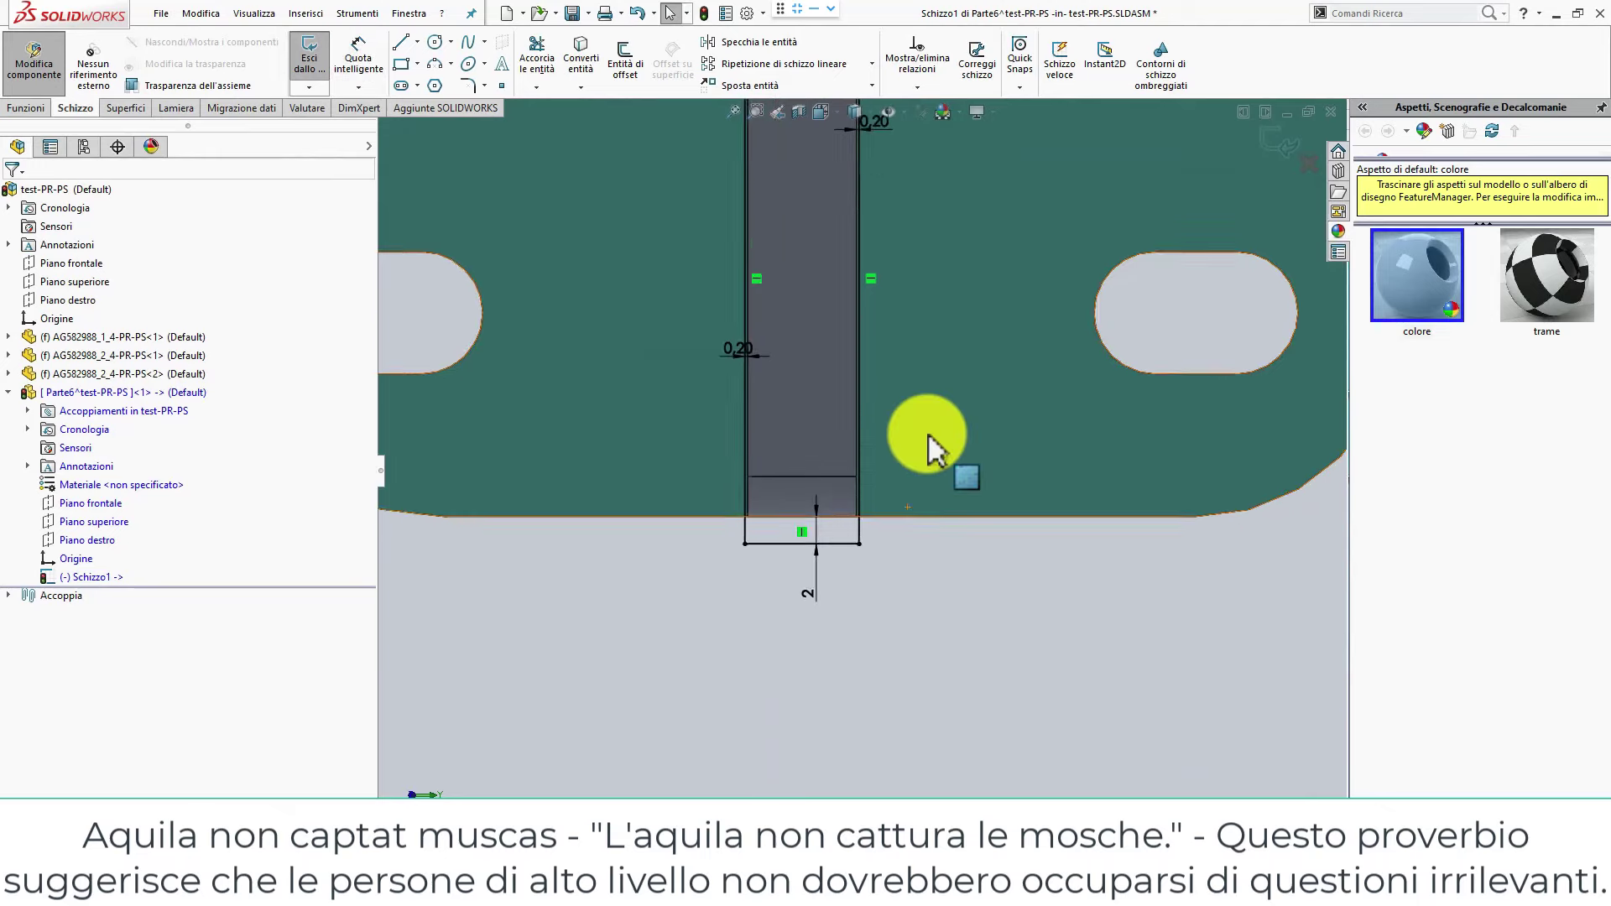
{"action": "scroll", "coordinate": [962, 250], "scroll_direction": "up", "scroll_amount": 2}
{"action": "scroll", "coordinate": [962, 250], "scroll_direction": "up", "scroll_amount": 2}
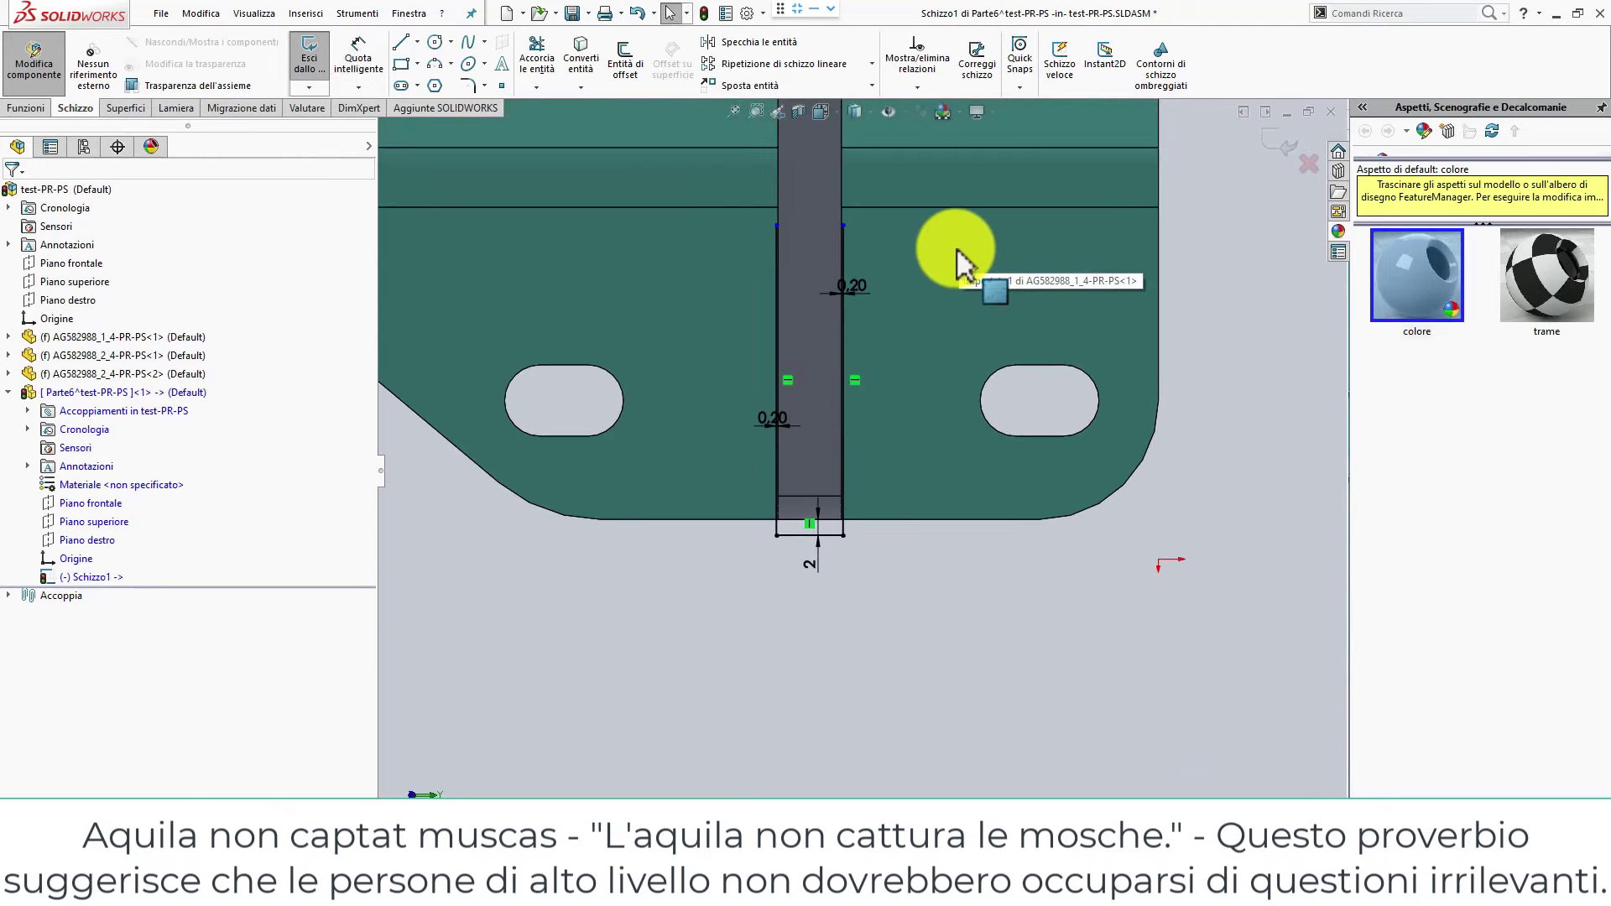
{"action": "key", "text": "l"}
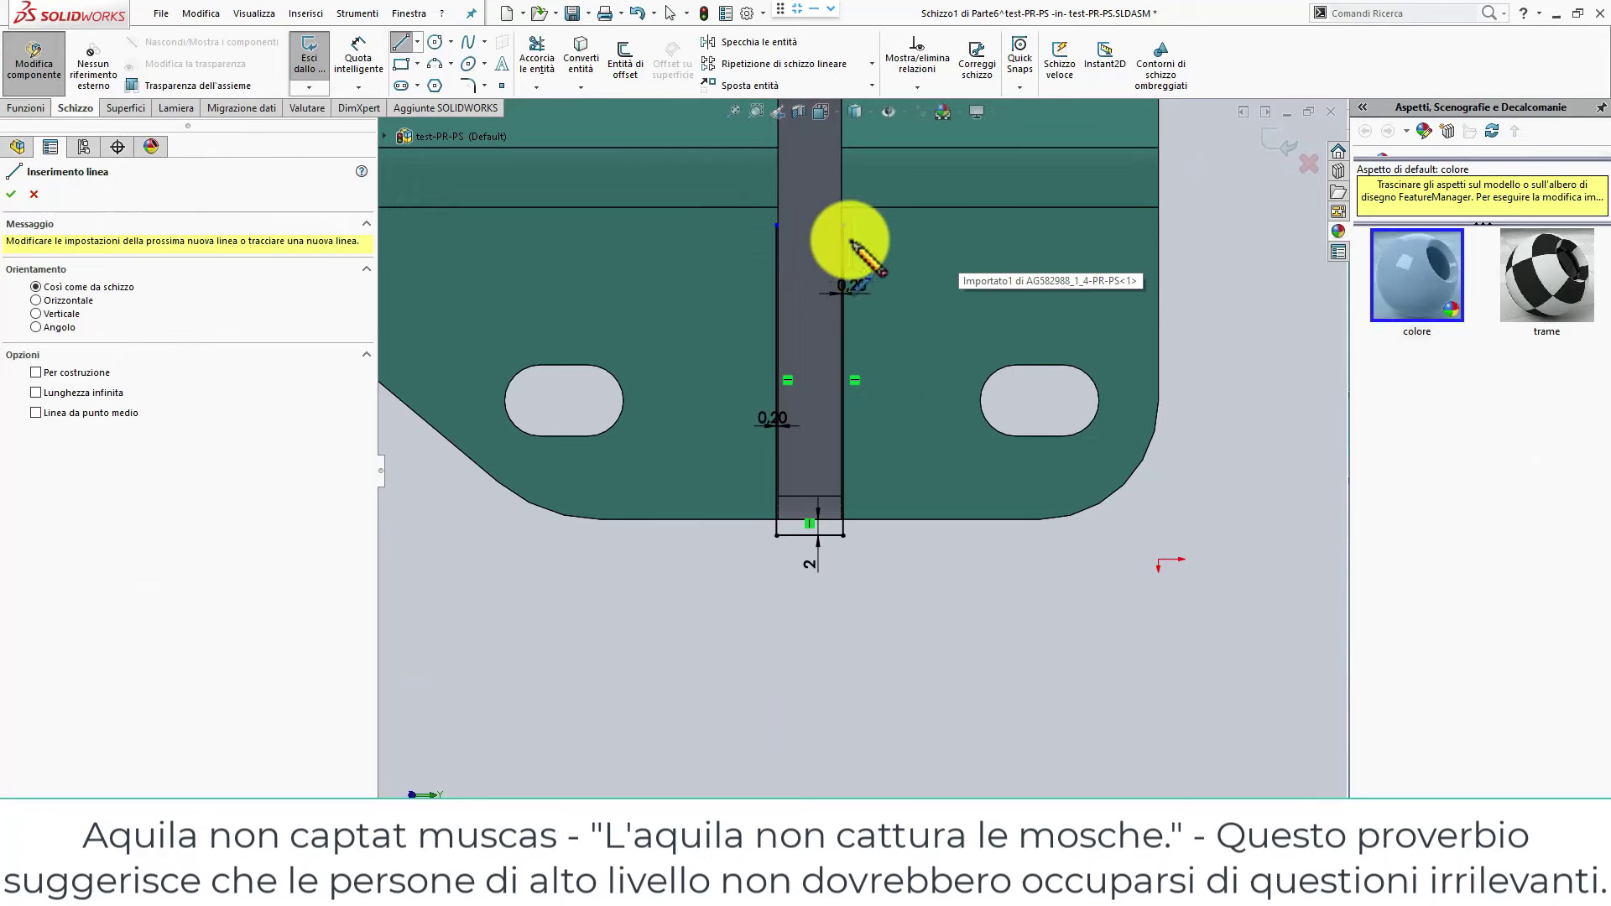
{"action": "left_click", "coordinate": [844, 225]}
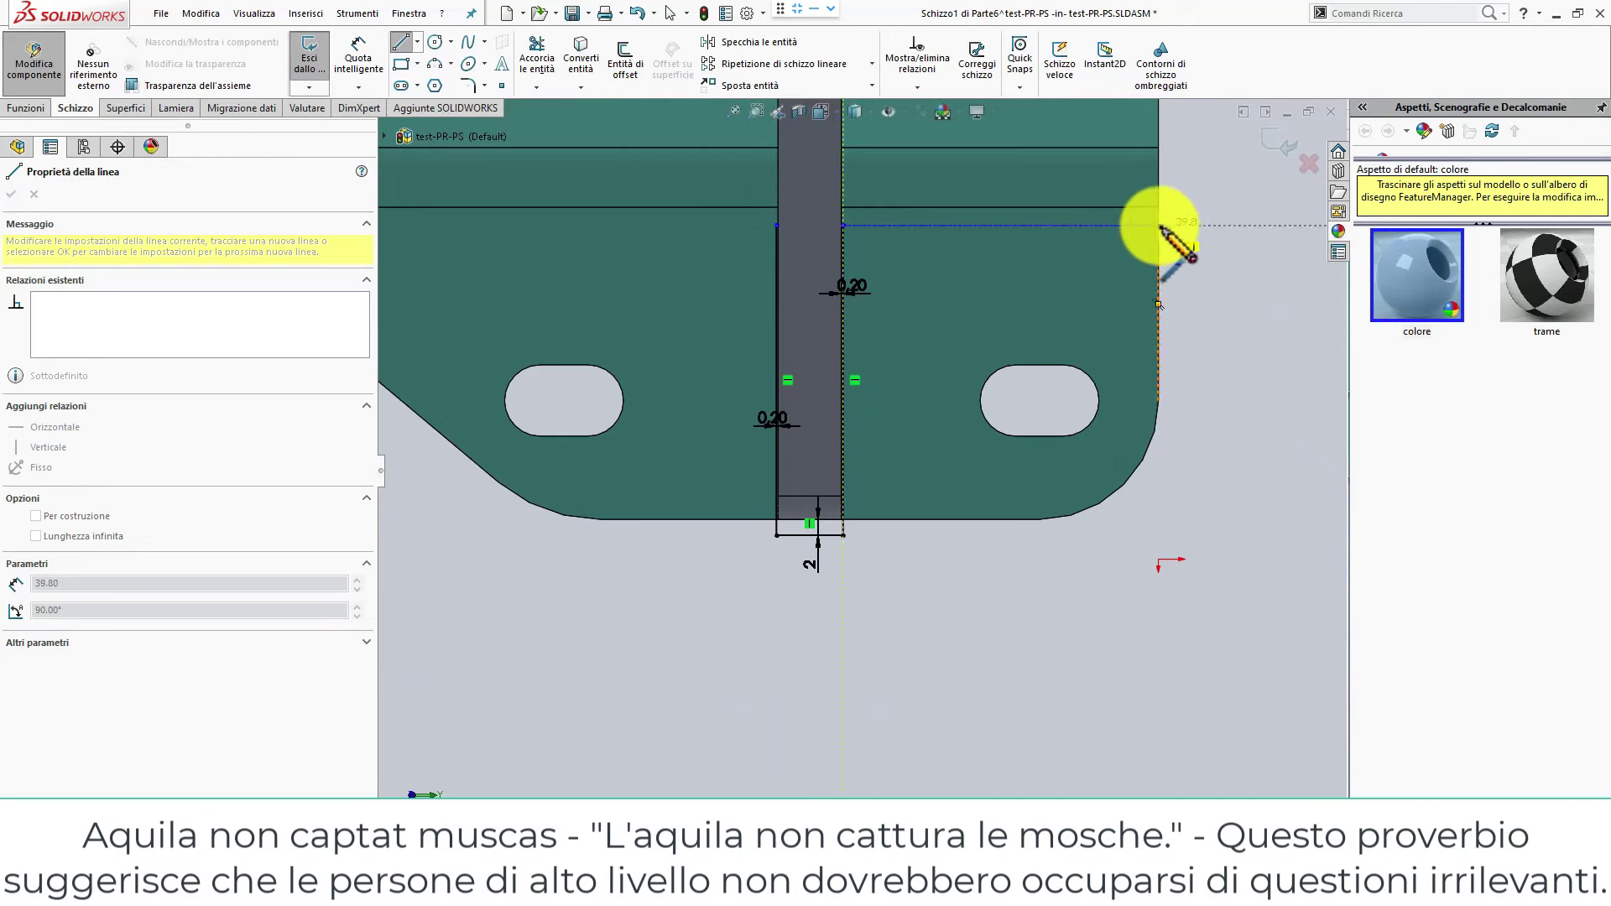
{"action": "left_click", "coordinate": [1159, 225]}
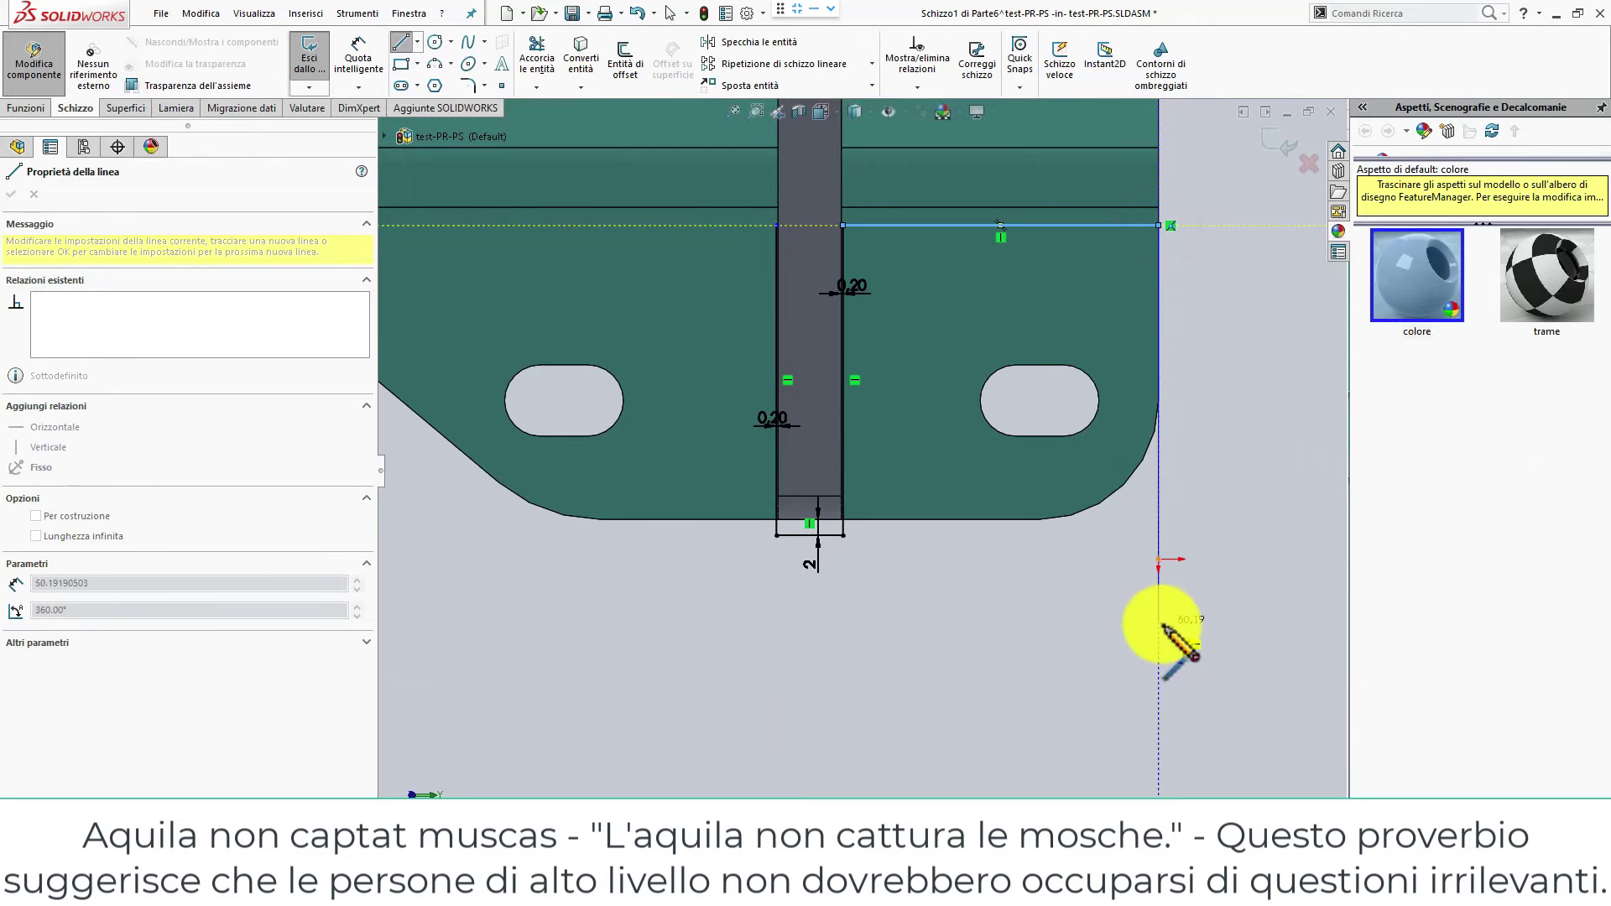
{"action": "key", "text": "Escape"}
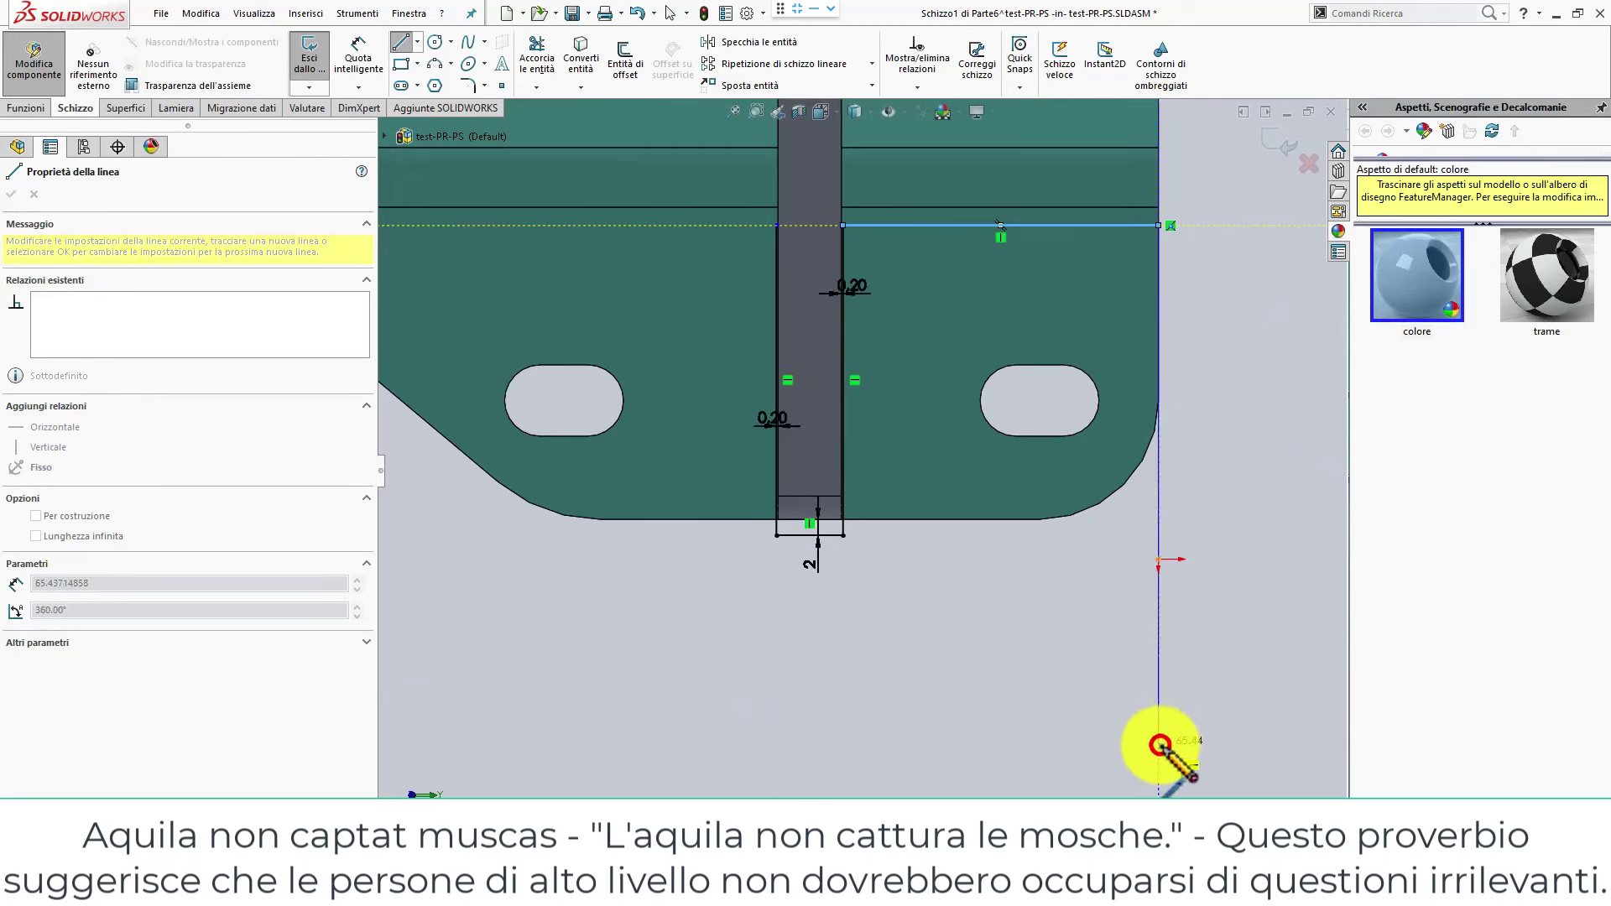
Draw the right vertical line below the plate and a long bottom line back to the left.
{"action": "left_click", "coordinate": [1159, 744]}
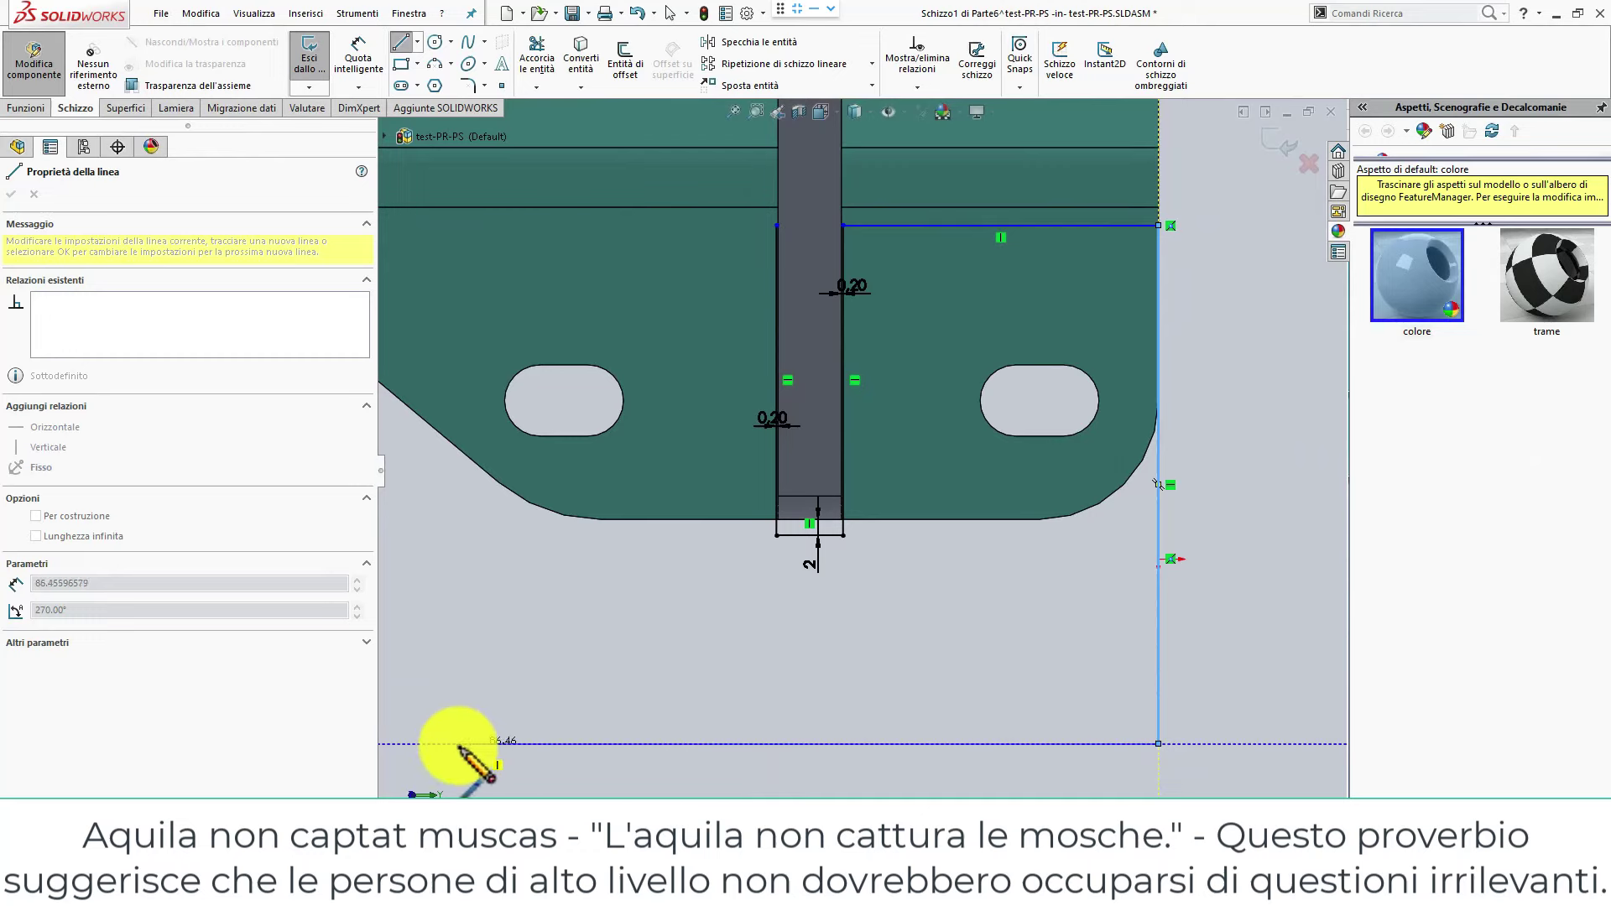
{"action": "left_click", "coordinate": [407, 744]}
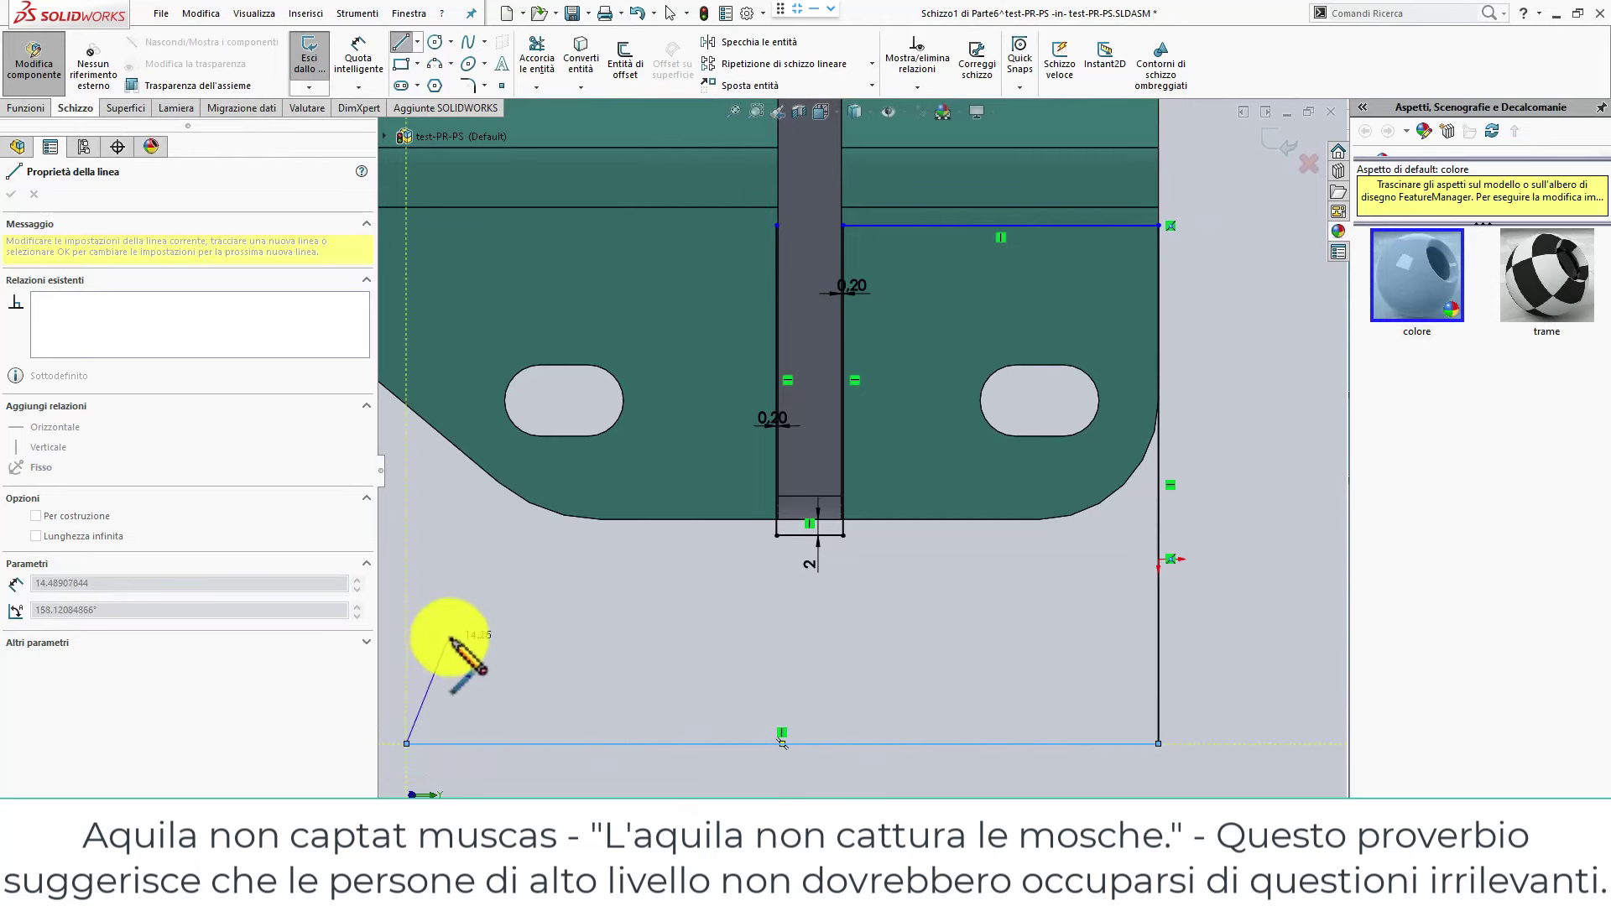
{"action": "key", "text": "Escape"}
{"action": "key", "text": "d"}
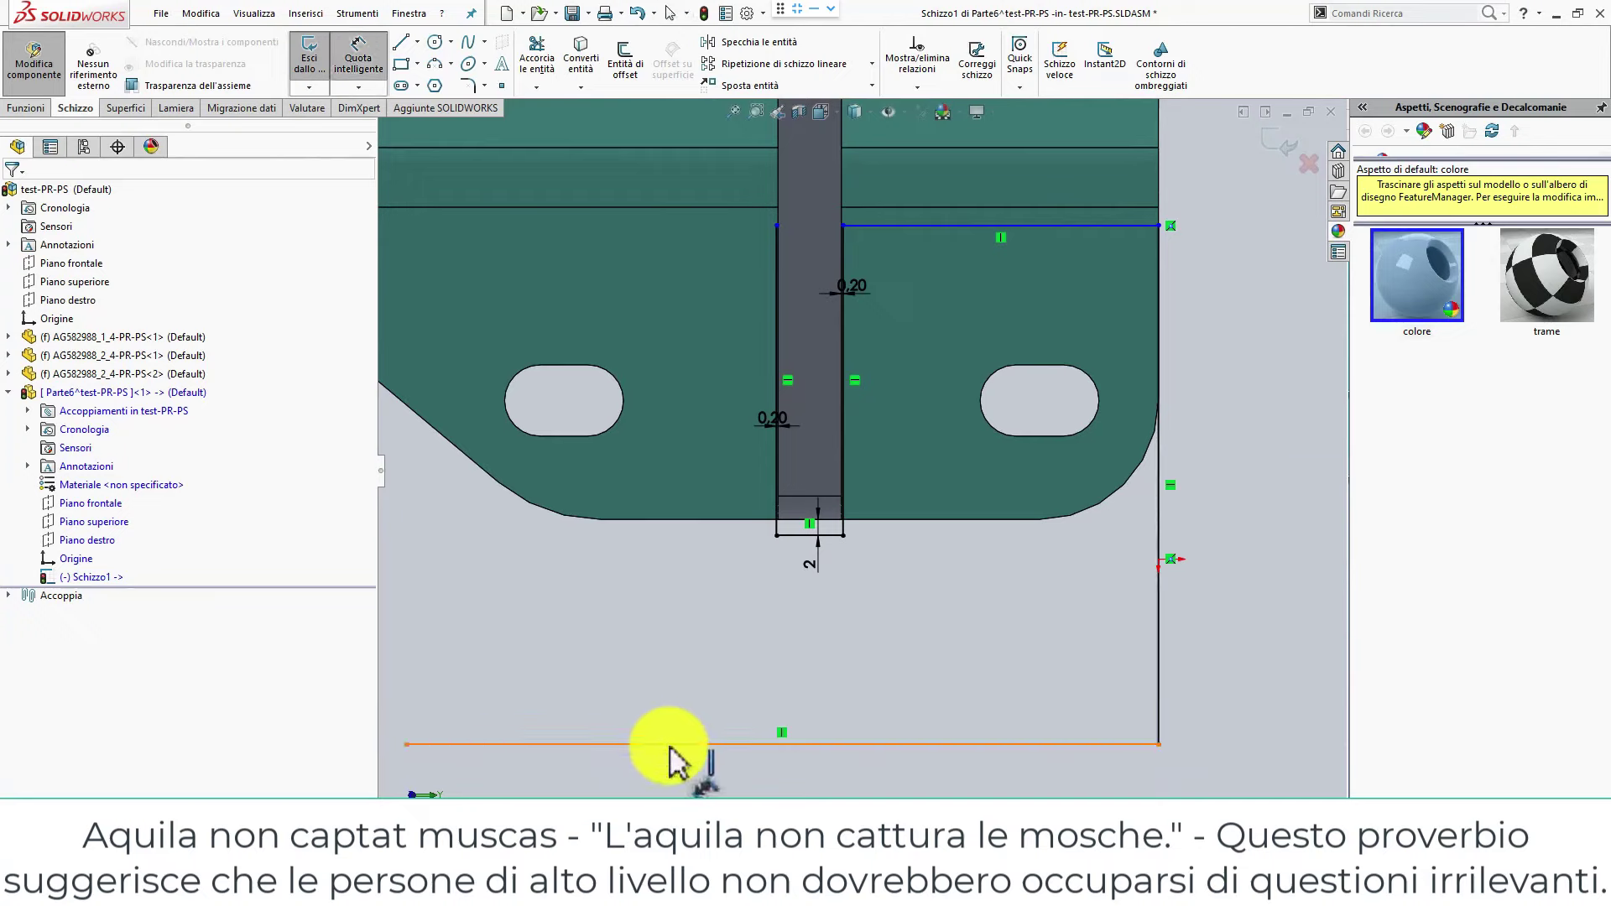
{"action": "left_click", "coordinate": [668, 745]}
Dimension the bottom line to 100 mm.
{"action": "left_click", "coordinate": [746, 790]}
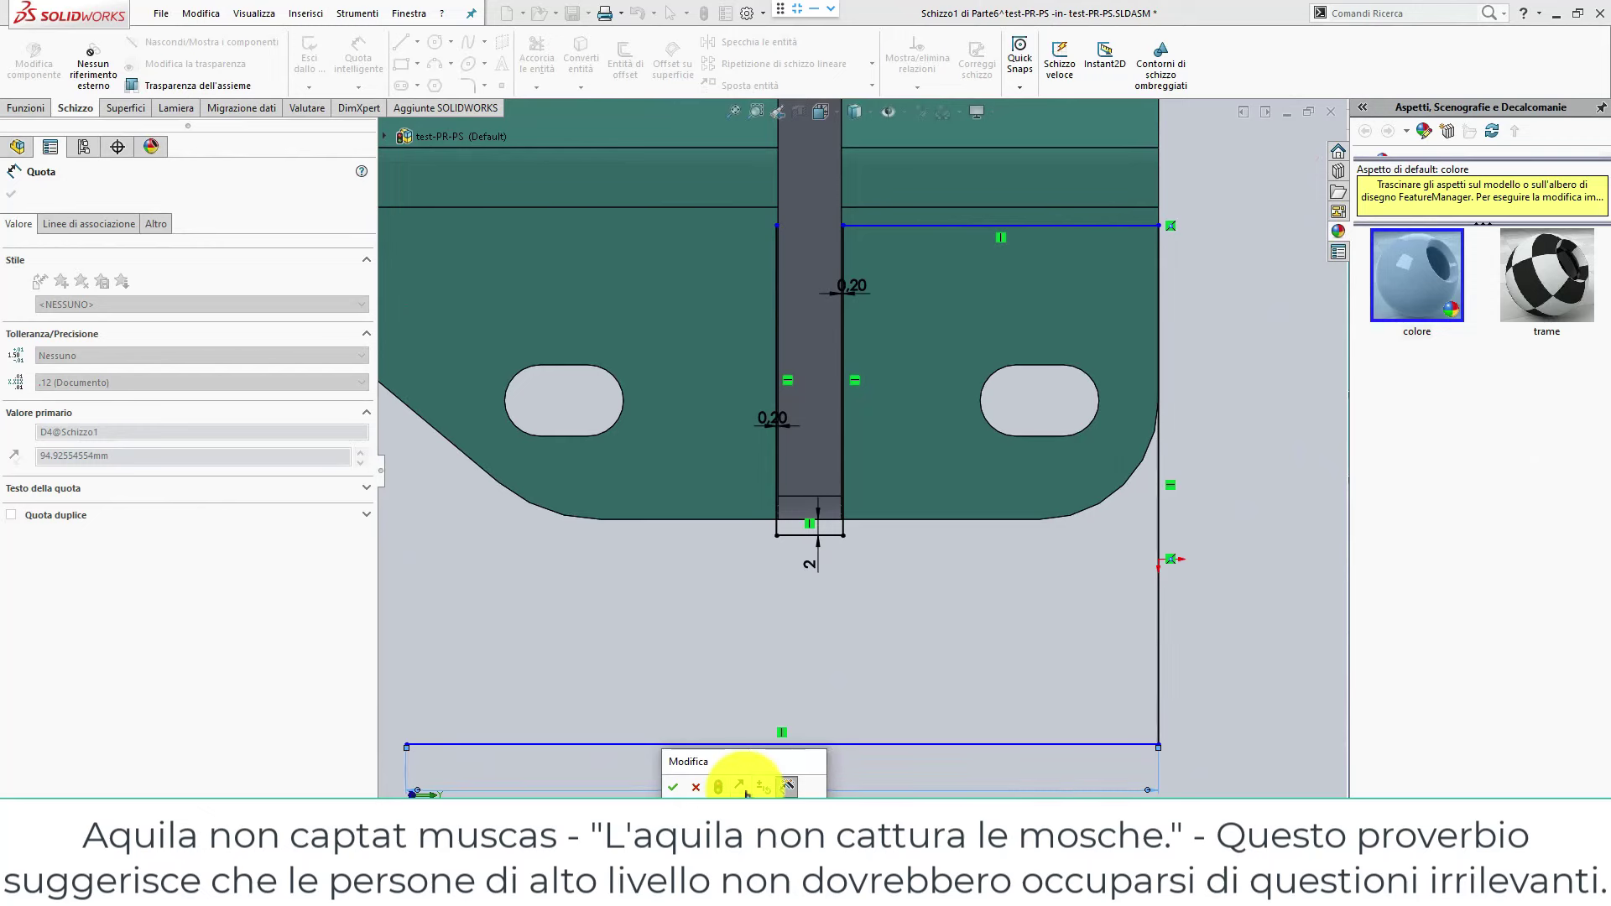
{"action": "key", "text": "Return"}
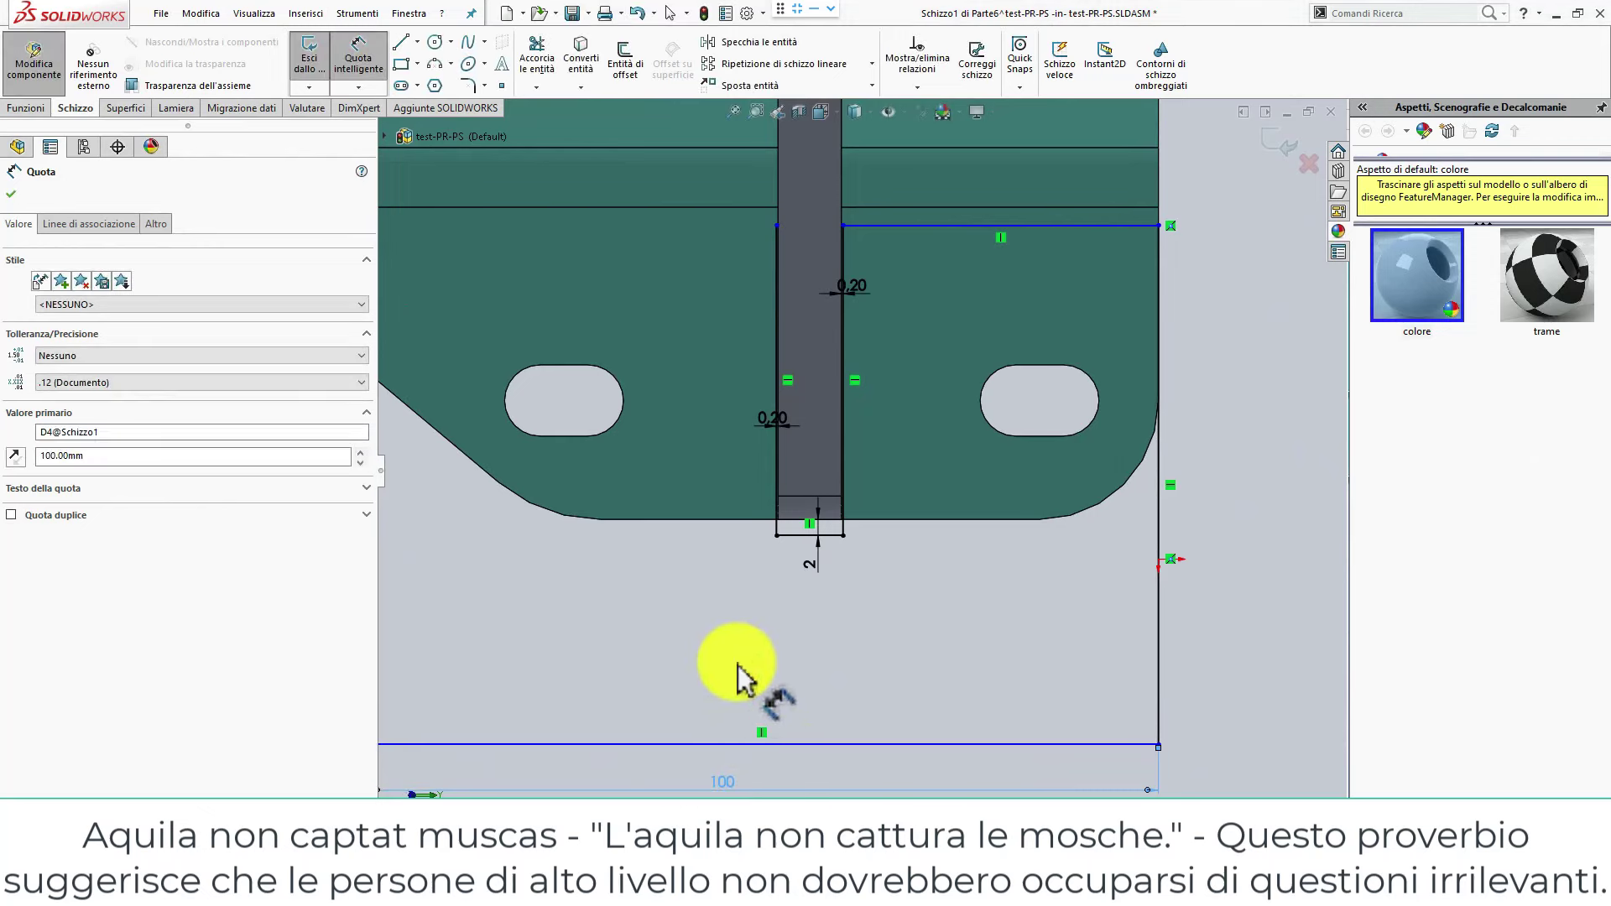
{"action": "scroll", "coordinate": [717, 625], "scroll_direction": "down", "scroll_amount": 2}
{"action": "scroll", "coordinate": [714, 619], "scroll_direction": "up", "scroll_amount": 3}
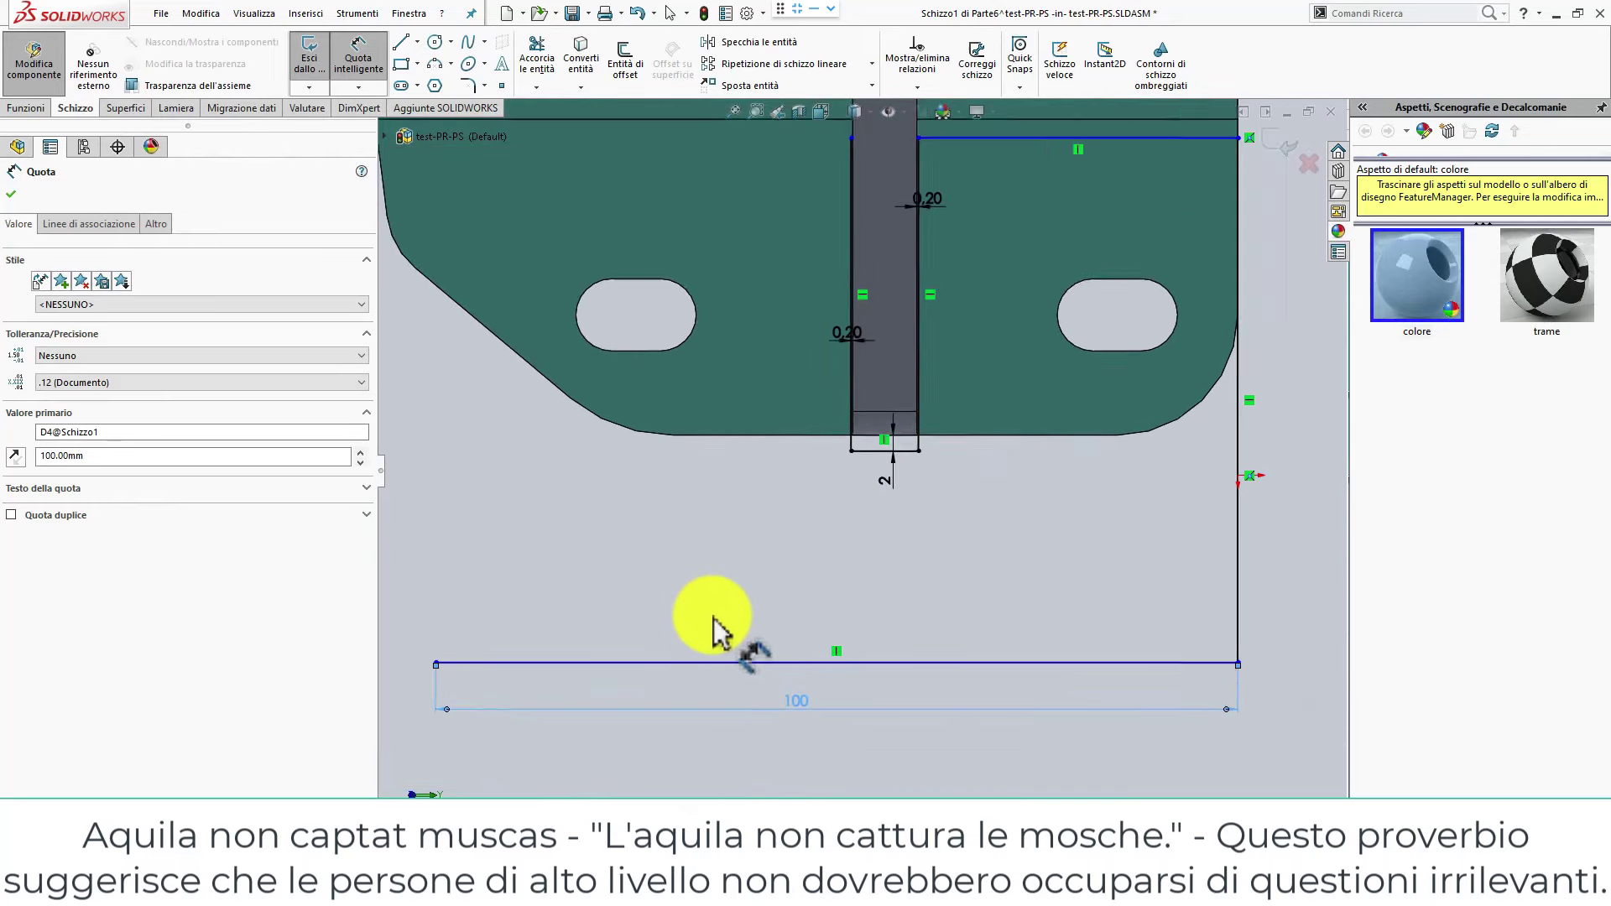
{"action": "scroll", "coordinate": [714, 620], "scroll_direction": "up", "scroll_amount": 1}
Draw left vertical and top lines closing the outline up to the central rib.
{"action": "key", "text": "l"}
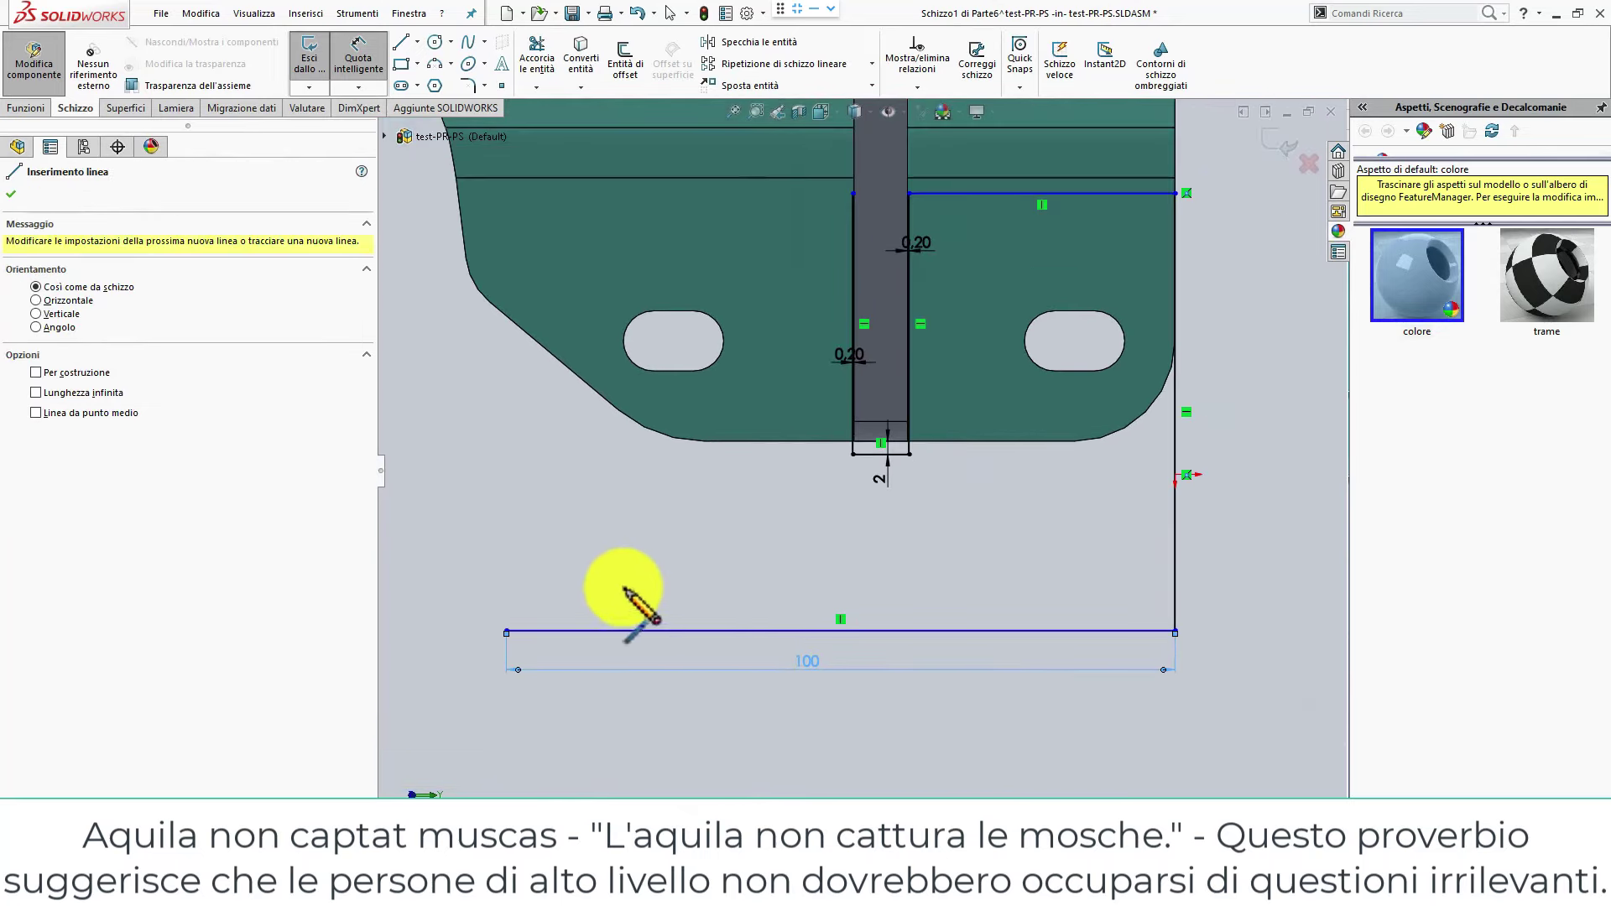
{"action": "left_click", "coordinate": [506, 630]}
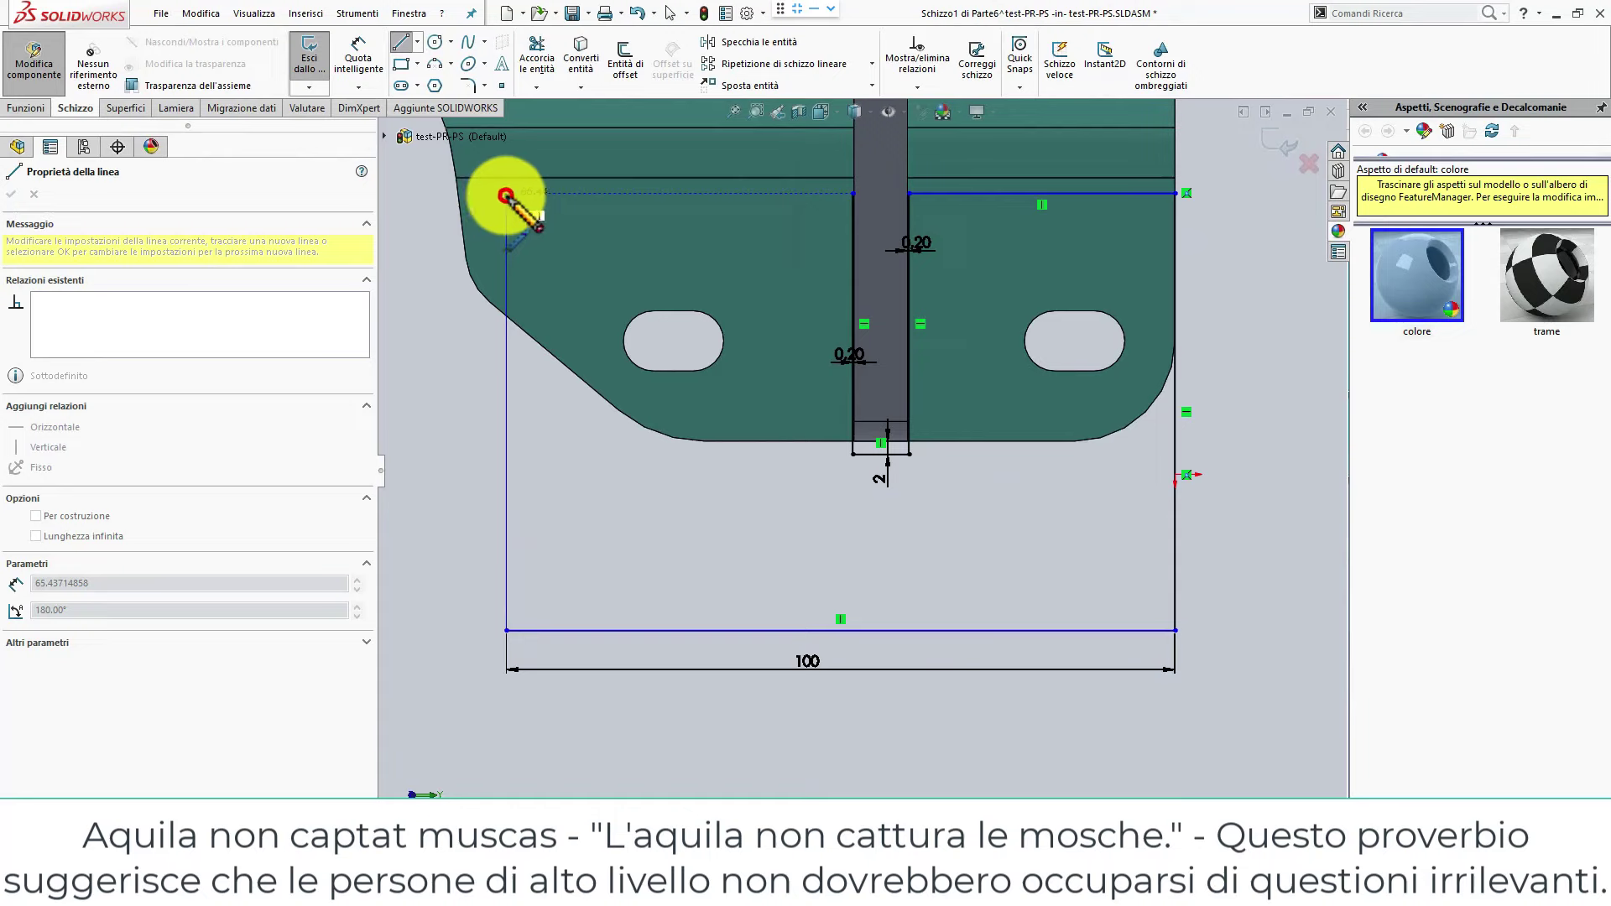
{"action": "left_click", "coordinate": [506, 194]}
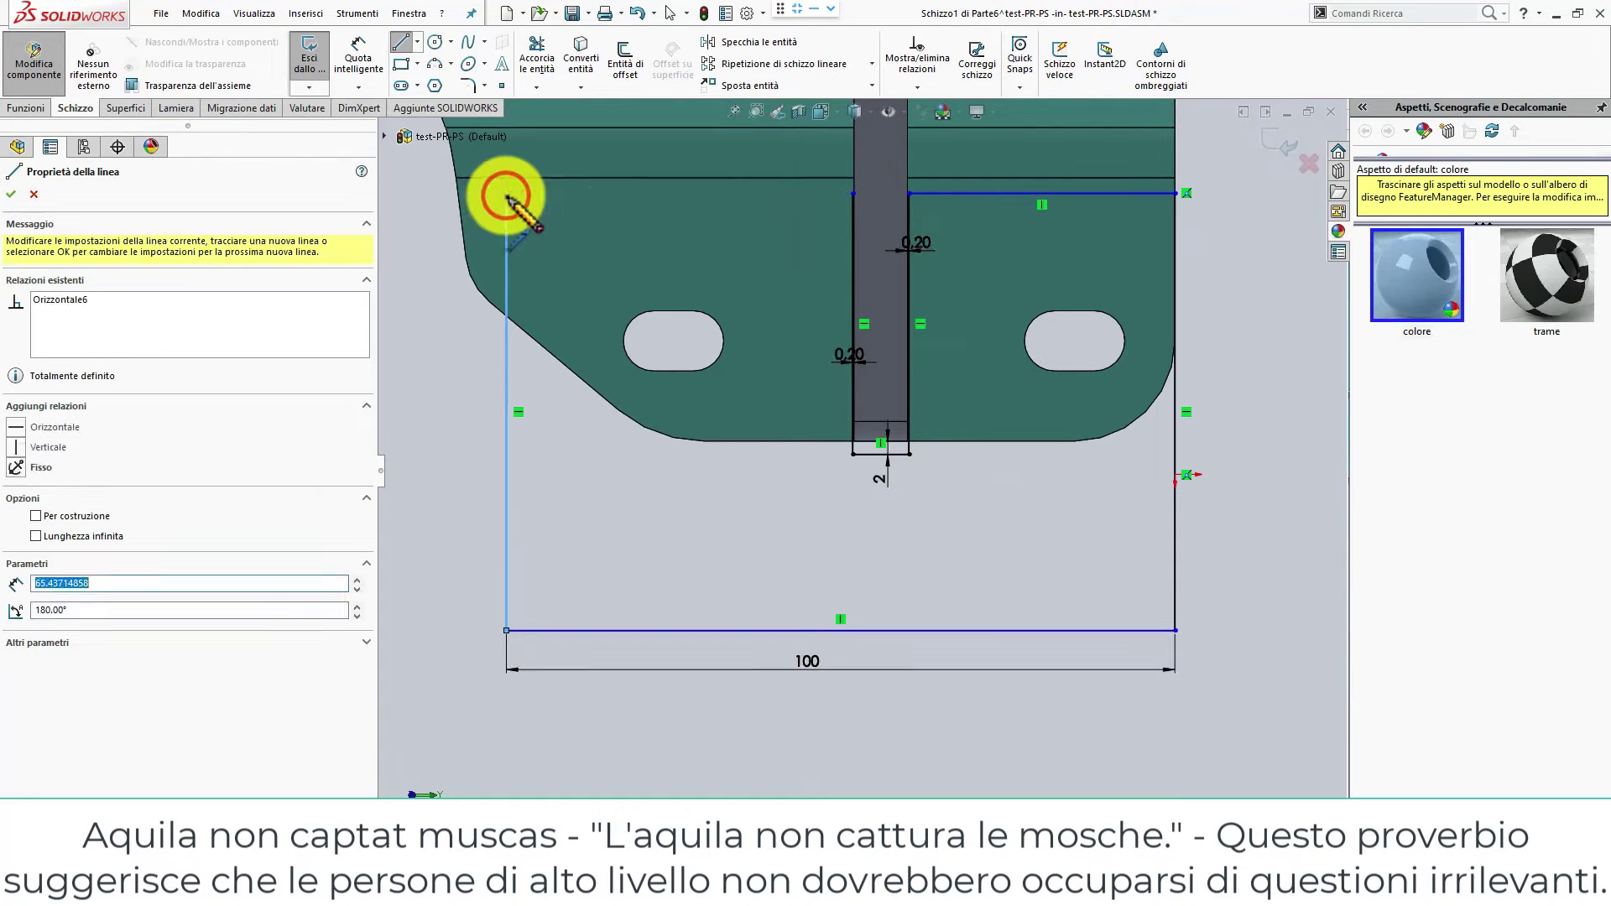
{"action": "left_click", "coordinate": [849, 195]}
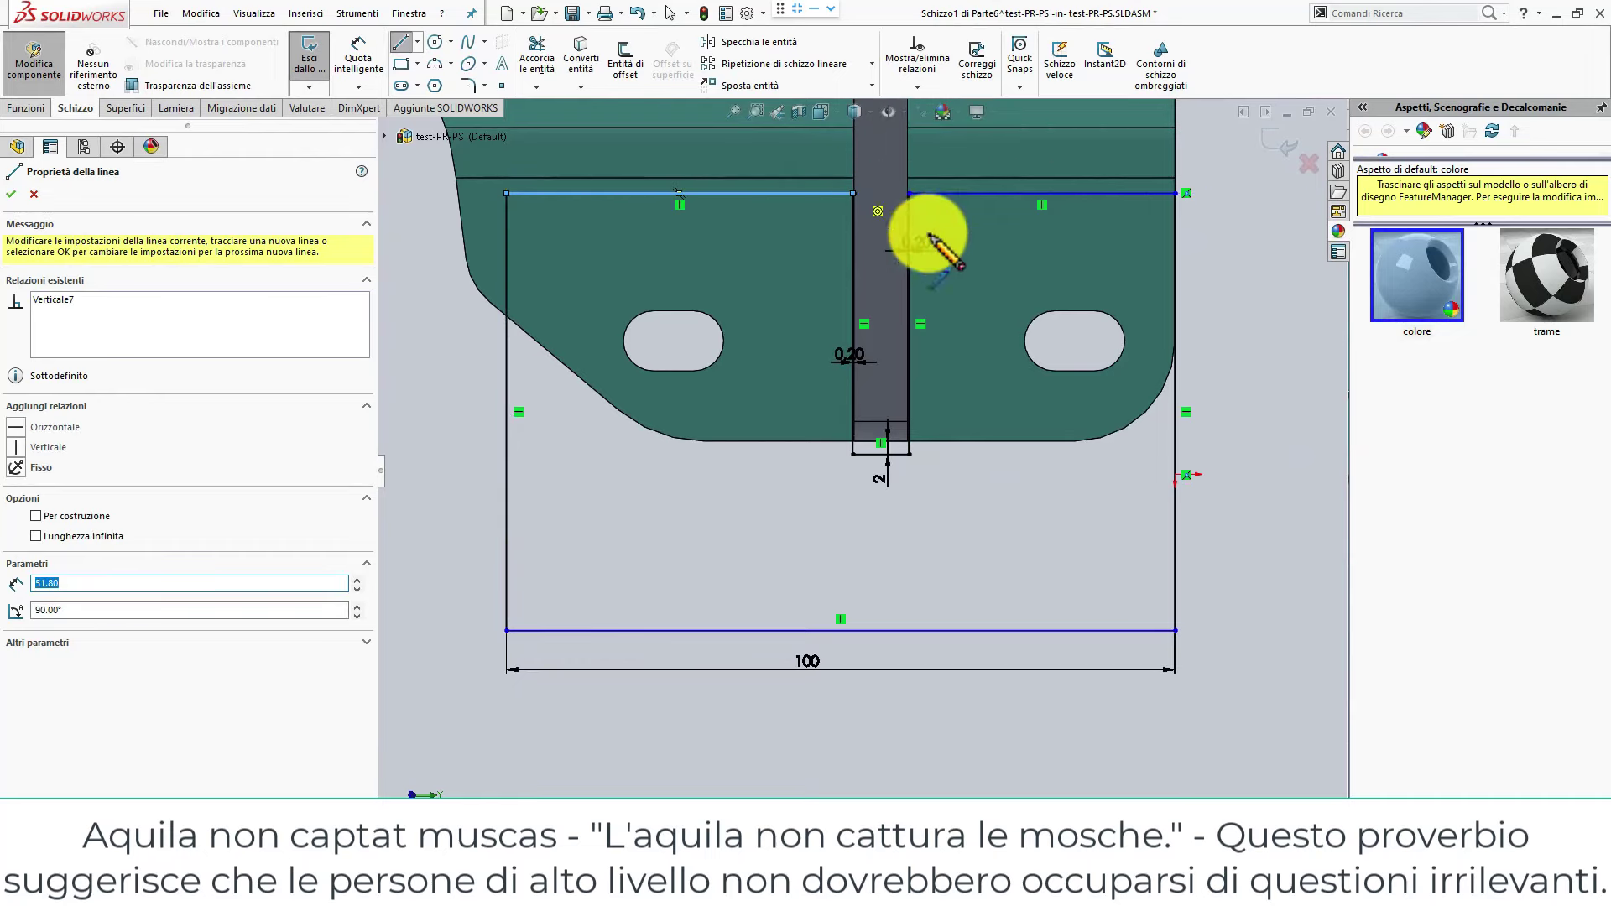
{"action": "key", "text": "Escape"}
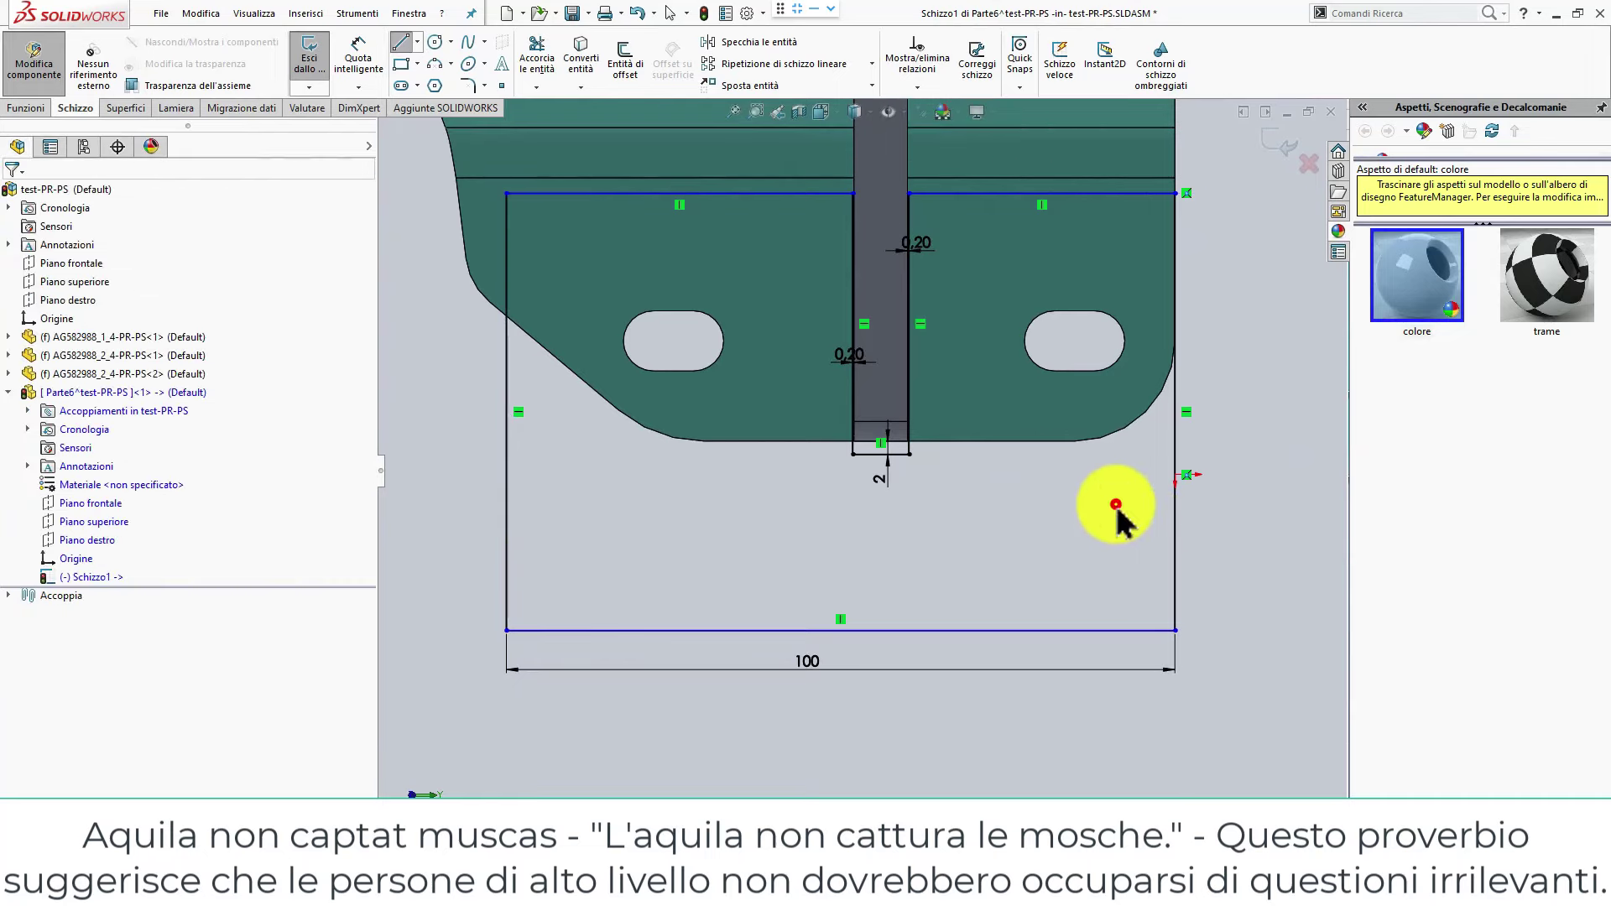
{"action": "key", "text": "d"}
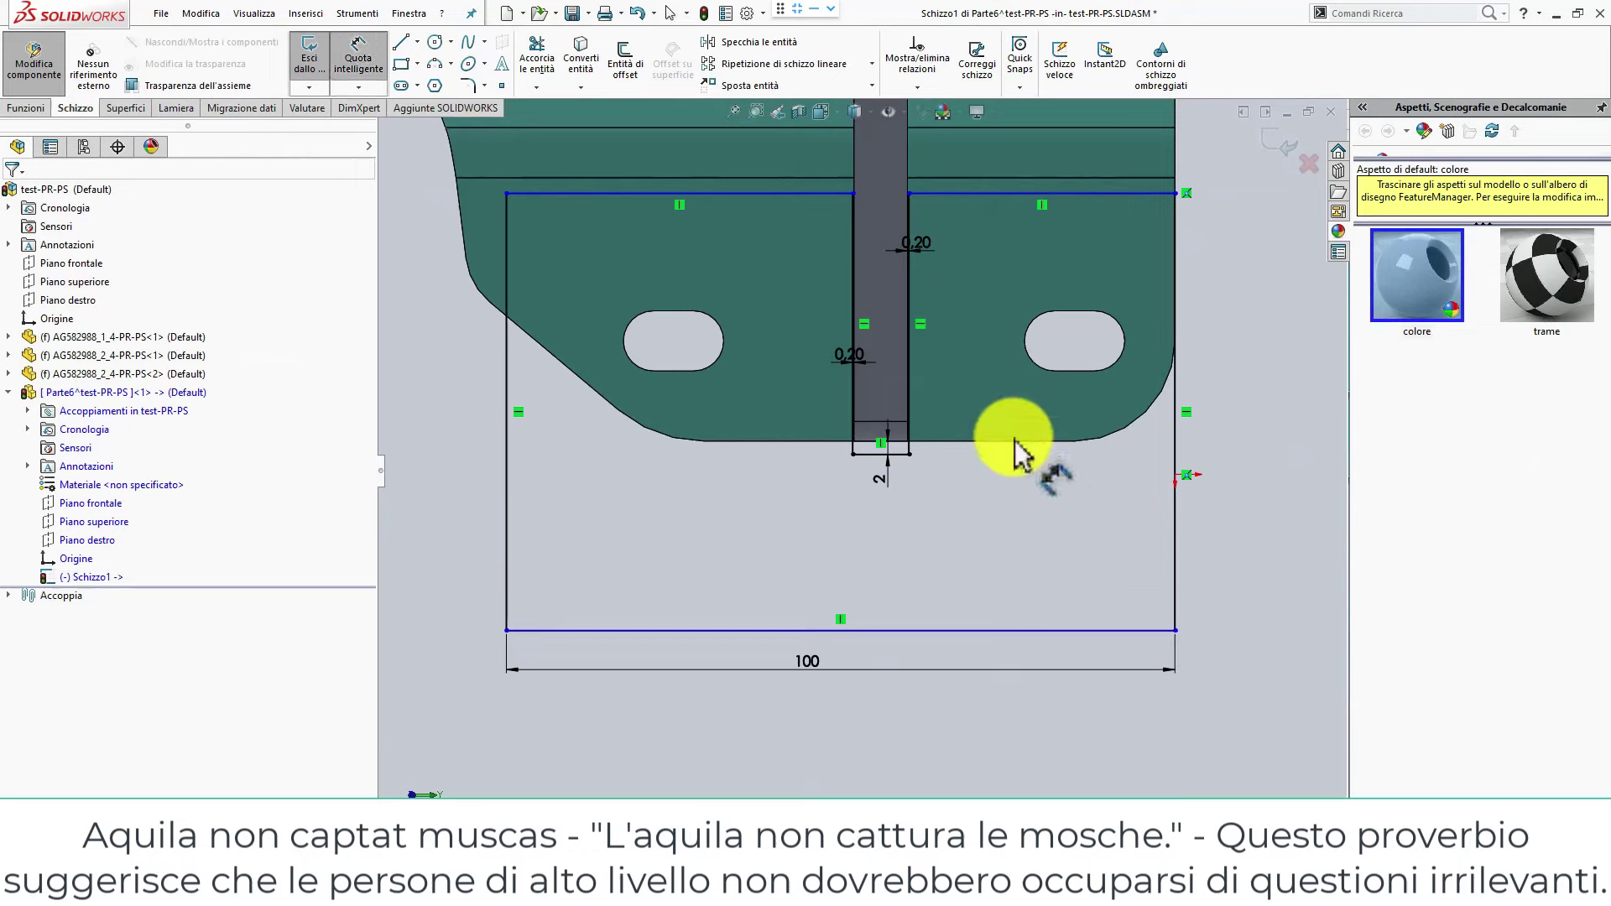
{"action": "left_click", "coordinate": [1011, 441]}
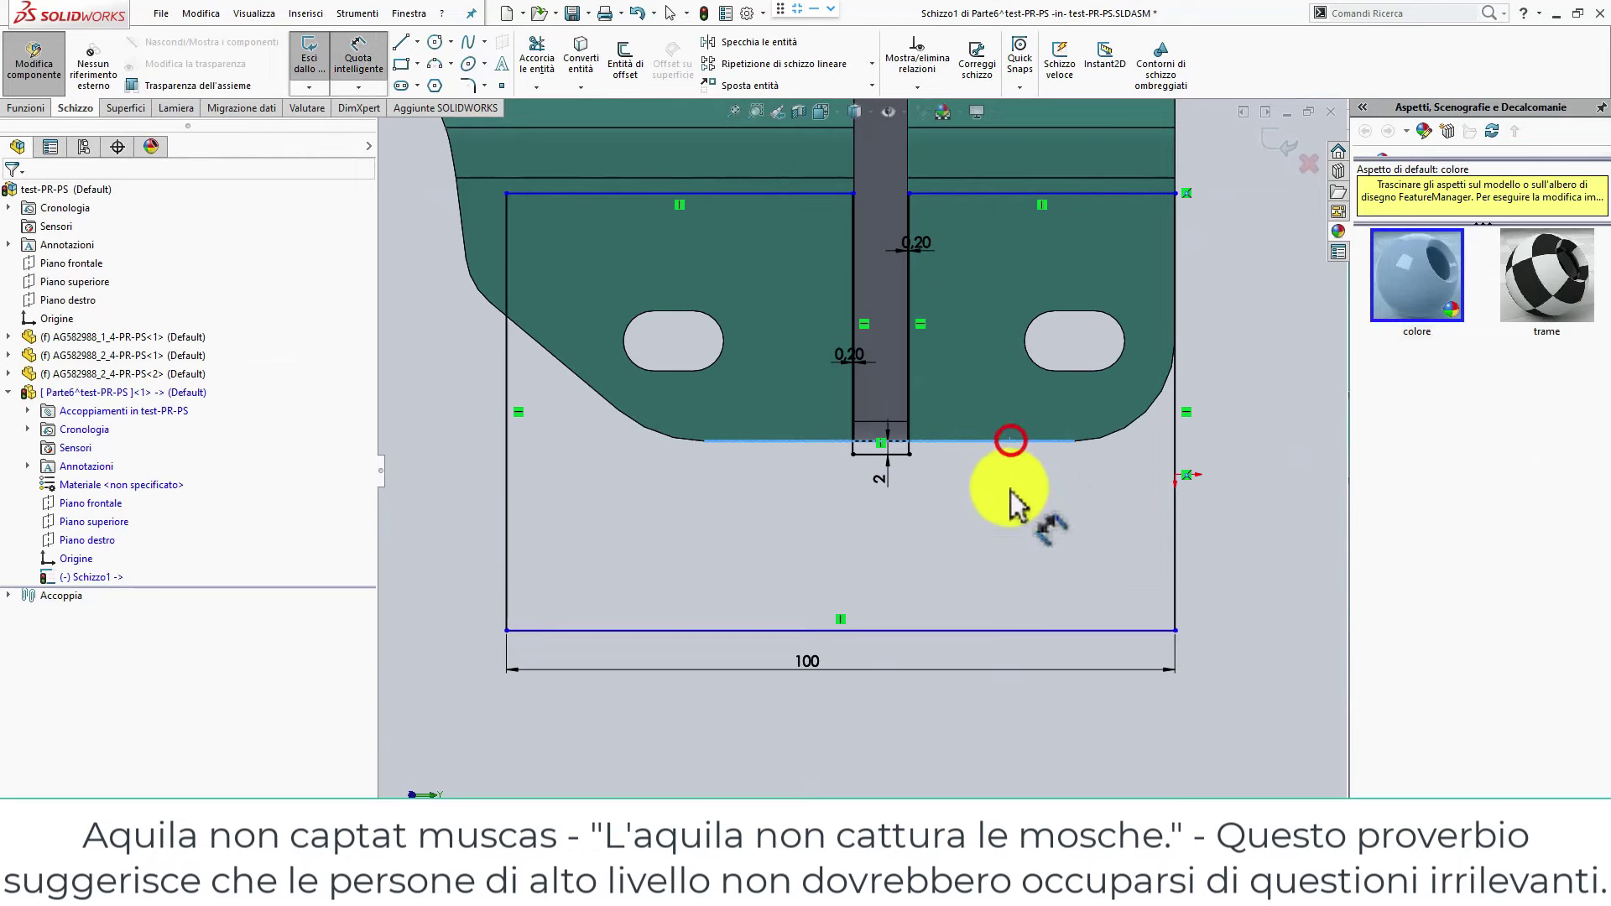
Dimension the gap from the plate's lower edge to Schizzo1's bottom line at 30 mm.
{"action": "left_click", "coordinate": [1007, 632]}
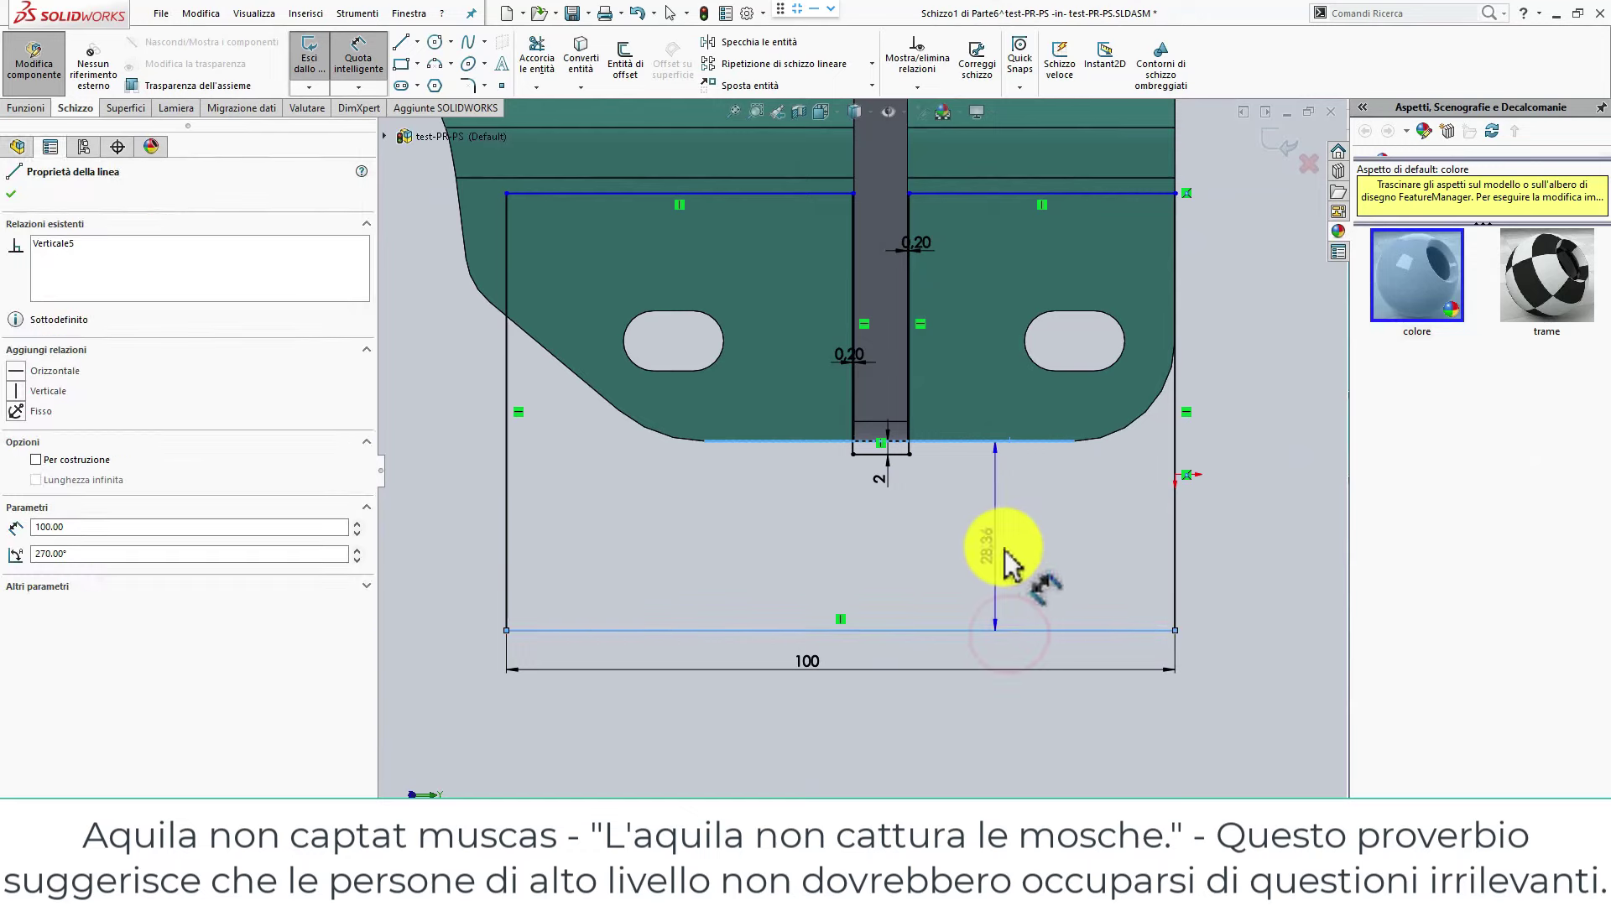
{"action": "left_click", "coordinate": [1003, 548]}
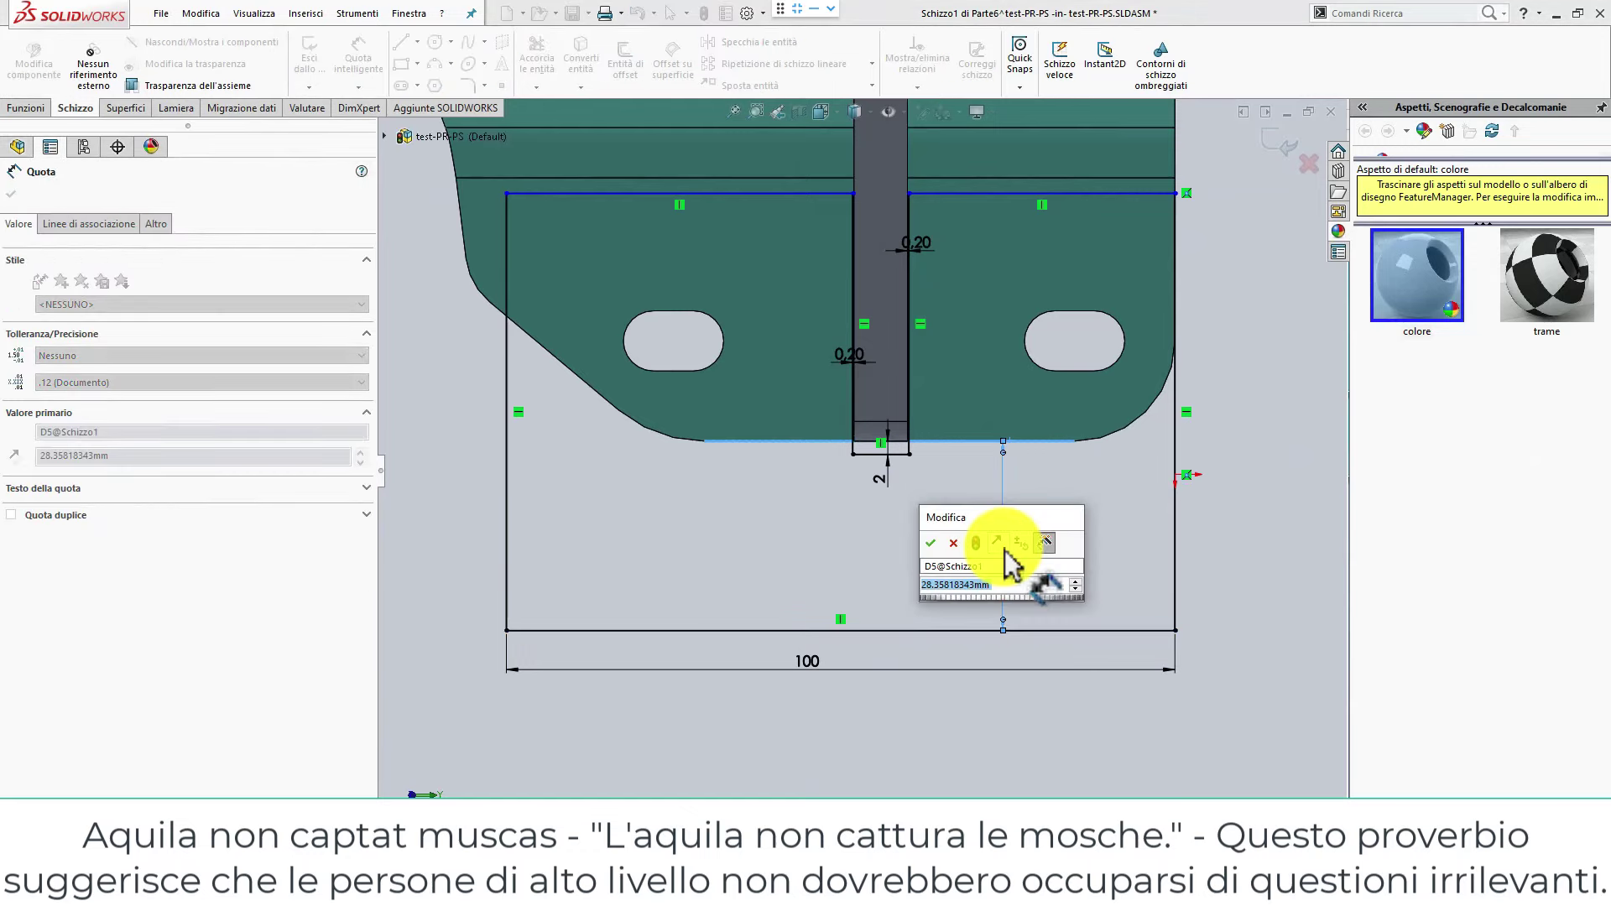
{"action": "left_click_drag", "start_coordinate": [978, 521], "coordinate": [1210, 482]}
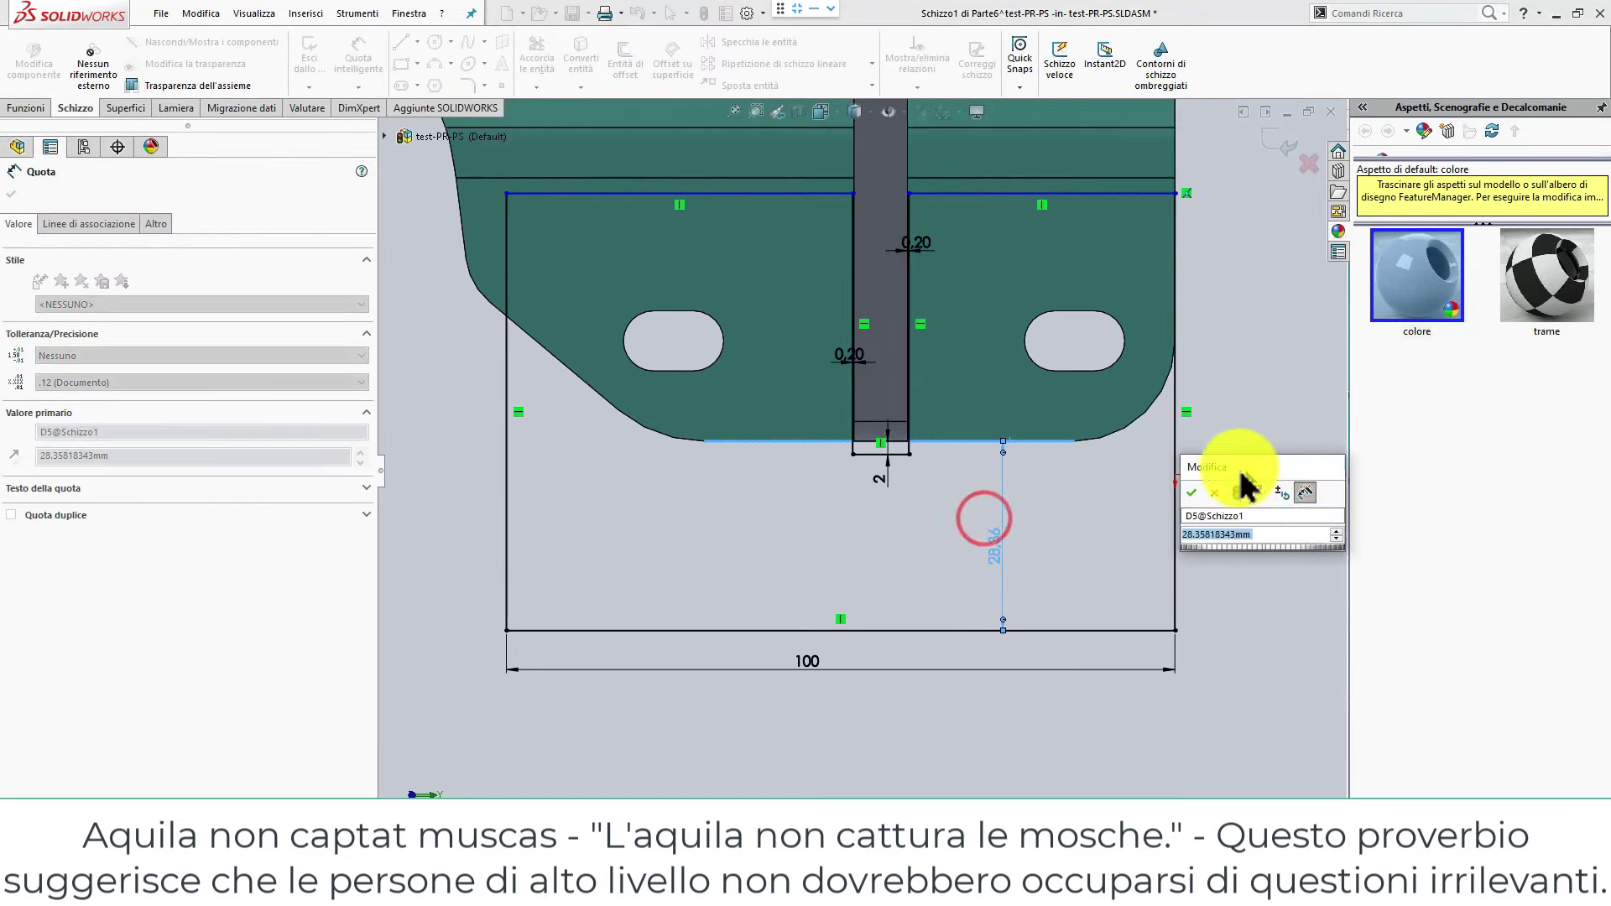
{"action": "left_click", "coordinate": [1162, 492]}
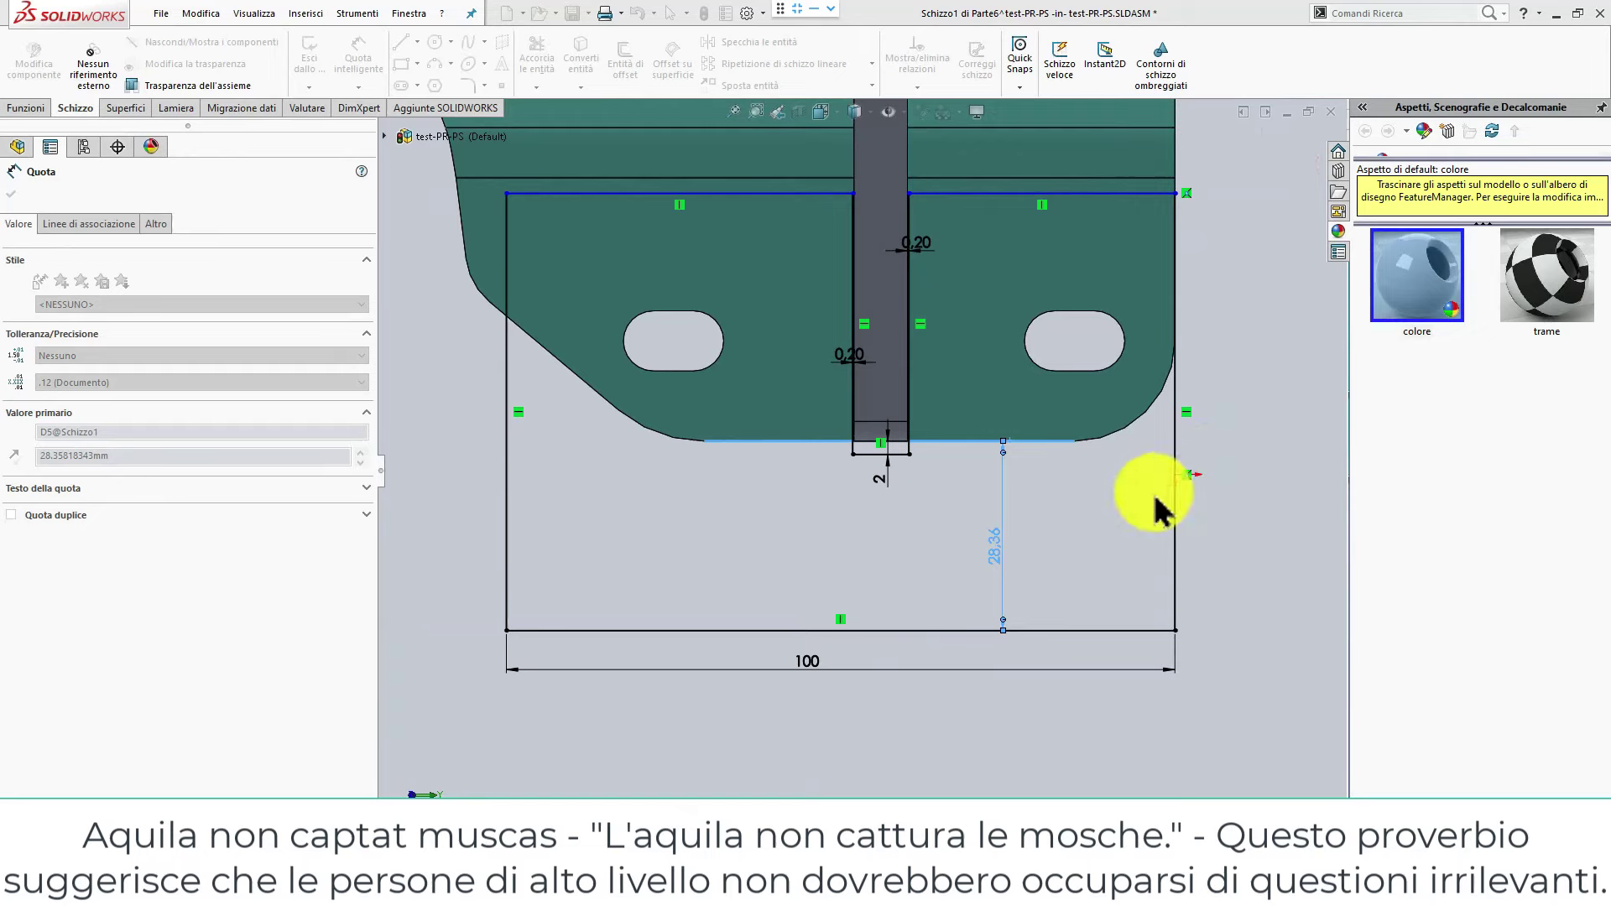
{"action": "left_click", "coordinate": [1253, 525]}
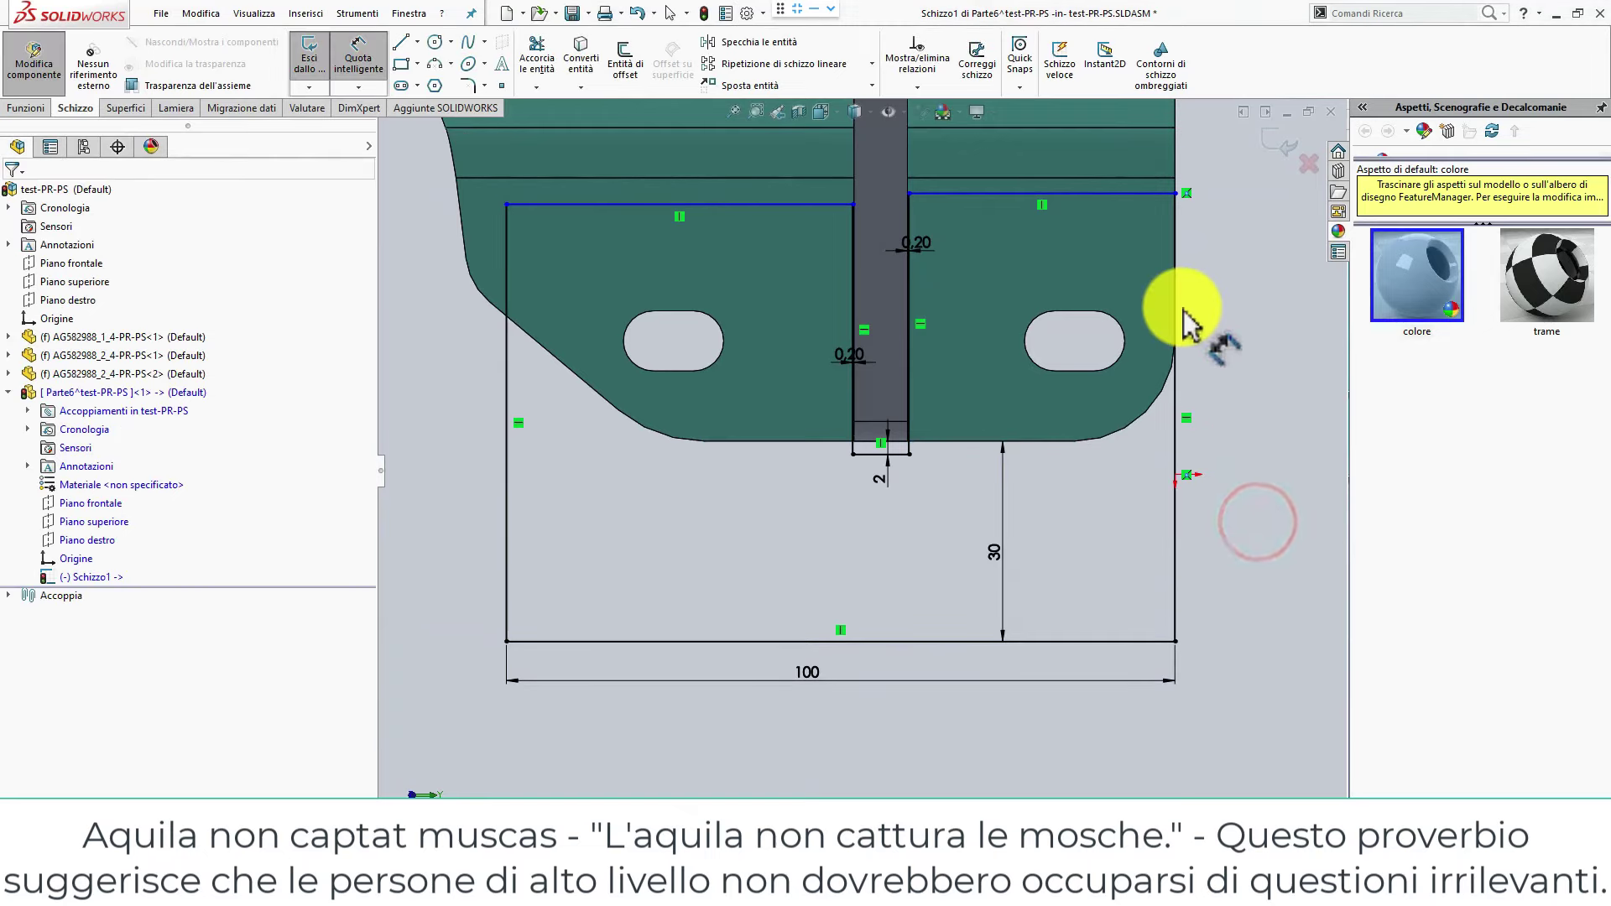
Make the two top sketch lines collinear and lower them slightly.
{"action": "left_click", "coordinate": [795, 206]}
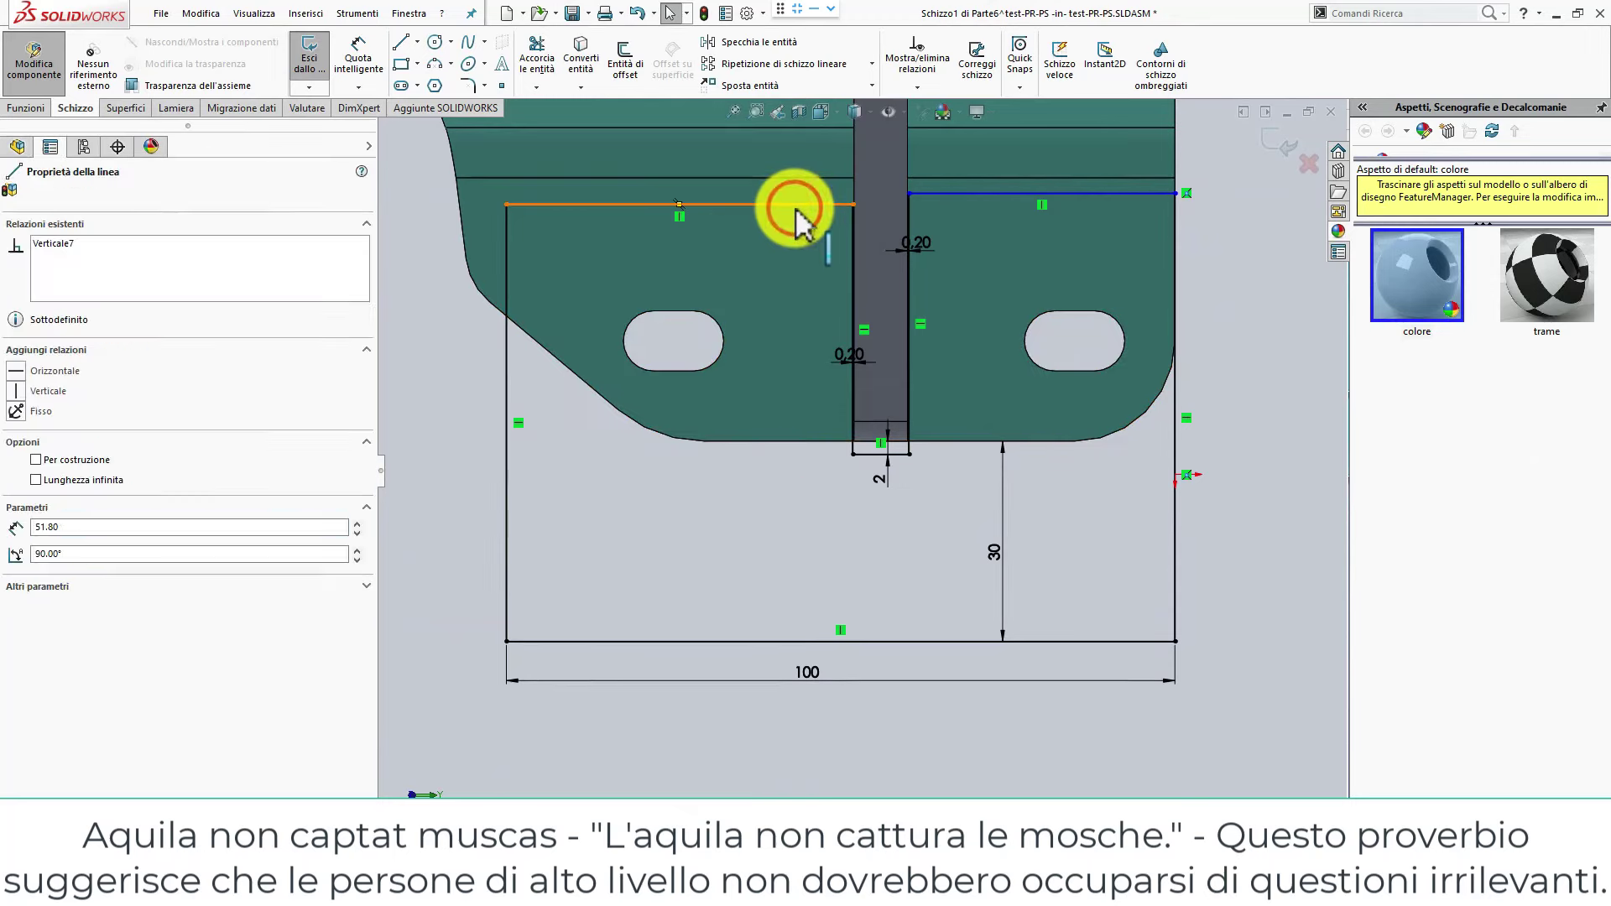
{"action": "left_click", "coordinate": [972, 198], "text": "ctrl"}
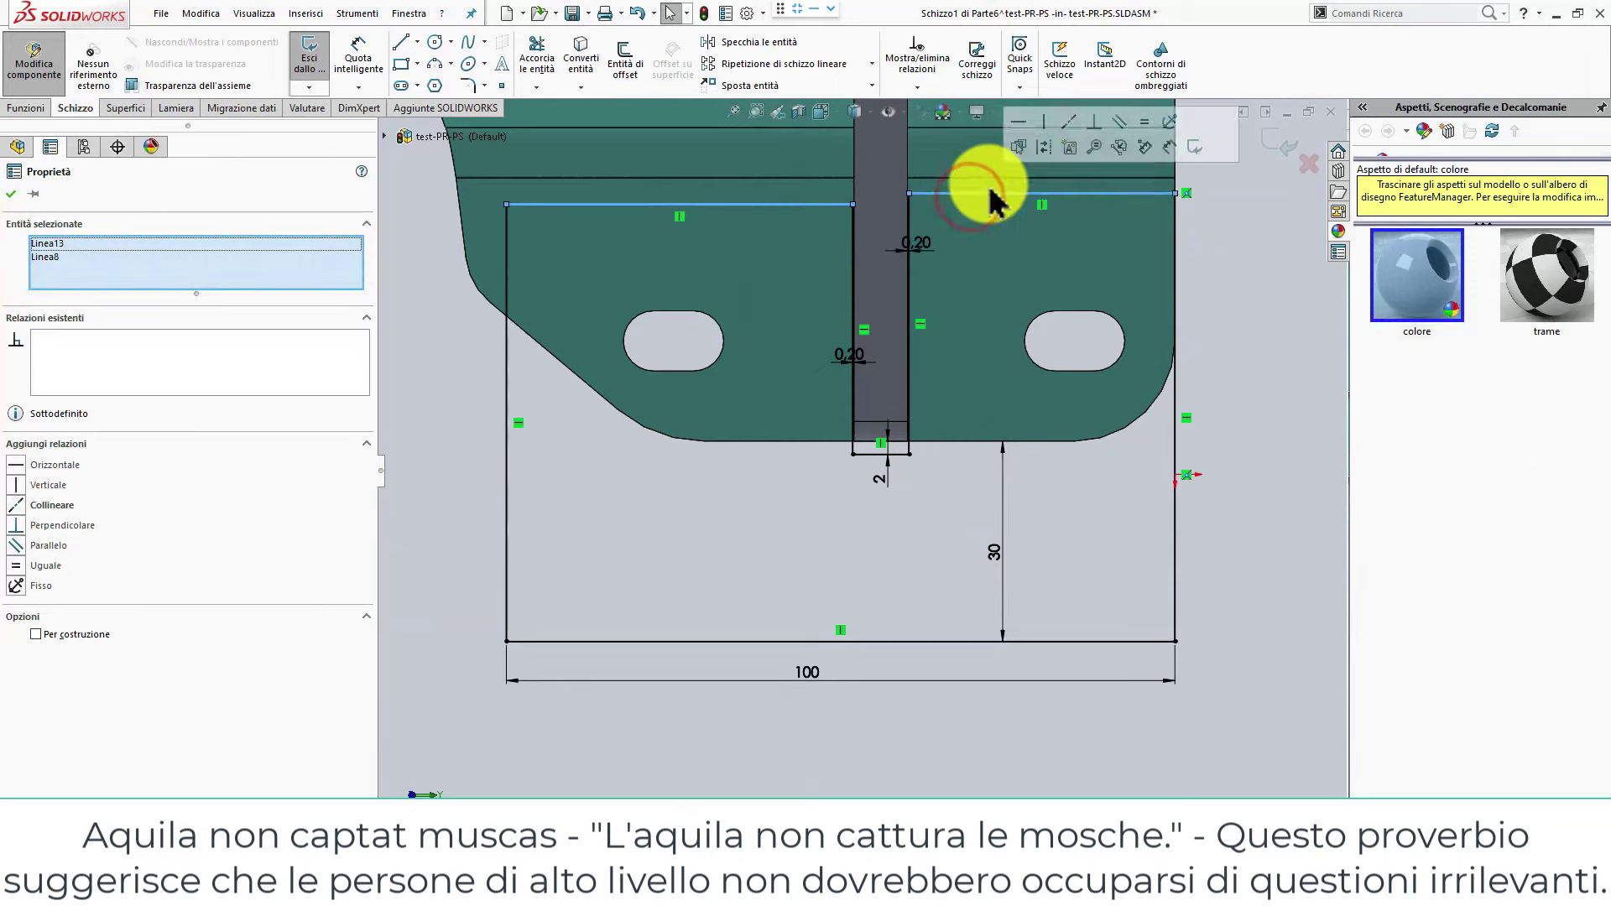
{"action": "left_click", "coordinate": [1070, 122]}
{"action": "left_click", "coordinate": [1170, 239]}
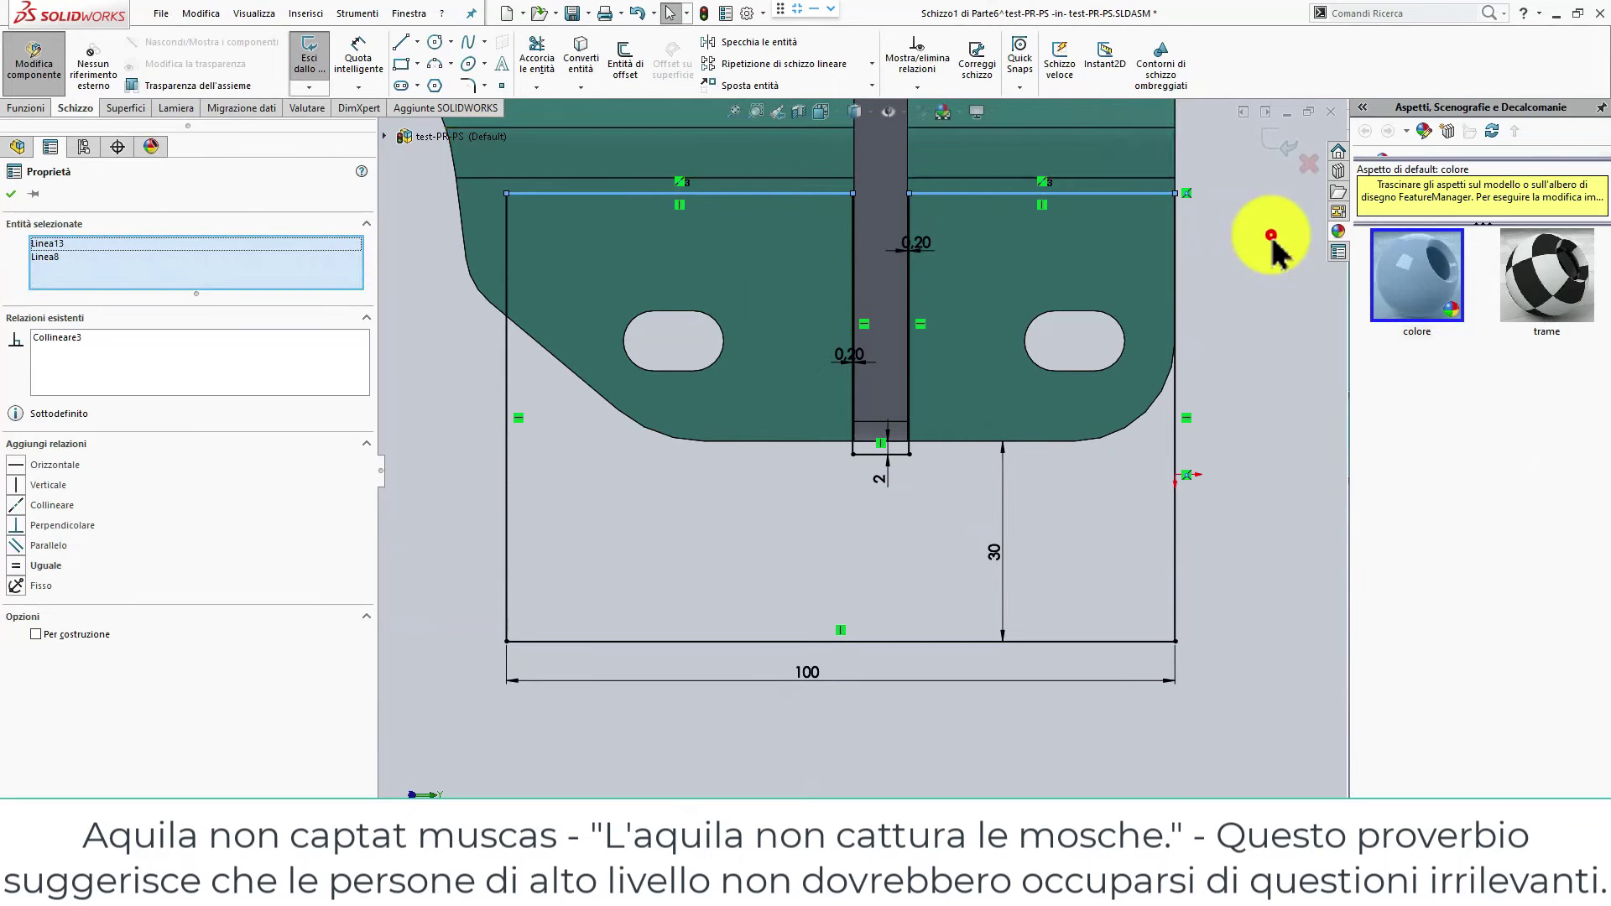
{"action": "left_click_drag", "start_coordinate": [1176, 193], "coordinate": [1250, 256]}
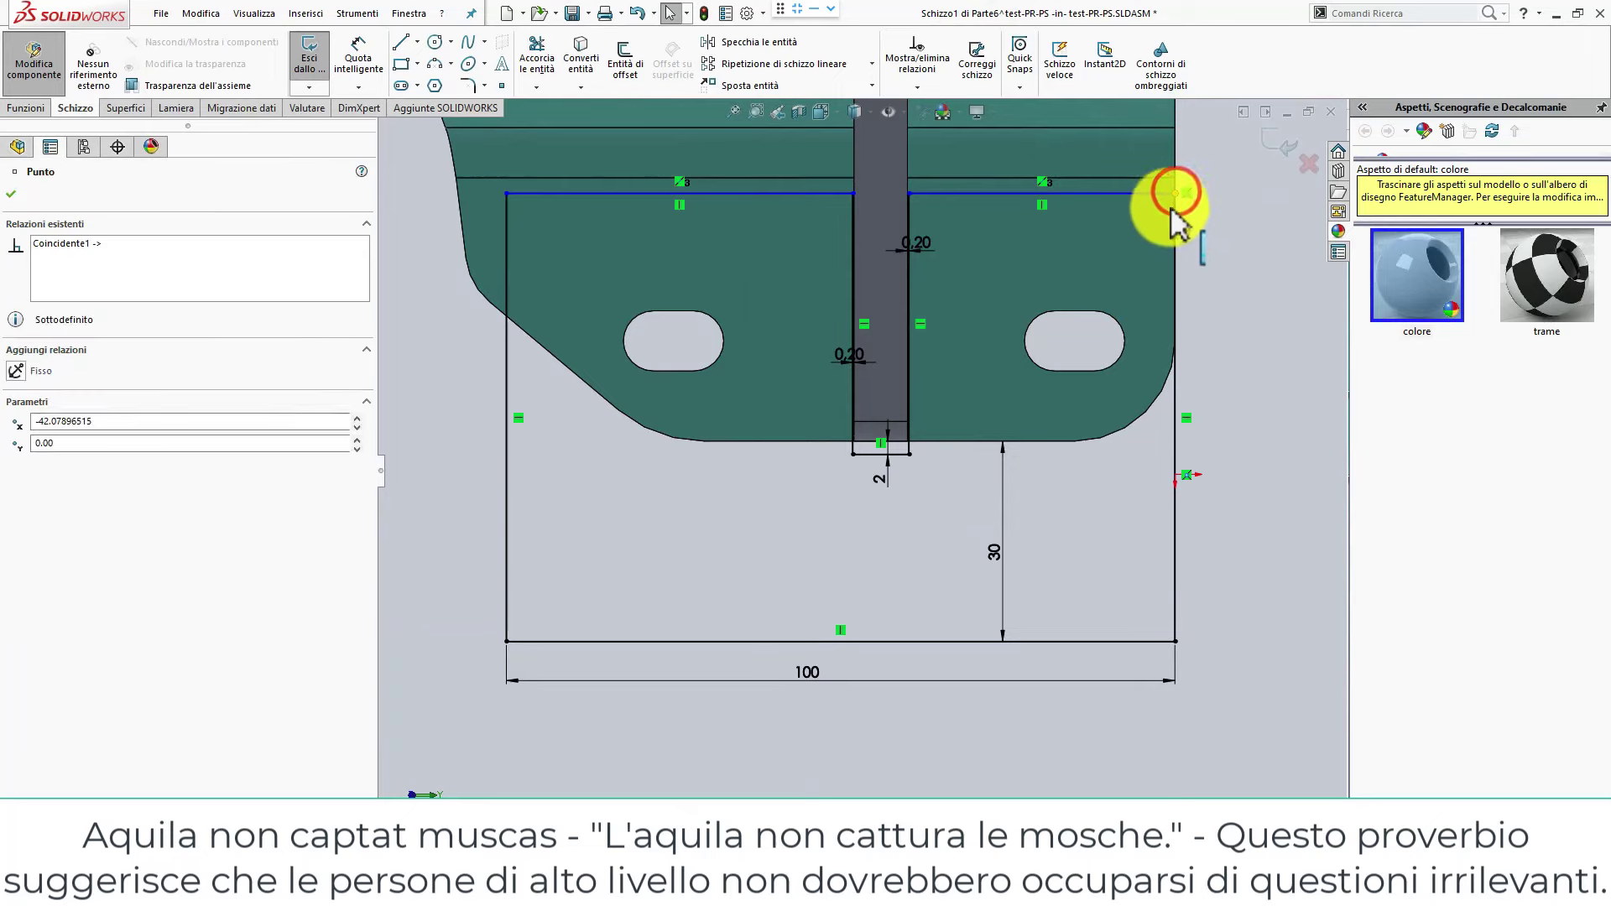
{"action": "left_click", "coordinate": [1284, 310]}
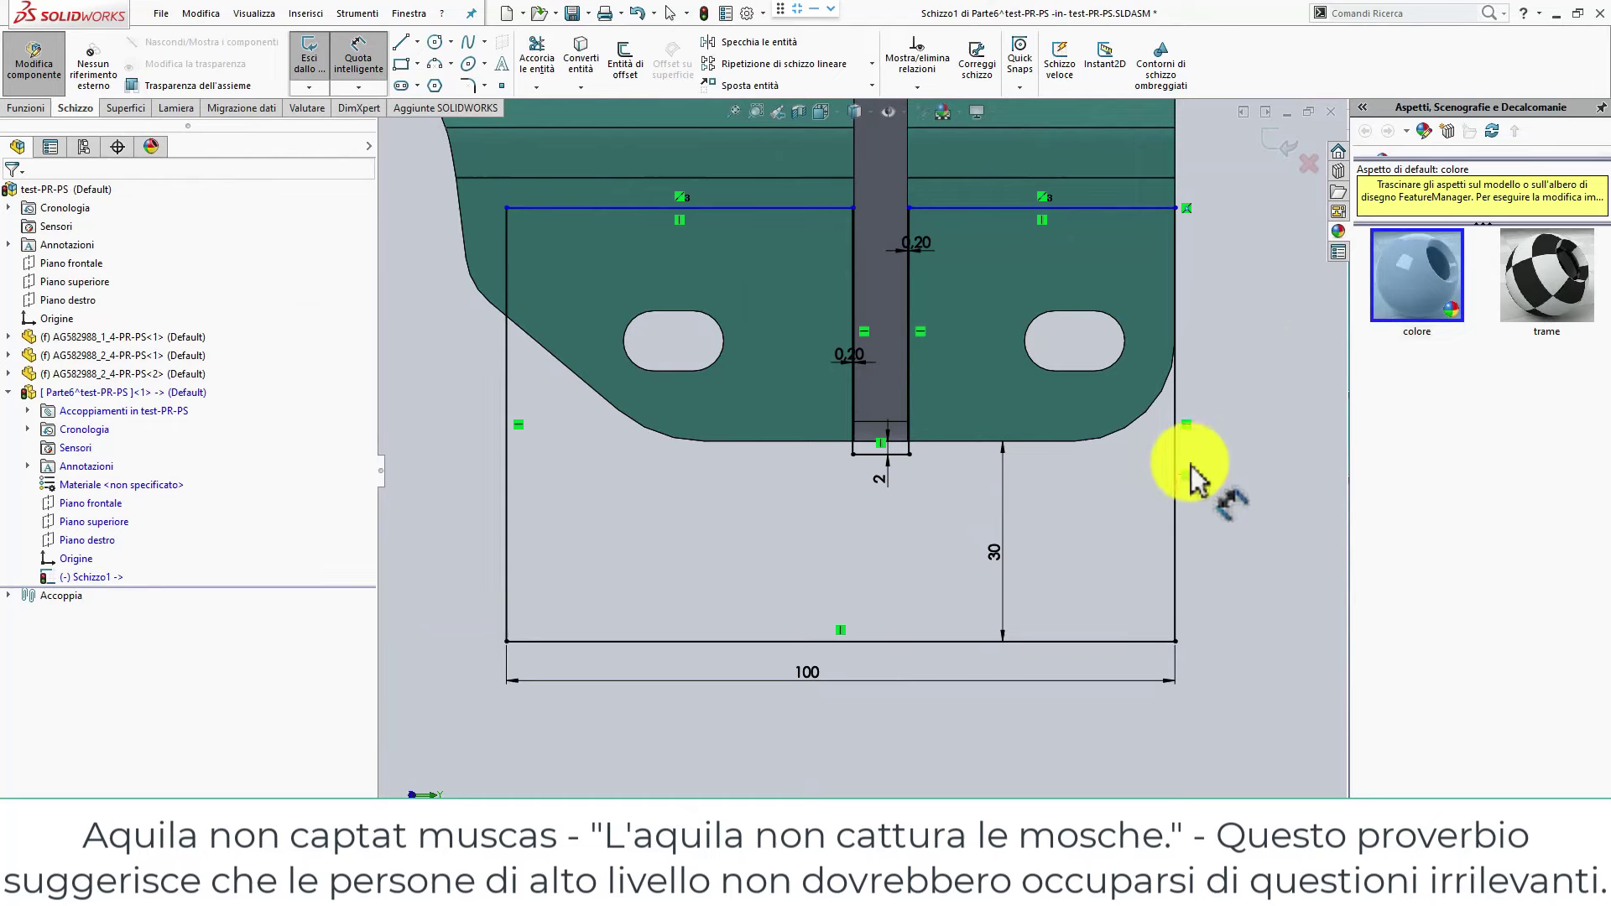
Dimension the rectangle's right vertical line to a 65 mm height.
{"action": "left_click", "coordinate": [1177, 537]}
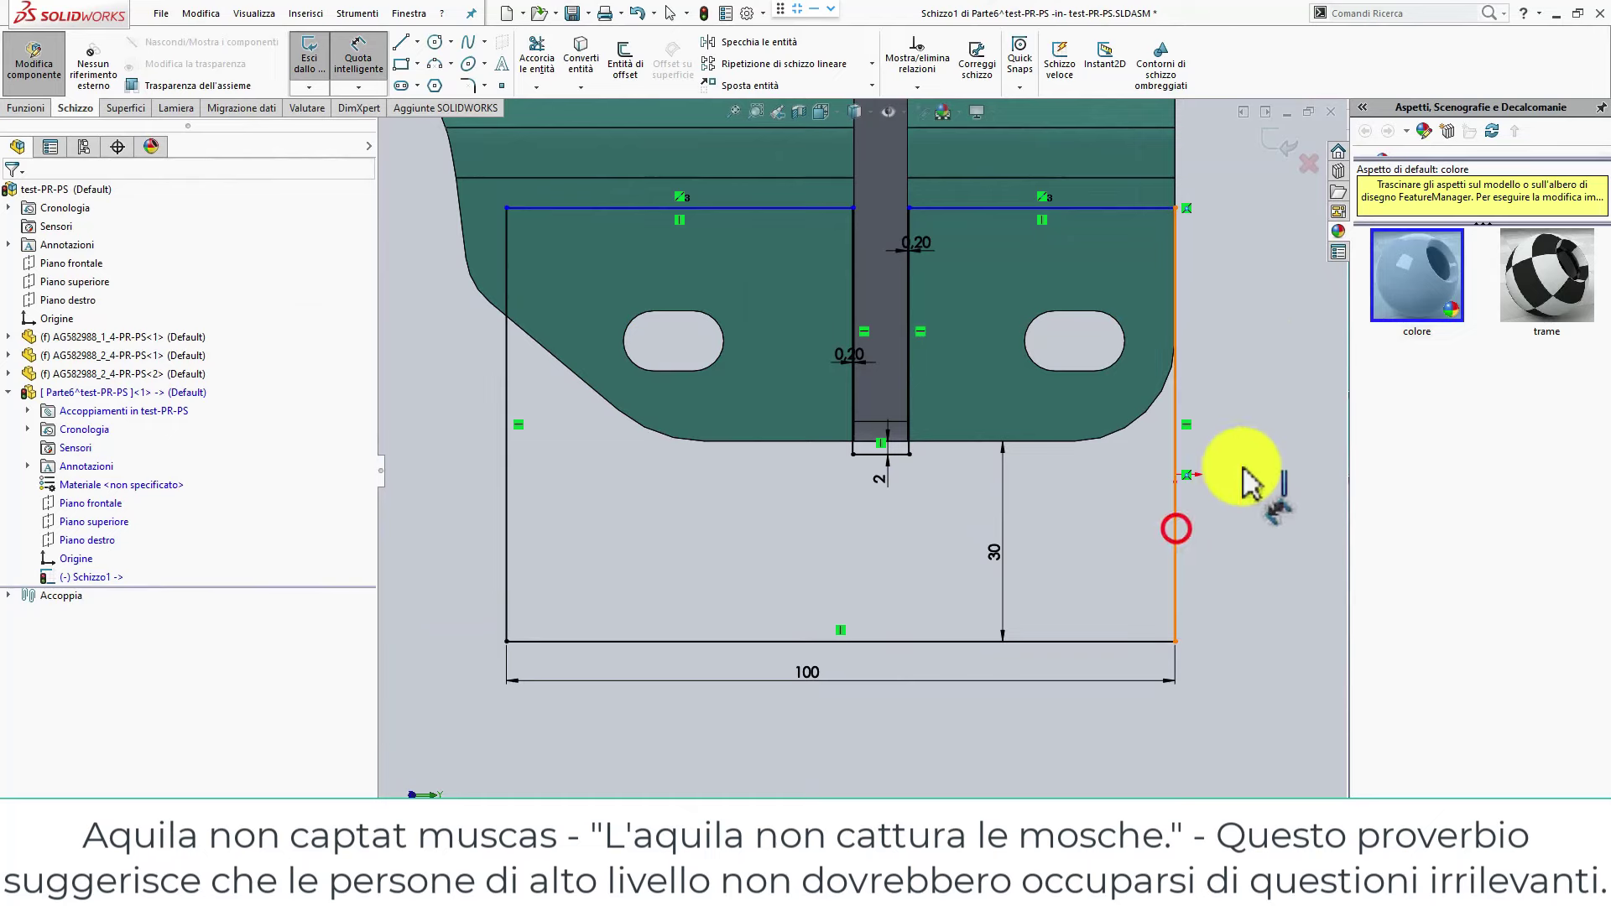
{"action": "left_click", "coordinate": [1260, 463]}
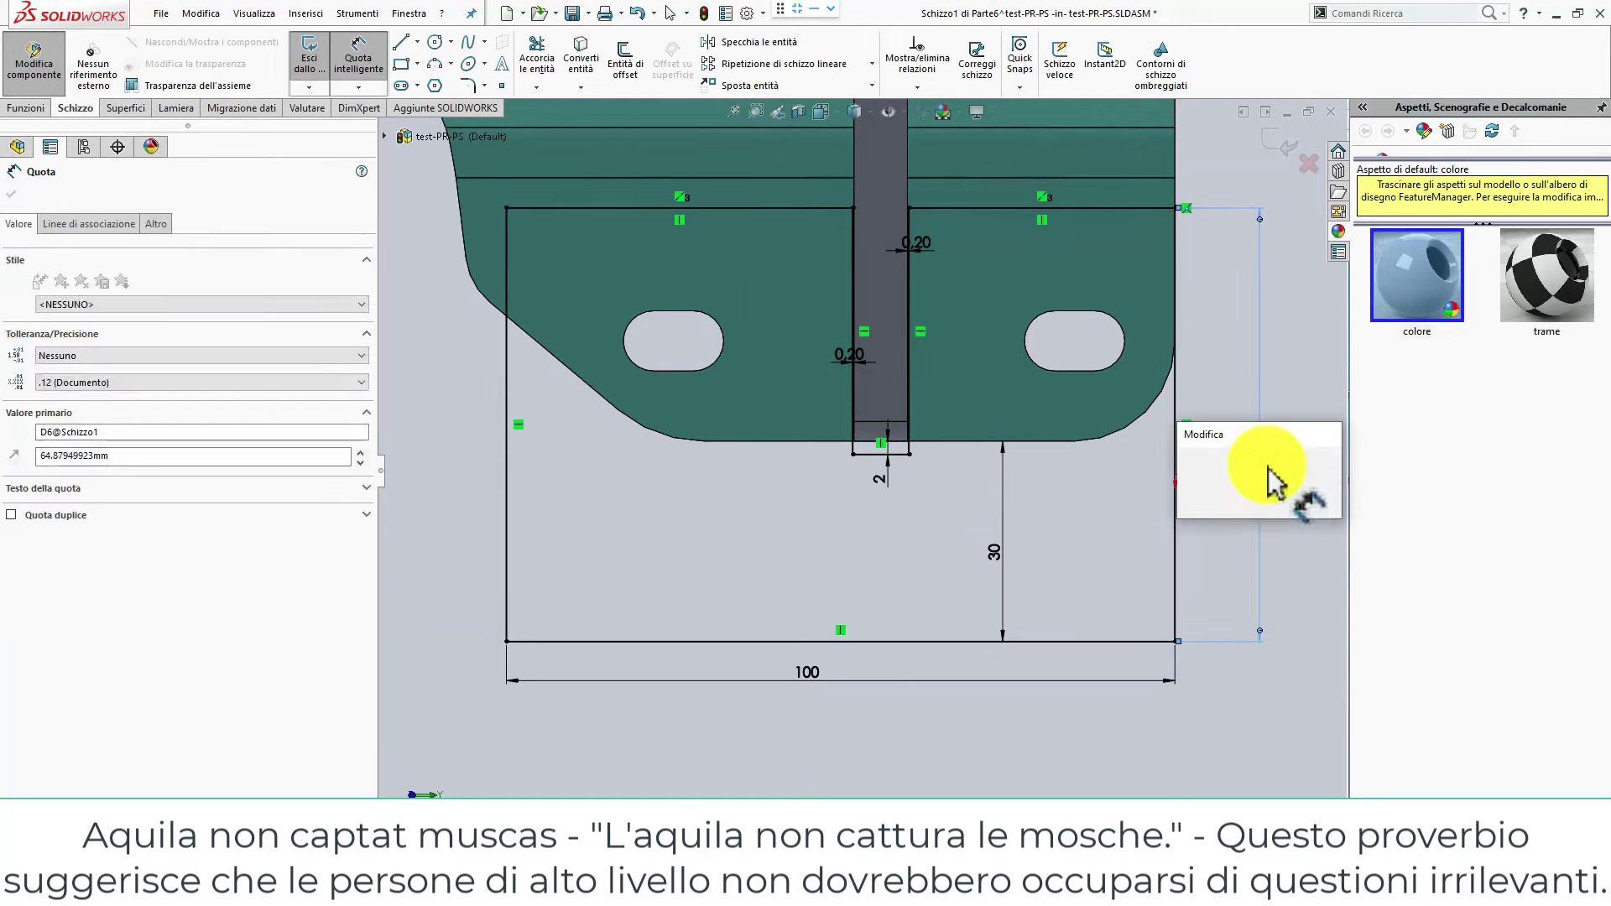
{"action": "type", "text": "65"}
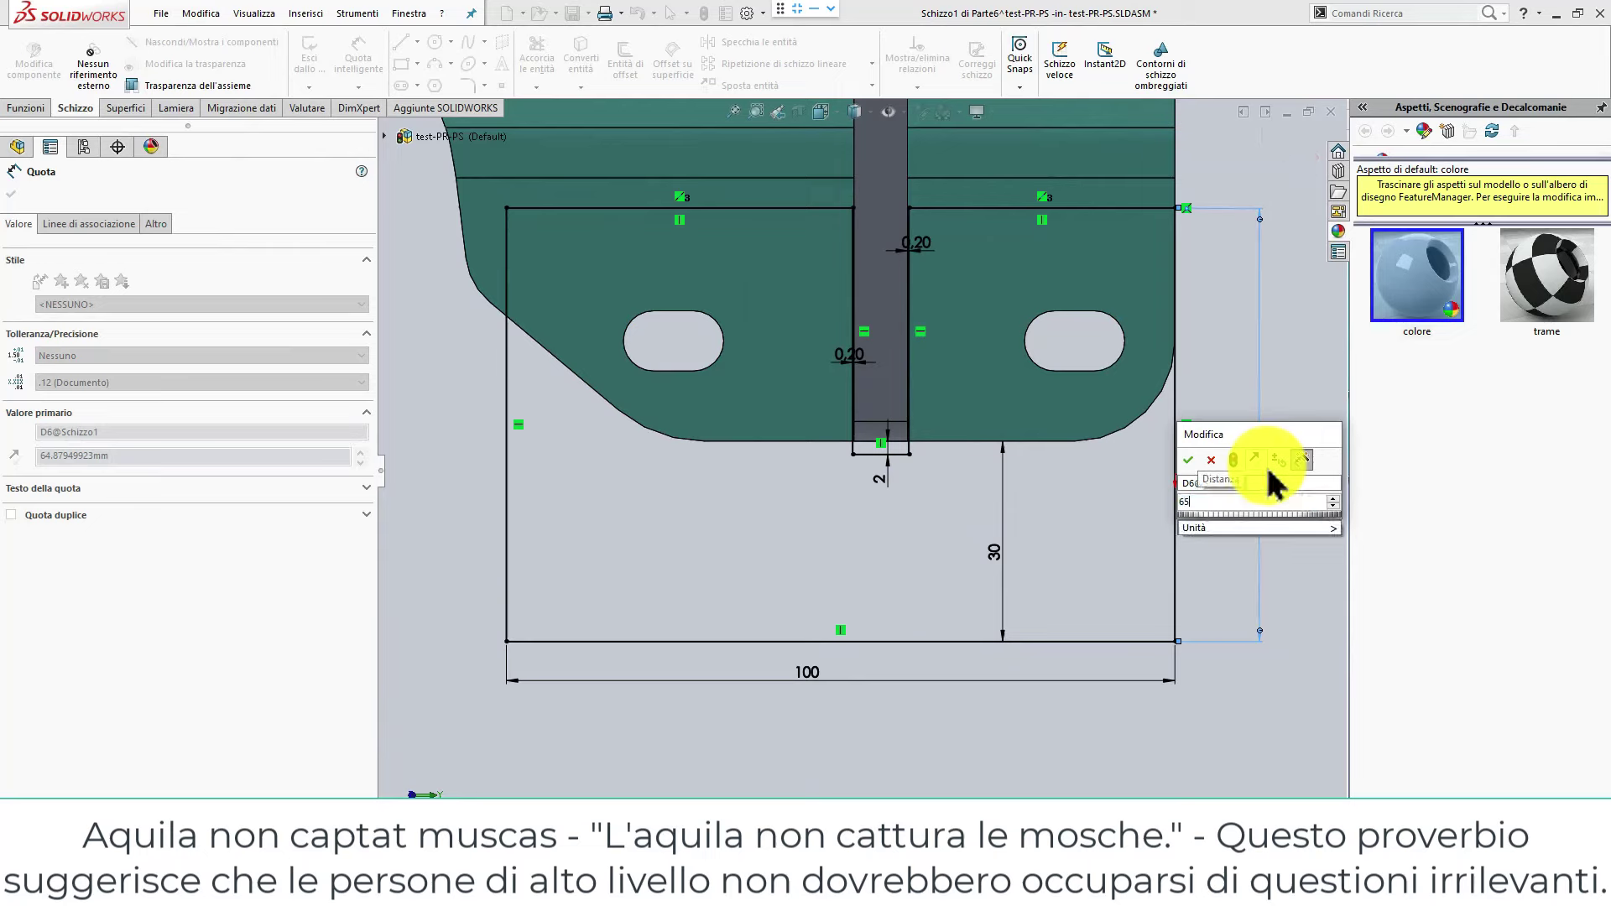
{"action": "key", "text": "Return"}
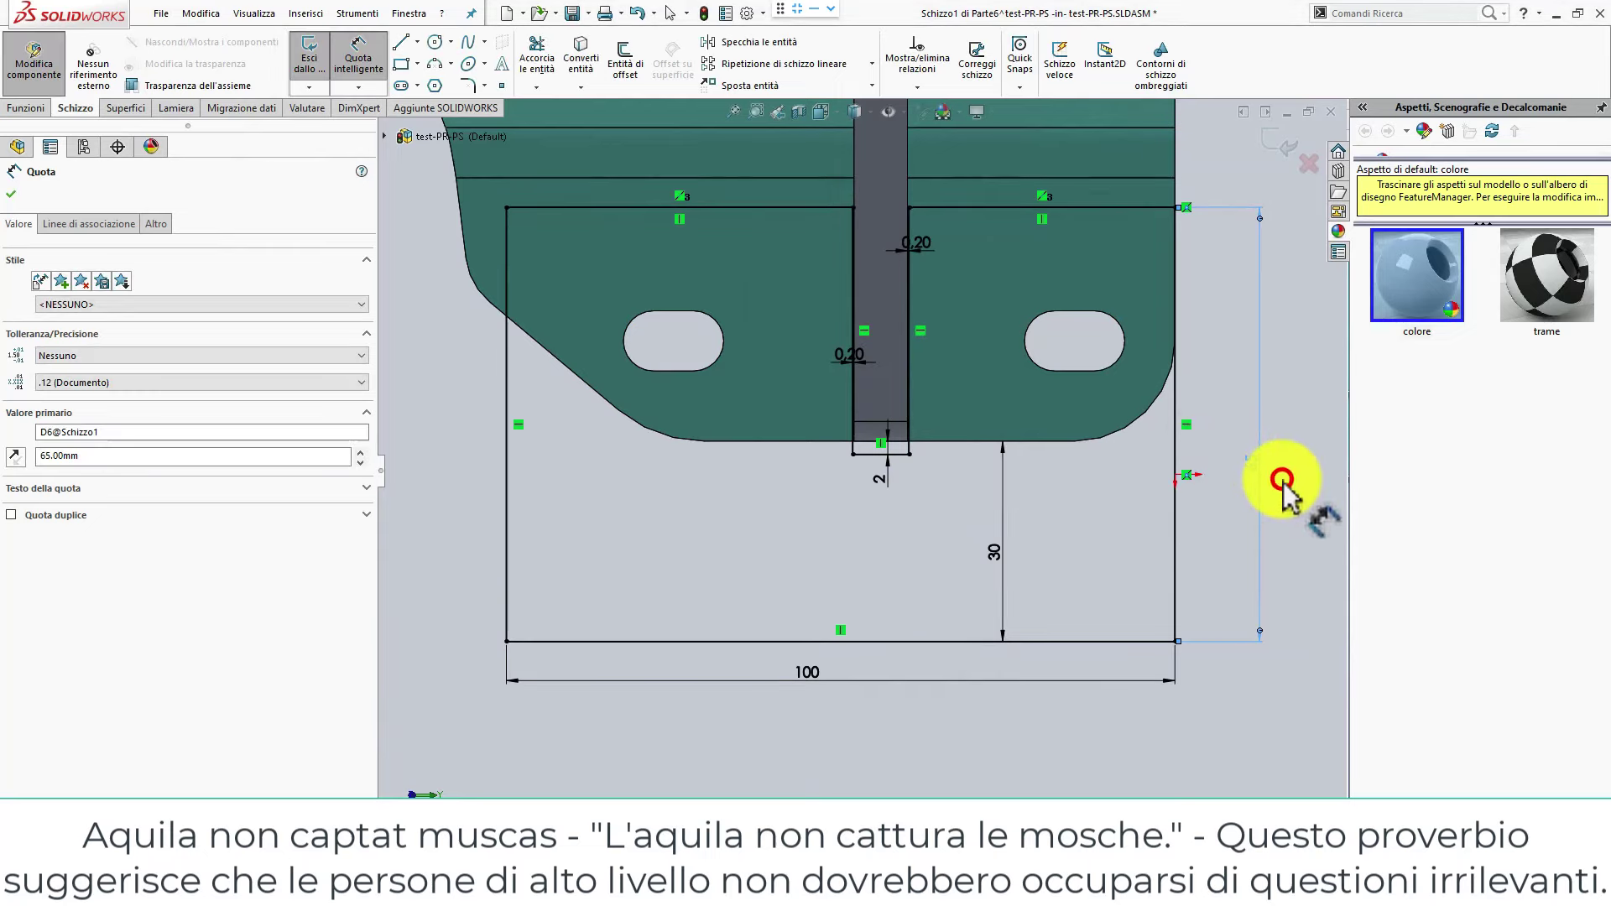
{"action": "left_click", "coordinate": [1282, 481]}
{"action": "key", "text": "Escape"}
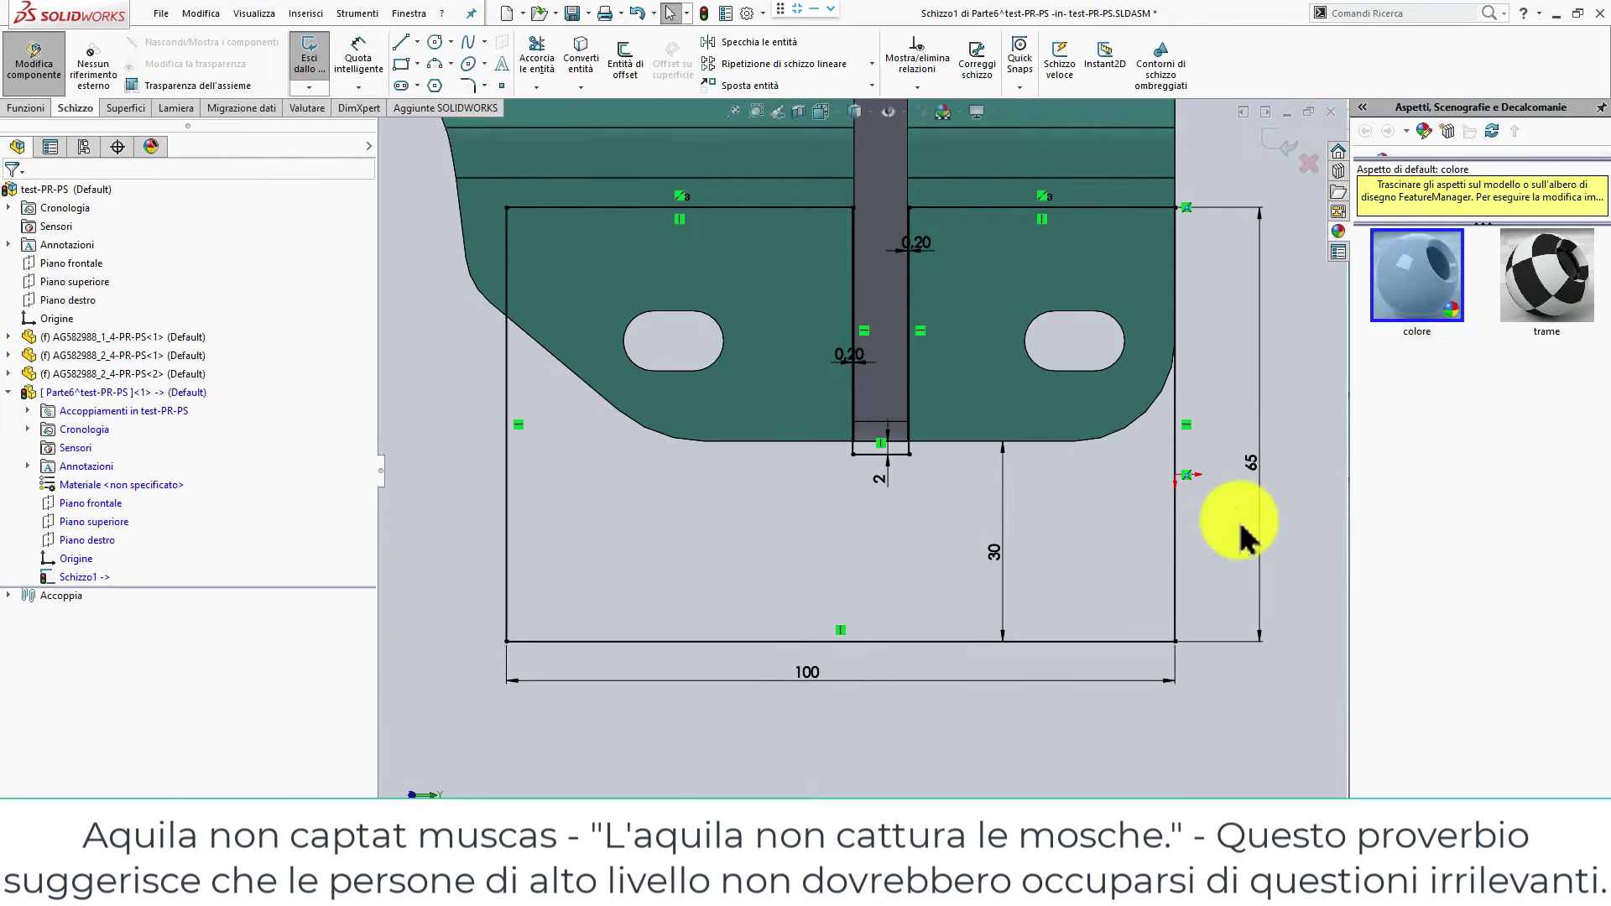
Orbit to a 3D view and start a base extrusion of Schizzo1, previewing 10 mm blind.
{"action": "key", "text": "z"}
{"action": "mouse_move", "coordinate": [974, 630]}
{"action": "middle_mouse_down"}
{"action": "mouse_move", "coordinate": [971, 467]}
{"action": "mouse_move", "coordinate": [1025, 370]}
{"action": "mouse_move", "coordinate": [982, 388]}
{"action": "middle_mouse_up"}
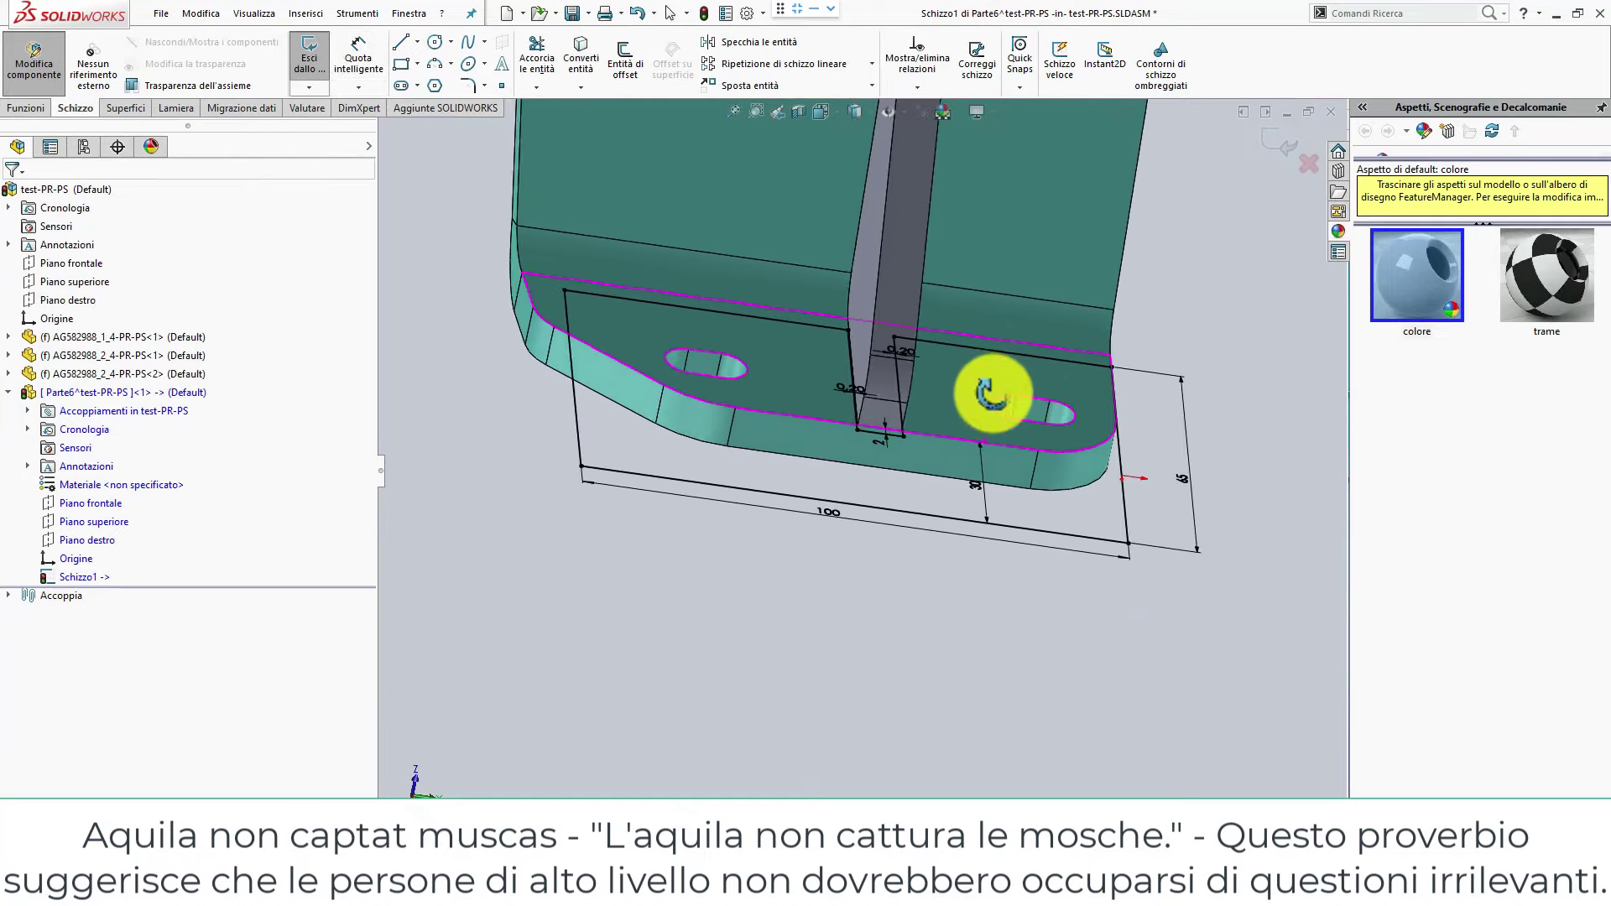
{"action": "left_click", "coordinate": [26, 108]}
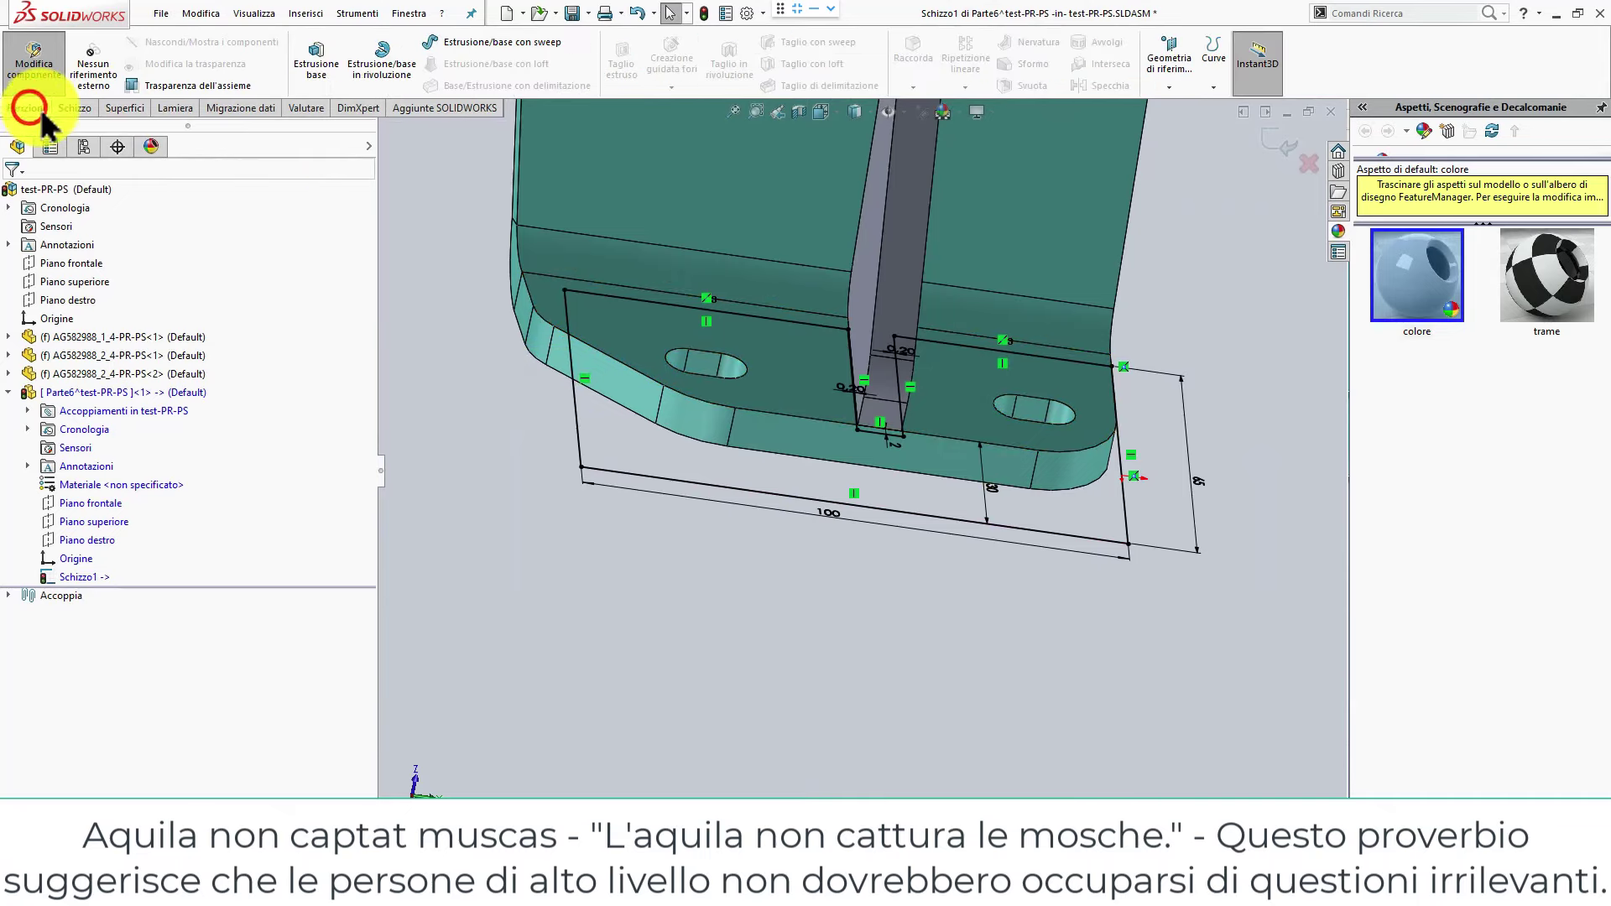
{"action": "left_click", "coordinate": [312, 73]}
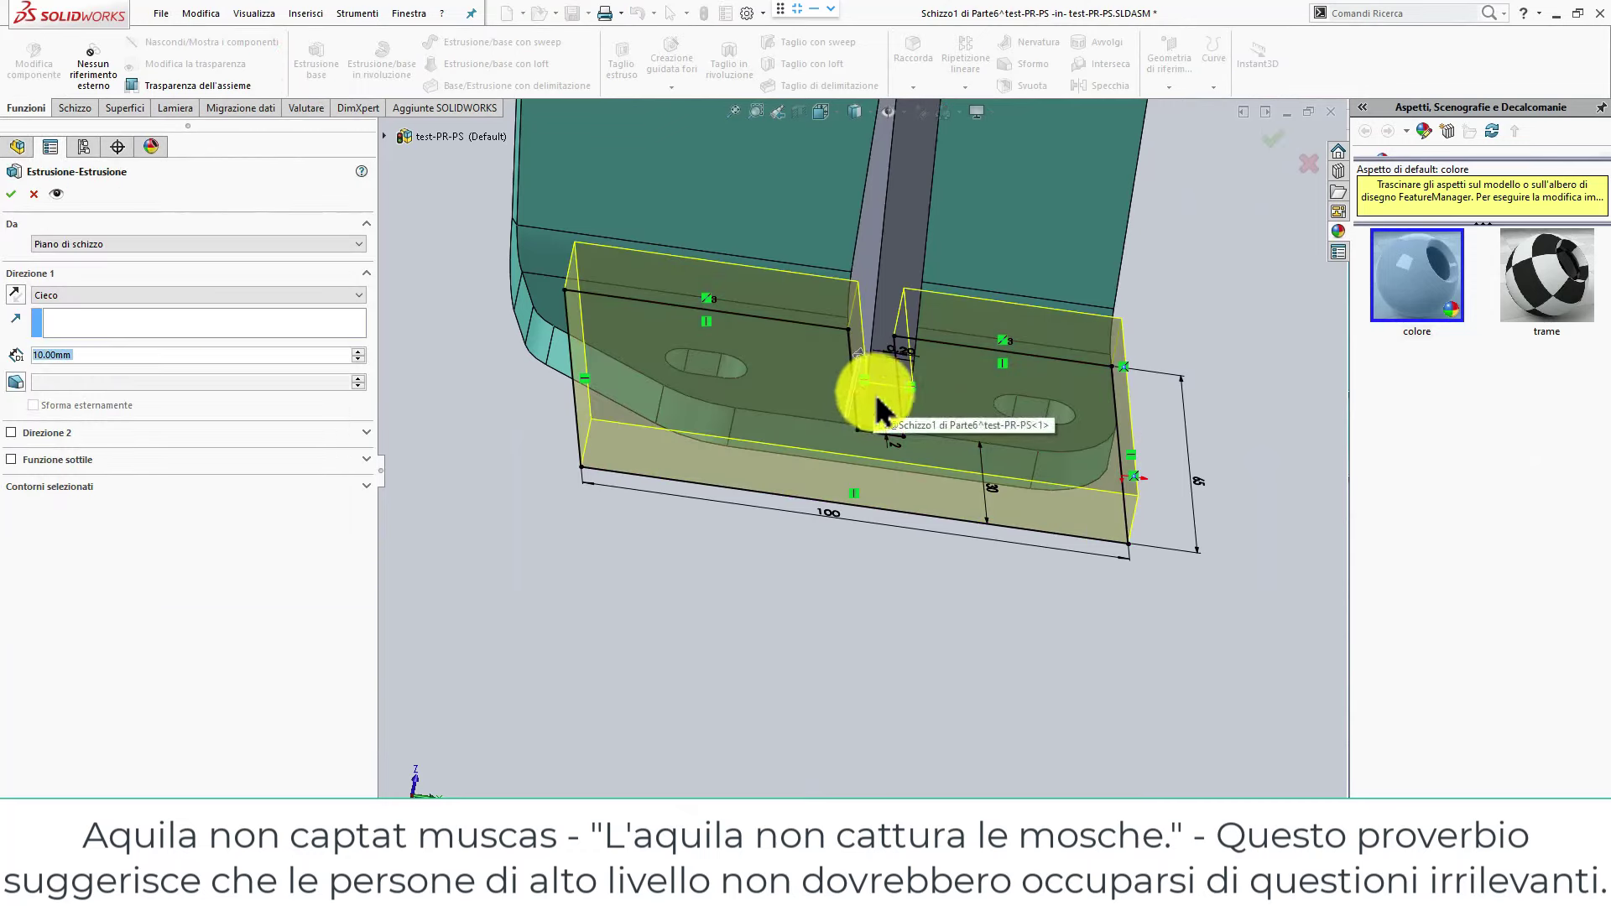
Extrude Schizzo1 35 mm blind to create the Estrusione-Estrusione1 box.
{"action": "middle_click_drag", "start_coordinate": [889, 420], "coordinate": [857, 414]}
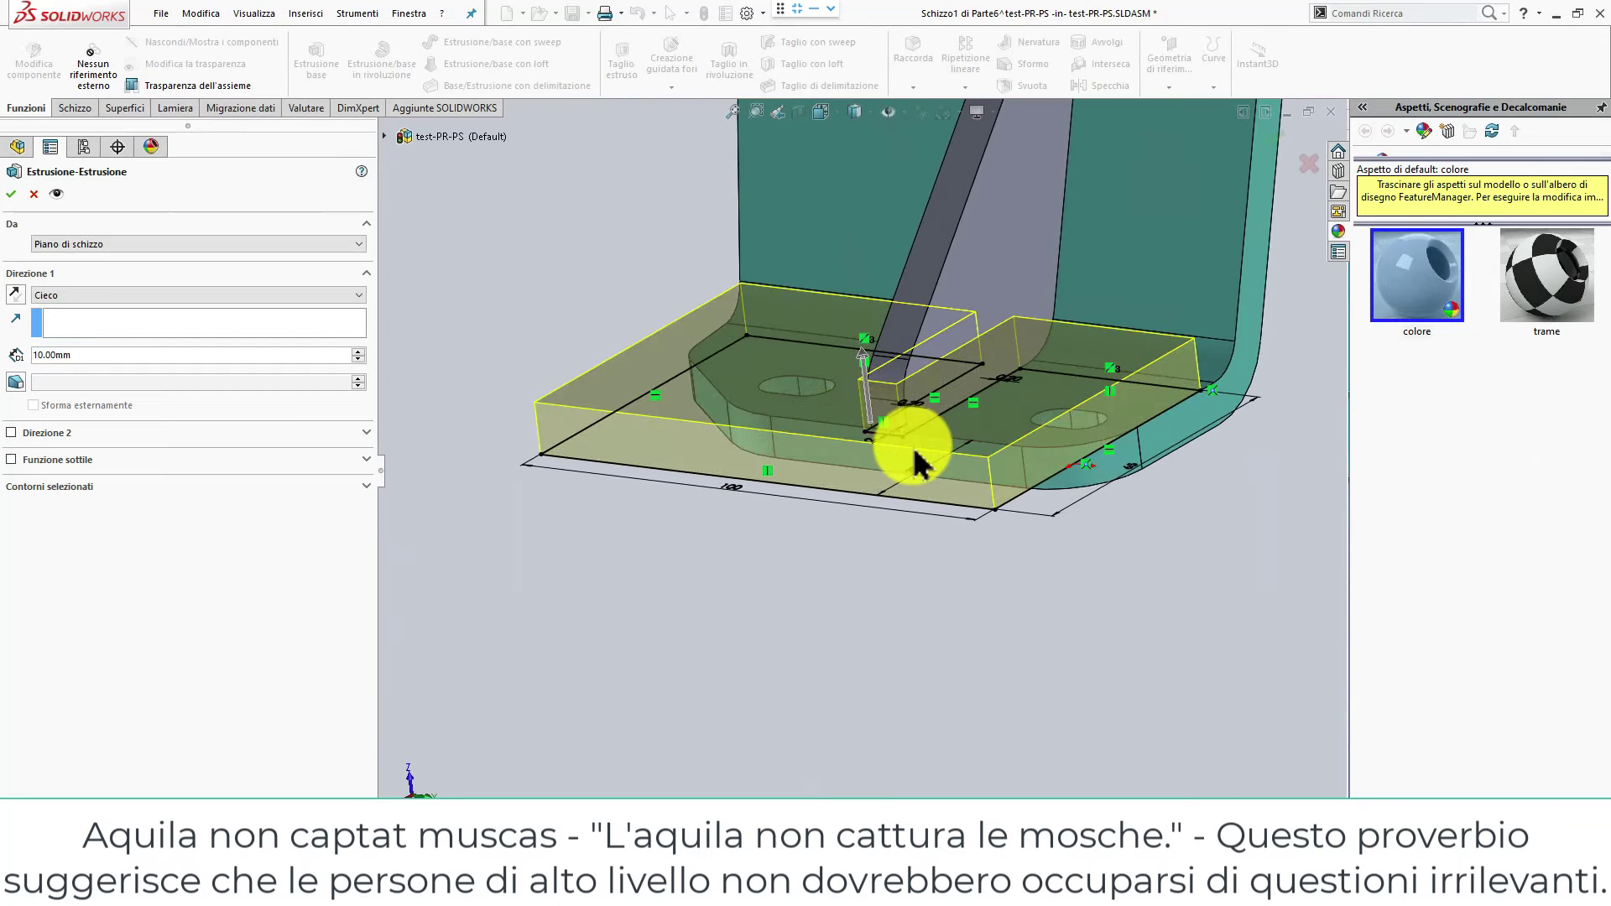
{"action": "left_click_drag", "start_coordinate": [863, 370], "coordinate": [847, 270]}
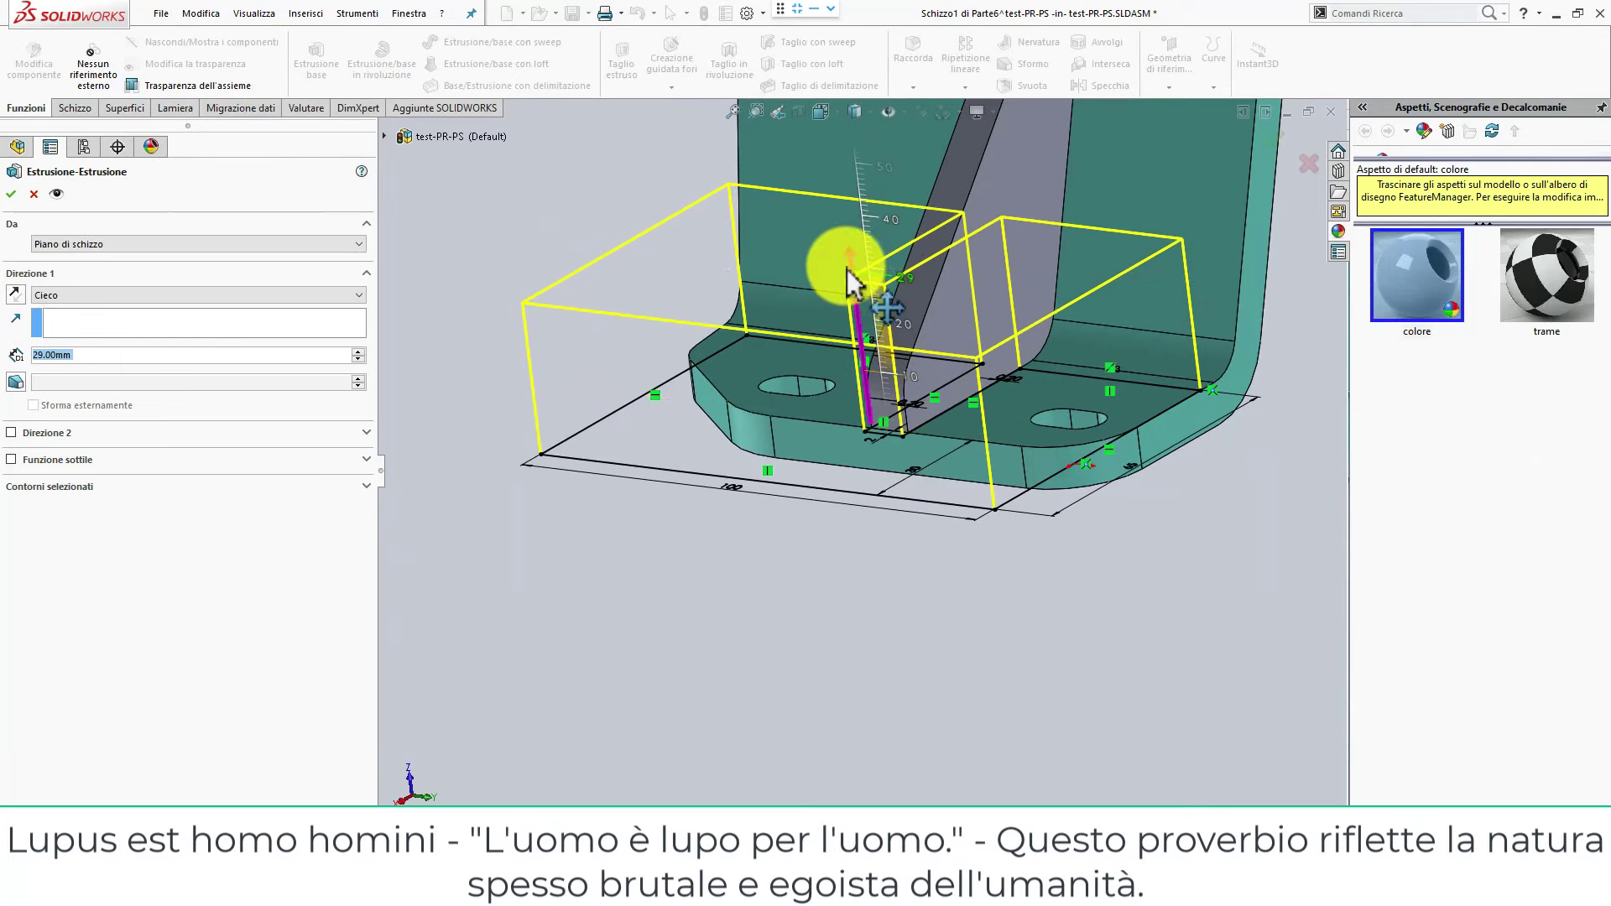
{"action": "left_click_drag", "start_coordinate": [848, 270], "coordinate": [834, 204]}
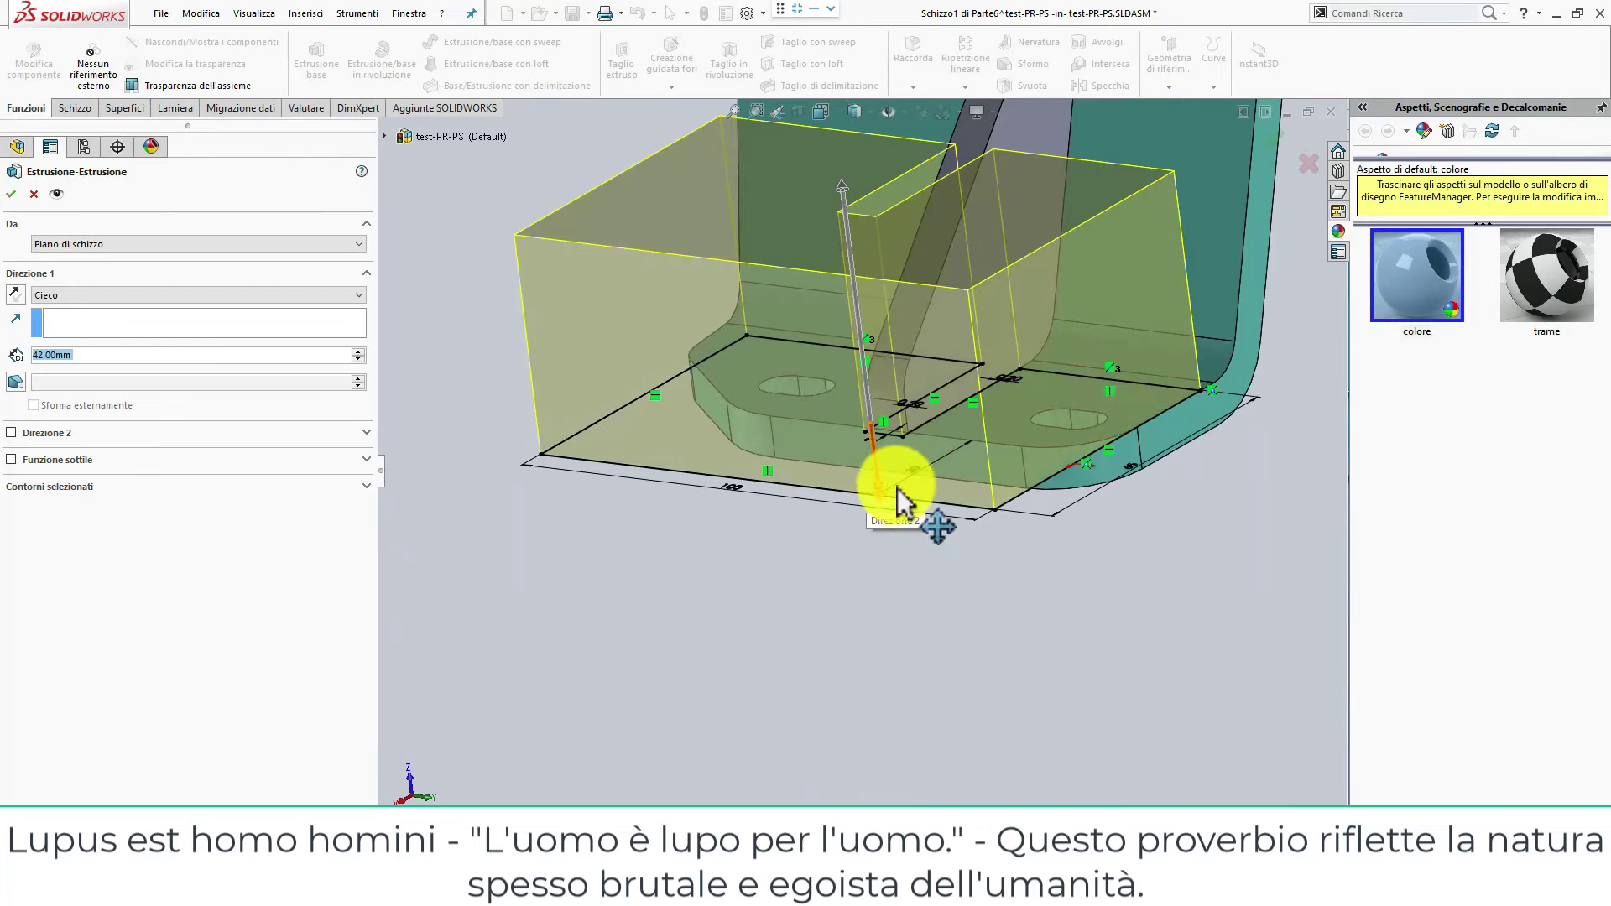
{"action": "left_click", "coordinate": [318, 351]}
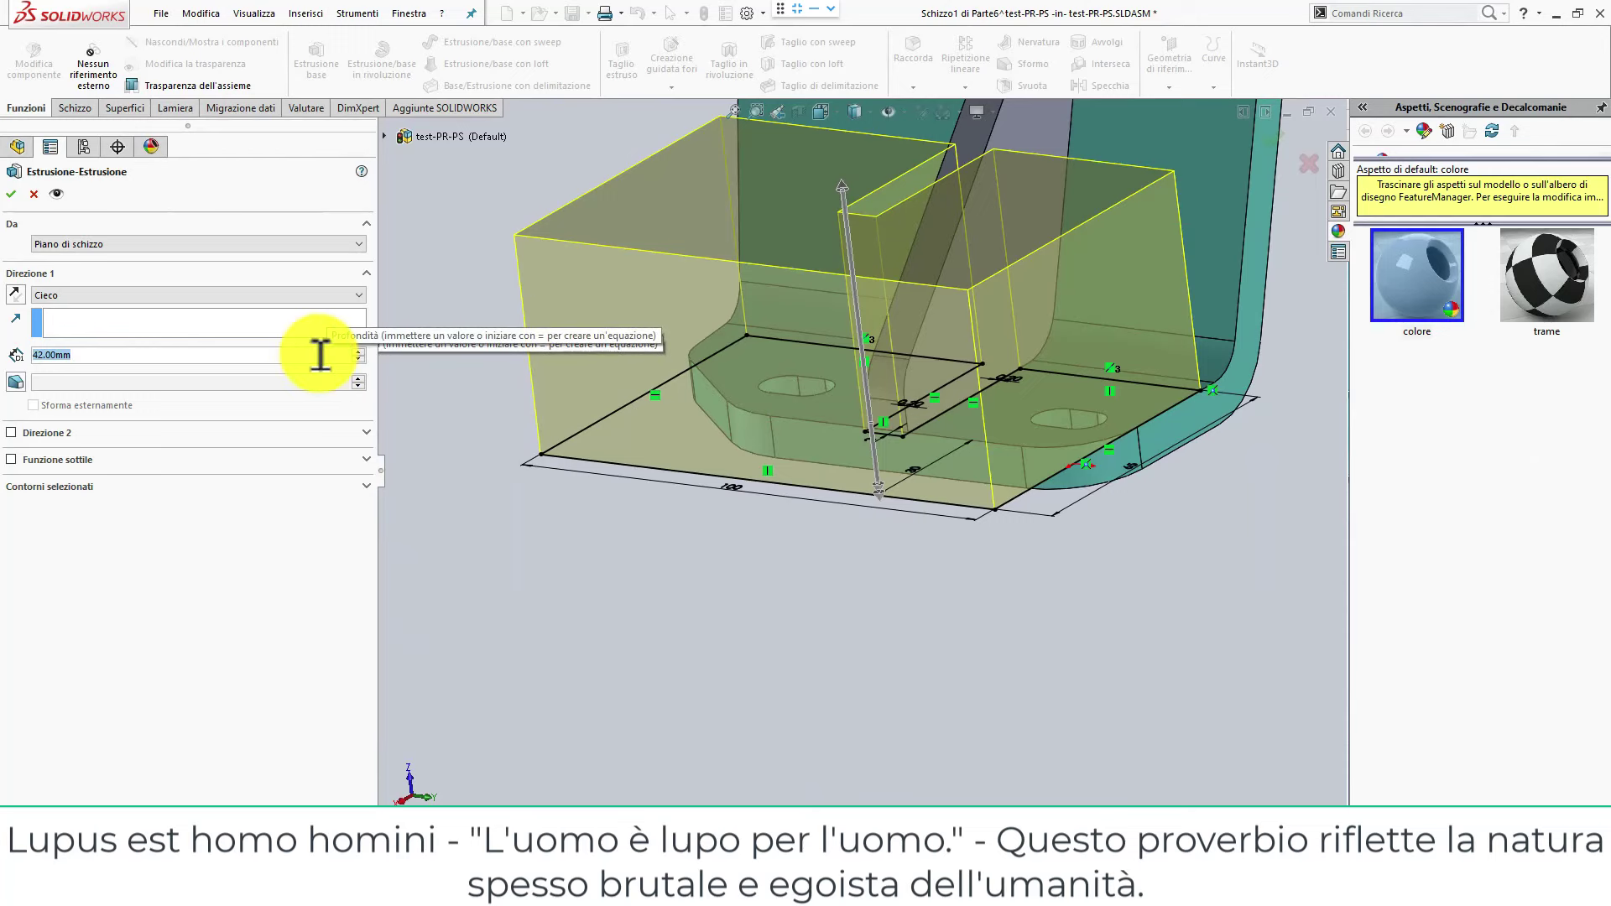
{"action": "type", "text": "35"}
{"action": "key", "text": "Return"}
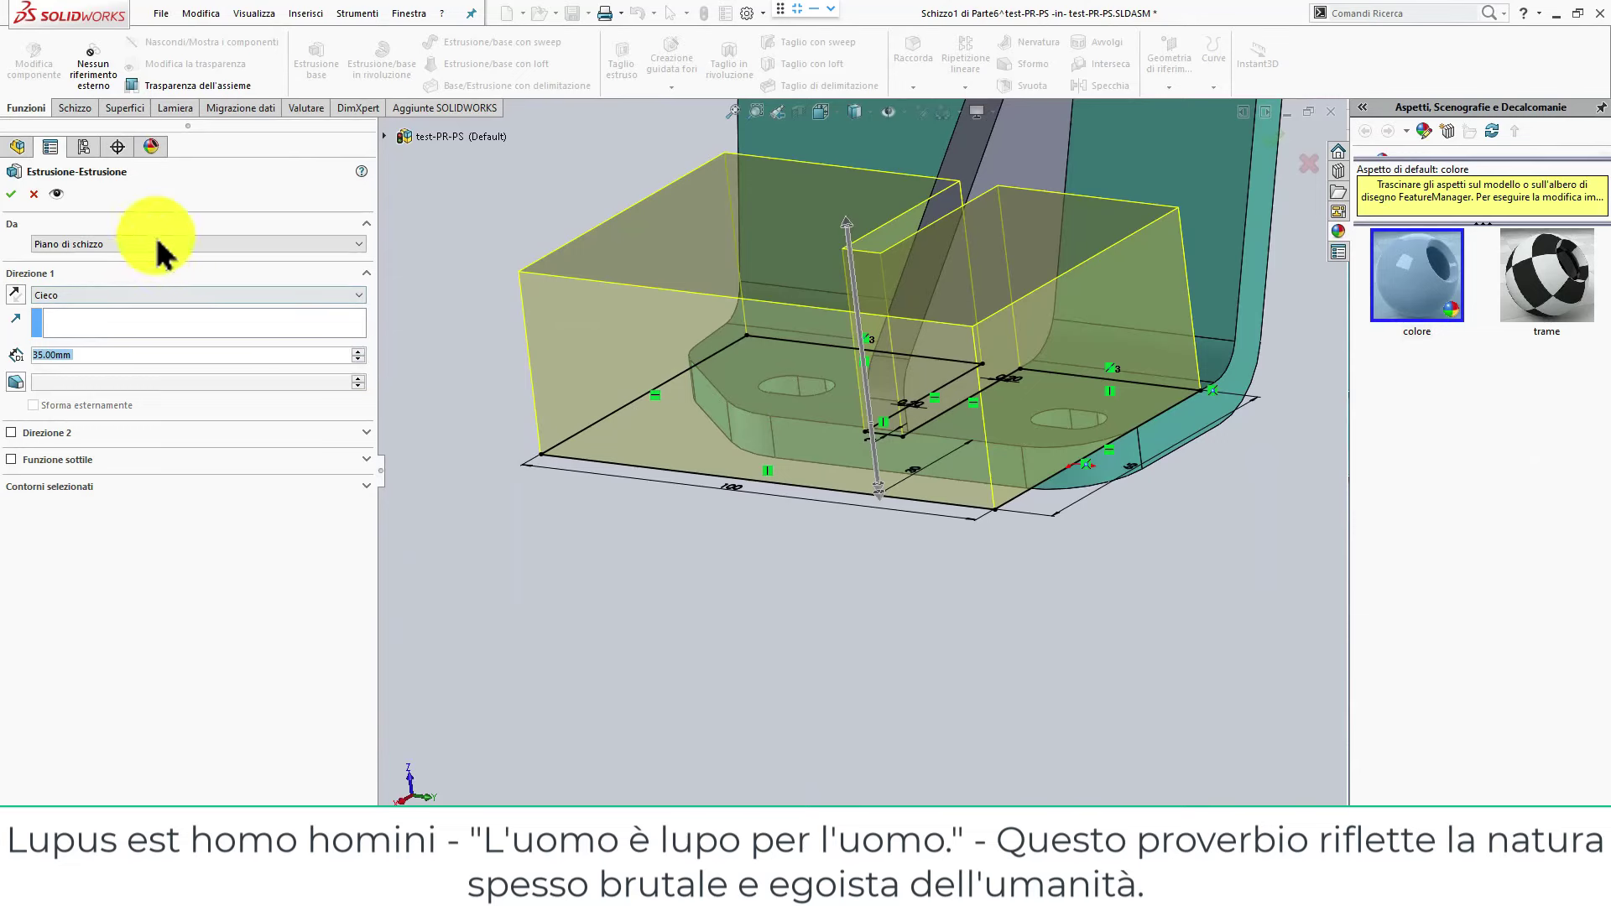
{"action": "left_click", "coordinate": [15, 194]}
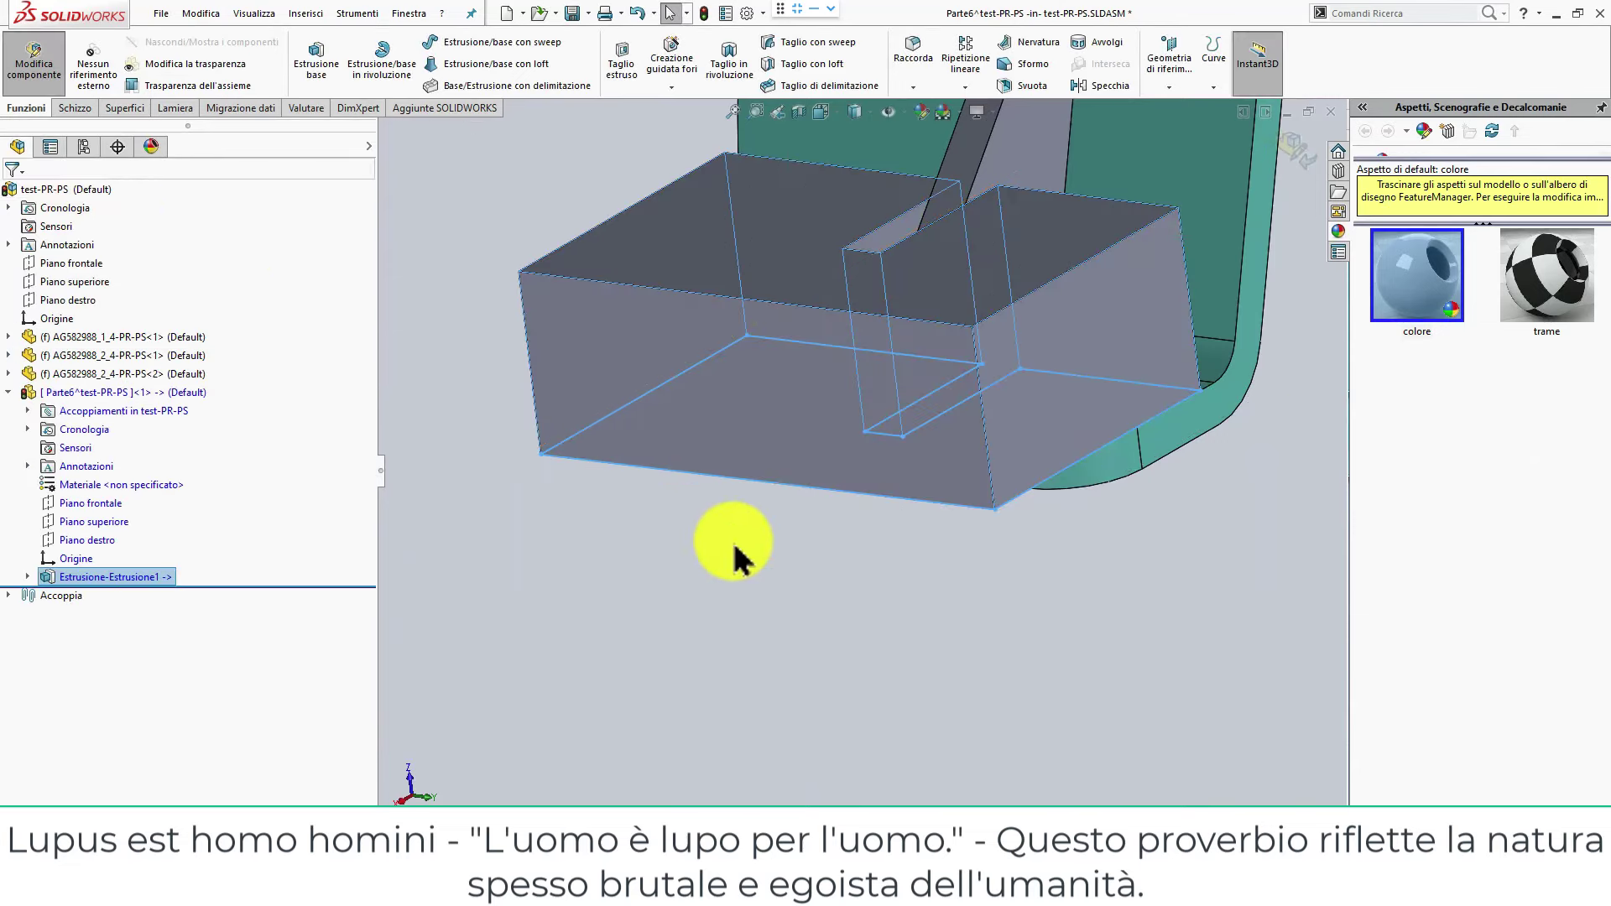
{"action": "left_click", "coordinate": [732, 539]}
{"action": "mouse_move", "coordinate": [864, 495]}
{"action": "middle_mouse_down"}
{"action": "mouse_move", "coordinate": [869, 420]}
{"action": "mouse_move", "coordinate": [935, 486]}
{"action": "middle_mouse_up"}
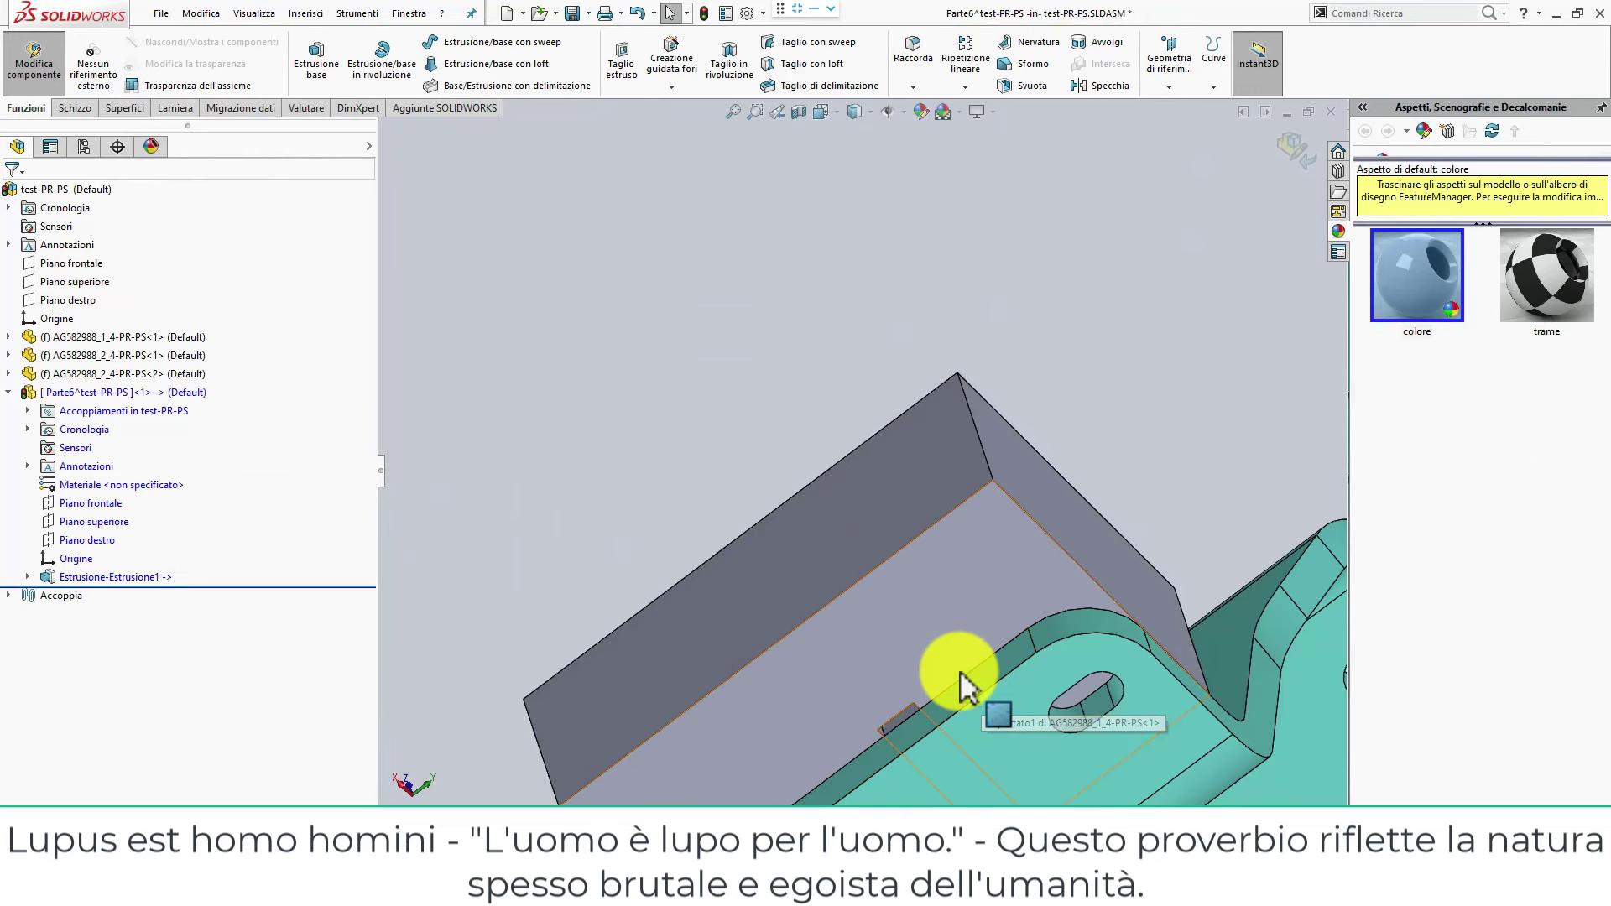
{"action": "scroll", "coordinate": [961, 684], "scroll_direction": "down", "scroll_amount": 2}
{"action": "mouse_move", "coordinate": [961, 684]}
{"action": "left_mouse_down"}
{"action": "mouse_move", "coordinate": [1032, 386]}
{"action": "mouse_move", "coordinate": [1007, 610]}
{"action": "left_mouse_up"}
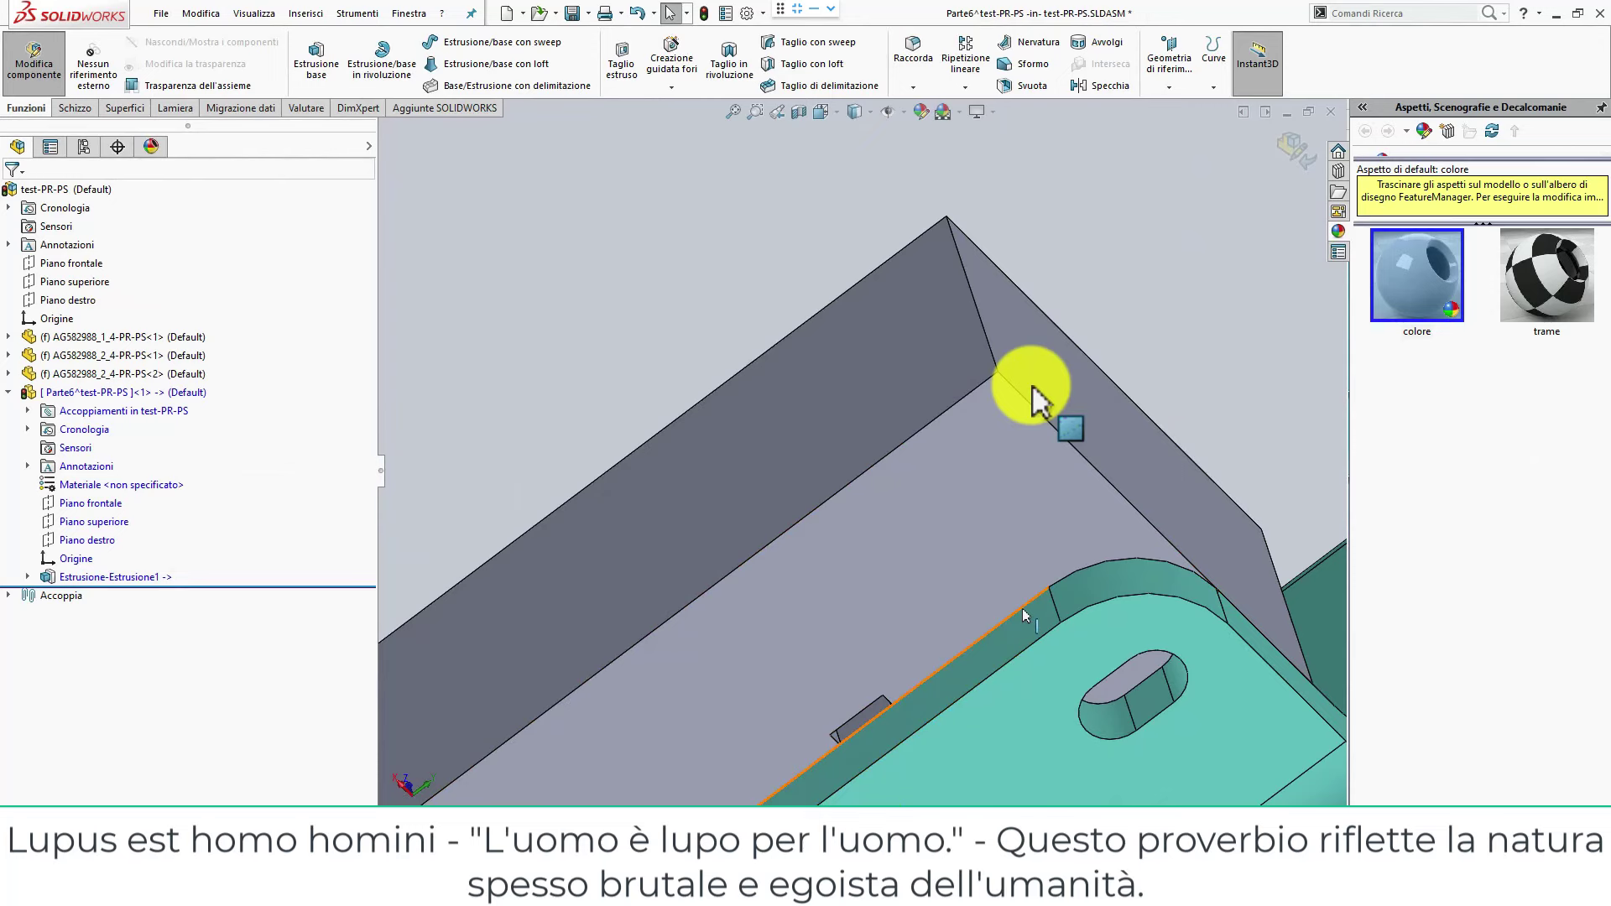
{"action": "mouse_move", "coordinate": [1007, 610]}
{"action": "left_mouse_down"}
{"action": "mouse_move", "coordinate": [1147, 520]}
{"action": "mouse_move", "coordinate": [1039, 406]}
{"action": "mouse_move", "coordinate": [996, 442]}
{"action": "mouse_move", "coordinate": [987, 669]}
{"action": "mouse_move", "coordinate": [828, 583]}
{"action": "mouse_move", "coordinate": [737, 391]}
{"action": "mouse_move", "coordinate": [743, 409]}
{"action": "left_mouse_up"}
{"action": "middle_click_drag", "start_coordinate": [1037, 399], "coordinate": [1319, 489]}
{"action": "middle_click_drag", "start_coordinate": [887, 443], "coordinate": [938, 417]}
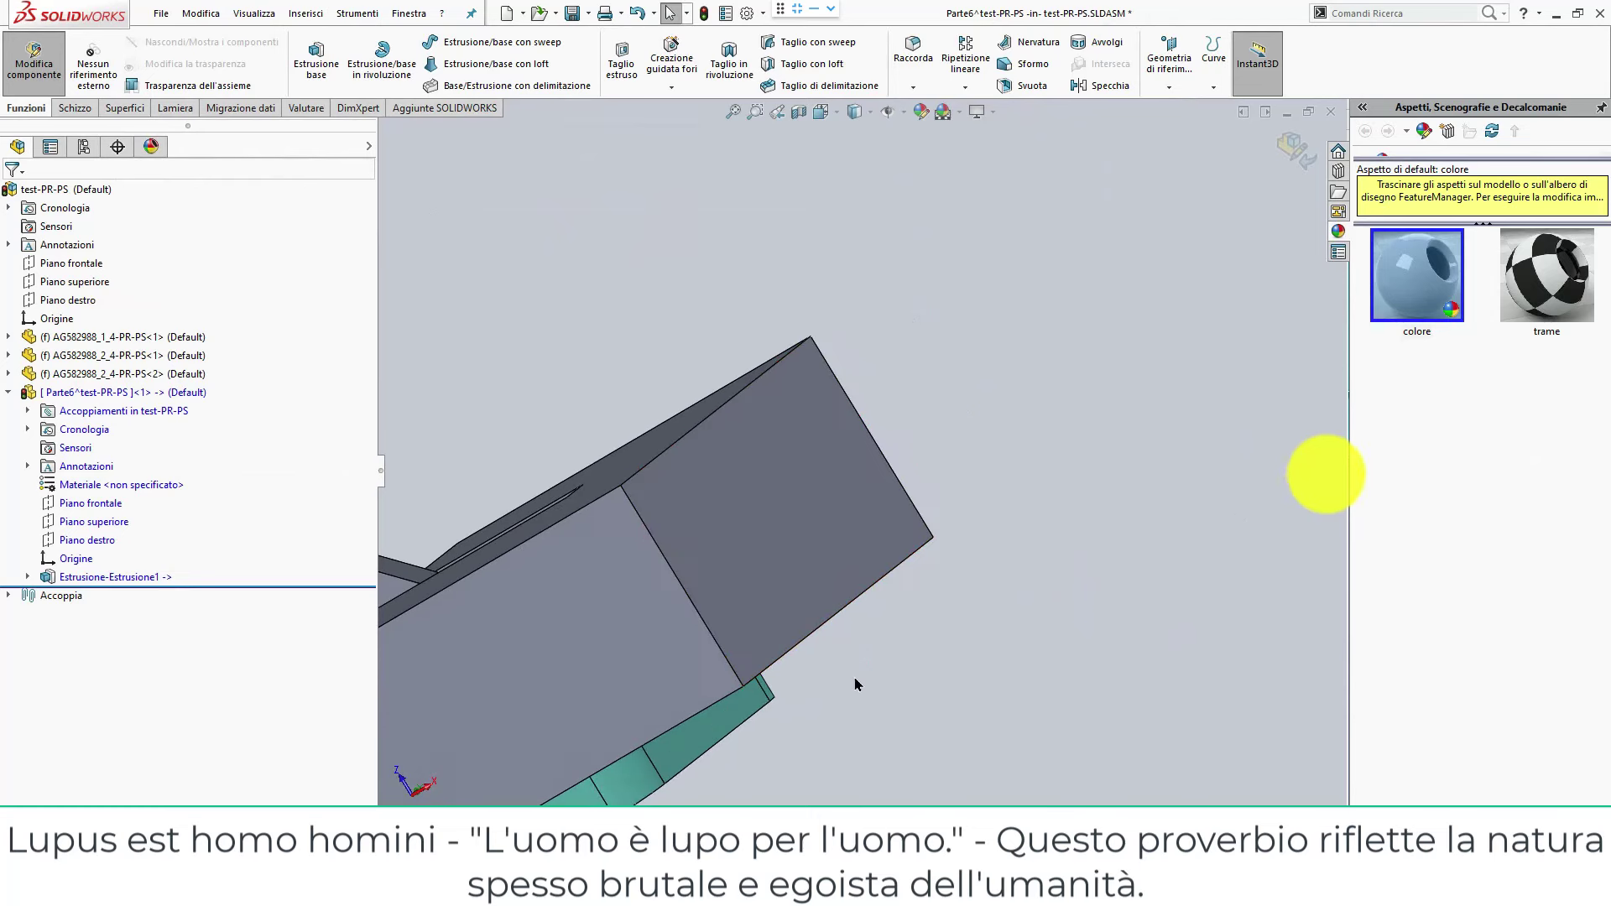
{"action": "mouse_move", "coordinate": [818, 739]}
{"action": "middle_mouse_down"}
{"action": "mouse_move", "coordinate": [846, 672]}
{"action": "mouse_move", "coordinate": [873, 690]}
{"action": "middle_mouse_up"}
{"action": "key", "text": "z"}
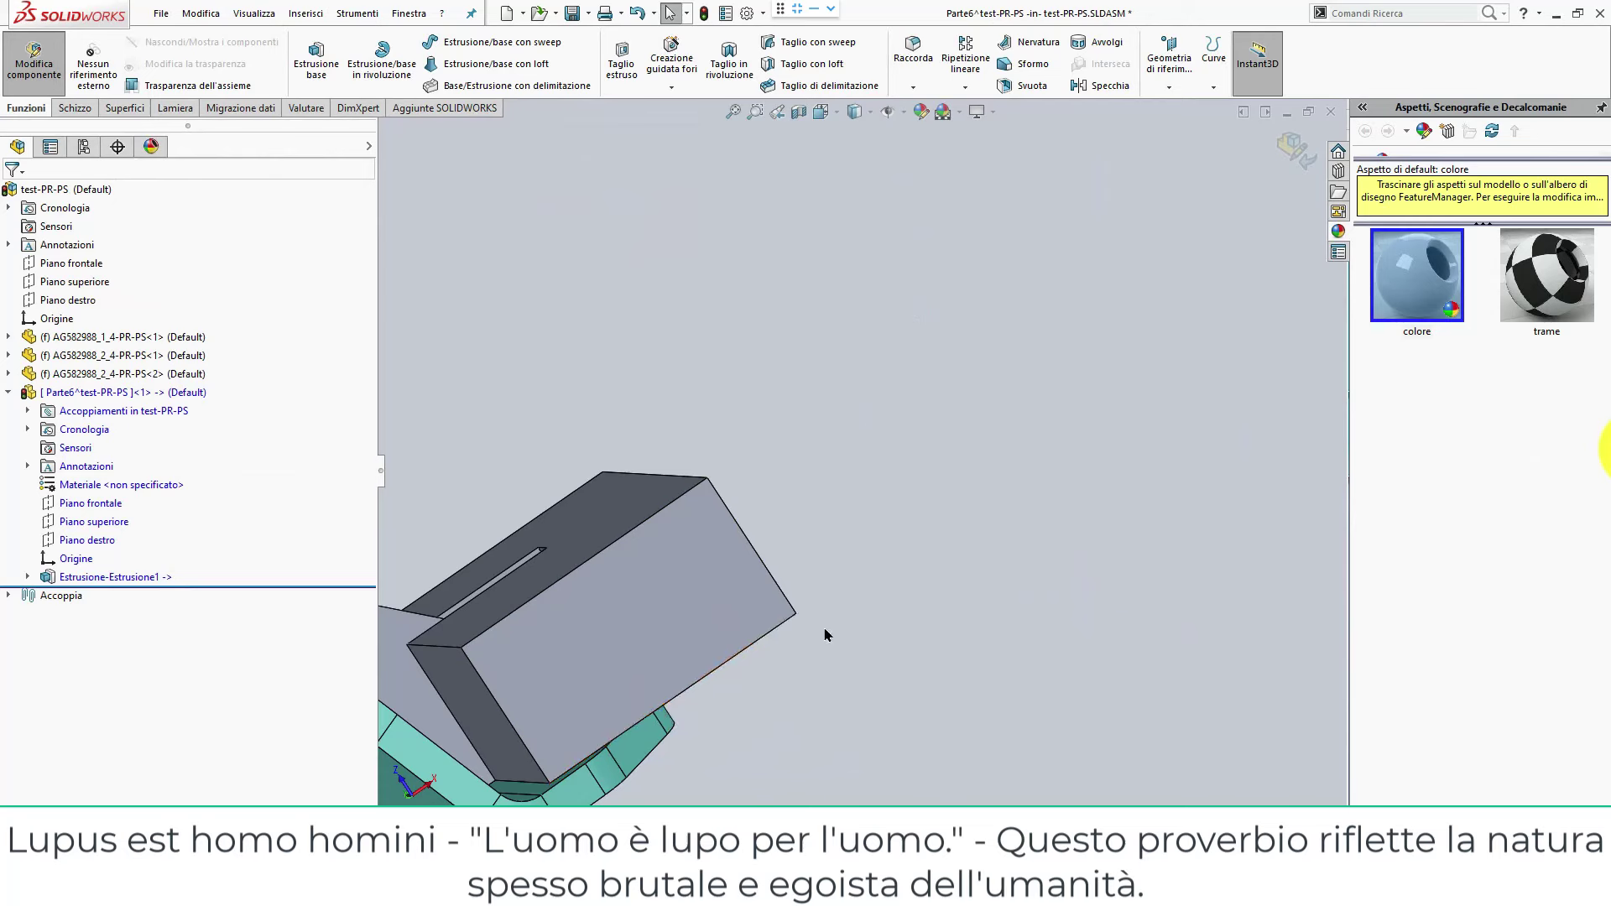
{"action": "left_click", "coordinate": [1024, 208]}
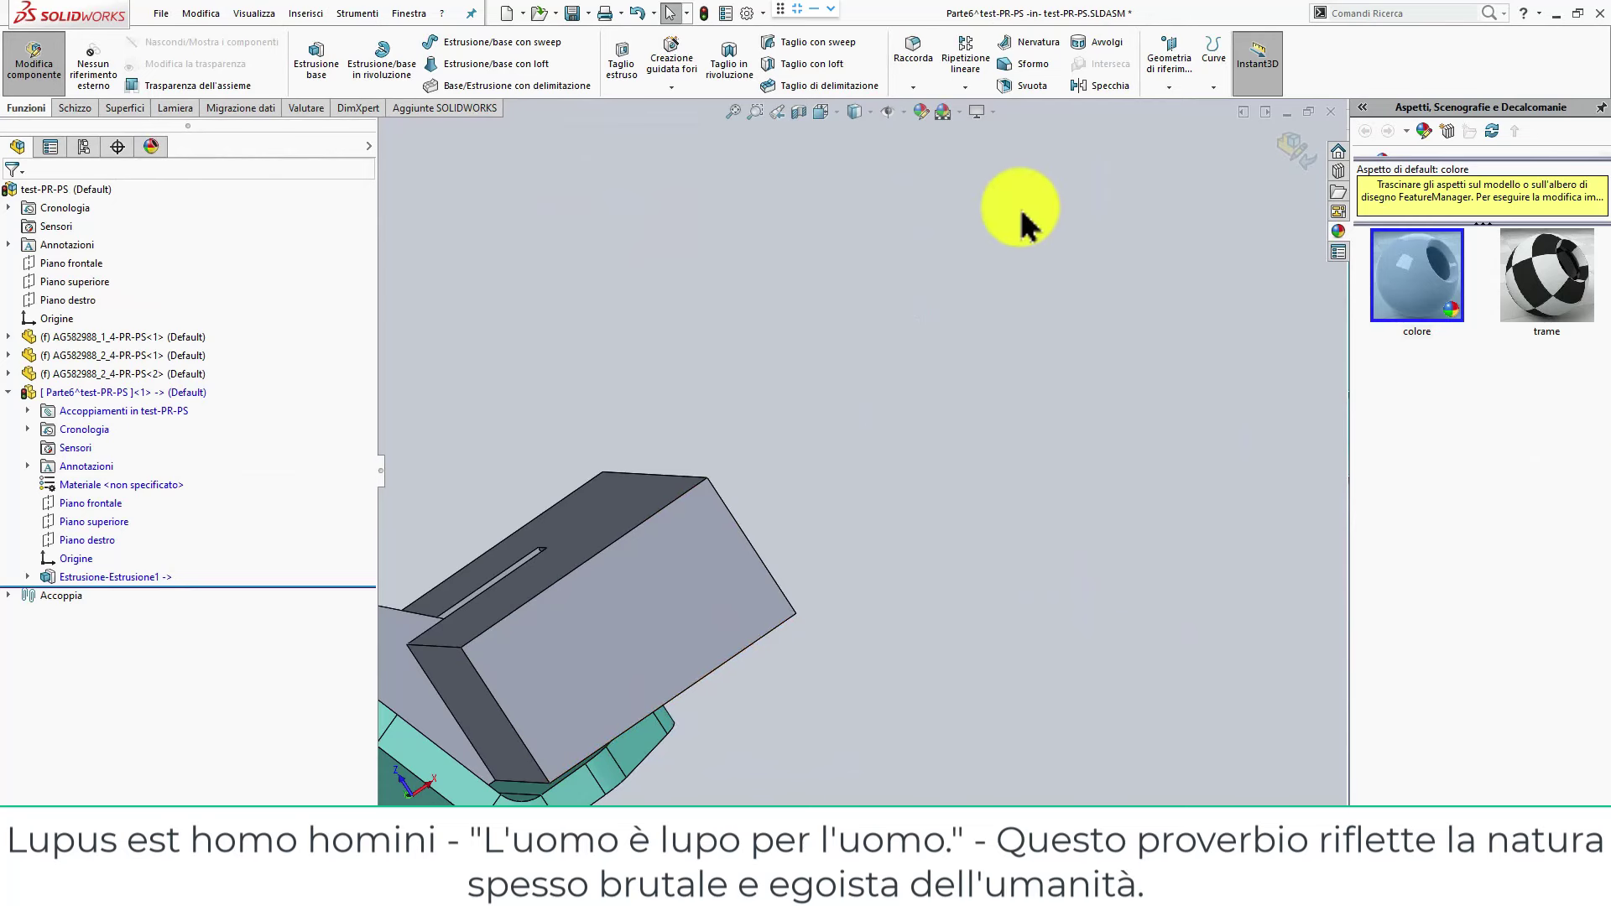
{"action": "left_click", "coordinate": [921, 539]}
{"action": "mouse_move", "coordinate": [921, 536]}
{"action": "middle_mouse_down"}
{"action": "mouse_move", "coordinate": [839, 546]}
{"action": "mouse_move", "coordinate": [835, 370]}
{"action": "mouse_move", "coordinate": [1032, 617]}
{"action": "mouse_move", "coordinate": [755, 676]}
{"action": "mouse_move", "coordinate": [746, 702]}
{"action": "mouse_move", "coordinate": [716, 703]}
{"action": "mouse_move", "coordinate": [629, 658]}
{"action": "mouse_move", "coordinate": [612, 618]}
{"action": "mouse_move", "coordinate": [954, 546]}
{"action": "middle_mouse_up"}
Start a new sketch on the box face beside the bracket.
{"action": "left_click", "coordinate": [797, 669]}
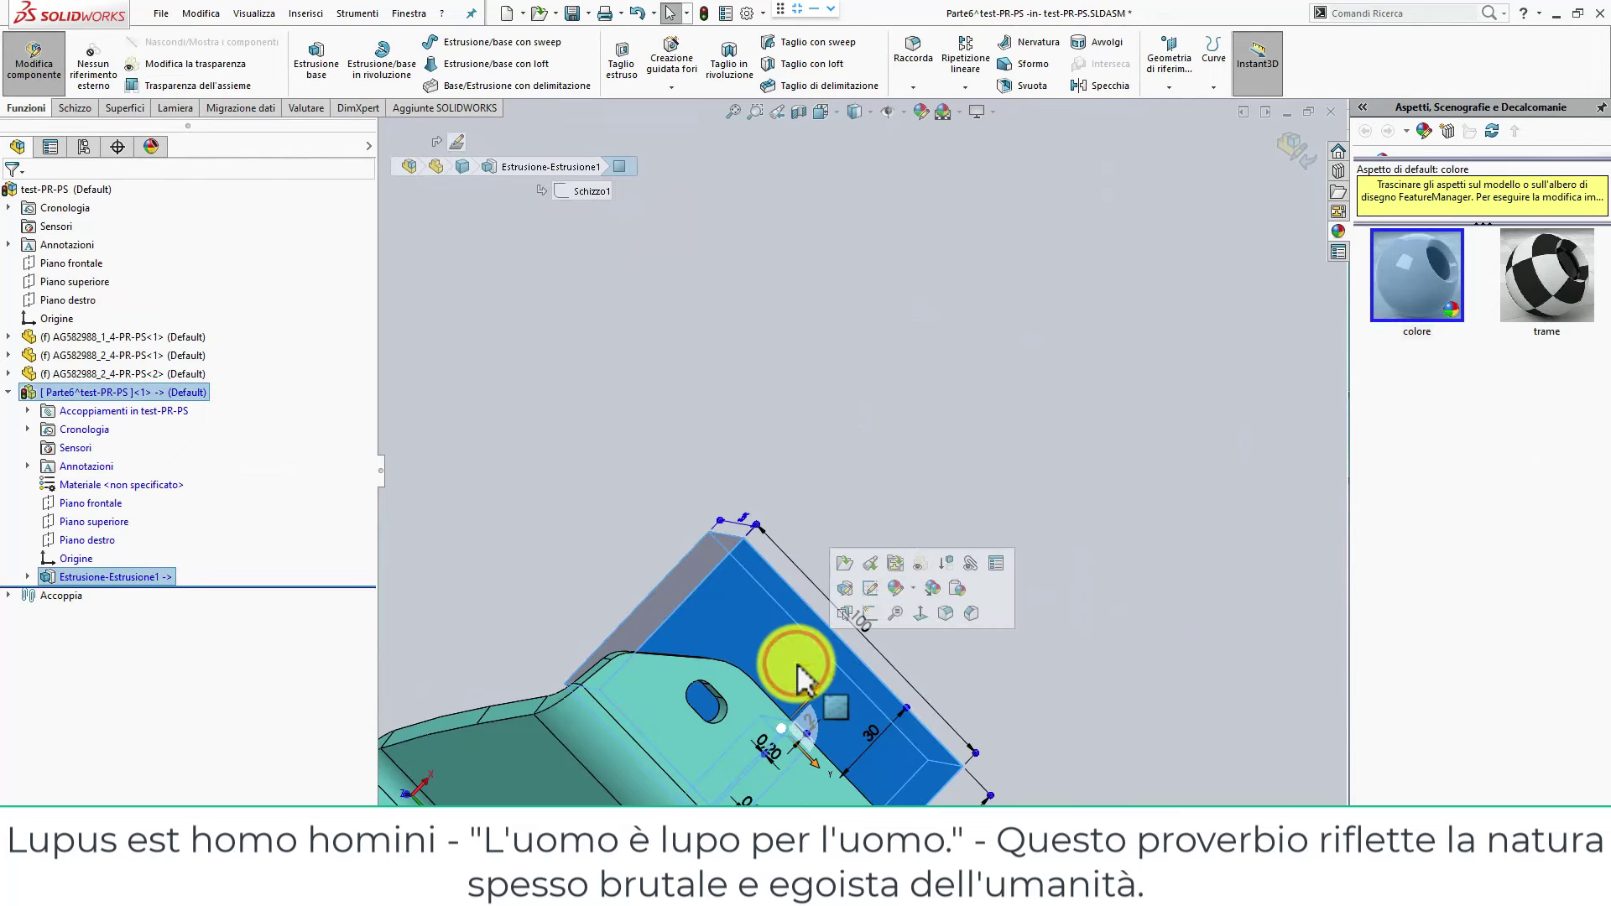
{"action": "left_click", "coordinate": [864, 614]}
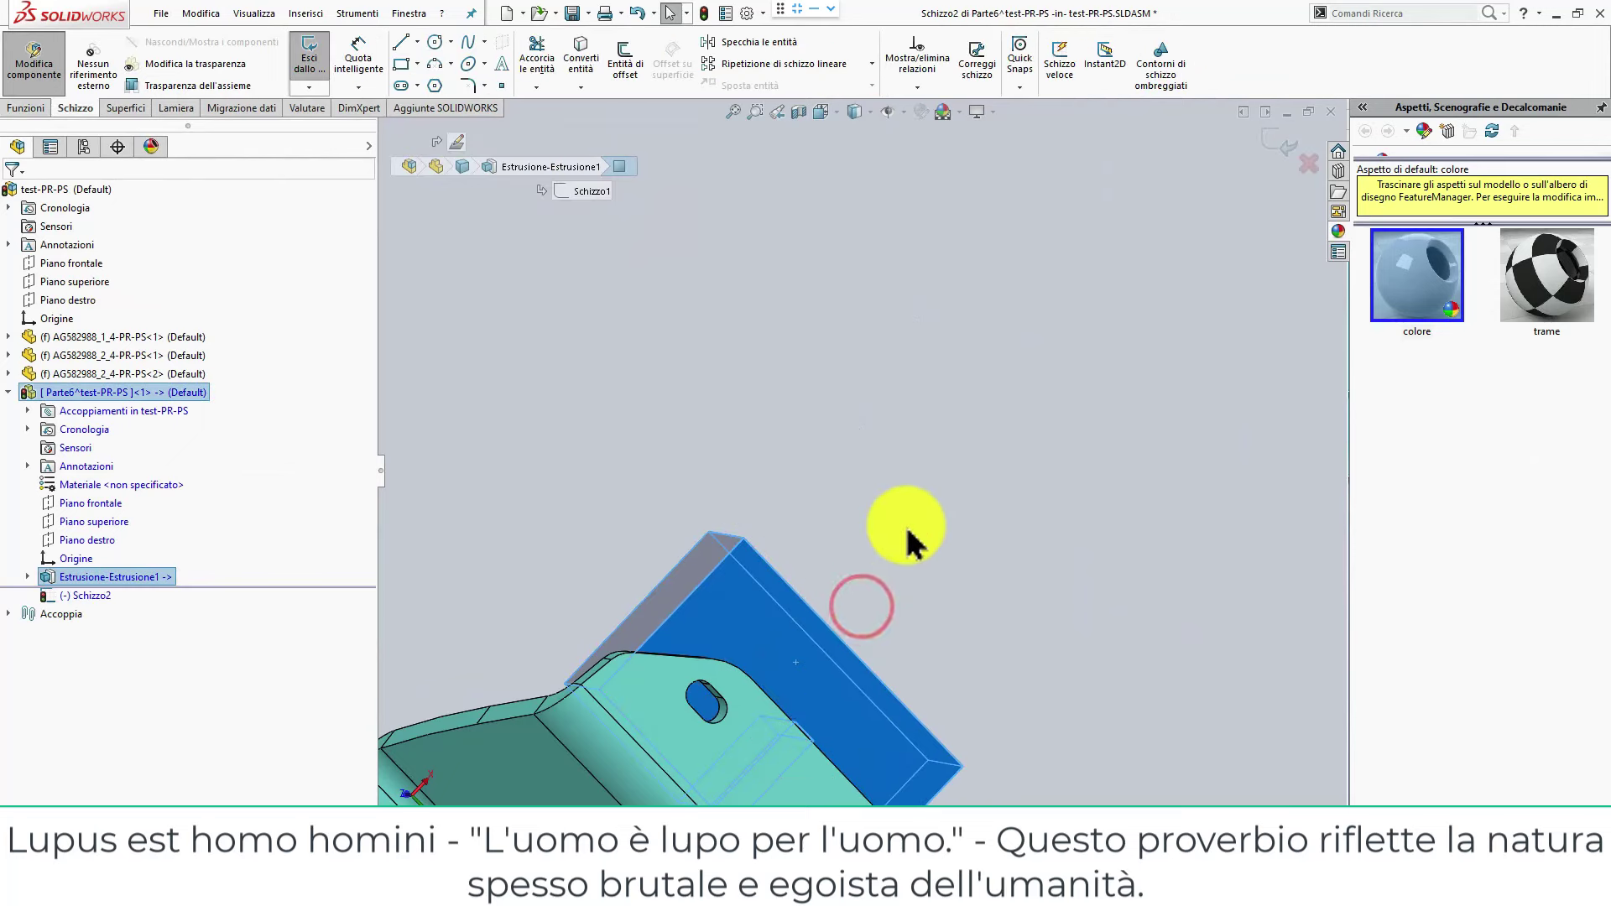
{"action": "middle_click_drag", "start_coordinate": [906, 532], "coordinate": [797, 701]}
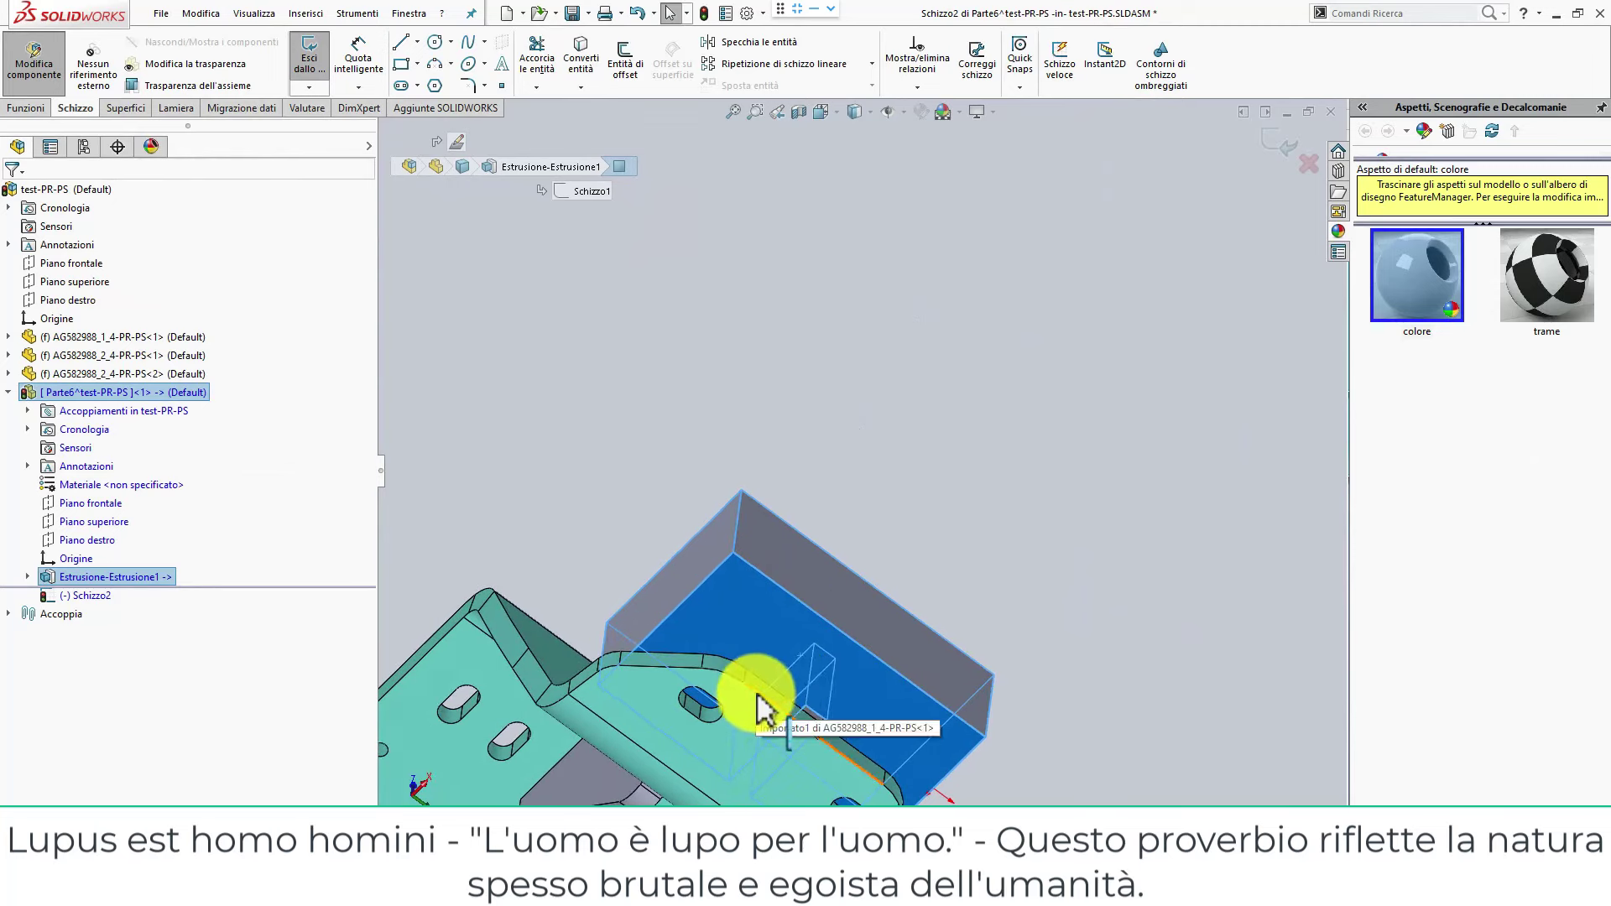
{"action": "left_click", "coordinate": [755, 694]}
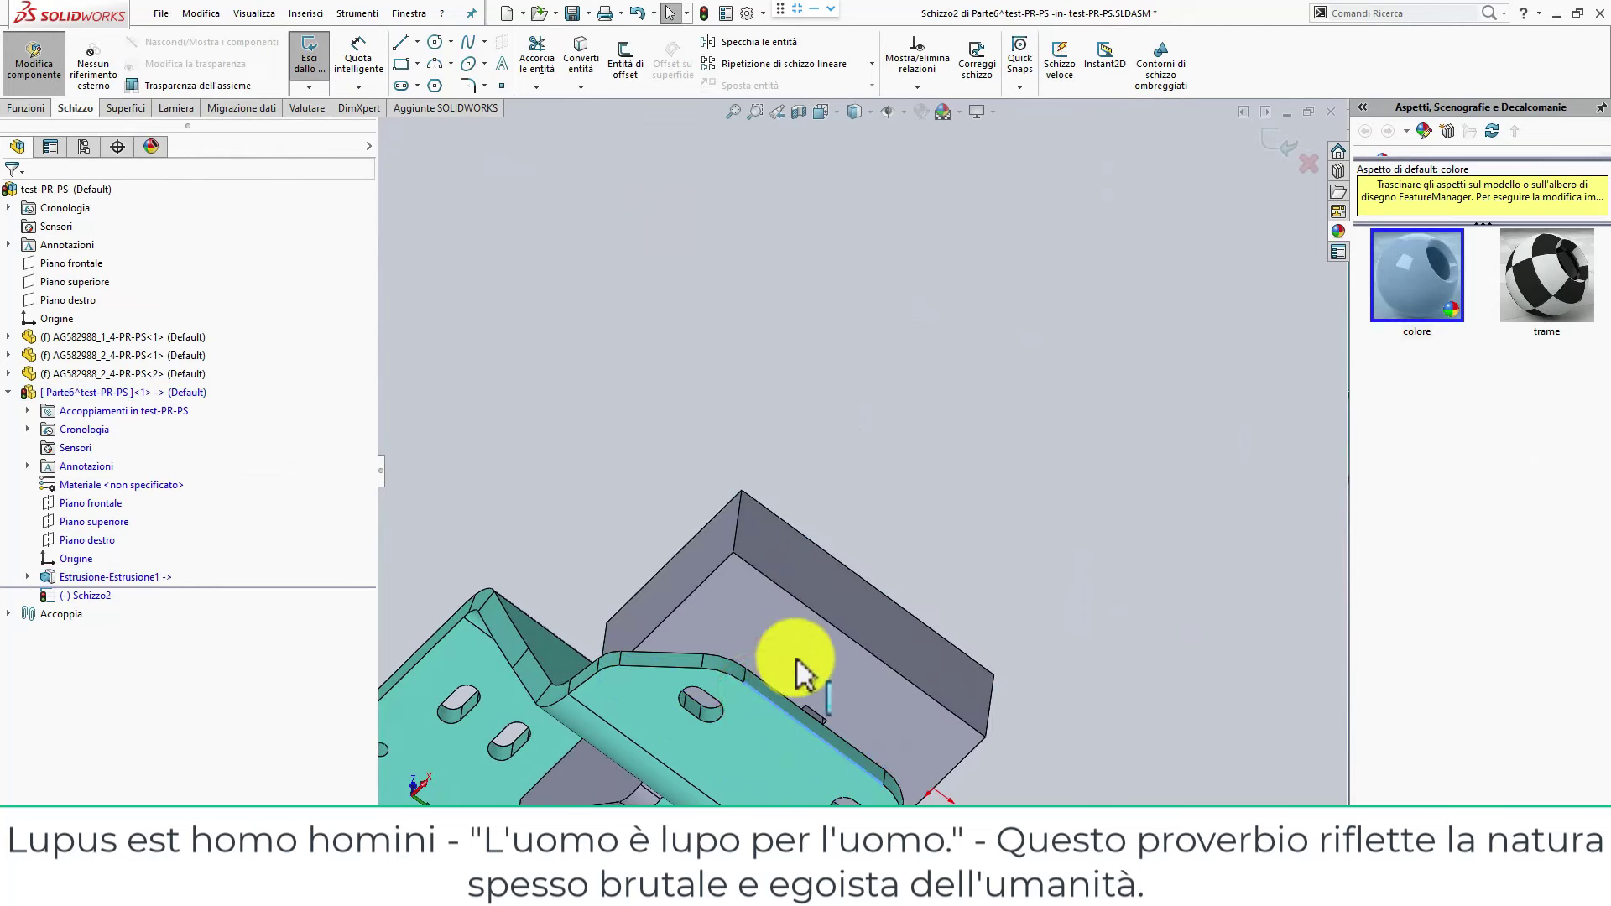
Convert the bracket's edge into the sketch and reposition its endpoint onto the box.
{"action": "left_click", "coordinate": [576, 56]}
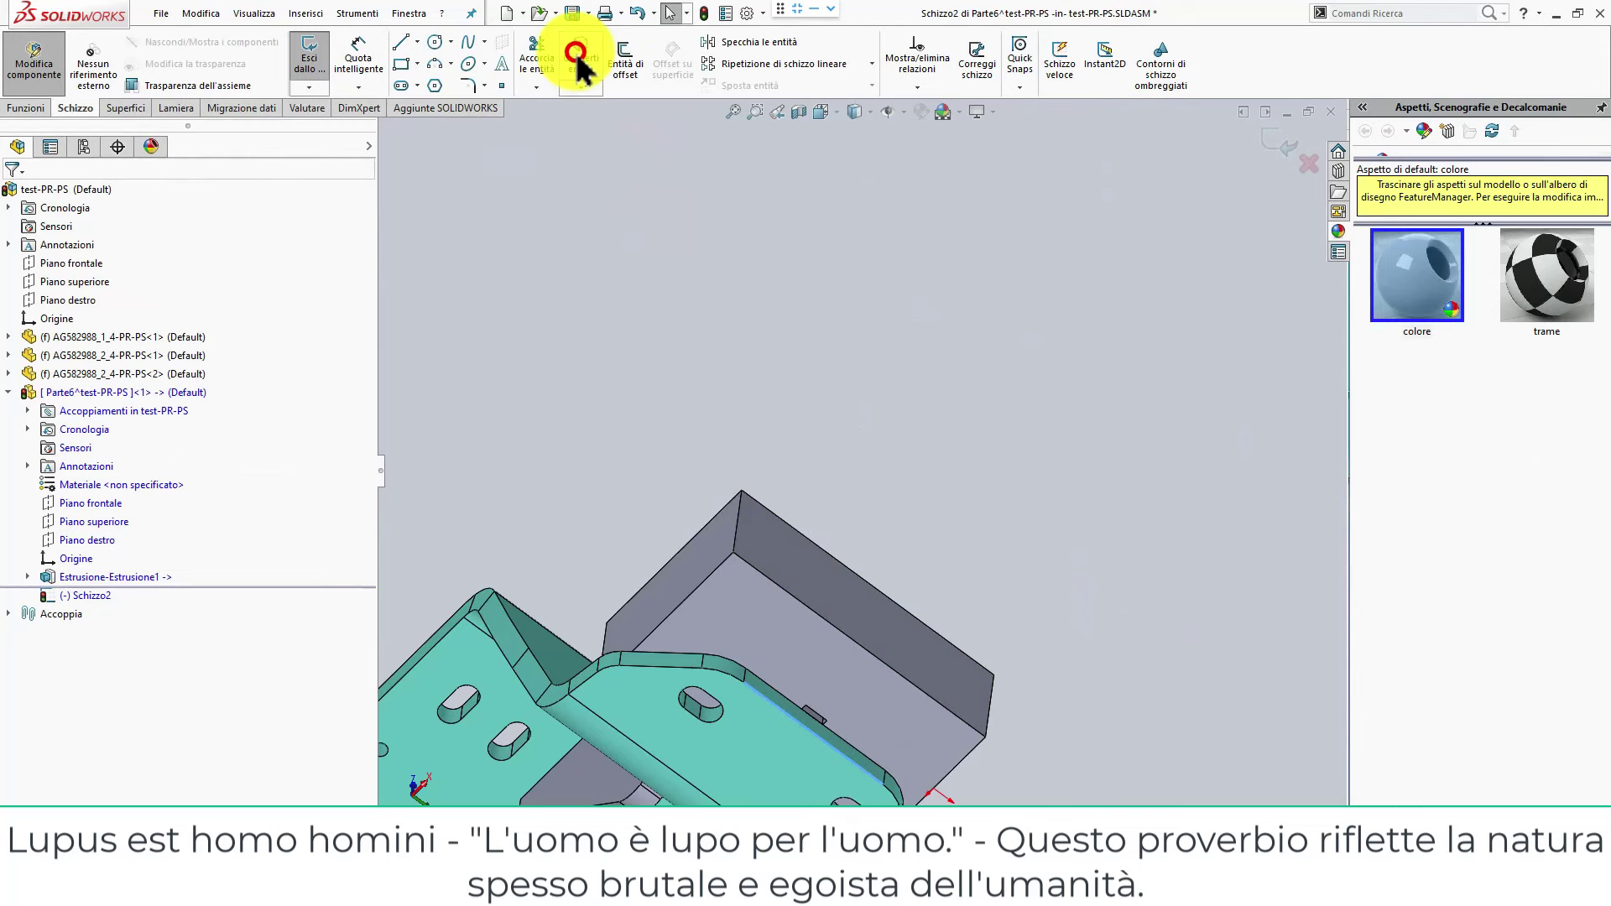
{"action": "left_click", "coordinate": [743, 670]}
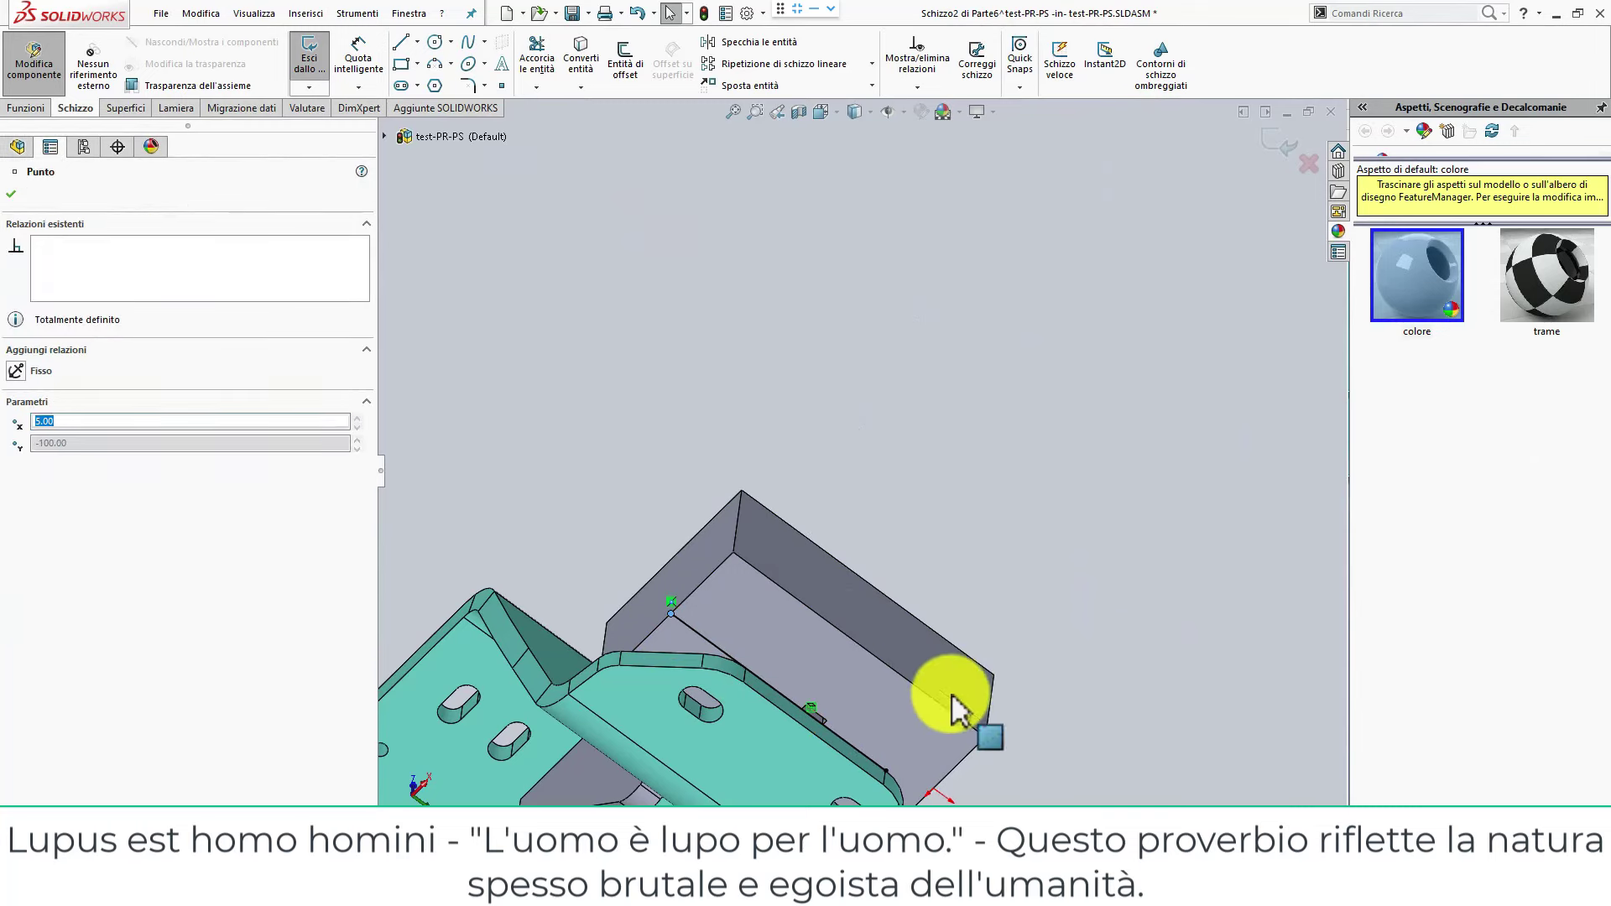
{"action": "left_click_drag", "start_coordinate": [888, 767], "coordinate": [899, 763]}
{"action": "scroll", "coordinate": [882, 747], "scroll_direction": "down", "scroll_amount": 2}
{"action": "scroll", "coordinate": [923, 520], "scroll_direction": "up", "scroll_amount": 3}
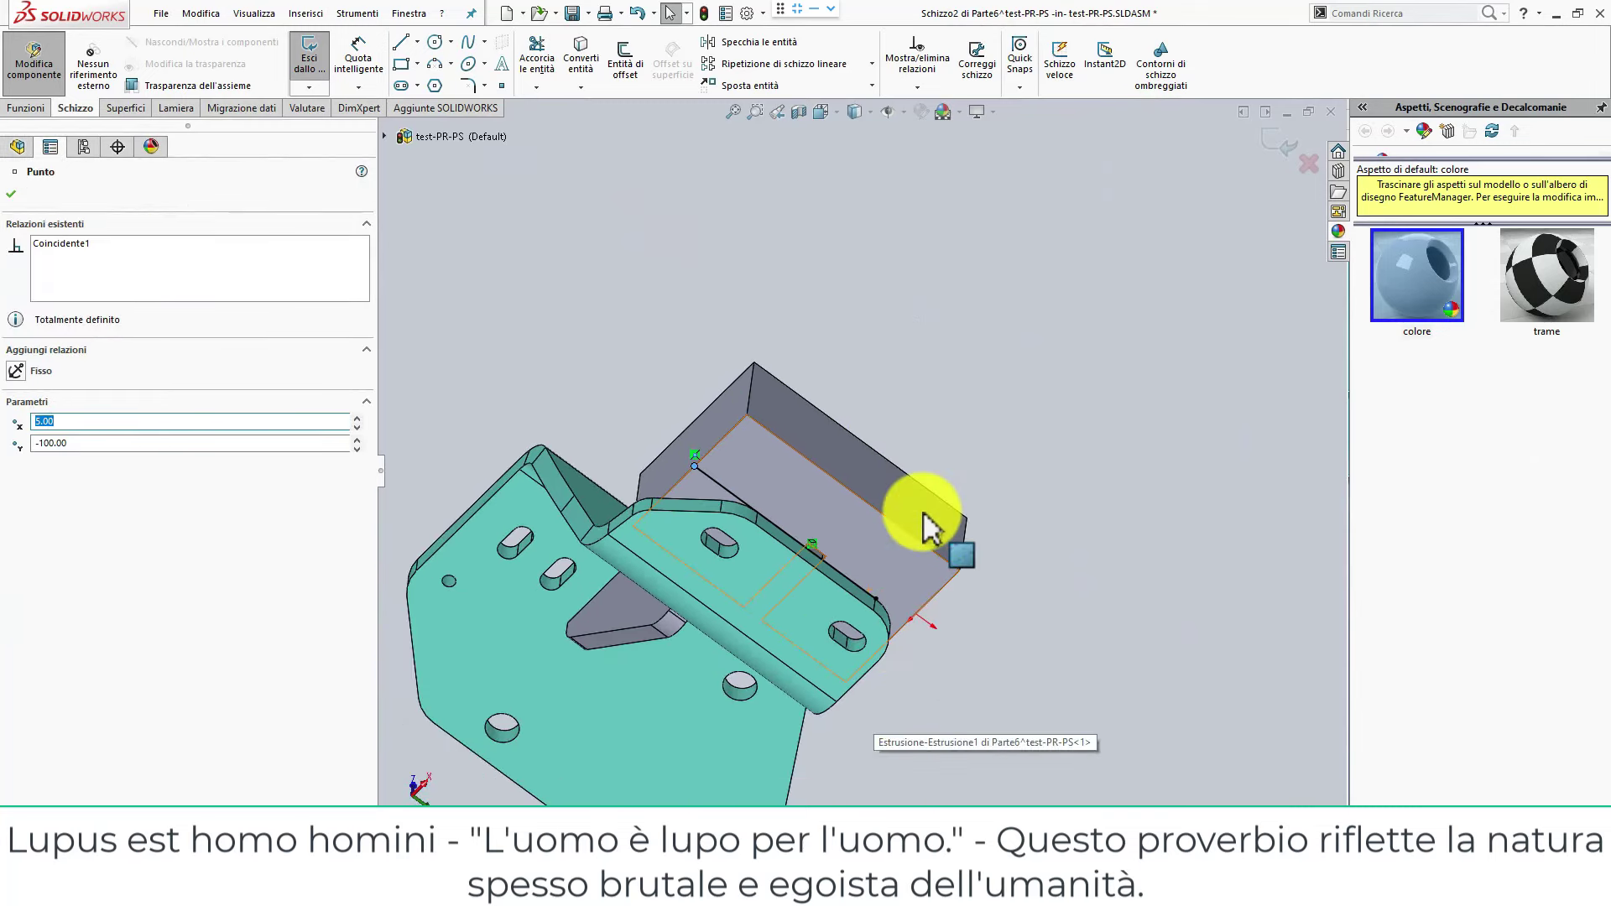
{"action": "scroll", "coordinate": [906, 640], "scroll_direction": "down", "scroll_amount": 1}
{"action": "scroll", "coordinate": [856, 547], "scroll_direction": "down", "scroll_amount": 2}
{"action": "scroll", "coordinate": [876, 432], "scroll_direction": "down", "scroll_amount": 1}
{"action": "scroll", "coordinate": [868, 417], "scroll_direction": "down", "scroll_amount": 3}
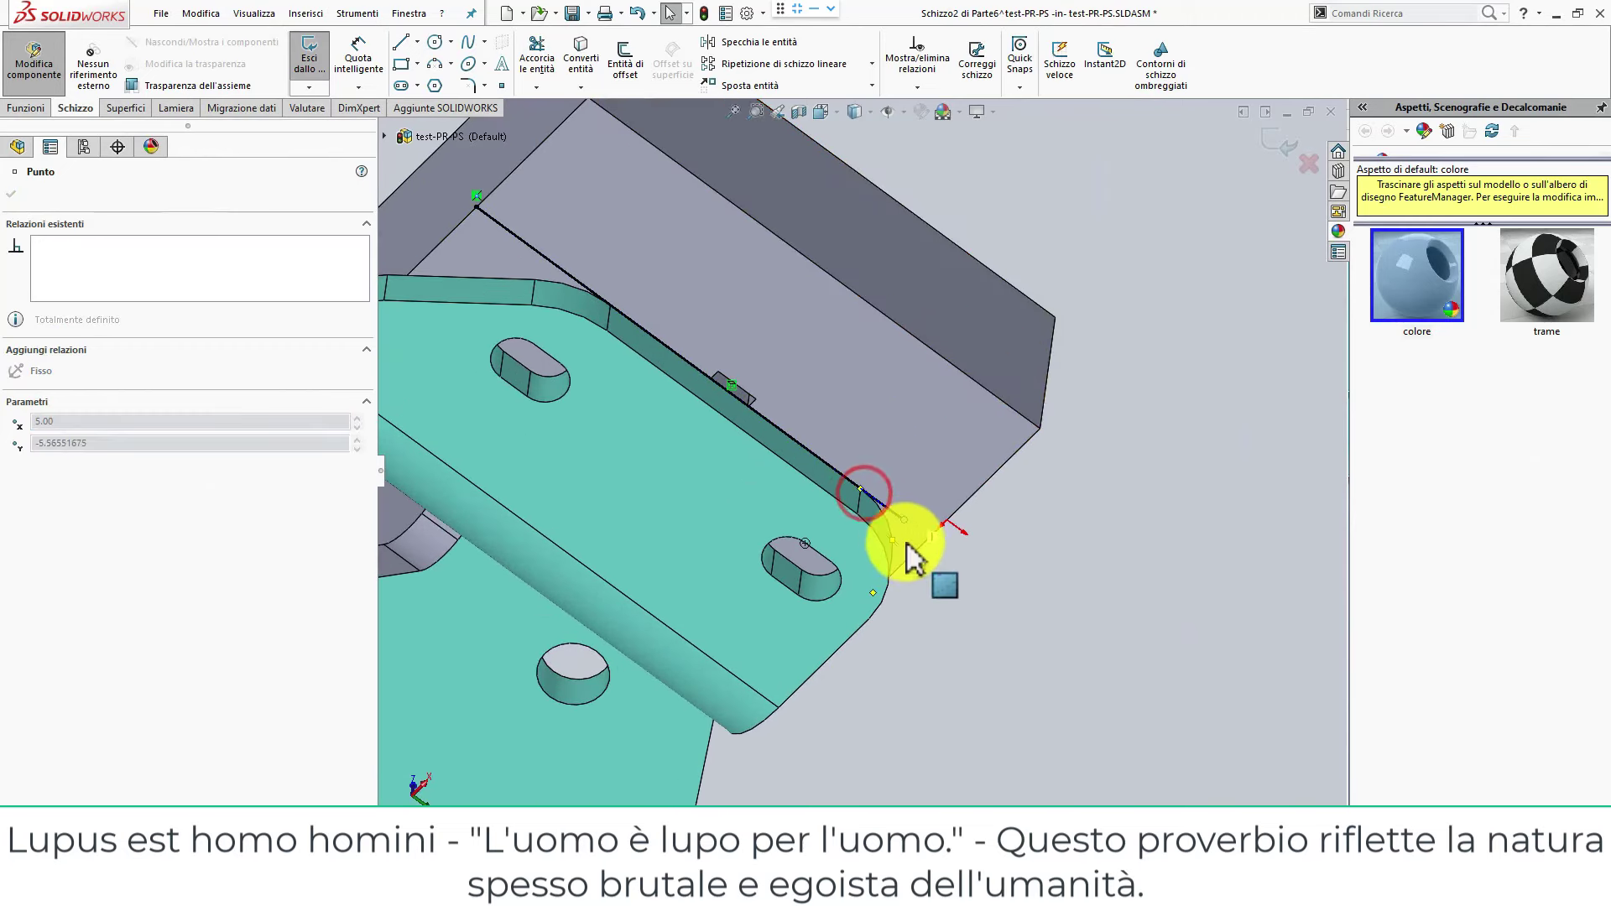
{"action": "mouse_move", "coordinate": [881, 516]}
{"action": "left_mouse_down"}
{"action": "mouse_move", "coordinate": [921, 553]}
{"action": "mouse_move", "coordinate": [576, 234]}
{"action": "left_mouse_up"}
{"action": "scroll", "coordinate": [617, 201], "scroll_direction": "down", "scroll_amount": 2}
{"action": "middle_click_drag", "start_coordinate": [617, 201], "coordinate": [659, 307], "text": "ctrl"}
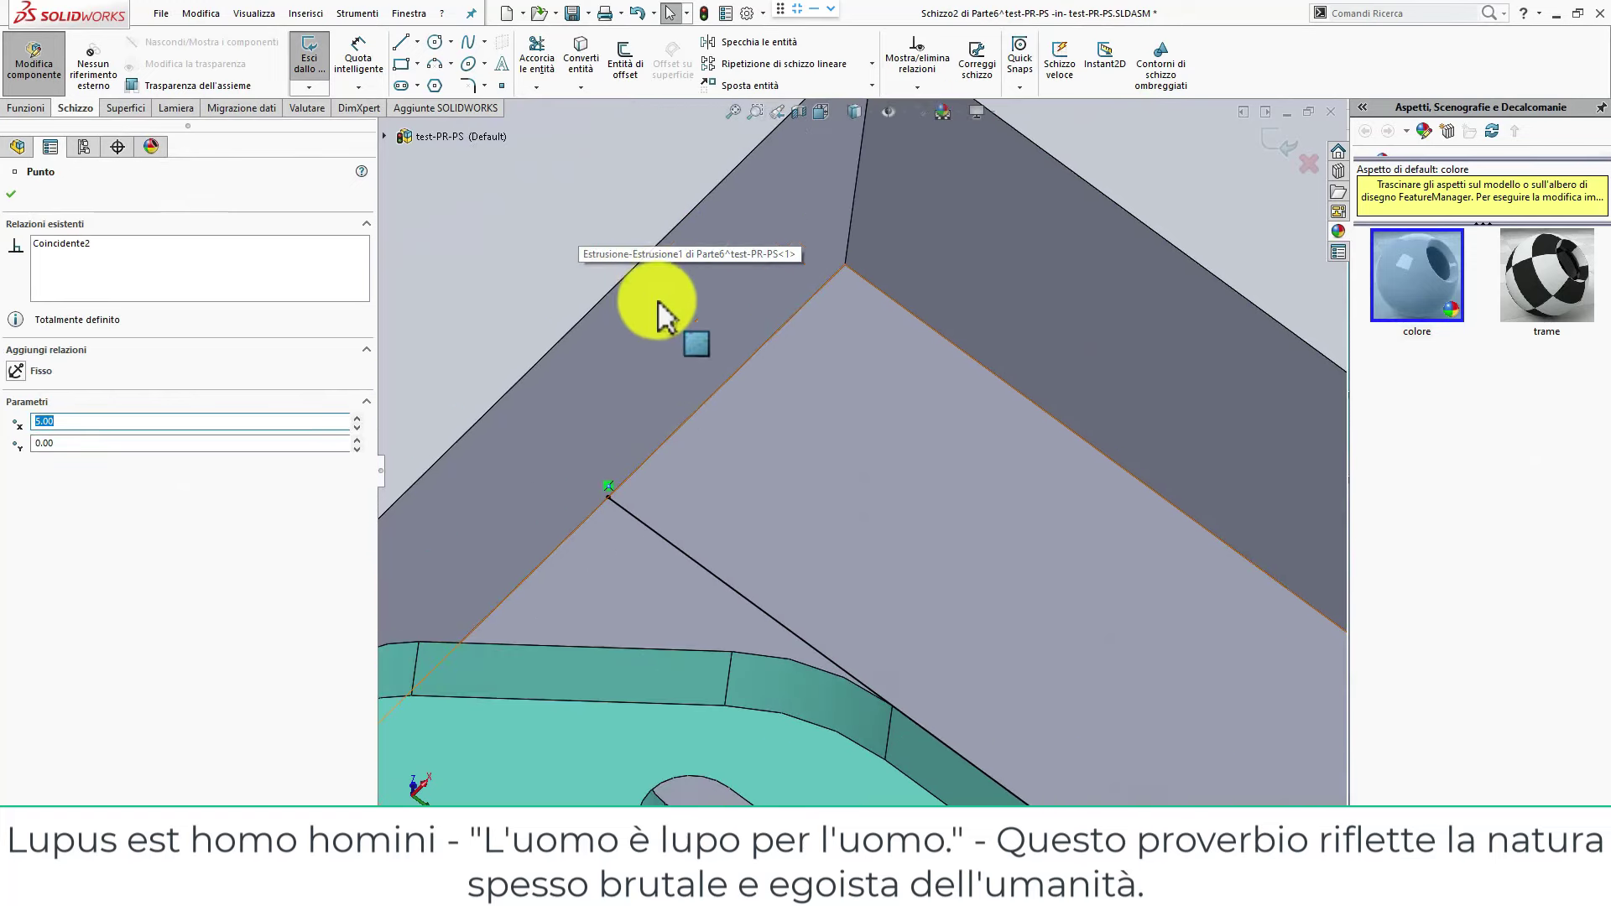
{"action": "left_click", "coordinate": [11, 189]}
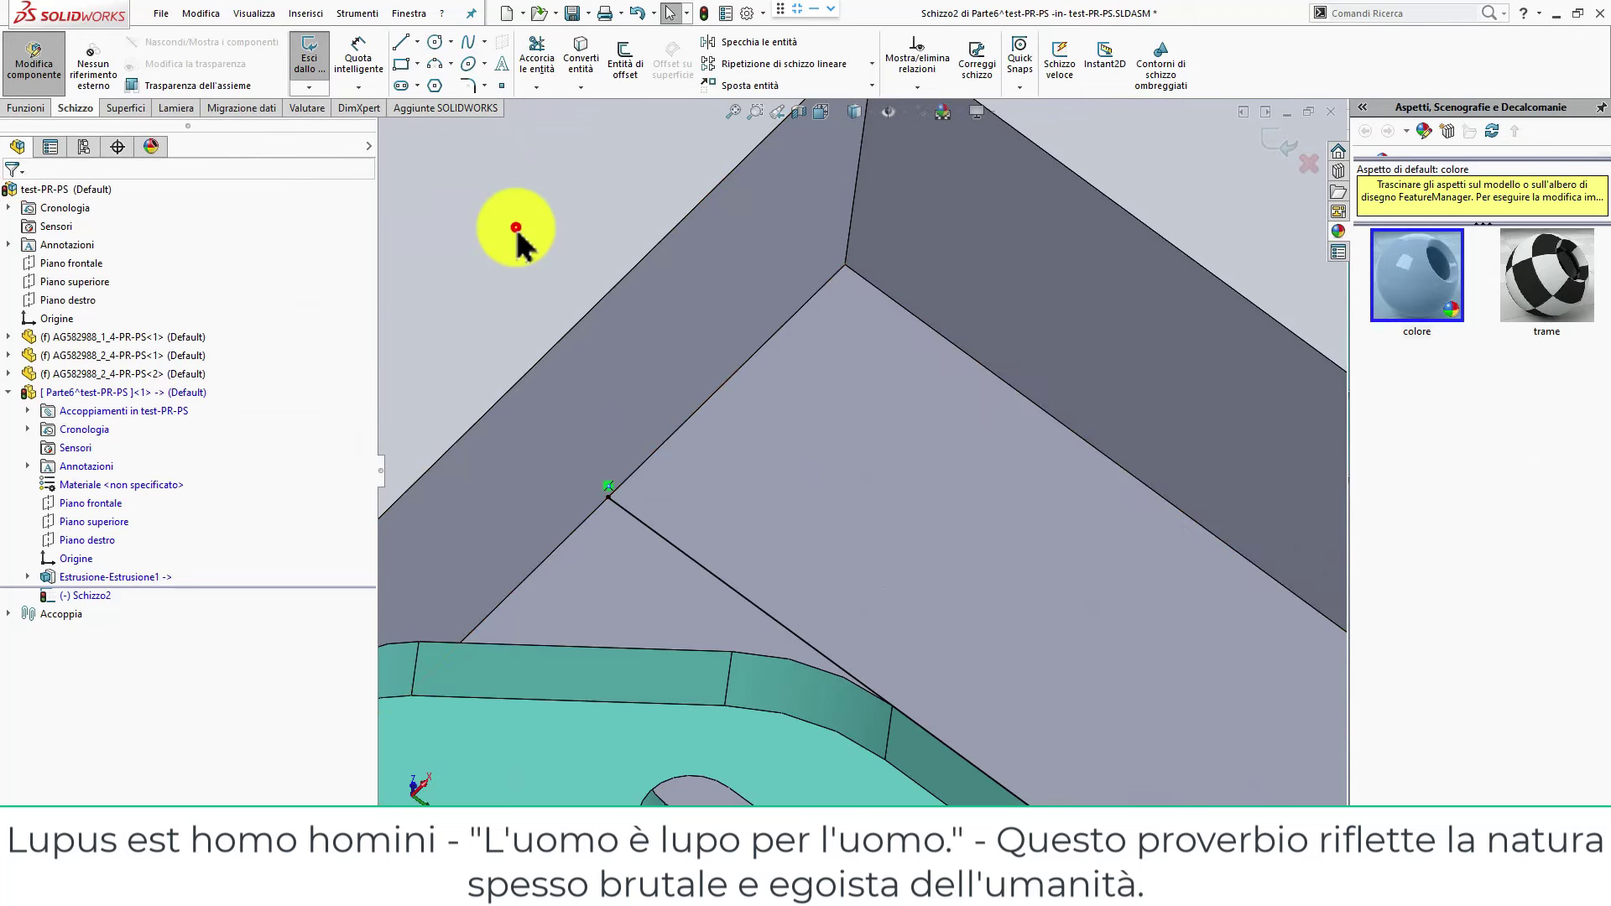
Draw lines from the converted edge to the box corners and back, closing the profile.
{"action": "key", "text": "l"}
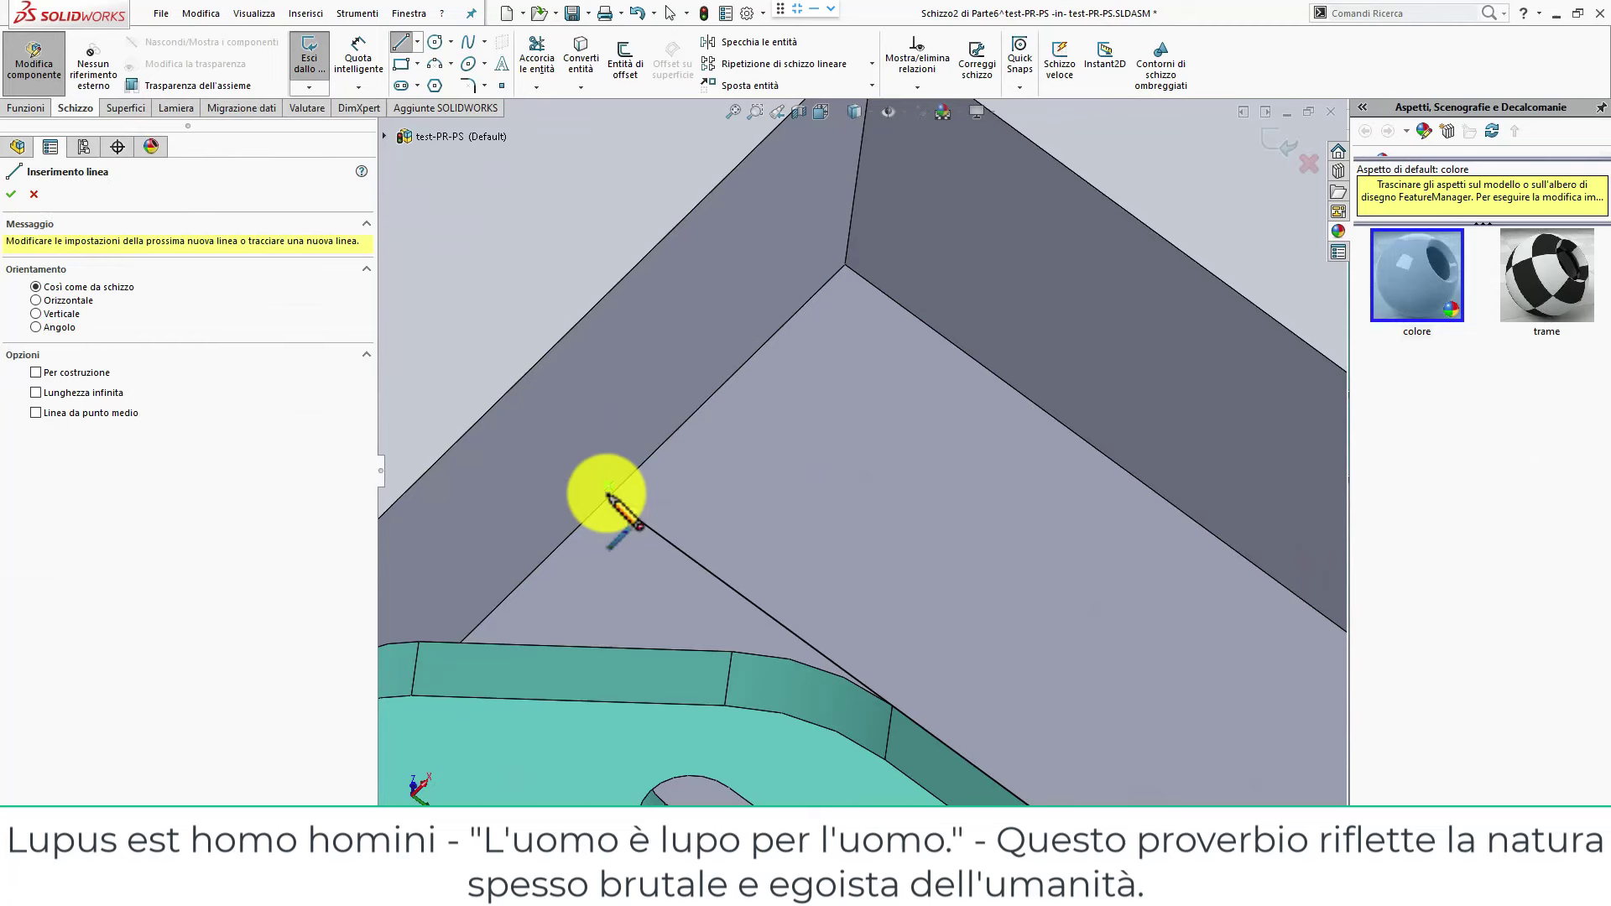
{"action": "left_click", "coordinate": [608, 497]}
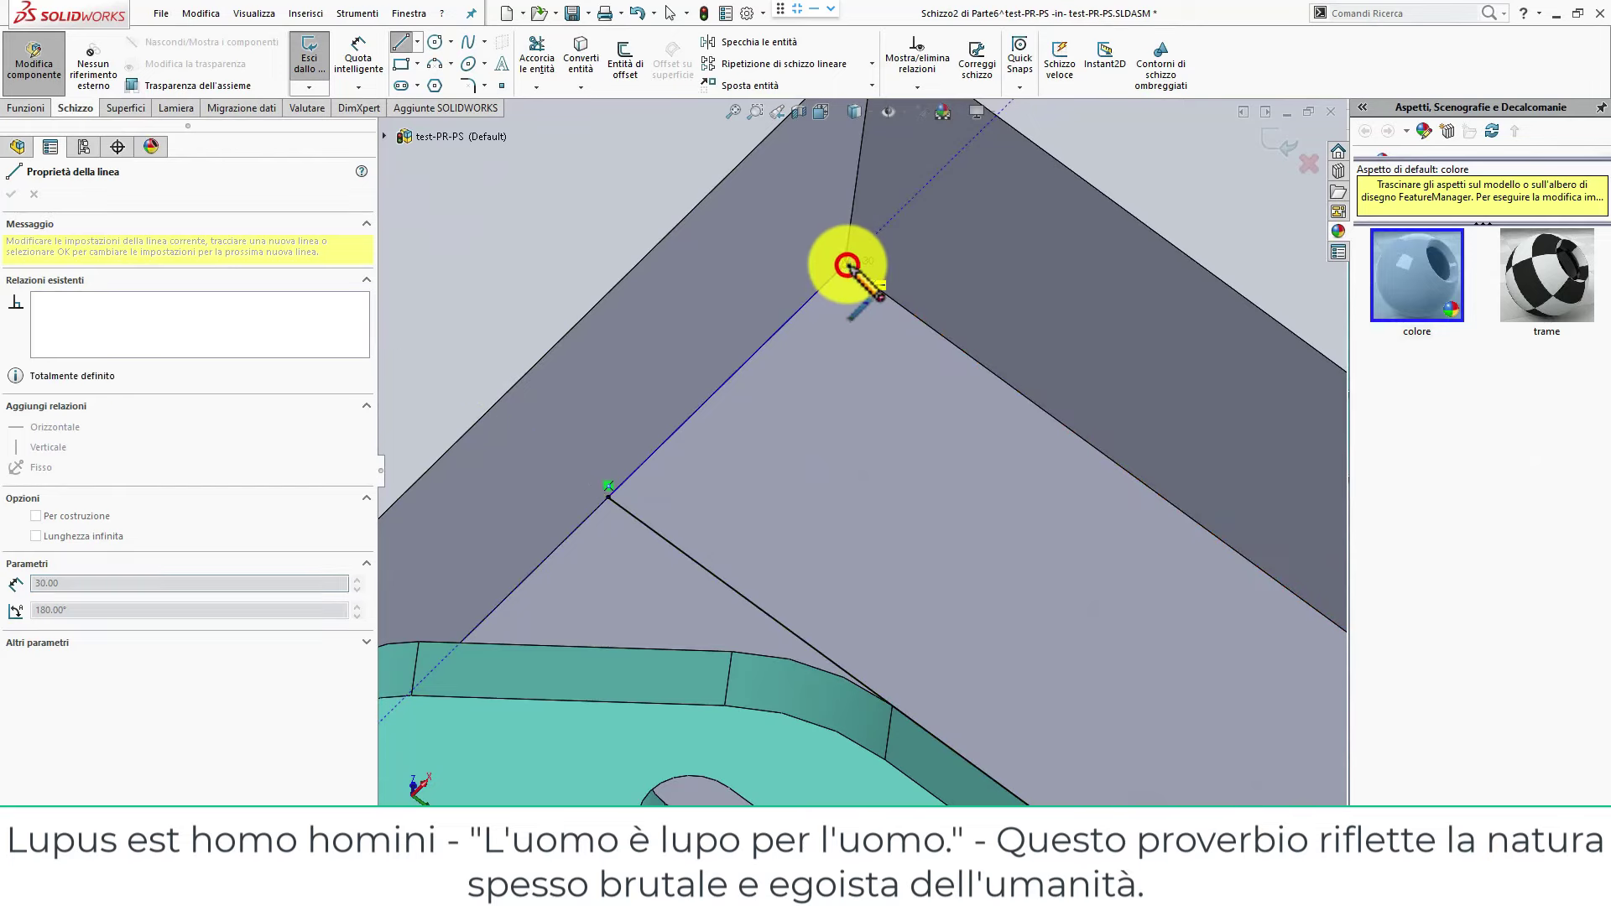
{"action": "left_click", "coordinate": [848, 265]}
{"action": "scroll", "coordinate": [1116, 587], "scroll_direction": "down", "scroll_amount": 5}
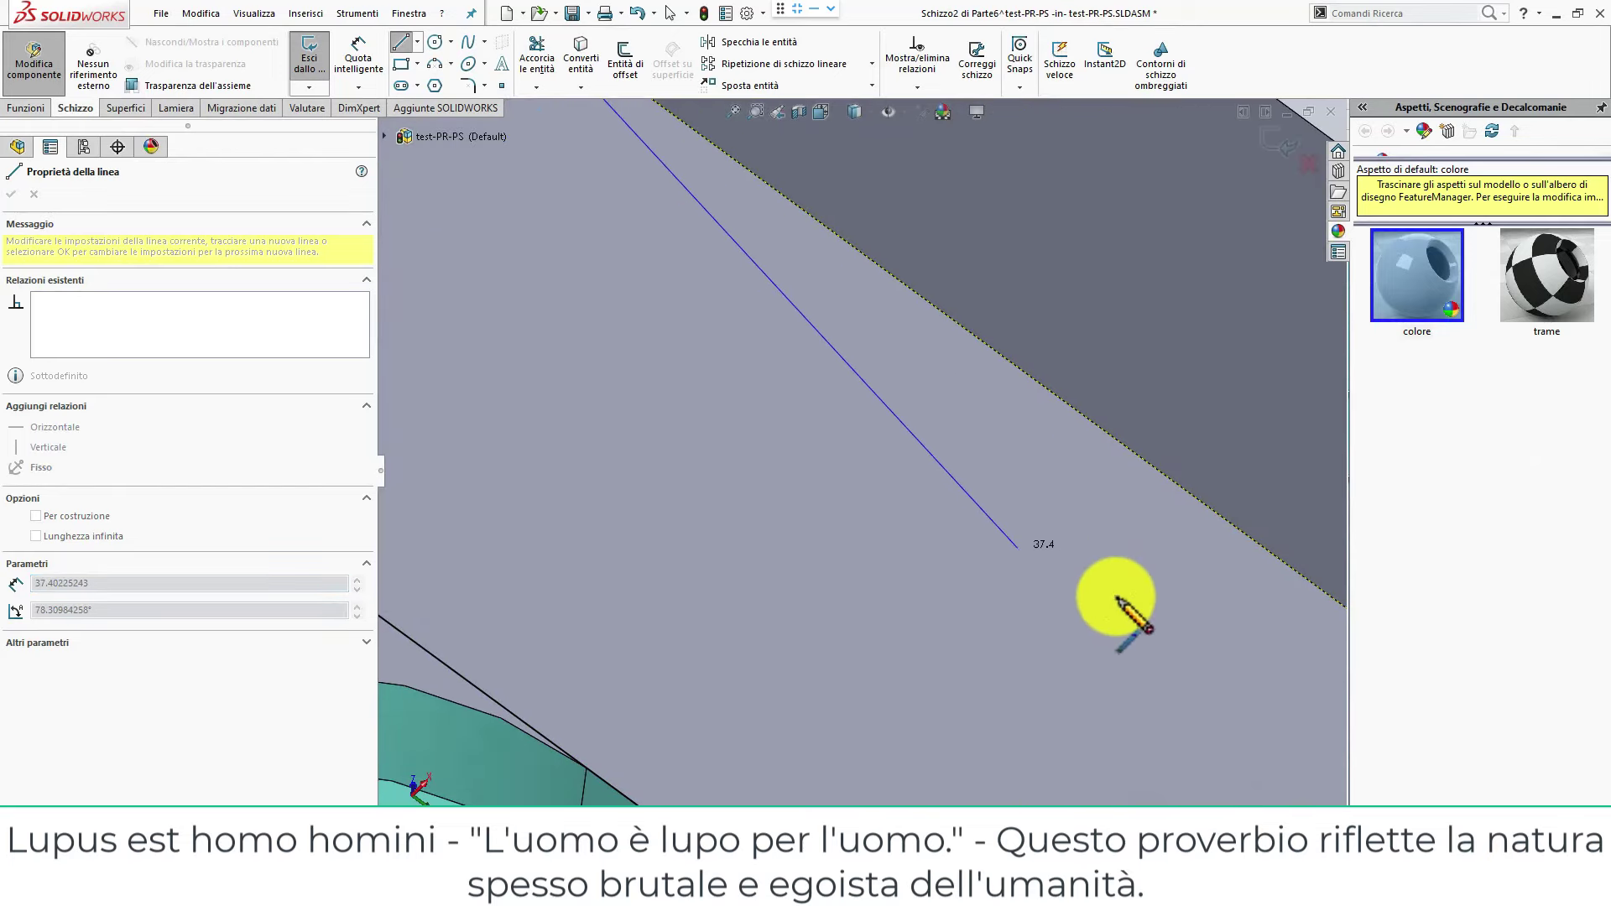
{"action": "scroll", "coordinate": [1125, 608], "scroll_direction": "up", "scroll_amount": 5}
{"action": "scroll", "coordinate": [1144, 634], "scroll_direction": "up", "scroll_amount": 2}
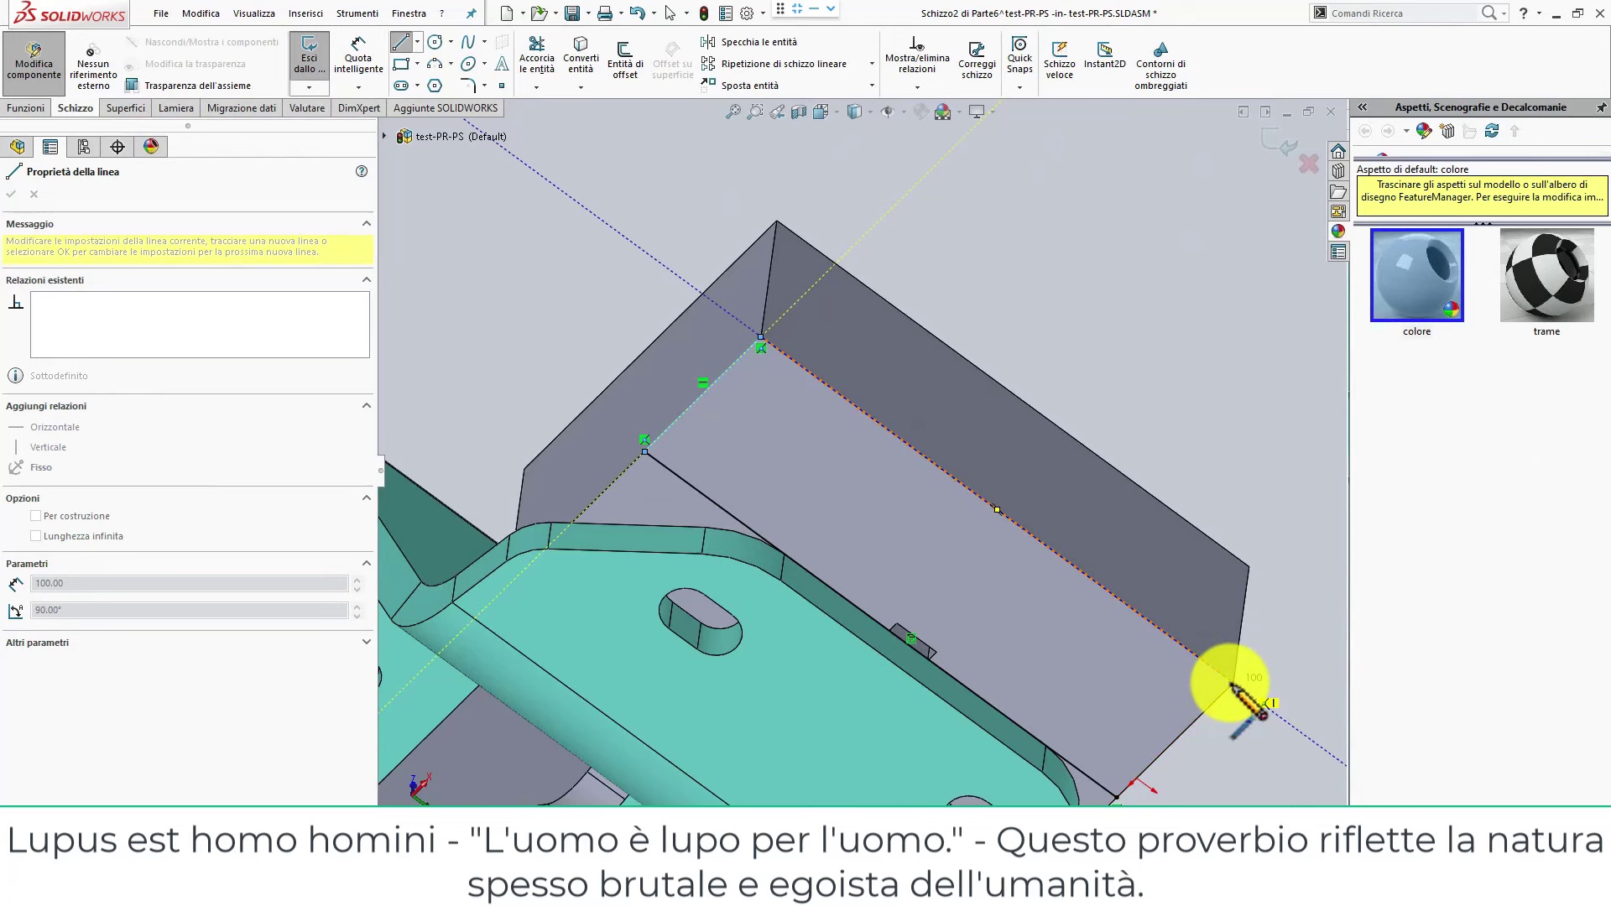
{"action": "left_click", "coordinate": [1230, 682]}
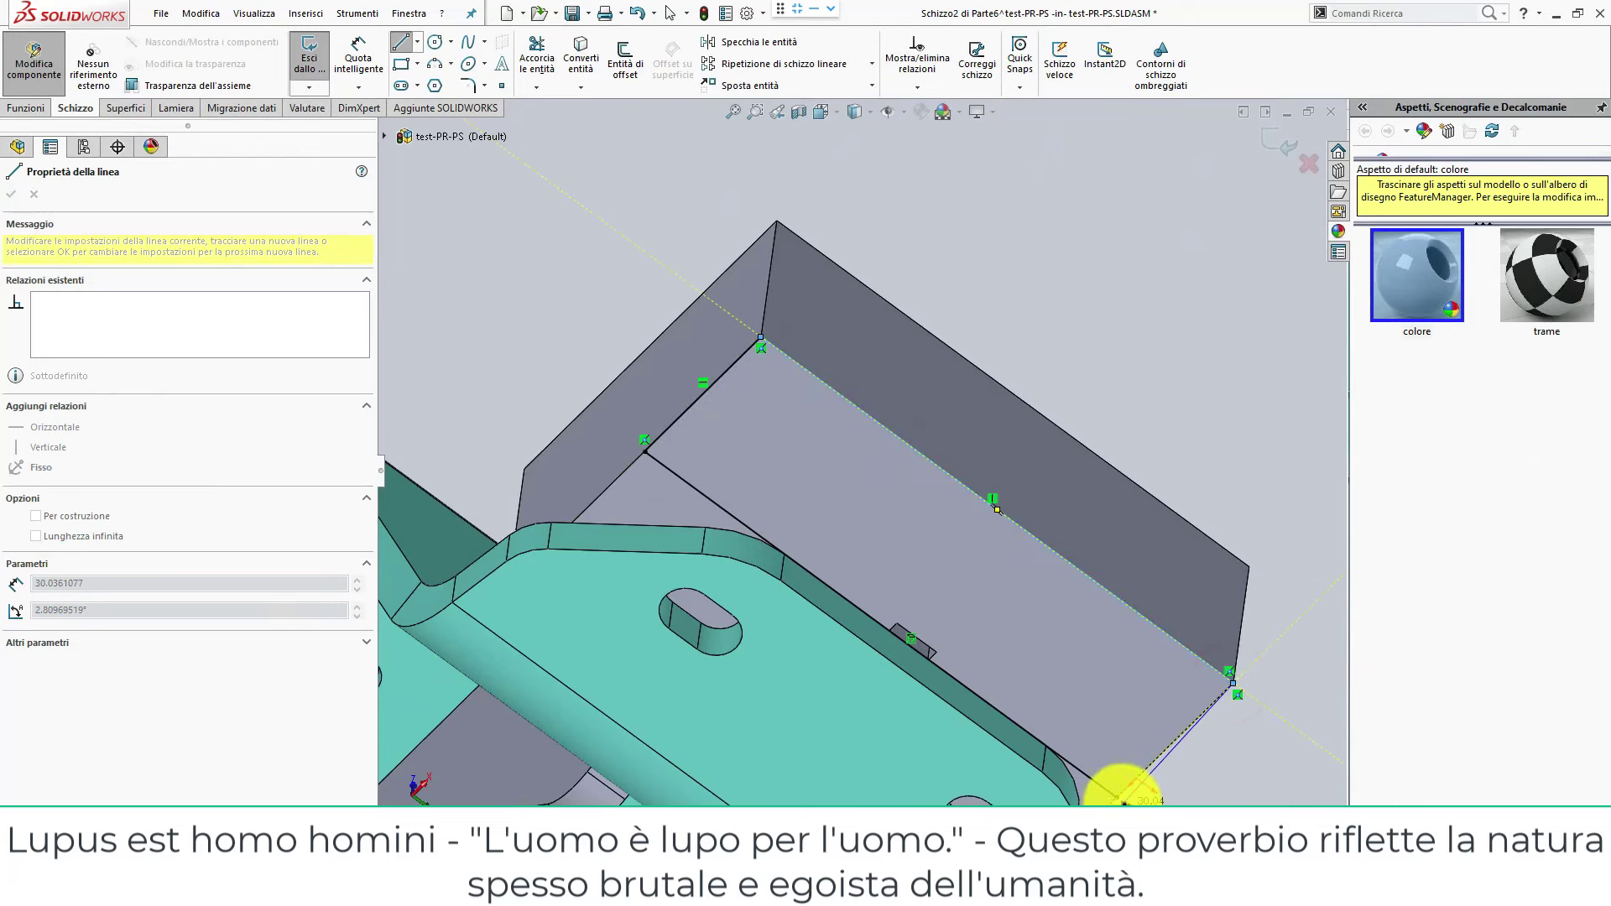
{"action": "double_click", "coordinate": [1119, 799]}
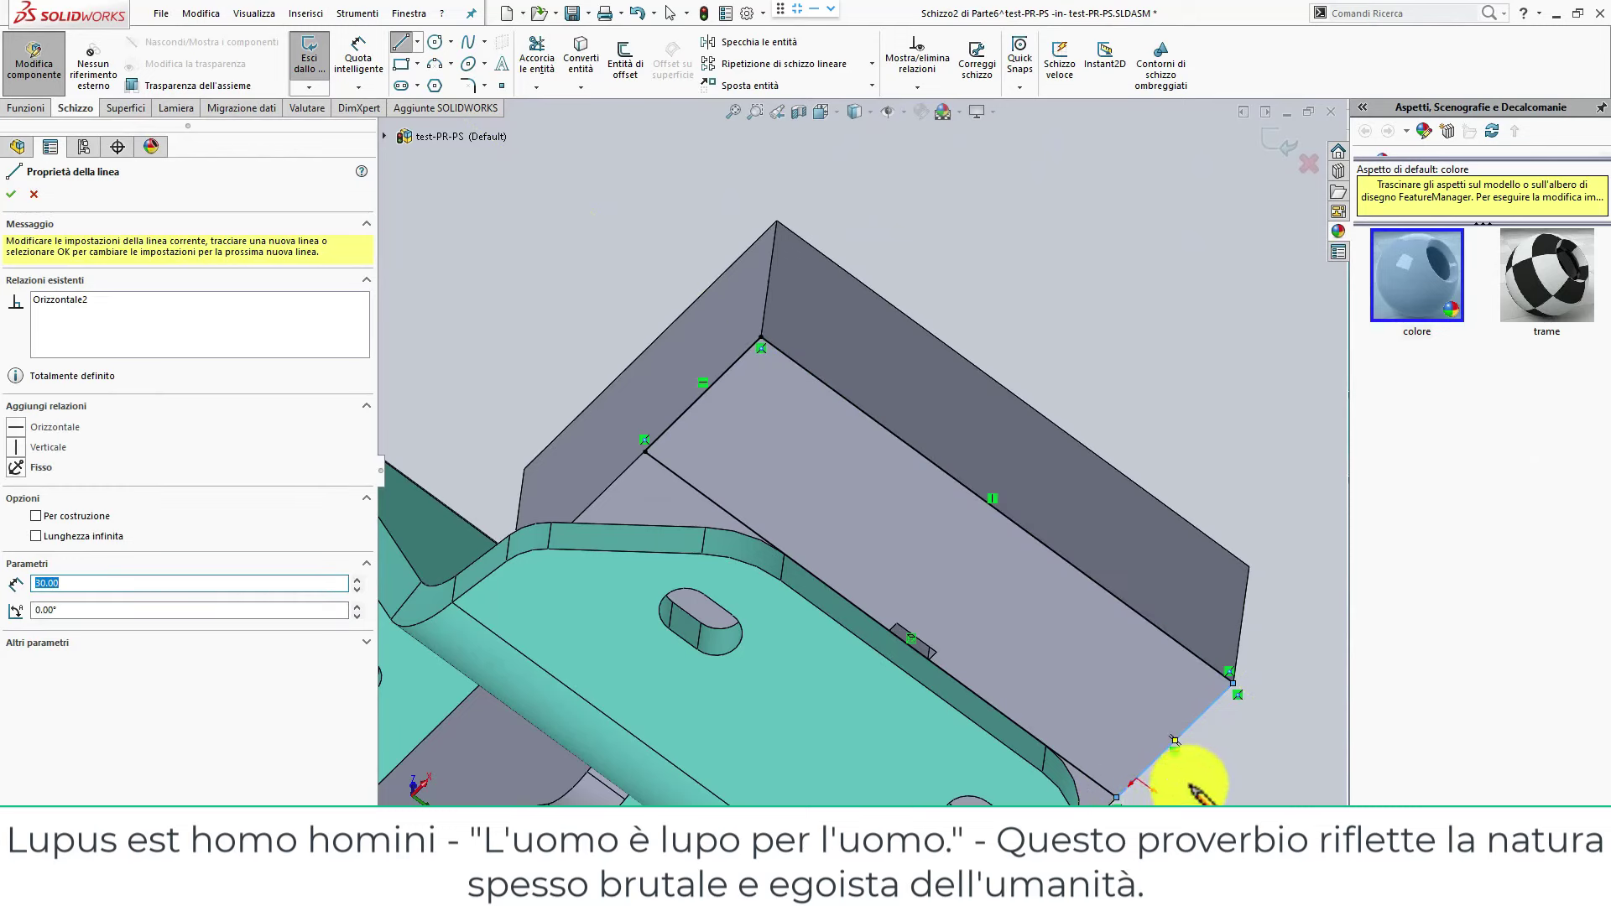
{"action": "left_click", "coordinate": [13, 195]}
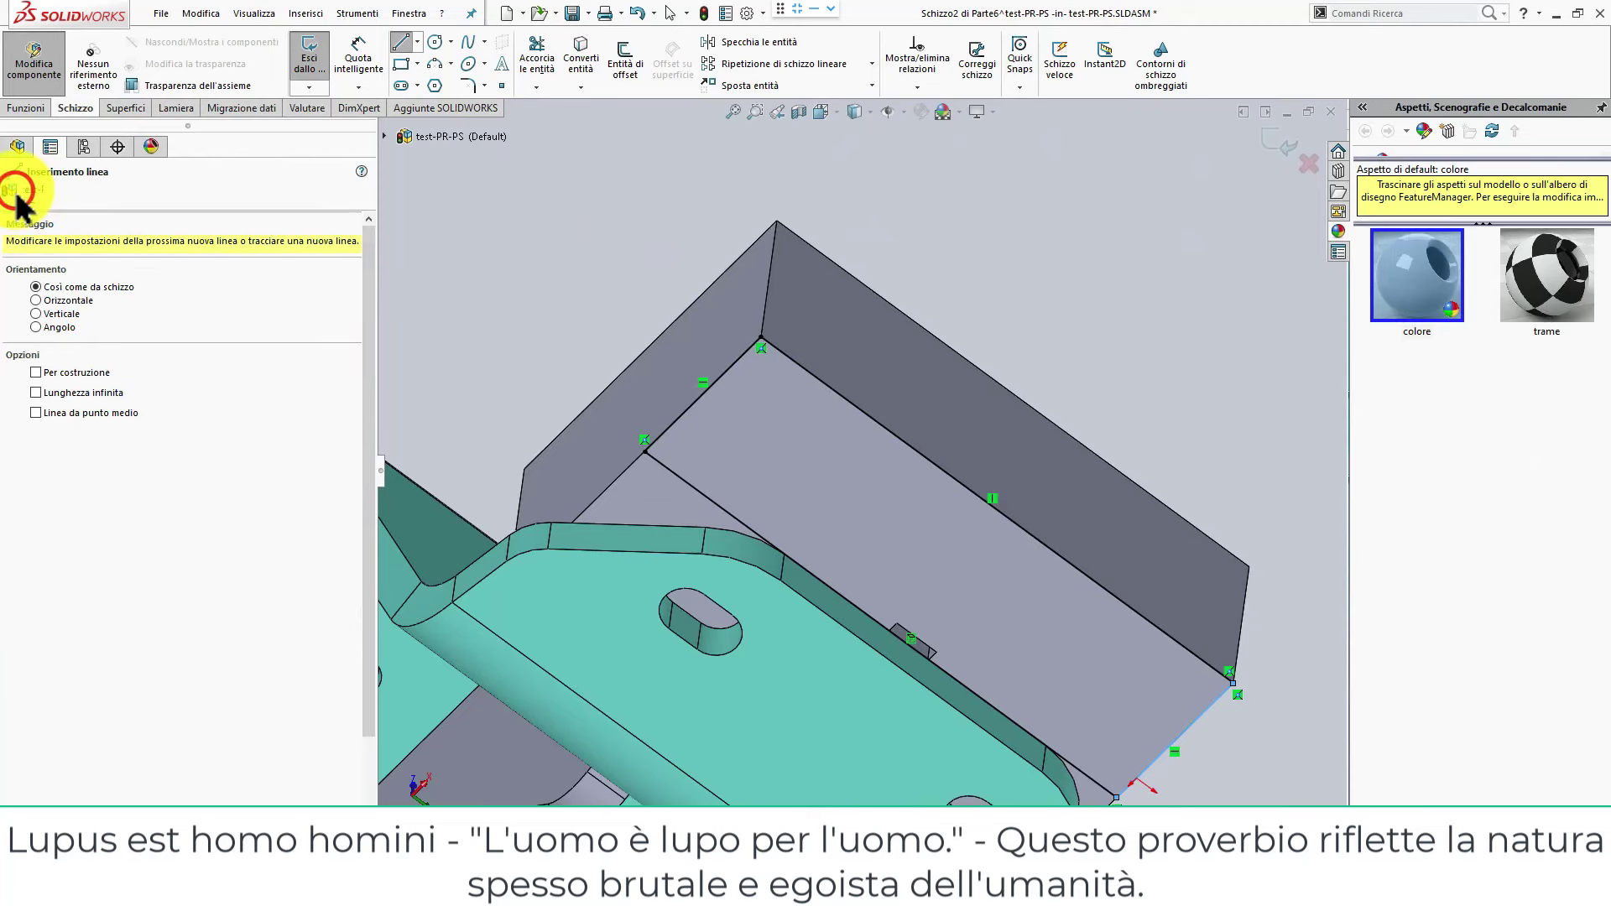
Extrude Schizzo2 8.30 mm blind as Estrusione-Estrusione2 and exit part editing.
{"action": "left_click", "coordinate": [25, 109]}
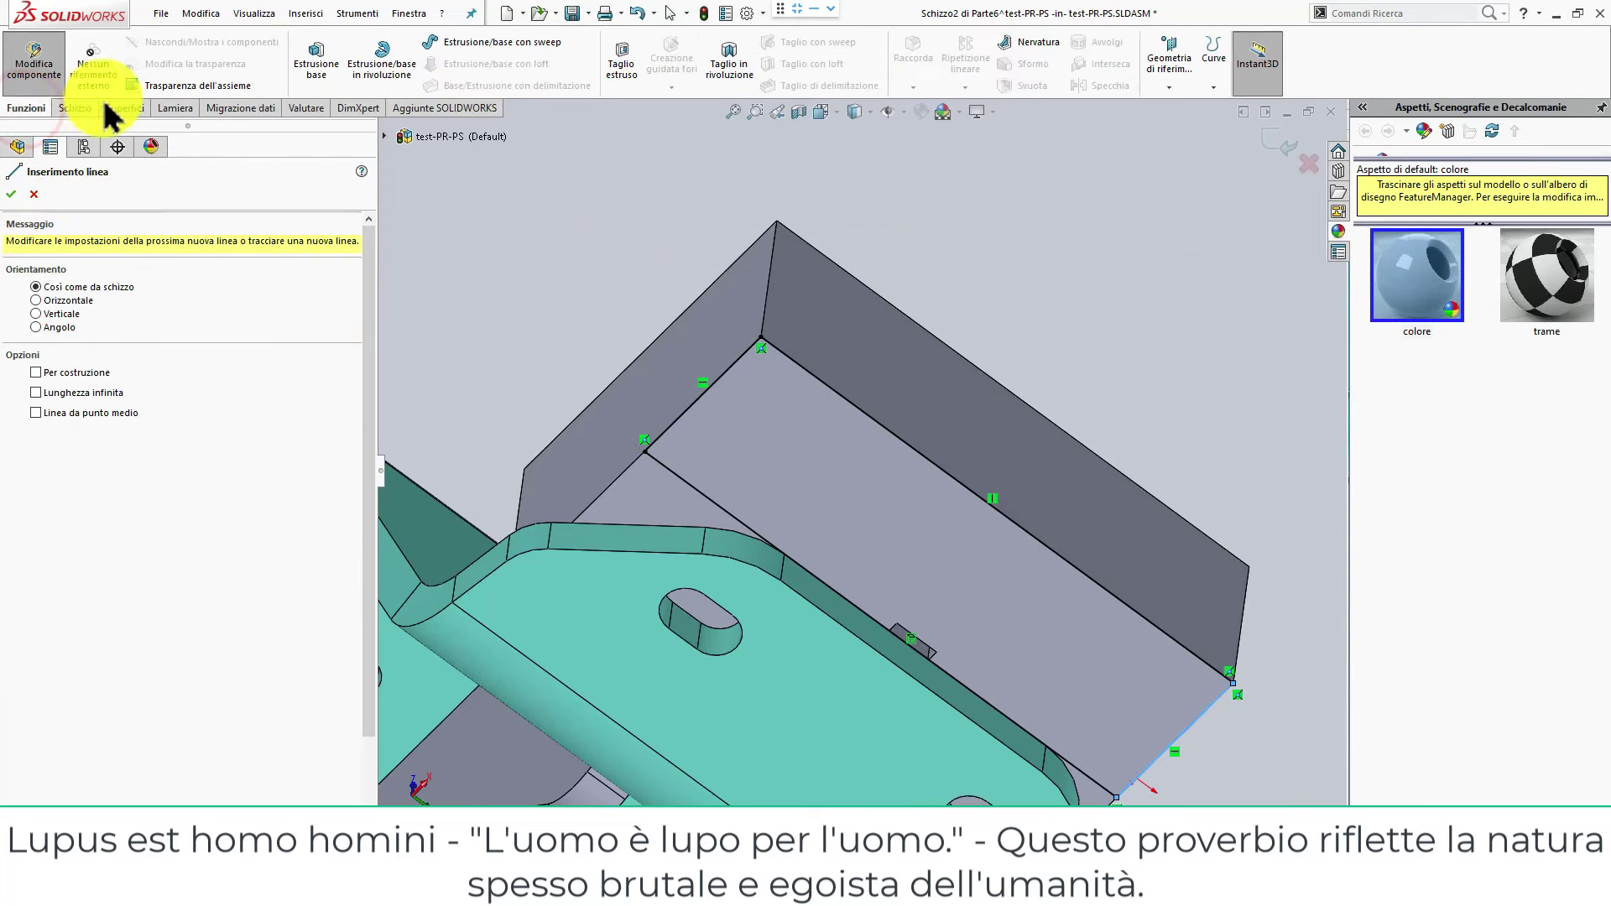
{"action": "left_click", "coordinate": [314, 72]}
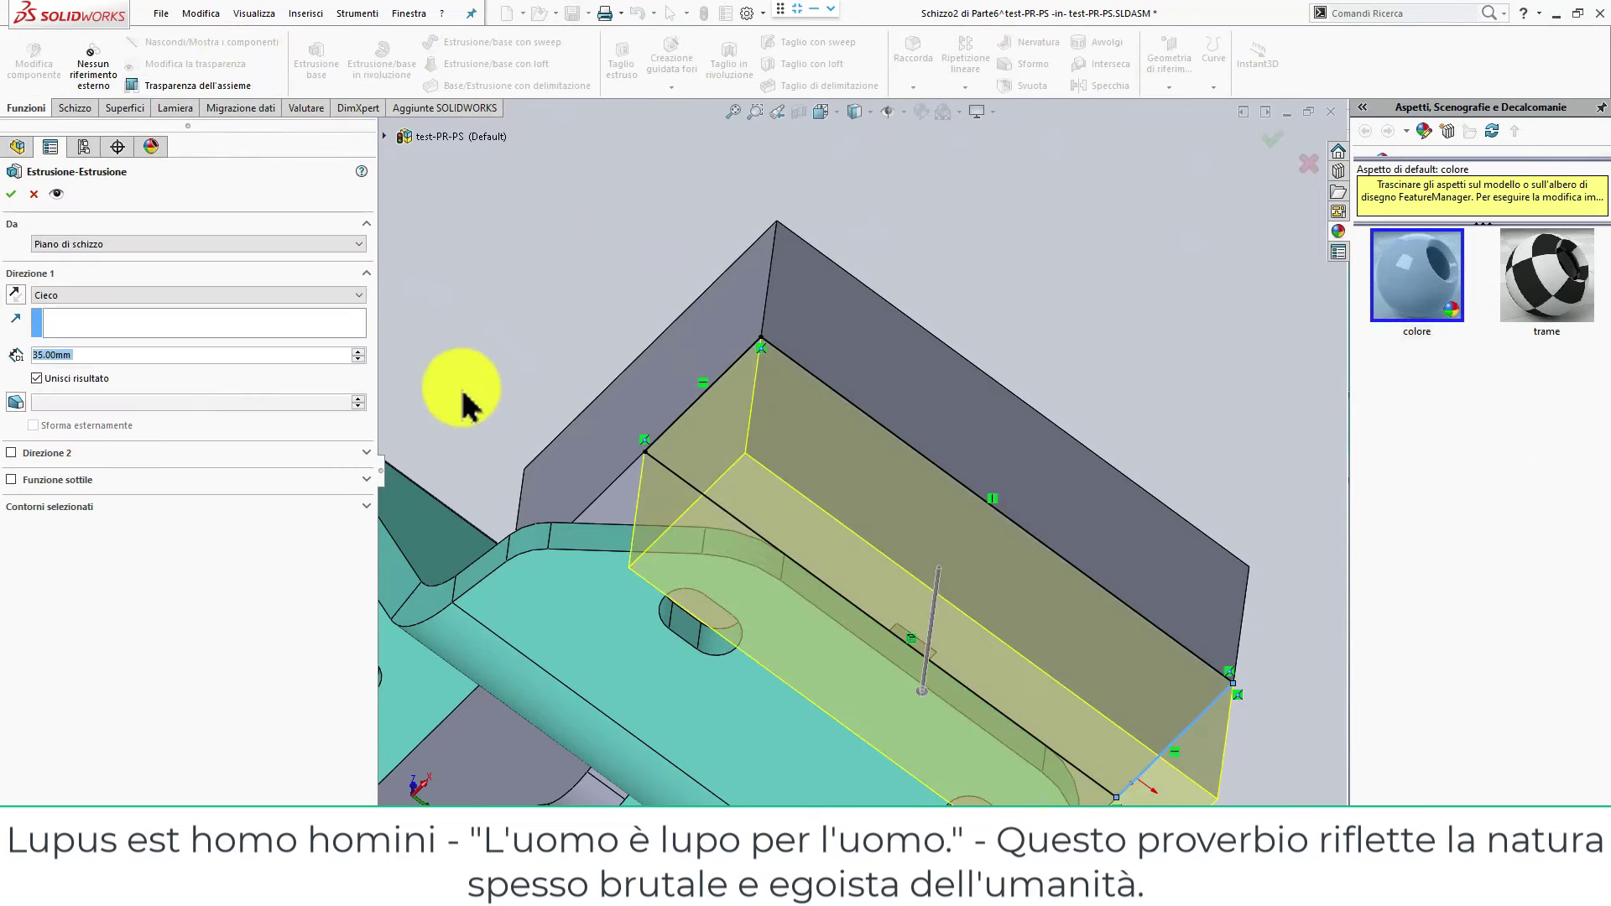
{"action": "type", "text": "8.3"}
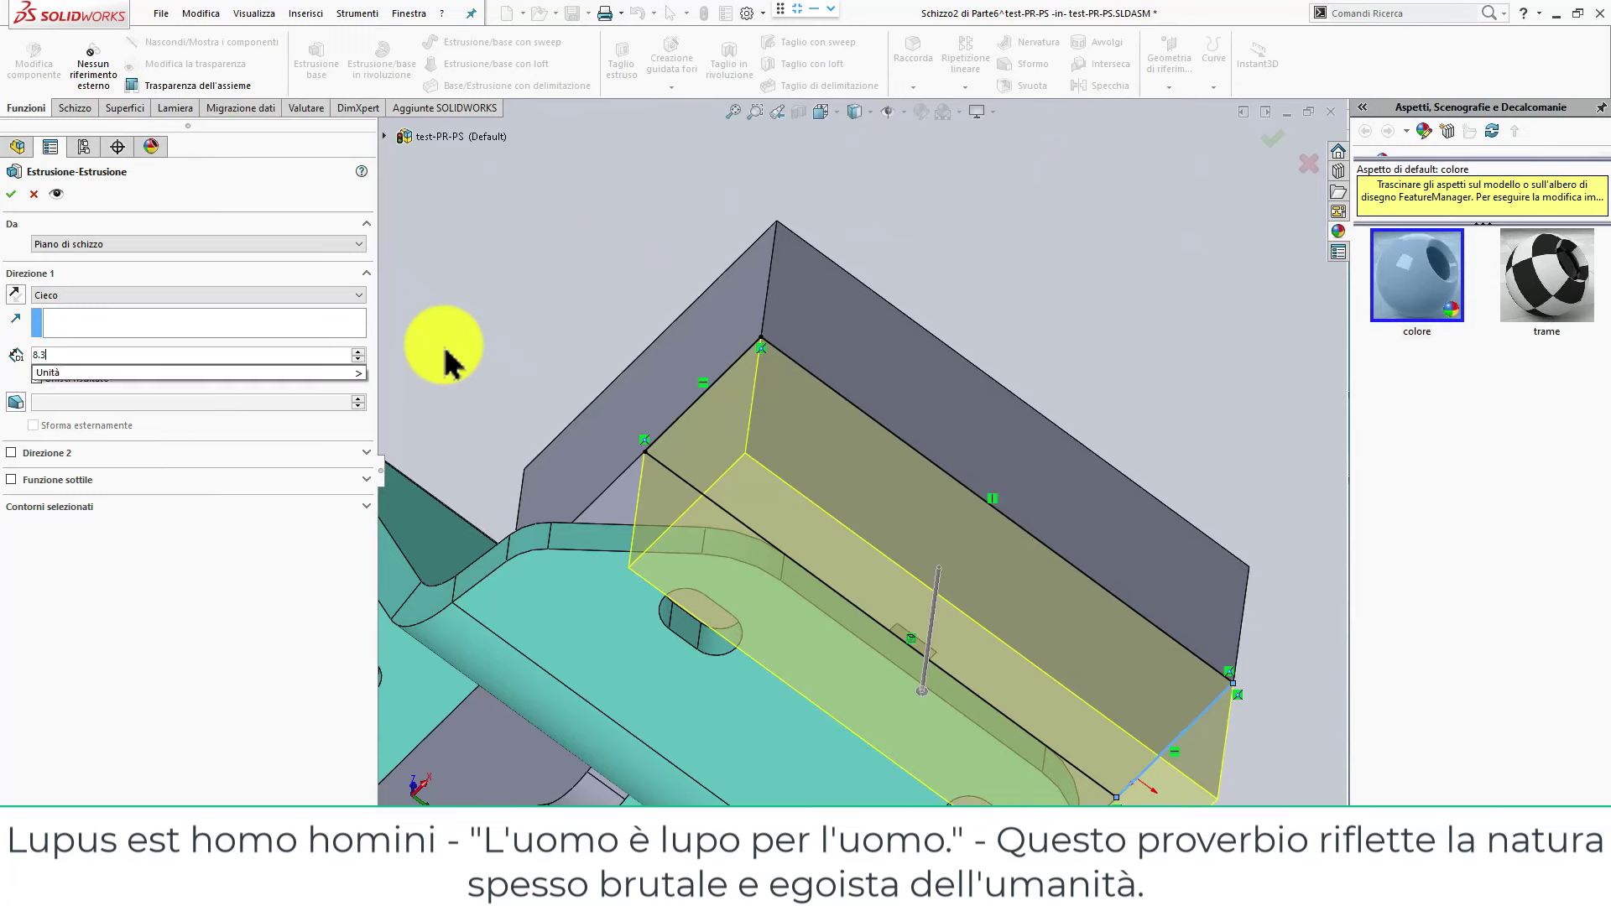
{"action": "key", "text": "Return"}
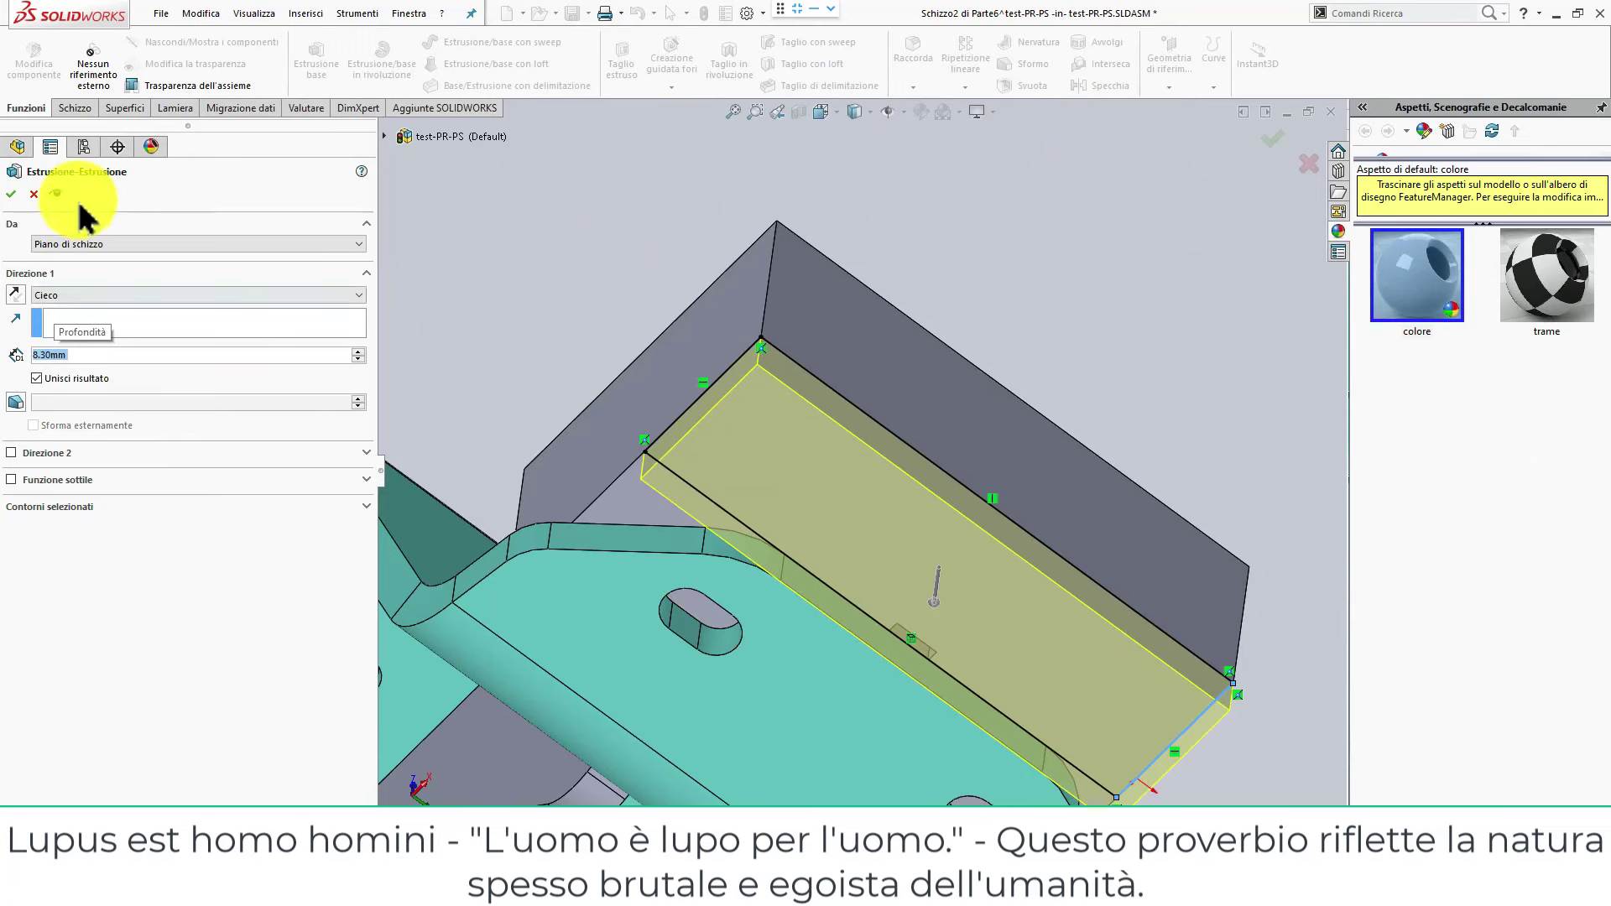
{"action": "left_click", "coordinate": [8, 190]}
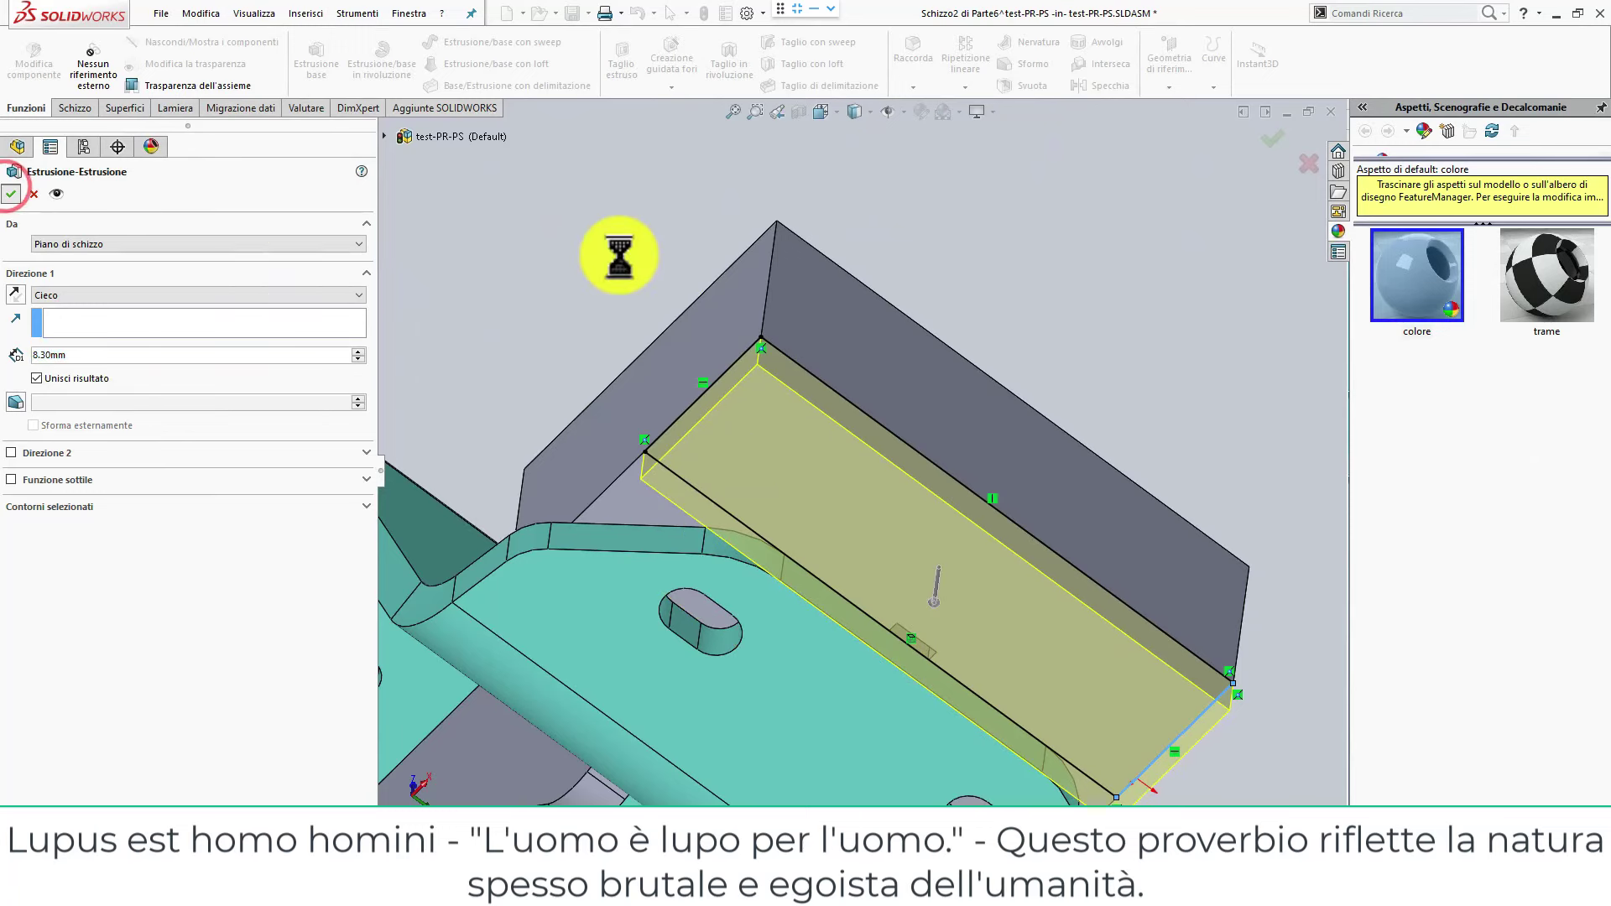
{"action": "left_click", "coordinate": [982, 207]}
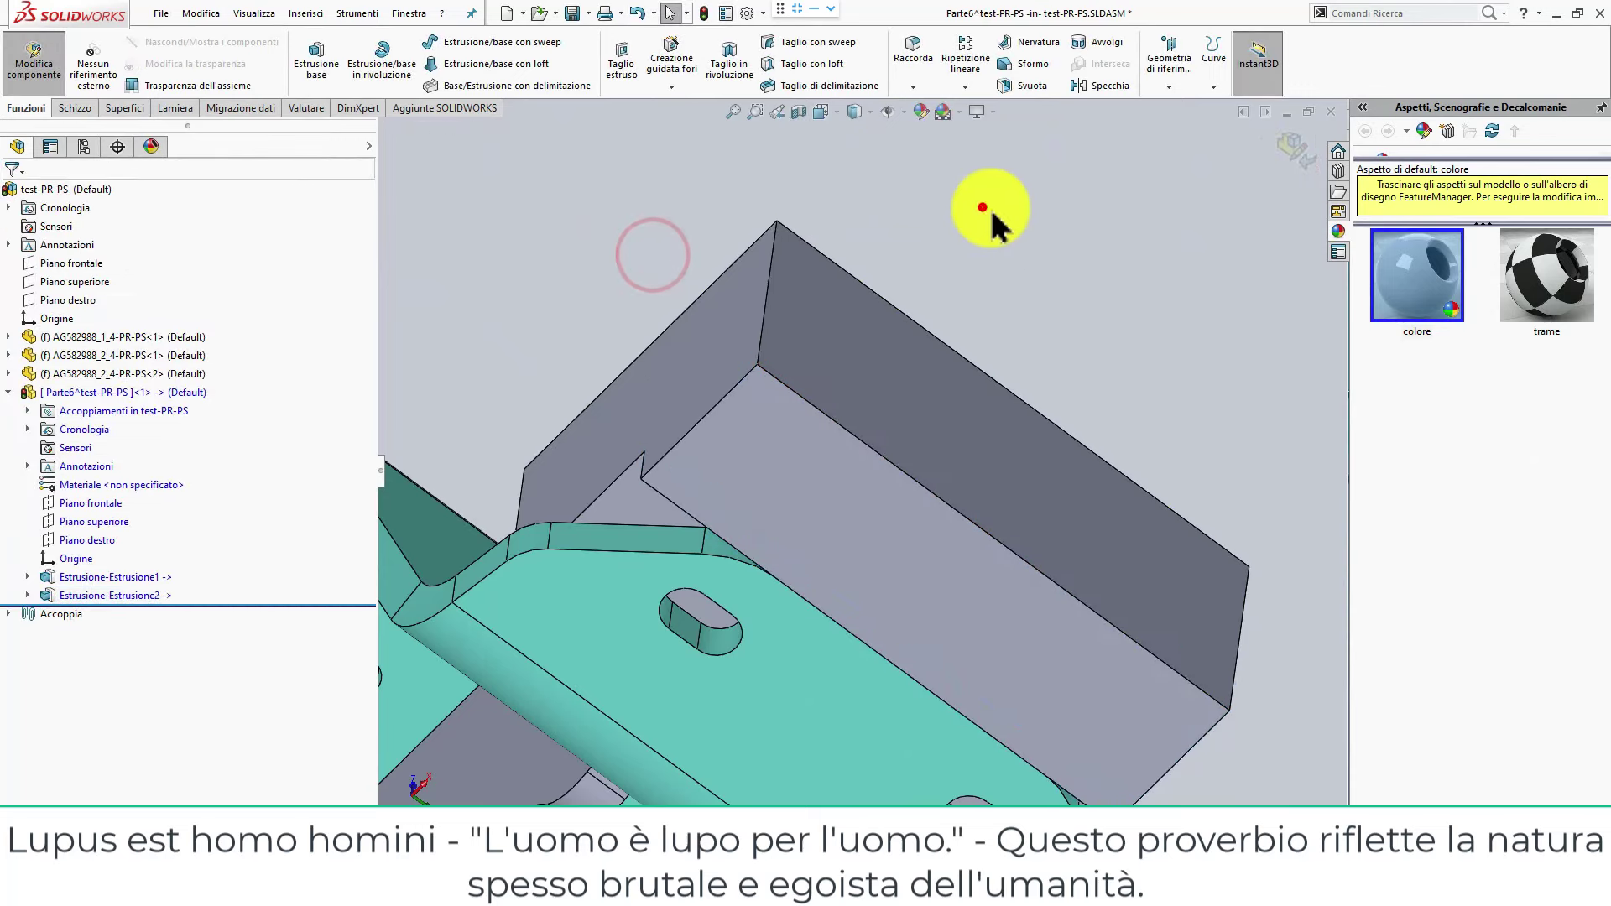
{"action": "left_click", "coordinate": [1282, 131]}
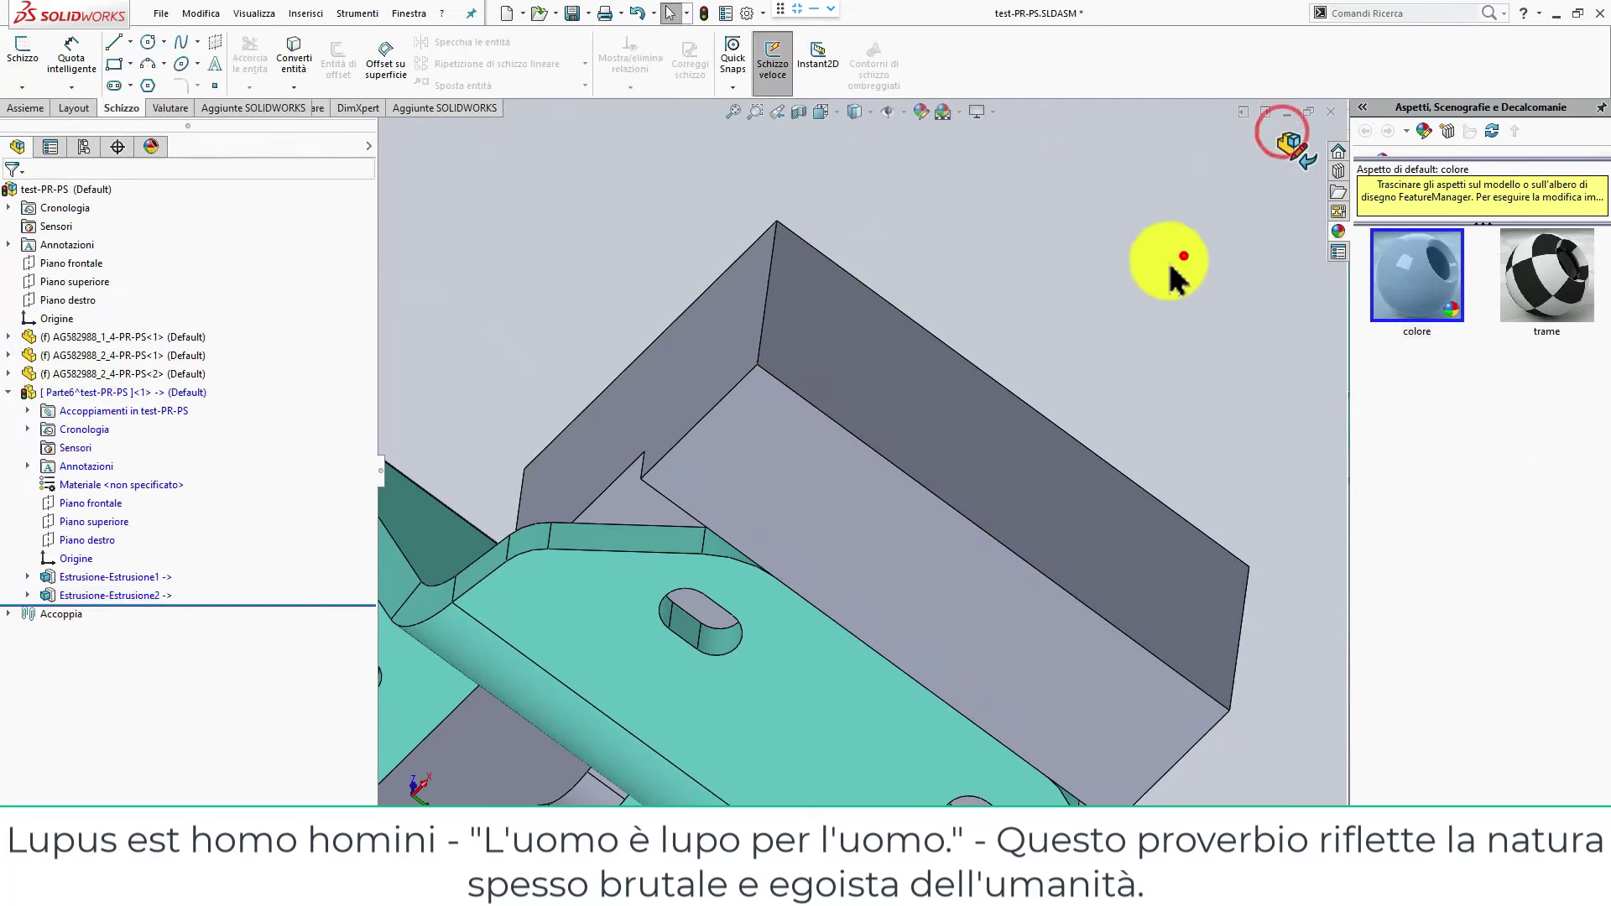
{"action": "left_click", "coordinate": [1175, 252]}
{"action": "mouse_move", "coordinate": [914, 340]}
{"action": "middle_mouse_down"}
{"action": "mouse_move", "coordinate": [977, 369]}
{"action": "mouse_move", "coordinate": [1097, 341]}
{"action": "mouse_move", "coordinate": [898, 612]}
{"action": "middle_mouse_up"}
{"action": "left_click", "coordinate": [835, 609]}
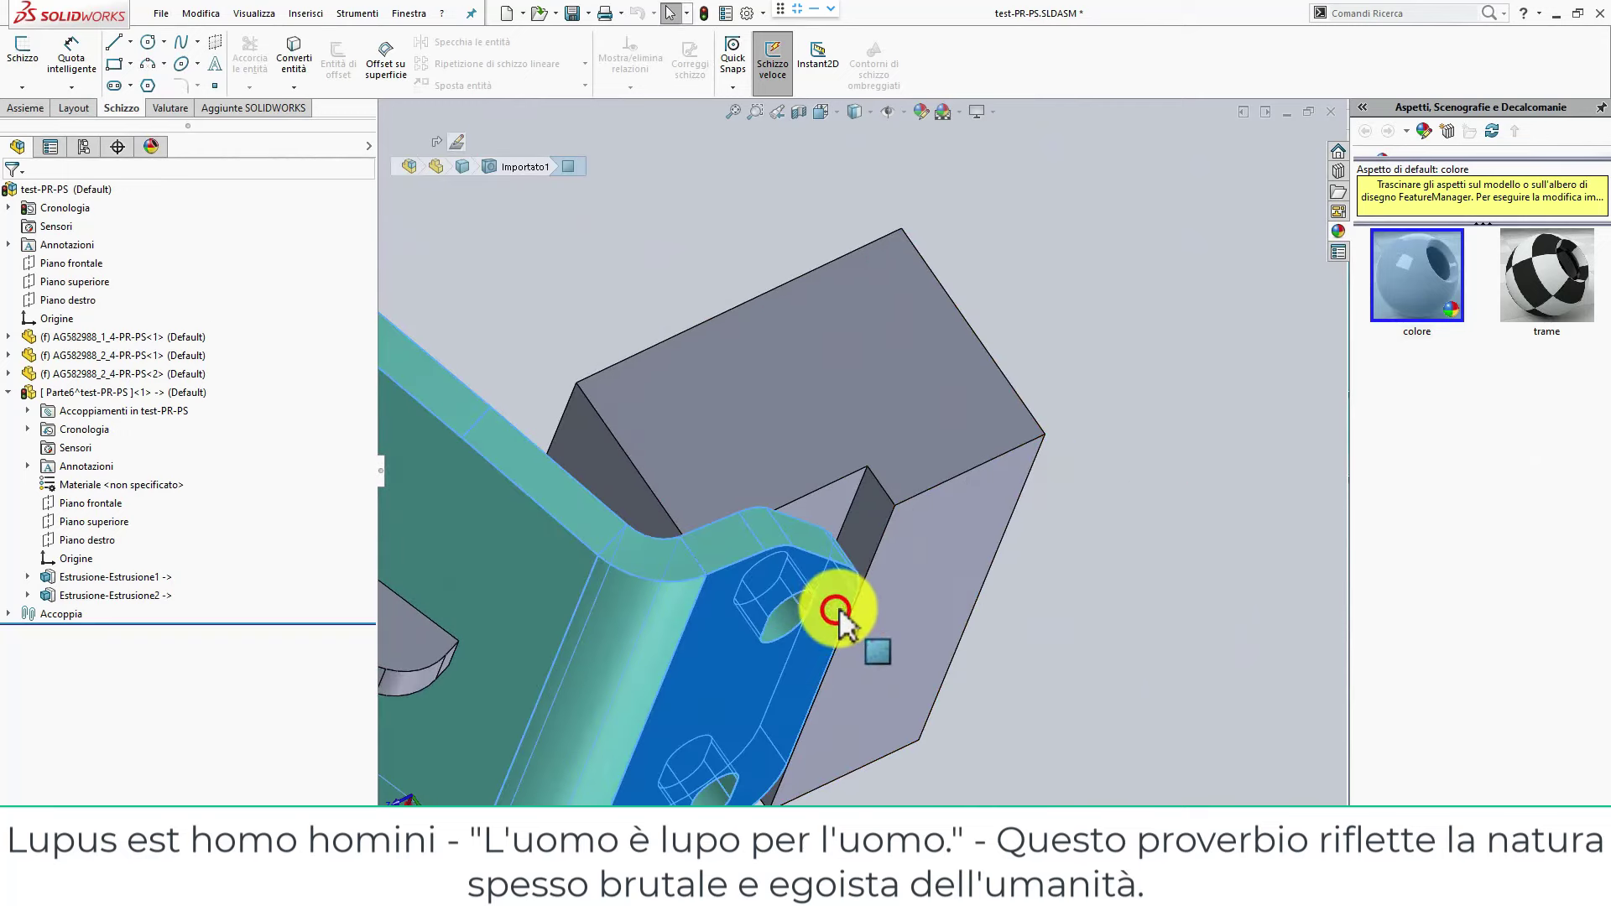
{"action": "left_click", "coordinate": [960, 560]}
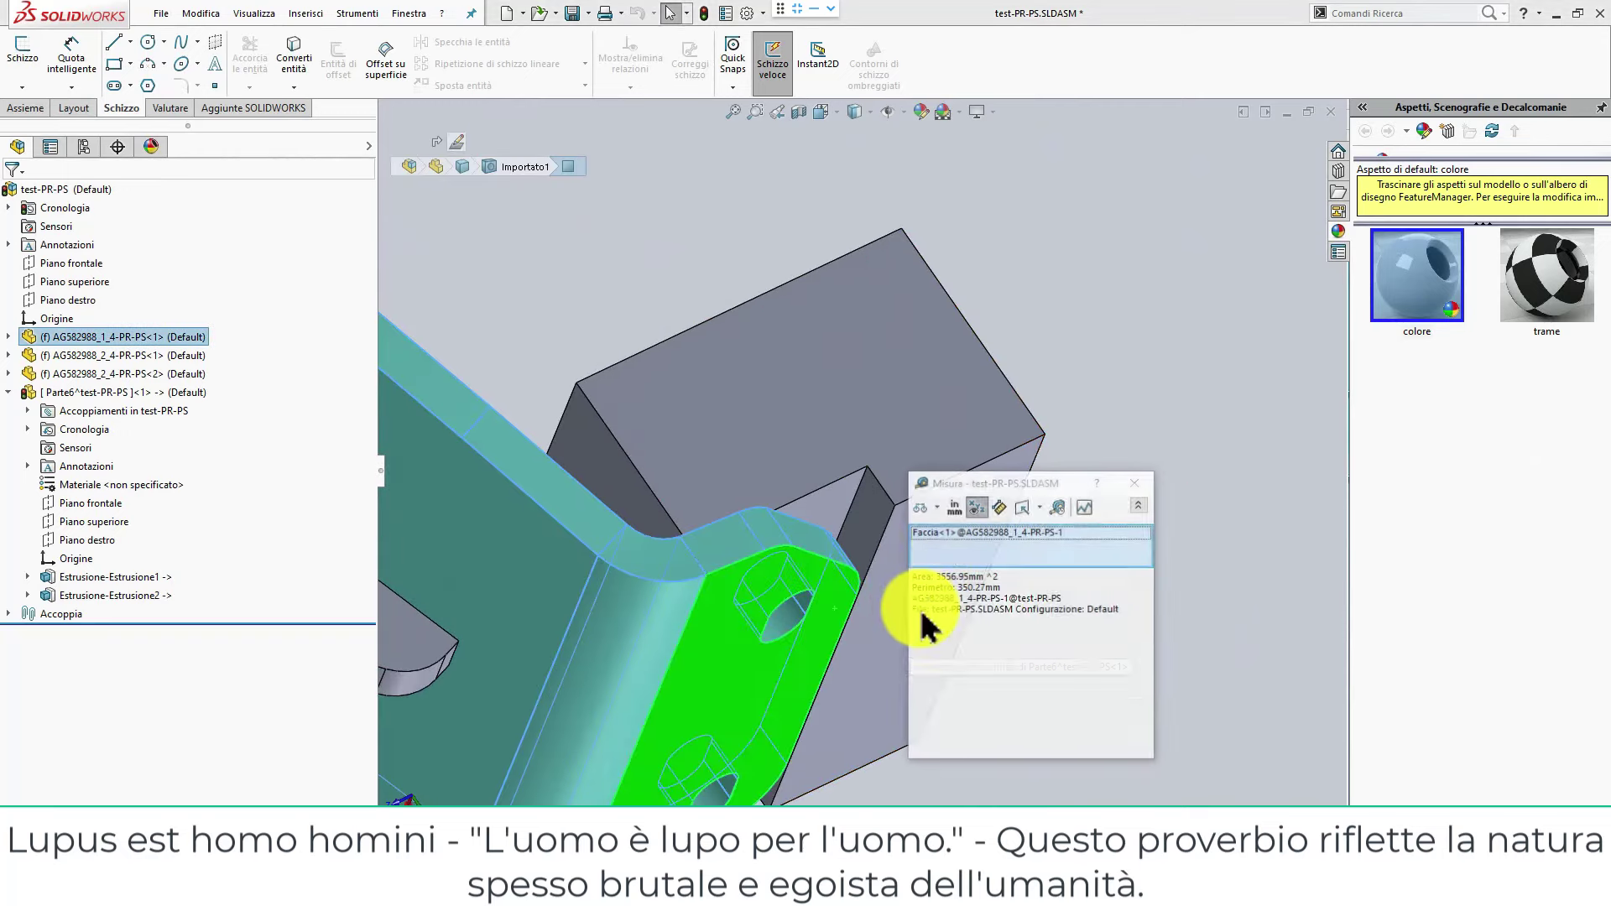
{"action": "left_click", "coordinate": [897, 619]}
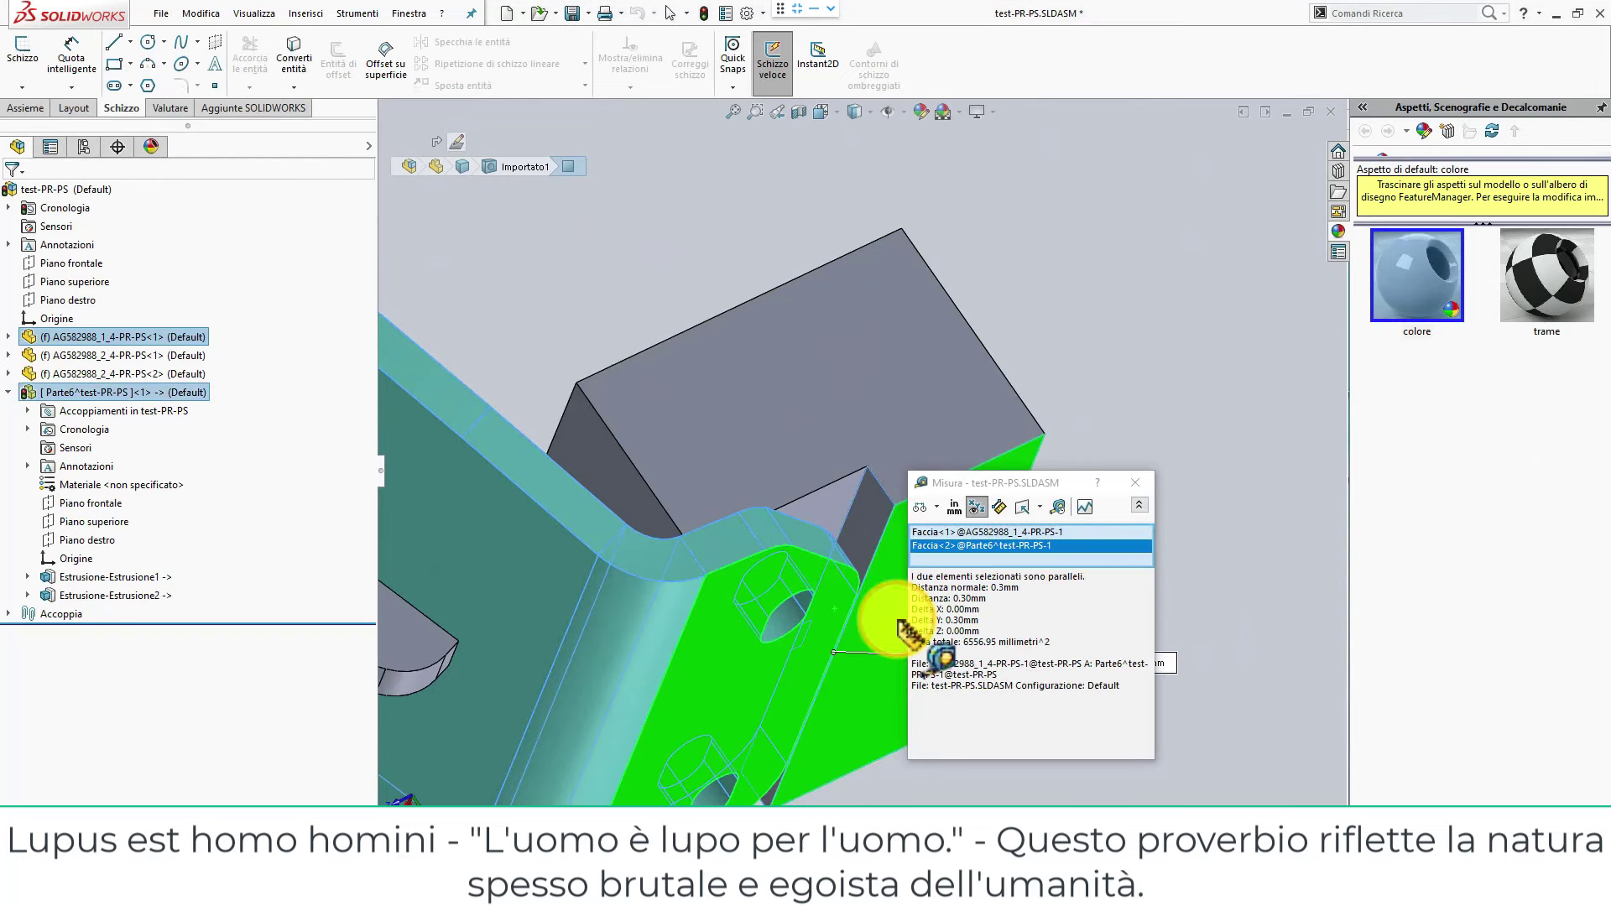
{"action": "double_click", "coordinate": [966, 597]}
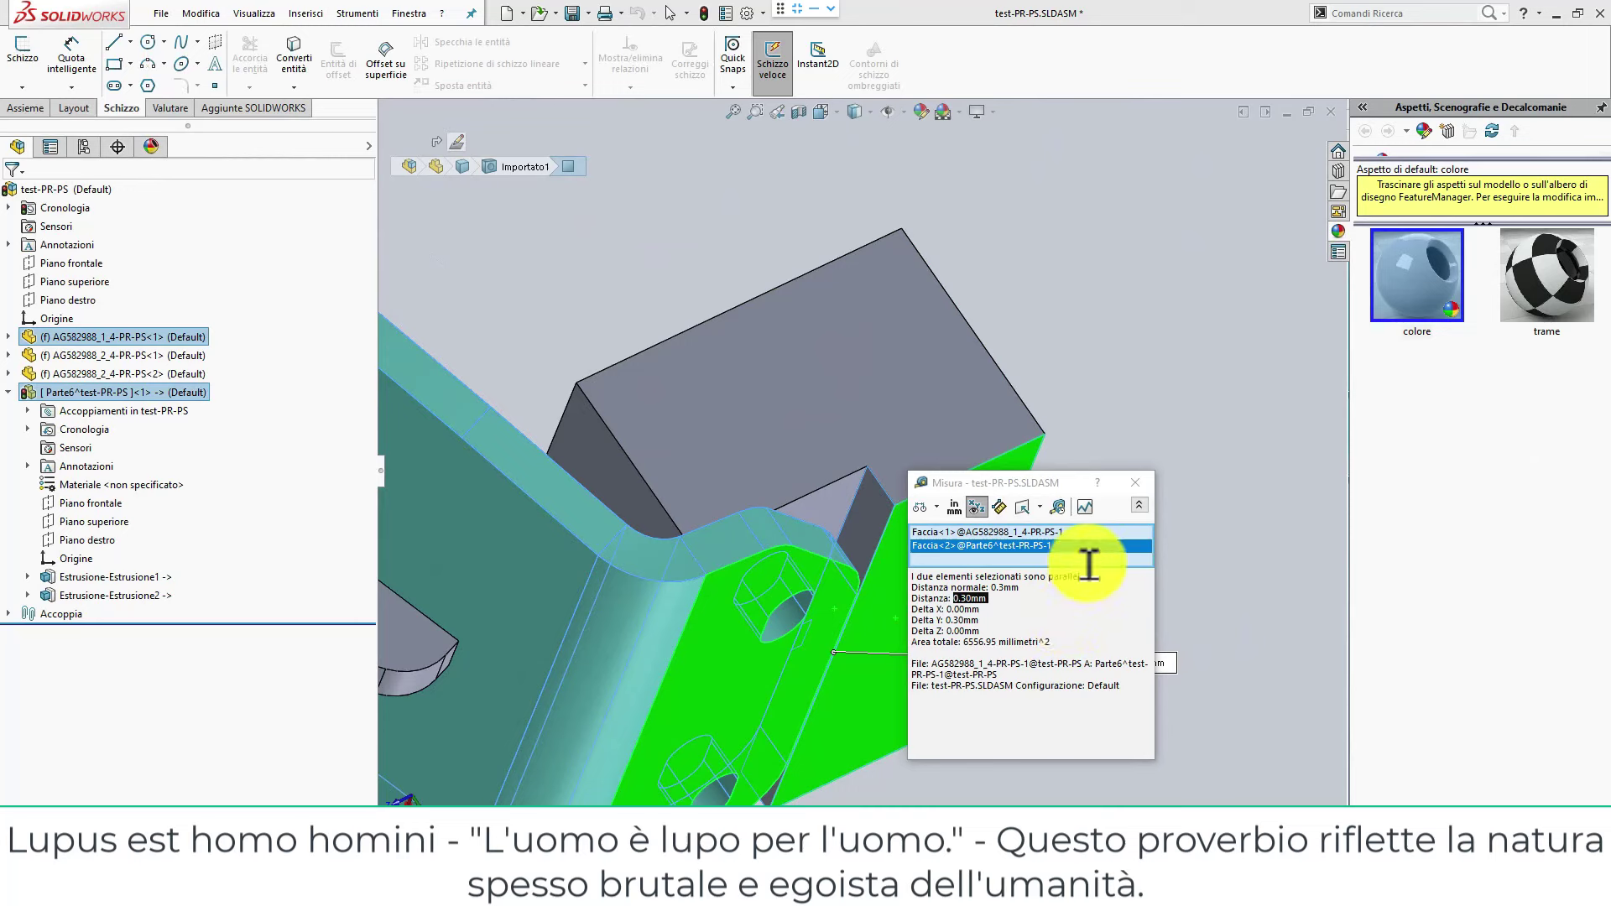
{"action": "left_click", "coordinate": [1133, 493]}
{"action": "mouse_move", "coordinate": [1122, 489]}
{"action": "middle_mouse_down"}
{"action": "mouse_move", "coordinate": [1096, 659]}
{"action": "mouse_move", "coordinate": [1126, 666]}
{"action": "middle_mouse_up"}
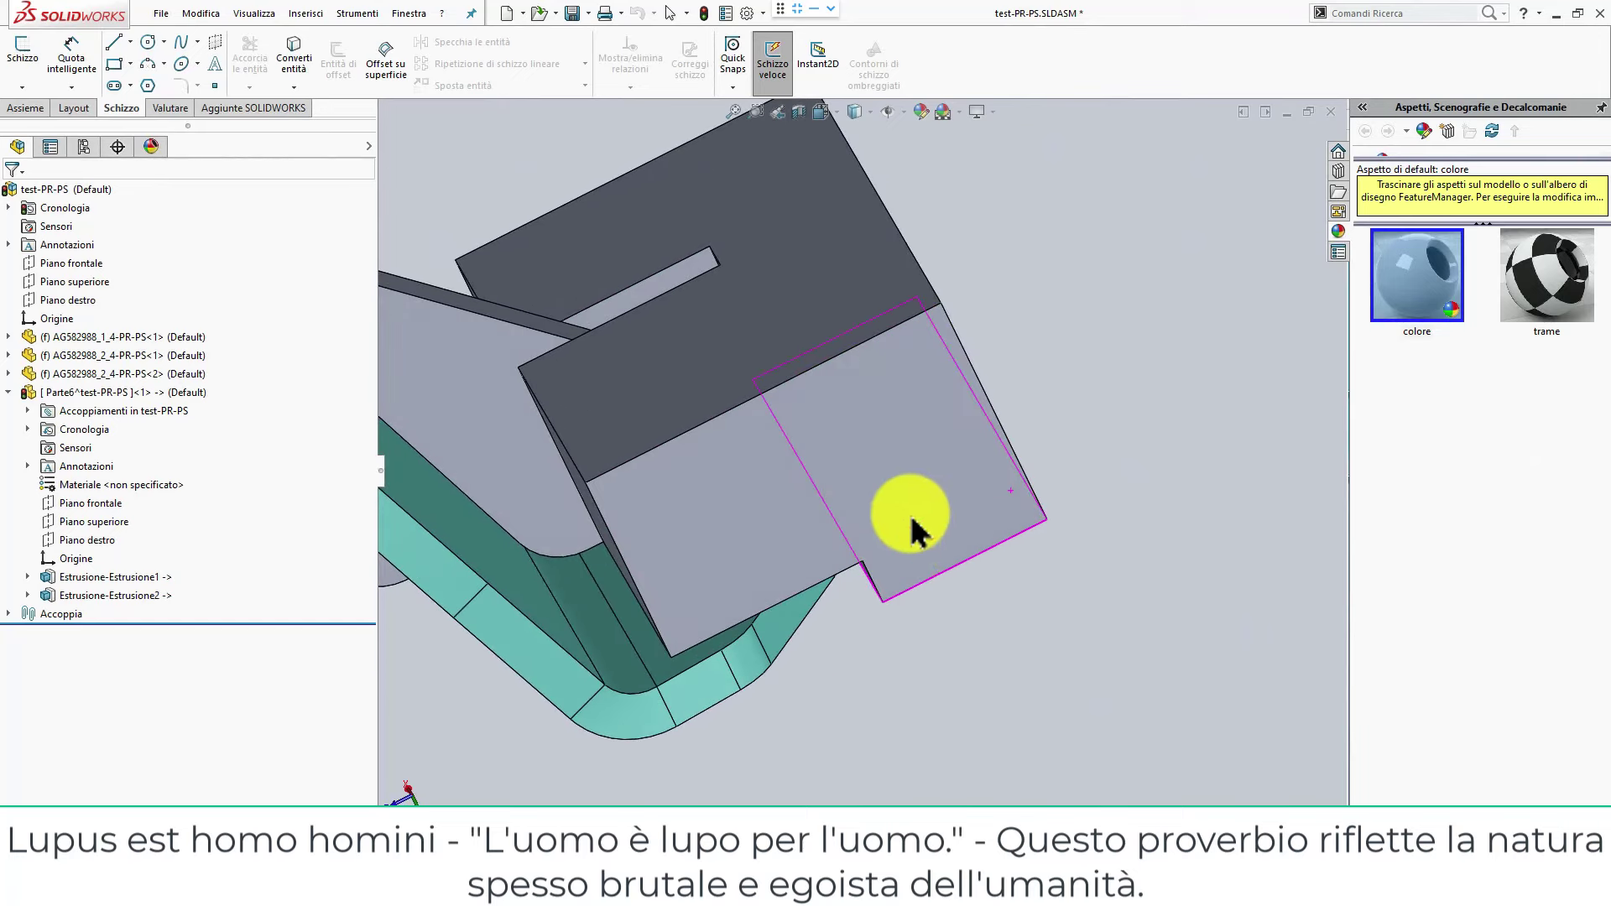
Rename the Parte6 component to AG-P1 in the FeatureManager tree.
{"action": "left_click", "coordinate": [867, 468]}
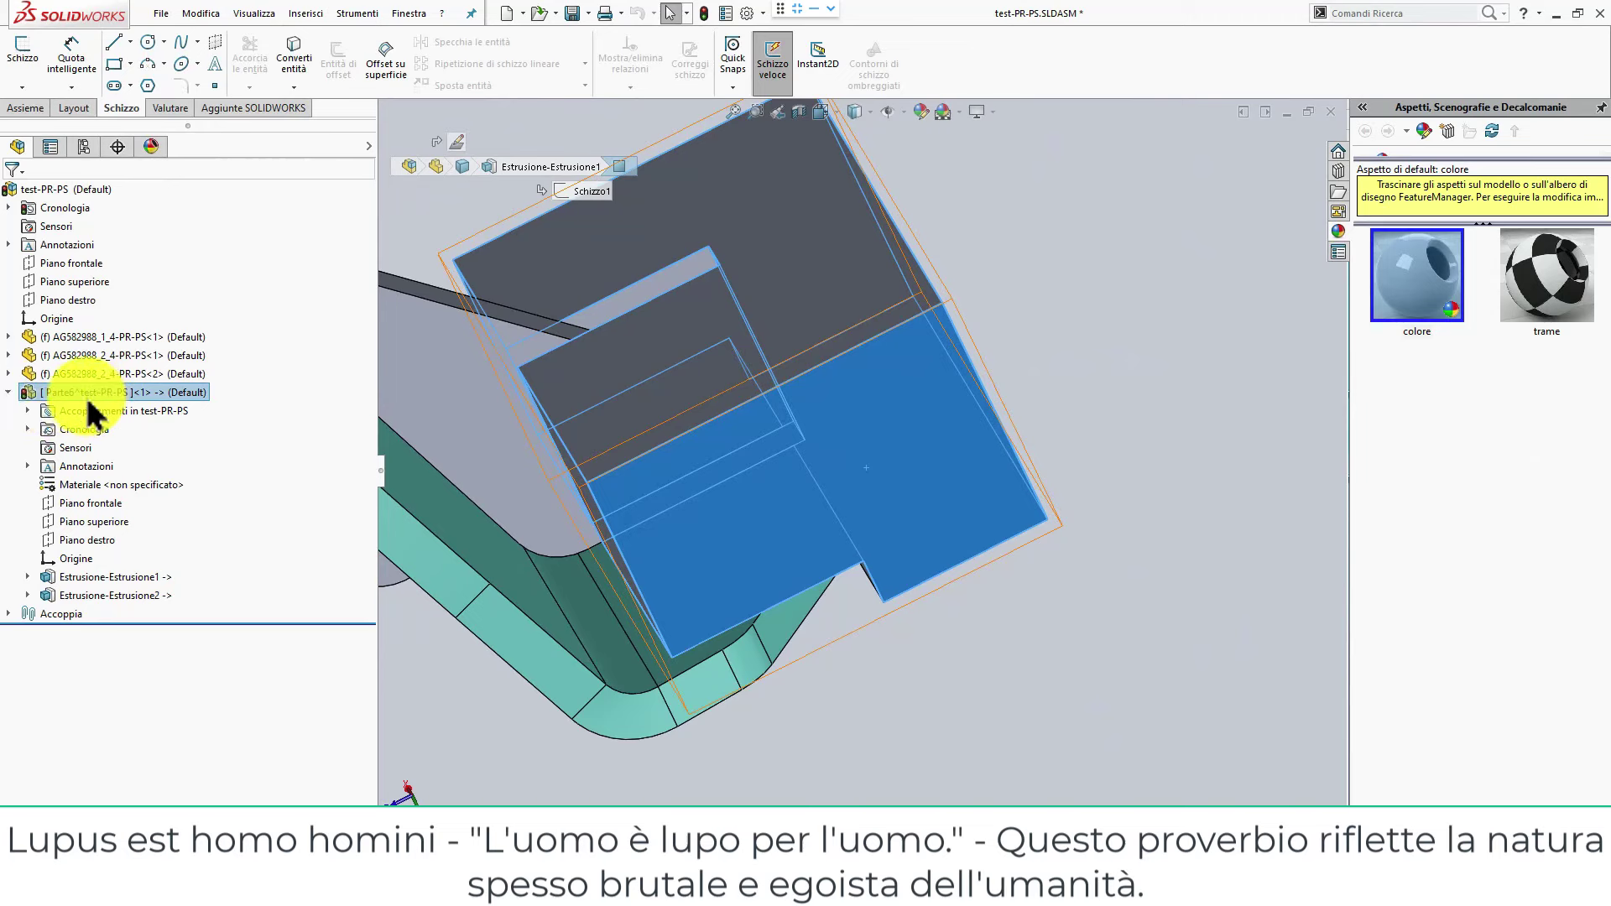
{"action": "left_click", "coordinate": [89, 400]}
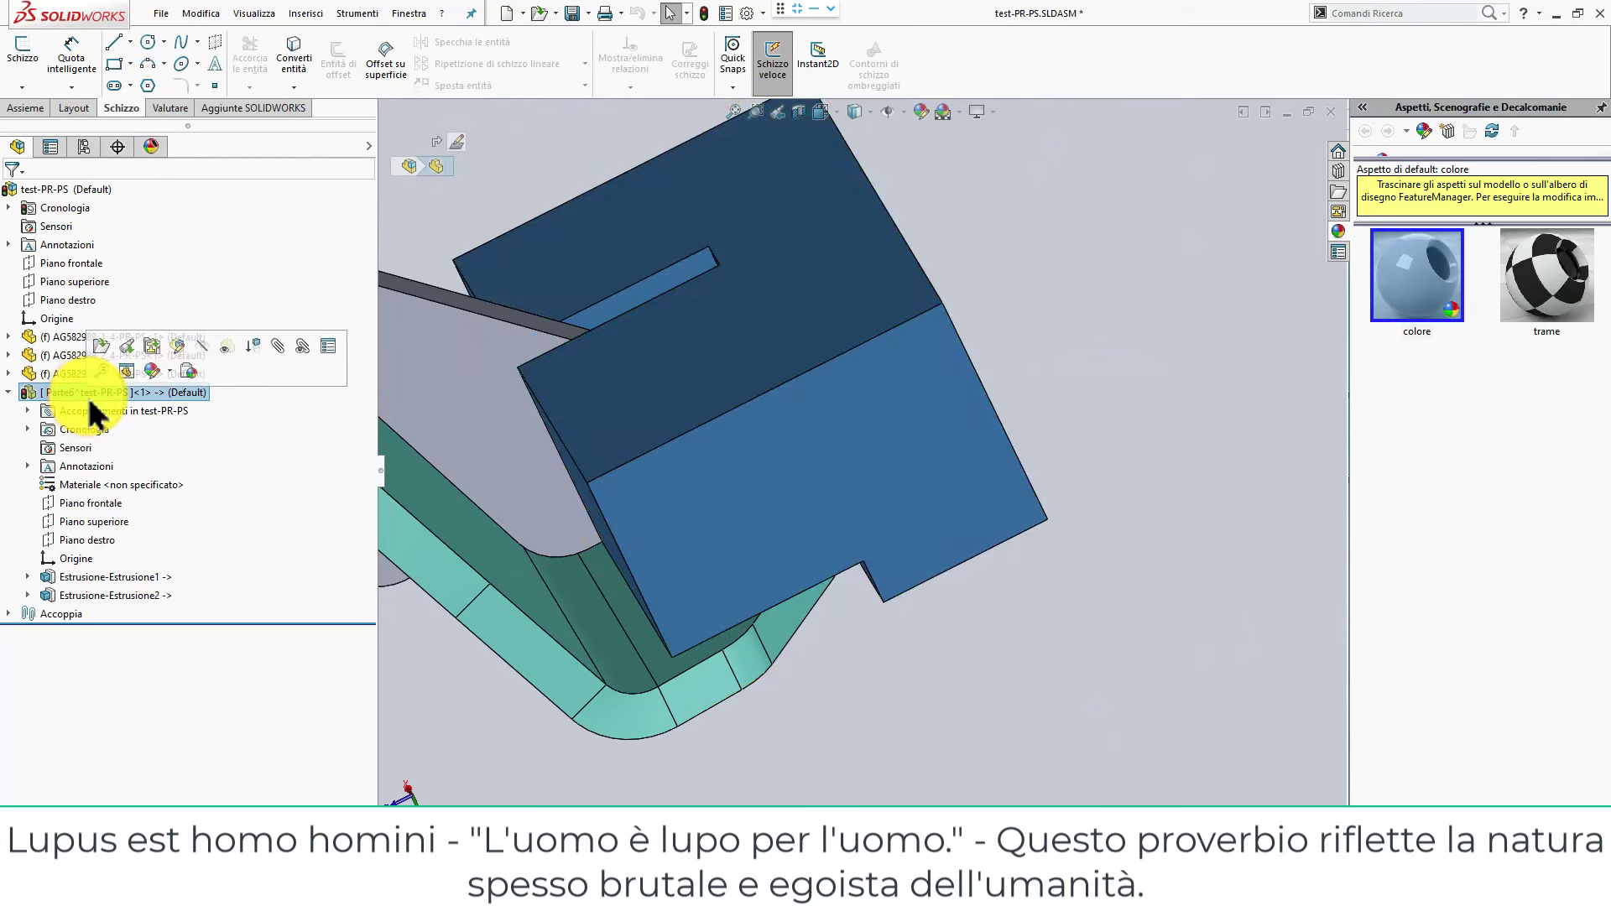
{"action": "left_click", "coordinate": [89, 394]}
{"action": "type", "text": "AG-P1"}
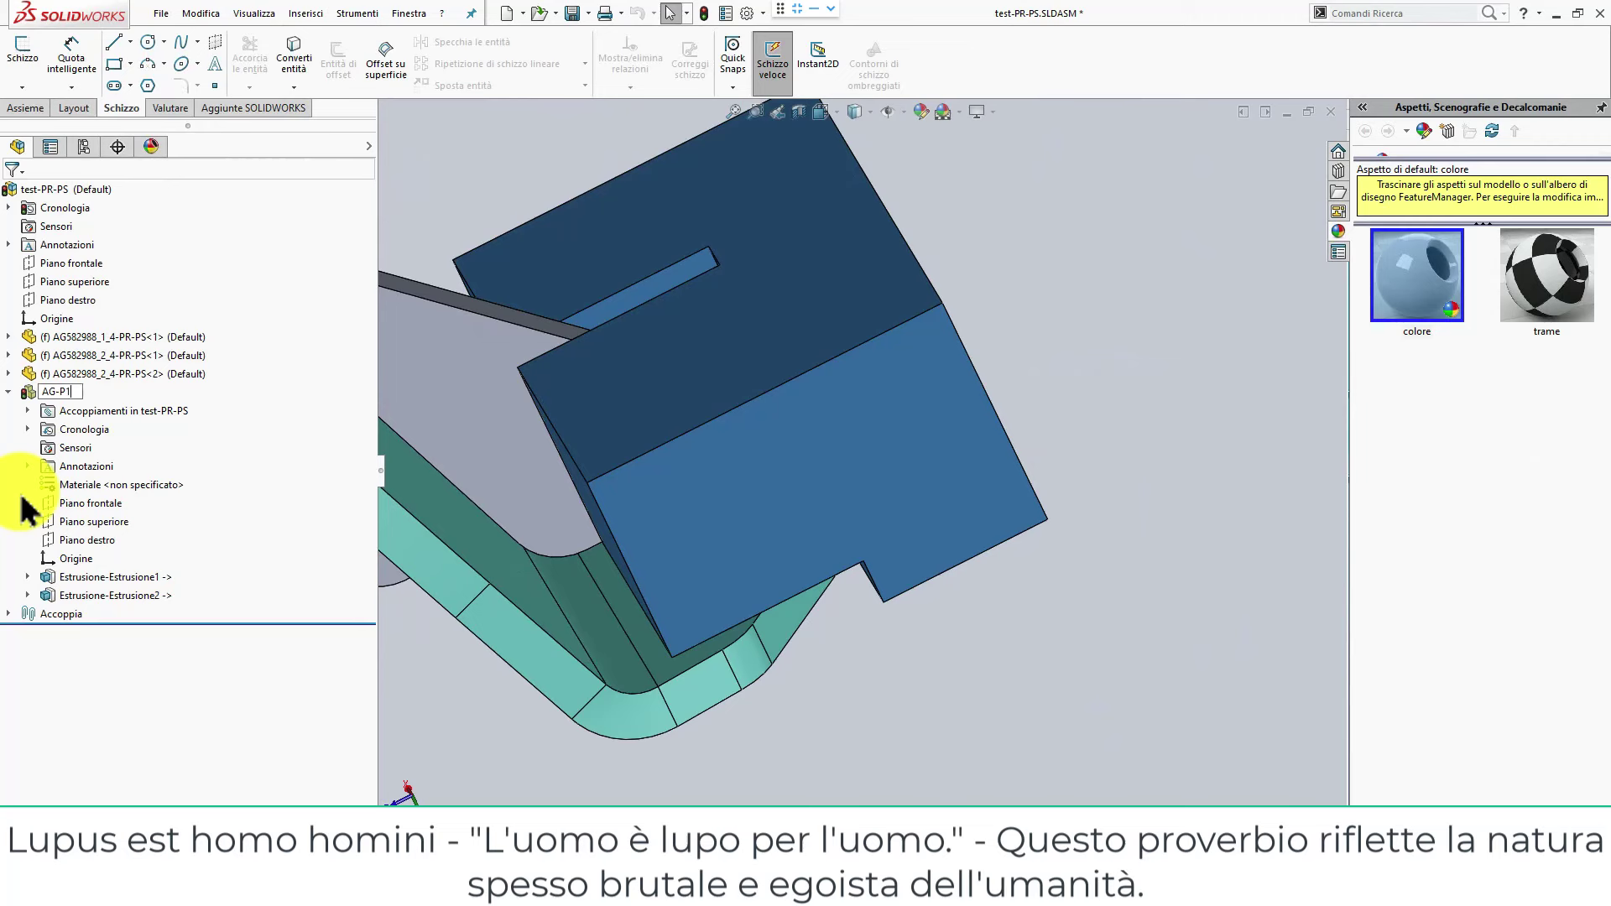
{"action": "key", "text": "Return"}
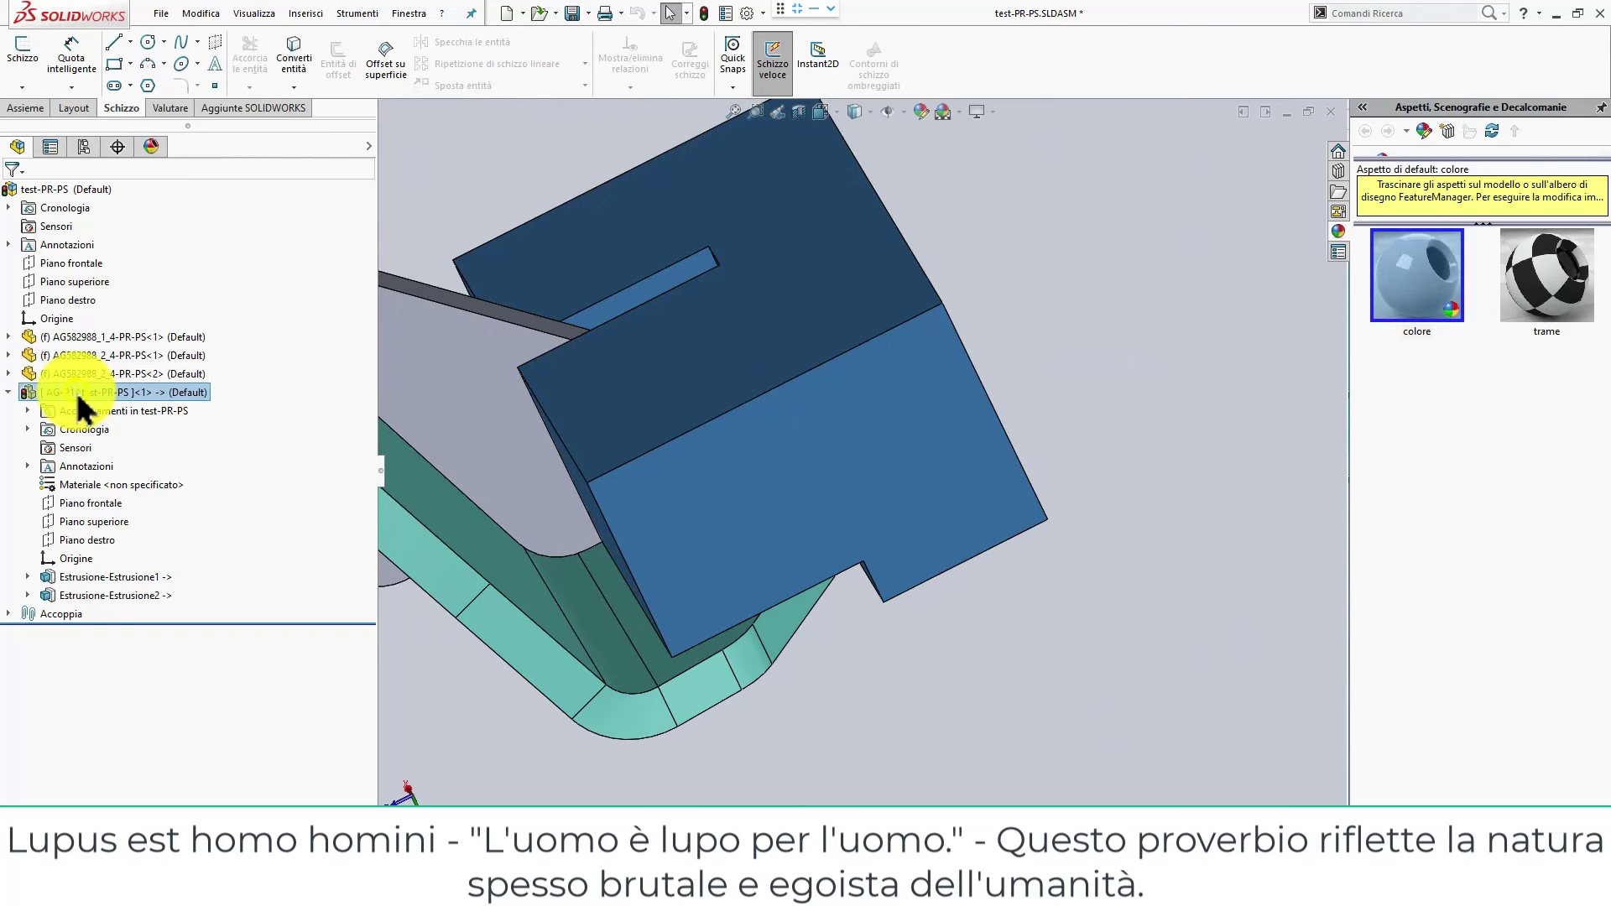
{"action": "right_click", "coordinate": [82, 409]}
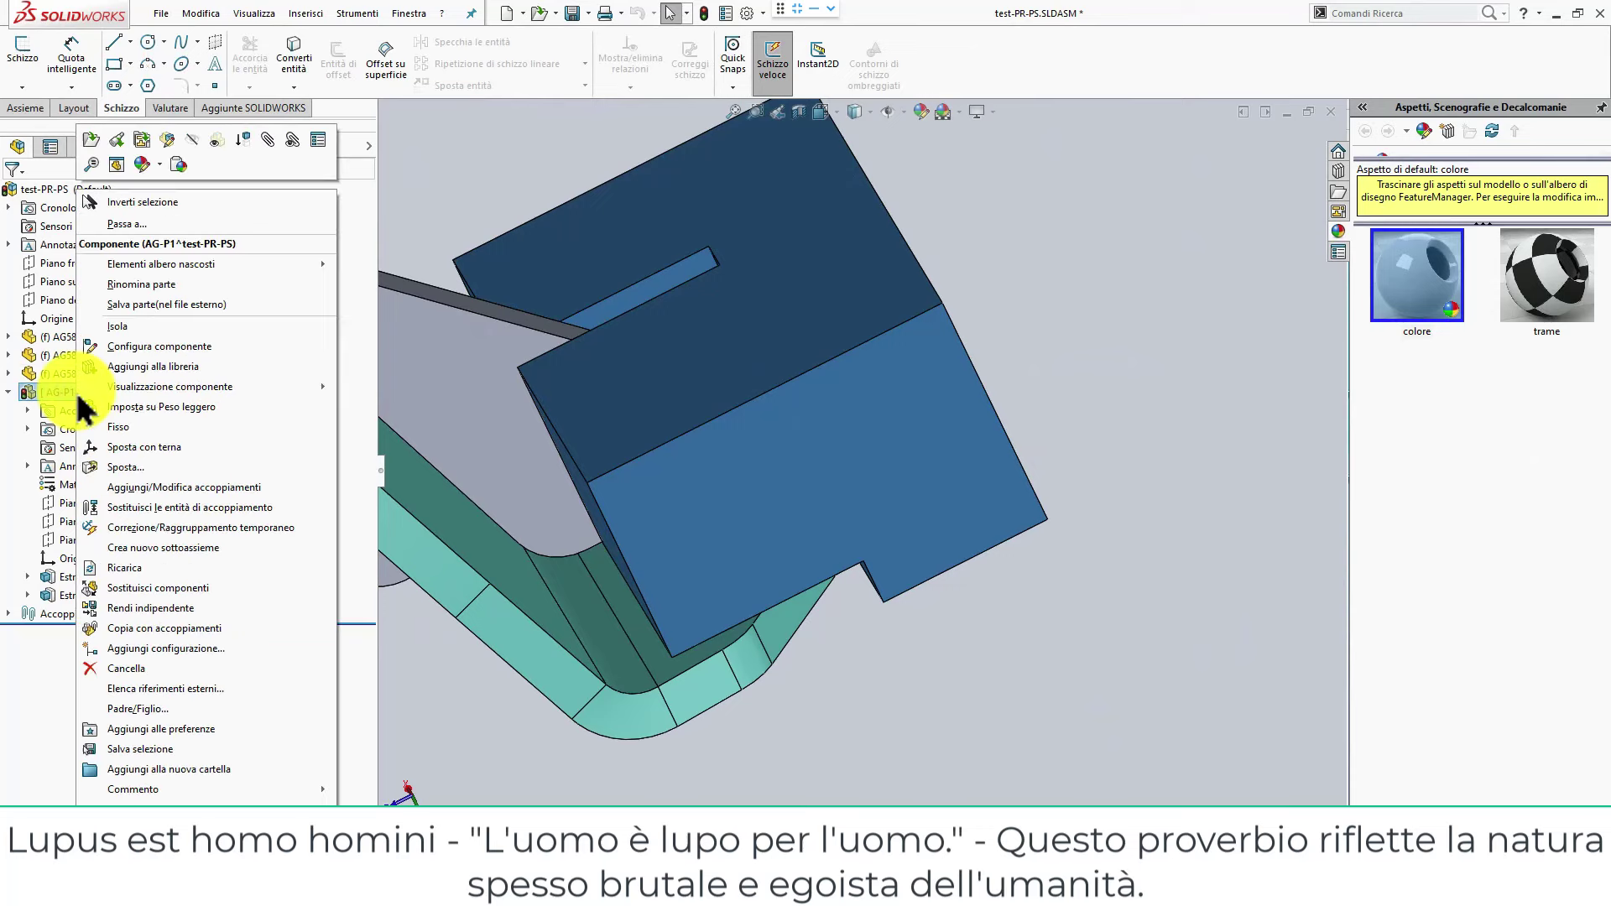
Save AG-P1 as an external part file alongside the assembly and show the Display Pane.
{"action": "left_click", "coordinate": [127, 303]}
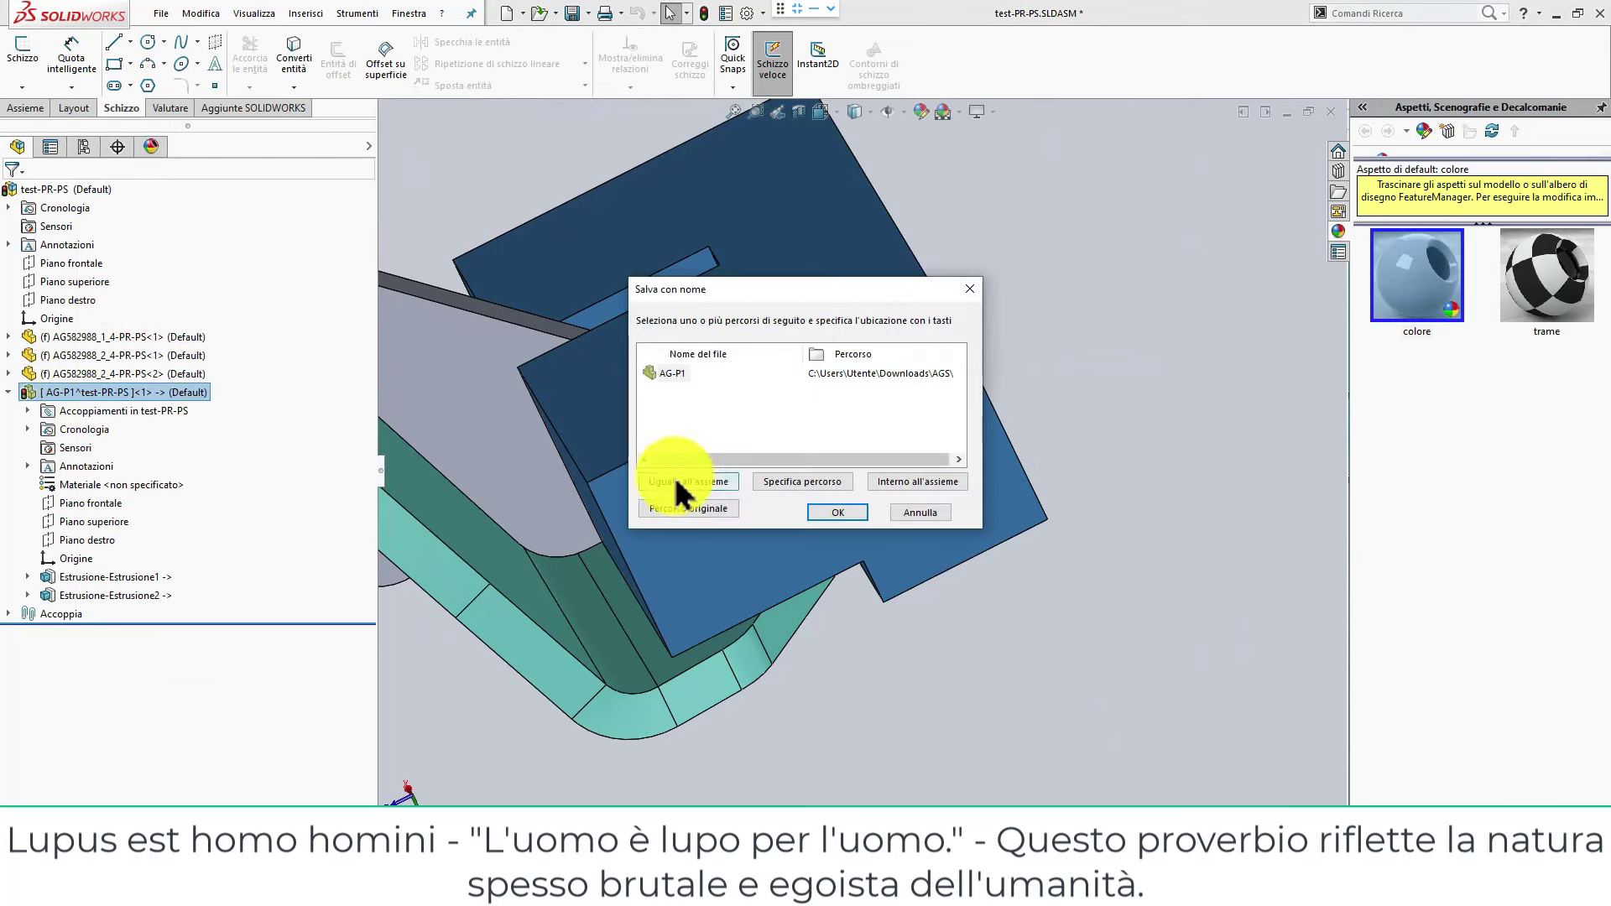
{"action": "left_click", "coordinate": [807, 507]}
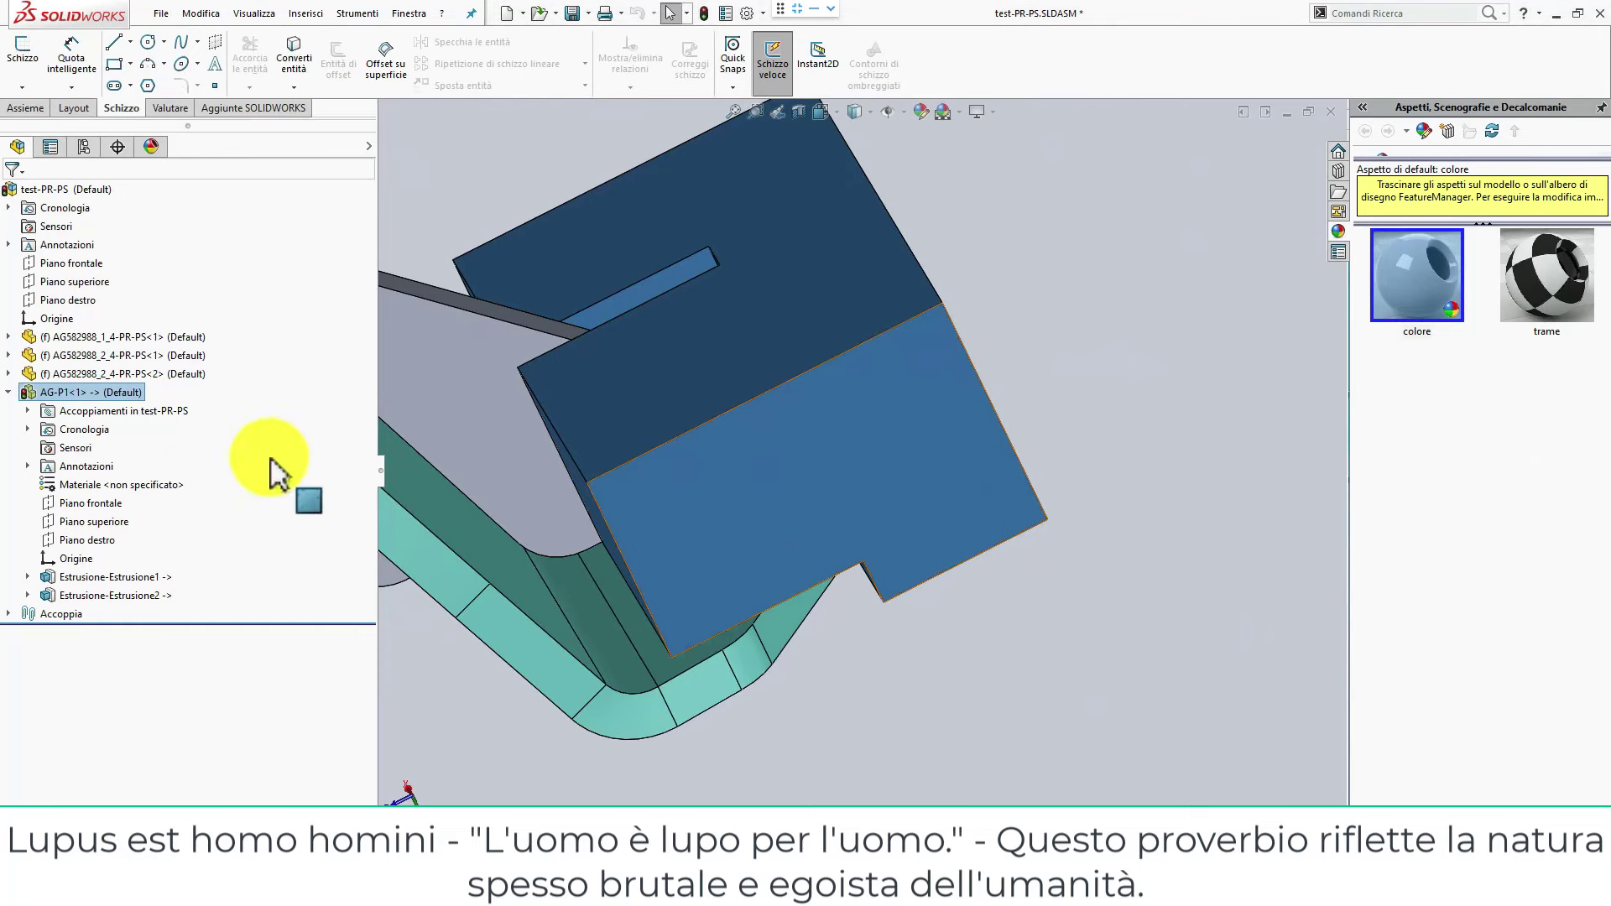
{"action": "left_click_drag", "start_coordinate": [270, 470], "coordinate": [52, 404]}
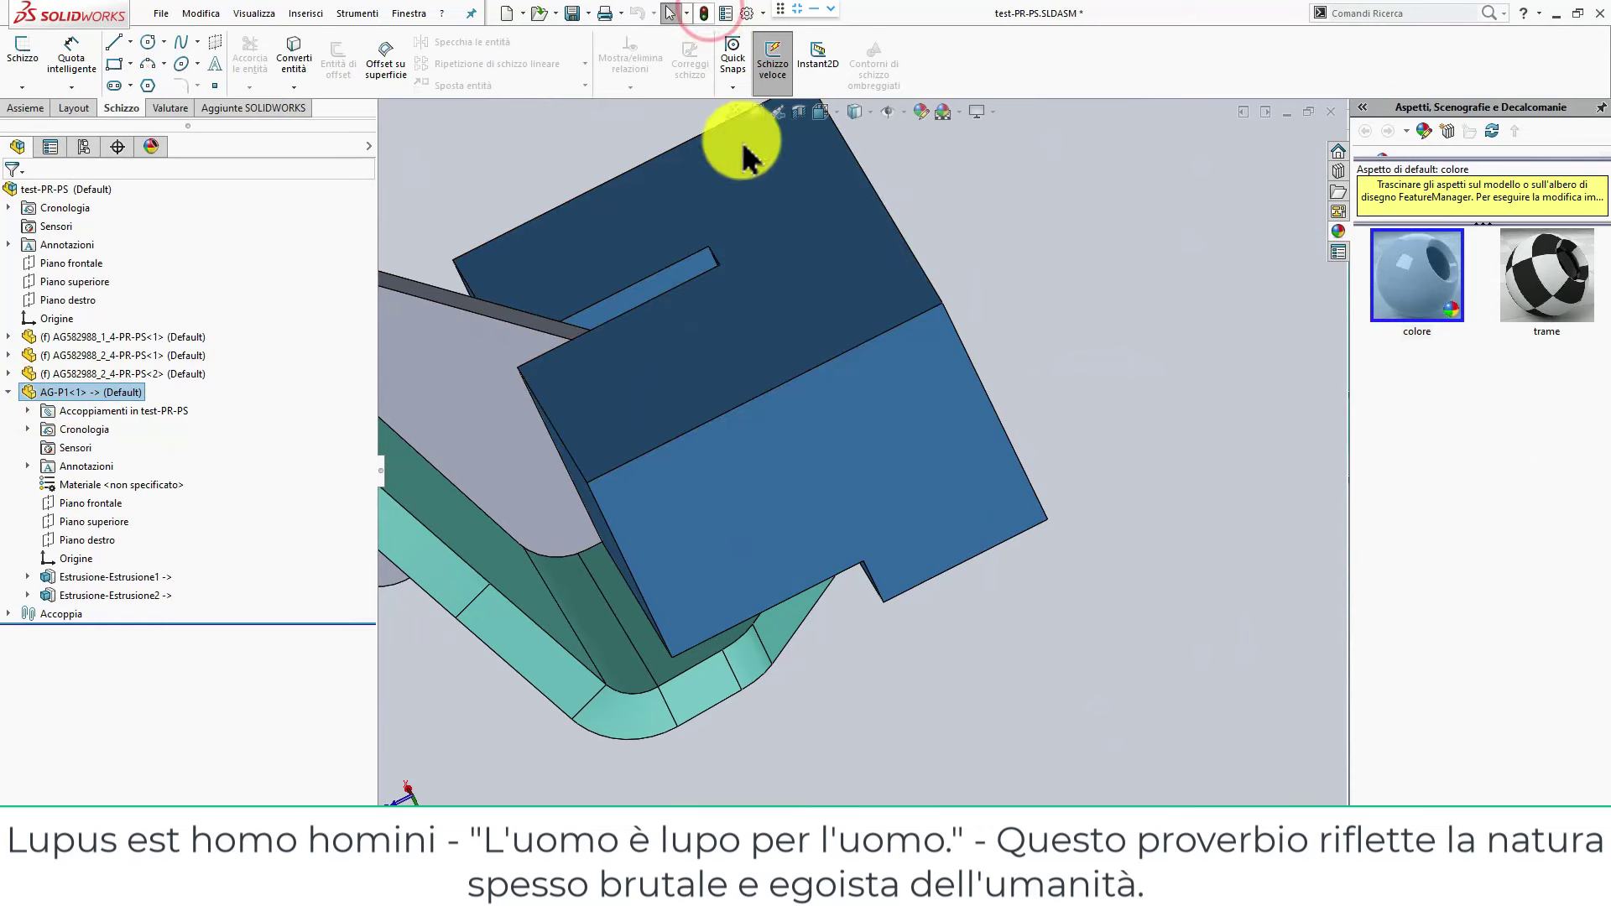
{"action": "left_click", "coordinate": [1091, 353]}
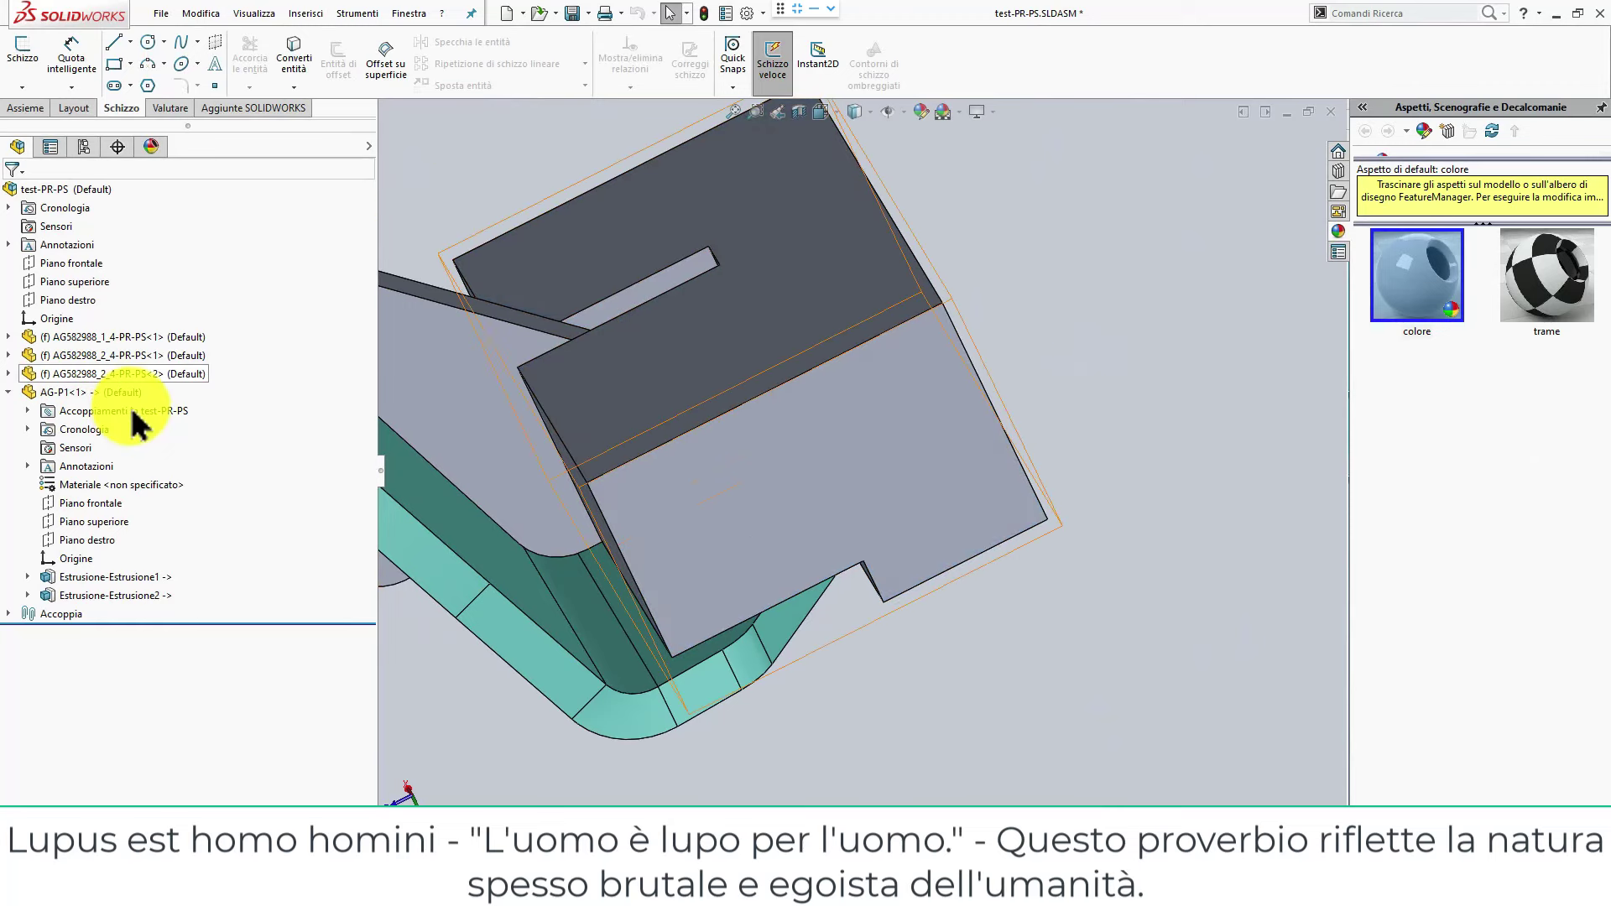
{"action": "left_click", "coordinate": [369, 145]}
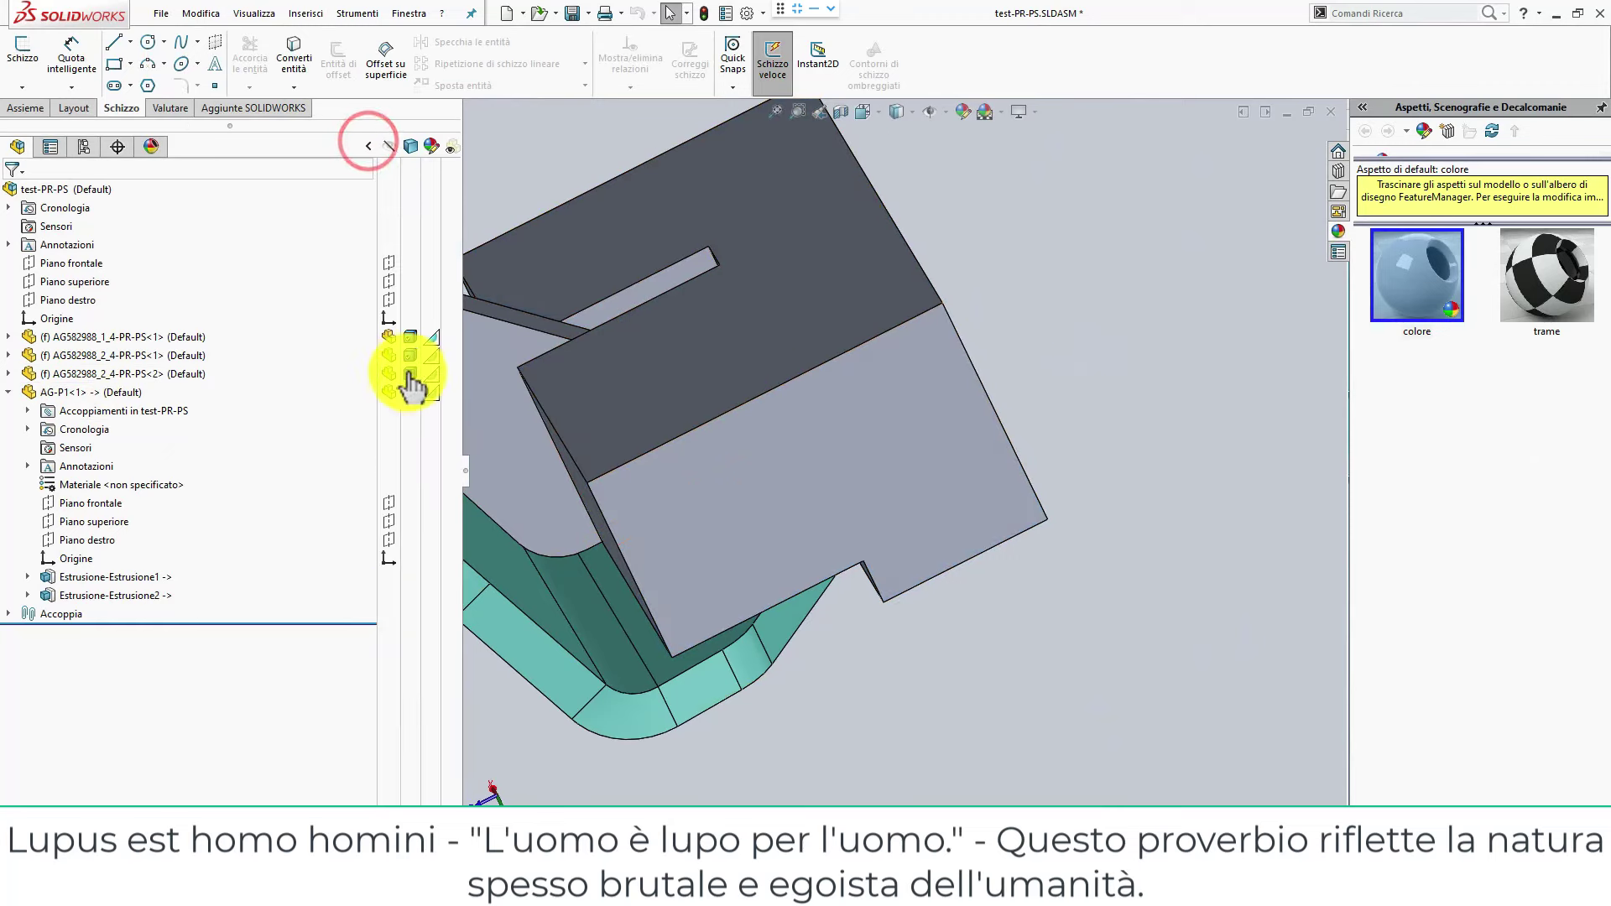
{"action": "left_click", "coordinate": [433, 395]}
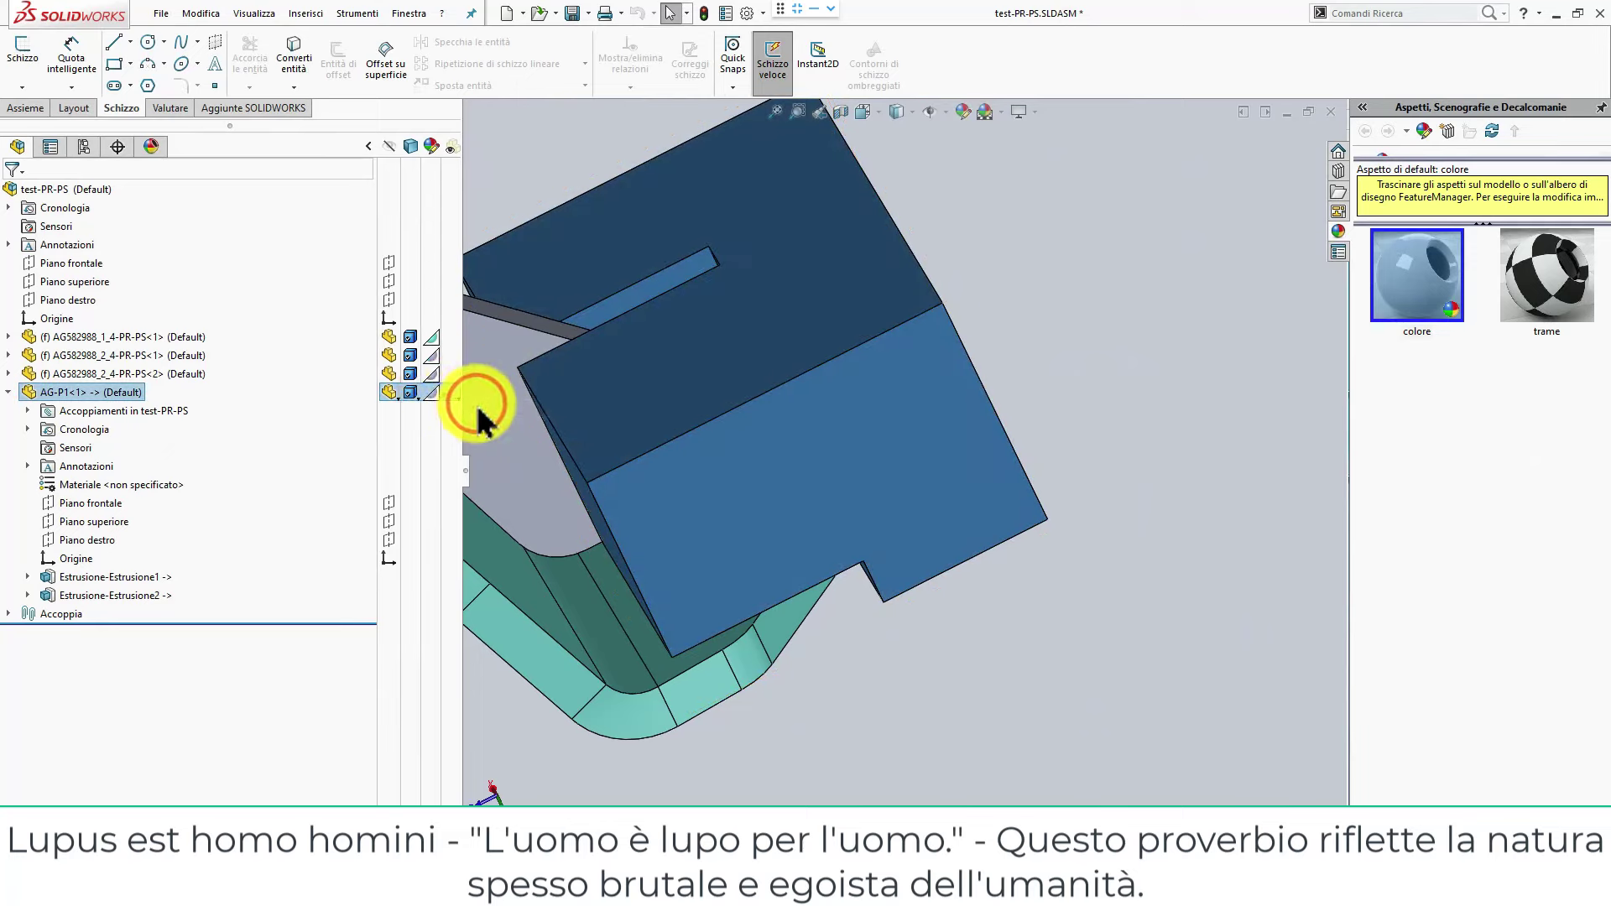
Colour AG-P1 beige (RGB 254, 222, 194) at part document level.
{"action": "left_click", "coordinate": [480, 419]}
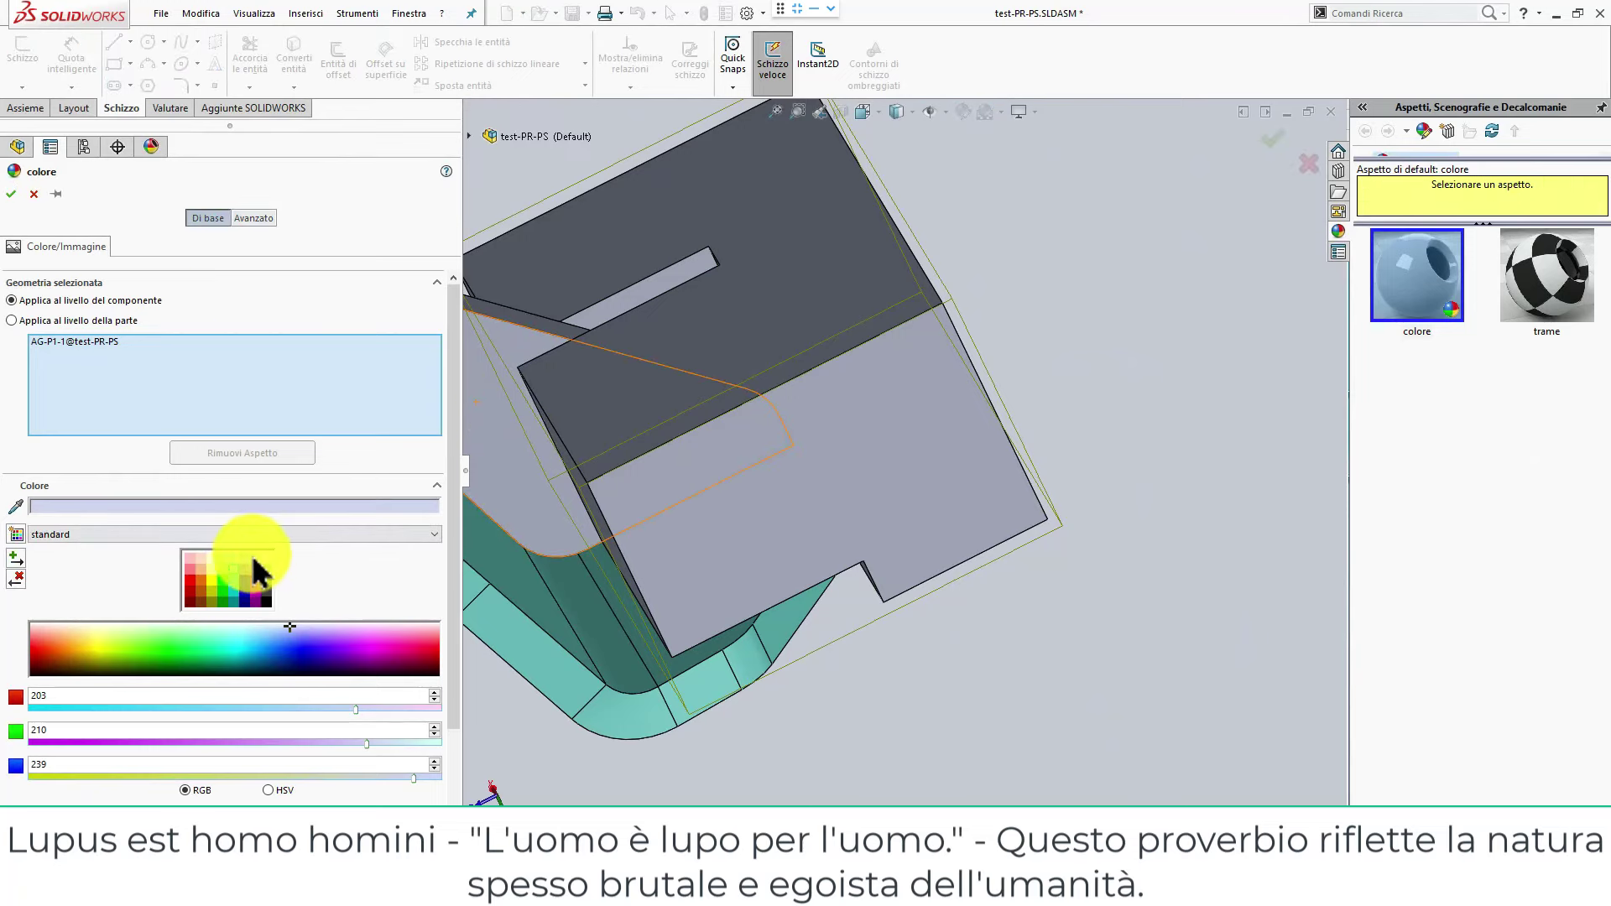
{"action": "left_click", "coordinate": [69, 325]}
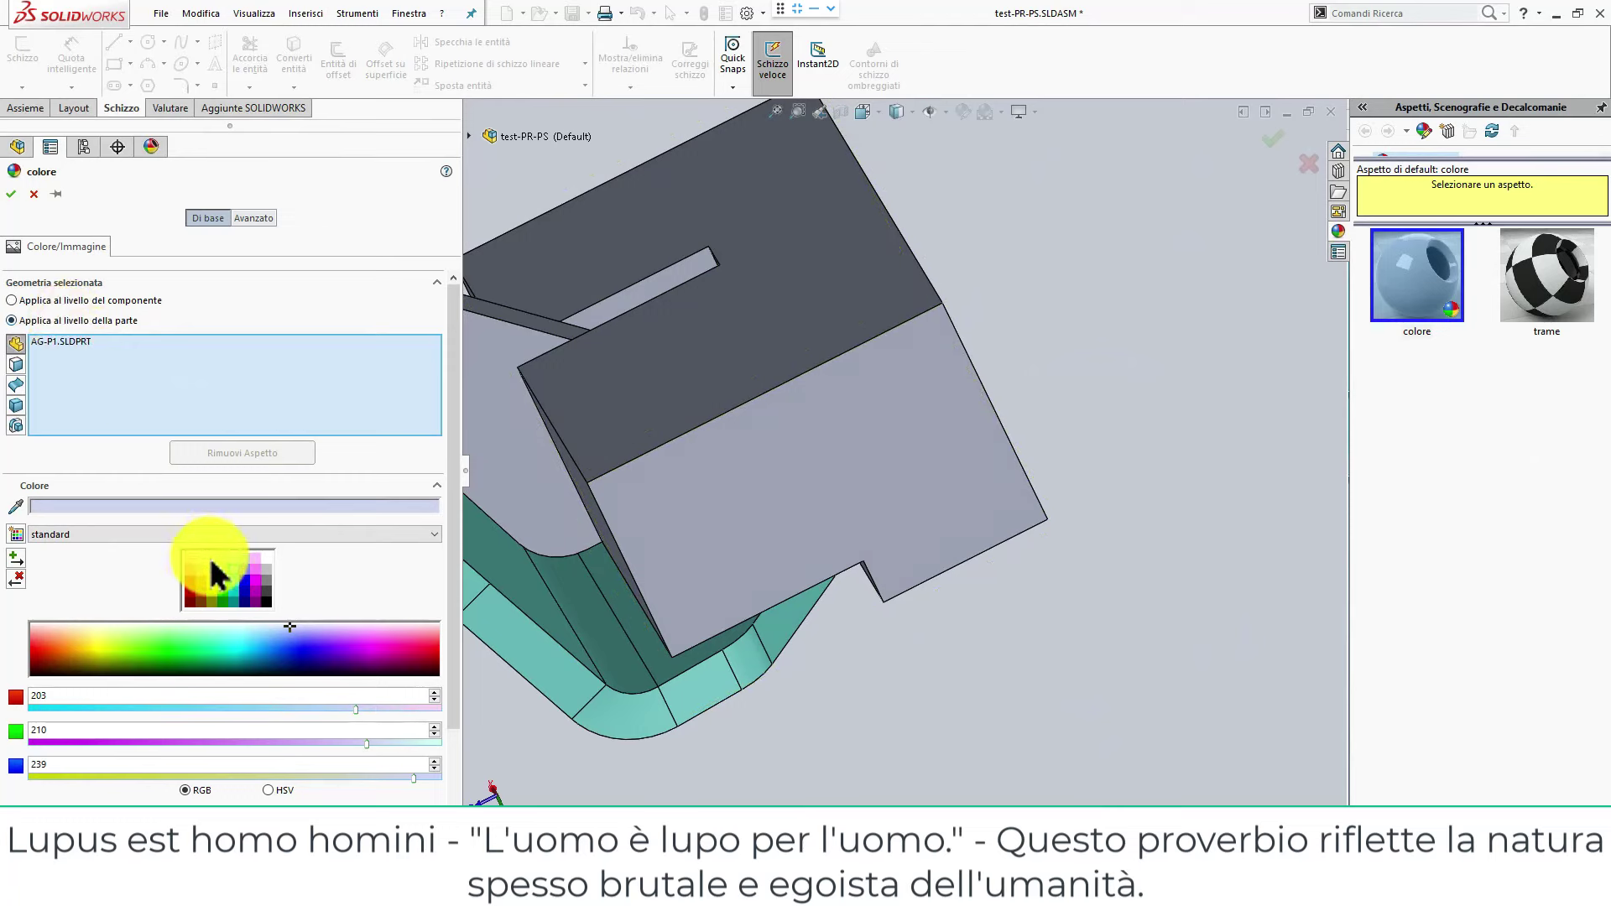
{"action": "left_click", "coordinate": [201, 561]}
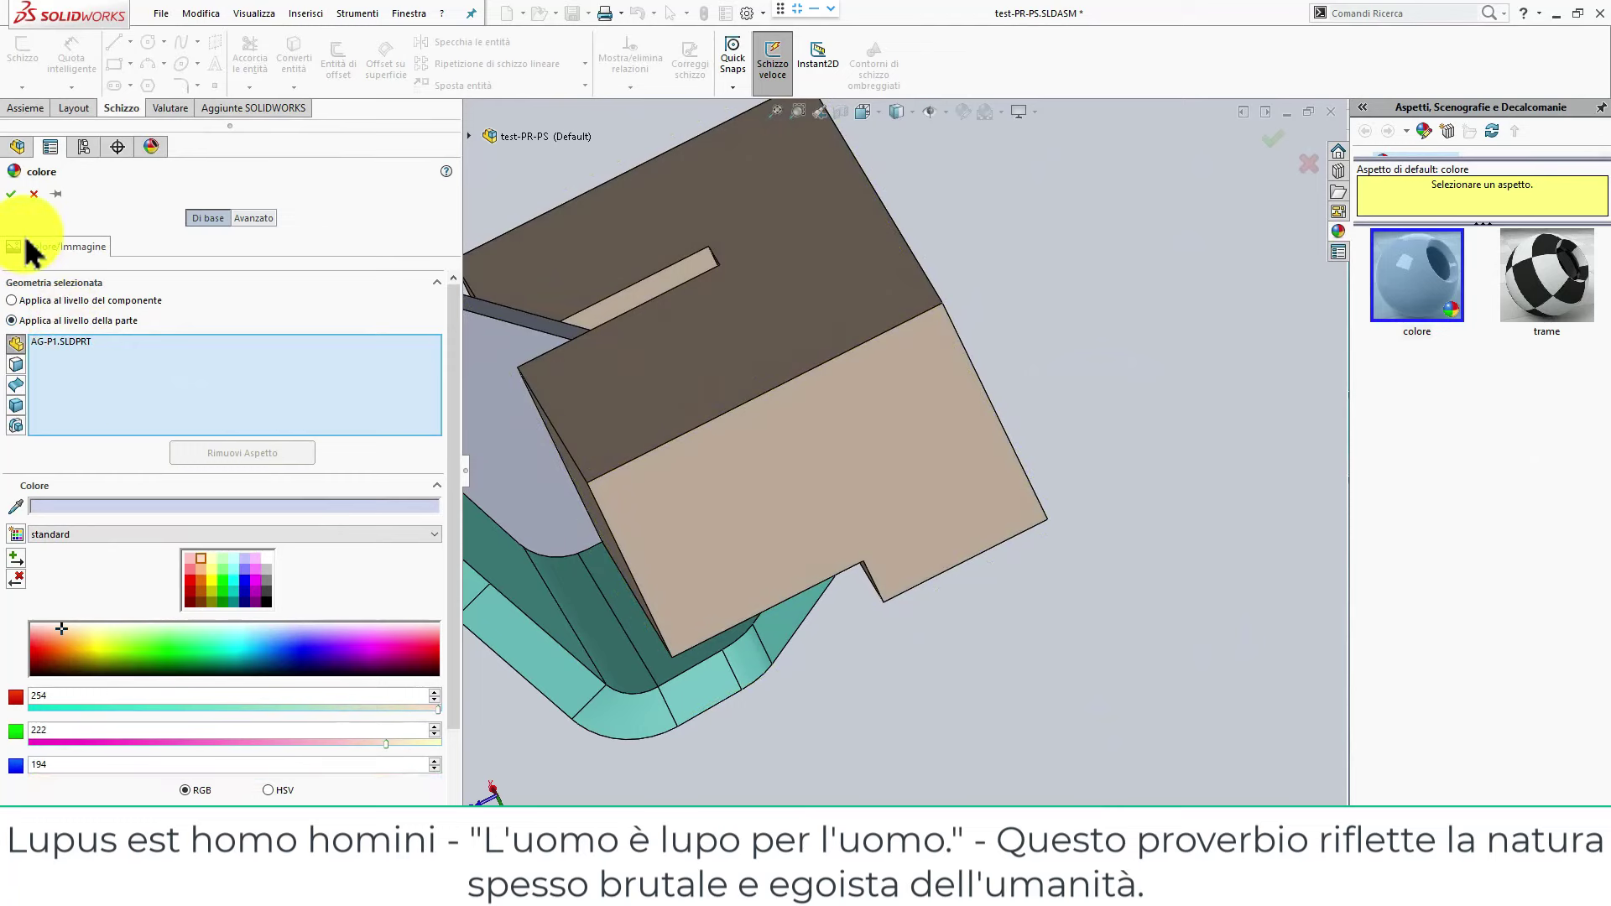
{"action": "left_click", "coordinate": [12, 195]}
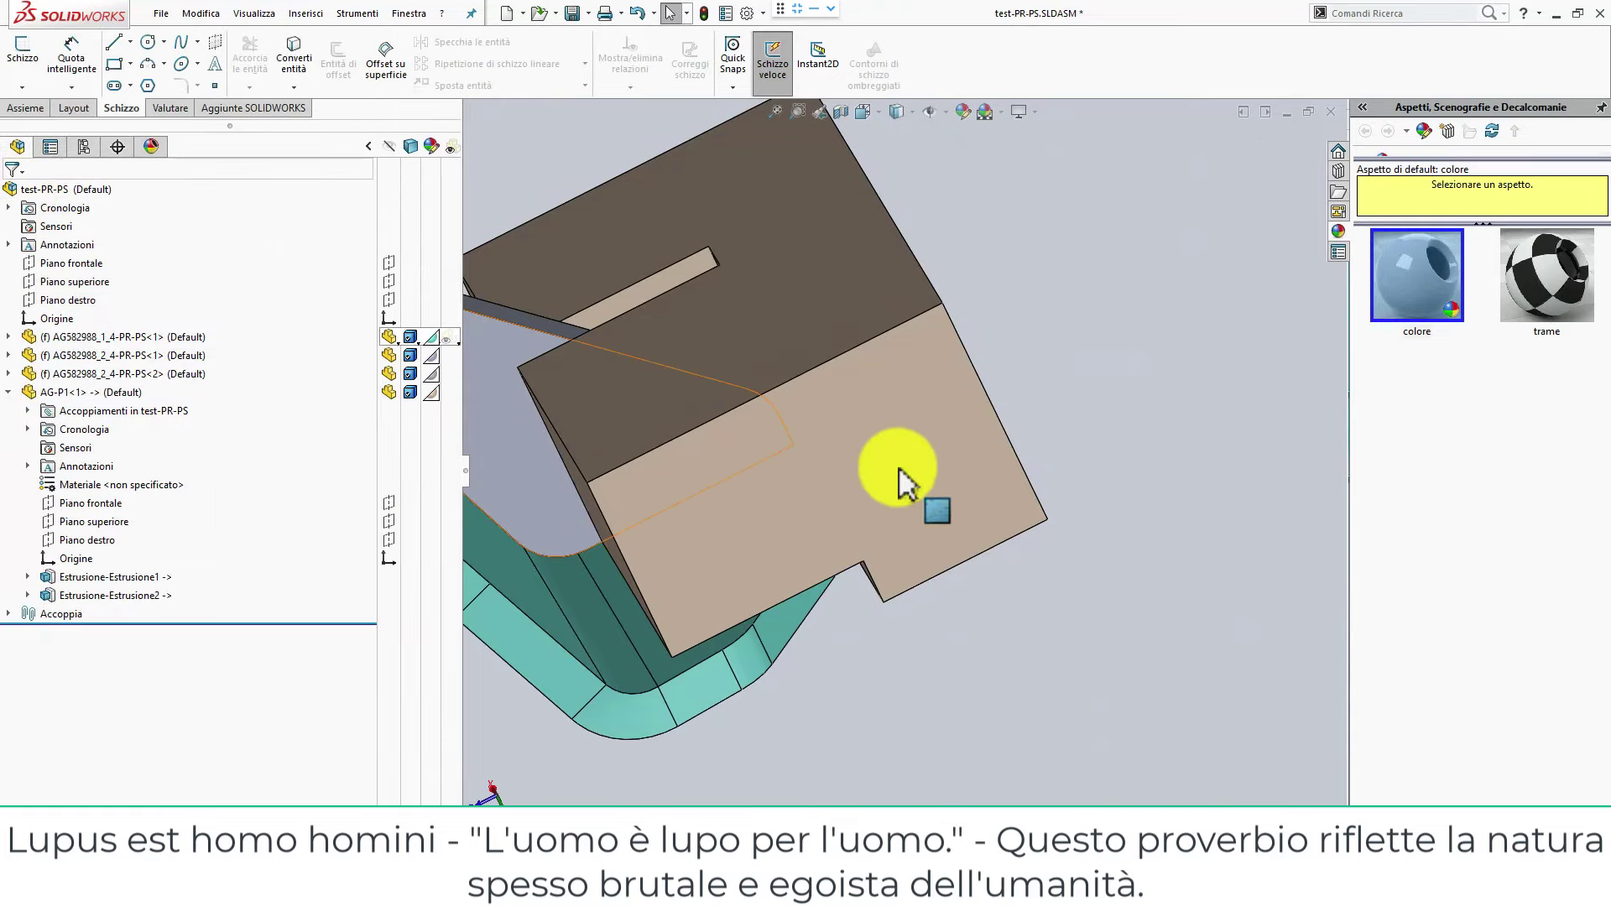
{"action": "left_click", "coordinate": [368, 146]}
Bring up the Appearances, Scenes and Decals library, orbit, and select AG-P1's block end face.
{"action": "left_click", "coordinate": [1025, 287]}
{"action": "scroll", "coordinate": [965, 420], "scroll_direction": "down", "scroll_amount": 2}
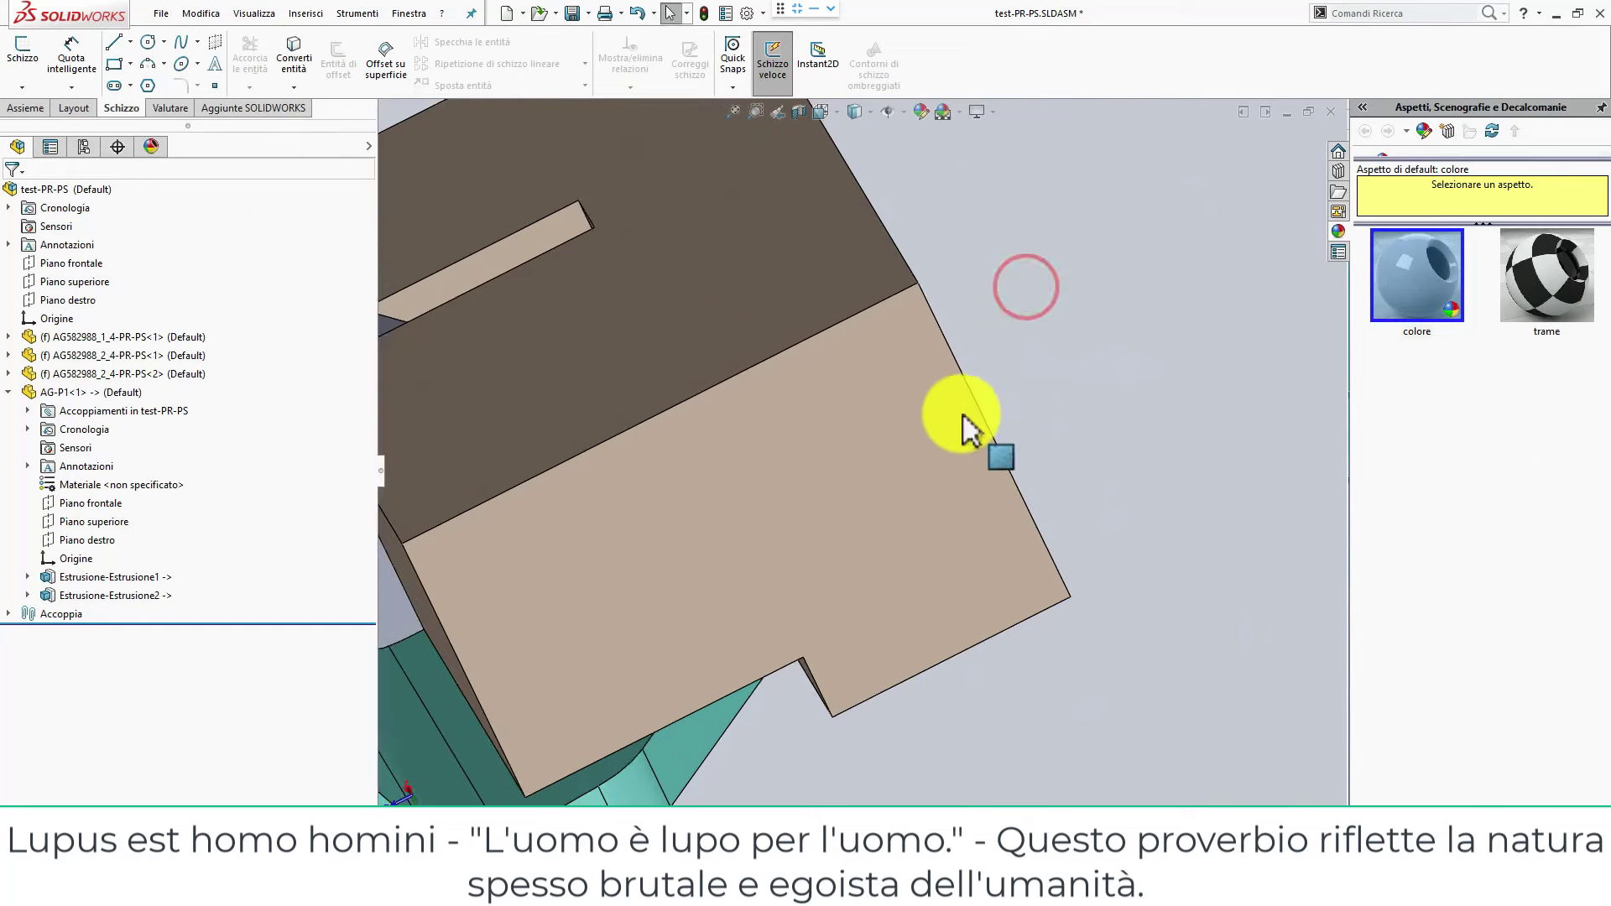
{"action": "scroll", "coordinate": [948, 511], "scroll_direction": "up", "scroll_amount": 3}
{"action": "scroll", "coordinate": [953, 515], "scroll_direction": "up", "scroll_amount": 3}
{"action": "scroll", "coordinate": [923, 520], "scroll_direction": "up", "scroll_amount": 2}
{"action": "mouse_move", "coordinate": [892, 532]}
{"action": "middle_mouse_down"}
{"action": "mouse_move", "coordinate": [797, 277]}
{"action": "mouse_move", "coordinate": [762, 504]}
{"action": "mouse_move", "coordinate": [892, 615]}
{"action": "middle_mouse_up"}
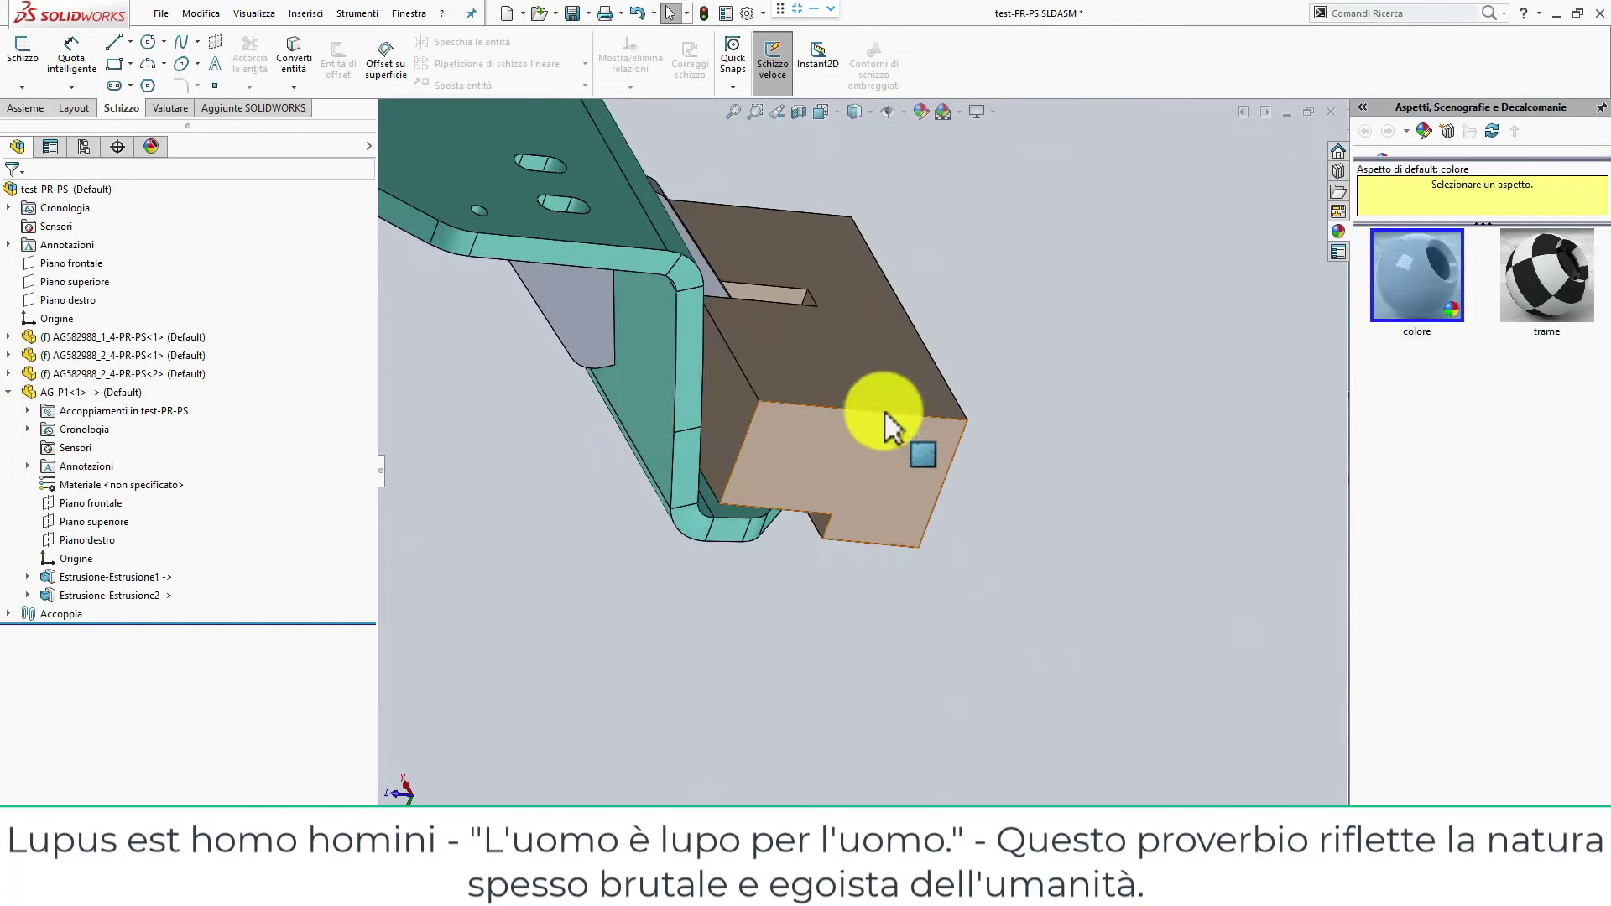
{"action": "mouse_move", "coordinate": [881, 468]}
{"action": "middle_mouse_down"}
{"action": "mouse_move", "coordinate": [763, 478]}
{"action": "mouse_move", "coordinate": [694, 371]}
{"action": "mouse_move", "coordinate": [683, 269]}
{"action": "mouse_move", "coordinate": [824, 514]}
{"action": "mouse_move", "coordinate": [864, 295]}
{"action": "middle_mouse_up"}
{"action": "scroll", "coordinate": [809, 306], "scroll_direction": "up", "scroll_amount": 2}
{"action": "scroll", "coordinate": [834, 349], "scroll_direction": "down", "scroll_amount": 3}
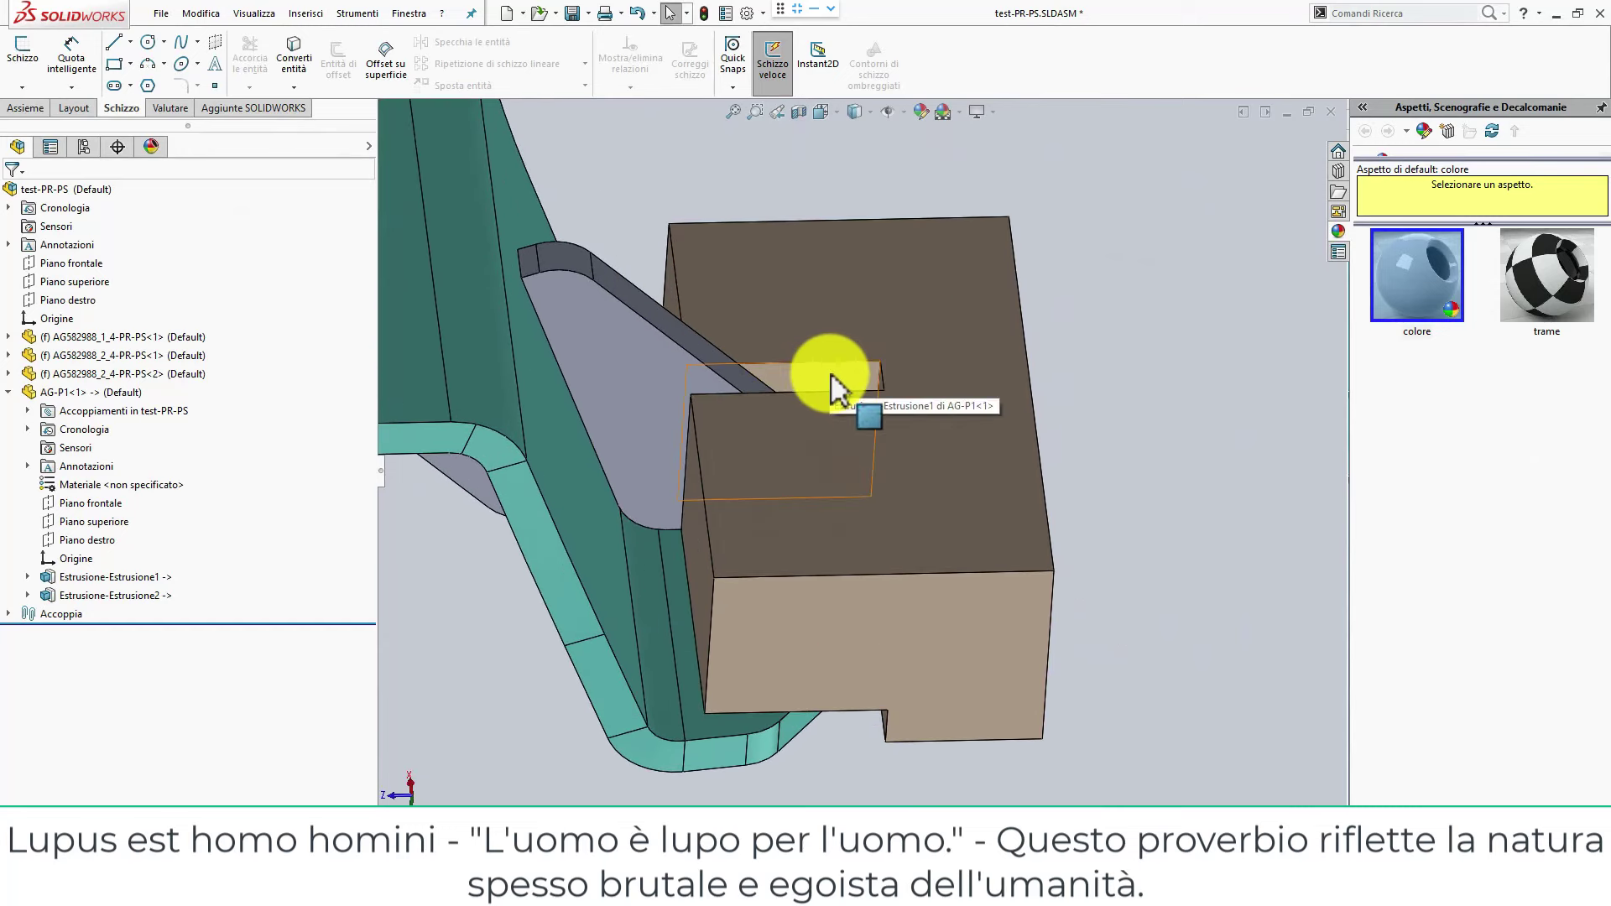
{"action": "mouse_move", "coordinate": [833, 388]}
{"action": "middle_mouse_down"}
{"action": "mouse_move", "coordinate": [852, 524]}
{"action": "mouse_move", "coordinate": [820, 370]}
{"action": "middle_mouse_up"}
{"action": "mouse_move", "coordinate": [888, 650]}
{"action": "middle_mouse_down"}
{"action": "mouse_move", "coordinate": [838, 521]}
{"action": "mouse_move", "coordinate": [828, 378]}
{"action": "mouse_move", "coordinate": [837, 411]}
{"action": "mouse_move", "coordinate": [892, 360]}
{"action": "mouse_move", "coordinate": [892, 582]}
{"action": "mouse_move", "coordinate": [870, 651]}
{"action": "mouse_move", "coordinate": [928, 669]}
{"action": "mouse_move", "coordinate": [984, 537]}
{"action": "mouse_move", "coordinate": [953, 593]}
{"action": "middle_mouse_up"}
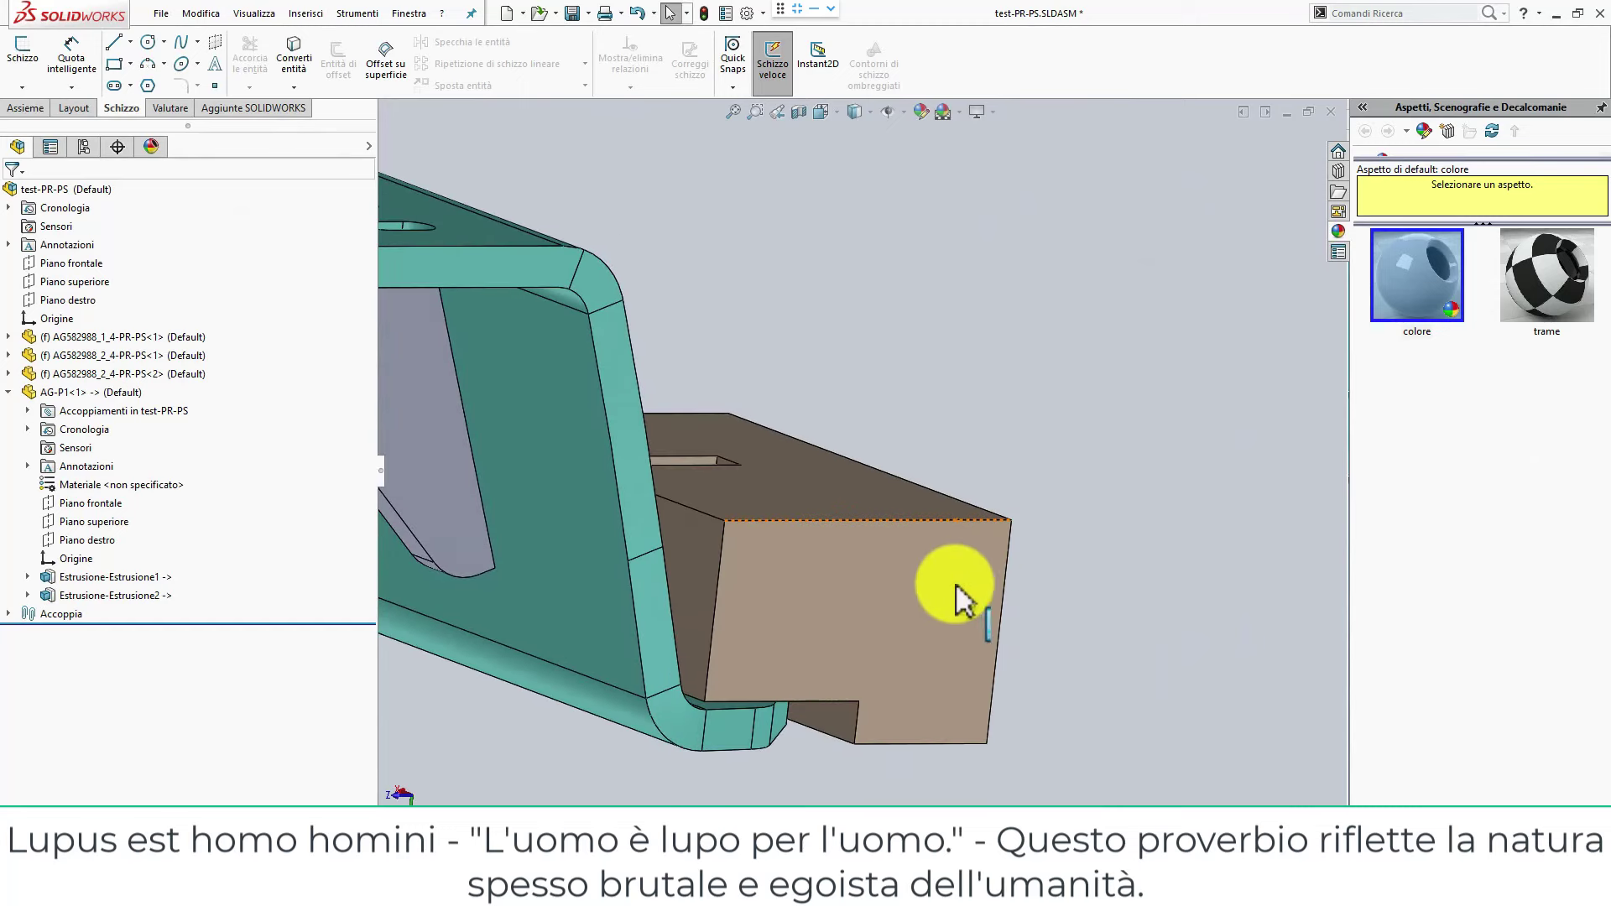
{"action": "left_click", "coordinate": [945, 604]}
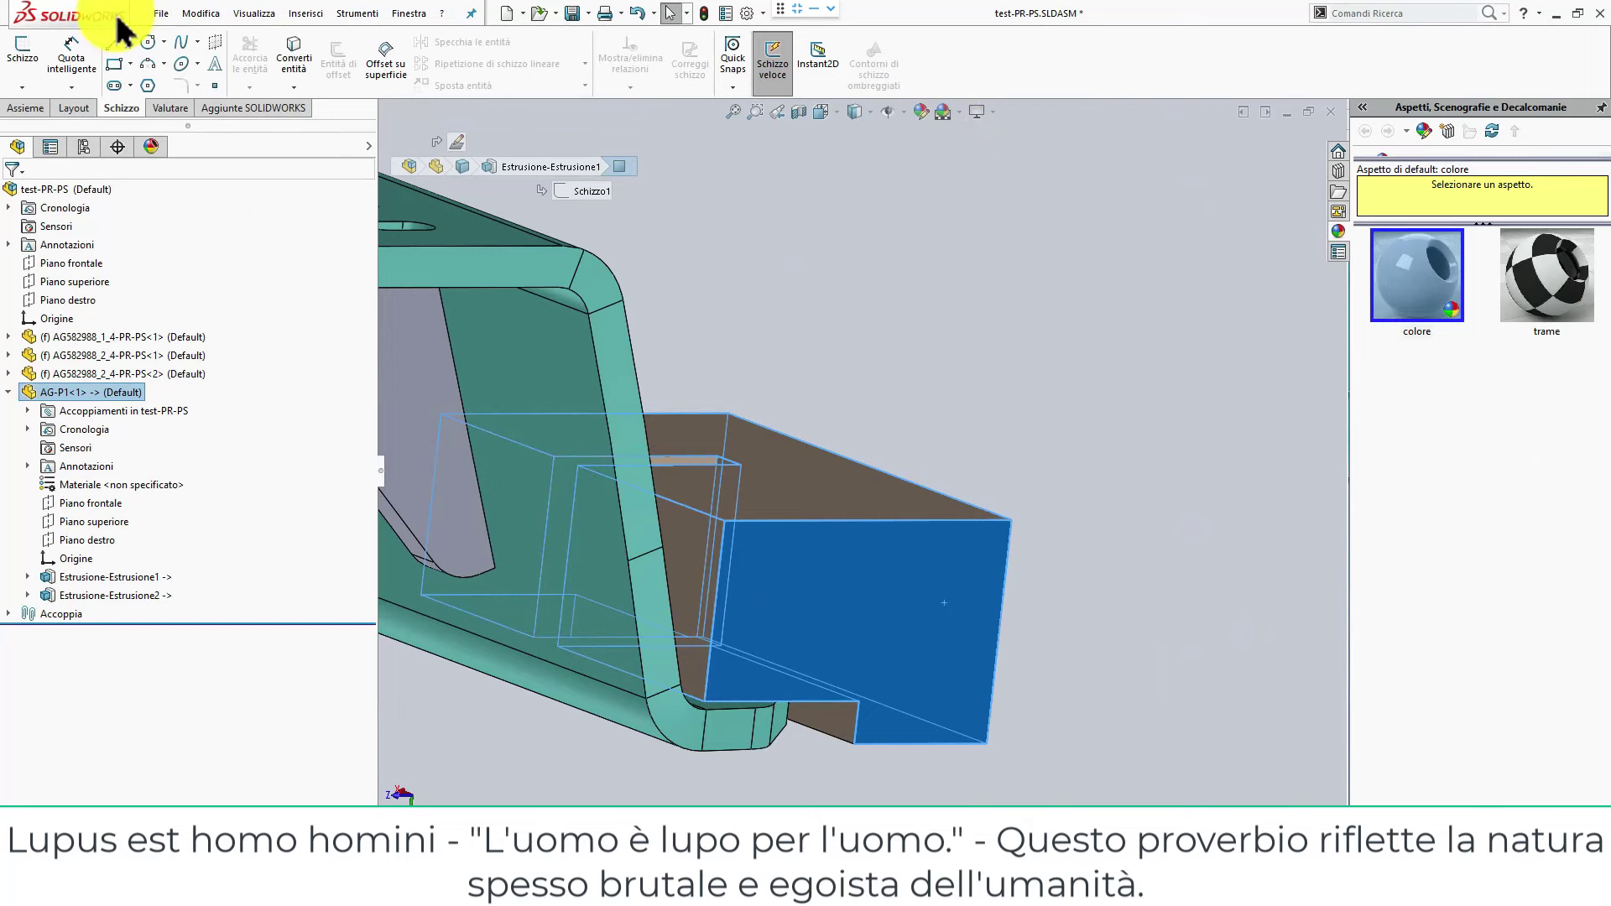
Open AG-P1 in its own part window from its top face, then orbit it to a tilted 3-D view.
{"action": "left_click", "coordinate": [705, 319]}
{"action": "left_click", "coordinate": [820, 474]}
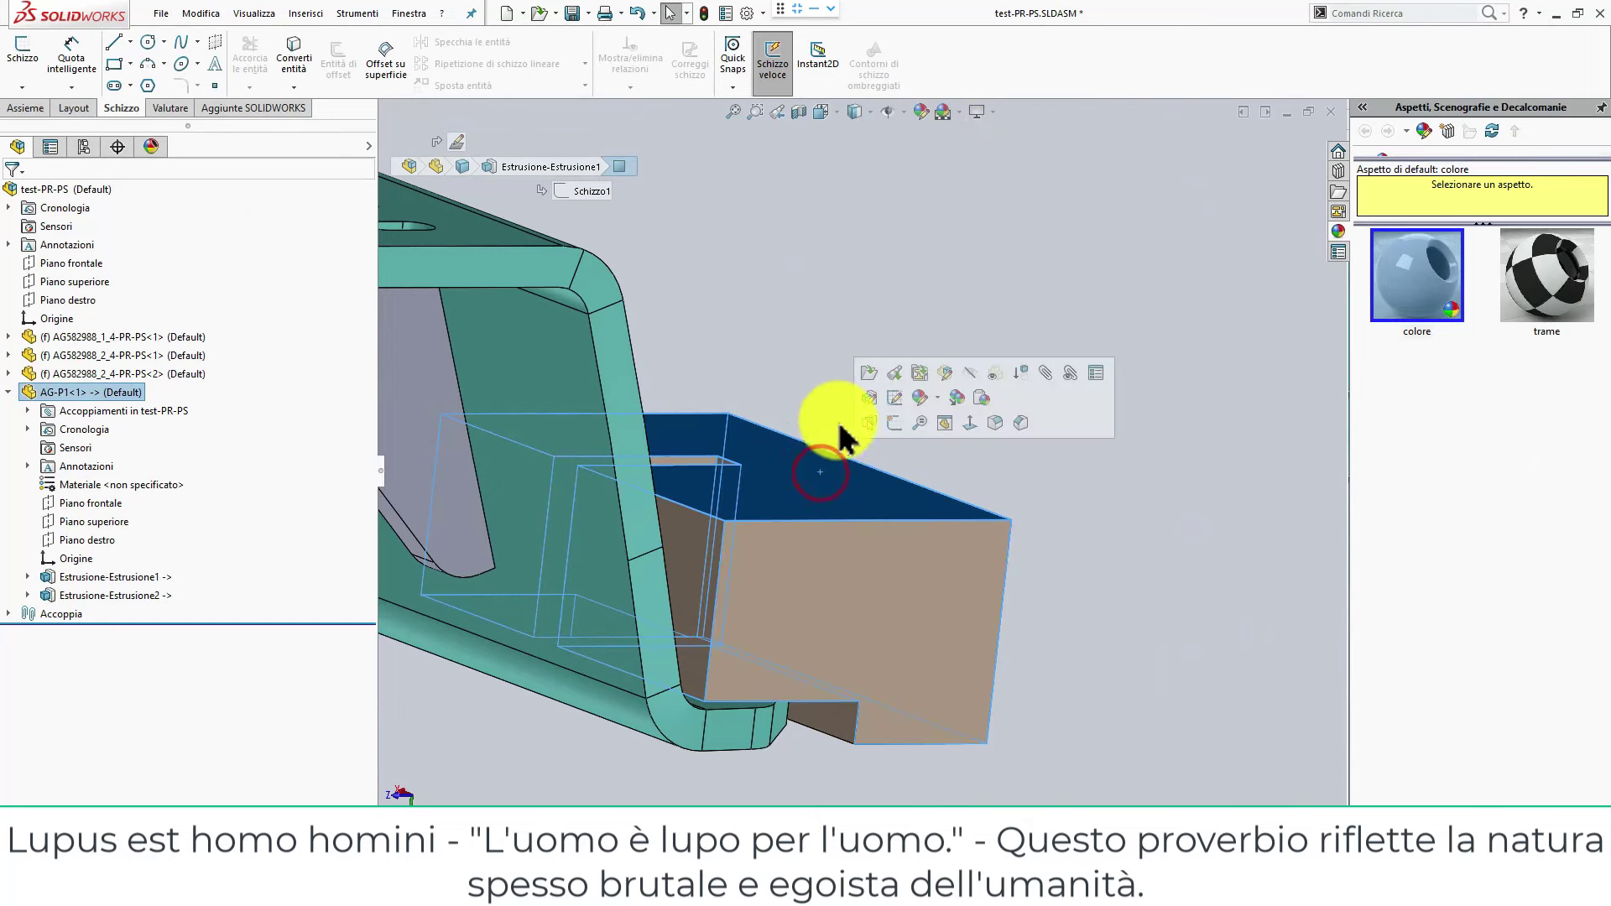
{"action": "left_click", "coordinate": [868, 388]}
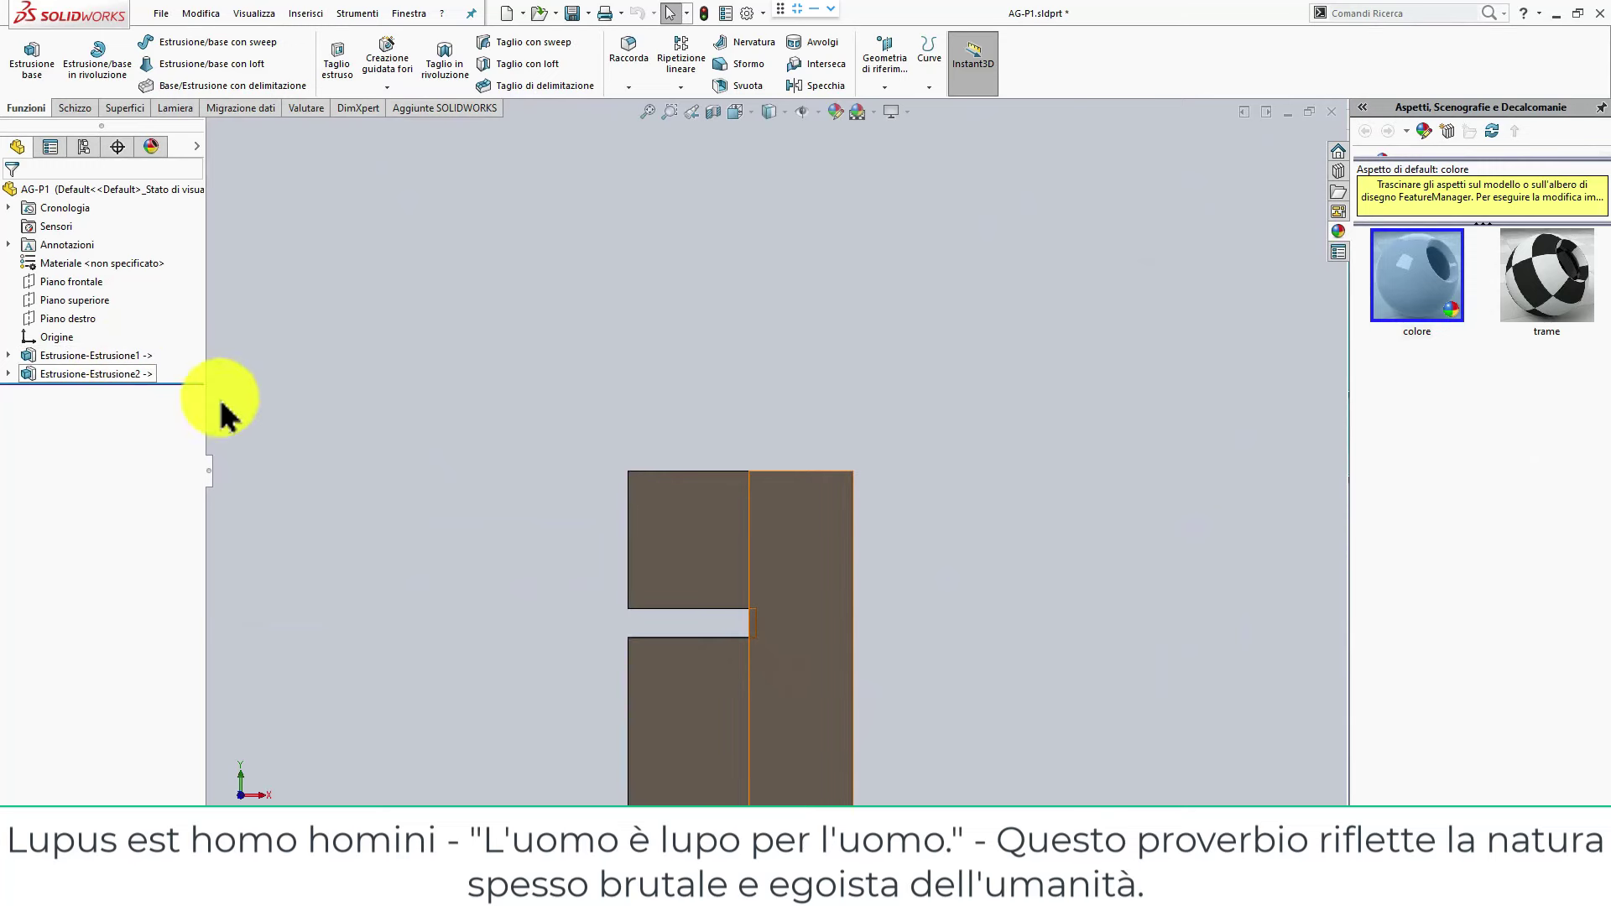
{"action": "middle_click_drag", "start_coordinate": [529, 478], "coordinate": [457, 458]}
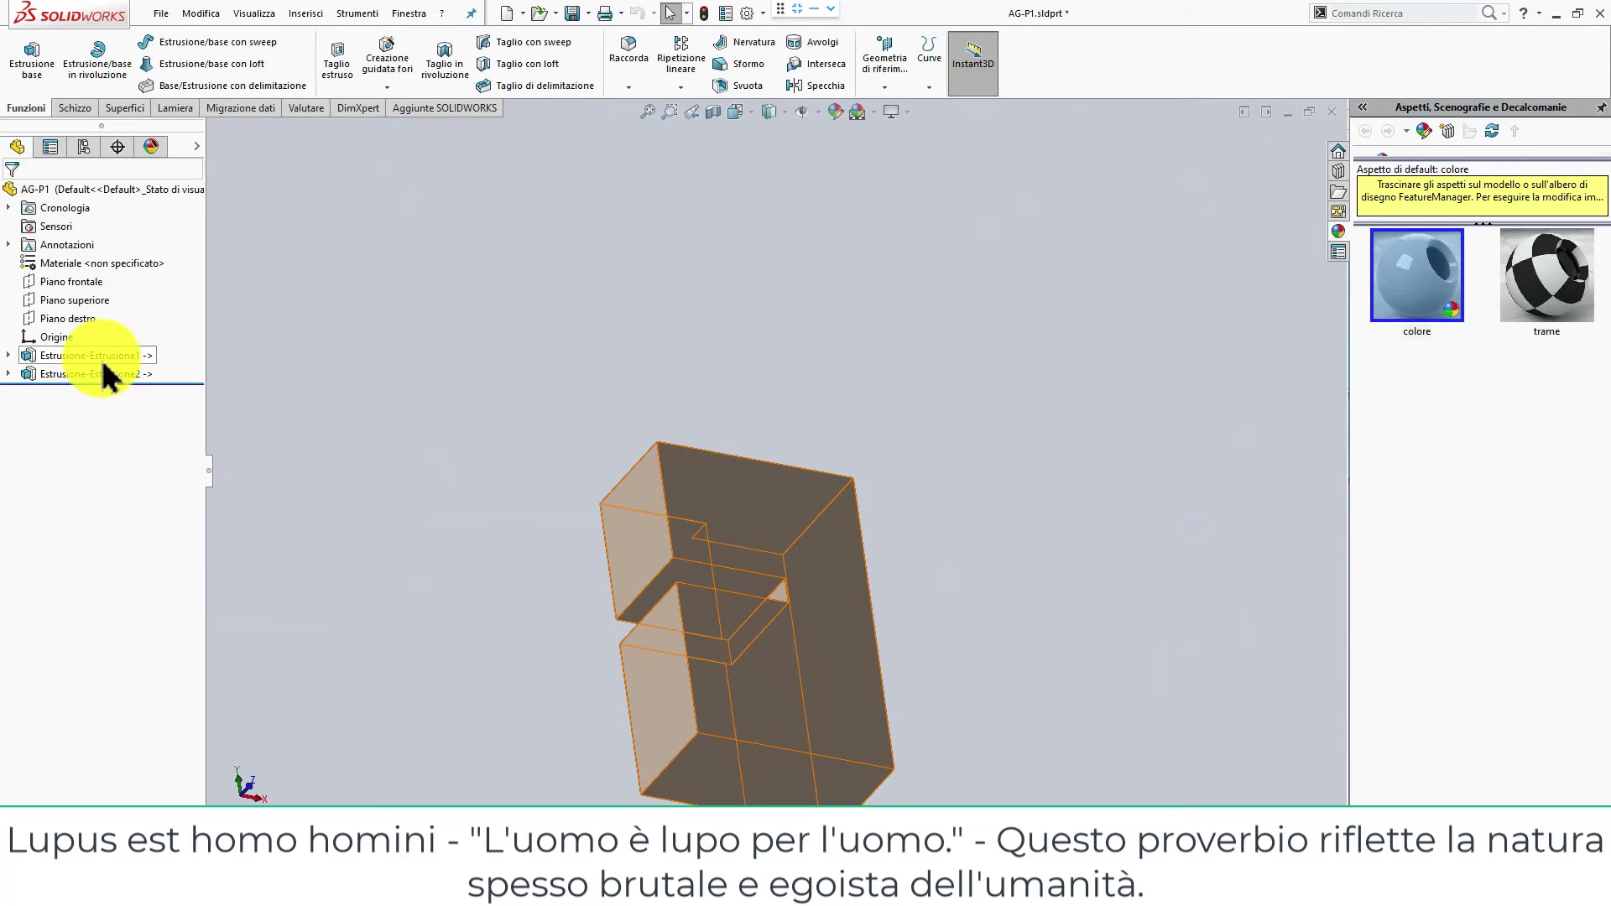
{"action": "mouse_move", "coordinate": [101, 361]}
{"action": "left_mouse_down"}
{"action": "mouse_move", "coordinate": [708, 592]}
{"action": "mouse_move", "coordinate": [375, 393]}
{"action": "left_mouse_up"}
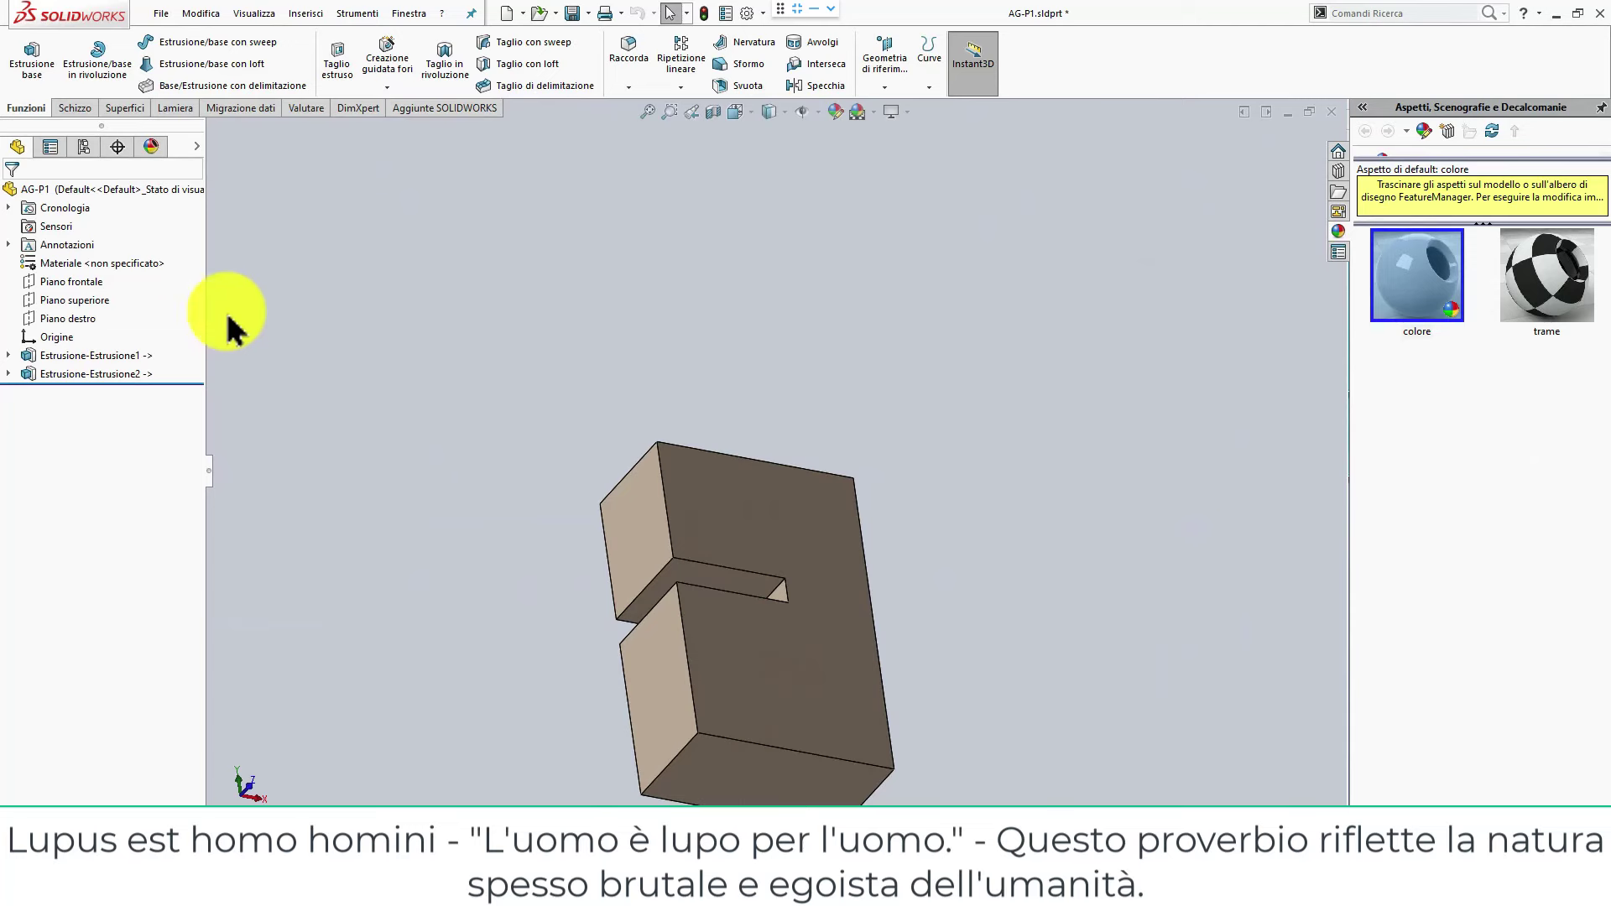
Lock all, then break all, of Estrusione1's external references to test-PR-PS.
{"action": "right_click", "coordinate": [77, 366]}
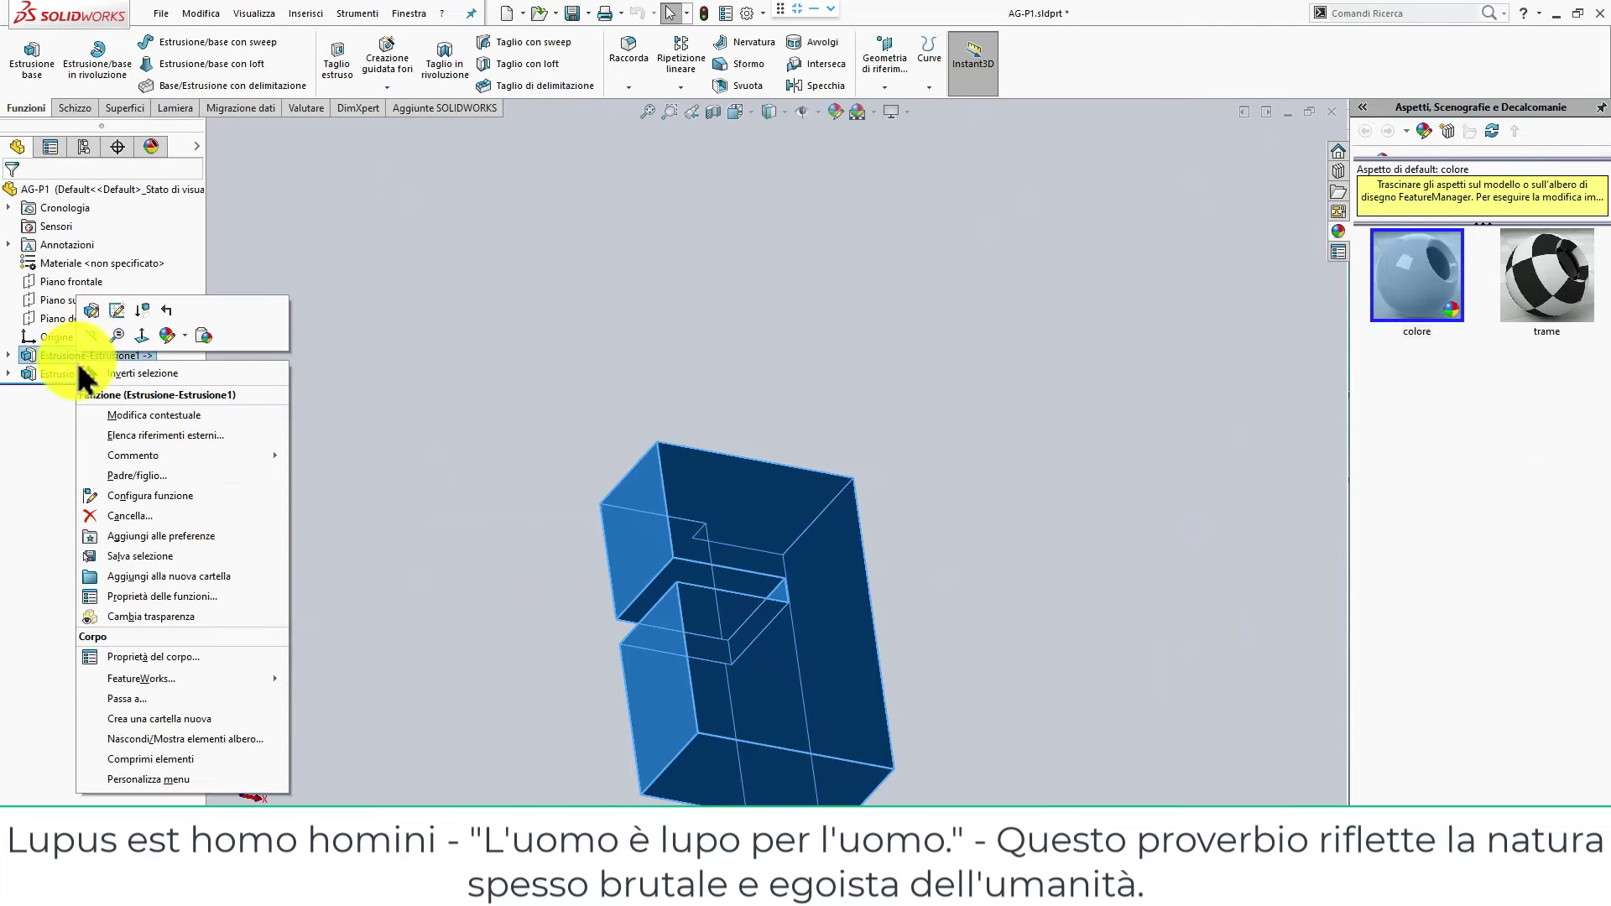
{"action": "left_click", "coordinate": [140, 436]}
{"action": "left_click", "coordinate": [703, 556]}
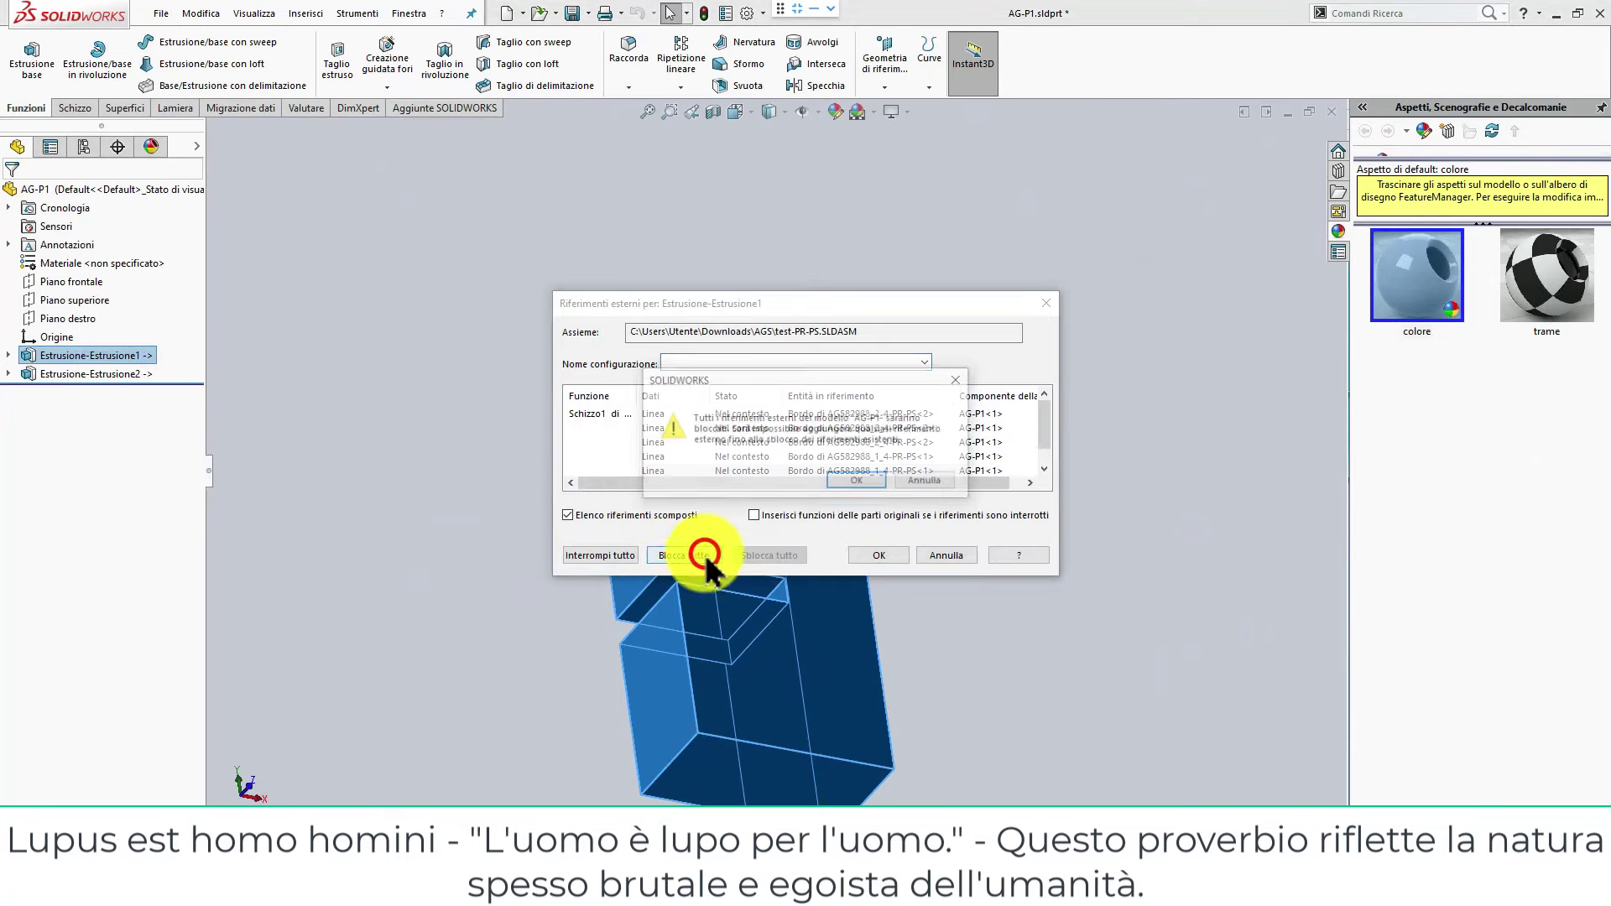
{"action": "left_click", "coordinate": [913, 482]}
{"action": "left_click", "coordinate": [601, 555]}
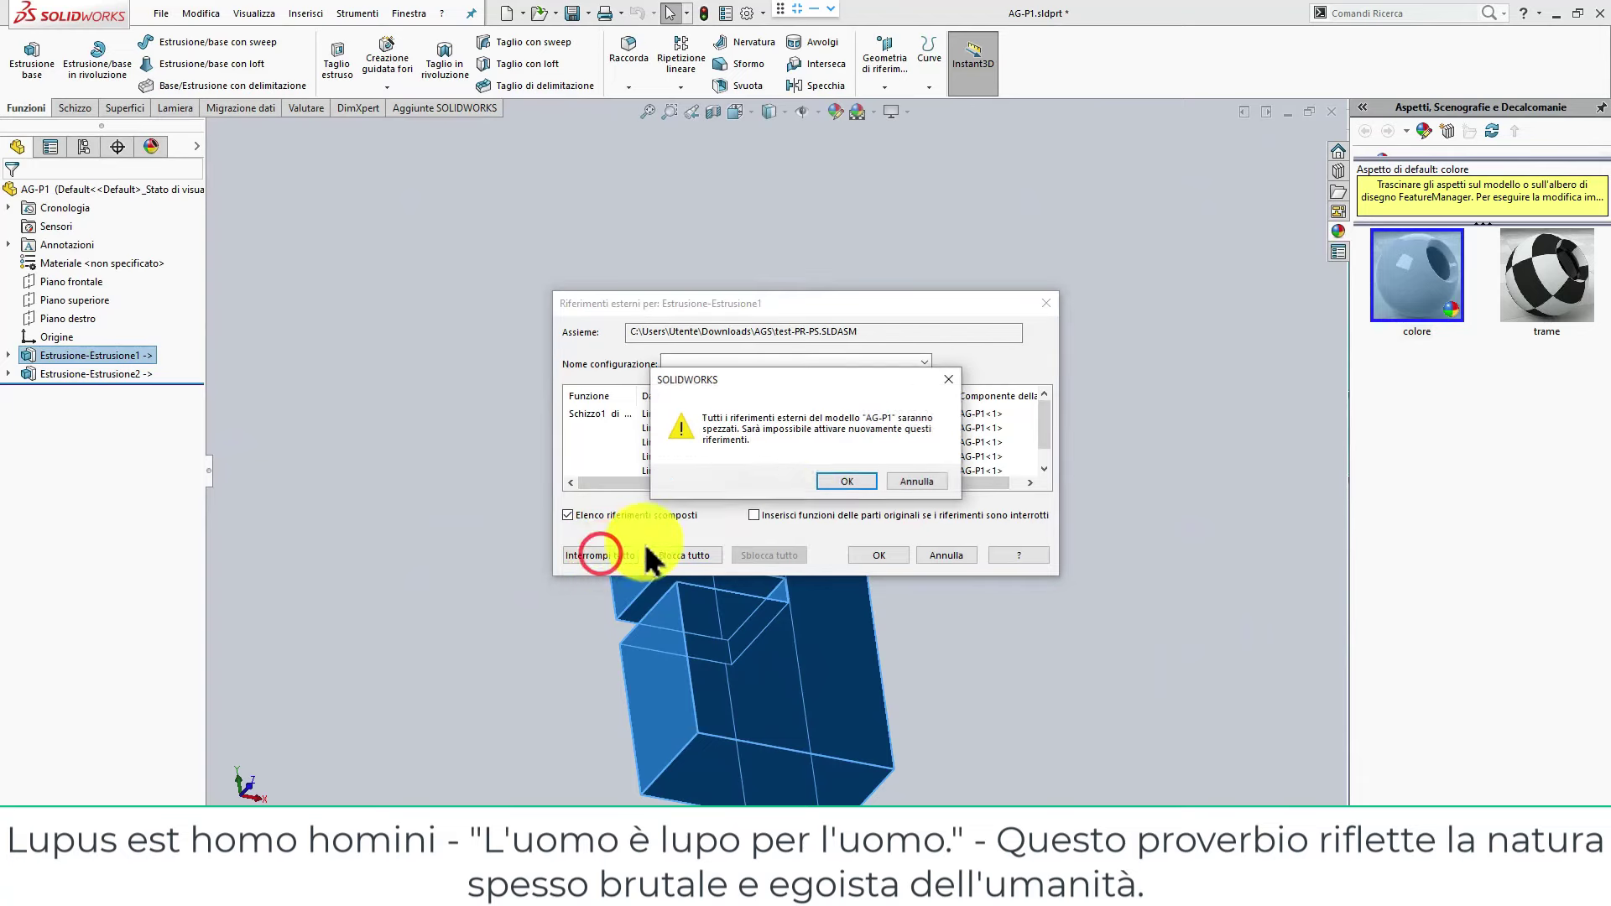
{"action": "left_click", "coordinate": [831, 482]}
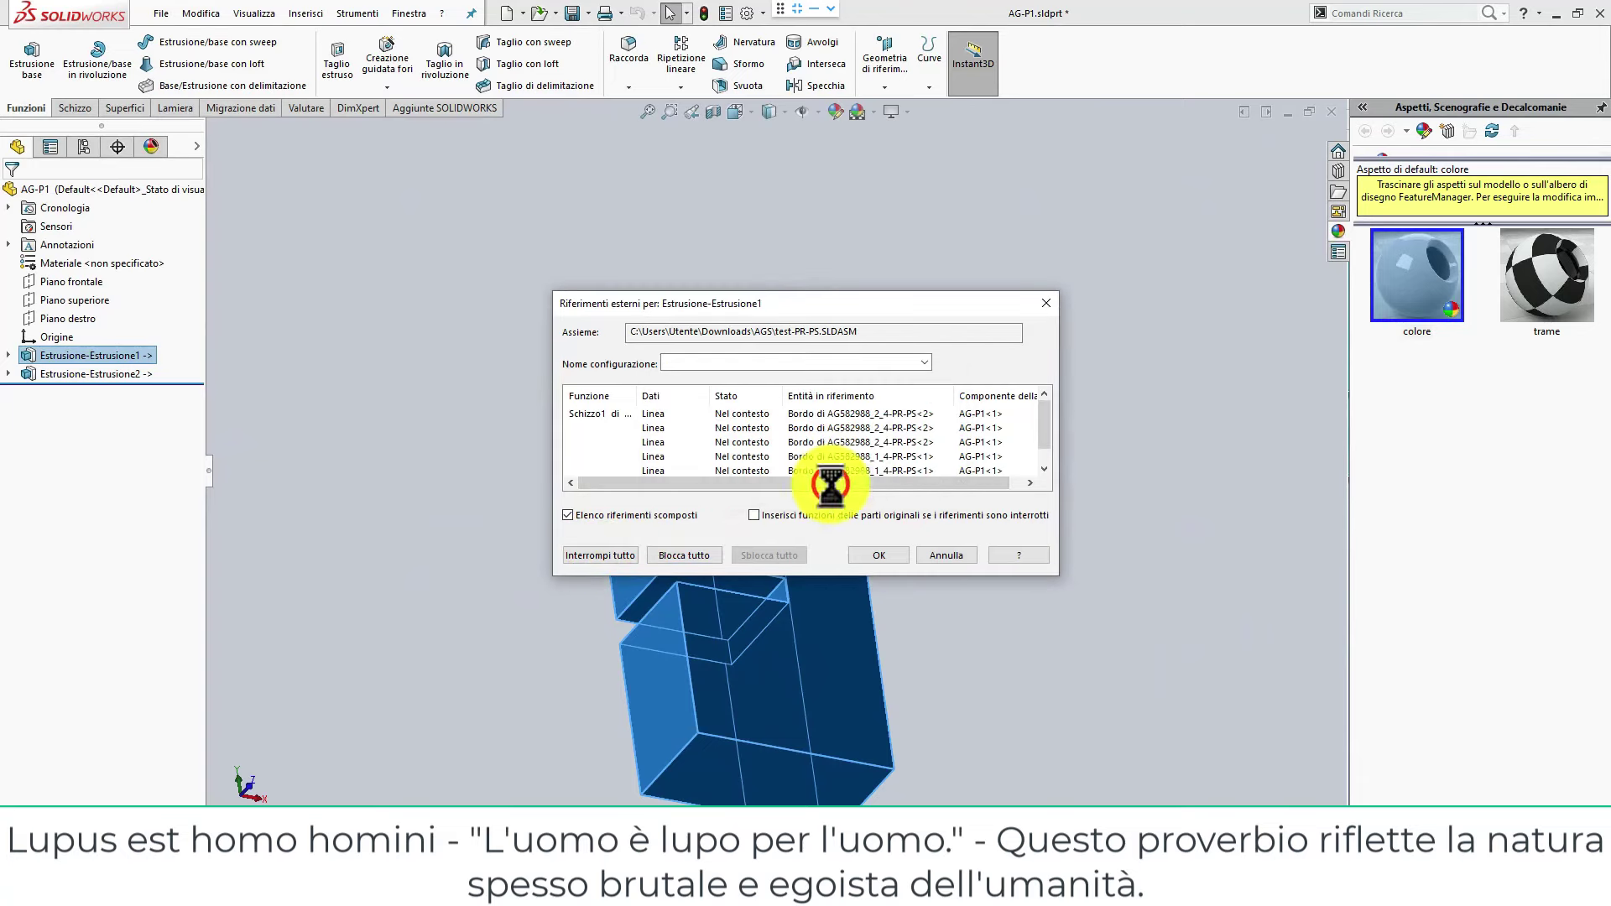
{"action": "left_click", "coordinate": [899, 556]}
Save the AG-P1 part with its references broken.
{"action": "left_click", "coordinate": [585, 372]}
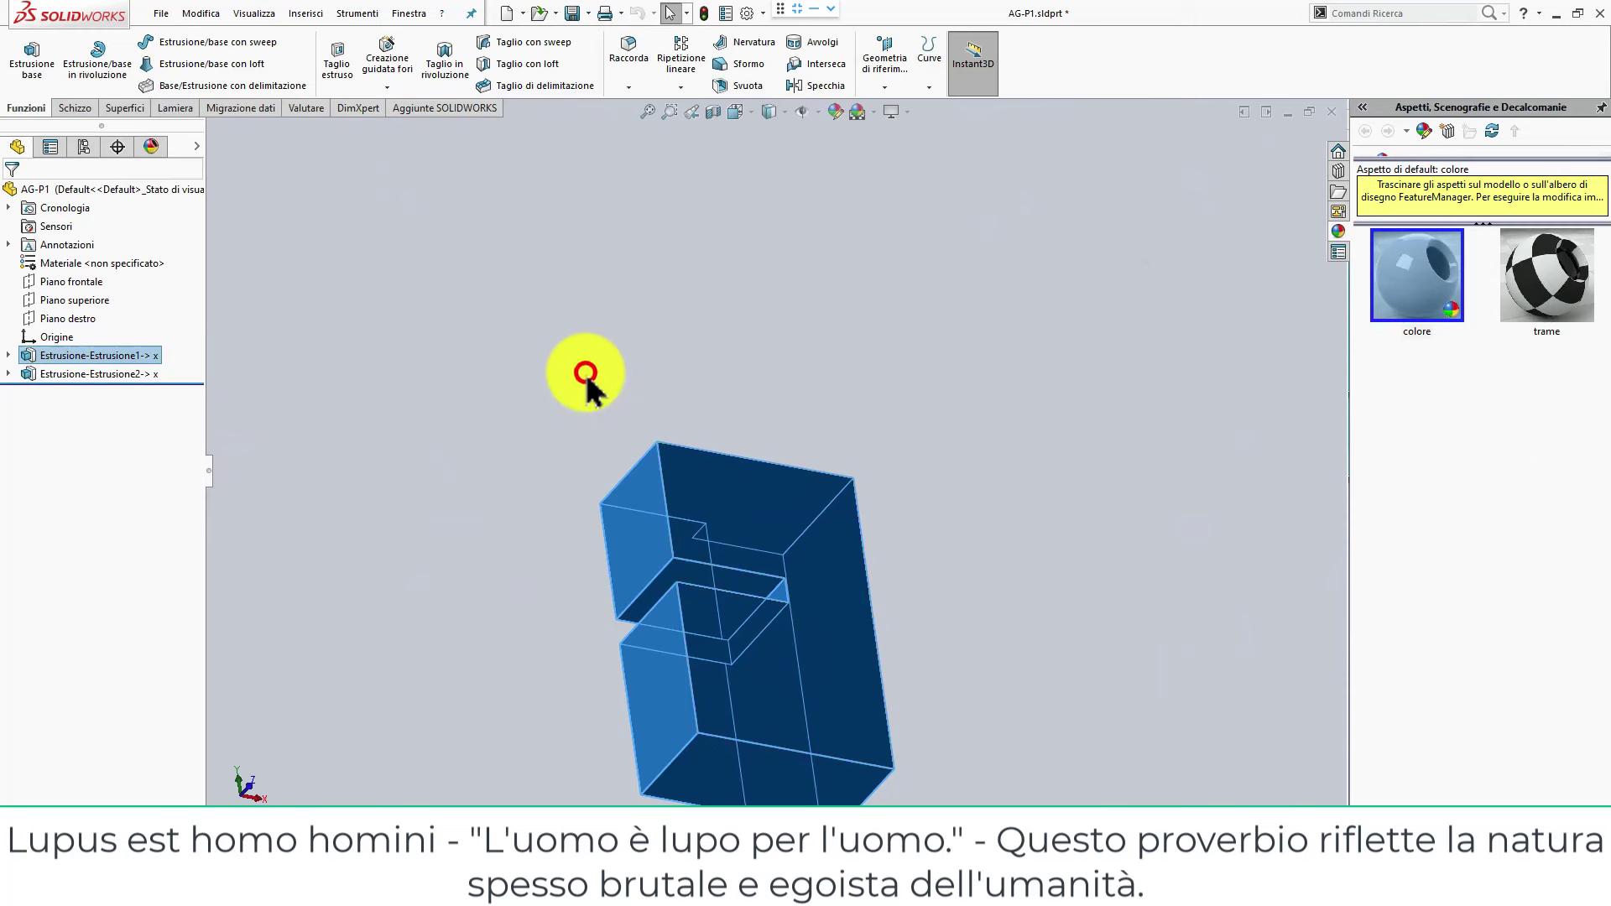
{"action": "key", "text": "ctrl+s"}
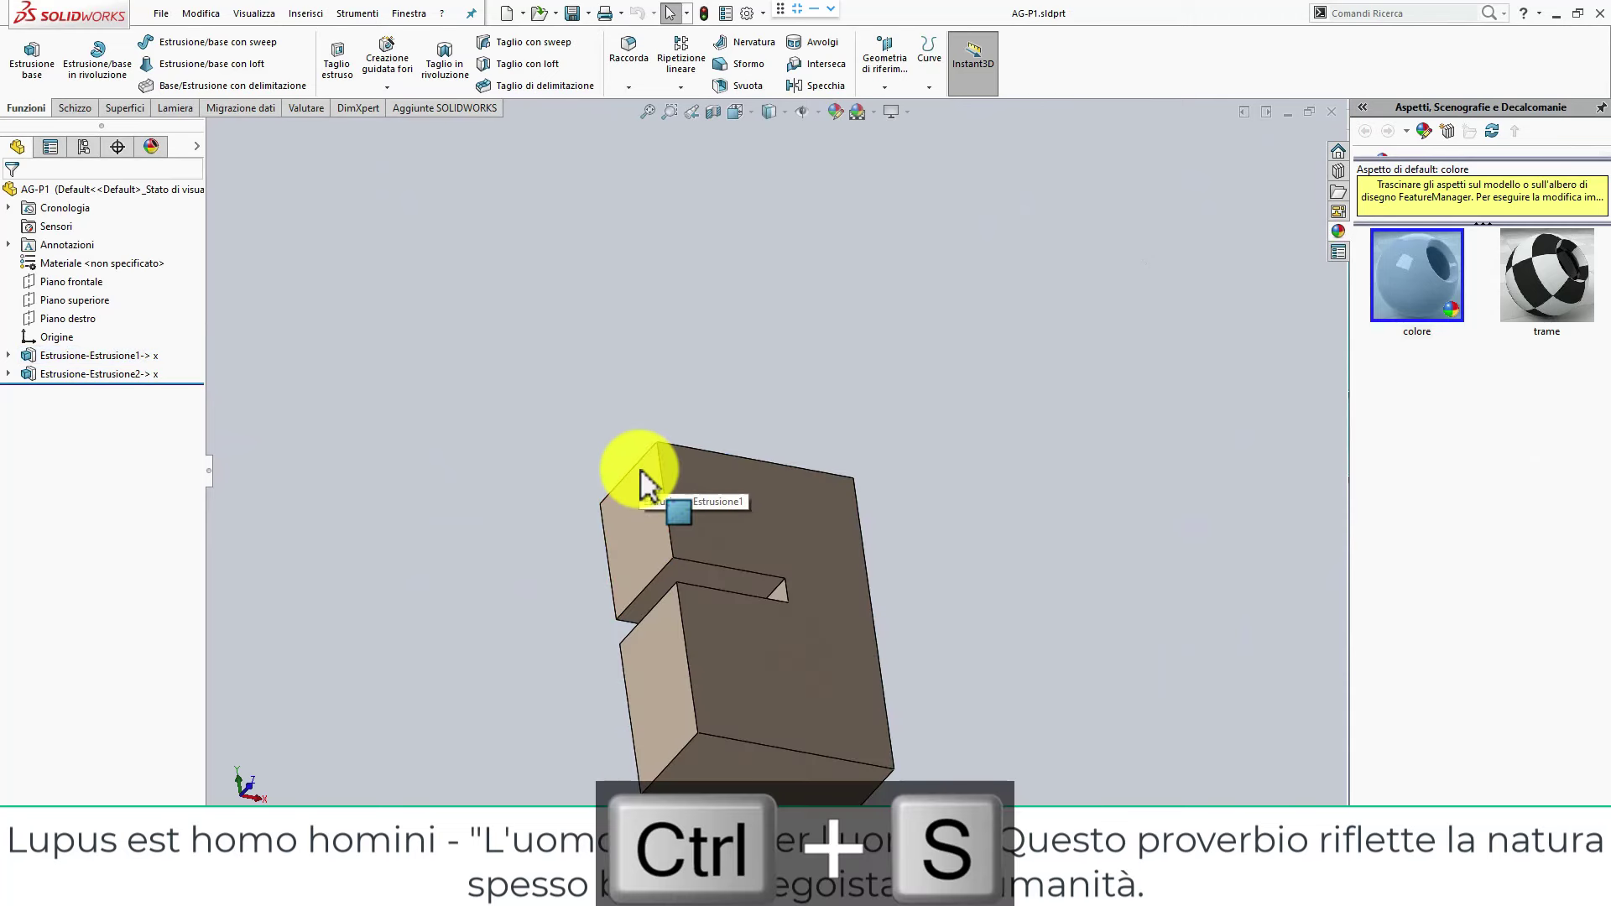
{"action": "left_click_drag", "start_coordinate": [648, 485], "coordinate": [672, 429]}
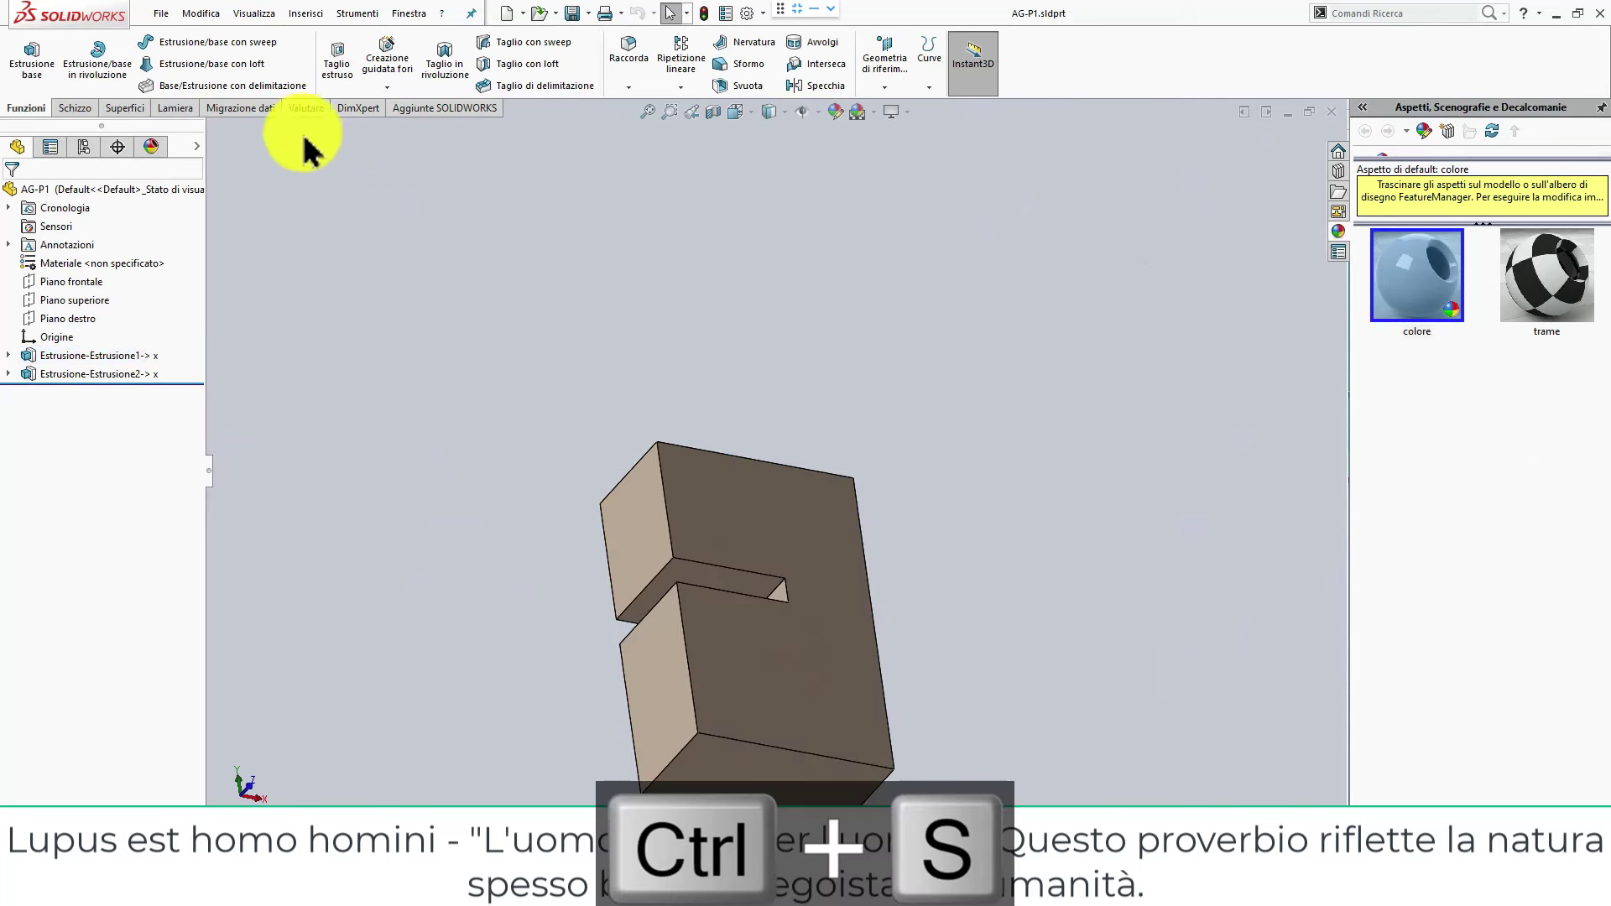
{"action": "left_click", "coordinate": [160, 13]}
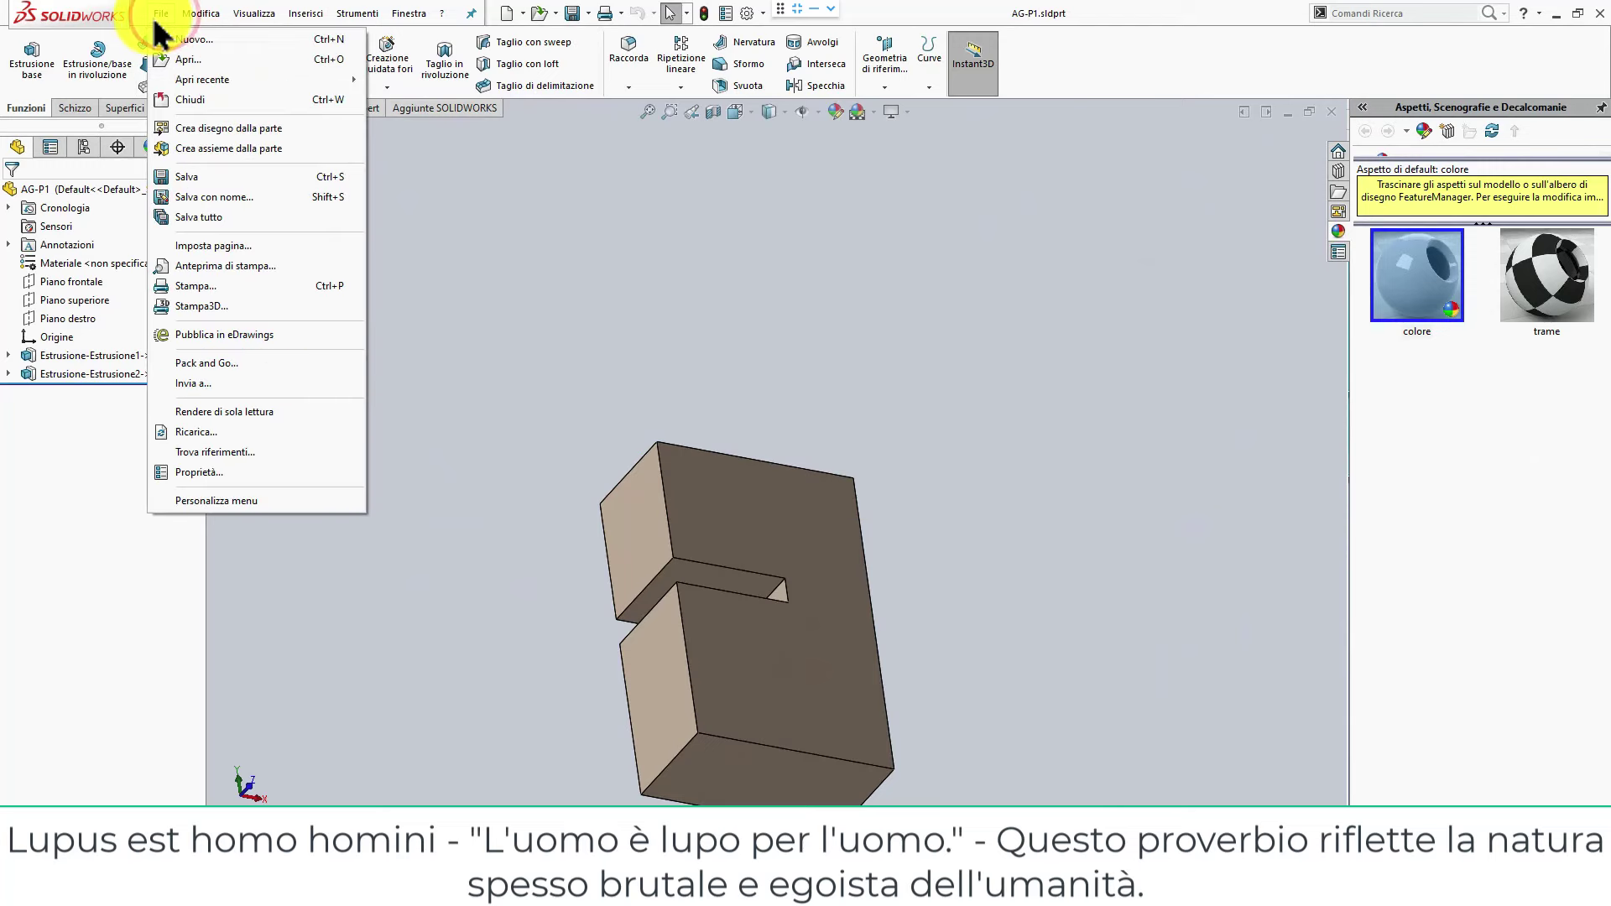
Make a drawing of AG-P1 using the Disegno template on an A3 (ISO) sheet.
{"action": "left_click", "coordinate": [238, 128]}
{"action": "left_click", "coordinate": [359, 252]}
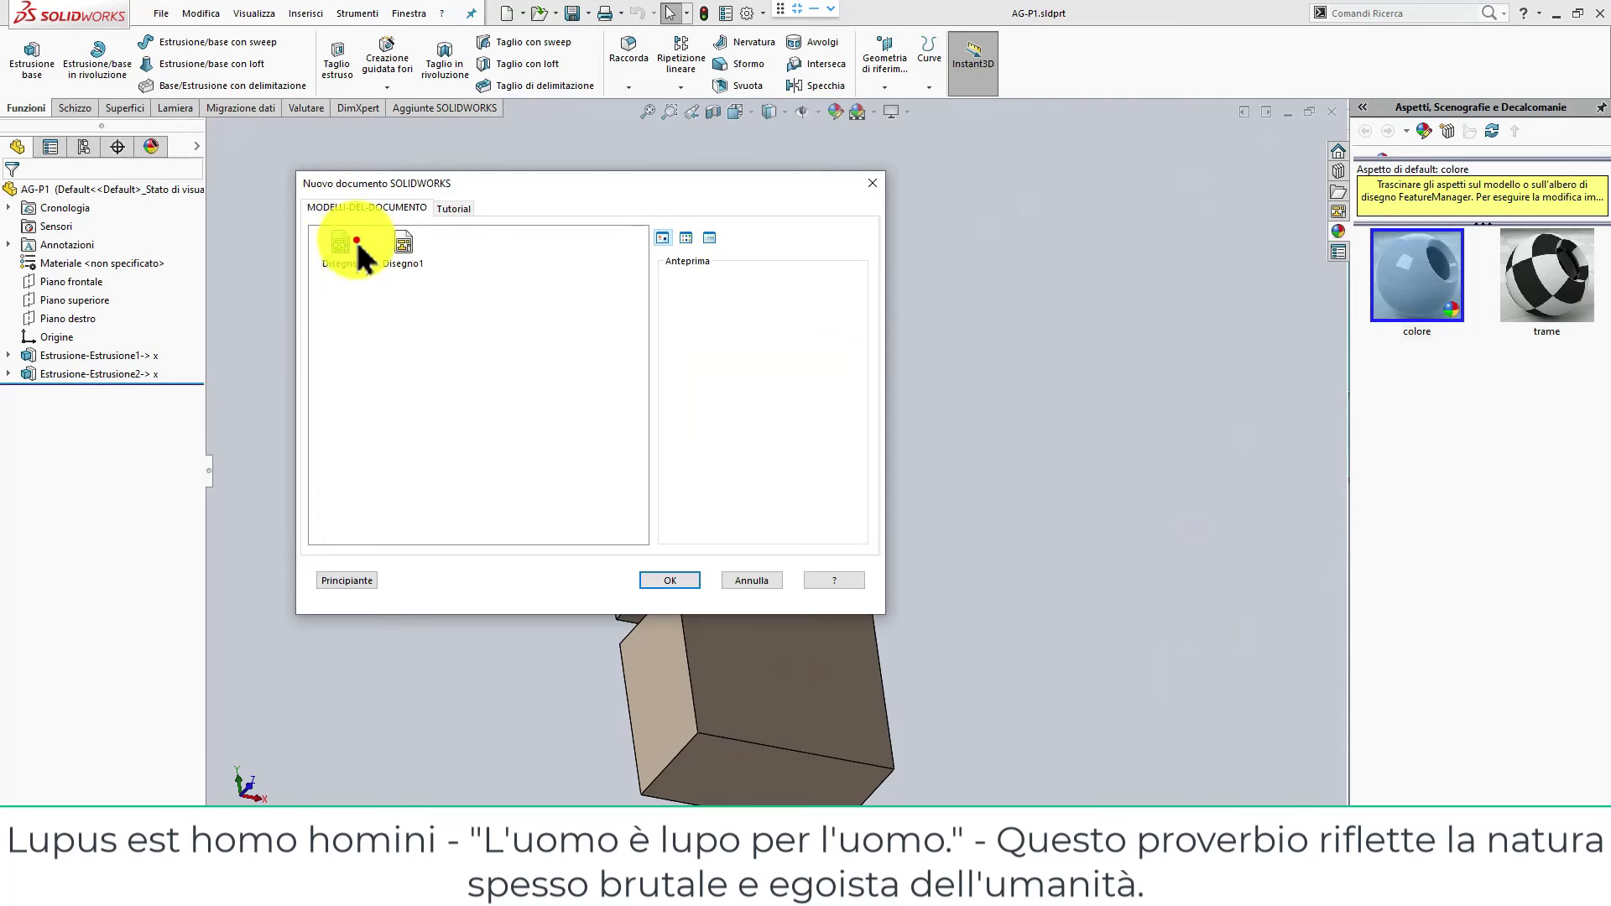
{"action": "left_click", "coordinate": [395, 238]}
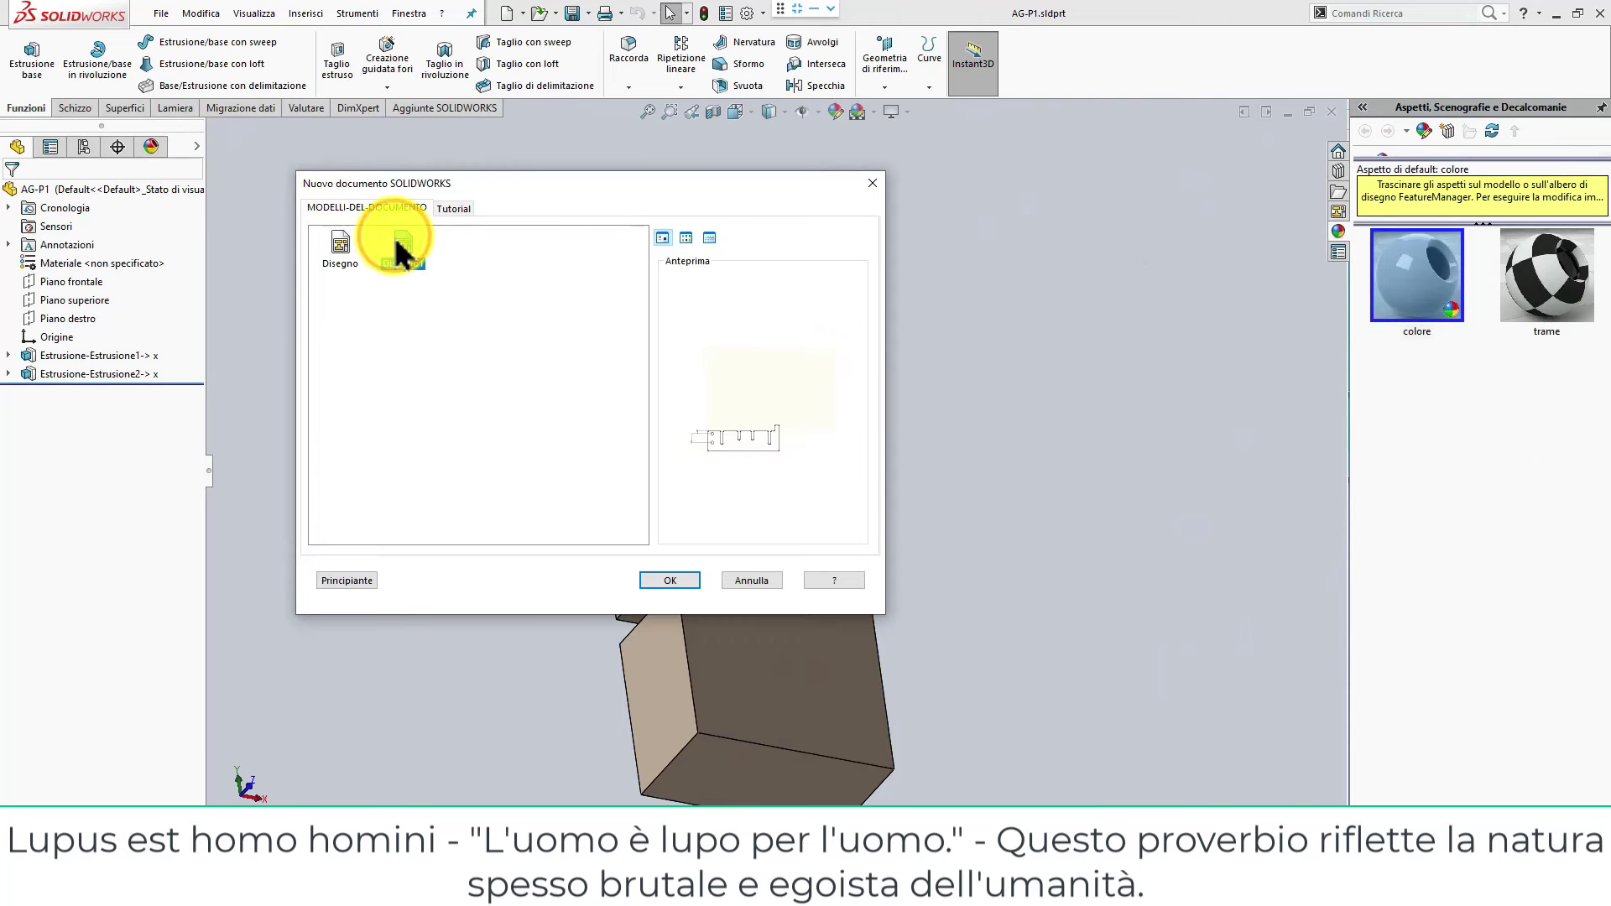
{"action": "left_click", "coordinate": [340, 243]}
{"action": "left_click", "coordinate": [647, 584]}
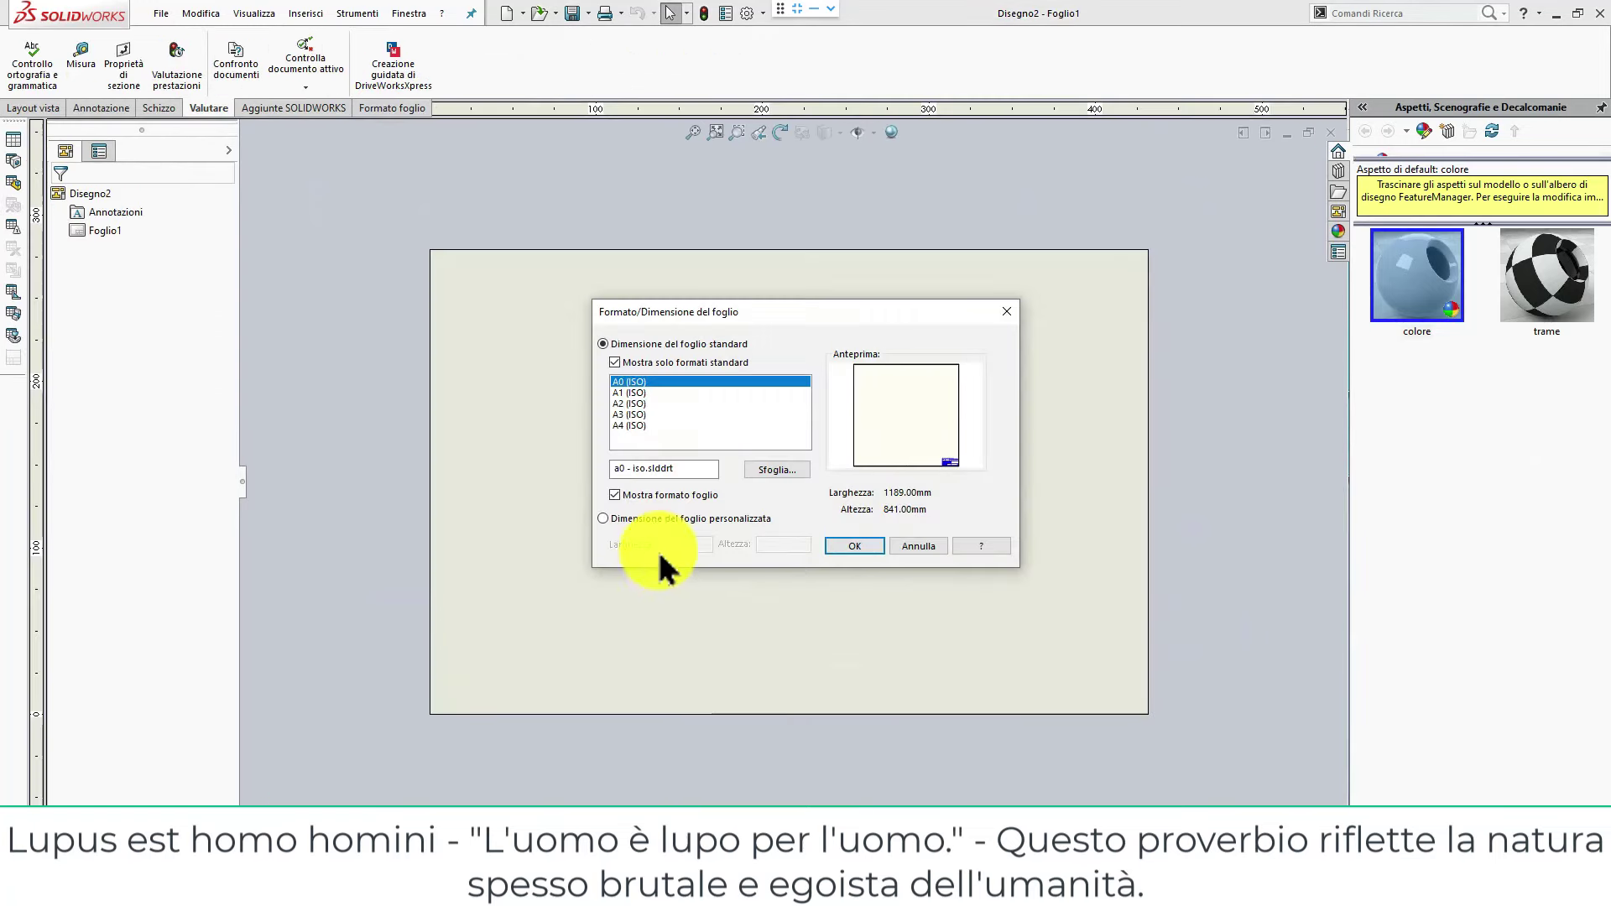
{"action": "left_click", "coordinate": [638, 411]}
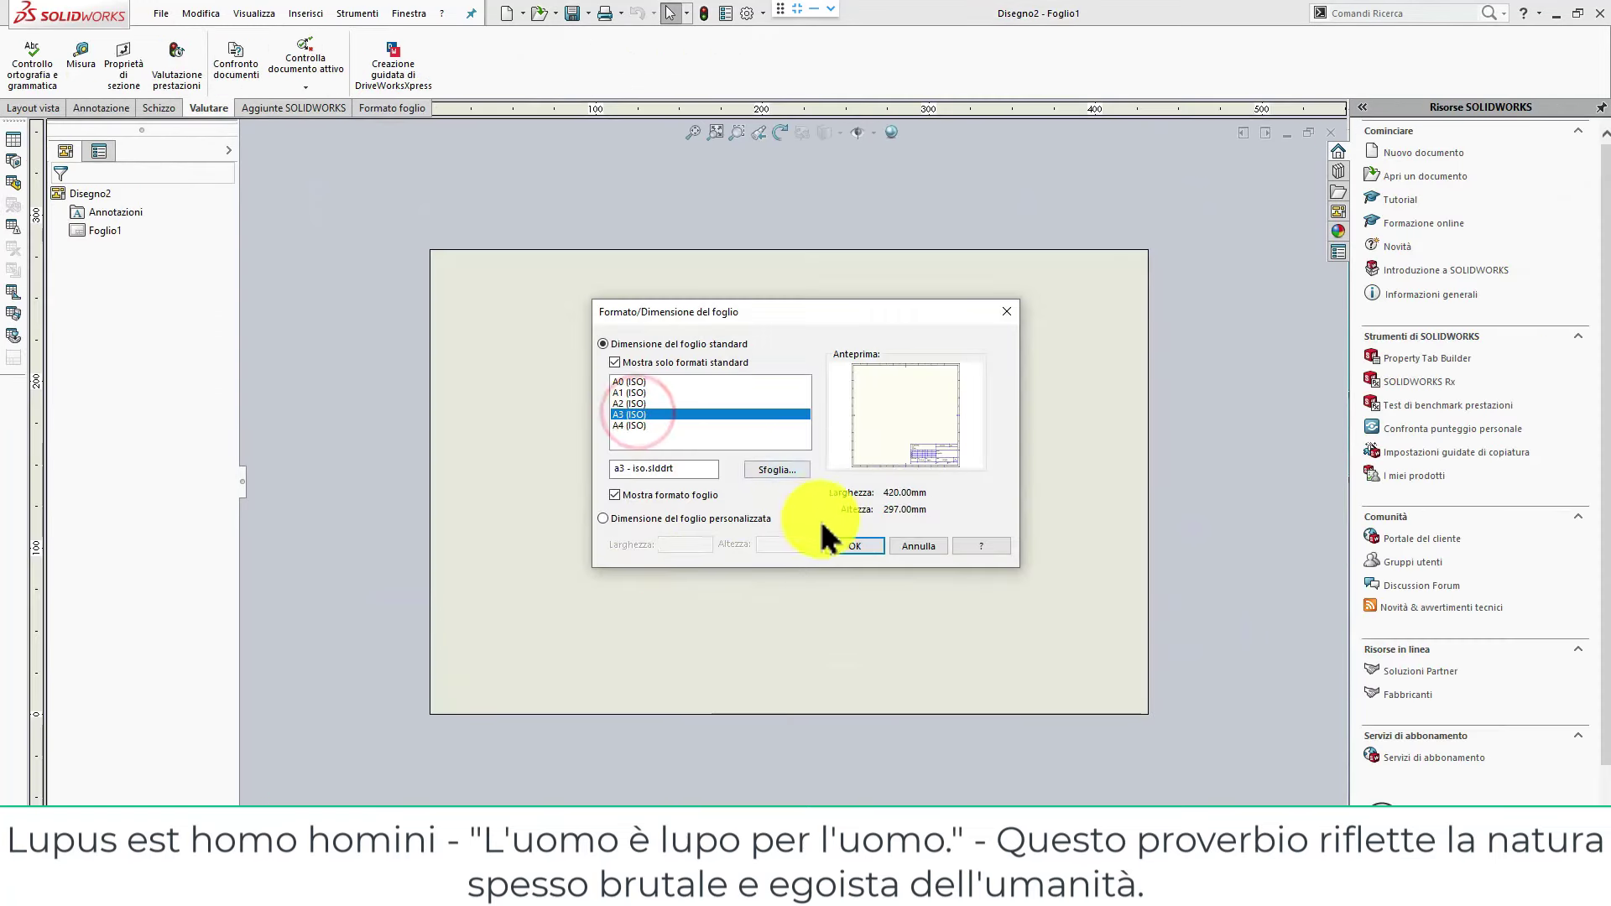
{"action": "left_click", "coordinate": [853, 545]}
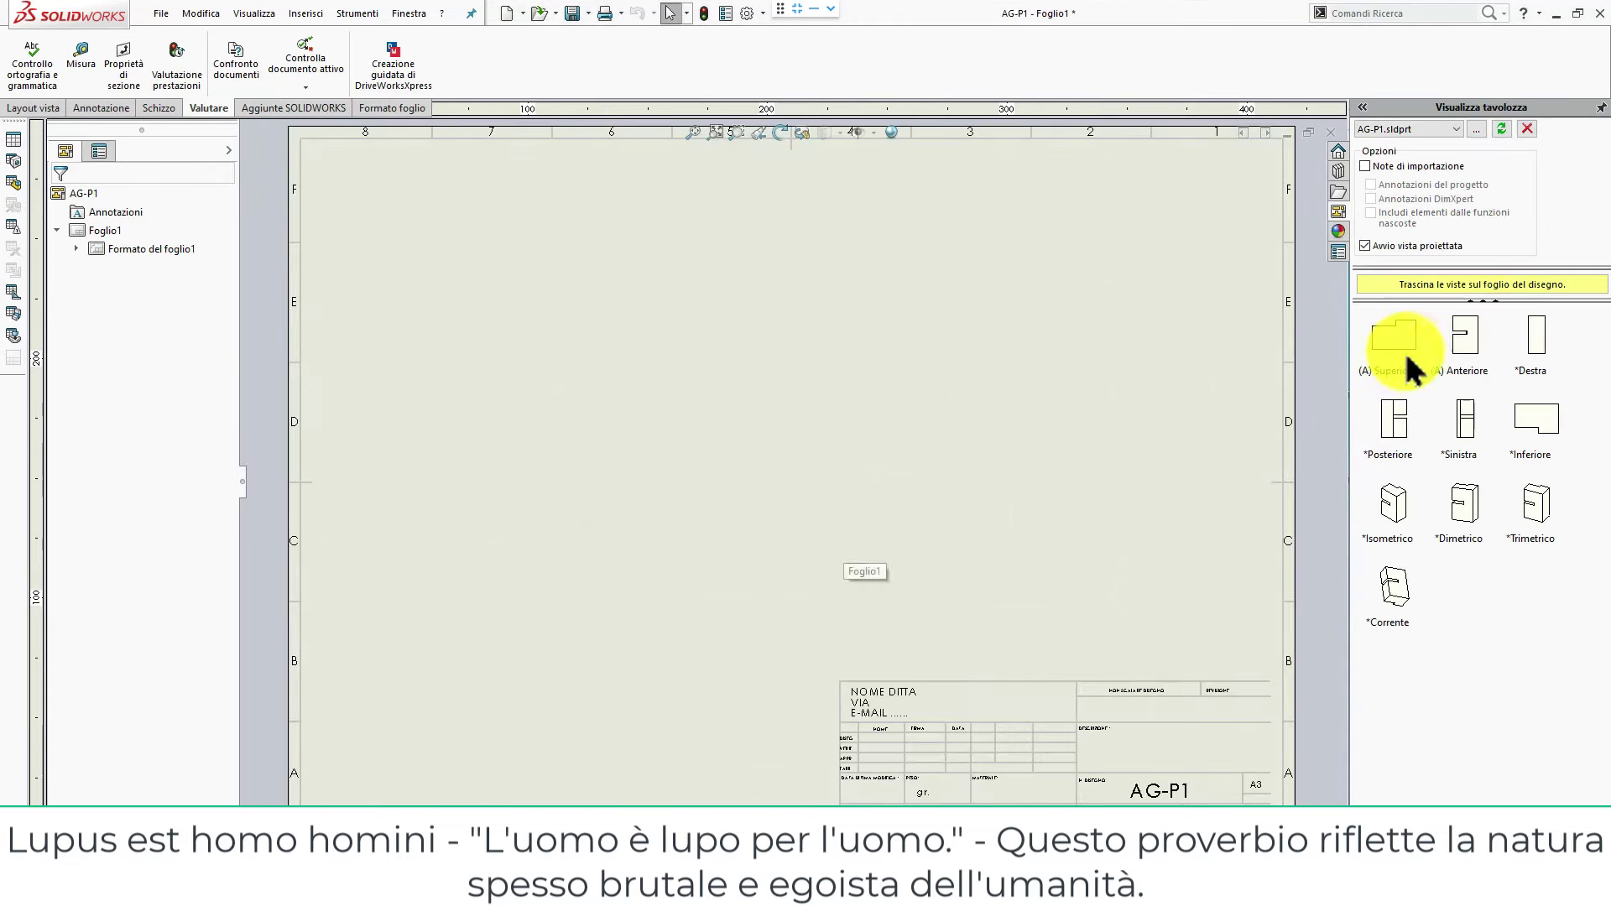
Place the top view from the View Palette with a projected view, and reposition them.
{"action": "left_click_drag", "start_coordinate": [1412, 357], "coordinate": [923, 505]}
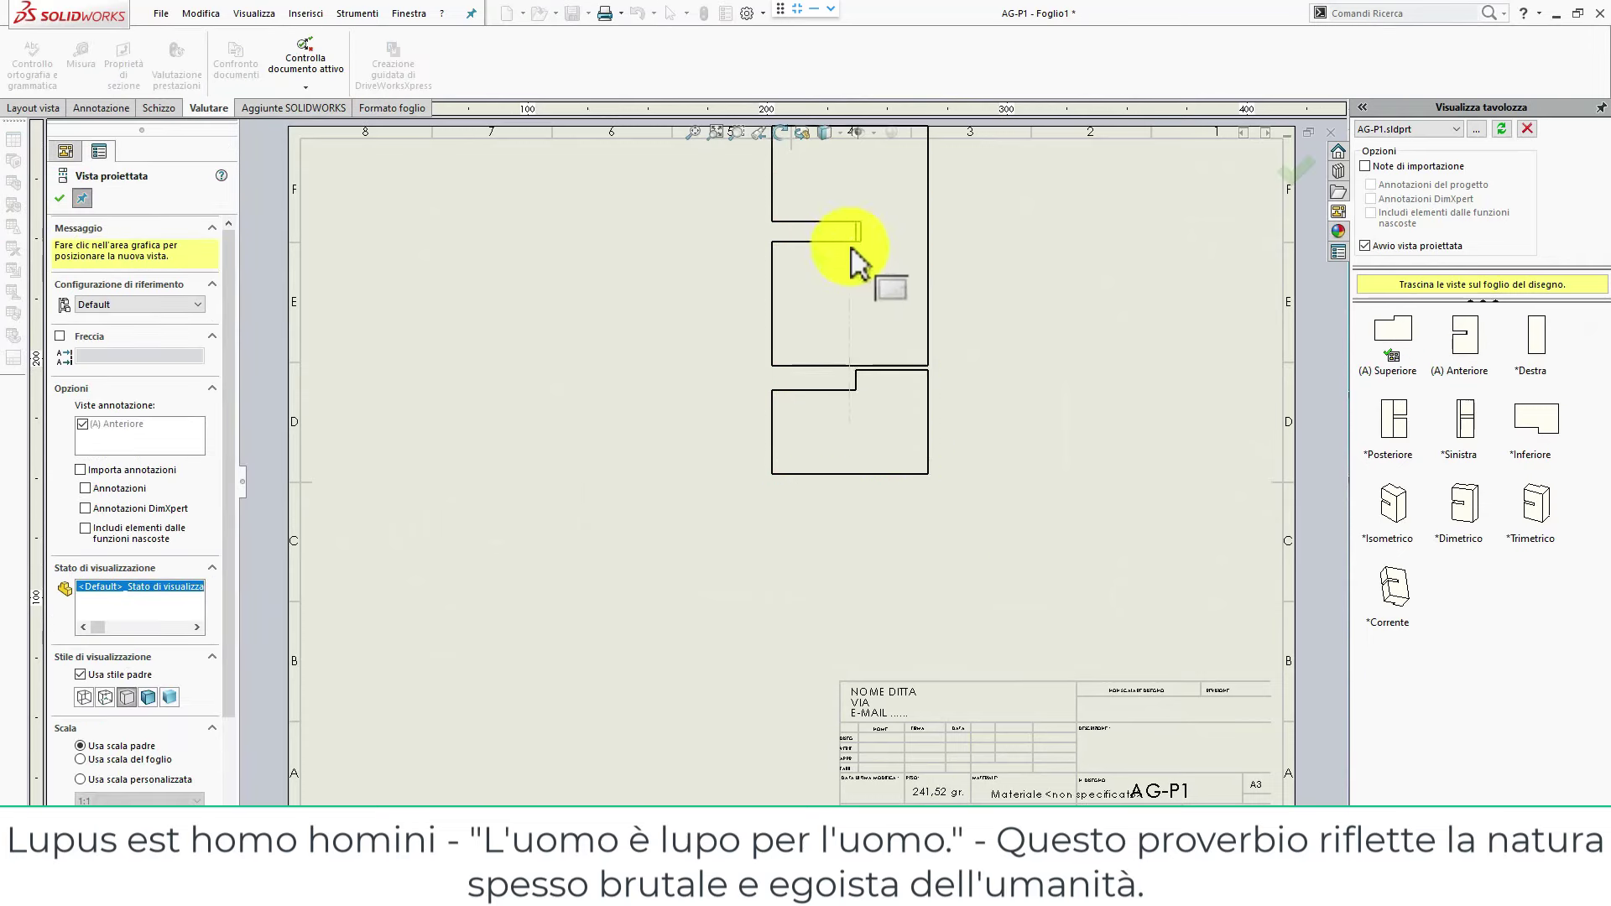
{"action": "left_click", "coordinate": [851, 246]}
{"action": "right_click", "coordinate": [912, 484]}
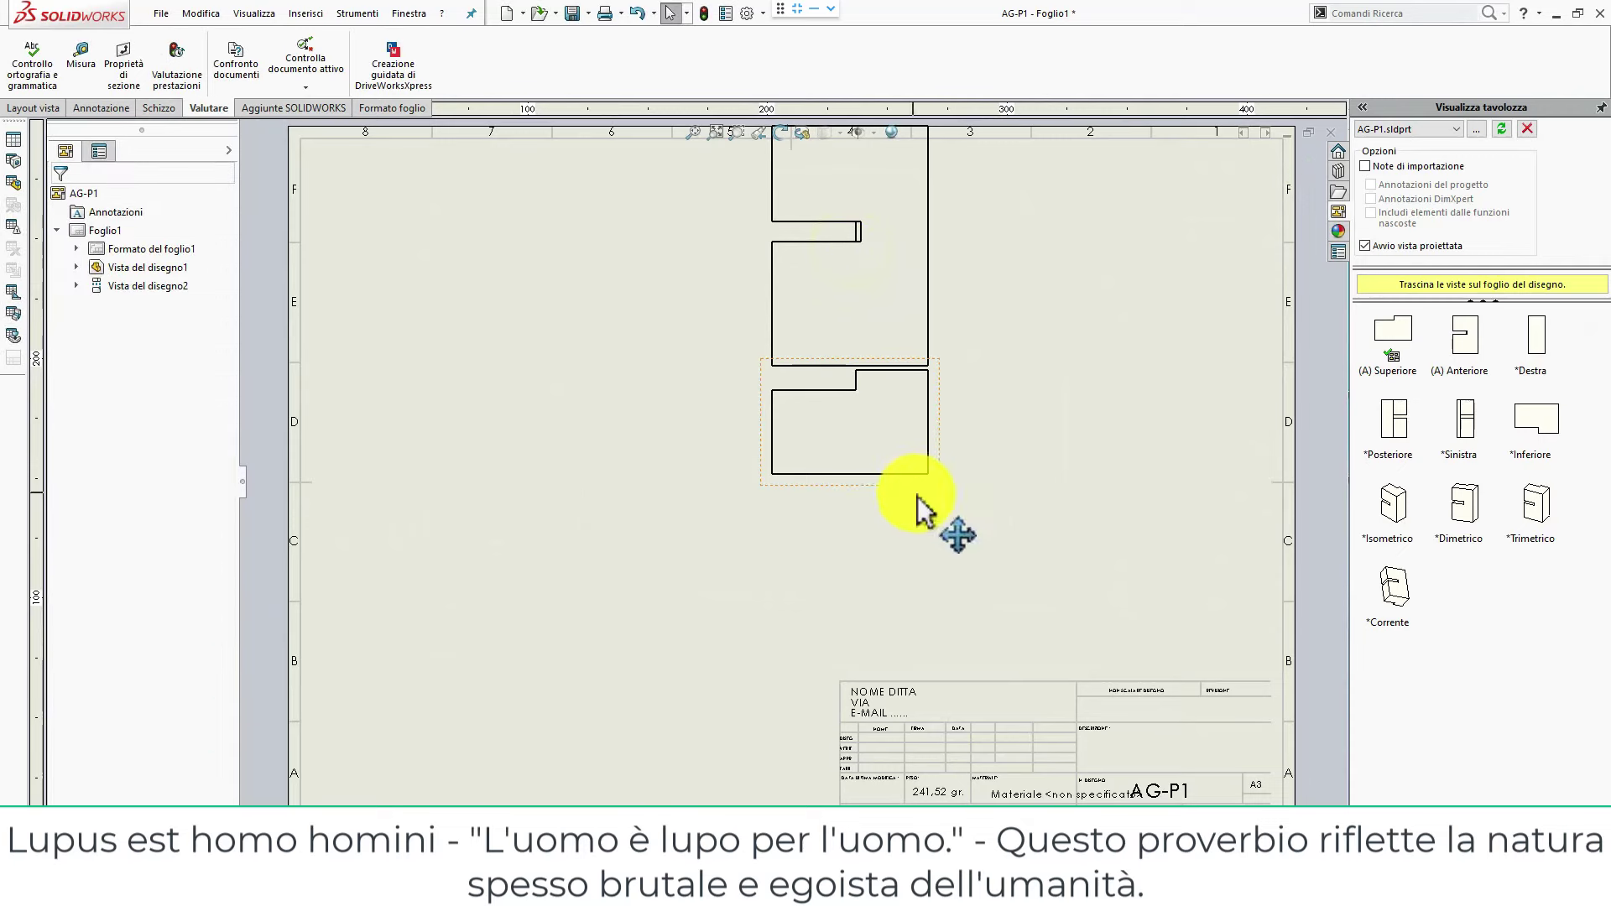
{"action": "left_click_drag", "start_coordinate": [919, 493], "coordinate": [928, 627]}
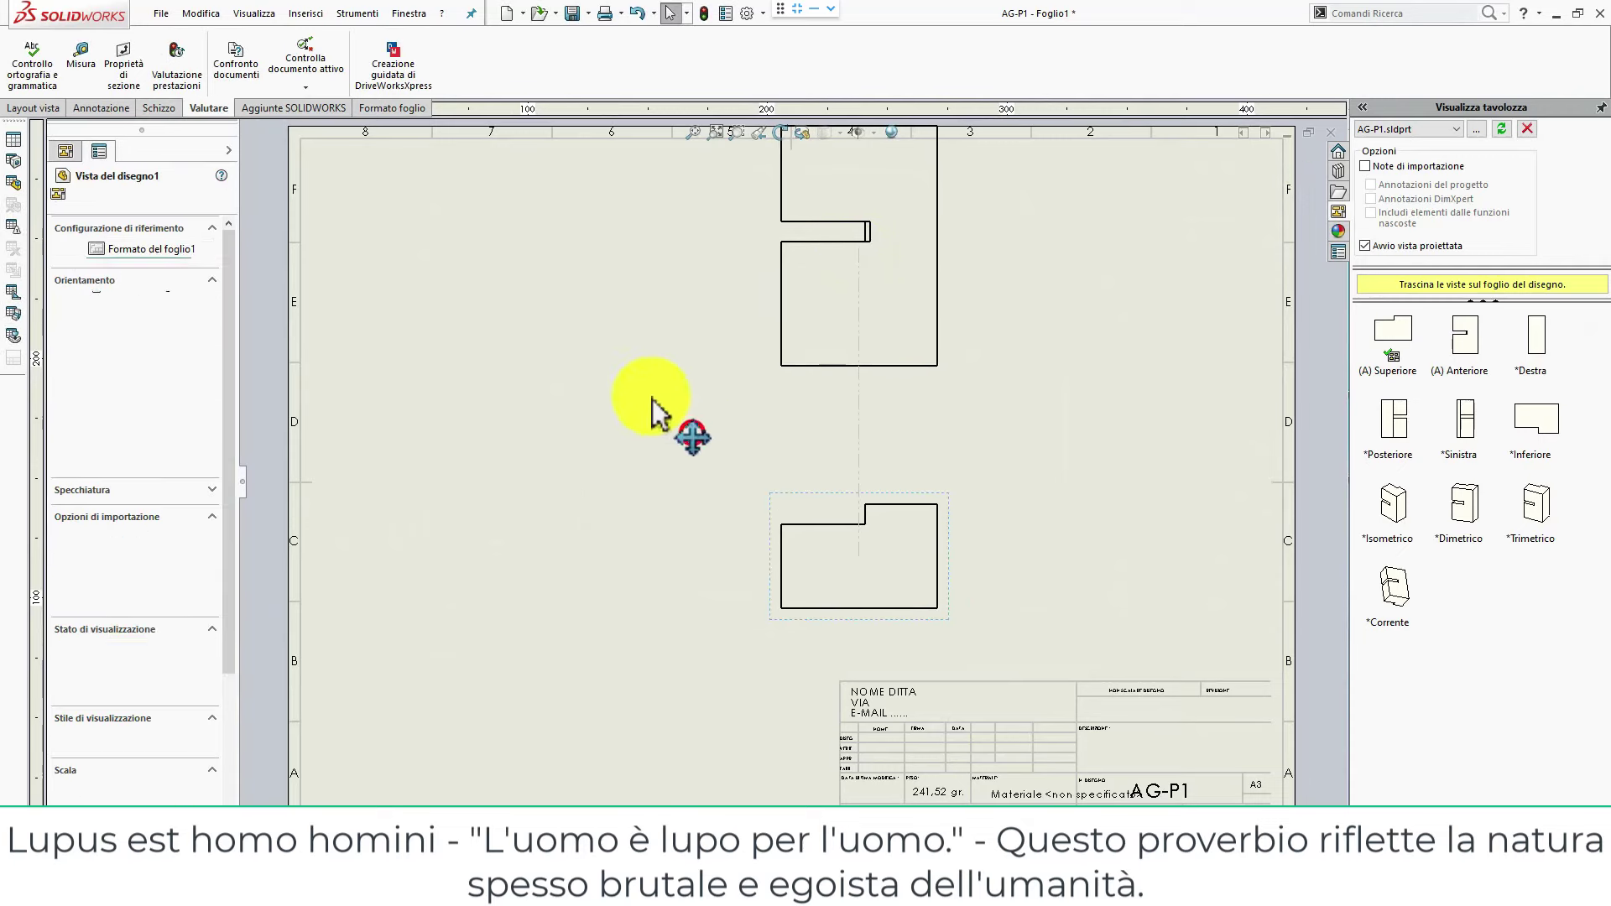
Switch sheet Foglio1 to third-angle projection and bring the two views closer together.
{"action": "right_click", "coordinate": [96, 234]}
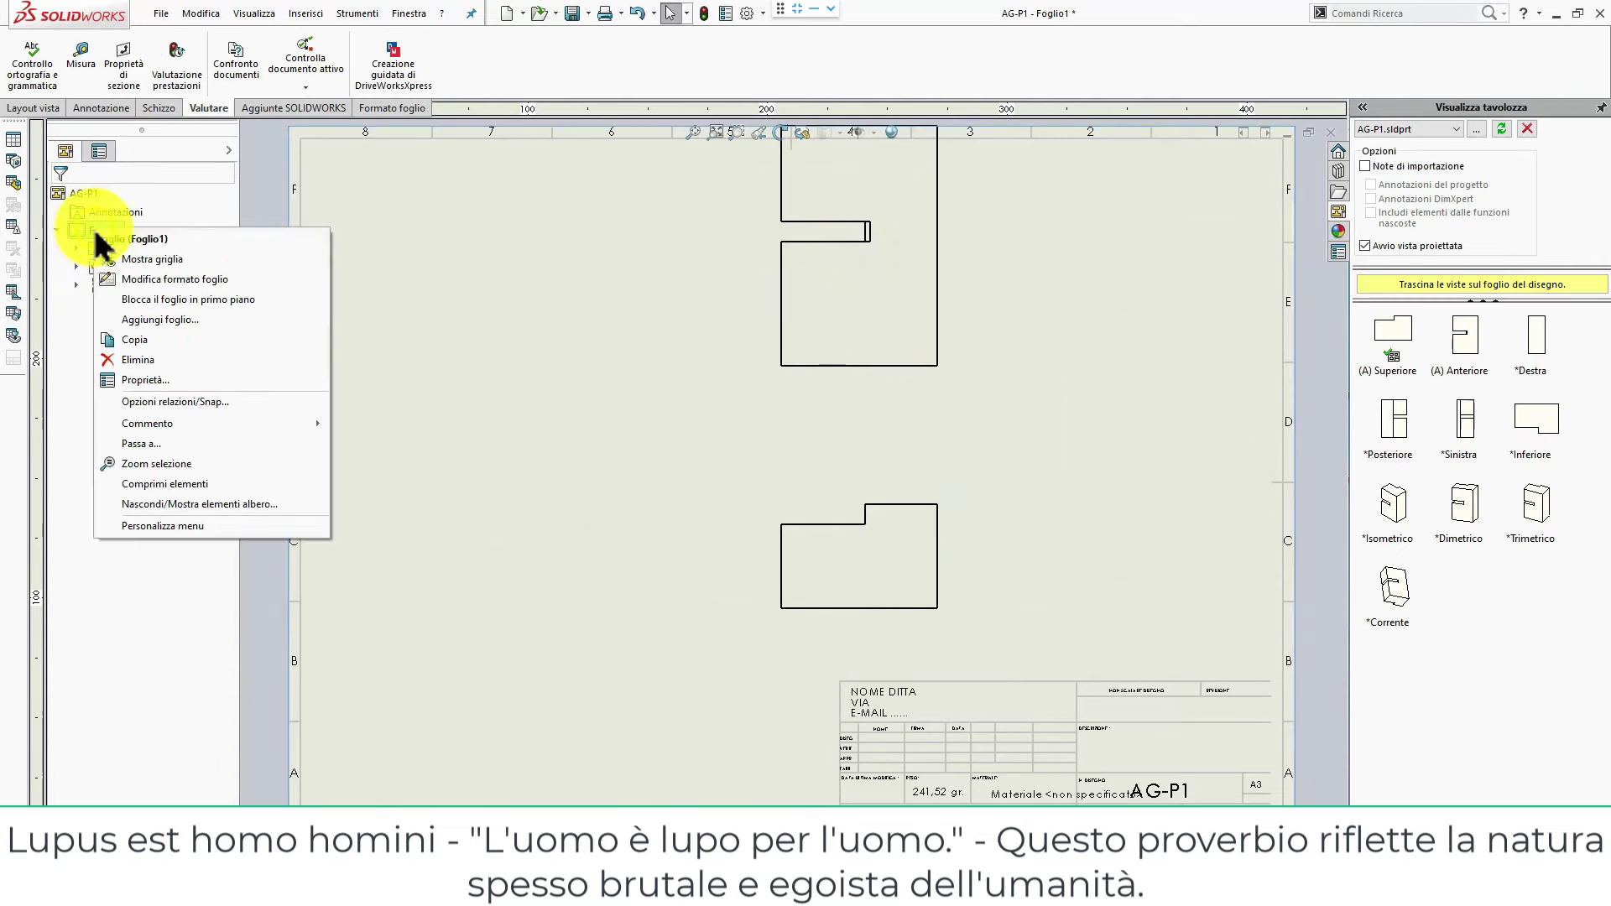
{"action": "left_click", "coordinate": [151, 379]}
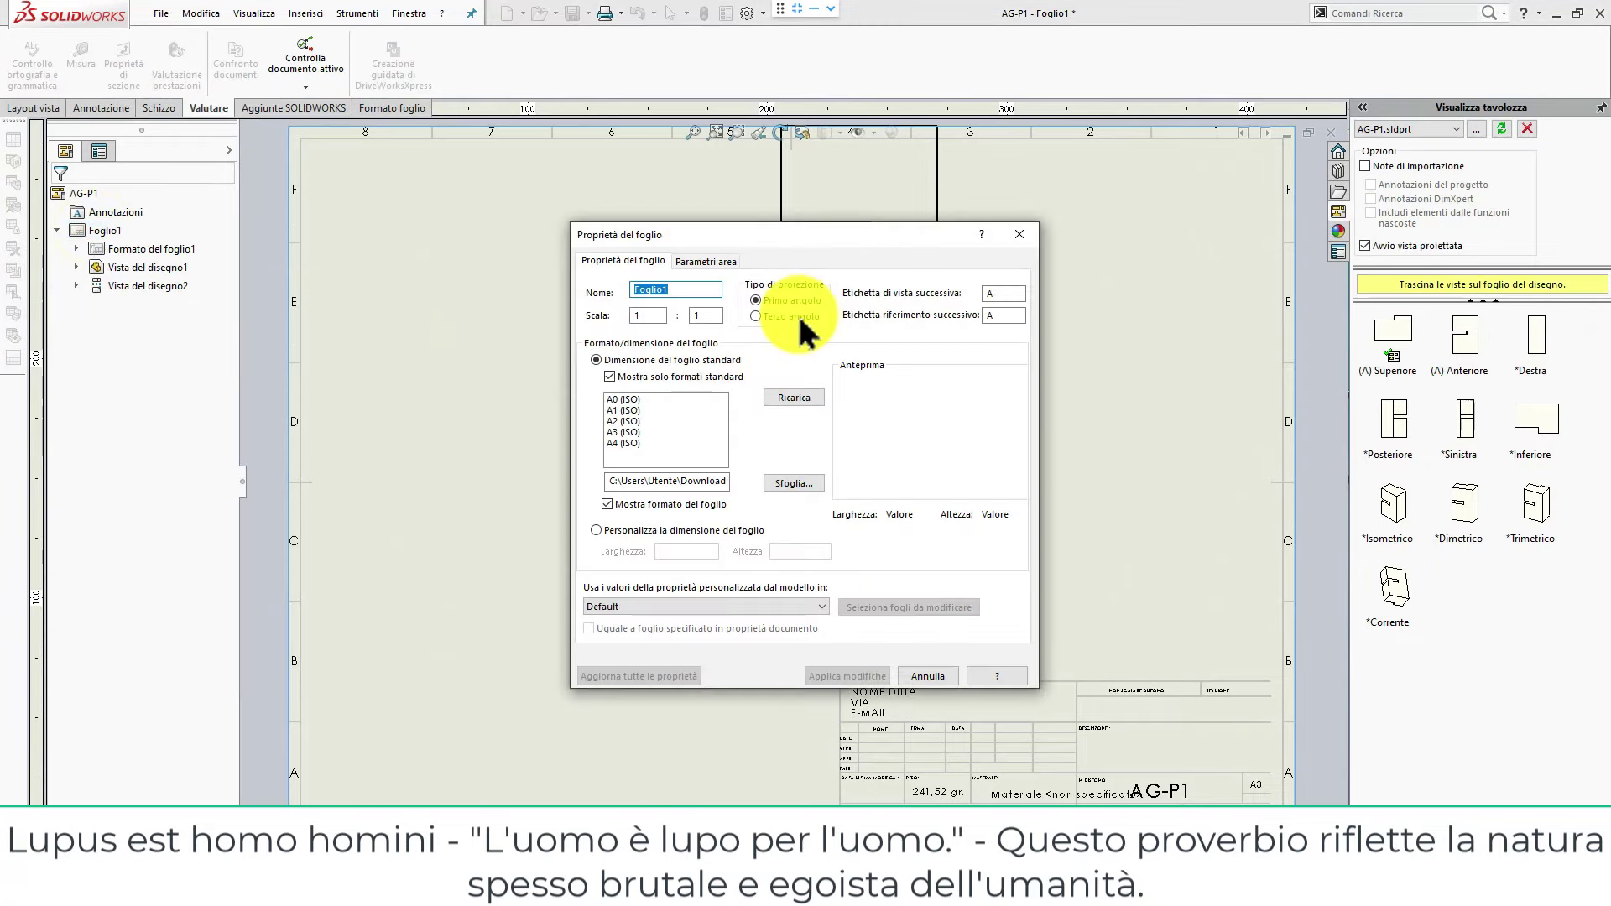
{"action": "left_click", "coordinate": [799, 316]}
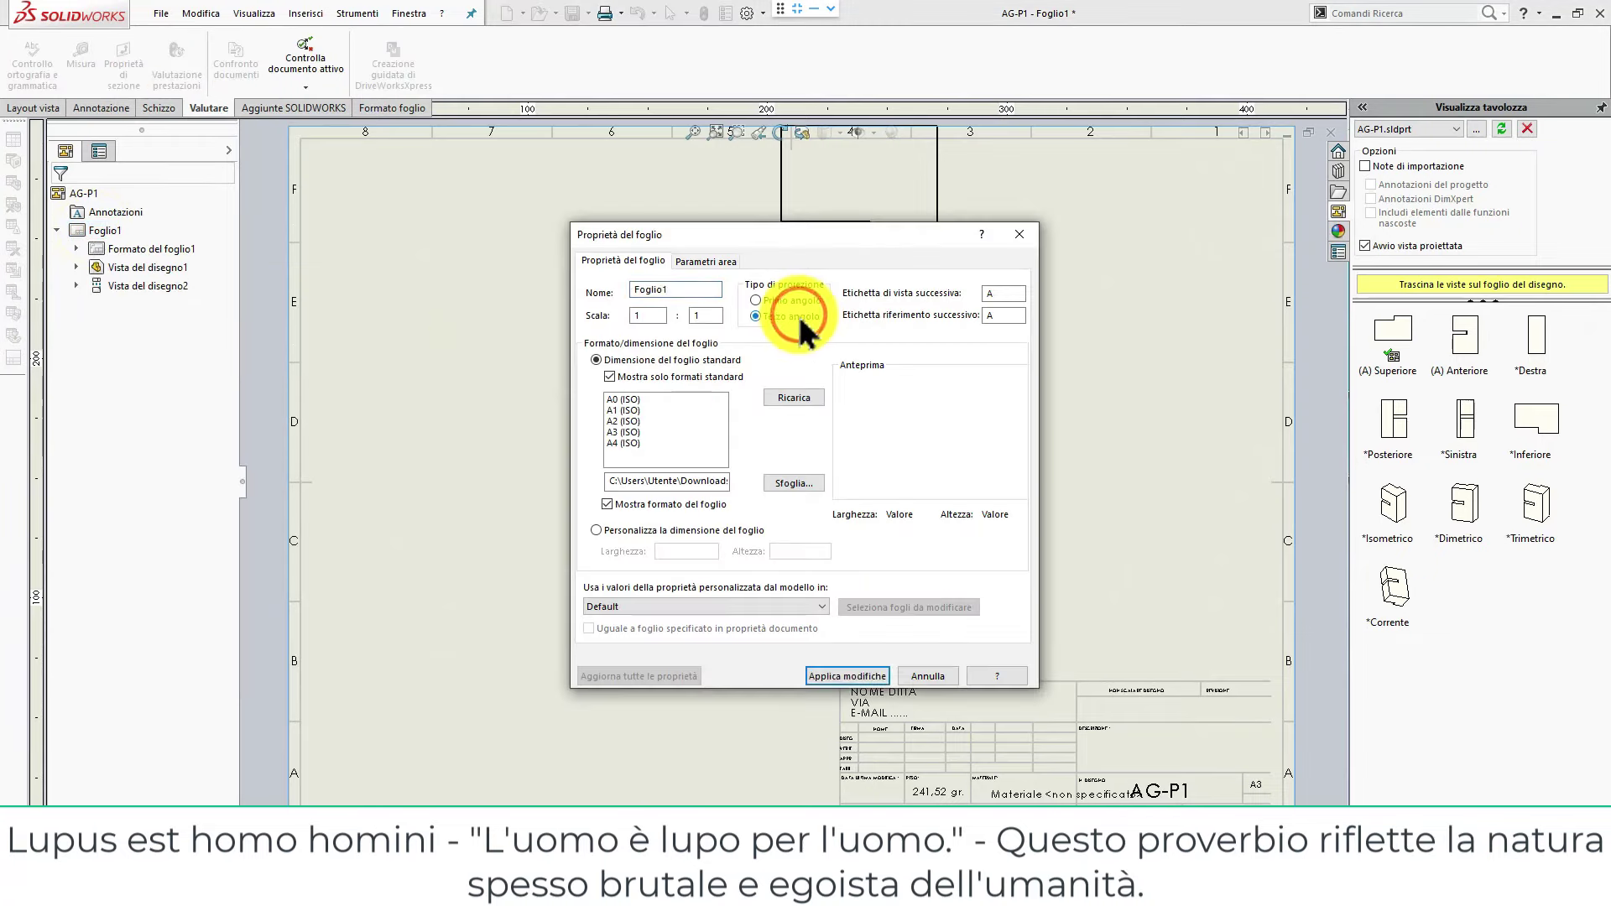
{"action": "left_click", "coordinate": [854, 677]}
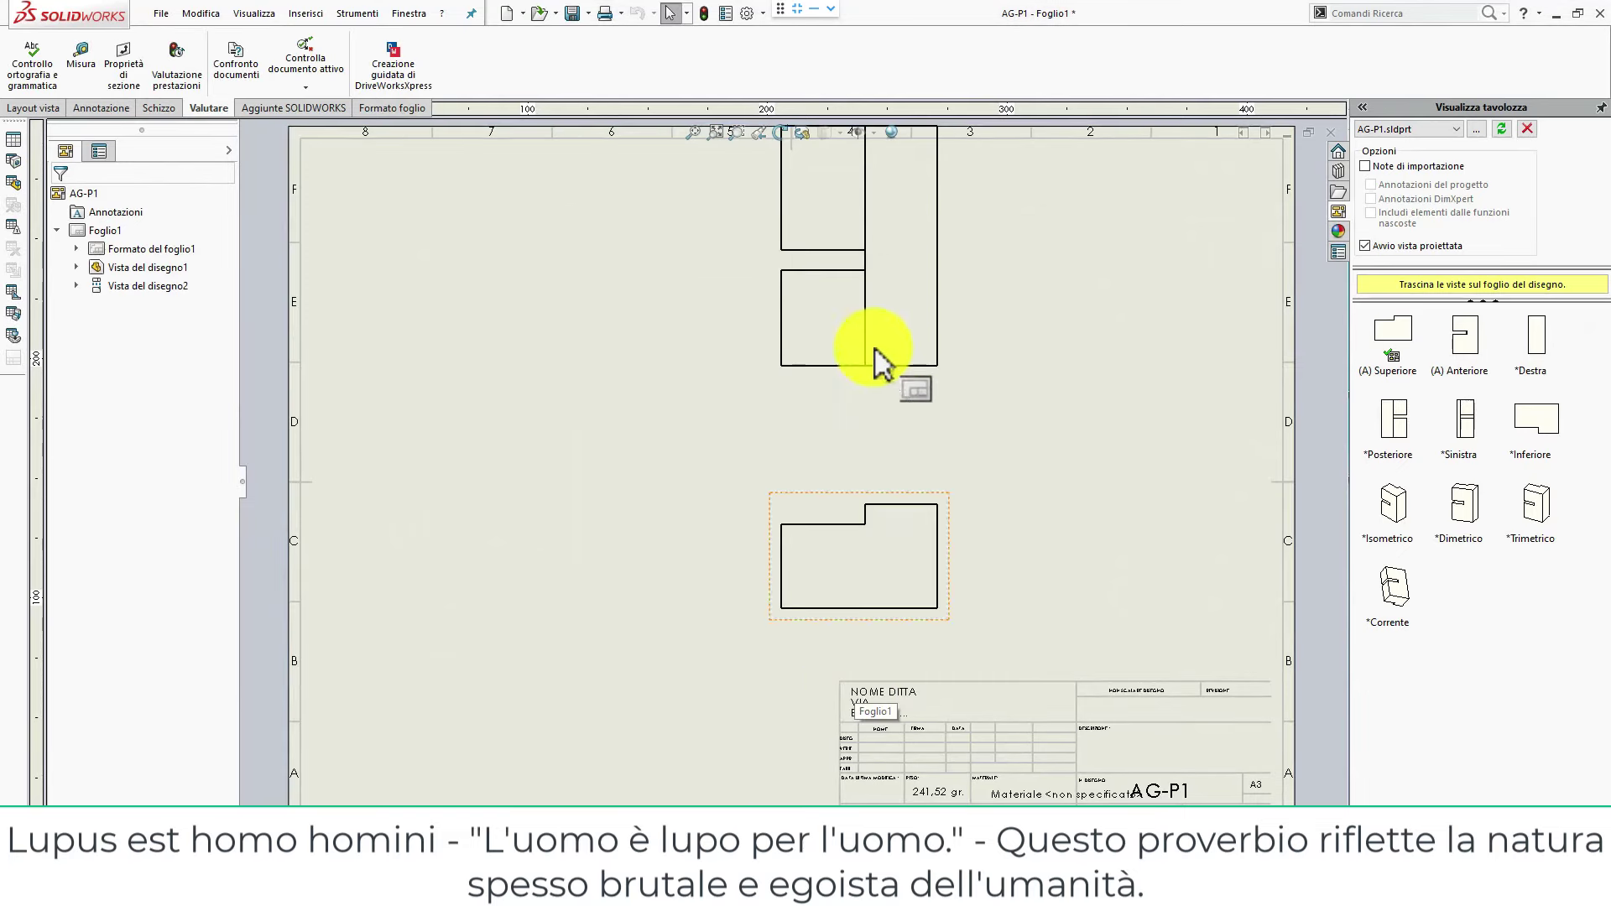
{"action": "left_click_drag", "start_coordinate": [911, 384], "coordinate": [889, 619]}
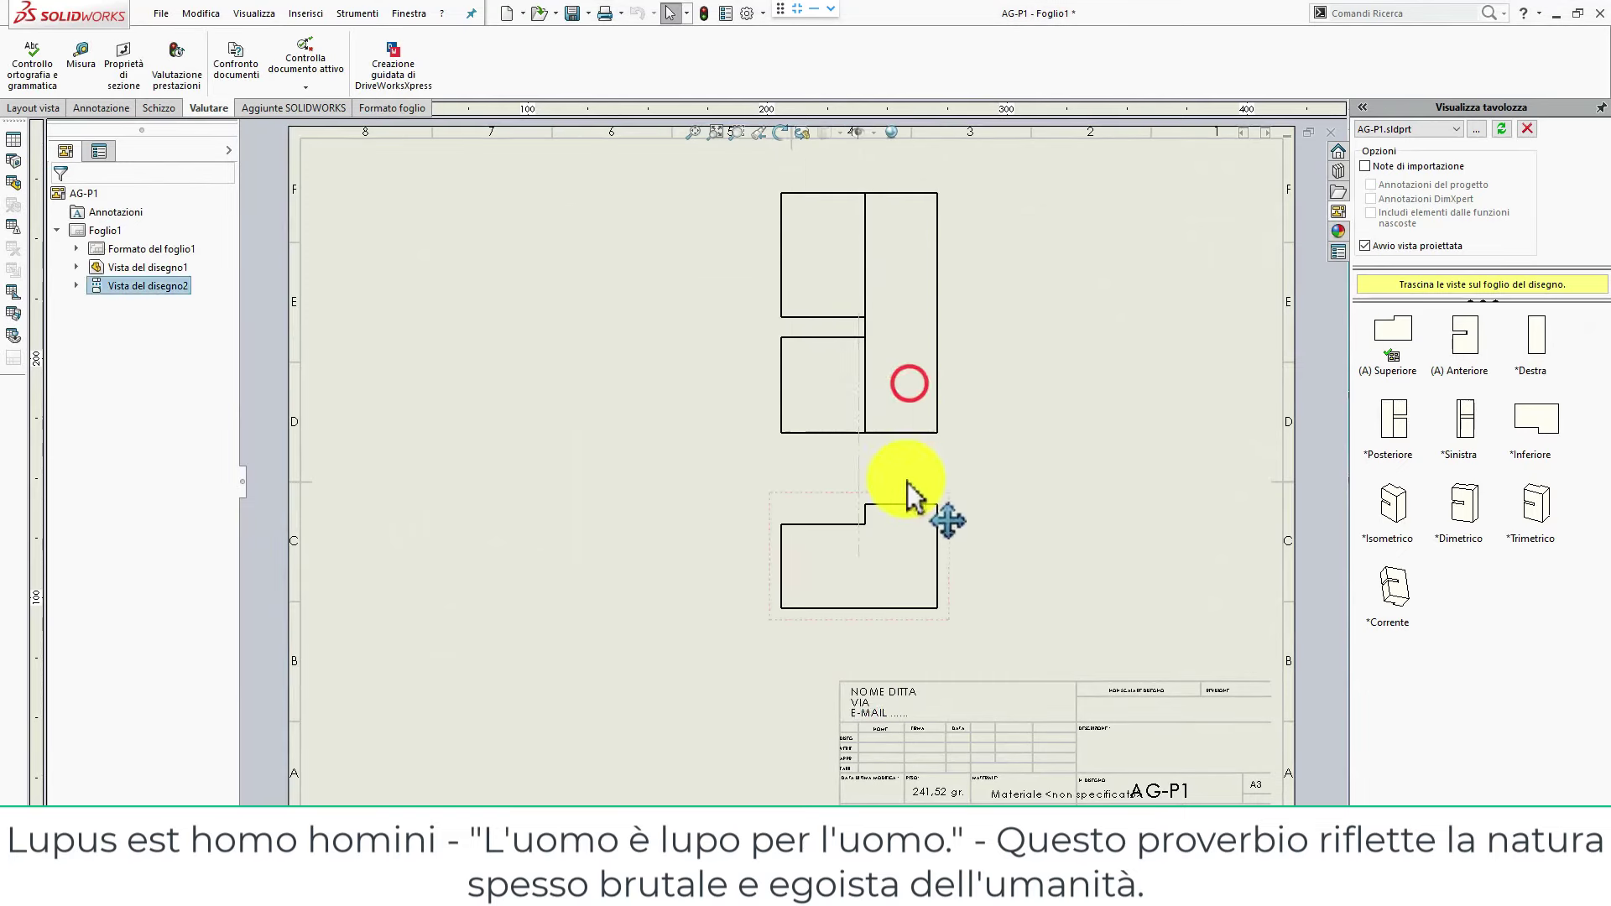
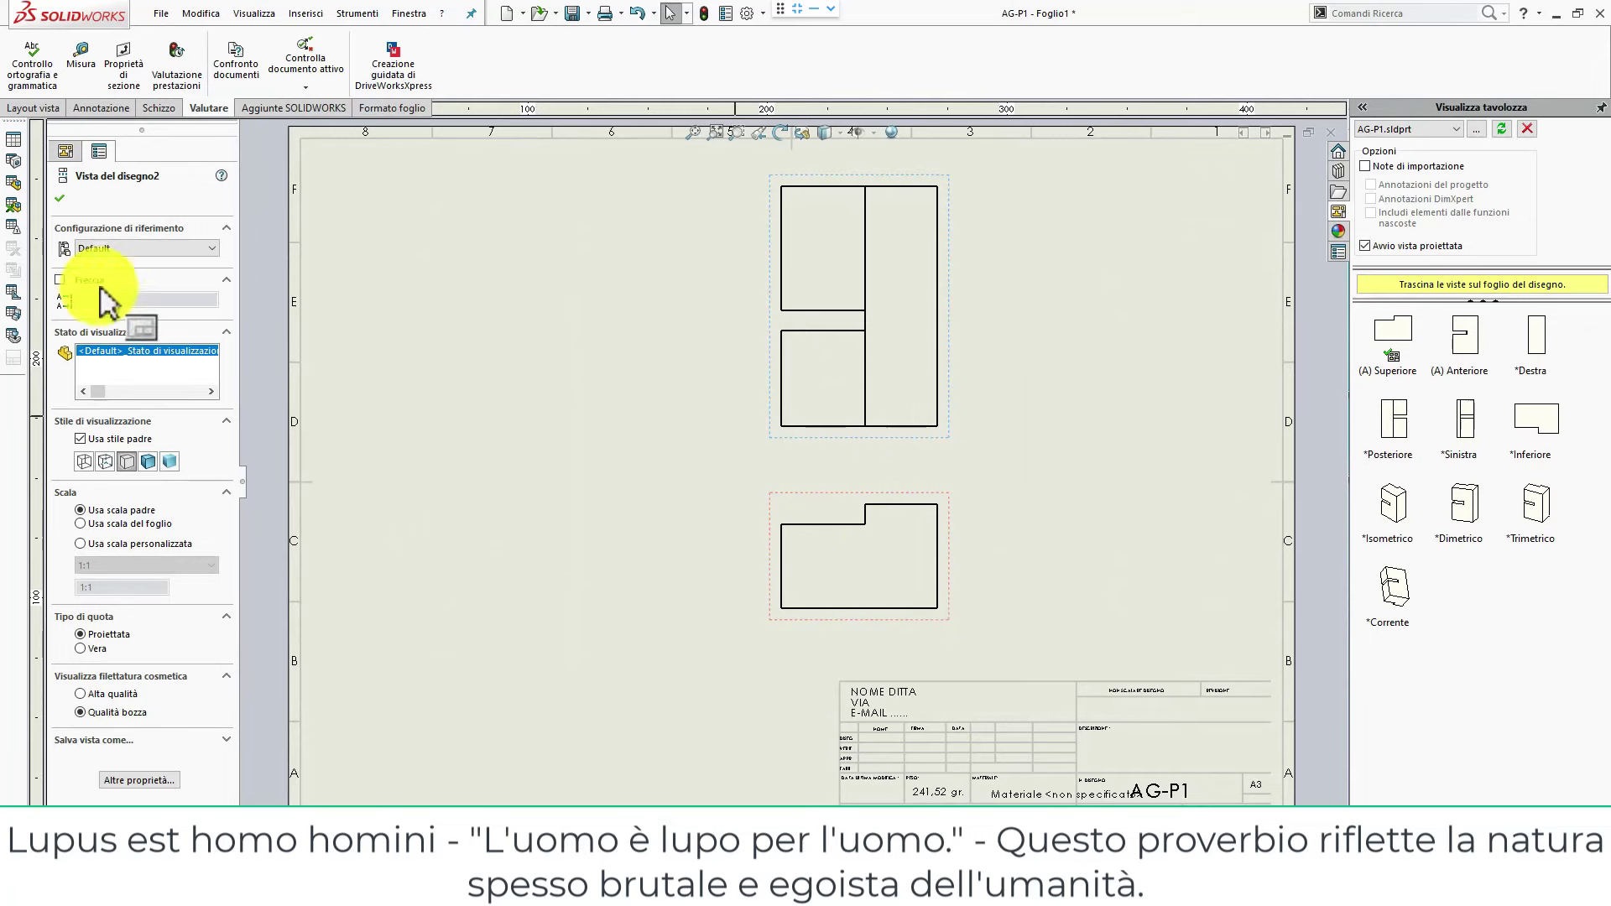
Switch sheet Foglio1's projection type to first angle (Primo angolo) in its sheet properties.
{"action": "left_click", "coordinate": [61, 199]}
{"action": "left_click", "coordinate": [110, 231]}
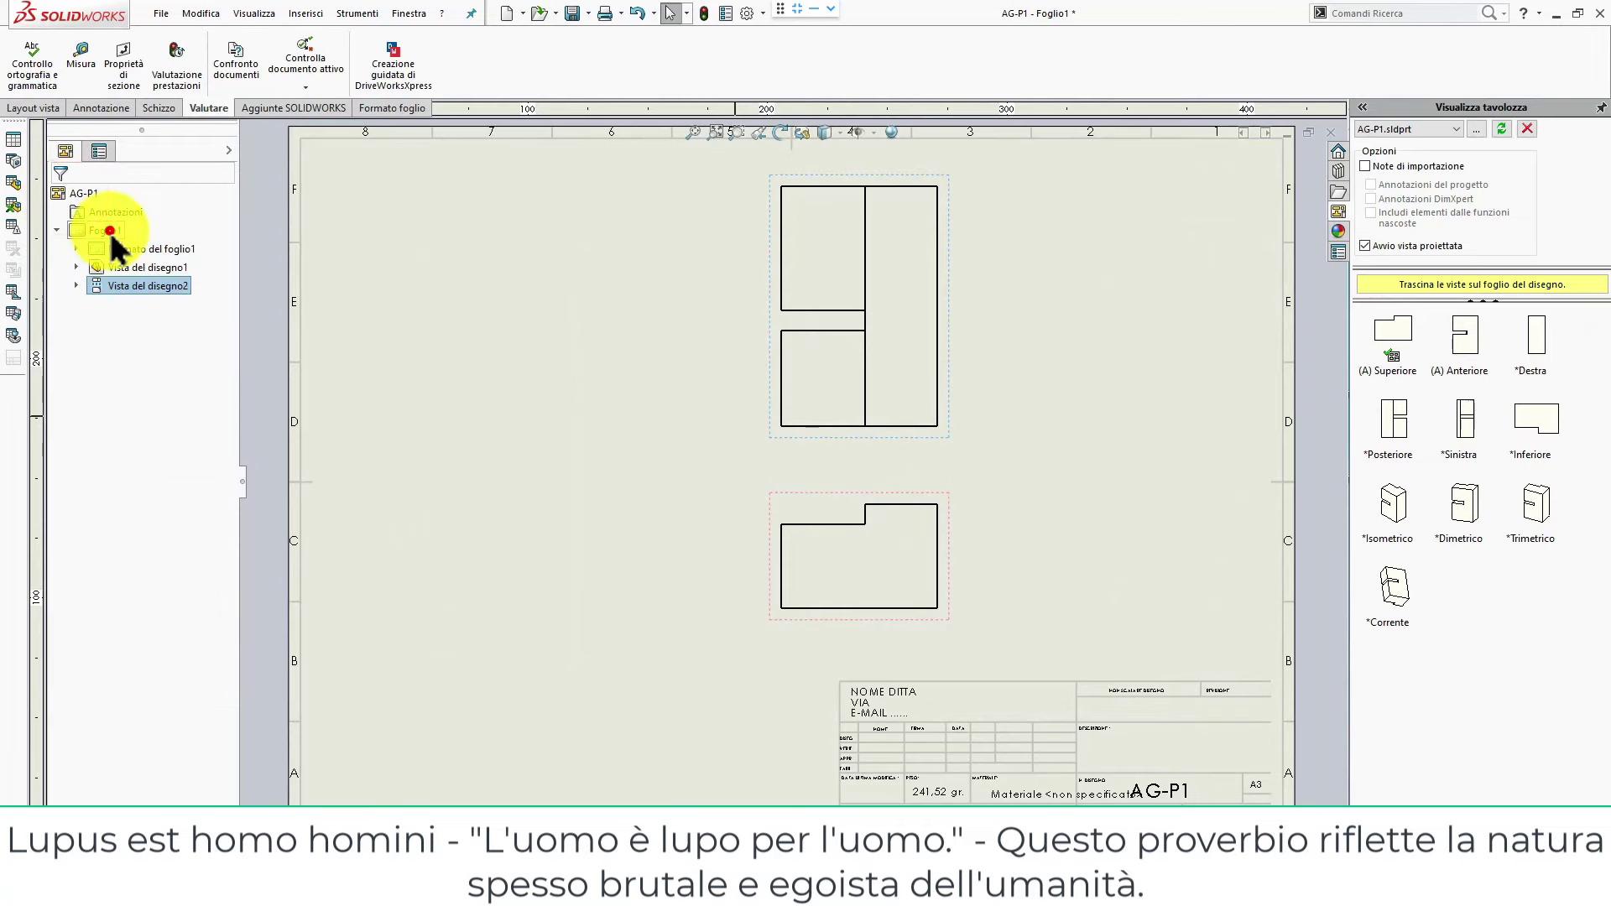
{"action": "right_click", "coordinate": [110, 233]}
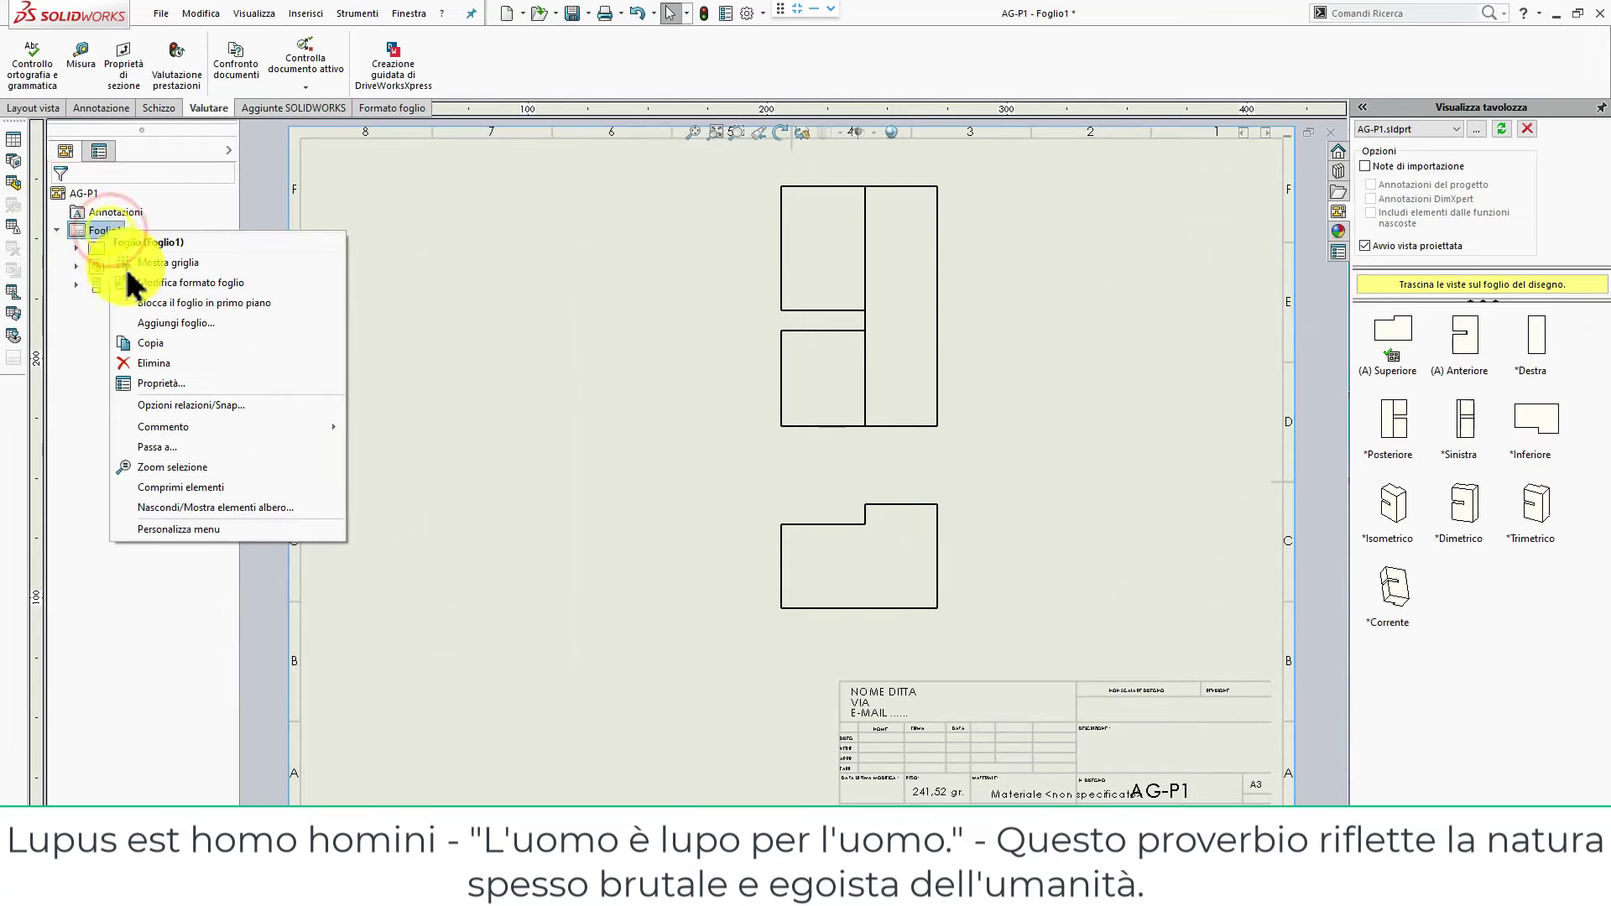
{"action": "left_click", "coordinate": [189, 386]}
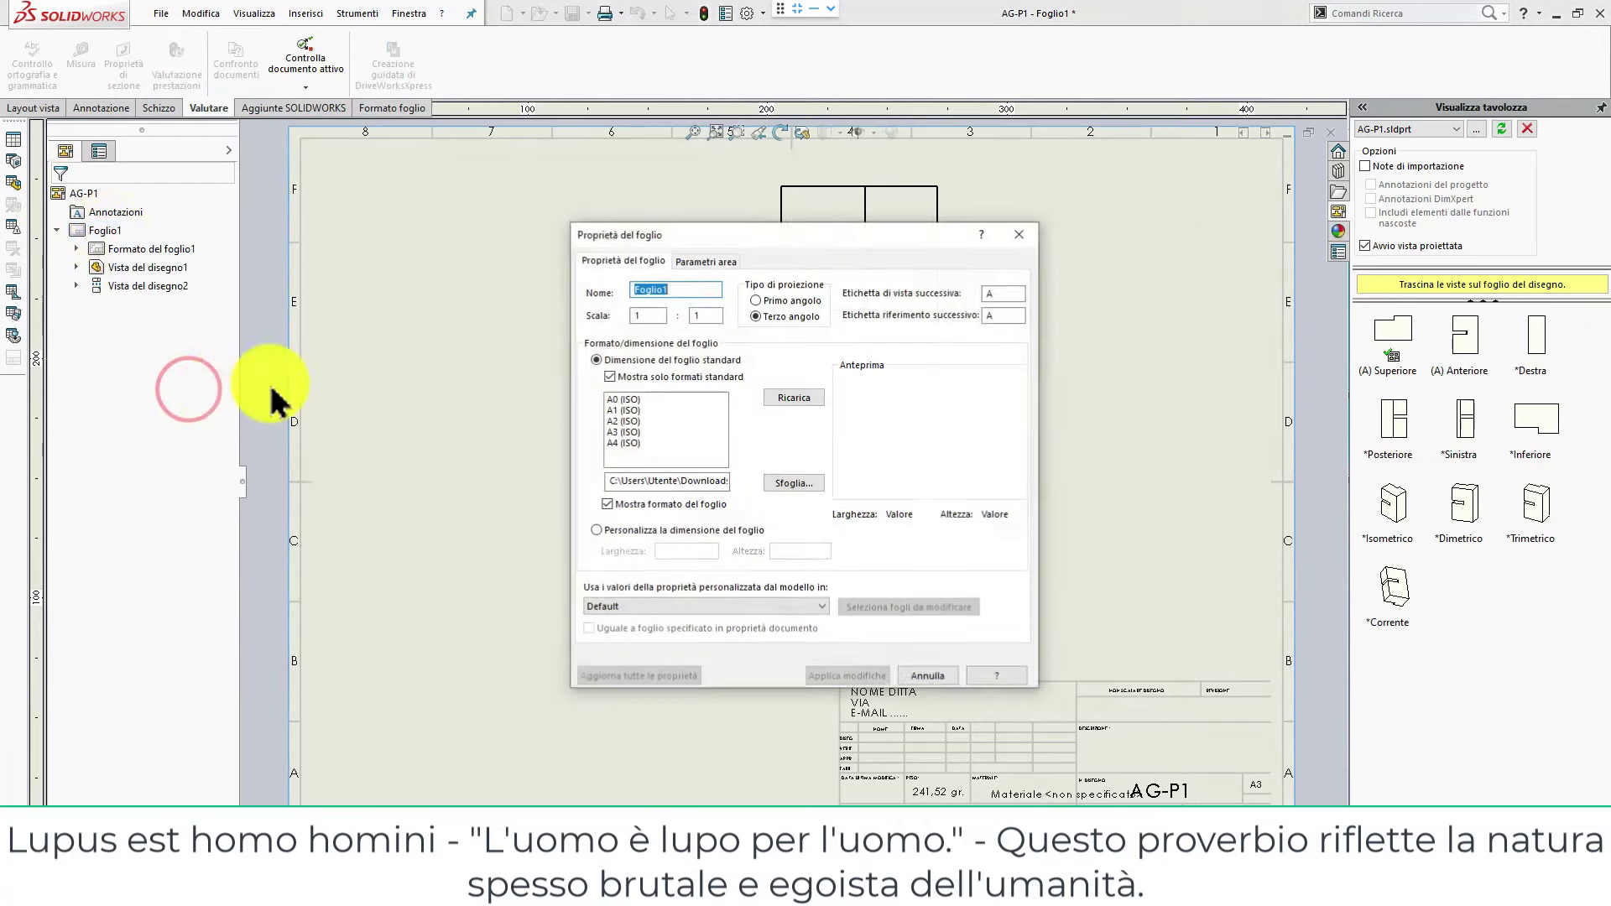
{"action": "left_click", "coordinate": [791, 300]}
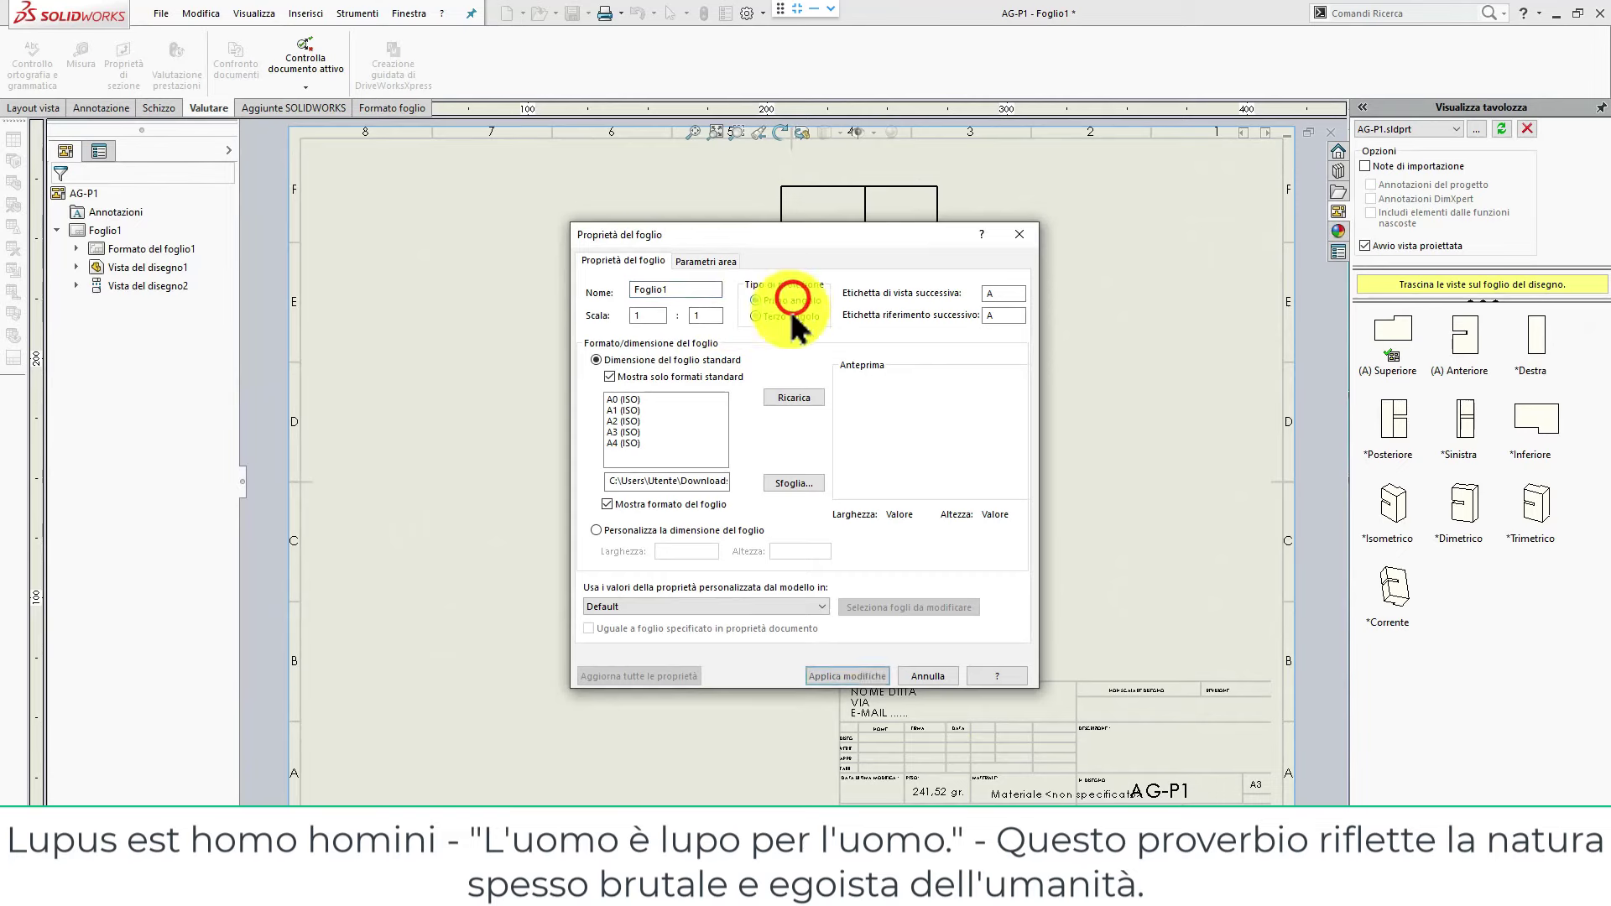
{"action": "left_click", "coordinate": [873, 671]}
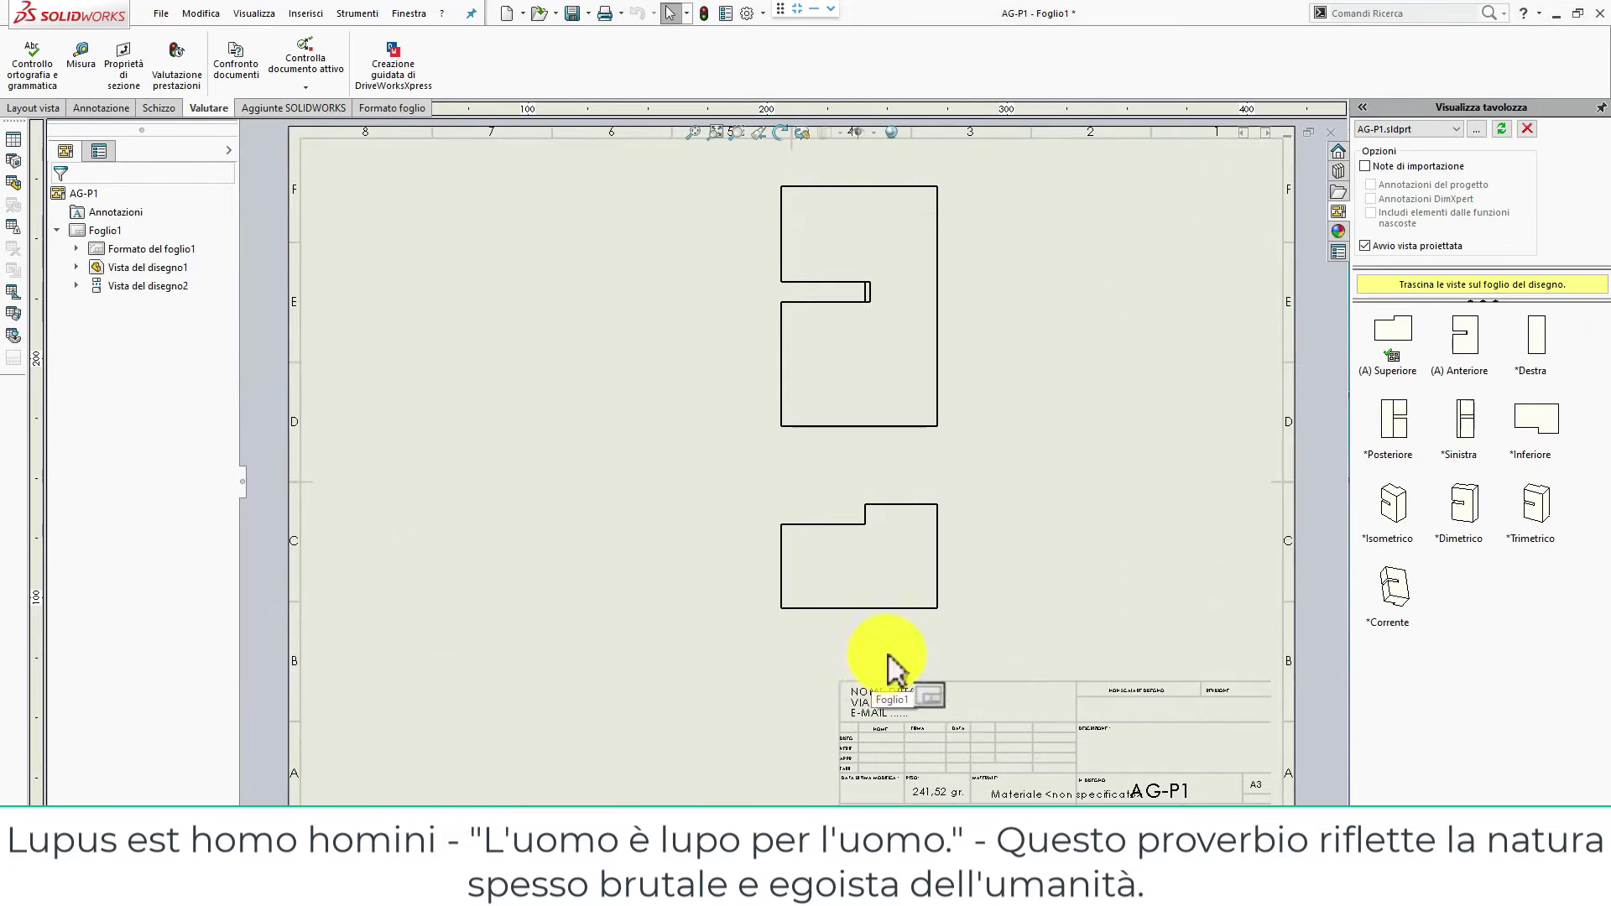
Add a narrow projected view, Vista del disegno3, to the left of the upper view.
{"action": "left_click", "coordinate": [895, 496]}
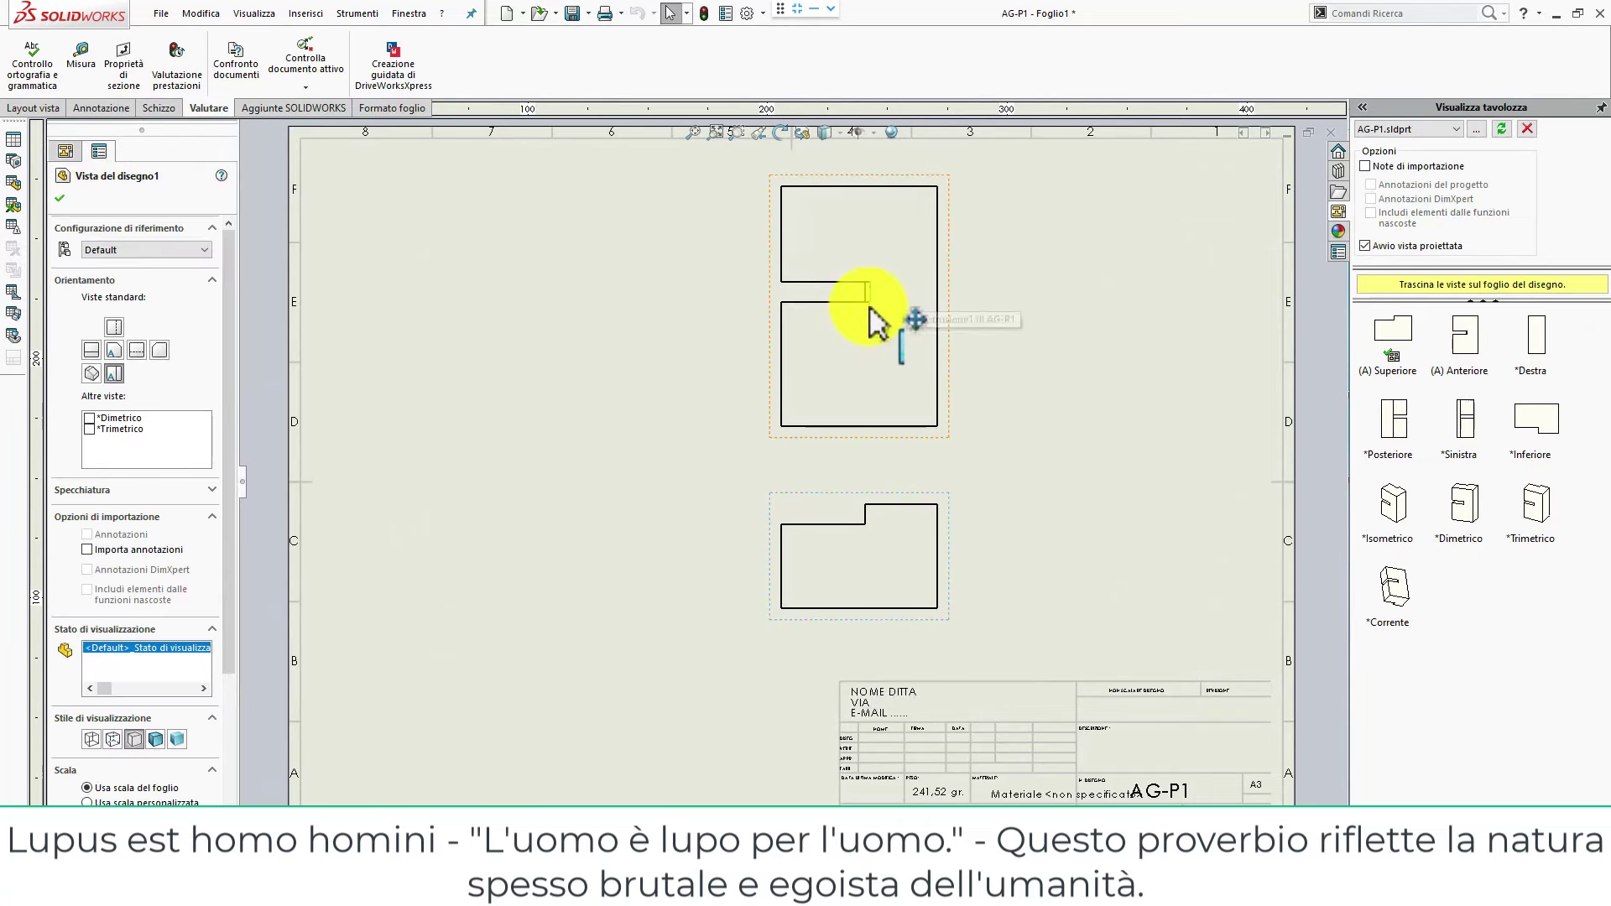
{"action": "scroll", "coordinate": [881, 316], "scroll_direction": "up", "scroll_amount": 1}
{"action": "scroll", "coordinate": [801, 390], "scroll_direction": "up", "scroll_amount": 1}
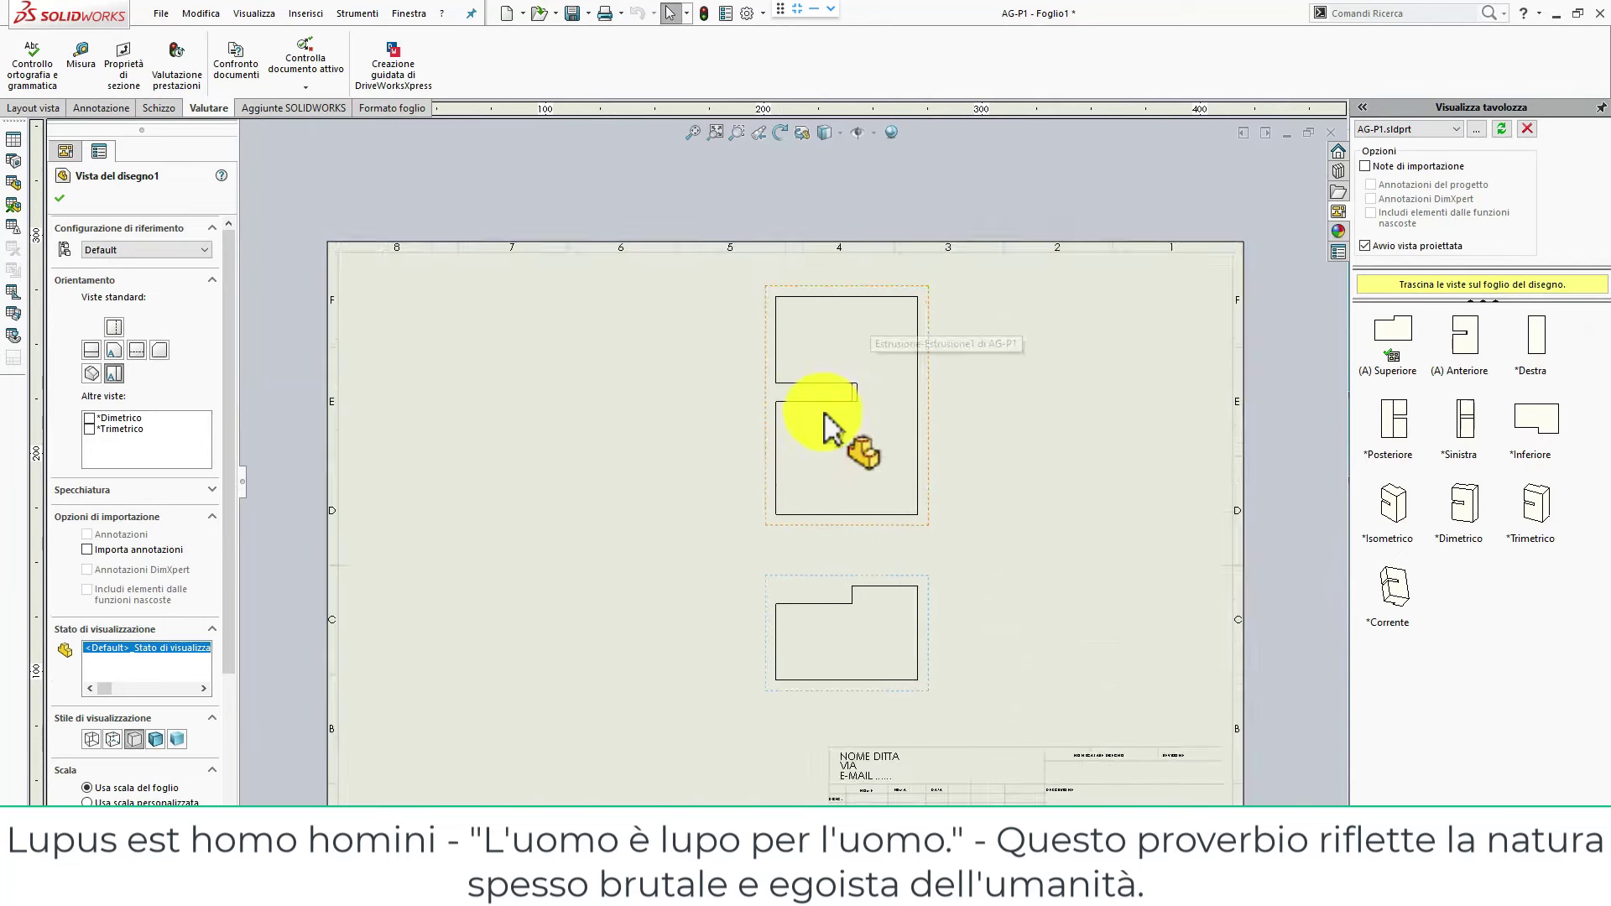
{"action": "scroll", "coordinate": [829, 412], "scroll_direction": "down", "scroll_amount": 2}
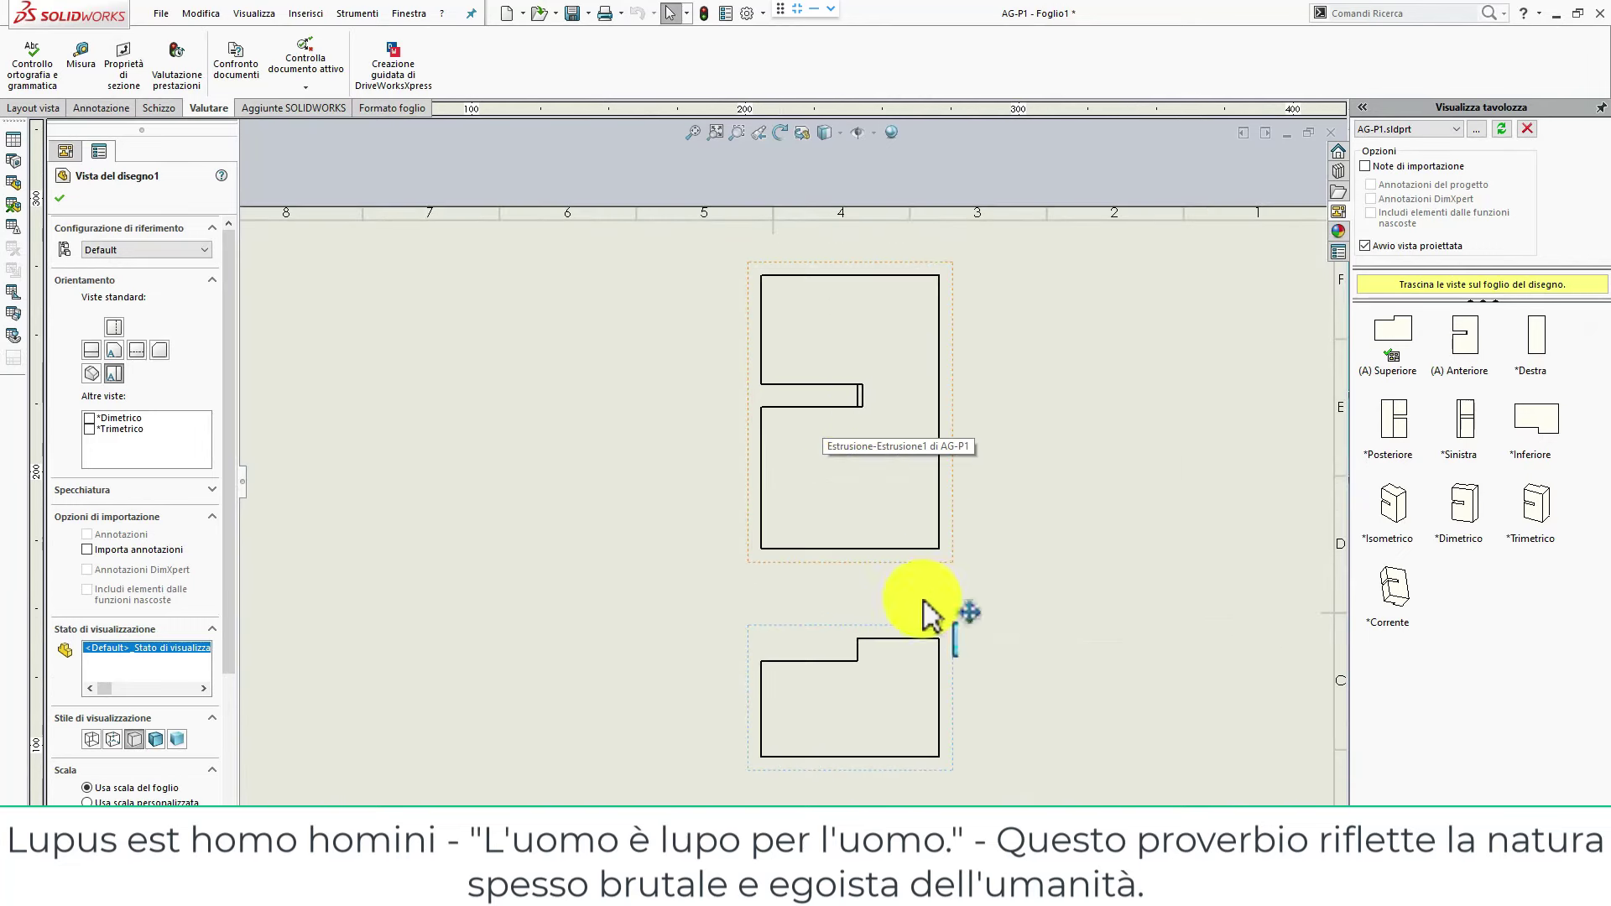
{"action": "left_click", "coordinate": [950, 359]}
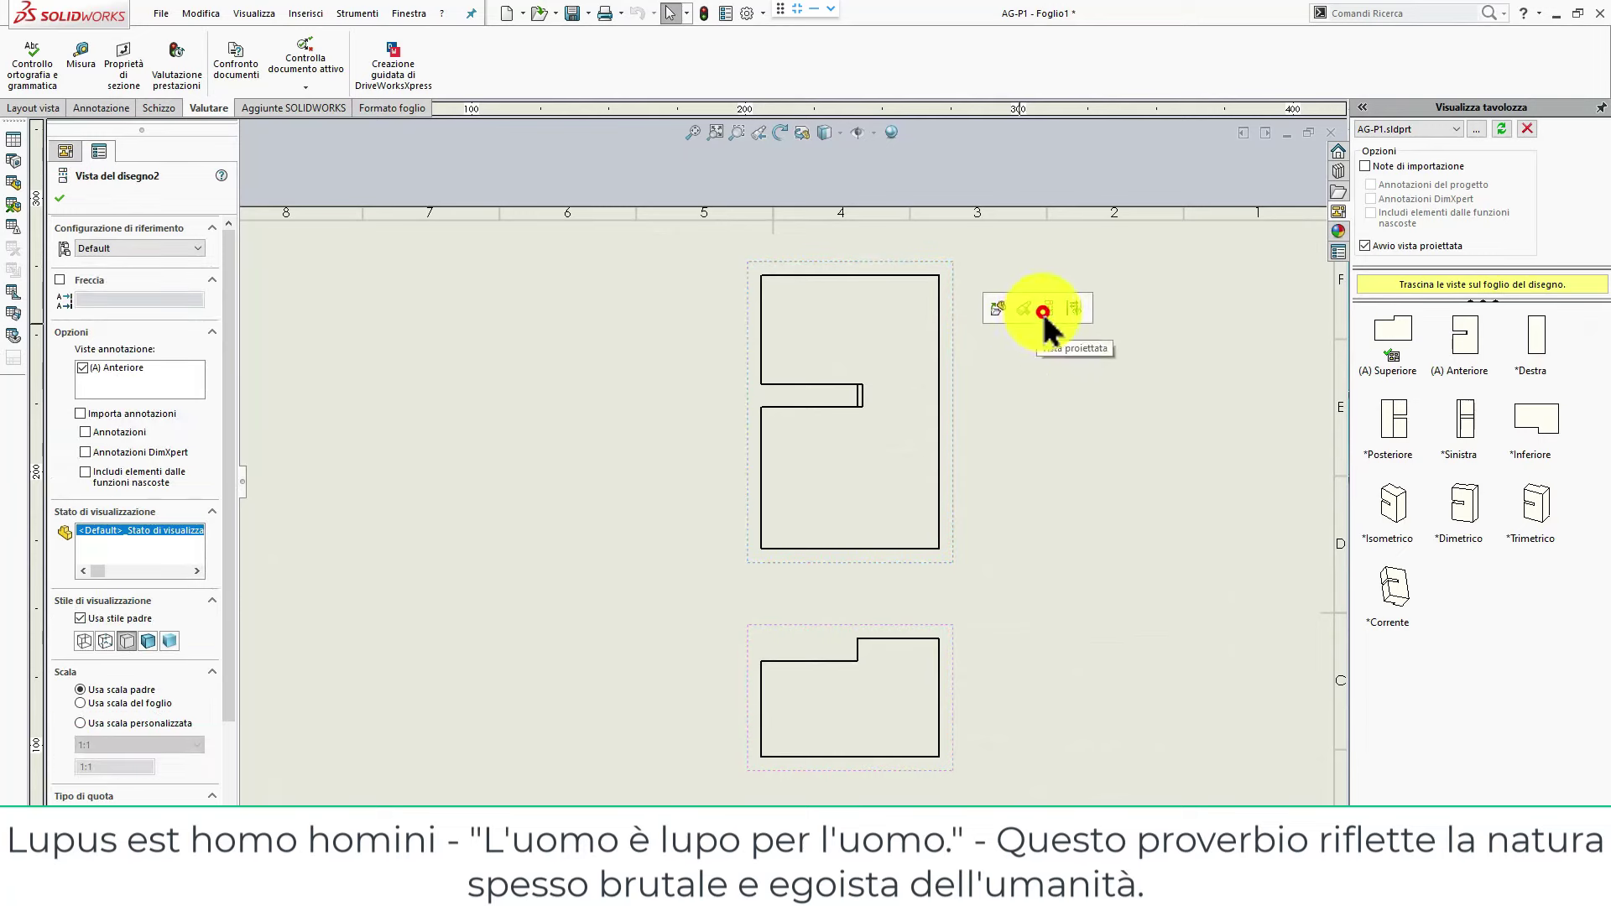
{"action": "left_click", "coordinate": [1043, 312]}
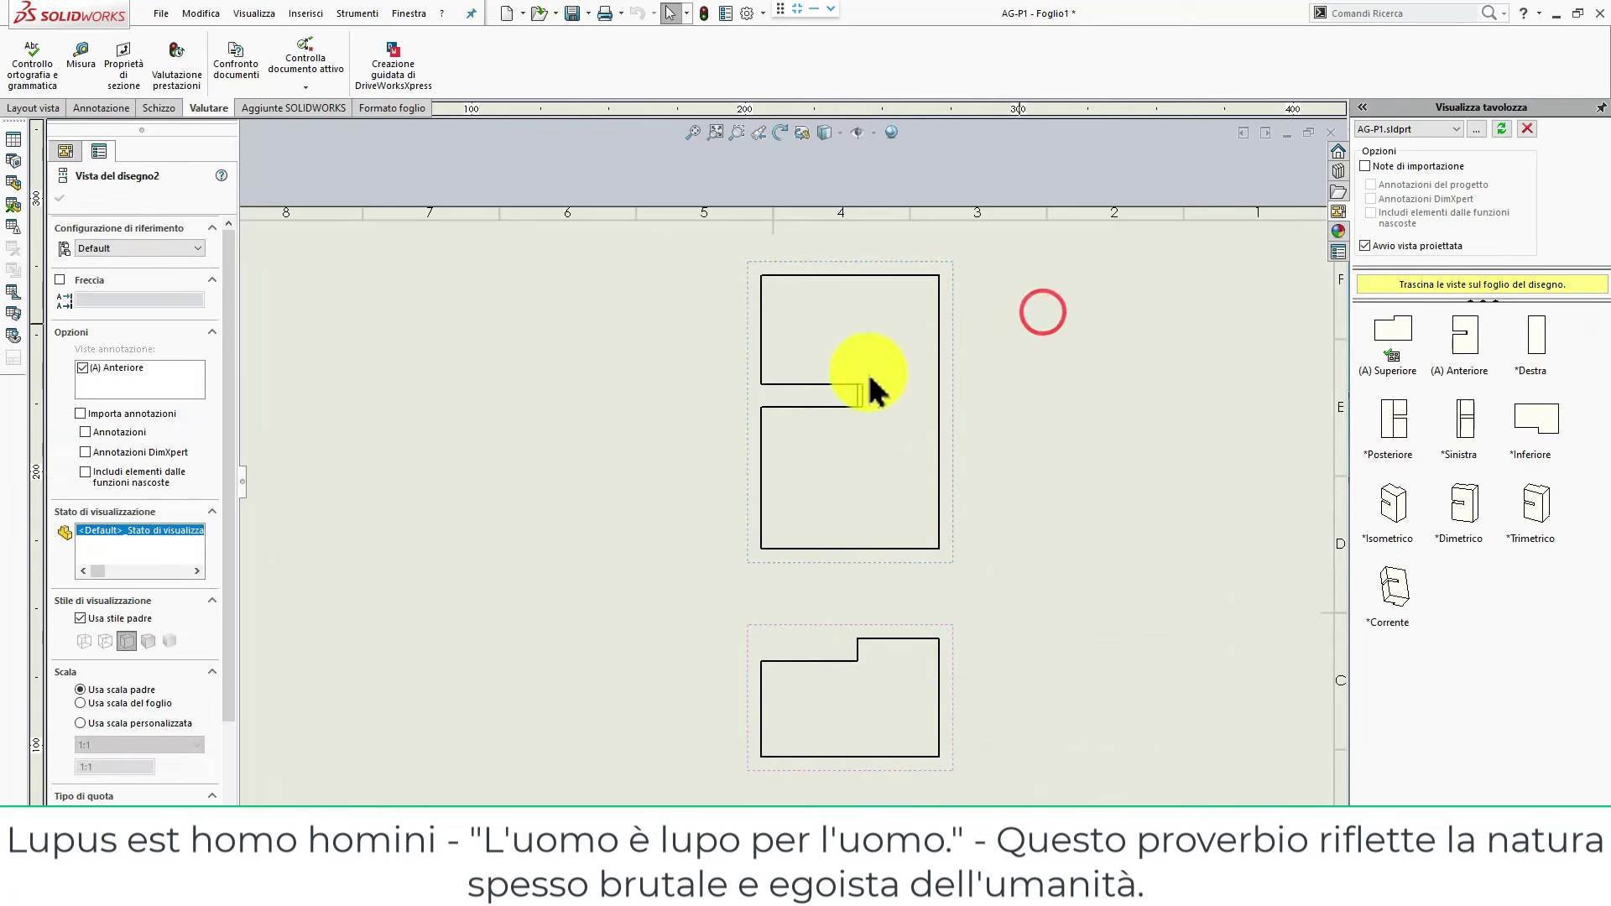
{"action": "left_click", "coordinate": [391, 428]}
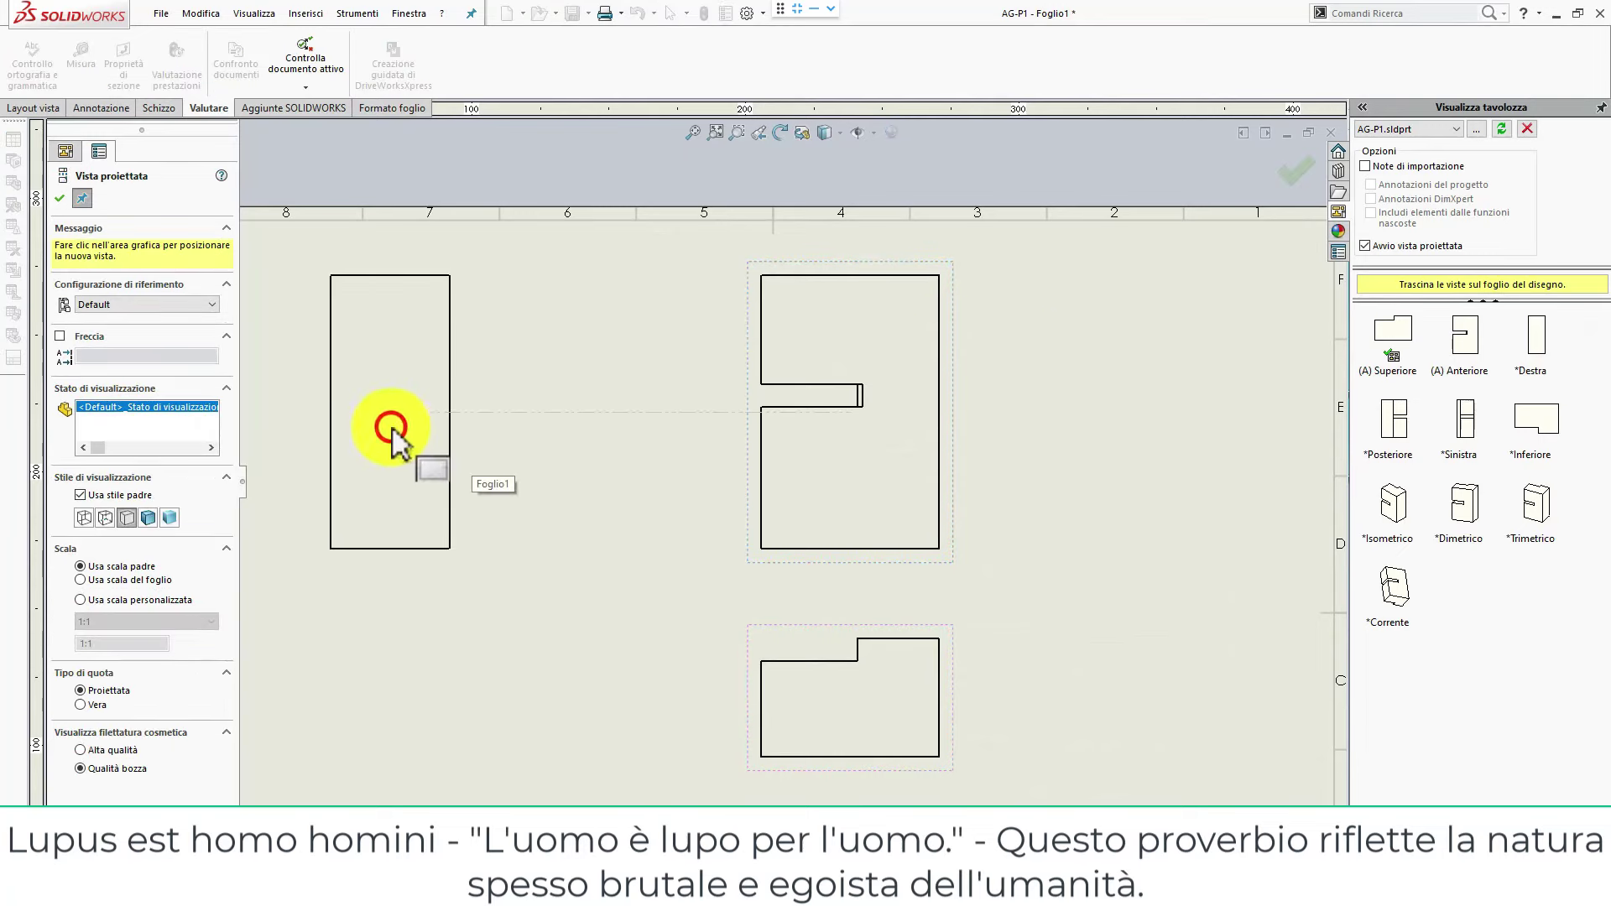
{"action": "left_click", "coordinate": [514, 436]}
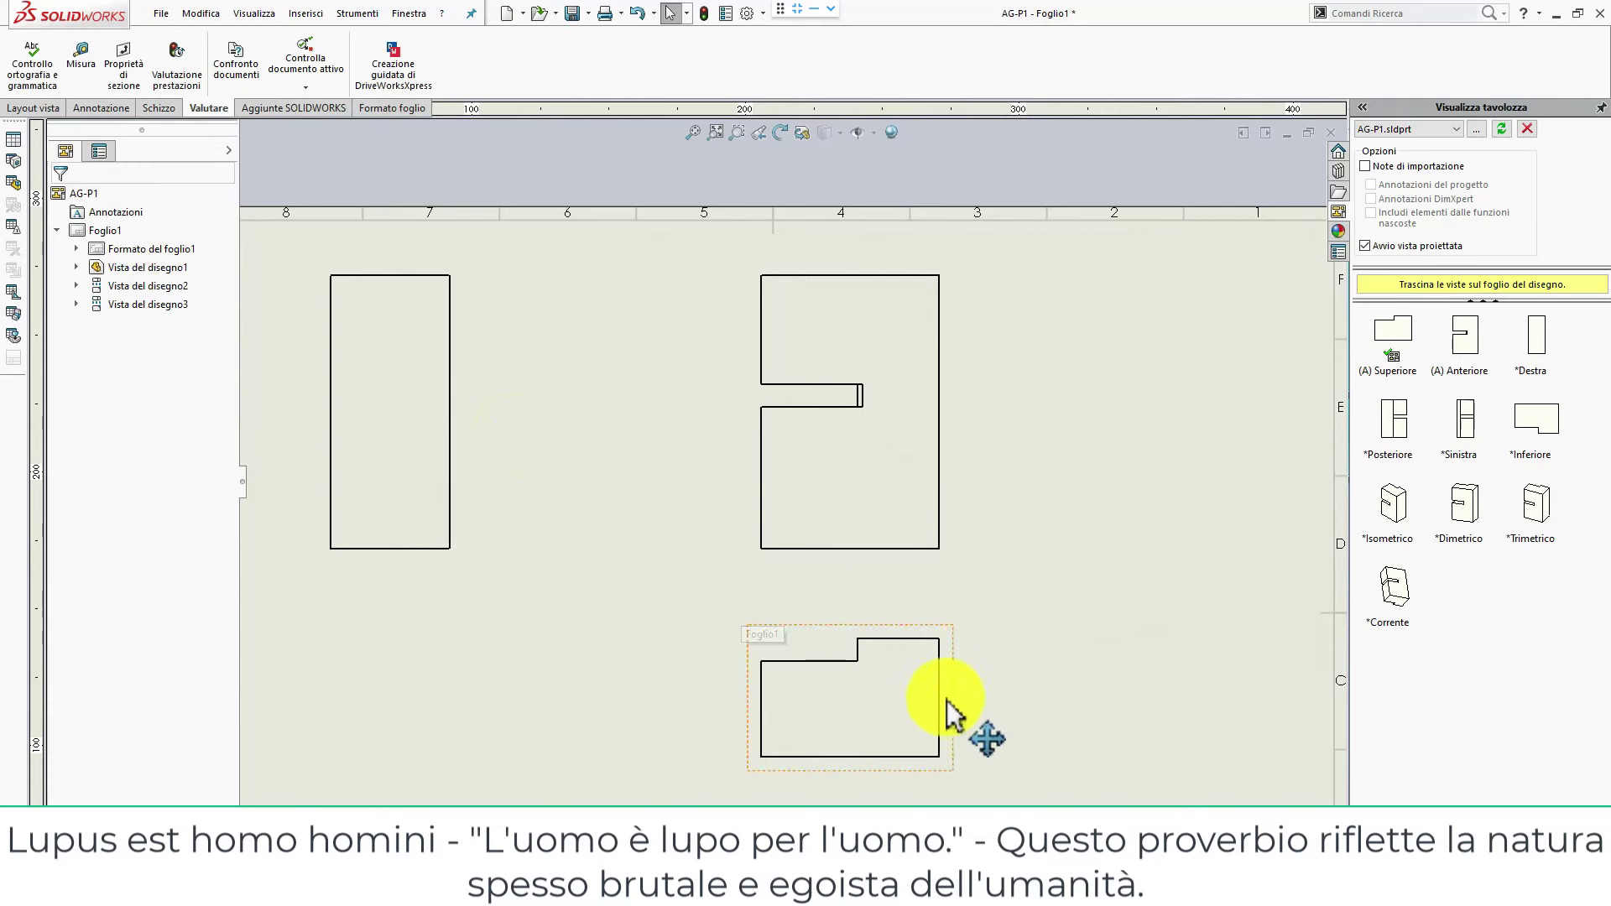
Dimension the lower view: 43.30 height, 65 width, 35 notch width and 8.30.
{"action": "right_click_drag", "start_coordinate": [948, 672], "coordinate": [953, 737]}
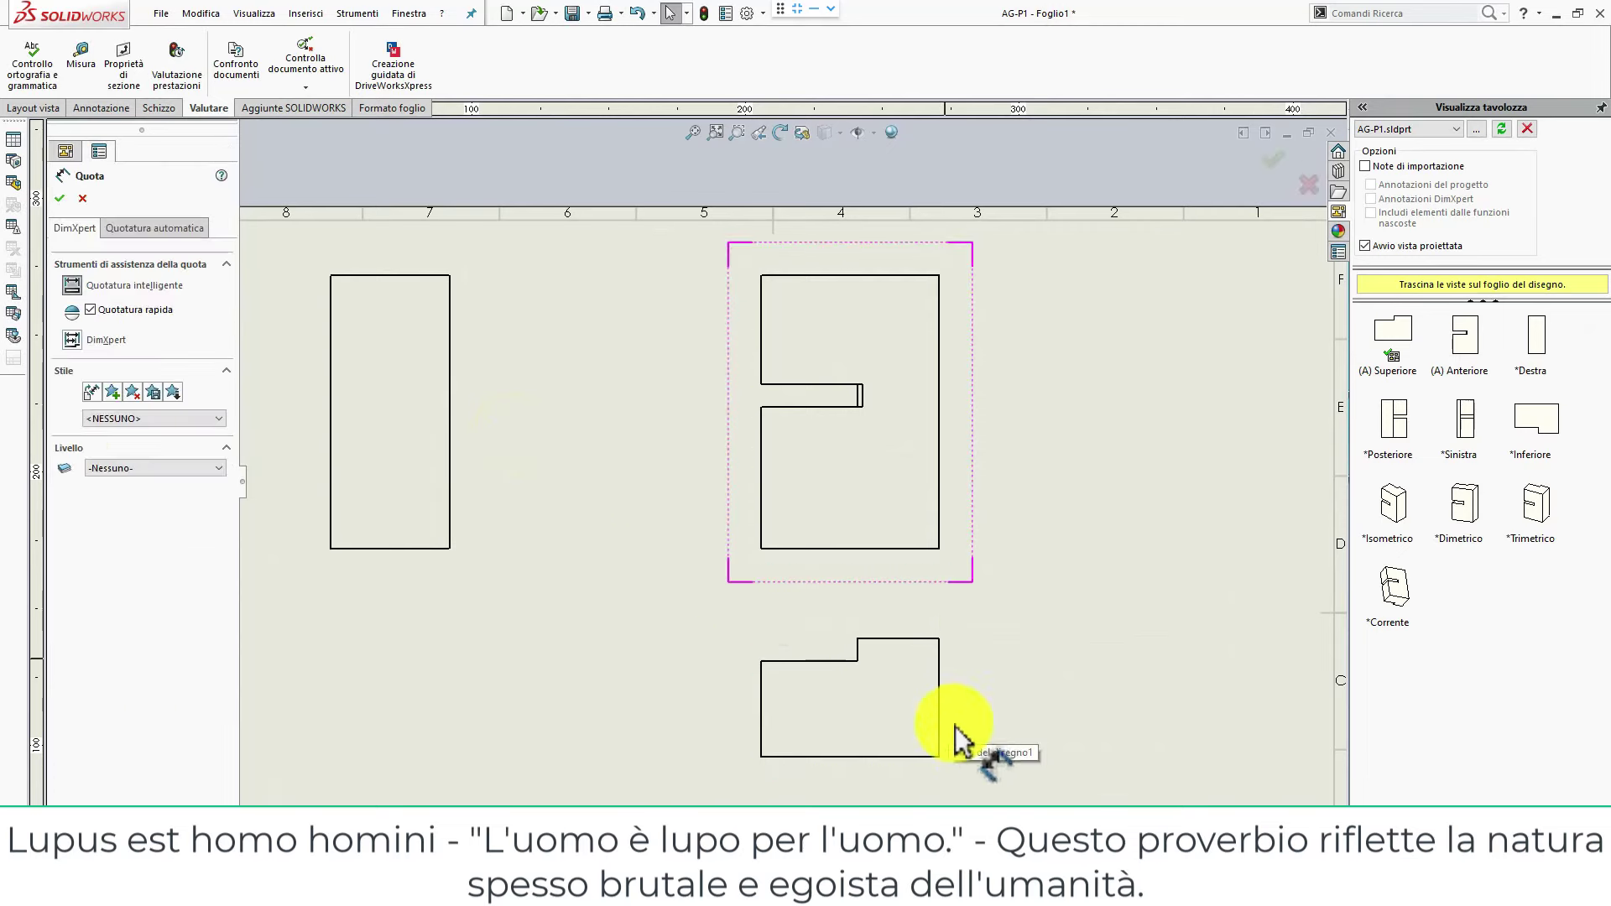
{"action": "left_click", "coordinate": [883, 757]}
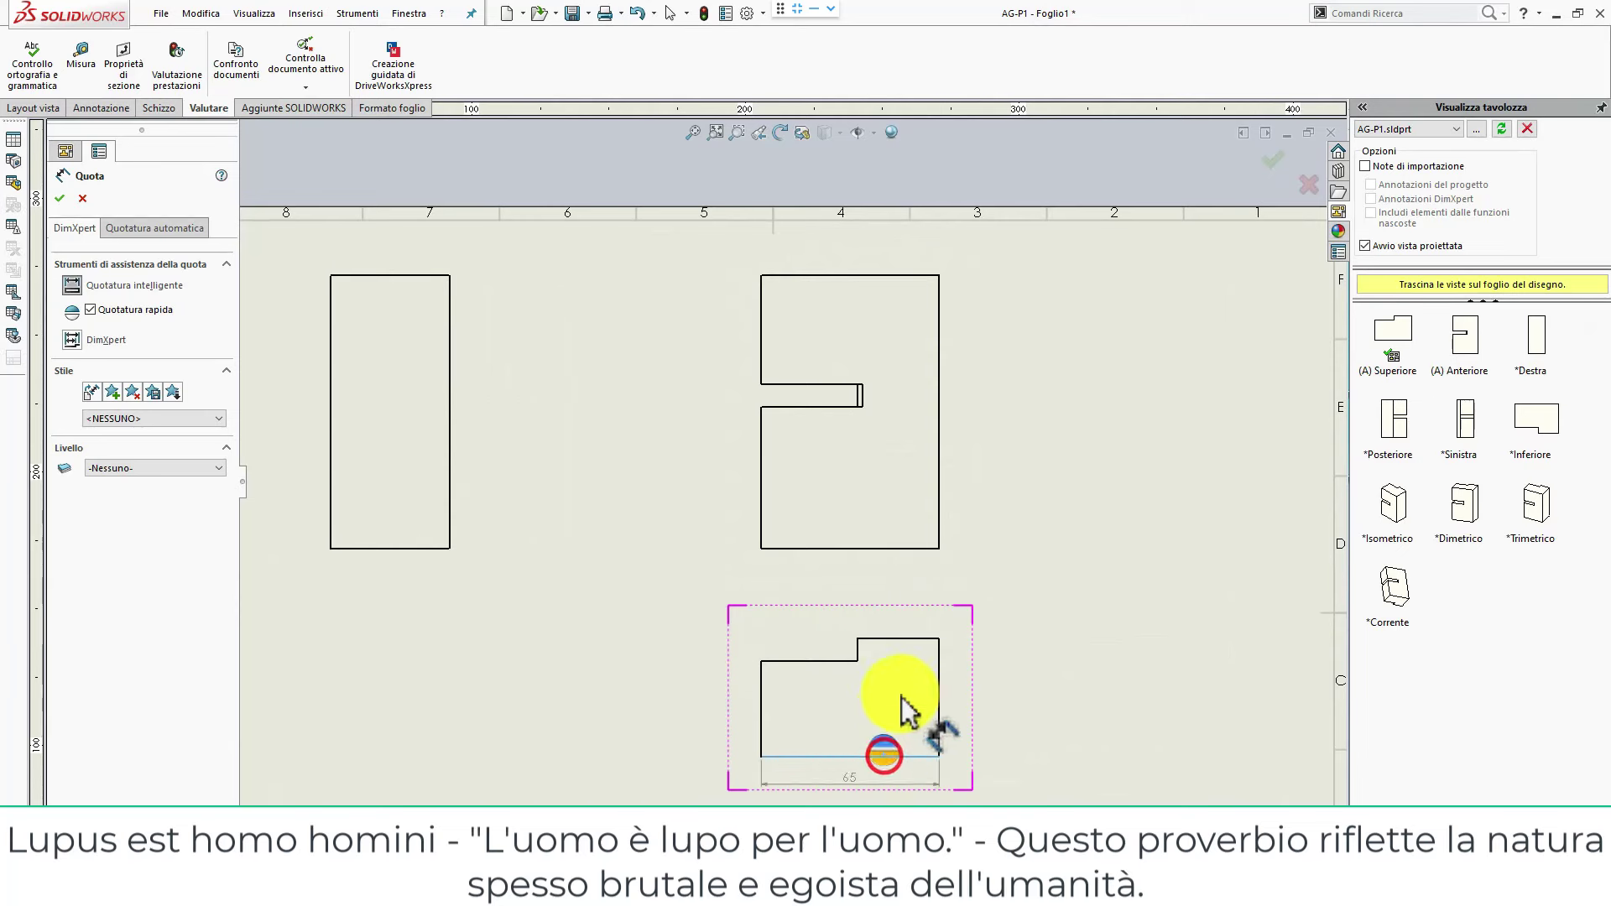
{"action": "left_click", "coordinate": [904, 640]}
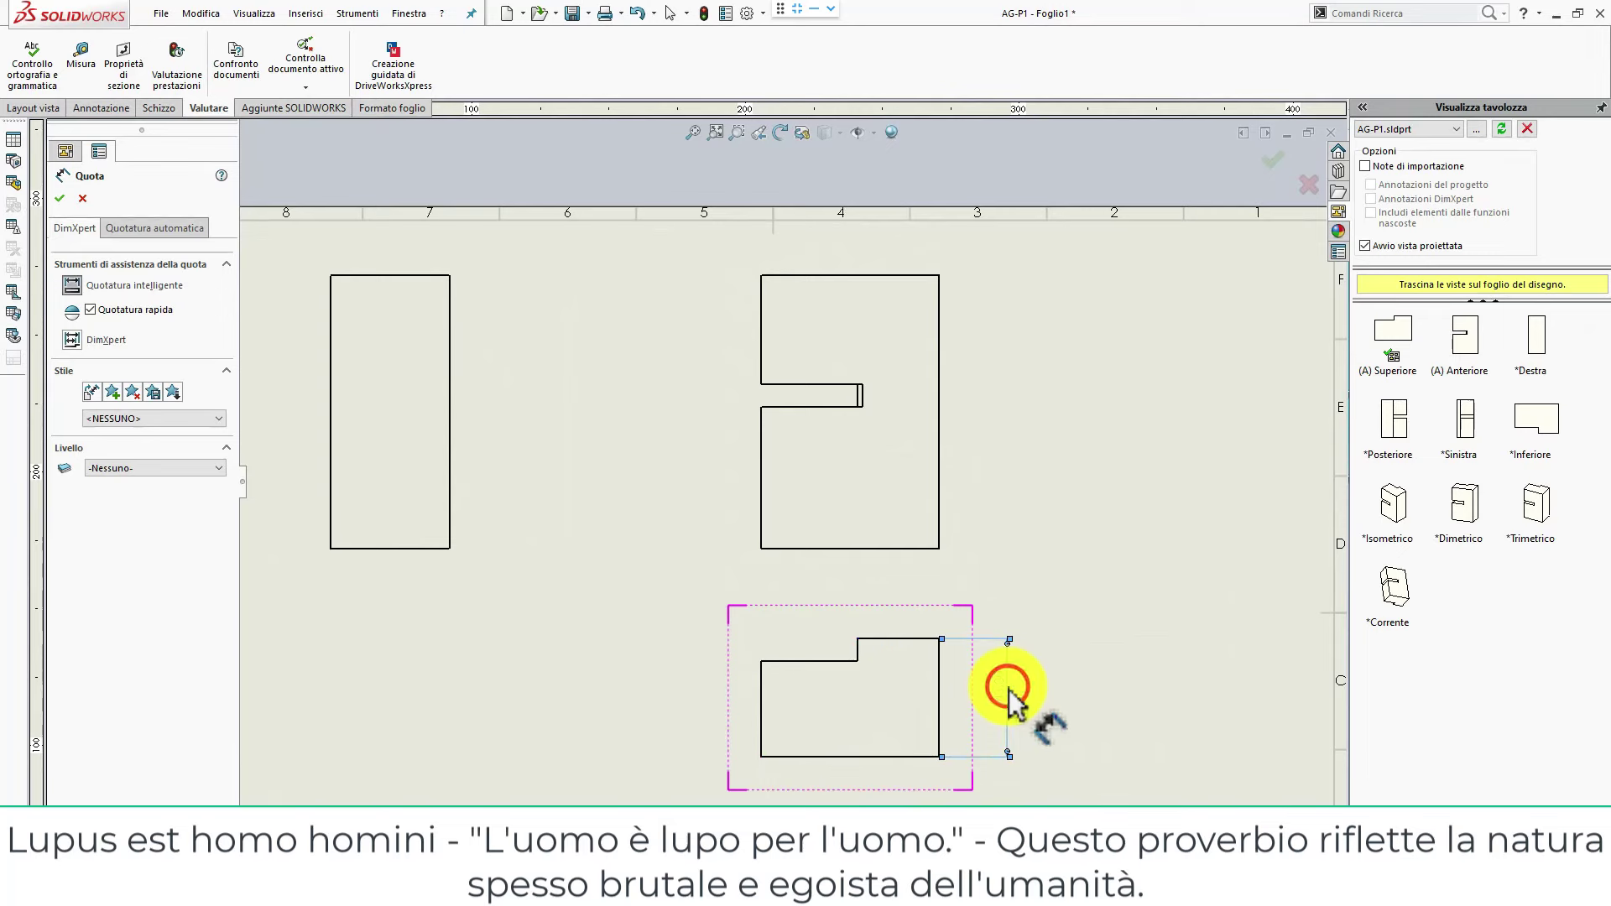
{"action": "left_click", "coordinate": [1010, 690]}
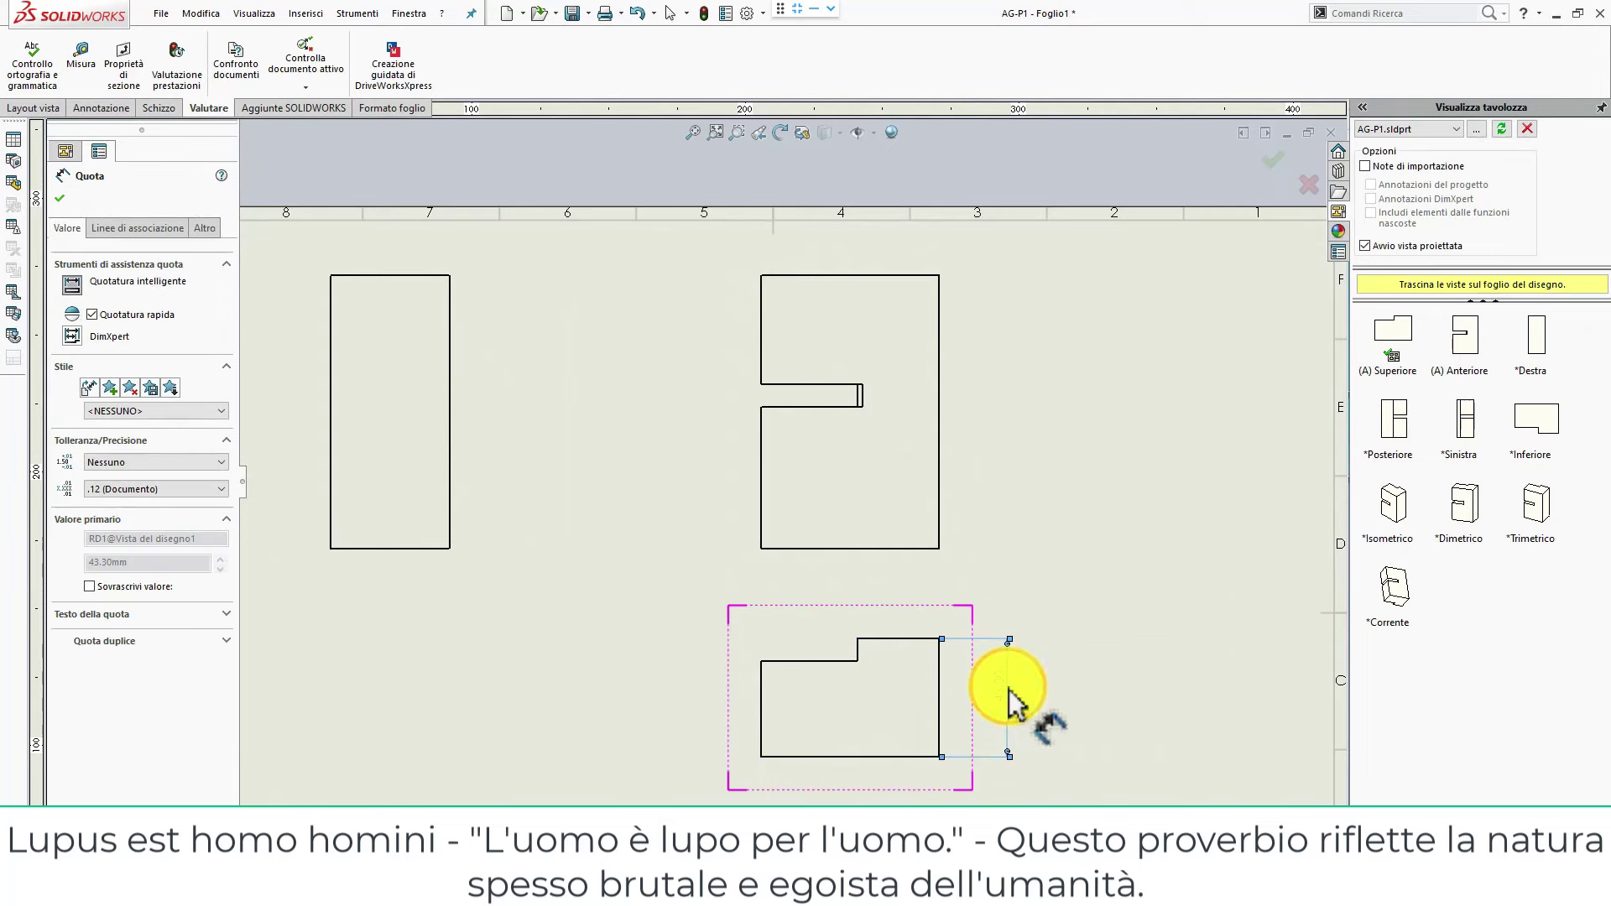
{"action": "left_click", "coordinate": [857, 756]}
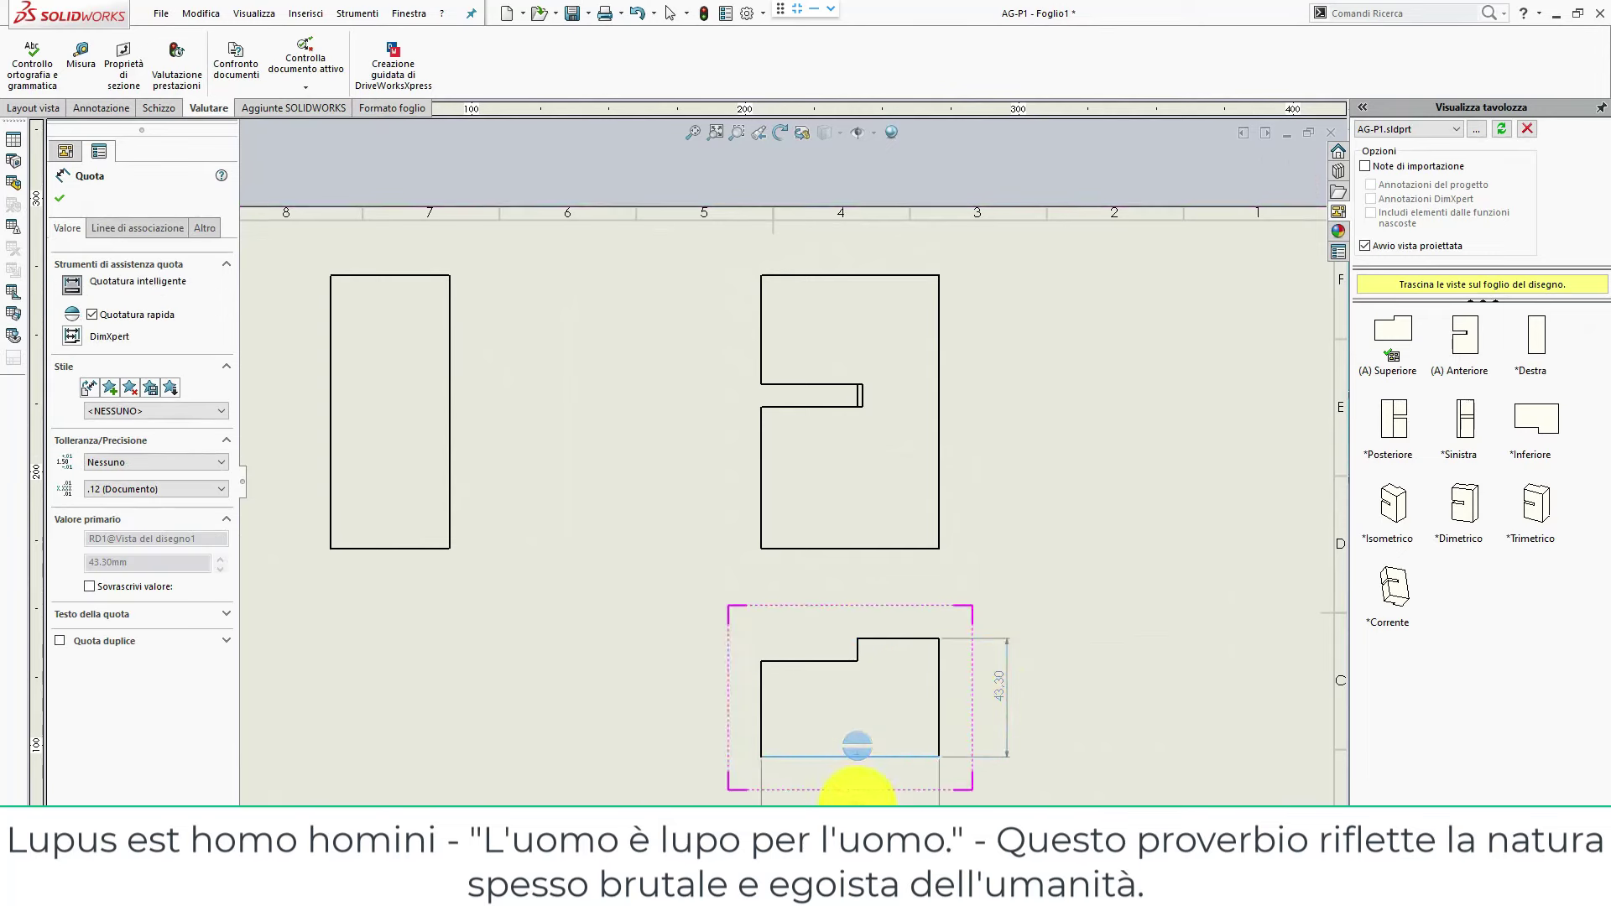
{"action": "left_click", "coordinate": [857, 795]}
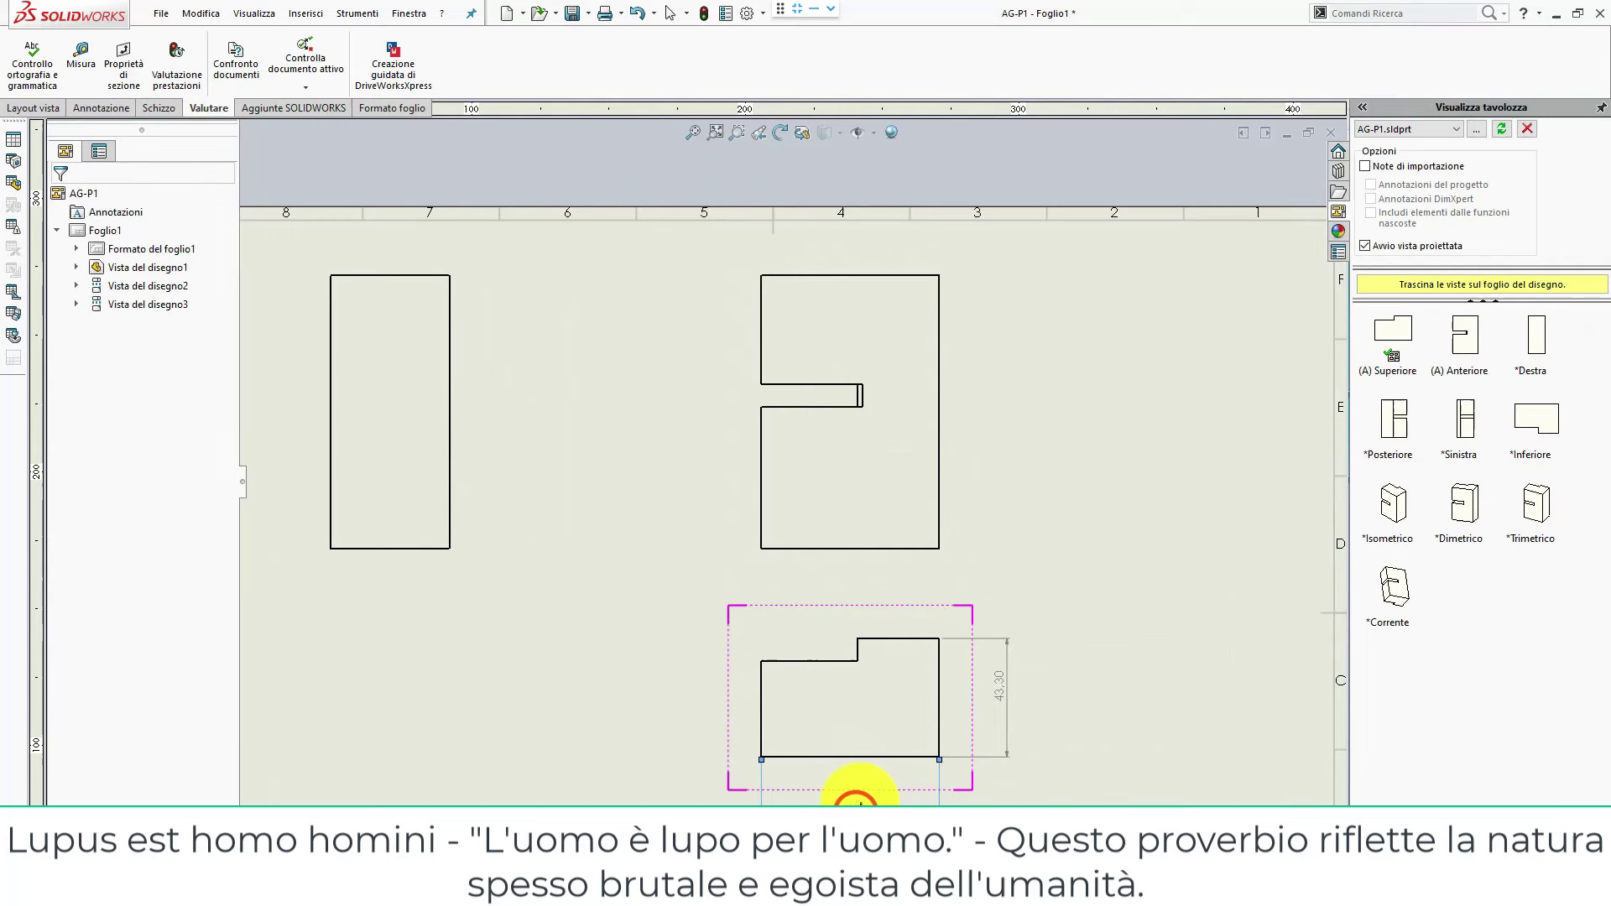
{"action": "left_click", "coordinate": [826, 663]}
{"action": "left_click", "coordinate": [811, 713]}
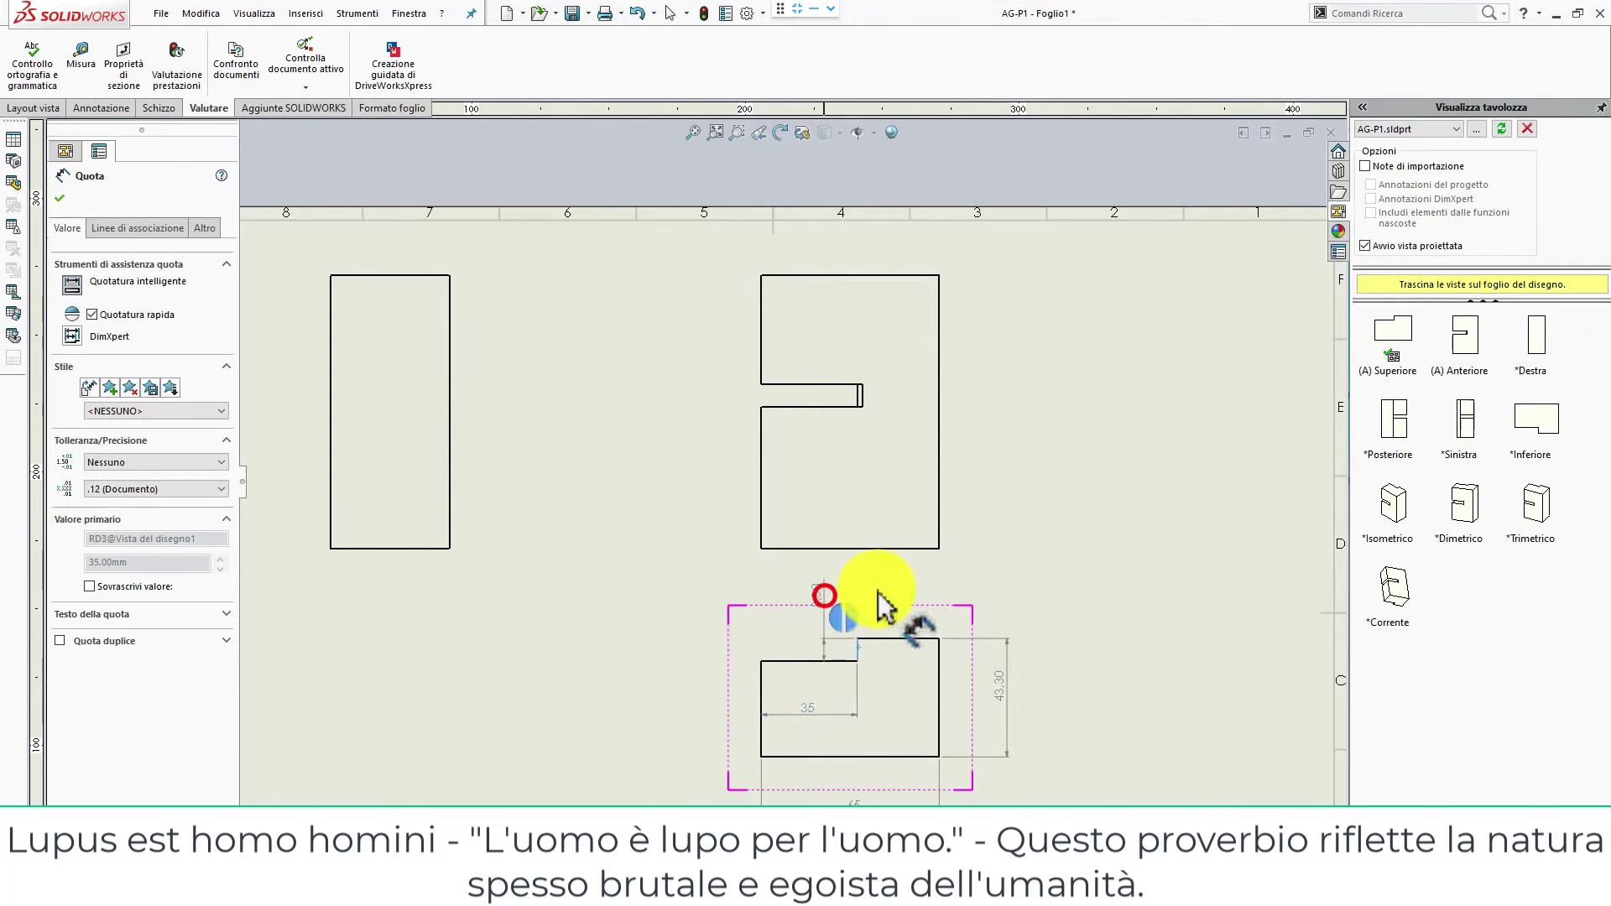
{"action": "left_click", "coordinate": [1048, 585]}
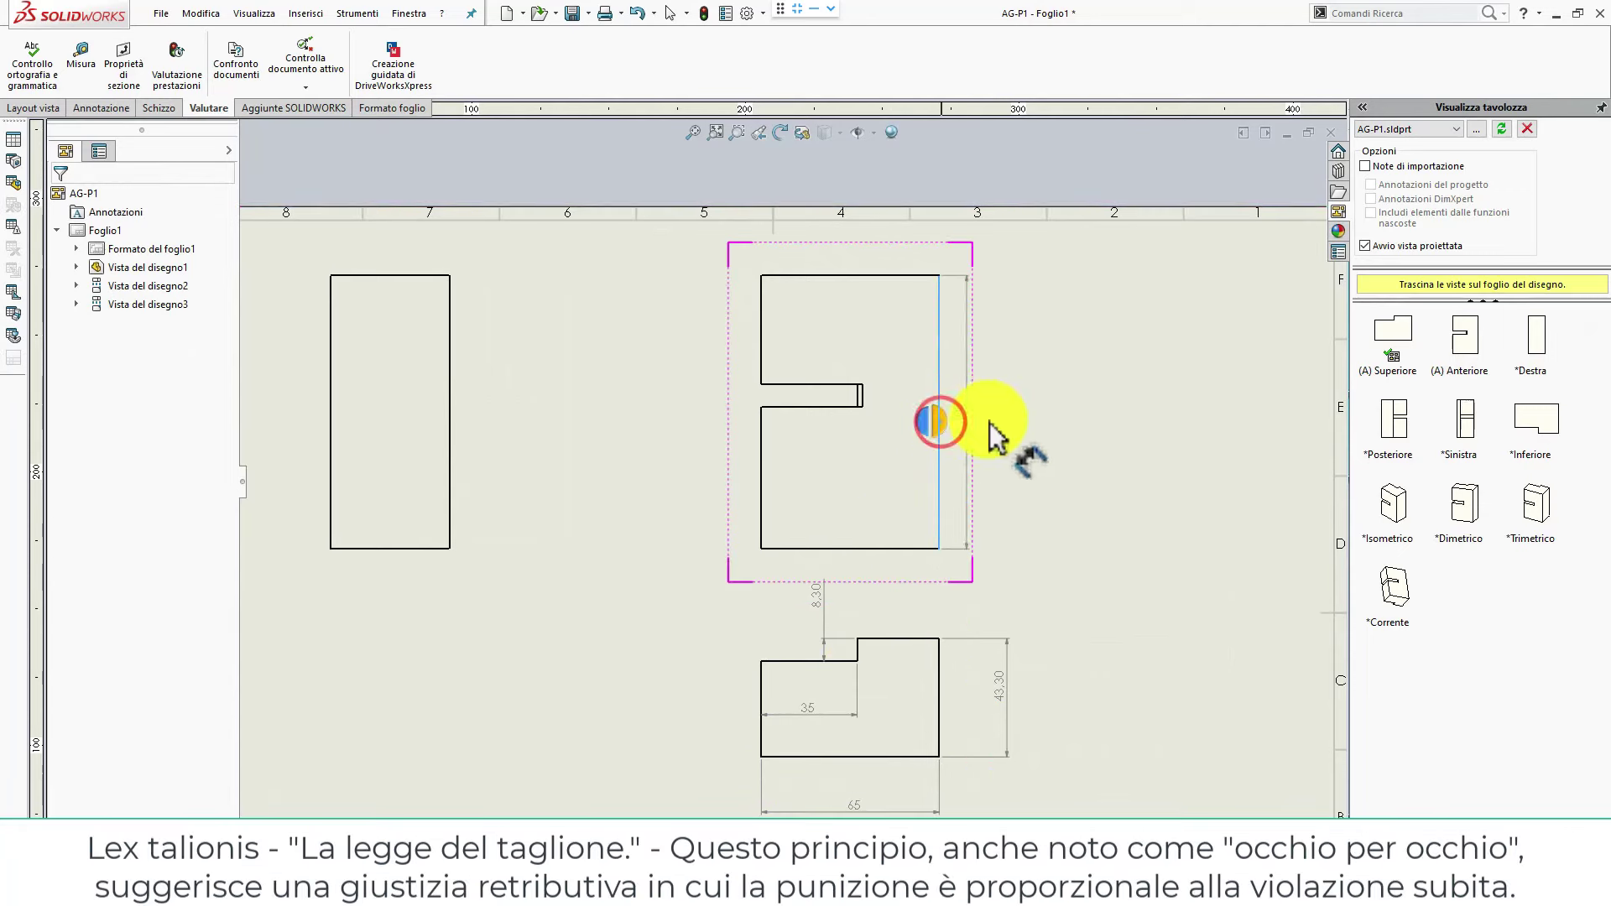
Dimension the upper view with 100, 51.80, 8.40 slot width, 39.80 and 37 slot length.
{"action": "left_click", "coordinate": [1031, 419]}
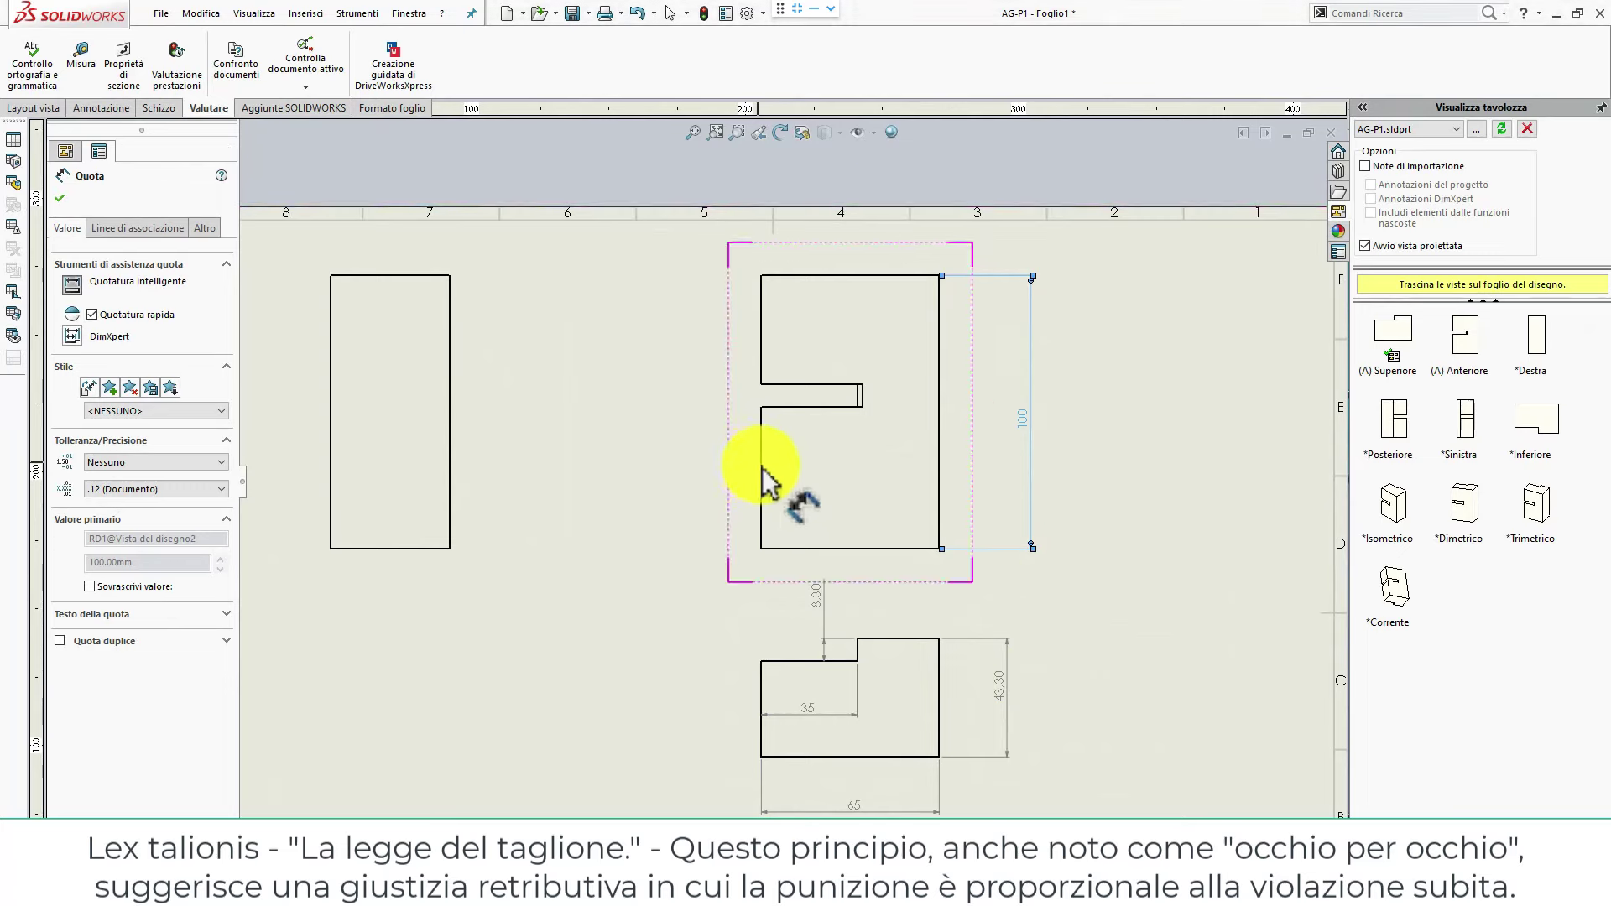
{"action": "left_click", "coordinate": [705, 485]}
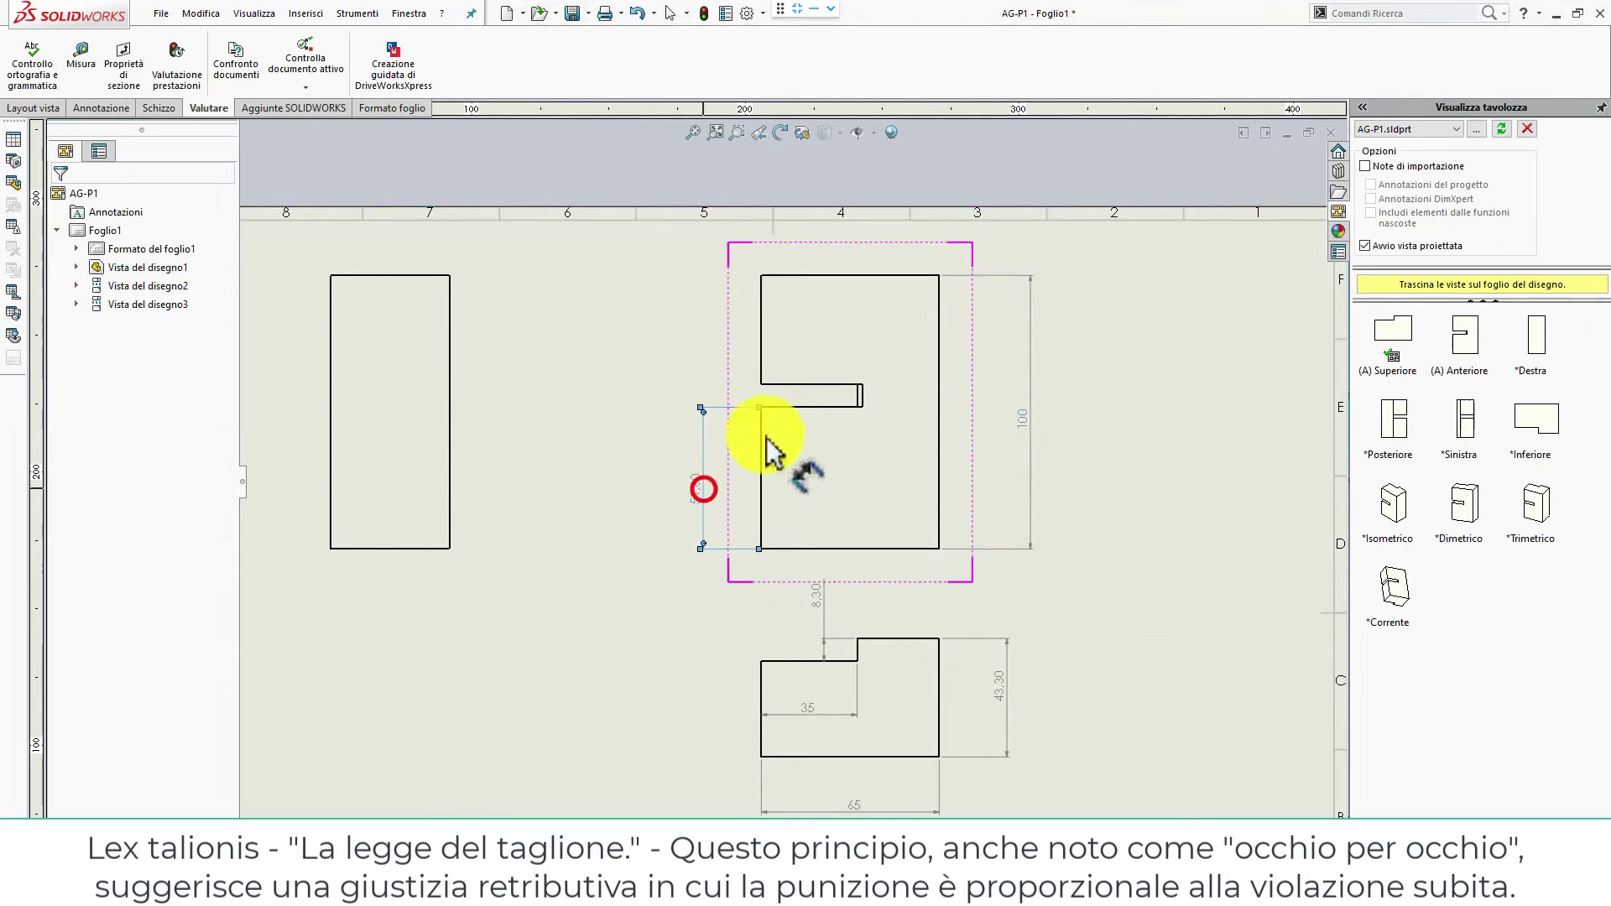
{"action": "left_click", "coordinate": [804, 408]}
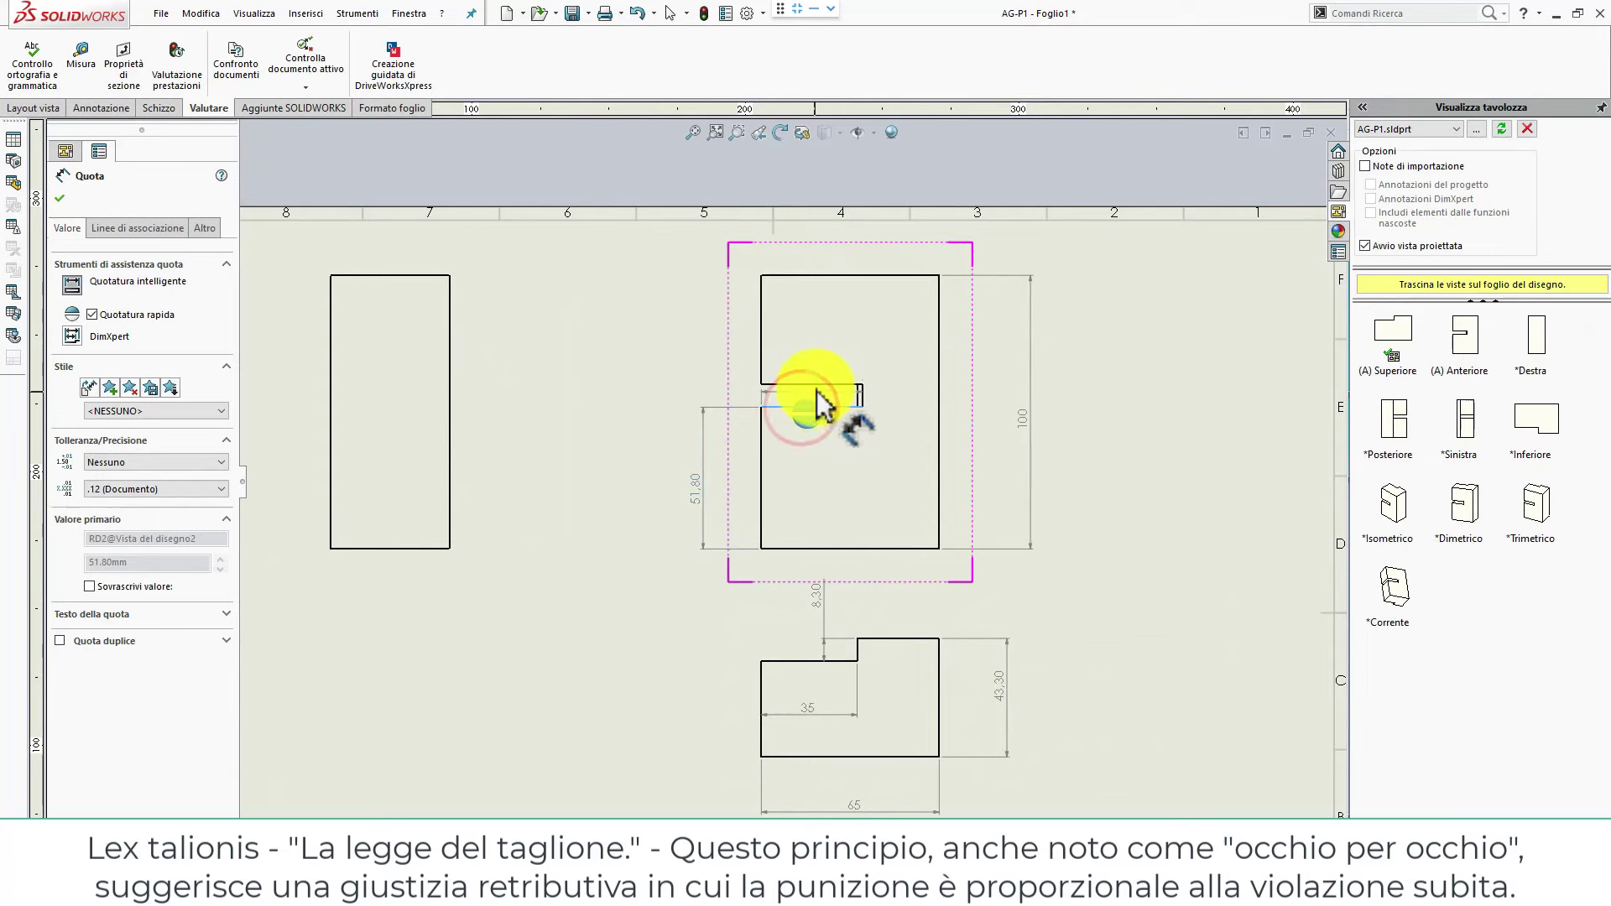
{"action": "left_click", "coordinate": [815, 386]}
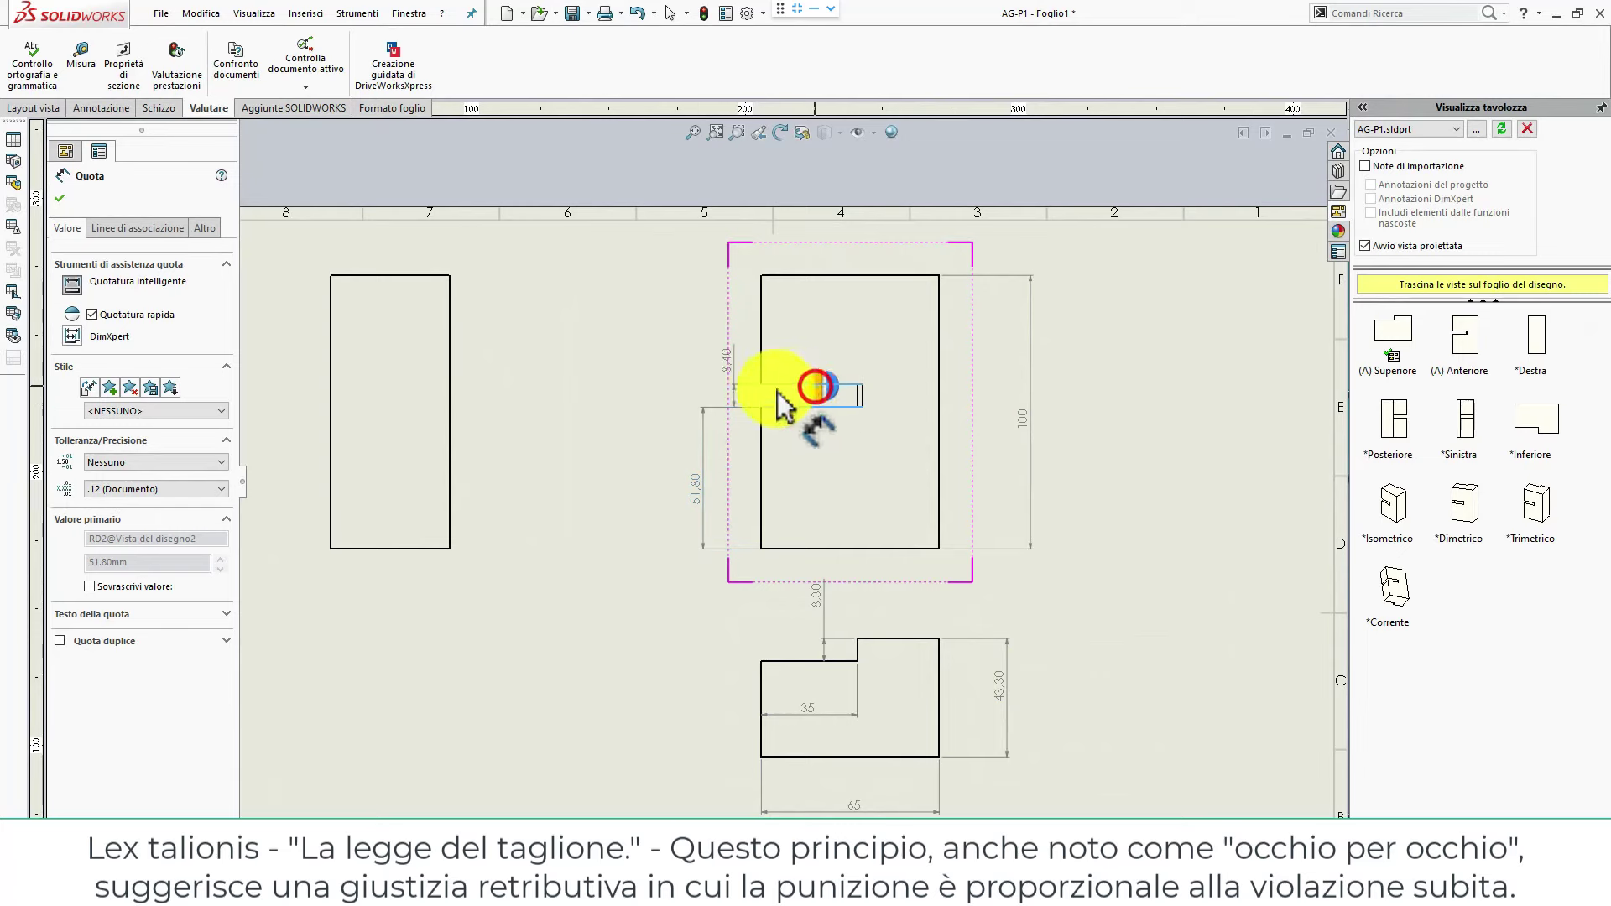
{"action": "left_click", "coordinate": [702, 345]}
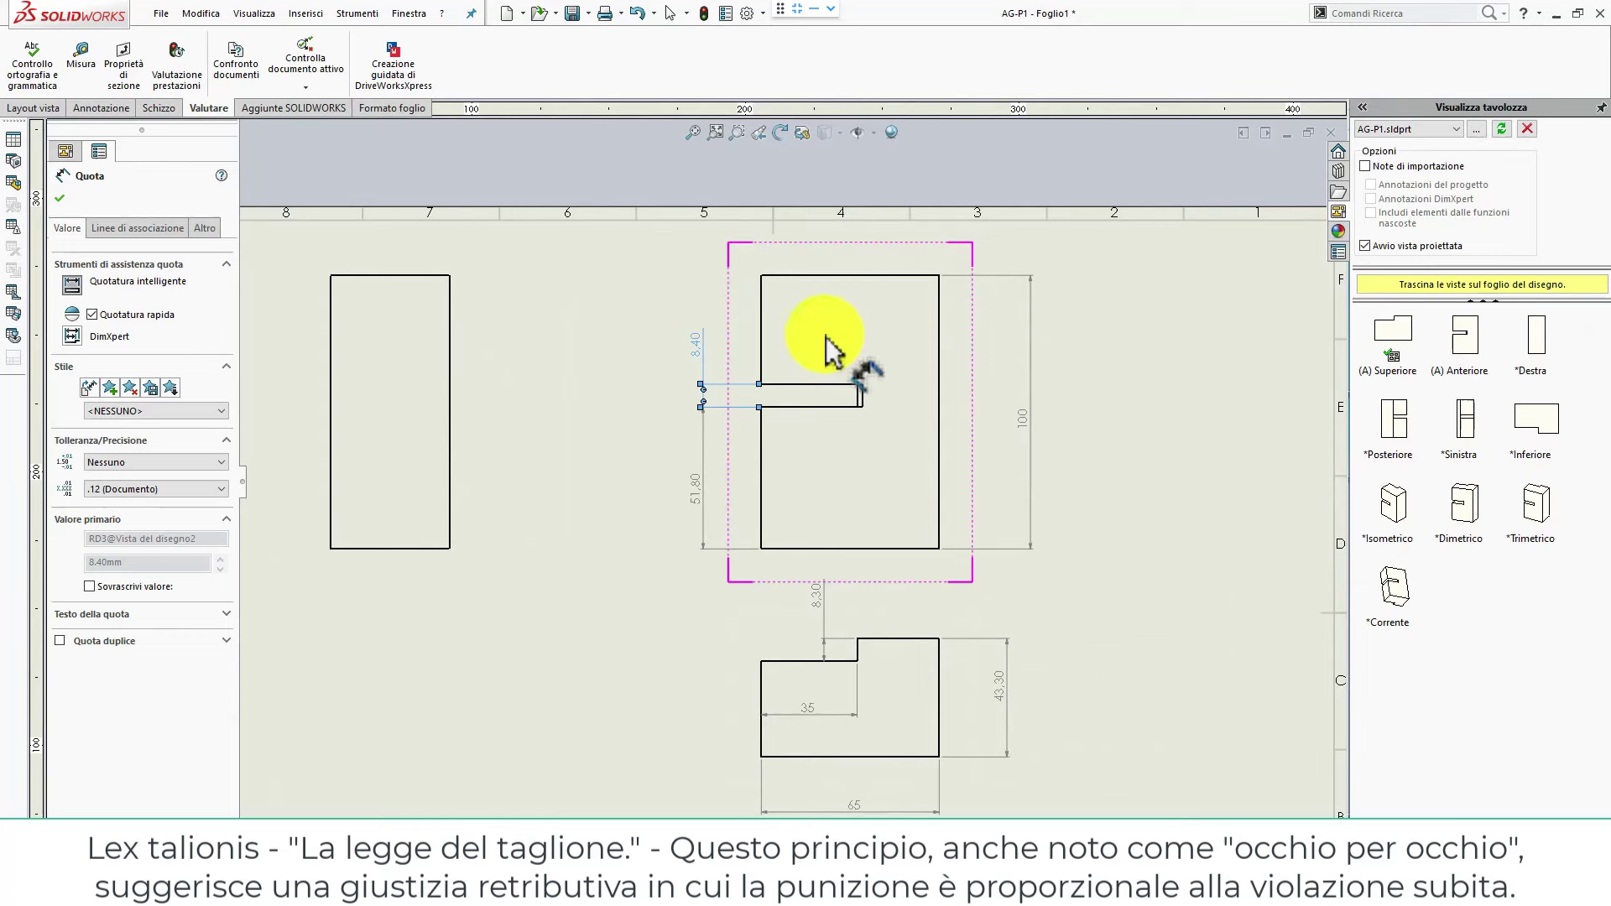
{"action": "left_click", "coordinate": [733, 315]}
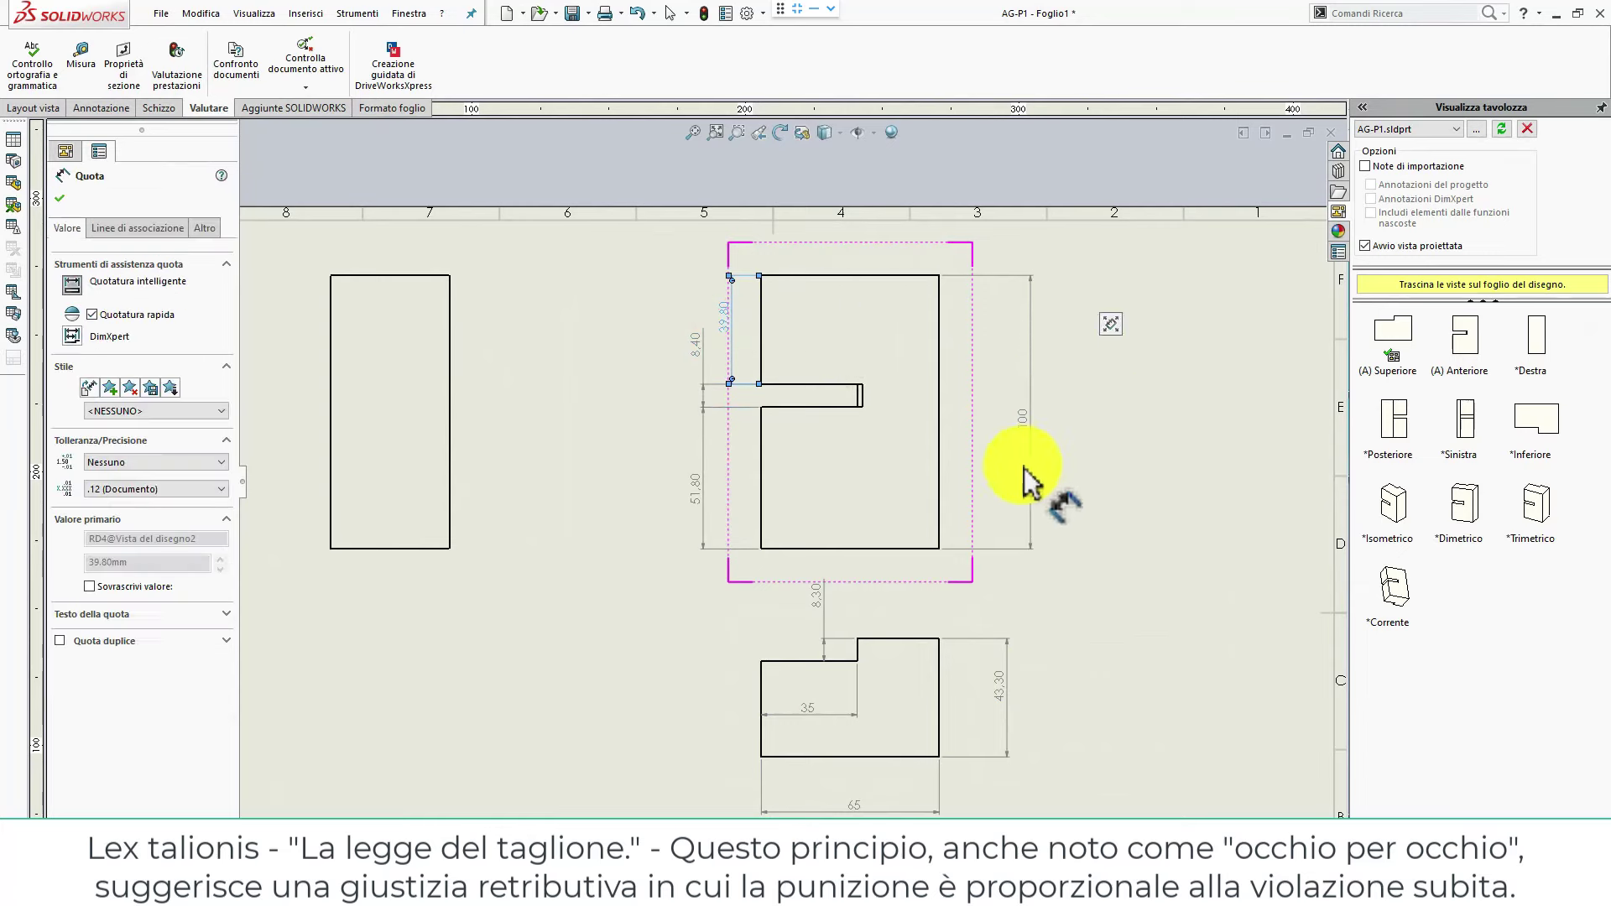
{"action": "left_click", "coordinate": [802, 409]}
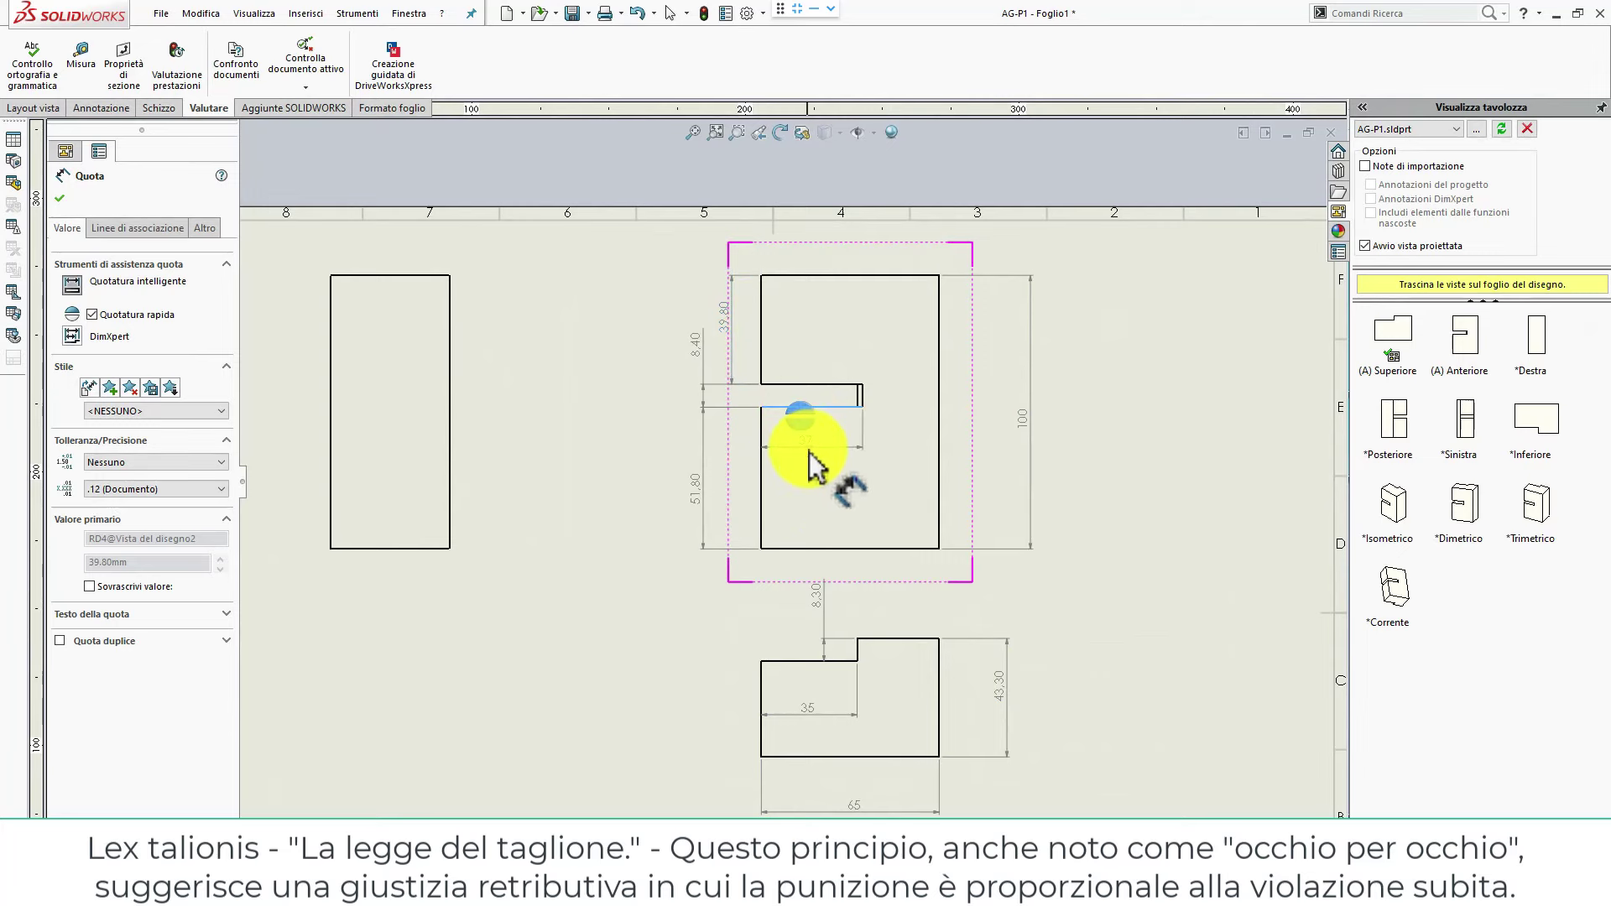
{"action": "left_click", "coordinate": [808, 451]}
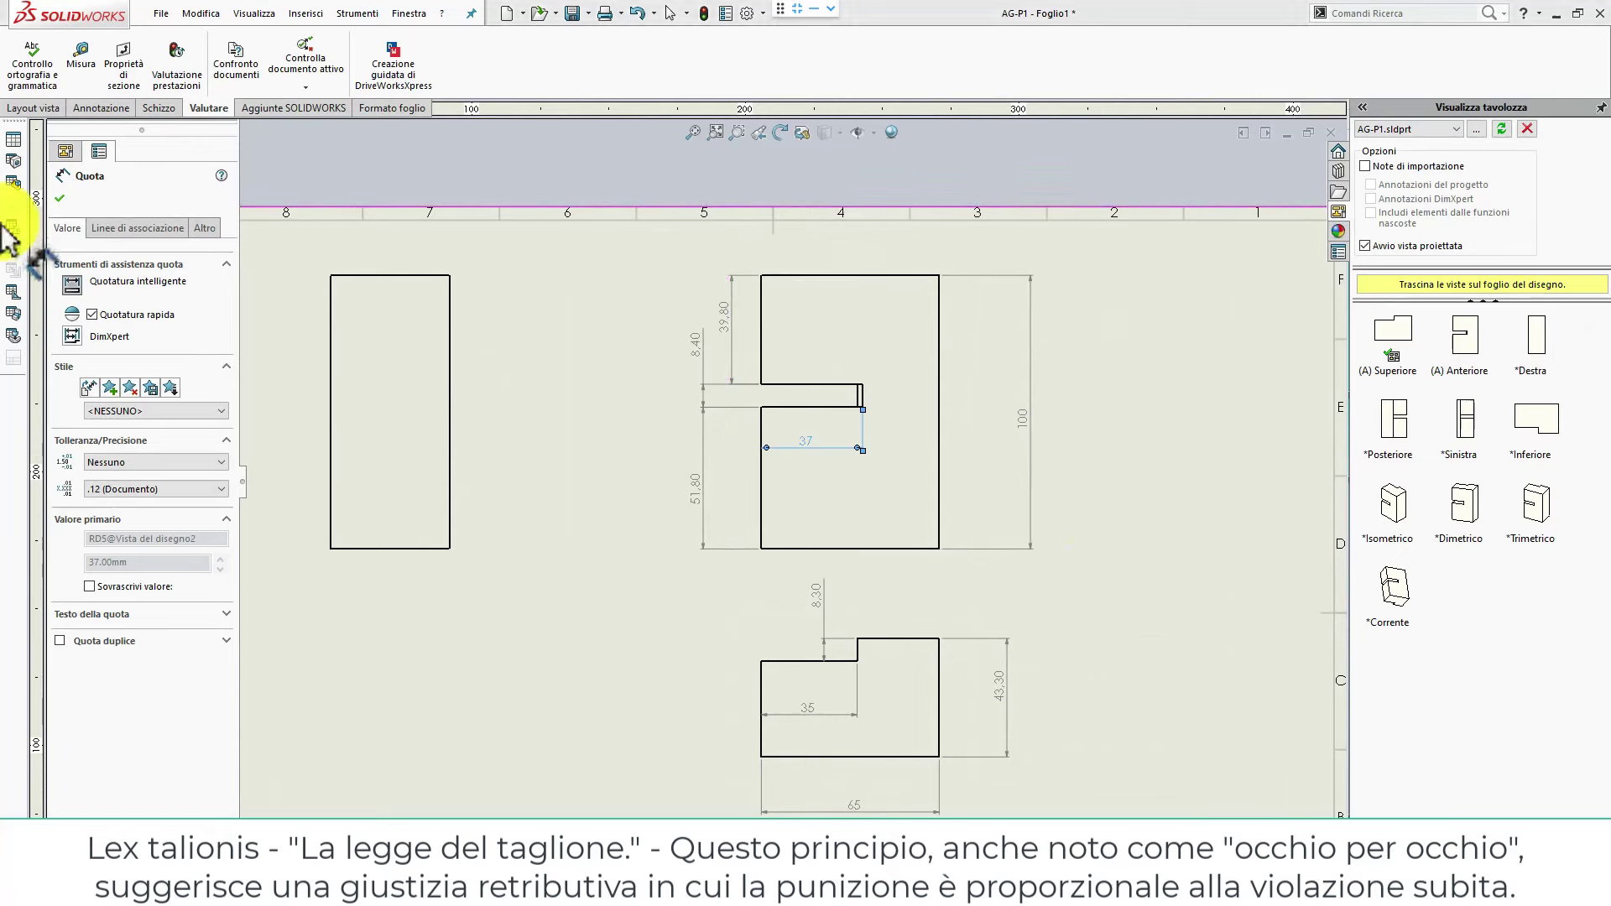
{"action": "left_click", "coordinate": [57, 197]}
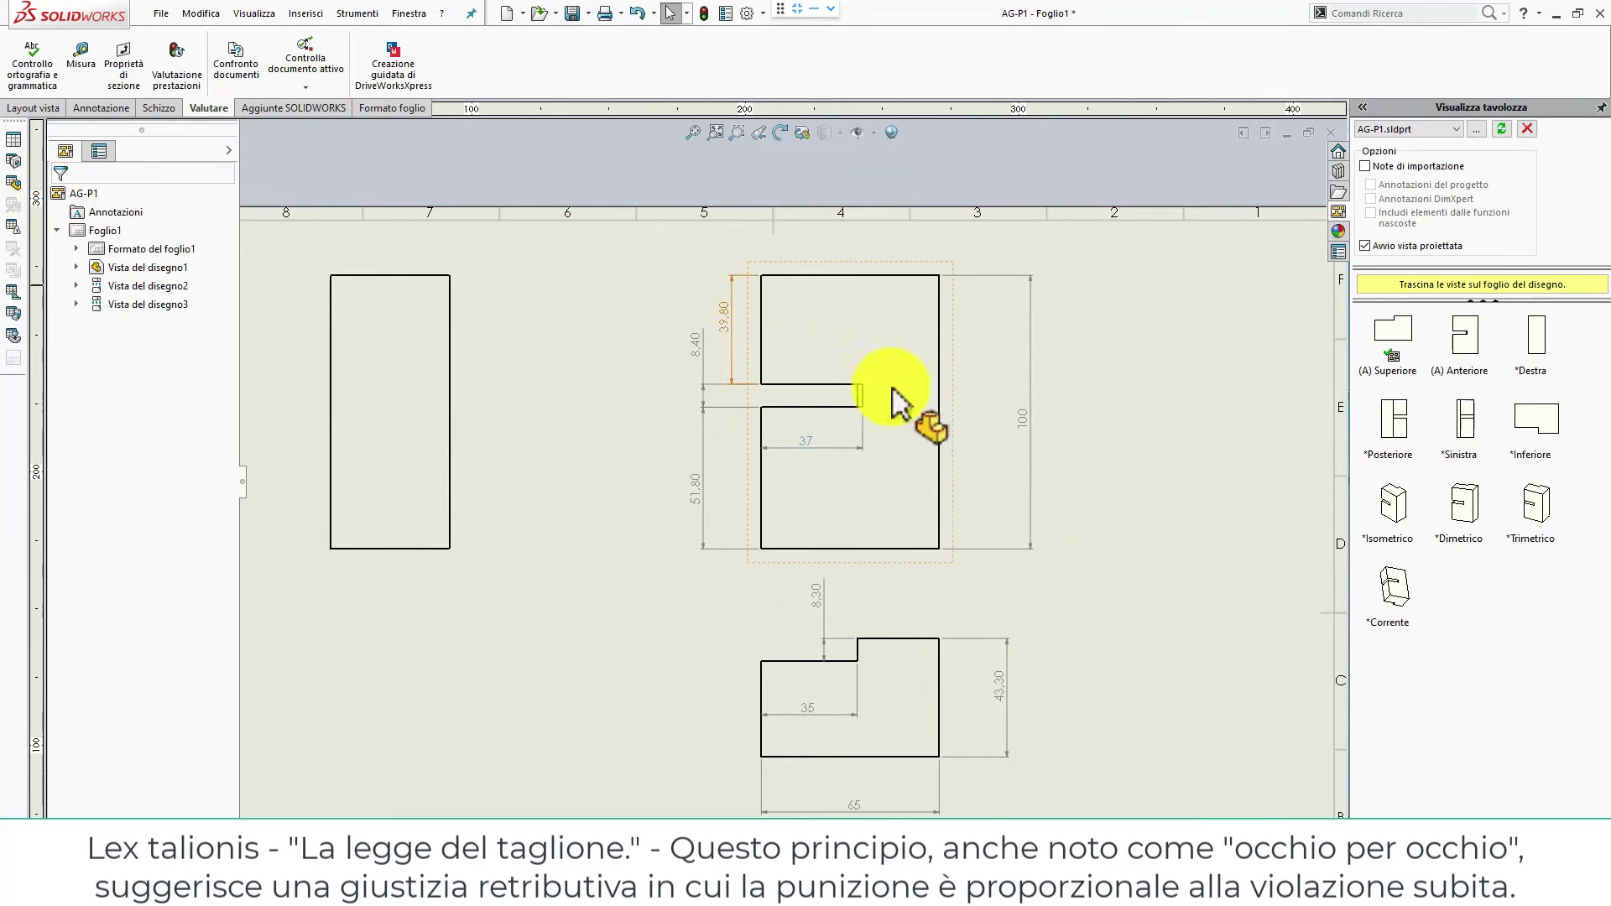
Rebuild the drawing so the slot appears as a thin notch.
{"action": "scroll", "coordinate": [872, 415], "scroll_direction": "up", "scroll_amount": 1}
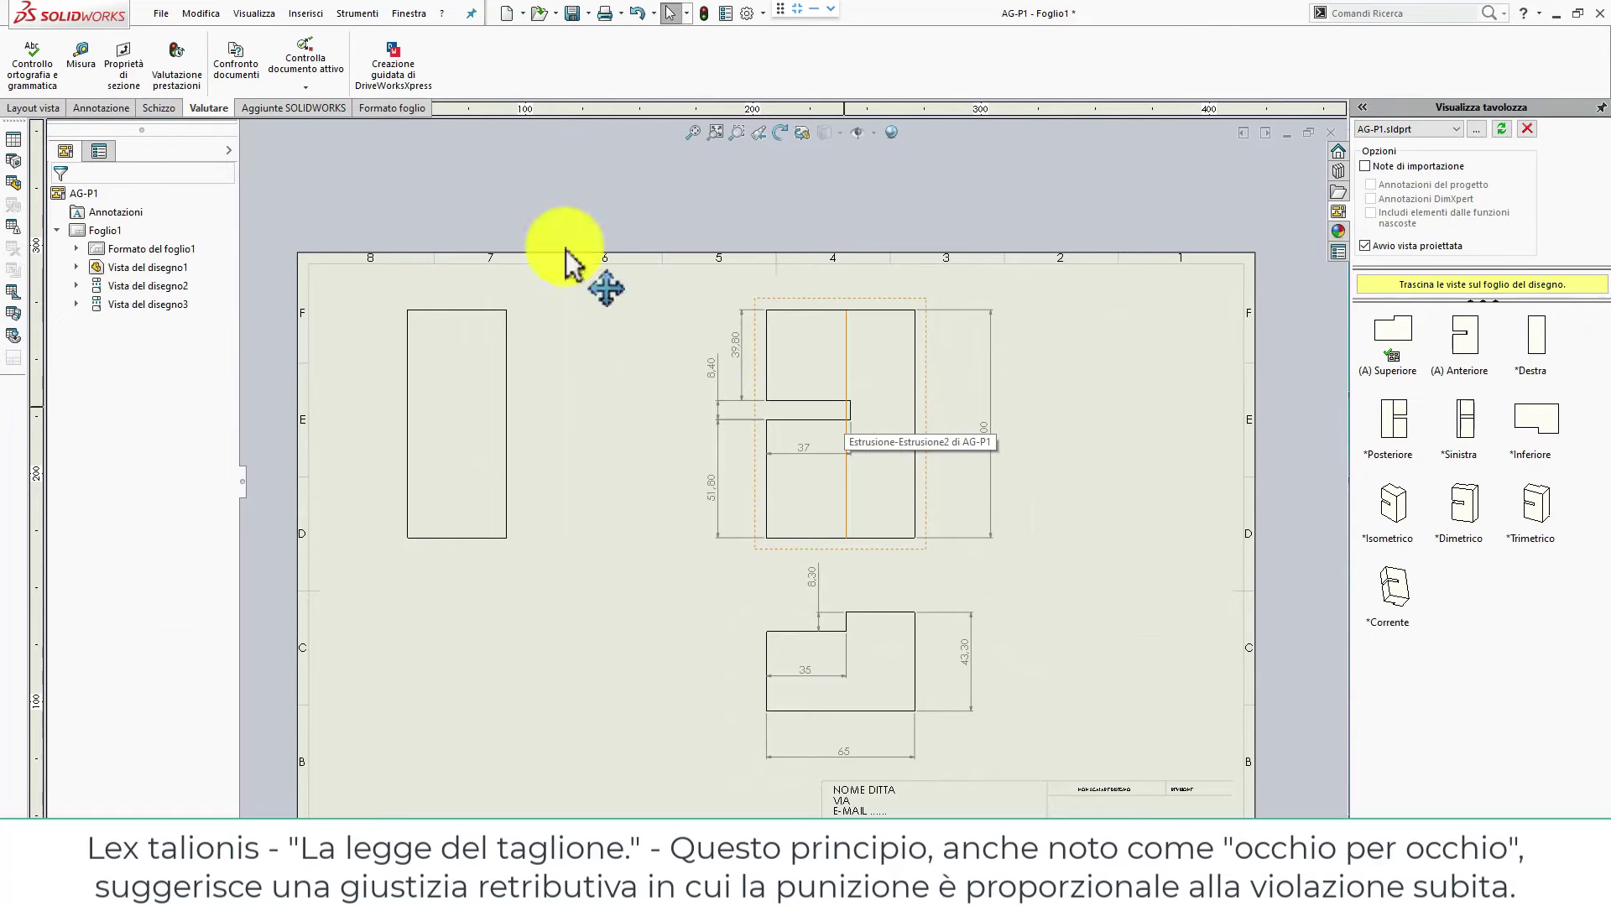
{"action": "key", "text": "ctrl+b"}
{"action": "scroll", "coordinate": [776, 469], "scroll_direction": "down", "scroll_amount": 2}
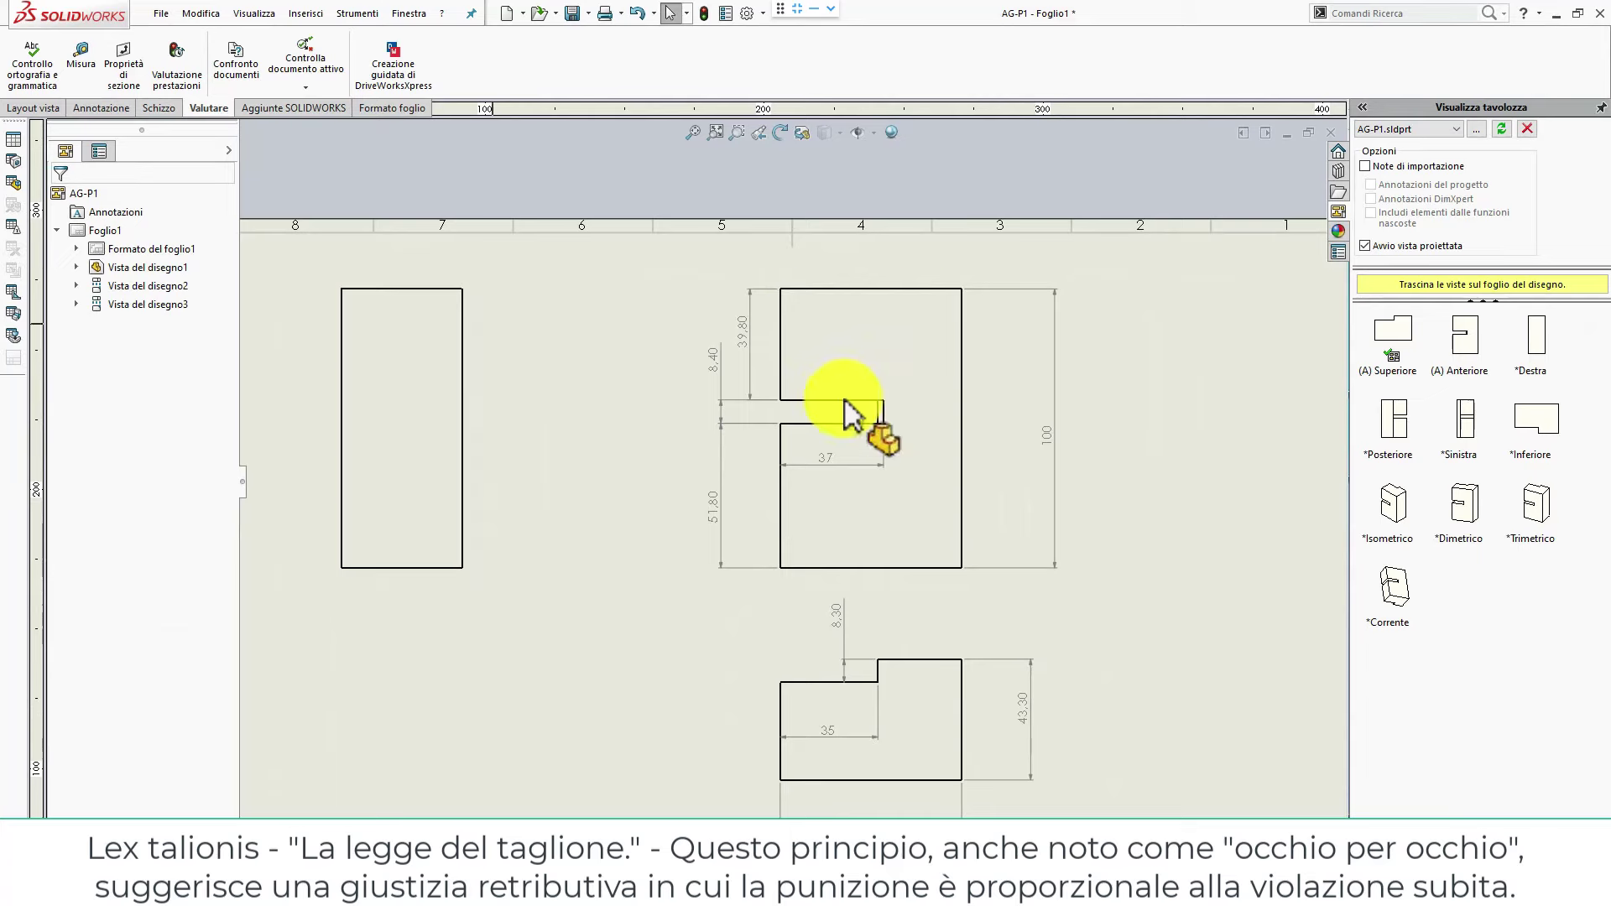
{"action": "scroll", "coordinate": [864, 450], "scroll_direction": "down", "scroll_amount": 1}
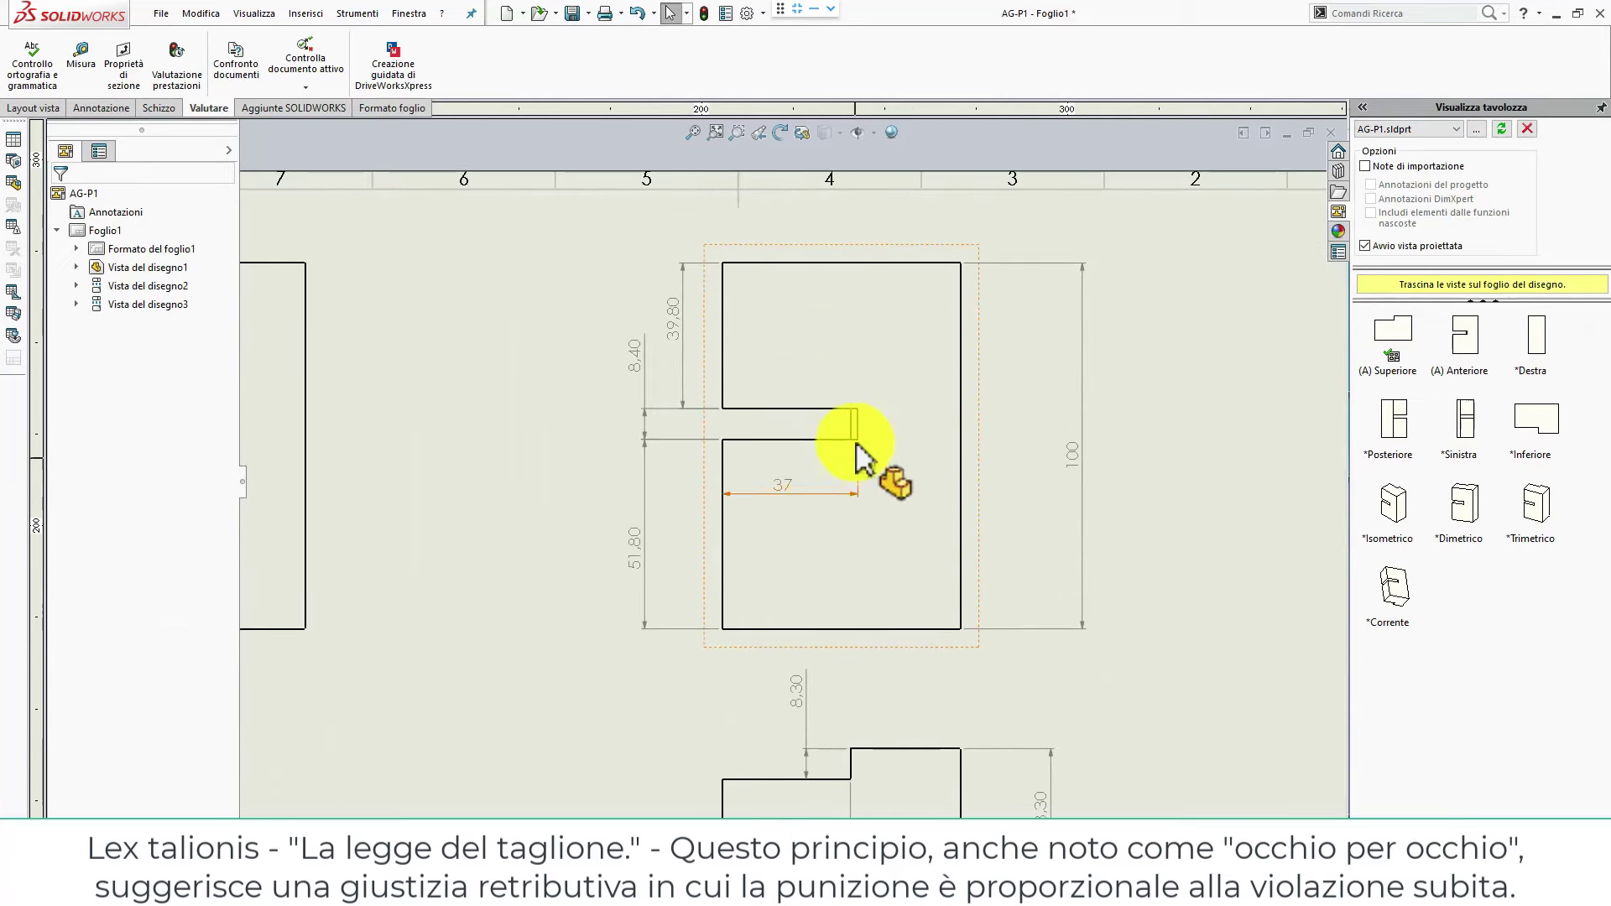
{"action": "scroll", "coordinate": [856, 424], "scroll_direction": "up", "scroll_amount": 2}
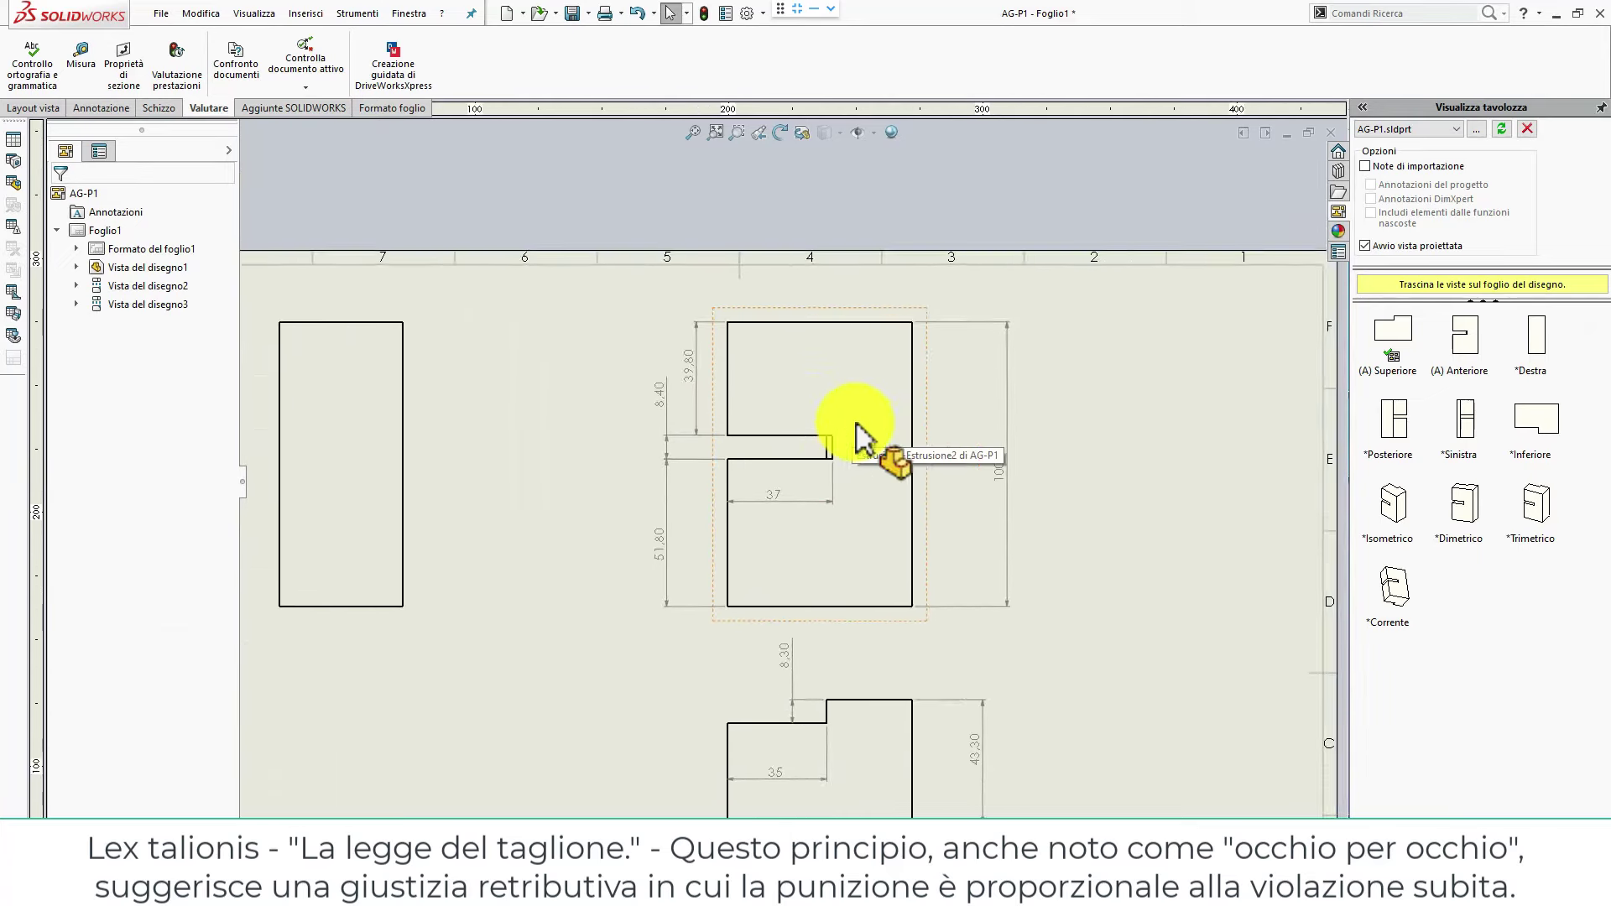
{"action": "scroll", "coordinate": [803, 455], "scroll_direction": "down", "scroll_amount": 3}
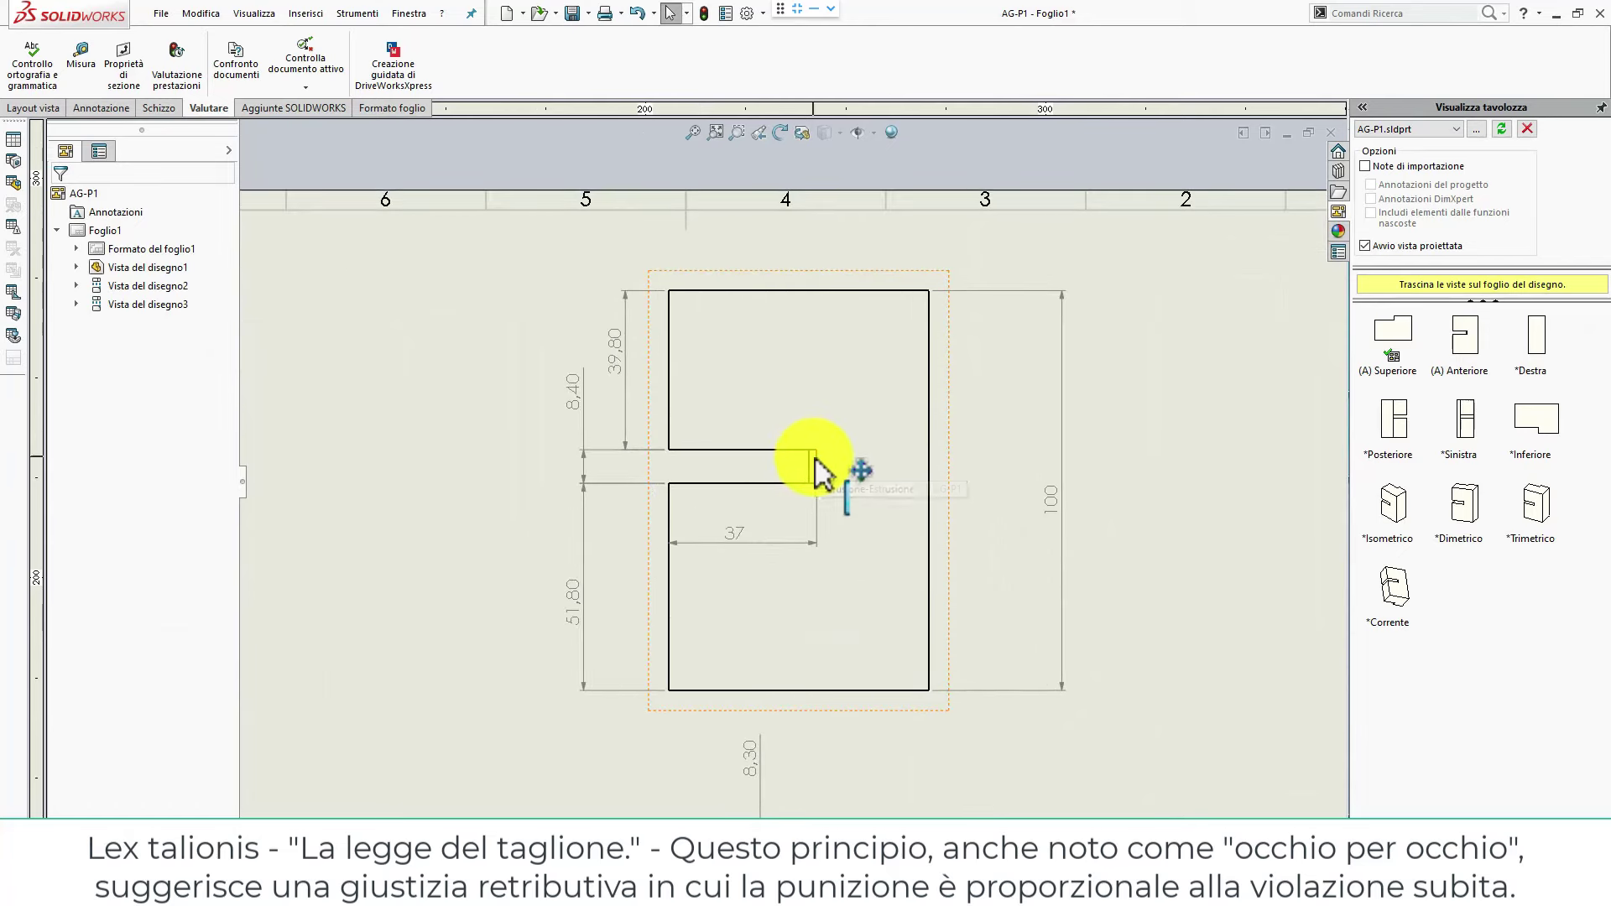
Open part AG-P1 from the front view and orbit it to an oblique 3D view.
{"action": "left_click", "coordinate": [813, 459]}
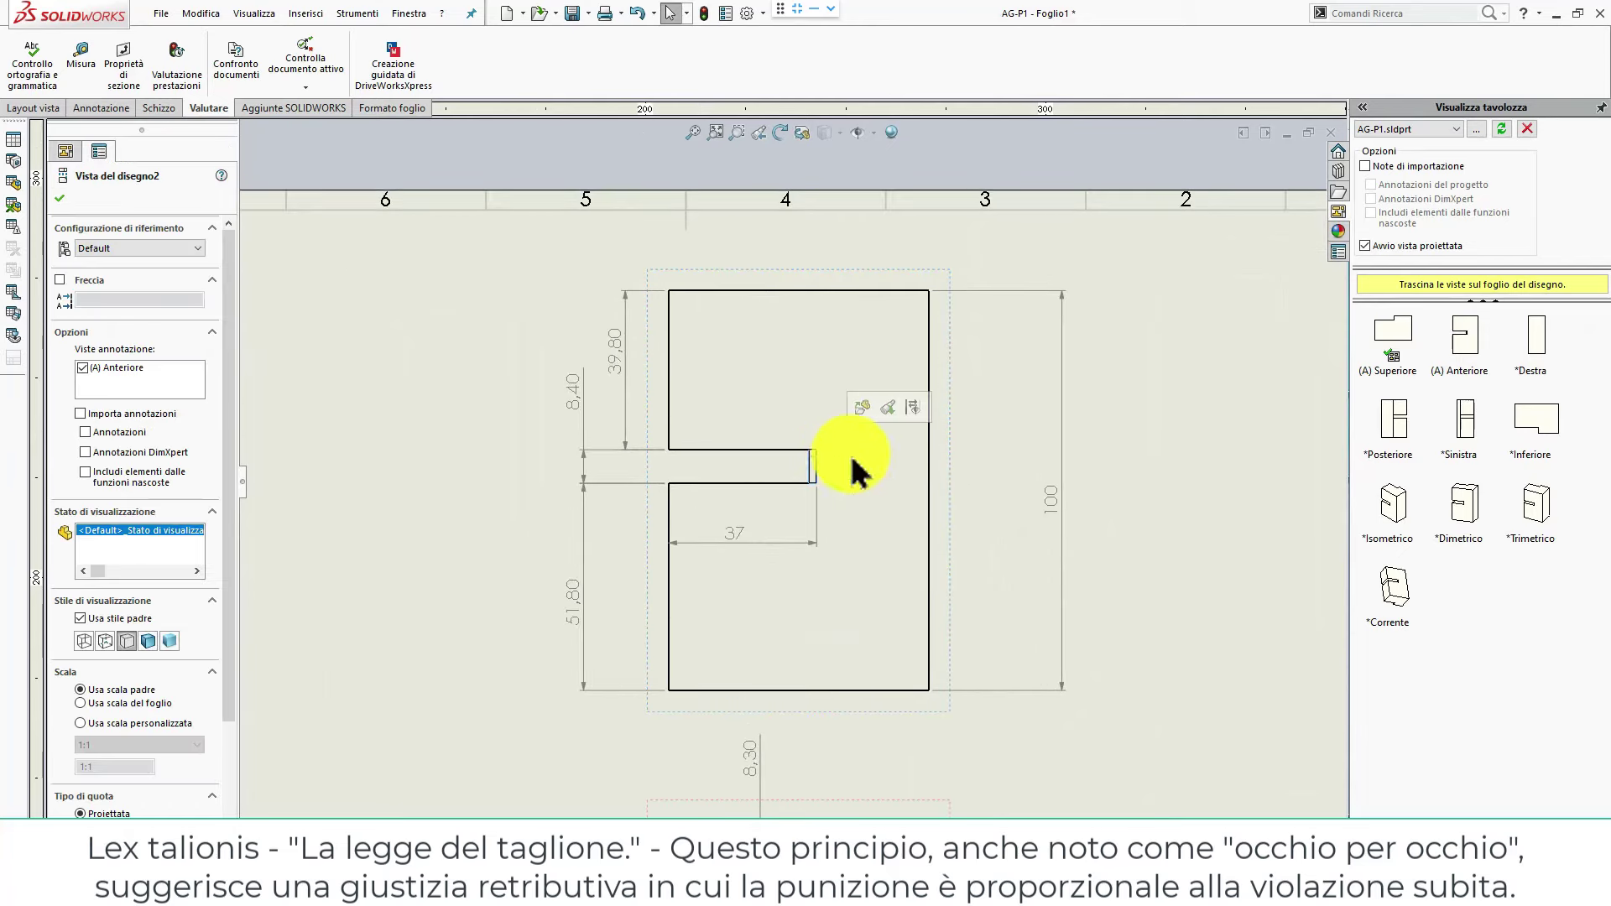
{"action": "right_click", "coordinate": [950, 458]}
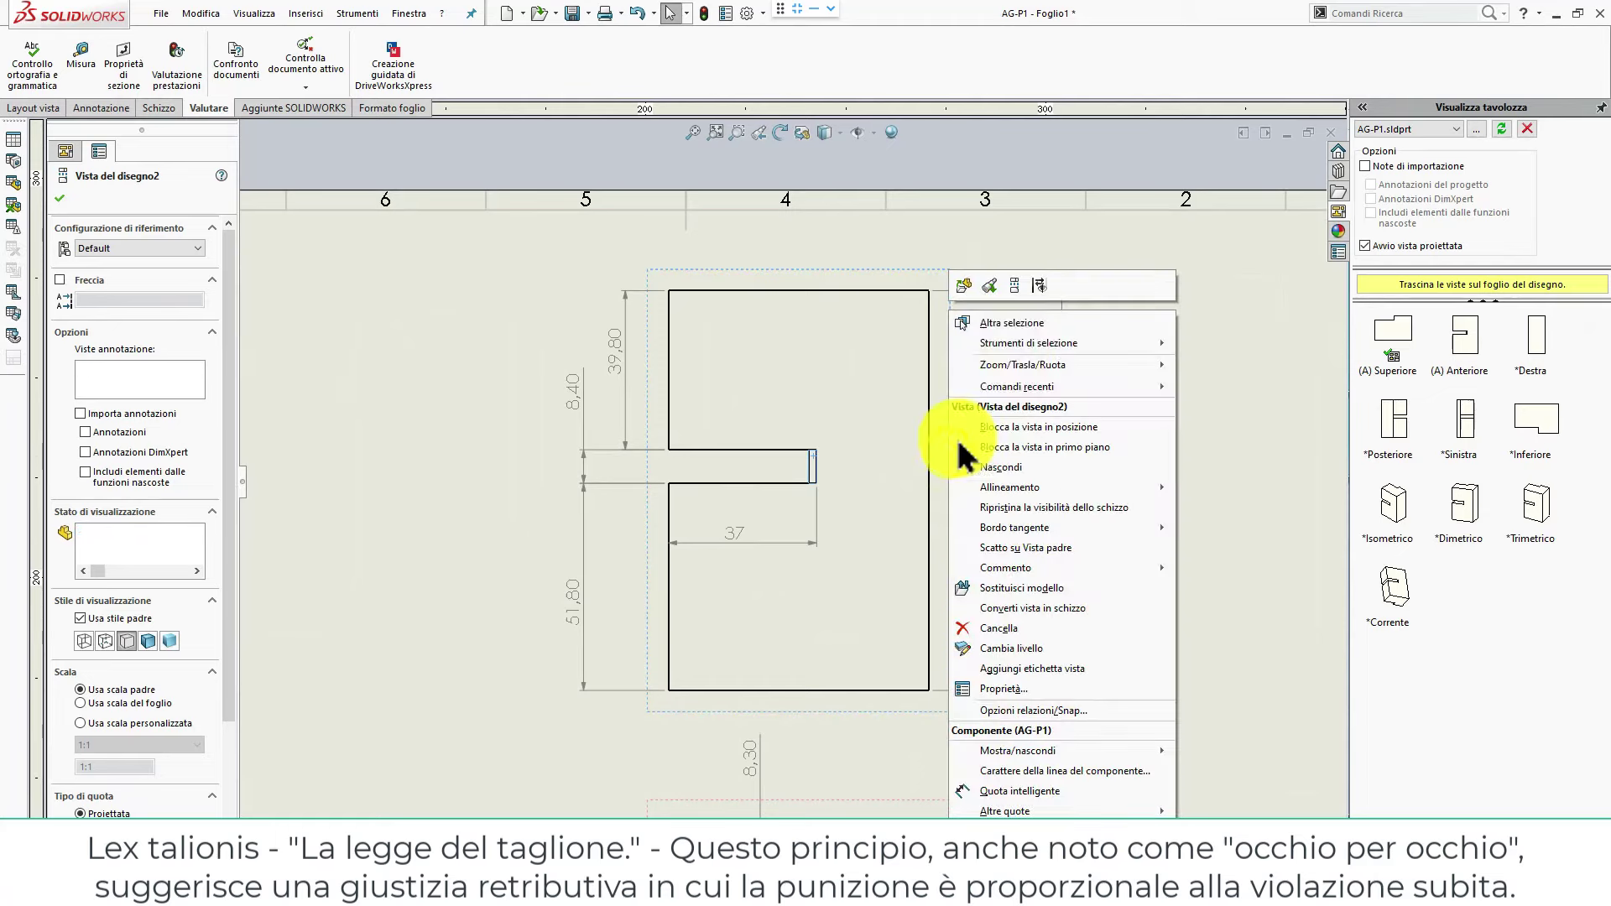
{"action": "left_click", "coordinate": [990, 286]}
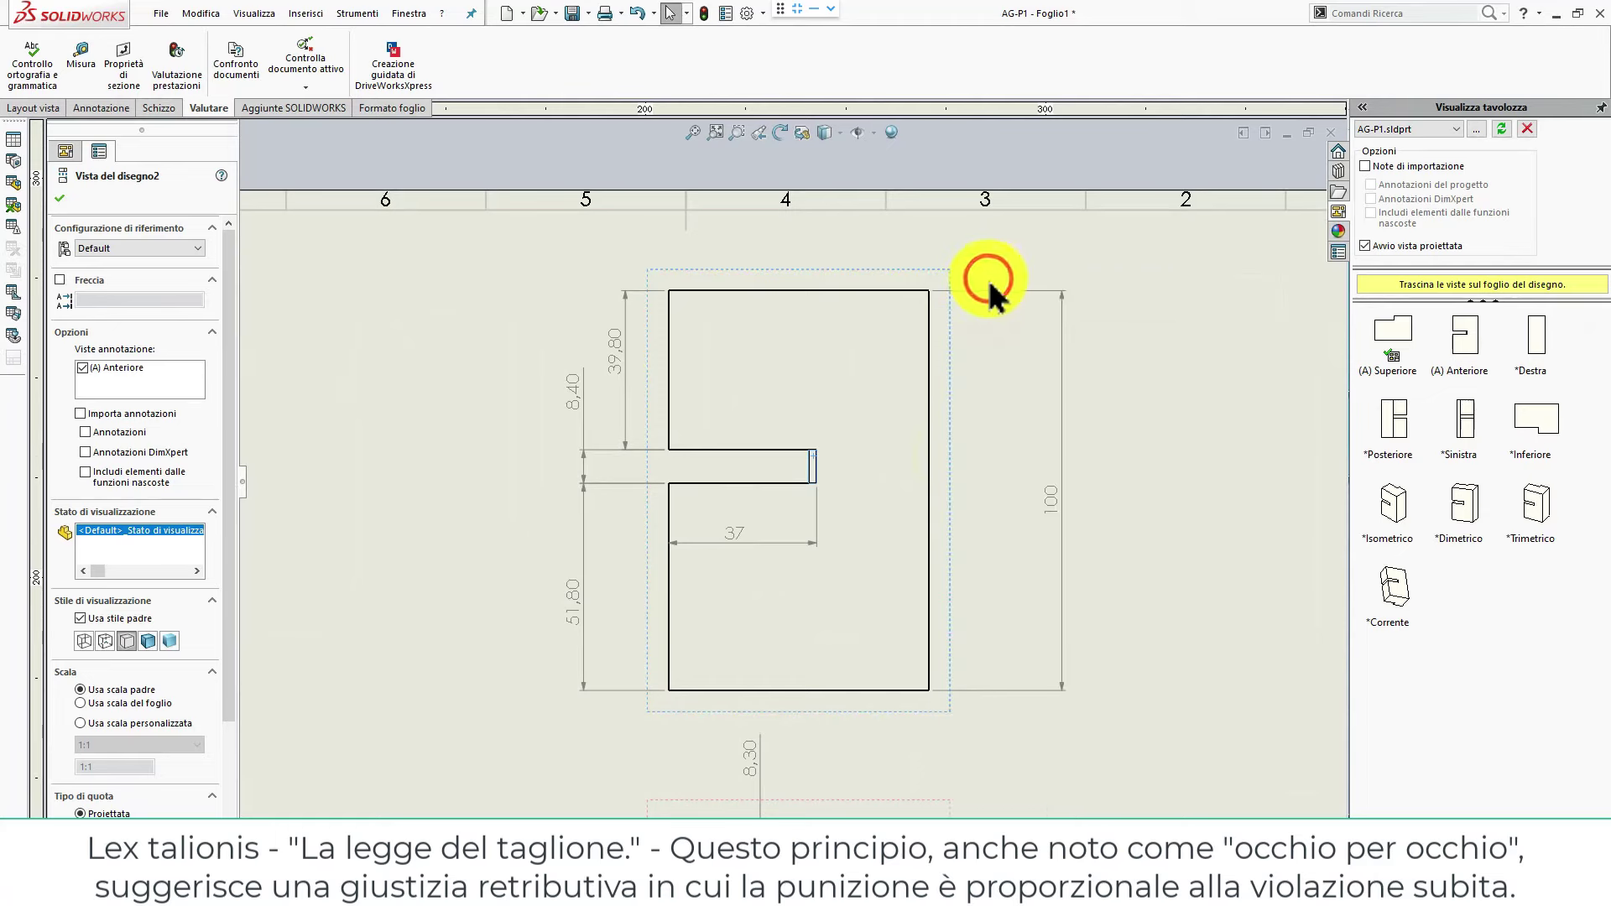
{"action": "mouse_move", "coordinate": [736, 527]}
{"action": "middle_mouse_down"}
{"action": "mouse_move", "coordinate": [810, 530]}
{"action": "mouse_move", "coordinate": [813, 437]}
{"action": "mouse_move", "coordinate": [742, 454]}
{"action": "mouse_move", "coordinate": [820, 529]}
{"action": "mouse_move", "coordinate": [896, 553]}
{"action": "mouse_move", "coordinate": [828, 507]}
{"action": "mouse_move", "coordinate": [335, 317]}
{"action": "middle_mouse_up"}
Close part AG-P1, saving its changes.
{"action": "left_click", "coordinate": [743, 450]}
{"action": "left_click", "coordinate": [335, 306]}
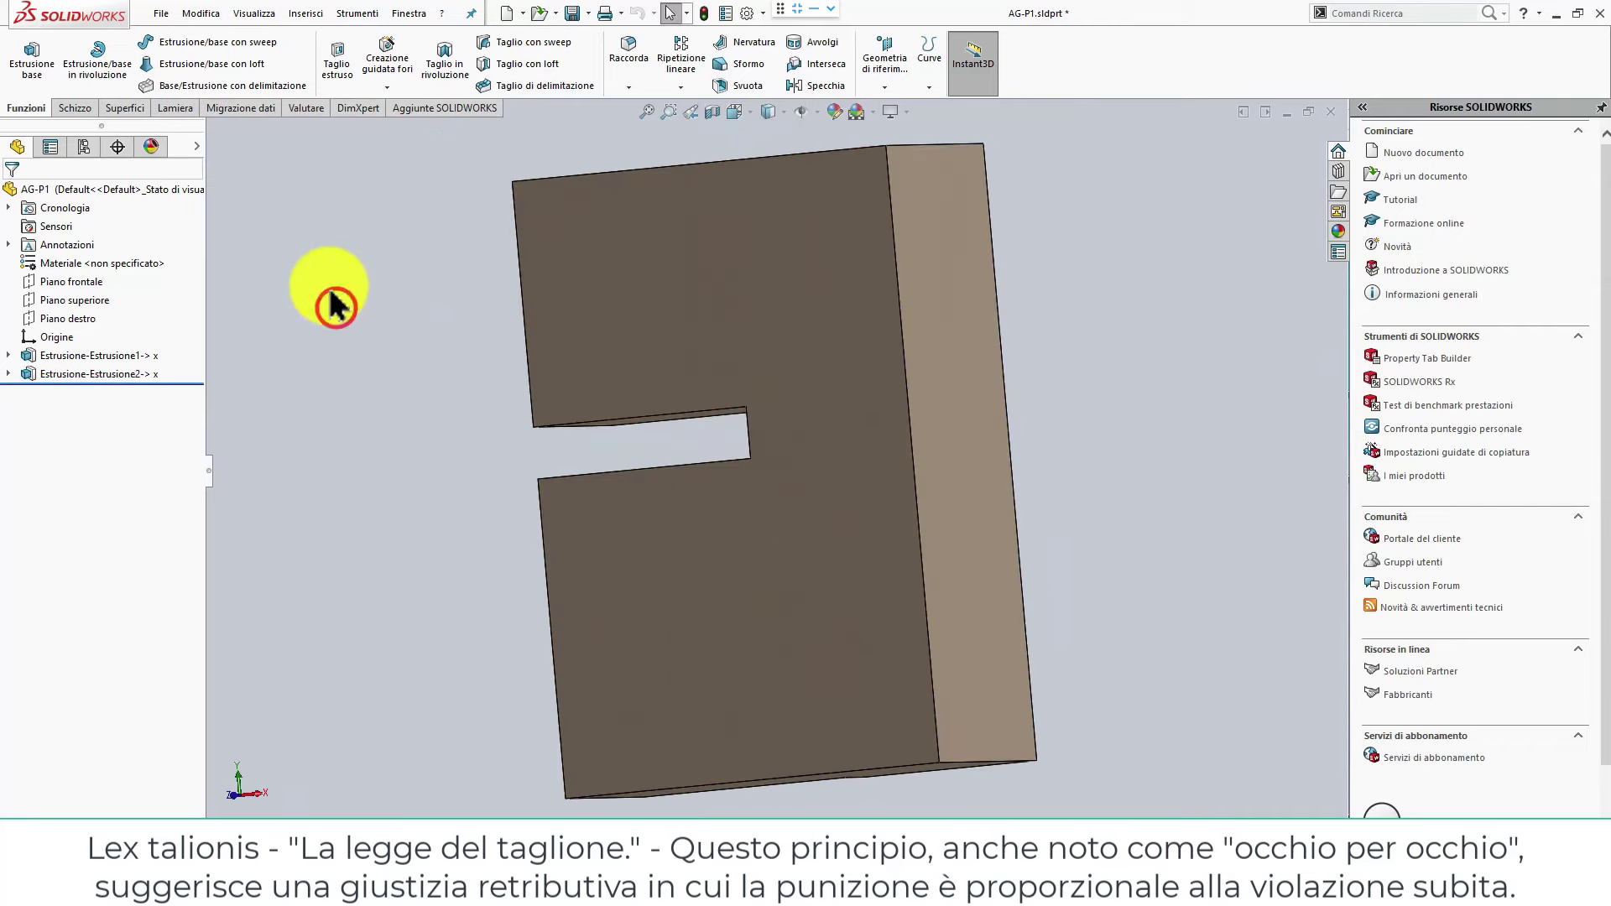
{"action": "key", "text": "ctrl+w"}
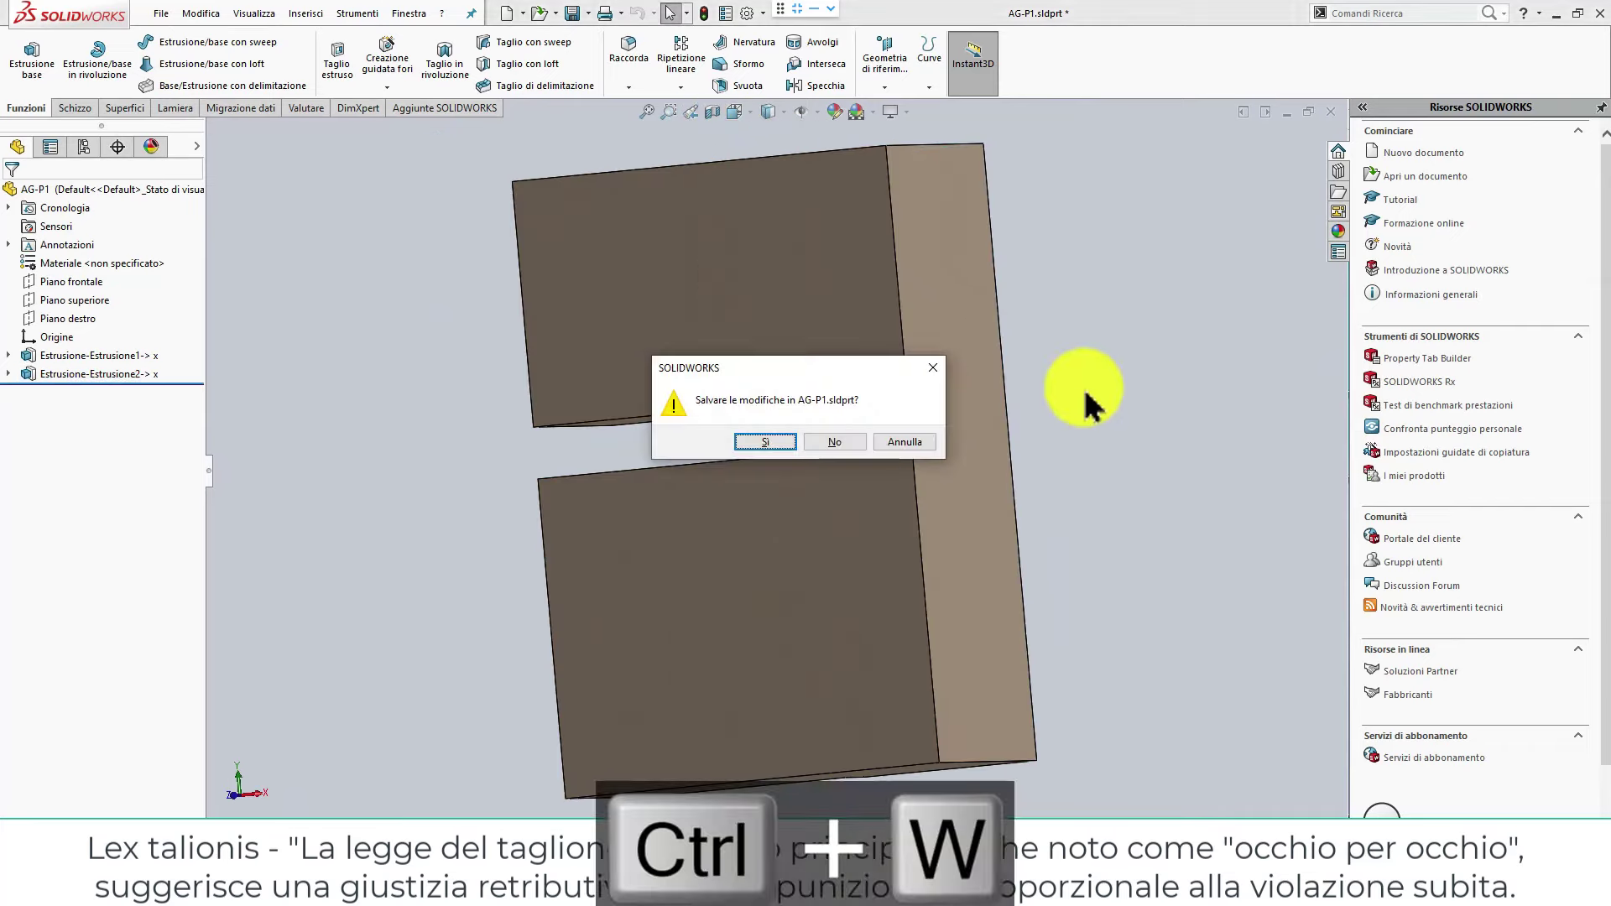
{"action": "left_click", "coordinate": [787, 444]}
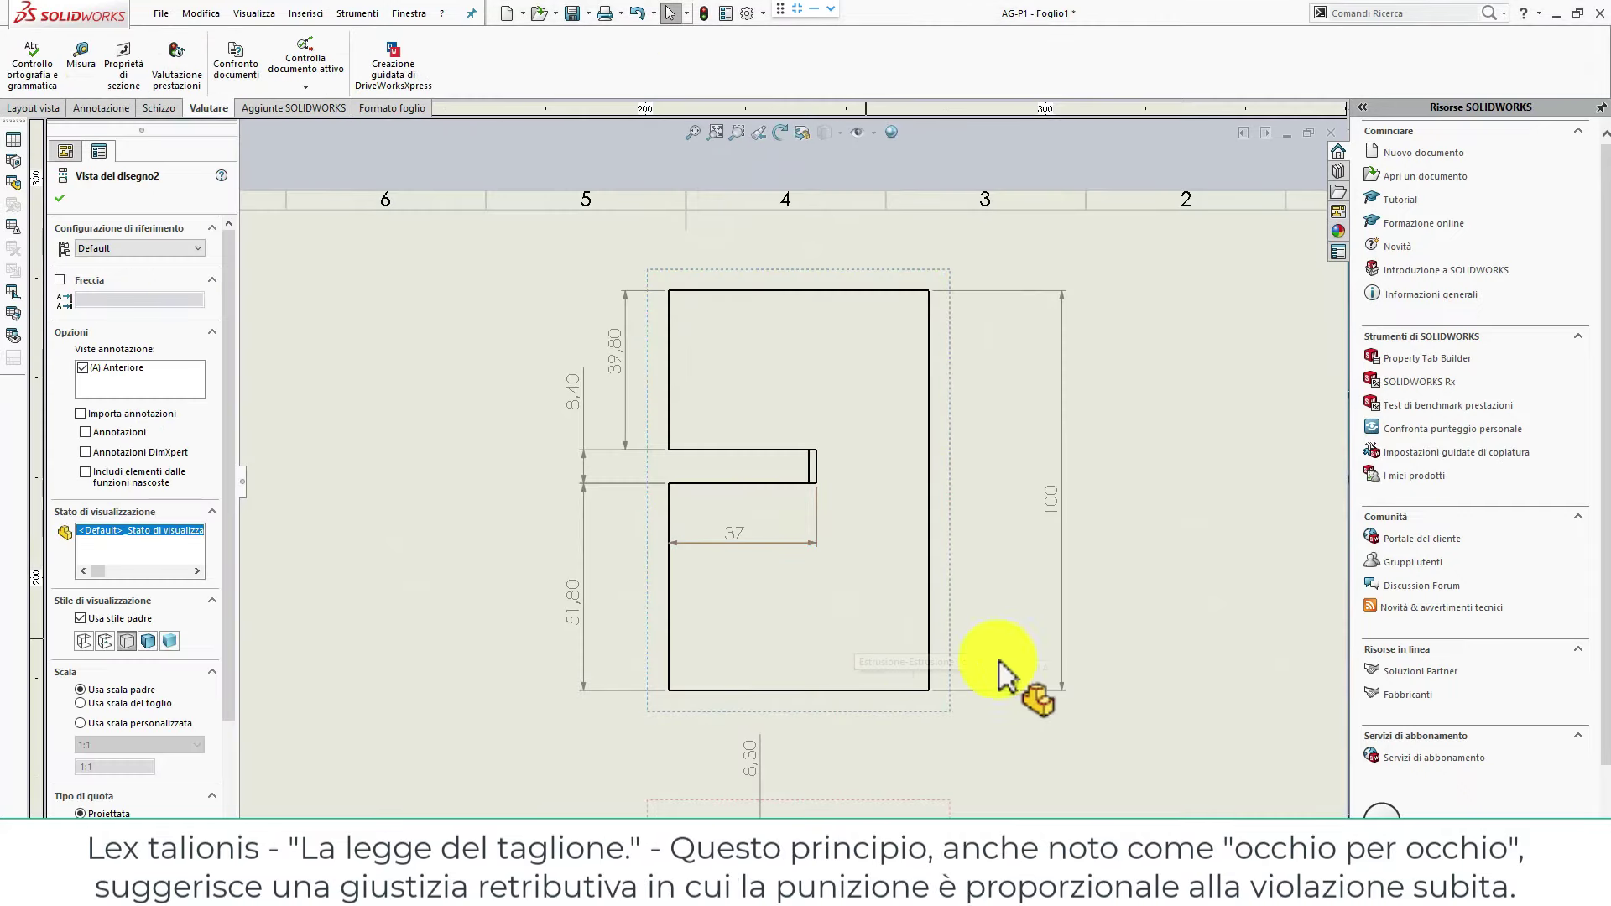
Close the drawing with Save All, saving it as AG-P1.SLDDRW.
{"action": "left_click", "coordinate": [1184, 673]}
{"action": "key", "text": "ctrl+w"}
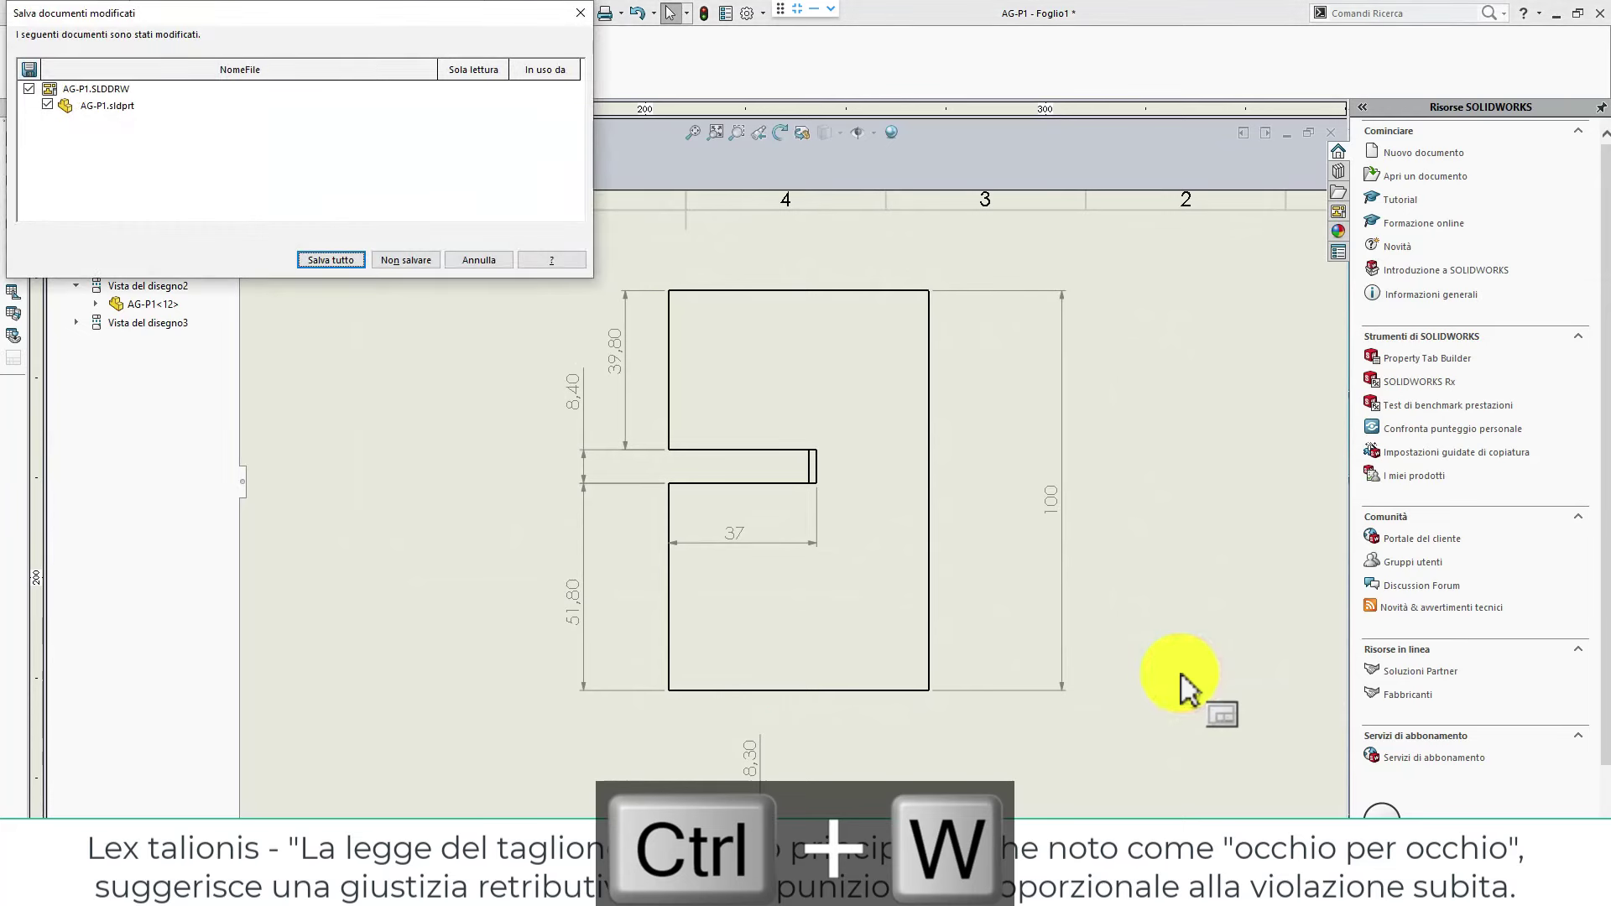
{"action": "left_click", "coordinate": [360, 259]}
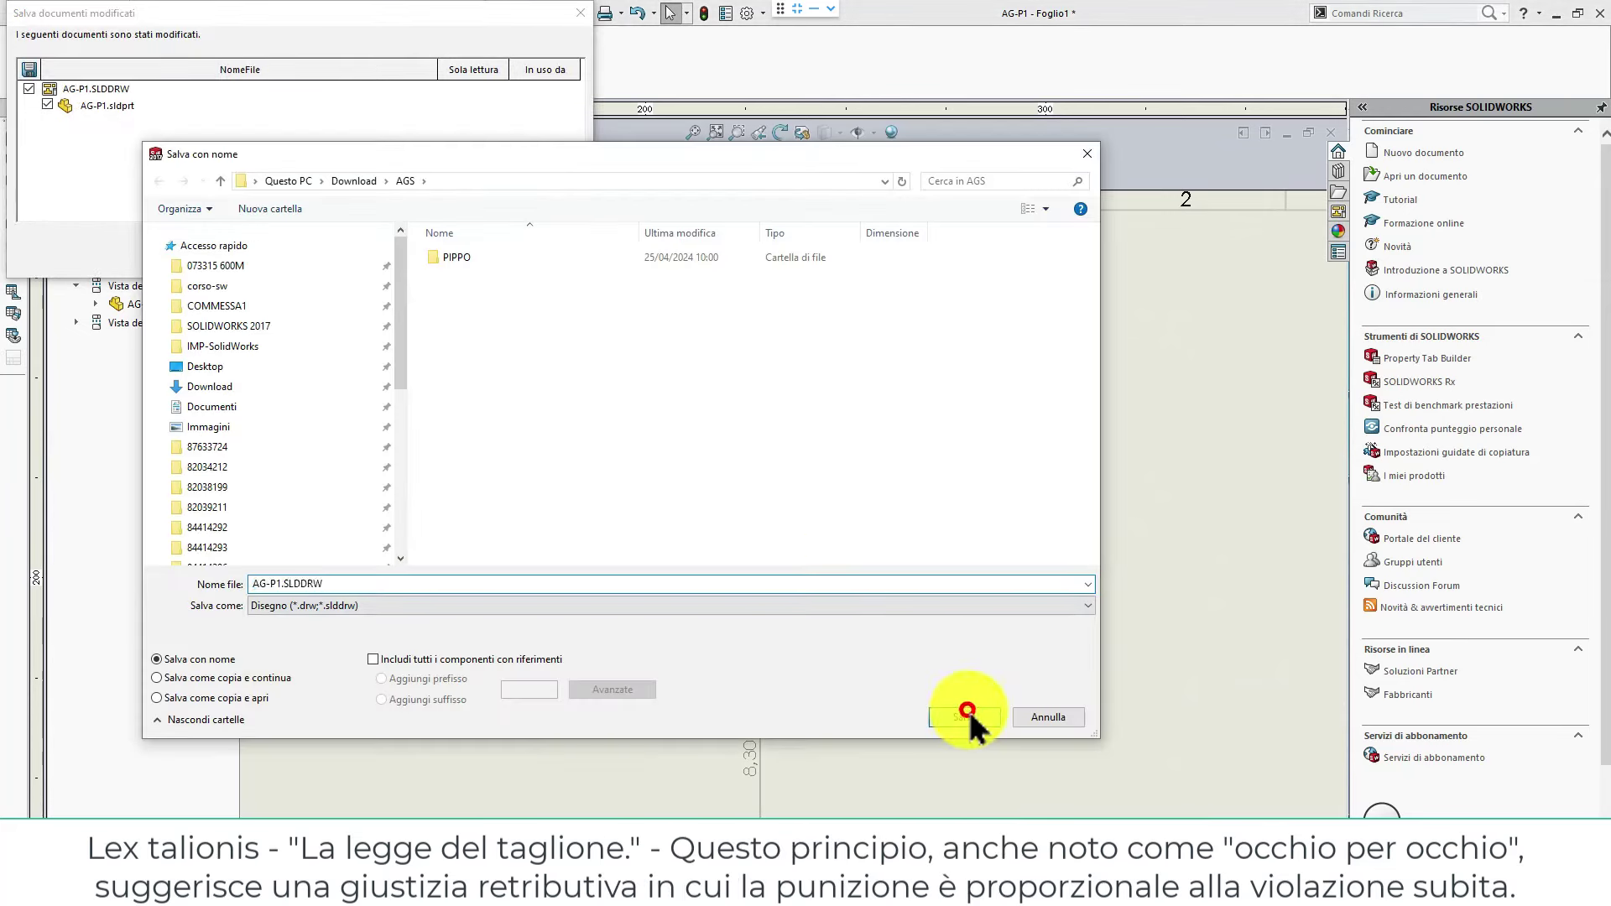
{"action": "left_click", "coordinate": [967, 711]}
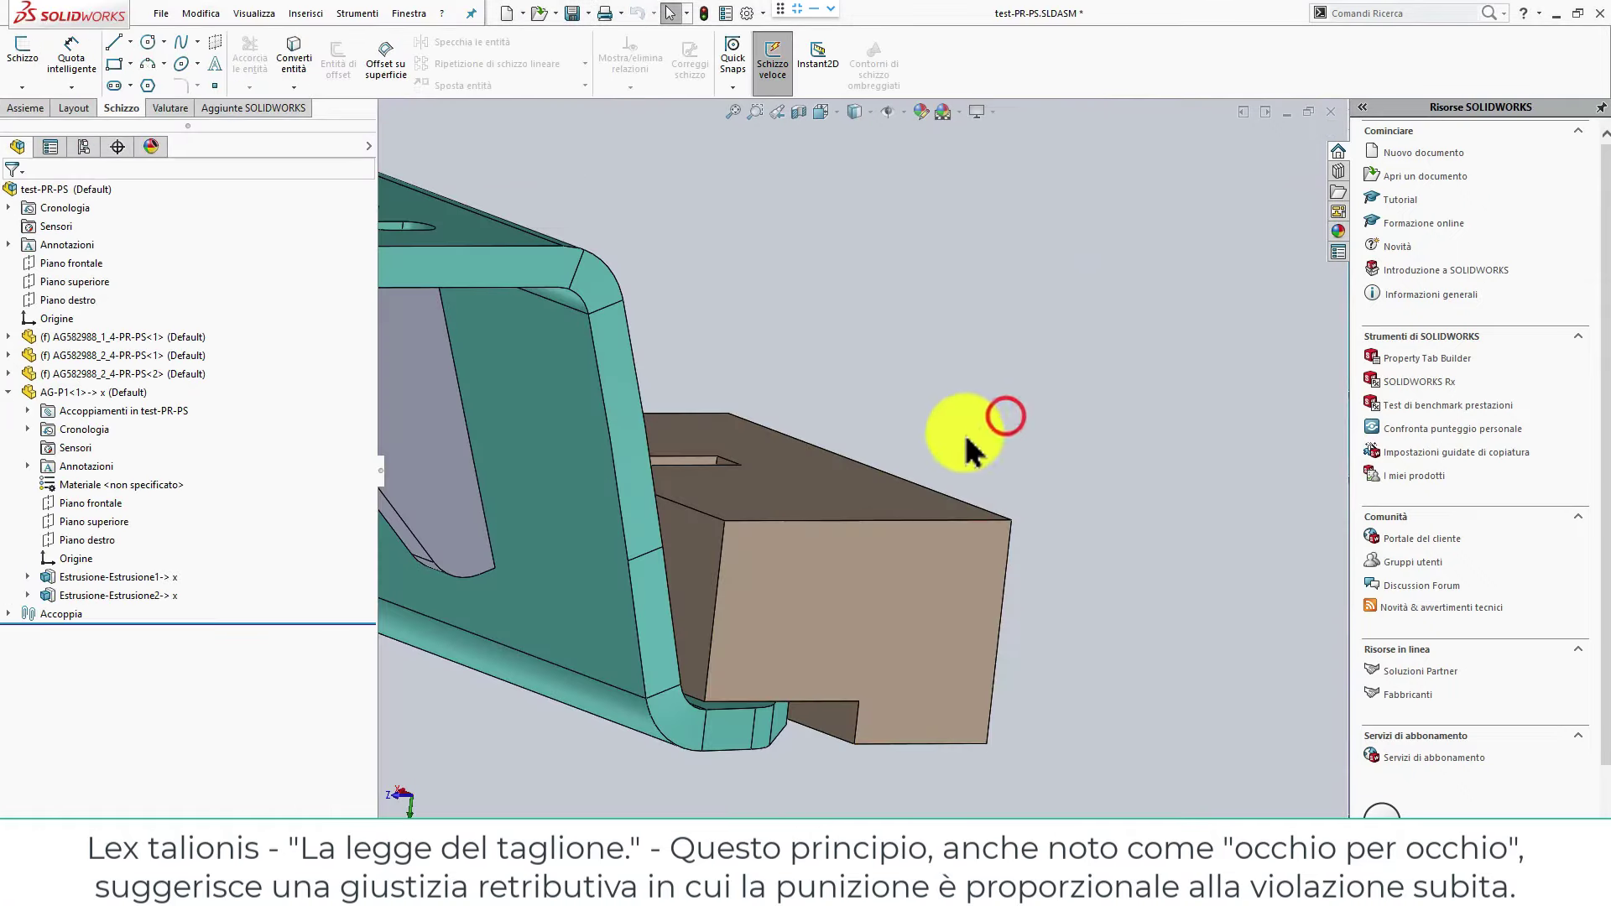
Hide the AG-P1 block and zoom in to inspect the bracket underneath.
{"action": "left_click", "coordinate": [944, 508]}
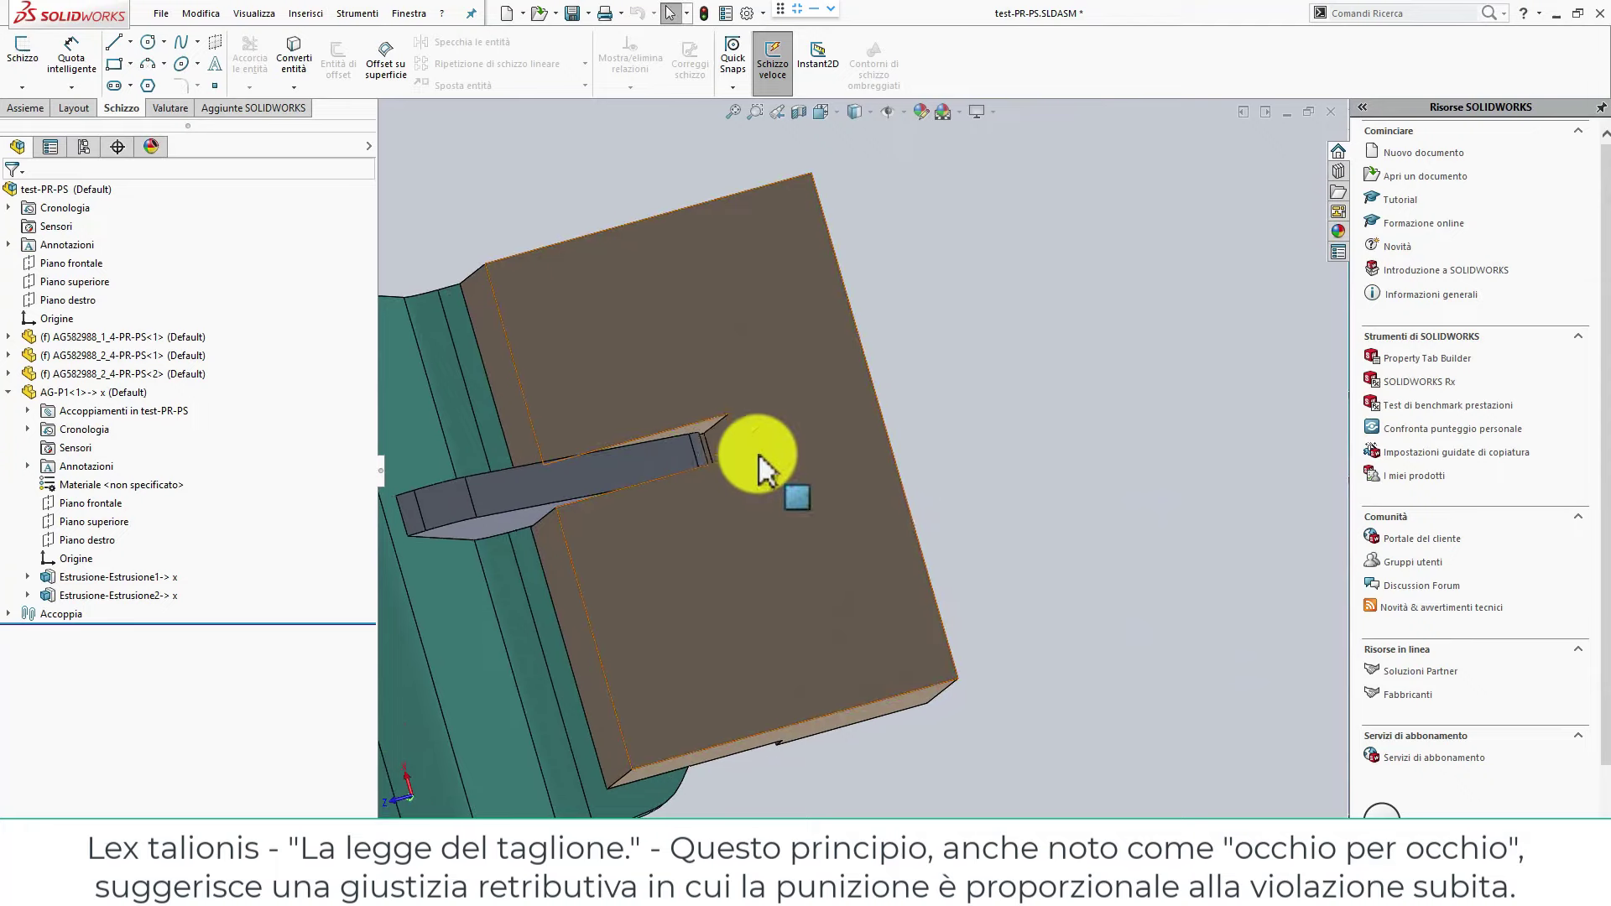
{"action": "mouse_move", "coordinate": [719, 450]}
{"action": "middle_mouse_down"}
{"action": "mouse_move", "coordinate": [688, 602]}
{"action": "mouse_move", "coordinate": [631, 174]}
{"action": "mouse_move", "coordinate": [820, 798]}
{"action": "middle_mouse_up"}
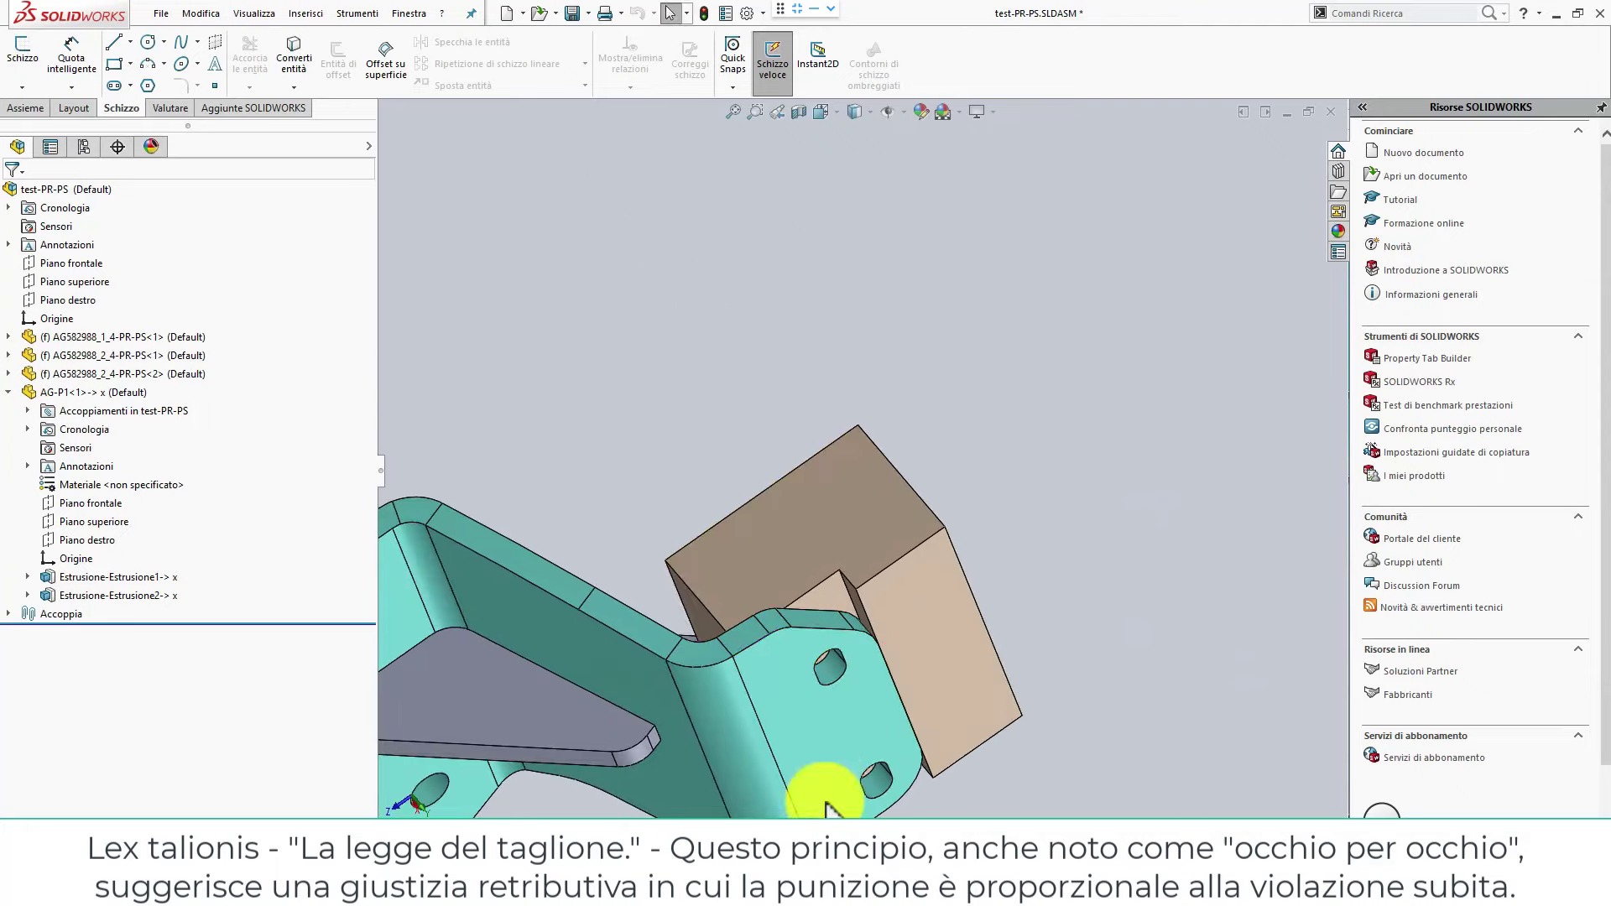
{"action": "middle_click_drag", "start_coordinate": [820, 532], "coordinate": [915, 763]}
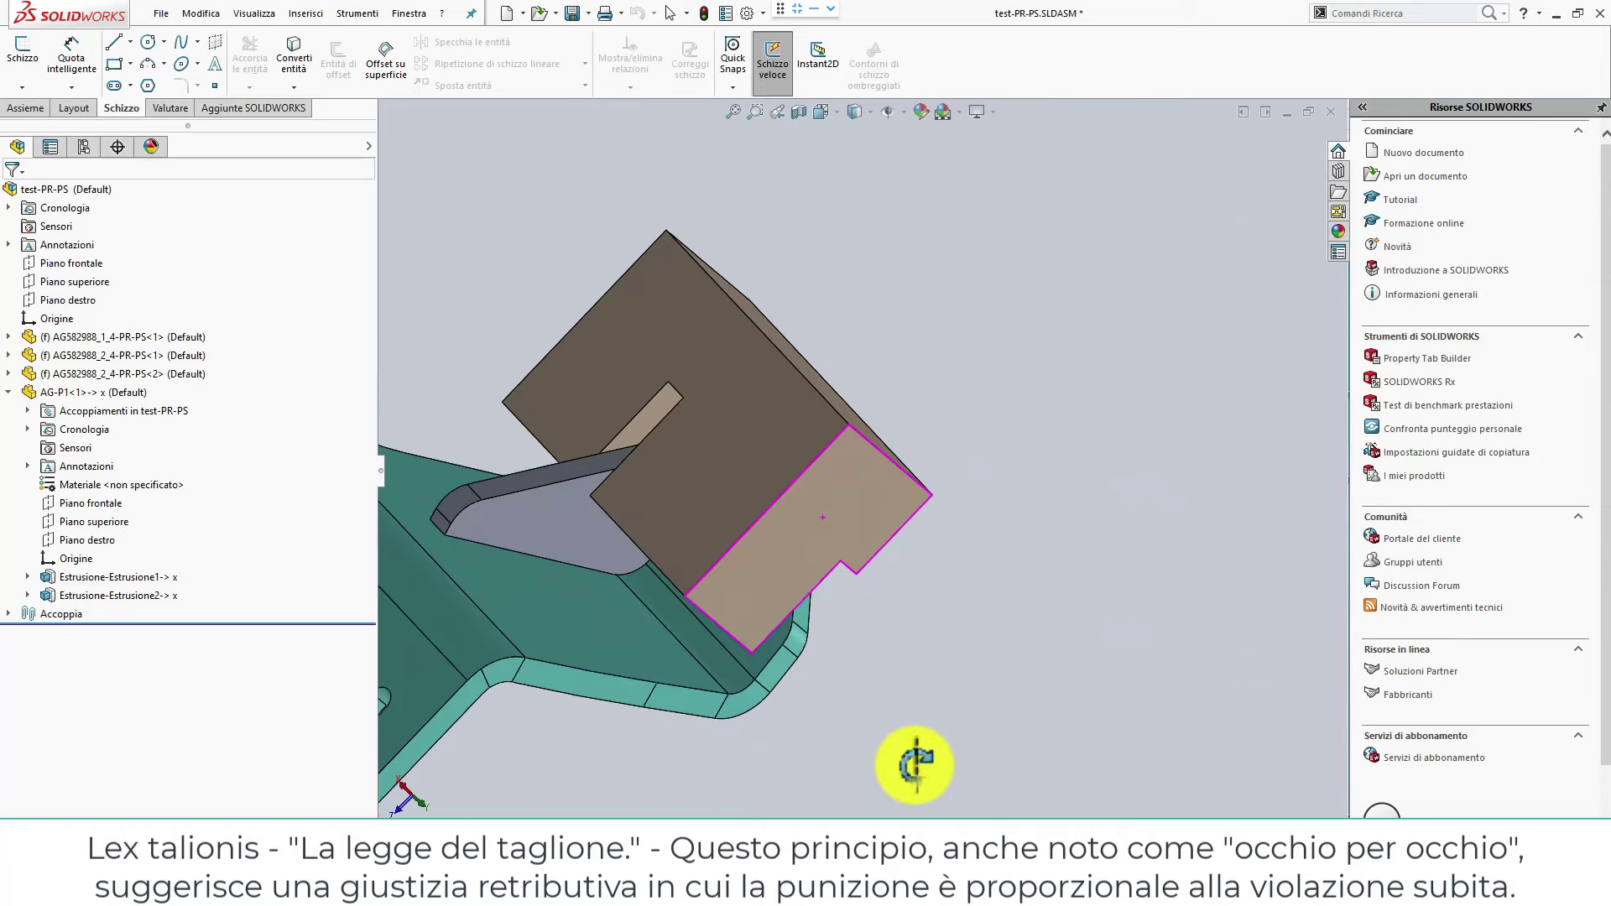
{"action": "left_click", "coordinate": [710, 477]}
{"action": "key", "text": "Tab"}
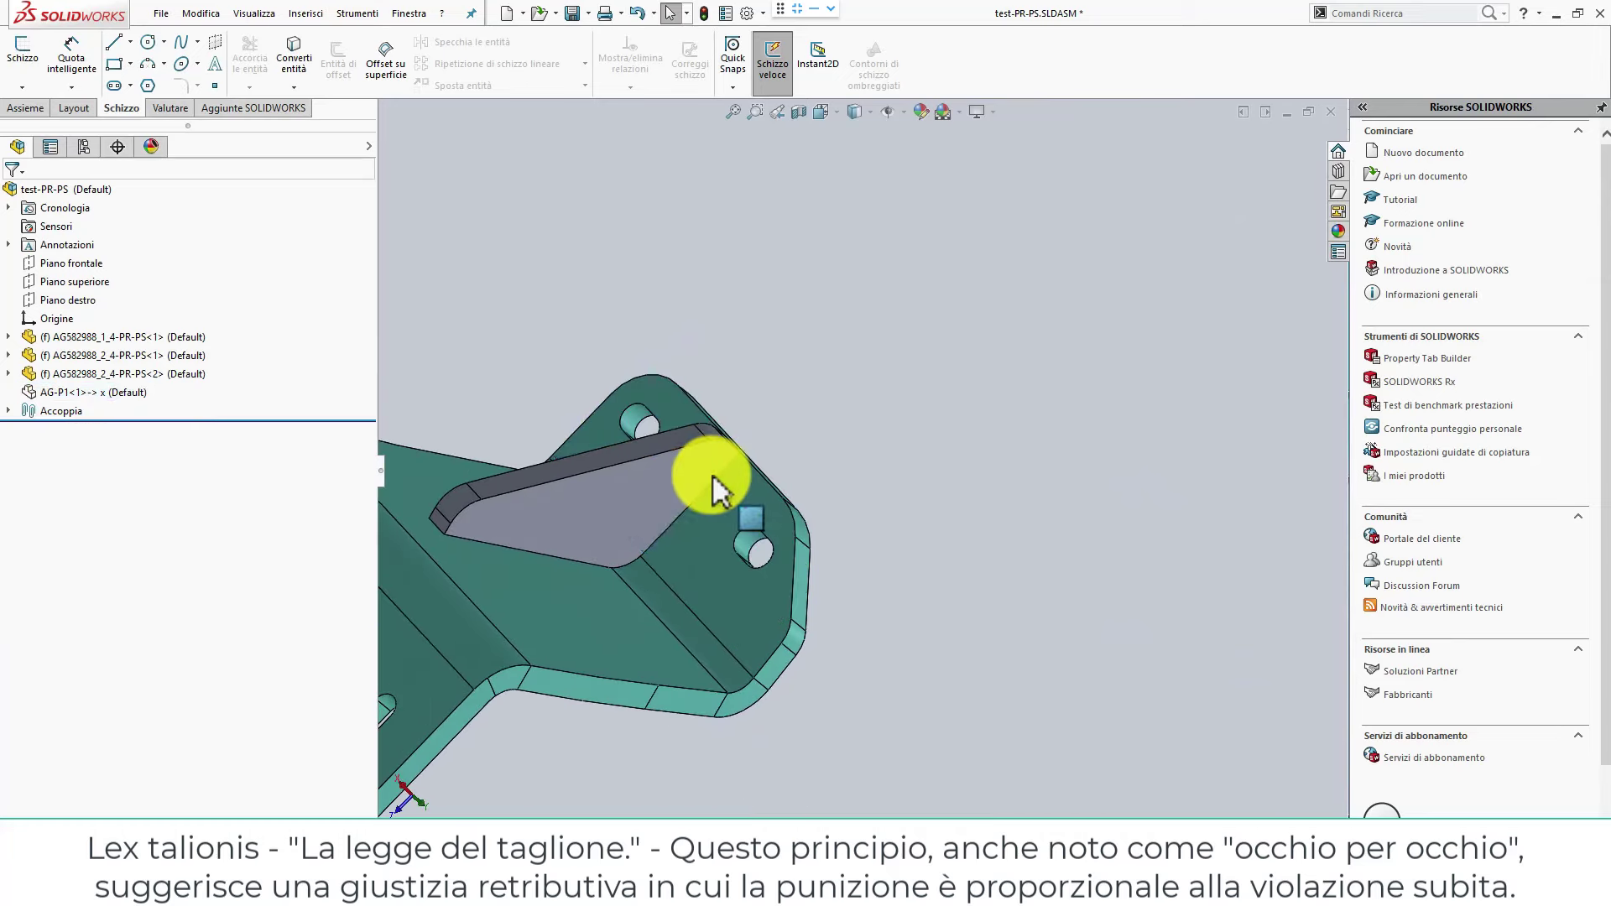
{"action": "scroll", "coordinate": [749, 491], "scroll_direction": "down", "scroll_amount": 2}
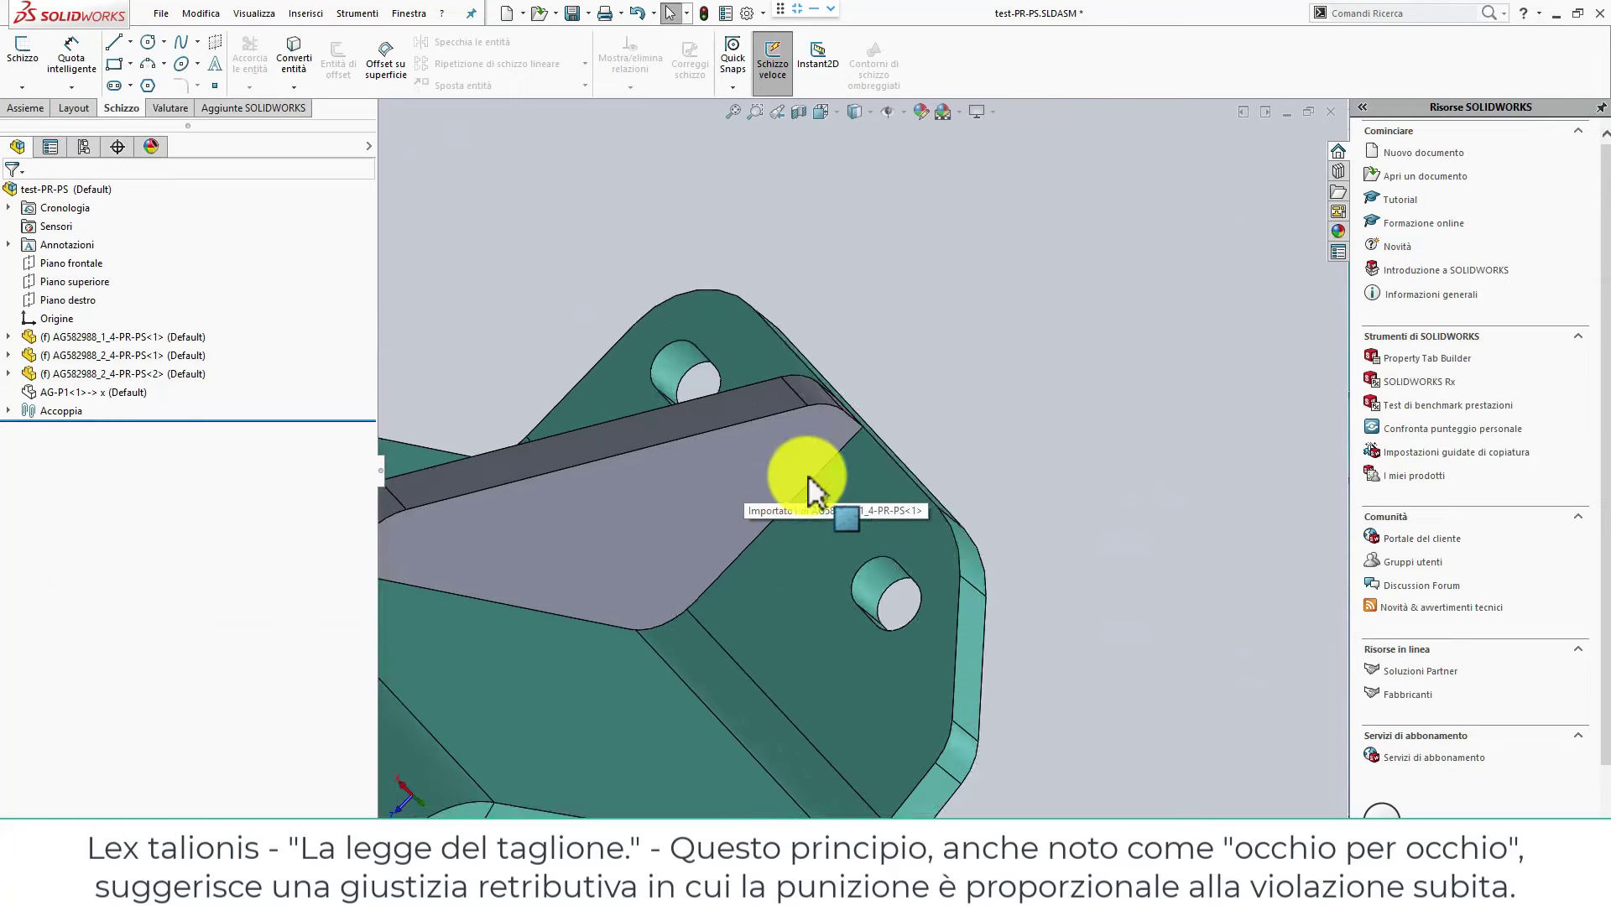
{"action": "scroll", "coordinate": [809, 475], "scroll_direction": "down", "scroll_amount": 2}
{"action": "scroll", "coordinate": [838, 478], "scroll_direction": "down", "scroll_amount": 2}
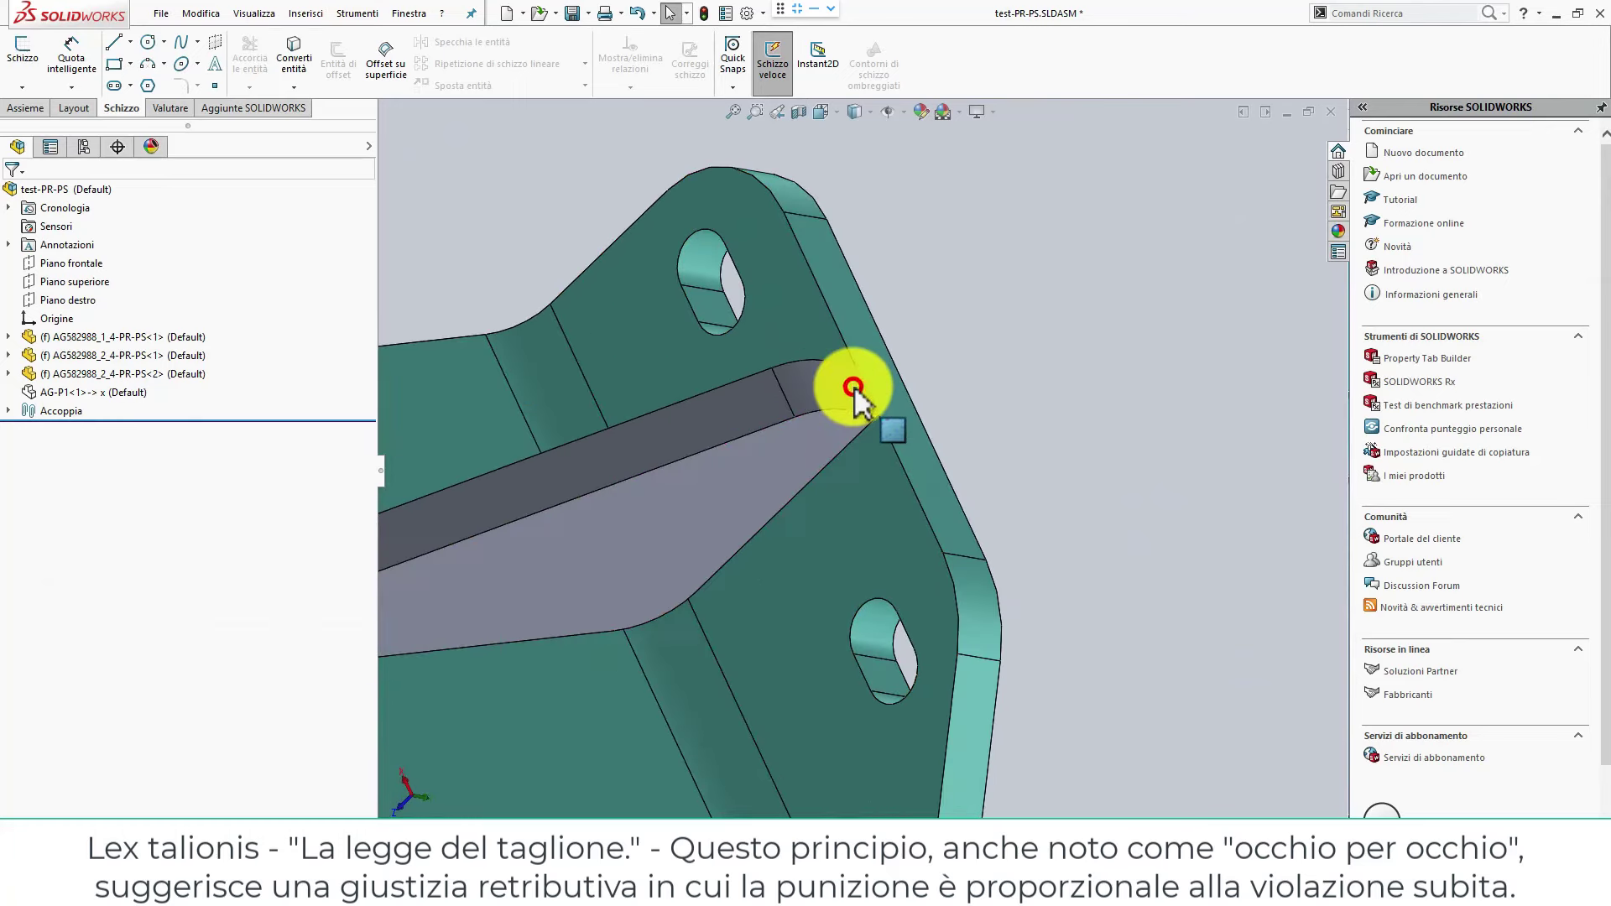
{"action": "left_click", "coordinate": [852, 411]}
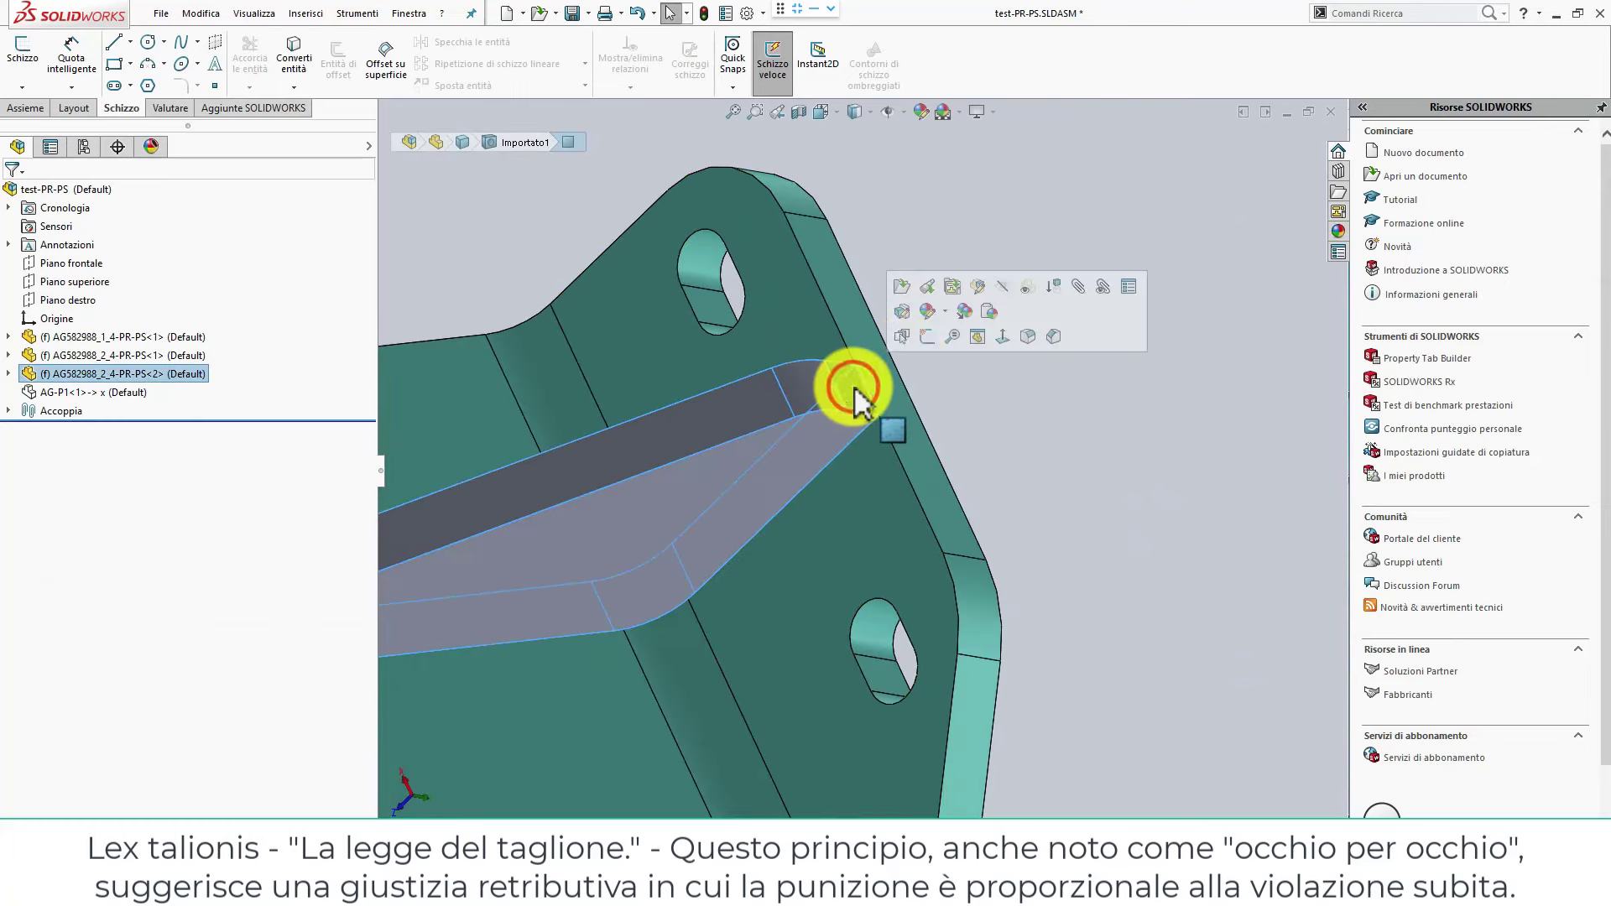
{"action": "left_click", "coordinate": [966, 447]}
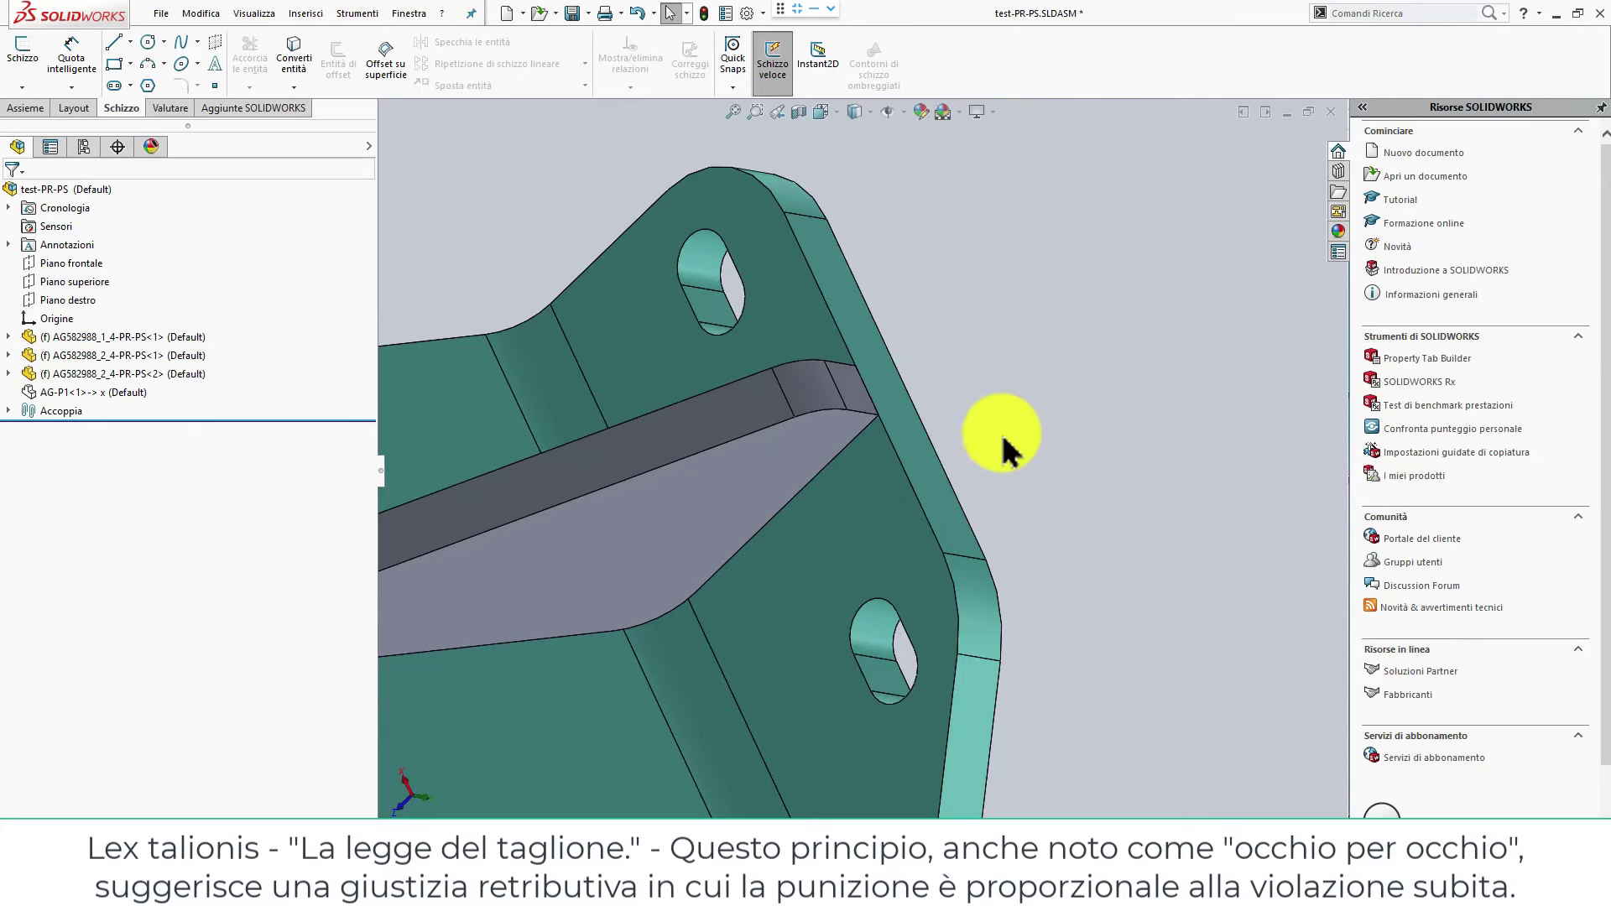
Show the hidden AG-P1 block again from the assembly tree.
{"action": "left_click", "coordinate": [73, 390]}
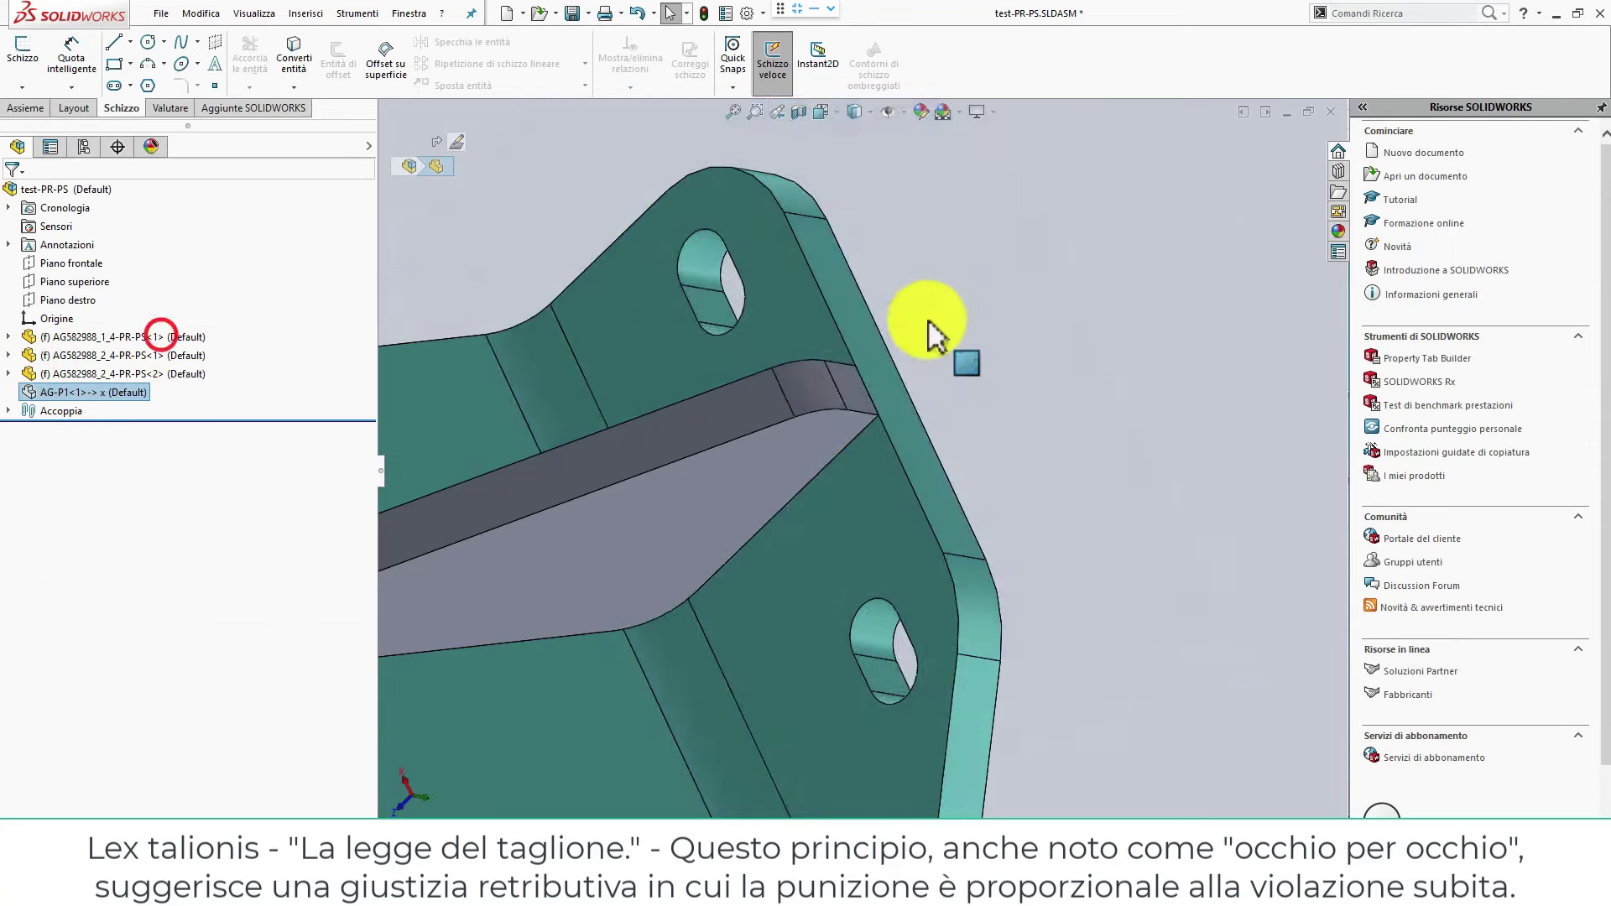
{"action": "left_click", "coordinate": [1155, 327]}
{"action": "left_click", "coordinate": [759, 347]}
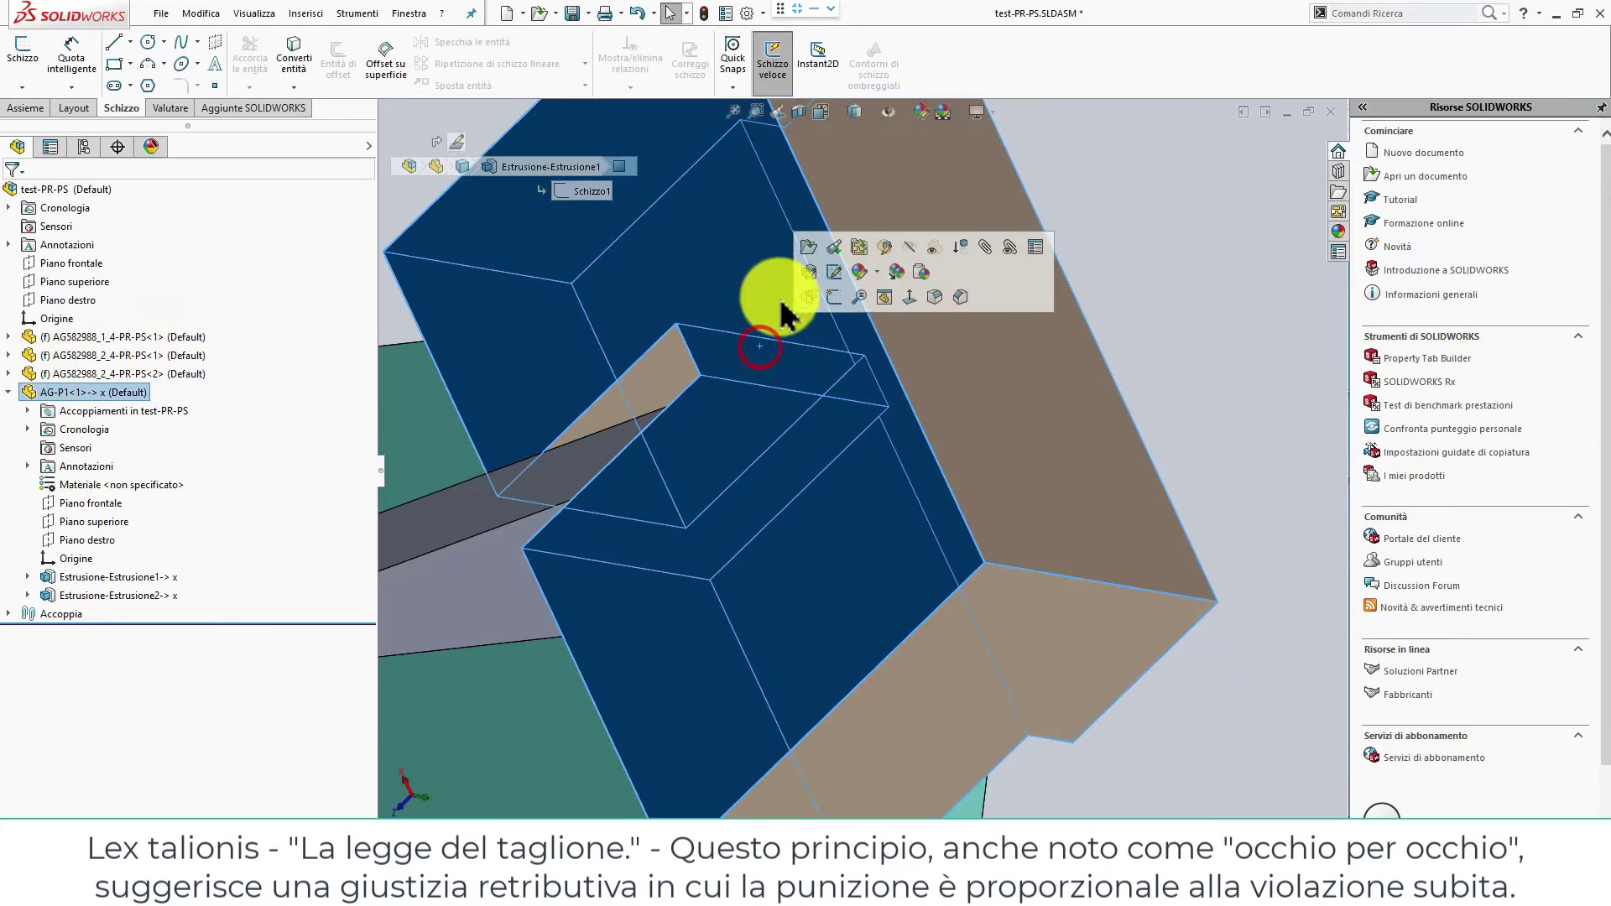
Sketch on the slot face of AG-P1 and convert its edges into sketch lines.
{"action": "left_click", "coordinate": [833, 248]}
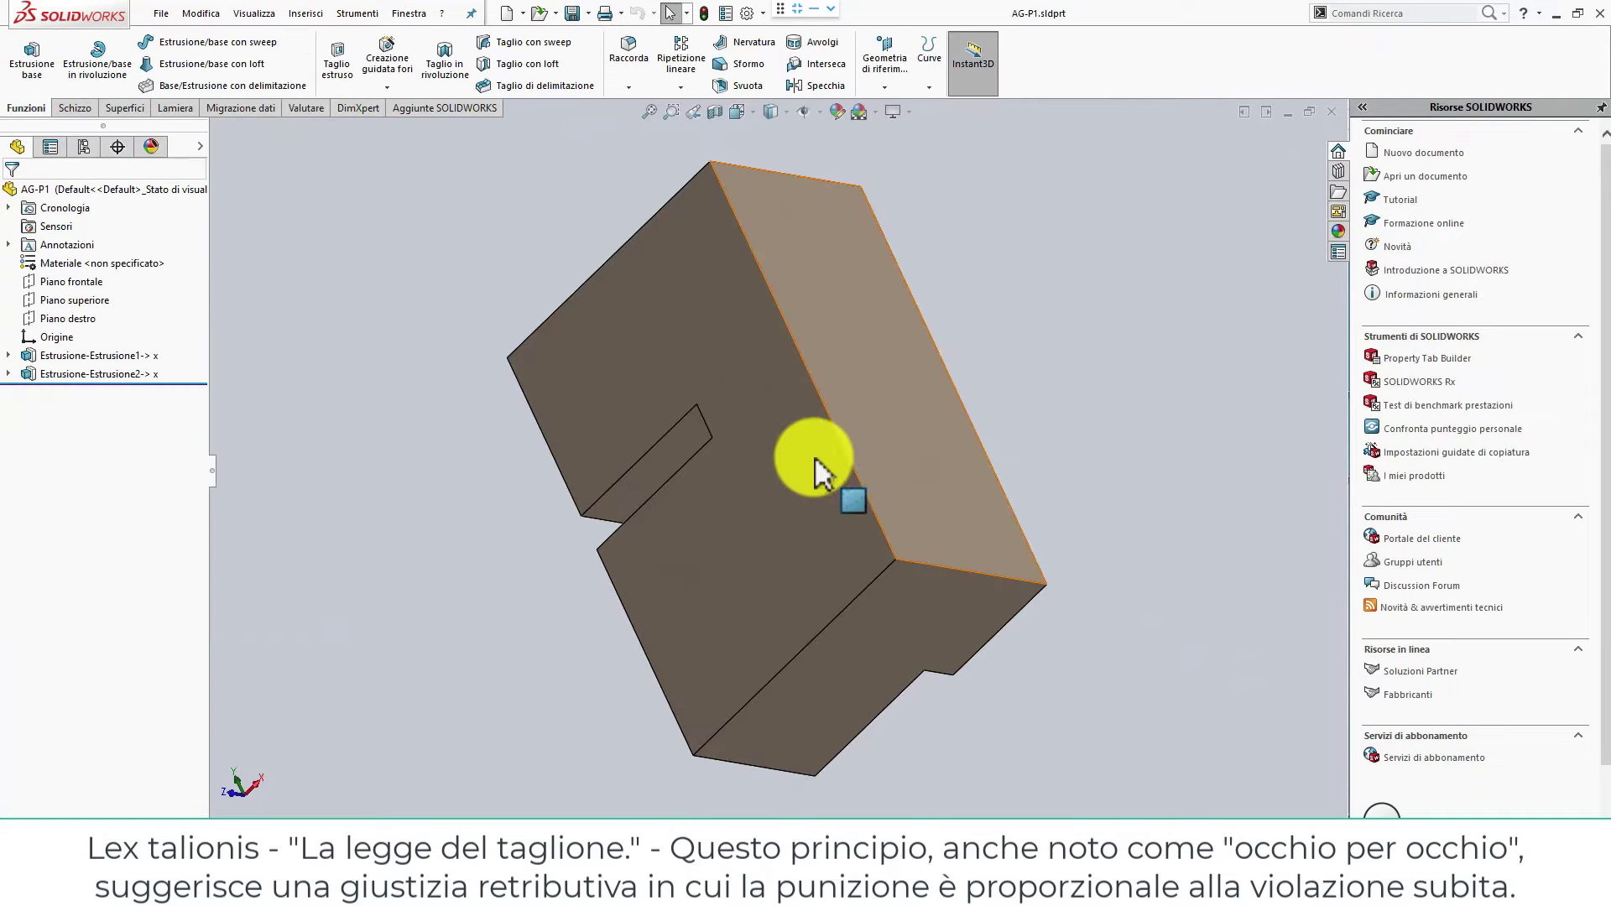
{"action": "mouse_move", "coordinate": [820, 467]}
{"action": "middle_mouse_down"}
{"action": "mouse_move", "coordinate": [780, 438]}
{"action": "mouse_move", "coordinate": [761, 479]}
{"action": "middle_mouse_up"}
{"action": "scroll", "coordinate": [773, 478], "scroll_direction": "down", "scroll_amount": 2}
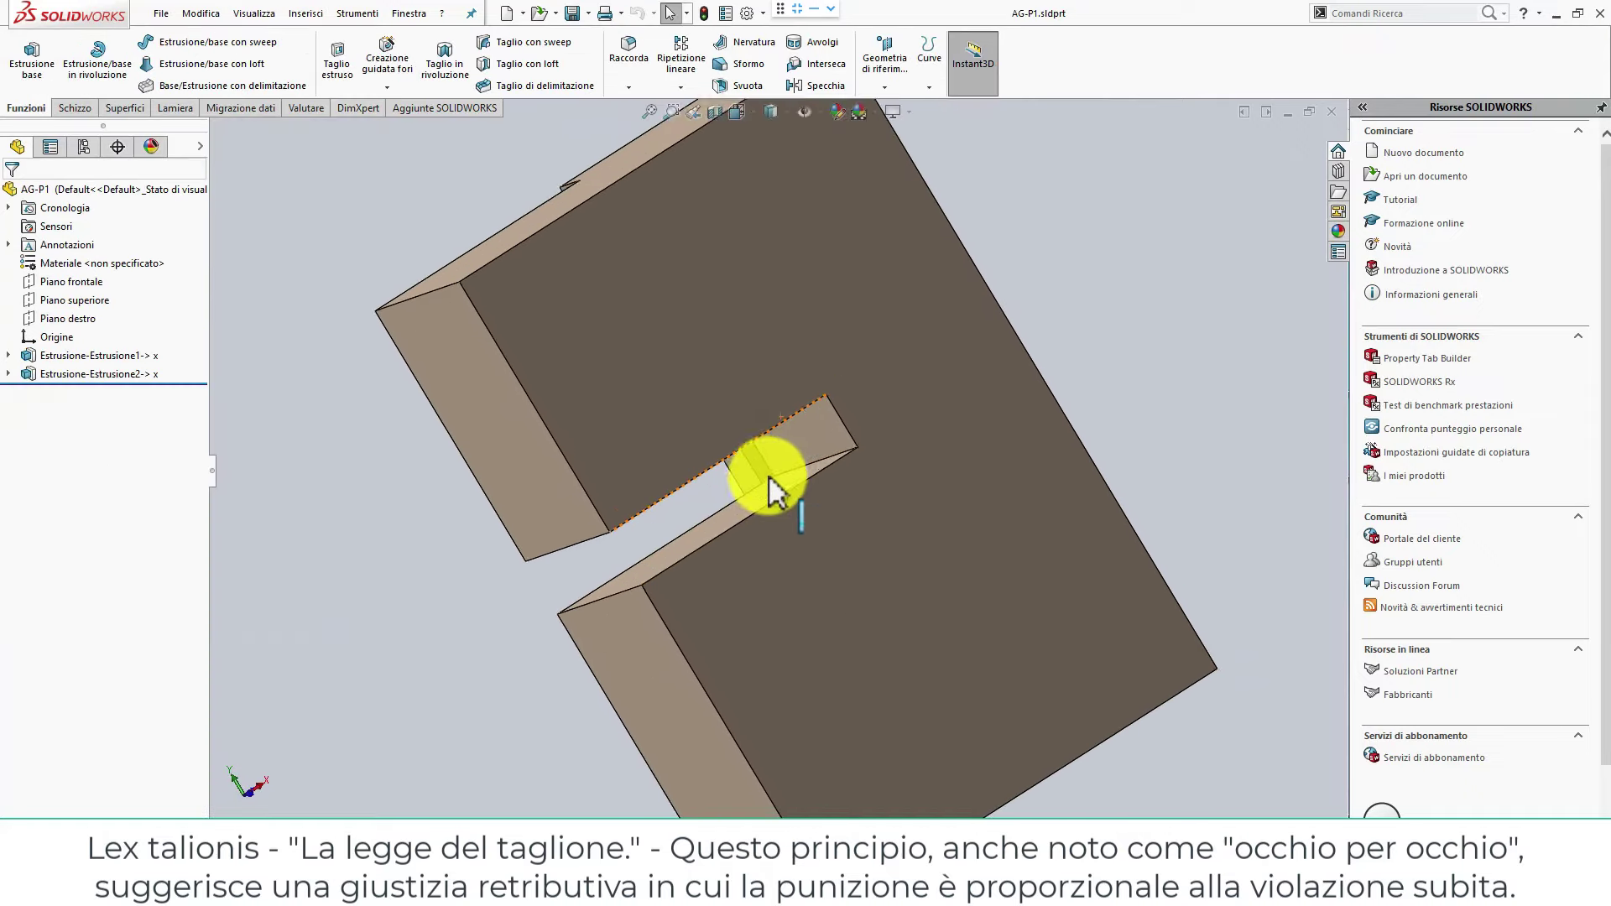
{"action": "scroll", "coordinate": [768, 470], "scroll_direction": "down", "scroll_amount": 2}
{"action": "left_click", "coordinate": [753, 453]}
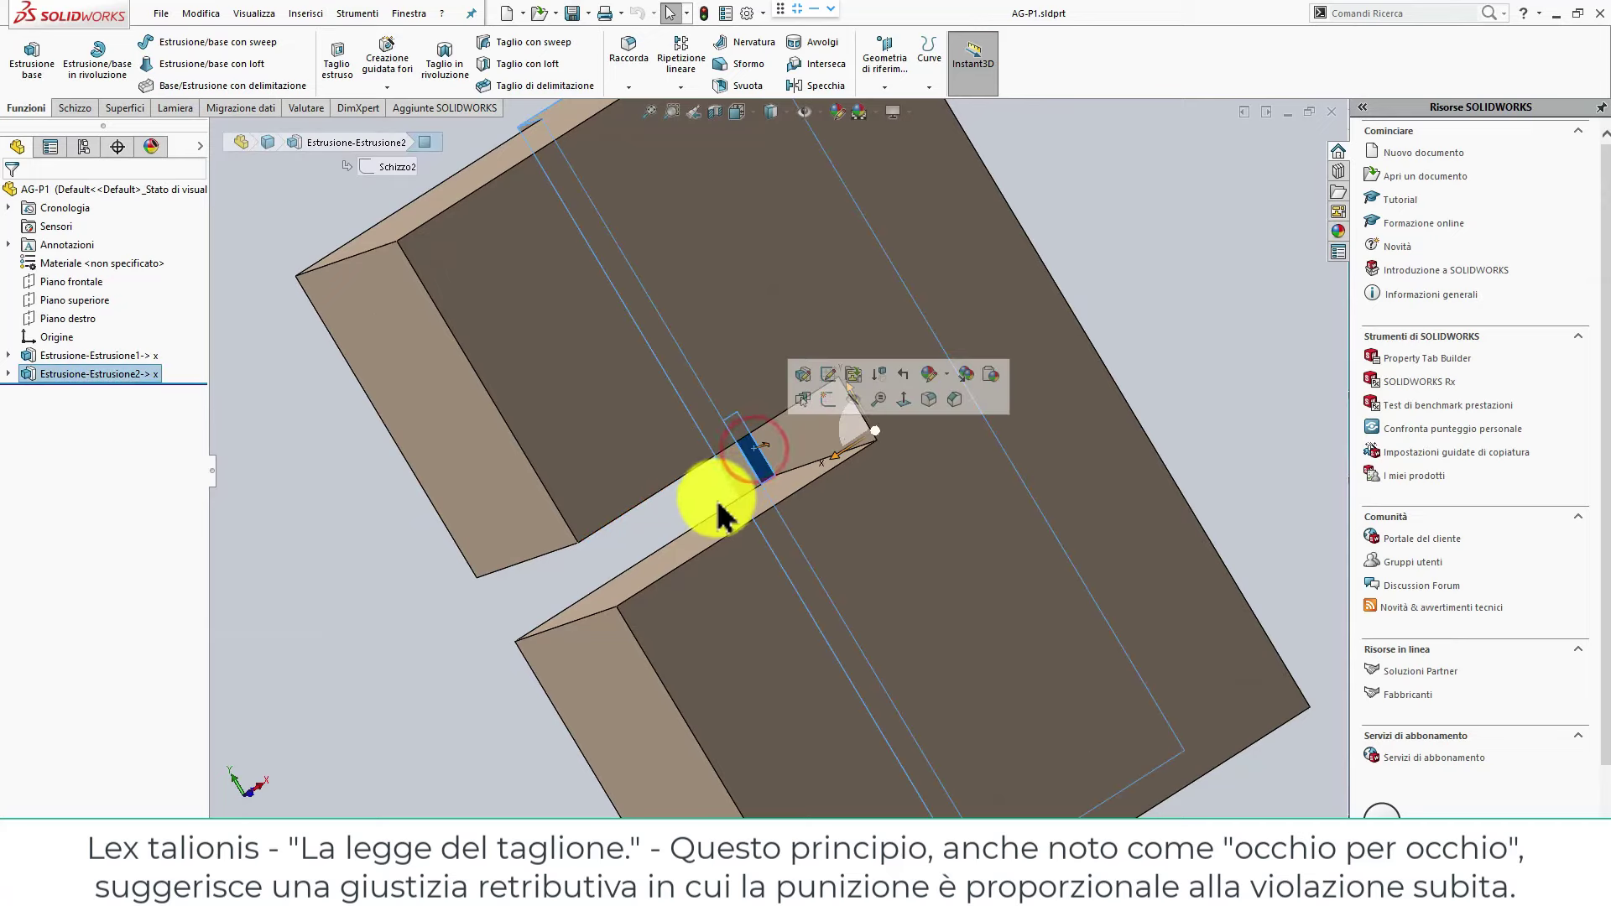
{"action": "left_click", "coordinate": [716, 499]}
{"action": "left_click", "coordinate": [748, 454]}
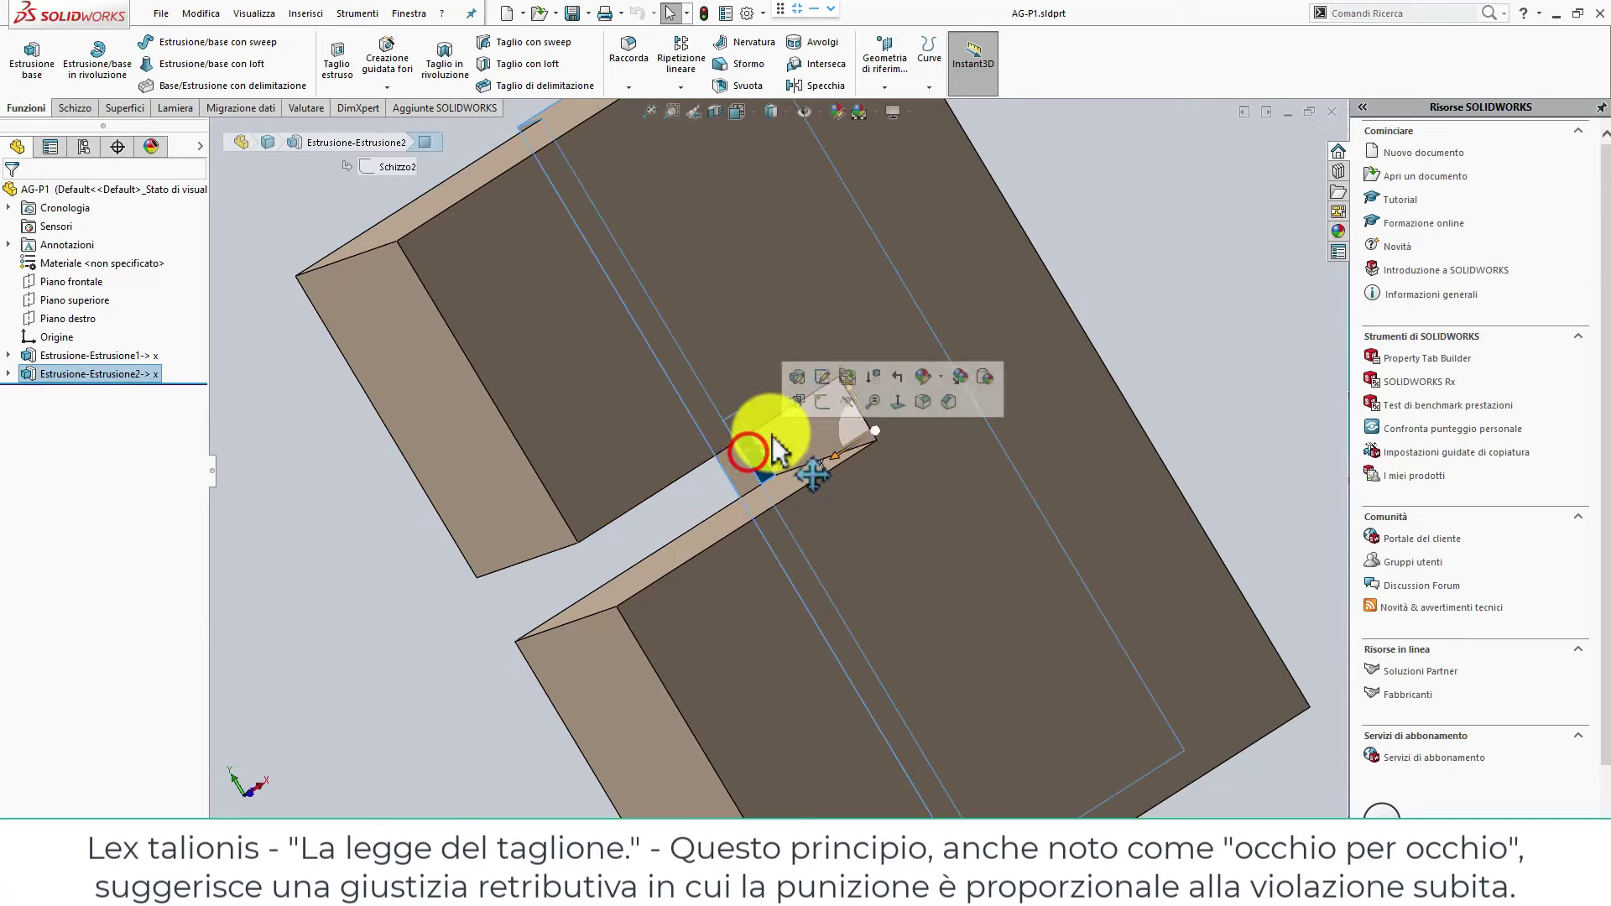
{"action": "left_click", "coordinate": [829, 401]}
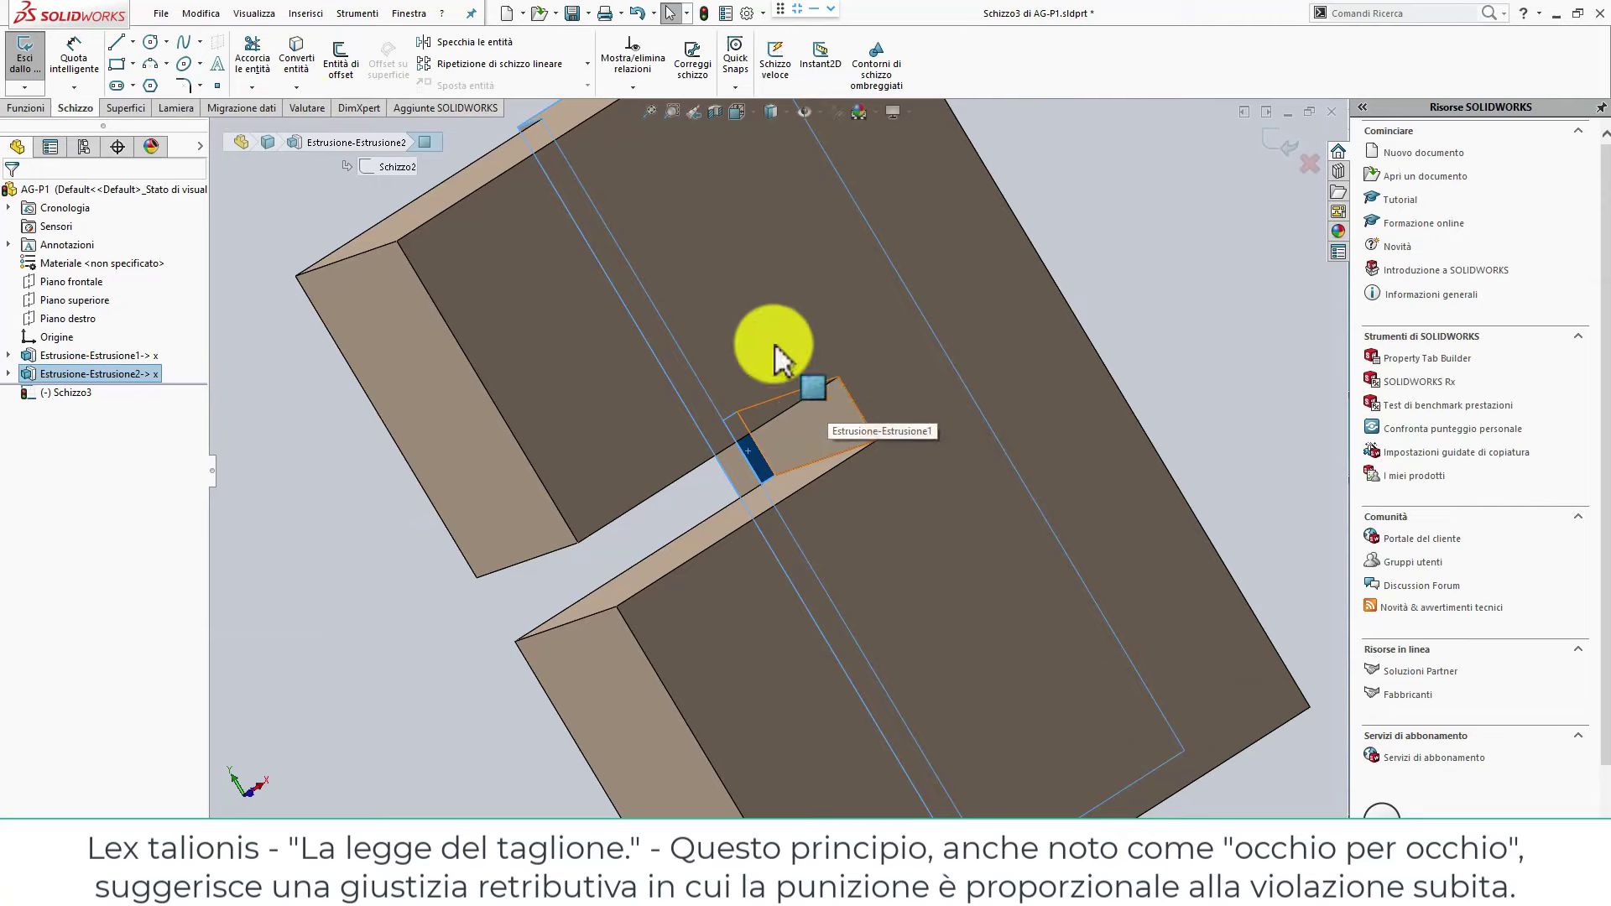
{"action": "left_click", "coordinate": [301, 67]}
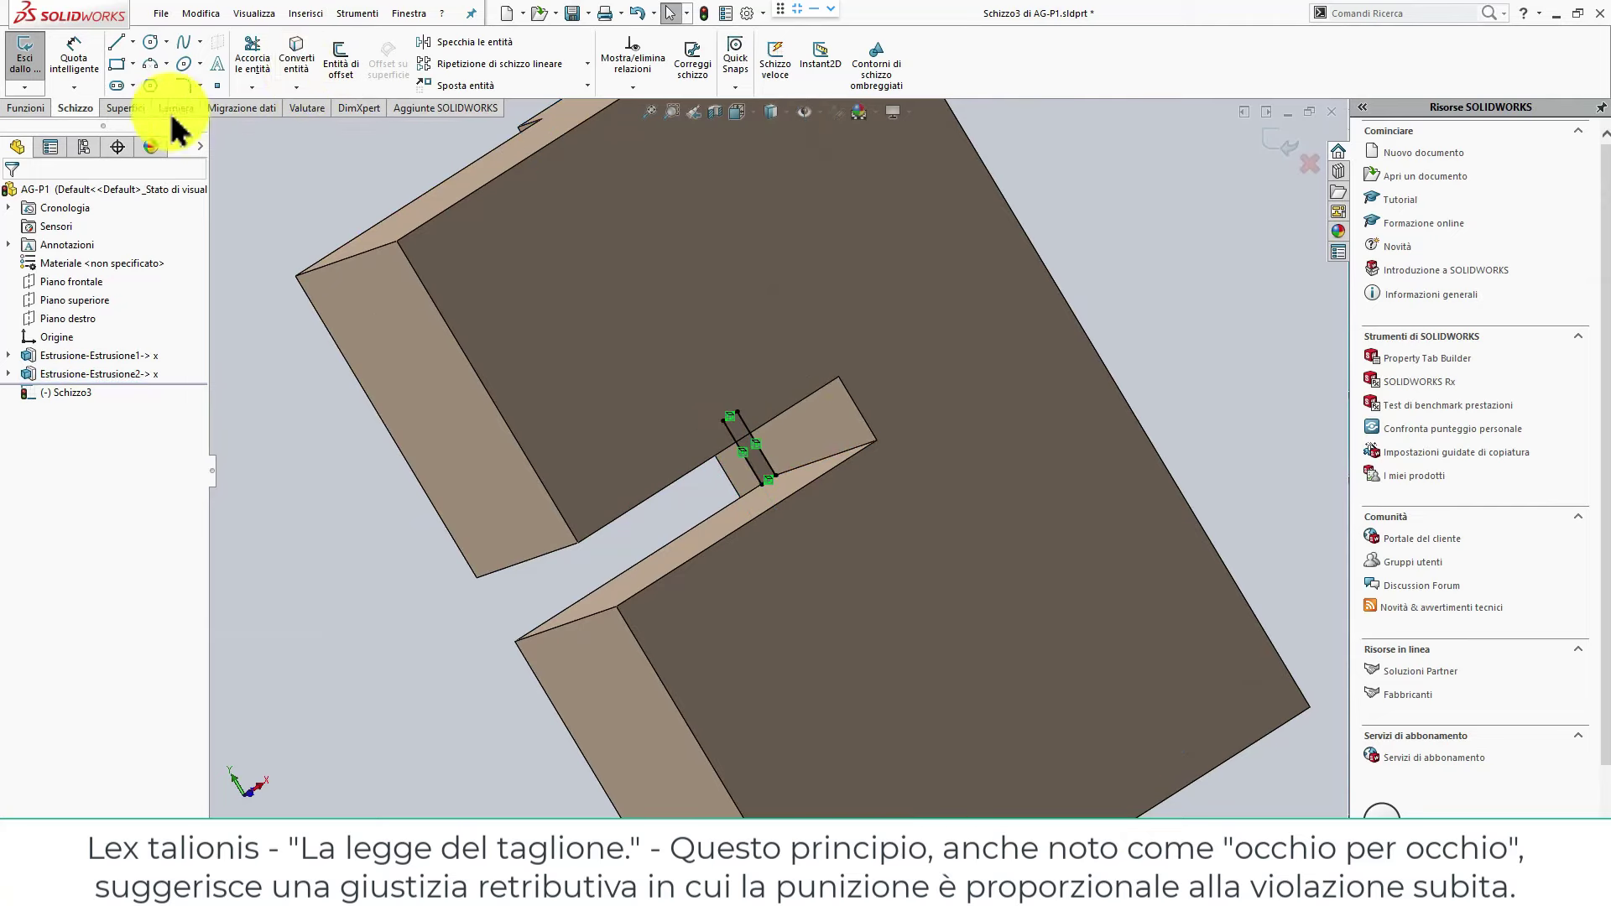
Cut the sketch as a Through All extruded cut.
{"action": "left_click", "coordinate": [44, 109]}
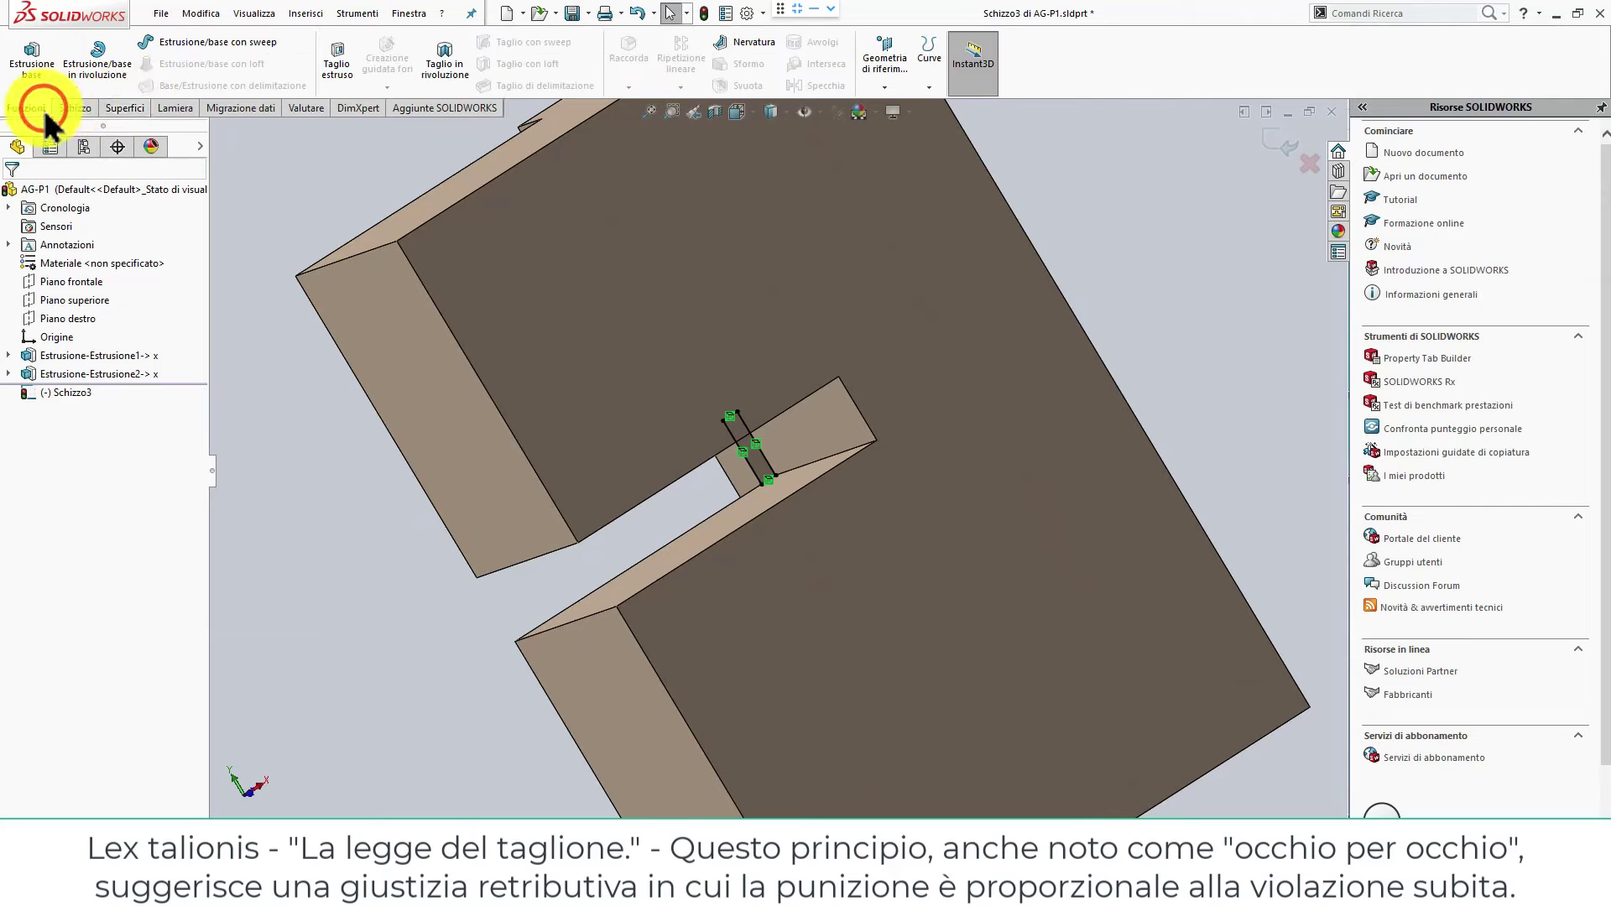
{"action": "left_click", "coordinate": [337, 67]}
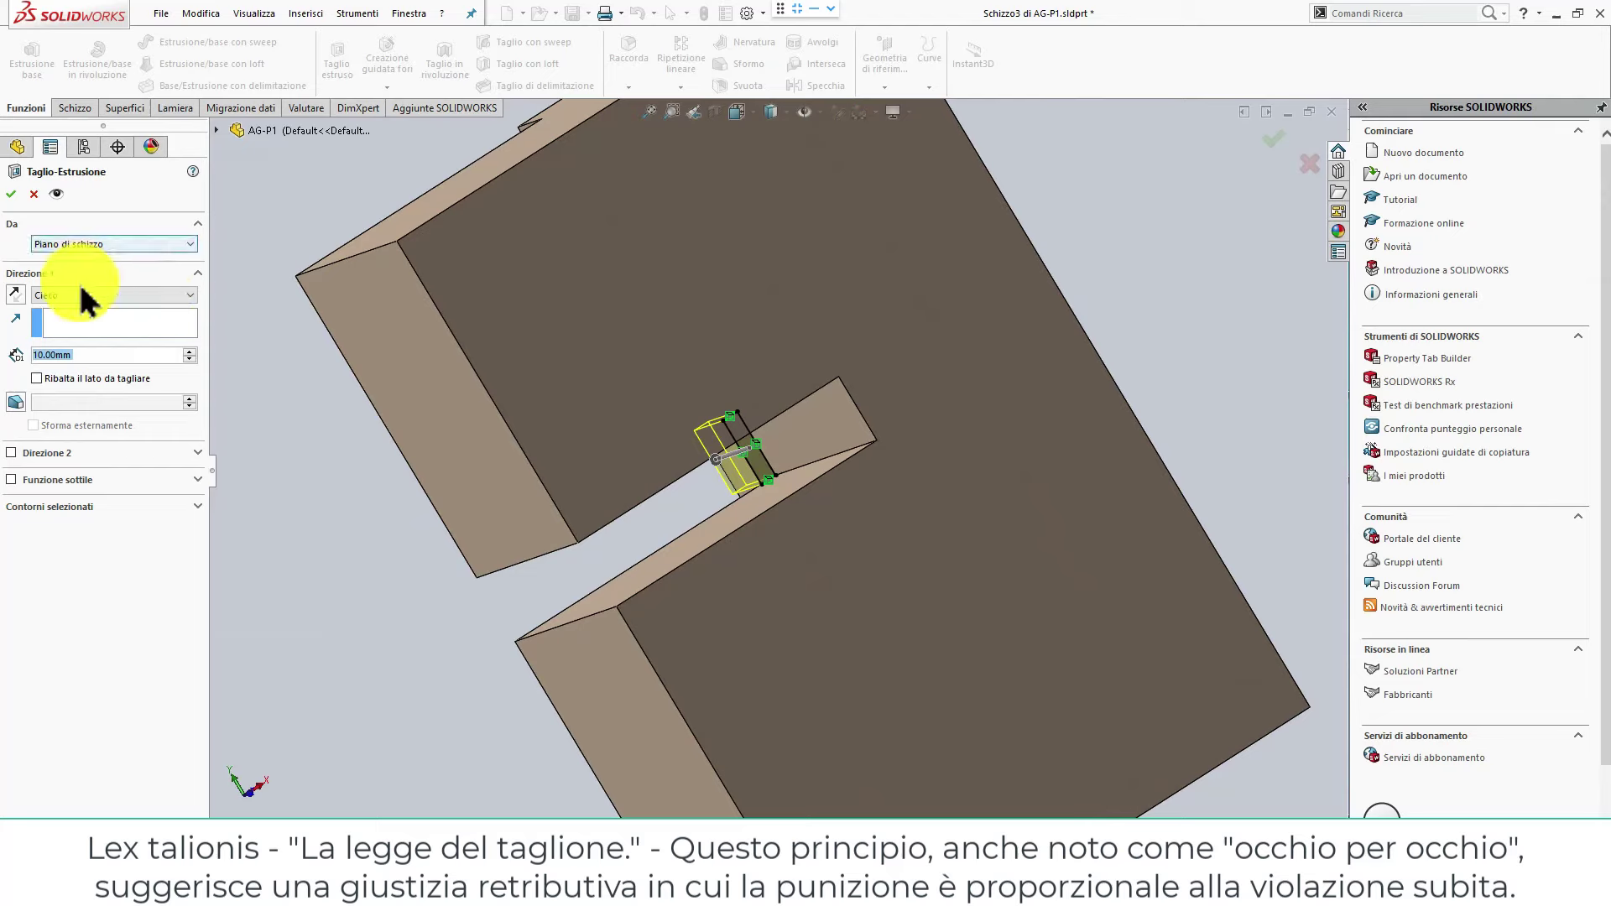
{"action": "left_click", "coordinate": [80, 298]}
{"action": "left_click", "coordinate": [70, 322]}
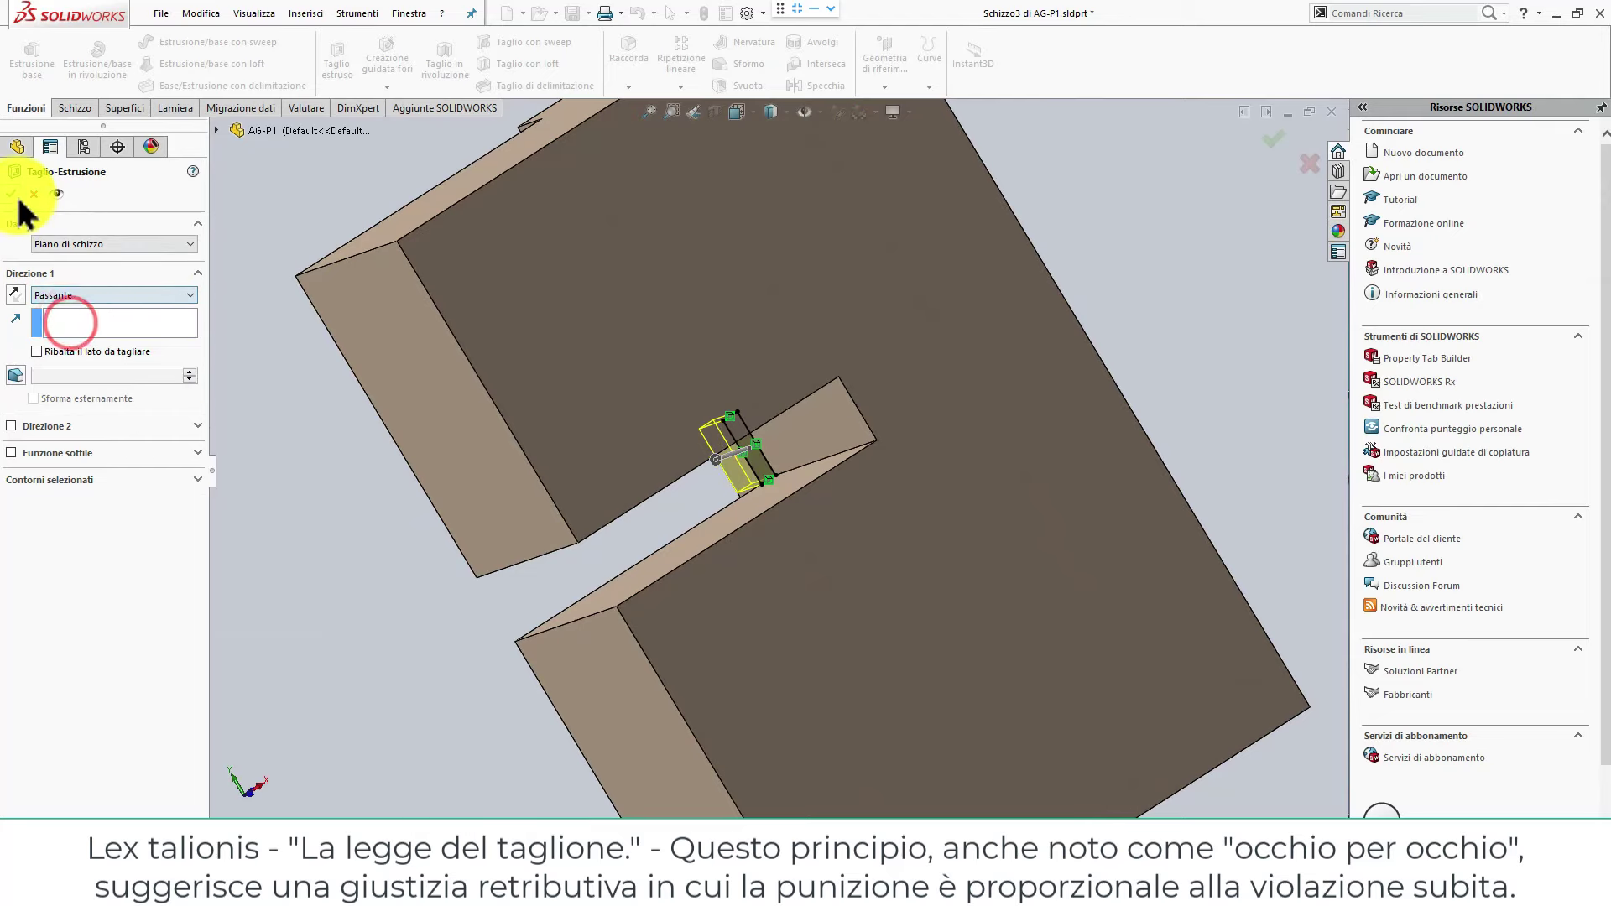
{"action": "left_click", "coordinate": [1210, 220]}
Measure the slot edge at 8.40 mm and close the part.
{"action": "mouse_move", "coordinate": [798, 468]}
{"action": "middle_mouse_down"}
{"action": "mouse_move", "coordinate": [838, 396]}
{"action": "mouse_move", "coordinate": [999, 316]}
{"action": "mouse_move", "coordinate": [978, 384]}
{"action": "middle_mouse_up"}
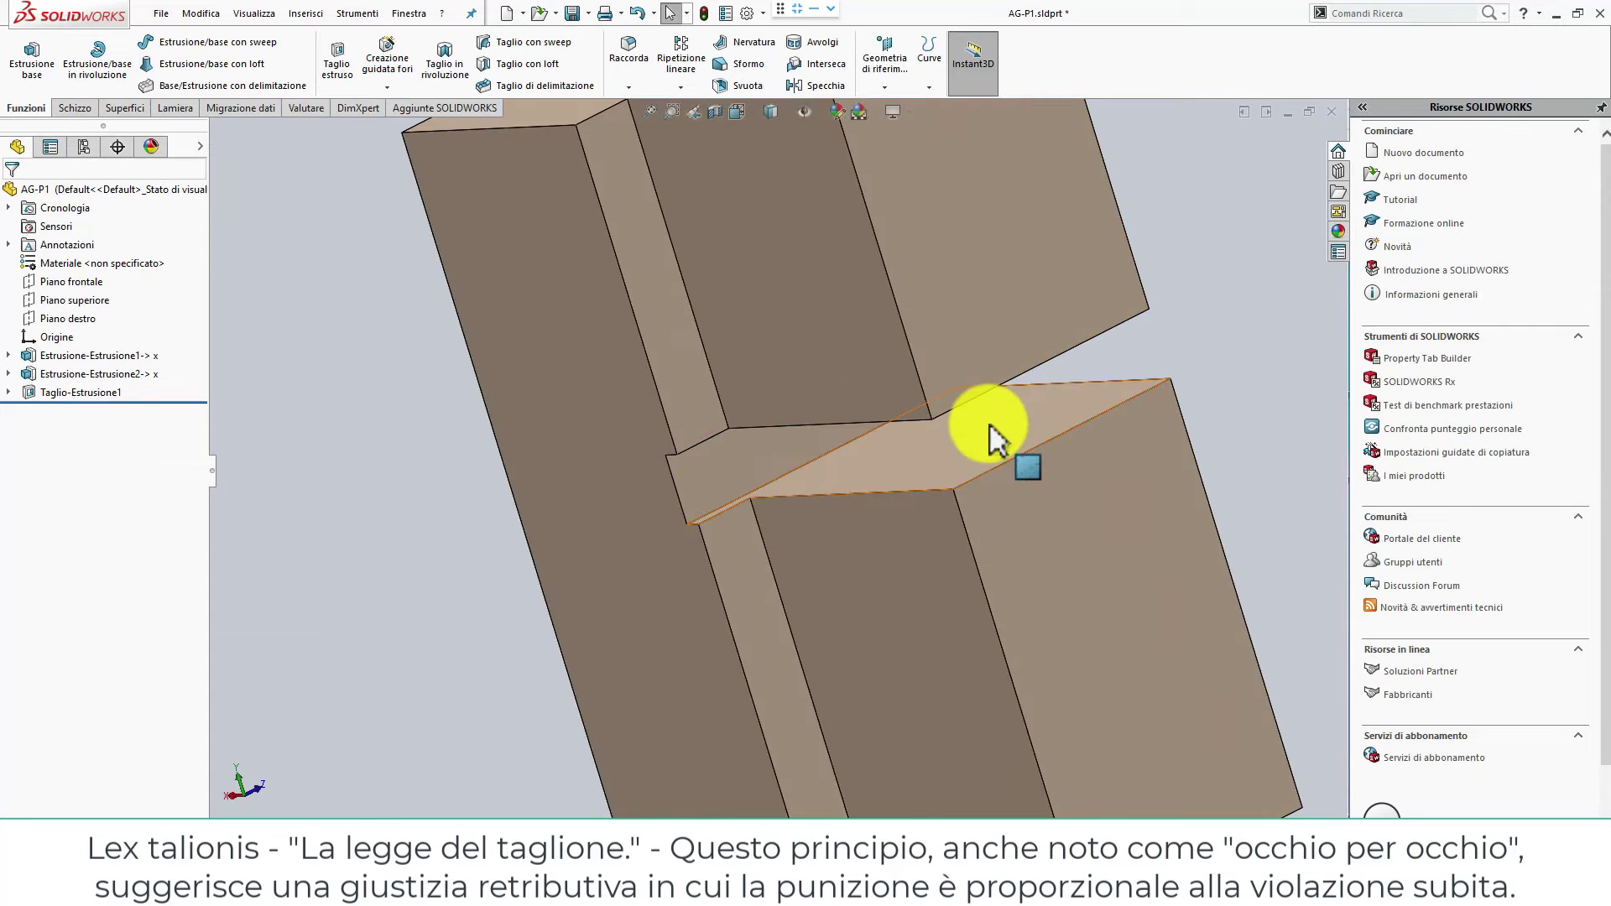
{"action": "left_click", "coordinate": [672, 466]}
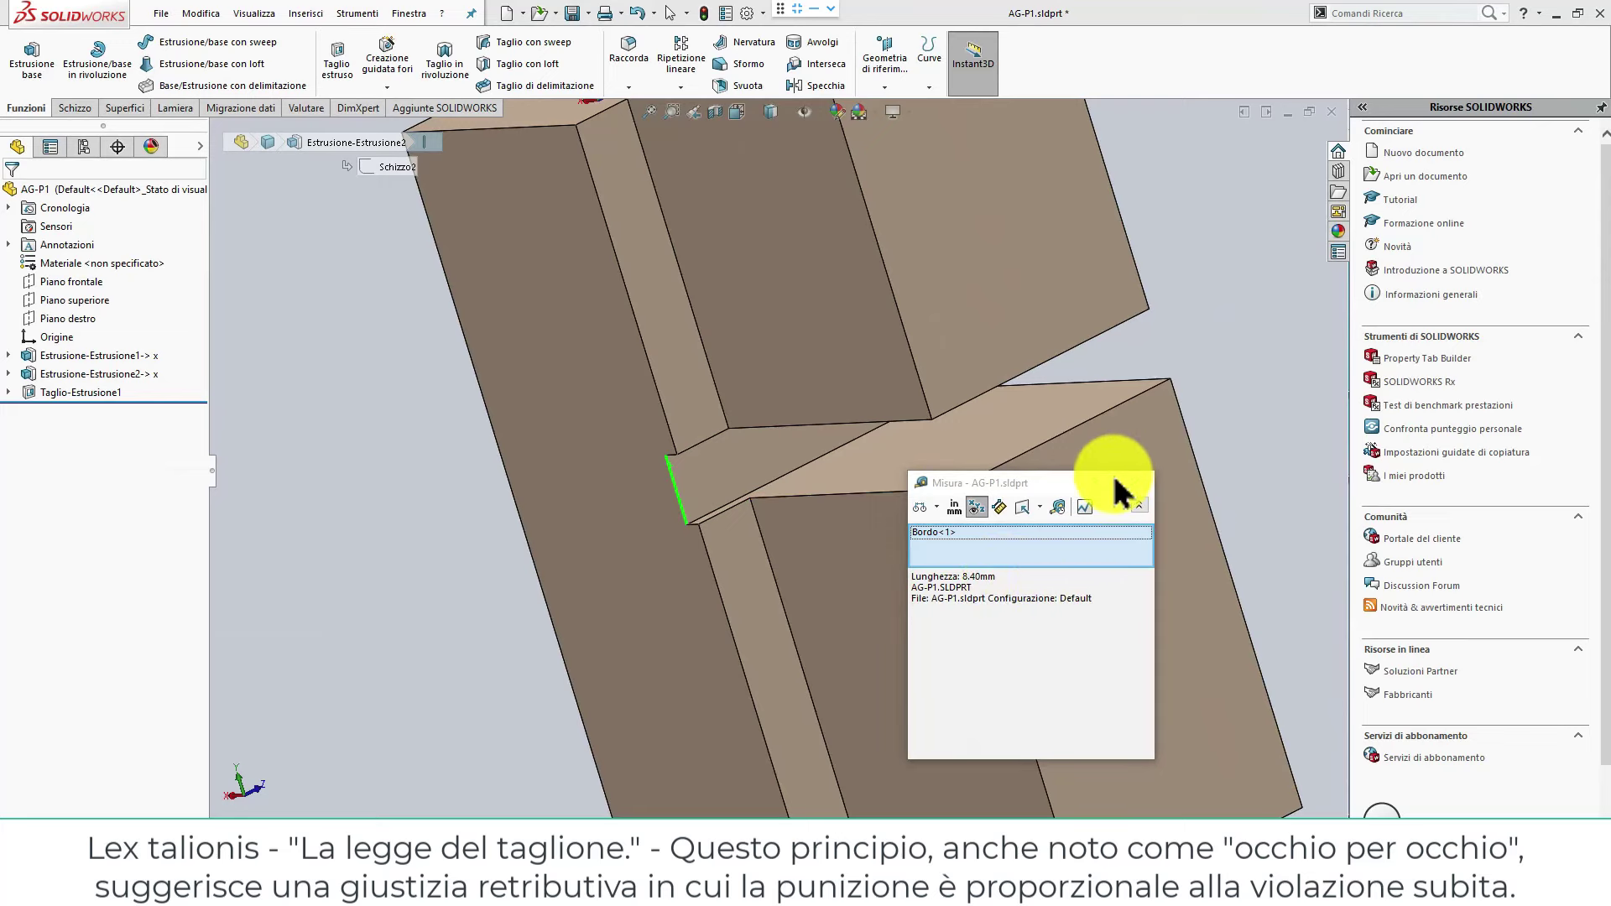
{"action": "left_click", "coordinate": [1142, 484]}
{"action": "left_click", "coordinate": [1187, 360]}
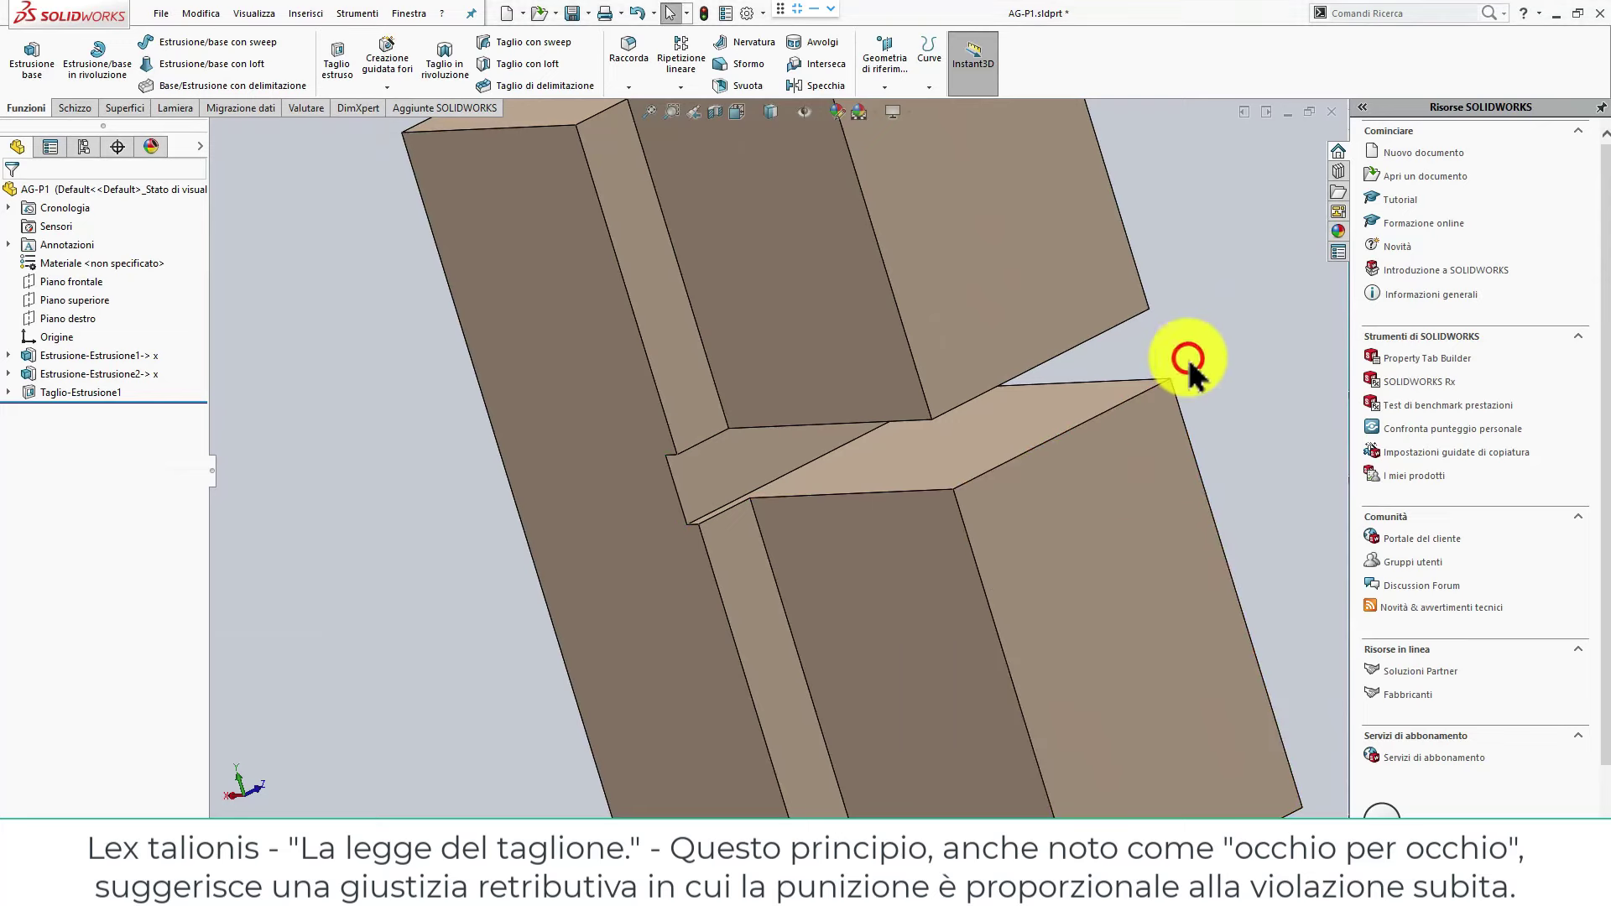
{"action": "key", "text": "ctrl+w"}
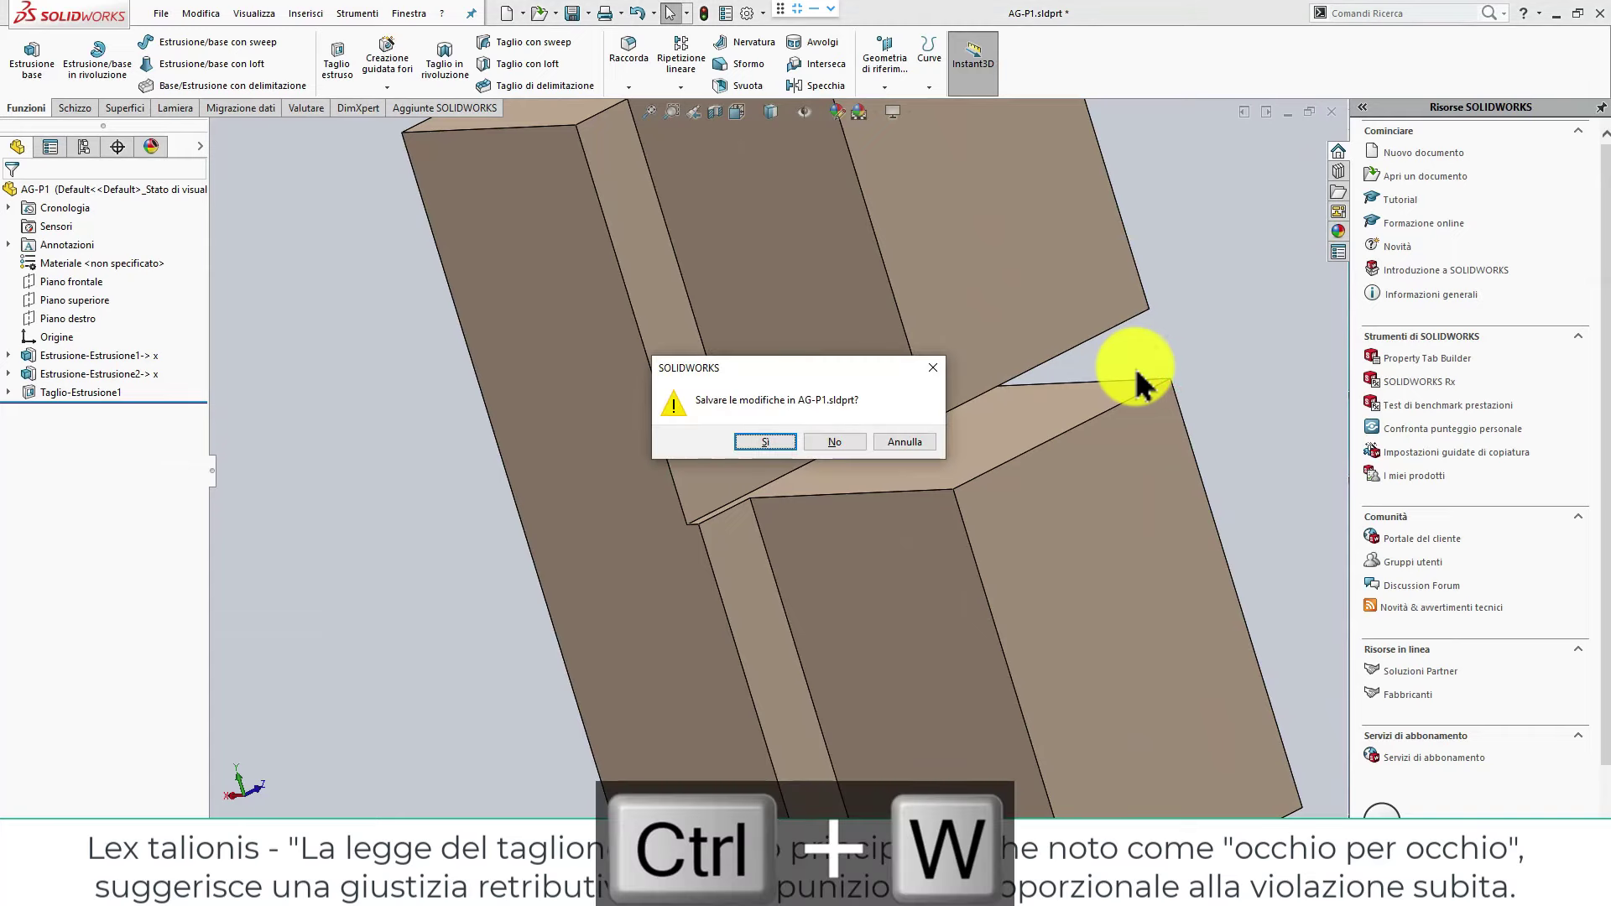
Save AG-P1, reopen it from the assembly to check the slot, and close it.
{"action": "left_click", "coordinate": [767, 441]}
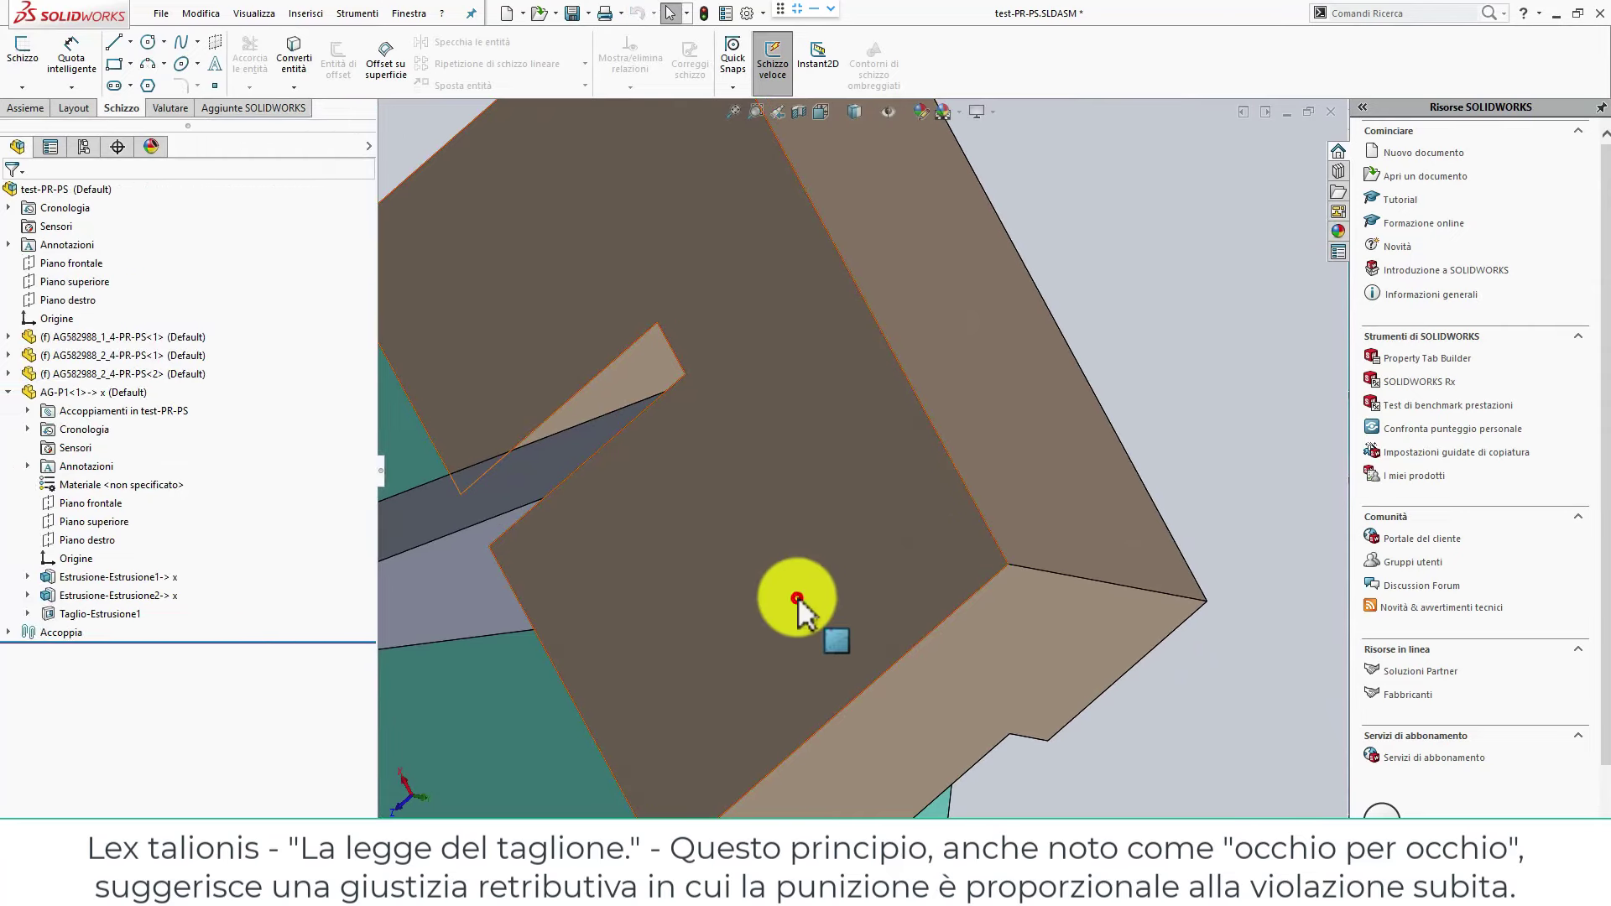
{"action": "left_click", "coordinate": [796, 598]}
{"action": "left_click", "coordinate": [847, 503]}
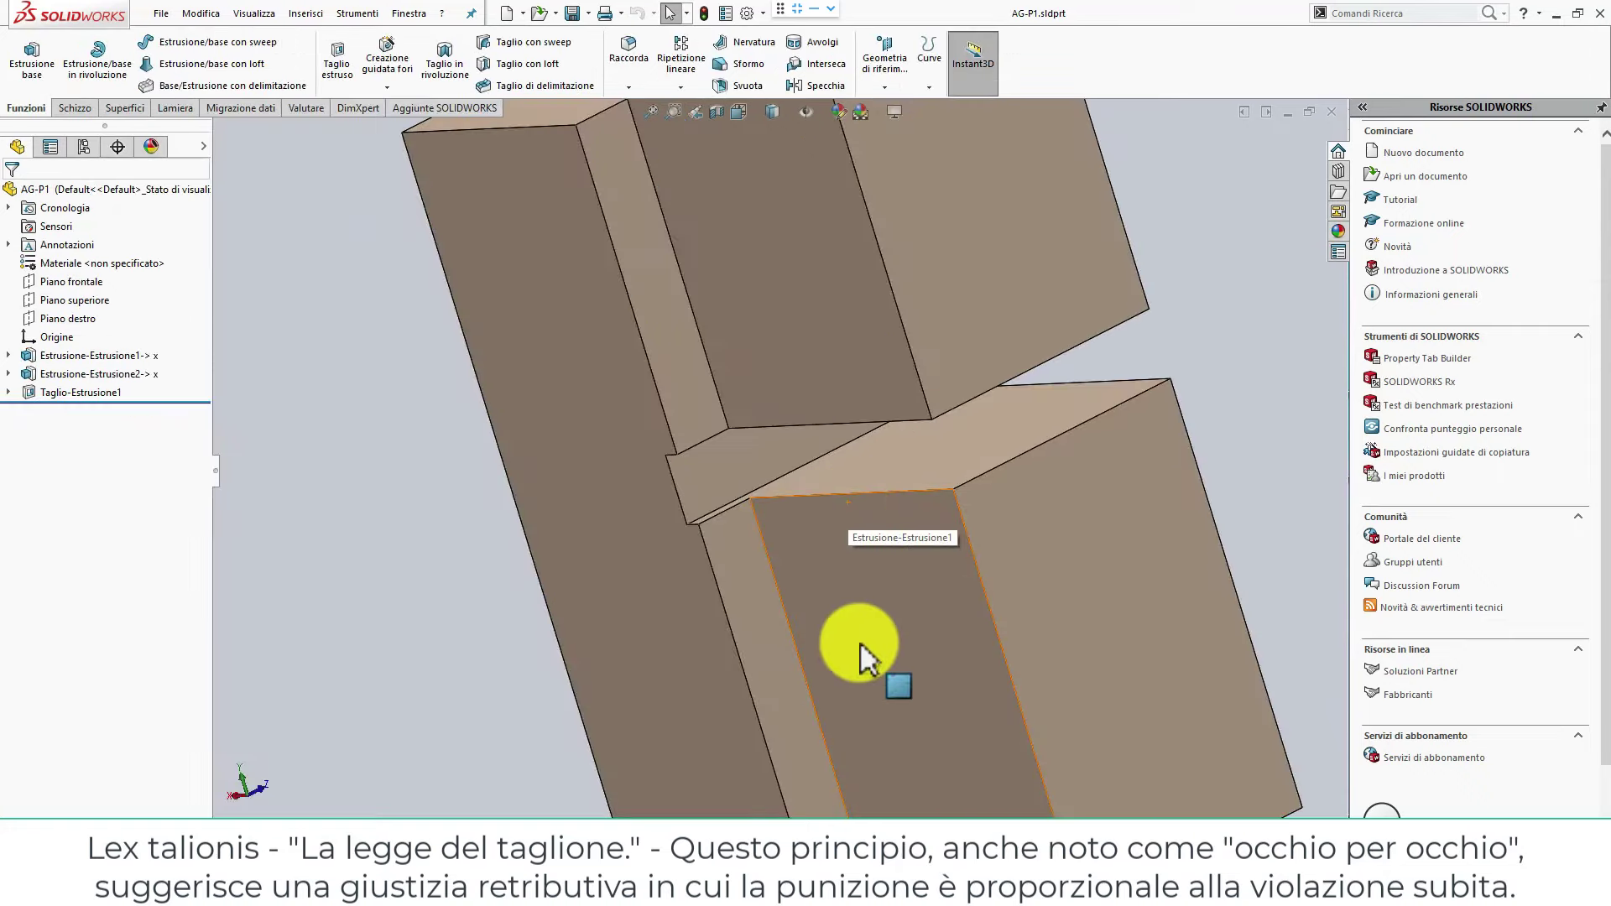
{"action": "scroll", "coordinate": [866, 654], "scroll_direction": "up", "scroll_amount": 1}
{"action": "scroll", "coordinate": [866, 654], "scroll_direction": "up", "scroll_amount": 2}
{"action": "scroll", "coordinate": [868, 655], "scroll_direction": "up", "scroll_amount": 2}
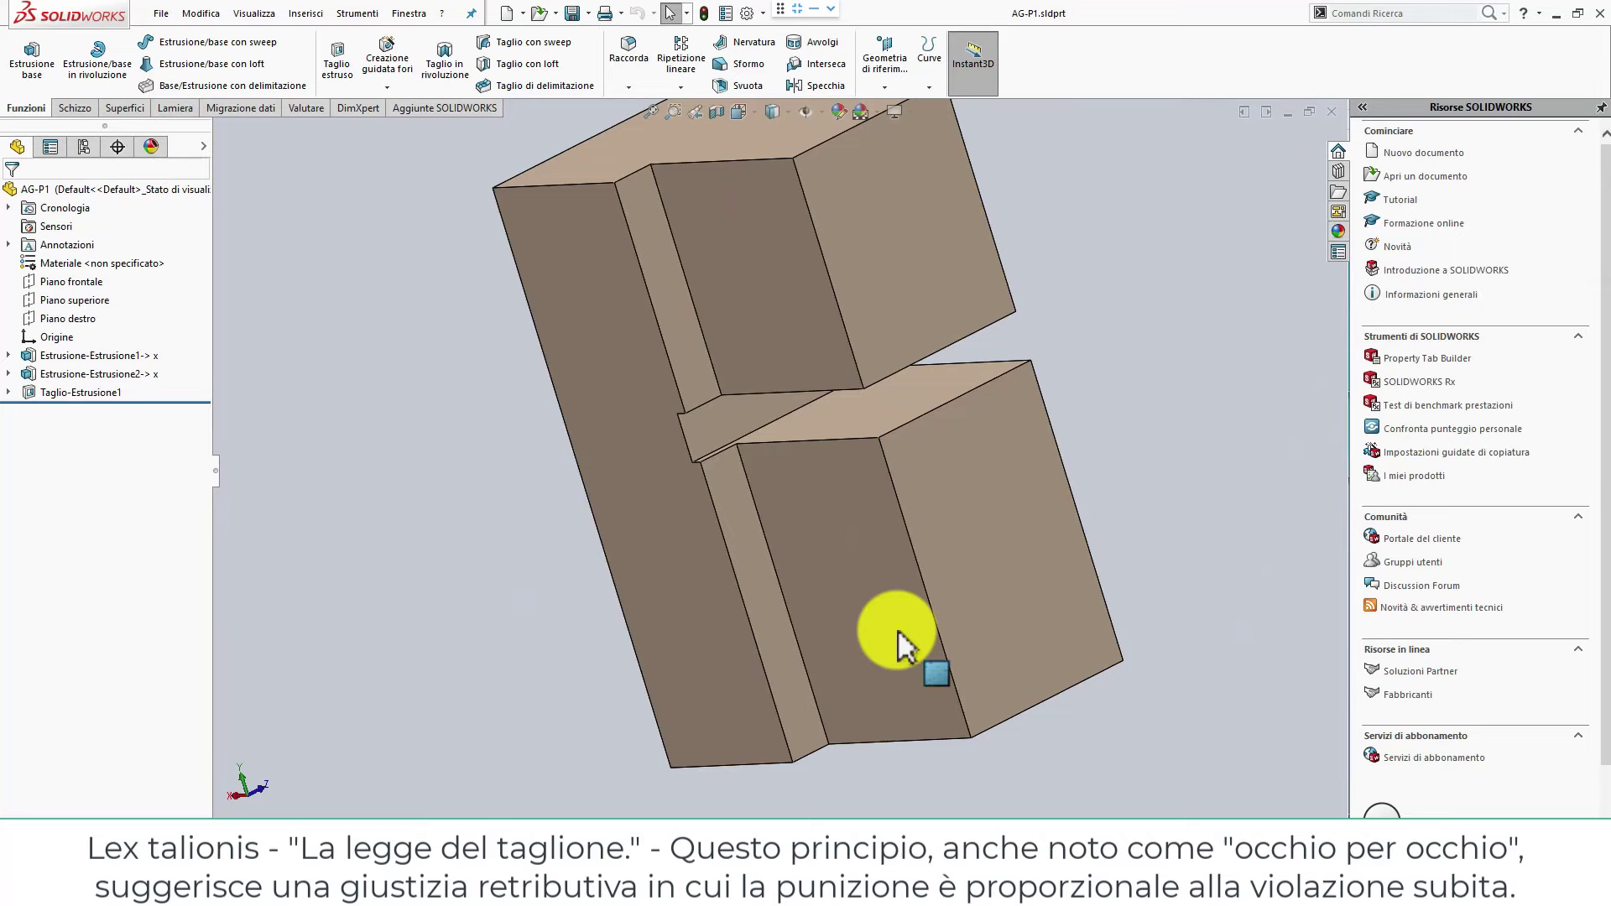
{"action": "left_click", "coordinate": [427, 459]}
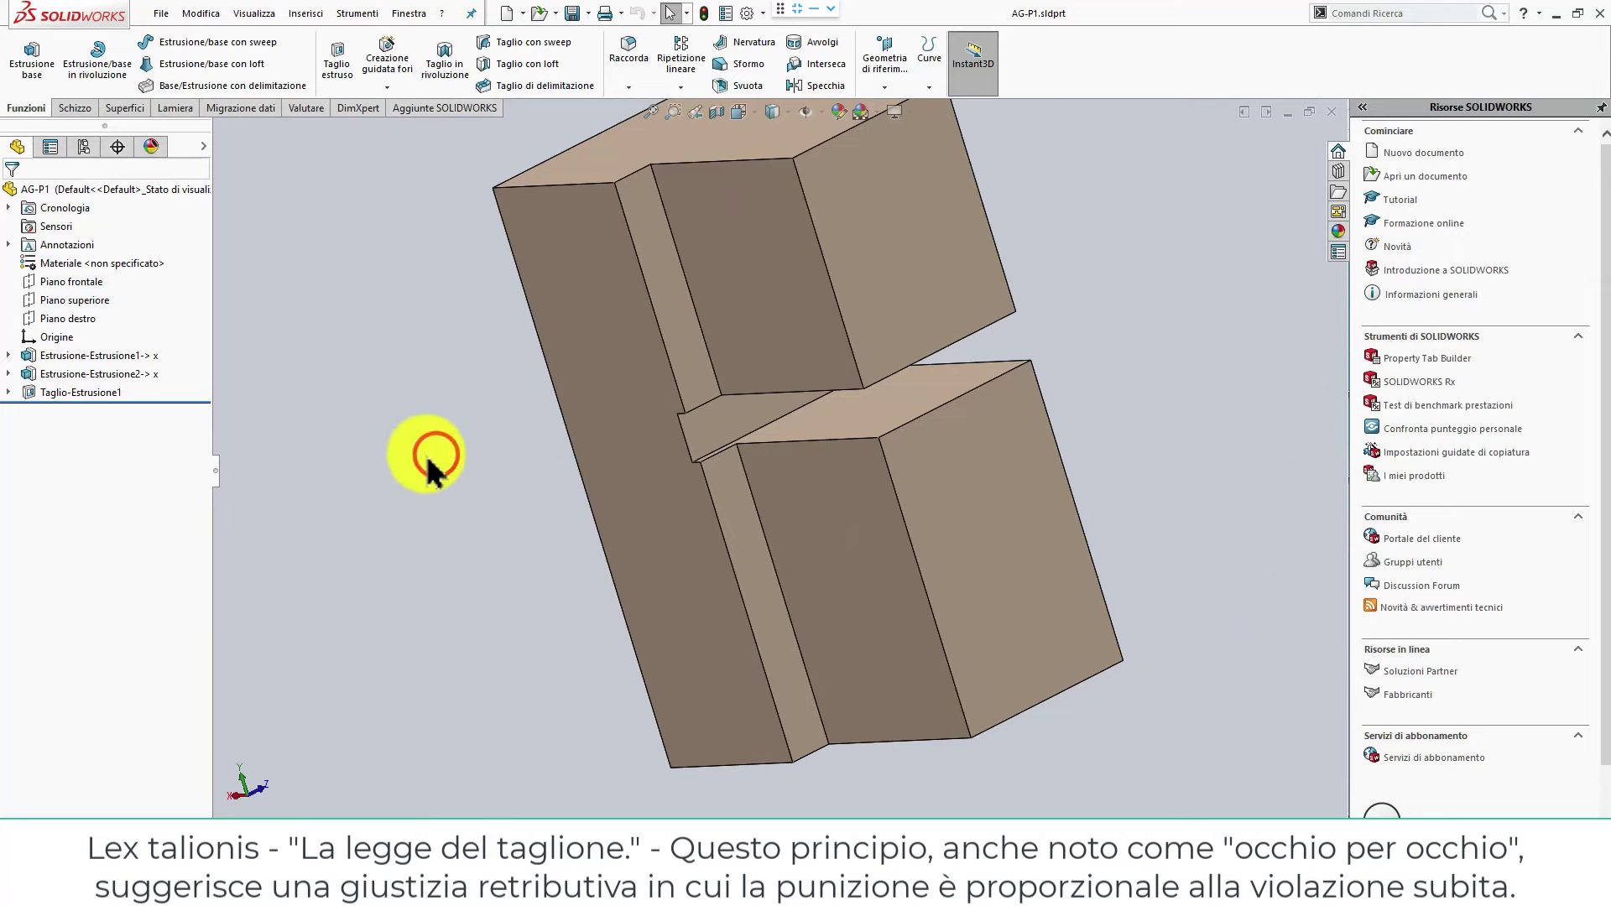
{"action": "key", "text": "ctrl+w"}
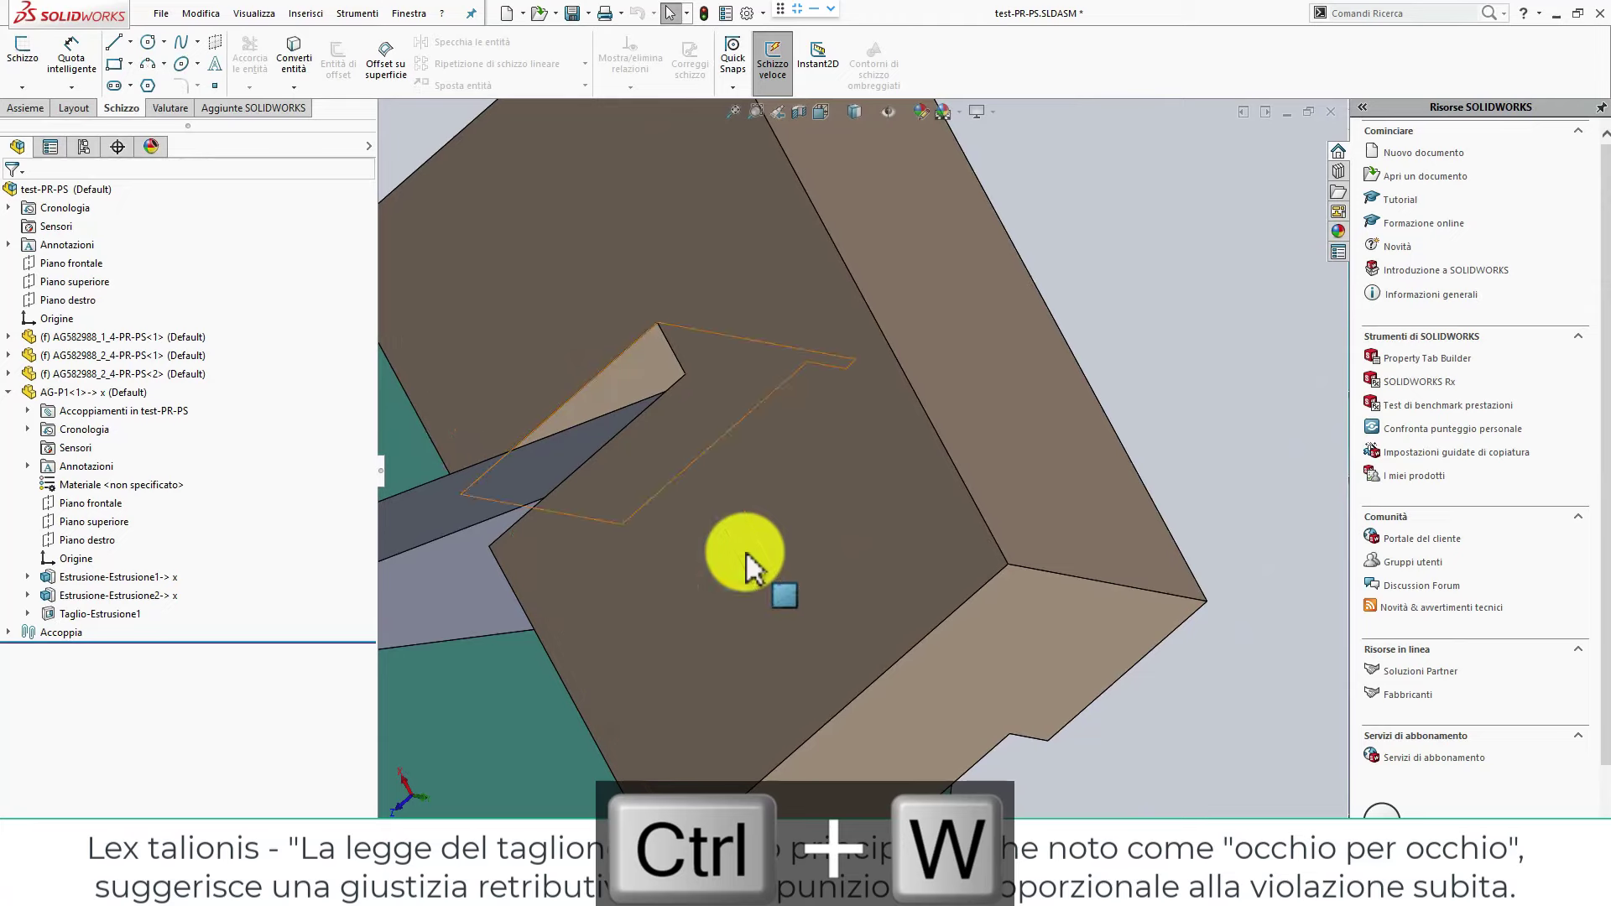
Open the drawing of part AG-P1 from the assembly.
{"action": "left_click", "coordinate": [749, 549]}
{"action": "right_click", "coordinate": [739, 532]}
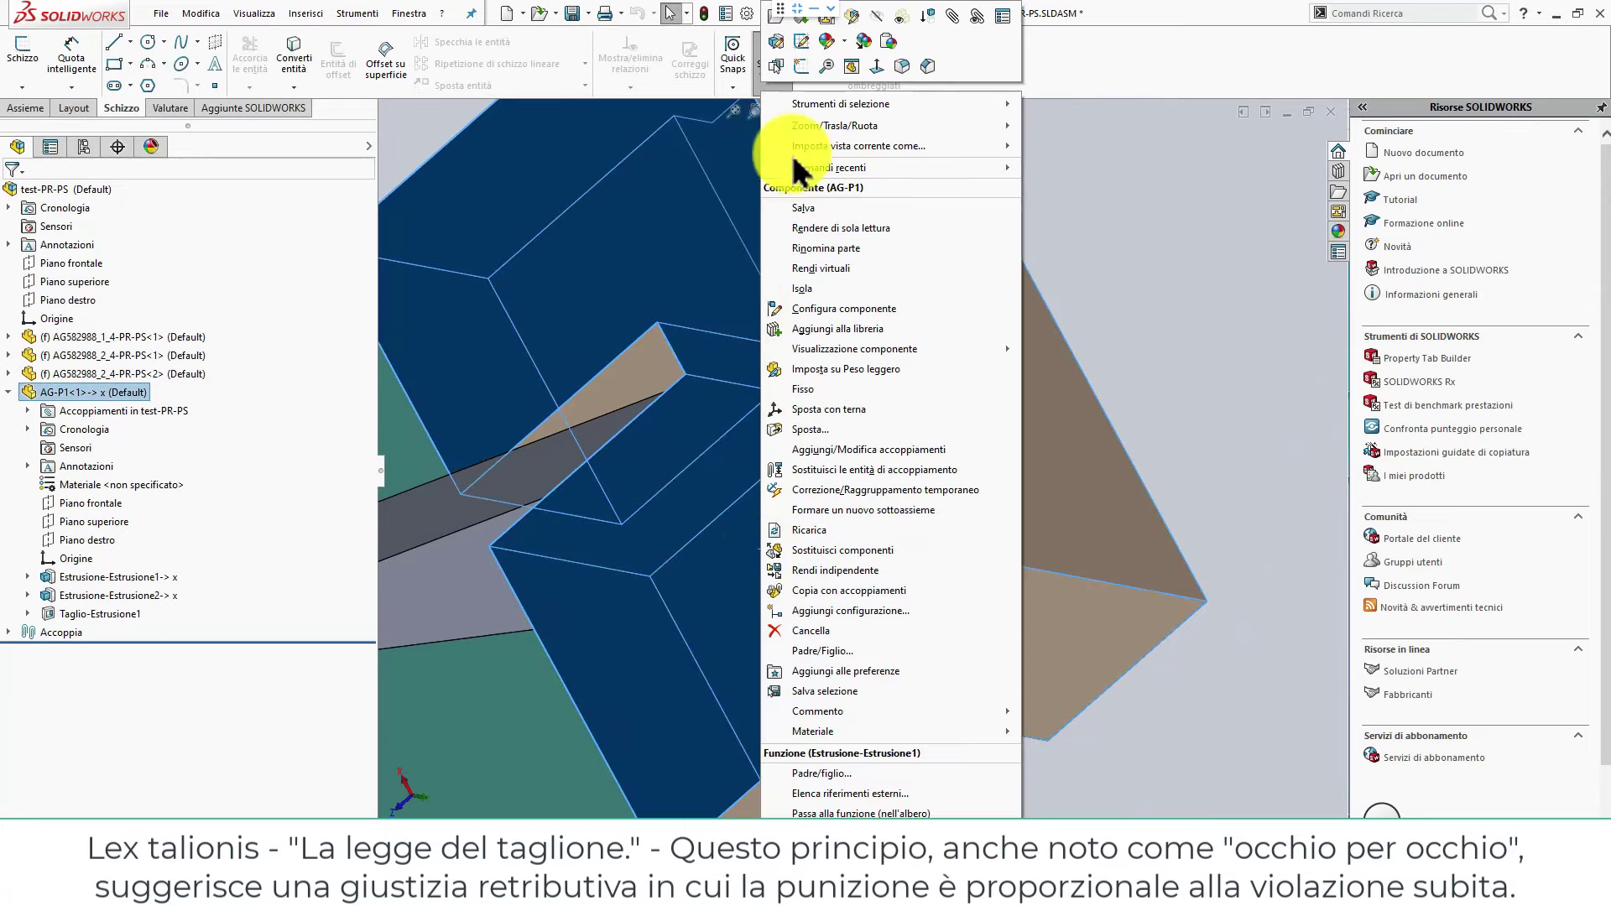
{"action": "left_click", "coordinate": [839, 22]}
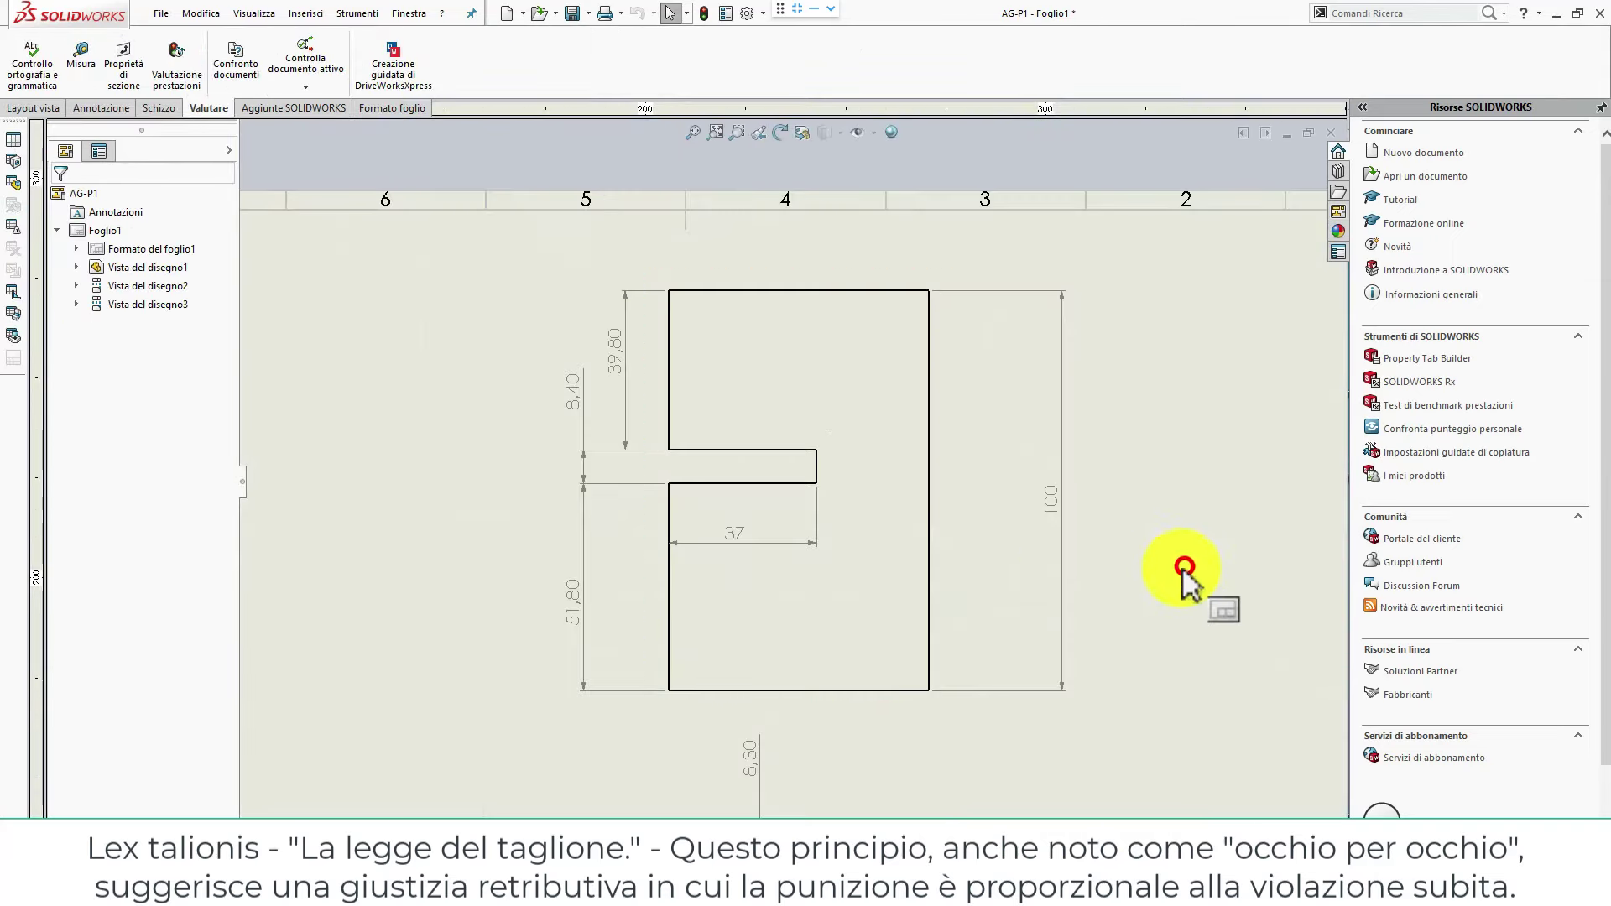
Add an isometric projected view from the front view and move it to the sheet's lower left.
{"action": "key", "text": "f"}
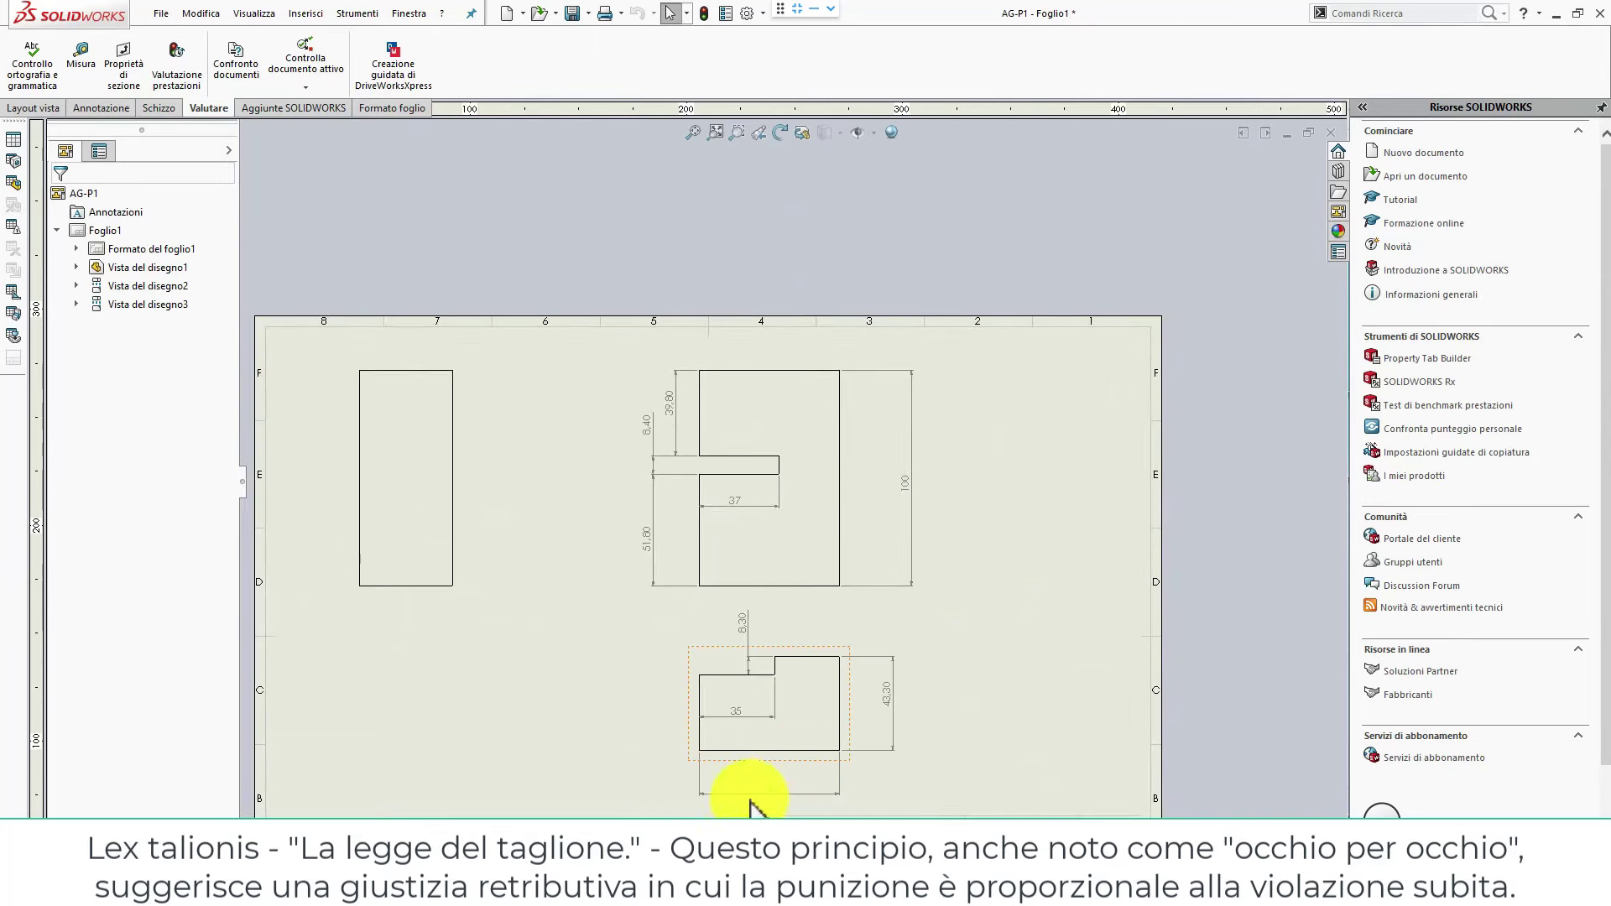
{"action": "left_click", "coordinate": [1003, 527]}
{"action": "left_click", "coordinate": [727, 358]}
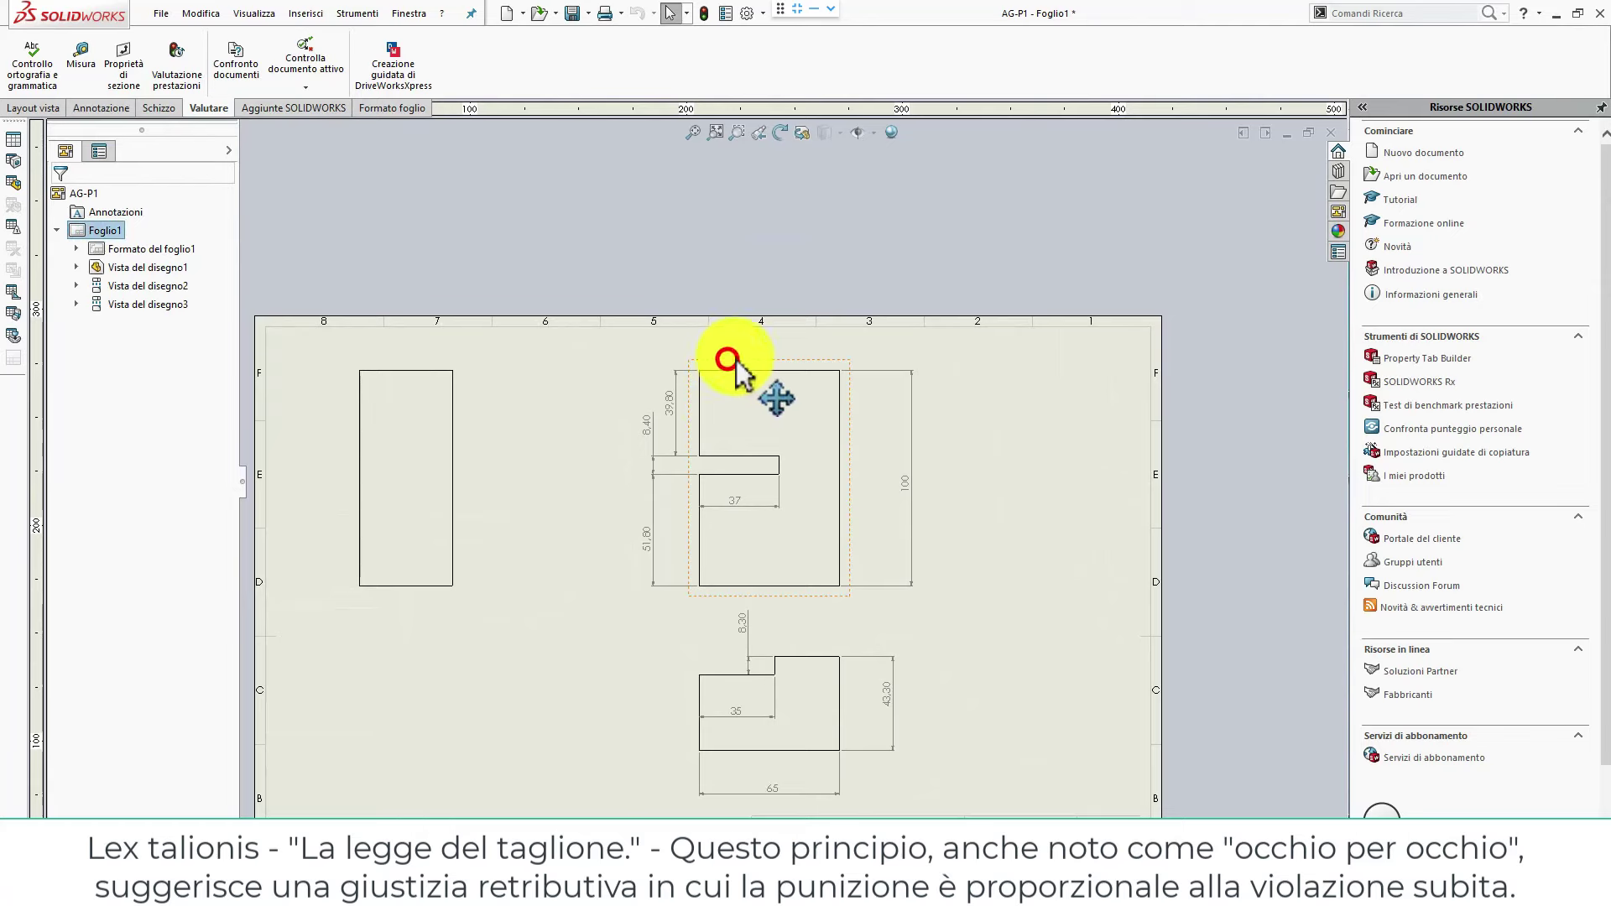
{"action": "left_click", "coordinate": [821, 309]}
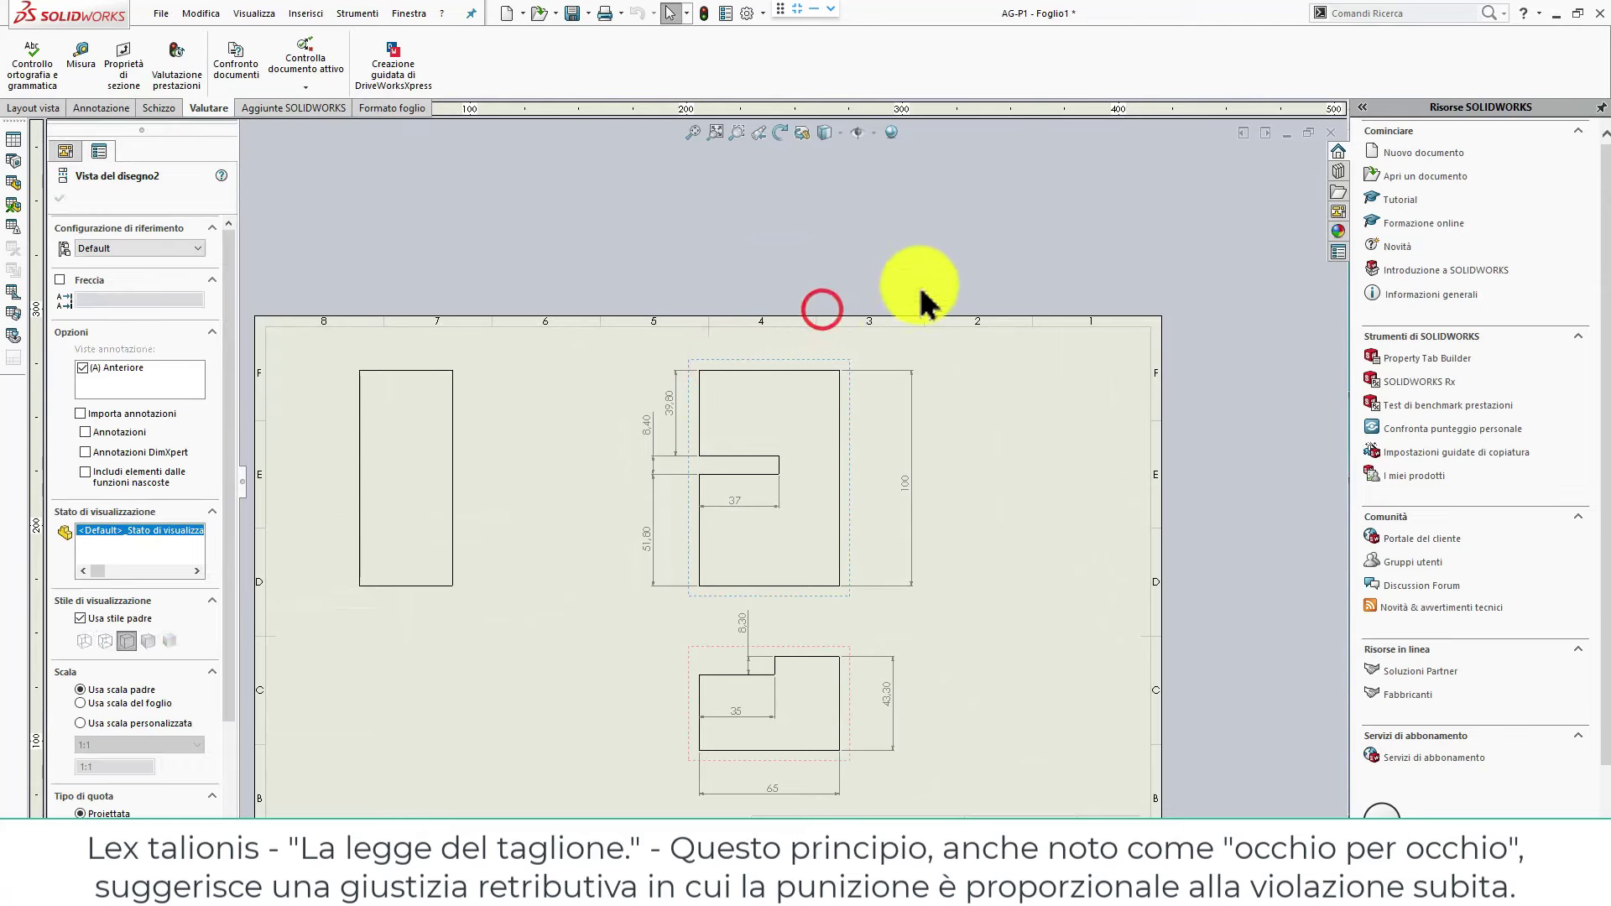
{"action": "left_click", "coordinate": [1030, 225]}
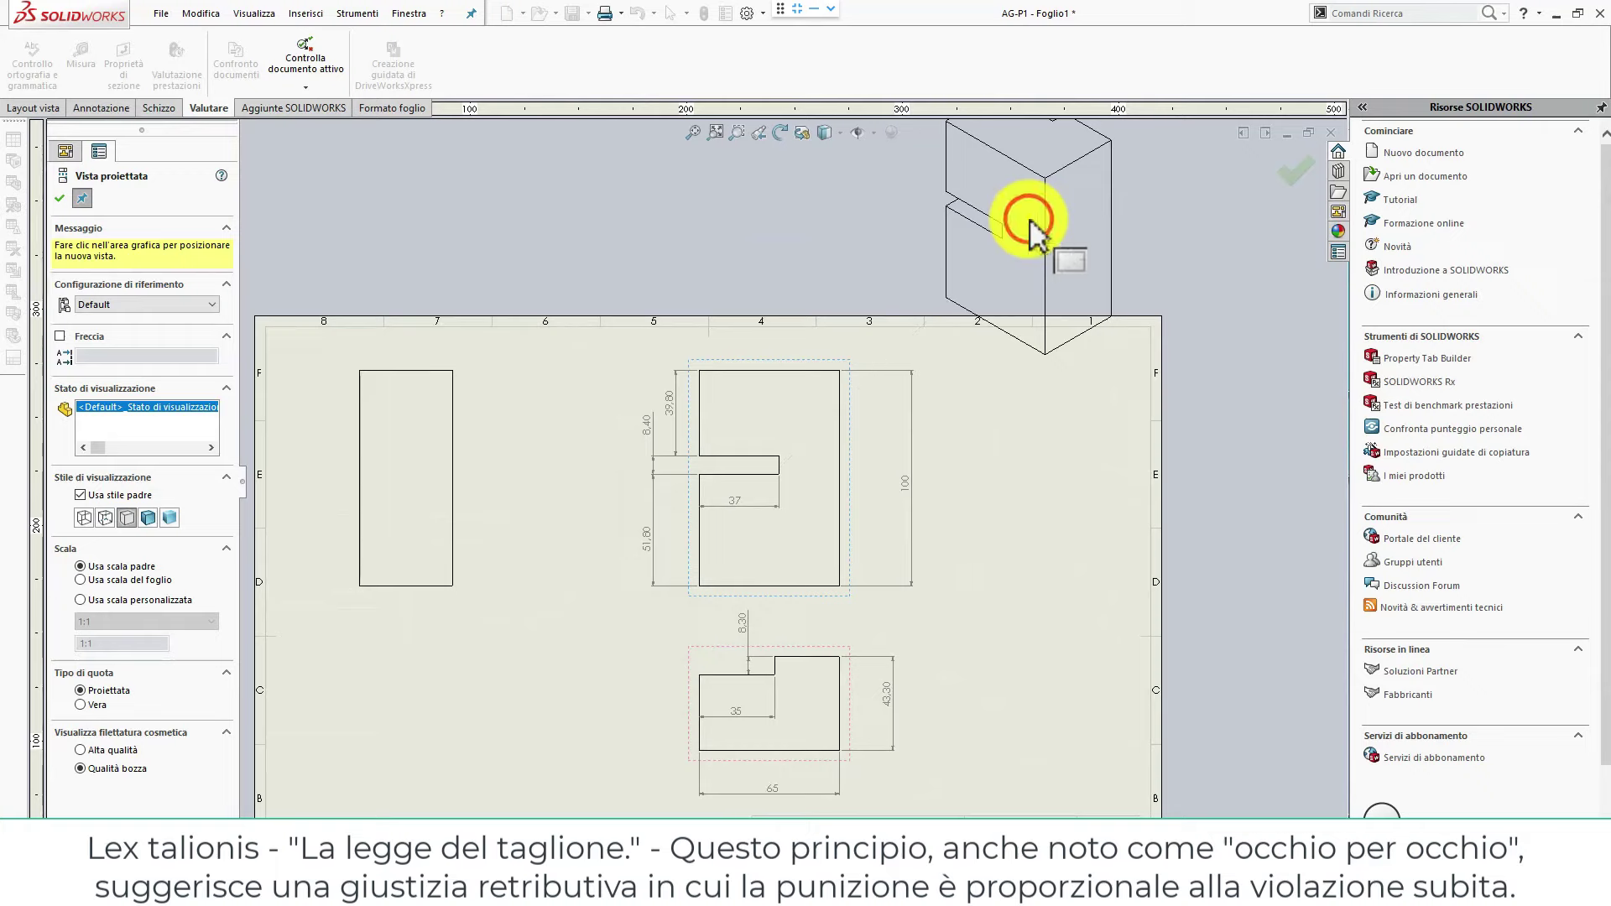
{"action": "scroll", "coordinate": [1043, 445], "scroll_direction": "up", "scroll_amount": 1}
{"action": "scroll", "coordinate": [1036, 450], "scroll_direction": "up", "scroll_amount": 1}
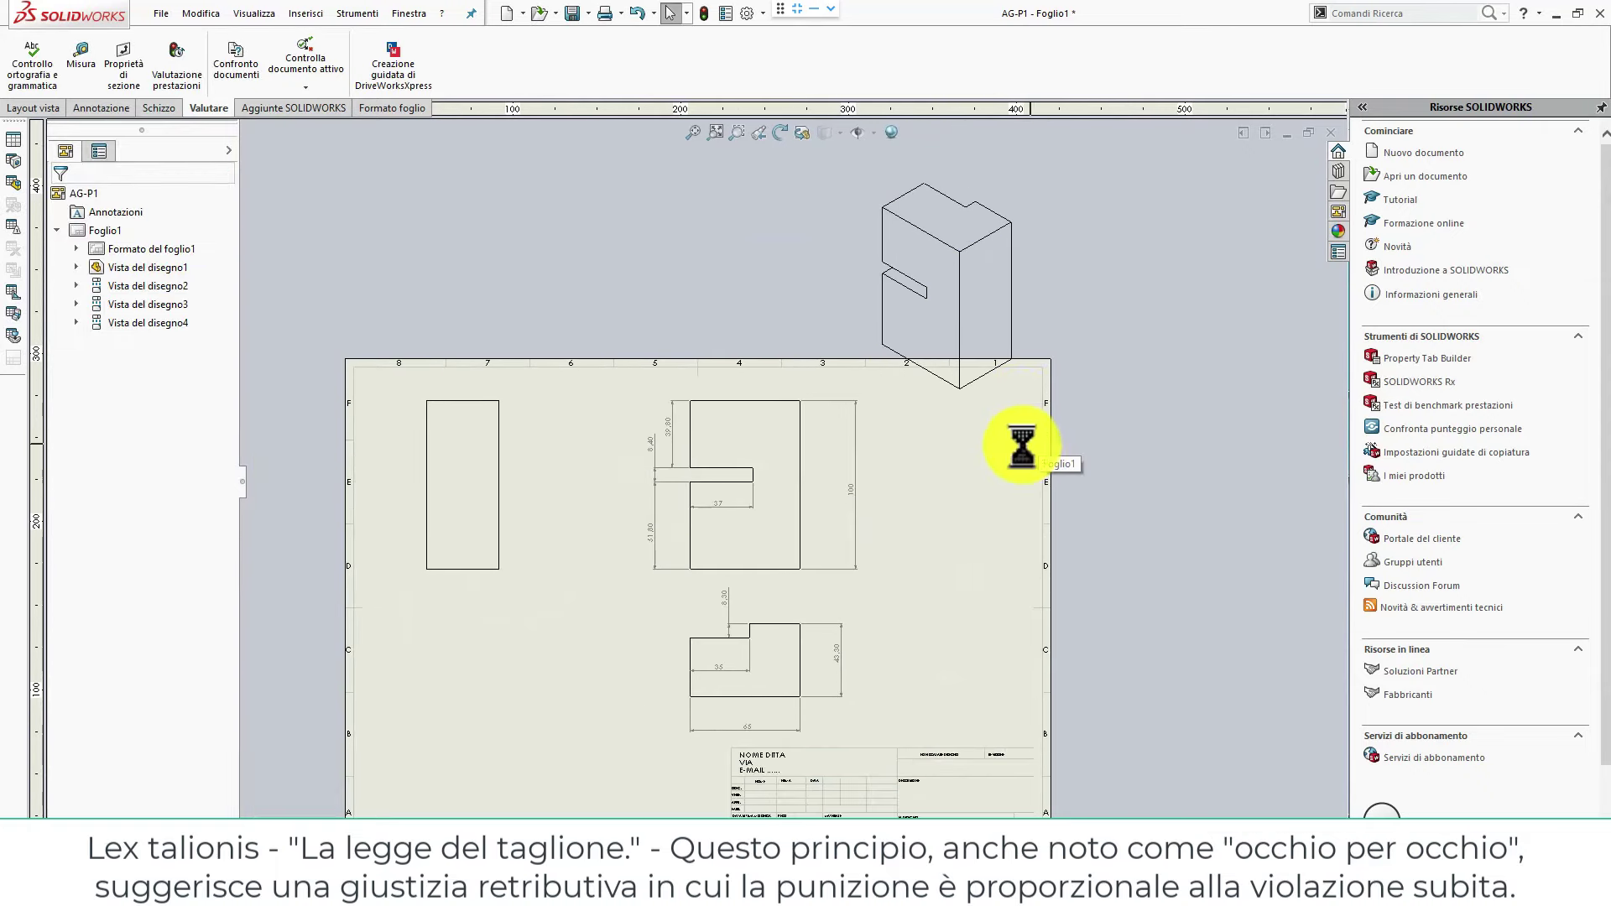
{"action": "scroll", "coordinate": [1024, 411], "scroll_direction": "up", "scroll_amount": 1}
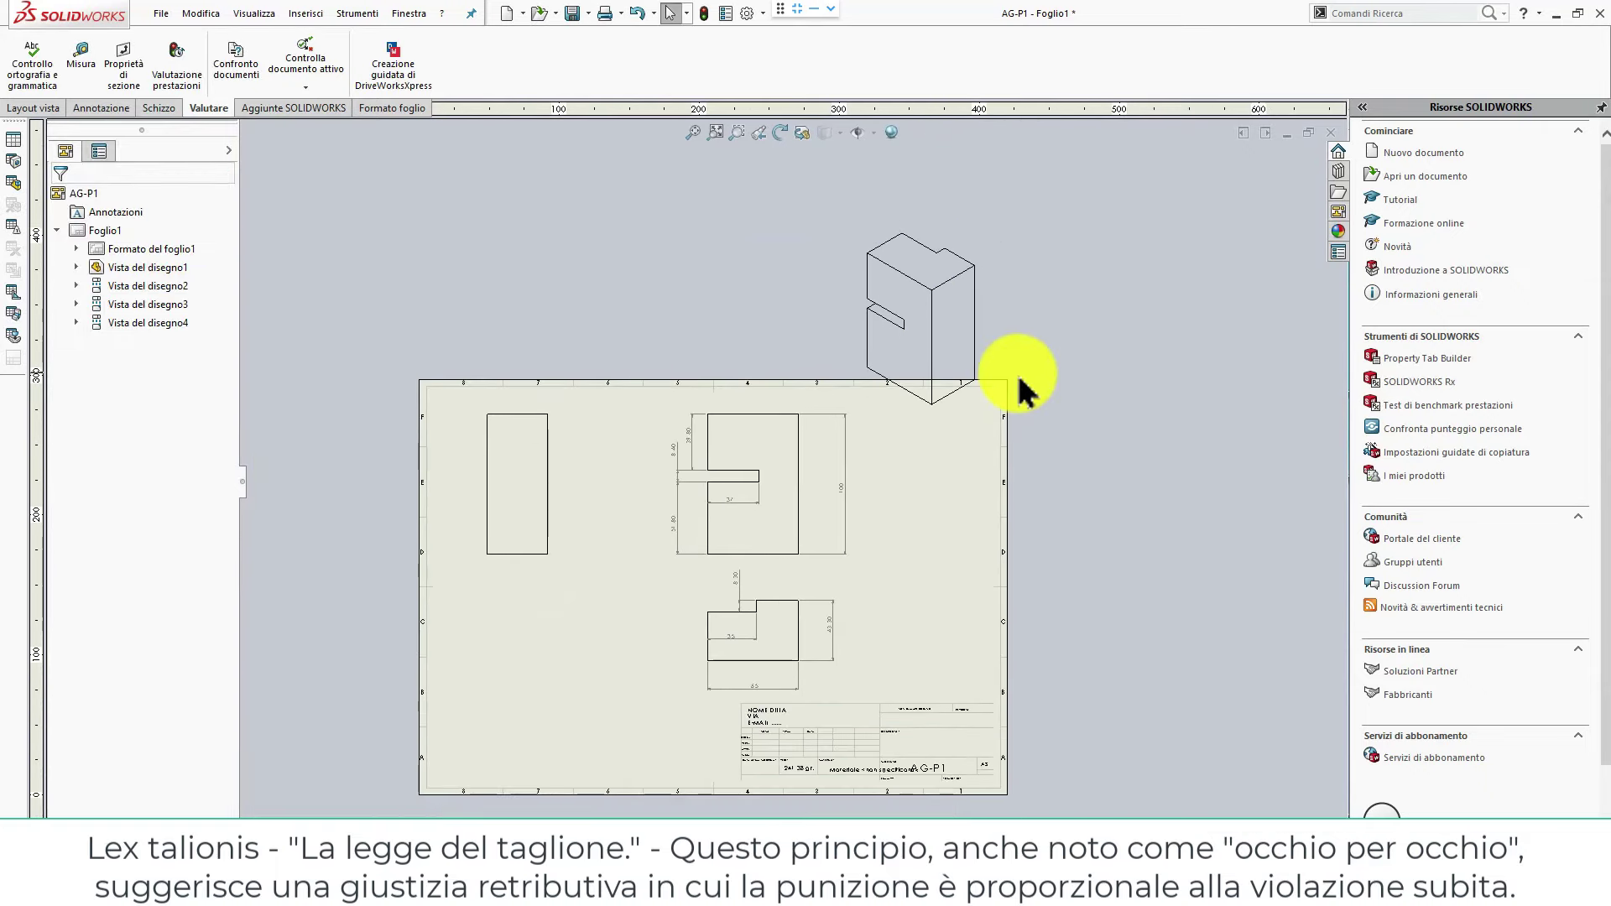
{"action": "left_click", "coordinate": [982, 344]}
{"action": "left_click_drag", "start_coordinate": [911, 520], "coordinate": [637, 697]}
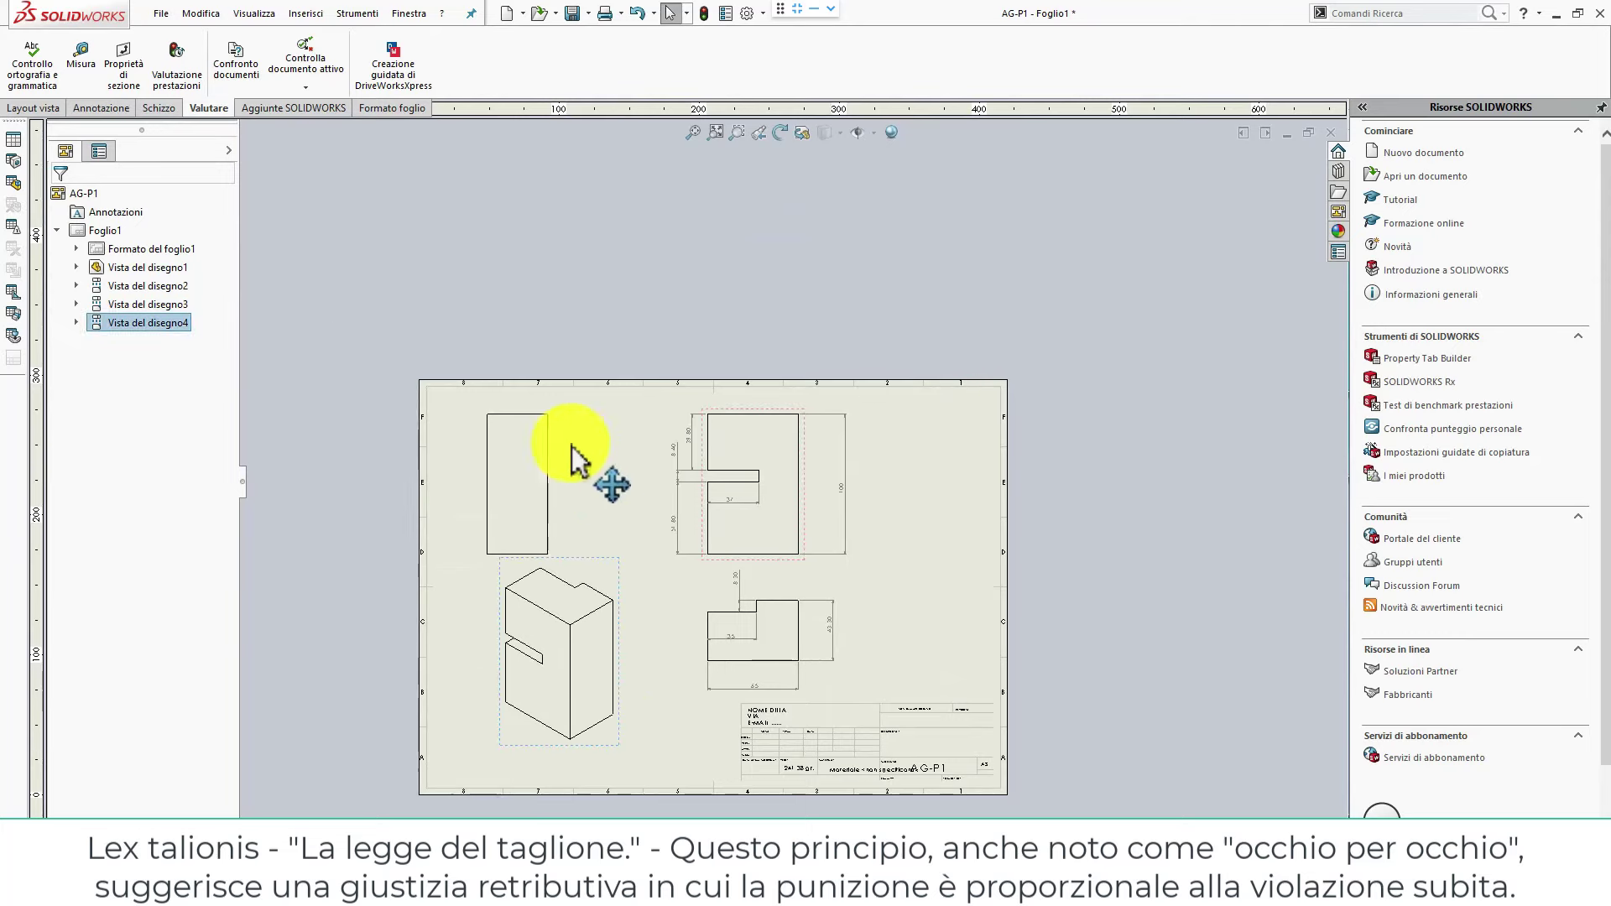
Set the isometric view to Hidden Lines Visible.
{"action": "left_click", "coordinate": [80, 439]}
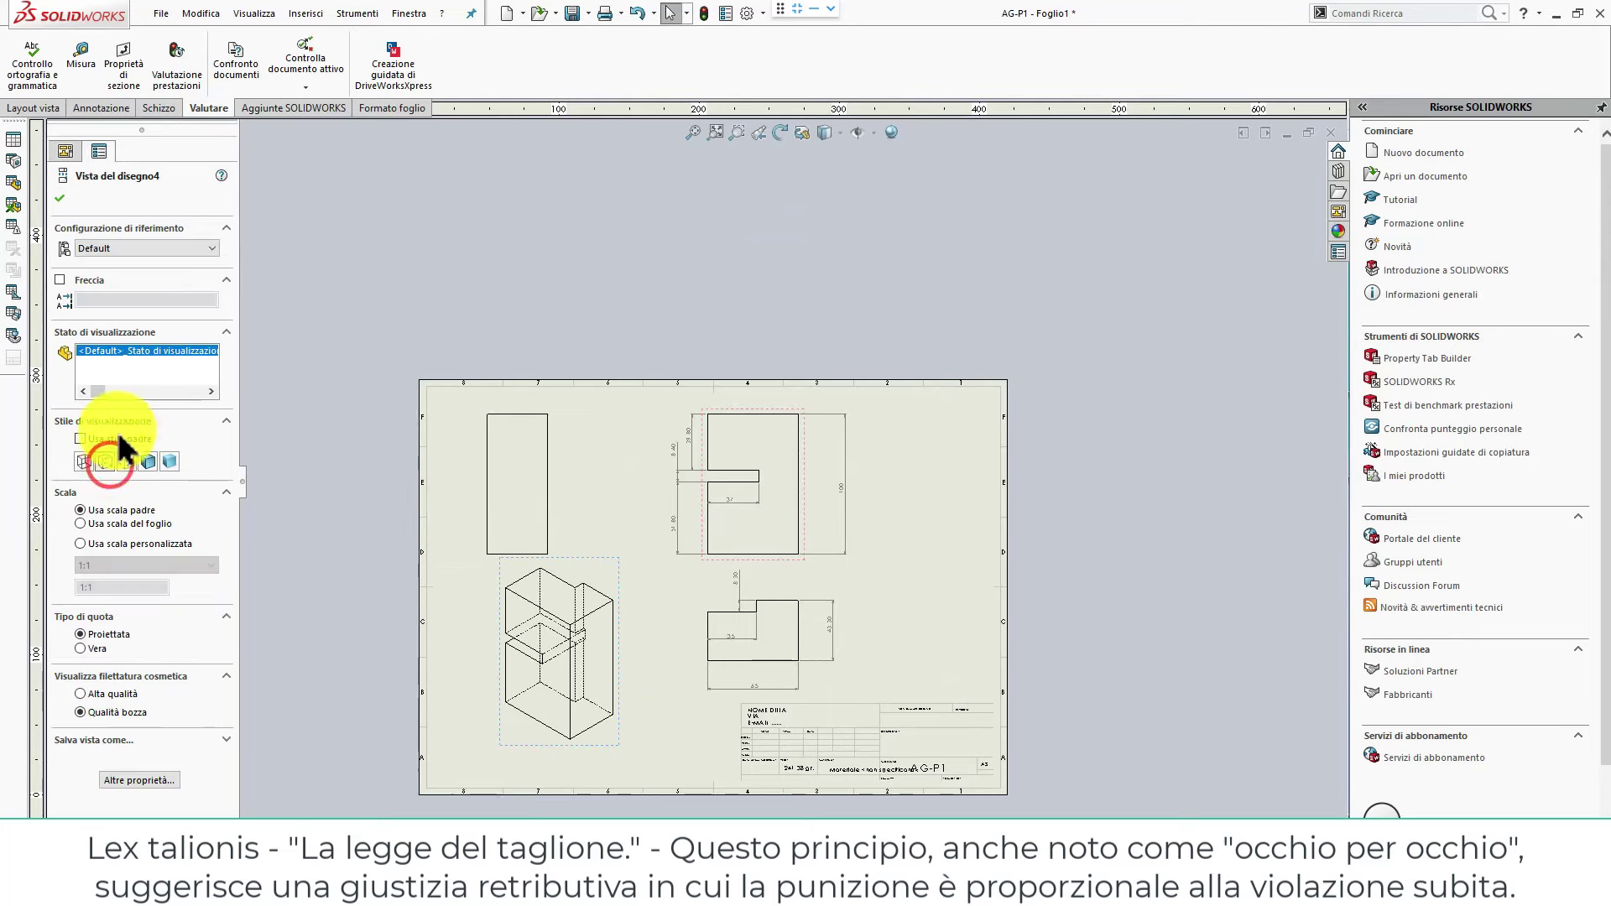
{"action": "left_click", "coordinate": [60, 197]}
{"action": "left_click", "coordinate": [323, 267]}
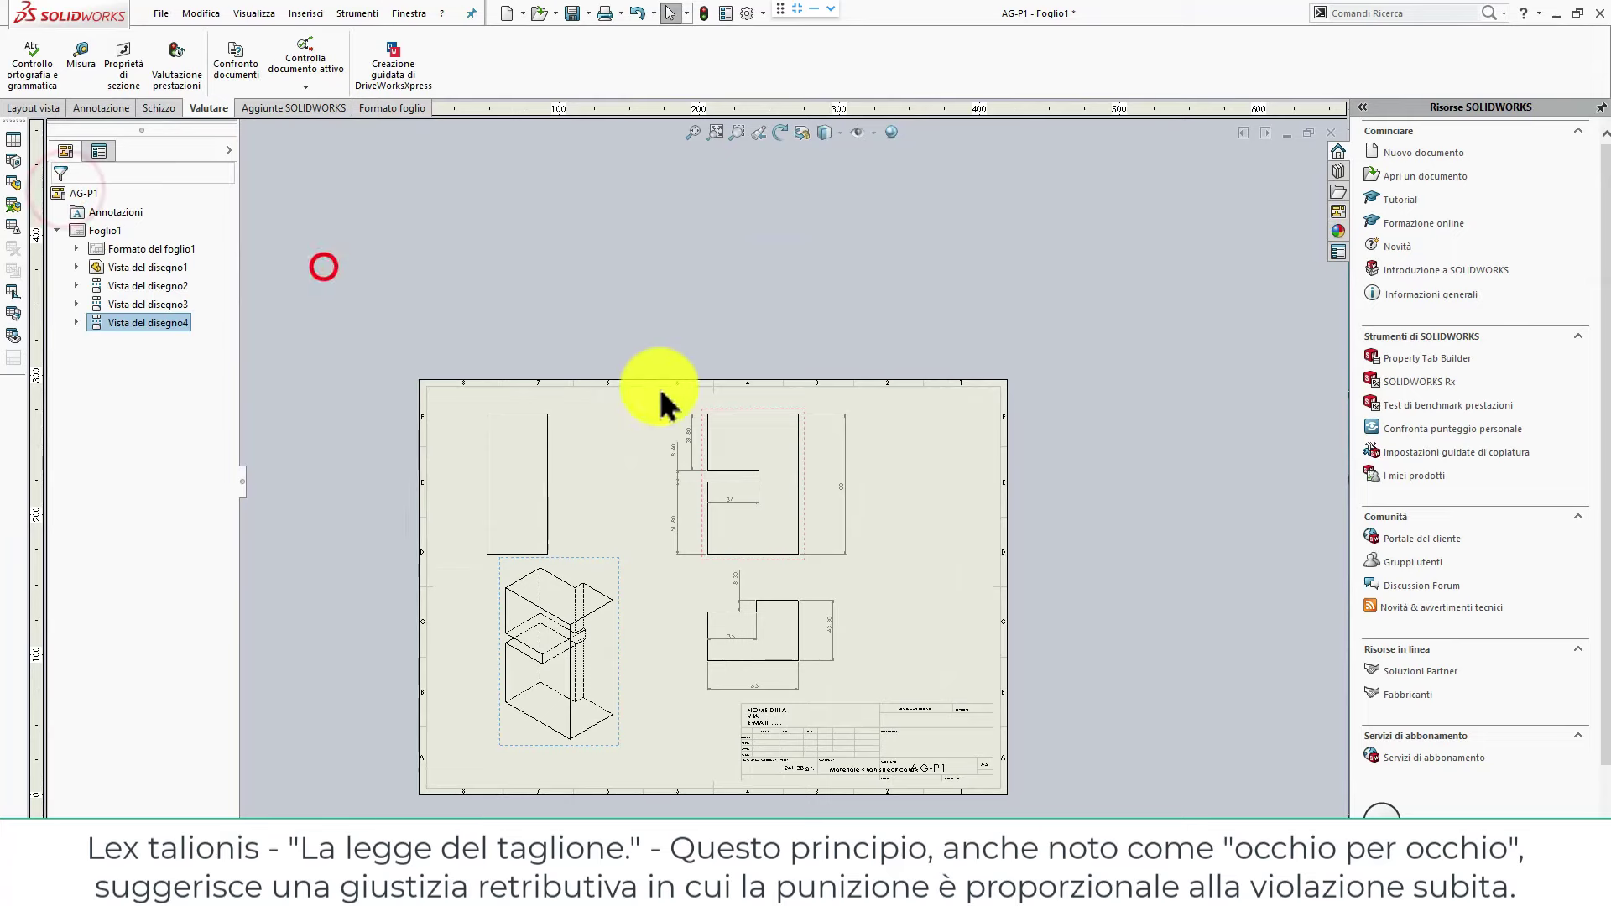
Close the drawing, saving both the drawing and the part.
{"action": "scroll", "coordinate": [839, 341], "scroll_direction": "down", "scroll_amount": 3}
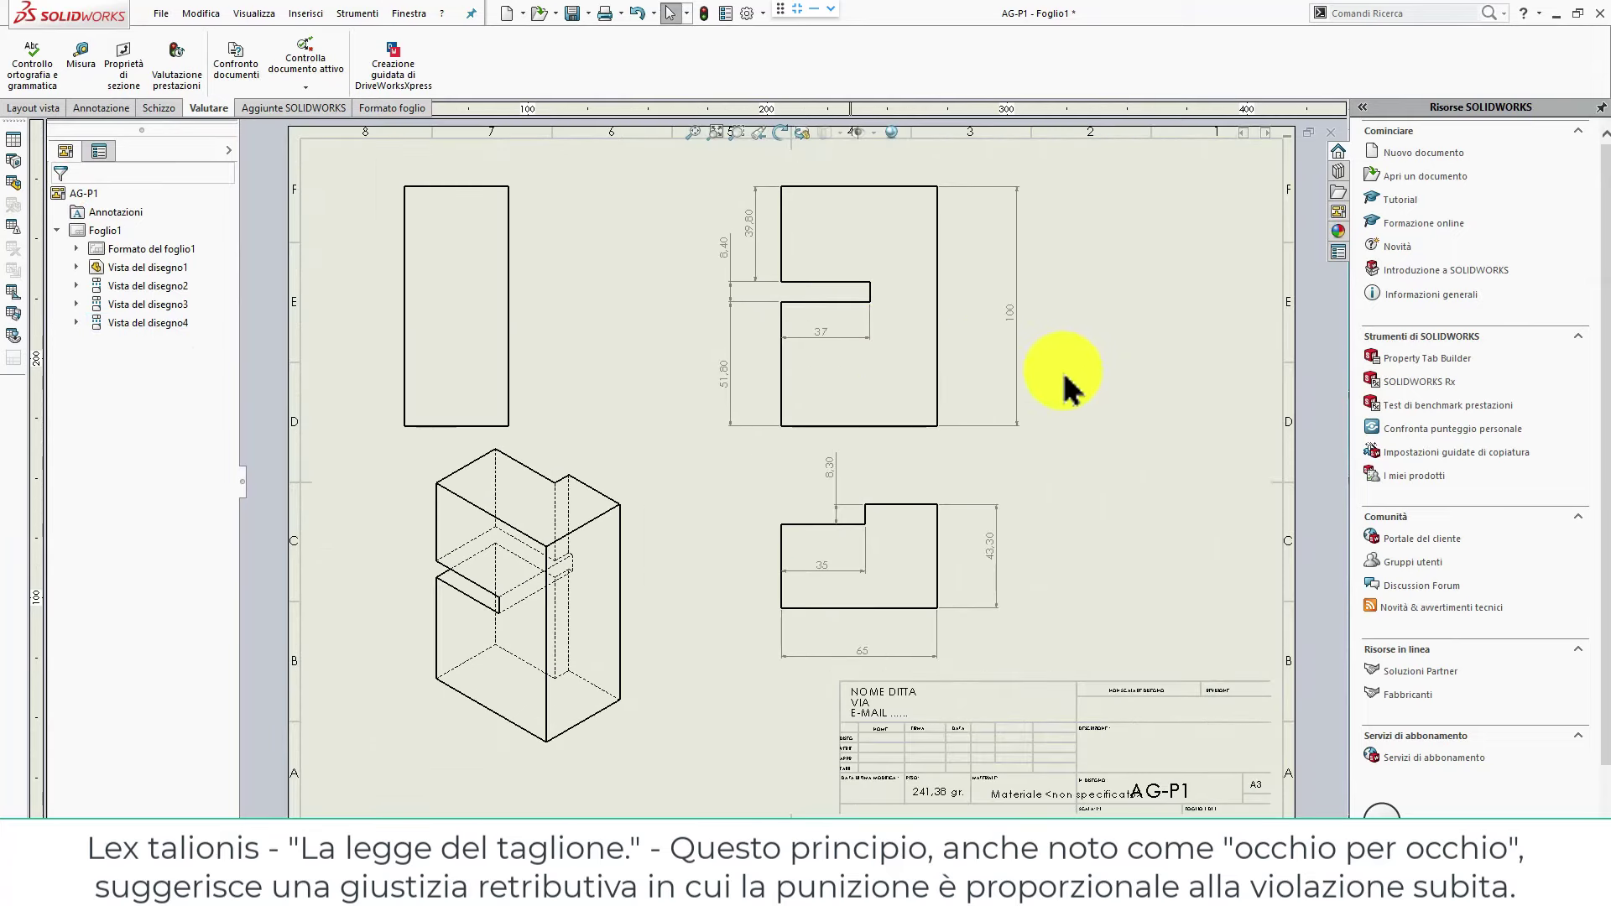
{"action": "left_click", "coordinate": [1106, 376]}
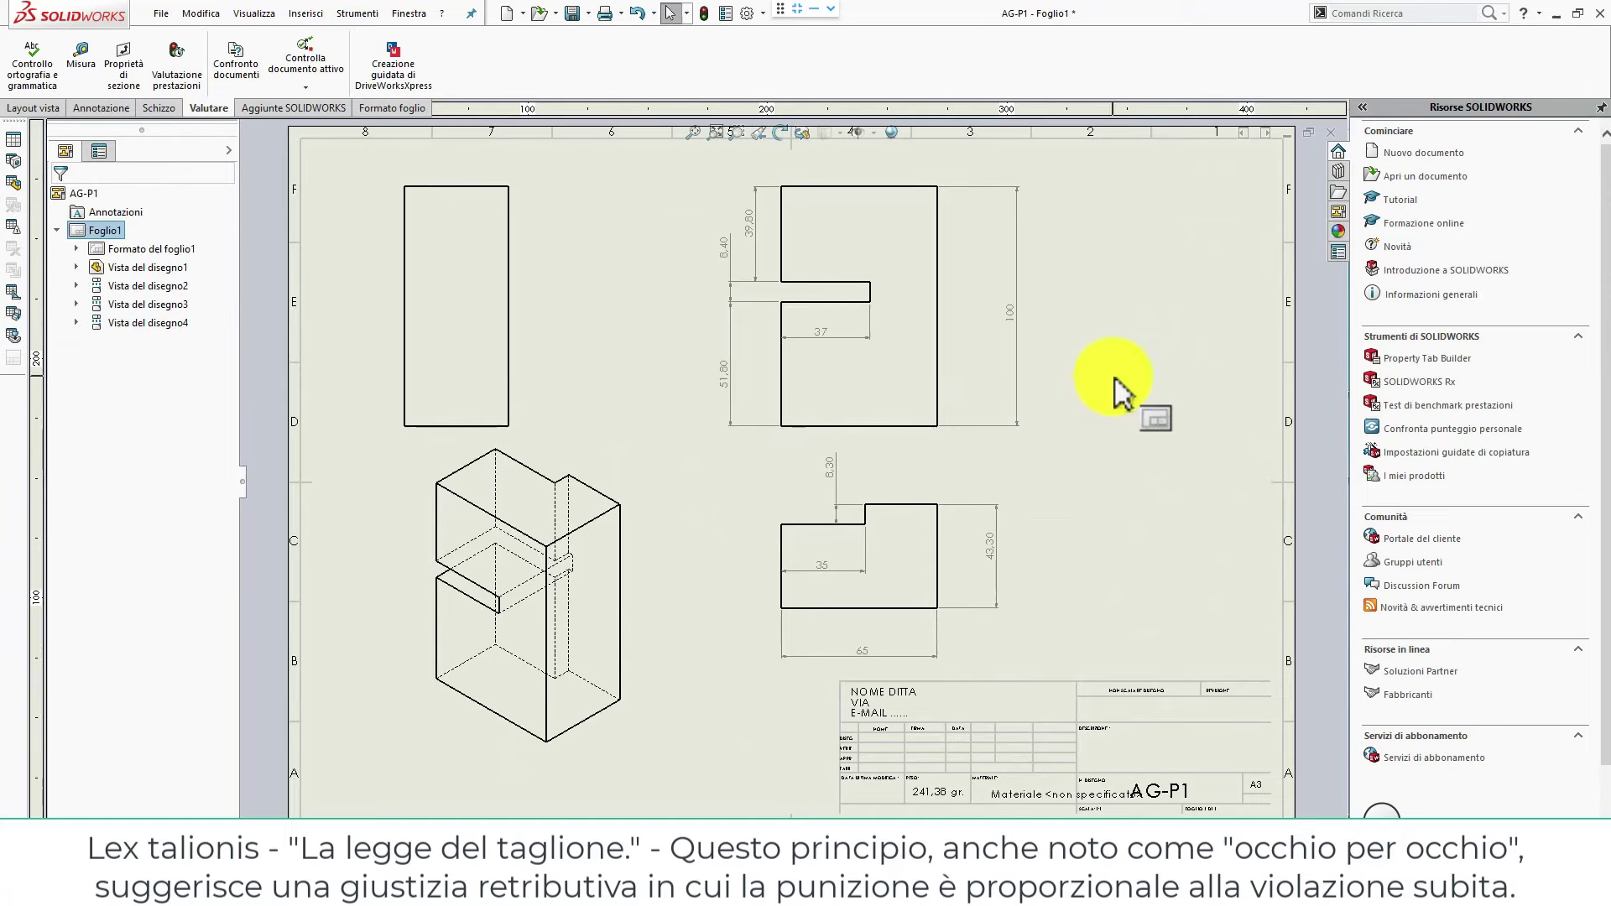
{"action": "key", "text": "ctrl+w"}
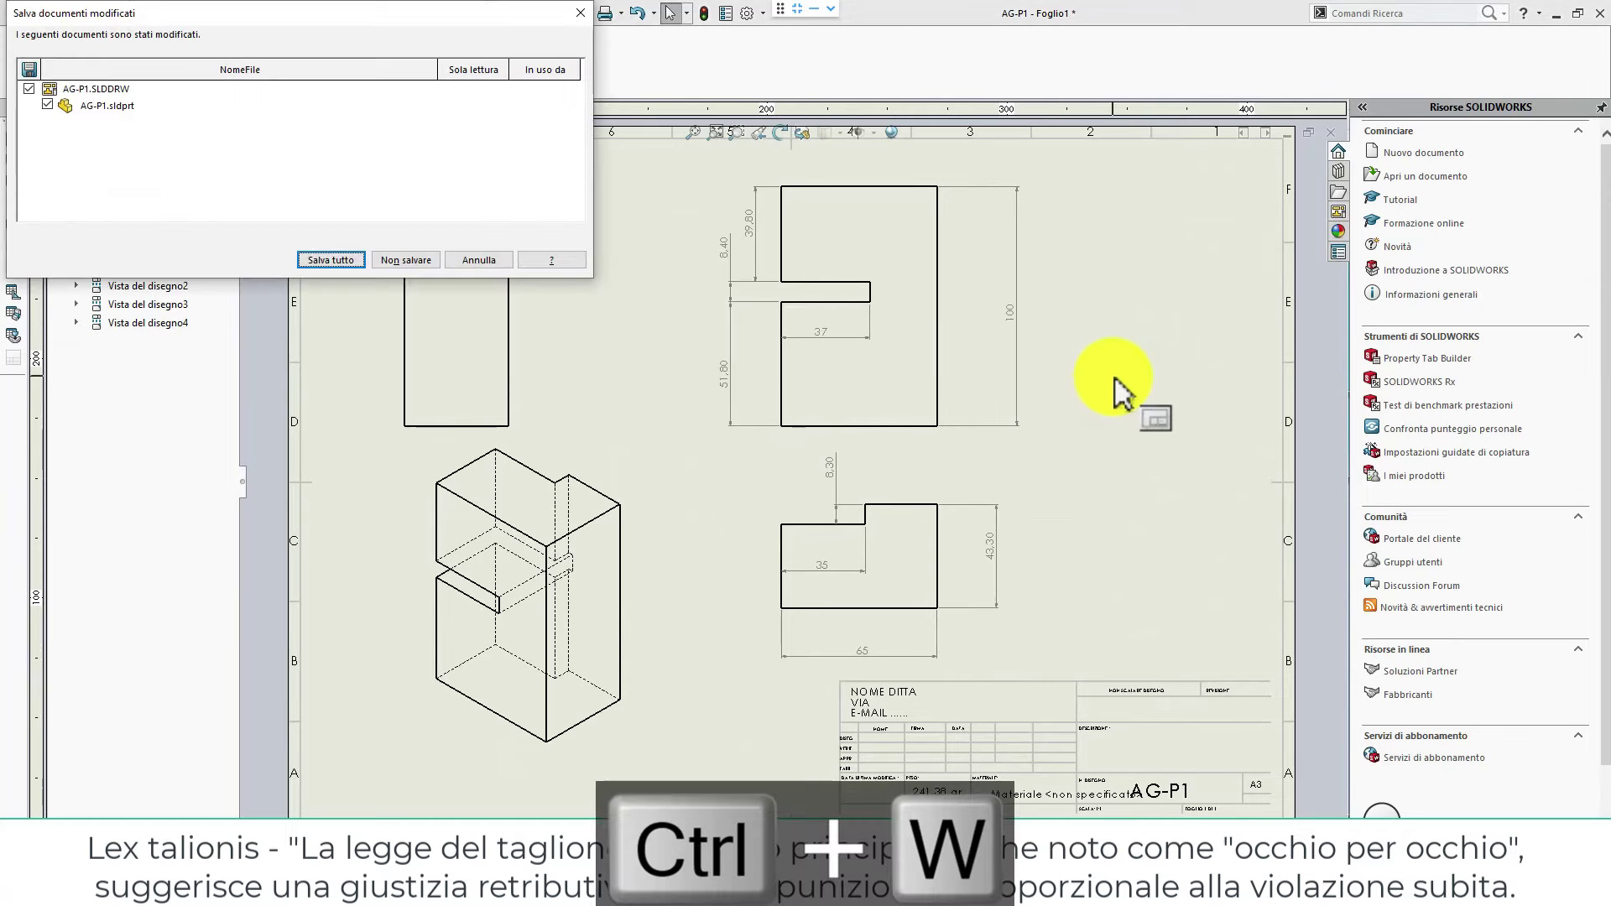
{"action": "left_click", "coordinate": [343, 261]}
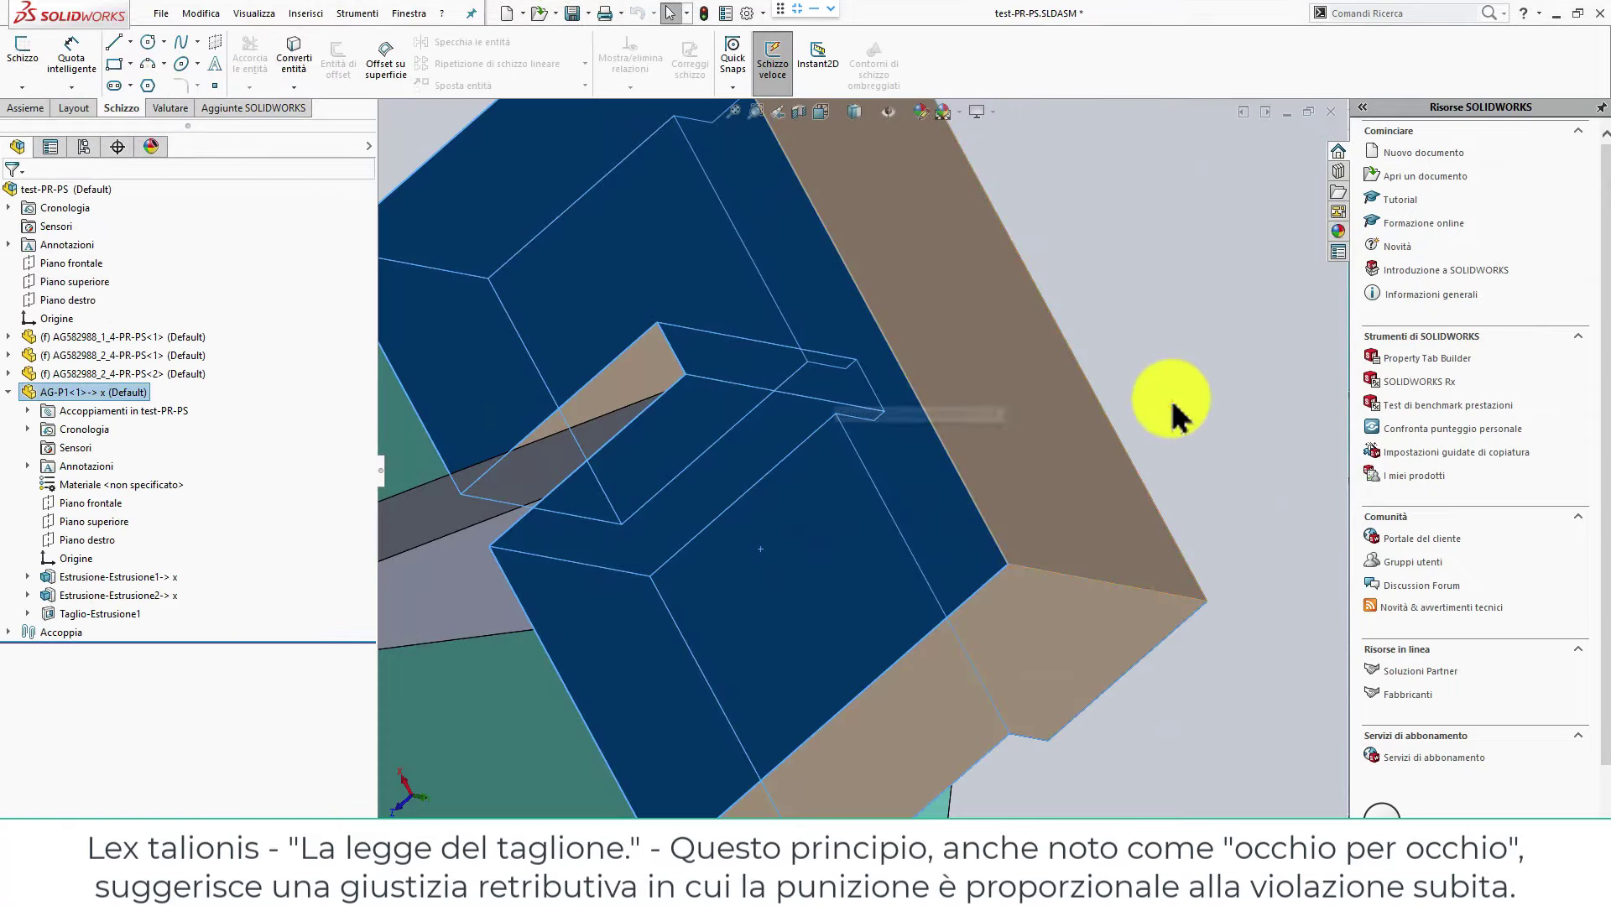
Collapse the AG-P1 tree branch and zoom around the slotted block on the bracket.
{"action": "left_click", "coordinate": [1169, 397]}
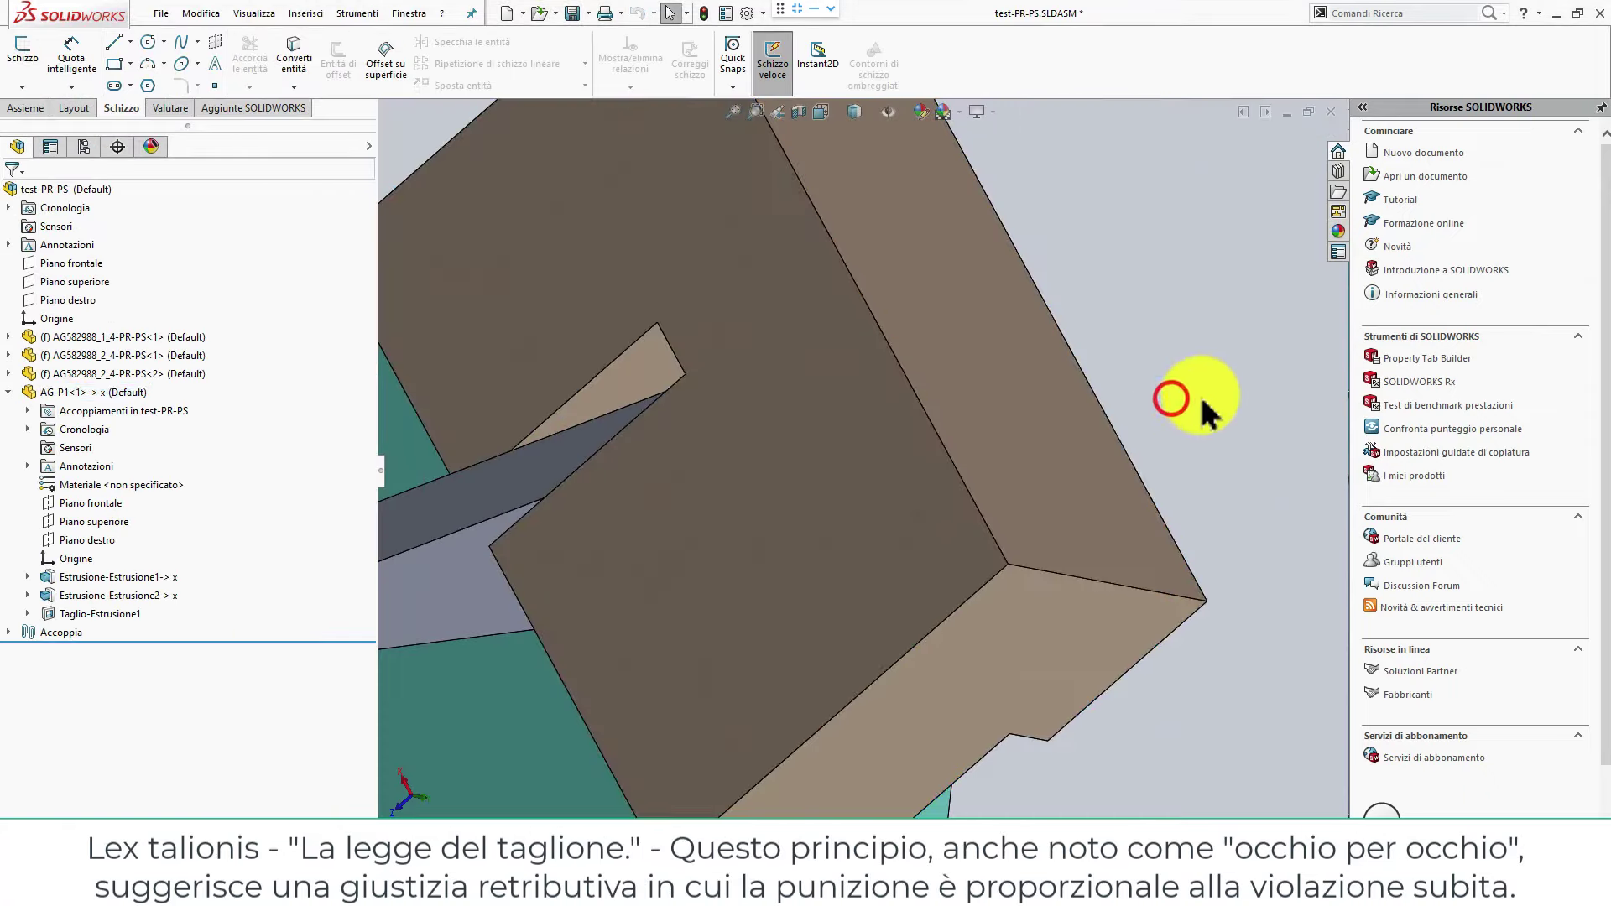
{"action": "scroll", "coordinate": [1205, 401], "scroll_direction": "down", "scroll_amount": 3}
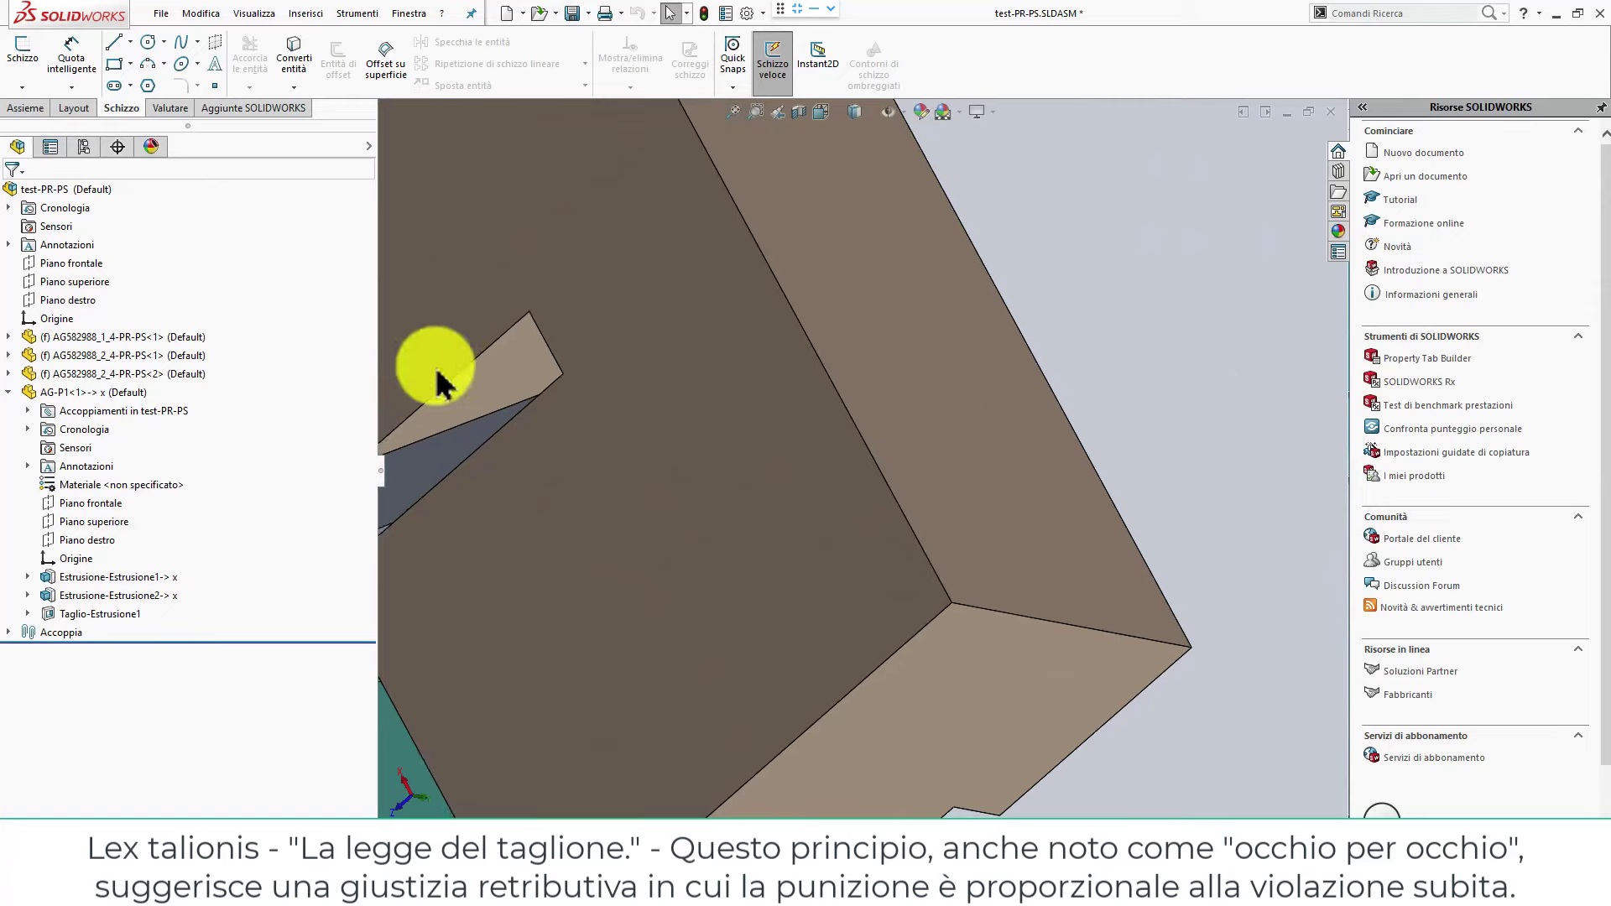
{"action": "left_click", "coordinate": [9, 391]}
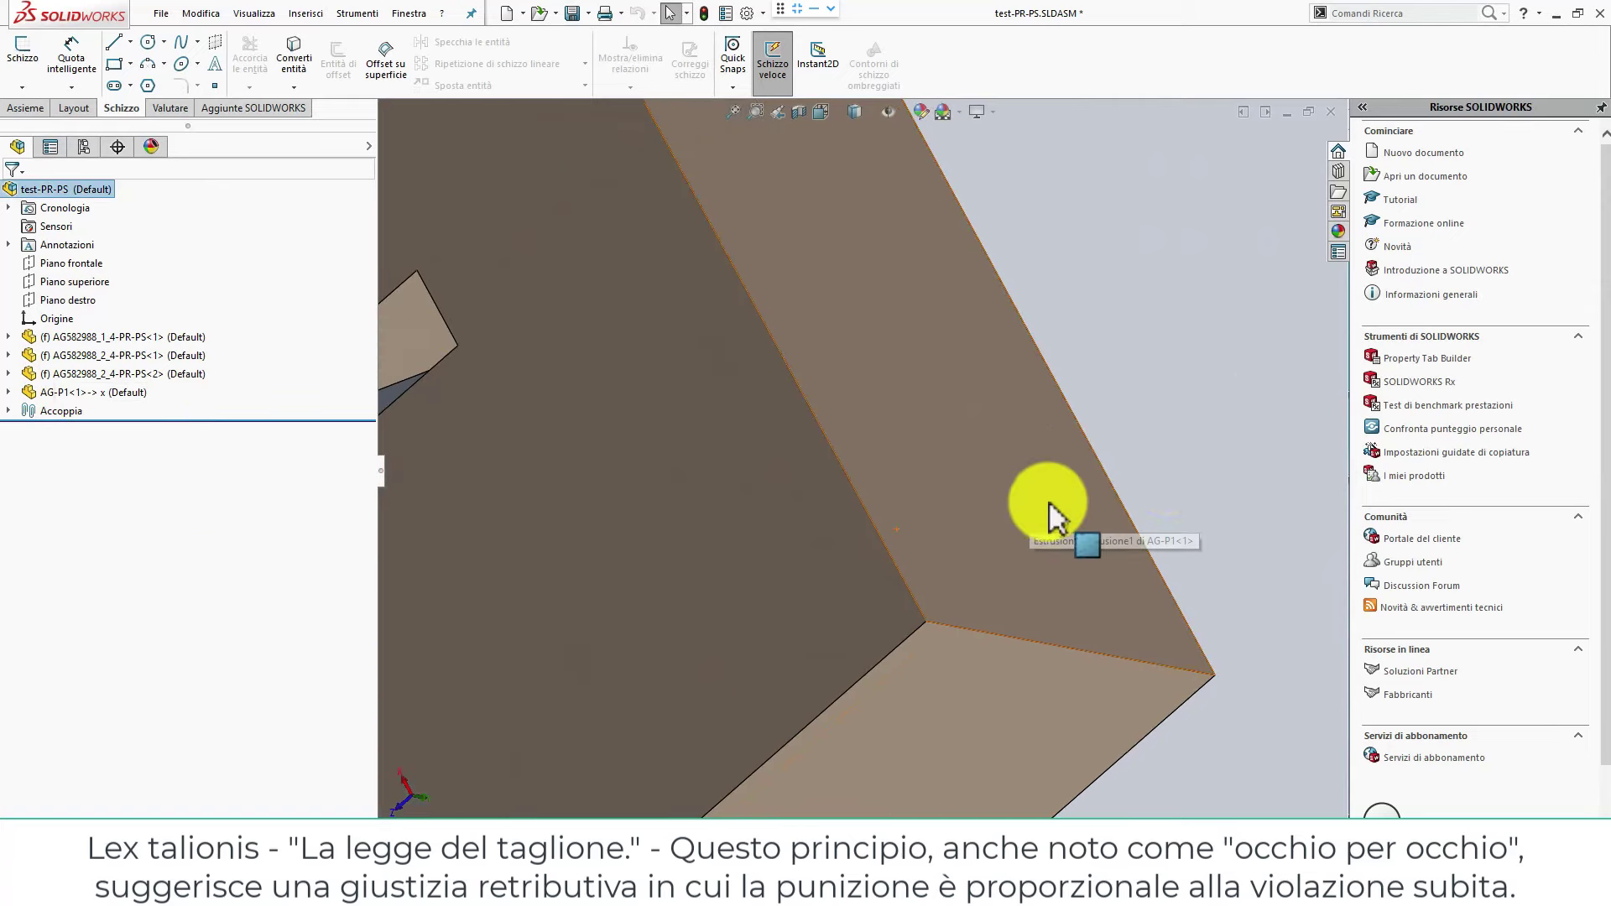
{"action": "scroll", "coordinate": [1043, 510], "scroll_direction": "up", "scroll_amount": 3}
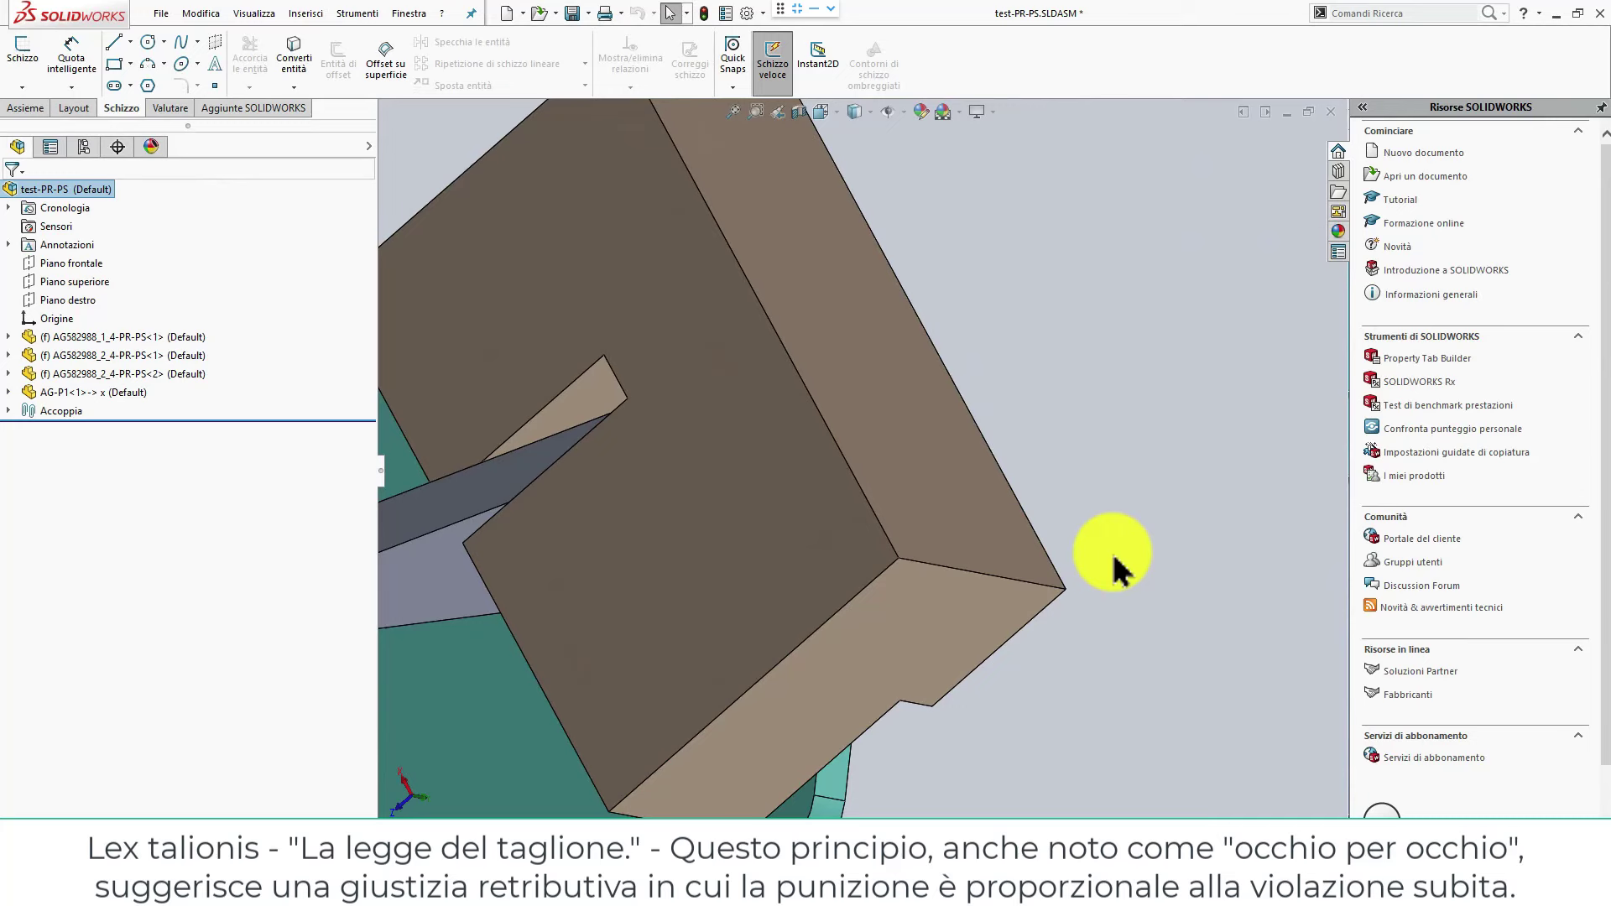
{"action": "scroll", "coordinate": [1174, 659], "scroll_direction": "down", "scroll_amount": 2}
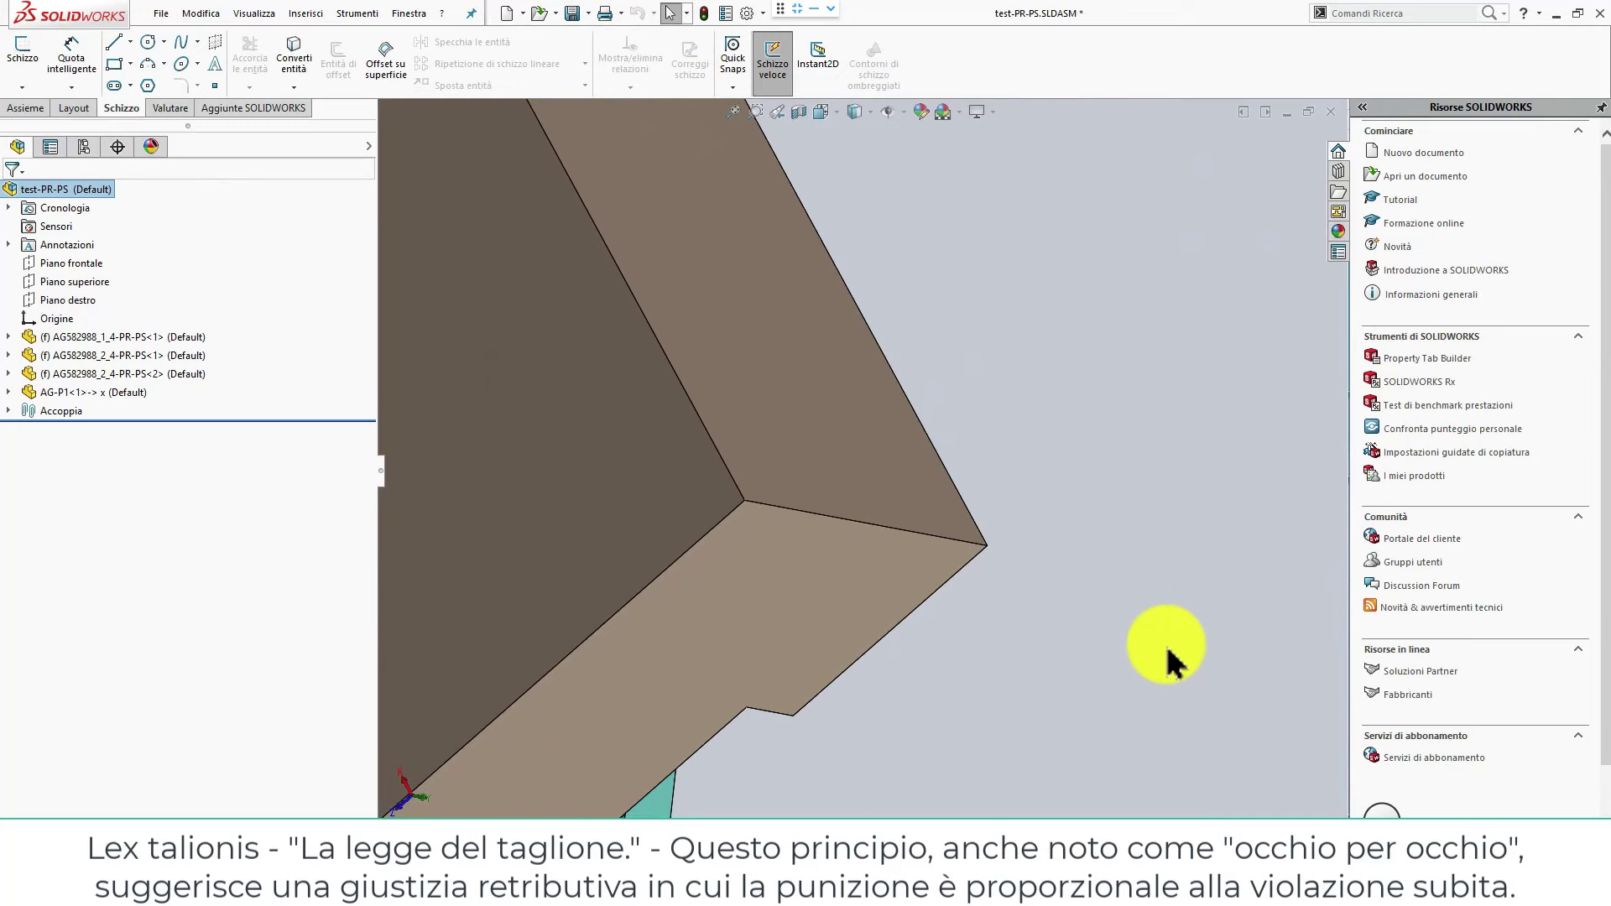
{"action": "scroll", "coordinate": [1173, 659], "scroll_direction": "up", "scroll_amount": 2}
{"action": "scroll", "coordinate": [1173, 660], "scroll_direction": "up", "scroll_amount": 1}
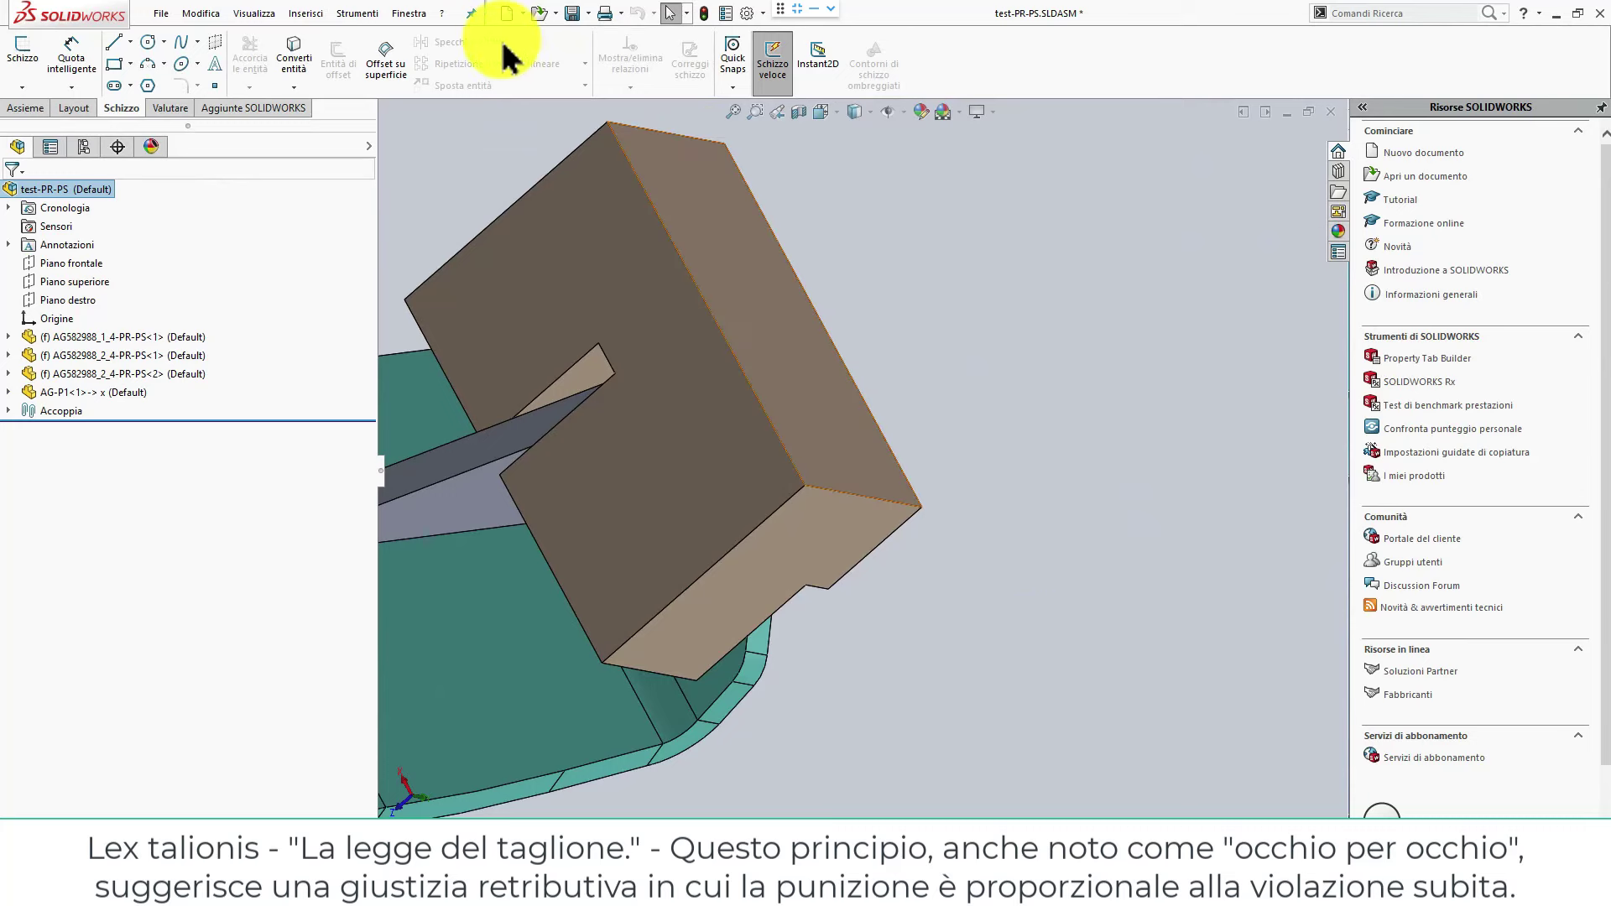
{"action": "left_click", "coordinate": [572, 13]}
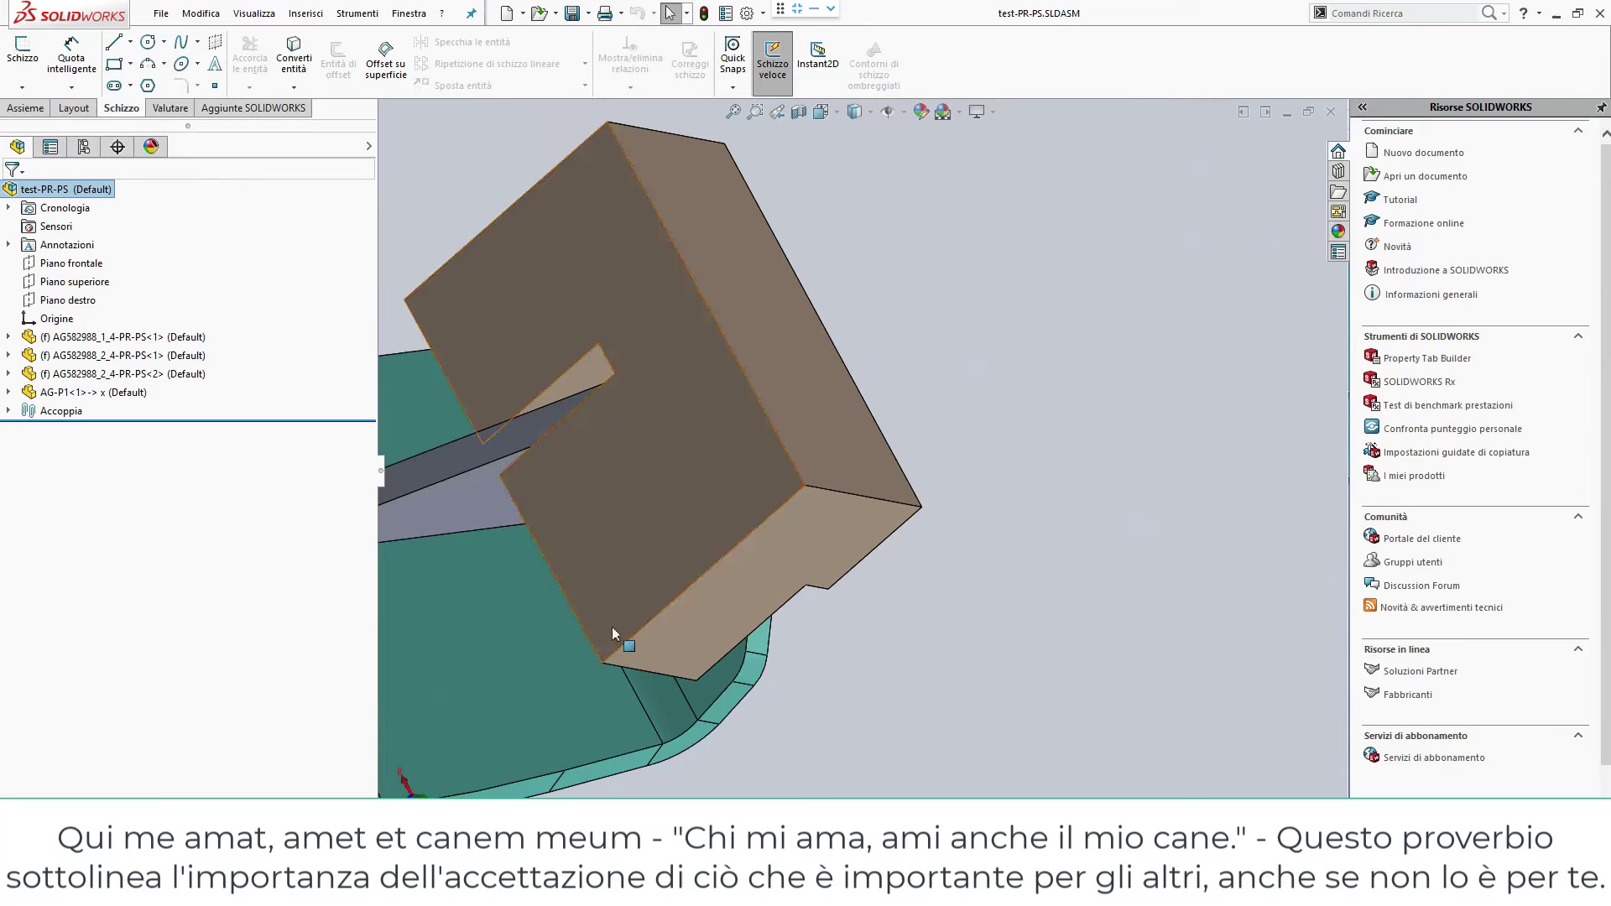
Fit the whole bracket-and-block assembly in view and select the AG582988_1_4-PR-PS bracket.
{"action": "scroll", "coordinate": [540, 653], "scroll_direction": "up", "scroll_amount": 3}
{"action": "scroll", "coordinate": [542, 654], "scroll_direction": "up", "scroll_amount": 3}
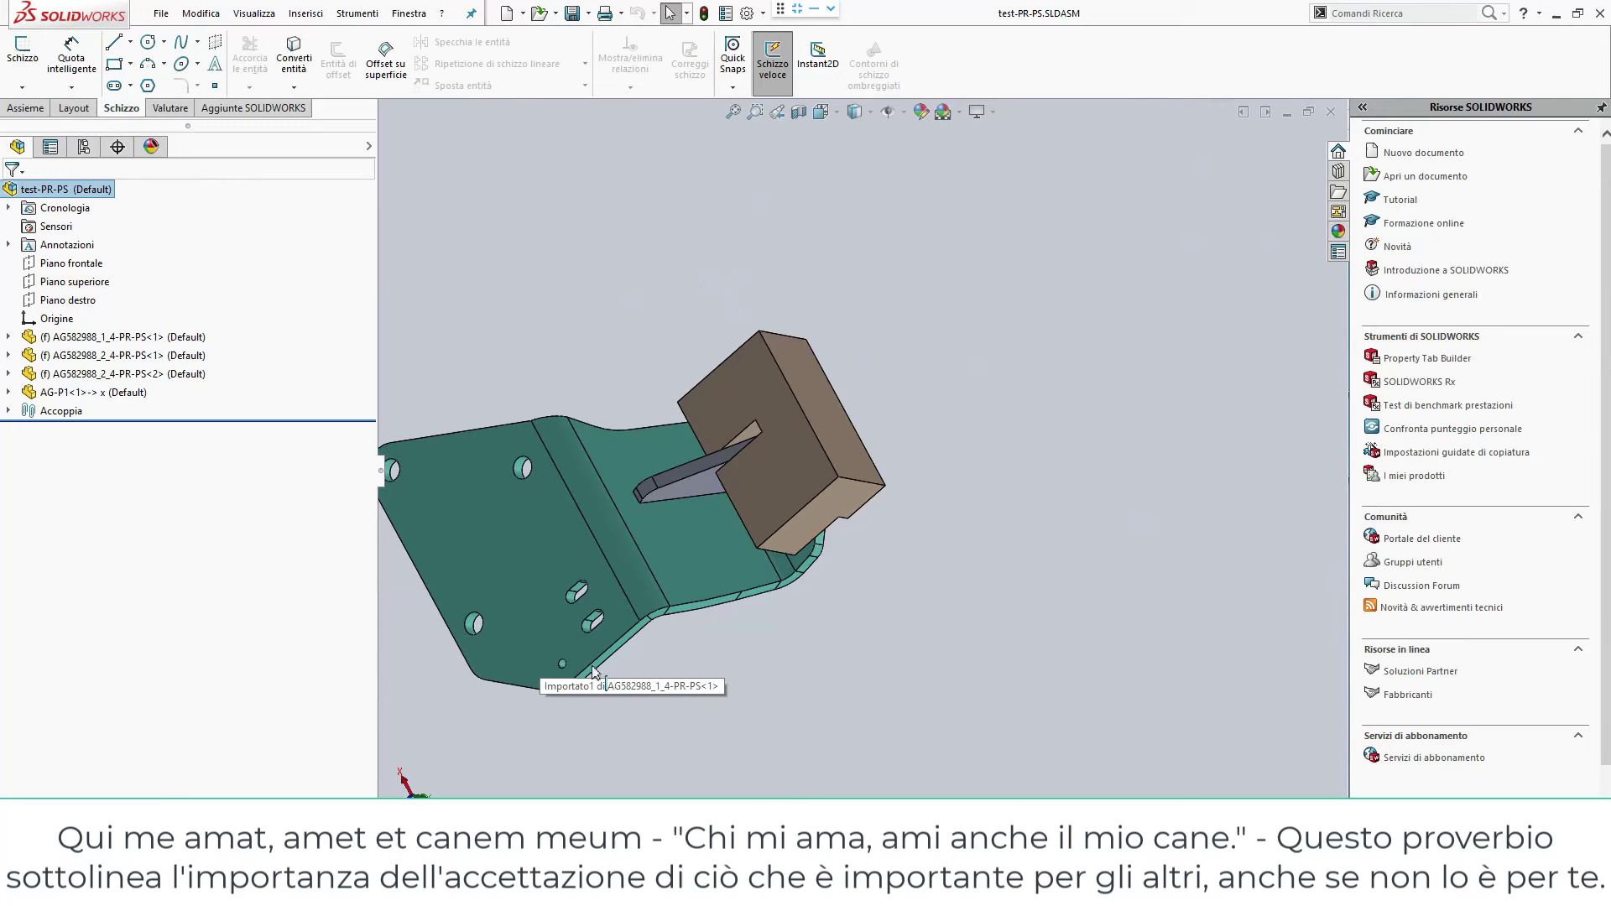
{"action": "key", "text": "f"}
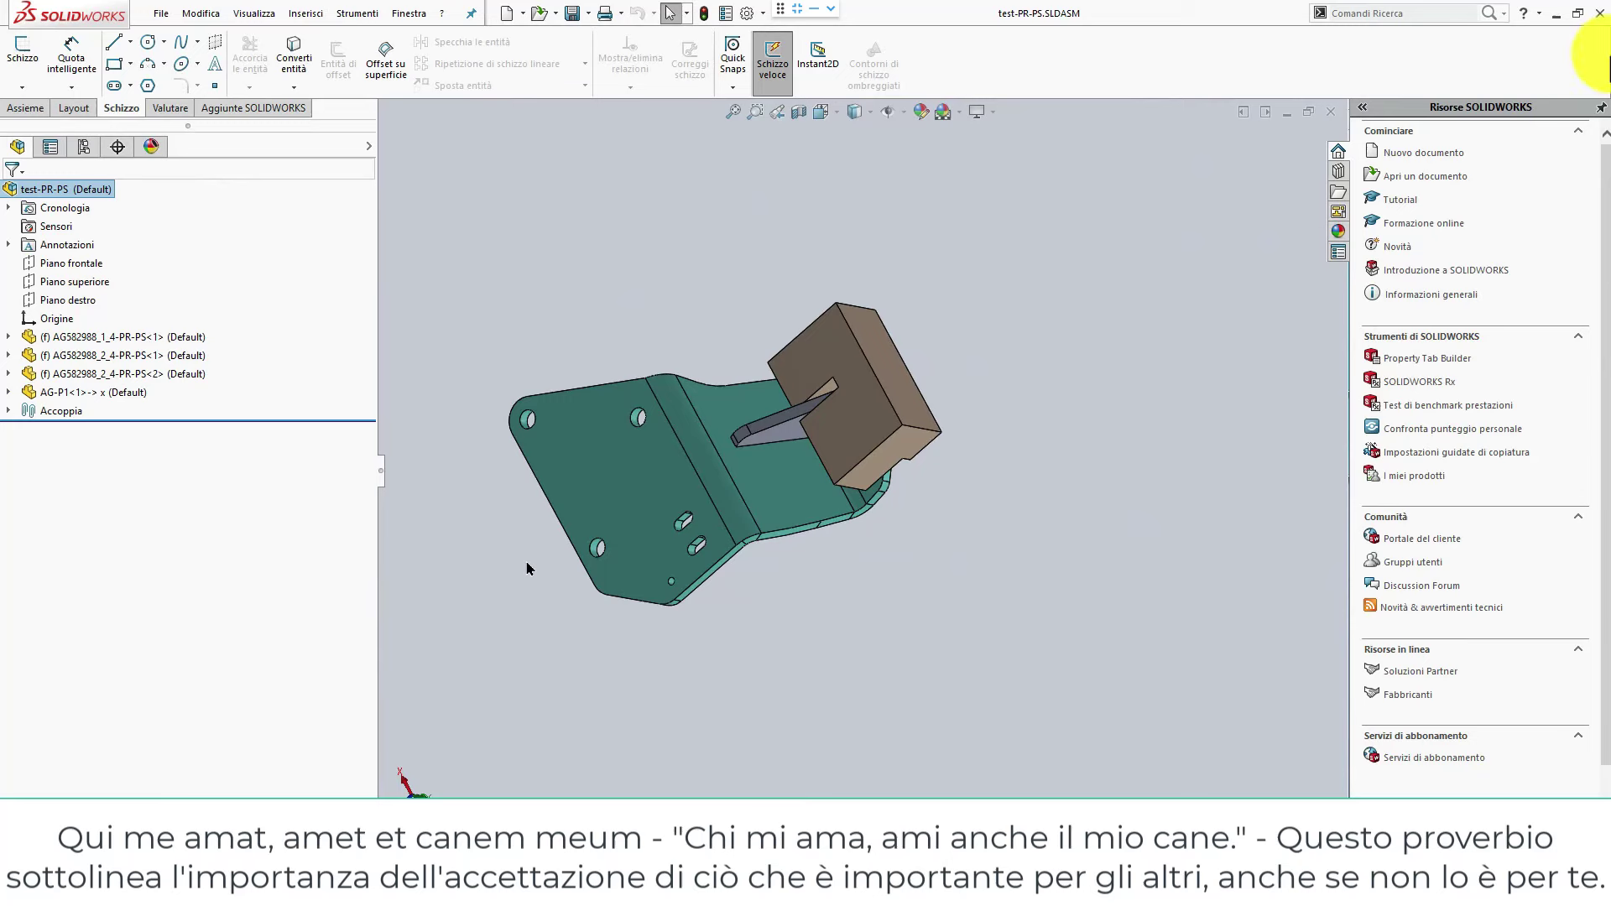
{"action": "left_click", "coordinate": [801, 483]}
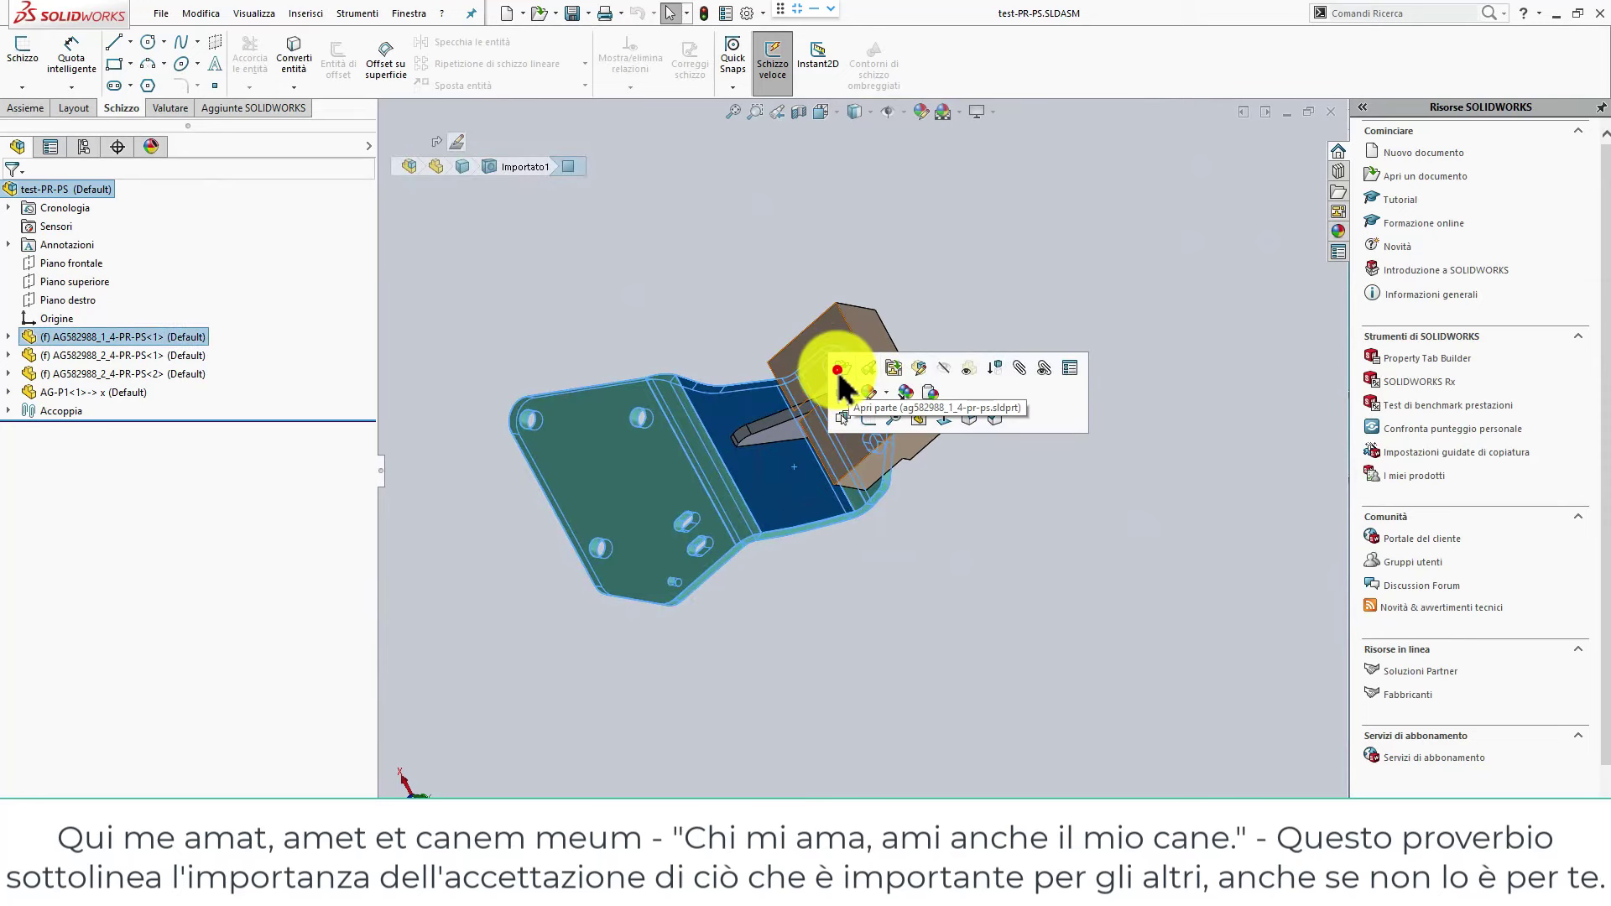
Open AG582988_1_4-PR-PS in its own window, select its Importato1 body, and show the Lamiera tools.
{"action": "left_click", "coordinate": [842, 369]}
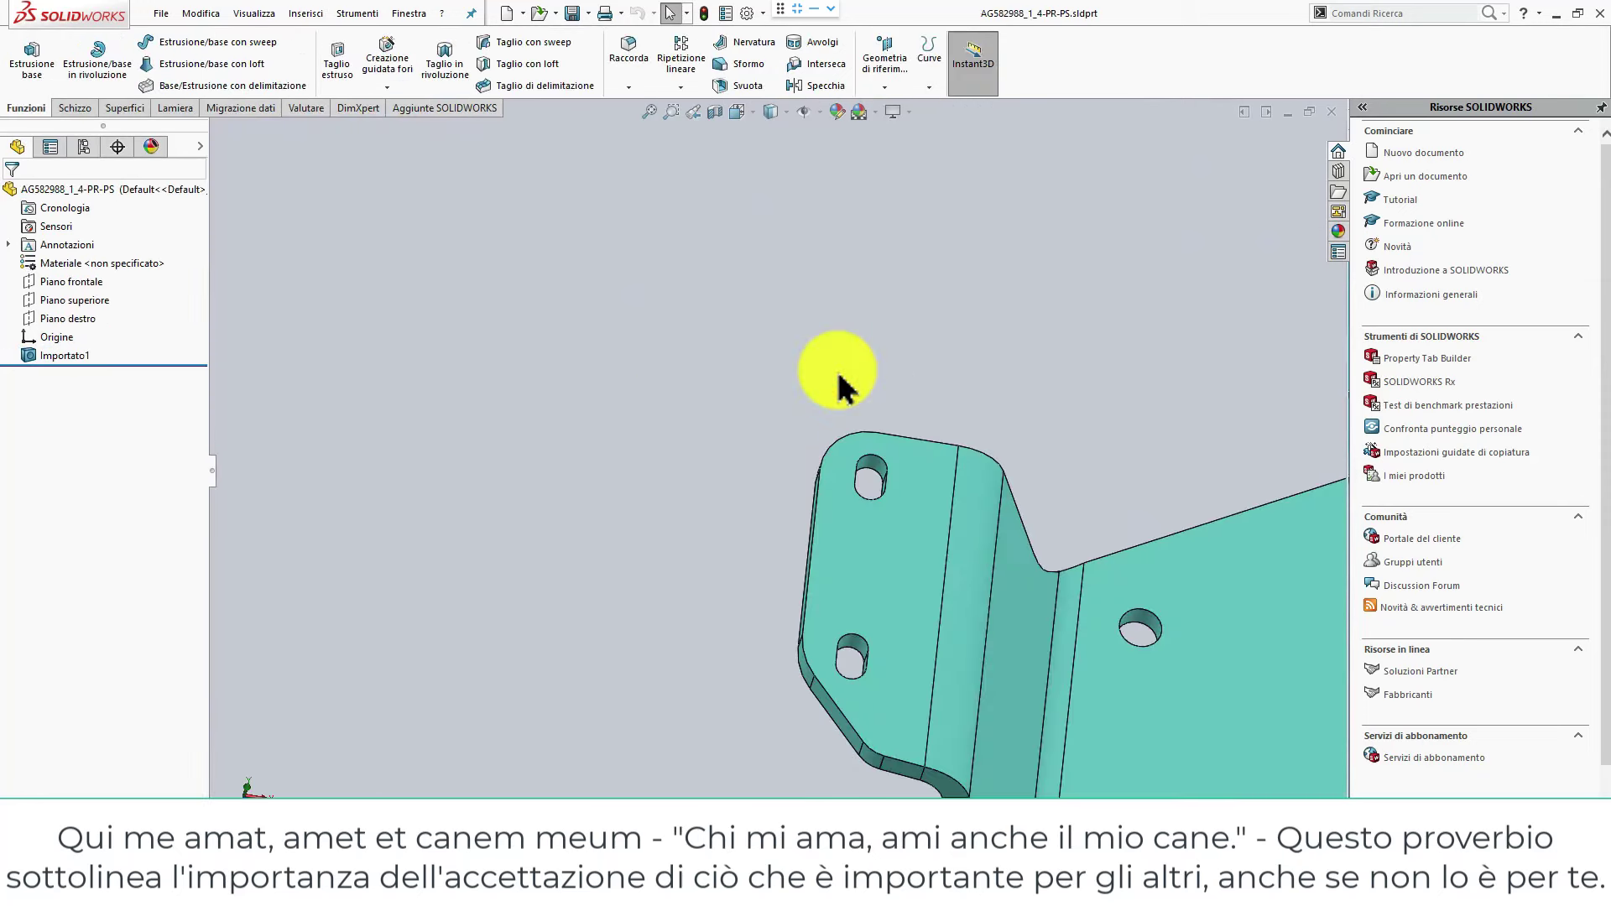
{"action": "left_click", "coordinate": [76, 356]}
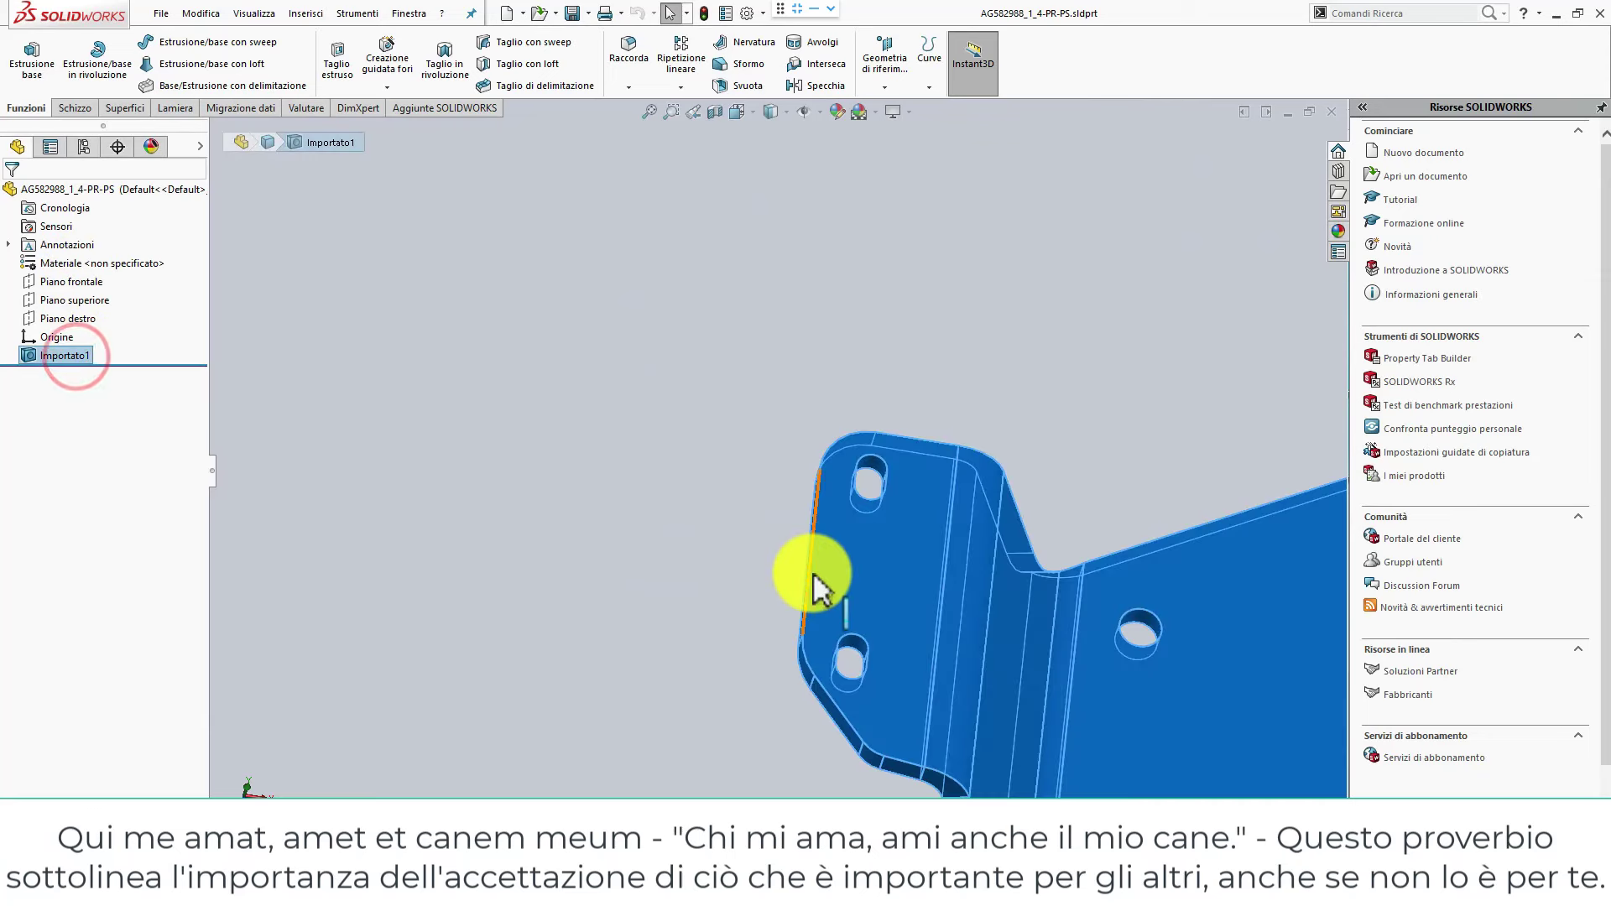
{"action": "scroll", "coordinate": [810, 577], "scroll_direction": "up", "scroll_amount": 1}
{"action": "scroll", "coordinate": [809, 577], "scroll_direction": "up", "scroll_amount": 1}
{"action": "scroll", "coordinate": [809, 577], "scroll_direction": "up", "scroll_amount": 1}
{"action": "scroll", "coordinate": [810, 579], "scroll_direction": "up", "scroll_amount": 2}
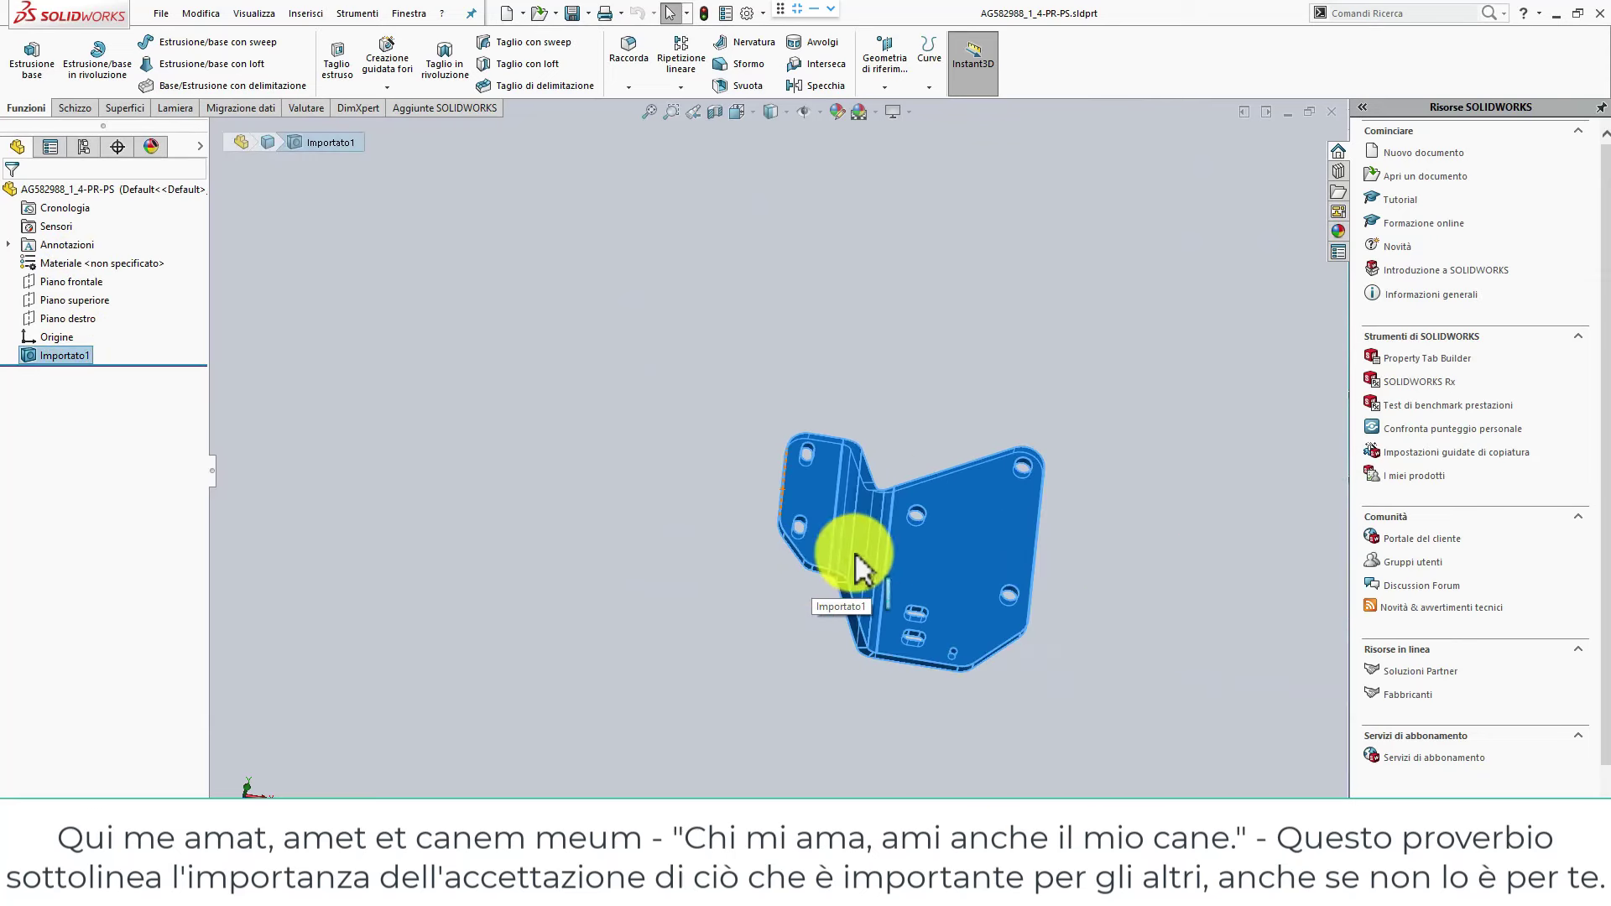
{"action": "left_click", "coordinate": [946, 494]}
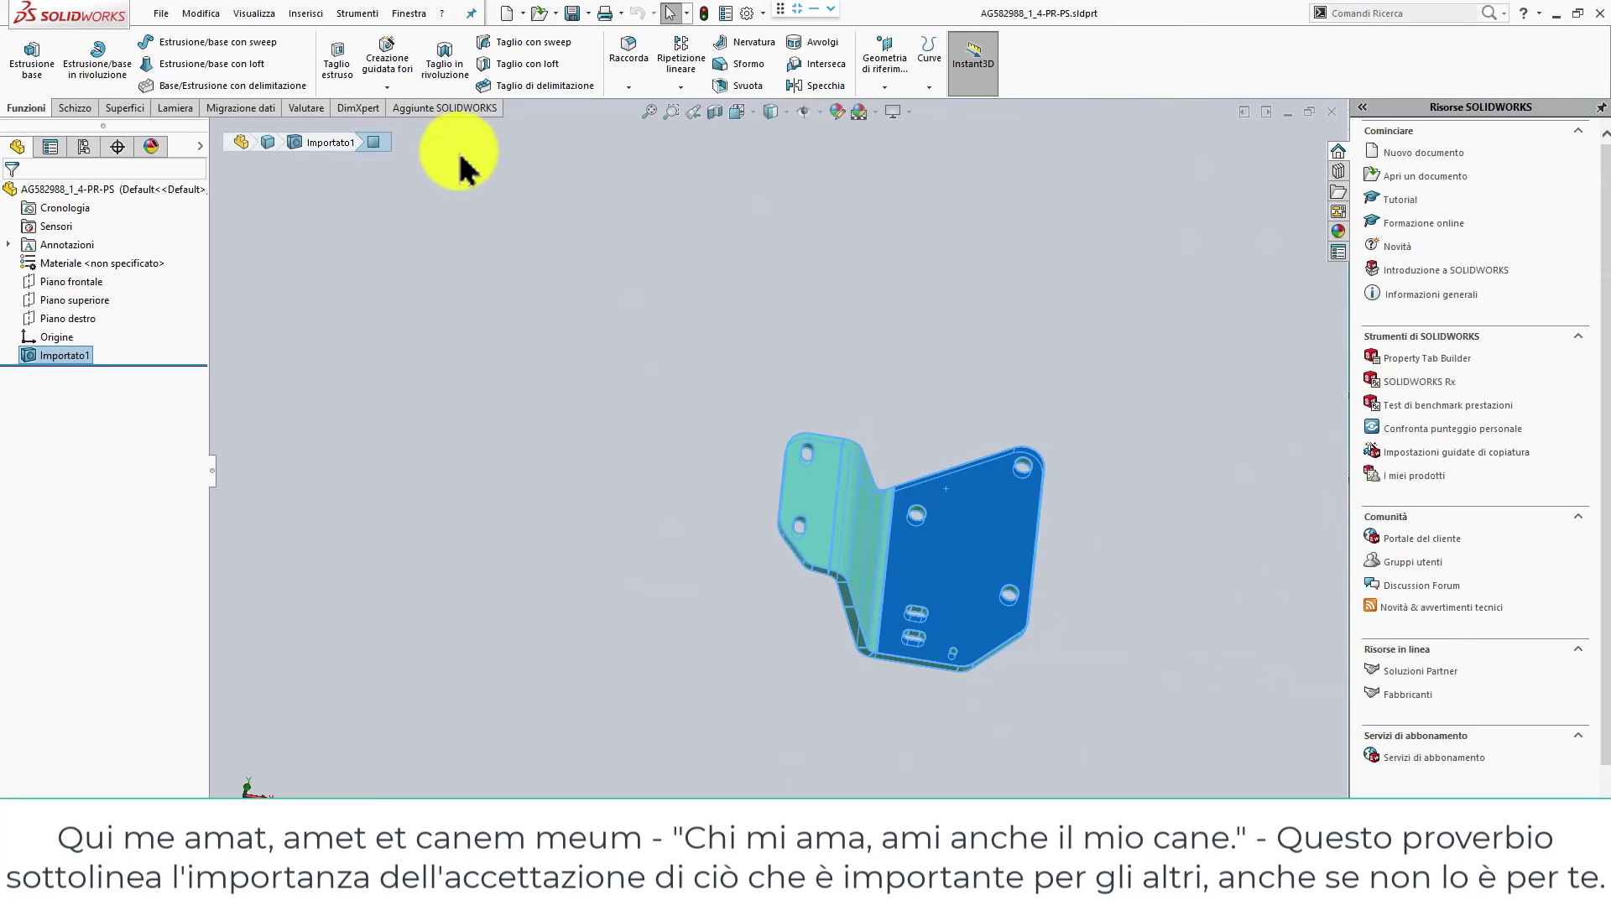
{"action": "left_click", "coordinate": [174, 108]}
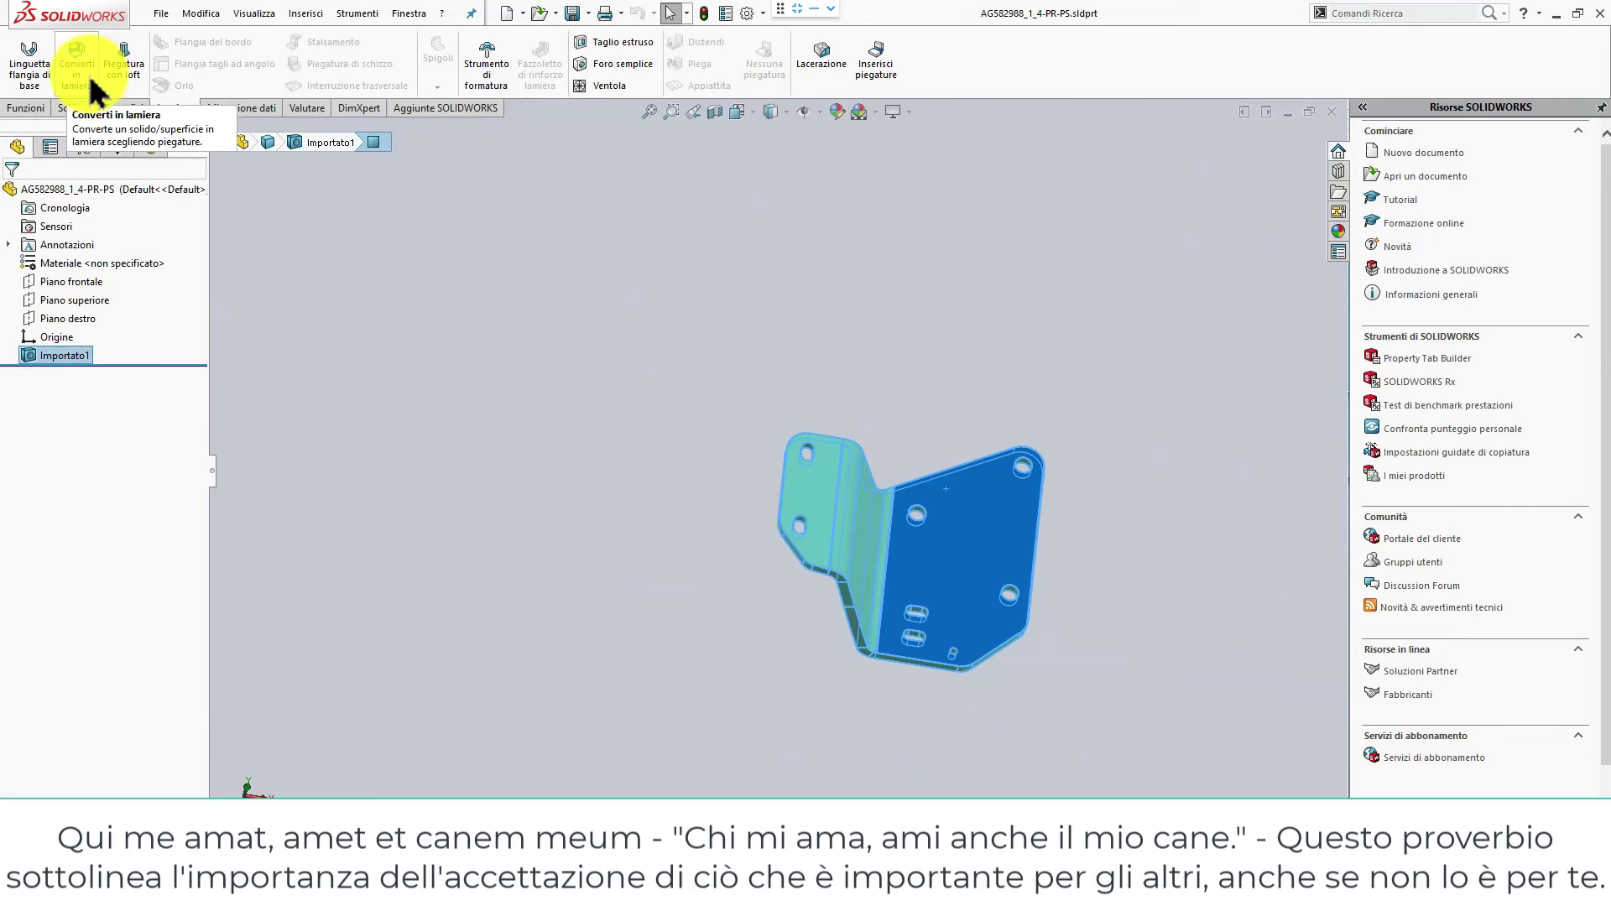
Insert bends into the imported bracket from a selected face, using an 8 mm bend radius.
{"action": "left_click", "coordinate": [853, 234]}
{"action": "left_click", "coordinate": [960, 512]}
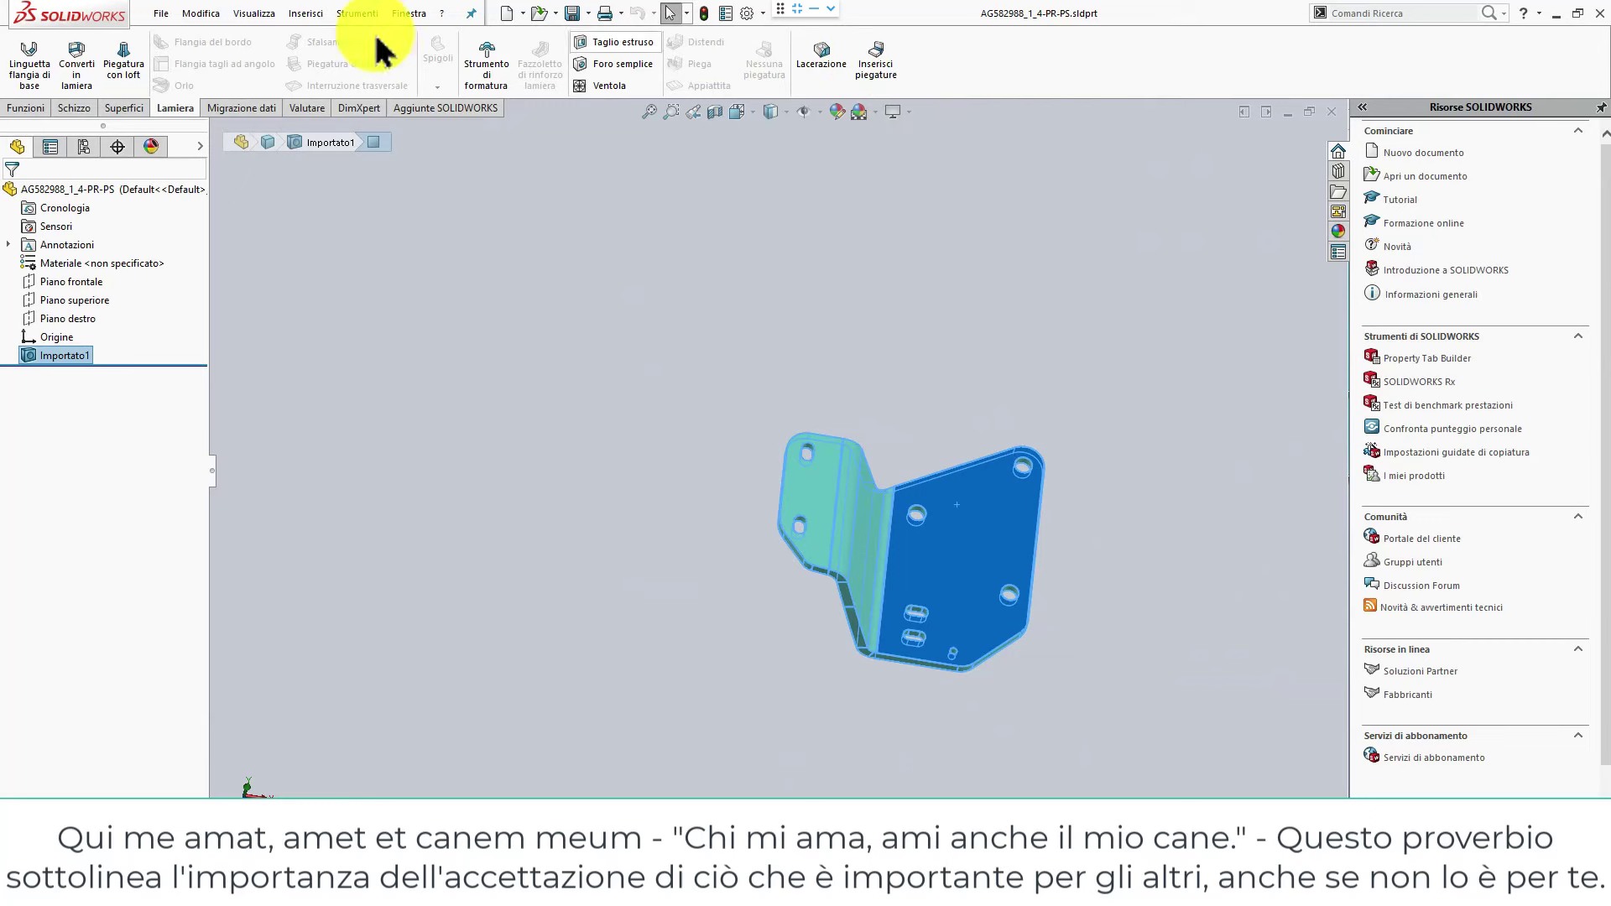
{"action": "left_click", "coordinate": [765, 304]}
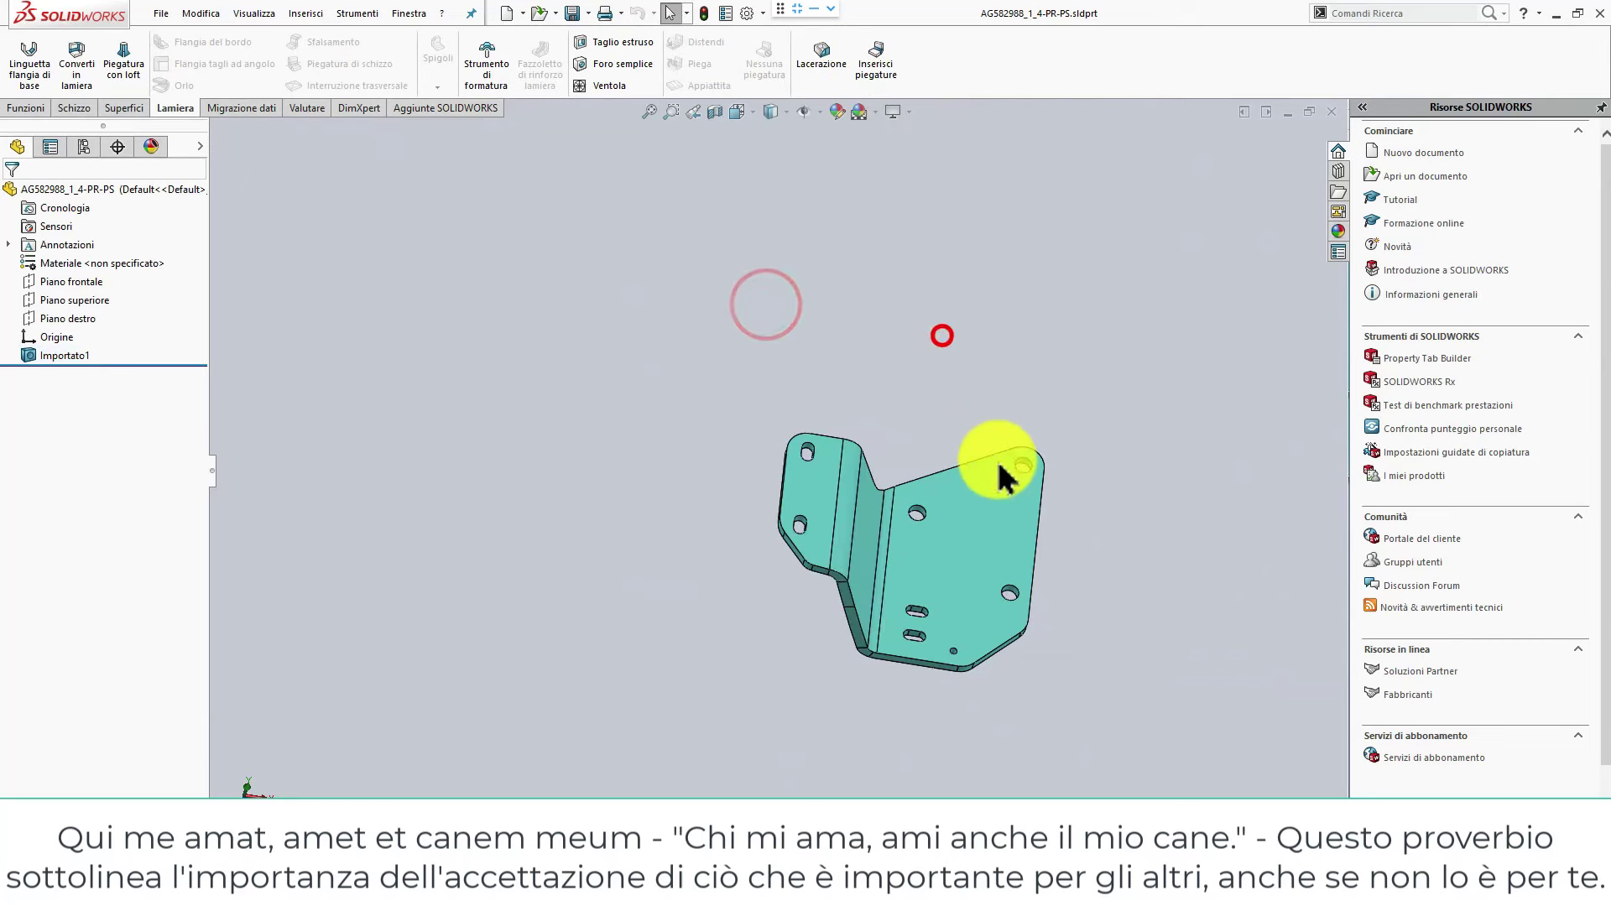
{"action": "left_click", "coordinate": [985, 492]}
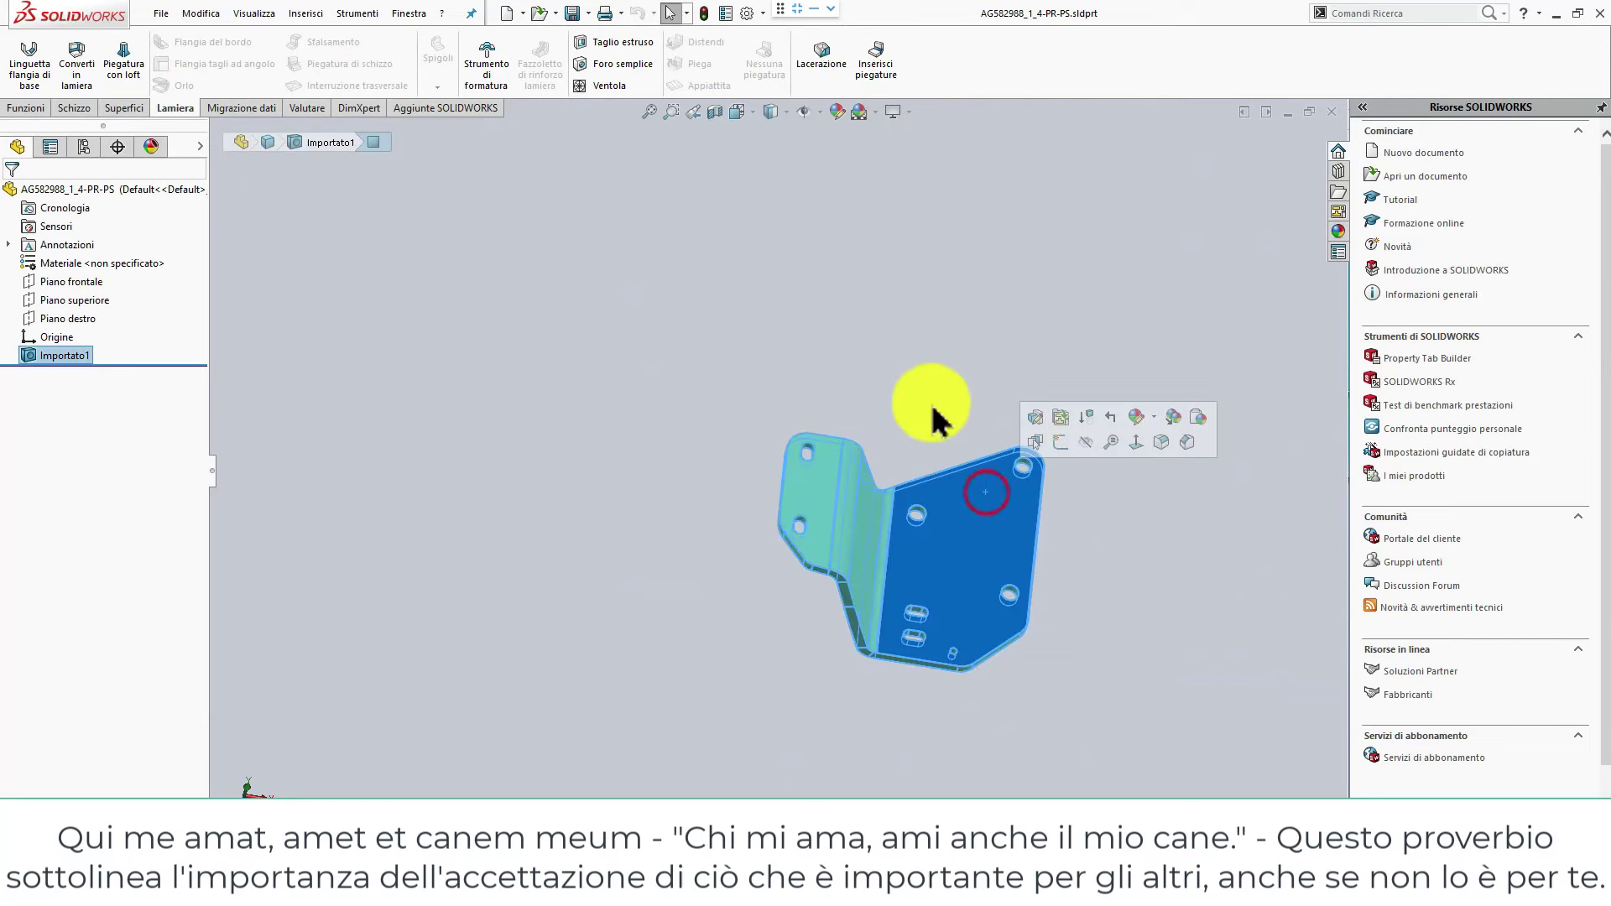
{"action": "left_click", "coordinate": [875, 55]}
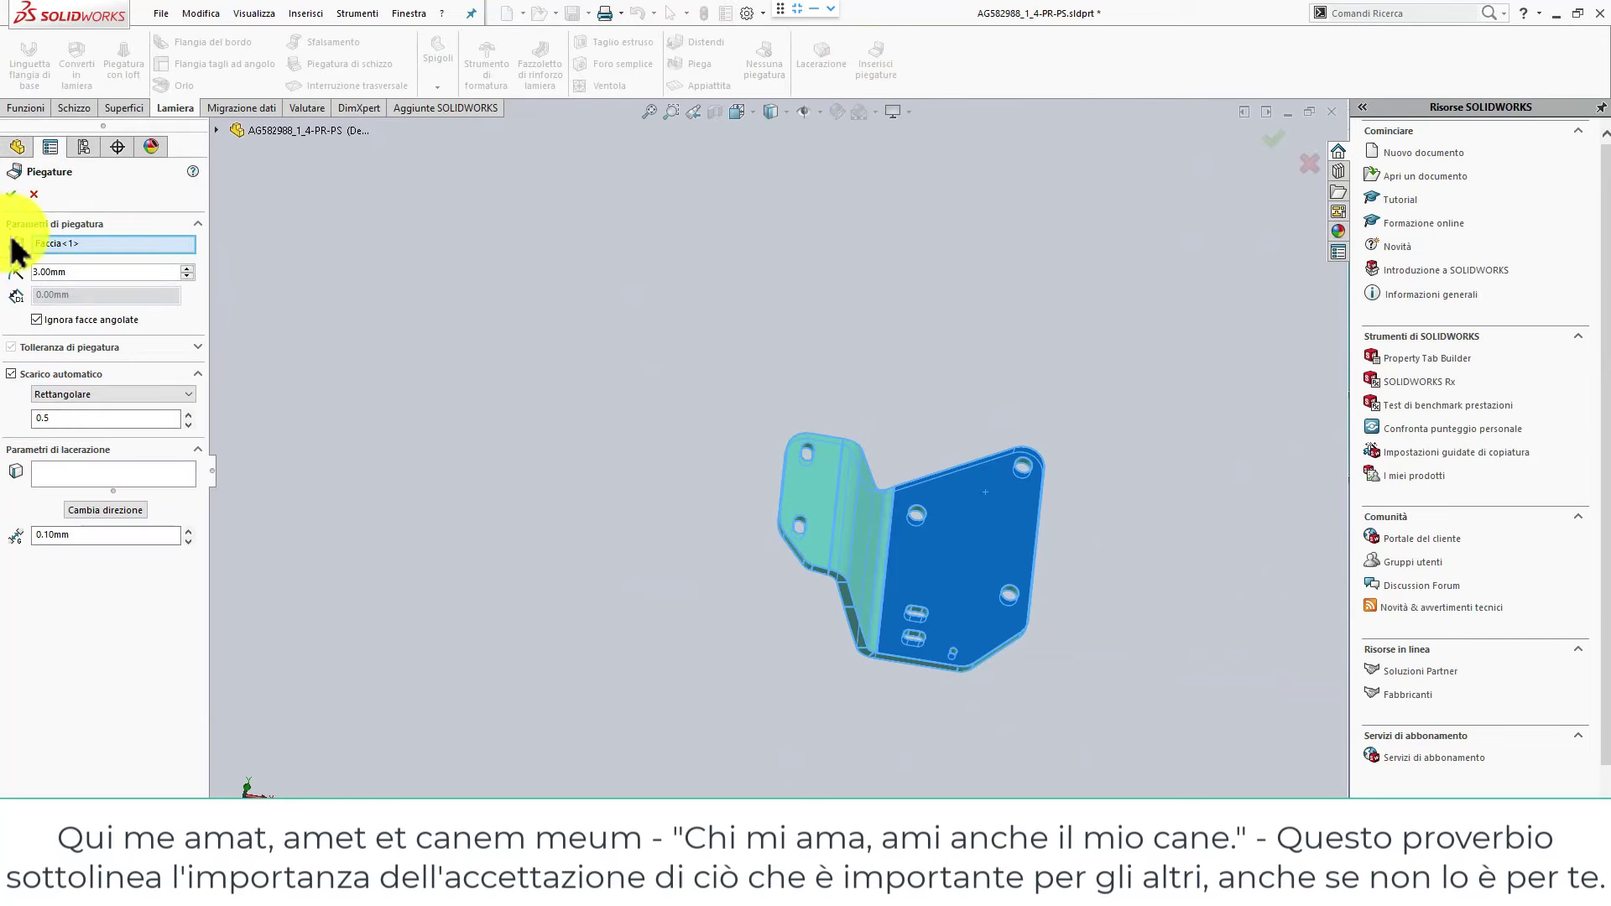
{"action": "double_click", "coordinate": [81, 272]}
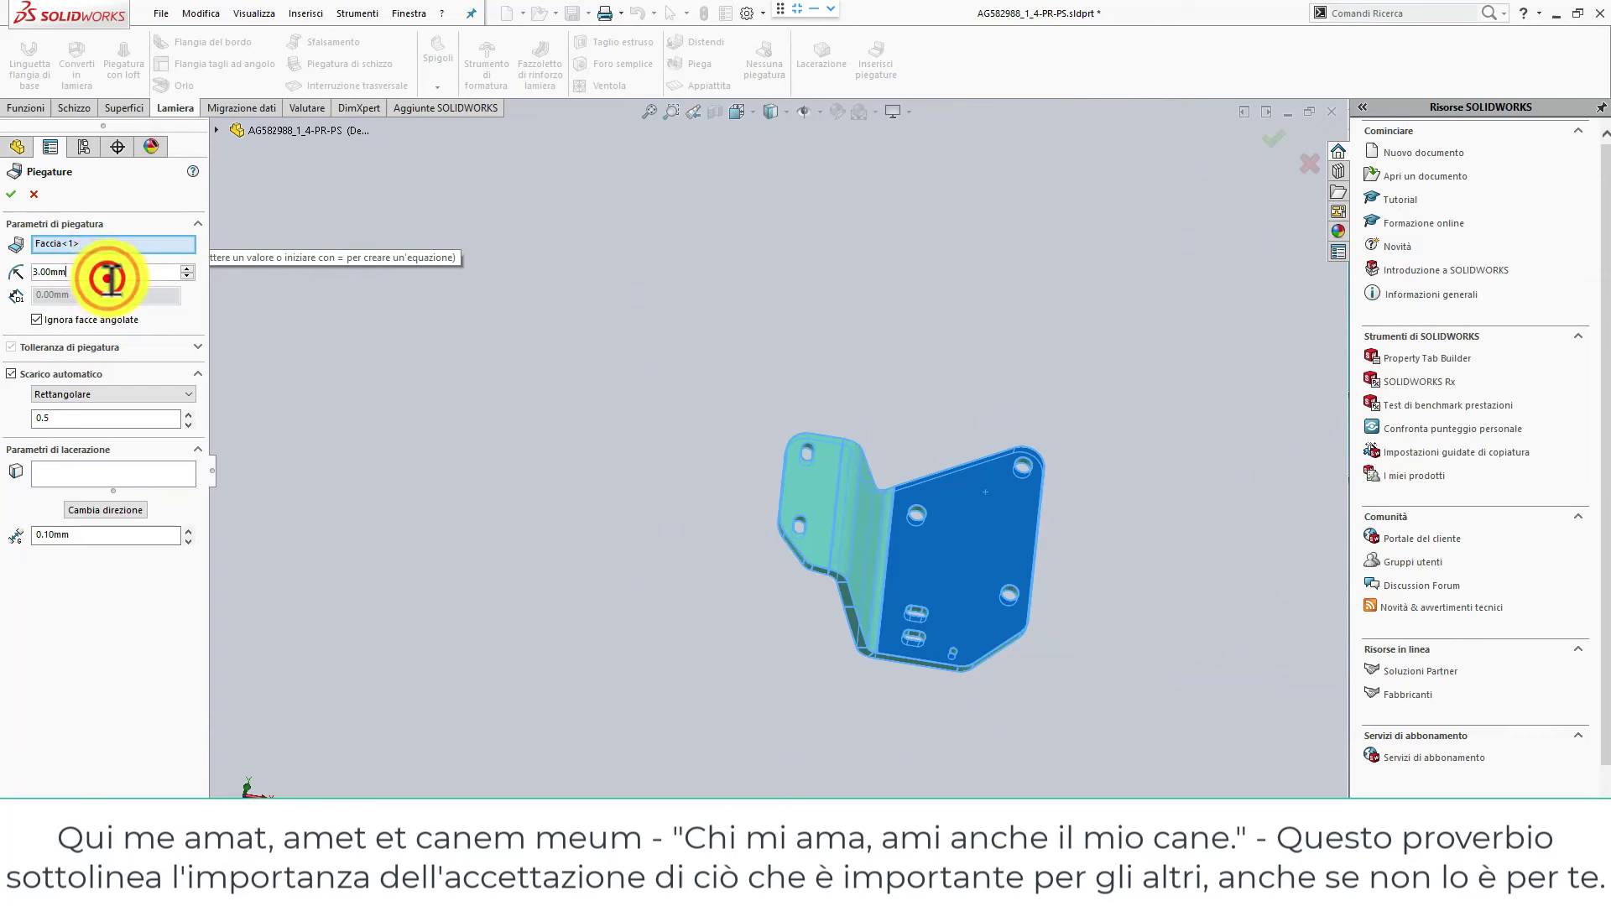
{"action": "type", "text": "8"}
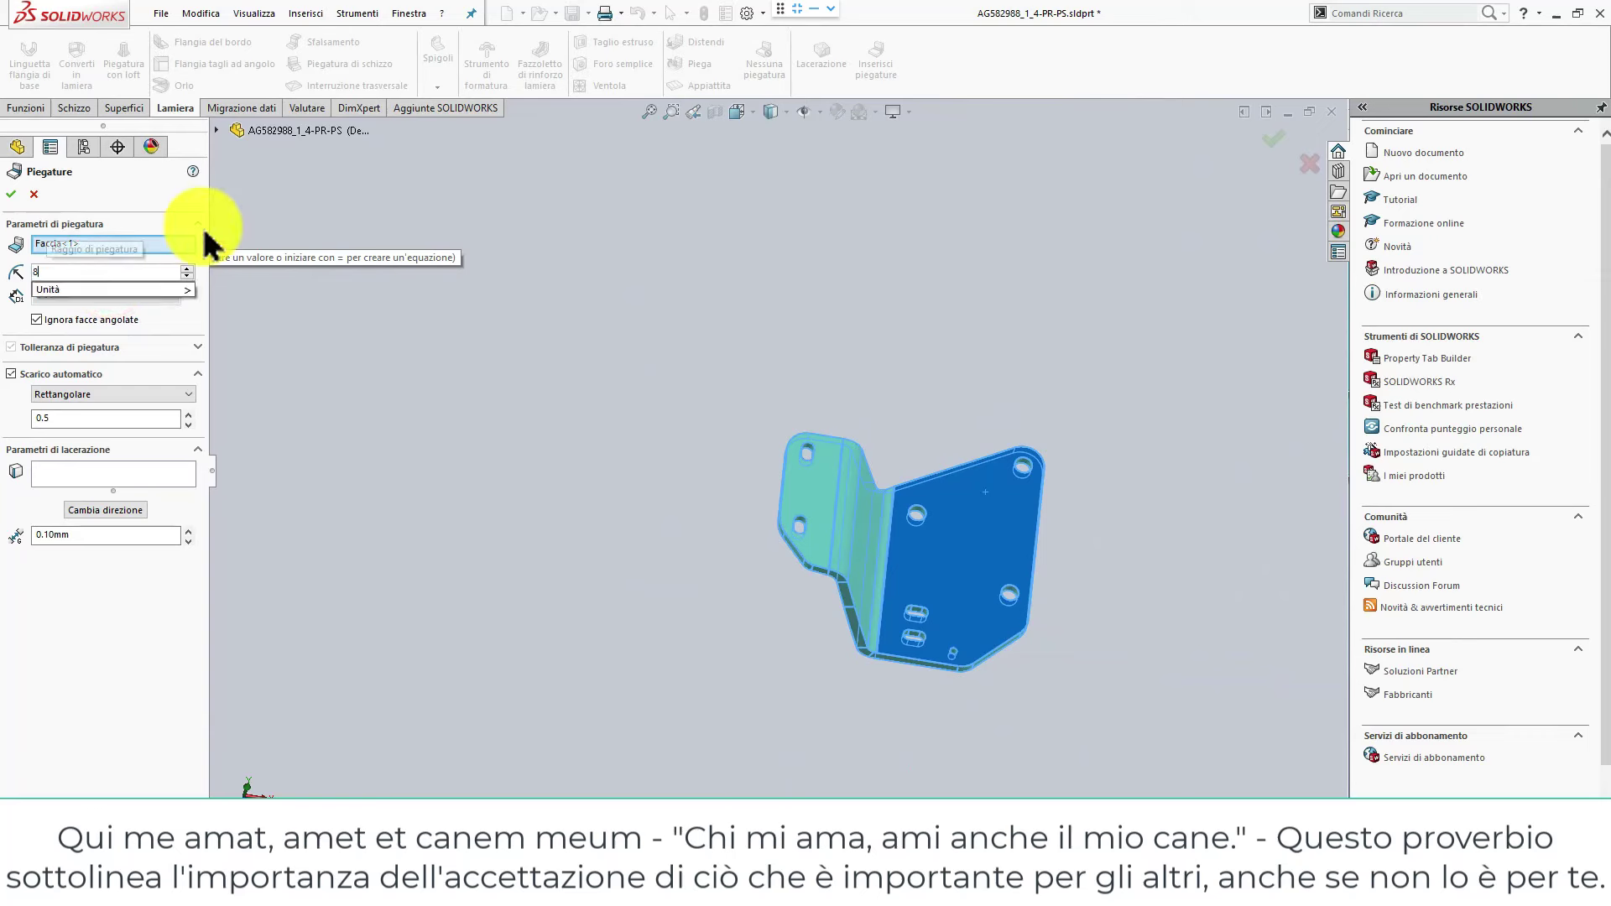
{"action": "left_click", "coordinate": [11, 193]}
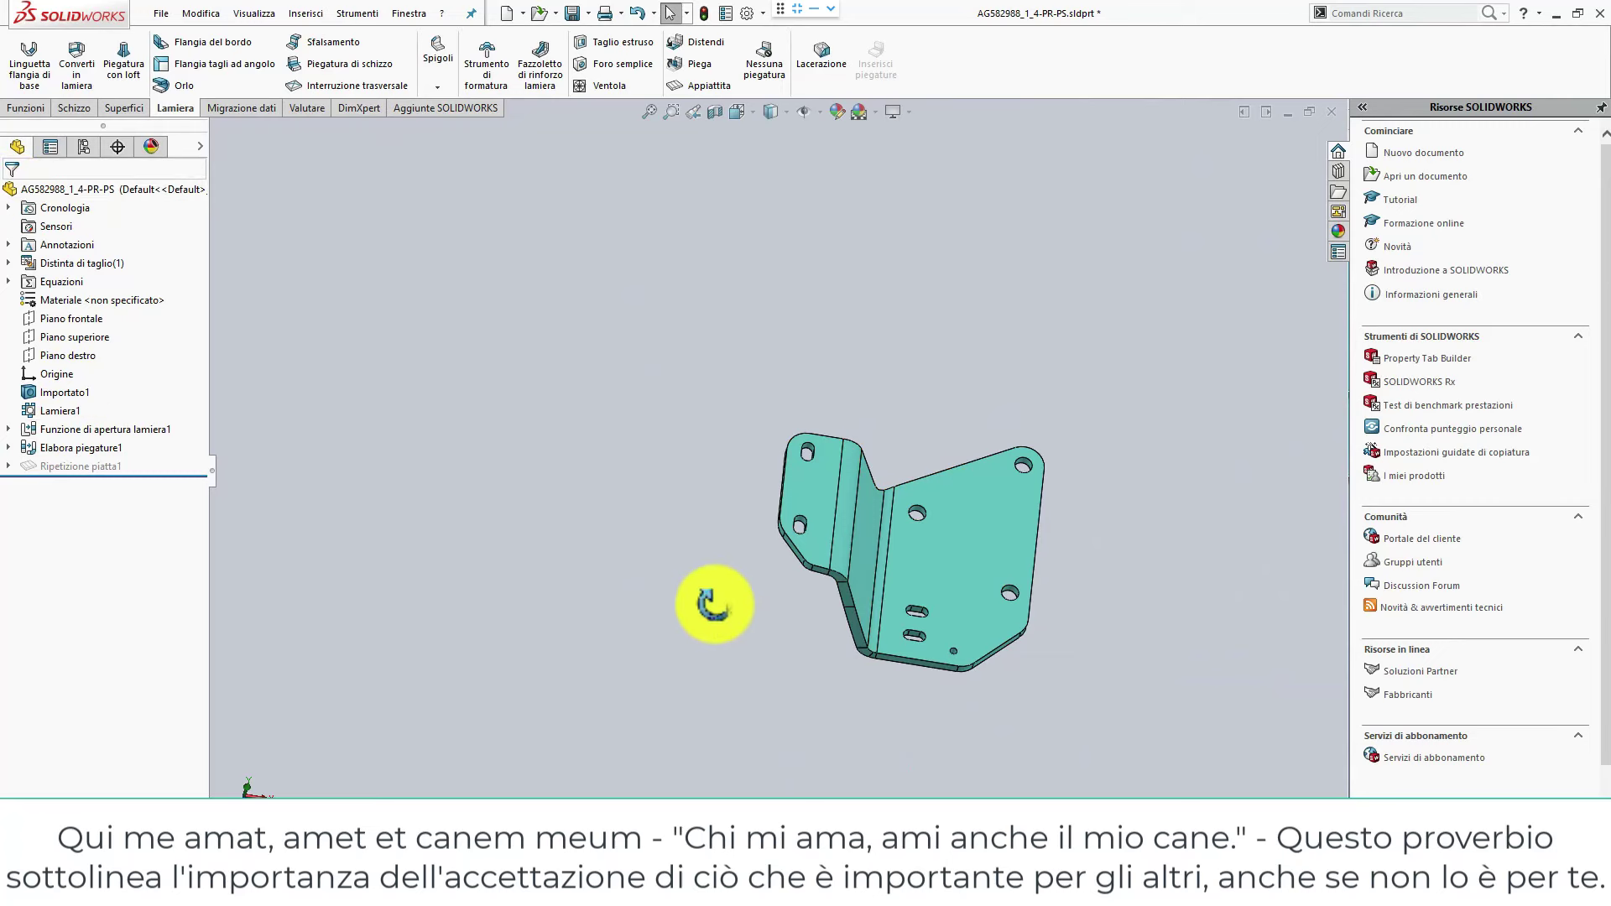
Flatten the bracket and measure the area of its flat pattern face.
{"action": "middle_click_drag", "start_coordinate": [719, 601], "coordinate": [798, 479]}
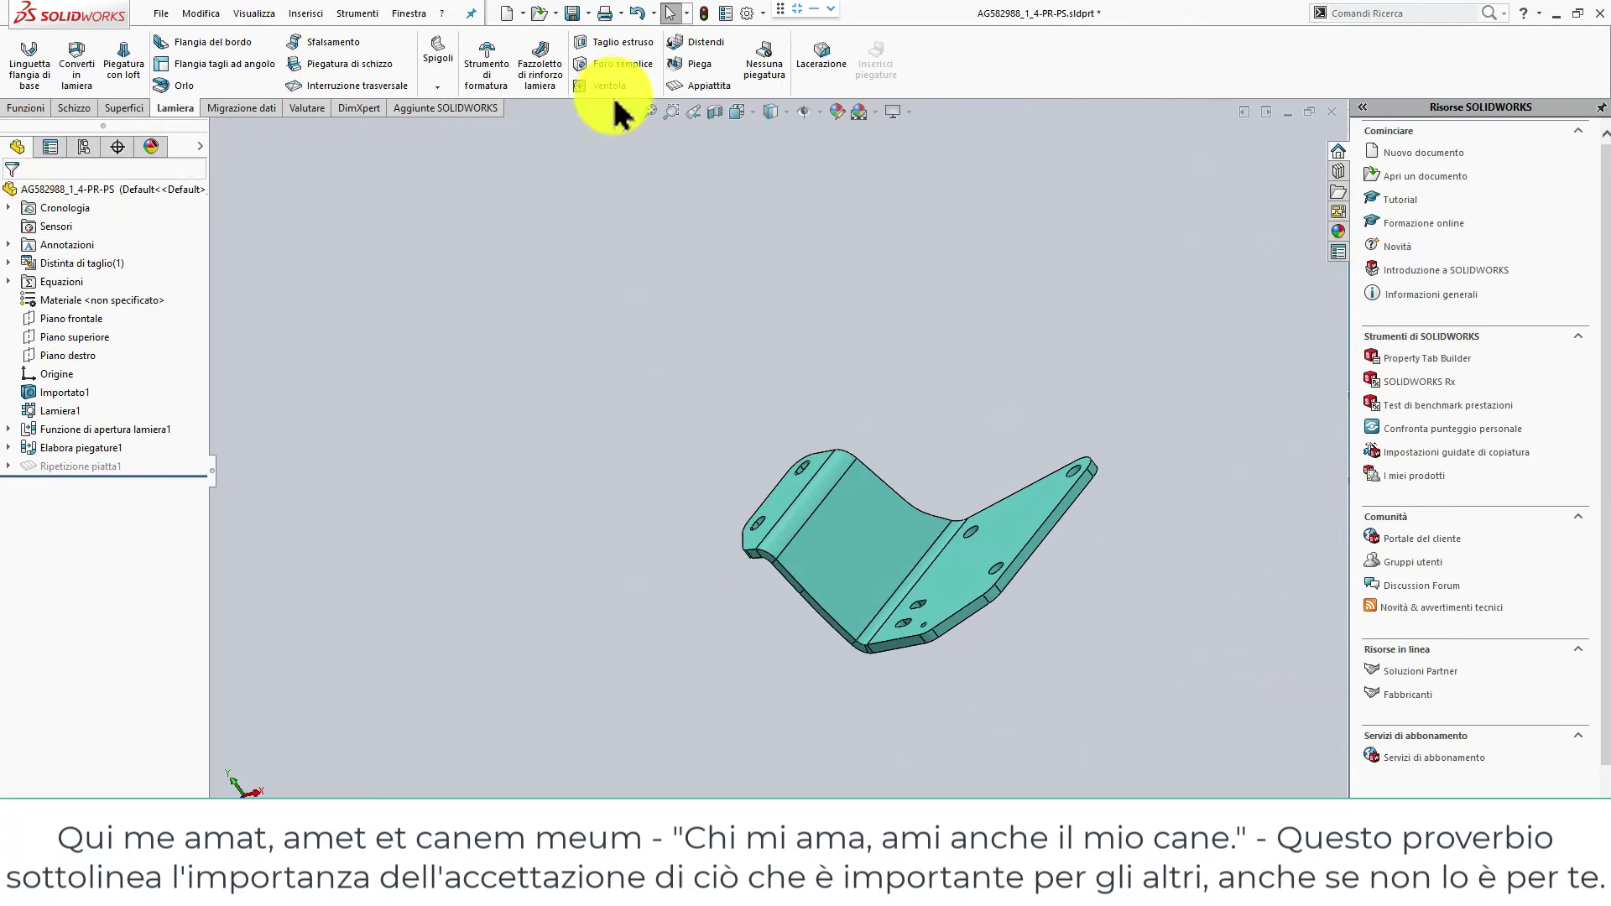
{"action": "left_click", "coordinate": [693, 85]}
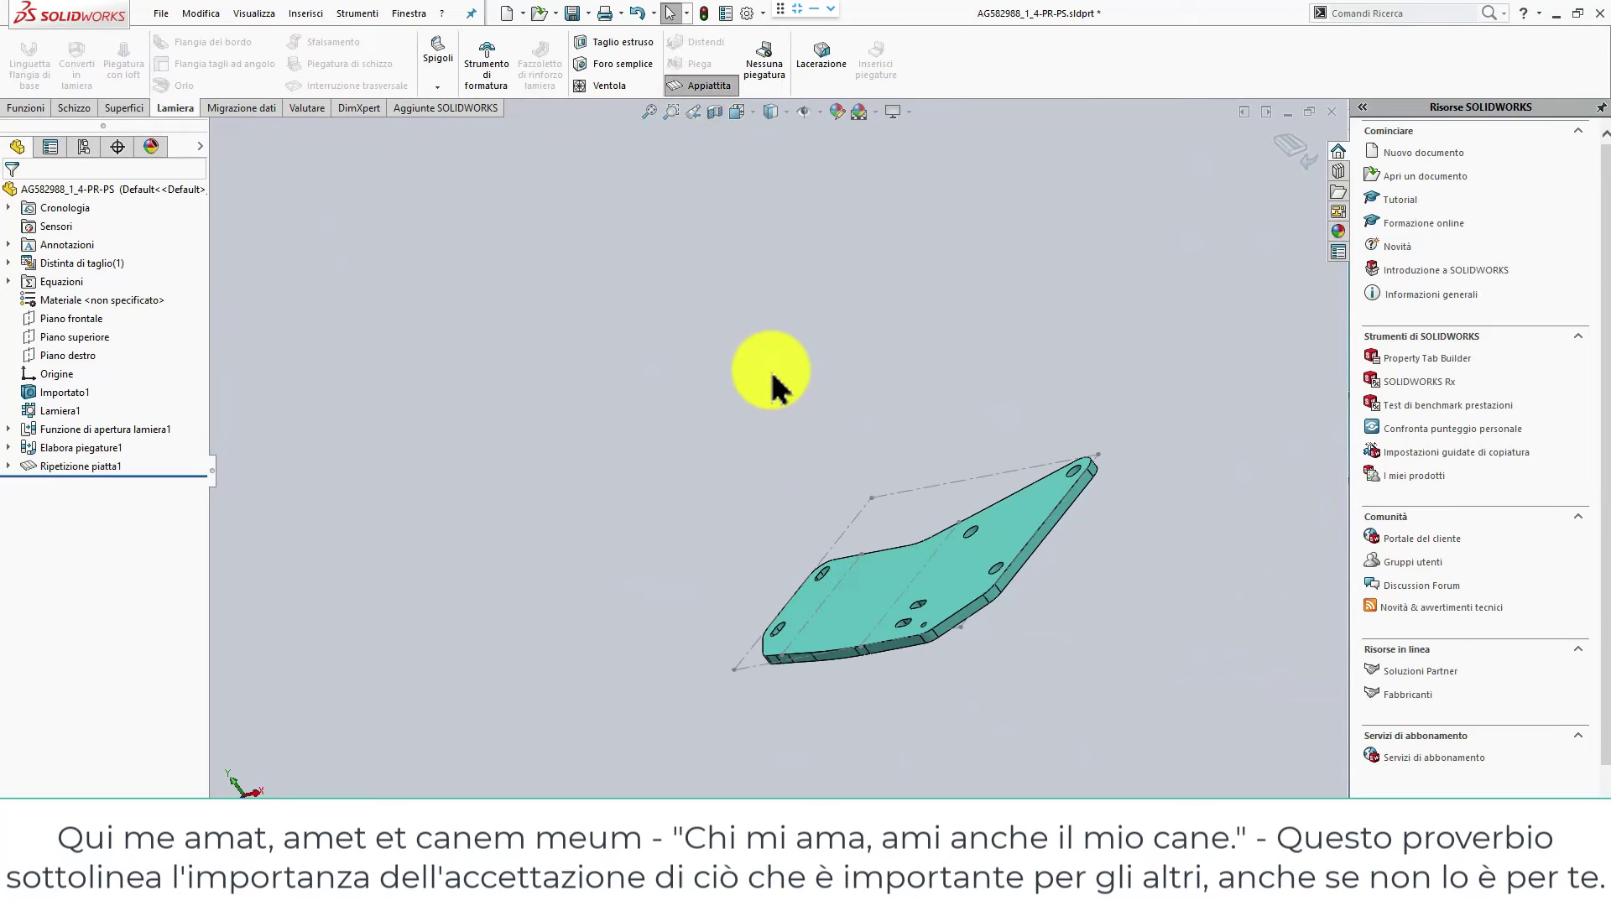
{"action": "middle_click_drag", "start_coordinate": [769, 368], "coordinate": [800, 409]}
{"action": "middle_click_drag", "start_coordinate": [834, 472], "coordinate": [841, 524]}
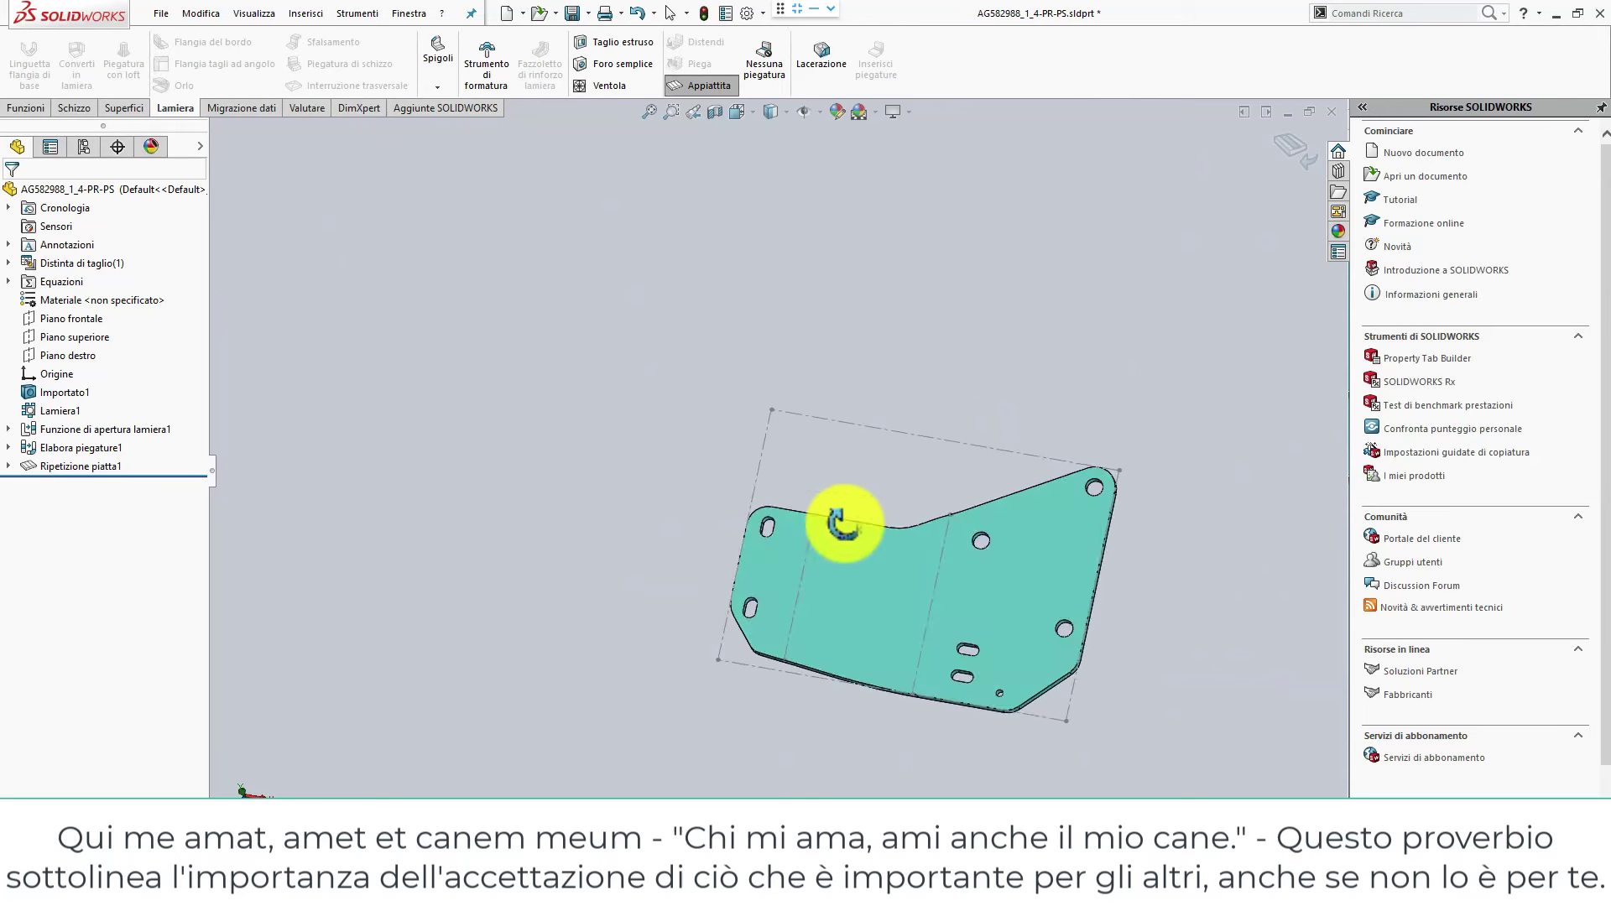
{"action": "left_click", "coordinate": [863, 574]}
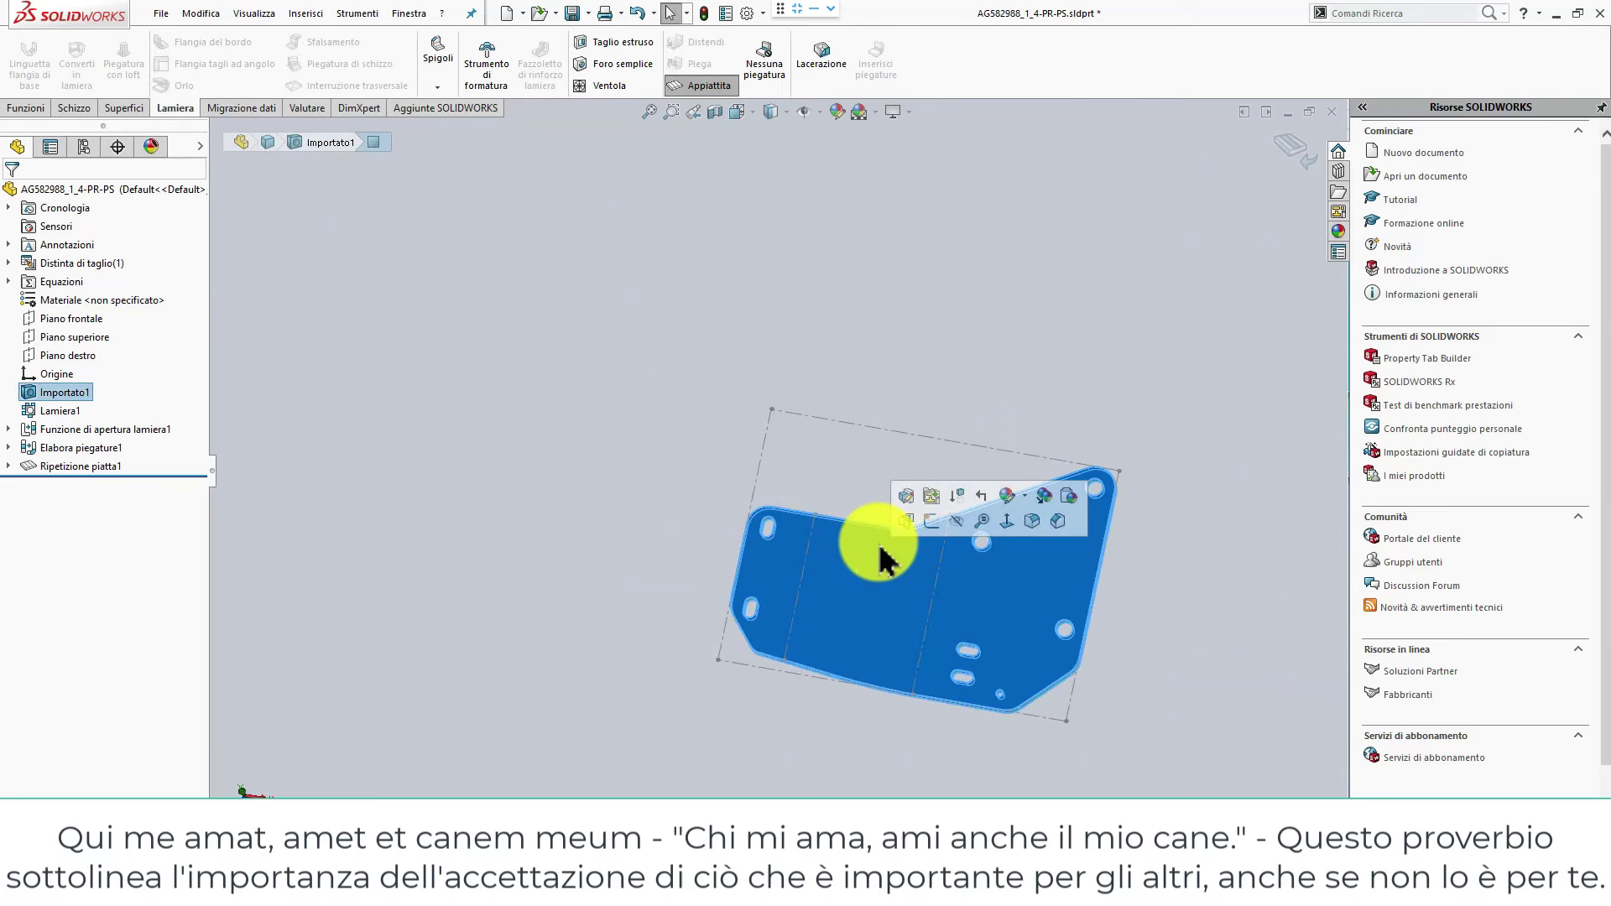
{"action": "left_click", "coordinate": [882, 545]}
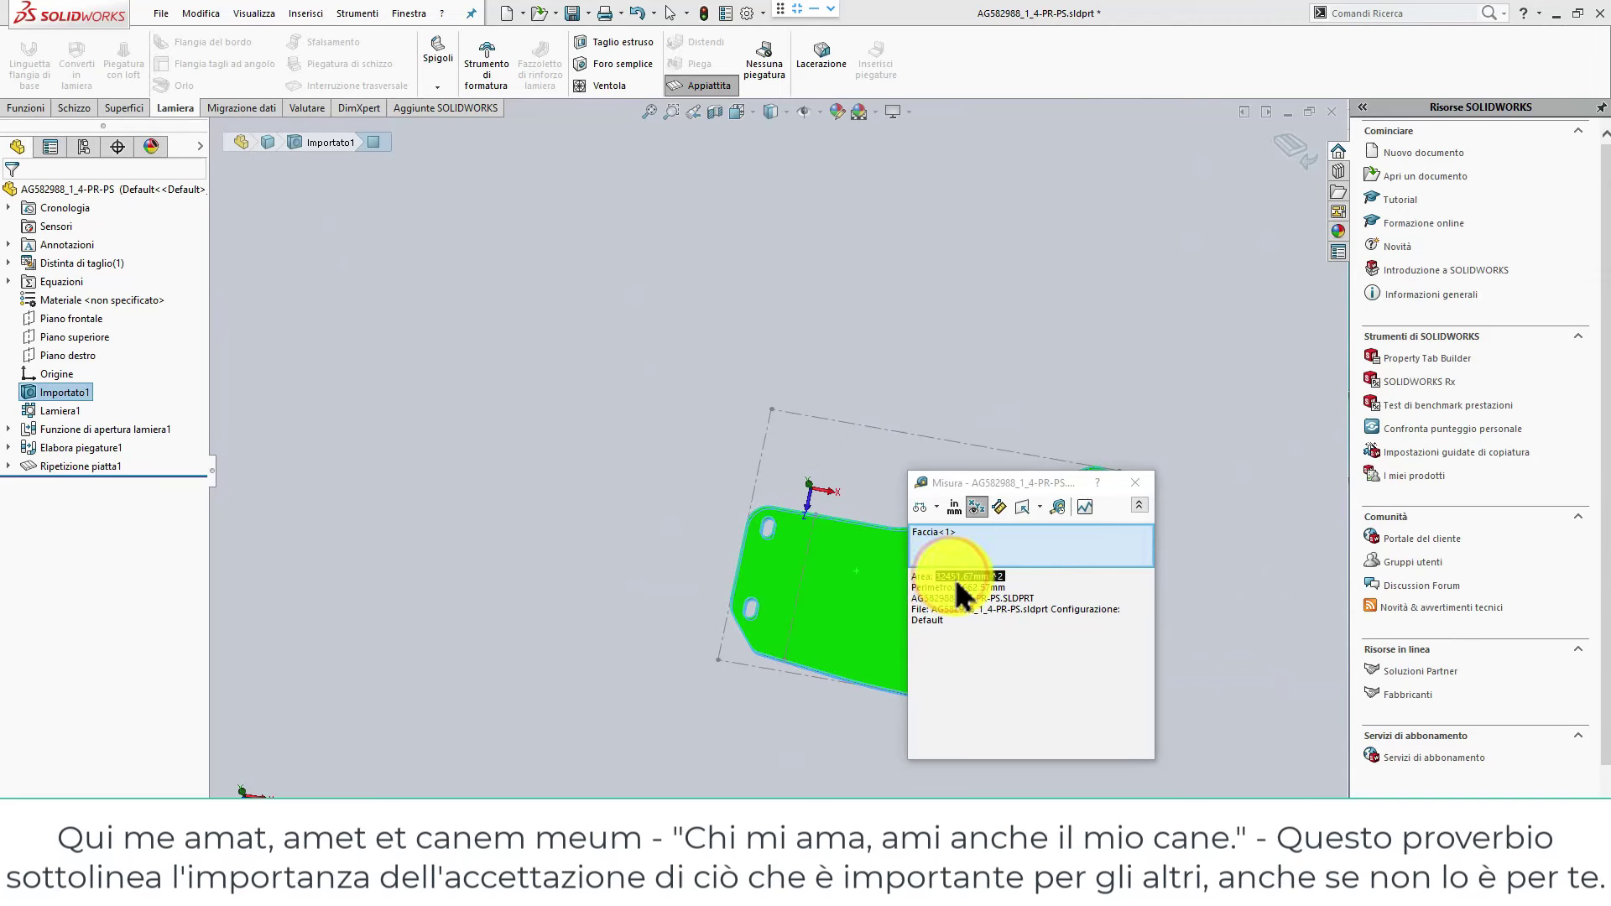
{"action": "left_click", "coordinate": [1136, 482]}
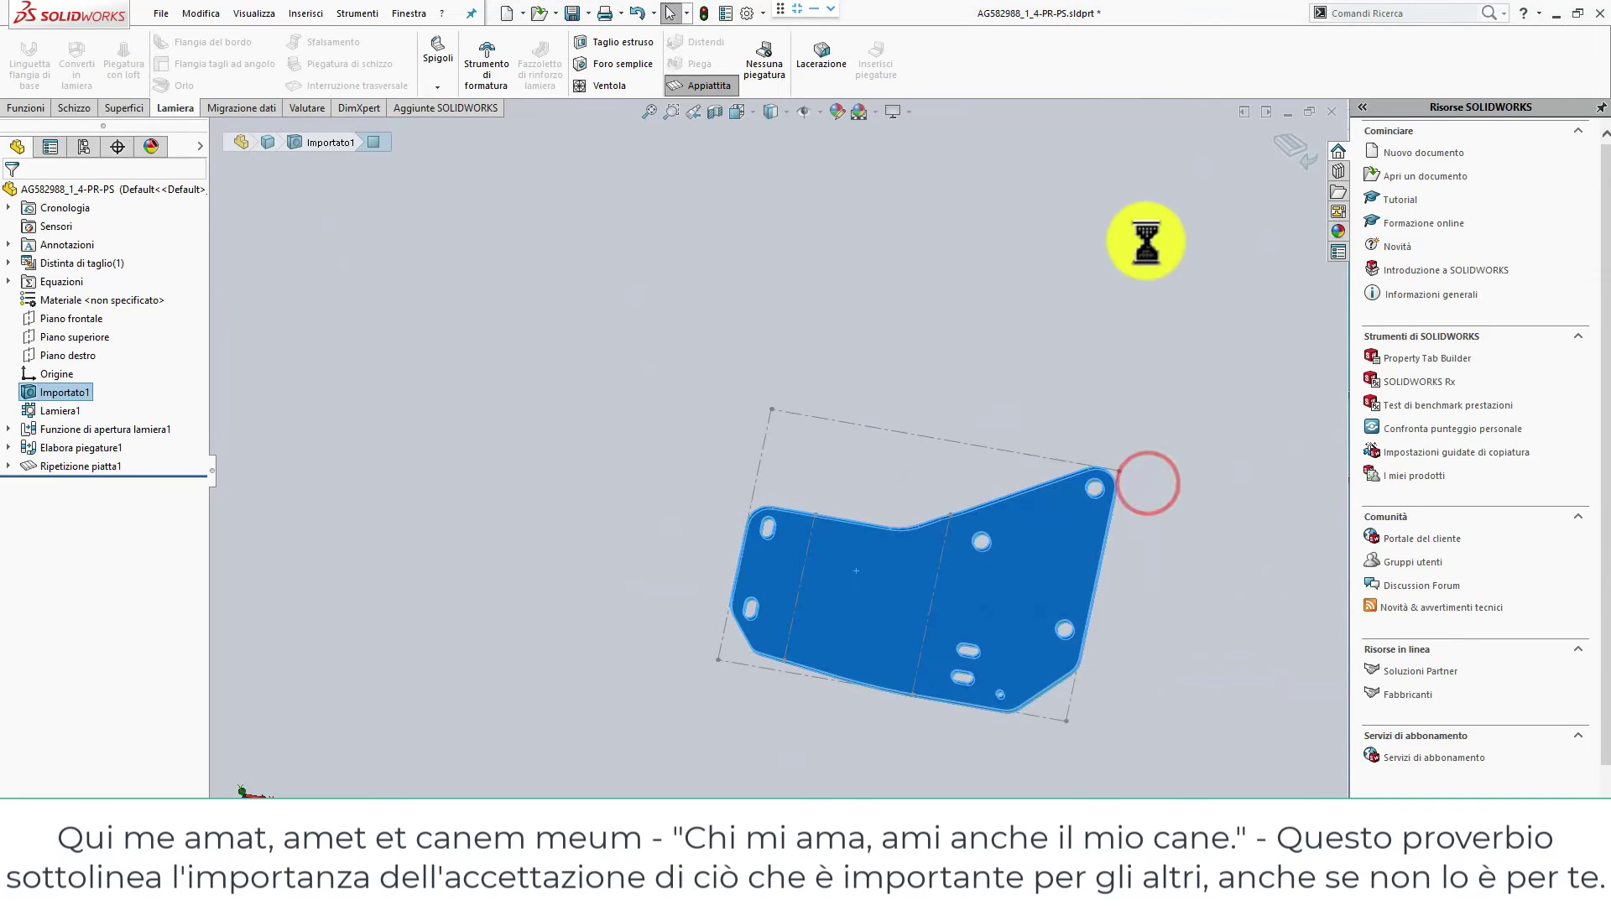
Fold the bracket back and edit the Lamiera1 sheet-metal feature.
{"action": "left_click", "coordinate": [1284, 156]}
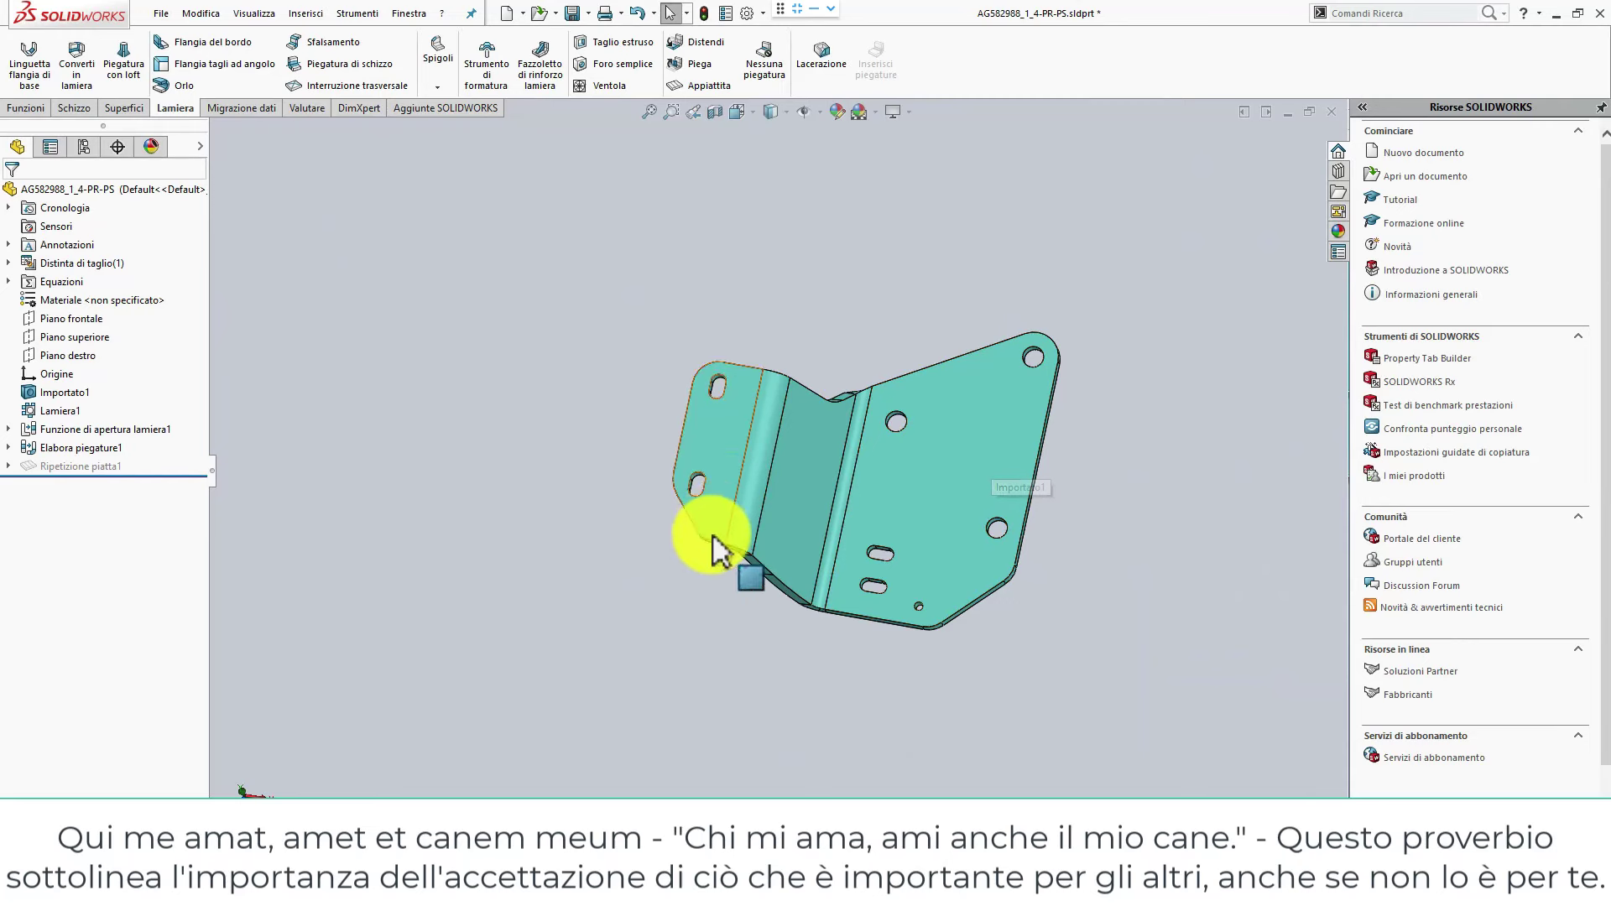
{"action": "mouse_move", "coordinate": [709, 558]}
{"action": "middle_mouse_down"}
{"action": "mouse_move", "coordinate": [698, 575]}
{"action": "mouse_move", "coordinate": [709, 468]}
{"action": "mouse_move", "coordinate": [738, 424]}
{"action": "middle_mouse_up"}
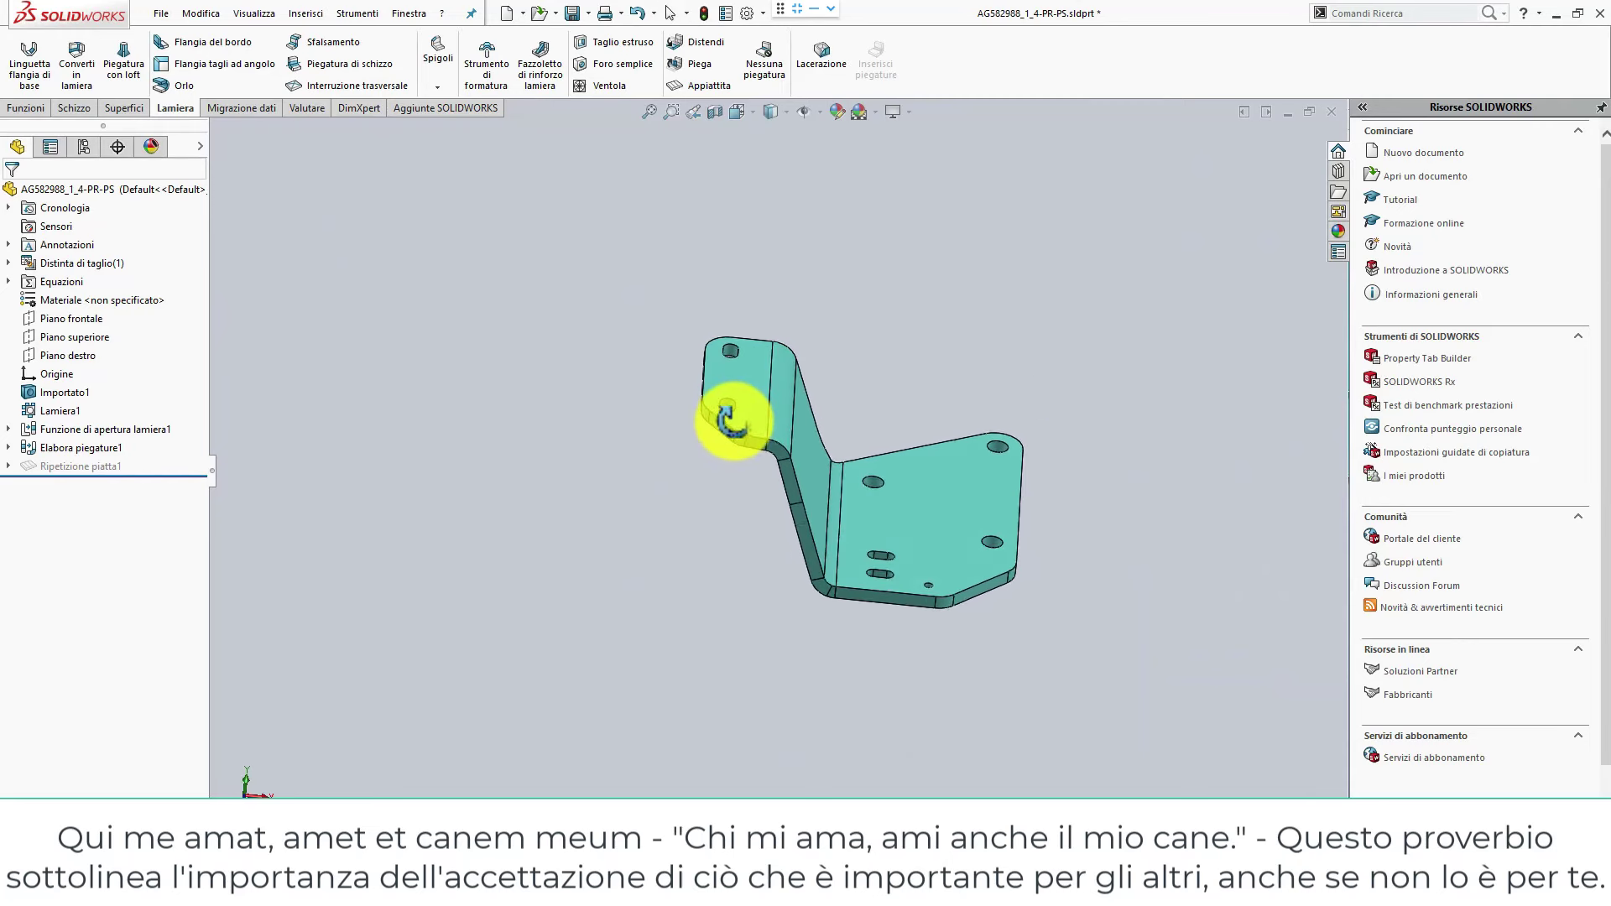
{"action": "right_click", "coordinate": [73, 410]}
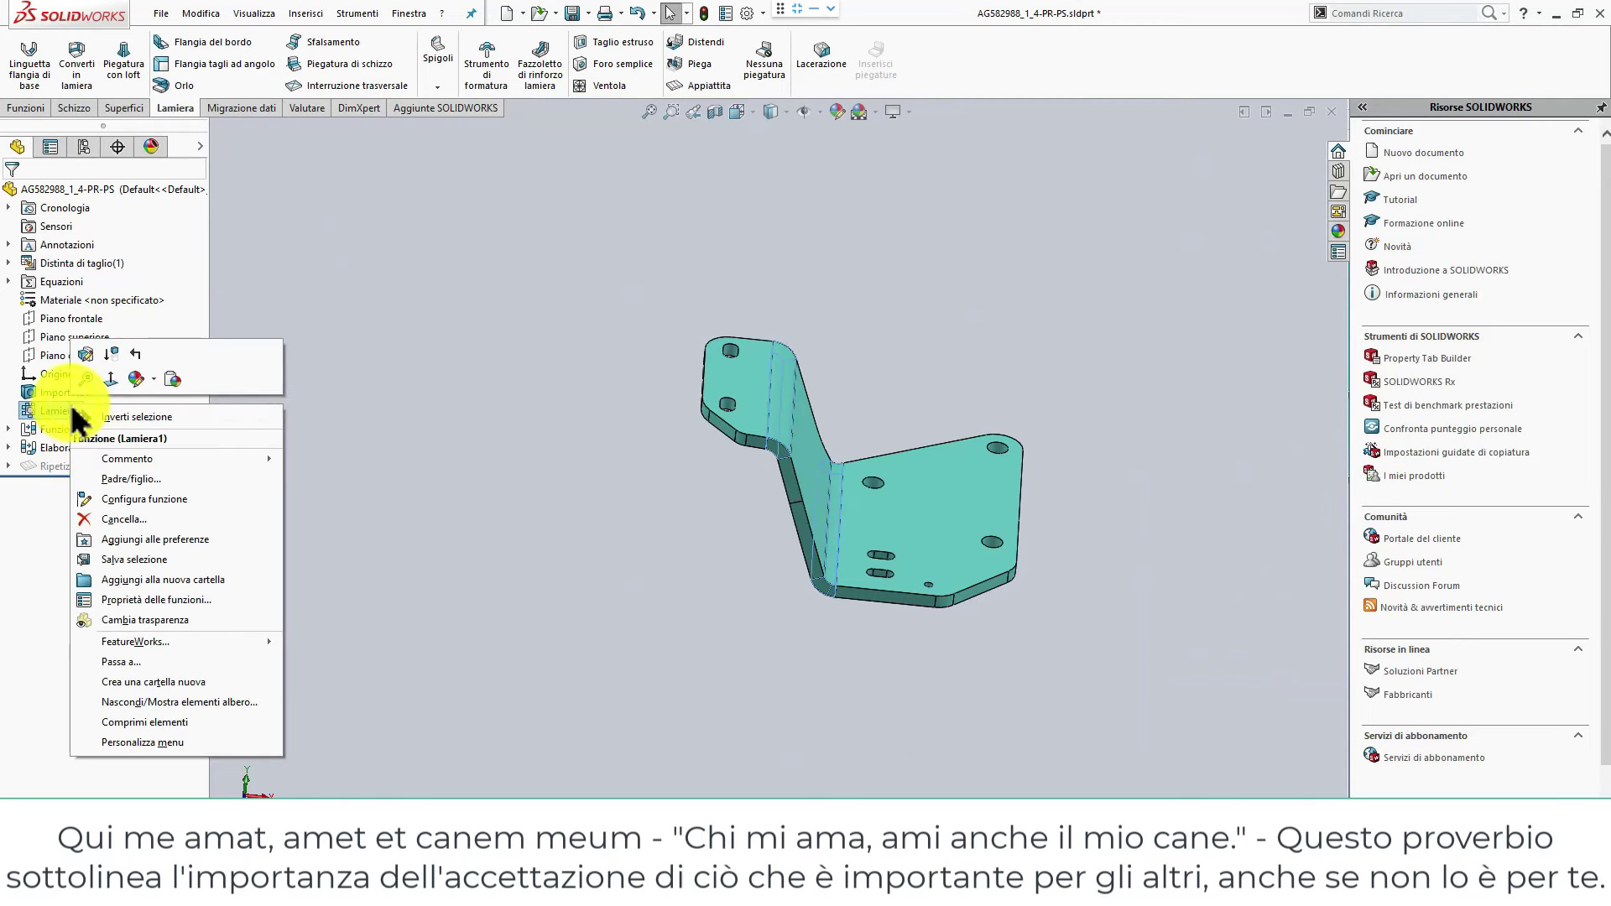
{"action": "left_click", "coordinate": [85, 353]}
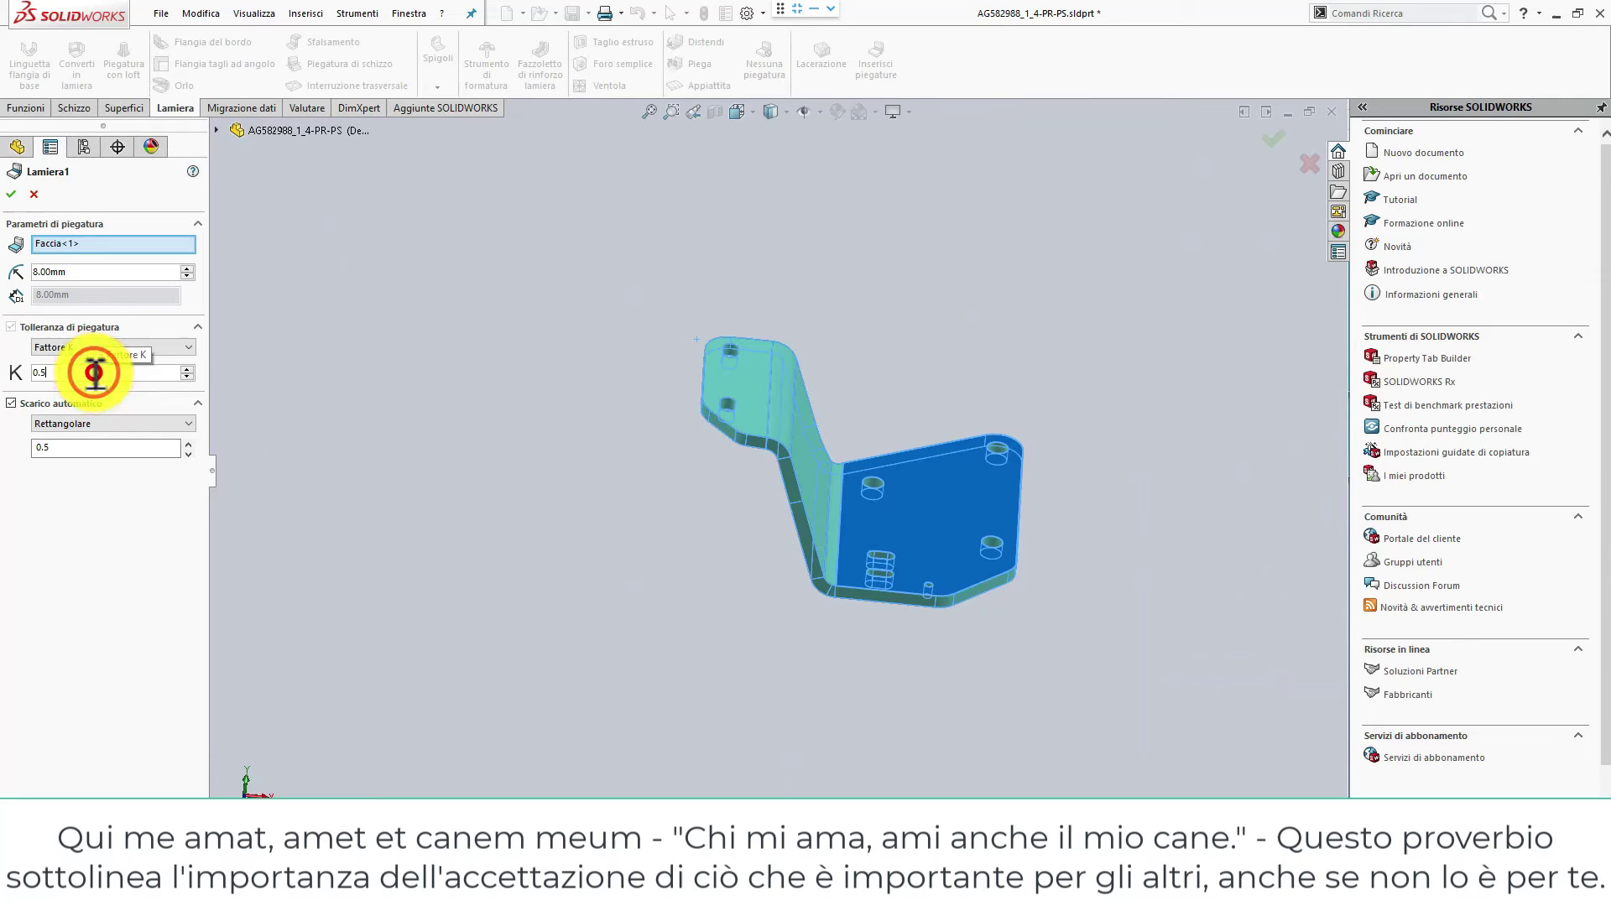
Change Lamiera1's K-factor from 0.5 to 0.325 and confirm.
{"action": "key", "text": "BackSpace"}
{"action": "key", "text": "BackSpace"}
{"action": "key", "text": "BackSpace"}
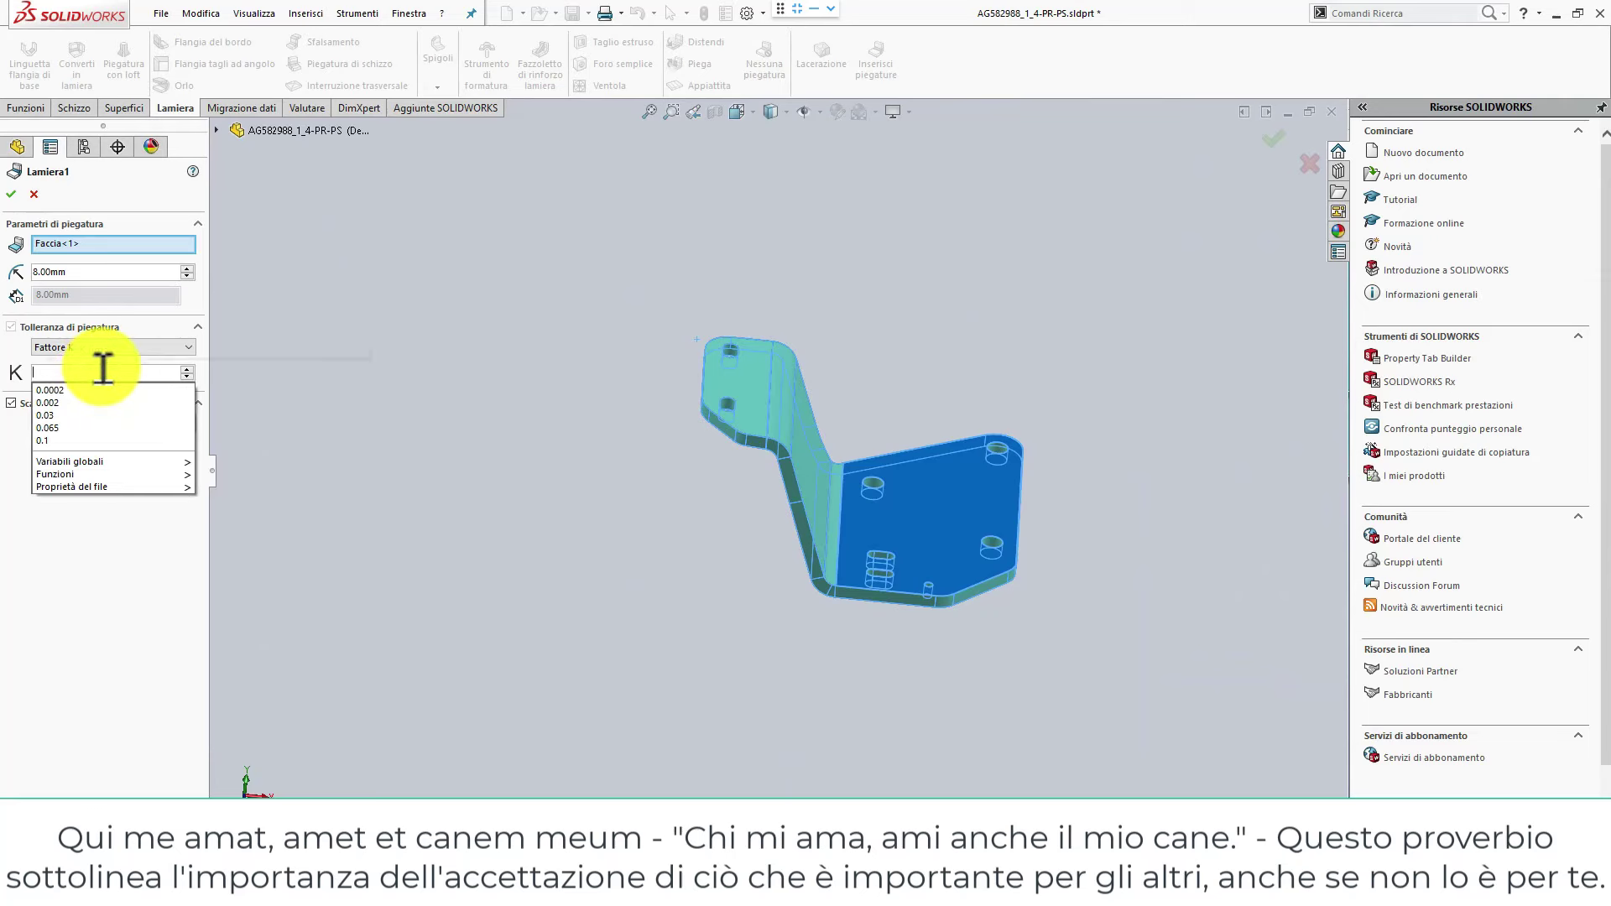
{"action": "type", "text": "0"}
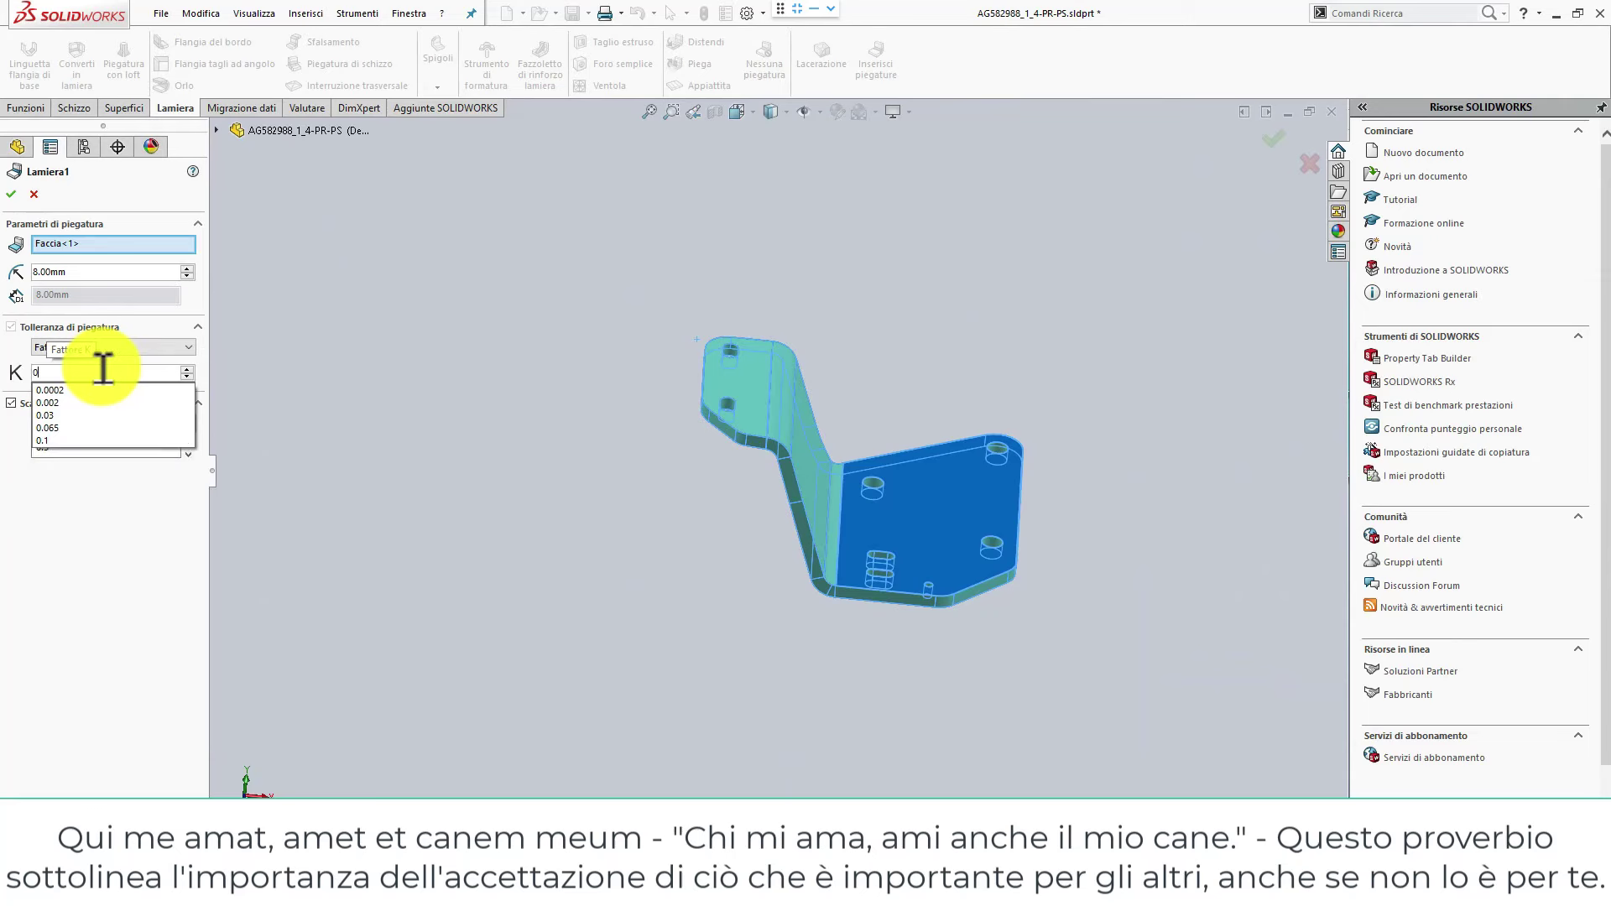
{"action": "type", "text": ".325"}
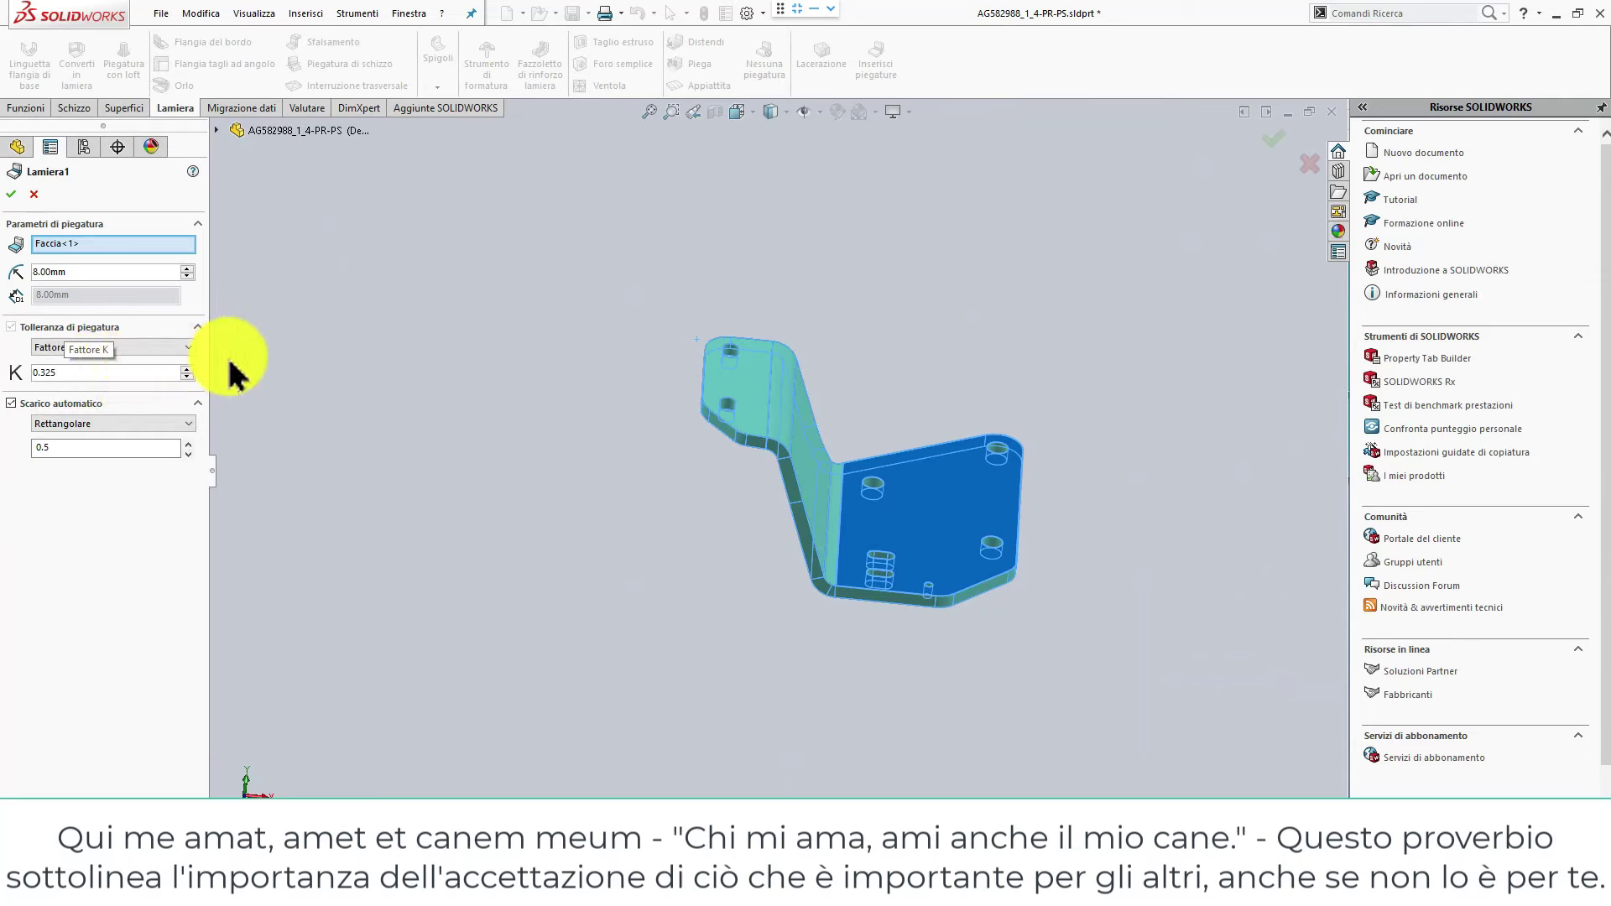
{"action": "left_click", "coordinate": [11, 195]}
Confirm the sheet-metal parameters and reorient the bracket in the view.
{"action": "left_click", "coordinate": [294, 349]}
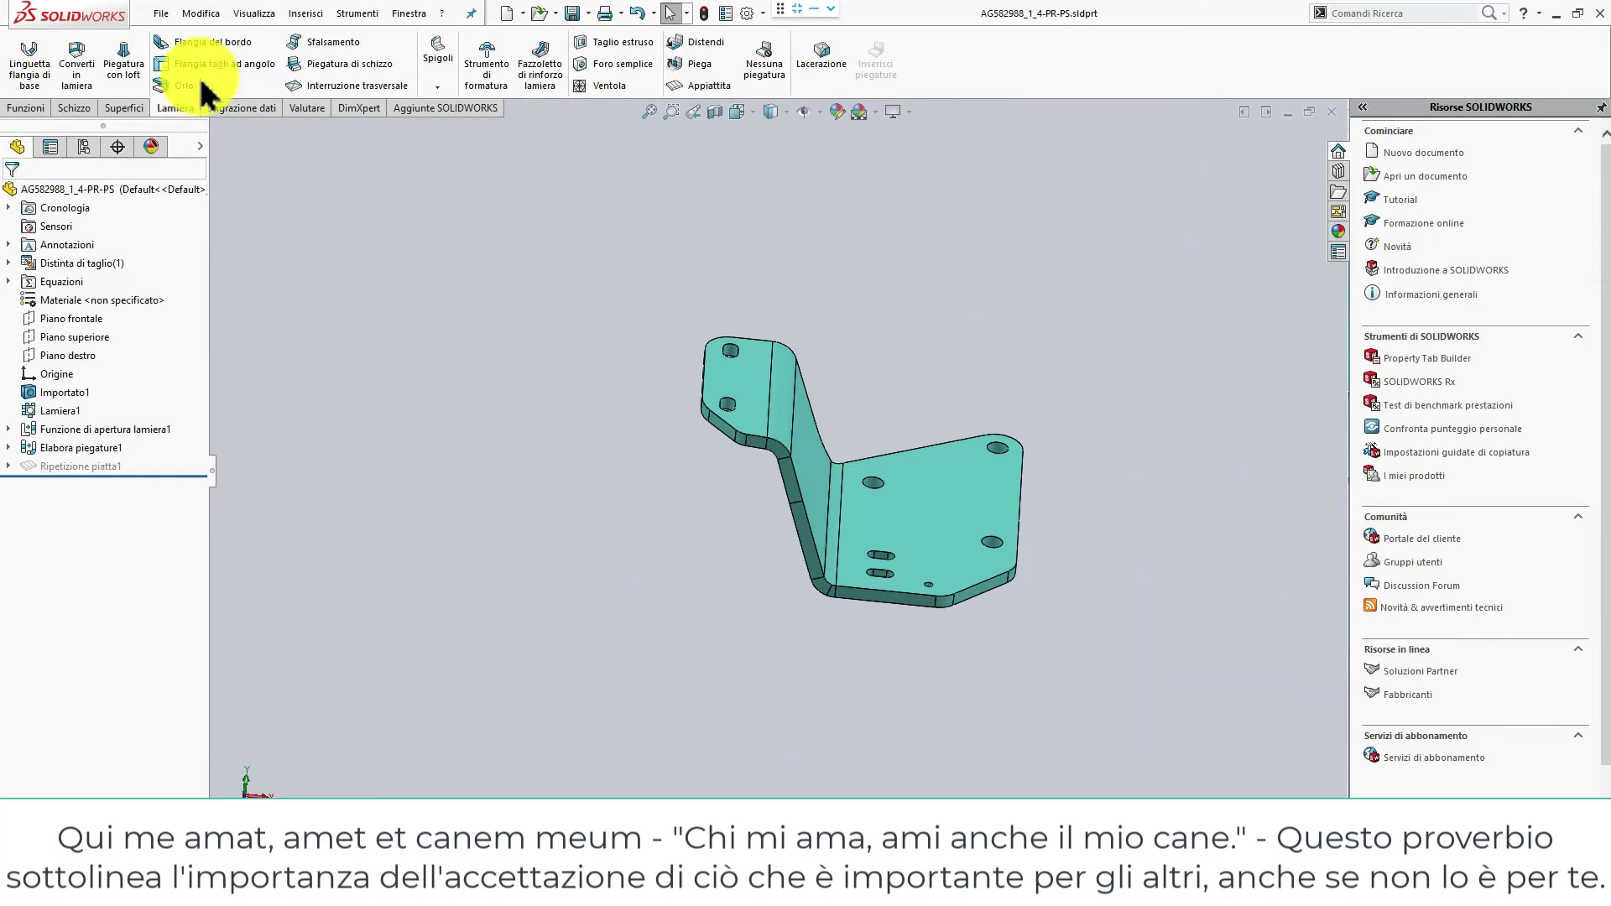
{"action": "left_click", "coordinate": [162, 12]}
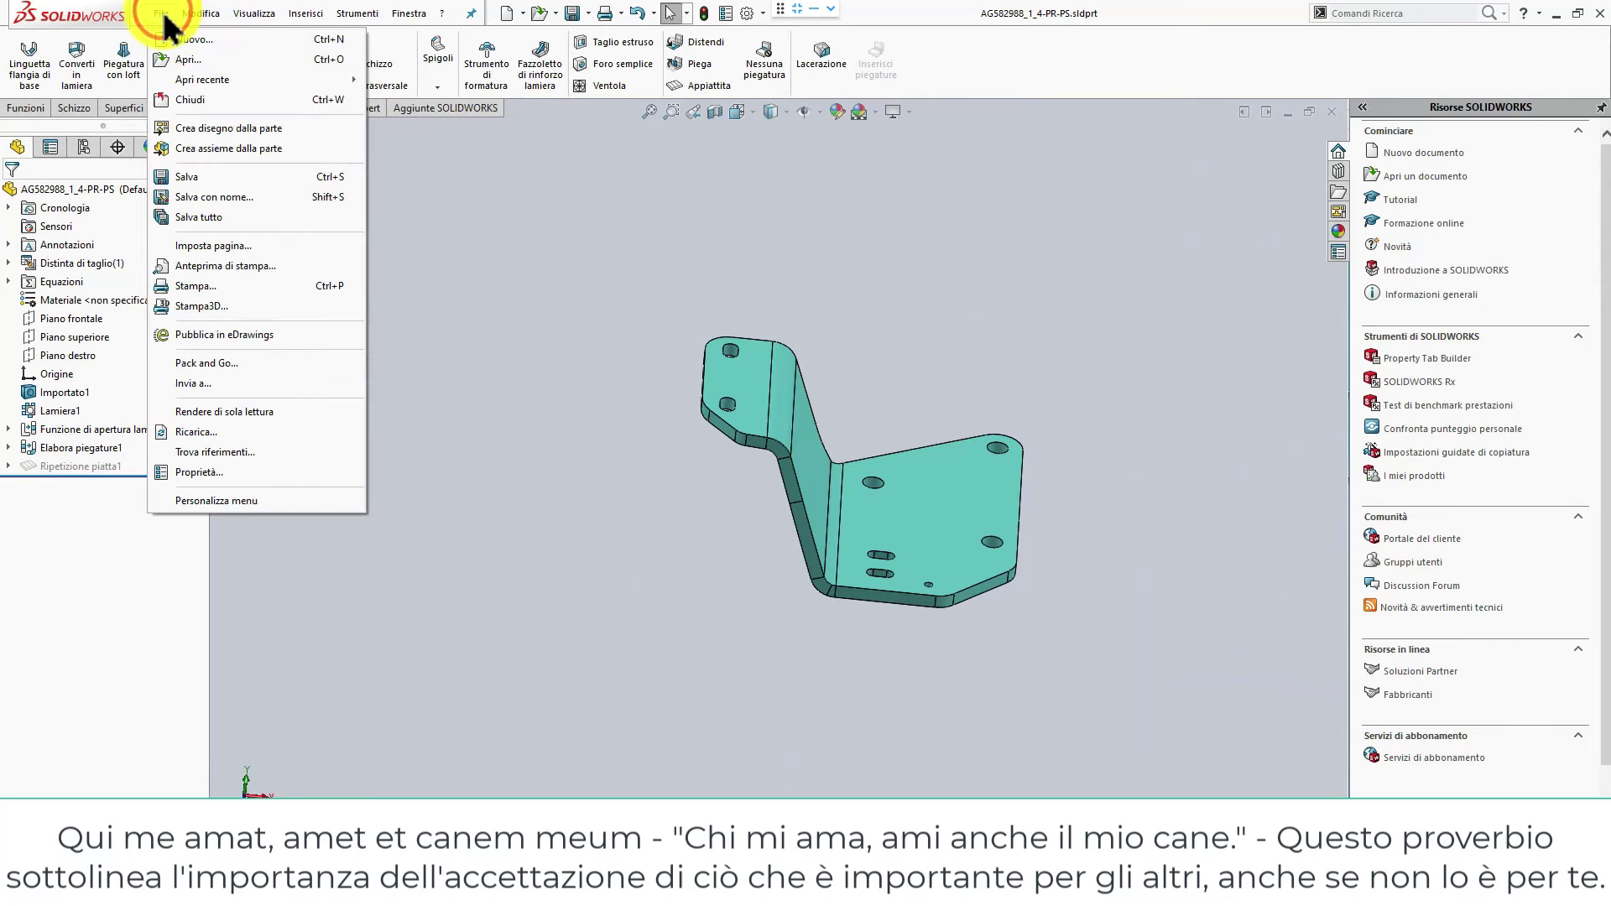
{"action": "left_click", "coordinate": [598, 245]}
{"action": "mouse_move", "coordinate": [799, 407]}
{"action": "middle_mouse_down"}
{"action": "mouse_move", "coordinate": [719, 468]}
{"action": "mouse_move", "coordinate": [668, 540]}
{"action": "mouse_move", "coordinate": [669, 612]}
{"action": "mouse_move", "coordinate": [790, 362]}
{"action": "middle_mouse_up"}
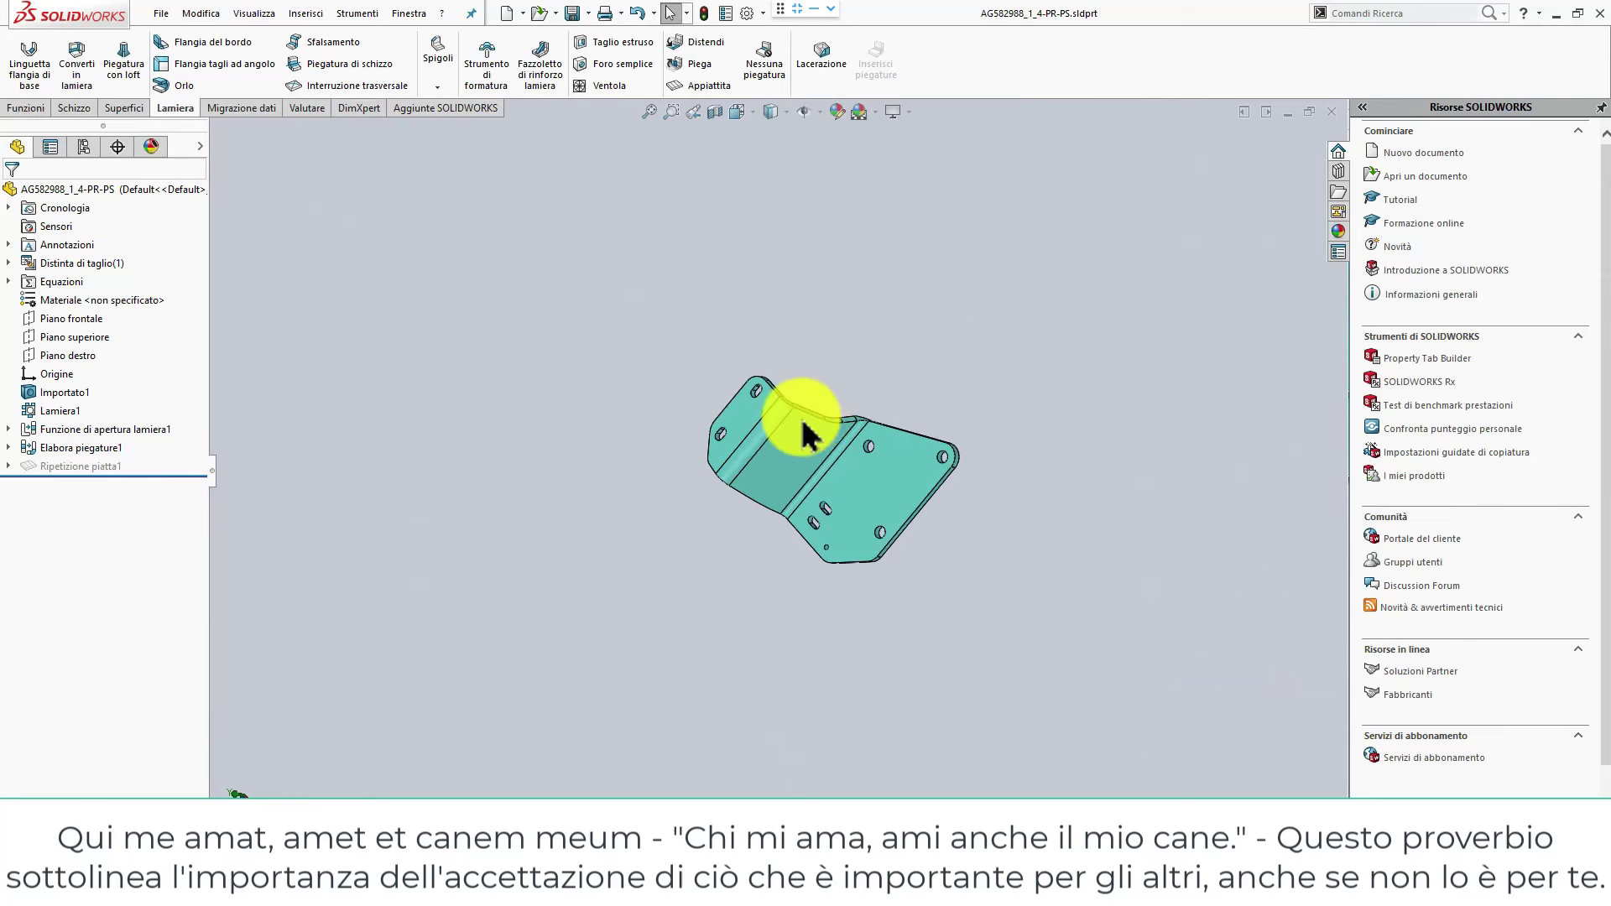
{"action": "scroll", "coordinate": [793, 425], "scroll_direction": "down", "scroll_amount": 2}
{"action": "scroll", "coordinate": [764, 428], "scroll_direction": "down", "scroll_amount": 2}
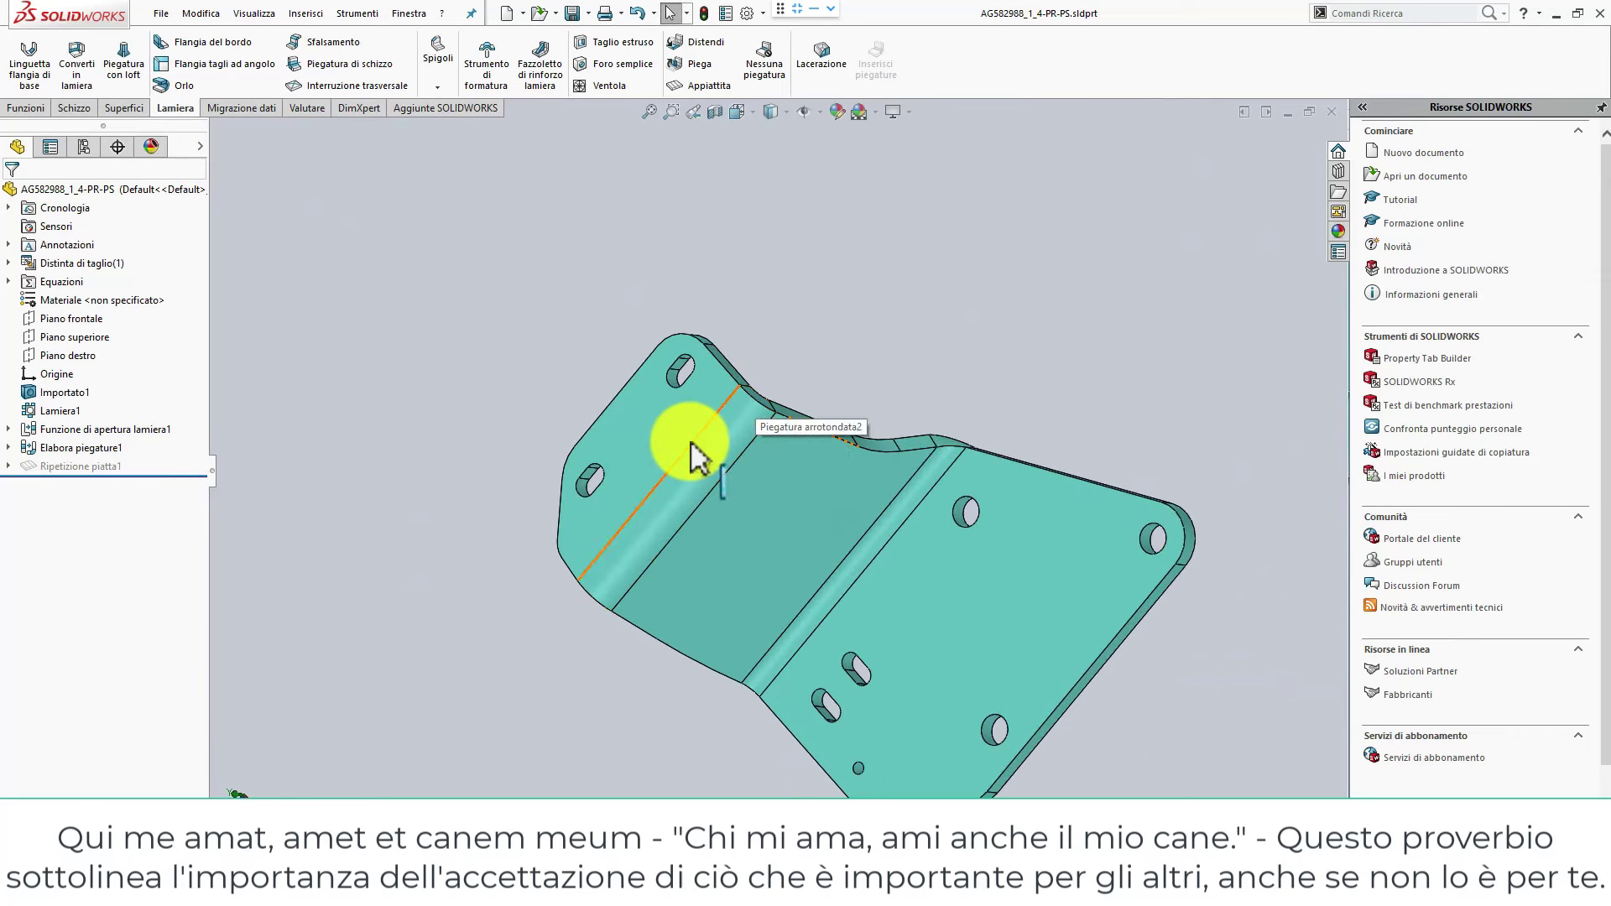
{"action": "mouse_move", "coordinate": [957, 470]}
{"action": "middle_mouse_down"}
{"action": "mouse_move", "coordinate": [683, 331]}
{"action": "mouse_move", "coordinate": [738, 467]}
{"action": "mouse_move", "coordinate": [747, 425]}
{"action": "middle_mouse_up"}
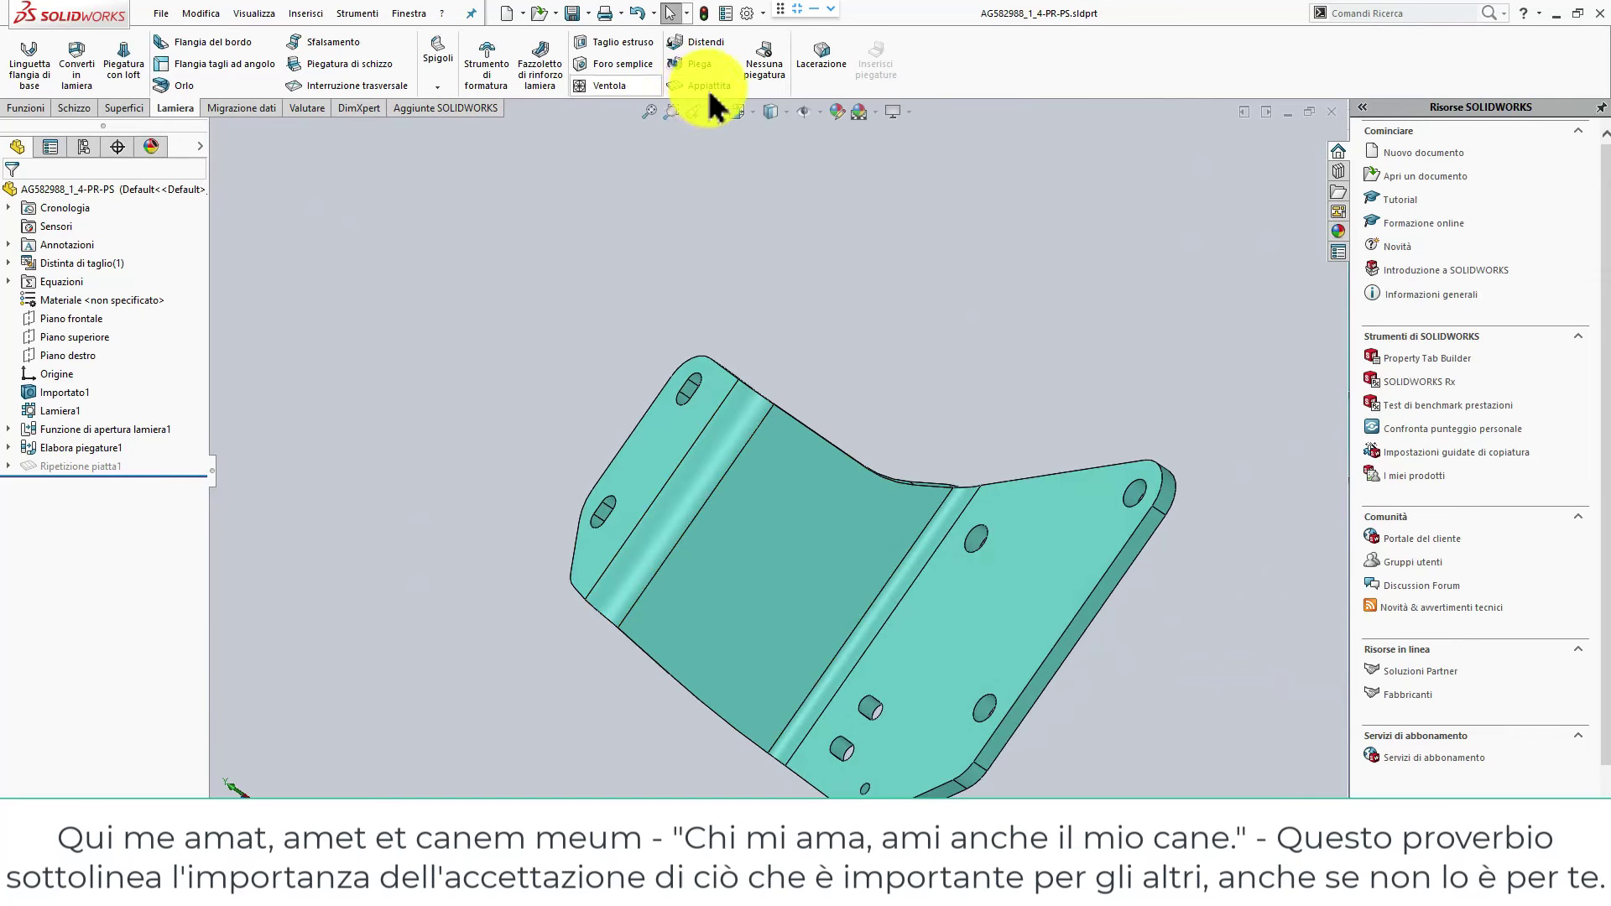
Start an Unfold with the flat face fixed and gather both bends.
{"action": "left_click", "coordinate": [706, 44]}
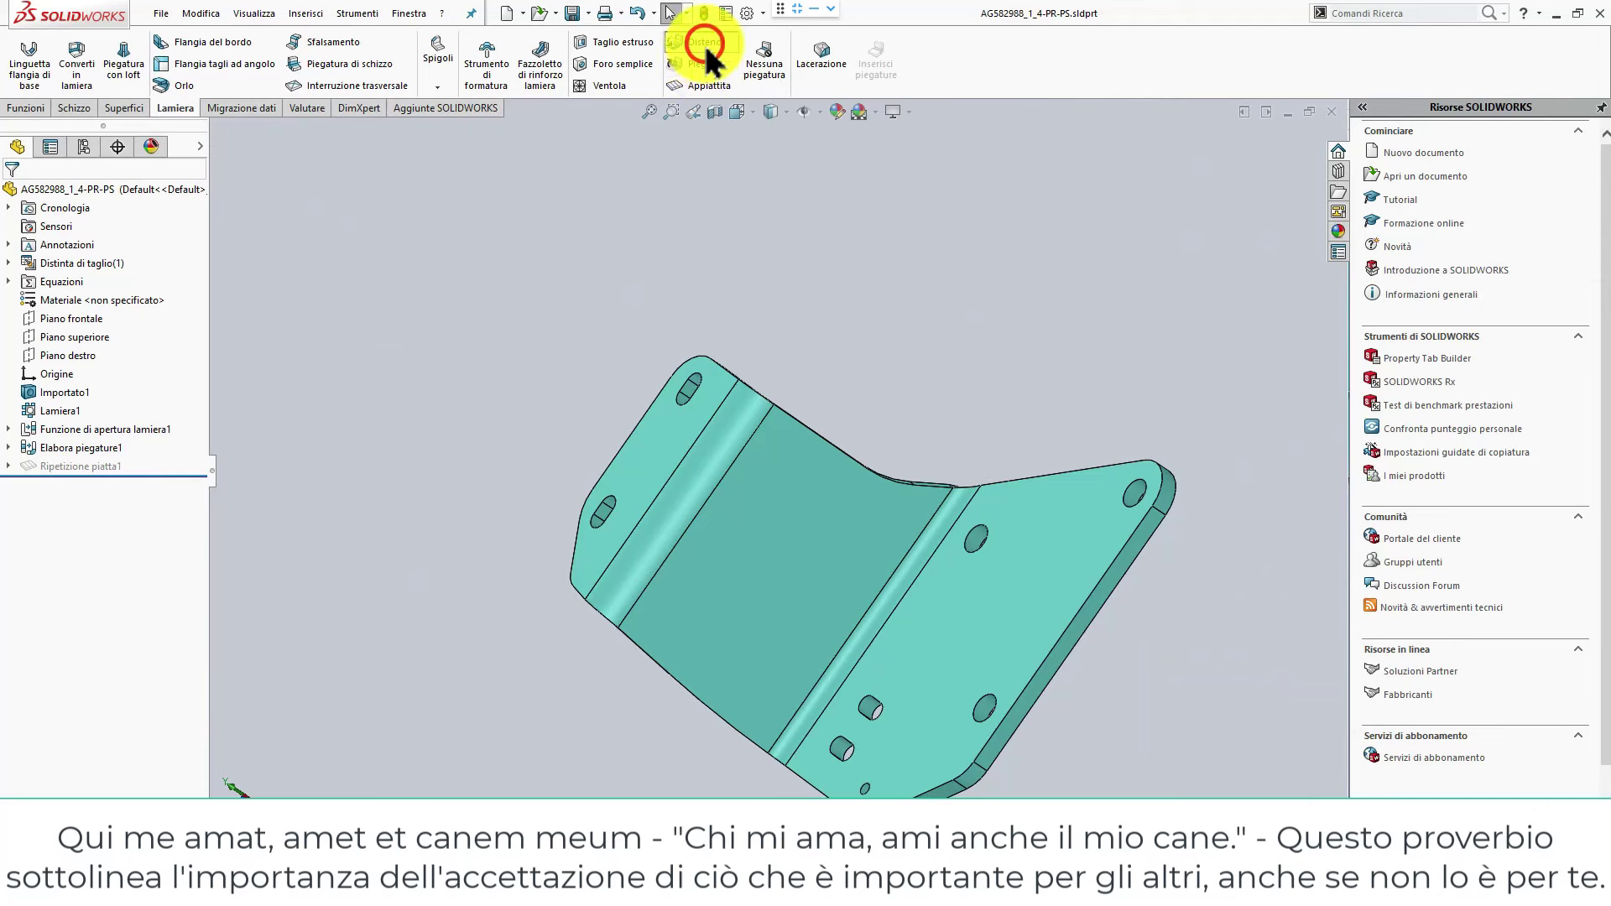
{"action": "left_click", "coordinate": [1027, 538]}
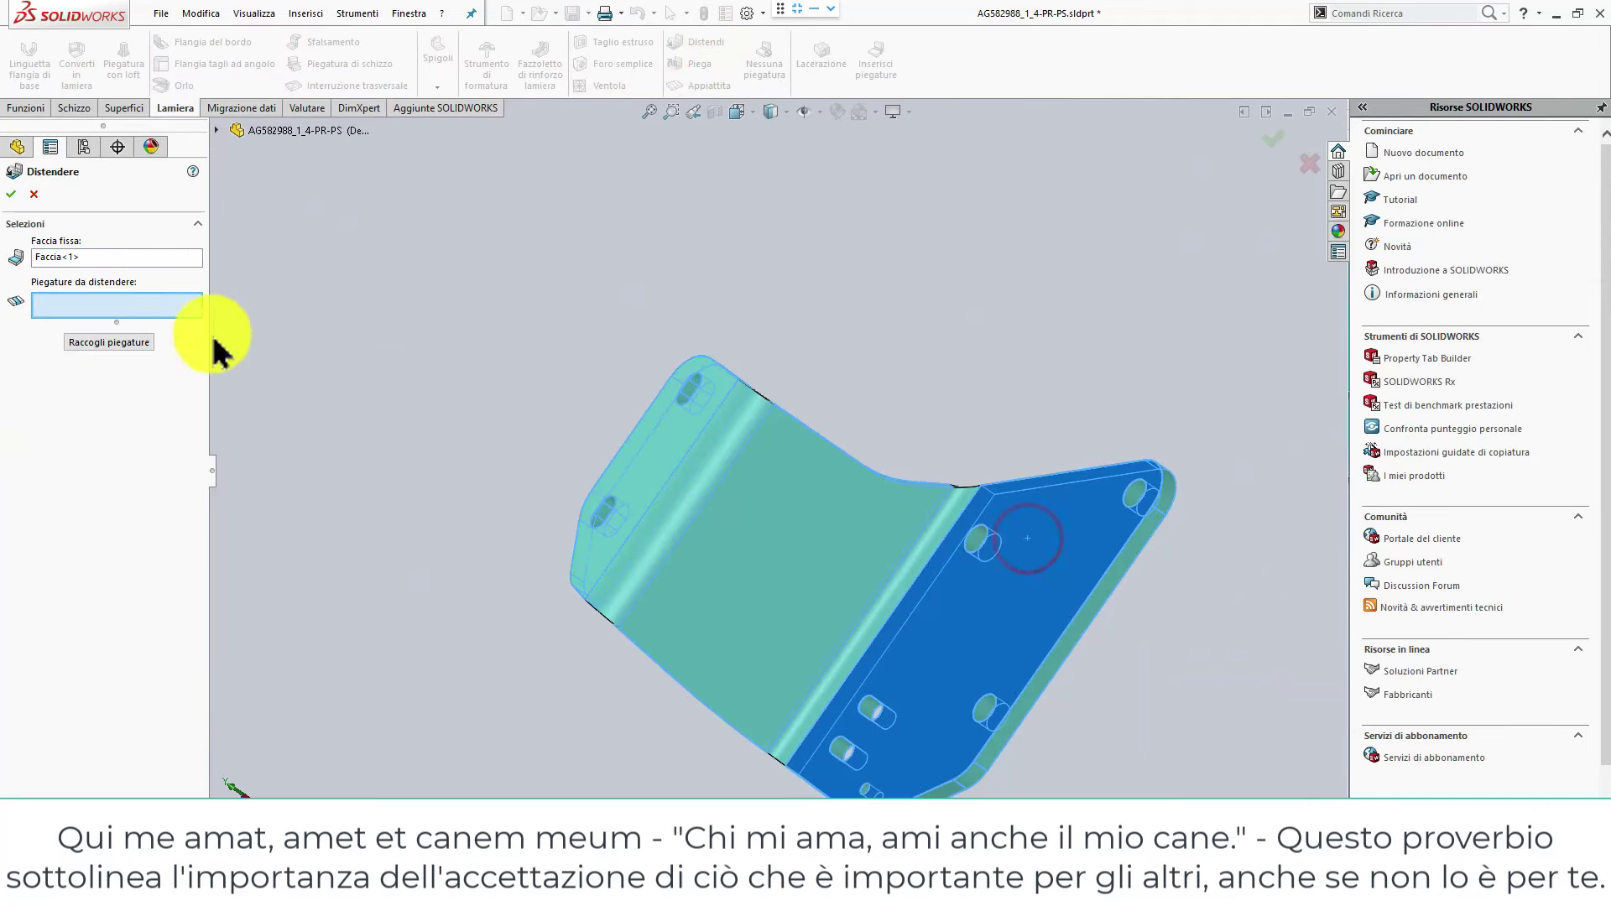
{"action": "left_click", "coordinate": [123, 340]}
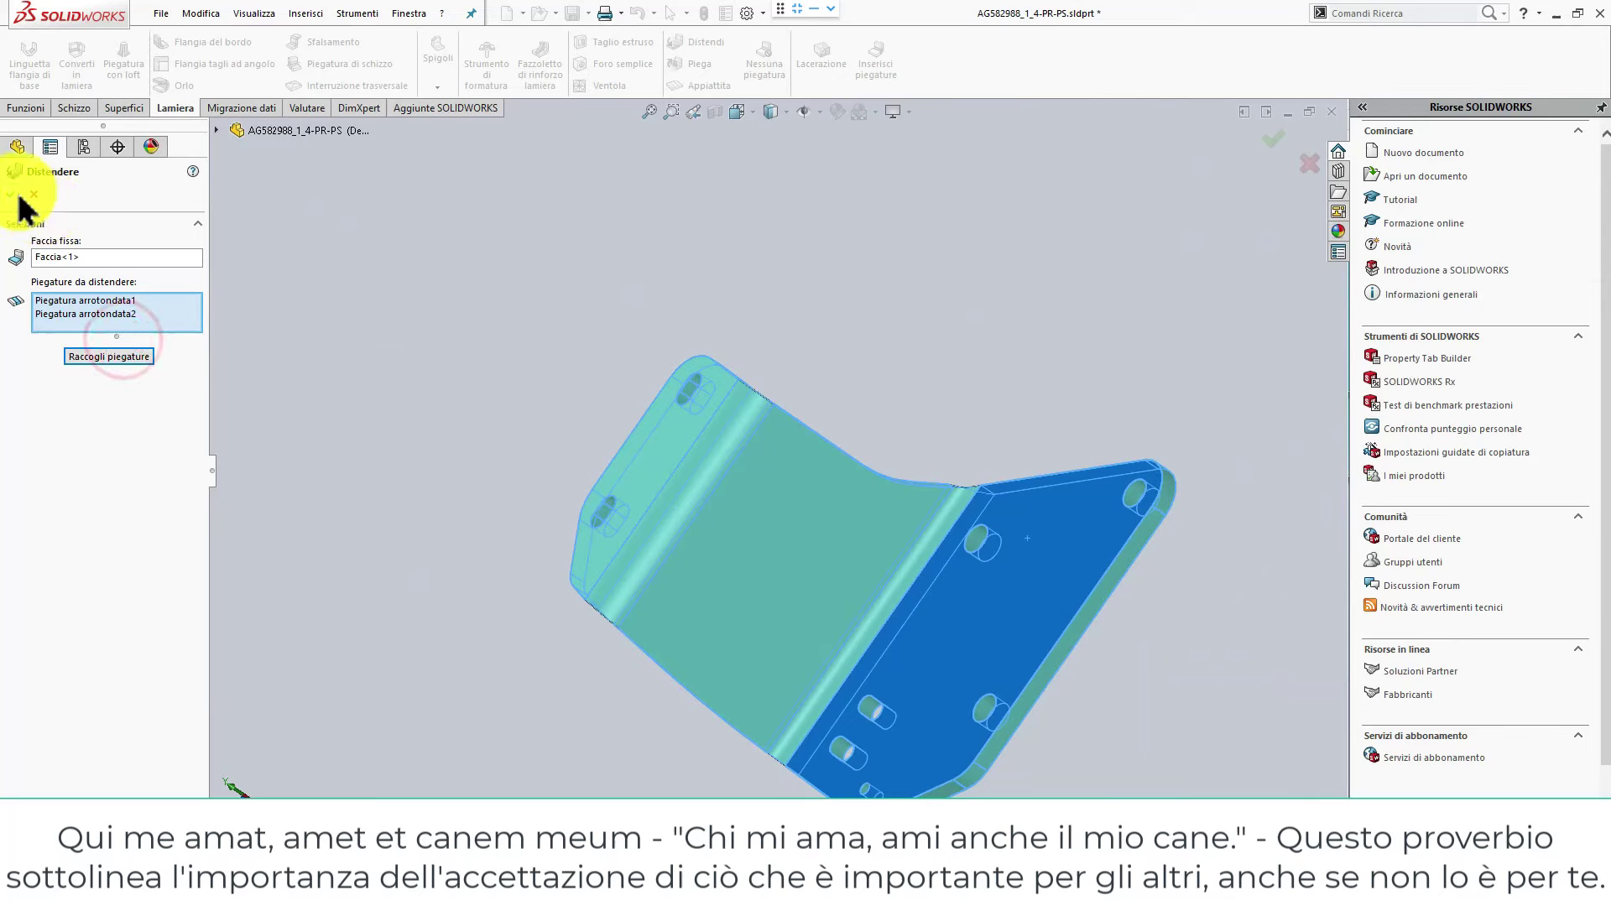
Apply the unfold and view the flat blank normal to its face.
{"action": "left_click", "coordinate": [541, 340]}
{"action": "left_click", "coordinate": [997, 568]}
{"action": "key", "text": "ctrl+8"}
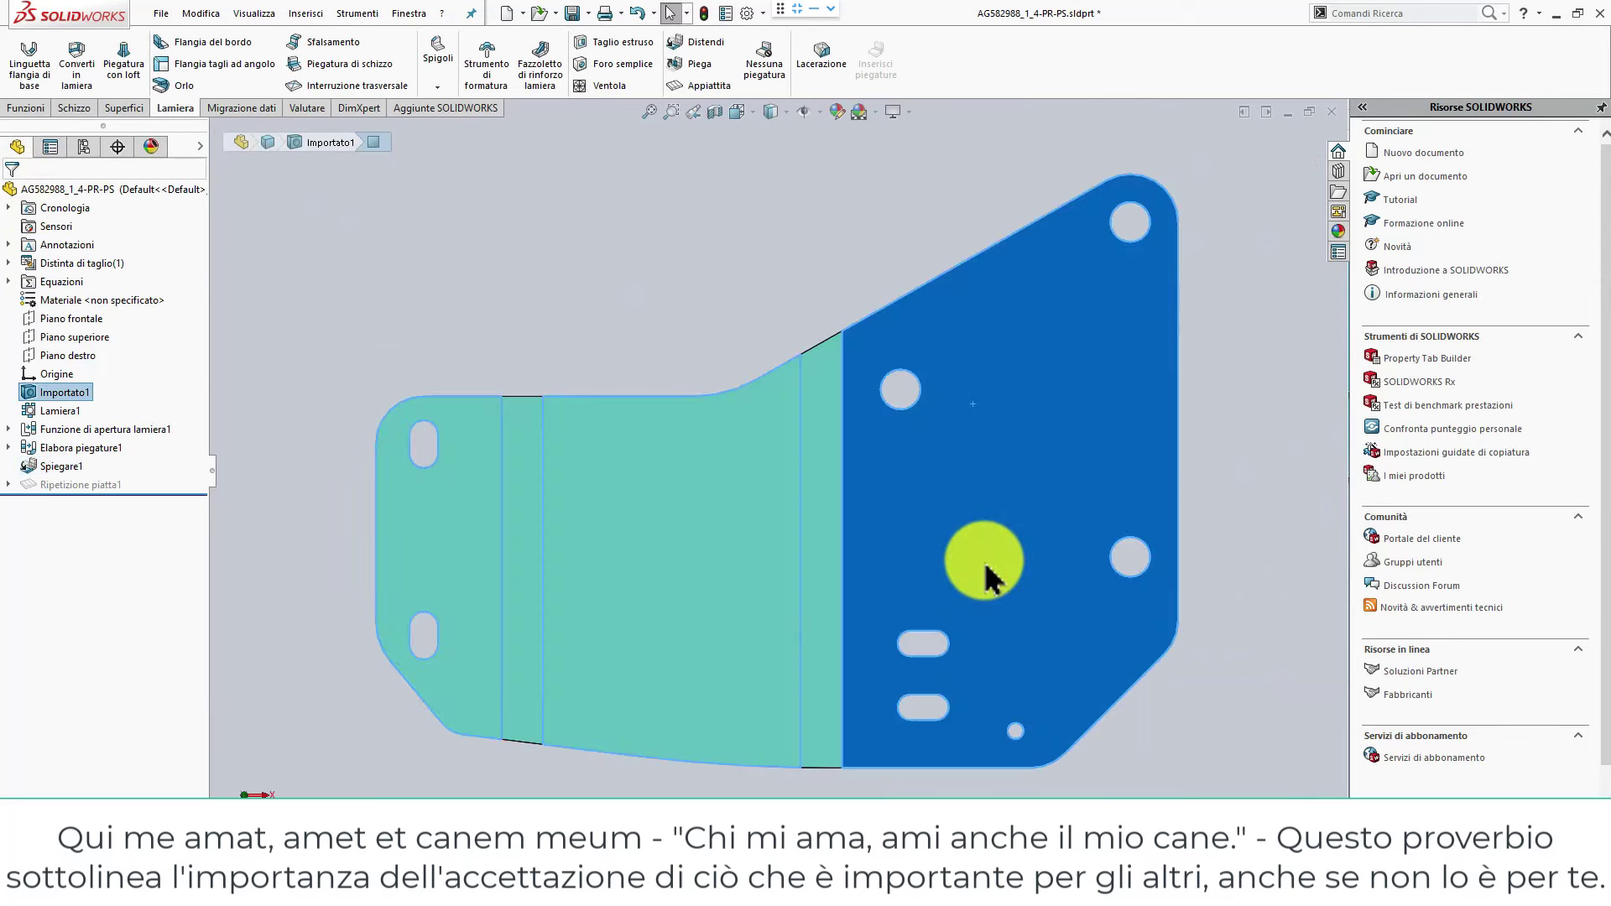
Select the middle face of the flat blank for the hole.
{"action": "left_click", "coordinate": [702, 311]}
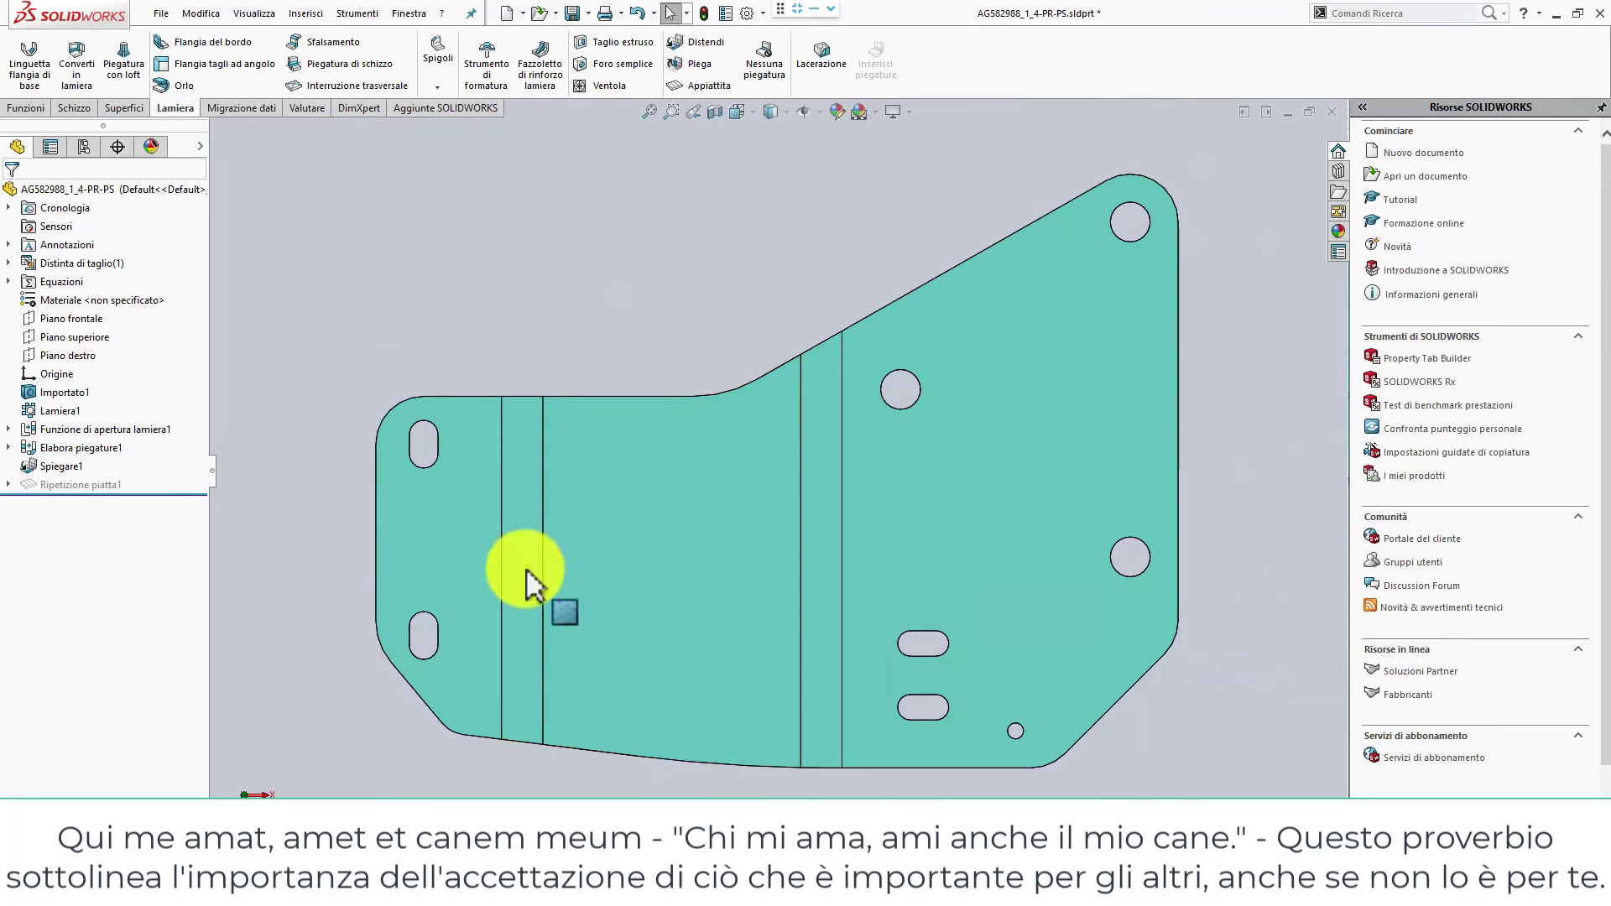
{"action": "left_click", "coordinate": [706, 320]}
{"action": "left_click", "coordinate": [684, 501]}
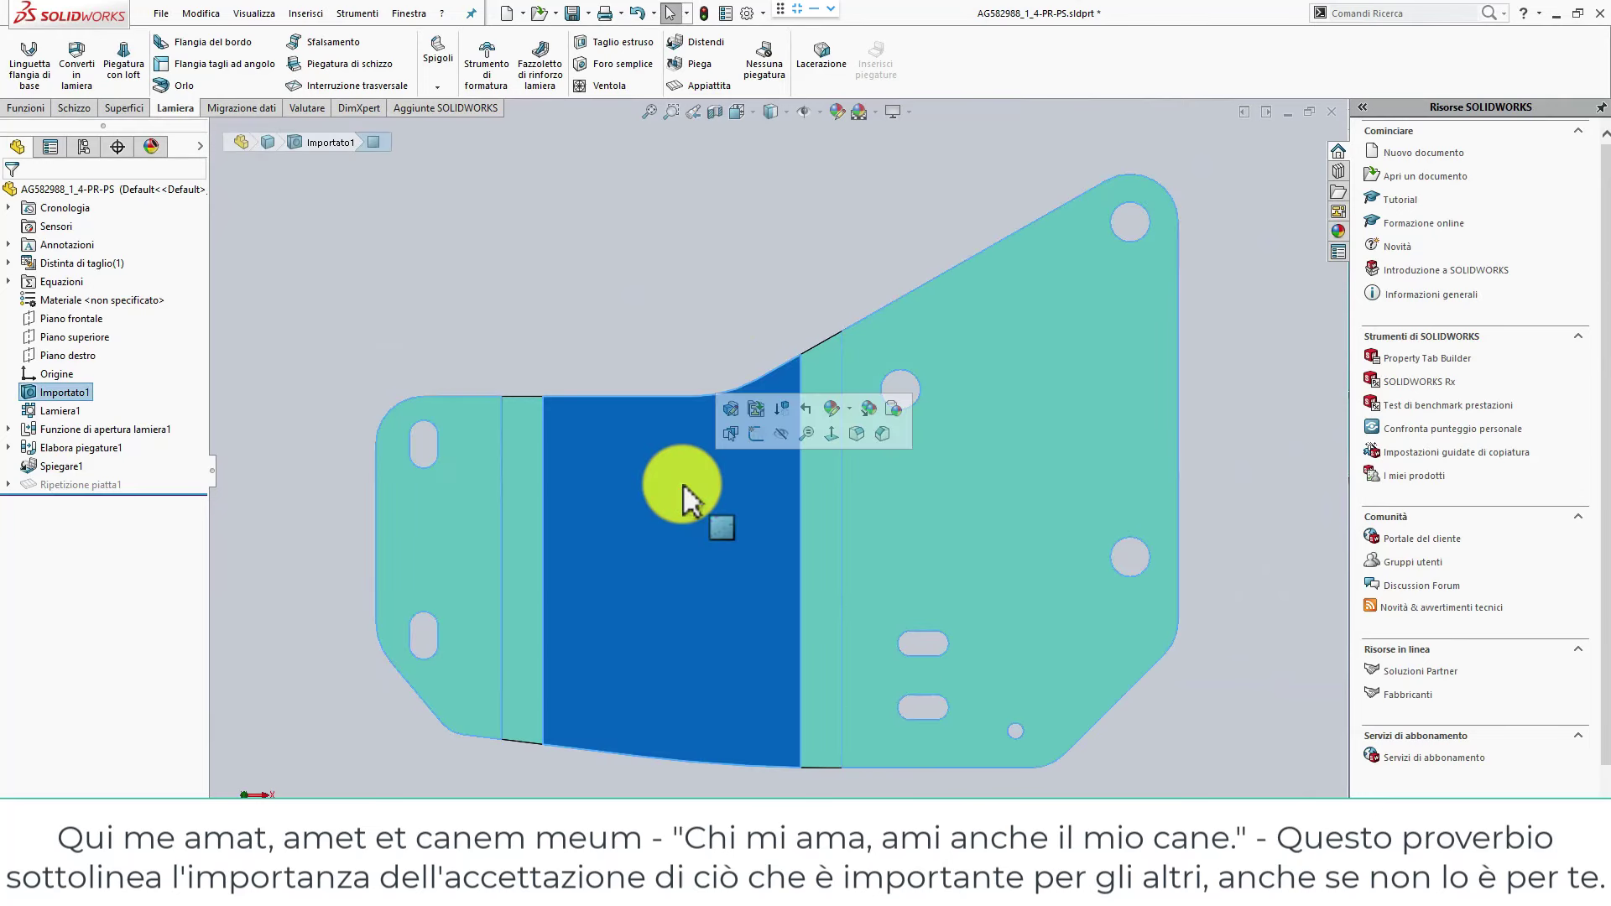
{"action": "left_click", "coordinate": [307, 13]}
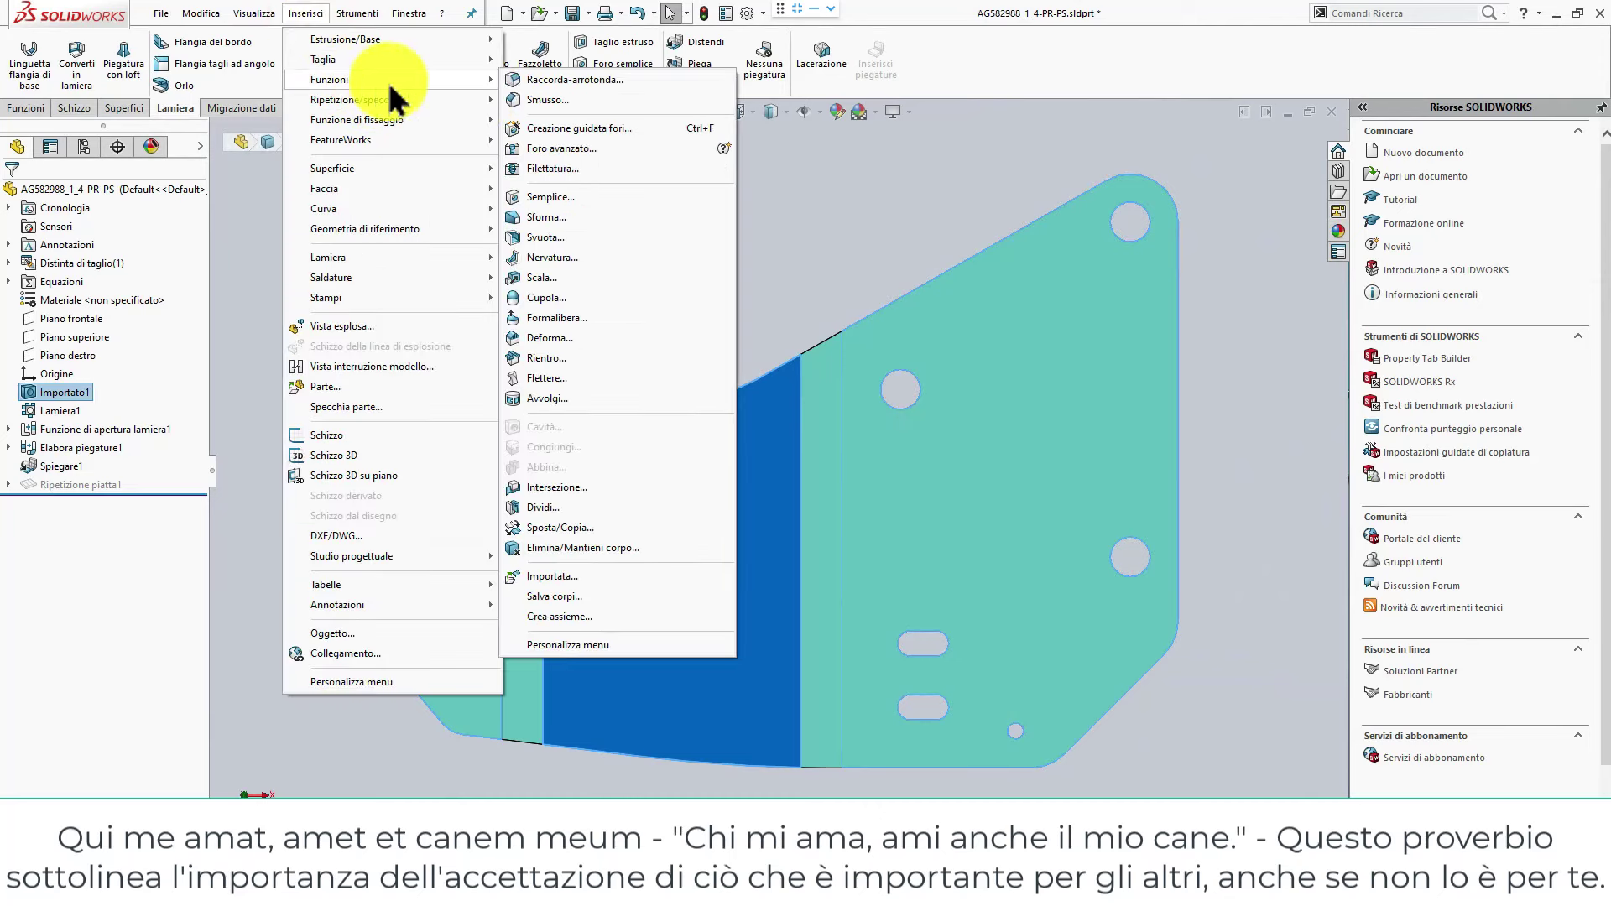
{"action": "mouse_move", "coordinate": [330, 79]}
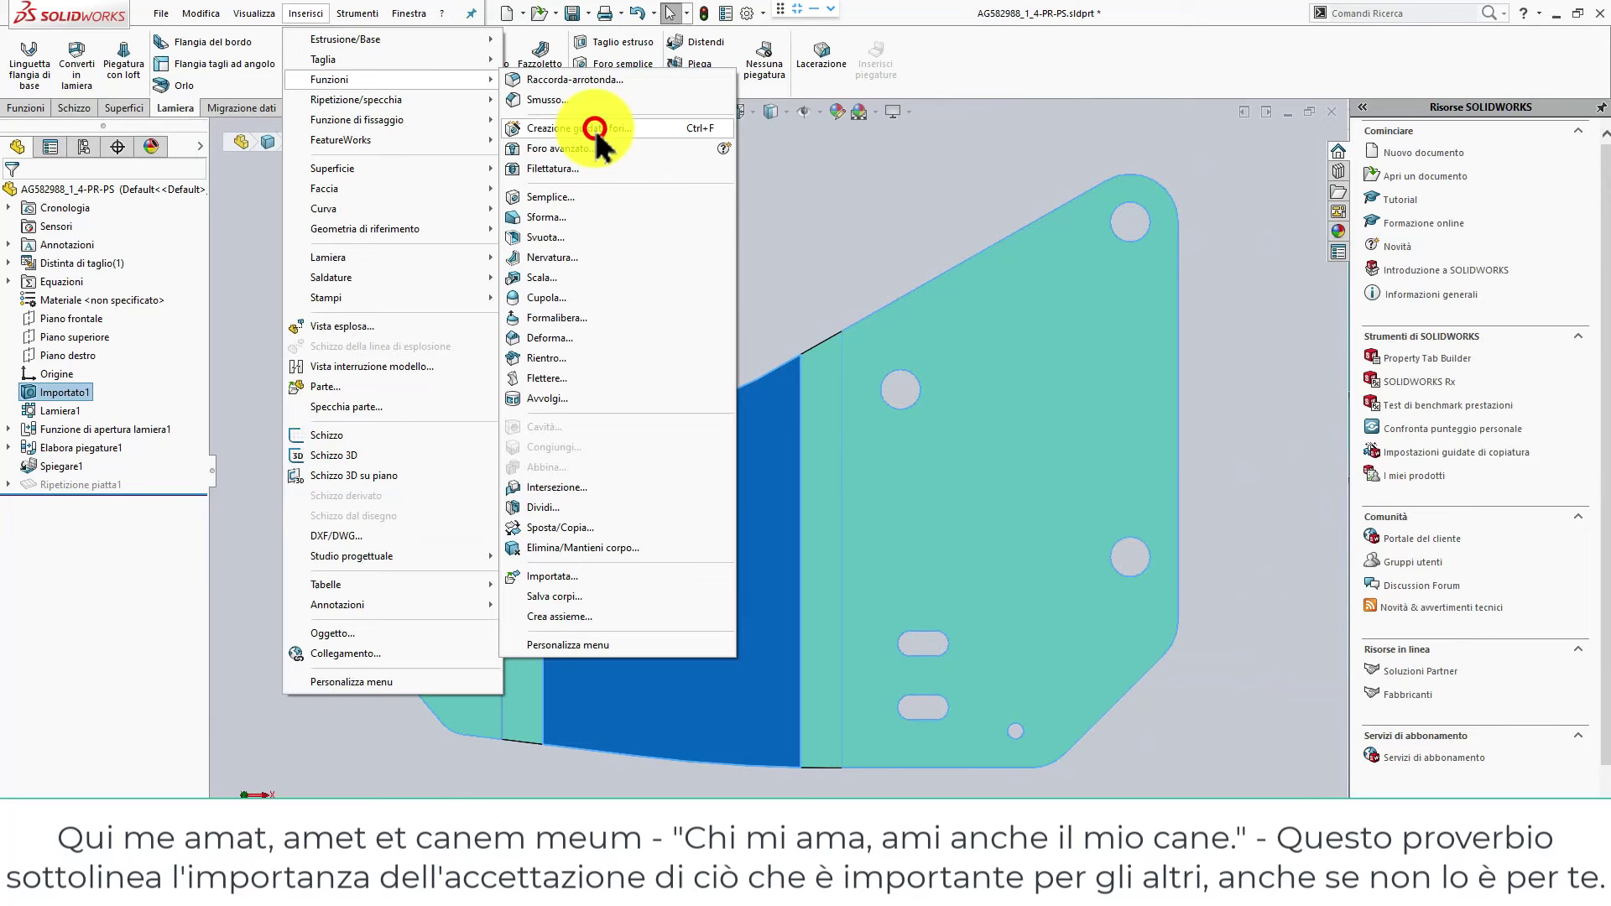
Start a Hole Wizard hole and choose the ISO Ø7.0 through-hole size.
{"action": "left_click", "coordinate": [595, 128]}
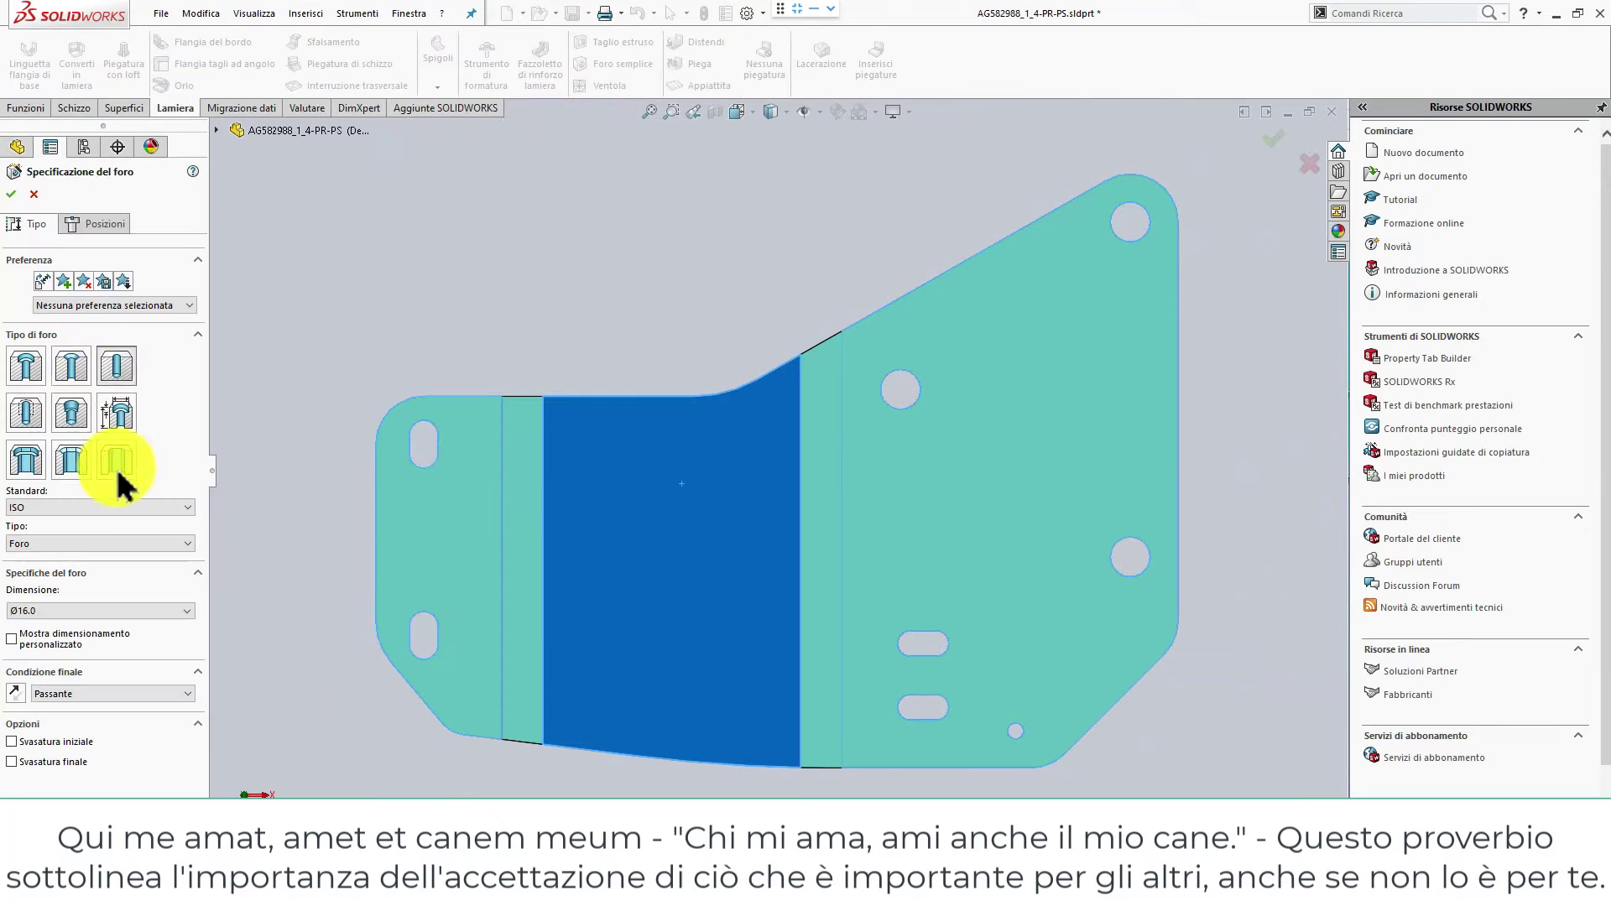
{"action": "left_click", "coordinate": [141, 612]}
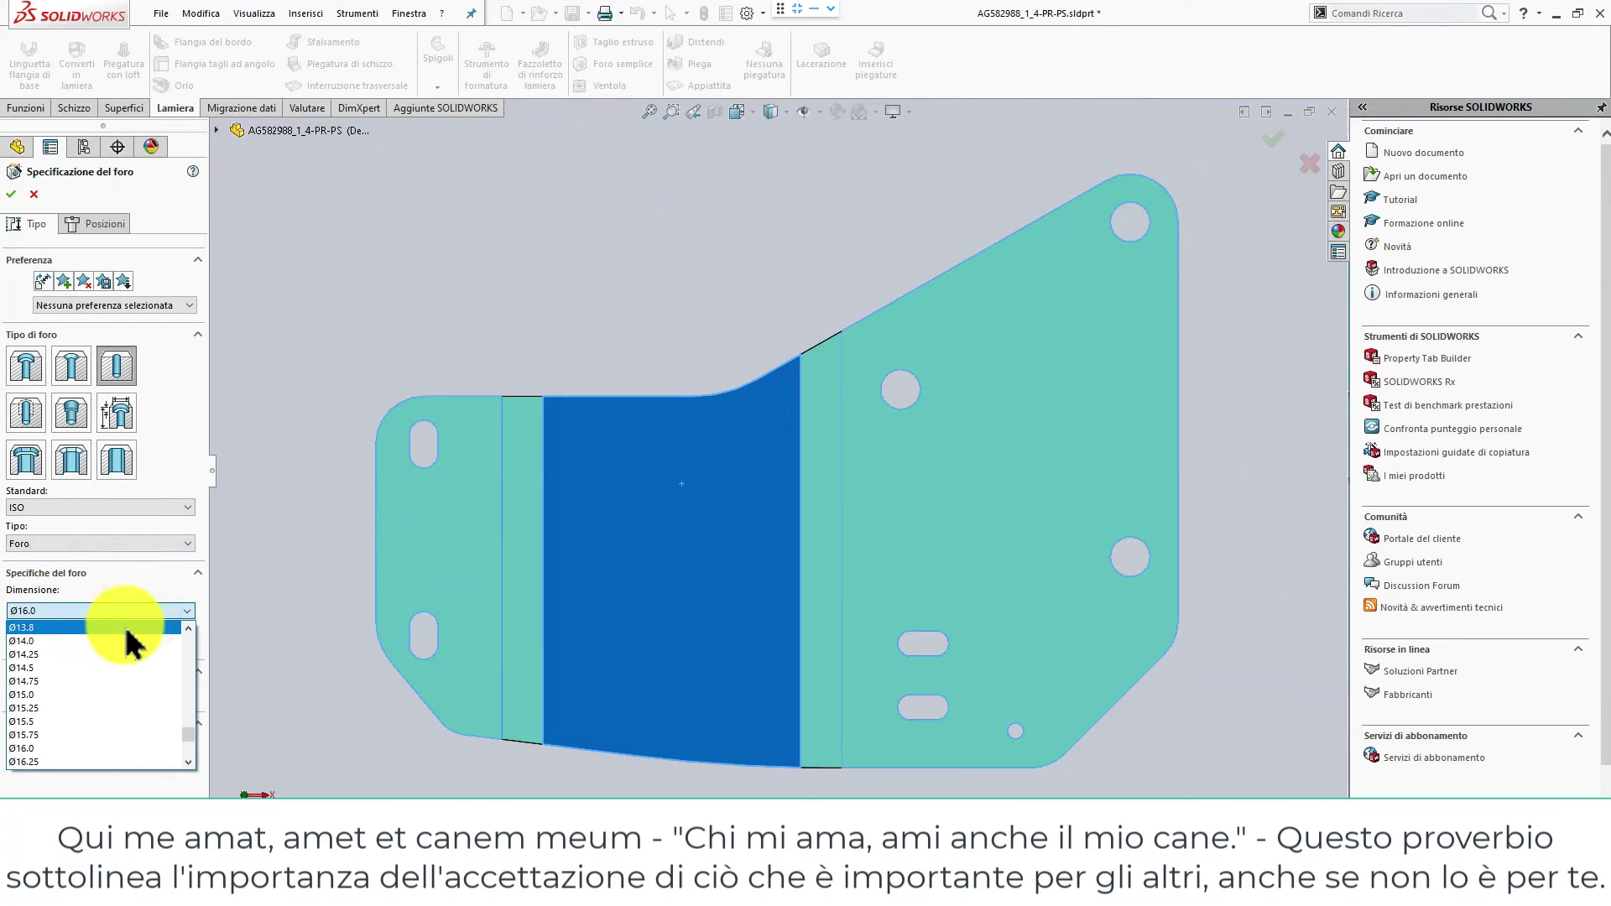
{"action": "scroll", "coordinate": [129, 637], "scroll_direction": "up", "scroll_amount": 5}
{"action": "scroll", "coordinate": [128, 639], "scroll_direction": "up", "scroll_amount": 5}
{"action": "scroll", "coordinate": [128, 640], "scroll_direction": "up", "scroll_amount": 5}
{"action": "scroll", "coordinate": [127, 642], "scroll_direction": "up", "scroll_amount": 3}
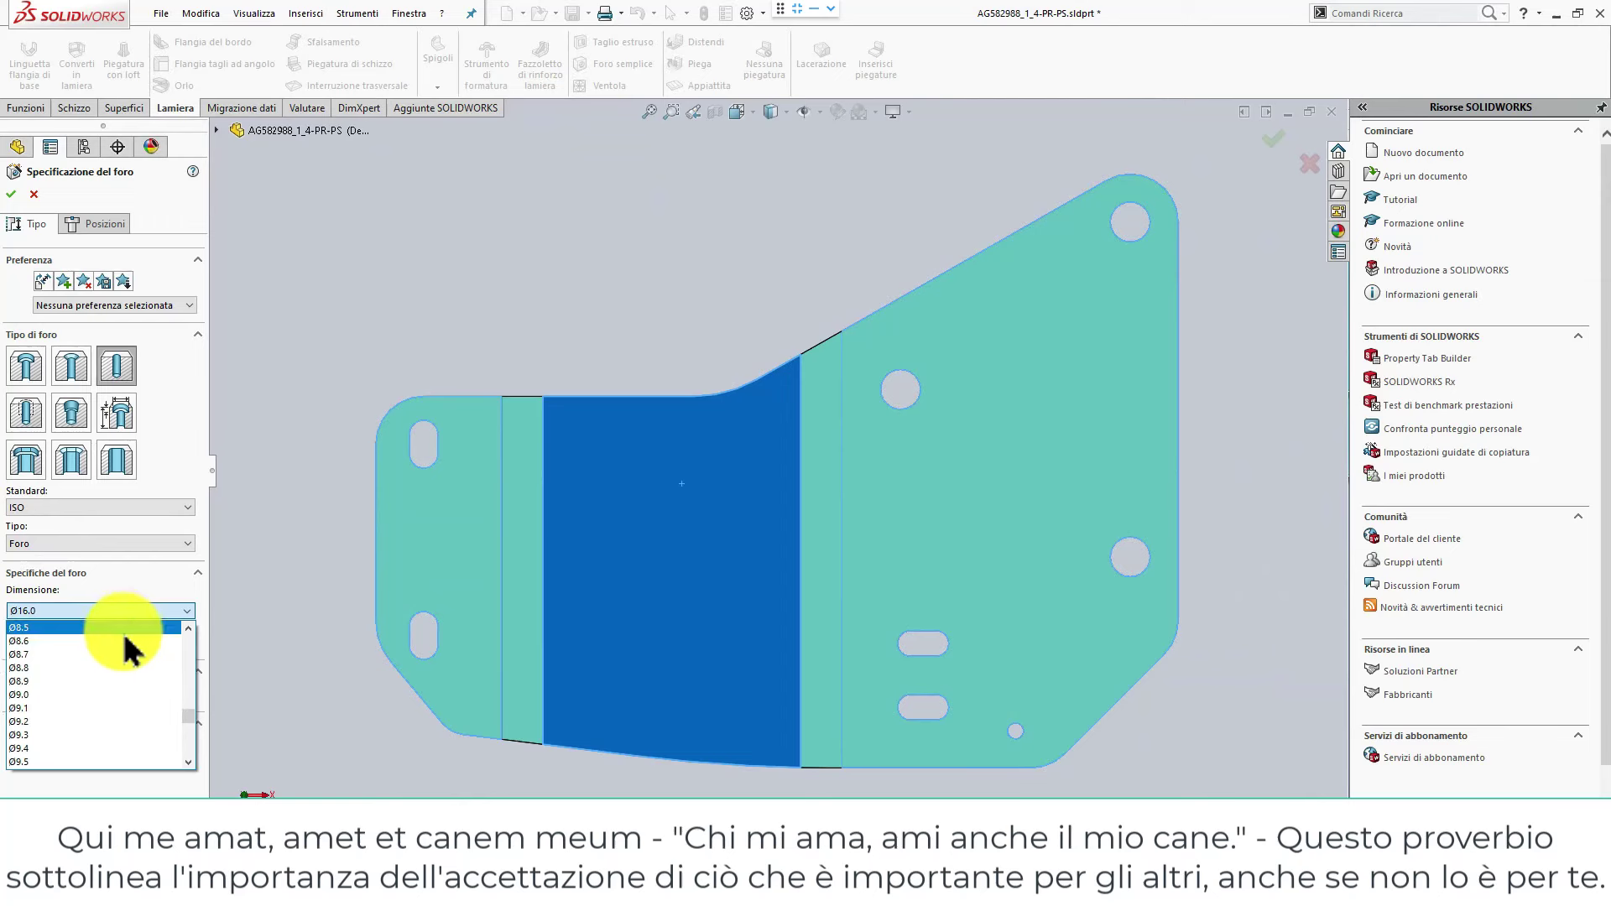
{"action": "scroll", "coordinate": [128, 646], "scroll_direction": "up", "scroll_amount": 2}
{"action": "scroll", "coordinate": [126, 659], "scroll_direction": "up", "scroll_amount": 1}
{"action": "scroll", "coordinate": [124, 662], "scroll_direction": "up", "scroll_amount": 1}
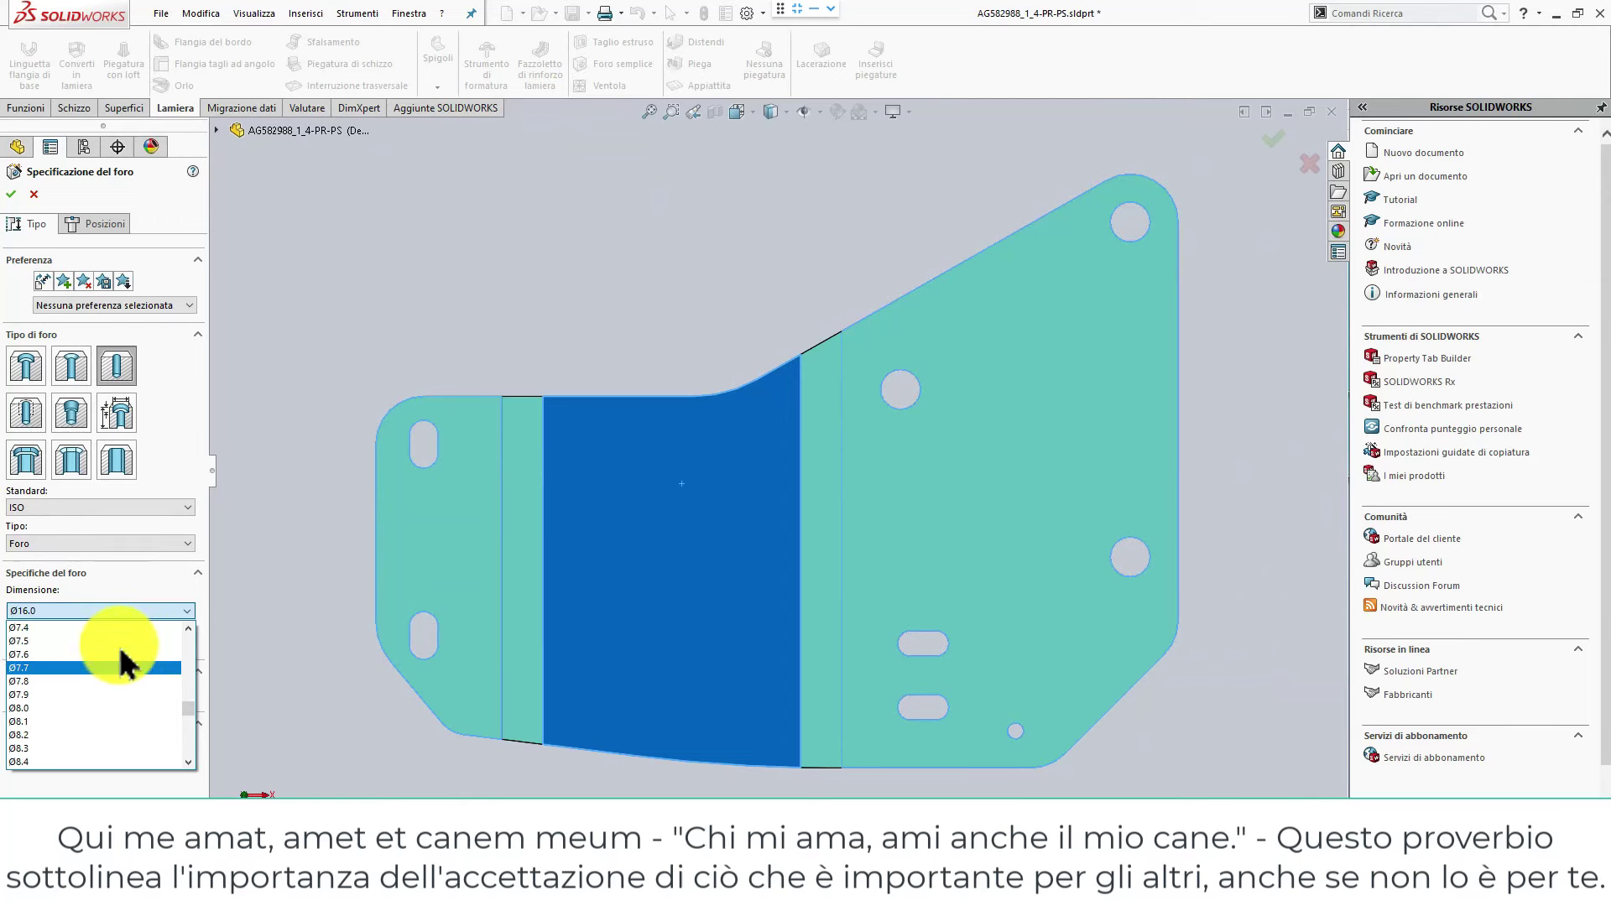
{"action": "scroll", "coordinate": [124, 663], "scroll_direction": "up", "scroll_amount": 1}
{"action": "scroll", "coordinate": [125, 663], "scroll_direction": "up", "scroll_amount": 1}
{"action": "scroll", "coordinate": [126, 663], "scroll_direction": "up", "scroll_amount": 1}
{"action": "scroll", "coordinate": [124, 663], "scroll_direction": "up", "scroll_amount": 1}
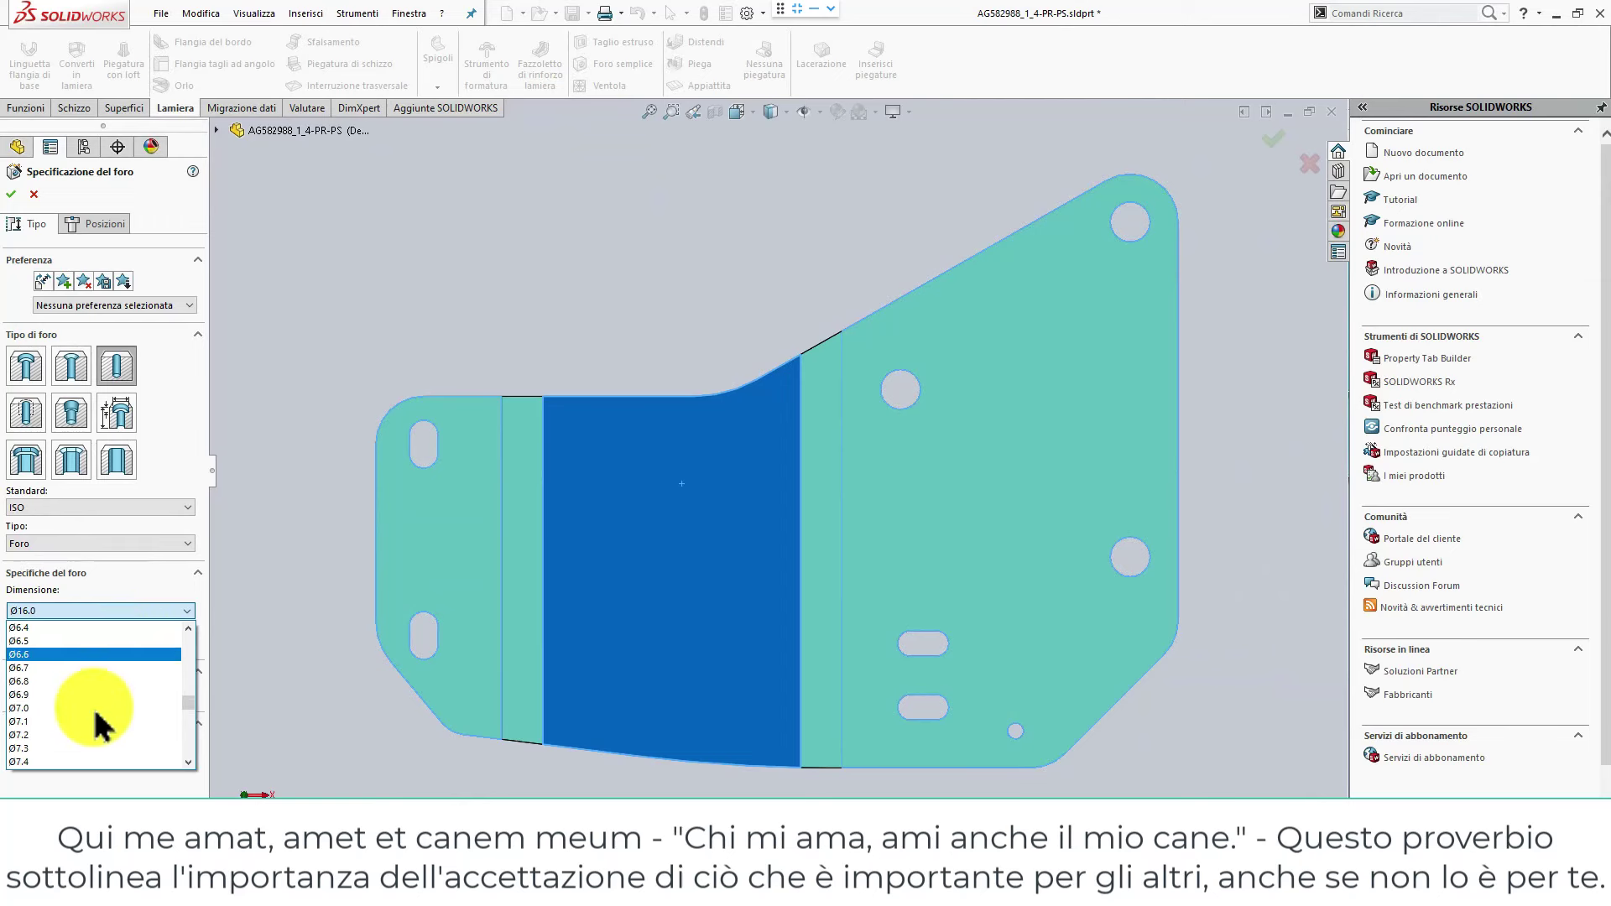
{"action": "left_click", "coordinate": [90, 707]}
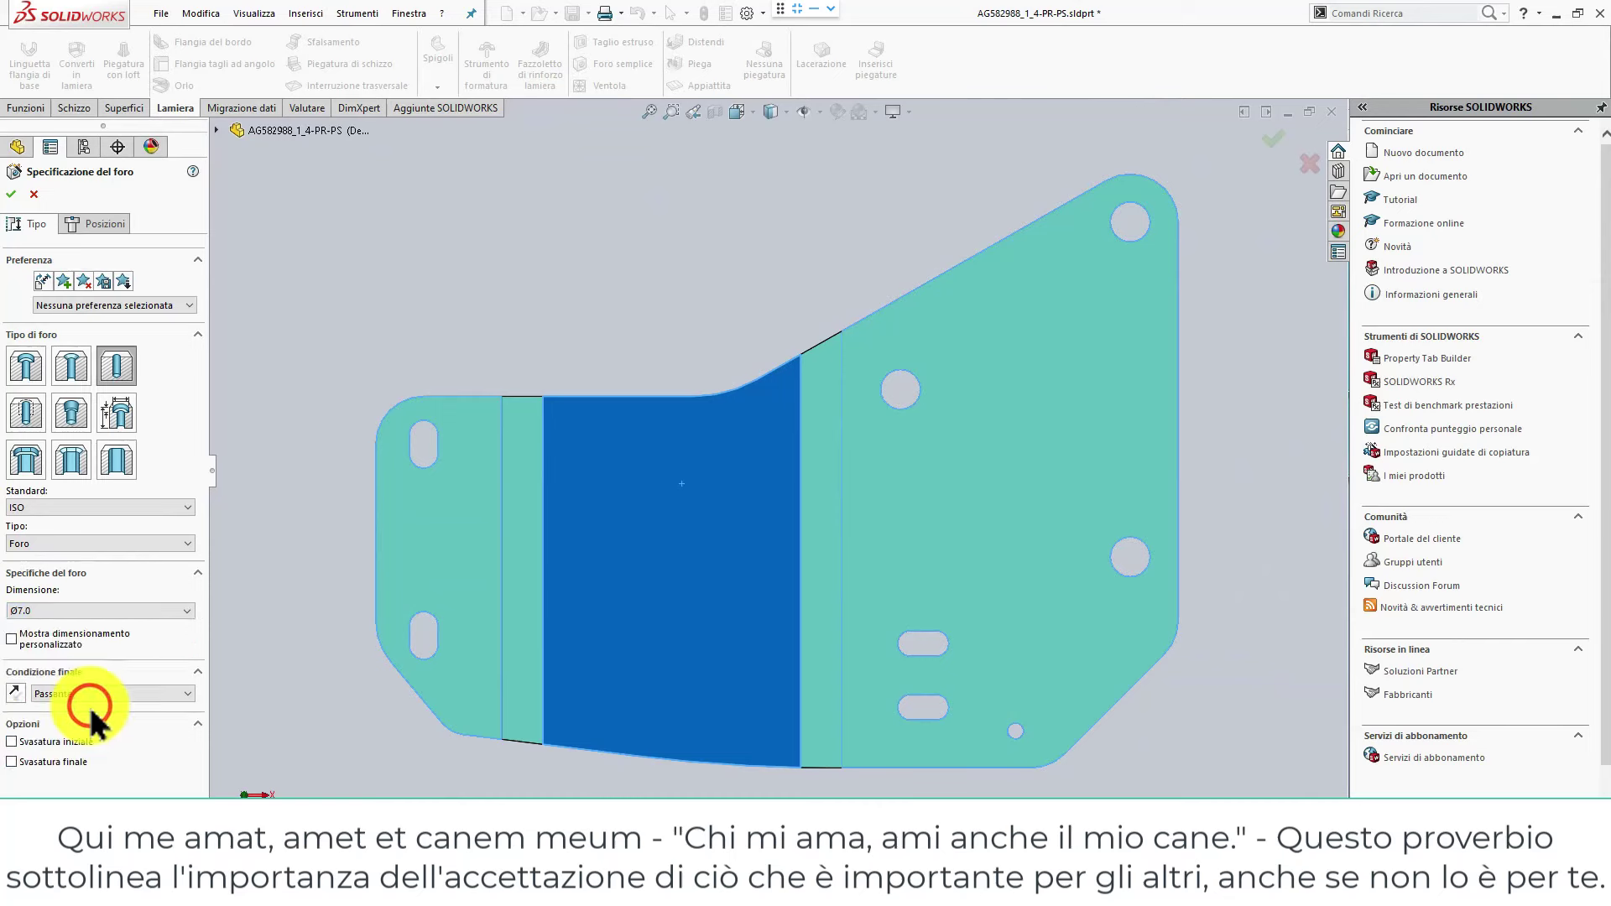
Place a hole point on the top edge at the first bend line.
{"action": "left_click", "coordinate": [92, 223]}
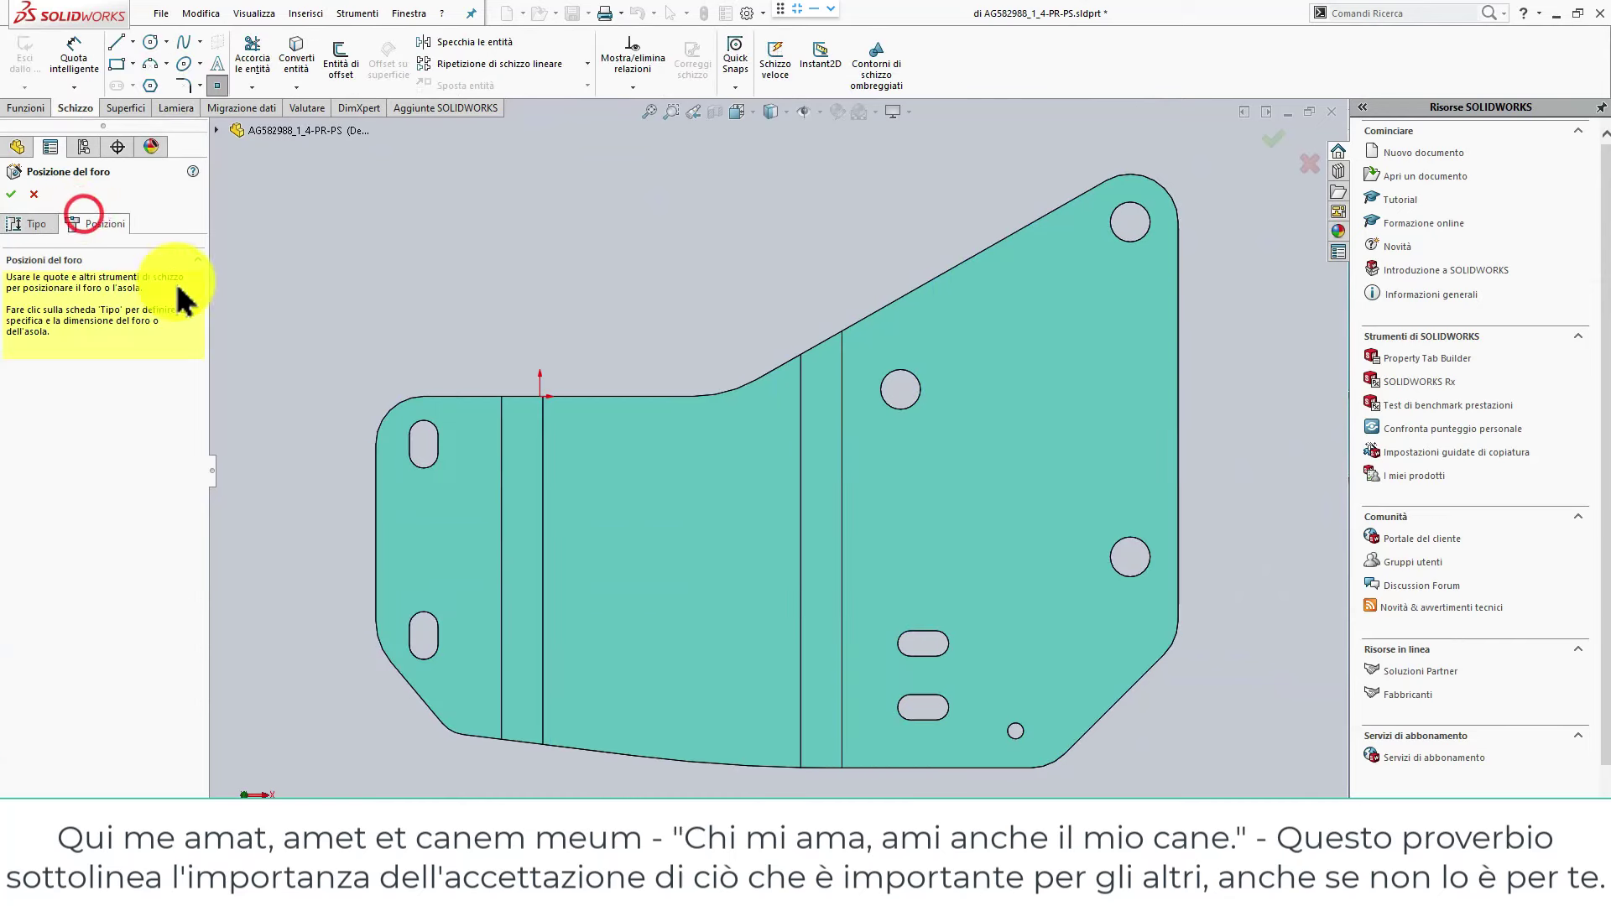
{"action": "left_click", "coordinate": [522, 396]}
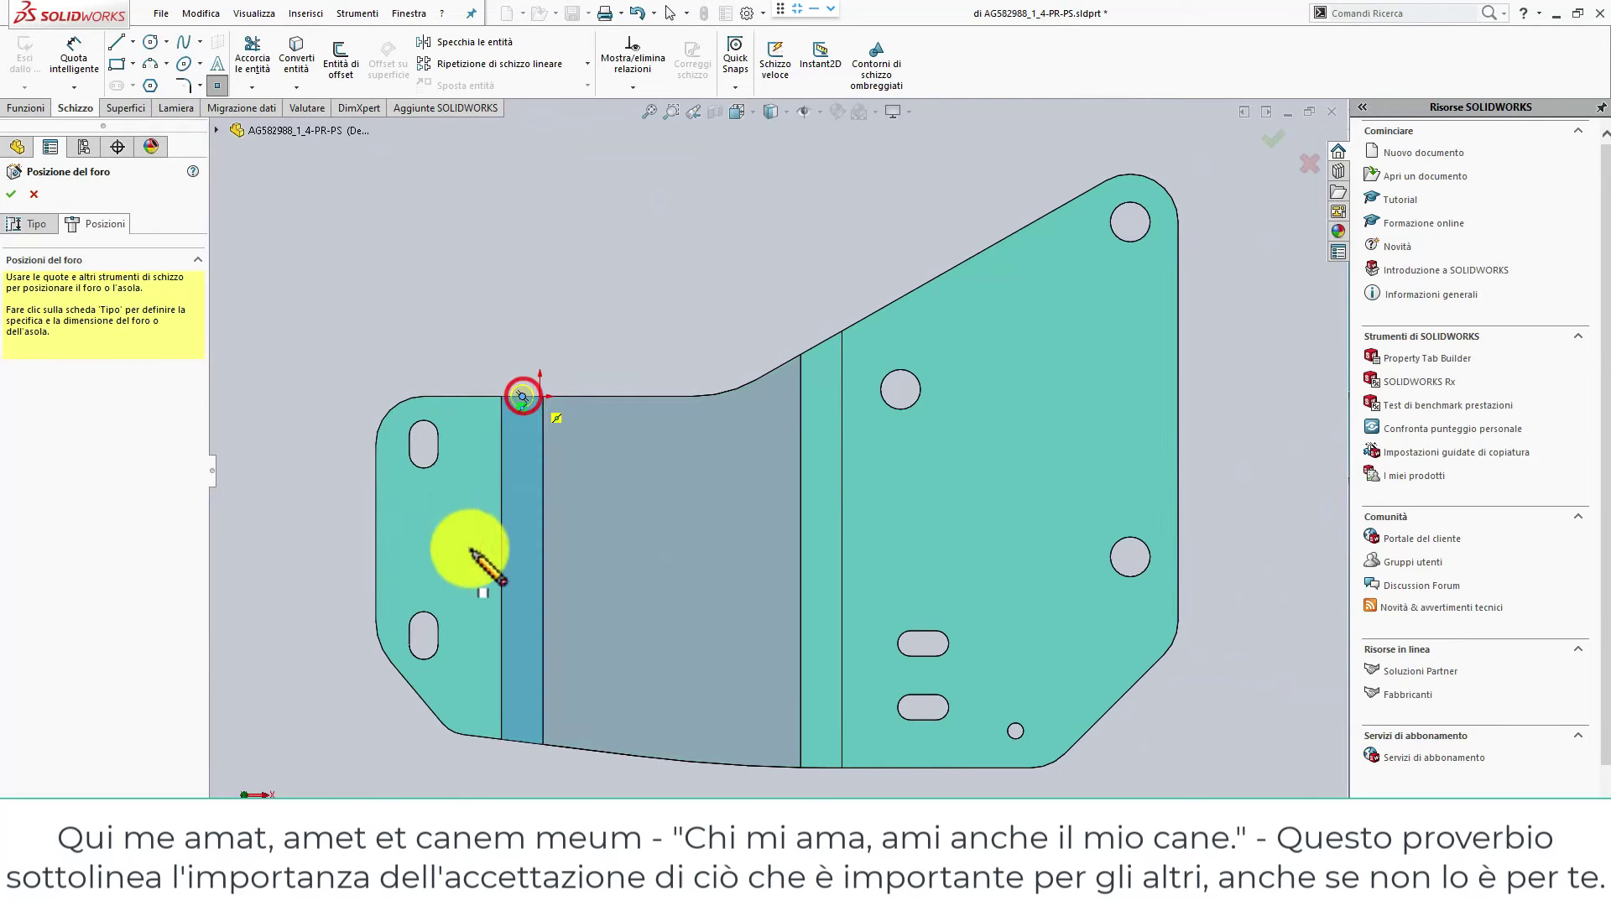
{"action": "scroll", "coordinate": [531, 726], "scroll_direction": "up", "scroll_amount": 2}
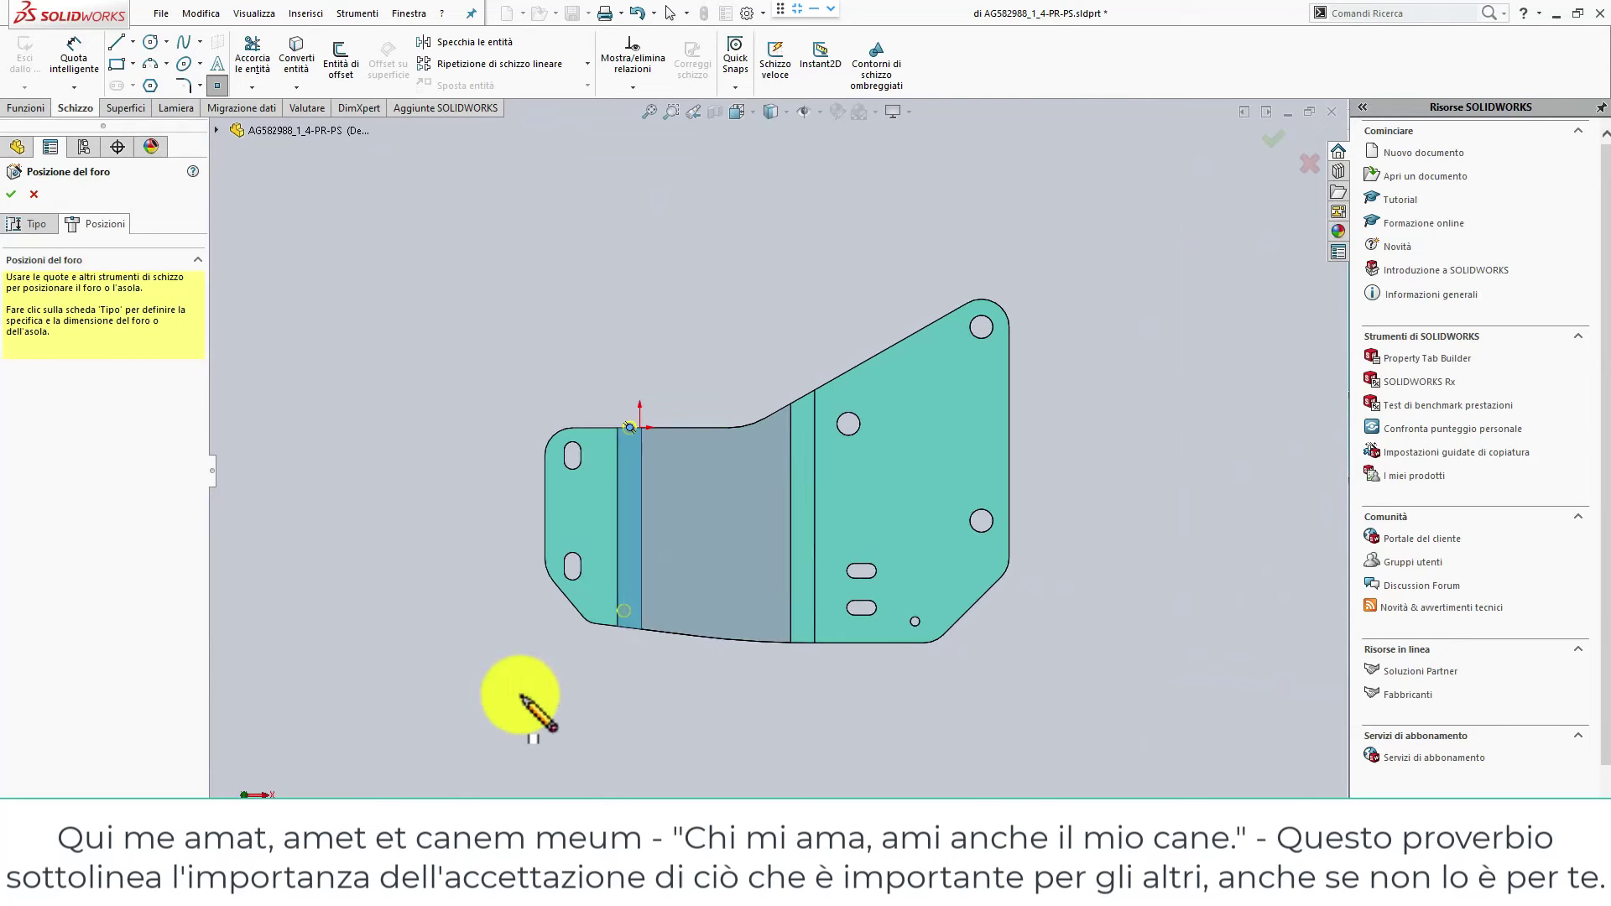
{"action": "scroll", "coordinate": [604, 655], "scroll_direction": "down", "scroll_amount": 2}
{"action": "scroll", "coordinate": [796, 526], "scroll_direction": "down", "scroll_amount": 3}
{"action": "scroll", "coordinate": [797, 526], "scroll_direction": "down", "scroll_amount": 1}
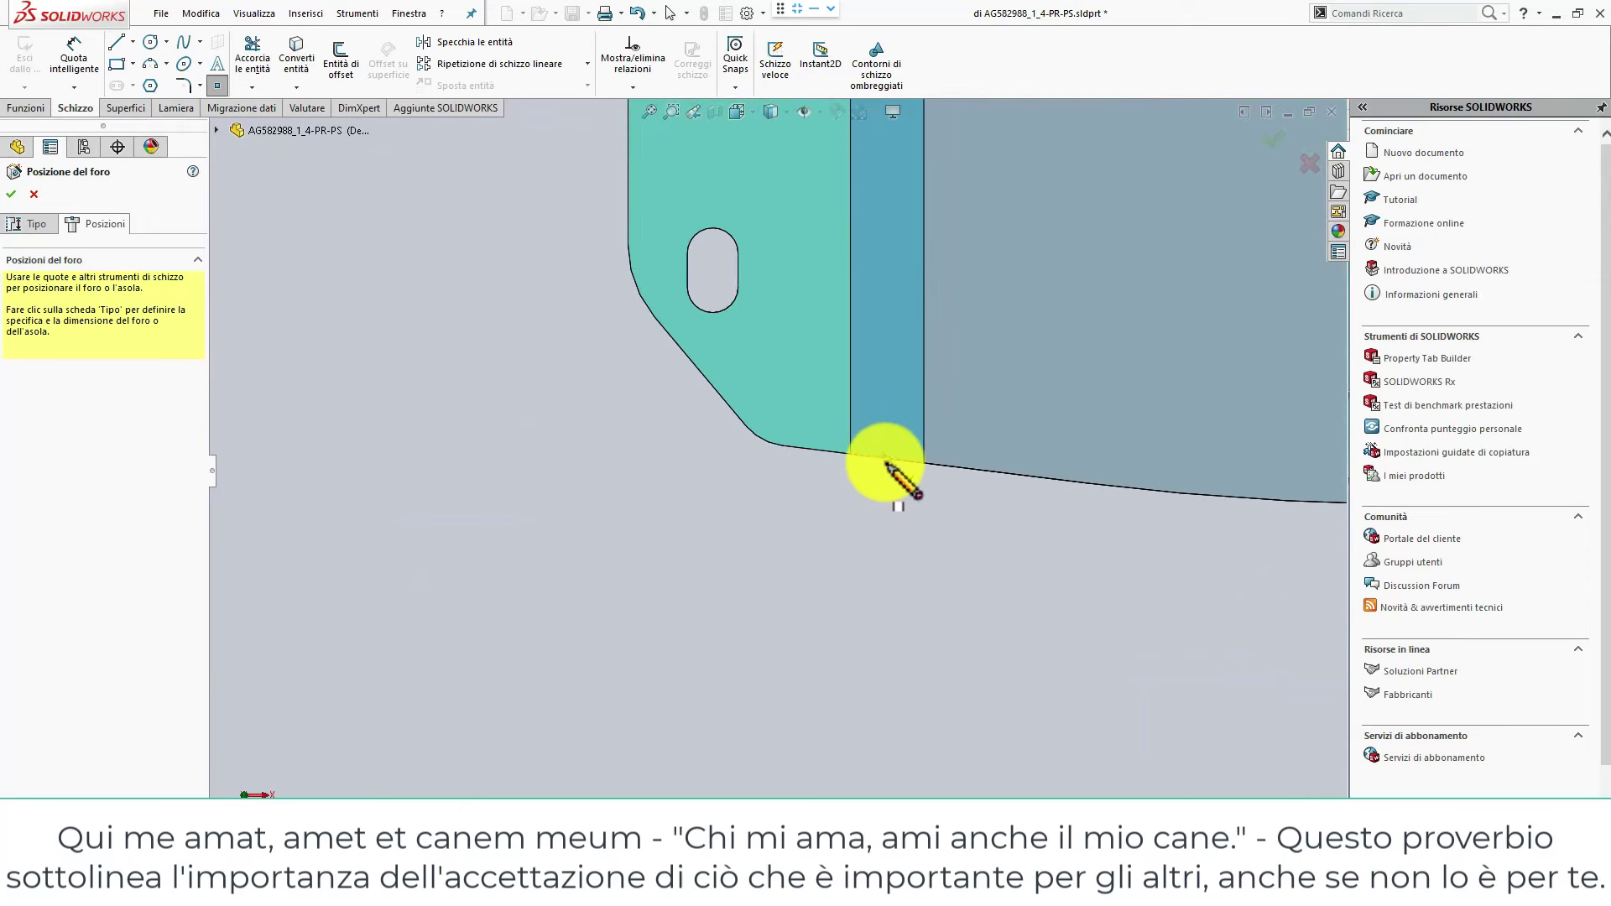
Add the bottom-edge hole point at the bend line and finish the positions.
{"action": "left_click", "coordinate": [886, 461]}
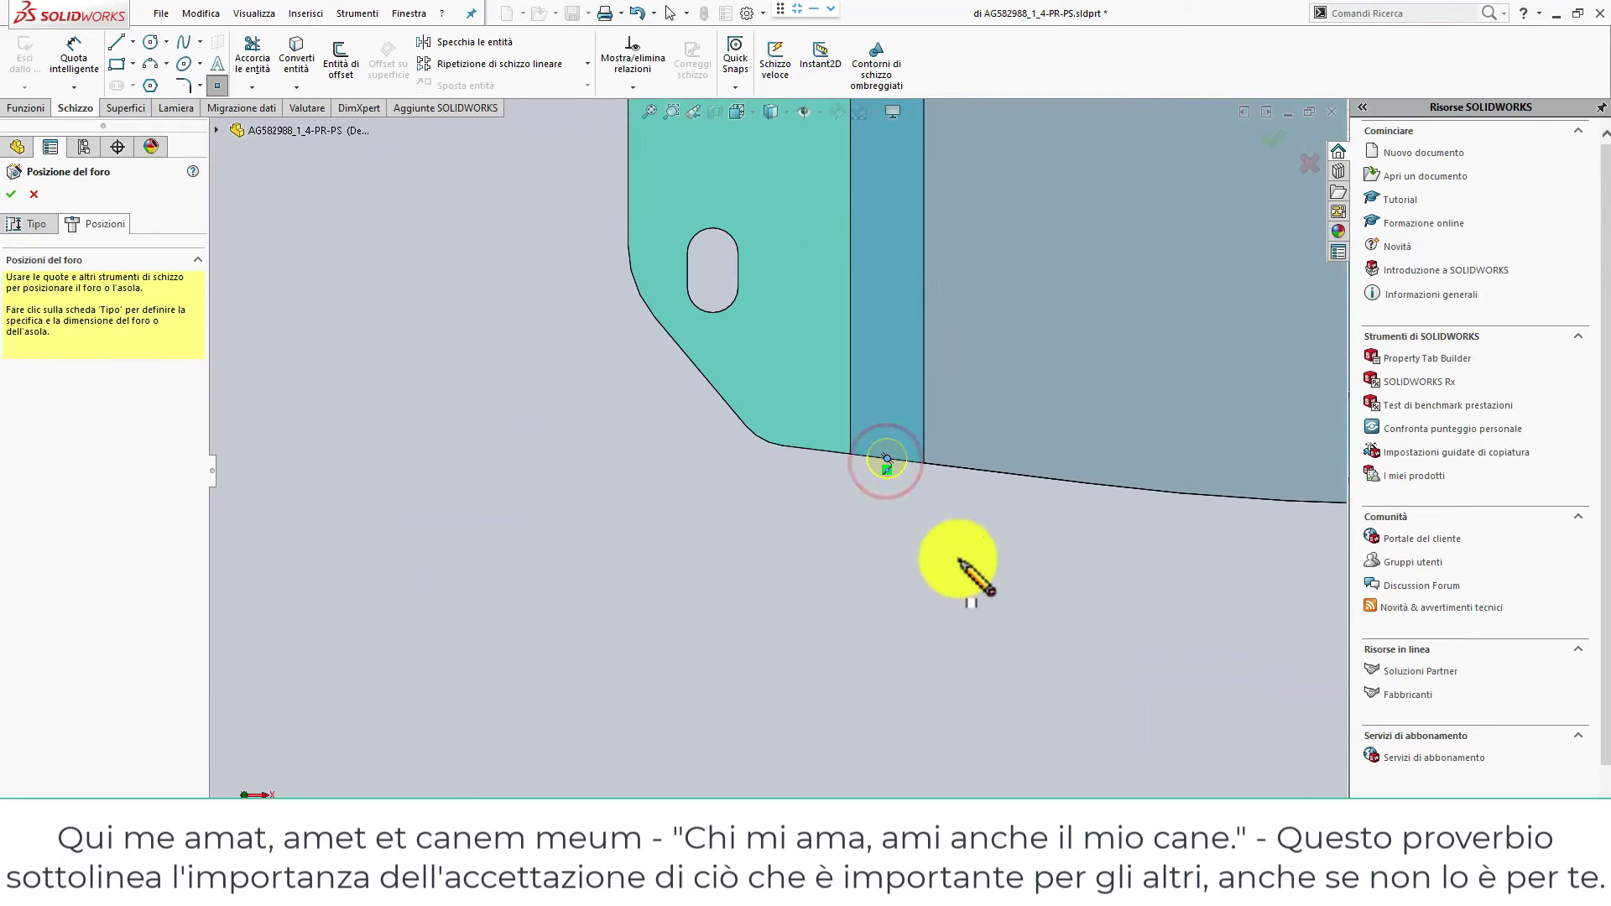
{"action": "scroll", "coordinate": [1148, 376], "scroll_direction": "down", "scroll_amount": 3}
{"action": "scroll", "coordinate": [1136, 360], "scroll_direction": "up", "scroll_amount": 2}
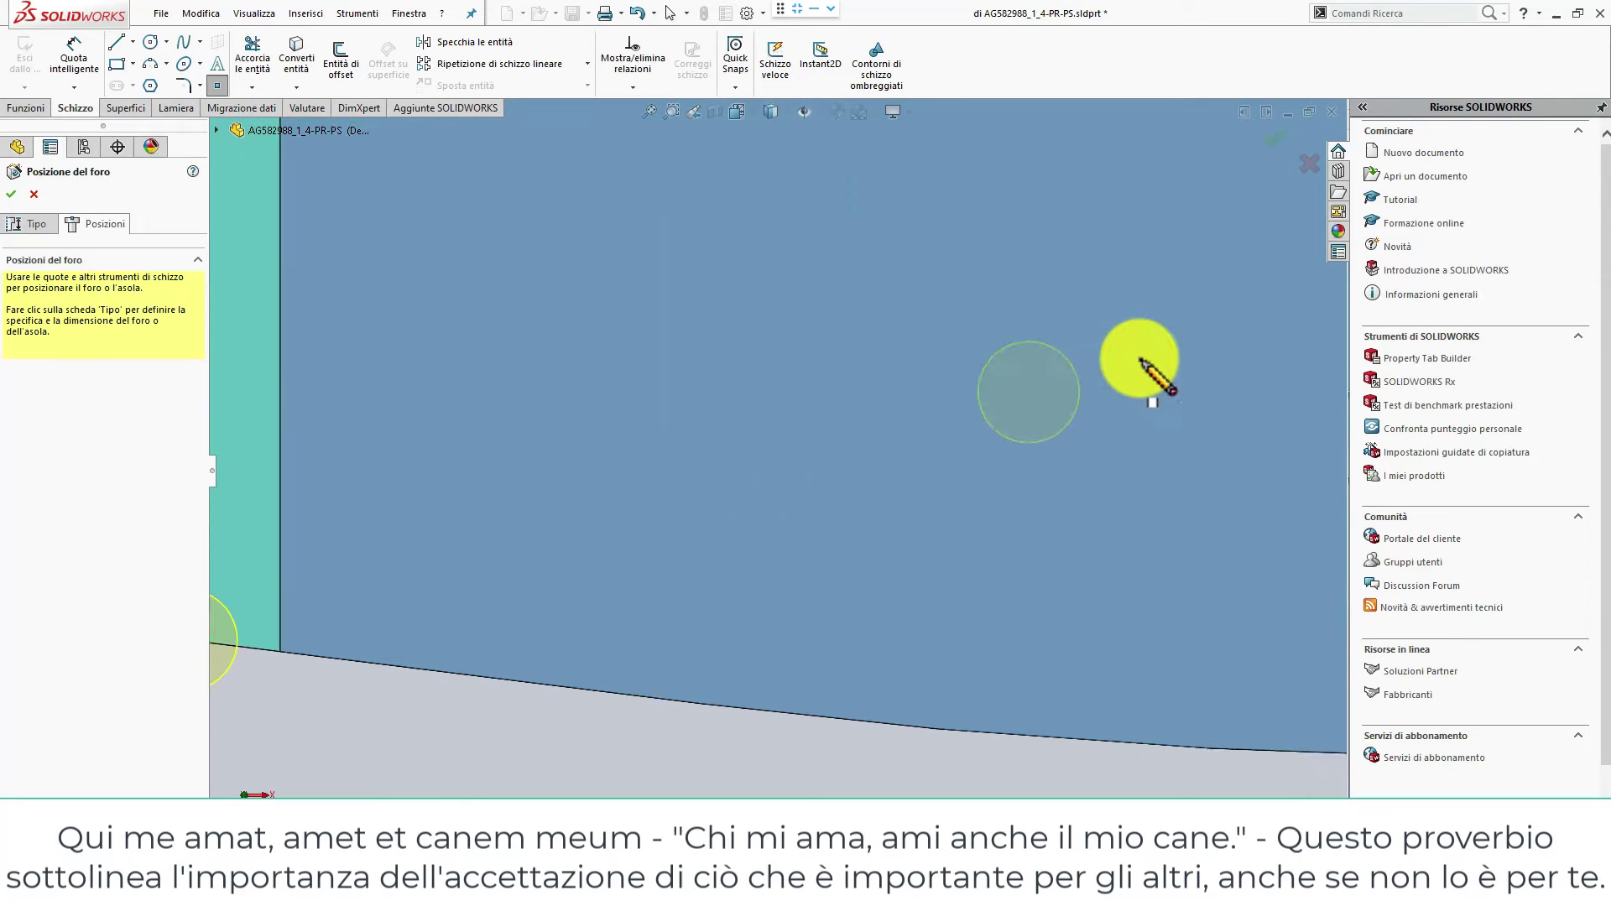
{"action": "scroll", "coordinate": [1136, 360], "scroll_direction": "up", "scroll_amount": 2}
{"action": "scroll", "coordinate": [1133, 370], "scroll_direction": "up", "scroll_amount": 1}
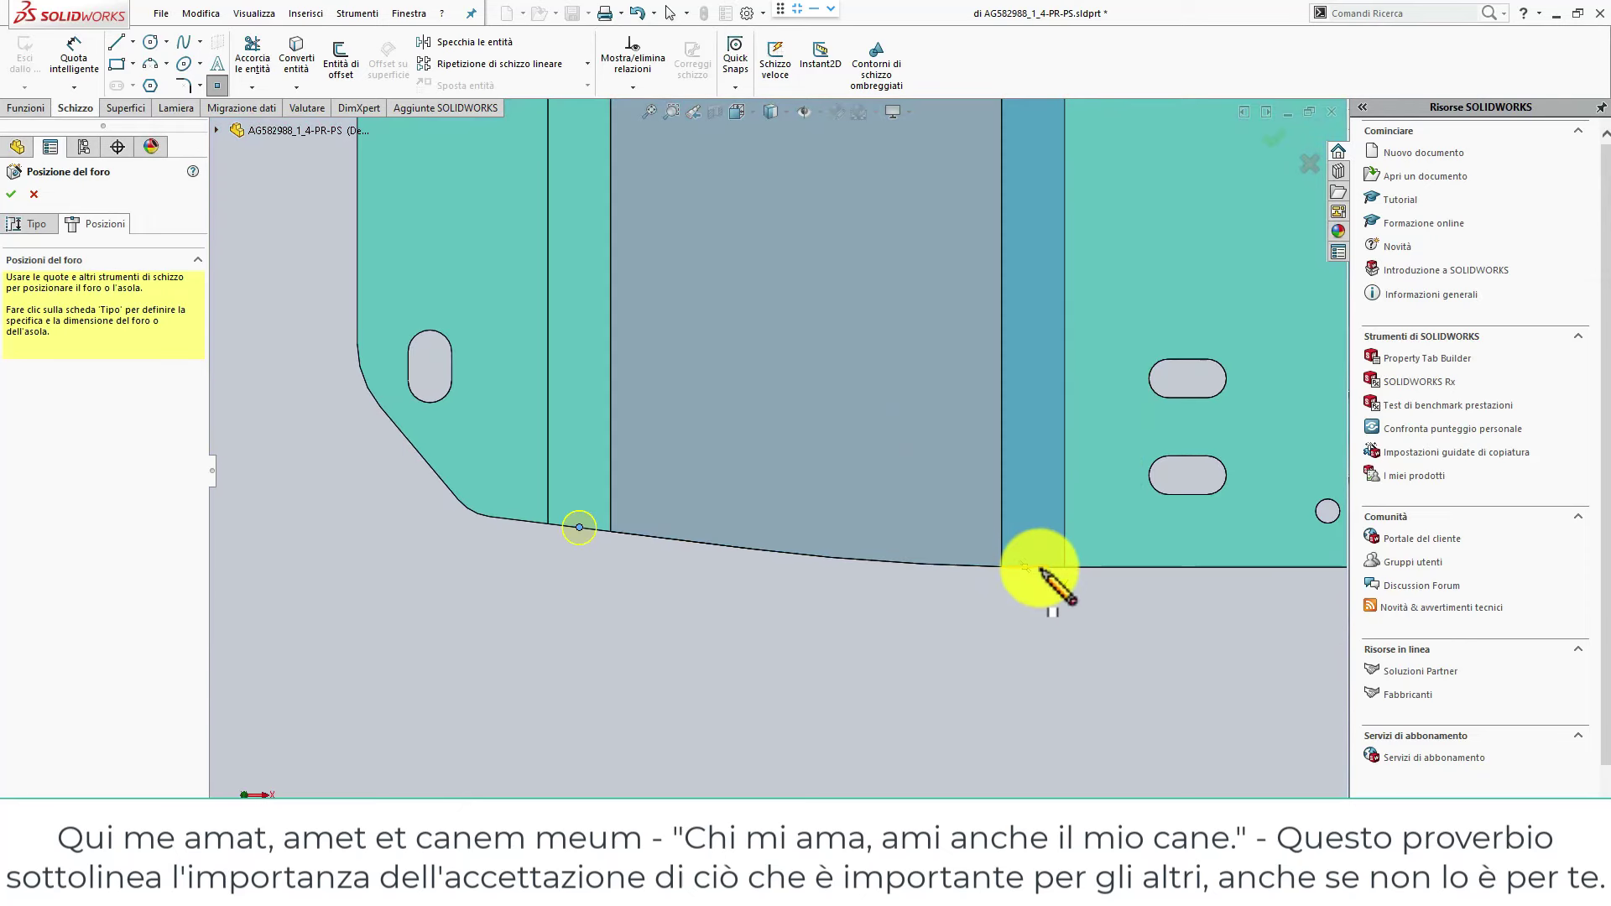
{"action": "scroll", "coordinate": [1040, 567], "scroll_direction": "up", "scroll_amount": 2}
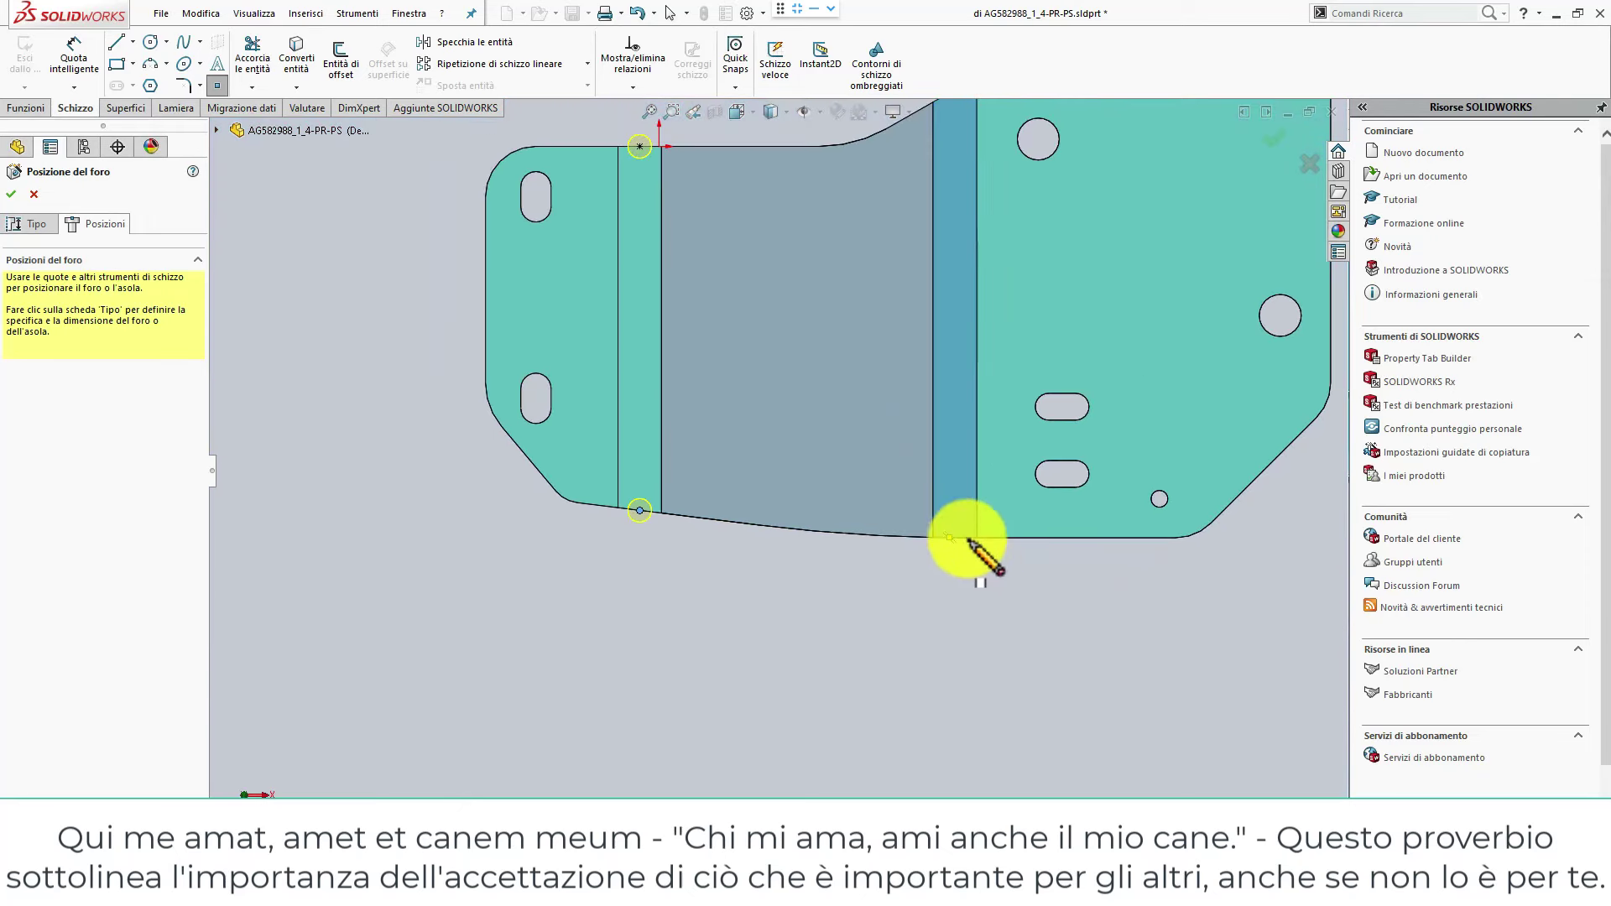
{"action": "scroll", "coordinate": [957, 537], "scroll_direction": "down", "scroll_amount": 2}
{"action": "scroll", "coordinate": [934, 530], "scroll_direction": "down", "scroll_amount": 2}
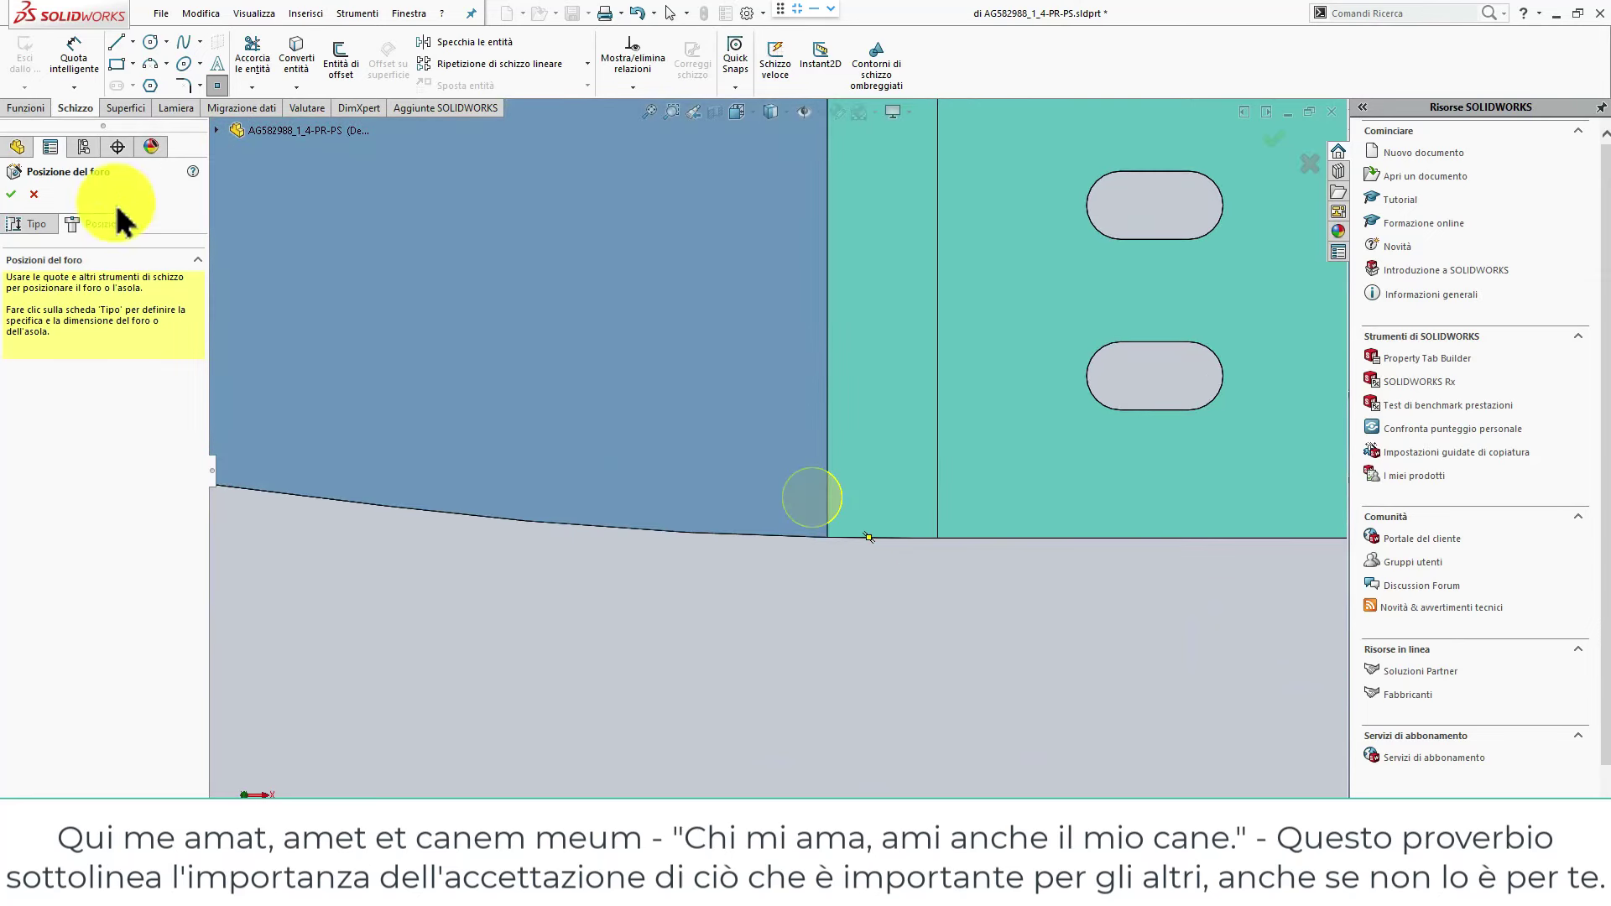
{"action": "left_click", "coordinate": [11, 194]}
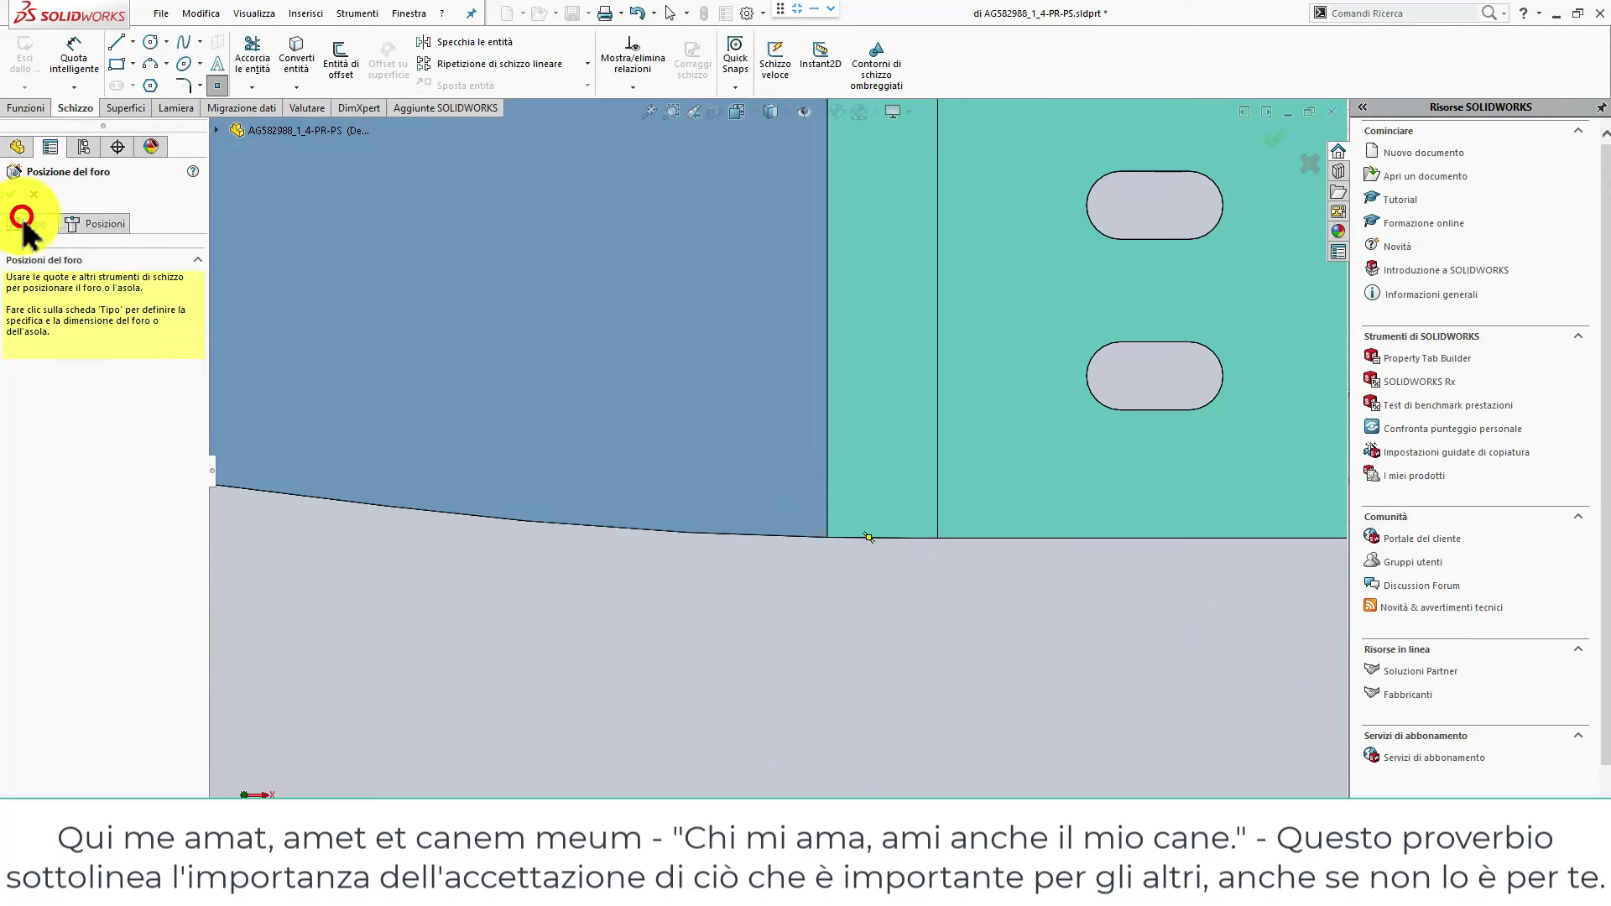
{"action": "left_click", "coordinate": [25, 223]}
{"action": "left_click", "coordinate": [97, 223]}
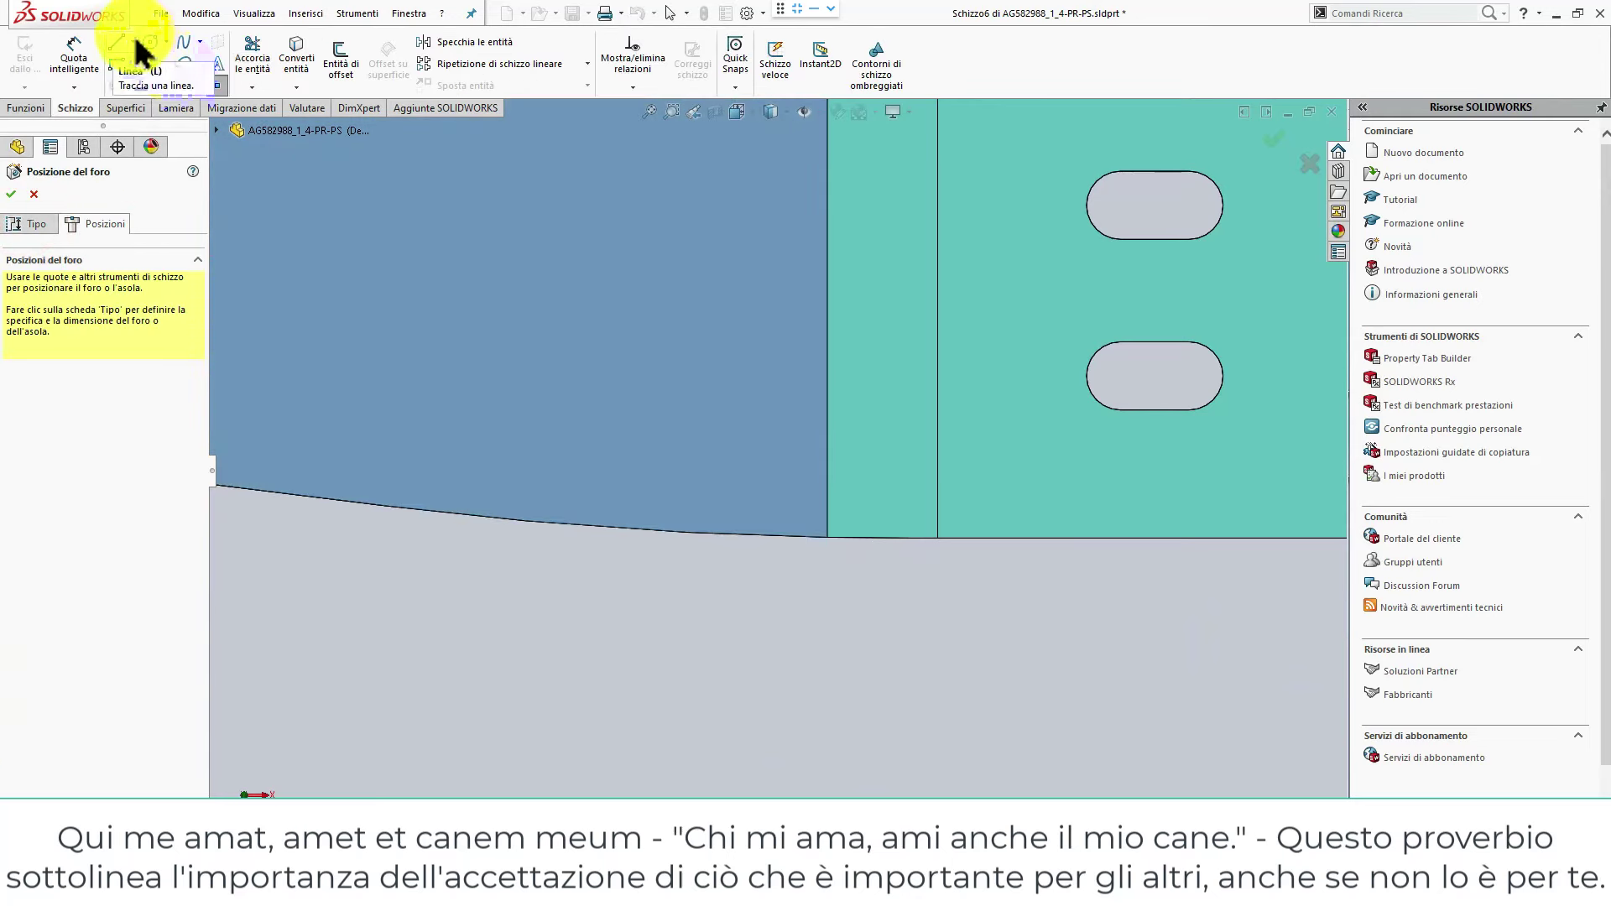
{"action": "left_click", "coordinate": [148, 84]}
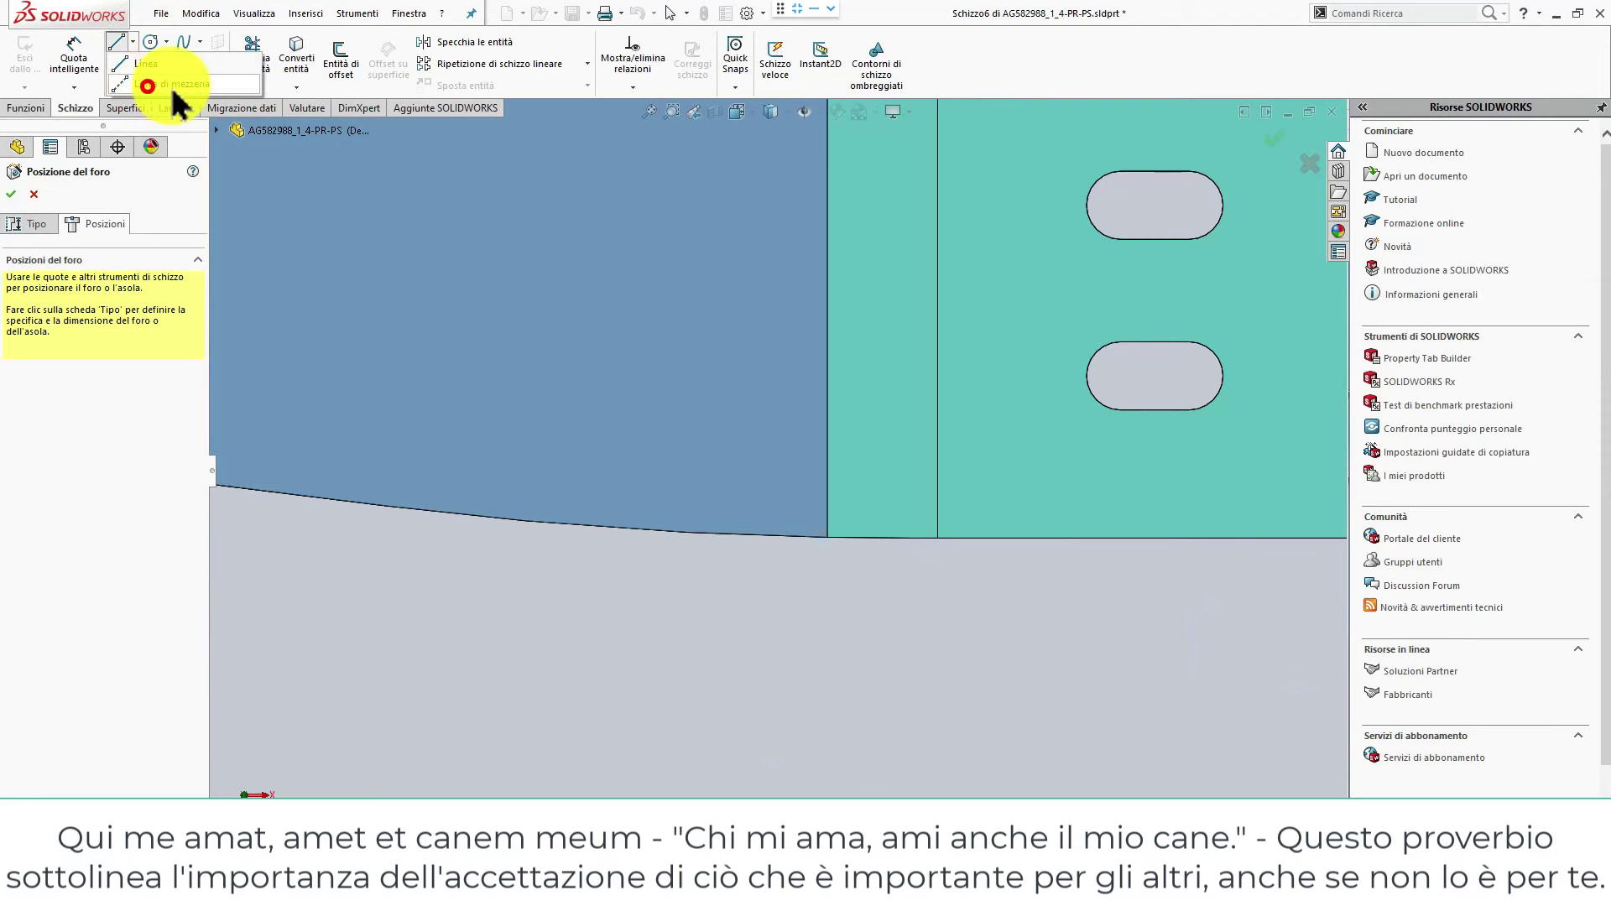
{"action": "scroll", "coordinate": [847, 530], "scroll_direction": "up", "scroll_amount": 1}
{"action": "scroll", "coordinate": [847, 530], "scroll_direction": "down", "scroll_amount": 1}
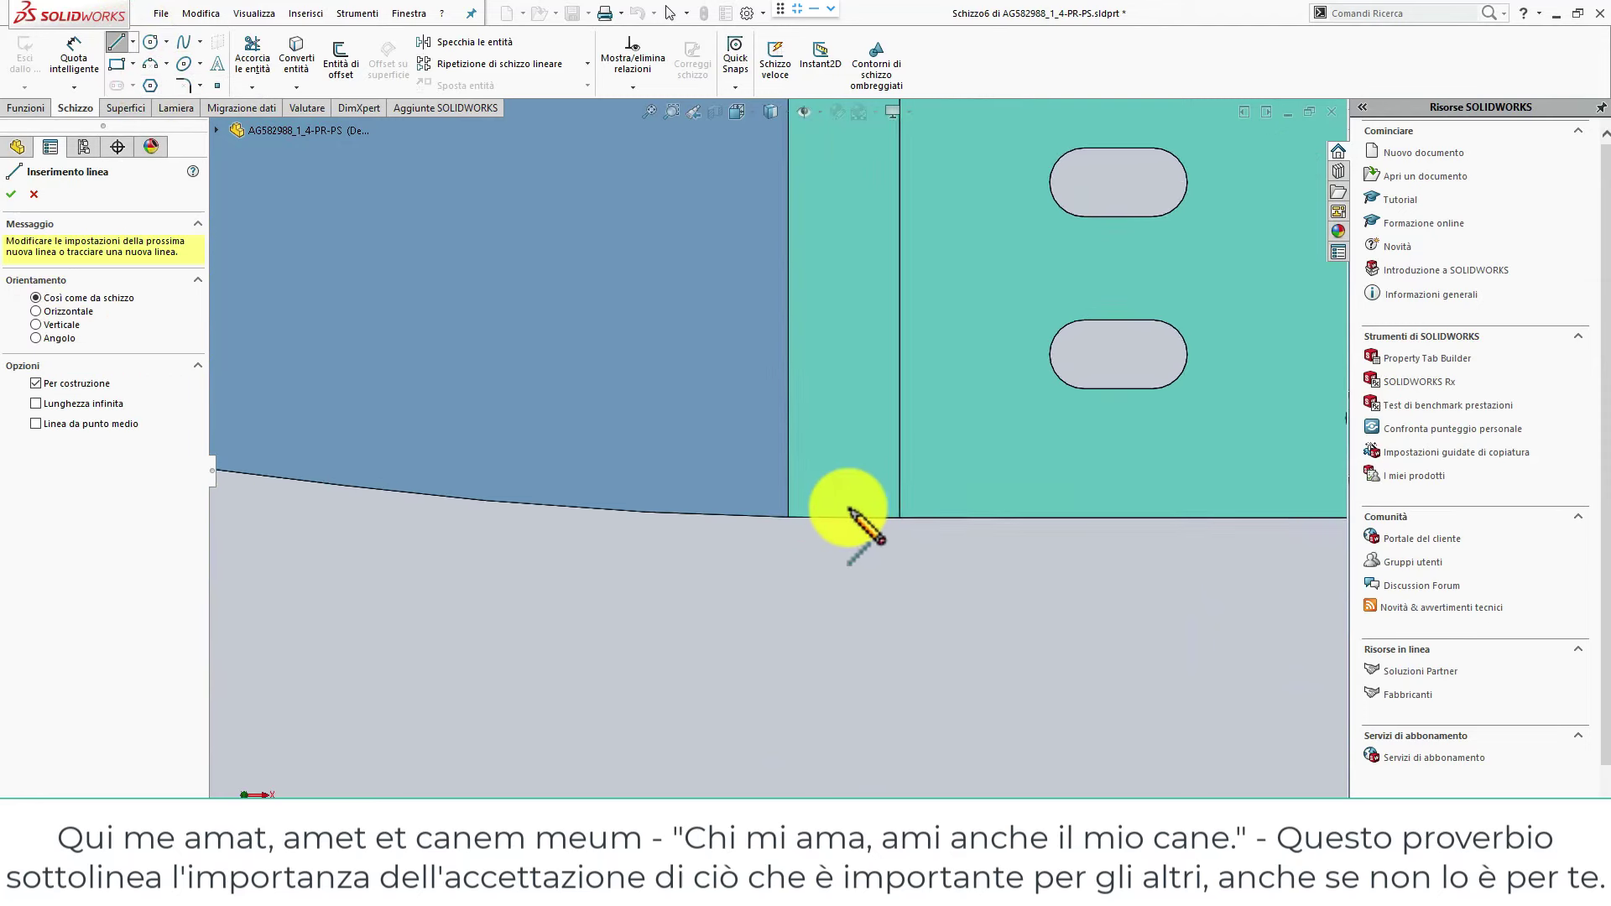
{"action": "scroll", "coordinate": [839, 521], "scroll_direction": "down", "scroll_amount": 1}
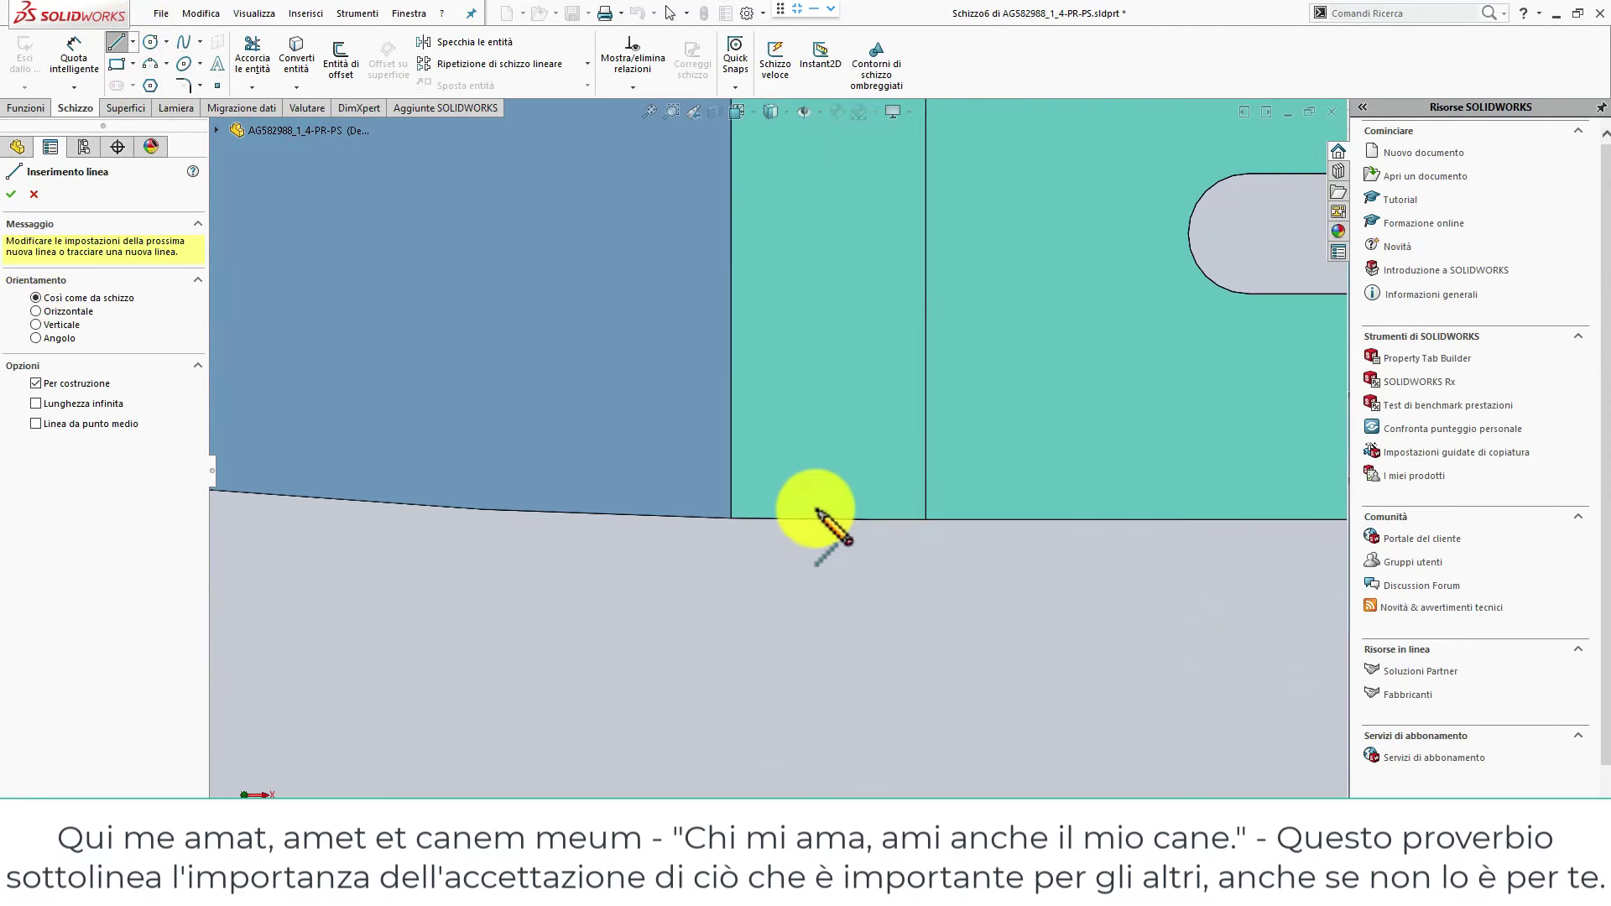
{"action": "left_click", "coordinate": [730, 517]}
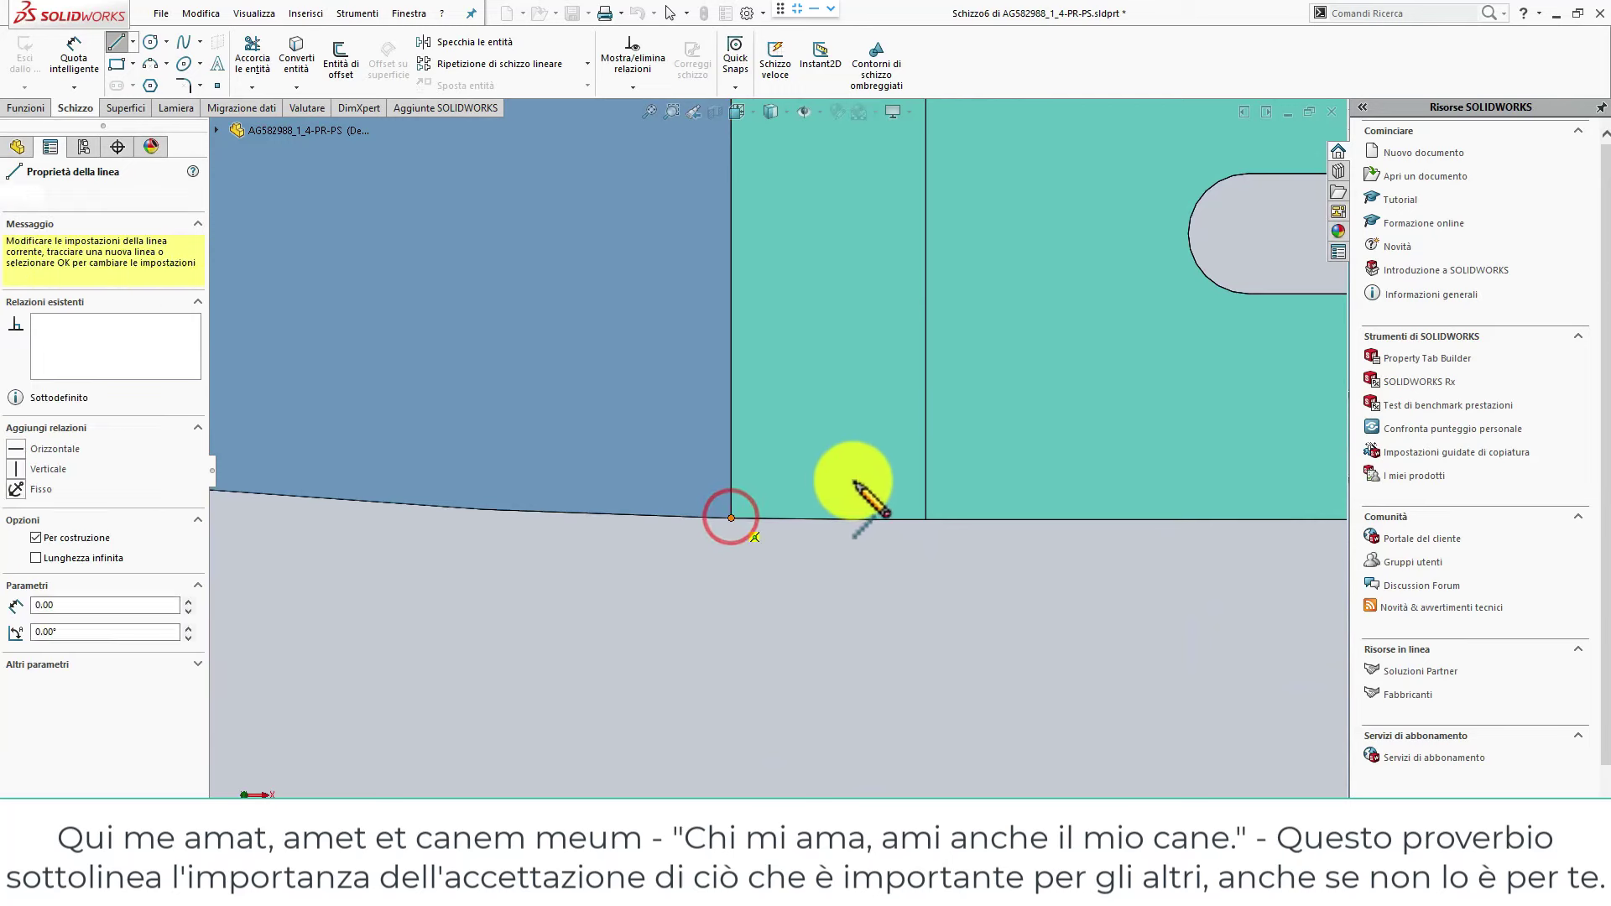
{"action": "left_click", "coordinate": [926, 519]}
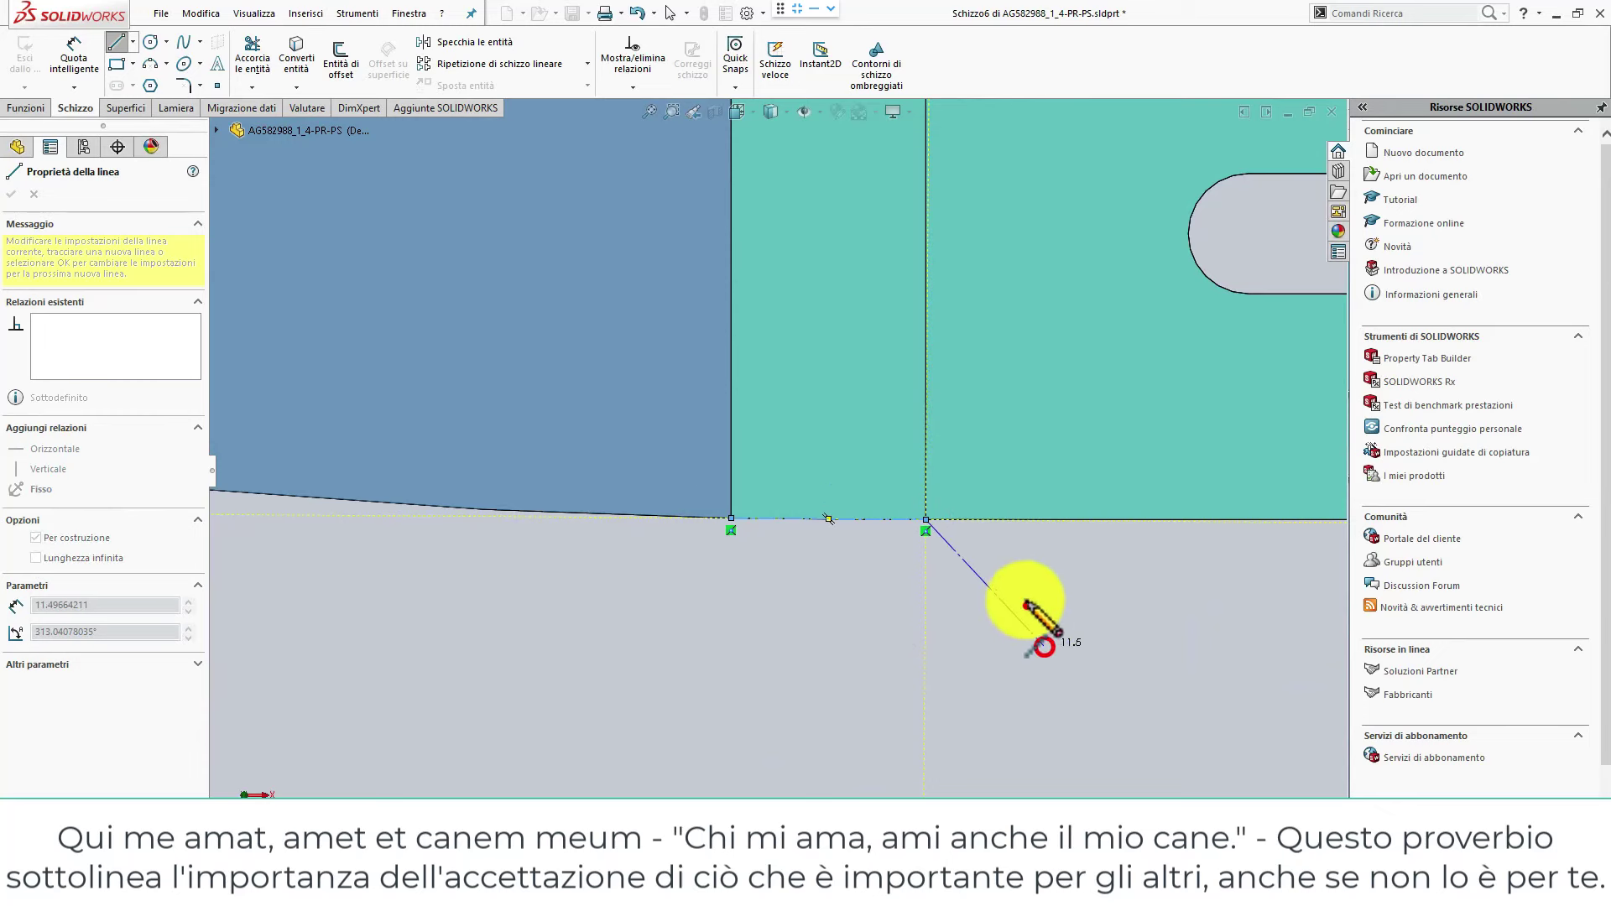
{"action": "left_click", "coordinate": [1044, 645]}
{"action": "left_click", "coordinate": [1026, 605]}
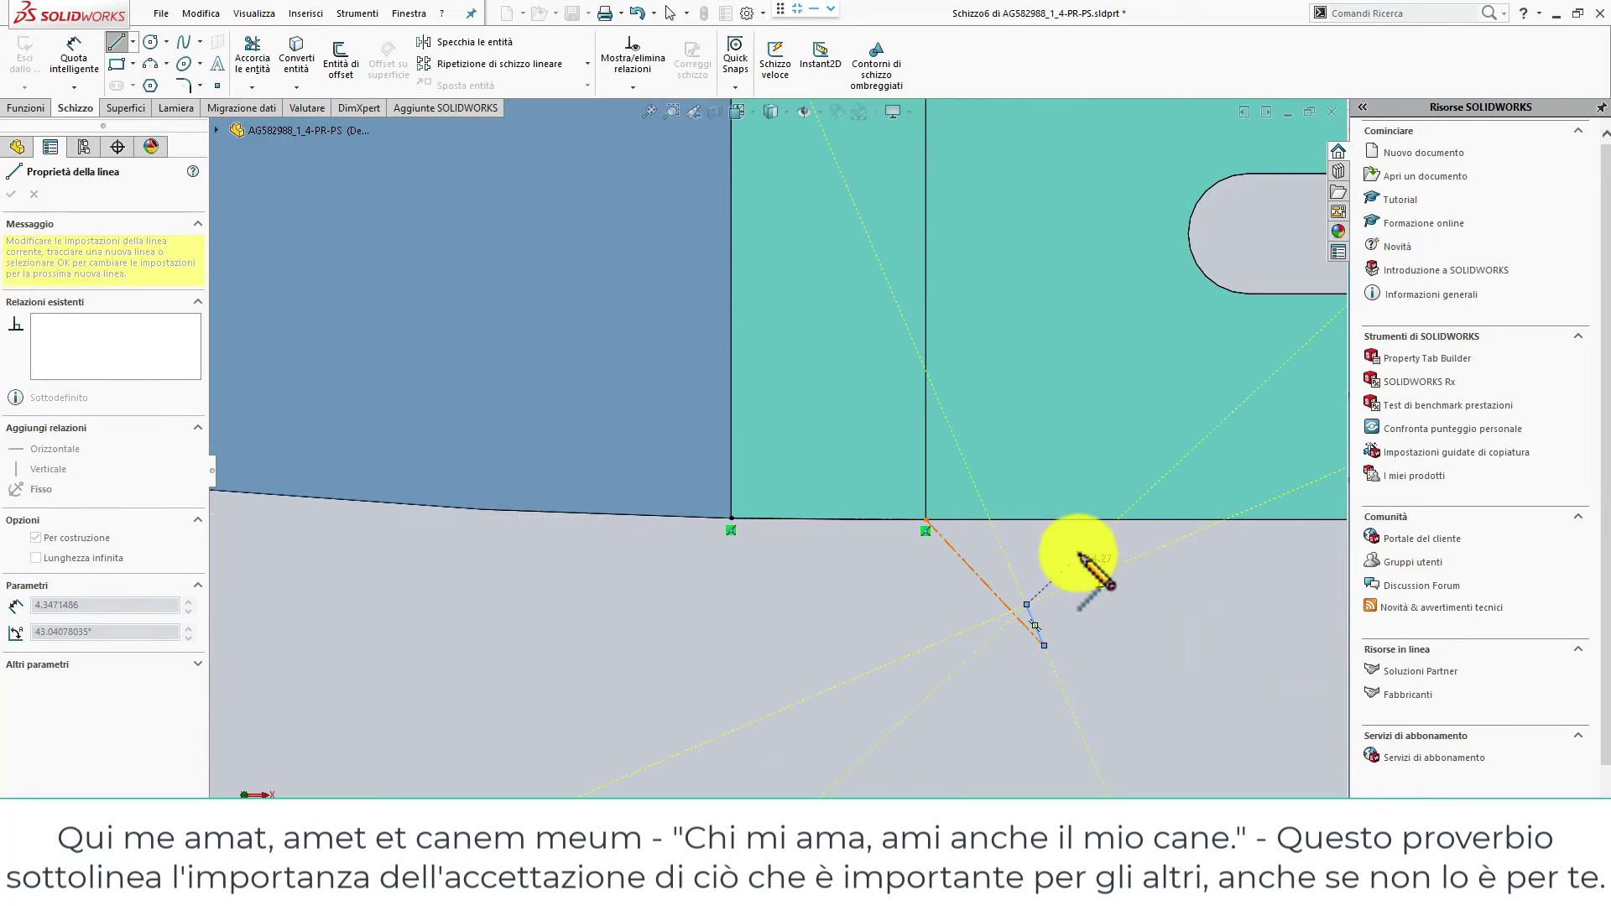
{"action": "key", "text": "Escape"}
{"action": "left_click_drag", "start_coordinate": [1107, 663], "coordinate": [978, 587]}
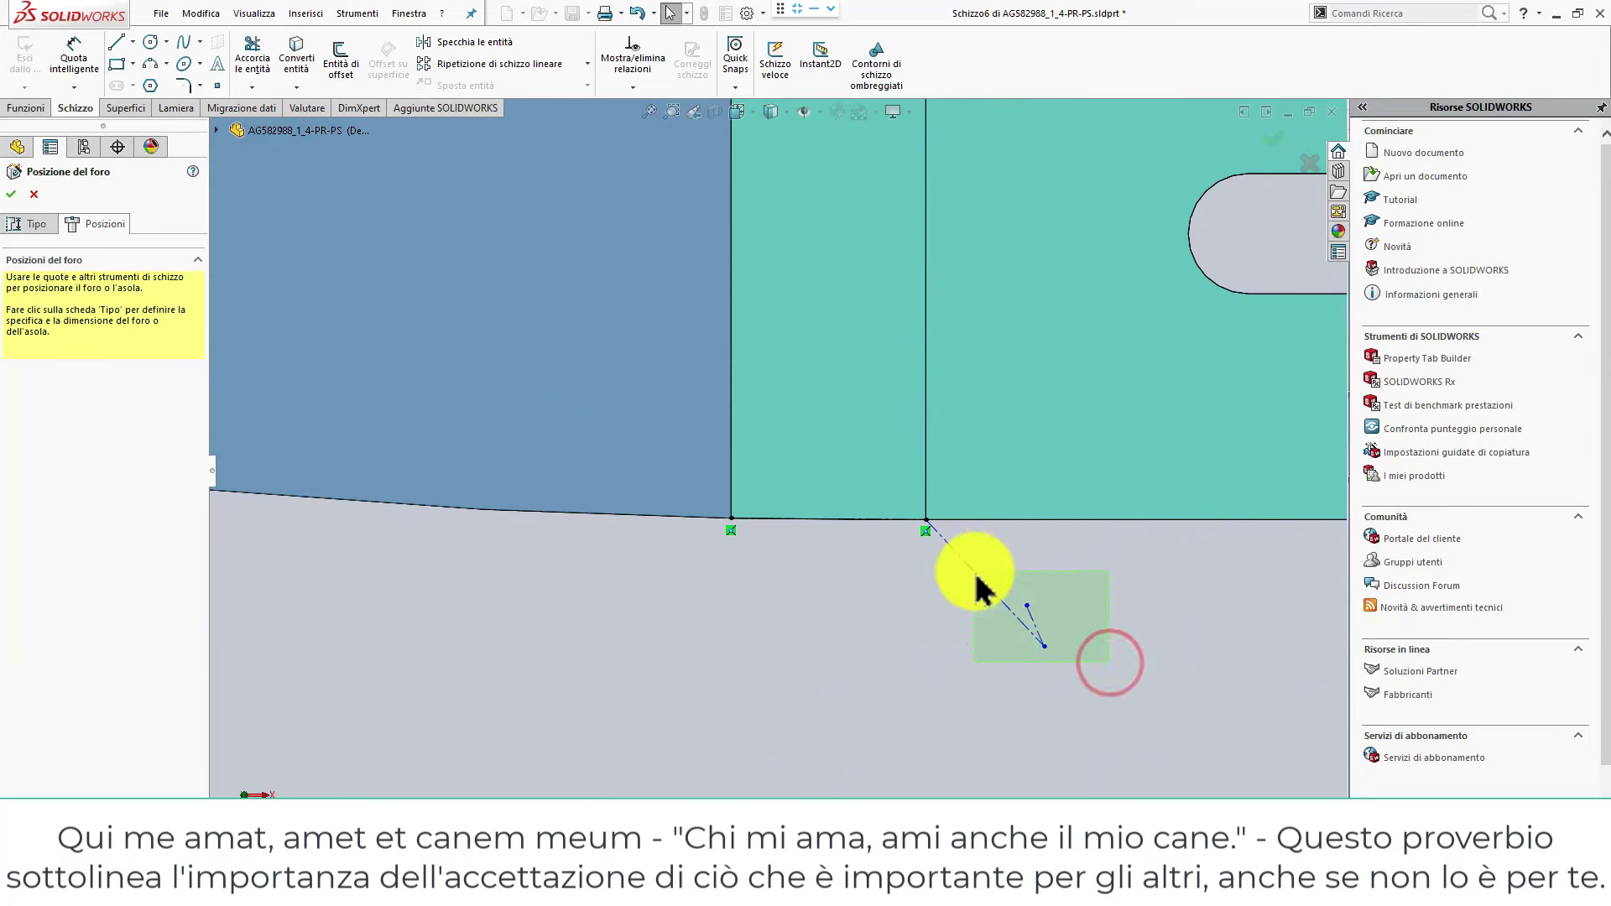
{"action": "key", "text": "Delete"}
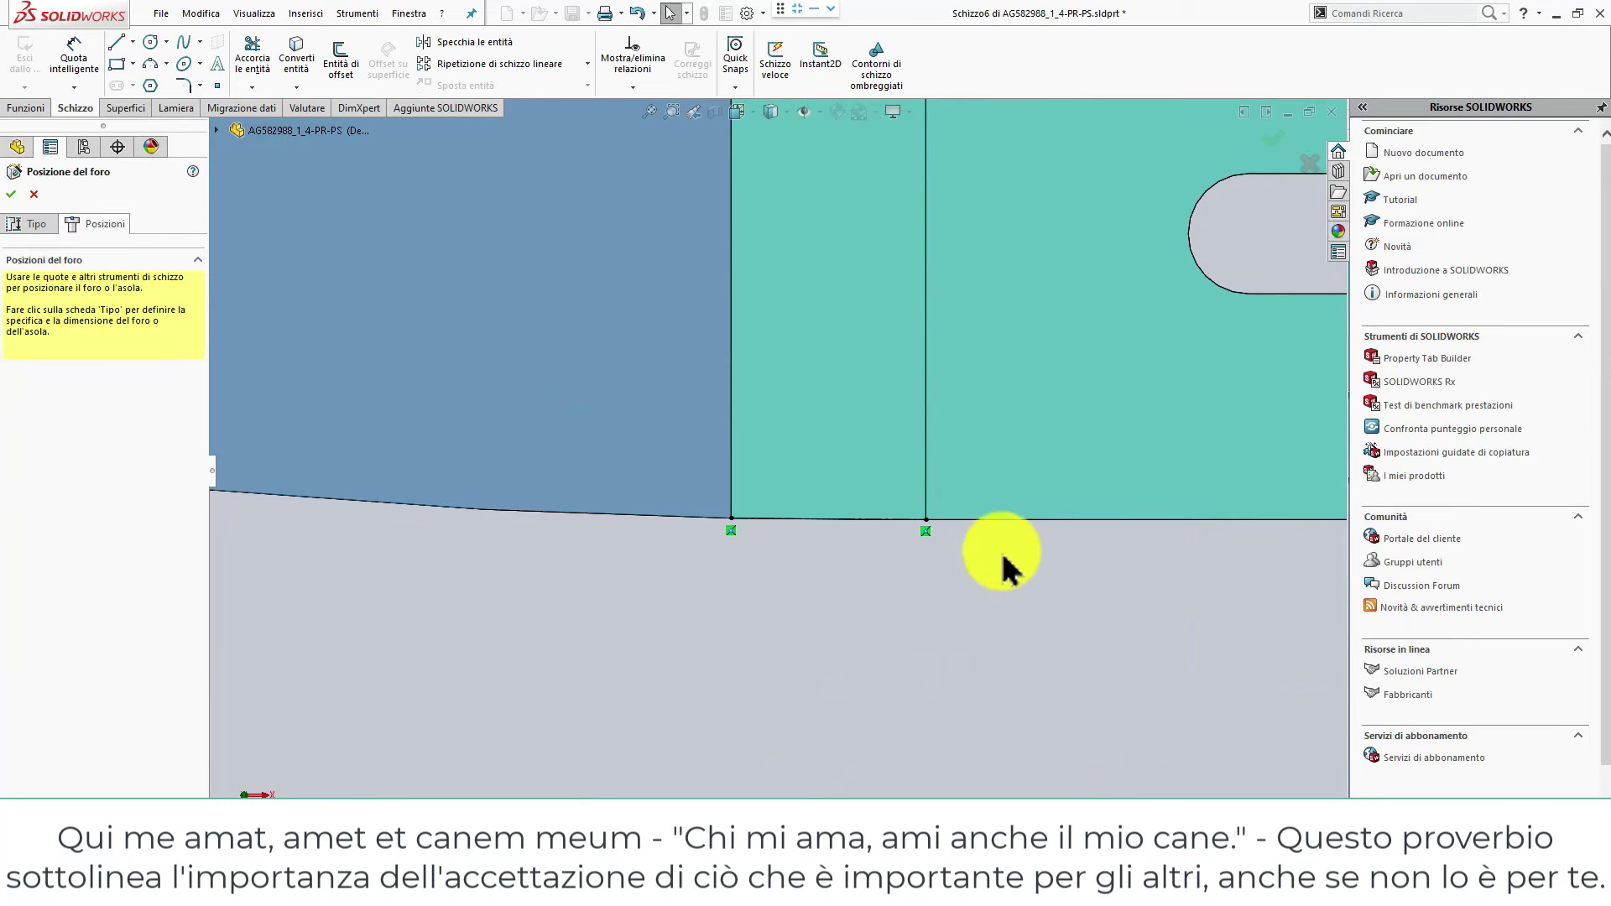
Place the Ø7.0 hole centre on the bottom edge of the middle bend face.
{"action": "scroll", "coordinate": [973, 445], "scroll_direction": "down", "scroll_amount": 3}
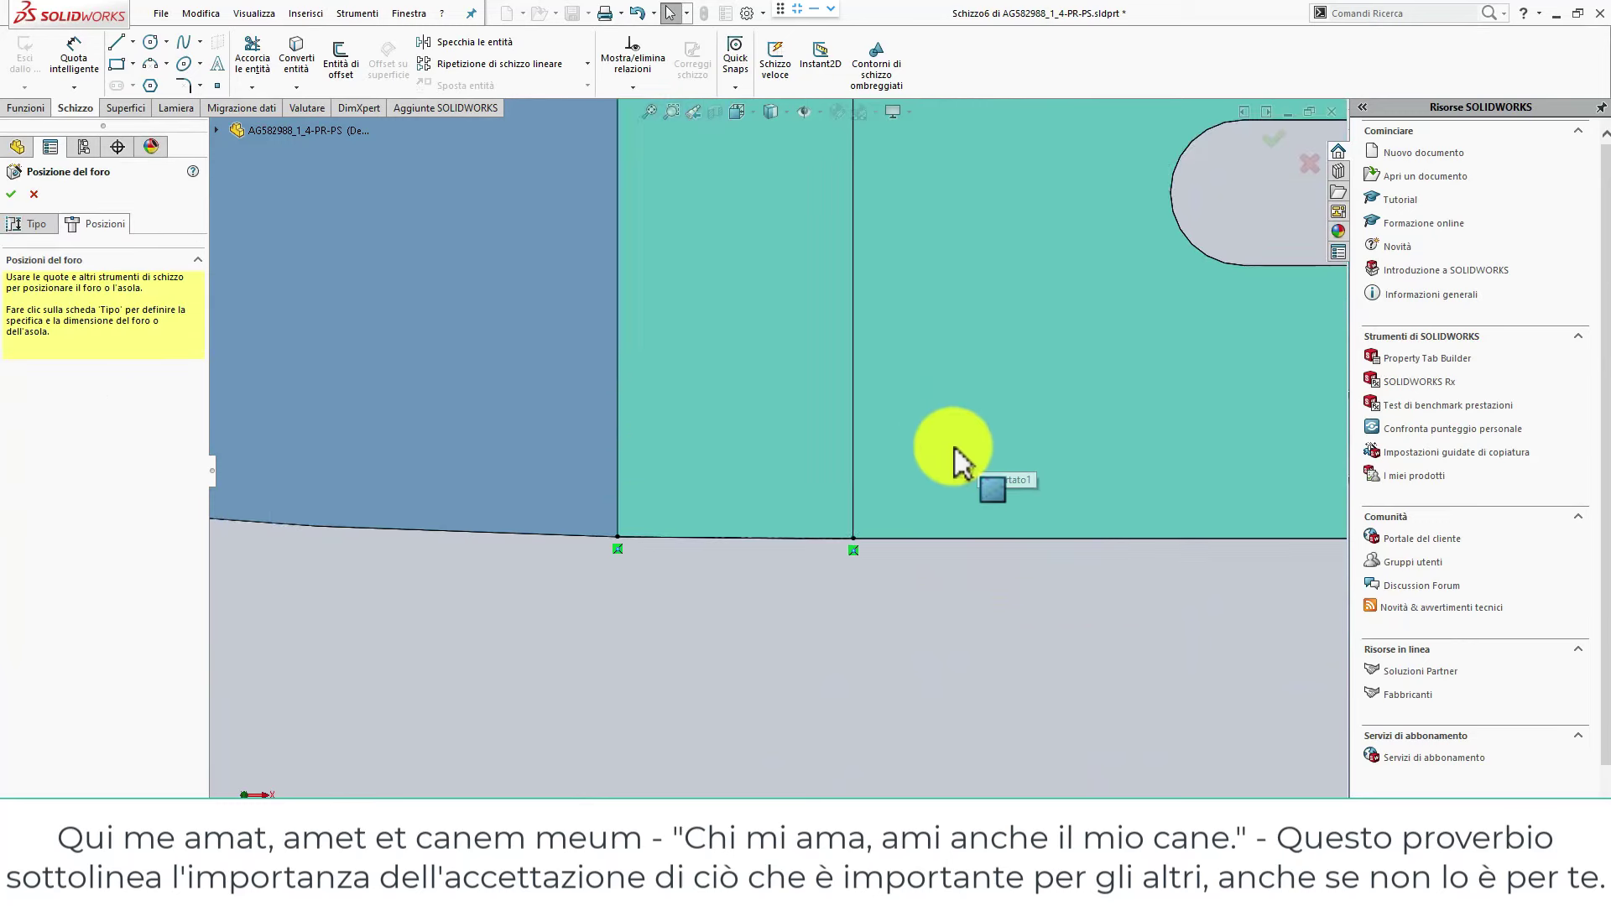
{"action": "left_click", "coordinate": [33, 223]}
{"action": "left_click", "coordinate": [112, 218]}
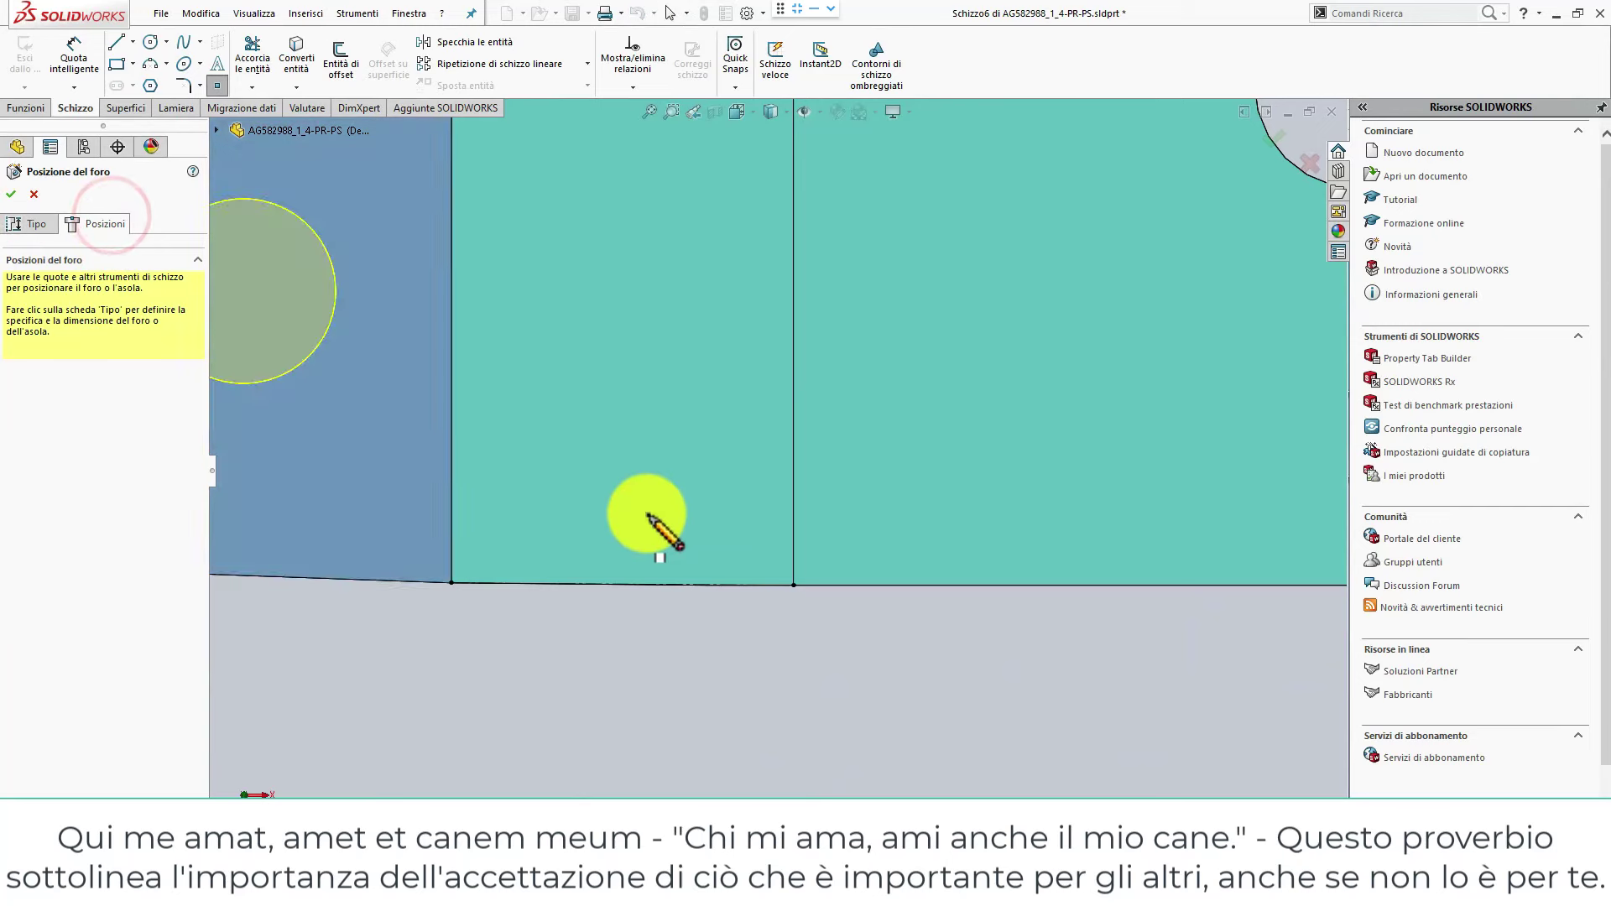
{"action": "left_click", "coordinate": [645, 583]}
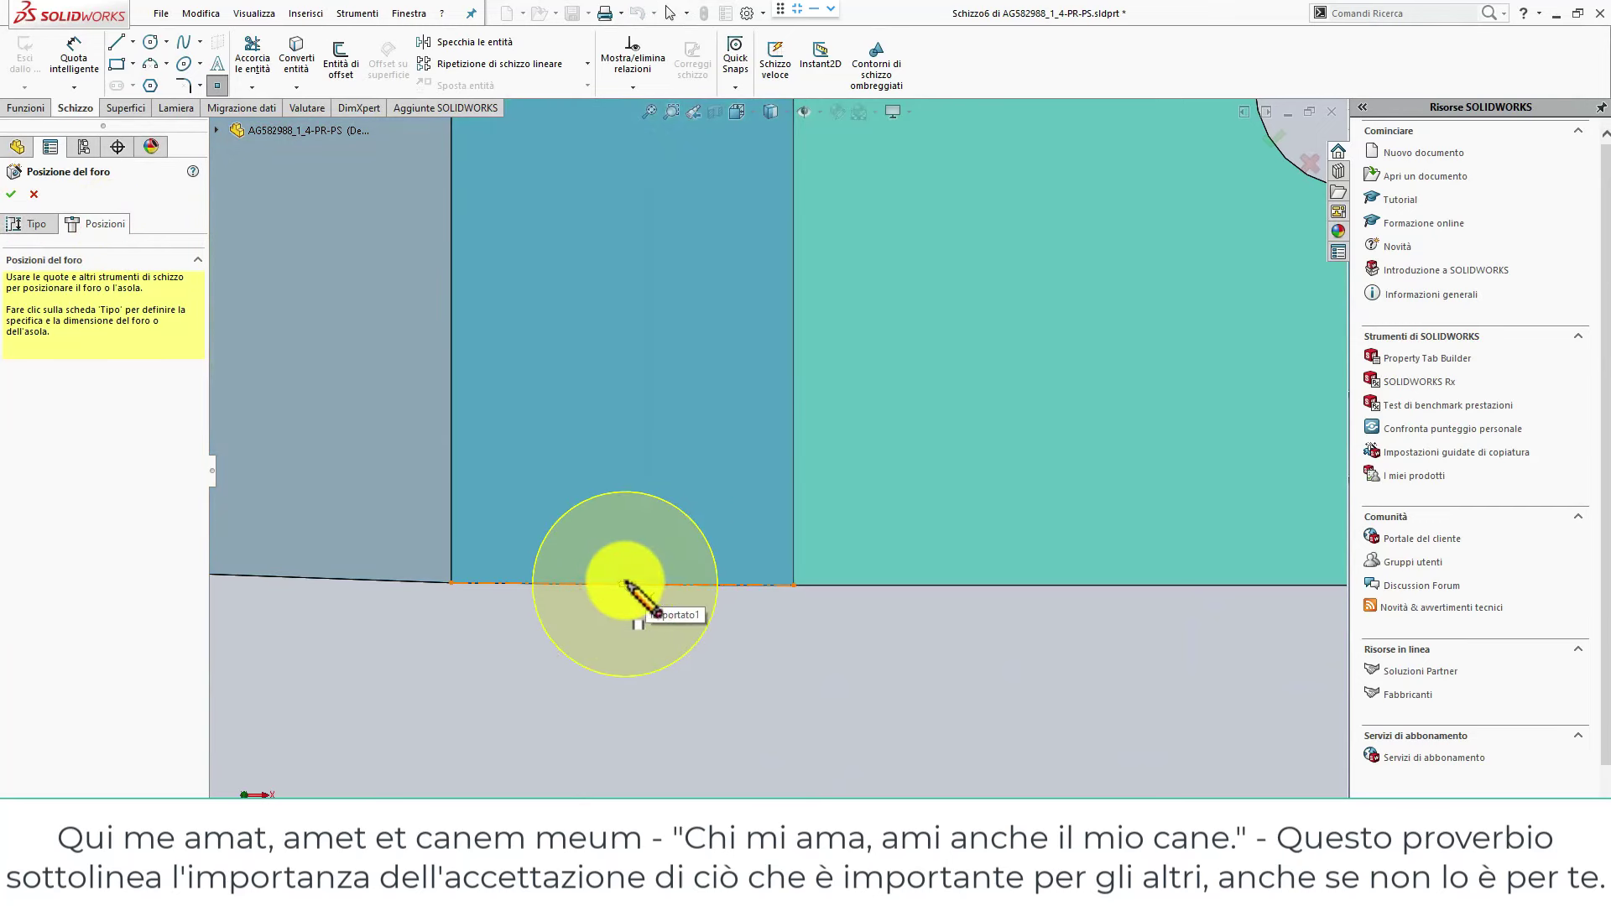
{"action": "left_click", "coordinate": [623, 582]}
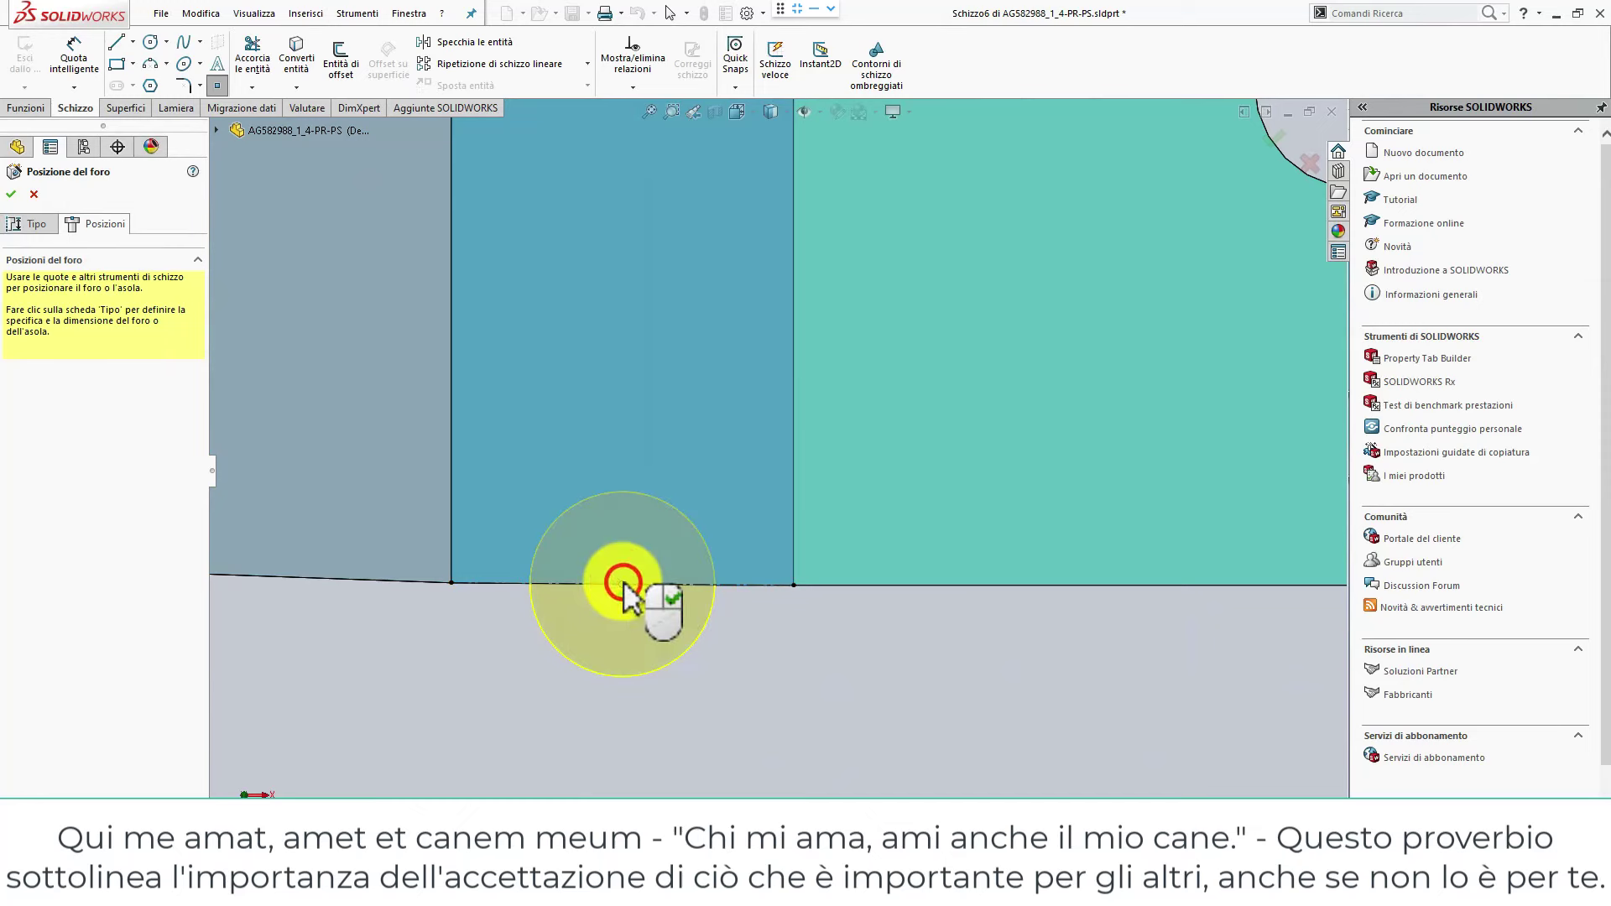
{"action": "scroll", "coordinate": [700, 469], "scroll_direction": "down", "scroll_amount": 2}
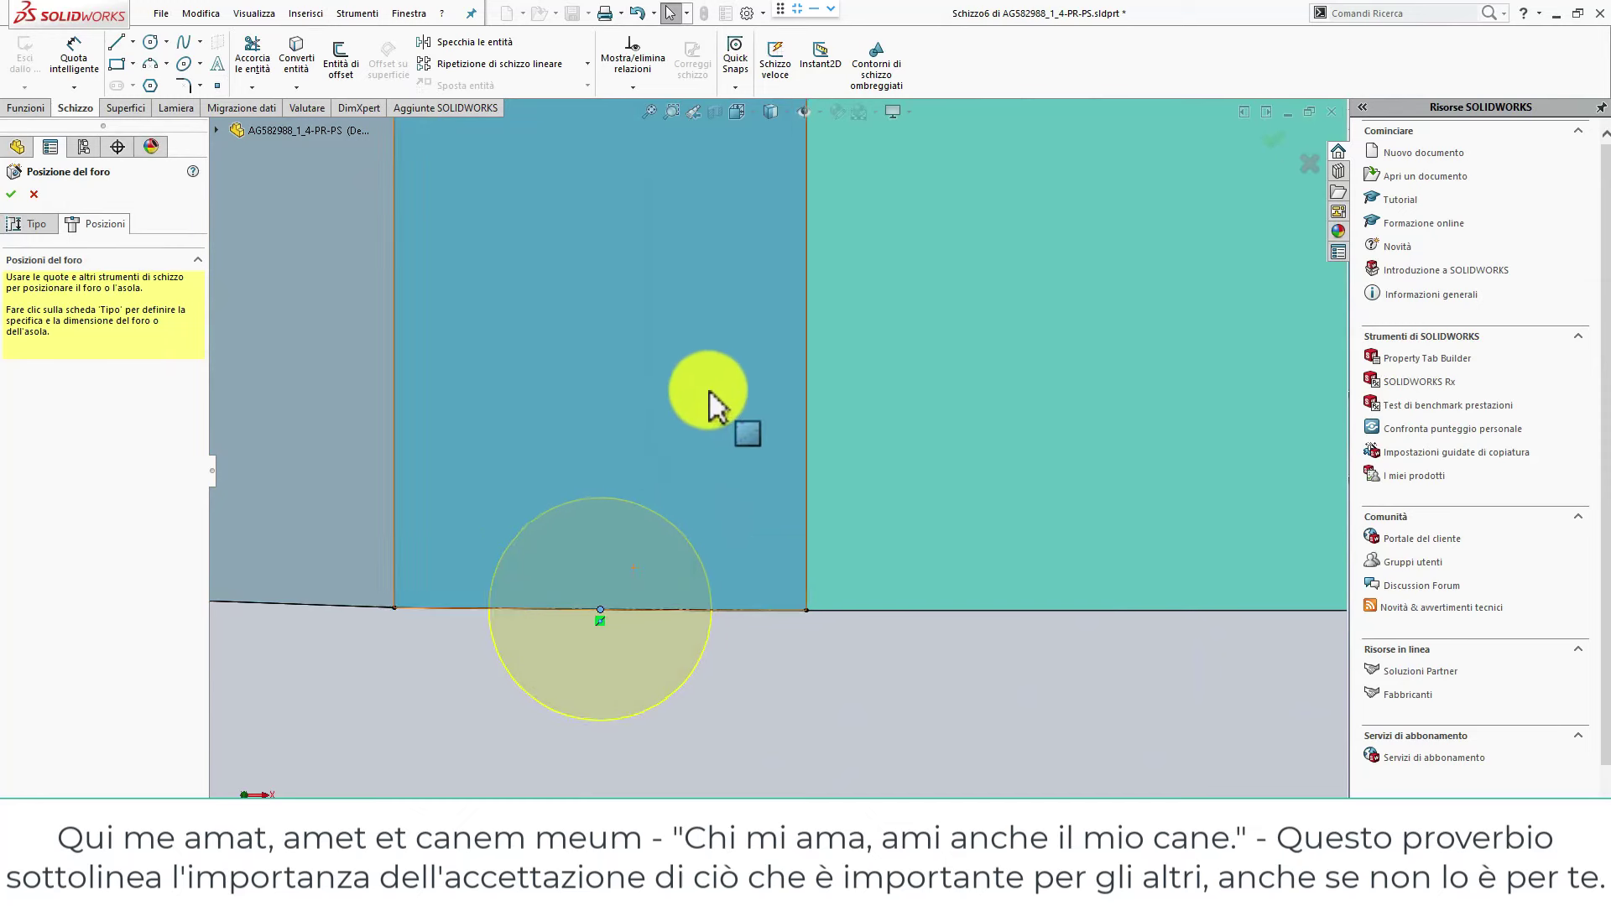
{"action": "scroll", "coordinate": [709, 399], "scroll_direction": "down", "scroll_amount": 2}
{"action": "scroll", "coordinate": [709, 398], "scroll_direction": "up", "scroll_amount": 2}
{"action": "scroll", "coordinate": [695, 331], "scroll_direction": "up", "scroll_amount": 2}
{"action": "scroll", "coordinate": [709, 288], "scroll_direction": "up", "scroll_amount": 2}
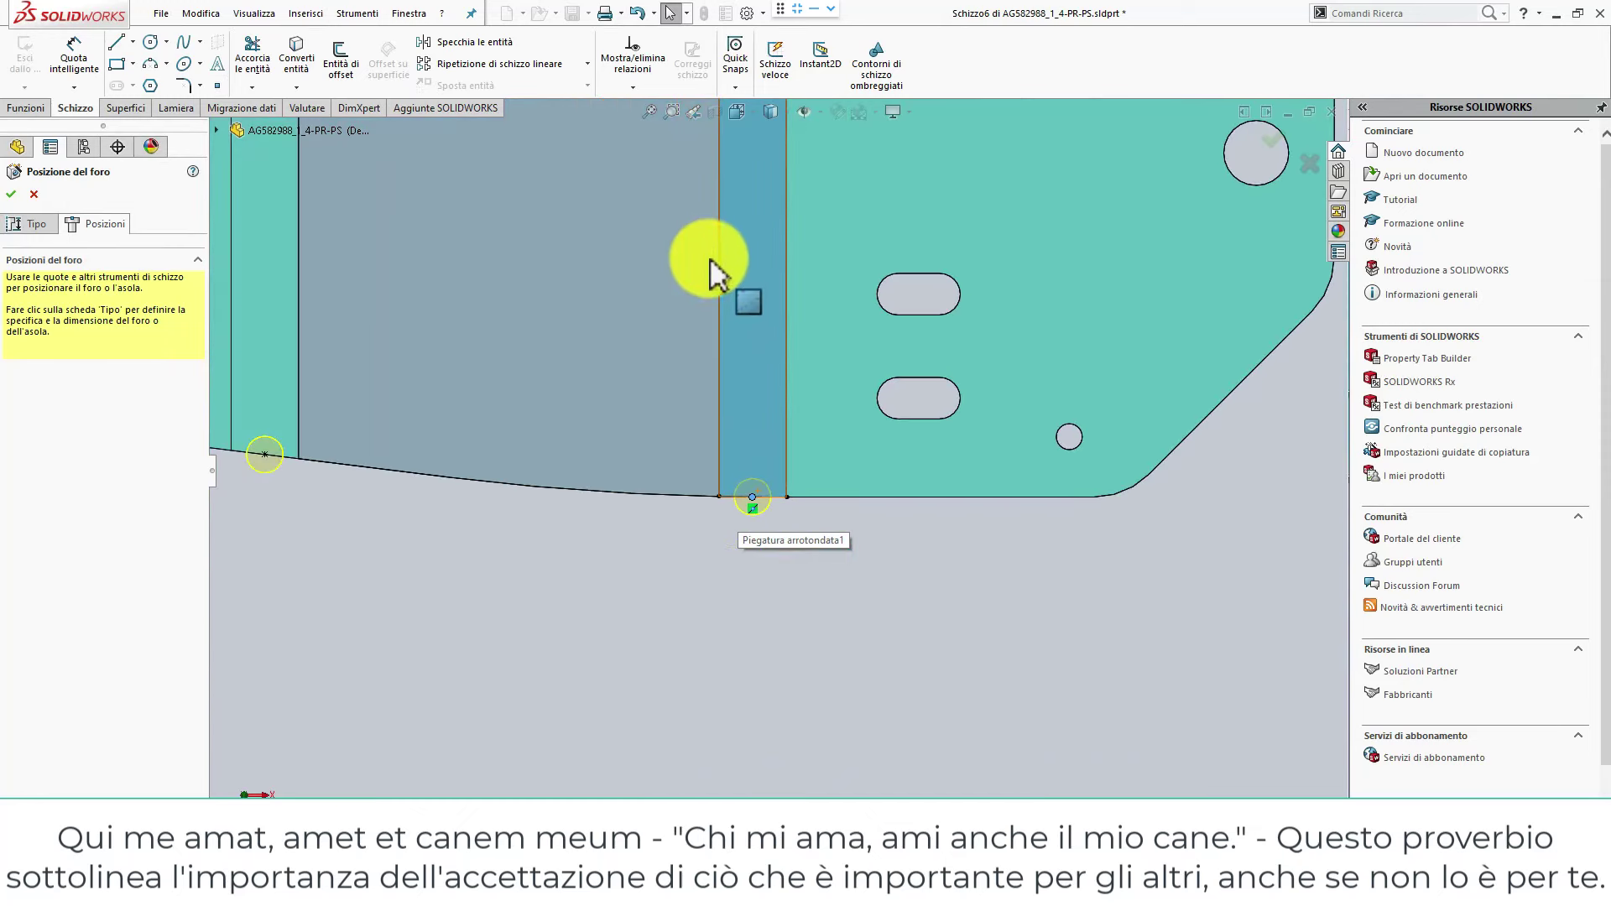
{"action": "scroll", "coordinate": [720, 274], "scroll_direction": "up", "scroll_amount": 2}
{"action": "scroll", "coordinate": [733, 256], "scroll_direction": "up", "scroll_amount": 1}
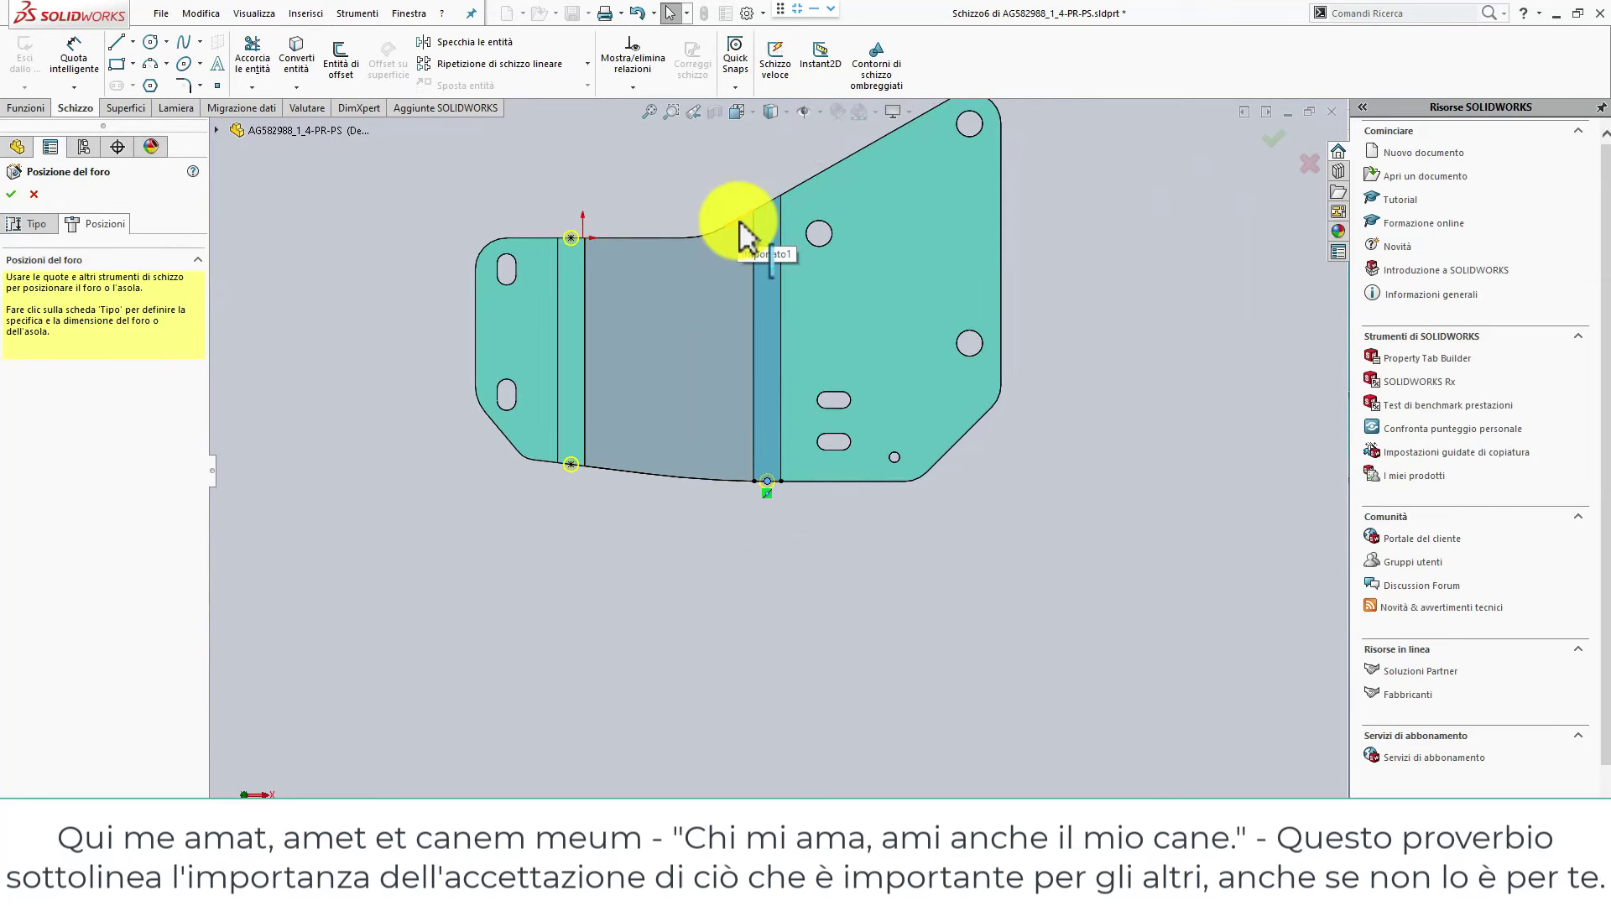
{"action": "scroll", "coordinate": [737, 231], "scroll_direction": "down", "scroll_amount": 1}
{"action": "scroll", "coordinate": [751, 239], "scroll_direction": "down", "scroll_amount": 1}
{"action": "scroll", "coordinate": [772, 256], "scroll_direction": "down", "scroll_amount": 1}
{"action": "scroll", "coordinate": [782, 260], "scroll_direction": "down", "scroll_amount": 1}
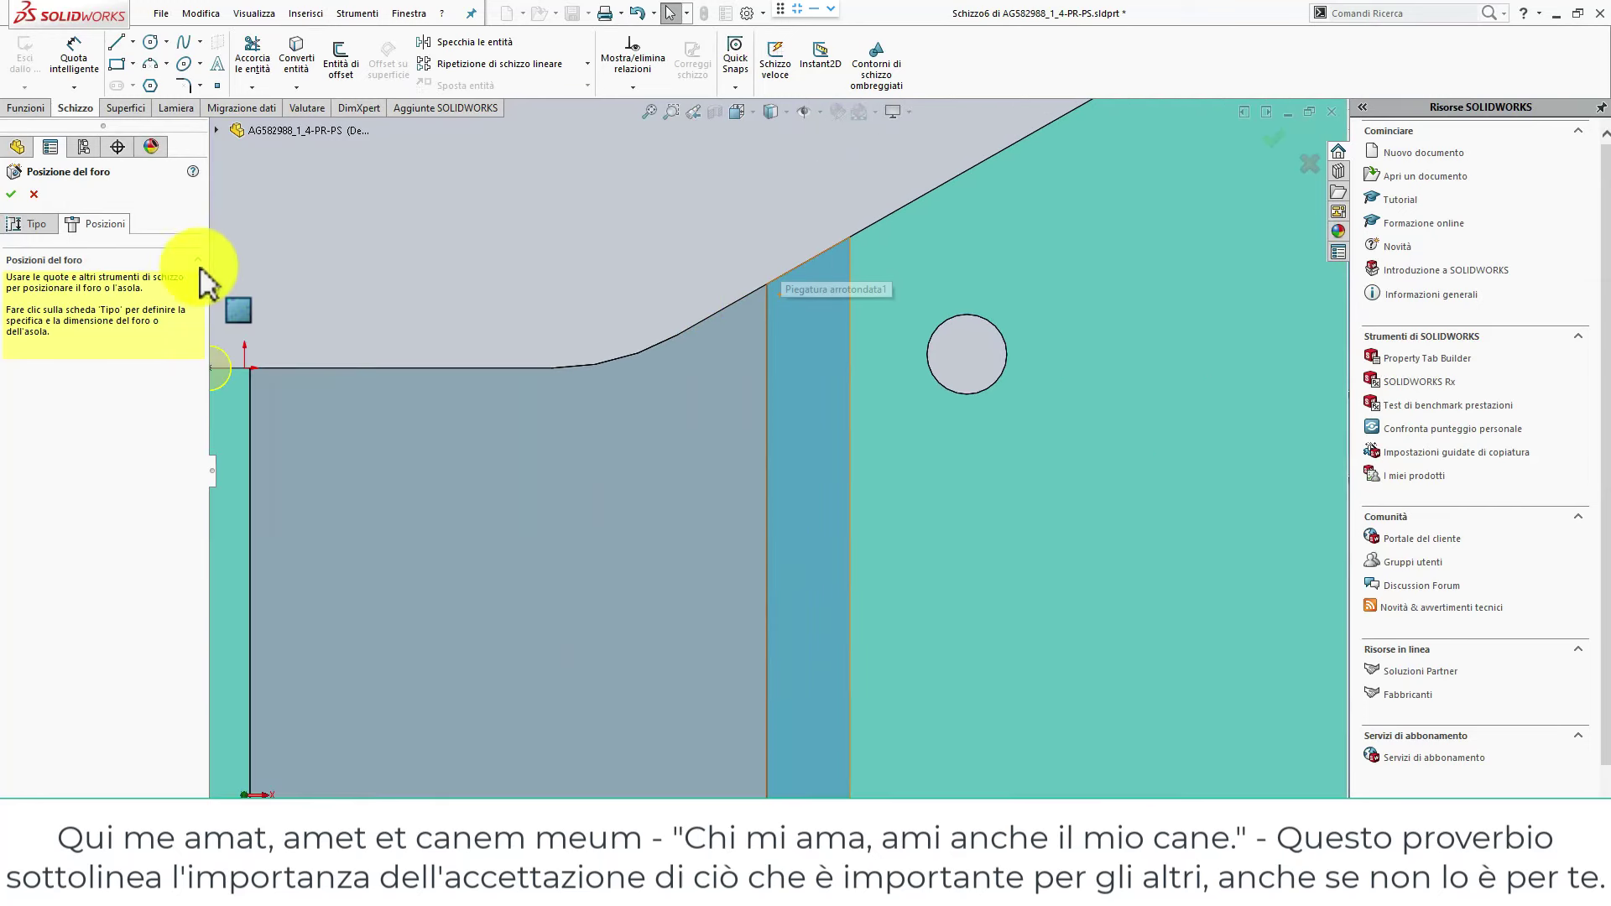
Verify the Ø7.0 hole type and create the Foro Ø7.0 (7)-1 edge notches.
{"action": "left_click", "coordinate": [30, 222]}
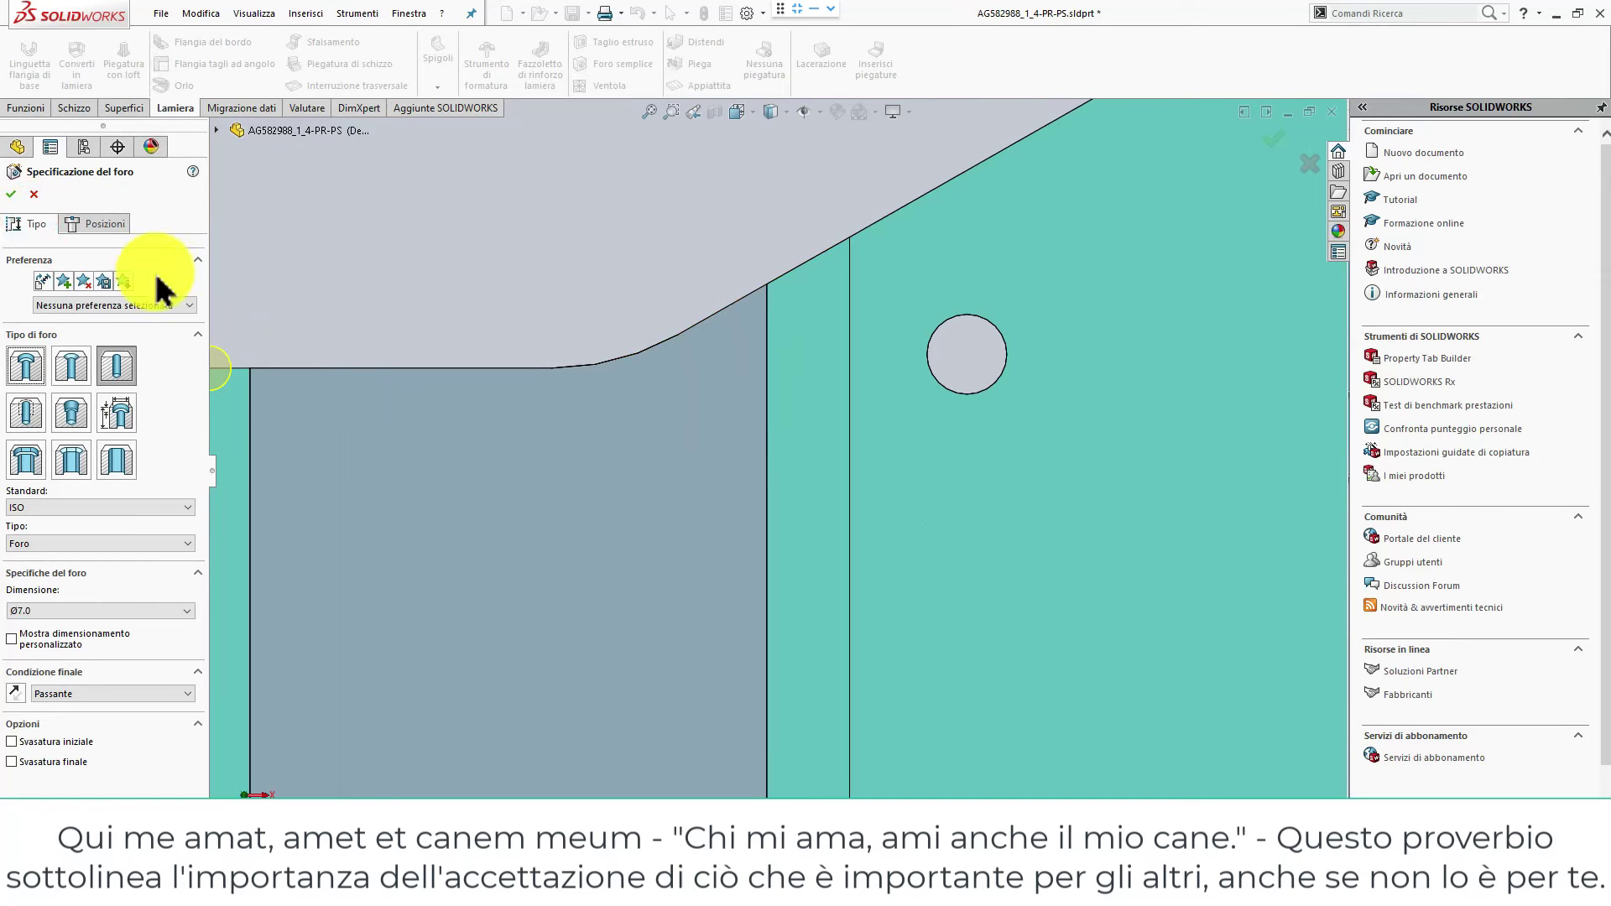
{"action": "left_click", "coordinate": [108, 222]}
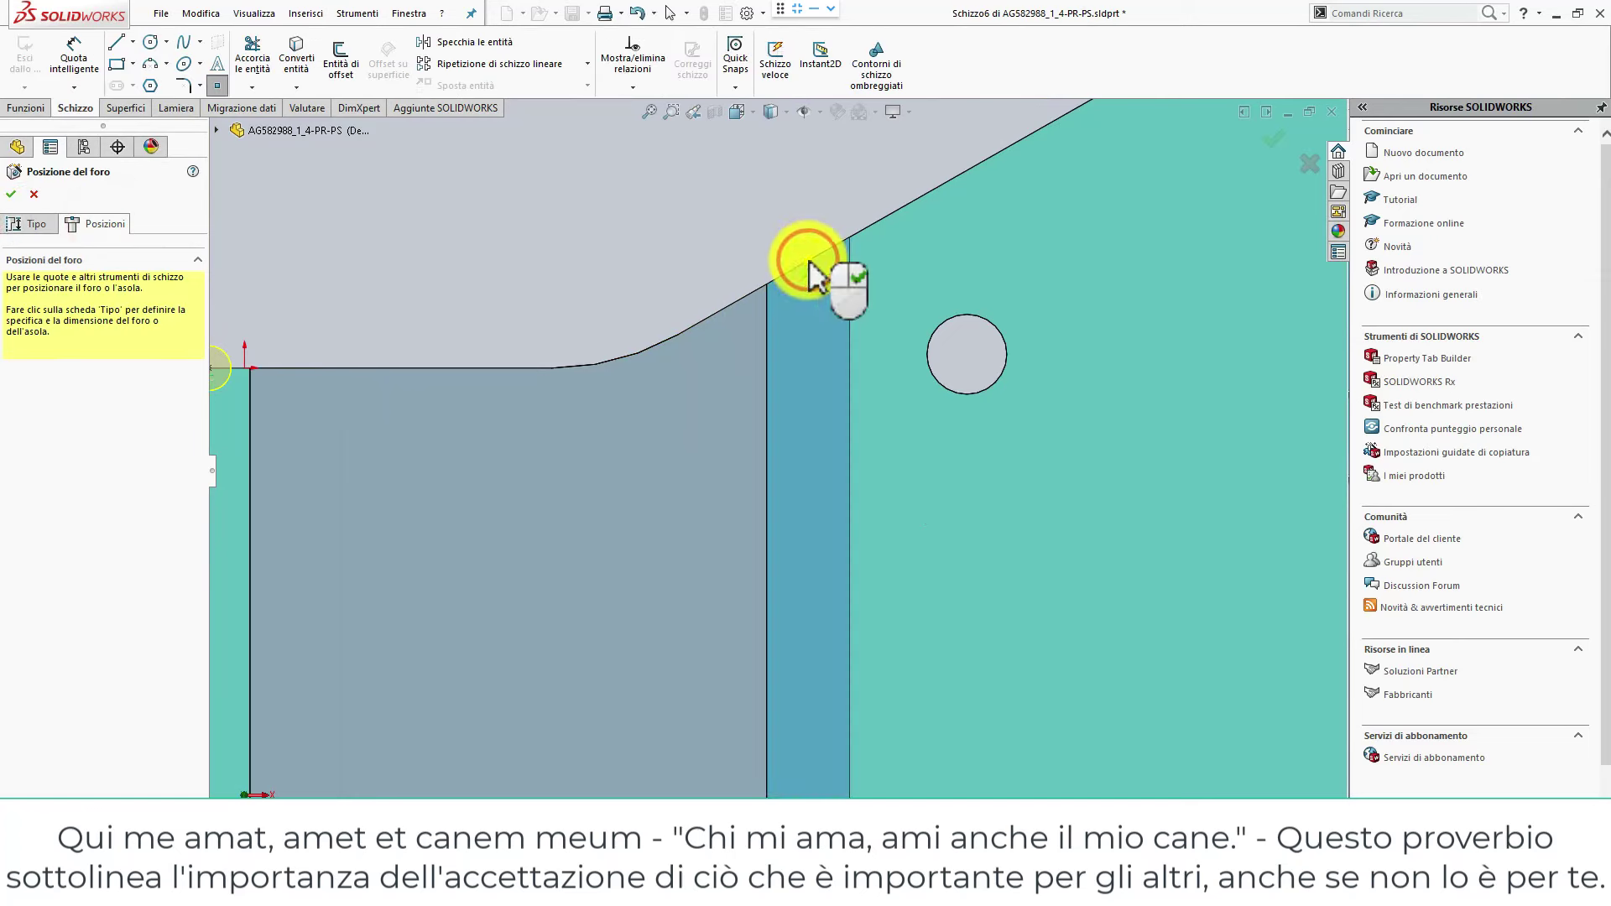
{"action": "right_click", "coordinate": [810, 276]}
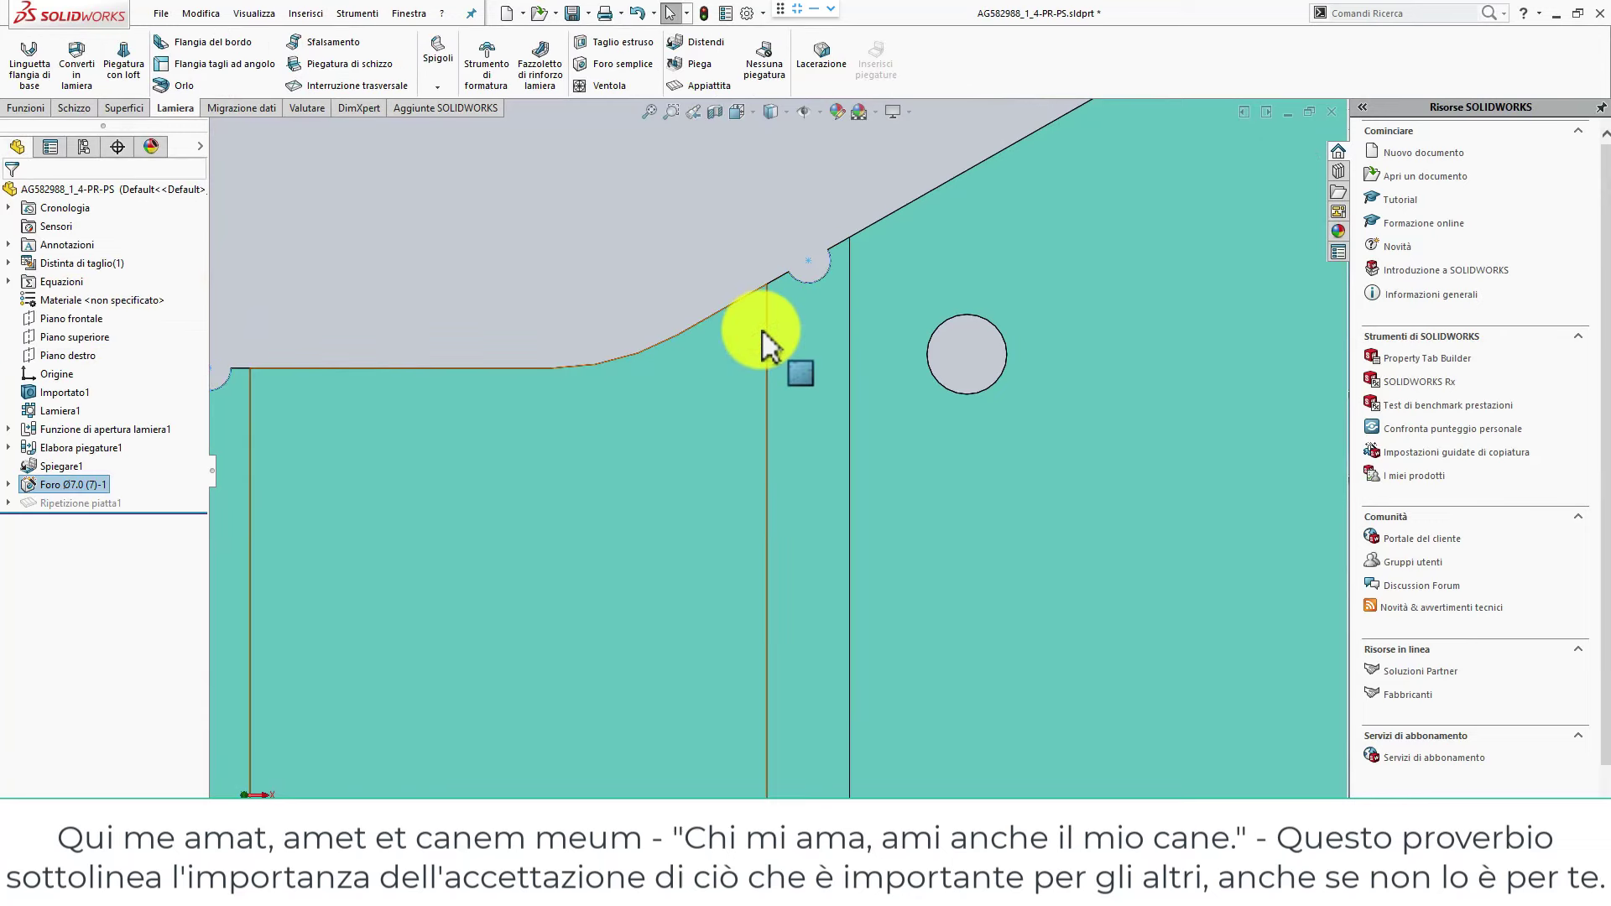
{"action": "scroll", "coordinate": [762, 330], "scroll_direction": "down", "scroll_amount": 2}
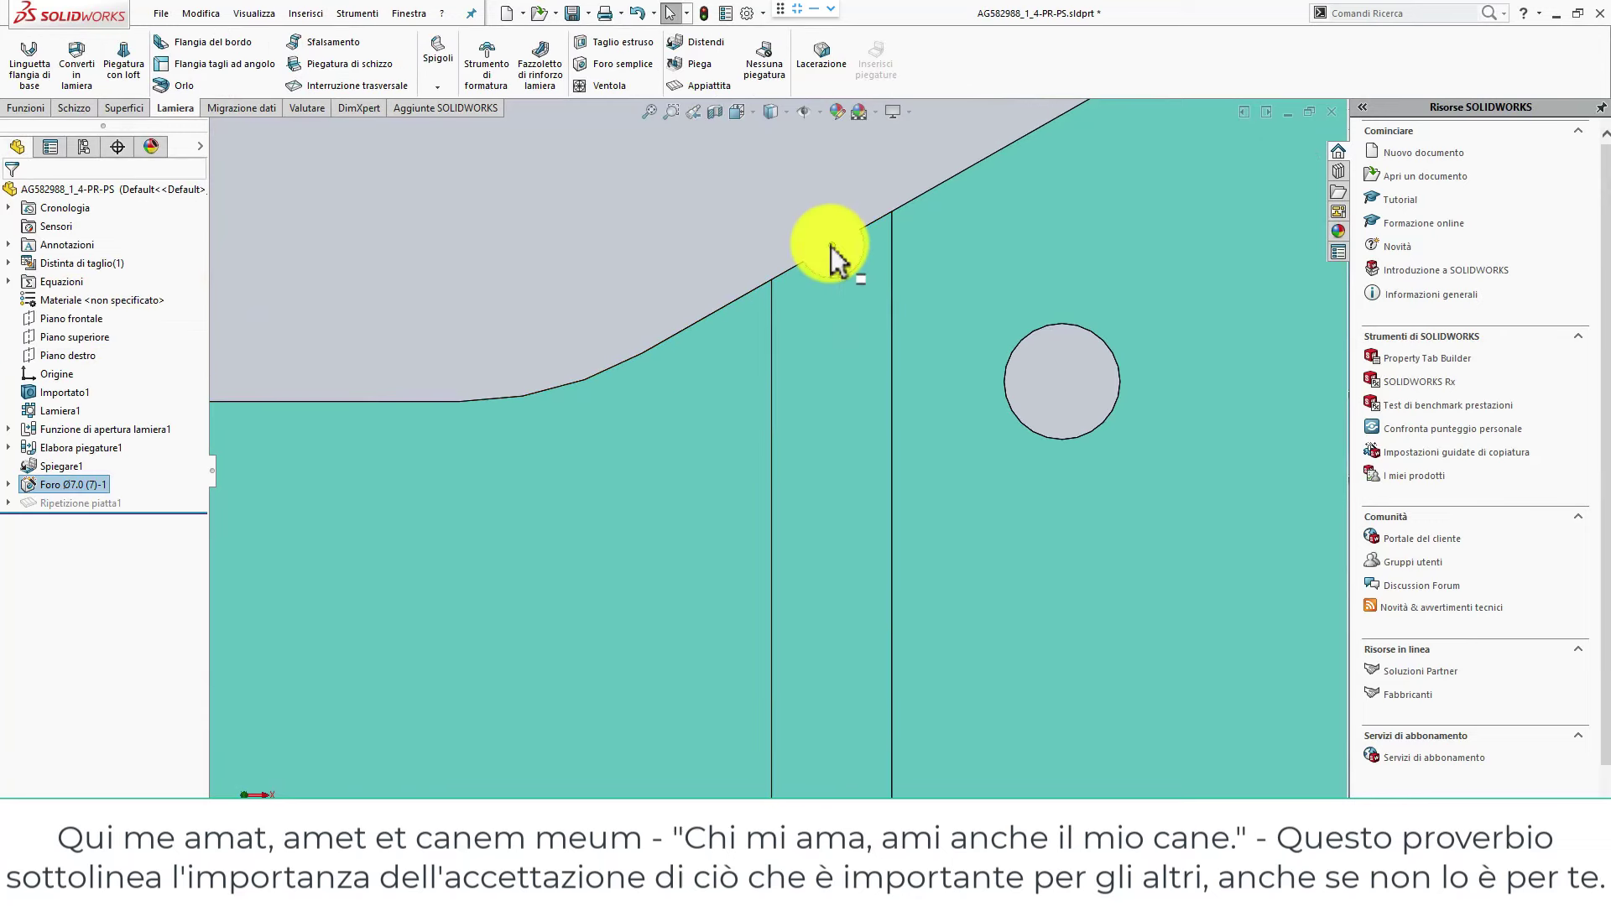
{"action": "scroll", "coordinate": [823, 445], "scroll_direction": "up", "scroll_amount": 2}
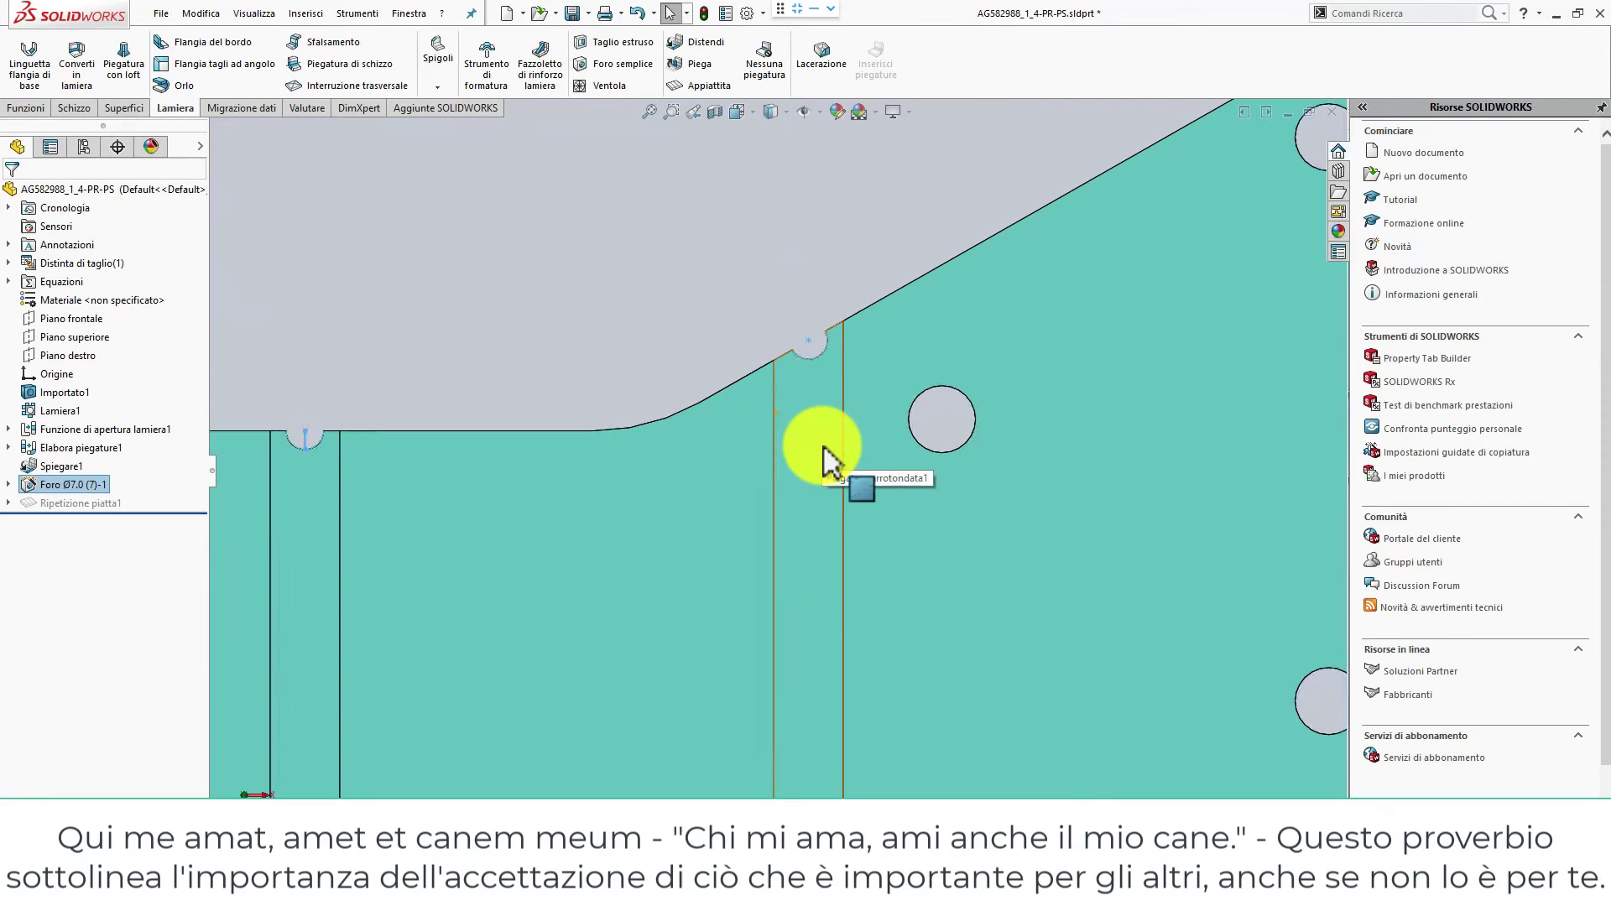
{"action": "scroll", "coordinate": [823, 446], "scroll_direction": "down", "scroll_amount": 2}
{"action": "scroll", "coordinate": [828, 435], "scroll_direction": "down", "scroll_amount": 2}
{"action": "scroll", "coordinate": [828, 435], "scroll_direction": "up", "scroll_amount": 2}
Refold both rounded bends with a Fold feature (Piegare1), keeping Faccia<1> as the fixed face.
{"action": "scroll", "coordinate": [827, 393], "scroll_direction": "up", "scroll_amount": 2}
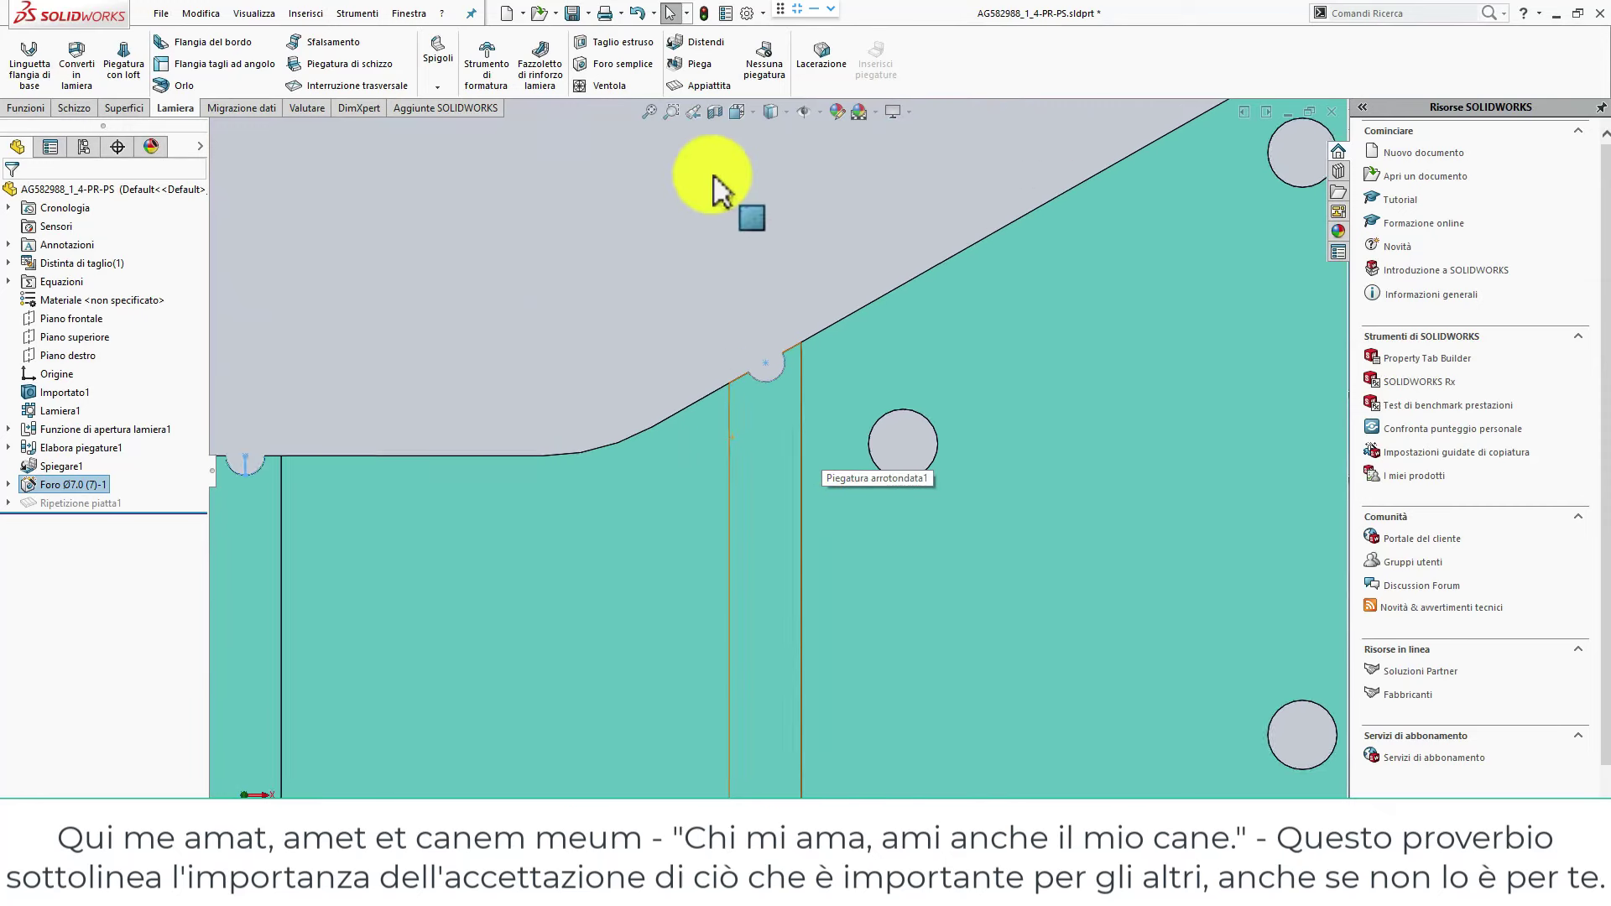
{"action": "left_click", "coordinate": [697, 67]}
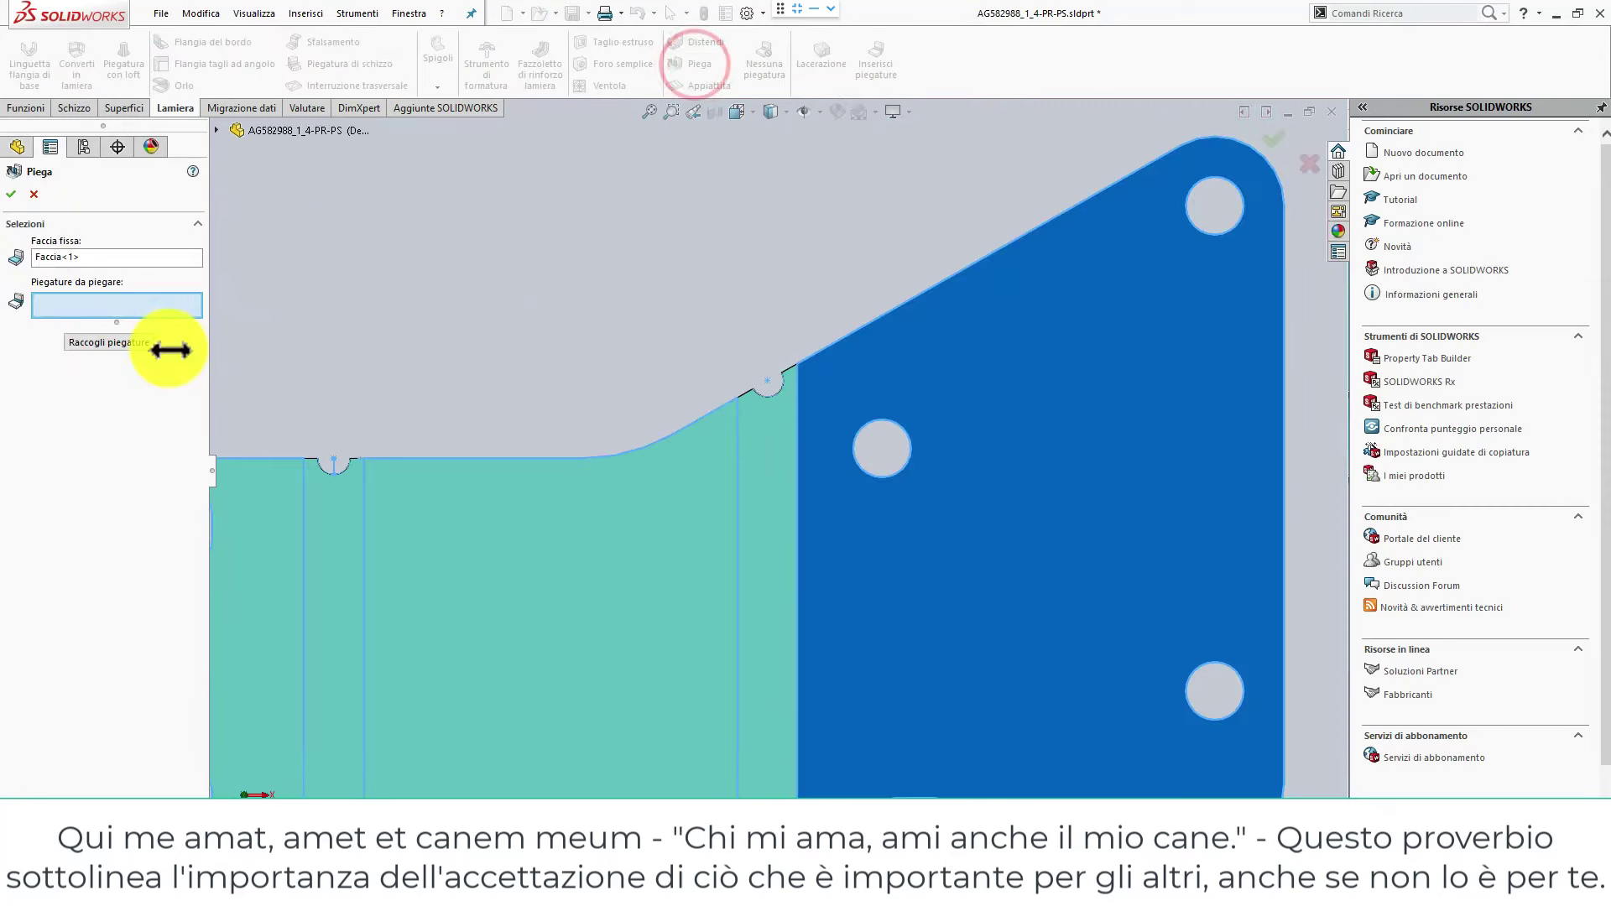
{"action": "left_click", "coordinate": [147, 338]}
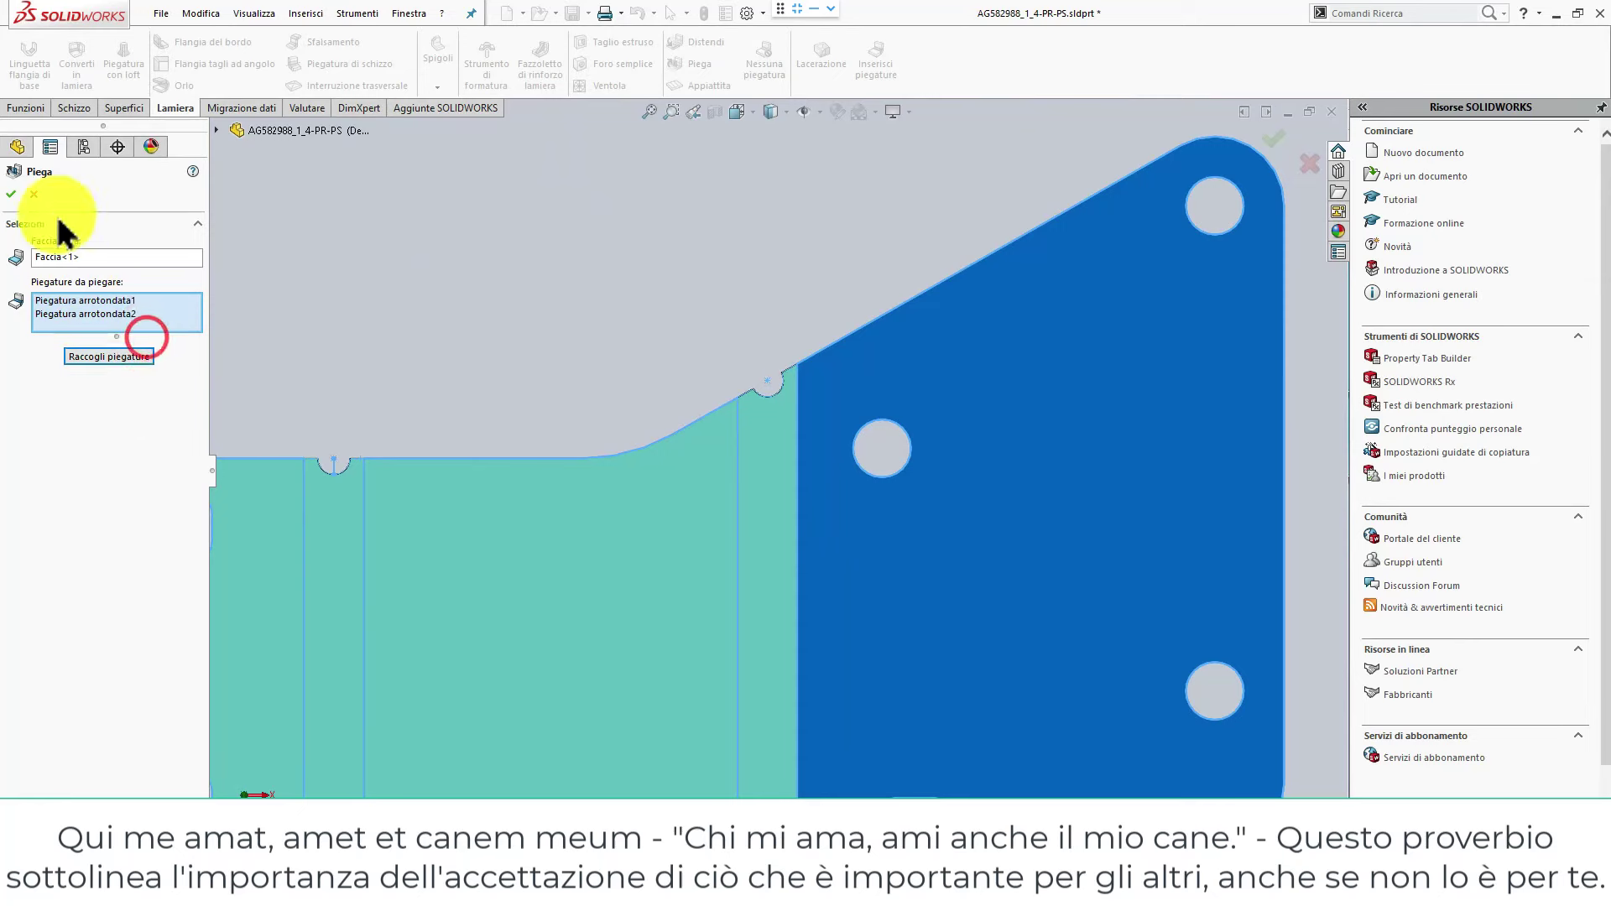
{"action": "left_click", "coordinate": [13, 193]}
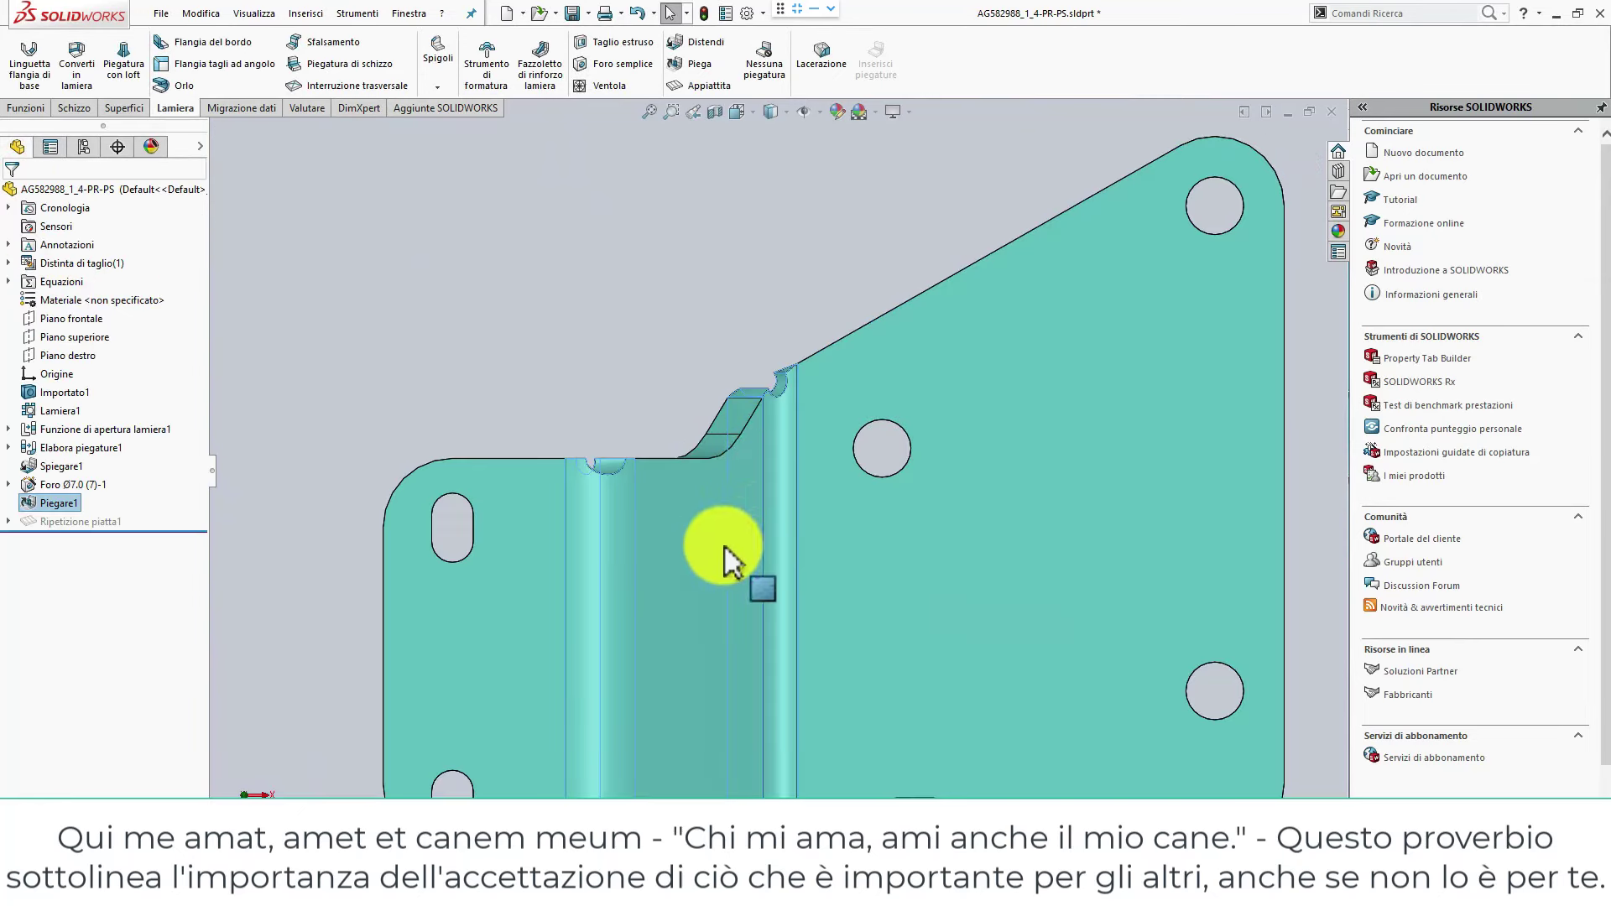
{"action": "mouse_move", "coordinate": [683, 431]}
{"action": "middle_mouse_down"}
{"action": "mouse_move", "coordinate": [708, 342]}
{"action": "mouse_move", "coordinate": [761, 603]}
{"action": "middle_mouse_up"}
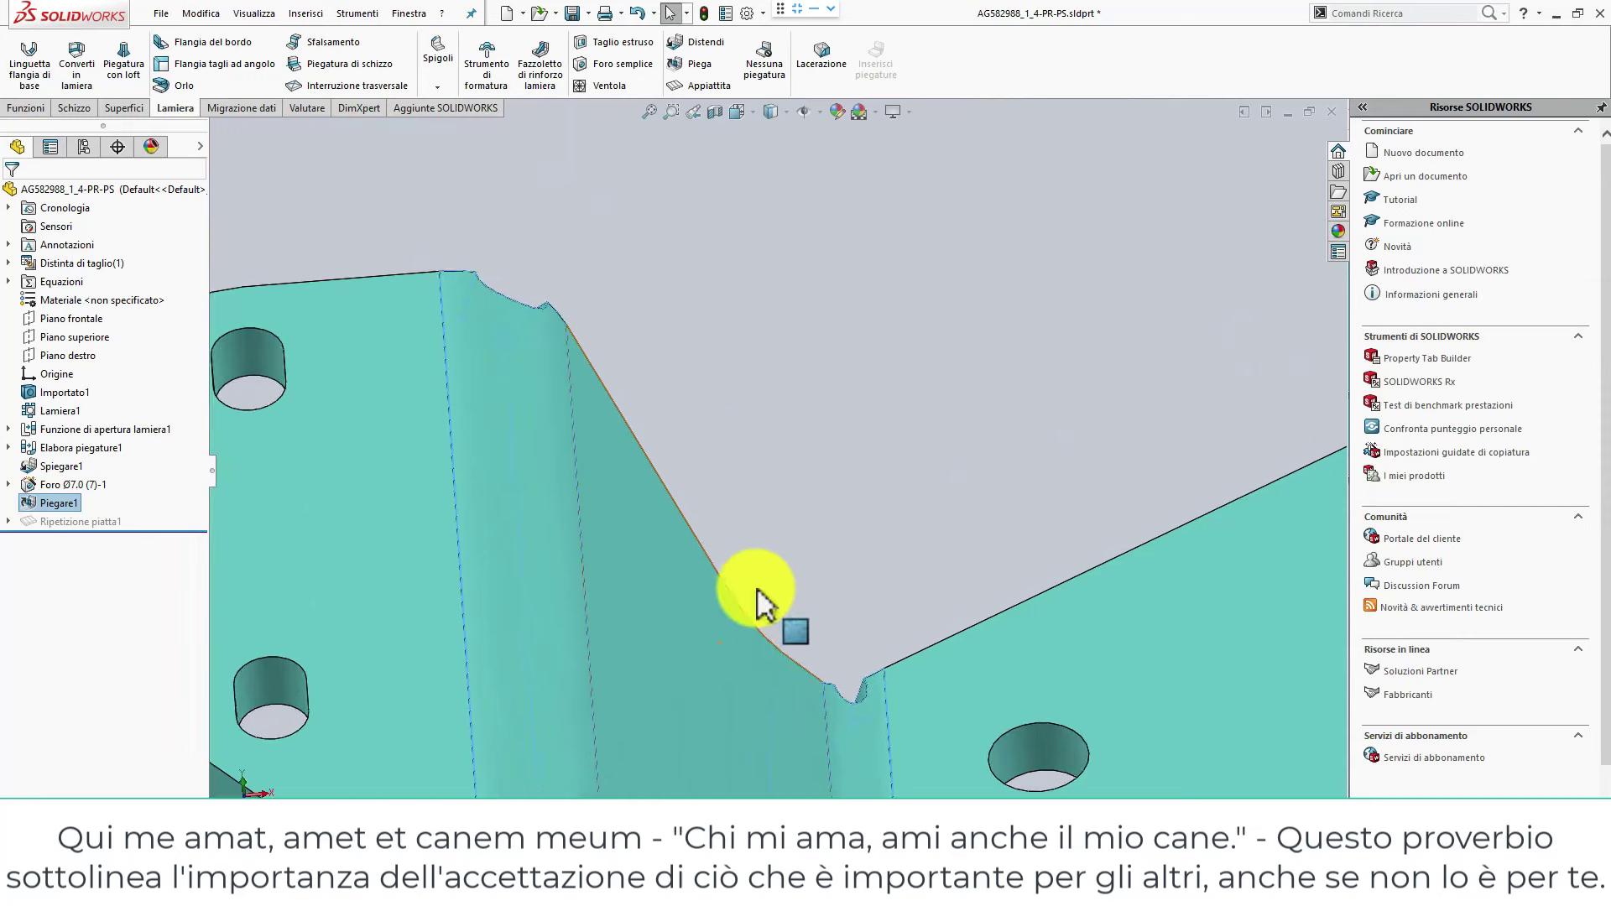
{"action": "scroll", "coordinate": [763, 603], "scroll_direction": "down", "scroll_amount": 5}
{"action": "scroll", "coordinate": [766, 576], "scroll_direction": "down", "scroll_amount": 5}
{"action": "left_click", "coordinate": [655, 646]}
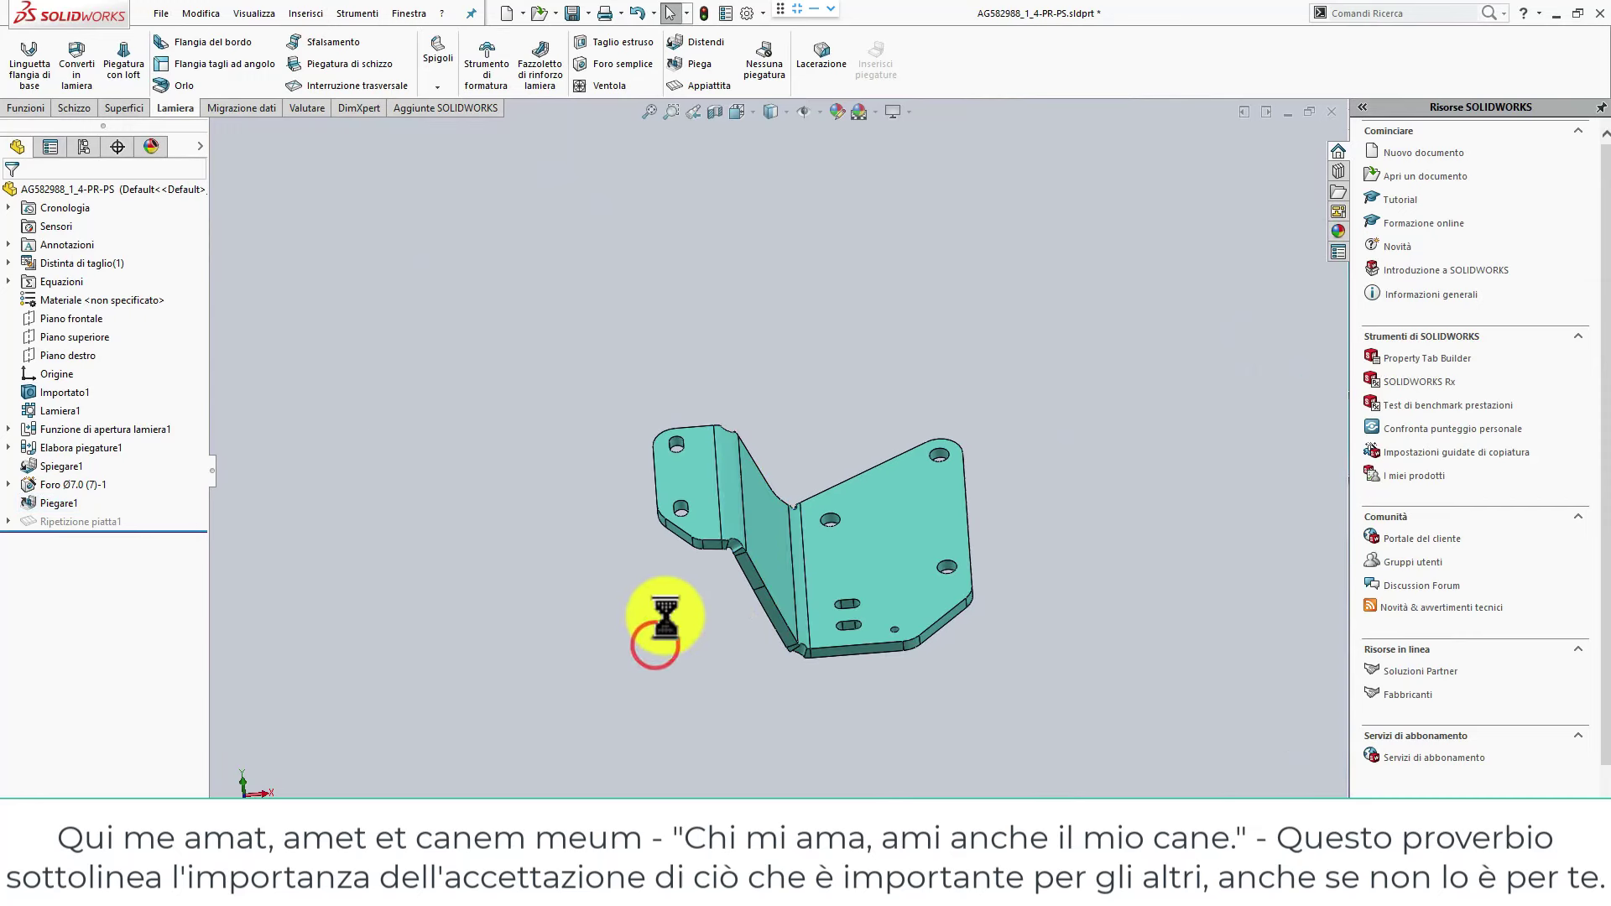
{"action": "mouse_move", "coordinate": [666, 619]}
{"action": "middle_mouse_down"}
{"action": "mouse_move", "coordinate": [633, 604]}
{"action": "mouse_move", "coordinate": [669, 558]}
{"action": "middle_mouse_up"}
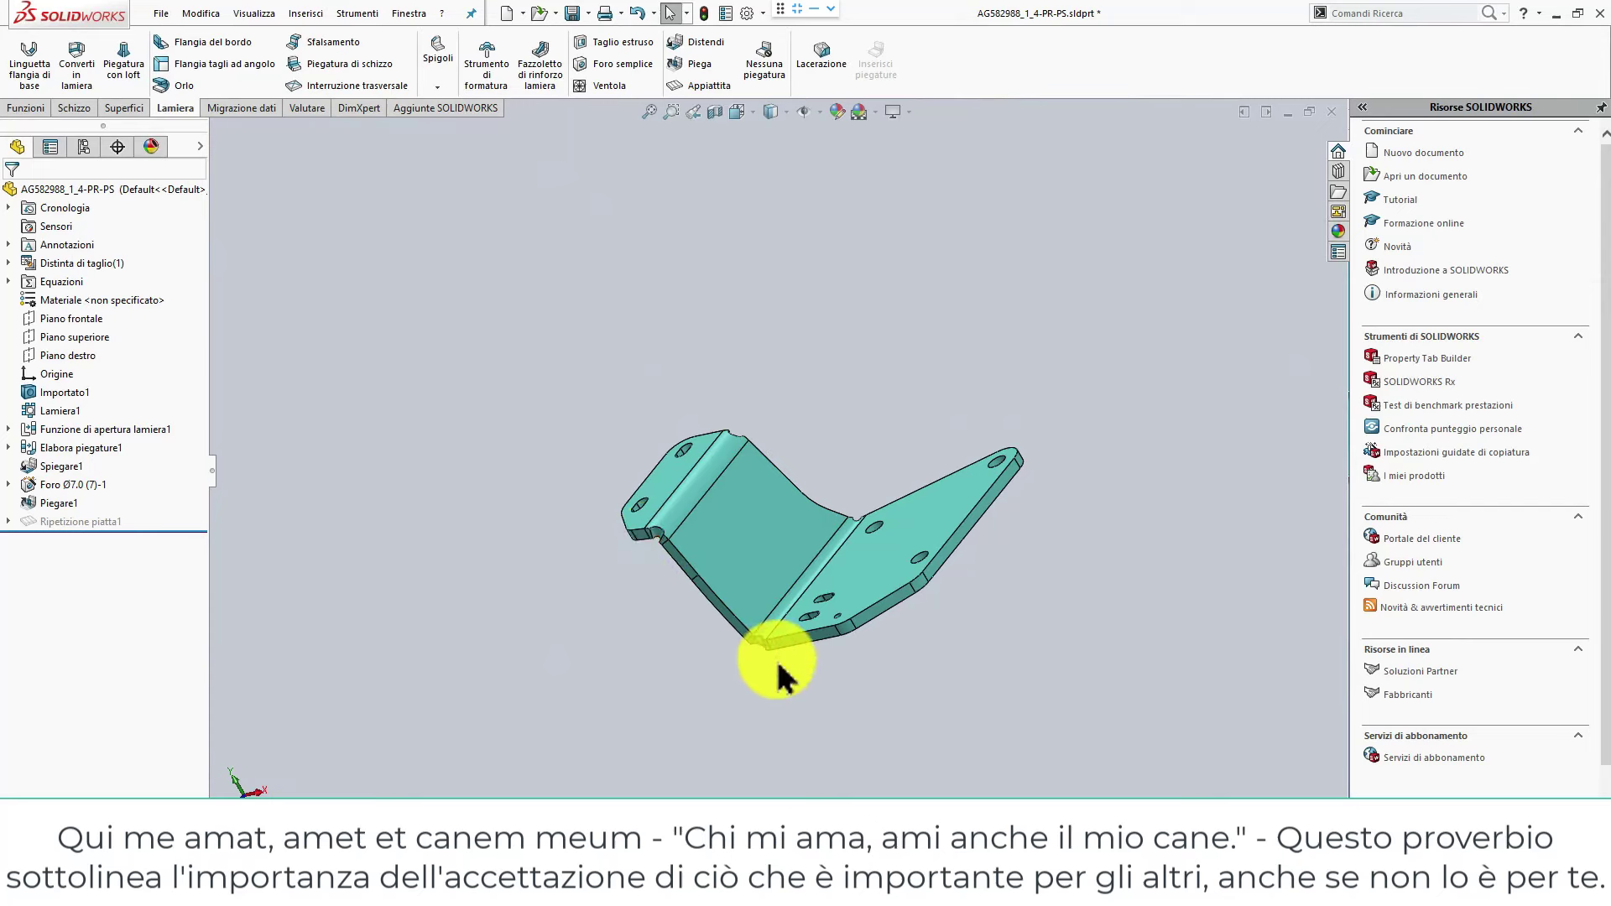
{"action": "mouse_move", "coordinate": [779, 676]}
{"action": "middle_mouse_down"}
{"action": "mouse_move", "coordinate": [799, 768]}
{"action": "mouse_move", "coordinate": [827, 793]}
{"action": "mouse_move", "coordinate": [953, 575]}
{"action": "middle_mouse_up"}
{"action": "mouse_move", "coordinate": [1031, 544]}
{"action": "middle_mouse_down"}
{"action": "mouse_move", "coordinate": [1079, 539]}
{"action": "mouse_move", "coordinate": [1119, 431]}
{"action": "mouse_move", "coordinate": [886, 491]}
{"action": "mouse_move", "coordinate": [701, 425]}
{"action": "mouse_move", "coordinate": [557, 406]}
{"action": "middle_mouse_up"}
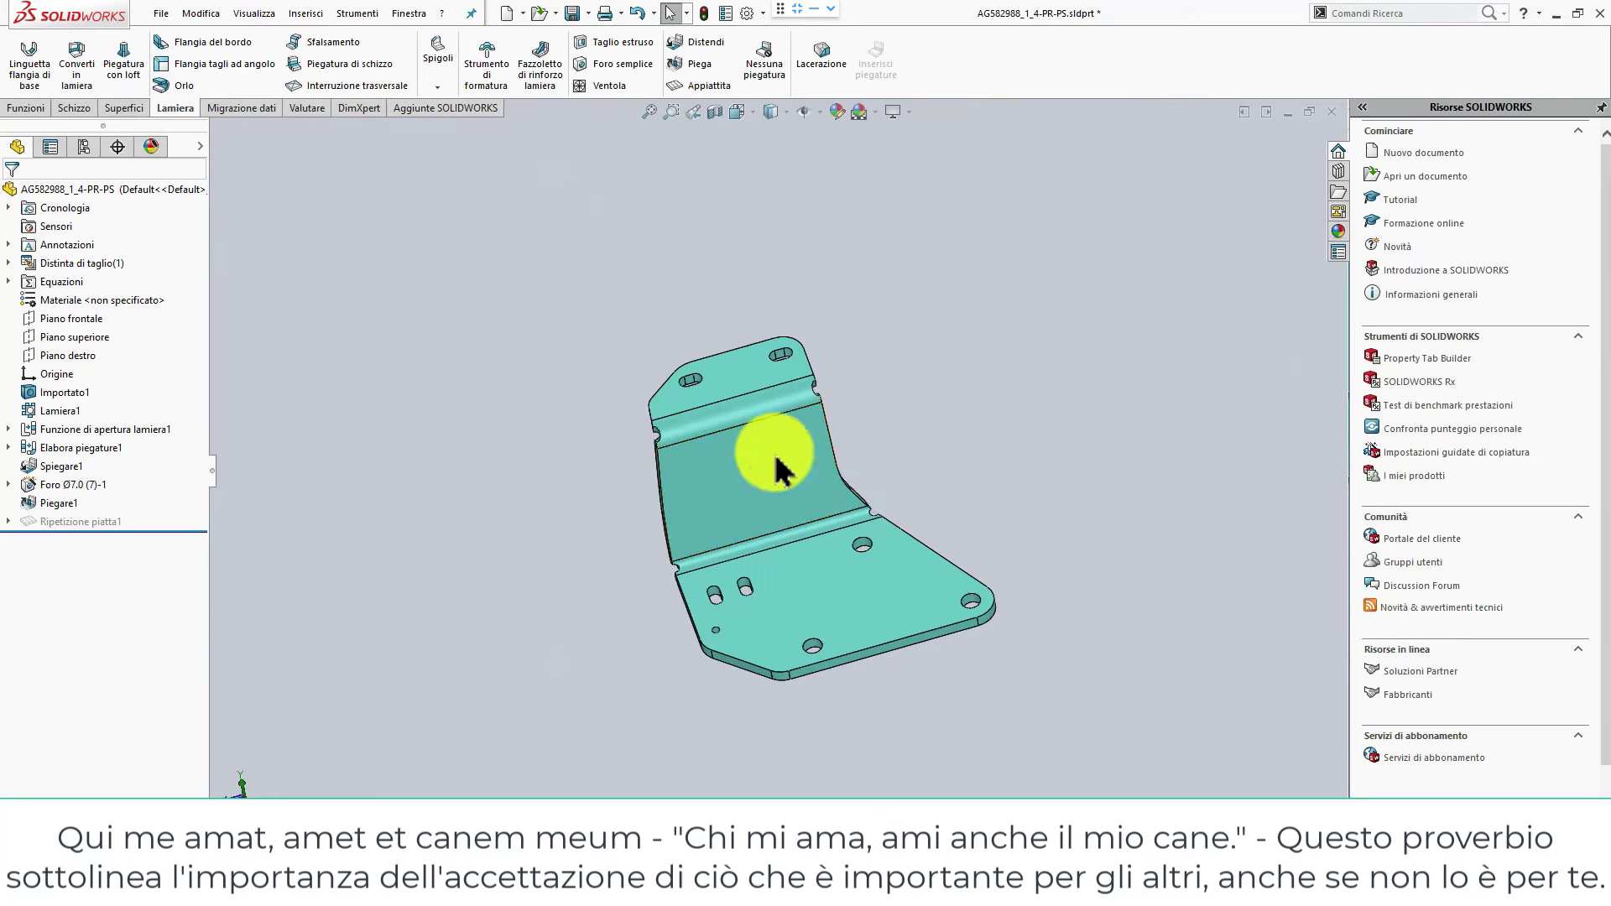
{"action": "middle_click_drag", "start_coordinate": [604, 360], "coordinate": [686, 458]}
{"action": "scroll", "coordinate": [766, 467], "scroll_direction": "down", "scroll_amount": 2}
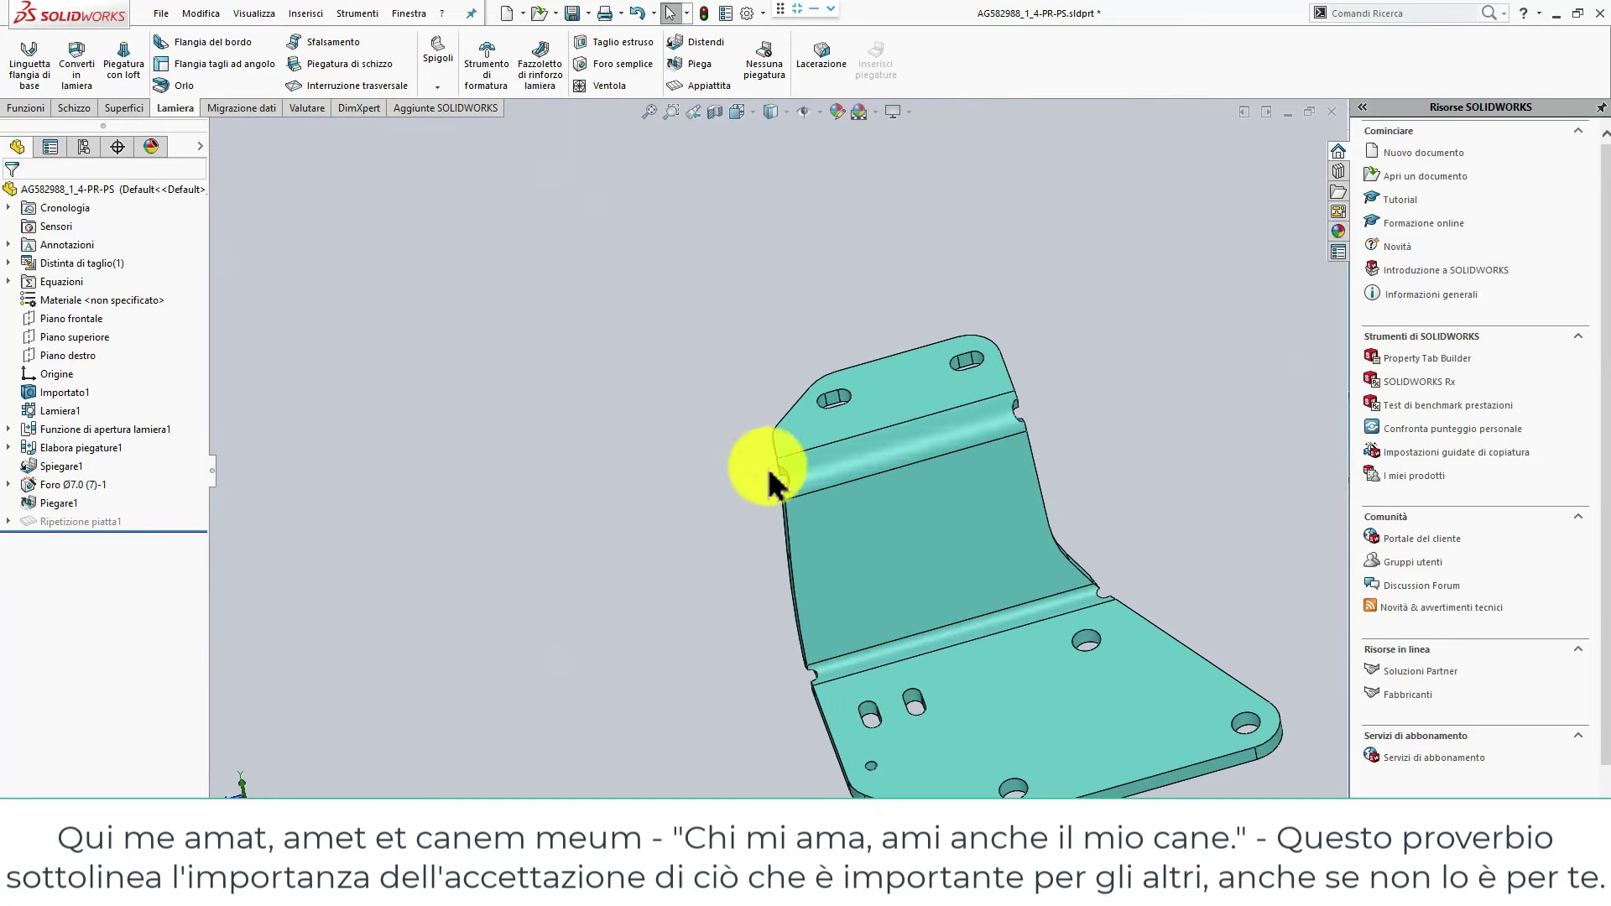
{"action": "scroll", "coordinate": [828, 521], "scroll_direction": "down", "scroll_amount": 3}
{"action": "scroll", "coordinate": [864, 496], "scroll_direction": "down", "scroll_amount": 2}
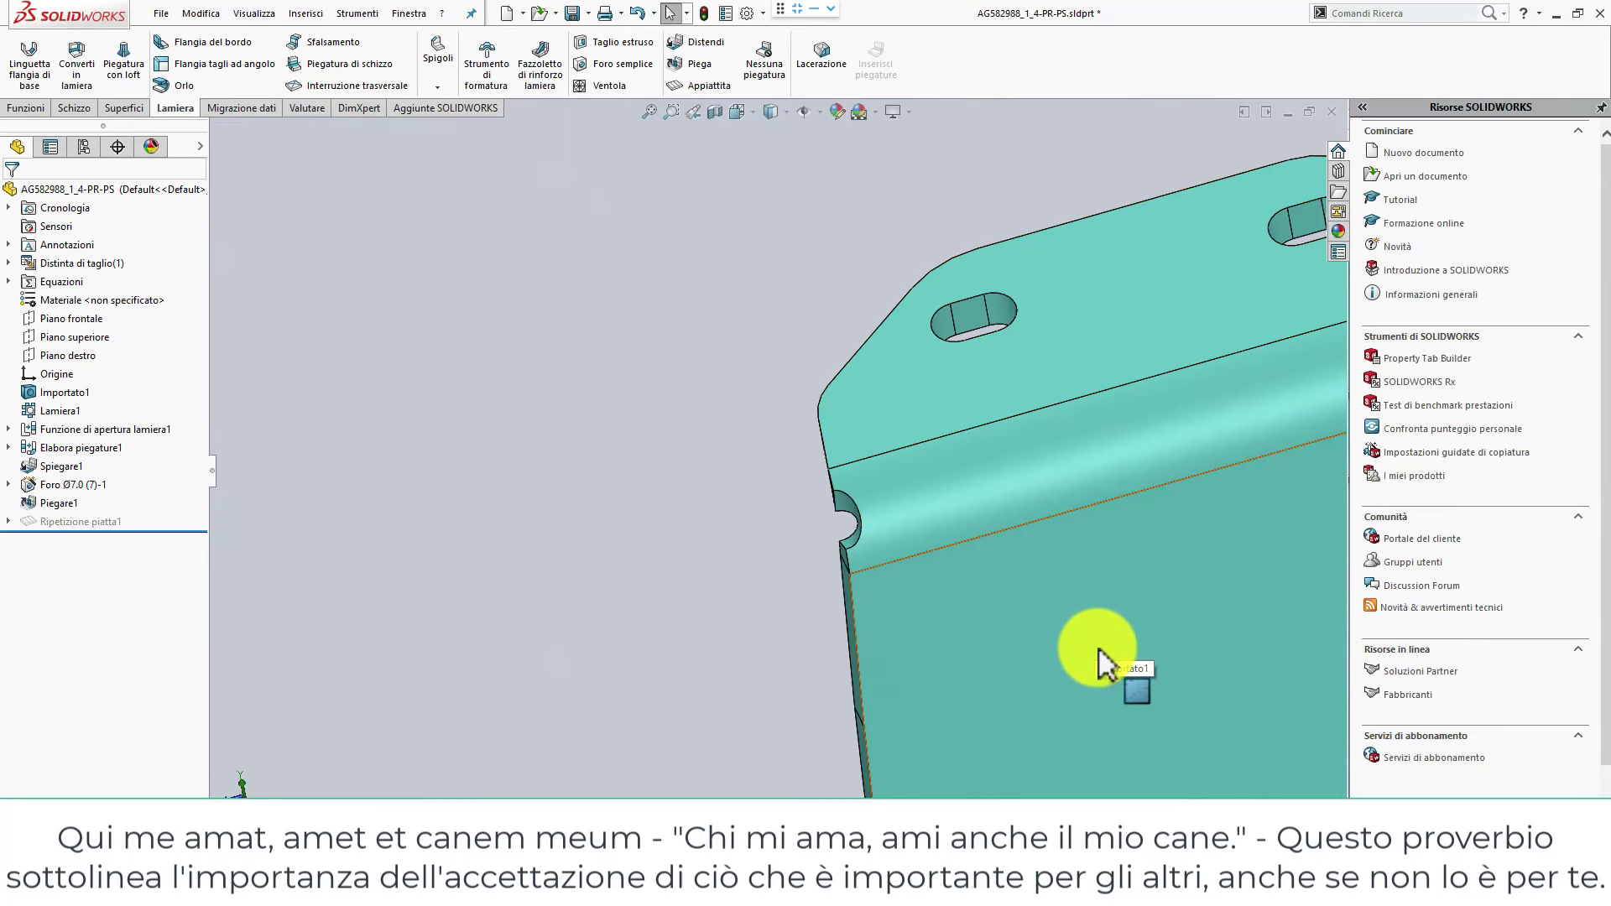
{"action": "scroll", "coordinate": [1090, 661], "scroll_direction": "up", "scroll_amount": 1}
{"action": "scroll", "coordinate": [1078, 655], "scroll_direction": "up", "scroll_amount": 2}
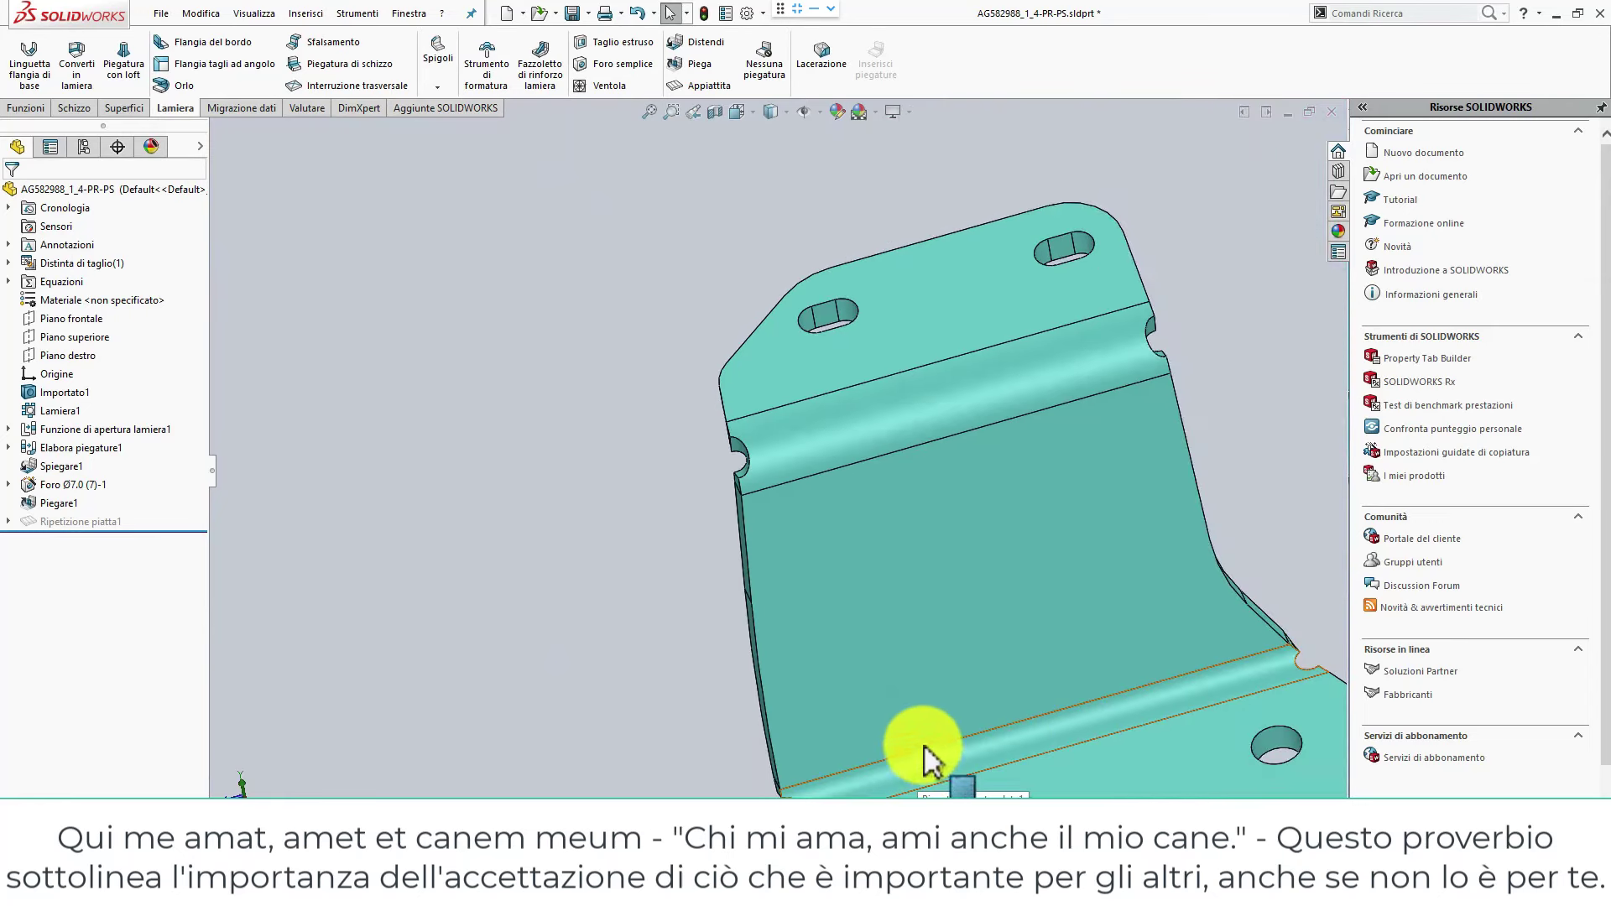
{"action": "mouse_move", "coordinate": [928, 763]}
{"action": "middle_mouse_down"}
{"action": "mouse_move", "coordinate": [1056, 617]}
{"action": "mouse_move", "coordinate": [1079, 672]}
{"action": "middle_mouse_up"}
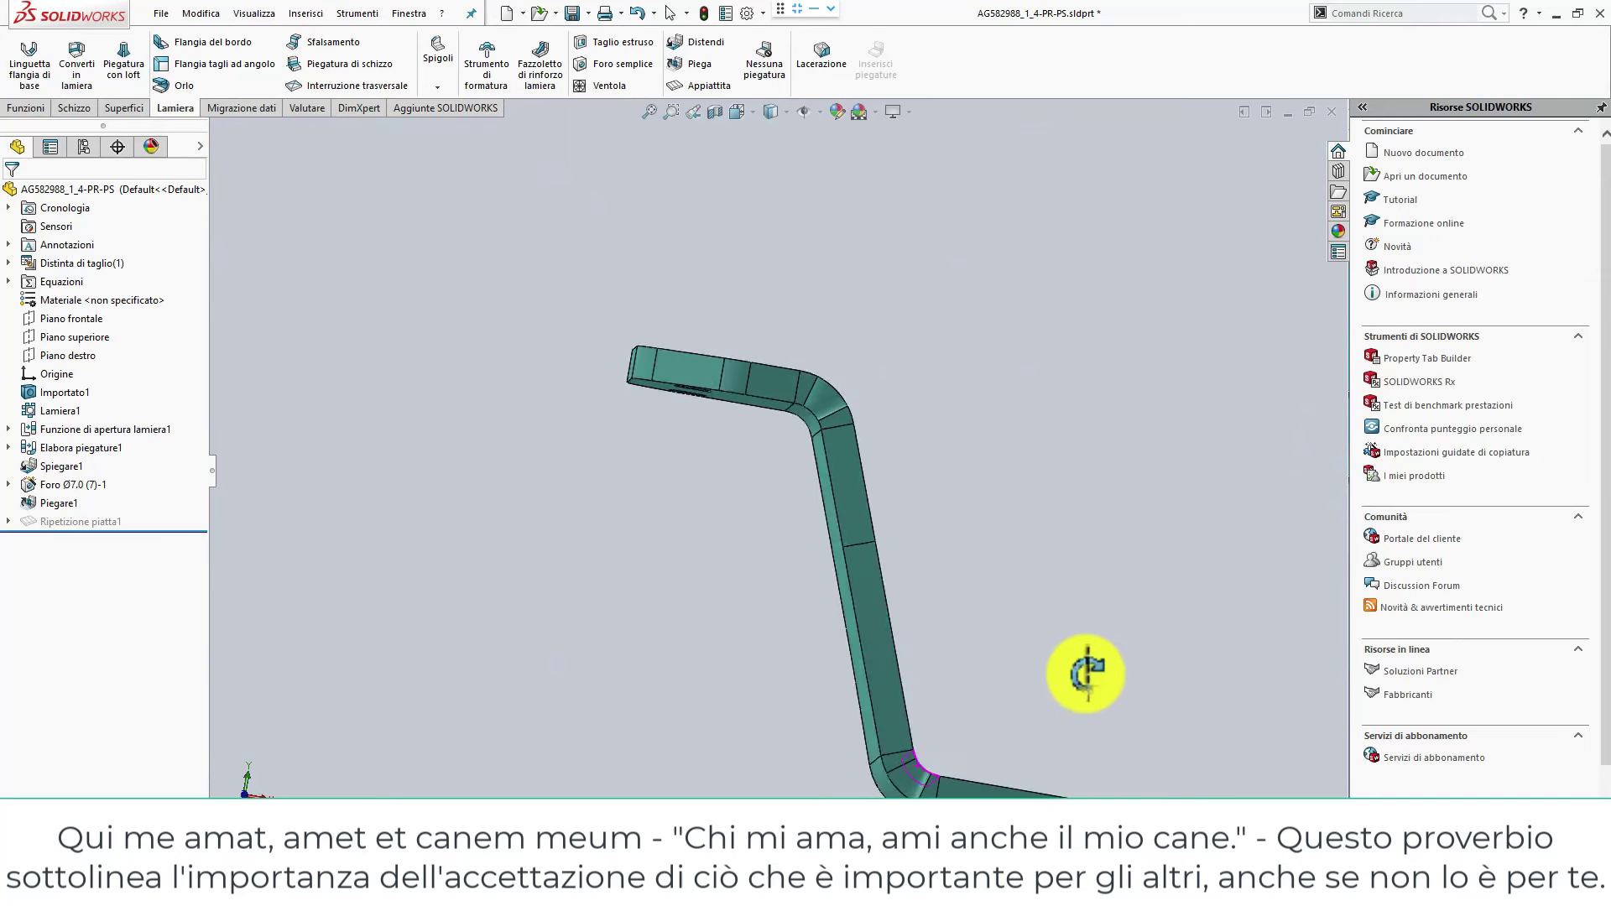
{"action": "scroll", "coordinate": [1079, 673], "scroll_direction": "down", "scroll_amount": 2}
{"action": "middle_click_drag", "start_coordinate": [1050, 737], "coordinate": [1024, 694]}
{"action": "scroll", "coordinate": [864, 482], "scroll_direction": "down", "scroll_amount": 1}
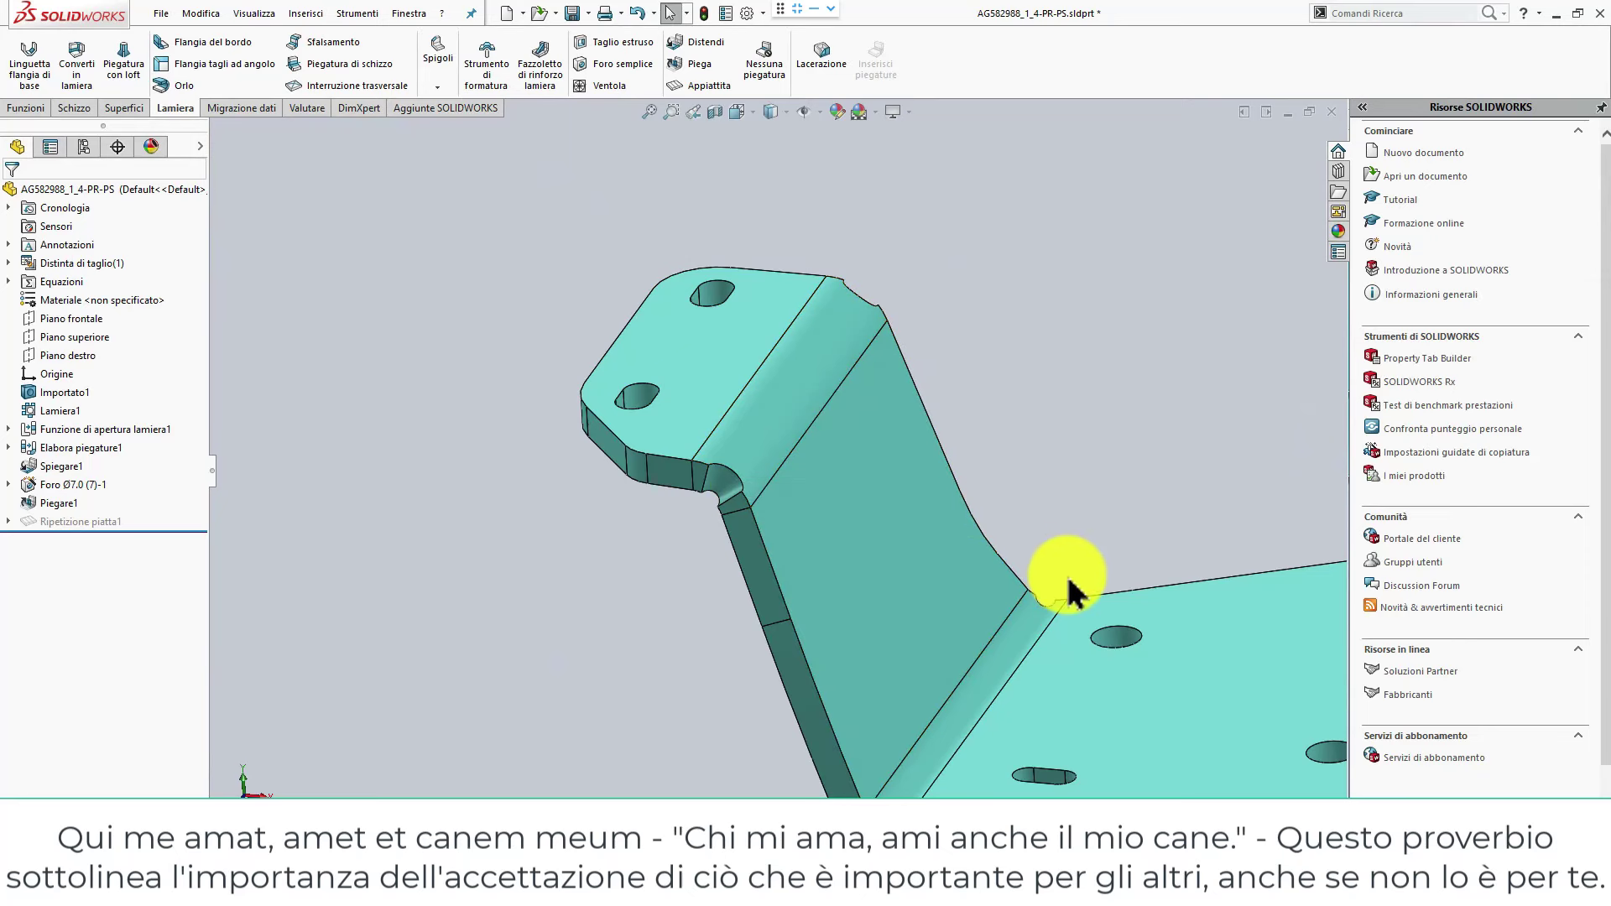
{"action": "scroll", "coordinate": [1066, 588], "scroll_direction": "up", "scroll_amount": 2}
{"action": "scroll", "coordinate": [1062, 579], "scroll_direction": "up", "scroll_amount": 1}
{"action": "scroll", "coordinate": [1061, 579], "scroll_direction": "up", "scroll_amount": 1}
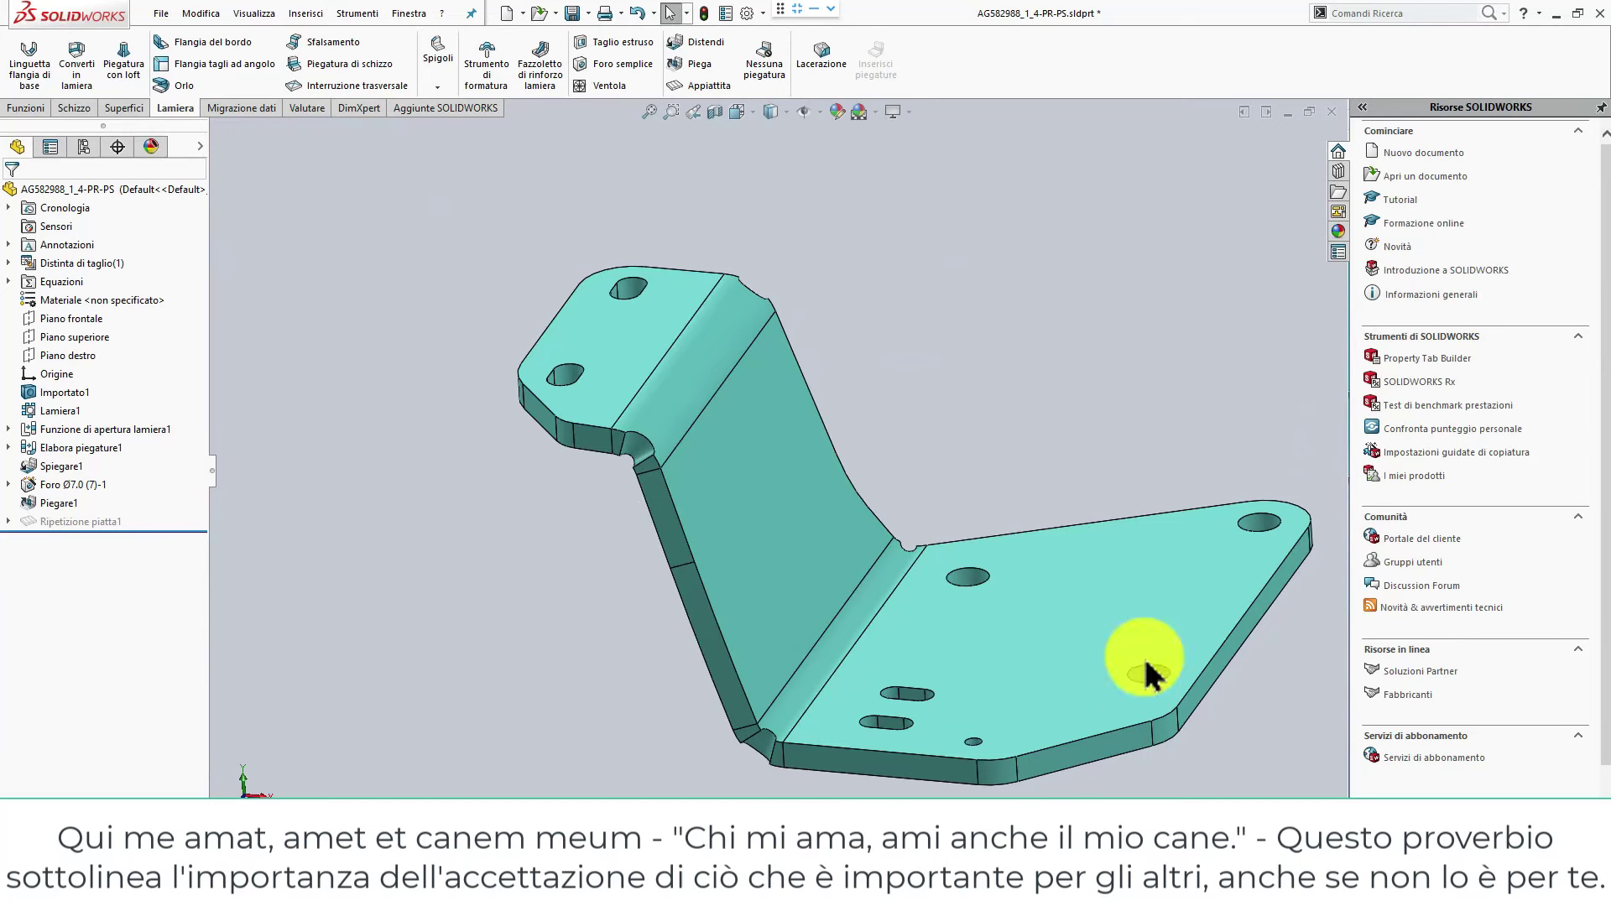
{"action": "middle_click_drag", "start_coordinate": [1125, 478], "coordinate": [845, 306]}
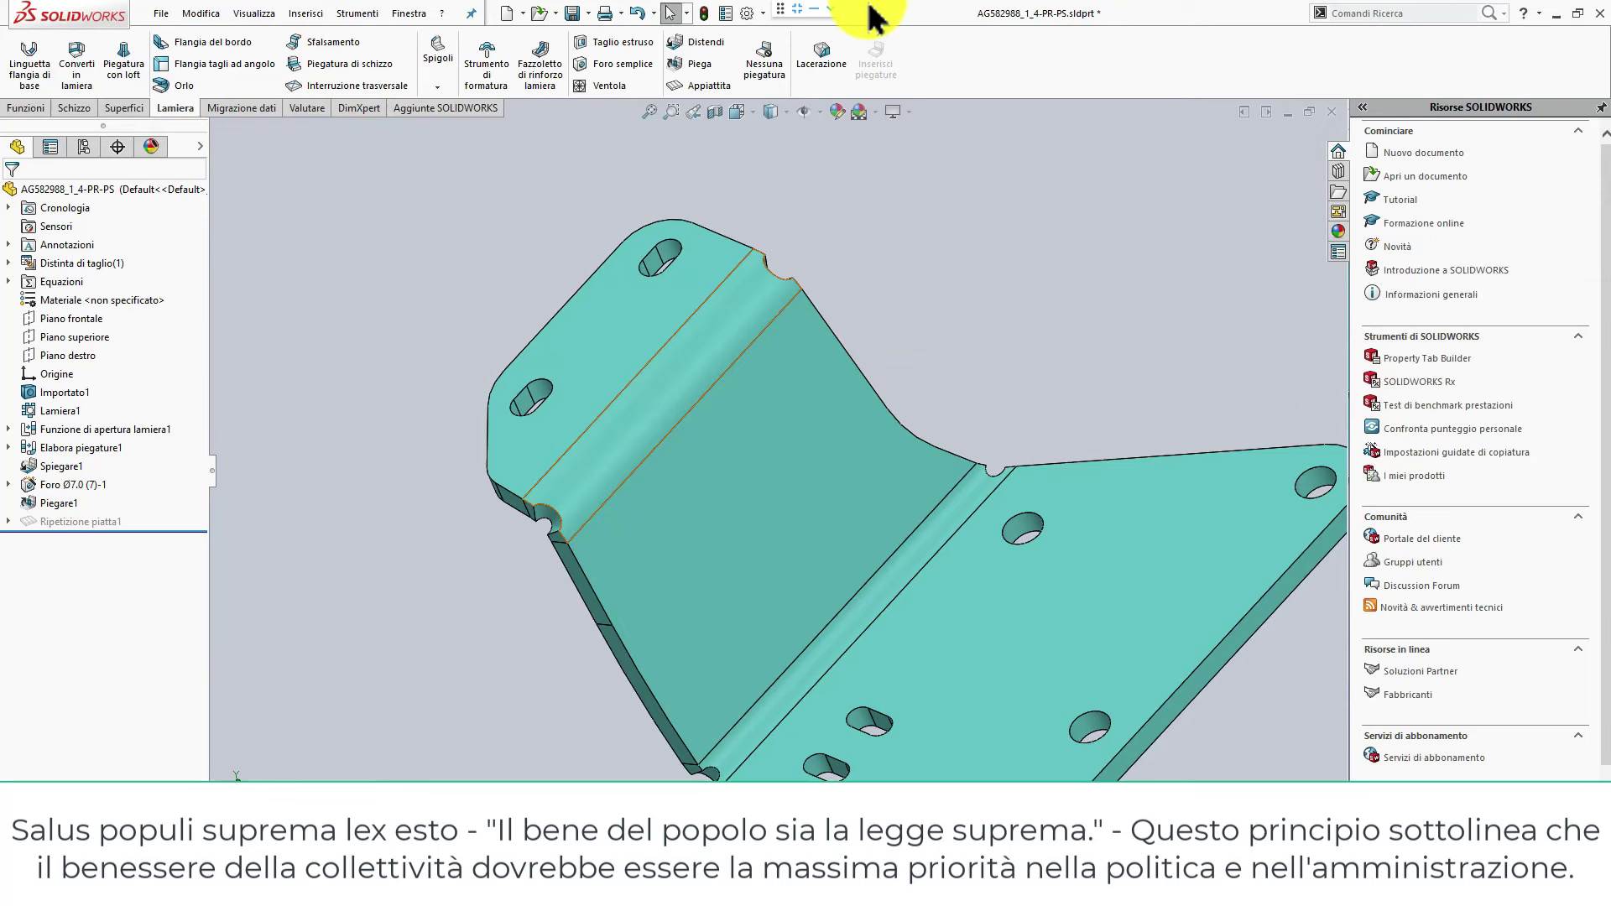
Save the bracket part and start a drawing via File > Crea disegno dalla parte.
{"action": "left_click", "coordinate": [407, 357]}
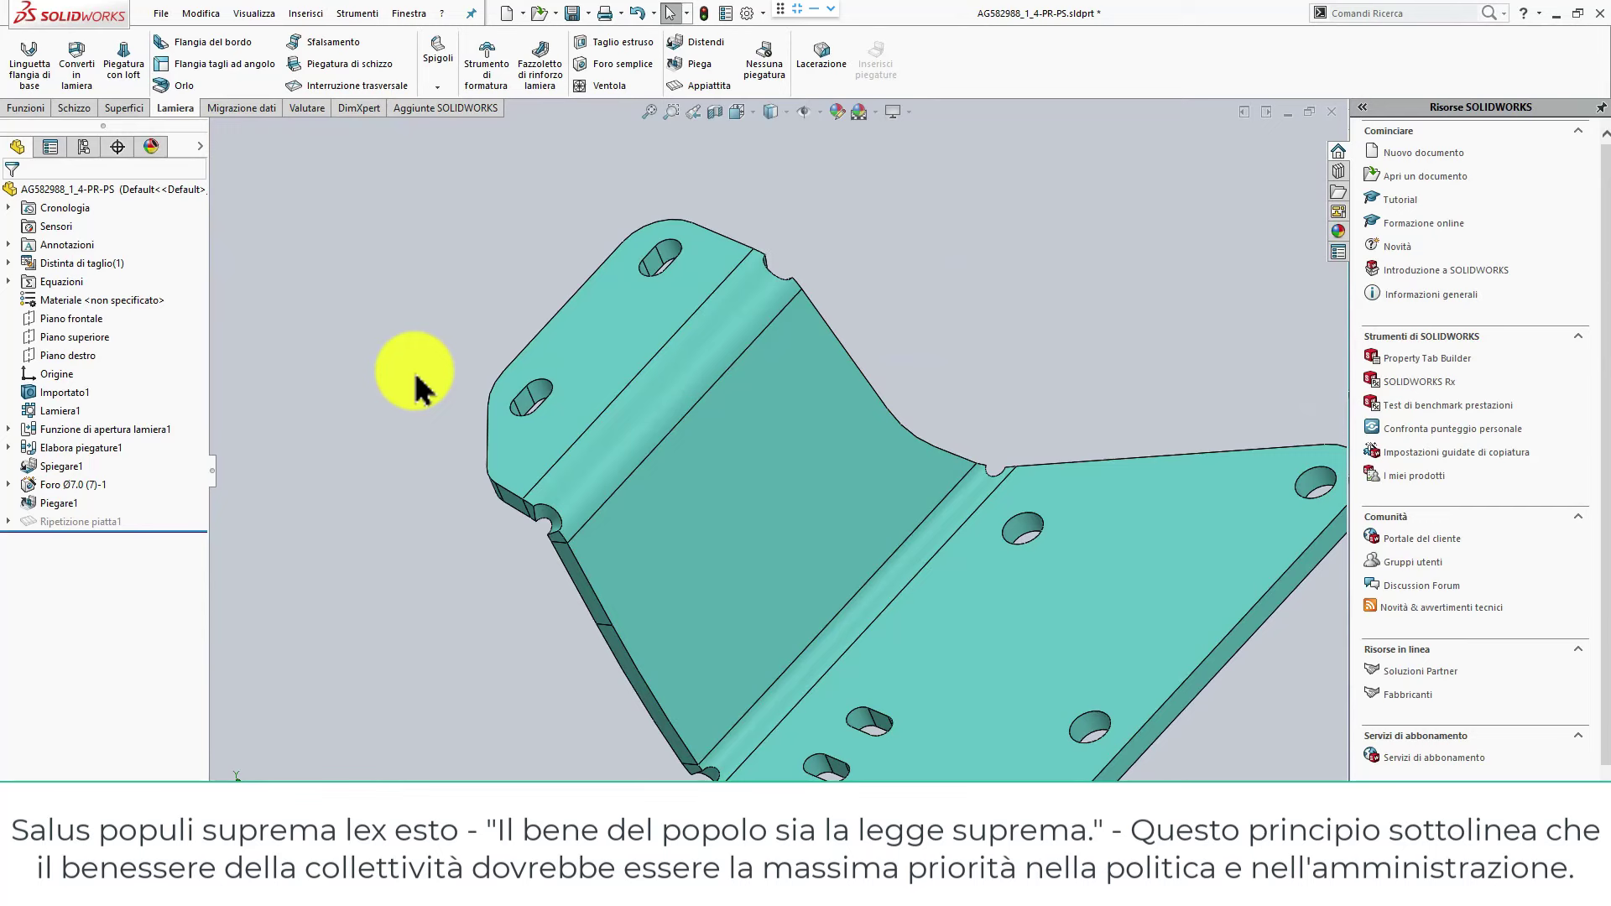
{"action": "key", "text": "ctrl+Right"}
{"action": "key", "text": "ctrl+Down"}
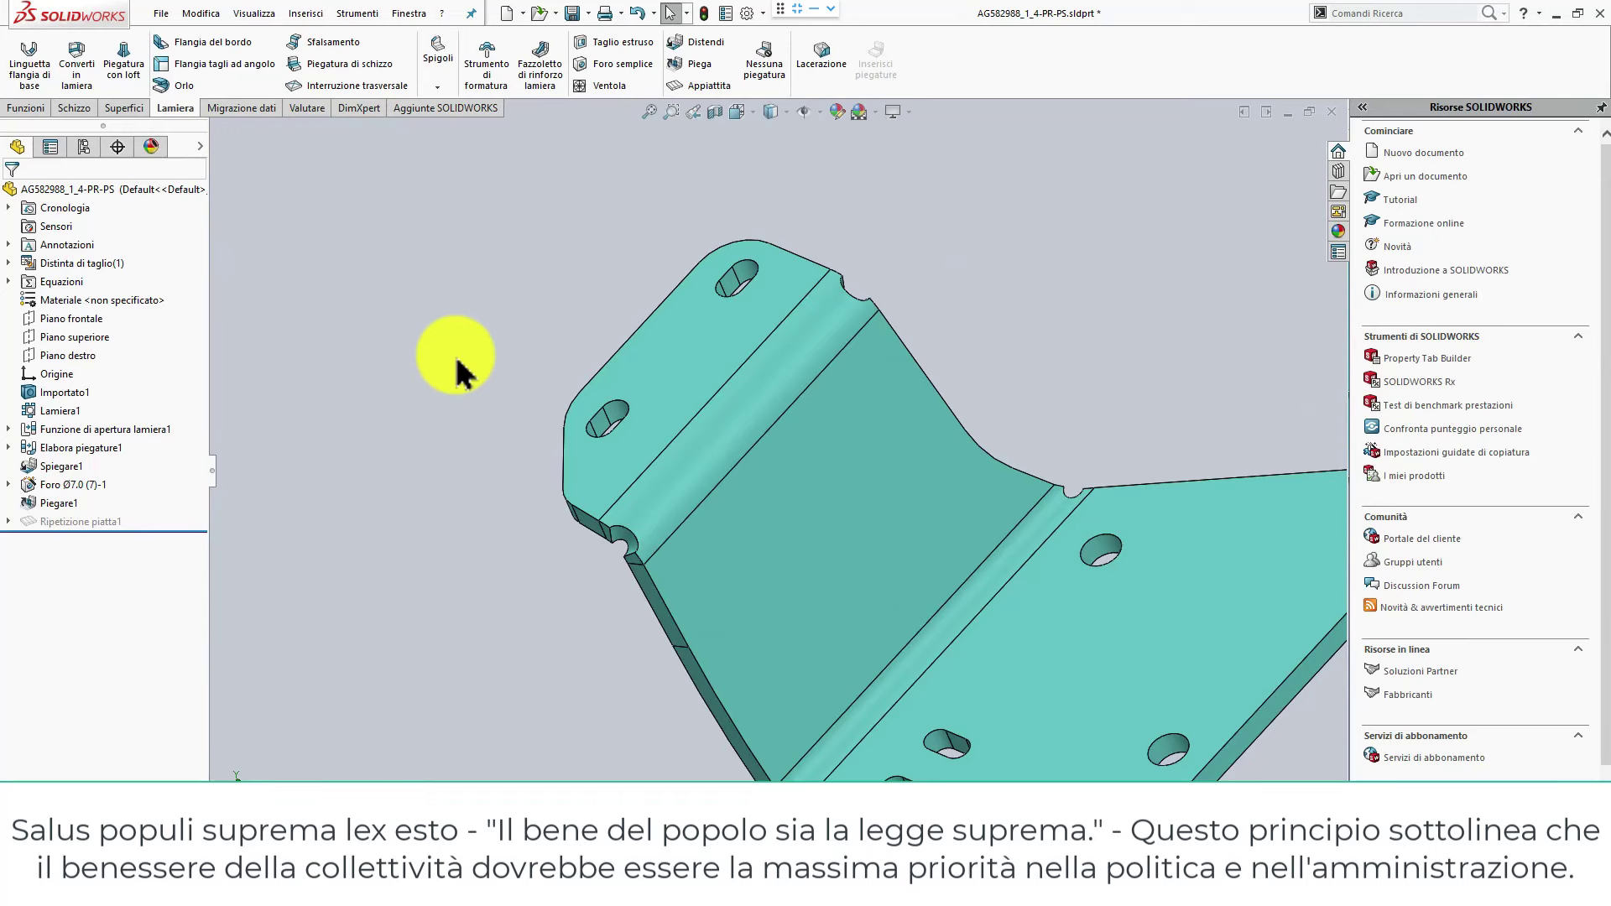
{"action": "key", "text": "ctrl+s"}
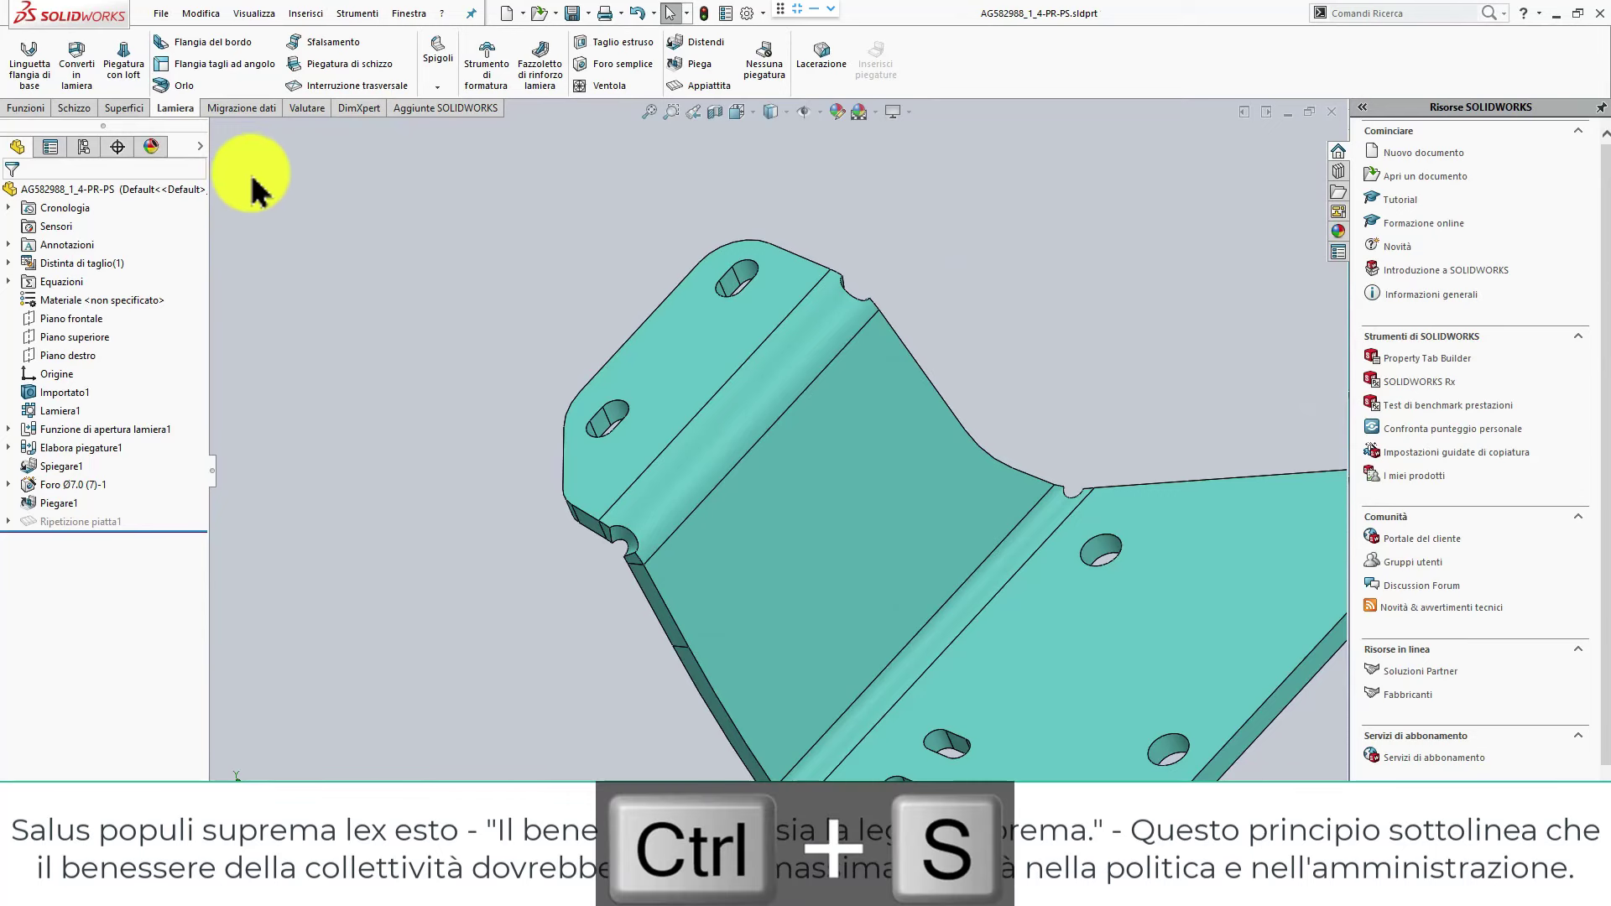
{"action": "left_click", "coordinate": [162, 15]}
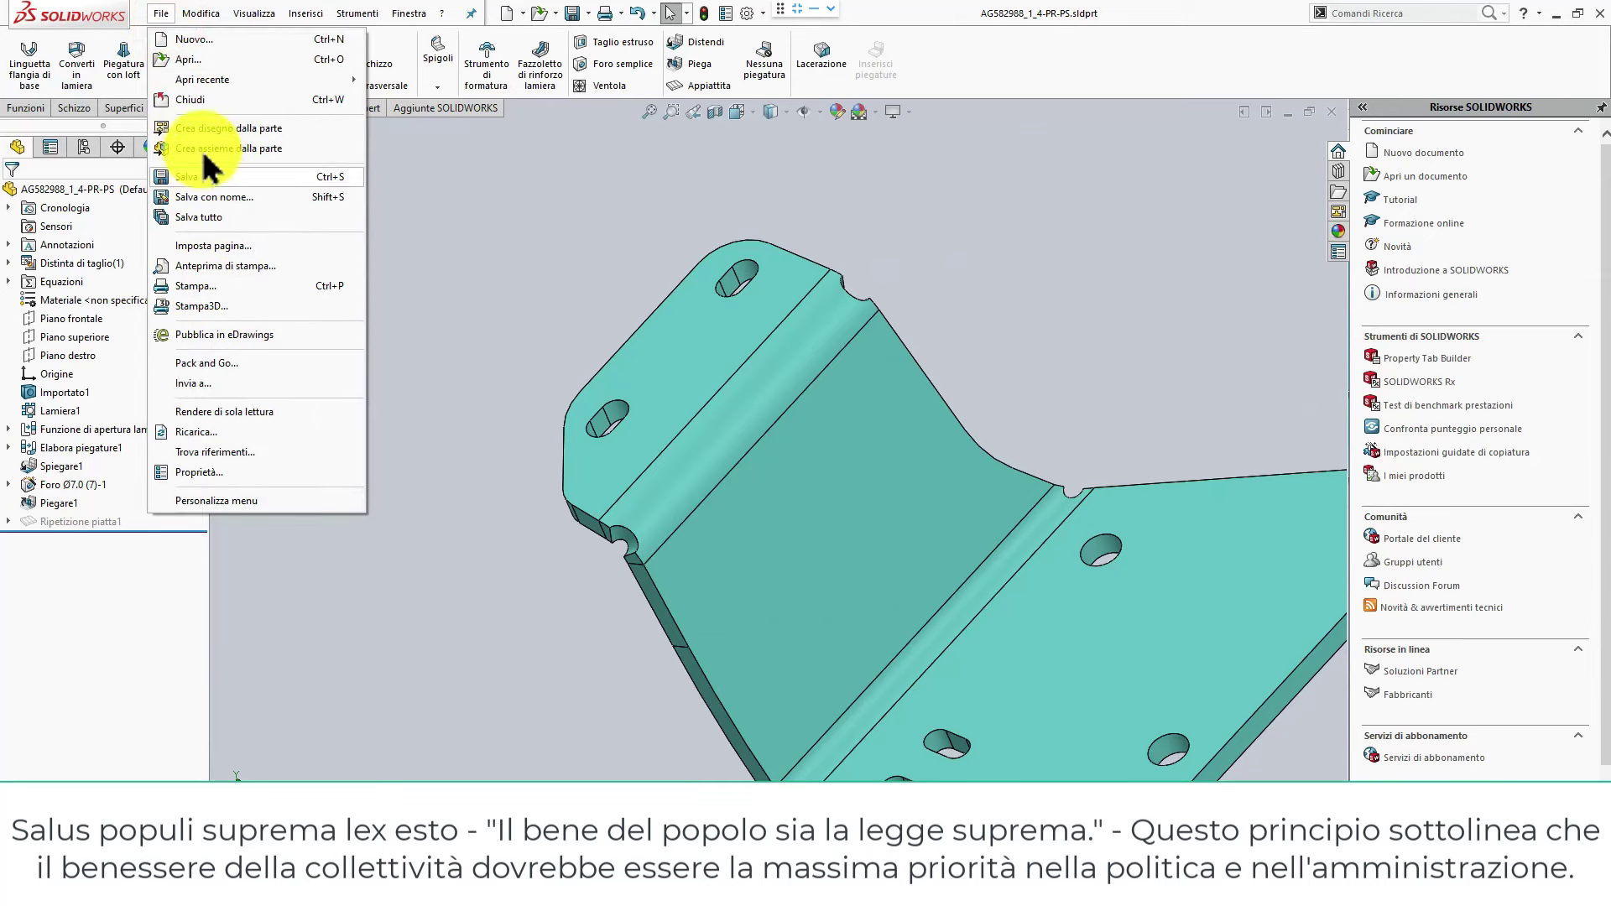
{"action": "left_click", "coordinate": [201, 135]}
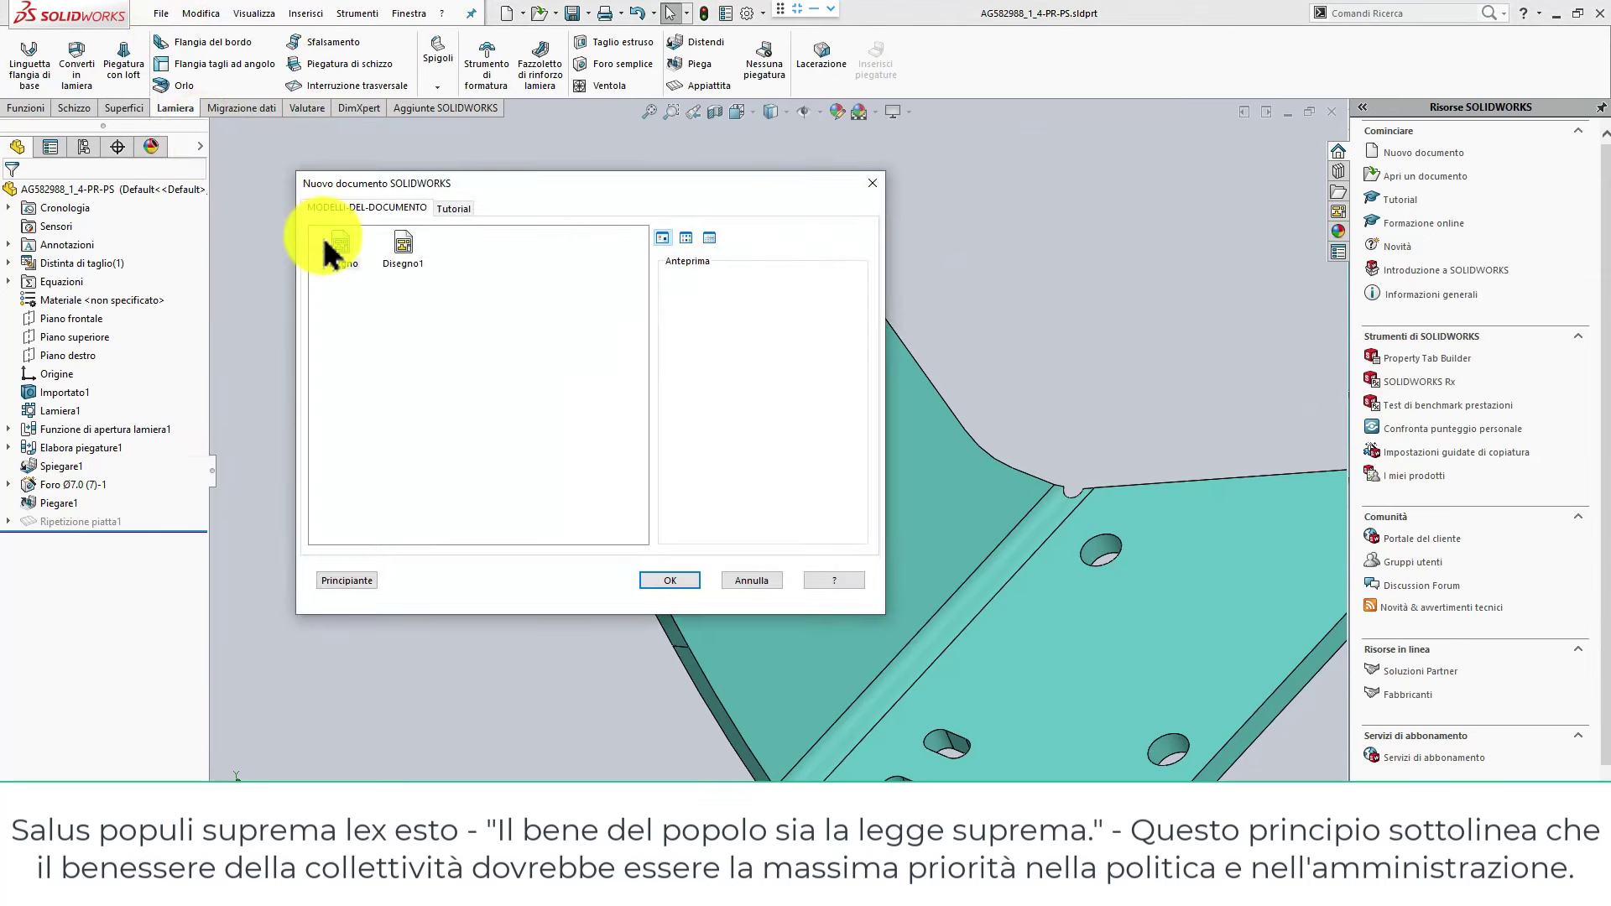
Create the drawing from the Disegno template on an A3 (ISO) sheet.
{"action": "left_click", "coordinate": [342, 244]}
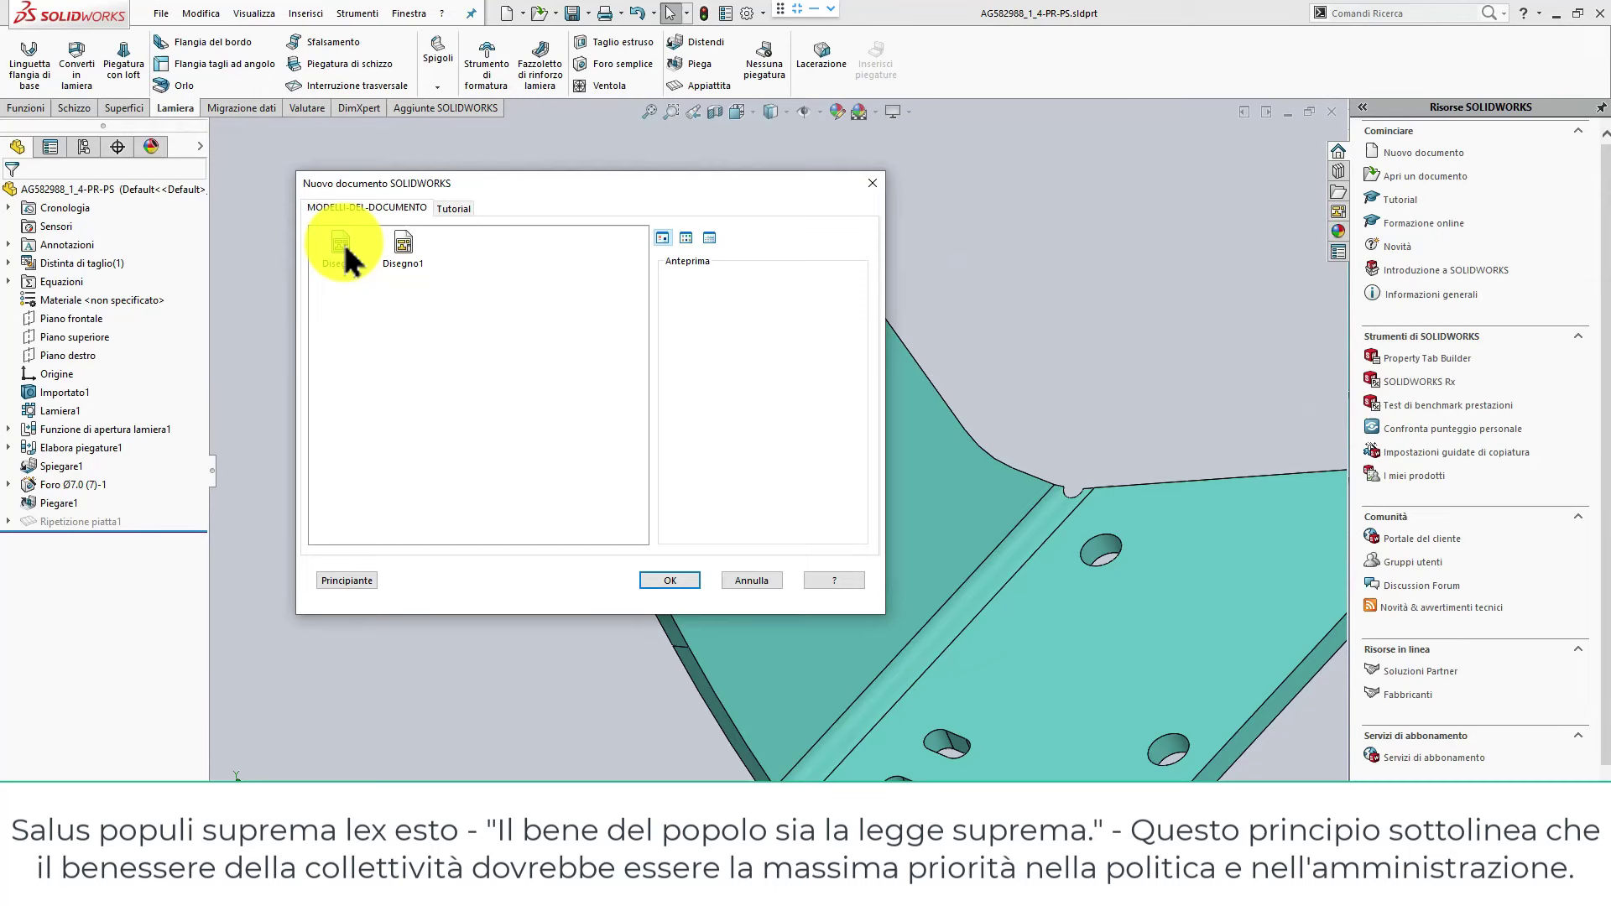
{"action": "left_click", "coordinate": [668, 580]}
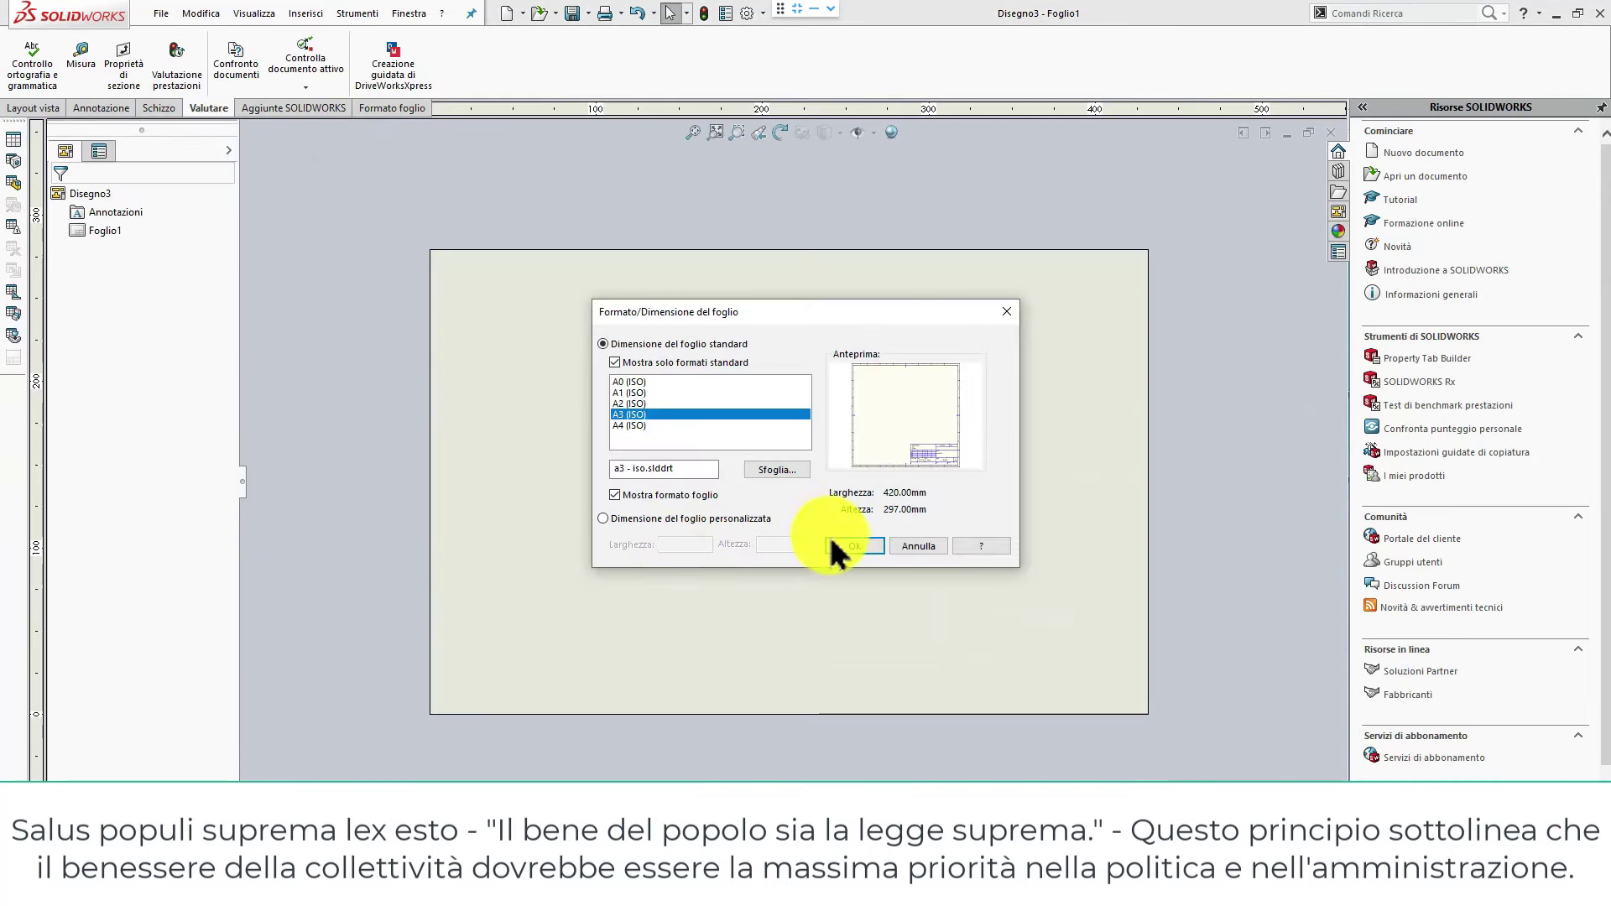
{"action": "left_click", "coordinate": [832, 543]}
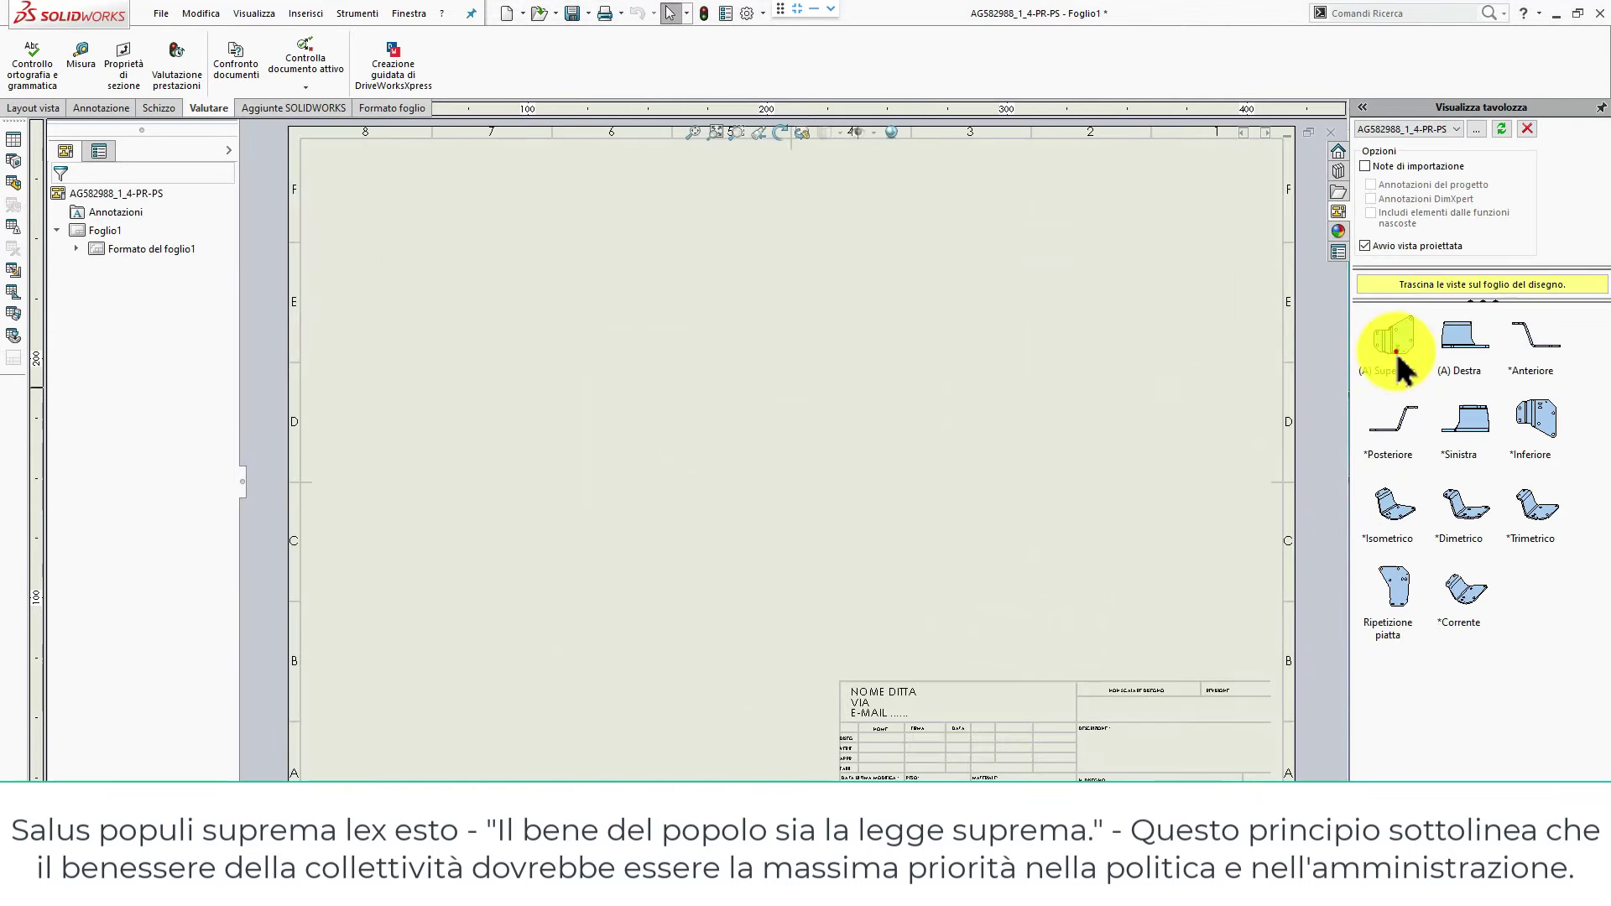
Place the top and flat-pattern views from the View Palette, then delete the top view.
{"action": "left_click_drag", "start_coordinate": [1397, 365], "coordinate": [963, 331]}
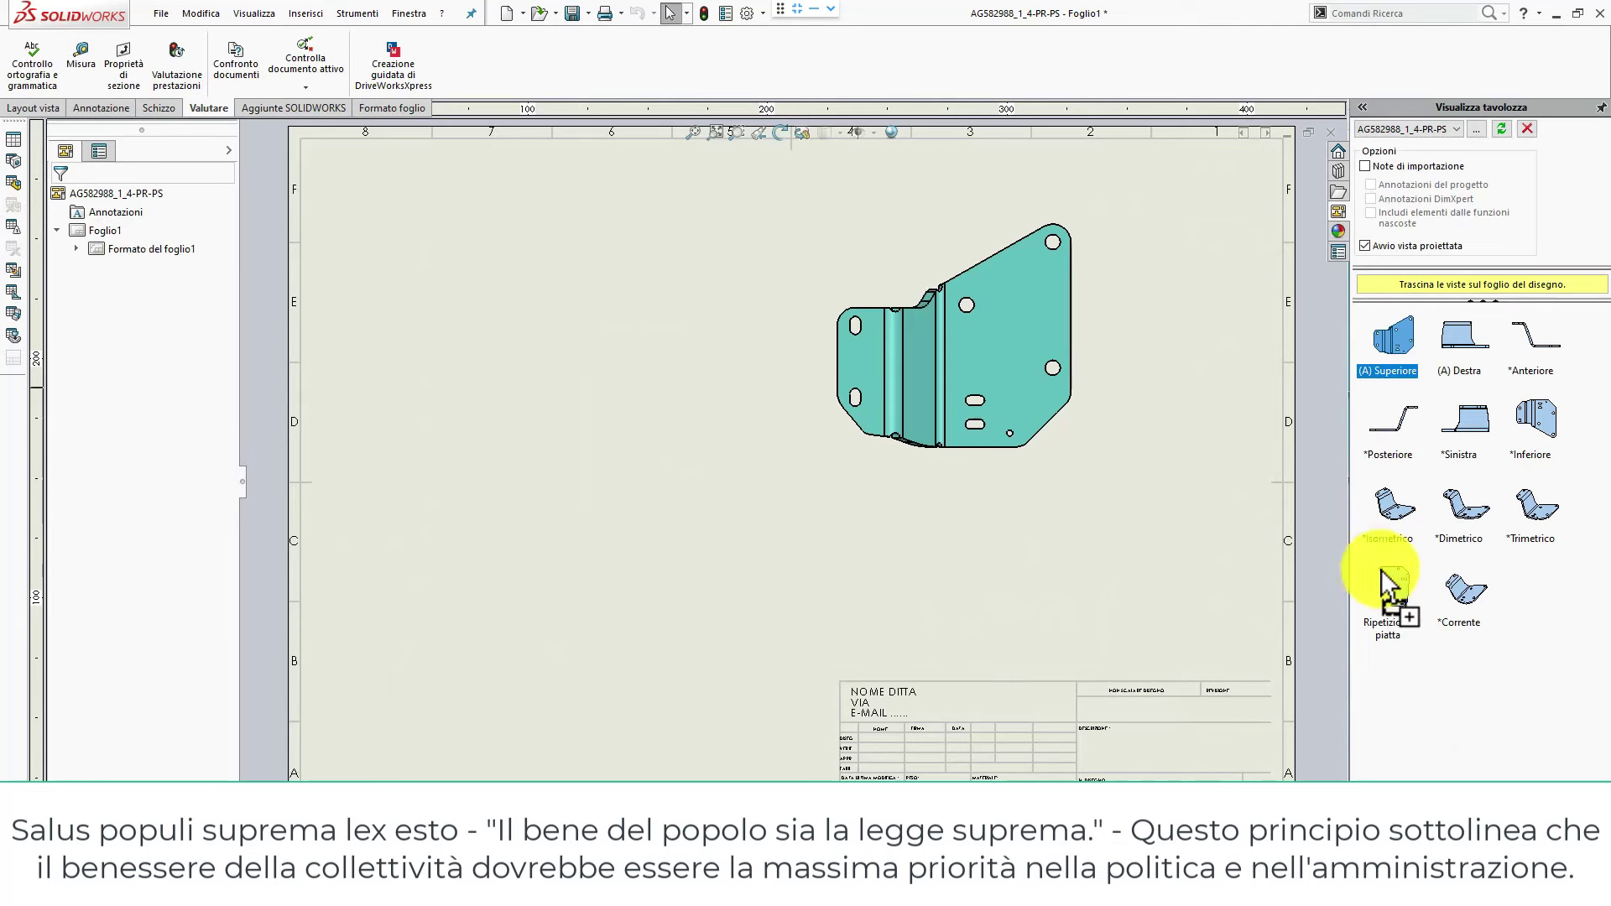
{"action": "left_click_drag", "start_coordinate": [1389, 587], "coordinate": [1044, 411]}
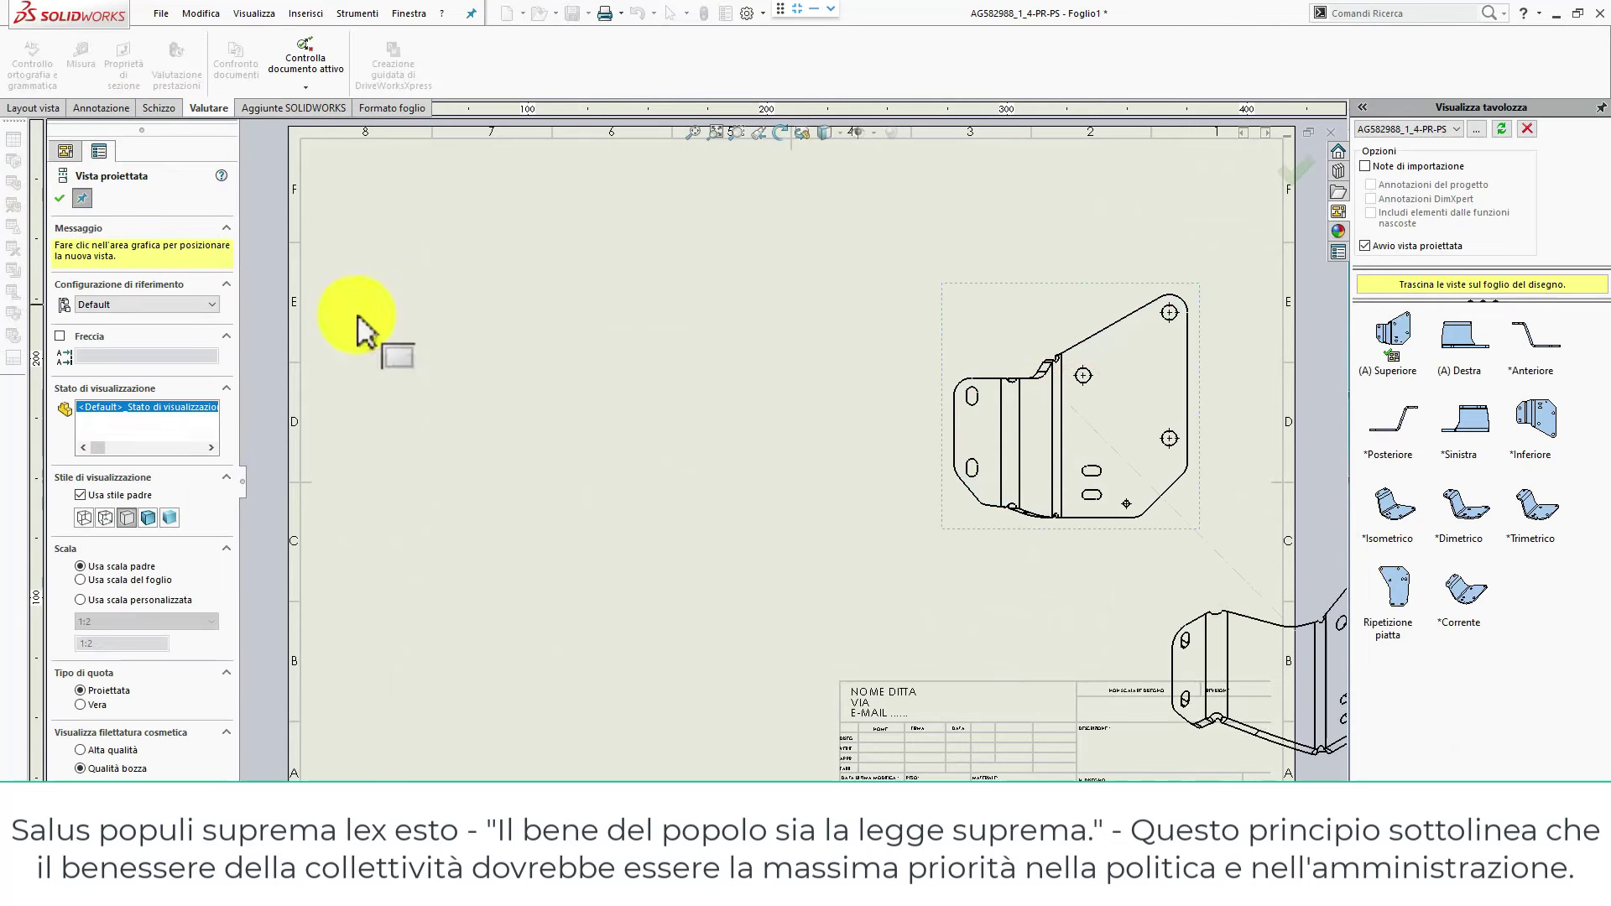
{"action": "key", "text": "Escape"}
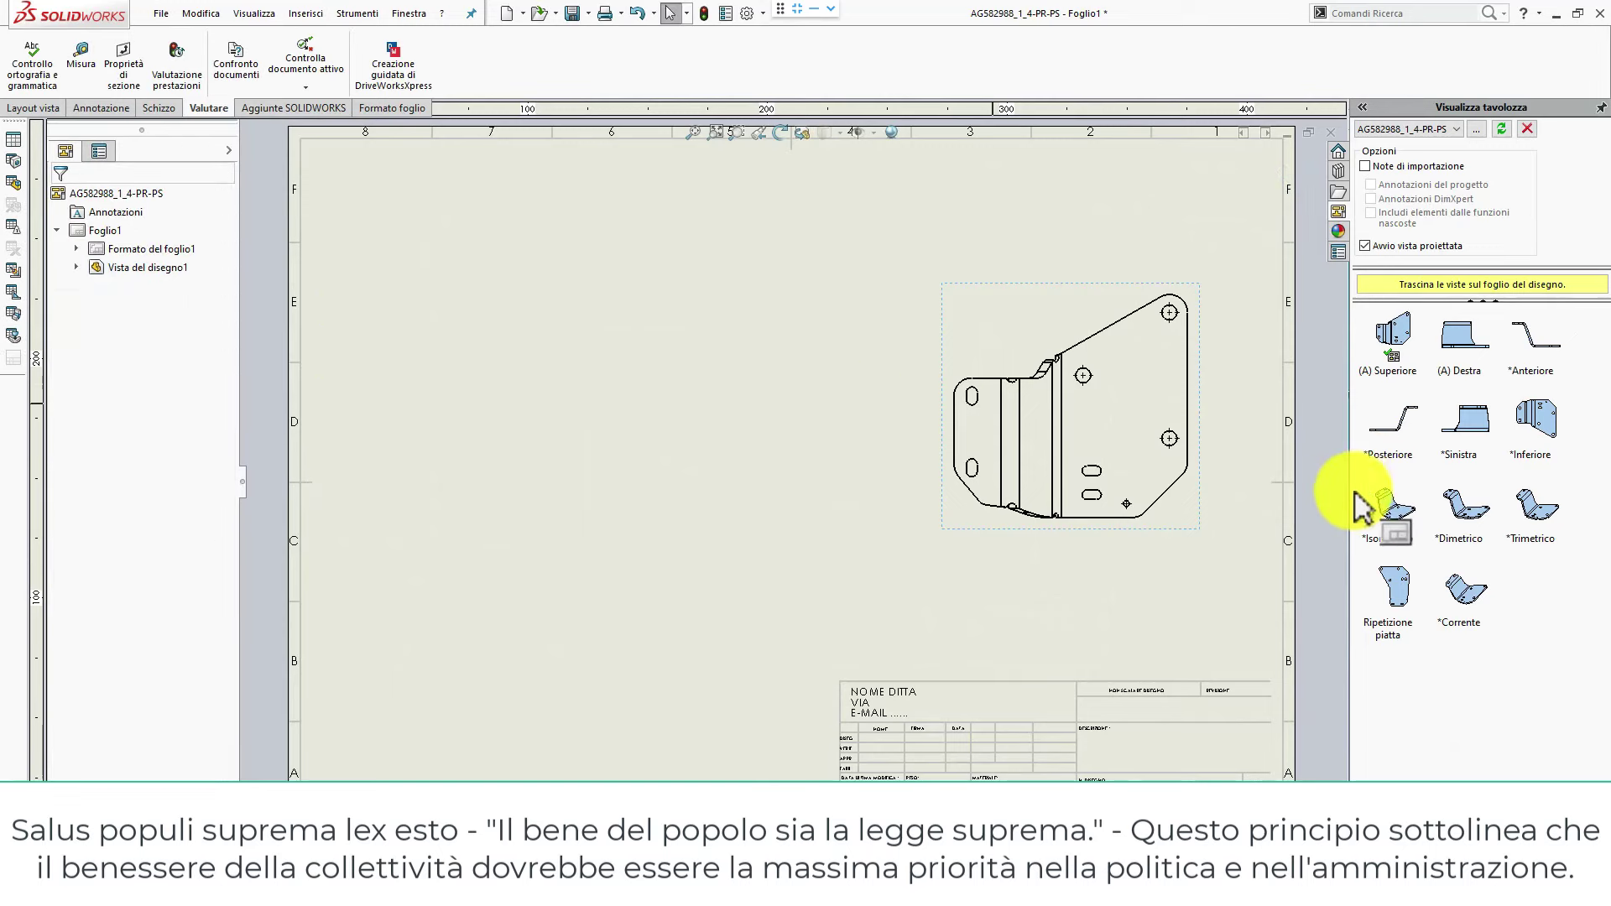
{"action": "mouse_move", "coordinate": [1361, 506]}
{"action": "left_mouse_down"}
{"action": "mouse_move", "coordinate": [1395, 587]}
{"action": "mouse_move", "coordinate": [481, 583]}
{"action": "left_mouse_up"}
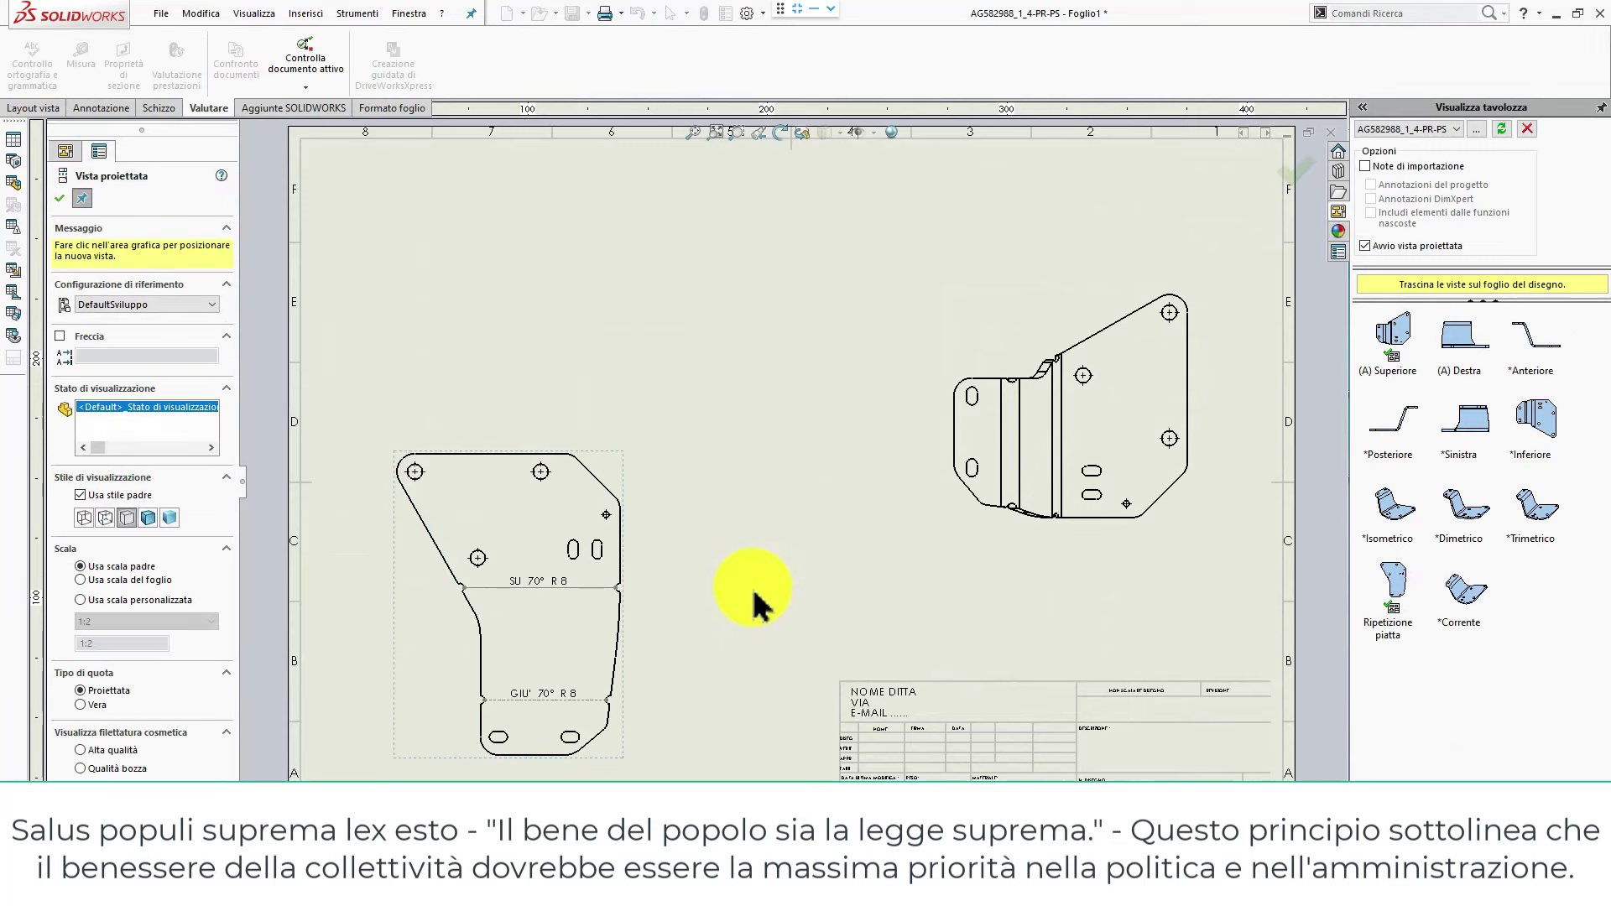
{"action": "key", "text": "Escape"}
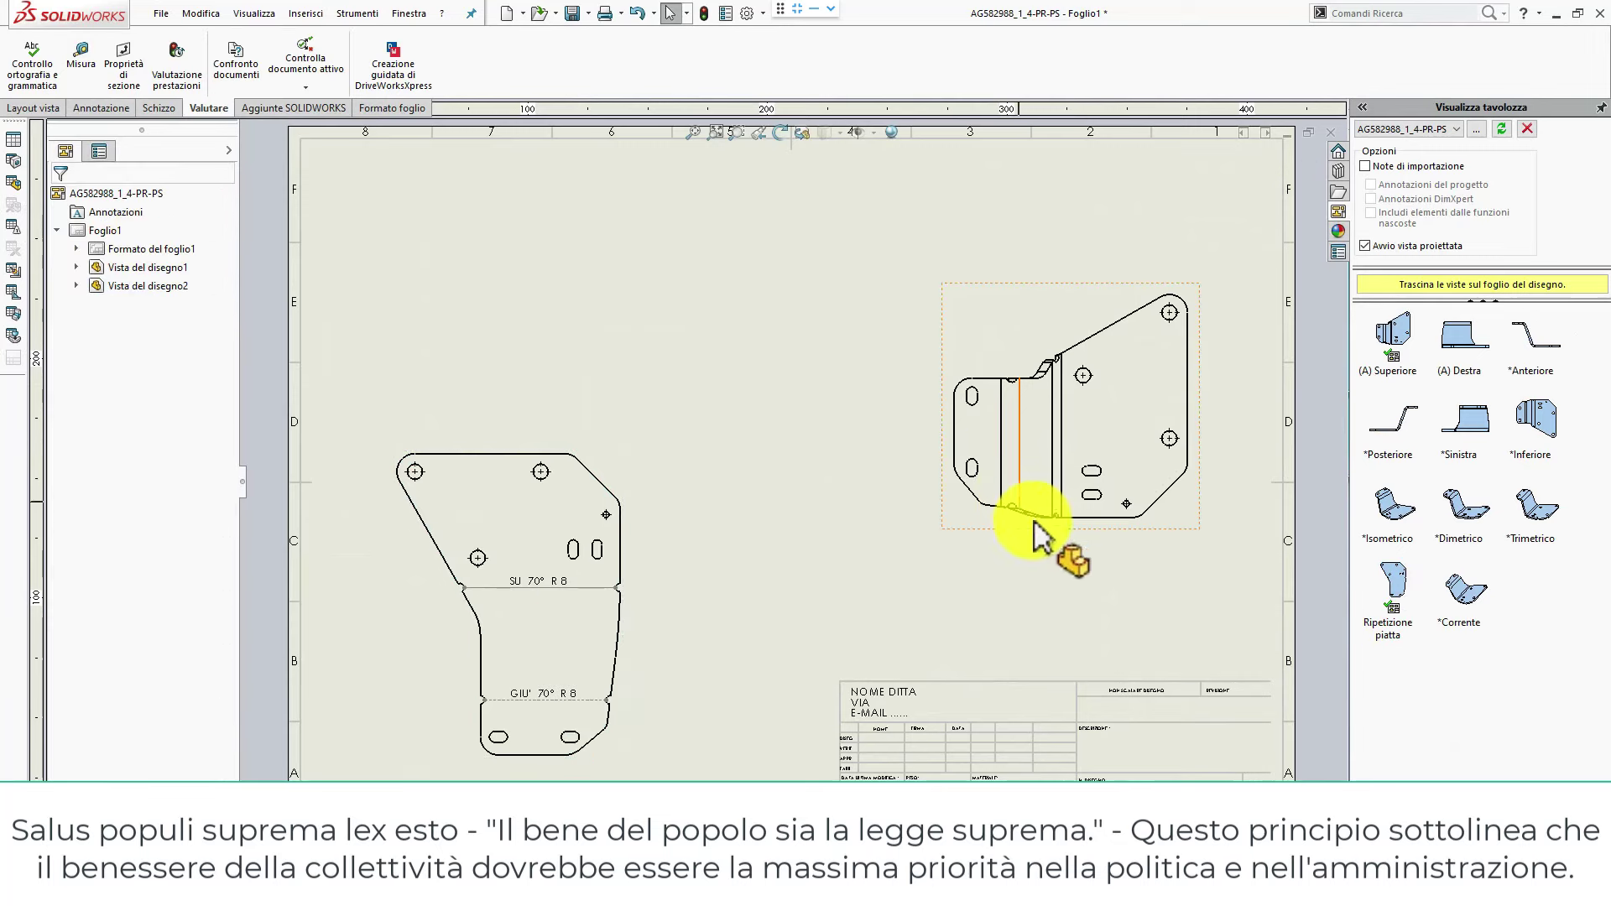
{"action": "left_click", "coordinate": [1032, 527]}
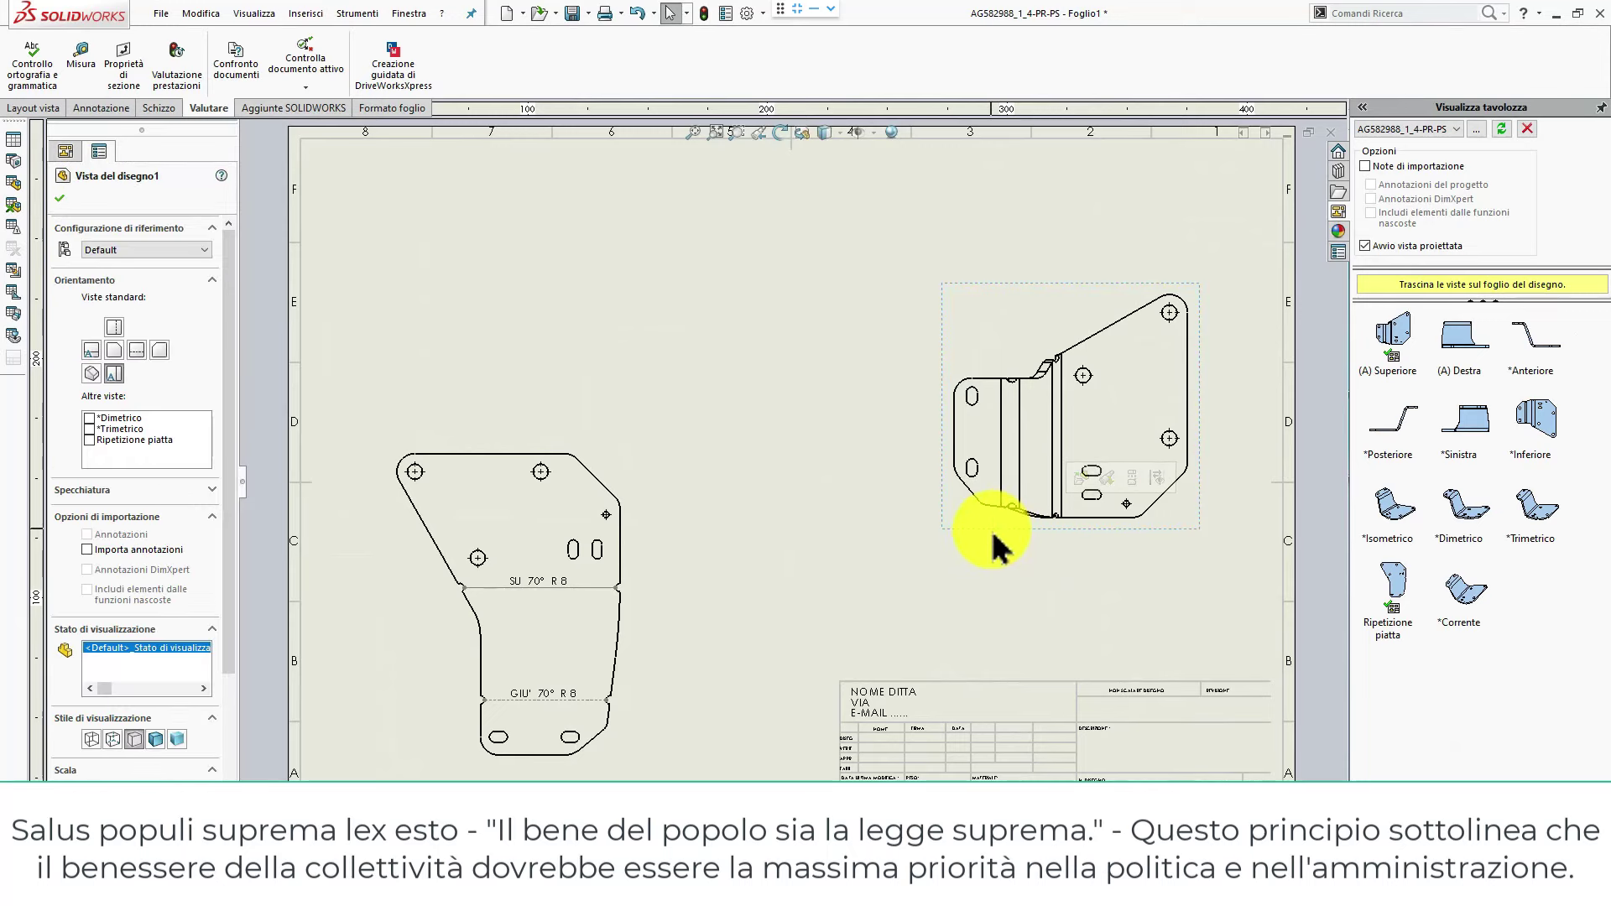
{"action": "key", "text": "Delete"}
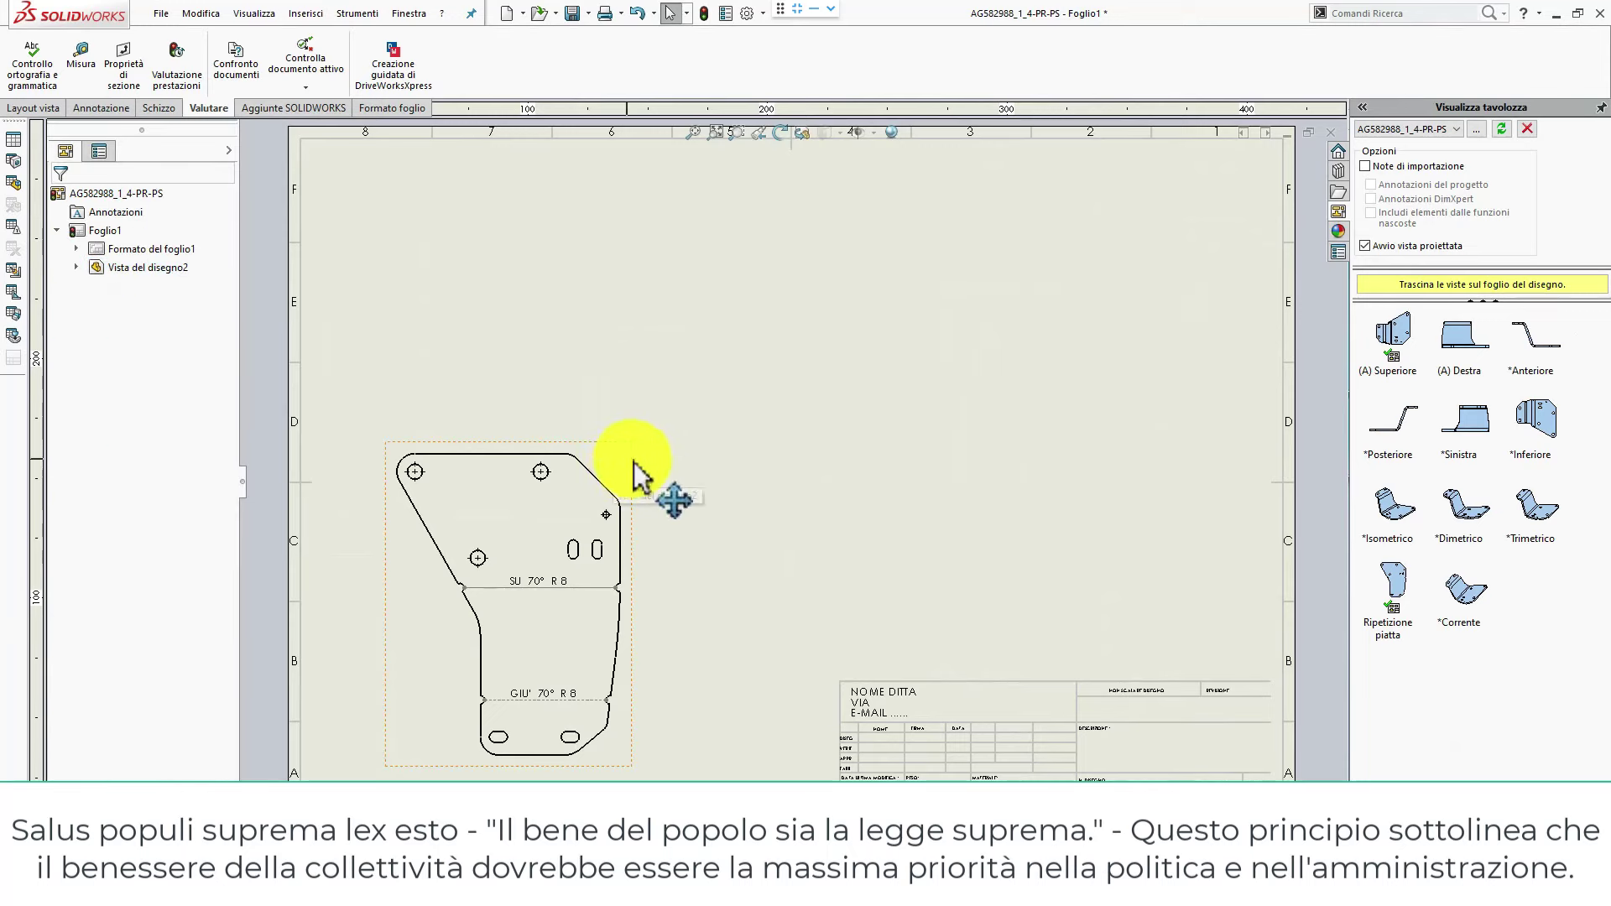
Move the flat pattern up, add a Default-configuration side view on its left, and save.
{"action": "left_click_drag", "start_coordinate": [633, 458], "coordinate": [923, 270]}
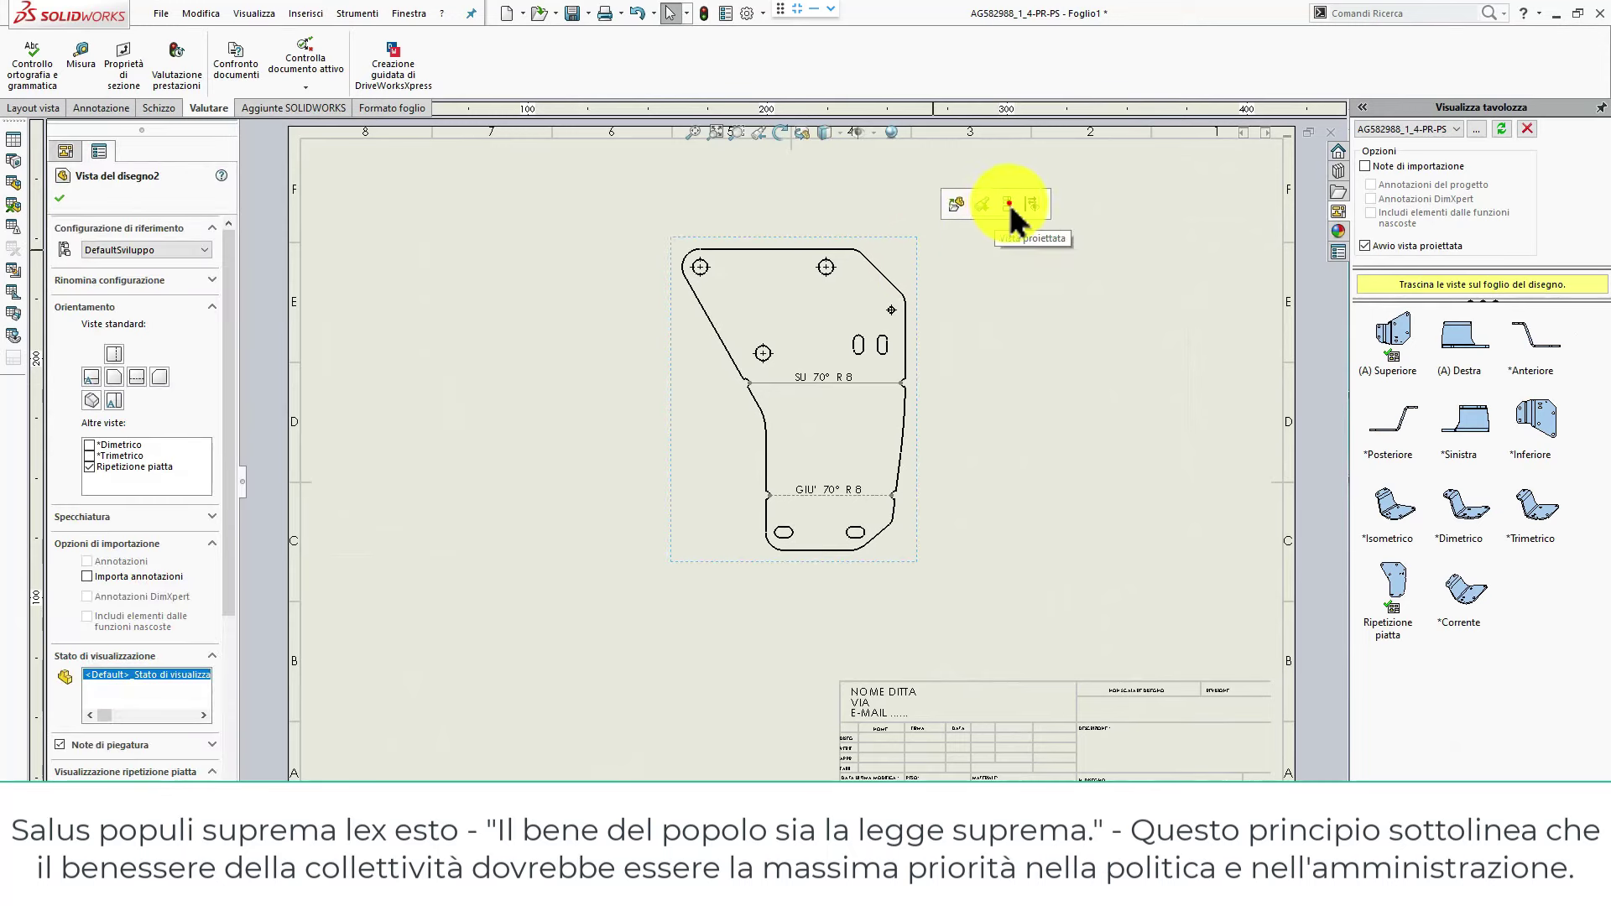
{"action": "left_click", "coordinate": [1009, 205]}
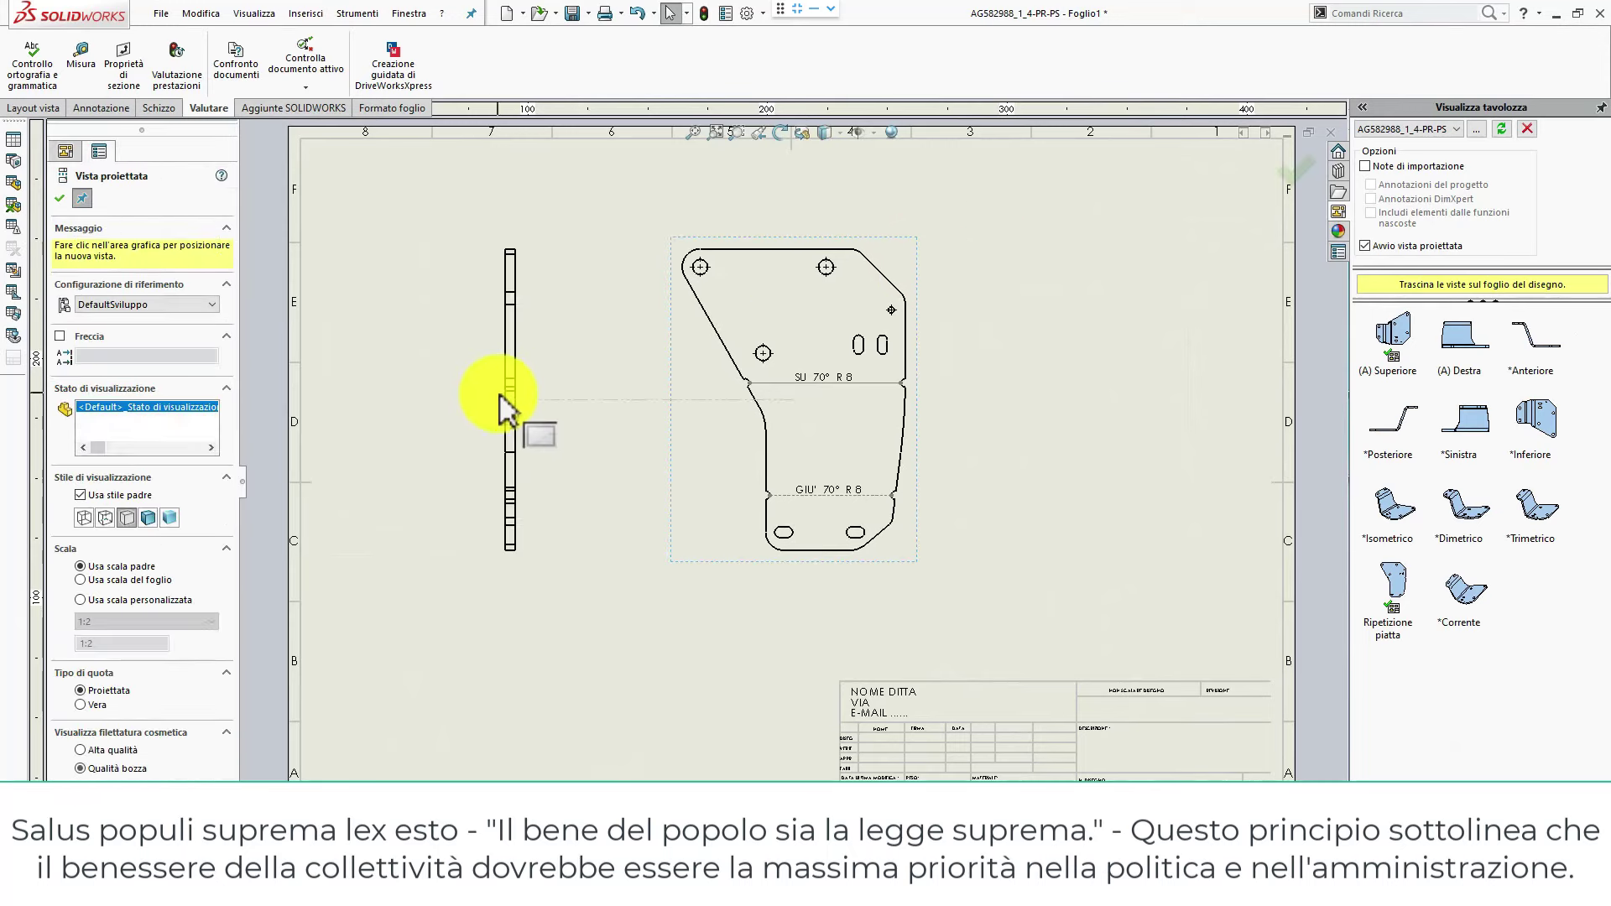
{"action": "left_click", "coordinate": [498, 394]}
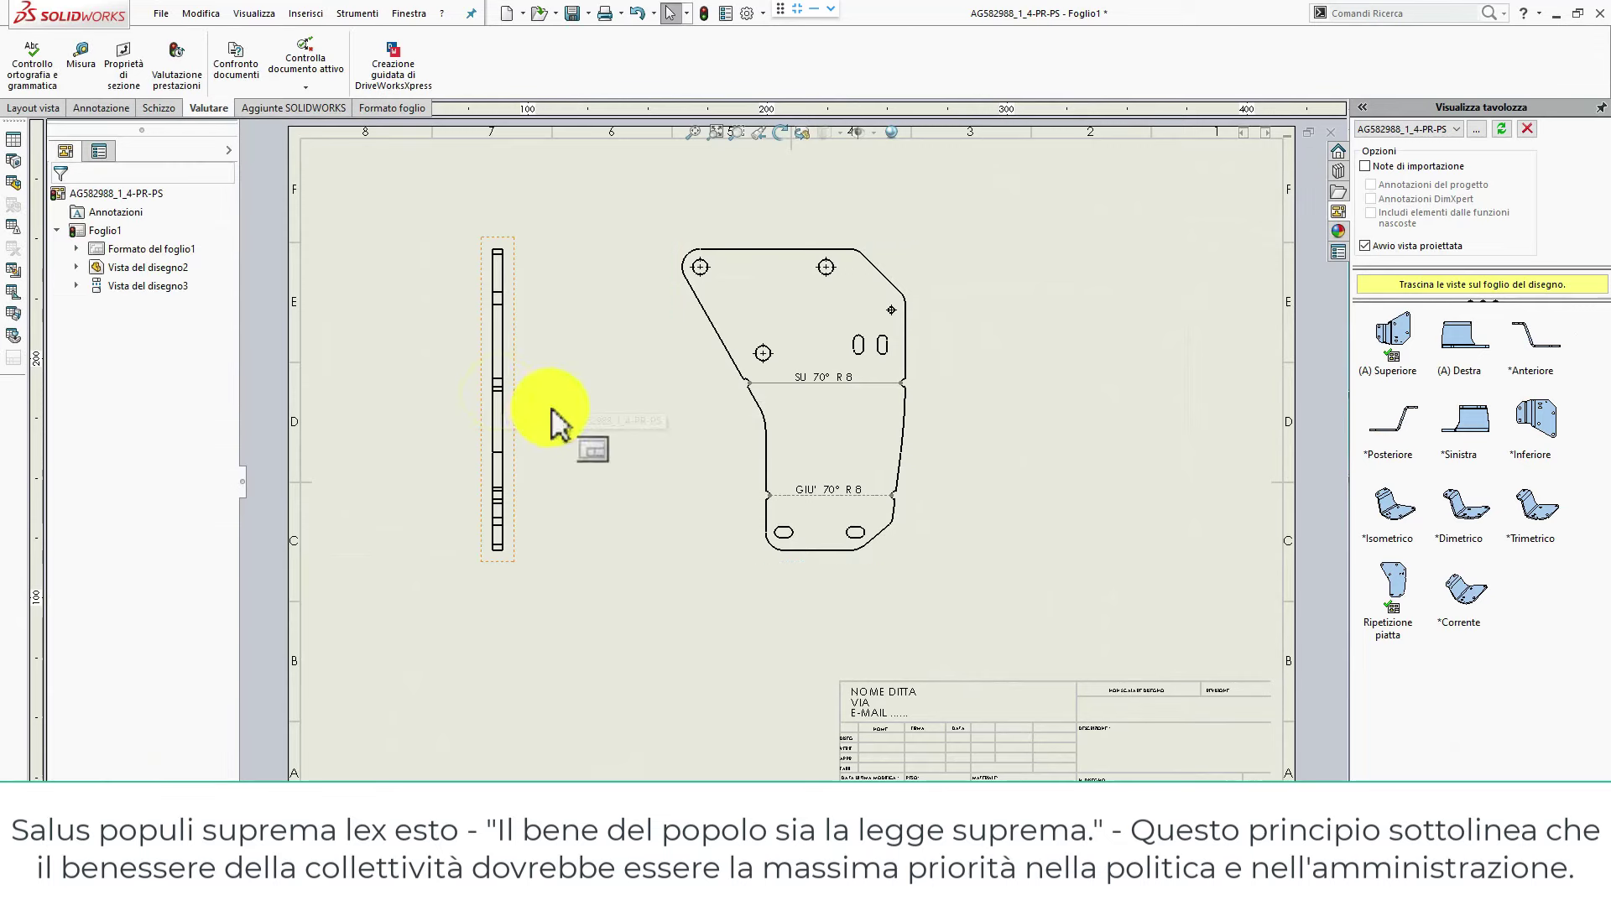
{"action": "left_click", "coordinate": [509, 400]}
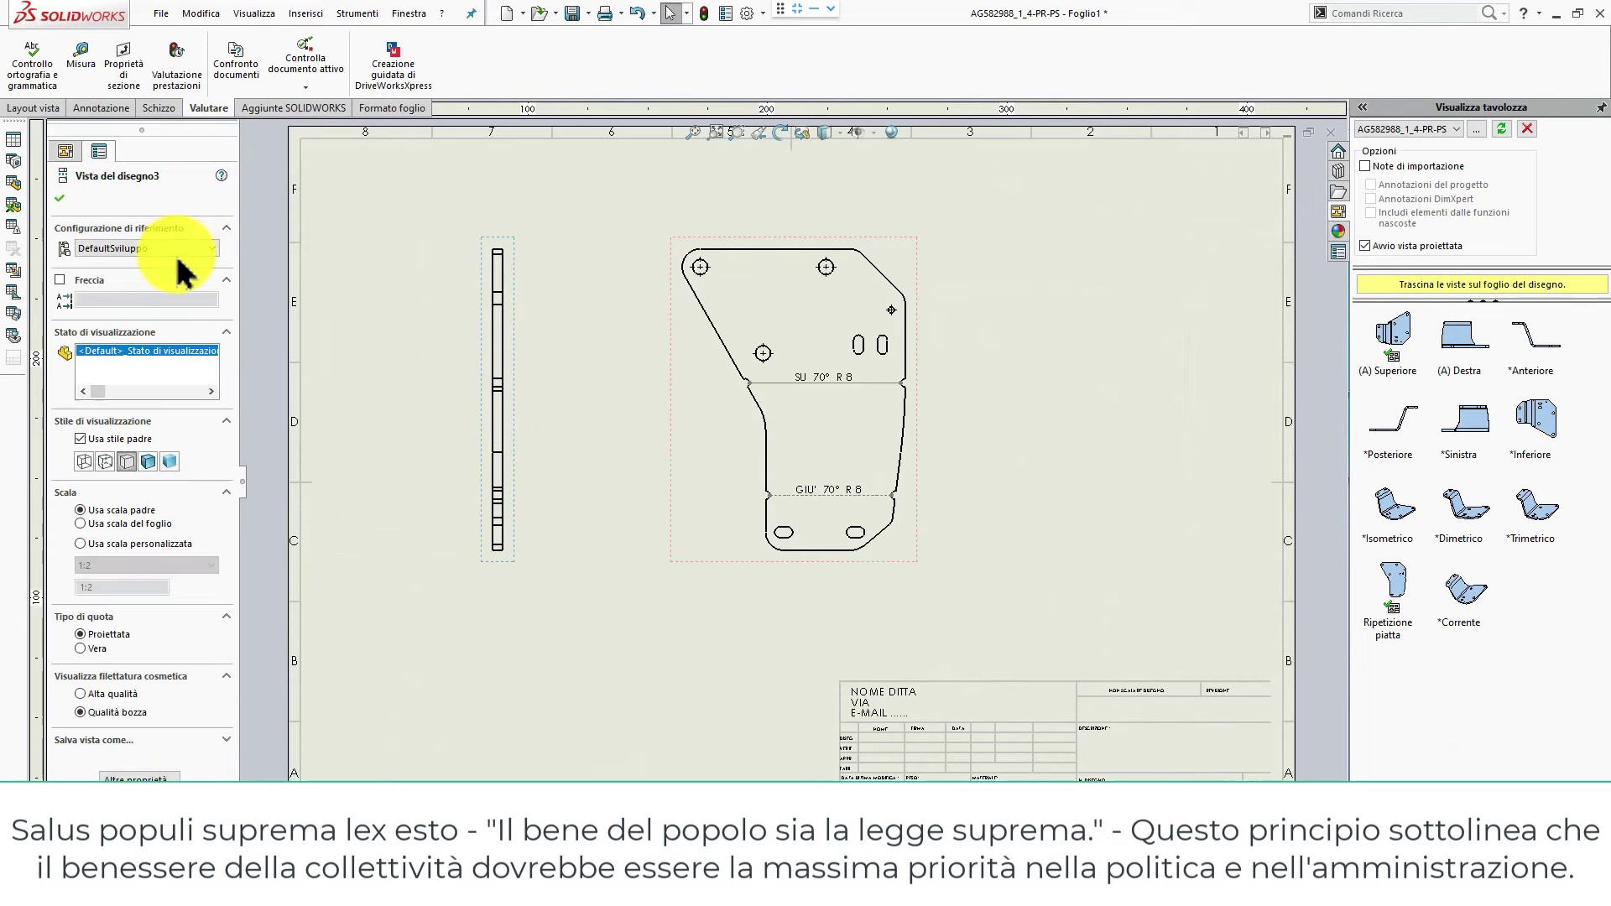
{"action": "left_click", "coordinate": [172, 267]}
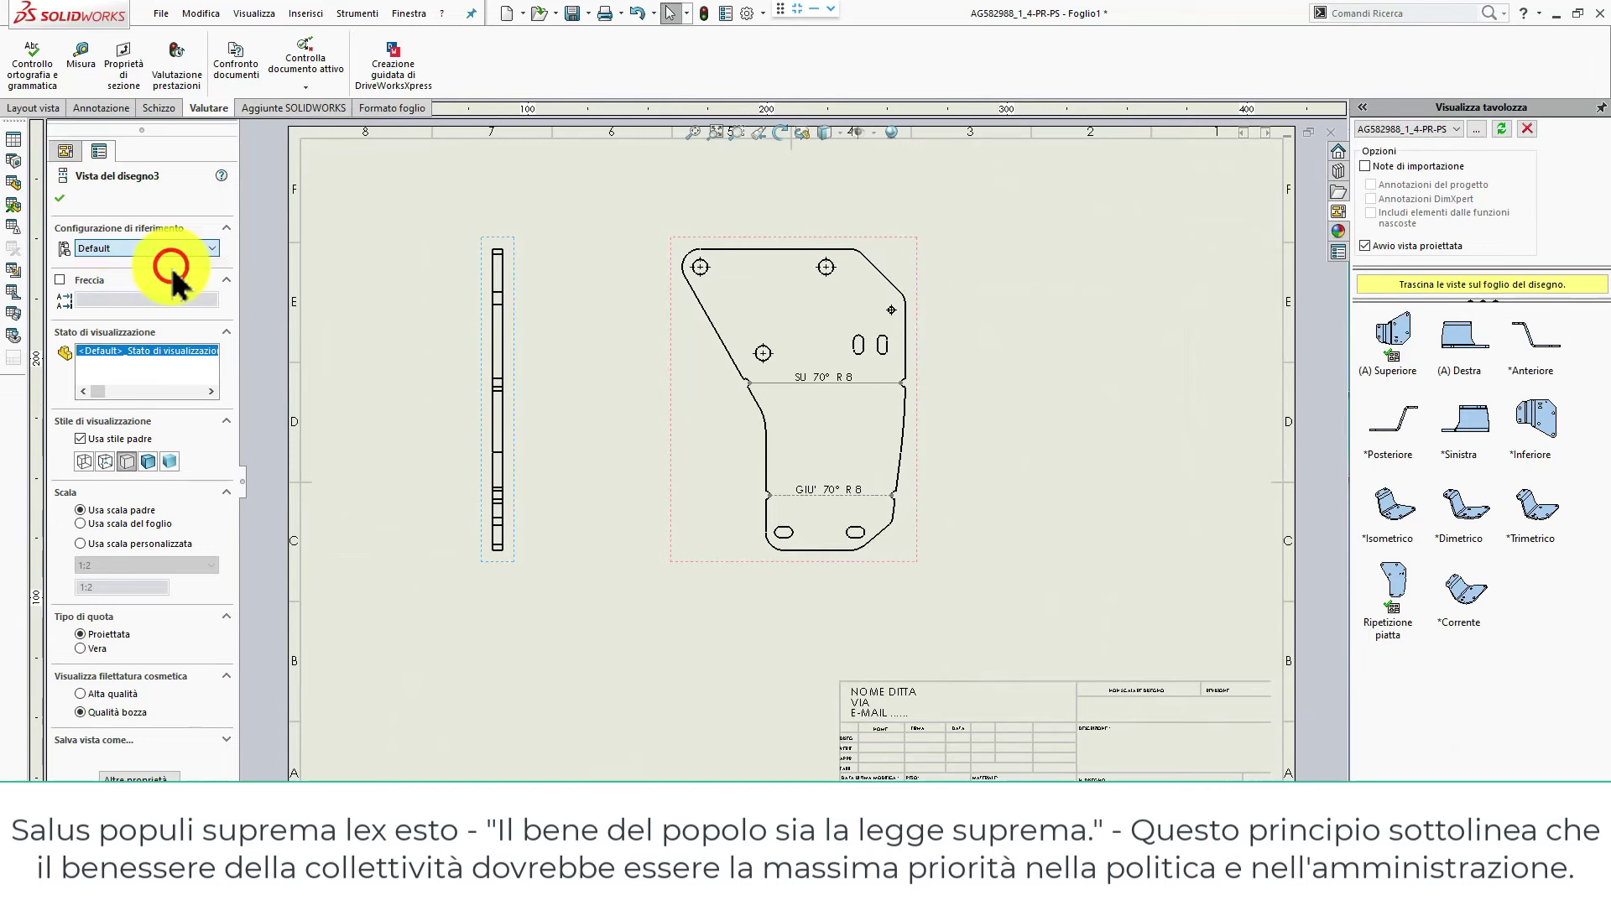
{"action": "left_click", "coordinate": [59, 198]}
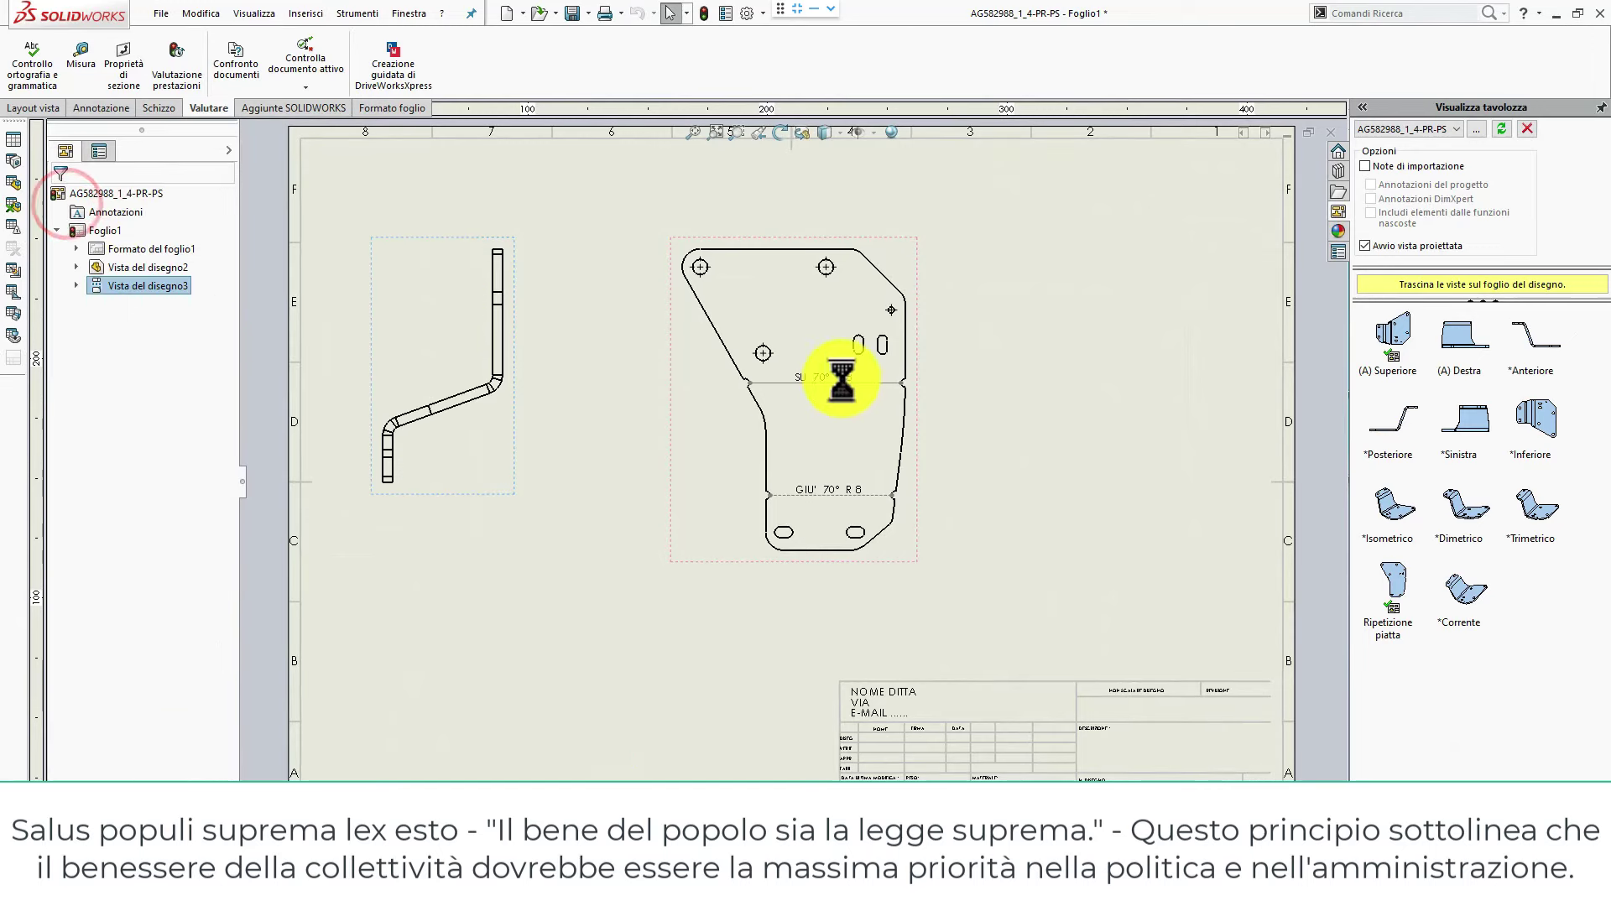
{"action": "left_click", "coordinate": [1062, 527]}
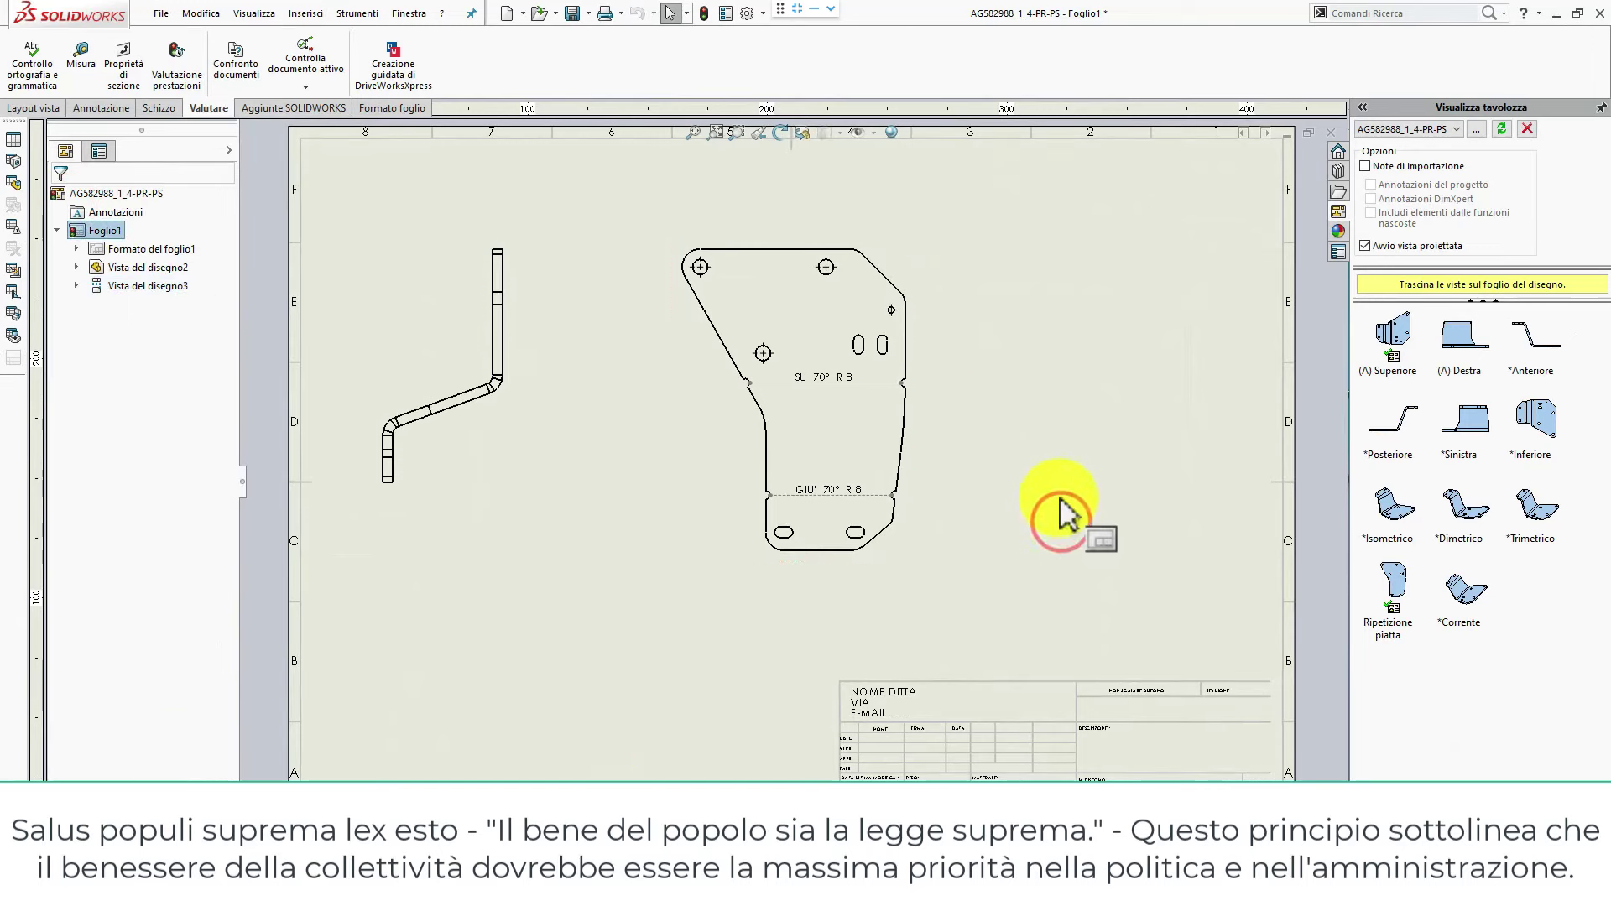
{"action": "key", "text": "ctrl+s"}
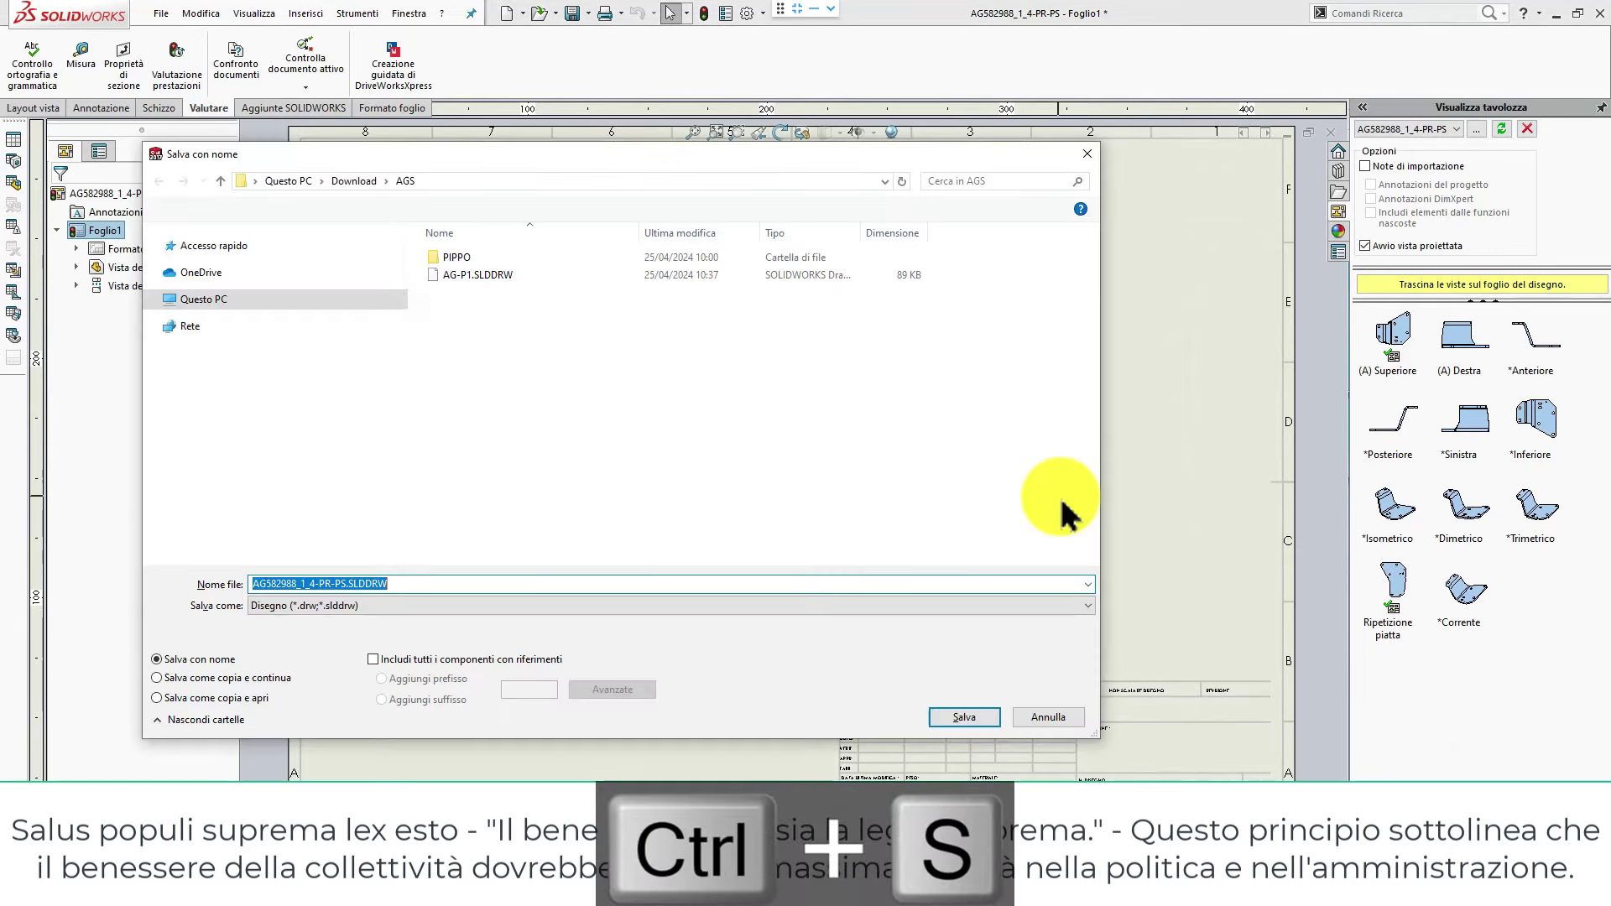
Save the drawing as AG582988_1_4-PR-PS.SLDDRW and start dimensioning from the flat pattern's top edge.
{"action": "left_click", "coordinate": [988, 719]}
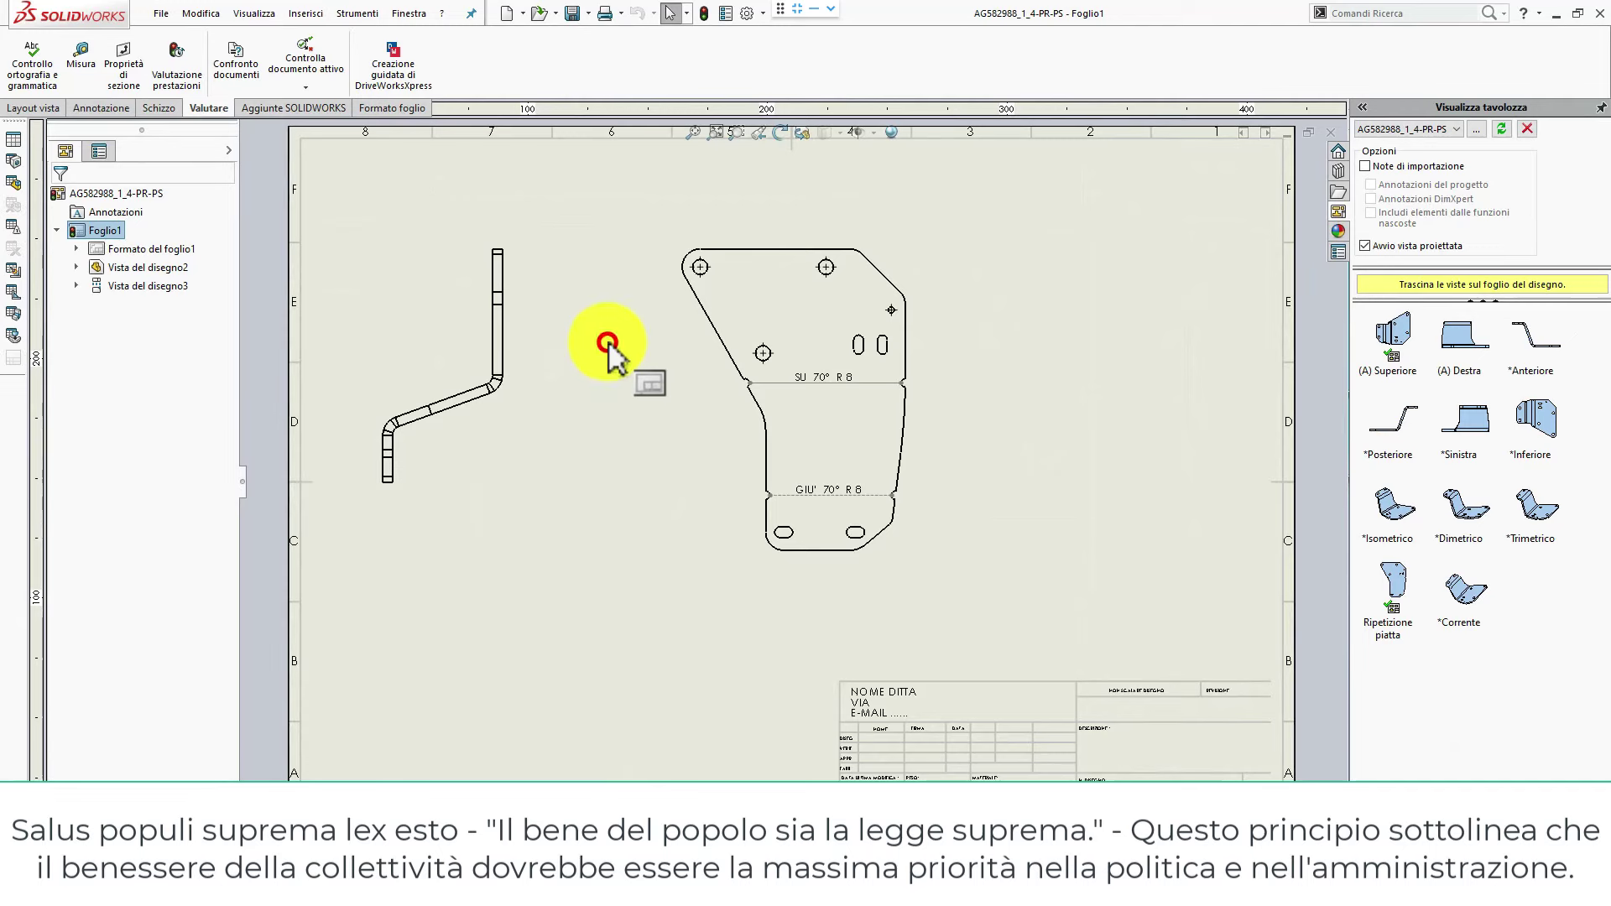
{"action": "right_click_drag", "start_coordinate": [612, 349], "coordinate": [671, 340]}
{"action": "left_click", "coordinate": [783, 251]}
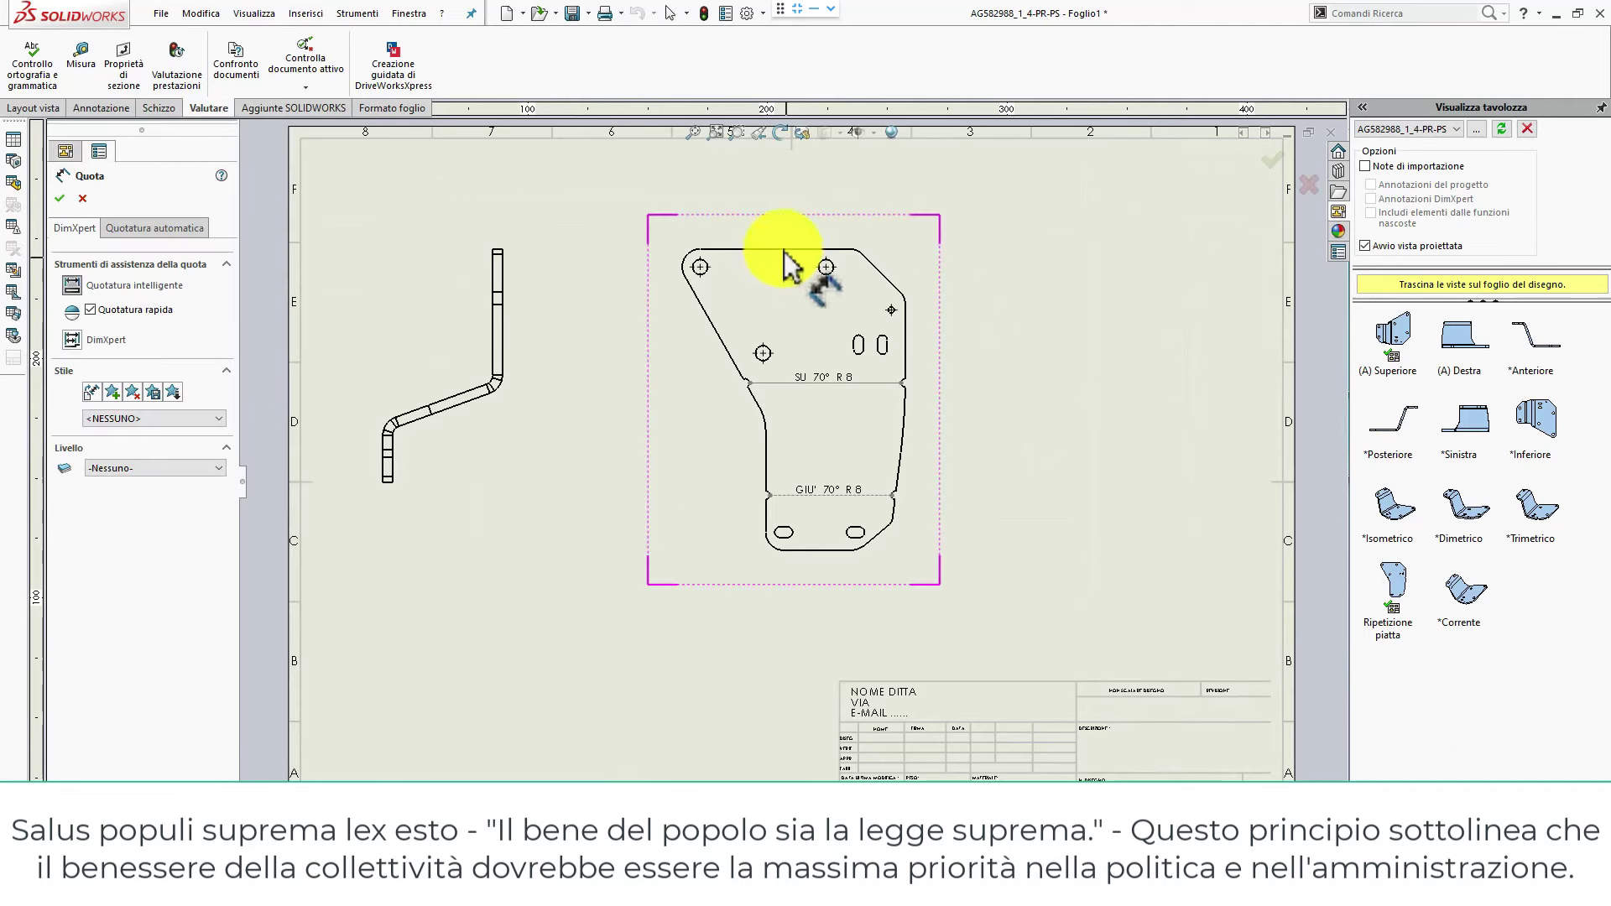
Dimension the flat pattern's bend lines: 111.83 from top, 45.87 to bottom, 93.78 between.
{"action": "left_click", "coordinate": [777, 383]}
{"action": "left_click", "coordinate": [1004, 339]}
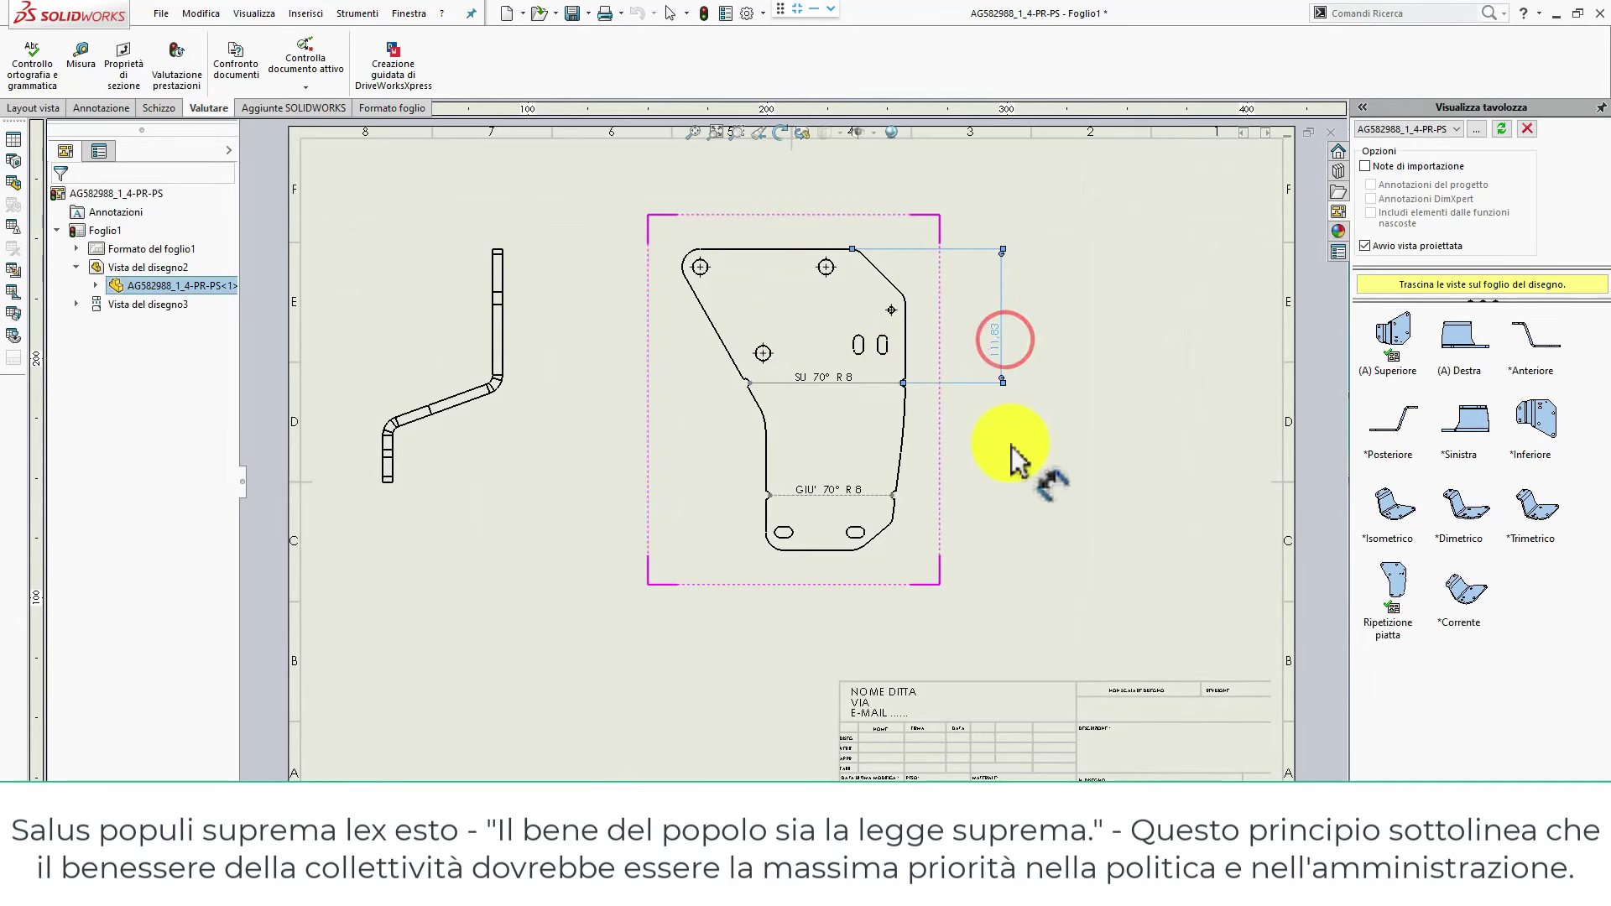
{"action": "scroll", "coordinate": [839, 399], "scroll_direction": "up", "scroll_amount": 2}
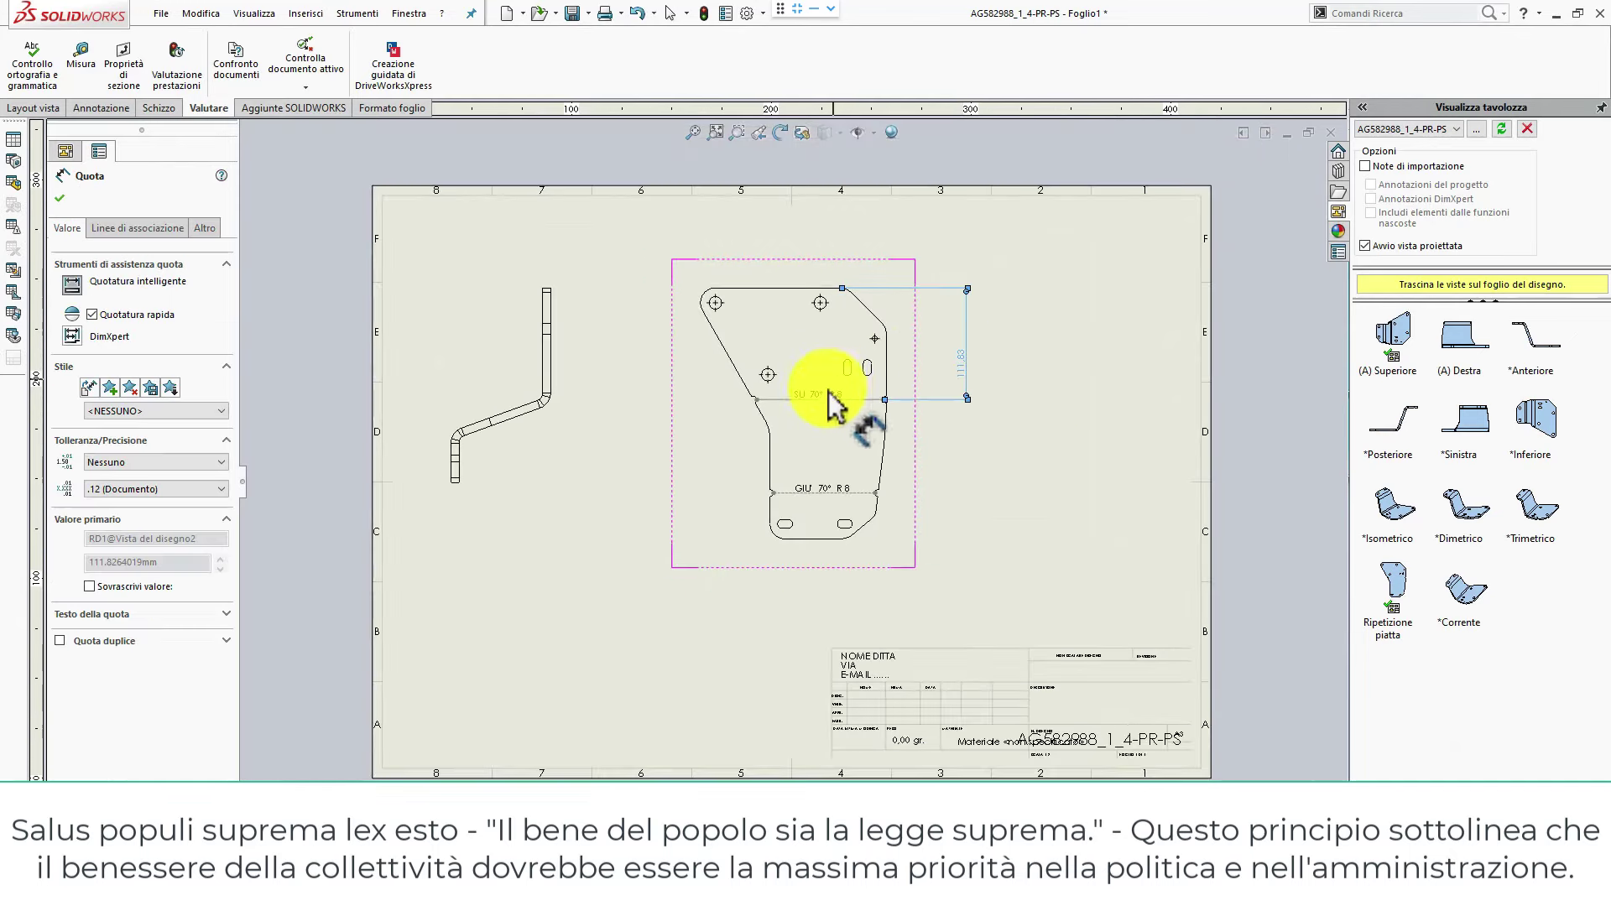
{"action": "scroll", "coordinate": [826, 408], "scroll_direction": "down", "scroll_amount": 2}
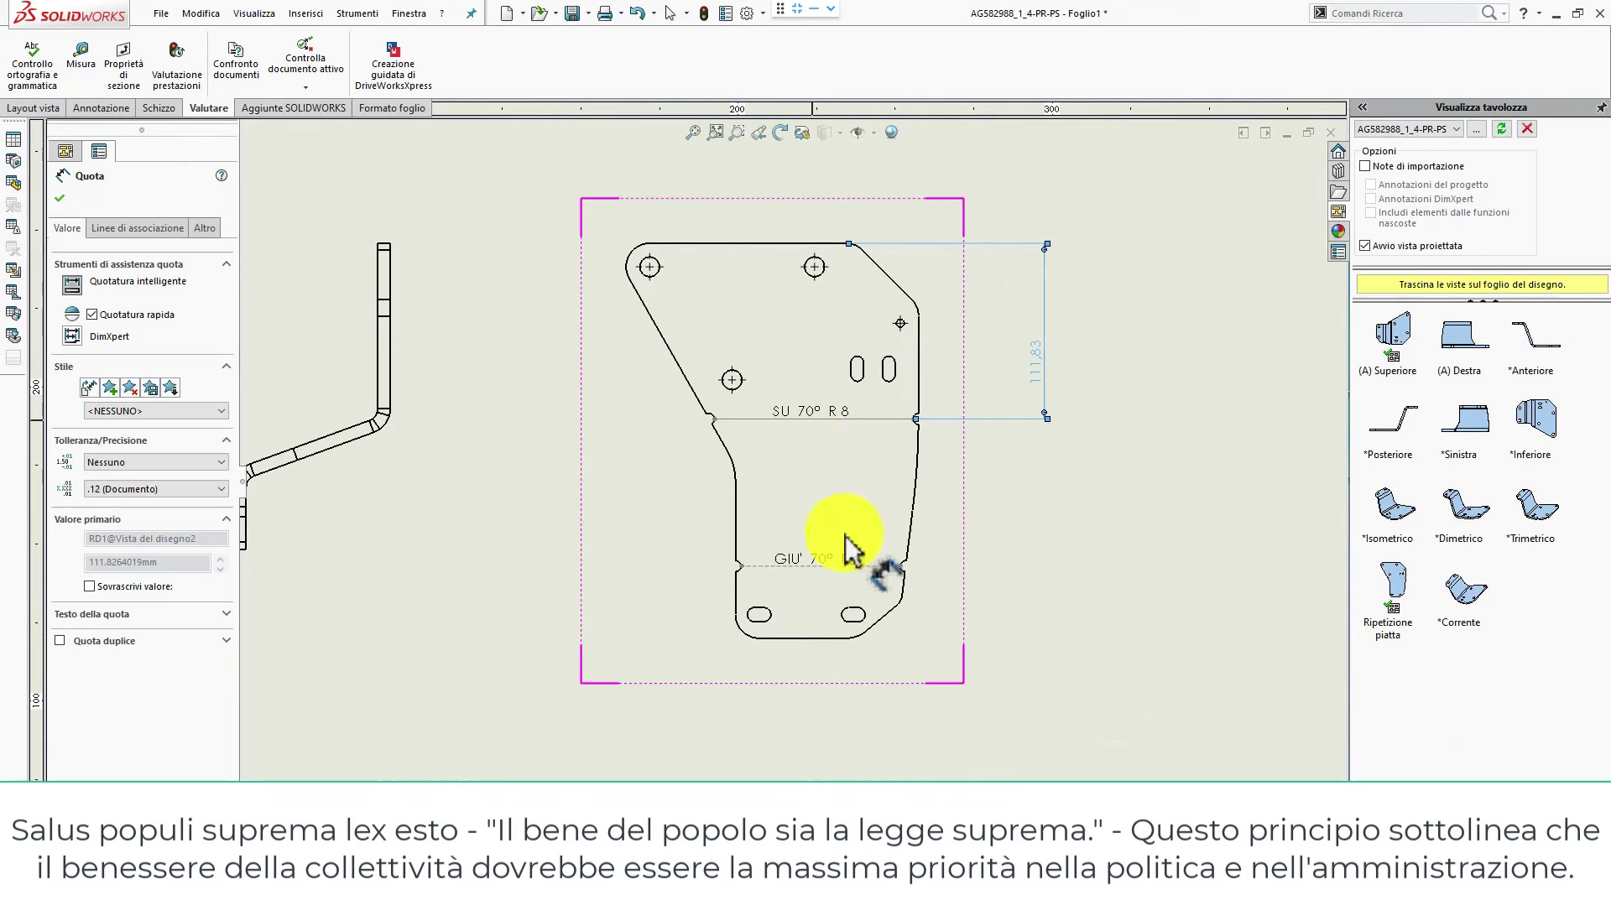
{"action": "left_click_drag", "start_coordinate": [831, 570], "coordinate": [805, 646]}
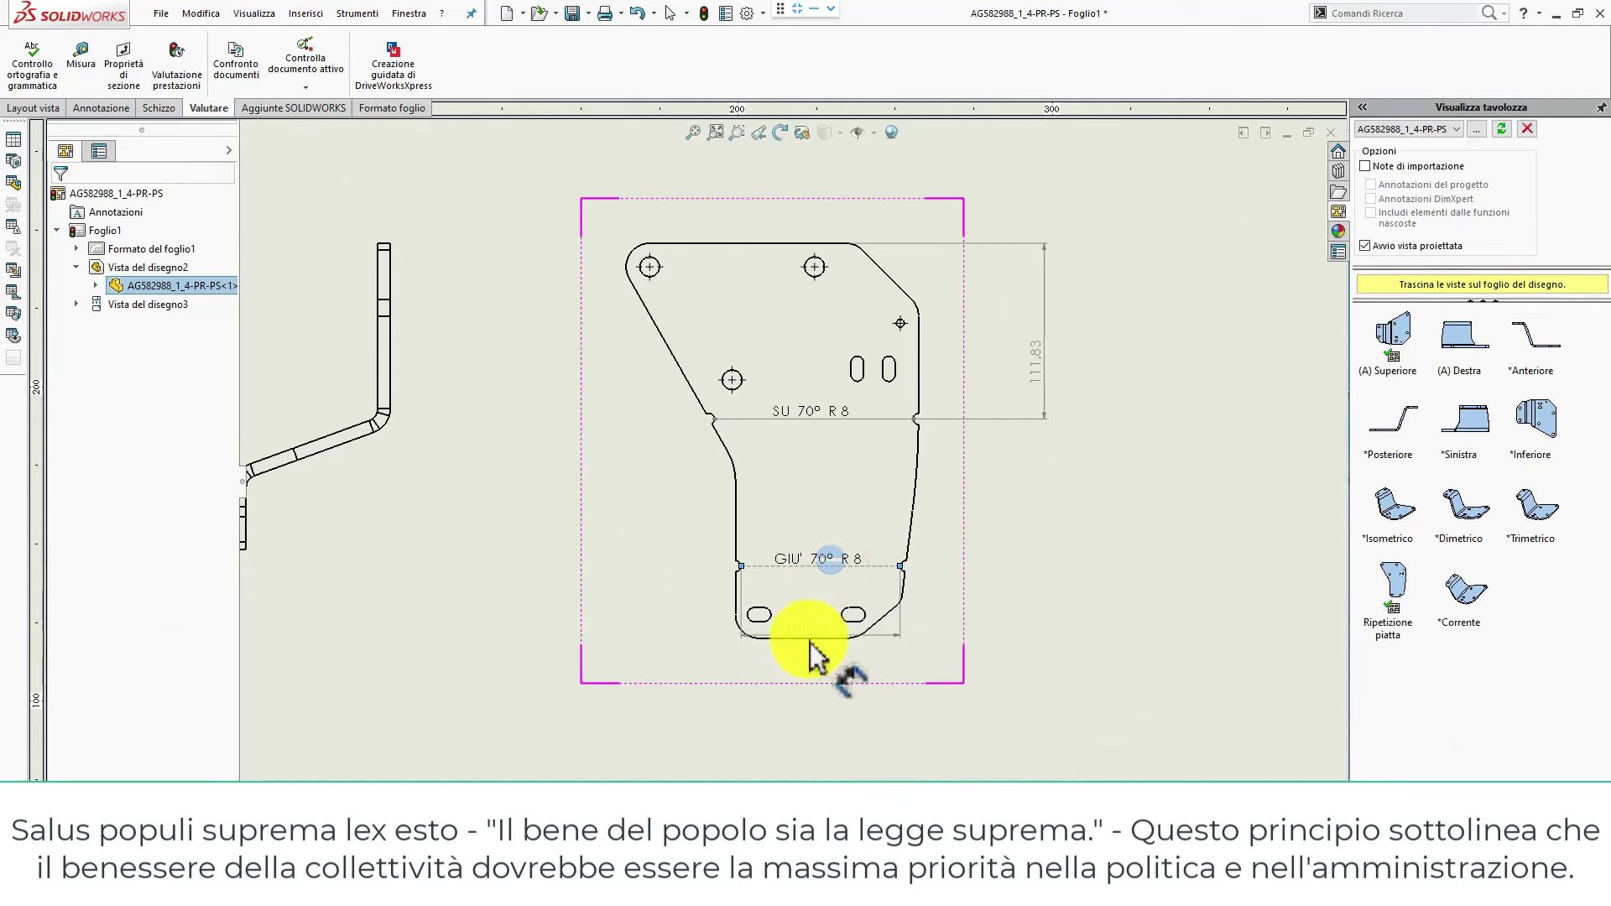
{"action": "left_click", "coordinate": [808, 640]}
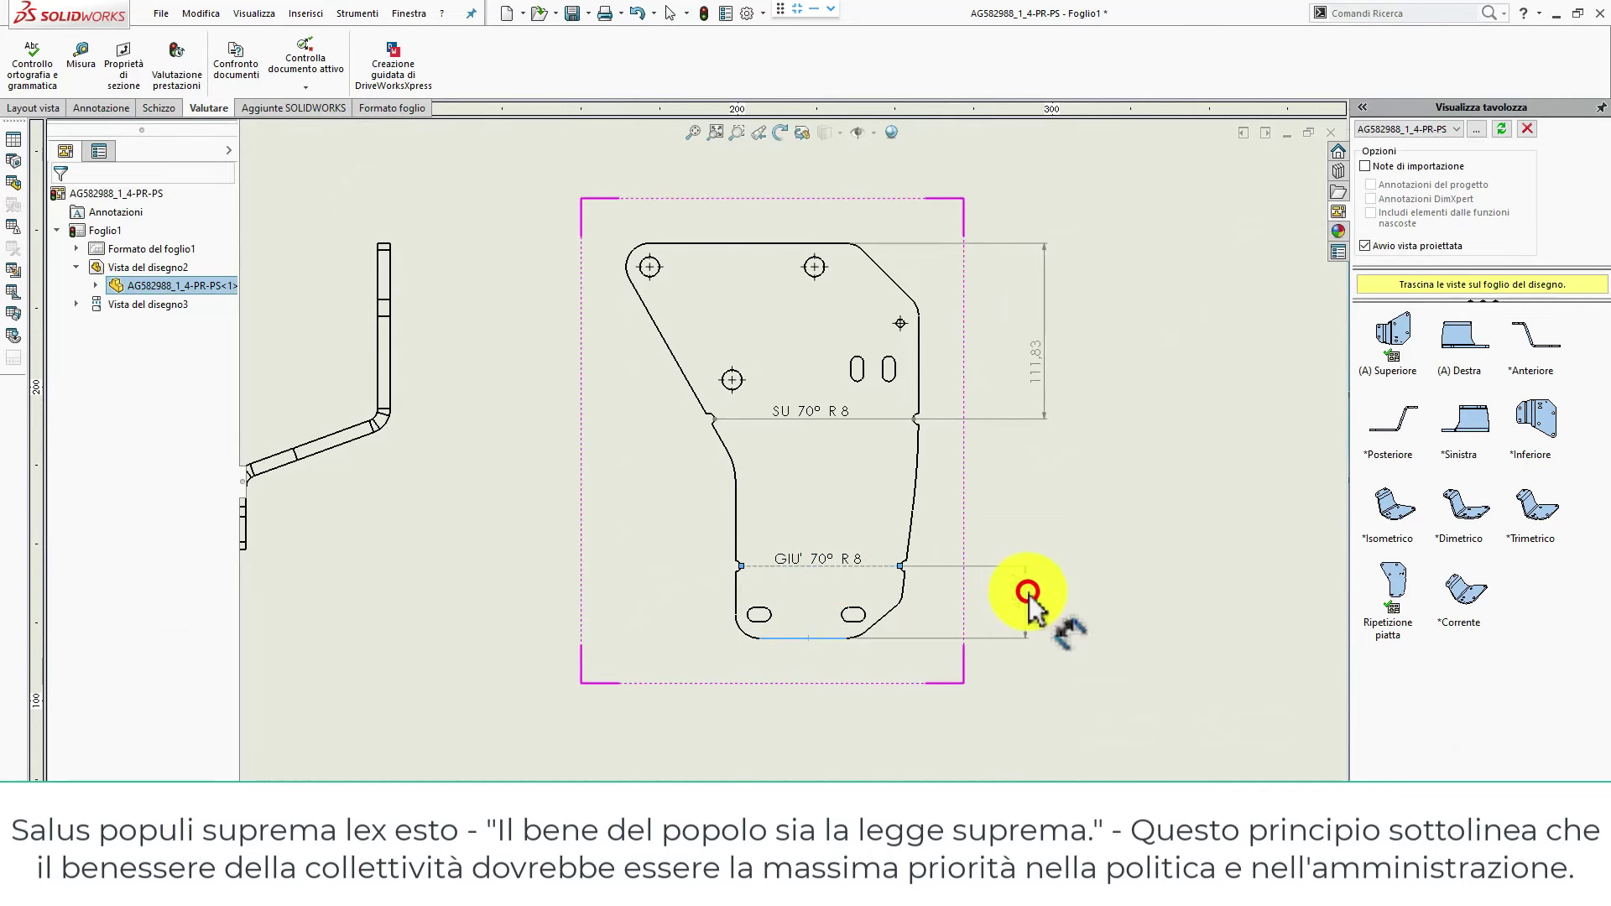
{"action": "left_click", "coordinate": [1028, 591]}
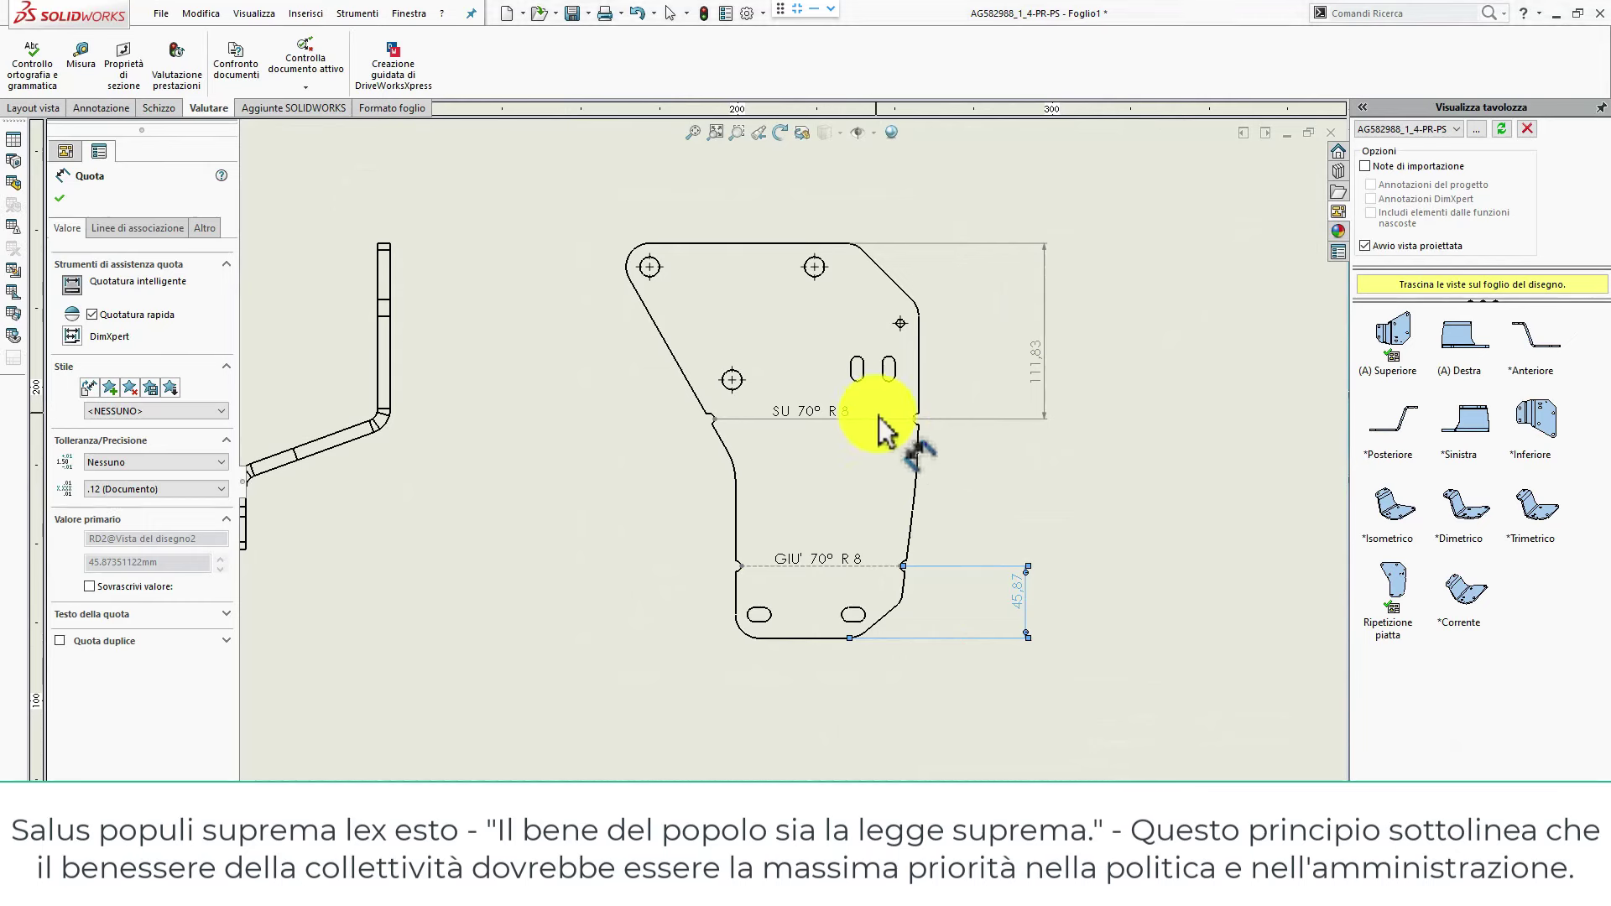
{"action": "left_click", "coordinate": [883, 417]}
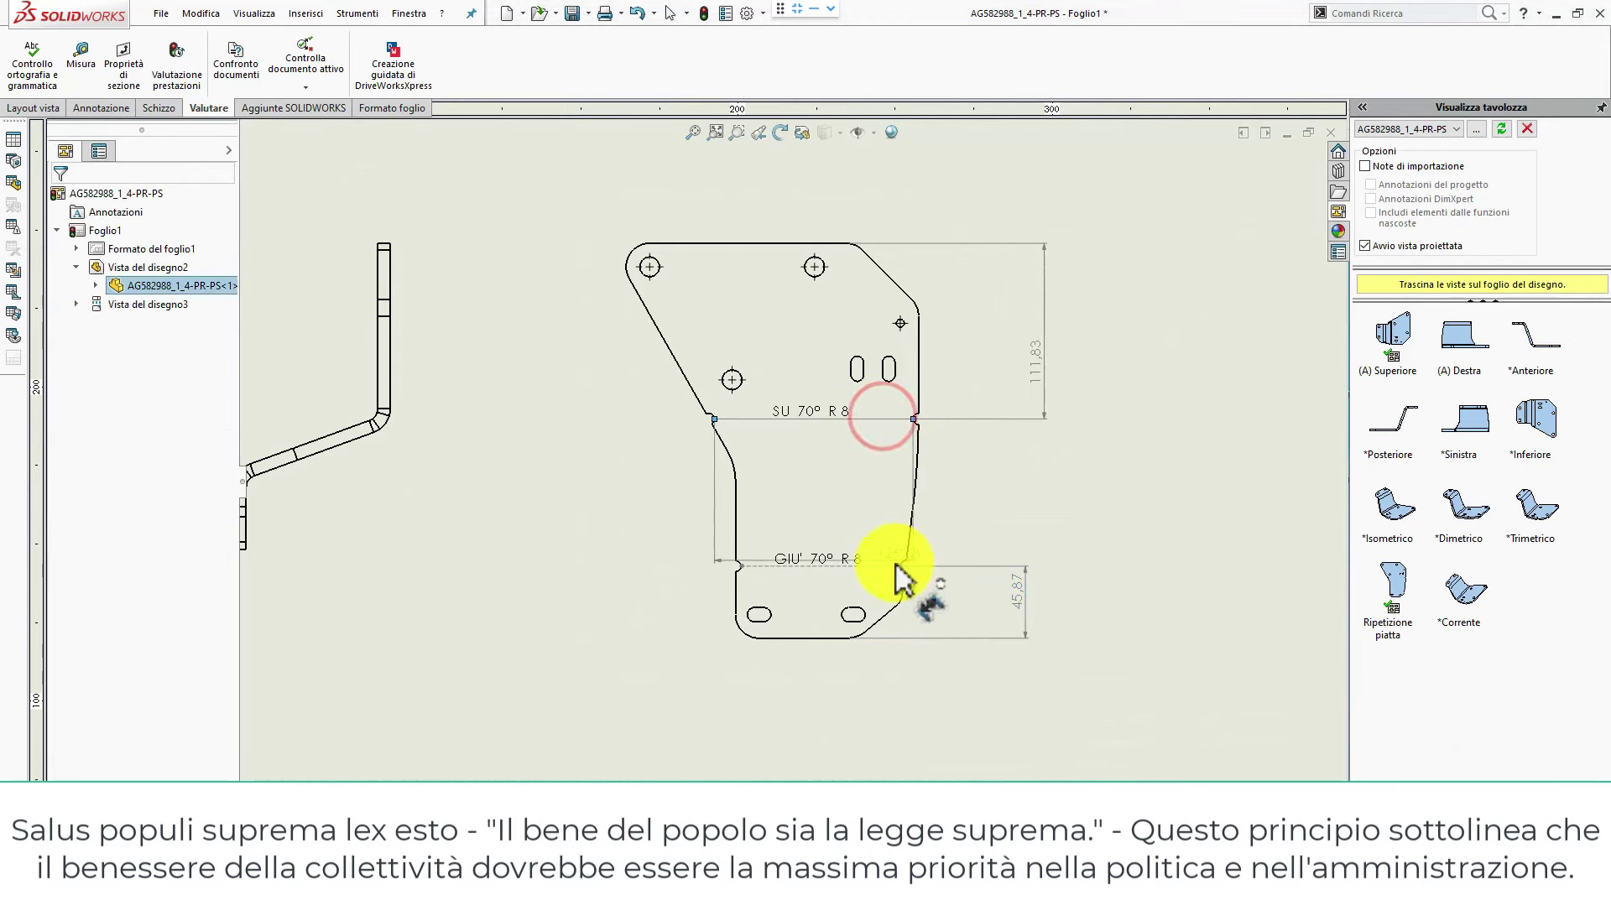
{"action": "left_click", "coordinate": [887, 567]}
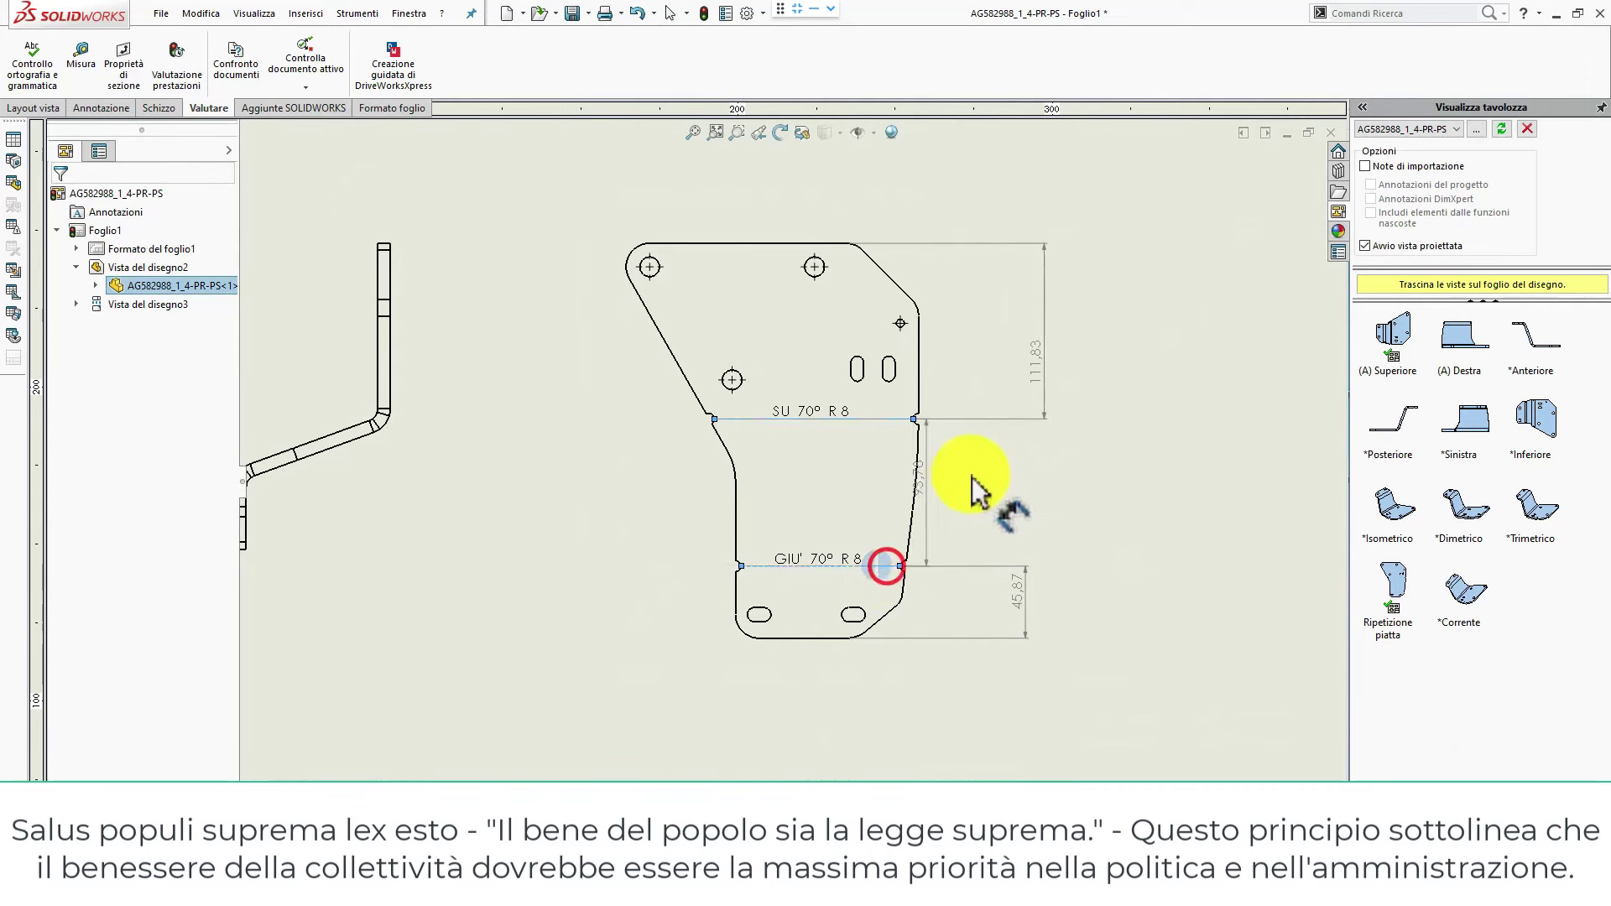
{"action": "left_click", "coordinate": [1037, 477]}
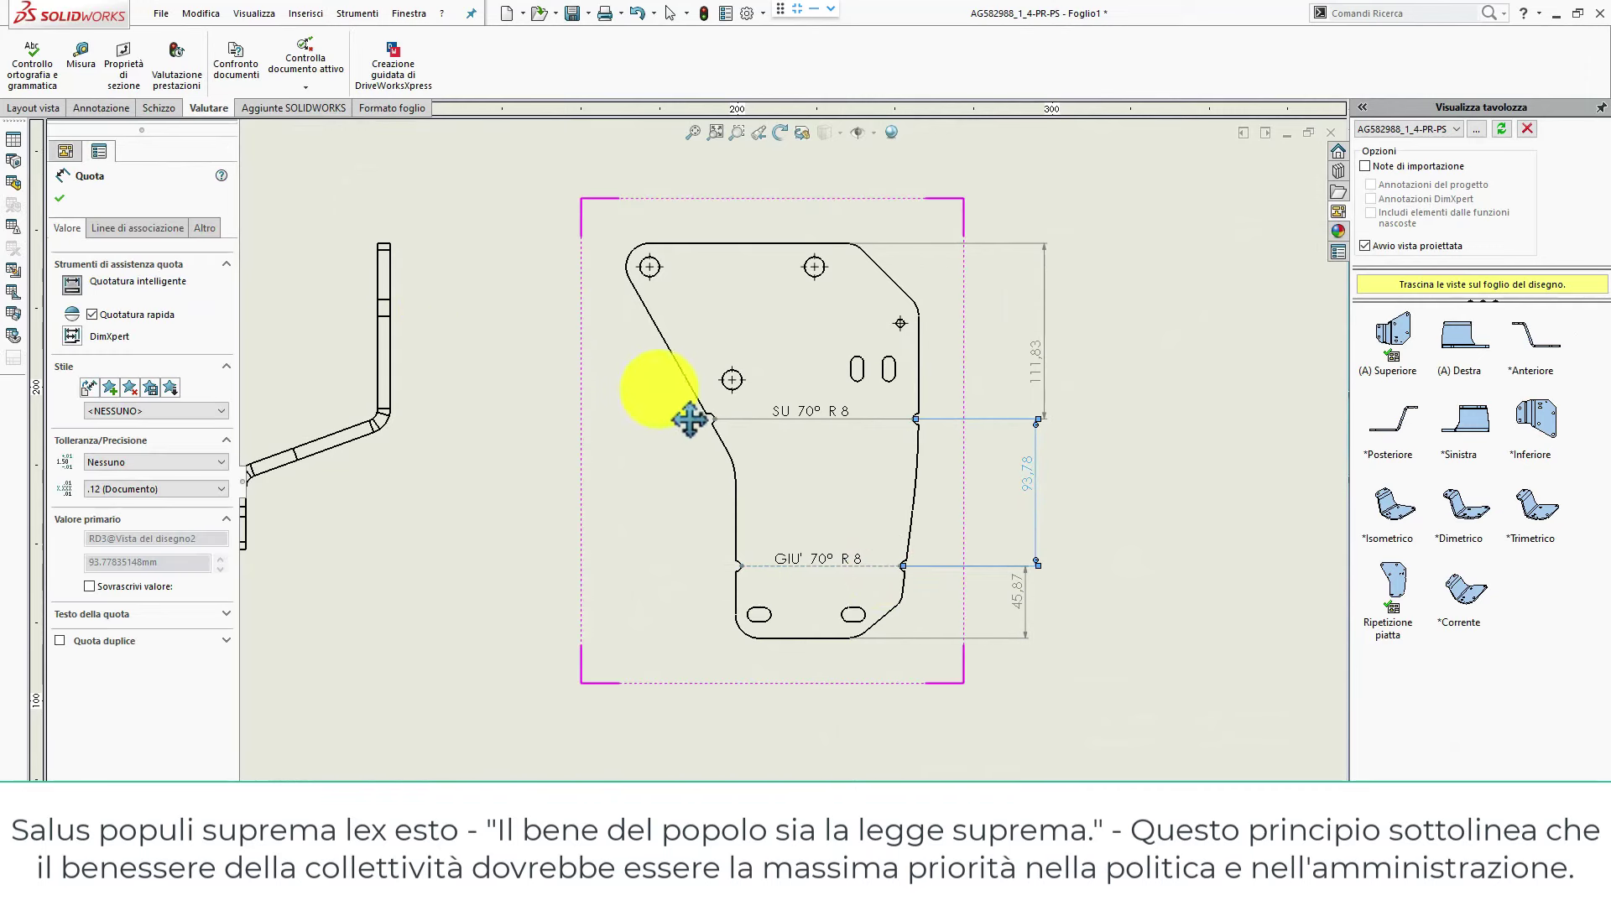
{"action": "left_click", "coordinate": [59, 198]}
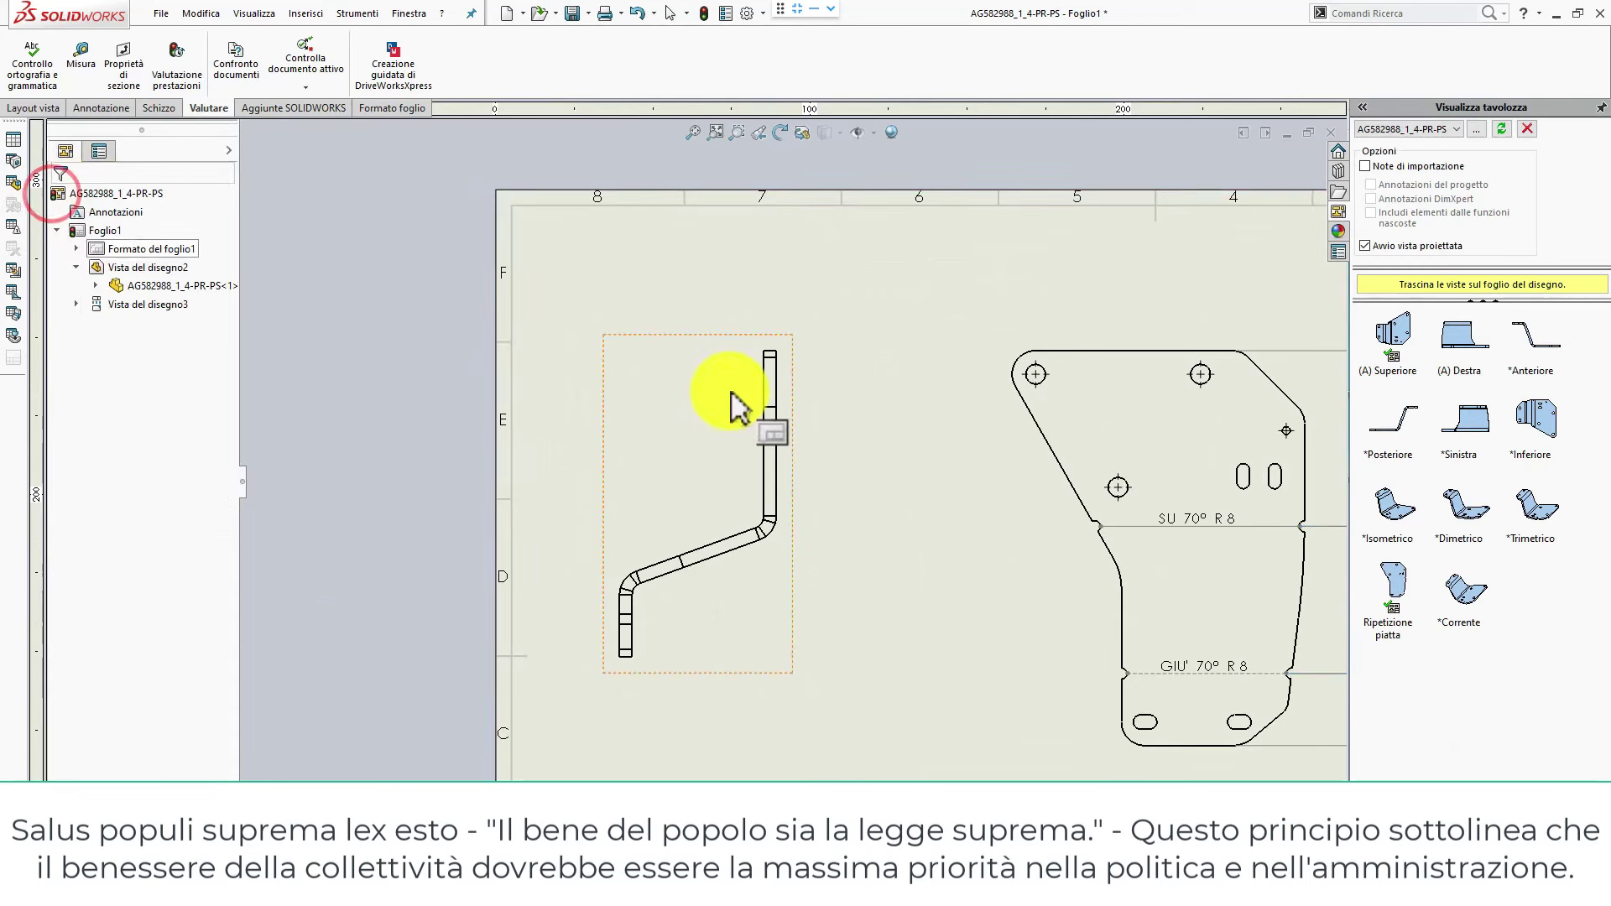
Add 110° angle dimensions at the upper and lower bends of the side view.
{"action": "right_click_drag", "start_coordinate": [753, 401], "coordinate": [713, 542]}
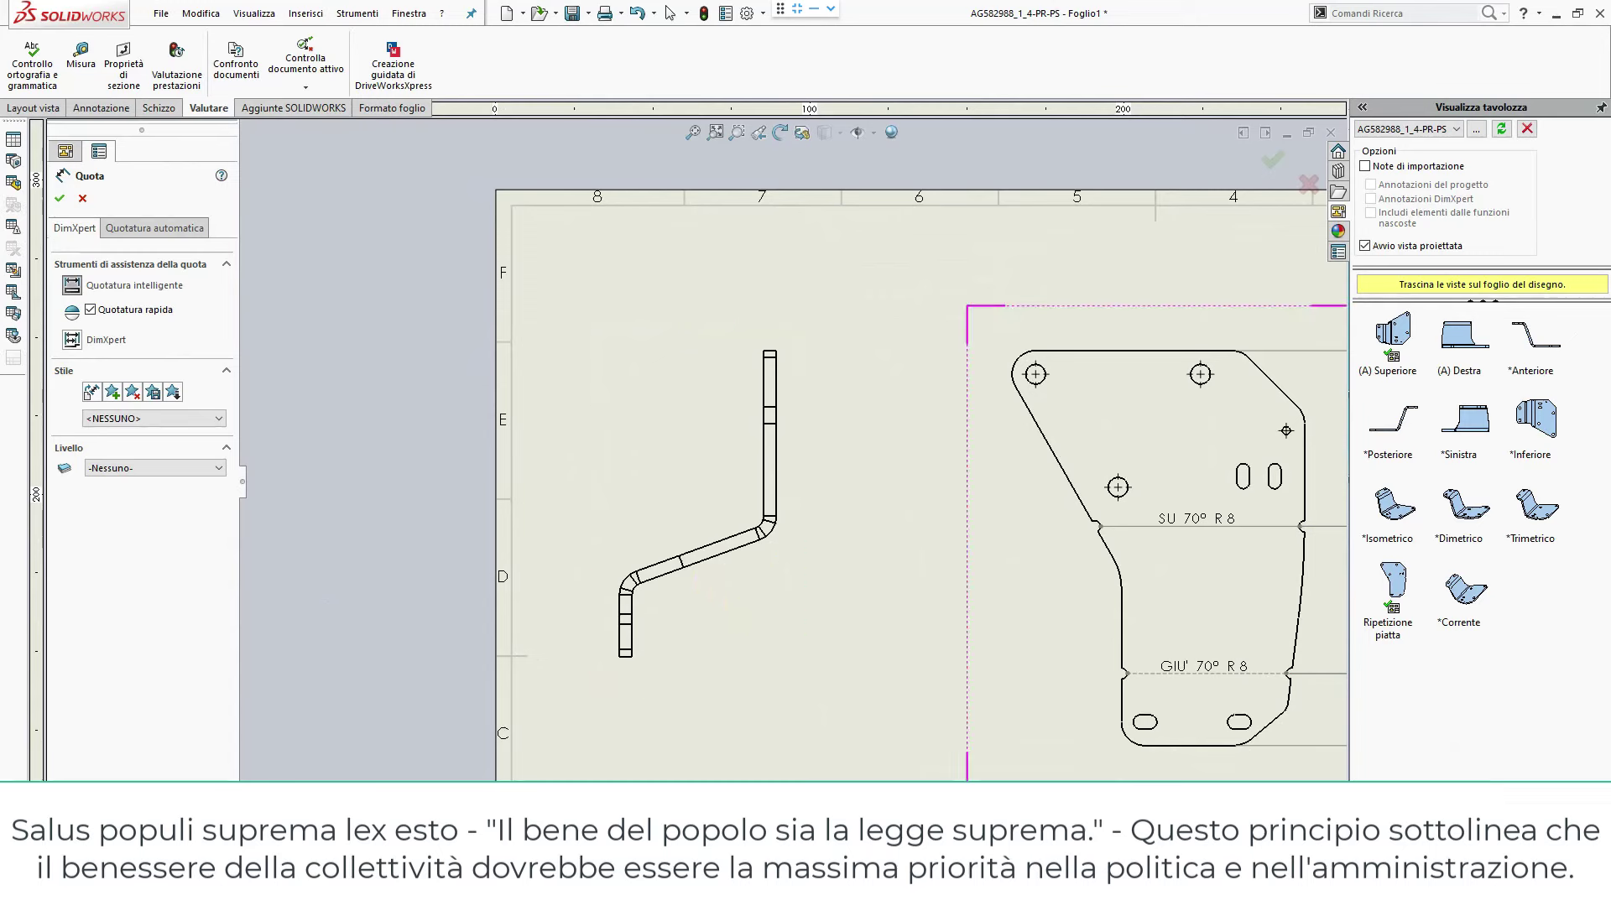
{"action": "left_click", "coordinate": [713, 544]}
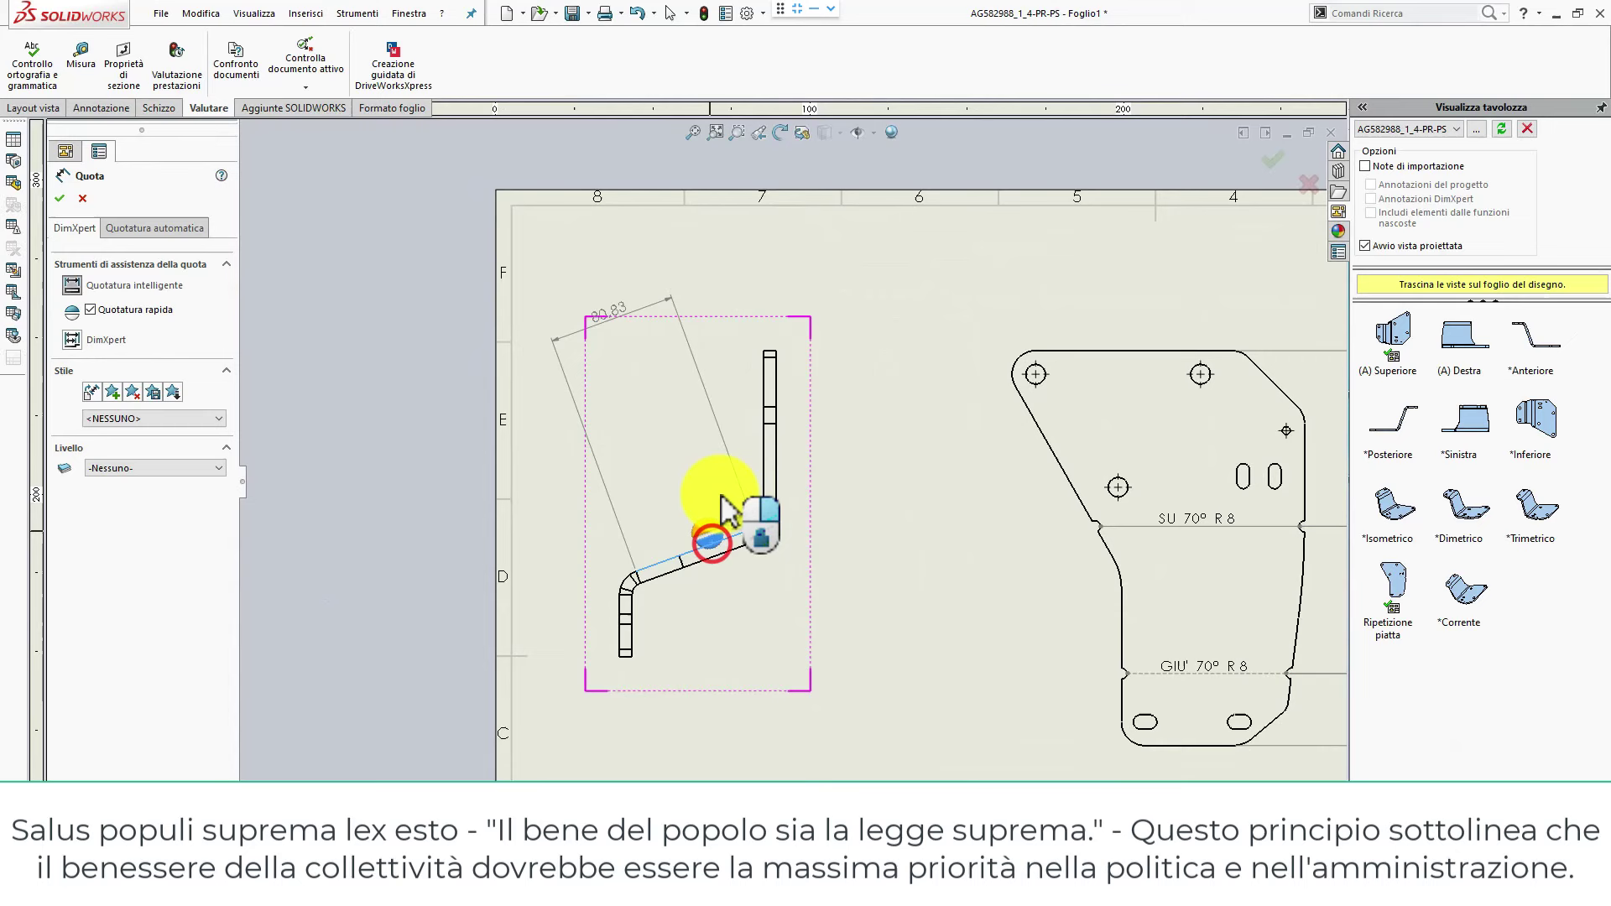
{"action": "left_click", "coordinate": [764, 472]}
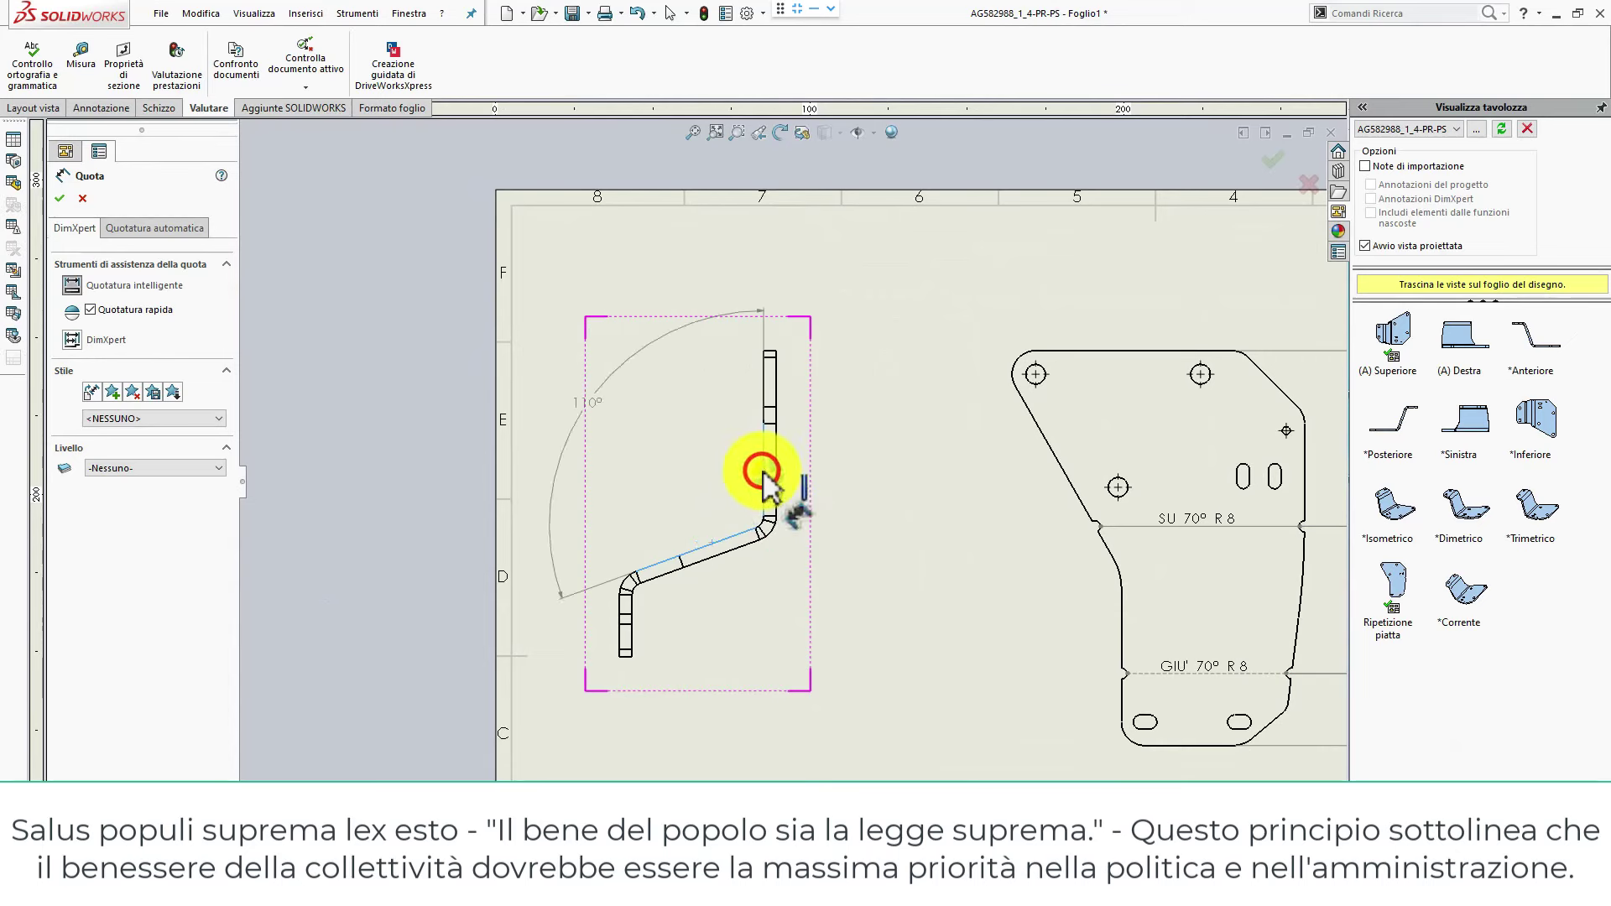
{"action": "left_click", "coordinate": [686, 485]}
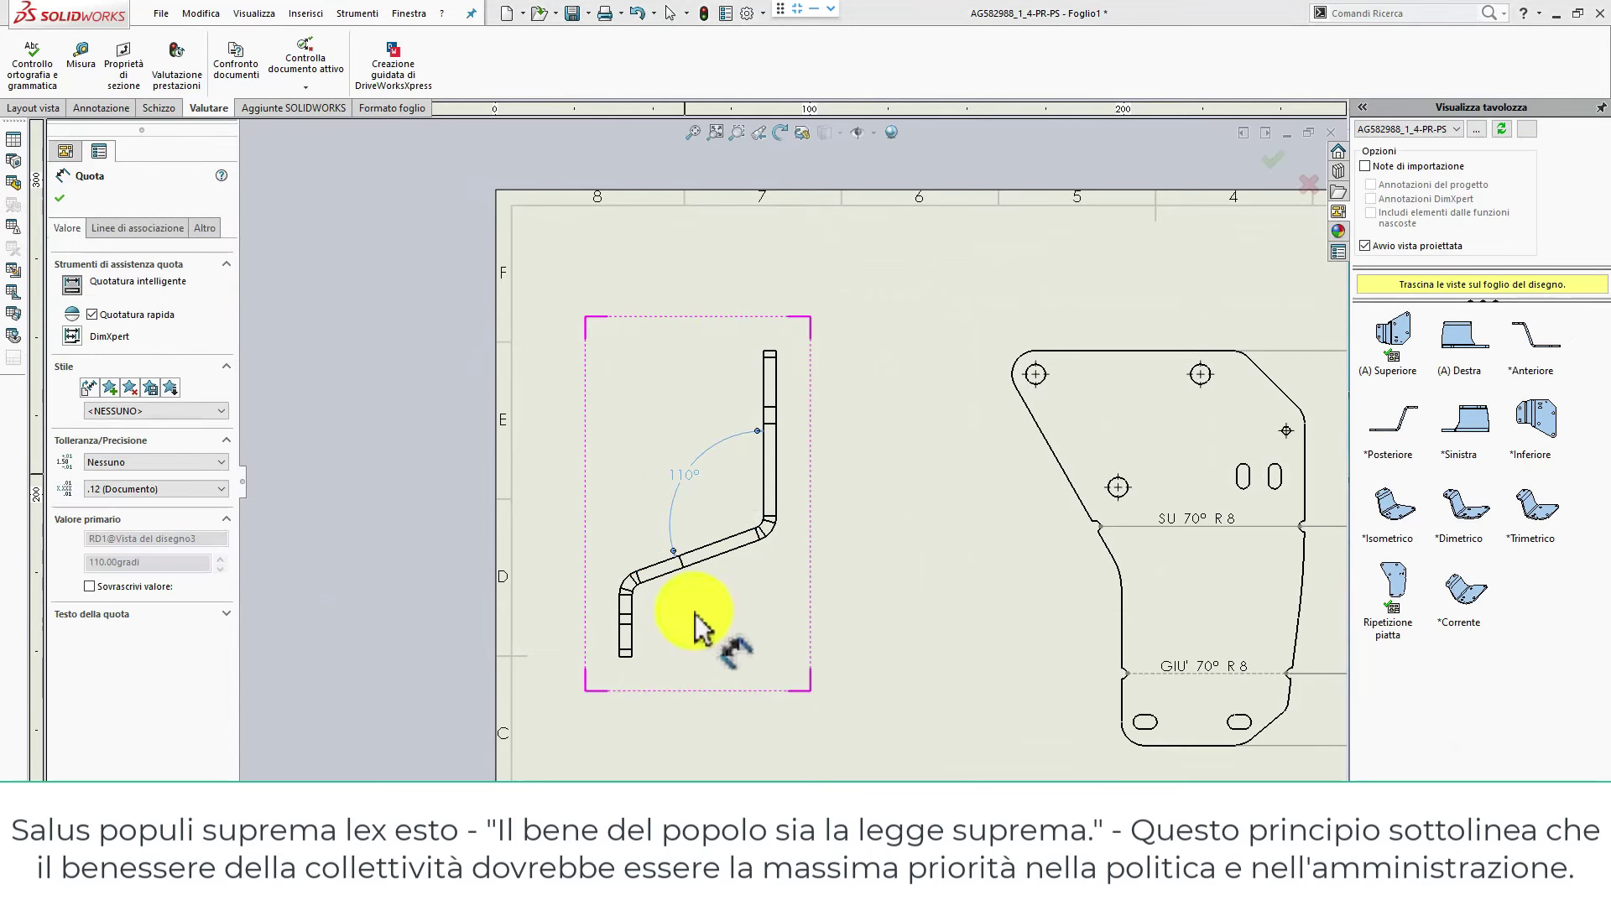
{"action": "left_click", "coordinate": [663, 570]}
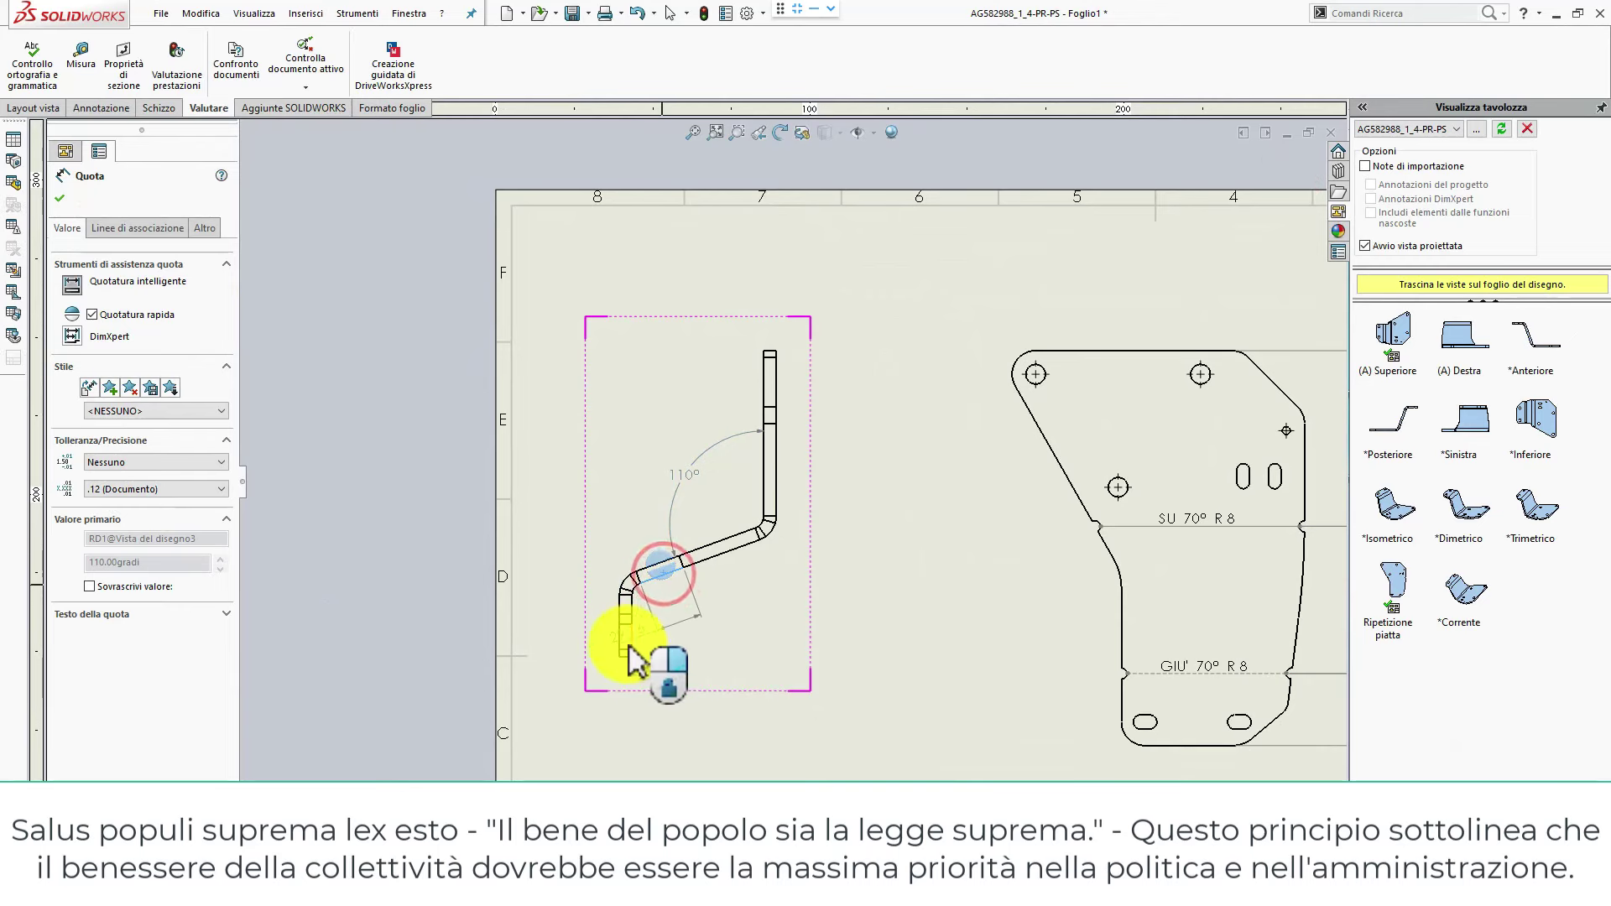
{"action": "left_click", "coordinate": [701, 629]}
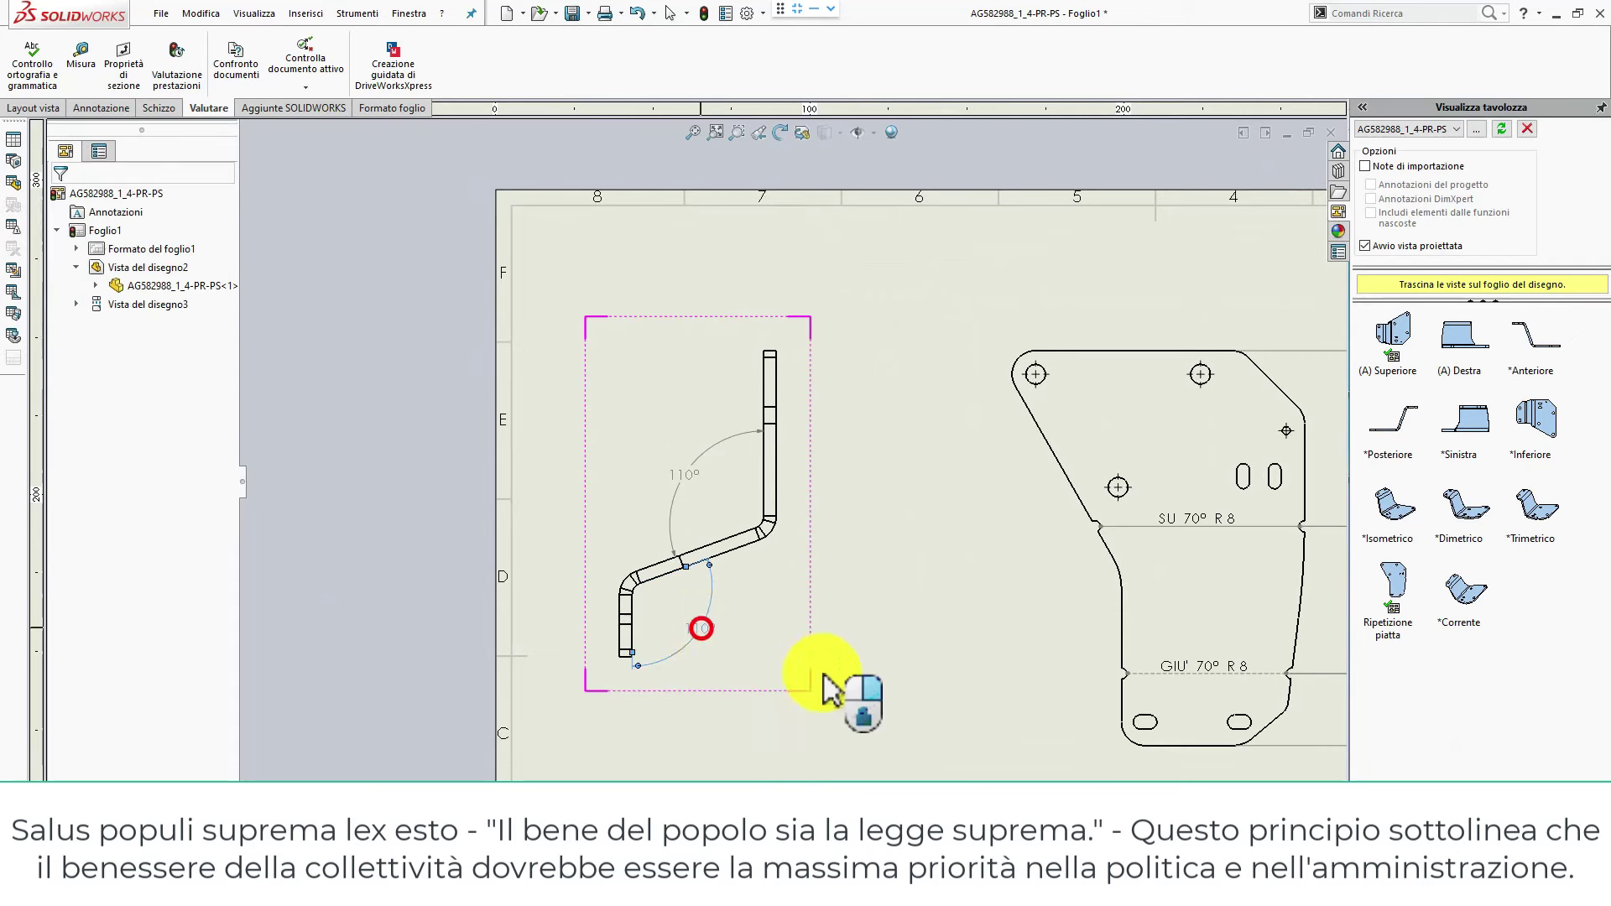
{"action": "left_click", "coordinate": [773, 366]}
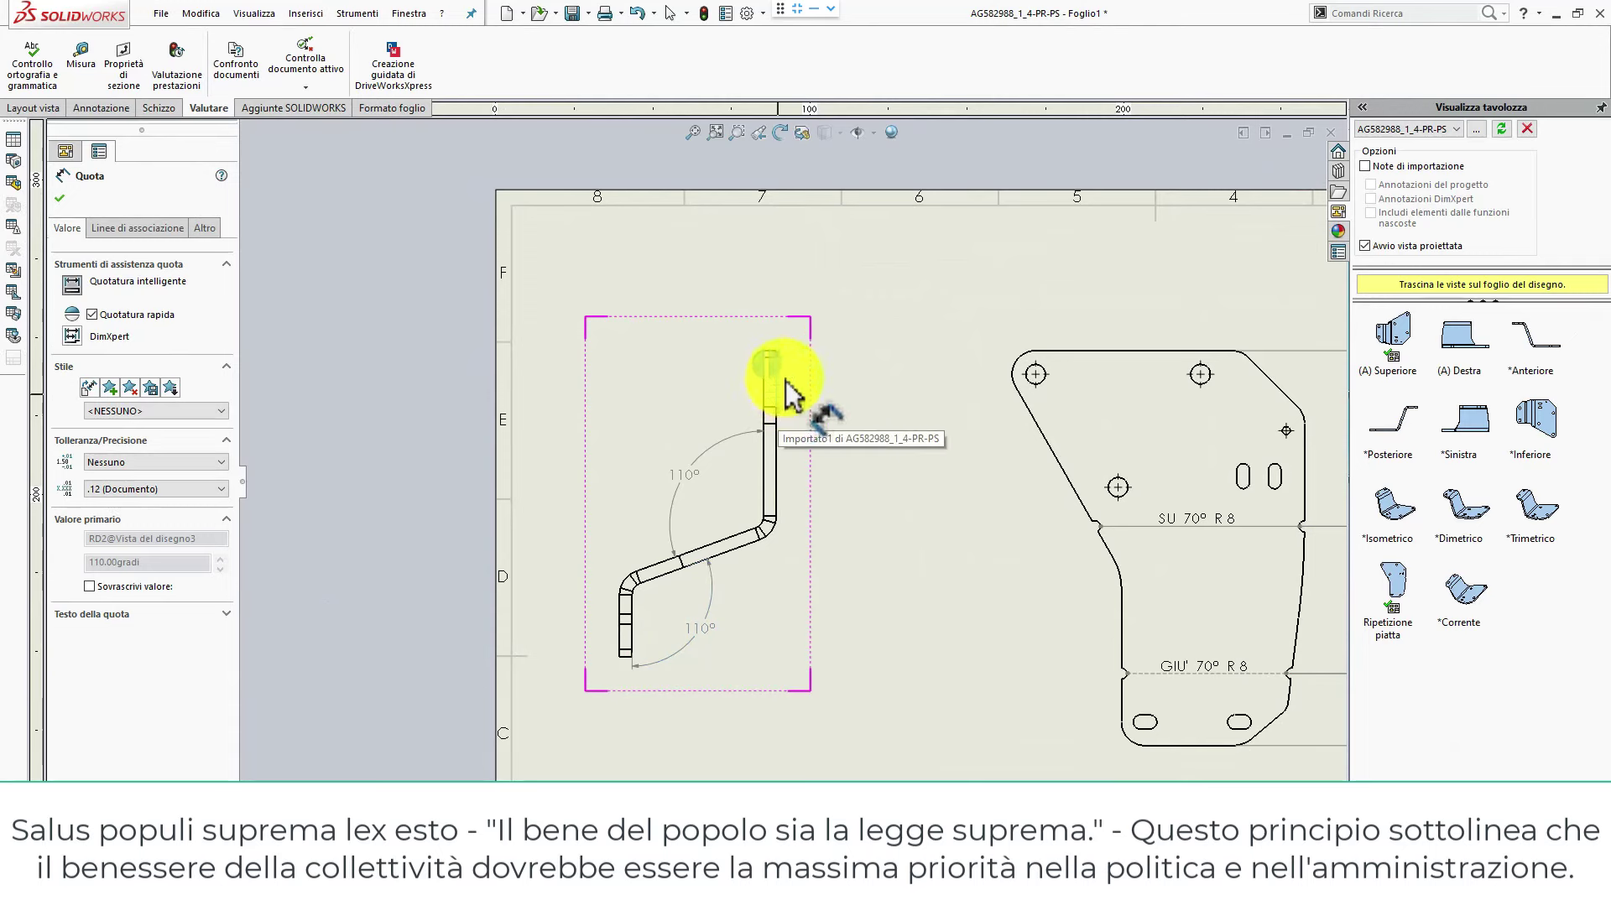
{"action": "scroll", "coordinate": [766, 398], "scroll_direction": "up", "scroll_amount": 4}
Add the 8 dimension at the side view's top flange.
{"action": "scroll", "coordinate": [767, 406], "scroll_direction": "down", "scroll_amount": 3}
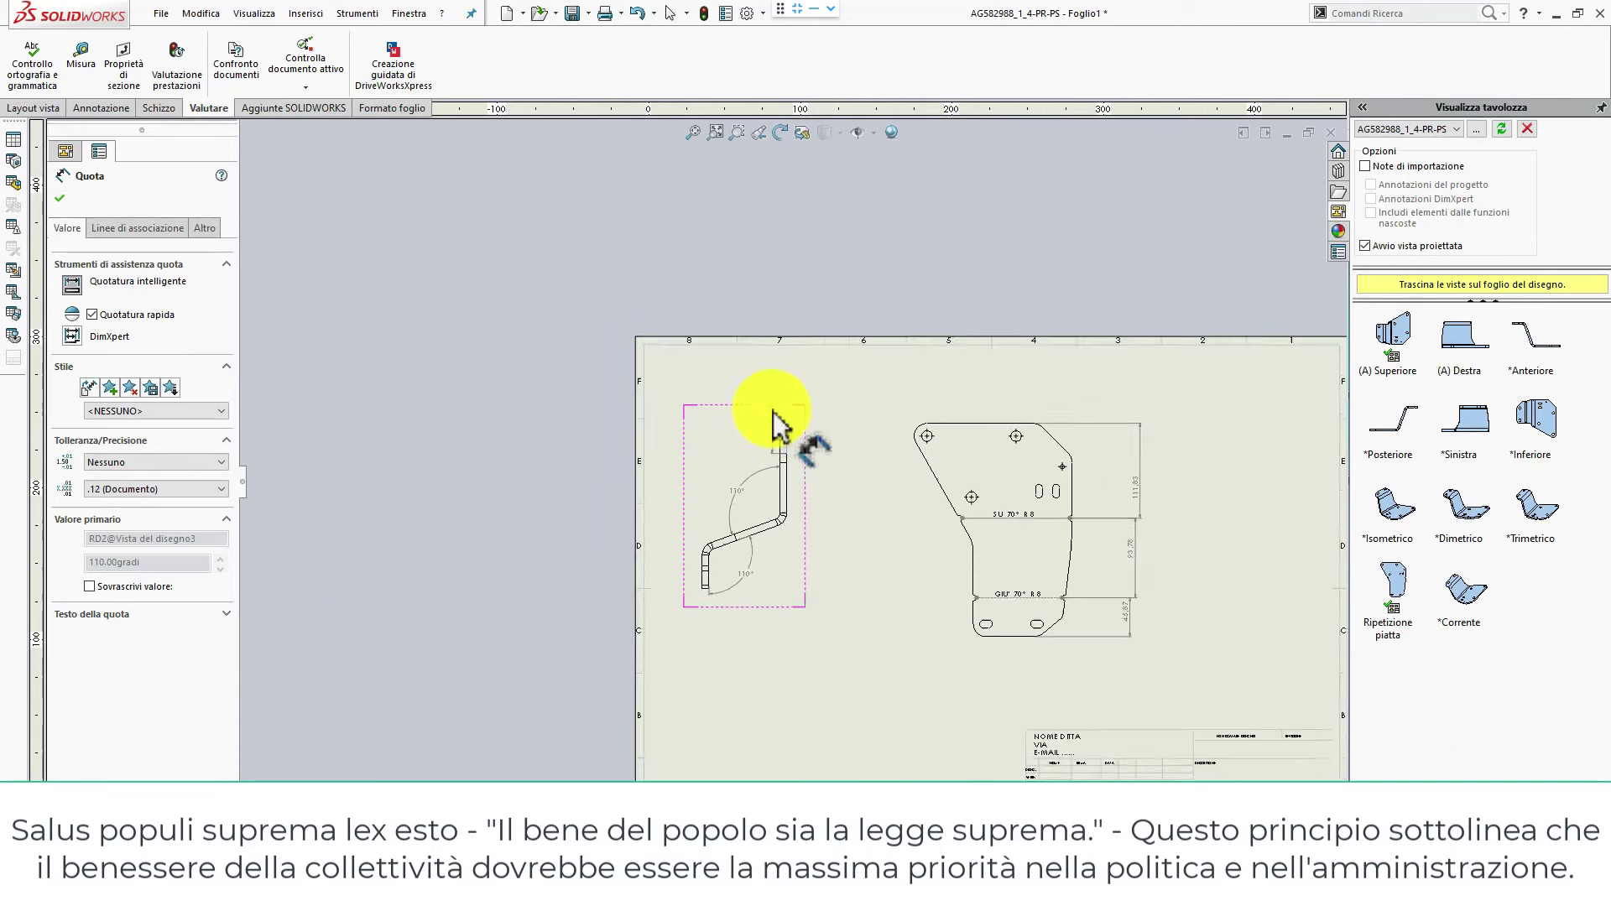
{"action": "scroll", "coordinate": [797, 453], "scroll_direction": "down", "scroll_amount": 2}
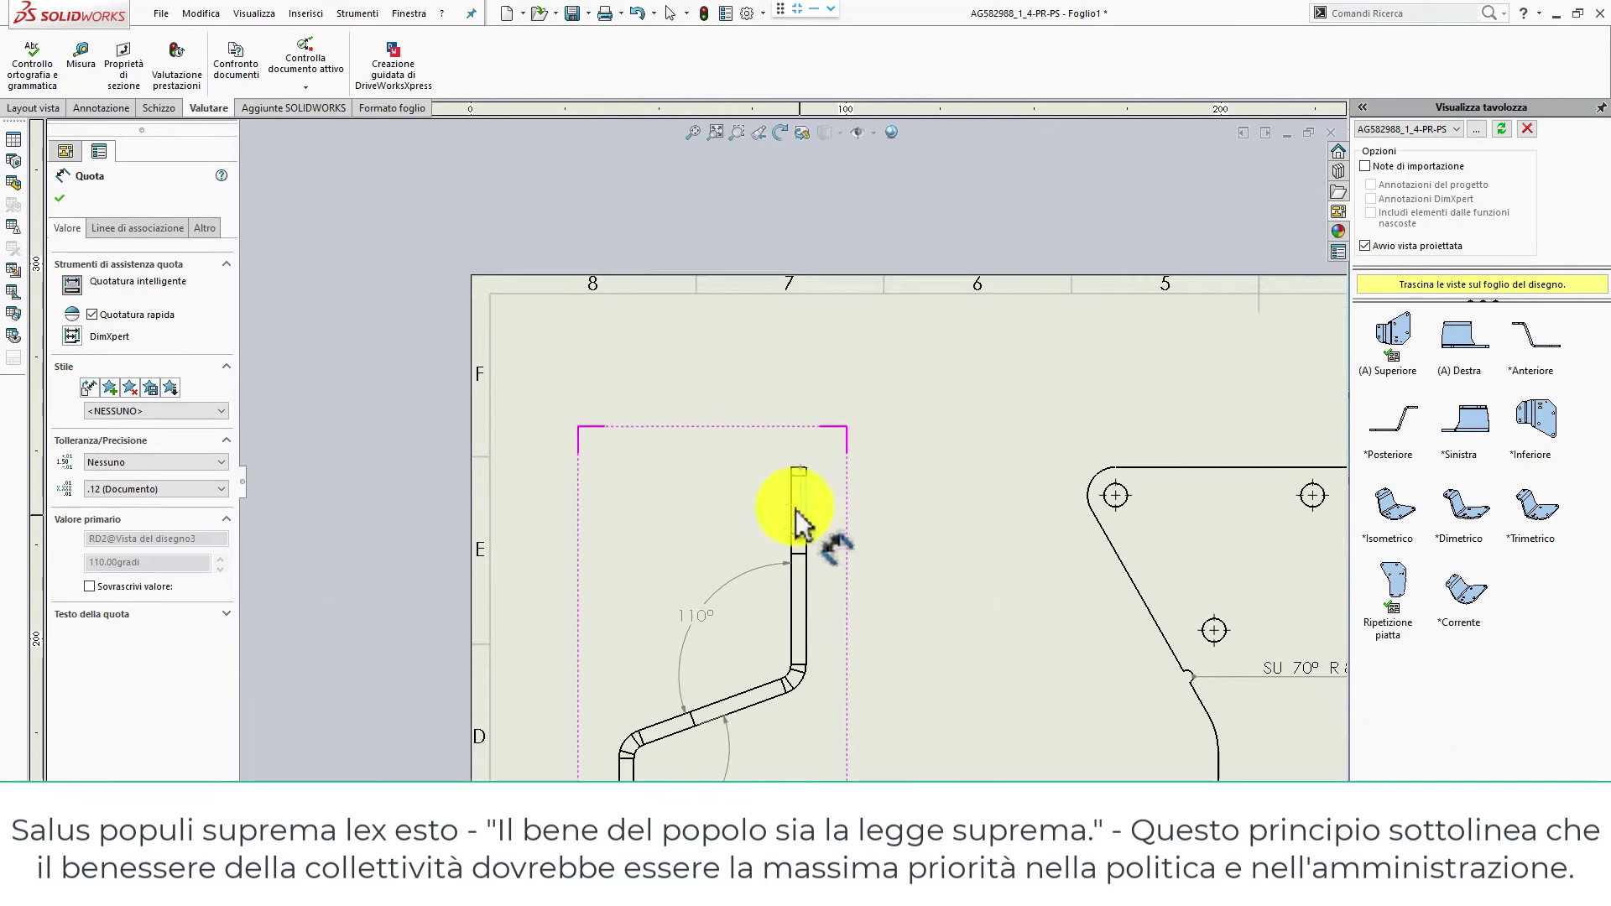
{"action": "left_click", "coordinate": [790, 504]}
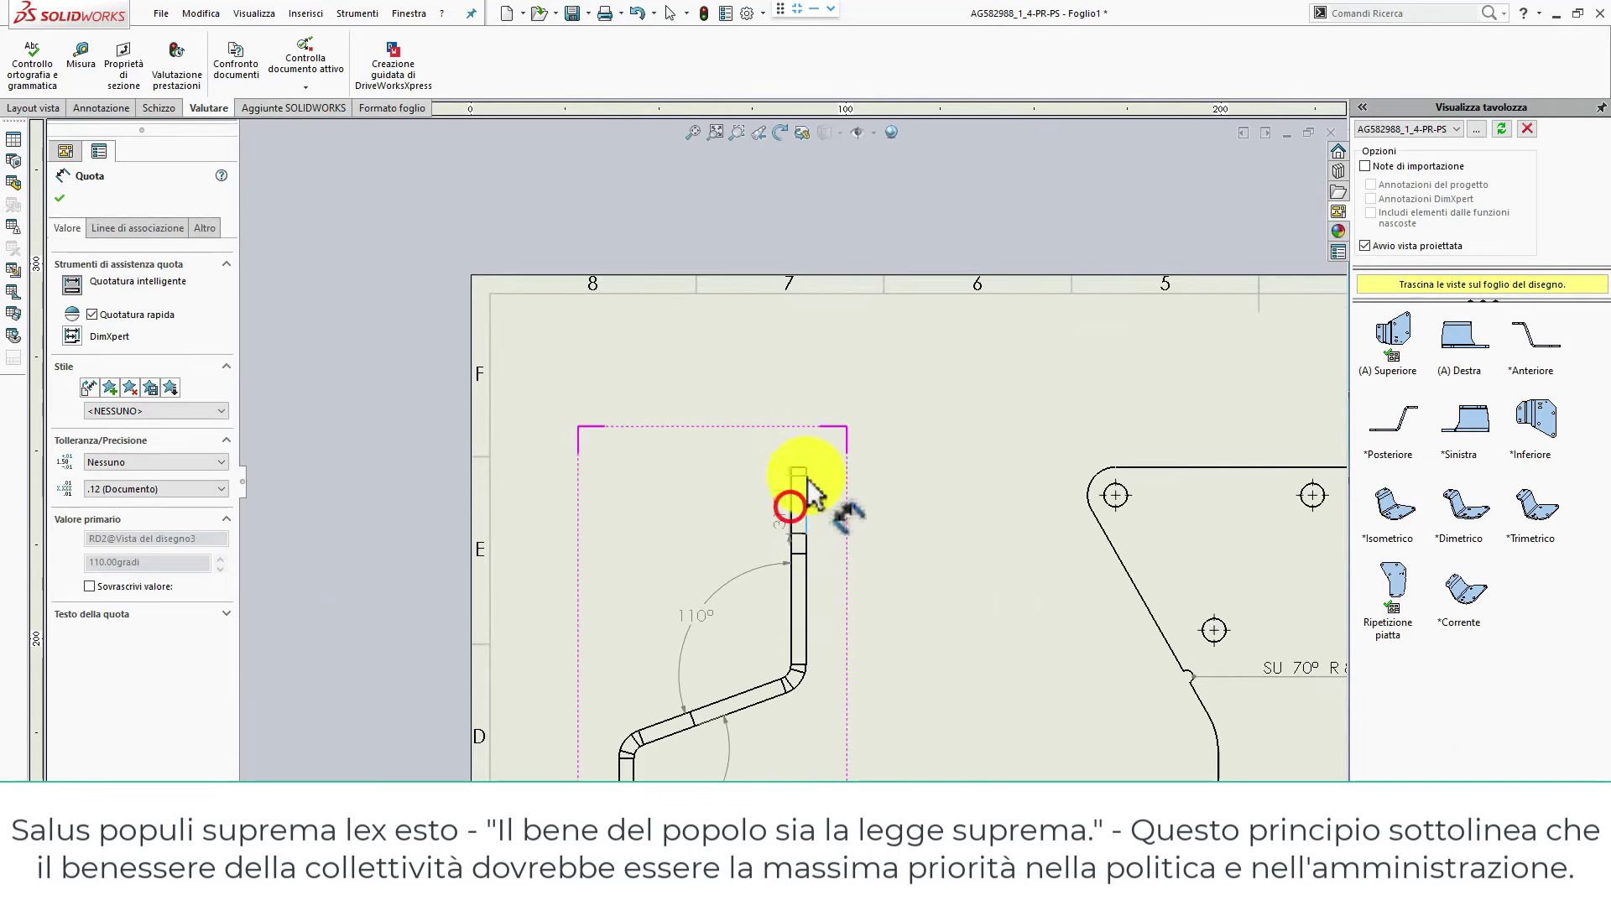
{"action": "left_click", "coordinate": [864, 401]}
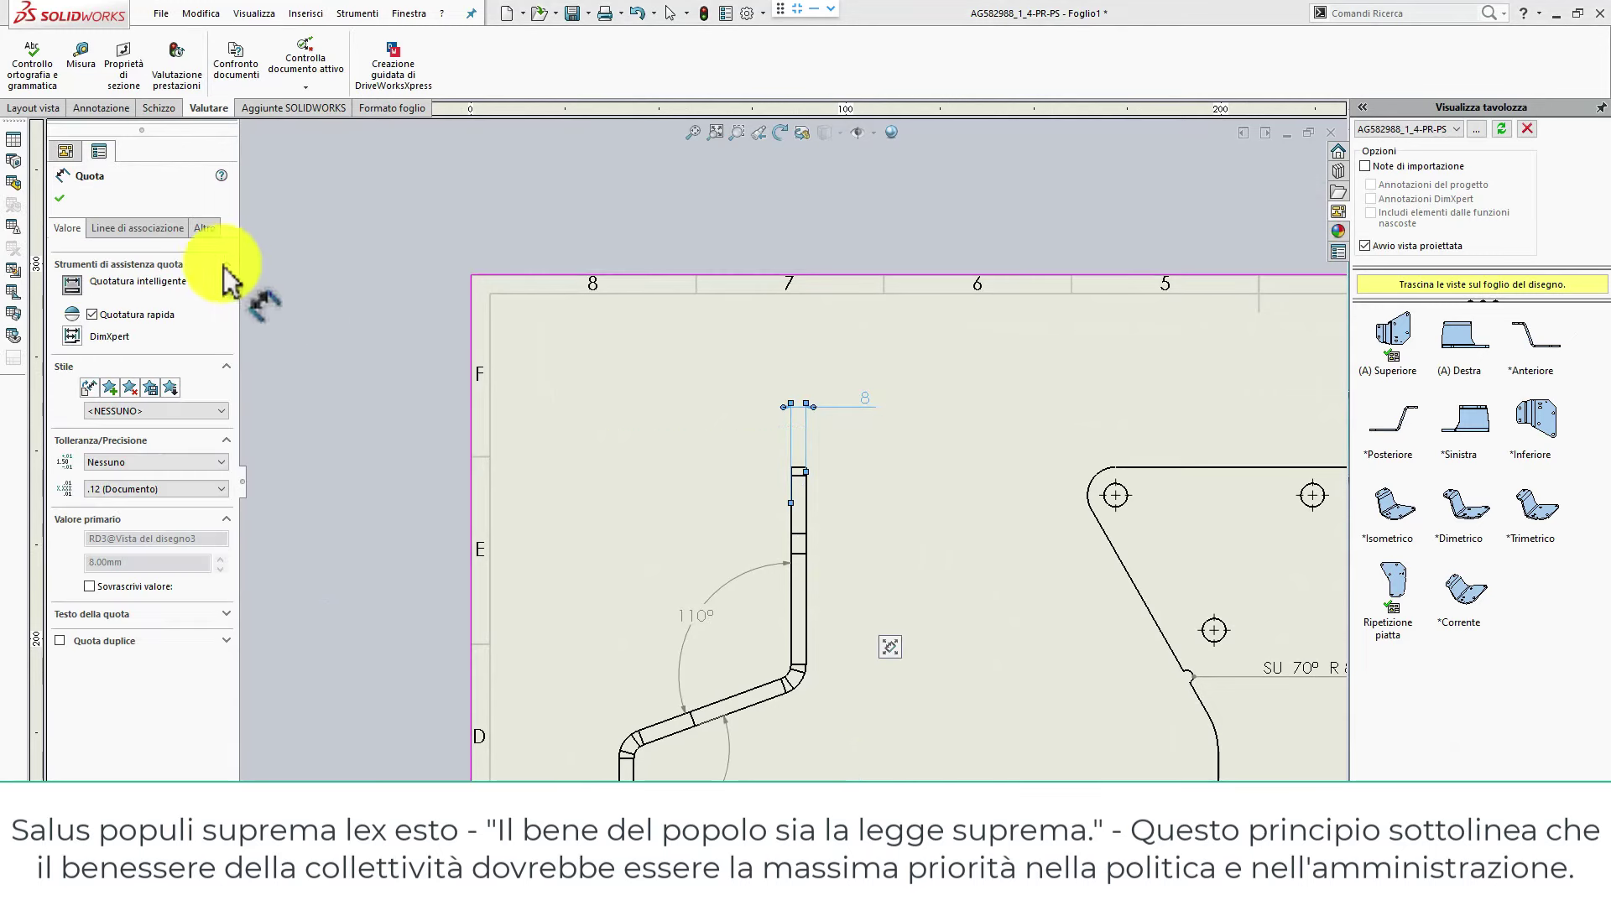
{"action": "left_click", "coordinate": [59, 202]}
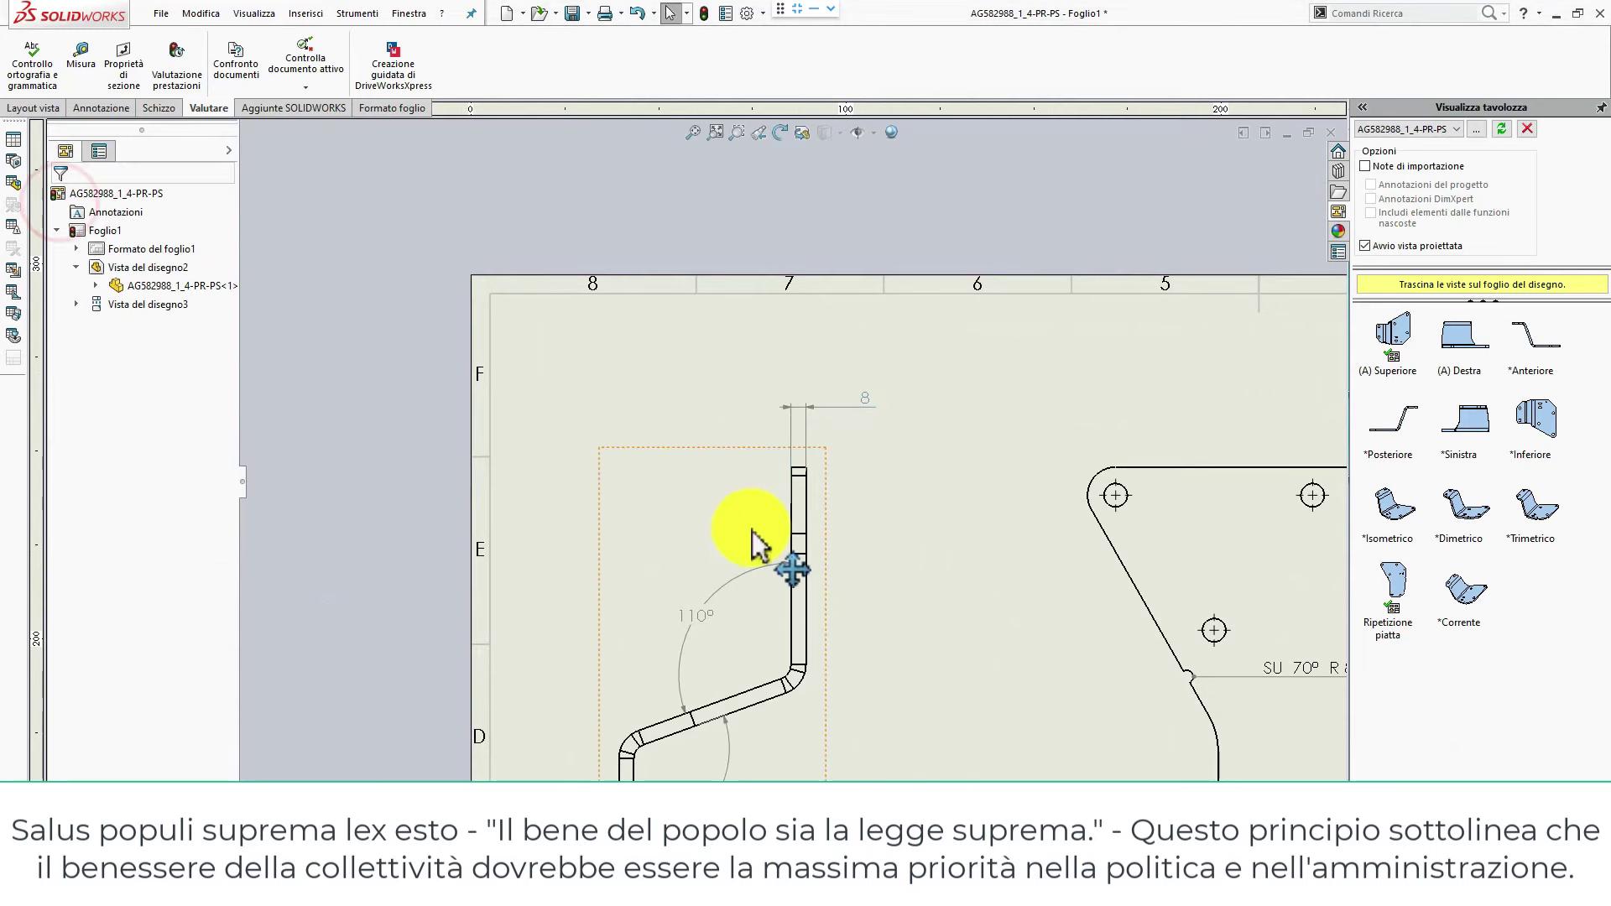
Add the 99,74 overall width dimension above the bent side view.
{"action": "left_click", "coordinate": [794, 525]}
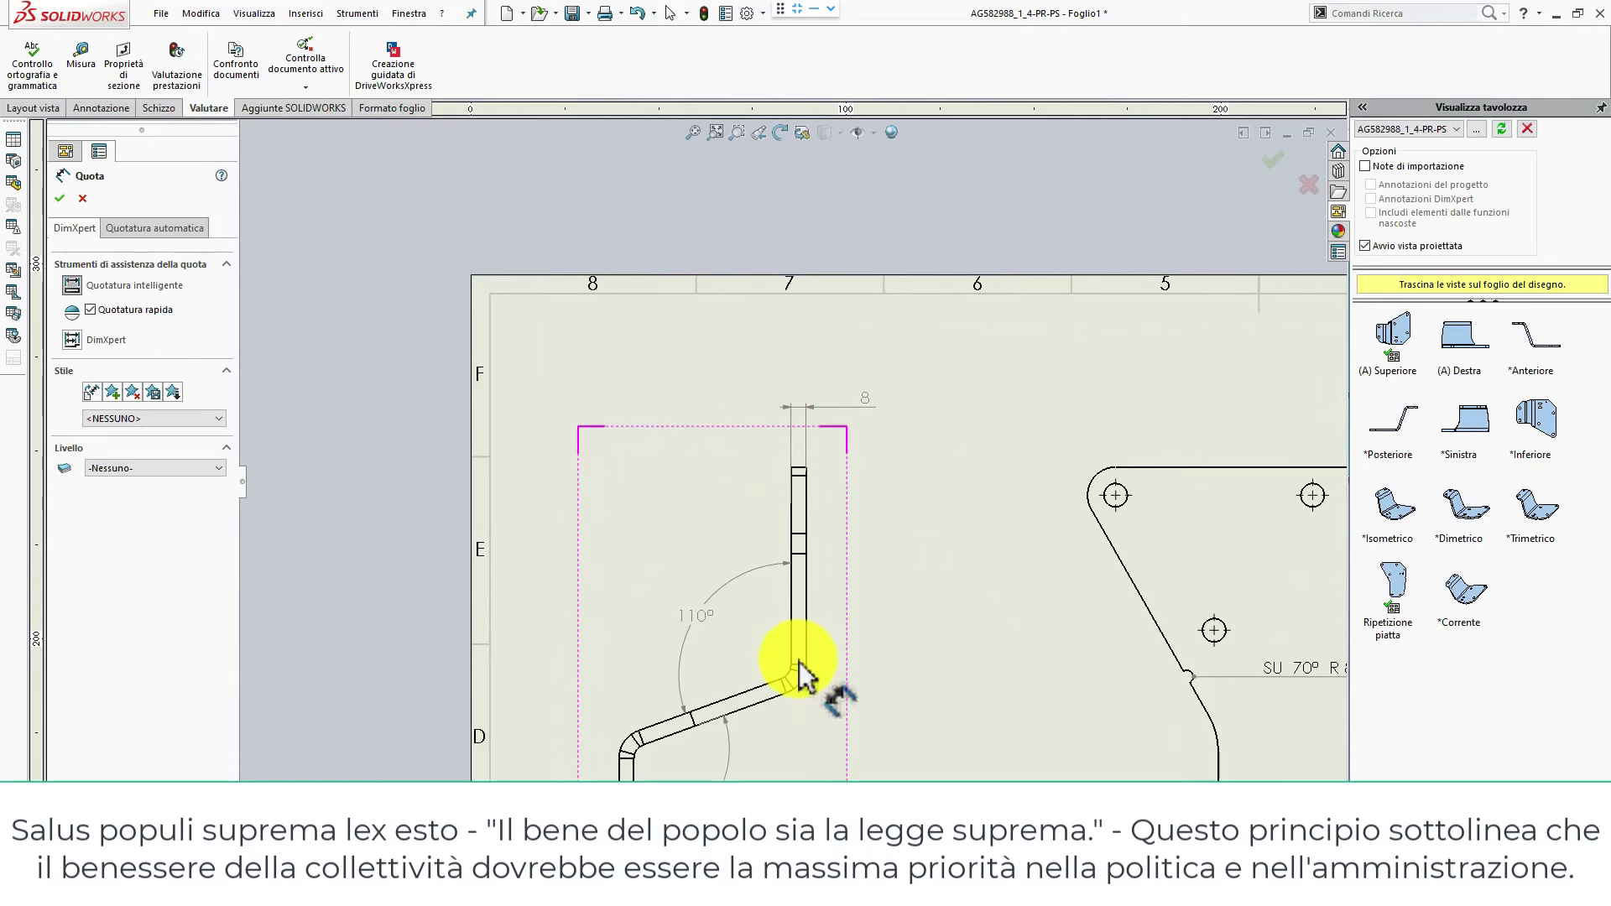
{"action": "scroll", "coordinate": [802, 671], "scroll_direction": "up", "scroll_amount": 1}
{"action": "left_click", "coordinate": [760, 668]}
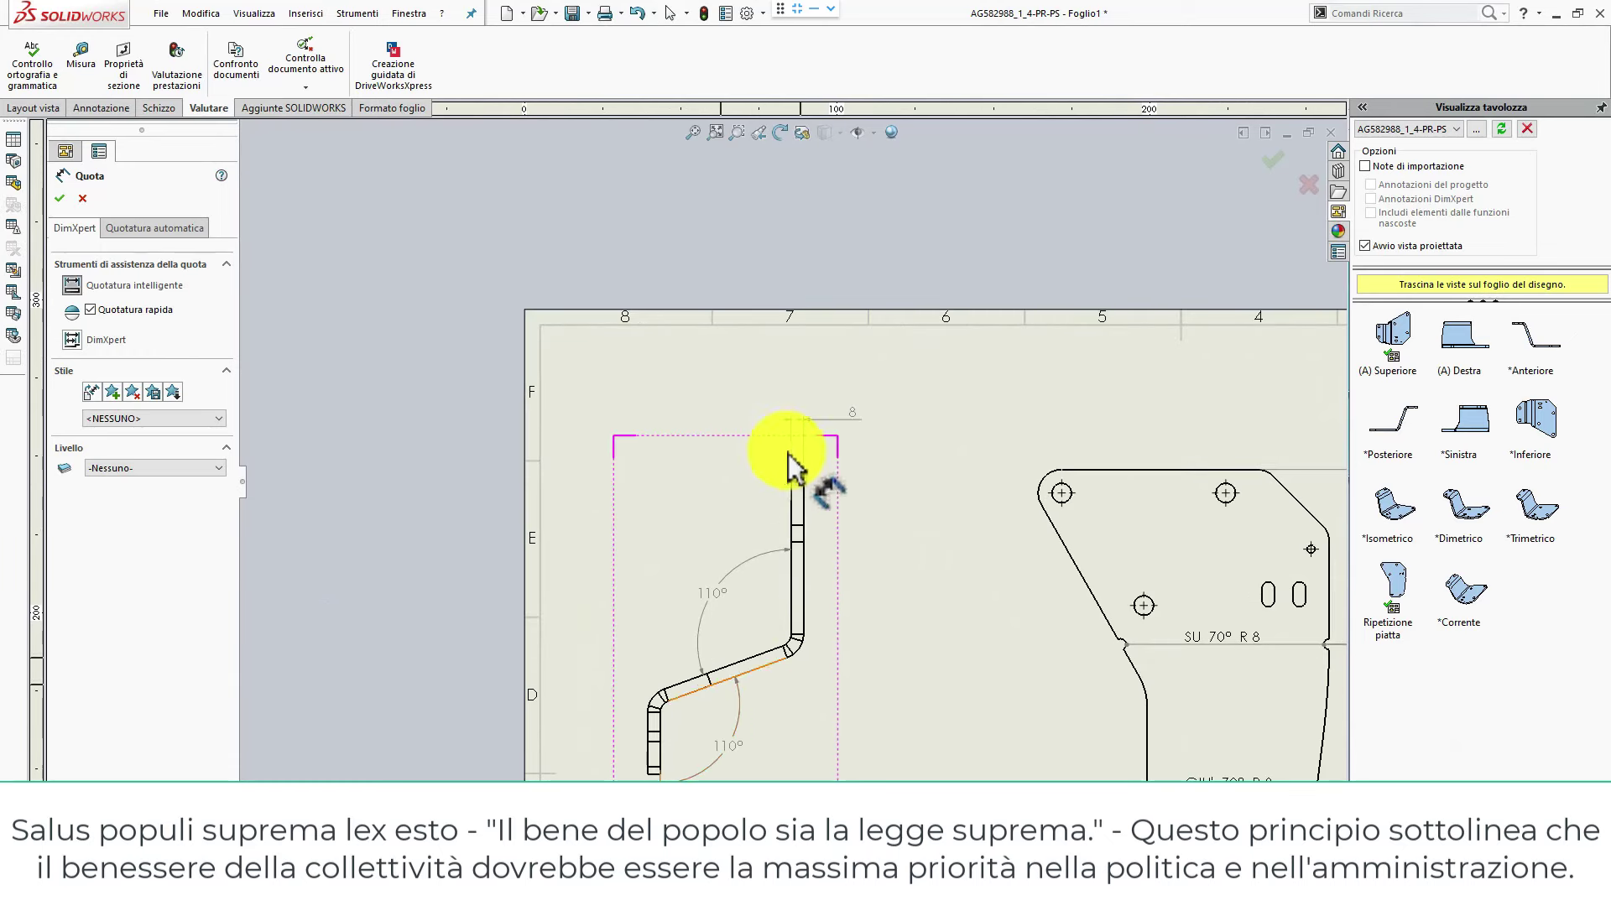
{"action": "scroll", "coordinate": [796, 475], "scroll_direction": "up", "scroll_amount": 1}
{"action": "scroll", "coordinate": [770, 463], "scroll_direction": "down", "scroll_amount": 1}
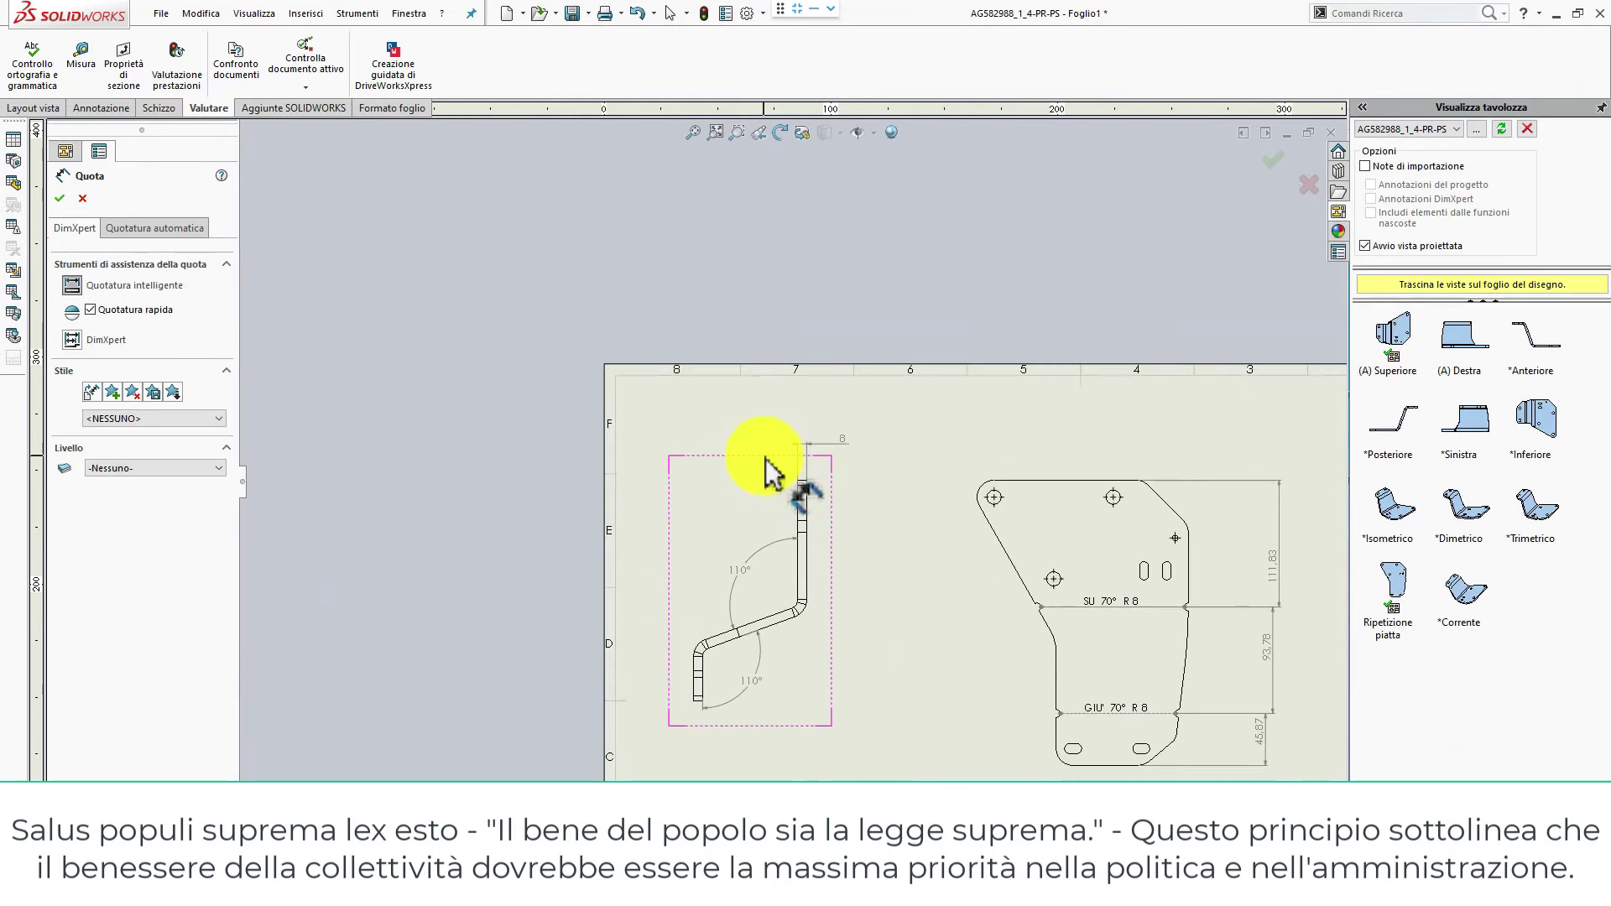
{"action": "scroll", "coordinate": [789, 476], "scroll_direction": "down", "scroll_amount": 1}
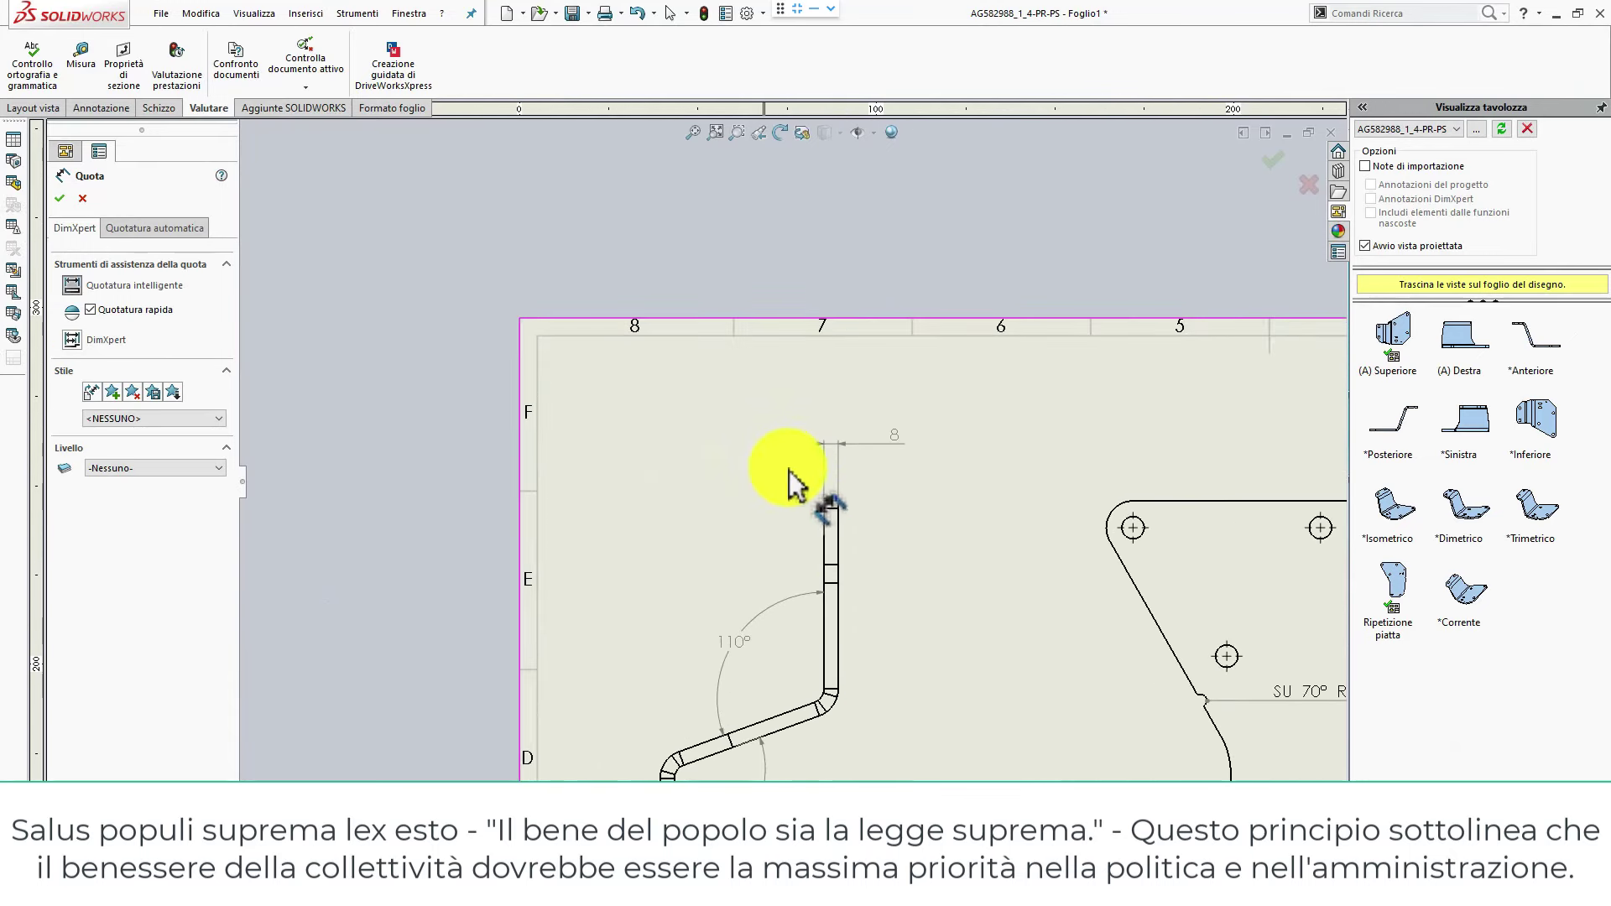
{"action": "left_click", "coordinate": [838, 534]}
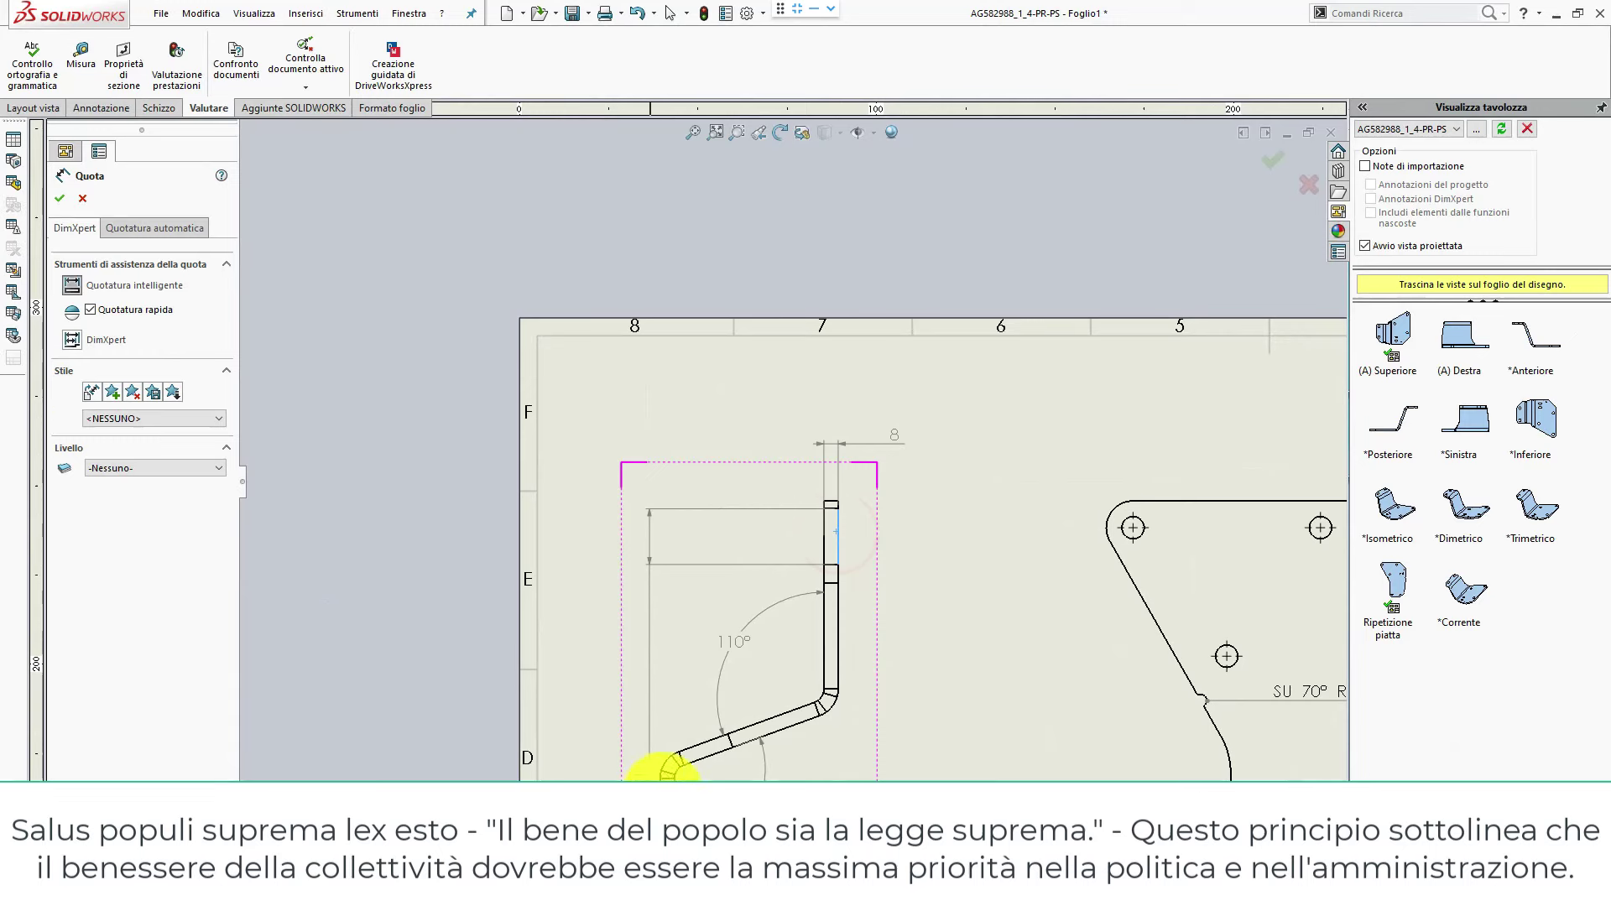
{"action": "left_click", "coordinate": [662, 772]}
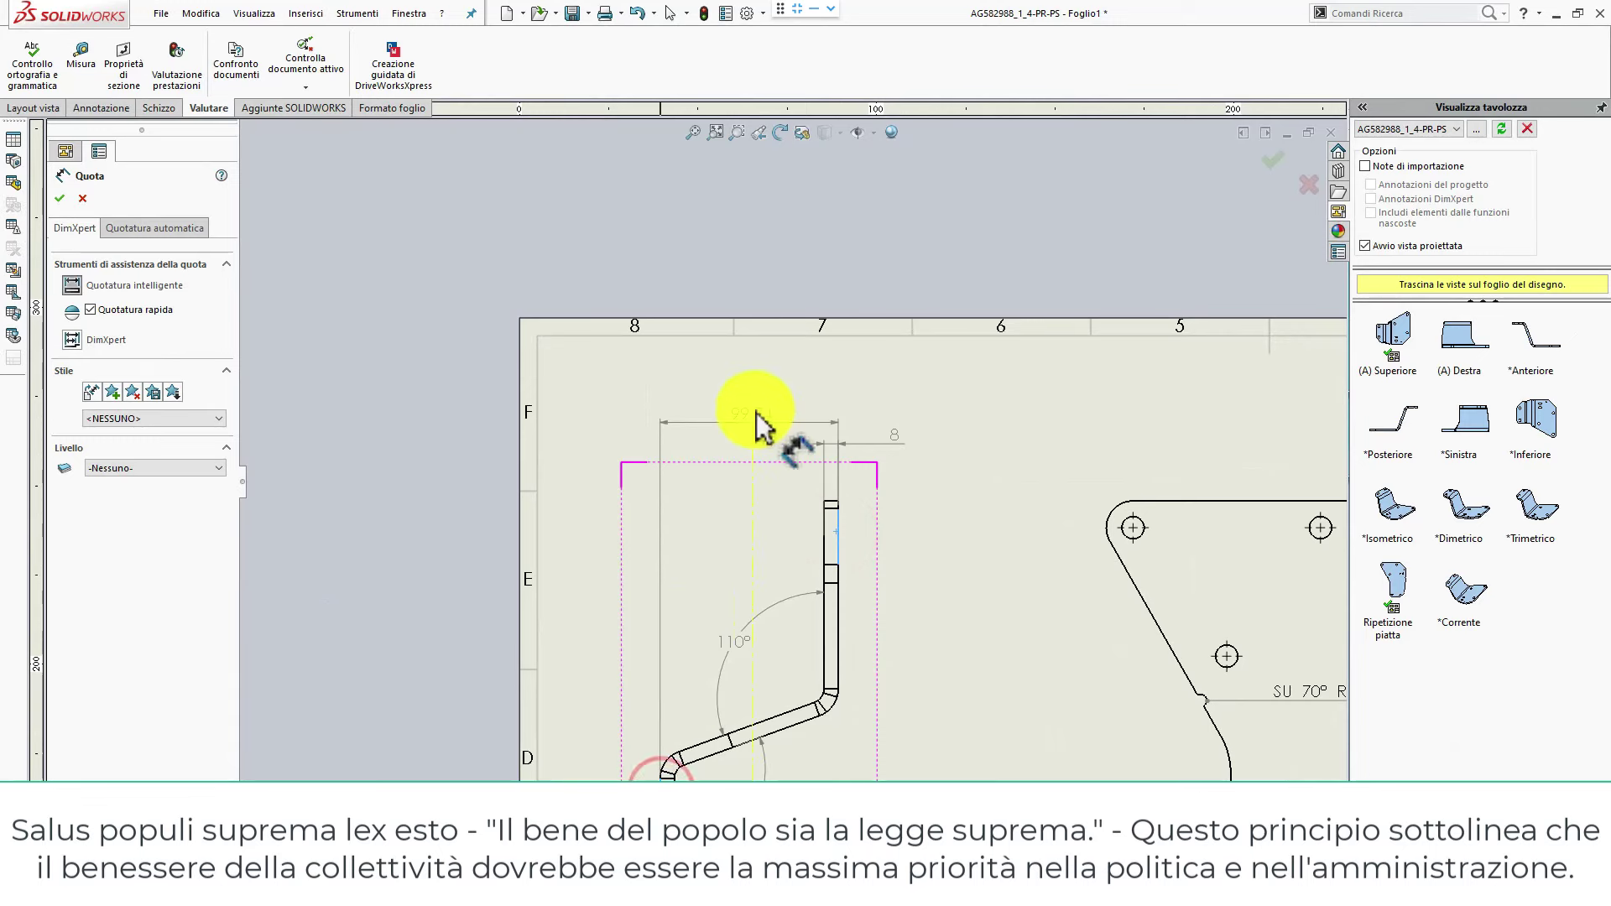
{"action": "left_click", "coordinate": [755, 409]}
{"action": "left_click", "coordinate": [1014, 733]}
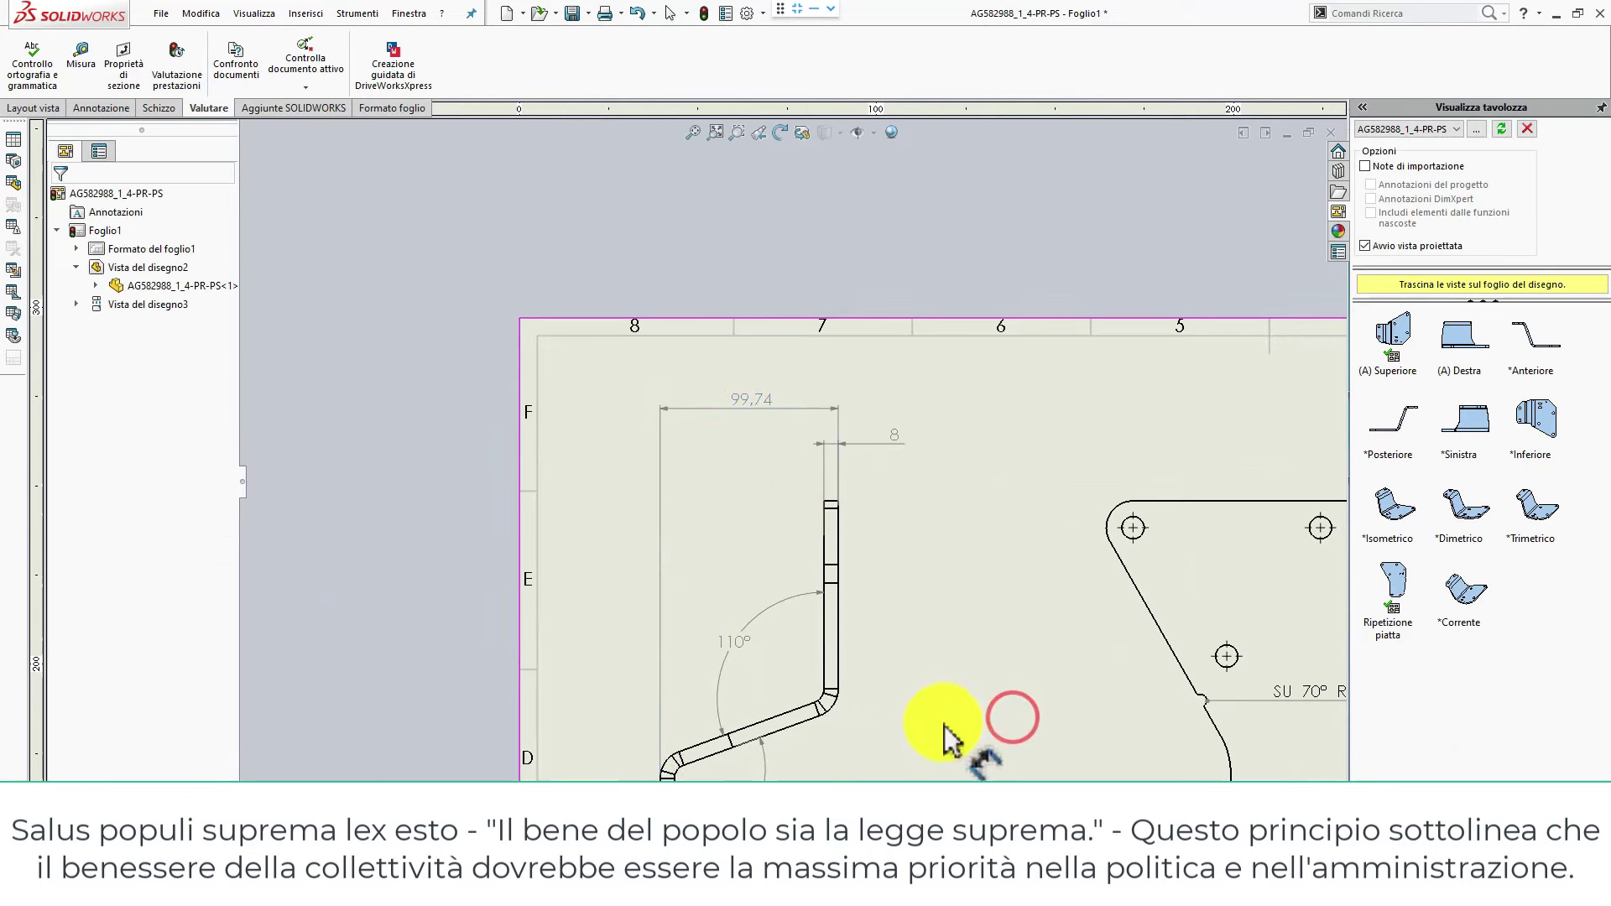
{"action": "mouse_move", "coordinate": [928, 693]}
{"action": "middle_mouse_down", "text": "ctrl"}
{"action": "mouse_move", "coordinate": [968, 575]}
{"action": "mouse_move", "coordinate": [942, 565]}
{"action": "middle_mouse_up", "text": "ctrl"}
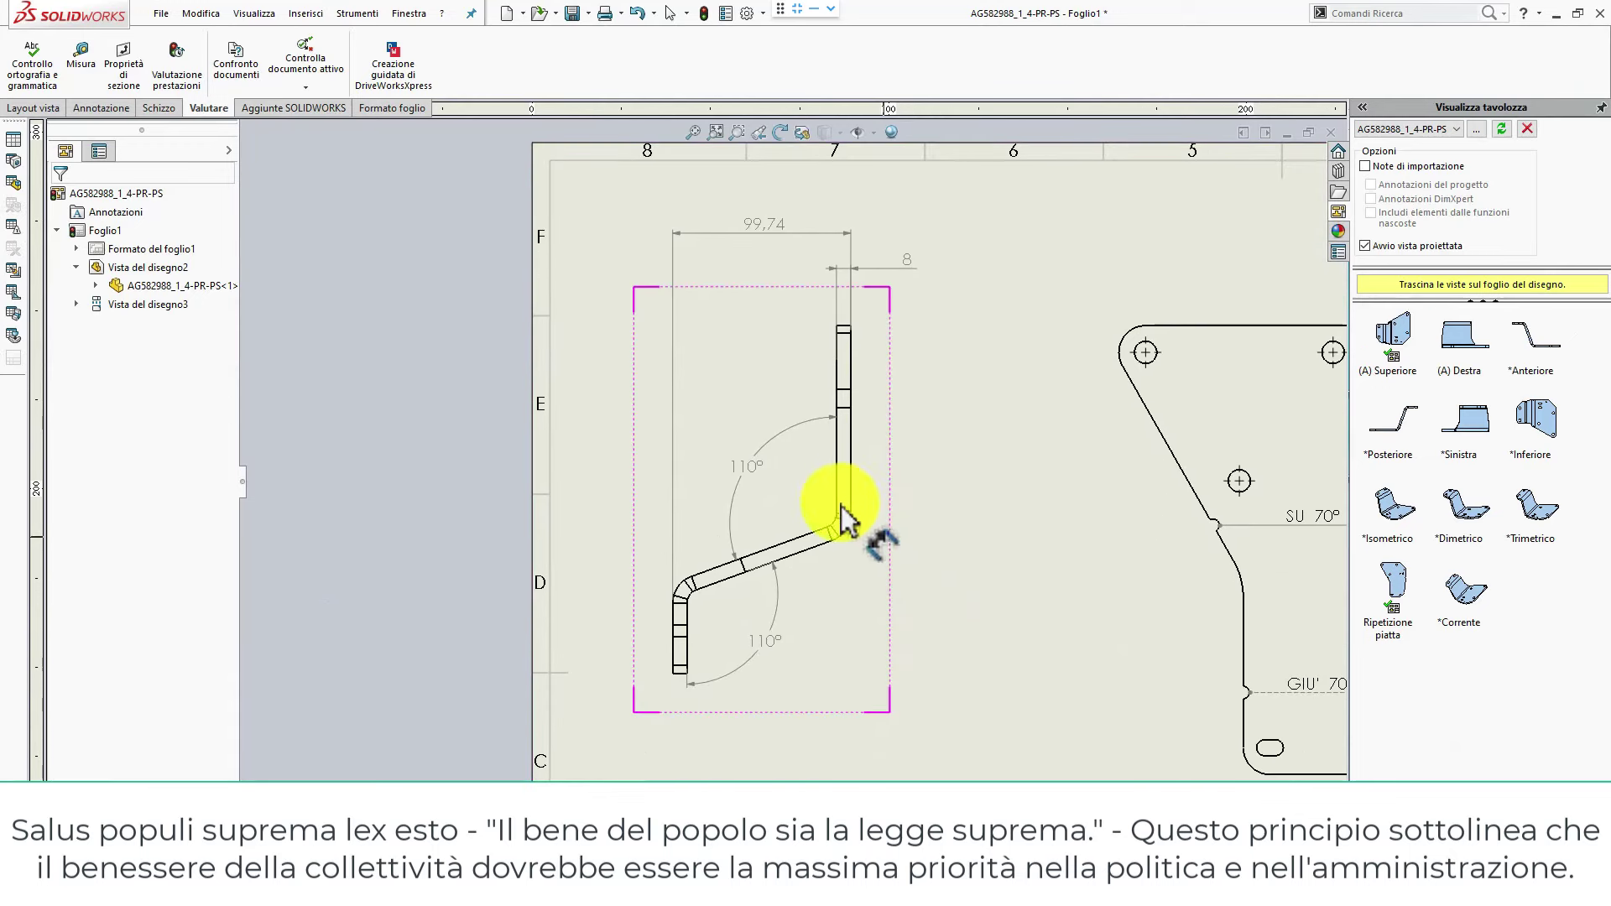
Dimension the side view flanges vertically: 105,35 on the upper flange, 39,40 on the lower.
{"action": "scroll", "coordinate": [854, 500], "scroll_direction": "up", "scroll_amount": 1}
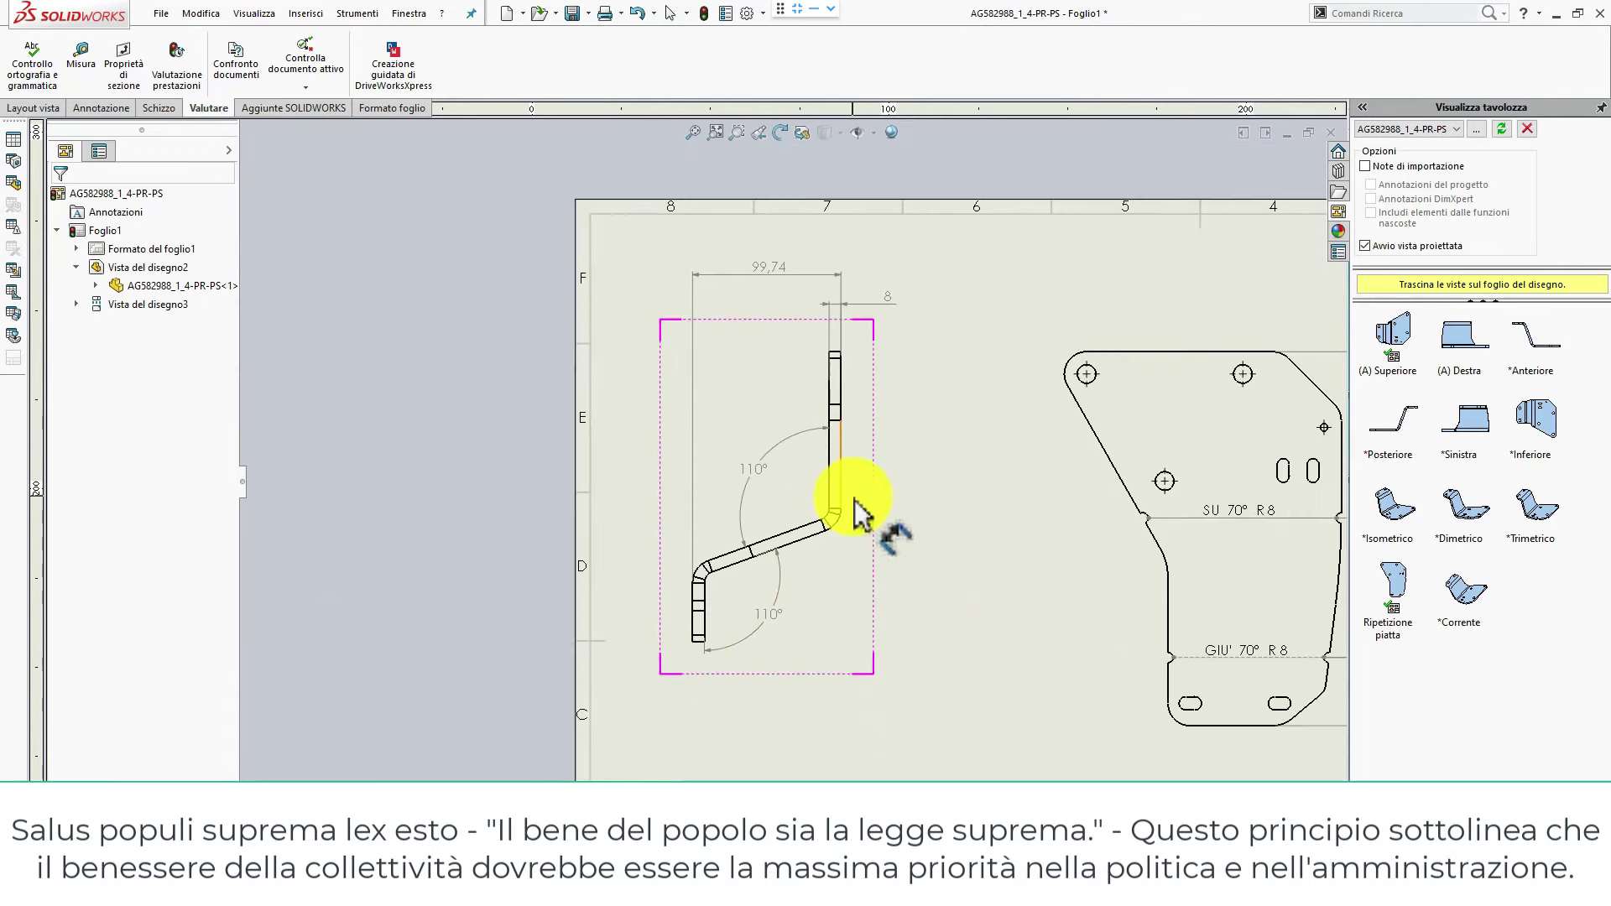
{"action": "scroll", "coordinate": [853, 501], "scroll_direction": "down", "scroll_amount": 2}
{"action": "scroll", "coordinate": [853, 501], "scroll_direction": "down", "scroll_amount": 1}
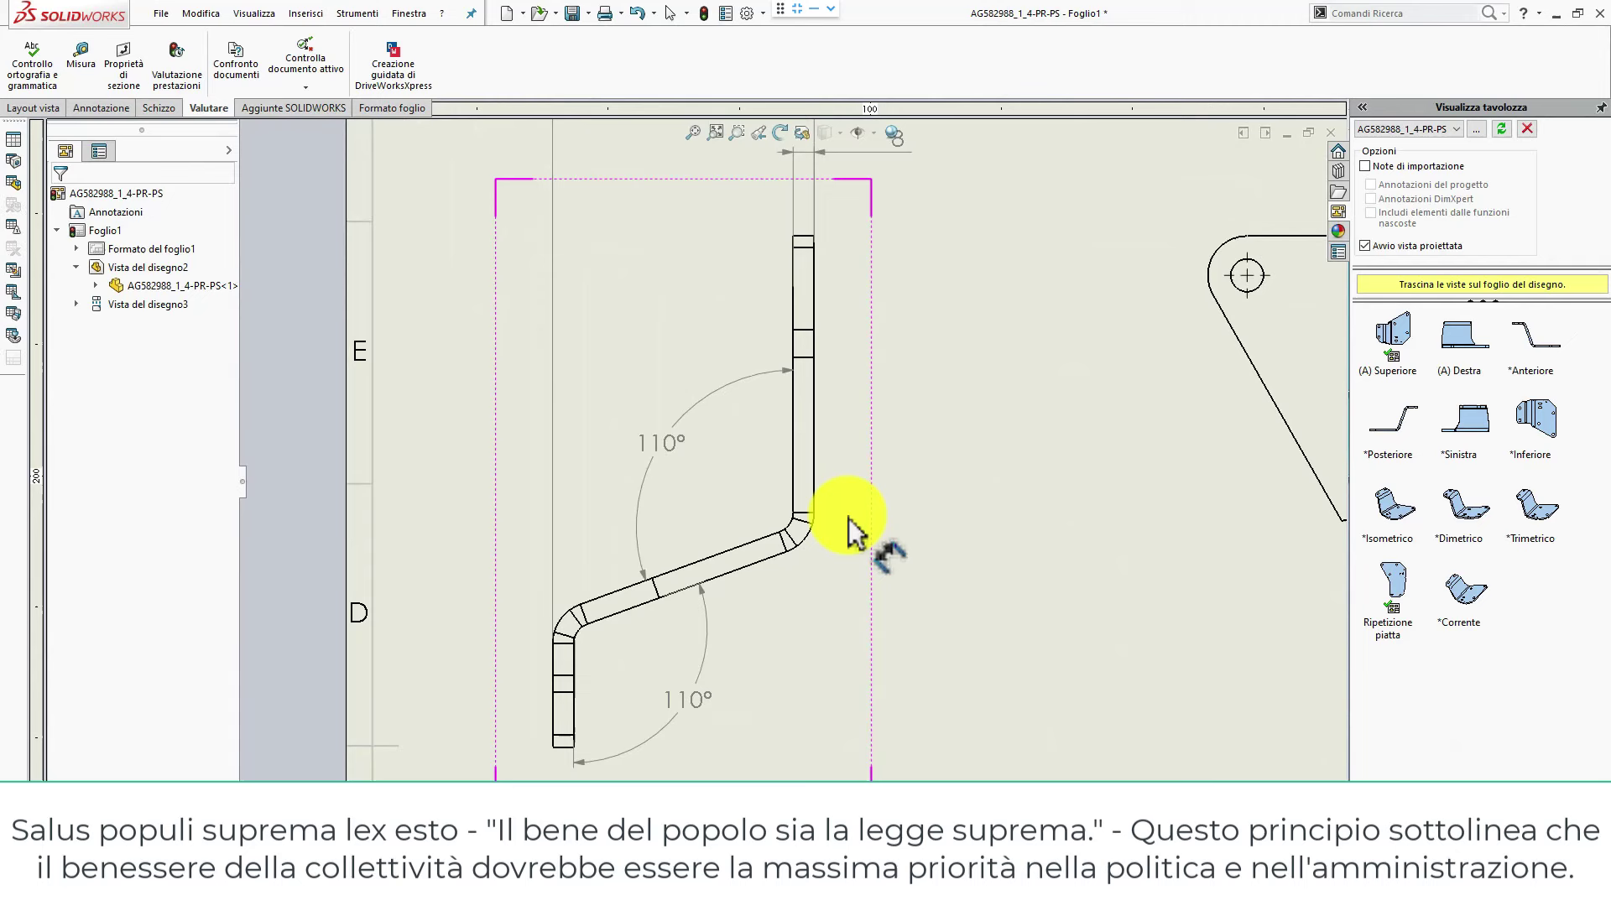
{"action": "left_click", "coordinate": [807, 542]}
{"action": "left_click", "coordinate": [801, 237]}
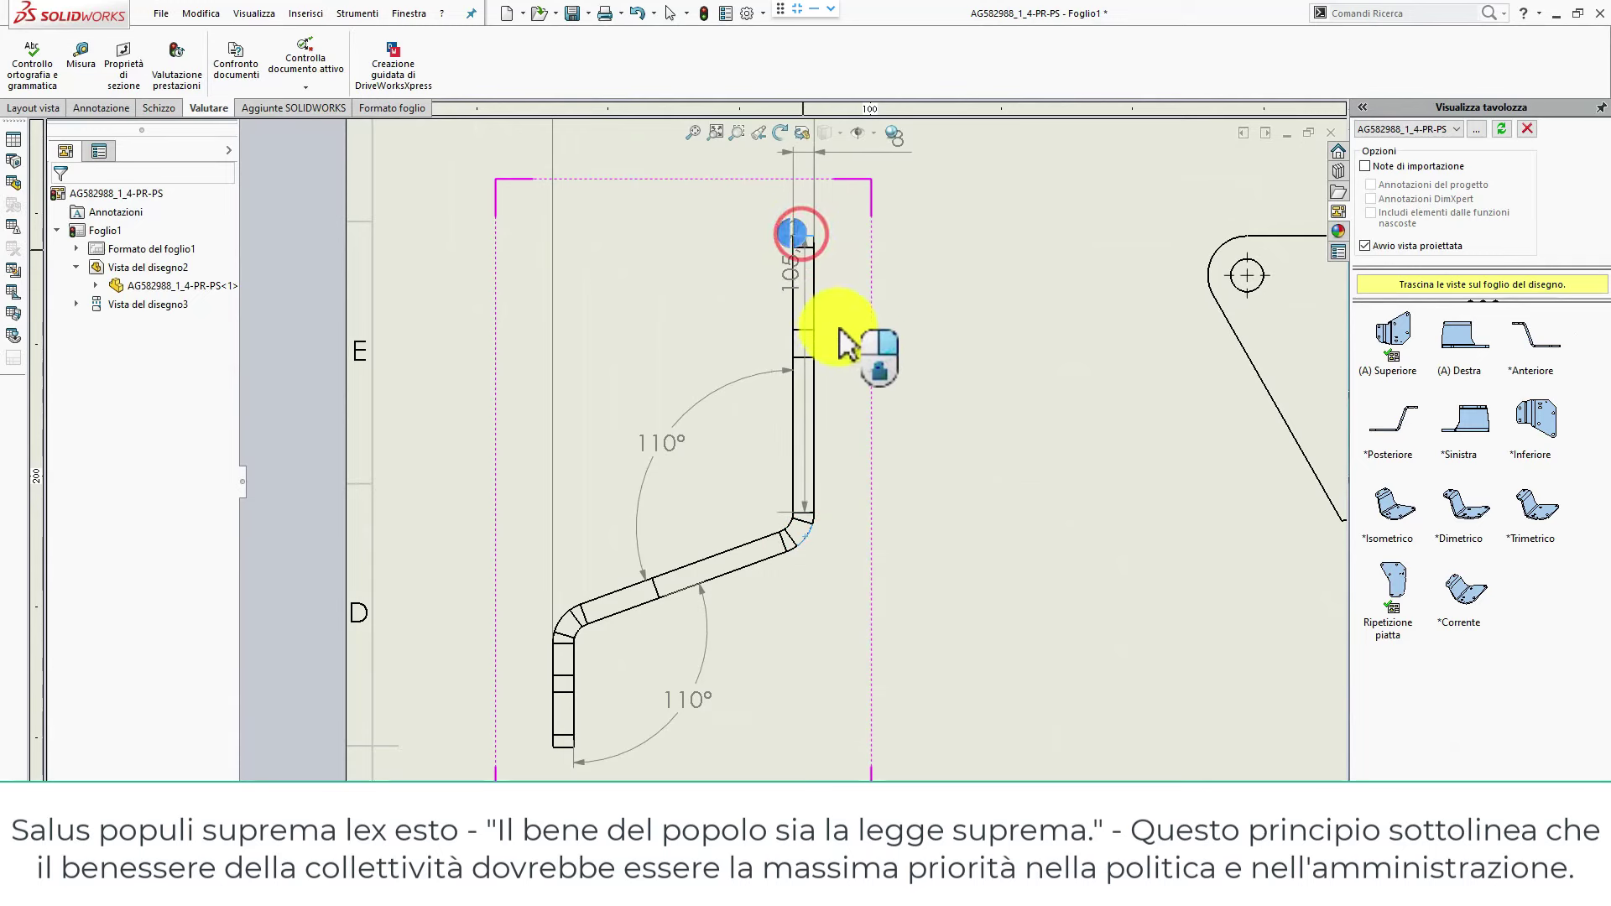
{"action": "left_click", "coordinate": [949, 388]}
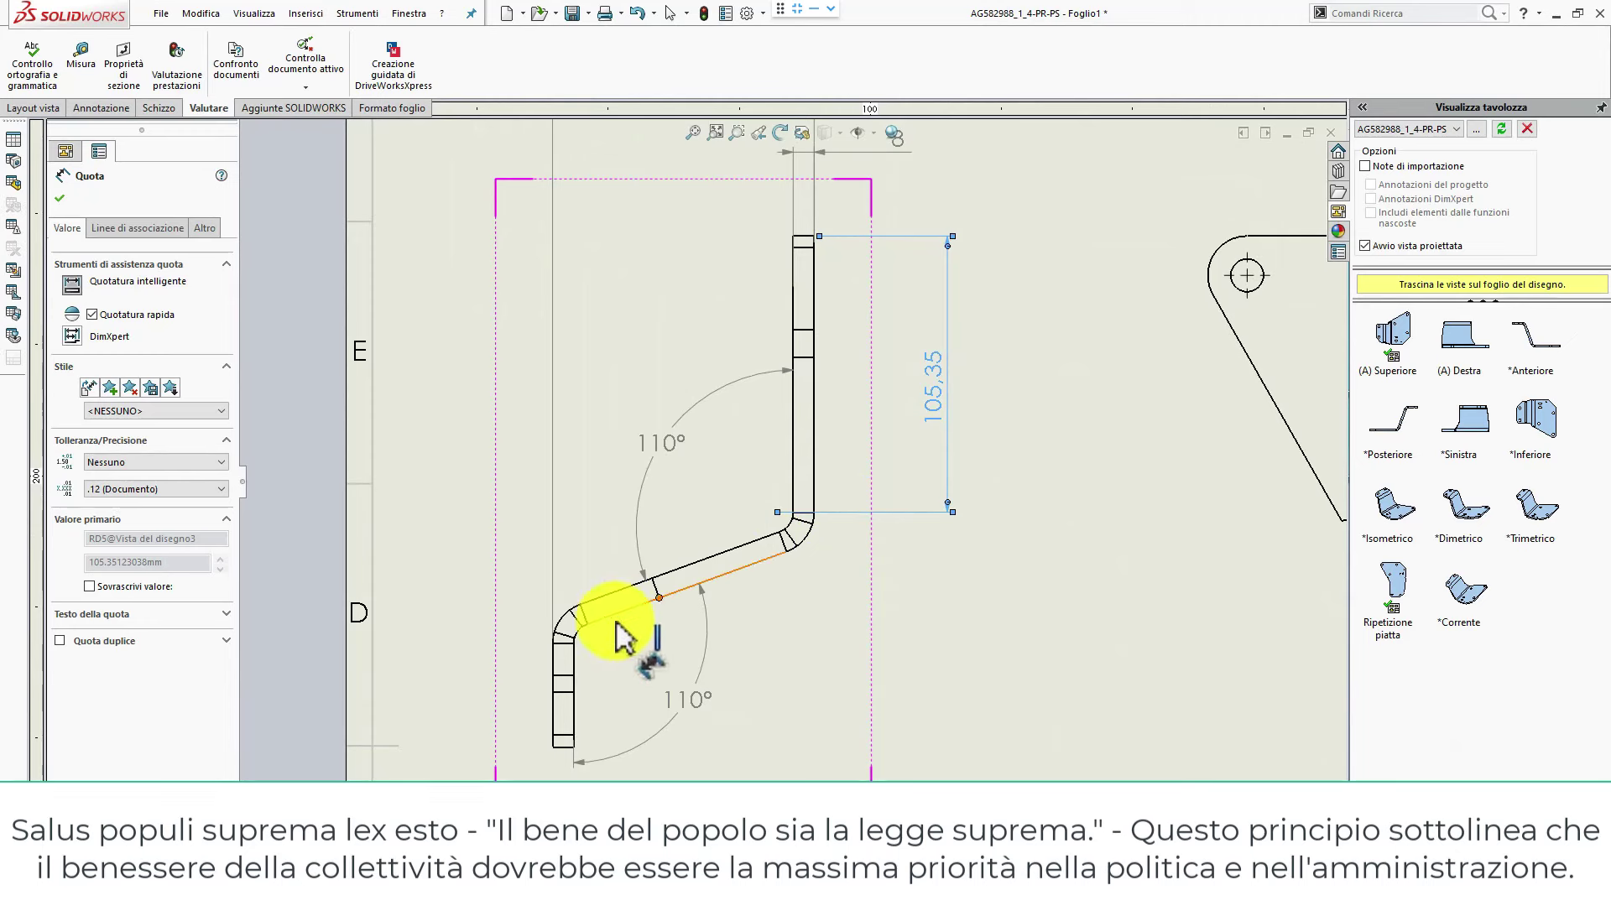
{"action": "left_click", "coordinate": [561, 631]}
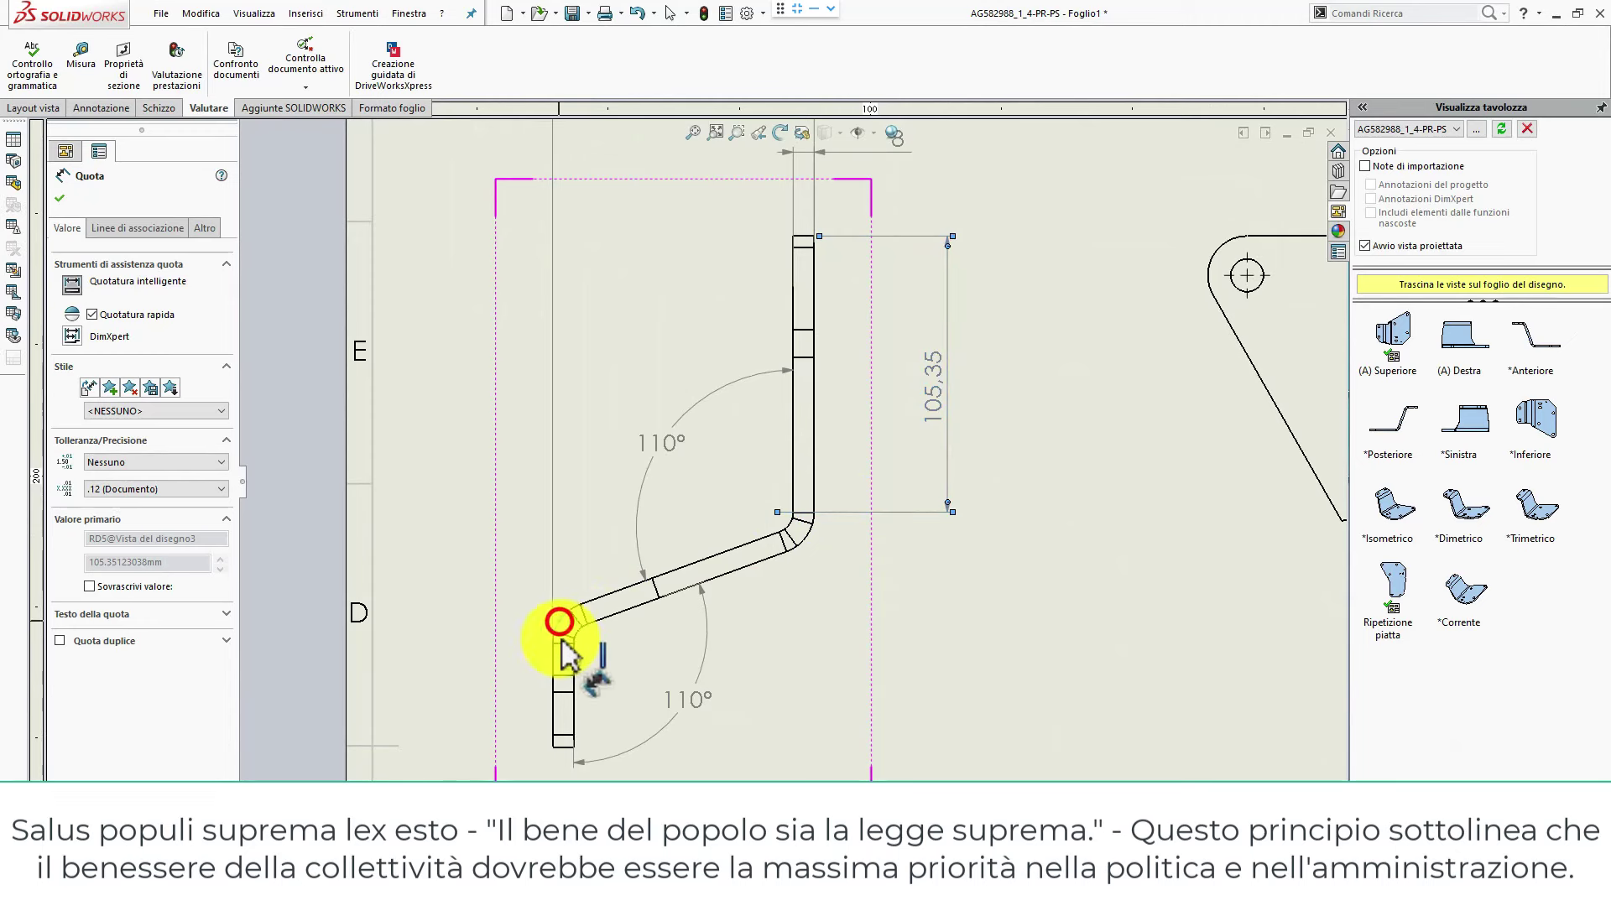
{"action": "left_click", "coordinate": [567, 749]}
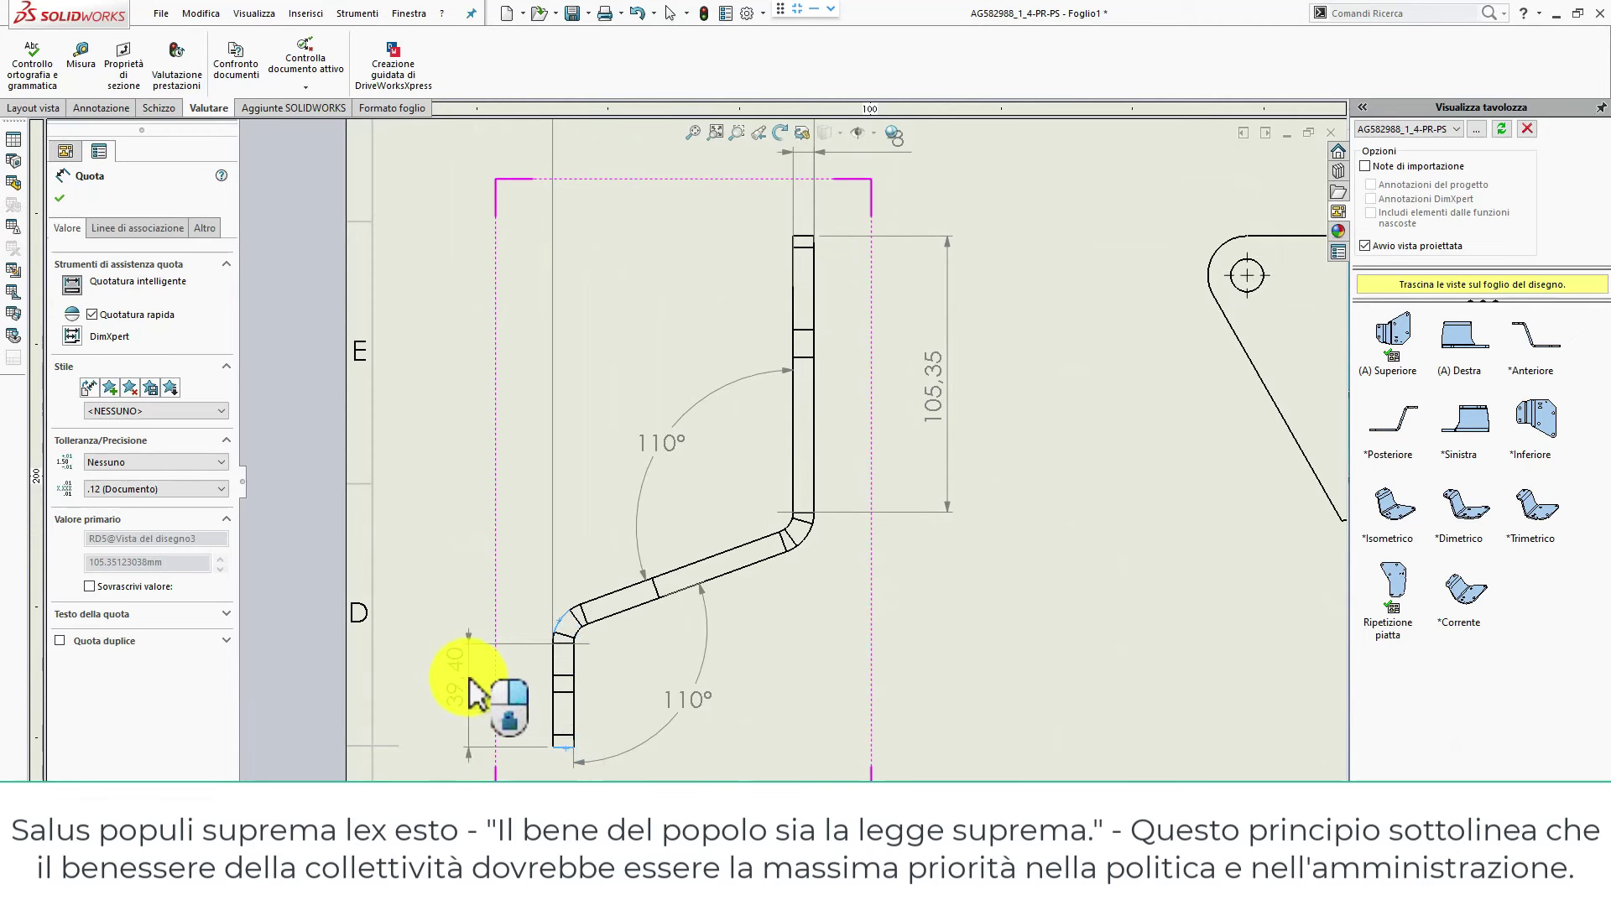
{"action": "left_click", "coordinate": [467, 676]}
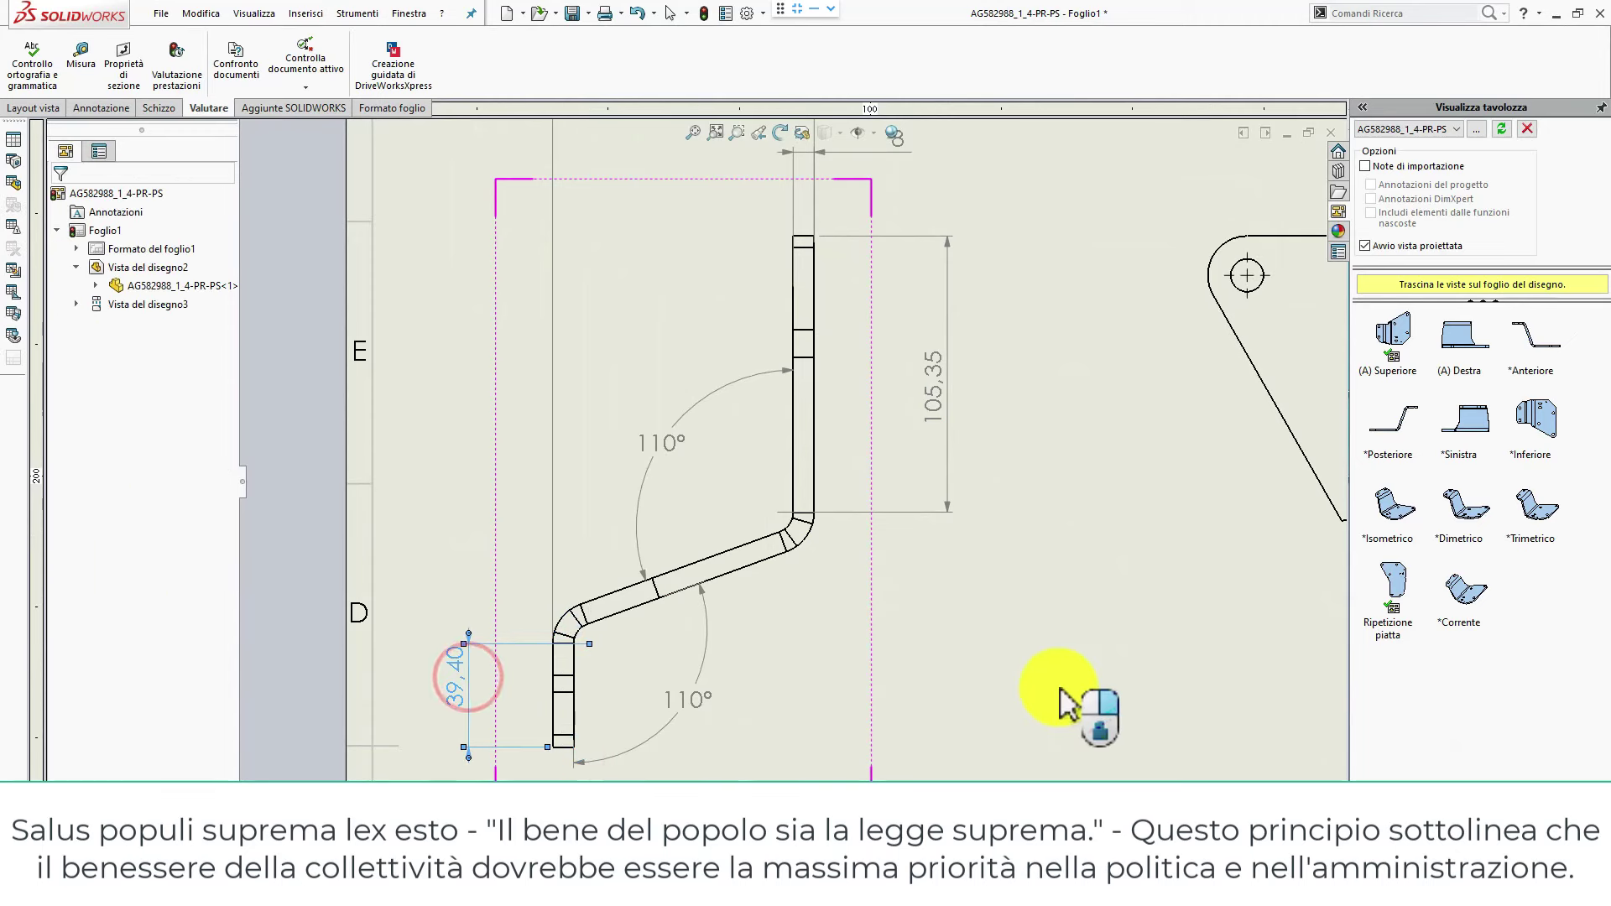
{"action": "left_click", "coordinate": [789, 525]}
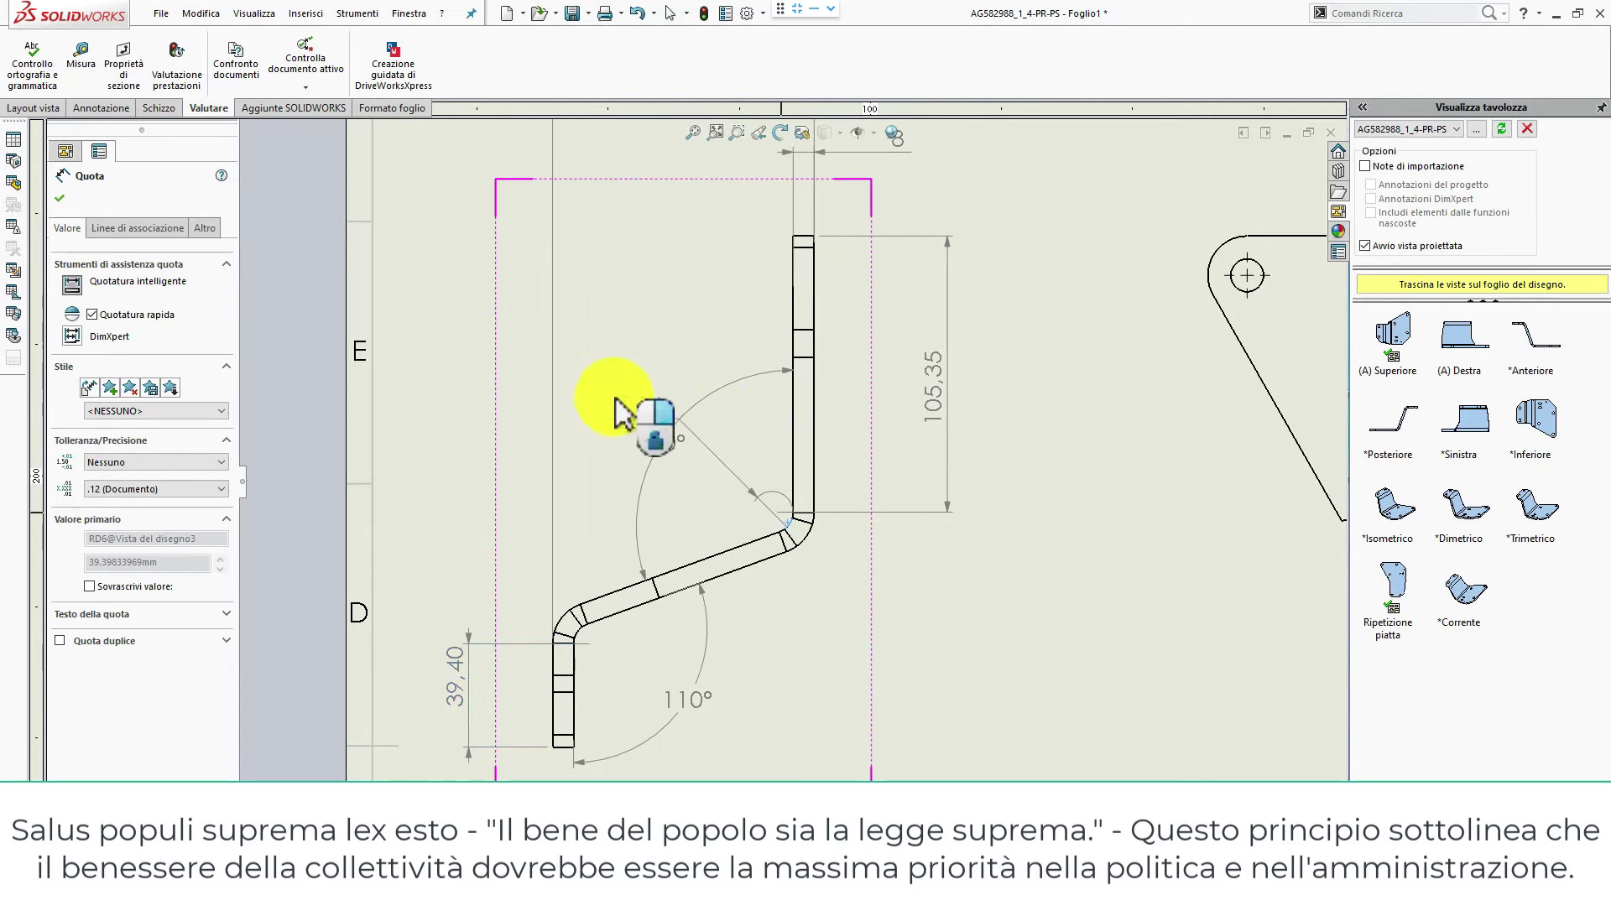
Change the upper bend dimension from Ø16 to R8 and move its label beside the bend.
{"action": "left_click", "coordinate": [601, 364]}
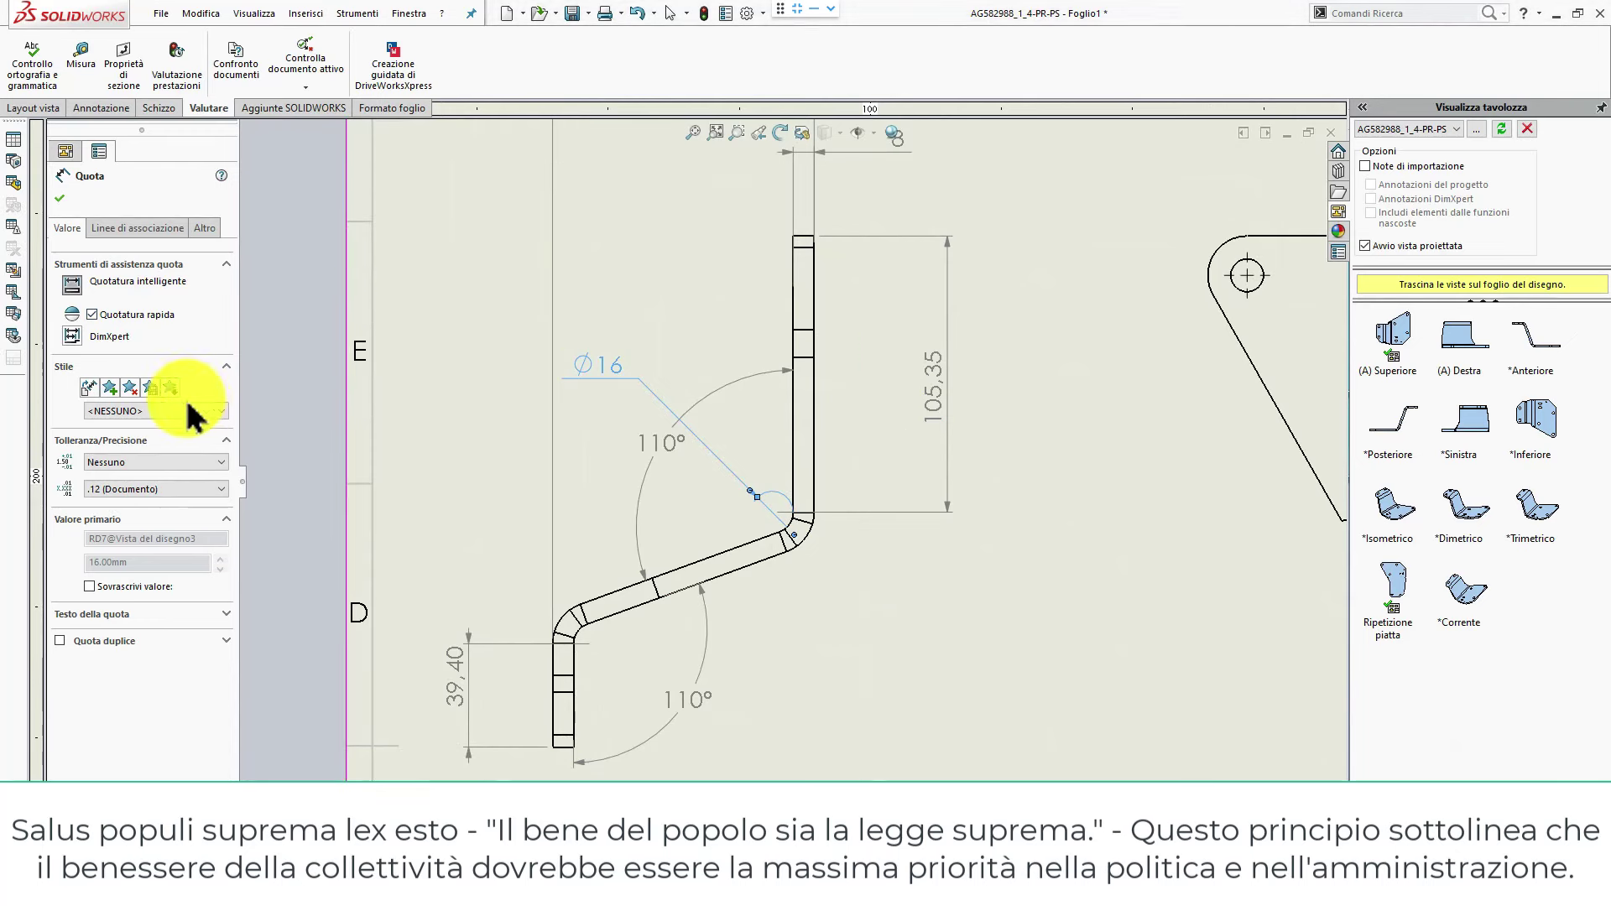
{"action": "left_click", "coordinate": [130, 225]}
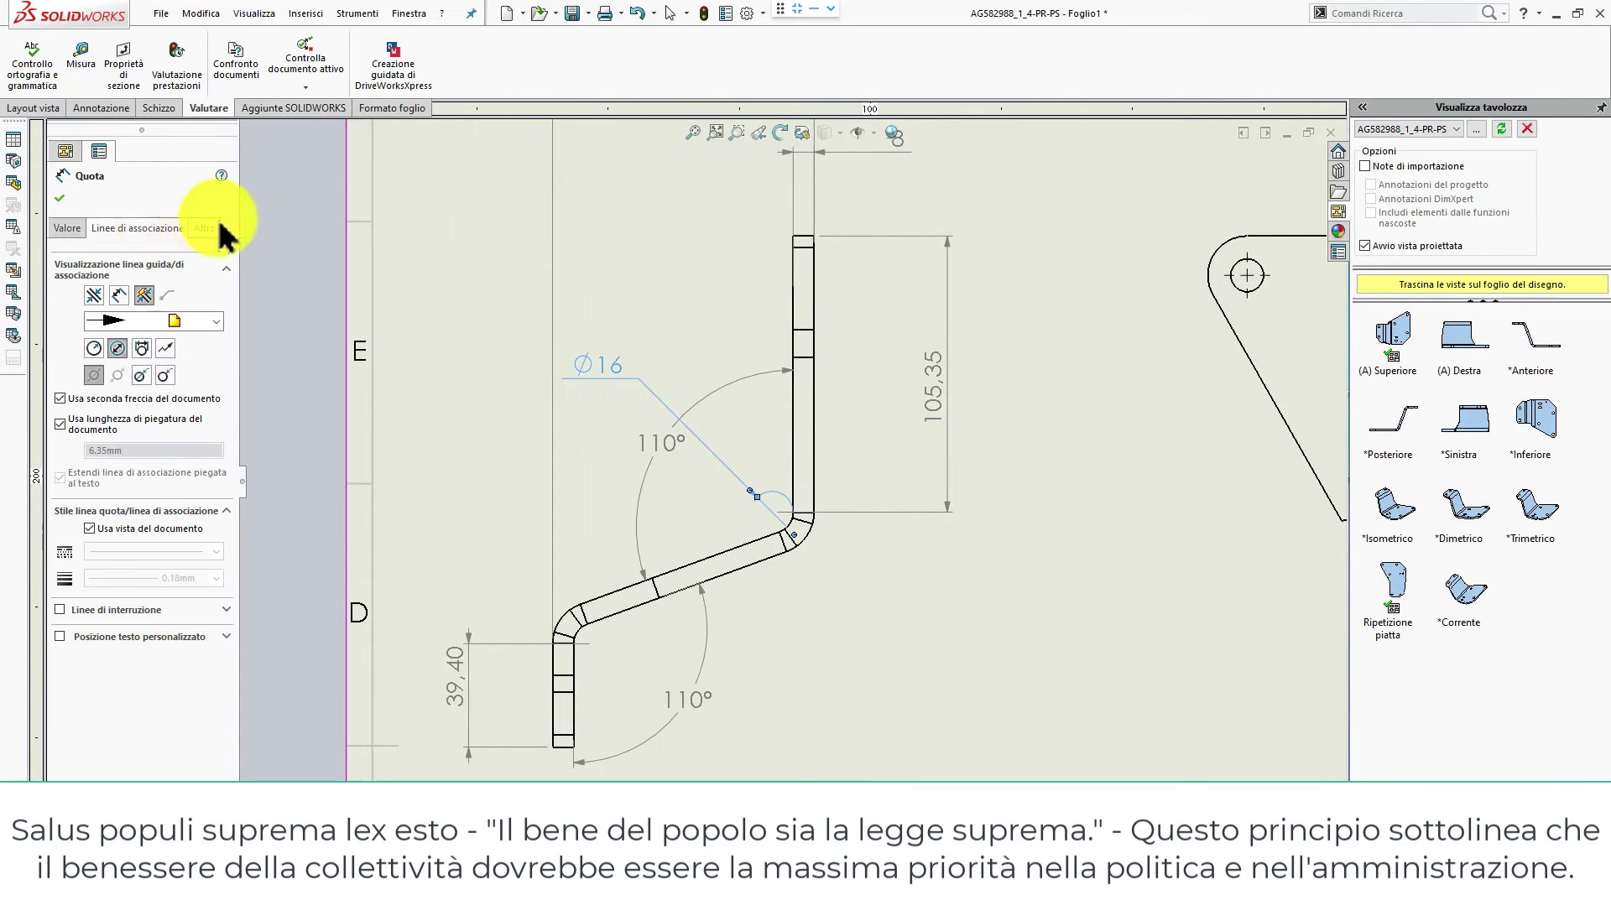
{"action": "left_click", "coordinate": [102, 346]}
{"action": "left_click", "coordinate": [59, 198]}
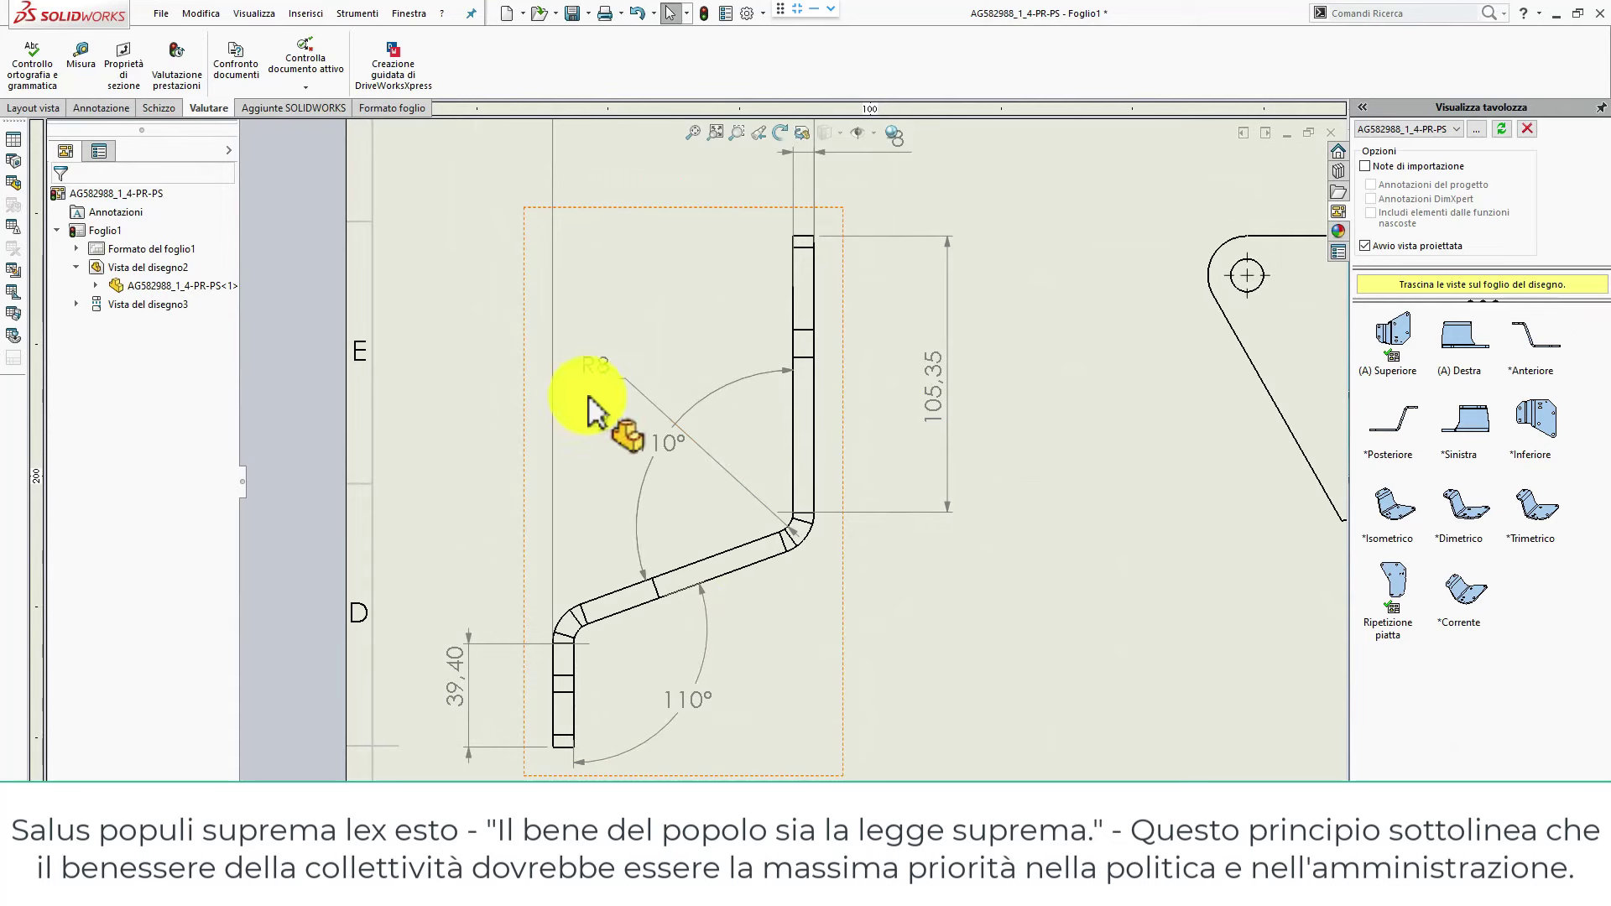
{"action": "left_click_drag", "start_coordinate": [592, 372], "coordinate": [716, 435]}
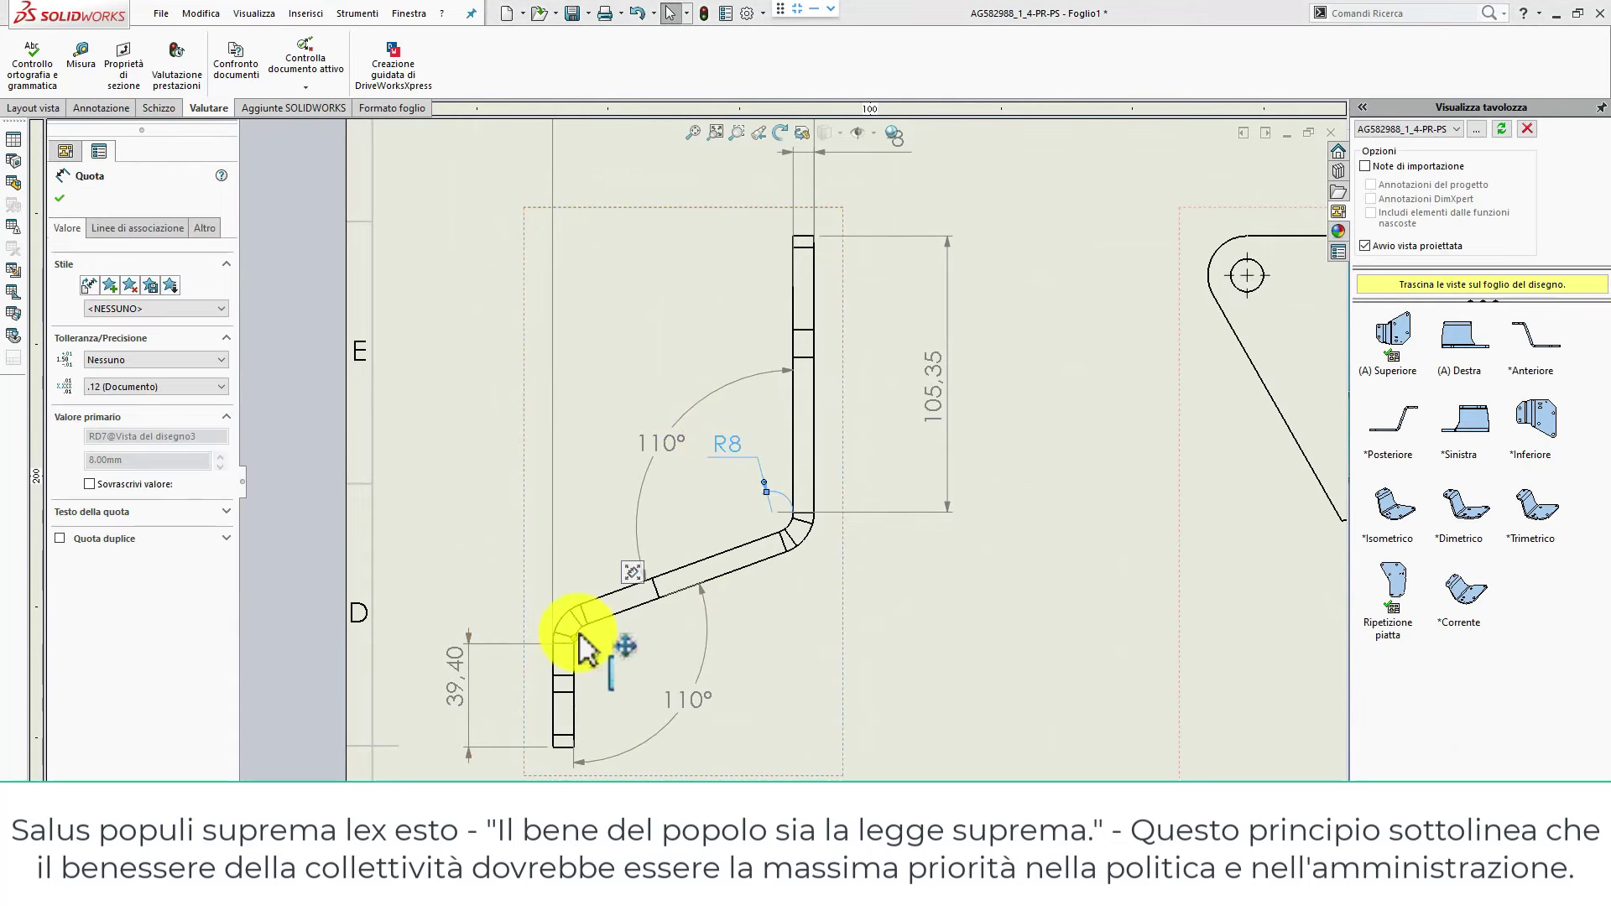
{"action": "left_click", "coordinate": [829, 718]}
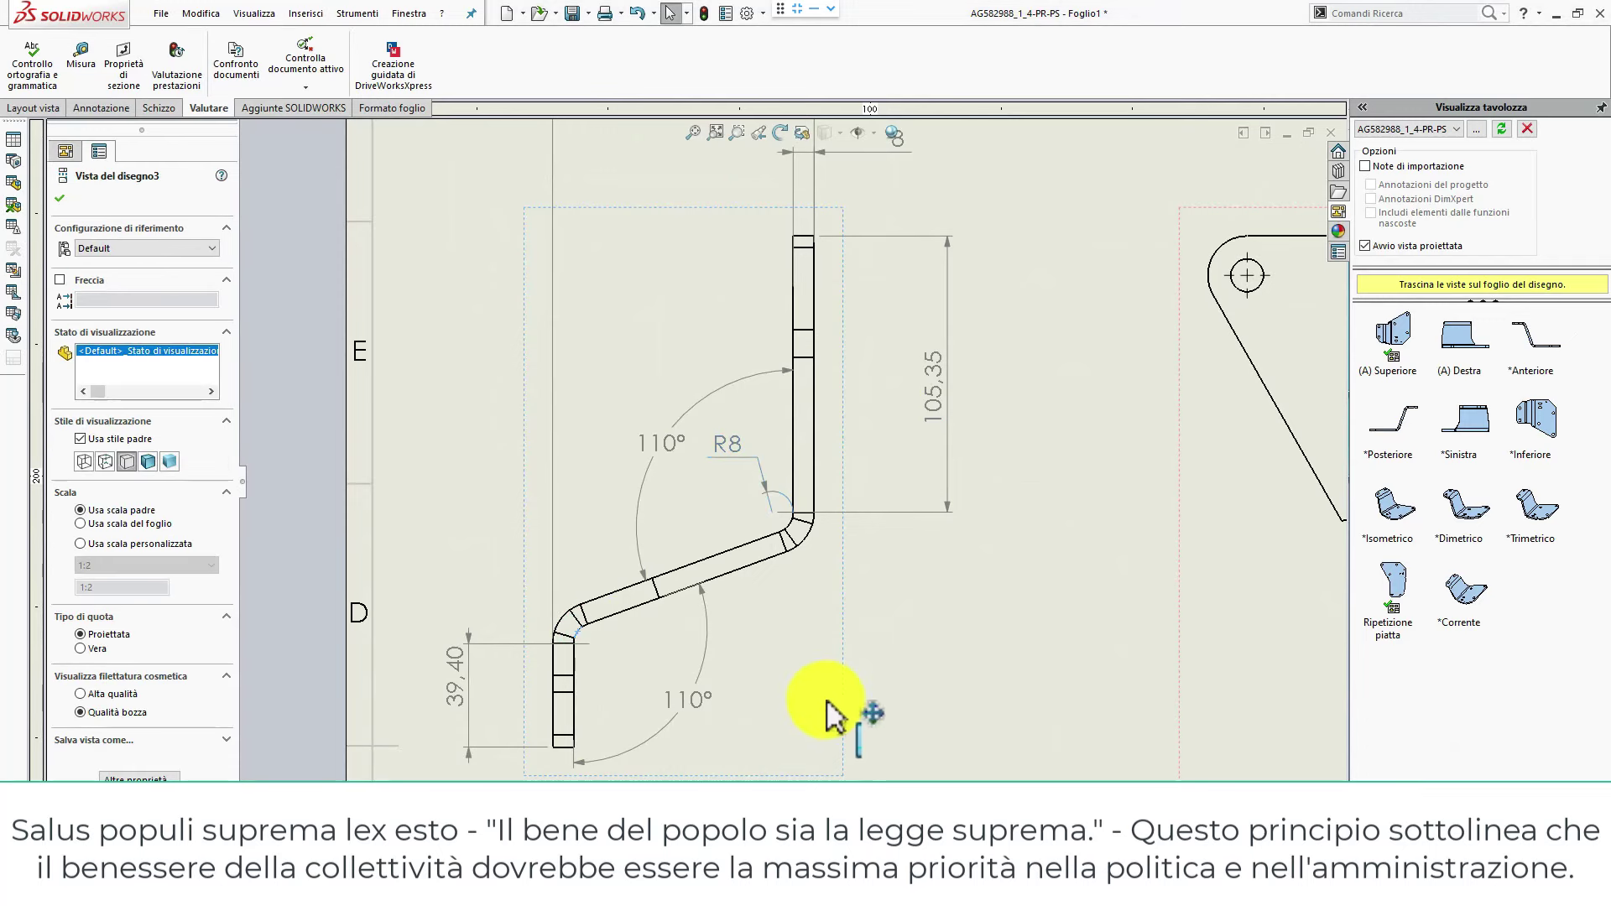
{"action": "left_click", "coordinate": [63, 200]}
{"action": "left_click", "coordinate": [1245, 617]}
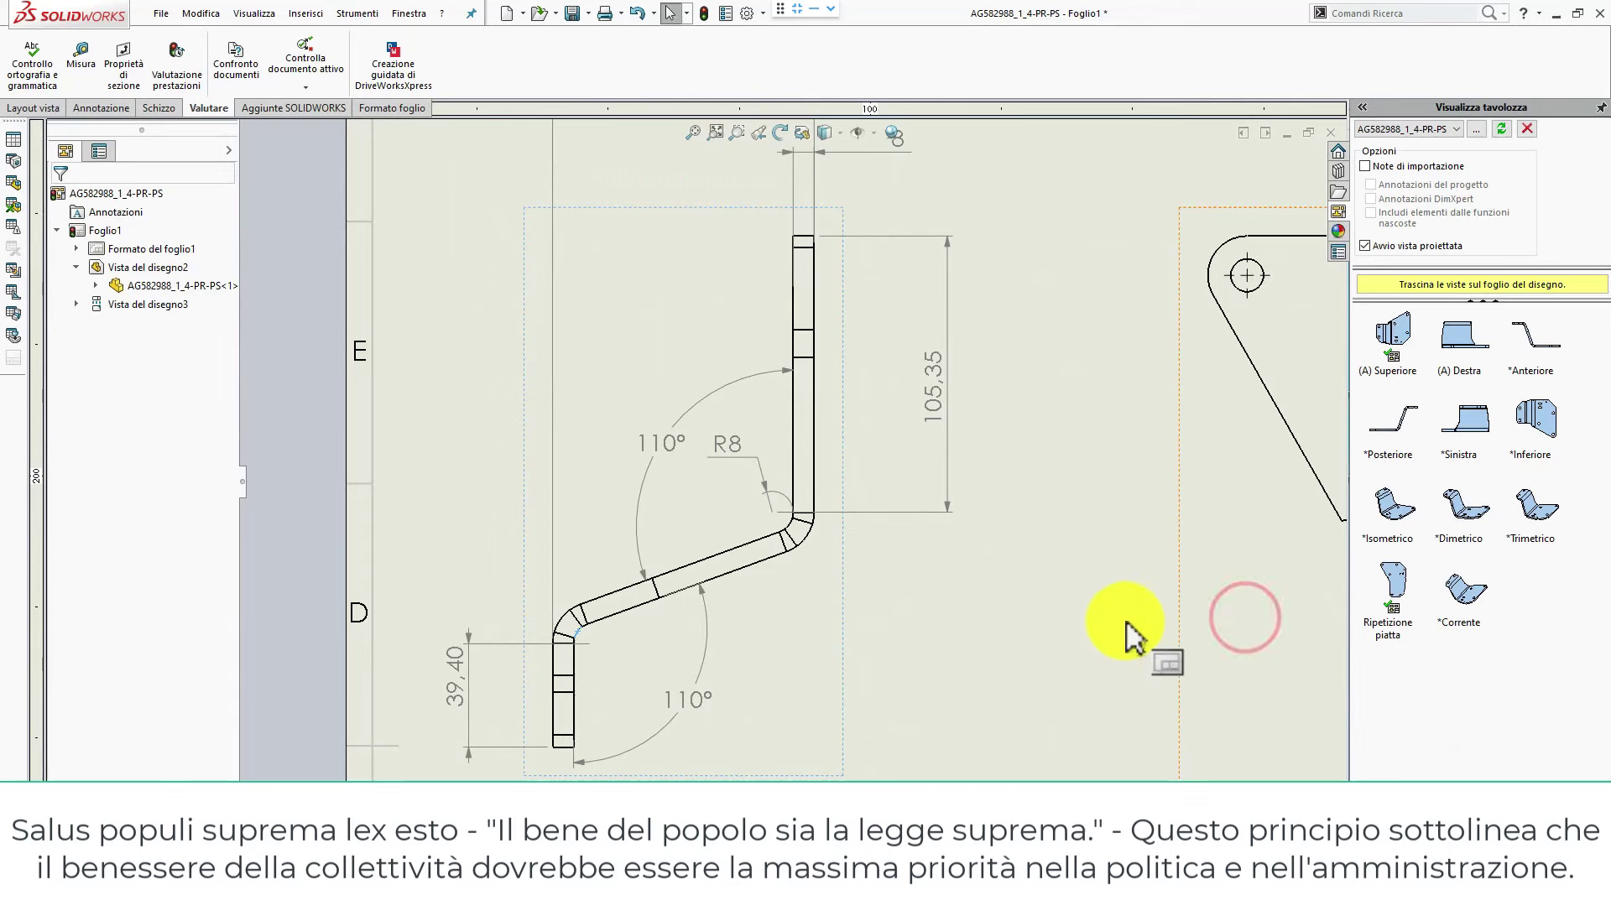
Dimension the lower bend as R8 instead of Ø16, reposition its label, and fit the sheet.
{"action": "key", "text": "d"}
{"action": "middle_click_drag", "start_coordinate": [576, 666], "coordinate": [699, 564]}
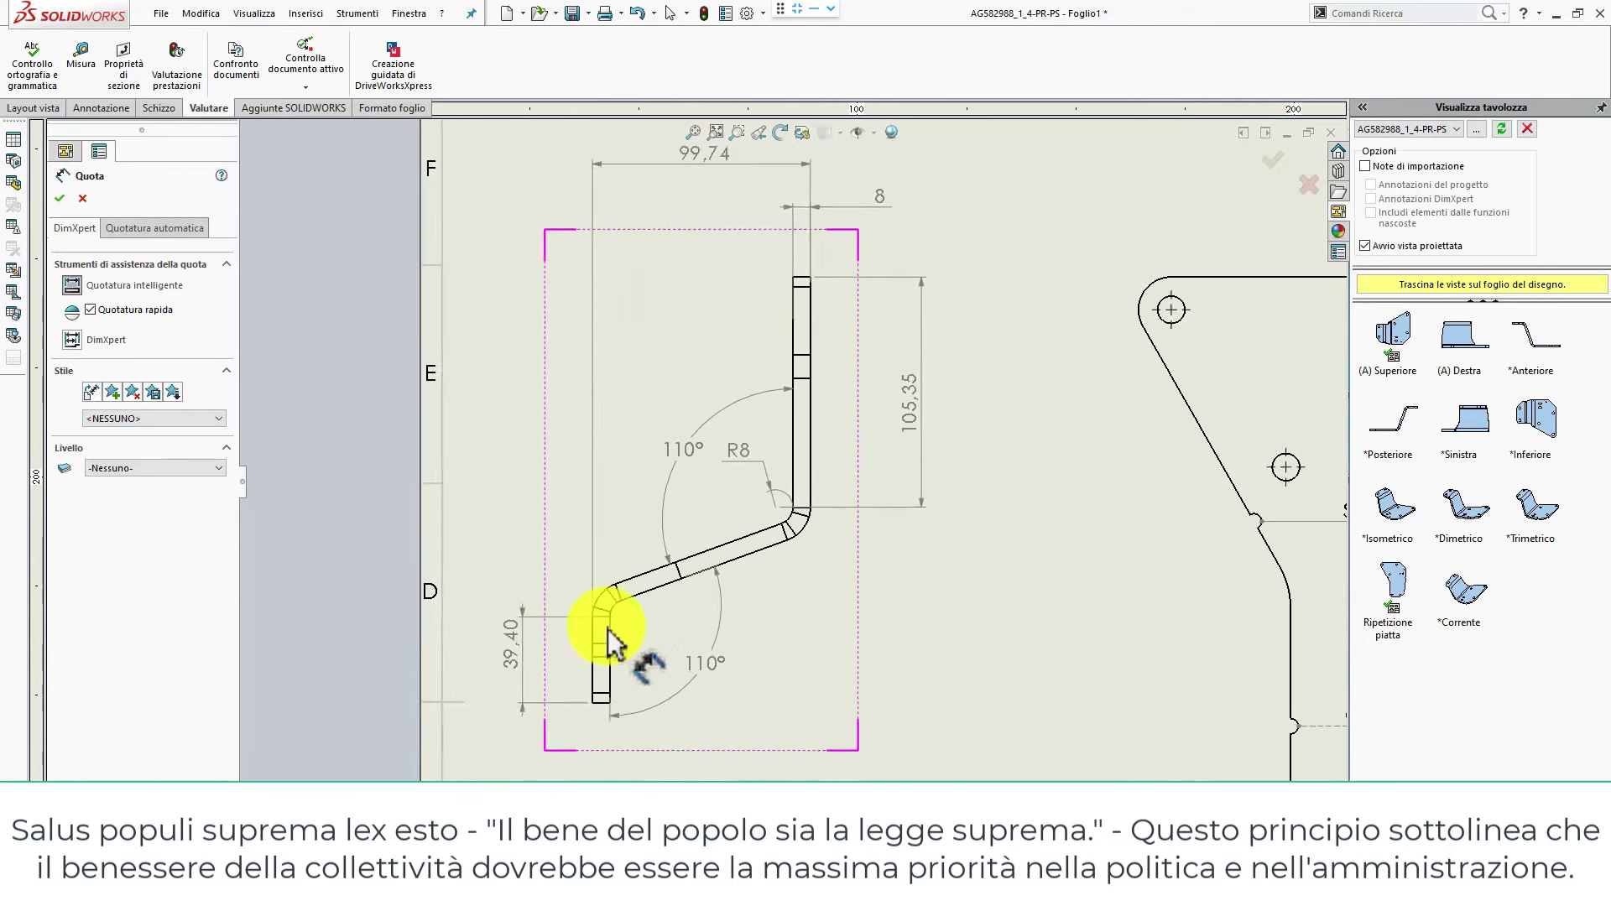
{"action": "scroll", "coordinate": [695, 554], "scroll_direction": "down", "scroll_amount": 1}
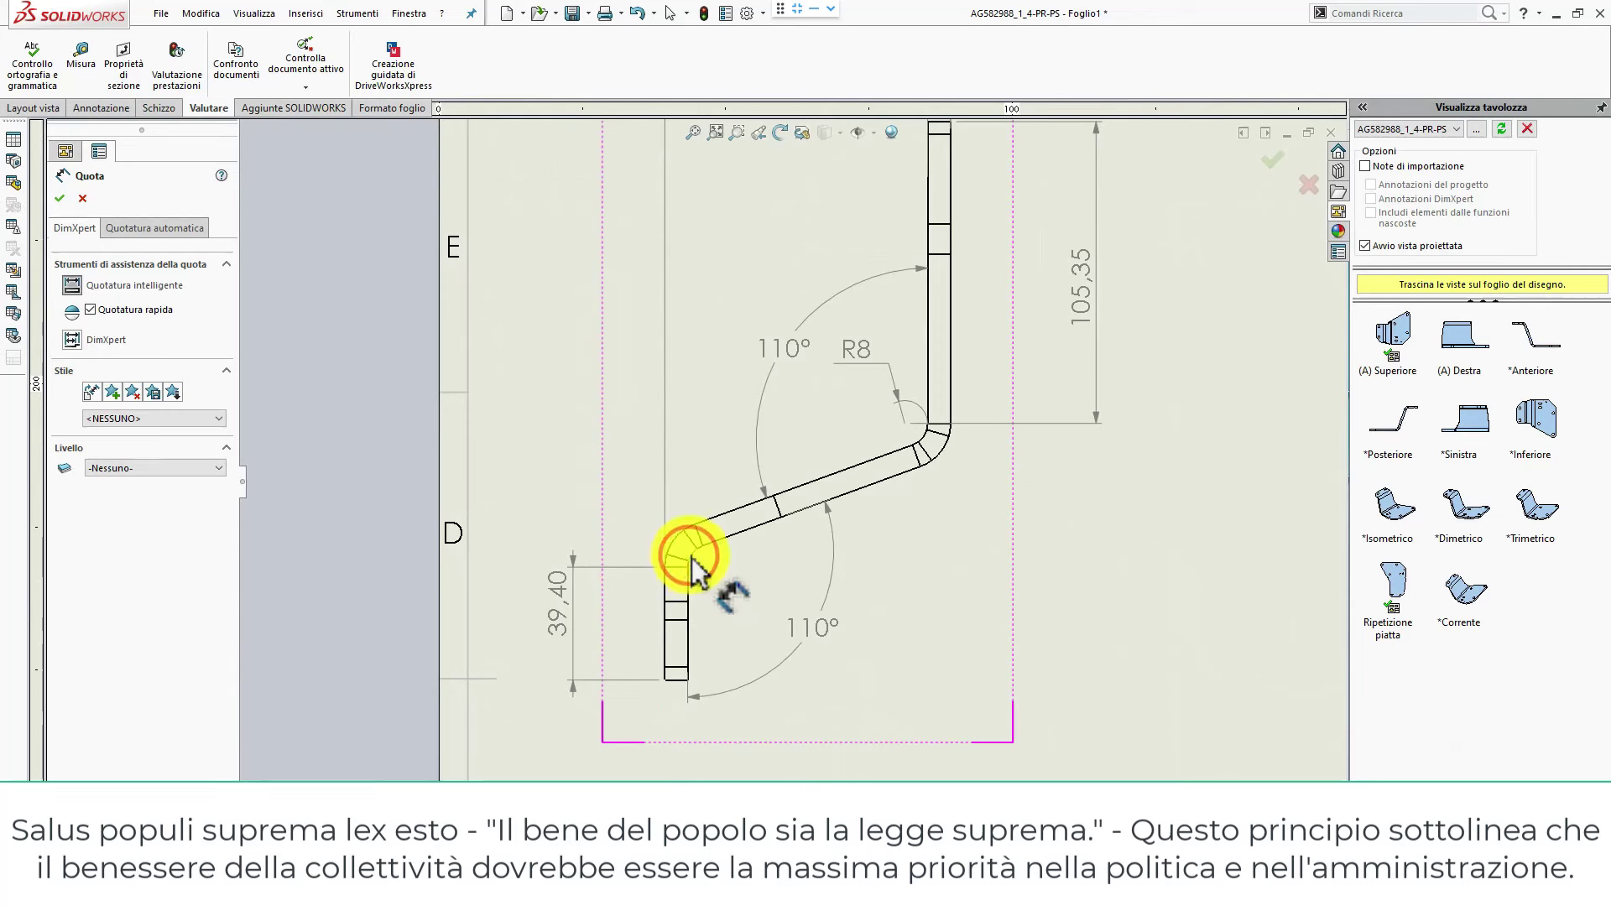
{"action": "left_click", "coordinate": [691, 561]}
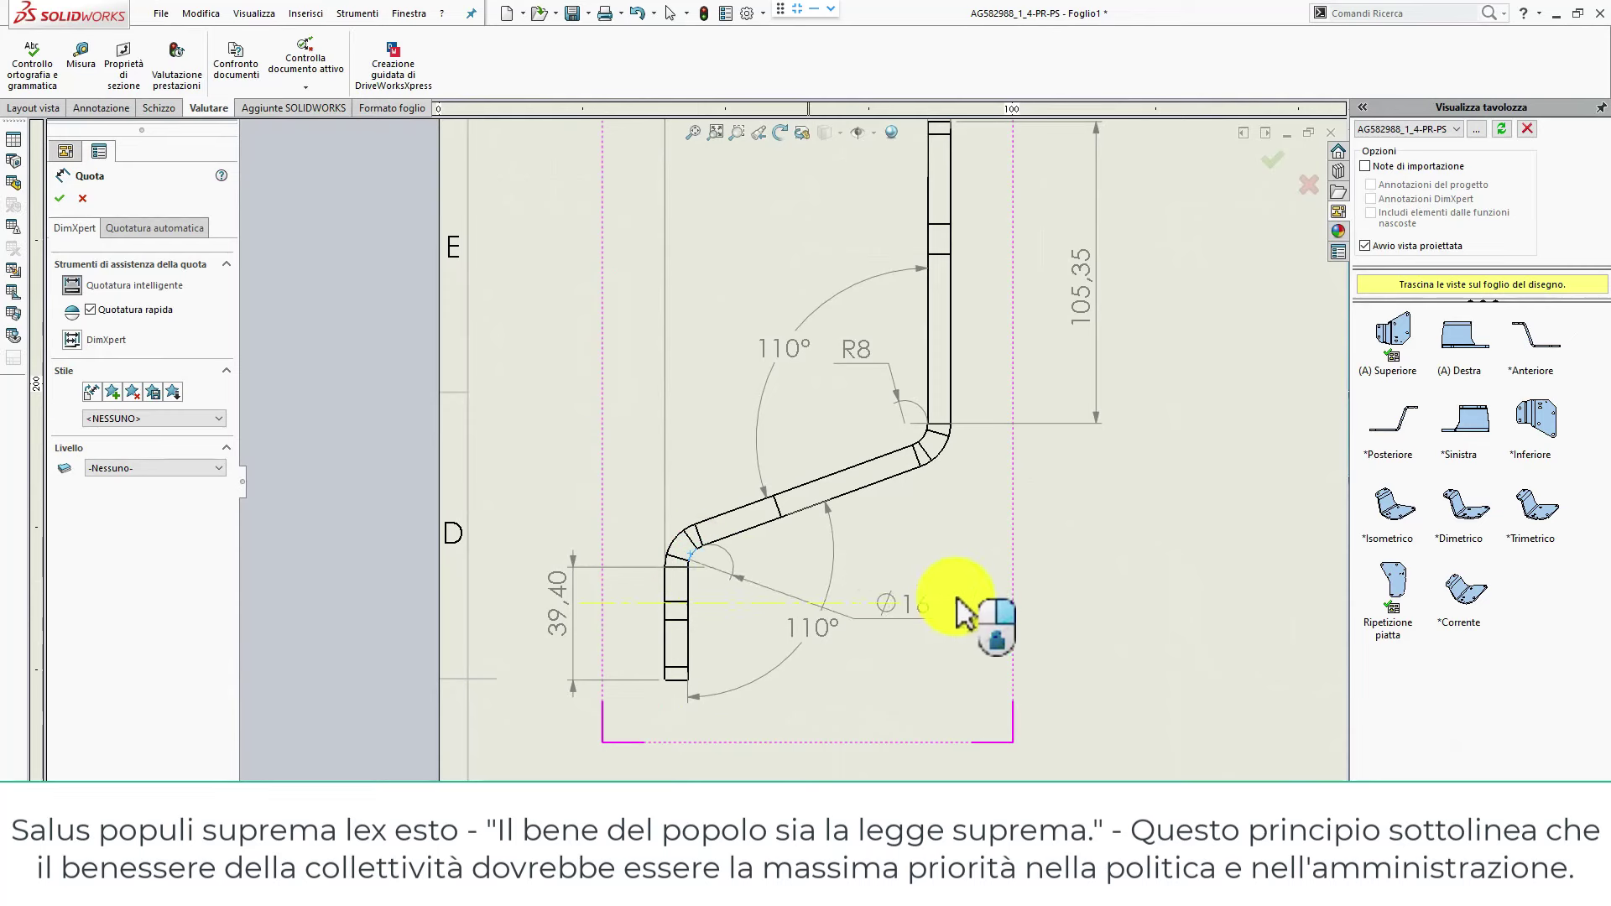
{"action": "left_click", "coordinate": [968, 583]}
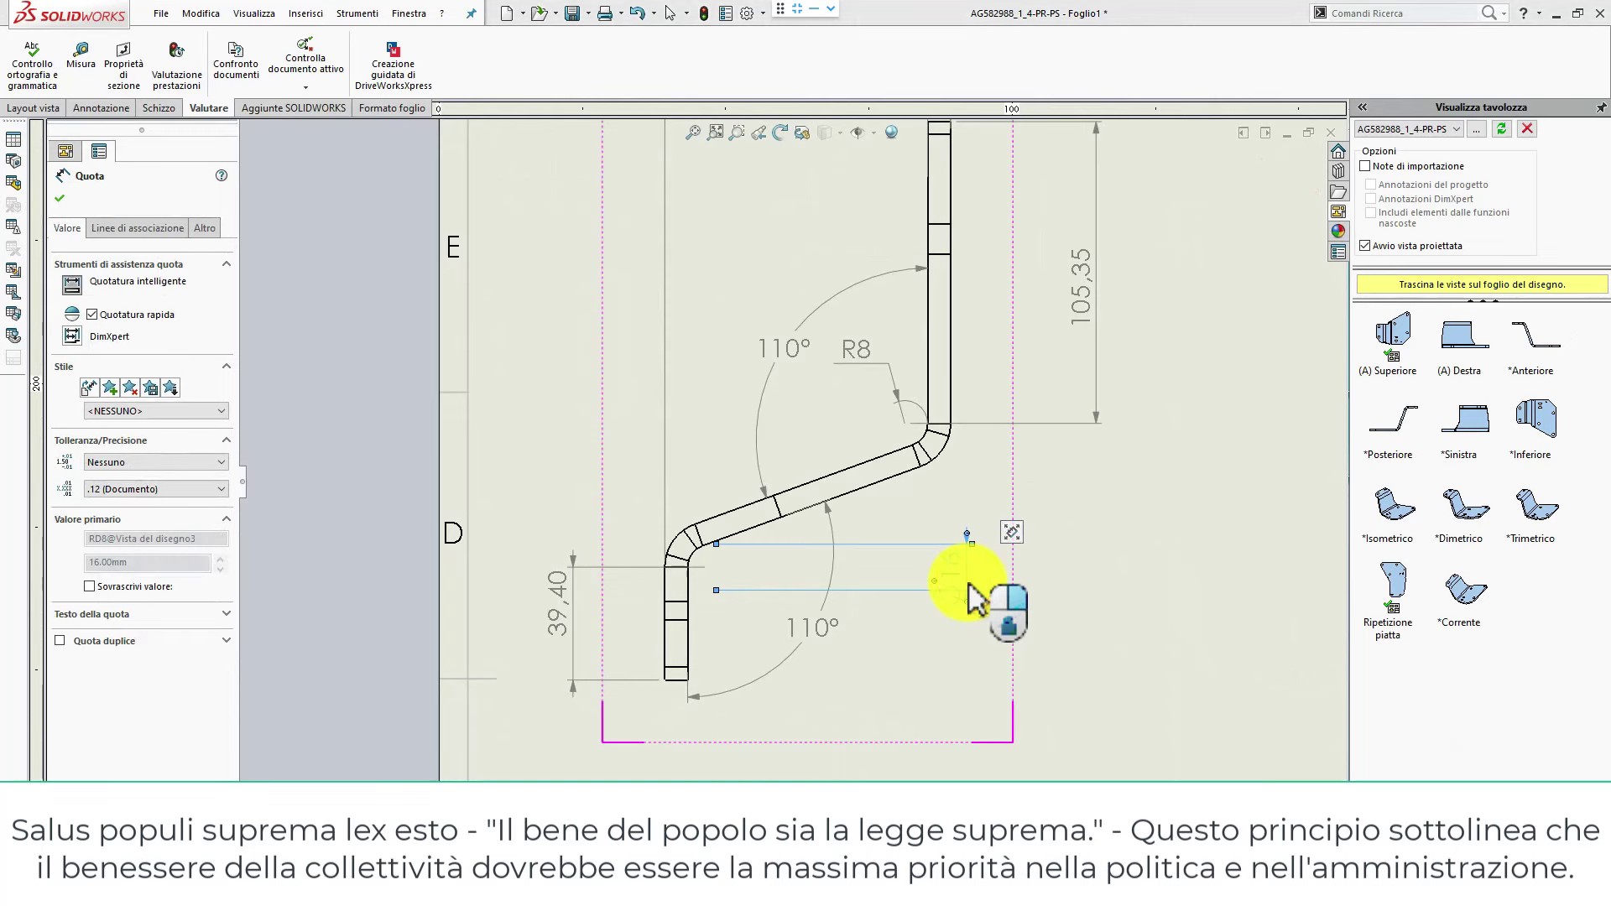
{"action": "left_click", "coordinate": [144, 234]}
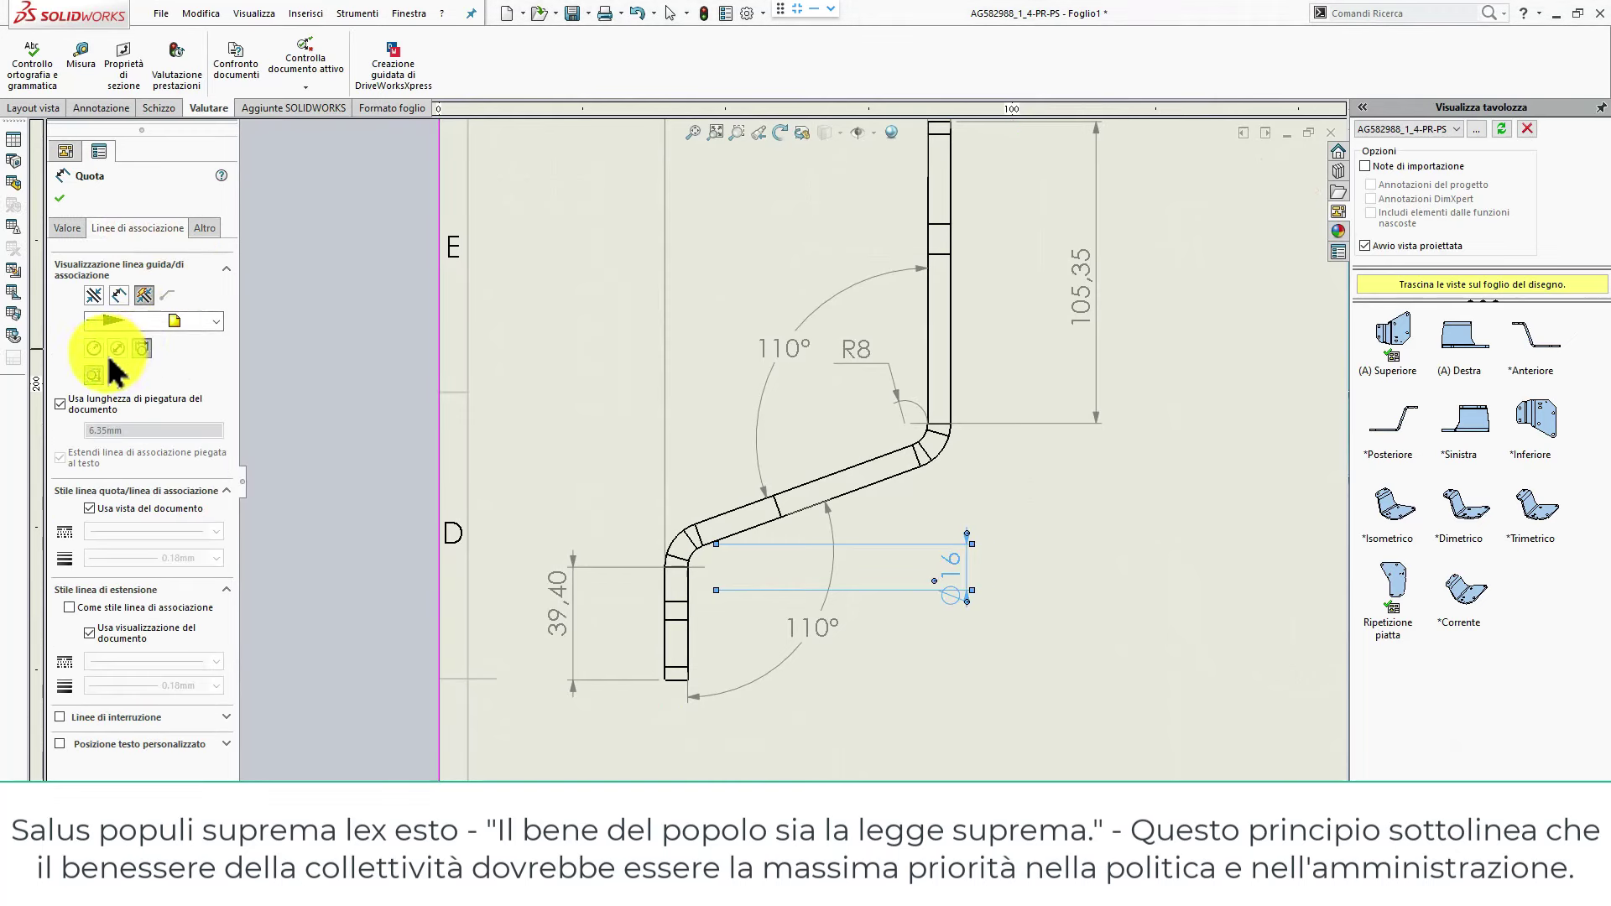
{"action": "left_click", "coordinate": [95, 346]}
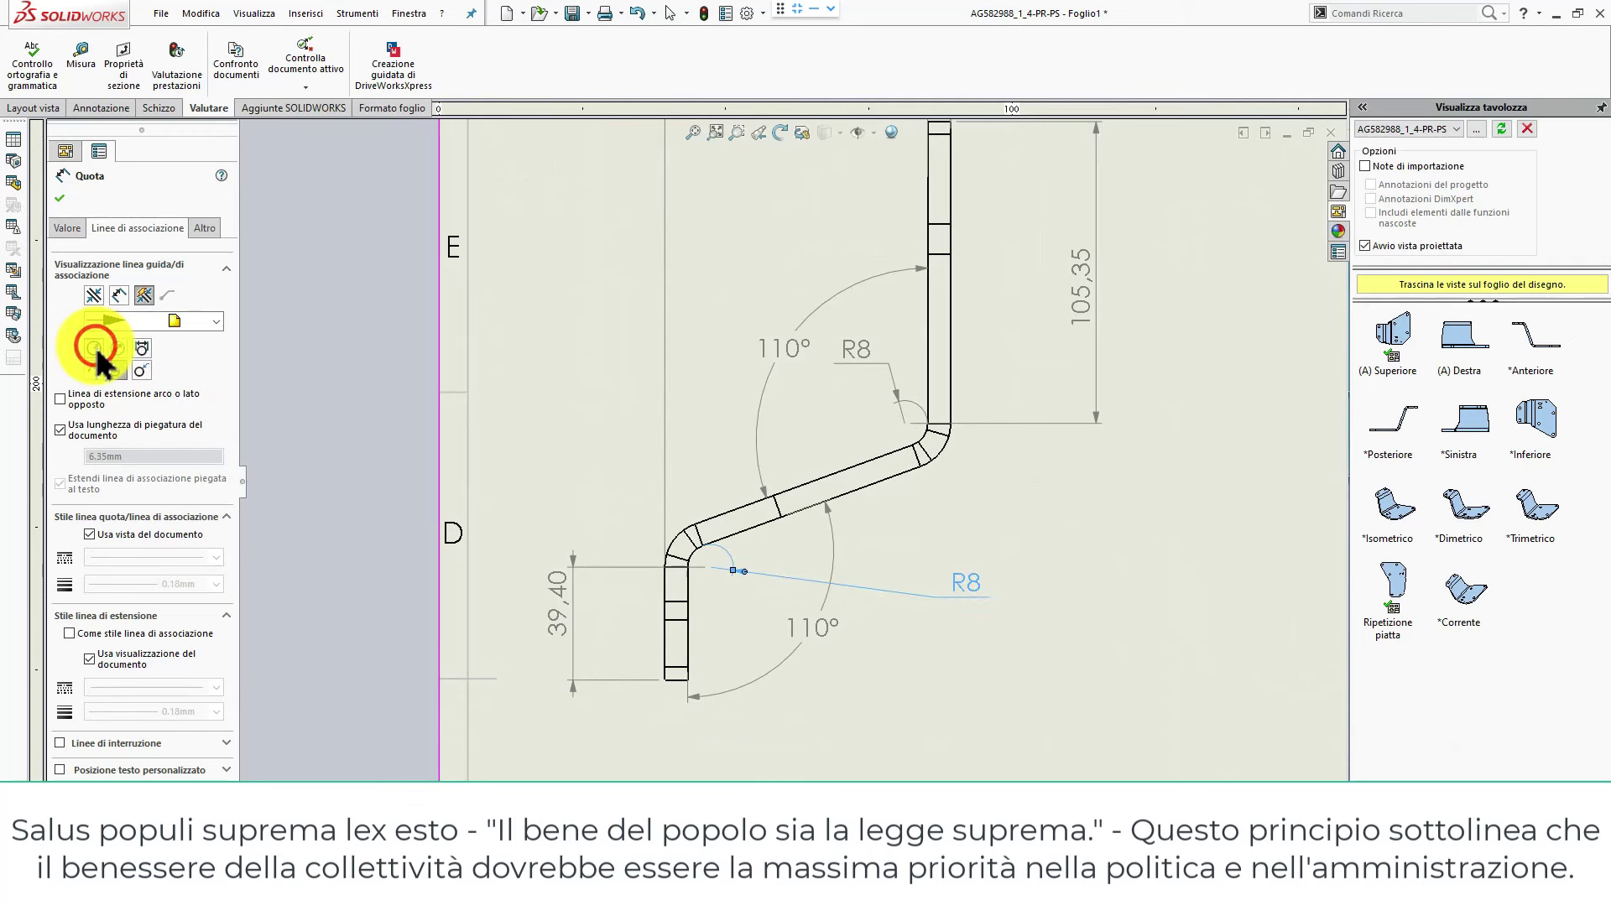
{"action": "left_click", "coordinate": [61, 198]}
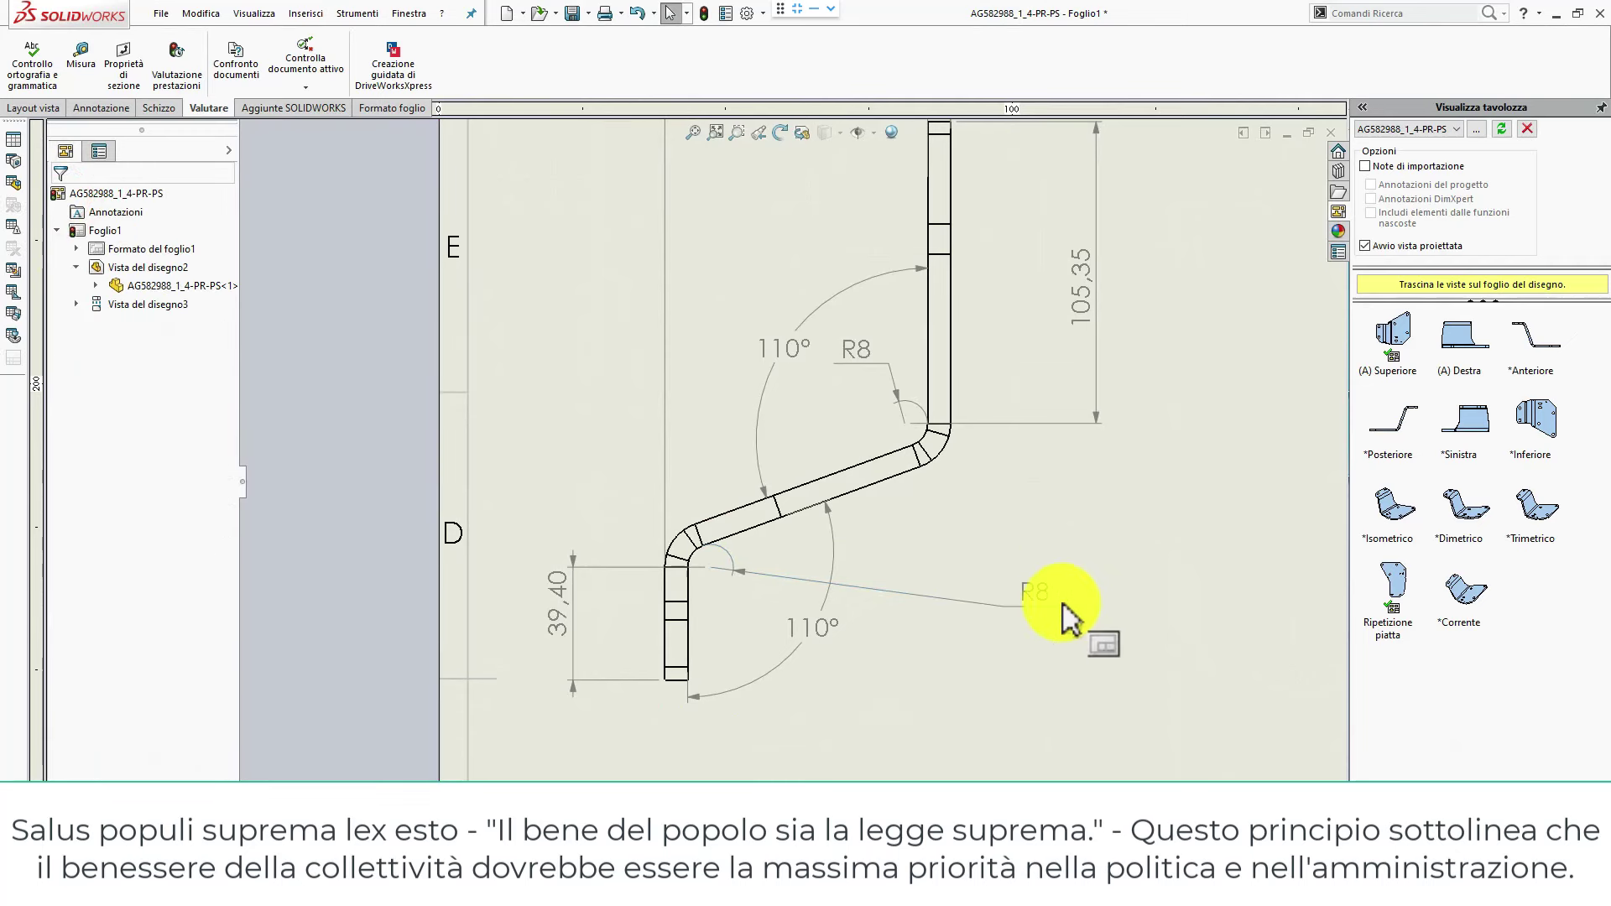
{"action": "left_click", "coordinate": [1052, 602]}
{"action": "left_click_drag", "start_coordinate": [970, 567], "coordinate": [1009, 590]}
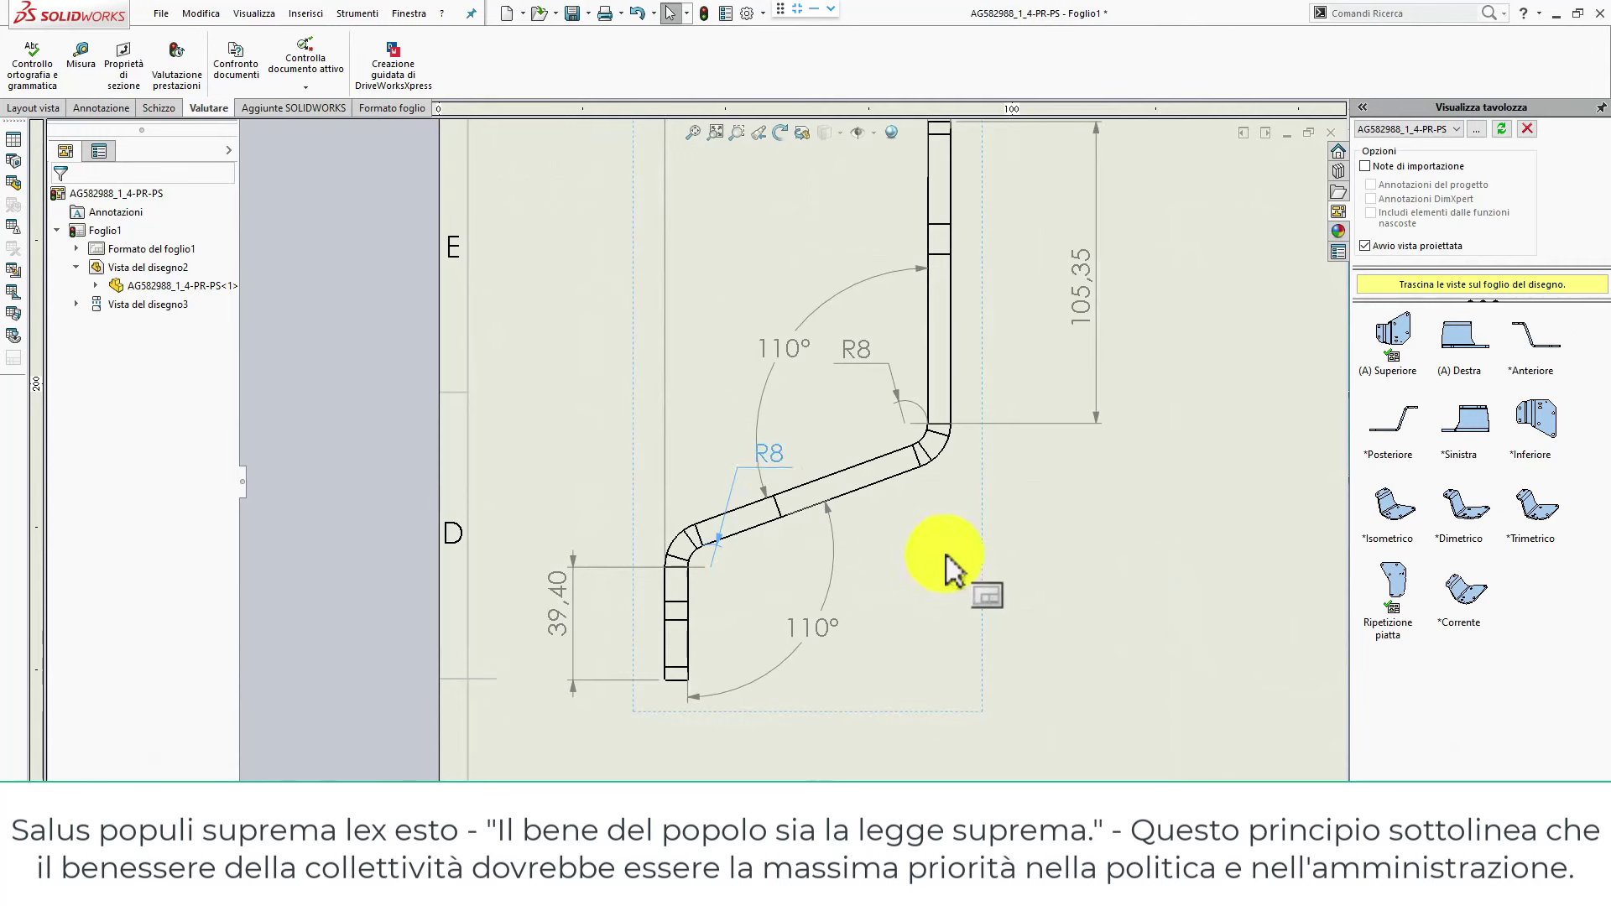
{"action": "left_click", "coordinate": [1114, 738]}
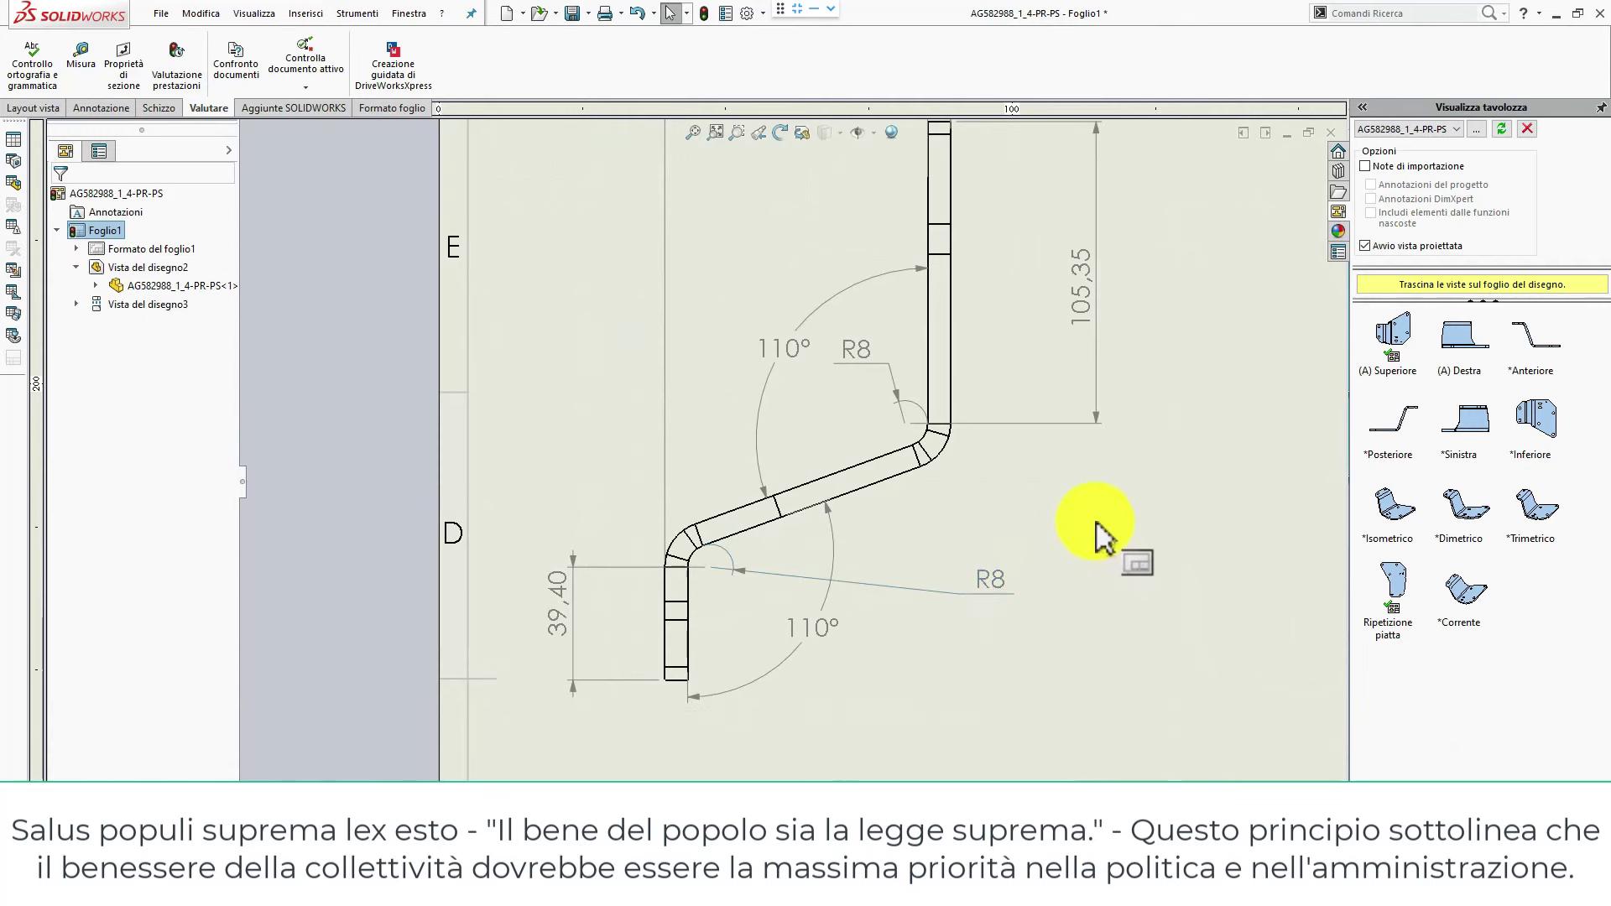
{"action": "key", "text": "f"}
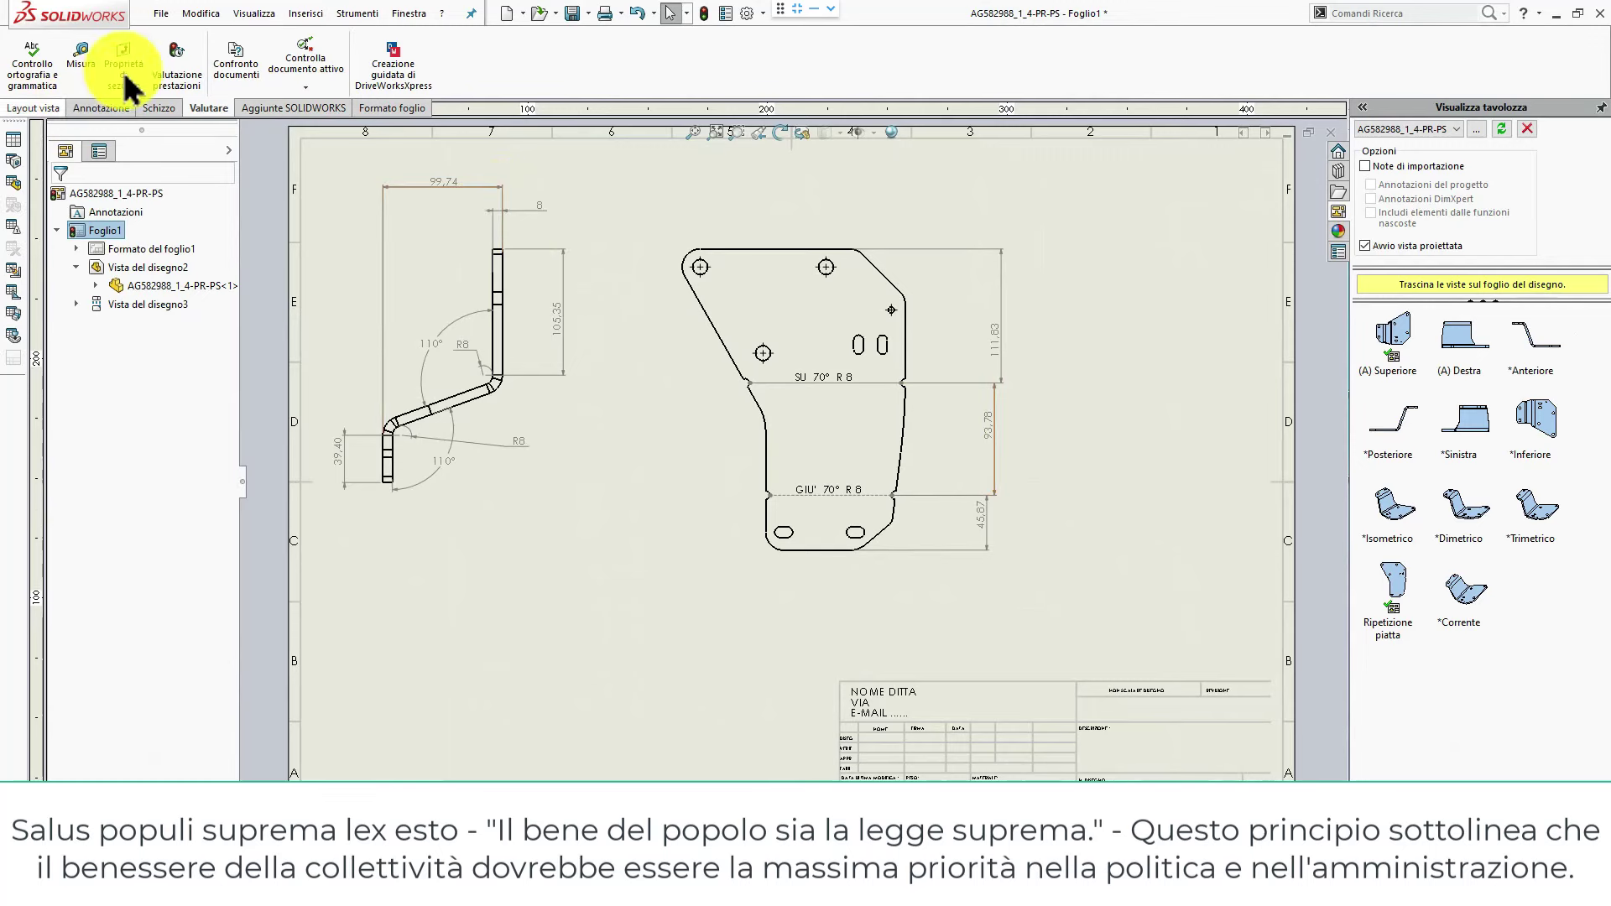
Save the bracket drawing.
{"action": "left_click", "coordinate": [161, 14]}
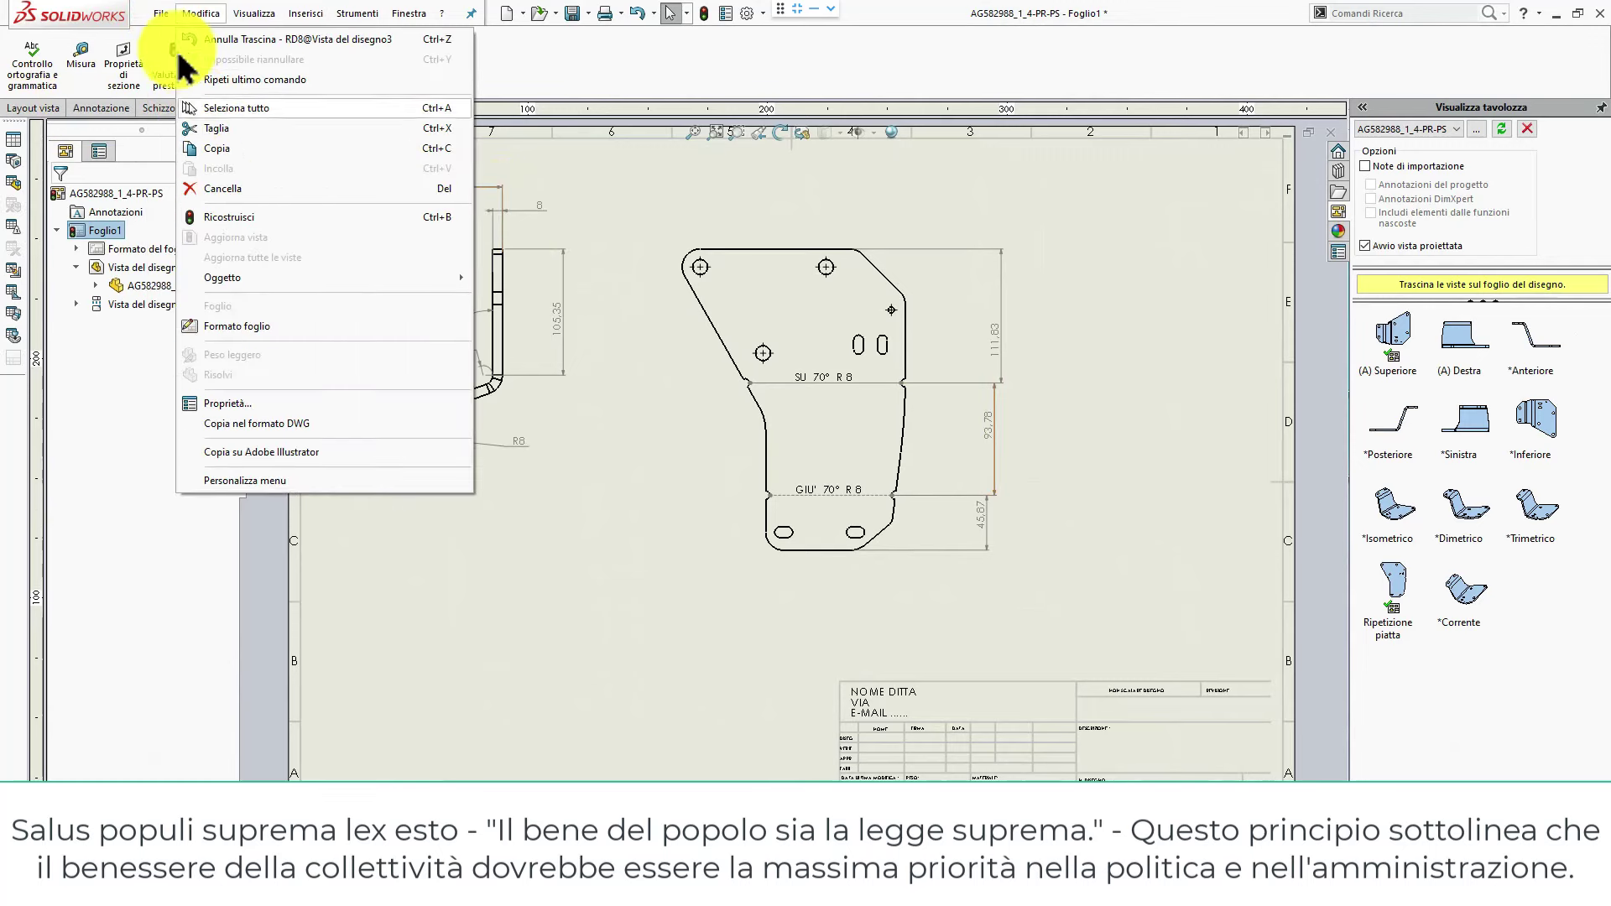
{"action": "left_click", "coordinate": [165, 14]}
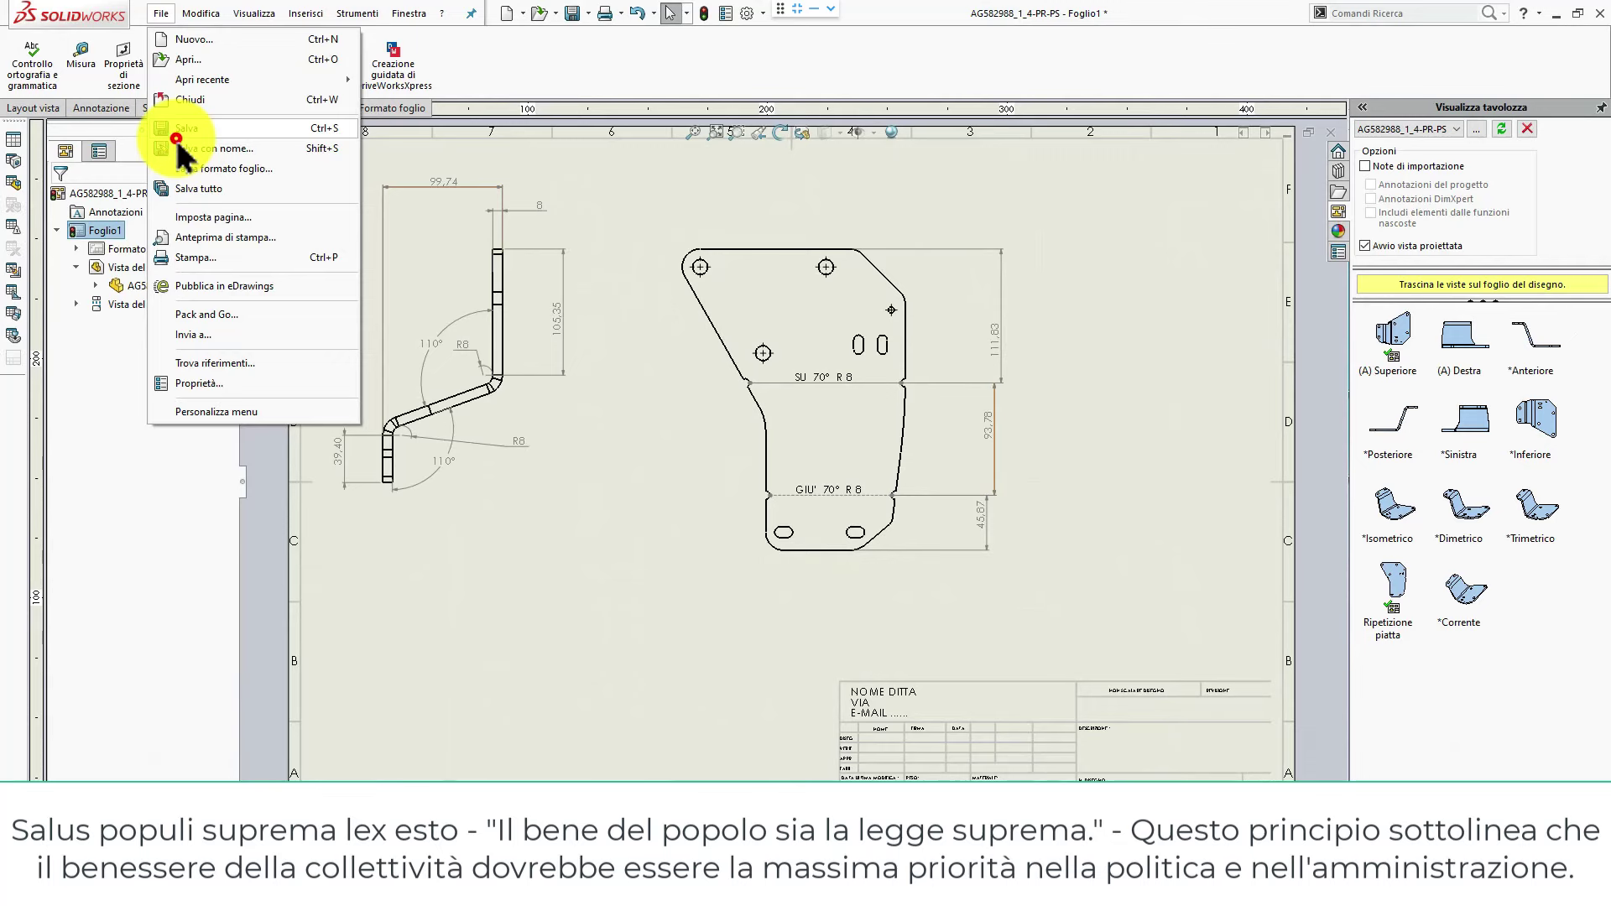
{"action": "left_click", "coordinate": [177, 137]}
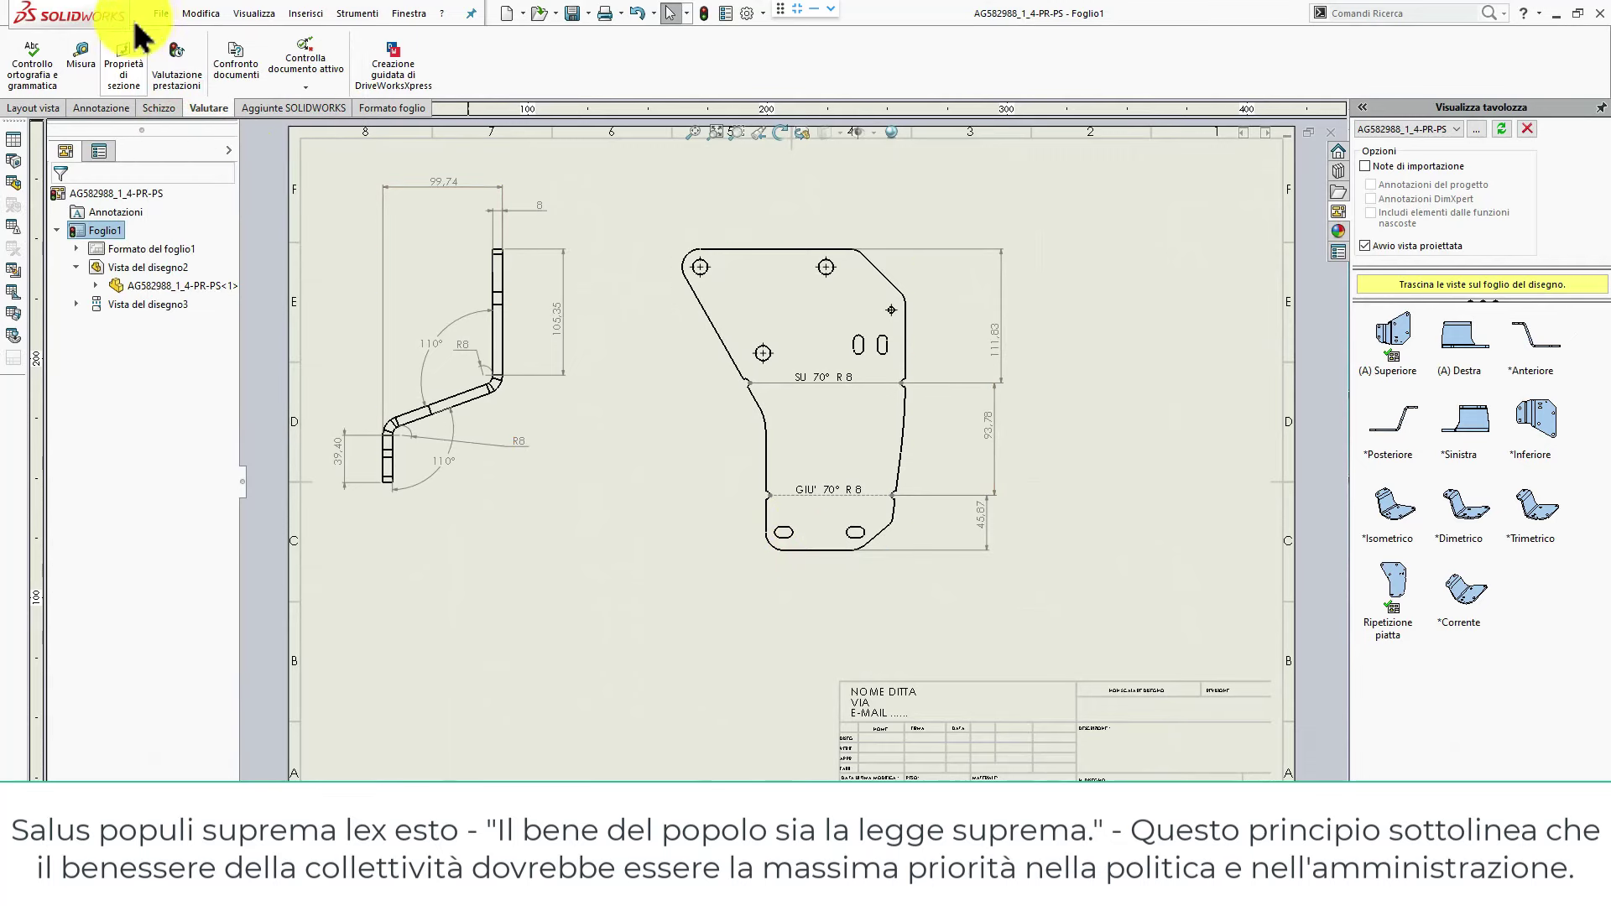
Save the drawing as AG582988_1_4-PR-PS.PDF in Adobe Portable Document Format (*.pdf).
{"action": "left_click", "coordinate": [168, 12]}
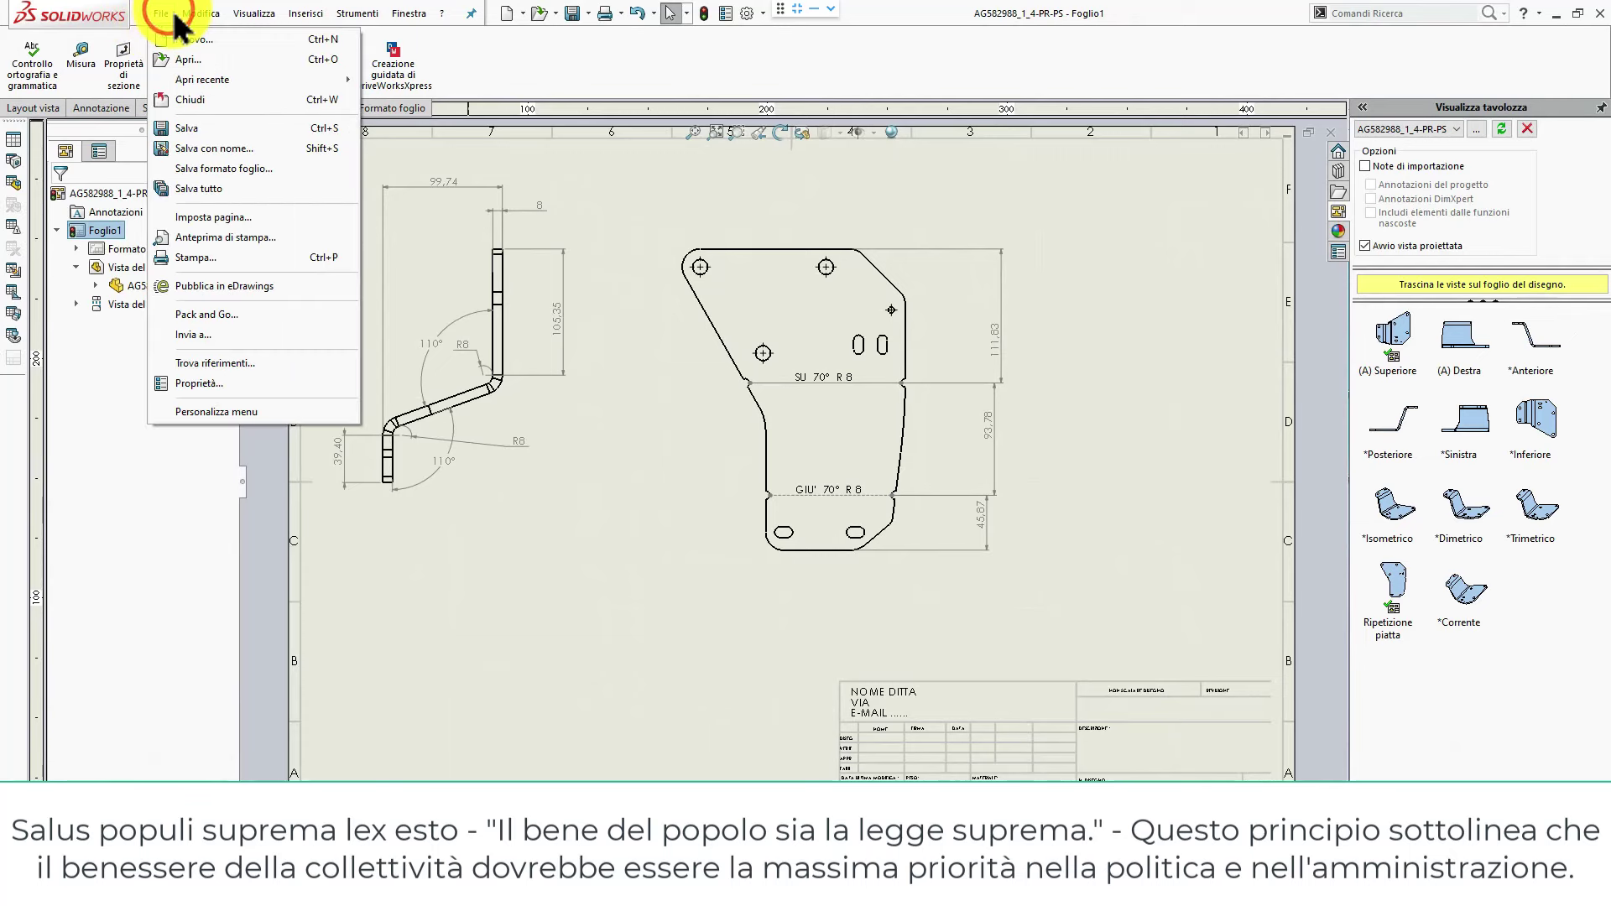
{"action": "left_click", "coordinate": [238, 151]}
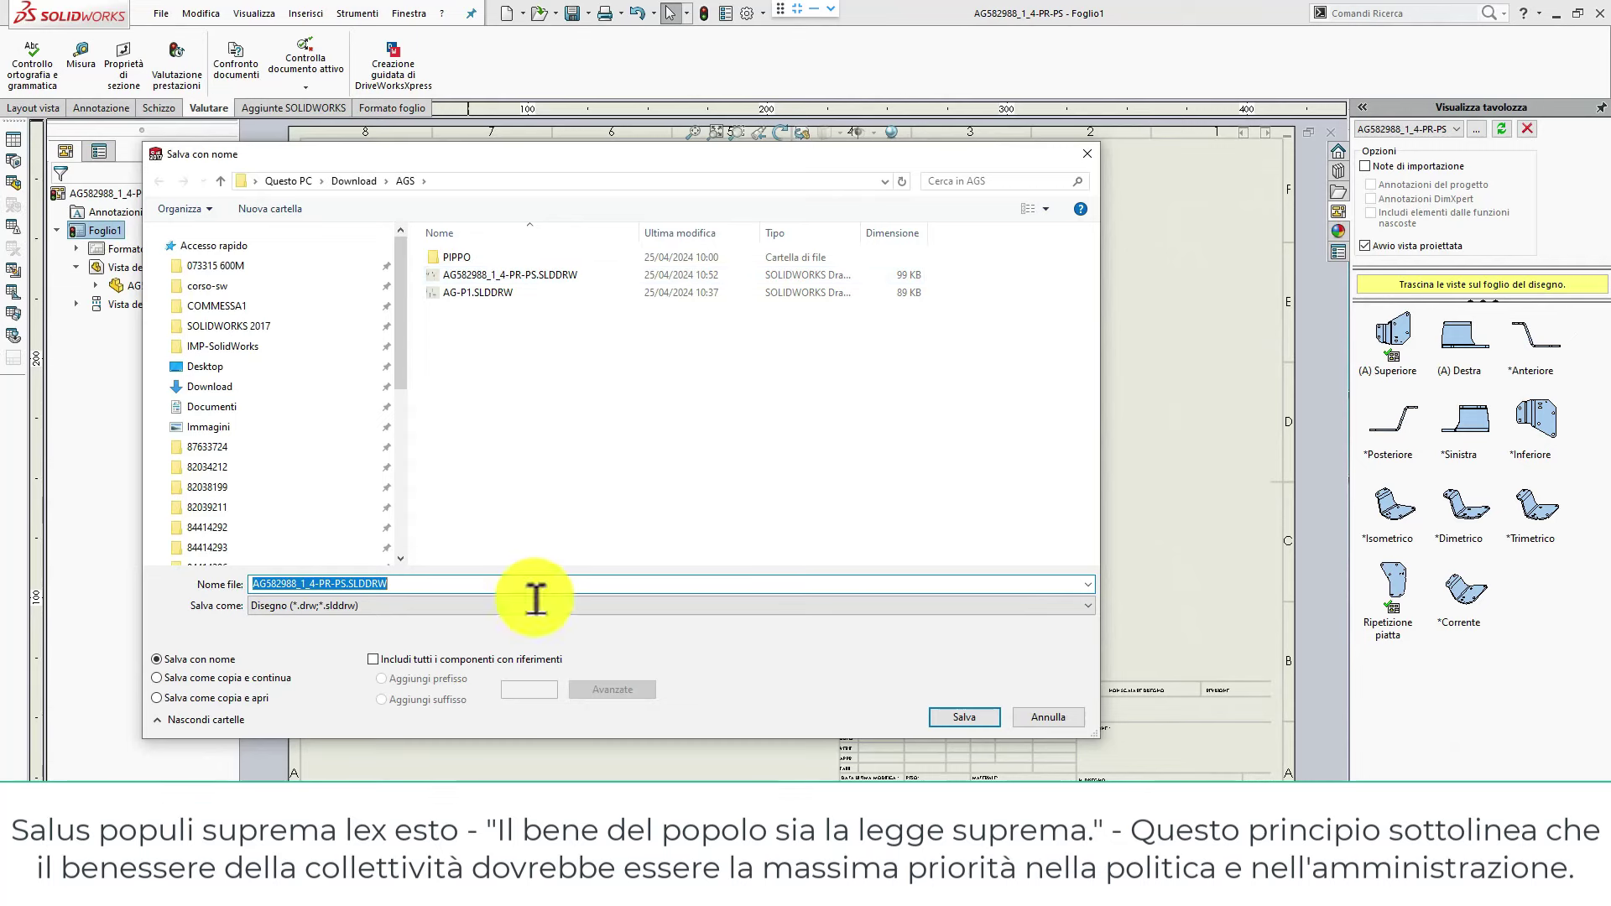
{"action": "left_click", "coordinate": [533, 605]}
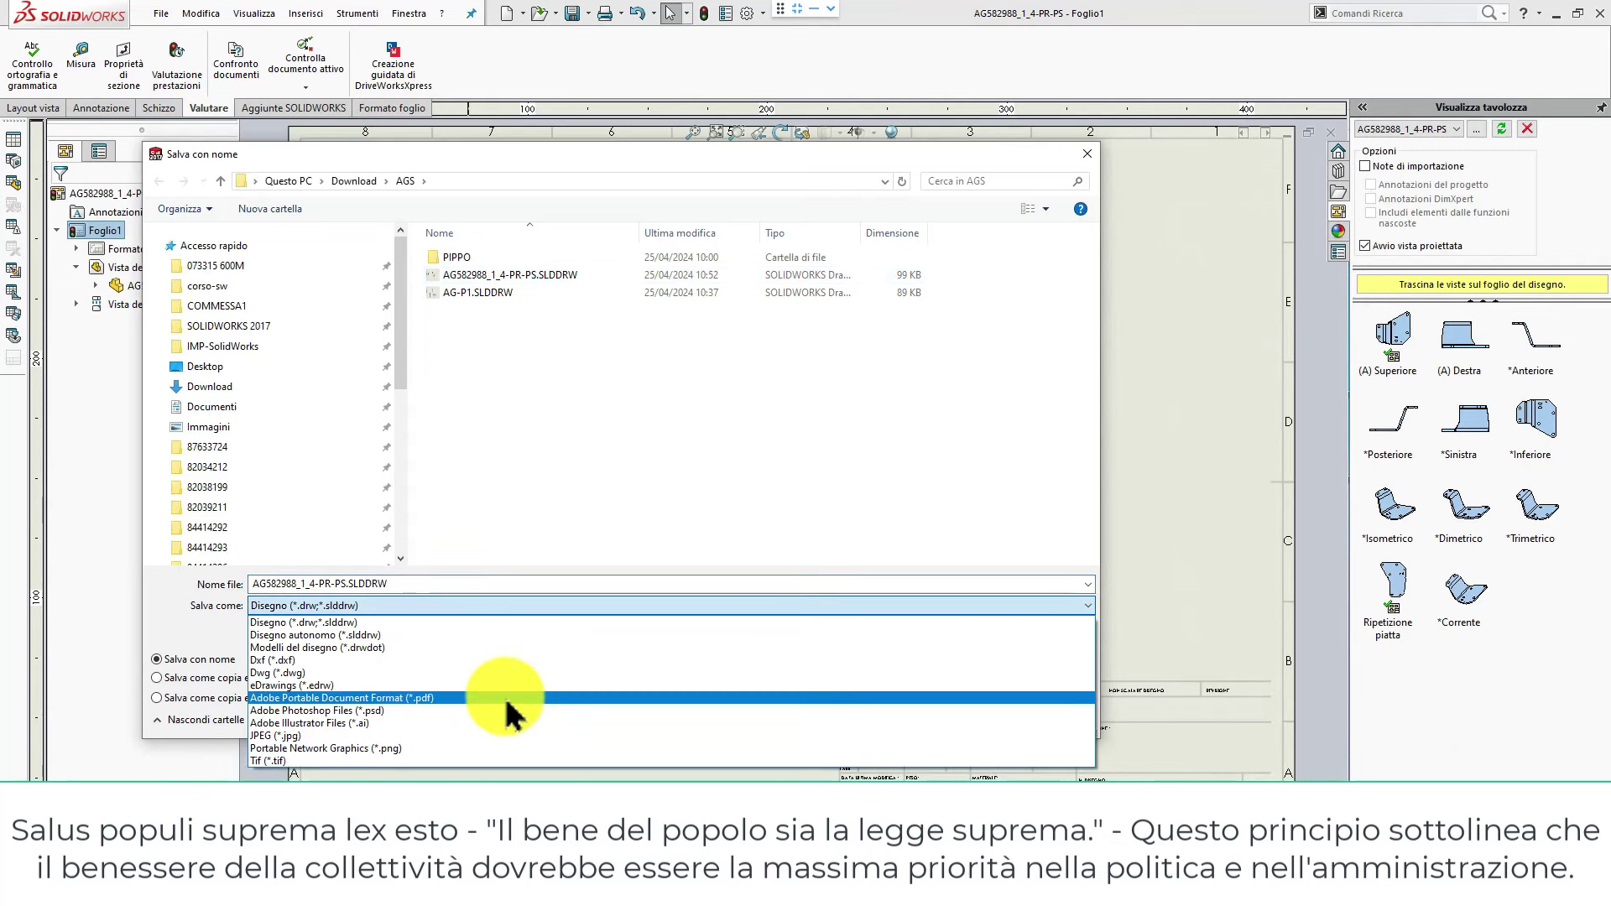
{"action": "left_click", "coordinate": [505, 697]}
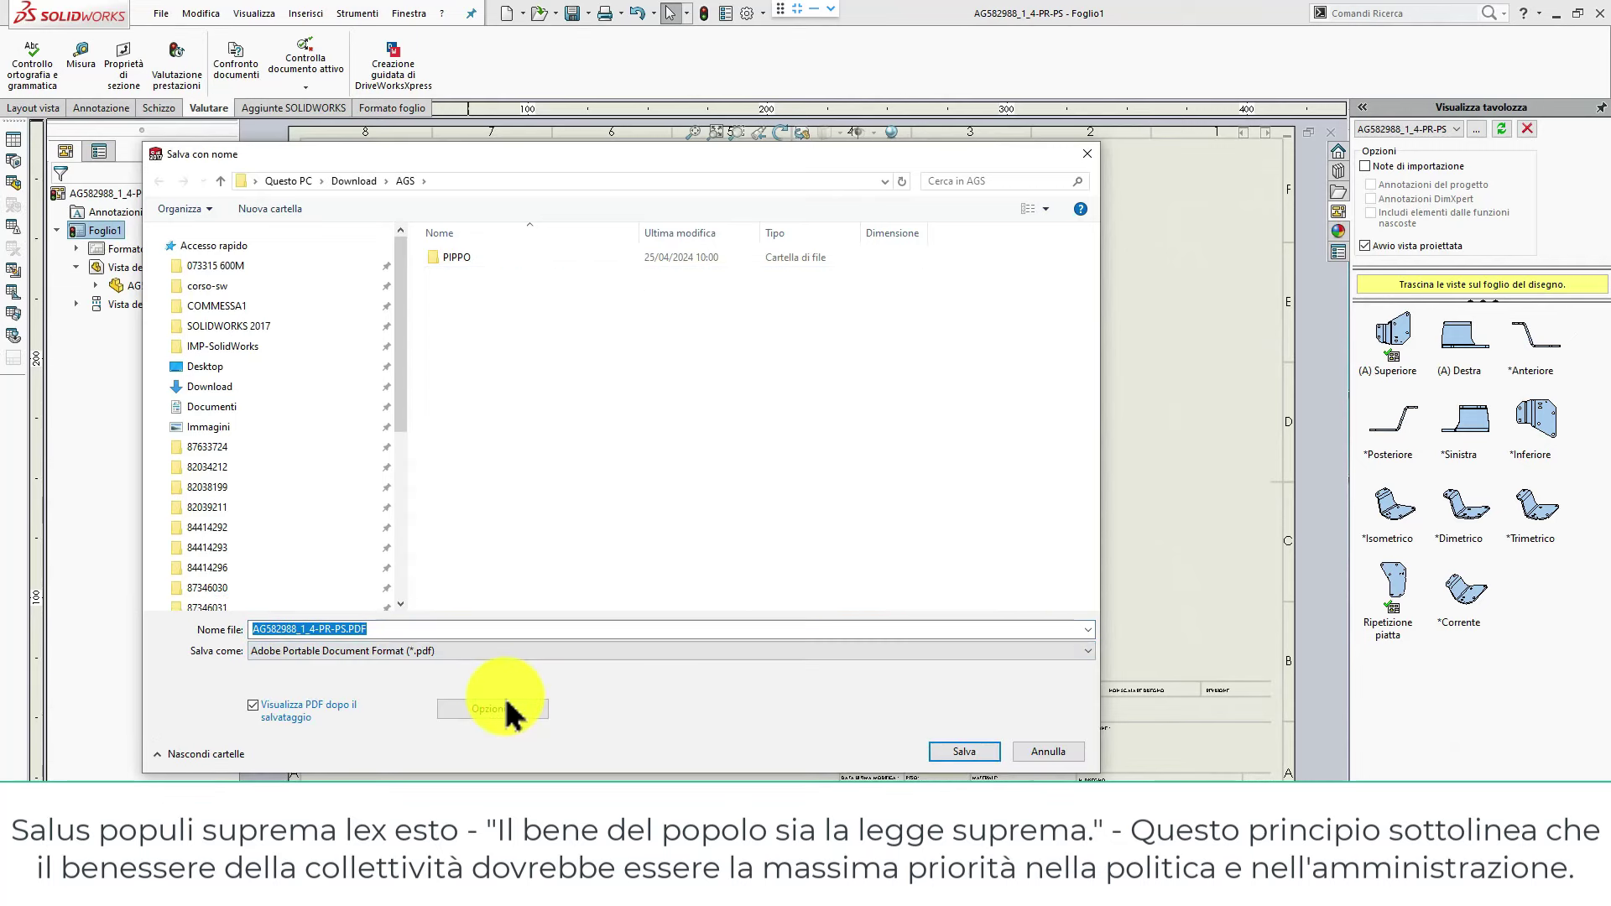
{"action": "left_click", "coordinate": [942, 752]}
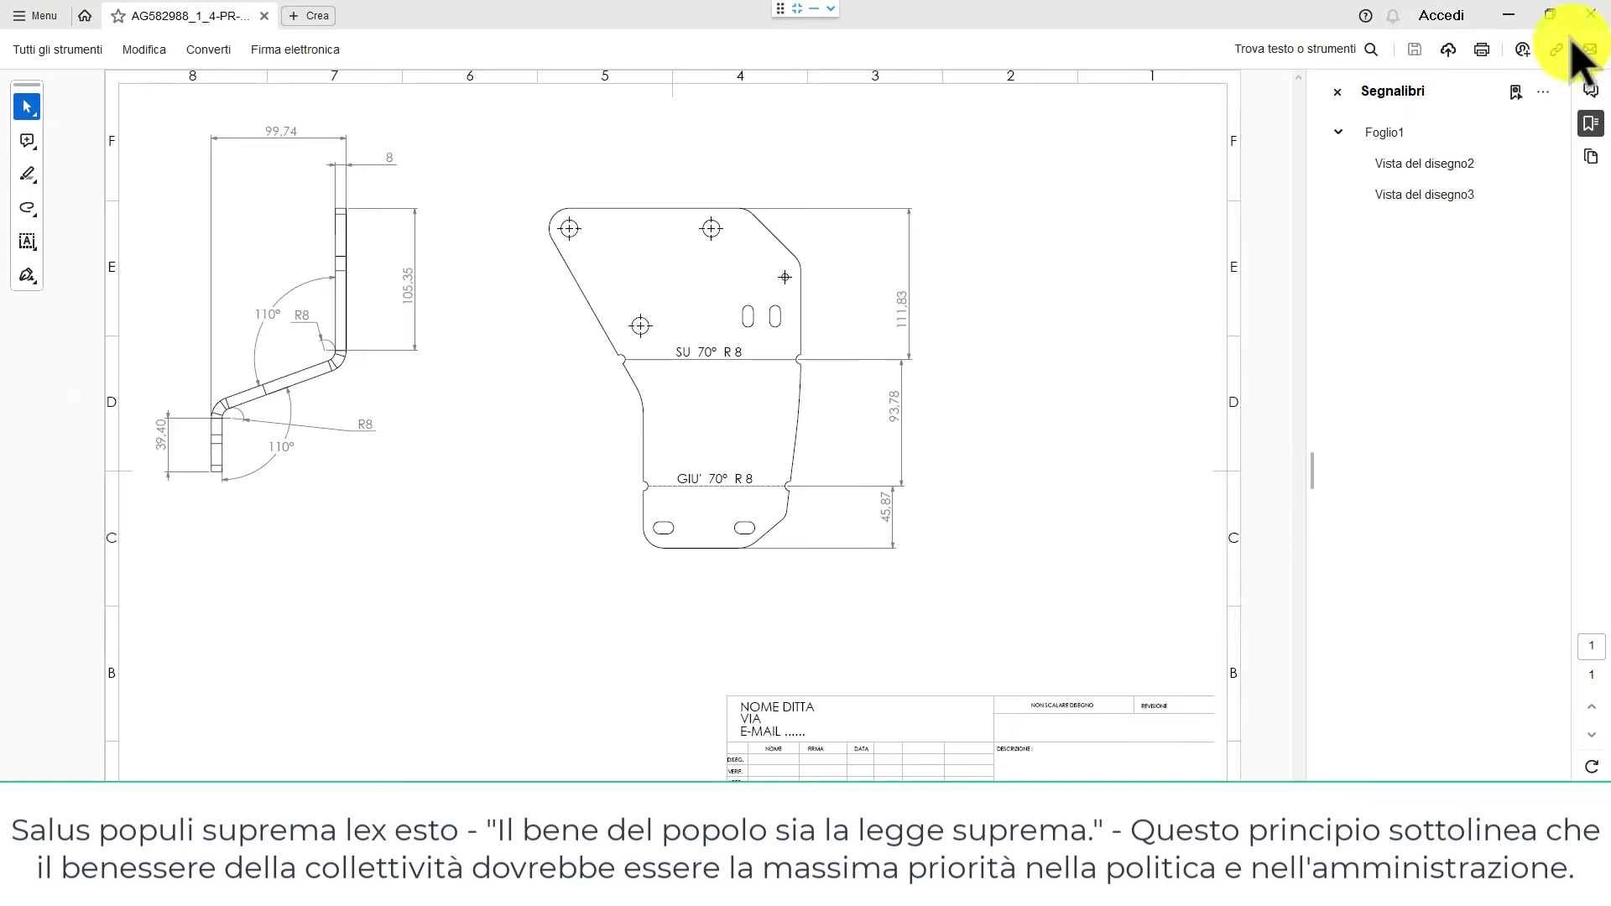
Close the AG582988_1_4-PR-PS PDF in Acrobat after reviewing it.
{"action": "left_click", "coordinate": [1590, 15]}
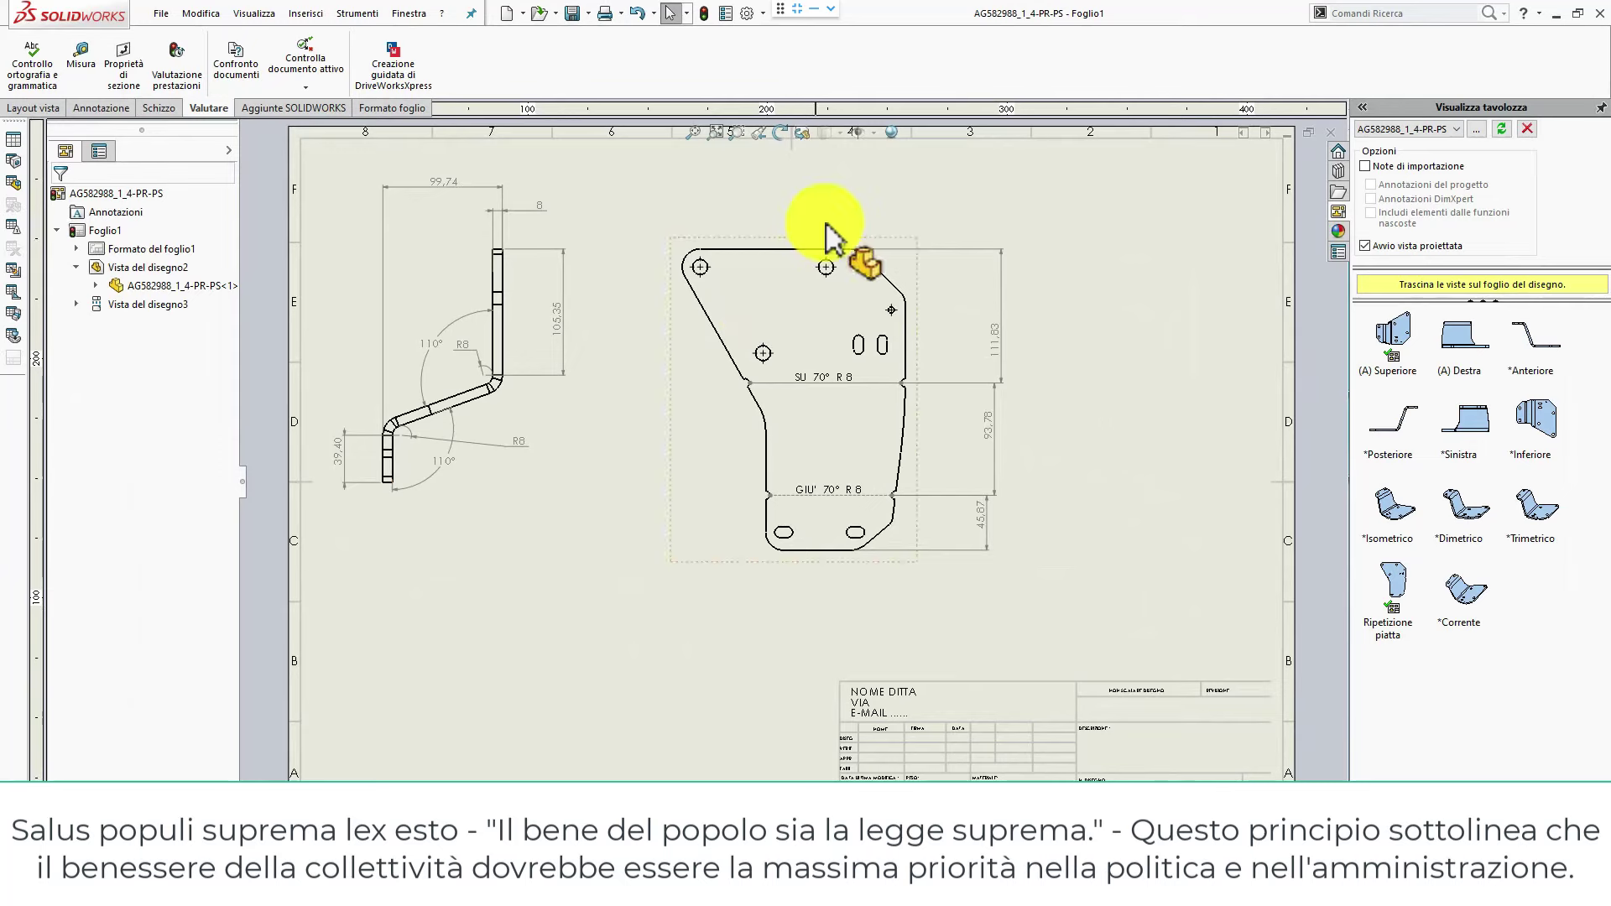
Close the drawing and save the bracket part as a Dxf (*.dxf) file.
{"action": "key", "text": "ctrl+w"}
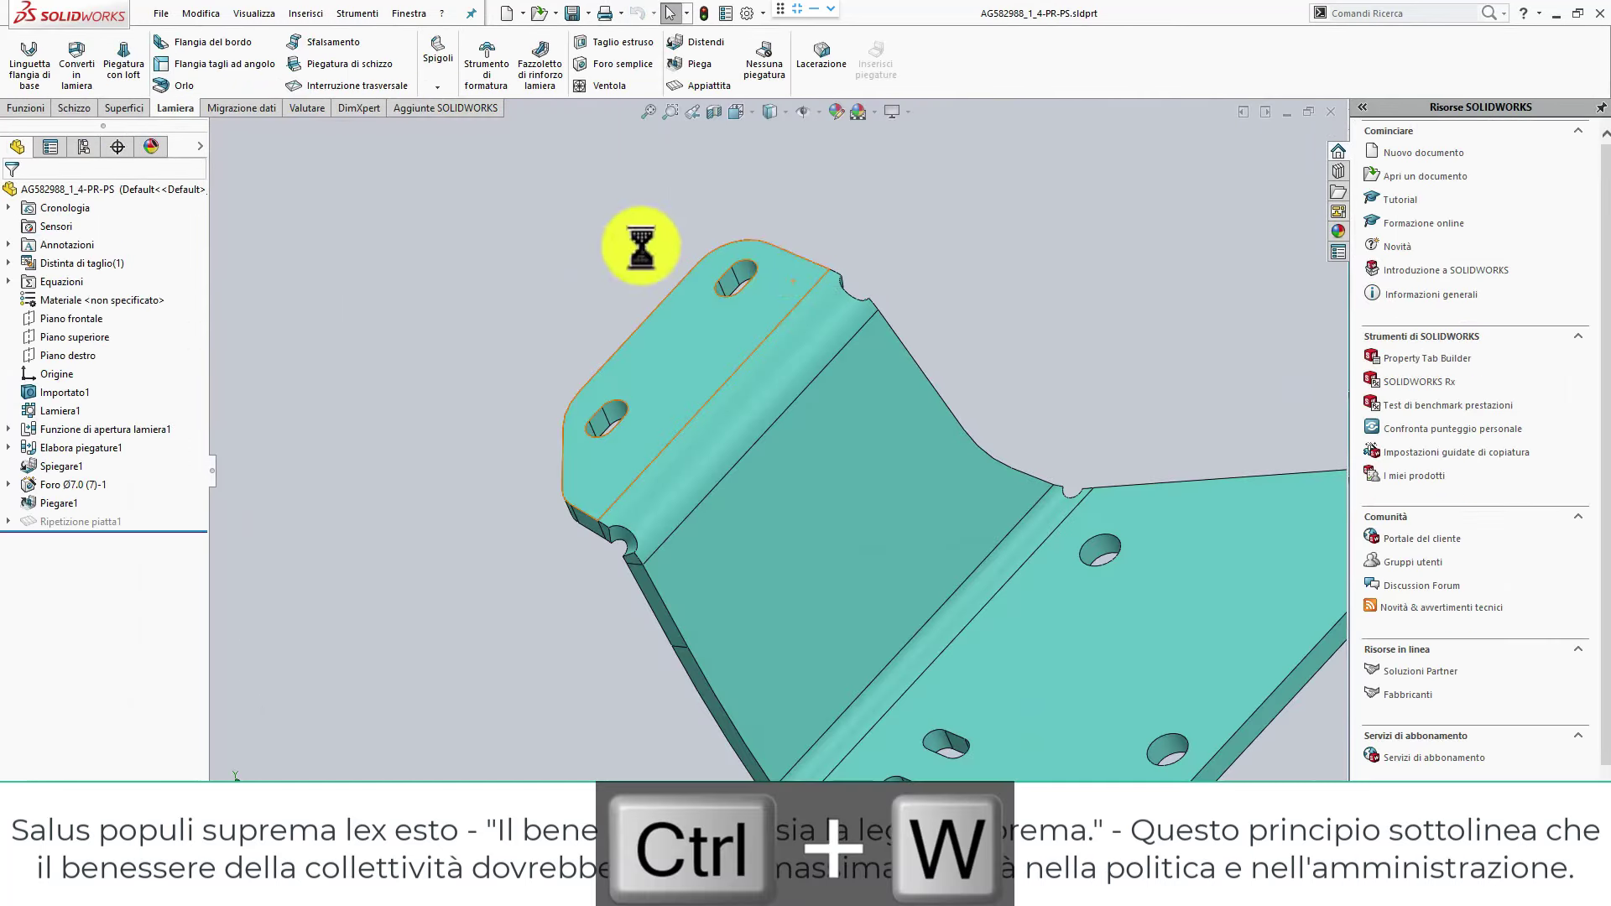
{"action": "left_click", "coordinate": [533, 216]}
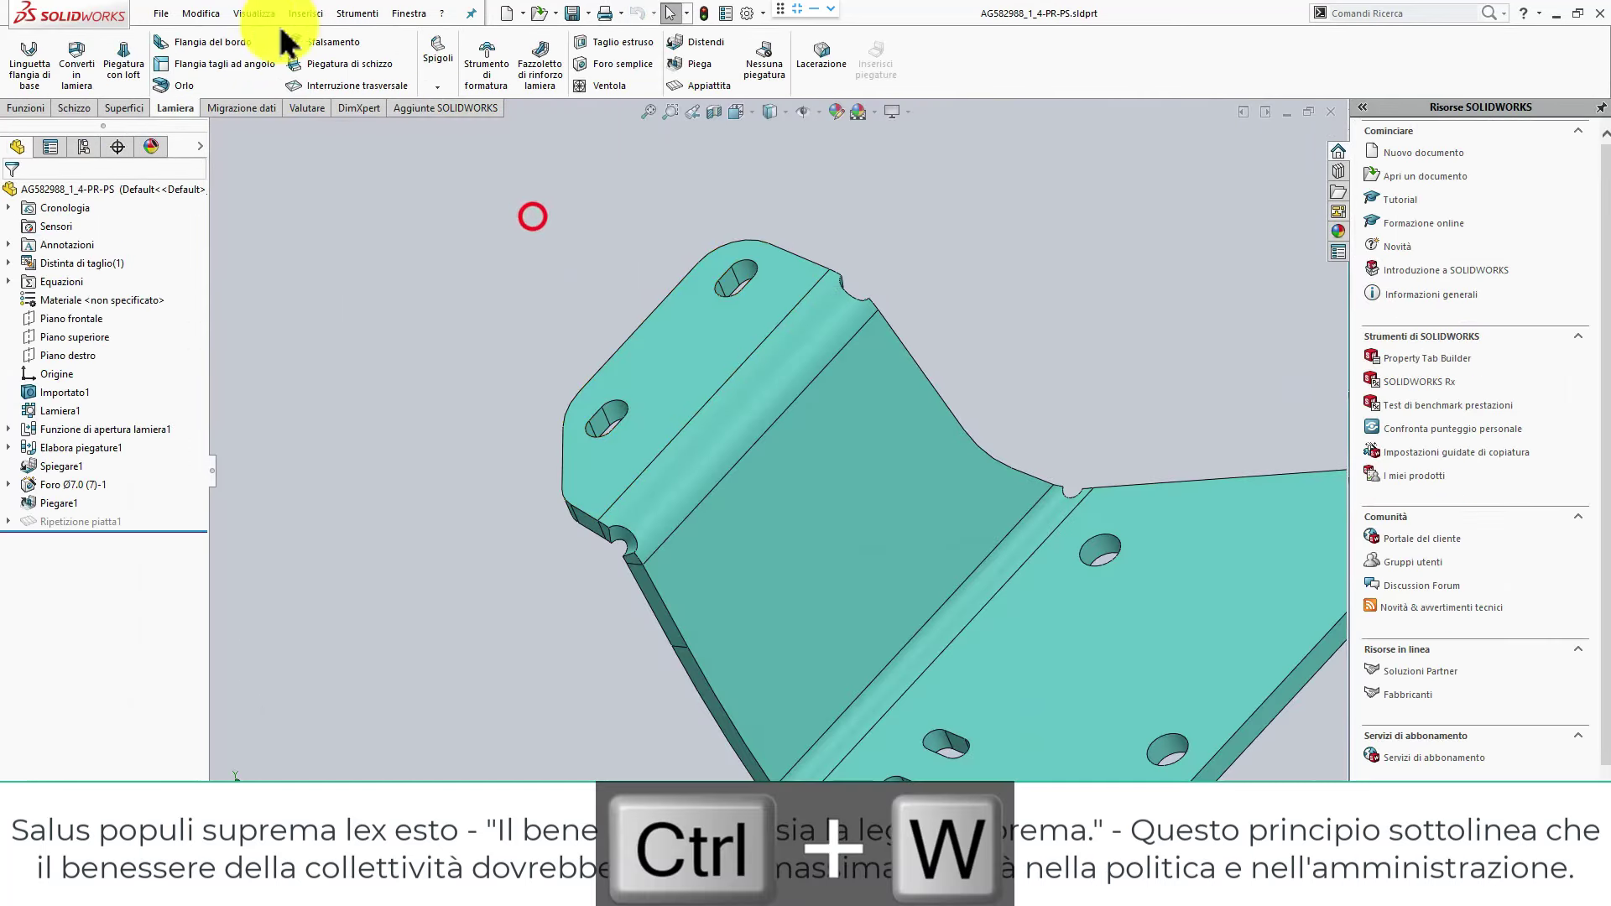
{"action": "left_click", "coordinate": [161, 13]}
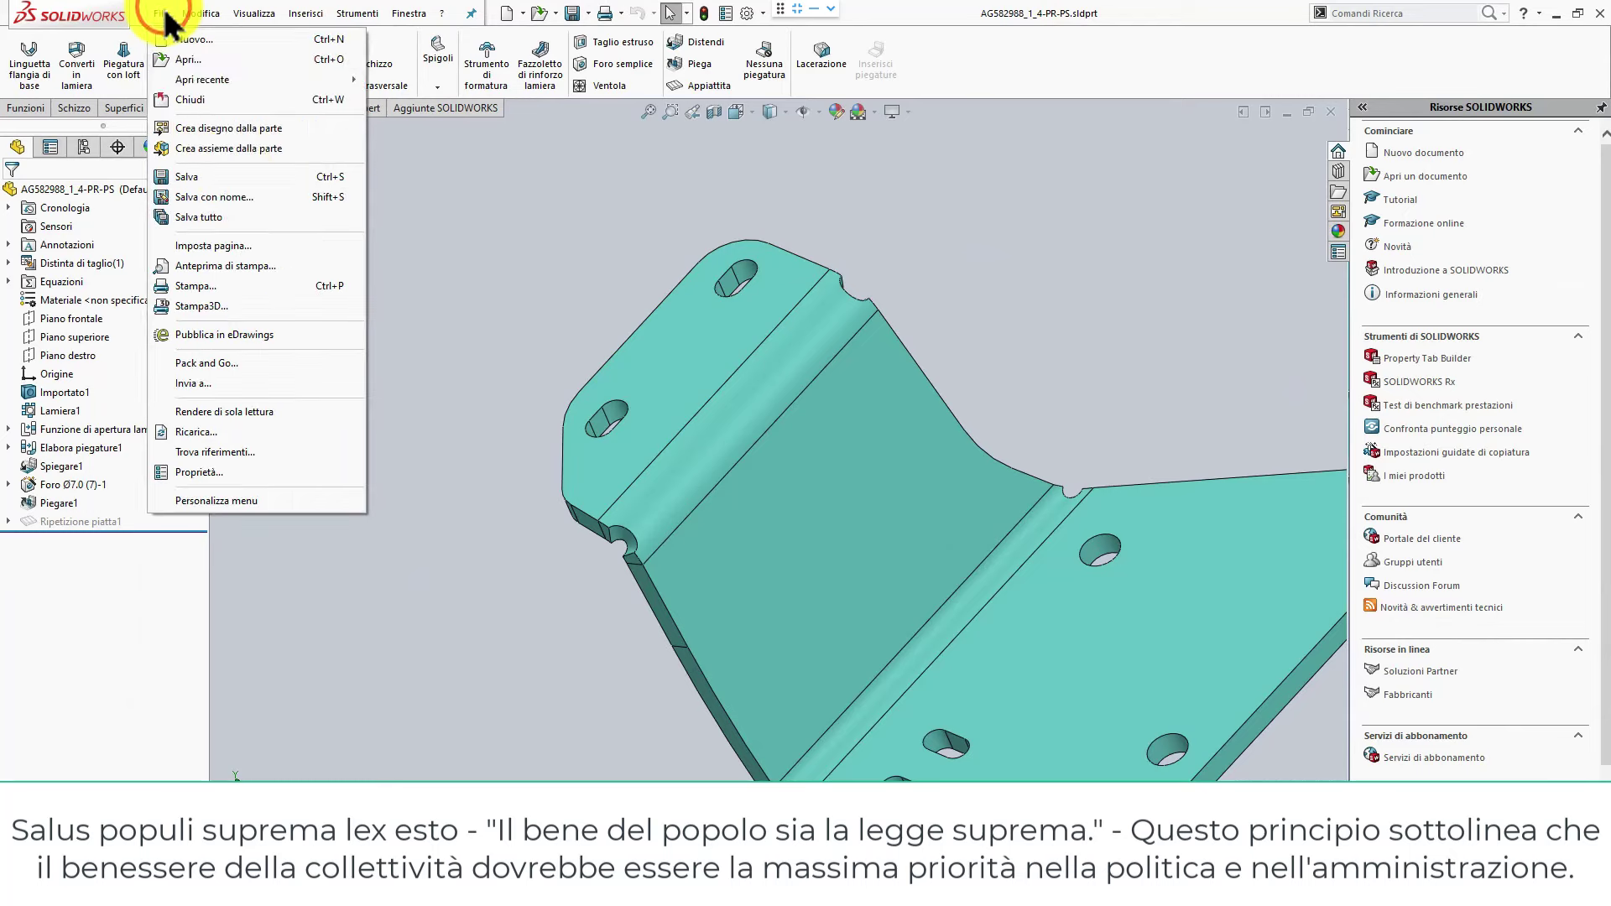
{"action": "left_click", "coordinate": [250, 198]}
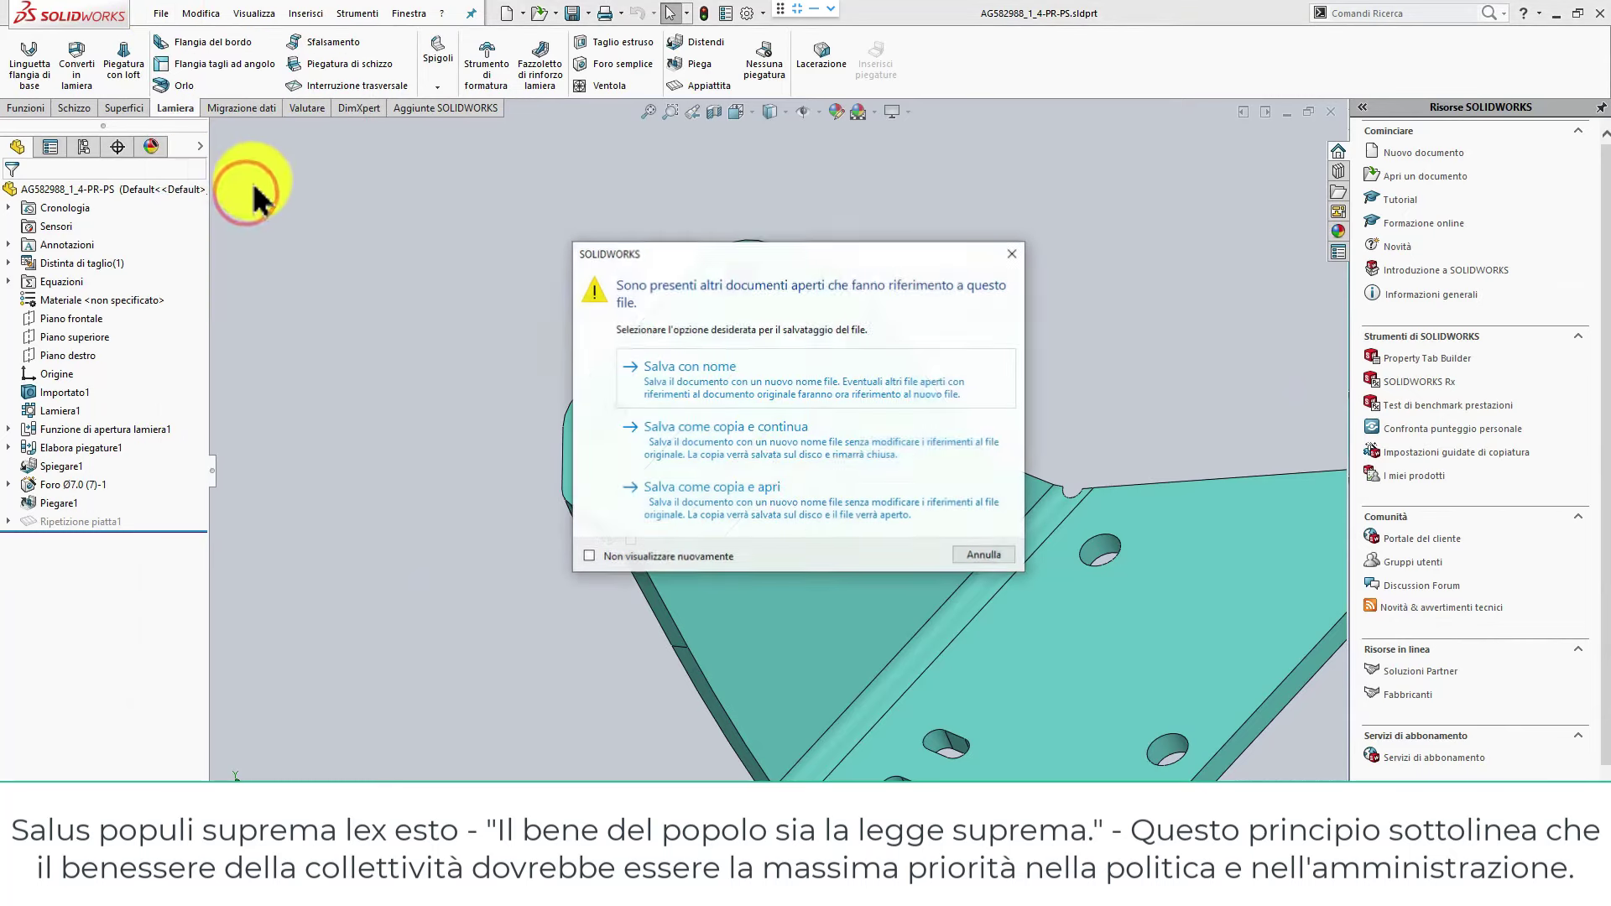
{"action": "left_click", "coordinate": [702, 376]}
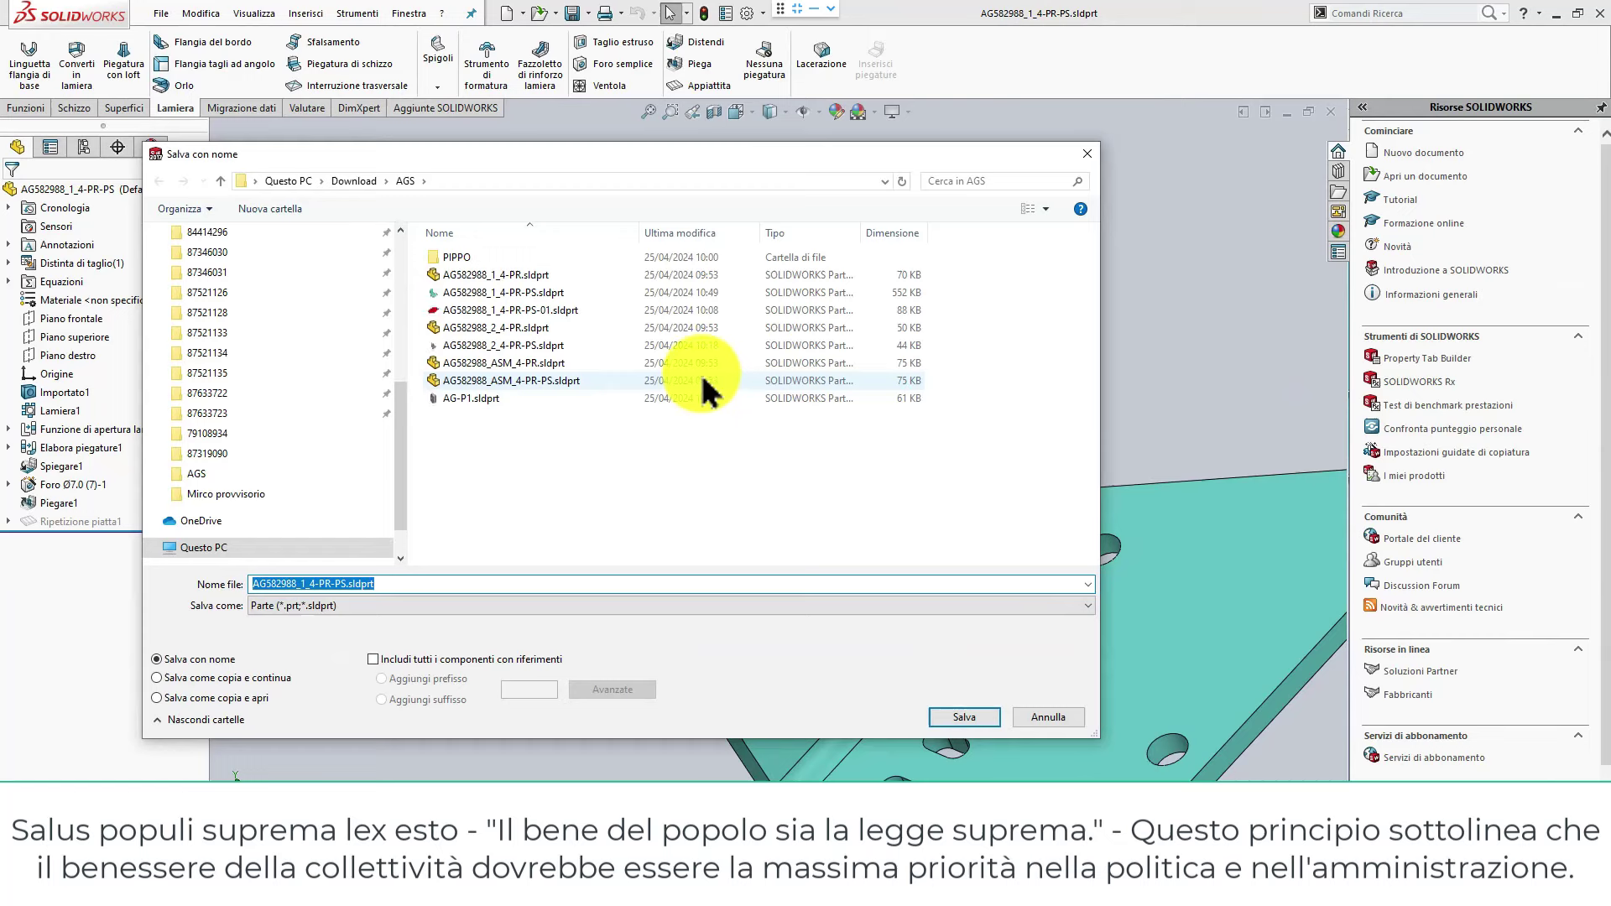
{"action": "left_click", "coordinate": [476, 605]}
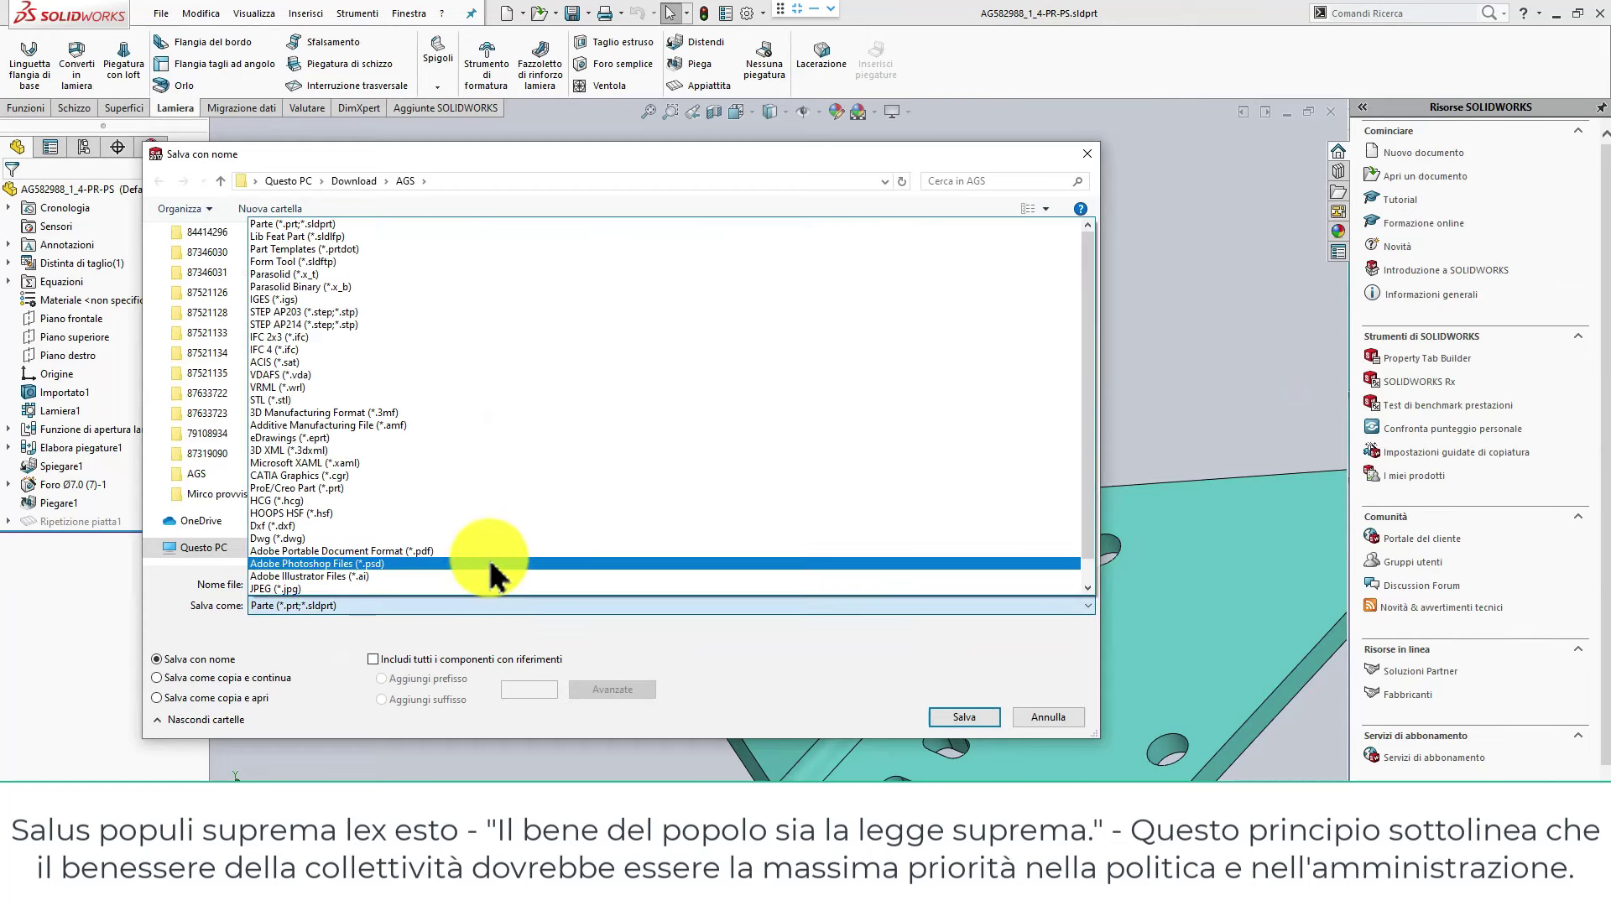
{"action": "left_click", "coordinate": [456, 526]}
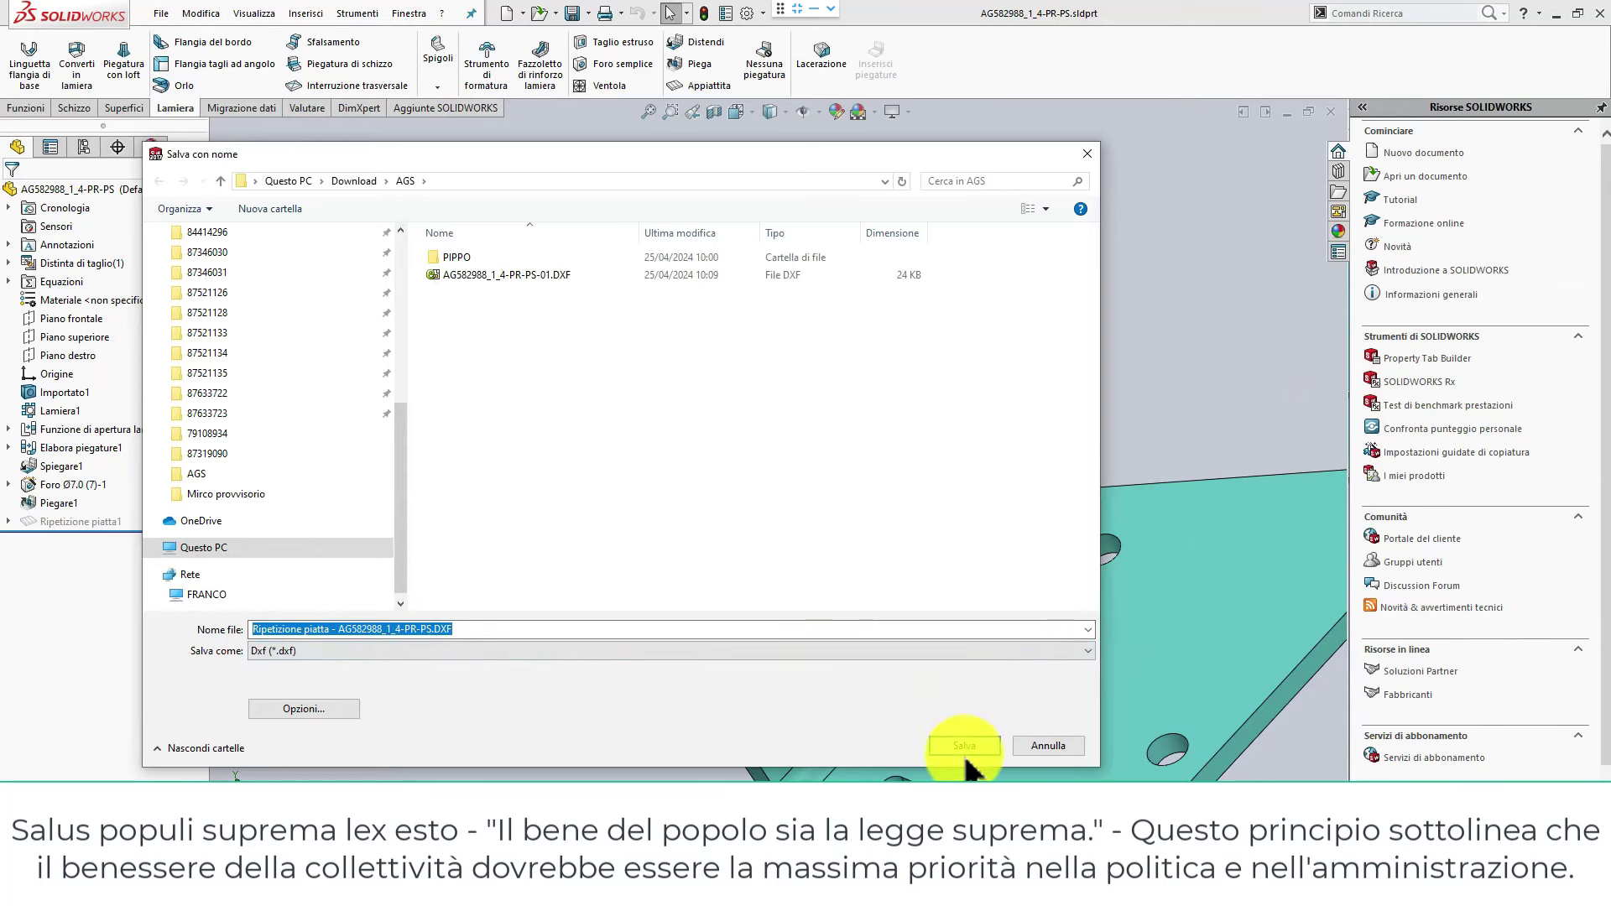
{"action": "left_click", "coordinate": [997, 748]}
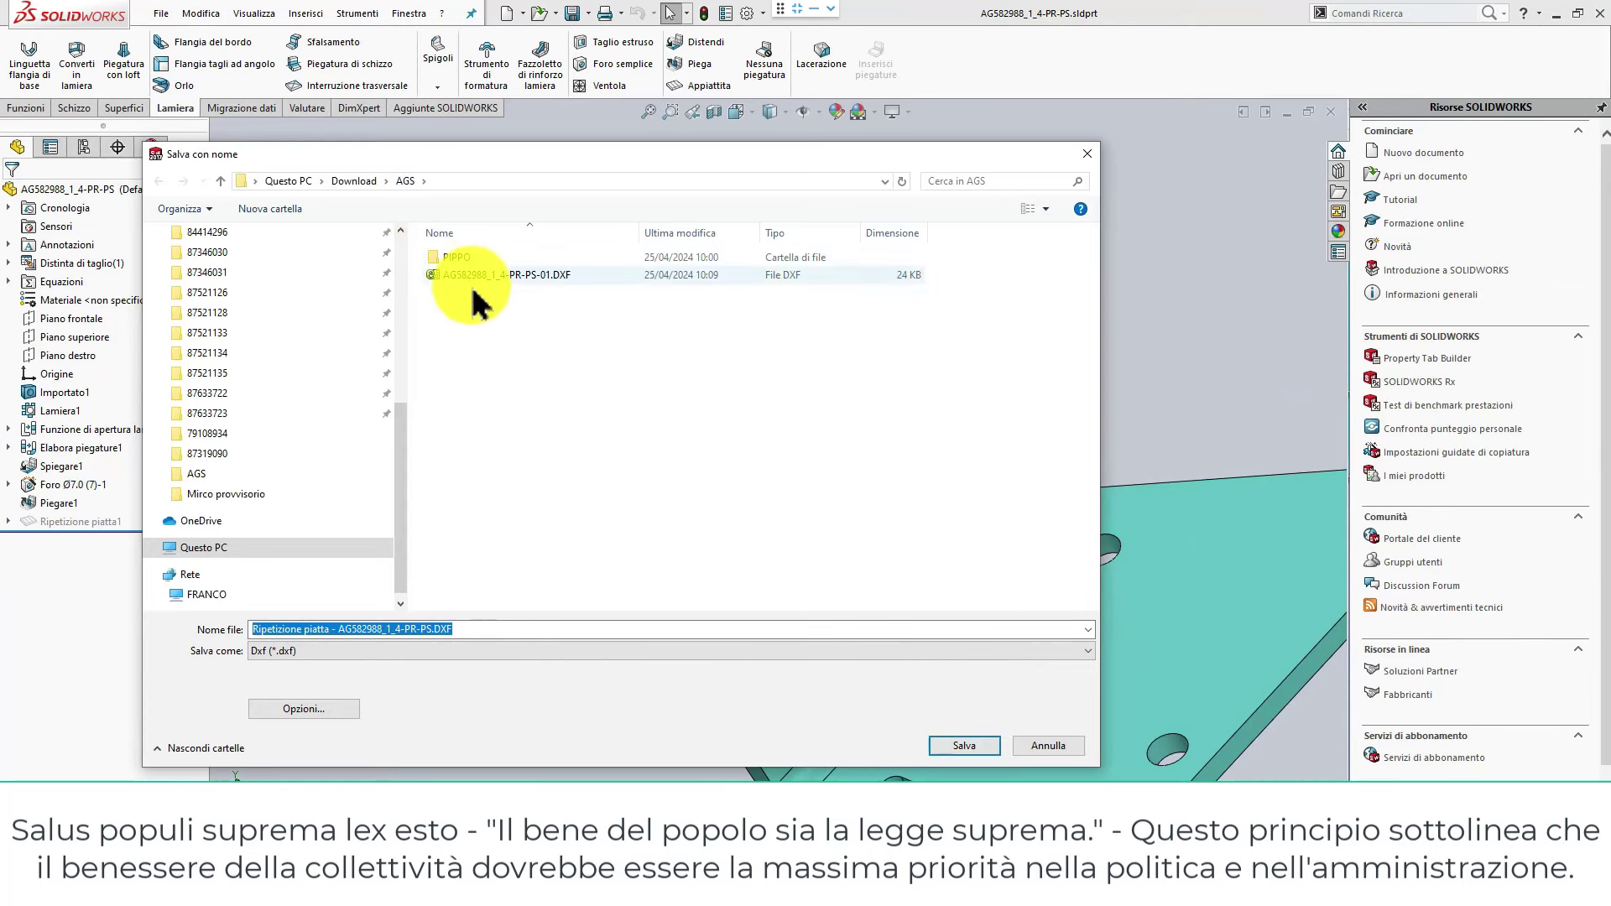
{"action": "left_click", "coordinate": [991, 753]}
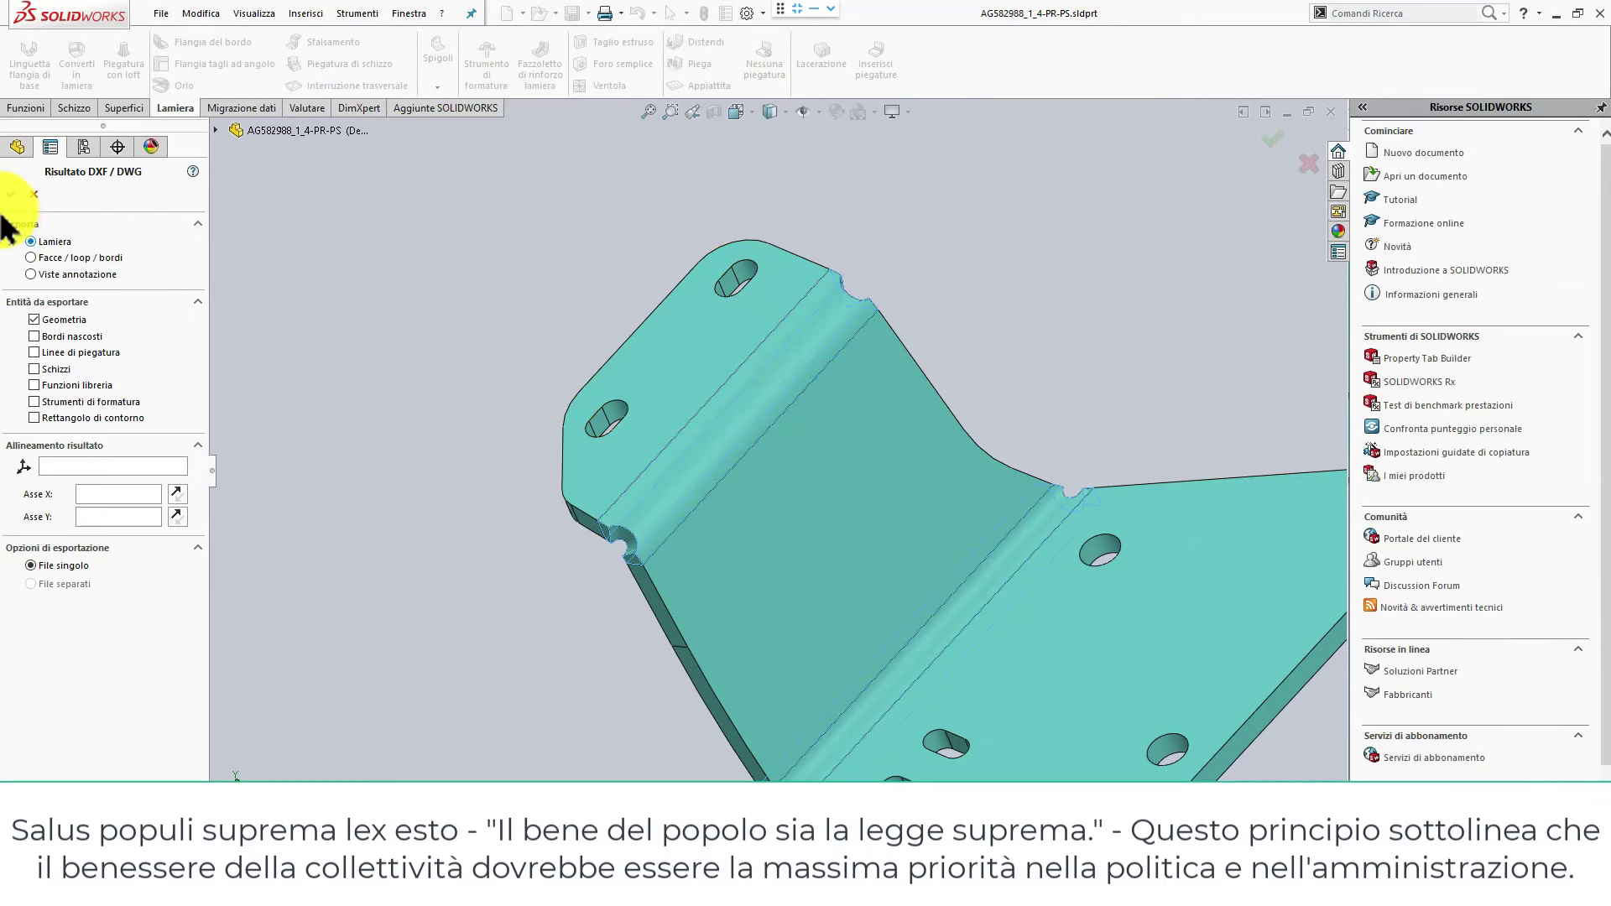
Accept the DXF/DWG settings, save the flat-pattern DXF, and close the part saving changes.
{"action": "left_click", "coordinate": [33, 195]}
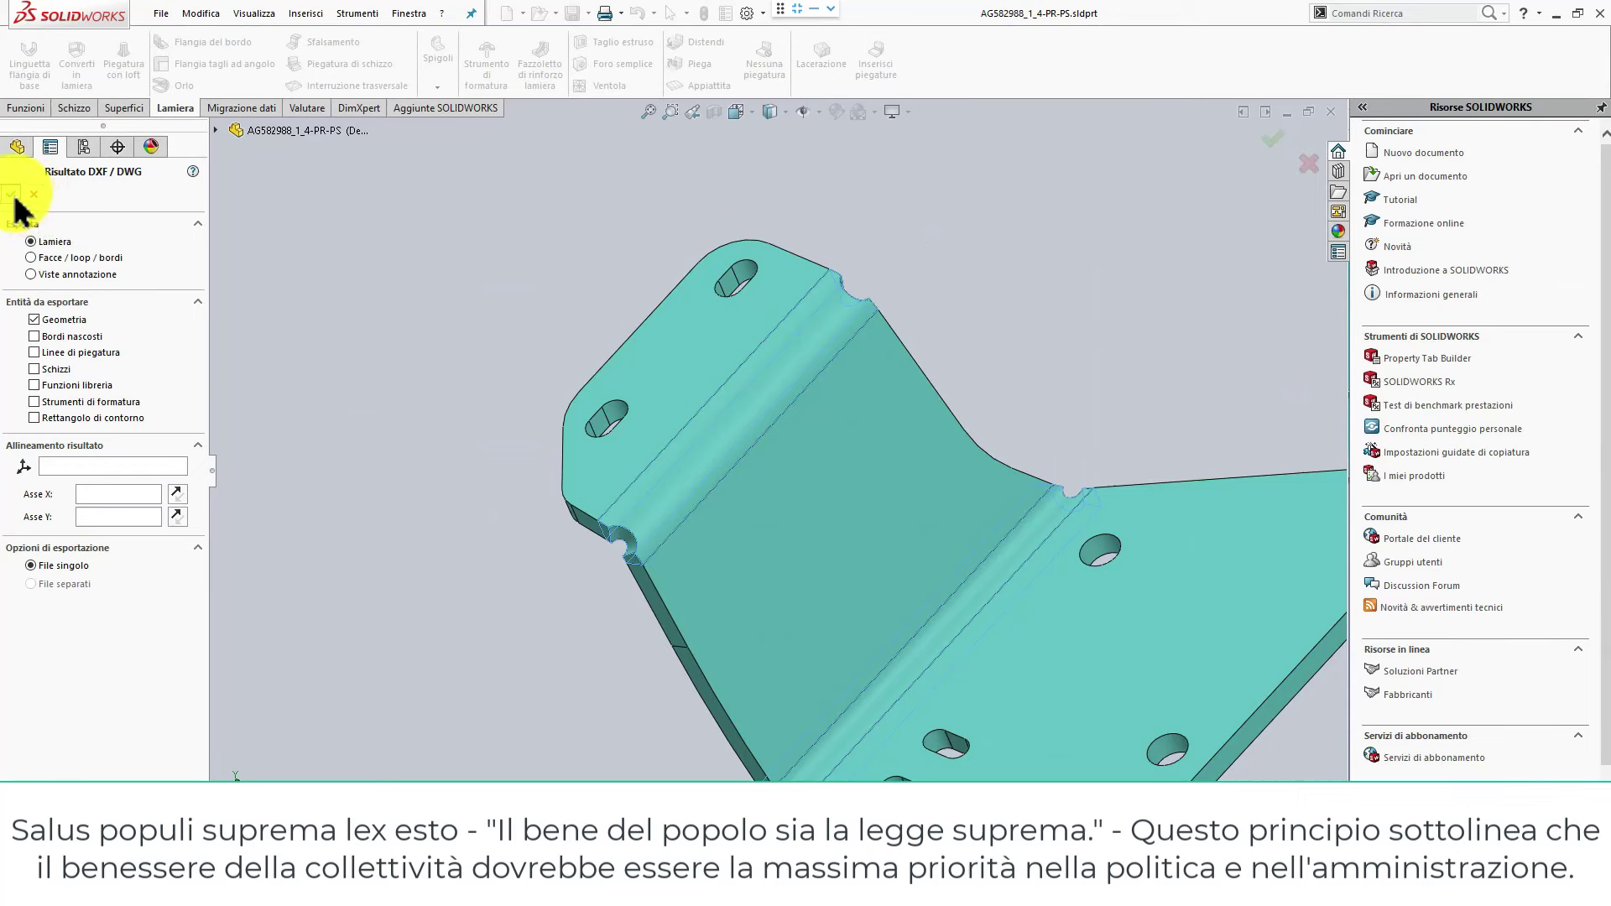
{"action": "left_click", "coordinate": [12, 195]}
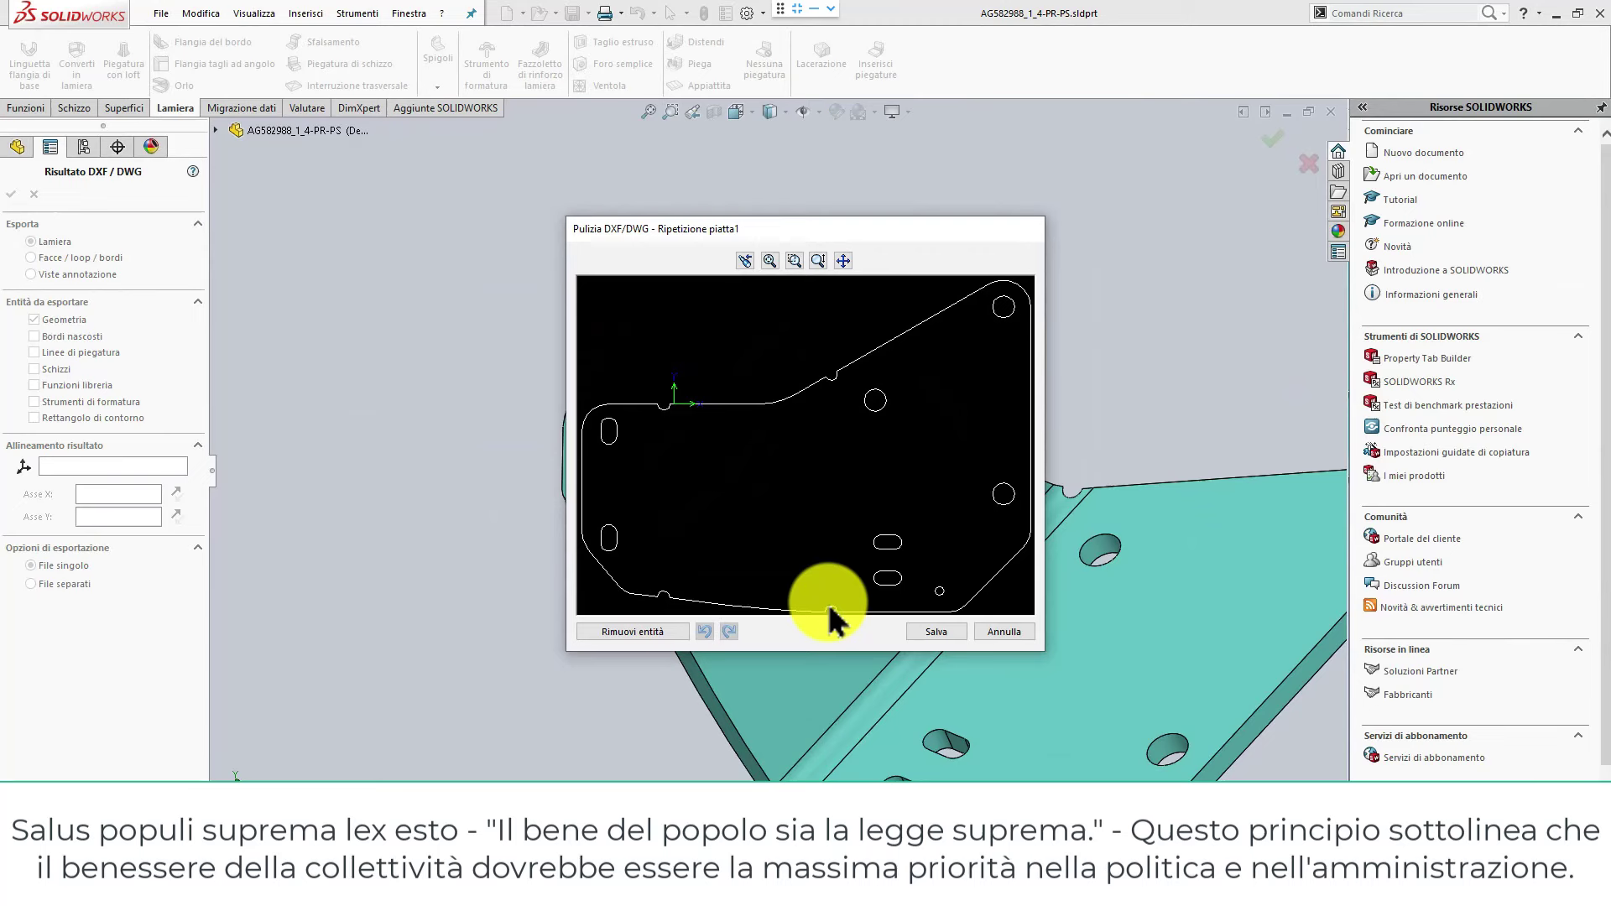
{"action": "left_click", "coordinate": [929, 635]}
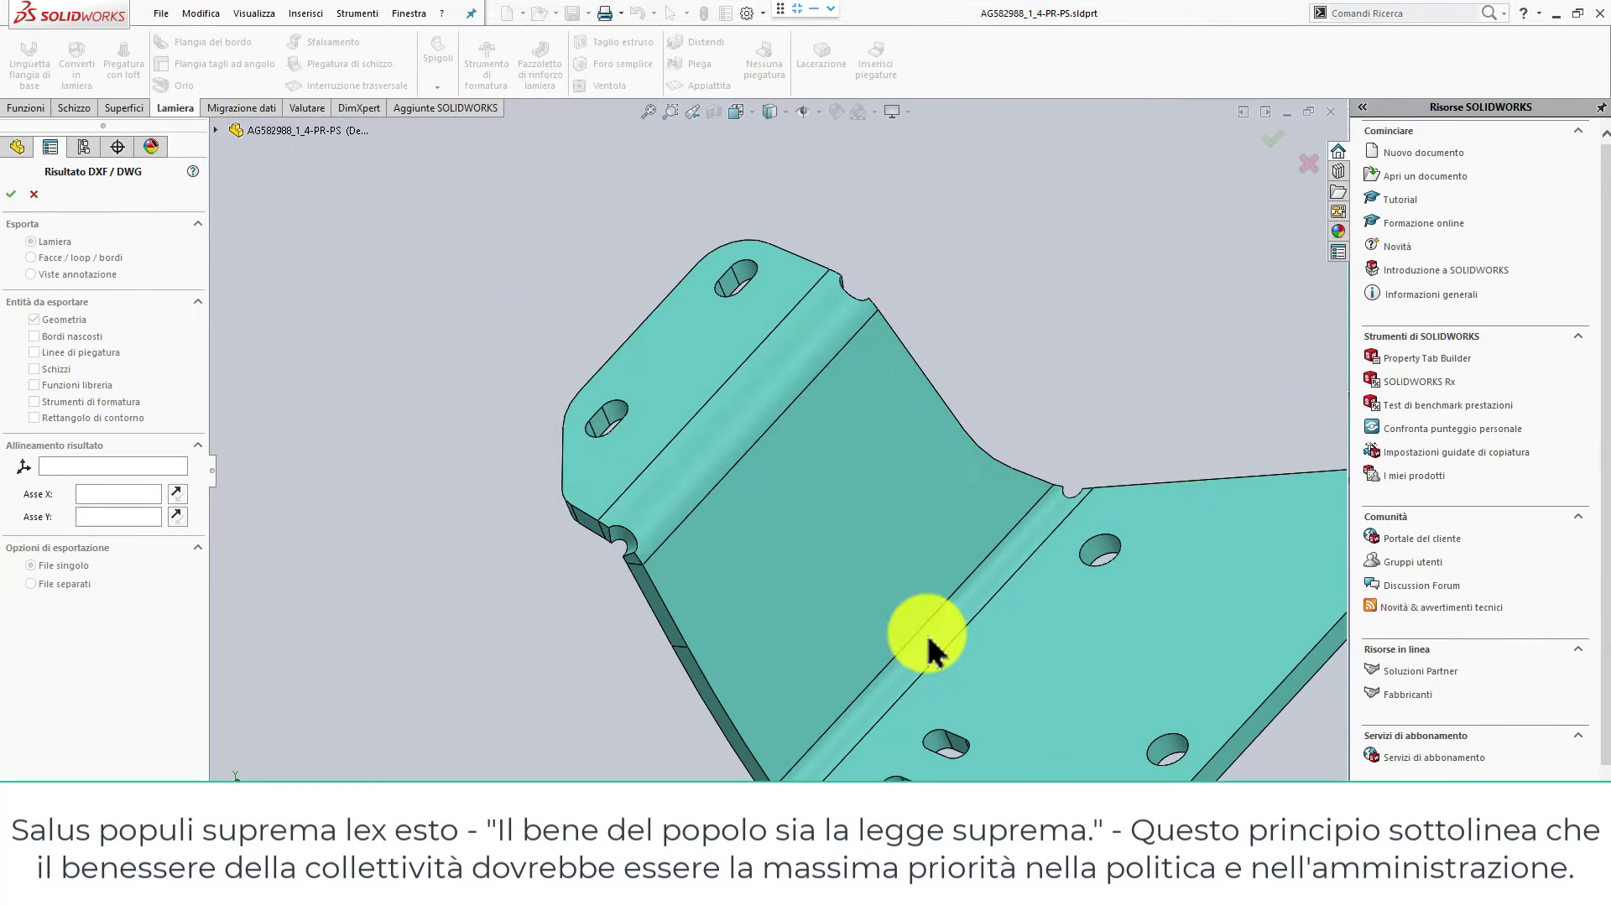
{"action": "left_click", "coordinate": [339, 241]}
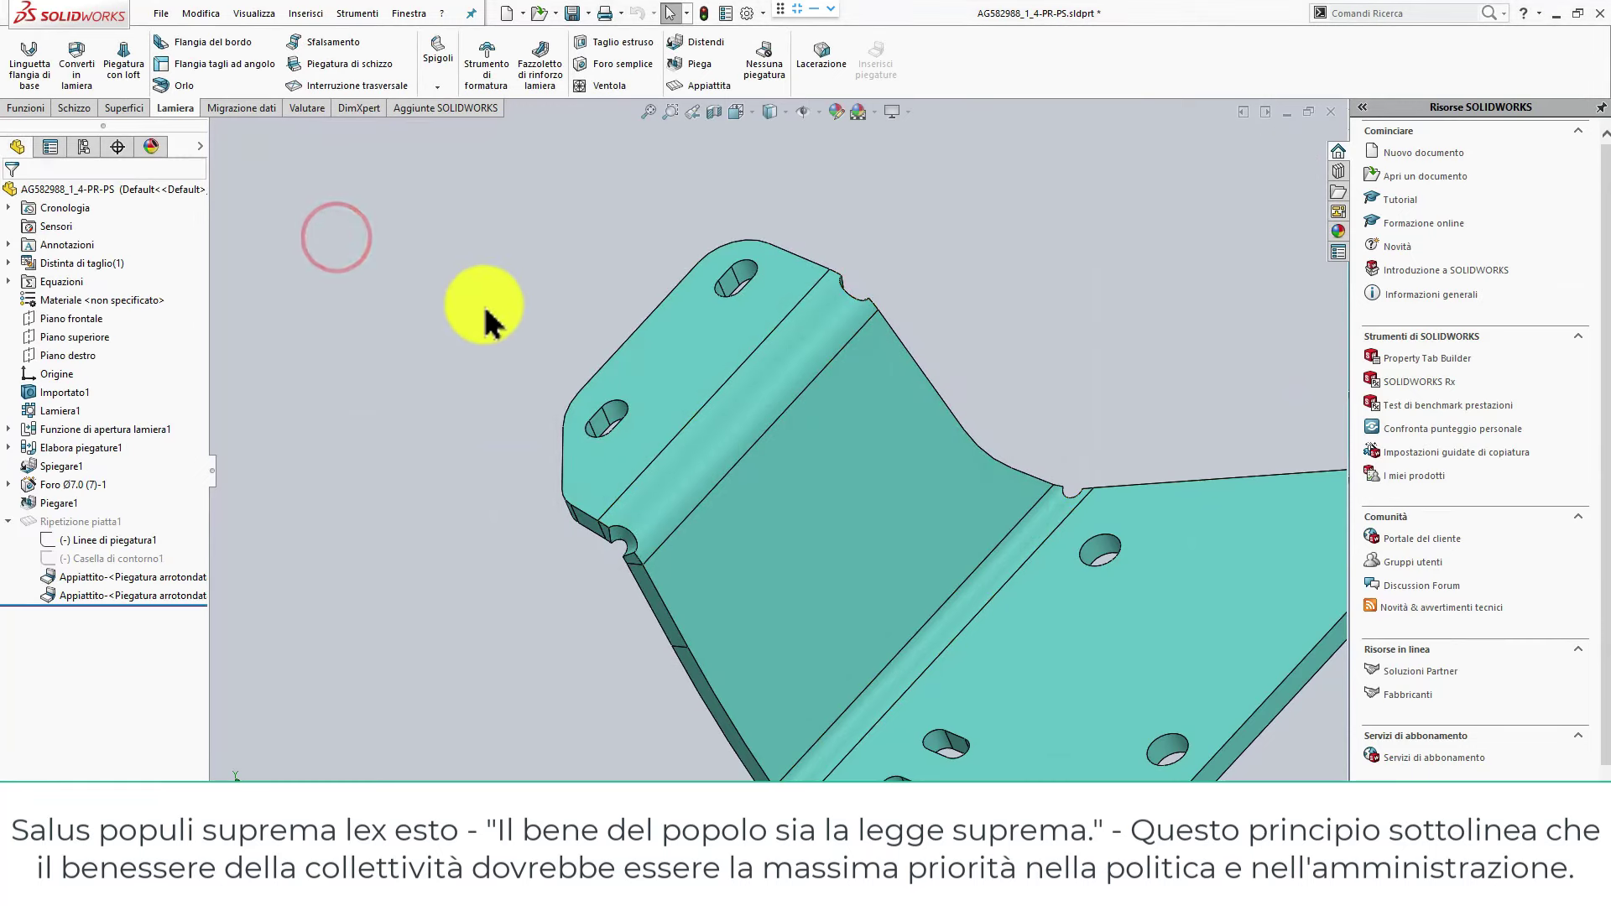
{"action": "key", "text": "ctrl+w"}
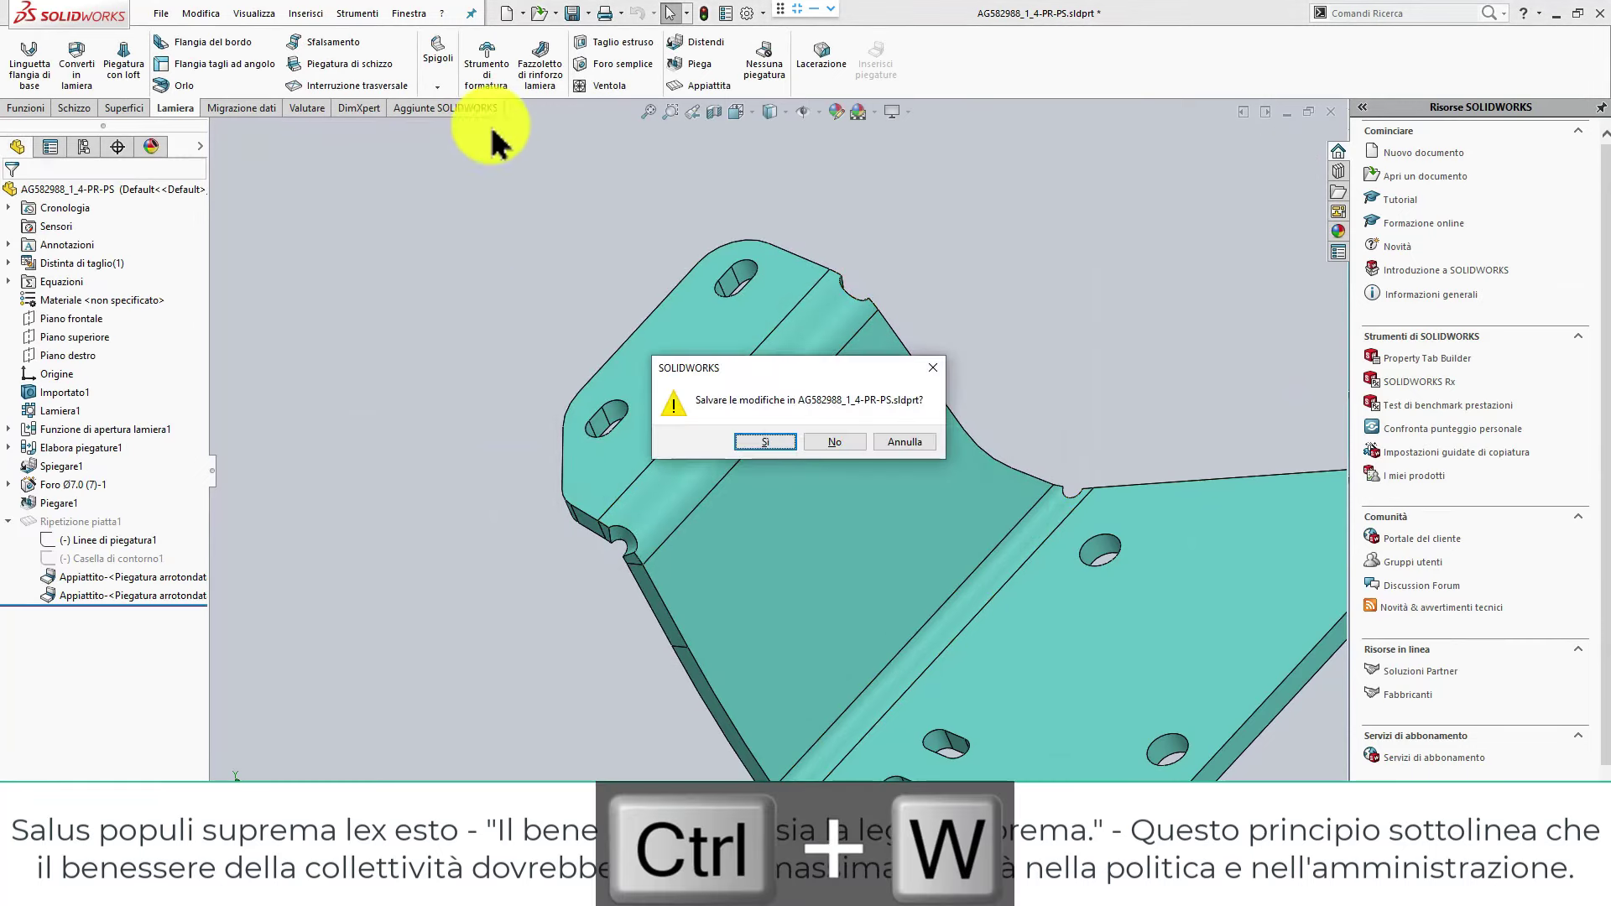
{"action": "left_click", "coordinate": [766, 445]}
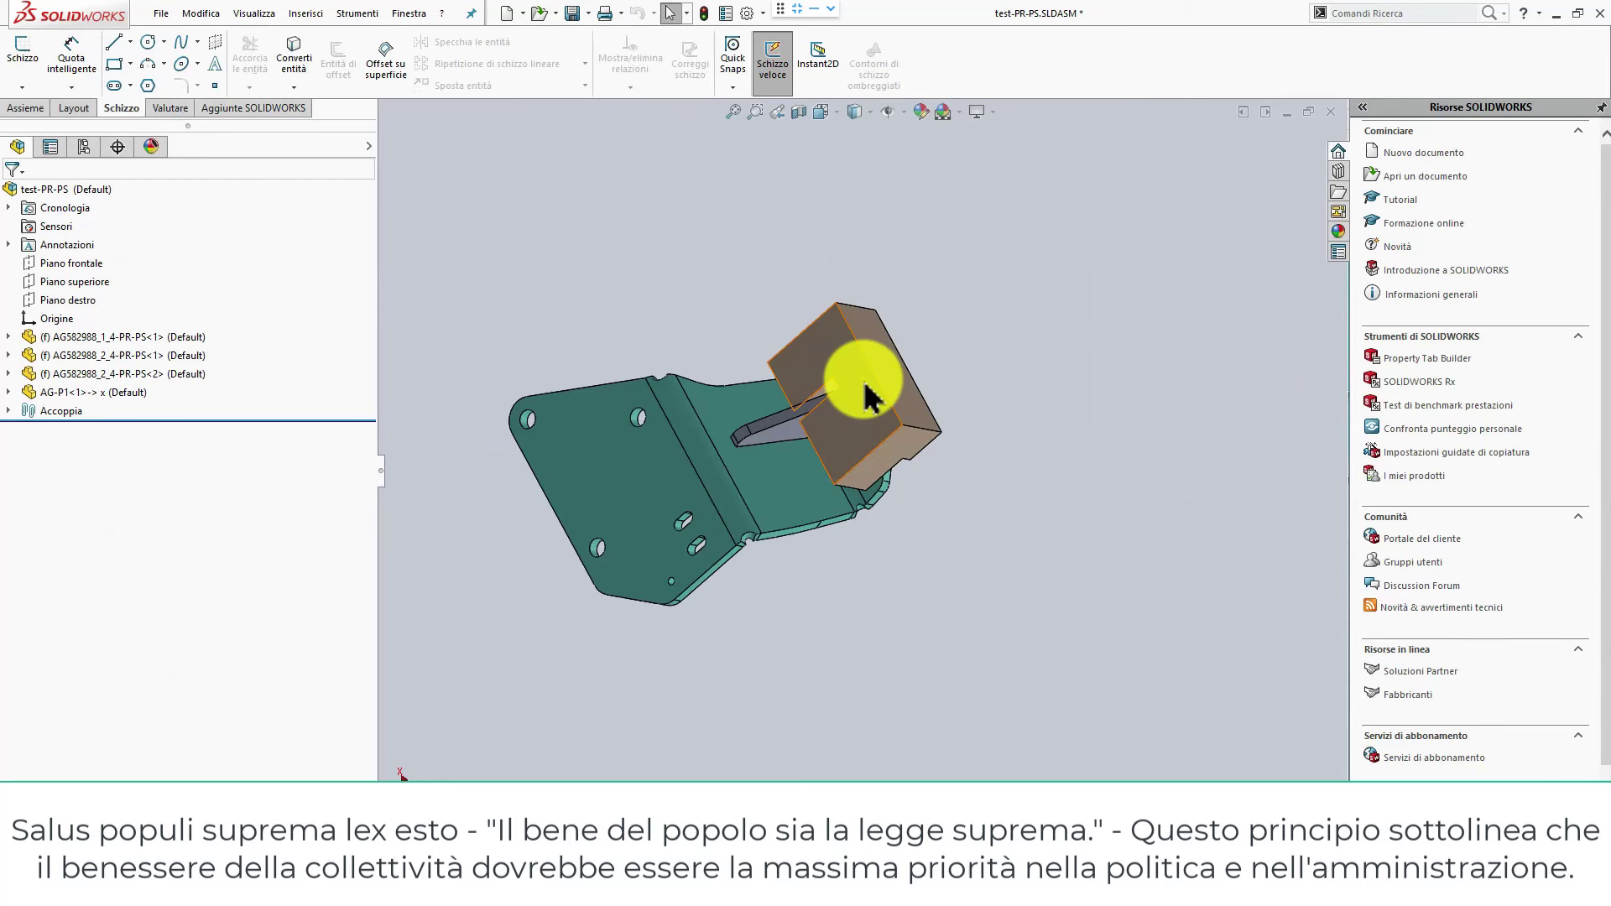
Orbit the test-PR-PS assembly to inspect its underside and the bracket's top face.
{"action": "left_click", "coordinate": [946, 479]}
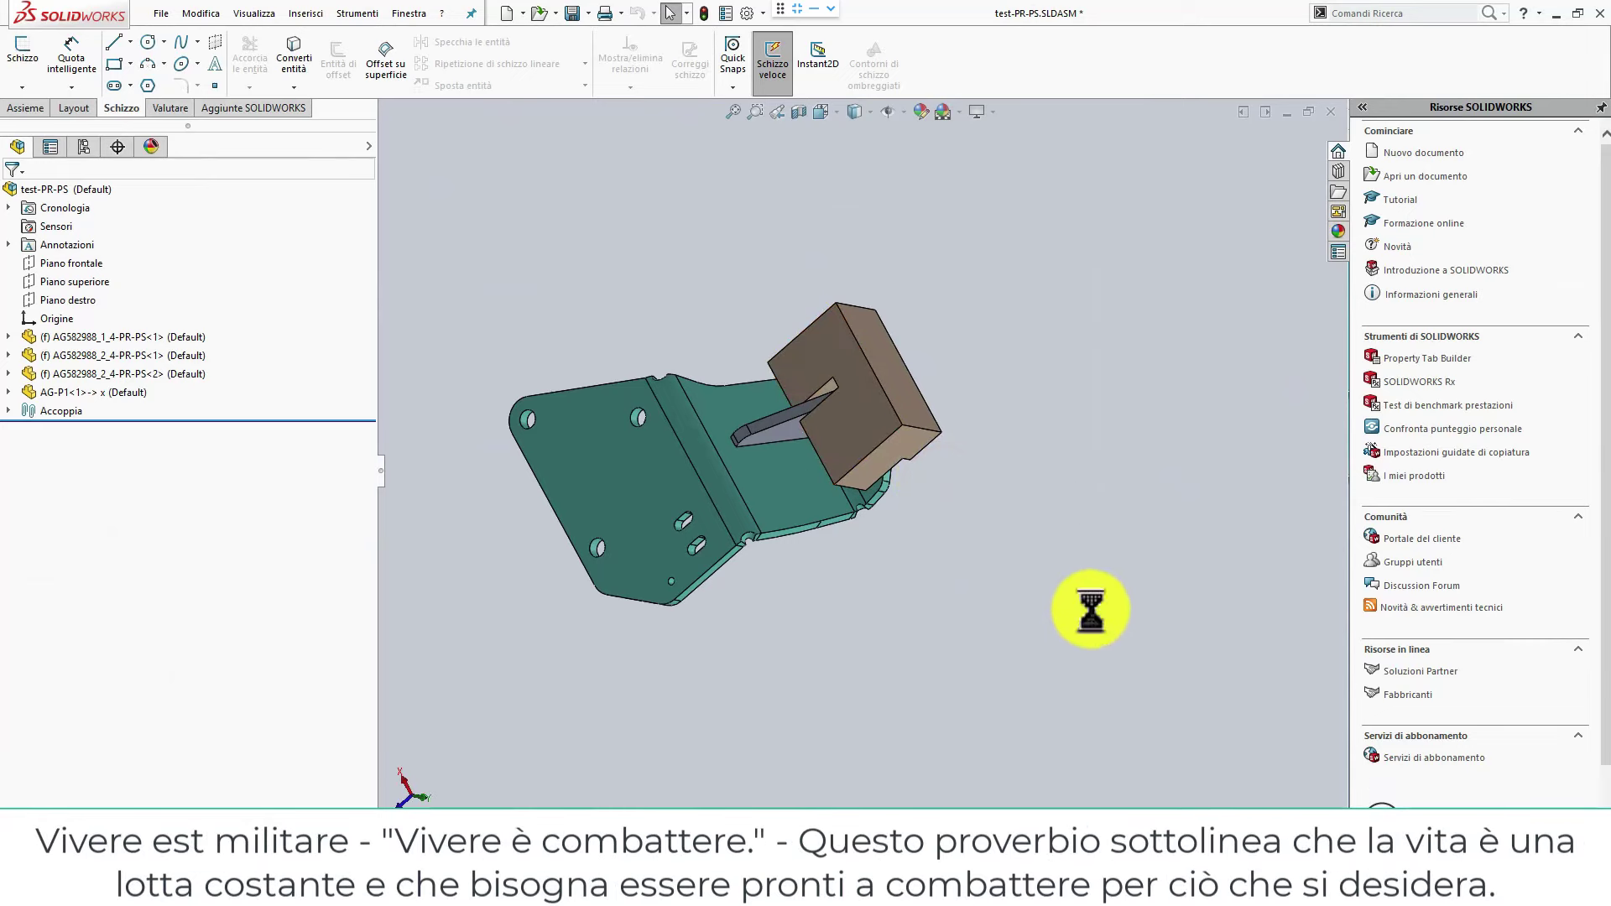
{"action": "mouse_move", "coordinate": [913, 554]}
{"action": "middle_mouse_down"}
{"action": "mouse_move", "coordinate": [959, 202]}
{"action": "mouse_move", "coordinate": [896, 245]}
{"action": "mouse_move", "coordinate": [965, 222]}
{"action": "middle_mouse_up"}
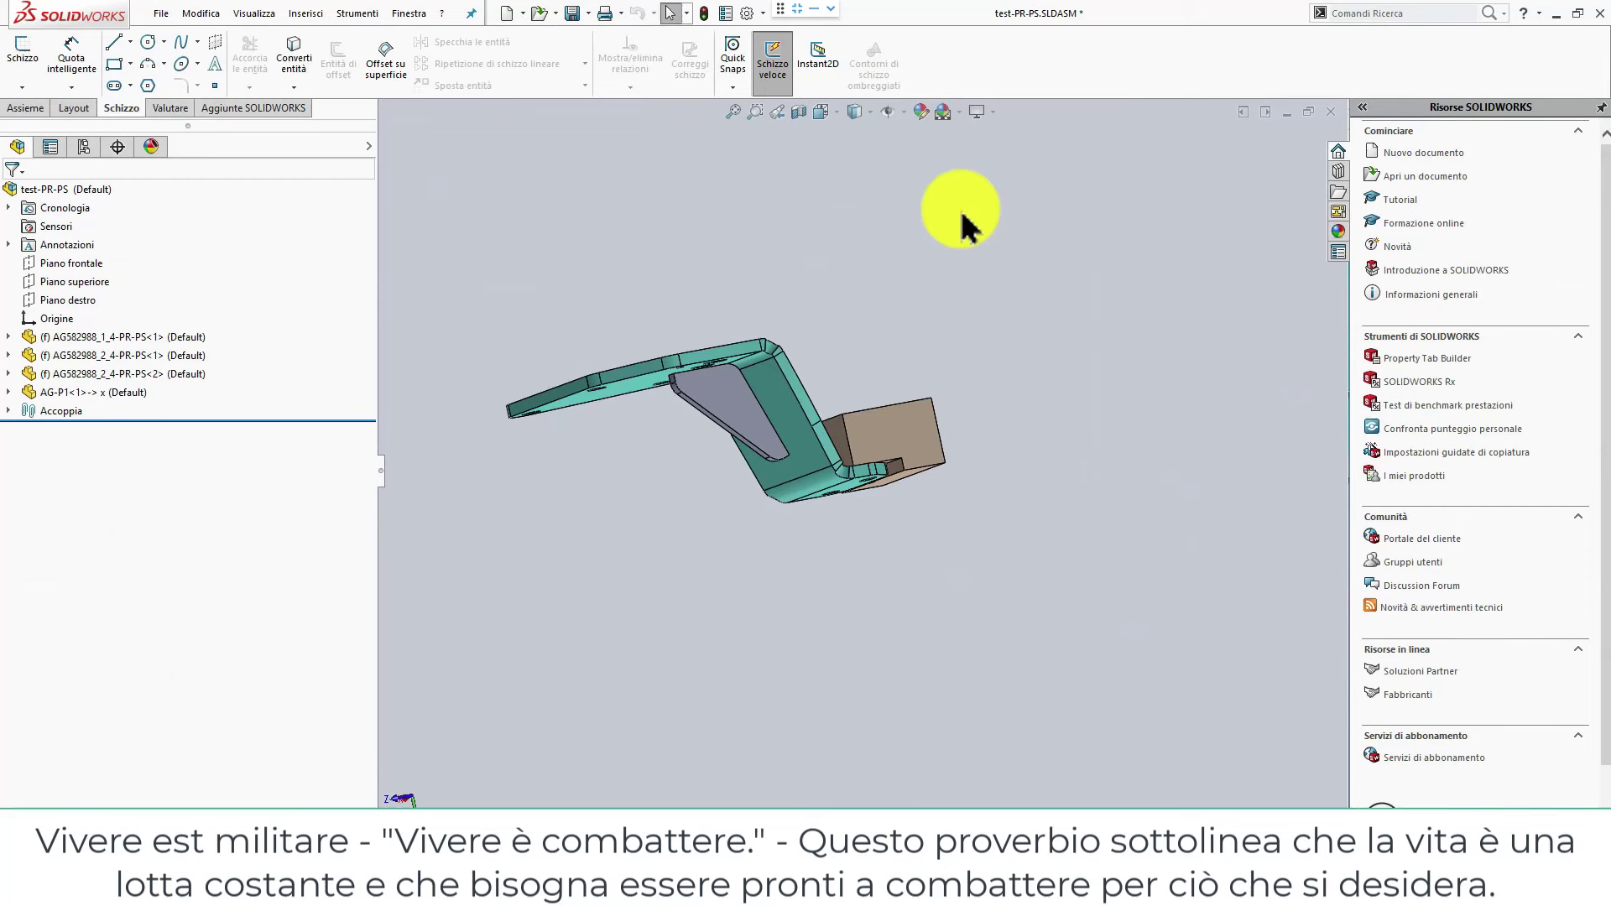
{"action": "left_click", "coordinate": [961, 210]}
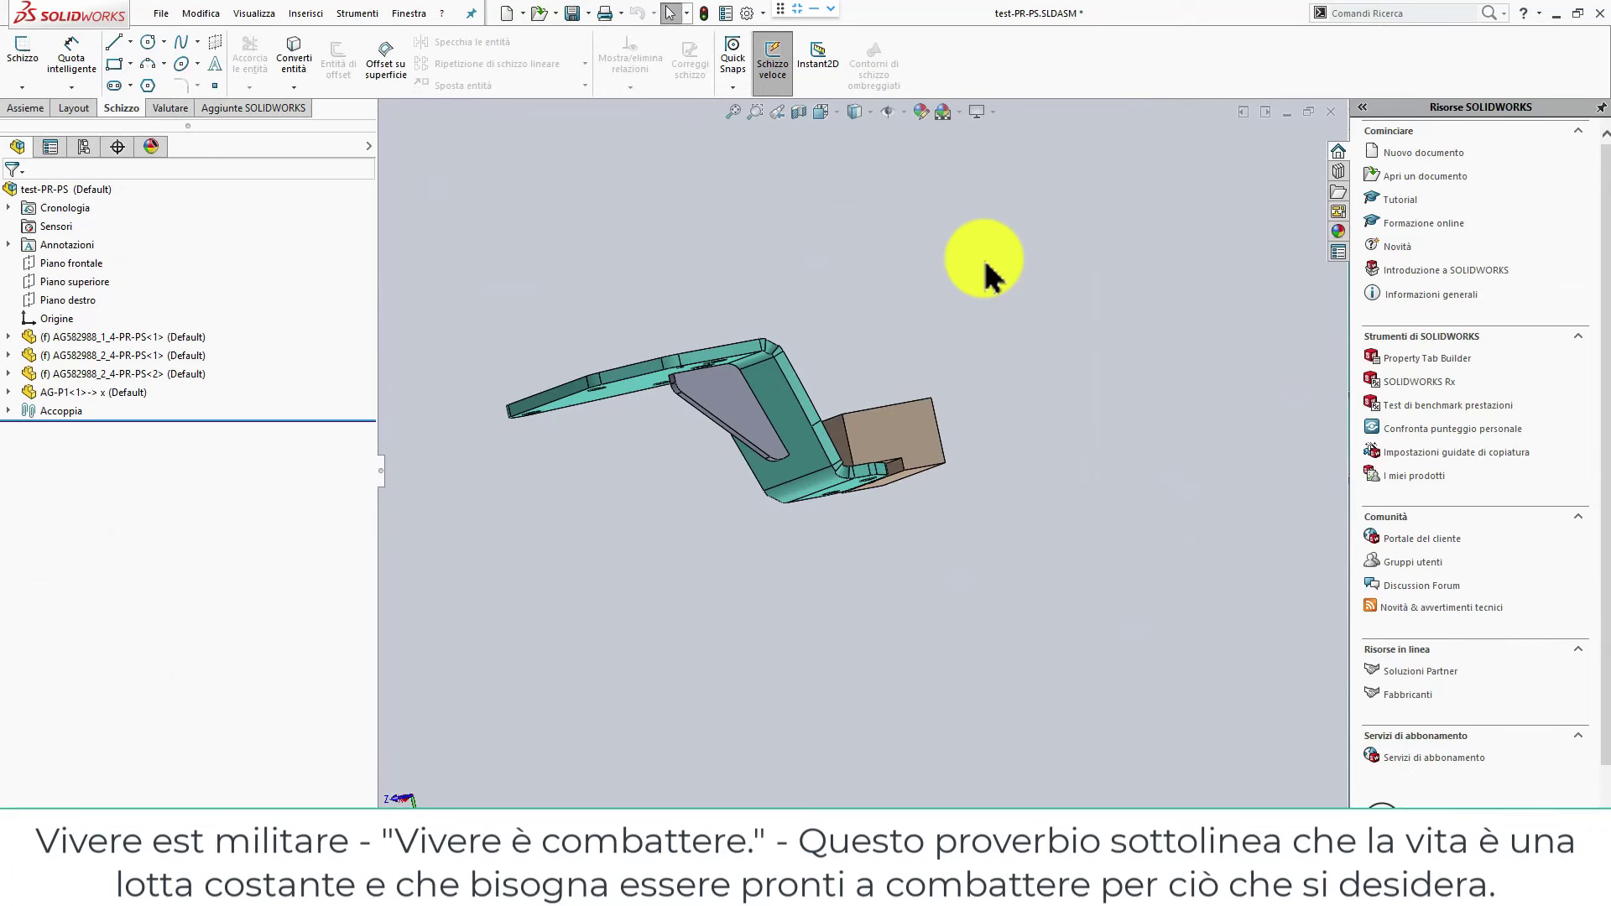
{"action": "left_click", "coordinate": [881, 333]}
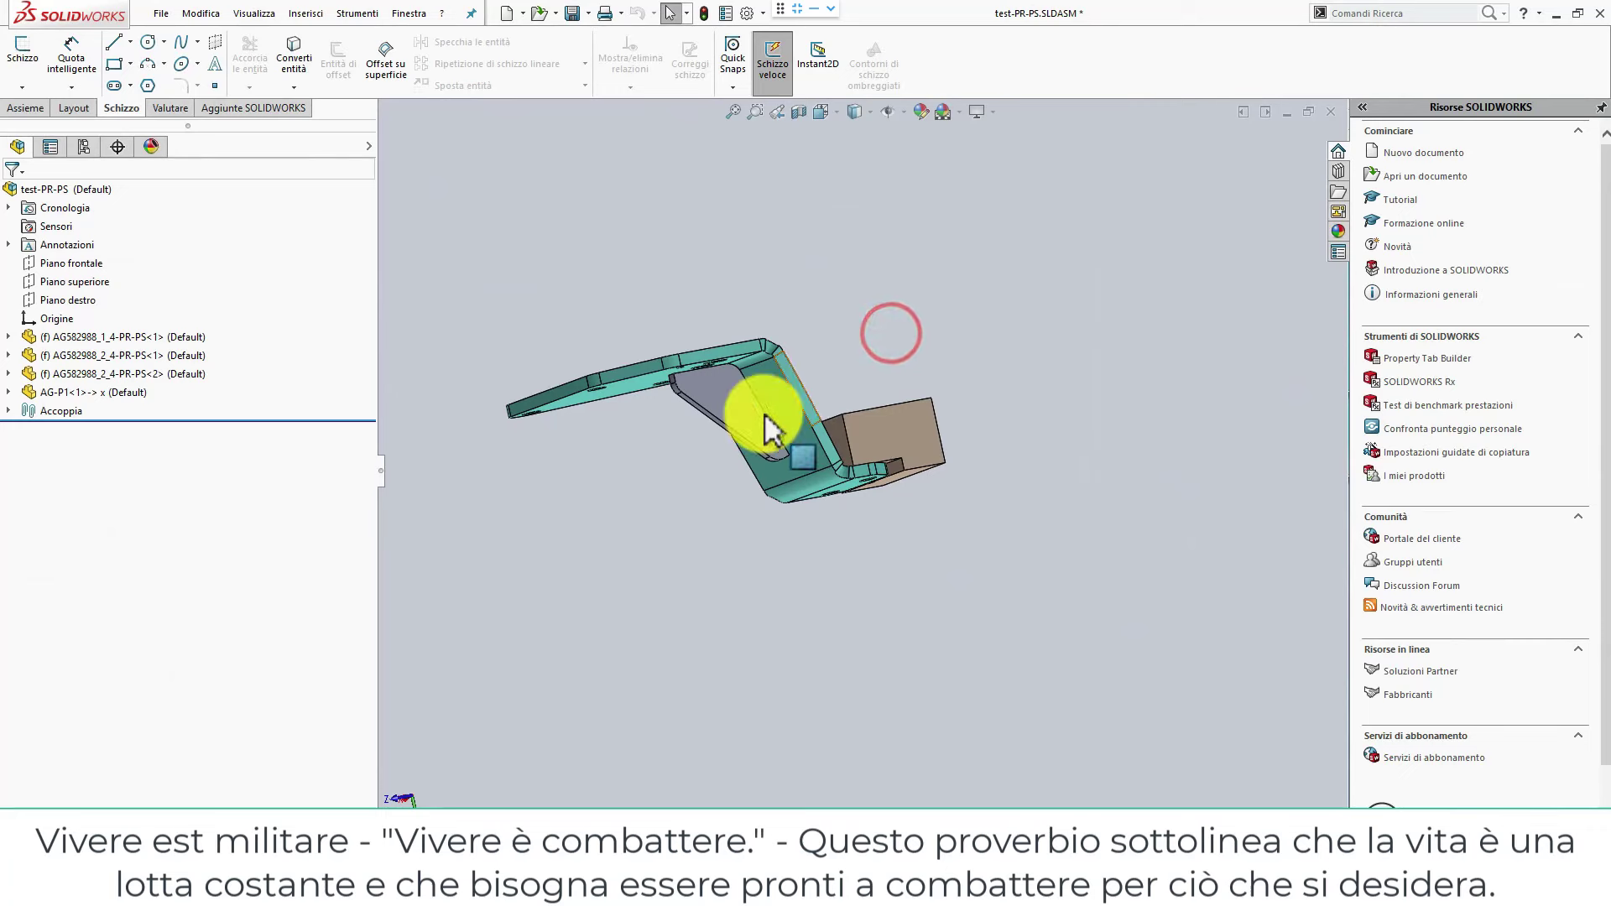
{"action": "left_click", "coordinate": [719, 475]}
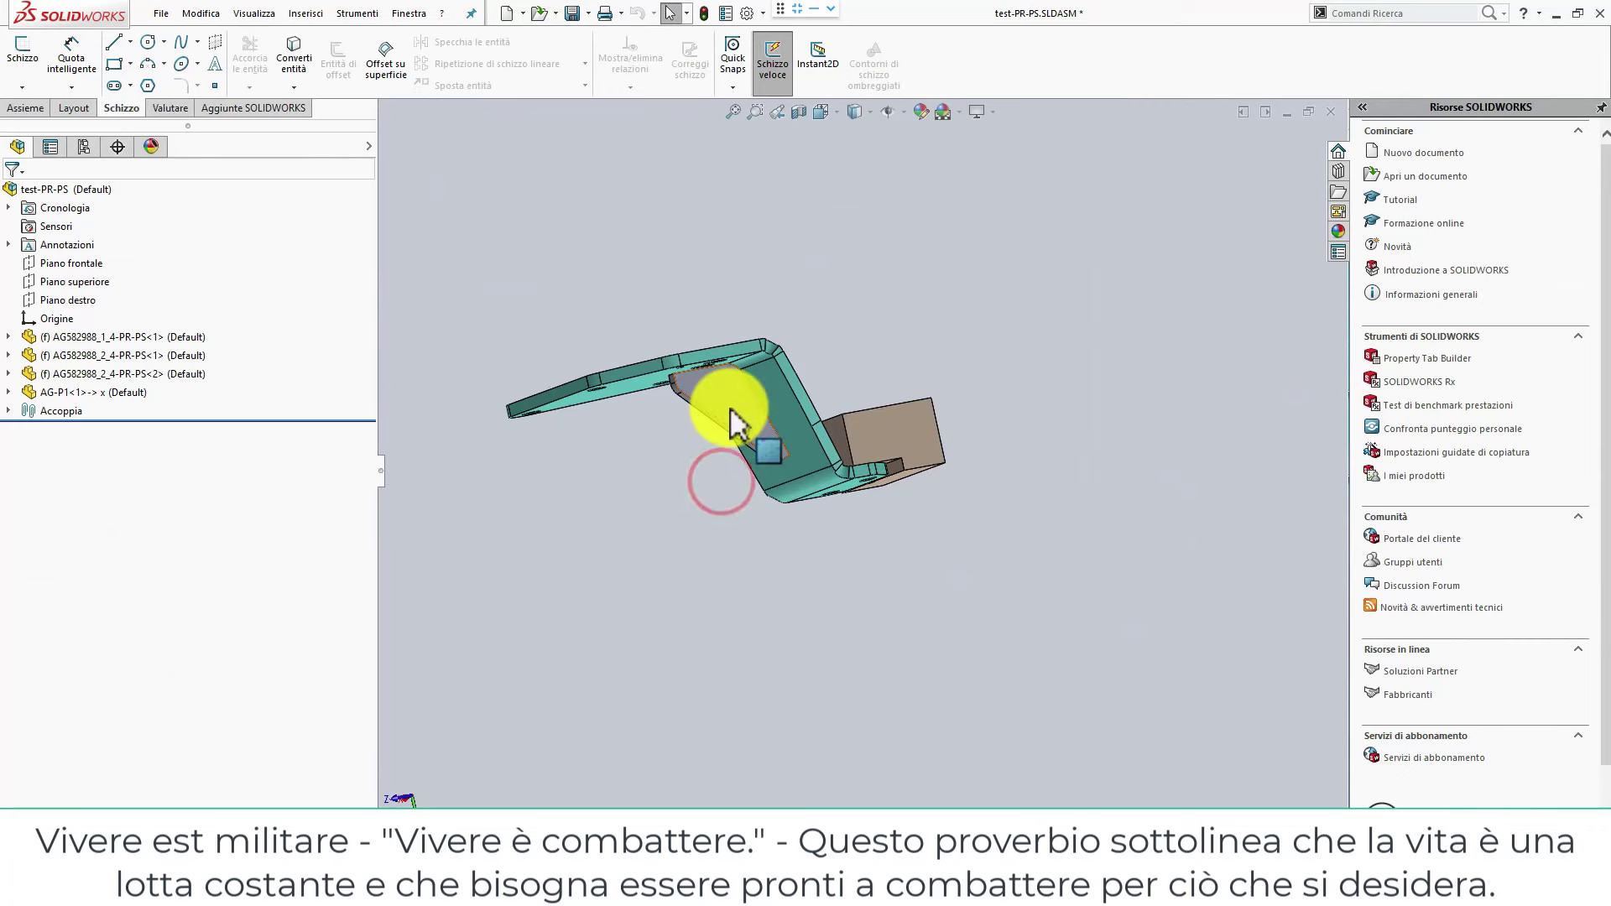
{"action": "left_click", "coordinate": [707, 325]}
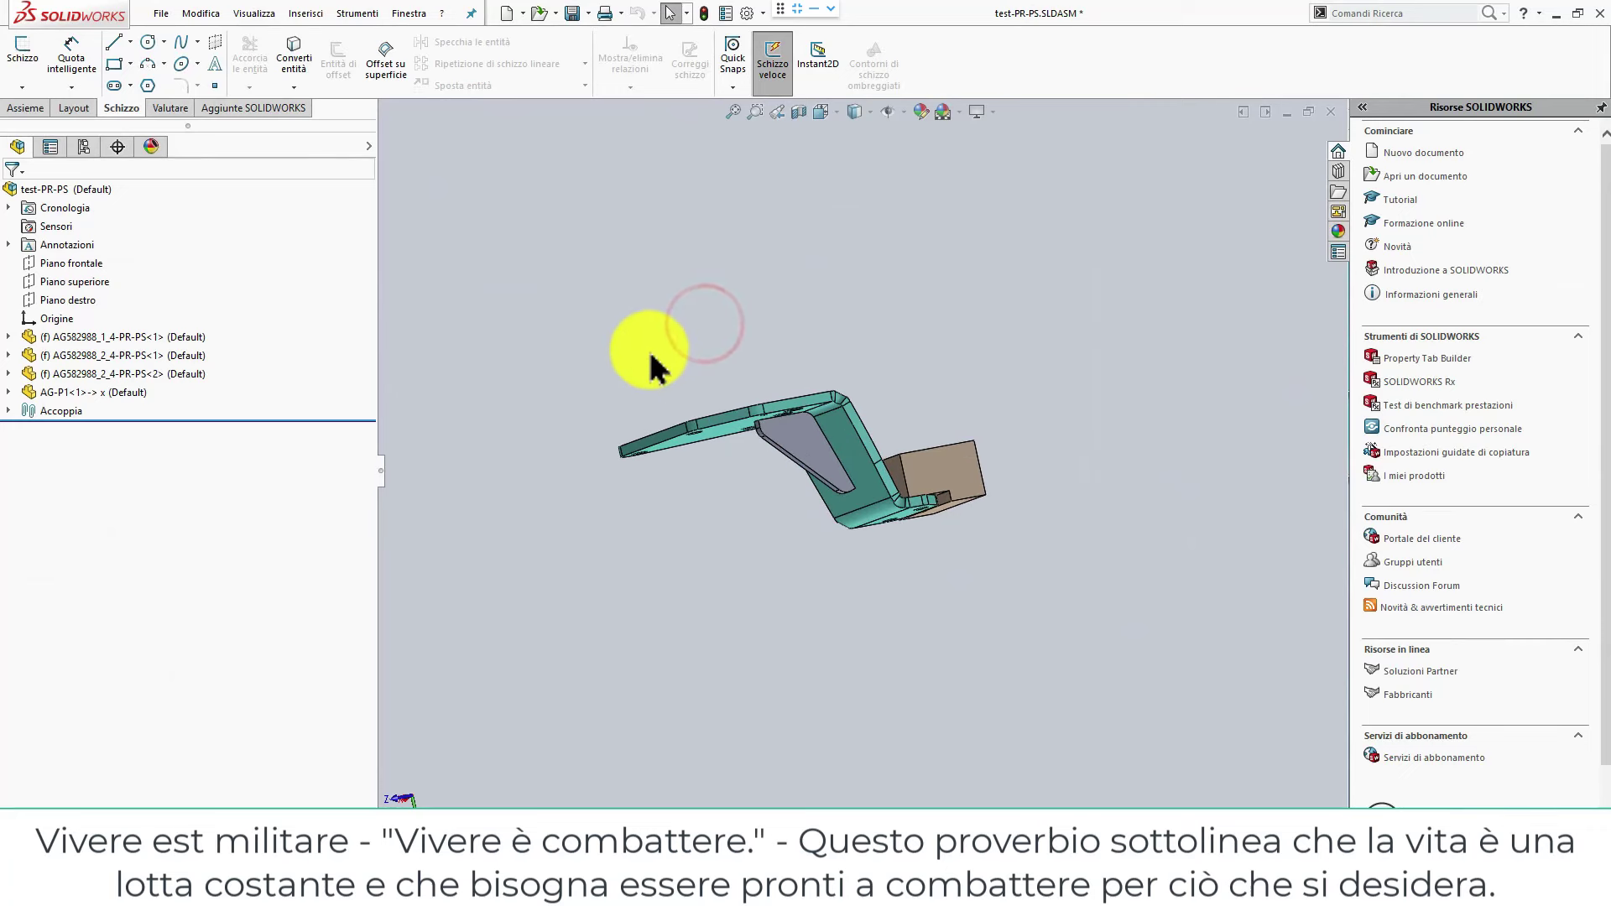
{"action": "scroll", "coordinate": [707, 356], "scroll_direction": "down", "scroll_amount": 2}
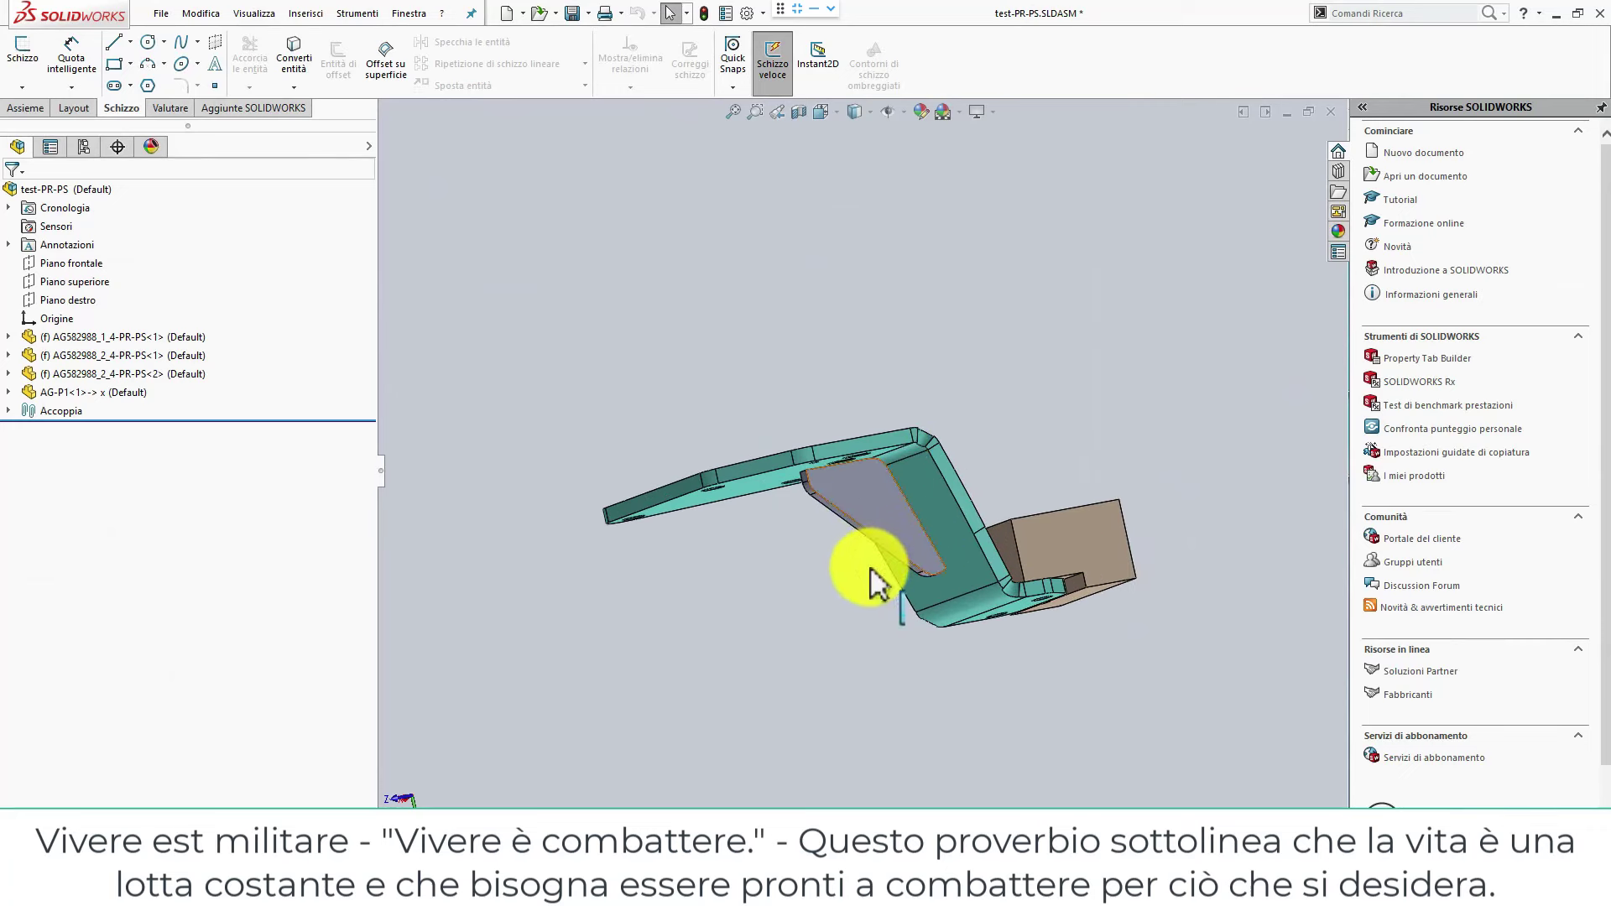
{"action": "mouse_move", "coordinate": [867, 602]}
{"action": "middle_mouse_down"}
{"action": "mouse_move", "coordinate": [855, 489]}
{"action": "mouse_move", "coordinate": [869, 491]}
{"action": "middle_mouse_up"}
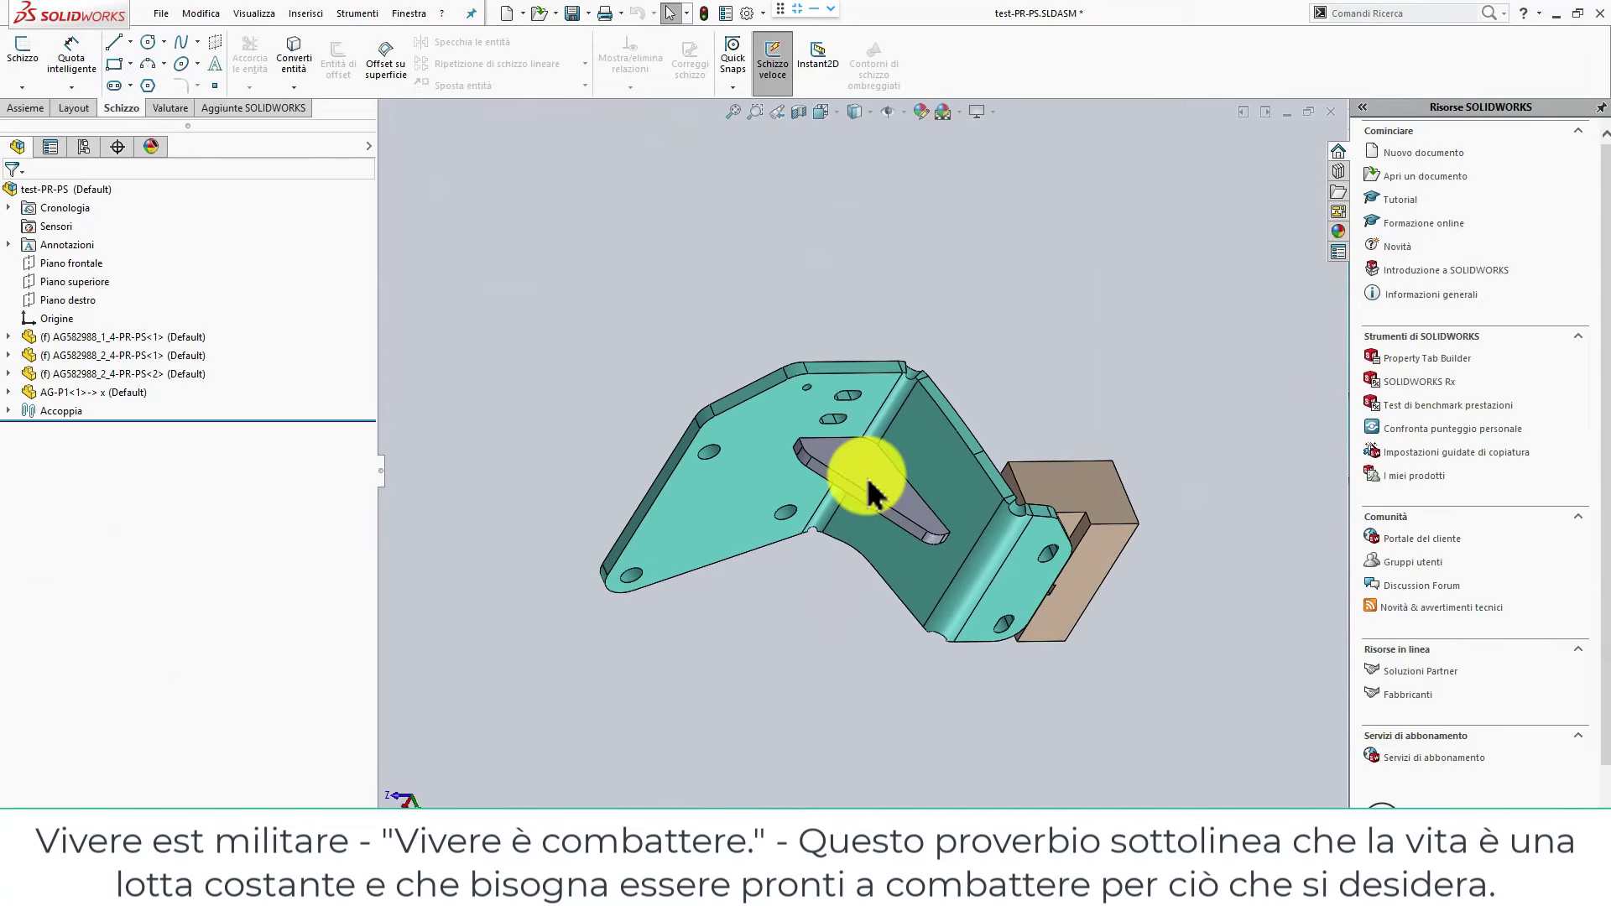
{"action": "left_click", "coordinate": [835, 601]}
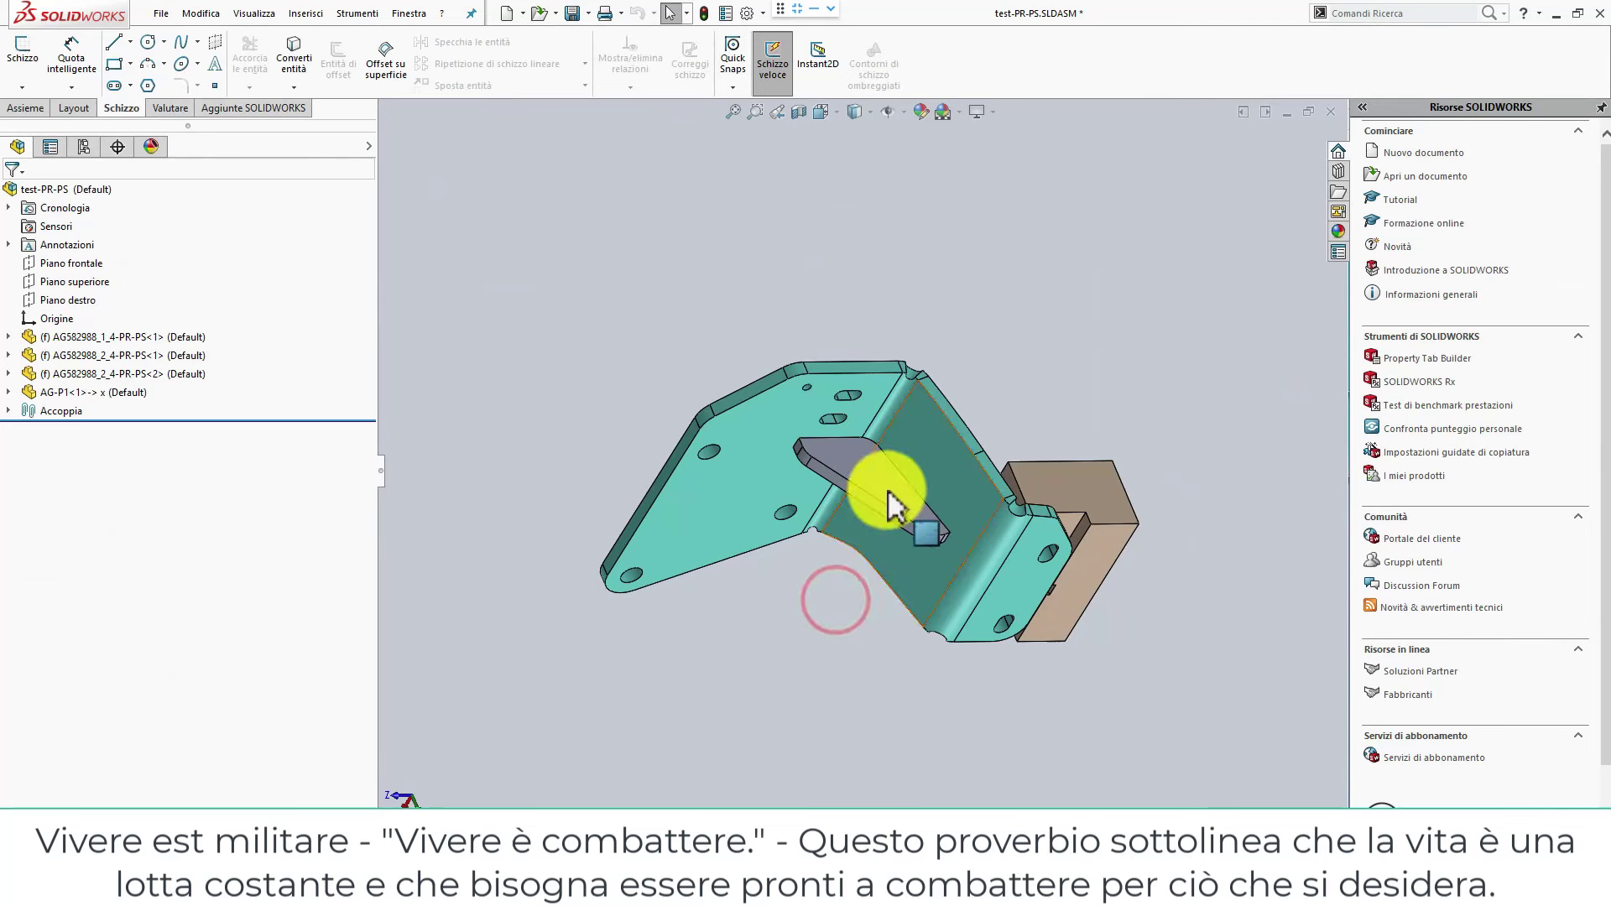
{"action": "left_click", "coordinate": [820, 600]}
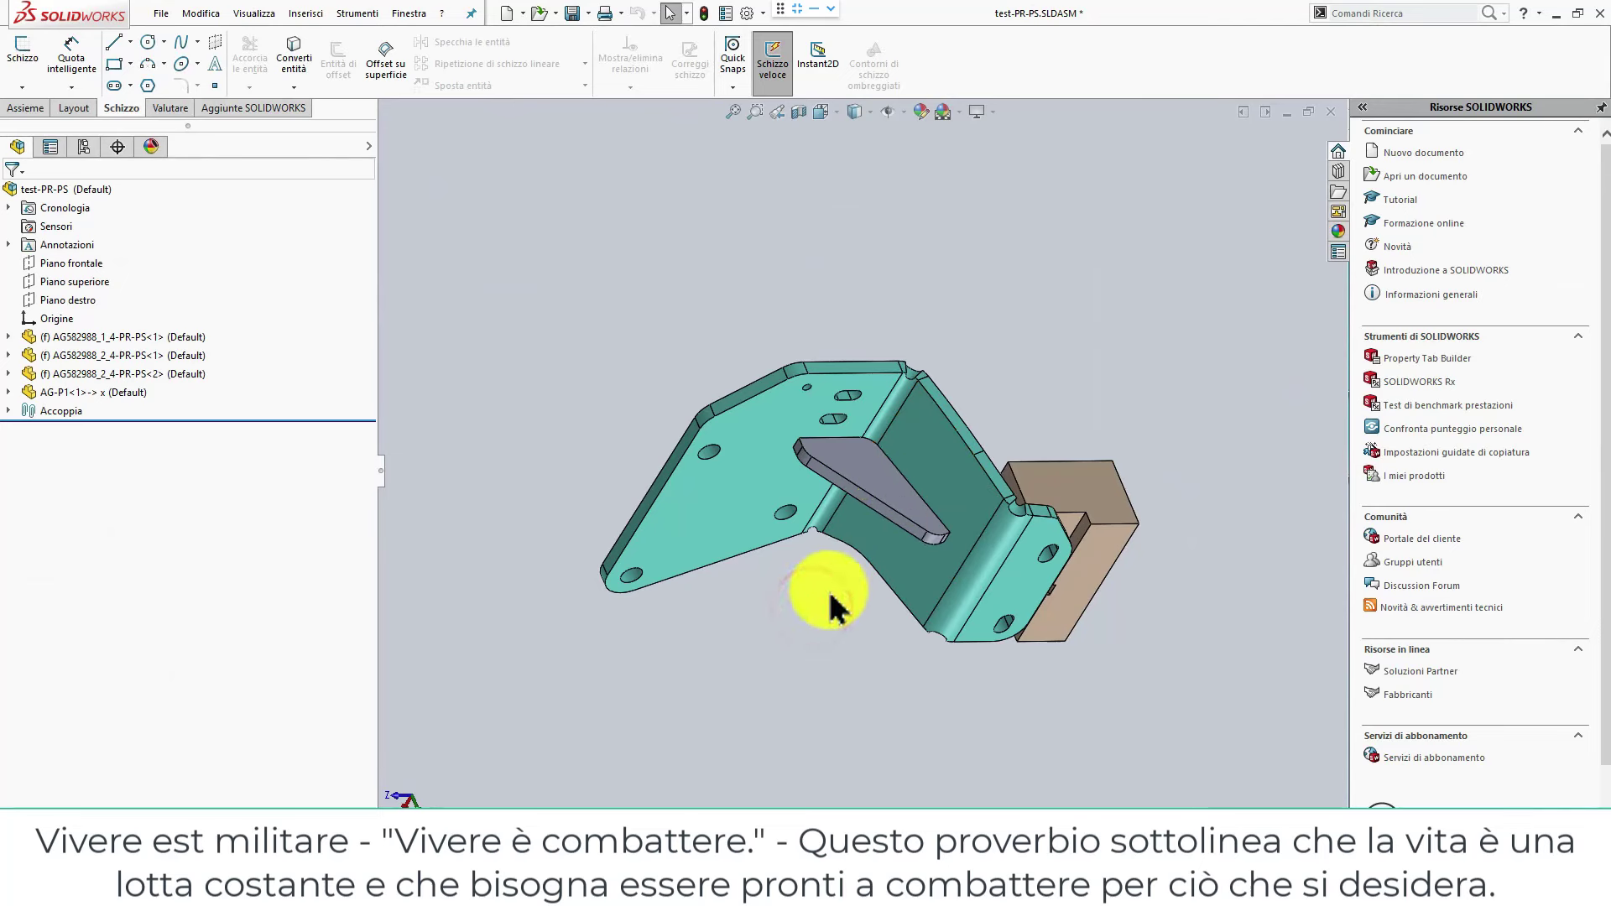
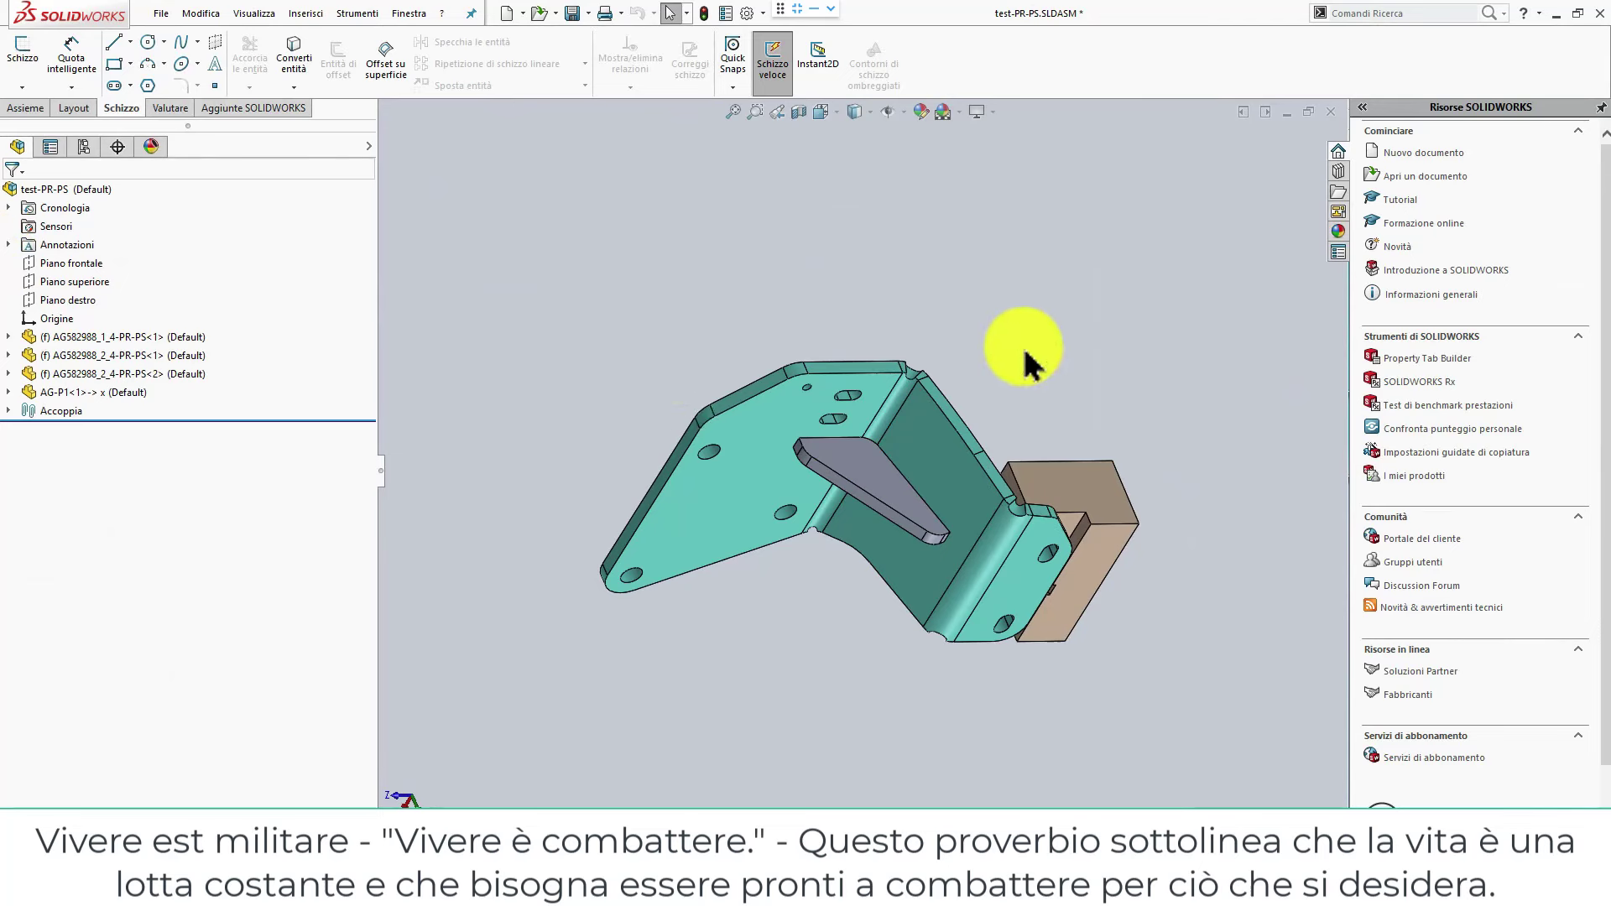
Open the gusset plate part from the assembly in its own window.
{"action": "mouse_move", "coordinate": [1025, 351]}
{"action": "middle_mouse_down"}
{"action": "mouse_move", "coordinate": [964, 647]}
{"action": "mouse_move", "coordinate": [979, 529]}
{"action": "middle_mouse_up"}
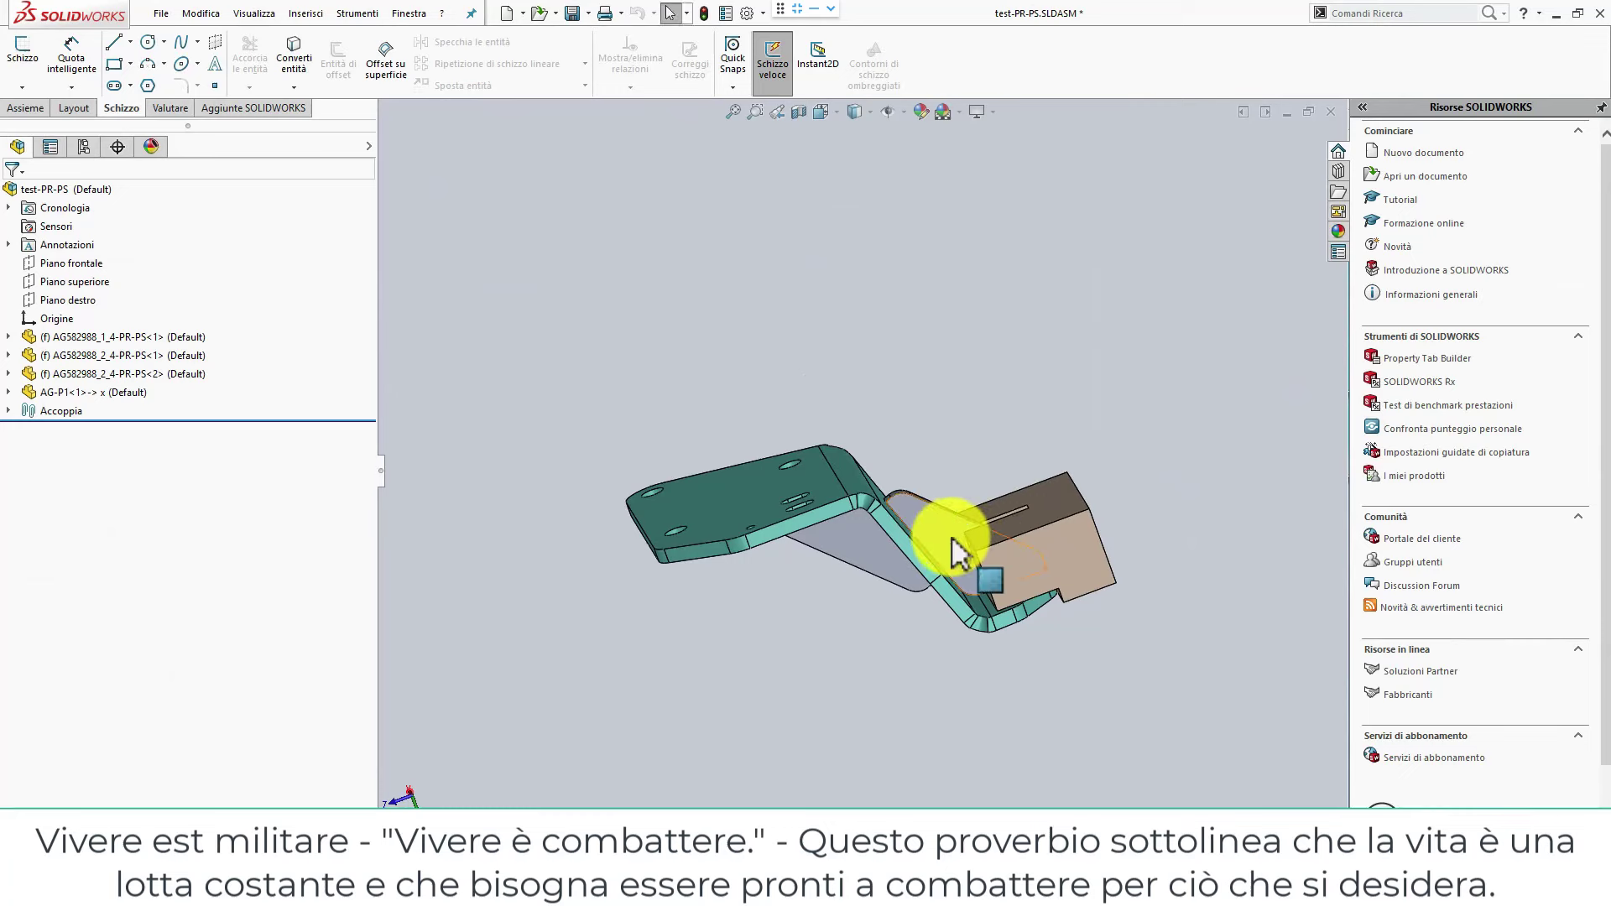
{"action": "left_click", "coordinate": [1037, 490]}
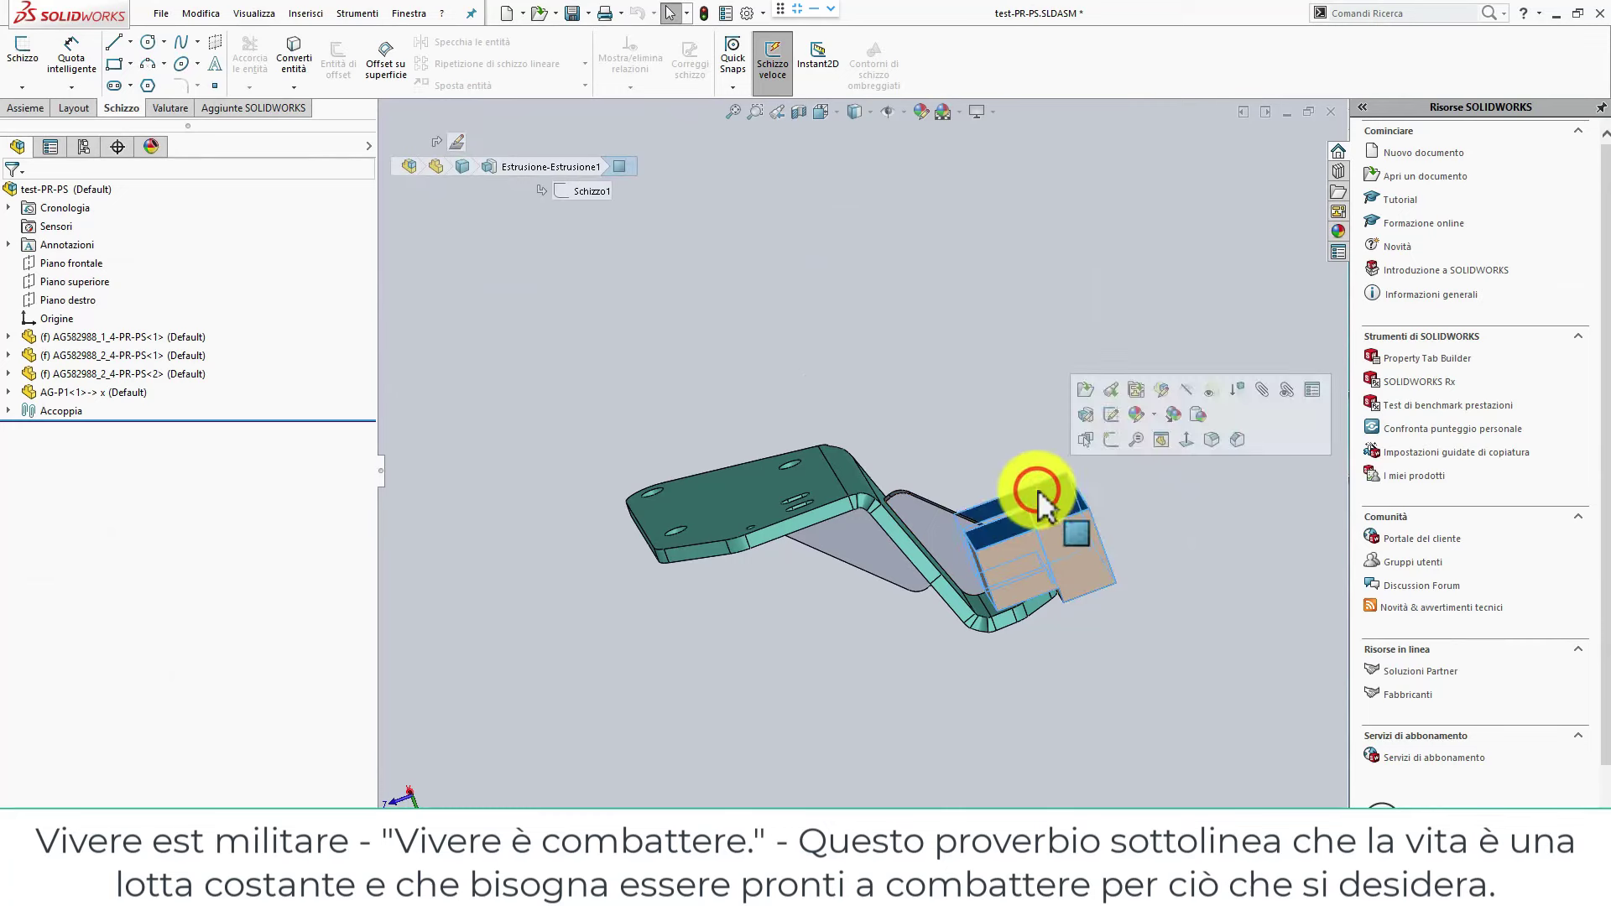
{"action": "left_click", "coordinate": [946, 537]}
{"action": "left_click", "coordinate": [991, 435]}
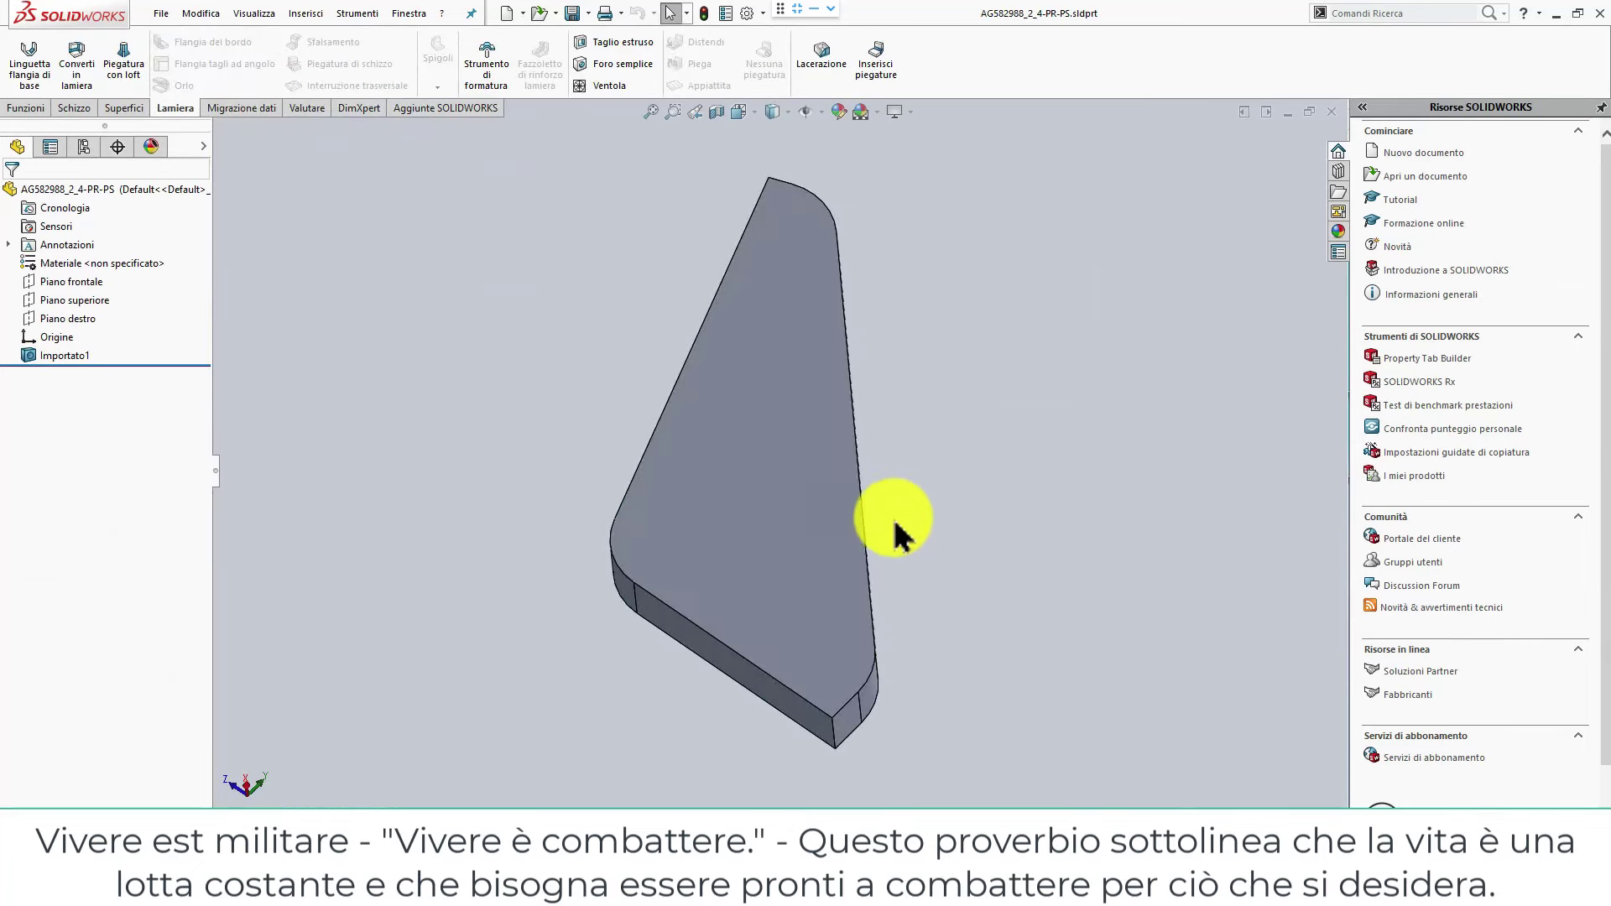
{"action": "mouse_move", "coordinate": [892, 521]}
{"action": "middle_mouse_down"}
{"action": "mouse_move", "coordinate": [838, 475]}
{"action": "mouse_move", "coordinate": [894, 409]}
{"action": "mouse_move", "coordinate": [986, 470]}
{"action": "middle_mouse_up"}
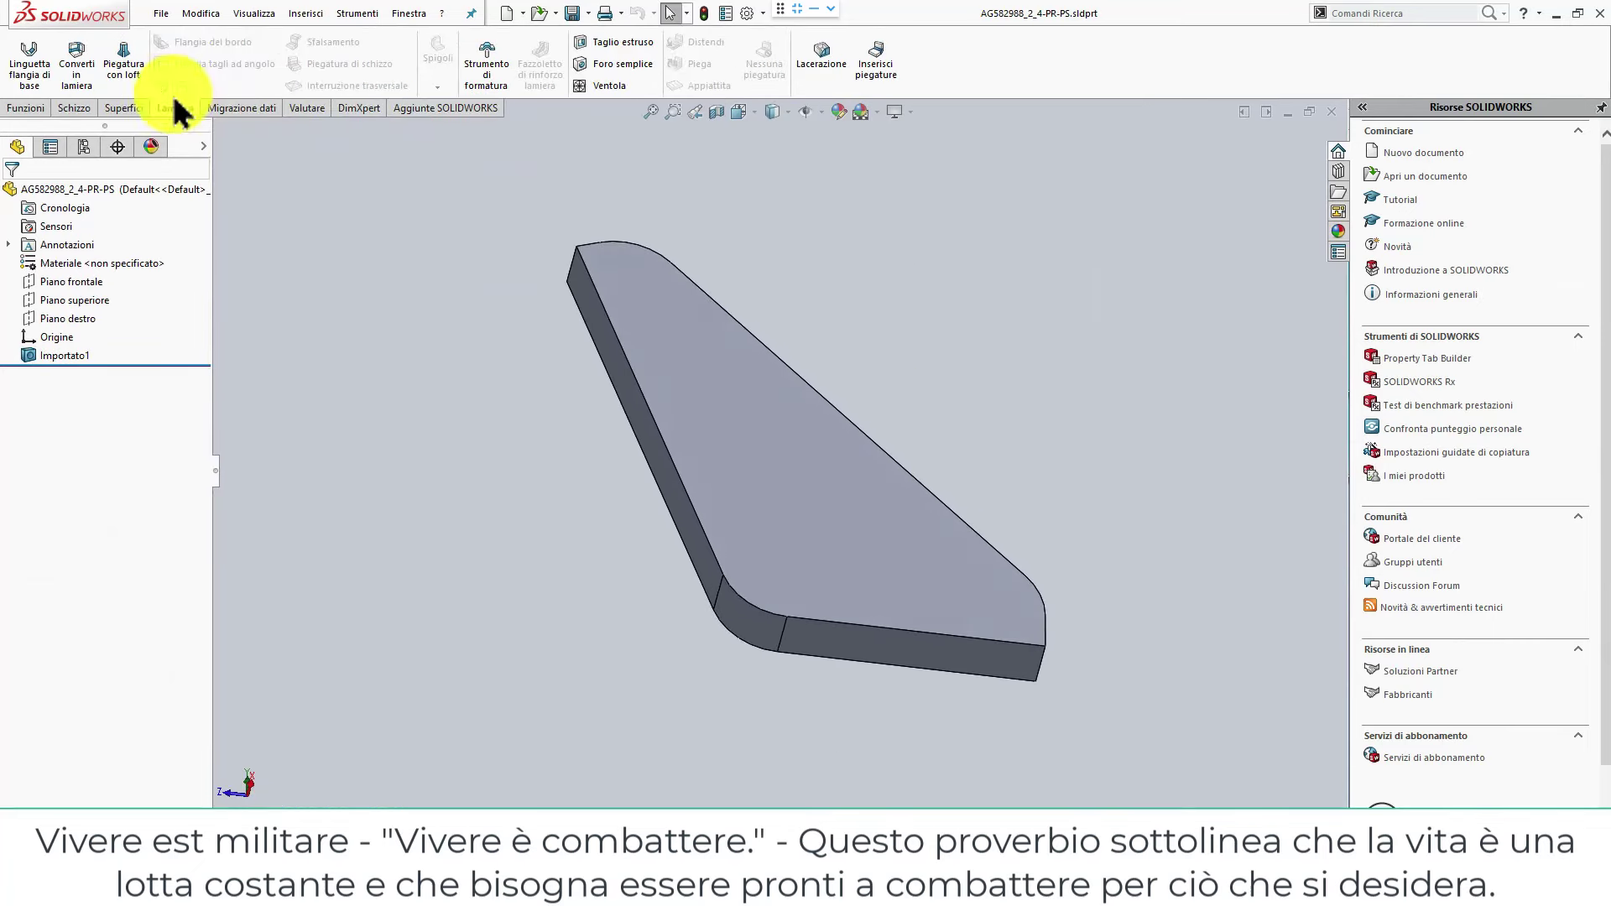
Start a new drawing from the gusset plate part and pick a drawing template.
{"action": "left_click", "coordinate": [156, 13]}
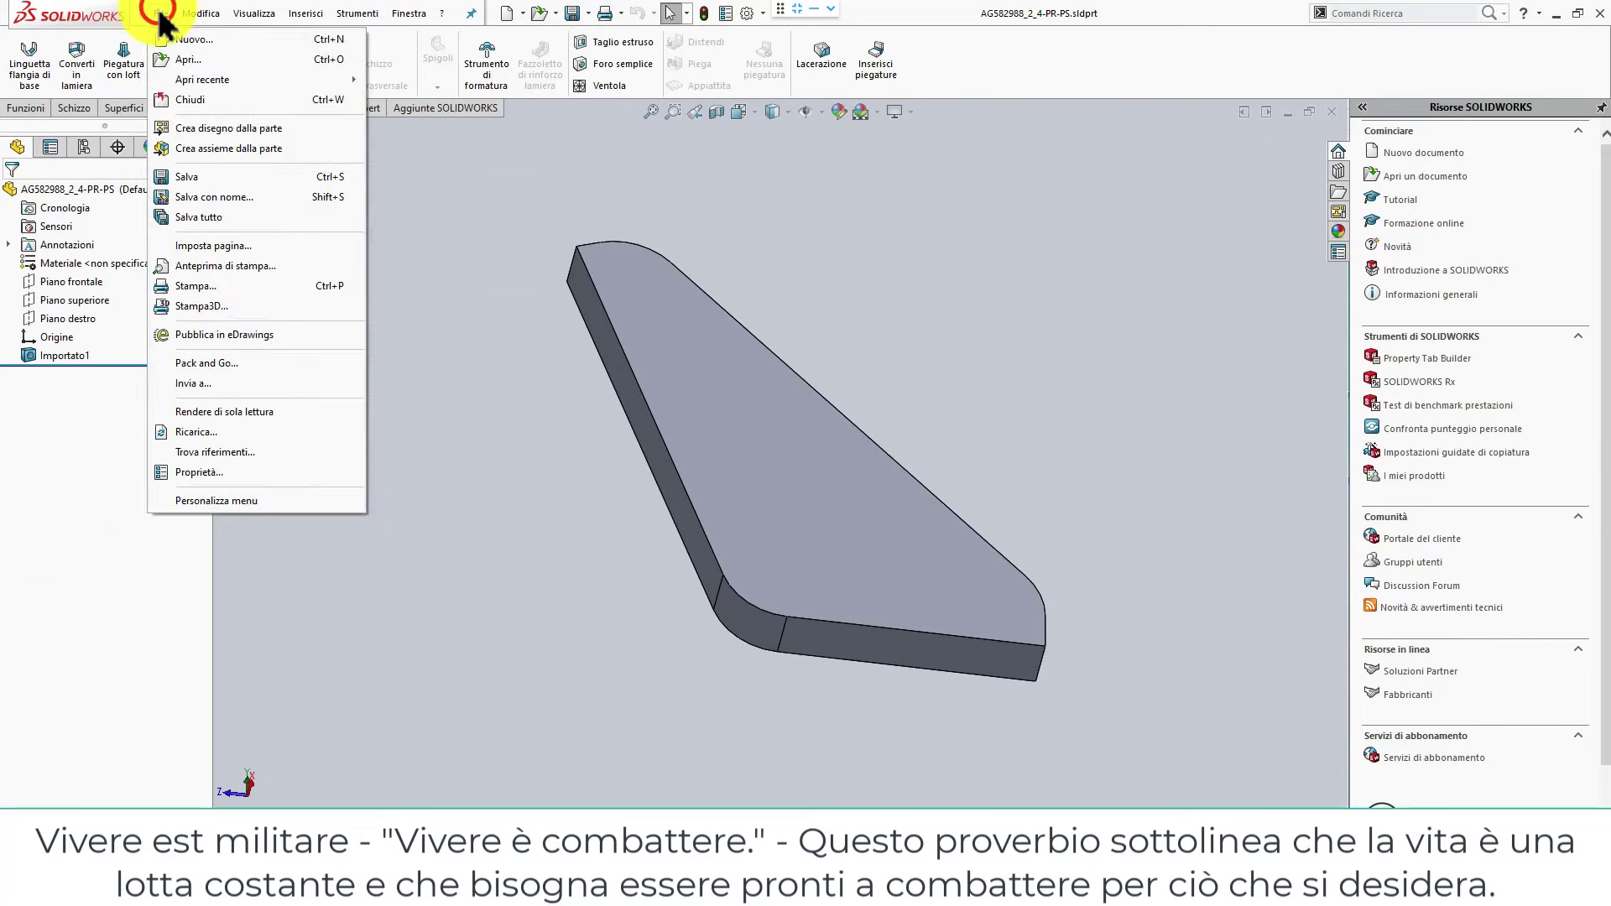
{"action": "left_click", "coordinate": [189, 127]}
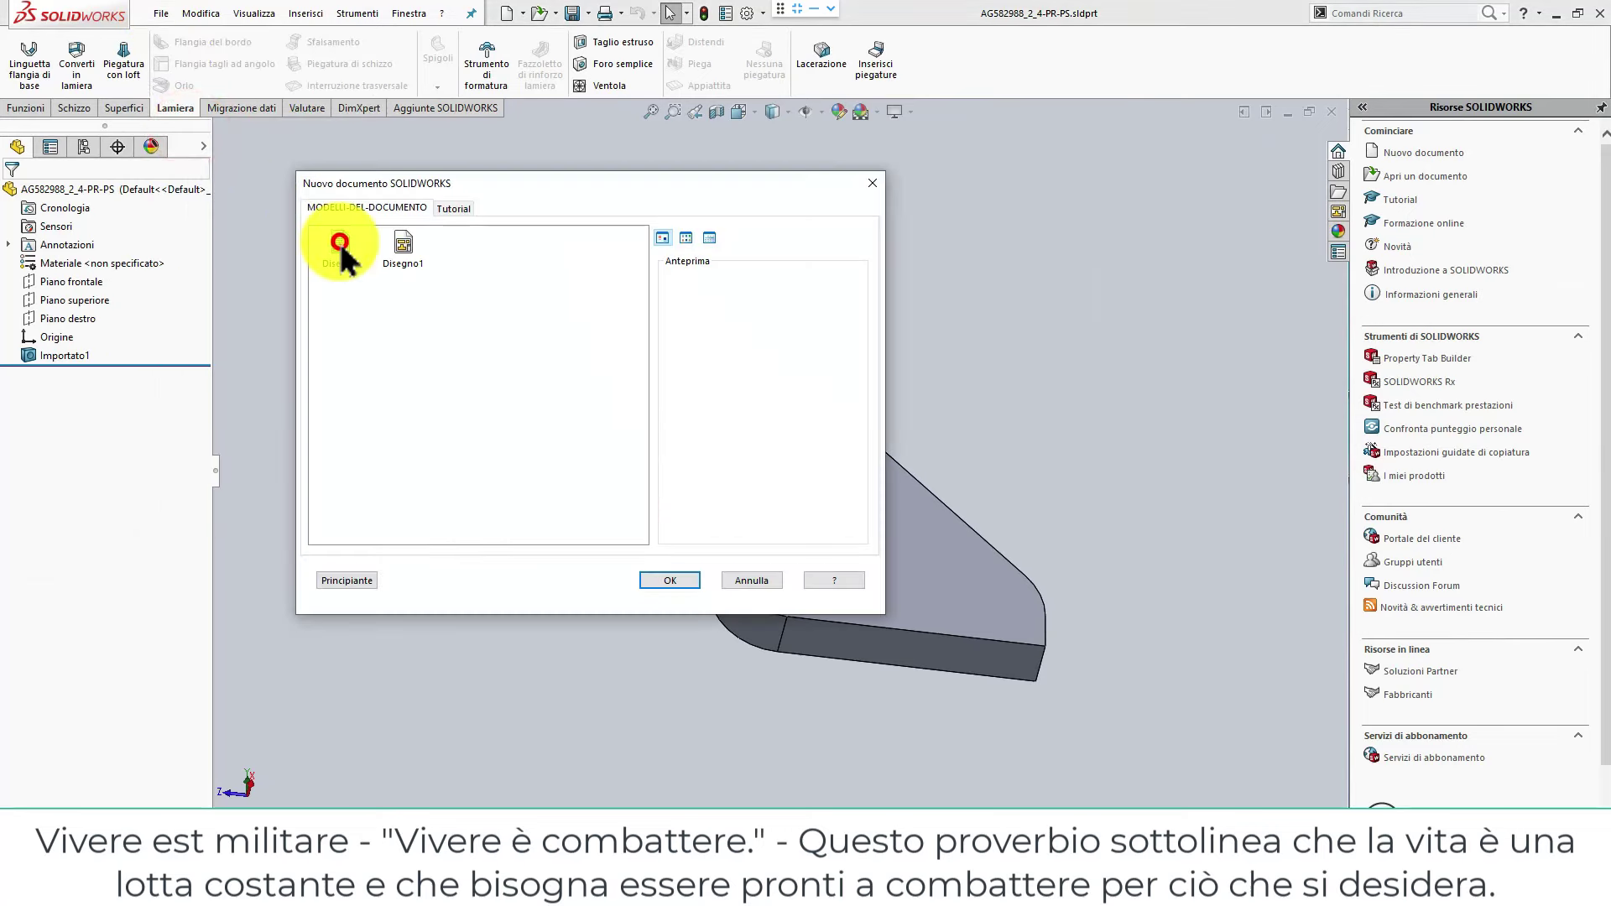
{"action": "left_click", "coordinate": [340, 247]}
Confirm the drawing template and choose the A3 (ISO) sheet size.
{"action": "left_click", "coordinate": [669, 581]}
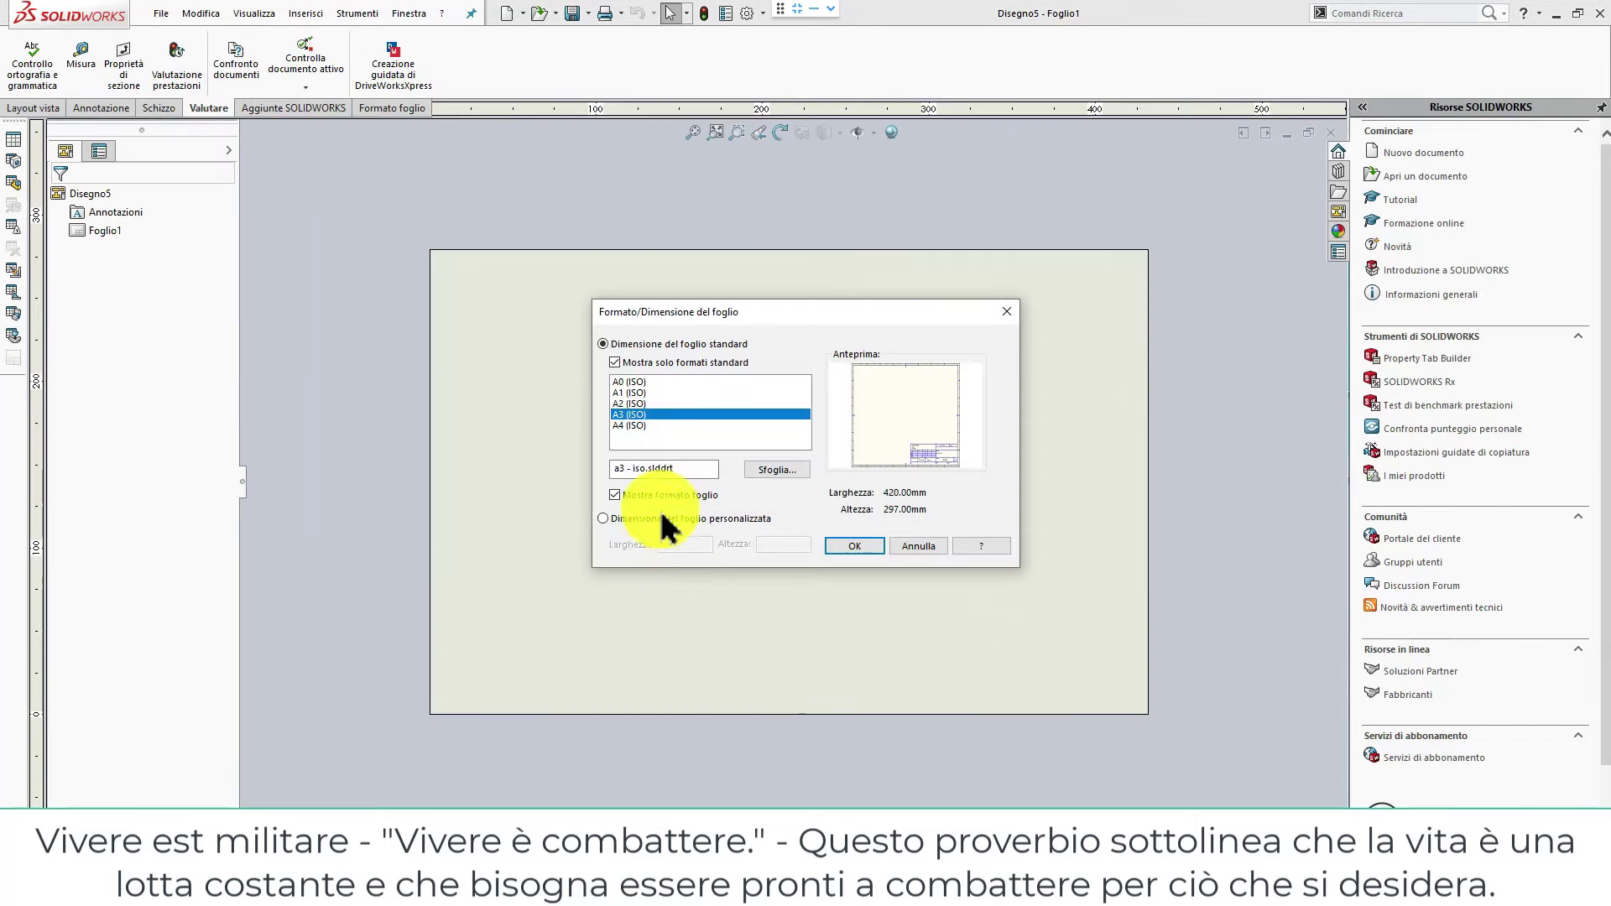
{"action": "left_click", "coordinate": [636, 414]}
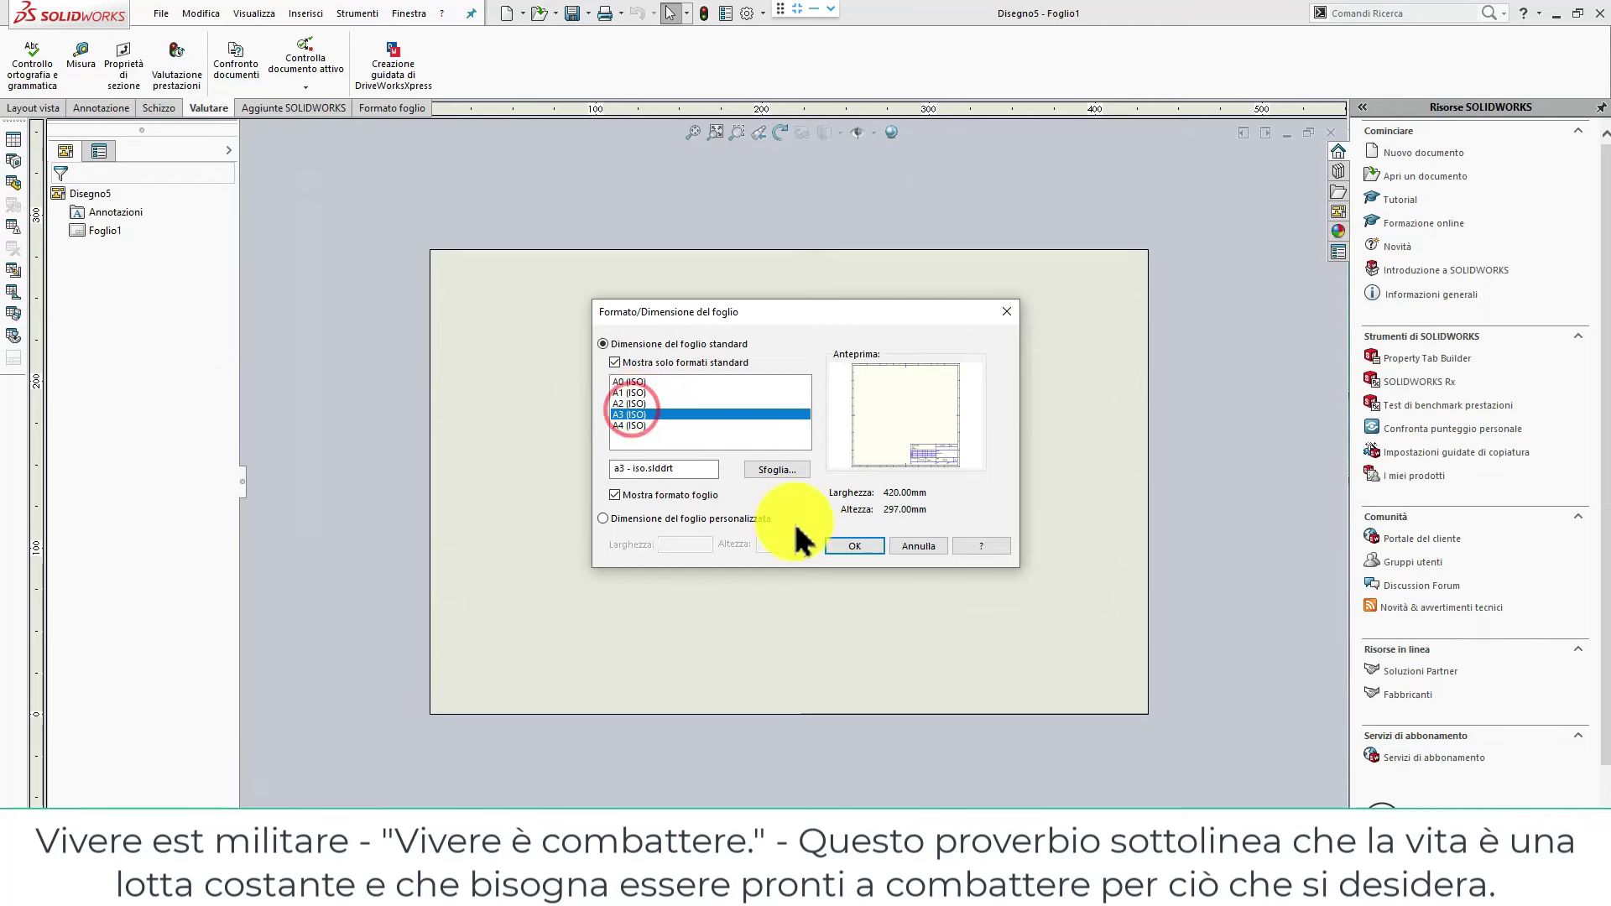
{"action": "left_click", "coordinate": [835, 543]}
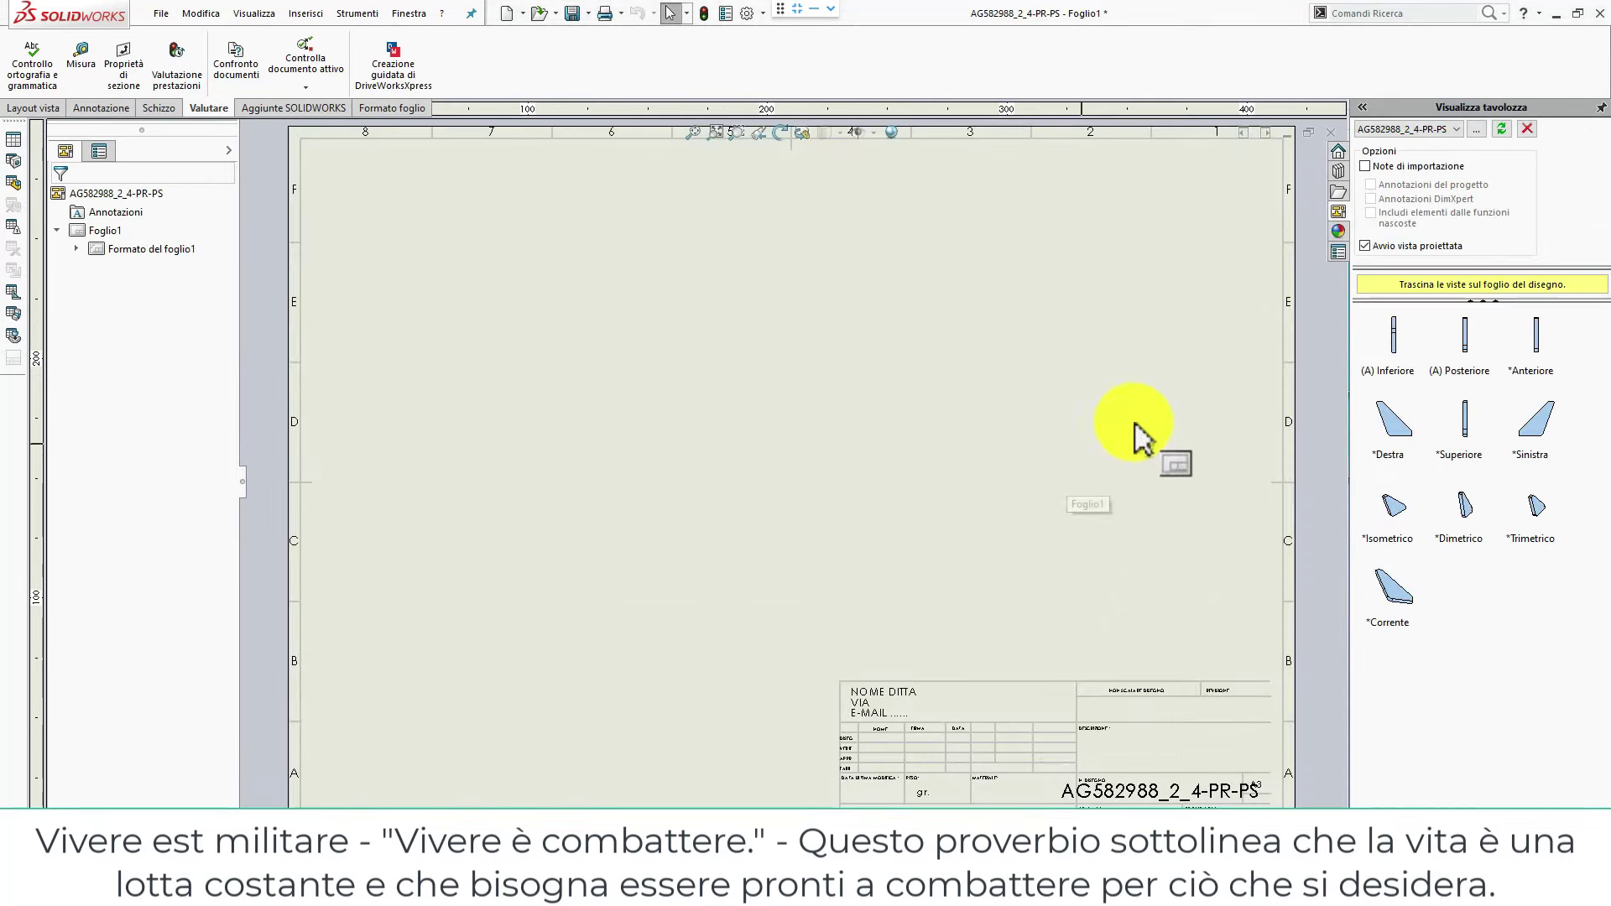
Place the plate's right-side view near the sheet's upper centre and save as AG582988_2_4-PR-PS.
{"action": "mouse_move", "coordinate": [1393, 418]}
{"action": "left_mouse_down"}
{"action": "mouse_move", "coordinate": [997, 401]}
{"action": "mouse_move", "coordinate": [864, 373]}
{"action": "left_mouse_up"}
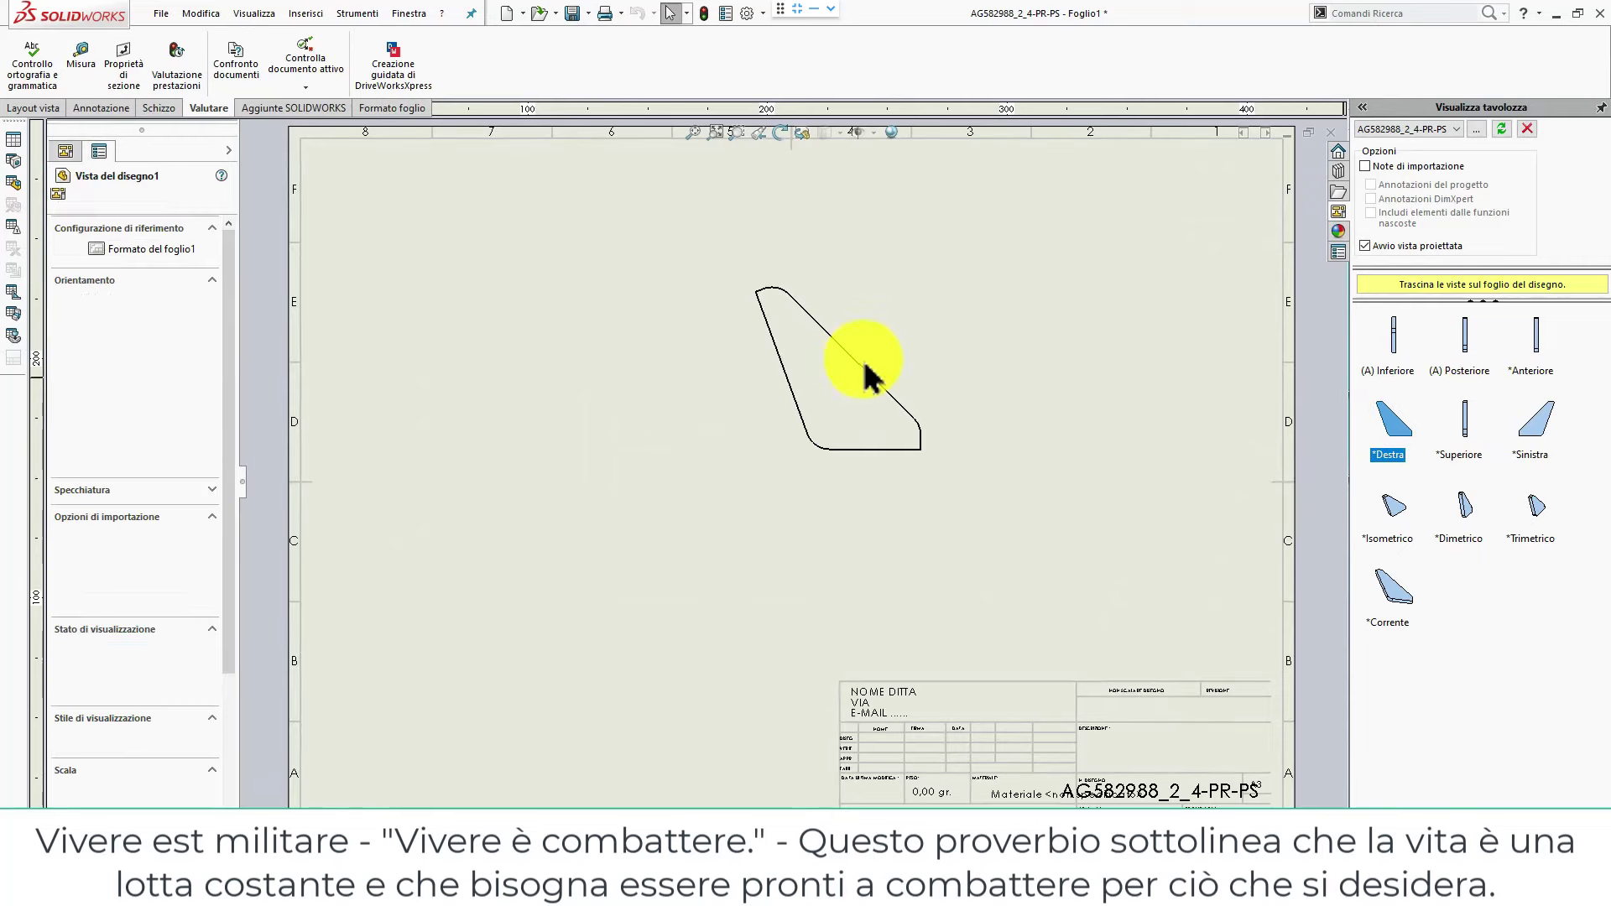
{"action": "key", "text": "Escape"}
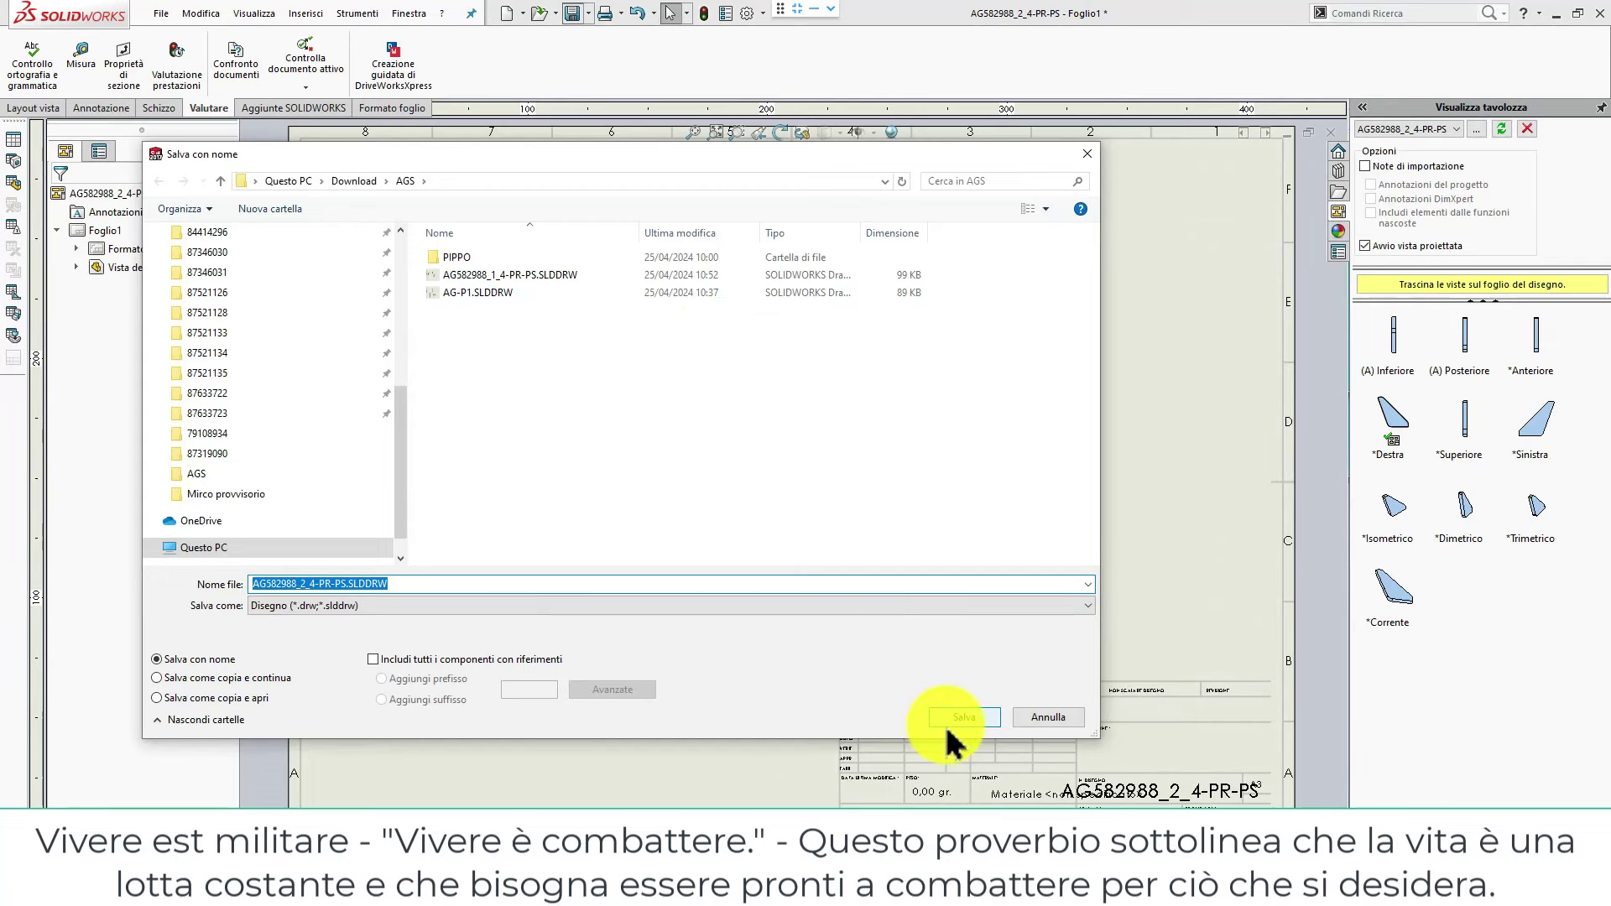
{"action": "left_click", "coordinate": [946, 724]}
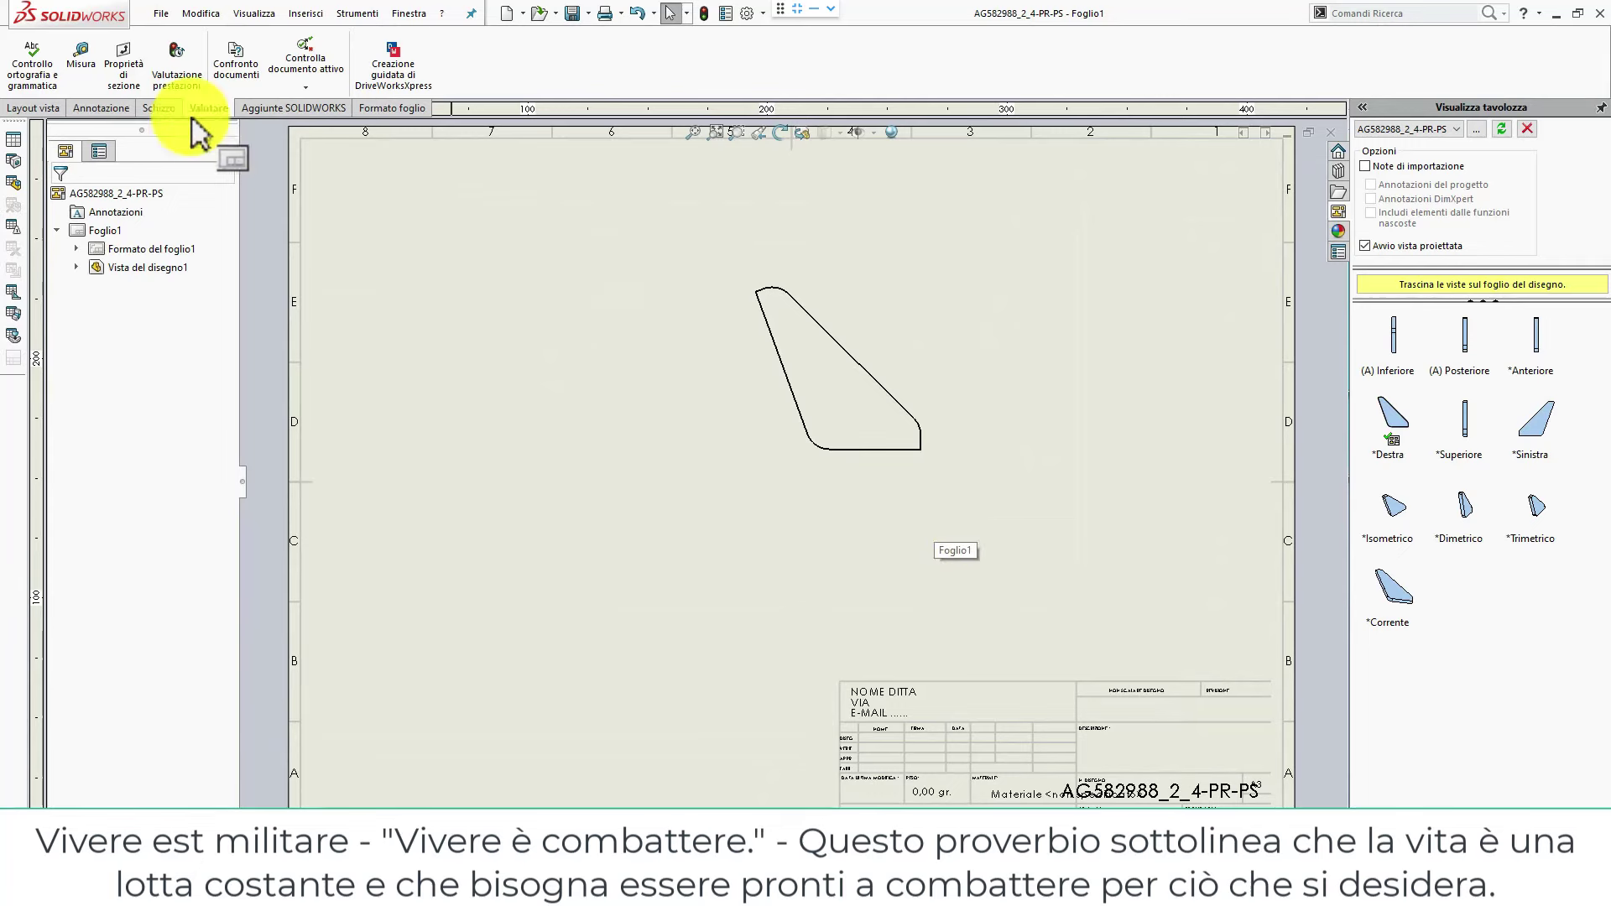
{"action": "left_click", "coordinate": [699, 312]}
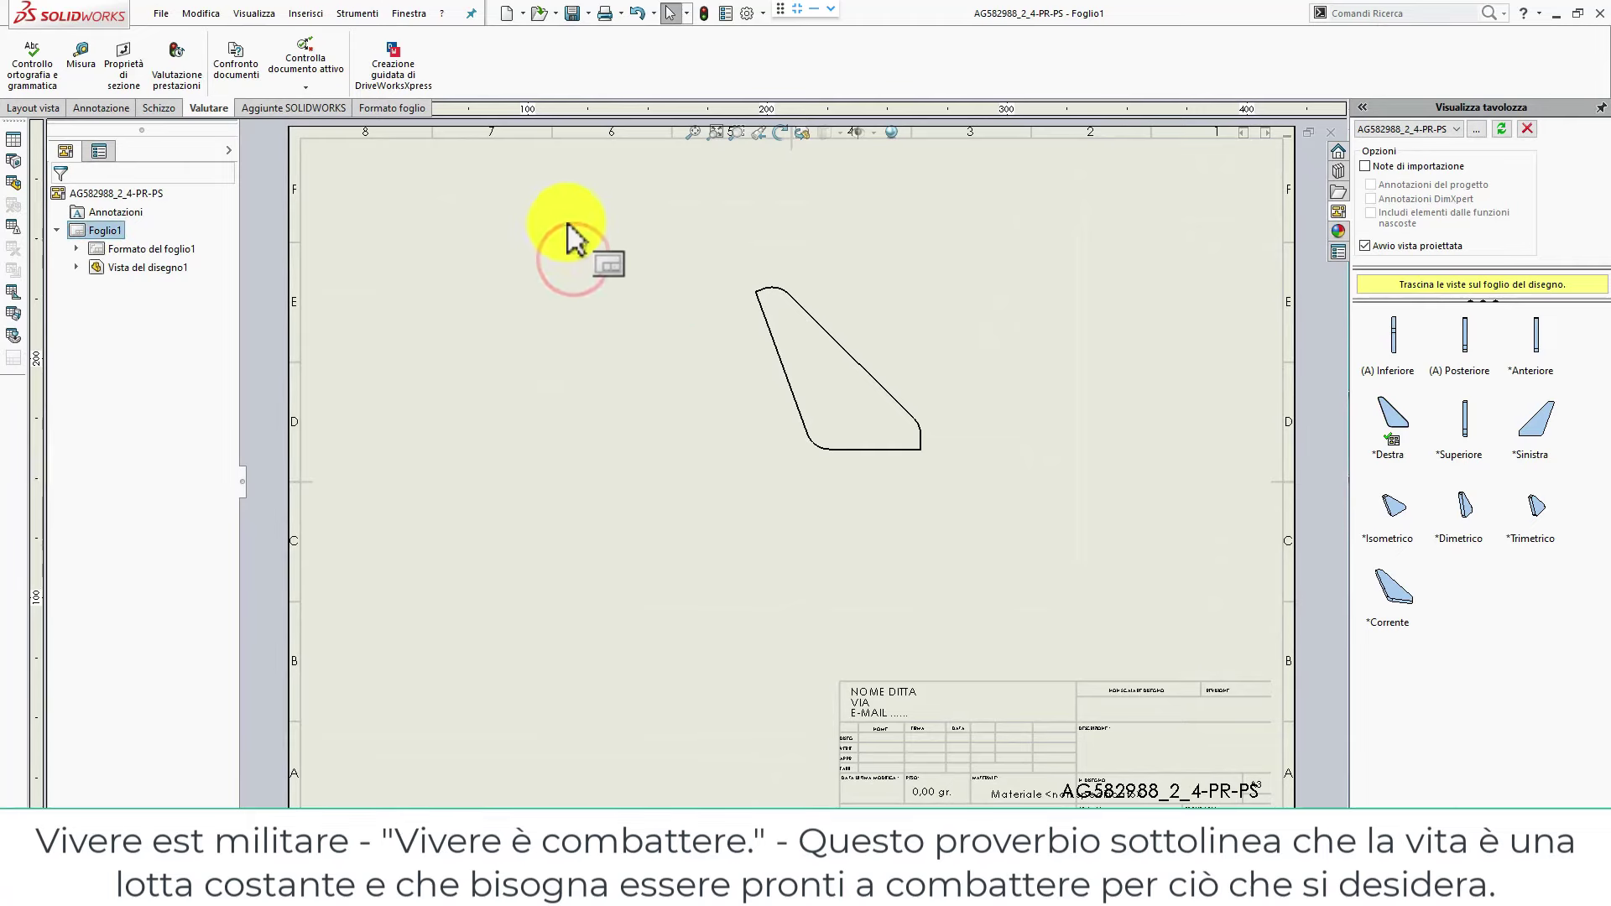
Dimension the plate's bottom edge as 38 mm, placed below the view.
{"action": "right_click_drag", "start_coordinate": [575, 222], "coordinate": [702, 371]}
{"action": "key", "text": "f"}
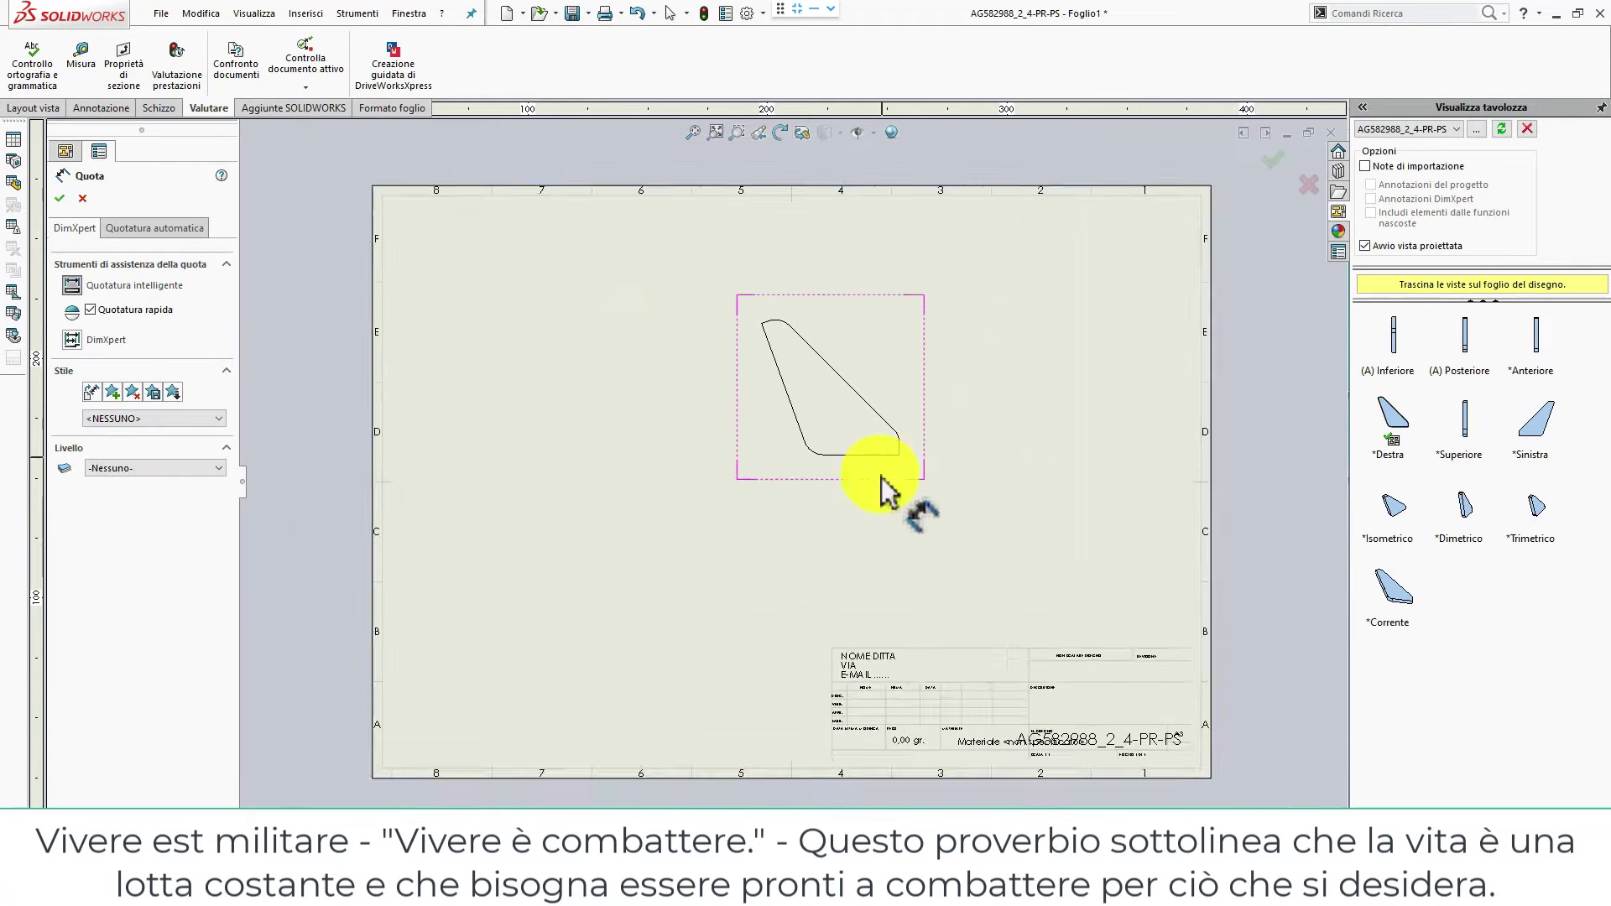
{"action": "scroll", "coordinate": [846, 476], "scroll_direction": "down", "scroll_amount": 2}
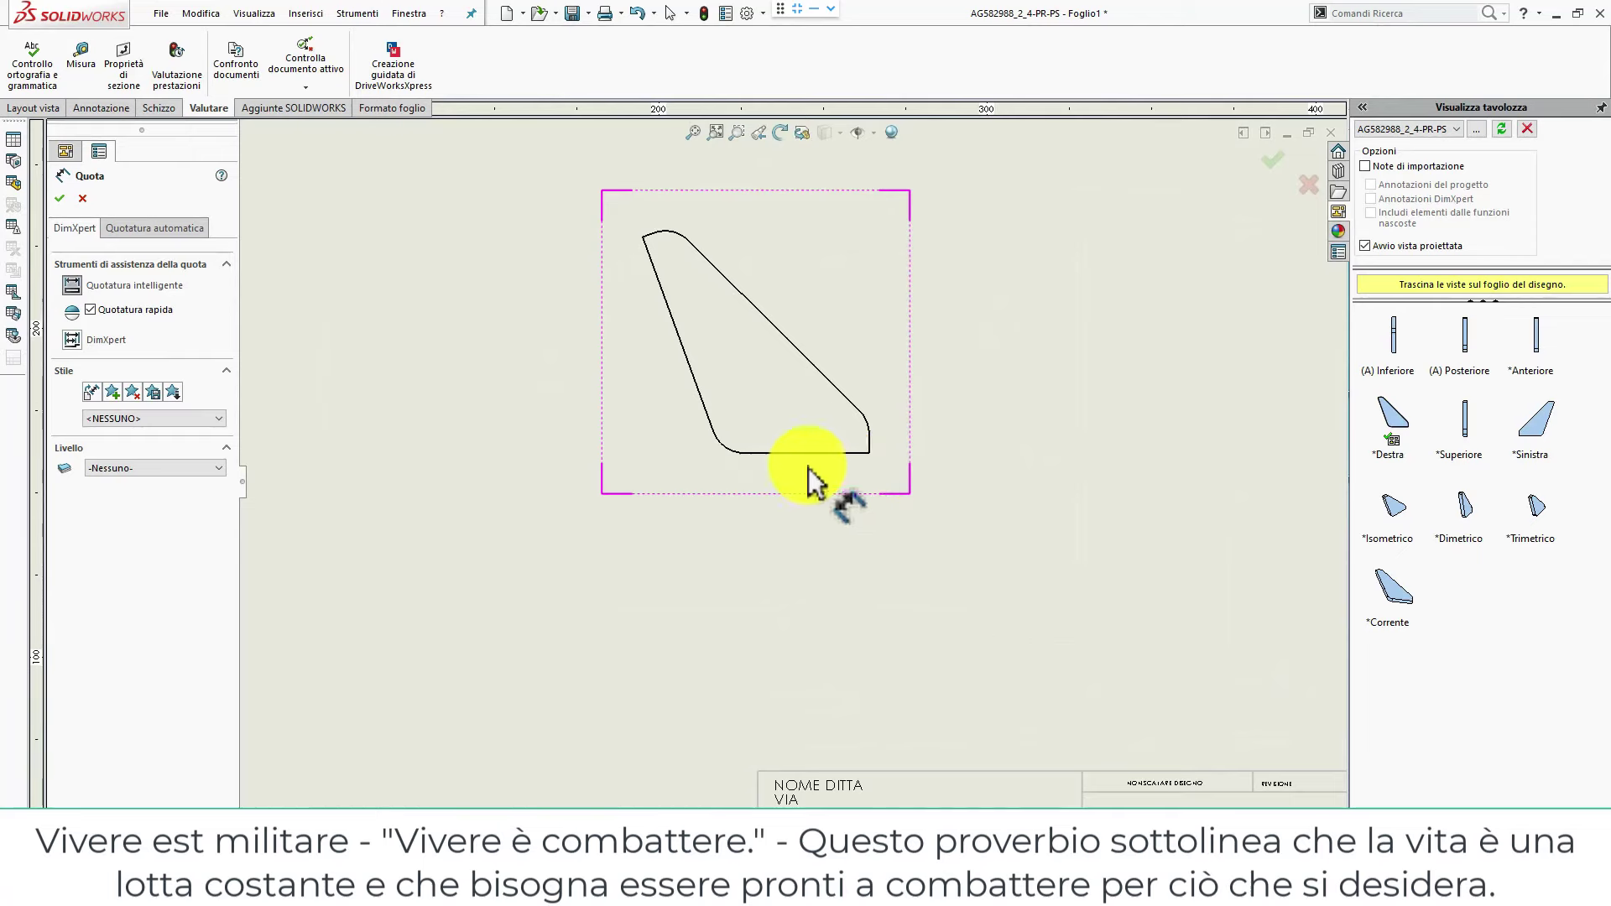
{"action": "scroll", "coordinate": [789, 471], "scroll_direction": "up", "scroll_amount": 1}
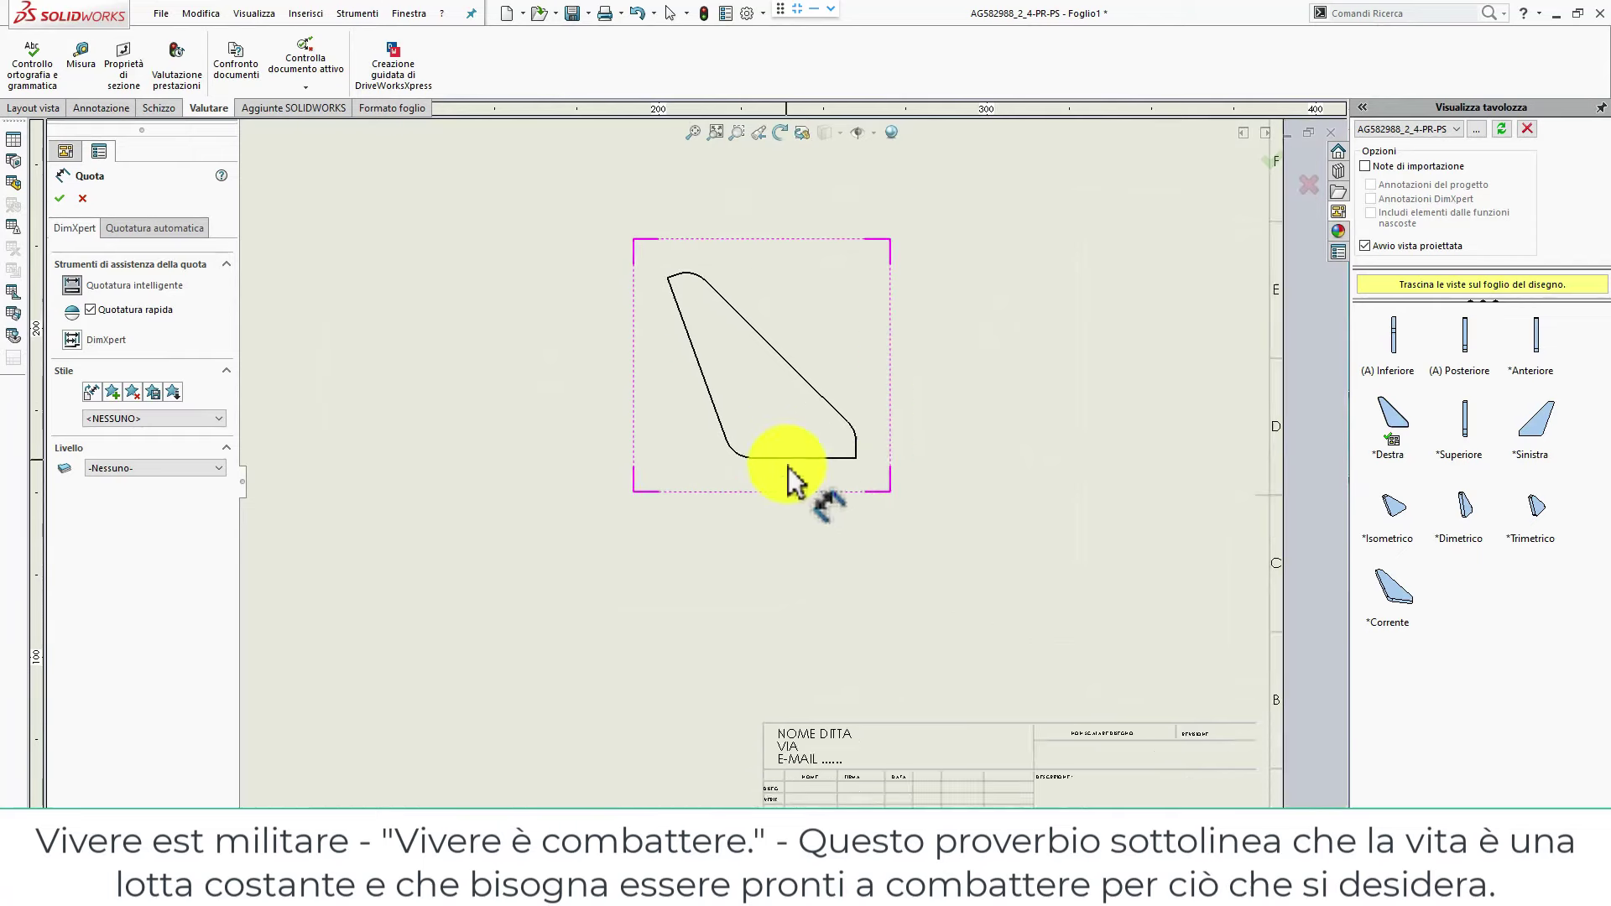
{"action": "scroll", "coordinate": [789, 474], "scroll_direction": "up", "scroll_amount": 1}
{"action": "scroll", "coordinate": [788, 478], "scroll_direction": "down", "scroll_amount": 2}
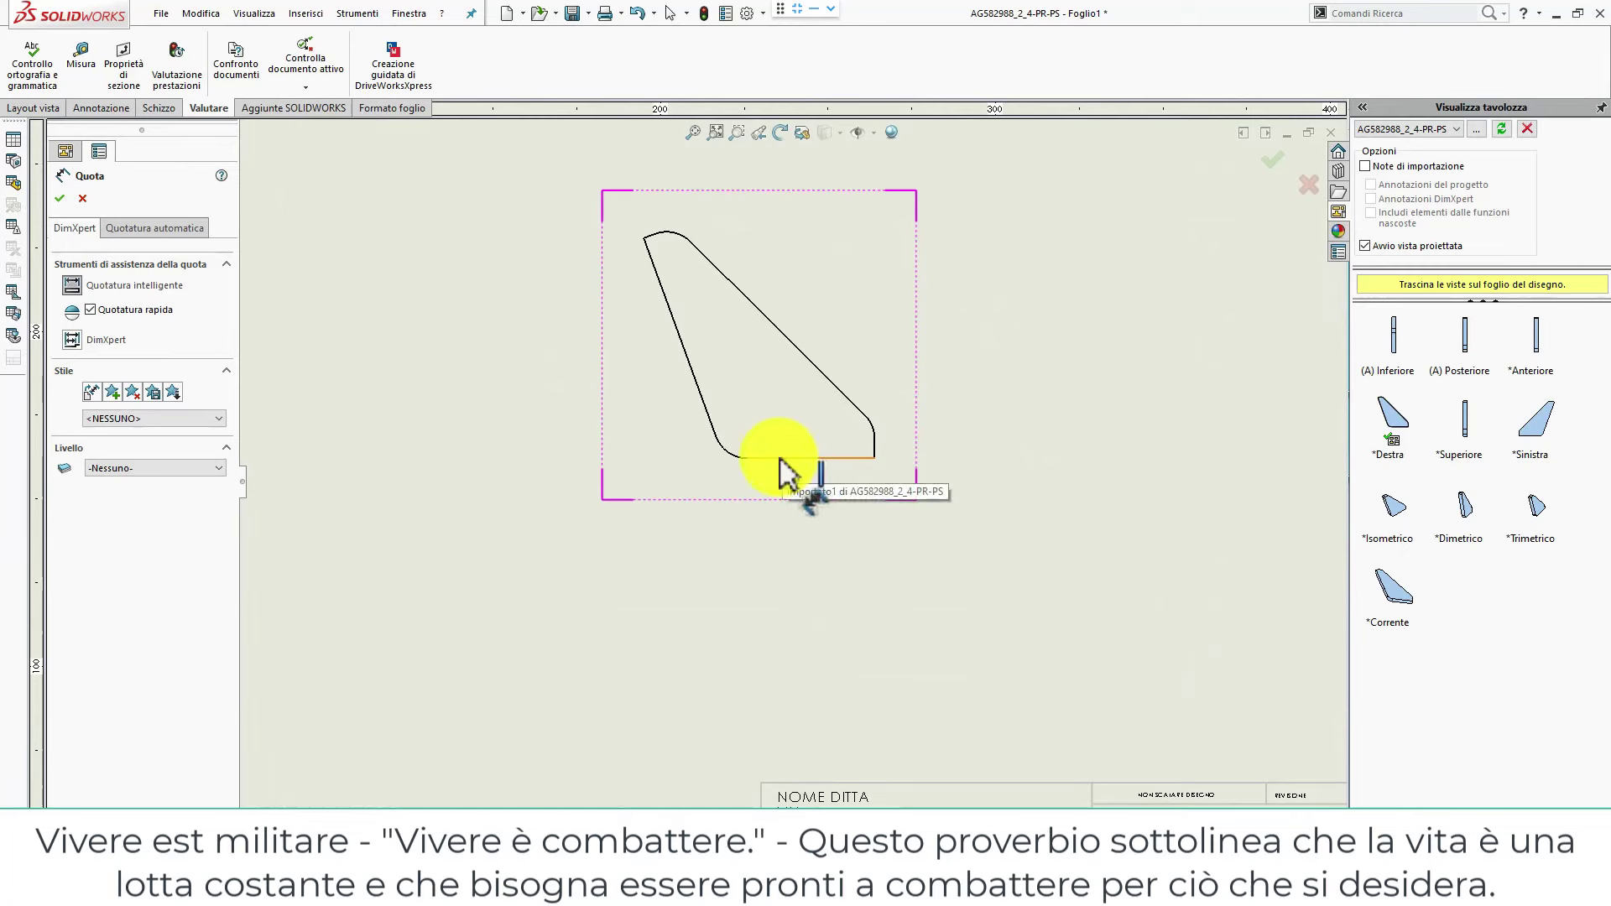
{"action": "left_click", "coordinate": [765, 457]}
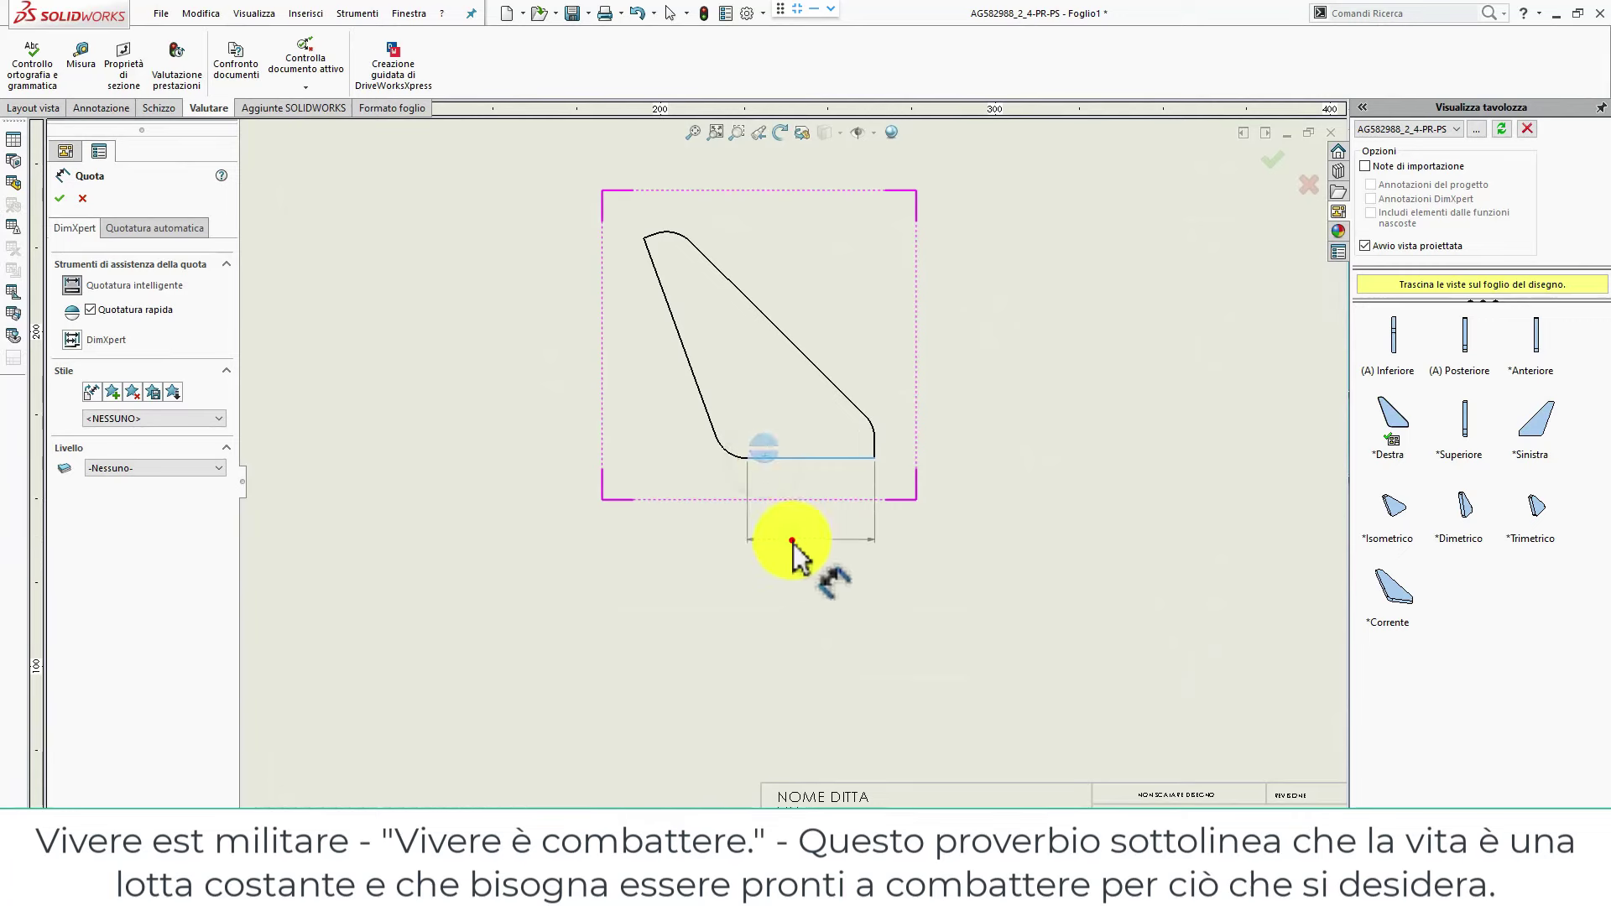
{"action": "left_click", "coordinate": [792, 541]}
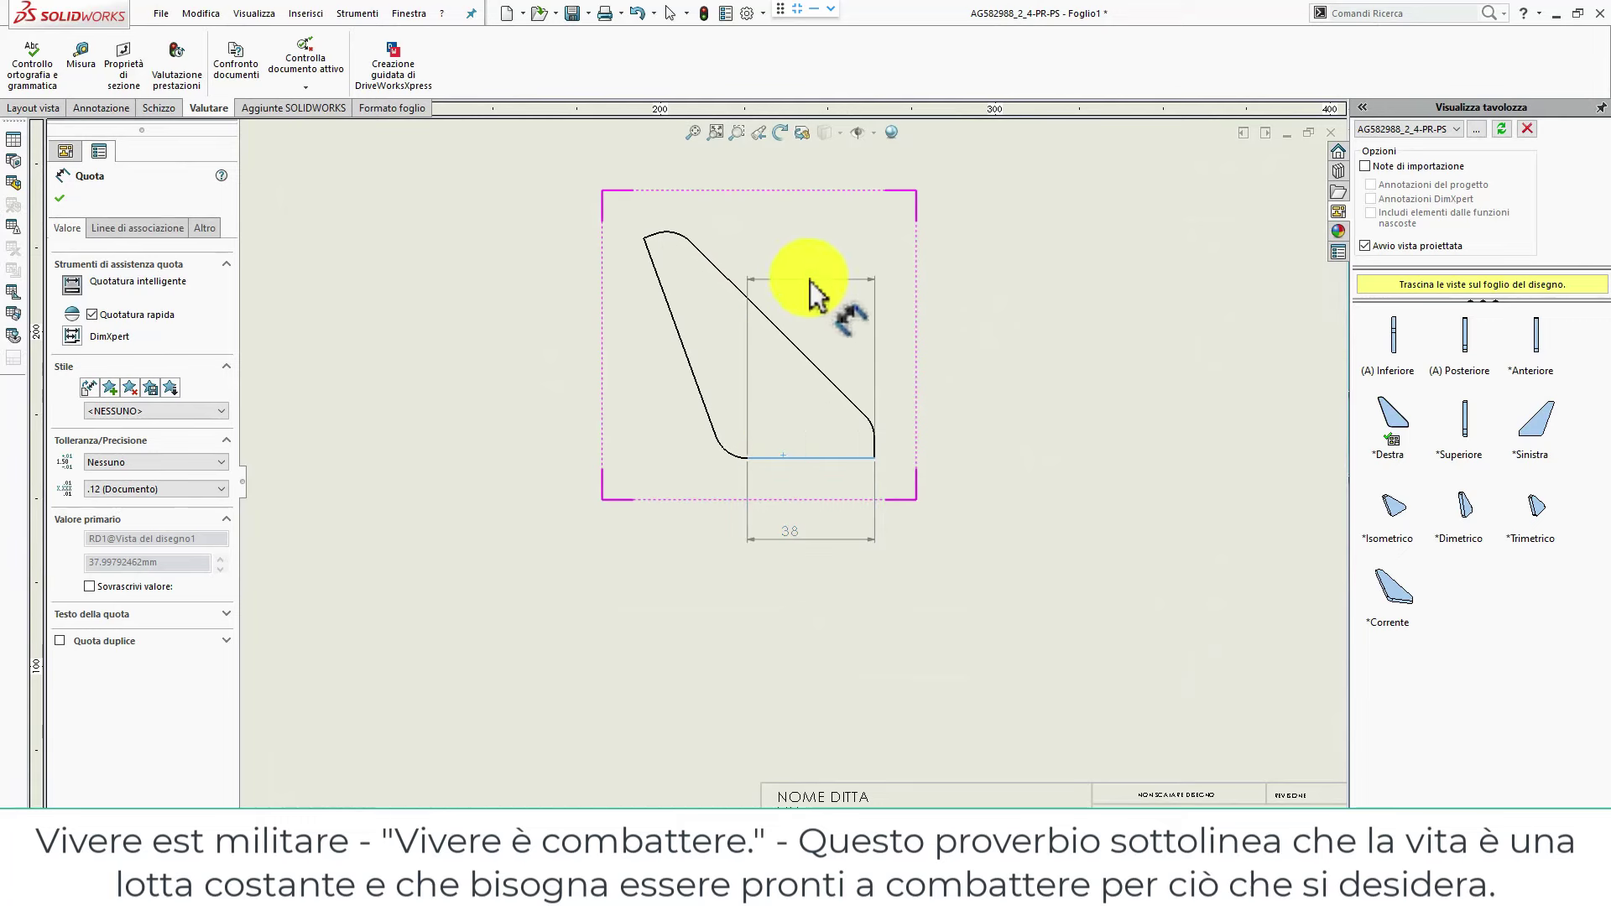
{"action": "key", "text": "Escape"}
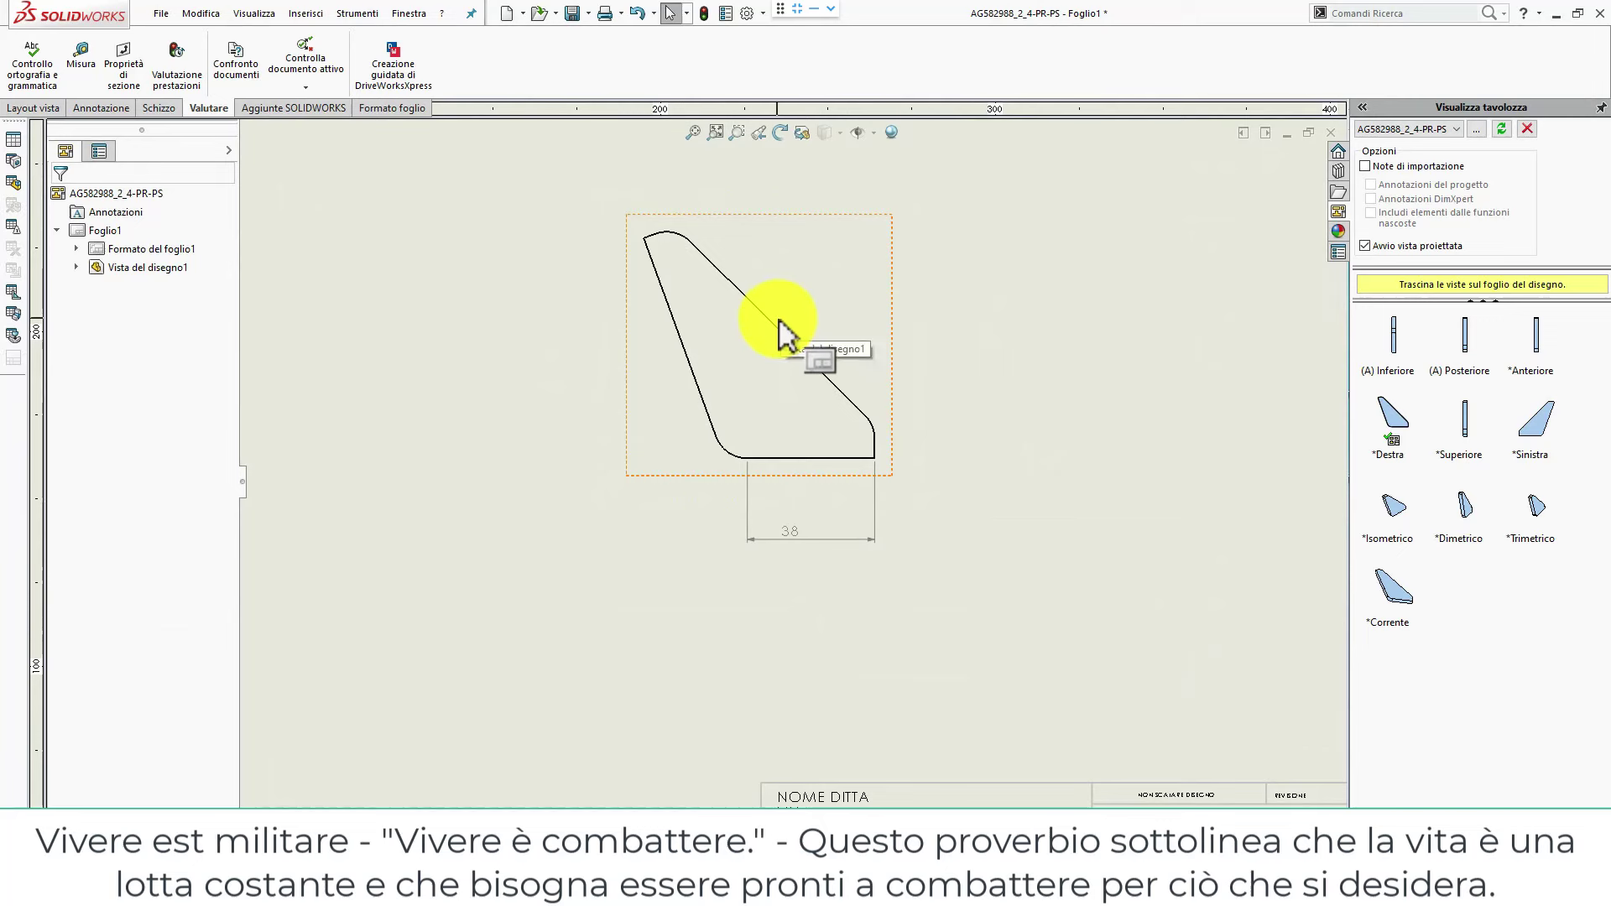
{"action": "key", "text": "Return"}
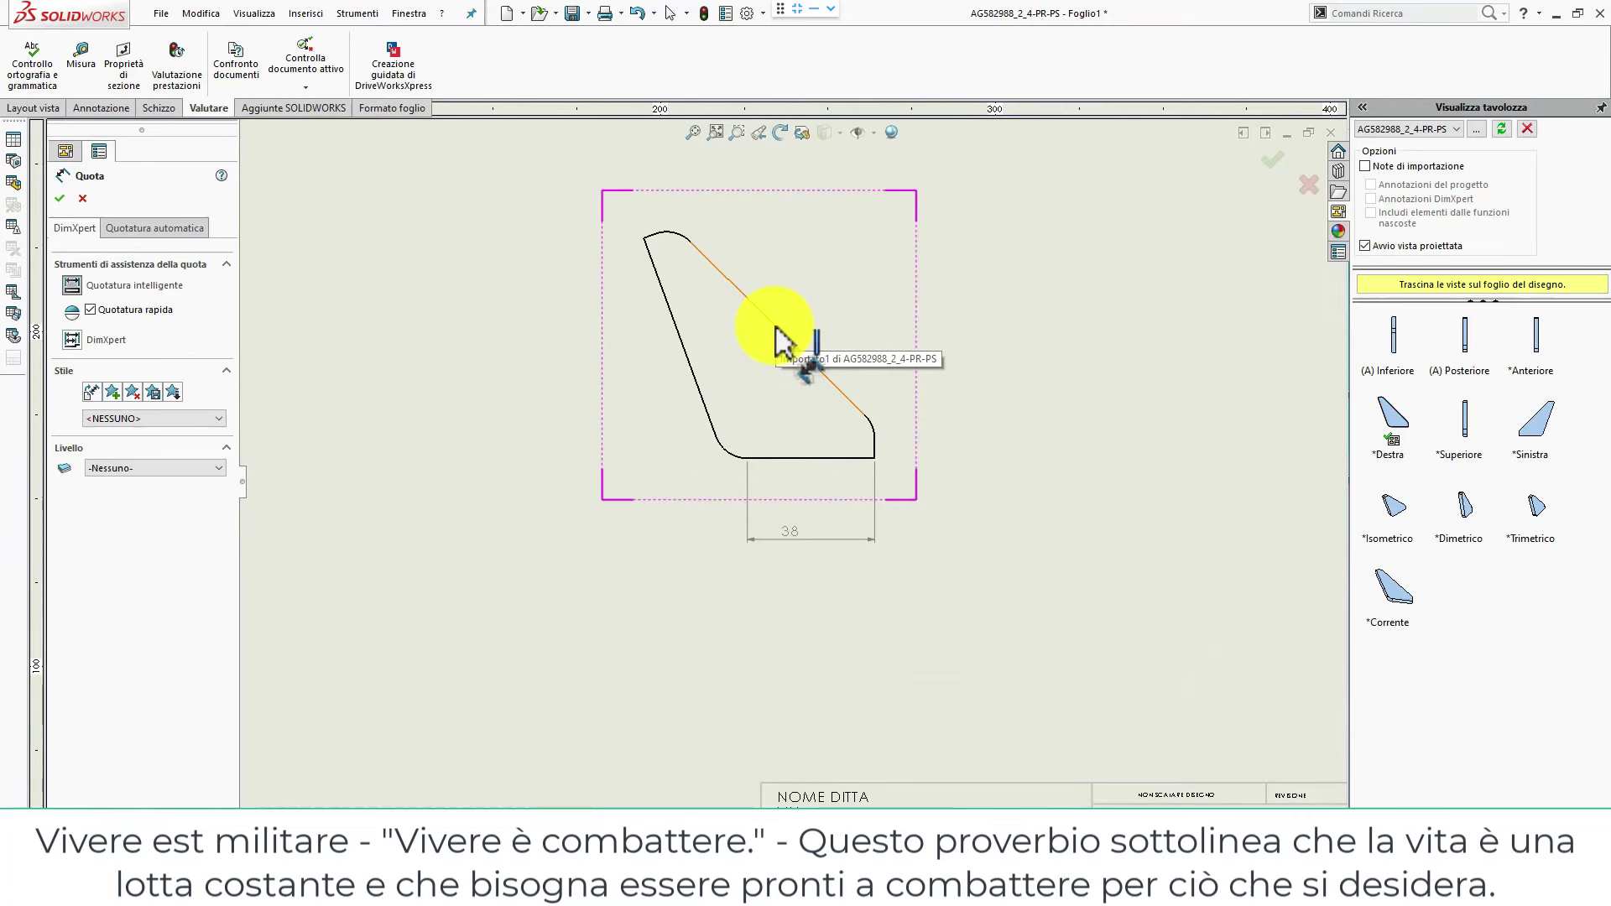
Remove the stray 73 dimension placed on the diagonal edge.
{"action": "left_click", "coordinate": [777, 333]}
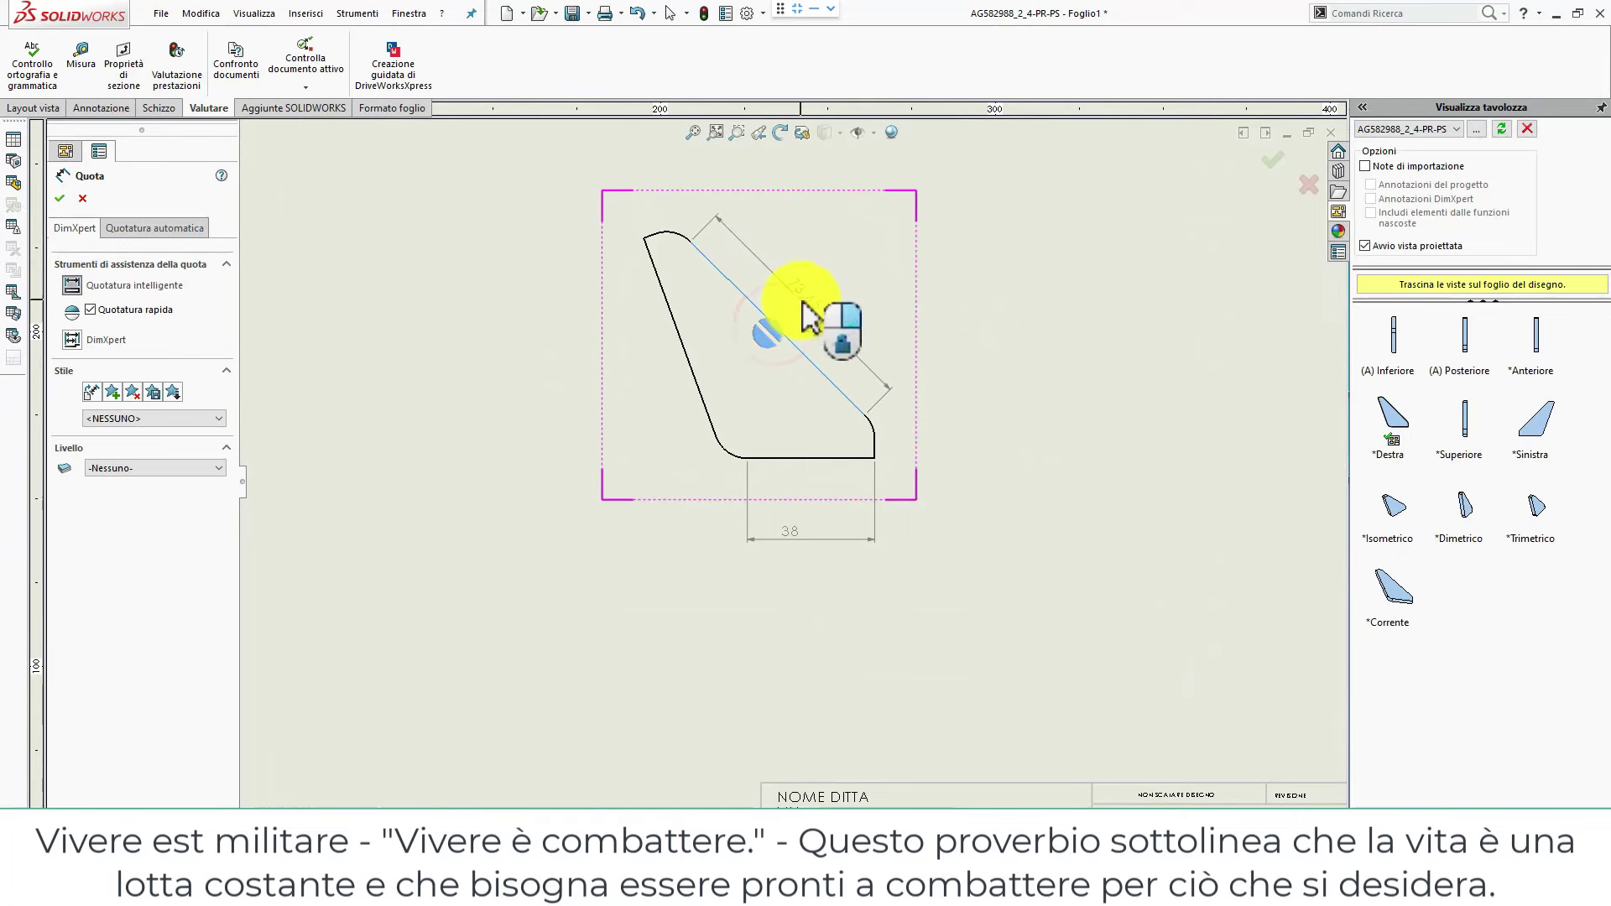
{"action": "left_click", "coordinate": [806, 305]}
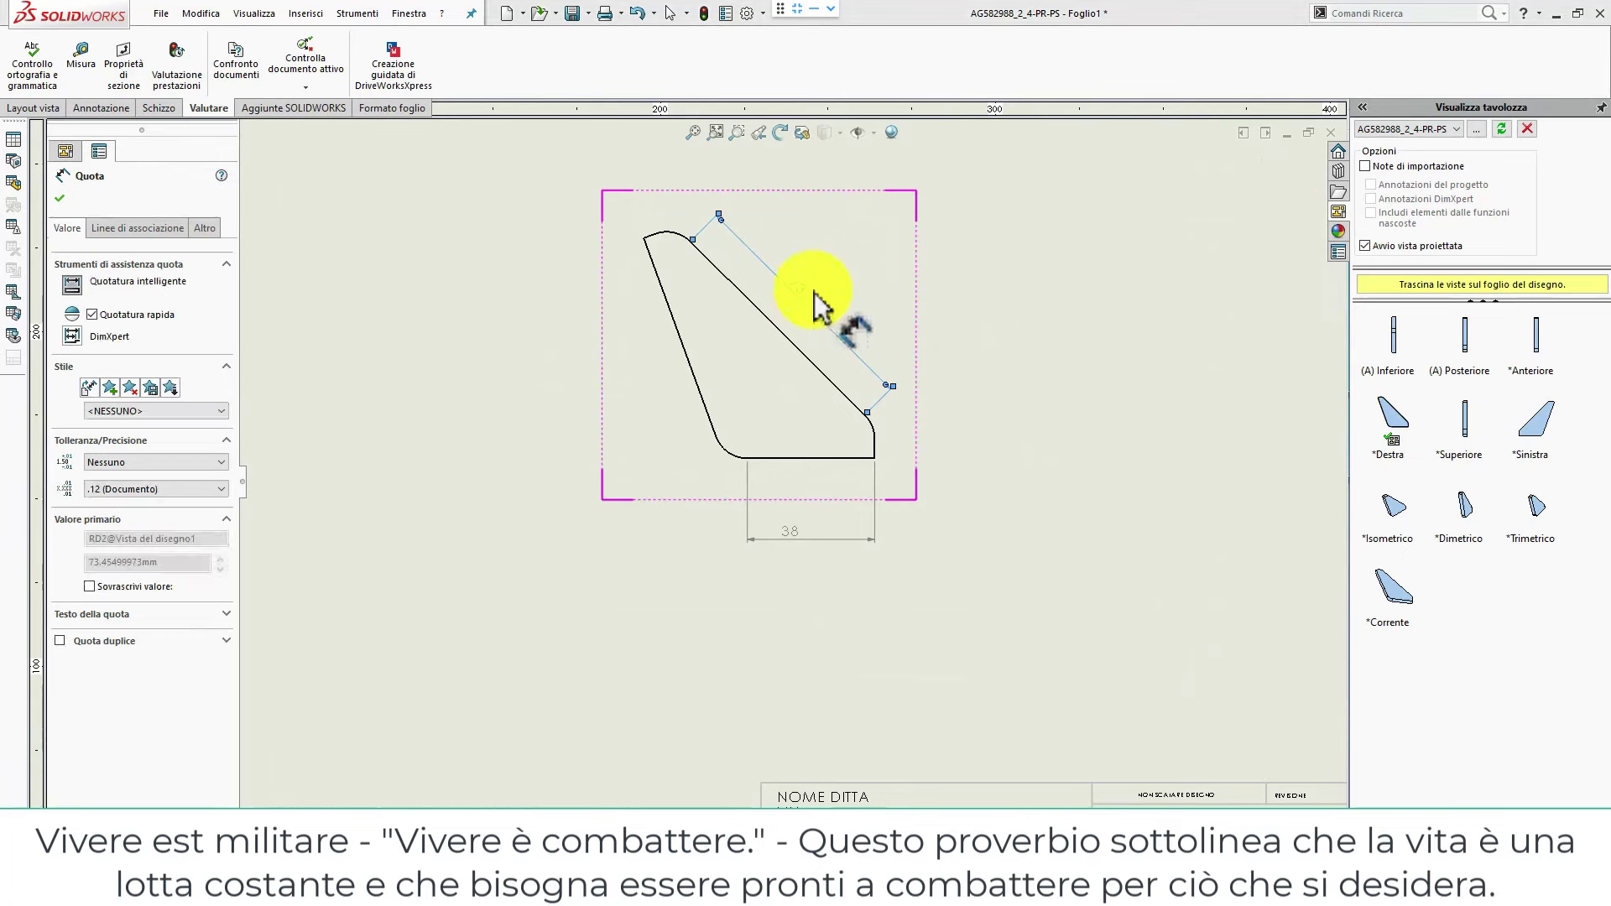
{"action": "key", "text": "Escape"}
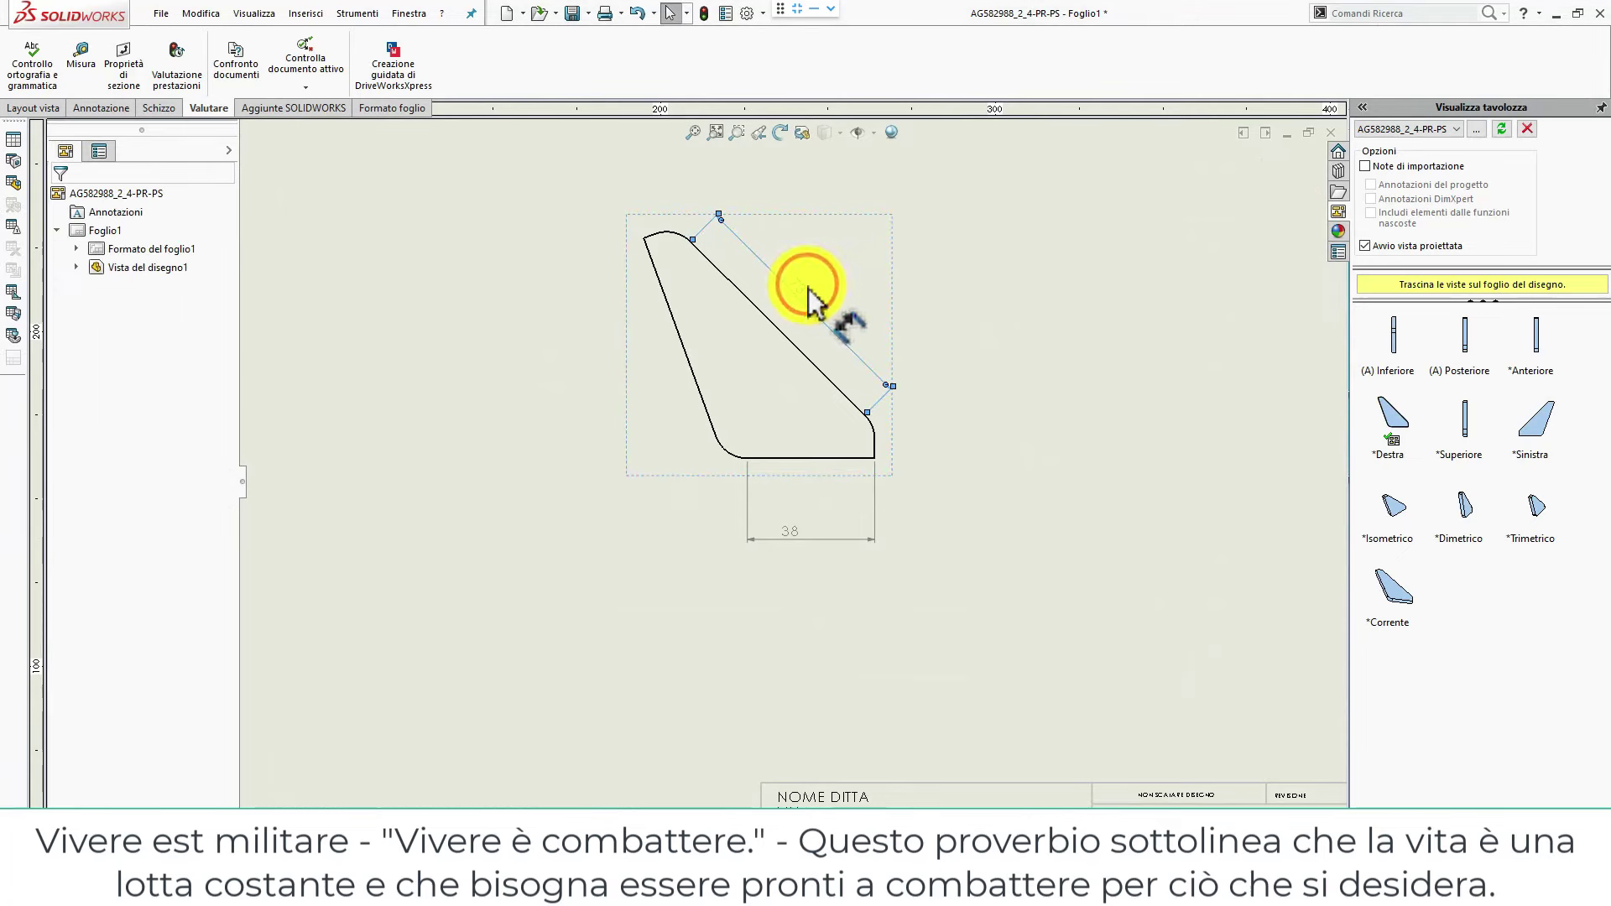
{"action": "left_click", "coordinate": [808, 288]}
{"action": "key", "text": "Delete"}
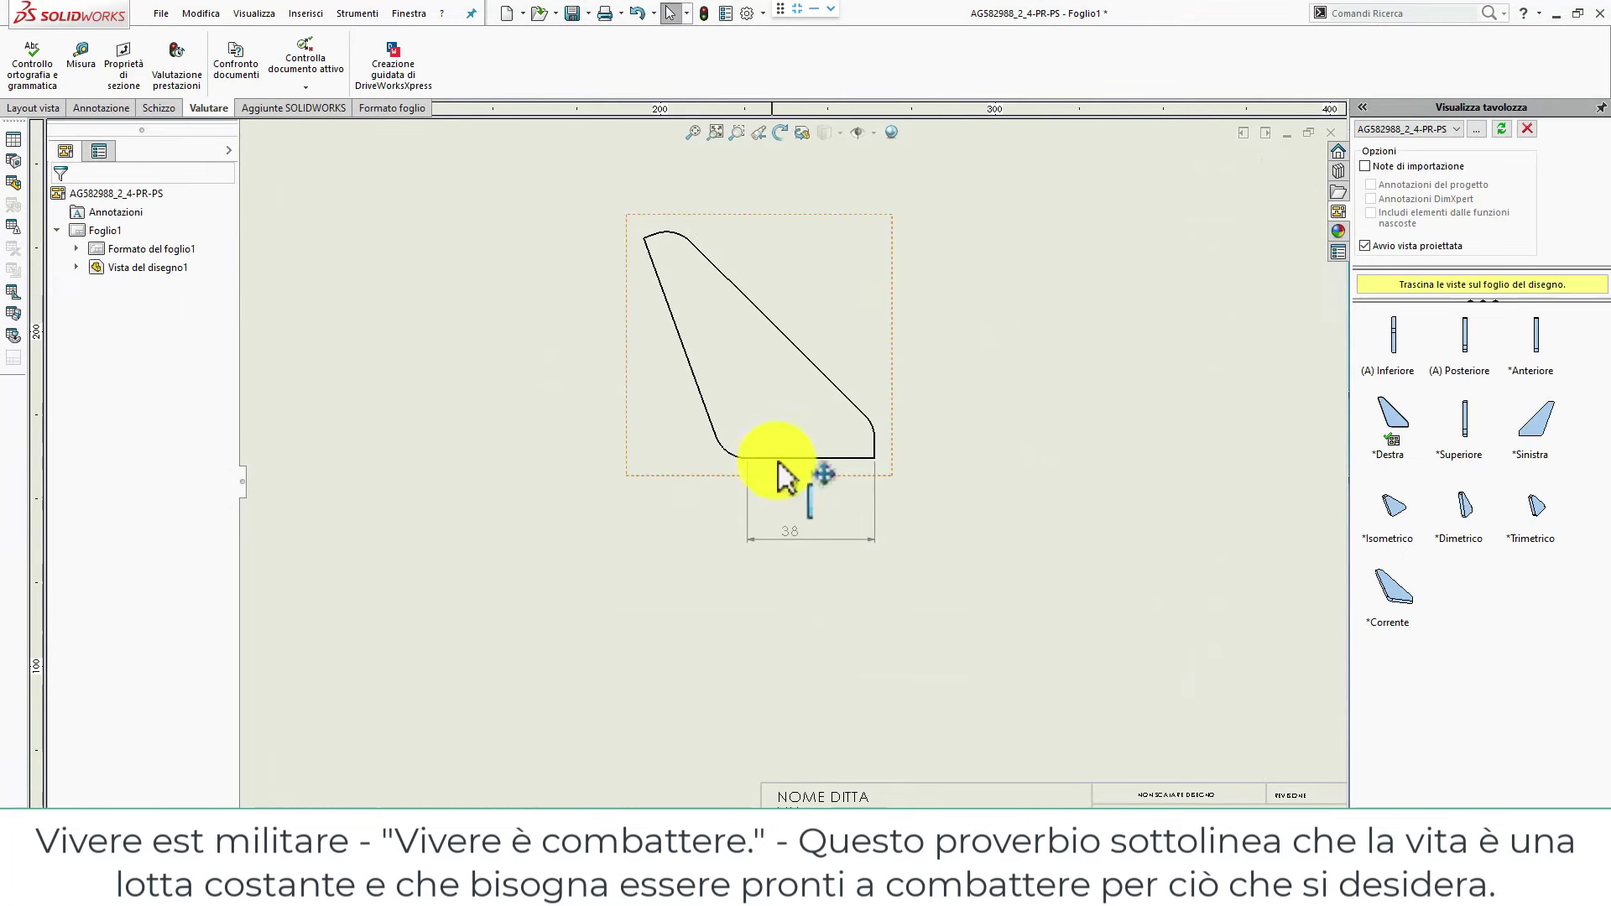
{"action": "left_click", "coordinate": [900, 495]}
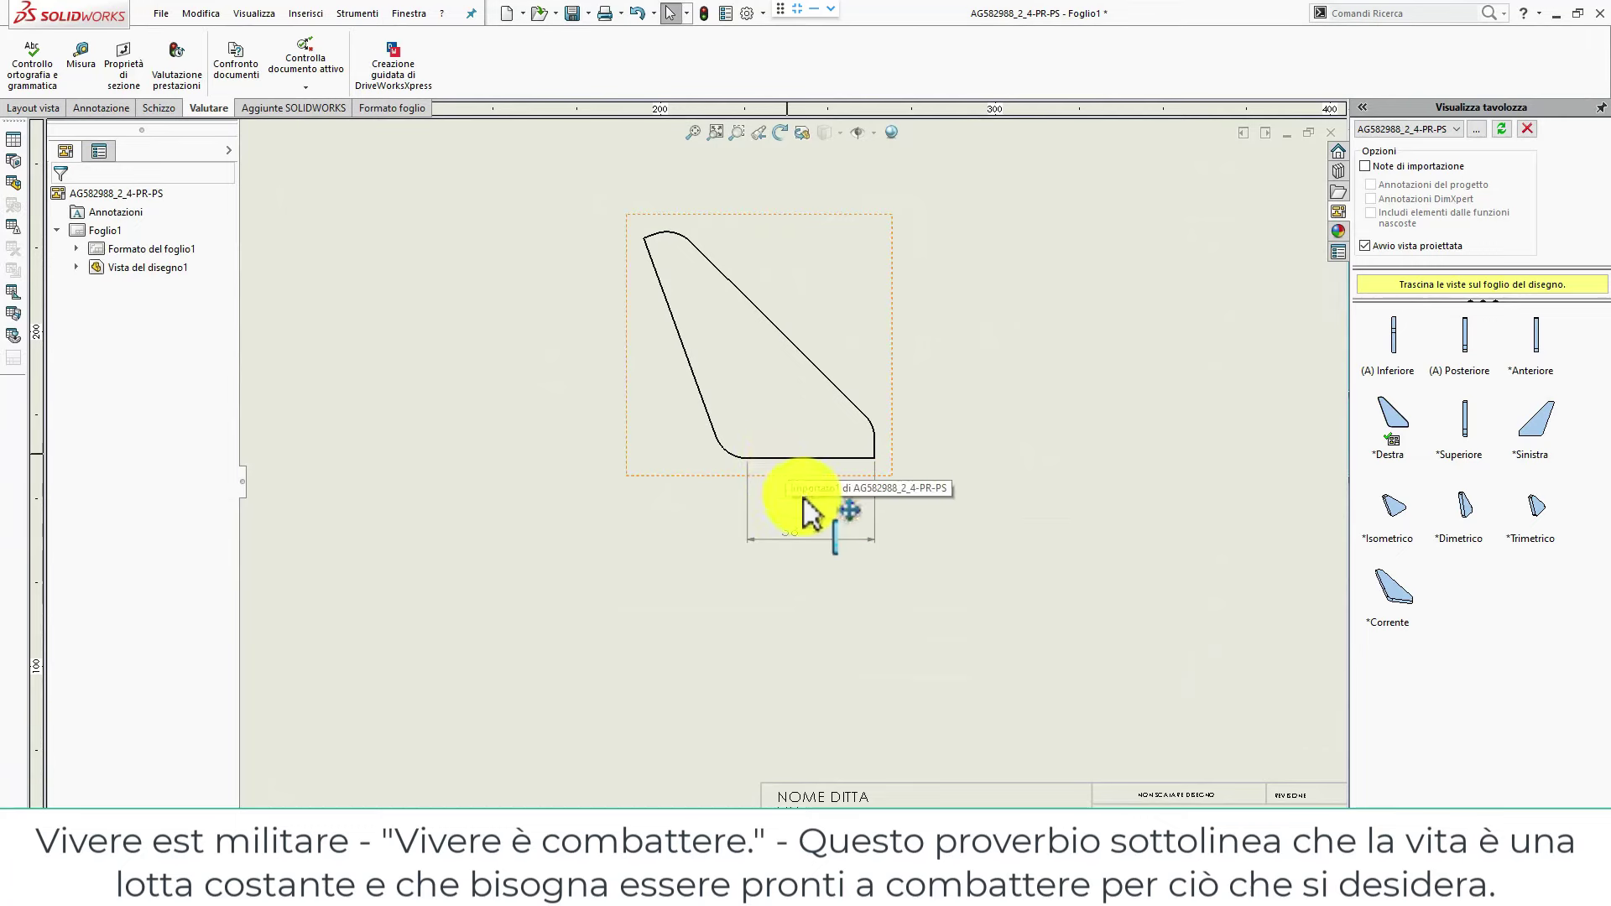
{"action": "left_click", "coordinate": [956, 489]}
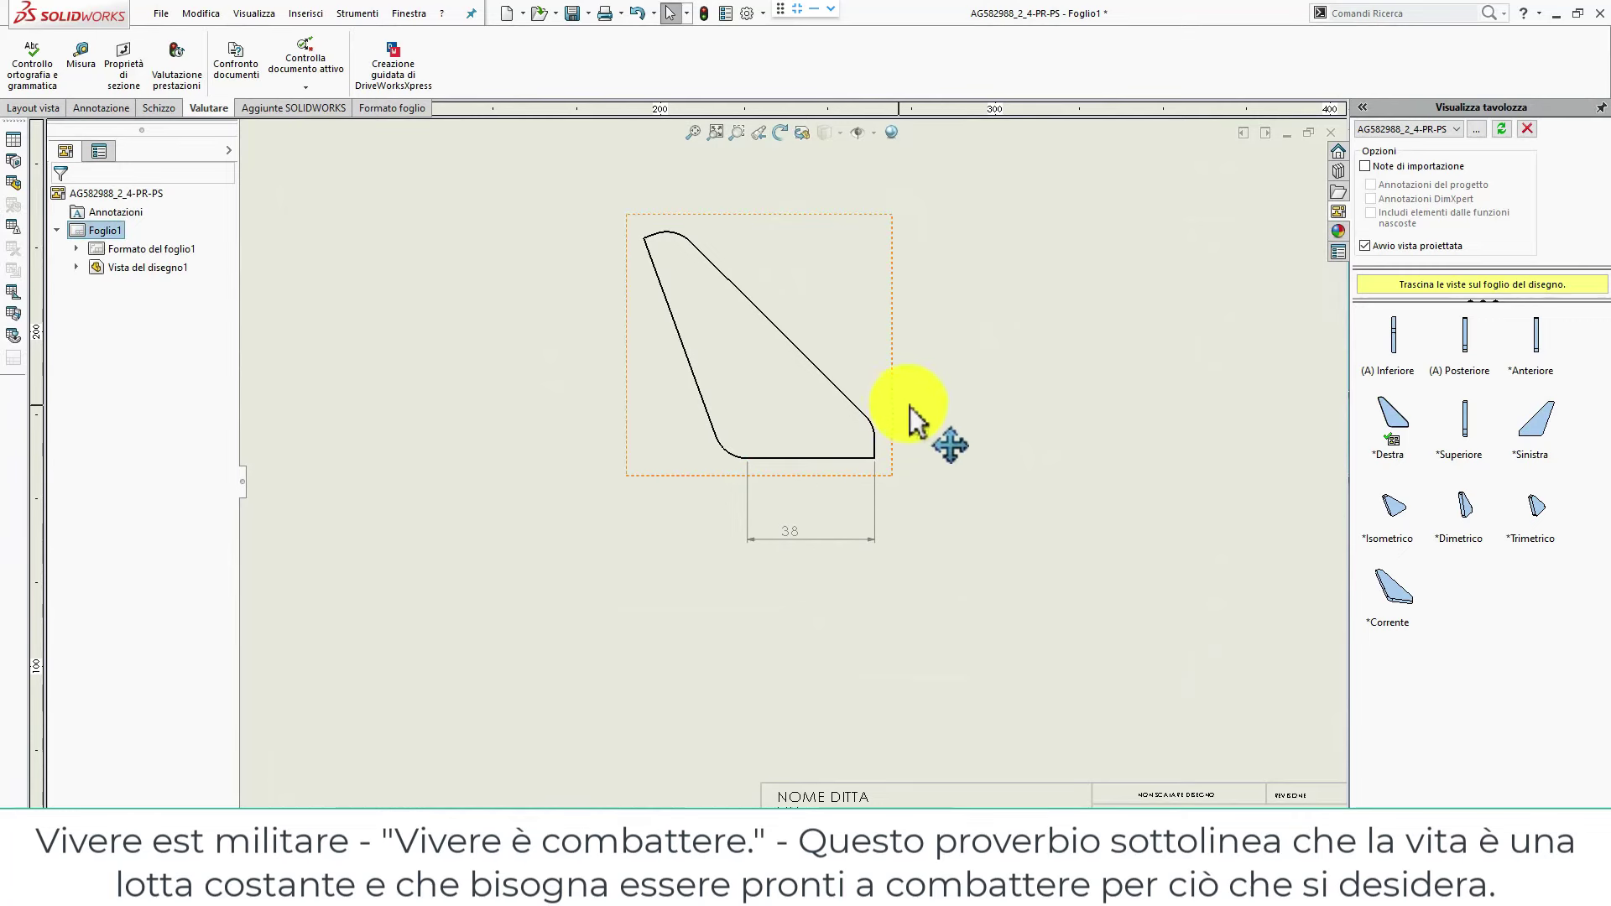
Dimension the slanted left edge as 63 and the diagonal edge as aligned 73.45.
{"action": "key", "text": "d"}
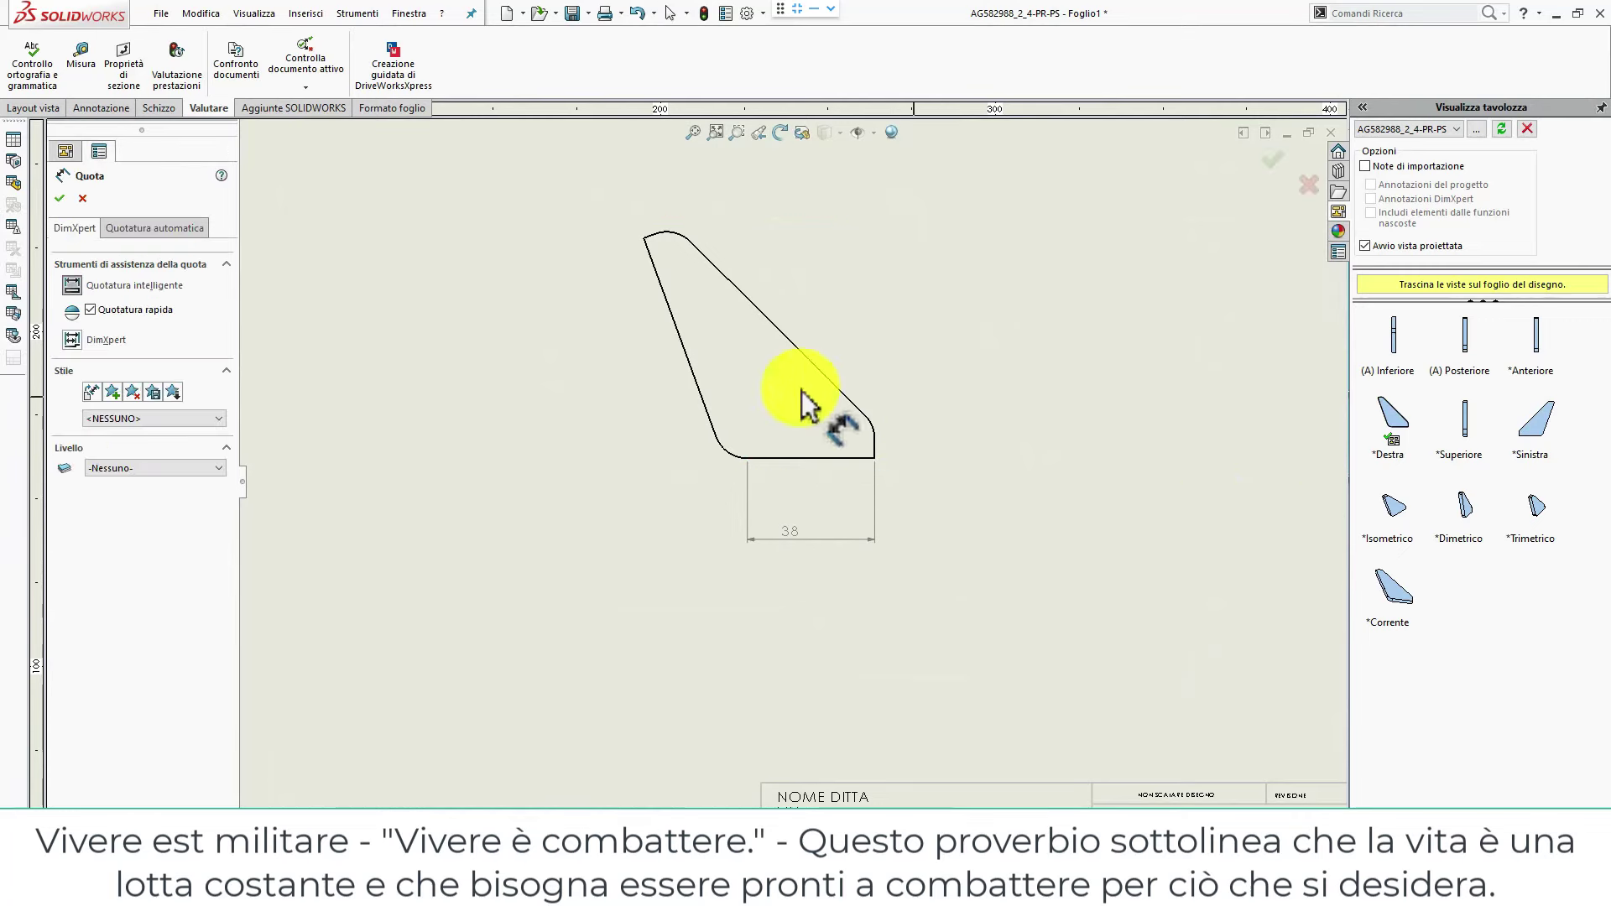
{"action": "left_click", "coordinate": [688, 367]}
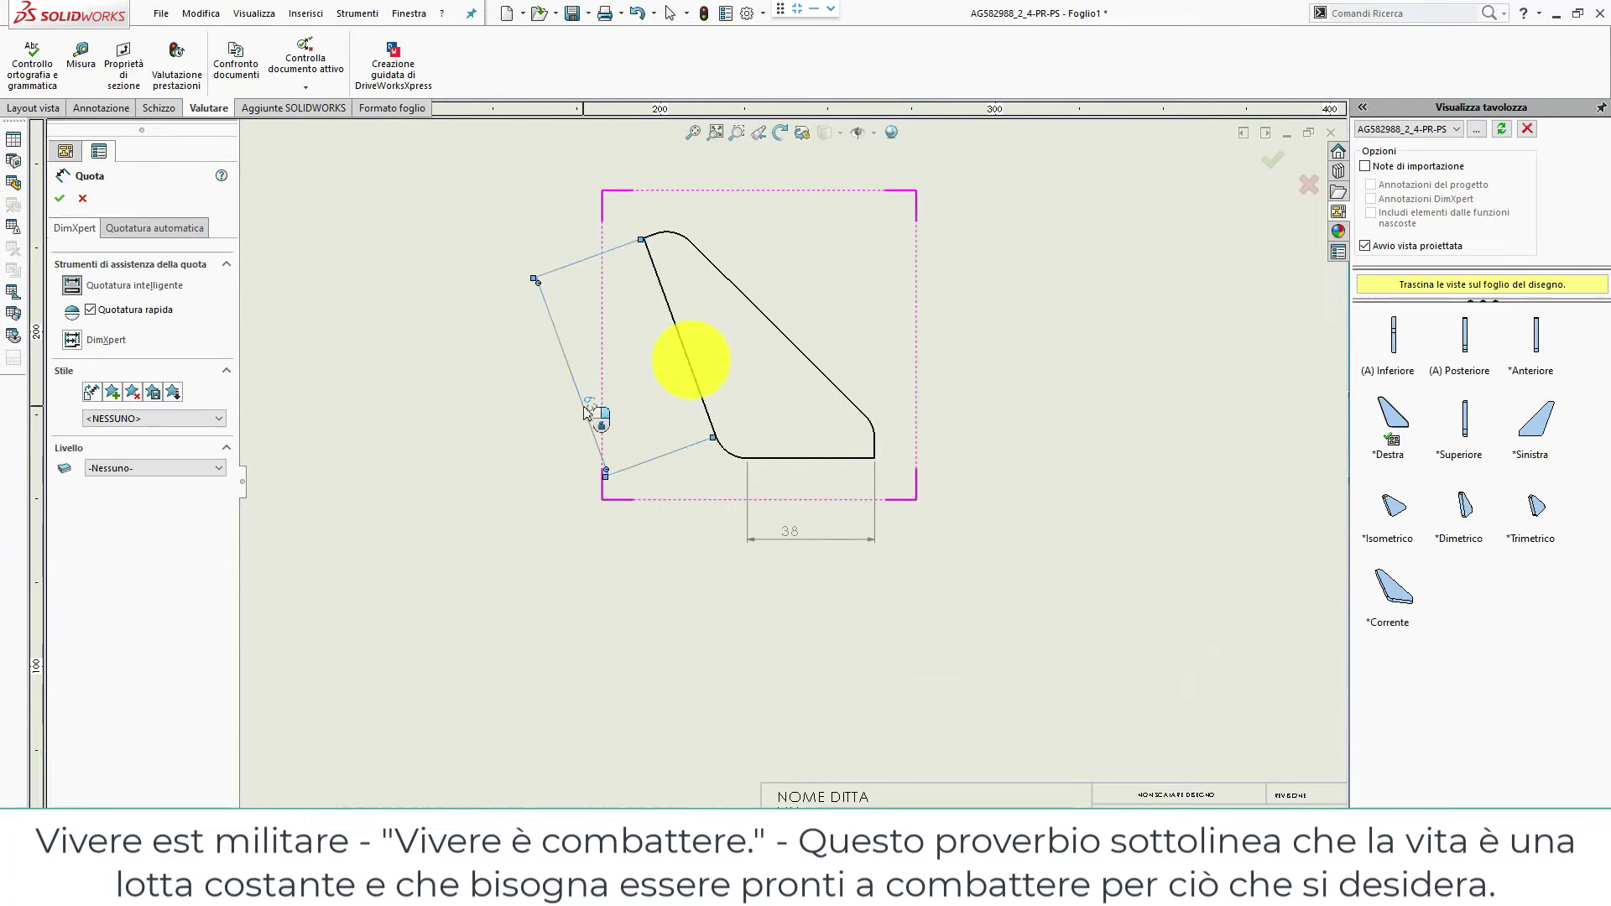
{"action": "left_click", "coordinate": [586, 412]}
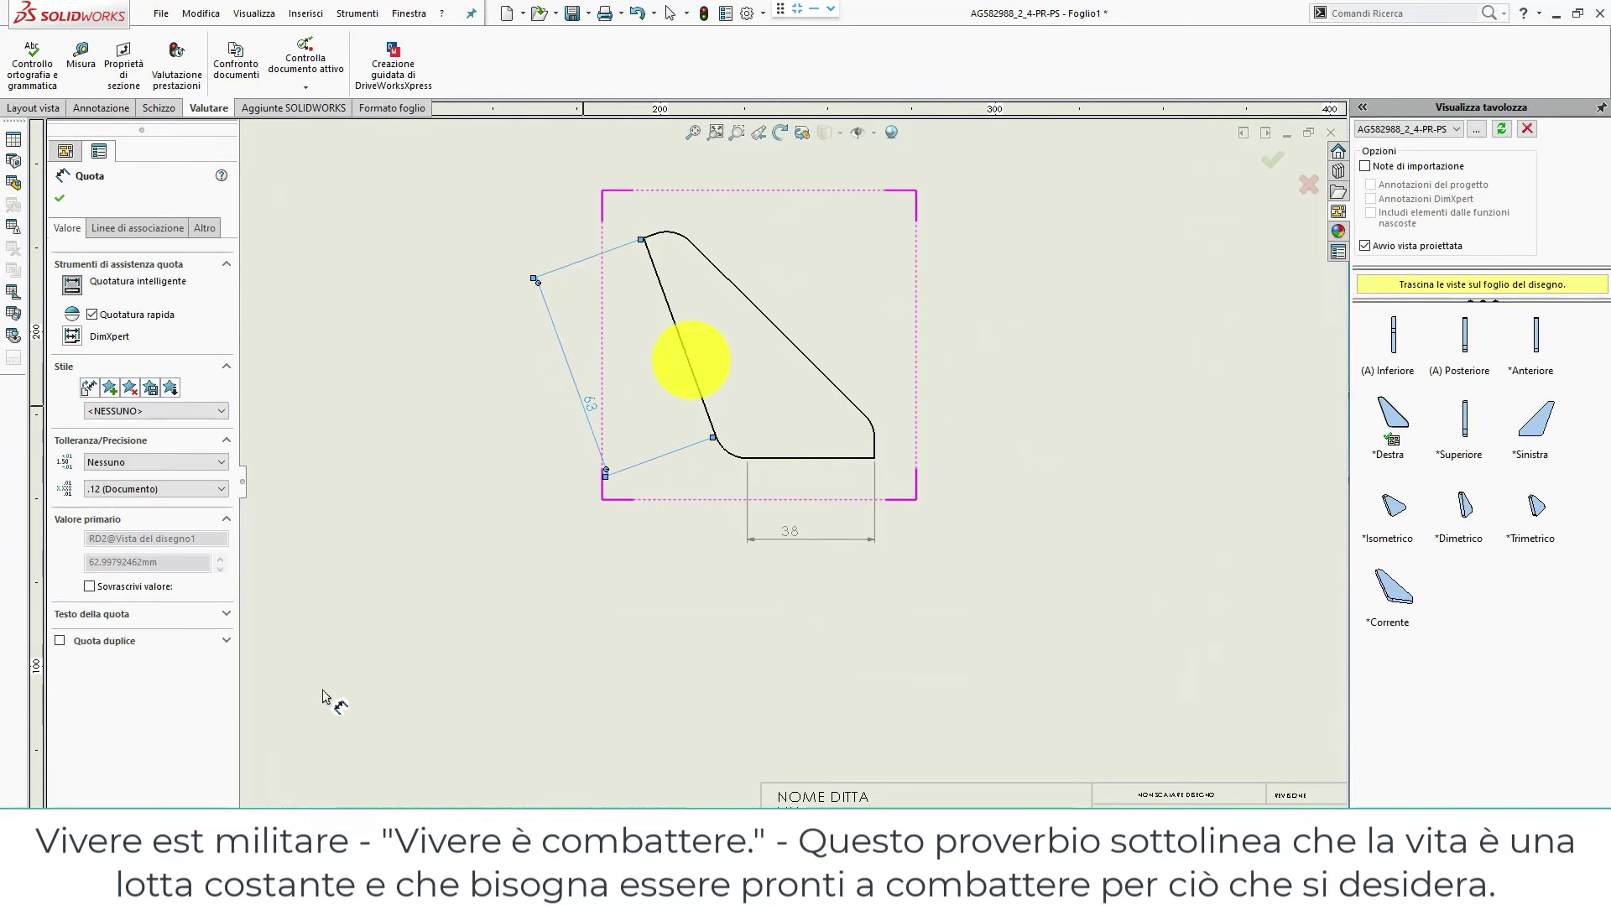
{"action": "left_click", "coordinate": [811, 361]}
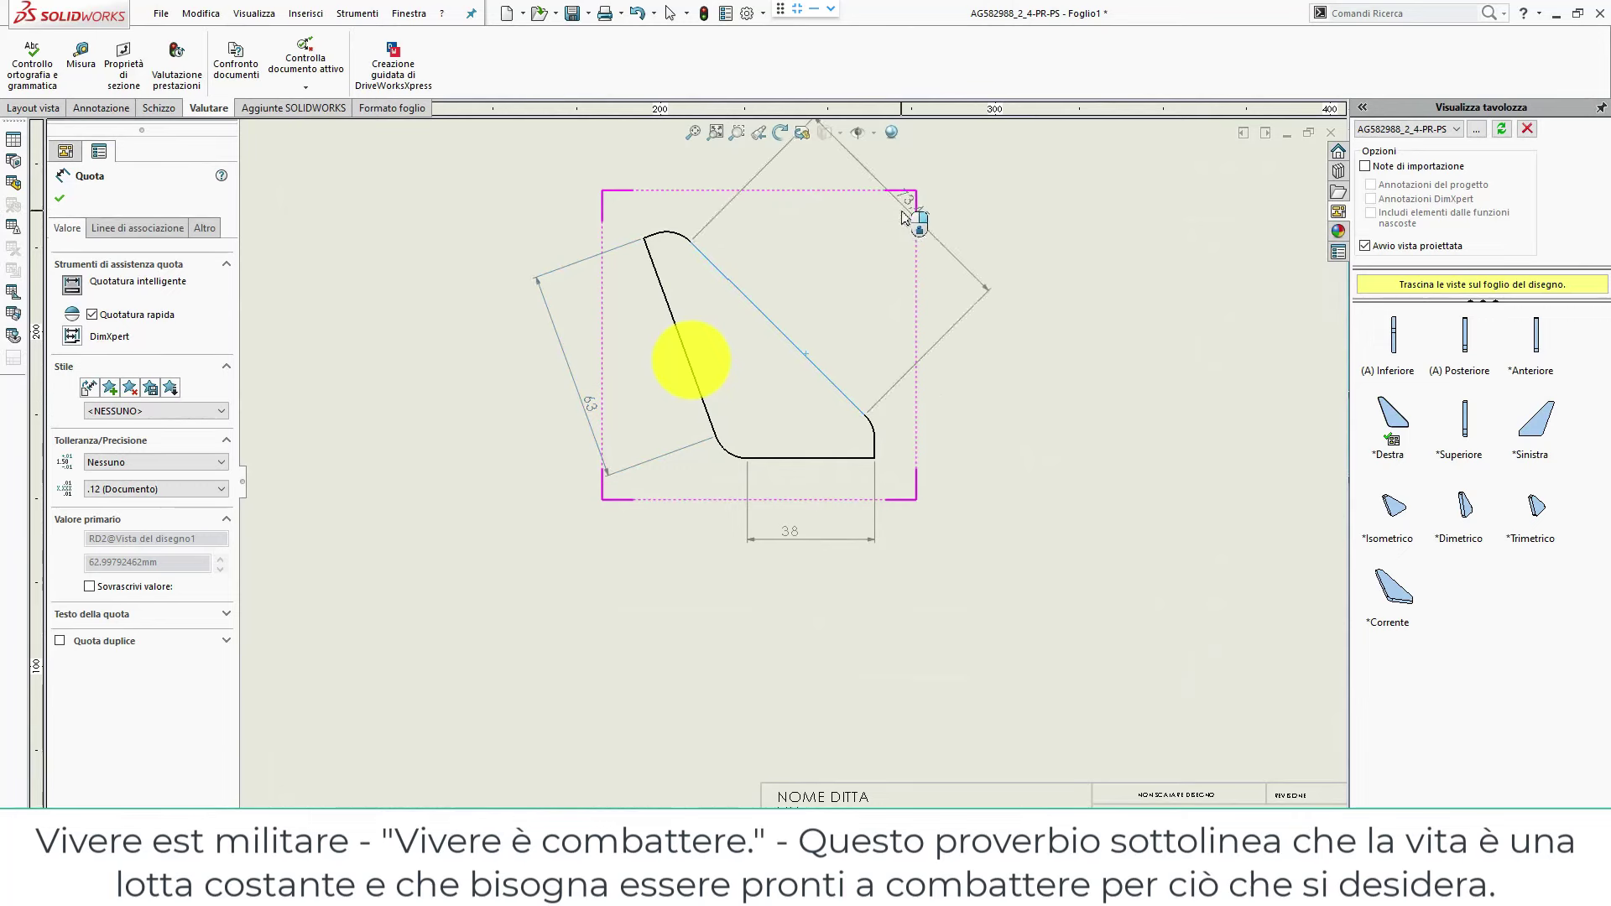
{"action": "left_click", "coordinate": [908, 218]}
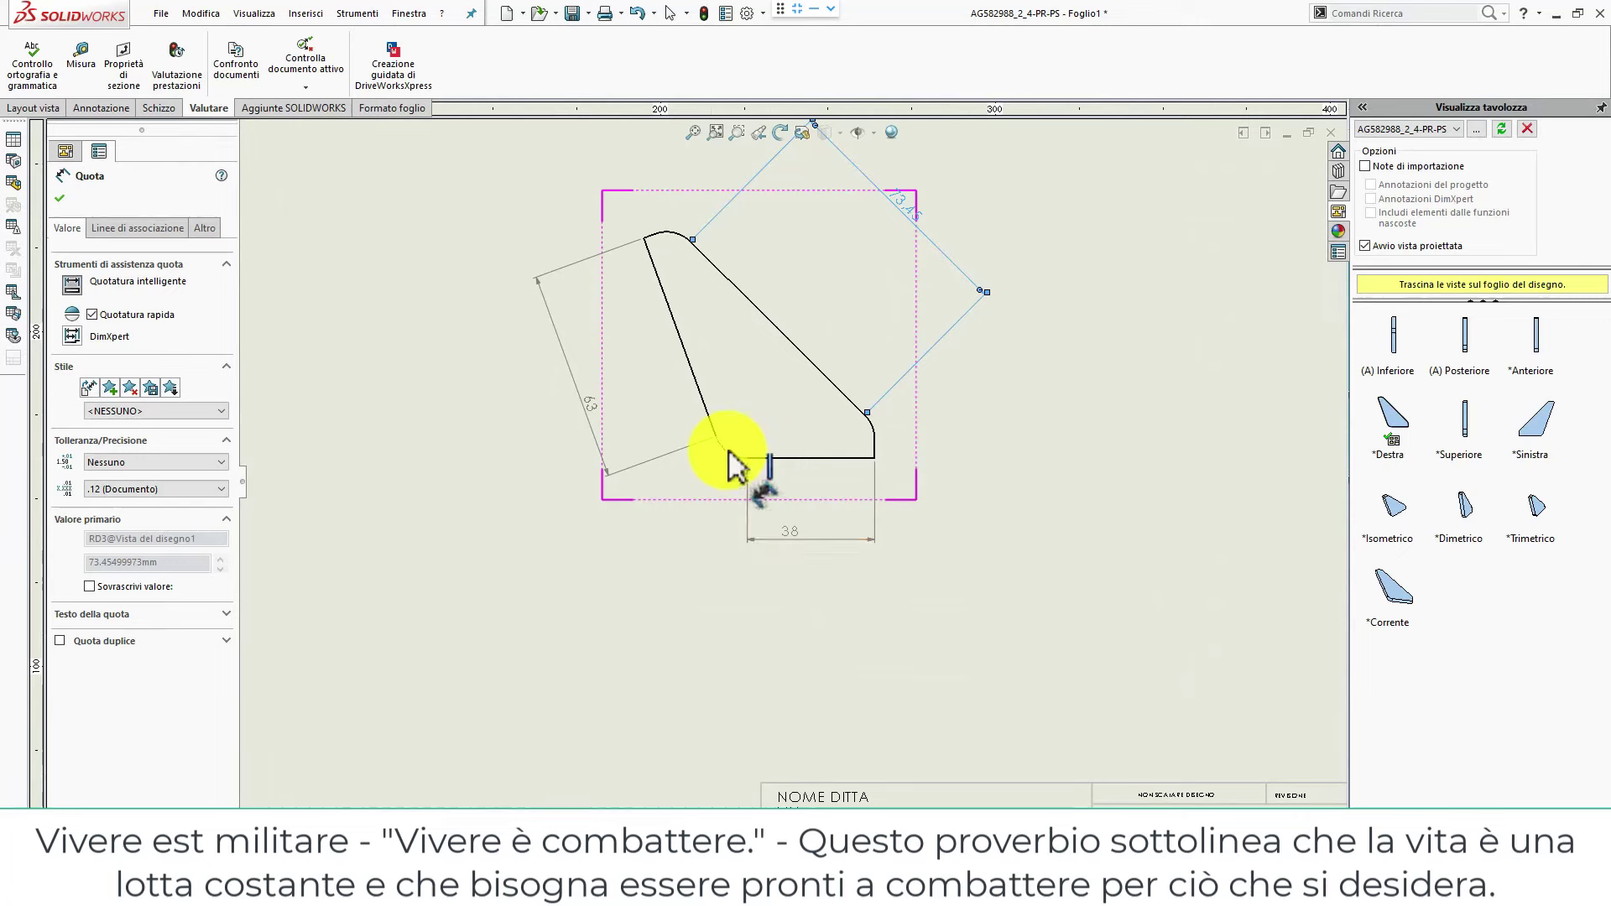
Add R10 radius dimensions to the lower-left, lower-right and top fillet arcs.
{"action": "left_click", "coordinate": [726, 451]}
{"action": "left_click", "coordinate": [655, 514]}
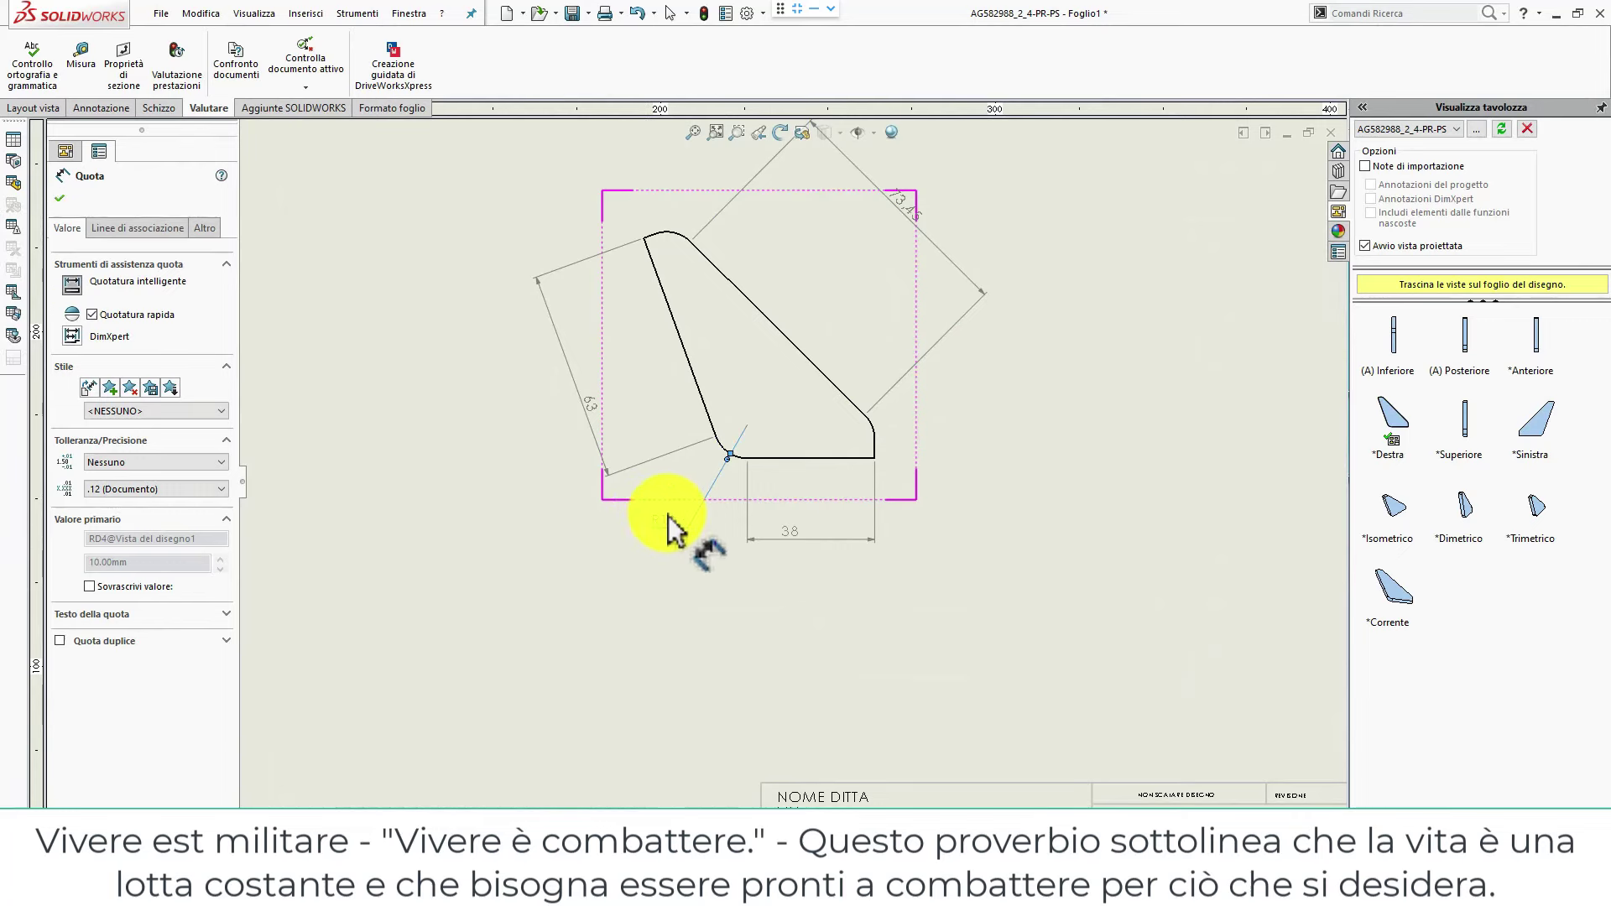
{"action": "left_click", "coordinate": [873, 432]}
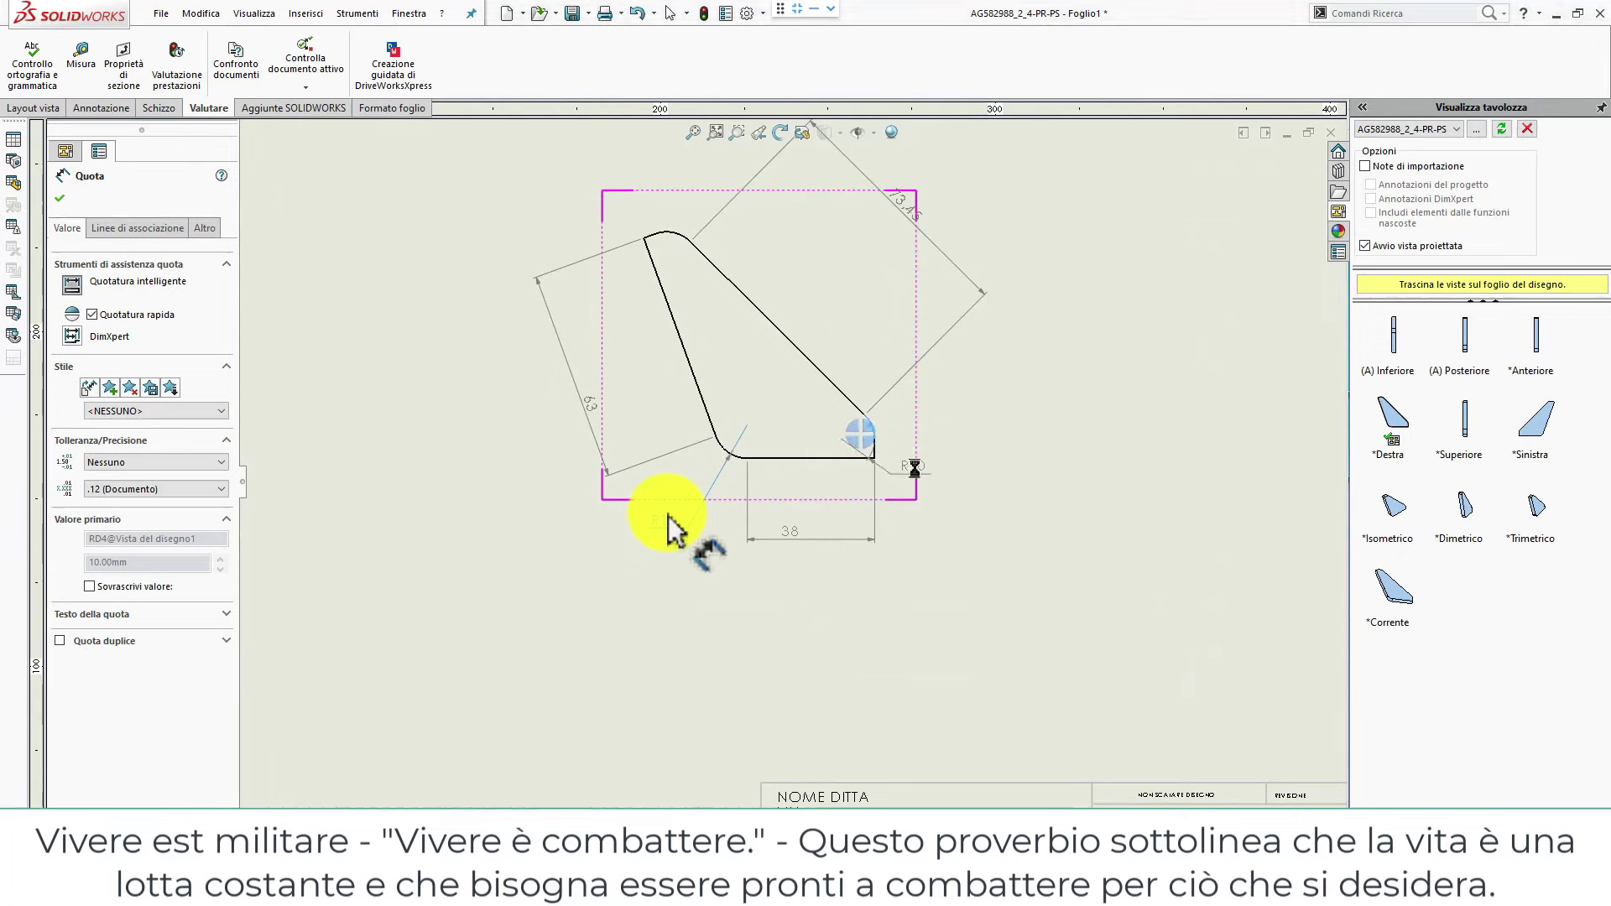
{"action": "left_click", "coordinate": [938, 569]}
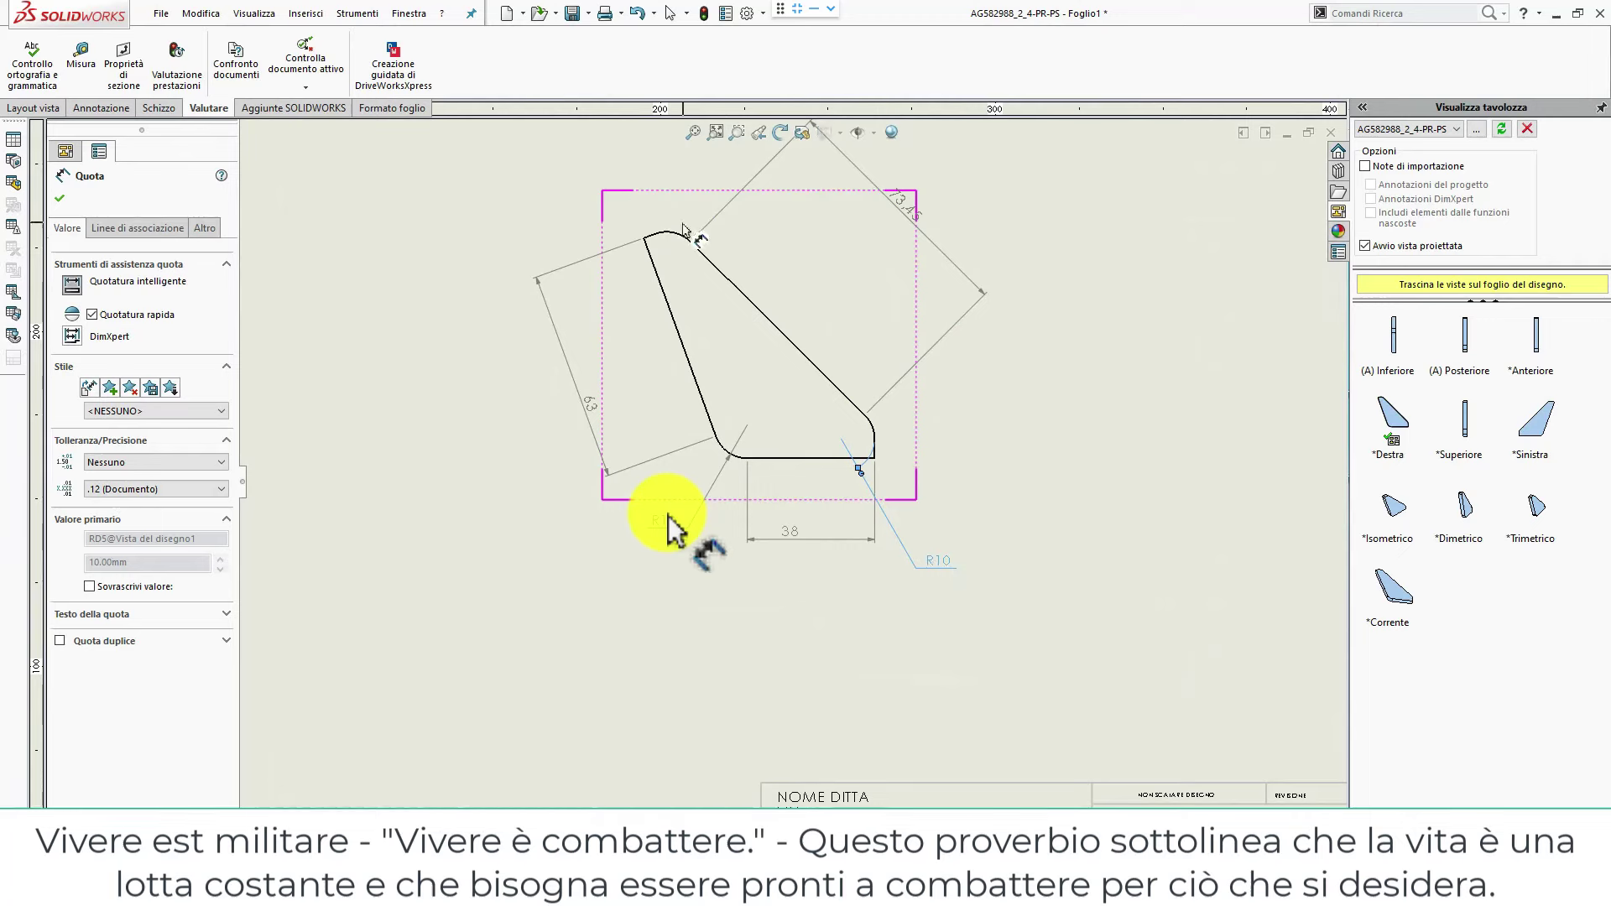
{"action": "left_click", "coordinate": [682, 239]}
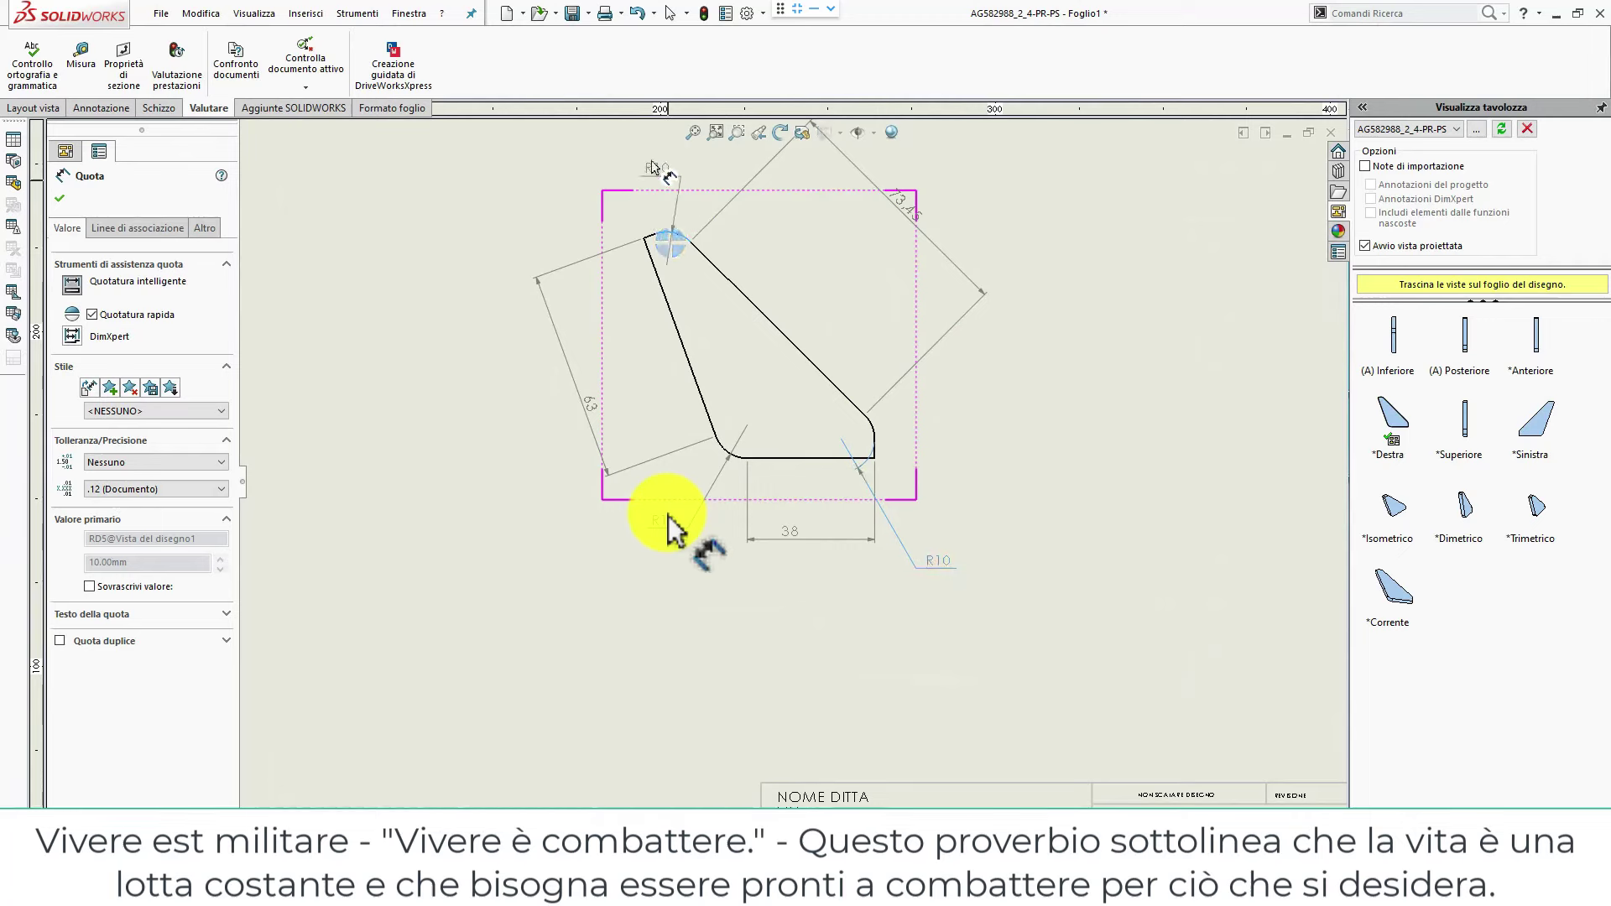
{"action": "left_click", "coordinate": [562, 172]}
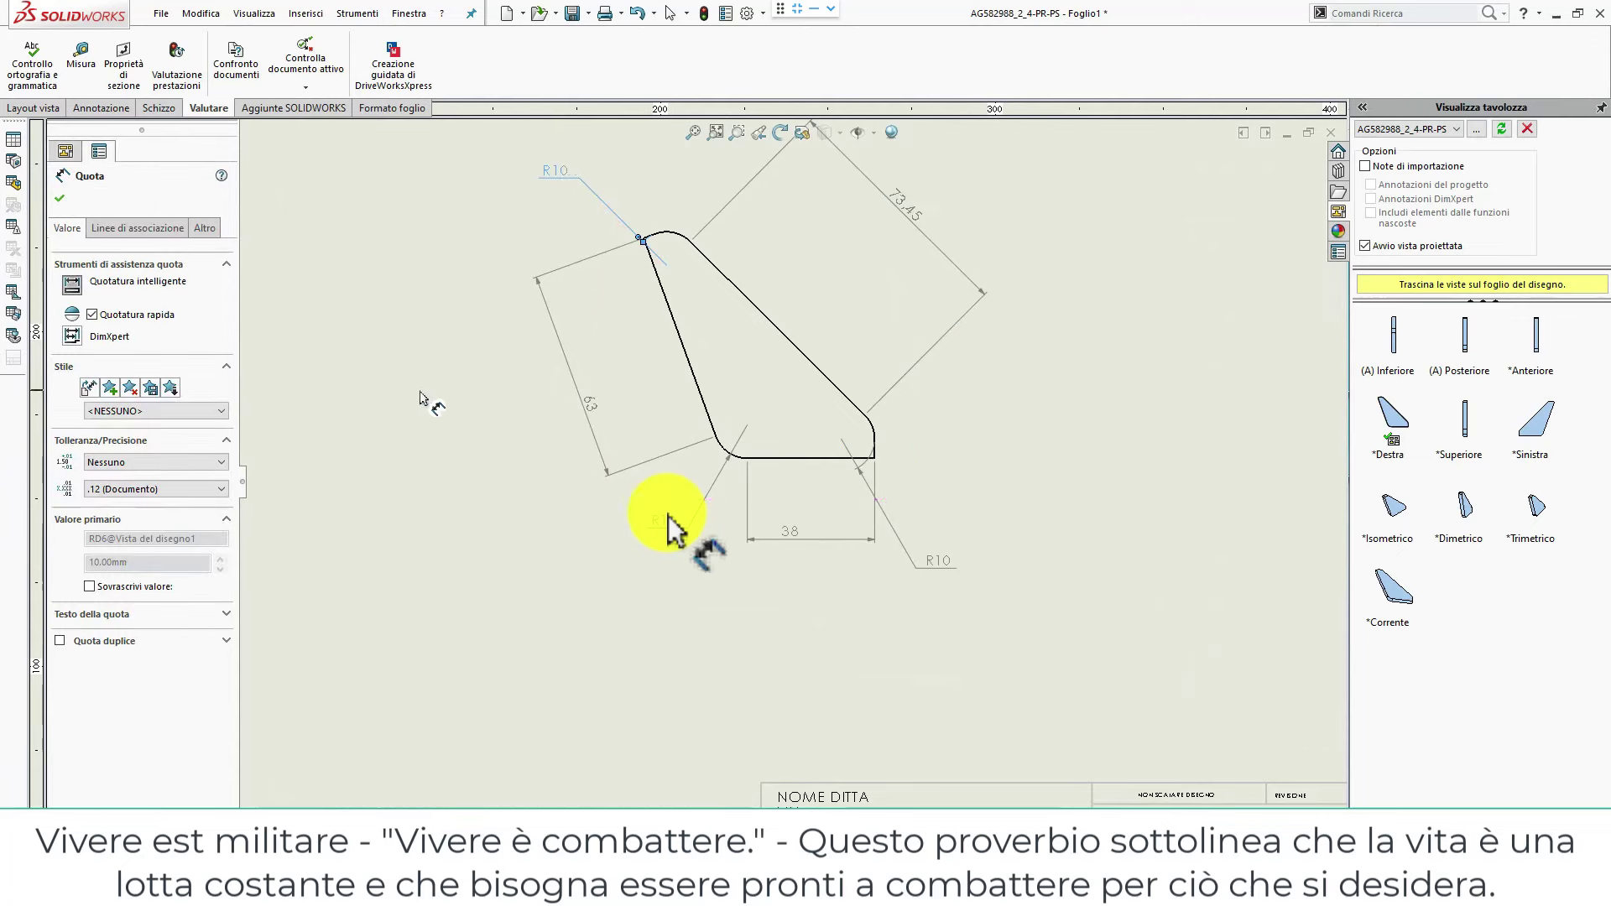
{"action": "left_click", "coordinate": [54, 202]}
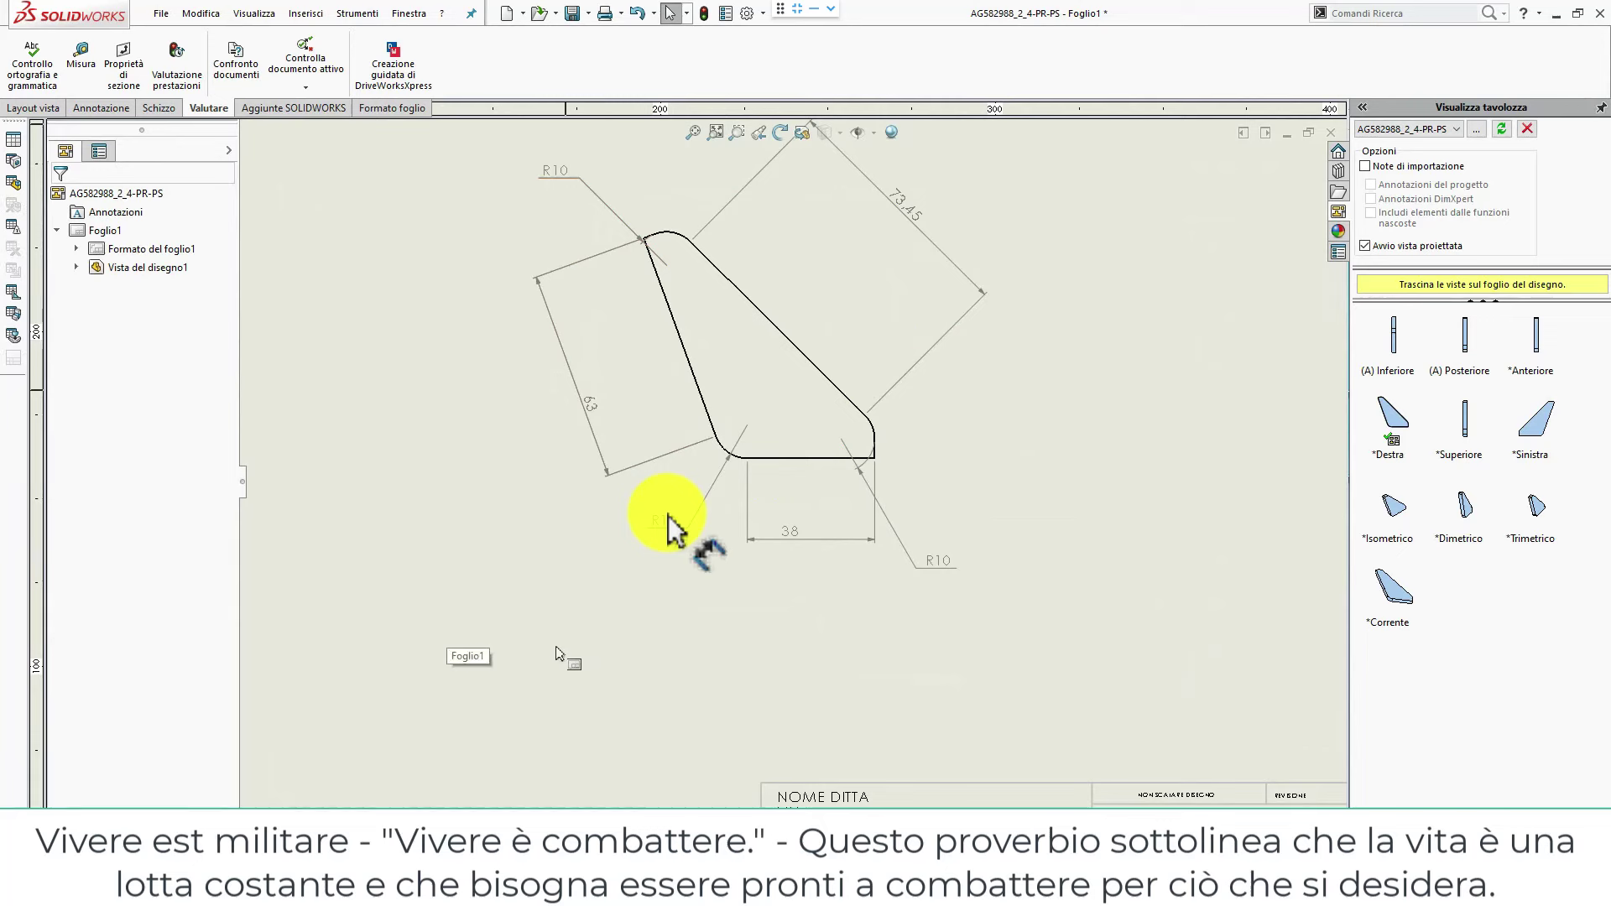
Add a 70° angle dimension between the bottom and slanted edges, left of the part.
{"action": "key", "text": "d"}
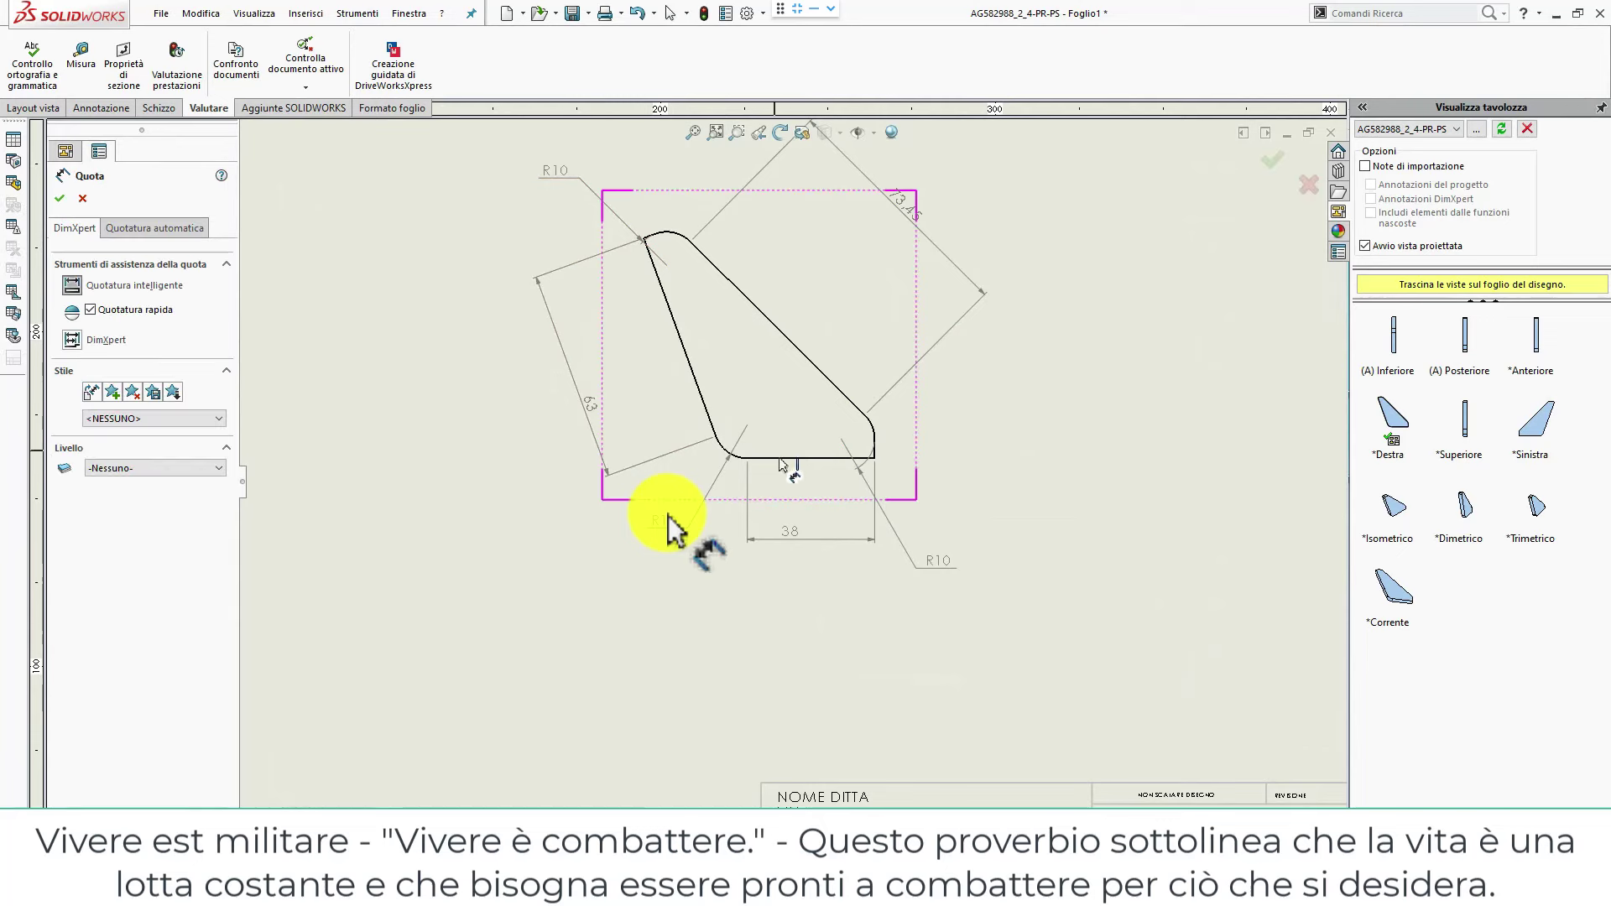
{"action": "left_click", "coordinate": [783, 458]}
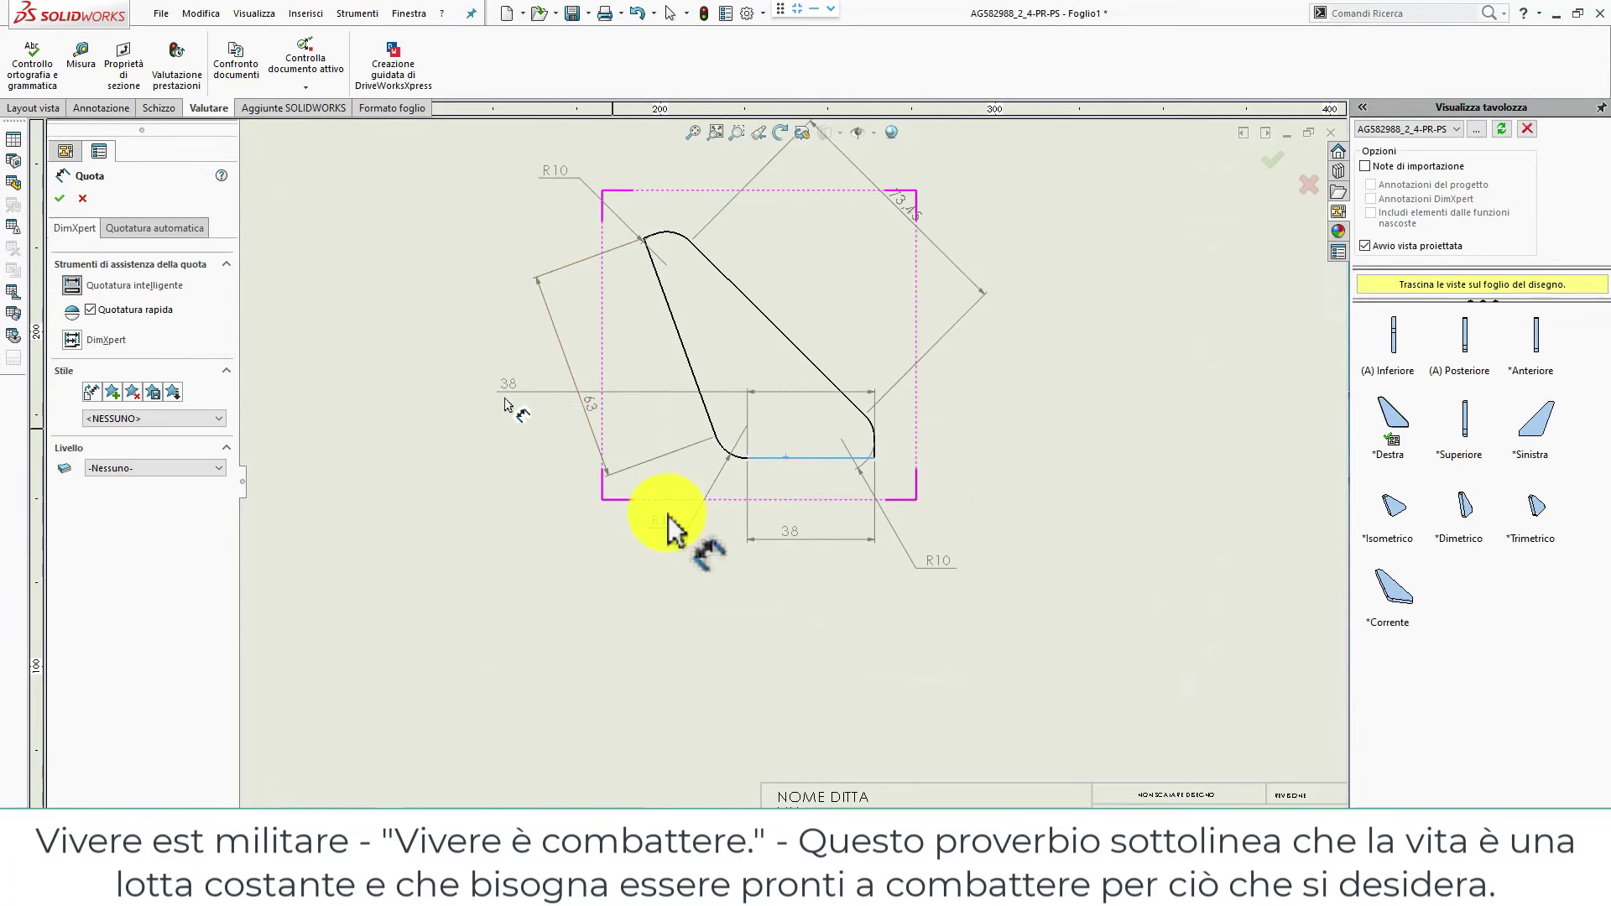
{"action": "left_click", "coordinate": [657, 273]}
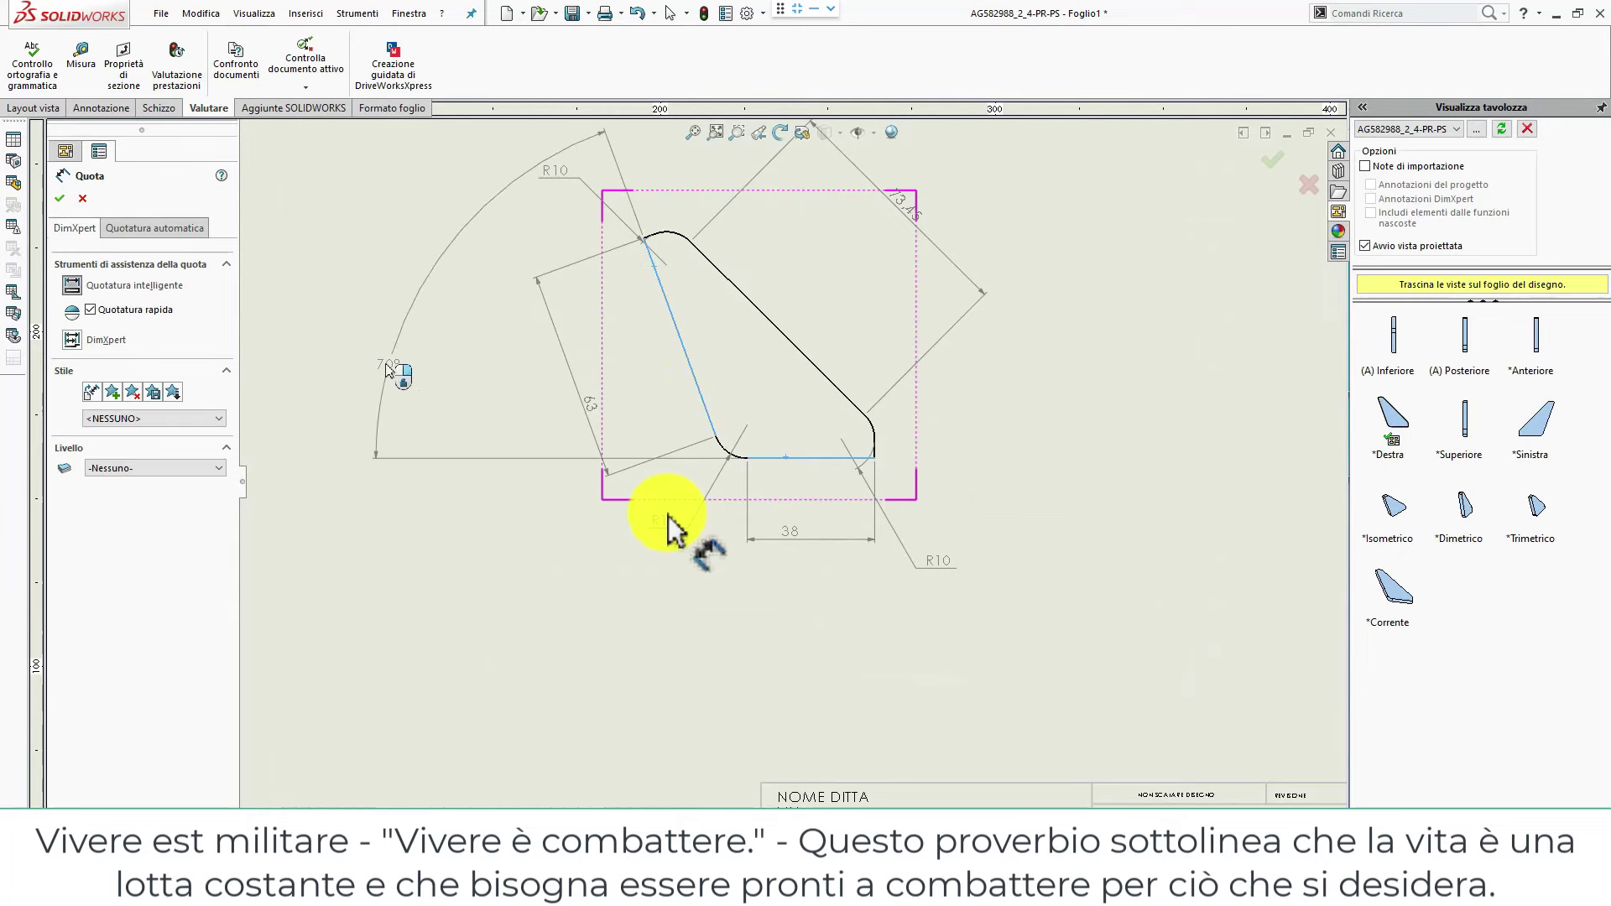
{"action": "left_click", "coordinate": [387, 369]}
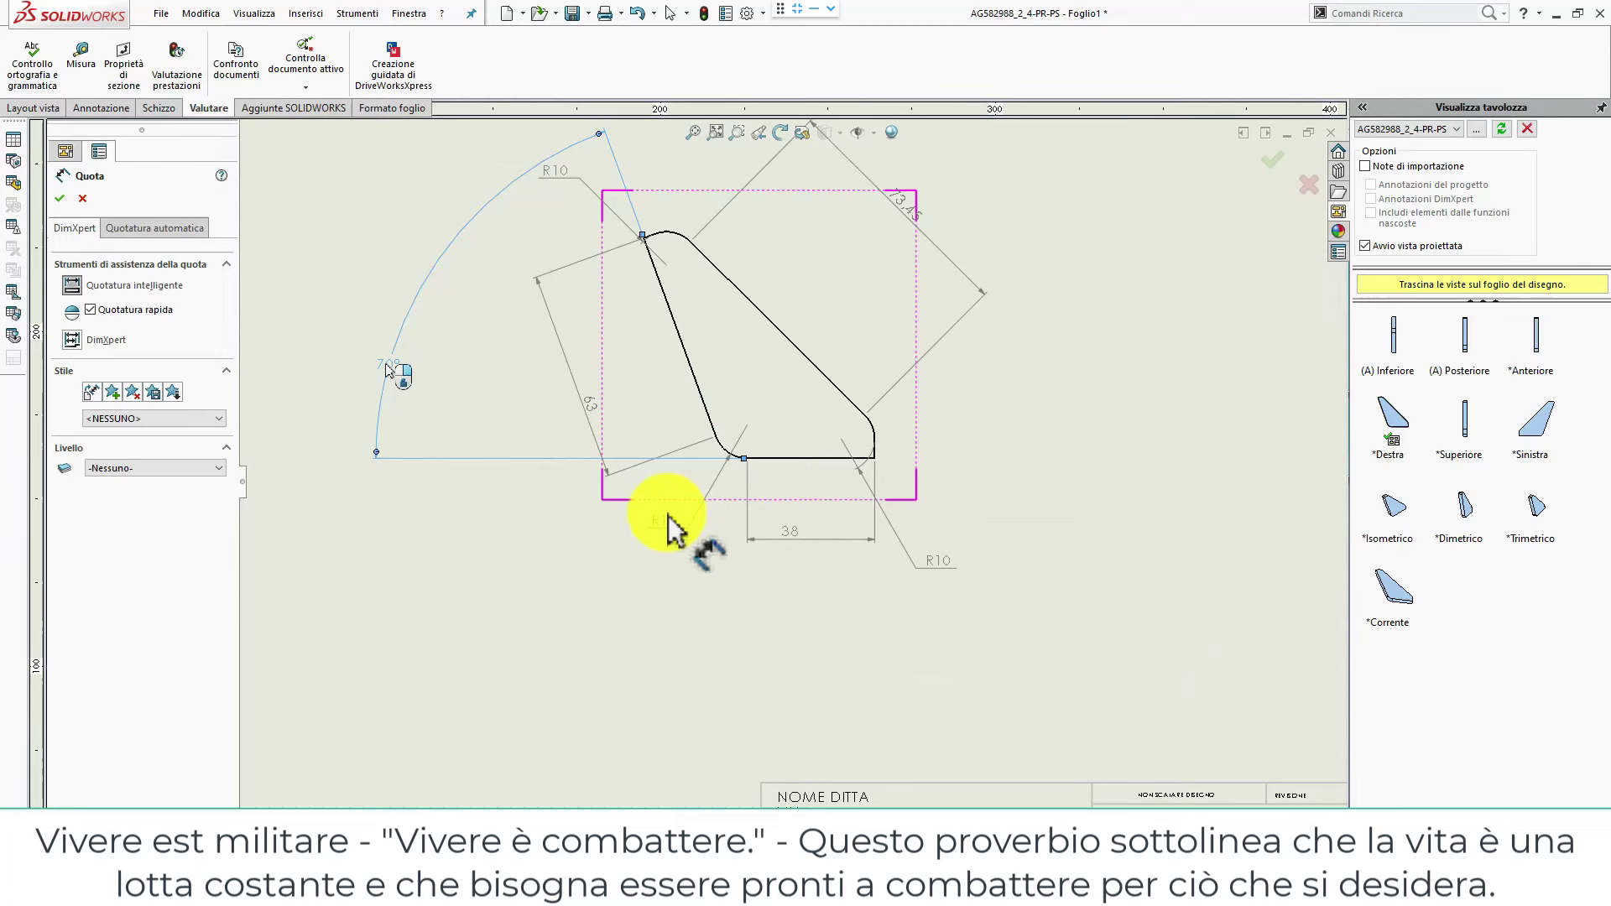
Add another R10 radius dimension to a fillet arc.
{"action": "left_click", "coordinate": [675, 240]}
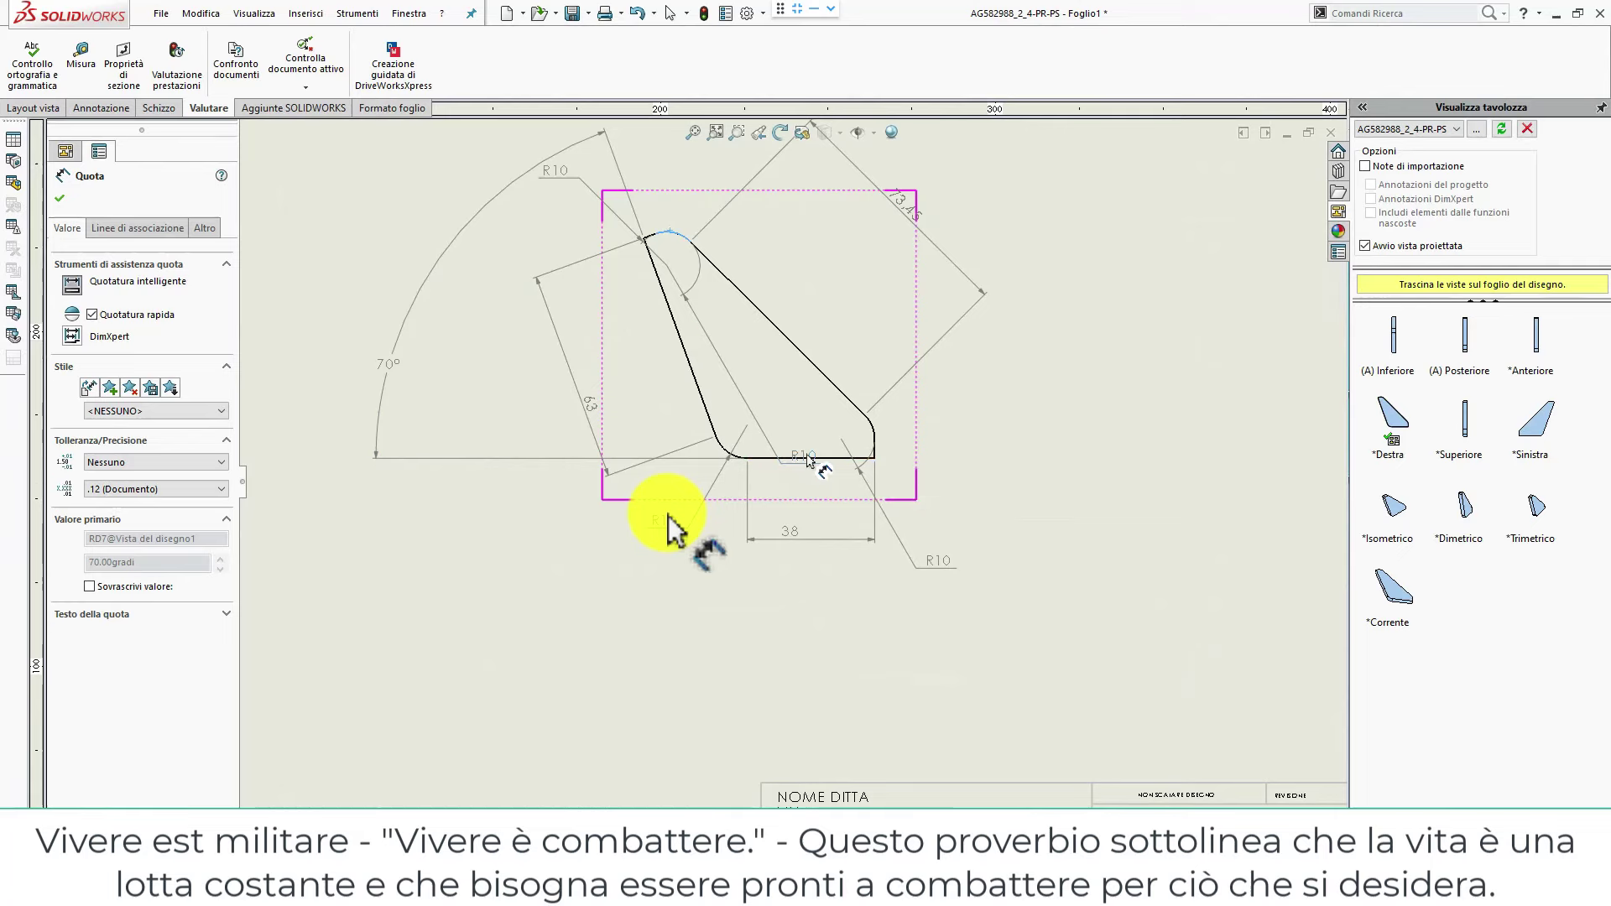
{"action": "left_click", "coordinate": [805, 464]}
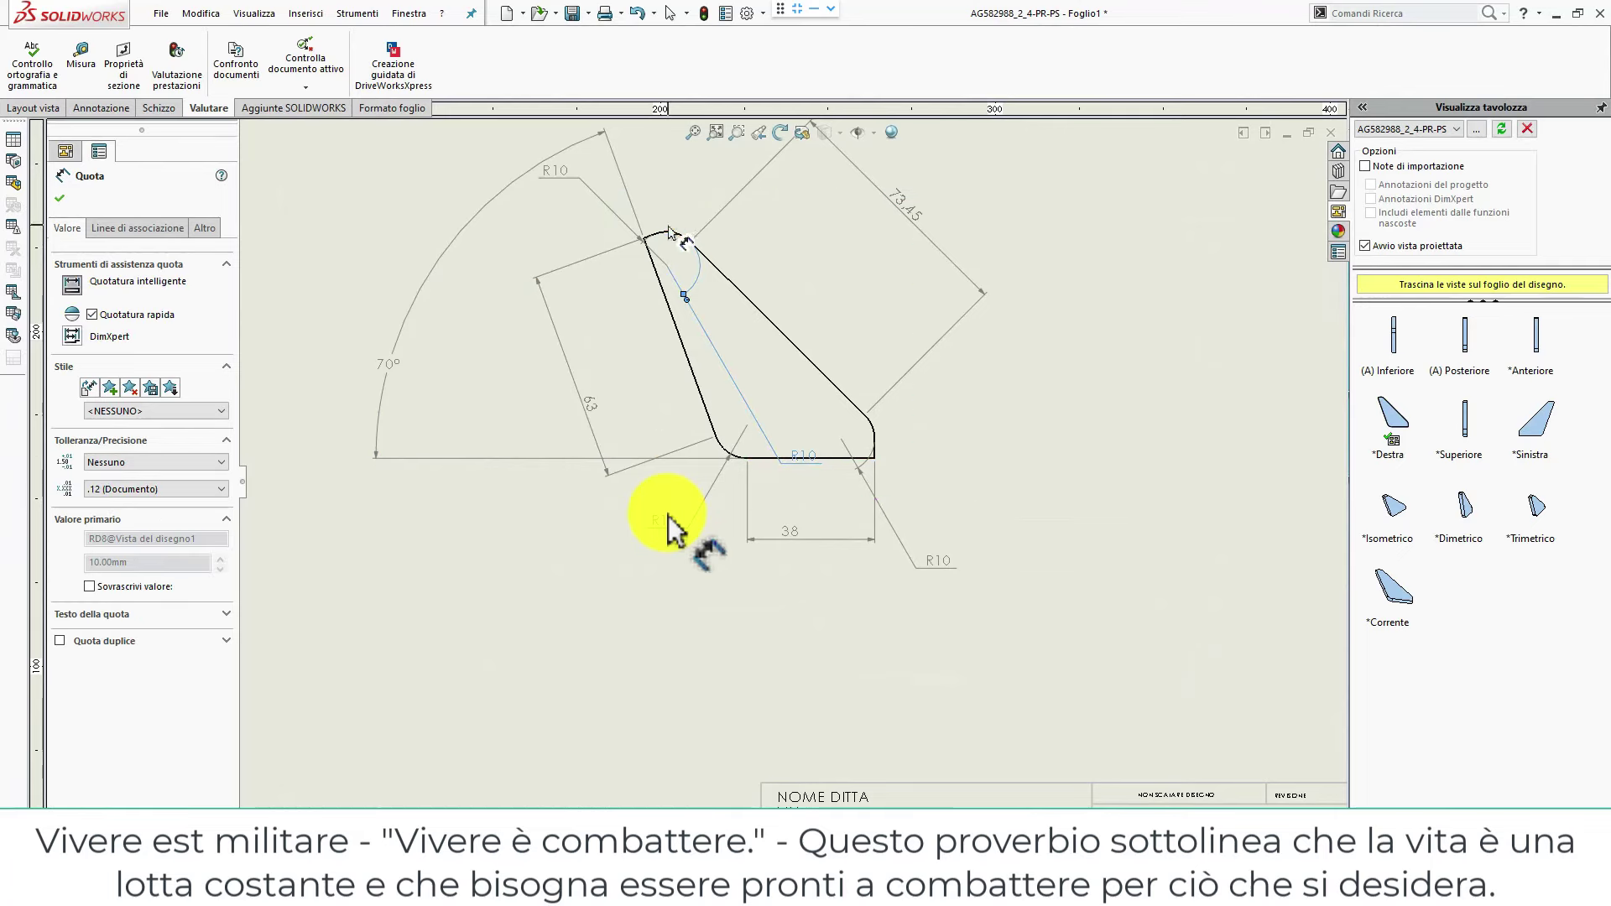
{"action": "left_click", "coordinate": [672, 235]}
{"action": "key", "text": "Escape"}
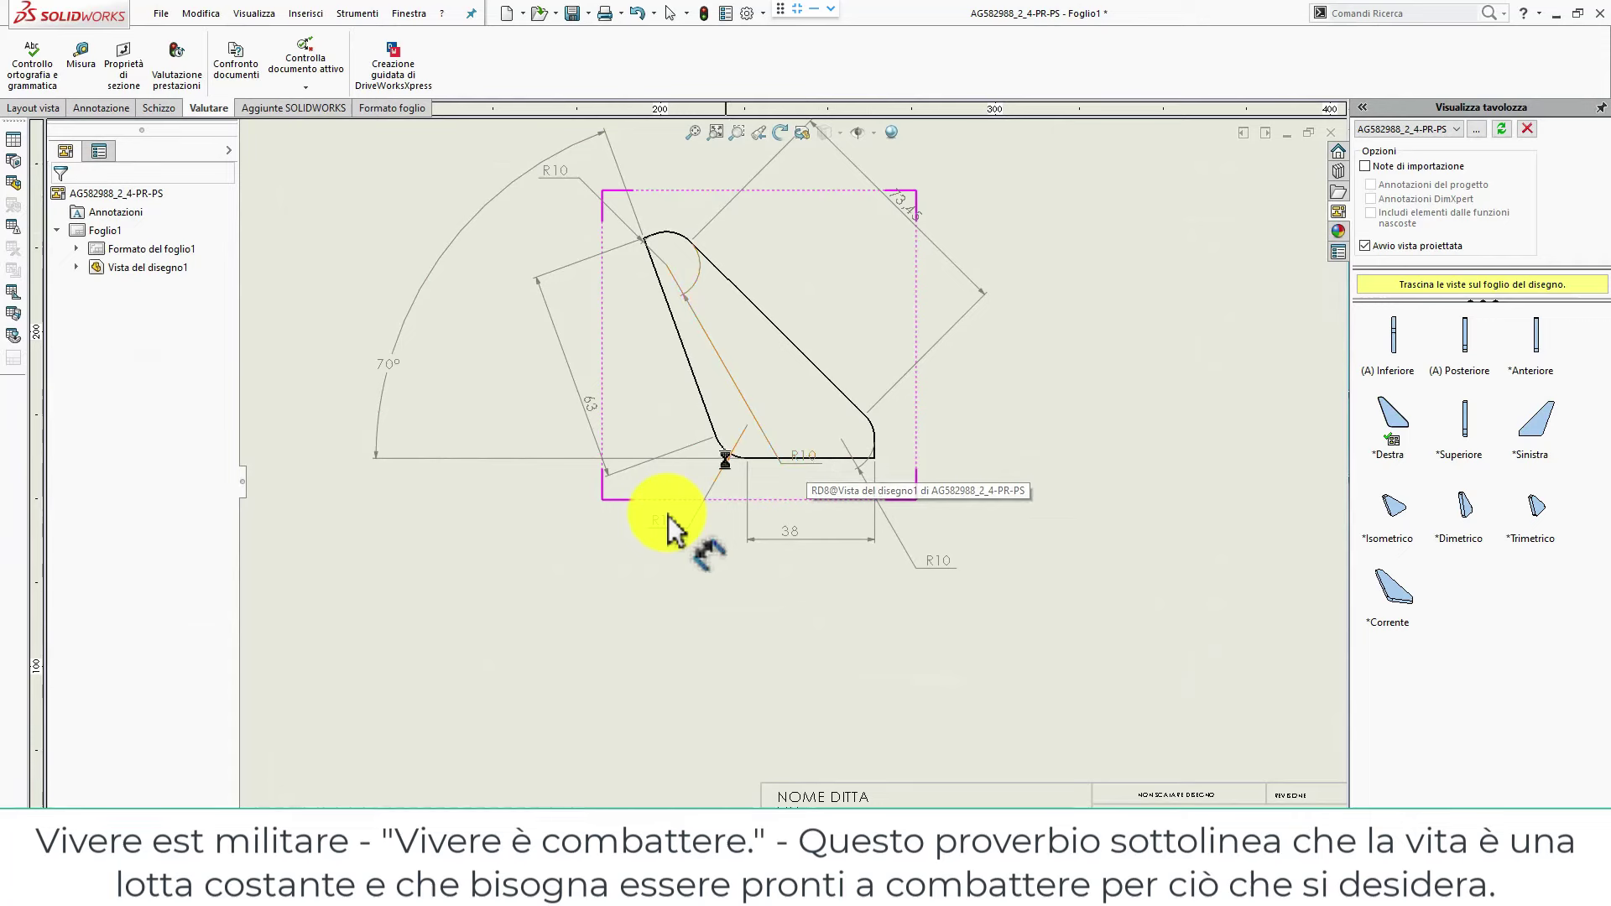
Dimension the bottom-left fillet as R10, redoing the misplaced one below-left of the plate.
{"action": "left_click", "coordinate": [728, 453]}
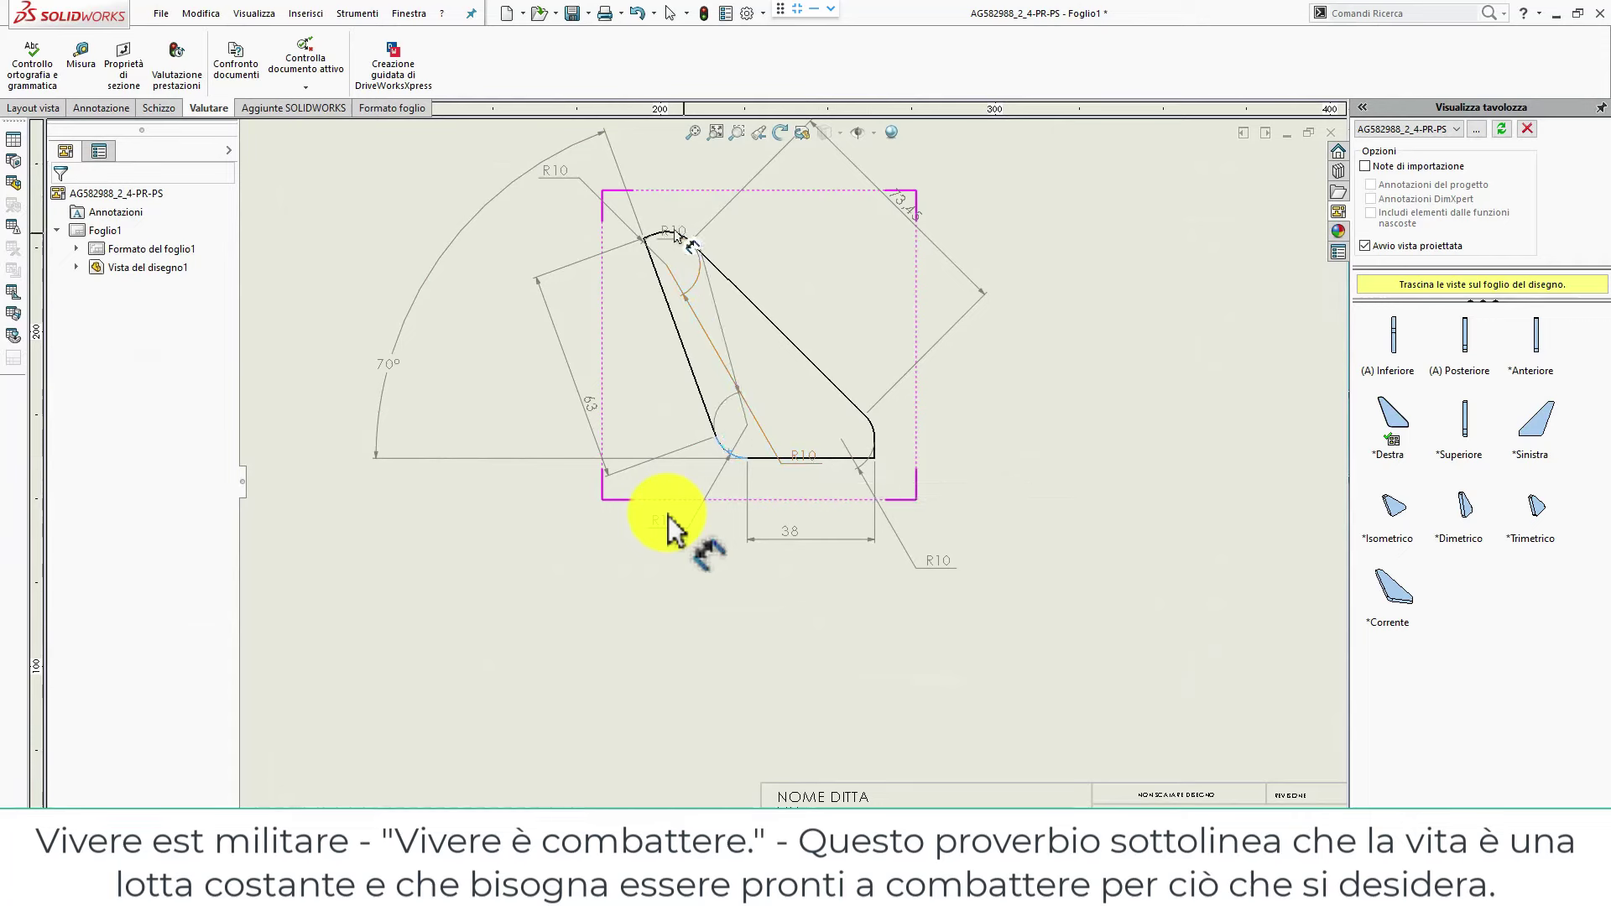
{"action": "left_click", "coordinate": [670, 236]}
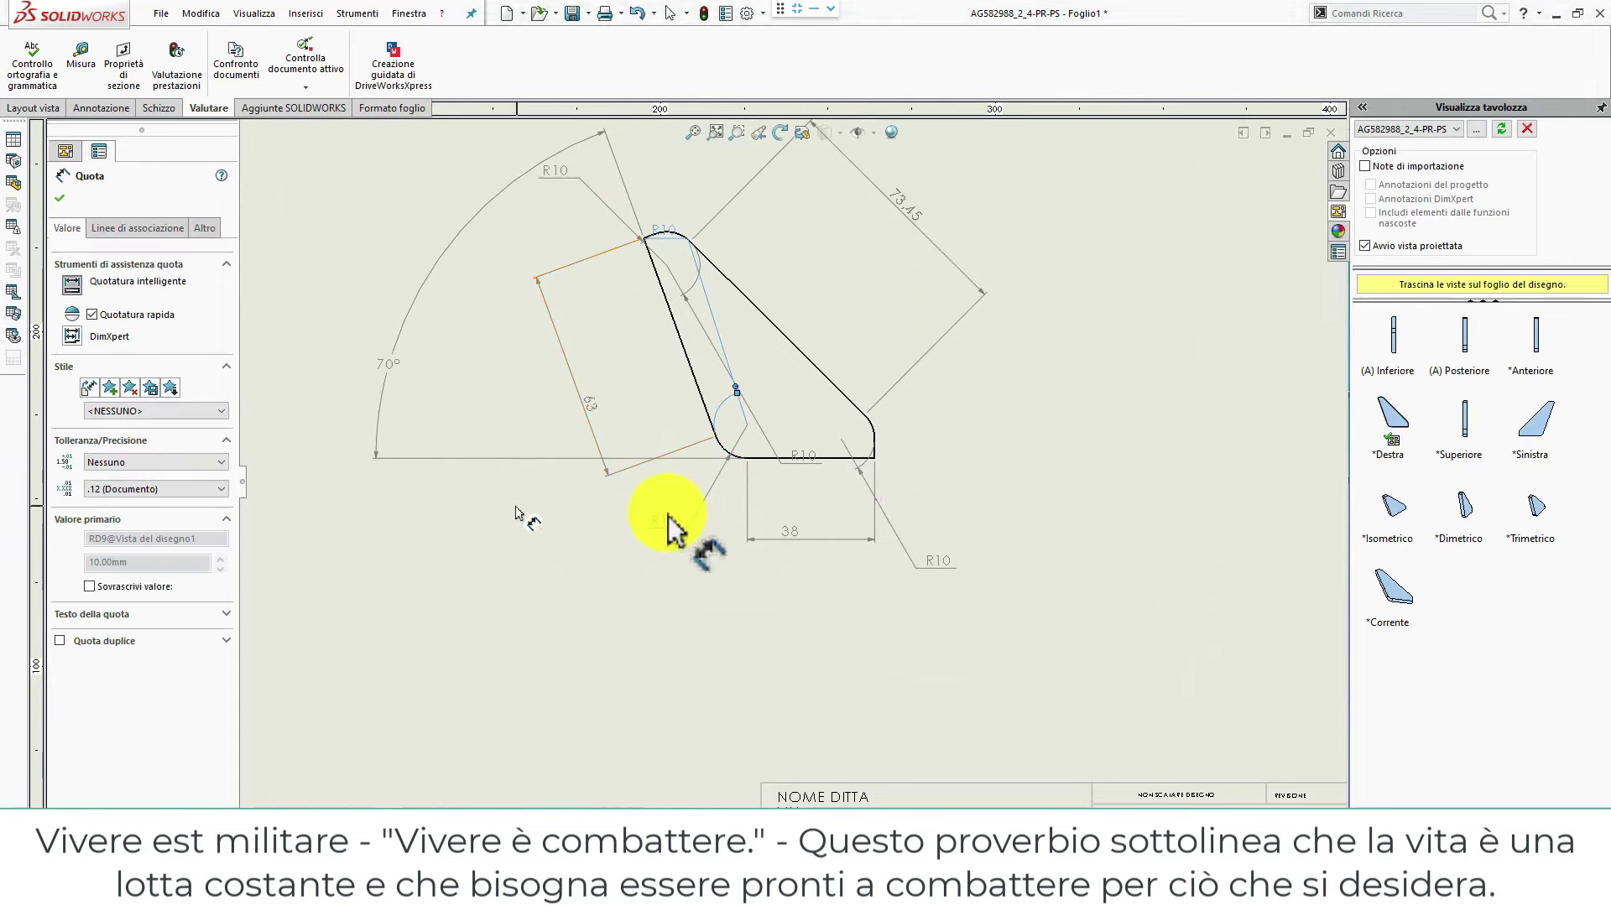
{"action": "left_click", "coordinate": [638, 11]}
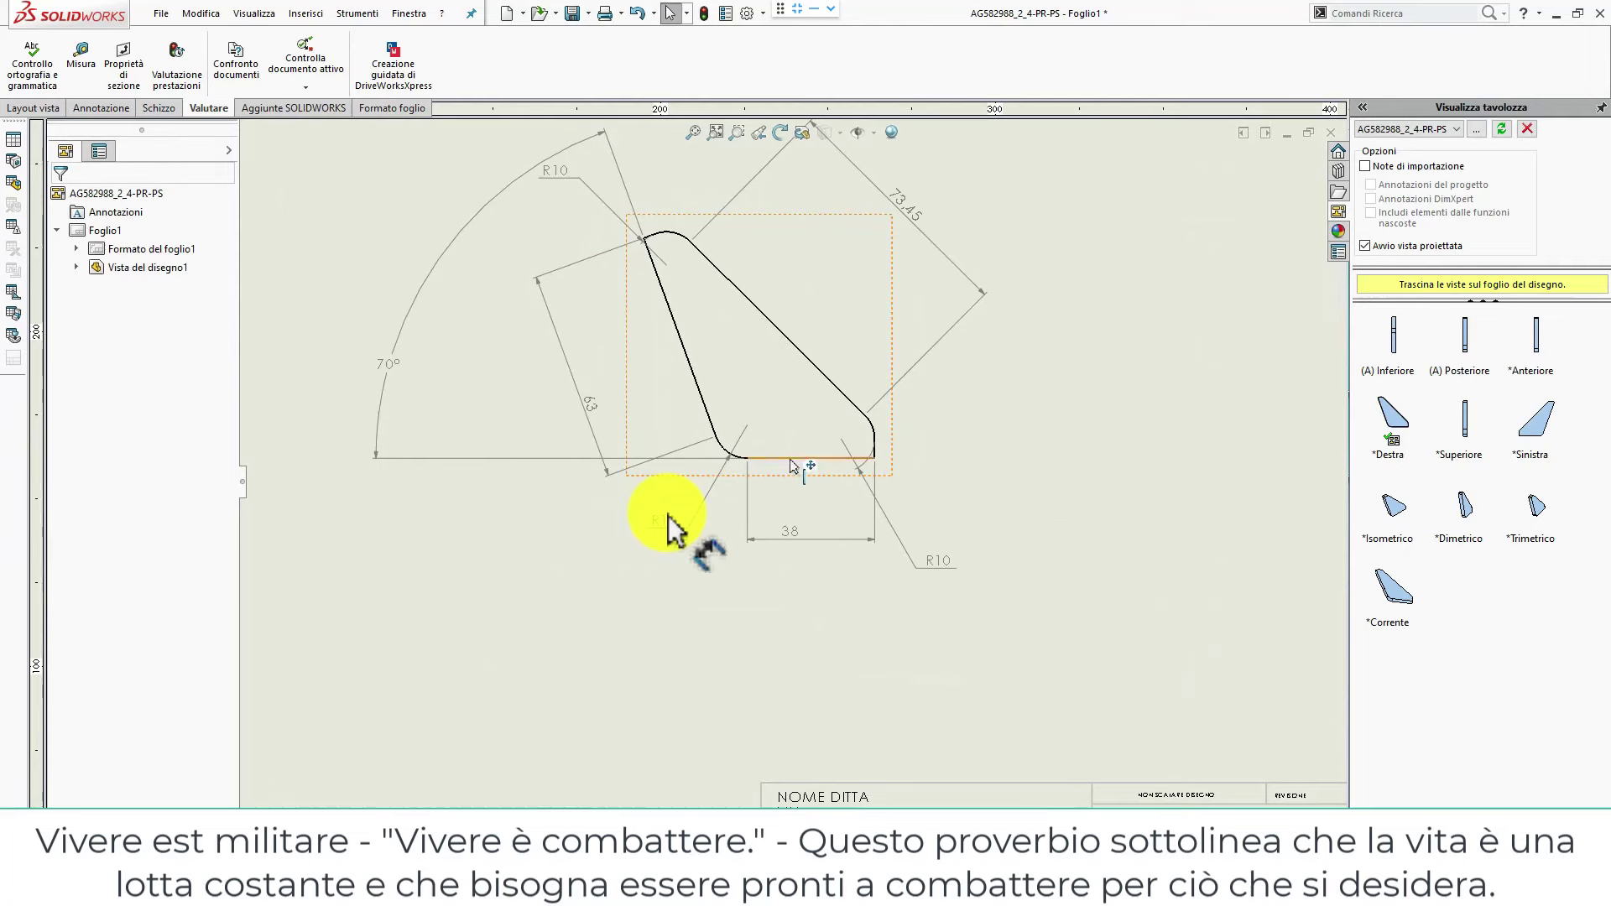
{"action": "left_click", "coordinate": [790, 459]}
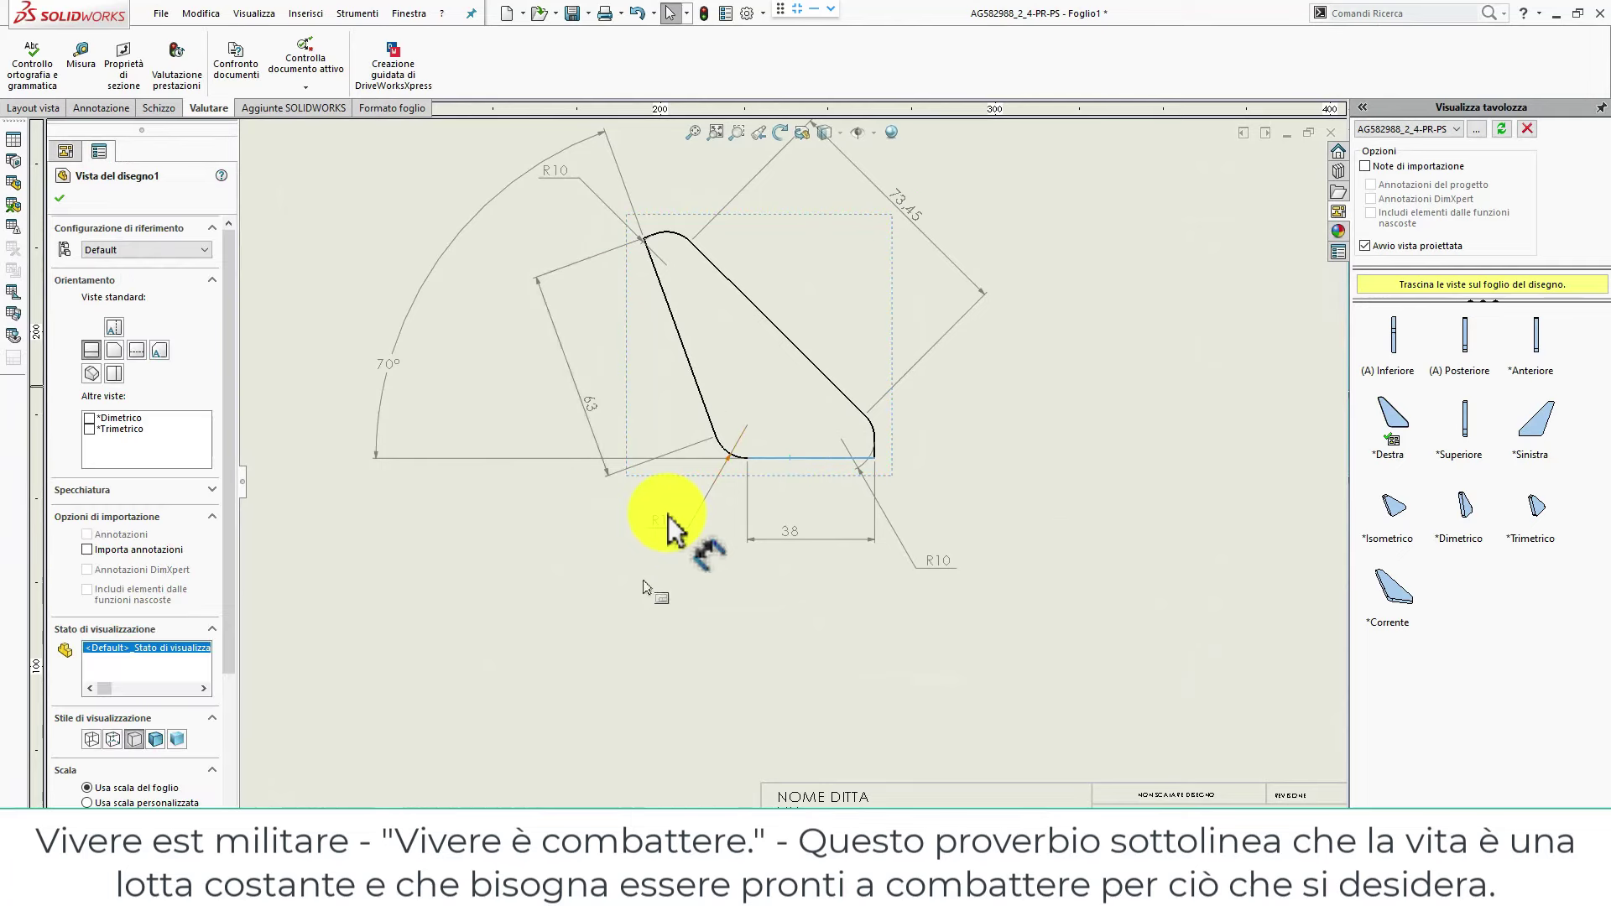
{"action": "left_click", "coordinate": [668, 516]}
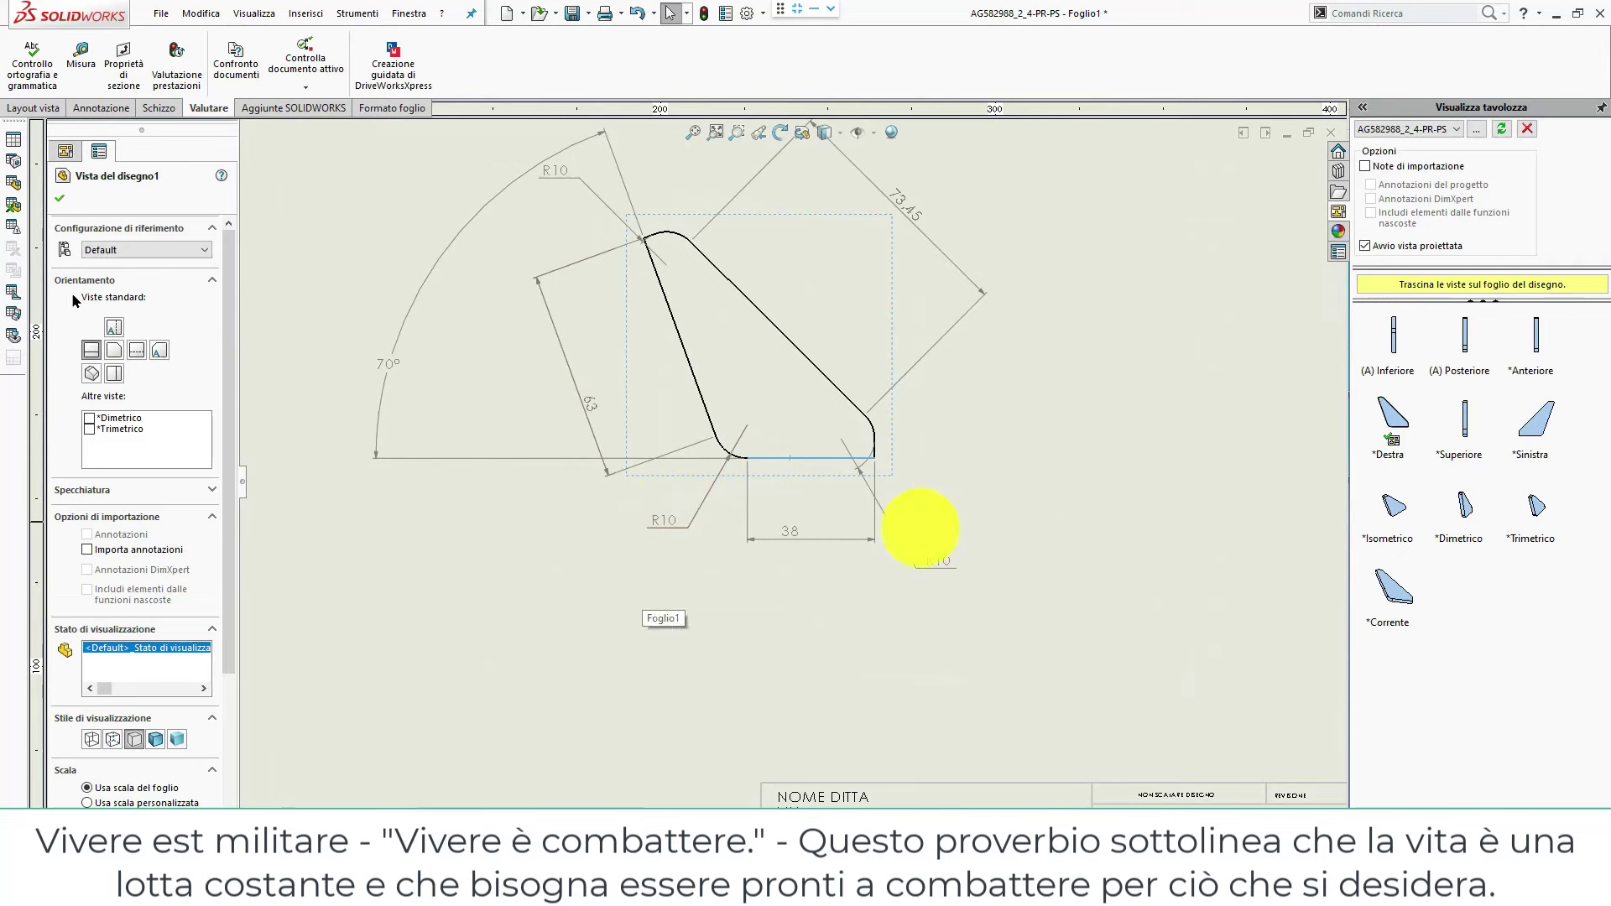
{"action": "left_click", "coordinate": [61, 200]}
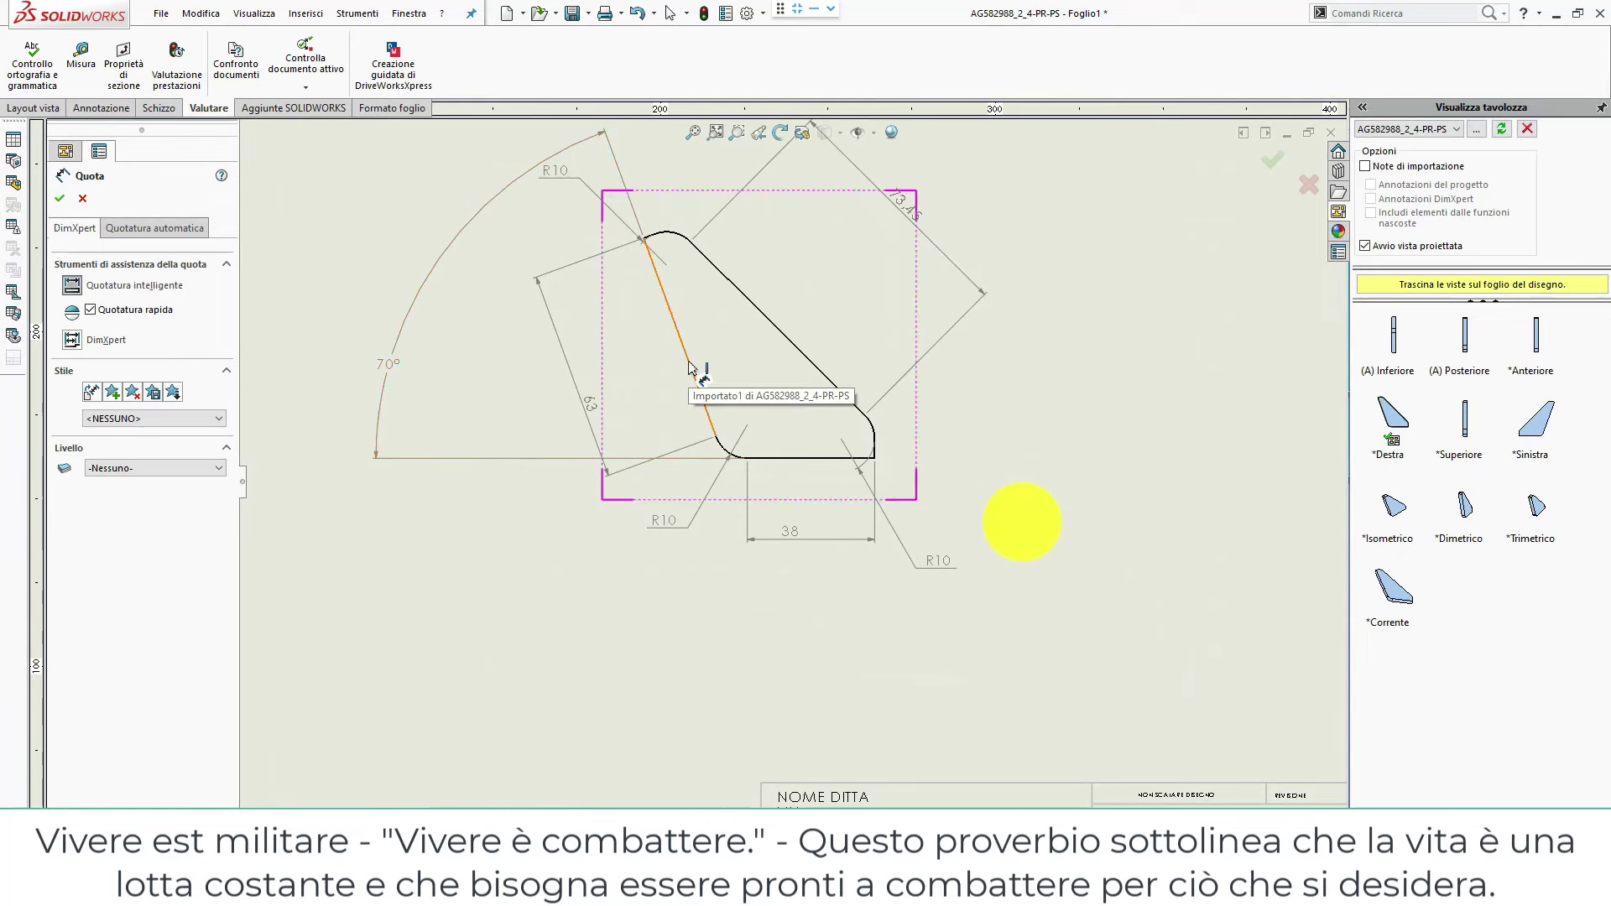
Add another 63 dimension on the slanted edge and a second 70° angle between bottom and left edges.
{"action": "left_click", "coordinate": [690, 367]}
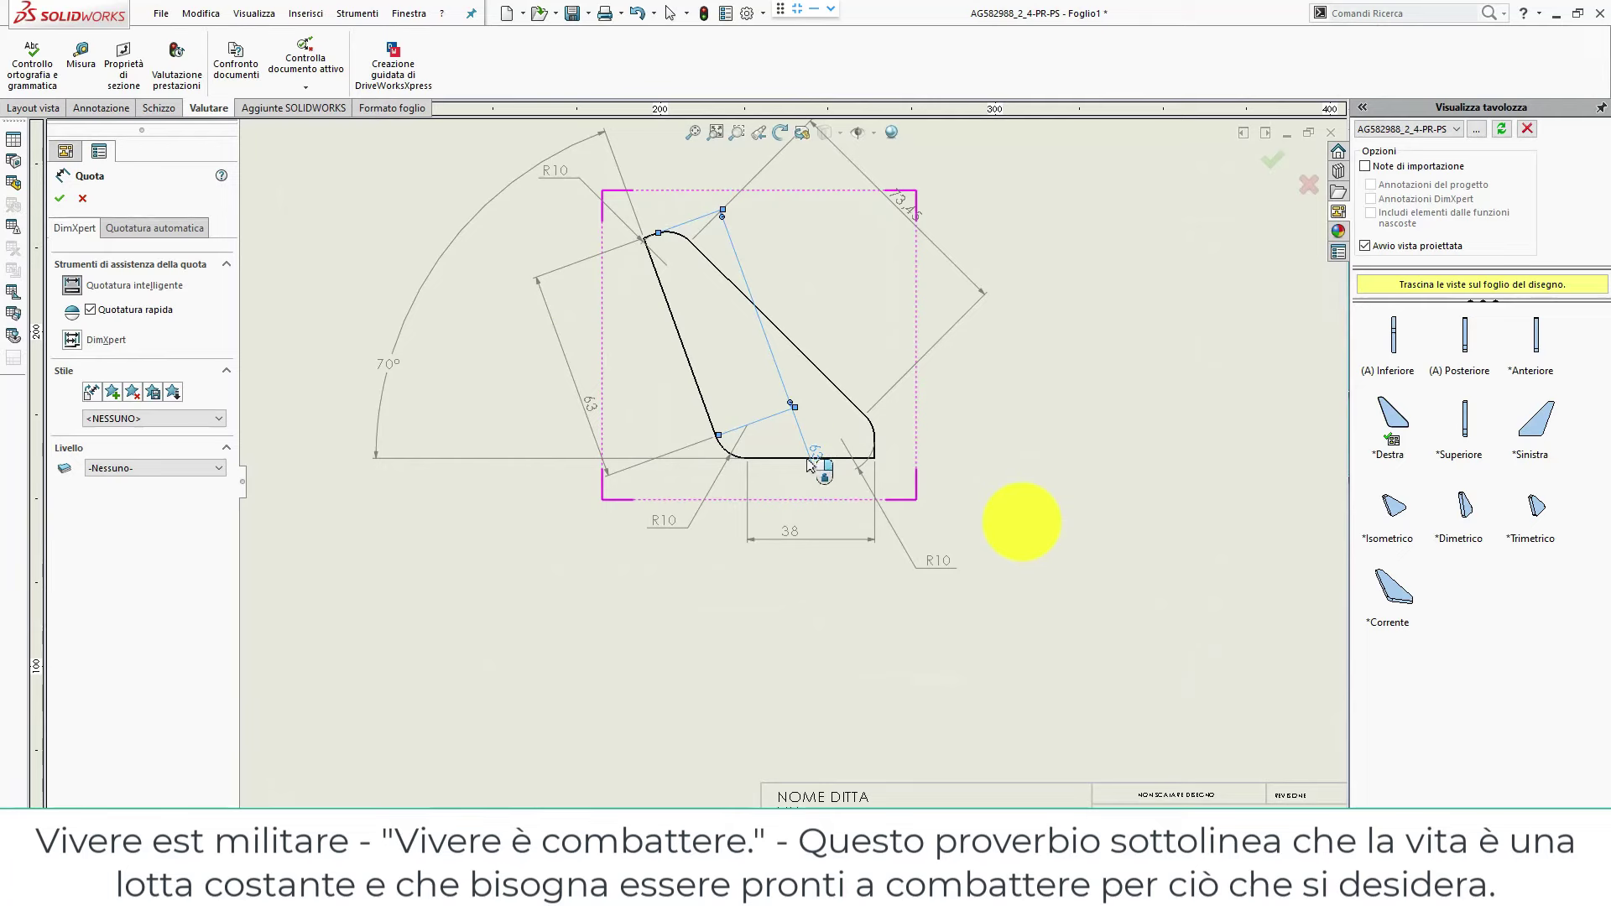
{"action": "left_click", "coordinate": [813, 460]}
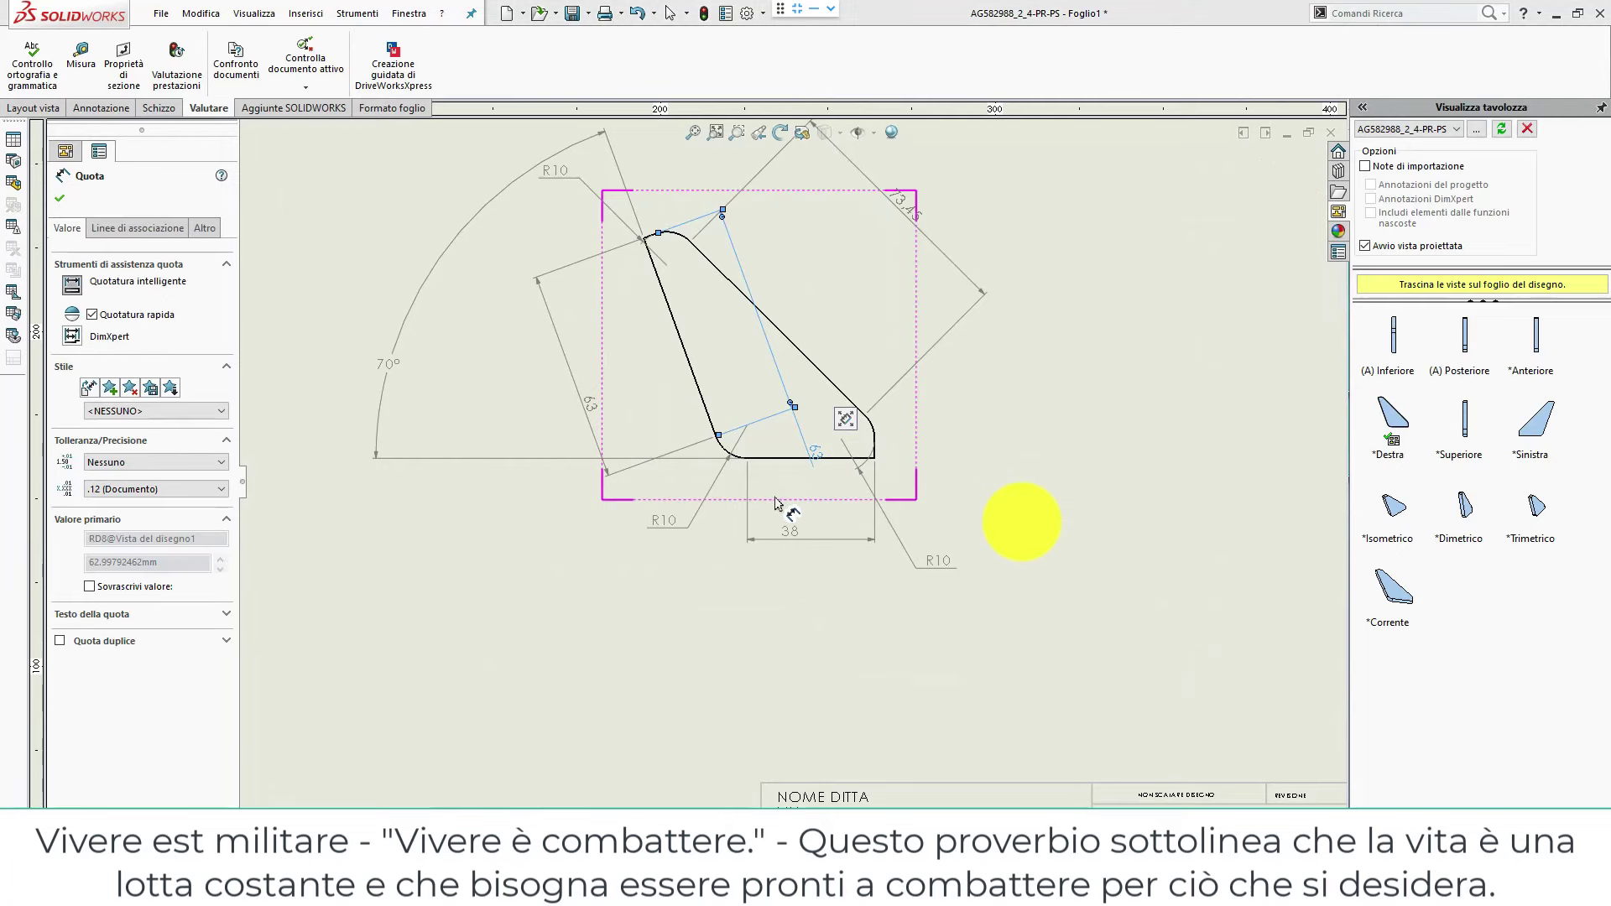
{"action": "left_click", "coordinate": [793, 459]}
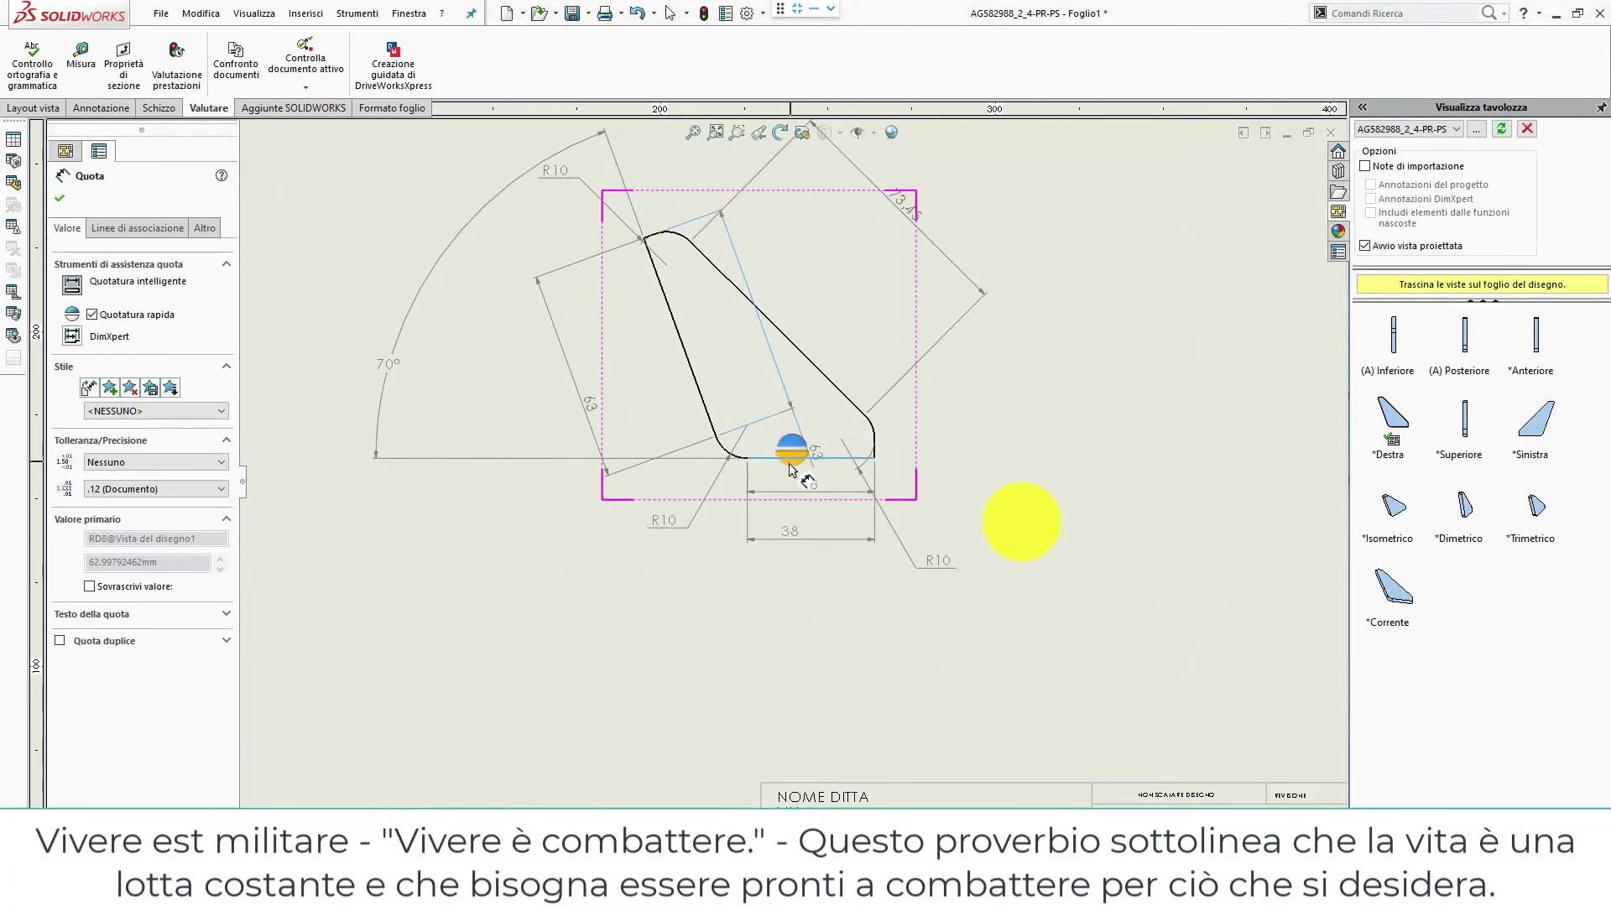
{"action": "left_click", "coordinate": [698, 397]}
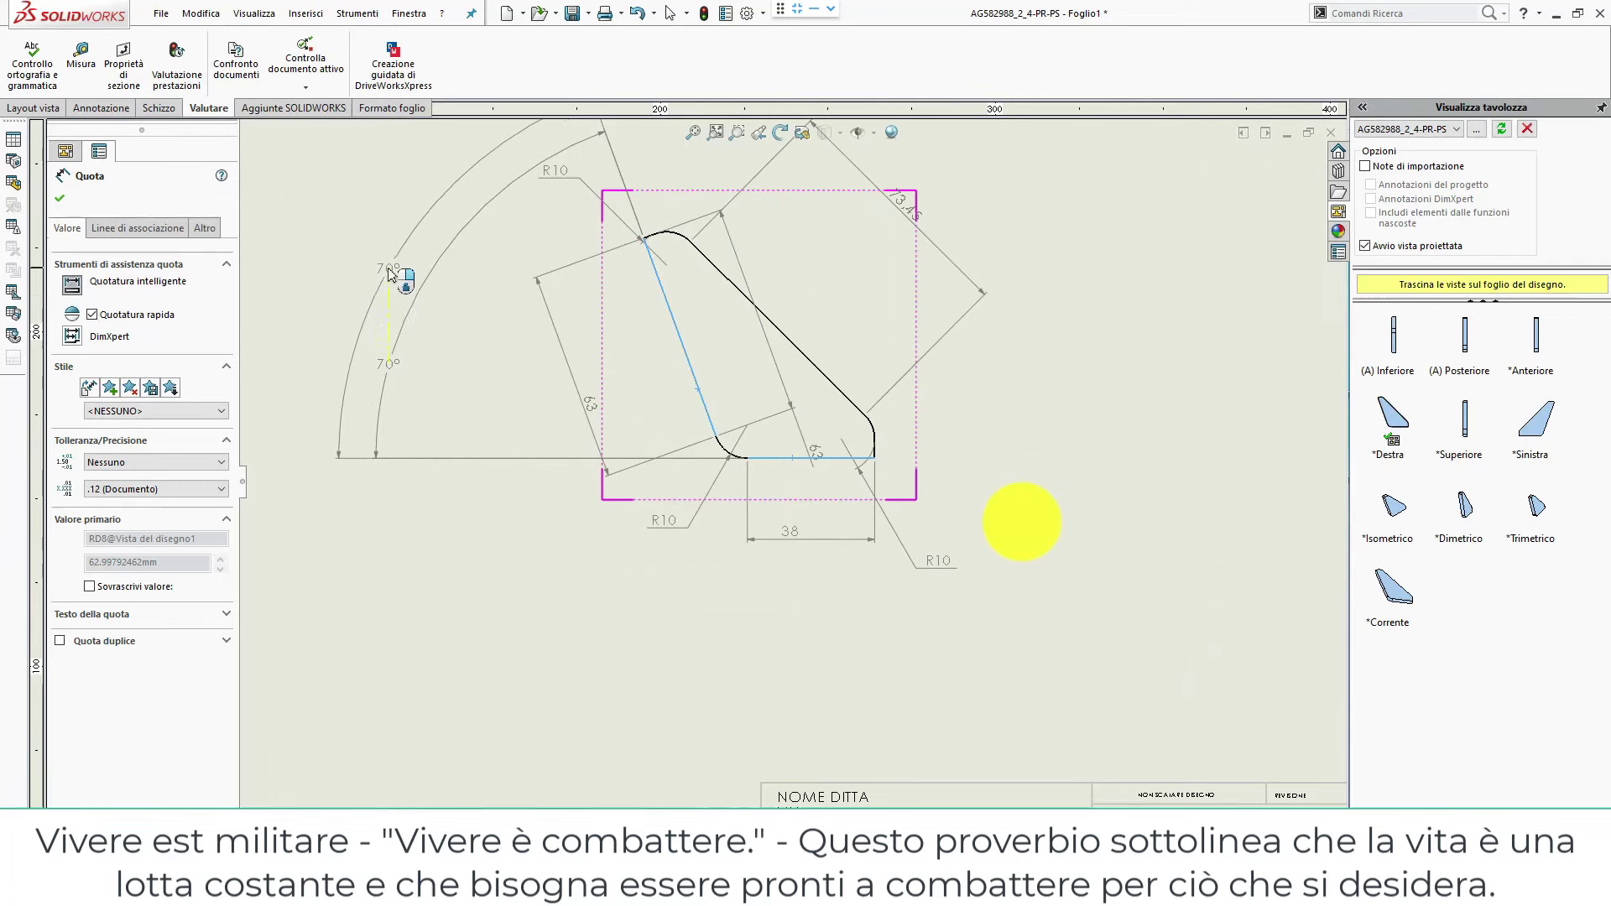
{"action": "left_click", "coordinate": [389, 270]}
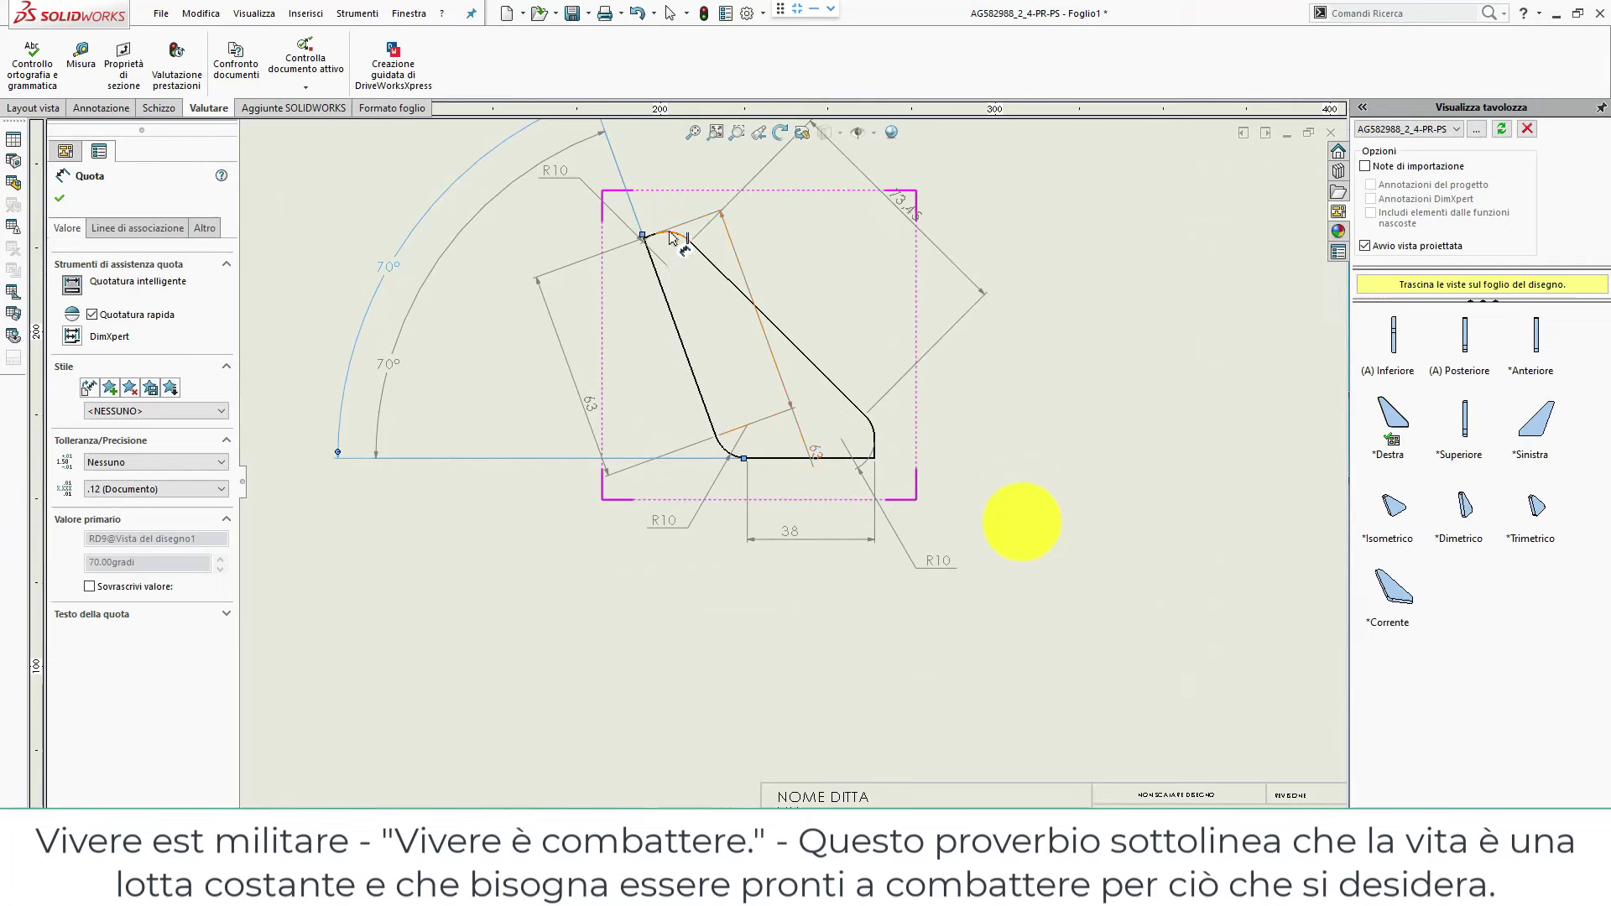
{"action": "key", "text": "Escape"}
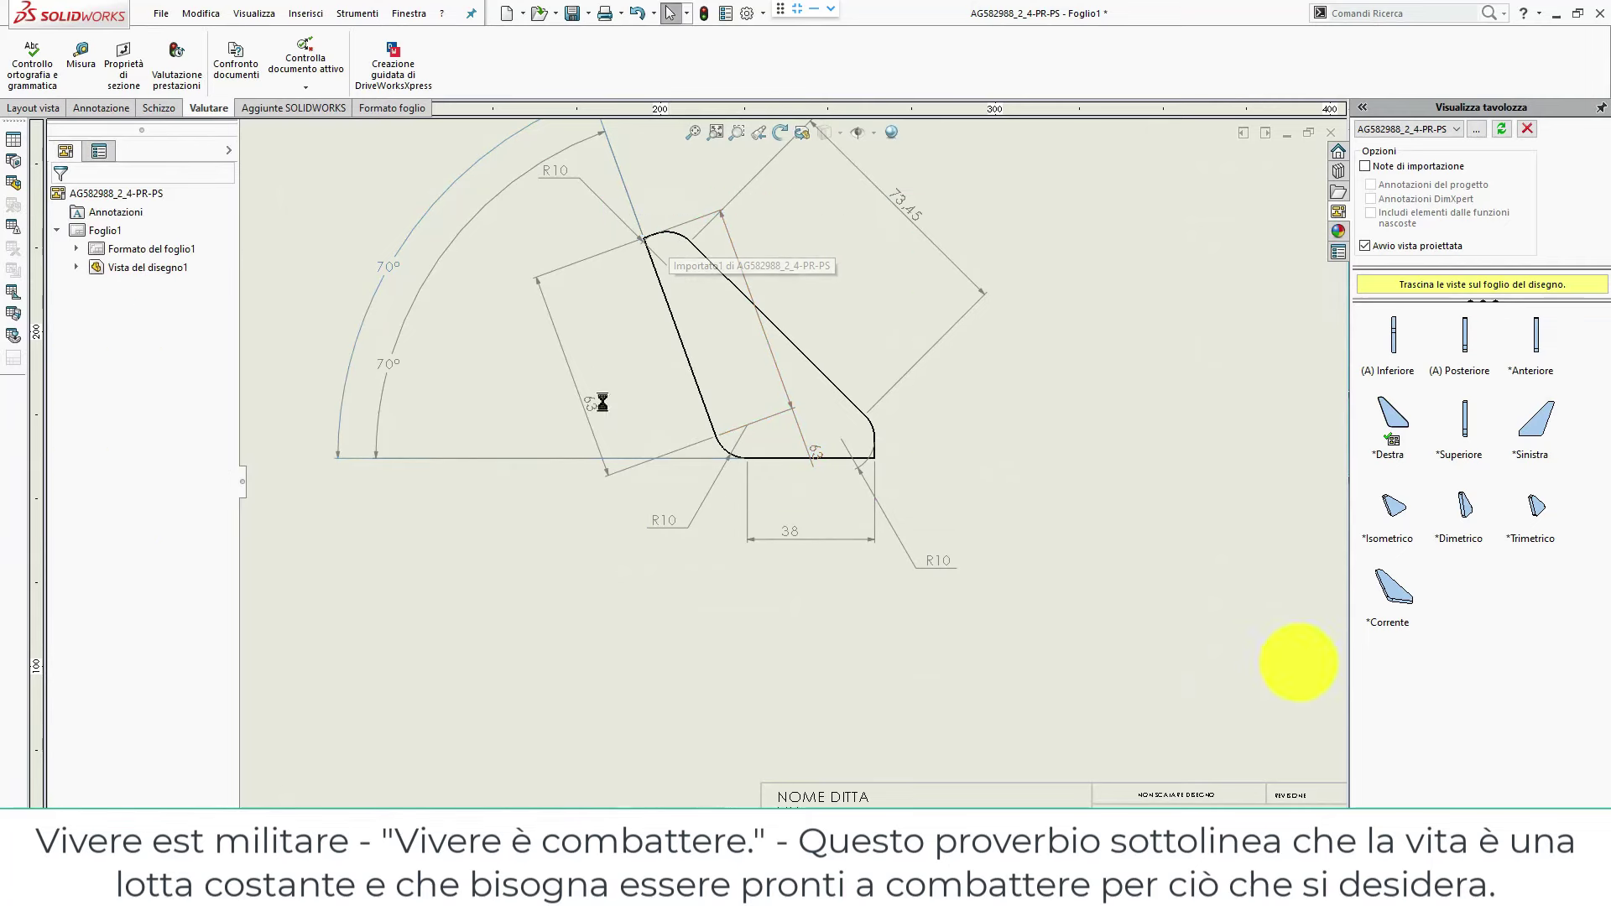
{"action": "mouse_move", "coordinate": [1477, 390]}
{"action": "left_mouse_down"}
{"action": "mouse_move", "coordinate": [965, 537]}
{"action": "mouse_move", "coordinate": [1049, 574]}
{"action": "left_mouse_up"}
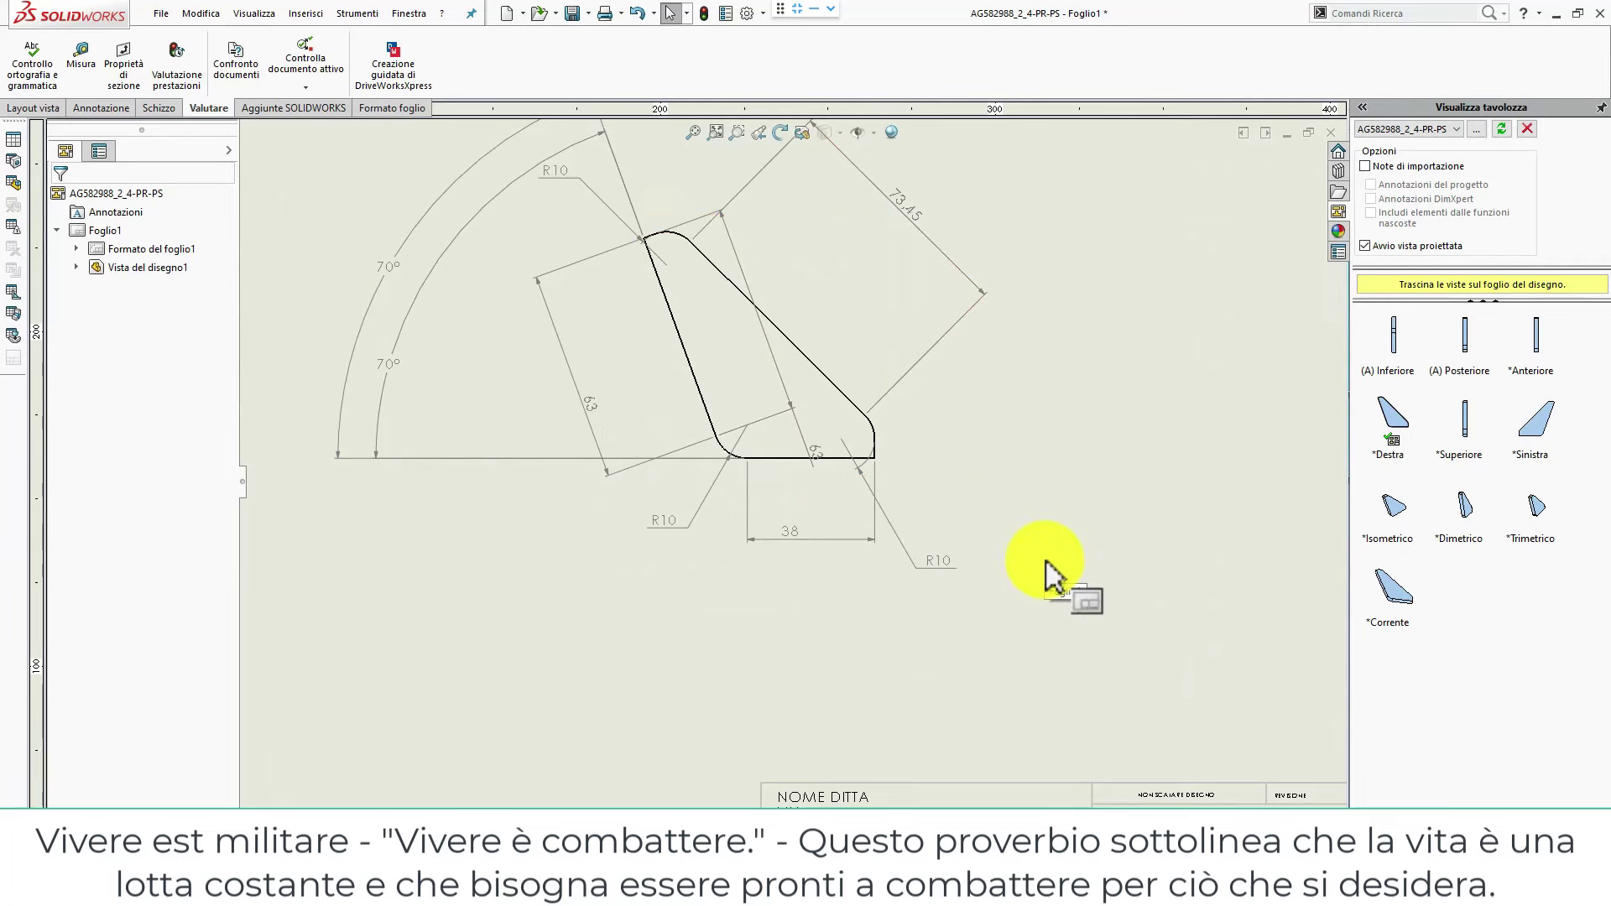
Dimension the height from the bottom edge to the top arc, placed vertically left of the plate.
{"action": "key", "text": "d"}
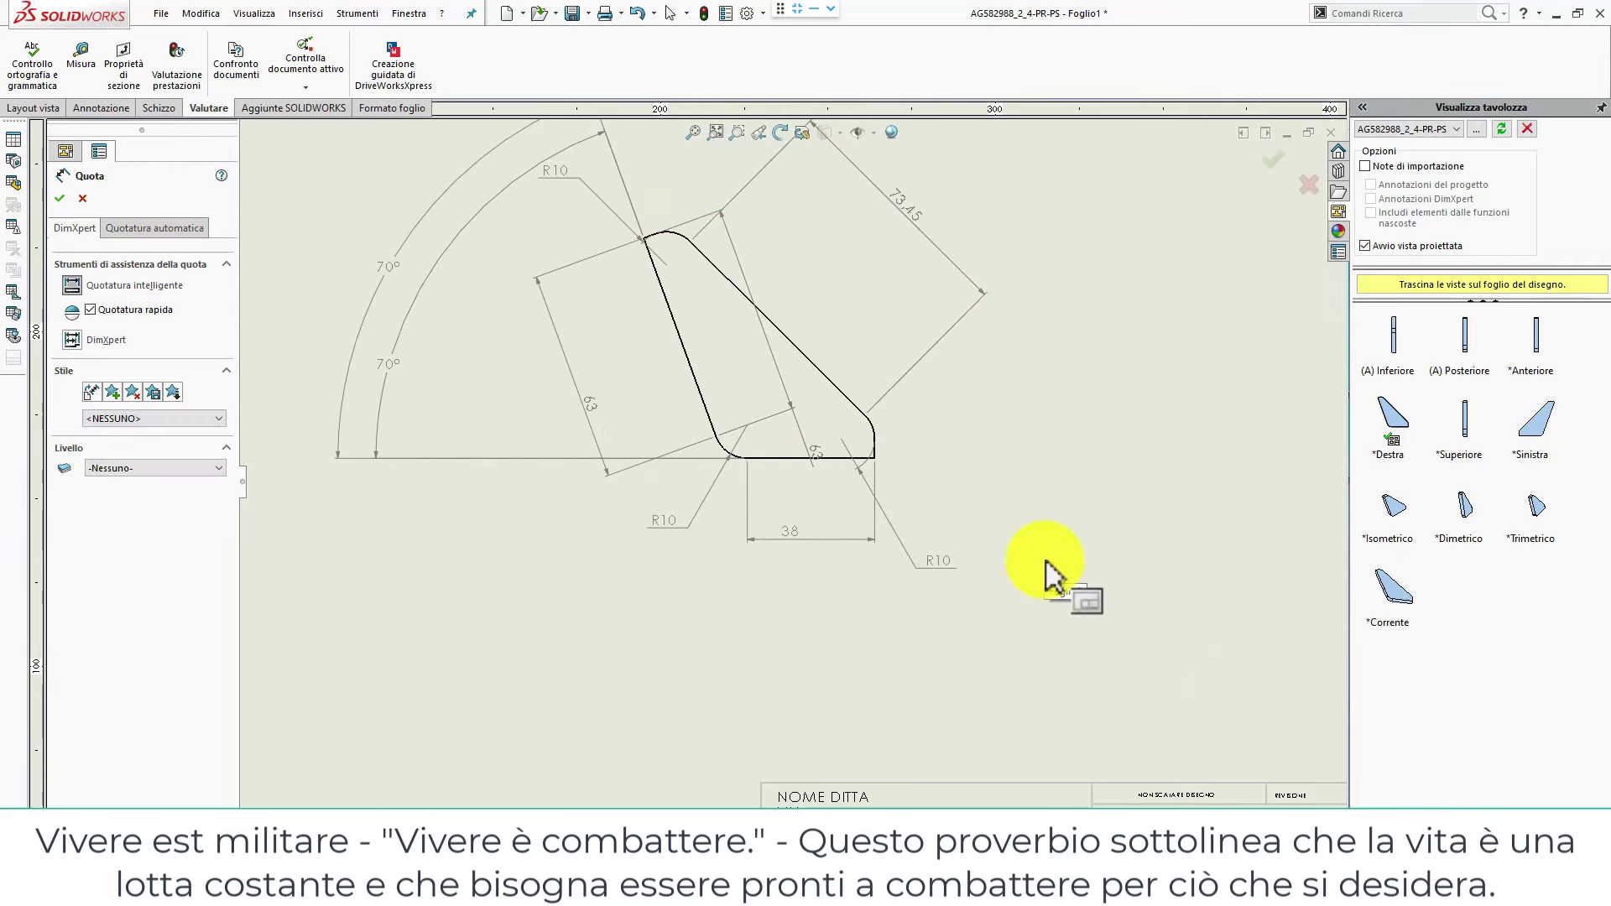
{"action": "left_click", "coordinate": [775, 457]}
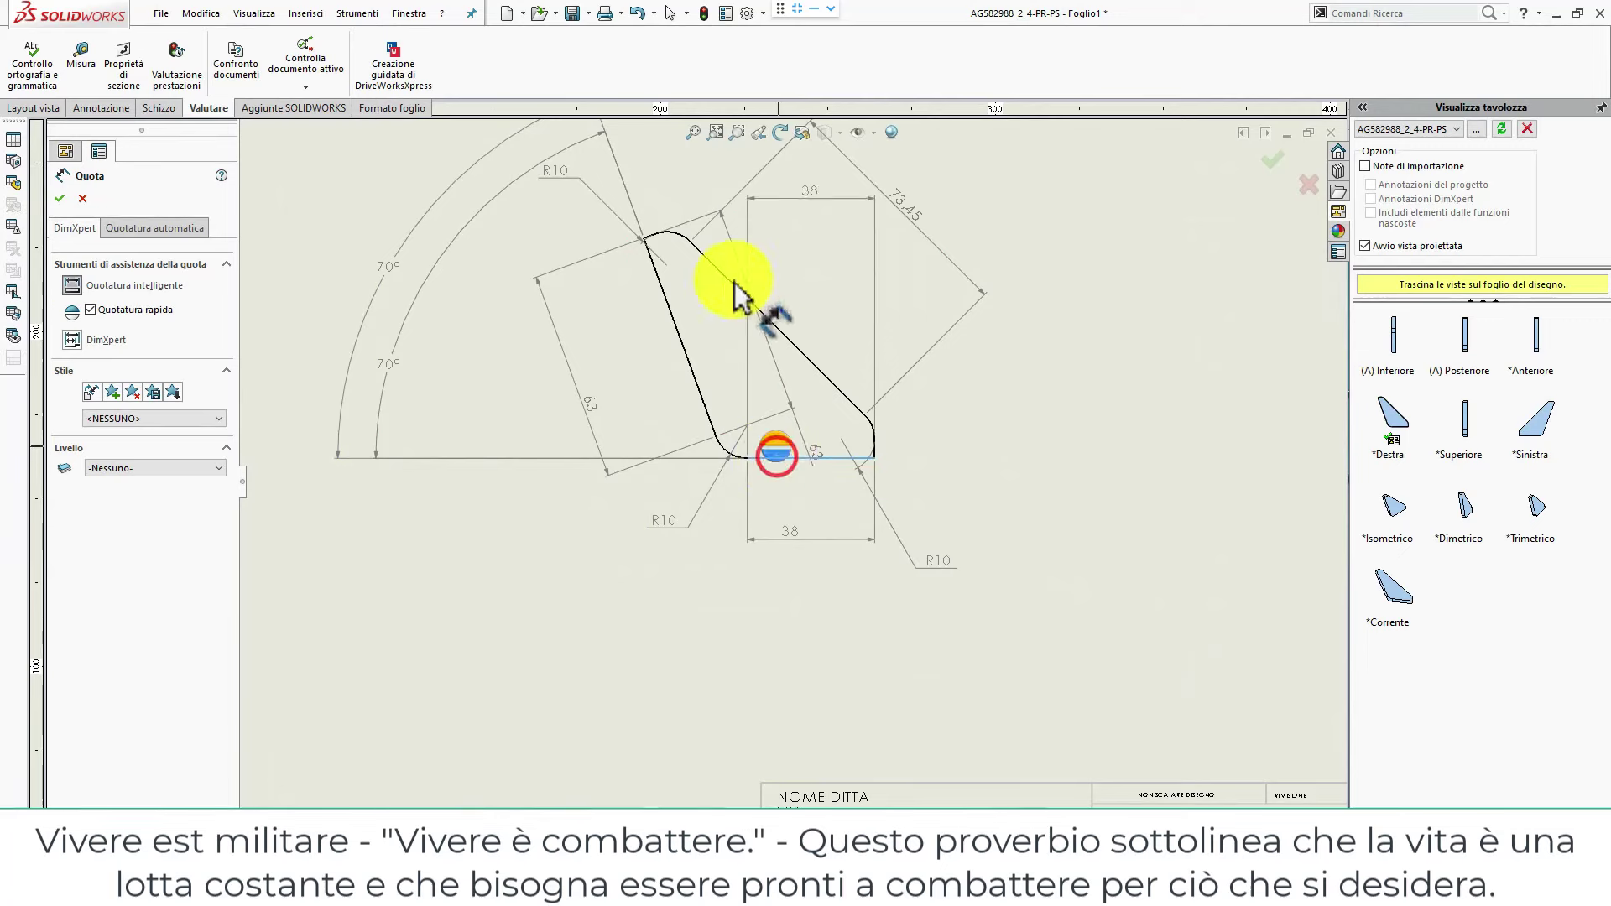
{"action": "left_click", "coordinate": [679, 237]}
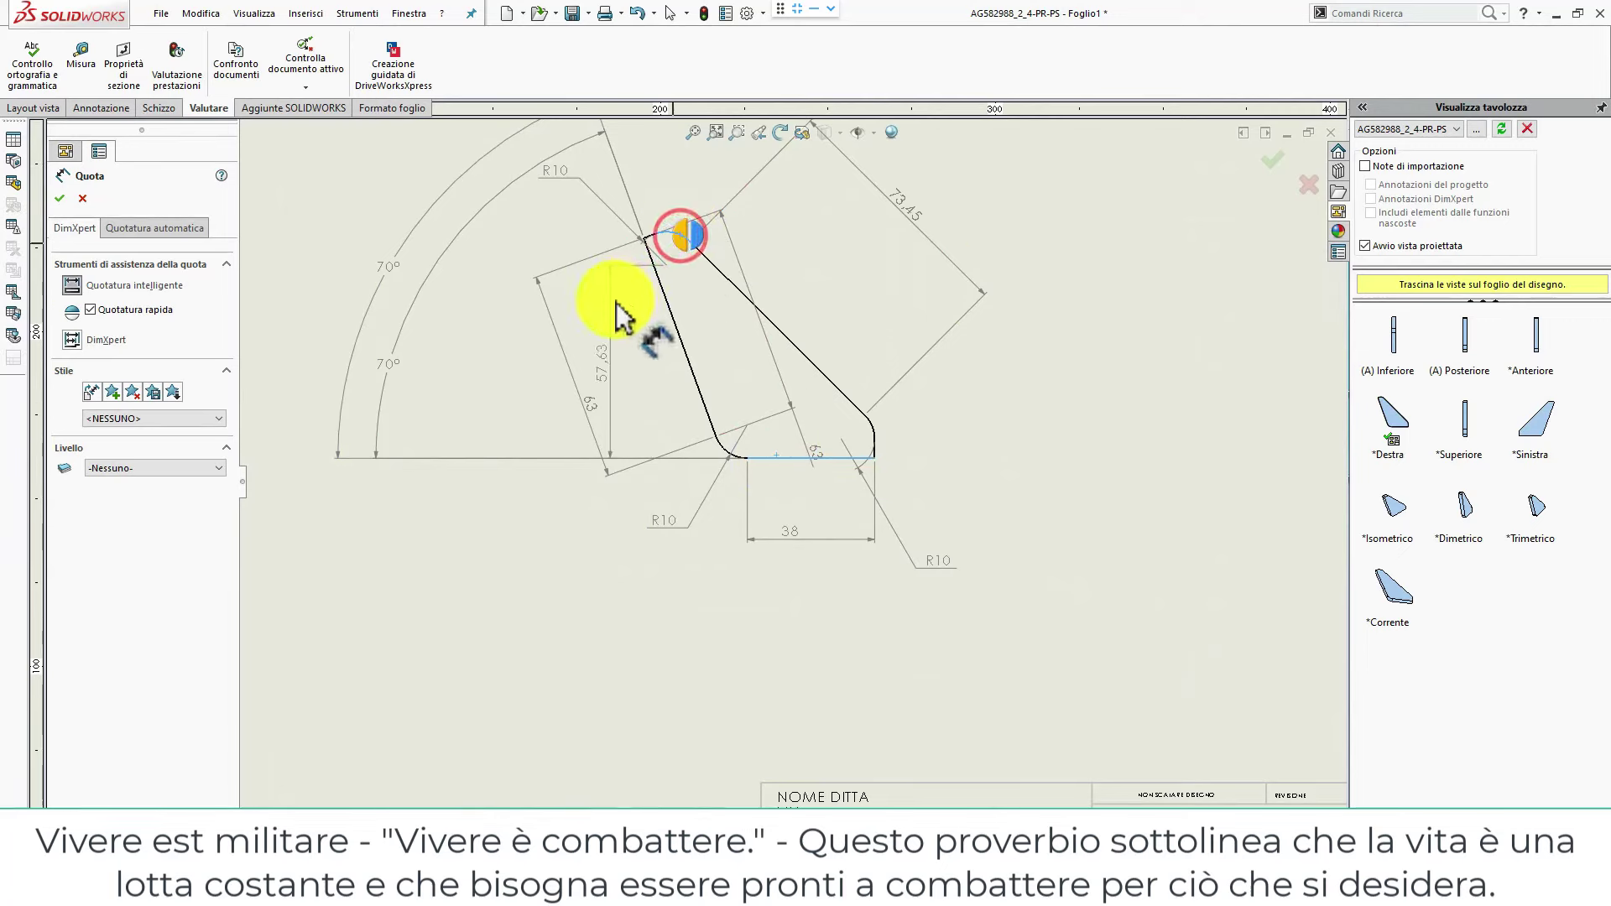
{"action": "left_click", "coordinate": [493, 336]}
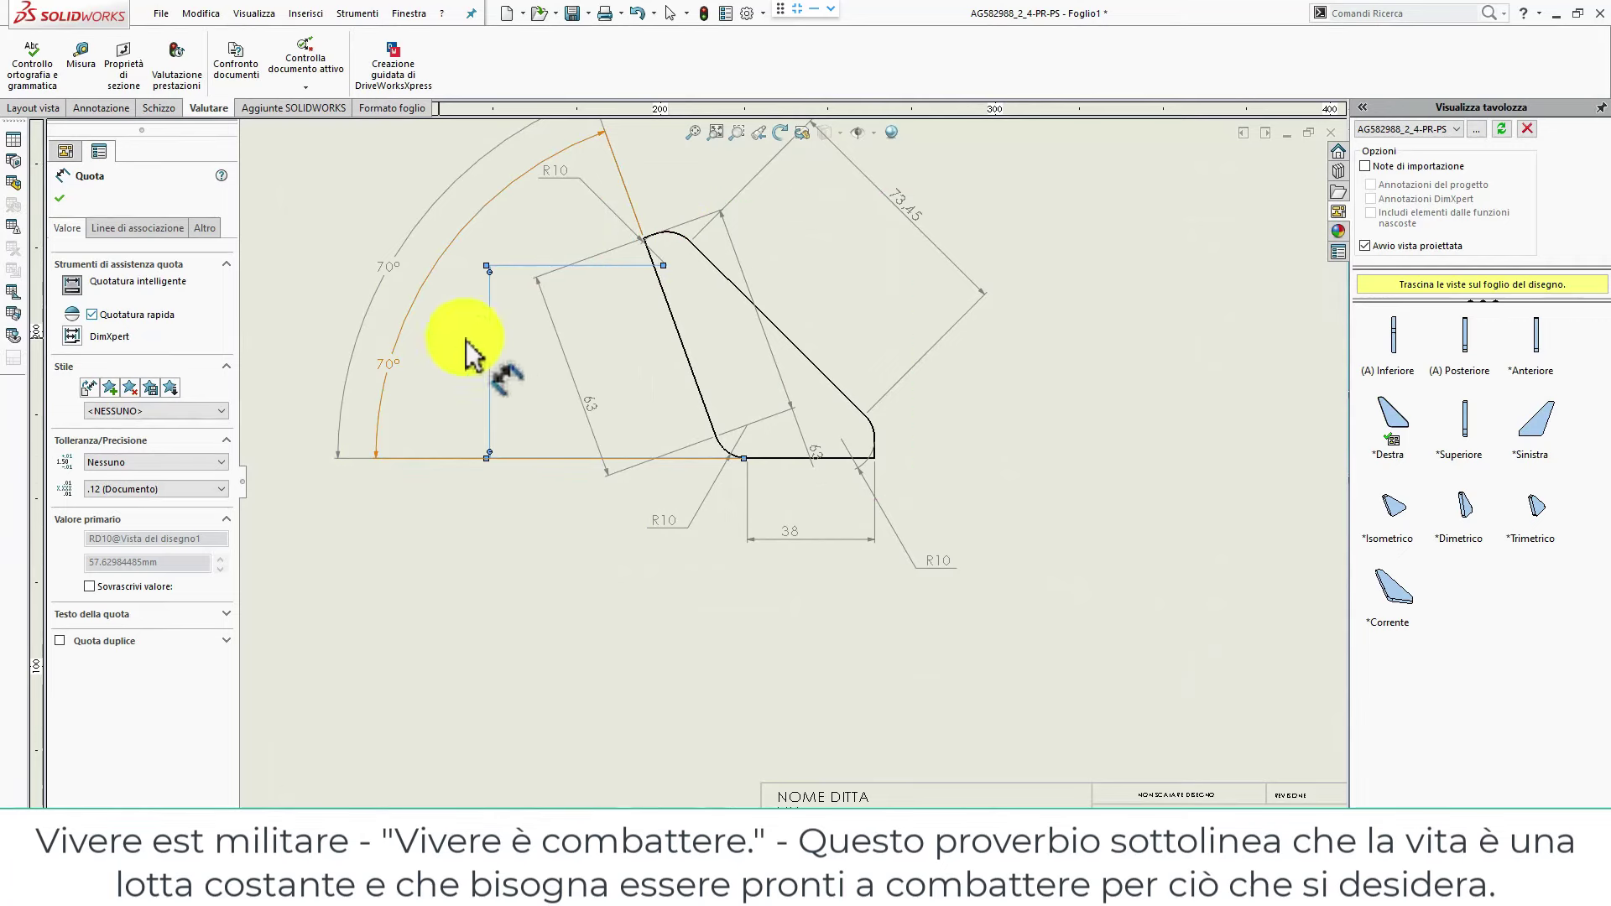
Set the arc condition to Max so it reads 67.63, then move the dimension further left.
{"action": "left_click", "coordinate": [205, 227]}
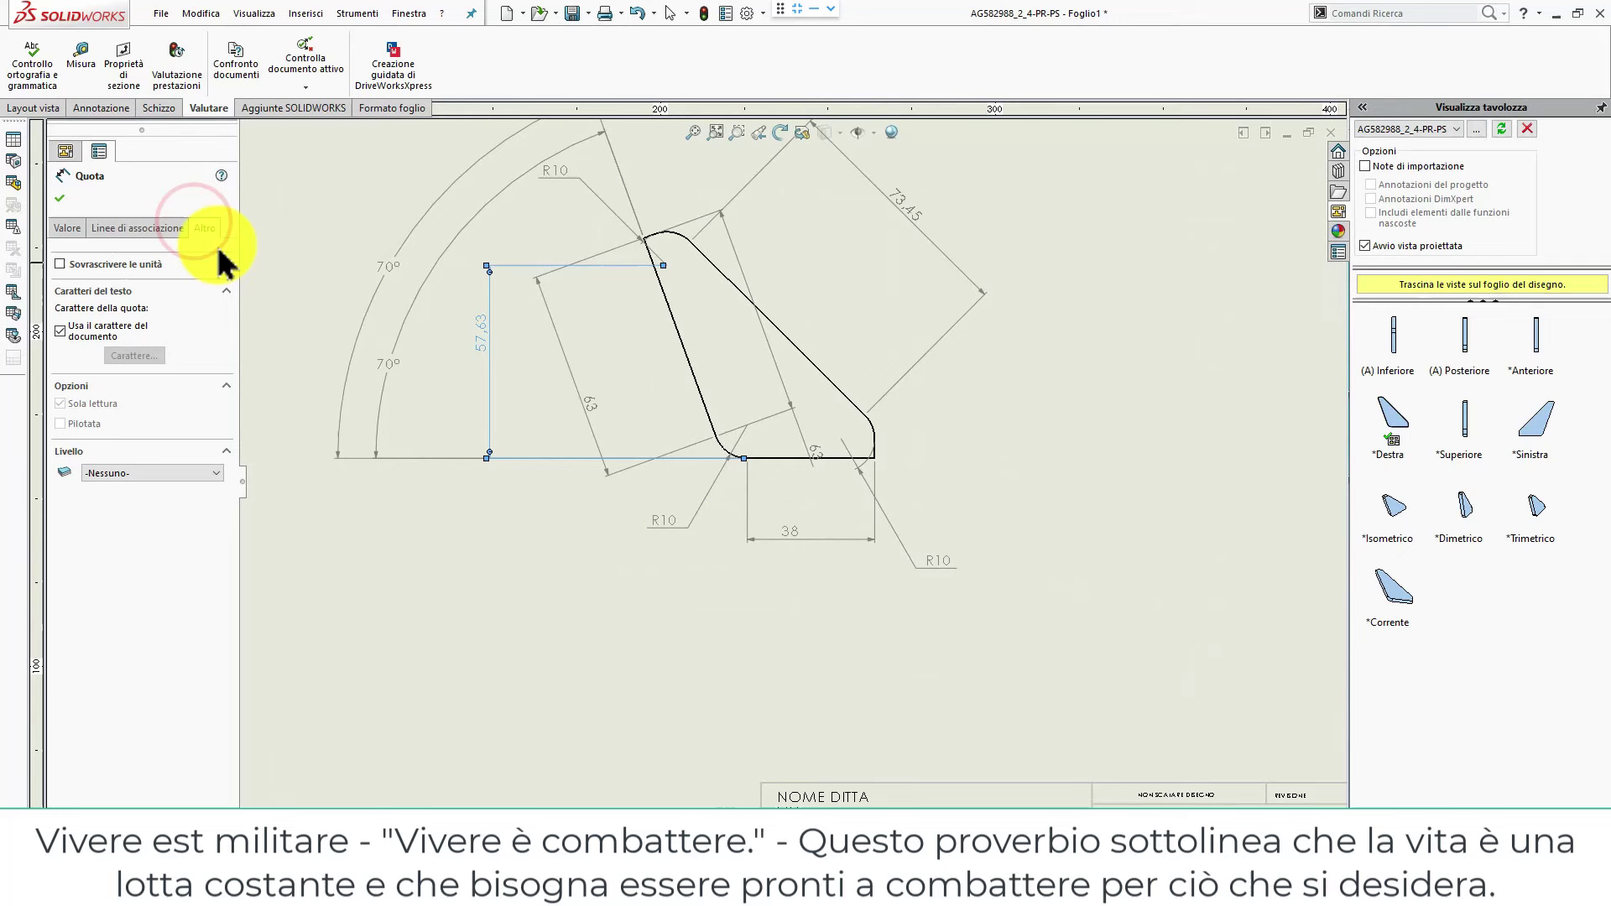
{"action": "left_click", "coordinate": [151, 227]}
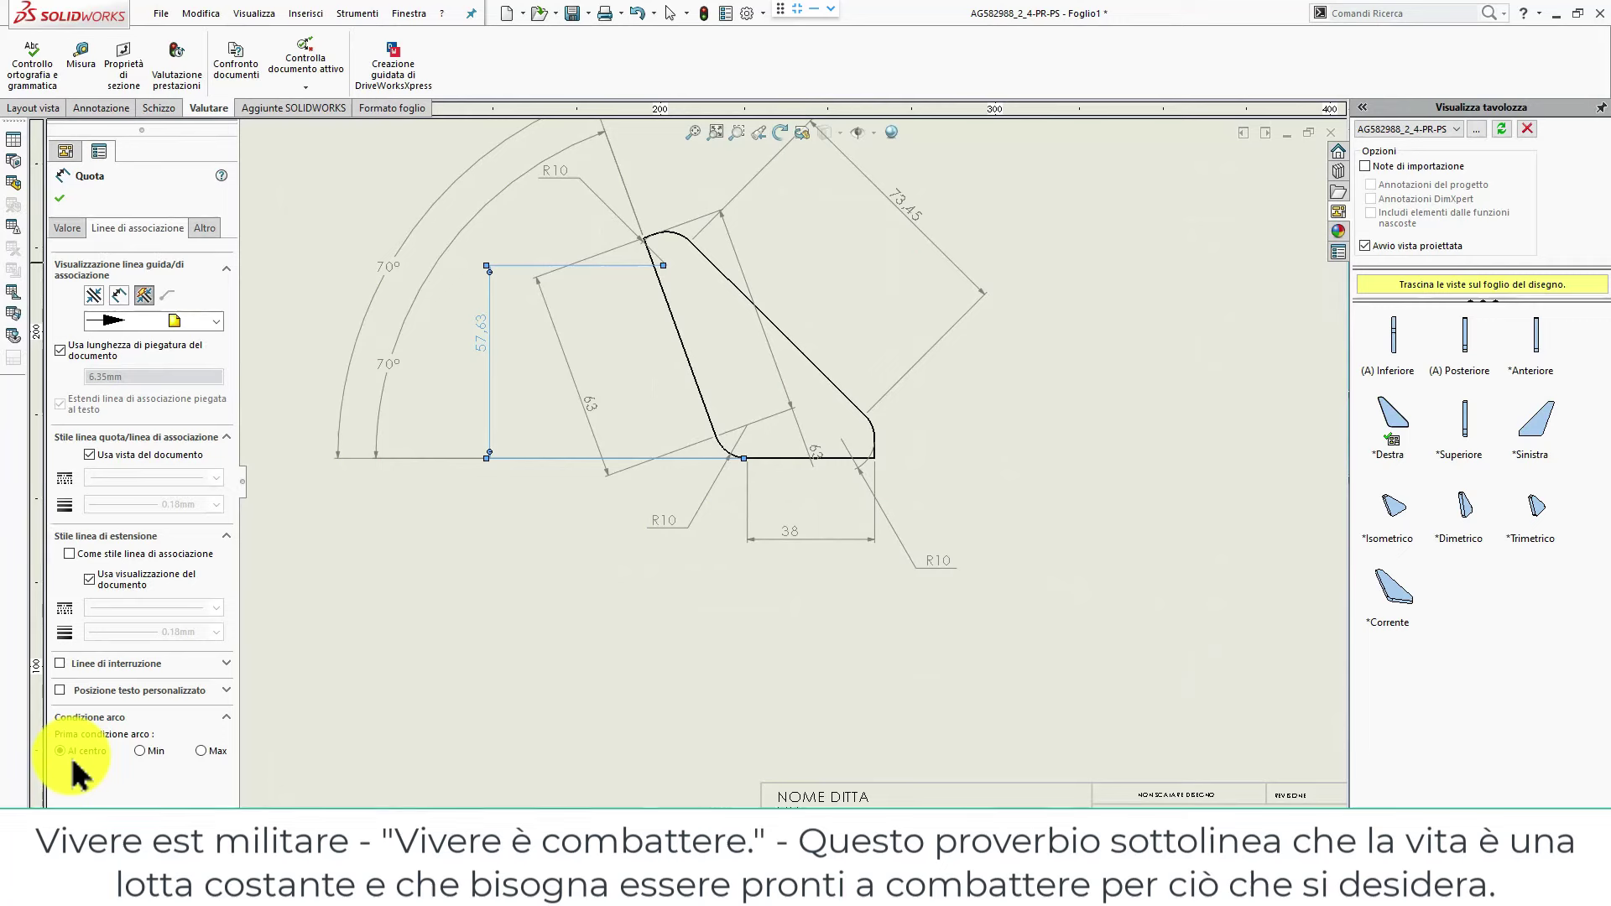
{"action": "left_click", "coordinate": [151, 749]}
{"action": "left_click", "coordinate": [218, 747]}
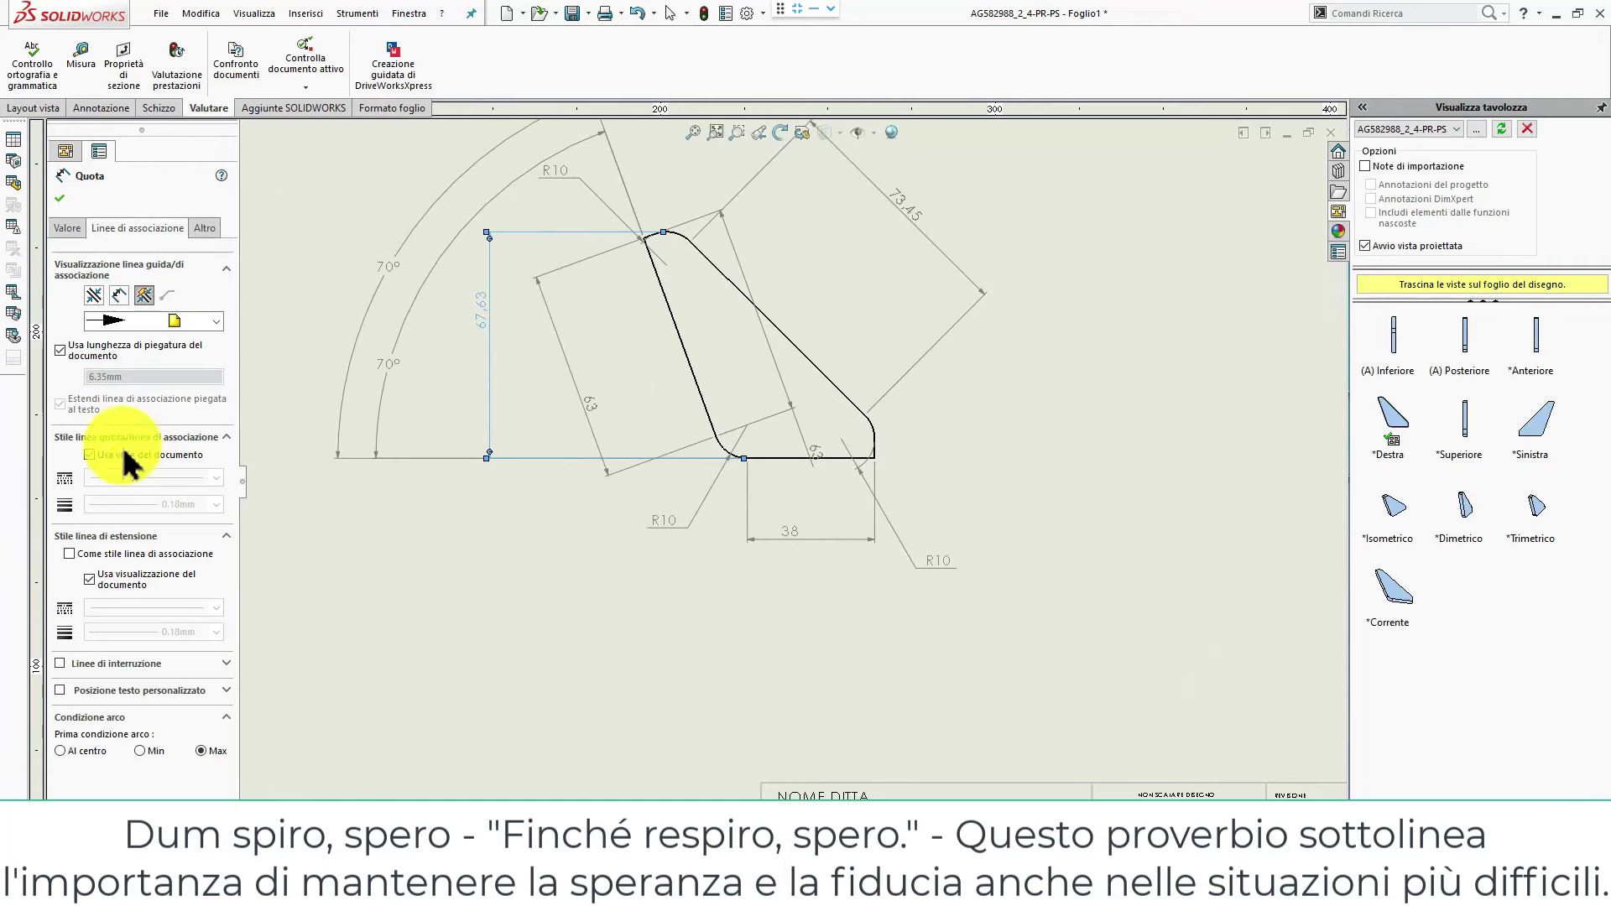
{"action": "left_click", "coordinate": [55, 195]}
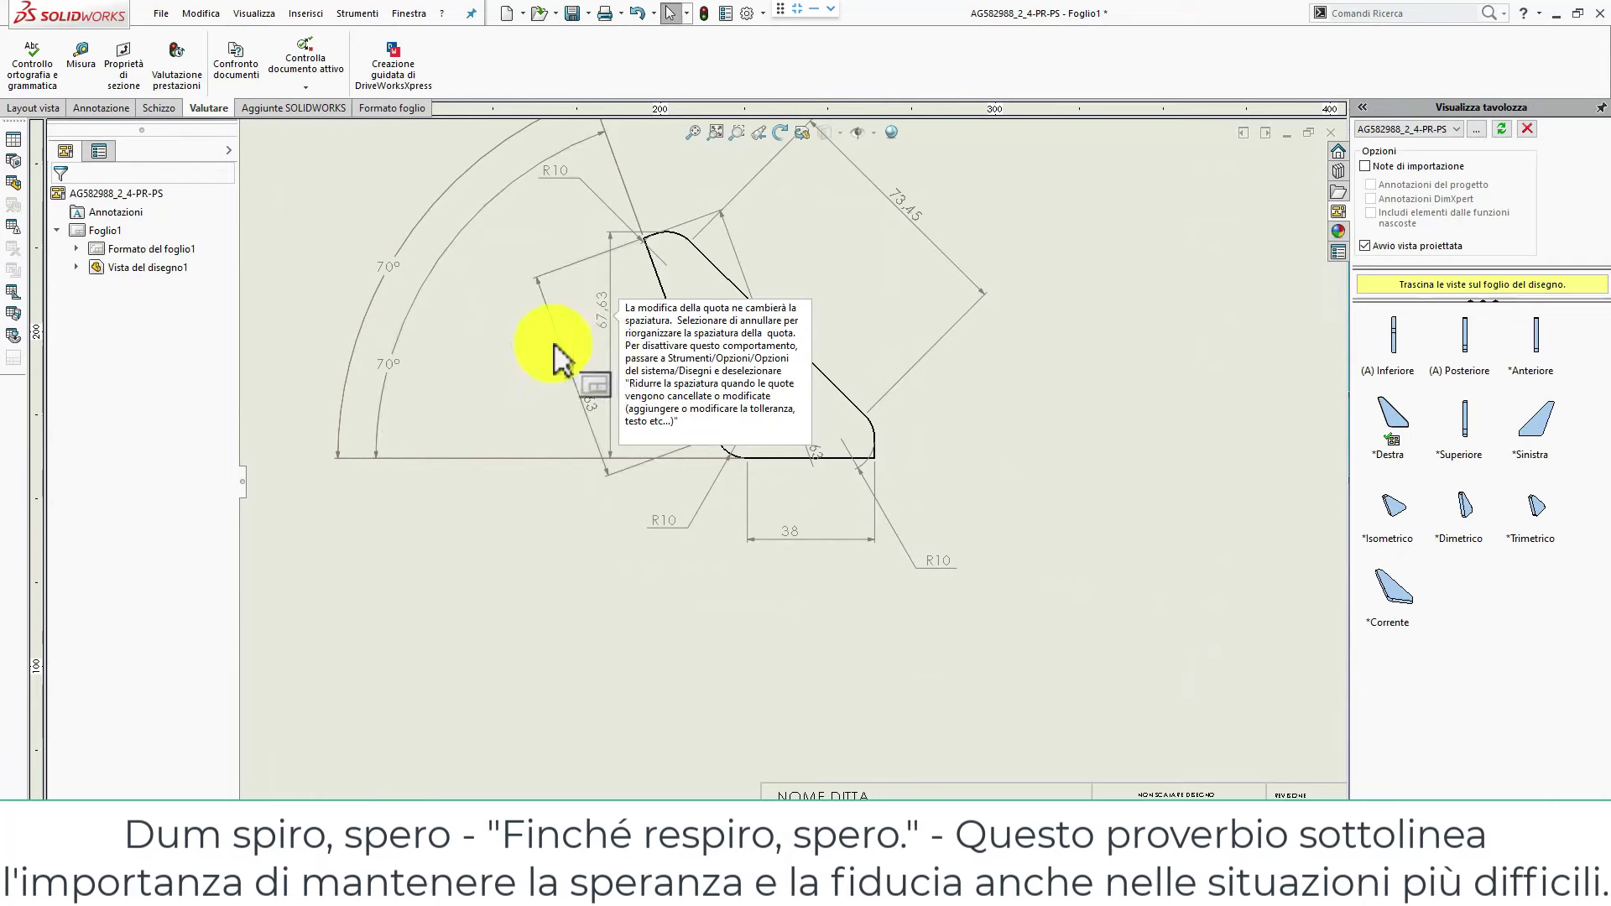
{"action": "left_click", "coordinate": [601, 314]}
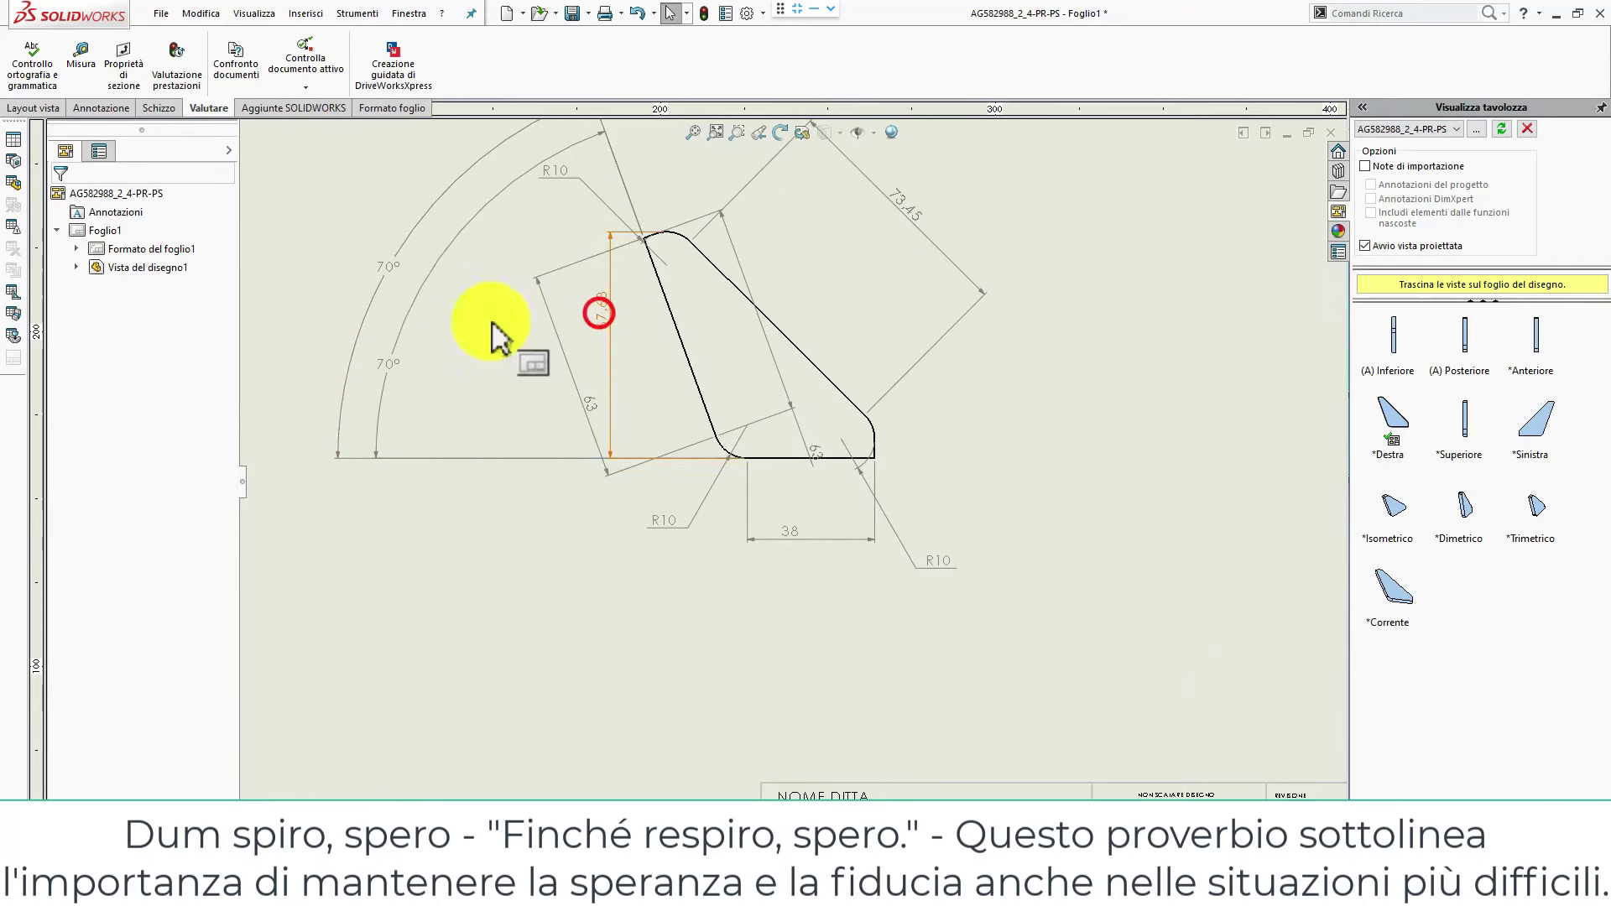
{"action": "left_click_drag", "start_coordinate": [492, 323], "coordinate": [467, 325]}
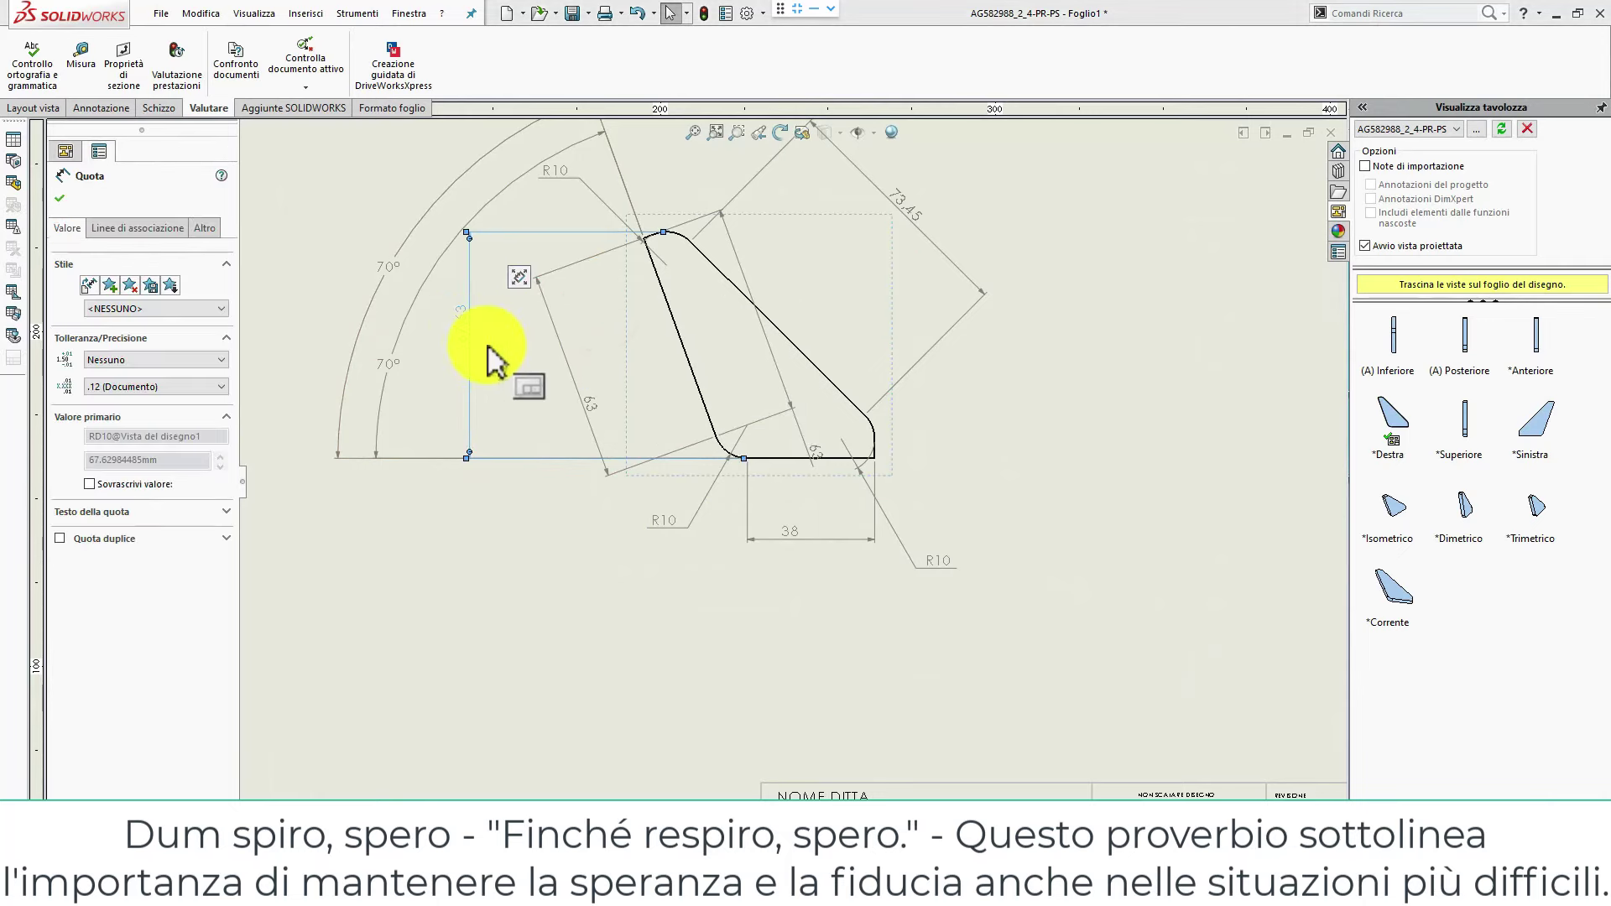